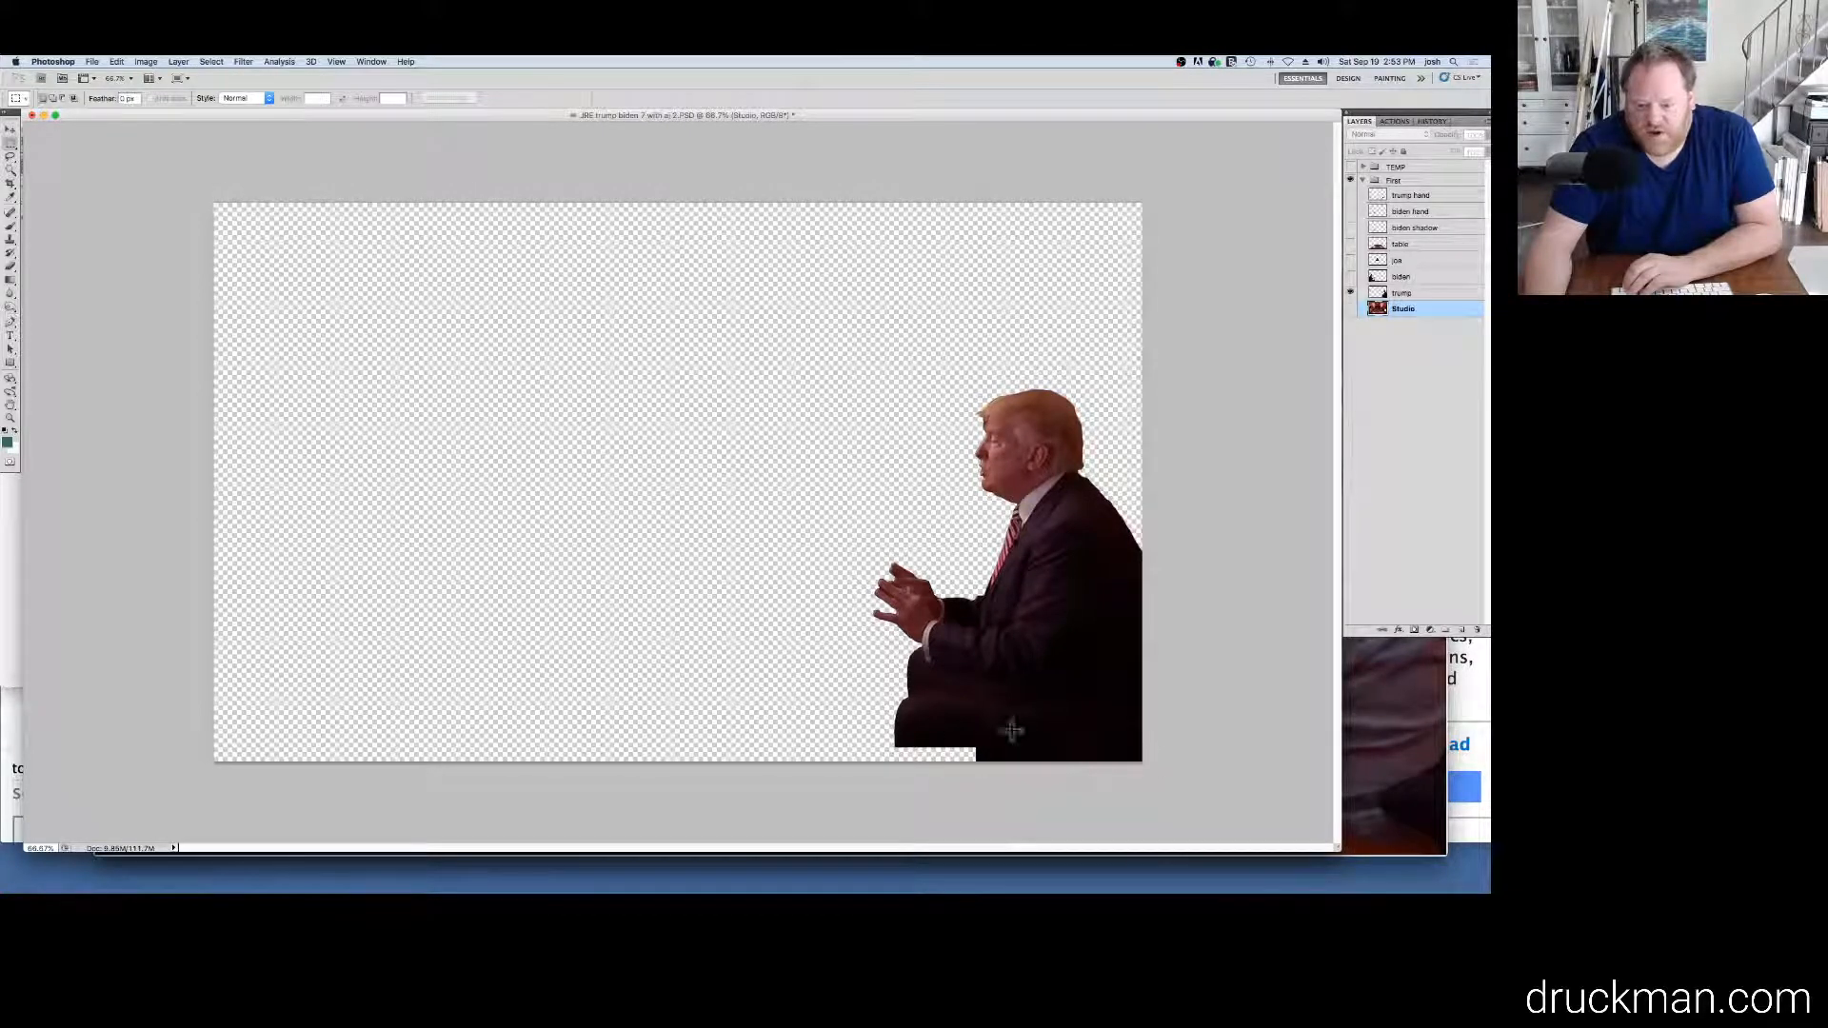
Show the biden and Studio layers, hide biden again, and toggle the trump layer to compare it with the background.
{"action": "left_click", "coordinate": [1351, 277]}
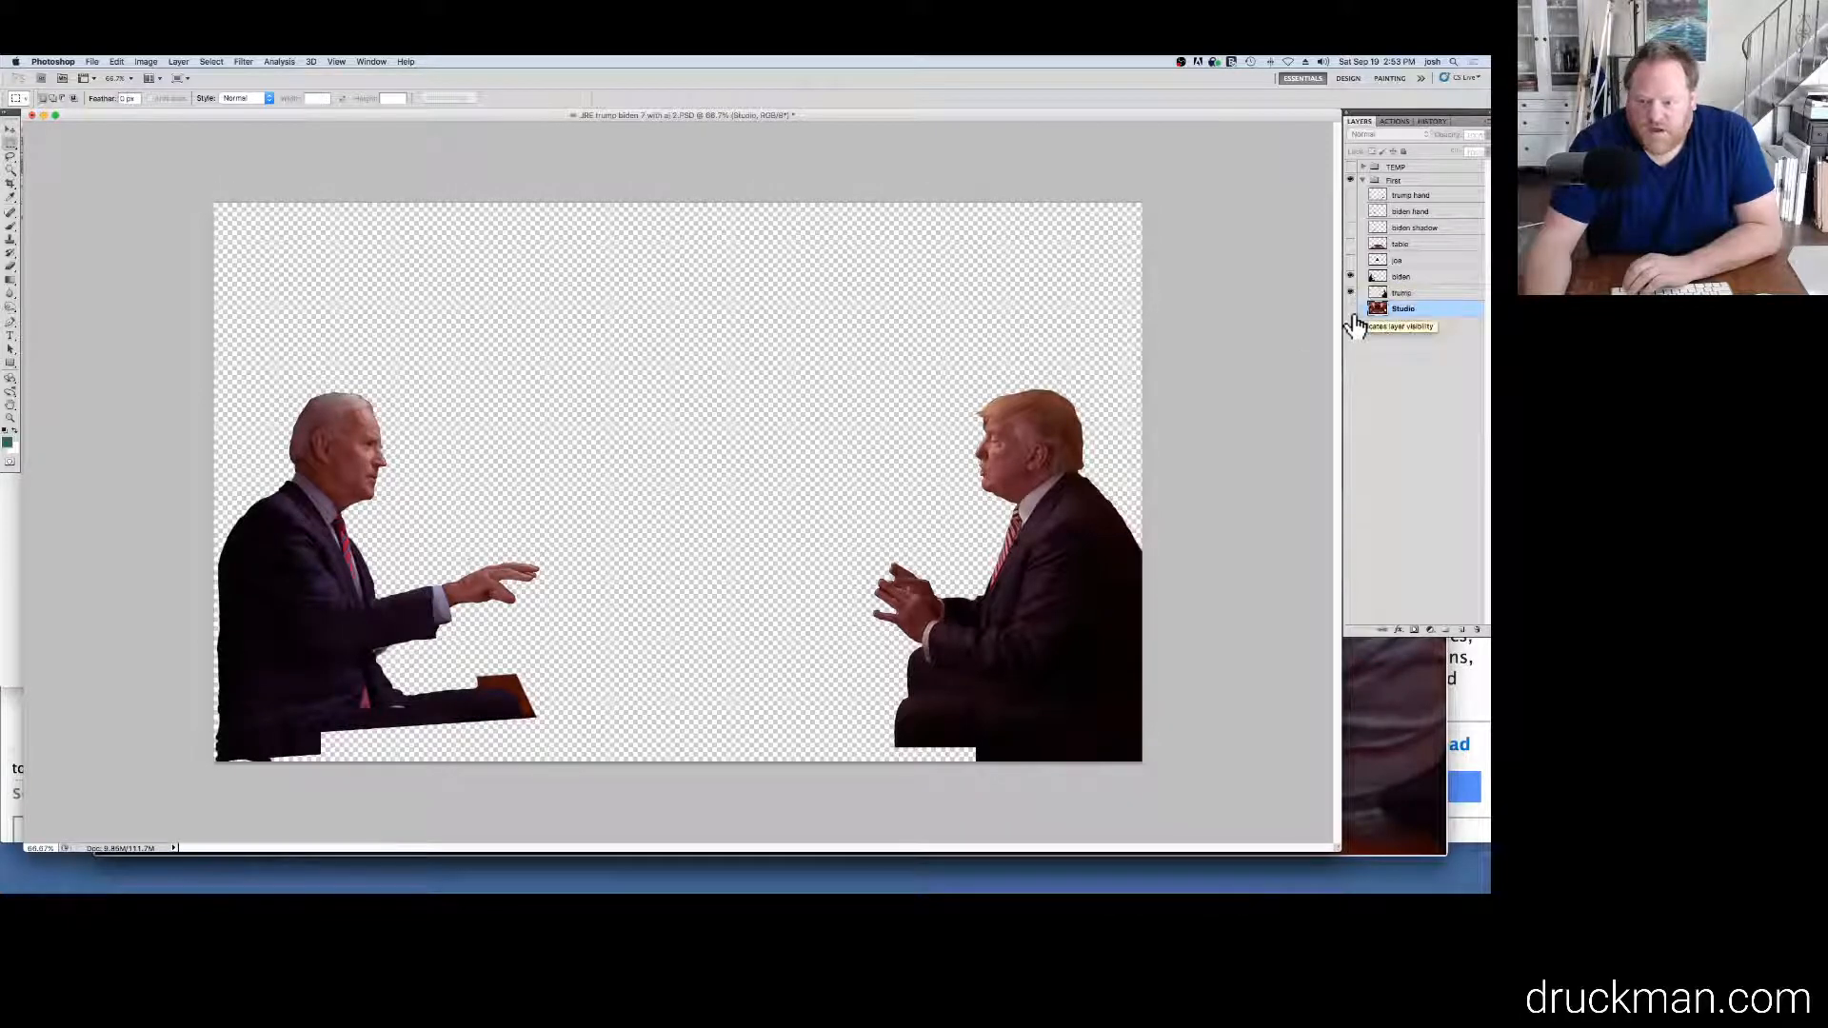
{"action": "left_click", "coordinate": [1350, 307]}
{"action": "left_click", "coordinate": [1351, 276]}
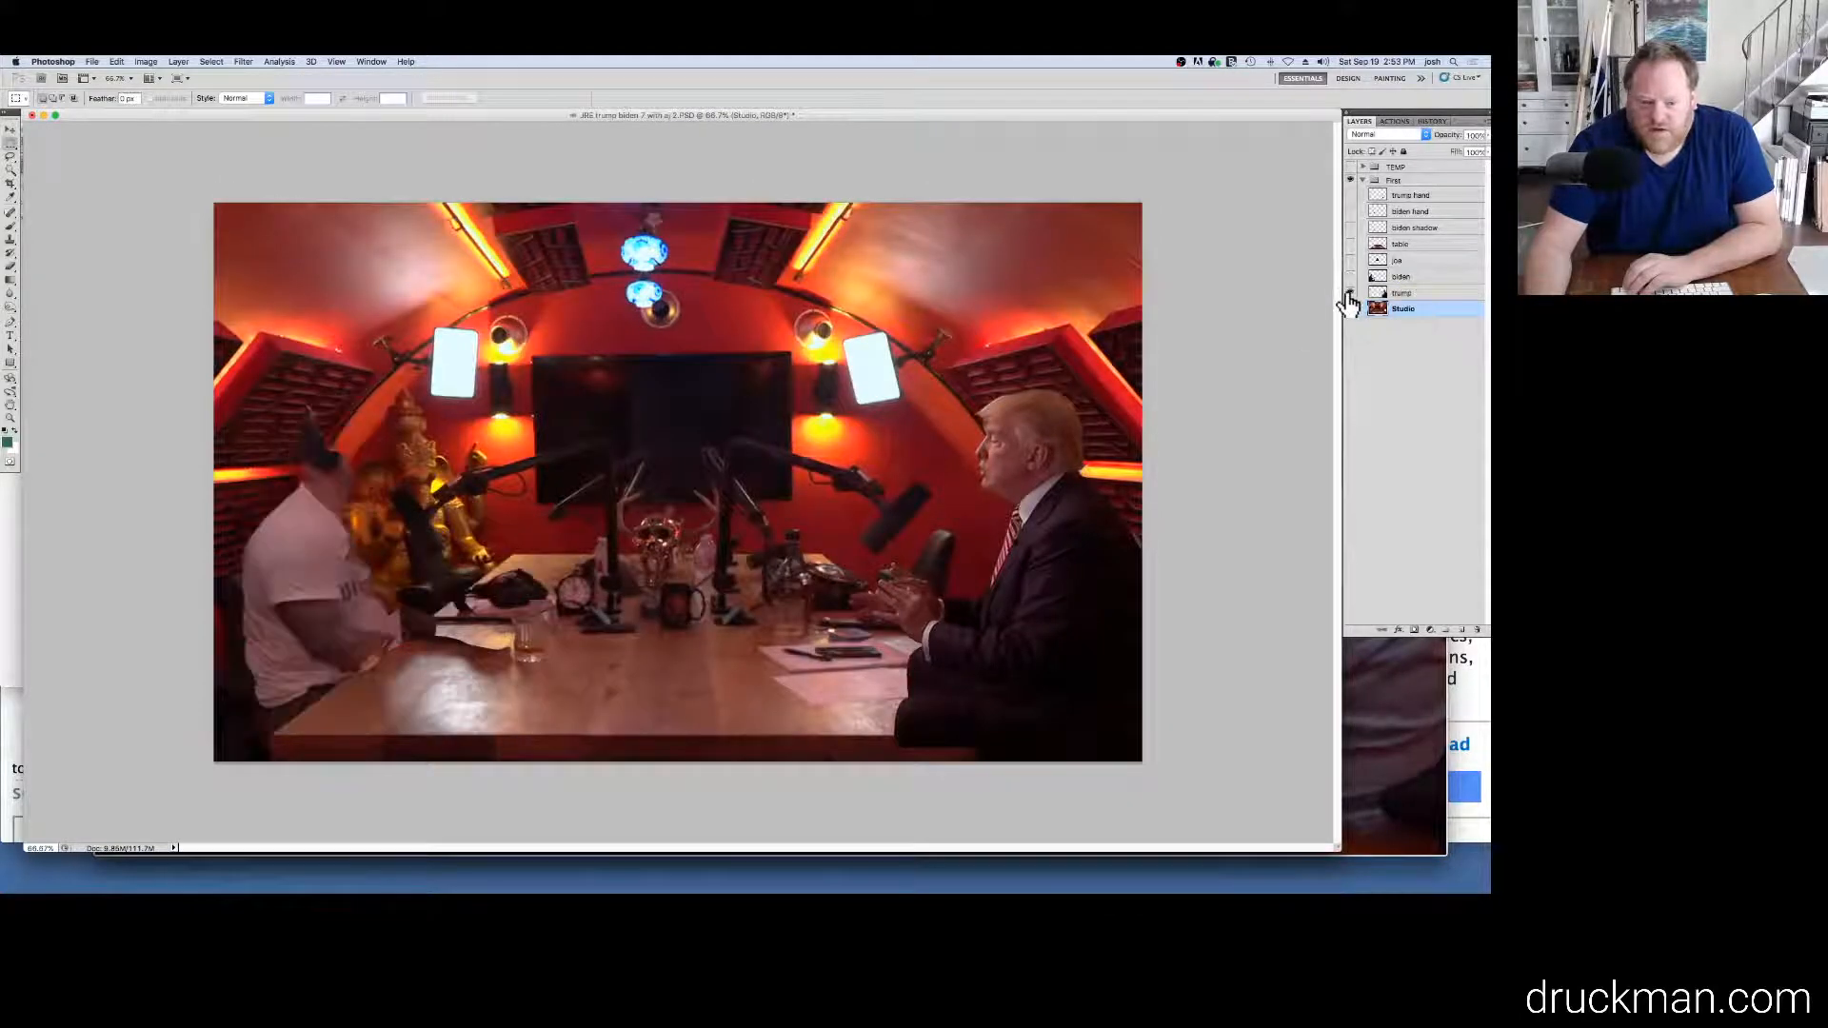
{"action": "left_click", "coordinate": [1351, 292]}
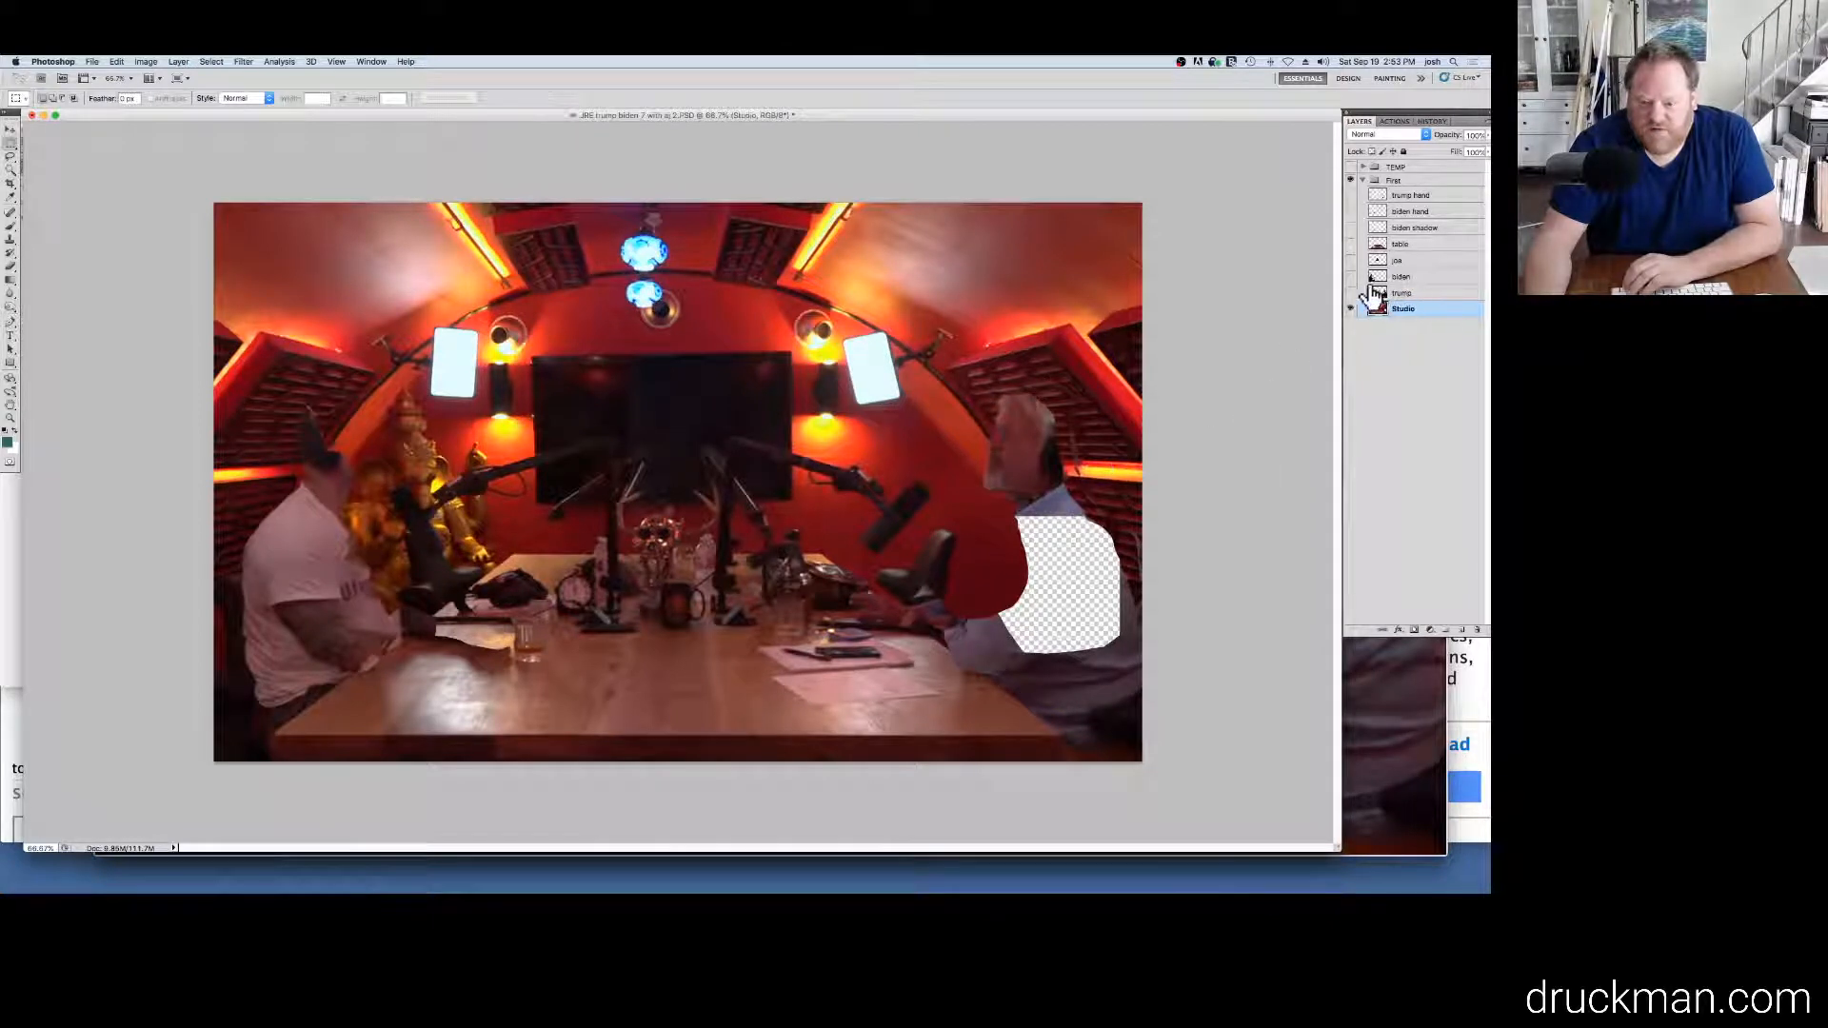
{"action": "left_click", "coordinate": [1351, 294]}
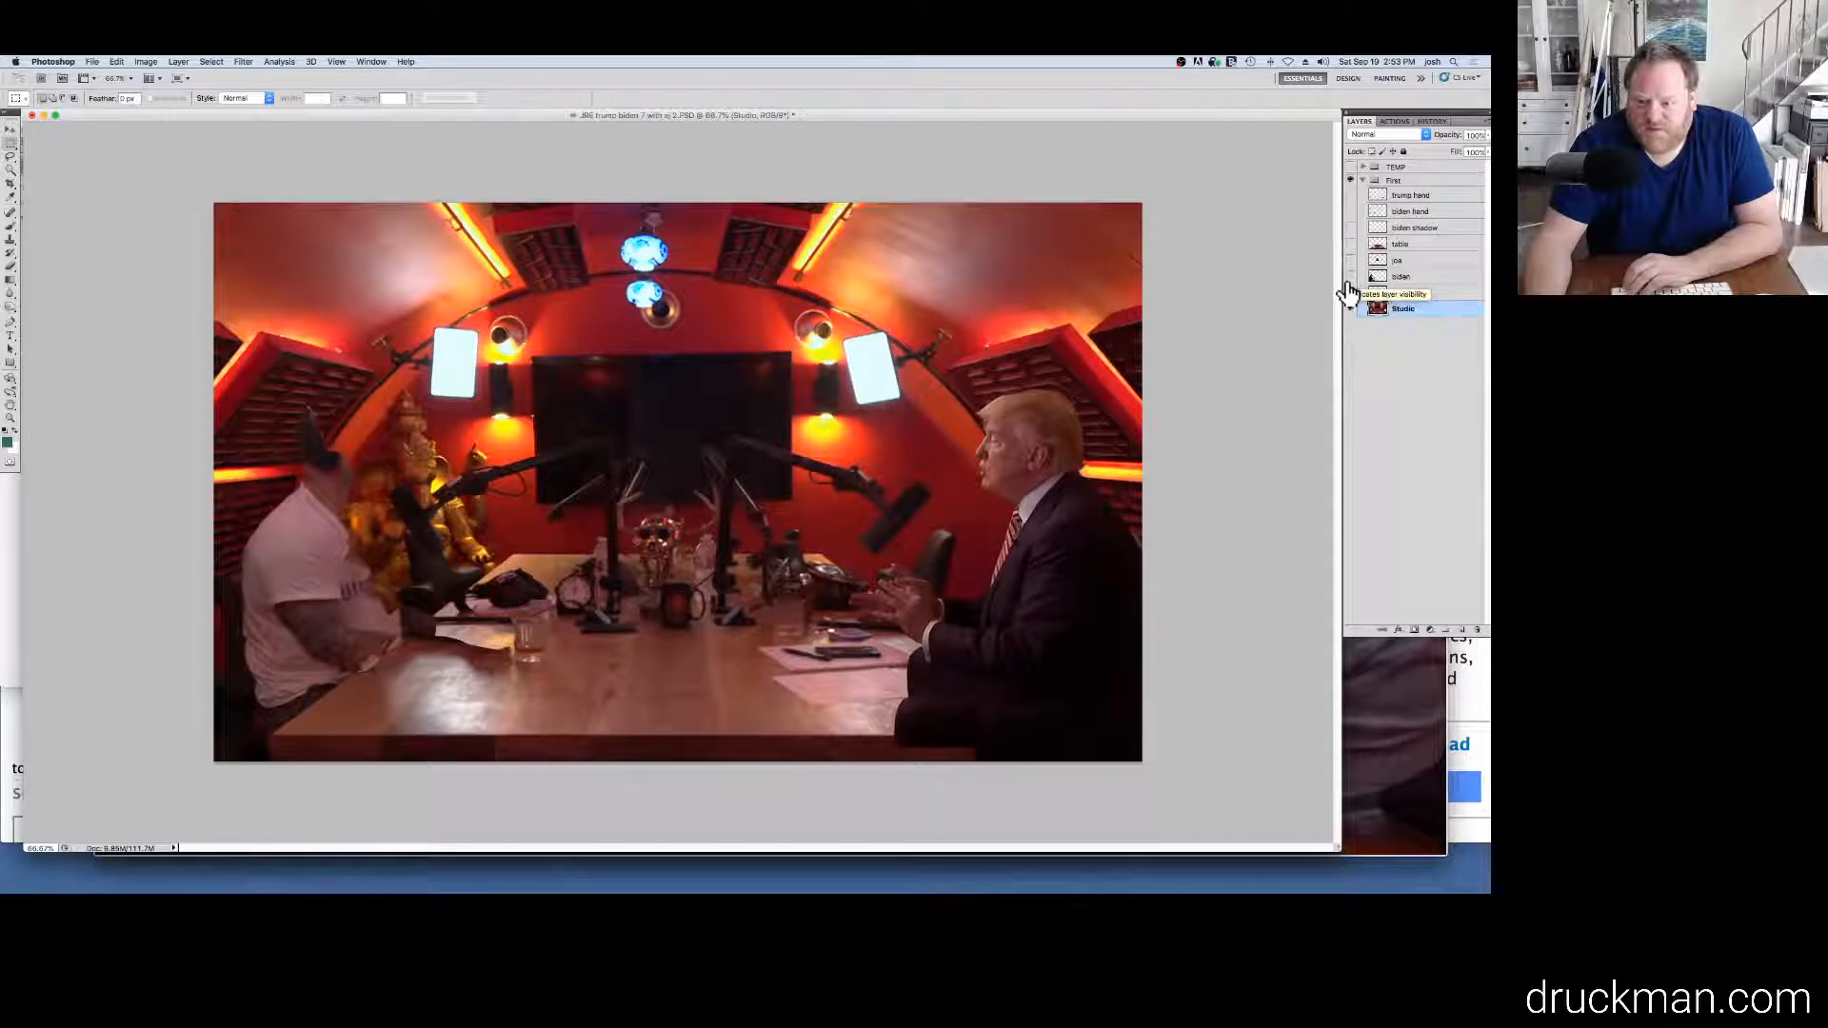
Show the biden and joe layers over the studio and toggle joe off and on to compare.
{"action": "left_click", "coordinate": [1350, 276]}
{"action": "left_click", "coordinate": [1351, 259]}
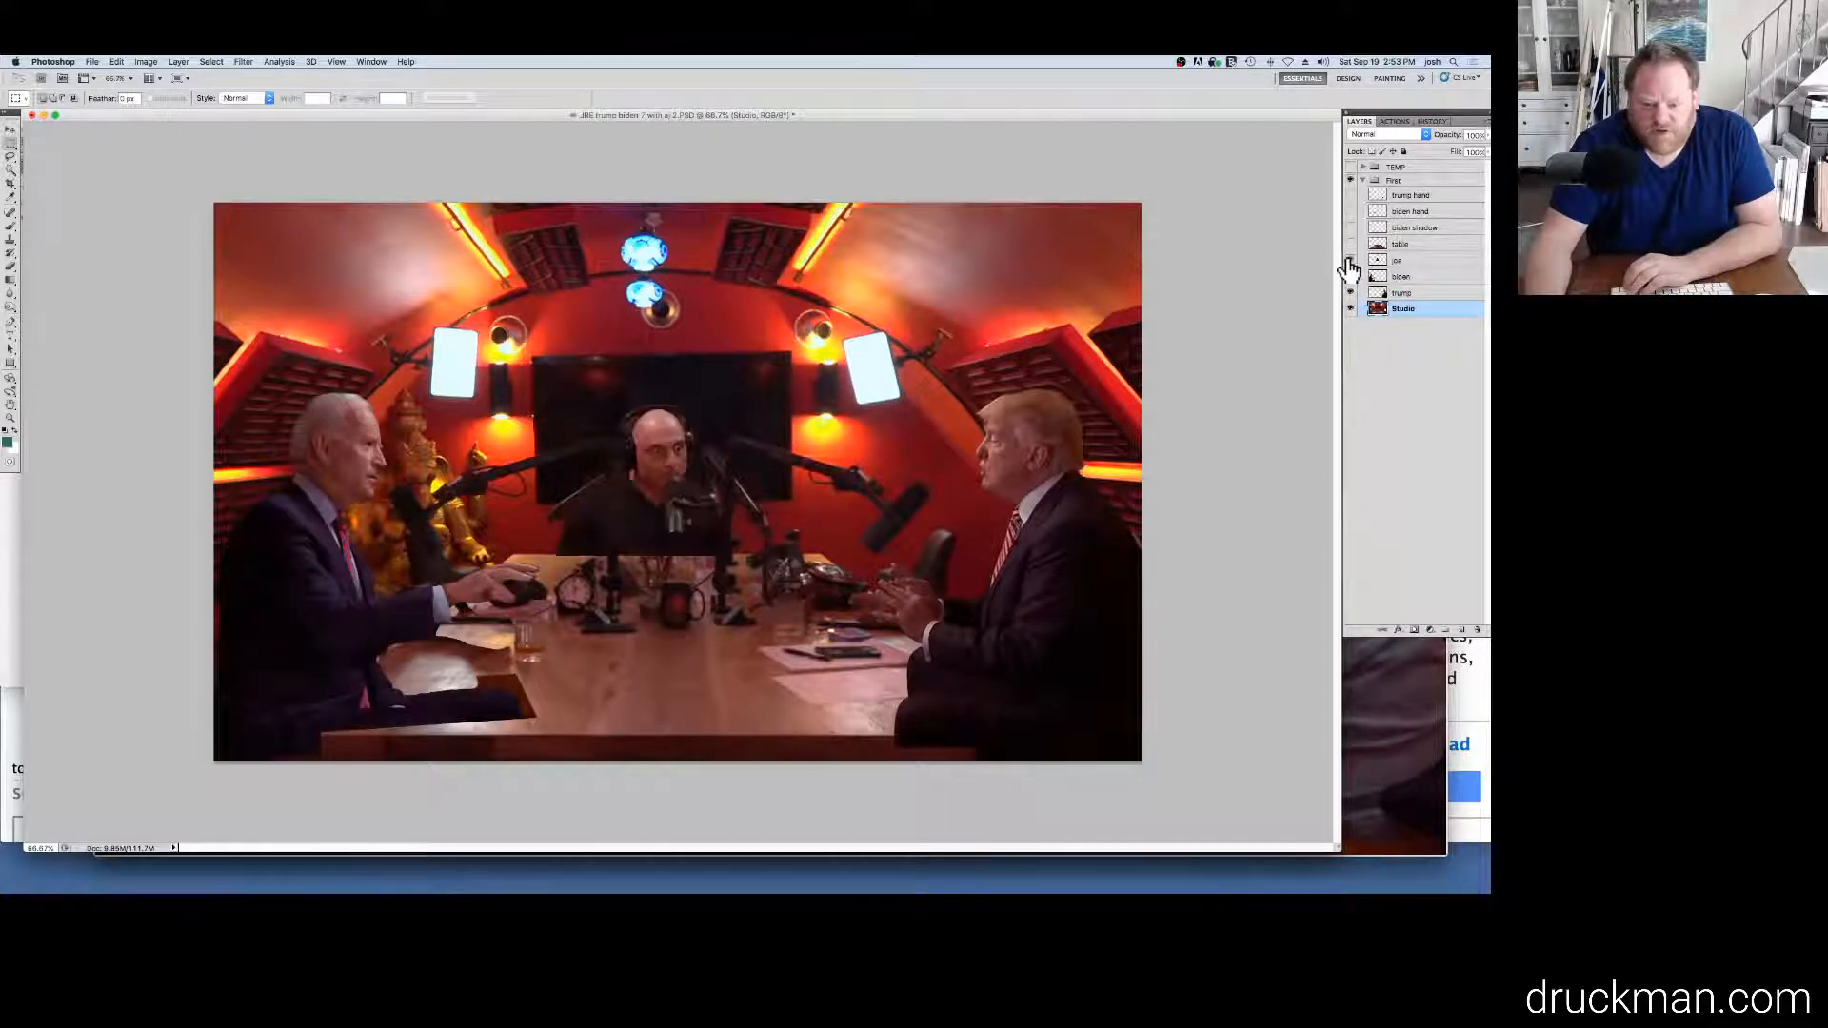
{"action": "left_click", "coordinate": [1350, 260]}
{"action": "left_click", "coordinate": [1350, 260]}
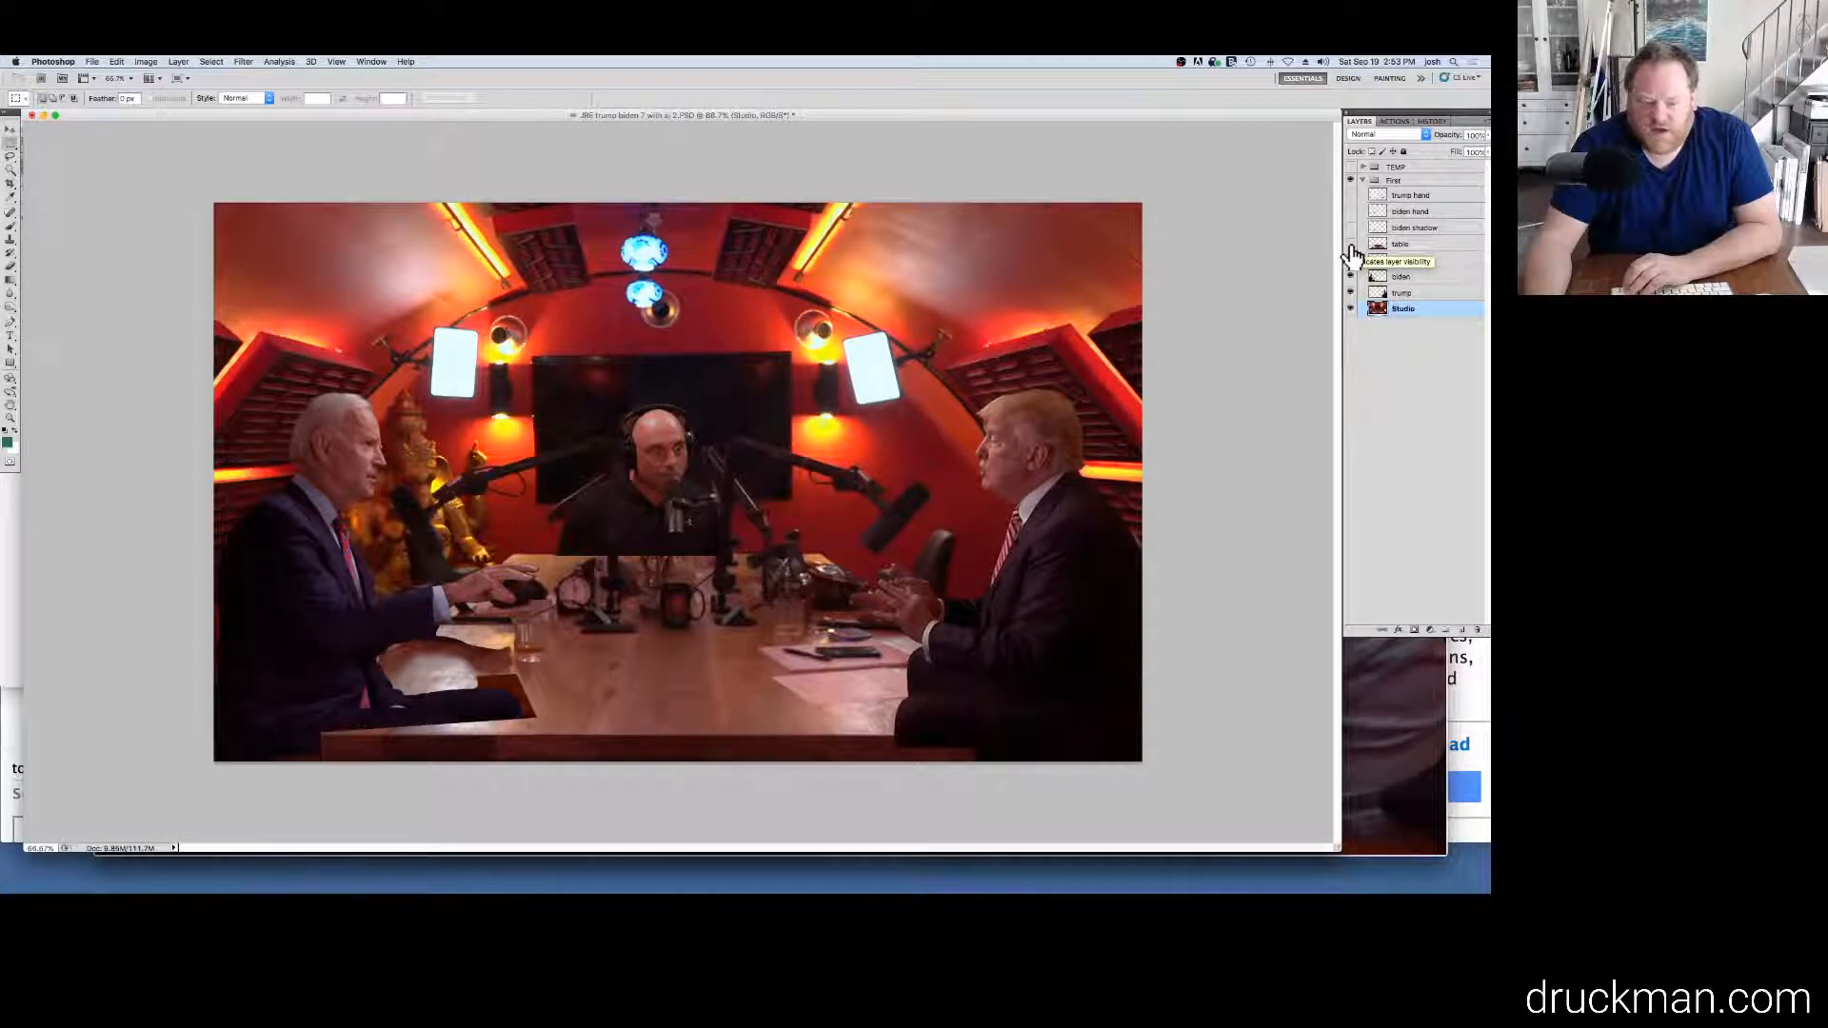
View the table layer alone, bring back joe, biden, trump and Studio, and toggle the table to compare.
{"action": "left_click_drag", "start_coordinate": [1350, 276], "coordinate": [1351, 310]}
{"action": "left_click", "coordinate": [1350, 244]}
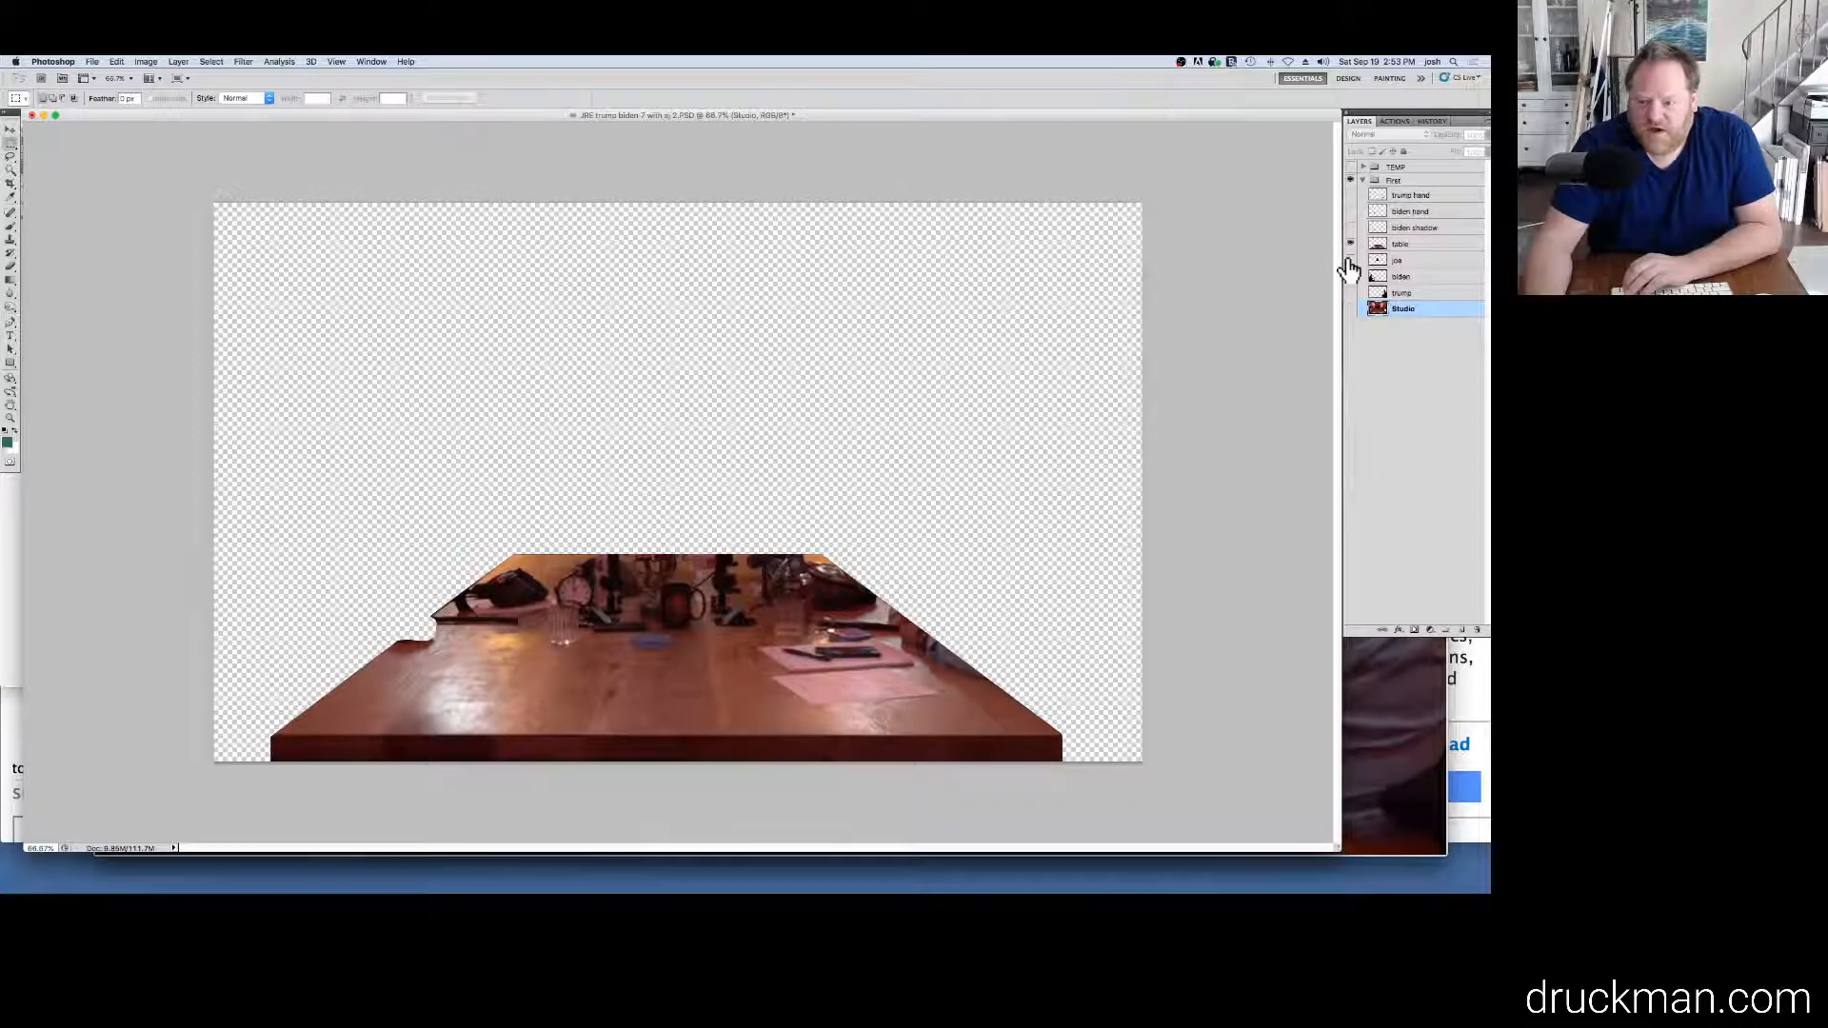
{"action": "left_click_drag", "start_coordinate": [1351, 260], "coordinate": [1353, 278]}
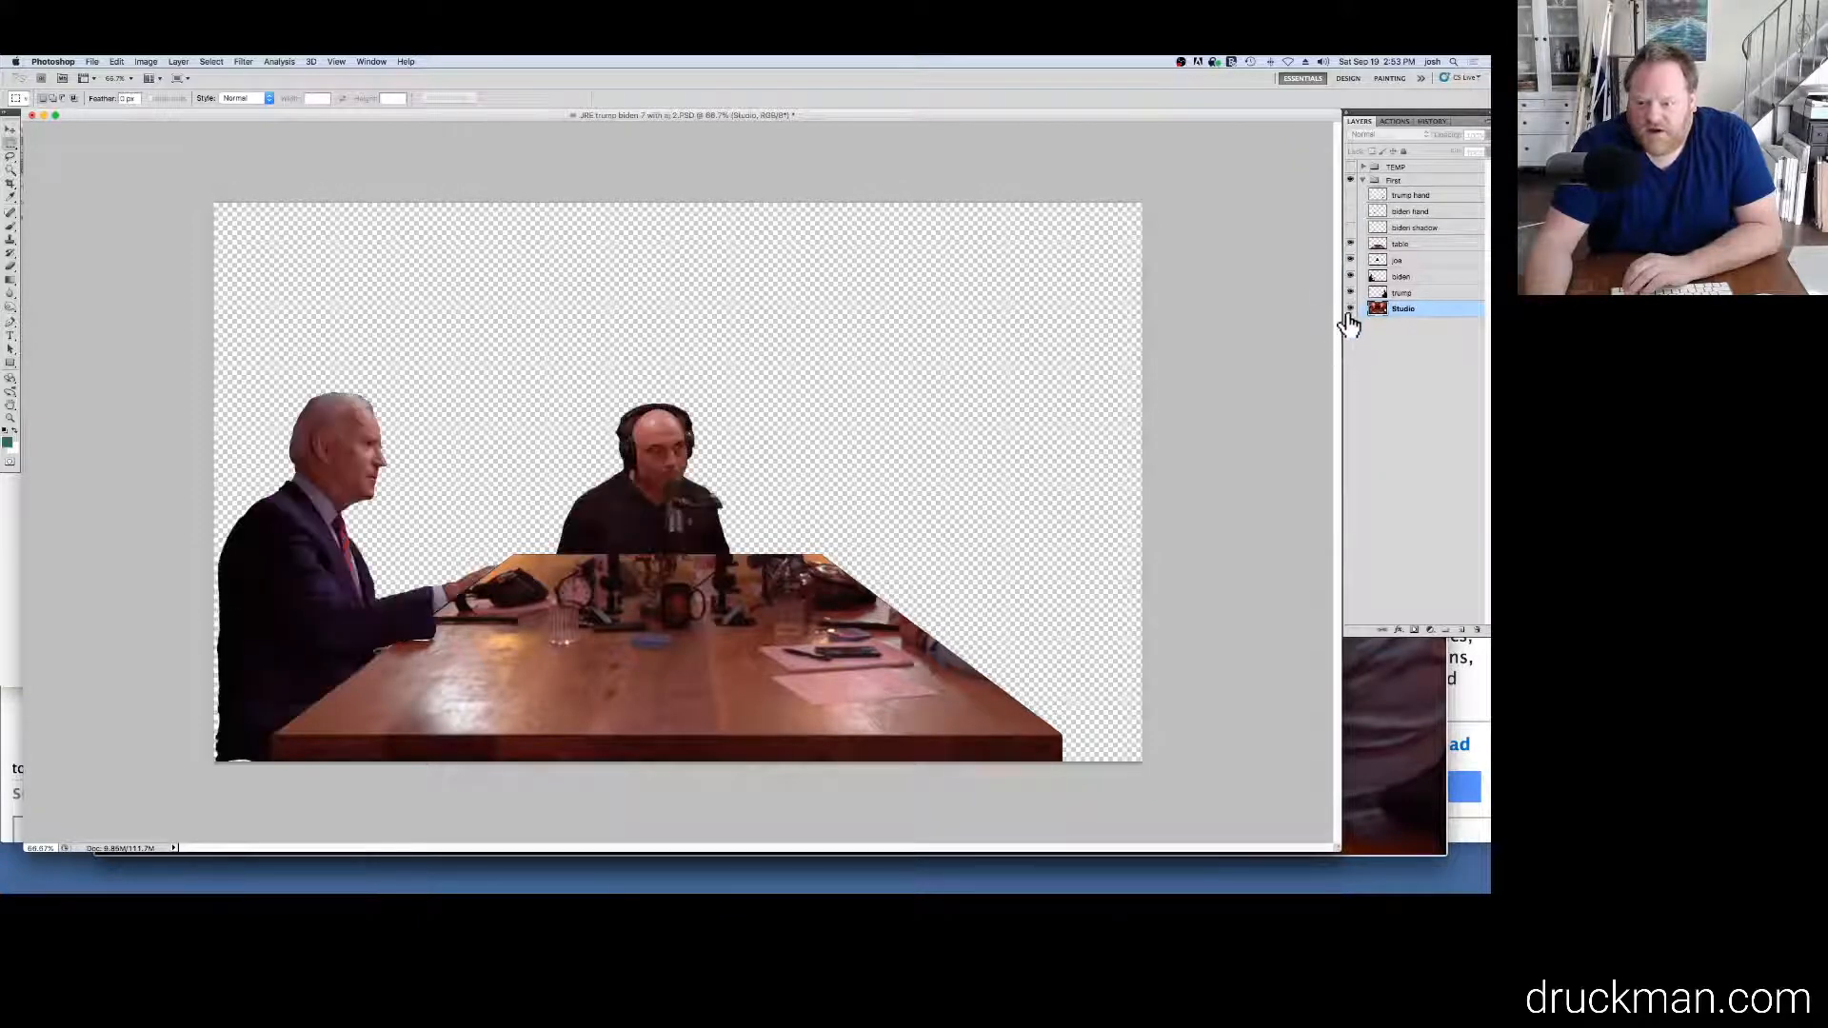
{"action": "left_click", "coordinate": [1351, 308]}
{"action": "left_click", "coordinate": [1351, 243]}
{"action": "left_click", "coordinate": [1350, 244]}
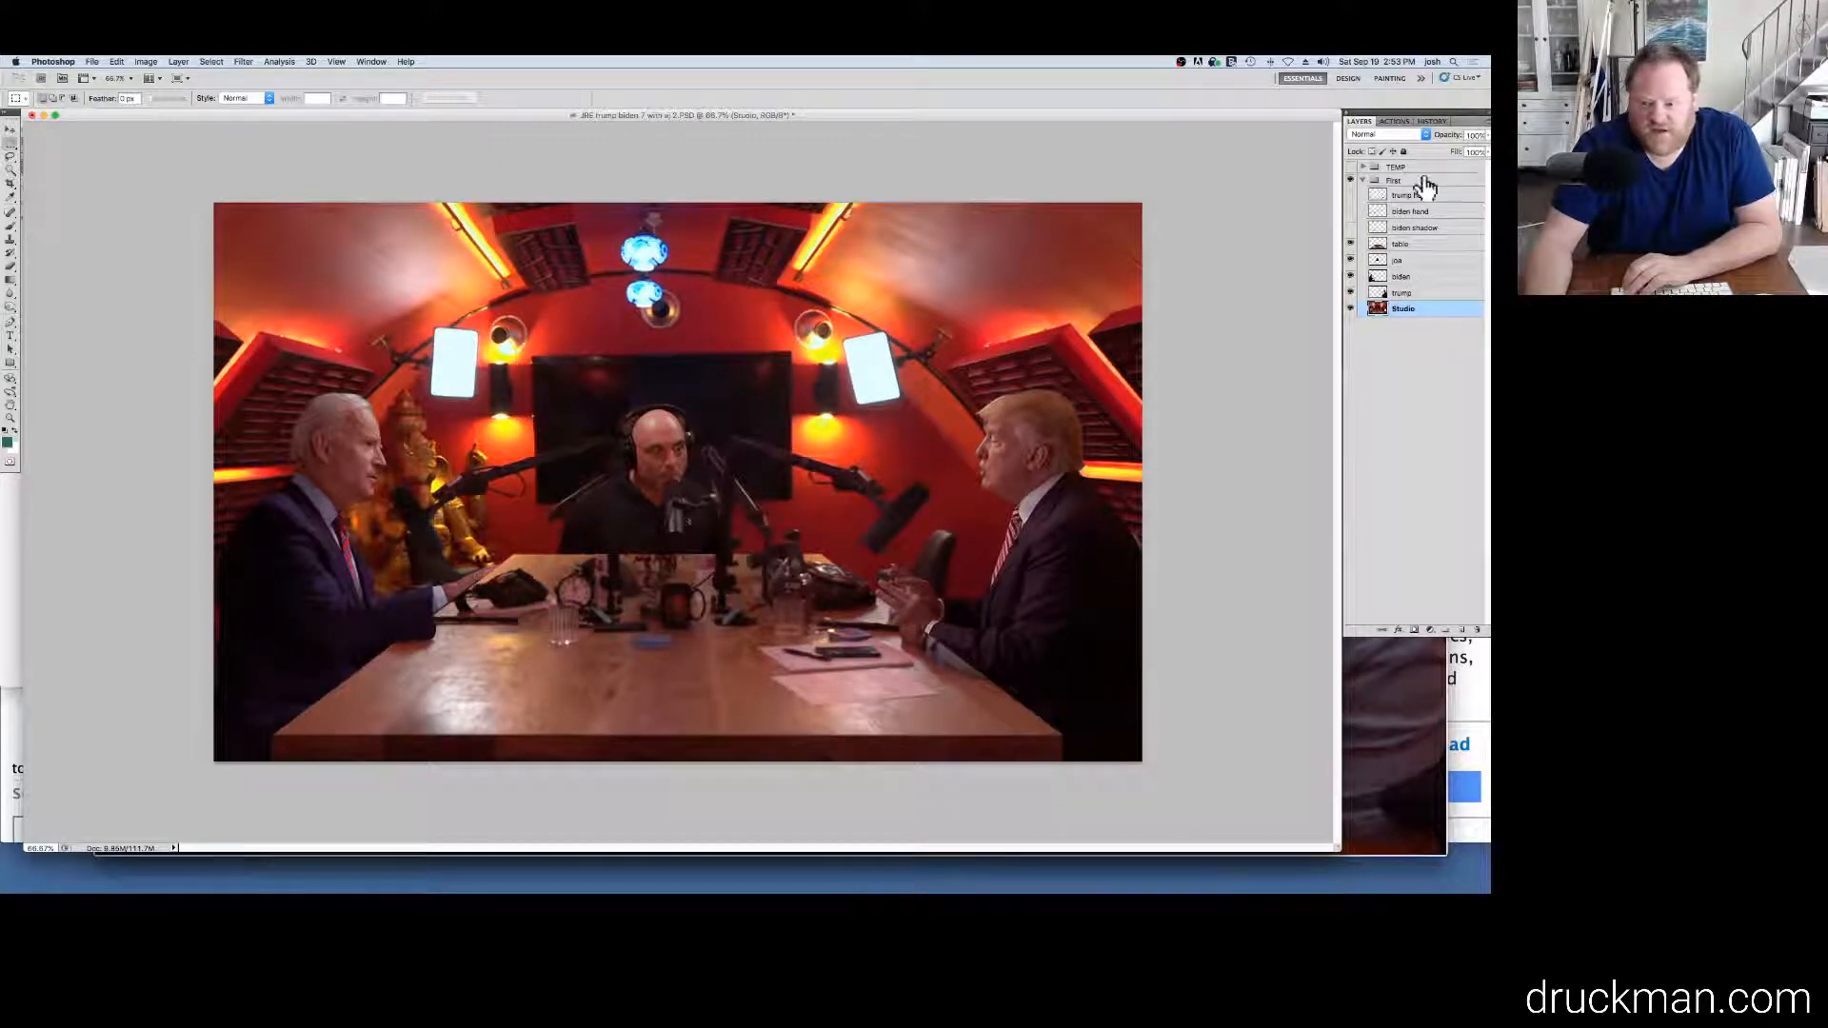
Hide the Studio, figure and table layers, preview biden shadow, and view the biden hand and trump hand layers in isolation.
{"action": "left_click_drag", "start_coordinate": [1351, 308], "coordinate": [1347, 236]}
{"action": "left_click", "coordinate": [1351, 230]}
{"action": "left_click", "coordinate": [1350, 230]}
{"action": "left_click", "coordinate": [1351, 212]}
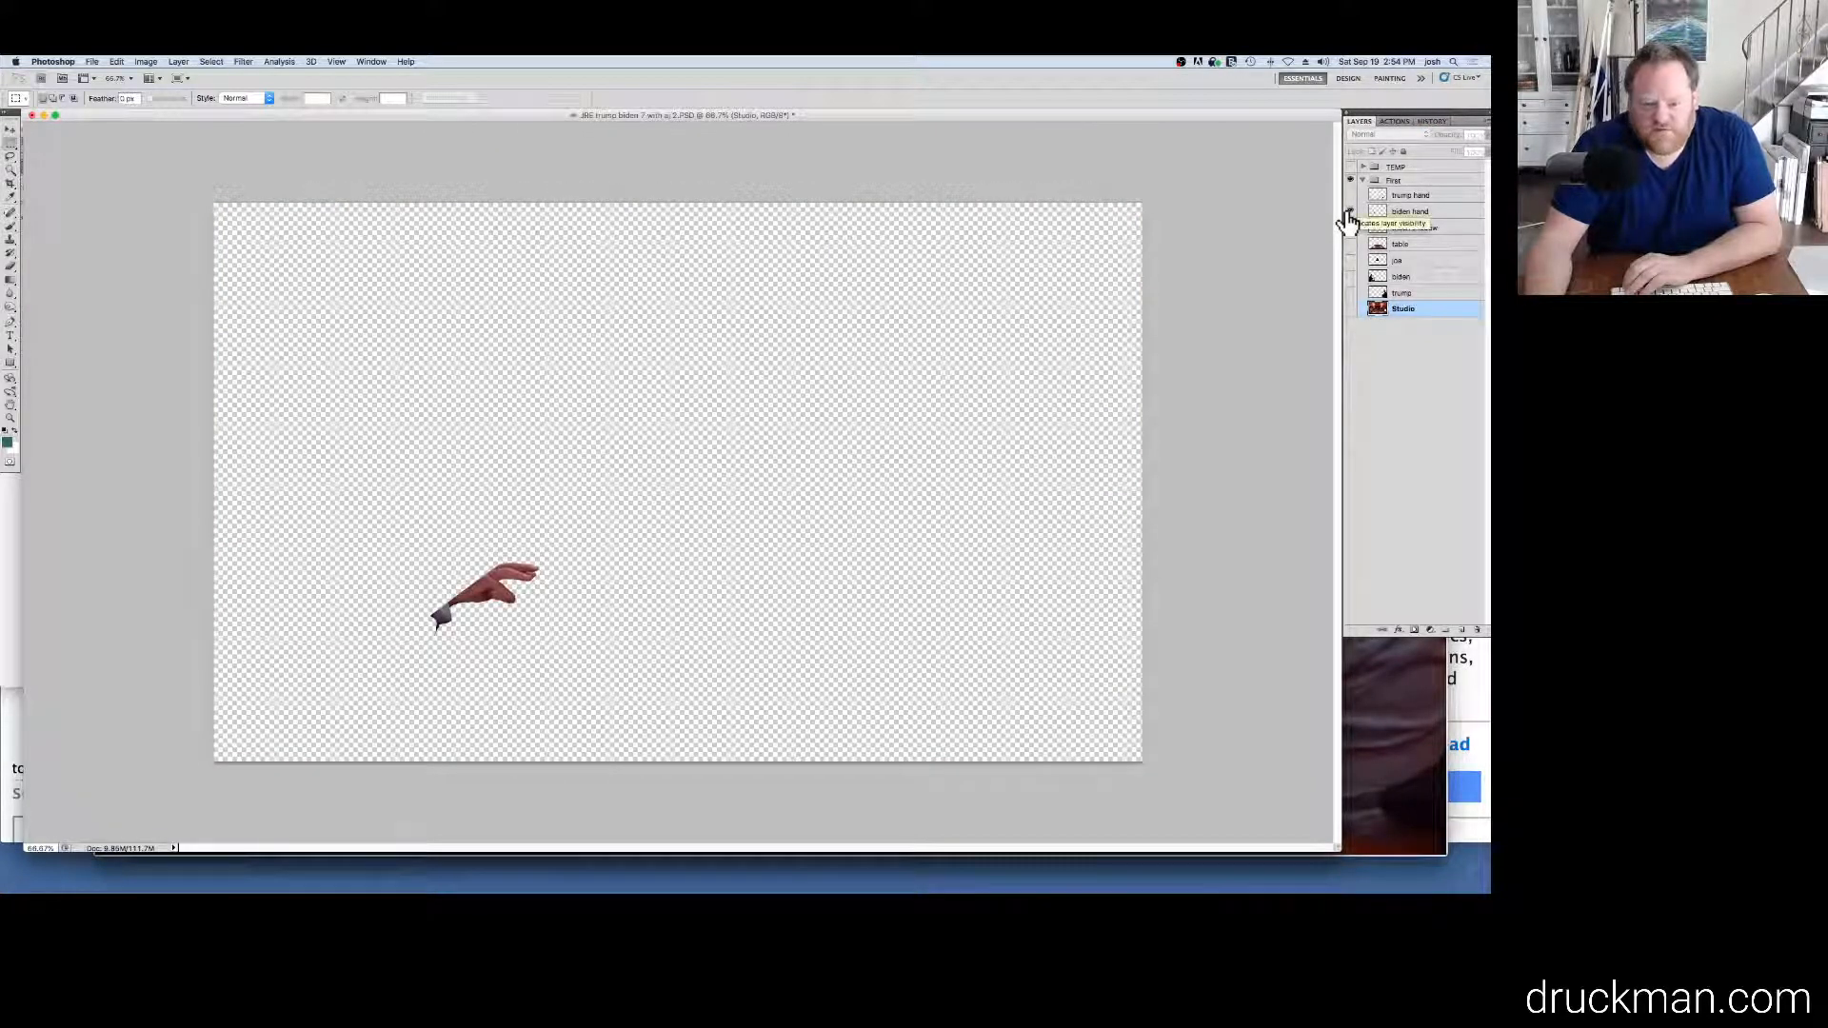
{"action": "left_click", "coordinate": [1350, 195]}
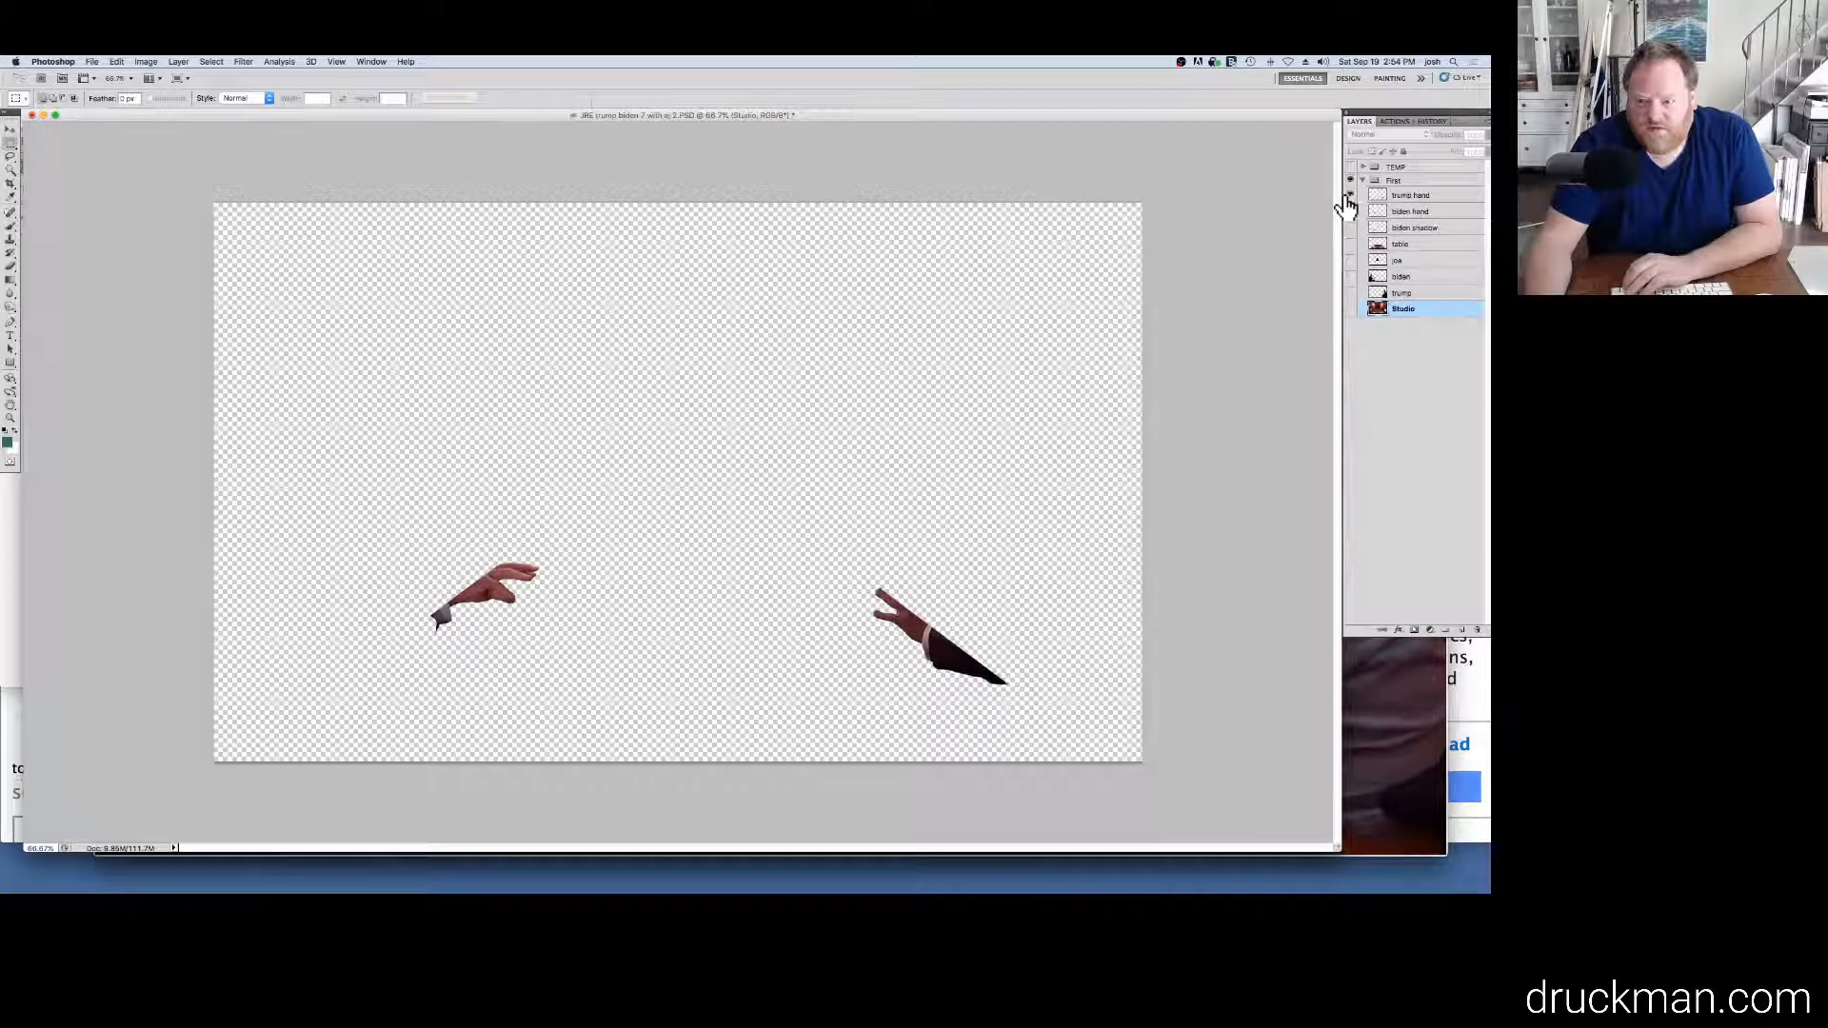
Make the table, Studio, biden and trump layers visible beneath the two hand layers.
{"action": "left_click", "coordinate": [1351, 245]}
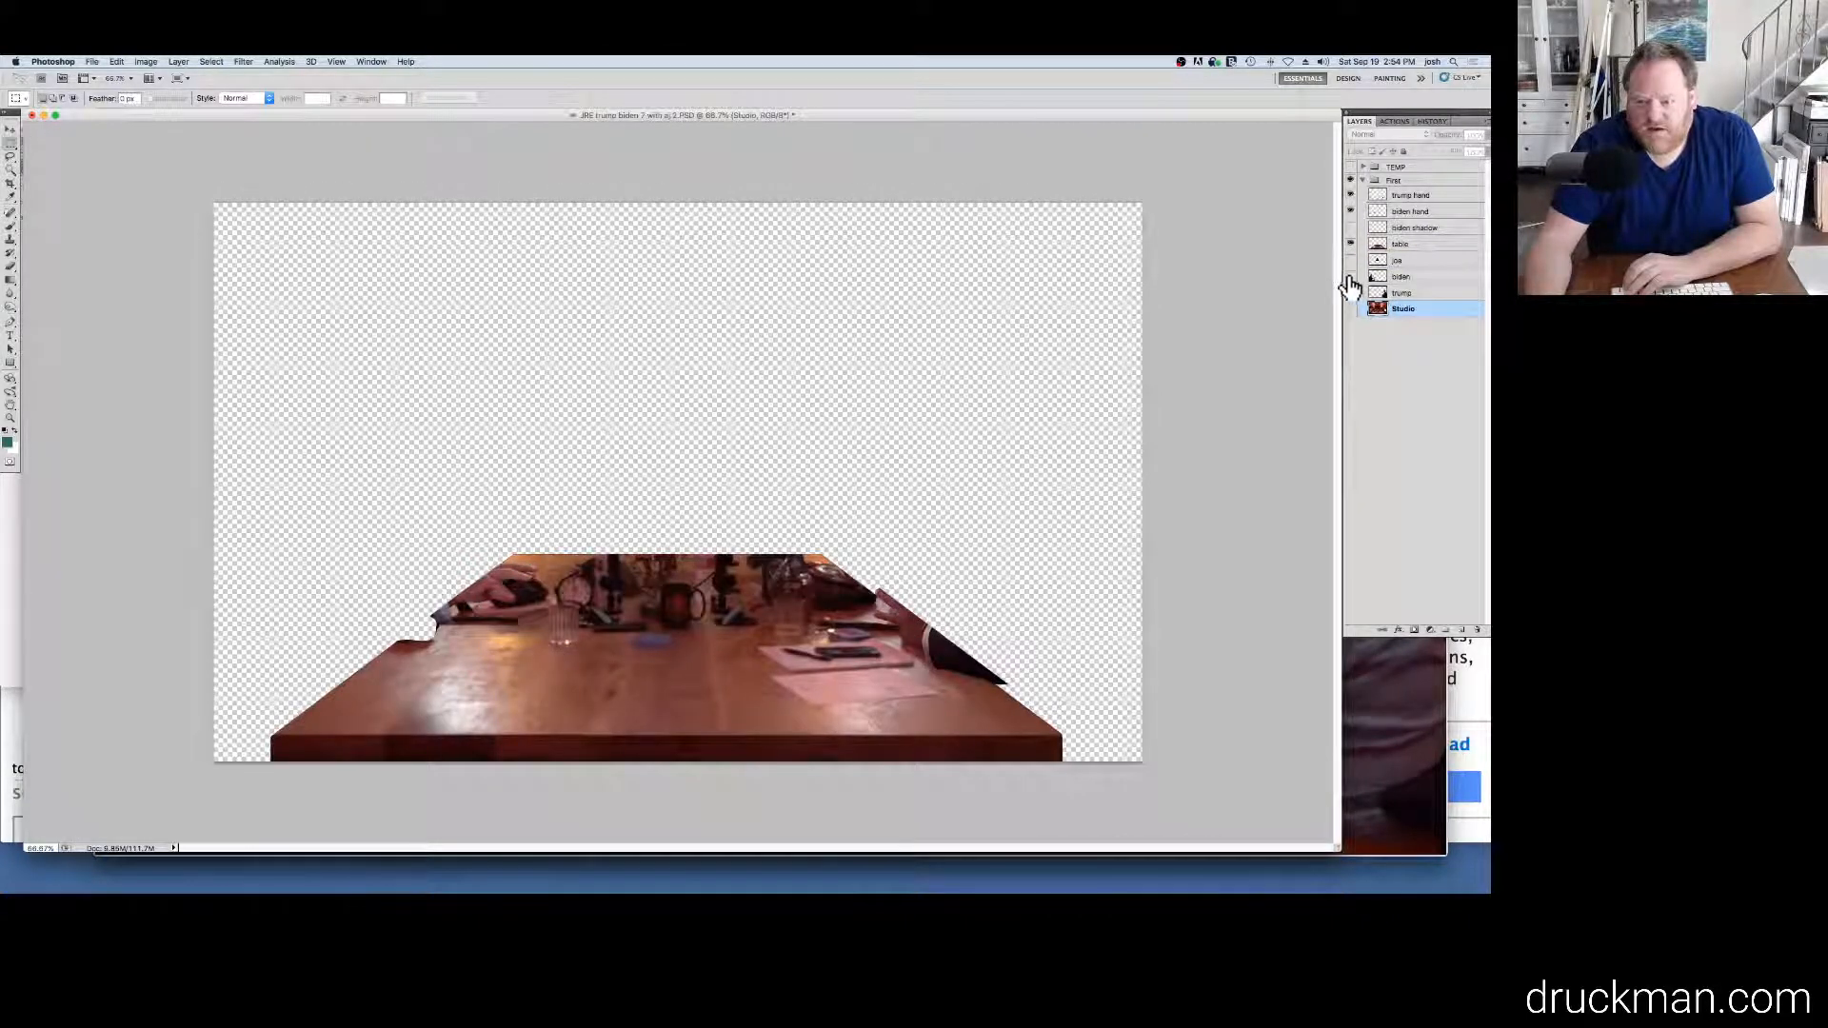
{"action": "left_click", "coordinate": [1350, 309]}
{"action": "left_click", "coordinate": [1350, 276]}
{"action": "left_click", "coordinate": [1350, 292]}
Toggle the trump hand and biden hand layers off and on to examine how each hand overlaps the table.
{"action": "left_click", "coordinate": [1350, 211]}
{"action": "left_click", "coordinate": [1350, 195]}
{"action": "left_click", "coordinate": [1351, 195]}
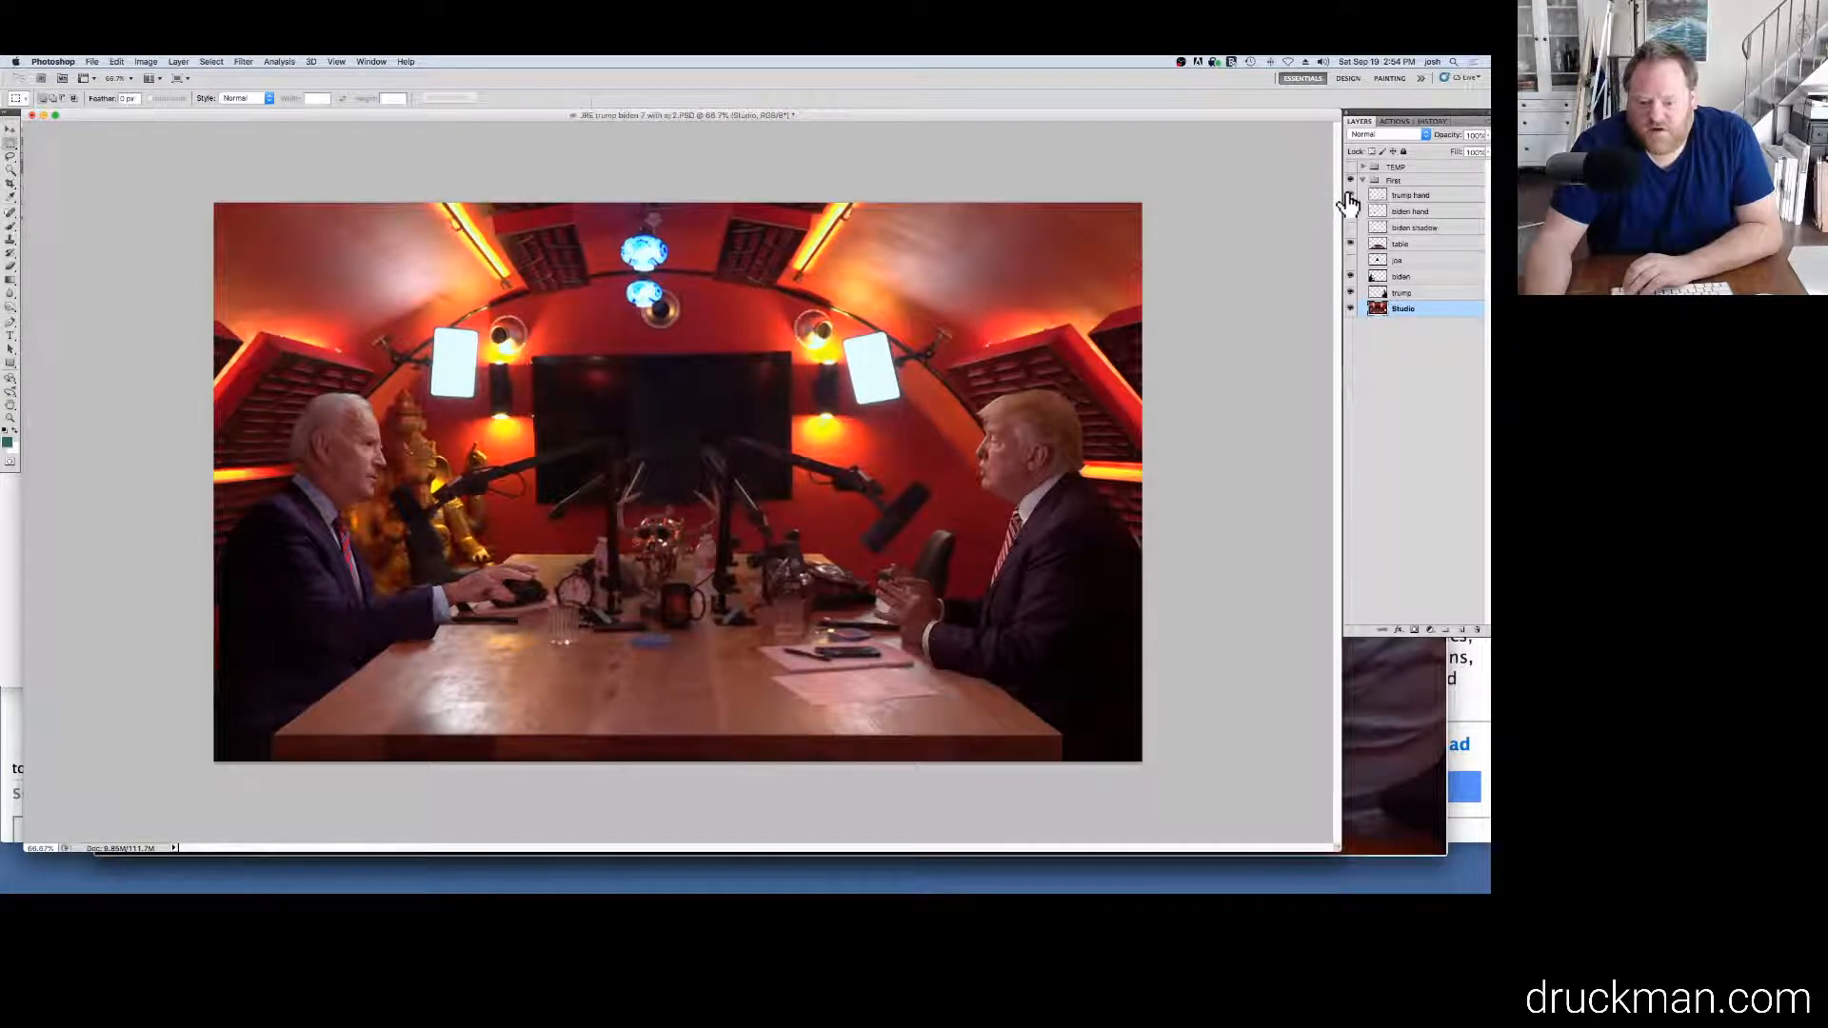
{"action": "left_click", "coordinate": [1350, 195]}
{"action": "left_click", "coordinate": [1351, 196]}
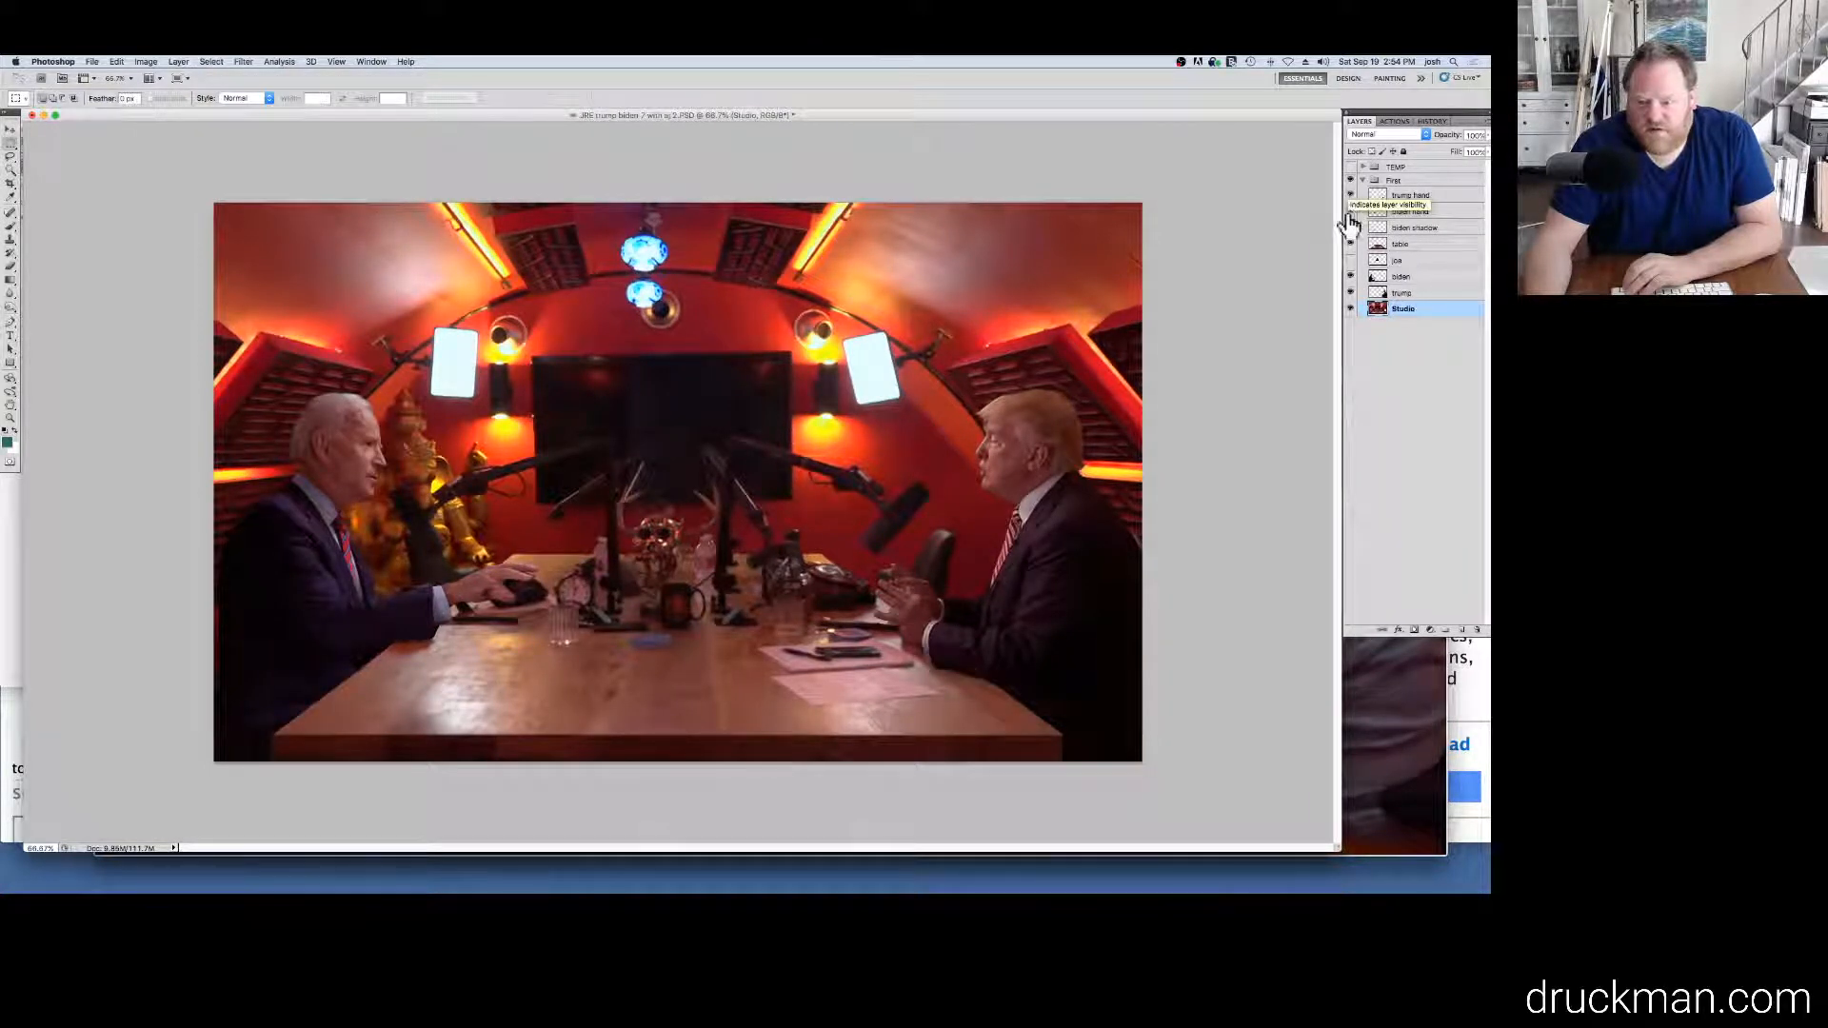
{"action": "left_click", "coordinate": [1352, 212]}
{"action": "left_click", "coordinate": [1351, 213]}
{"action": "left_click", "coordinate": [1351, 212]}
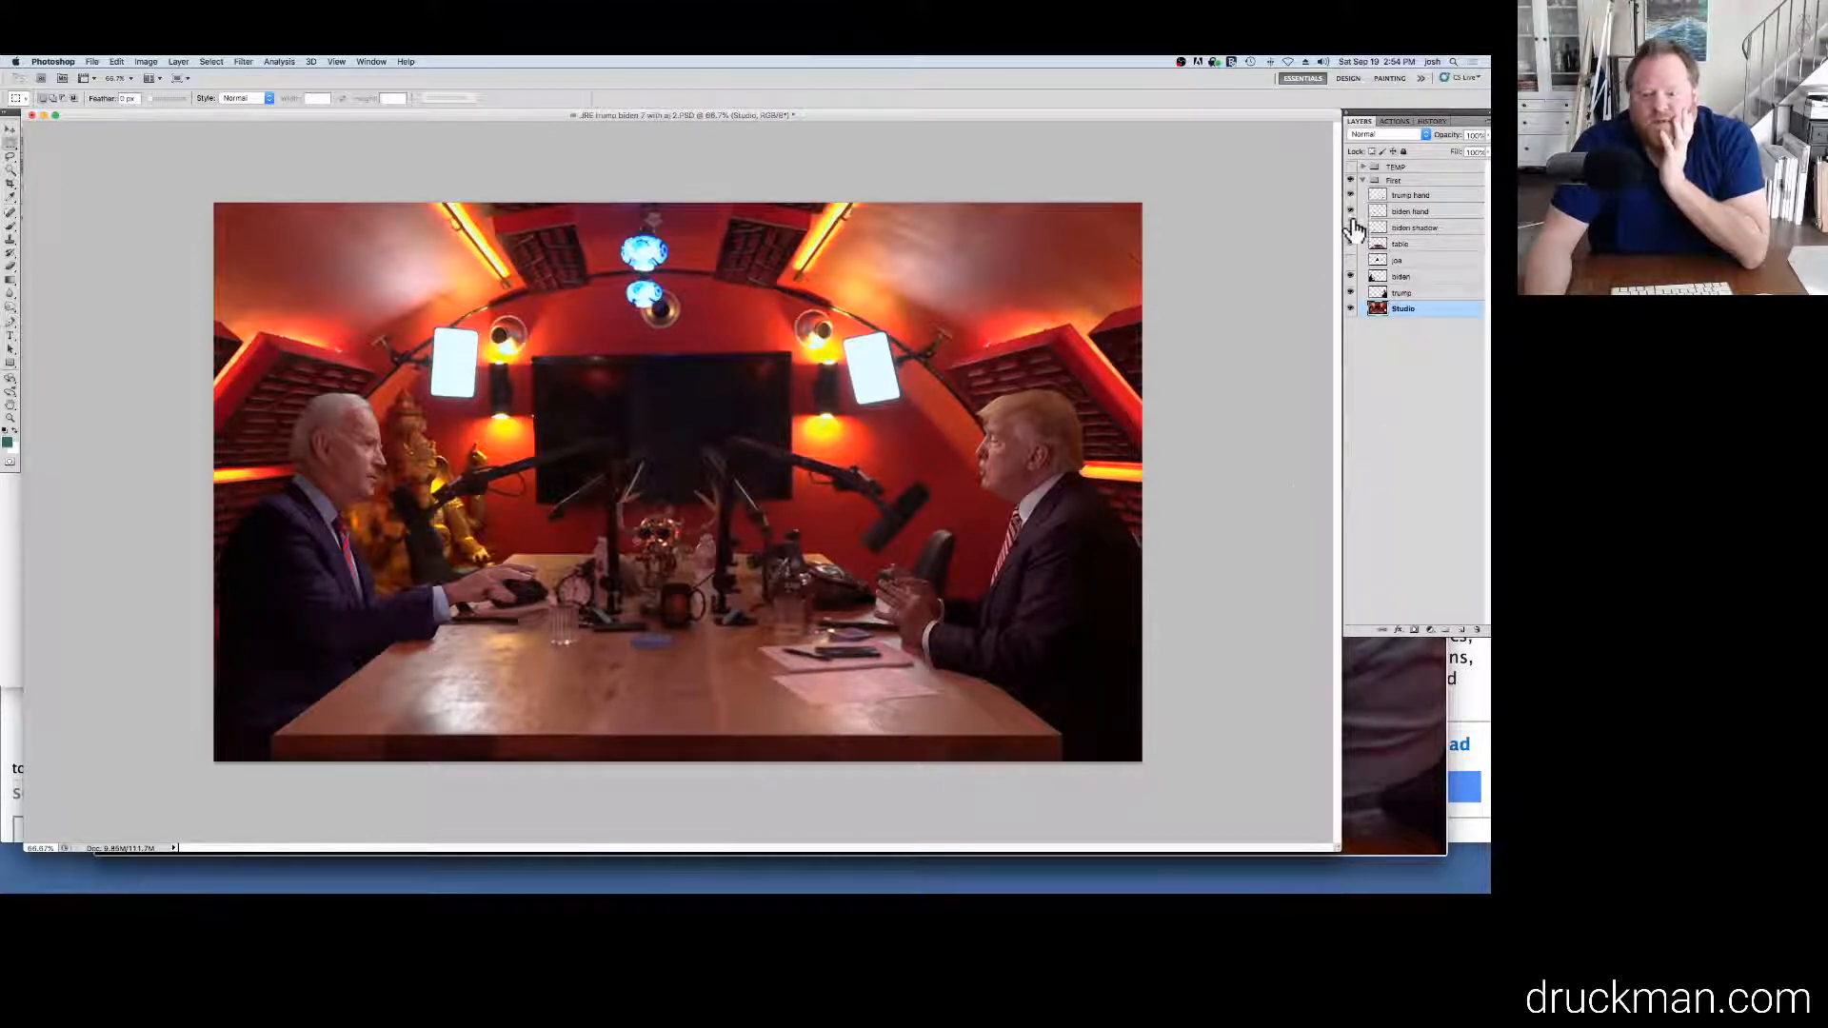
Hide all layers except Studio and rebuild the composite by showing trump, biden, joe, table, biden hand and trump hand.
{"action": "left_click_drag", "start_coordinate": [1350, 205], "coordinate": [1352, 299]}
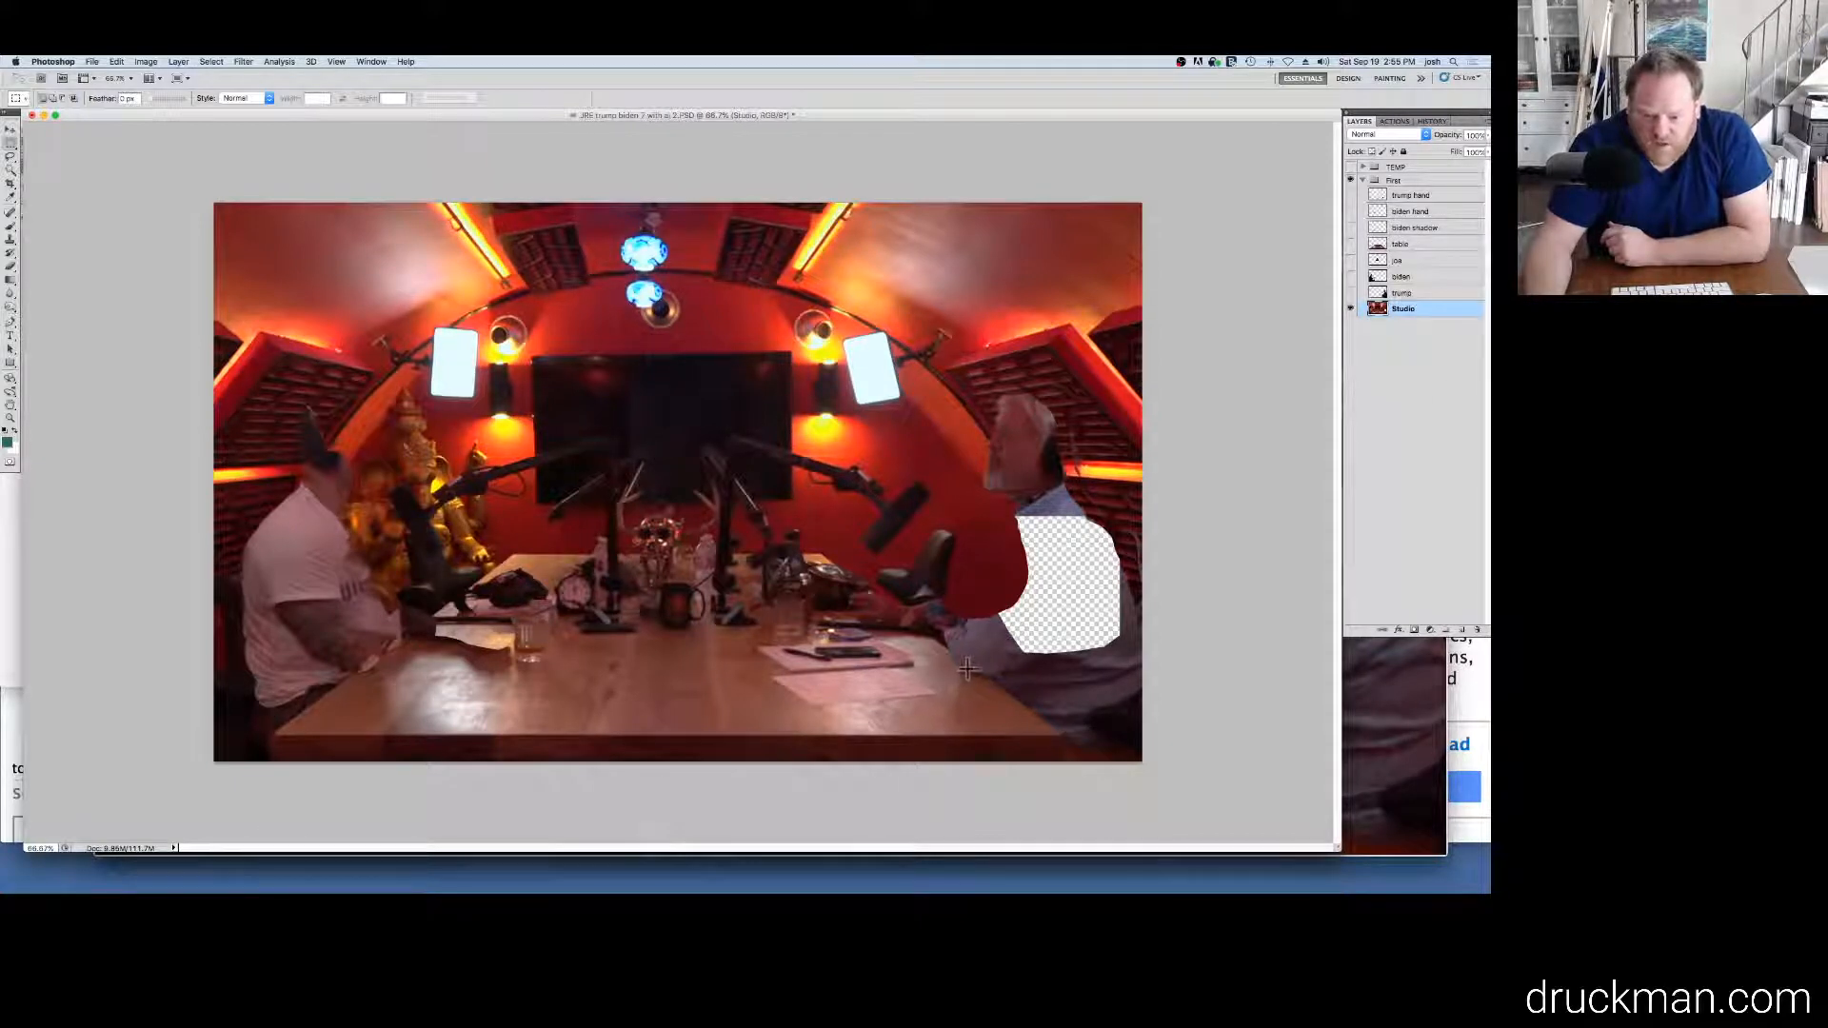
{"action": "left_click", "coordinate": [1350, 292]}
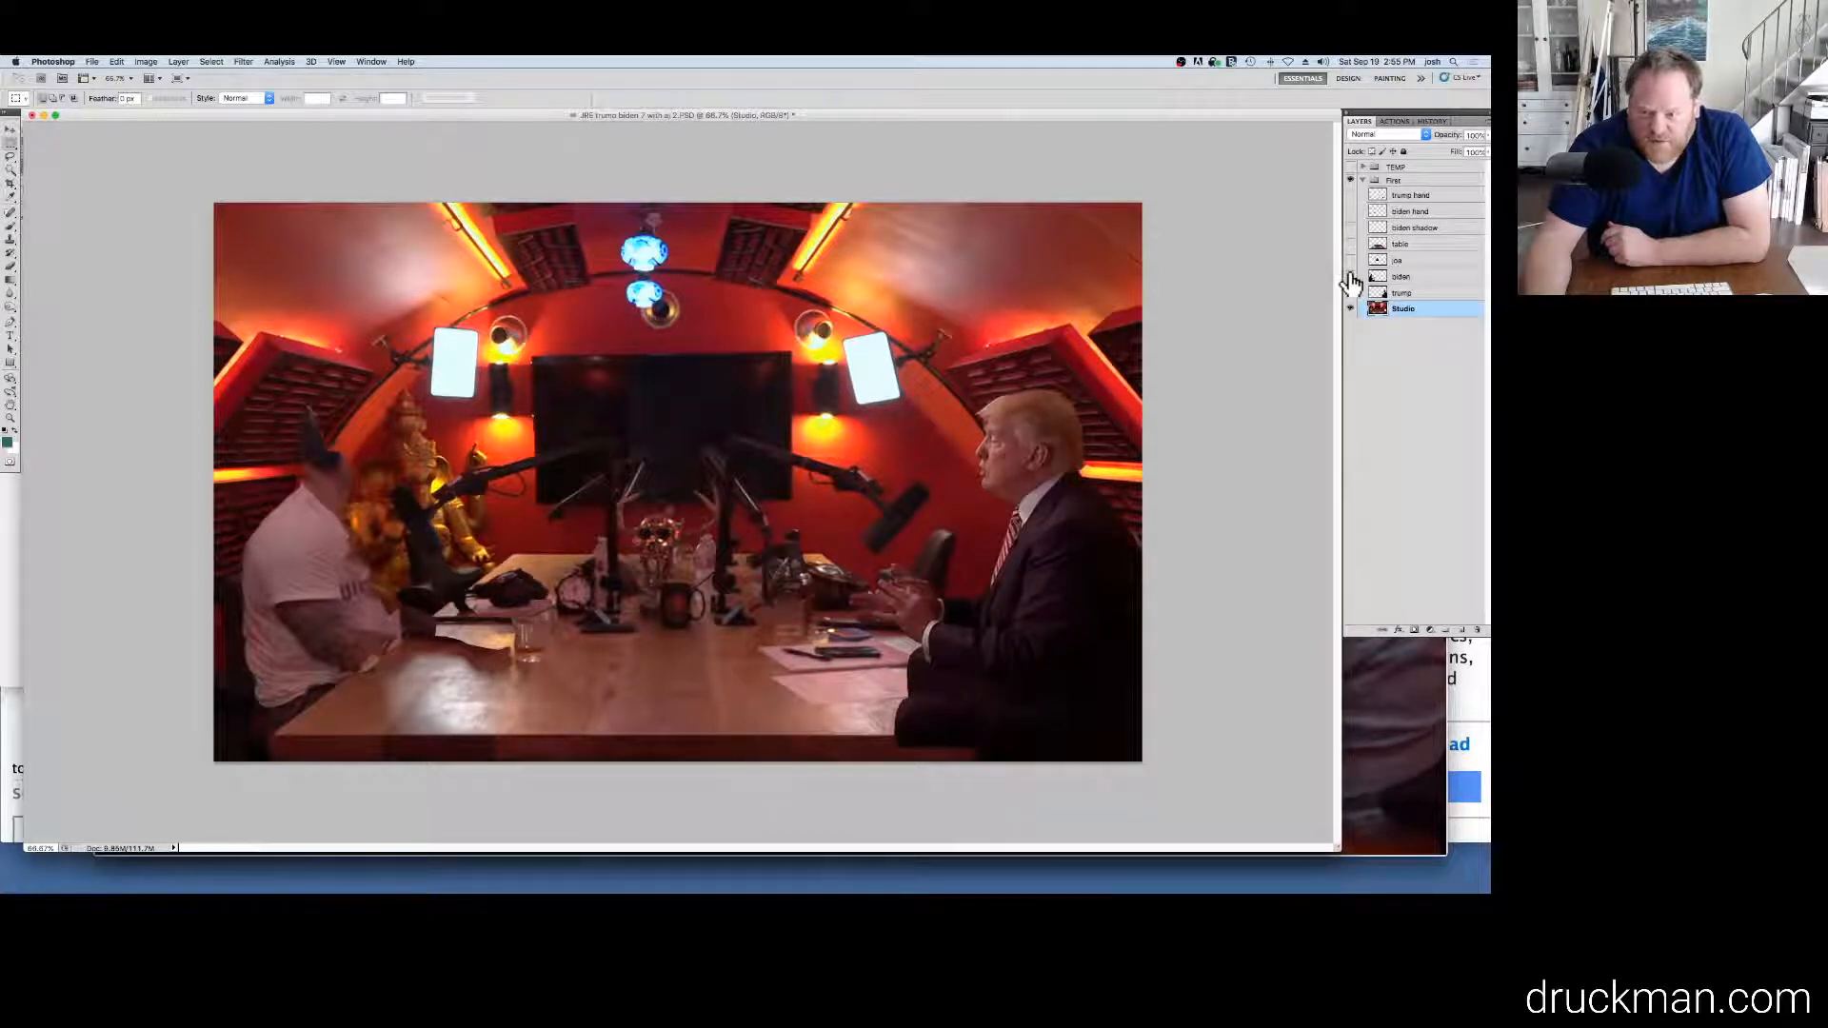
{"action": "left_click", "coordinate": [1351, 276]}
{"action": "left_click", "coordinate": [1350, 260]}
{"action": "left_click", "coordinate": [1350, 244]}
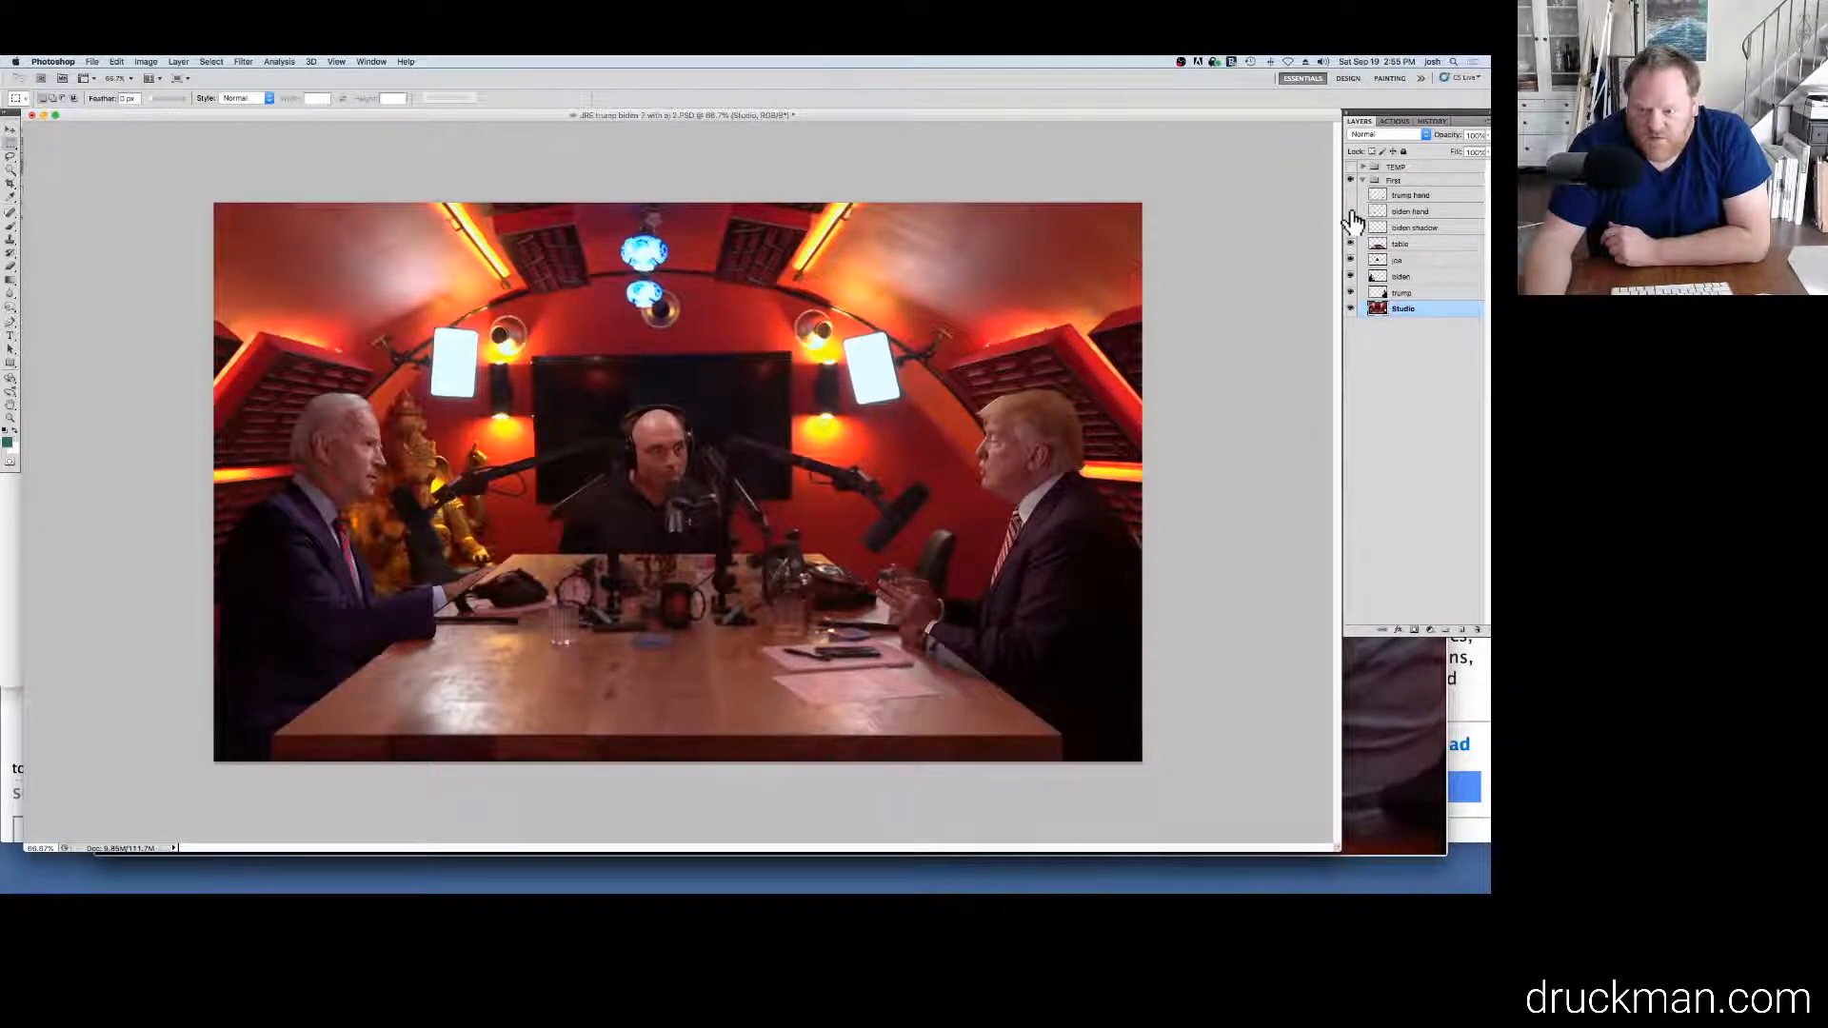
{"action": "left_click", "coordinate": [1350, 211]}
{"action": "left_click", "coordinate": [1351, 195]}
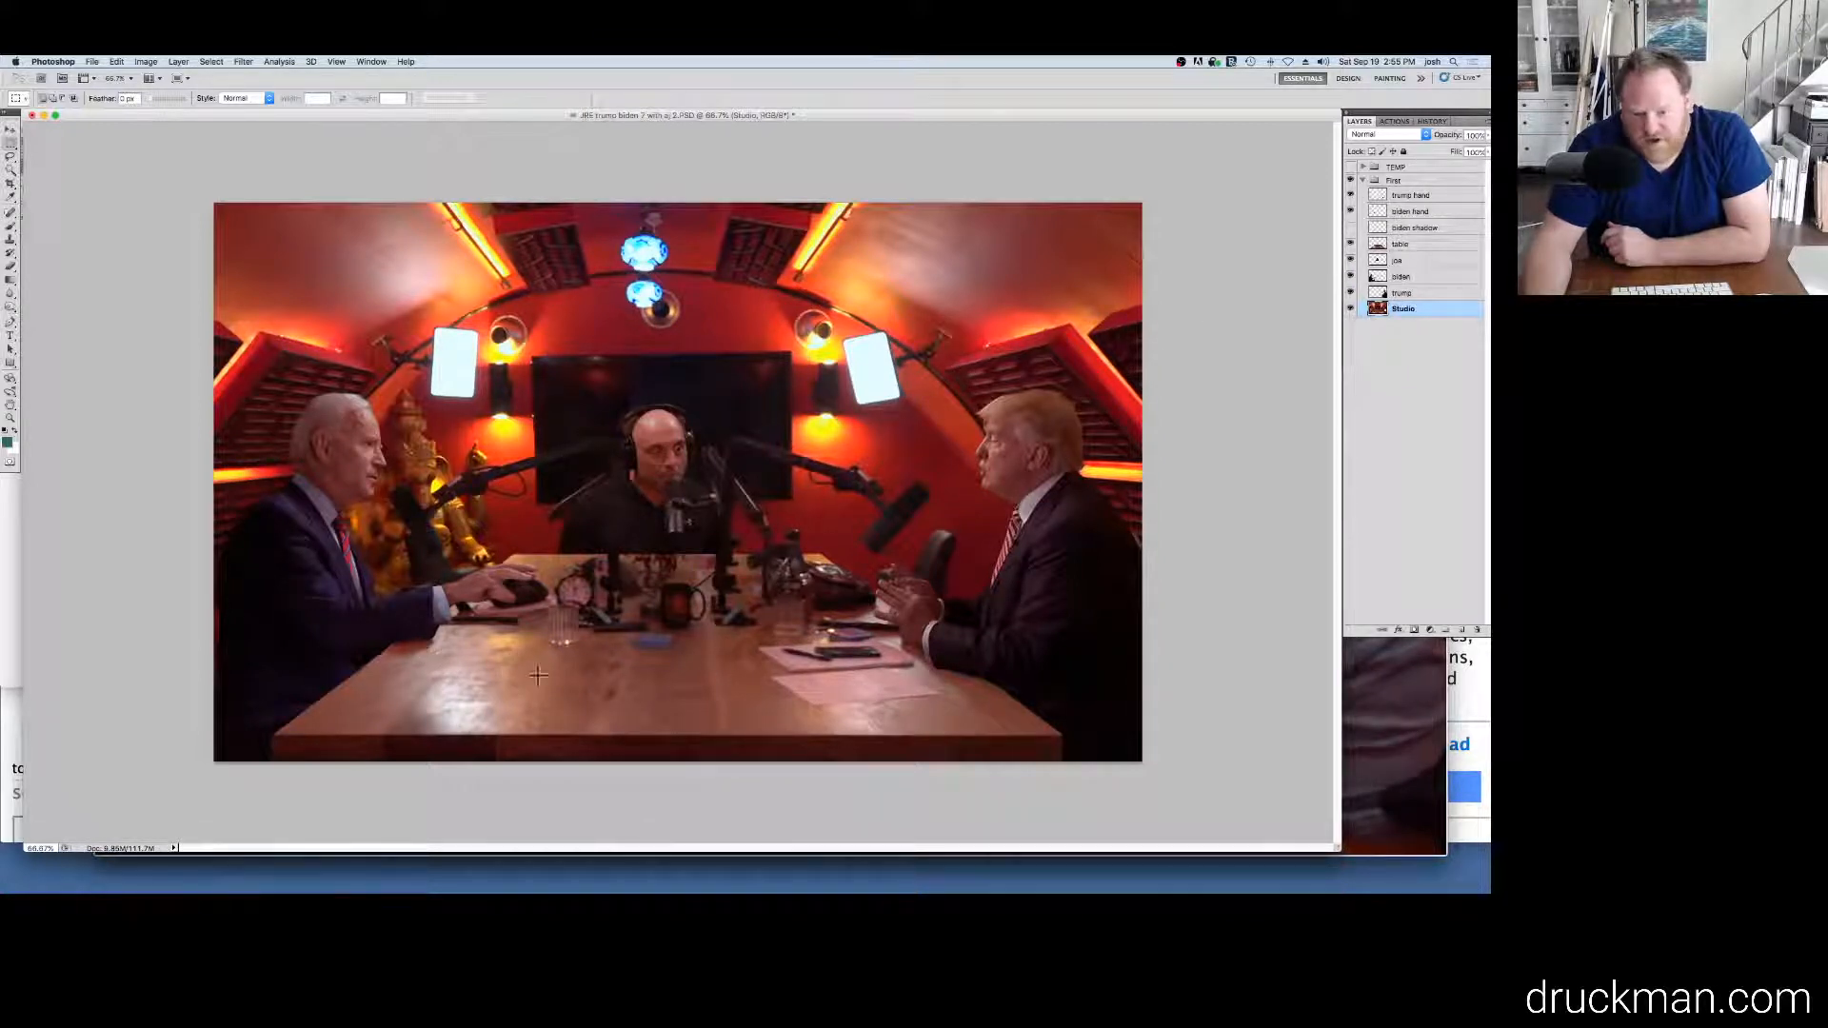
Show the biden shadow layer, toggle it to compare its effect on the table, and make it the active layer.
{"action": "left_click", "coordinate": [1350, 228]}
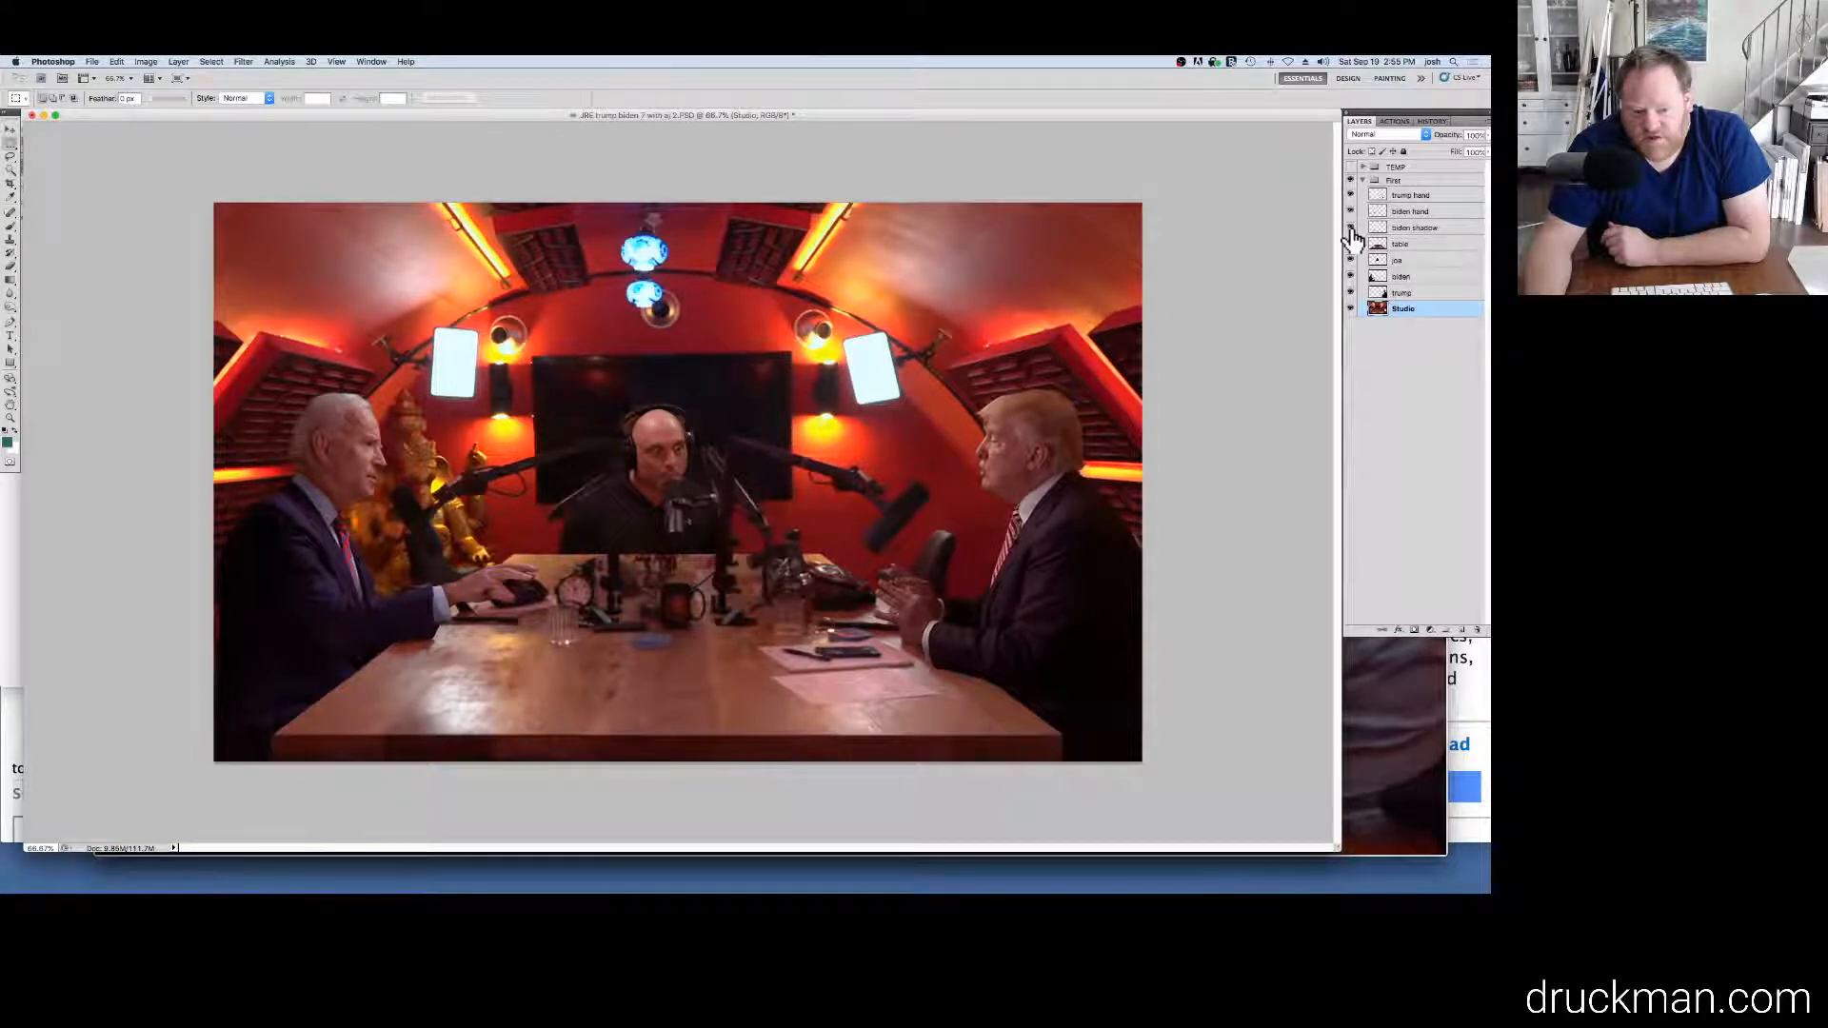
{"action": "left_click", "coordinate": [1351, 229]}
{"action": "left_click", "coordinate": [1350, 228]}
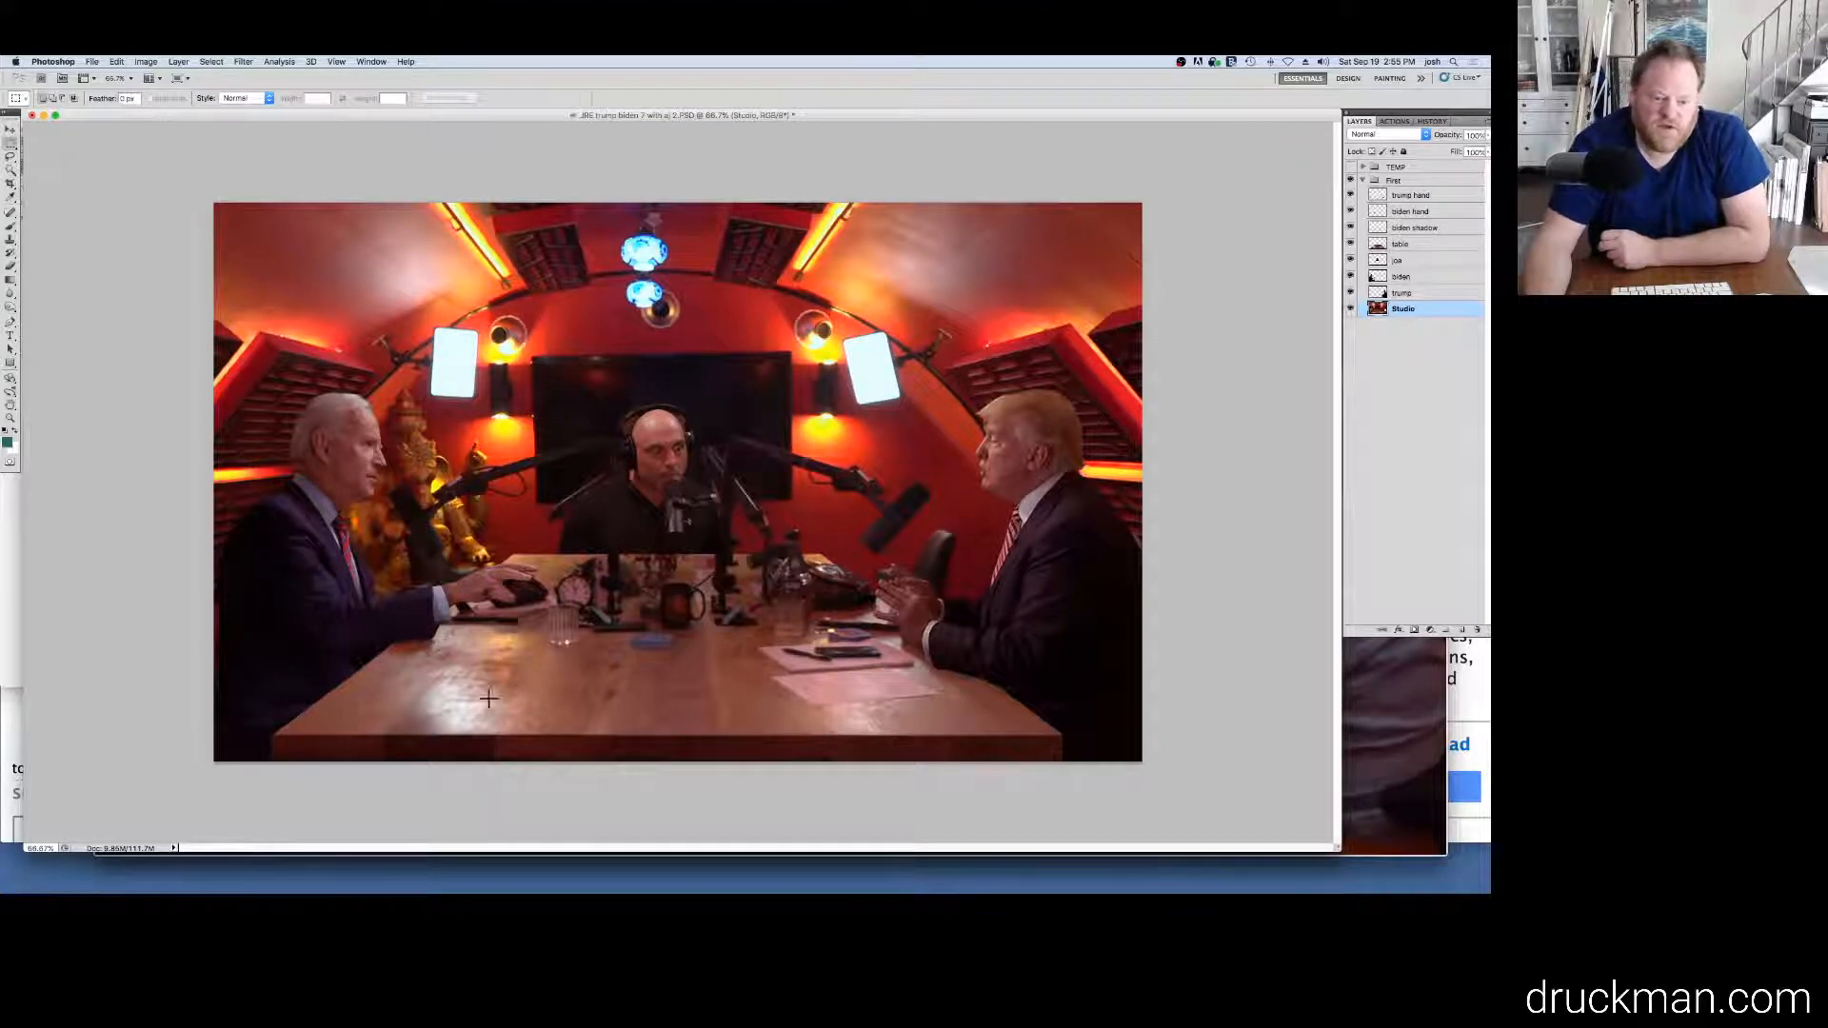
{"action": "left_click", "coordinate": [1431, 228]}
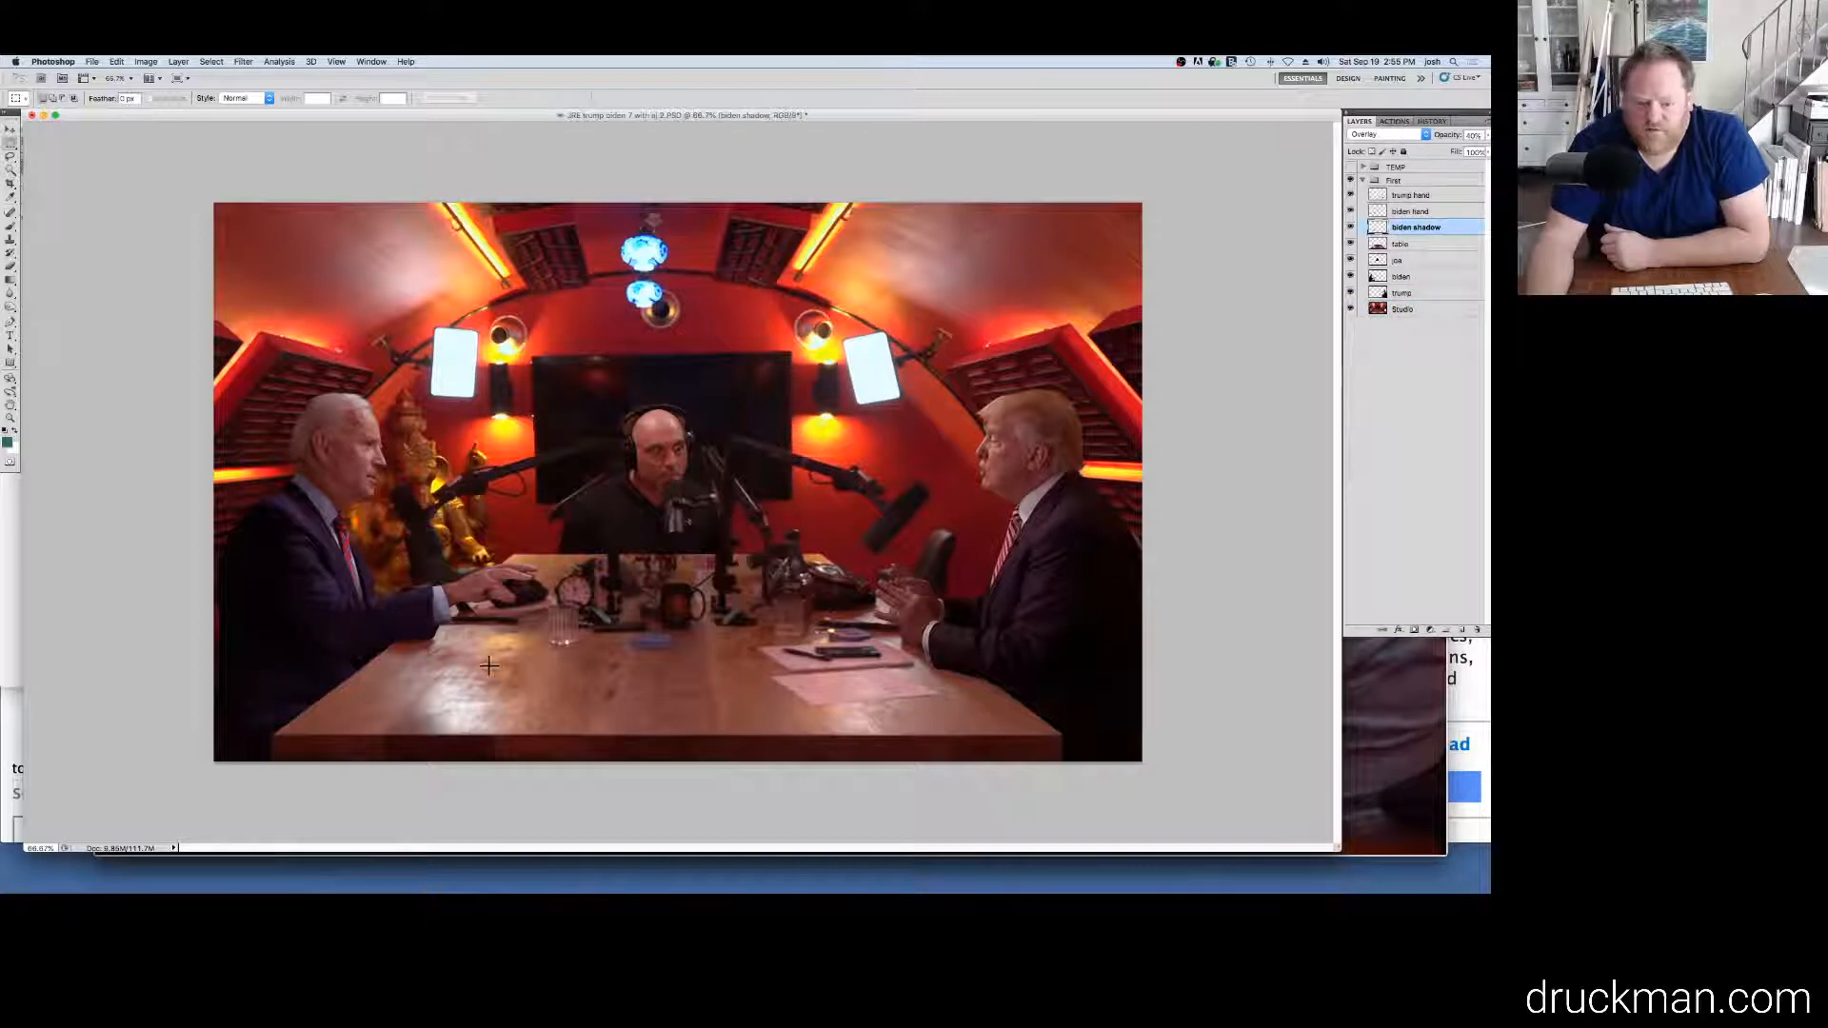
Hide the layers around biden shadow to inspect it and restore the visibility of the full composite.
{"action": "left_click_drag", "start_coordinate": [1351, 244], "coordinate": [1350, 310]}
{"action": "mouse_move", "coordinate": [1350, 196]}
{"action": "left_mouse_down"}
{"action": "mouse_move", "coordinate": [1351, 212]}
{"action": "mouse_move", "coordinate": [1350, 195]}
{"action": "left_mouse_up"}
{"action": "left_click", "coordinate": [1350, 244]}
{"action": "left_click_drag", "start_coordinate": [1350, 276], "coordinate": [1346, 331]}
{"action": "left_click", "coordinate": [1350, 260]}
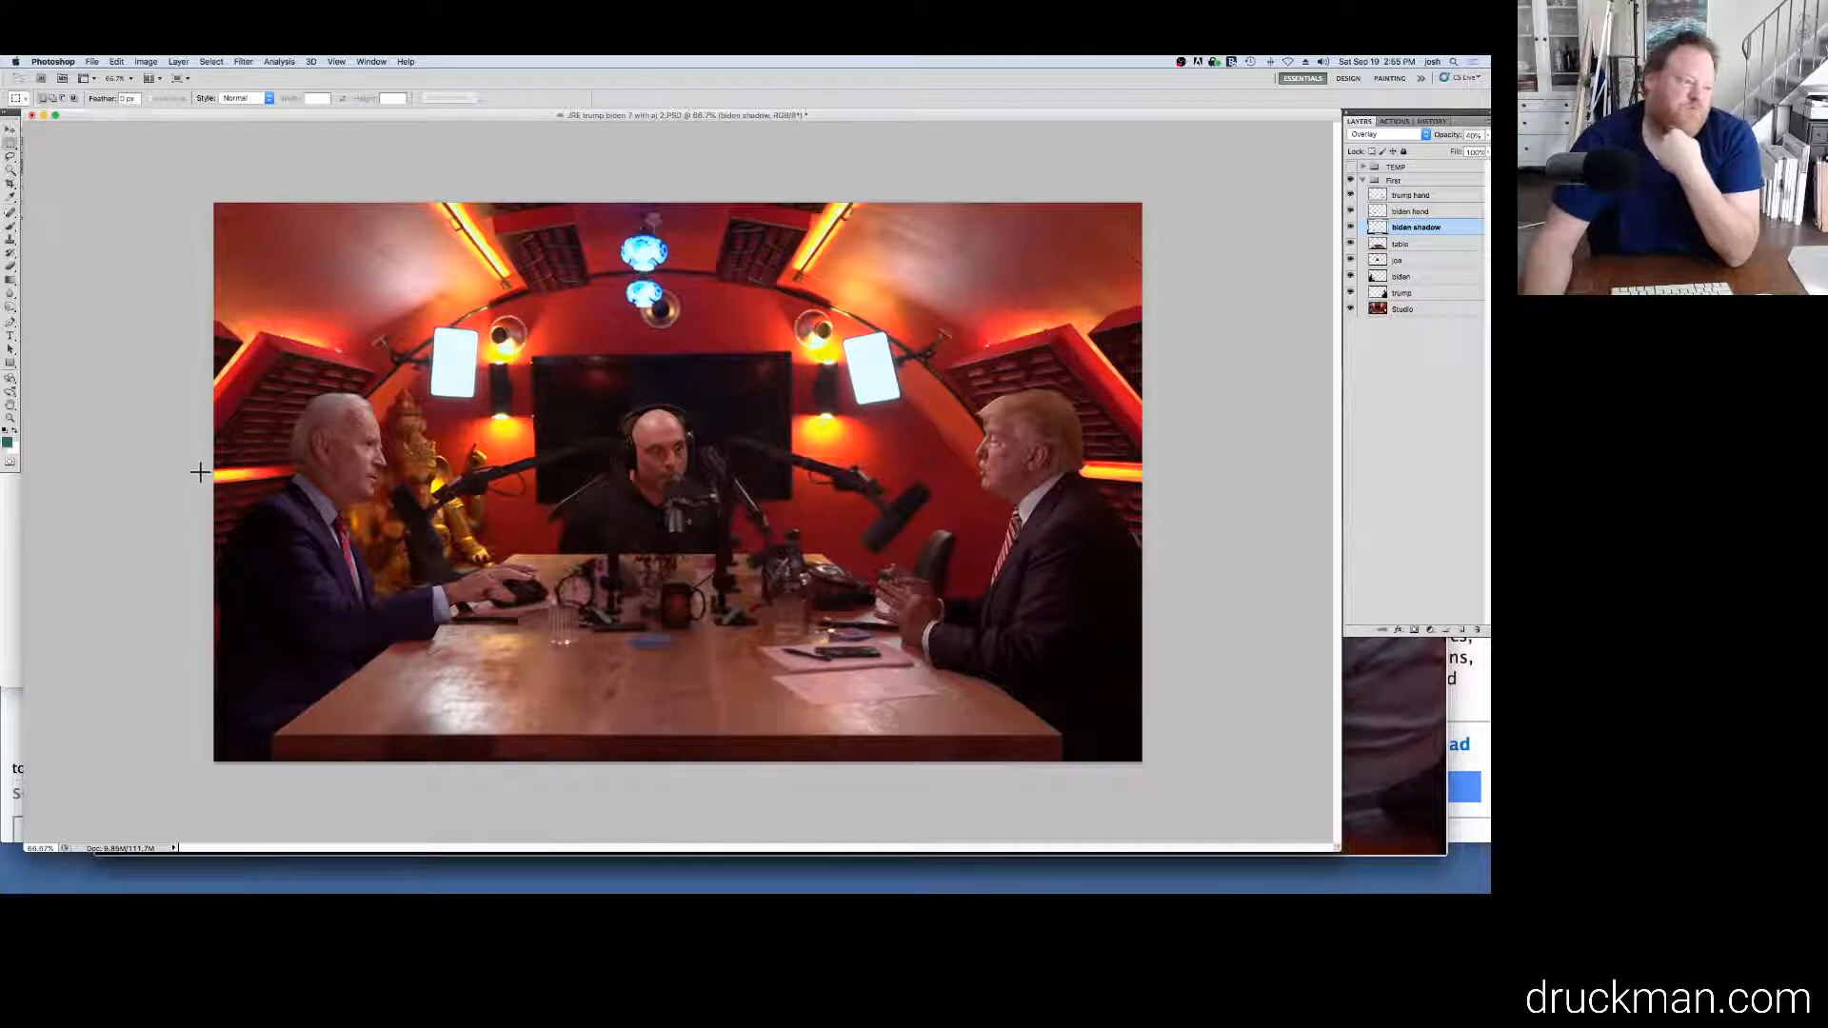
Switch to Firefox and check the live-stream post and its comments on the artist's Facebook page.
{"action": "key", "text": "super+Tab"}
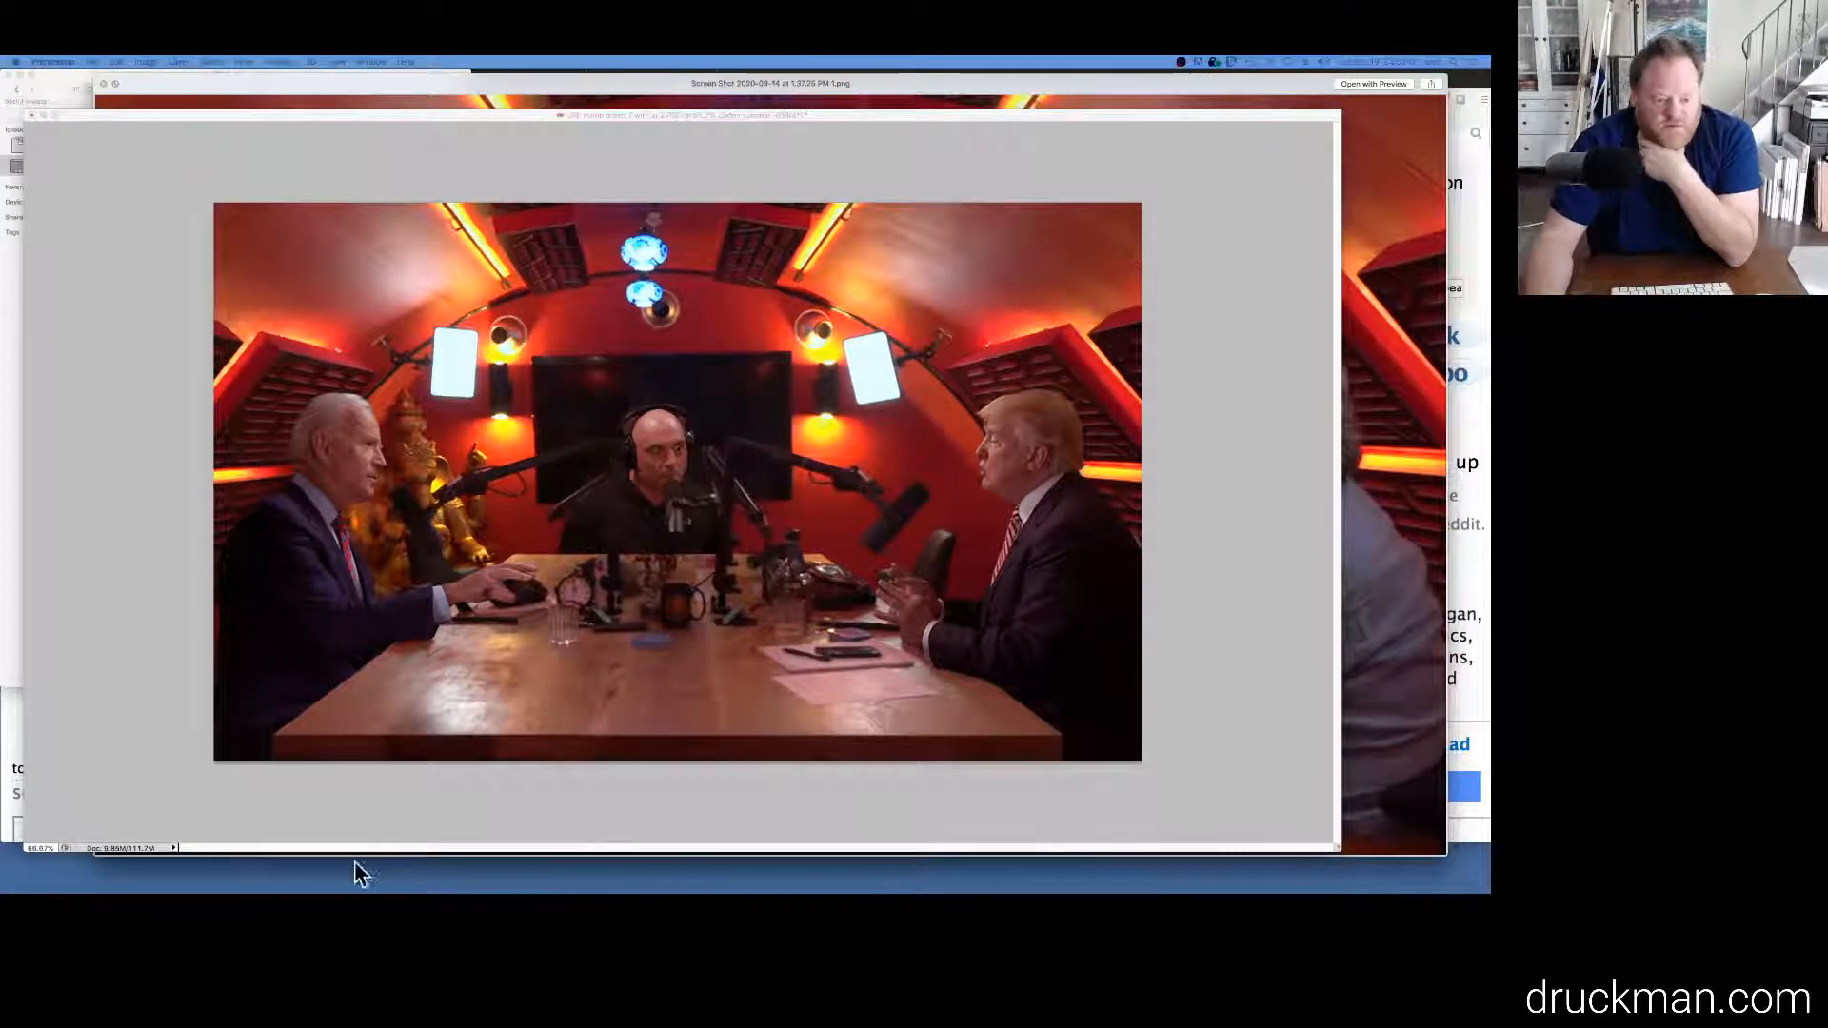
{"action": "left_click", "coordinate": [545, 871]}
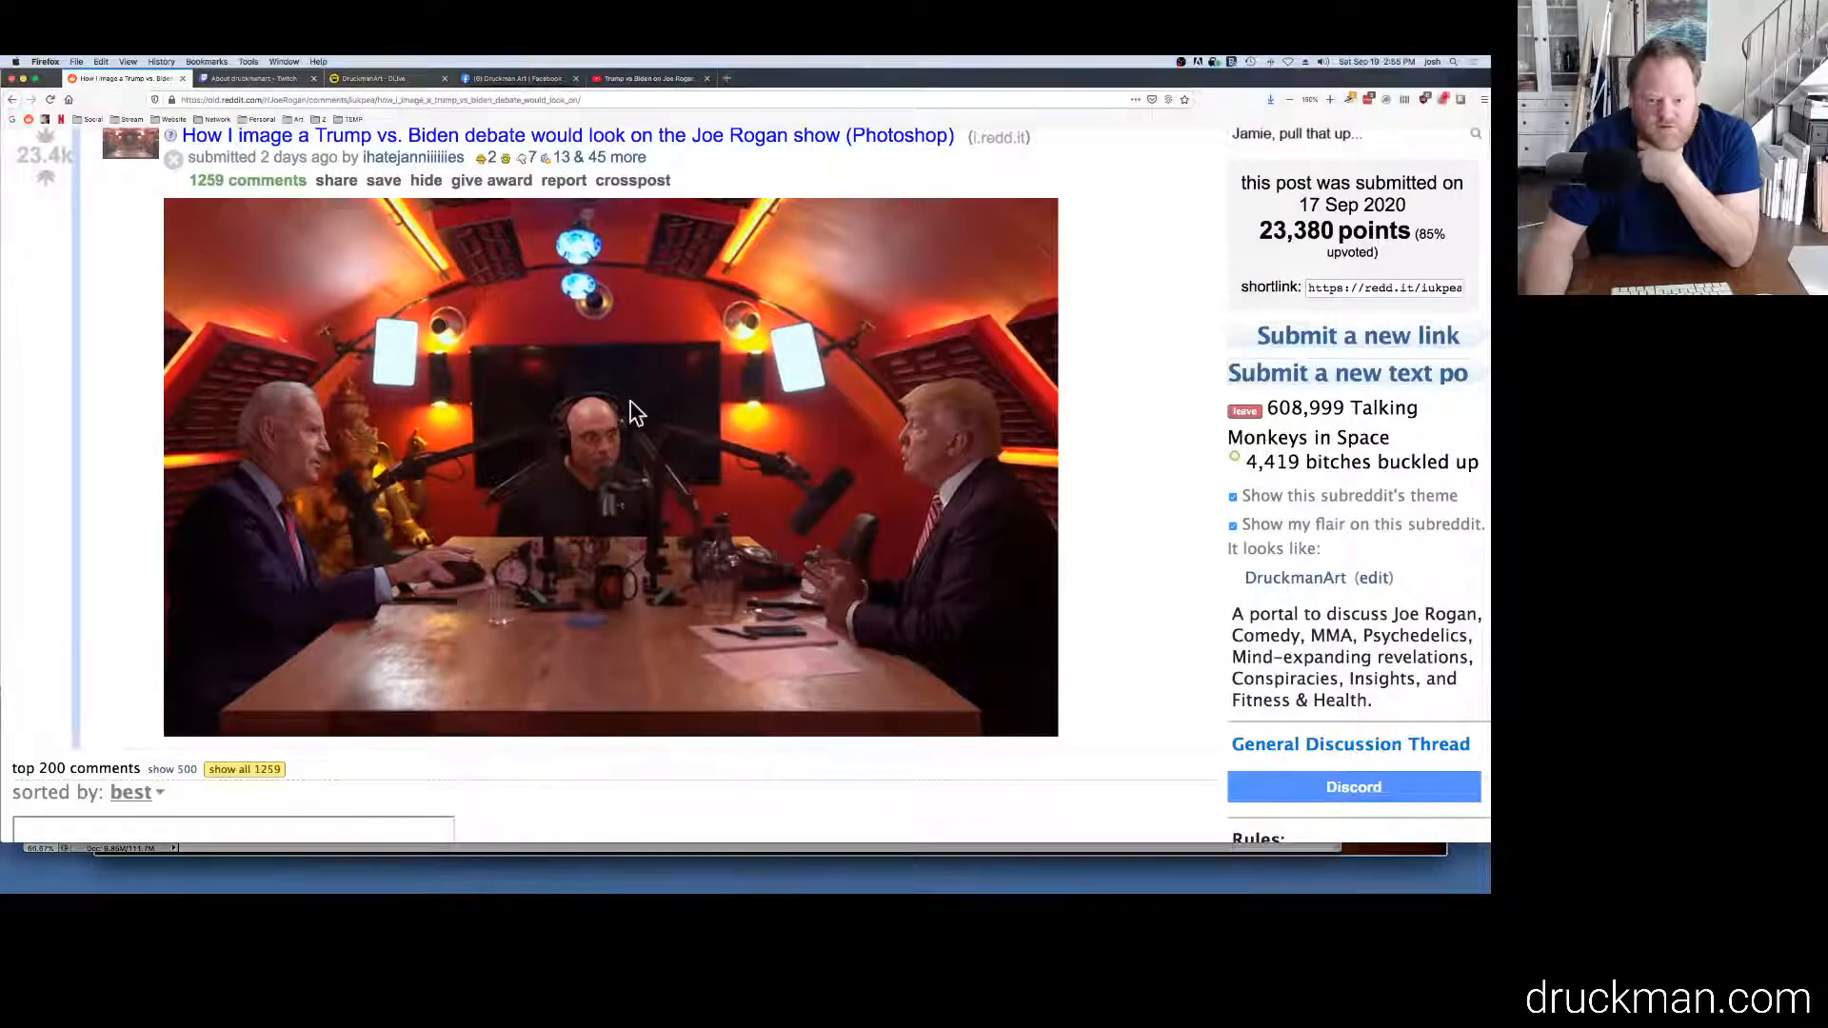
{"action": "left_click", "coordinate": [522, 78]}
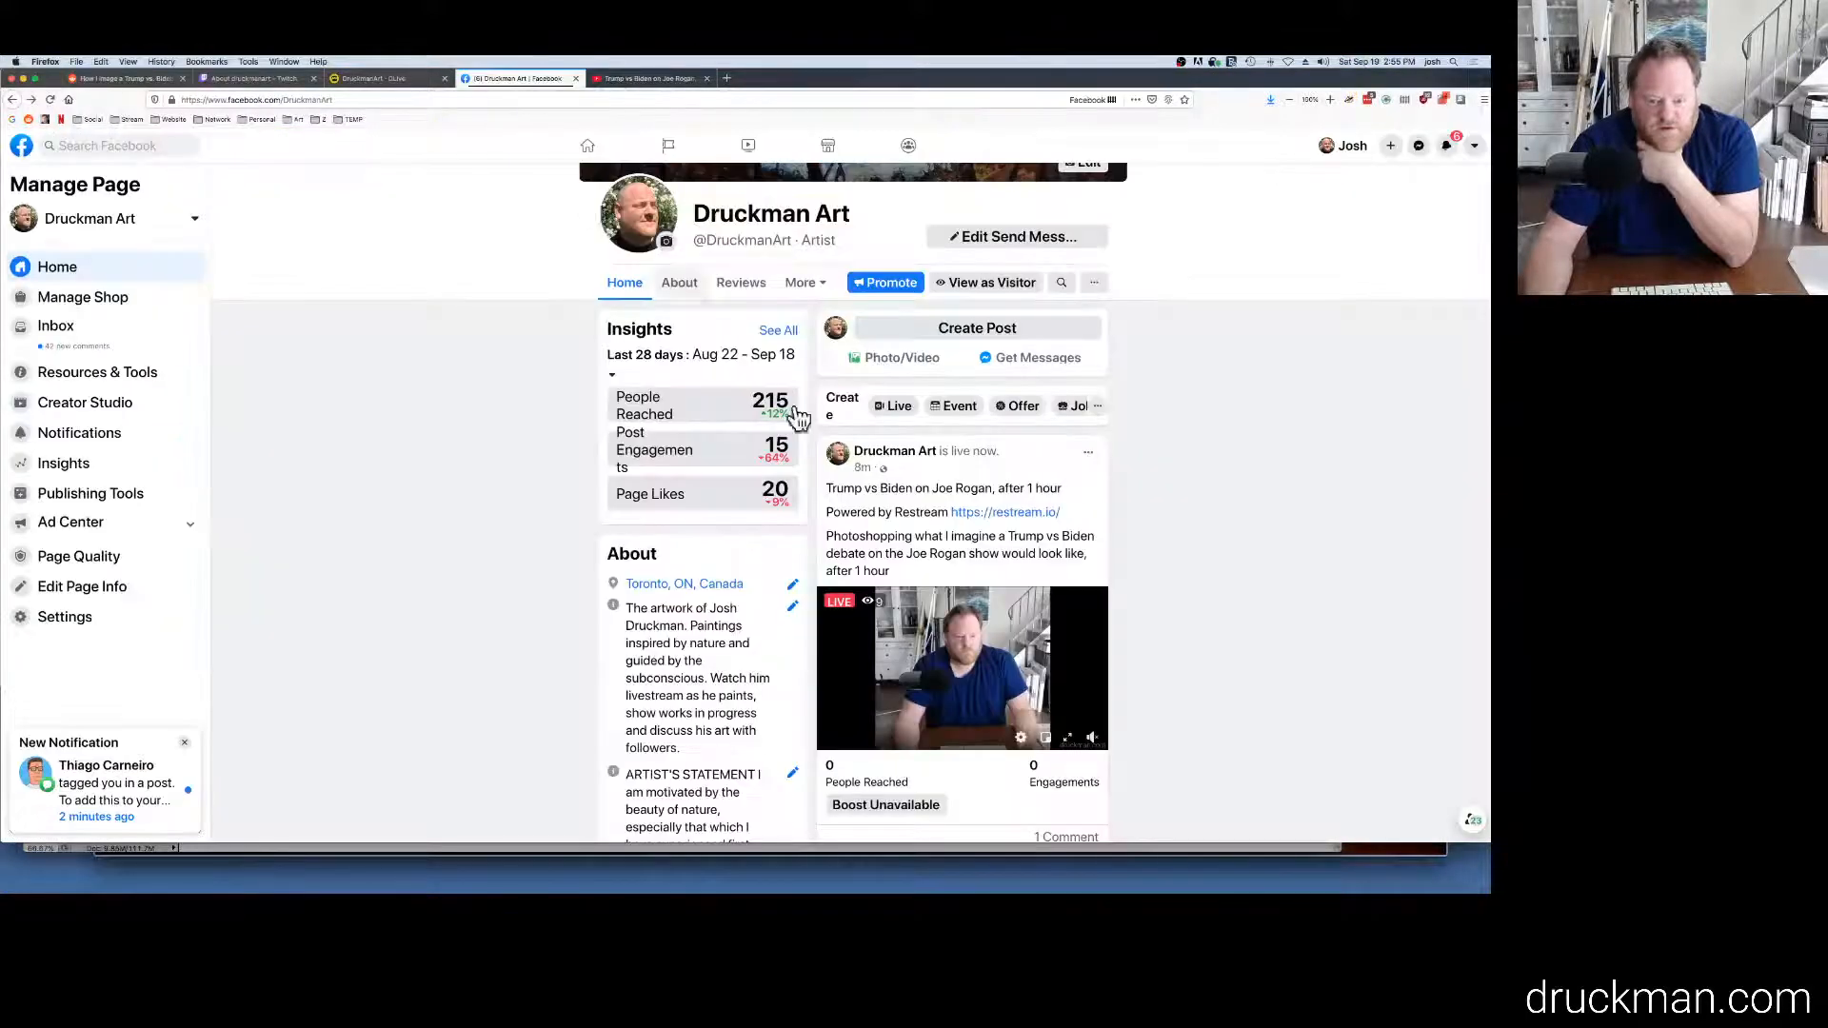
{"action": "scroll", "coordinate": [936, 462], "scroll_direction": "down", "scroll_amount": 3}
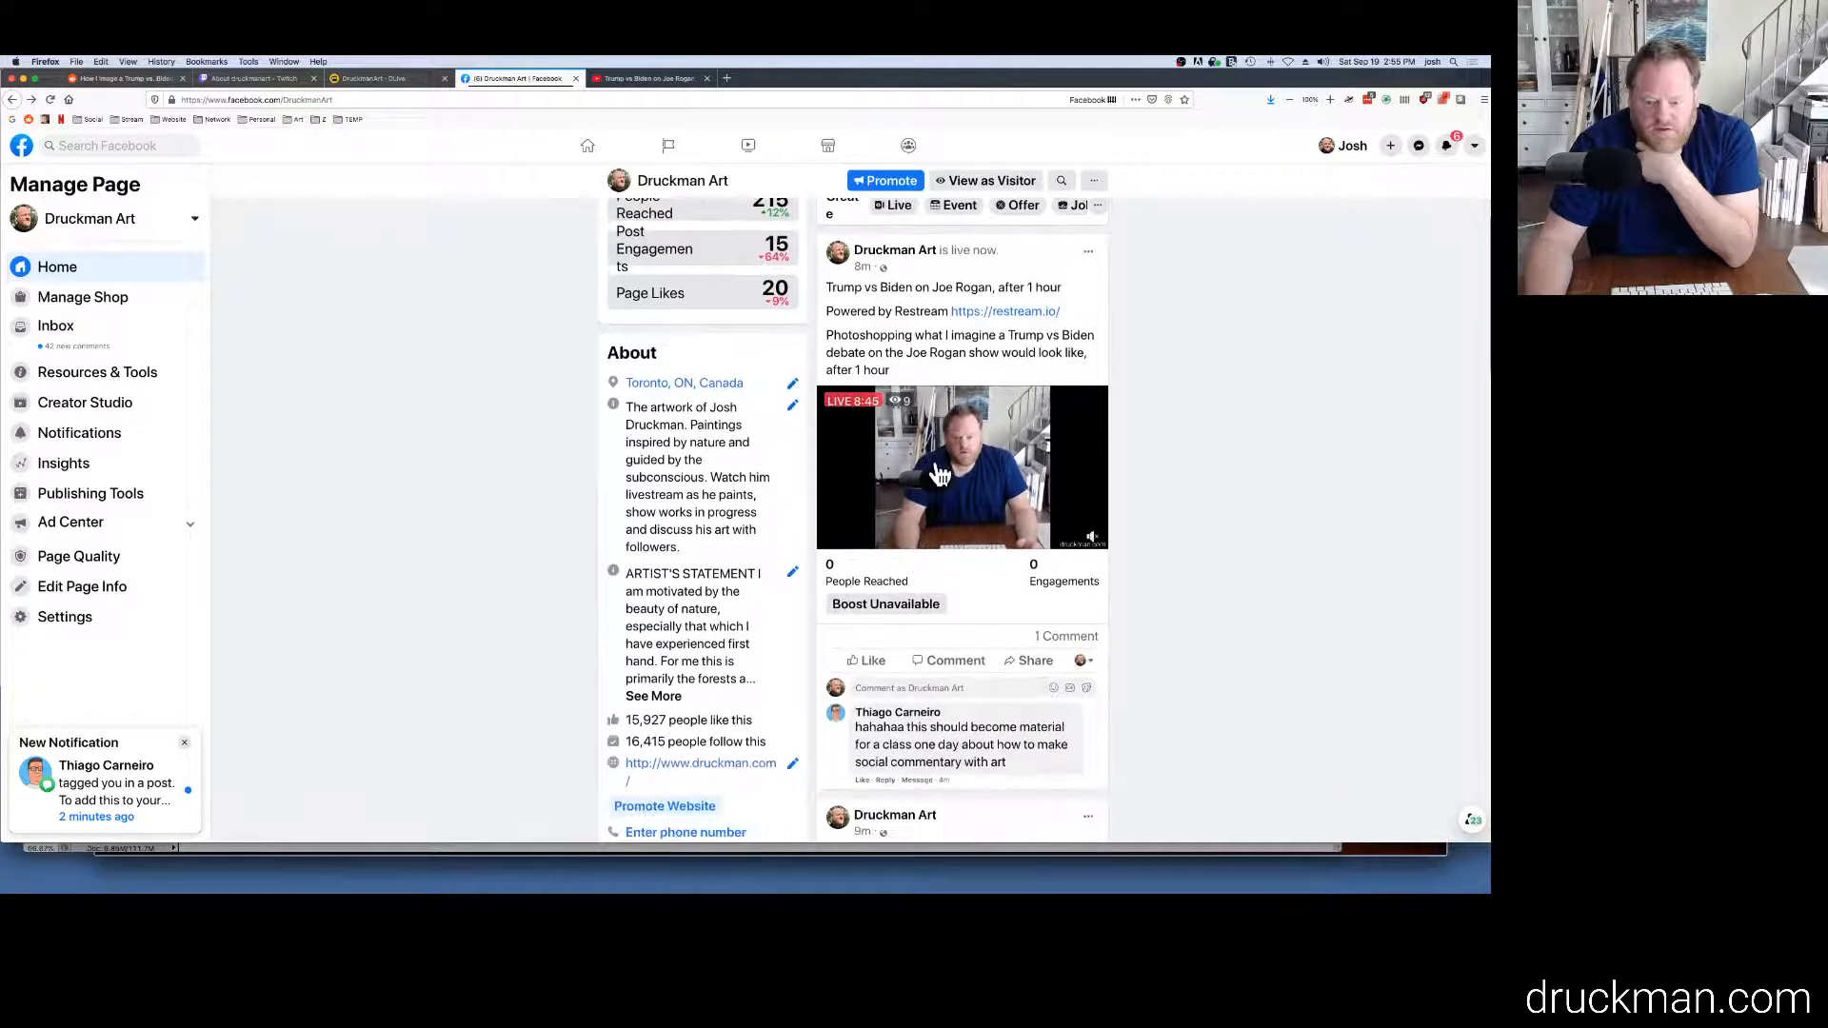
{"action": "scroll", "coordinate": [935, 460], "scroll_direction": "down", "scroll_amount": 2}
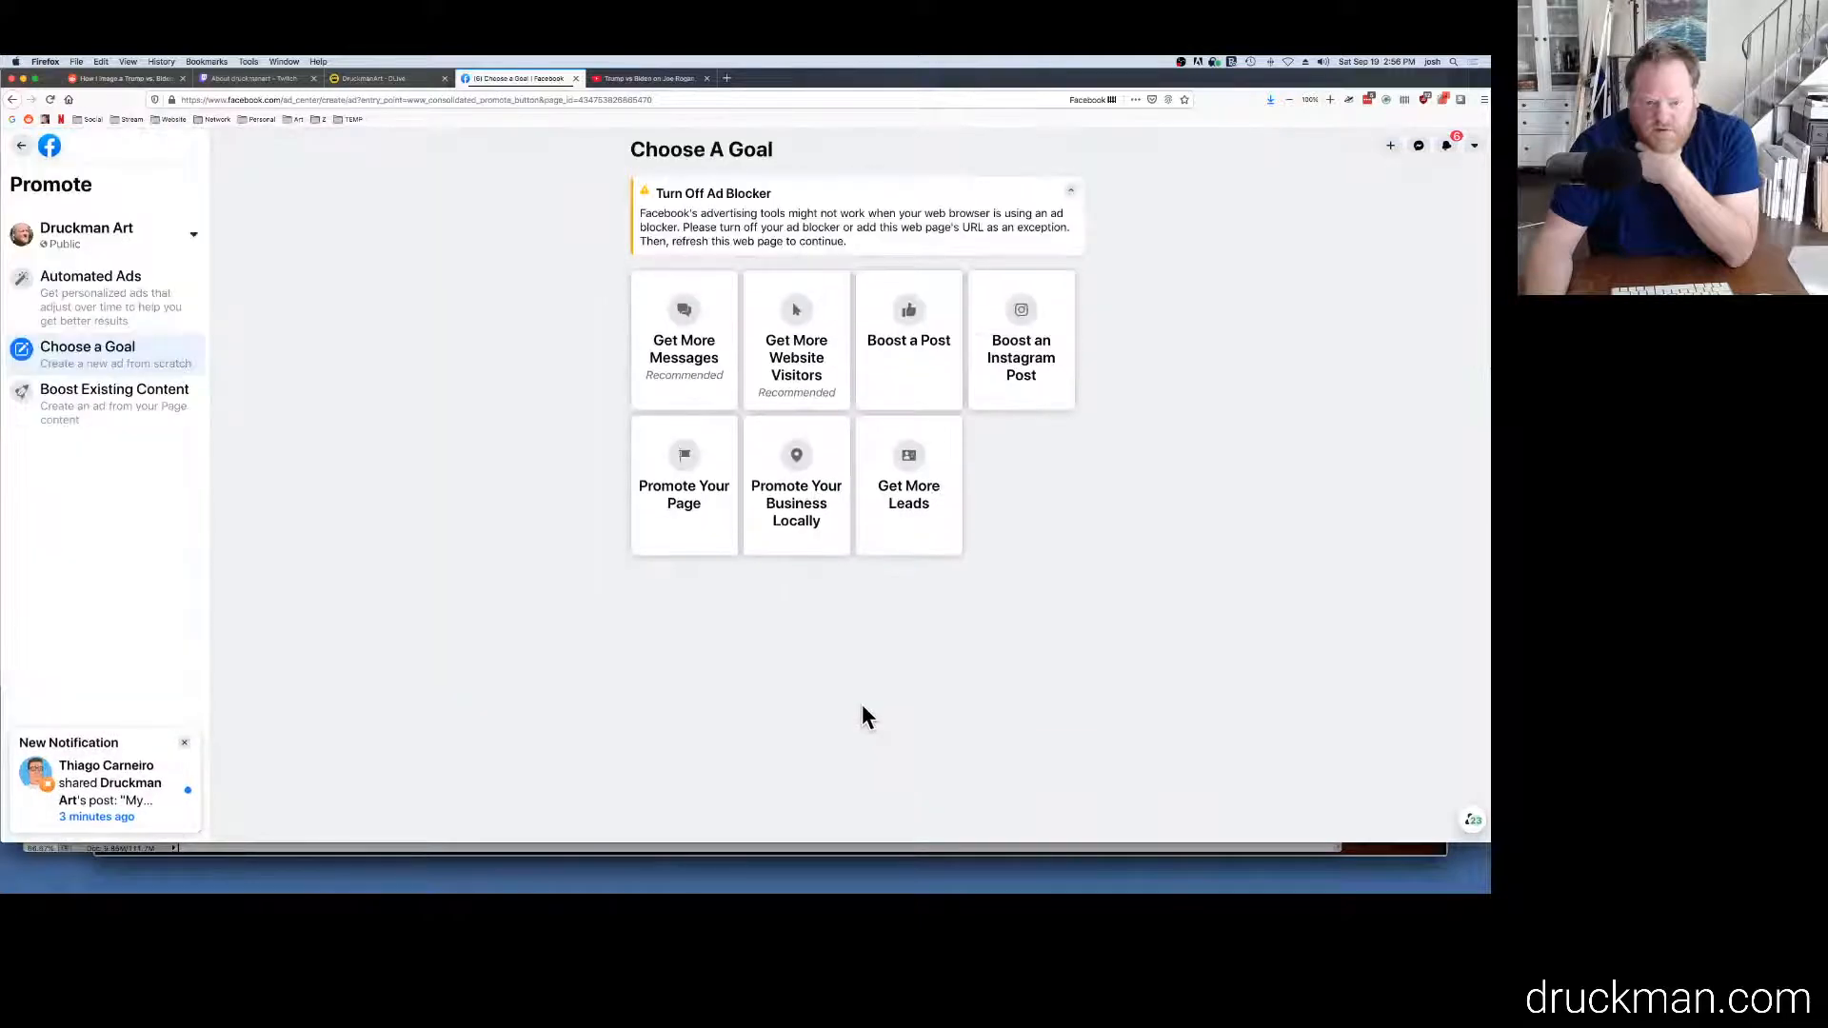
Return from the Promote page to the artist's Facebook page and view the live post again.
{"action": "left_click", "coordinate": [12, 99]}
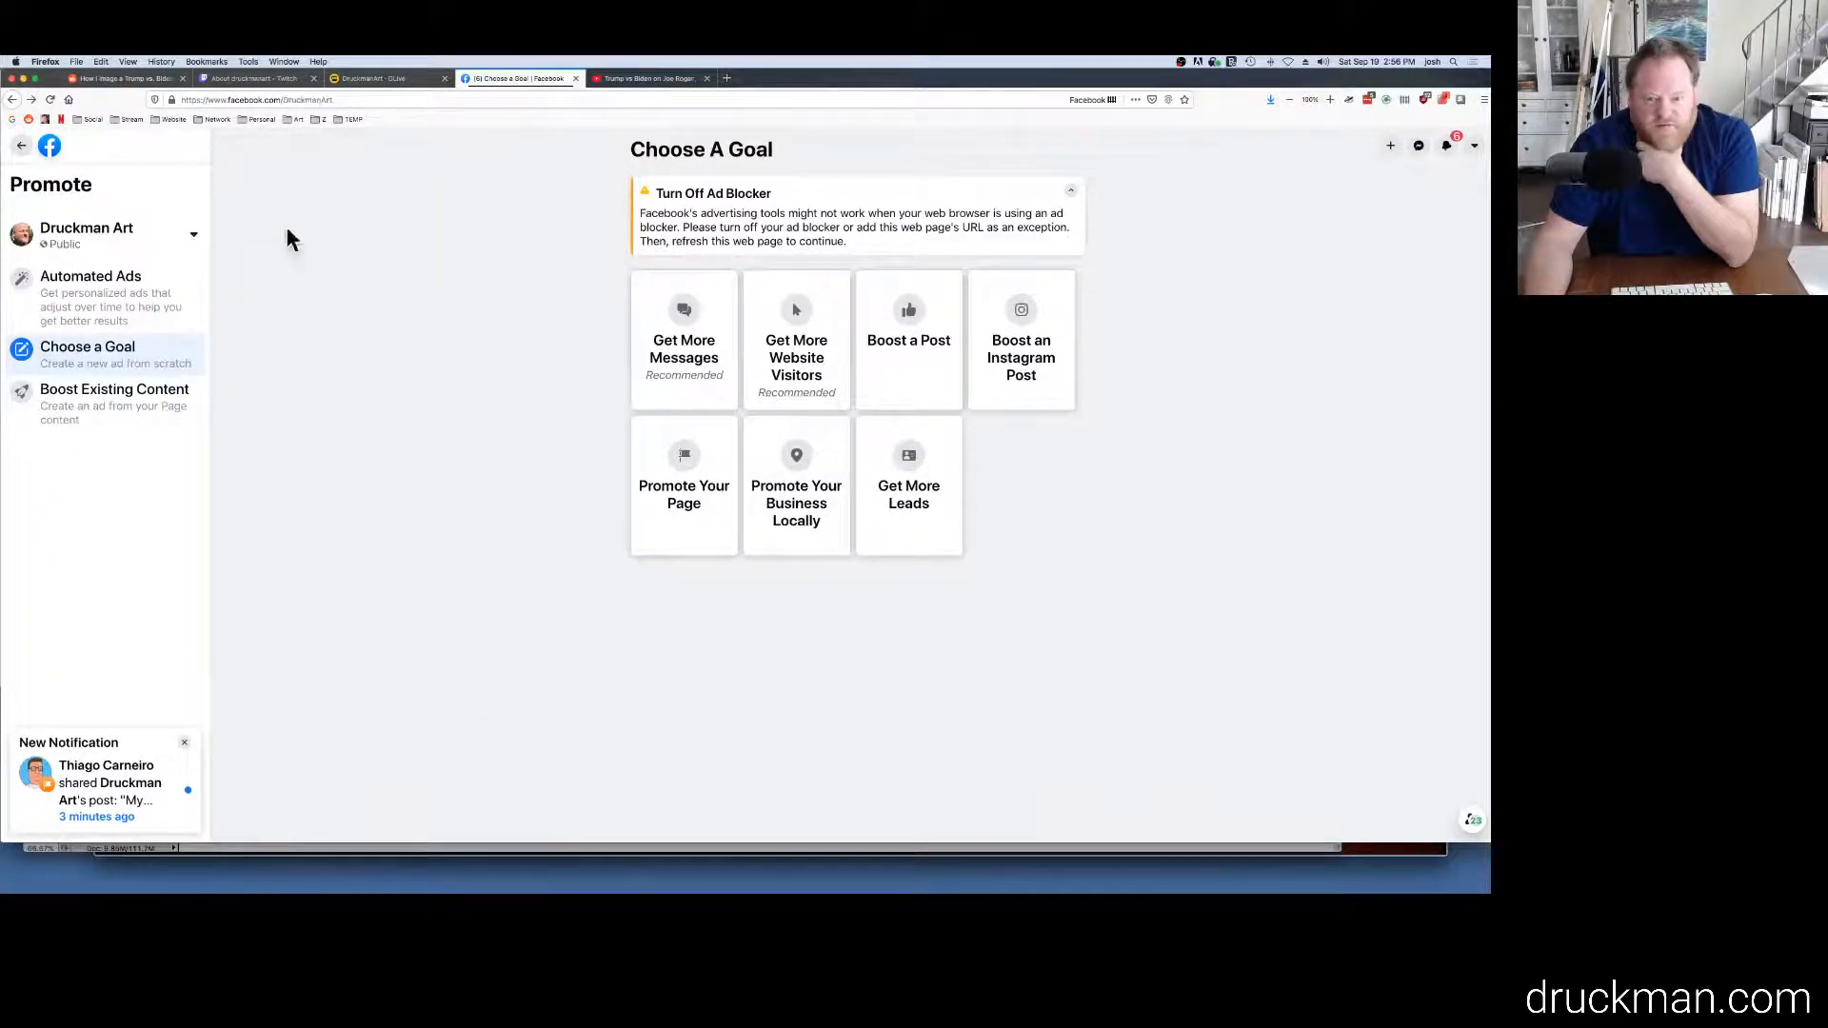
{"action": "scroll", "coordinate": [871, 474], "scroll_direction": "up", "scroll_amount": 2}
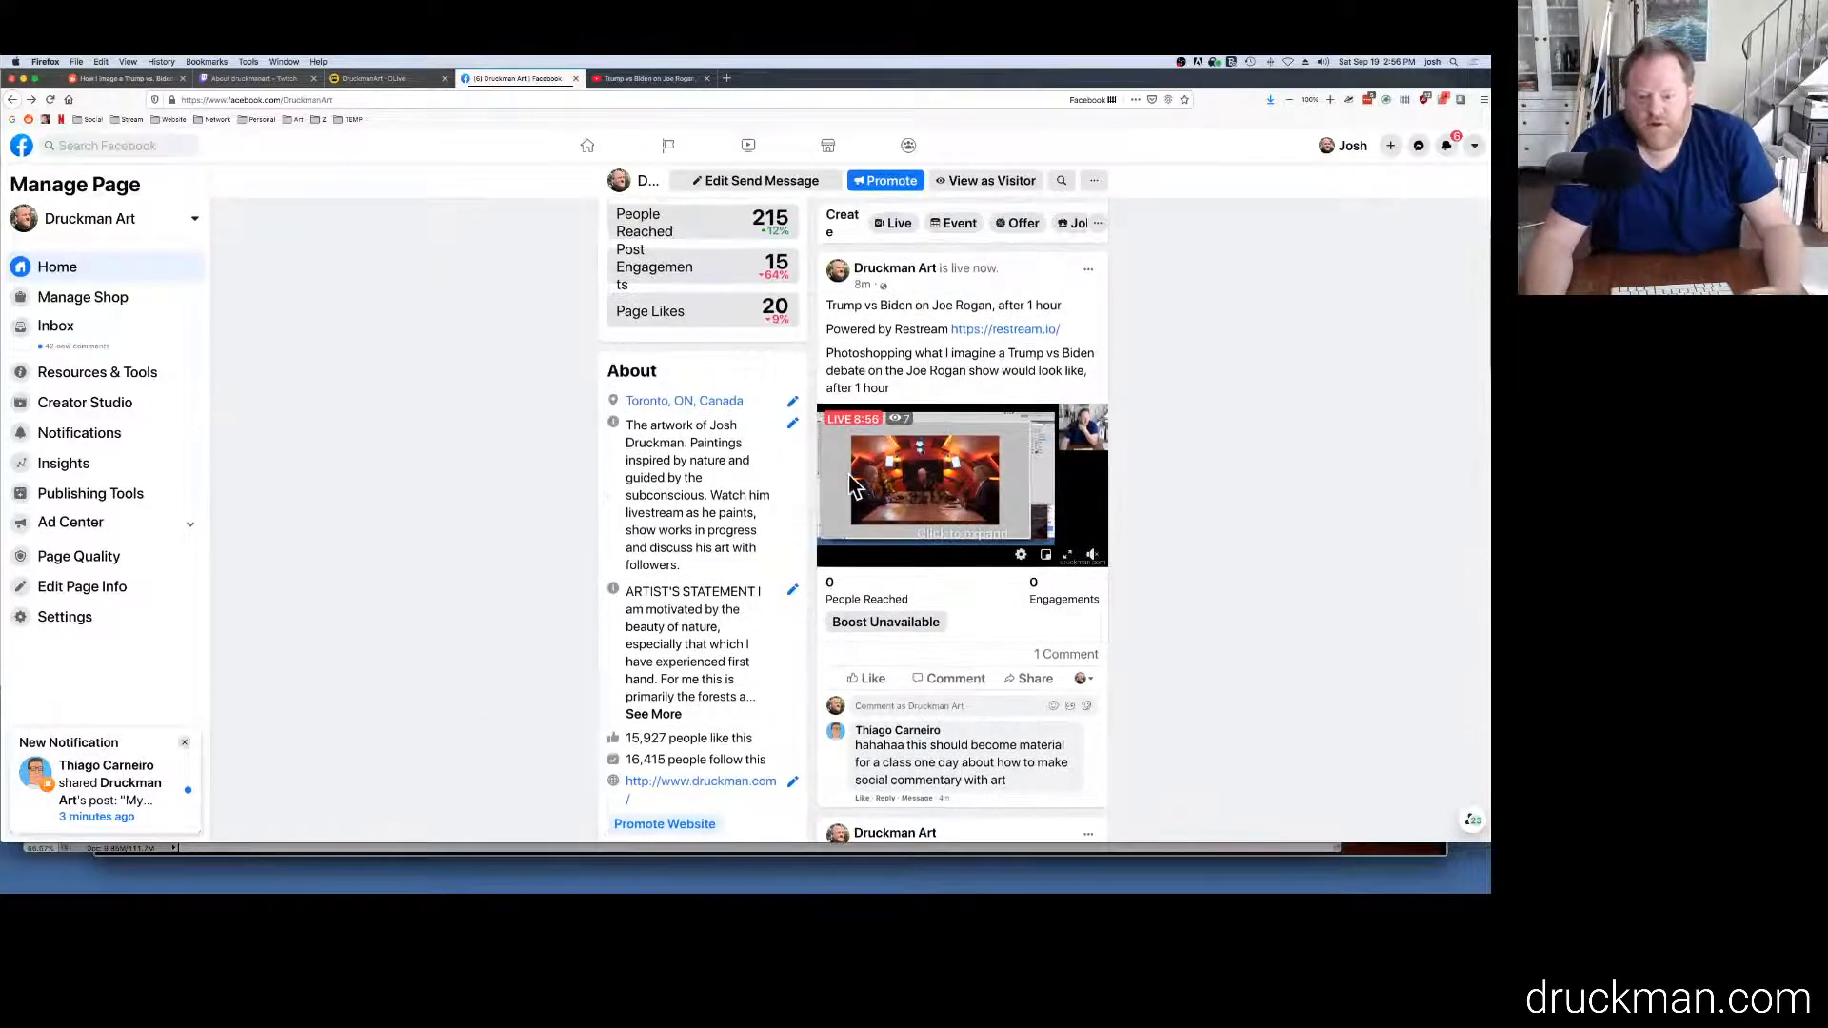
{"action": "scroll", "coordinate": [839, 473], "scroll_direction": "up", "scroll_amount": 4}
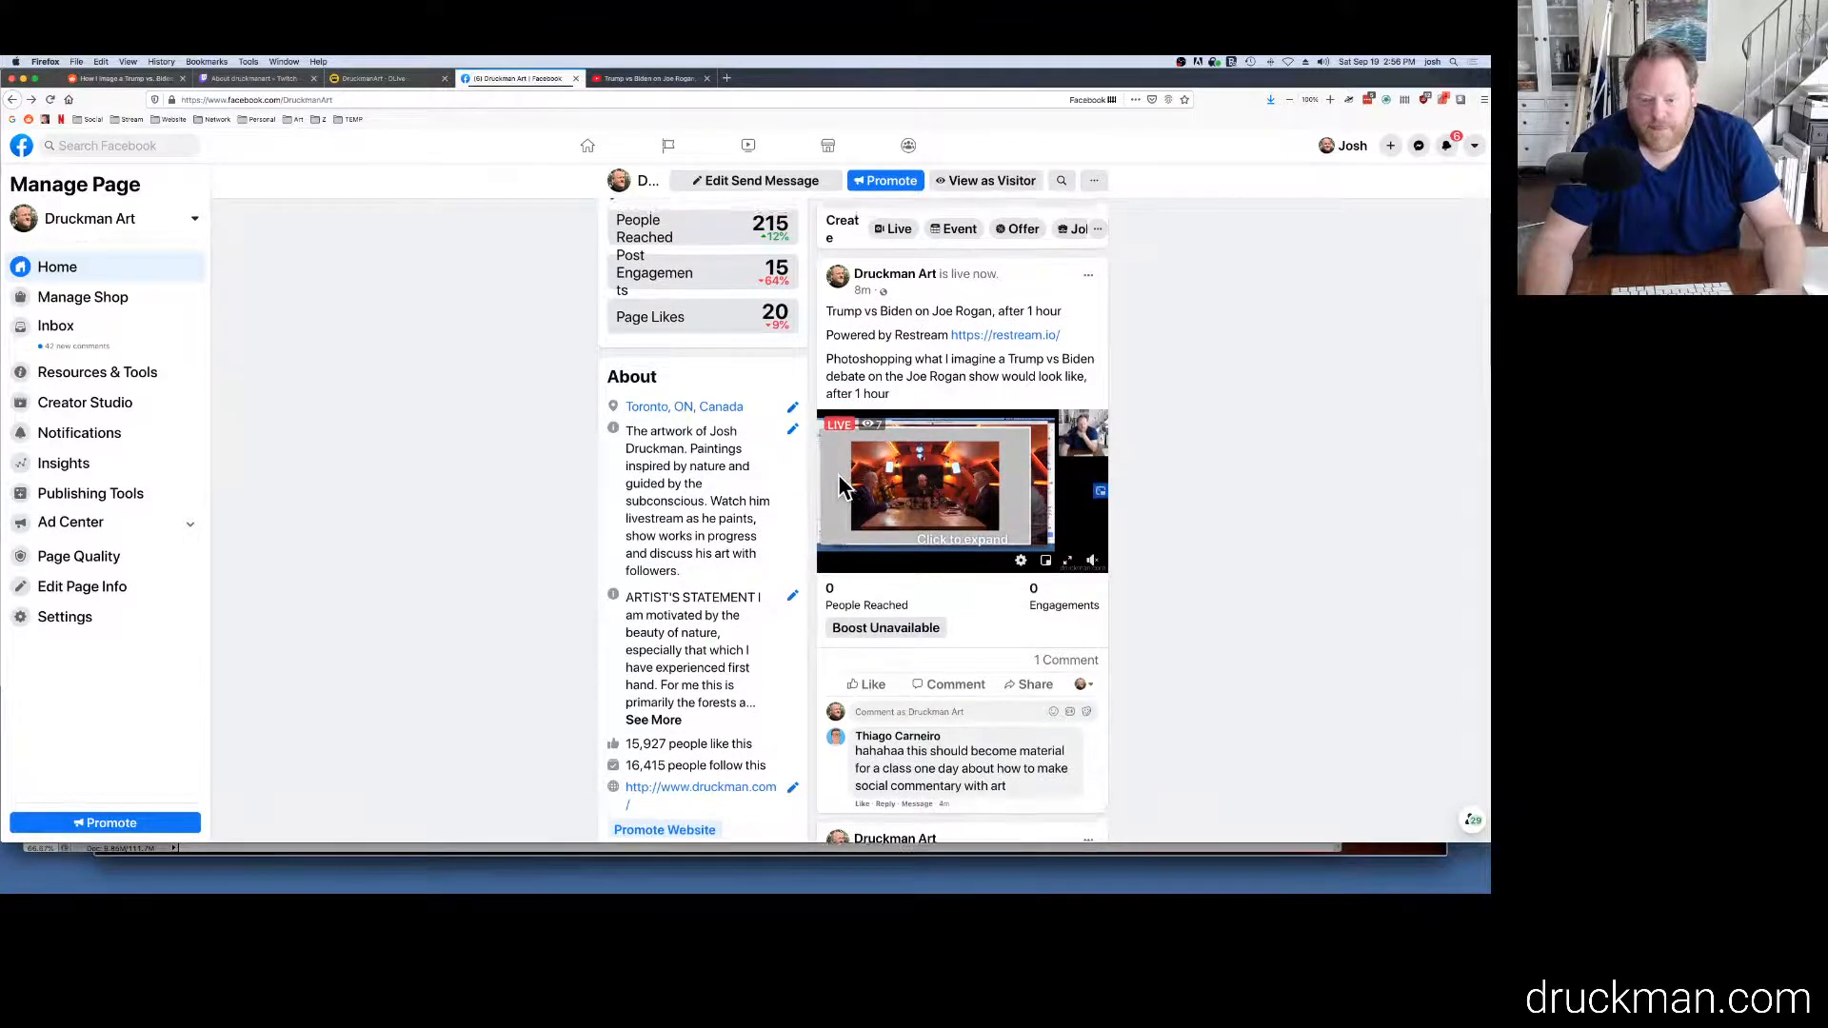
{"action": "scroll", "coordinate": [838, 477], "scroll_direction": "up", "scroll_amount": 2}
Check the live stream on YouTube and Twitch and return to the Reddit post of the finished image.
{"action": "left_click", "coordinate": [643, 77]}
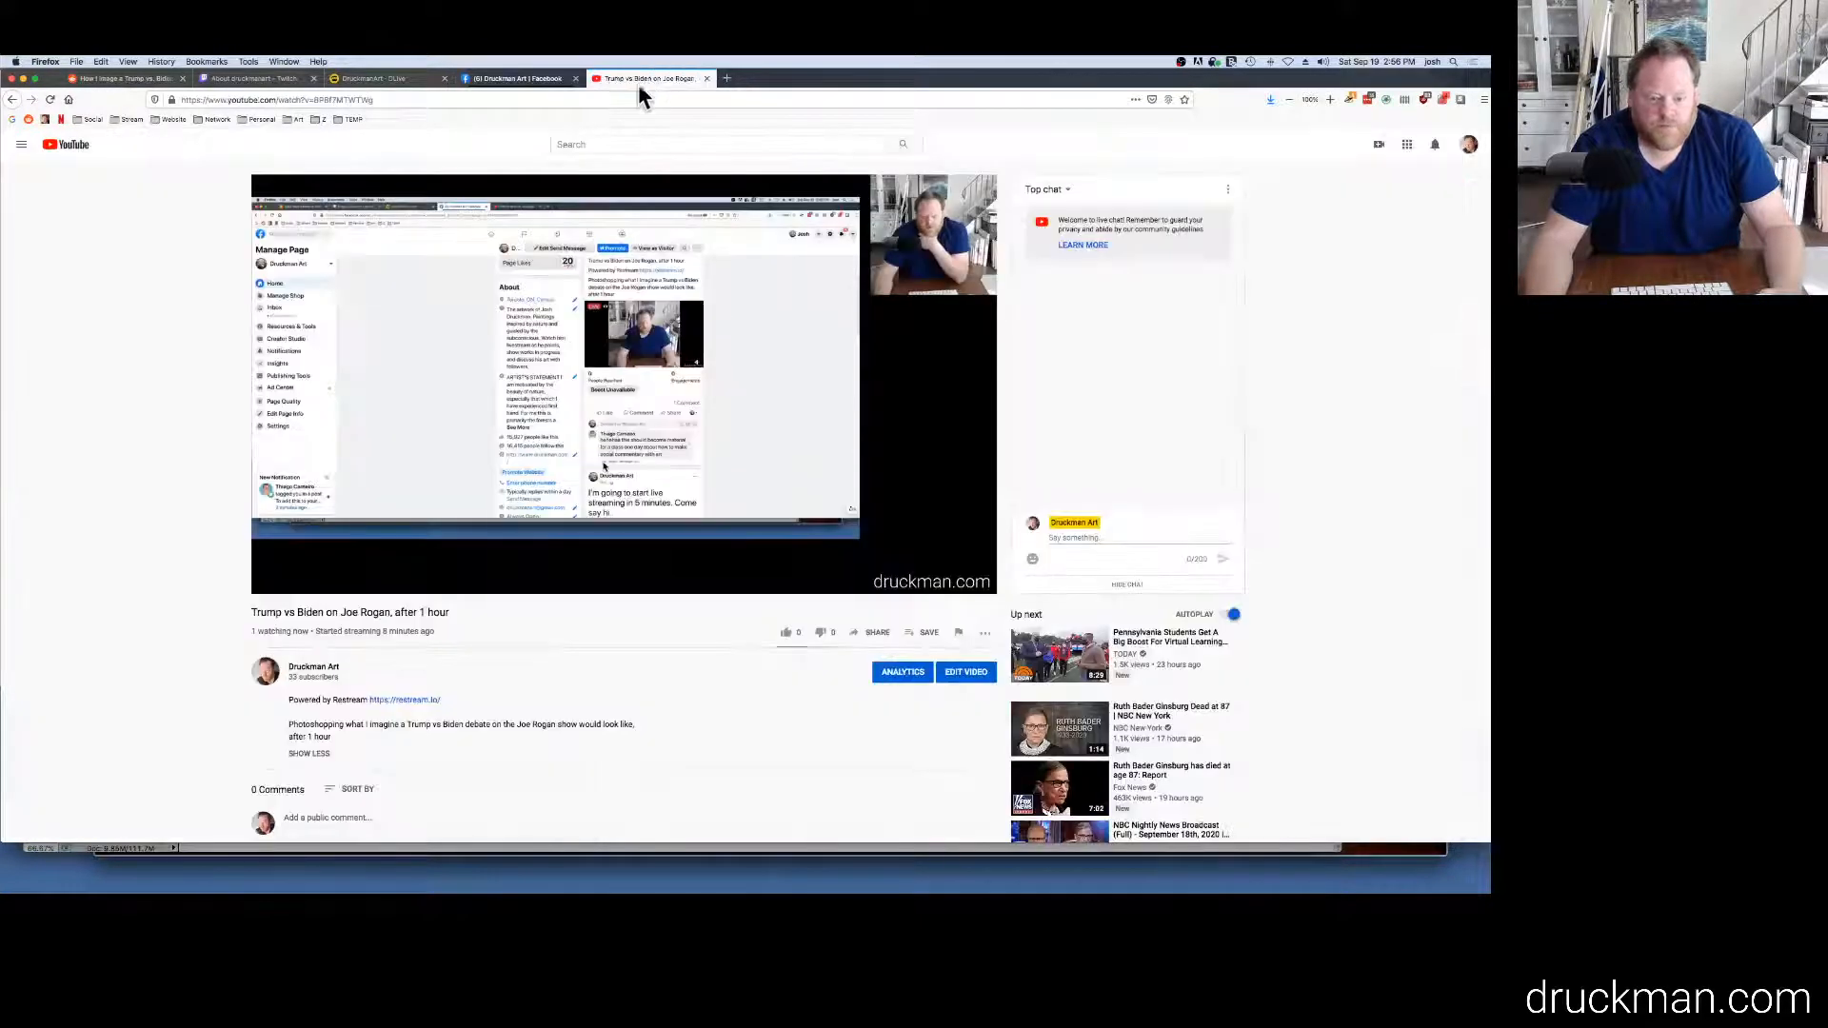
{"action": "left_click", "coordinate": [256, 78]}
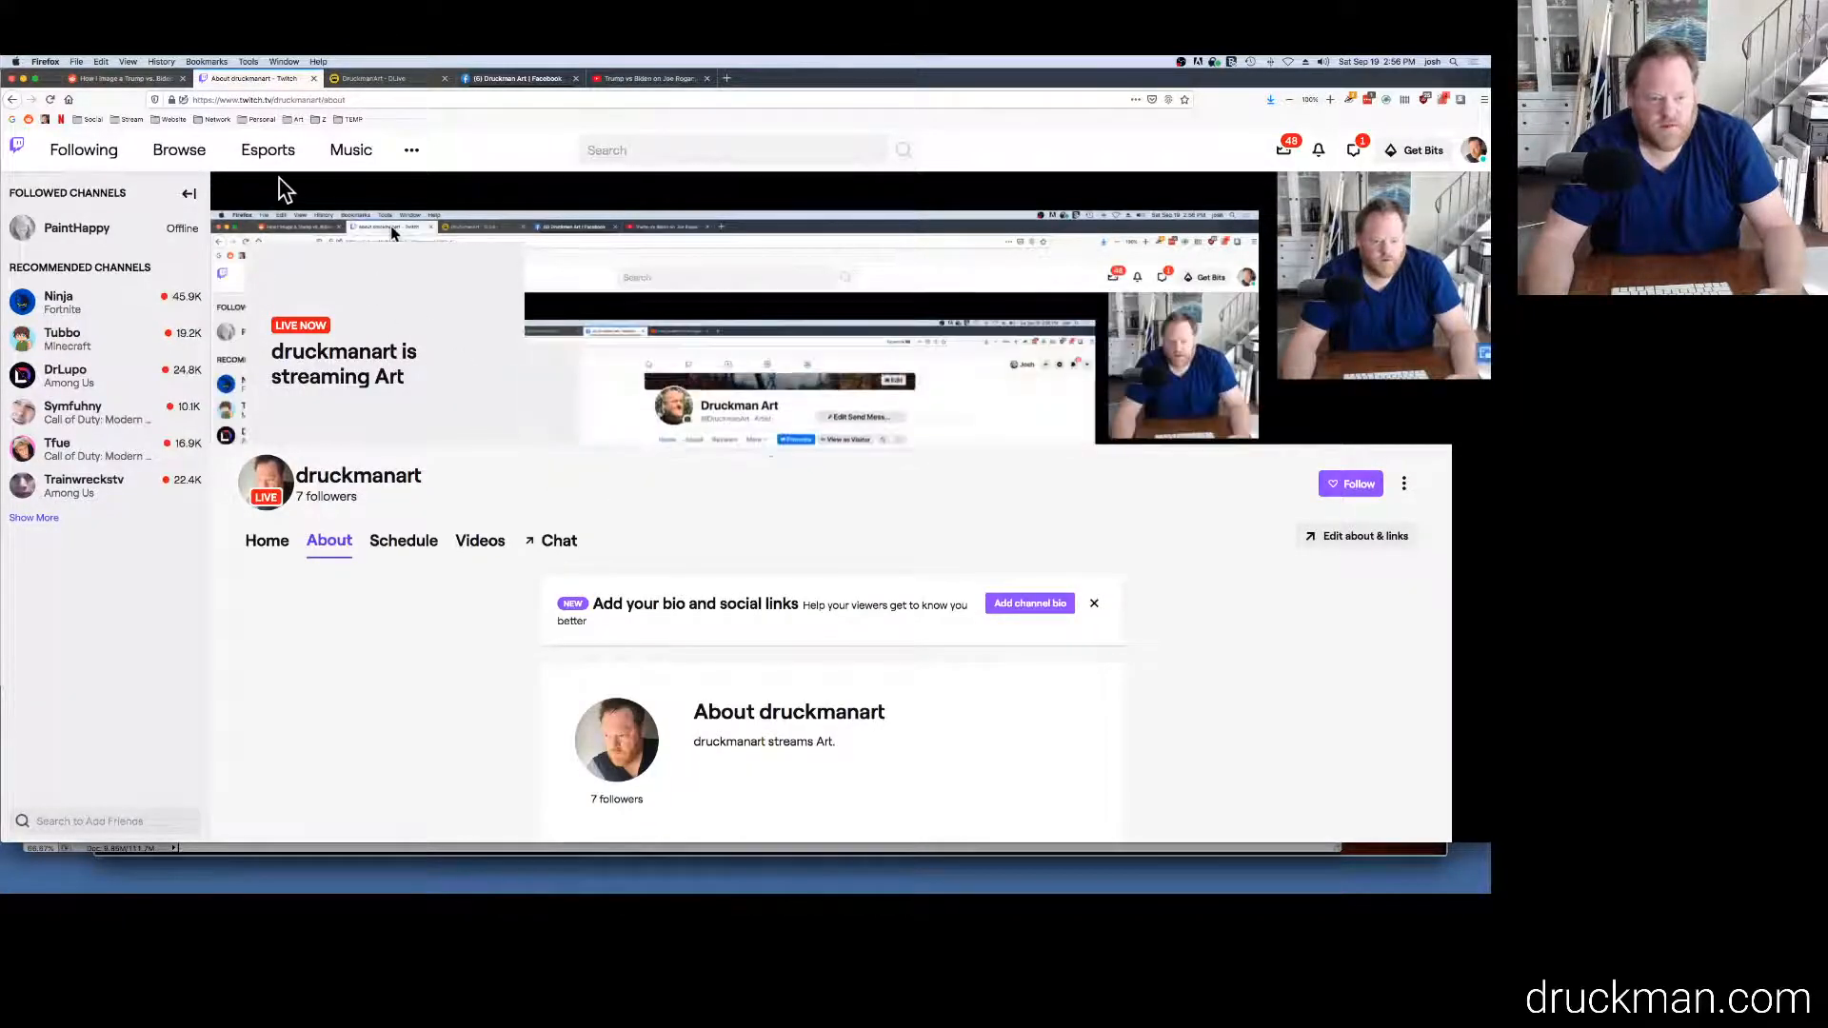
{"action": "left_click", "coordinate": [116, 76]}
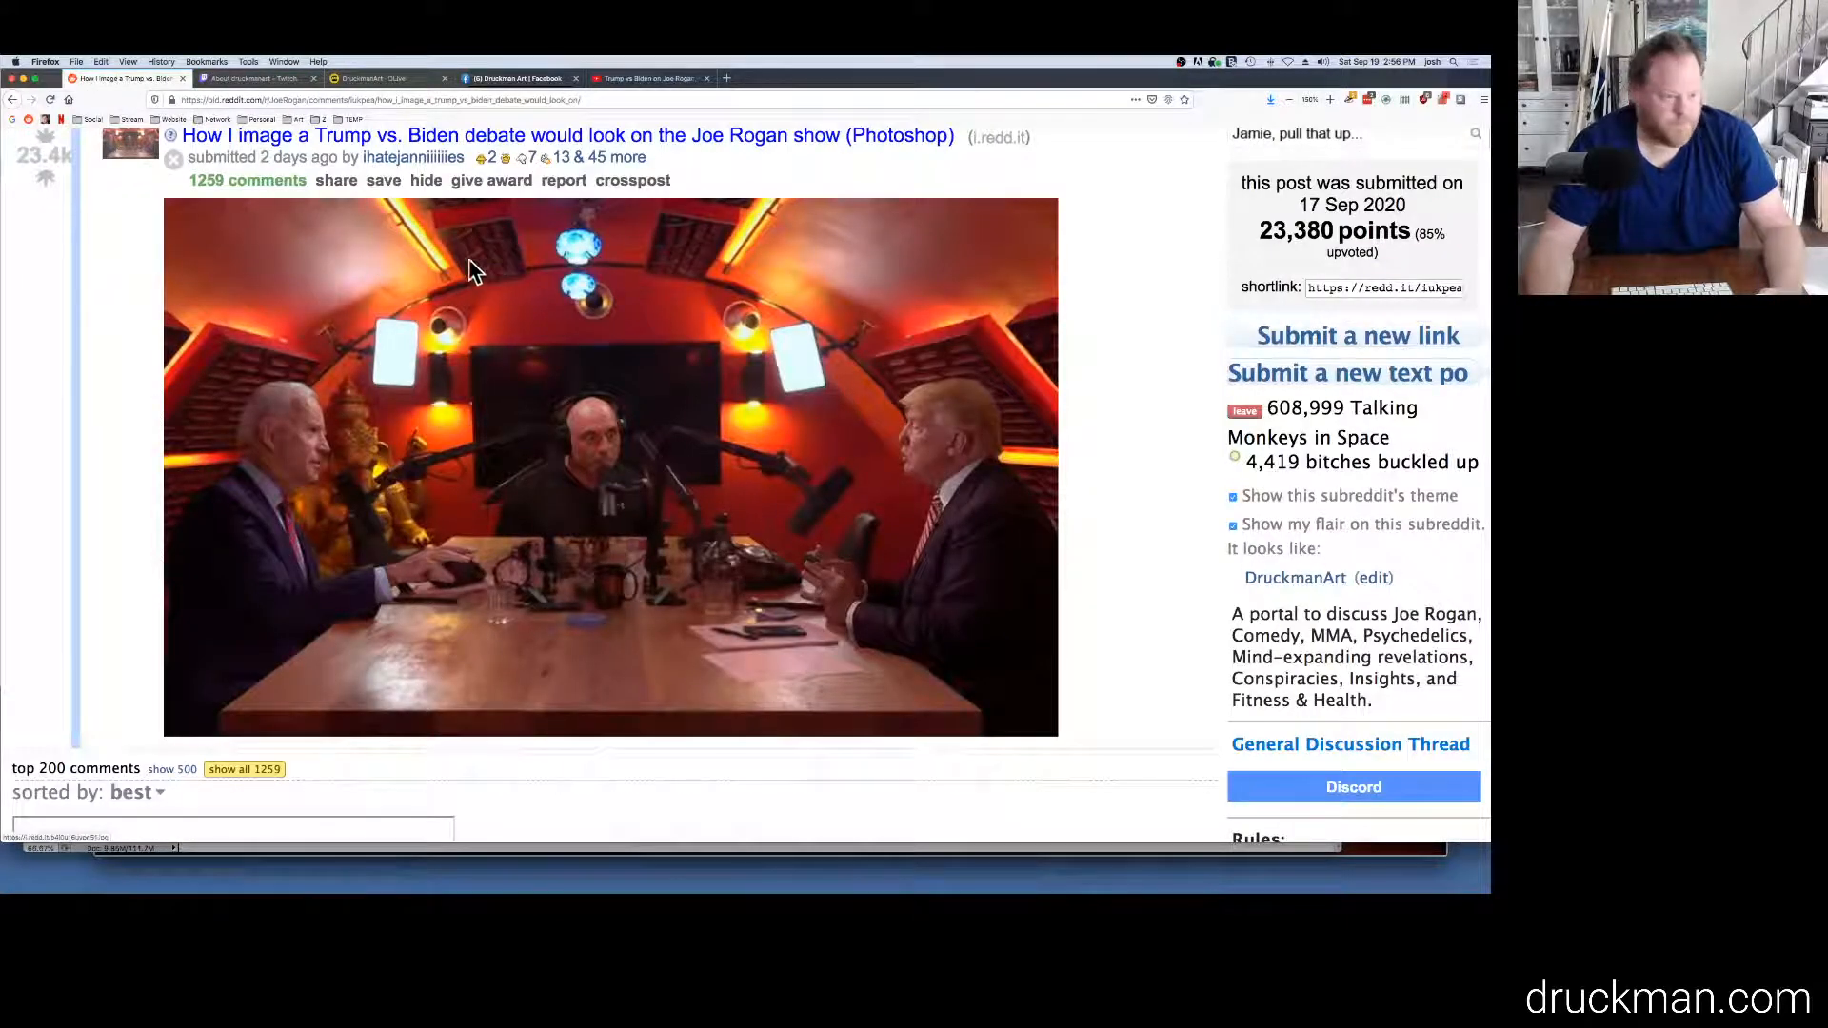
{"action": "mouse_move", "coordinate": [630, 886]}
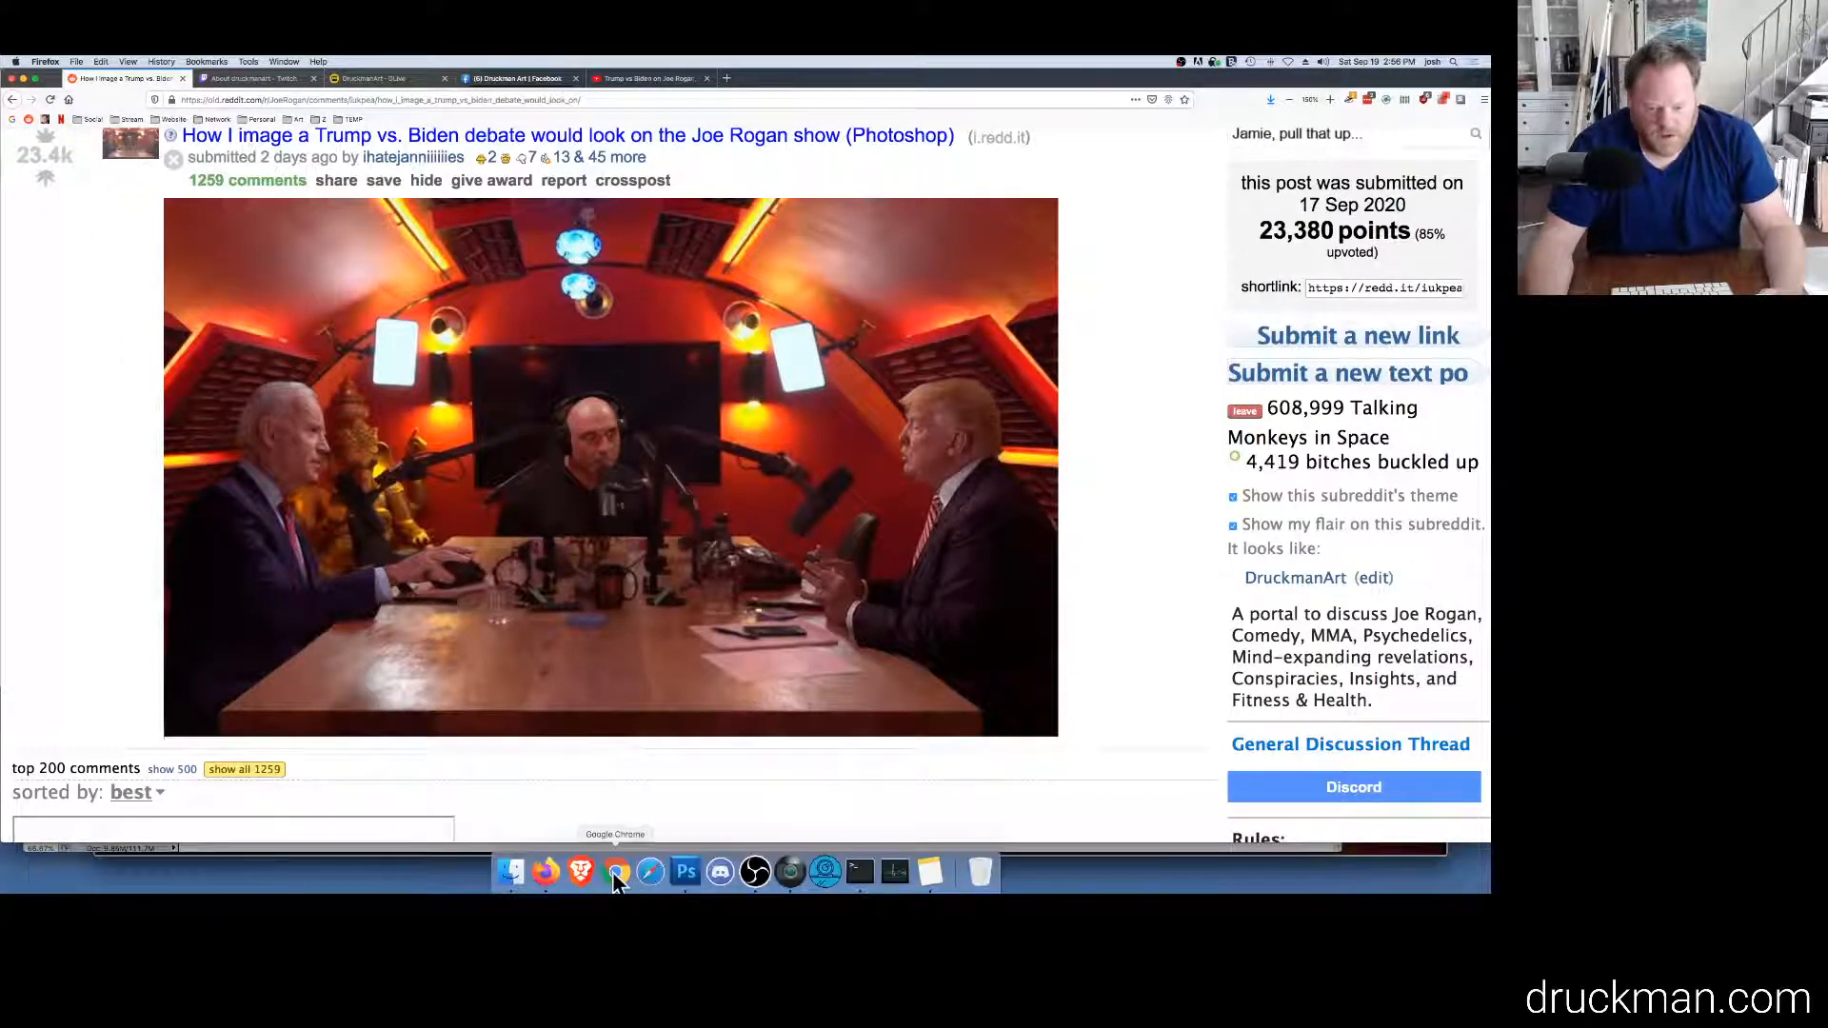
Close the studio screenshot preview in Finder and open the early working file JRE trump biden 1.psd.
{"action": "left_click", "coordinate": [686, 871]}
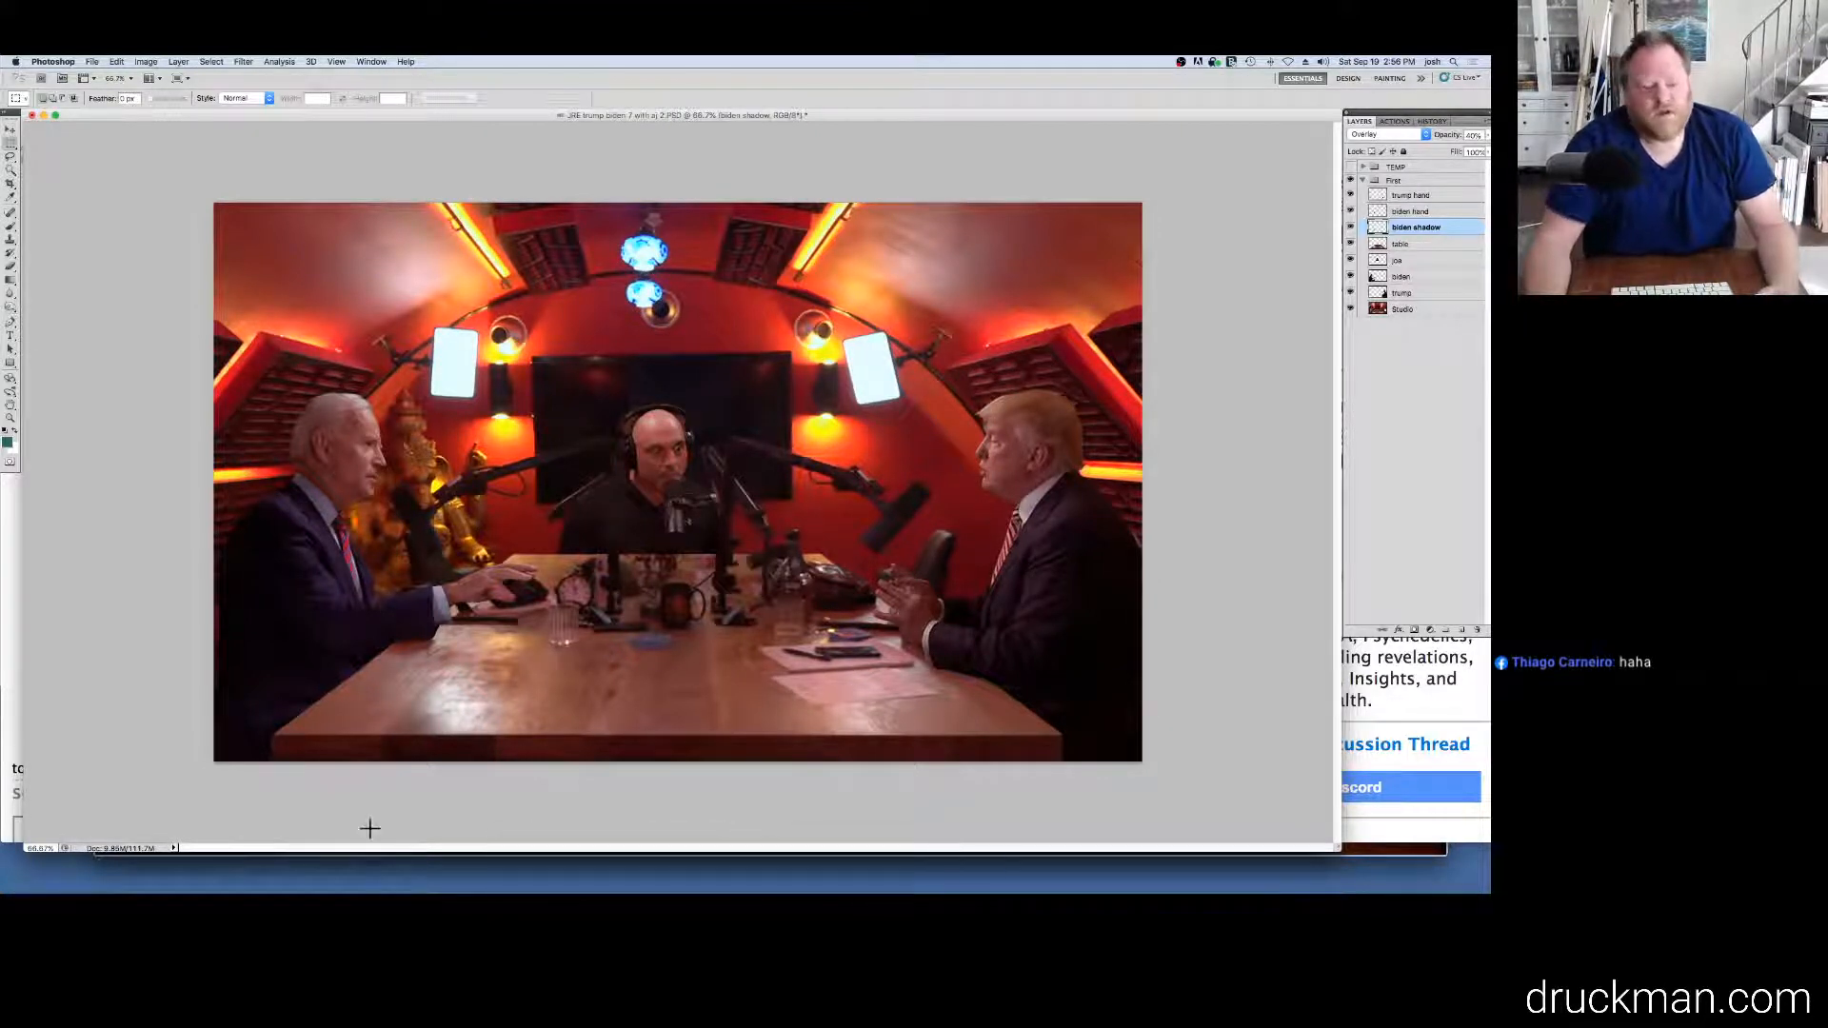
{"action": "mouse_move", "coordinate": [381, 891]}
{"action": "left_click", "coordinate": [511, 870]}
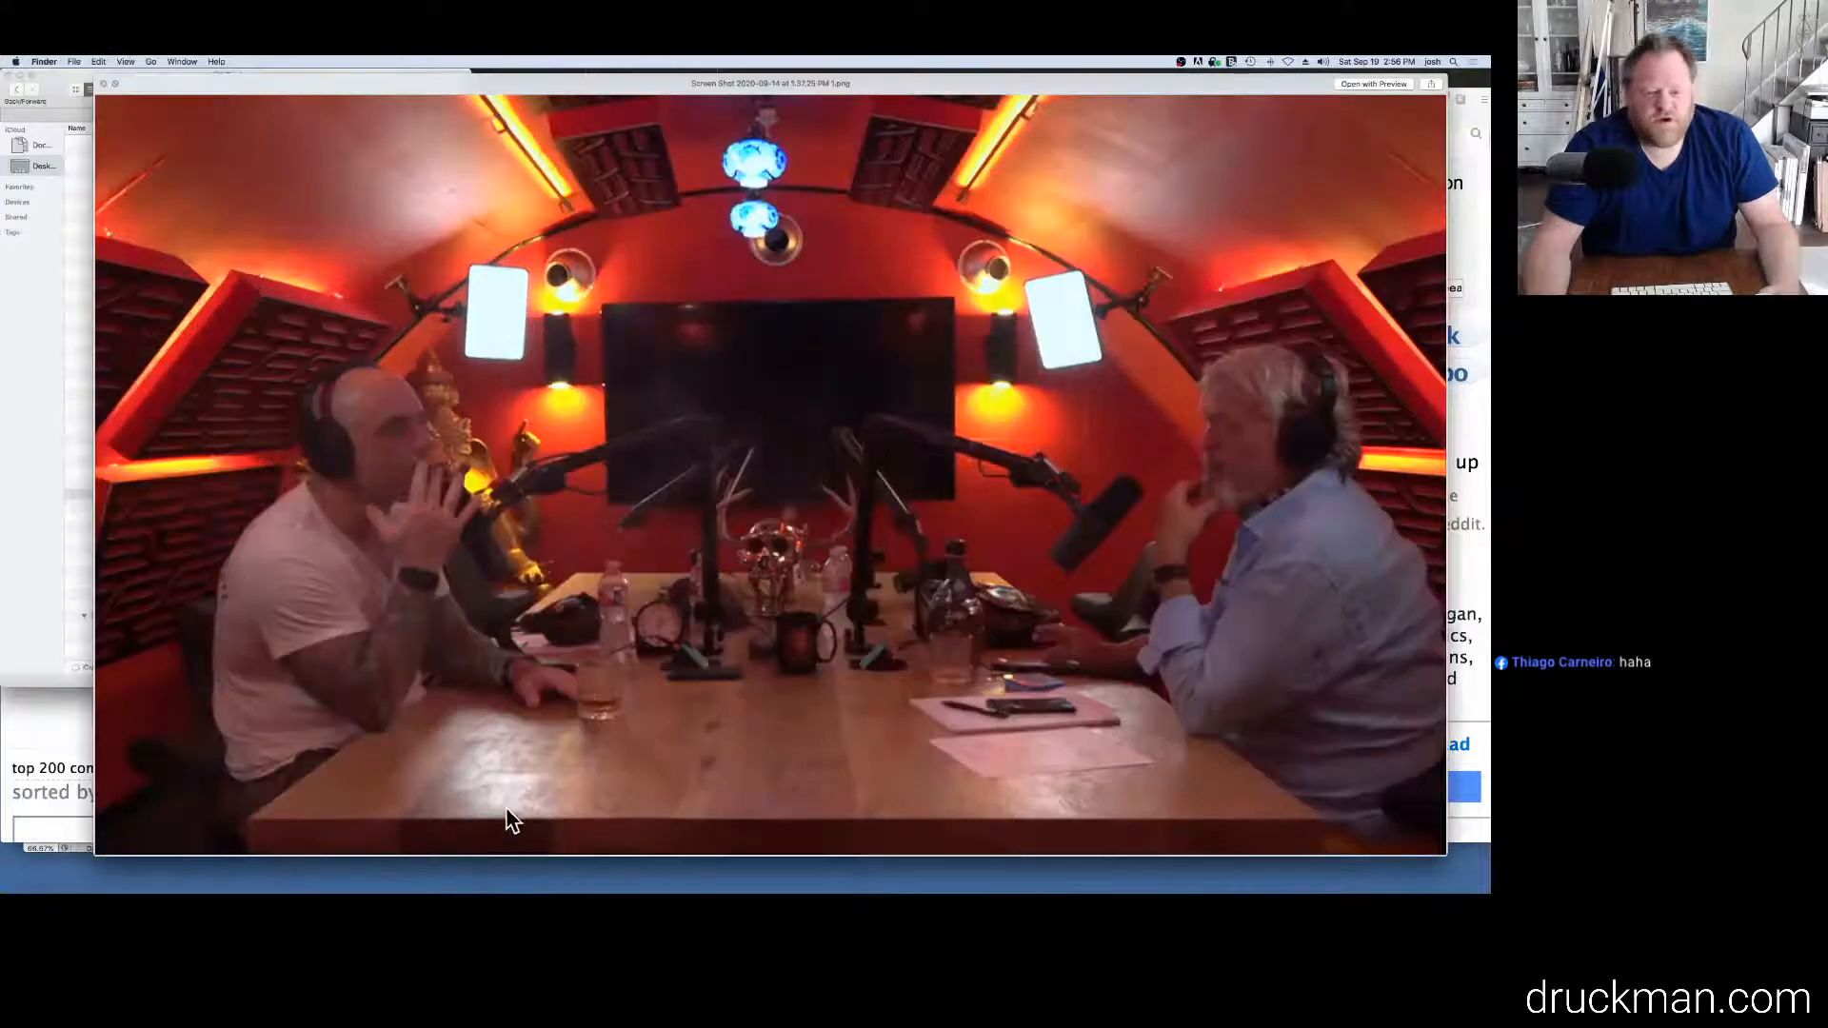
{"action": "left_click", "coordinate": [103, 83]}
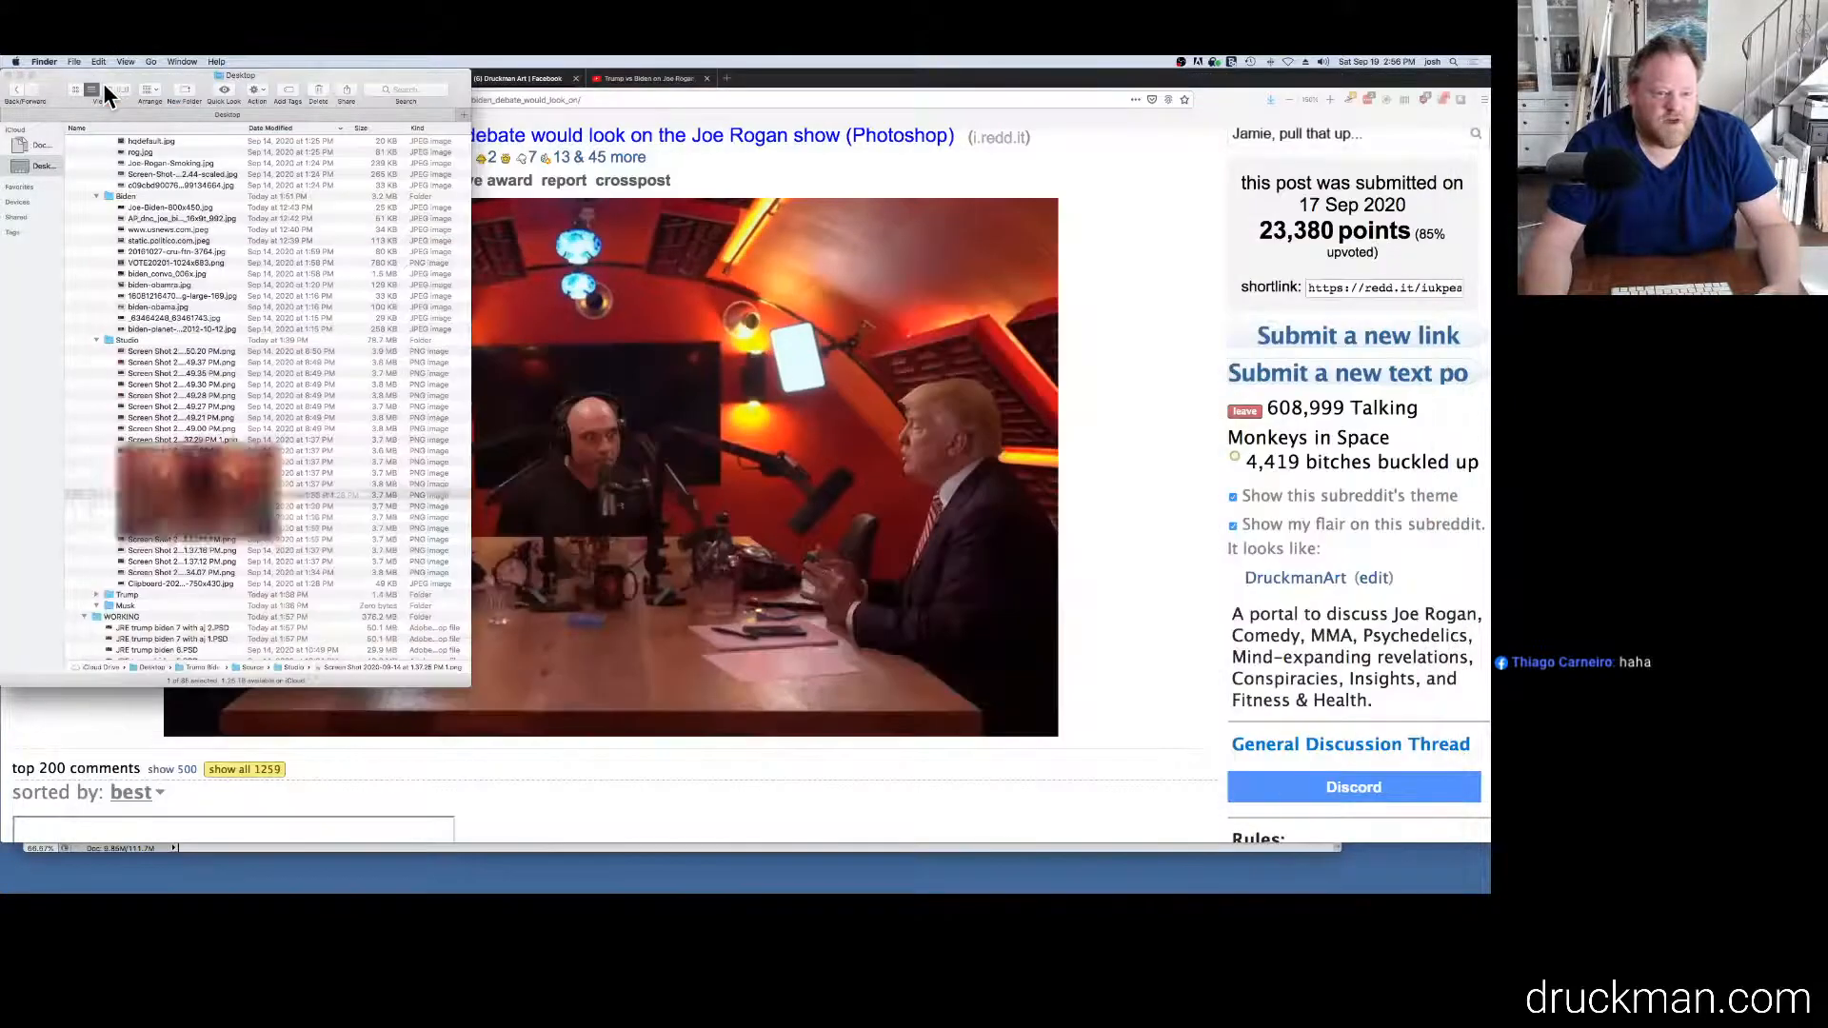
{"action": "scroll", "coordinate": [197, 380], "scroll_direction": "up", "scroll_amount": 3}
{"action": "scroll", "coordinate": [196, 380], "scroll_direction": "down", "scroll_amount": 5}
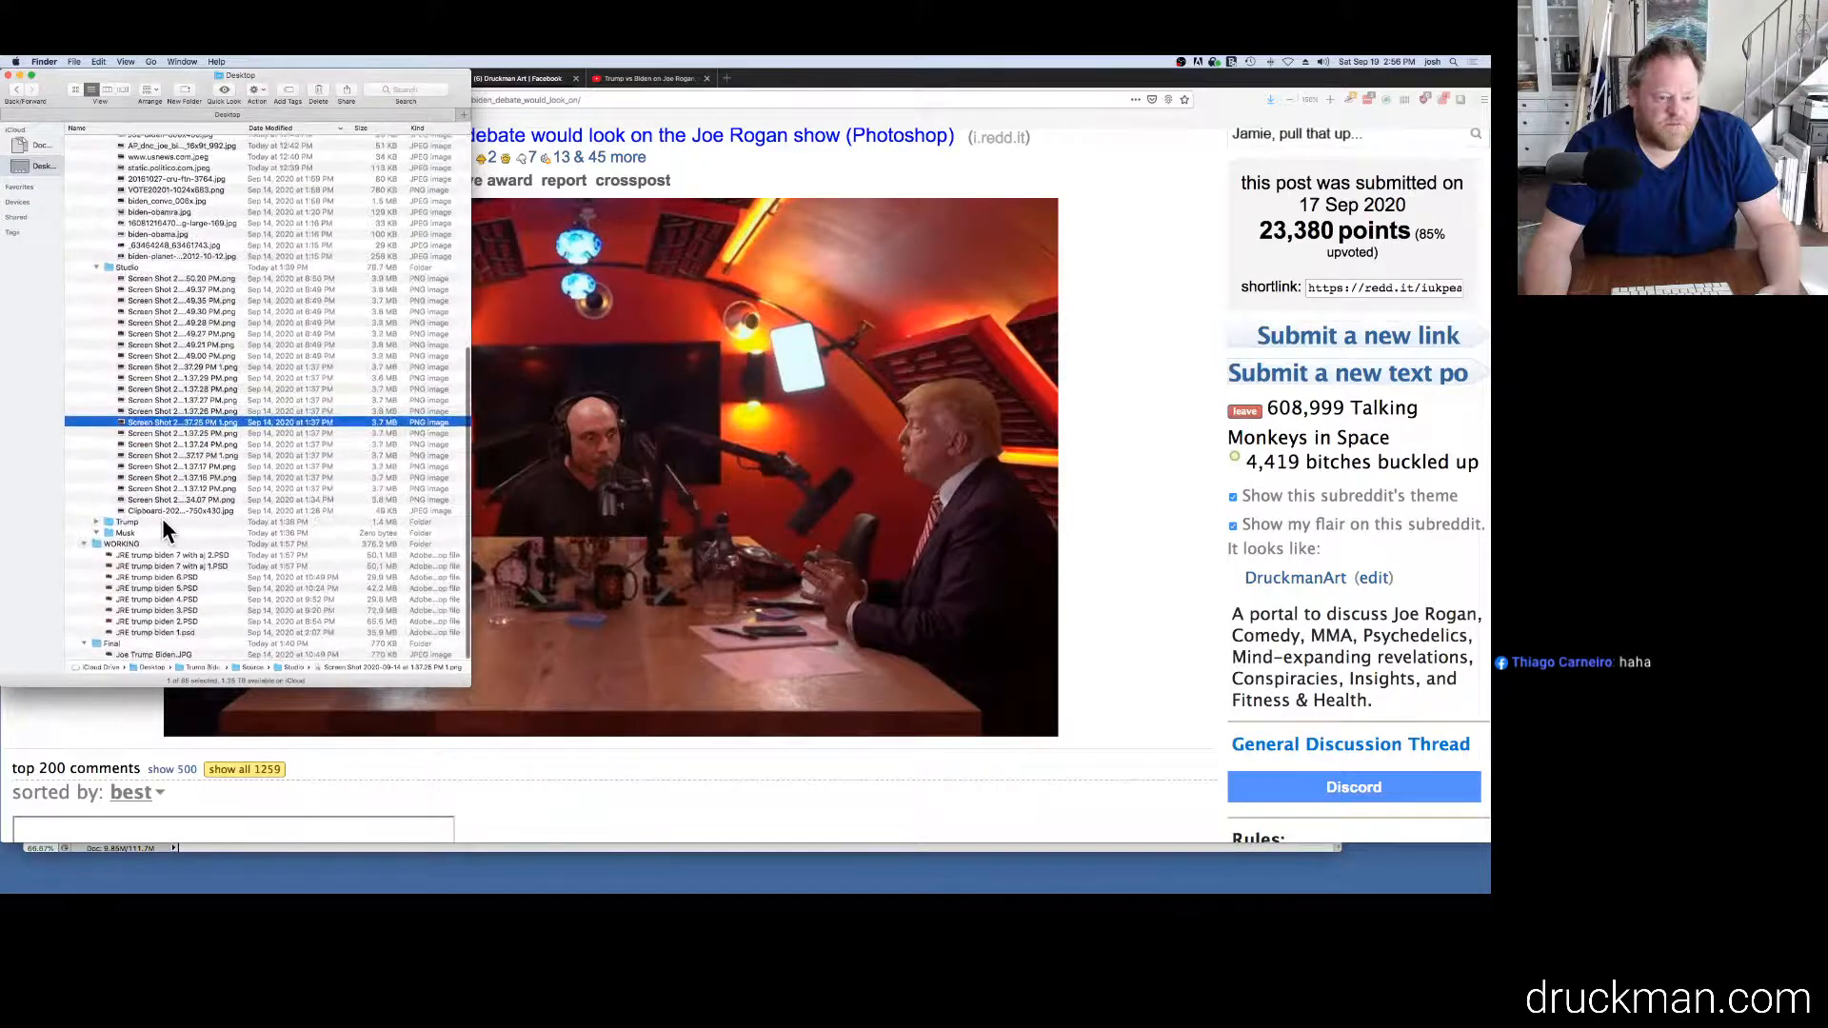
{"action": "double_click", "coordinate": [164, 619]}
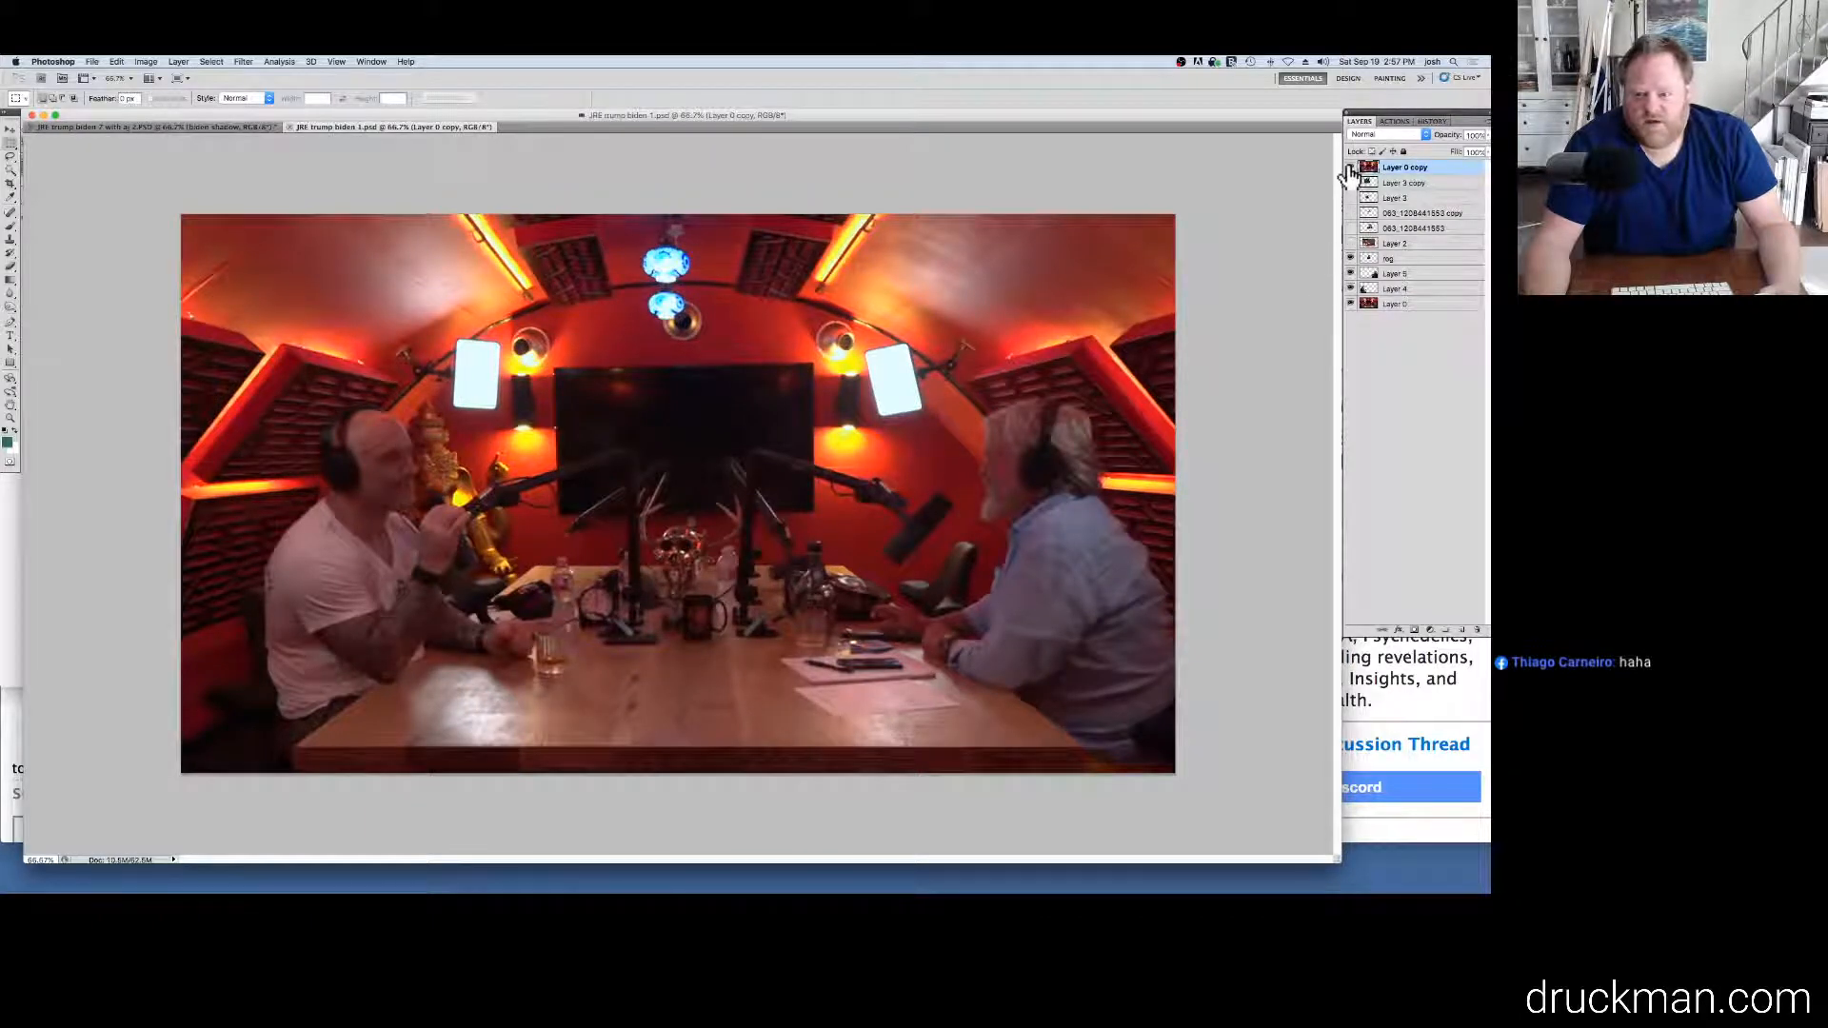
Hide Layer 0 copy, toggle the background Layer 0 to inspect the rough cutouts, and close JRE trump biden 1.psd without saving.
{"action": "left_click", "coordinate": [1350, 167]}
{"action": "left_click", "coordinate": [1351, 182]}
{"action": "left_click", "coordinate": [1350, 182]}
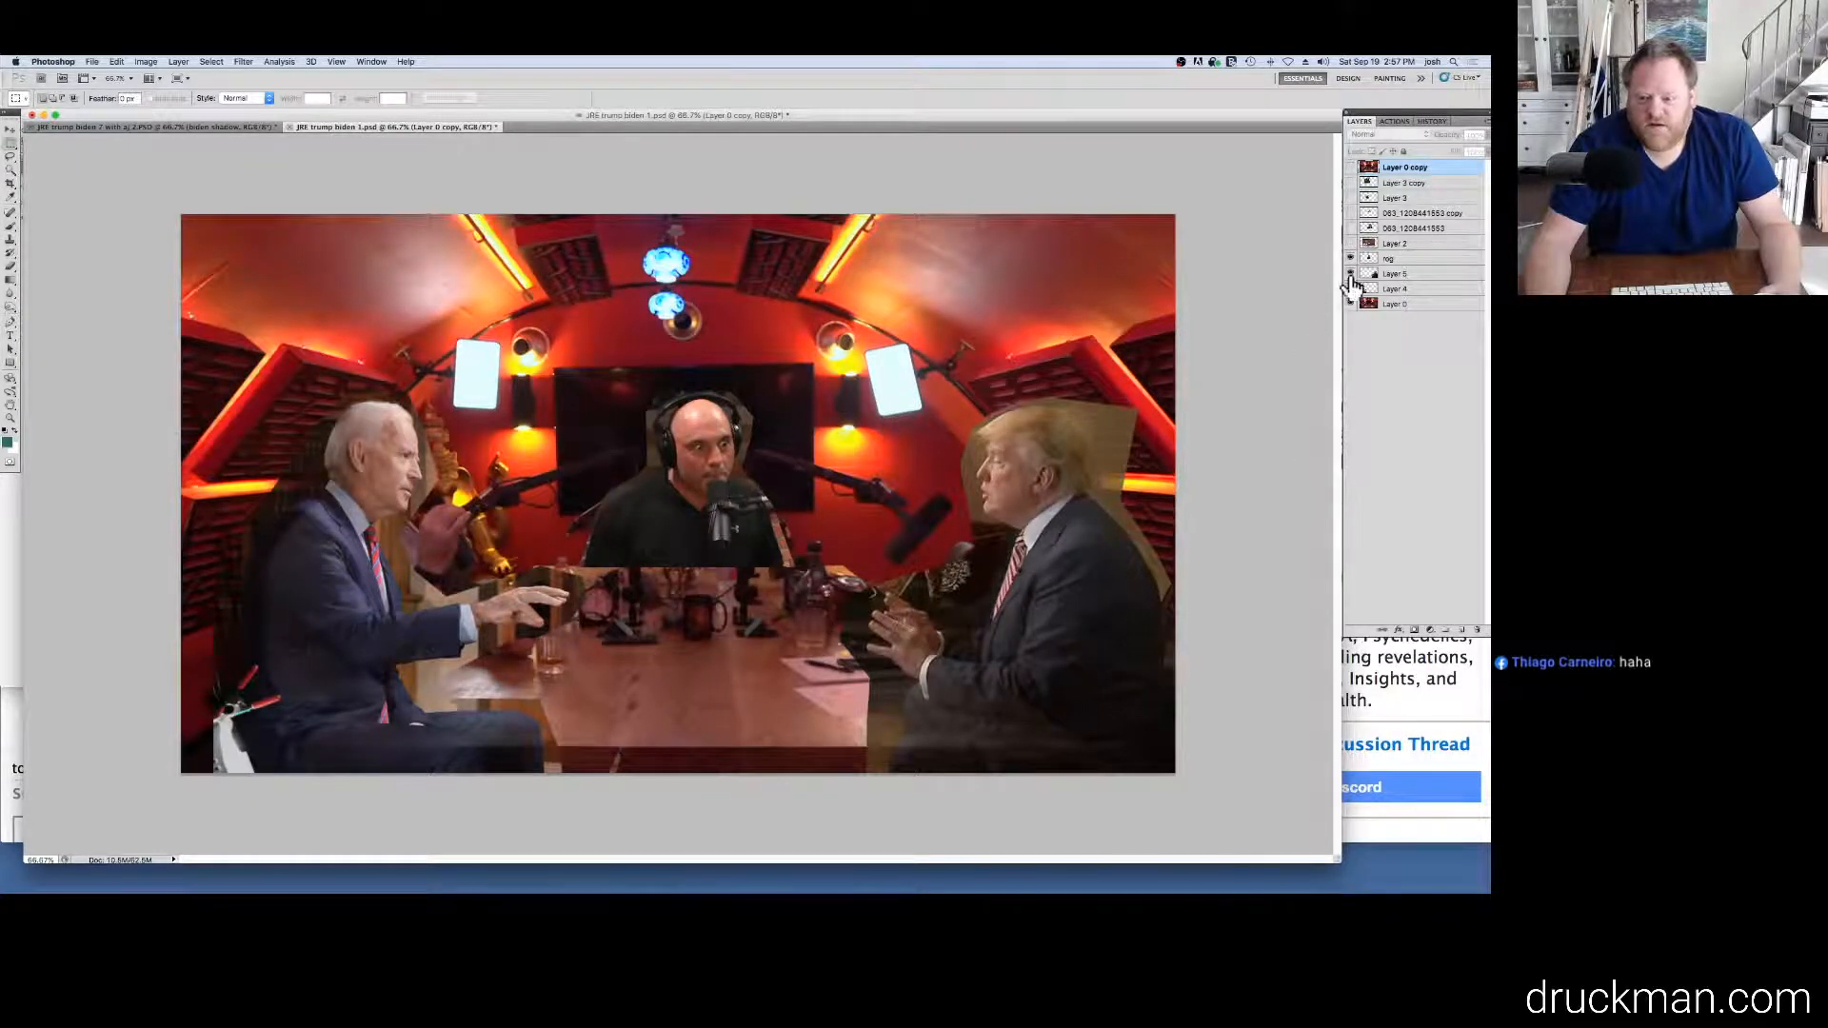
{"action": "left_click", "coordinate": [1350, 305]}
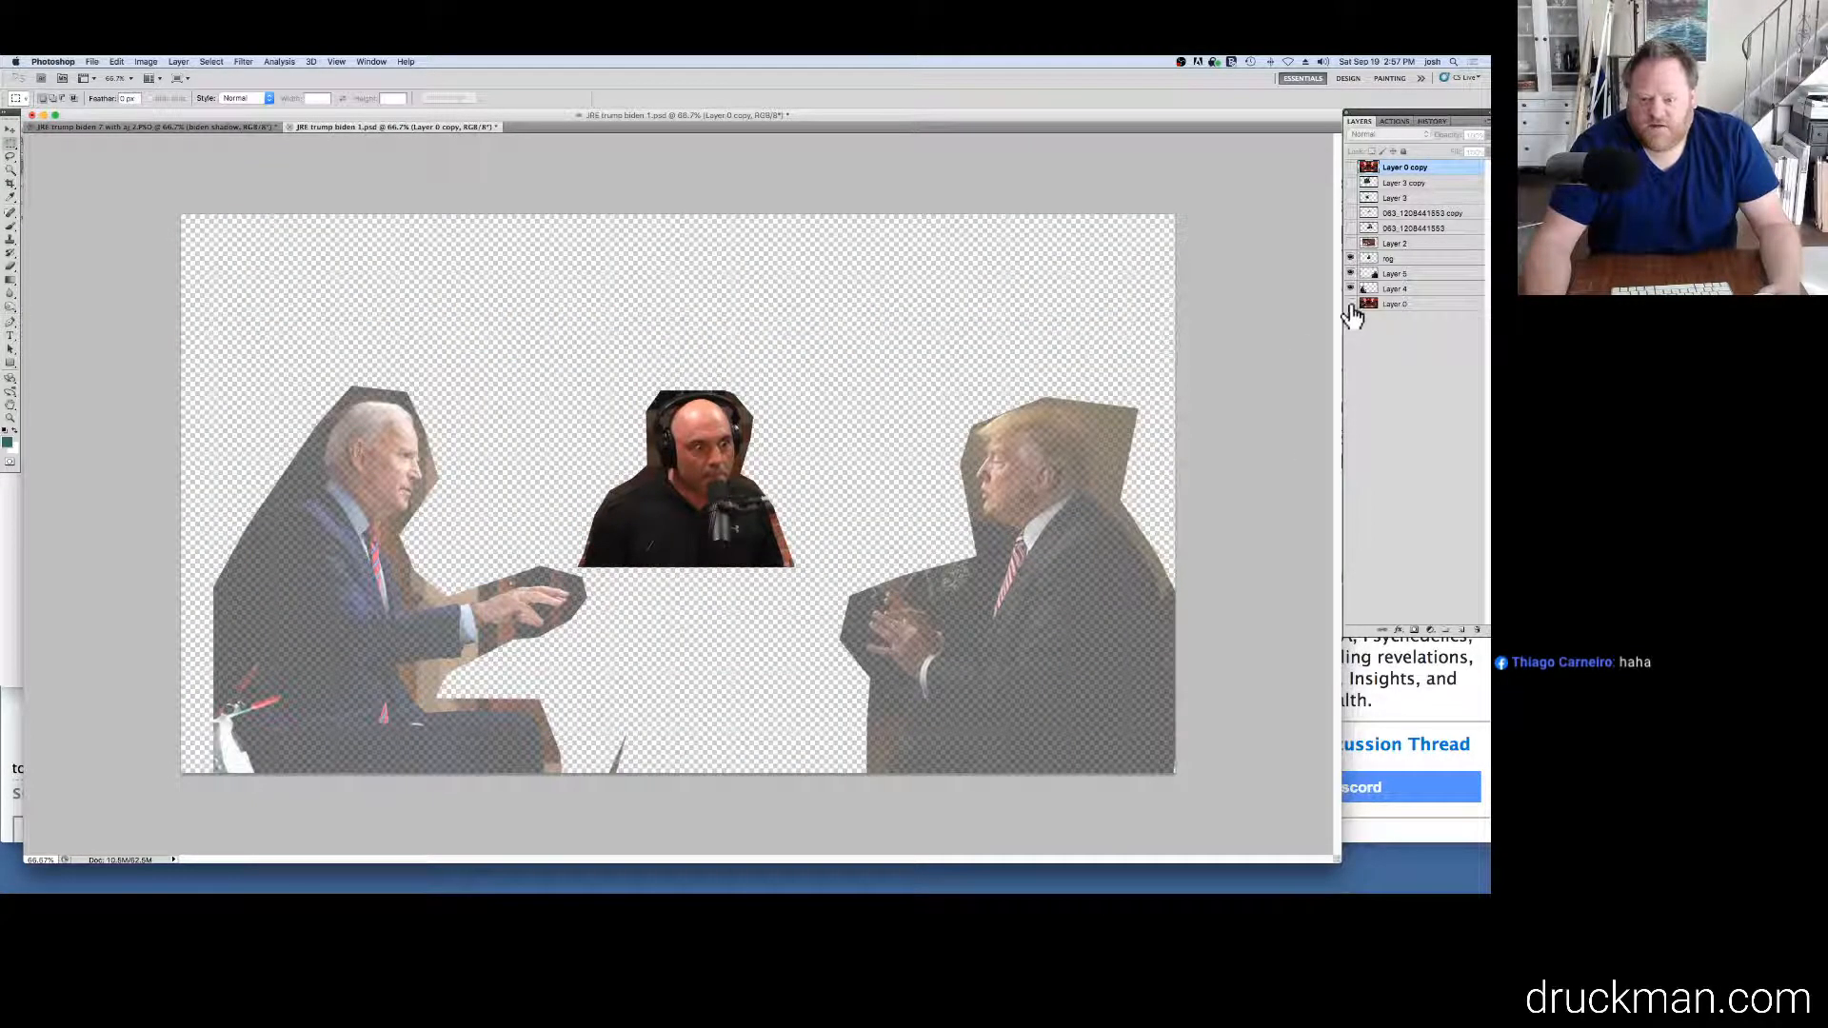
{"action": "left_click", "coordinate": [1350, 304]}
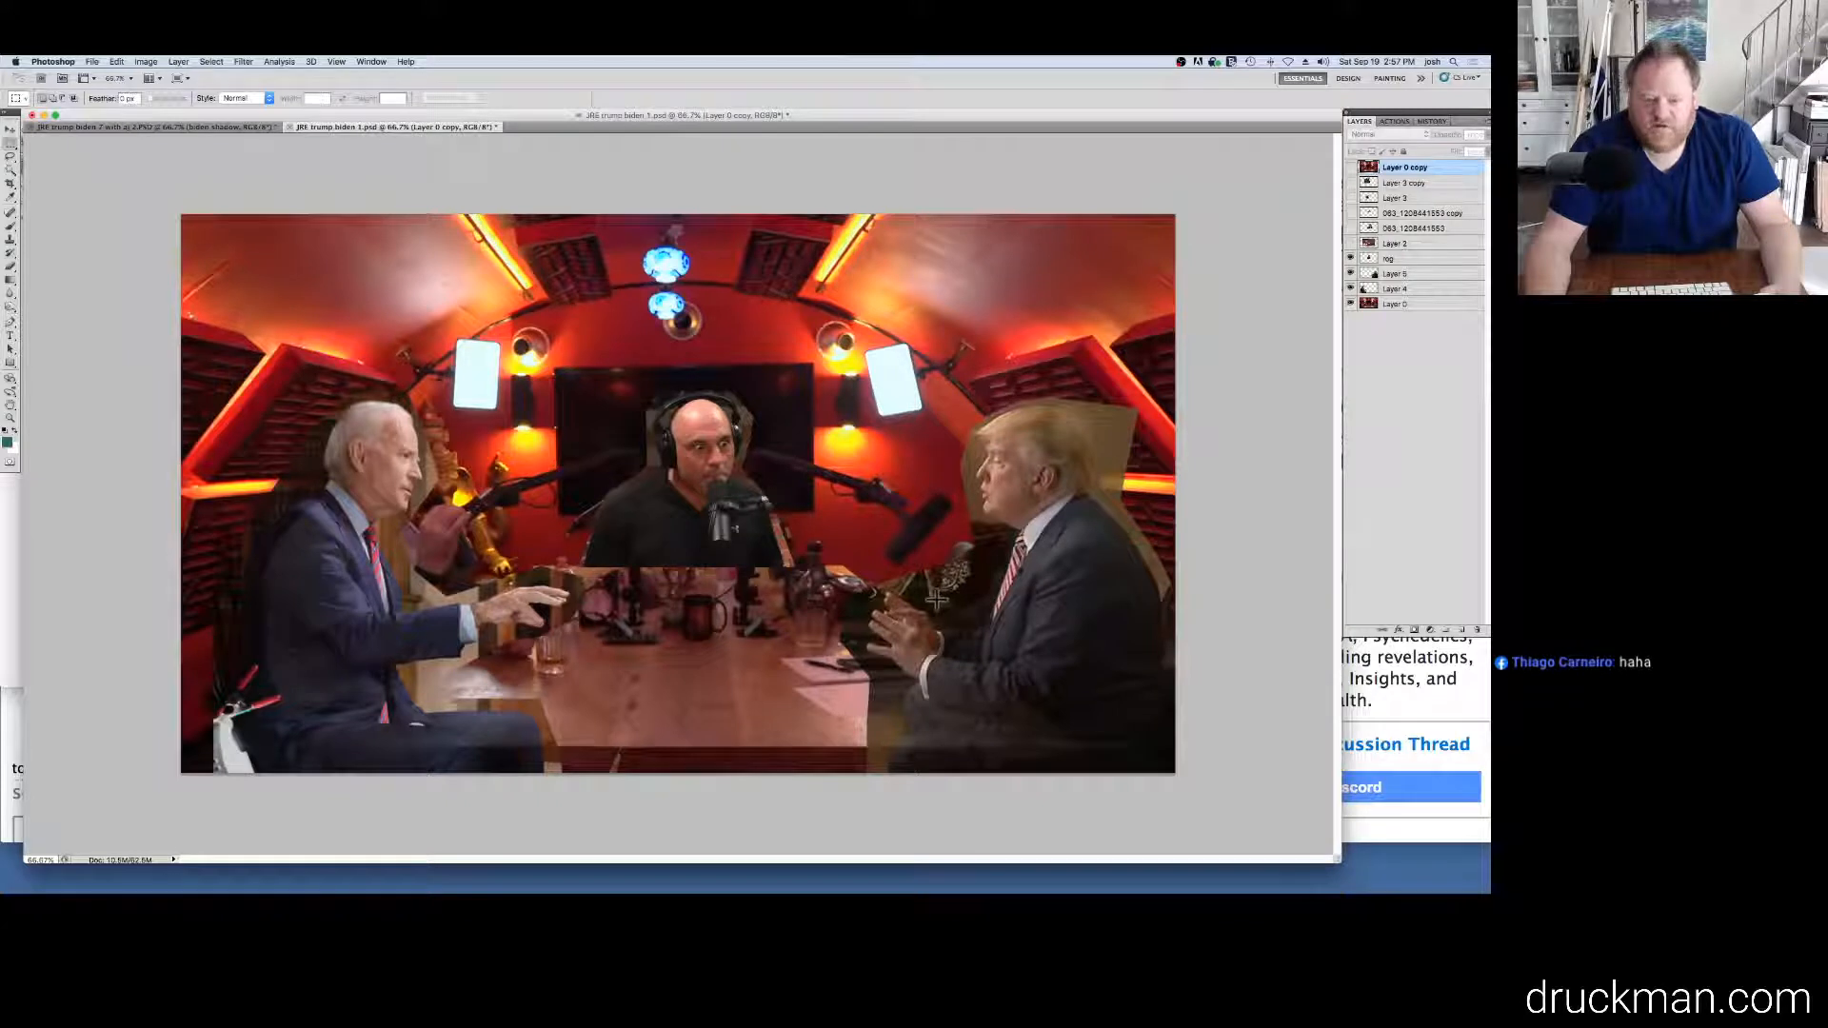
{"action": "left_click", "coordinate": [290, 126]}
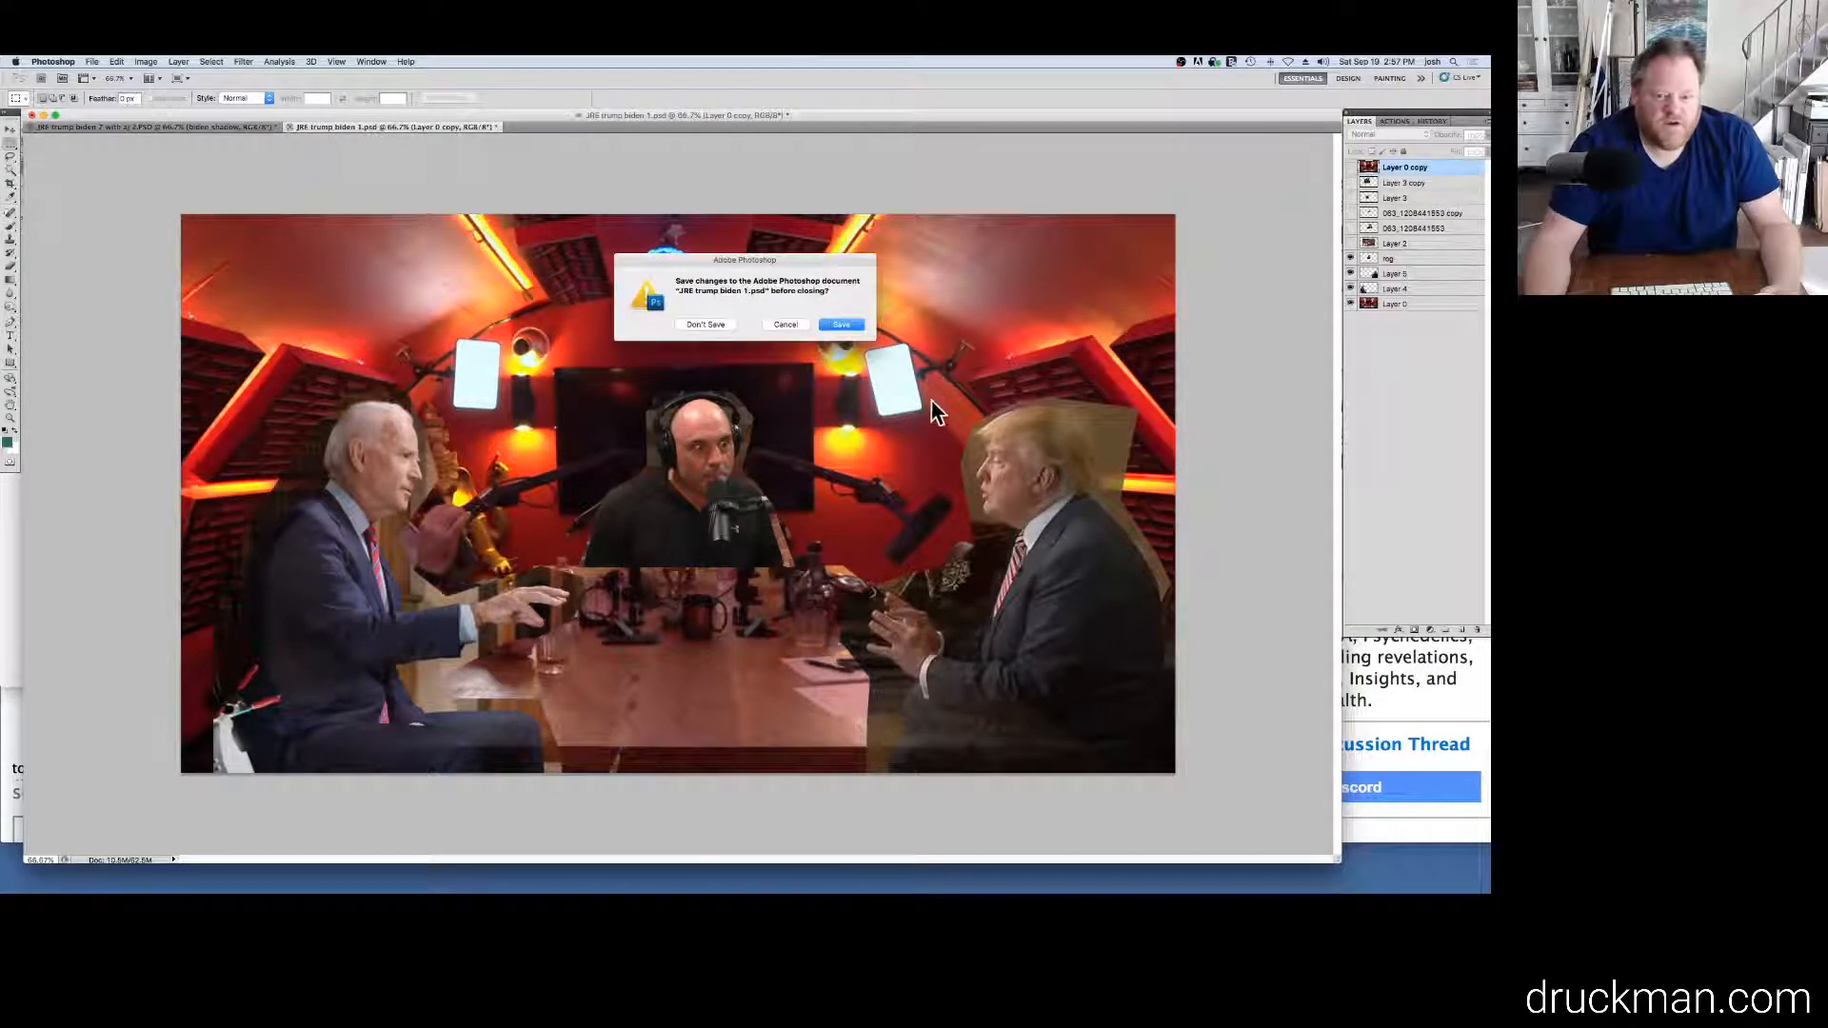
{"action": "left_click", "coordinate": [716, 325]}
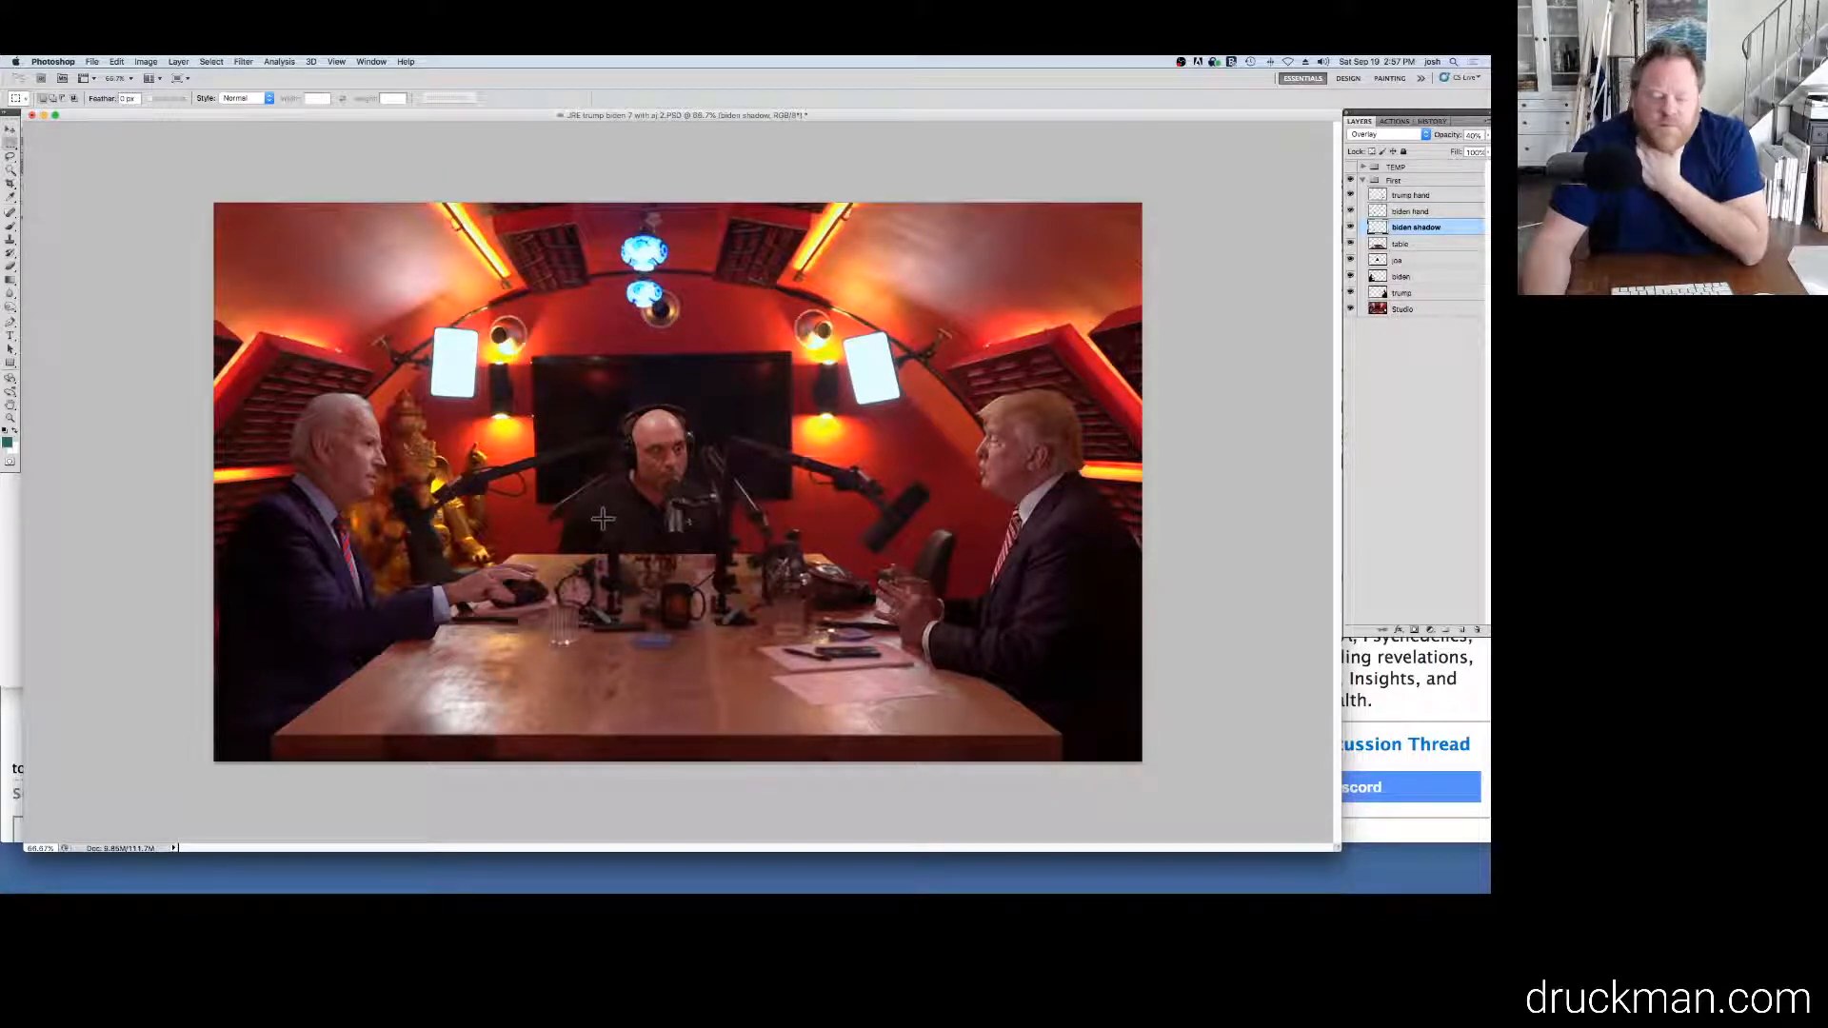
Expand the TEMP group and inspect the colour check layer with and without the main composite group, restoring the composite view.
{"action": "left_click", "coordinate": [1363, 167]}
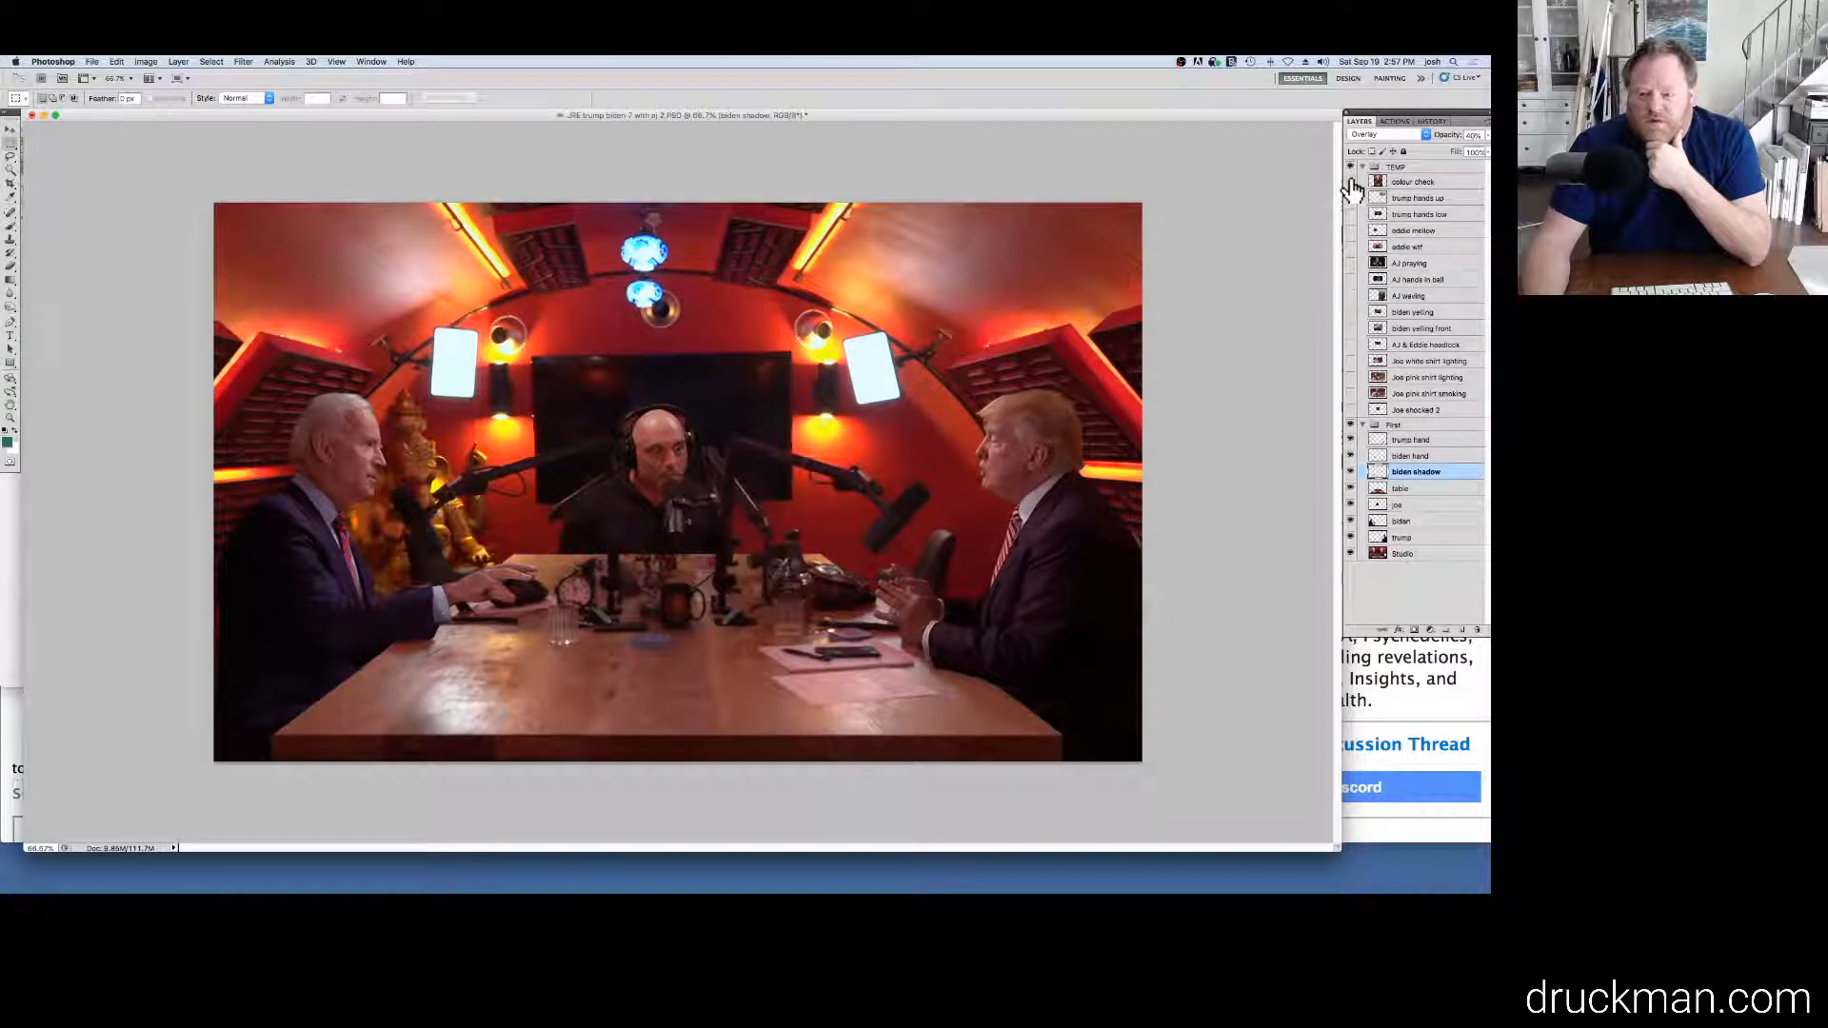
{"action": "left_click", "coordinate": [1351, 182]}
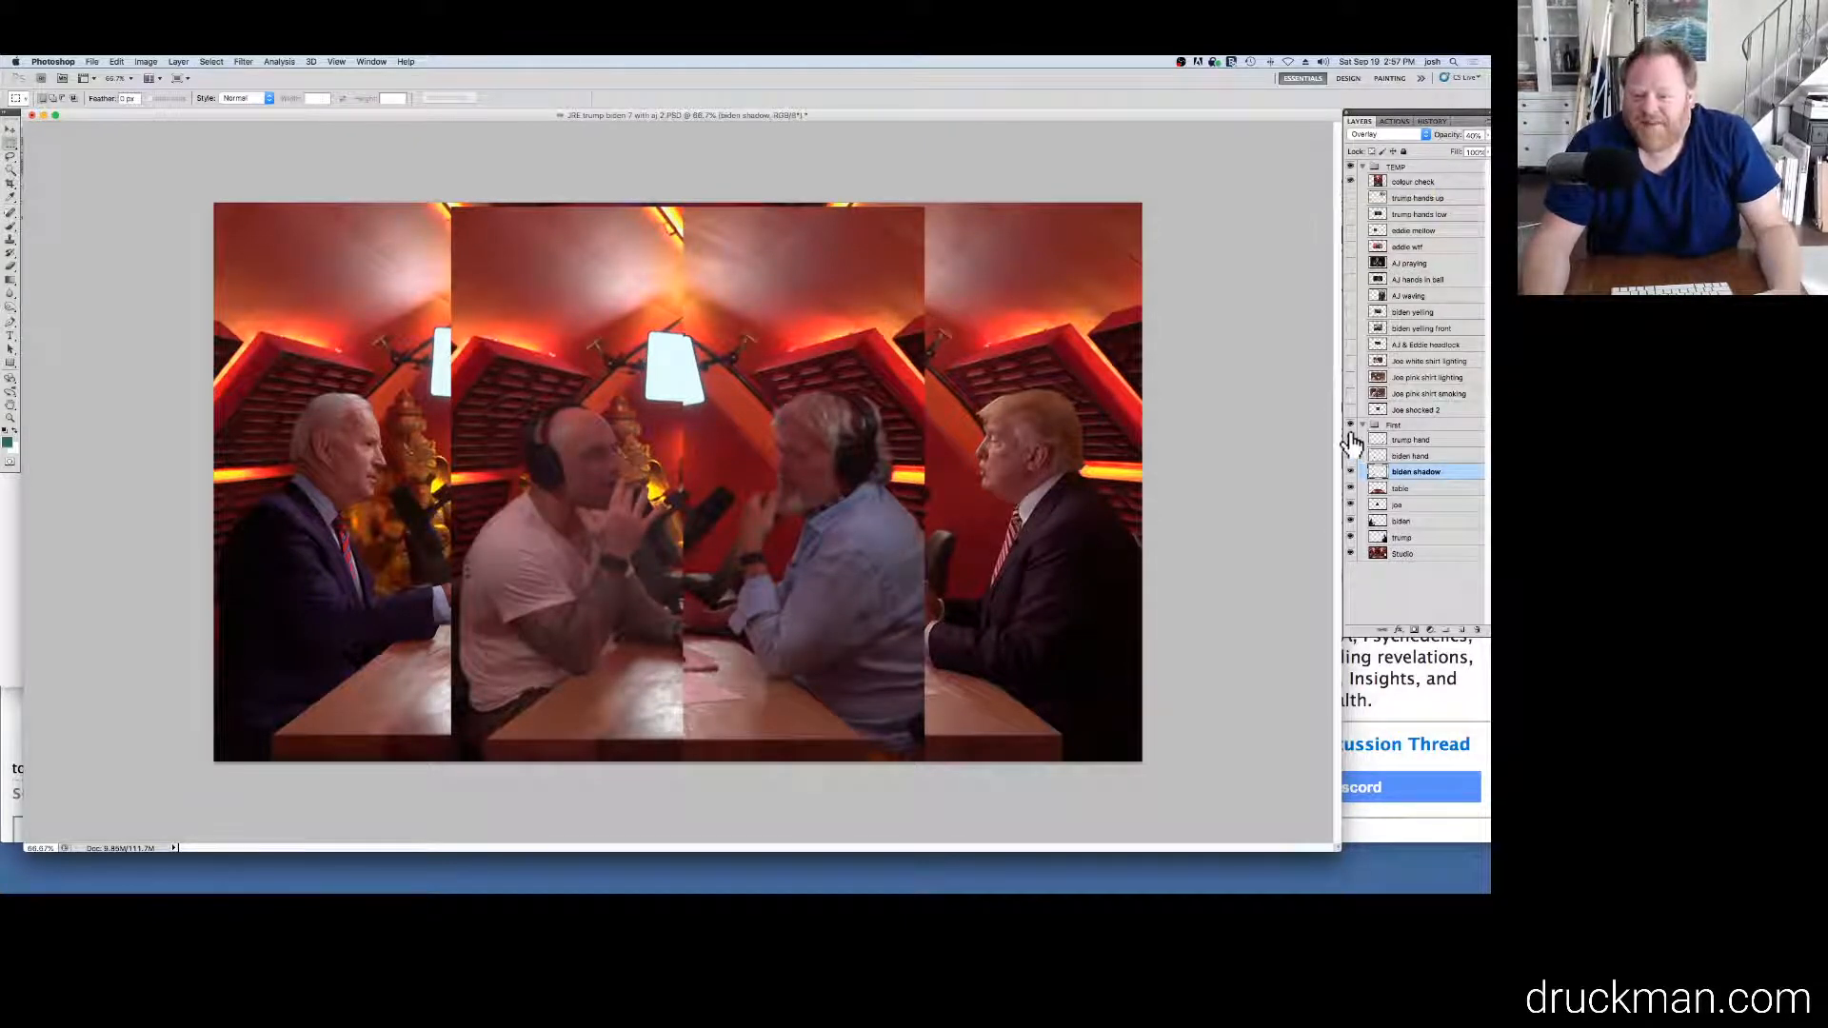
{"action": "left_click", "coordinate": [1350, 183]}
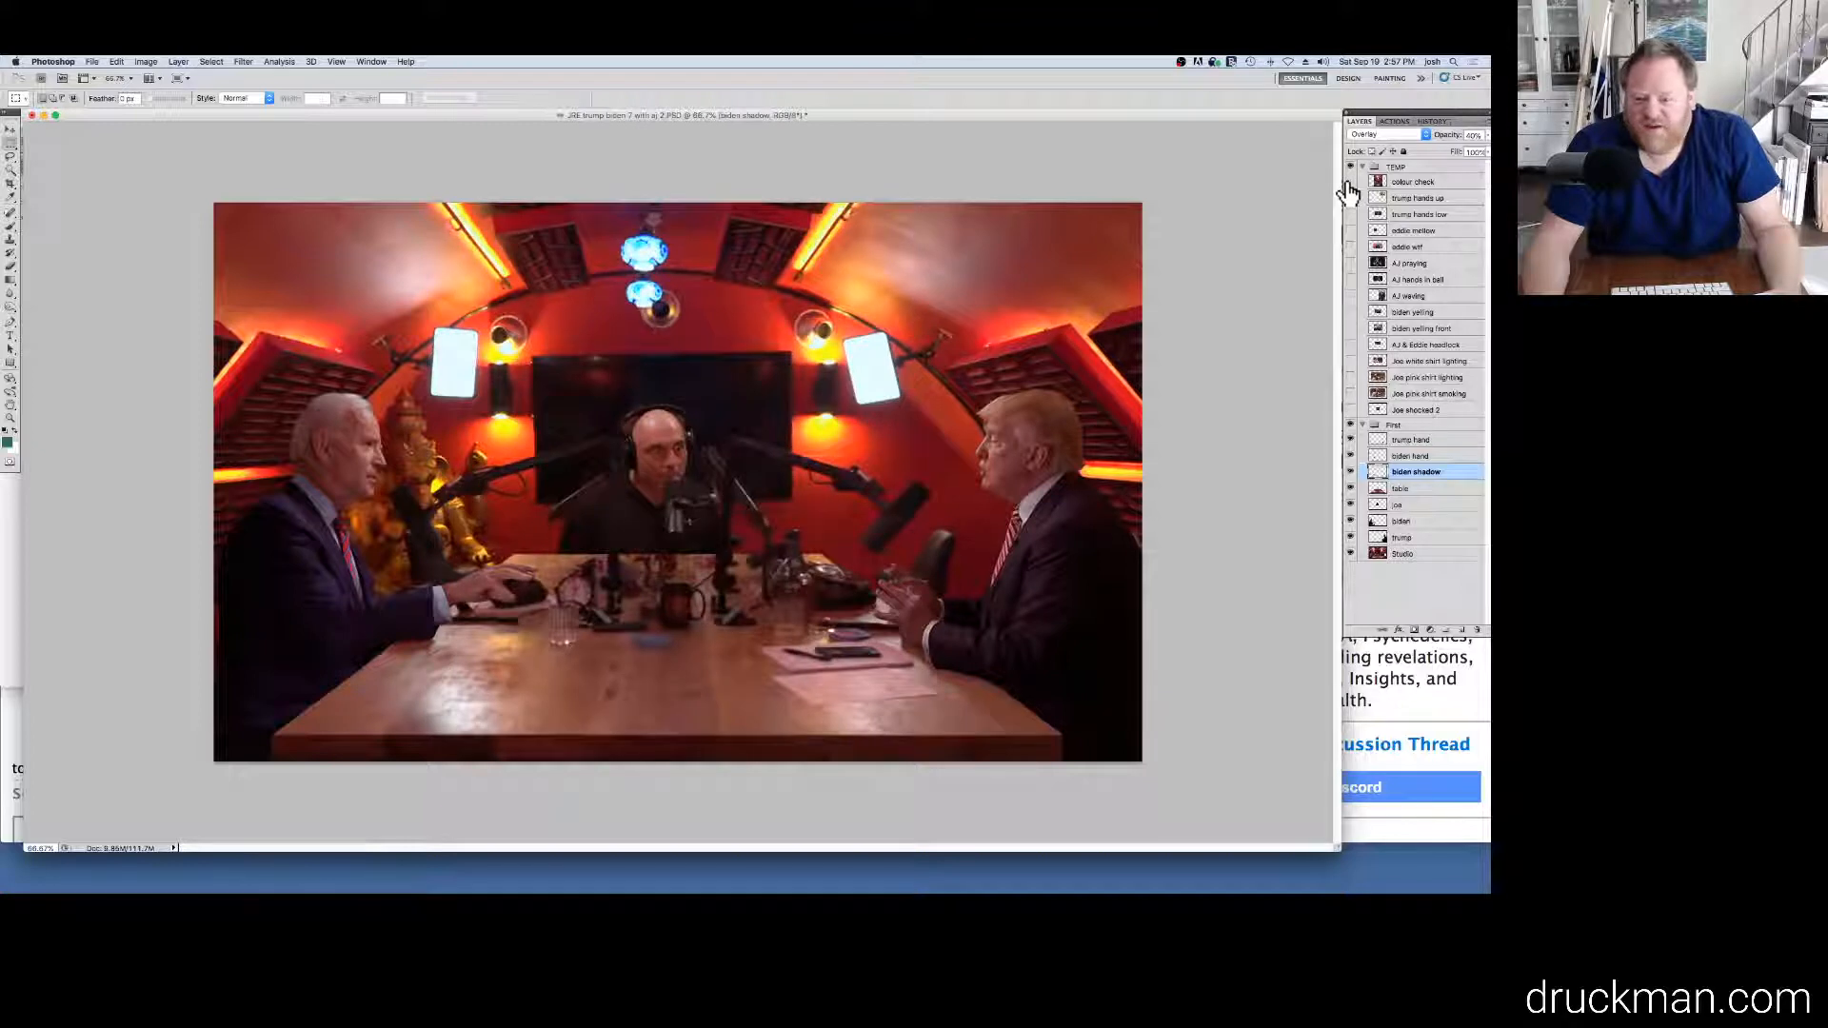
{"action": "left_click", "coordinate": [1350, 183]}
{"action": "left_click", "coordinate": [1349, 425]}
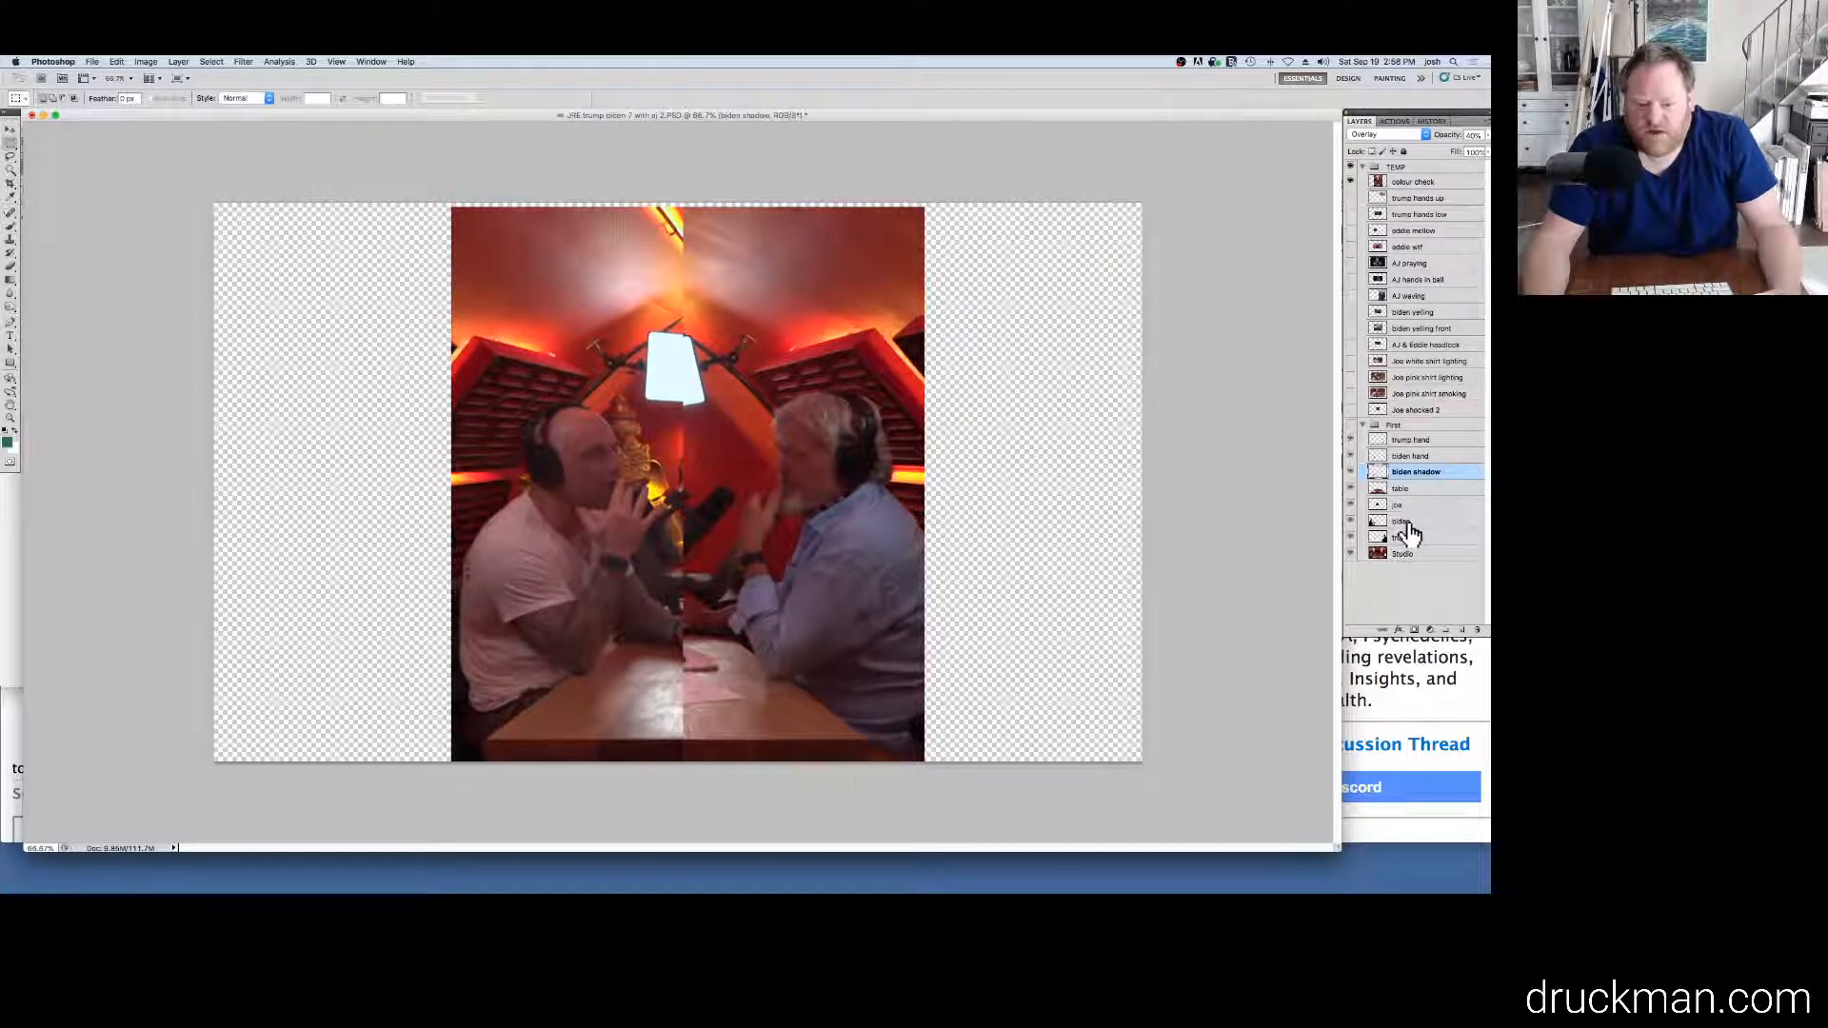
{"action": "left_click", "coordinate": [1350, 184]}
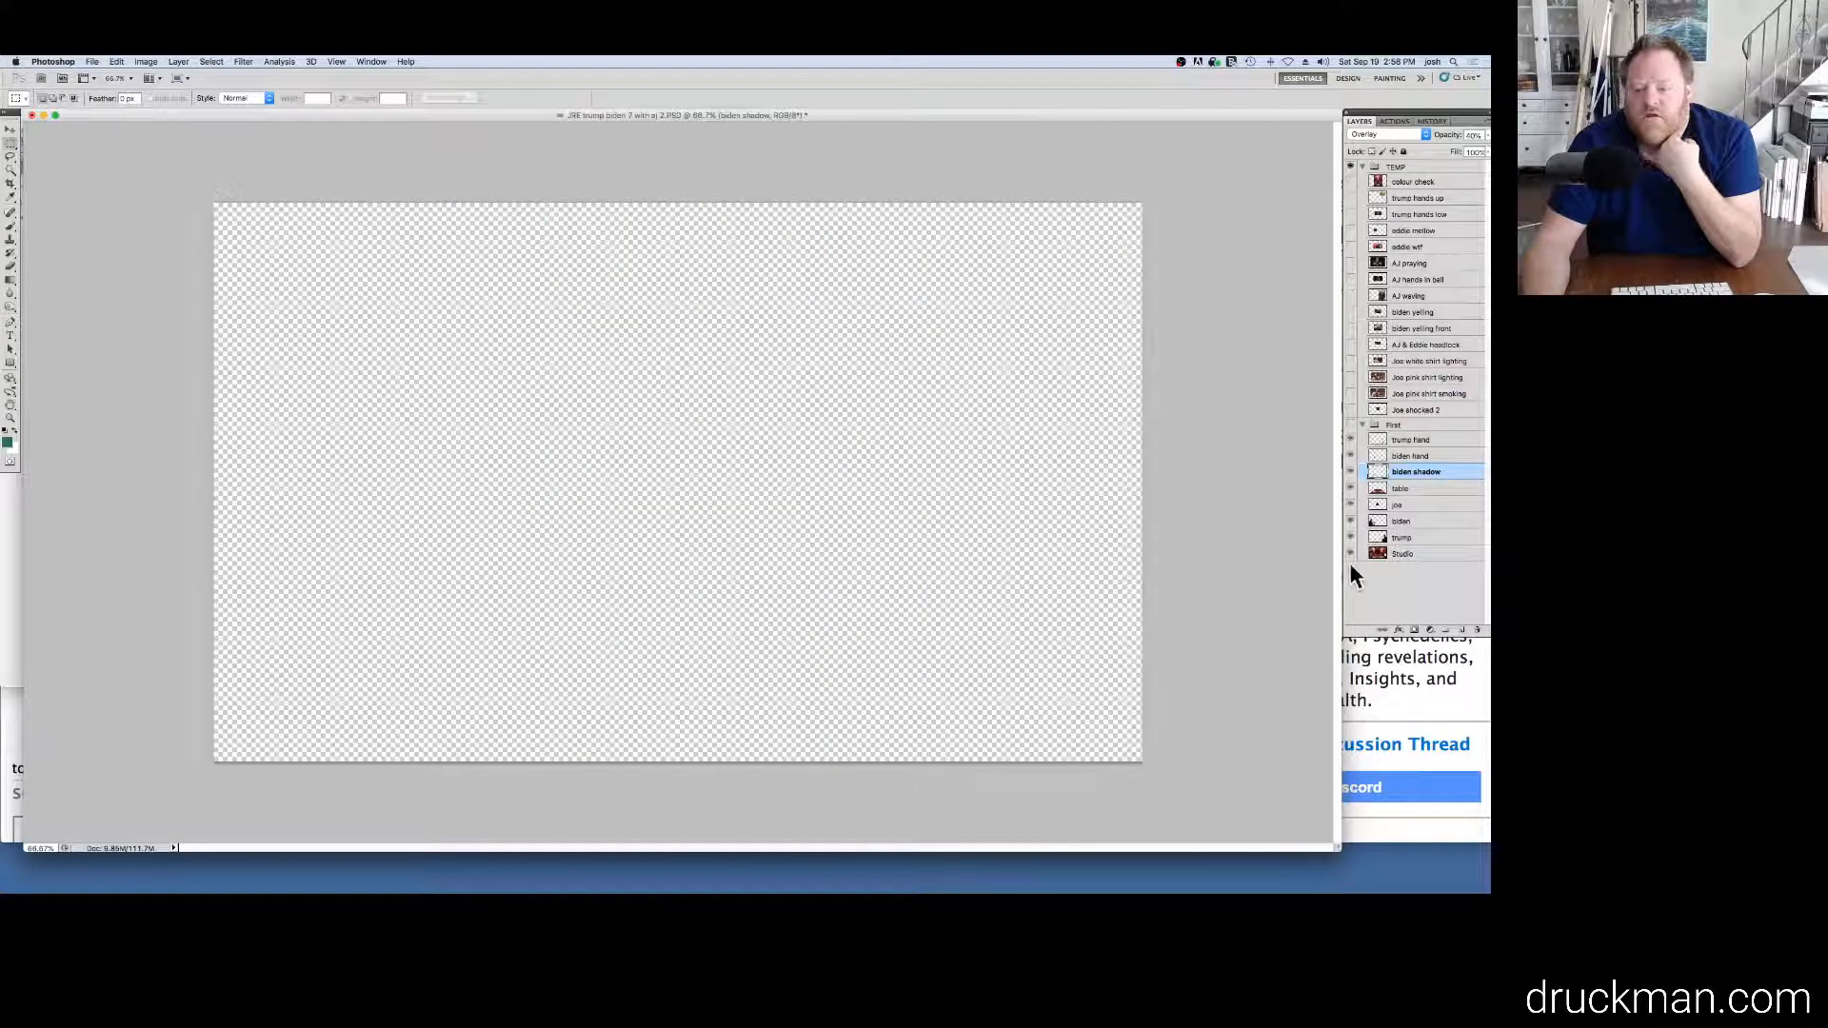
{"action": "left_click", "coordinate": [1350, 426]}
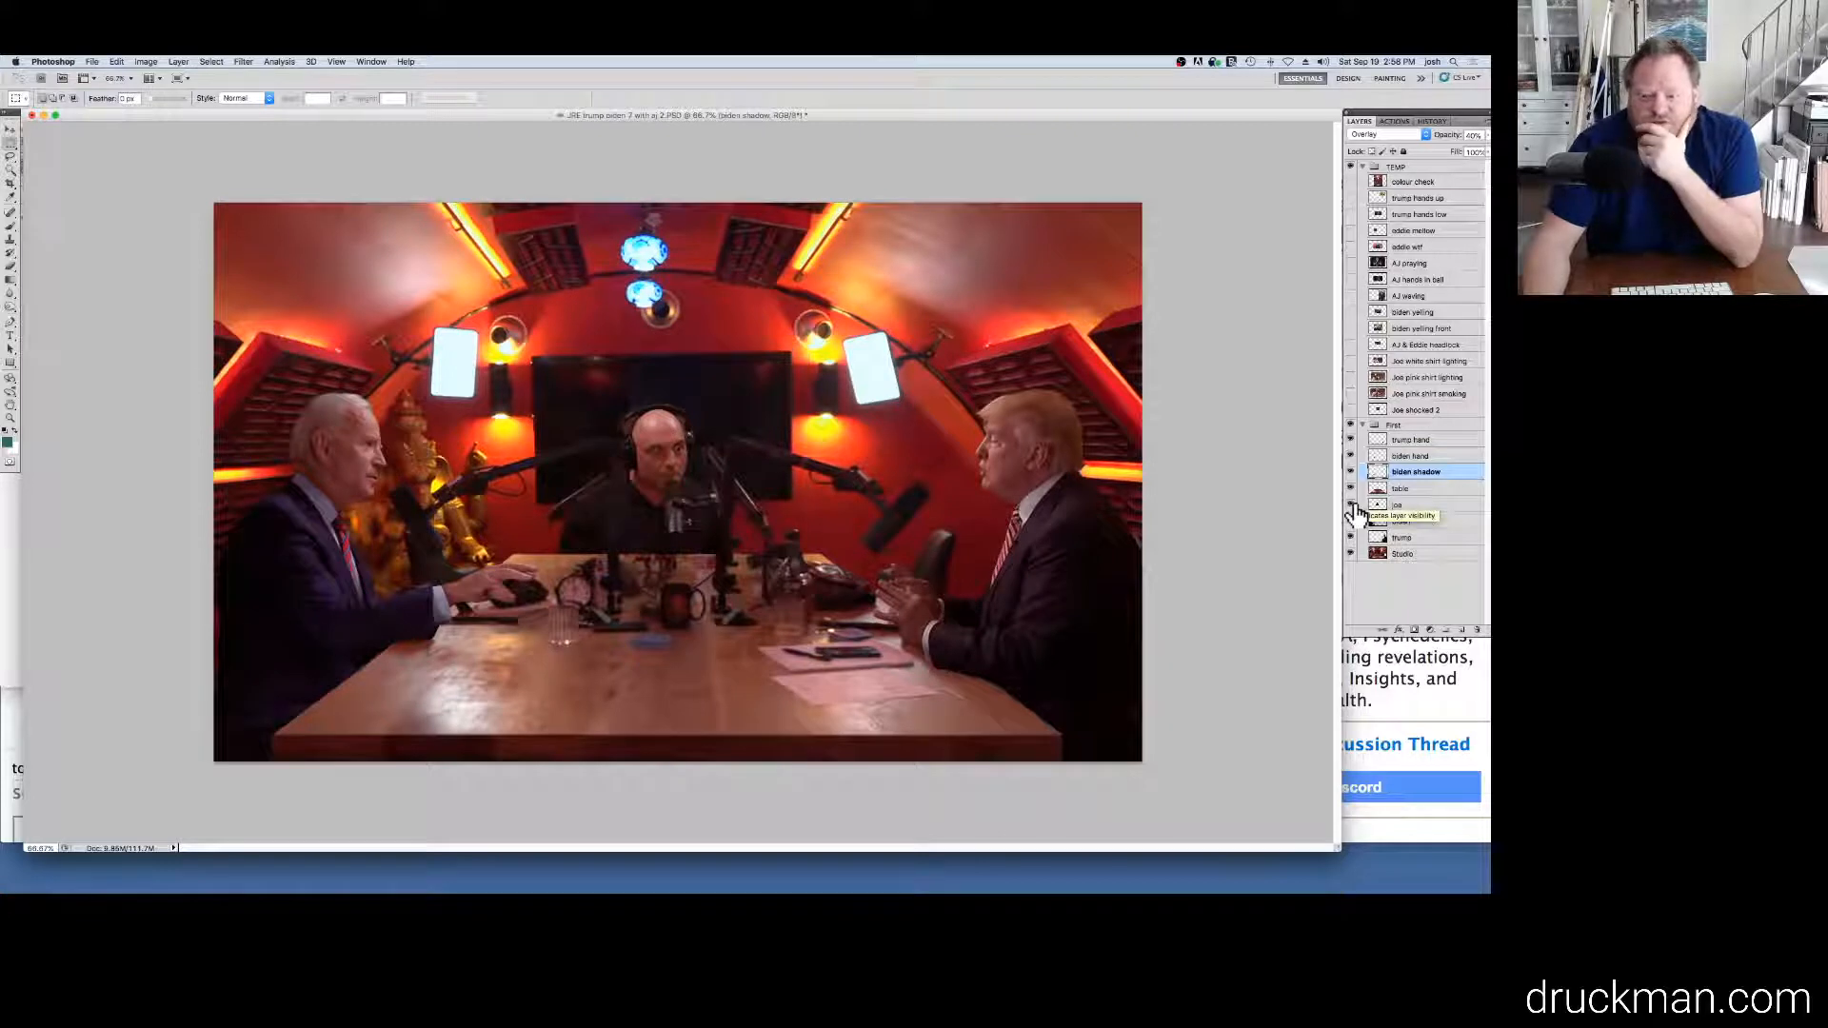
Inspect the trump hands up reference photo, and switch the view to the trump hands low photo.
{"action": "left_click", "coordinate": [1350, 199]}
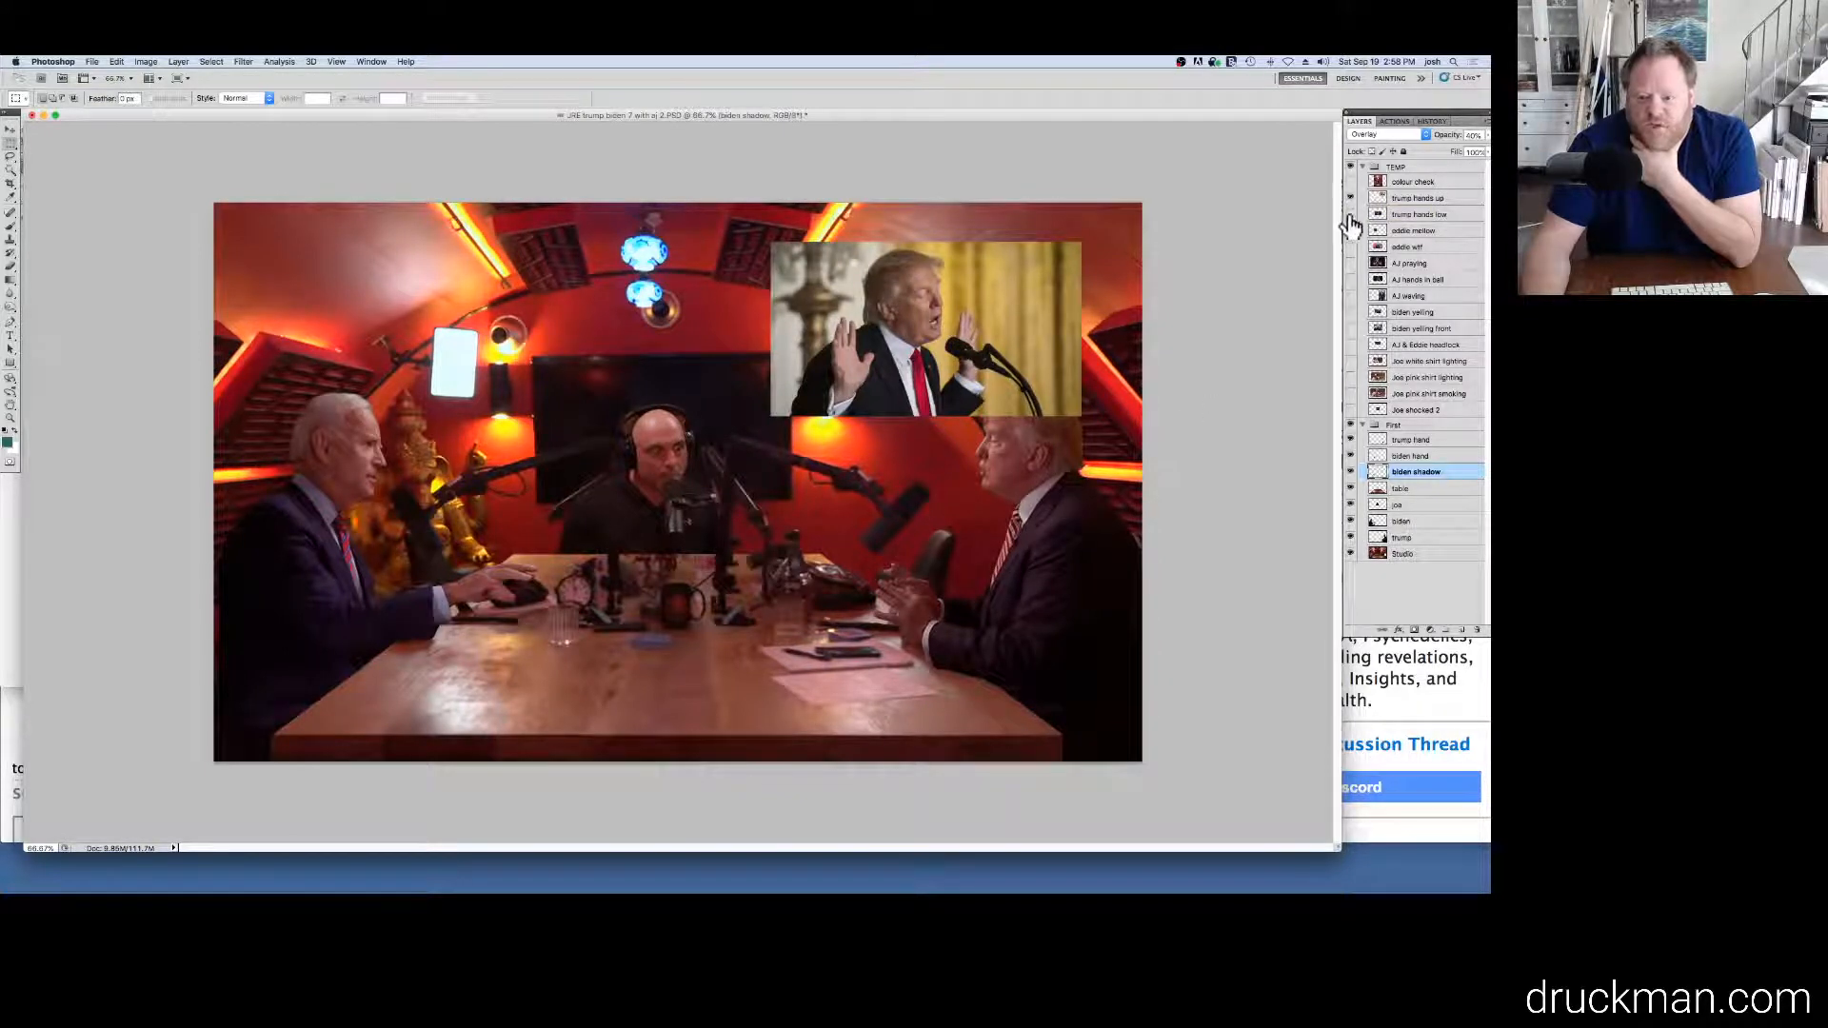
{"action": "left_click", "coordinate": [1350, 198]}
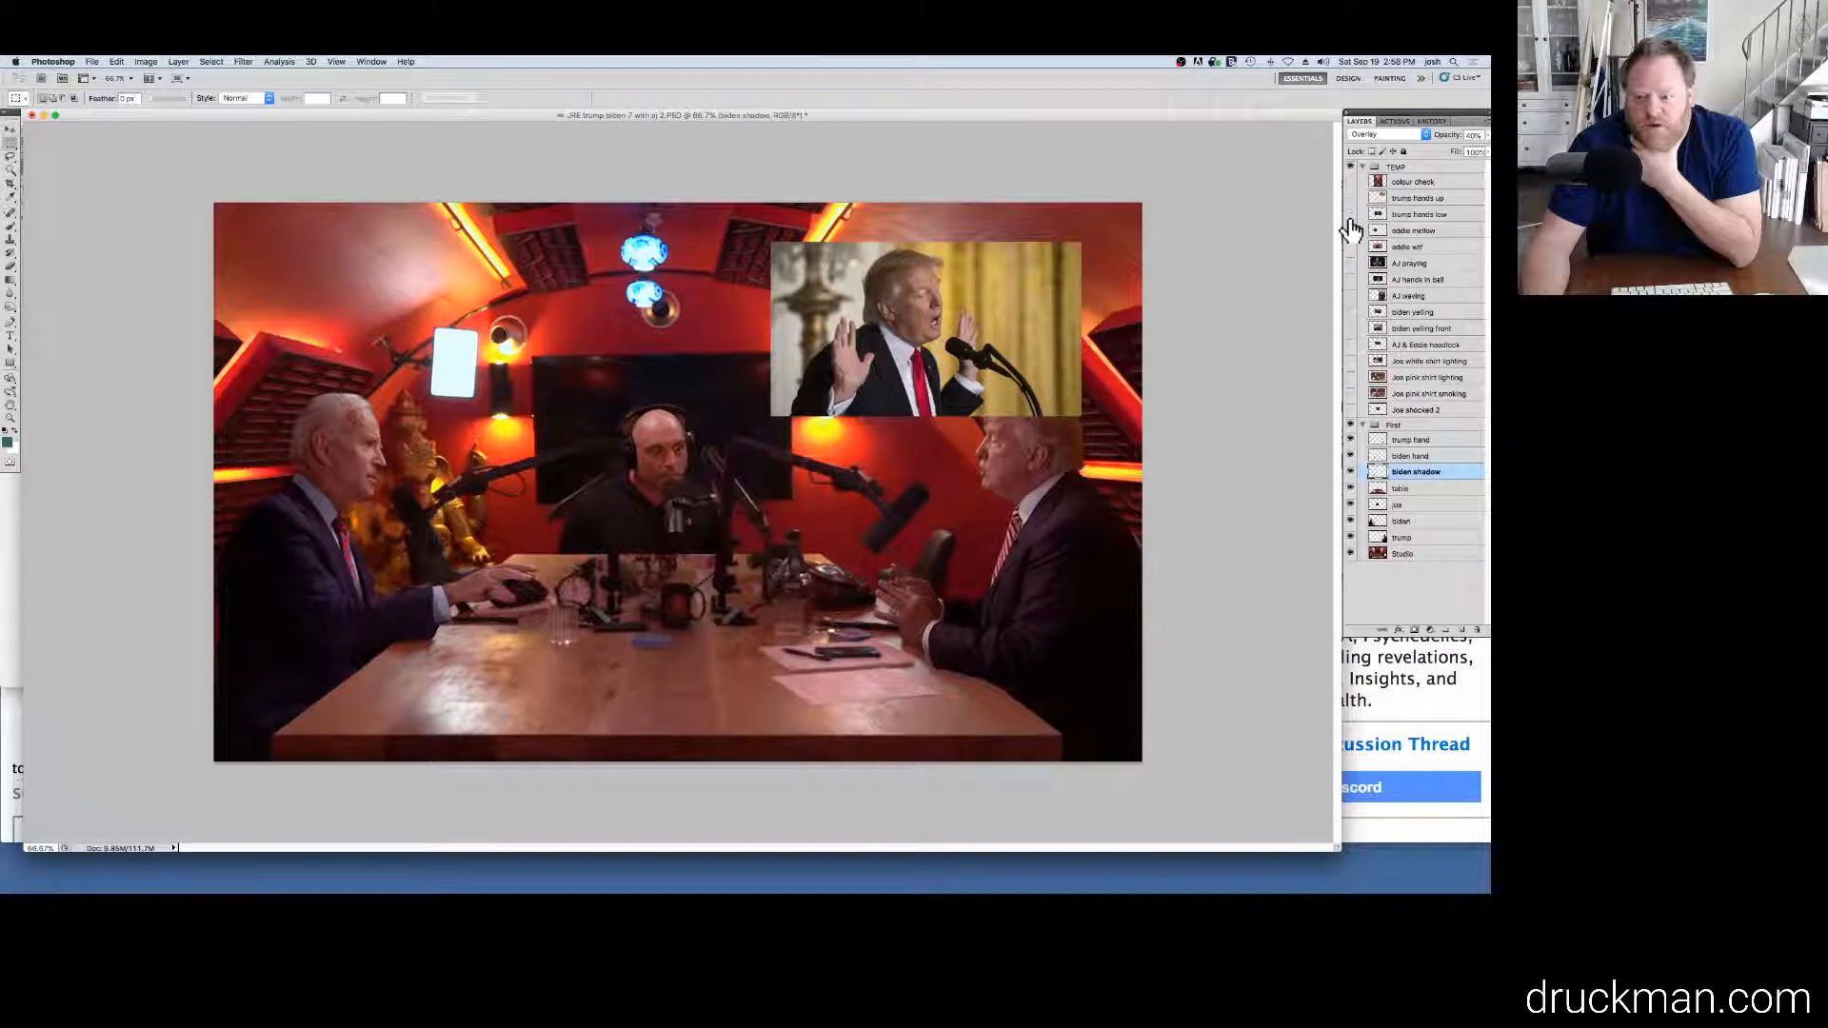
{"action": "left_click", "coordinate": [1350, 215]}
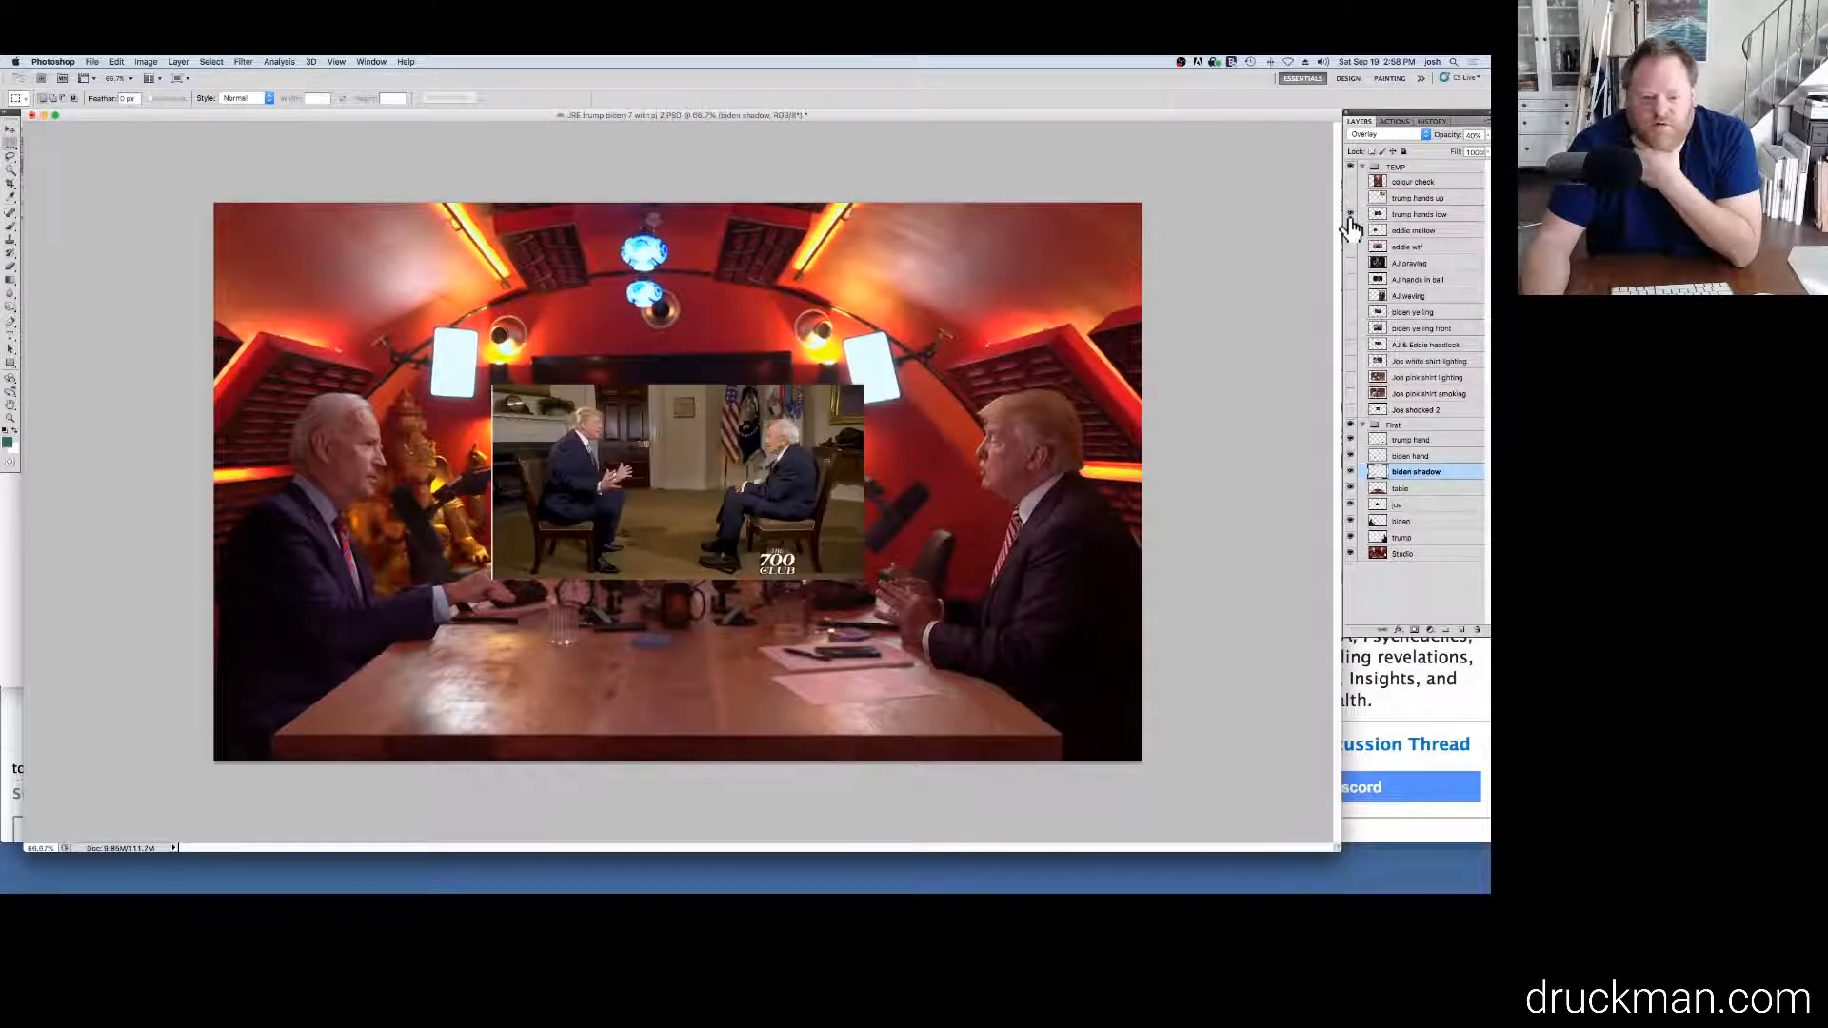
Select the trump hands low layer and enlarge its photo proportionally until it covers most of the canvas.
{"action": "key", "text": "ctrl+t"}
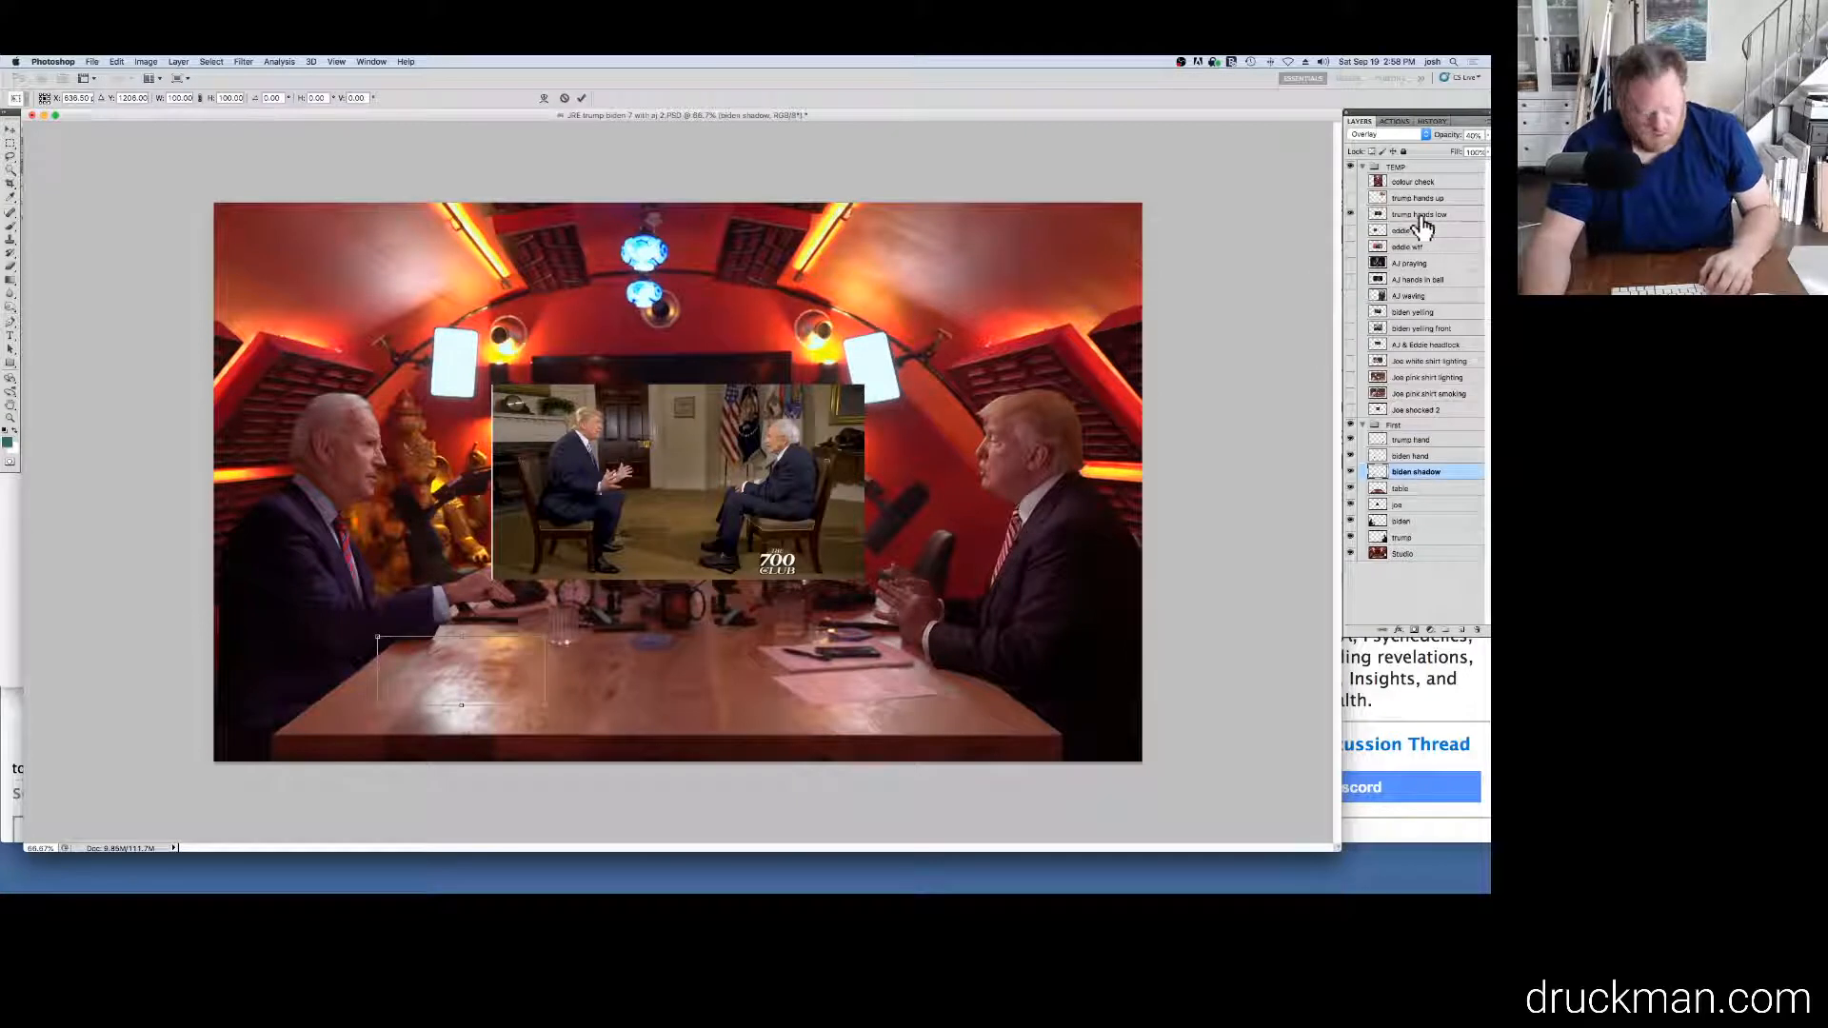
{"action": "key", "text": "Escape"}
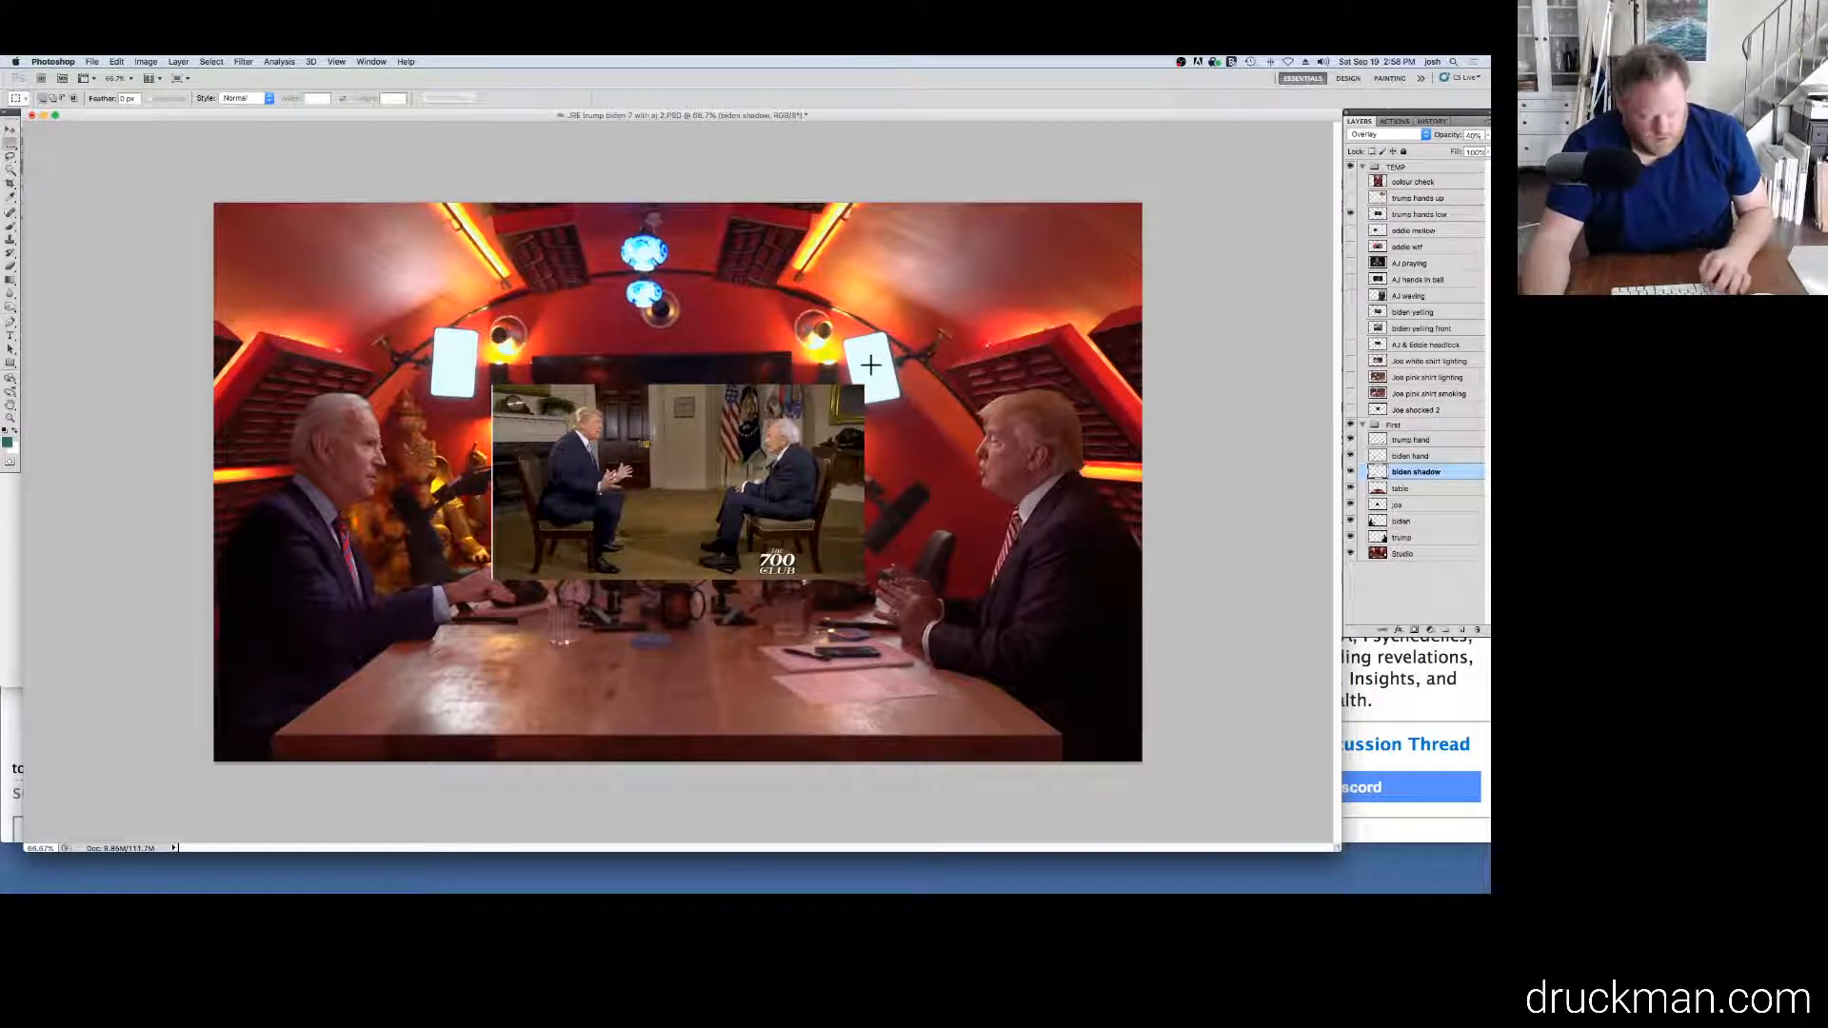
{"action": "left_click", "coordinate": [1447, 216]}
{"action": "key", "text": "ctrl+t"}
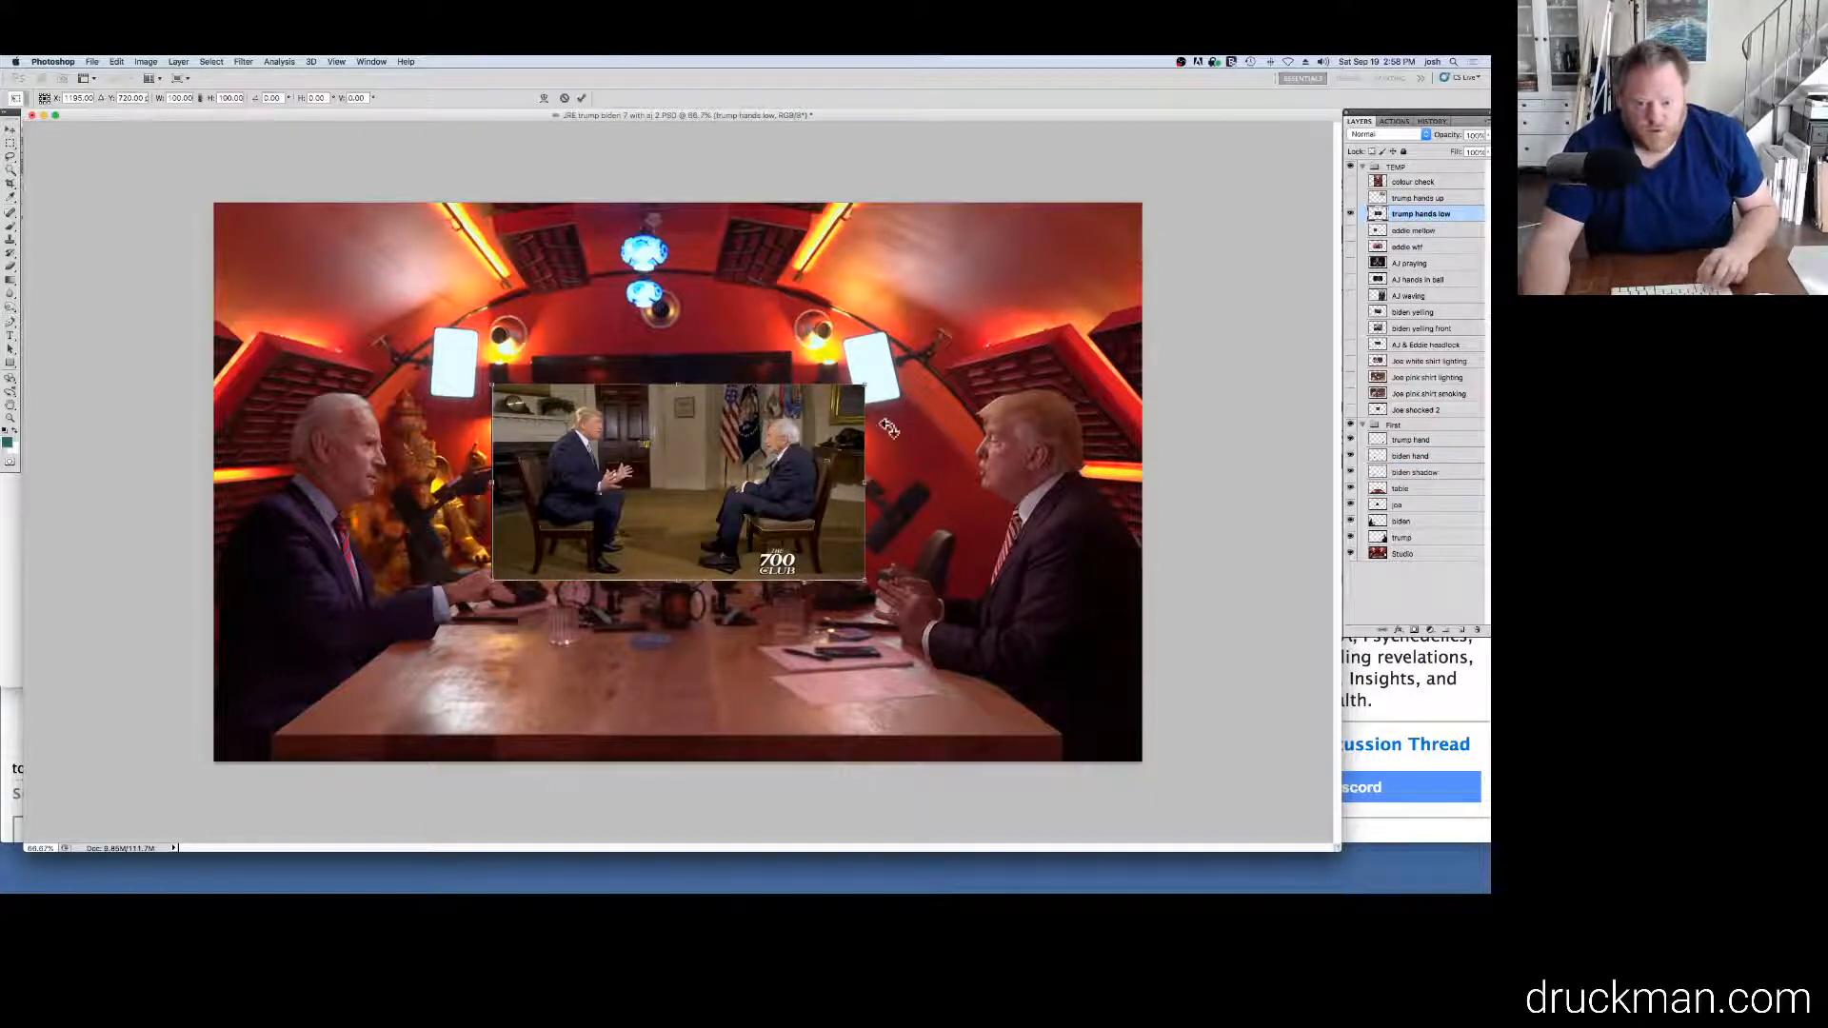
{"action": "left_click_drag", "start_coordinate": [864, 385], "coordinate": [1080, 273]}
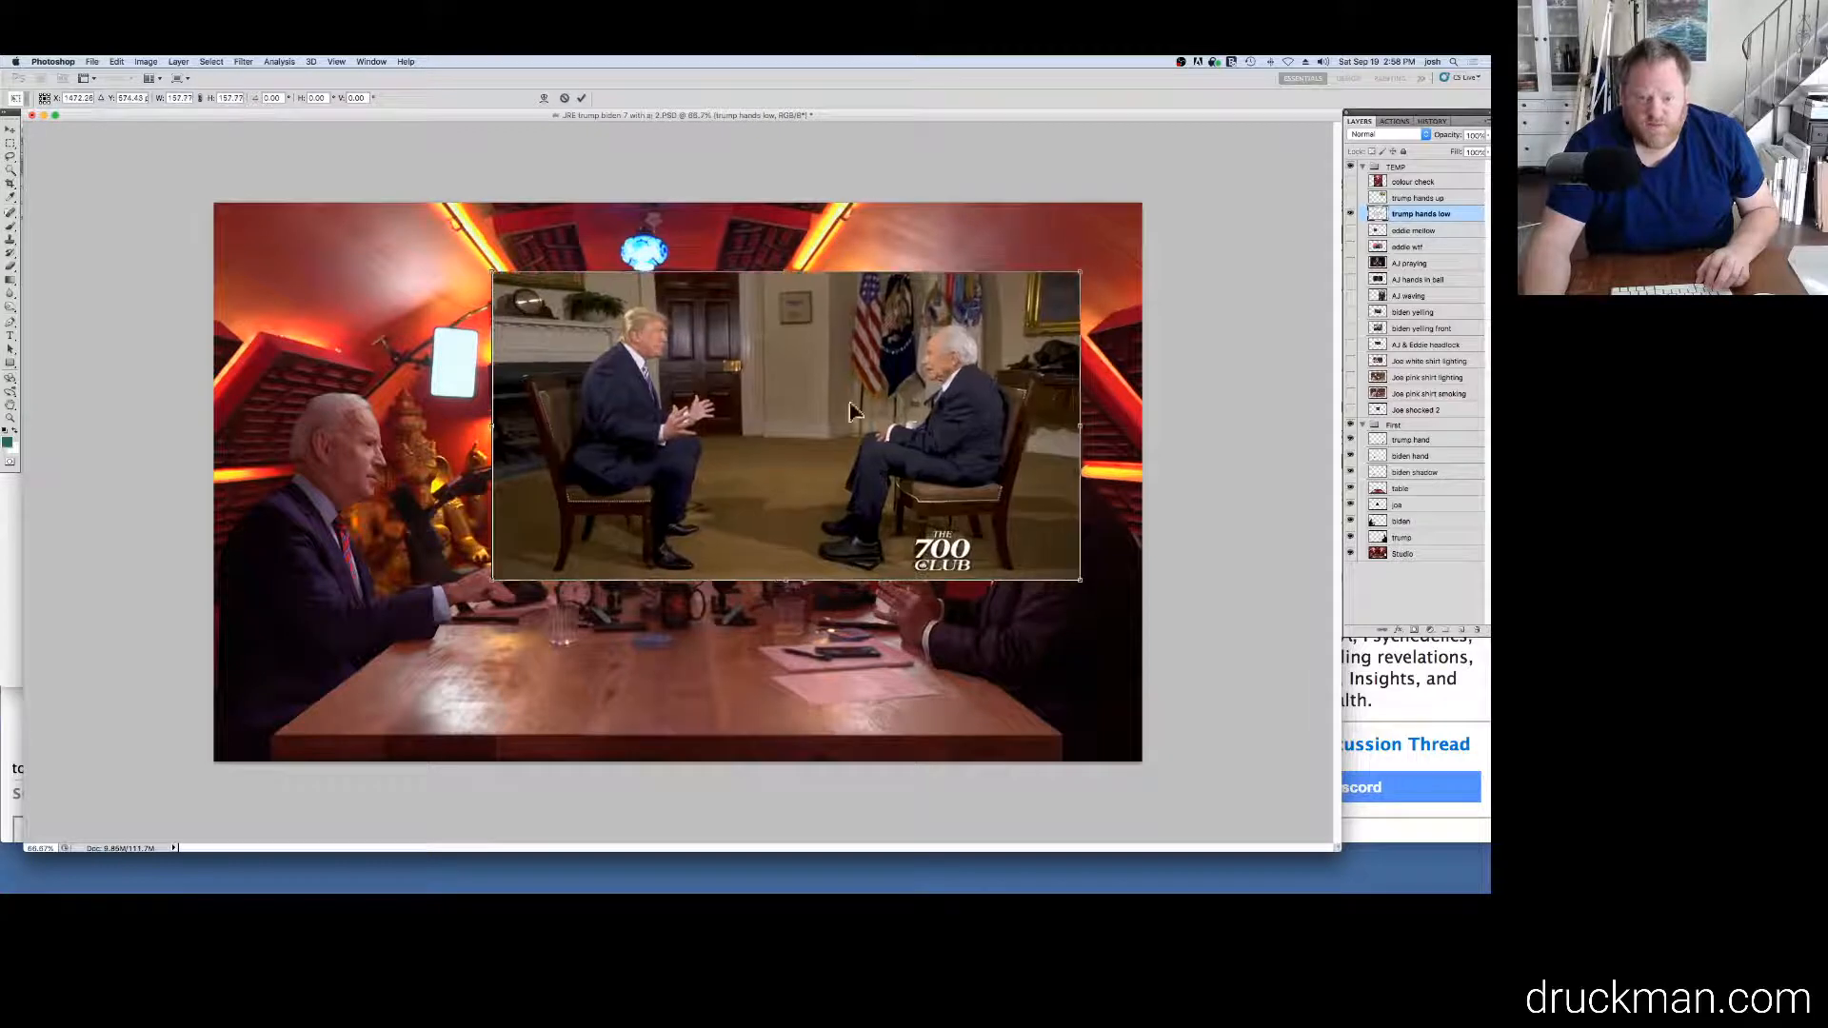
{"action": "left_click_drag", "start_coordinate": [492, 579], "coordinate": [279, 710]}
{"action": "key", "text": "Return"}
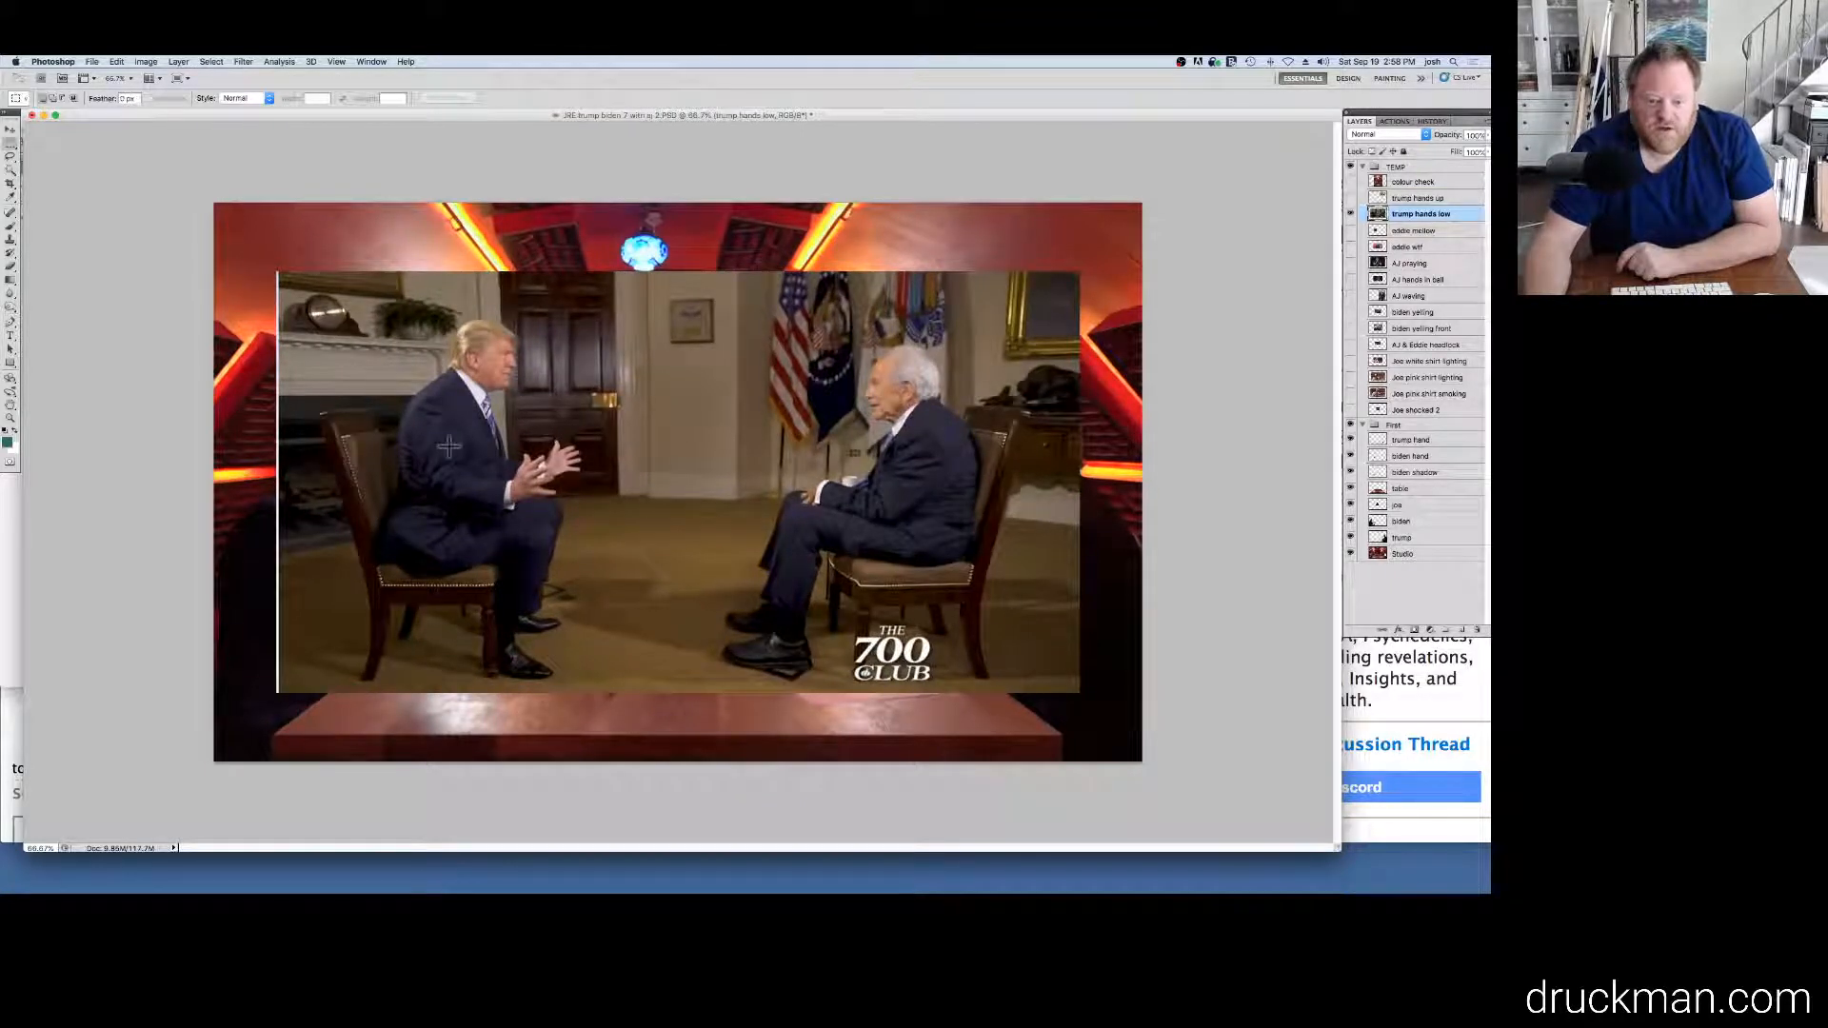
Delete the interviewer's side and the strip behind Trump's chair from the trump hands low photo, and clear the selection.
{"action": "left_click_drag", "start_coordinate": [1130, 232], "coordinate": [600, 724]}
{"action": "key", "text": "Delete"}
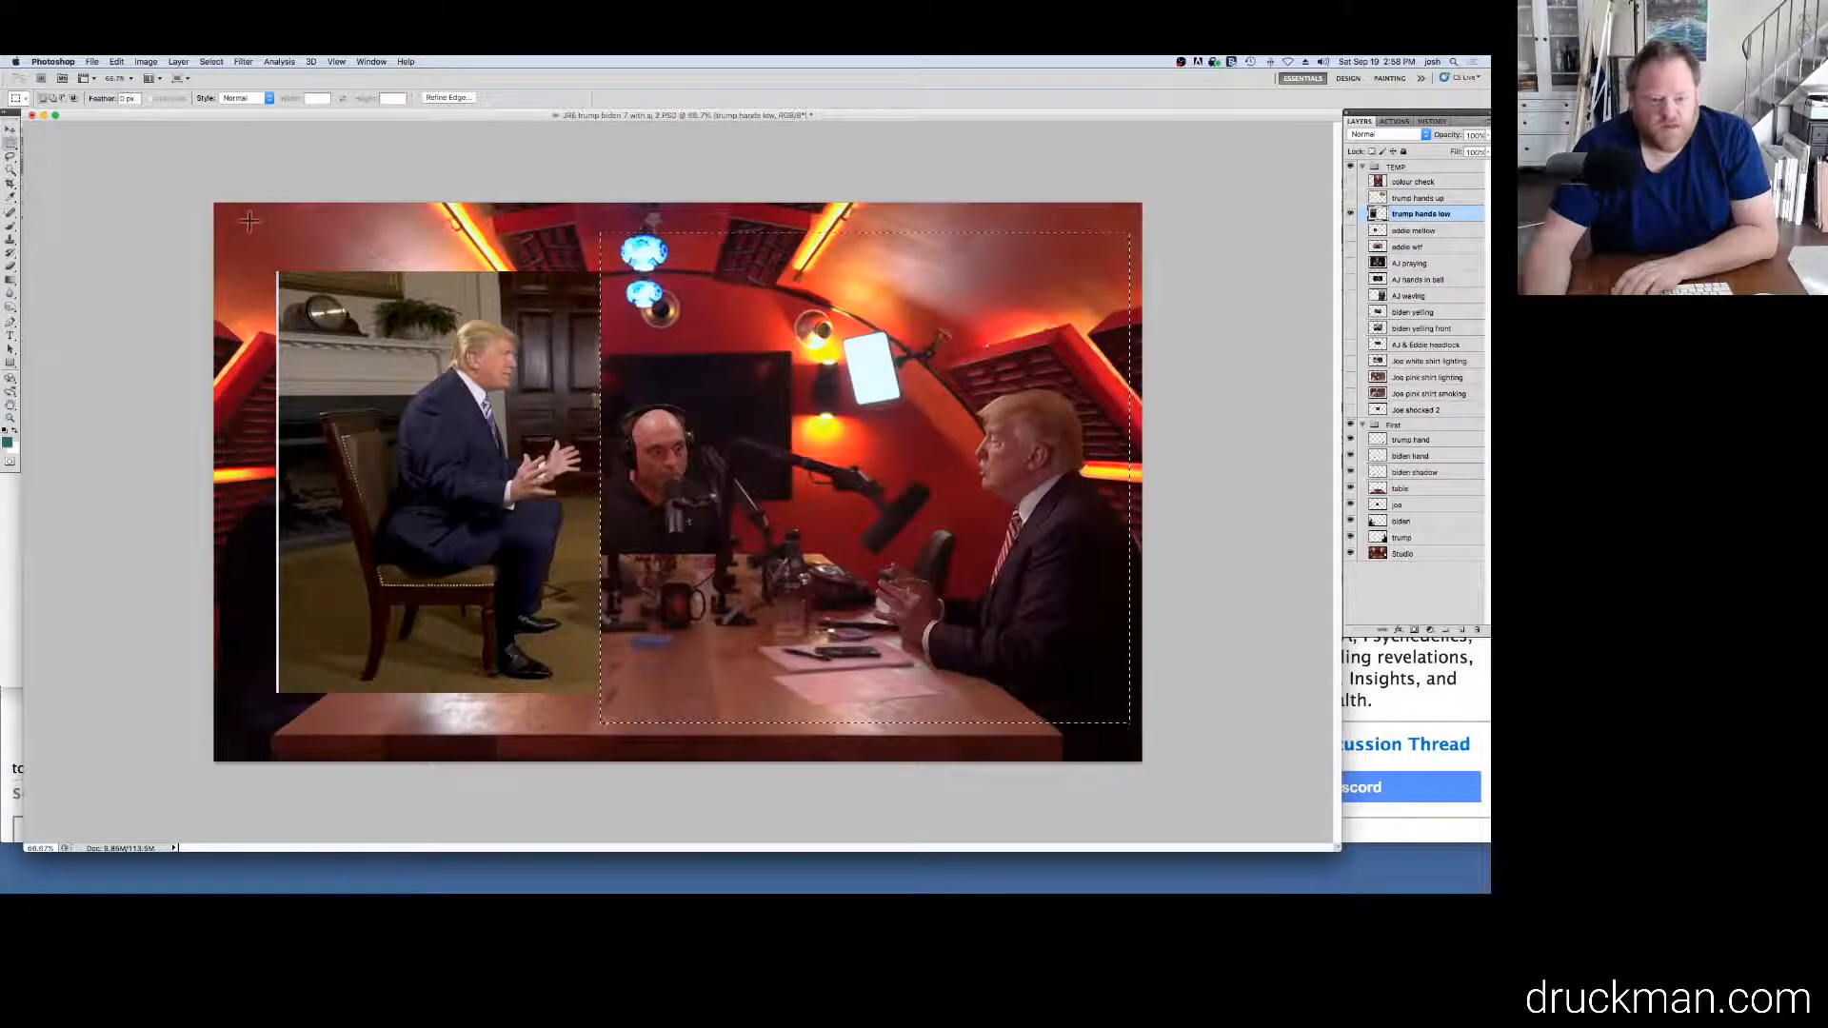
{"action": "left_click_drag", "start_coordinate": [307, 678], "coordinate": [374, 716]}
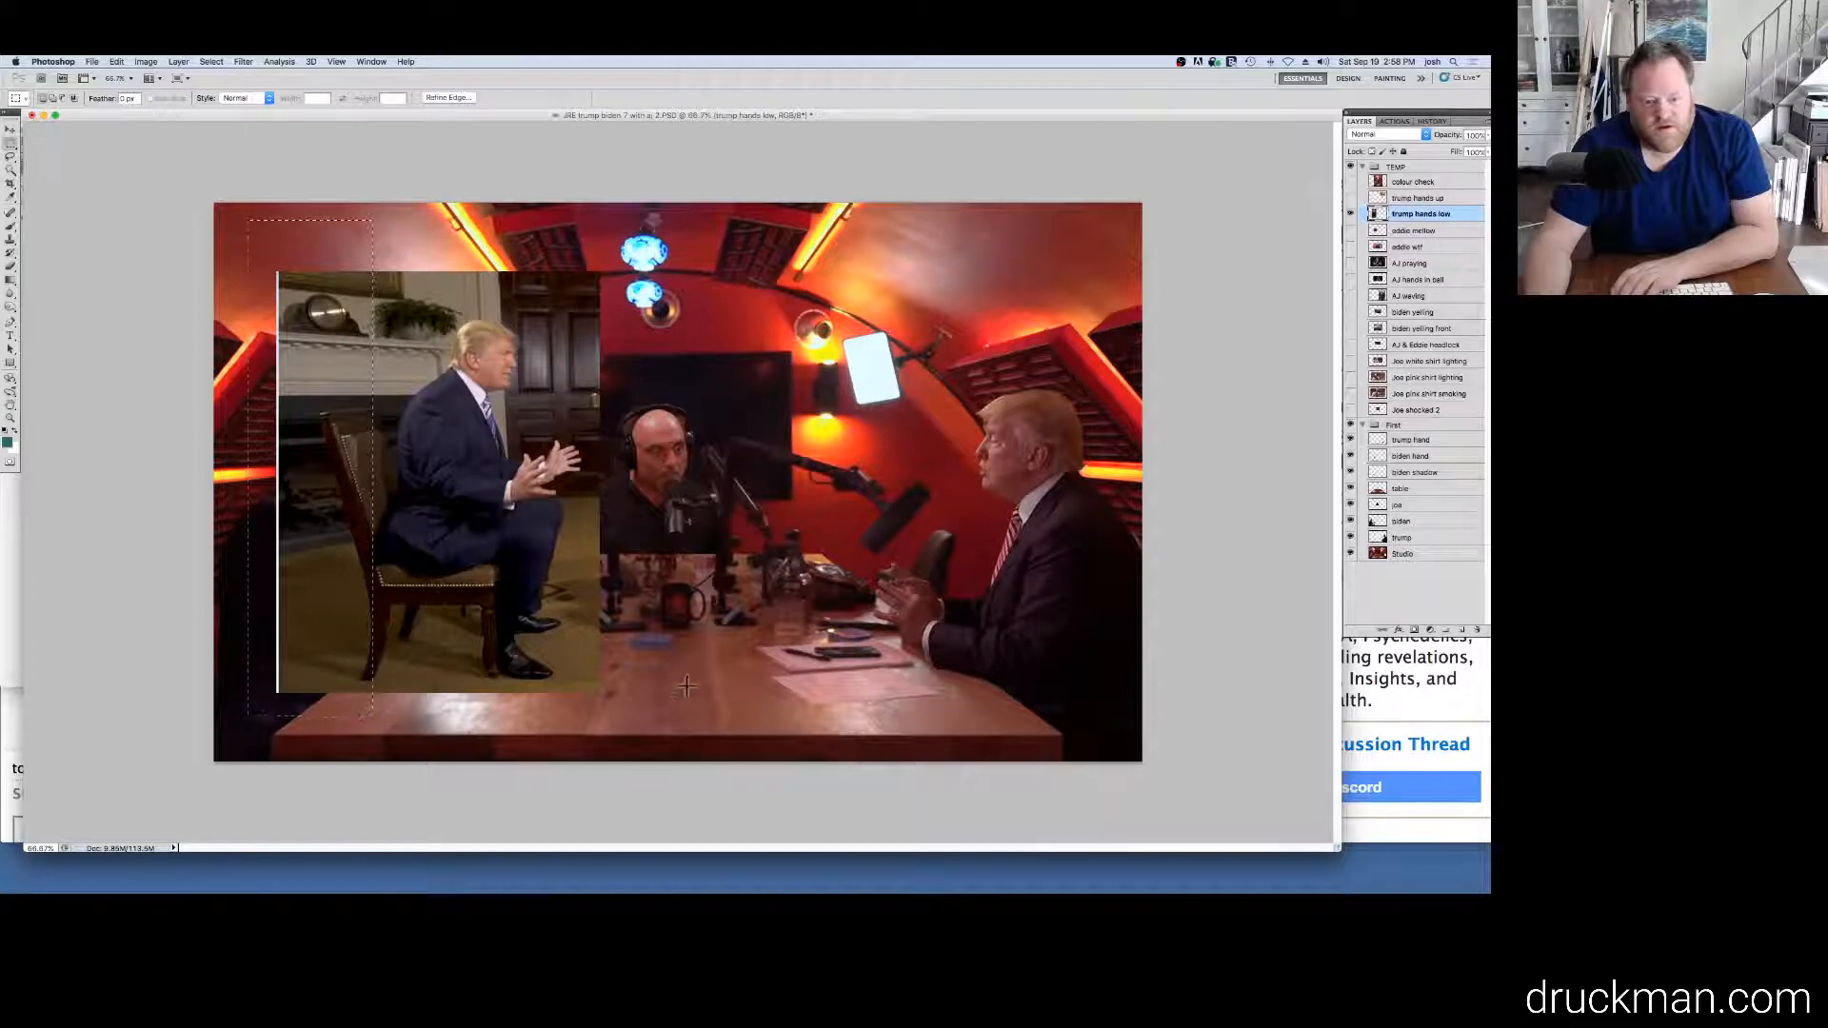
{"action": "key", "text": "Delete"}
{"action": "key", "text": "super+d"}
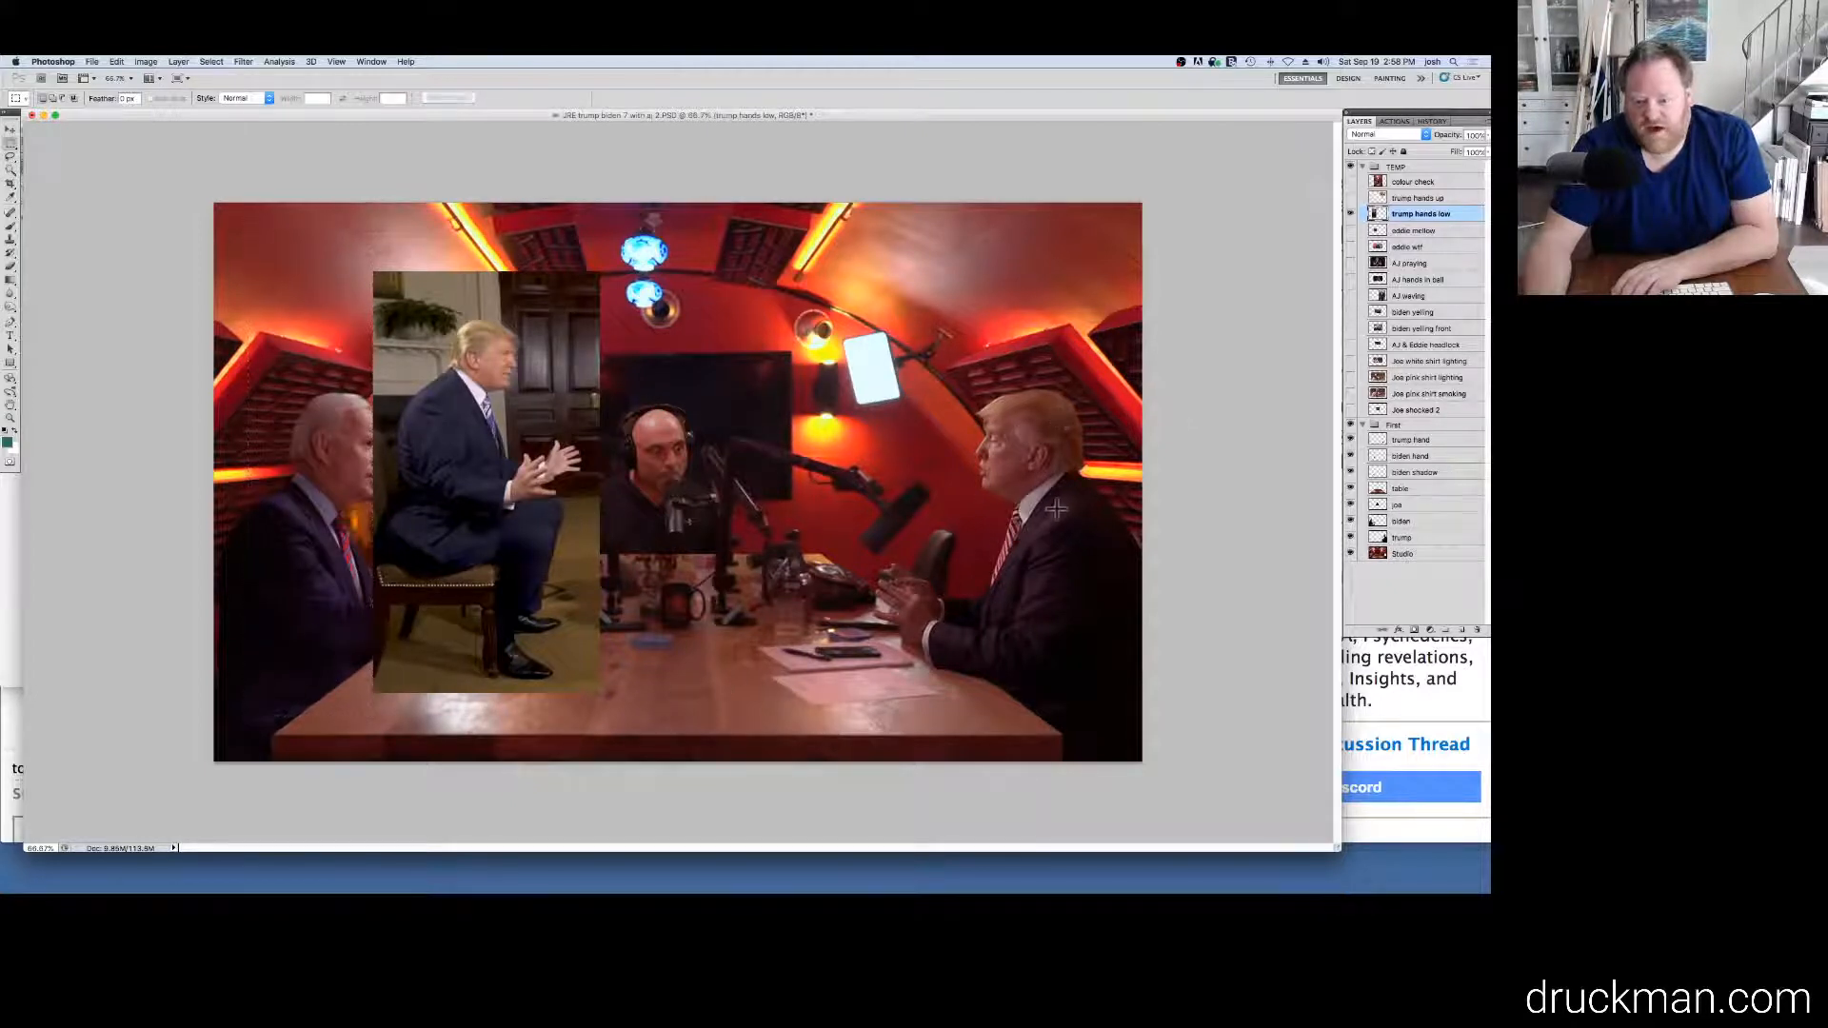
Flip the trump hands low photo horizontally and move it across the table between Rogan and the seated Trump.
{"action": "left_click", "coordinate": [112, 61]}
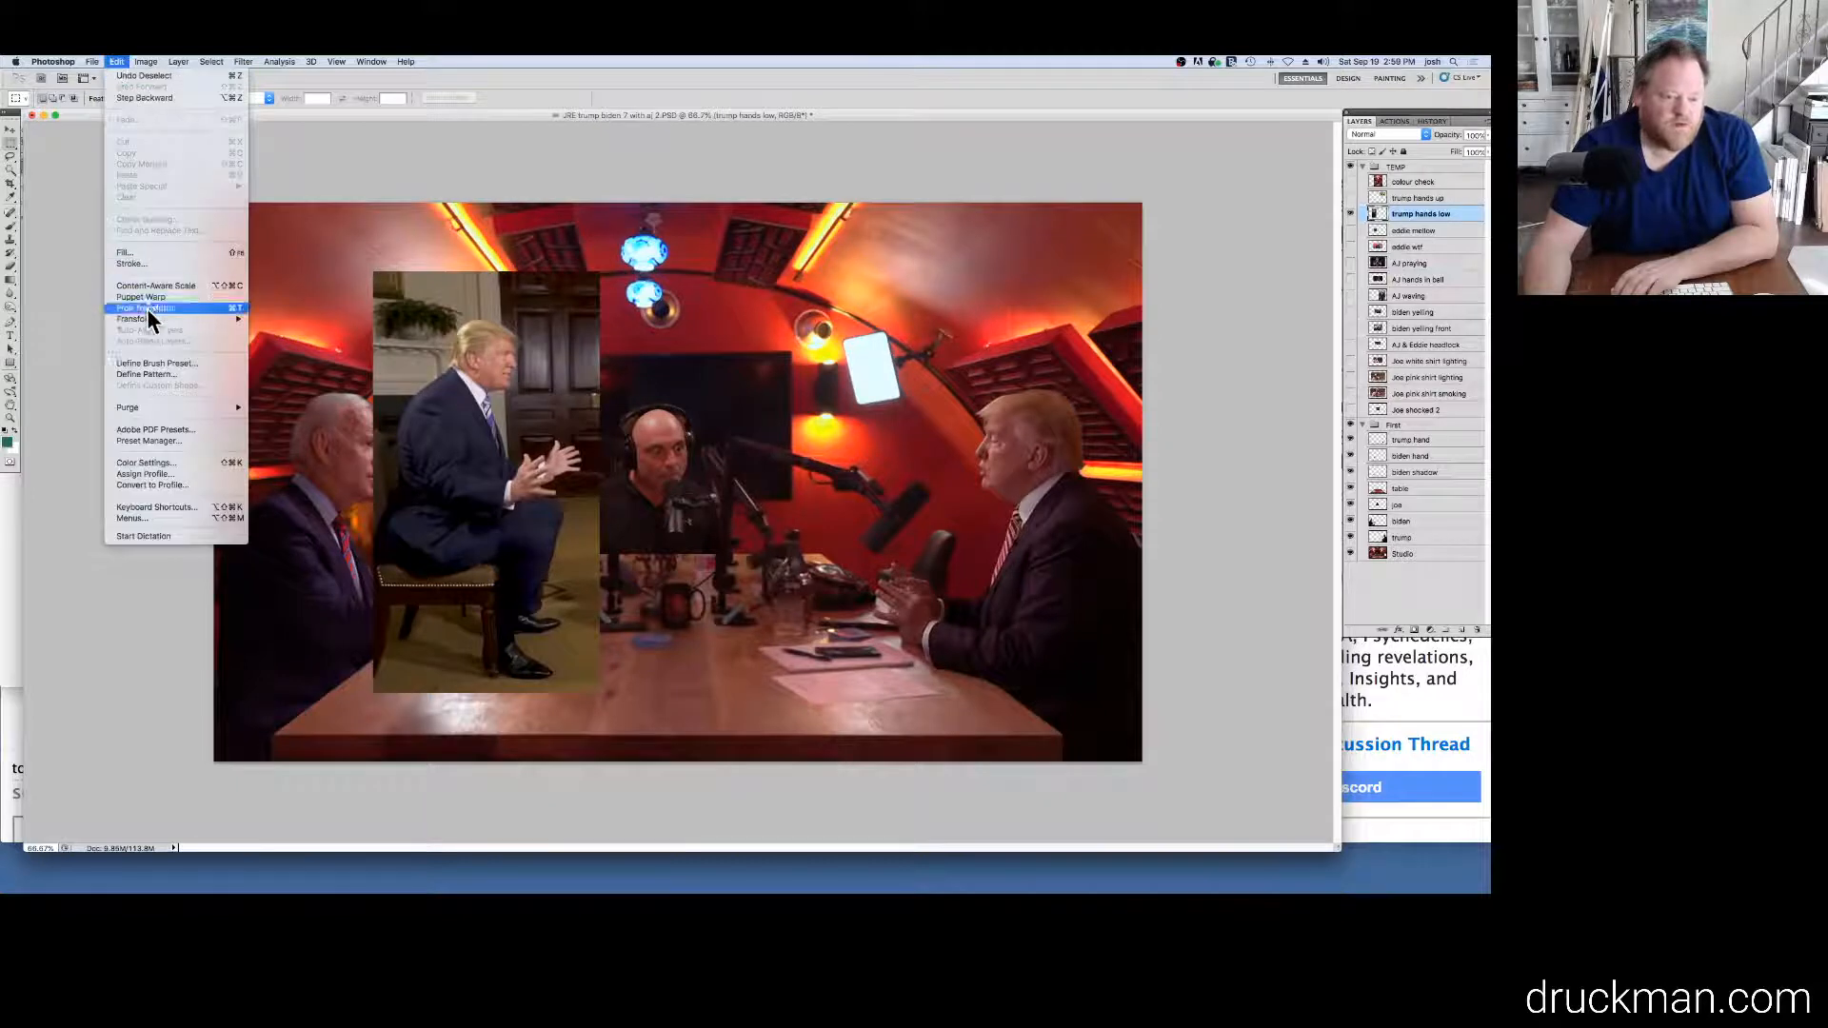
{"action": "mouse_move", "coordinate": [148, 320]}
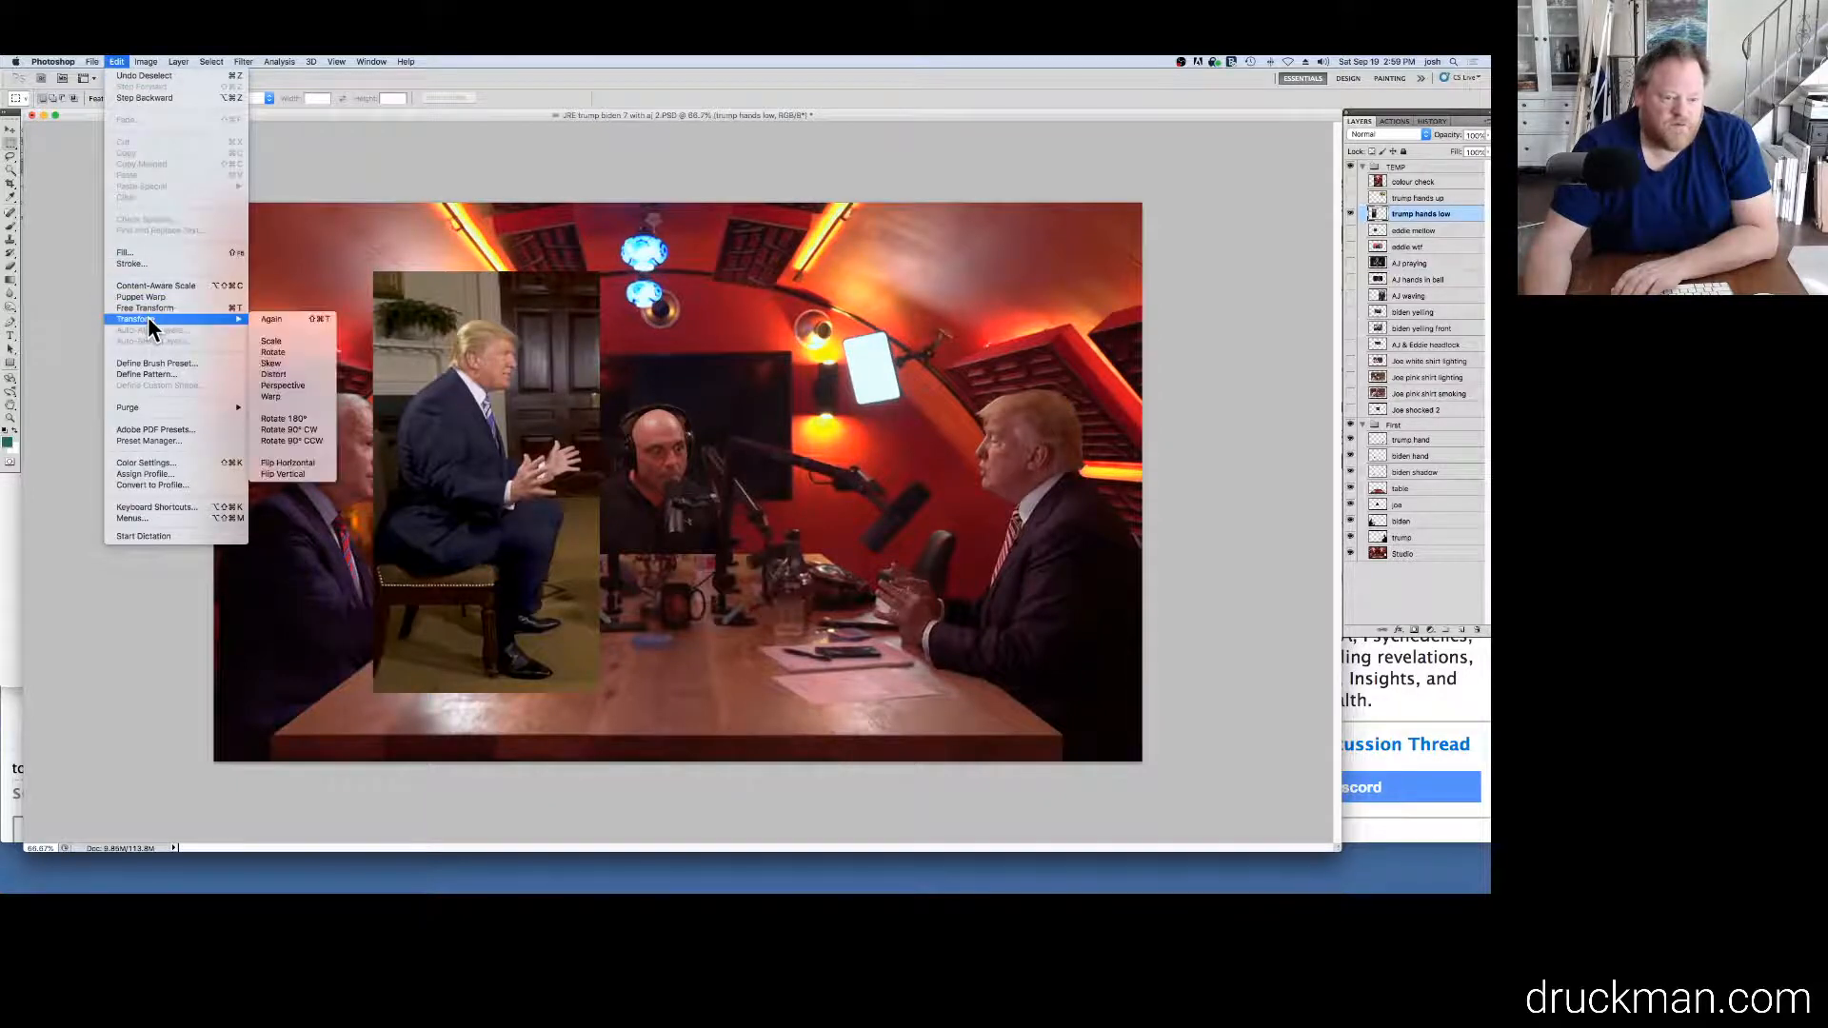
{"action": "left_click", "coordinate": [278, 464]}
{"action": "left_click_drag", "start_coordinate": [503, 445], "coordinate": [817, 481]}
Enlarge the flipped trump hands low photo to match the seated Trump's scale and reposition it beside him.
{"action": "key", "text": "super+t"}
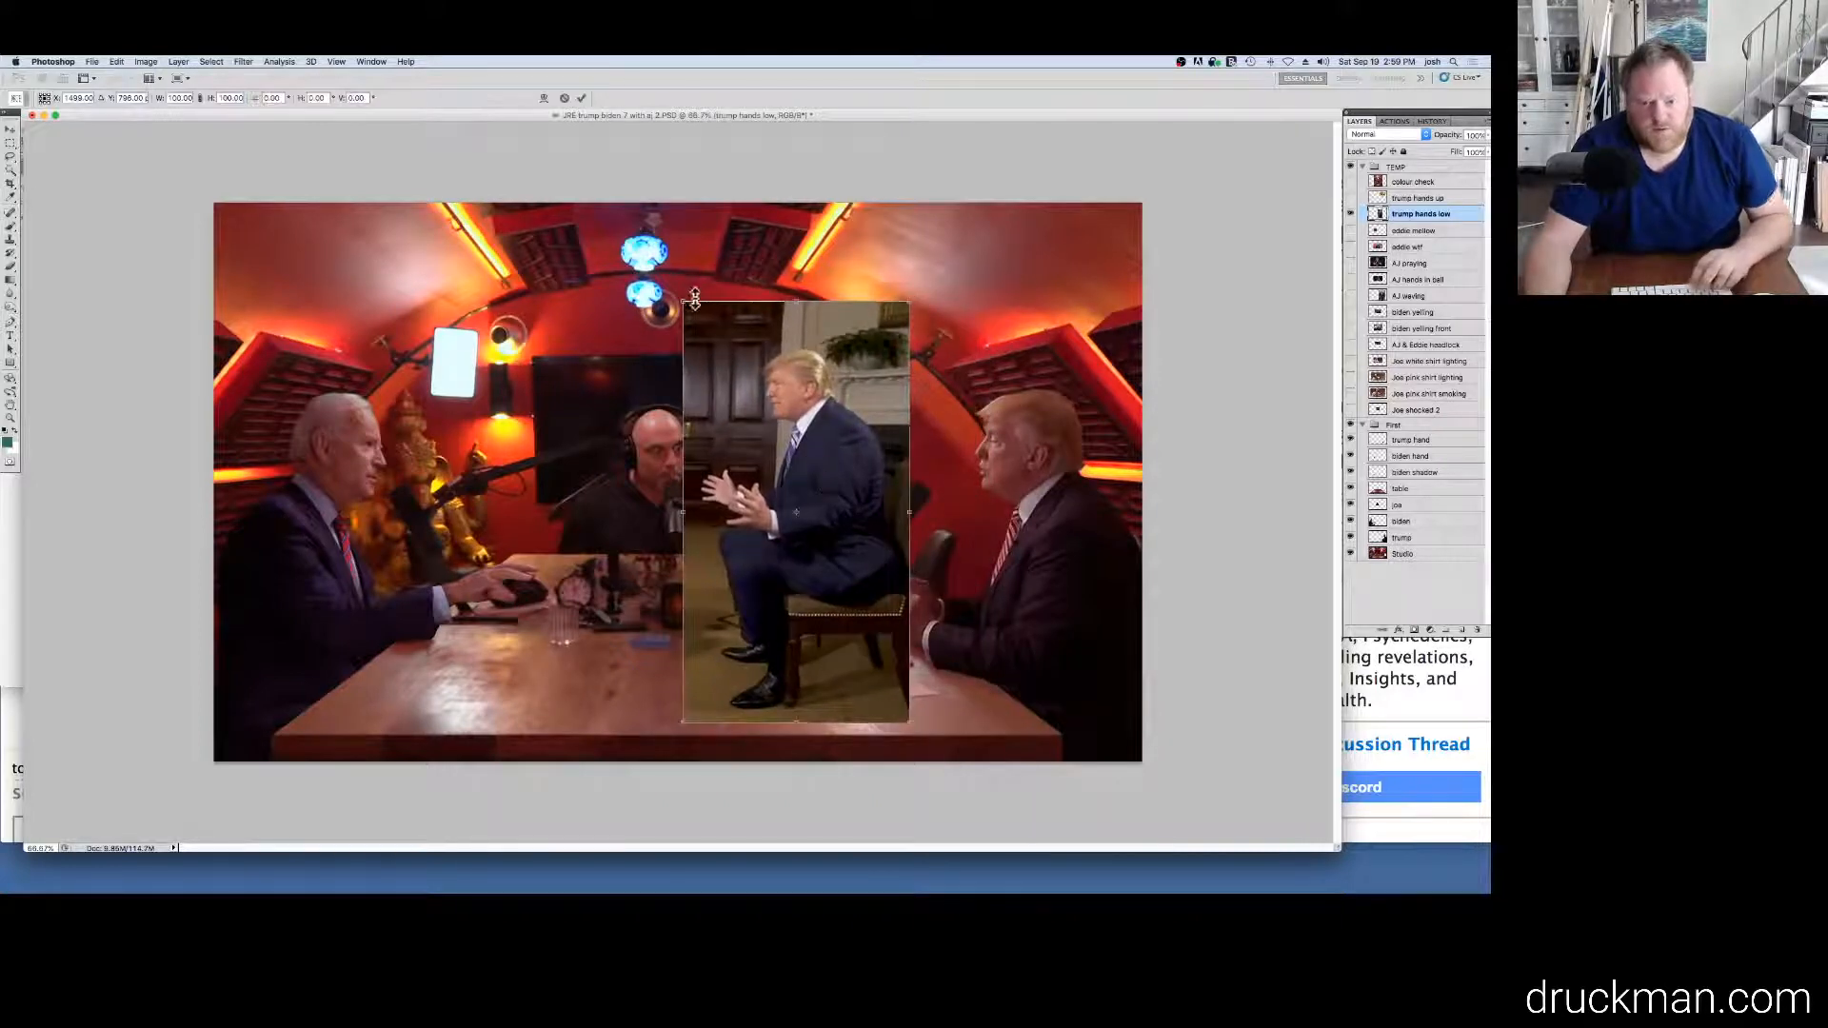
{"action": "left_click_drag", "start_coordinate": [684, 300], "coordinate": [551, 154]}
{"action": "left_click_drag", "start_coordinate": [705, 346], "coordinate": [860, 460]}
{"action": "key", "text": "Return"}
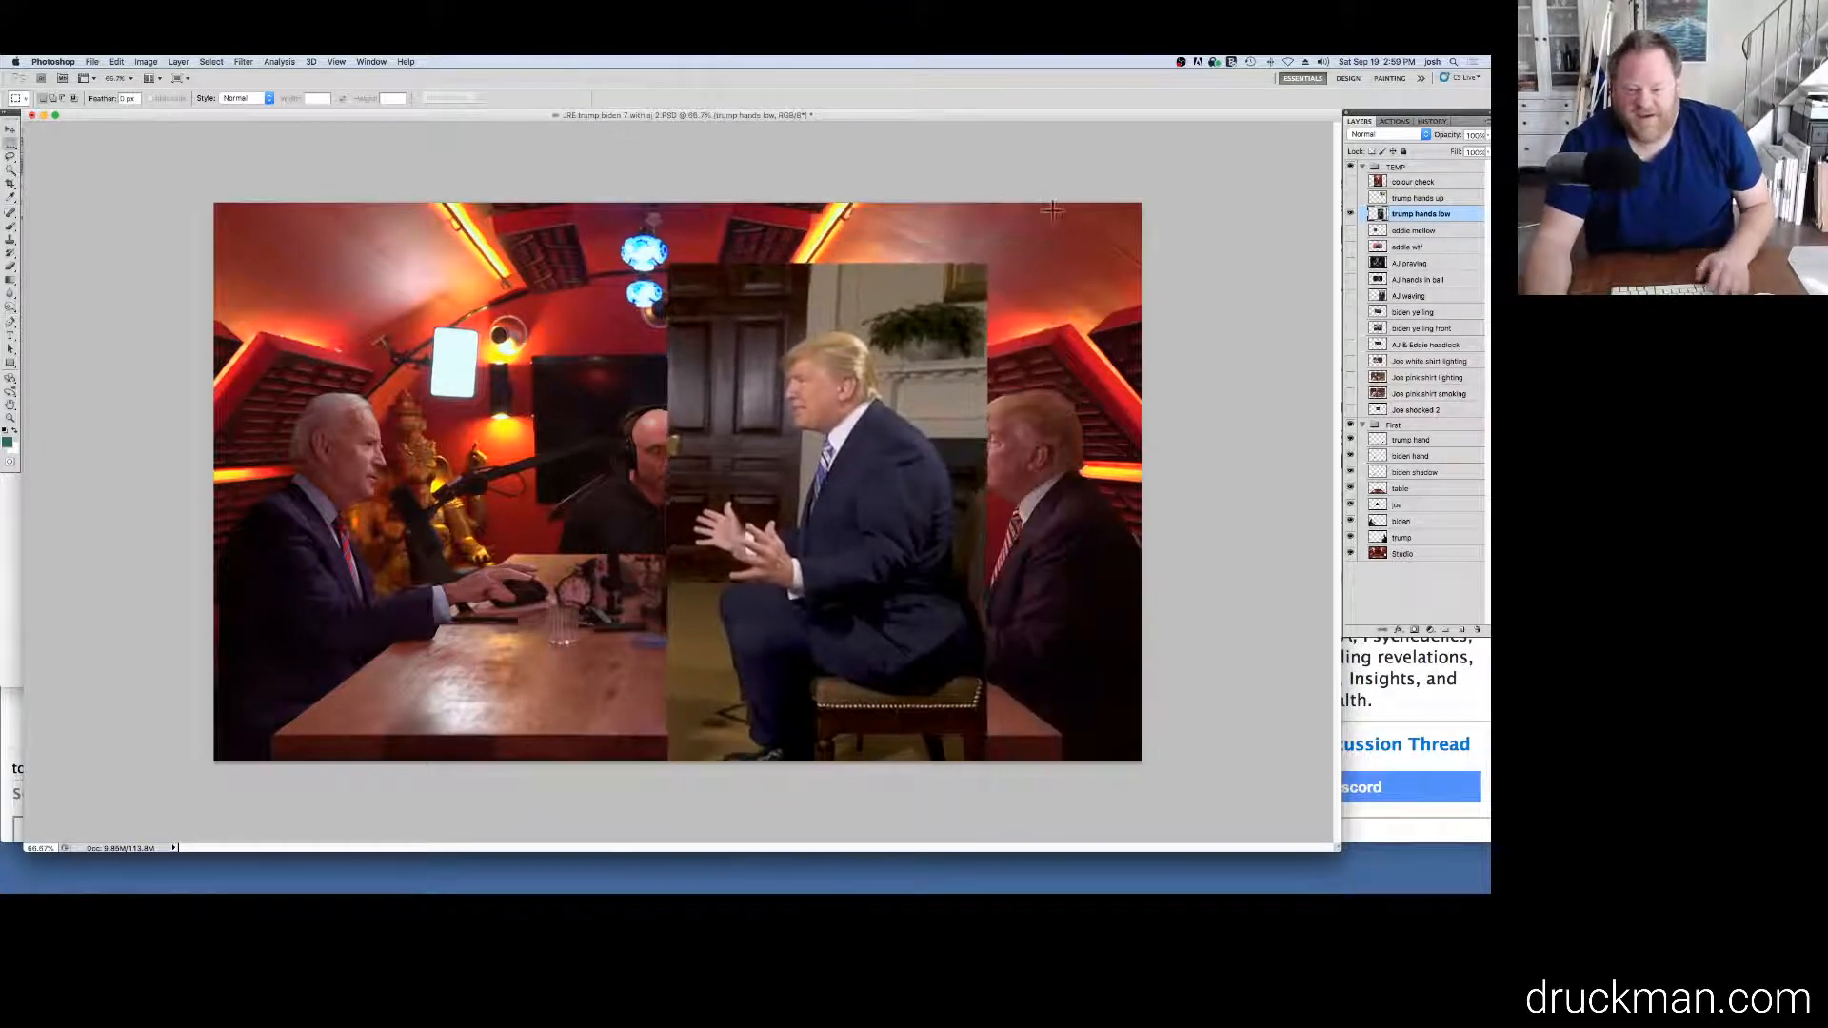
Delete the strip above Trump's head in the trump hands low photo, deselect, and move the photo over the seated Trump.
{"action": "left_click_drag", "start_coordinate": [1050, 213], "coordinate": [602, 327]}
{"action": "key", "text": "Delete"}
{"action": "key", "text": "super+d"}
{"action": "left_click_drag", "start_coordinate": [836, 483], "coordinate": [1064, 517]}
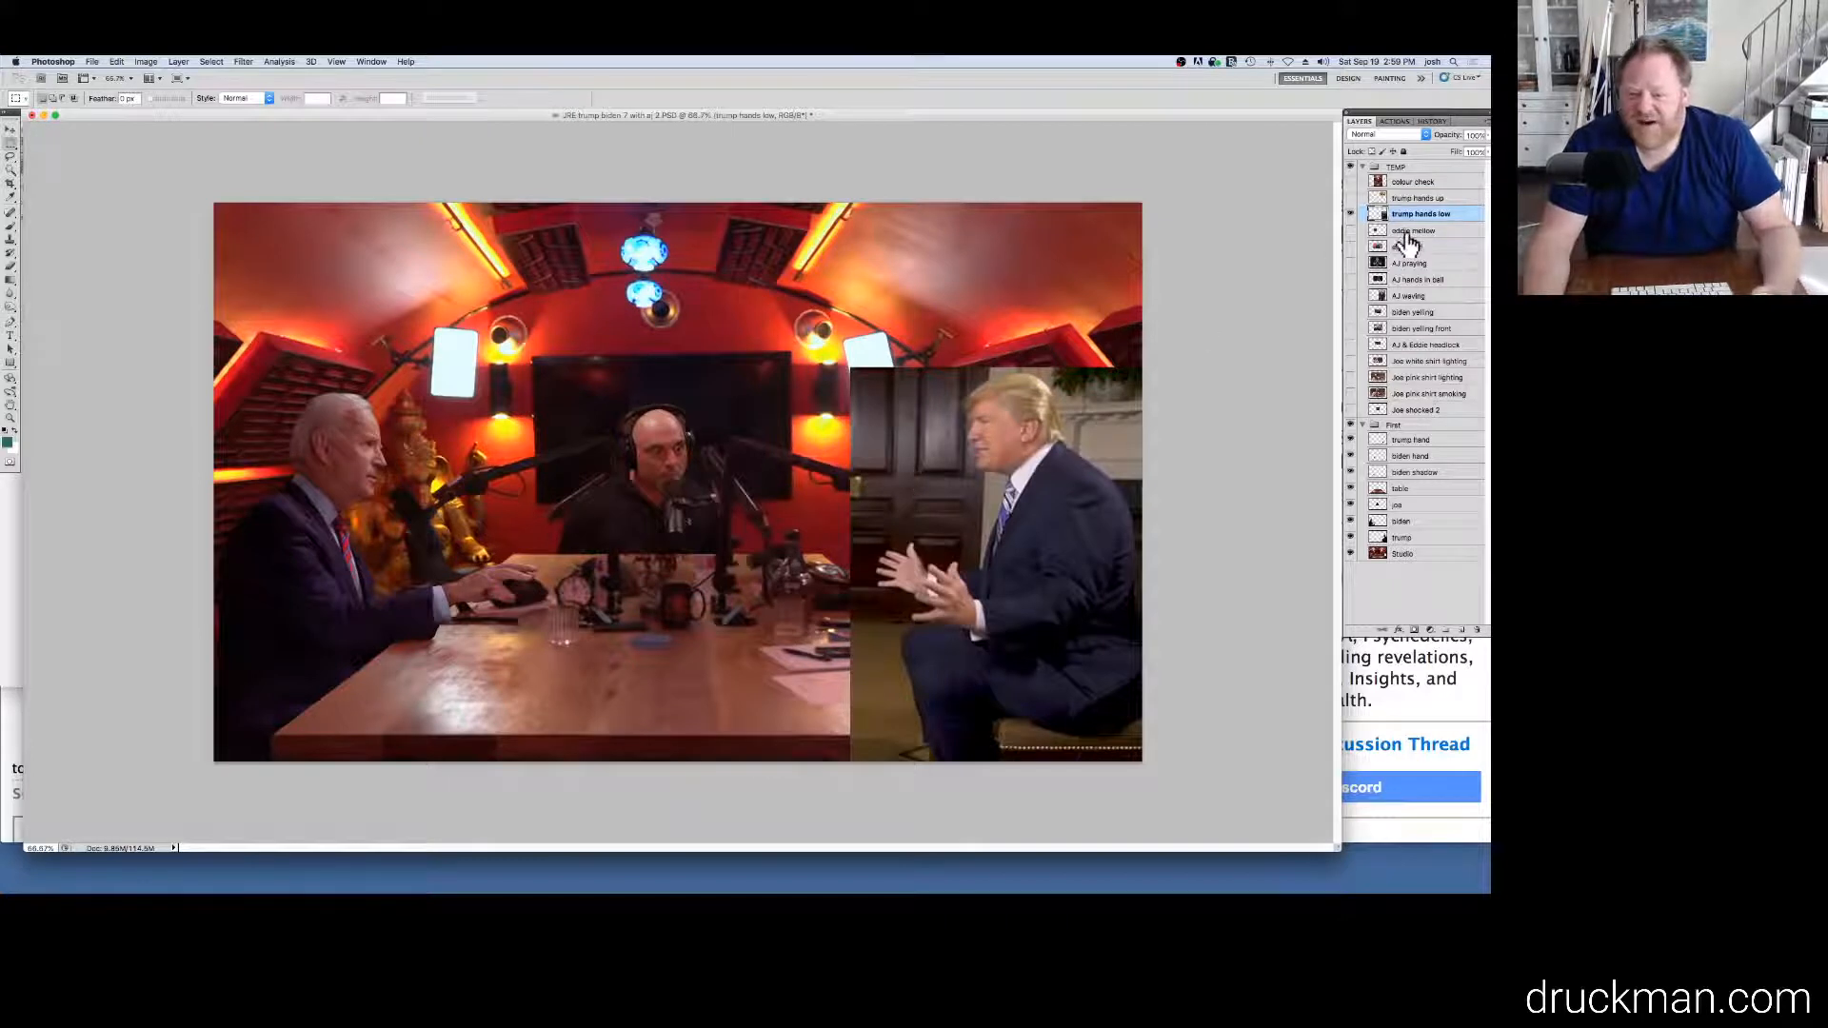
Replace the trump hands low photo with trump hands up, flip it horizontally and place it between Rogan and the seated Trump.
{"action": "left_click", "coordinate": [1350, 215]}
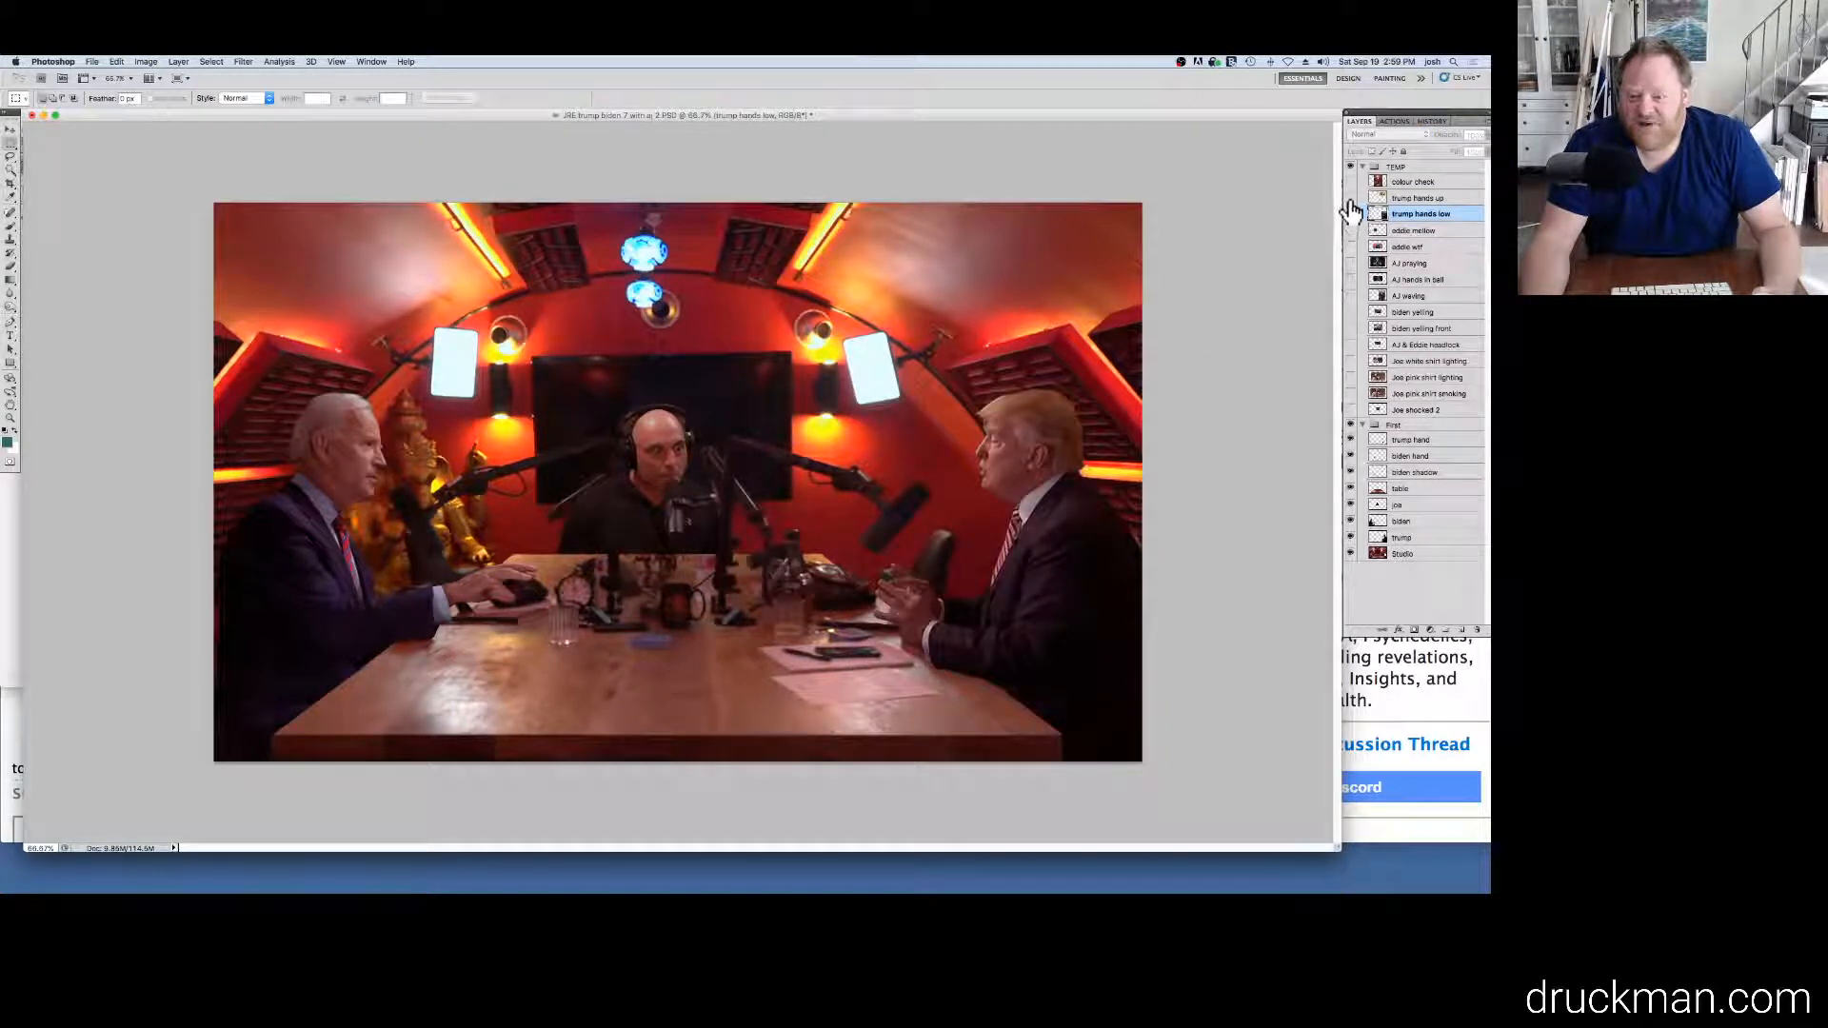
{"action": "left_click", "coordinate": [1350, 198]}
{"action": "left_click", "coordinate": [1414, 198]}
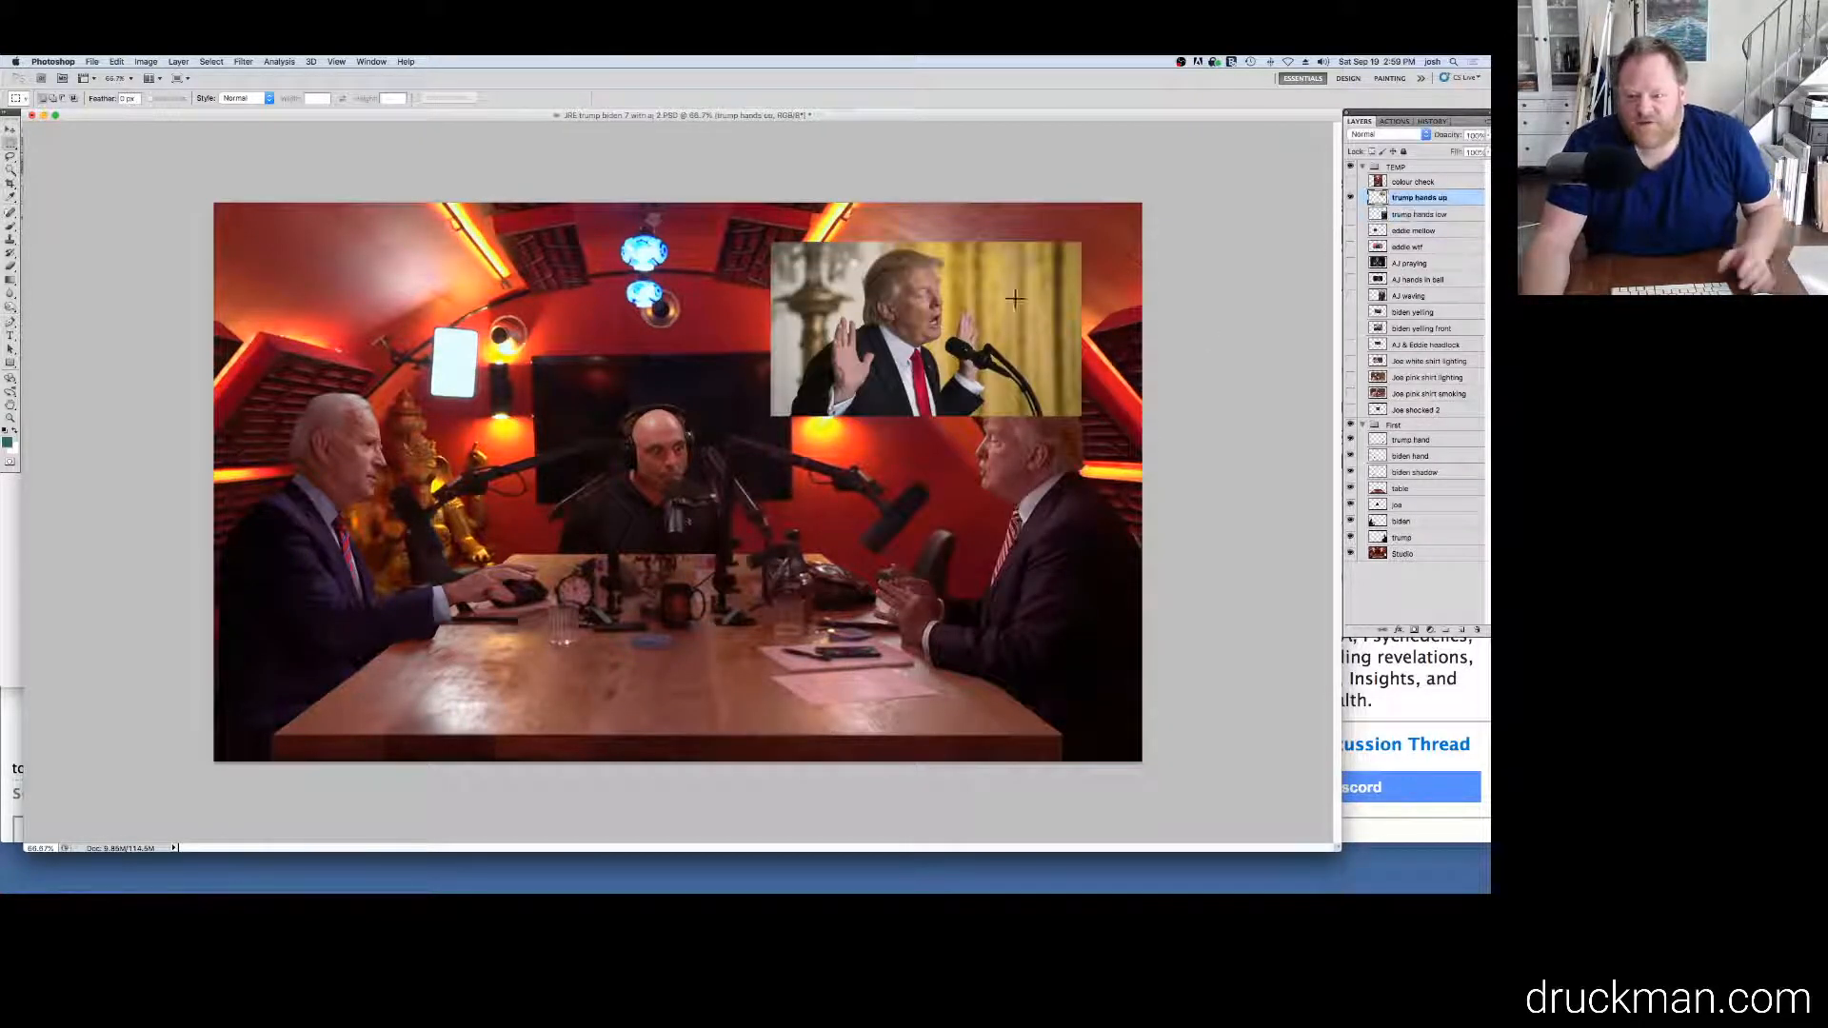
{"action": "left_click", "coordinate": [116, 61]}
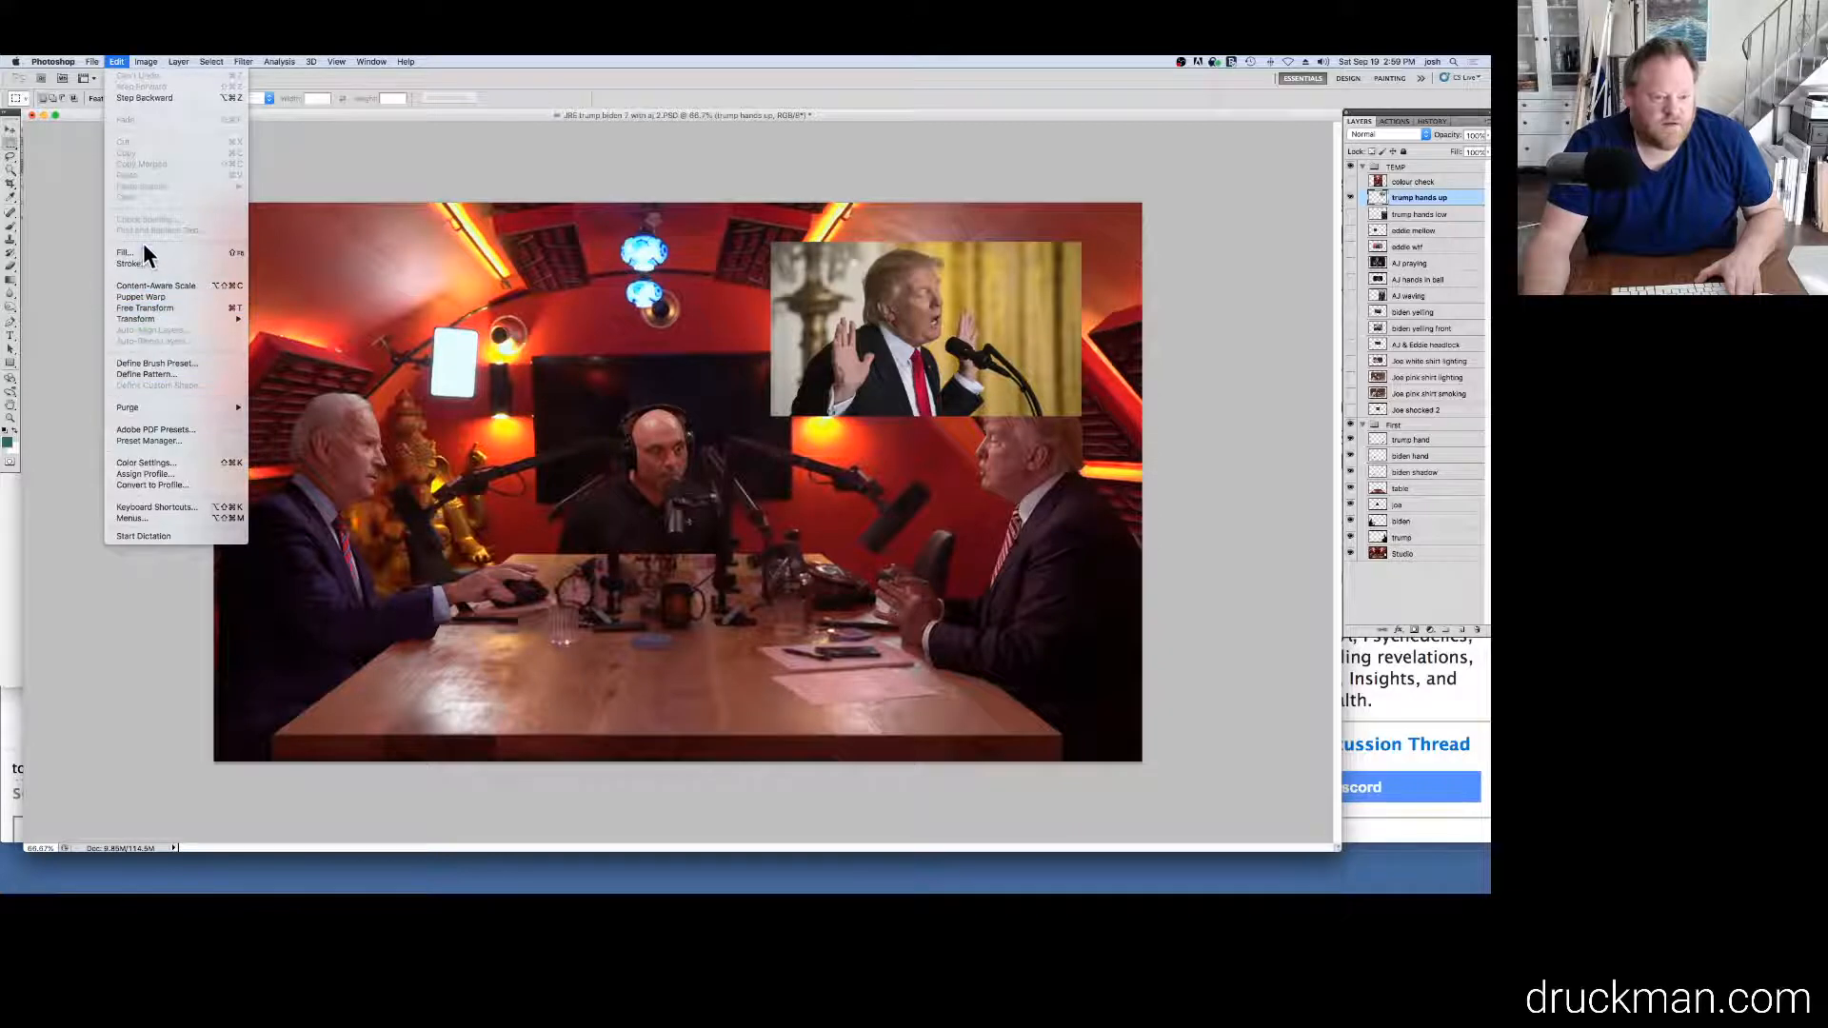
{"action": "mouse_move", "coordinate": [150, 319]}
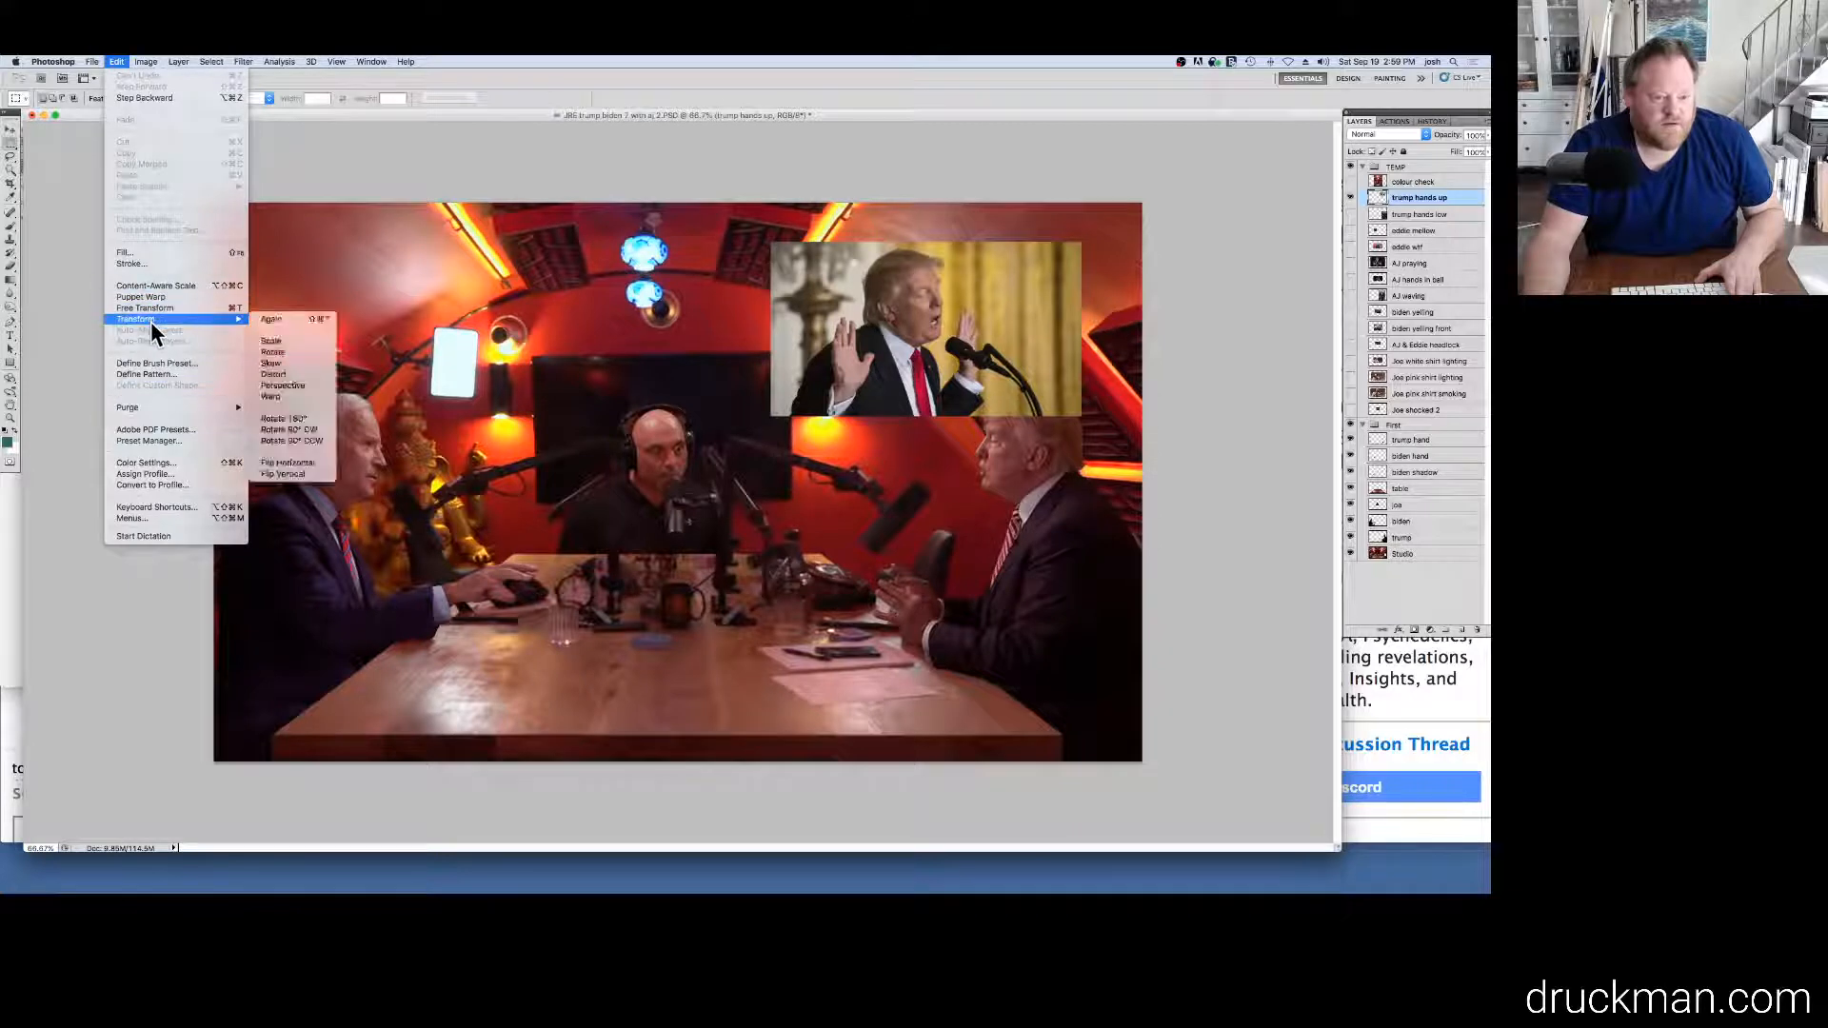
{"action": "left_click", "coordinate": [305, 464]}
{"action": "left_click_drag", "start_coordinate": [937, 329], "coordinate": [810, 464]}
Try to enlarge the flipped trump hands up photo from its Biden-side corner and undo the scaling.
{"action": "key", "text": "super+t"}
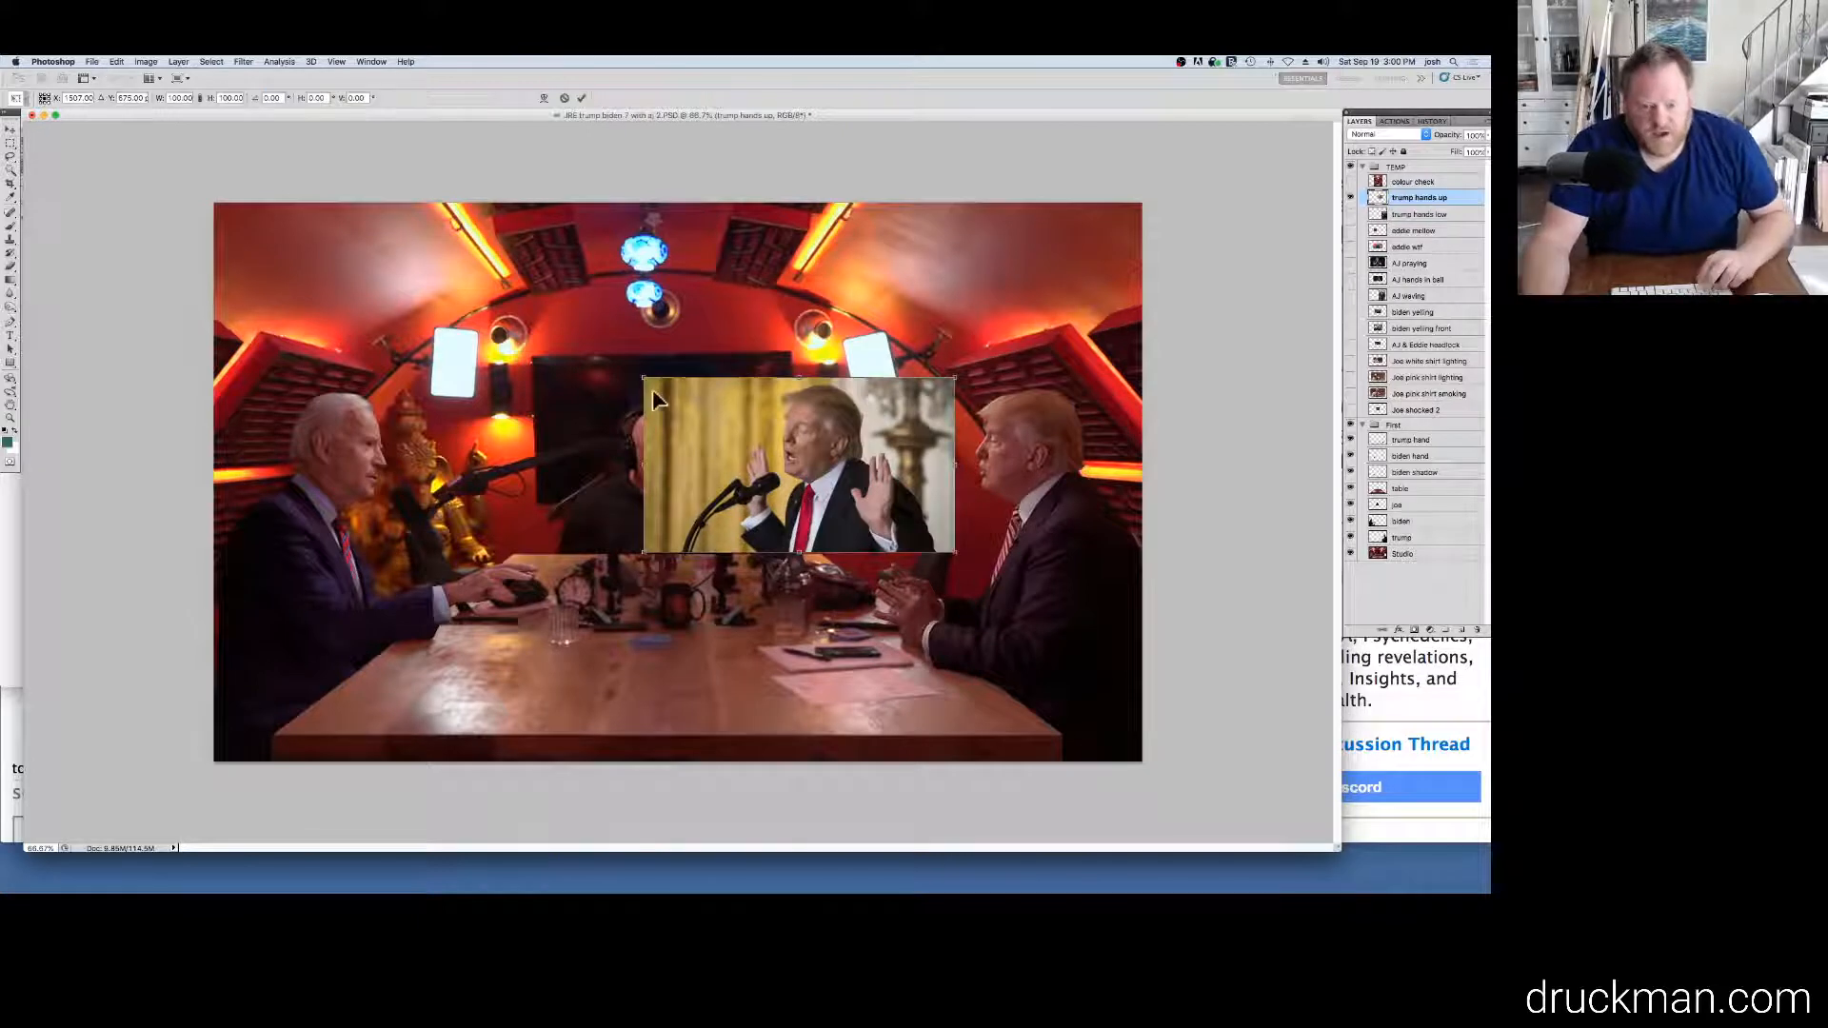
{"action": "left_click_drag", "start_coordinate": [644, 375], "coordinate": [618, 320]}
{"action": "key", "text": "Return"}
{"action": "key", "text": "super+t"}
{"action": "key", "text": "super+z"}
Enlarge the flipped trump hands up photo proportionally to about 117% and move it over the seated Trump.
{"action": "key", "text": "super+t"}
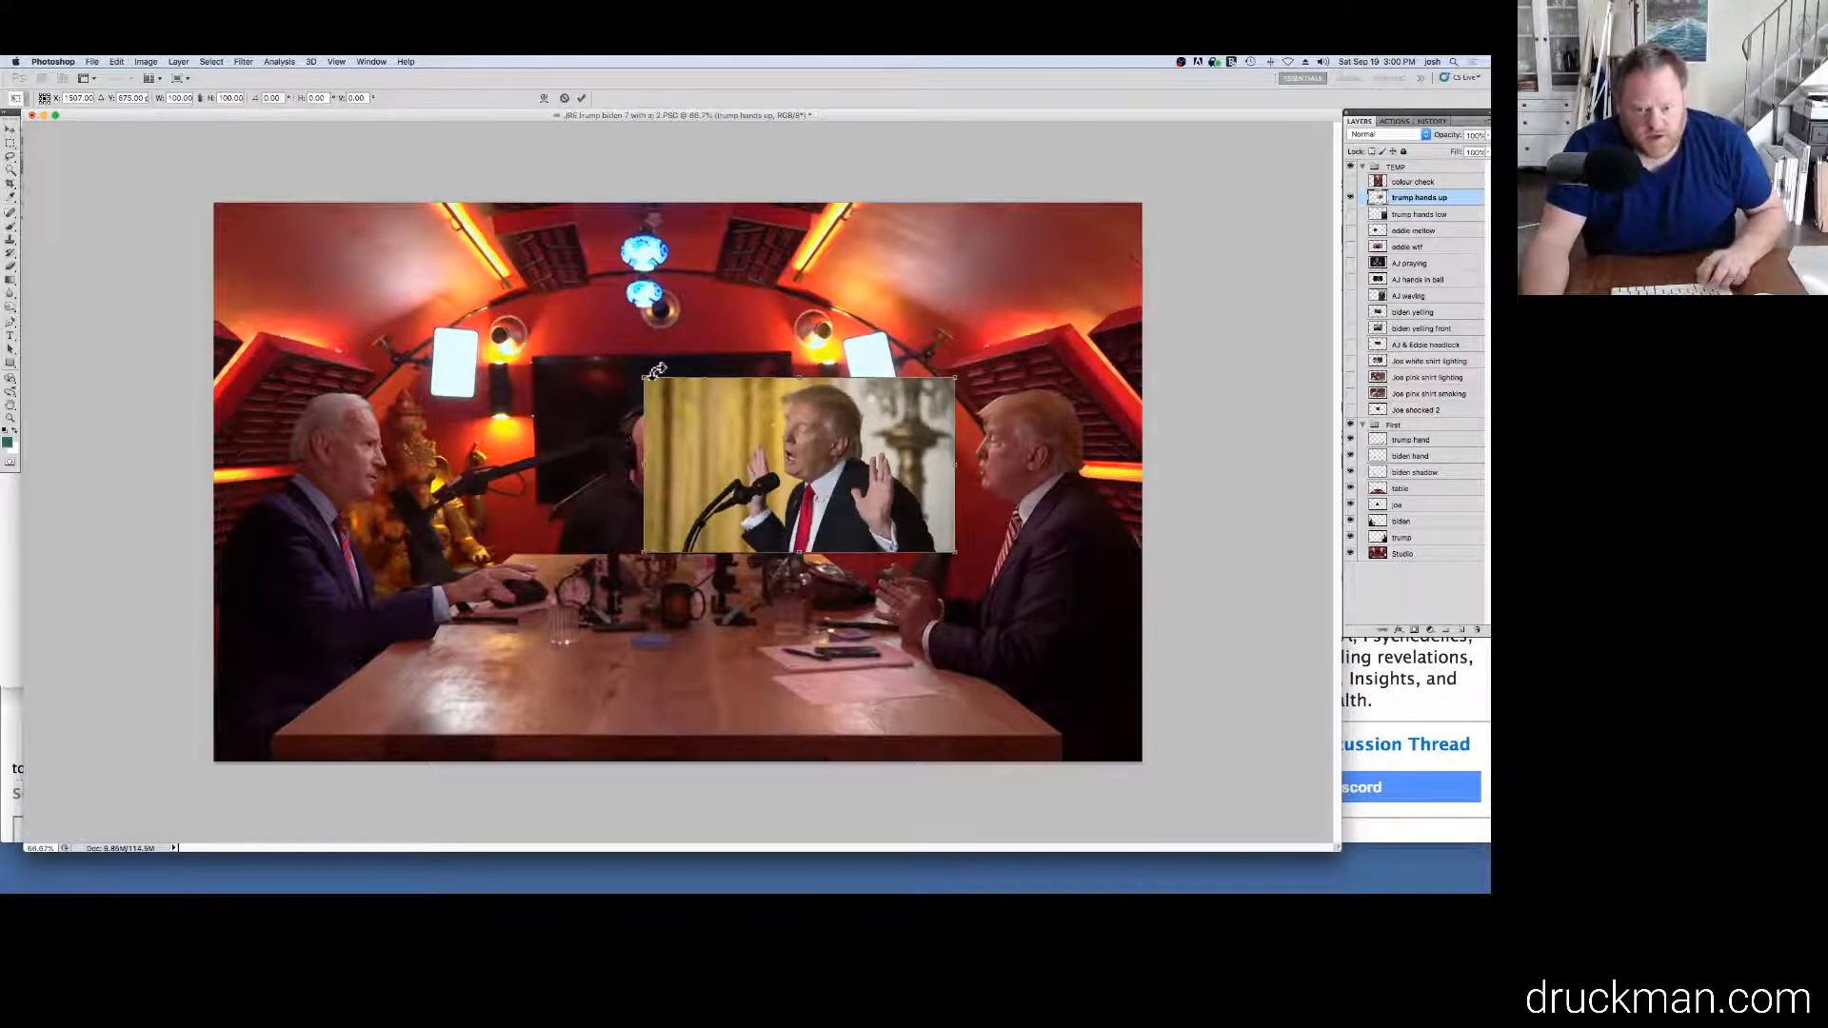
{"action": "left_click_drag", "start_coordinate": [635, 369], "coordinate": [596, 337]}
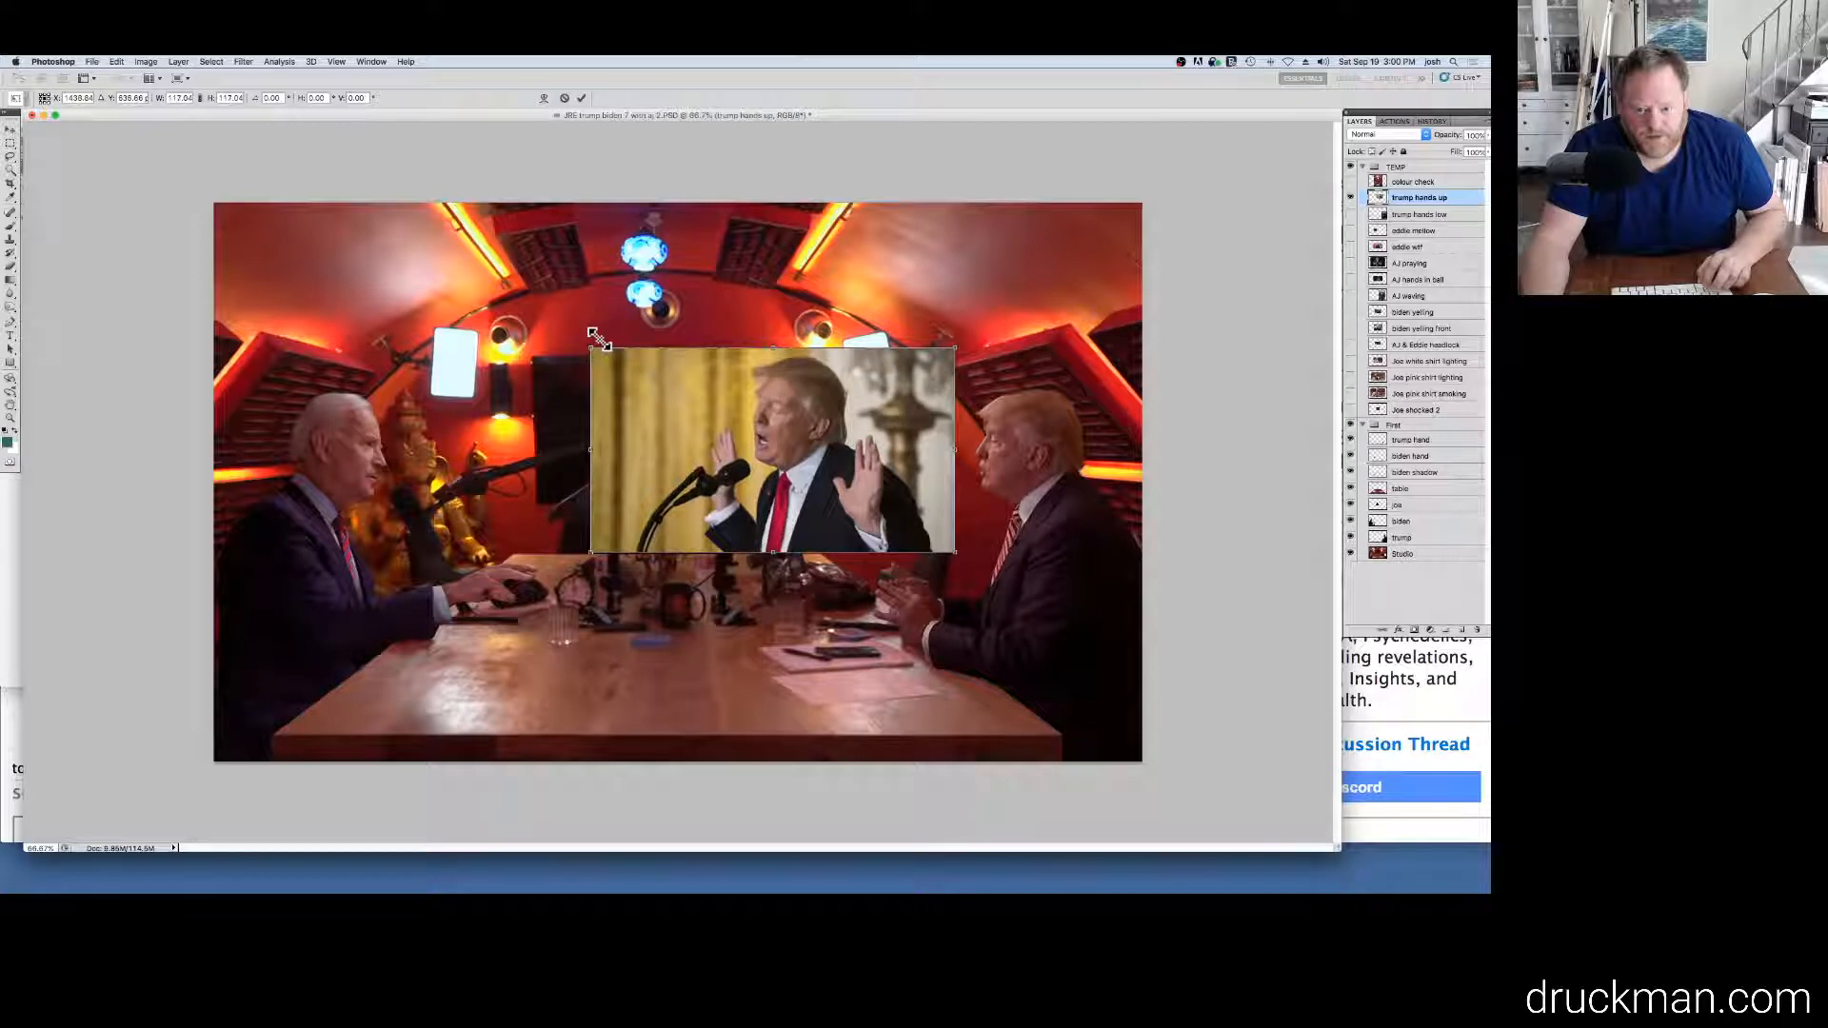
{"action": "key", "text": "Return"}
{"action": "left_click_drag", "start_coordinate": [793, 458], "coordinate": [893, 512]}
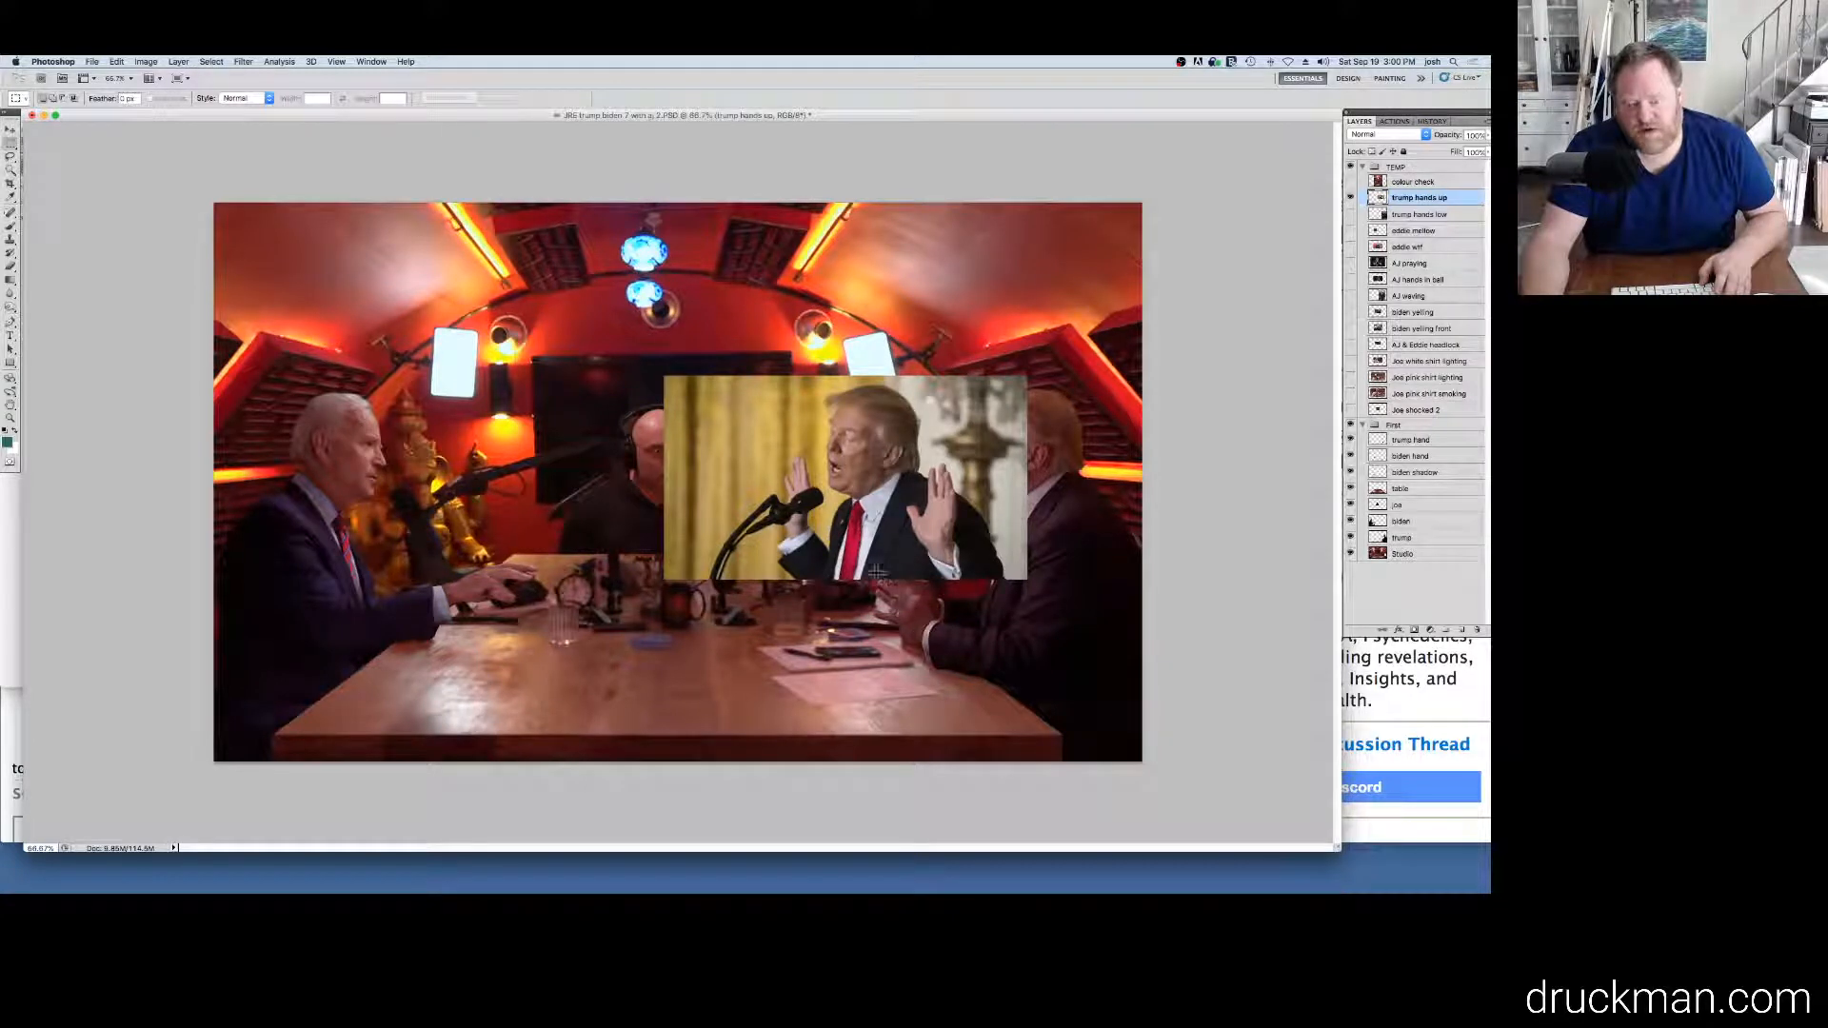
{"action": "left_click_drag", "start_coordinate": [881, 514], "coordinate": [1014, 501]}
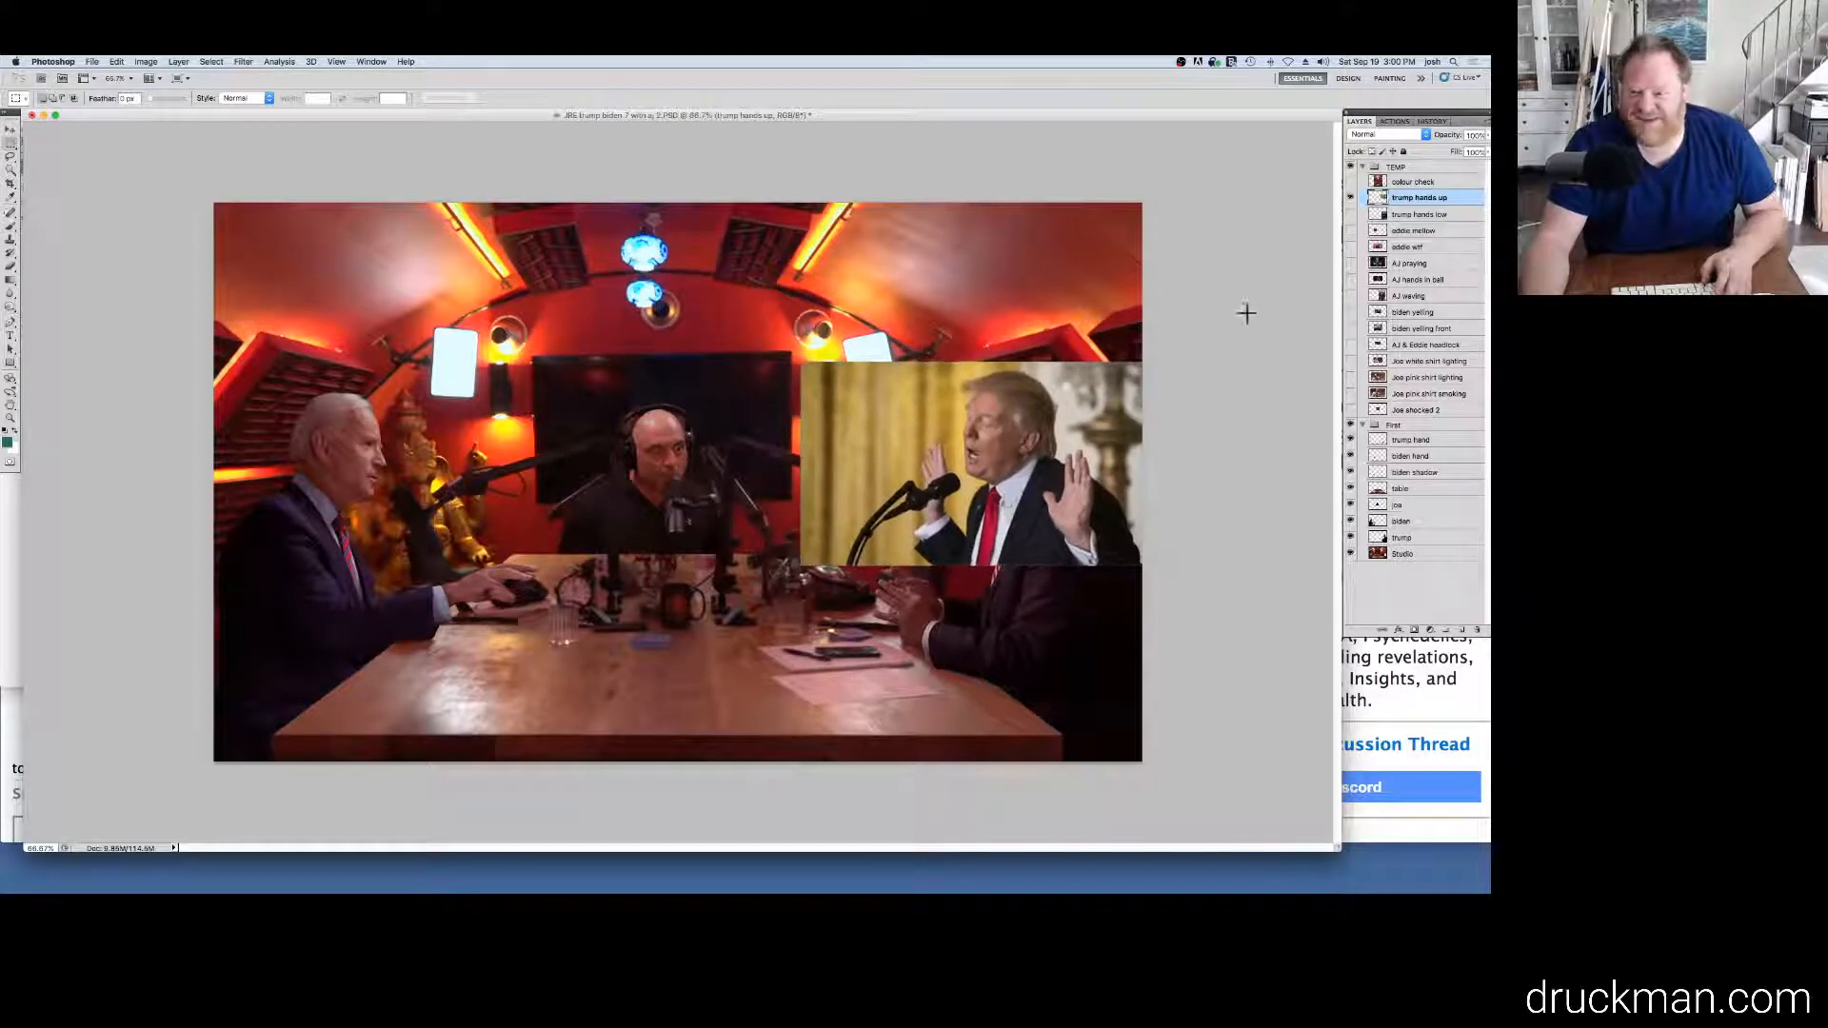
Hide the trump hands up photo and briefly display trump hands low over the seated Trump for comparison.
{"action": "left_click", "coordinate": [1350, 198]}
{"action": "left_click", "coordinate": [1350, 215]}
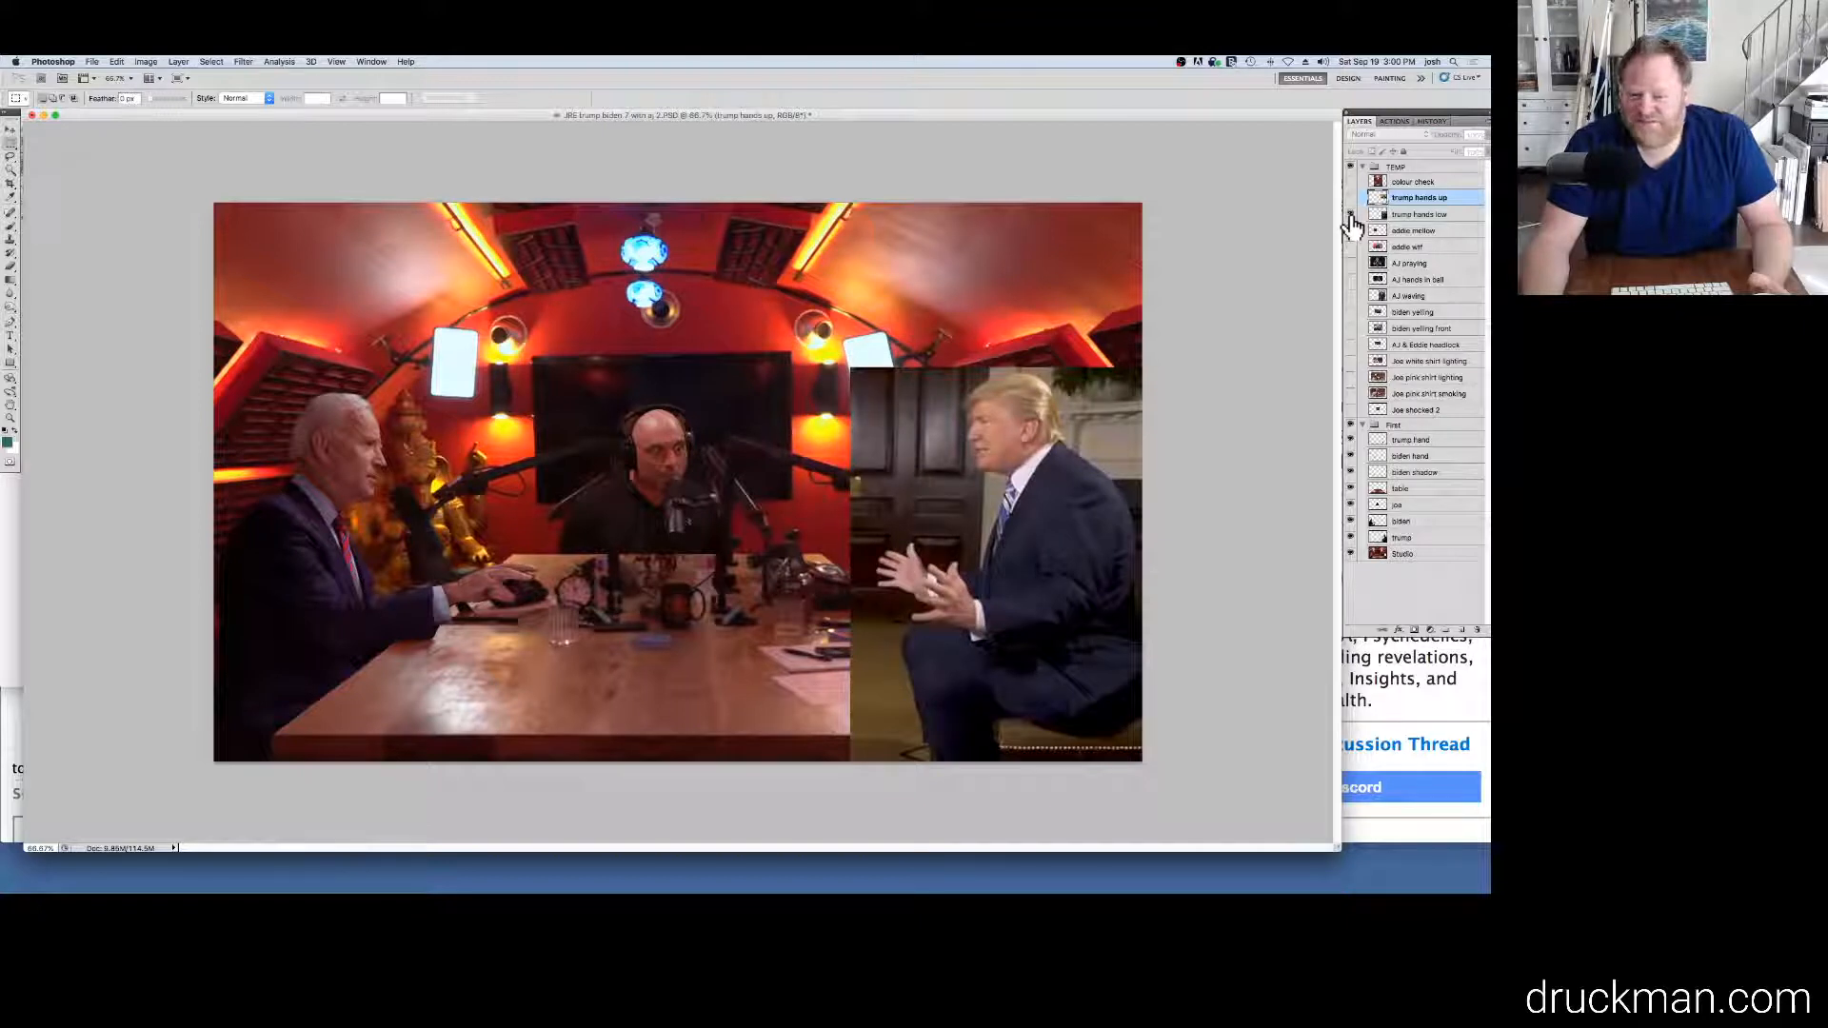
{"action": "left_click", "coordinate": [1351, 215]}
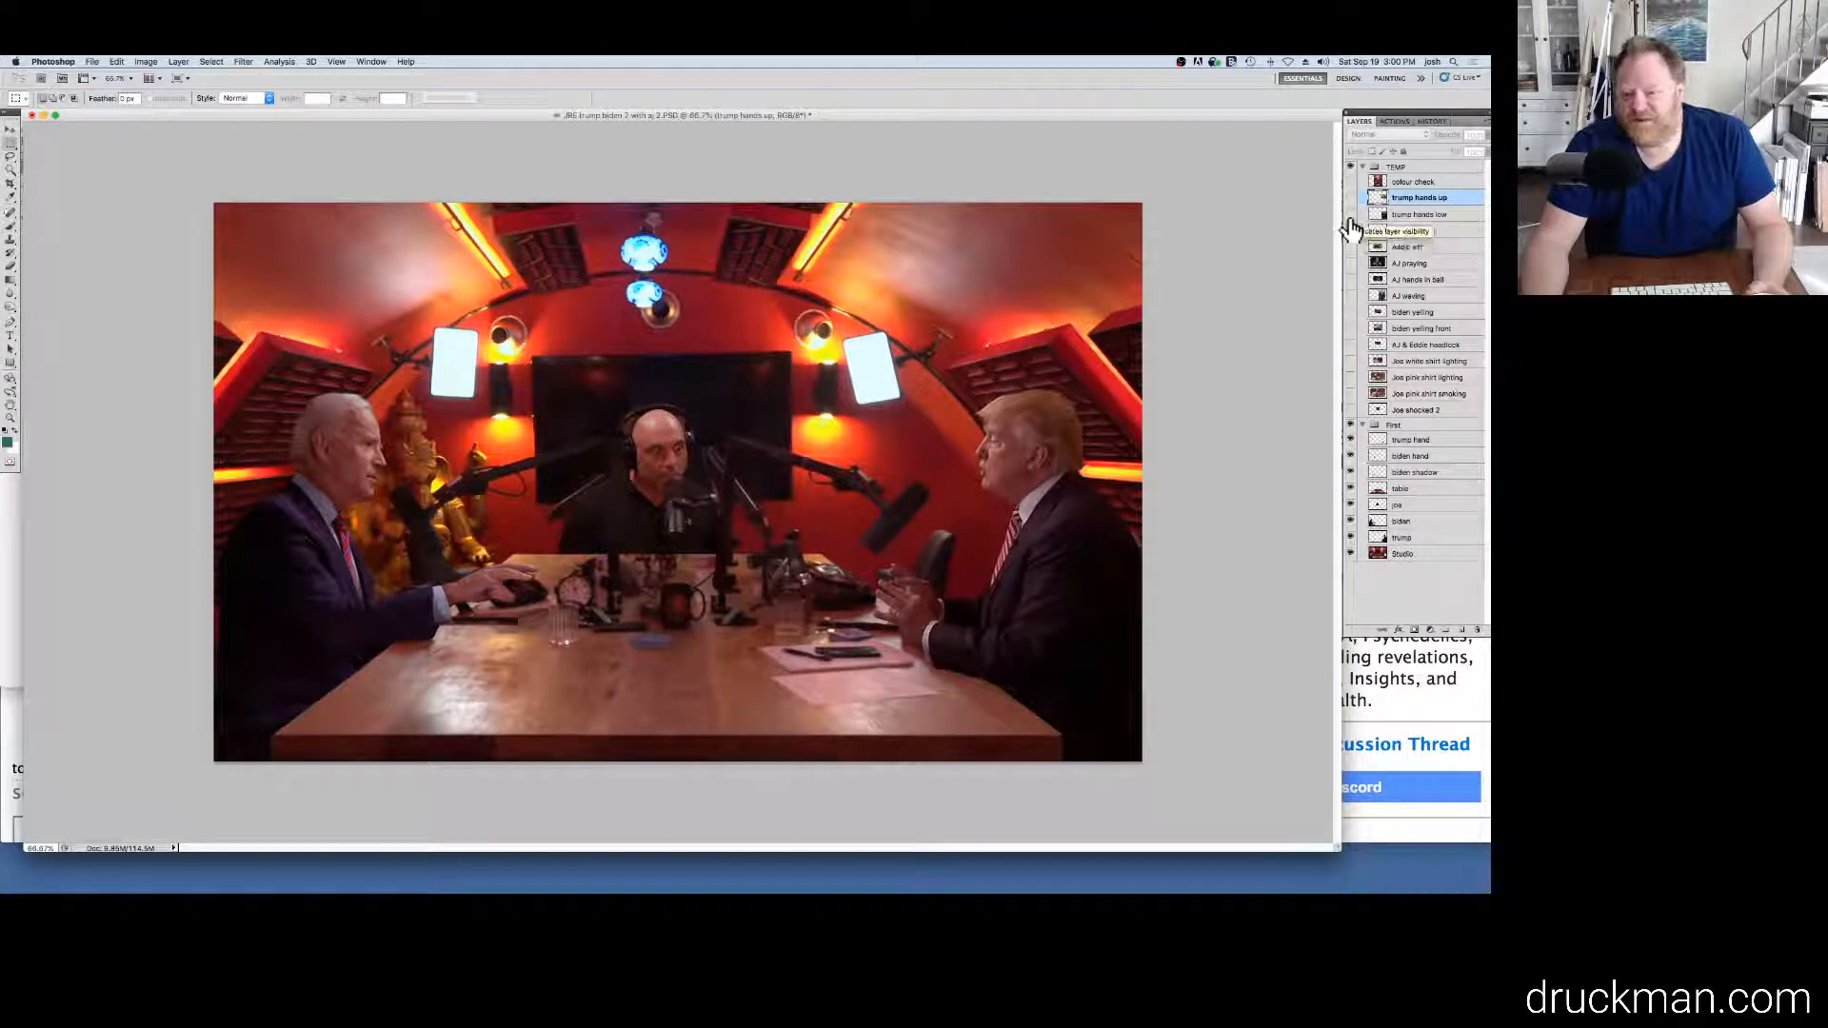
Preview the eddie mellow photo beside Rogan in the scene, making its layer active, and hide it again.
{"action": "left_click", "coordinate": [1351, 244]}
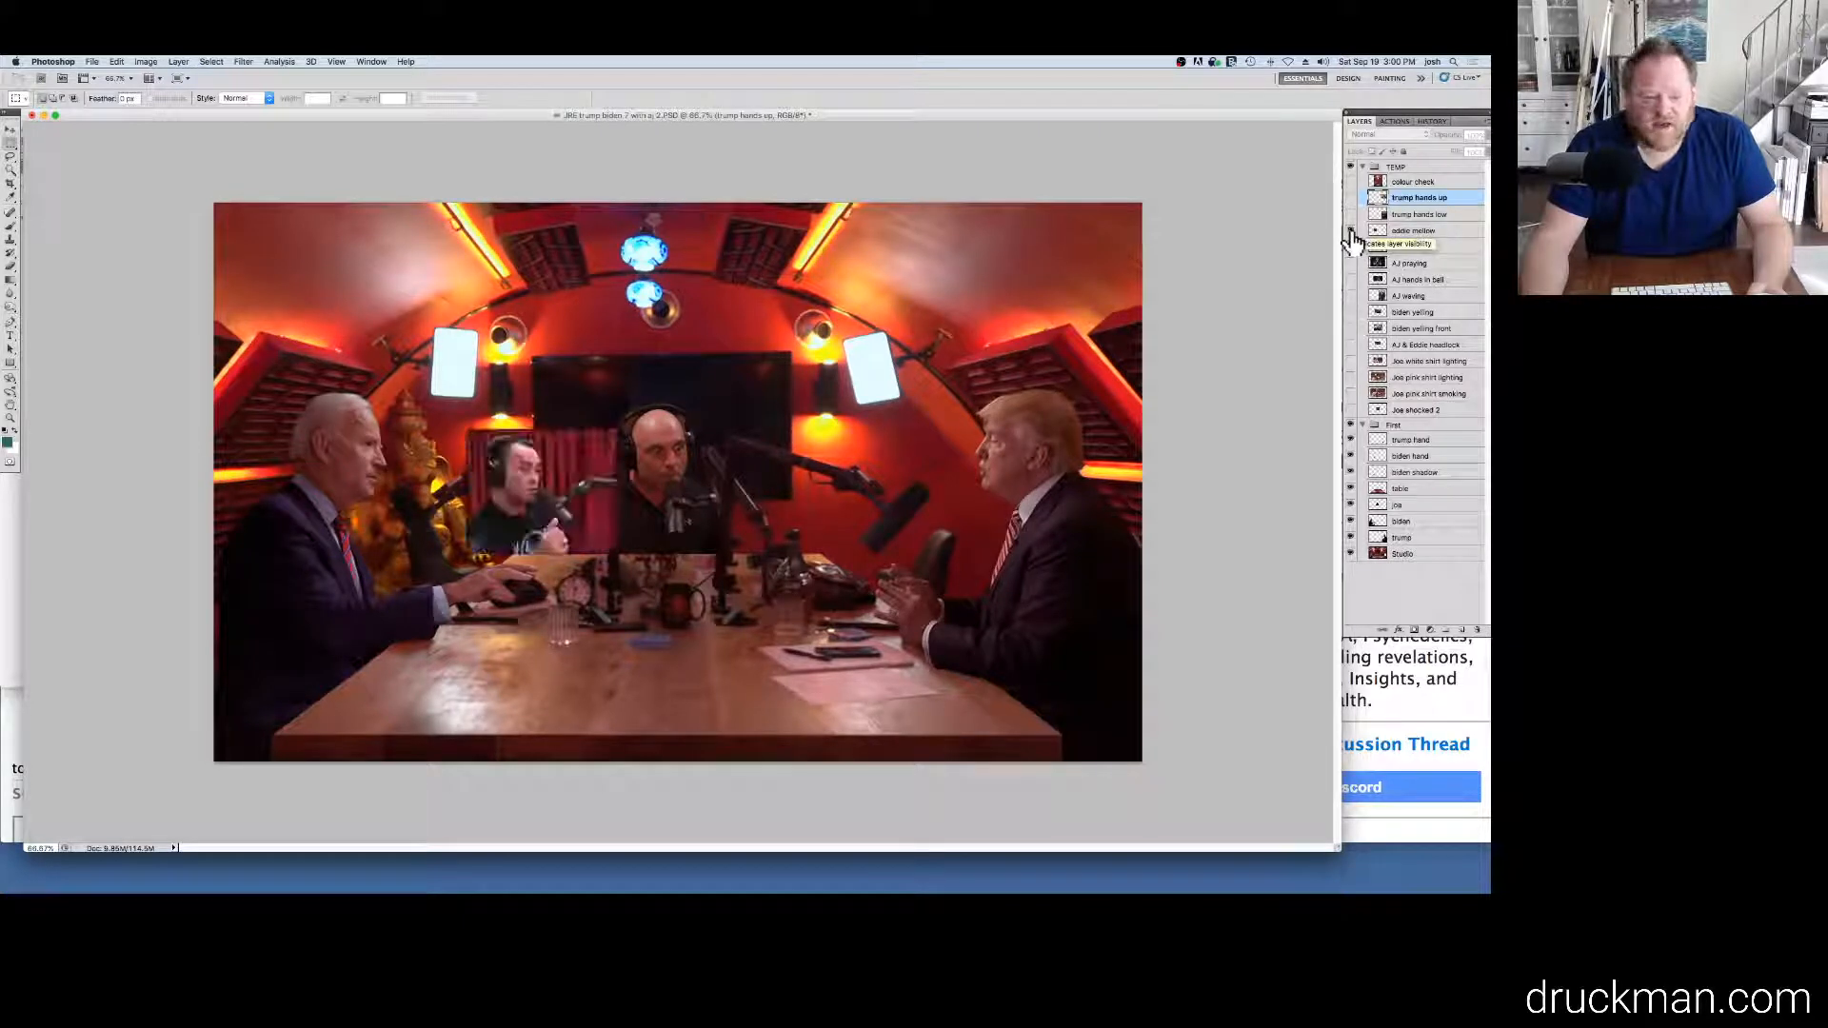
{"action": "left_click", "coordinate": [1352, 230]}
{"action": "left_click", "coordinate": [1373, 230]}
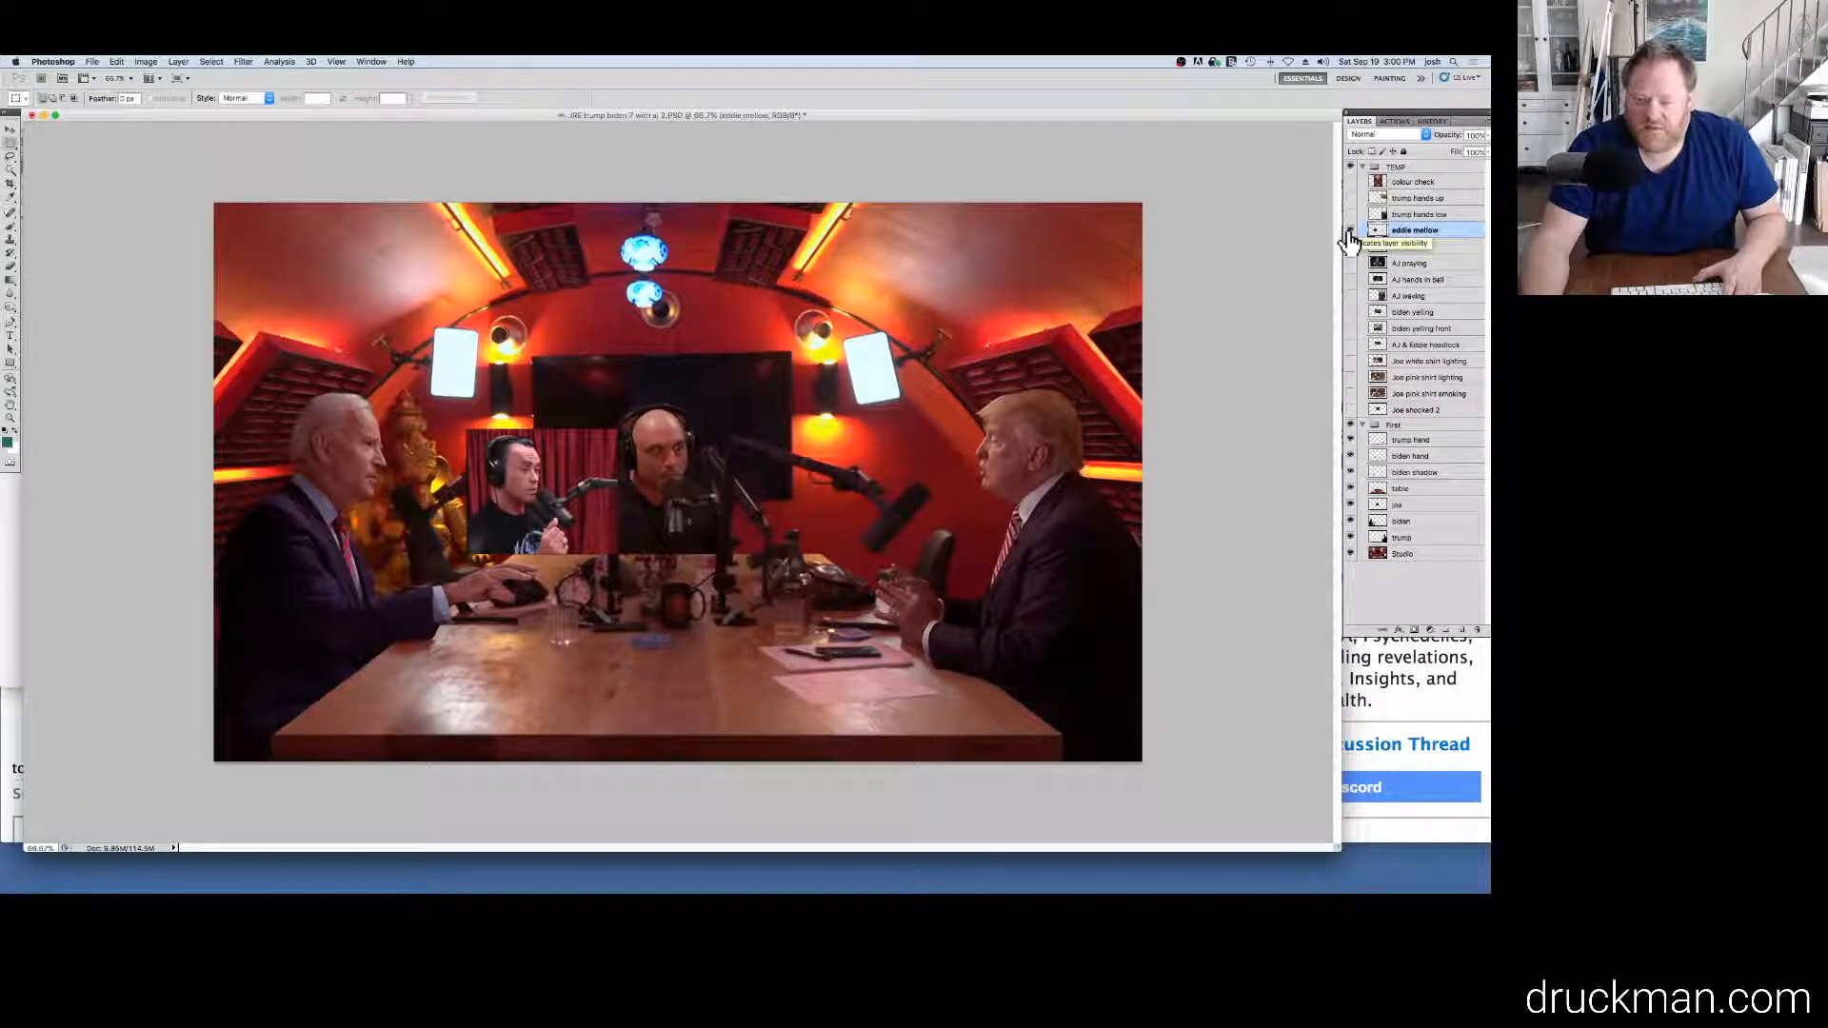
{"action": "left_click", "coordinate": [1351, 233]}
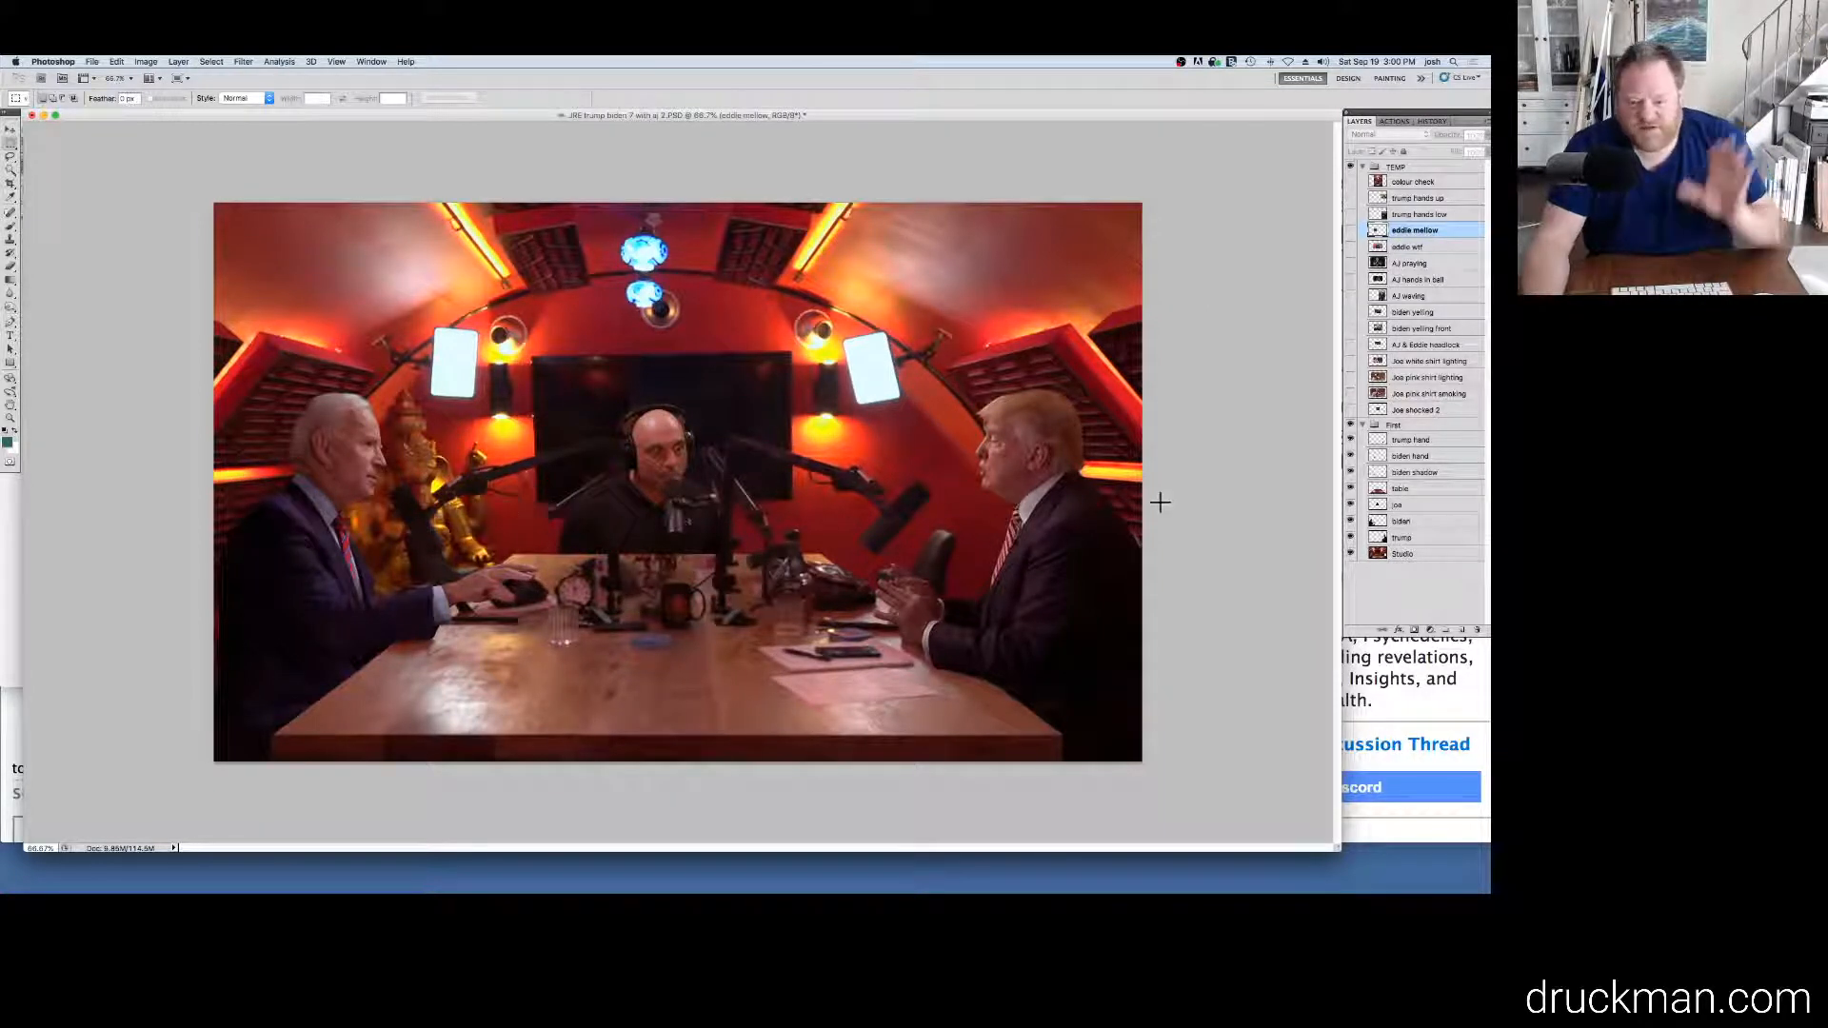
Preview the eddie wtf photo over the middle of the scene, making its layer active, and hide it again.
{"action": "left_click", "coordinate": [1351, 247]}
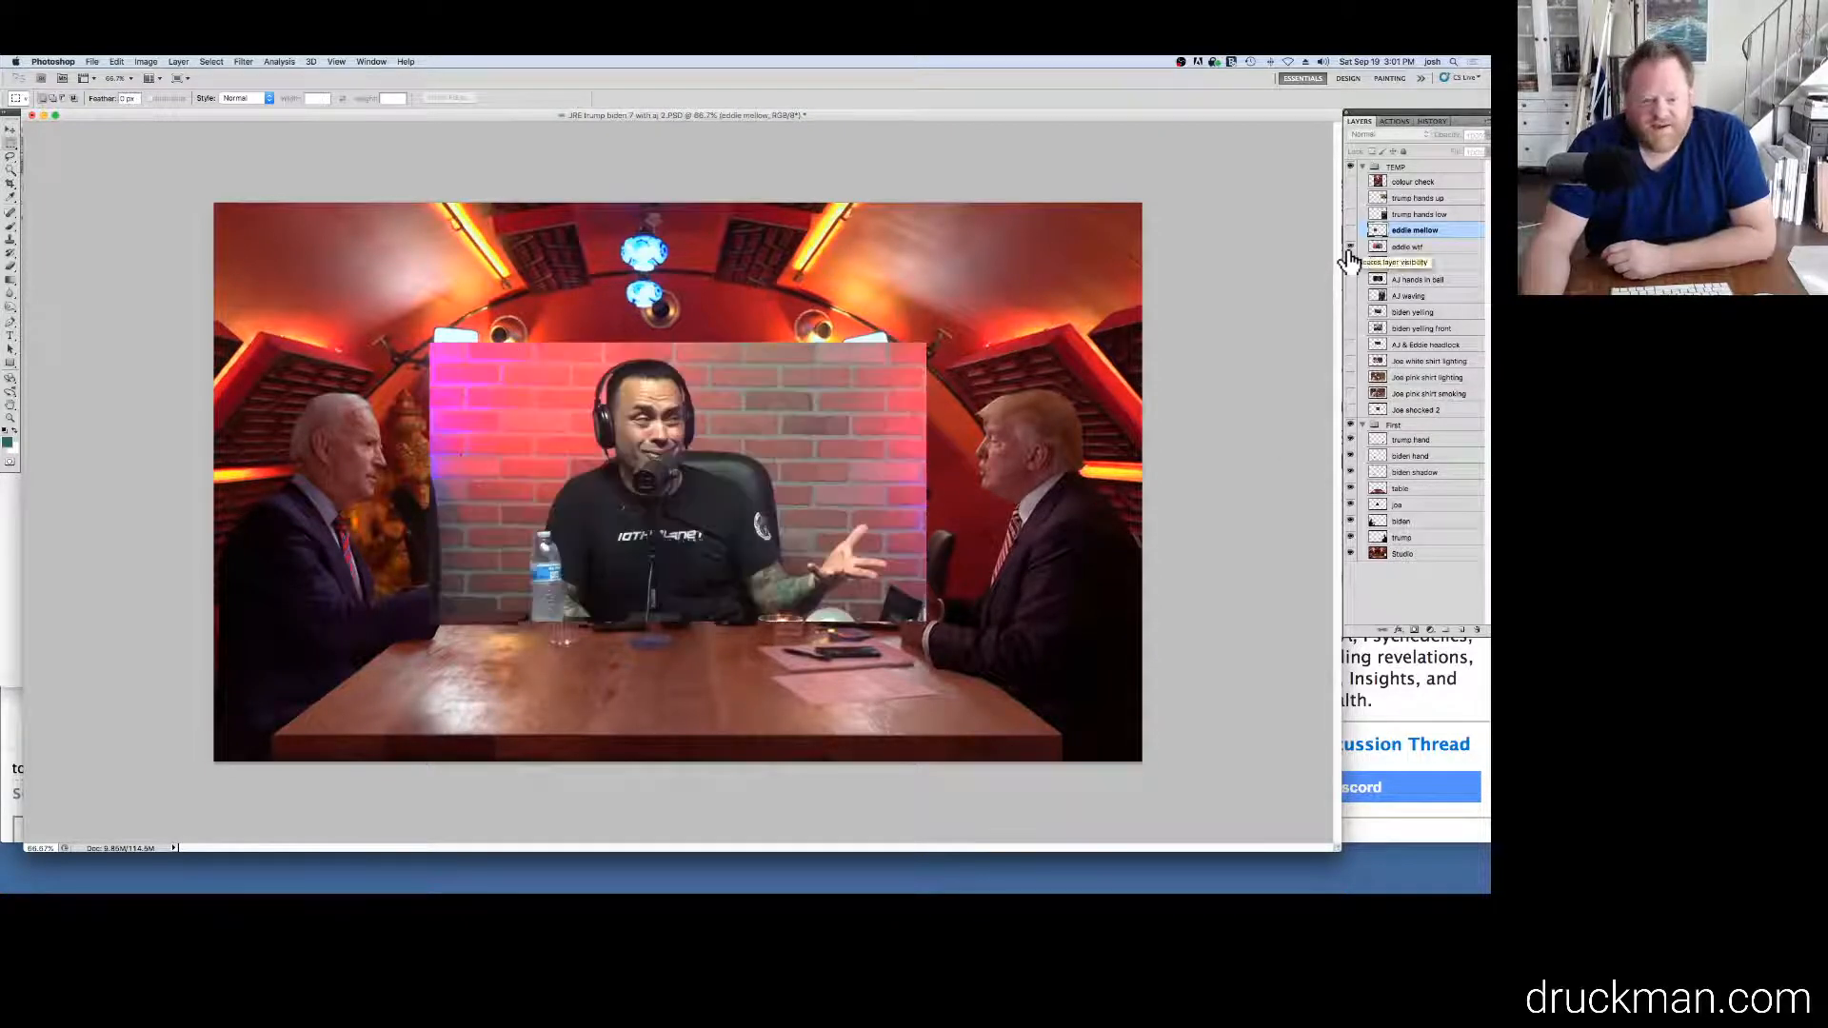
{"action": "left_click", "coordinate": [1421, 251]}
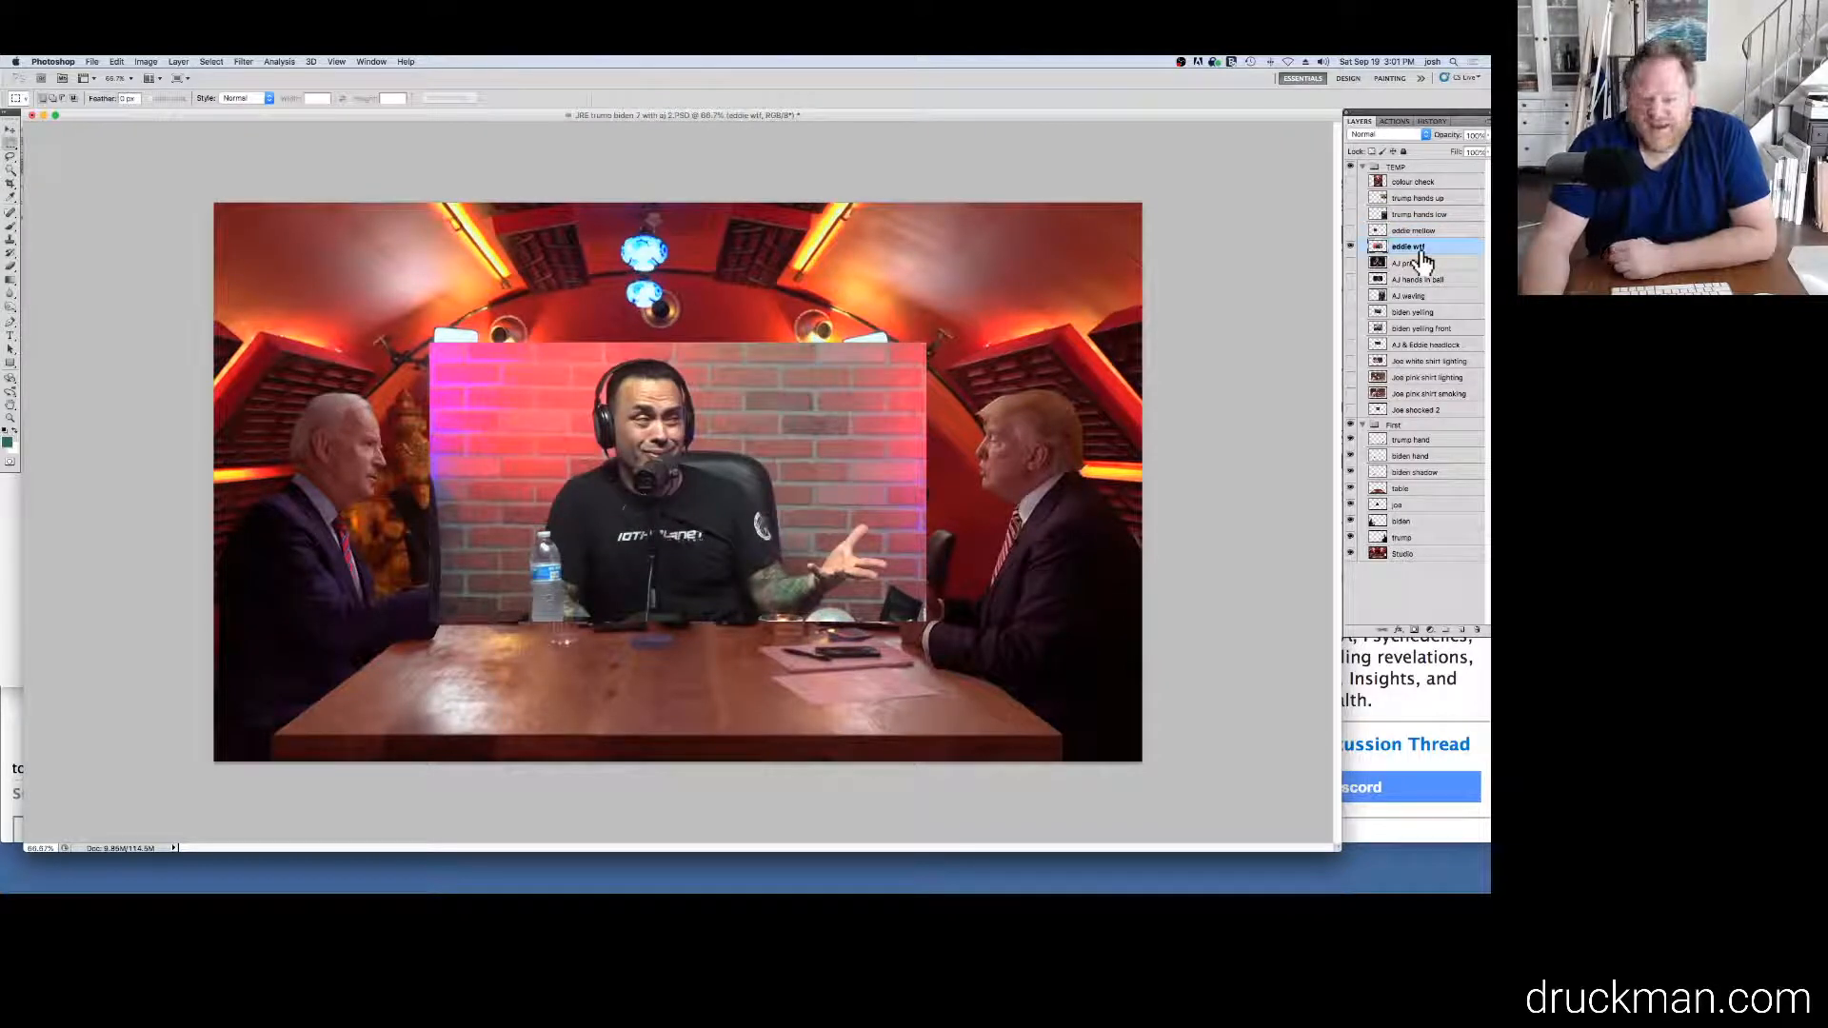
{"action": "mouse_move", "coordinate": [523, 885]}
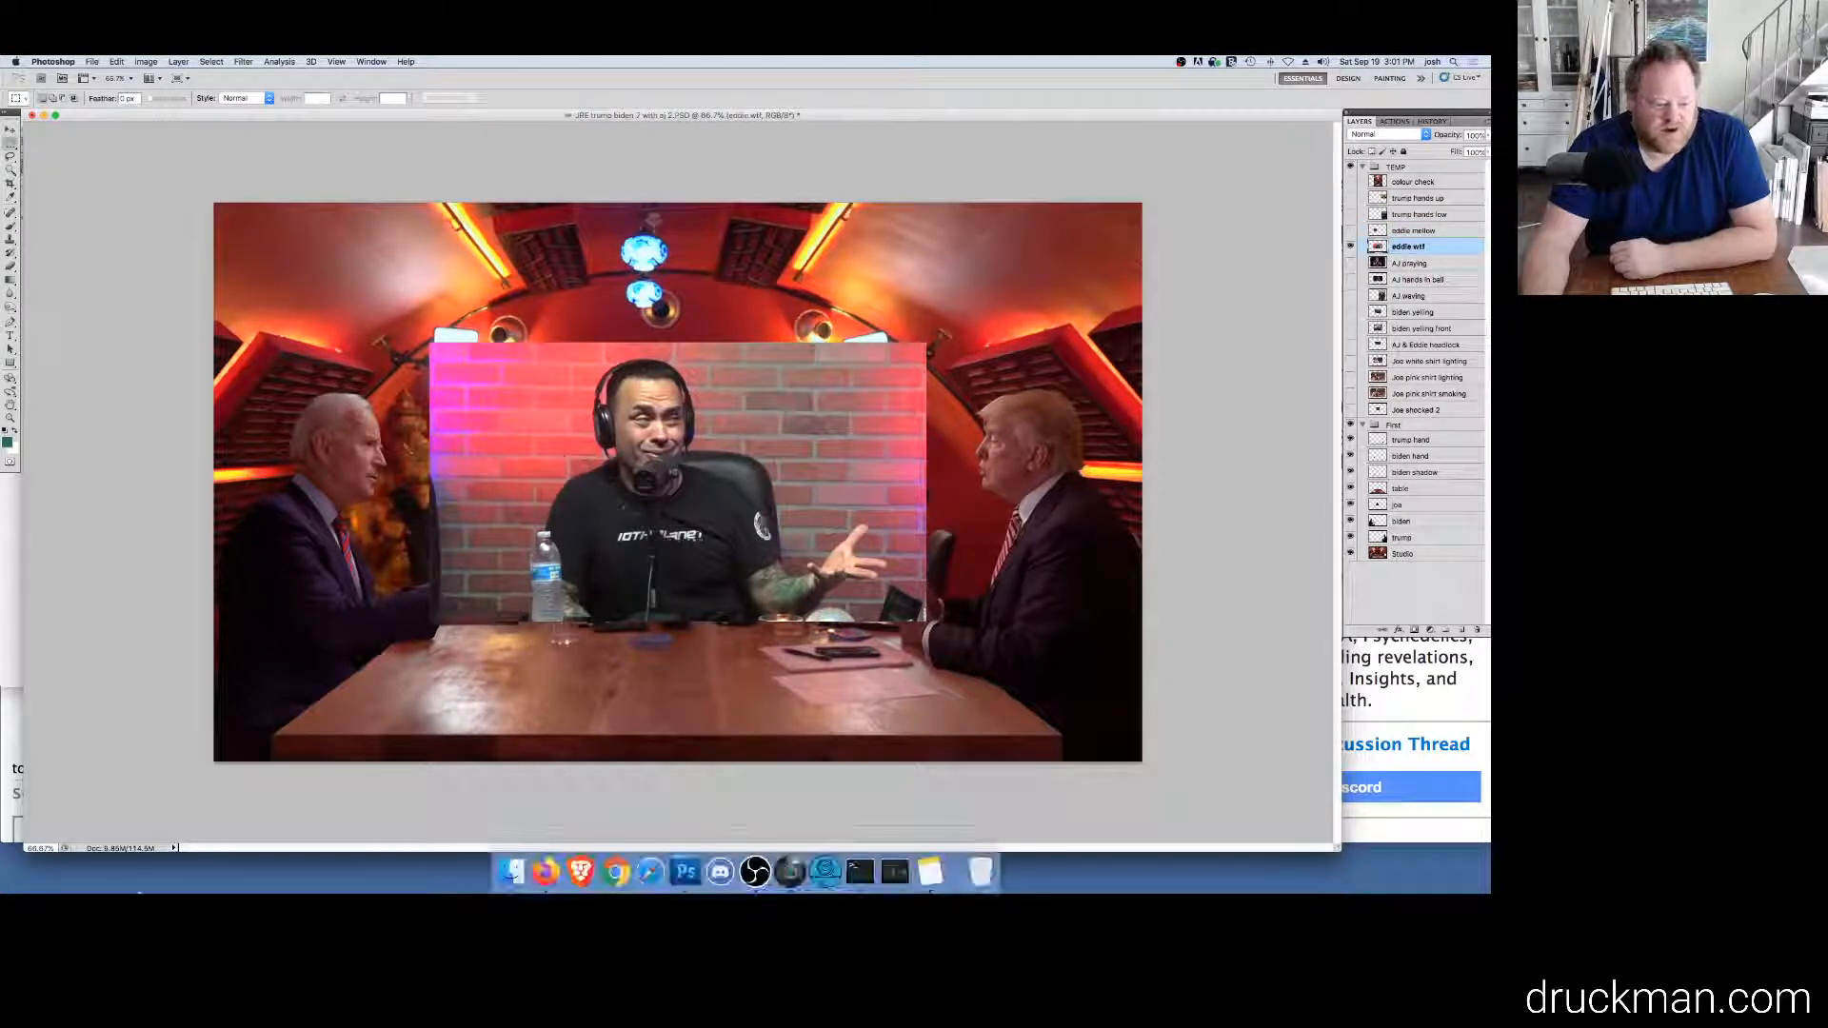
{"action": "left_click", "coordinate": [1350, 247]}
Show the AJ praying photo, select the whole canvas and make the photo's layer active.
{"action": "left_click", "coordinate": [1351, 263]}
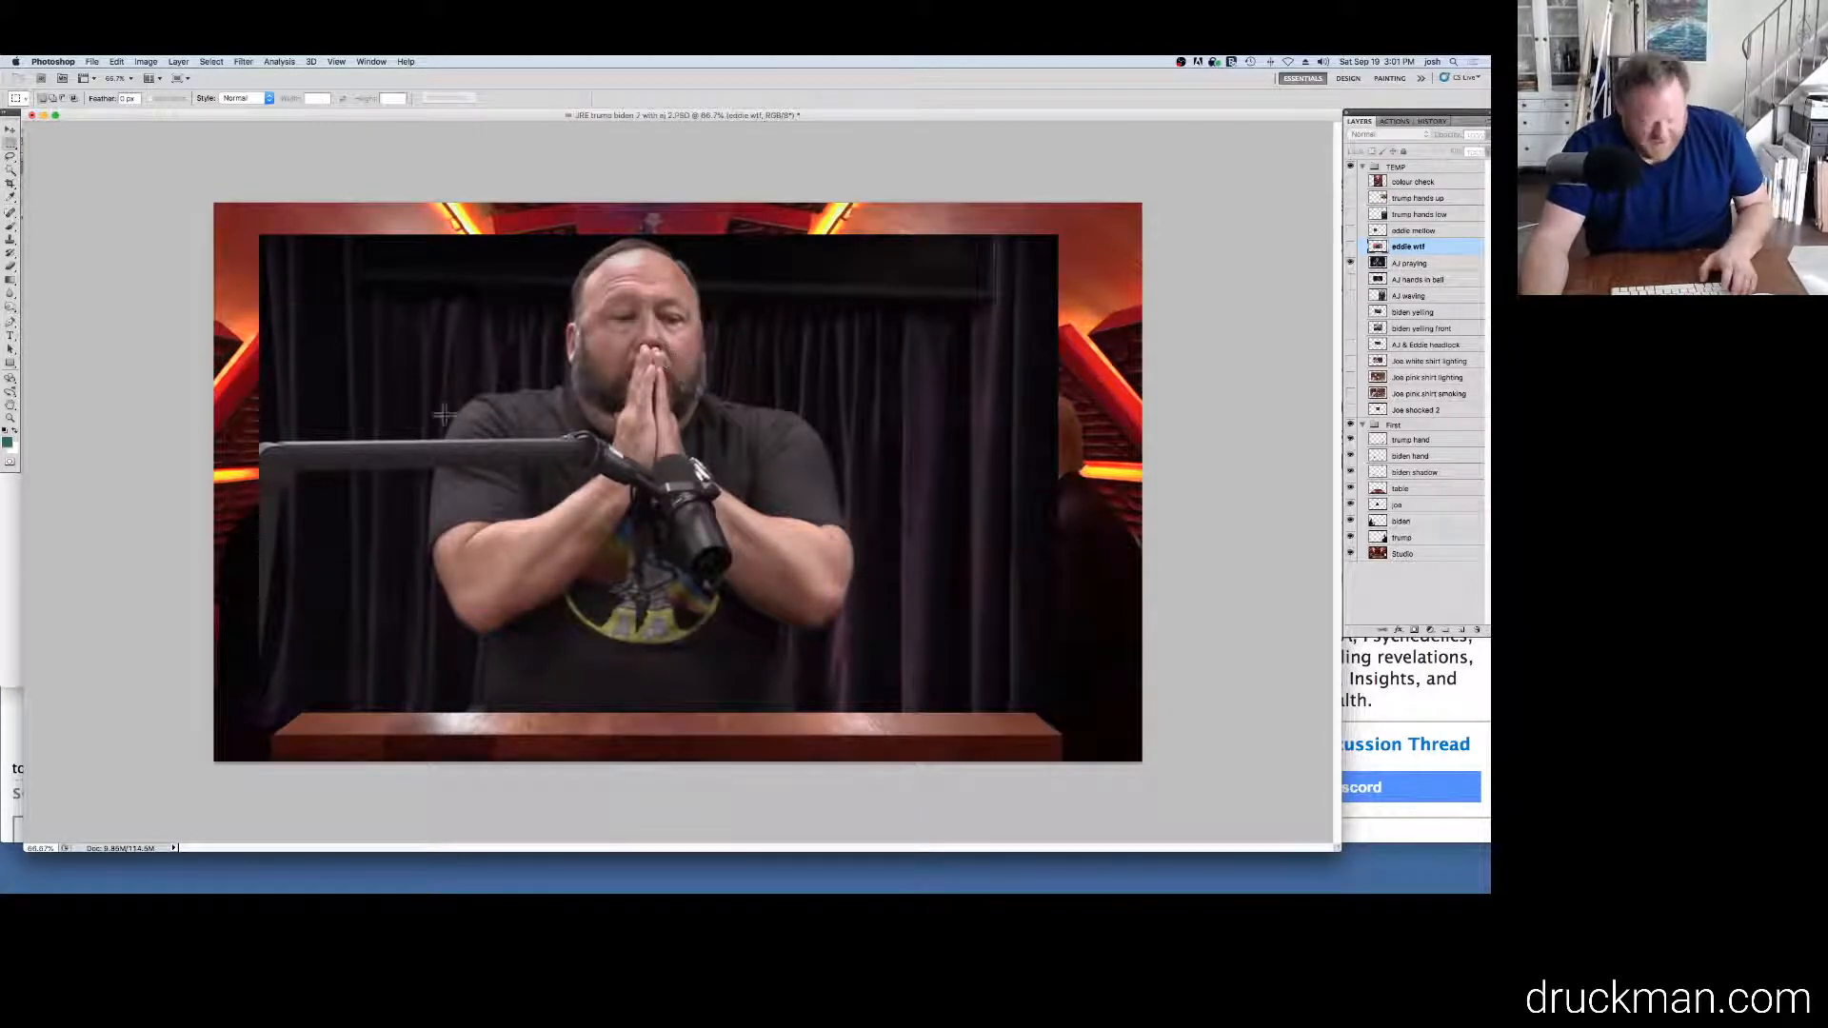
{"action": "key", "text": "super+a"}
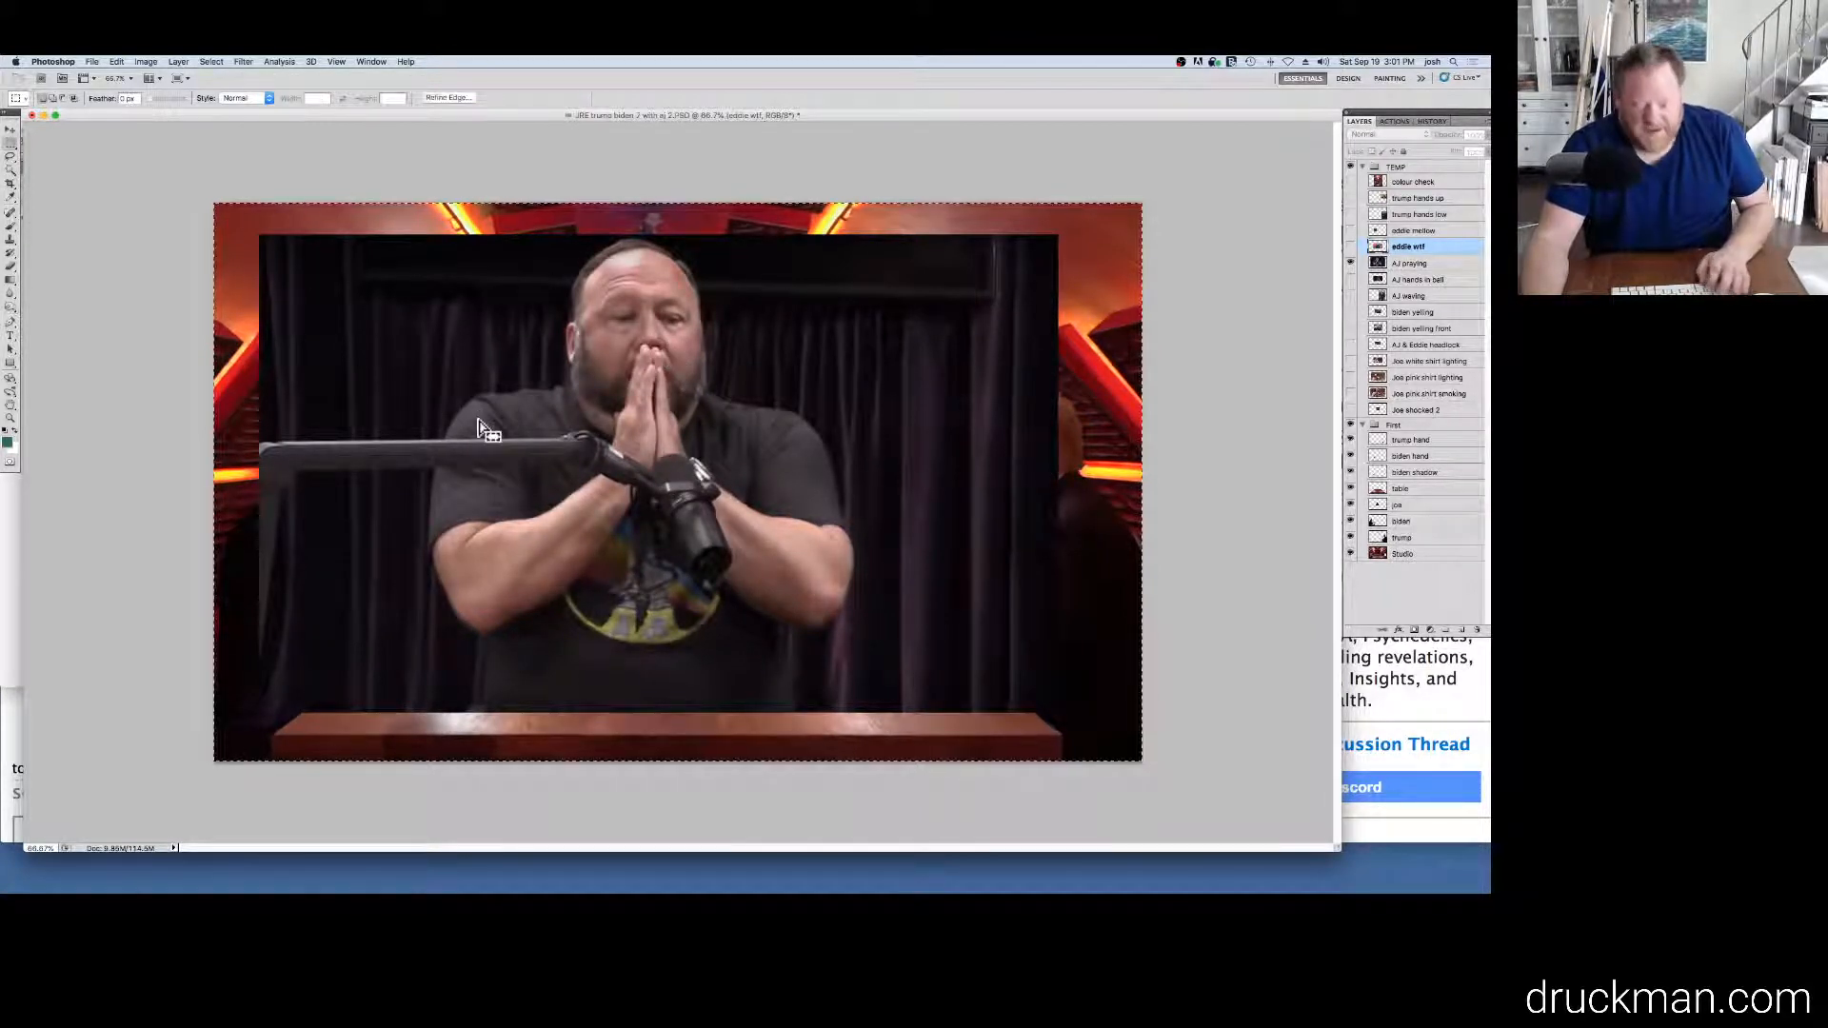
{"action": "left_click", "coordinate": [1434, 265]}
{"action": "key", "text": "super+t"}
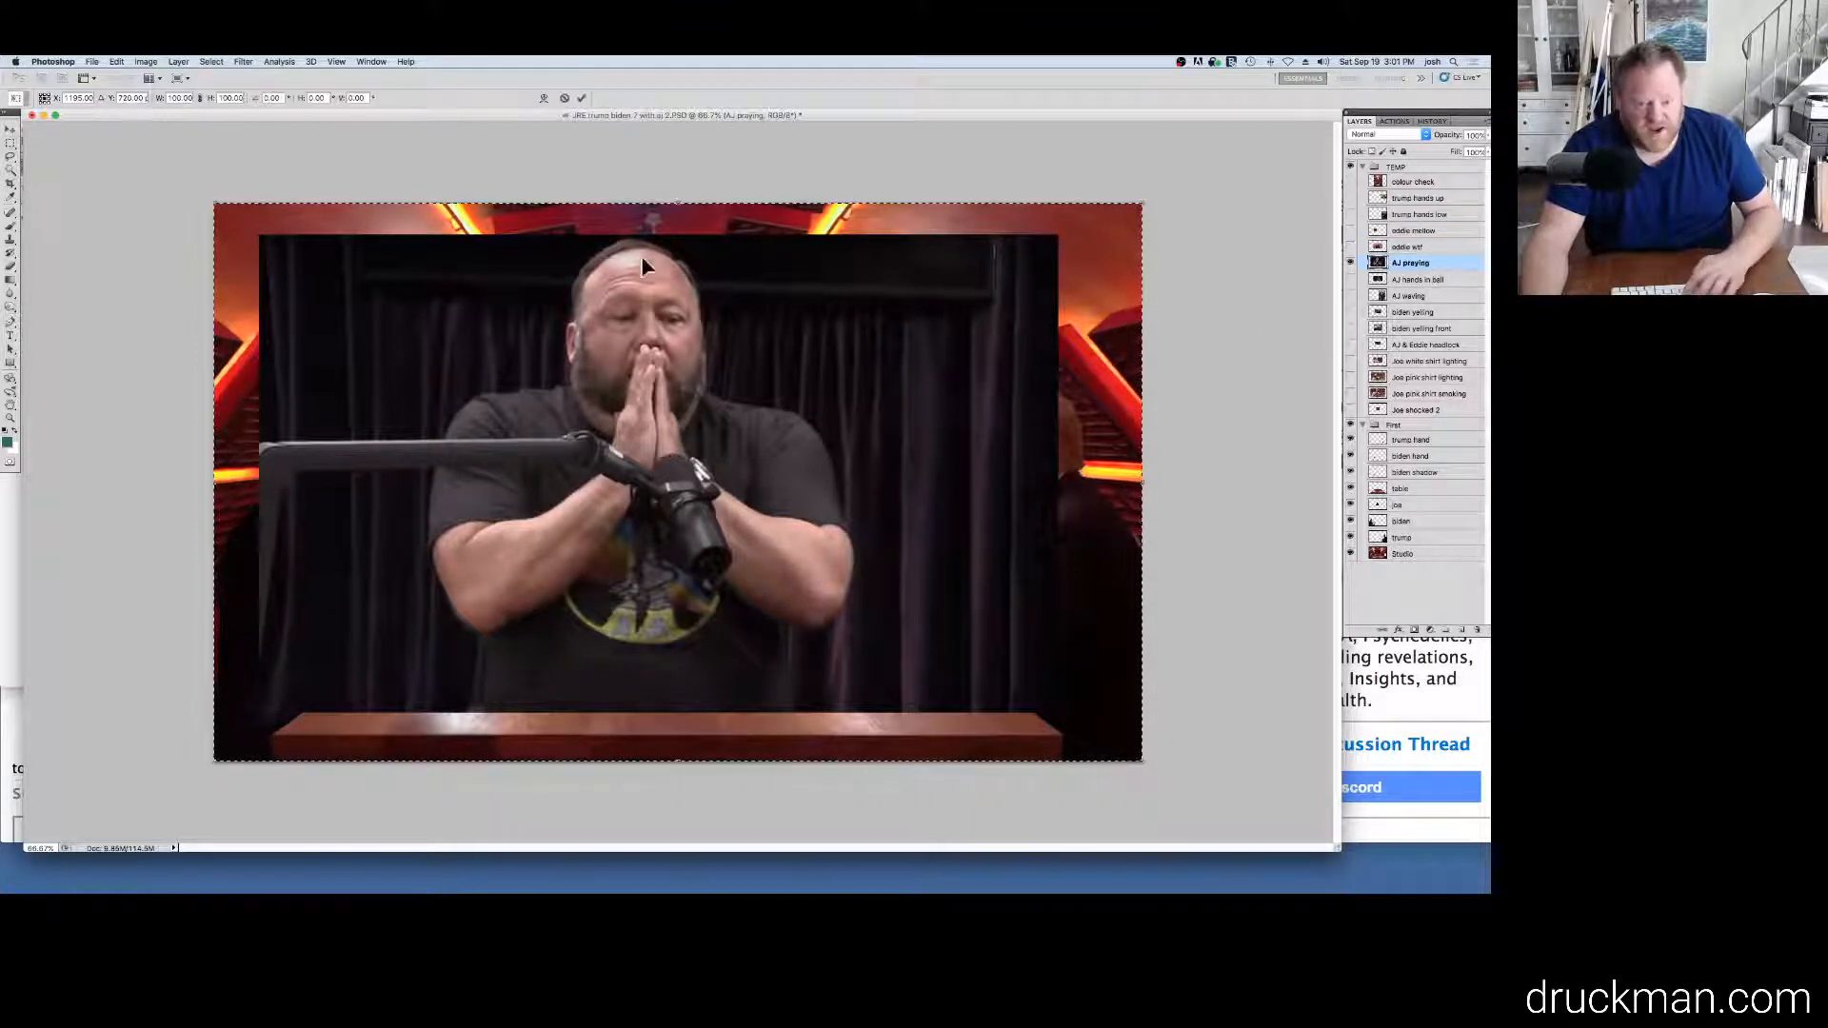
{"action": "key", "text": "Return"}
{"action": "key", "text": "super+c"}
{"action": "key", "text": "super+t"}
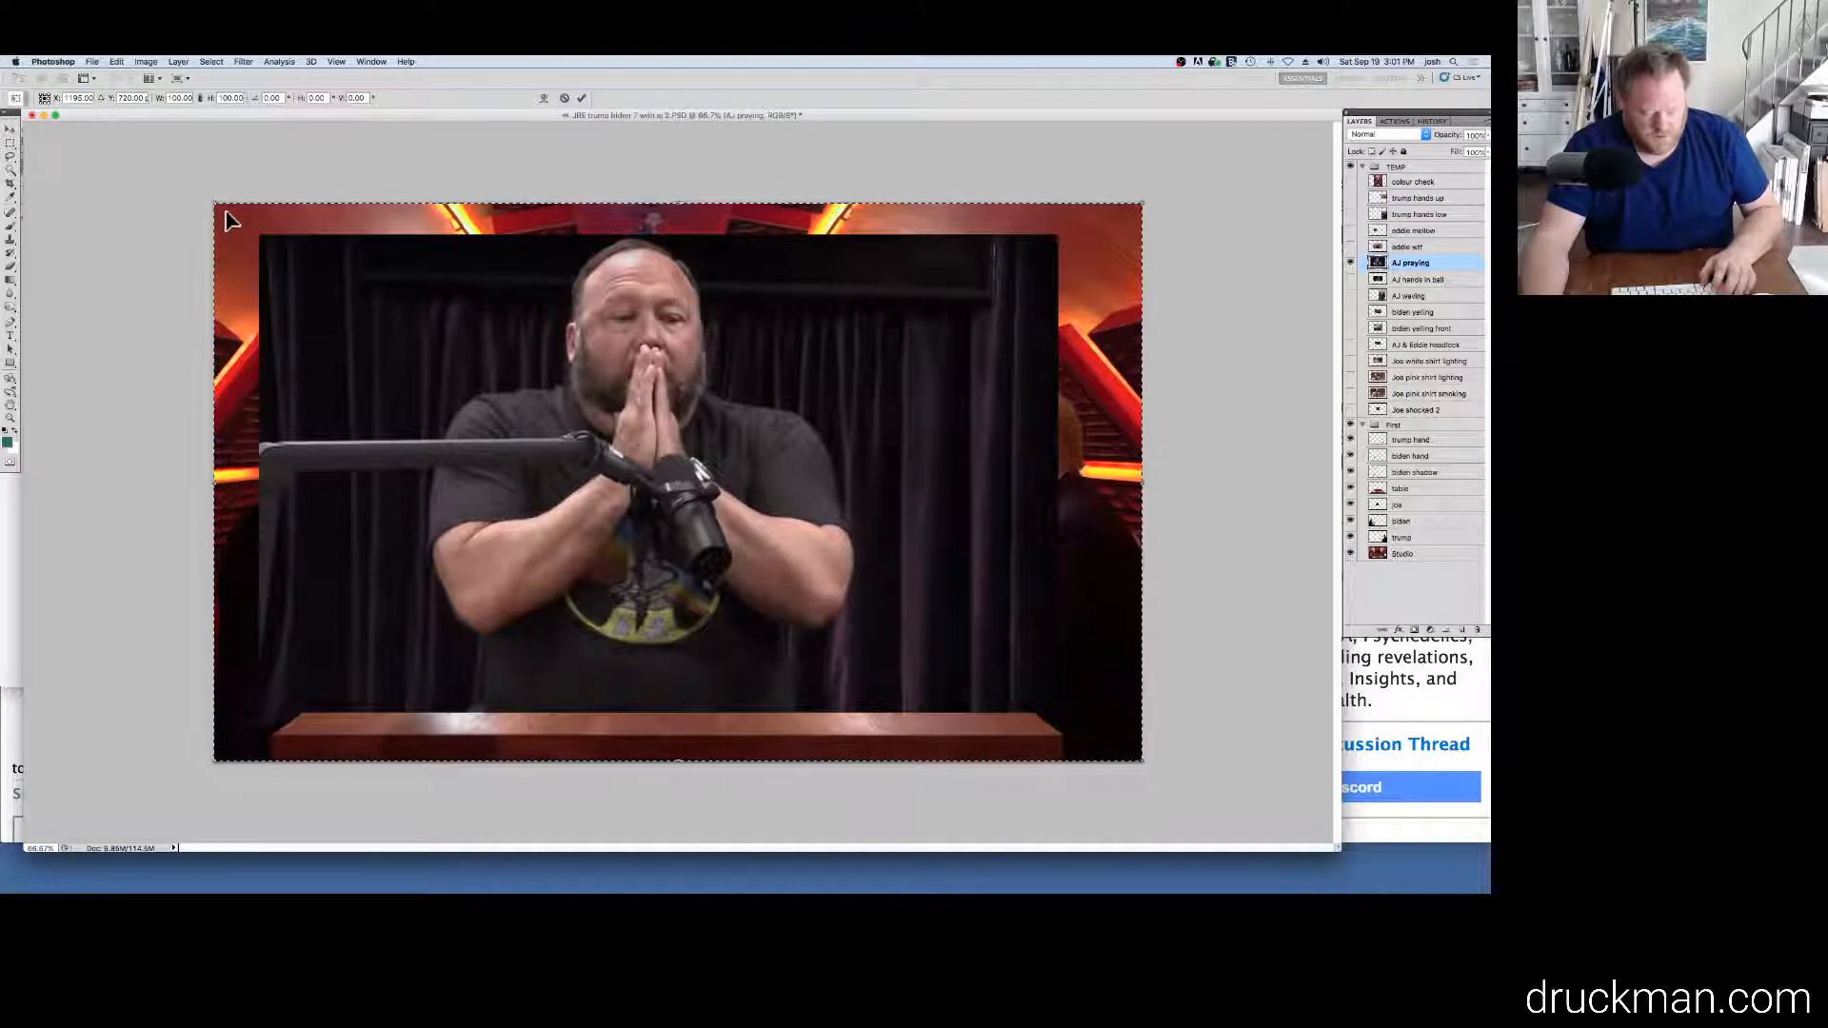
{"action": "key", "text": "Return"}
{"action": "key", "text": "super+d"}
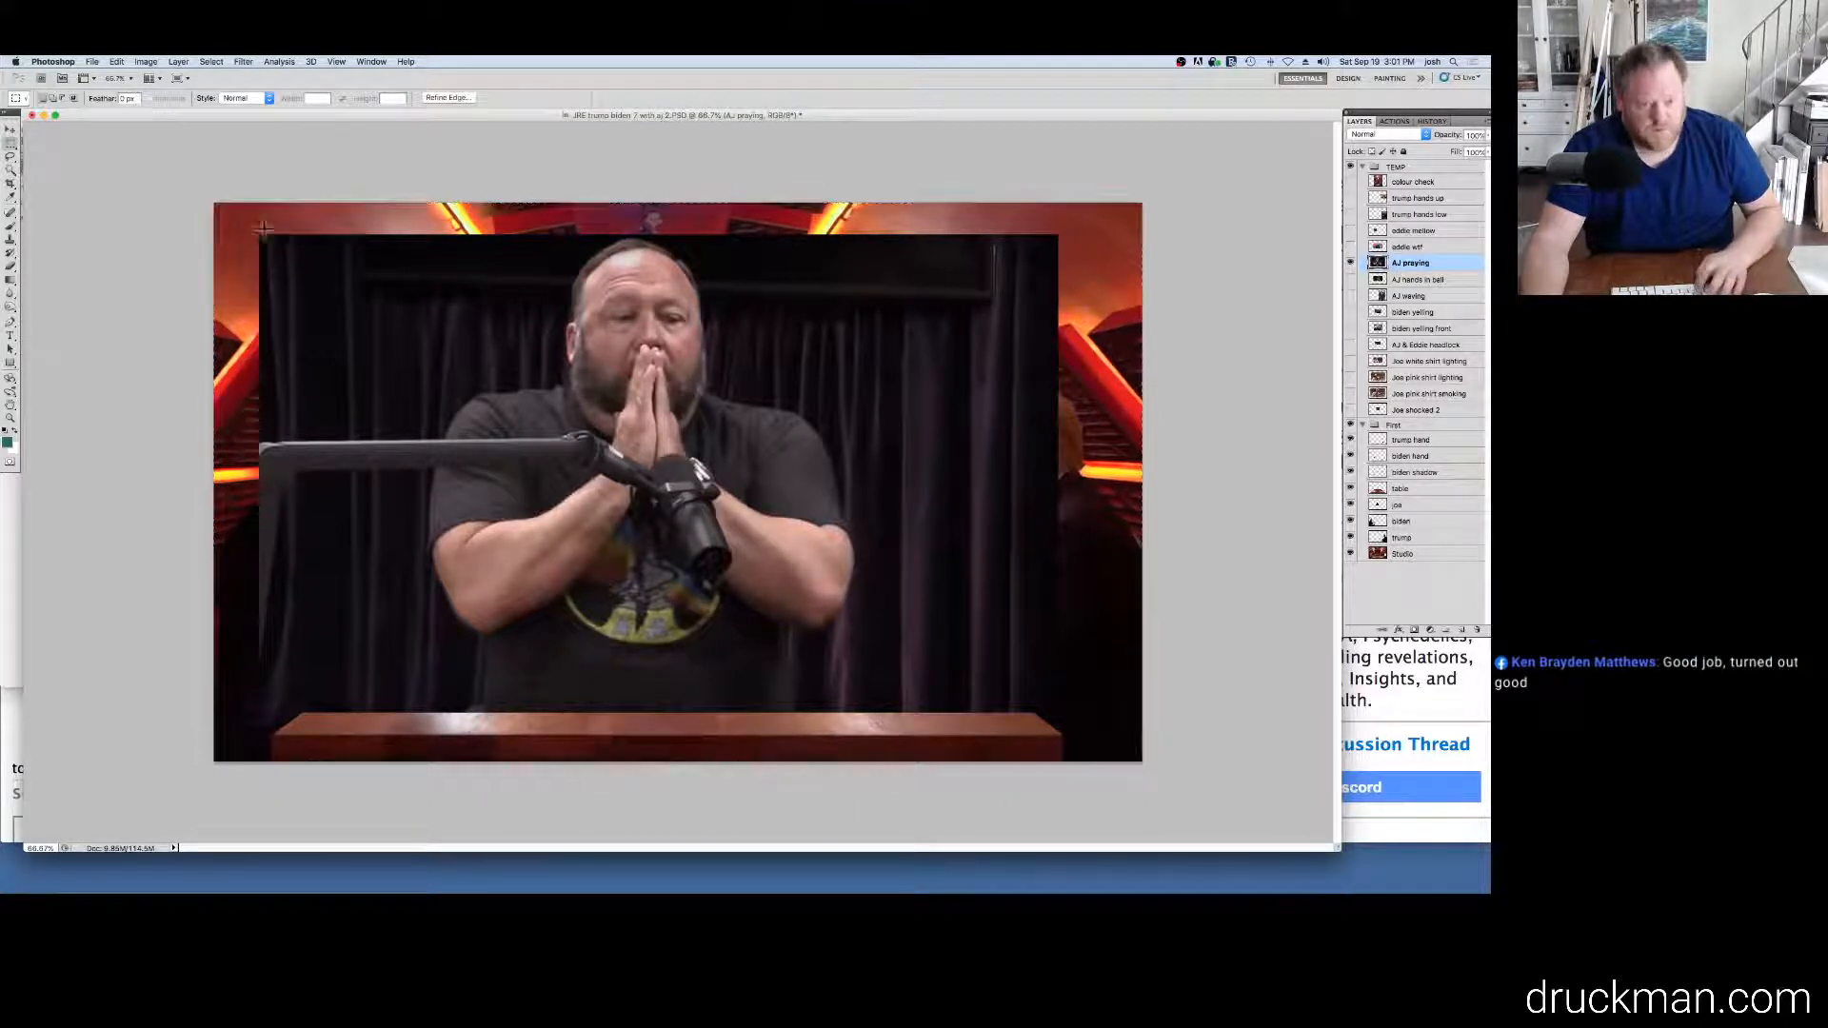
Scale the AJ praying photo down proportionally and move it toward the seated Trump.
{"action": "key", "text": "super+t"}
{"action": "left_click_drag", "start_coordinate": [257, 231], "coordinate": [569, 417]}
{"action": "key", "text": "Return"}
{"action": "left_click_drag", "start_coordinate": [800, 557], "coordinate": [849, 445]}
Delete the strip of curtain on Trump's side of the AJ praying photo and clear the selection.
{"action": "left_click_drag", "start_coordinate": [1142, 315], "coordinate": [960, 683]}
{"action": "key", "text": "Delete"}
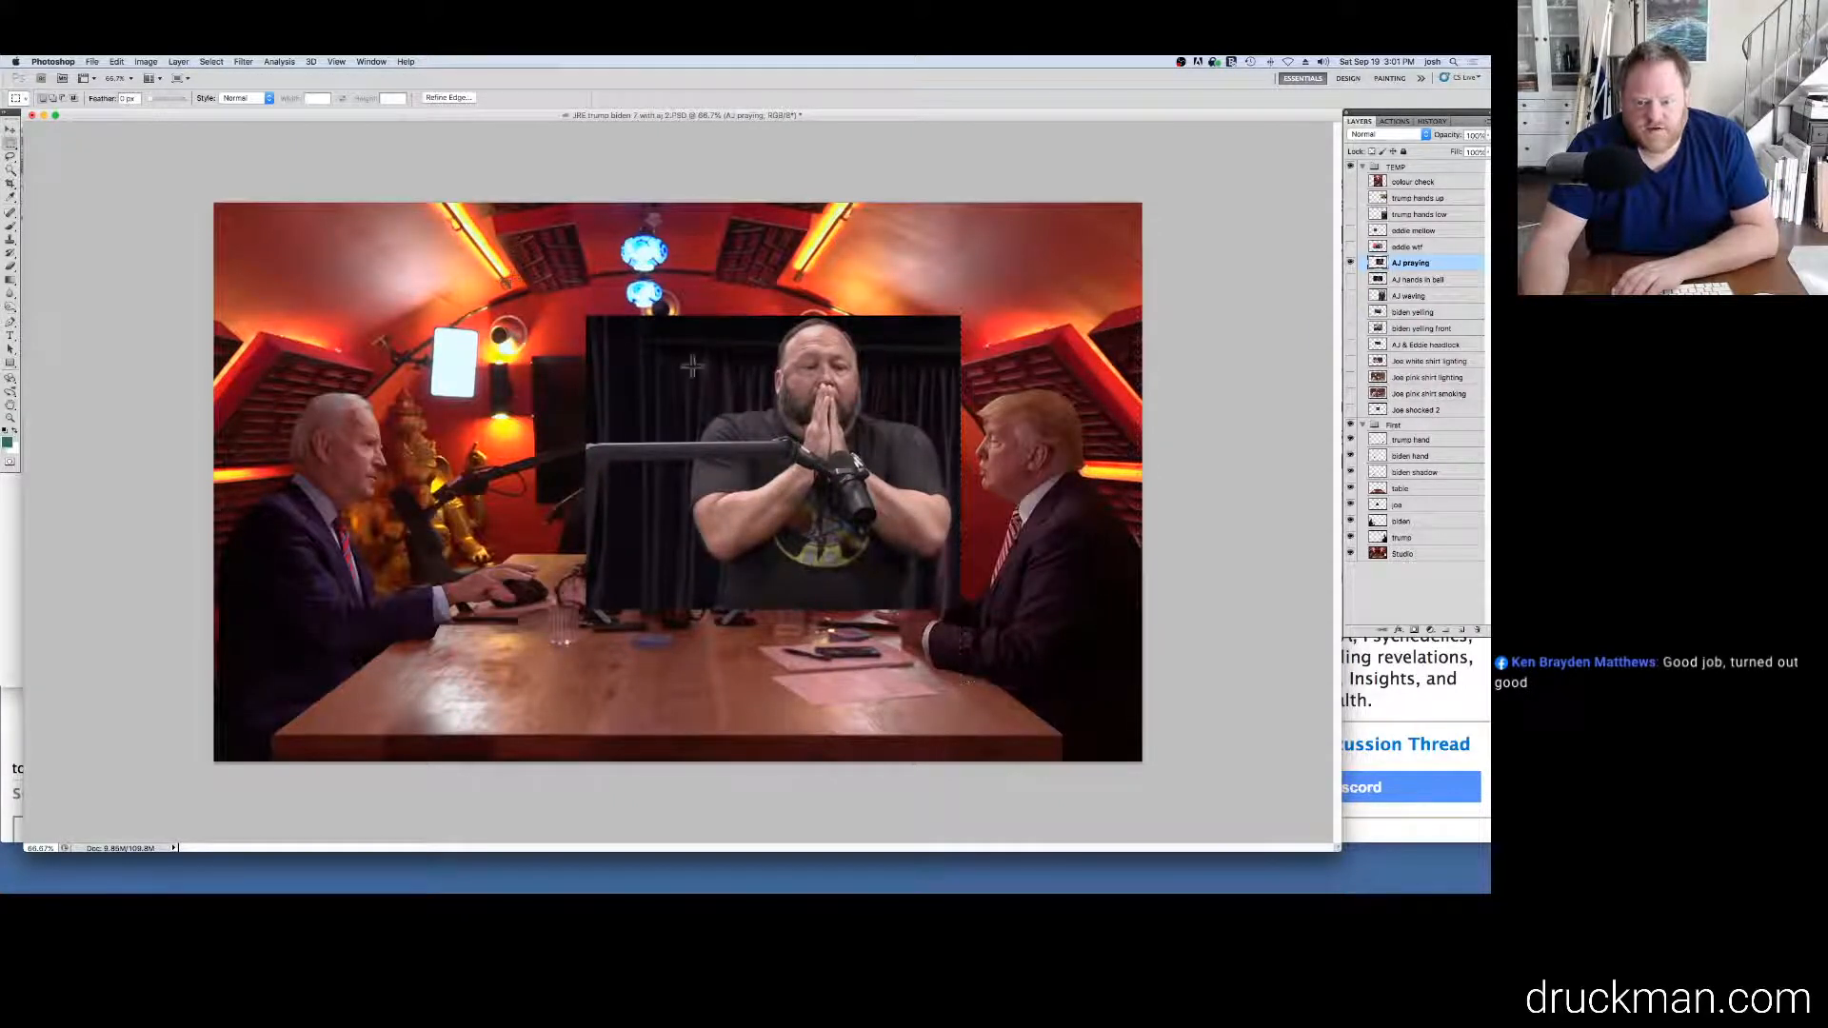
{"action": "key", "text": "ctrl+d"}
Try shrinking the AJ praying photo from its Trump-side corner, and revert the history to the Clear state.
{"action": "key", "text": "ctrl+t"}
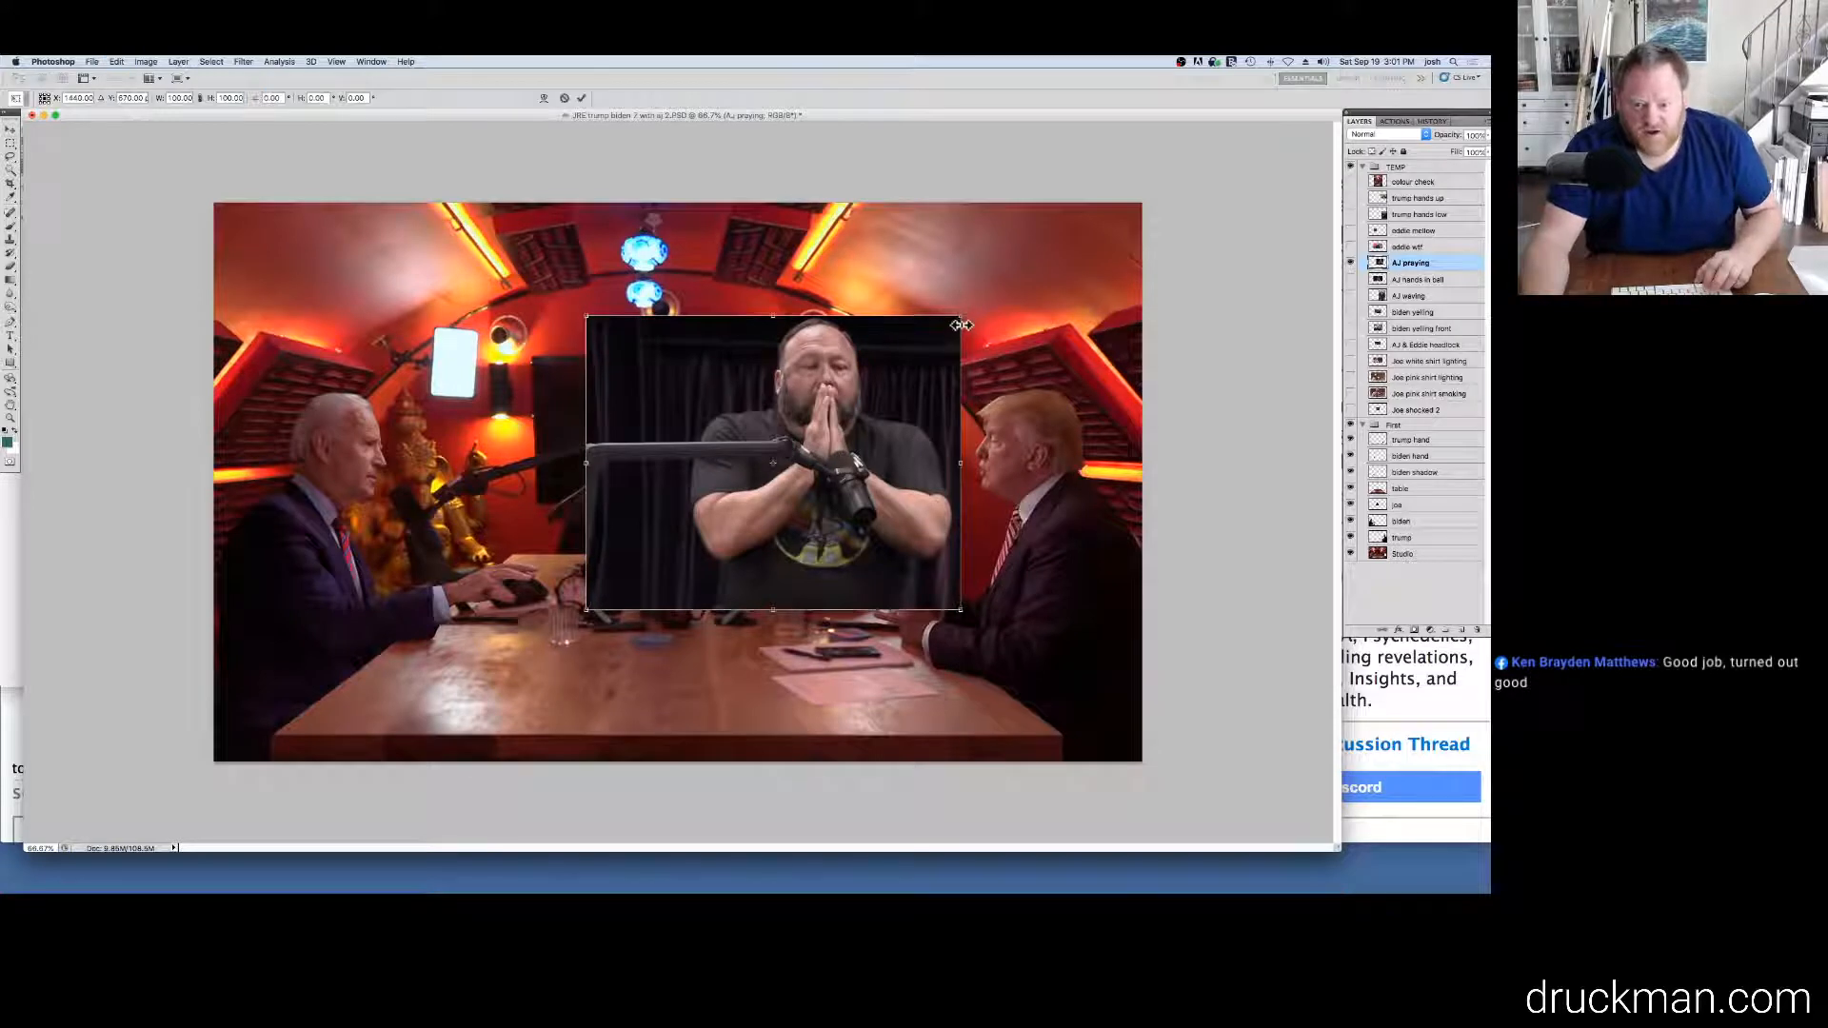
{"action": "left_click_drag", "start_coordinate": [962, 319], "coordinate": [891, 352]}
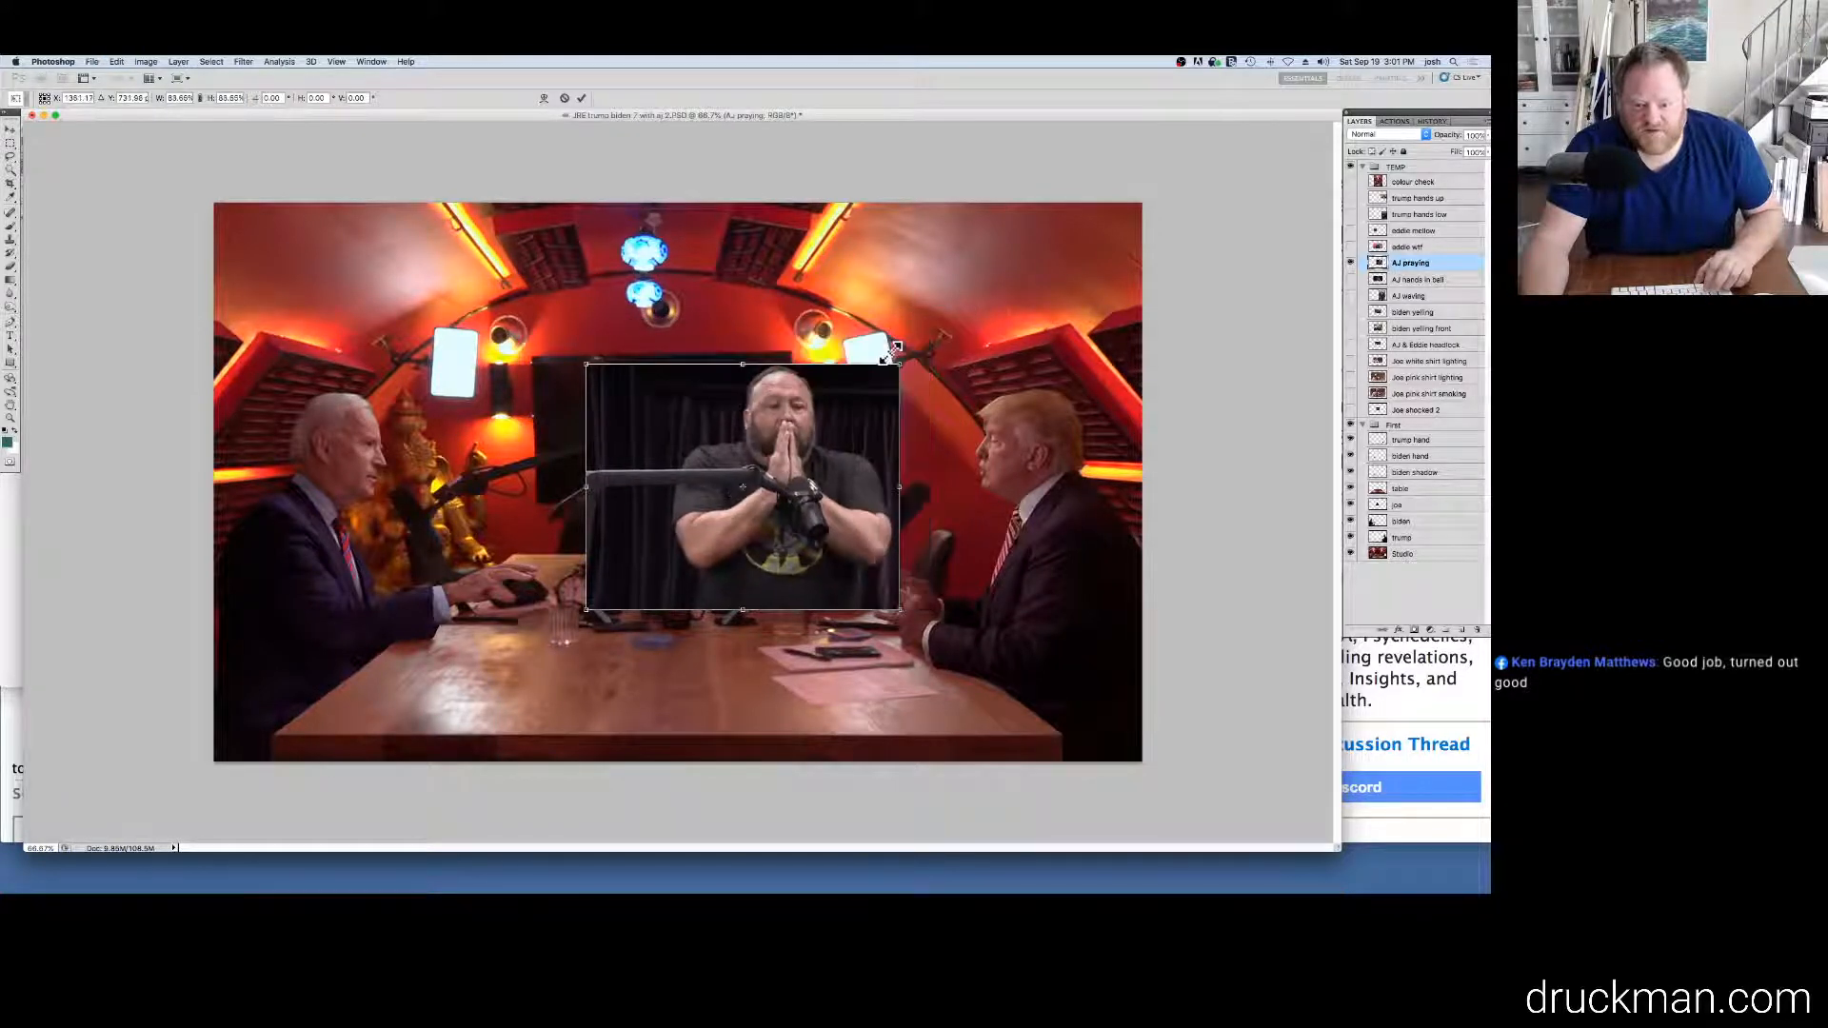
{"action": "key", "text": "Return"}
{"action": "mouse_move", "coordinate": [729, 529]}
{"action": "left_mouse_down"}
{"action": "mouse_move", "coordinate": [743, 524]}
{"action": "mouse_move", "coordinate": [727, 533]}
{"action": "left_mouse_up"}
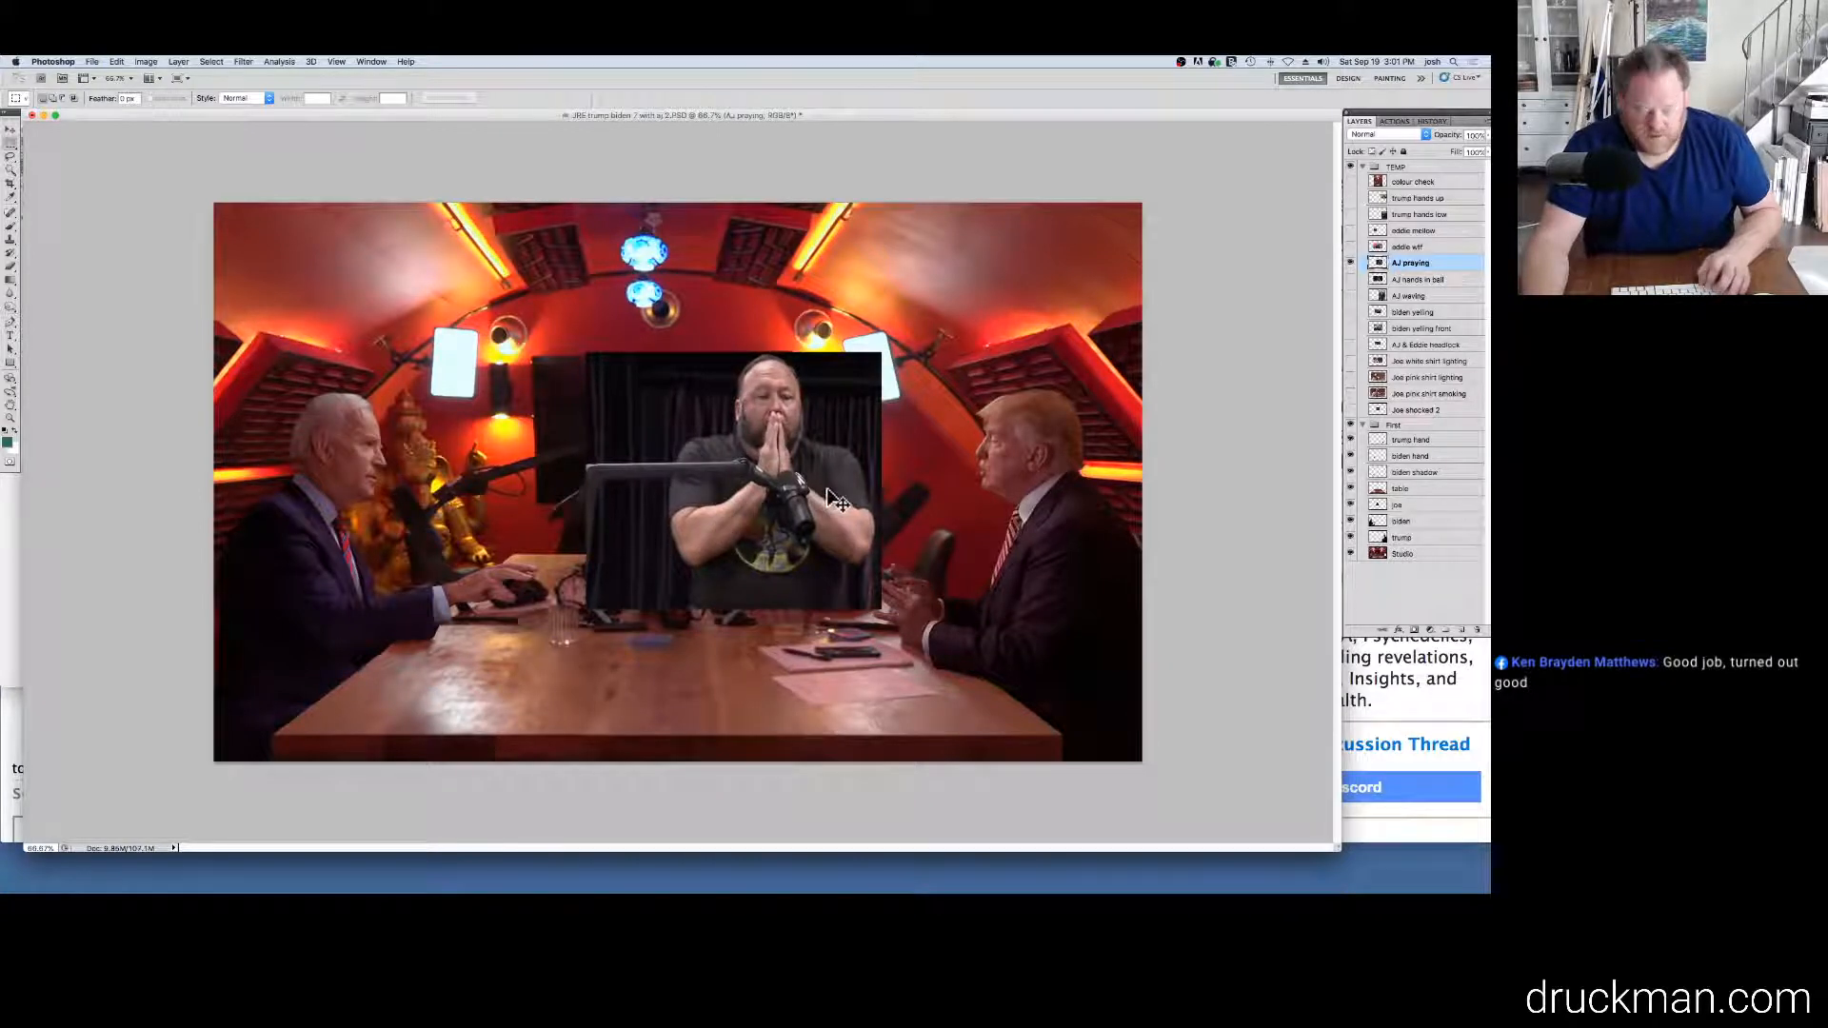
{"action": "left_click", "coordinate": [1434, 122]}
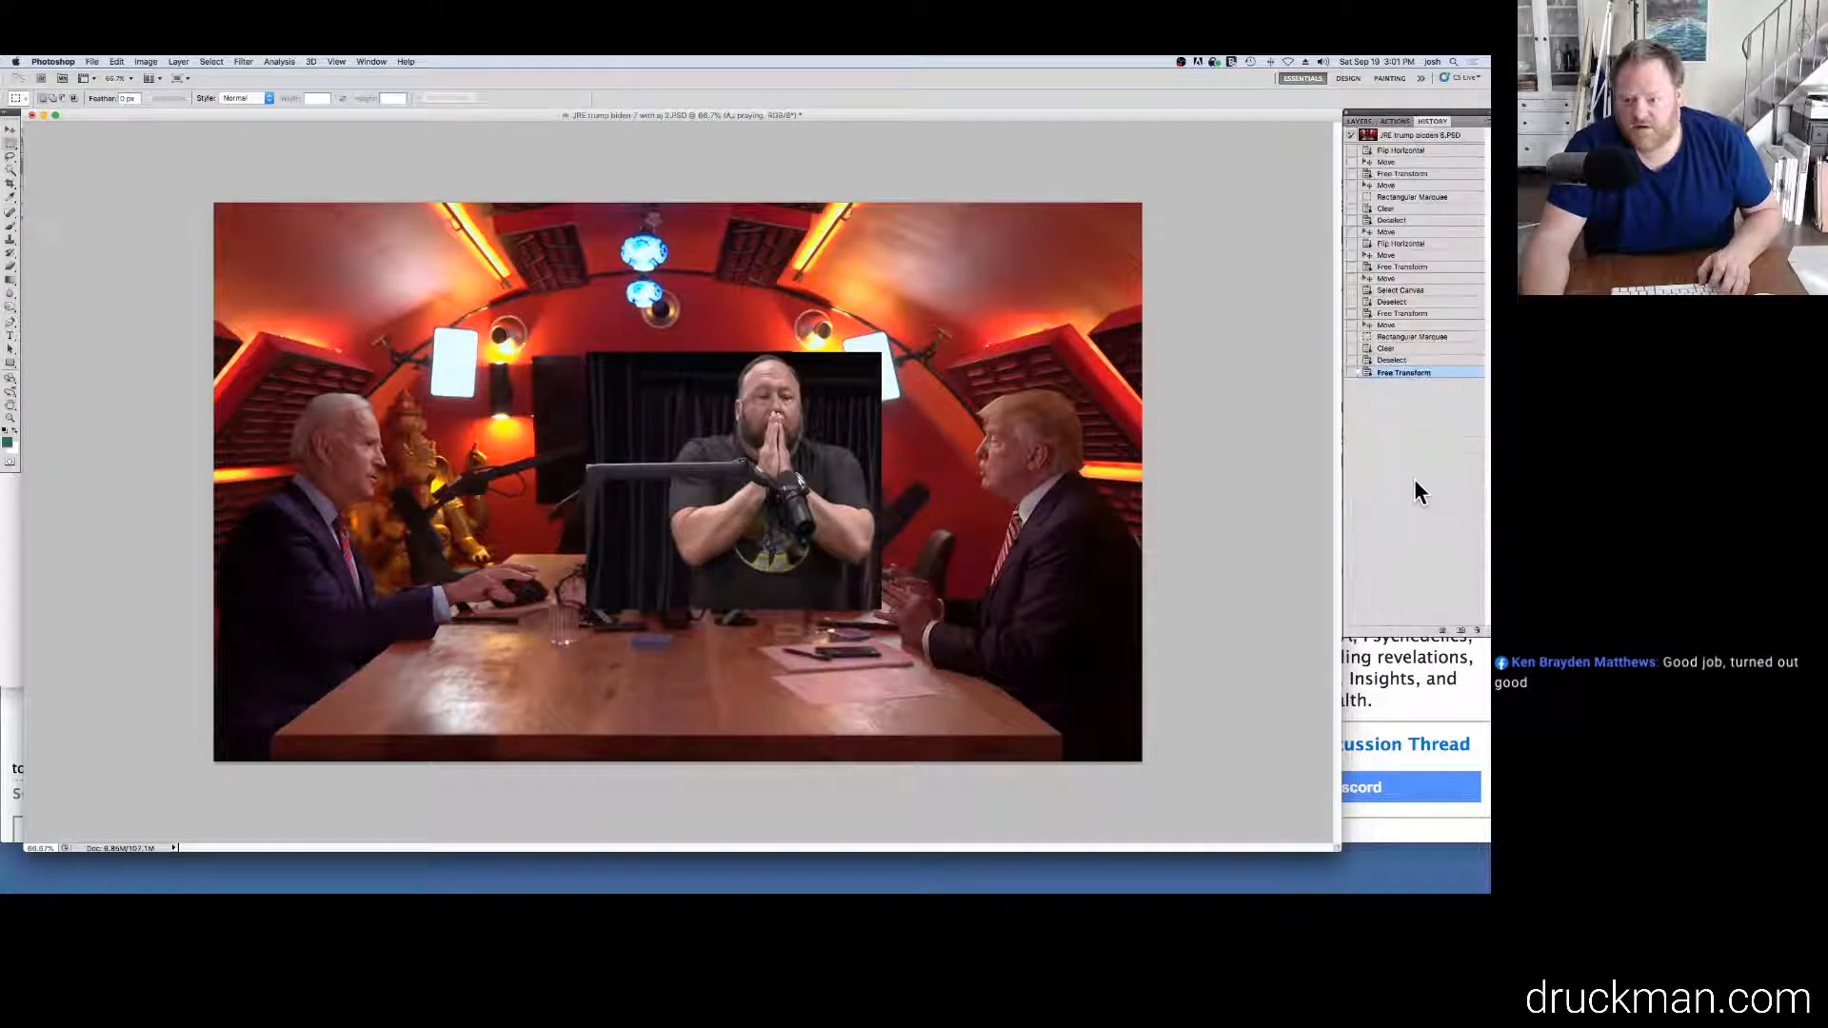
{"action": "left_click", "coordinate": [1431, 350]}
Deselect, shrink the AJ praying photo from its Rogan-side corner, and move it up between Rogan and the seated Trump.
{"action": "left_click", "coordinate": [958, 321]}
{"action": "left_click", "coordinate": [1363, 121]}
{"action": "key", "text": "super+t"}
{"action": "left_click_drag", "start_coordinate": [588, 320], "coordinate": [686, 387]}
{"action": "key", "text": "Return"}
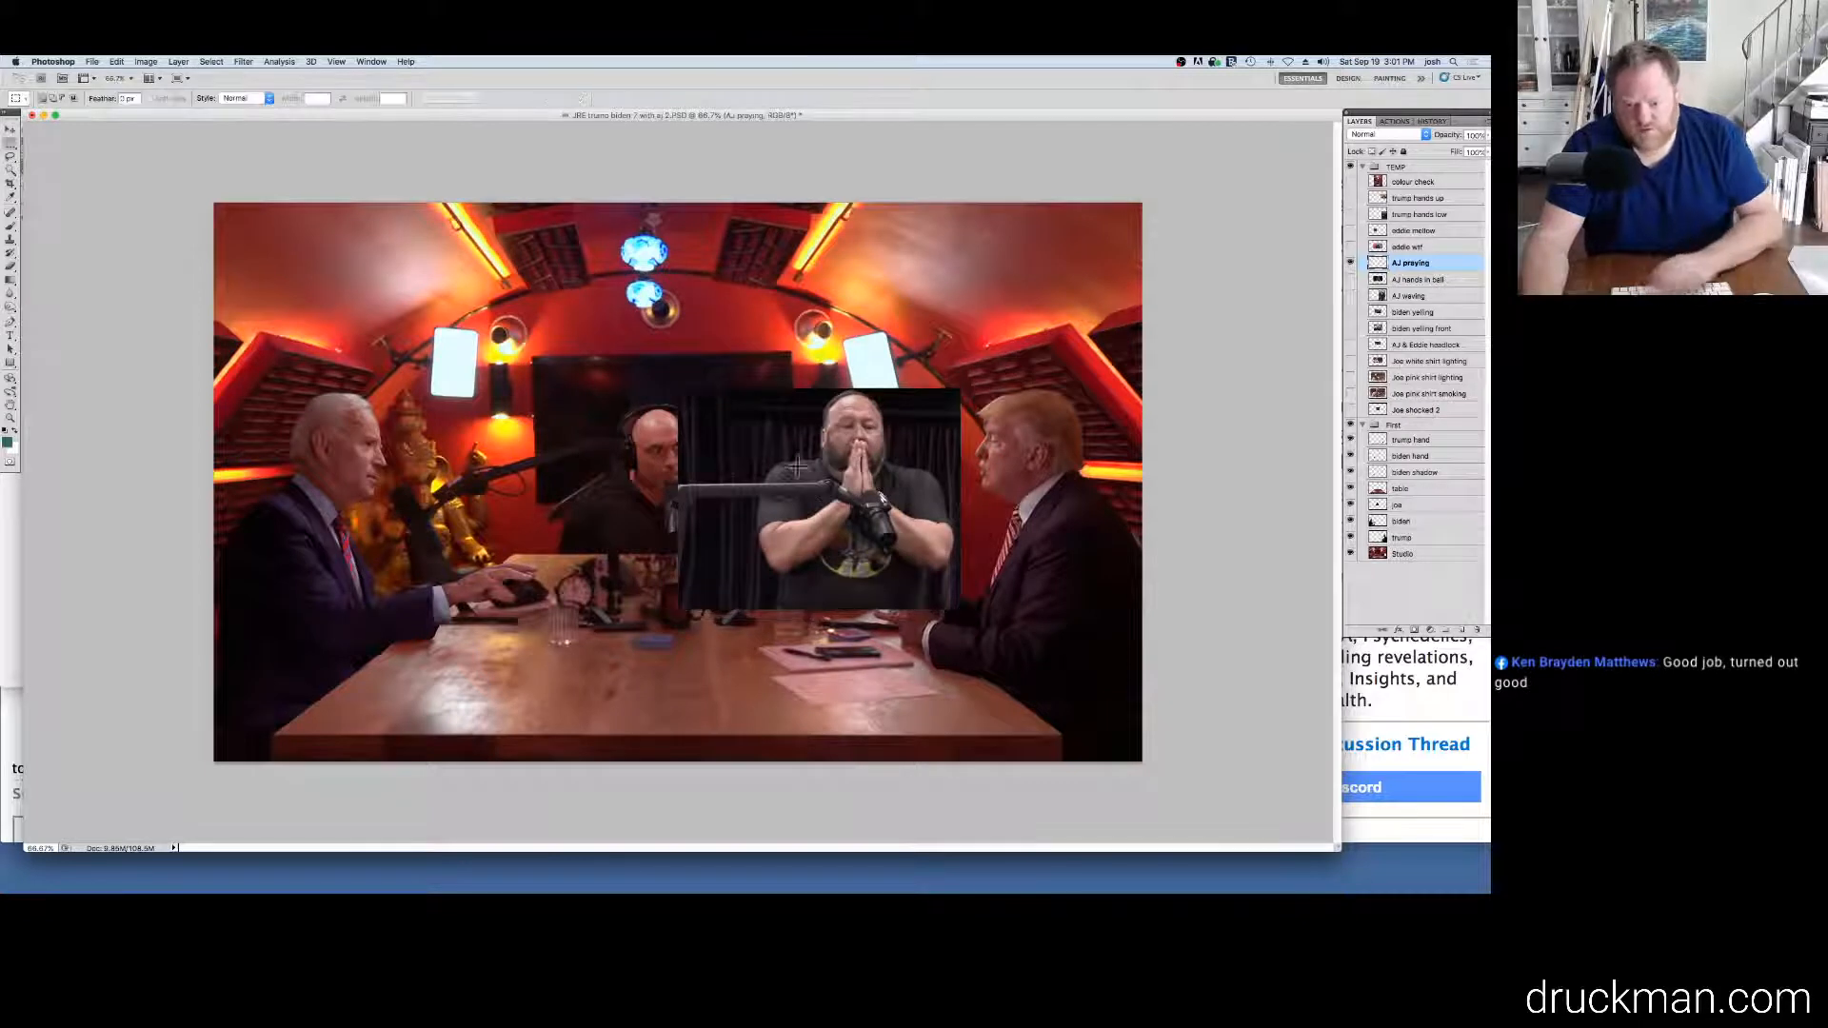
{"action": "left_click_drag", "start_coordinate": [846, 502], "coordinate": [848, 459]}
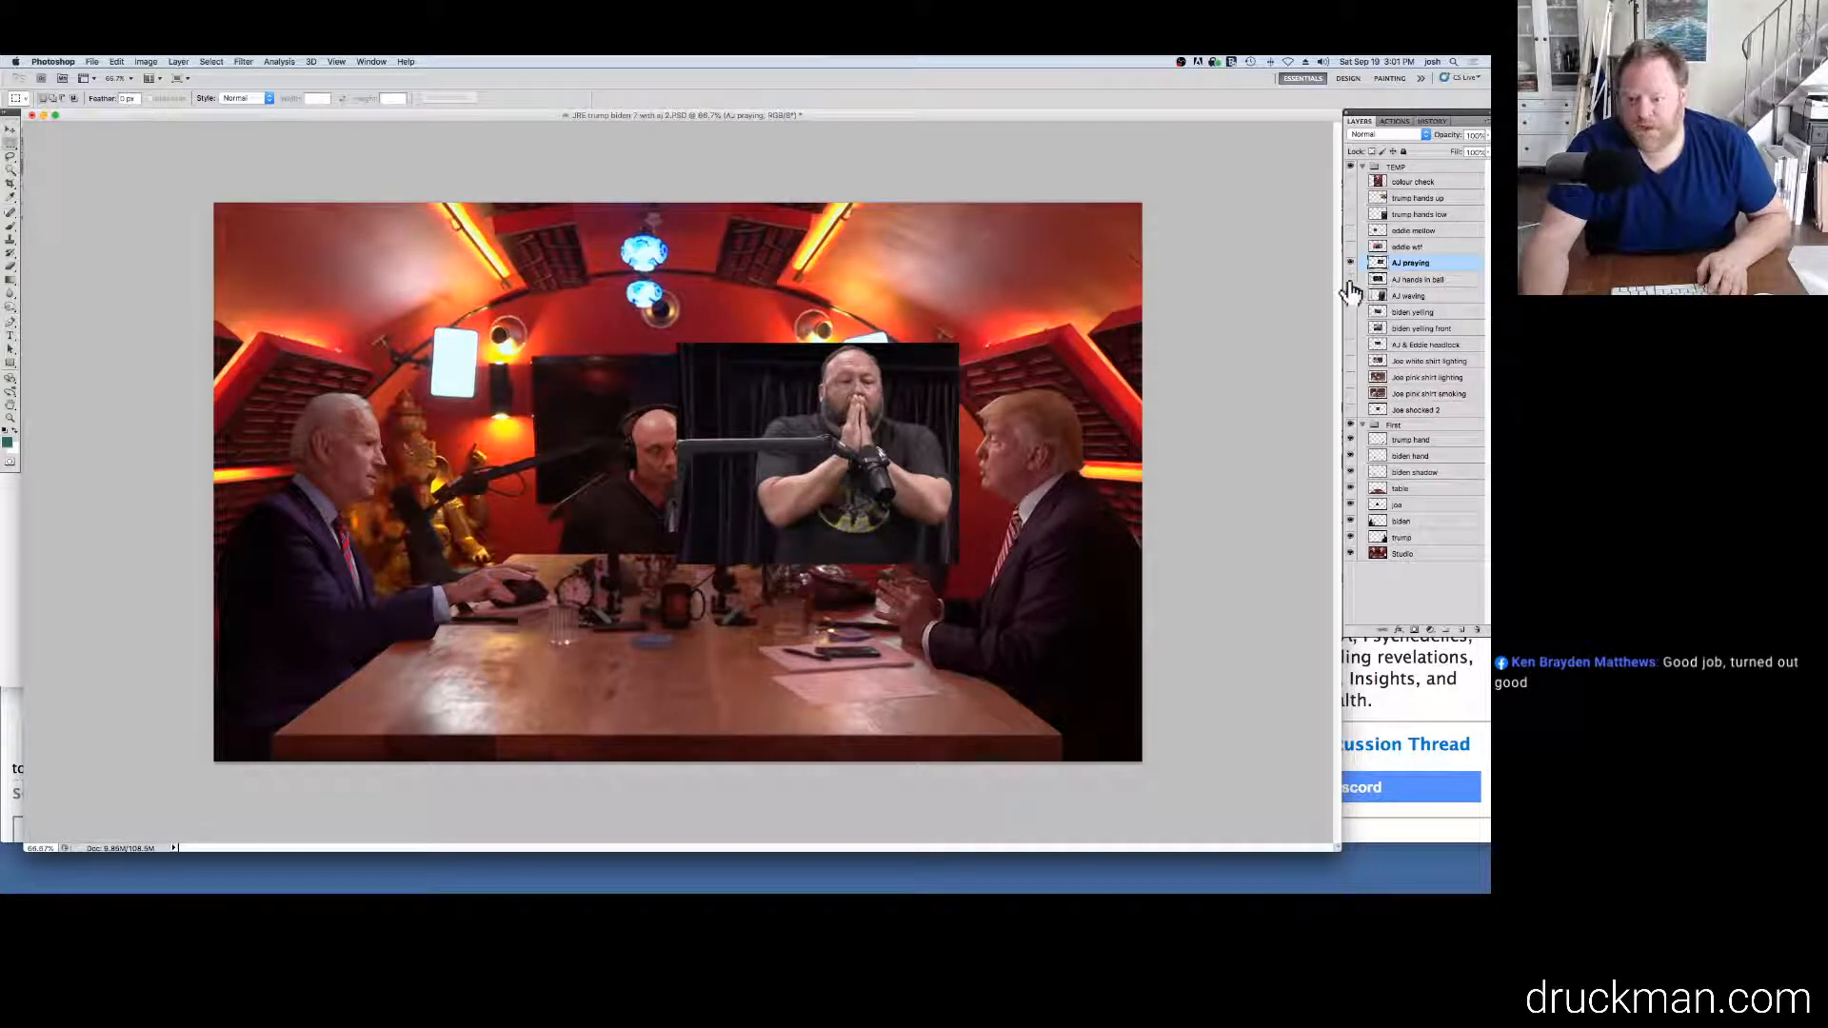
Hide the AJ praying photo, show AJ hands in ball instead and make its layer active.
{"action": "left_click_drag", "start_coordinate": [1350, 279], "coordinate": [1352, 270]}
{"action": "left_click_drag", "start_coordinate": [1033, 310], "coordinate": [820, 659]}
{"action": "key", "text": "super+d"}
{"action": "left_click", "coordinate": [1431, 281]}
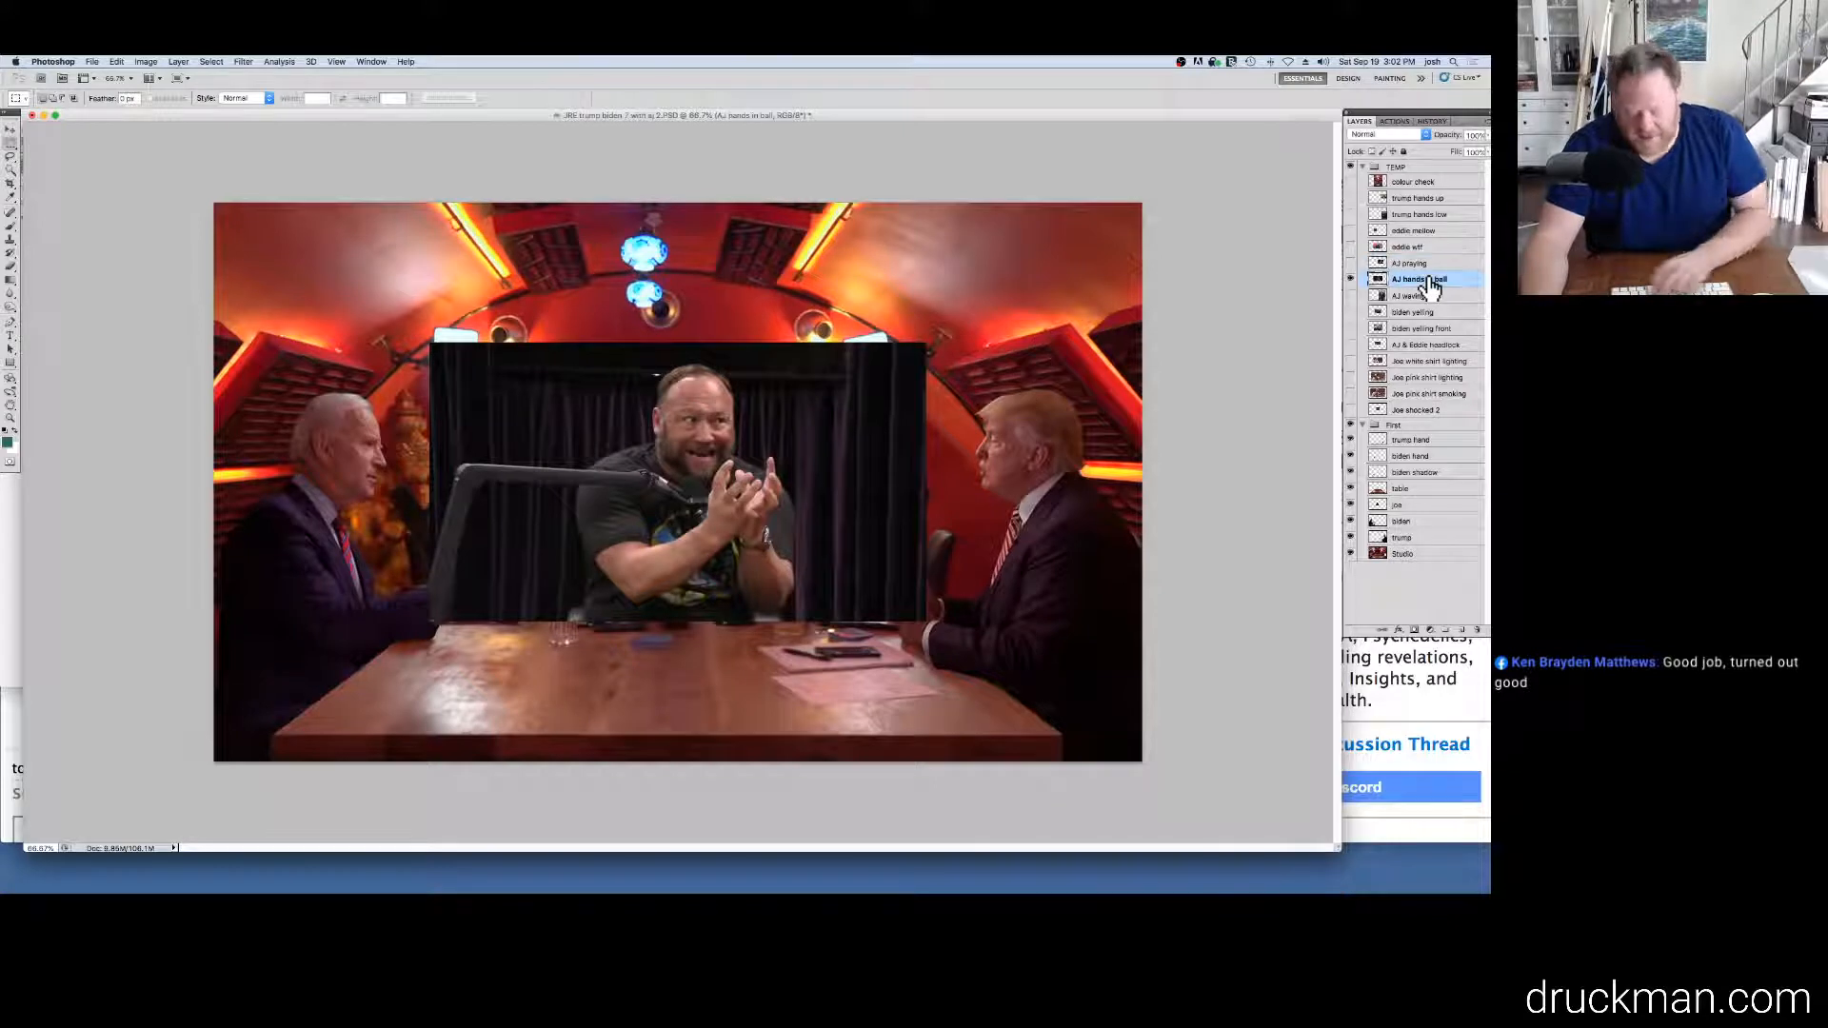
Delete the strip of curtain on Trump's side of the AJ hands in ball photo and clear the selection.
{"action": "key", "text": "BackSpace"}
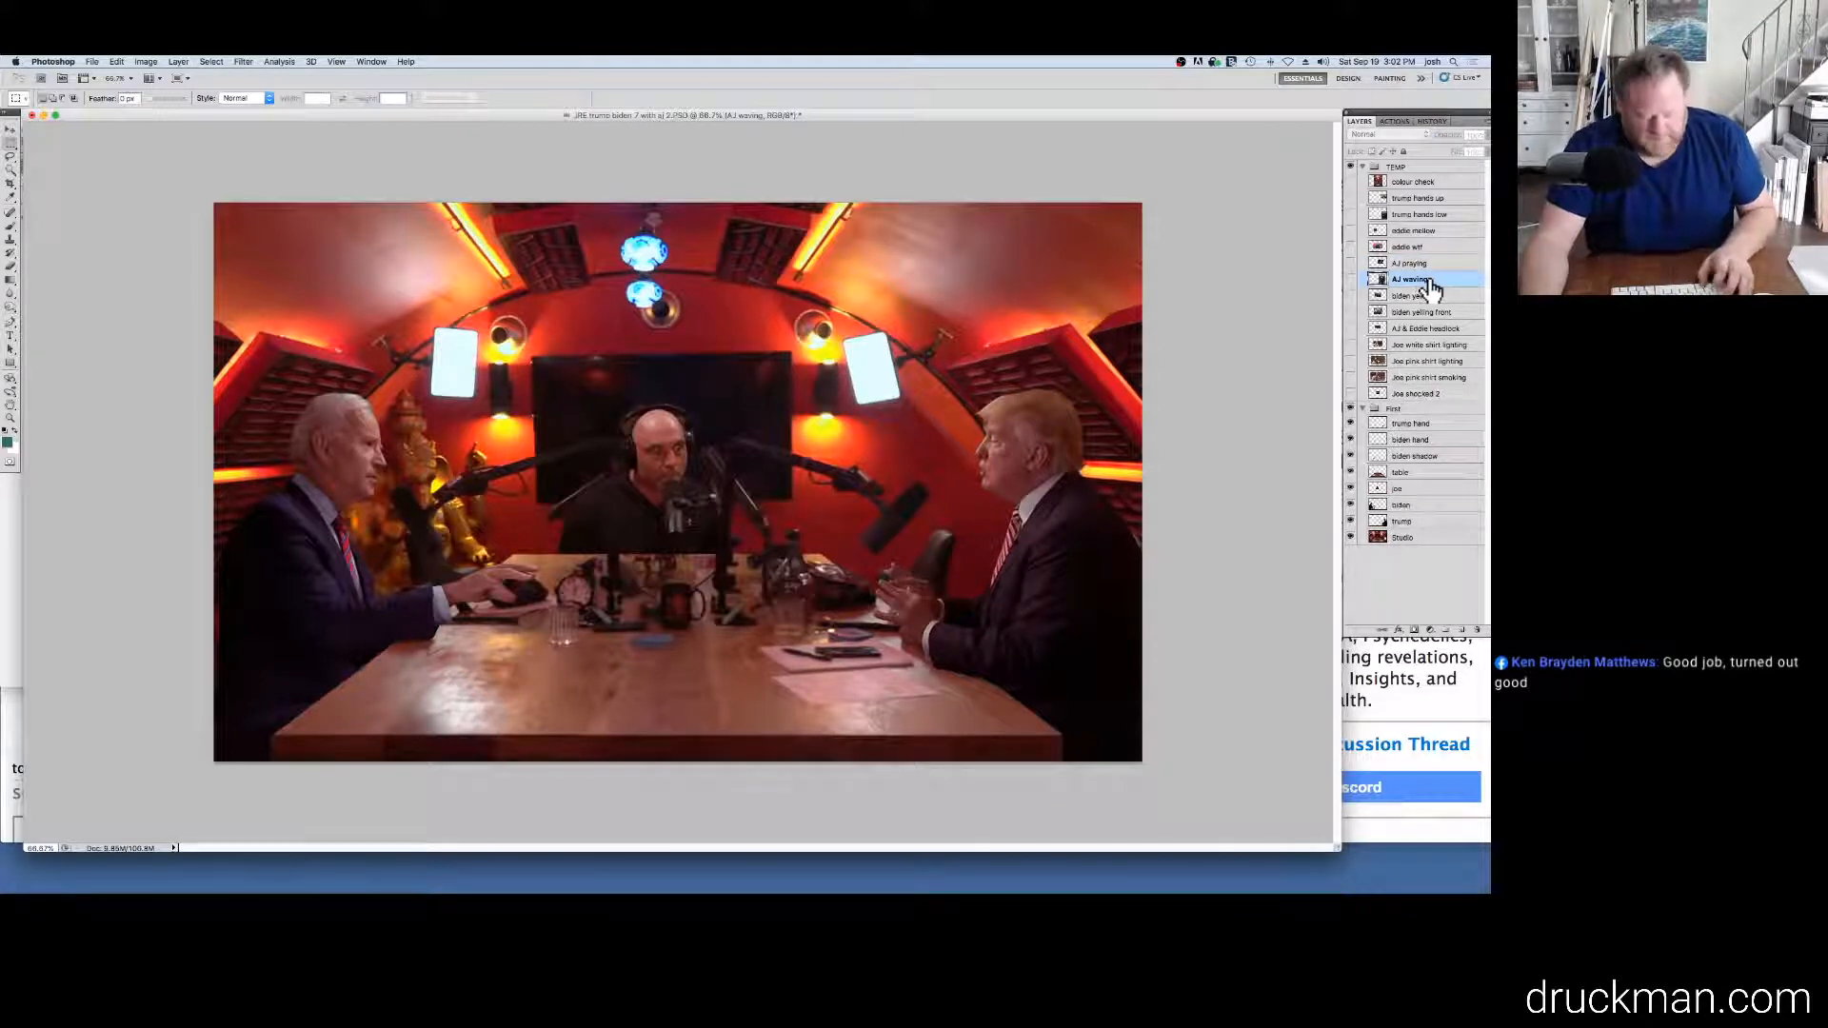
{"action": "key", "text": "super+z"}
{"action": "left_click_drag", "start_coordinate": [996, 279], "coordinate": [810, 729]}
{"action": "key", "text": "BackSpace"}
{"action": "key", "text": "super+d"}
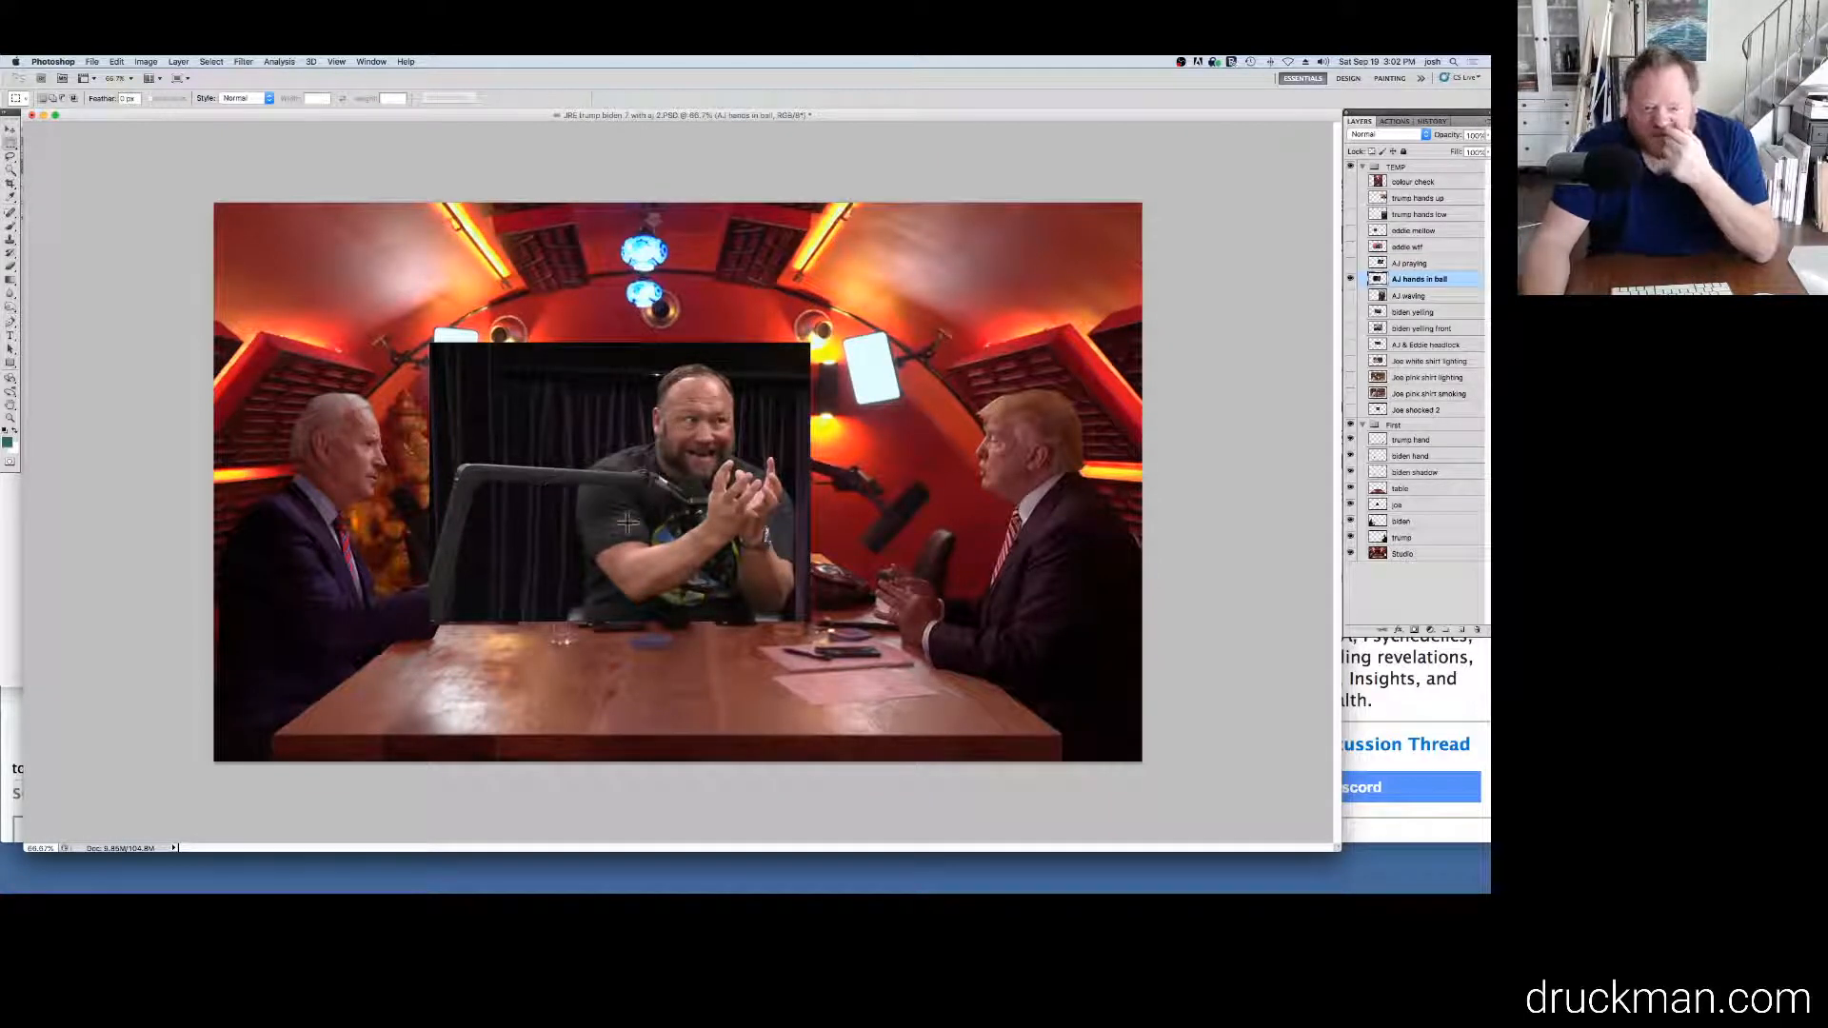
View the AJ waving photo in place of AJ hands in ball, and switch the display to the biden yelling photo.
{"action": "left_click", "coordinate": [1350, 295]}
{"action": "left_click", "coordinate": [1350, 279]}
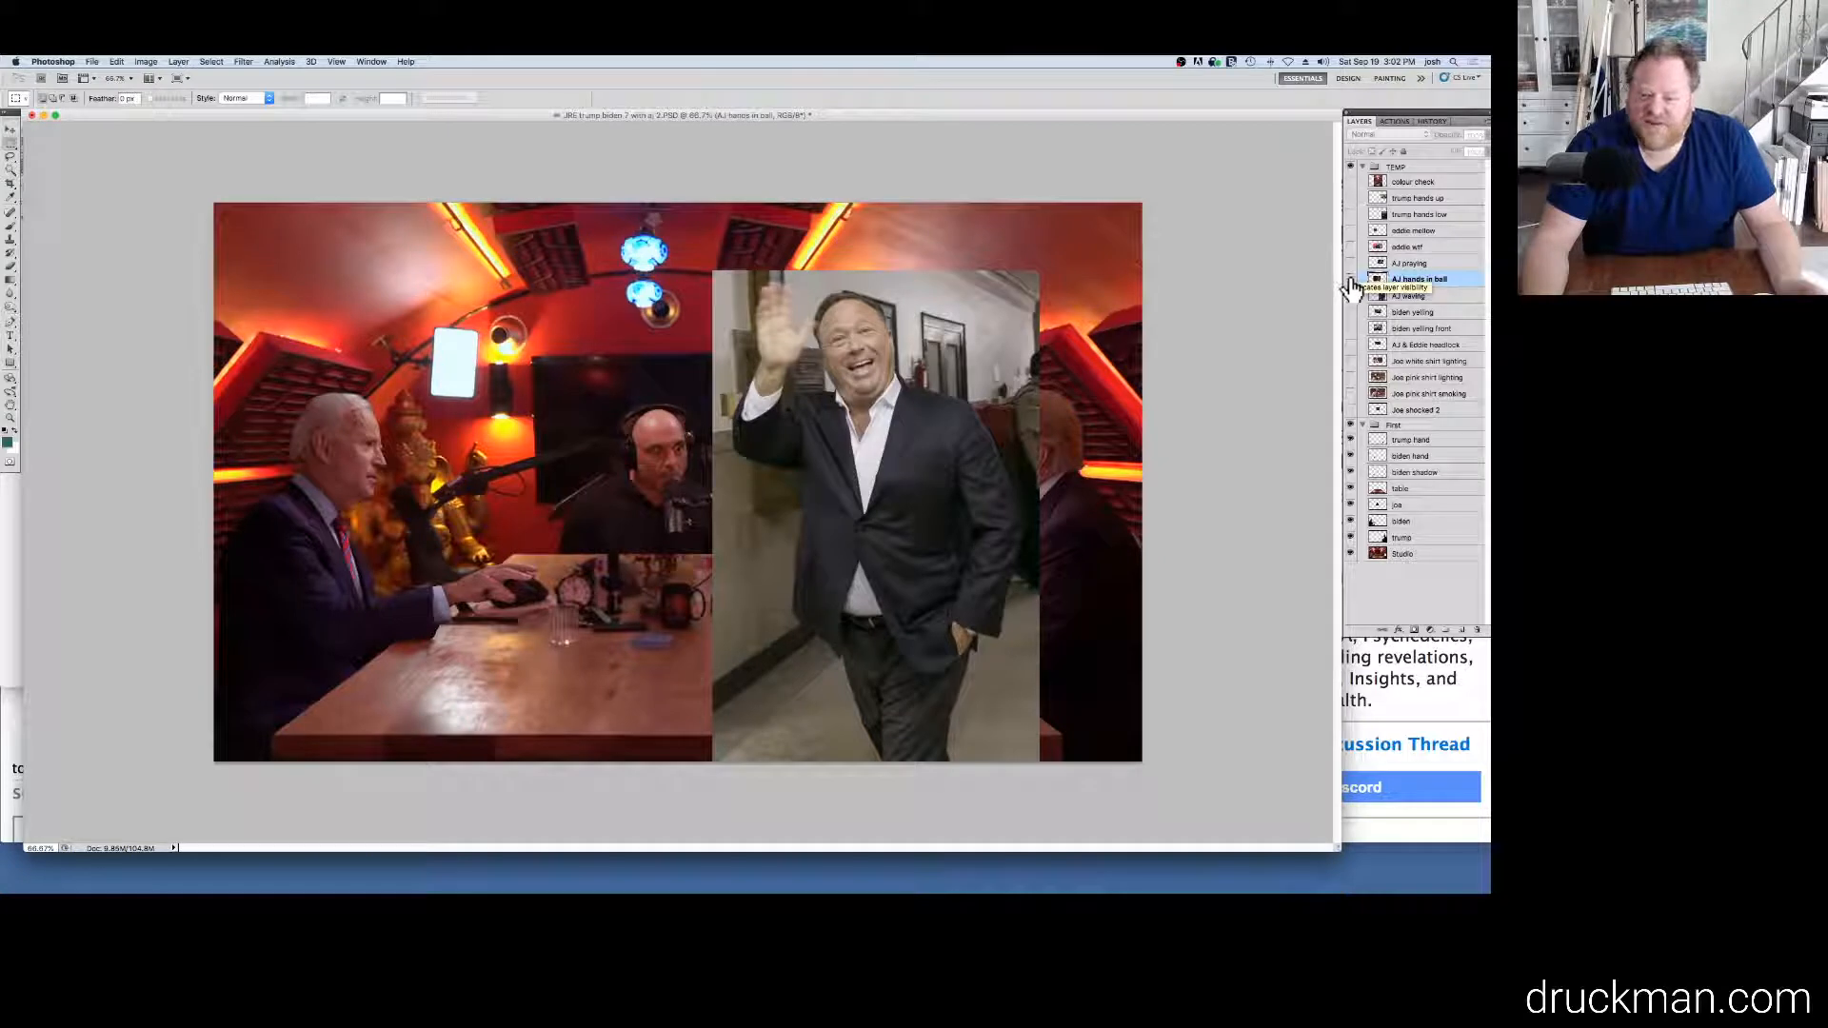
{"action": "left_click", "coordinate": [1350, 296]}
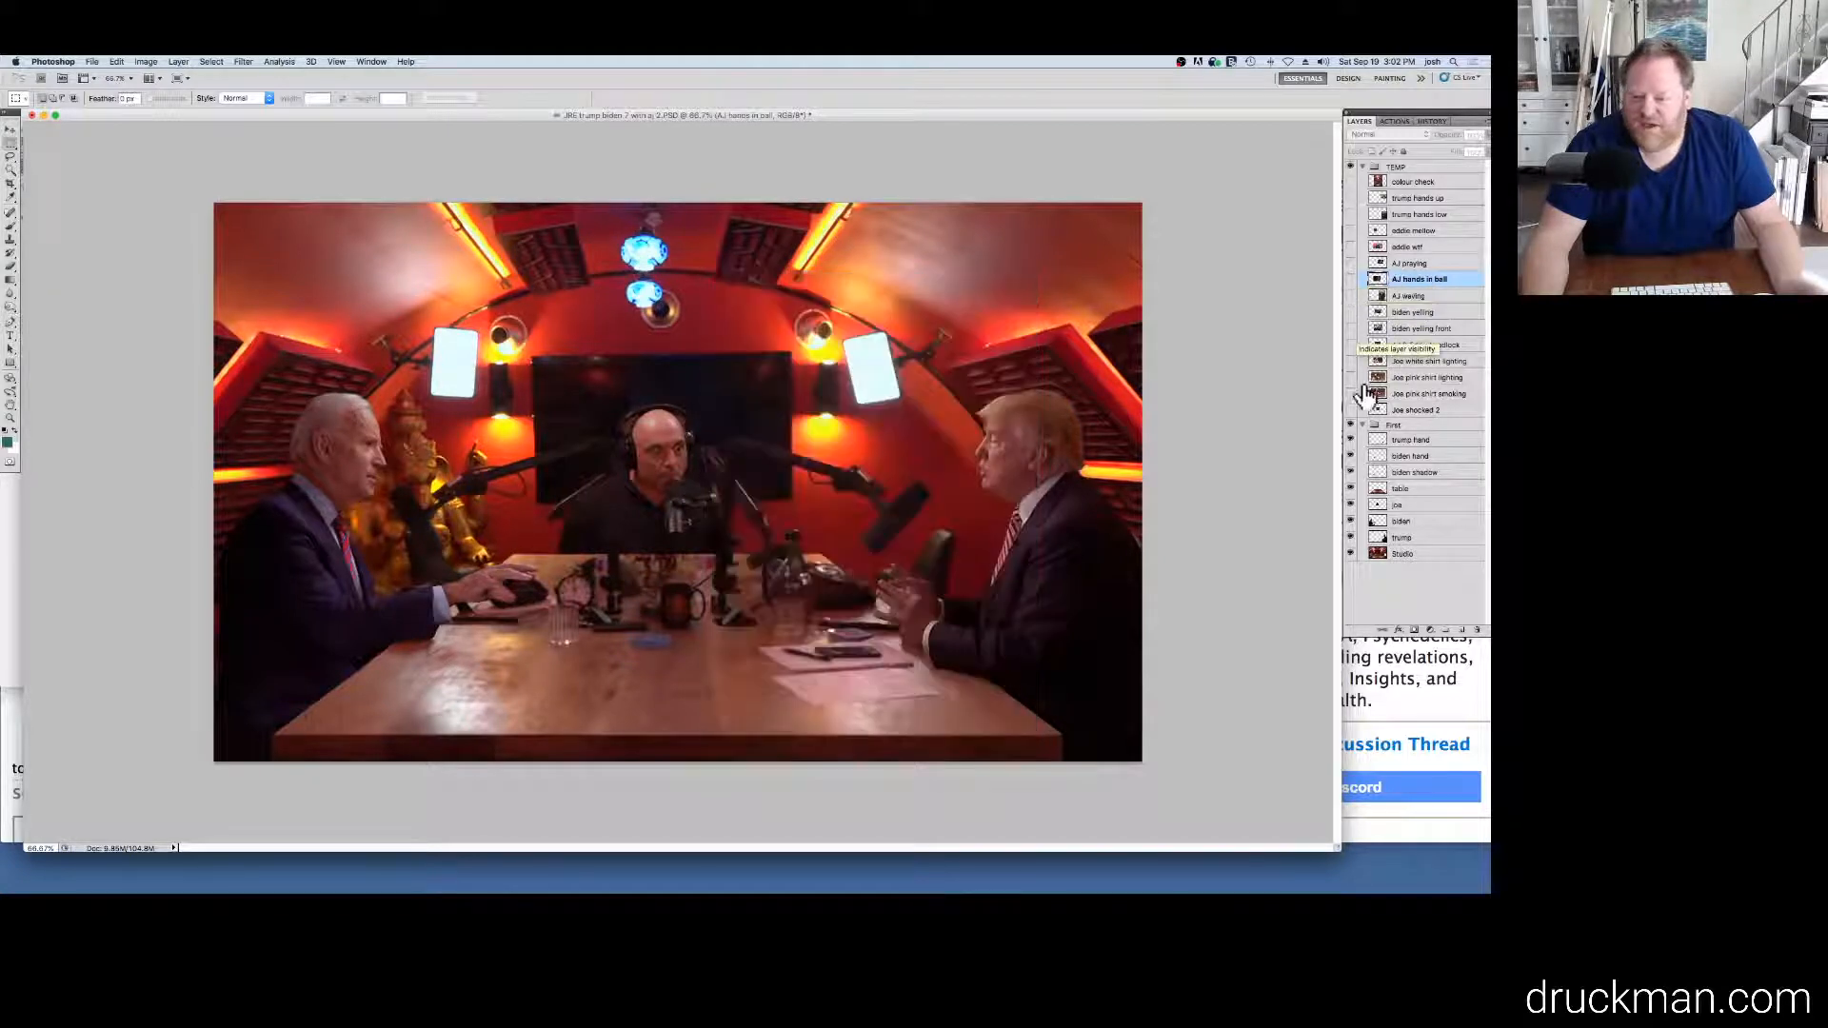
{"action": "left_click", "coordinate": [1350, 315]}
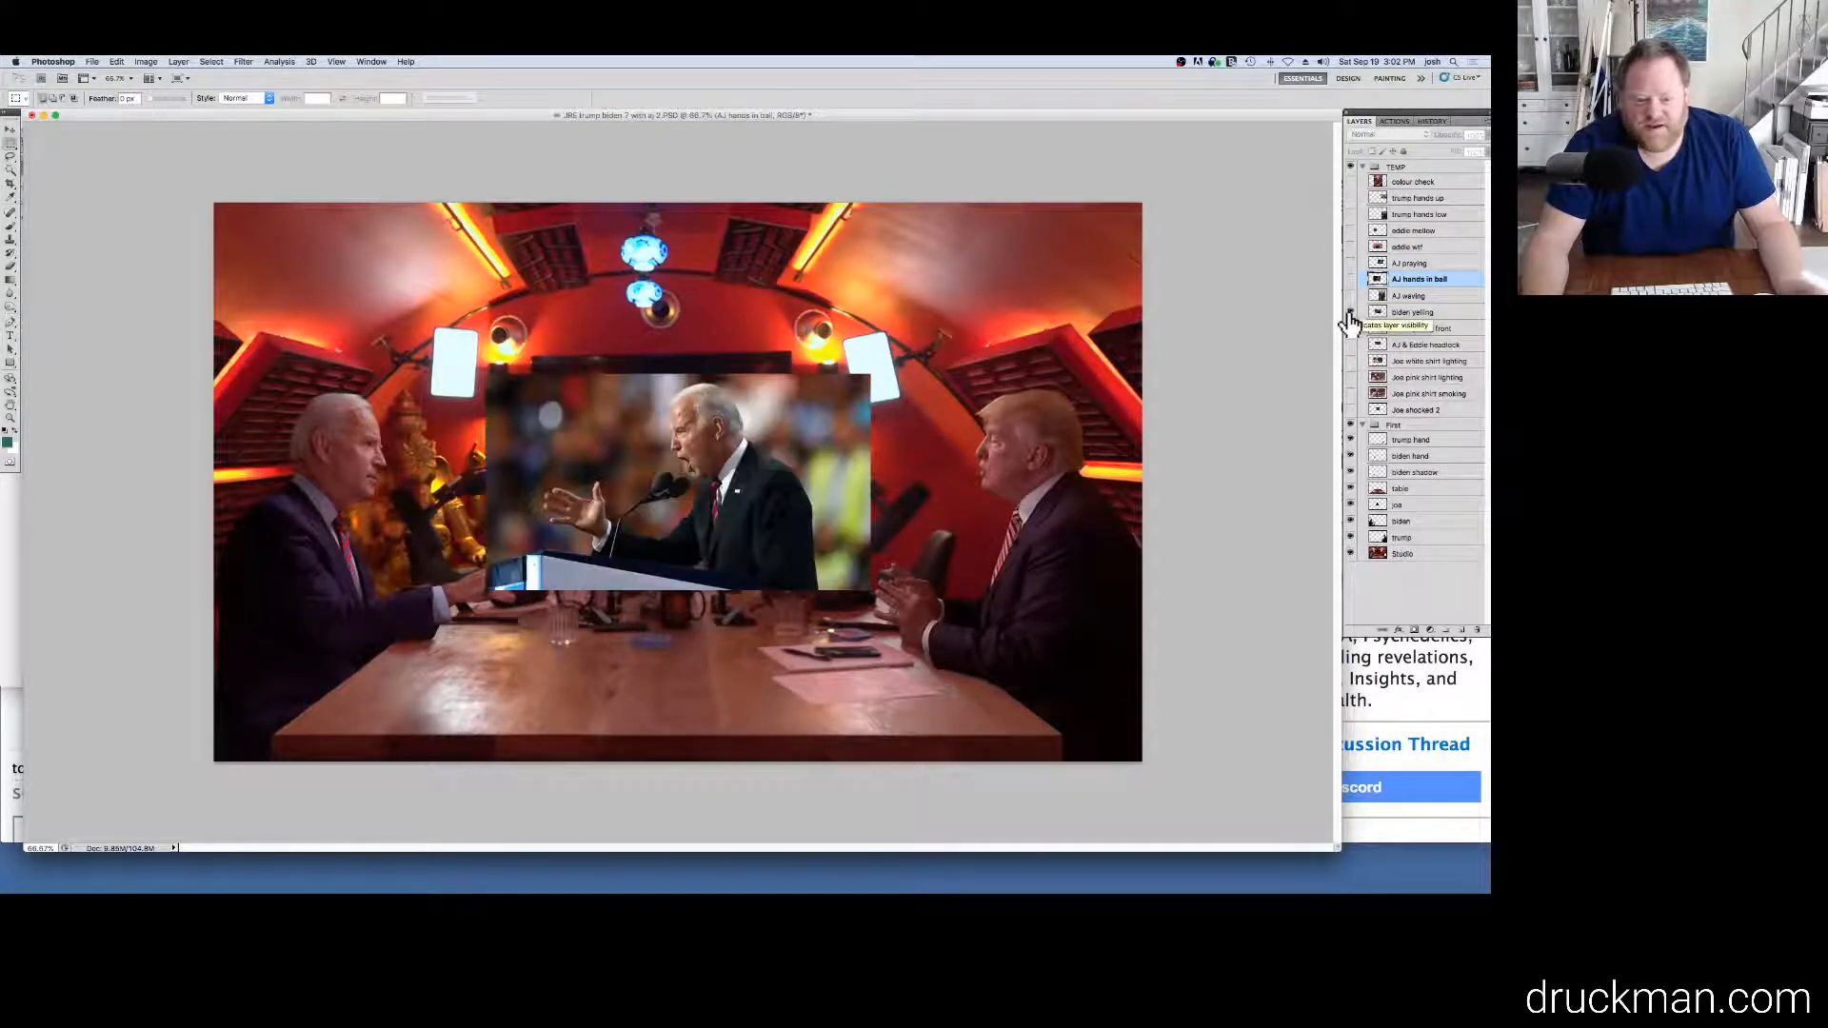
Make the biden yelling layer active and flip its photo horizontally so he faces Trump's side.
{"action": "left_click", "coordinate": [117, 61]}
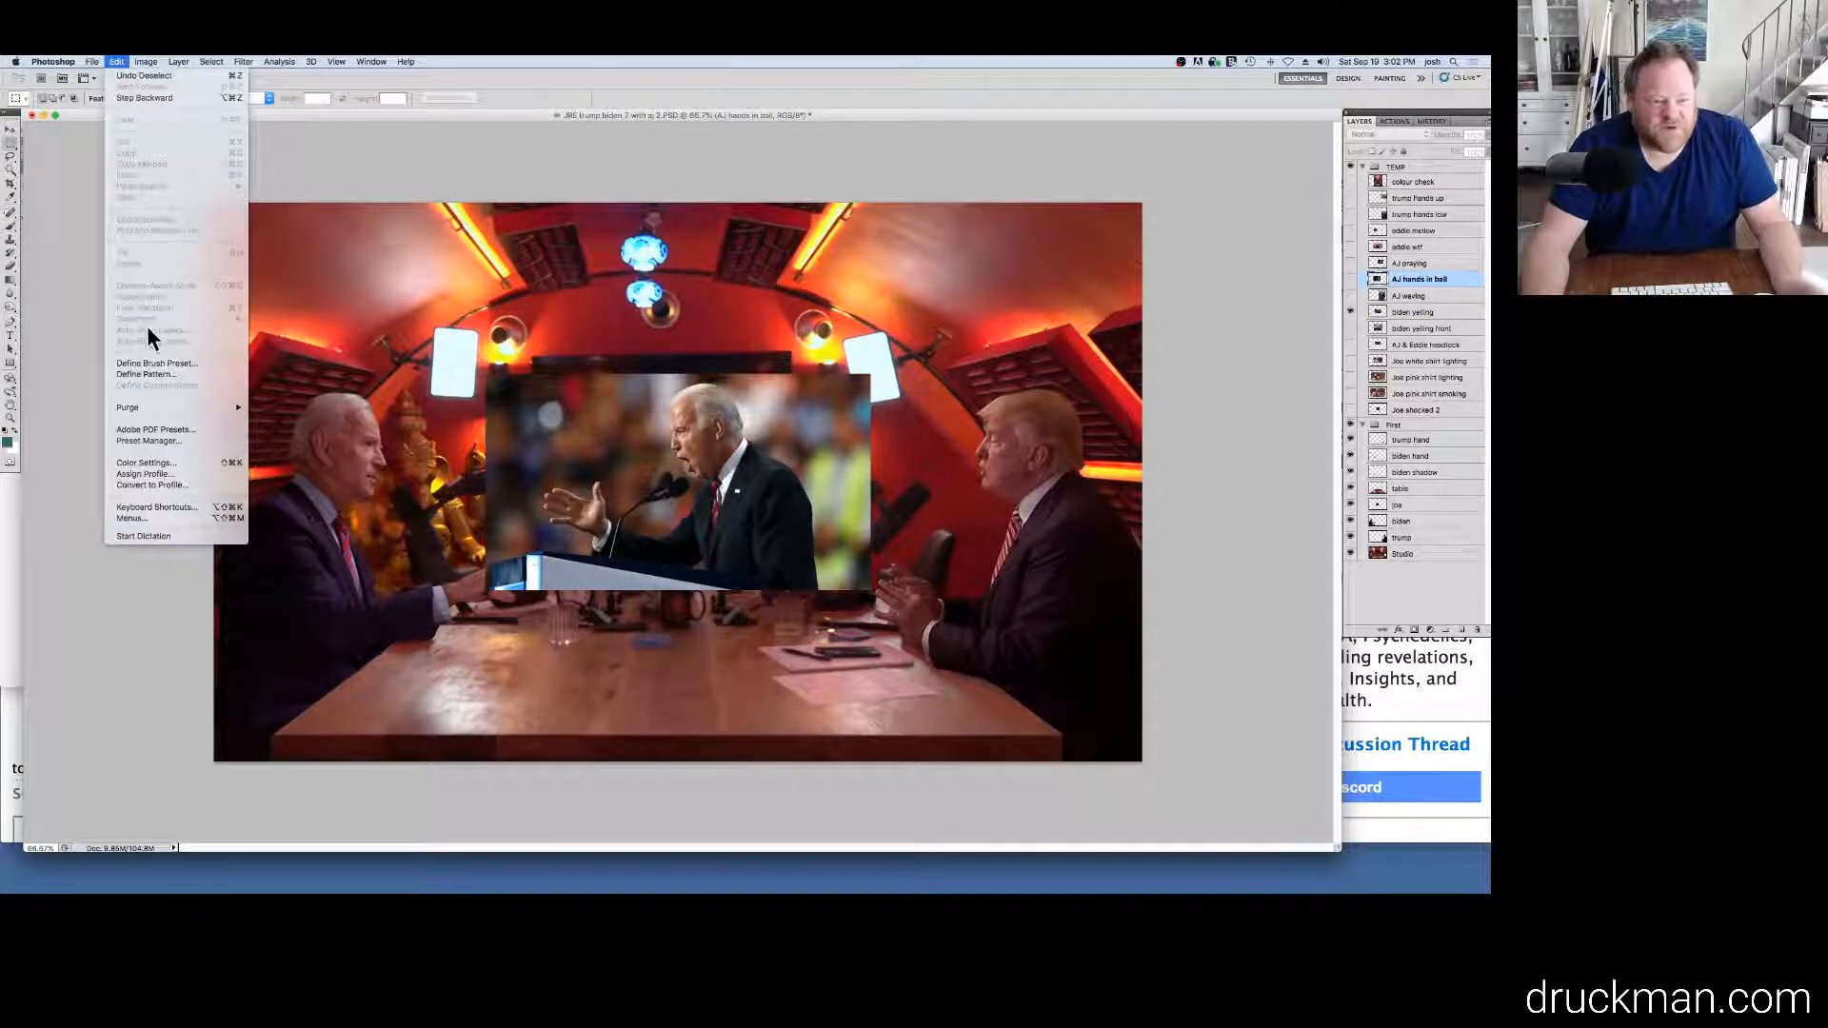
{"action": "left_click", "coordinate": [388, 237]}
{"action": "left_click", "coordinate": [1449, 313]}
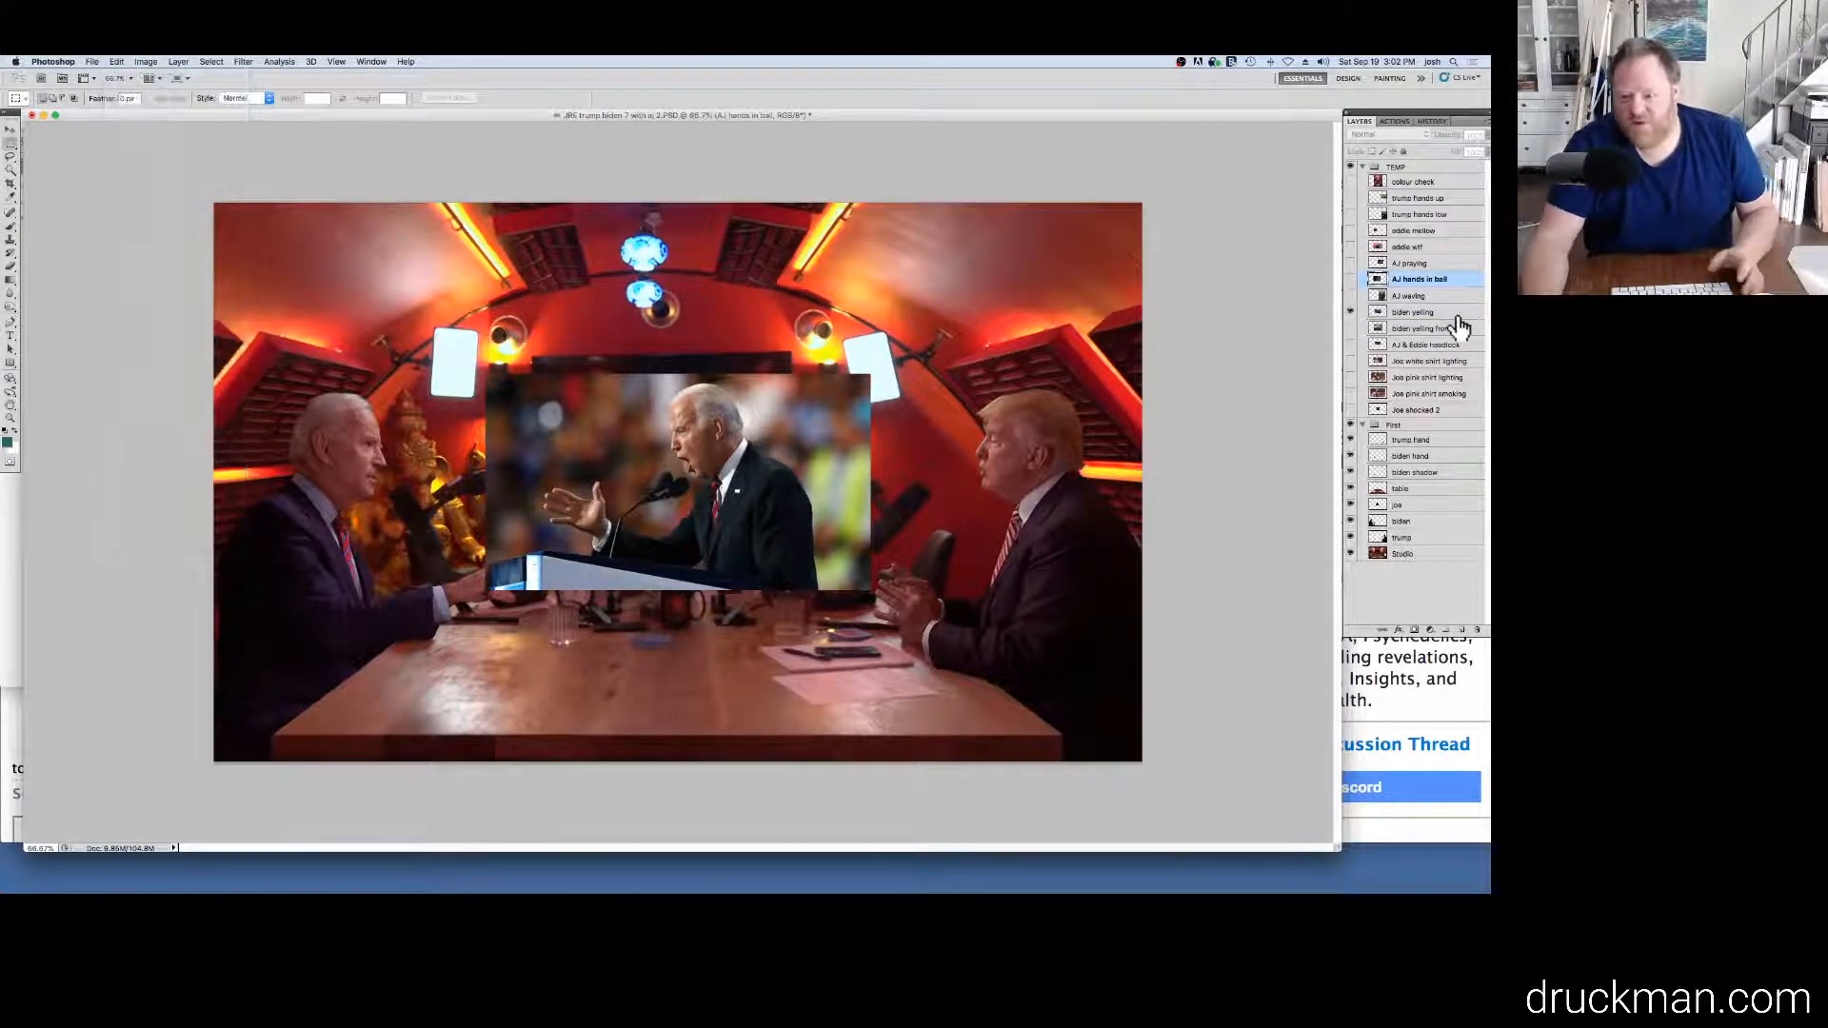
{"action": "left_click", "coordinate": [117, 62]}
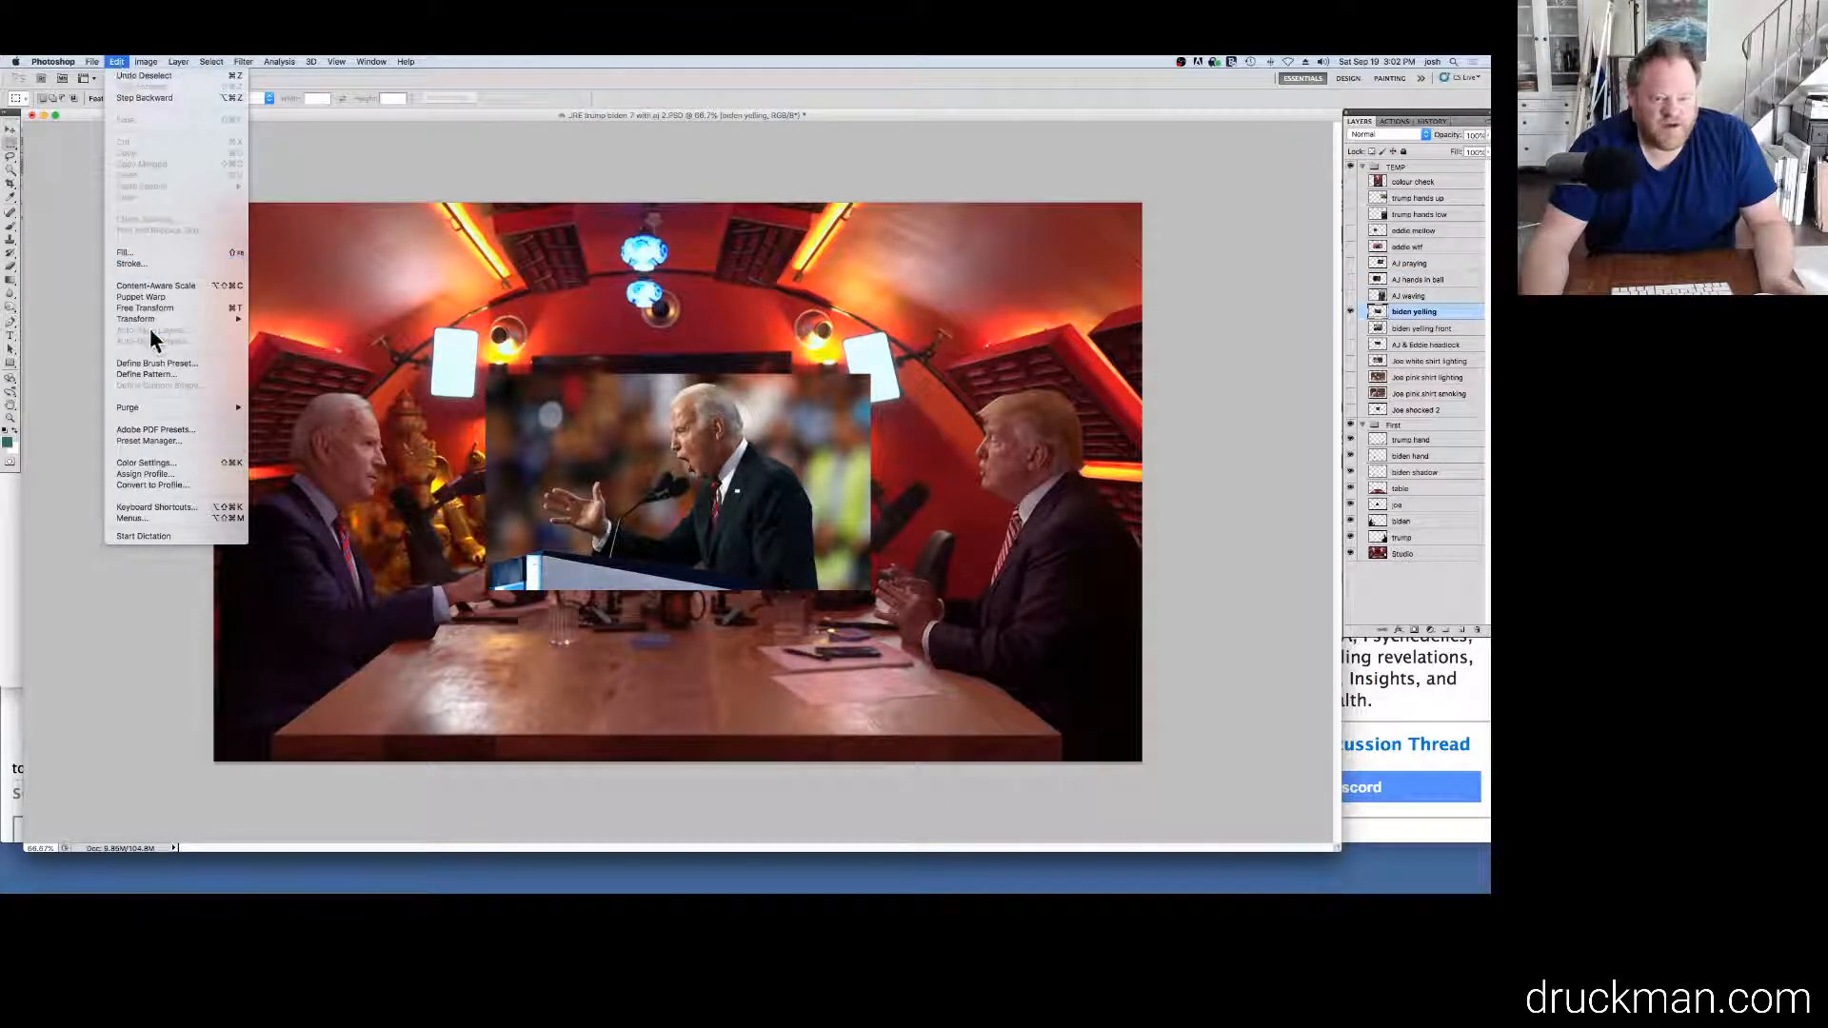
{"action": "mouse_move", "coordinate": [149, 320]}
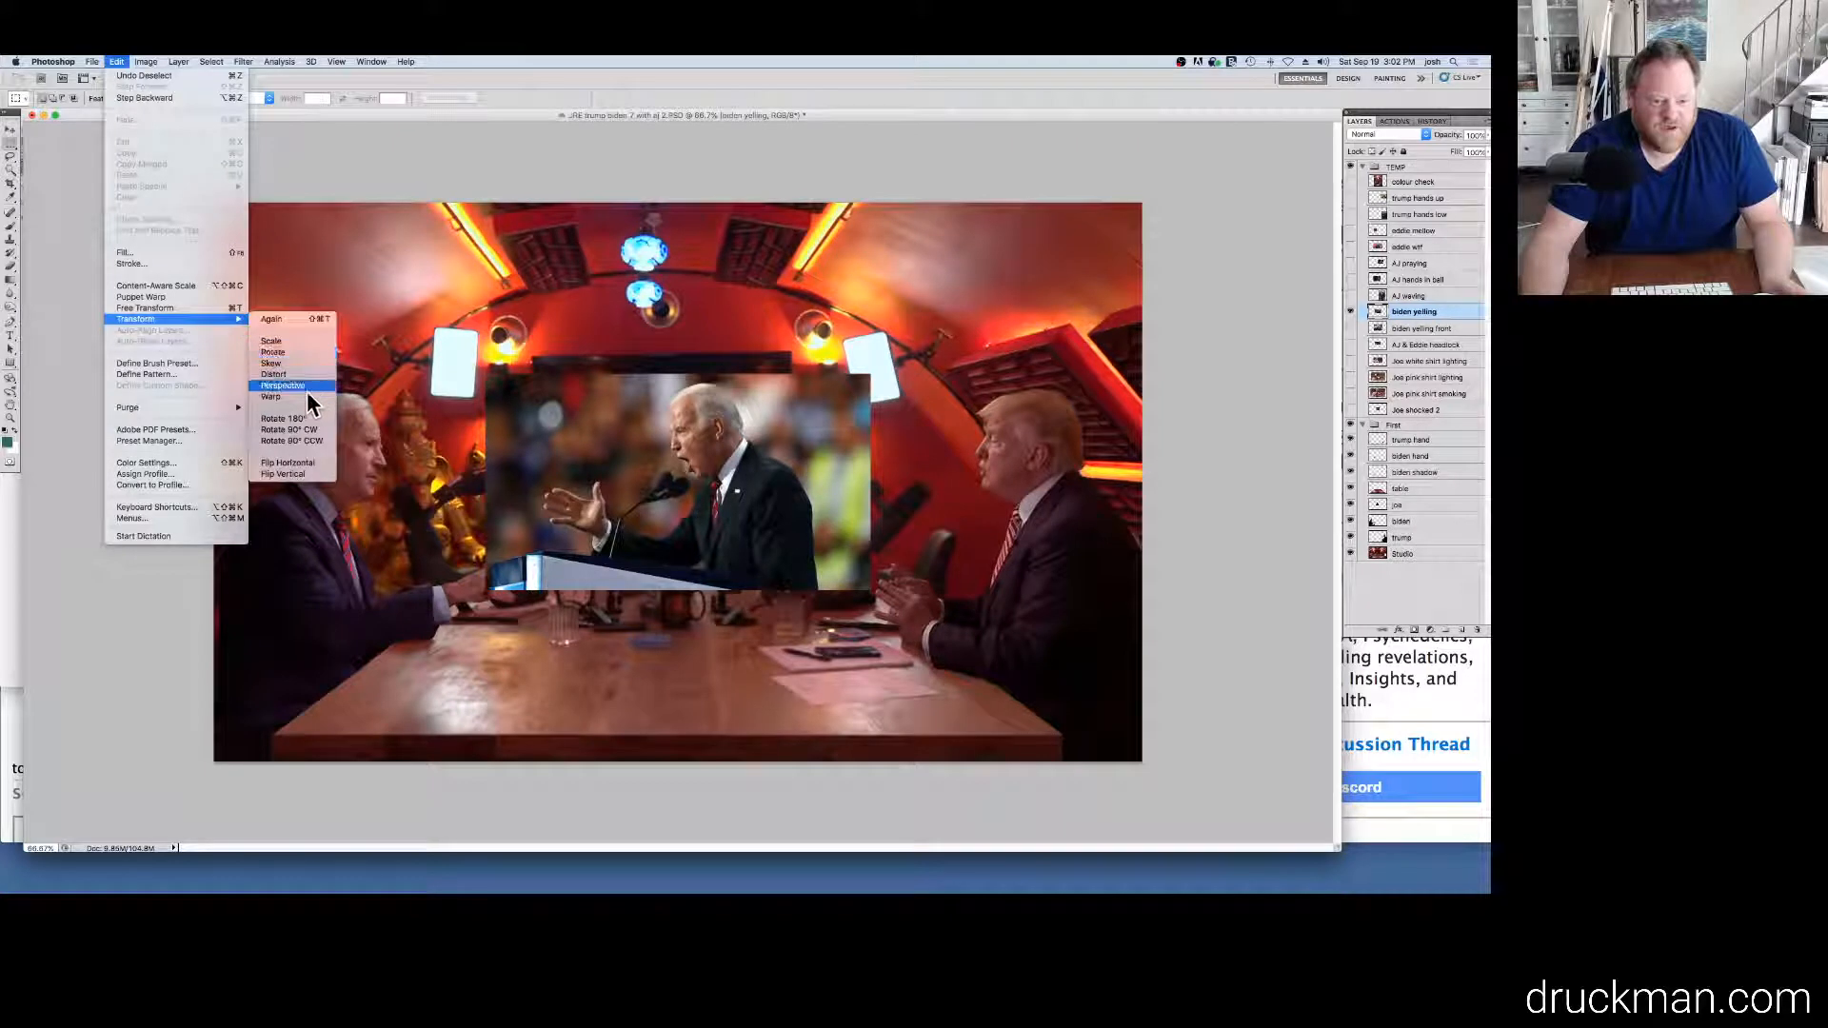
{"action": "left_click", "coordinate": [301, 462]}
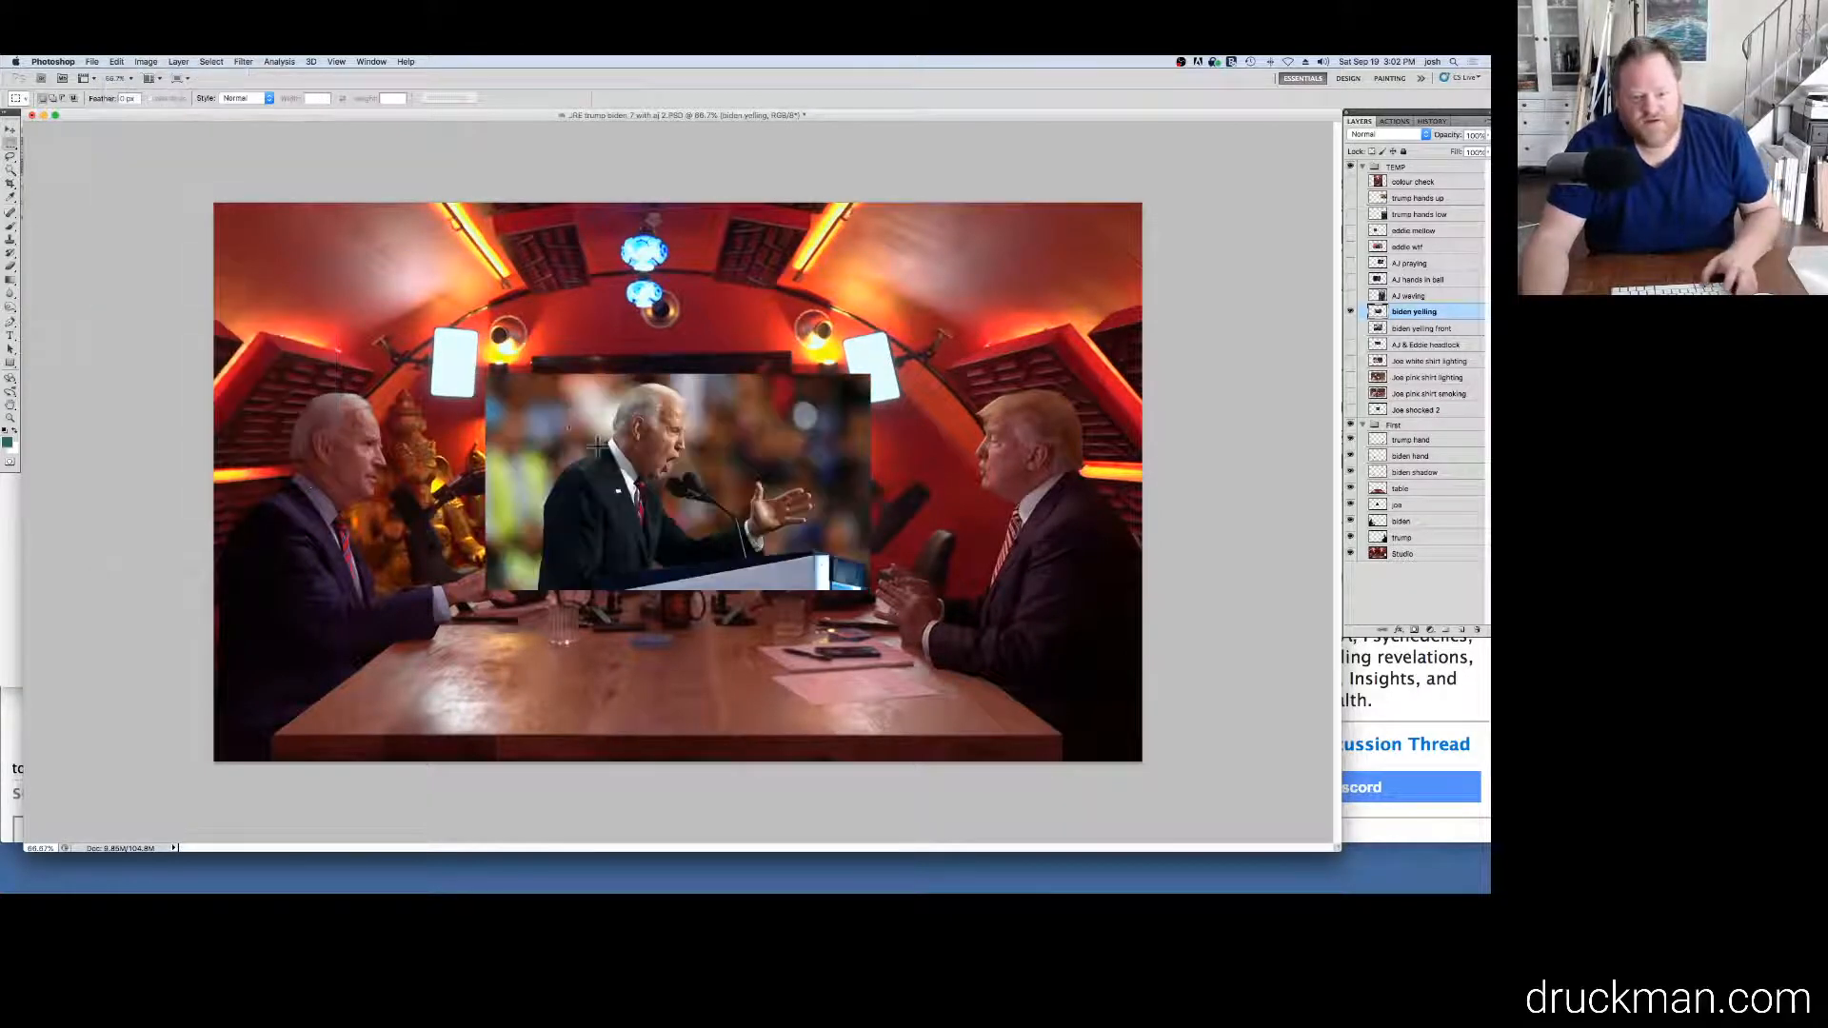
Enlarge the biden yelling photo proportionally to about 112% and move it over the seated Biden.
{"action": "left_click_drag", "start_coordinate": [657, 497], "coordinate": [591, 464]}
{"action": "key", "text": "ctrl+t"}
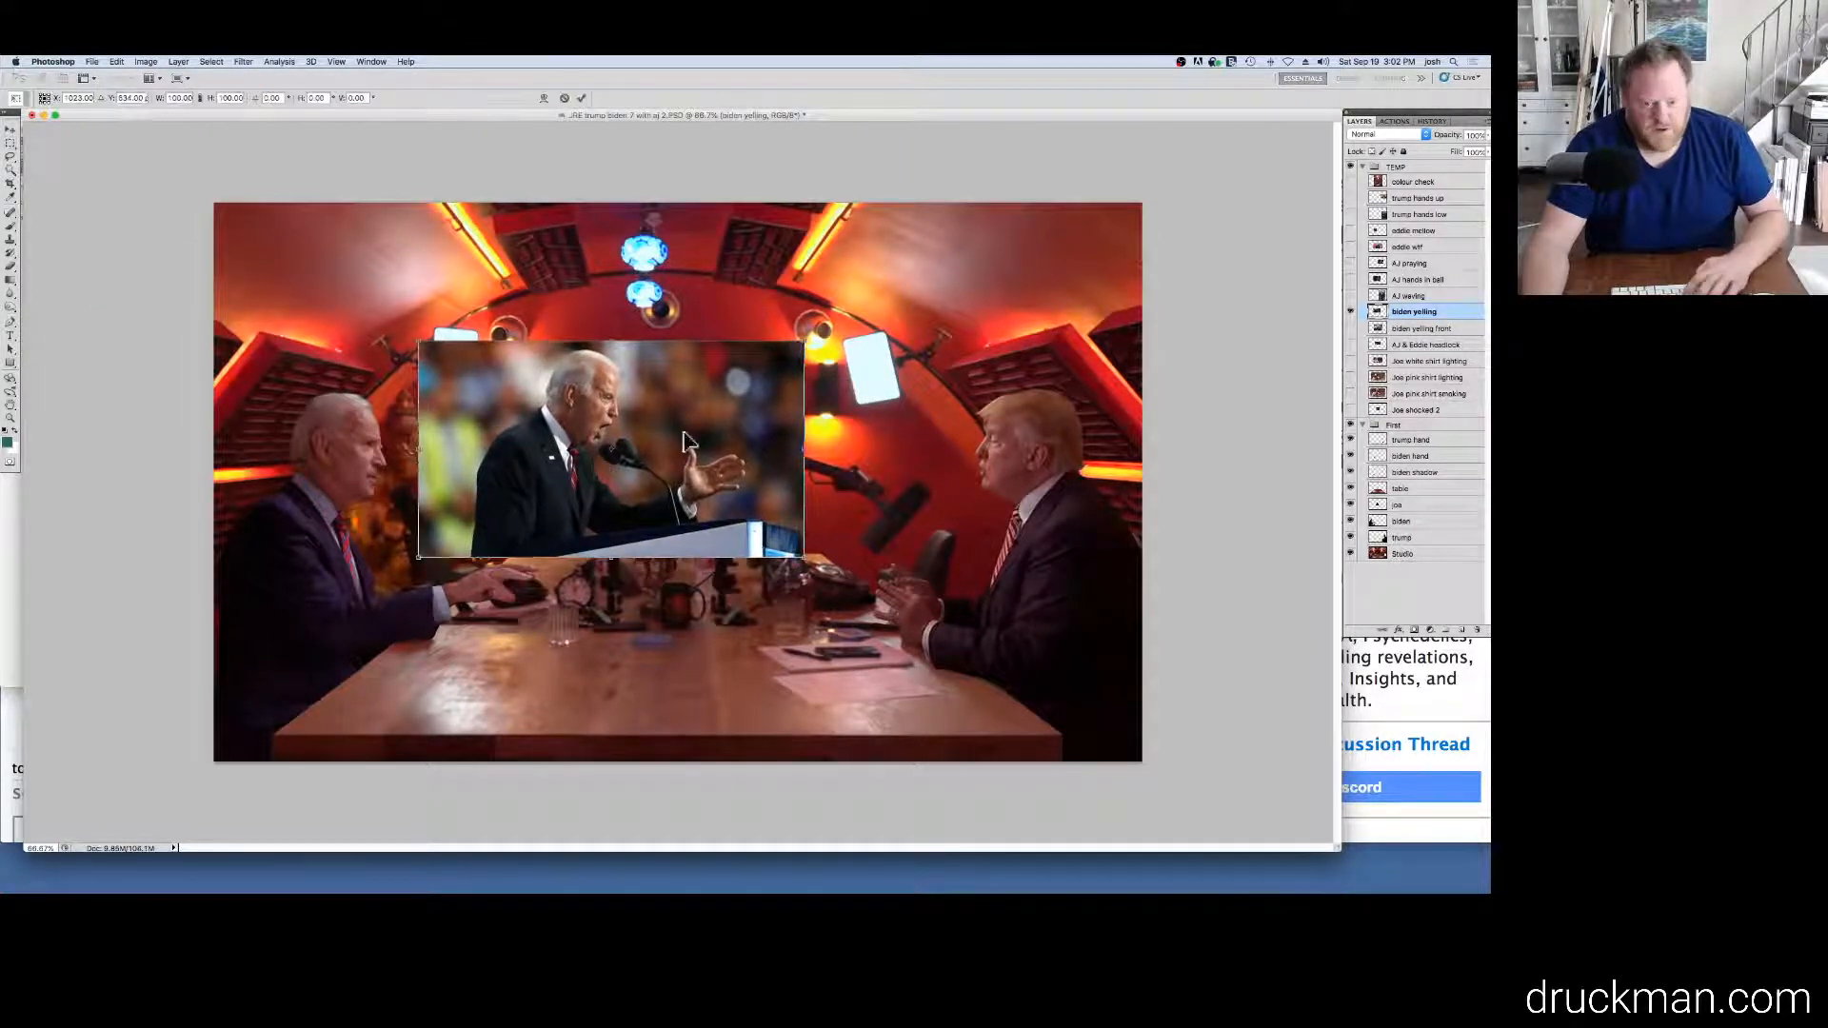
{"action": "left_click_drag", "start_coordinate": [422, 562], "coordinate": [375, 593]}
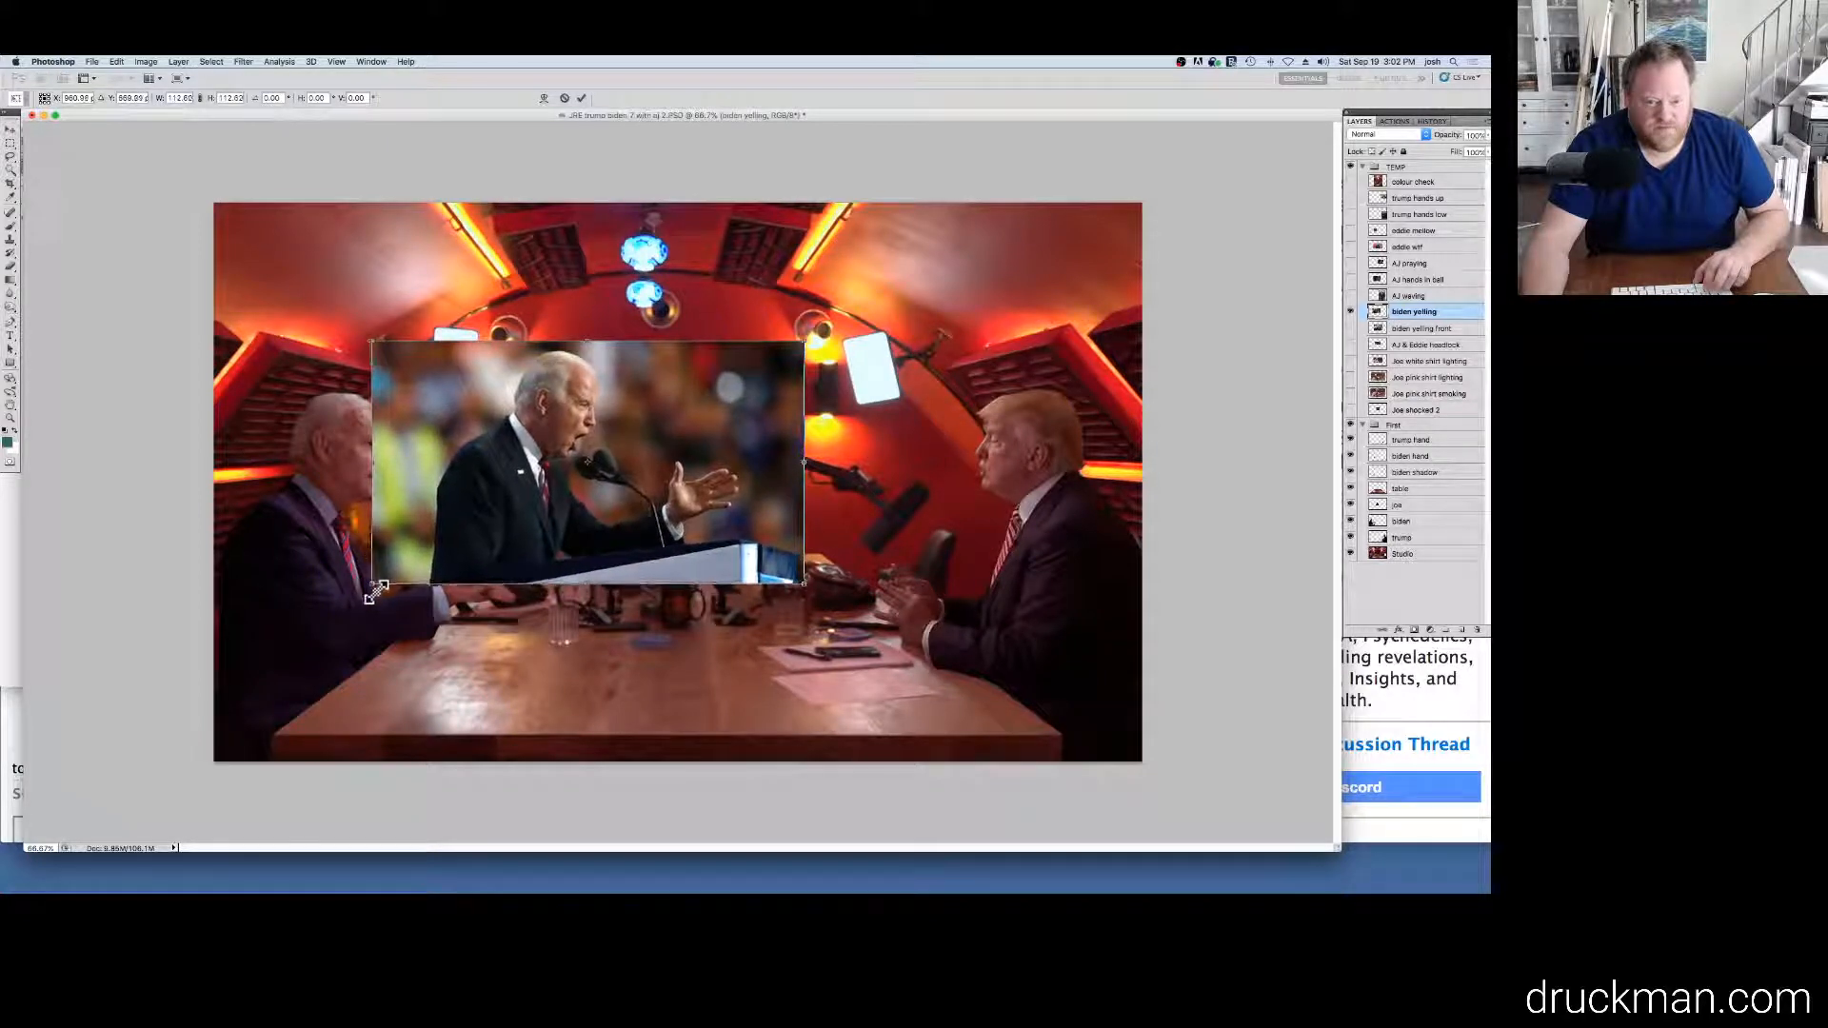
{"action": "key", "text": "Return"}
{"action": "key", "text": "m"}
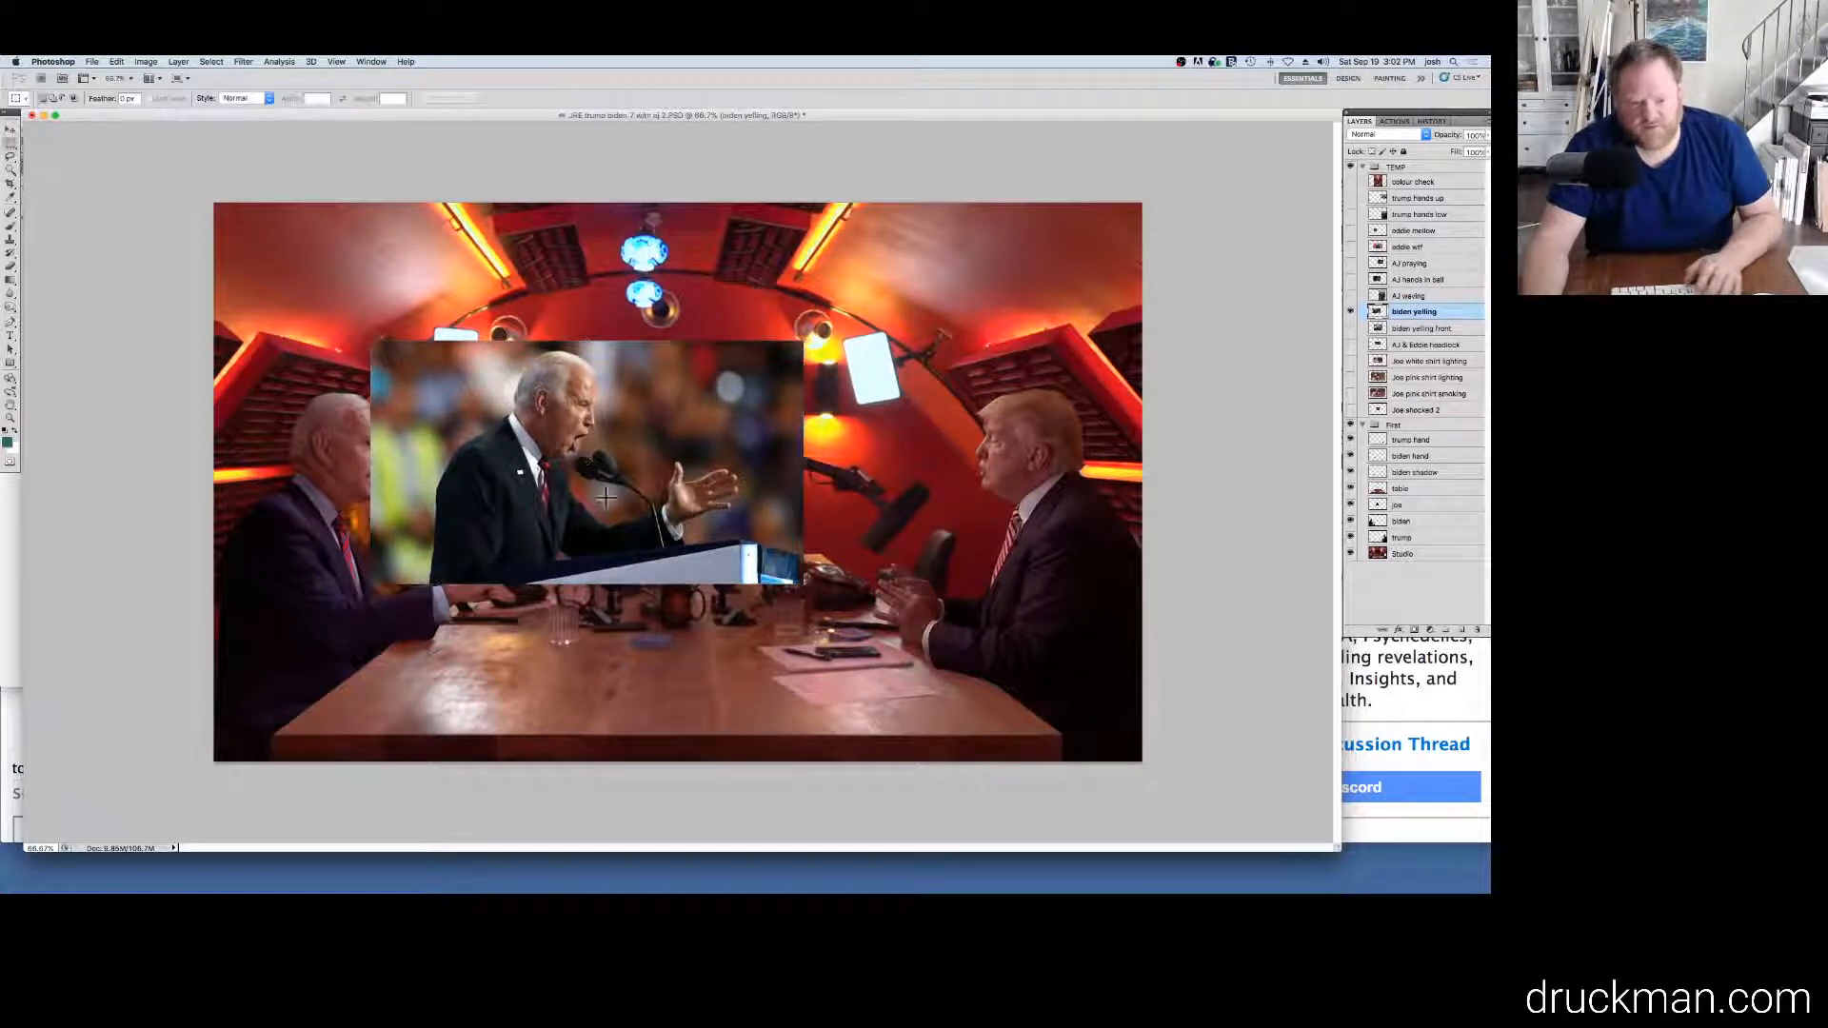
{"action": "left_click_drag", "start_coordinate": [611, 445], "coordinate": [427, 492]}
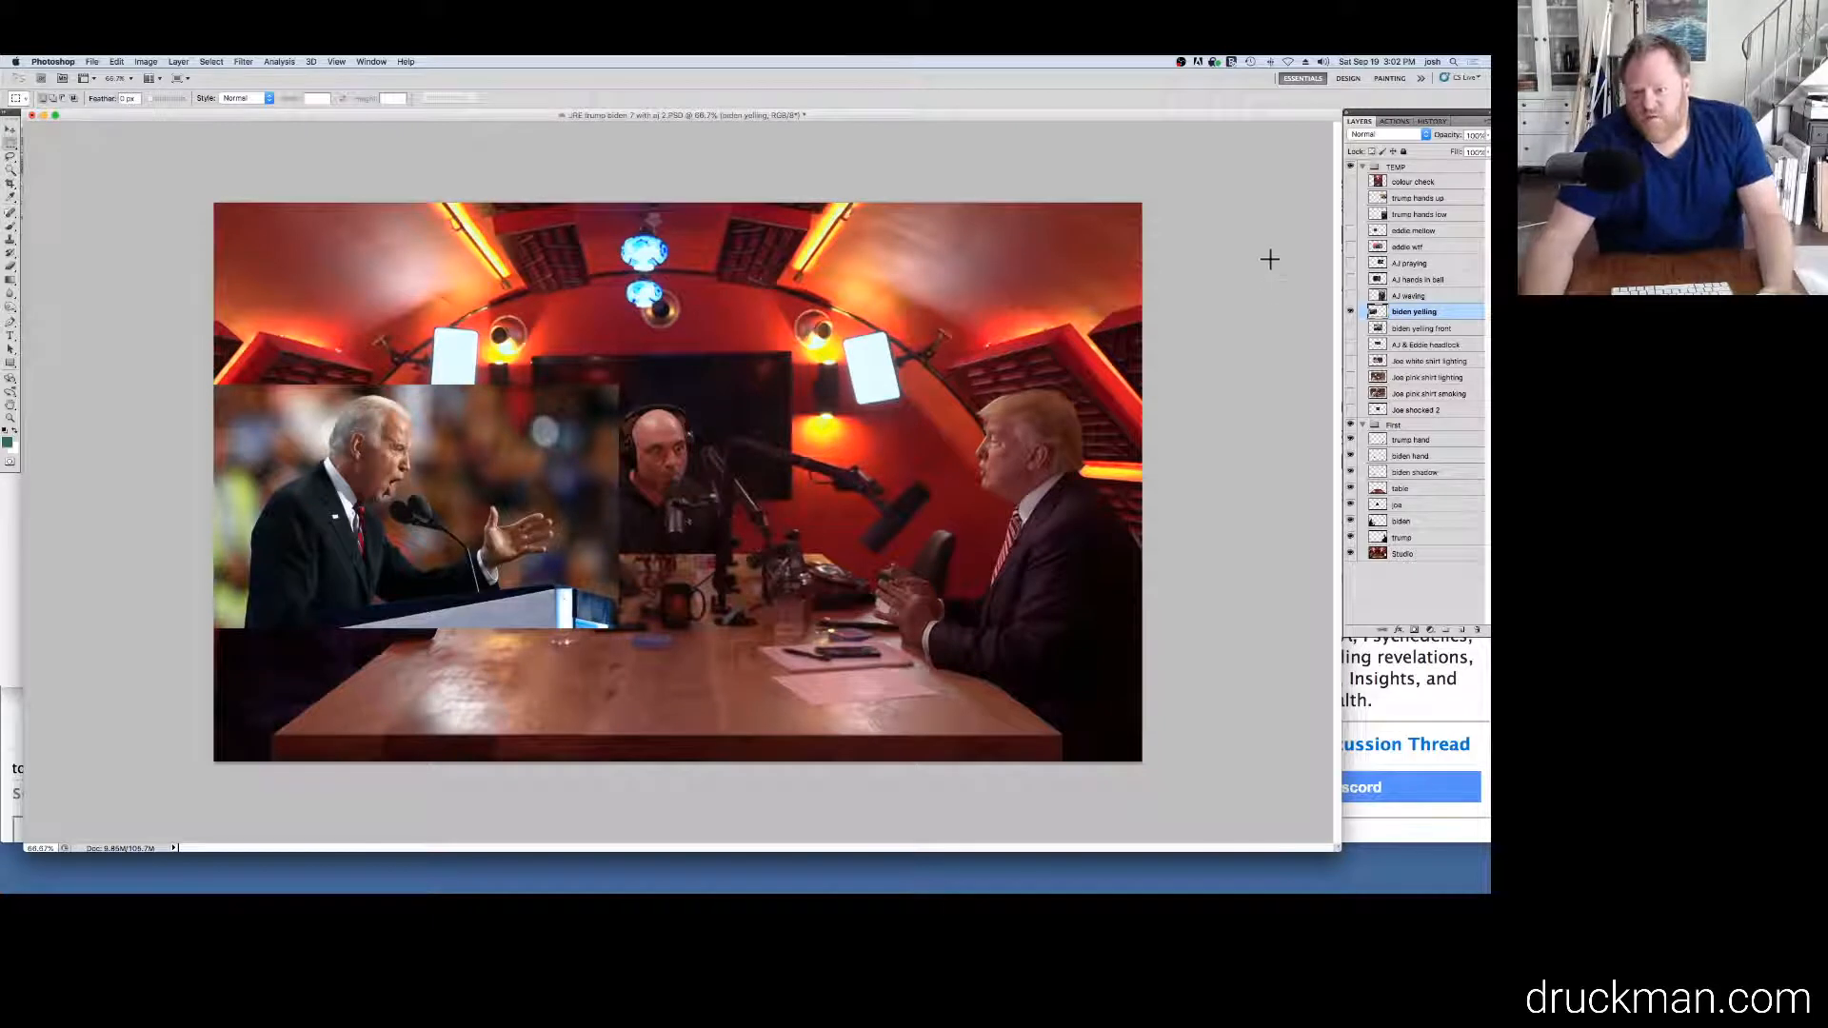
Hide the biden yelling photo and show biden yelling front in its place.
{"action": "left_click", "coordinate": [1350, 313]}
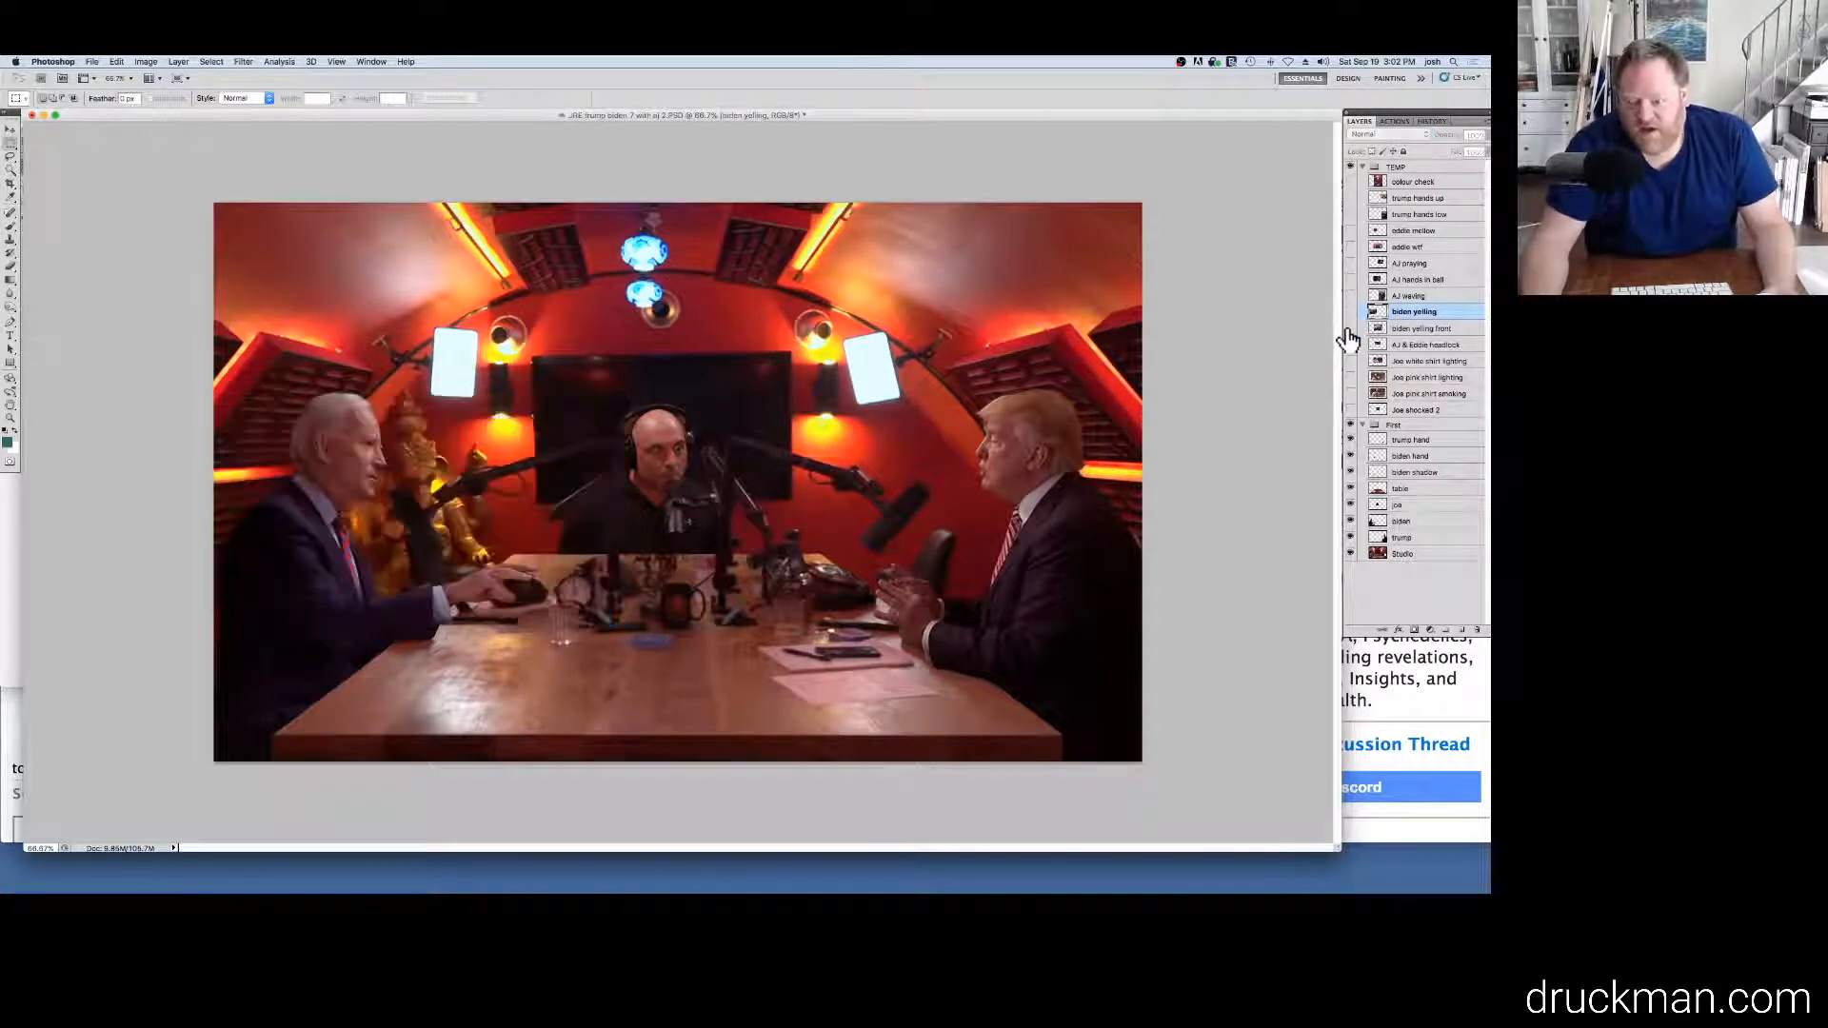
{"action": "left_click", "coordinate": [1350, 327]}
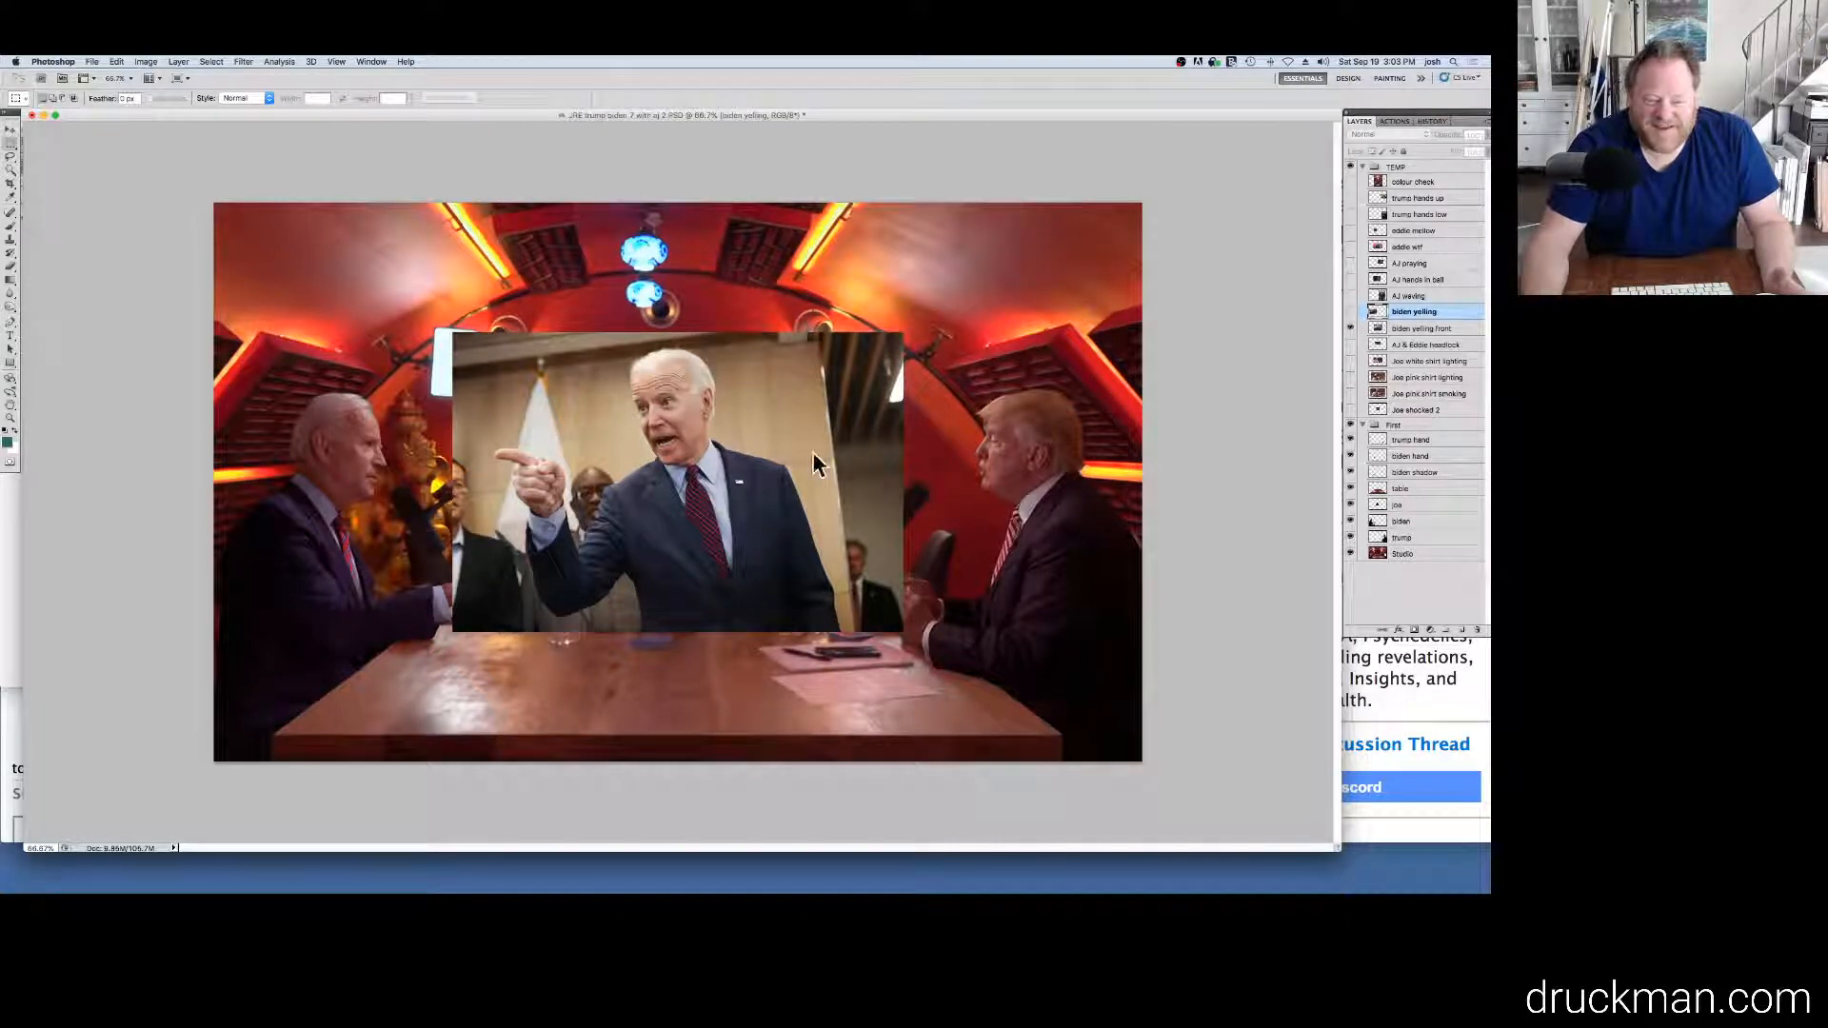
{"action": "key", "text": "super+Tab"}
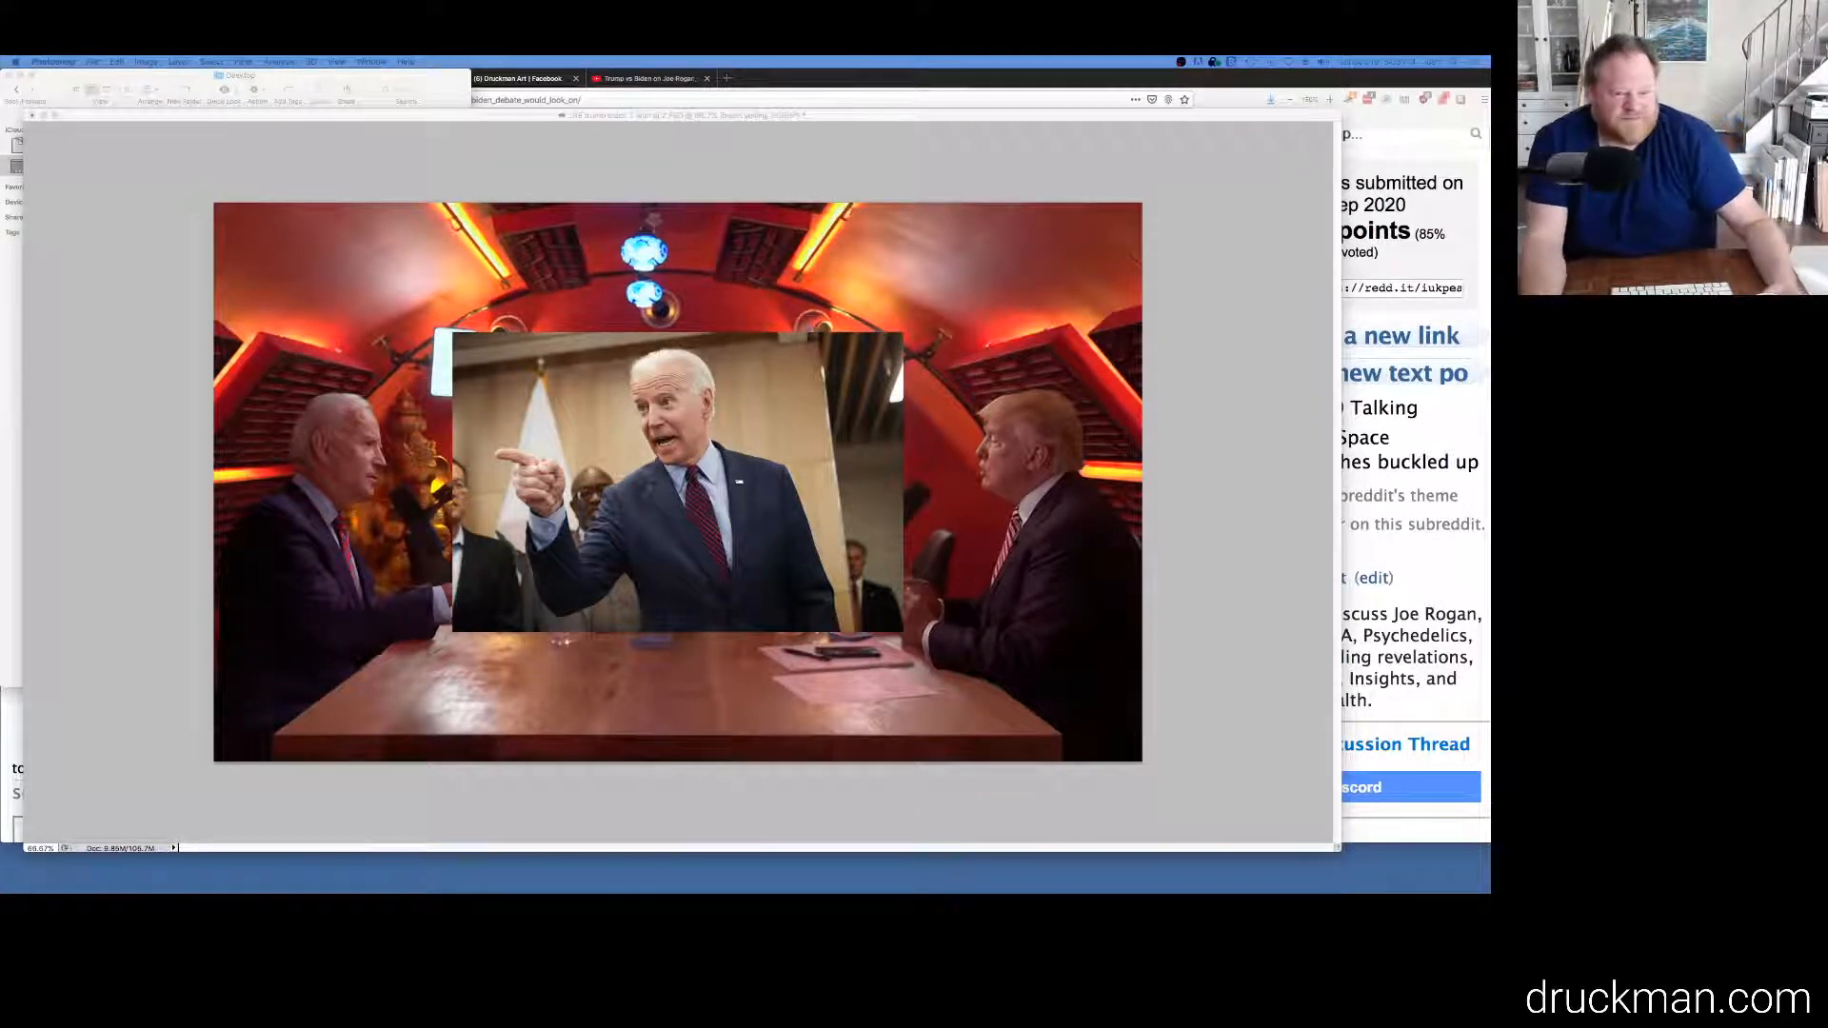
{"action": "left_click", "coordinate": [219, 166]}
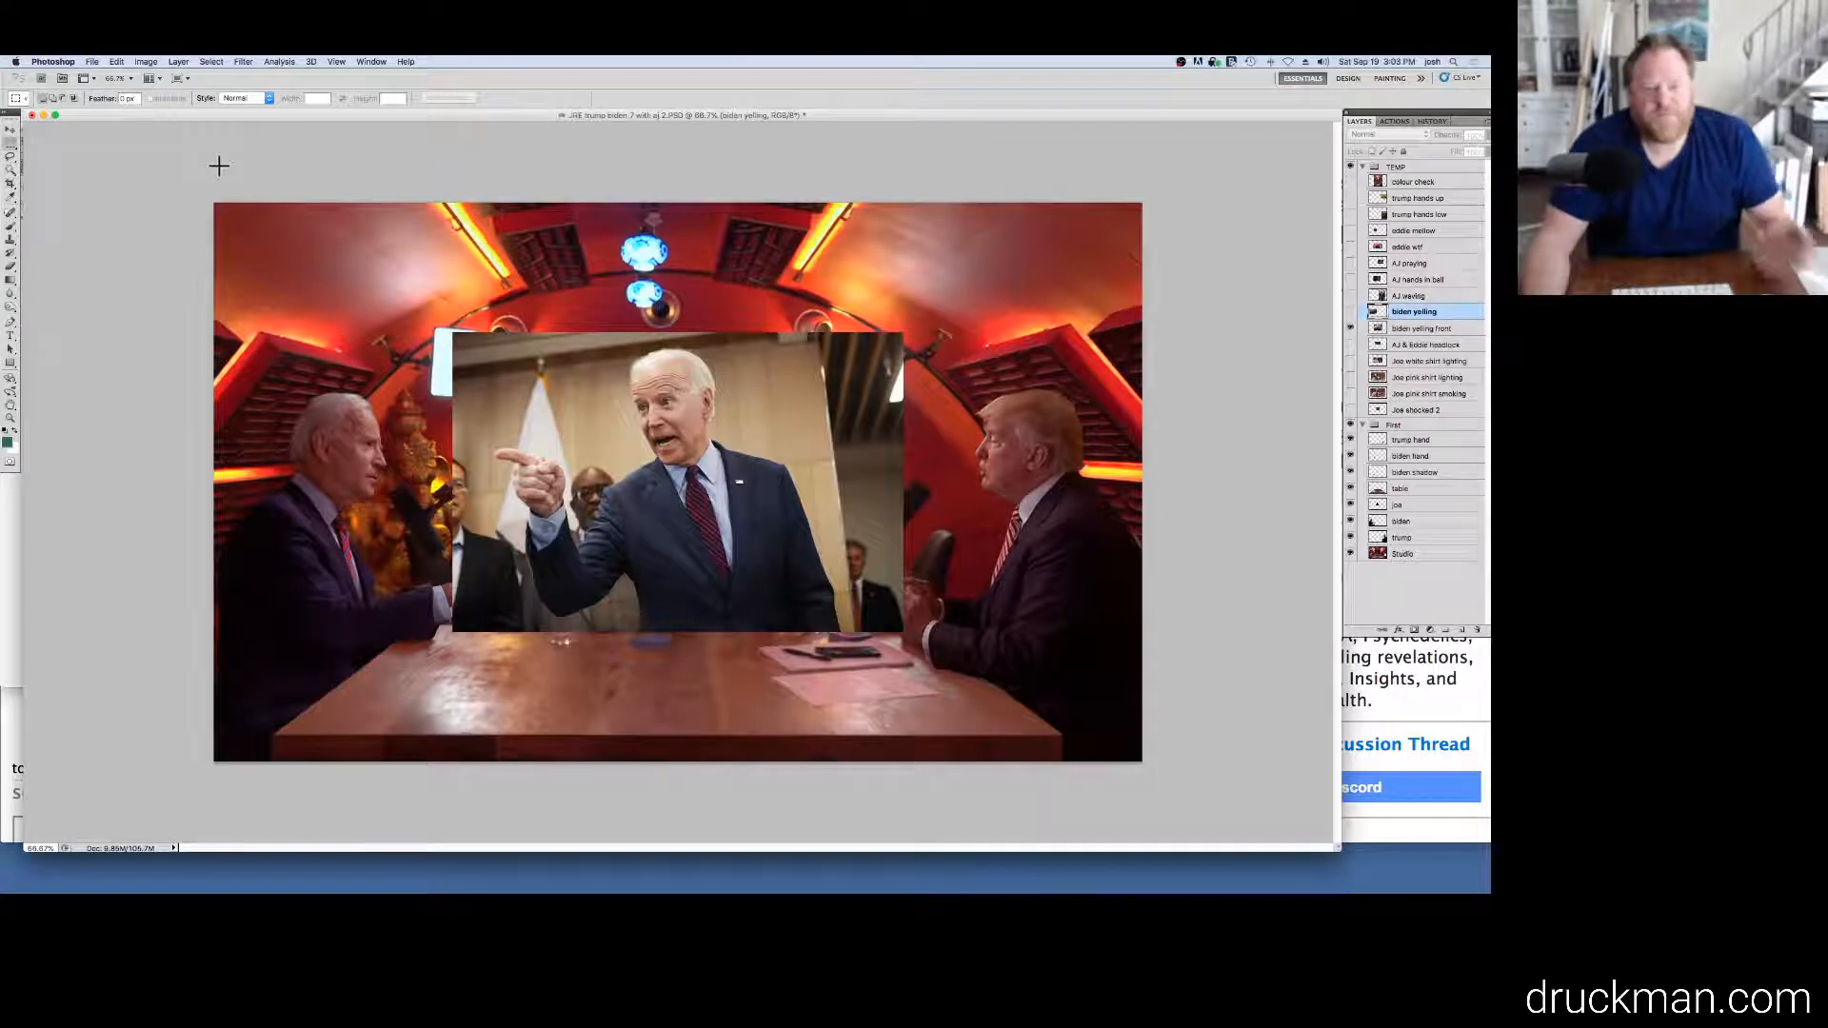
Make the biden yelling front layer active and flip its photo horizontally so he points toward Trump.
{"action": "left_click", "coordinate": [116, 61]}
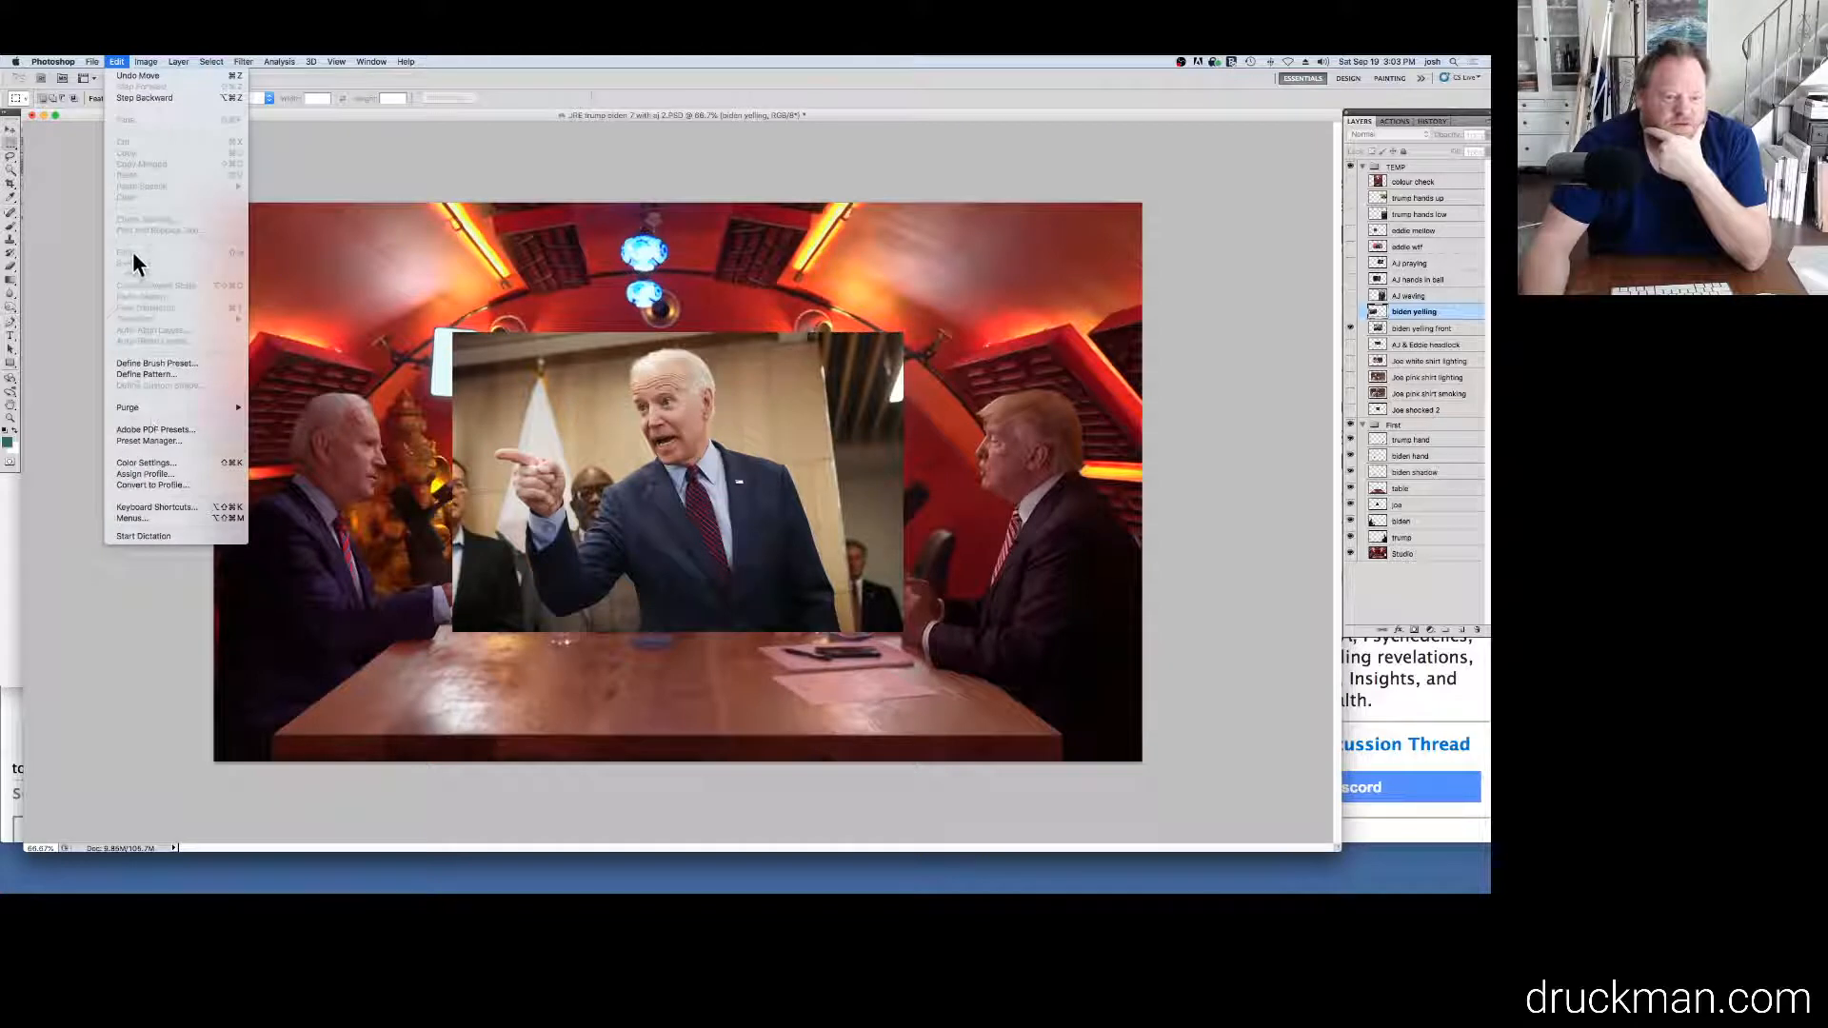
{"action": "mouse_move", "coordinate": [93, 60]}
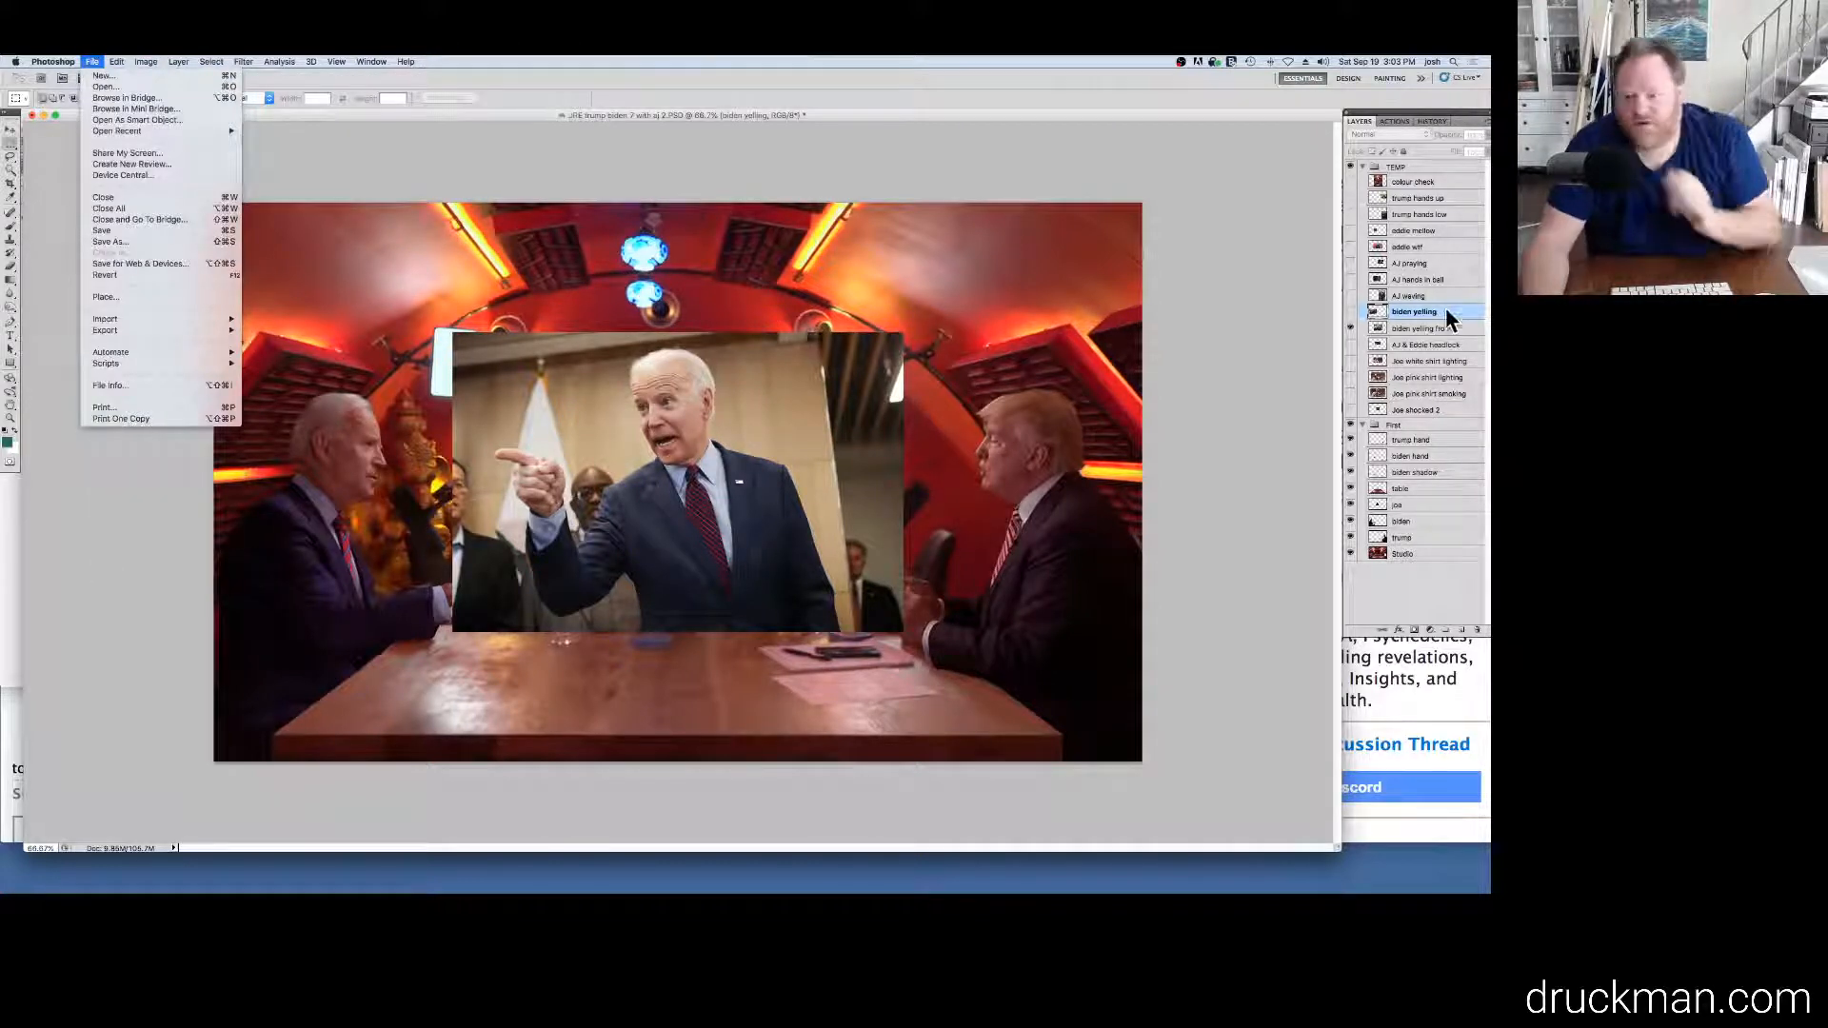
{"action": "left_click", "coordinate": [1431, 335]}
{"action": "left_click", "coordinate": [1430, 334]}
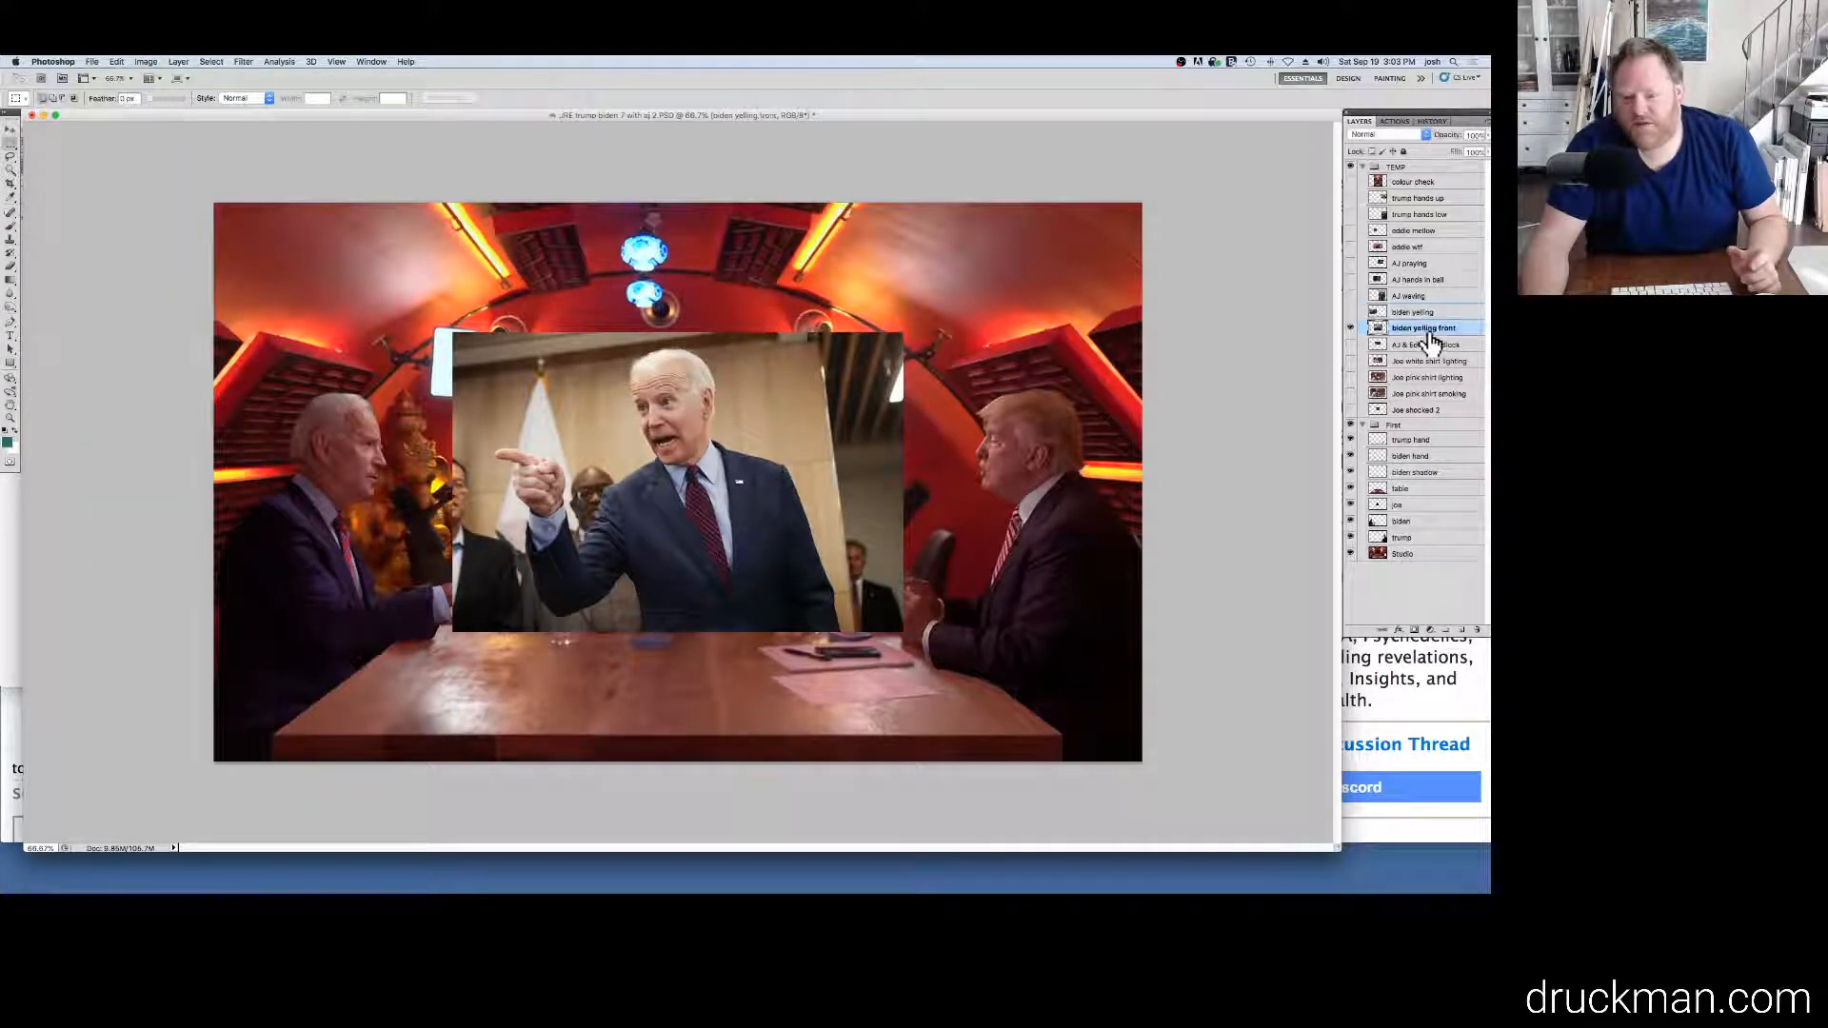
{"action": "left_click", "coordinate": [93, 61]}
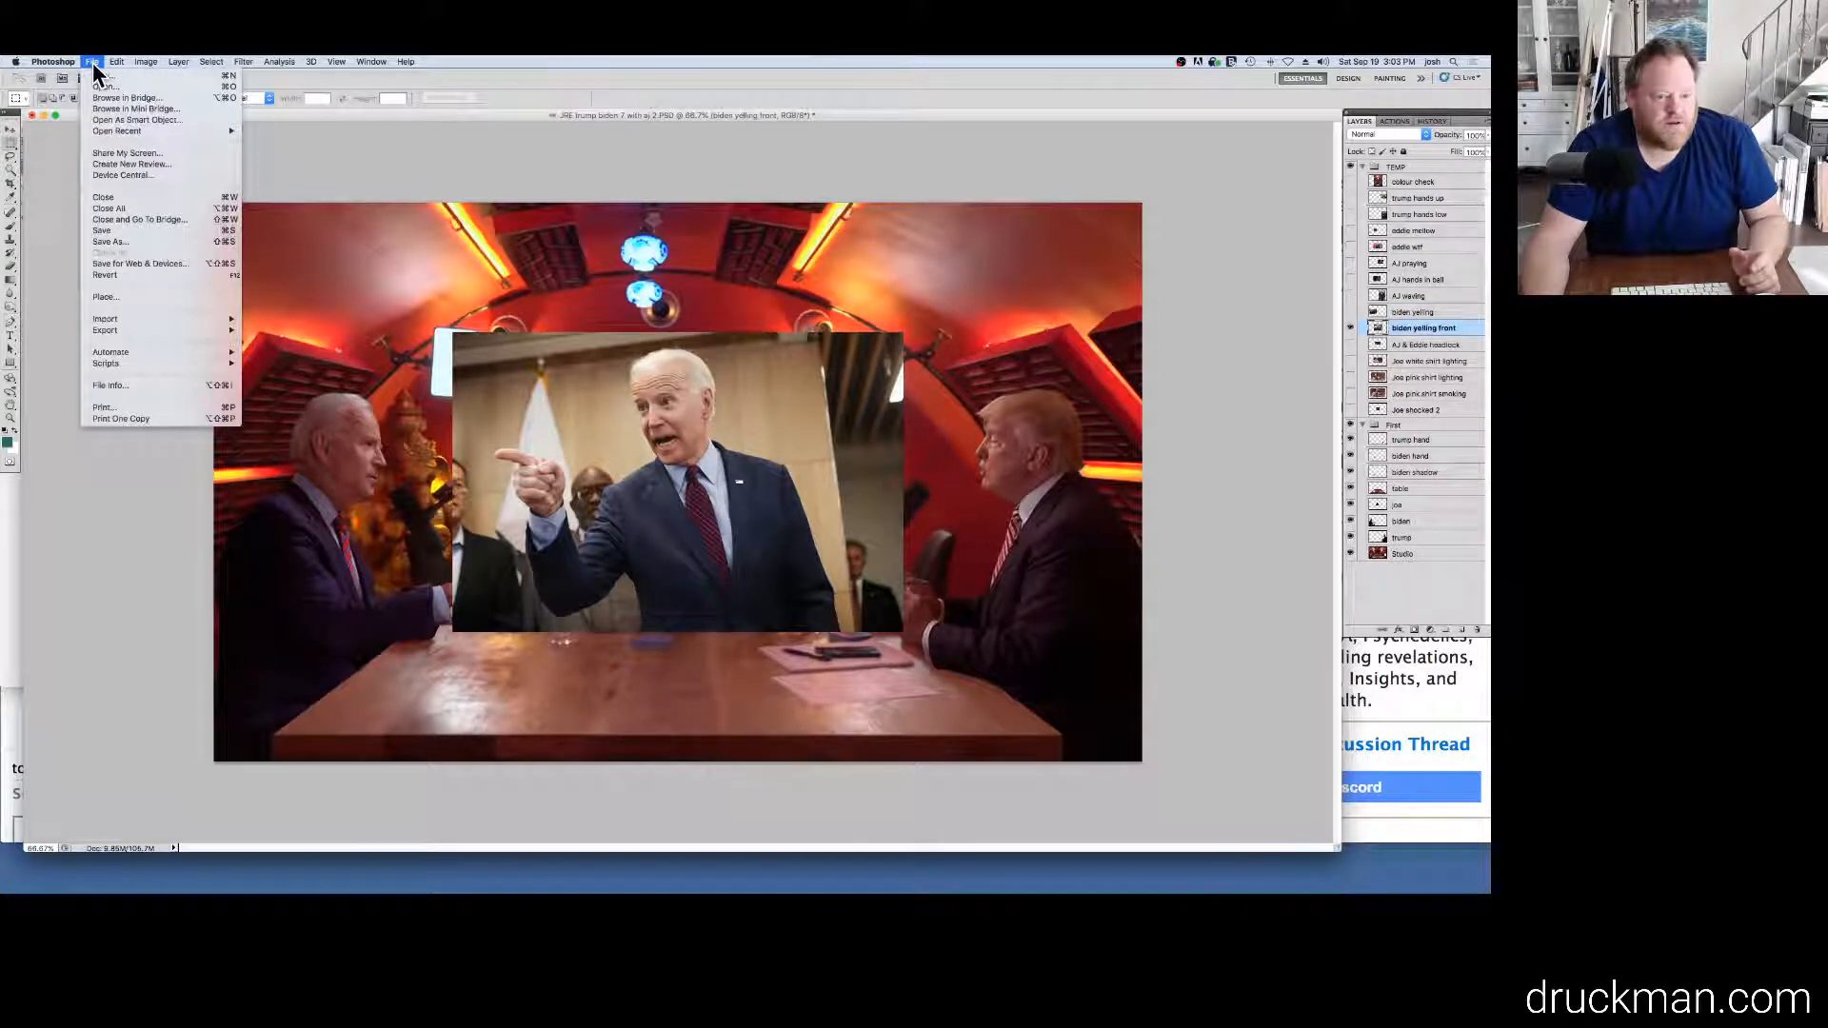
{"action": "mouse_move", "coordinate": [108, 63]}
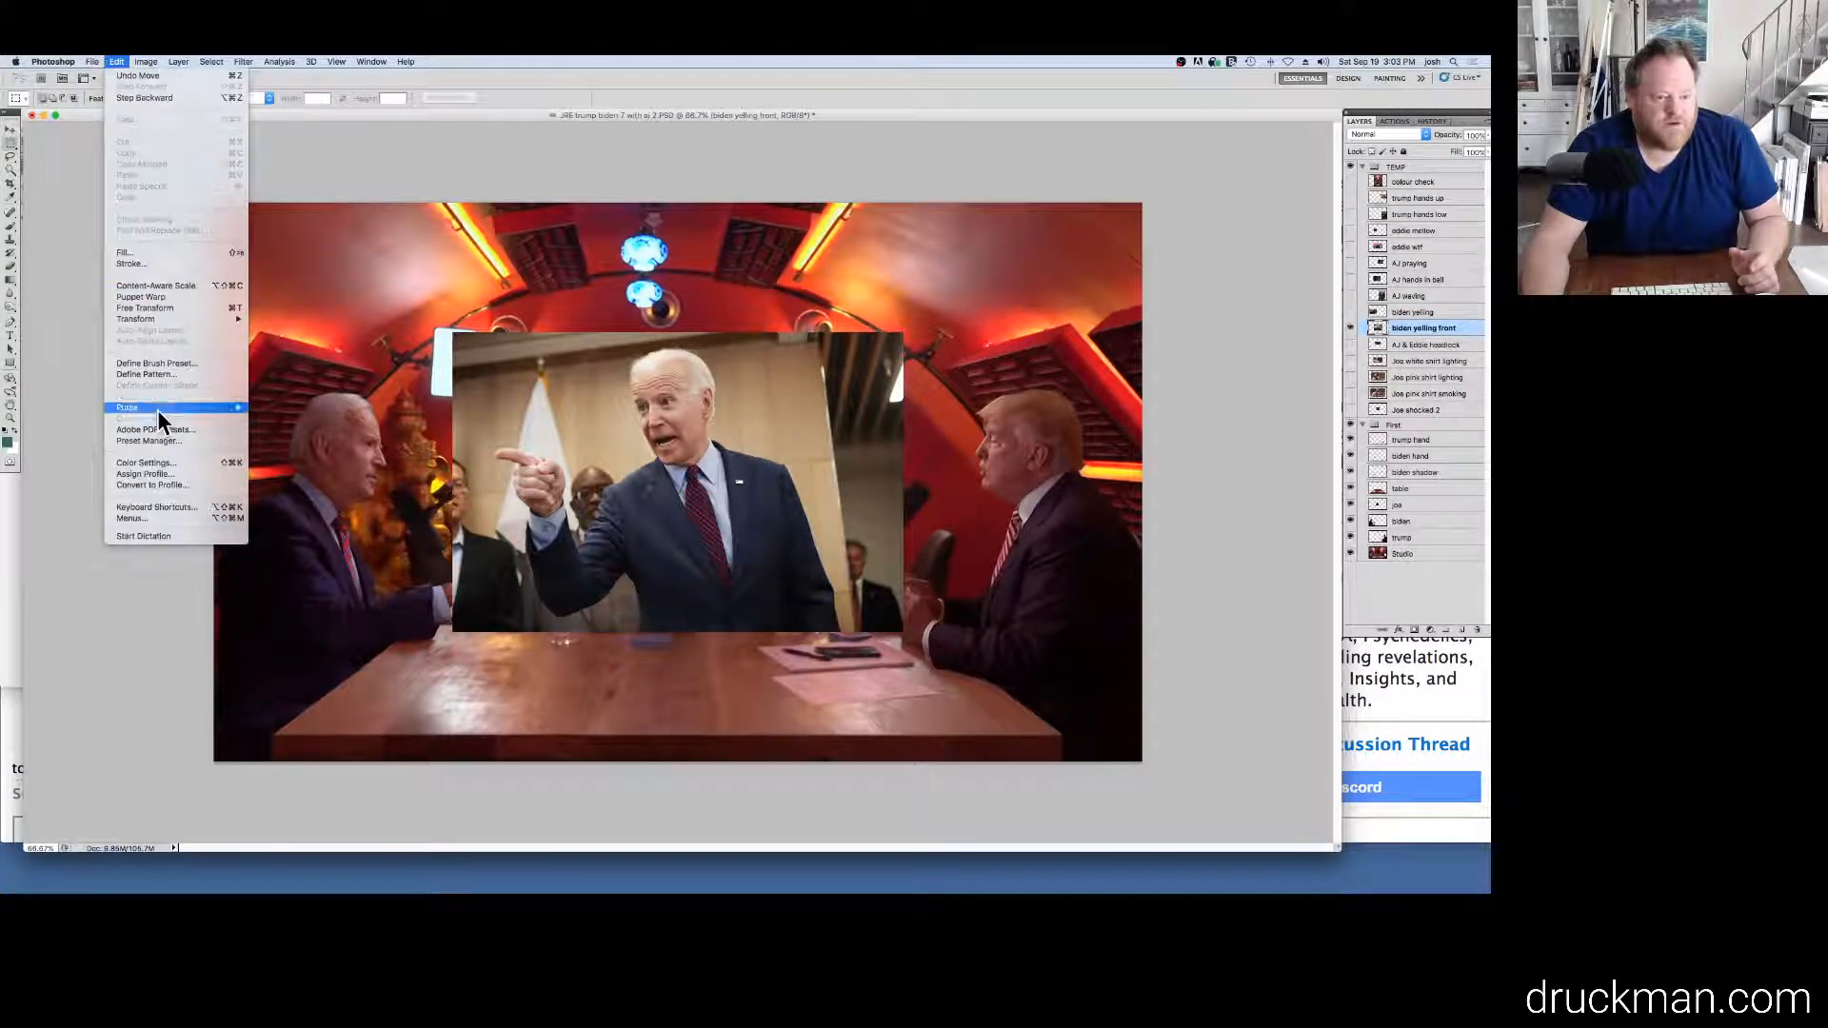
{"action": "mouse_move", "coordinate": [158, 318]}
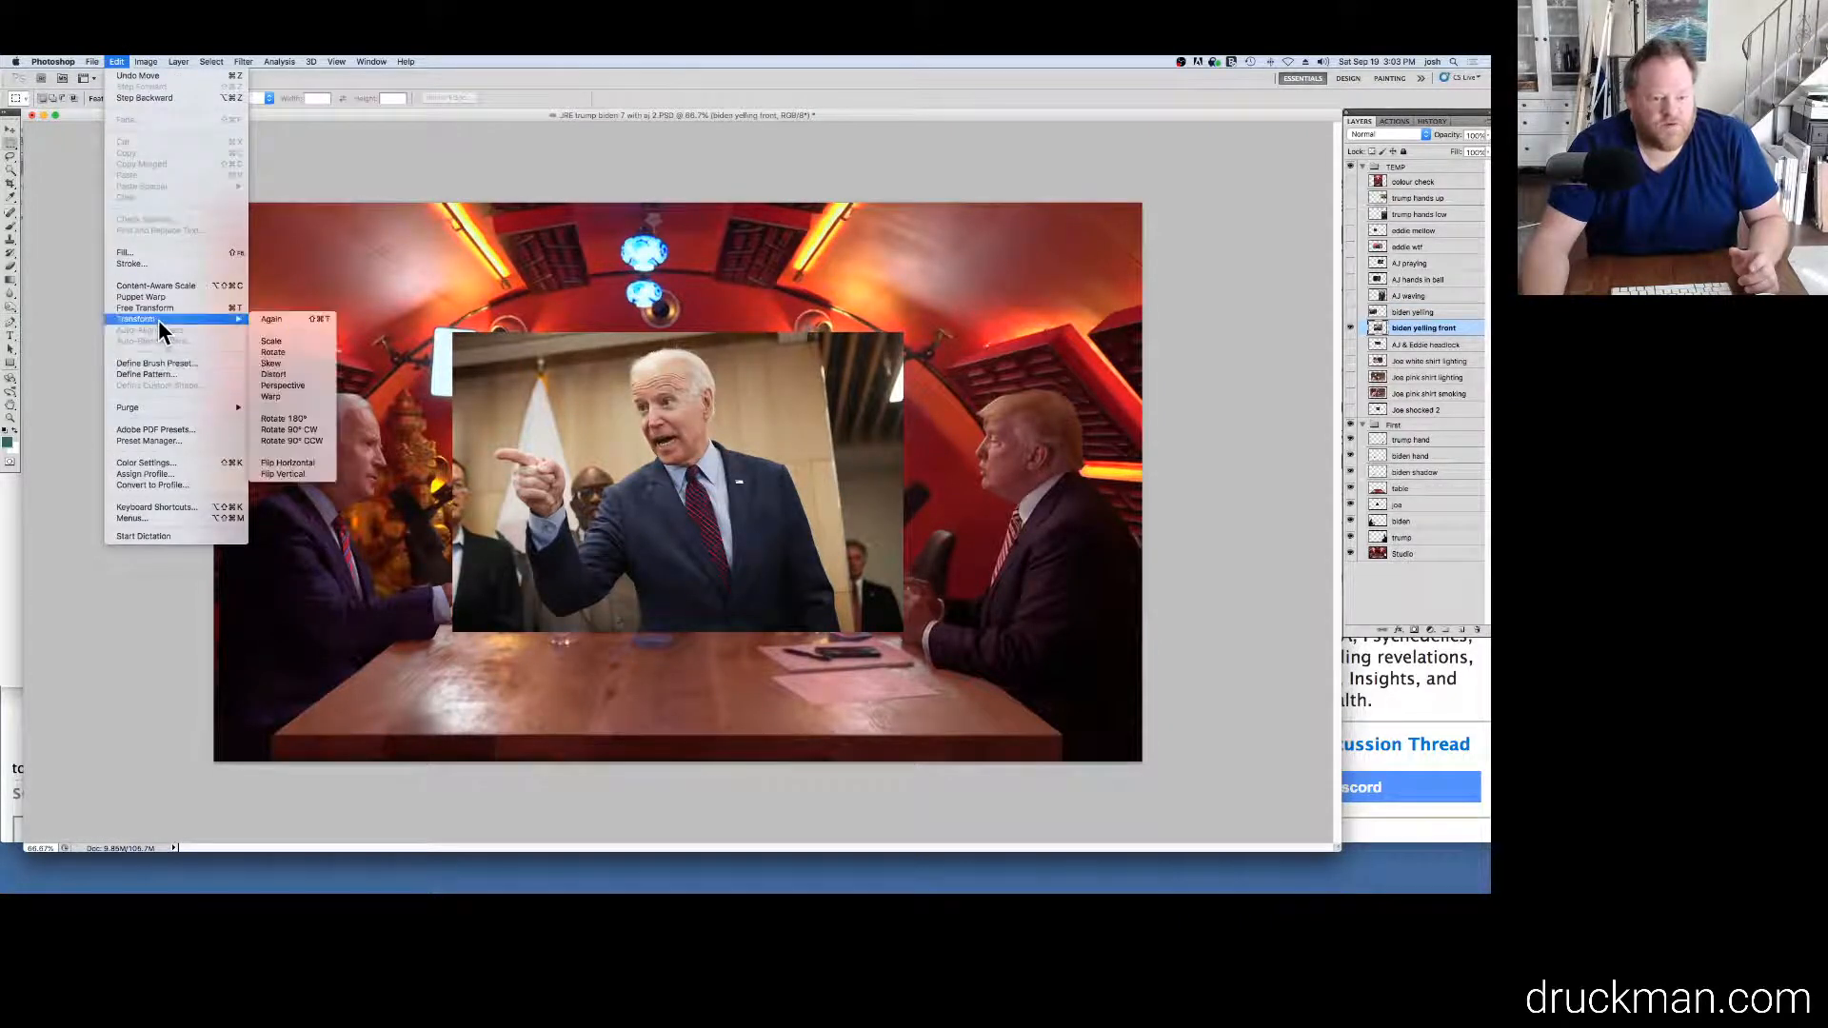
{"action": "left_click", "coordinate": [288, 464]}
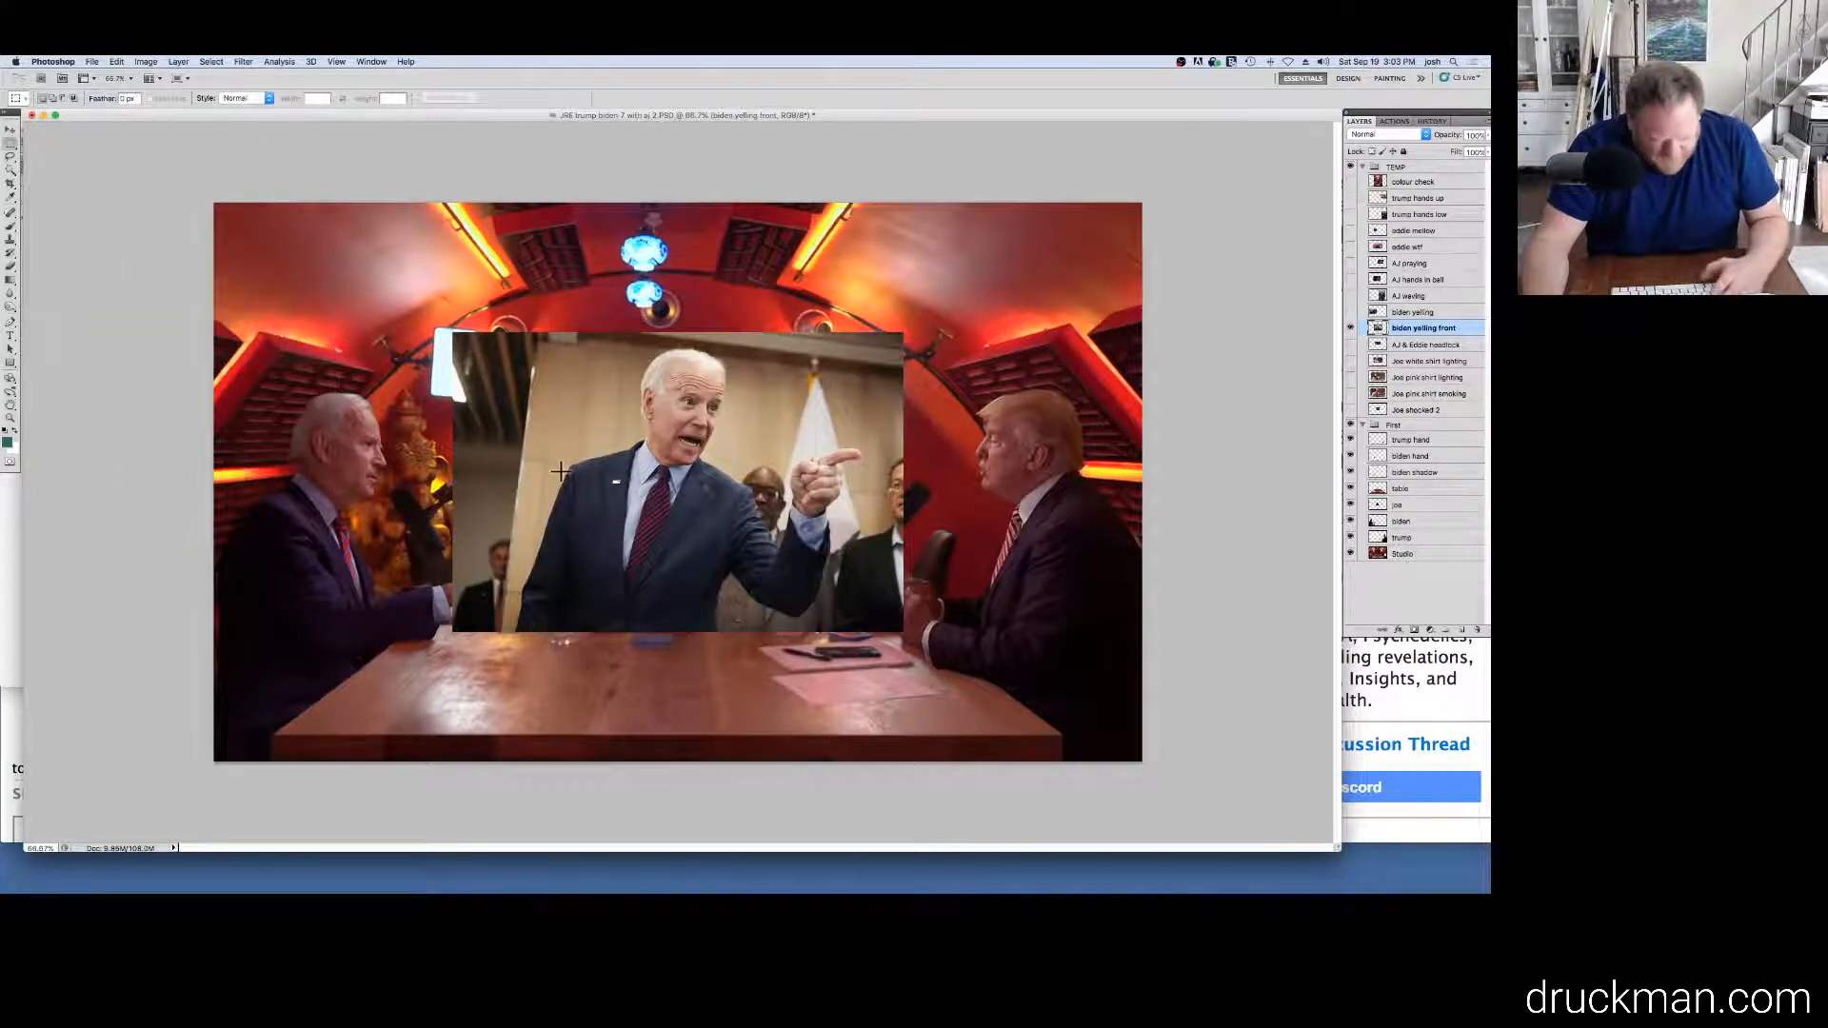
Move the biden yelling front photo over the seated Biden, delete the strip on Rogan's side, and nudge it up slightly.
{"action": "left_click_drag", "start_coordinate": [658, 519], "coordinate": [328, 538]}
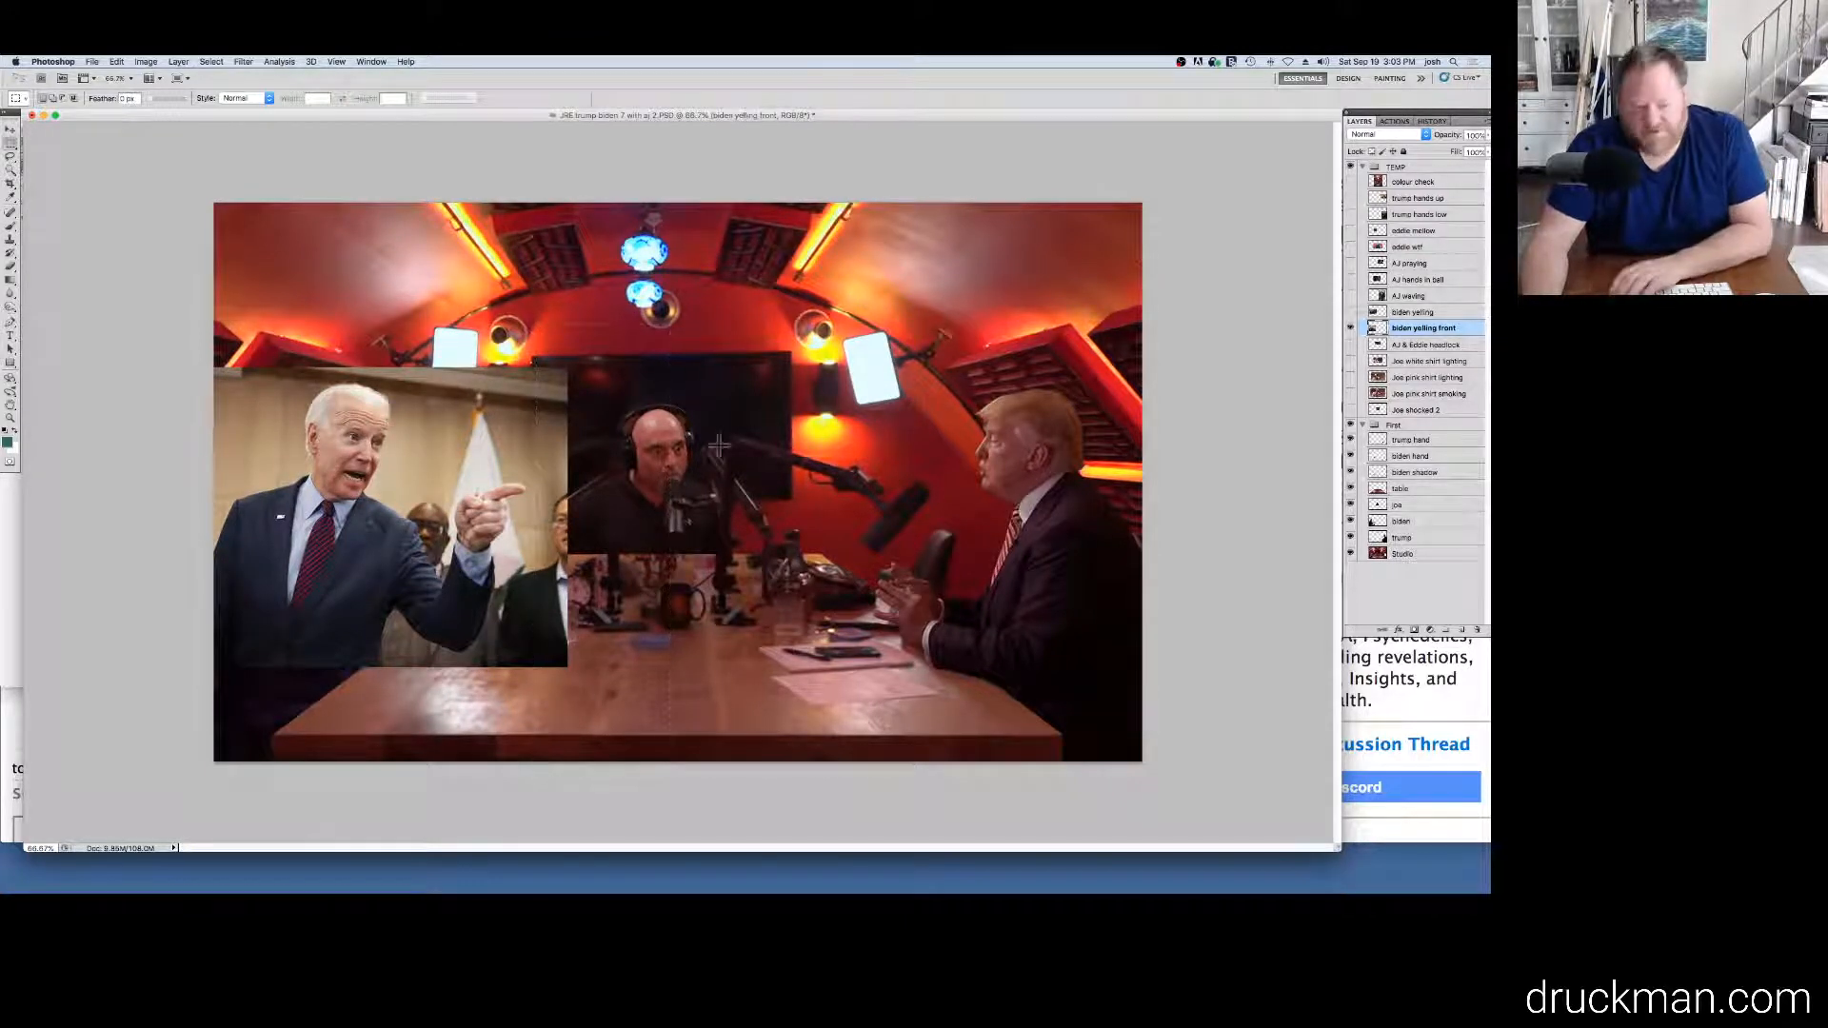
{"action": "key", "text": "Delete"}
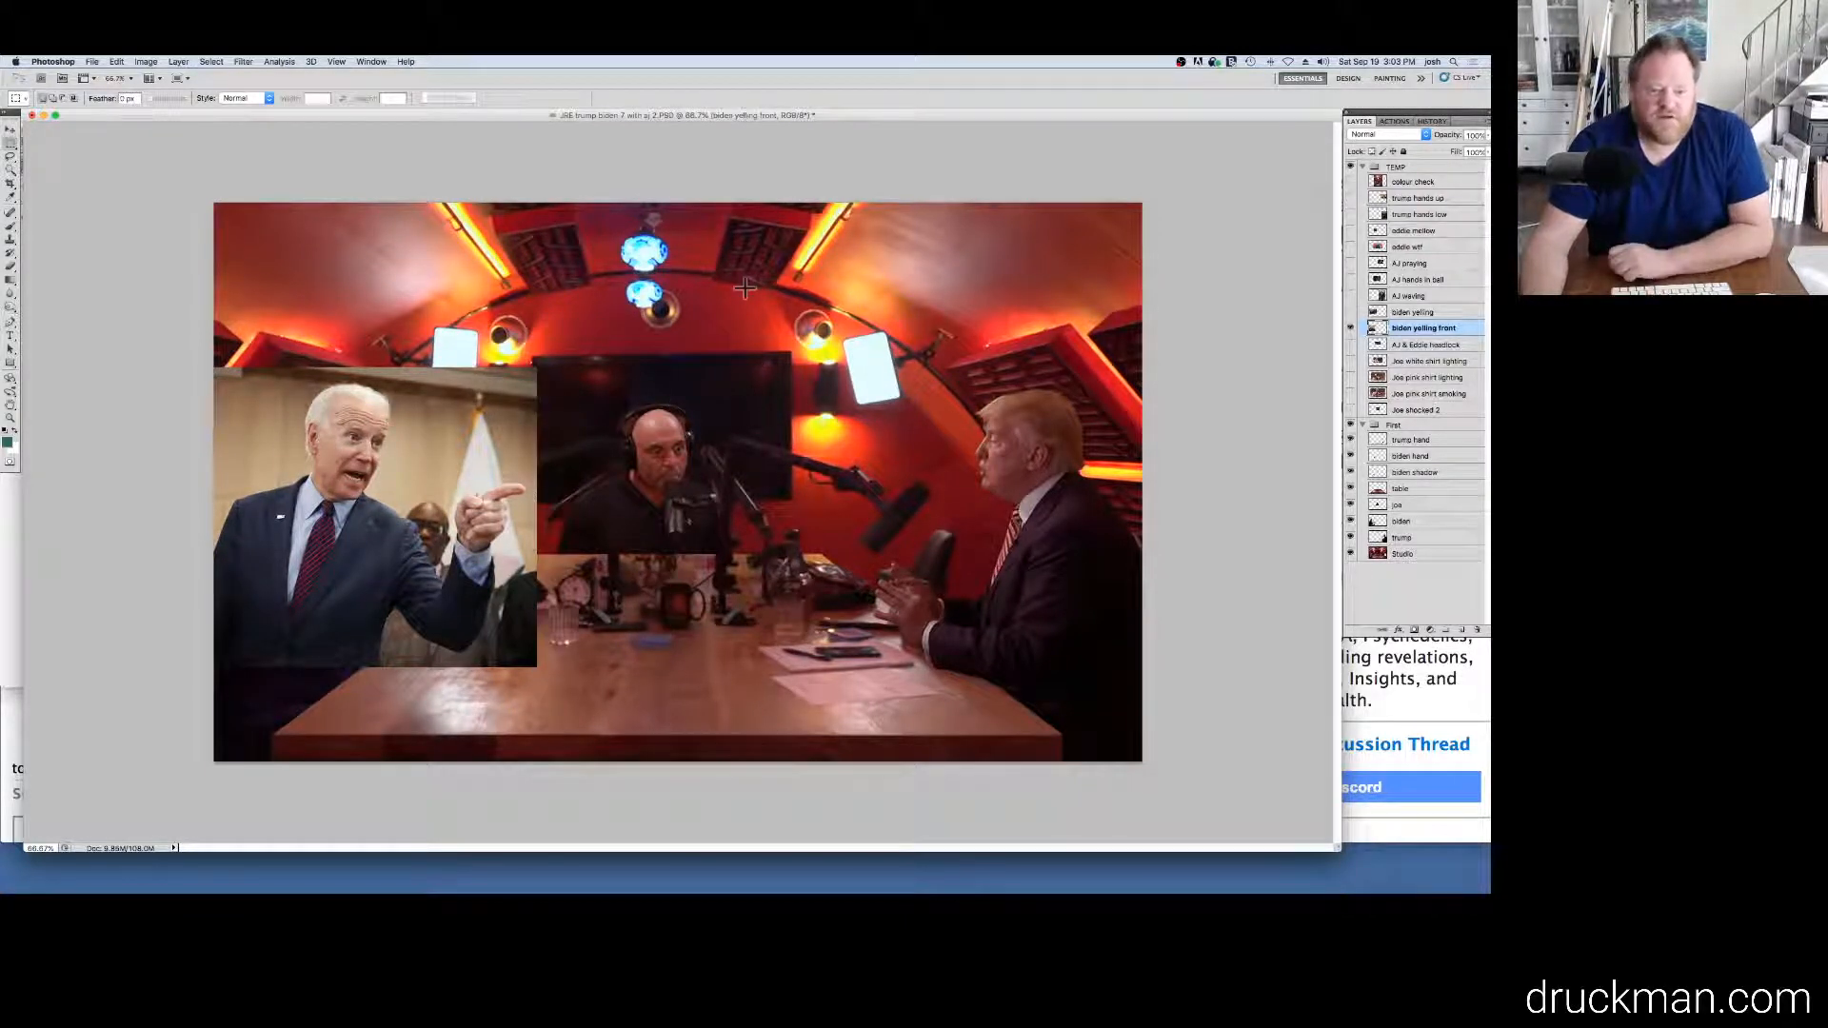
{"action": "left_click_drag", "start_coordinate": [485, 583], "coordinate": [488, 571]}
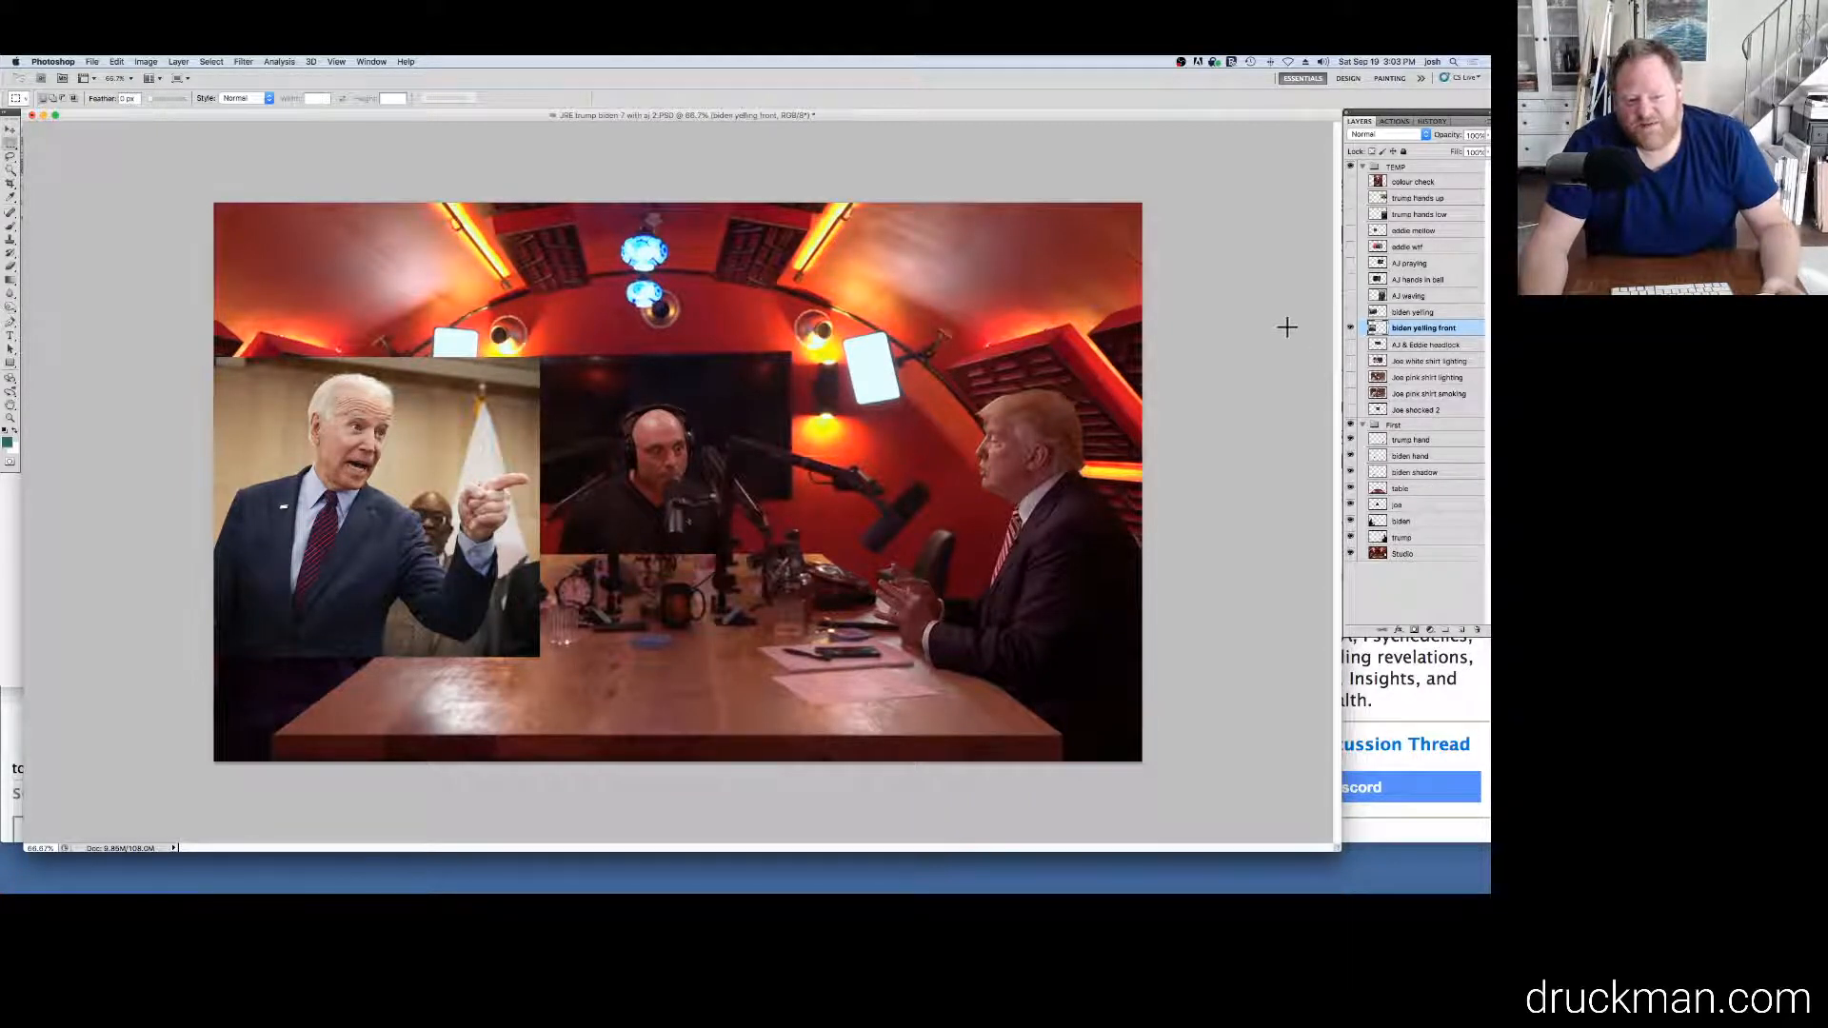
Show AJ & Eddie headlock instead of biden yelling front and move it down toward the space between Rogan and Trump.
{"action": "left_click", "coordinate": [1351, 327]}
{"action": "left_click", "coordinate": [1350, 345]}
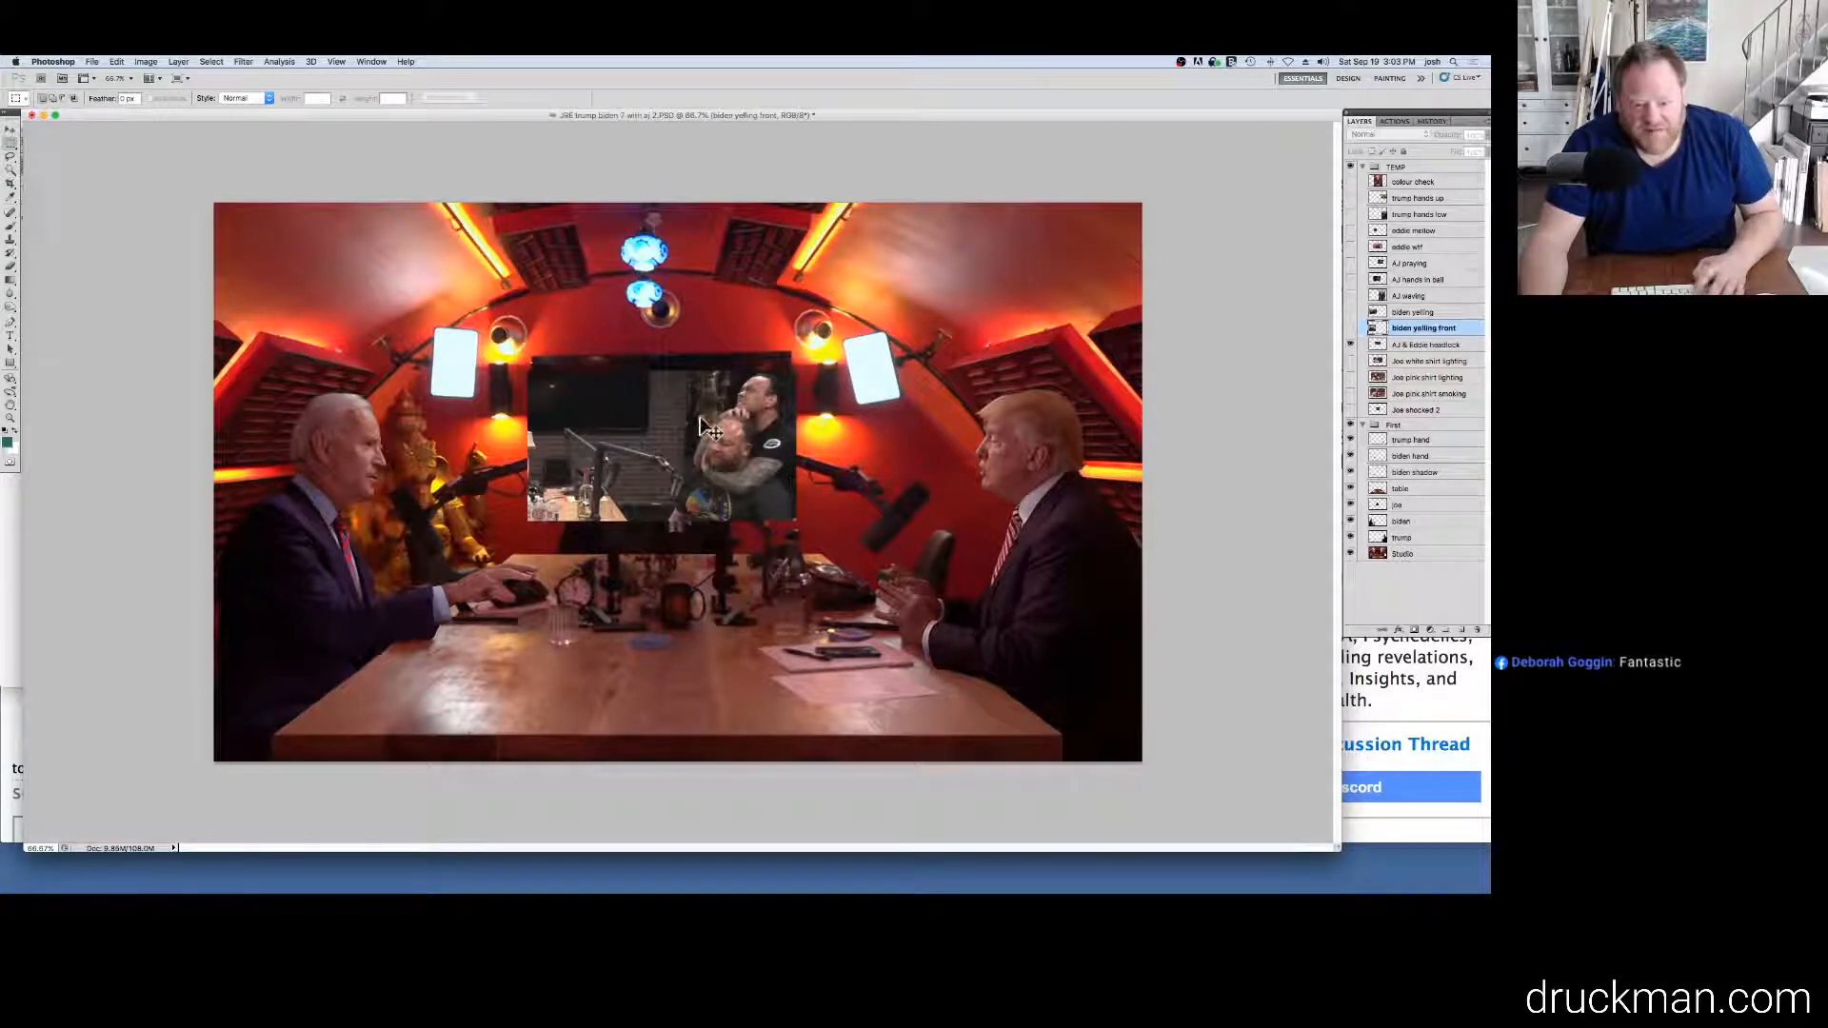
{"action": "left_click", "coordinate": [1445, 343]}
{"action": "left_click_drag", "start_coordinate": [747, 470], "coordinate": [802, 477]}
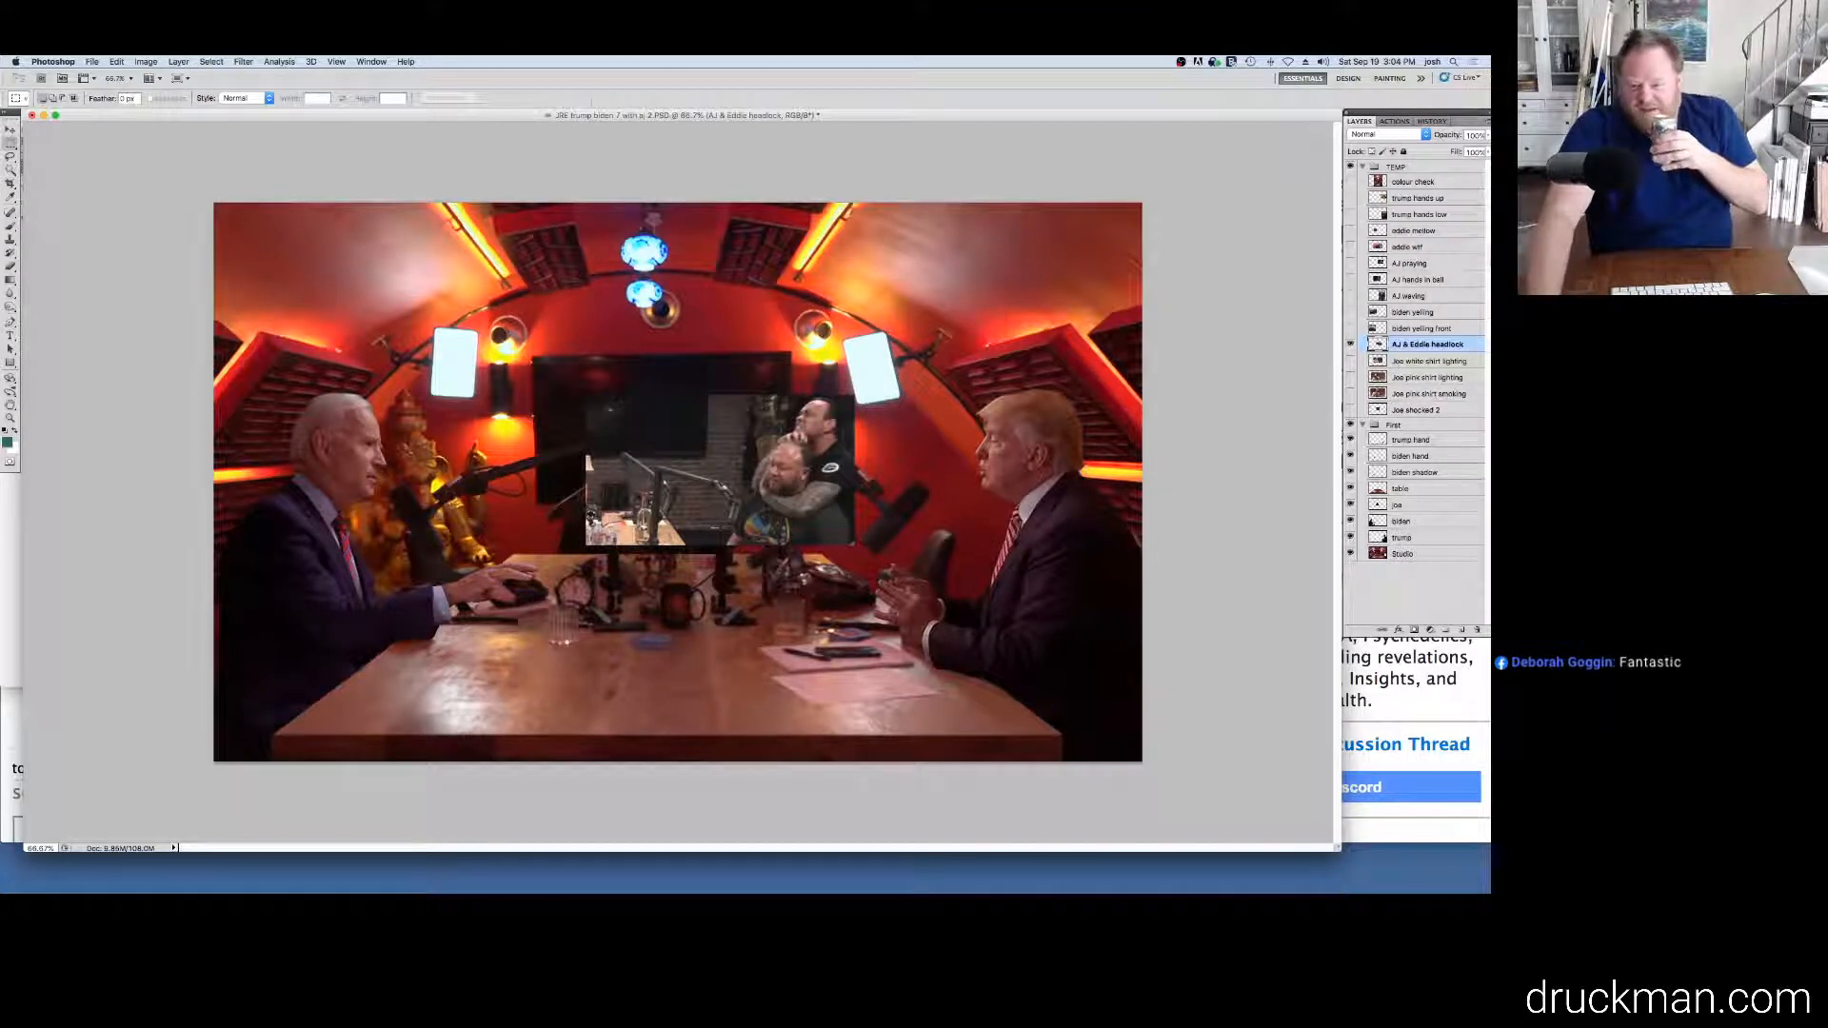
Replace the AJ & Eddie headlock photo with Joe shocked 2, previewing the Joe white shirt lighting photo as well.
{"action": "left_click", "coordinate": [1349, 345]}
{"action": "left_click", "coordinate": [1350, 361]}
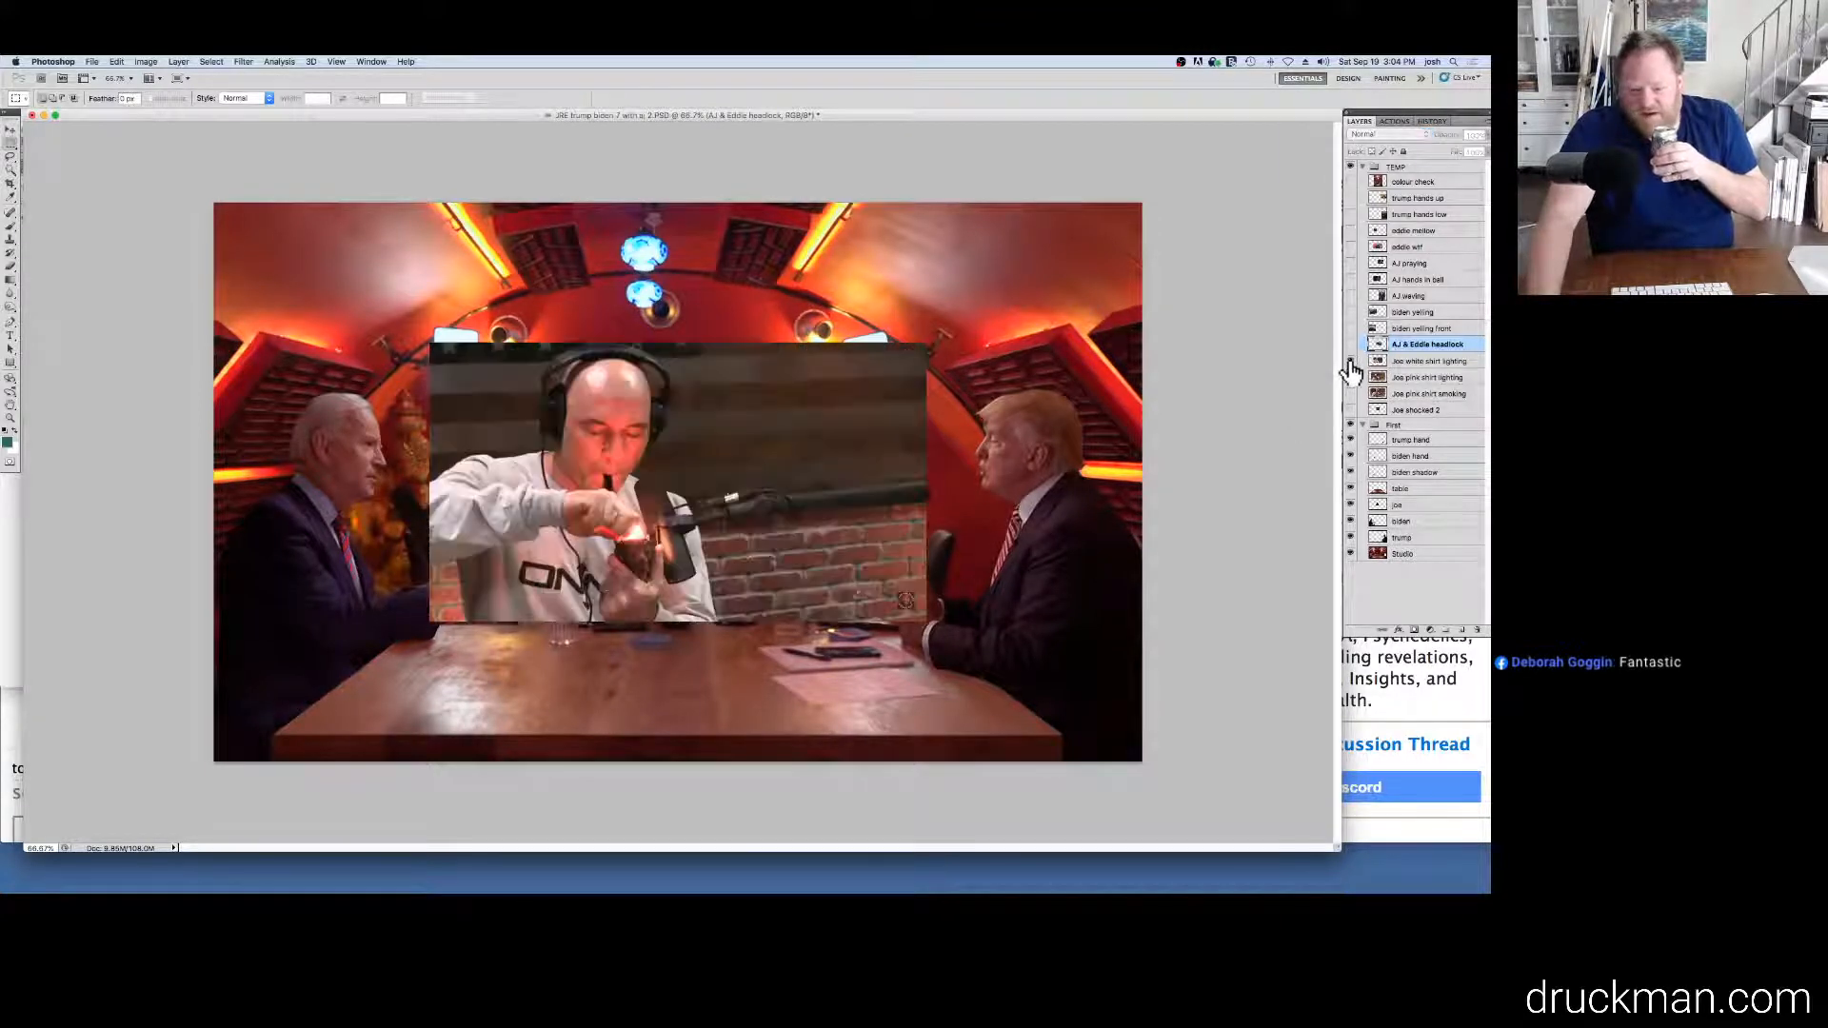
{"action": "left_click", "coordinate": [1351, 361]}
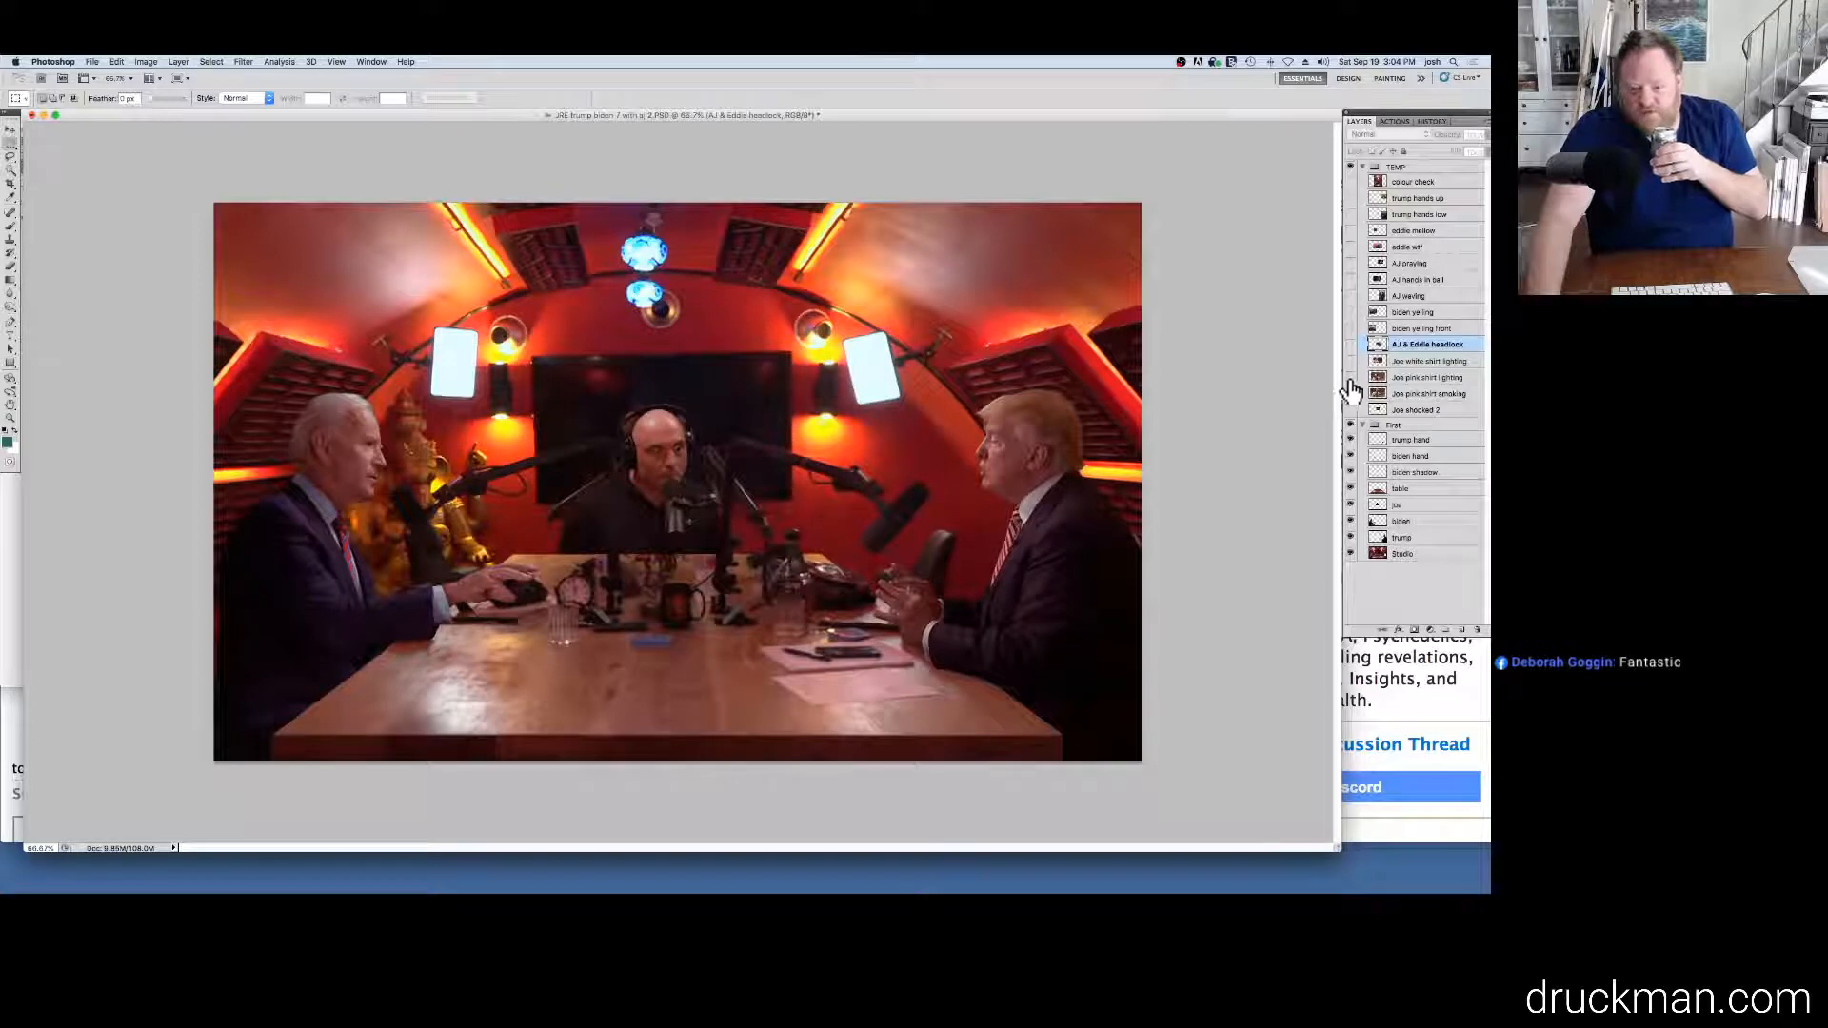
{"action": "left_click", "coordinate": [1350, 411]}
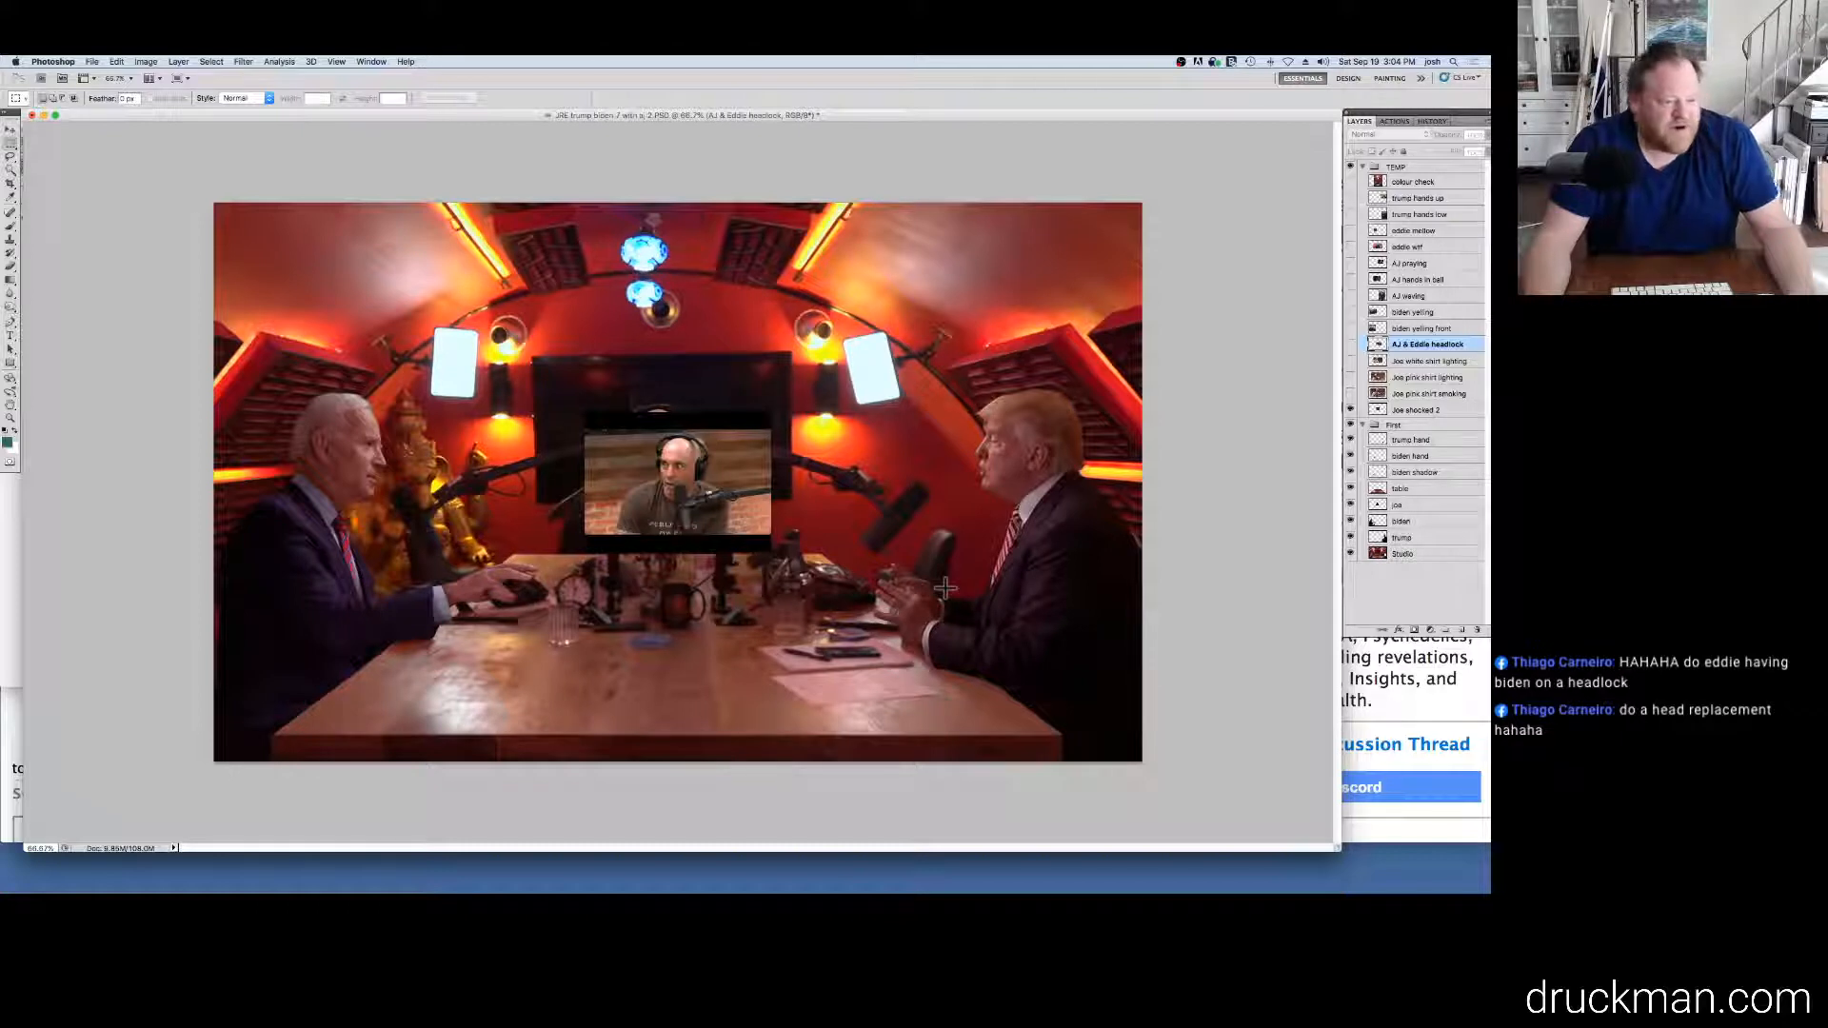
{"action": "left_click", "coordinate": [1350, 360]}
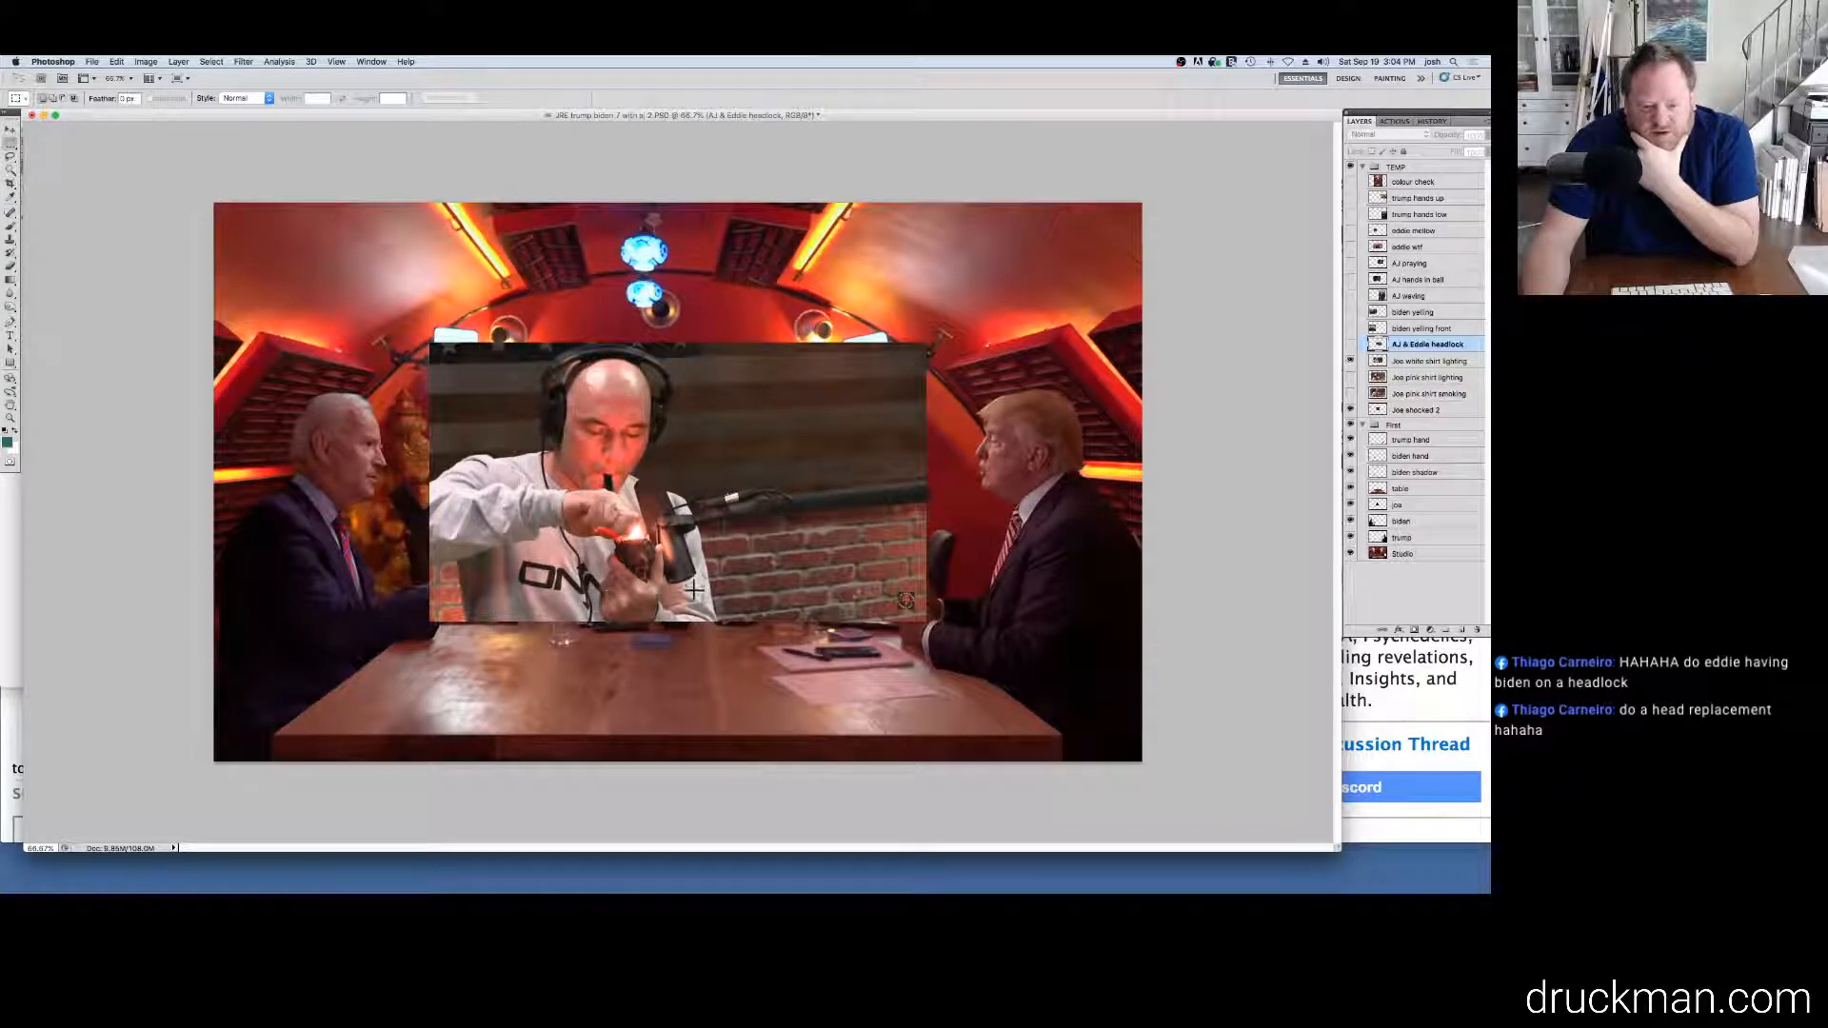
{"action": "left_click", "coordinate": [1350, 362]}
Preview the Joe pink shirt lighting and Joe pink shirt smoking photos in turn, and compare the scene with and without Joe shocked 2.
{"action": "left_click", "coordinate": [1350, 378]}
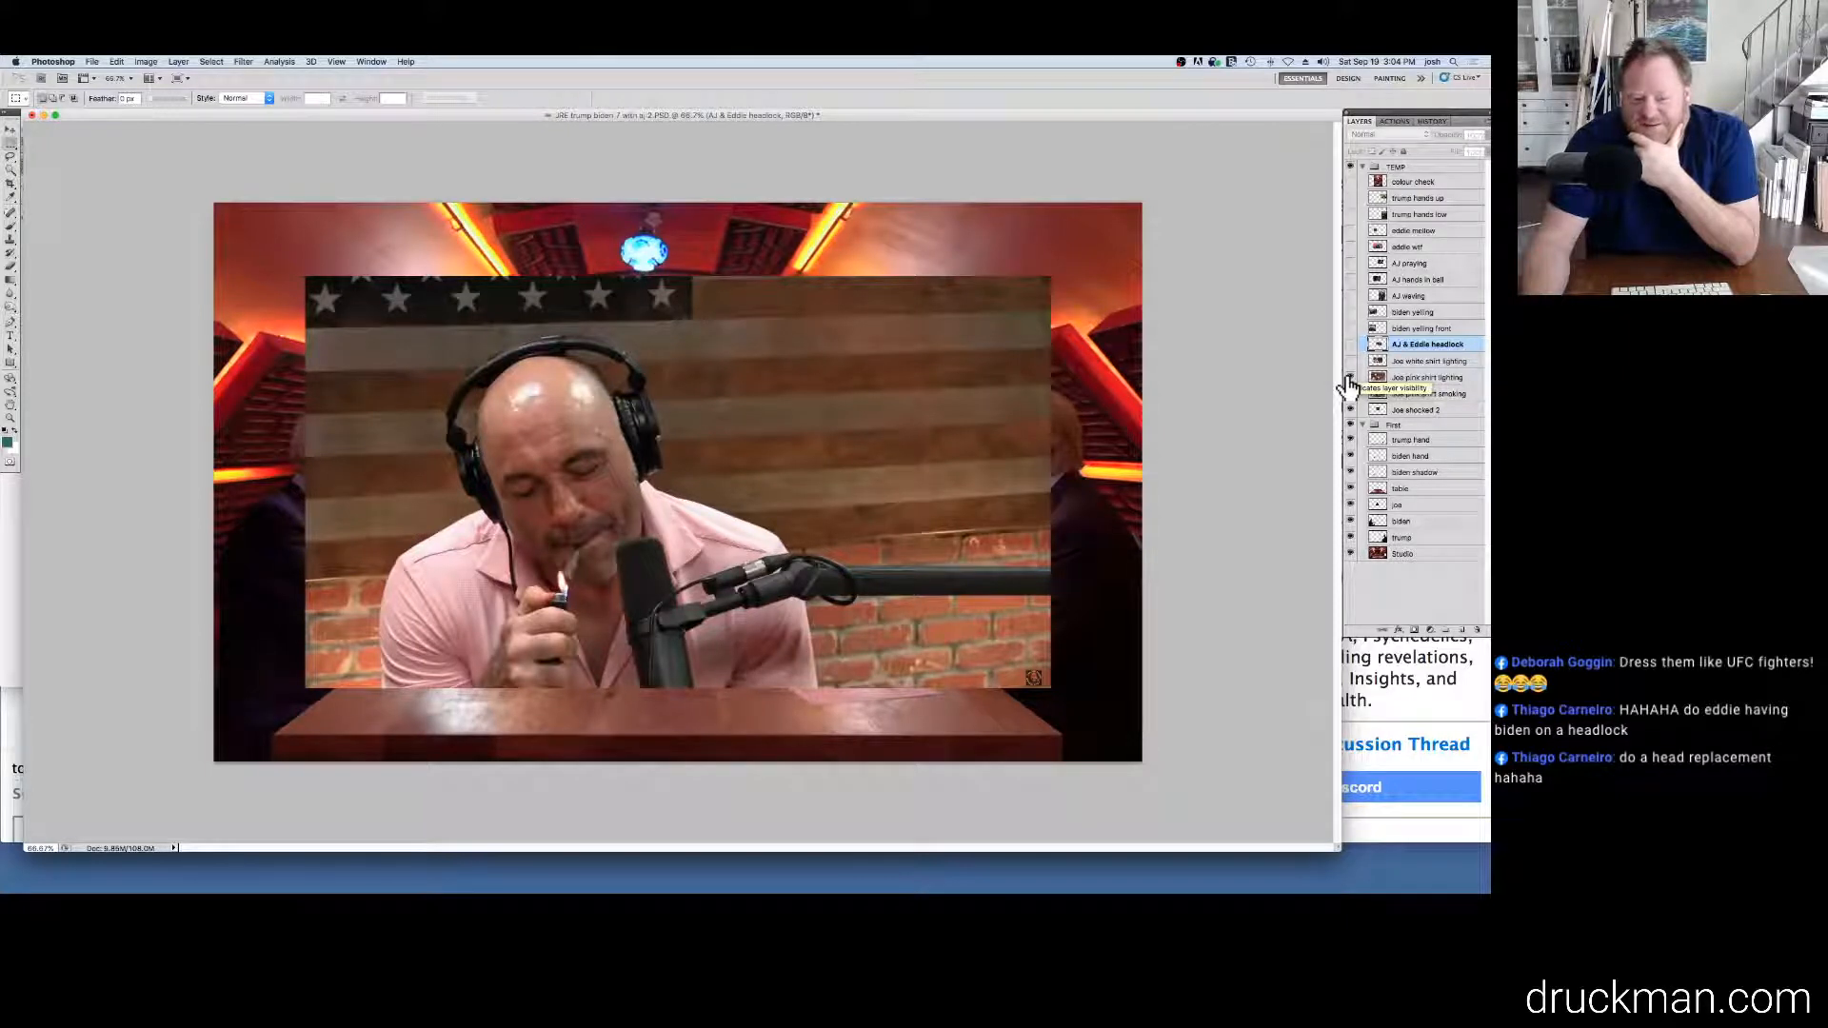
{"action": "left_click", "coordinate": [1350, 380]}
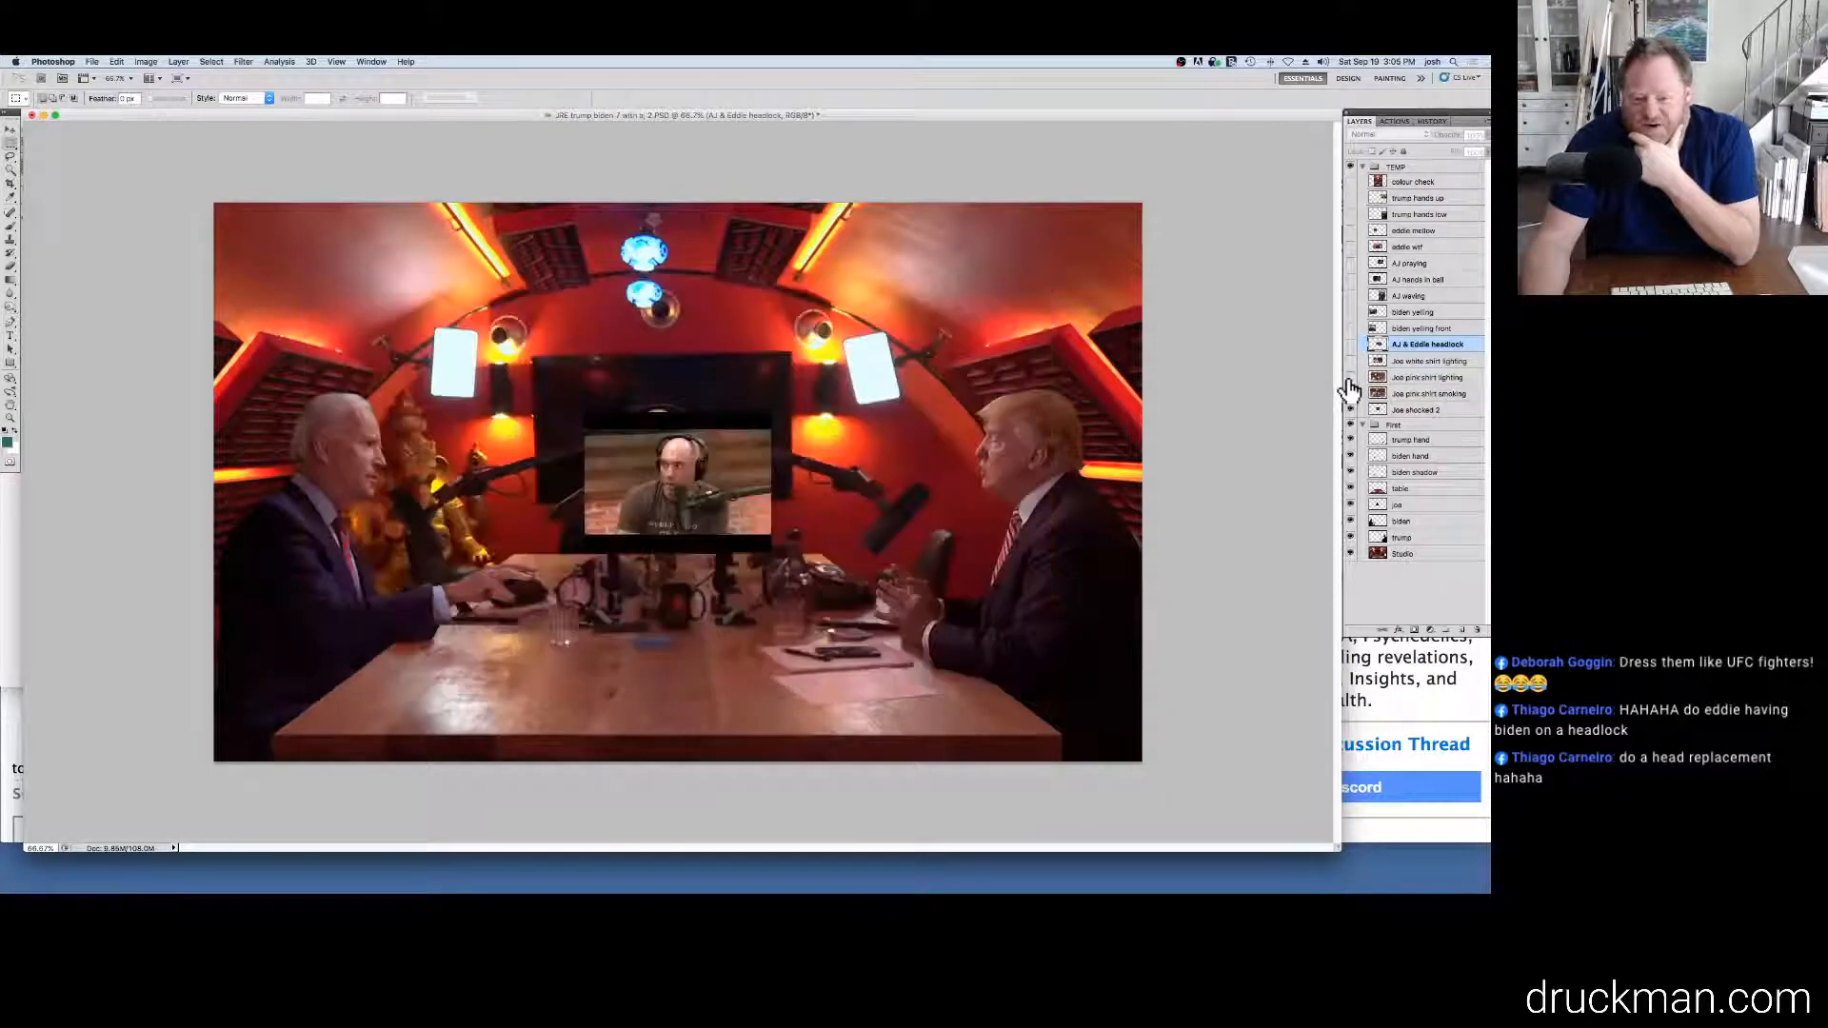
{"action": "left_click", "coordinate": [1350, 396]}
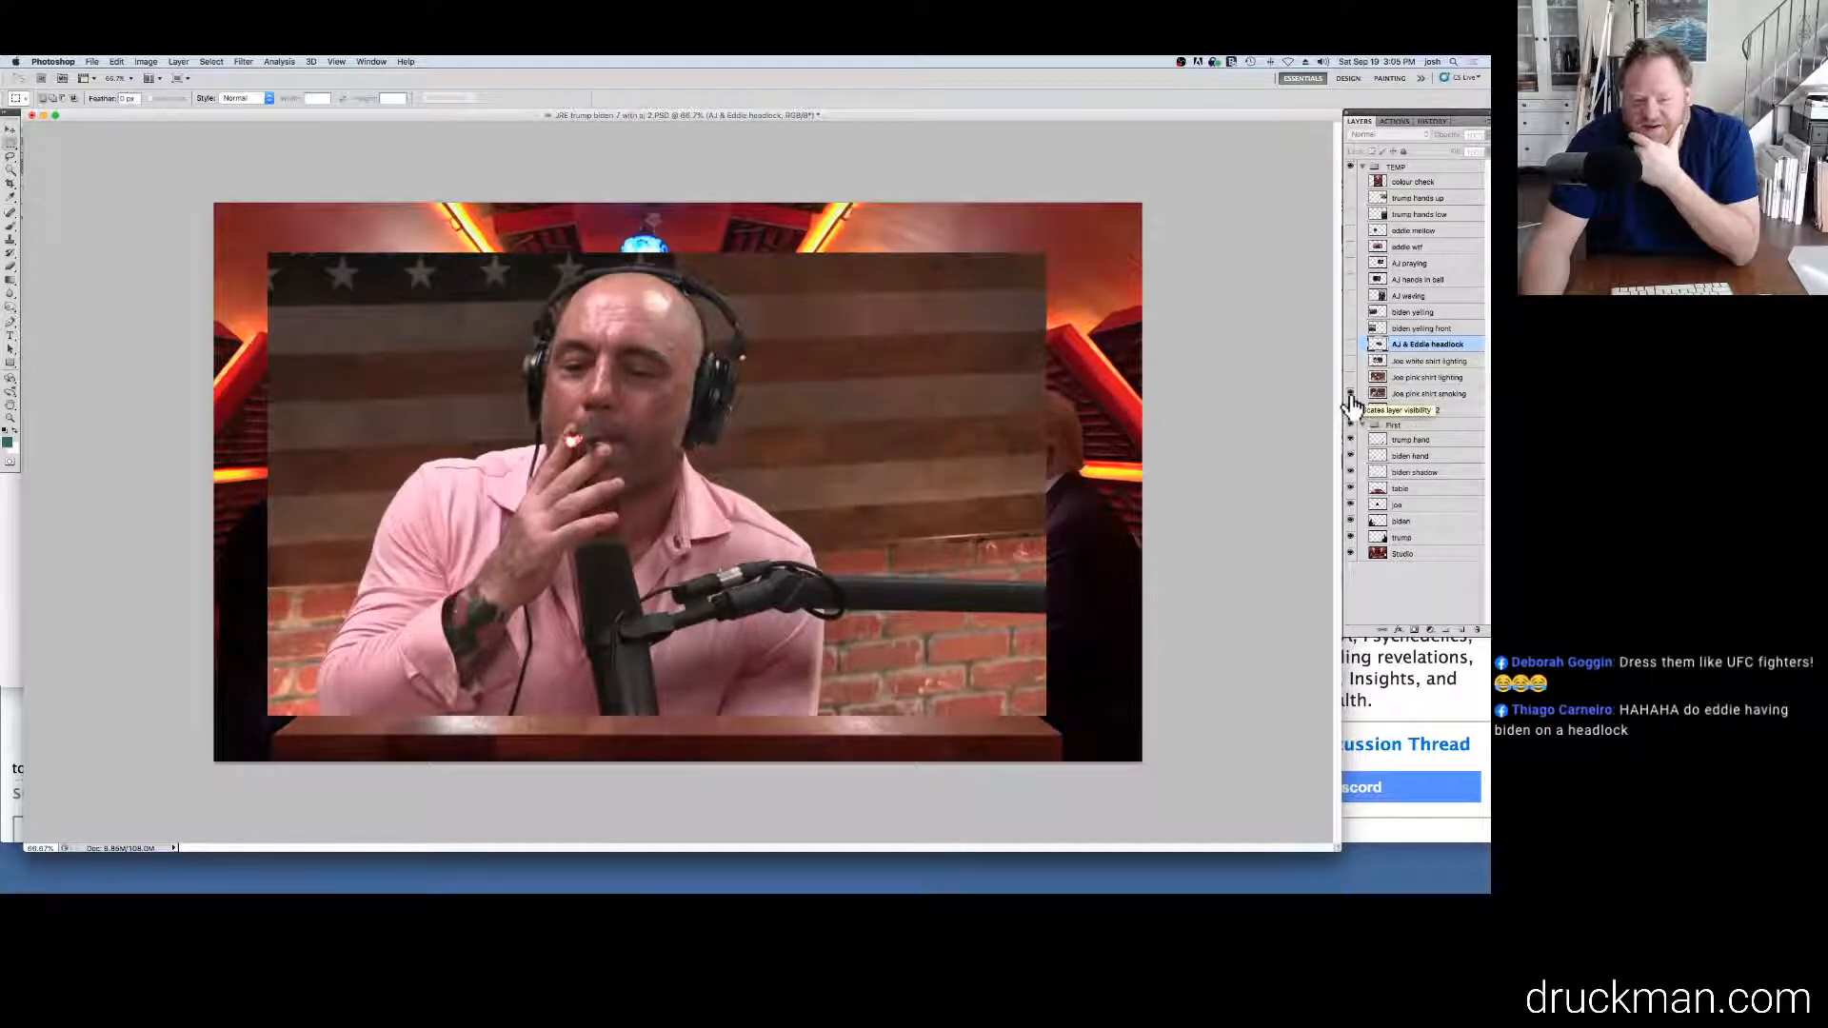
{"action": "left_click", "coordinate": [1351, 396]}
{"action": "left_click", "coordinate": [1352, 410]}
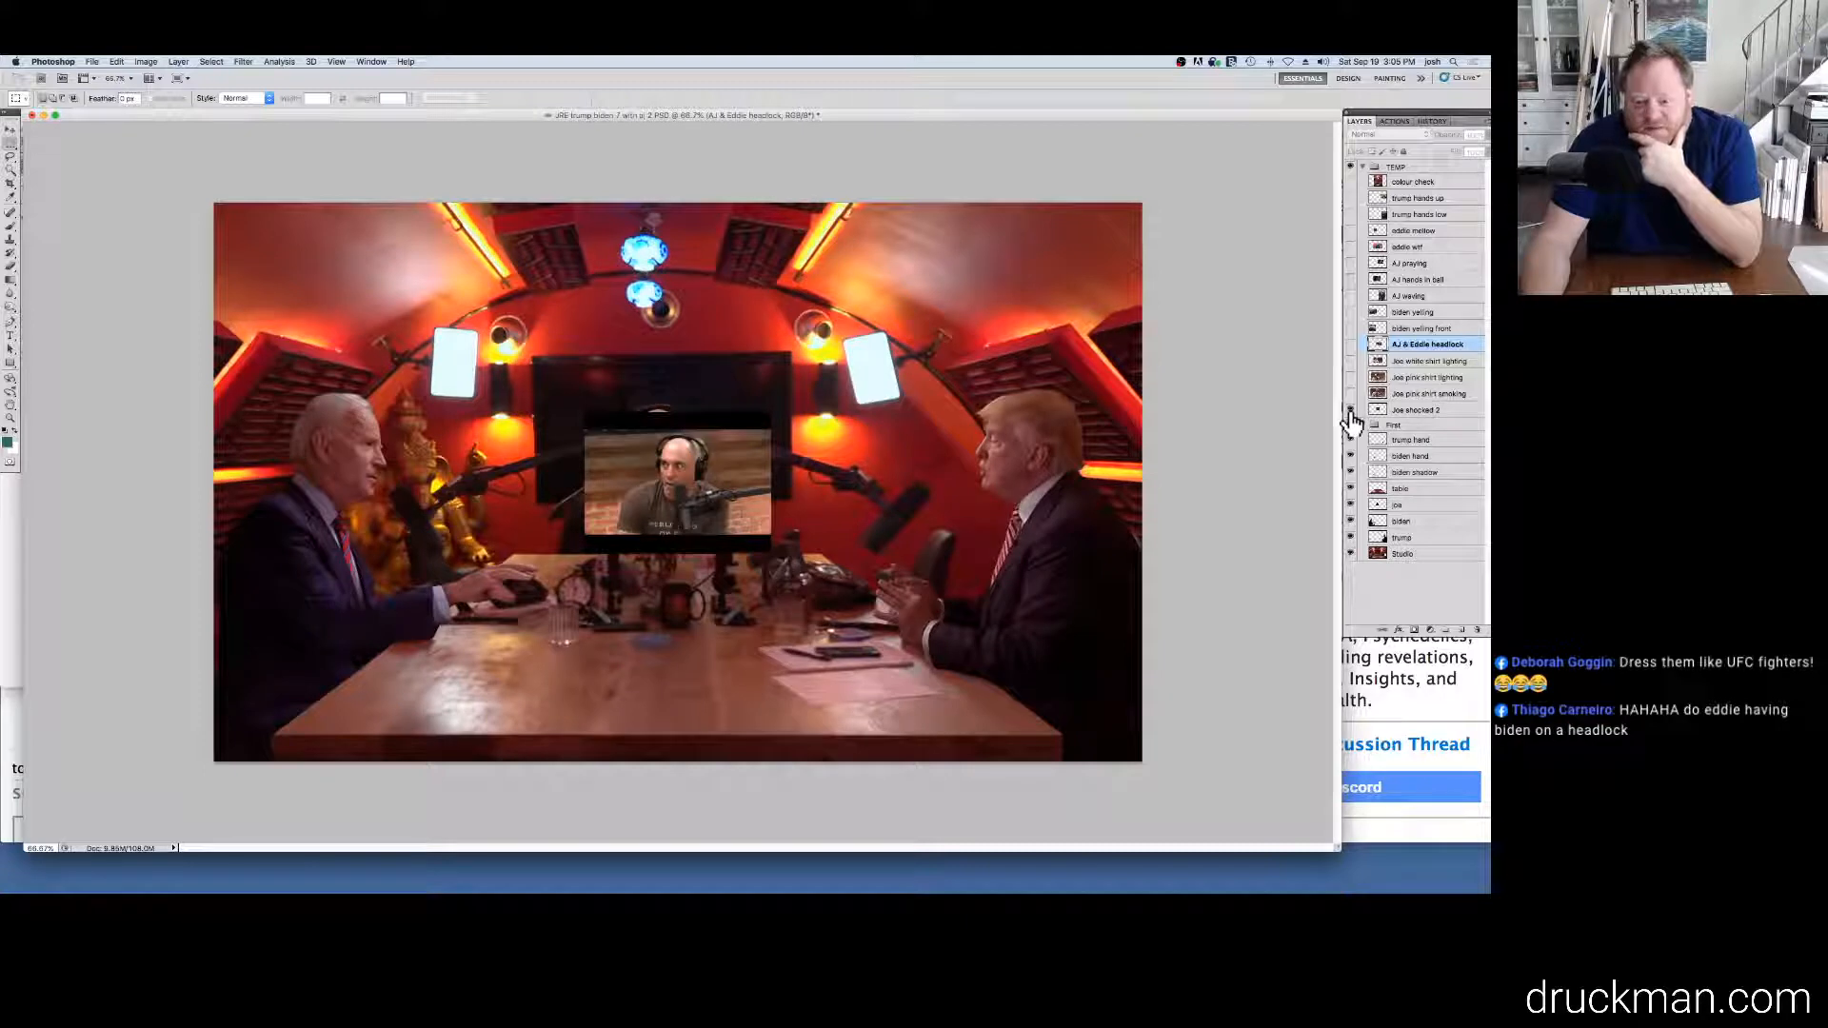
{"action": "left_click", "coordinate": [1351, 410]}
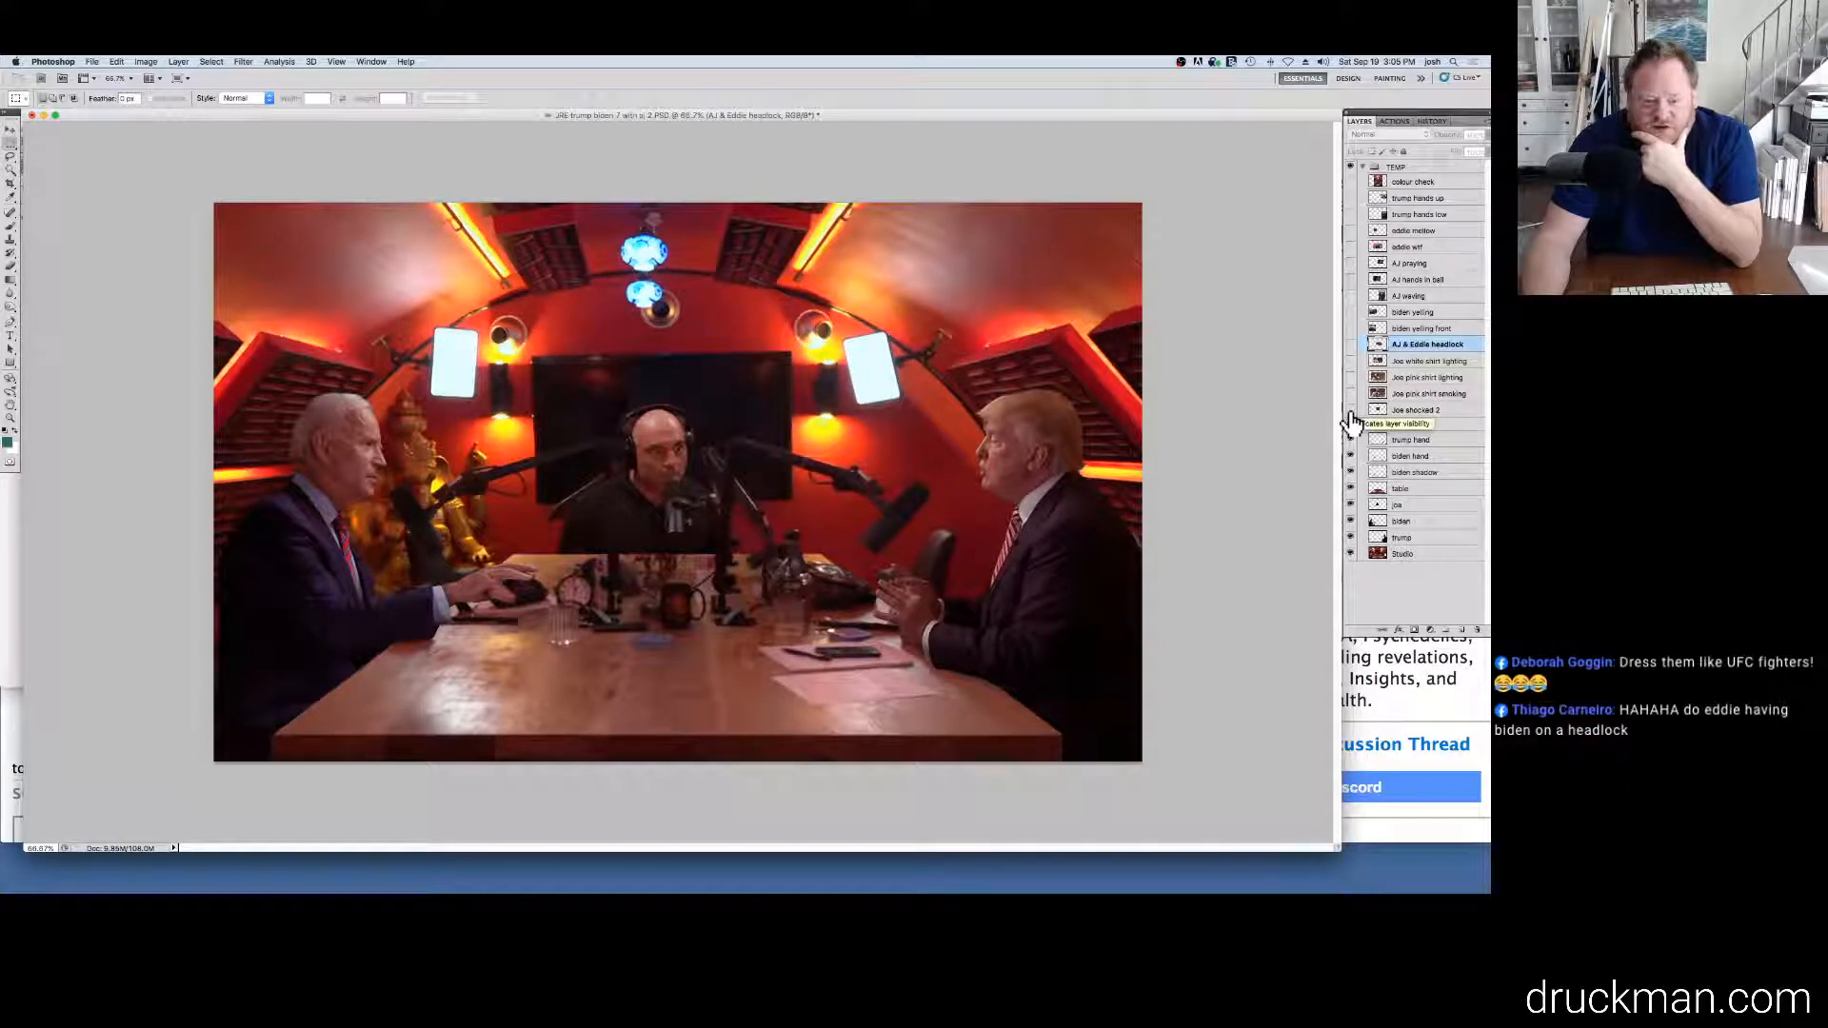
{"action": "left_click", "coordinate": [1351, 411]}
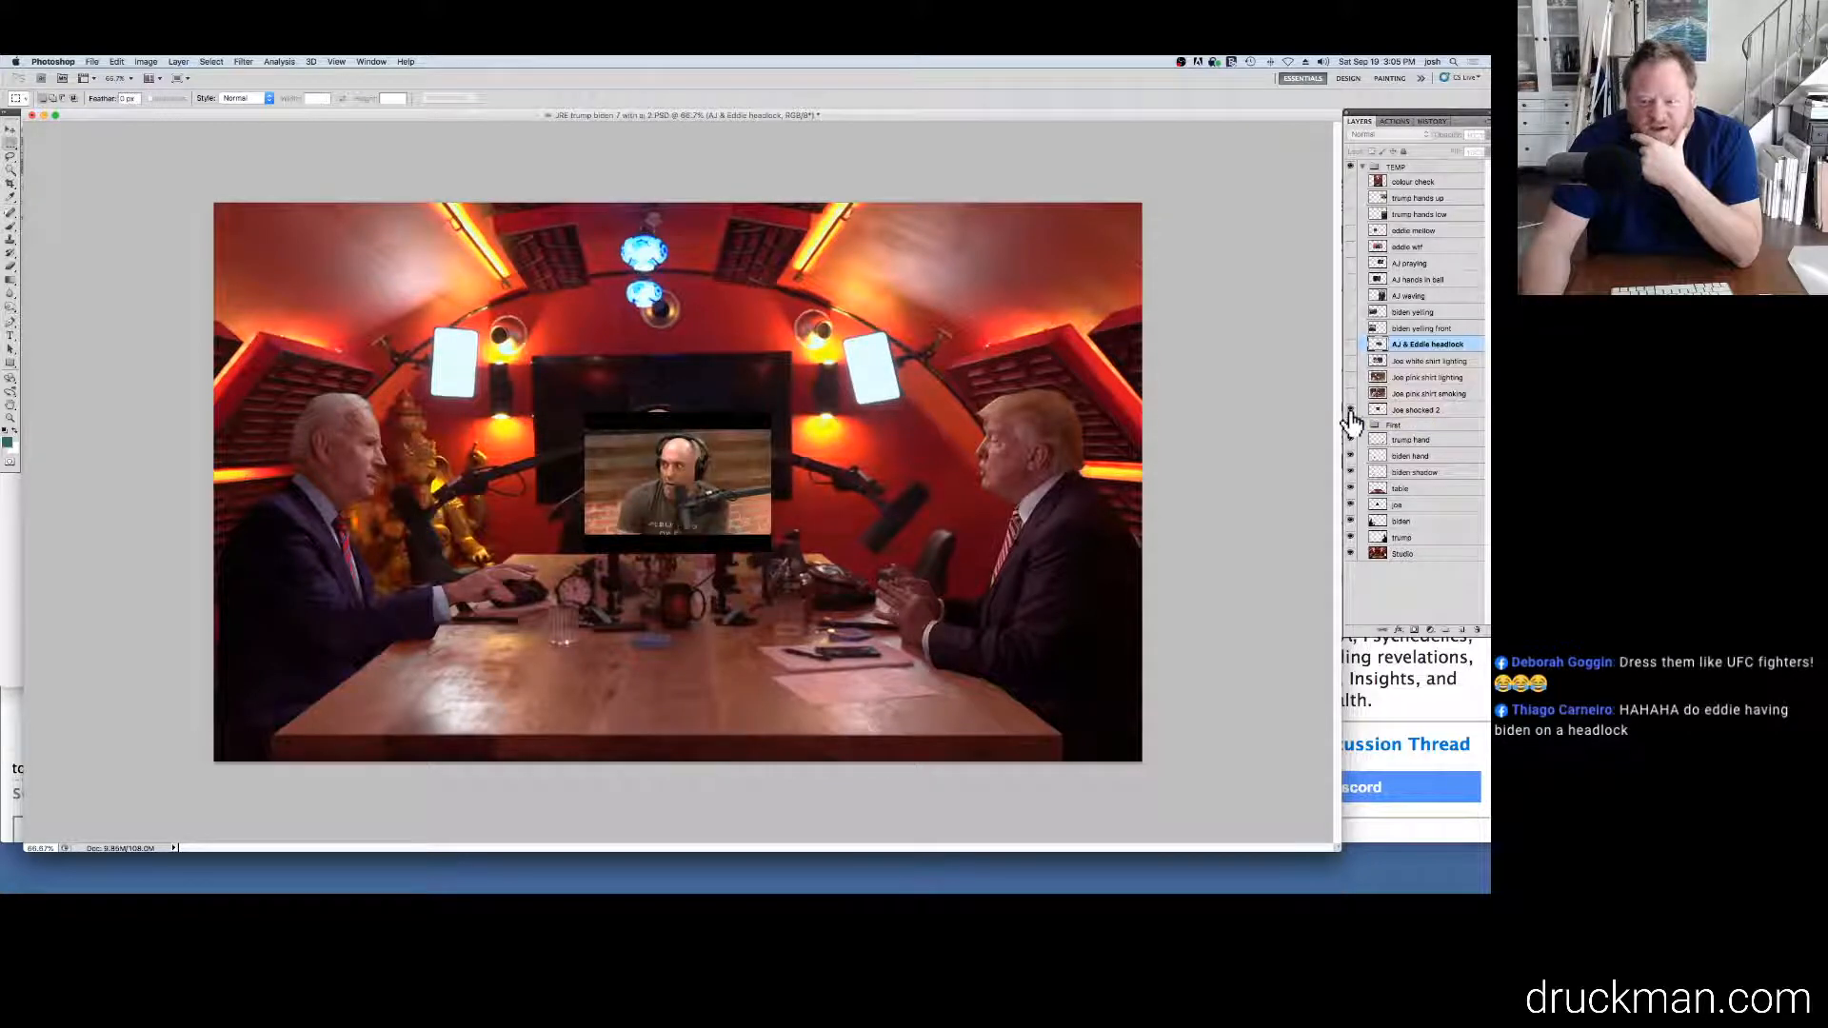
Compare the Joe pink shirt smoking photo with the Joe pink shirt lighting photo, leaving the lighting one shown above Joe shocked 2.
{"action": "left_click", "coordinate": [1351, 394]}
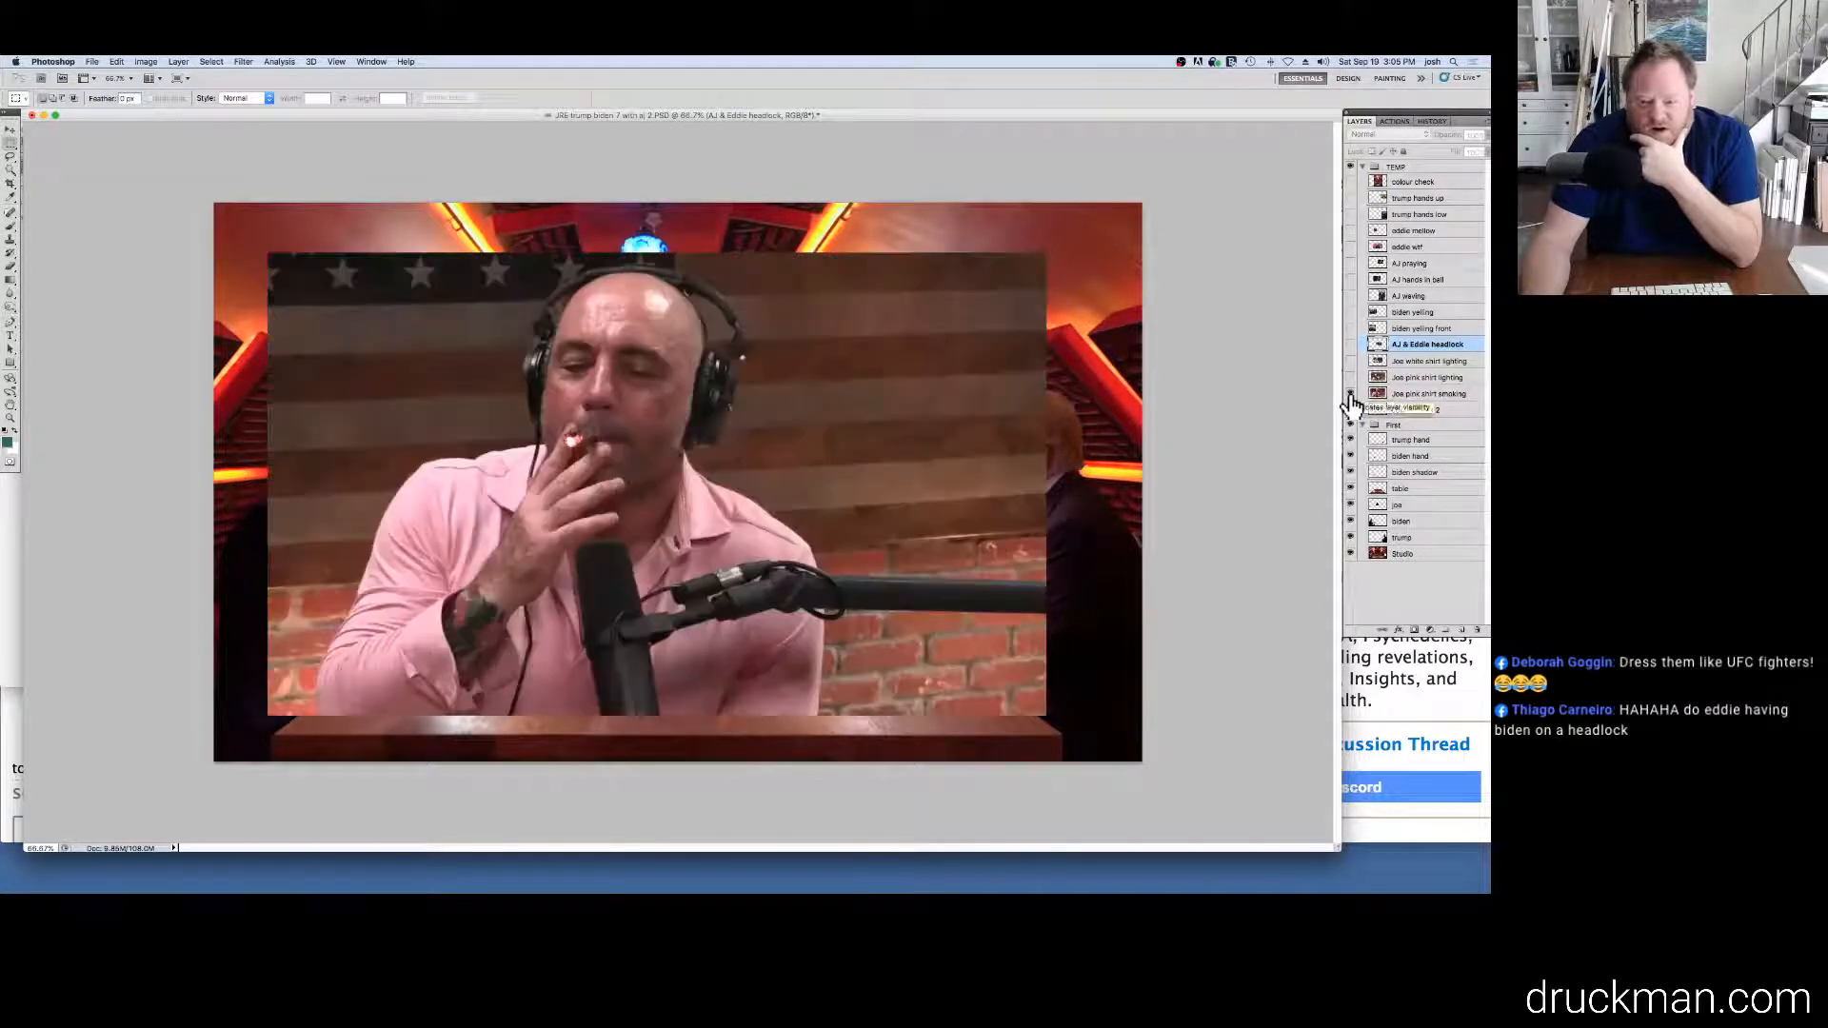
{"action": "left_click", "coordinate": [1350, 377]}
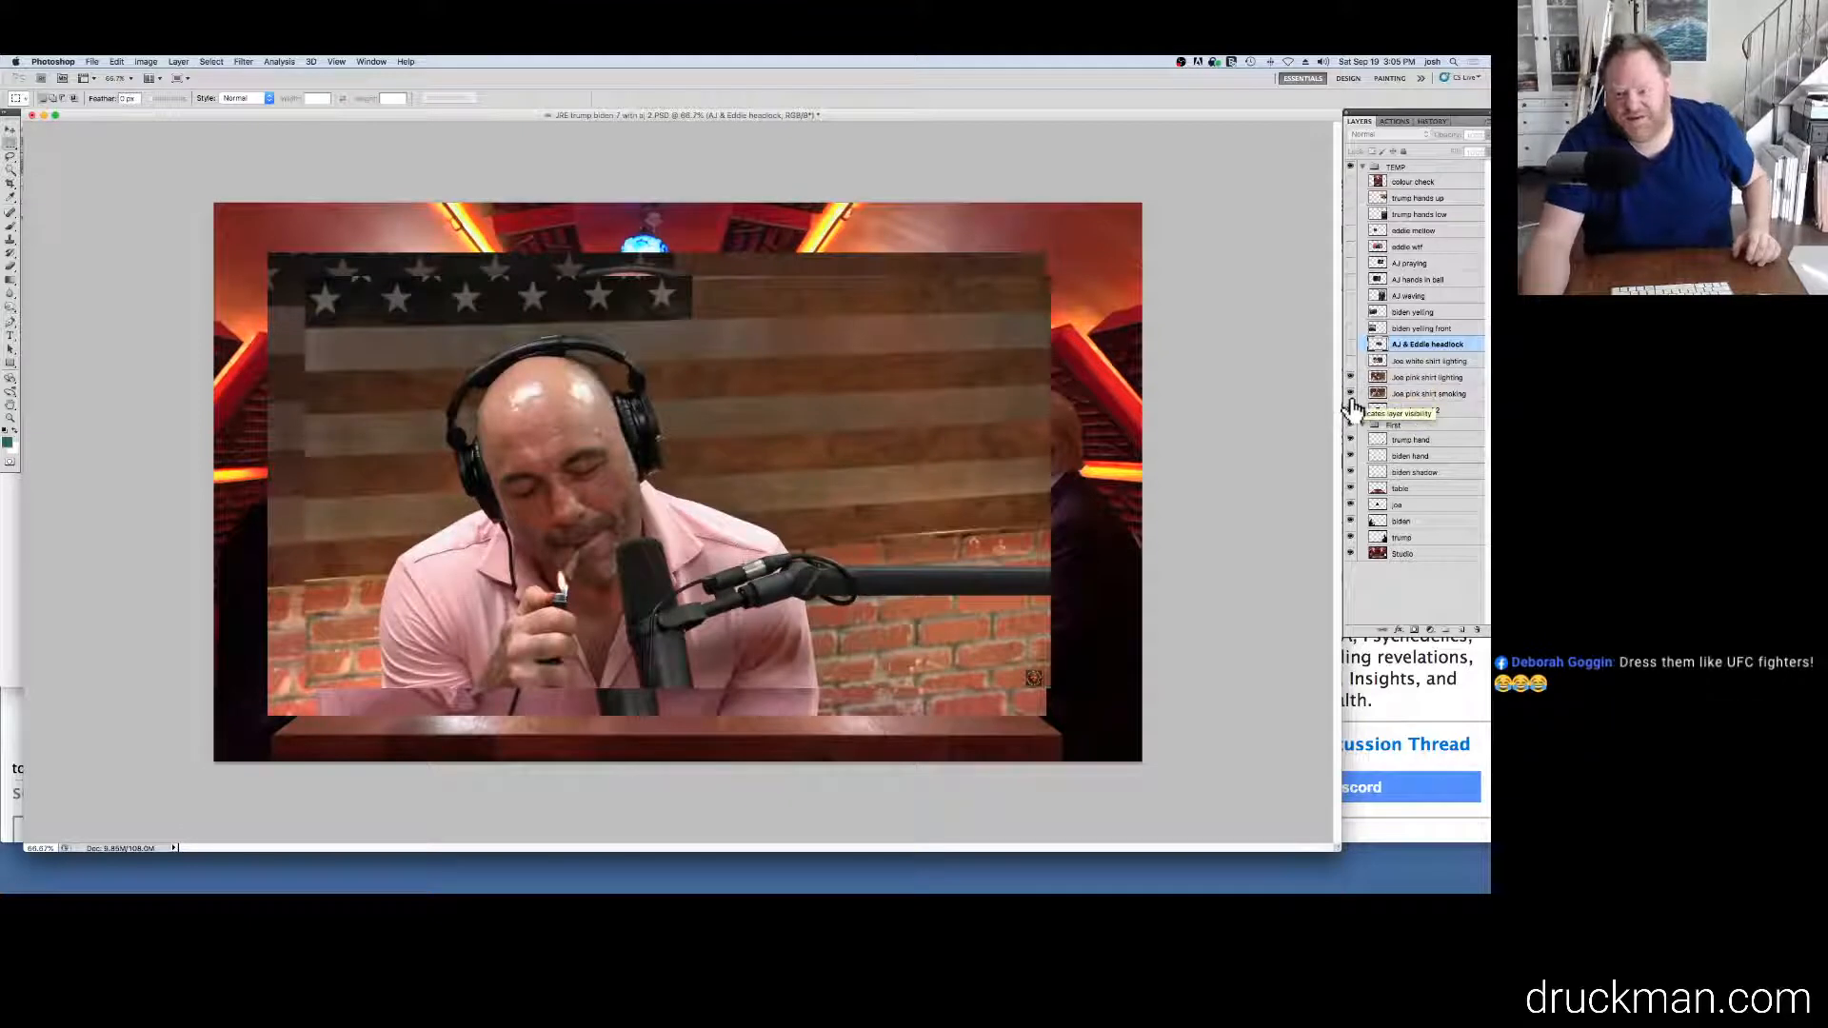
{"action": "left_click", "coordinate": [1350, 410]}
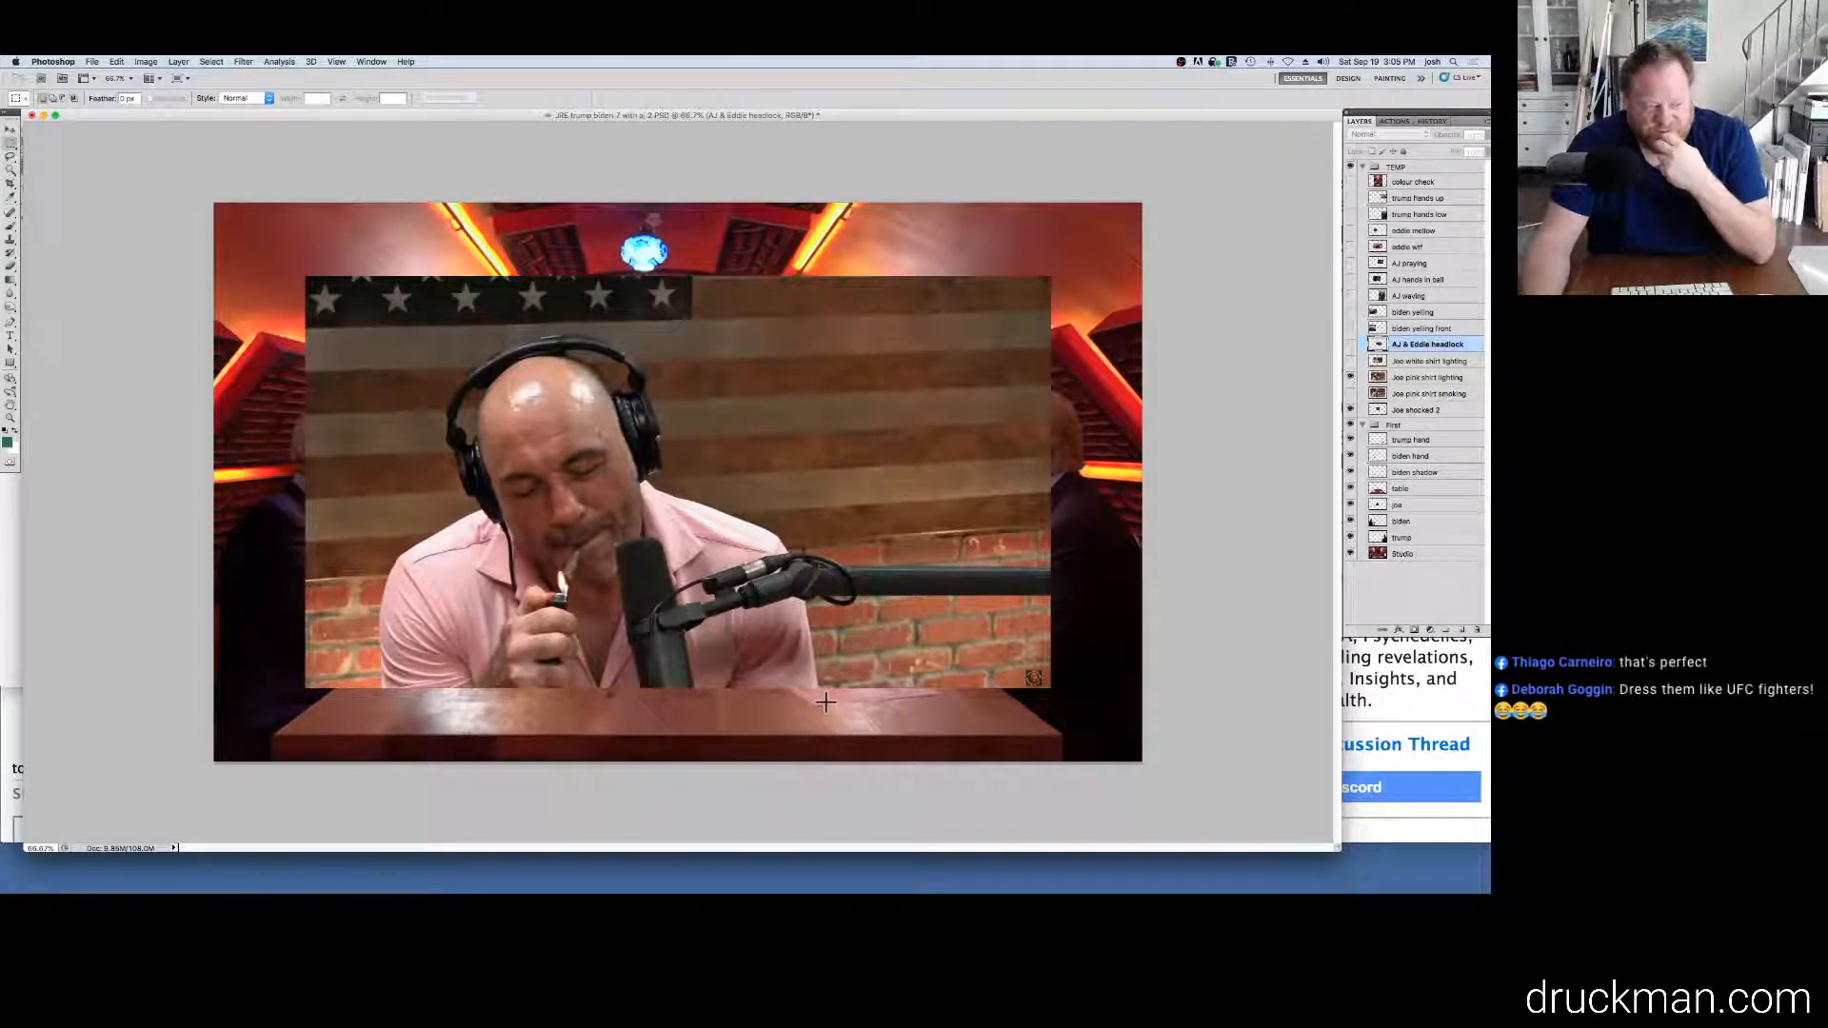
{"action": "left_click", "coordinate": [1425, 381]}
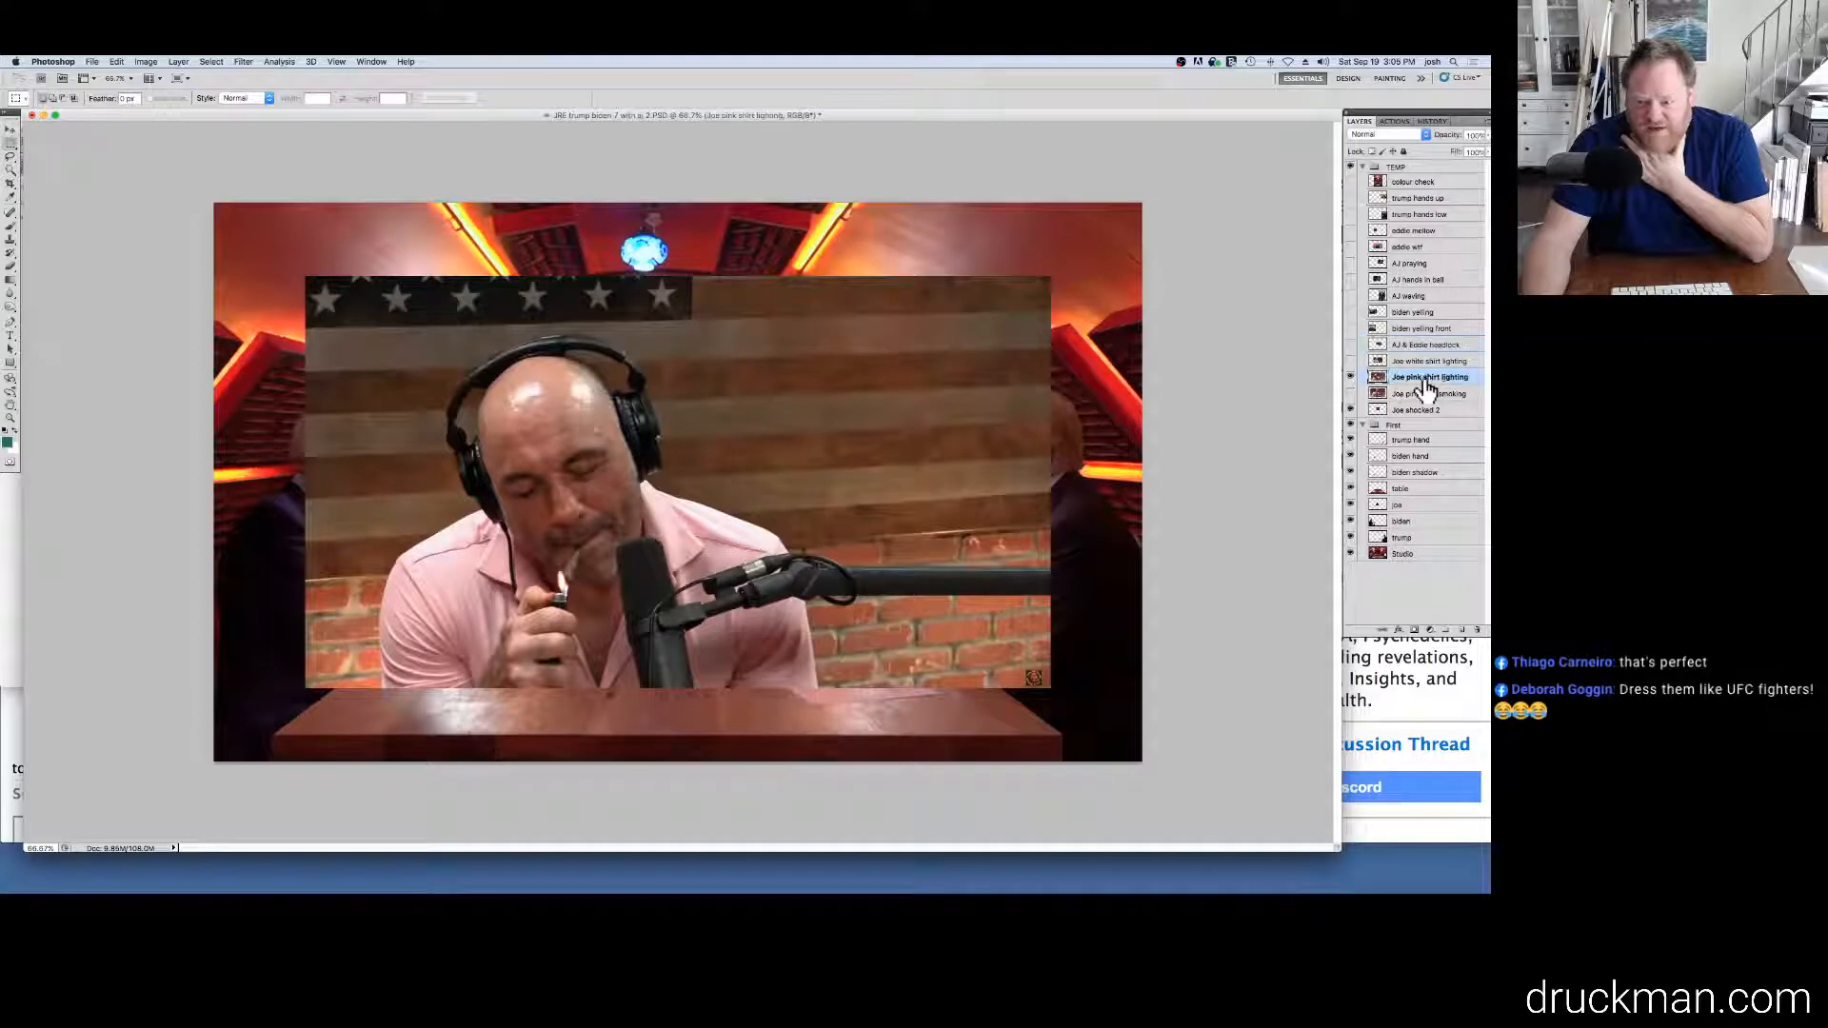
{"action": "left_click", "coordinate": [1351, 380]}
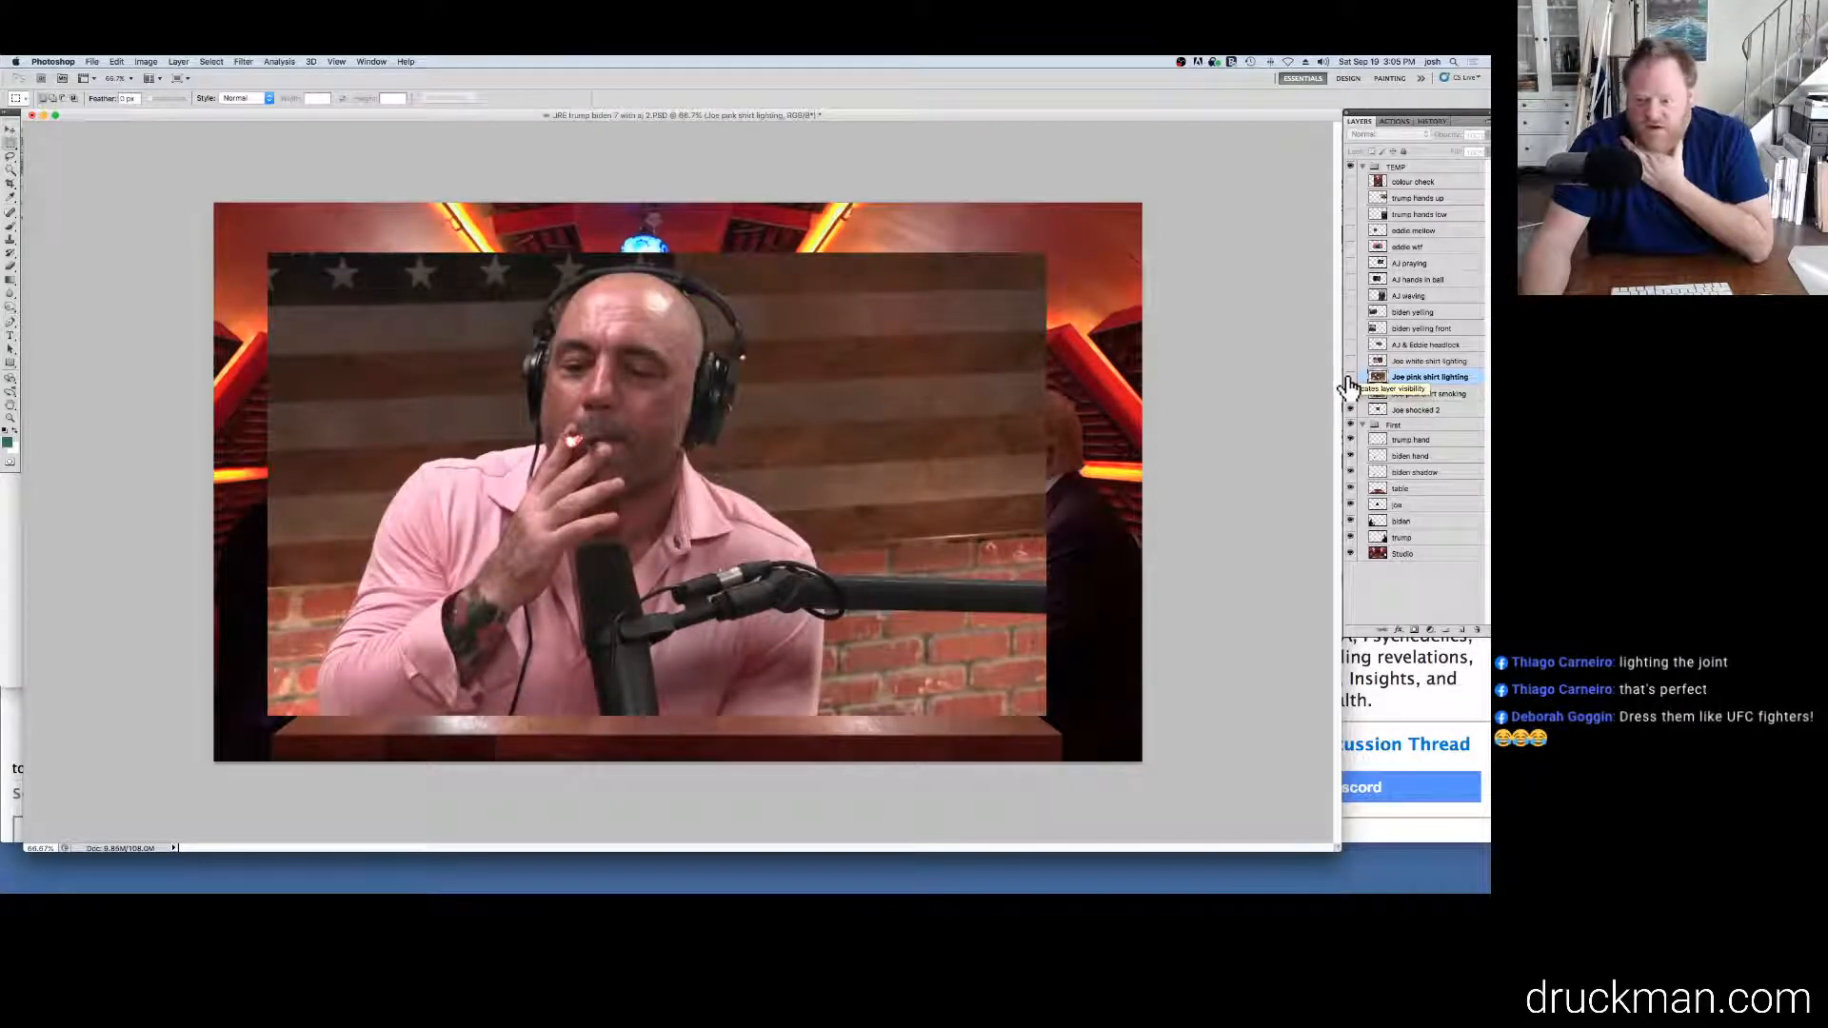
{"action": "left_click", "coordinate": [1349, 378]}
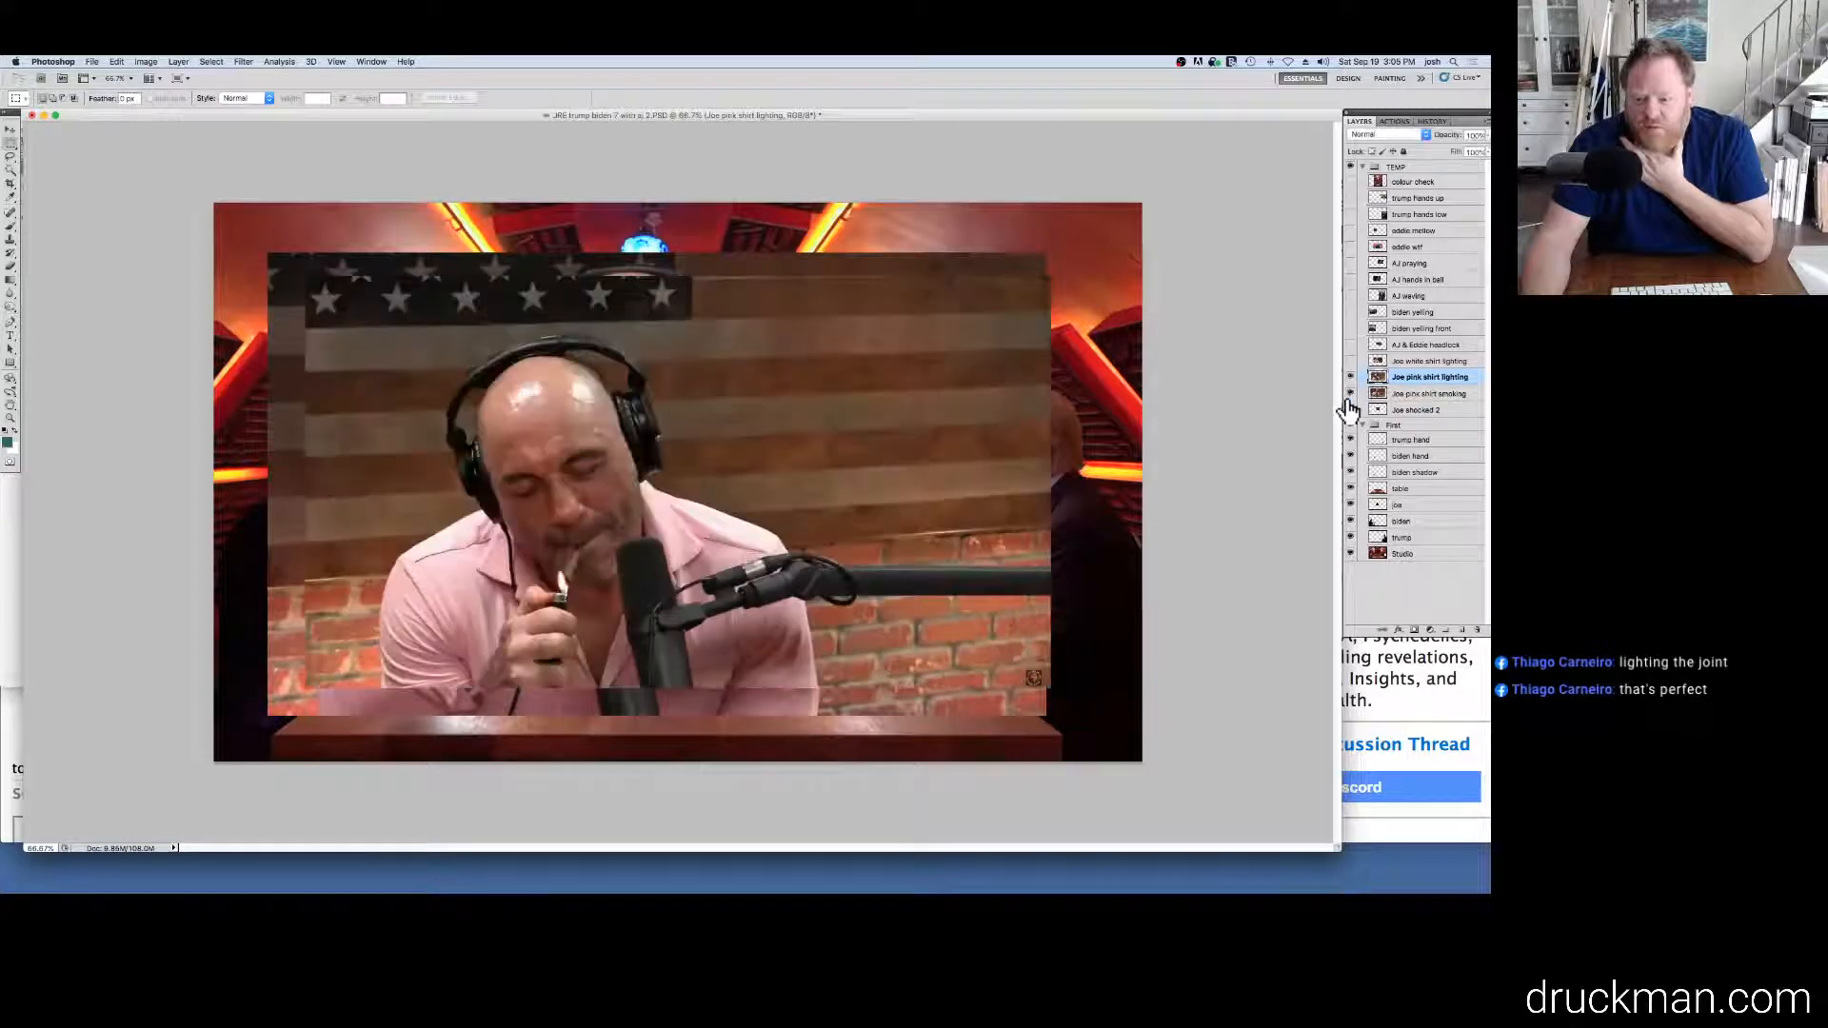
{"action": "left_click", "coordinate": [1350, 393]}
Preview the Joe white shirt lighting photo over the pink shirt lighting photo to compare the two poses.
{"action": "left_click", "coordinate": [1350, 362]}
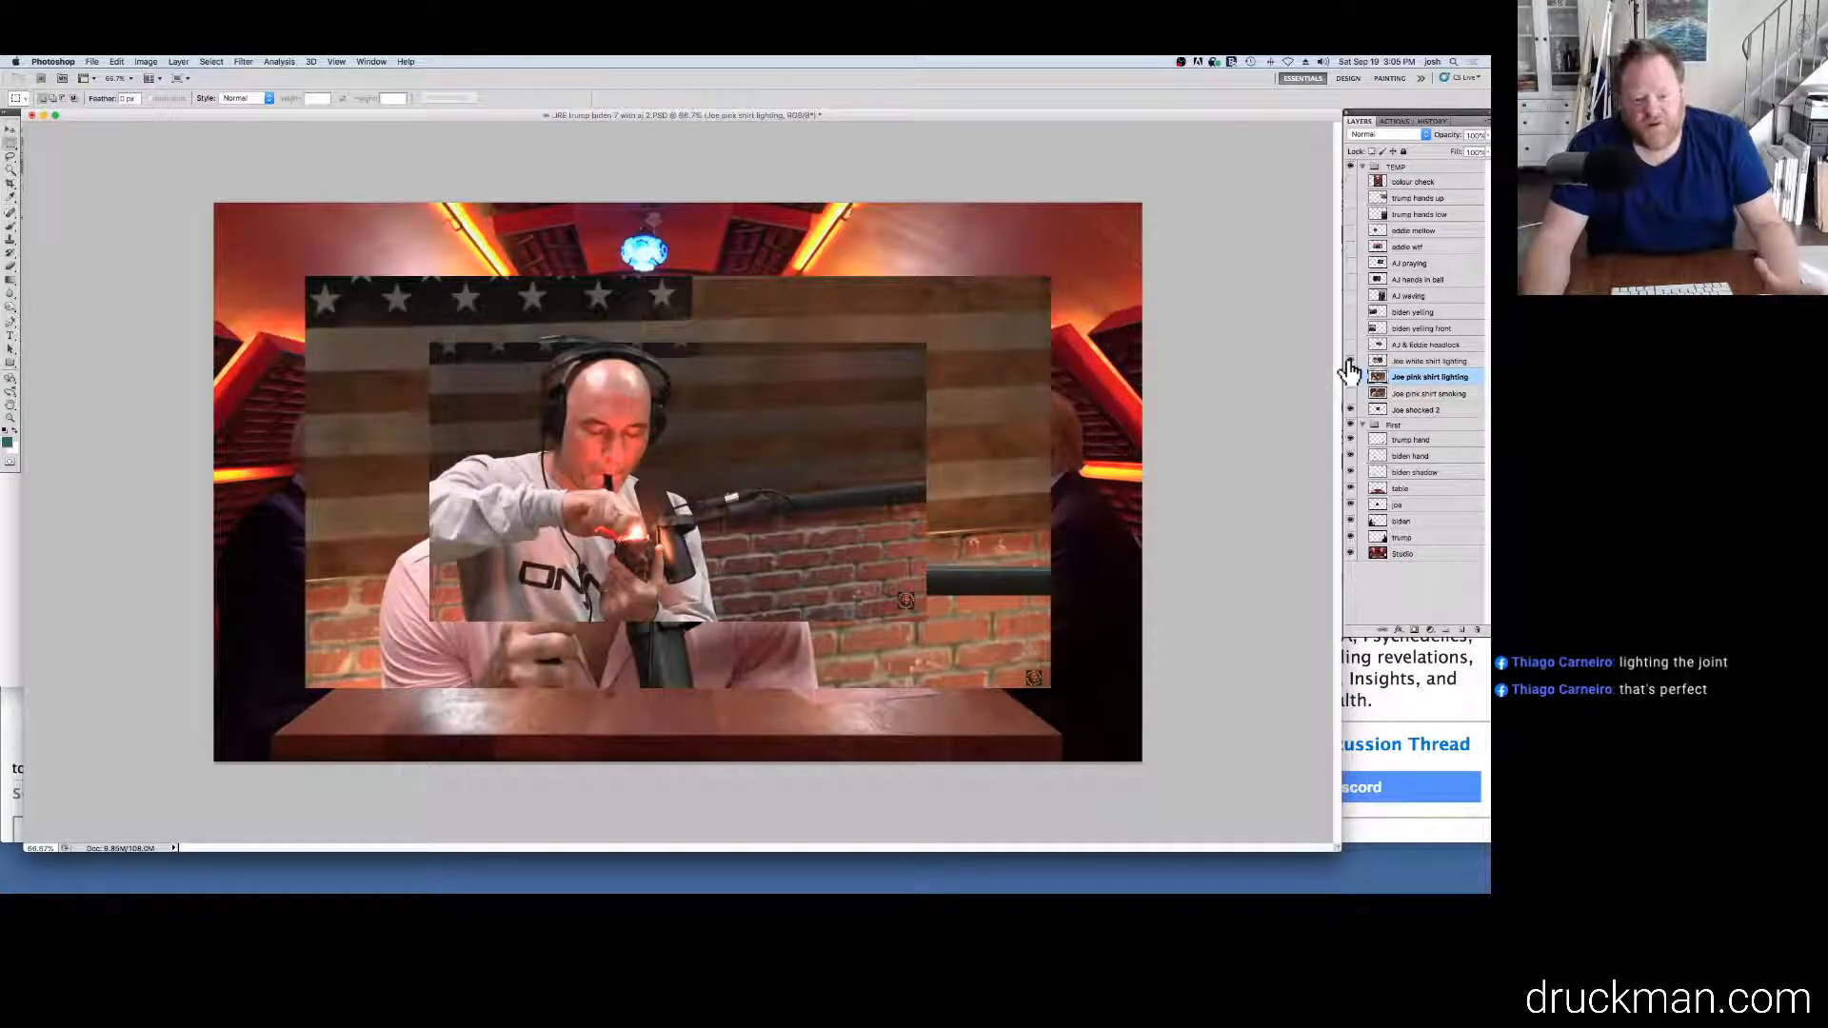
{"action": "left_click", "coordinate": [1350, 363]}
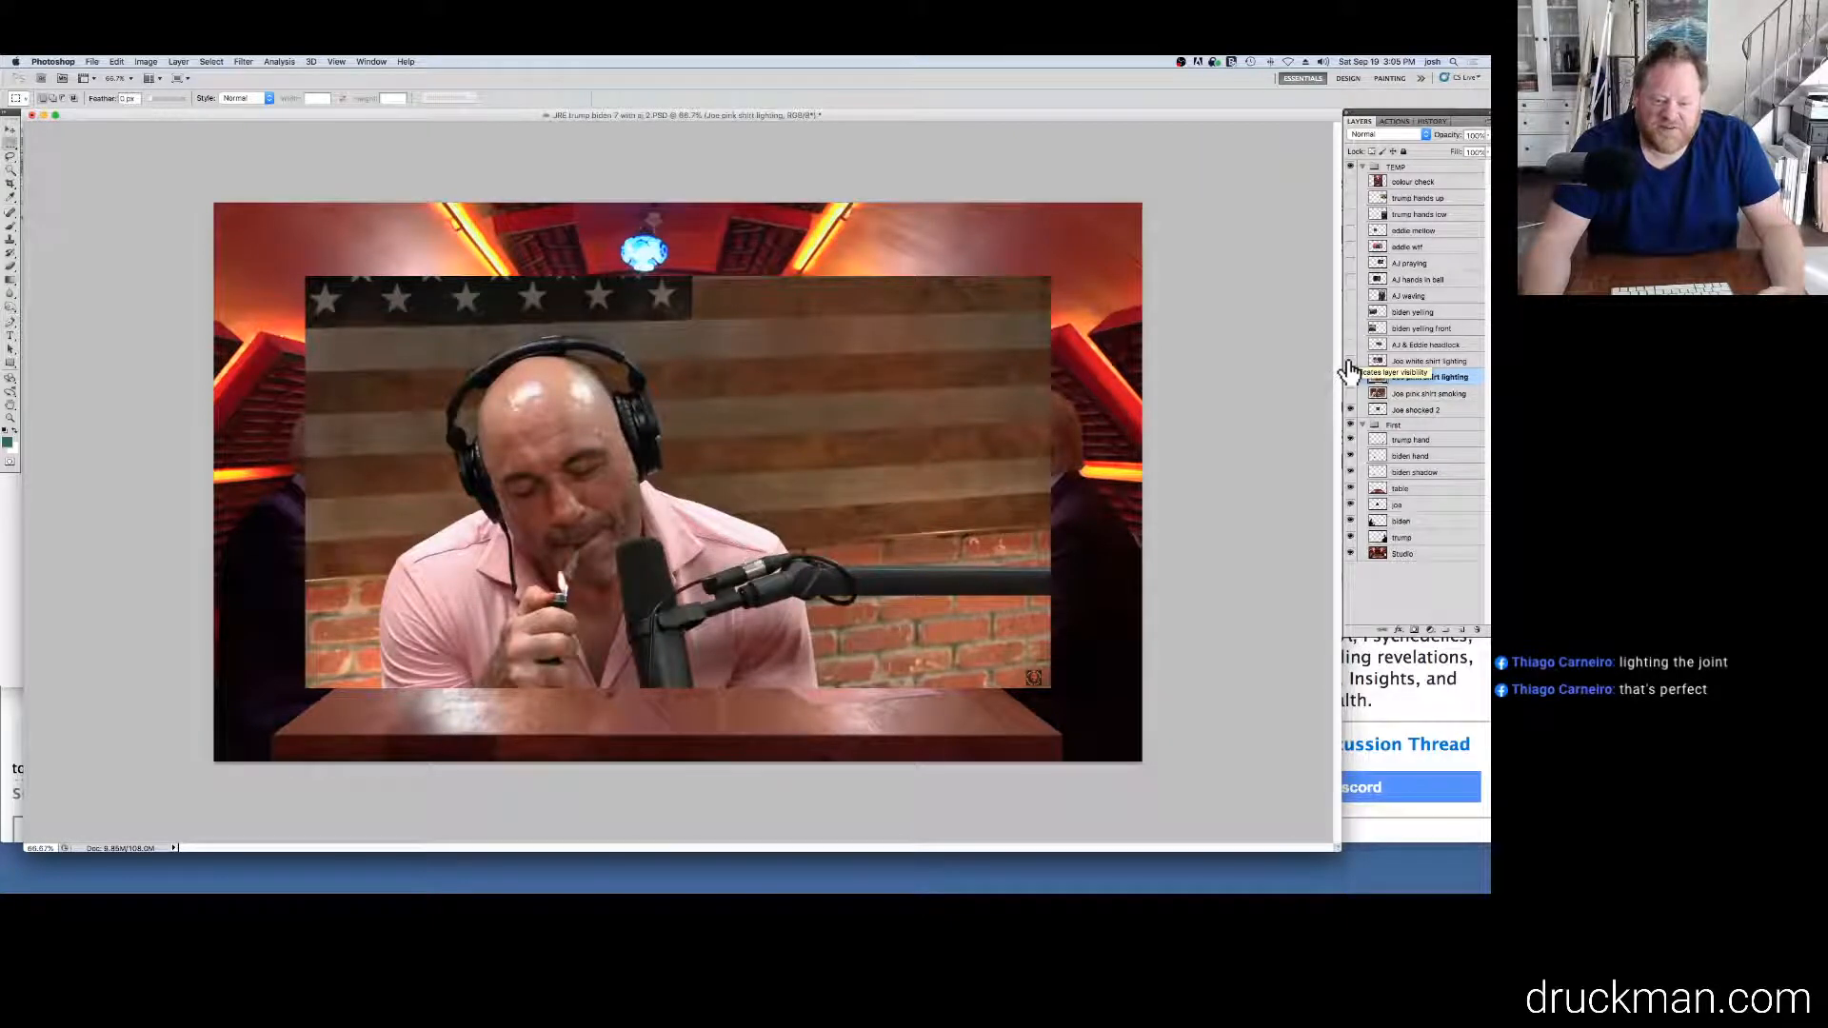
{"action": "left_click", "coordinate": [1350, 363]}
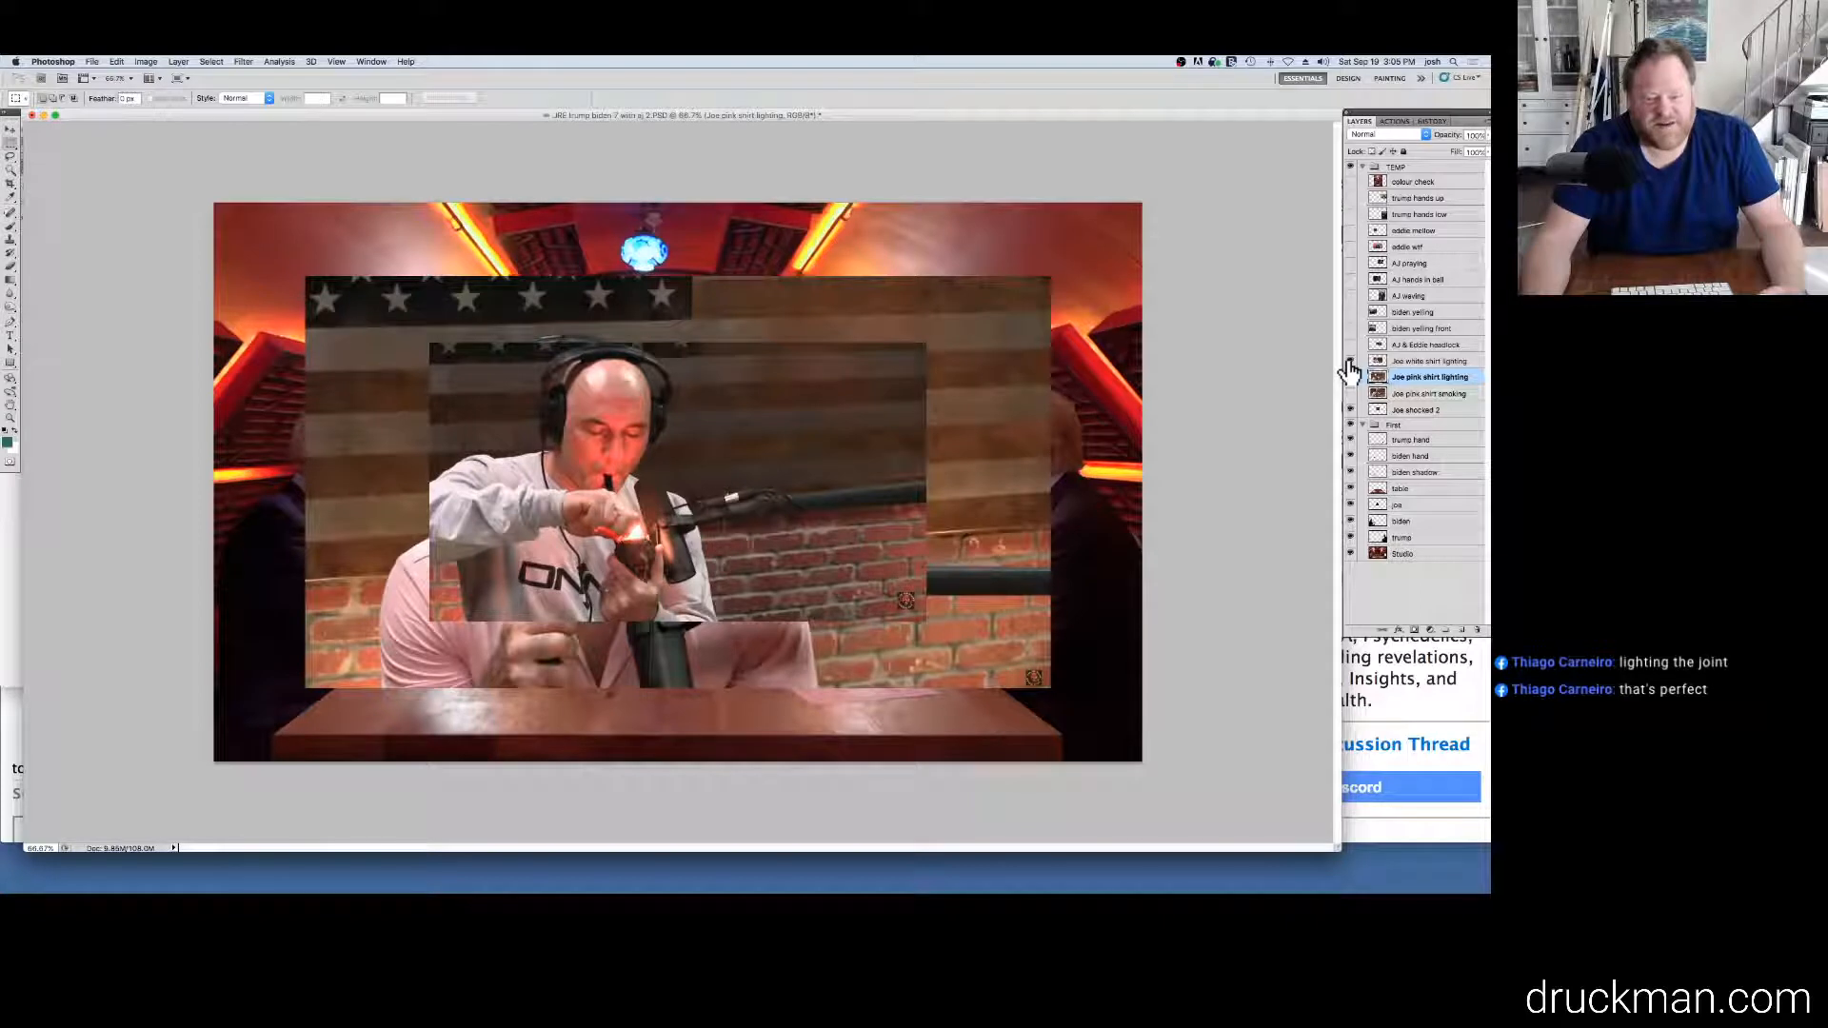
{"action": "left_click", "coordinate": [1350, 363]}
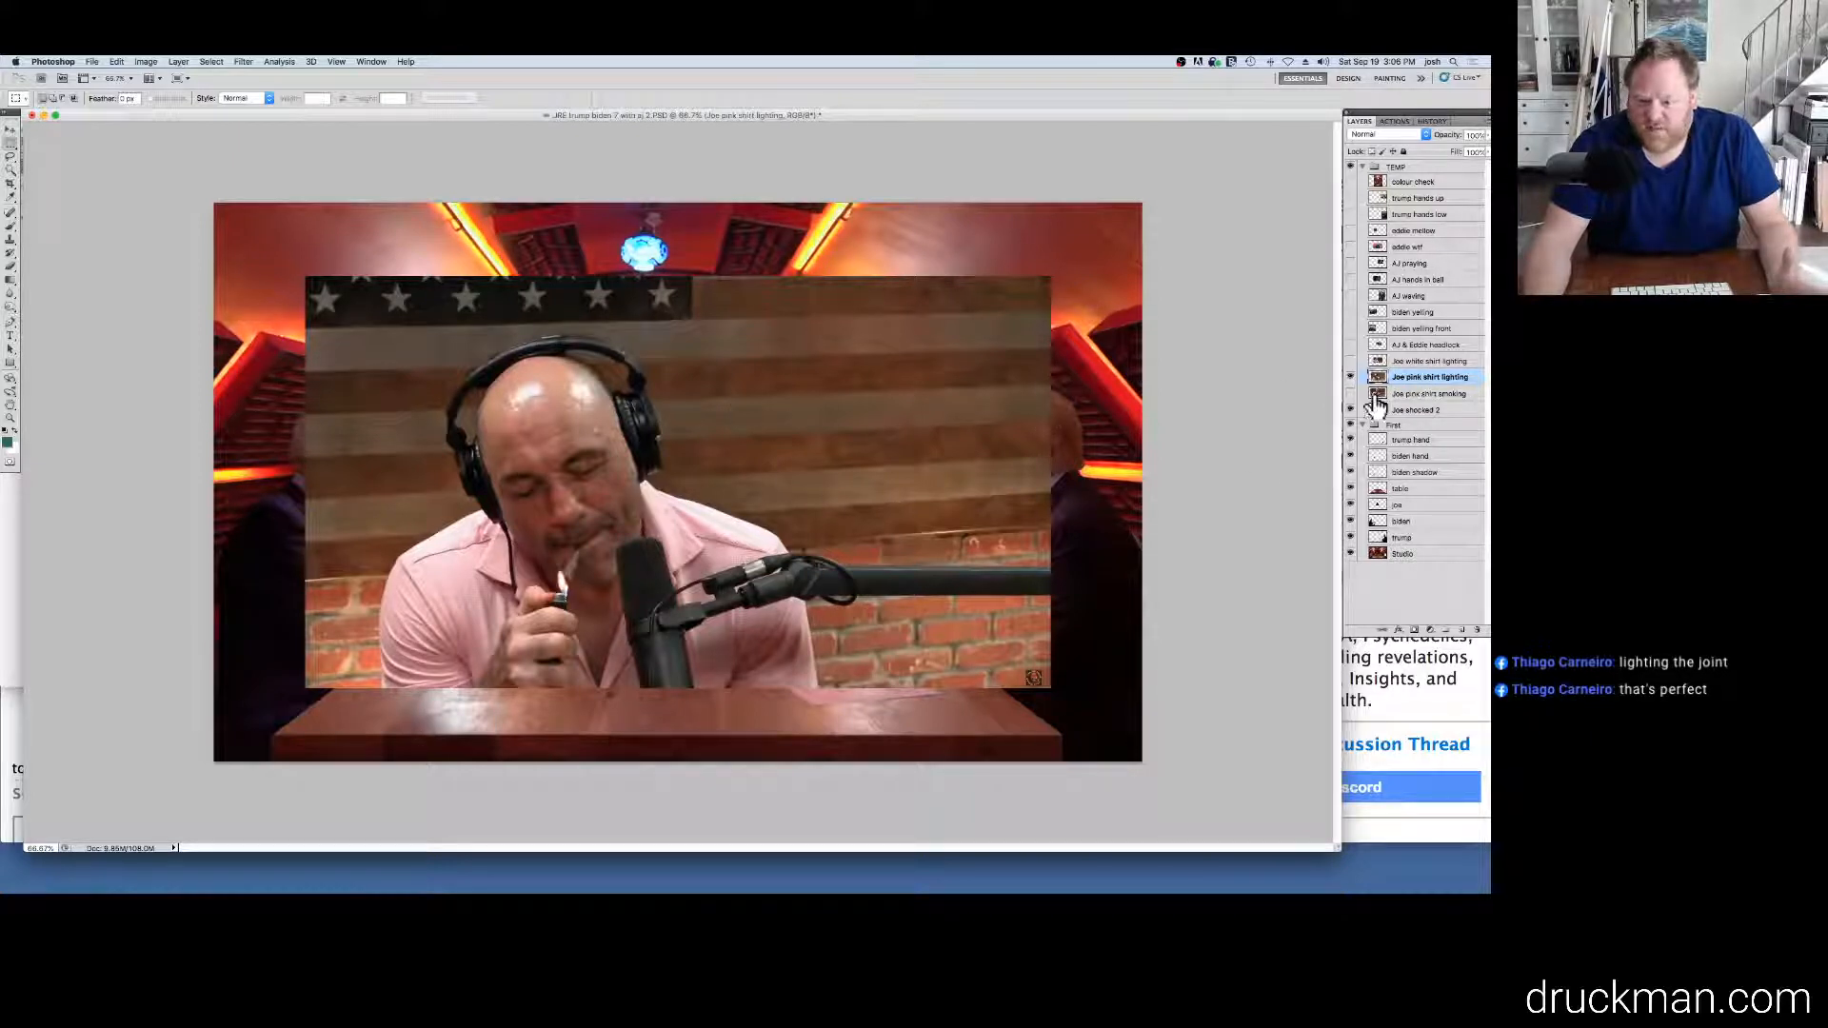
Duplicate the Joe pink shirt lighting layer and the First group, and name the group copy "1 hour later".
{"action": "left_click_drag", "start_coordinate": [1411, 380], "coordinate": [1462, 629]}
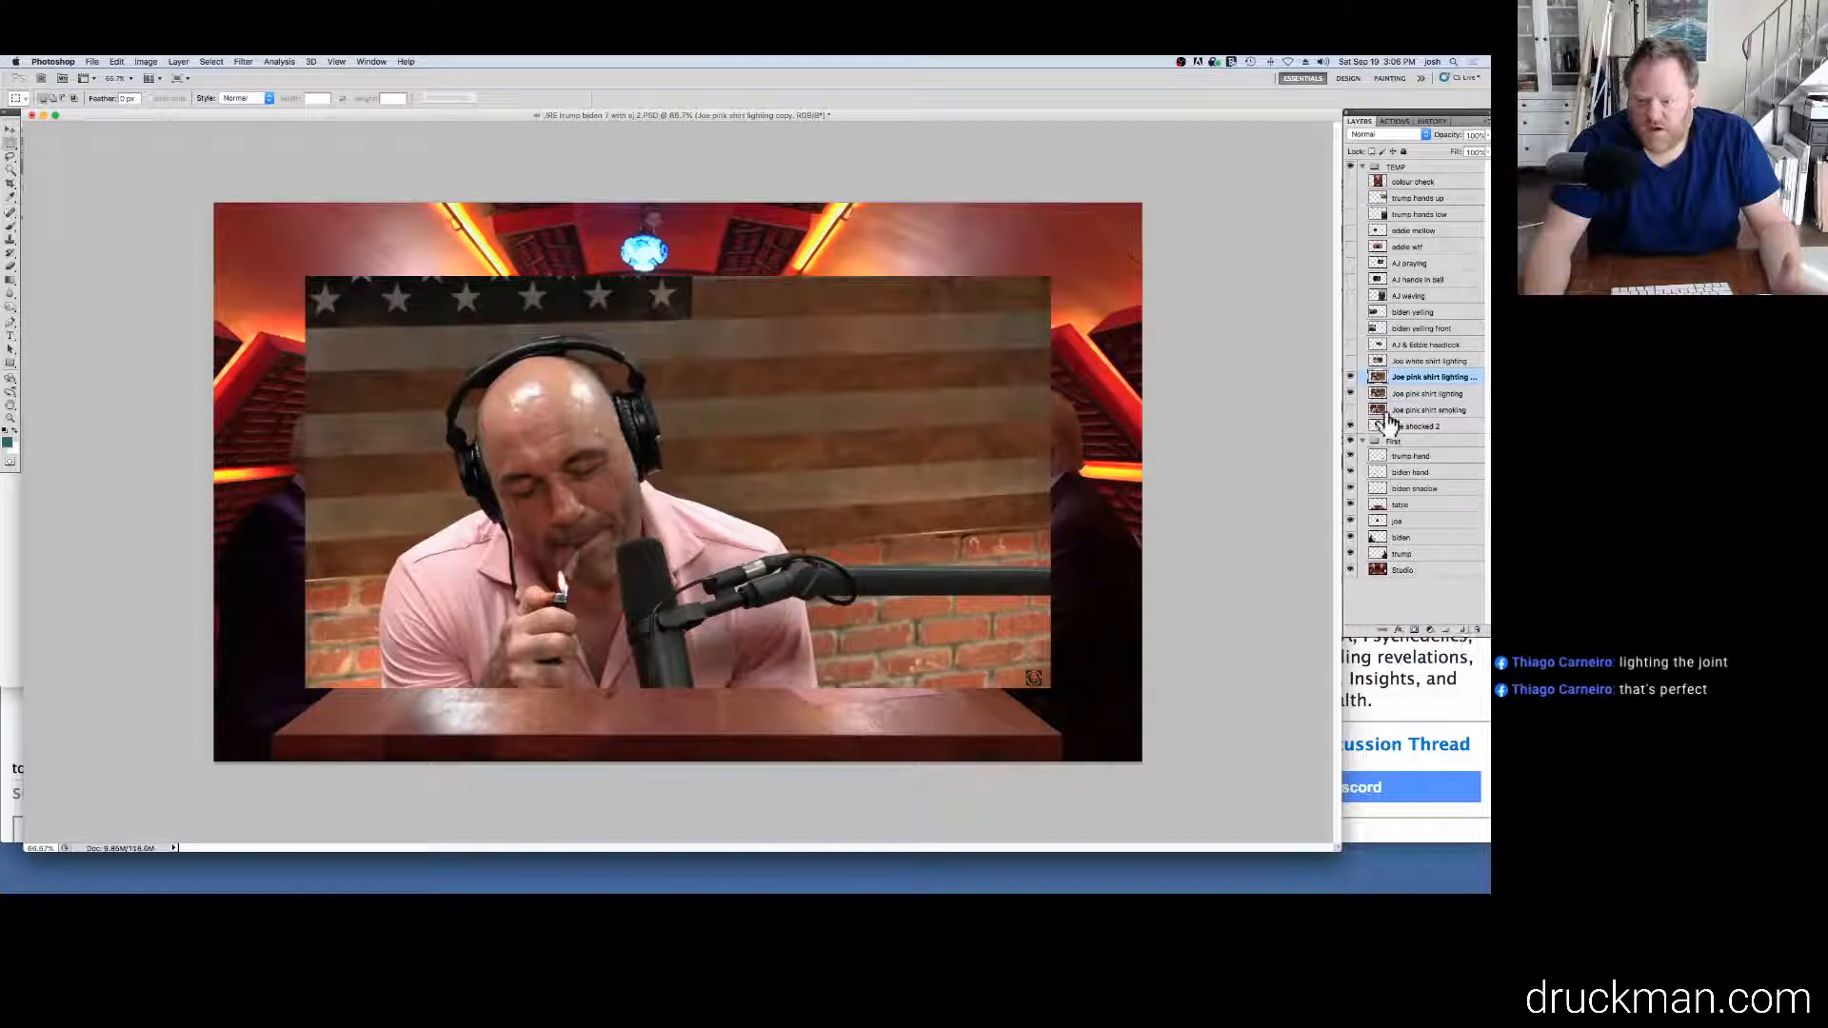
{"action": "left_click_drag", "start_coordinate": [1406, 377], "coordinate": [1460, 628]}
{"action": "double_click", "coordinate": [1404, 441]}
{"action": "type", "text": "S"}
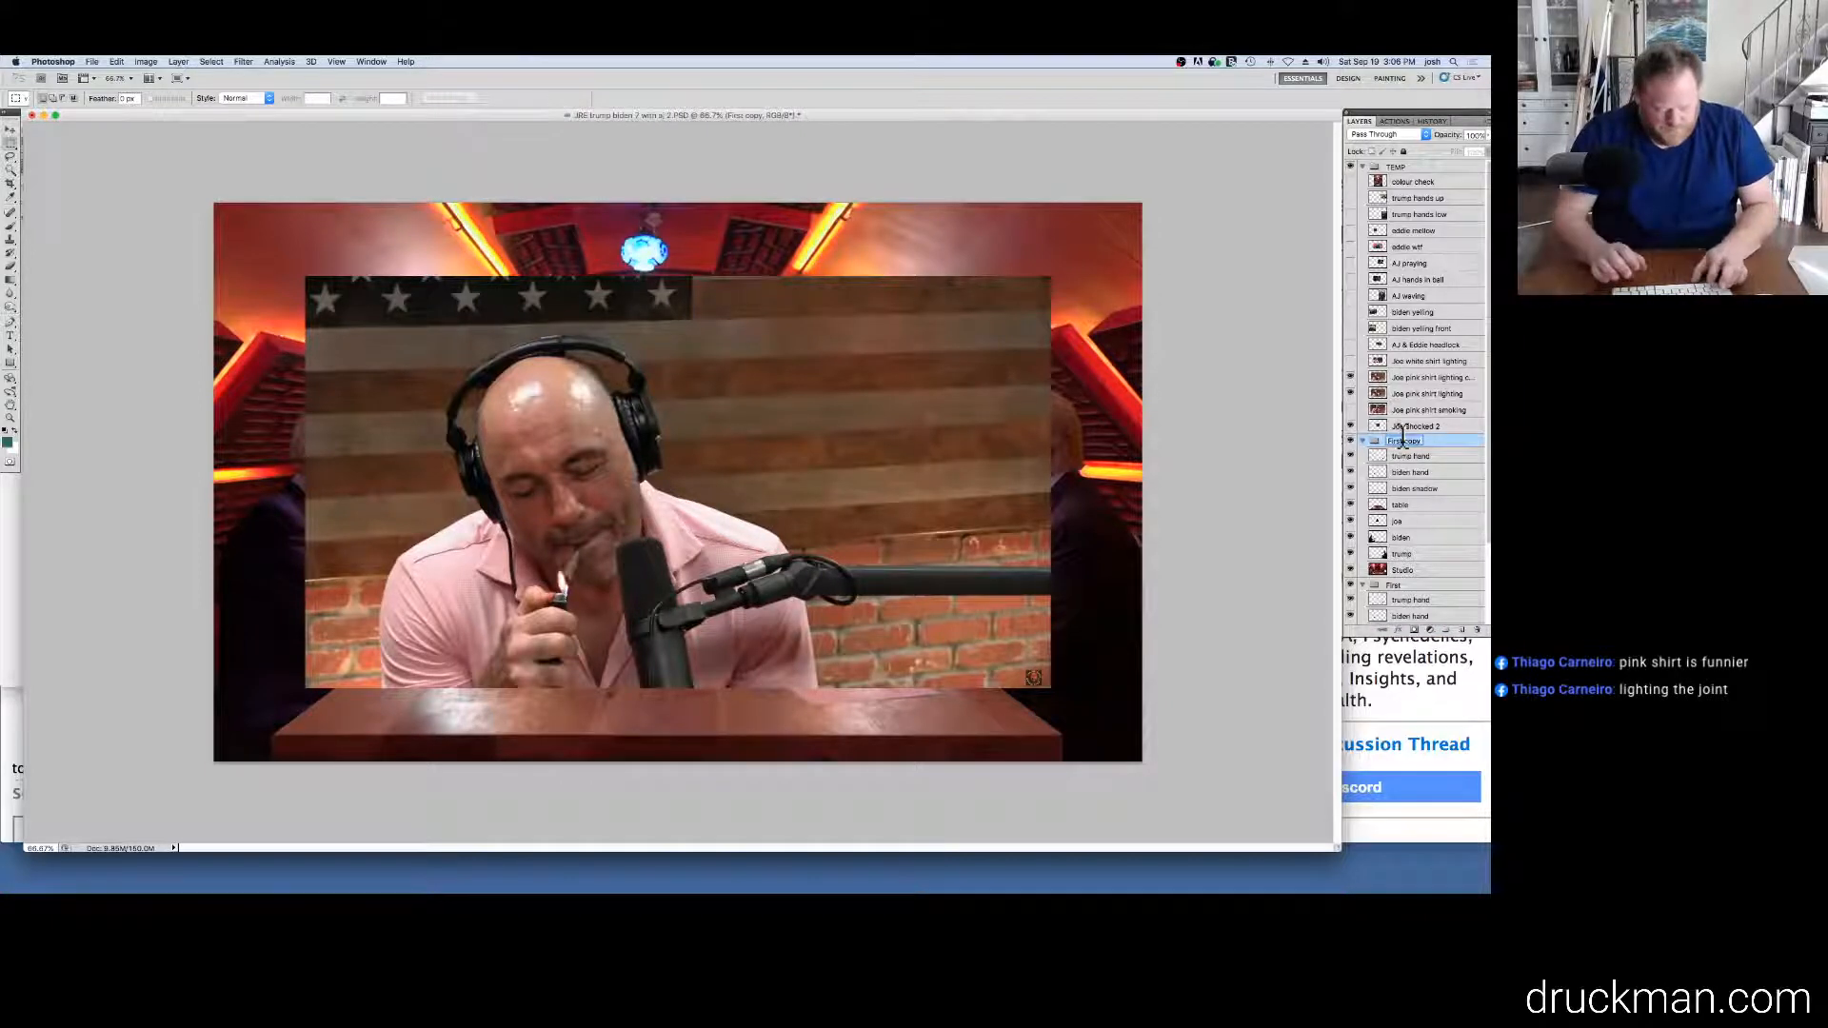
{"action": "key", "text": "Return"}
{"action": "key", "text": "v"}
{"action": "key", "text": "1"}
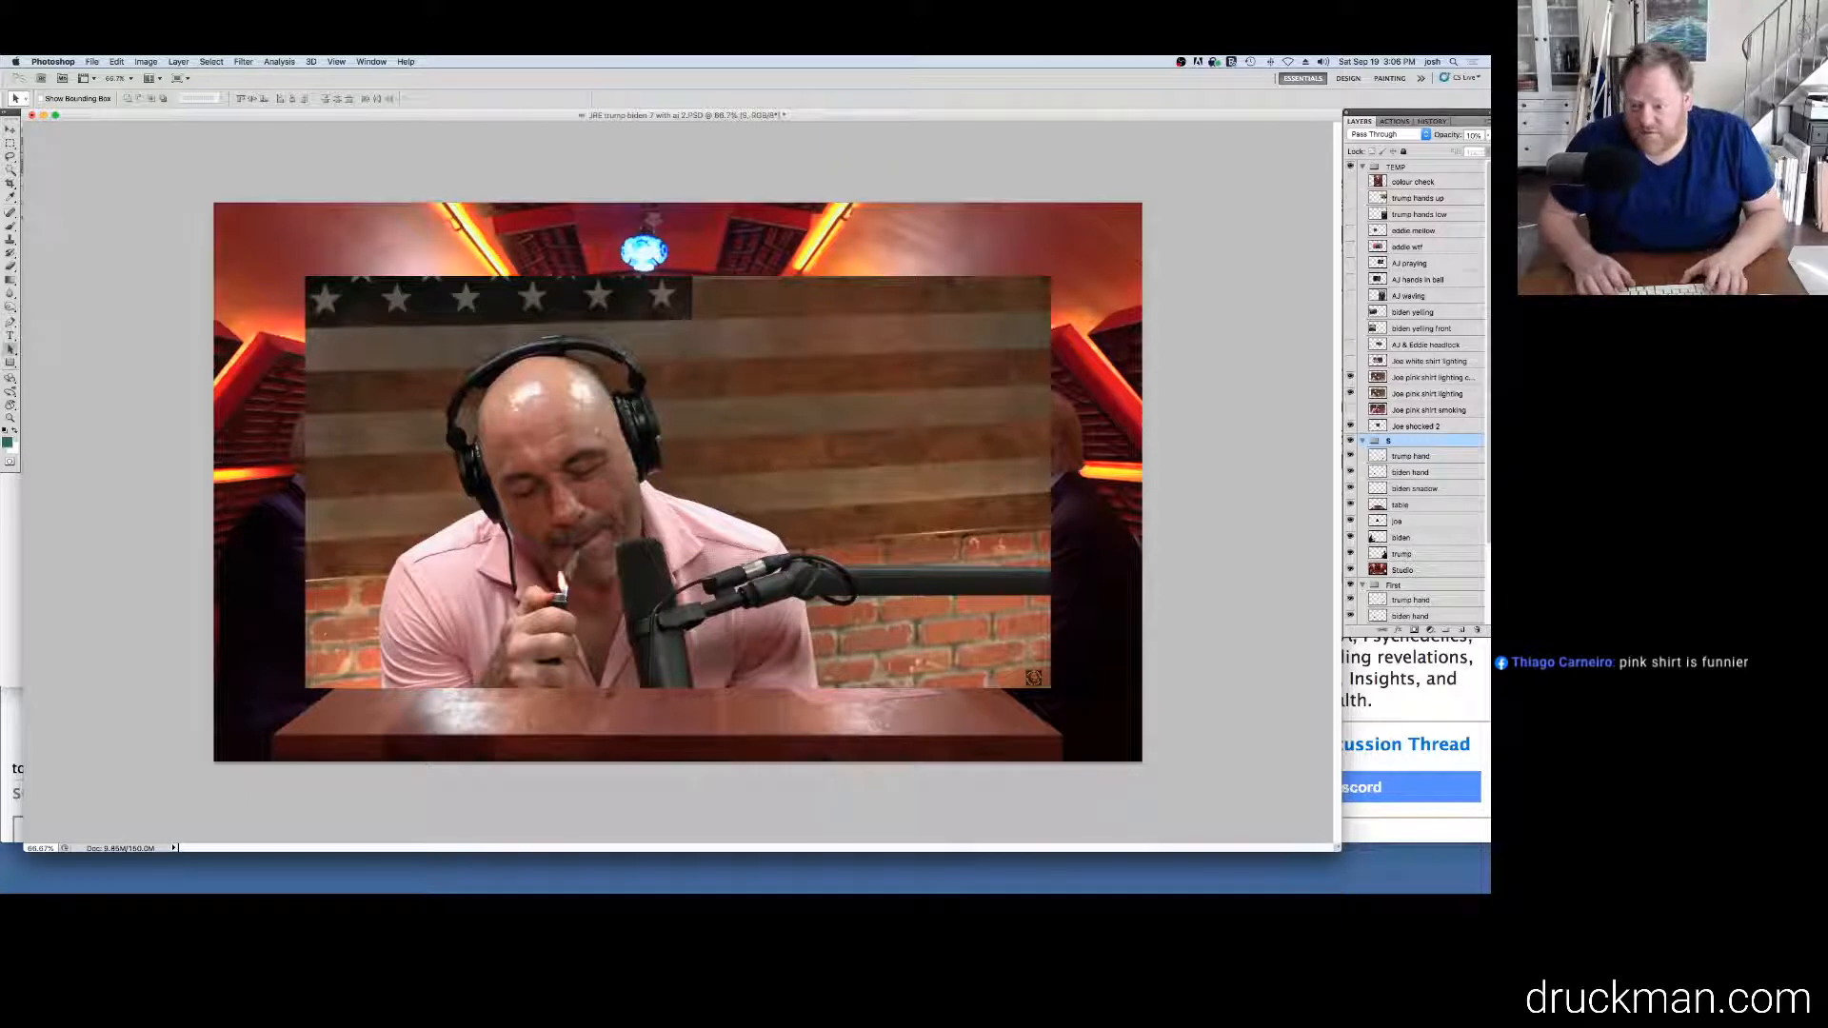
{"action": "key", "text": "r"}
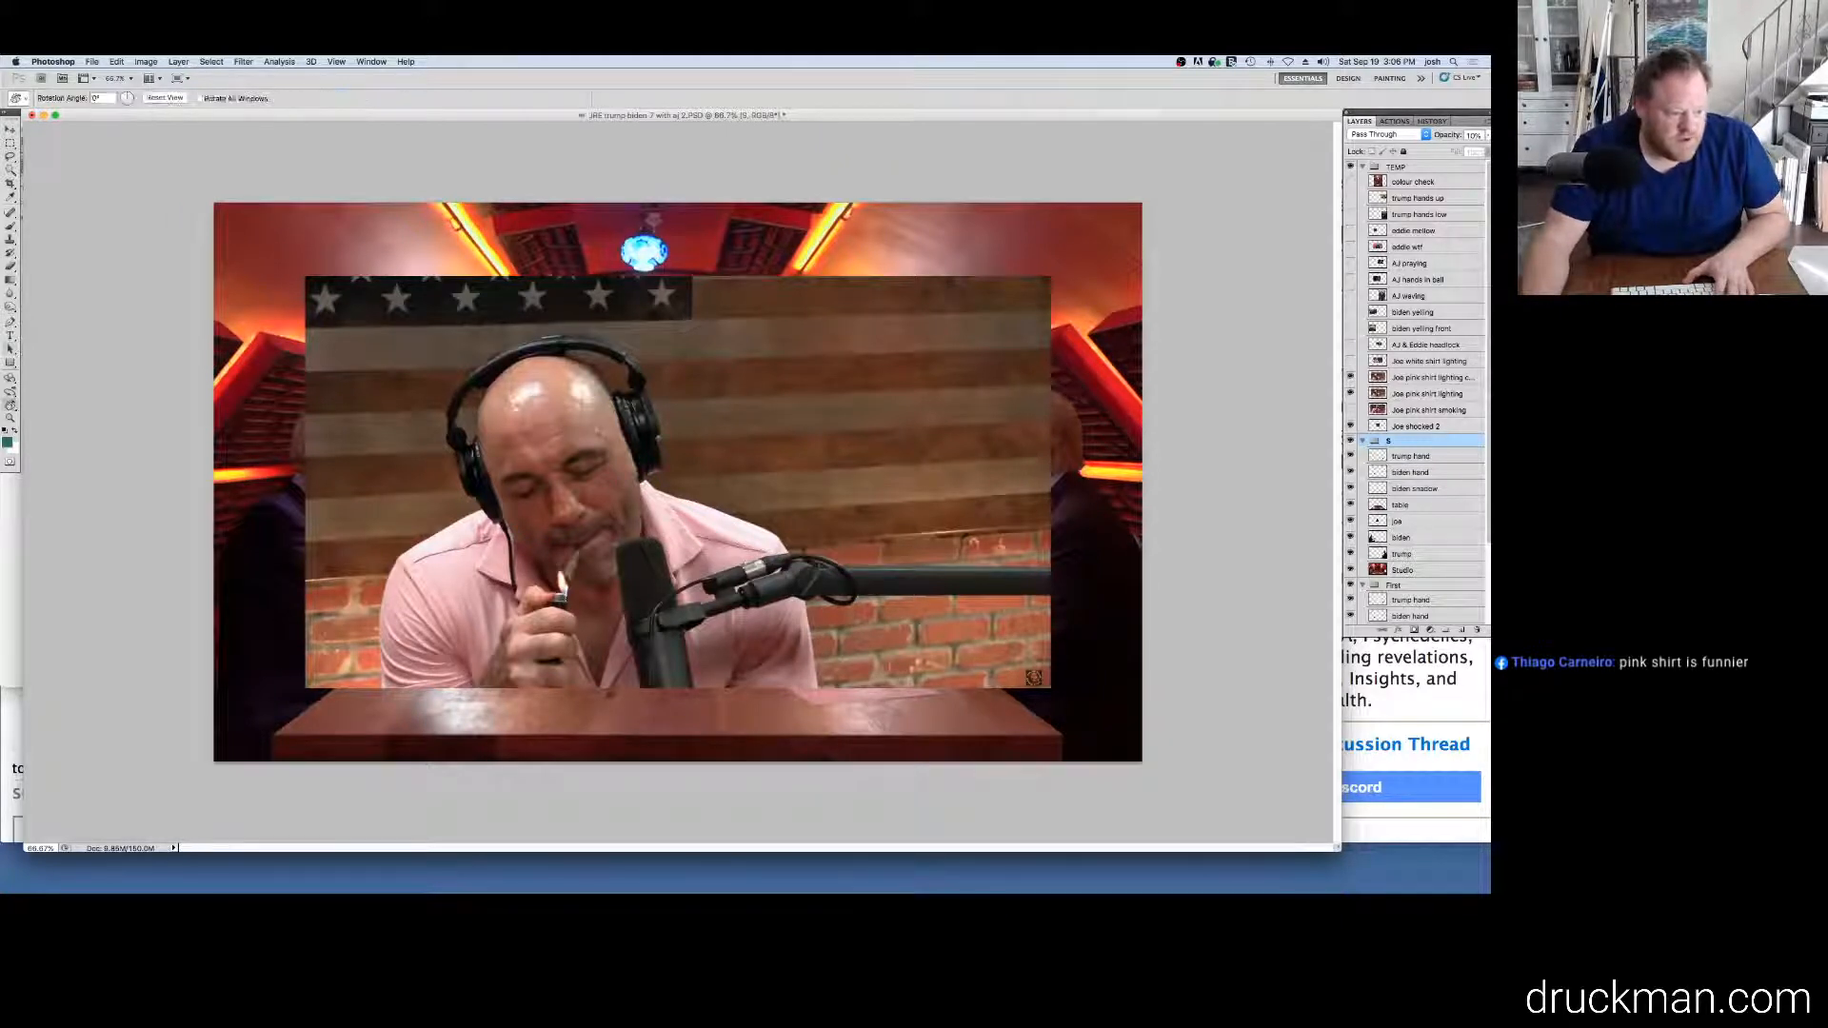
{"action": "double_click", "coordinate": [1390, 440]}
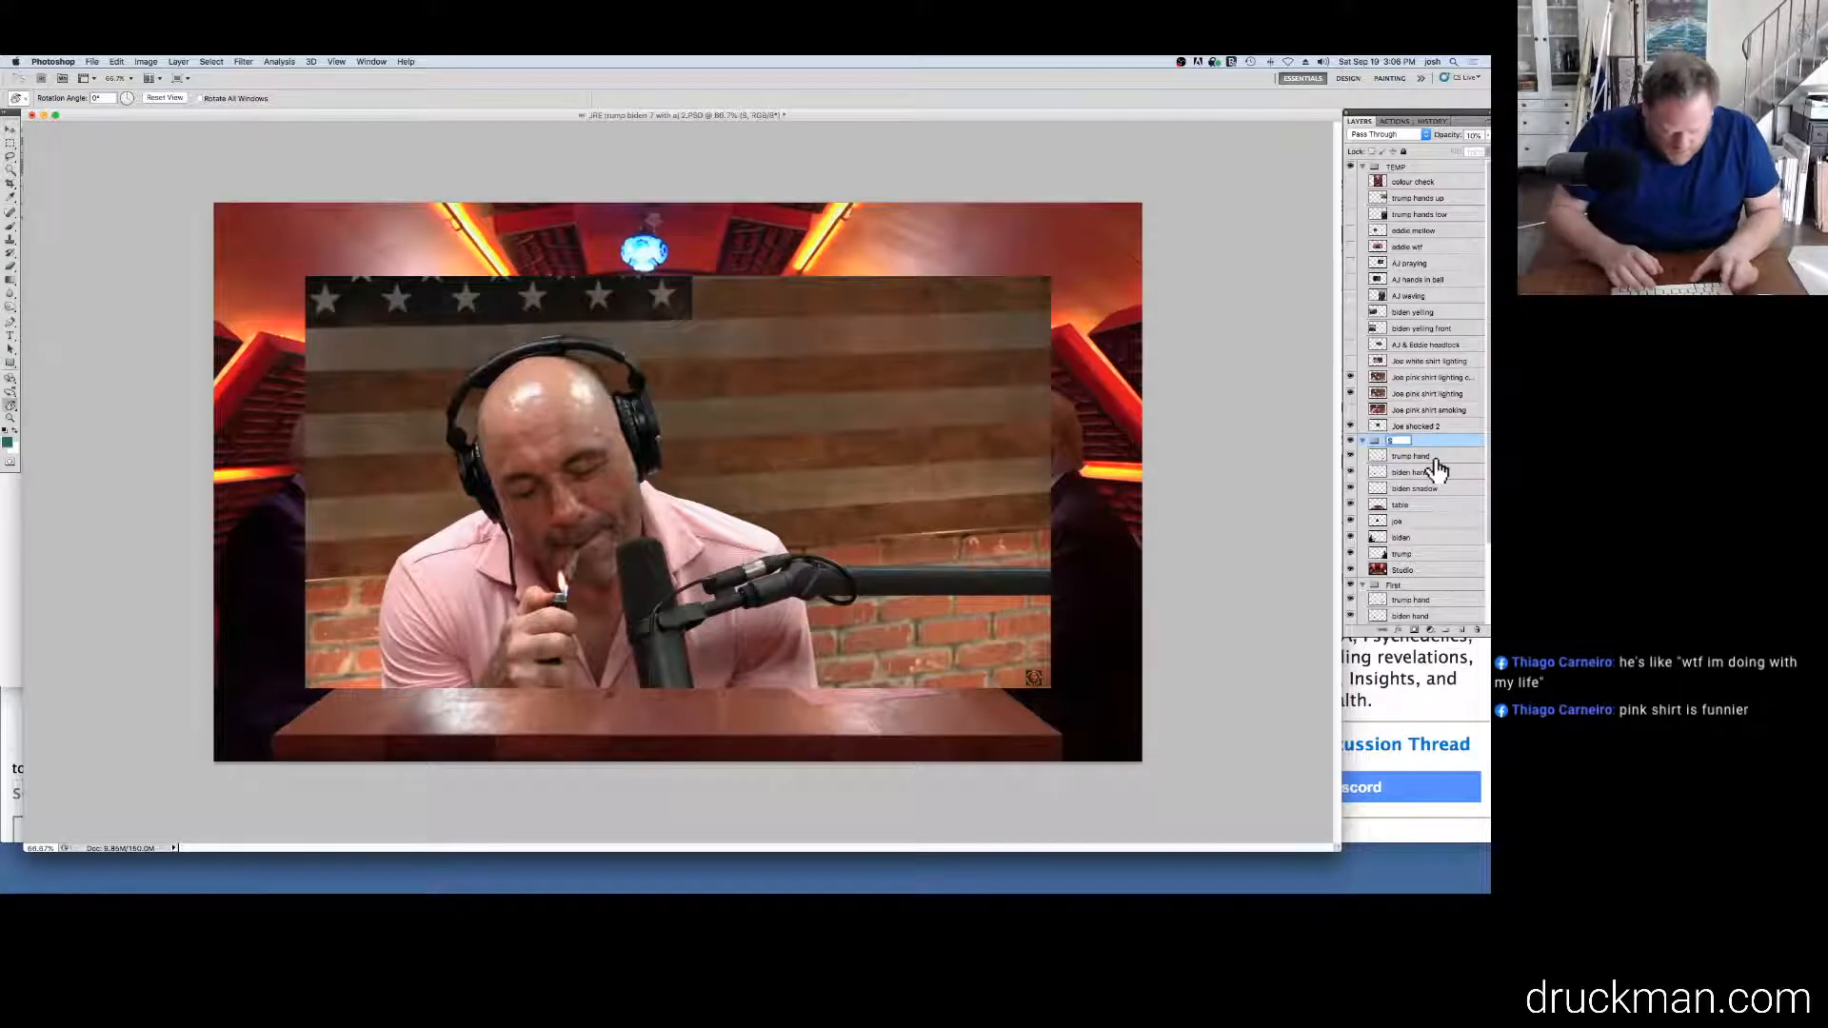
{"action": "type", "text": "1 hour later"}
{"action": "key", "text": "Return"}
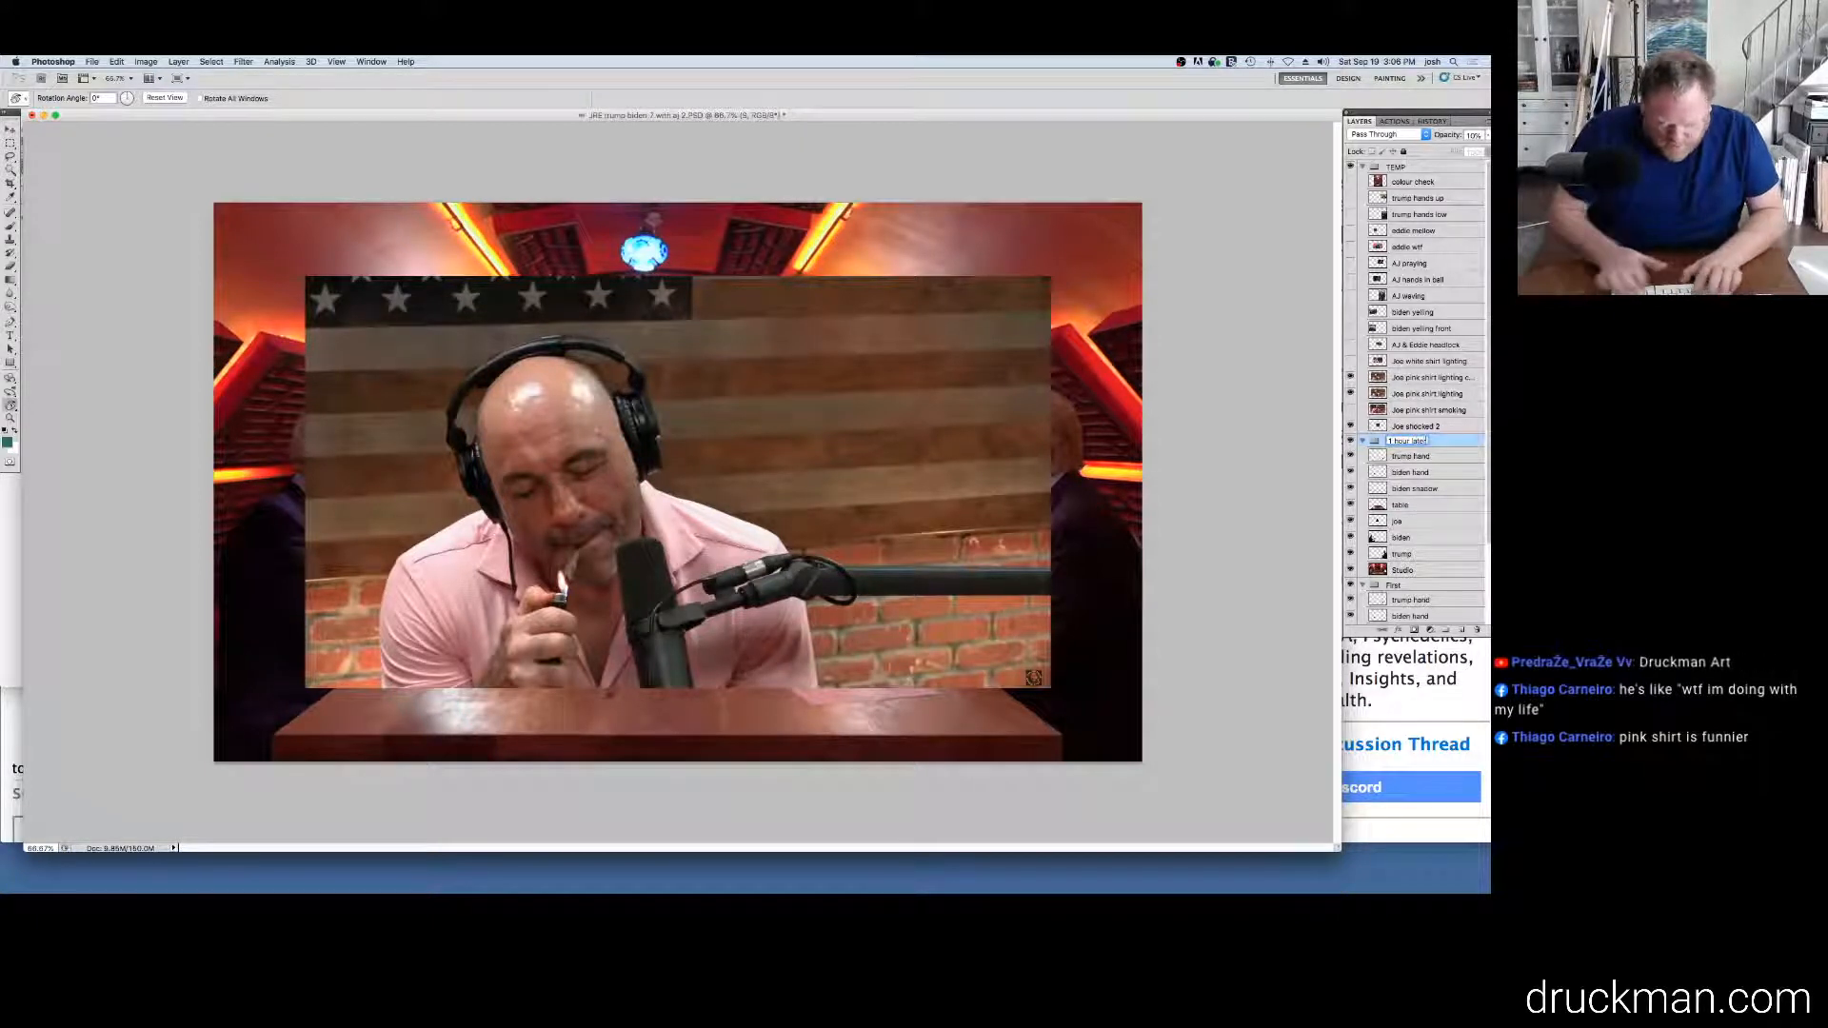
Enlarge the layer list to fit both scene groups, and collapse and hide the First group.
{"action": "scroll", "coordinate": [1419, 566], "scroll_direction": "down", "scroll_amount": 3}
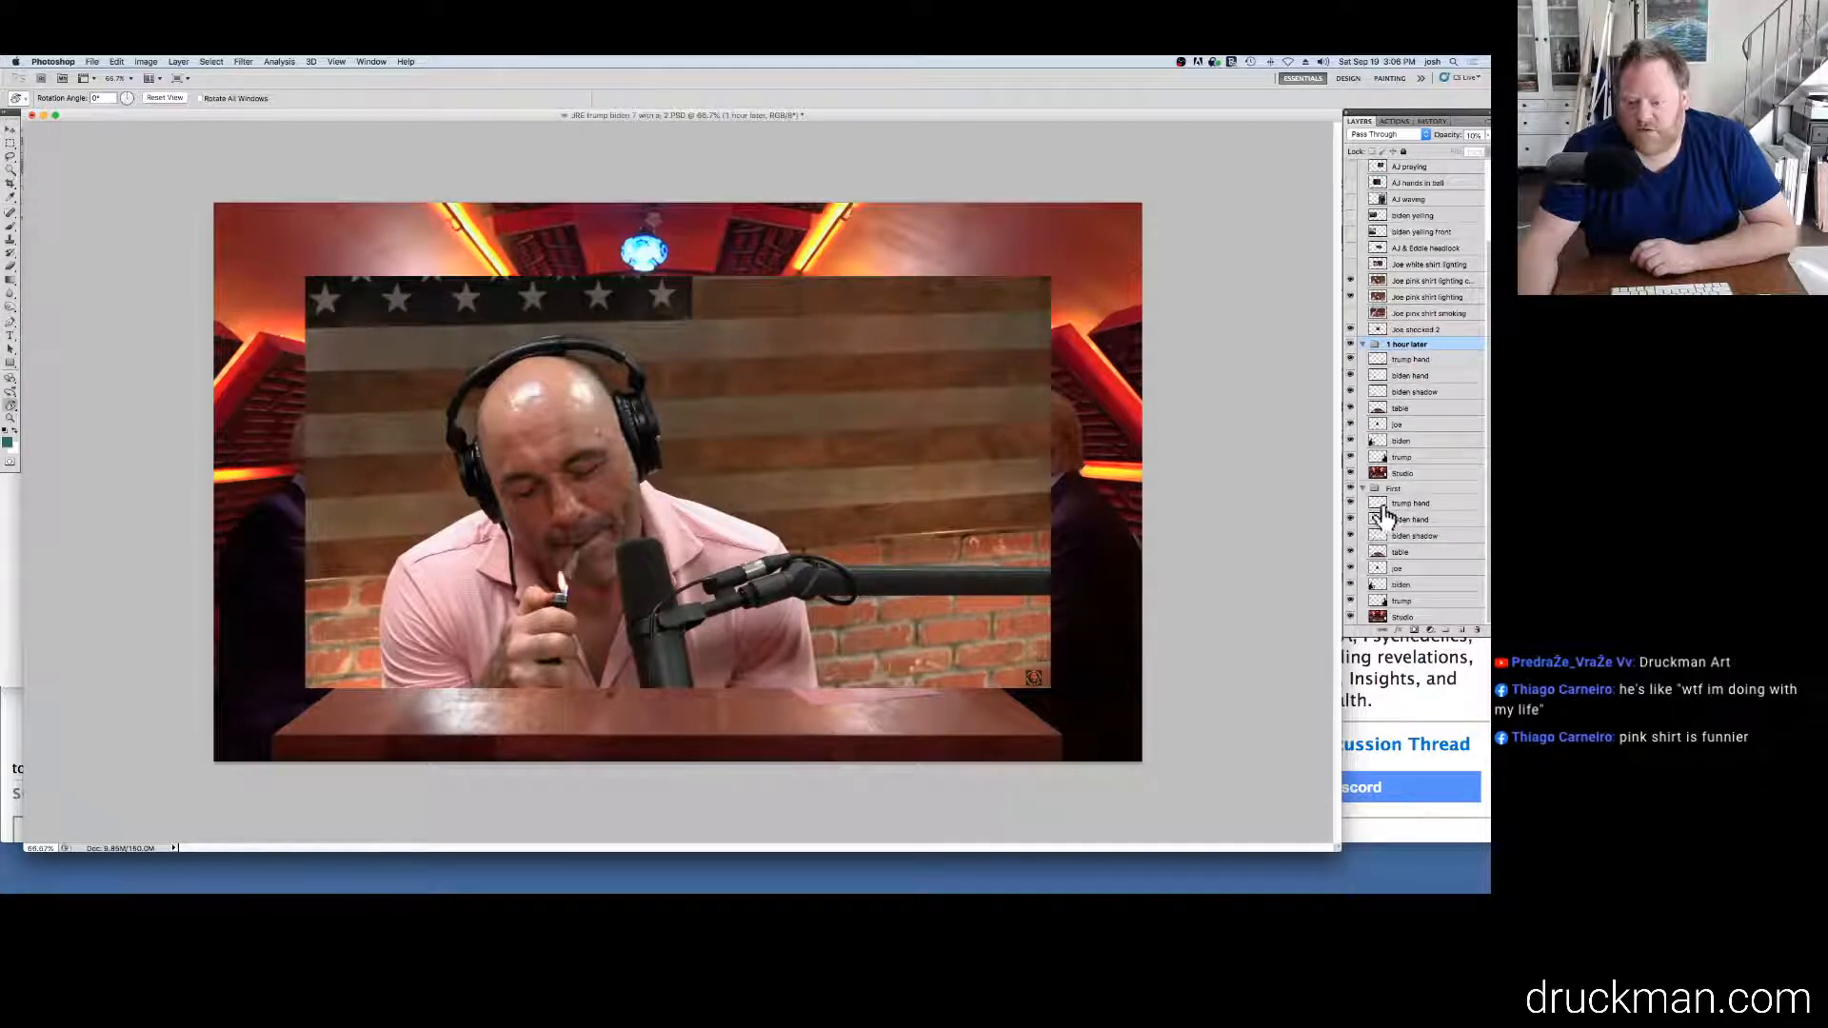
{"action": "left_click", "coordinate": [1378, 504]}
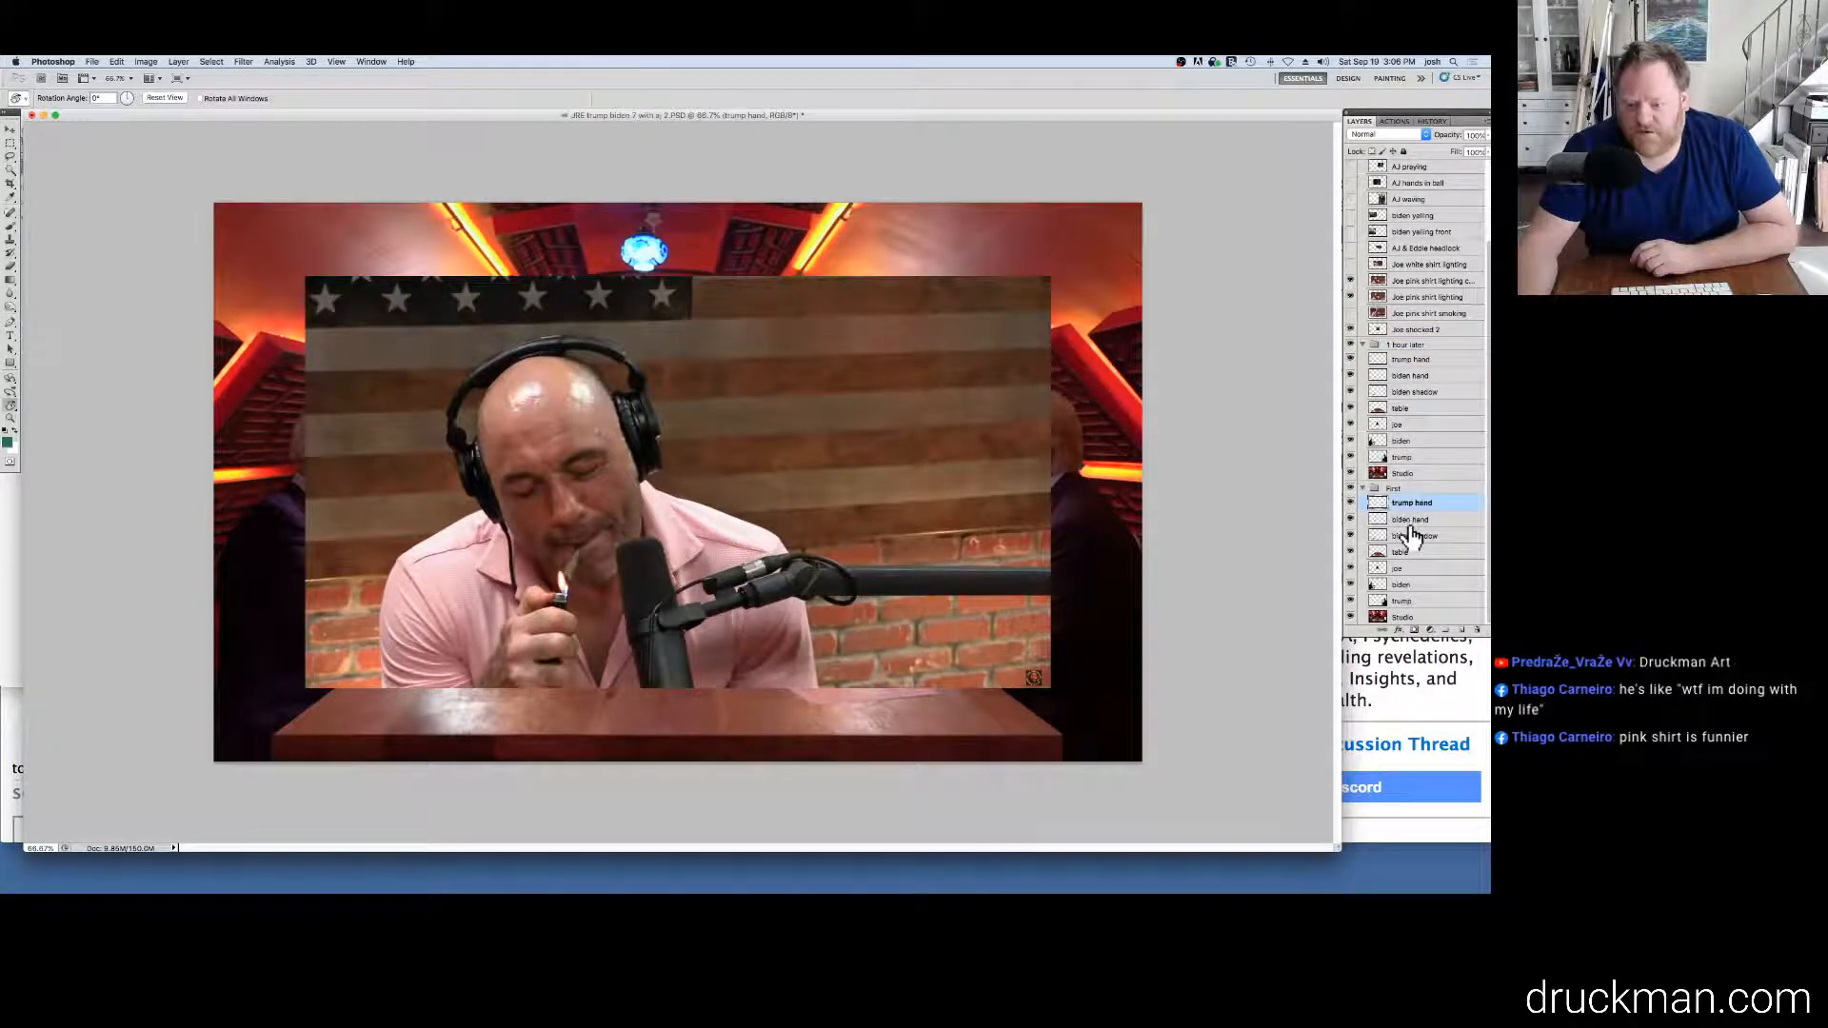
{"action": "left_click", "coordinate": [1364, 490]}
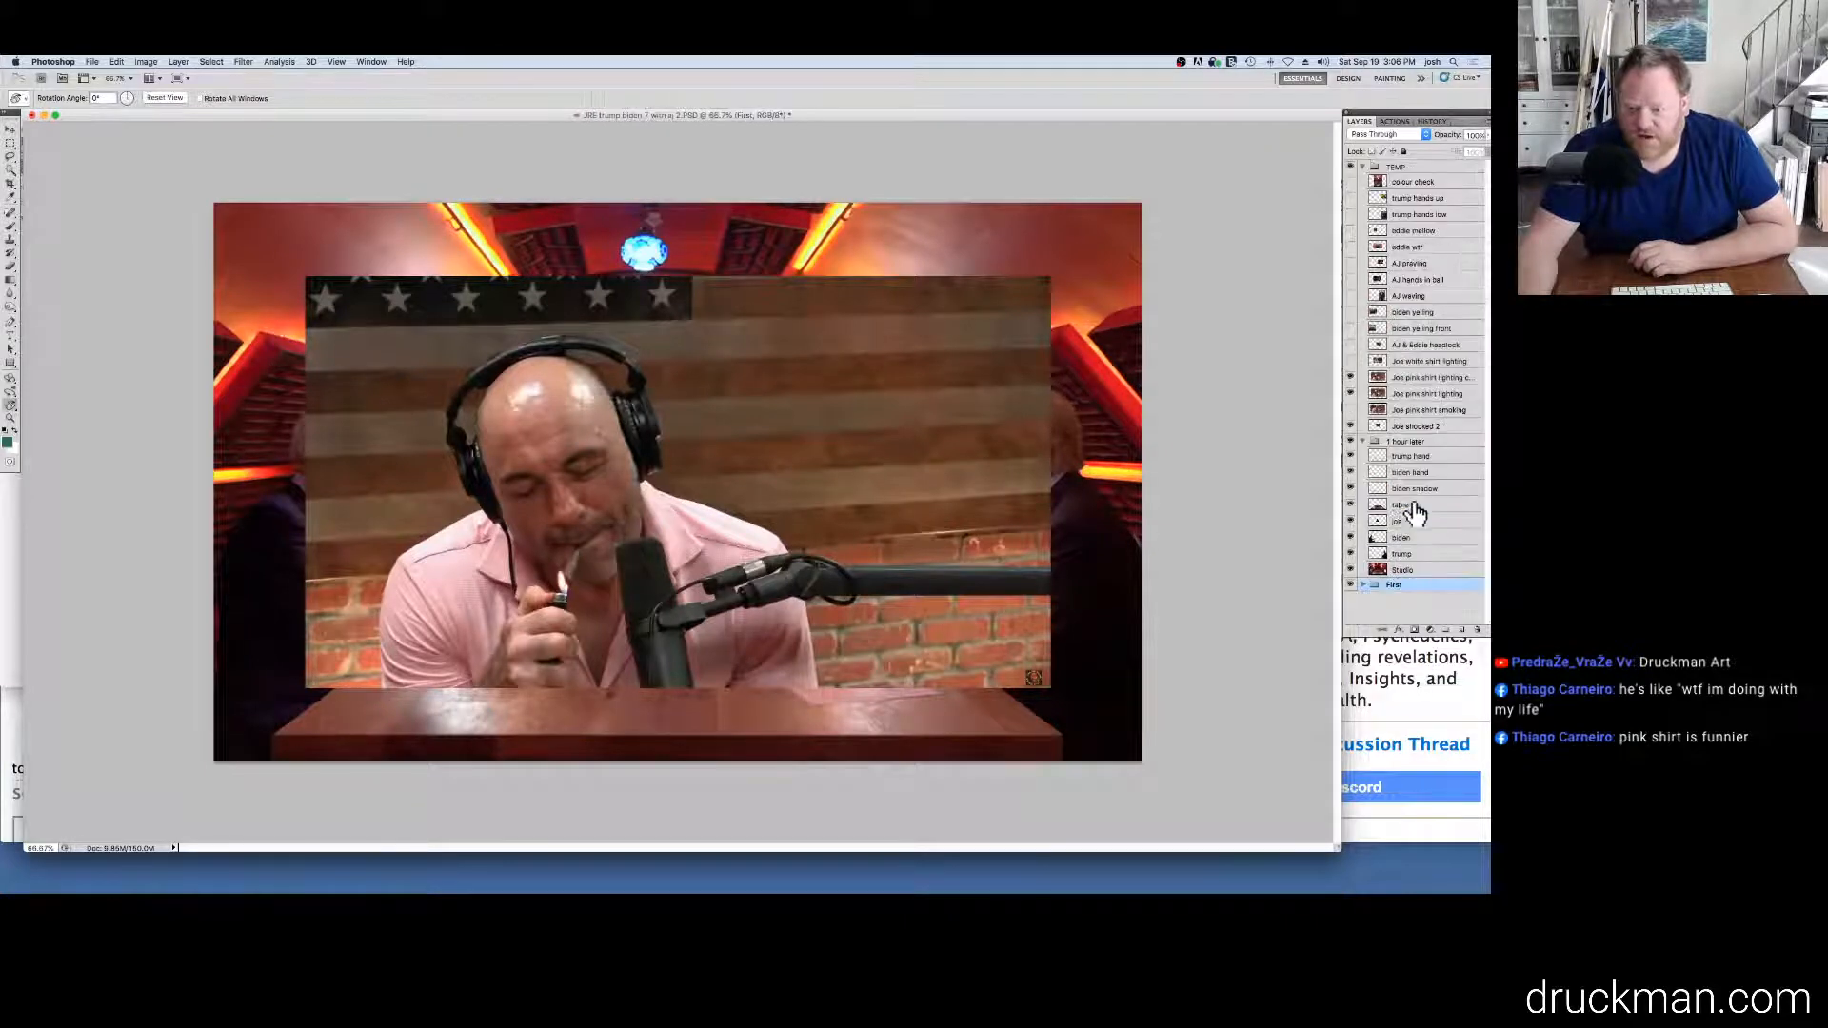
{"action": "left_click", "coordinate": [1350, 587]}
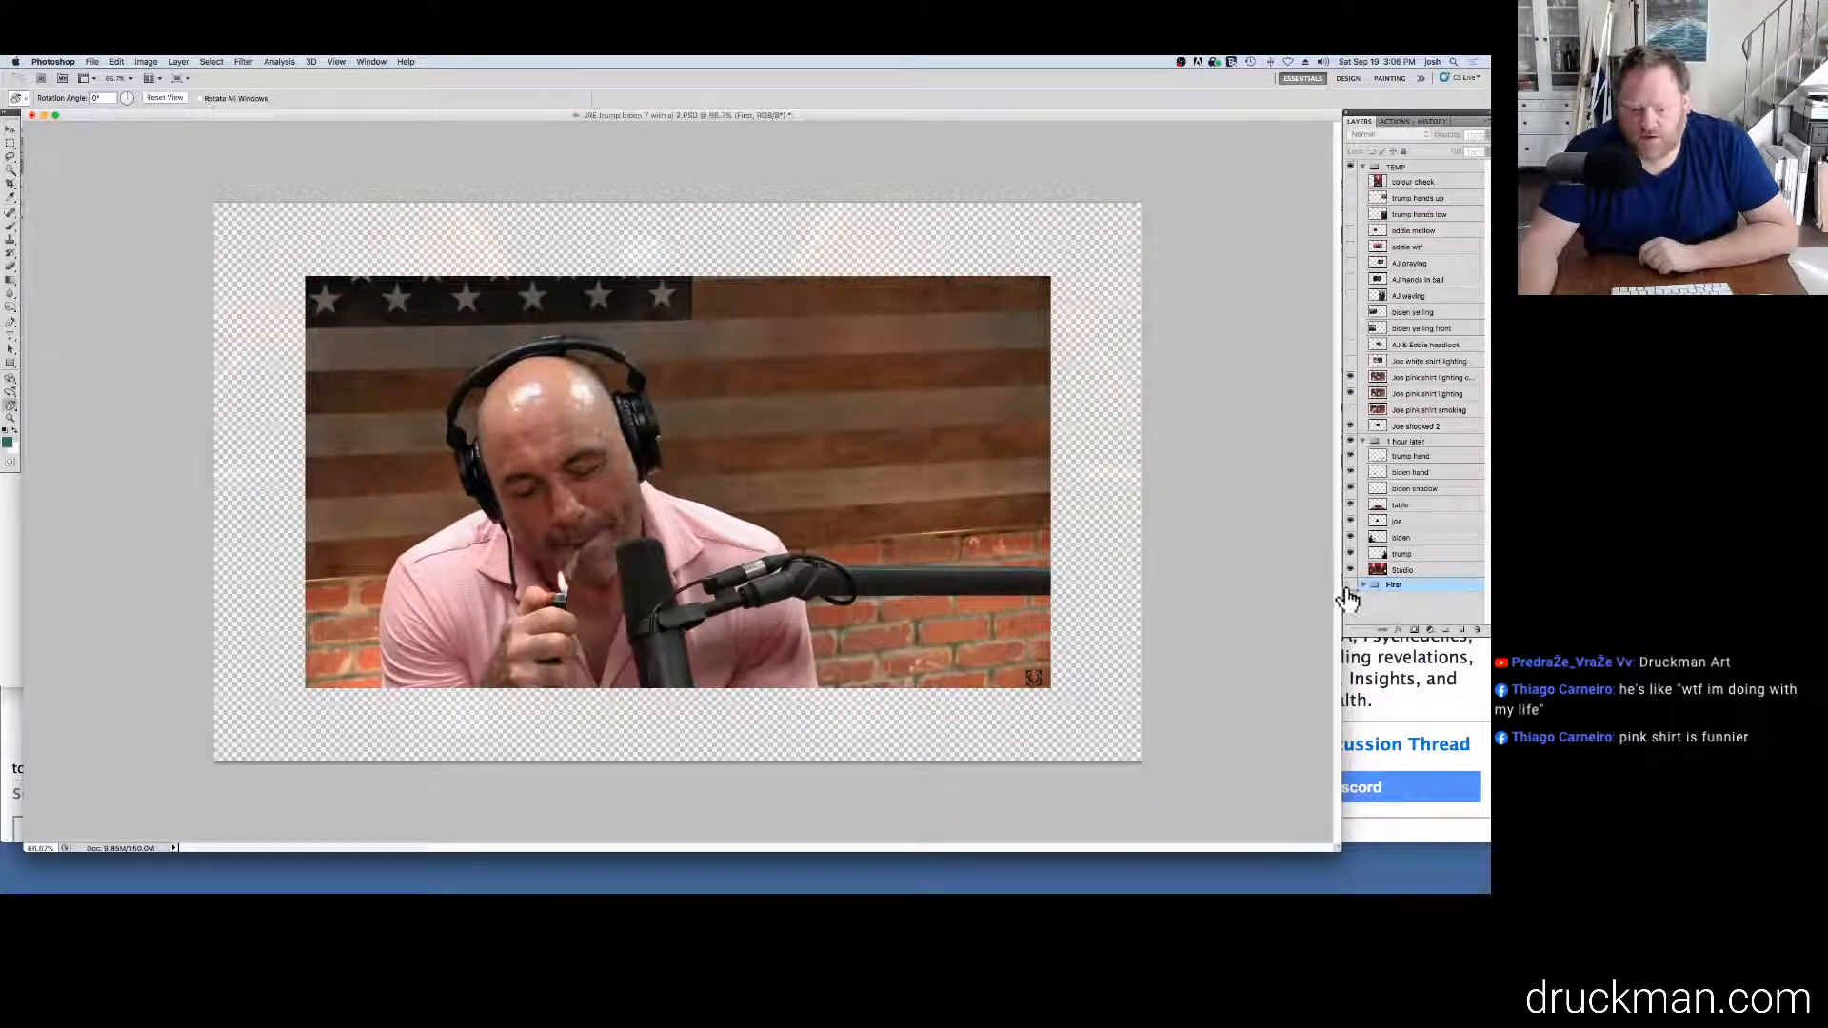
{"action": "left_click", "coordinate": [1350, 585]}
{"action": "left_click", "coordinate": [1363, 585]}
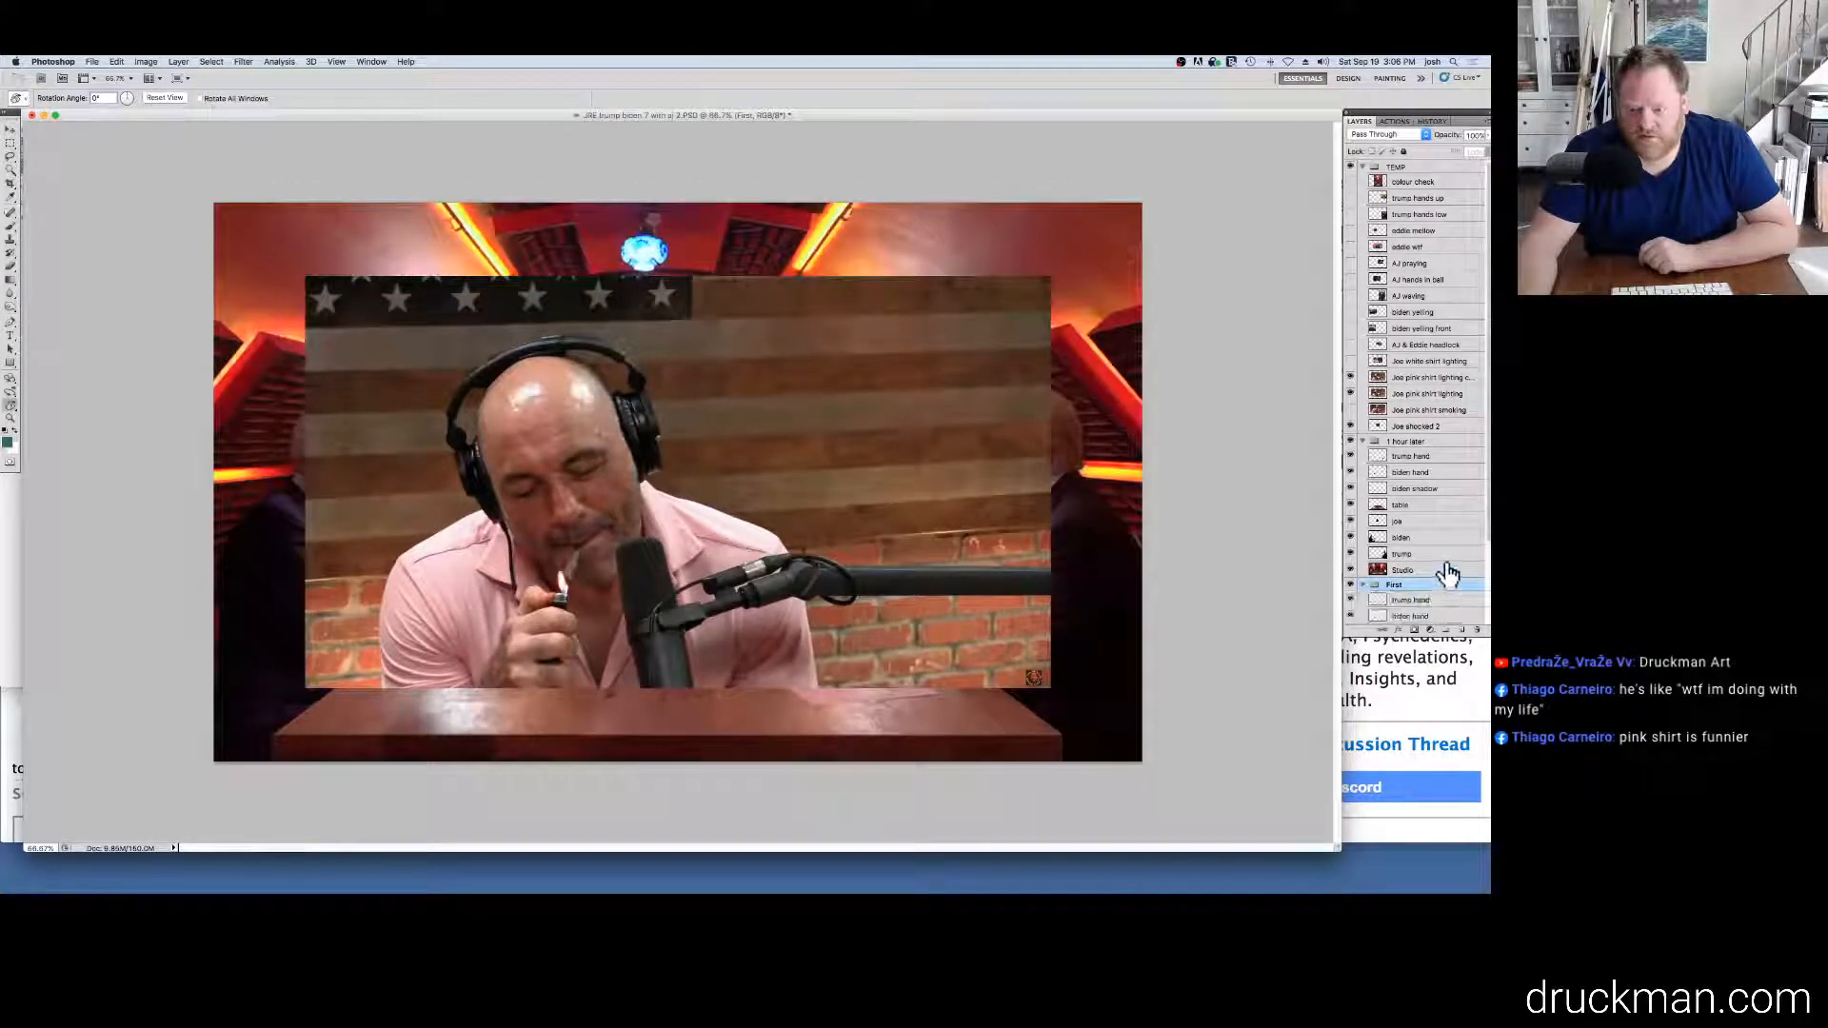
{"action": "scroll", "coordinate": [1433, 577], "scroll_direction": "down", "scroll_amount": 2}
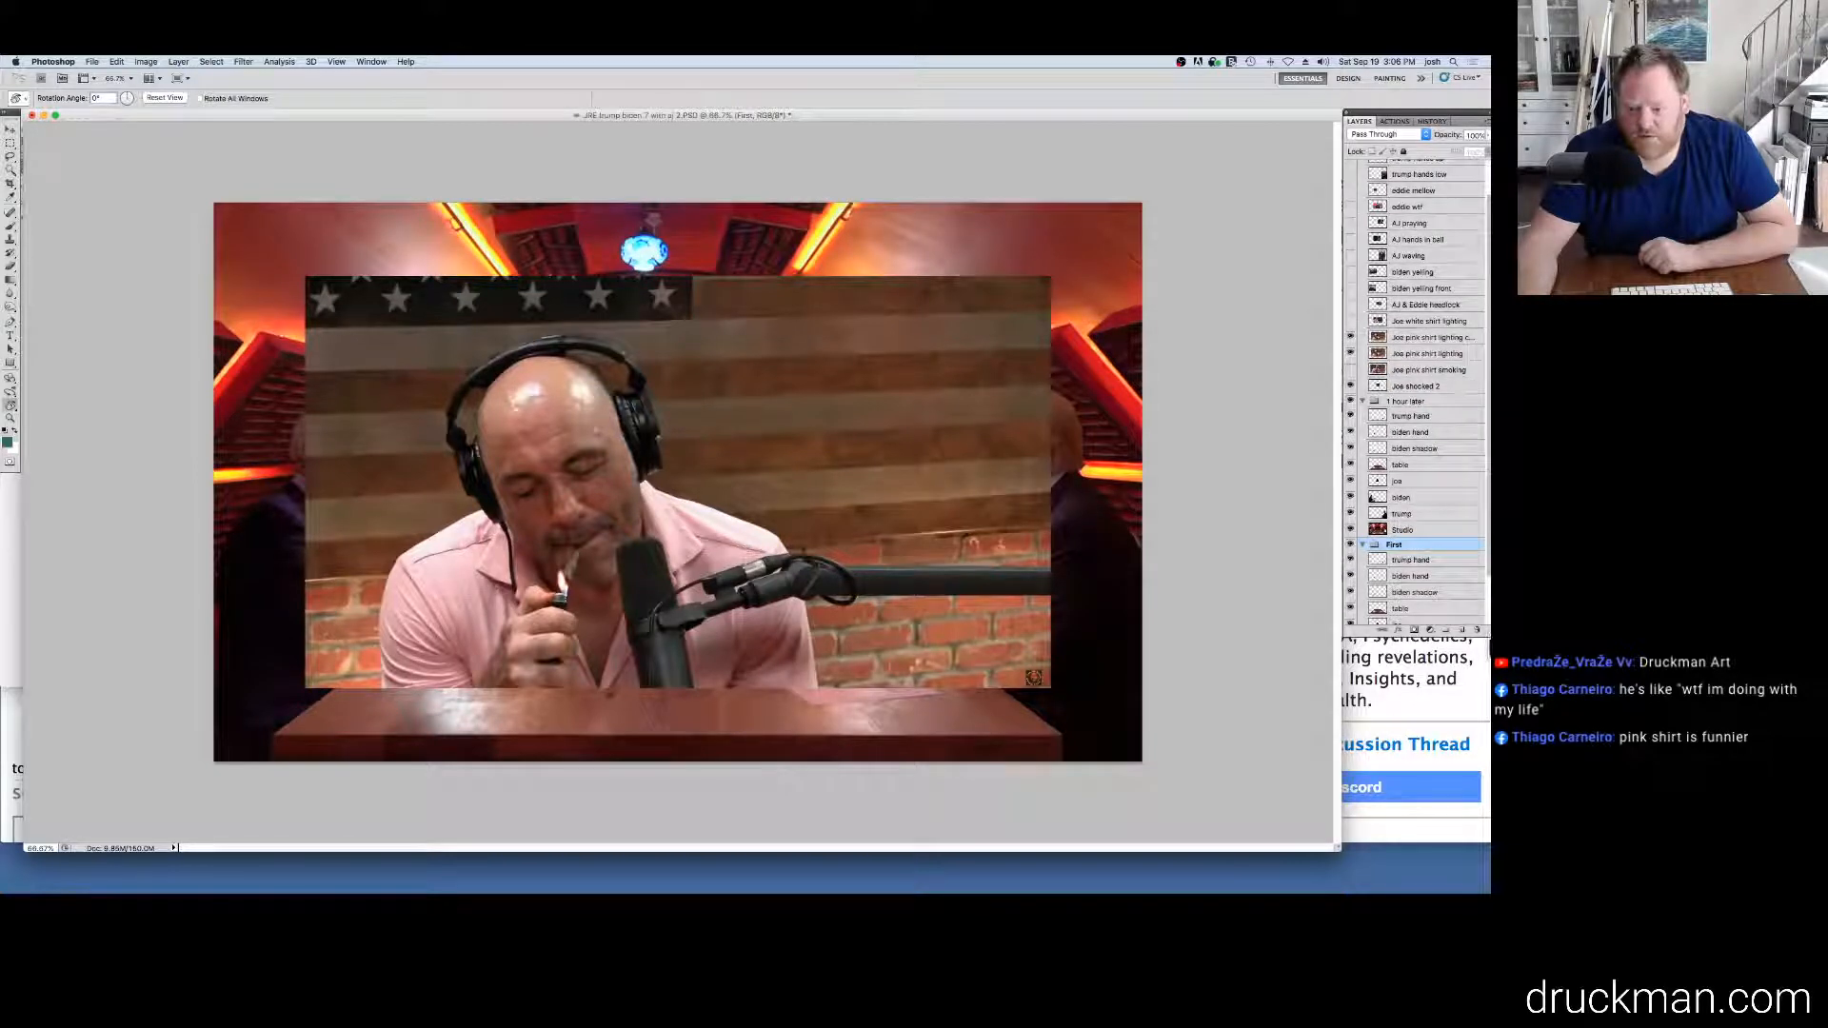
{"action": "left_click_drag", "start_coordinate": [1488, 636], "coordinate": [1487, 808]}
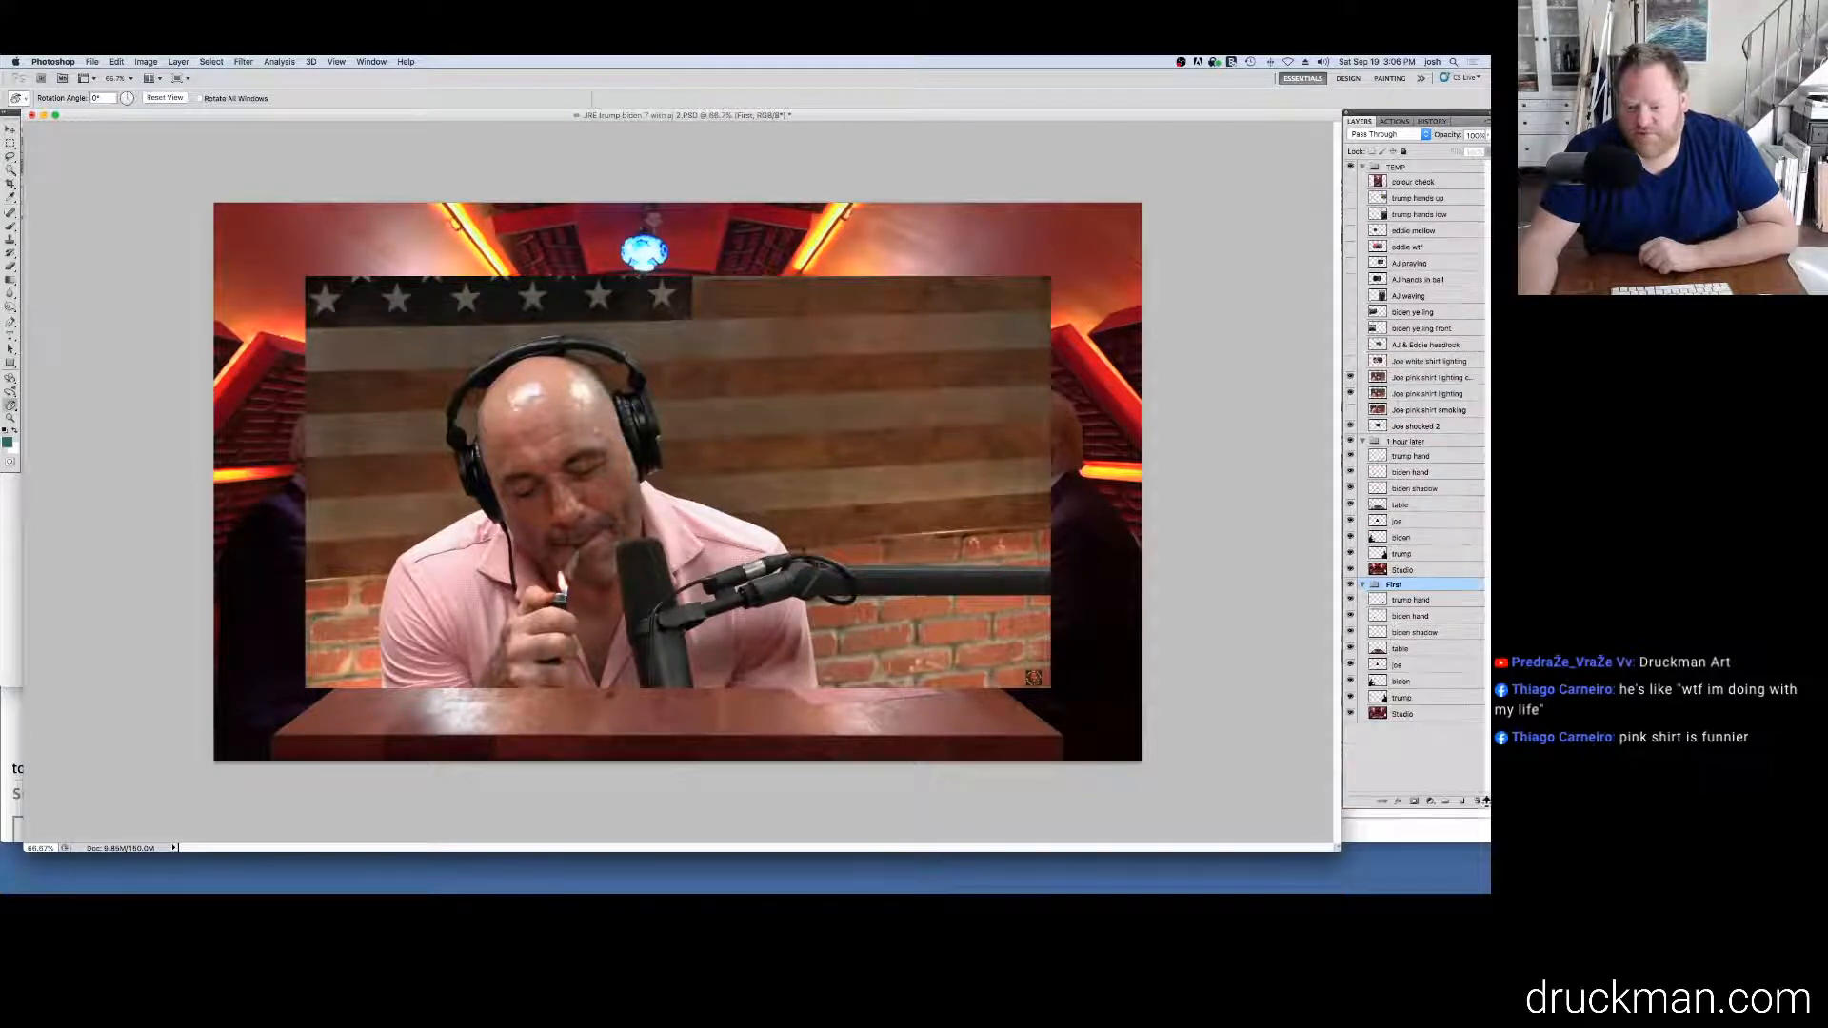
{"action": "left_click", "coordinate": [1364, 586]}
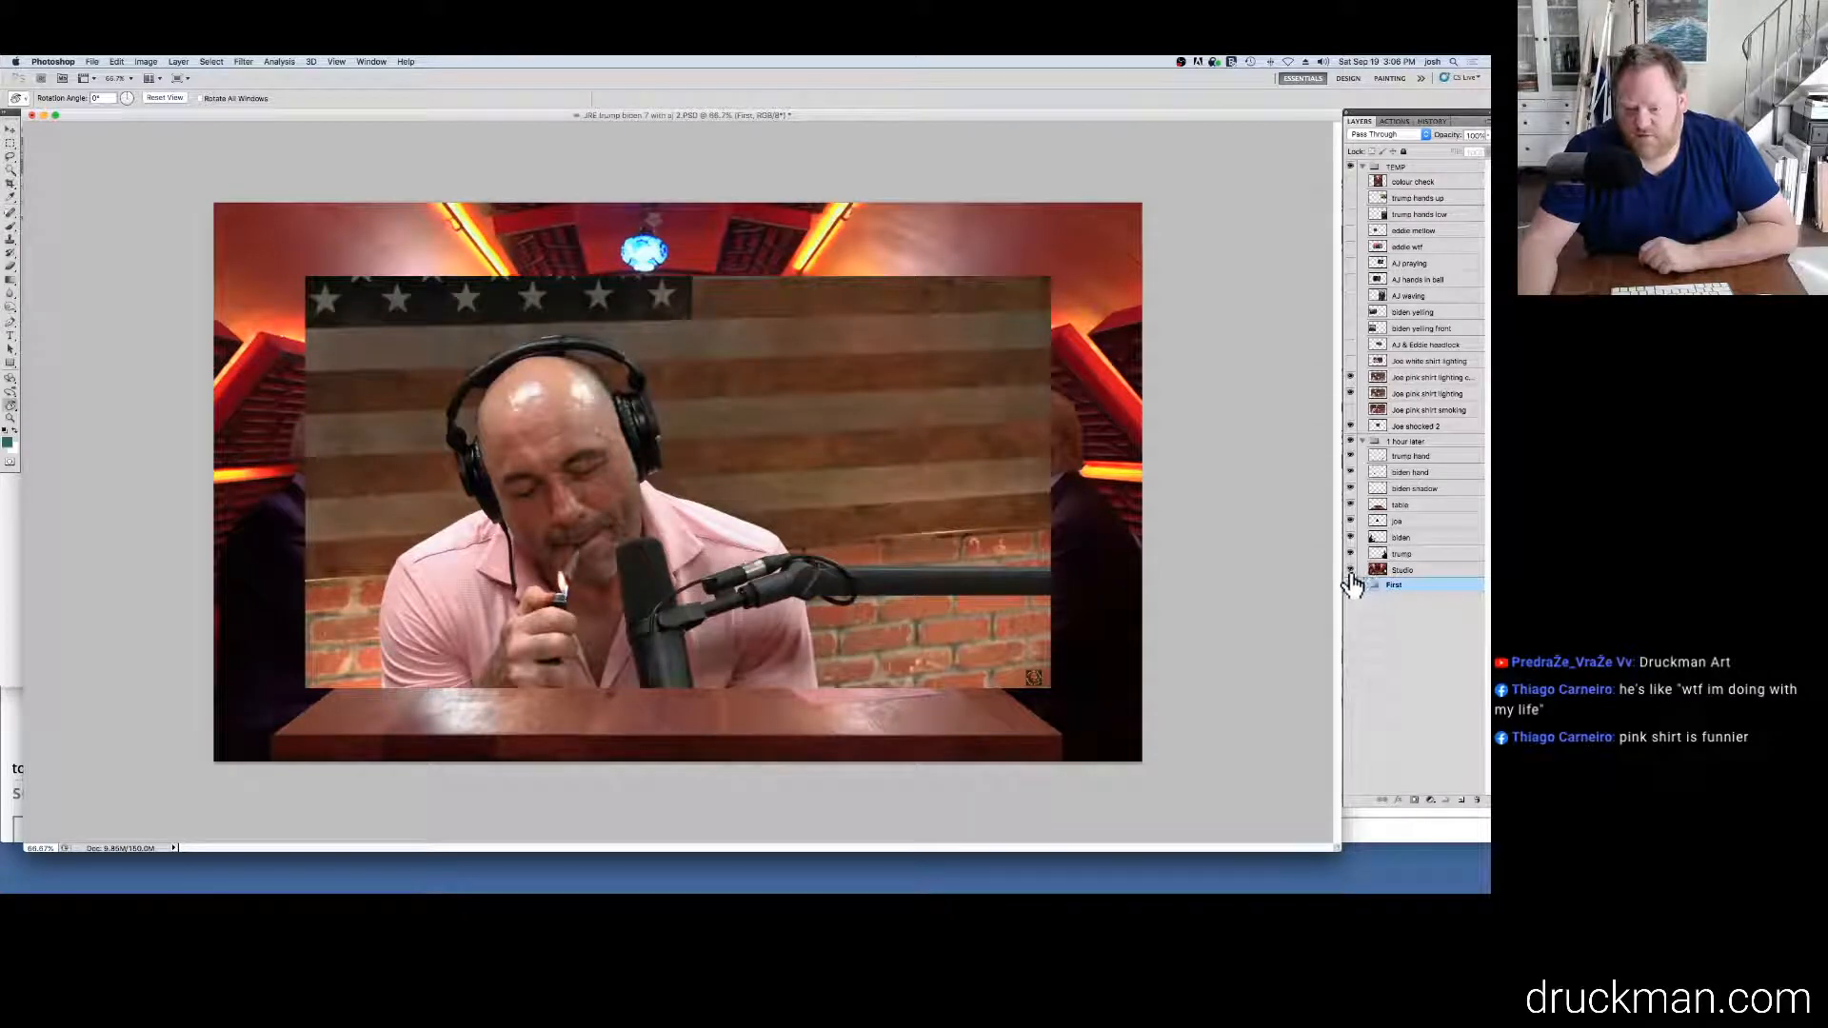
{"action": "left_click", "coordinate": [1351, 585]}
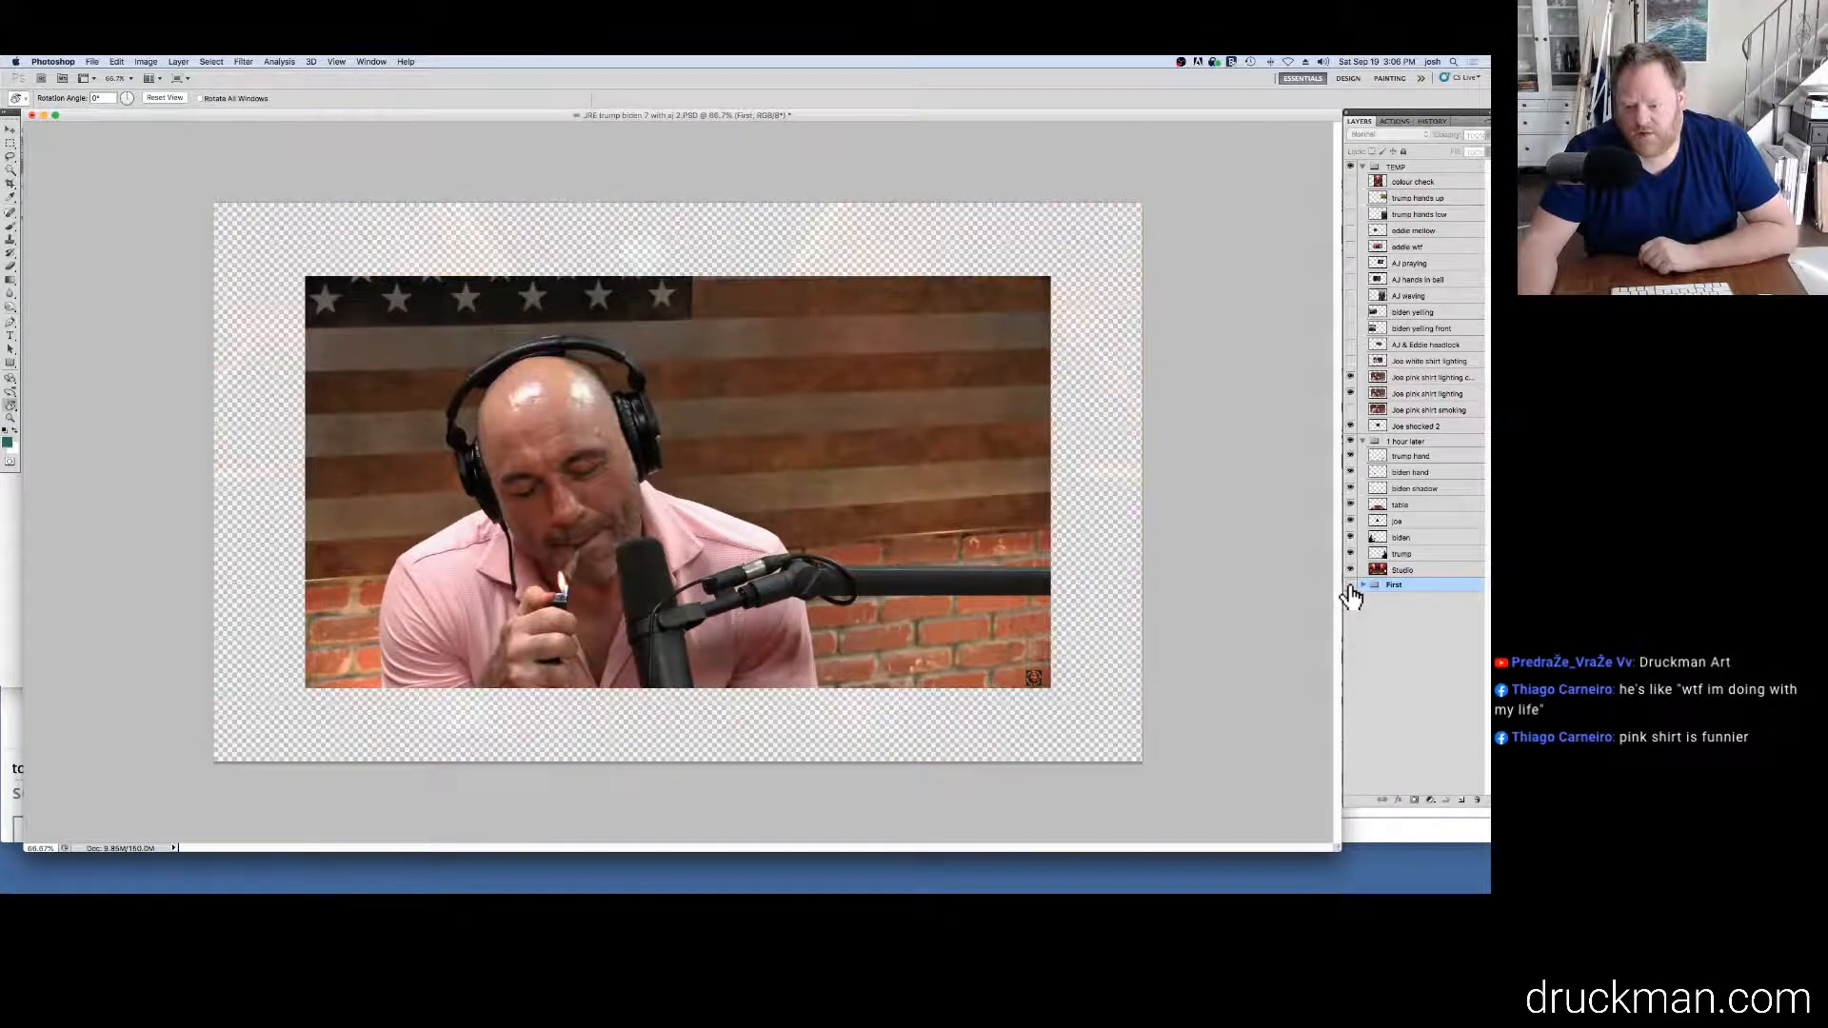
Hide the duplicate Joe pink shirt lighting layer and set the 1 hour later group's opacity to 100%.
{"action": "left_click", "coordinate": [1415, 571]}
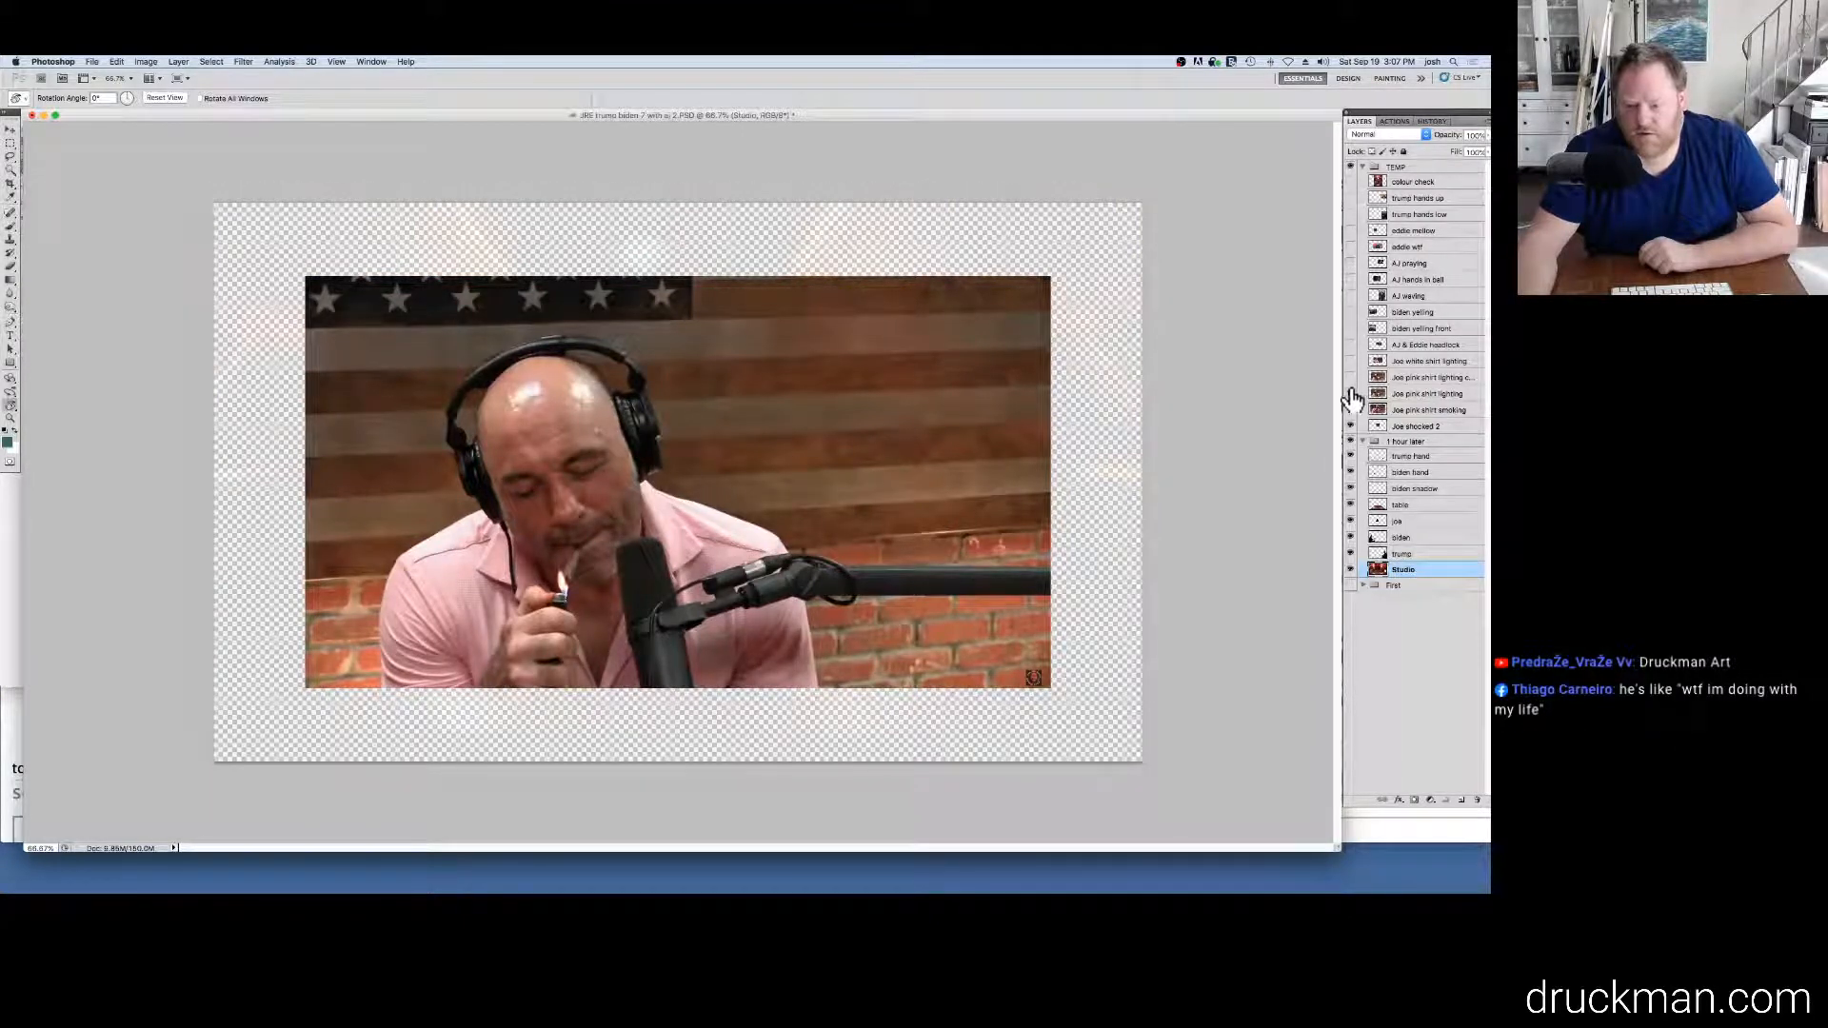
{"action": "left_click", "coordinate": [1445, 441]}
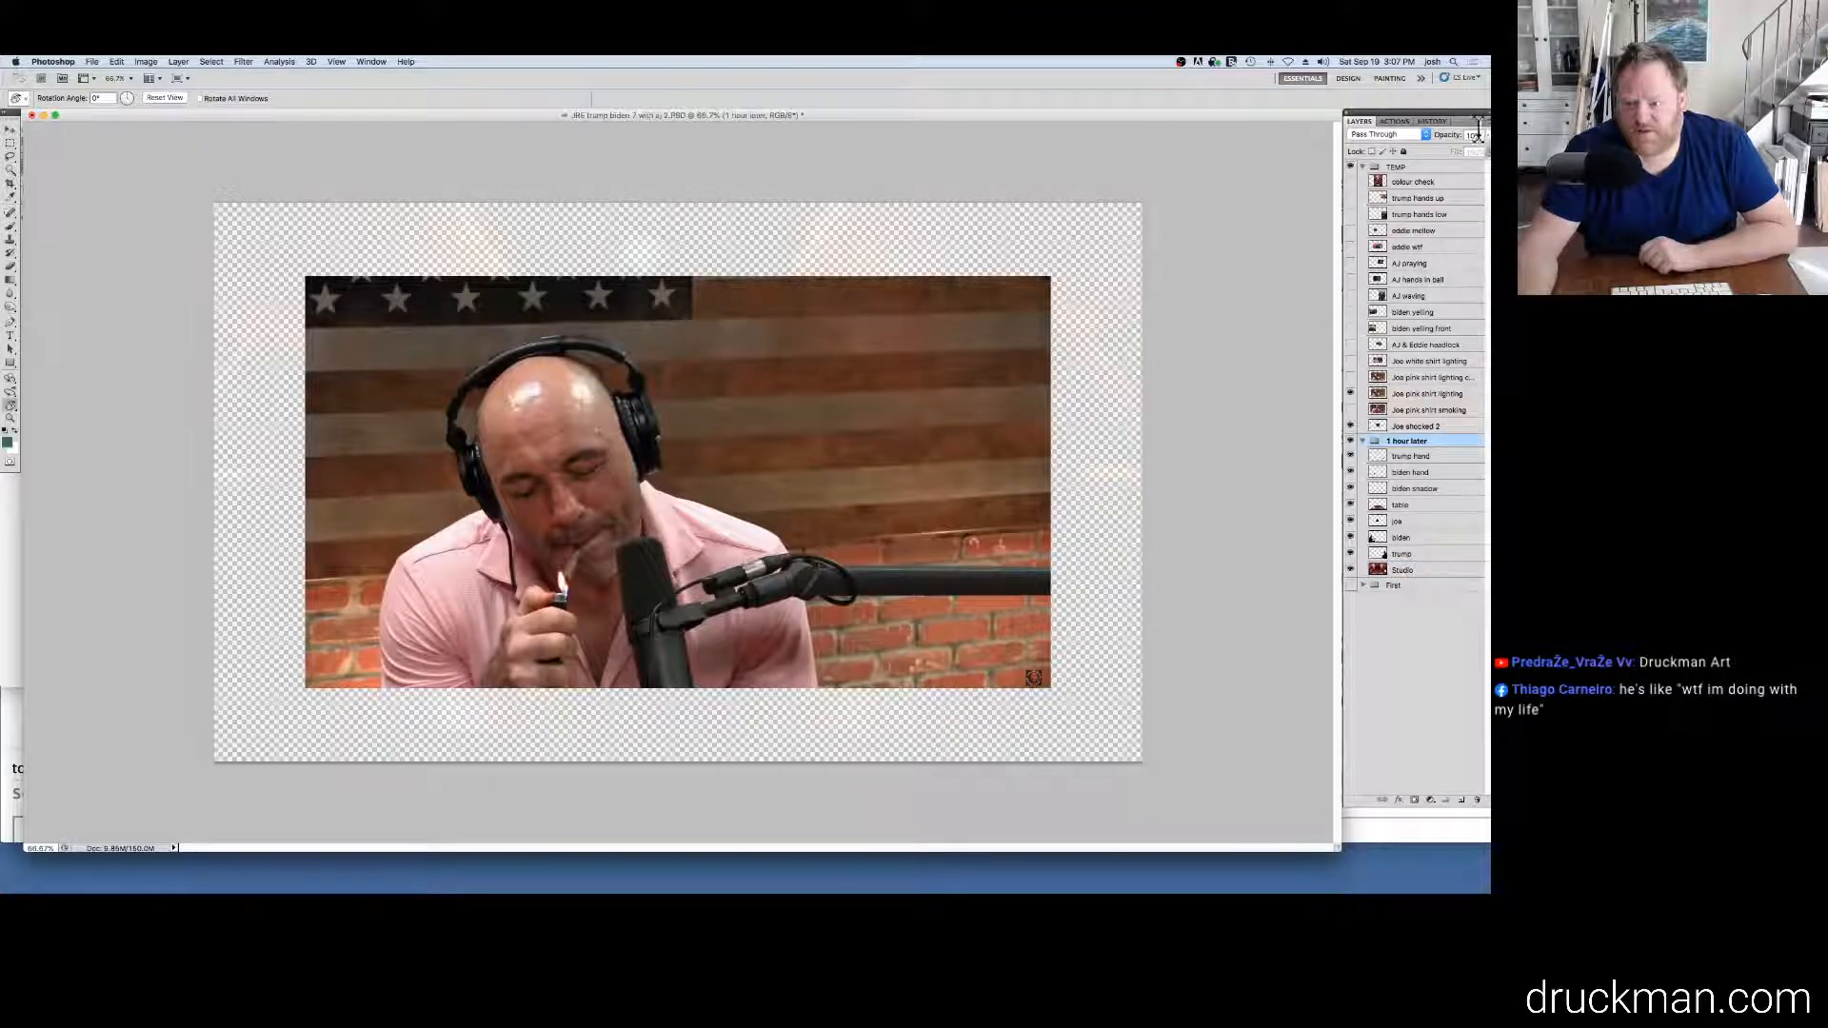
{"action": "left_click", "coordinate": [1488, 136]}
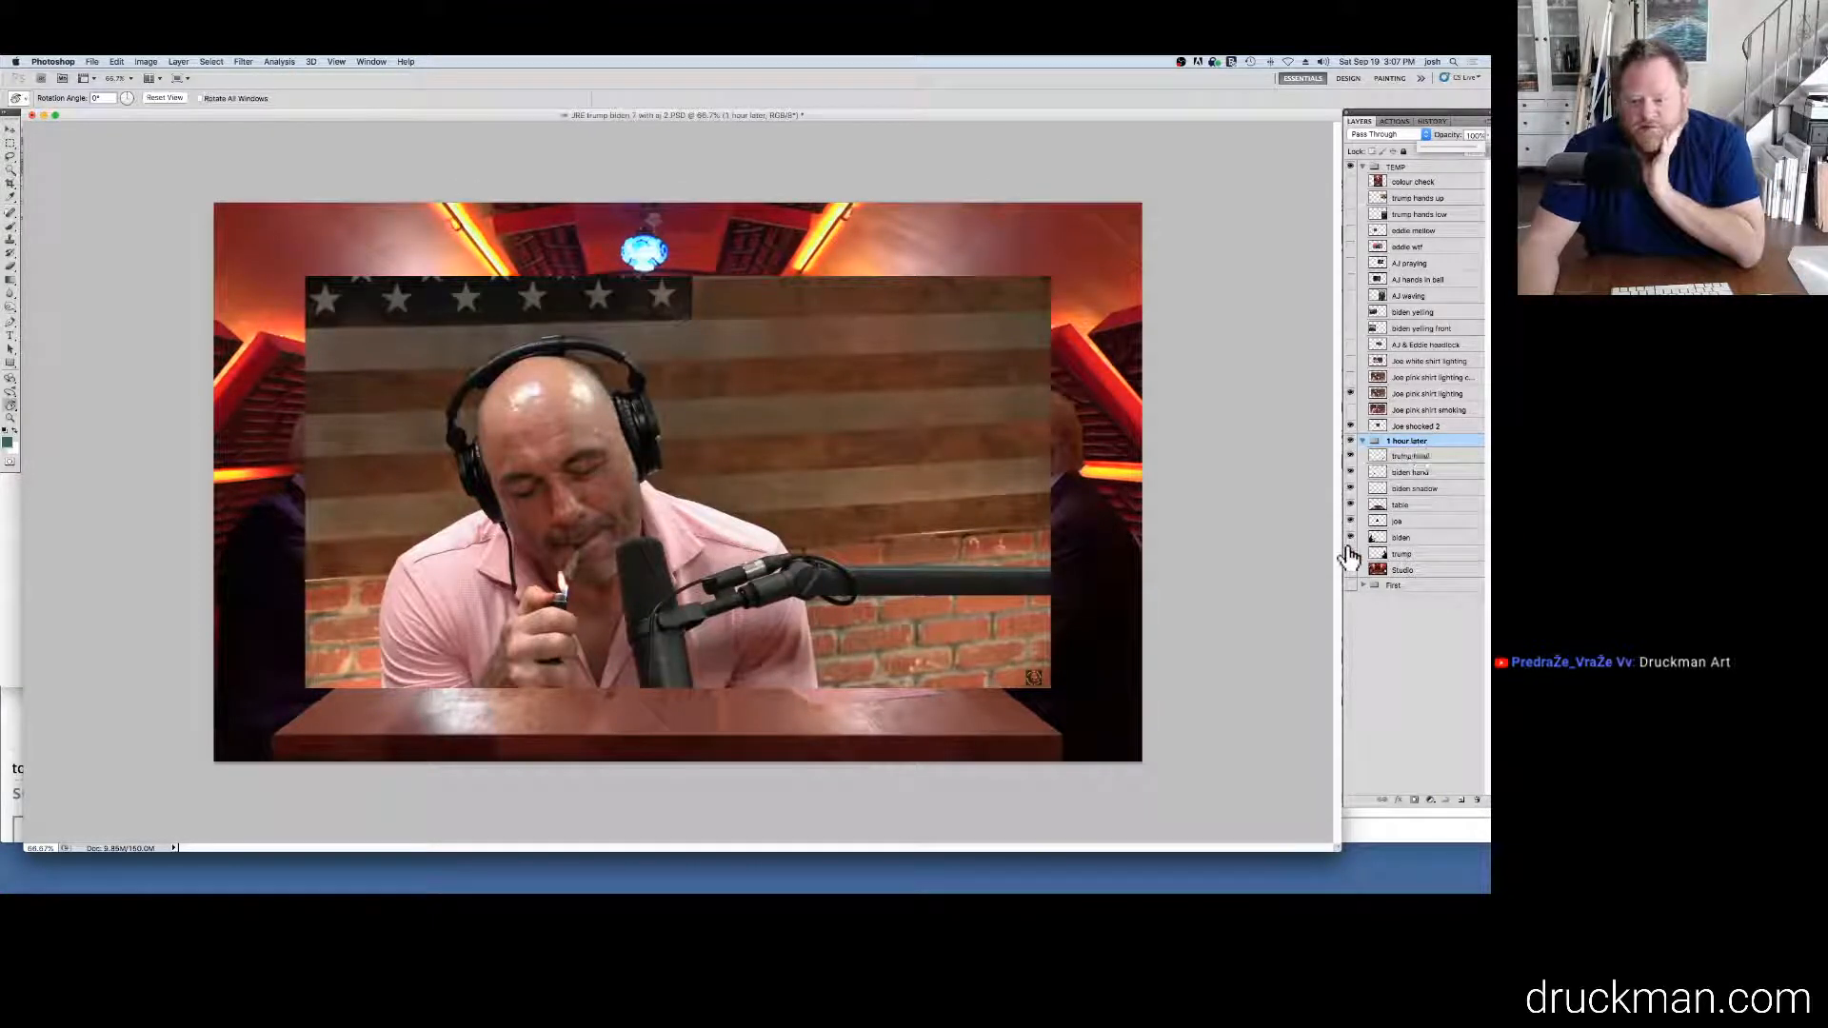
Move the Joe pink shirt lighting layer beneath table in the 1 hour later group, with Joe shocked 2 hidden and TEMP collapsed.
{"action": "left_click", "coordinate": [1416, 394]}
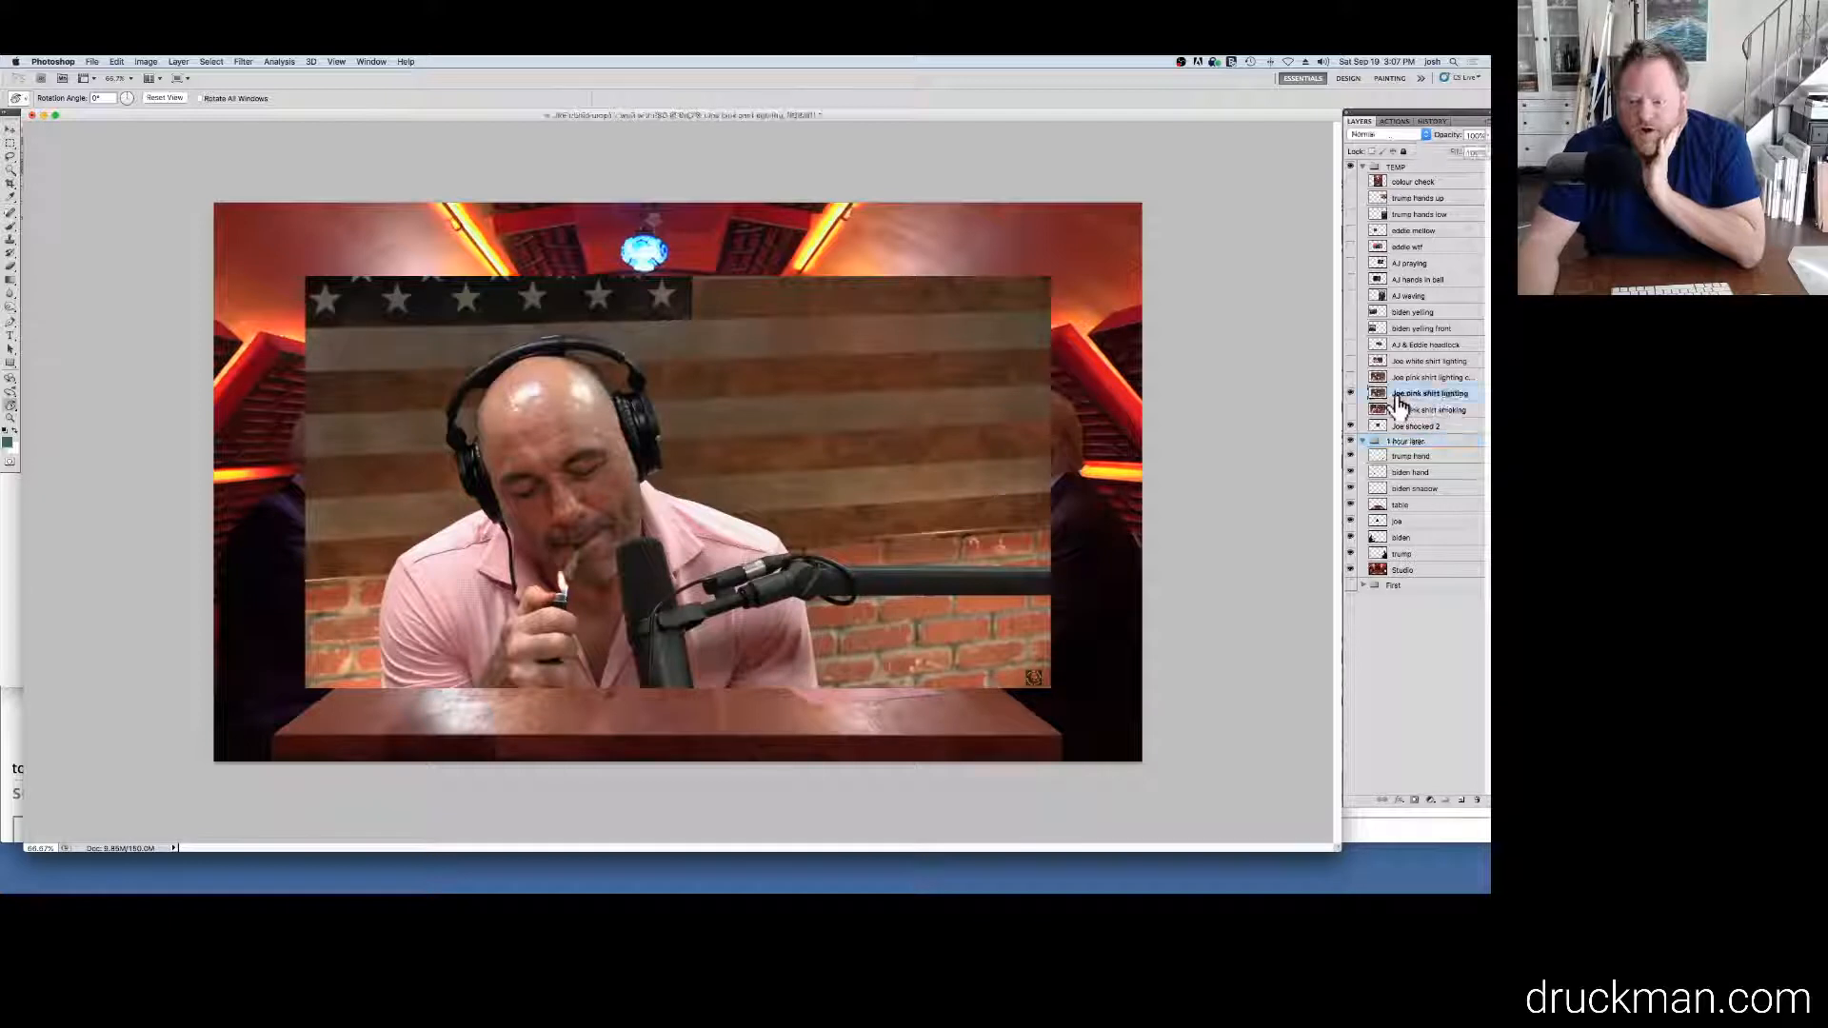
{"action": "left_click_drag", "start_coordinate": [1413, 402], "coordinate": [1424, 512]}
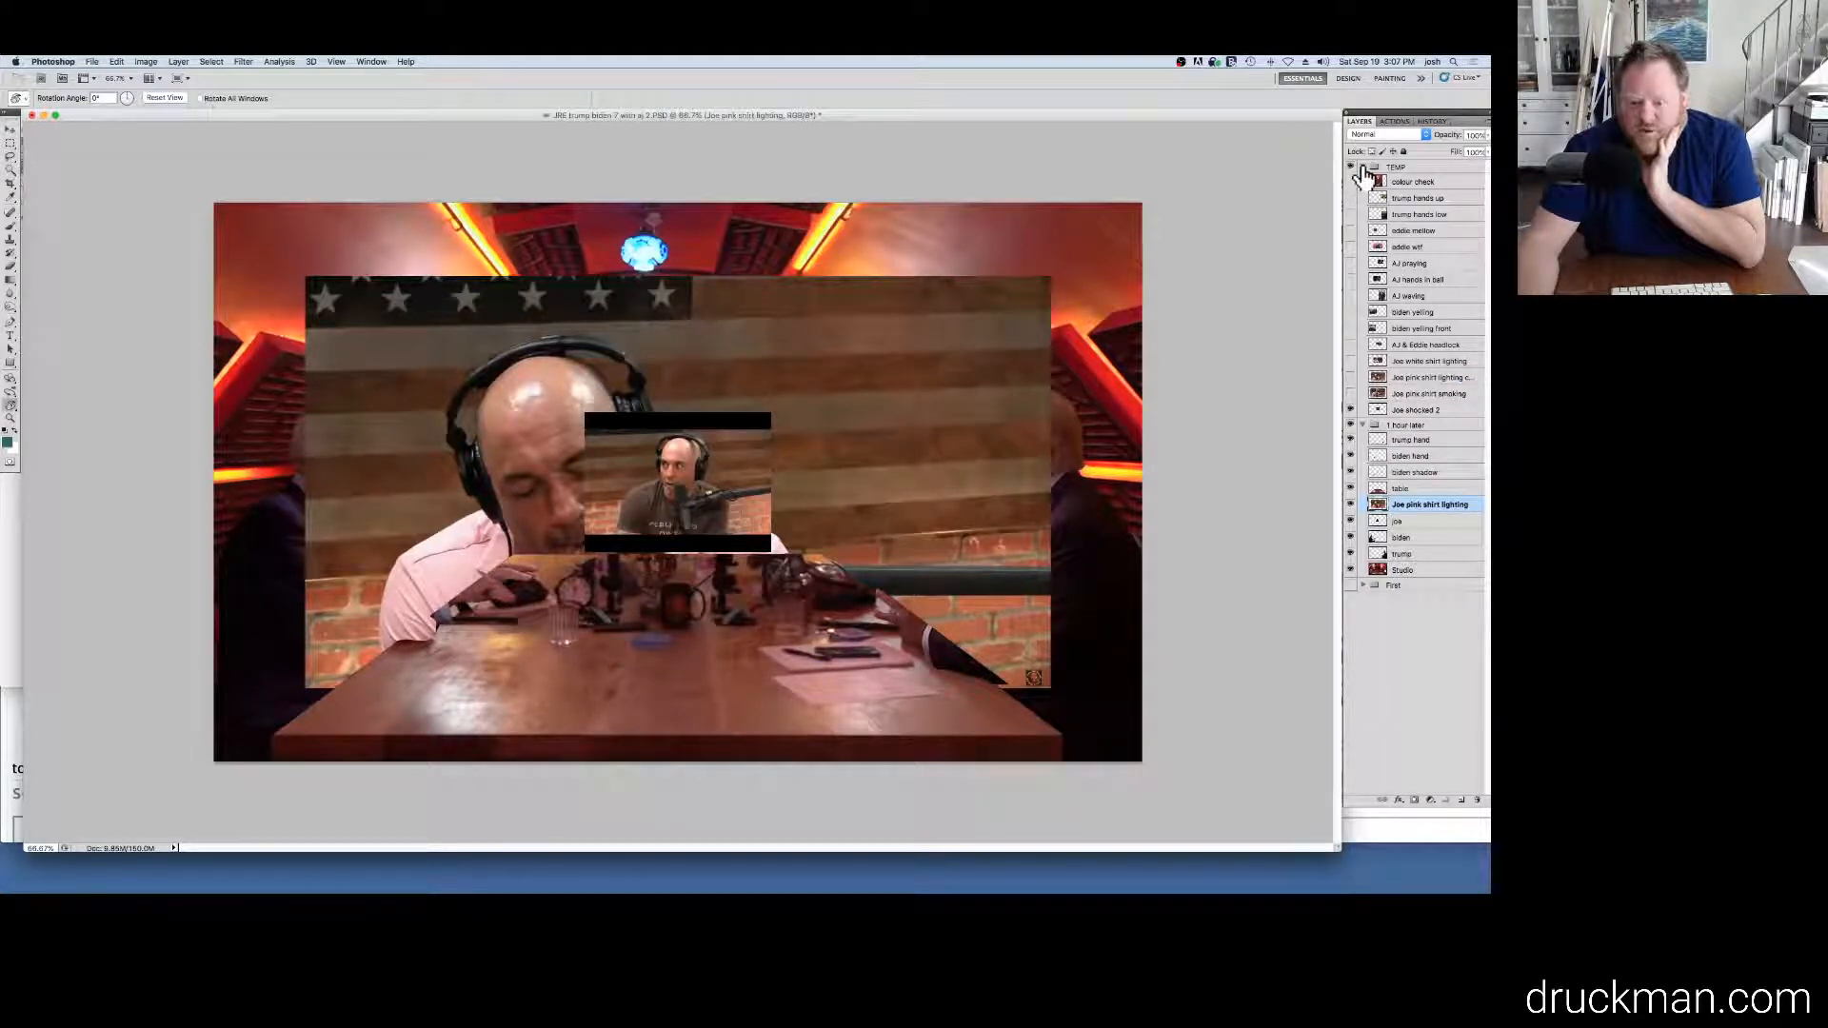
{"action": "left_click", "coordinate": [1352, 180]}
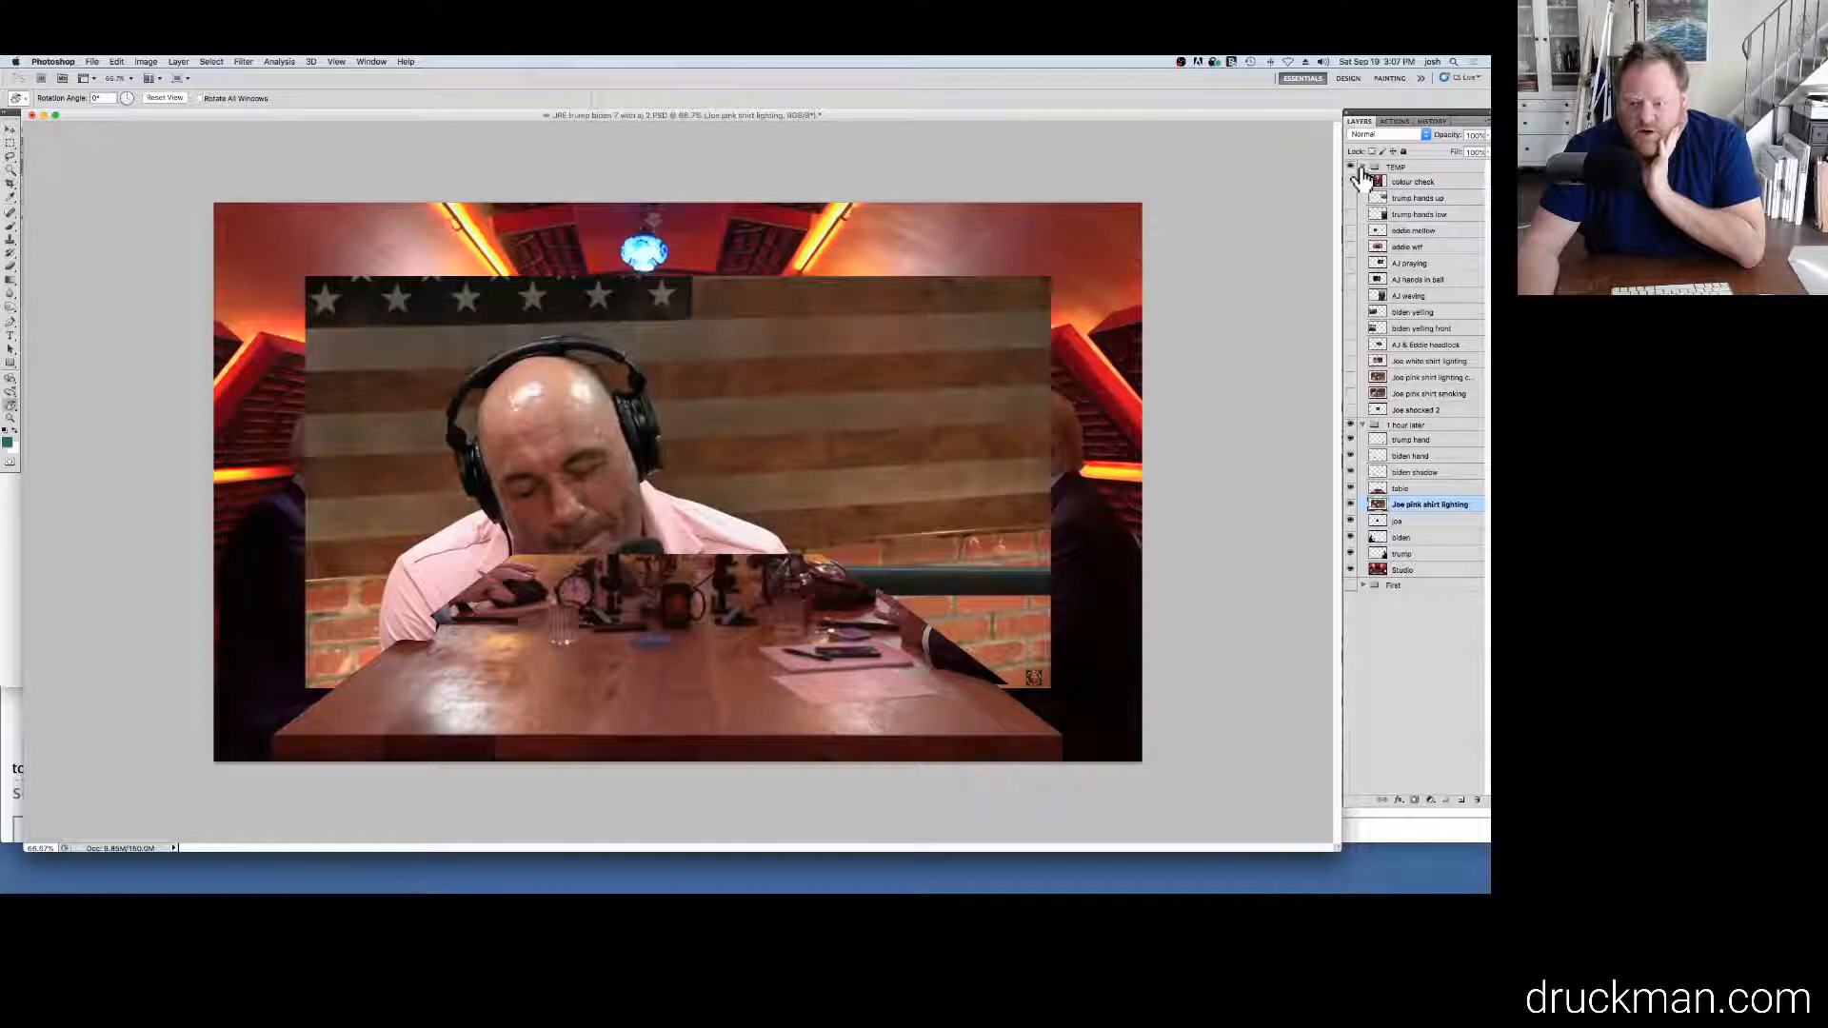
{"action": "left_click", "coordinate": [1362, 168]}
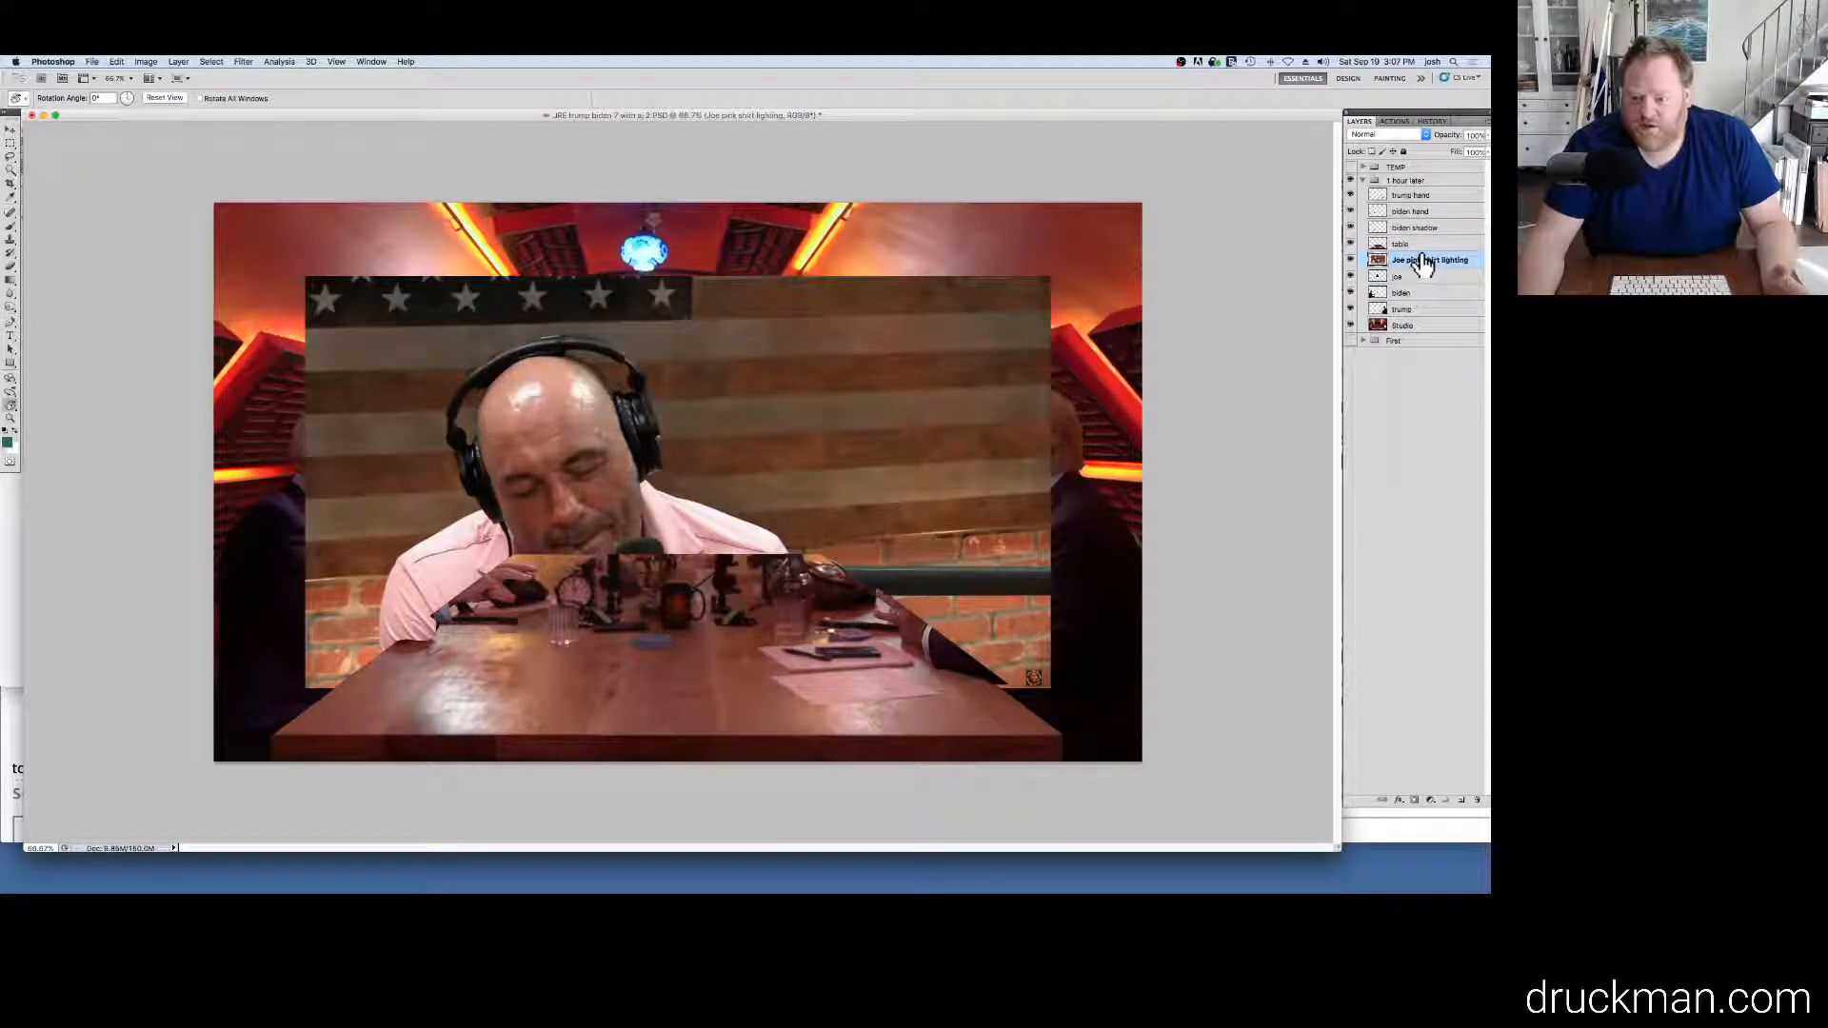
Move Joe pink shirt lighting to the top of the 1 hour later group and shift the photo up and slightly toward Trump's side.
{"action": "left_click_drag", "start_coordinate": [1422, 266], "coordinate": [1421, 286]}
{"action": "left_click_drag", "start_coordinate": [697, 521], "coordinate": [752, 425]}
{"action": "left_click_drag", "start_coordinate": [1433, 286], "coordinate": [1426, 188]}
{"action": "left_click_drag", "start_coordinate": [792, 419], "coordinate": [755, 459]}
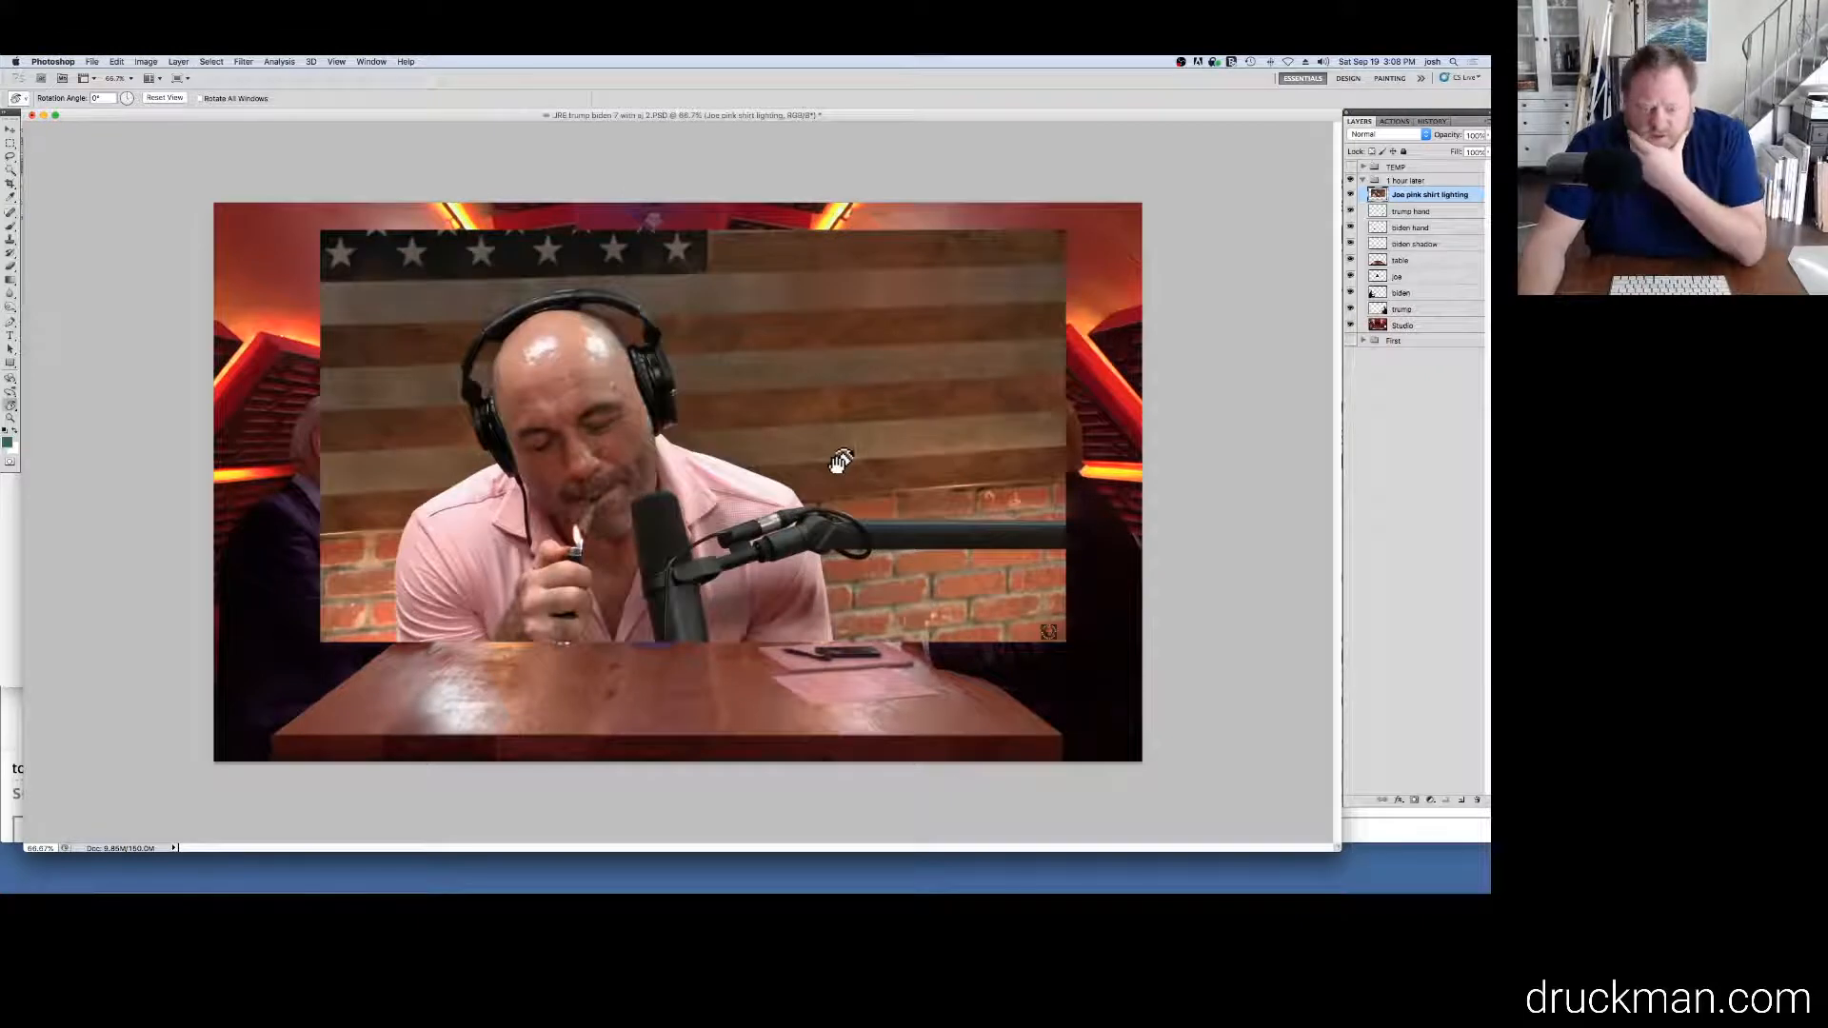
Cut the bulk of the background away around Joe and the mic arm with a rough freehand lasso, and deselect.
{"action": "key", "text": "l"}
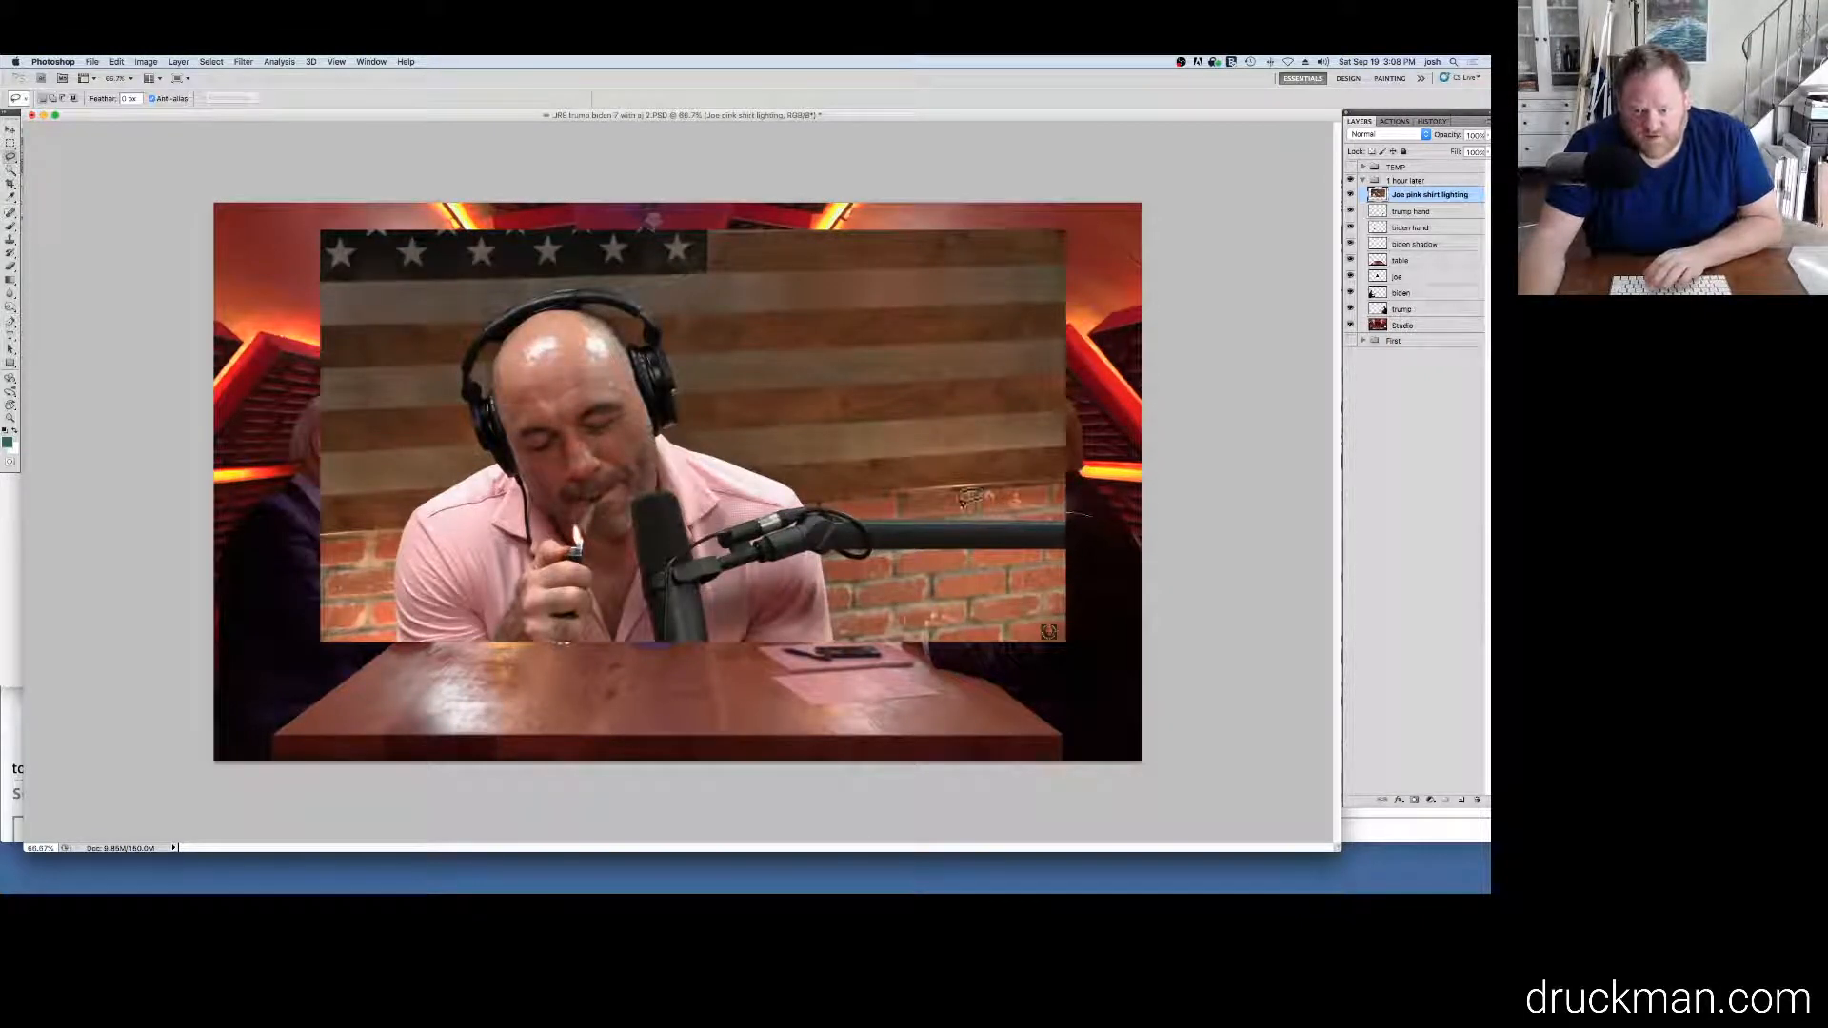
{"action": "mouse_move", "coordinate": [724, 423]}
{"action": "left_mouse_down"}
{"action": "mouse_move", "coordinate": [707, 424]}
{"action": "mouse_move", "coordinate": [714, 371]}
{"action": "left_mouse_up"}
{"action": "mouse_move", "coordinate": [646, 273]}
{"action": "left_mouse_down"}
{"action": "mouse_move", "coordinate": [566, 267]}
{"action": "mouse_move", "coordinate": [474, 286]}
{"action": "left_mouse_up"}
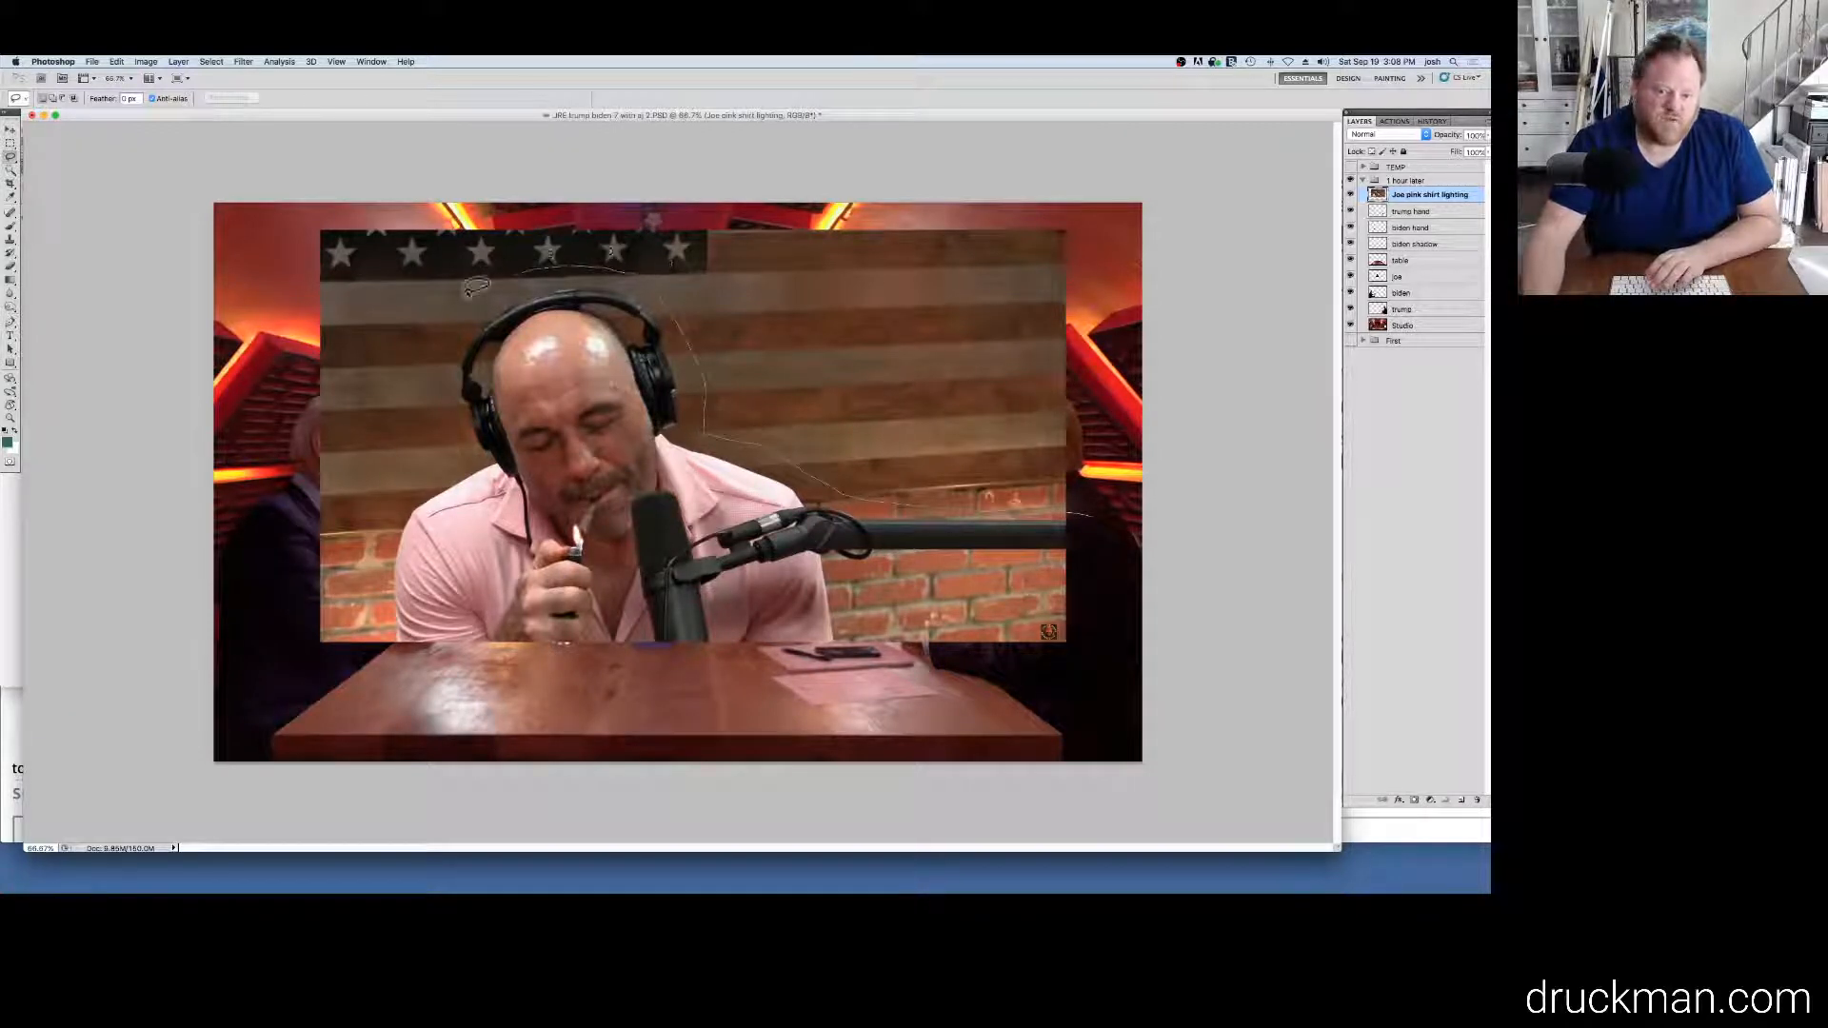
{"action": "left_click_drag", "start_coordinate": [441, 360], "coordinate": [451, 448]}
{"action": "mouse_move", "coordinate": [400, 513]}
{"action": "left_mouse_down"}
{"action": "mouse_move", "coordinate": [348, 706]}
{"action": "mouse_move", "coordinate": [201, 543]}
{"action": "mouse_move", "coordinate": [245, 261]}
{"action": "mouse_move", "coordinate": [314, 82]}
{"action": "left_mouse_up"}
{"action": "mouse_move", "coordinate": [1328, 423]}
{"action": "left_mouse_down"}
{"action": "mouse_move", "coordinate": [1139, 665]}
{"action": "mouse_move", "coordinate": [924, 673]}
{"action": "left_mouse_up"}
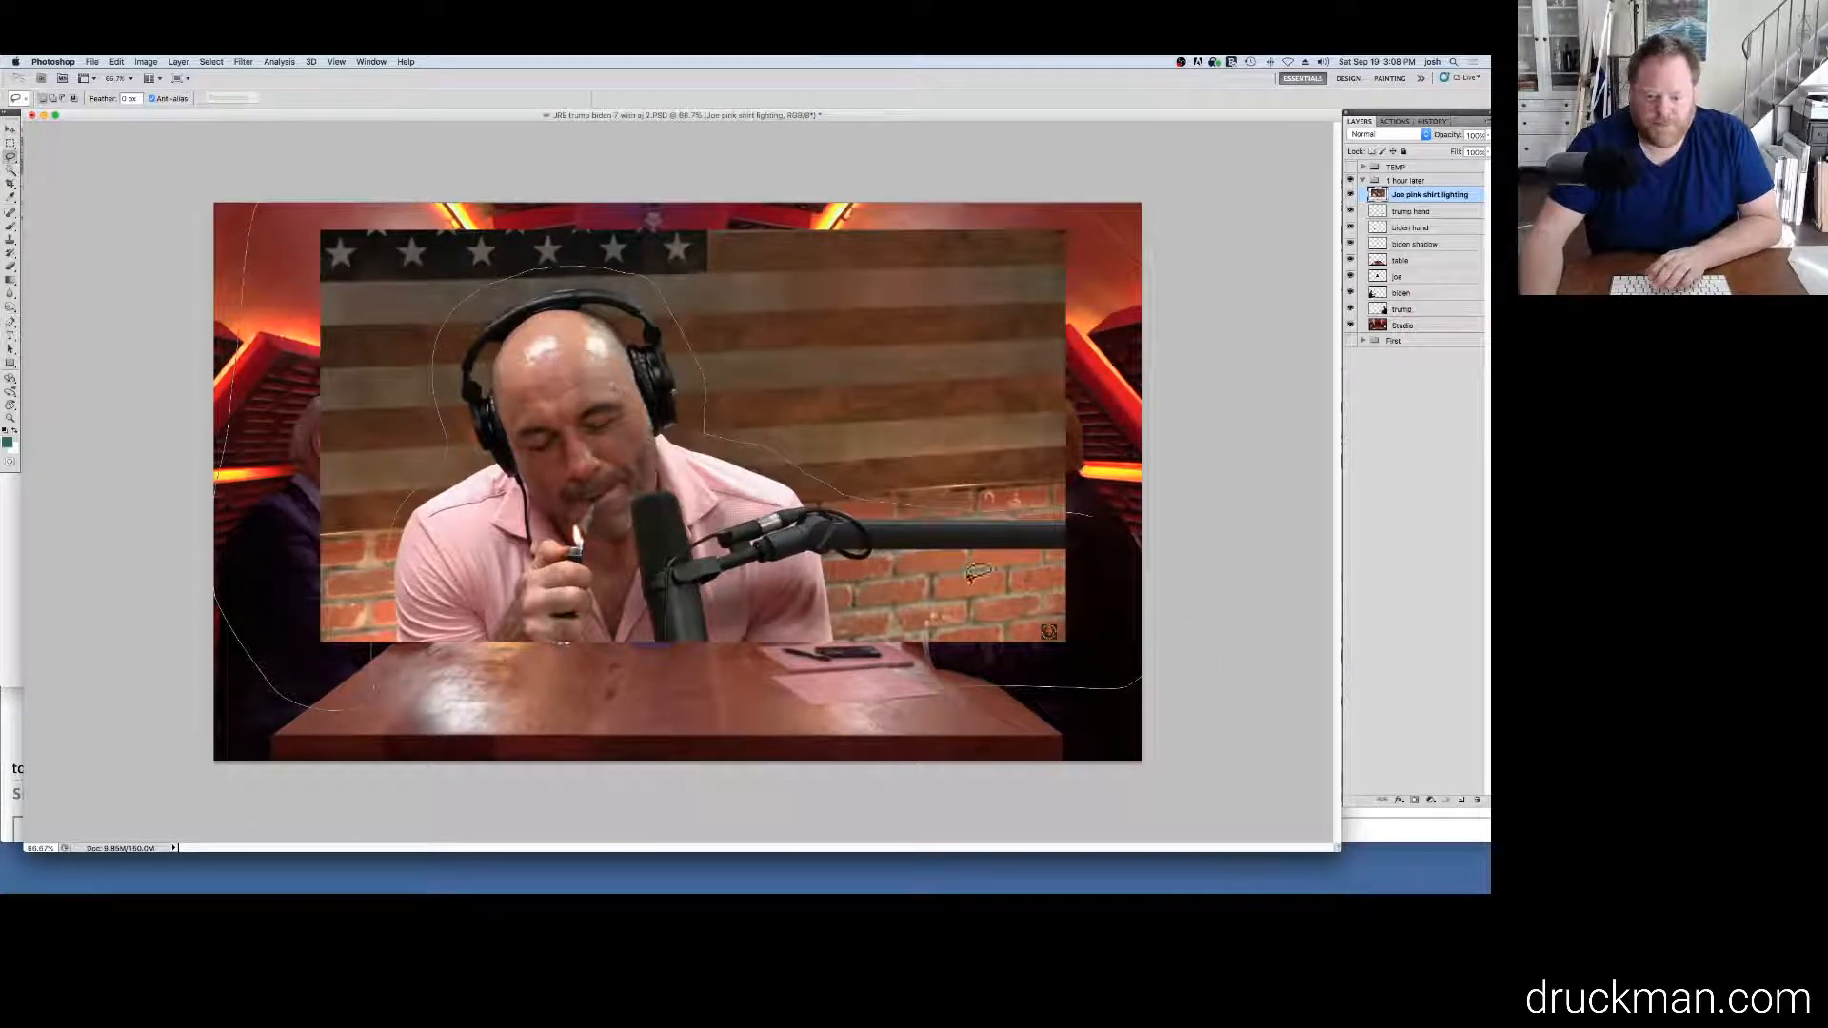
{"action": "left_click_drag", "start_coordinate": [1093, 556], "coordinate": [1085, 514]}
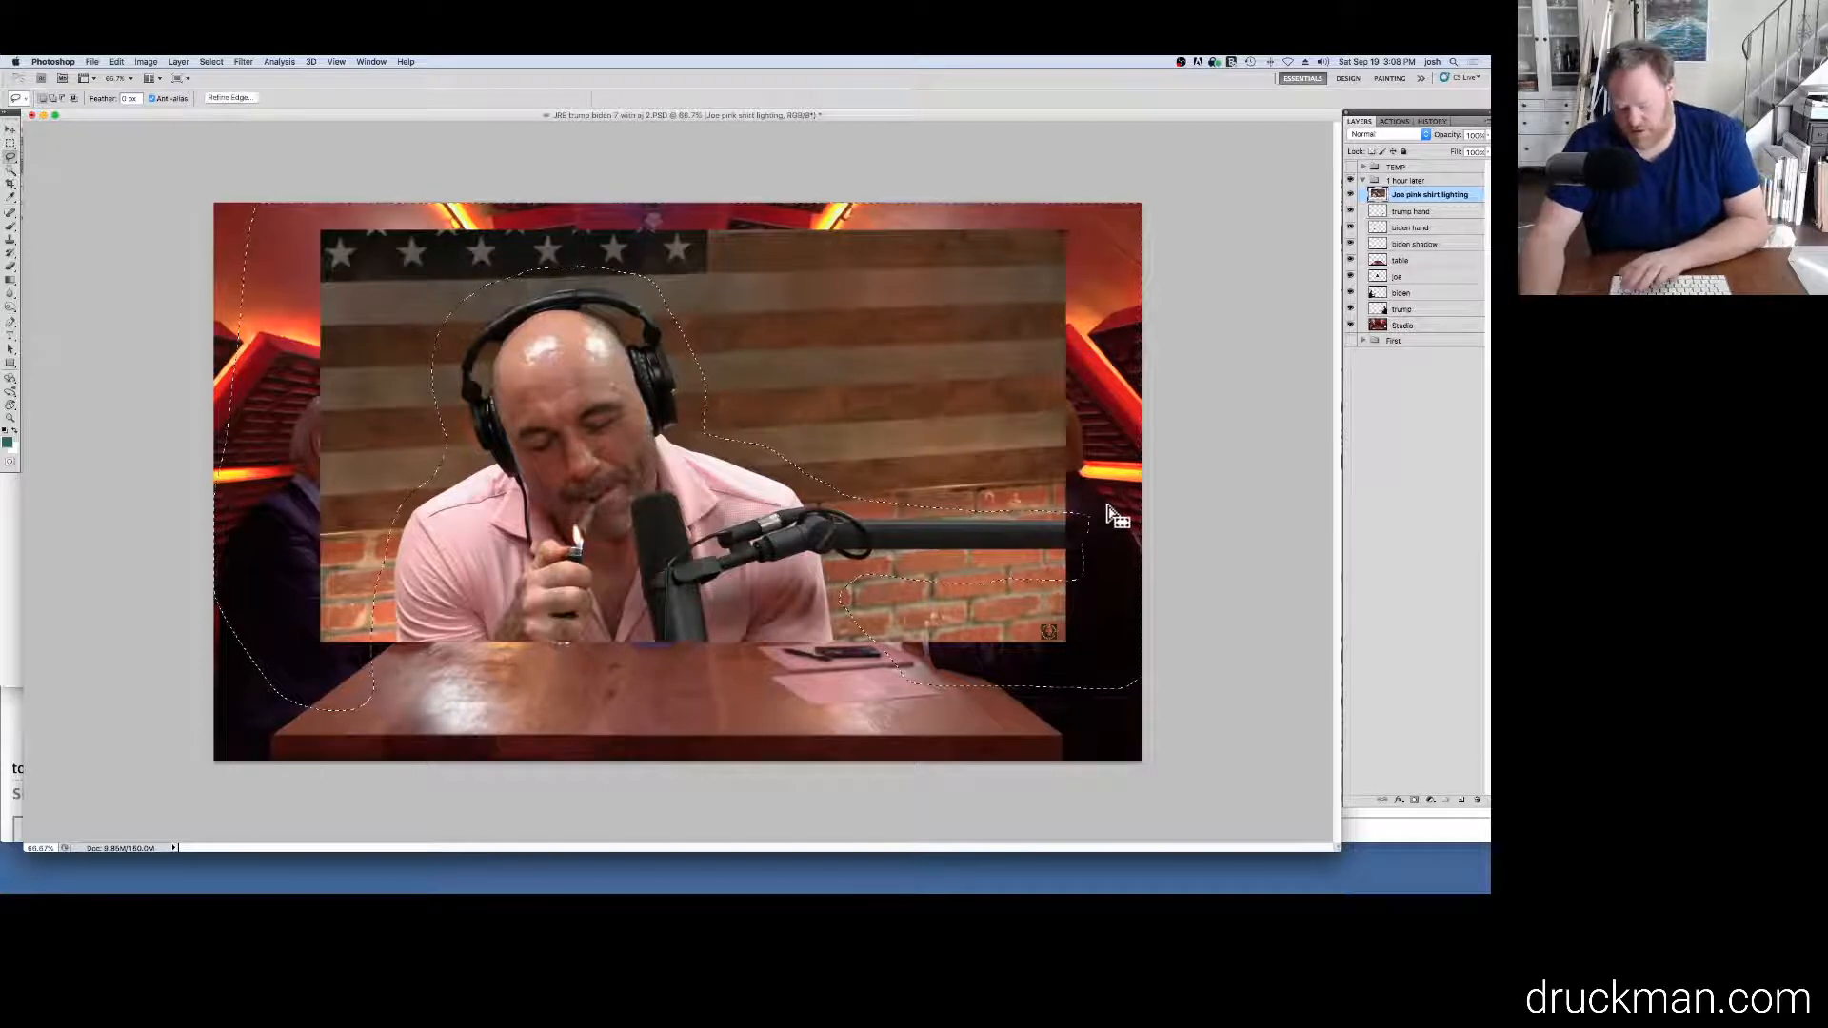
{"action": "key", "text": "Delete"}
{"action": "key", "text": "super+d"}
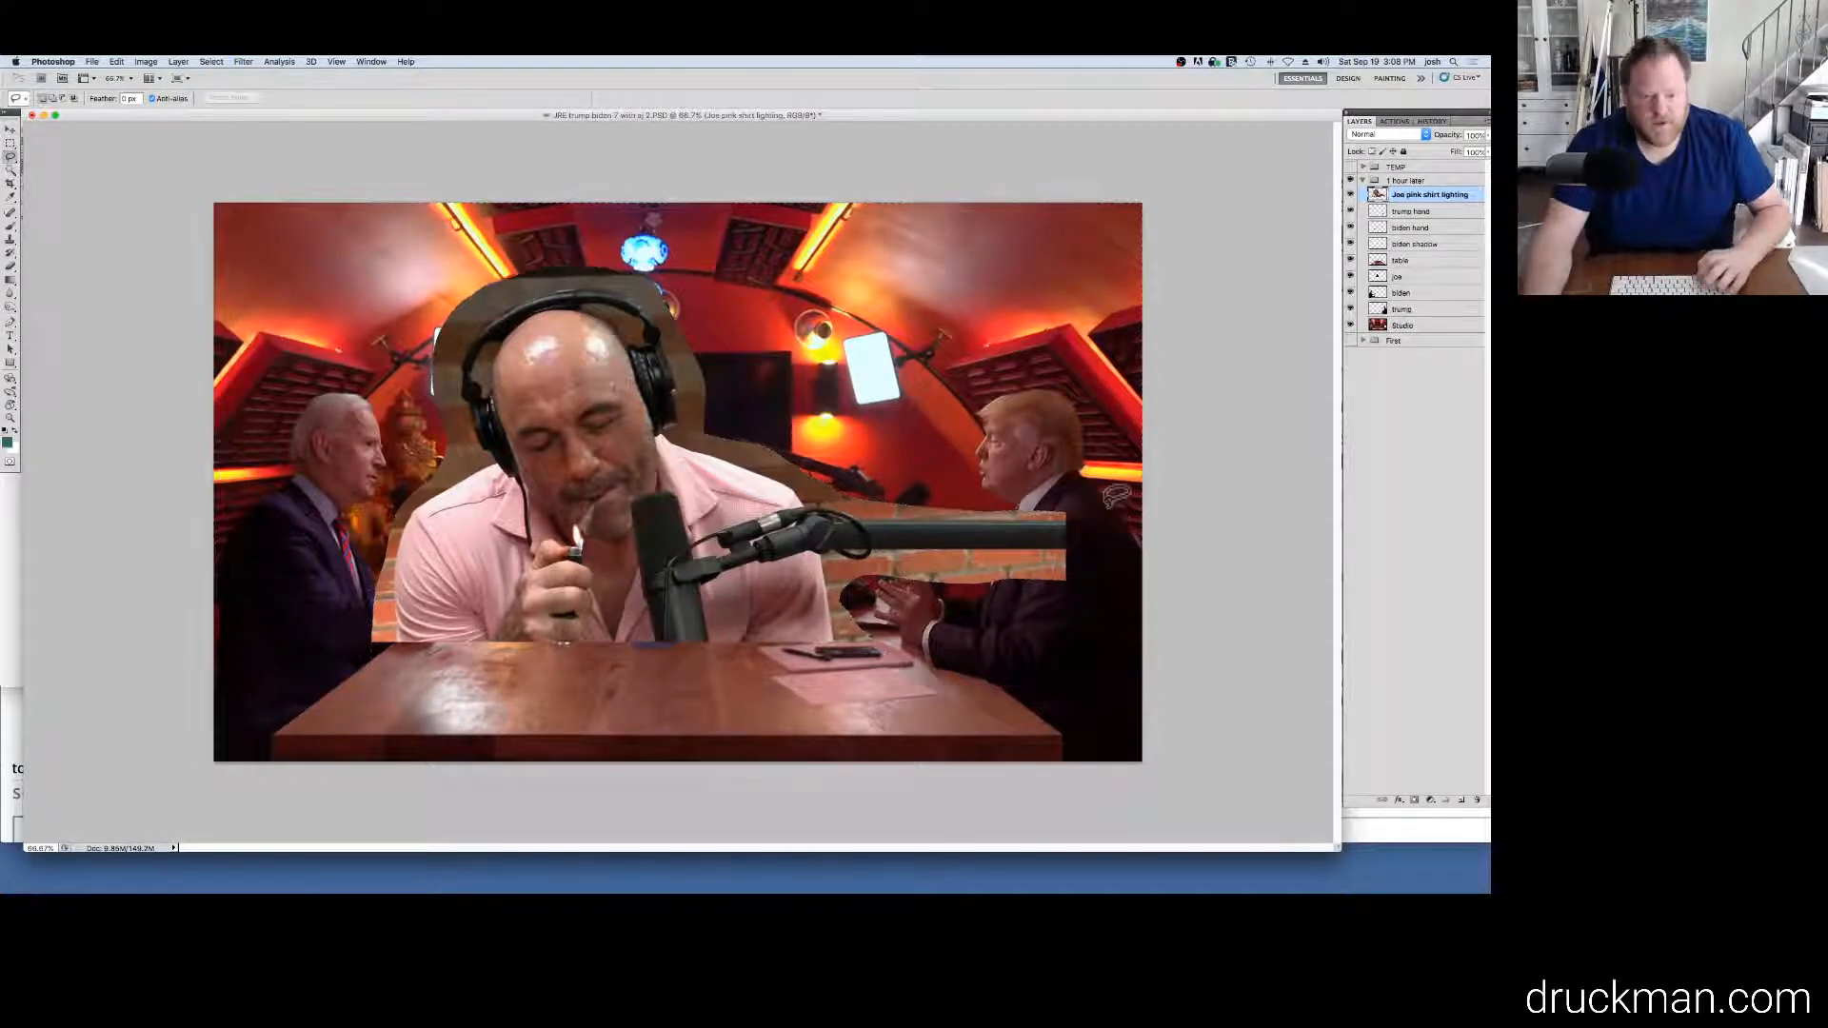
{"action": "key", "text": "super+t"}
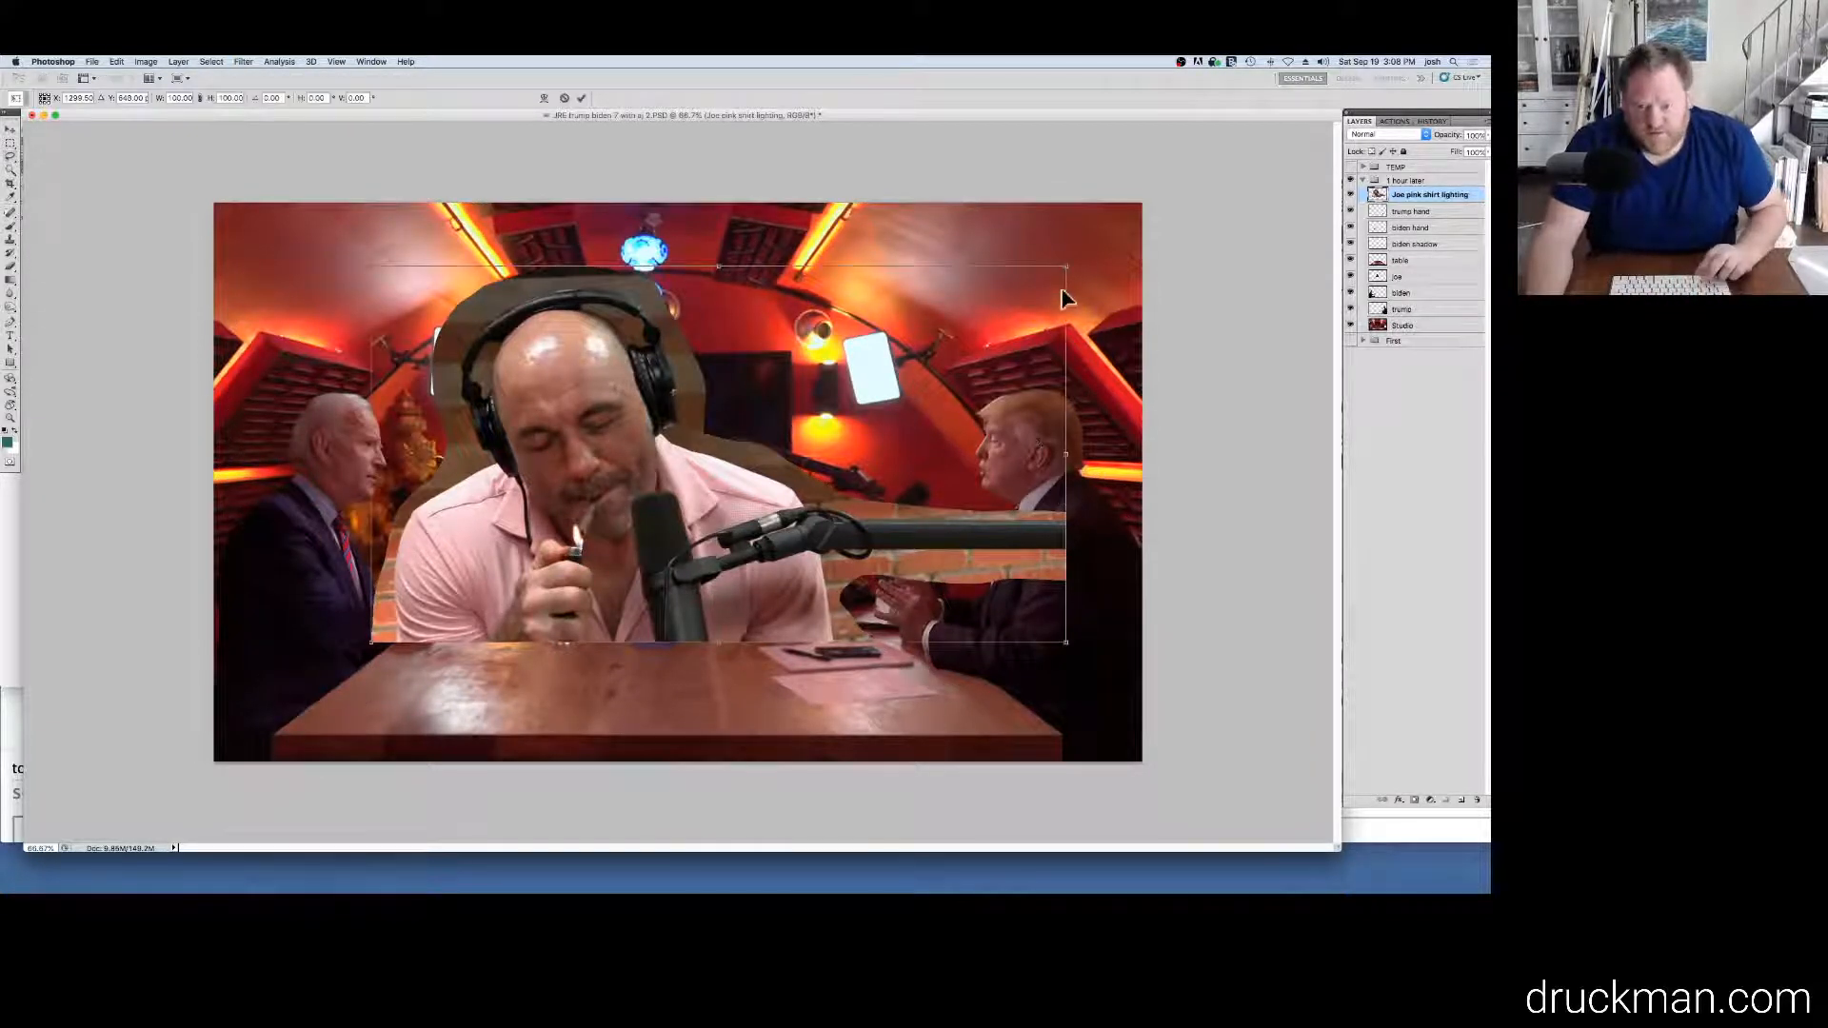
{"action": "left_click_drag", "start_coordinate": [1070, 270], "coordinate": [872, 337]}
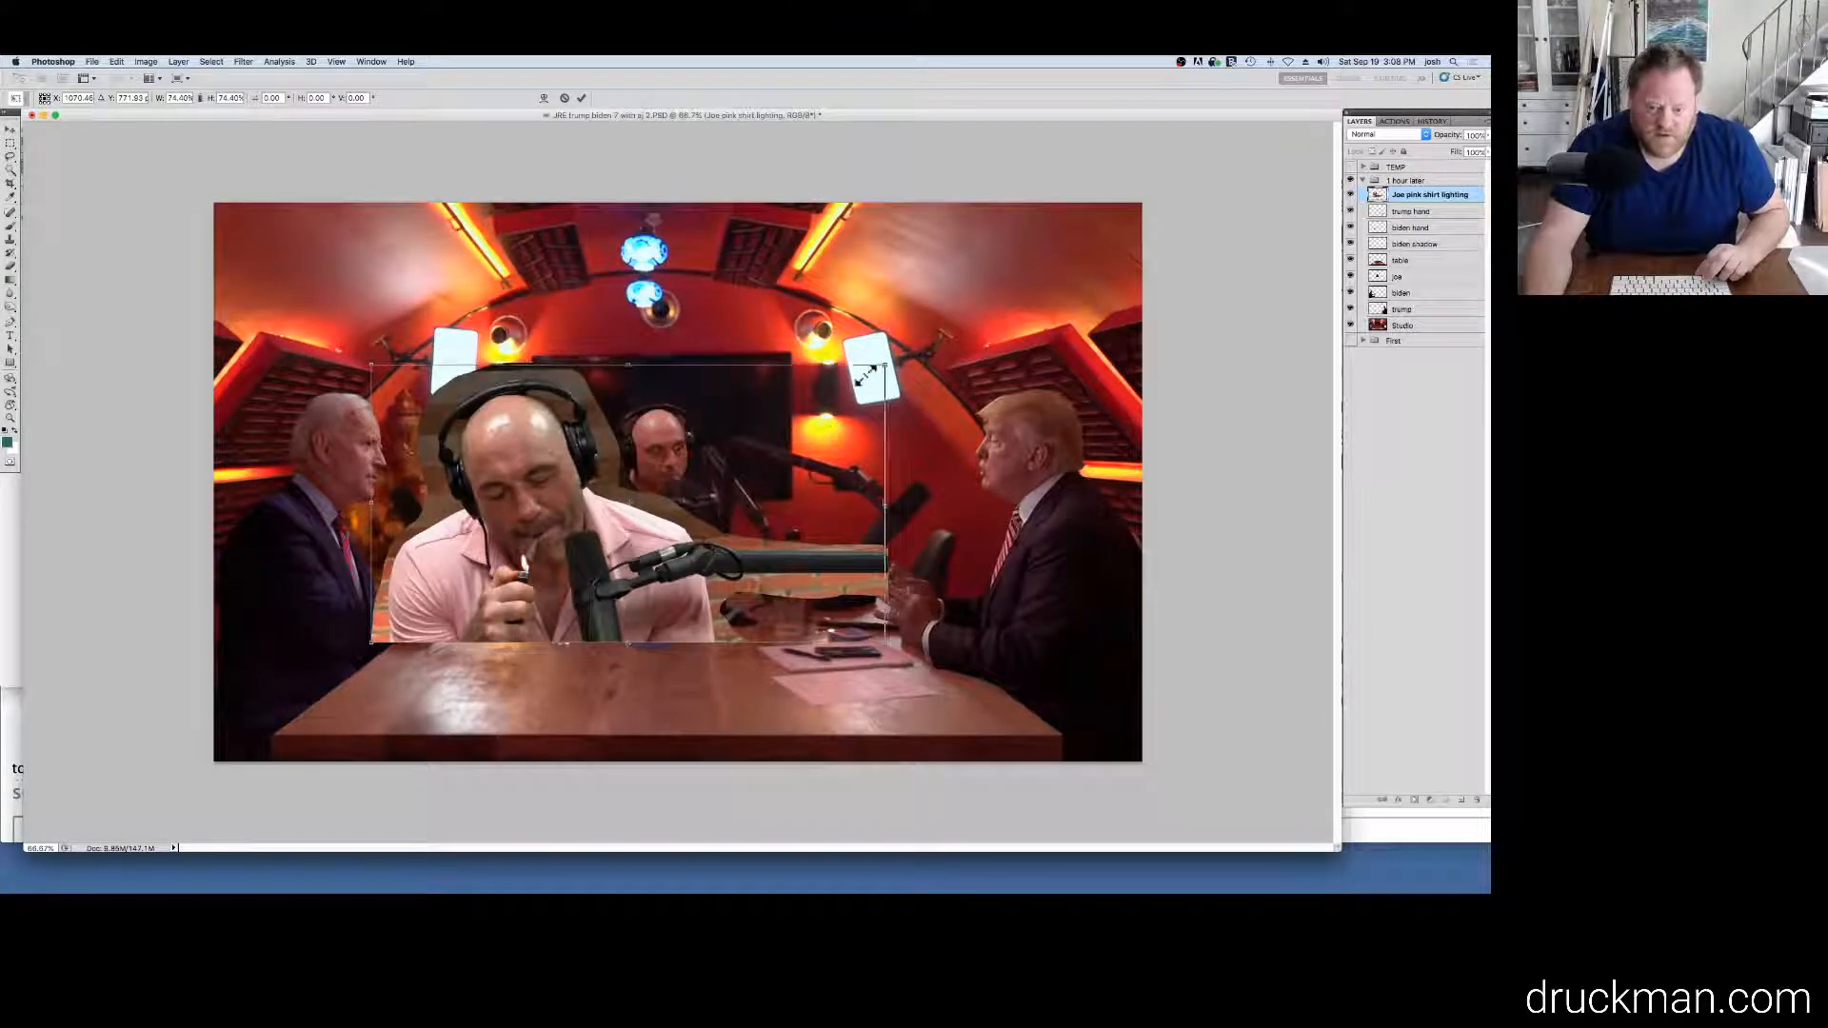
{"action": "key", "text": "Escape"}
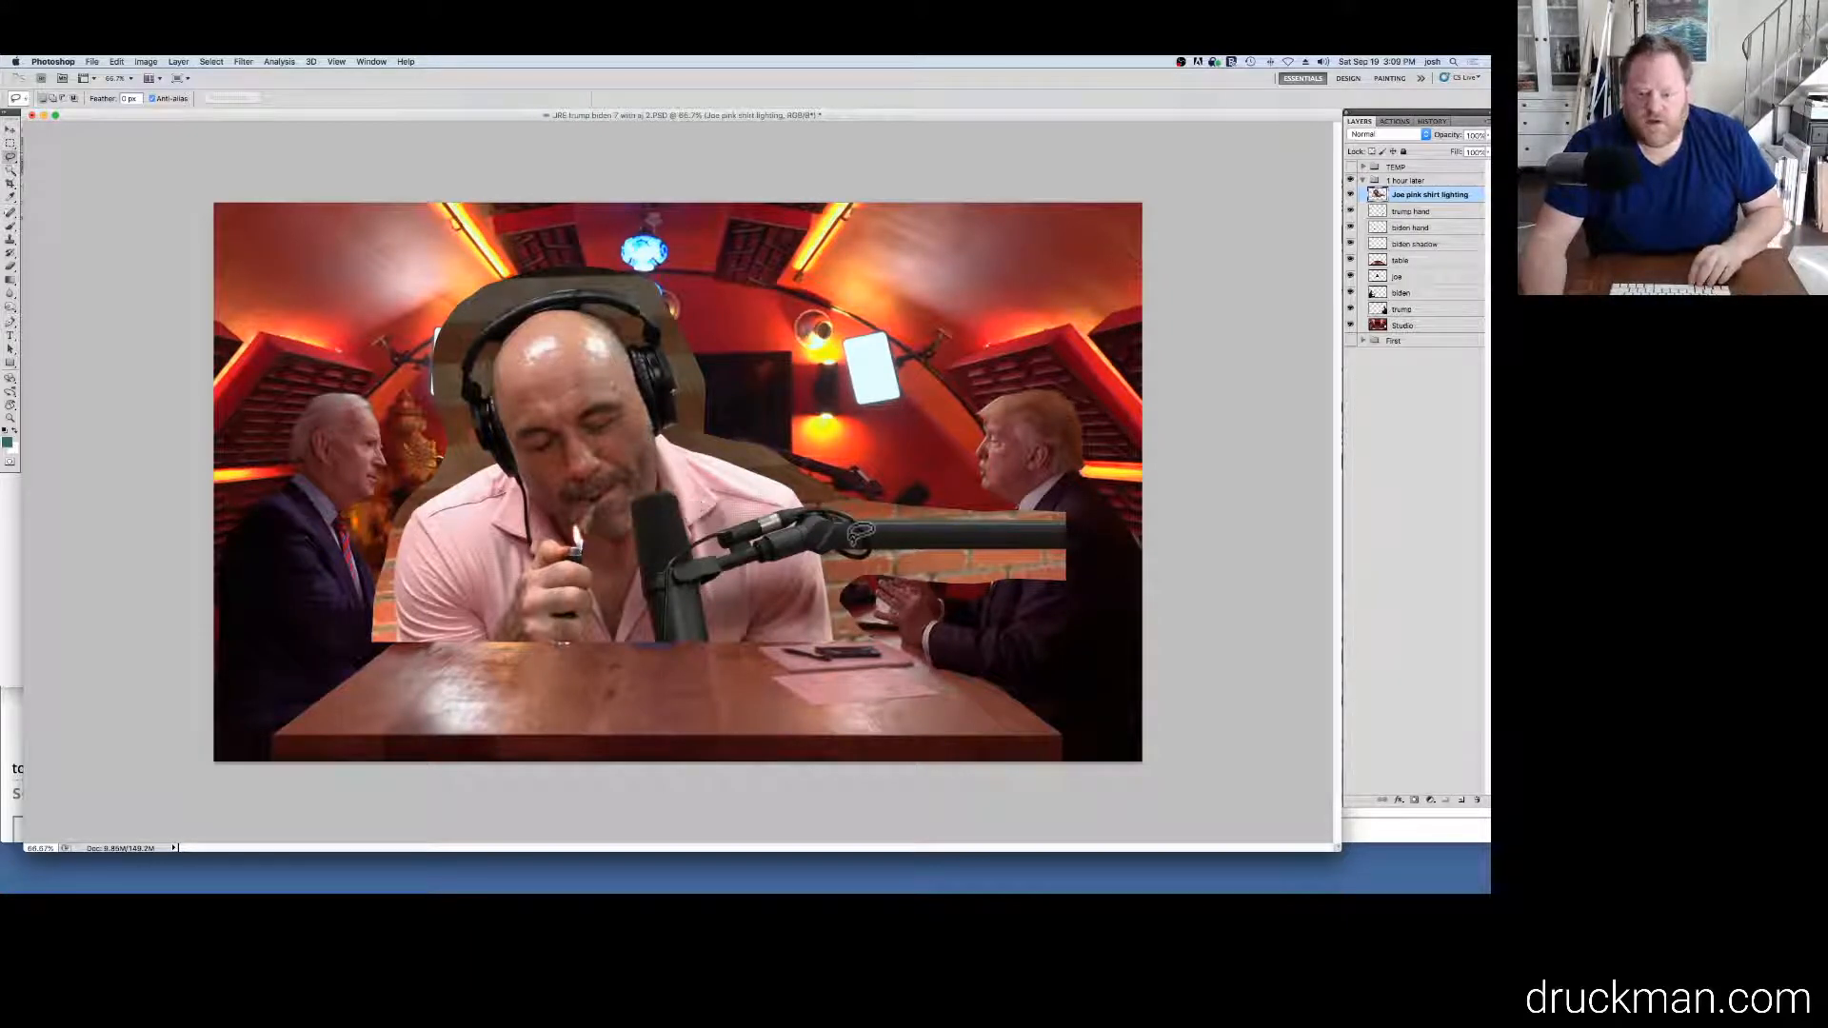
Remove the brick wall beside the lower pink sleeve, tracing the sleeve's edge with the Magnetic Lasso, and deselect.
{"action": "key", "text": "super+equal"}
{"action": "key", "text": "super+equal"}
{"action": "key", "text": "super+equal"}
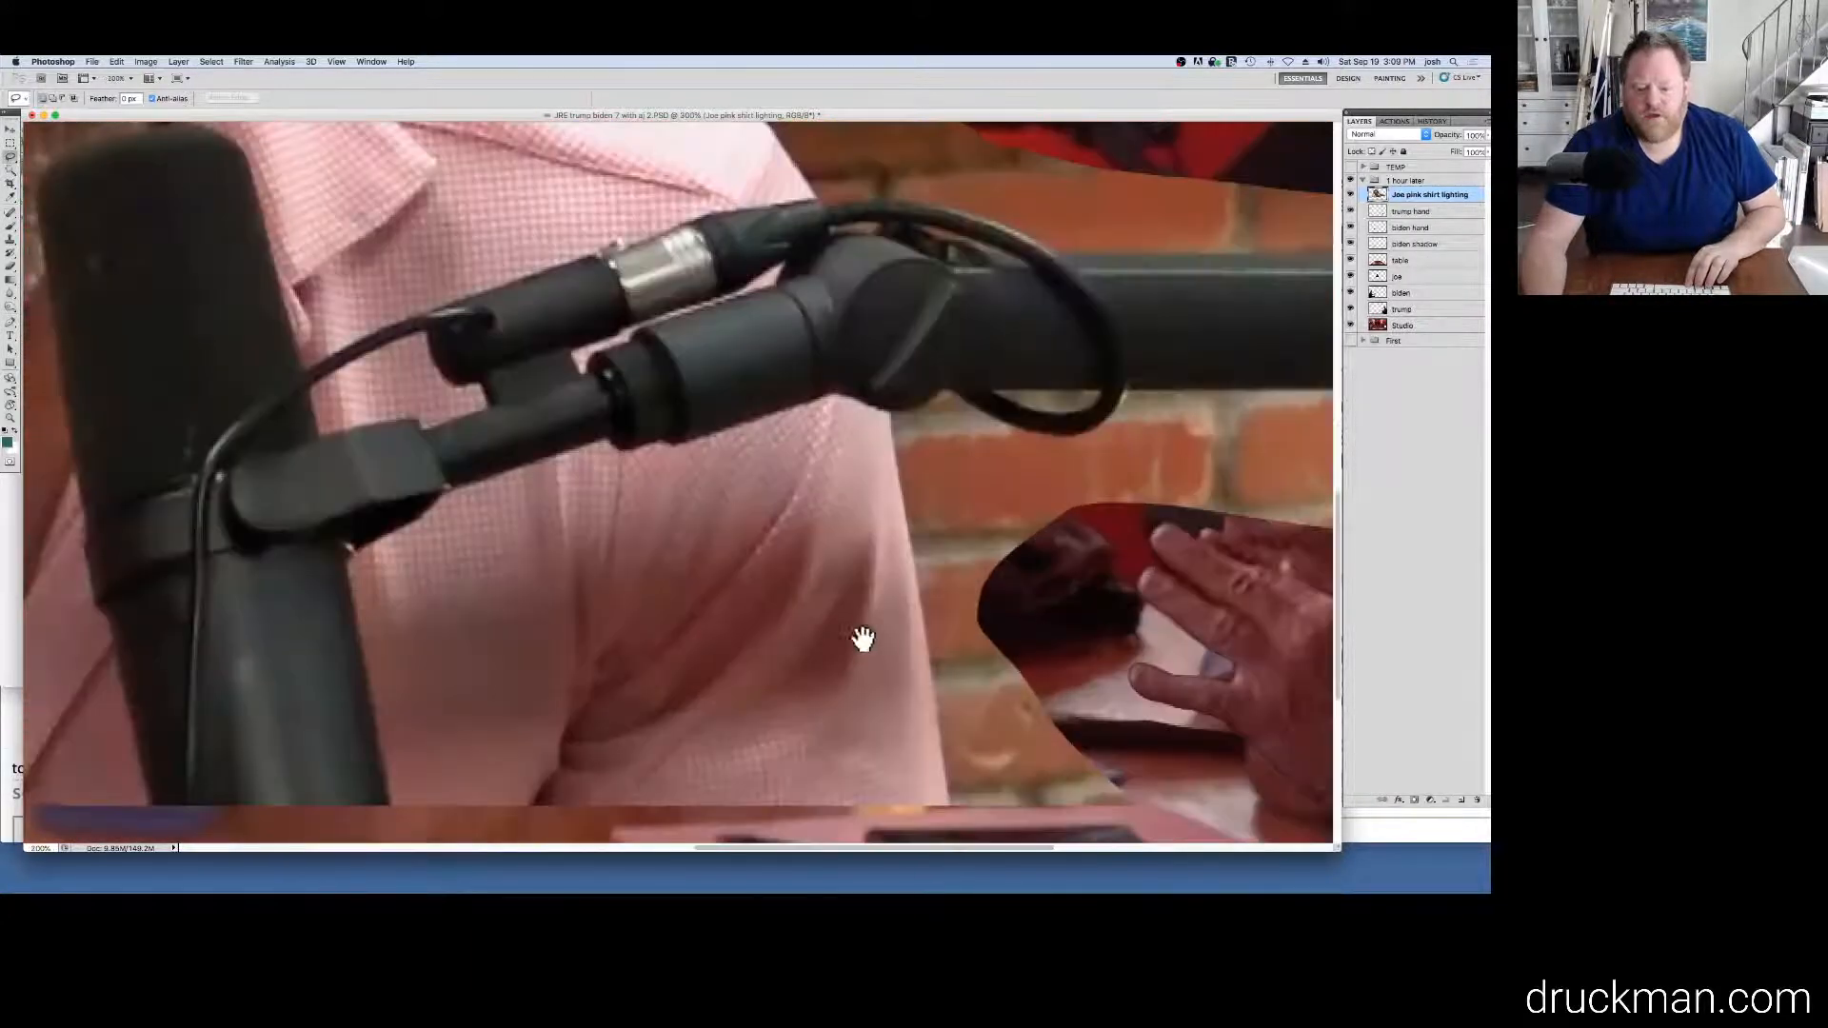
{"action": "left_click_drag", "start_coordinate": [850, 636], "coordinate": [560, 513]}
{"action": "key", "text": "super+equal"}
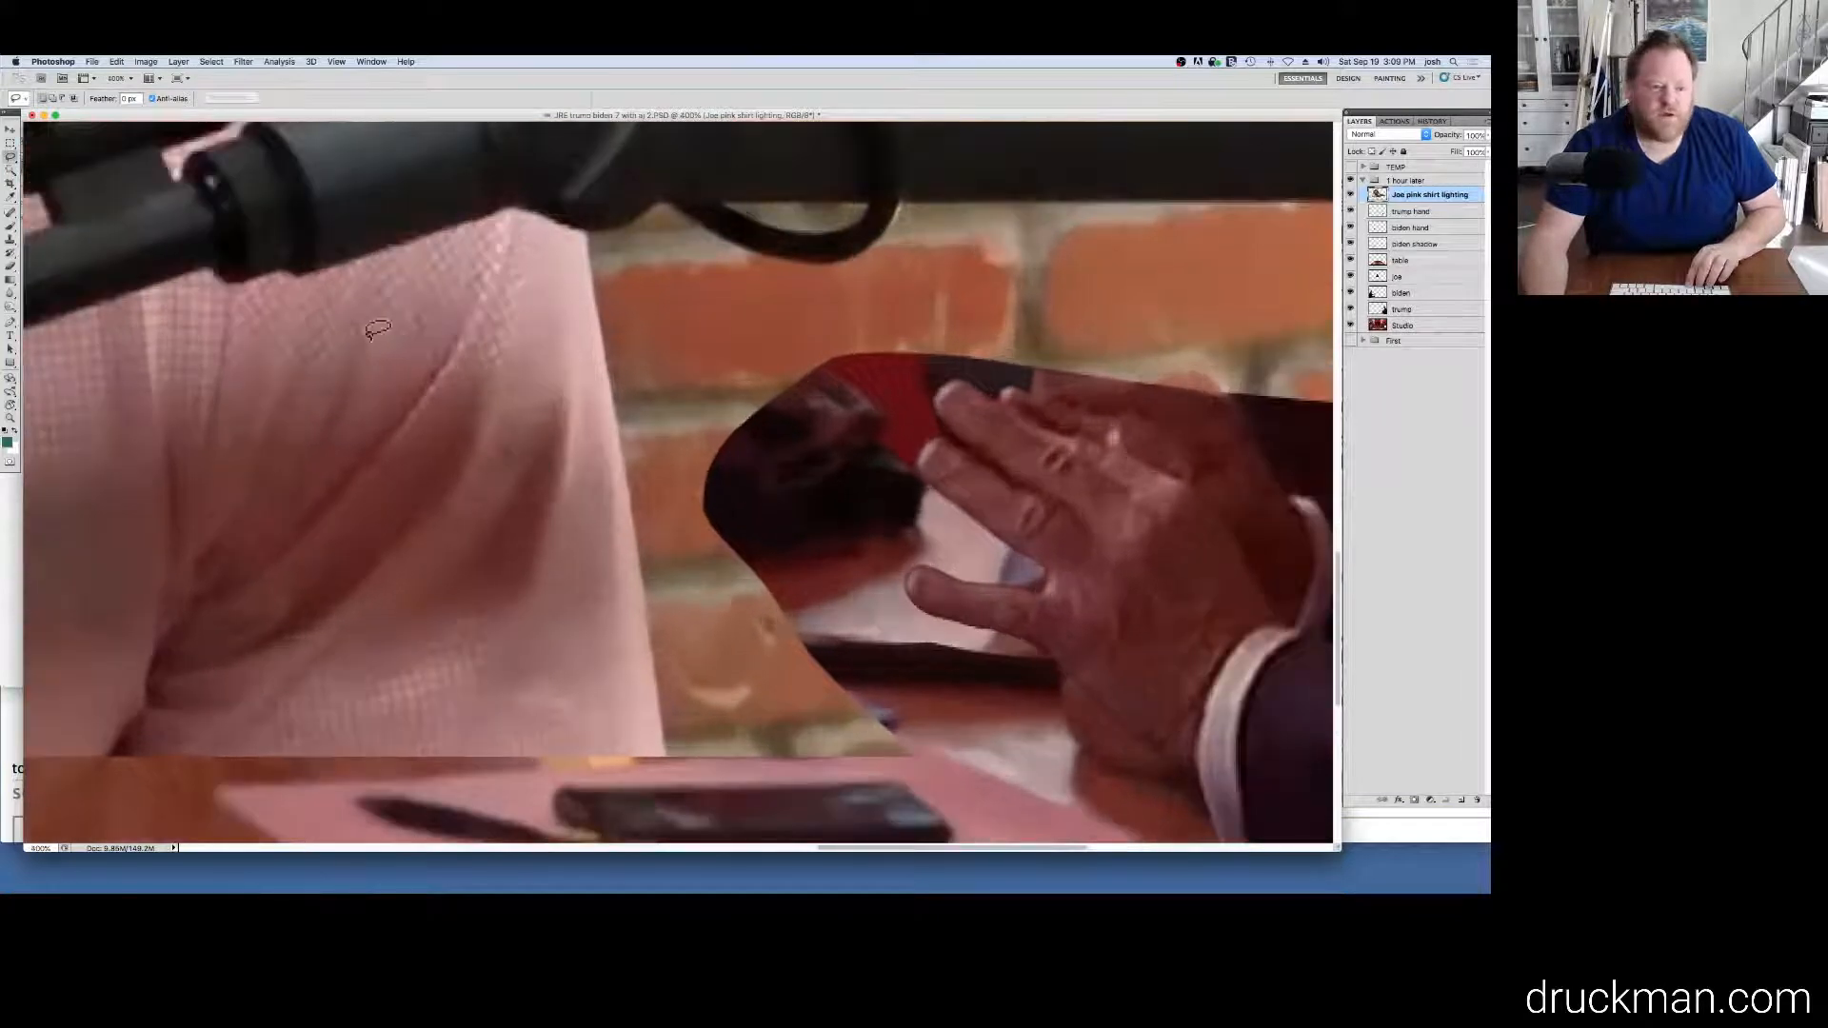
{"action": "left_click", "coordinate": [11, 158]}
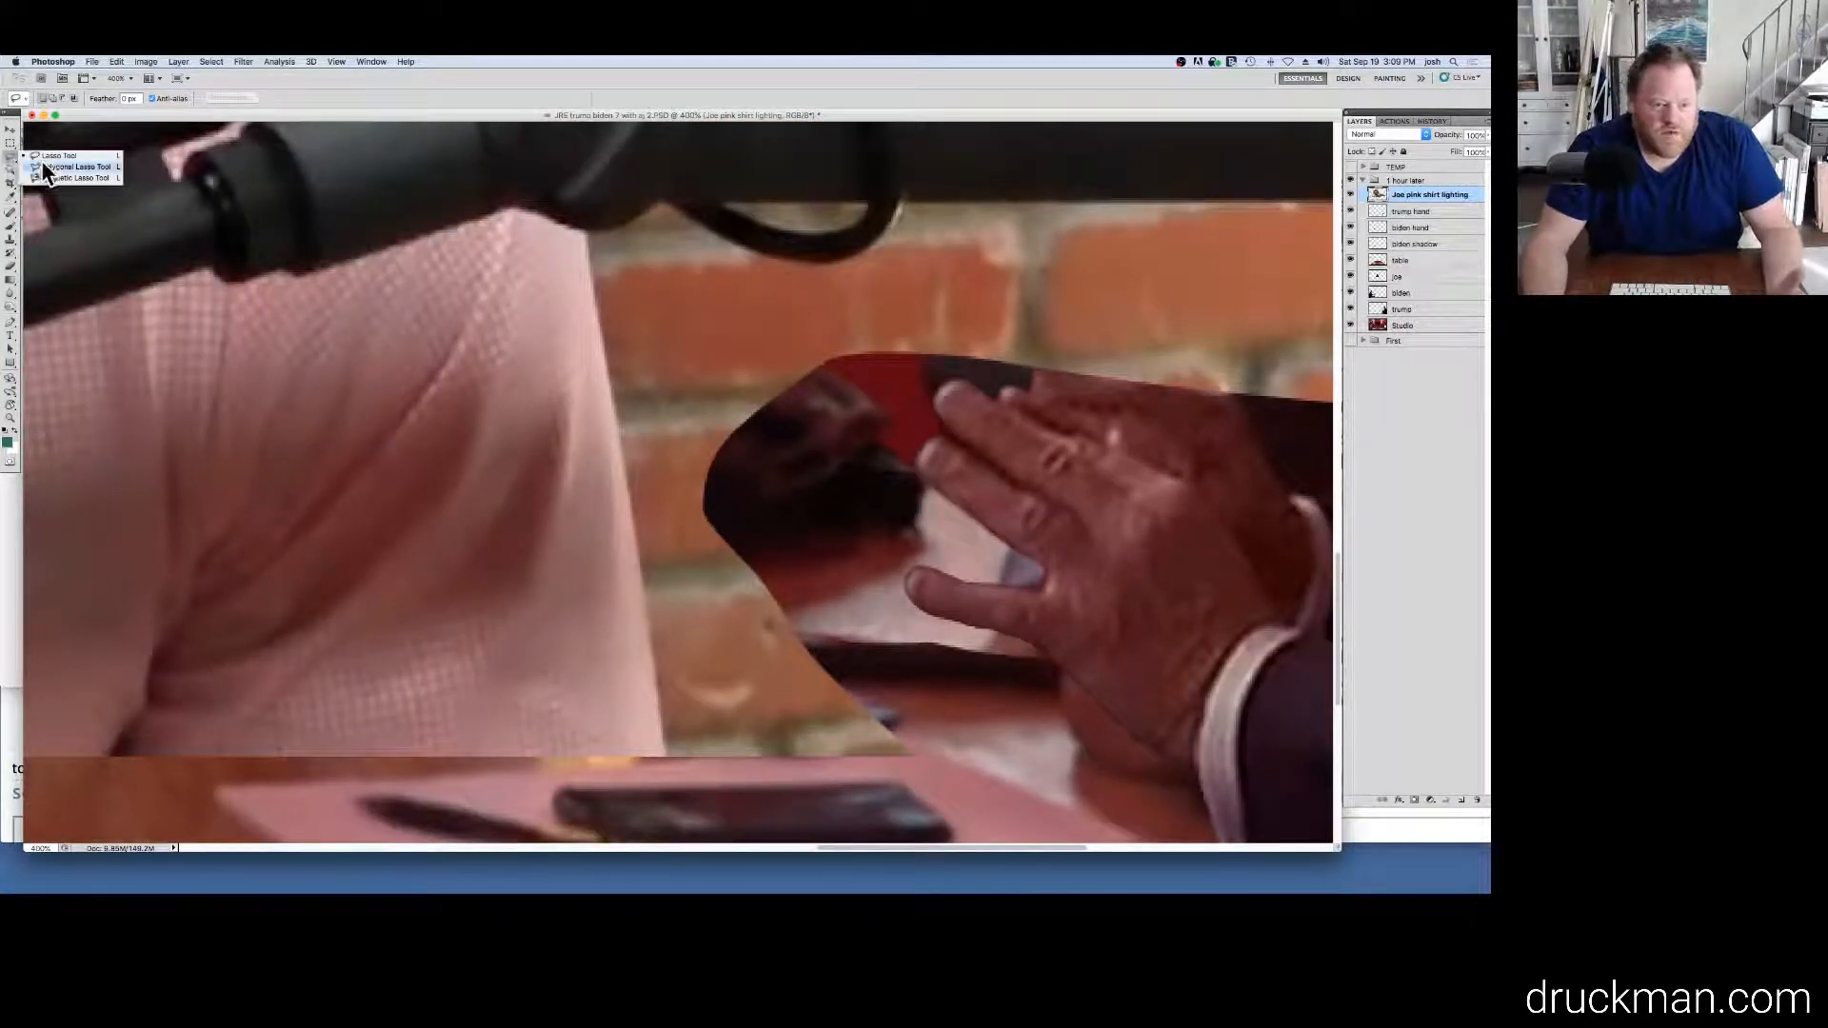
{"action": "left_click", "coordinate": [57, 178]}
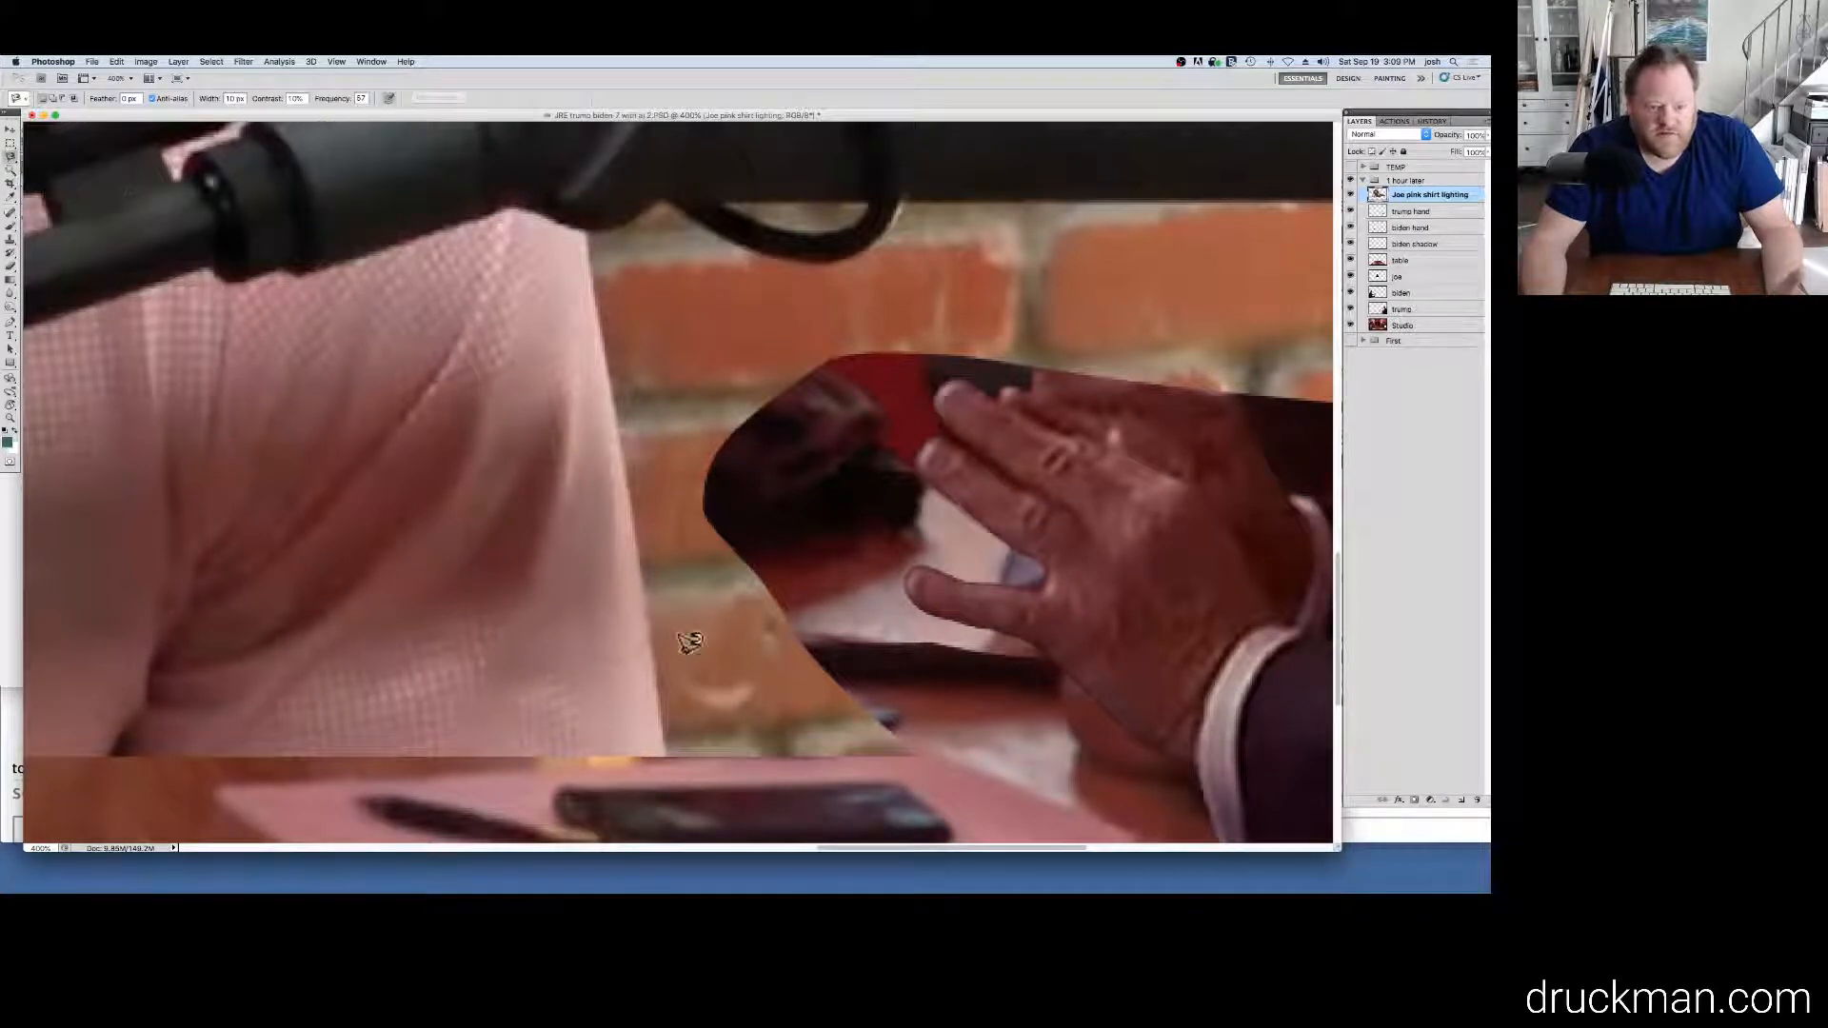
{"action": "left_click", "coordinate": [700, 771]}
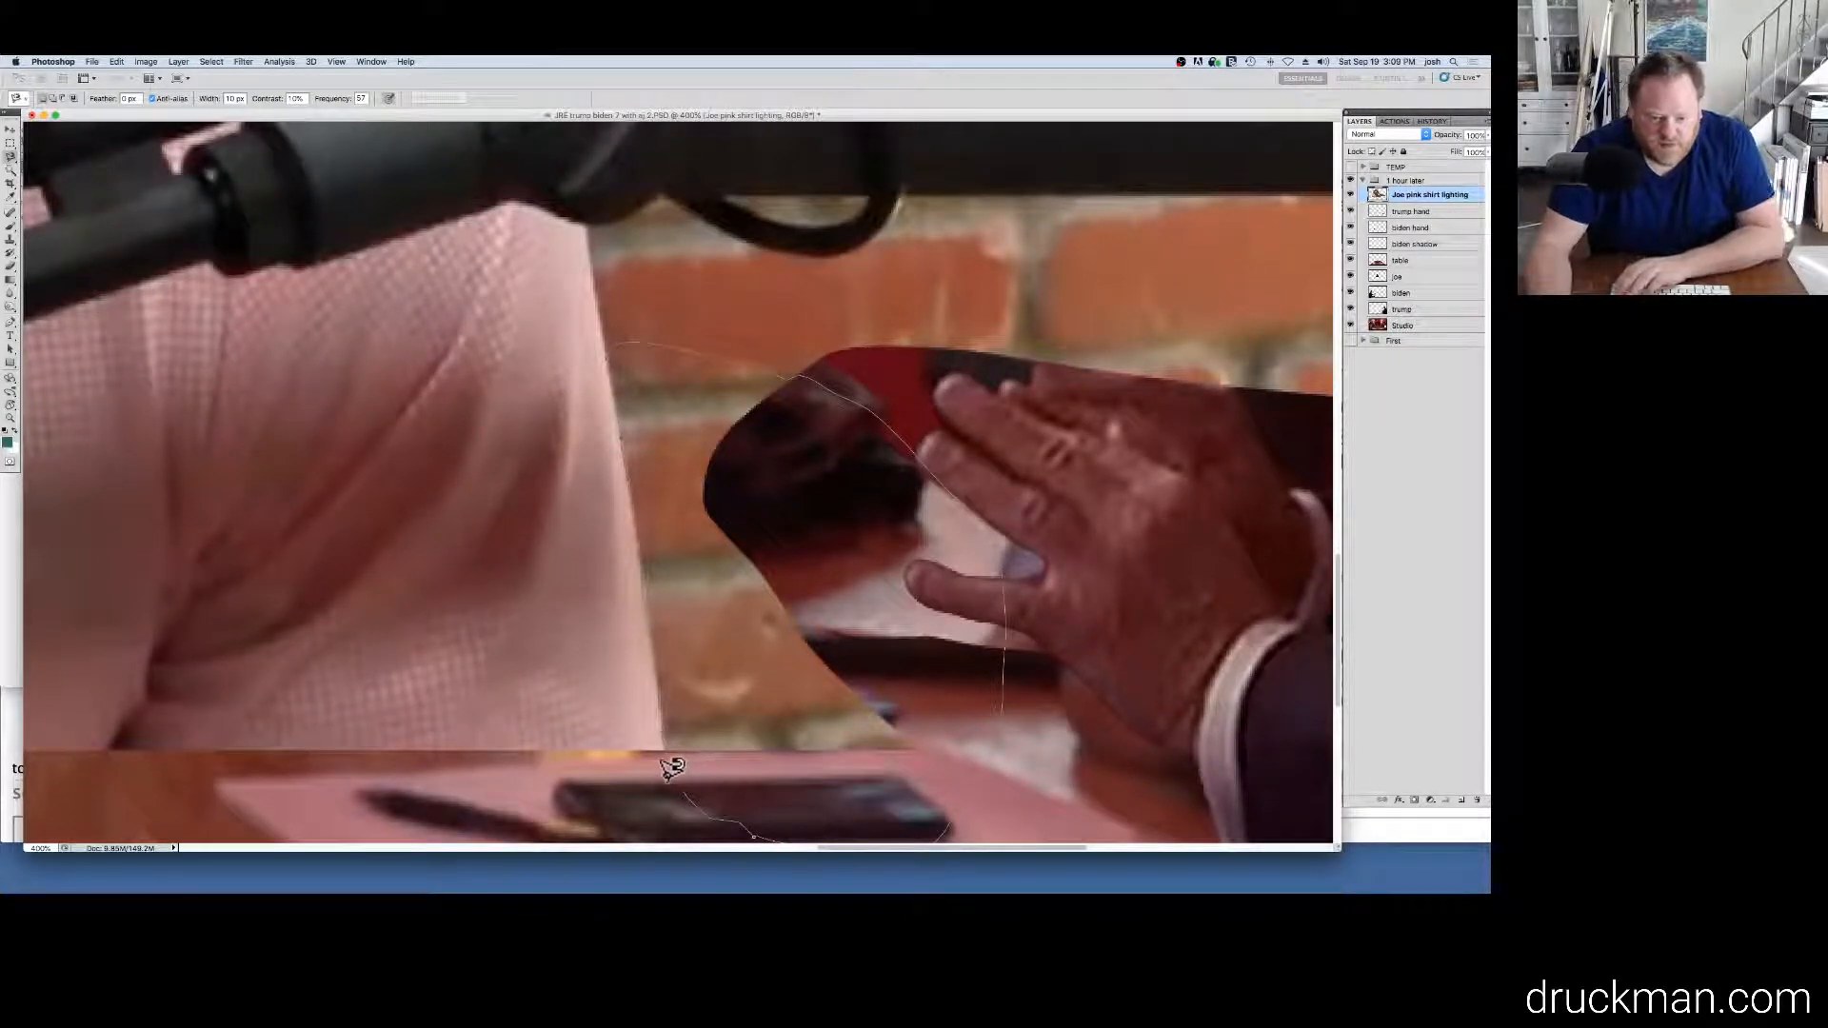
{"action": "left_click", "coordinate": [674, 765]}
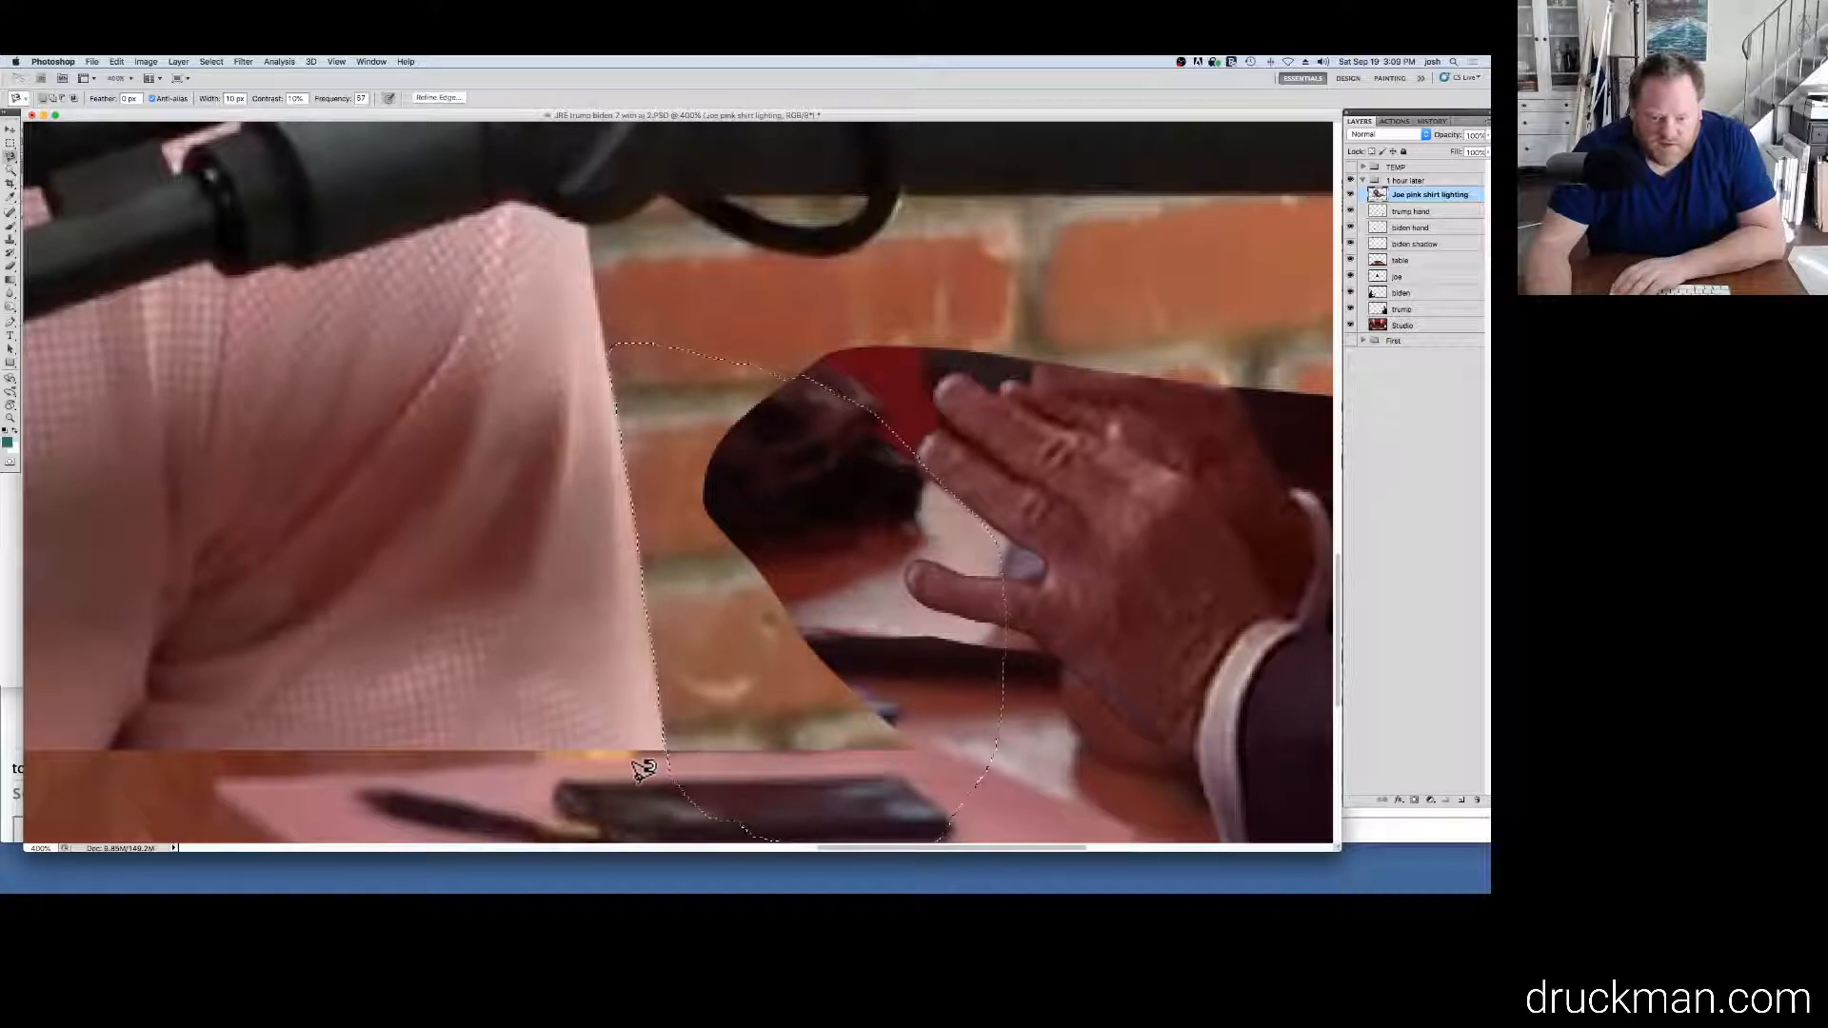
{"action": "key", "text": "Delete"}
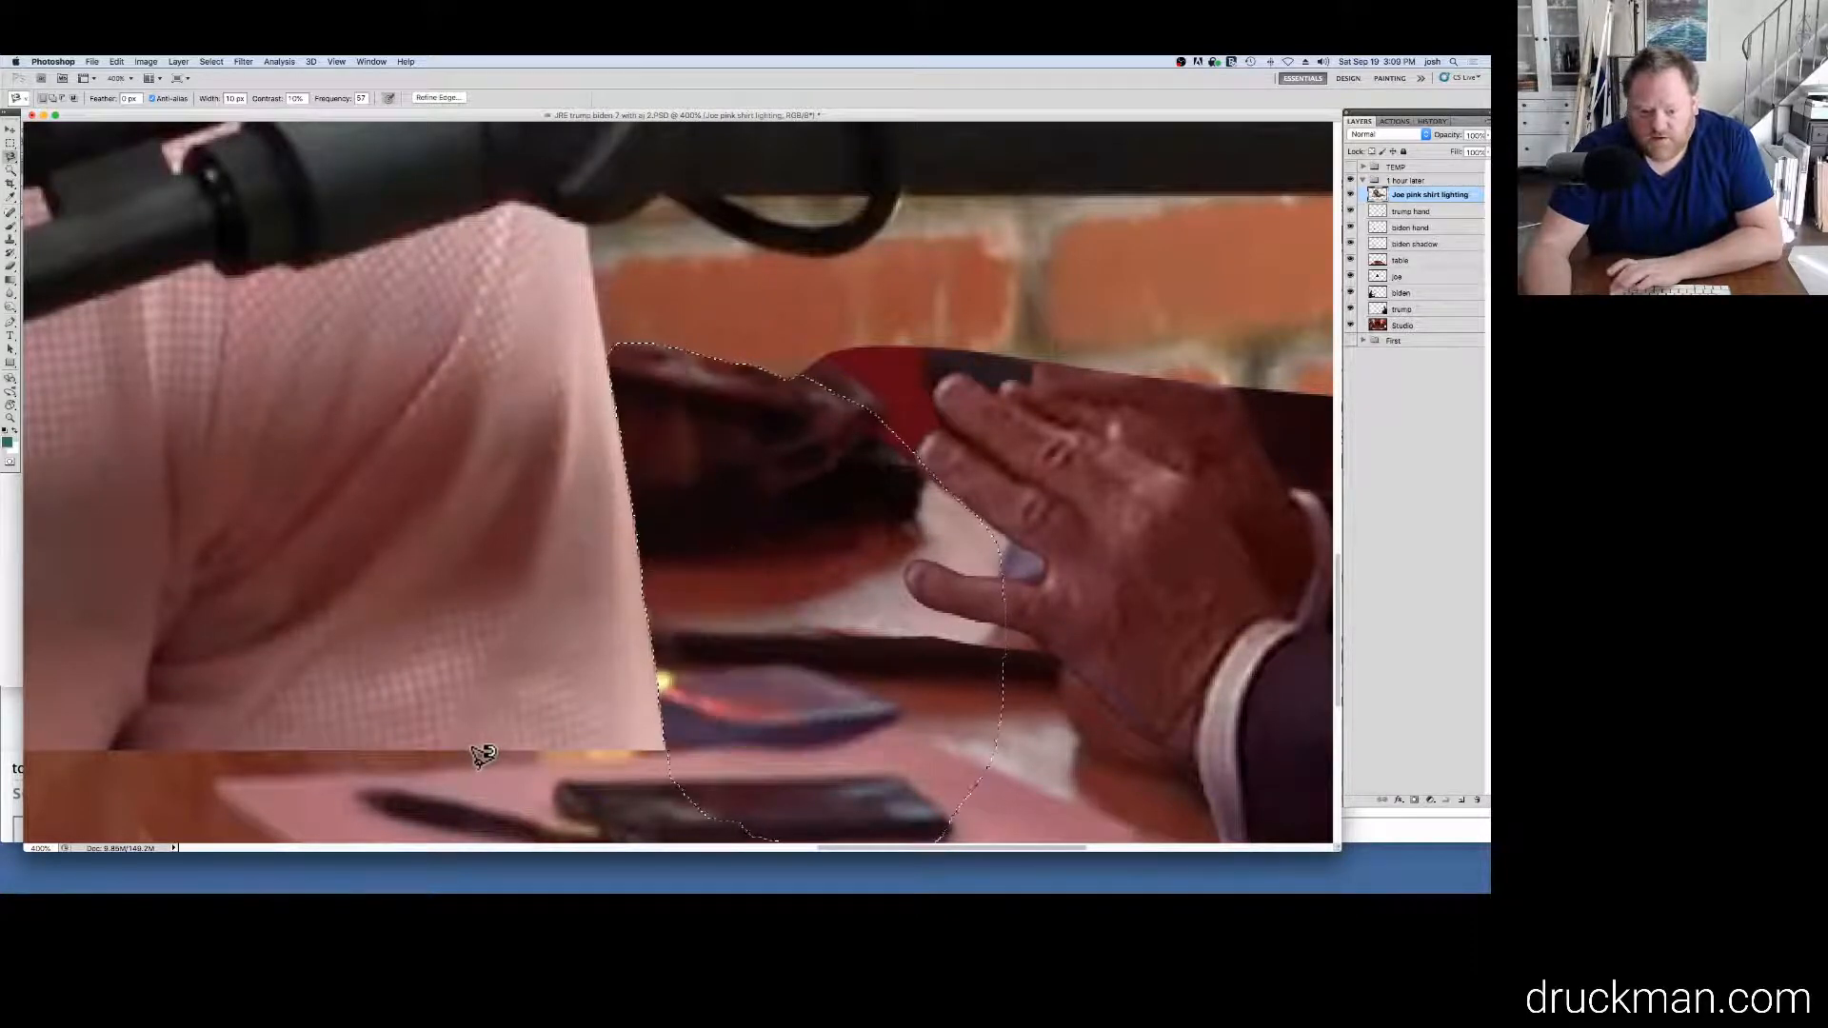
{"action": "key", "text": "ctrl+d"}
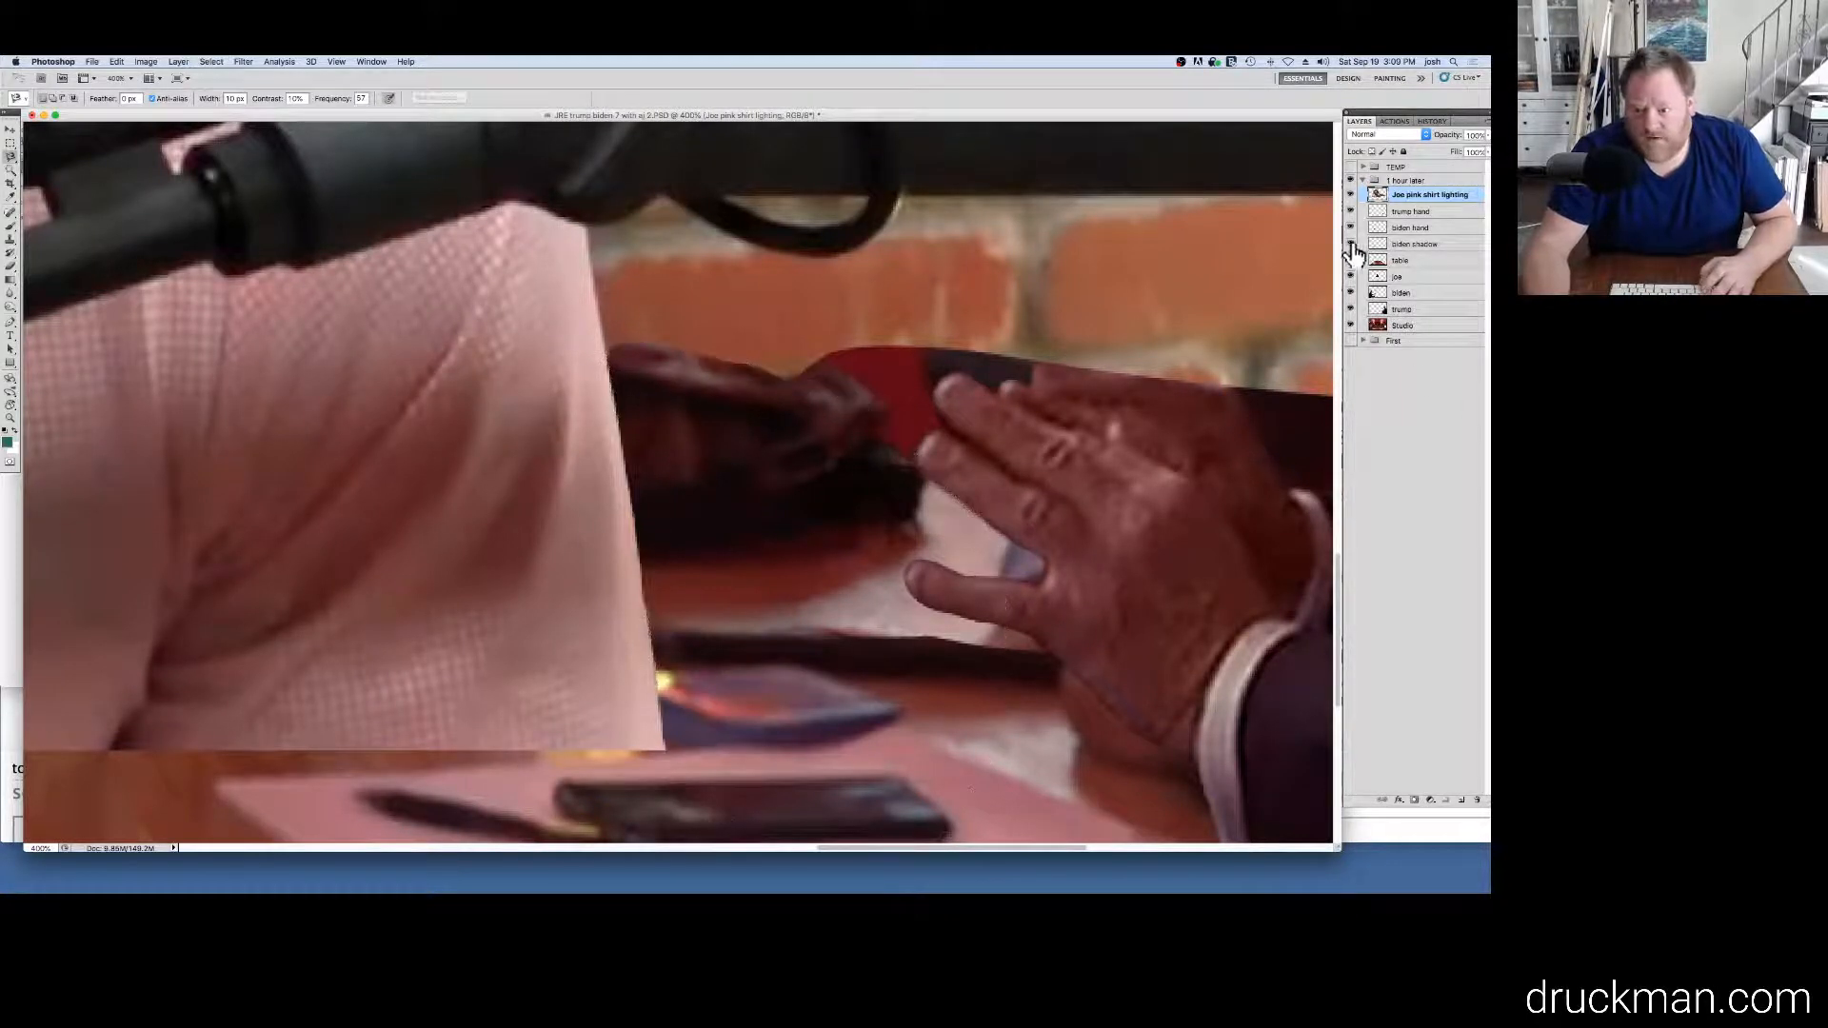
Hide every layer in the 1 hour later group except Joe pink shirt lighting.
{"action": "left_click_drag", "start_coordinate": [1351, 325], "coordinate": [1350, 293]}
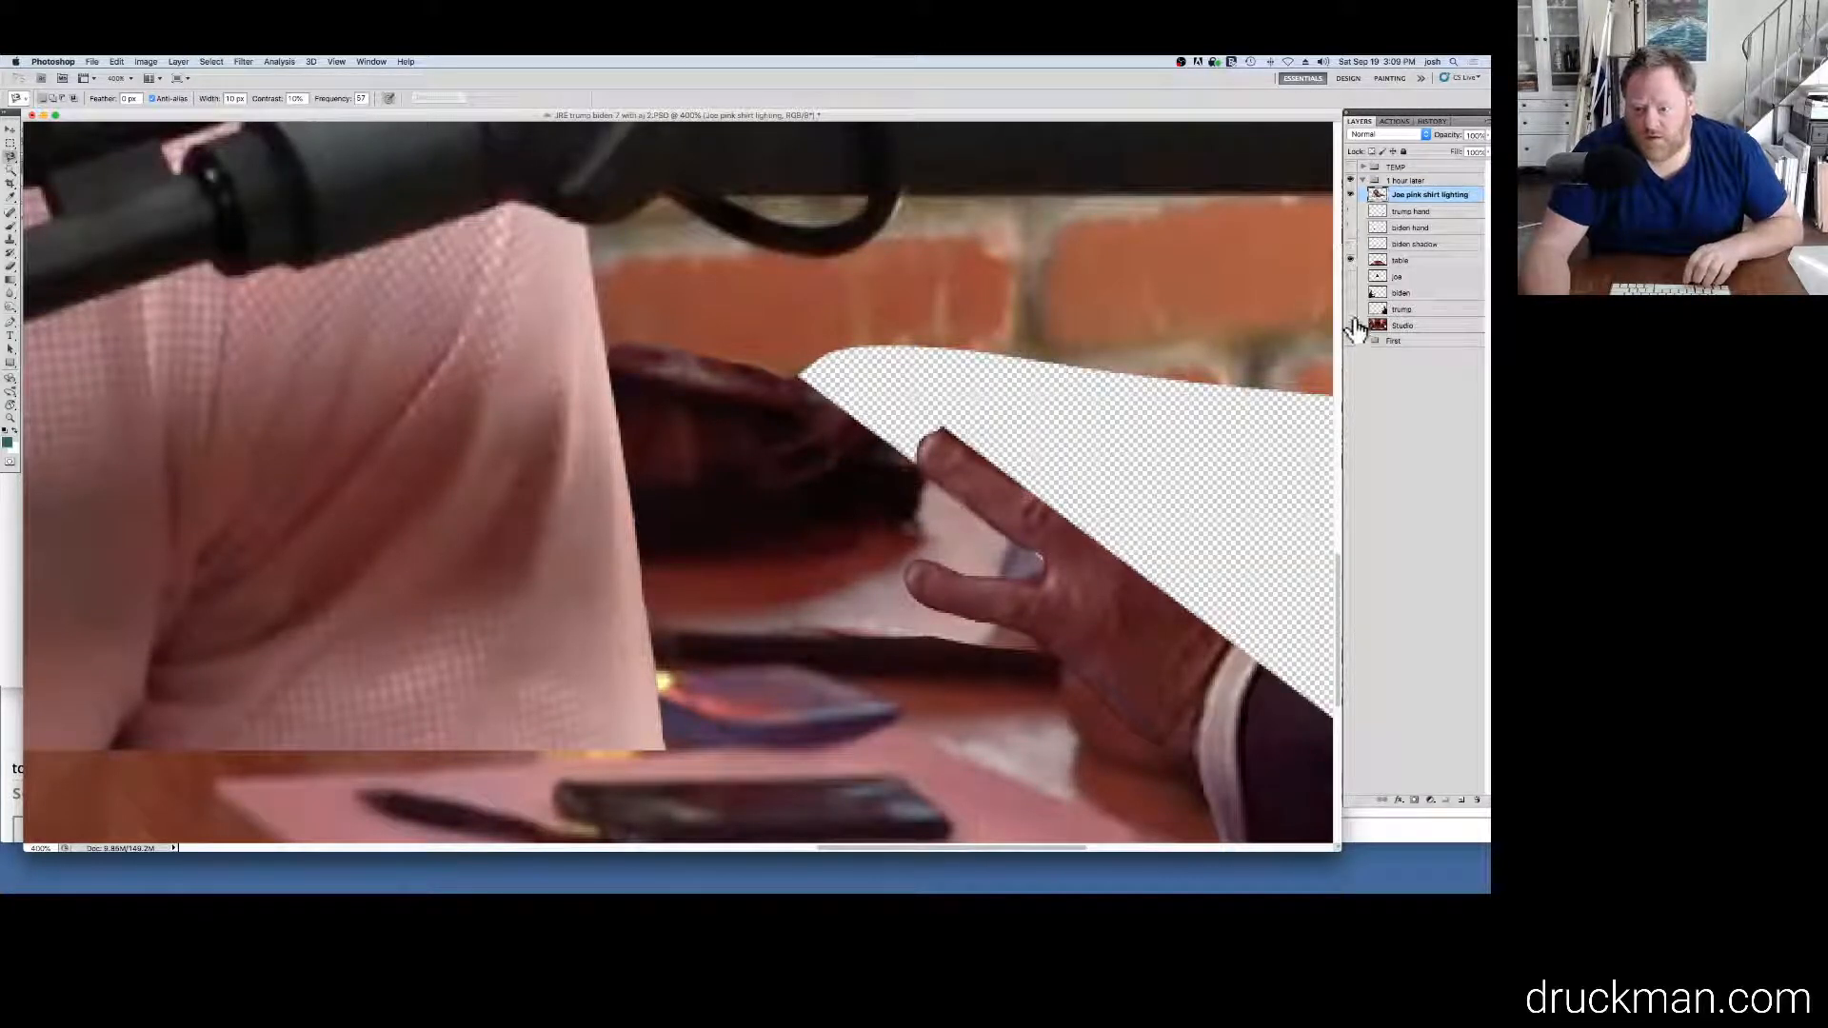
{"action": "left_click_drag", "start_coordinate": [1351, 210], "coordinate": [1350, 227]}
{"action": "left_click", "coordinate": [1351, 276]}
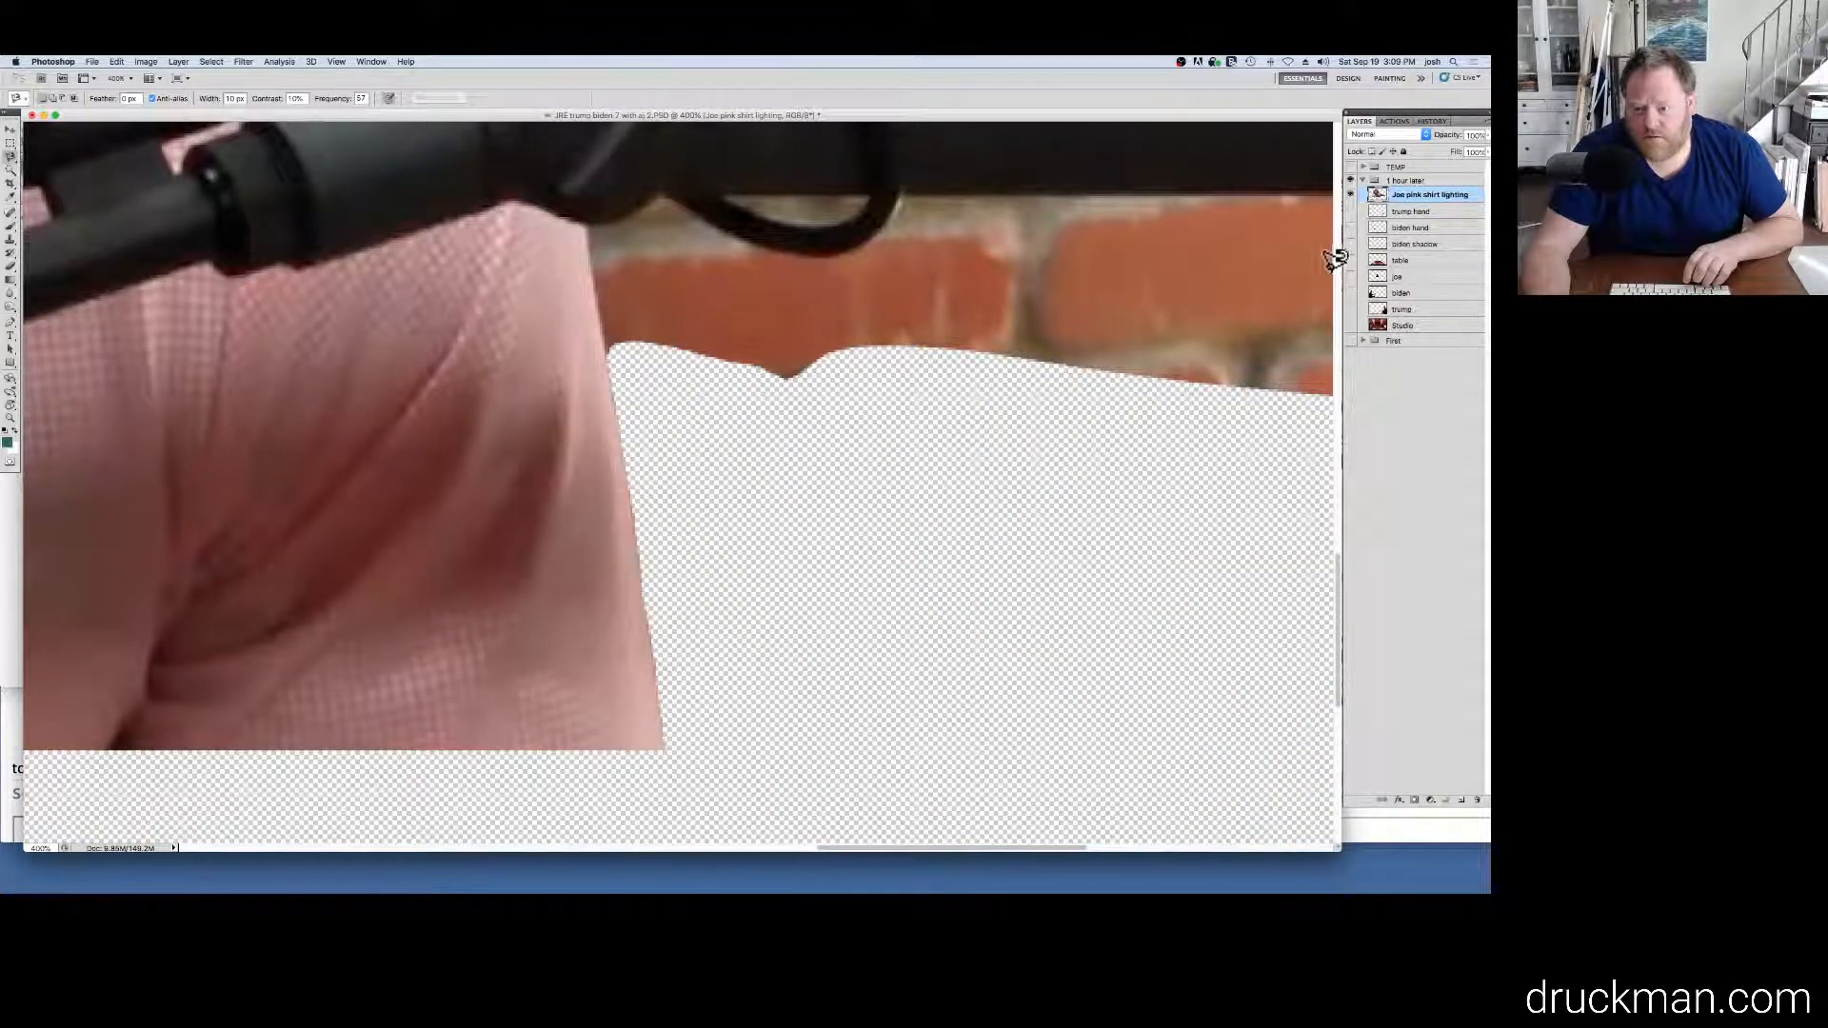
Examine the cutout as a whole and the pink sleeve's cut edge up close, toggling the Studio layer for comparison.
{"action": "left_click", "coordinate": [745, 548], "text": "alt"}
{"action": "left_click", "coordinate": [744, 544], "text": "alt"}
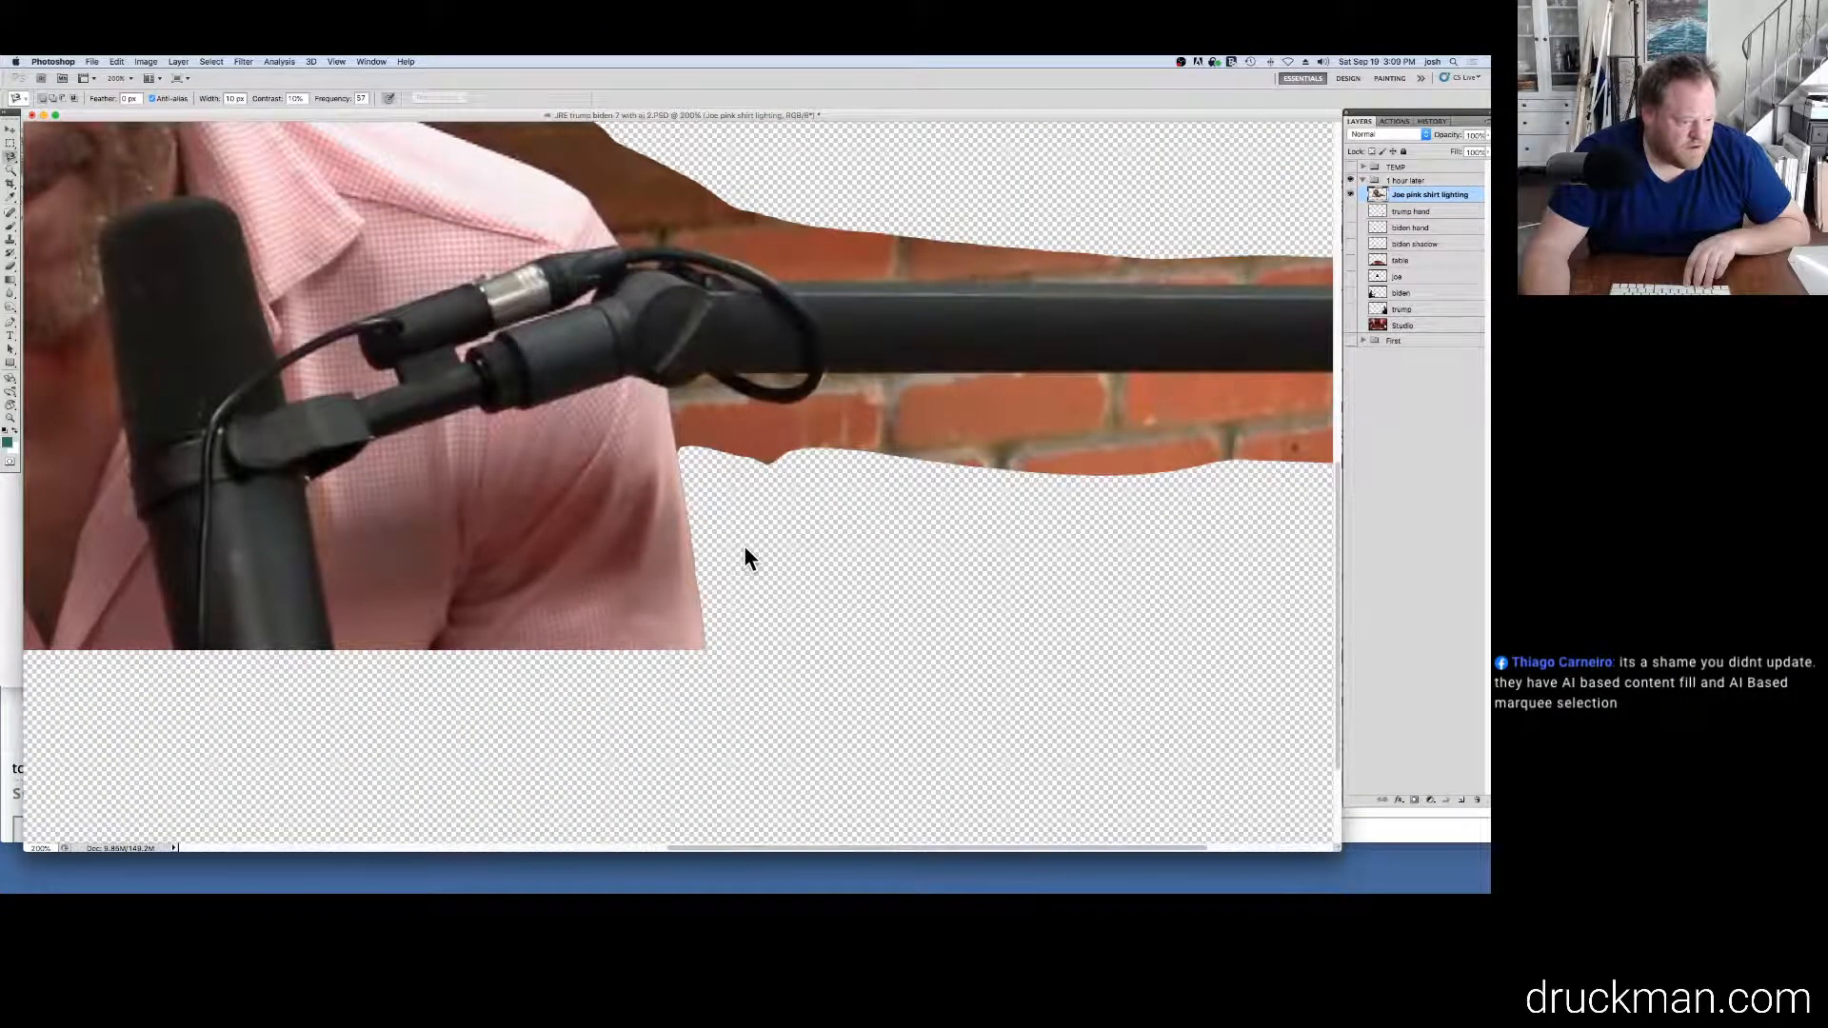
{"action": "left_click", "coordinate": [745, 547], "text": "alt"}
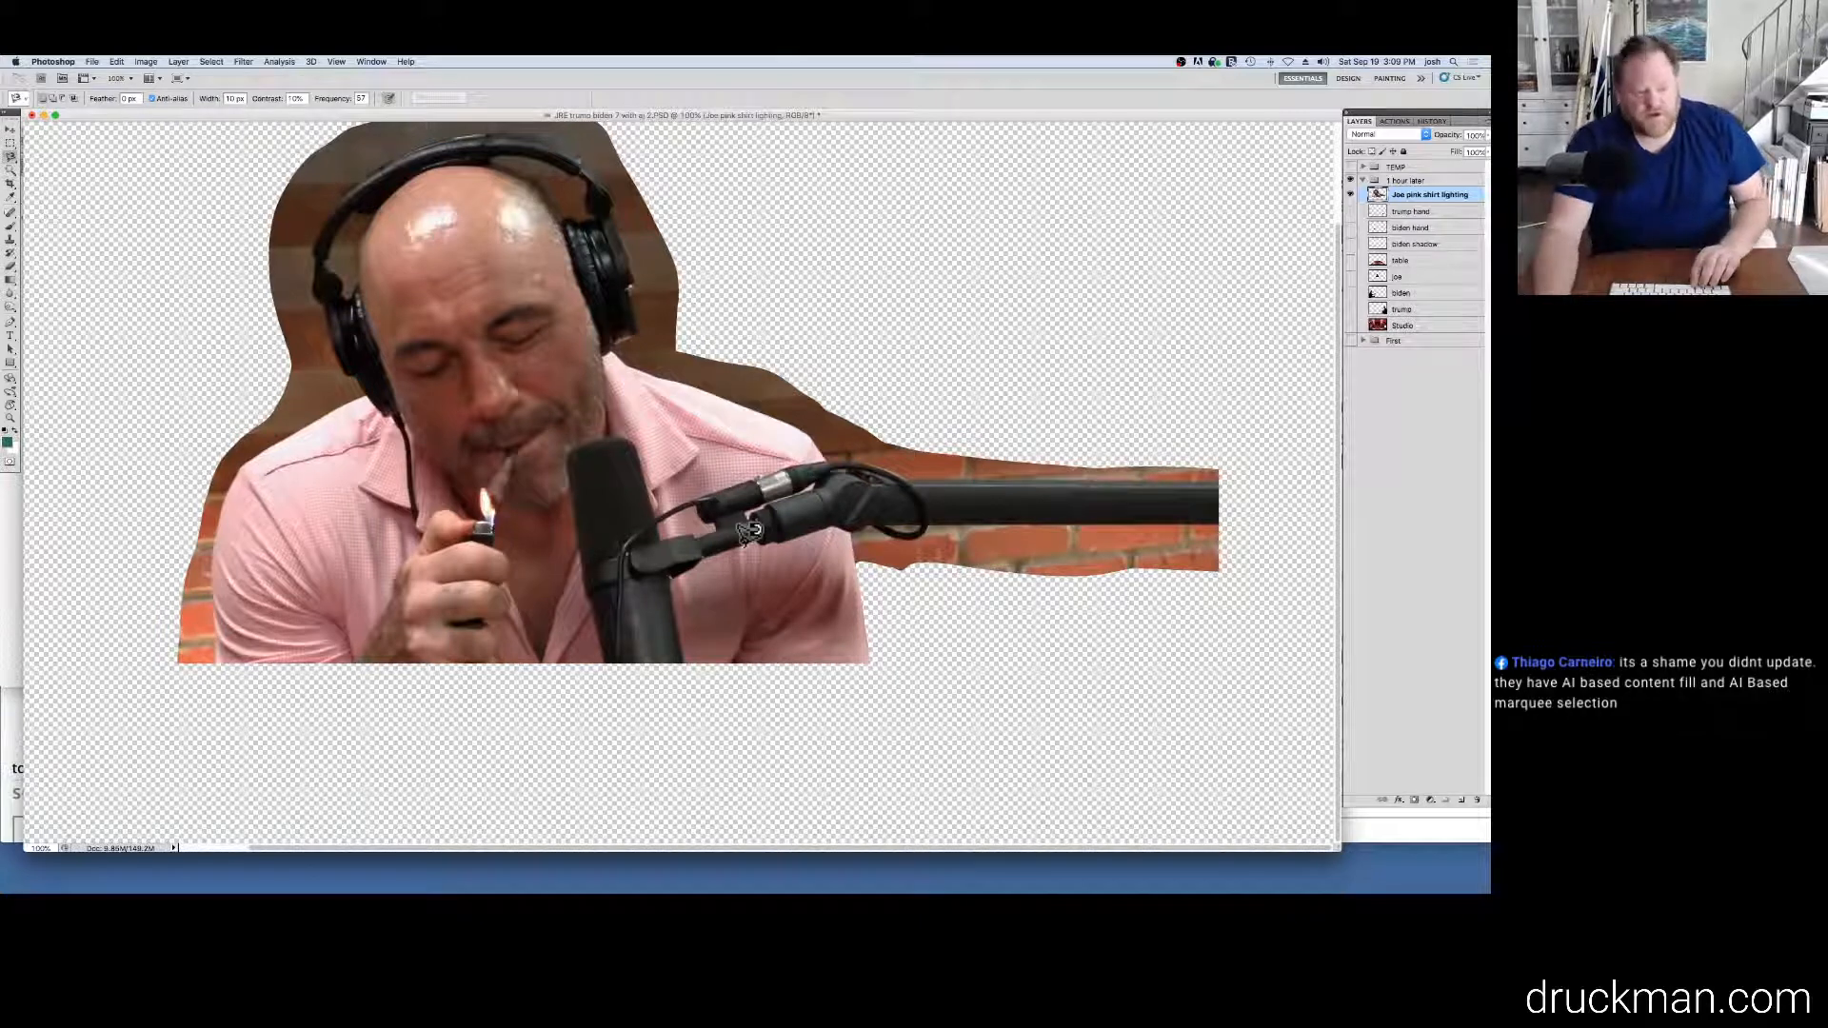
{"action": "left_click", "coordinate": [905, 568]}
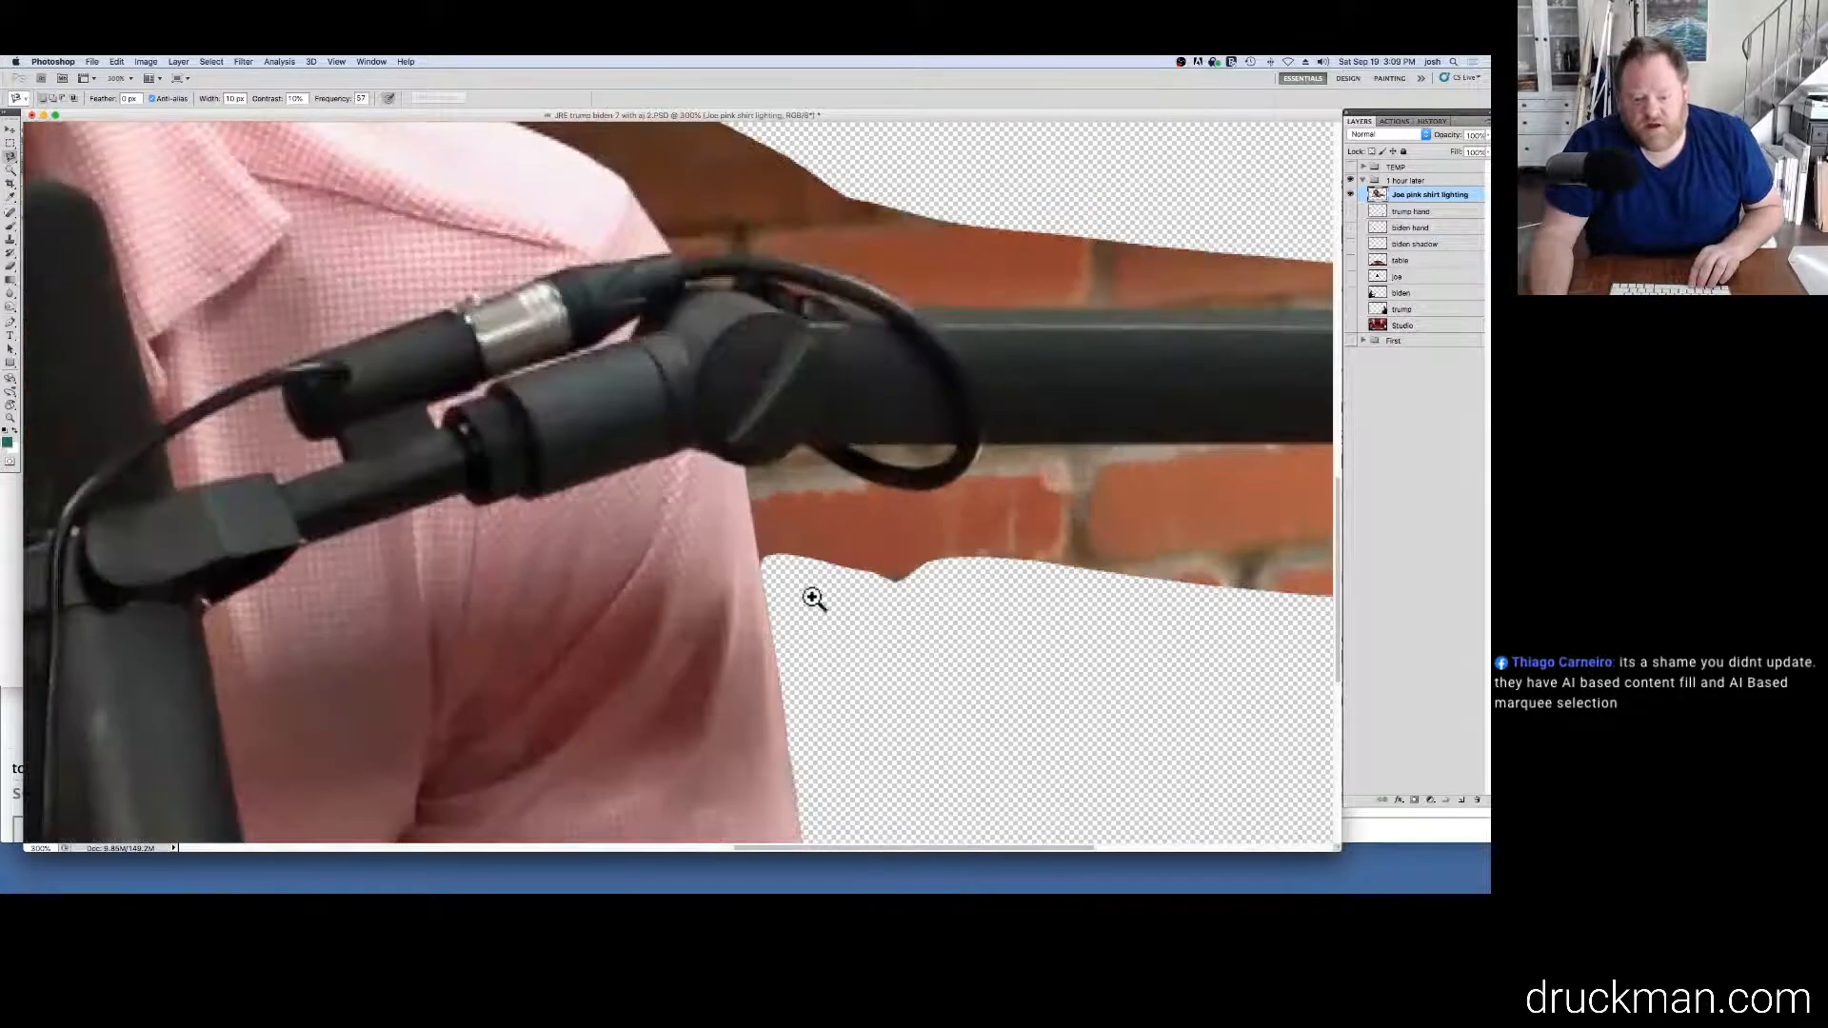
{"action": "left_click", "coordinate": [805, 662]}
{"action": "left_click", "coordinate": [854, 735]}
{"action": "left_click_drag", "start_coordinate": [808, 383], "coordinate": [806, 511]}
{"action": "left_click", "coordinate": [729, 400]}
{"action": "left_click", "coordinate": [729, 400]}
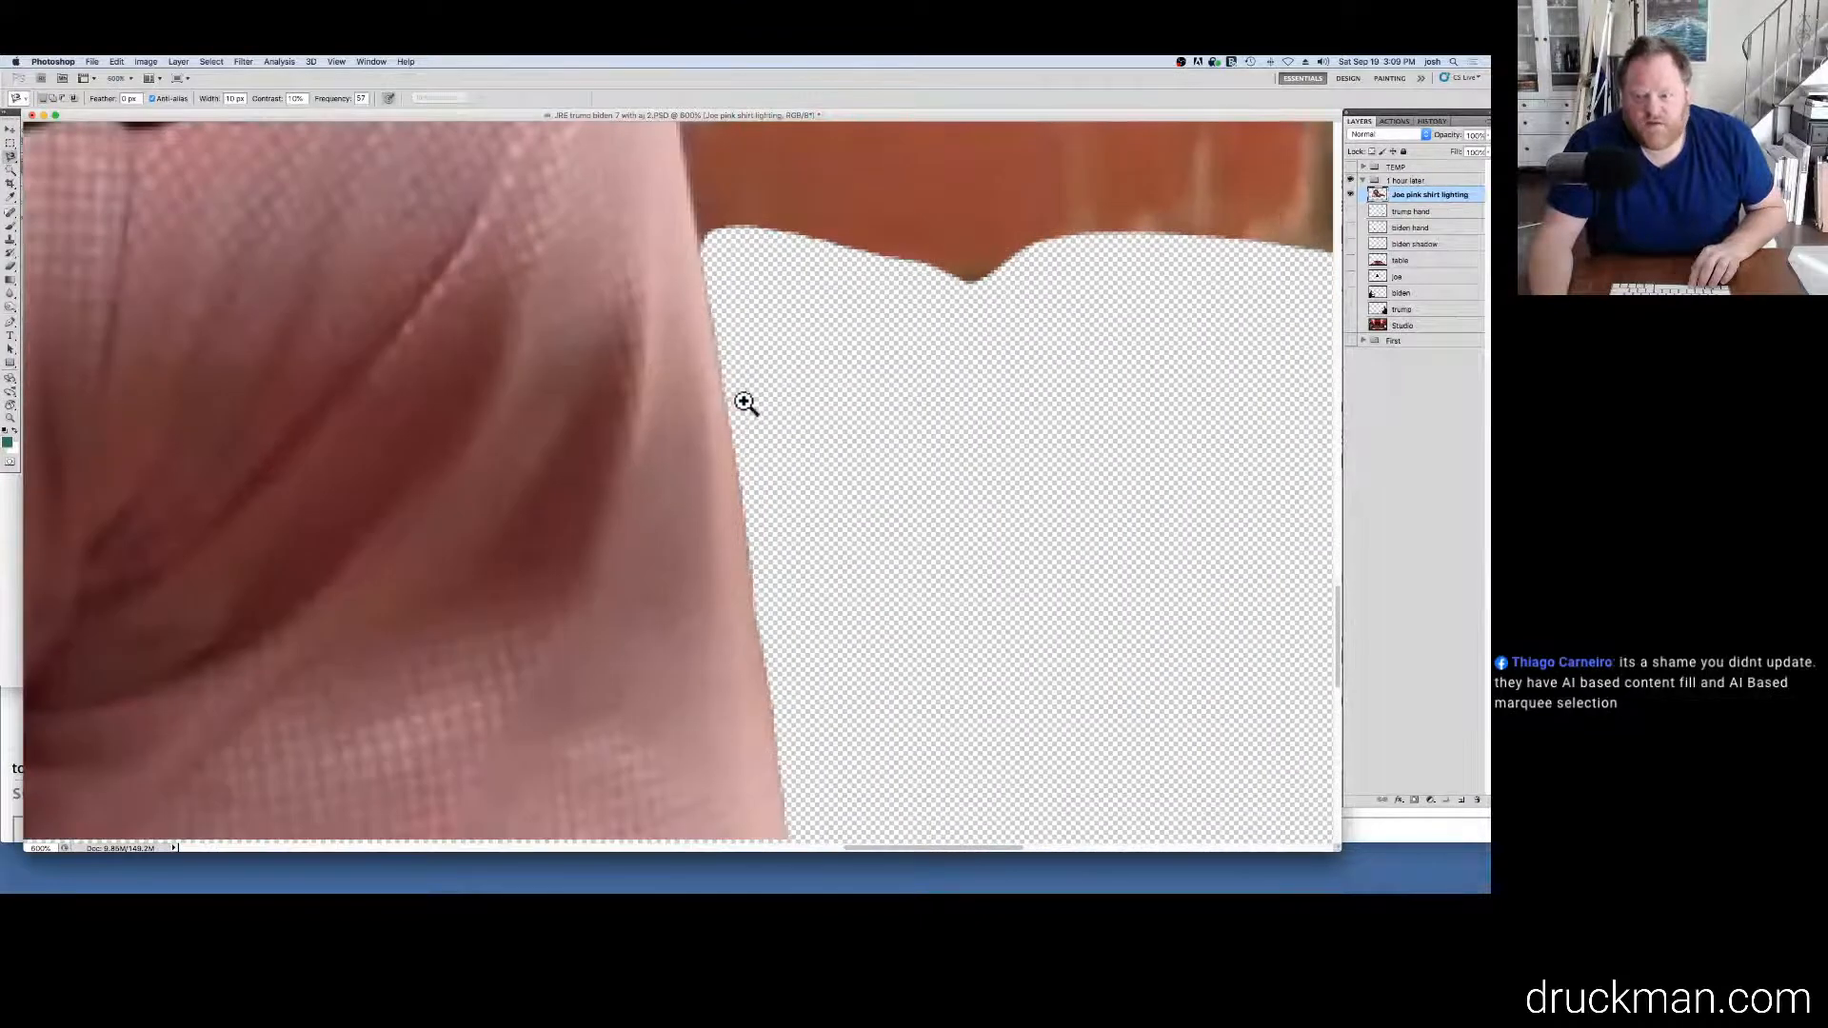
{"action": "left_click", "coordinate": [1349, 327]}
{"action": "left_click", "coordinate": [1349, 327]}
Delete the brick patch between the sleeve, the mic joint and the hanging cable using a Polygonal Lasso outline.
{"action": "left_click_drag", "start_coordinate": [752, 277], "coordinate": [763, 626]}
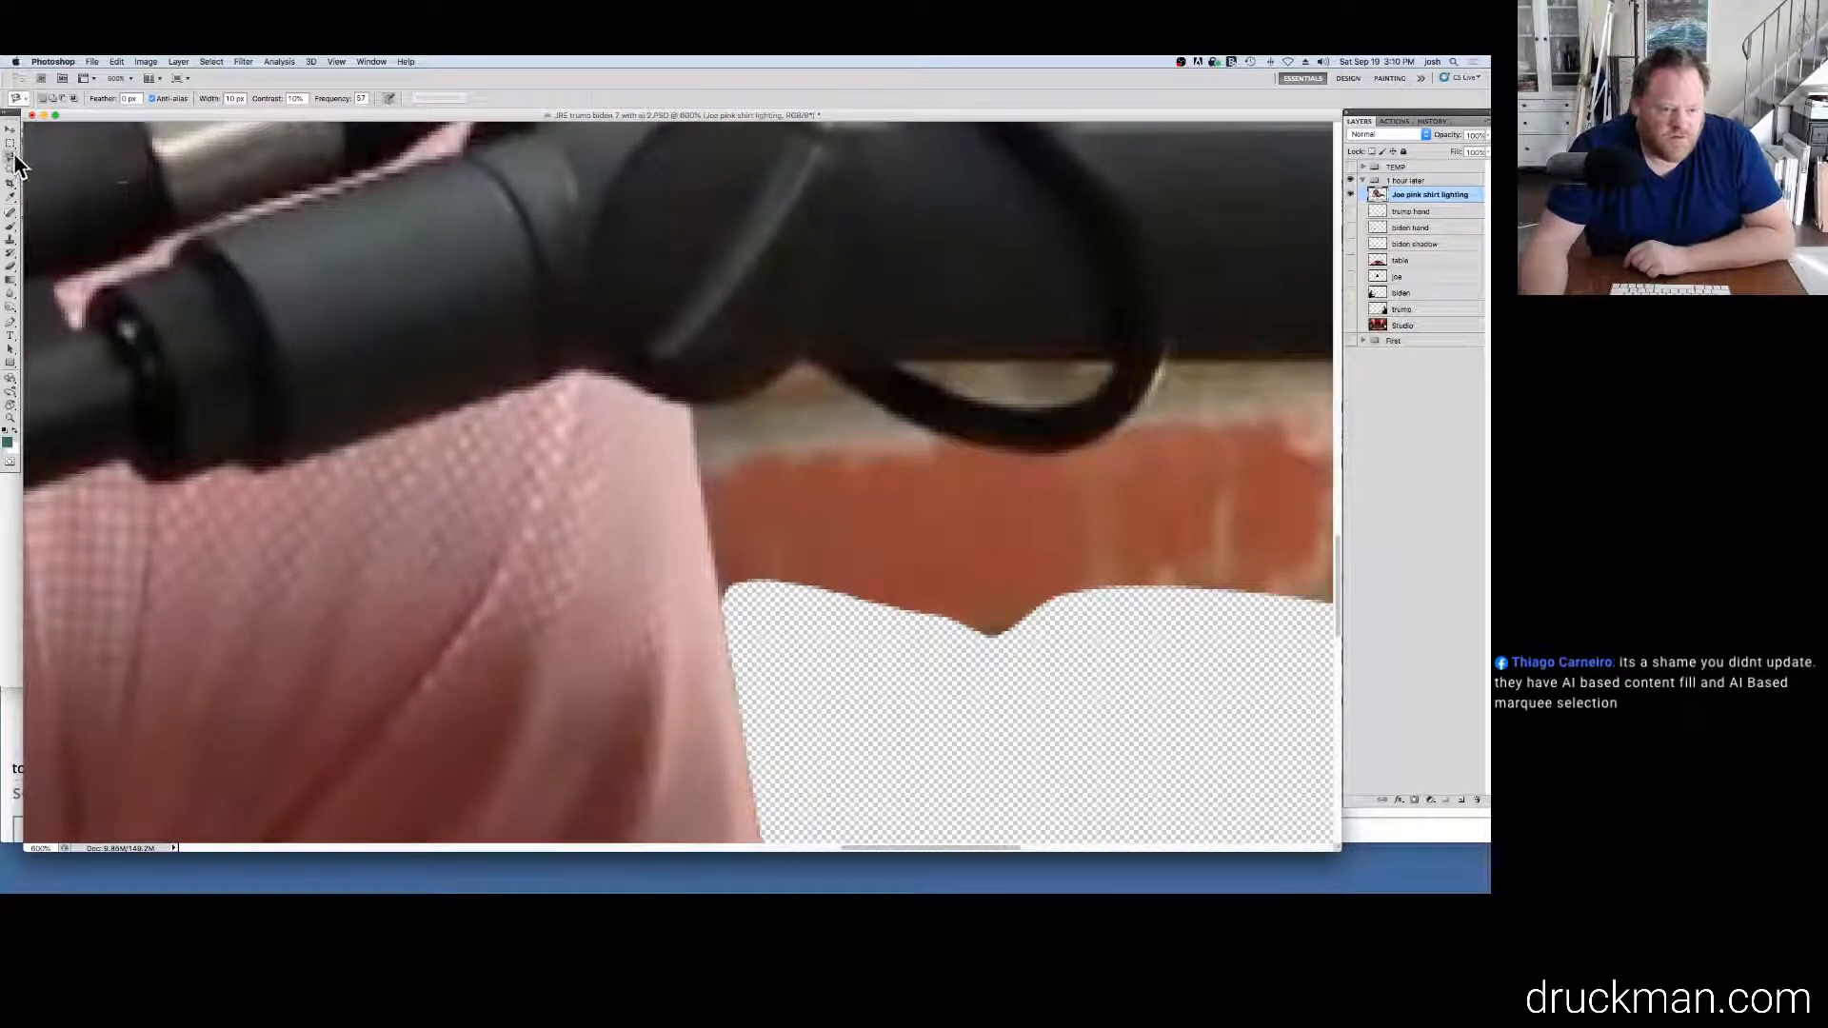
{"action": "left_click_drag", "start_coordinate": [14, 164], "coordinate": [57, 173]}
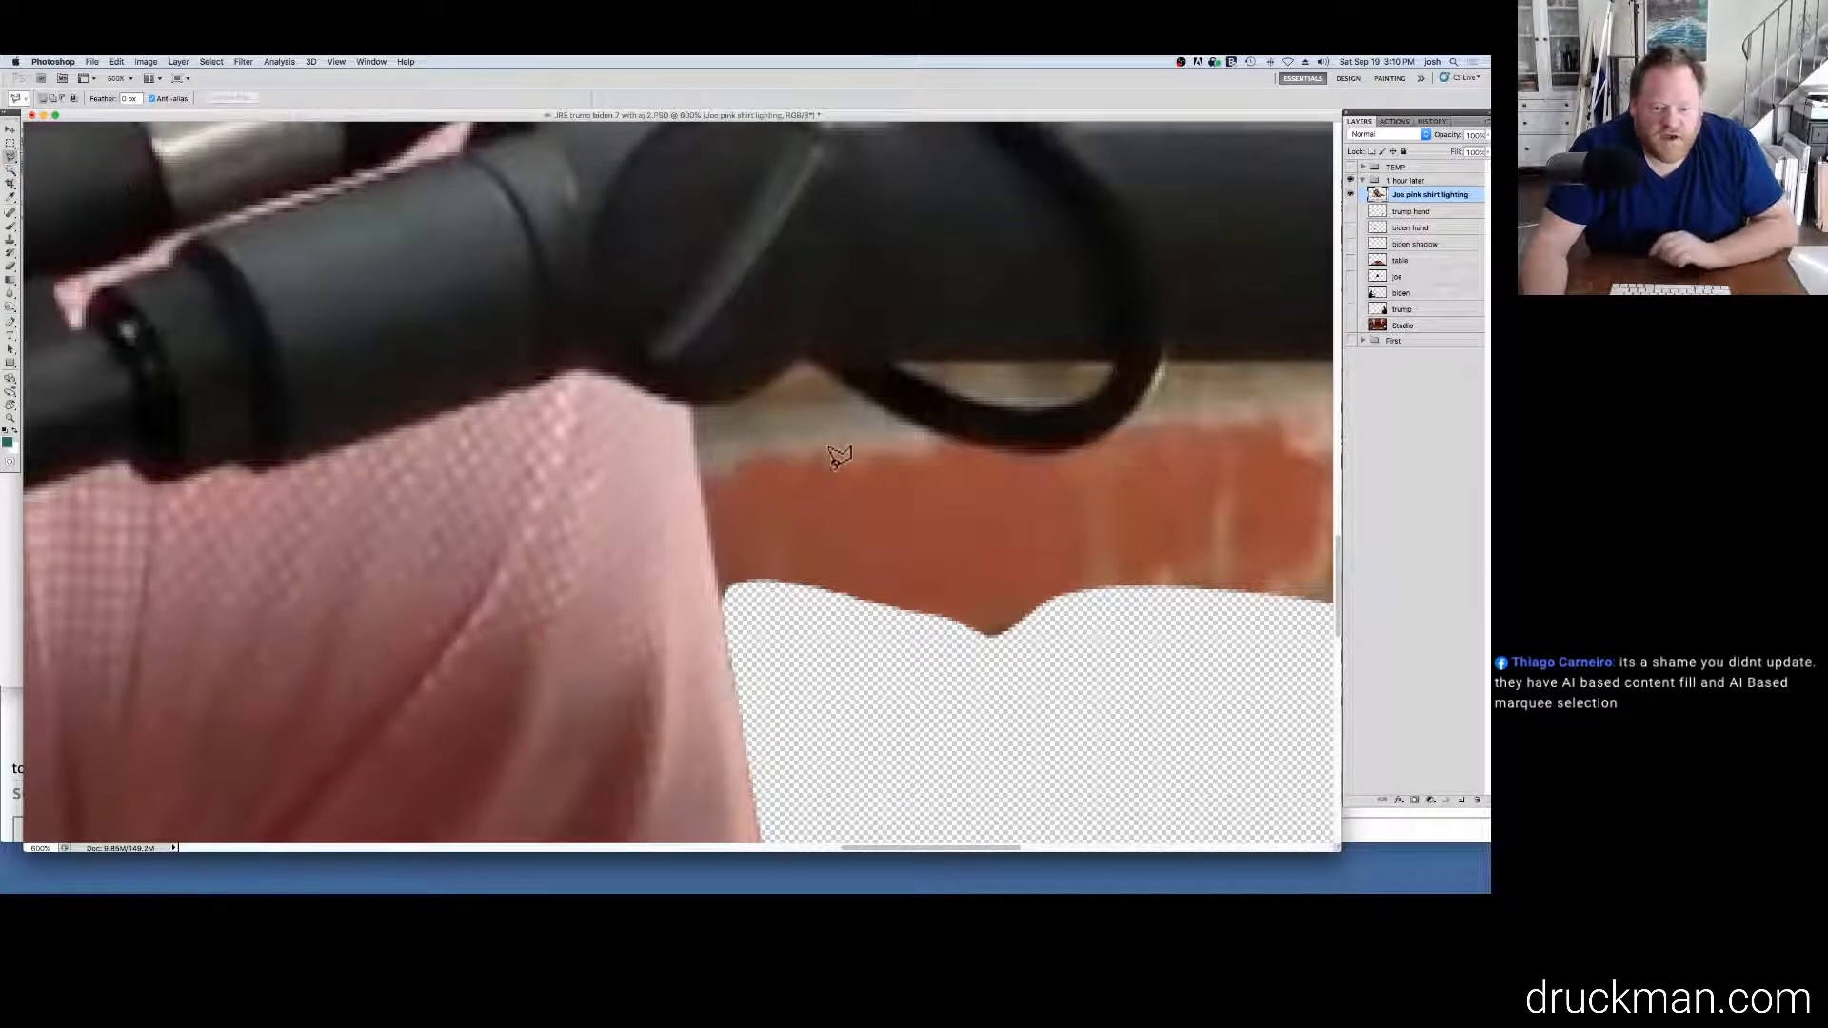
{"action": "left_click", "coordinate": [696, 397]}
{"action": "left_click", "coordinate": [696, 433]}
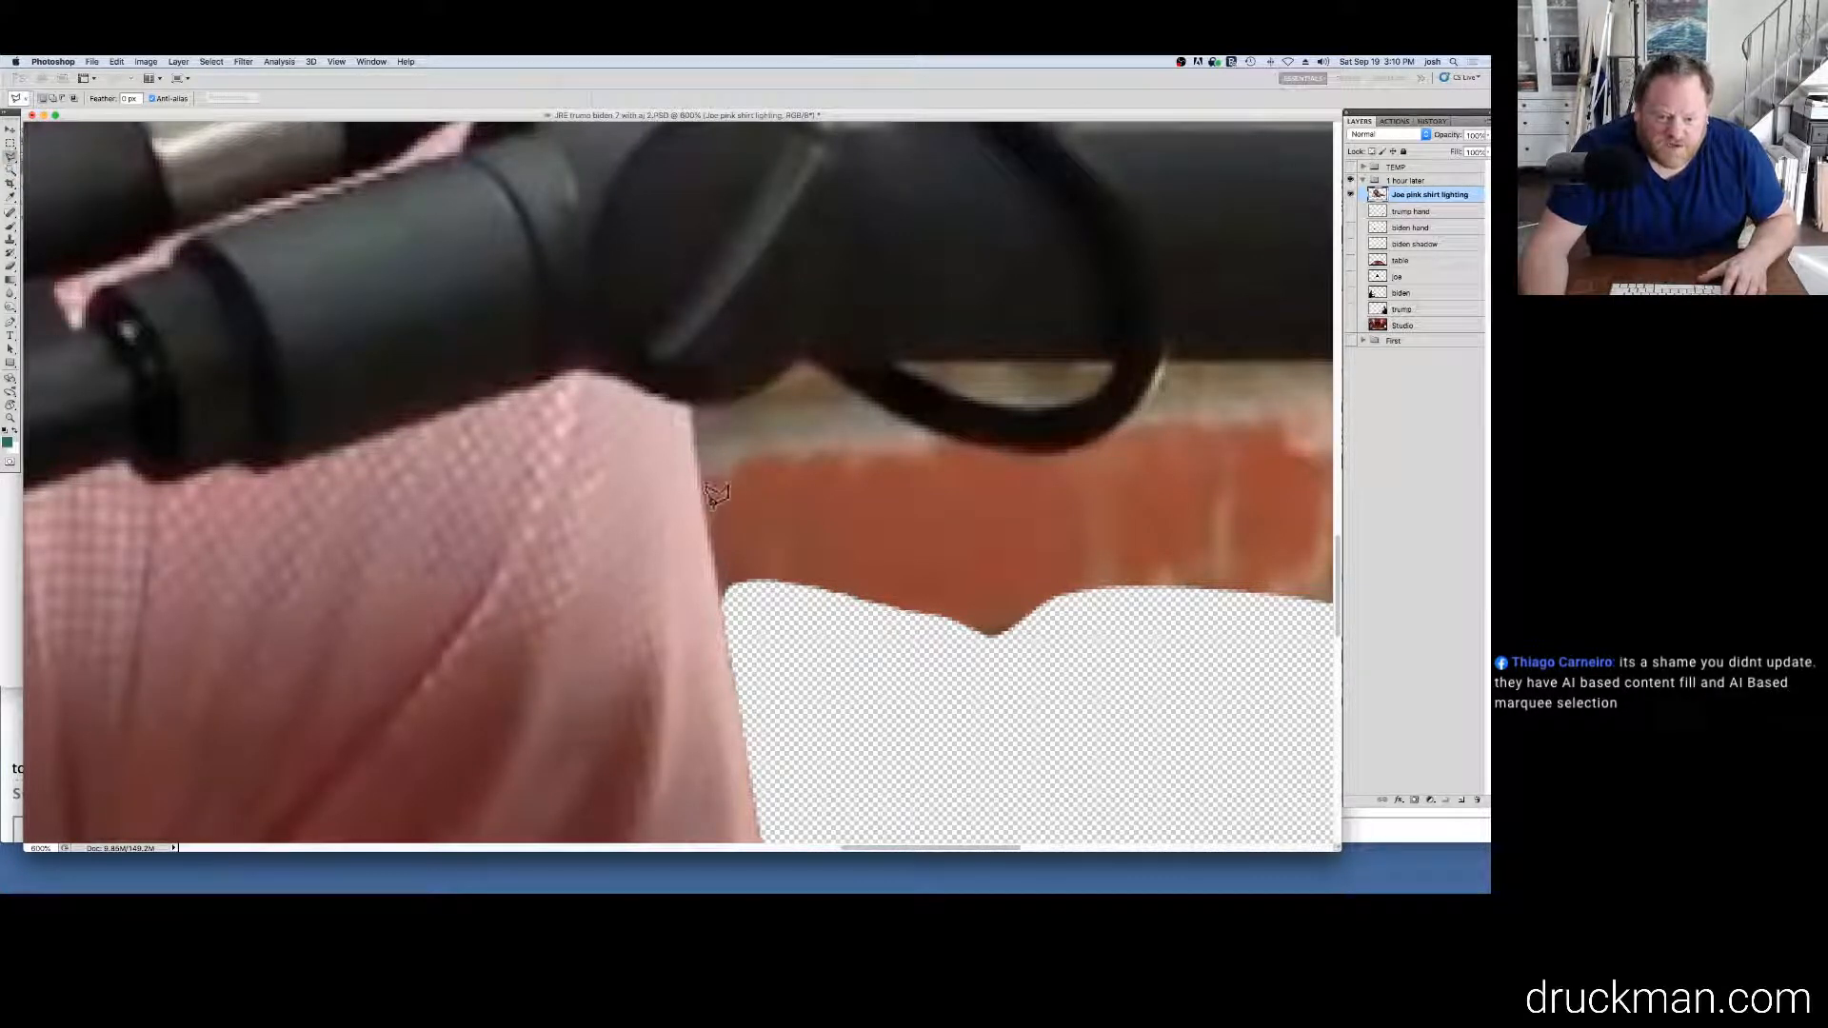
{"action": "scroll", "coordinate": [728, 621], "scroll_direction": "down", "scroll_amount": 1}
{"action": "left_click", "coordinate": [748, 619]}
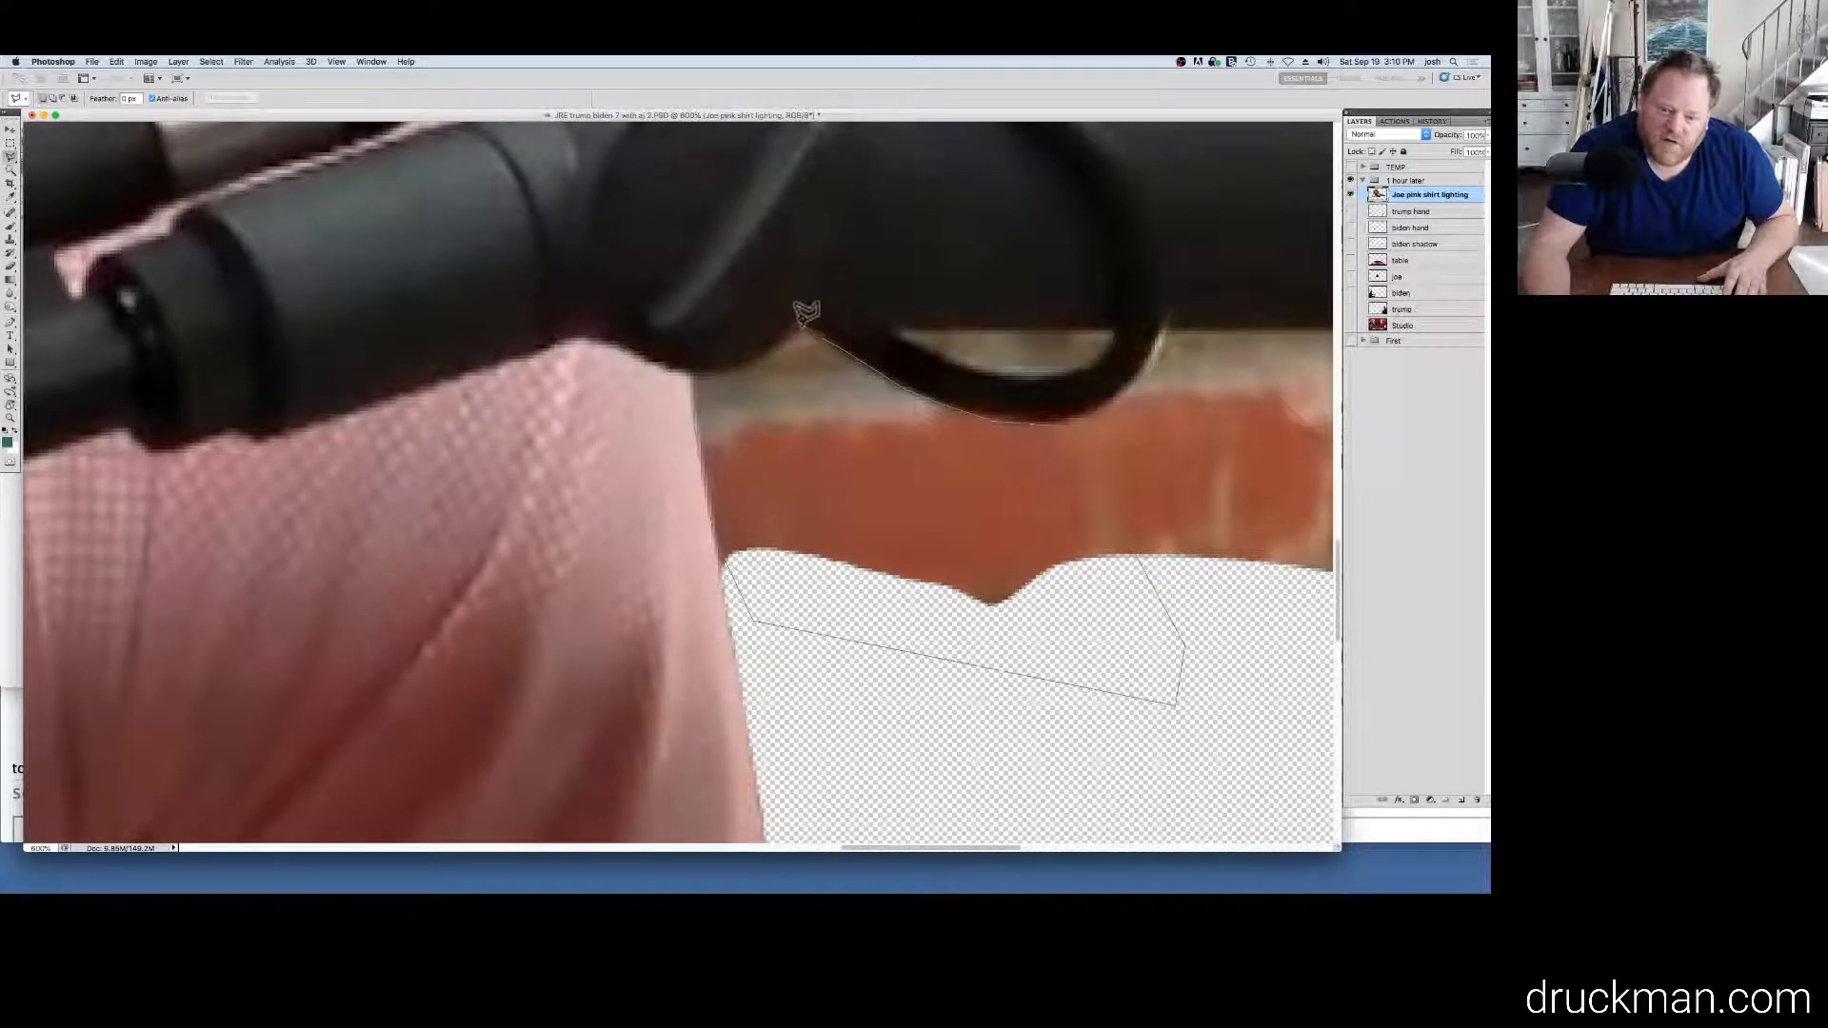
{"action": "double_click", "coordinate": [701, 420]}
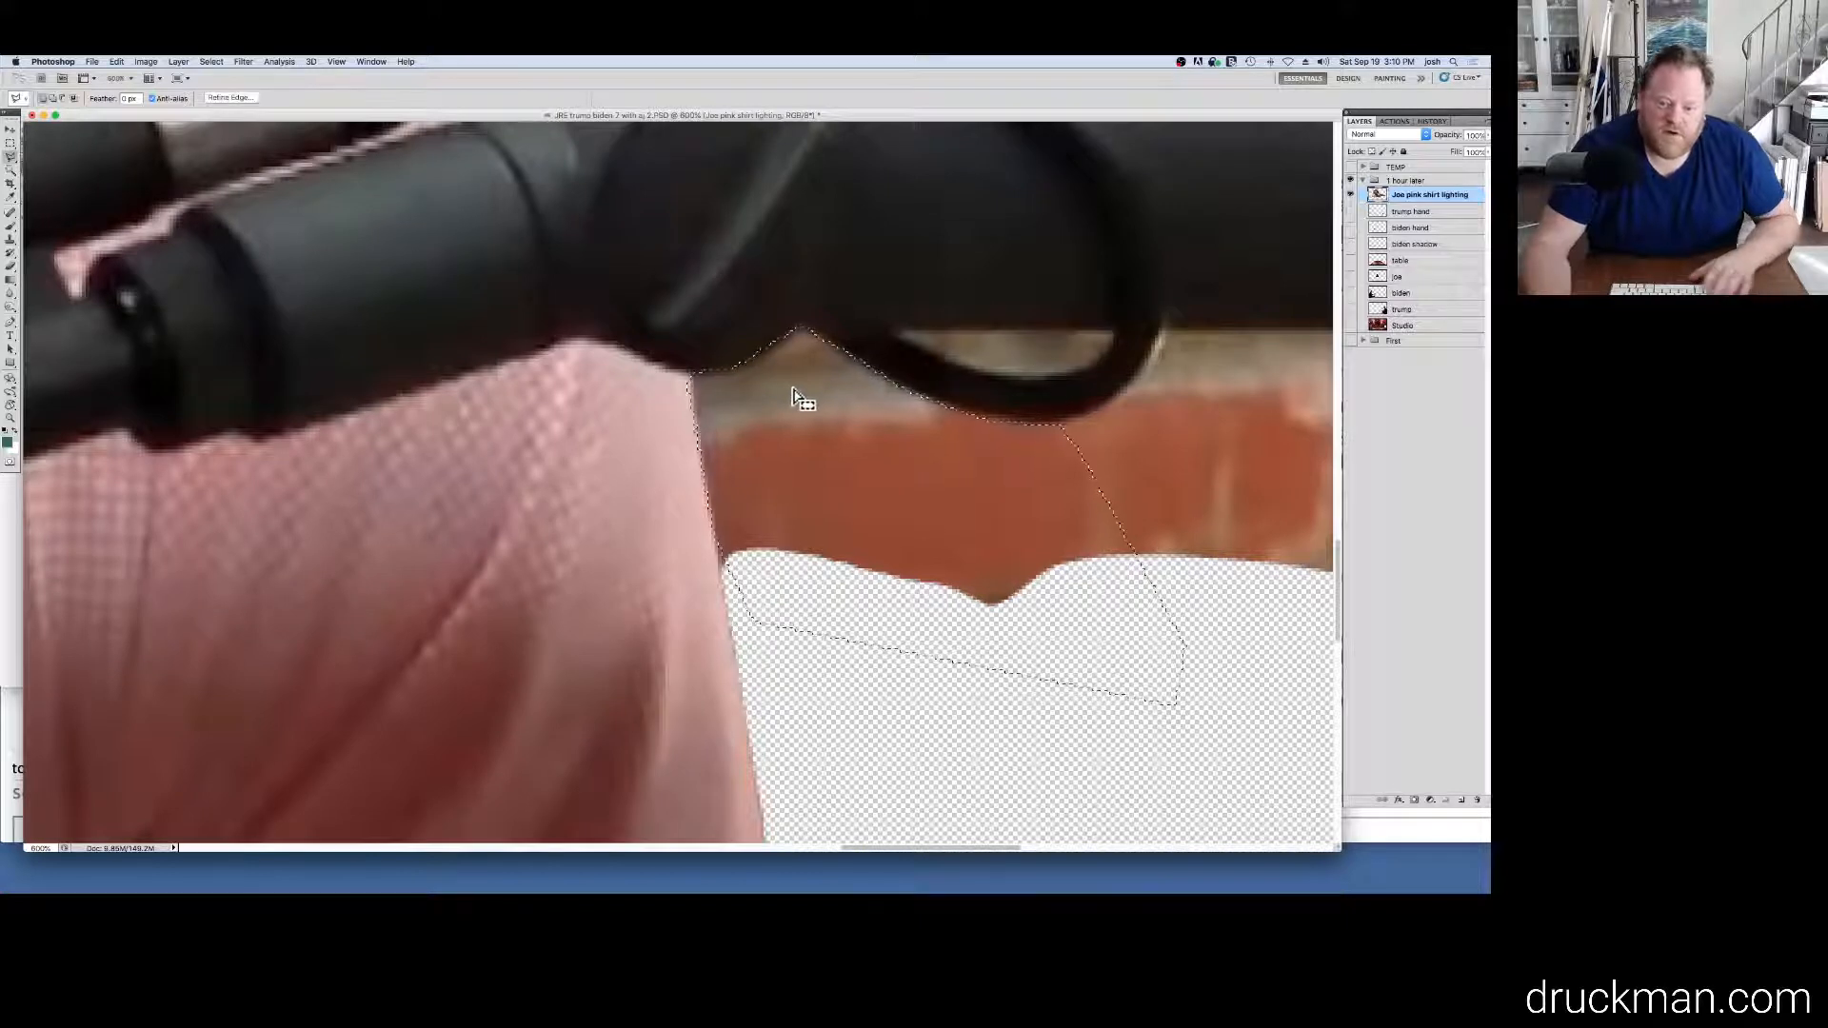
{"action": "key", "text": "Delete"}
Trim the leftover sliver along the sleeve edge below the mic joint with the Polygonal Lasso, and deselect.
{"action": "left_click", "coordinate": [833, 743]}
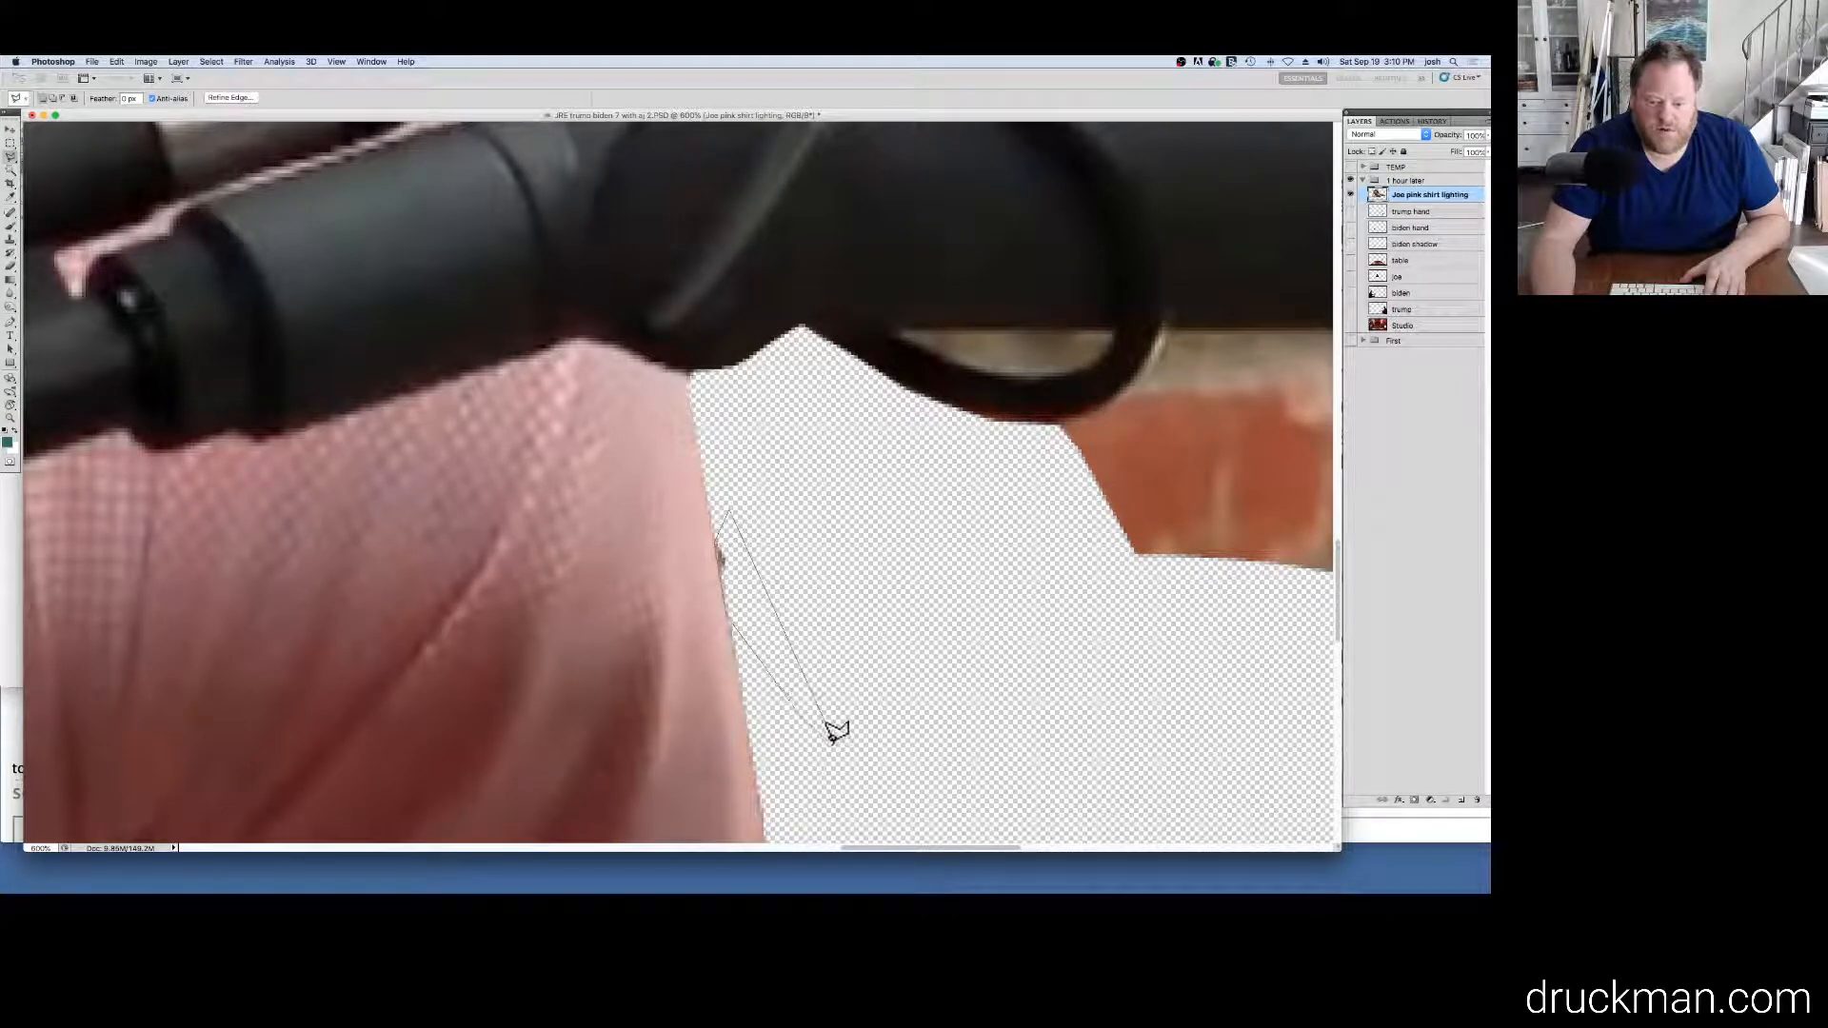
{"action": "mouse_move", "coordinate": [946, 575]}
{"action": "left_mouse_down"}
{"action": "mouse_move", "coordinate": [607, 752]}
{"action": "mouse_move", "coordinate": [506, 673]}
{"action": "left_mouse_up"}
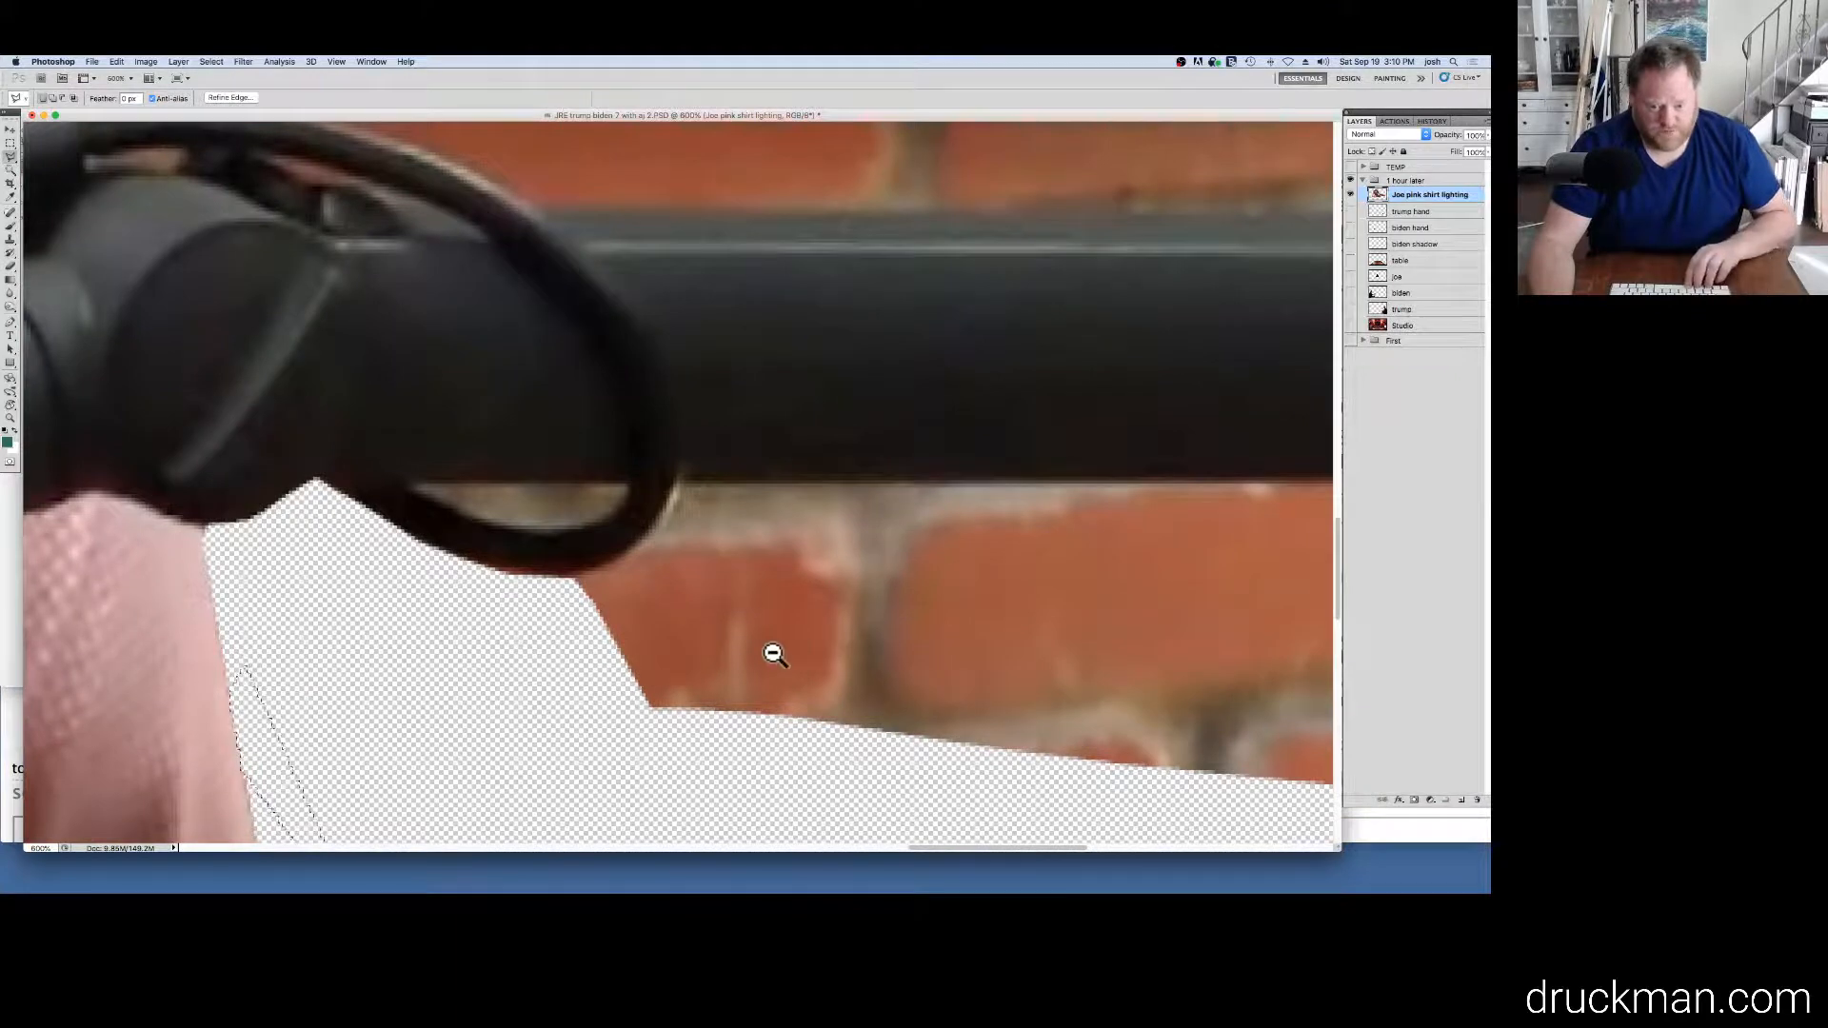
{"action": "left_click", "coordinate": [772, 653], "text": "alt"}
{"action": "left_click", "coordinate": [773, 657], "text": "alt"}
{"action": "left_click", "coordinate": [787, 695], "text": "alt"}
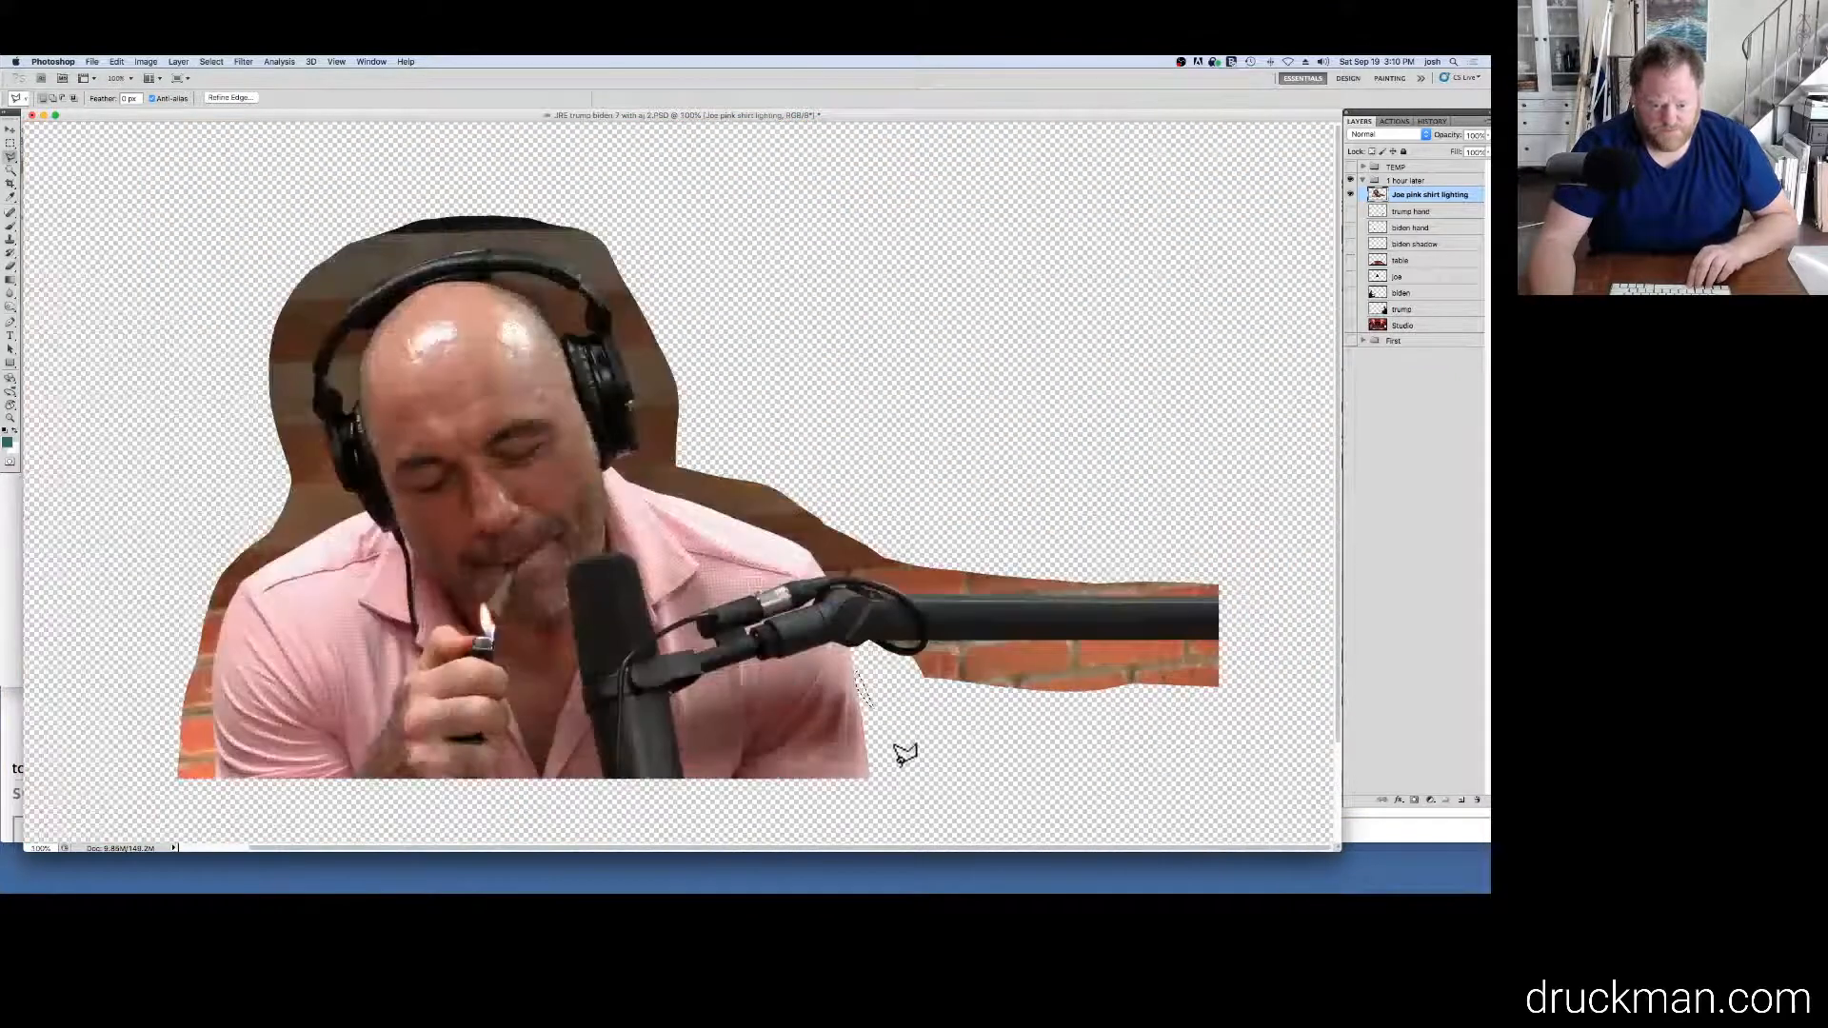
{"action": "left_click", "coordinate": [885, 749]}
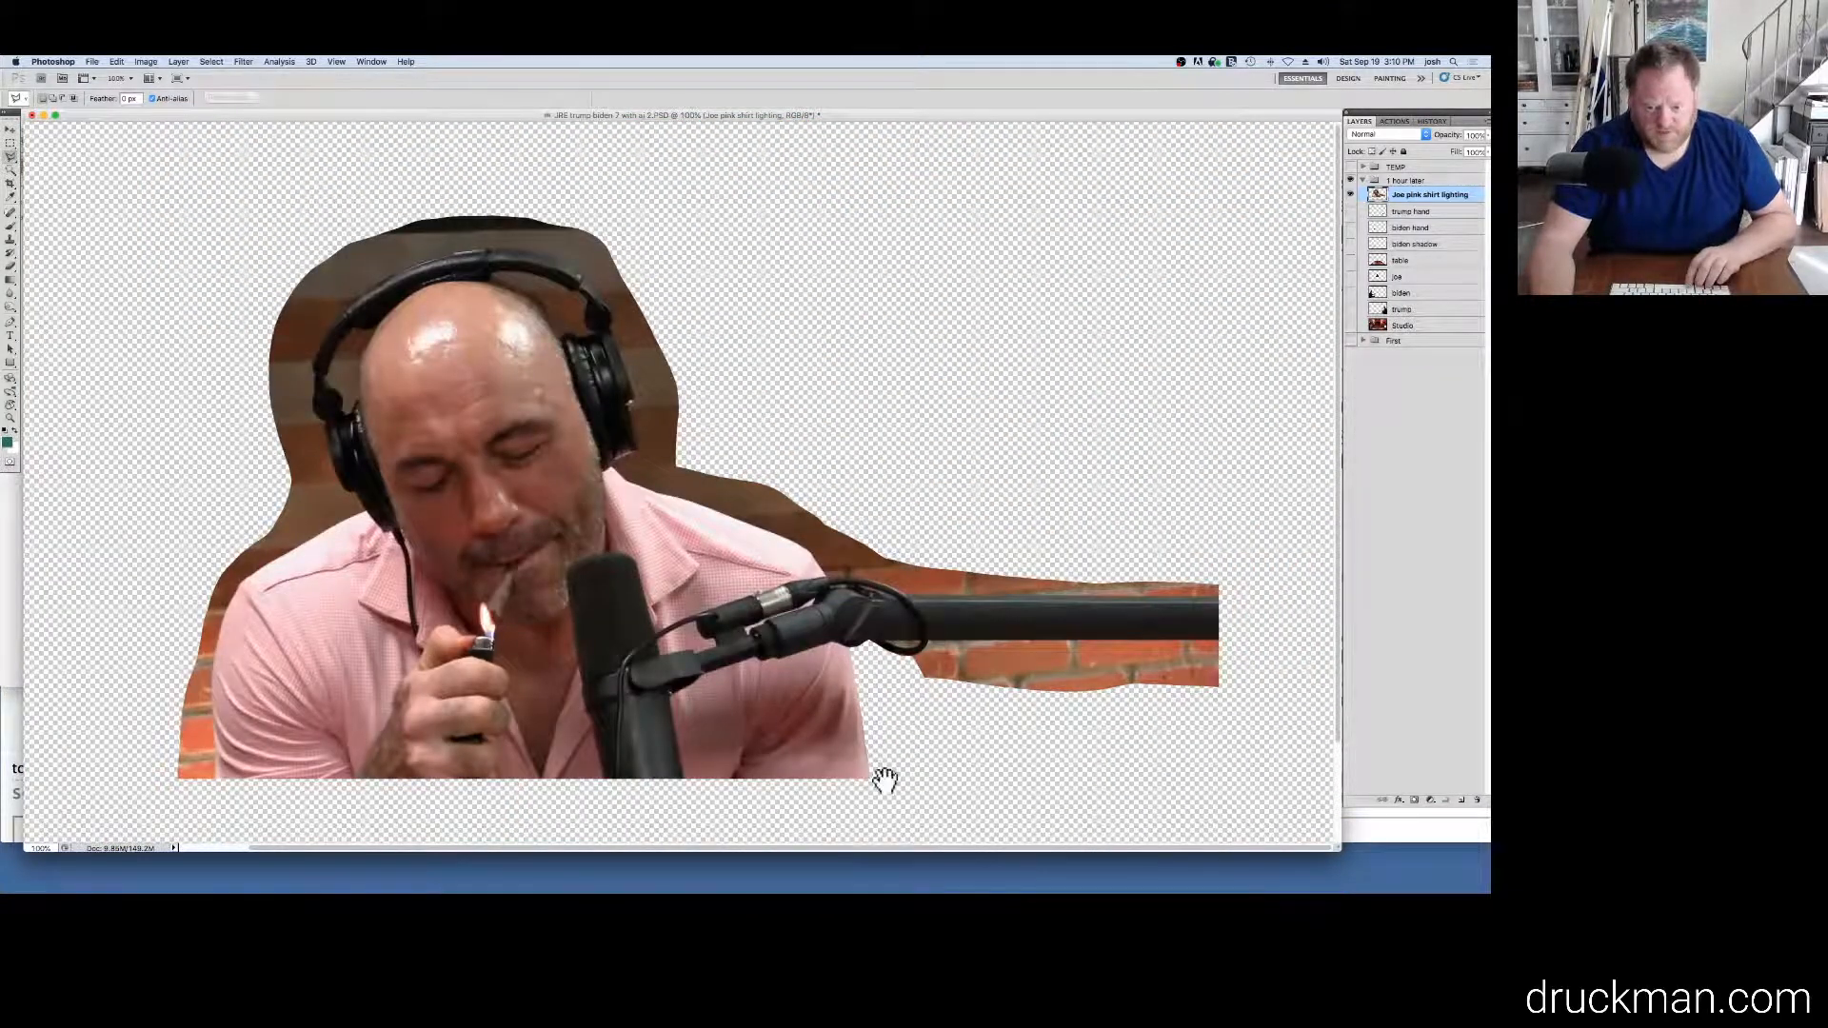
Trim the thin fringe along the lower outer edge of the pink sleeve with a Polygonal Lasso outline.
{"action": "left_click", "coordinate": [877, 767]}
{"action": "left_click", "coordinate": [877, 767]}
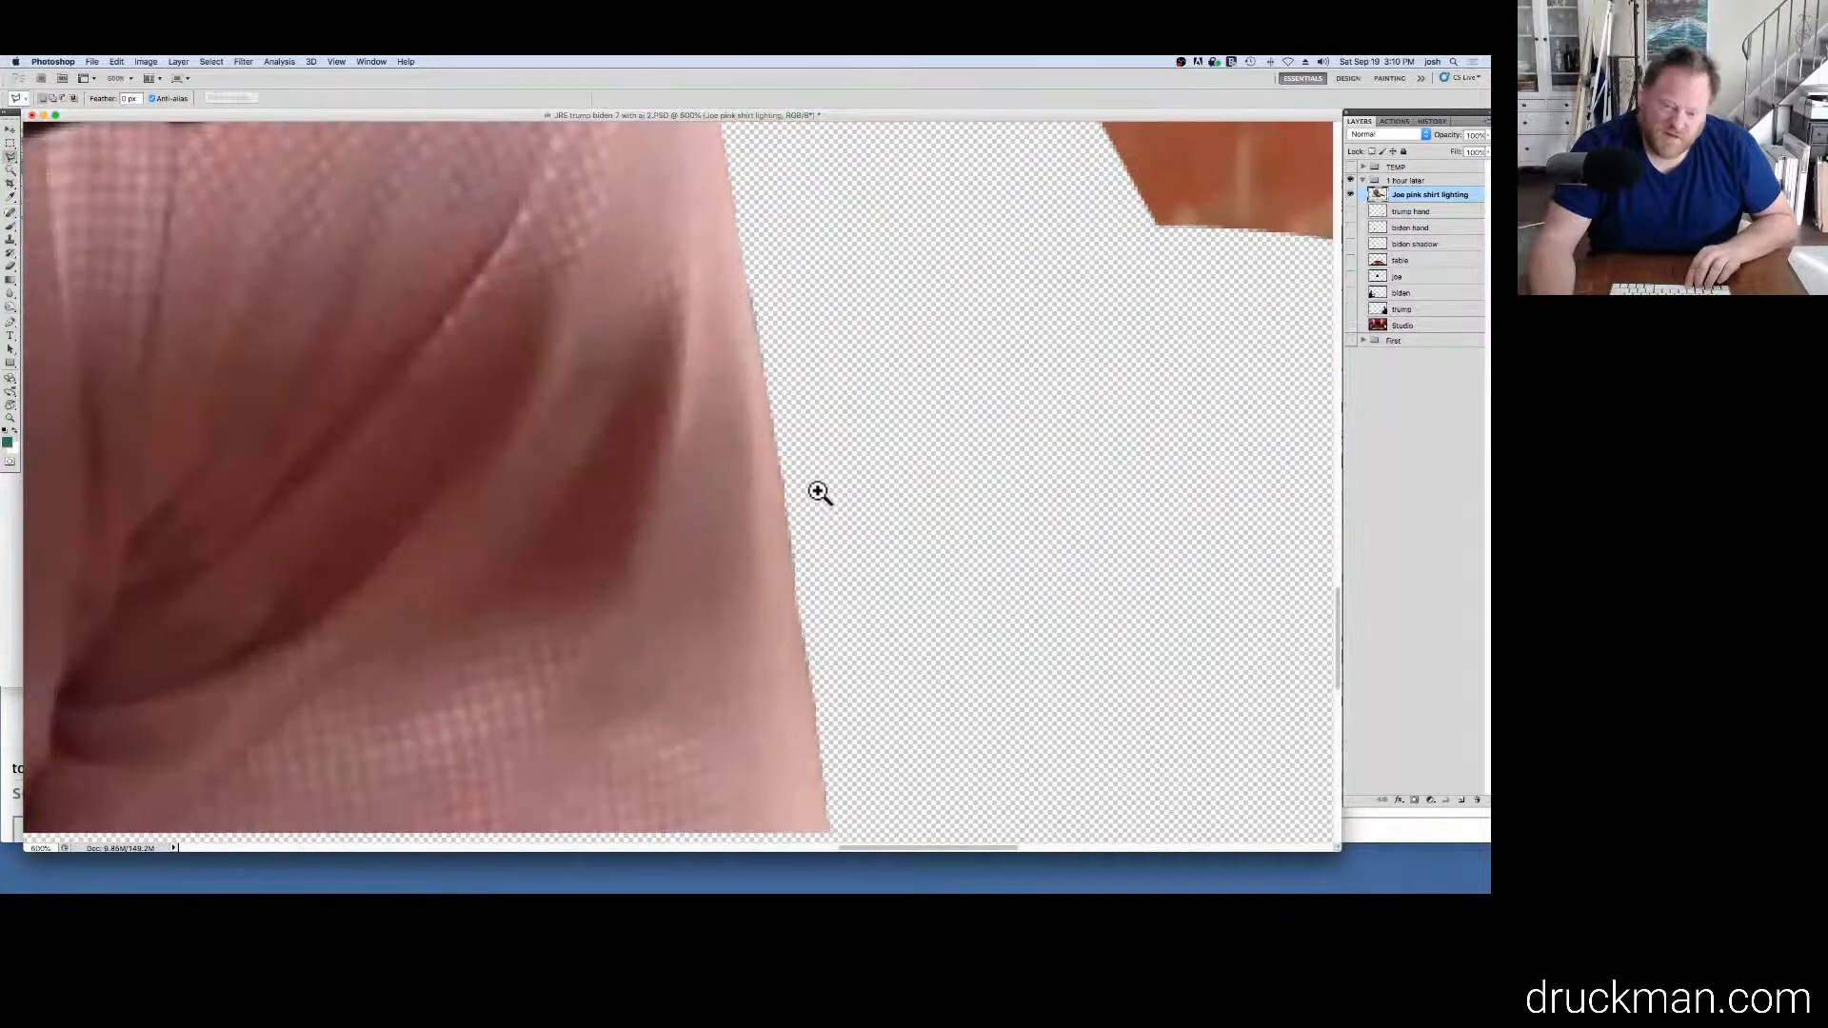
{"action": "left_click", "coordinate": [820, 494]}
{"action": "left_click", "coordinate": [808, 493]}
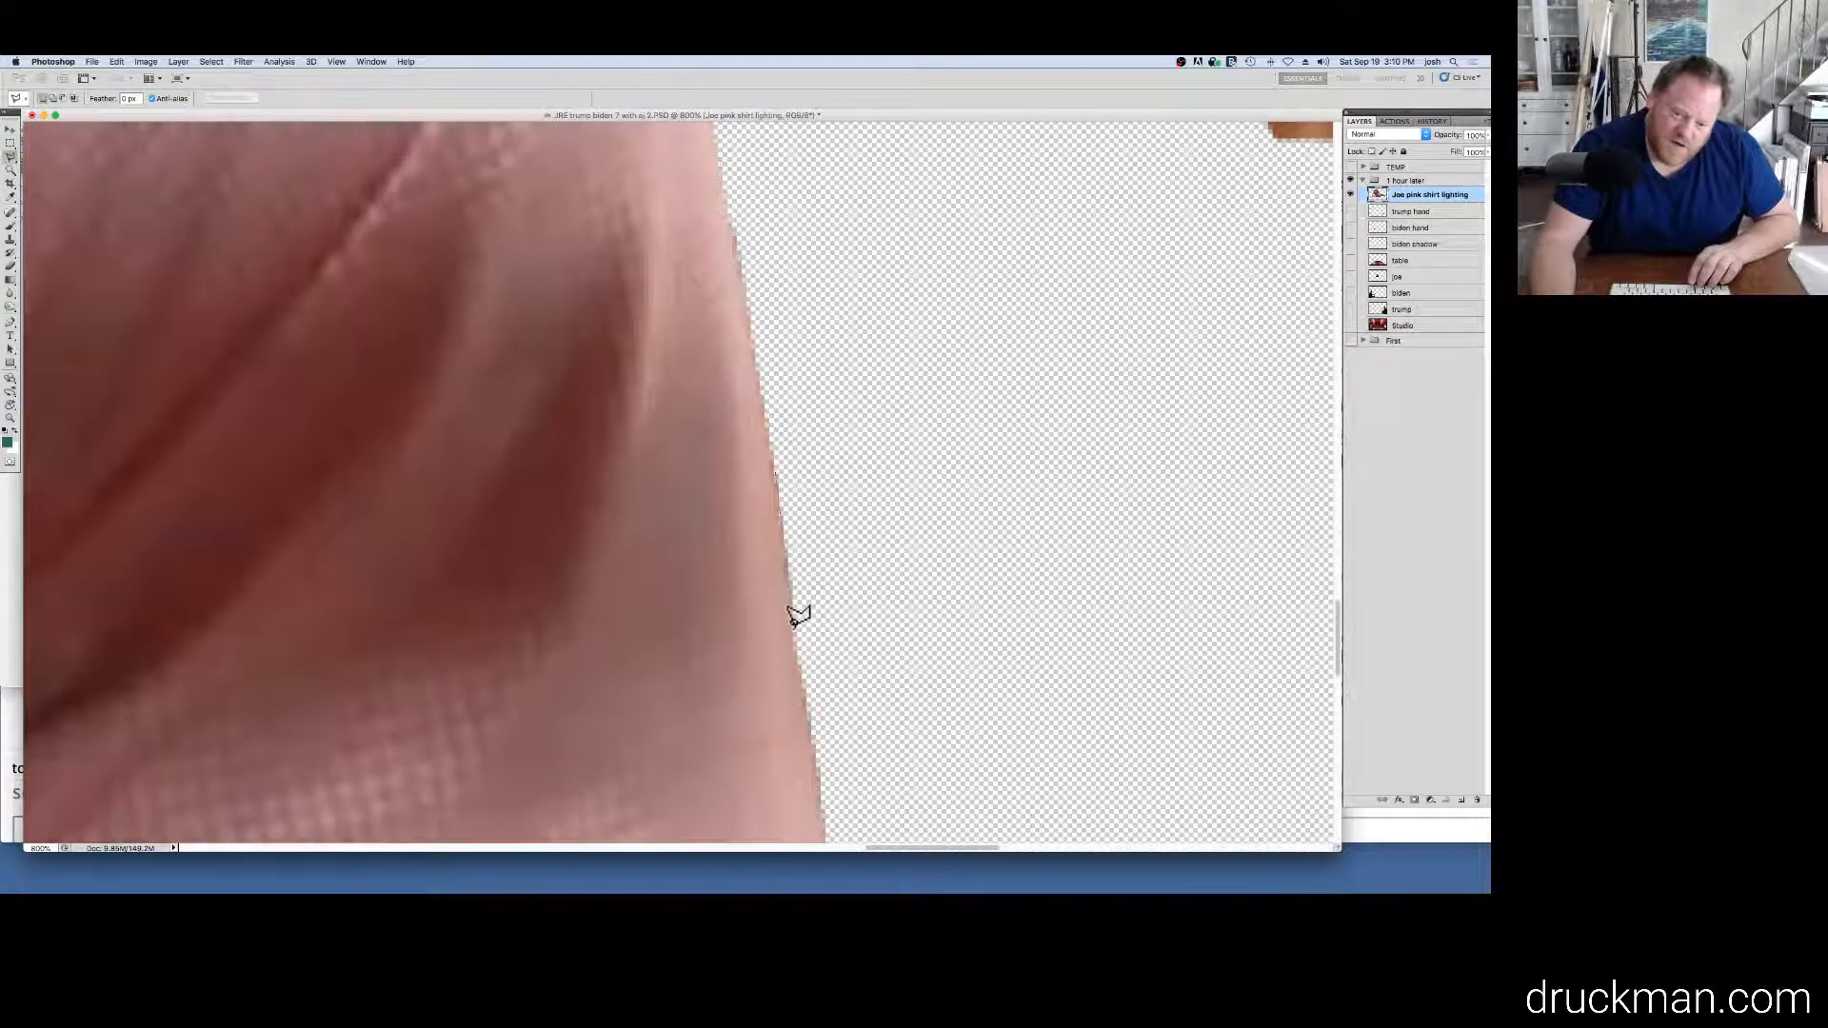
{"action": "left_click", "coordinate": [850, 808]}
{"action": "left_click", "coordinate": [962, 667]}
{"action": "left_click", "coordinate": [941, 324]}
{"action": "left_click", "coordinate": [767, 205]}
{"action": "left_click", "coordinate": [738, 222]}
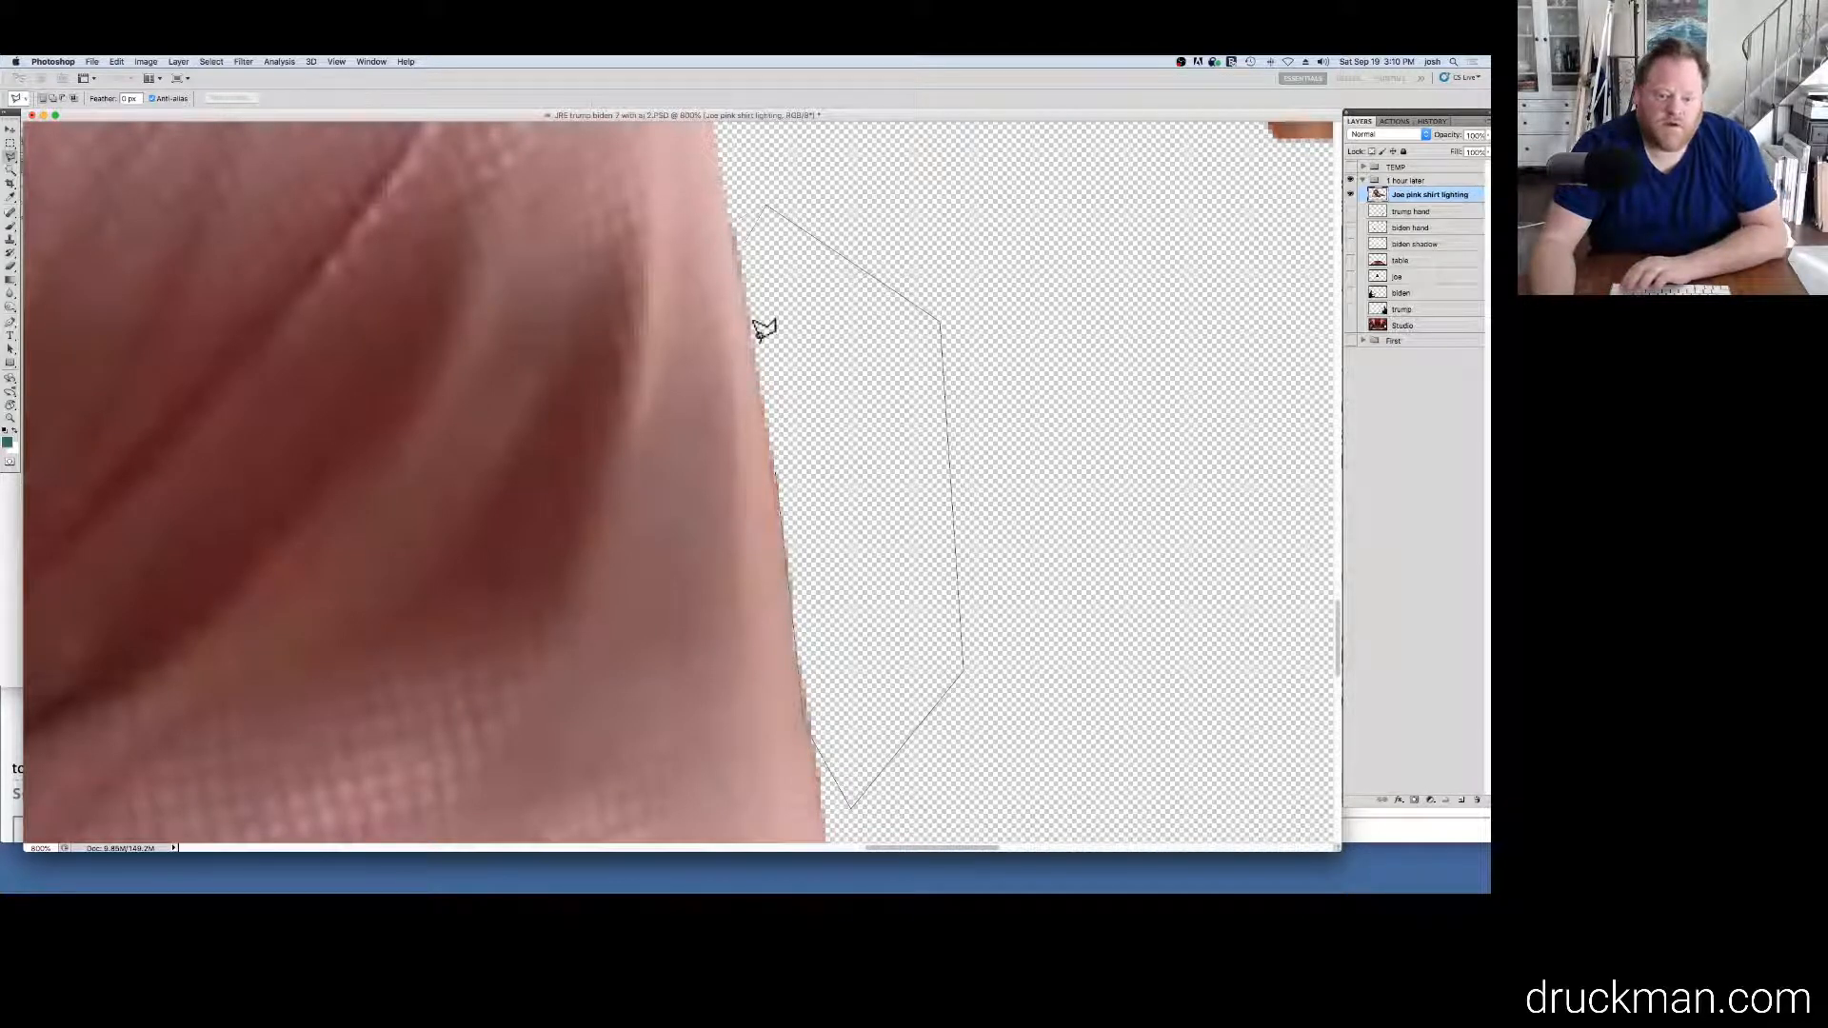
{"action": "double_click", "coordinate": [788, 560]}
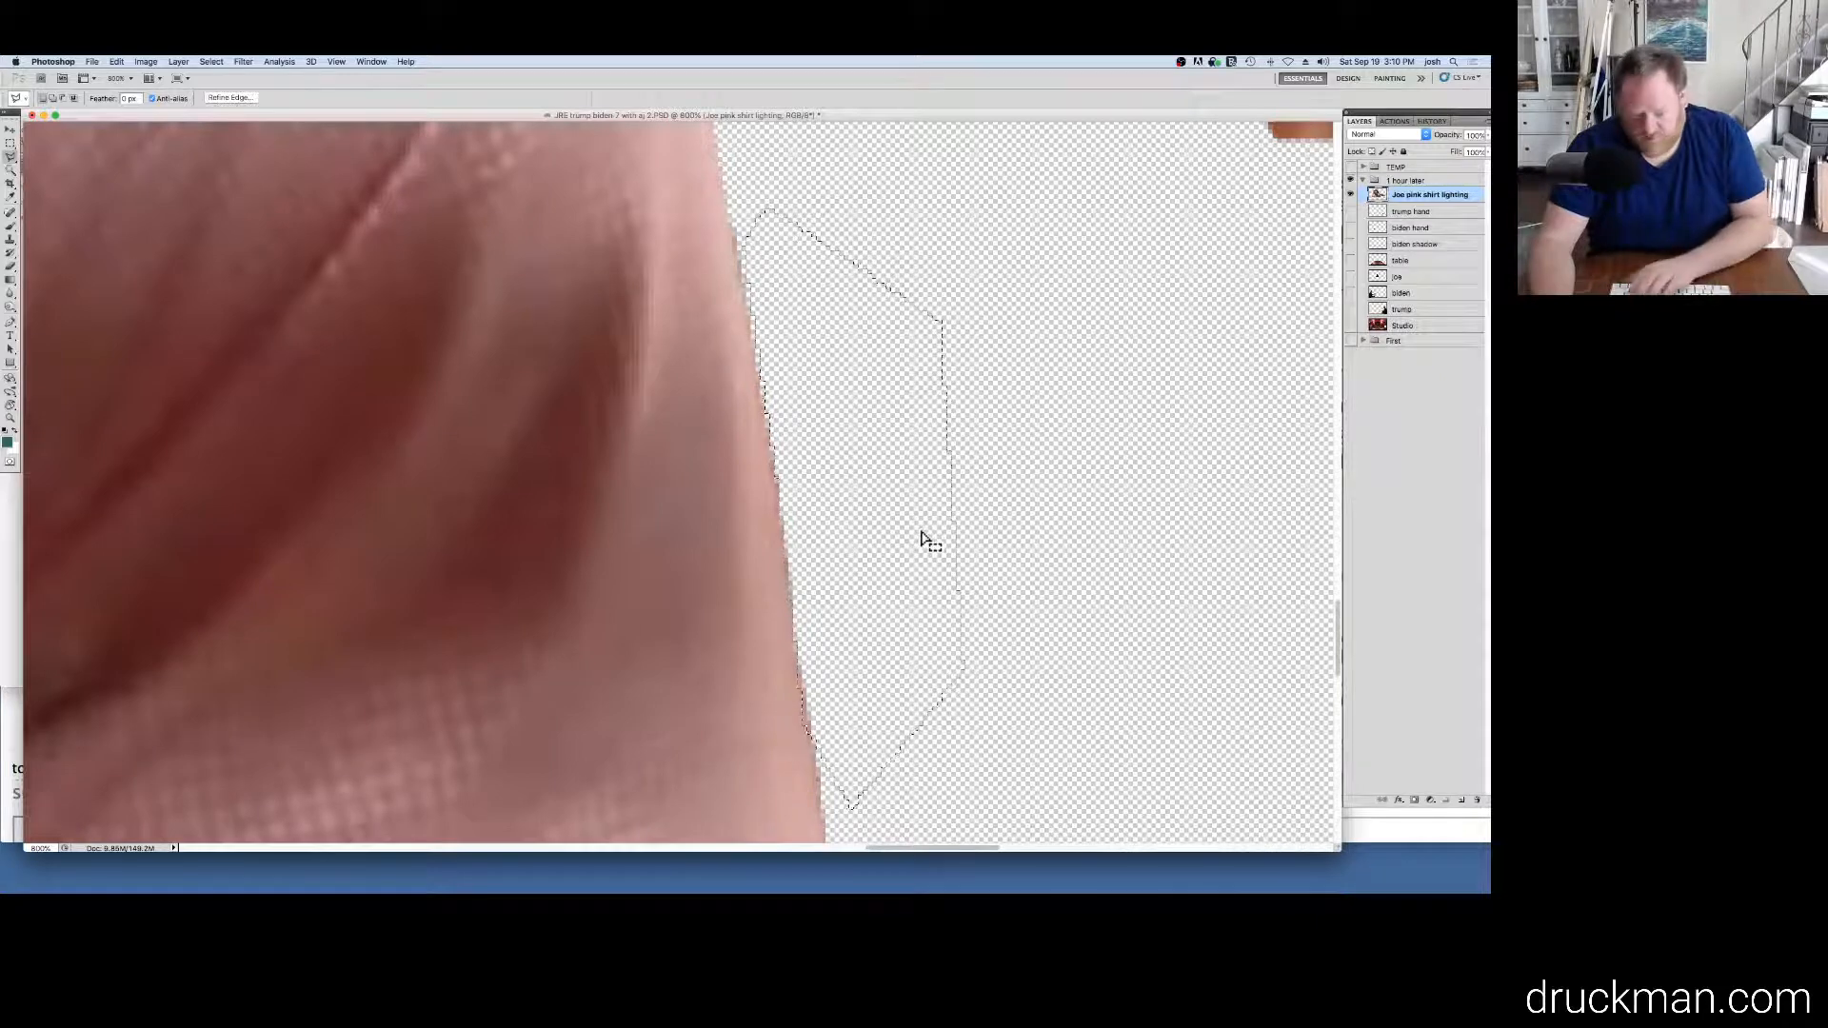
Hide the Joe pink shirt lighting layer, then show the trump layer and make it the active layer.
{"action": "left_click", "coordinate": [1005, 502], "text": "alt+space"}
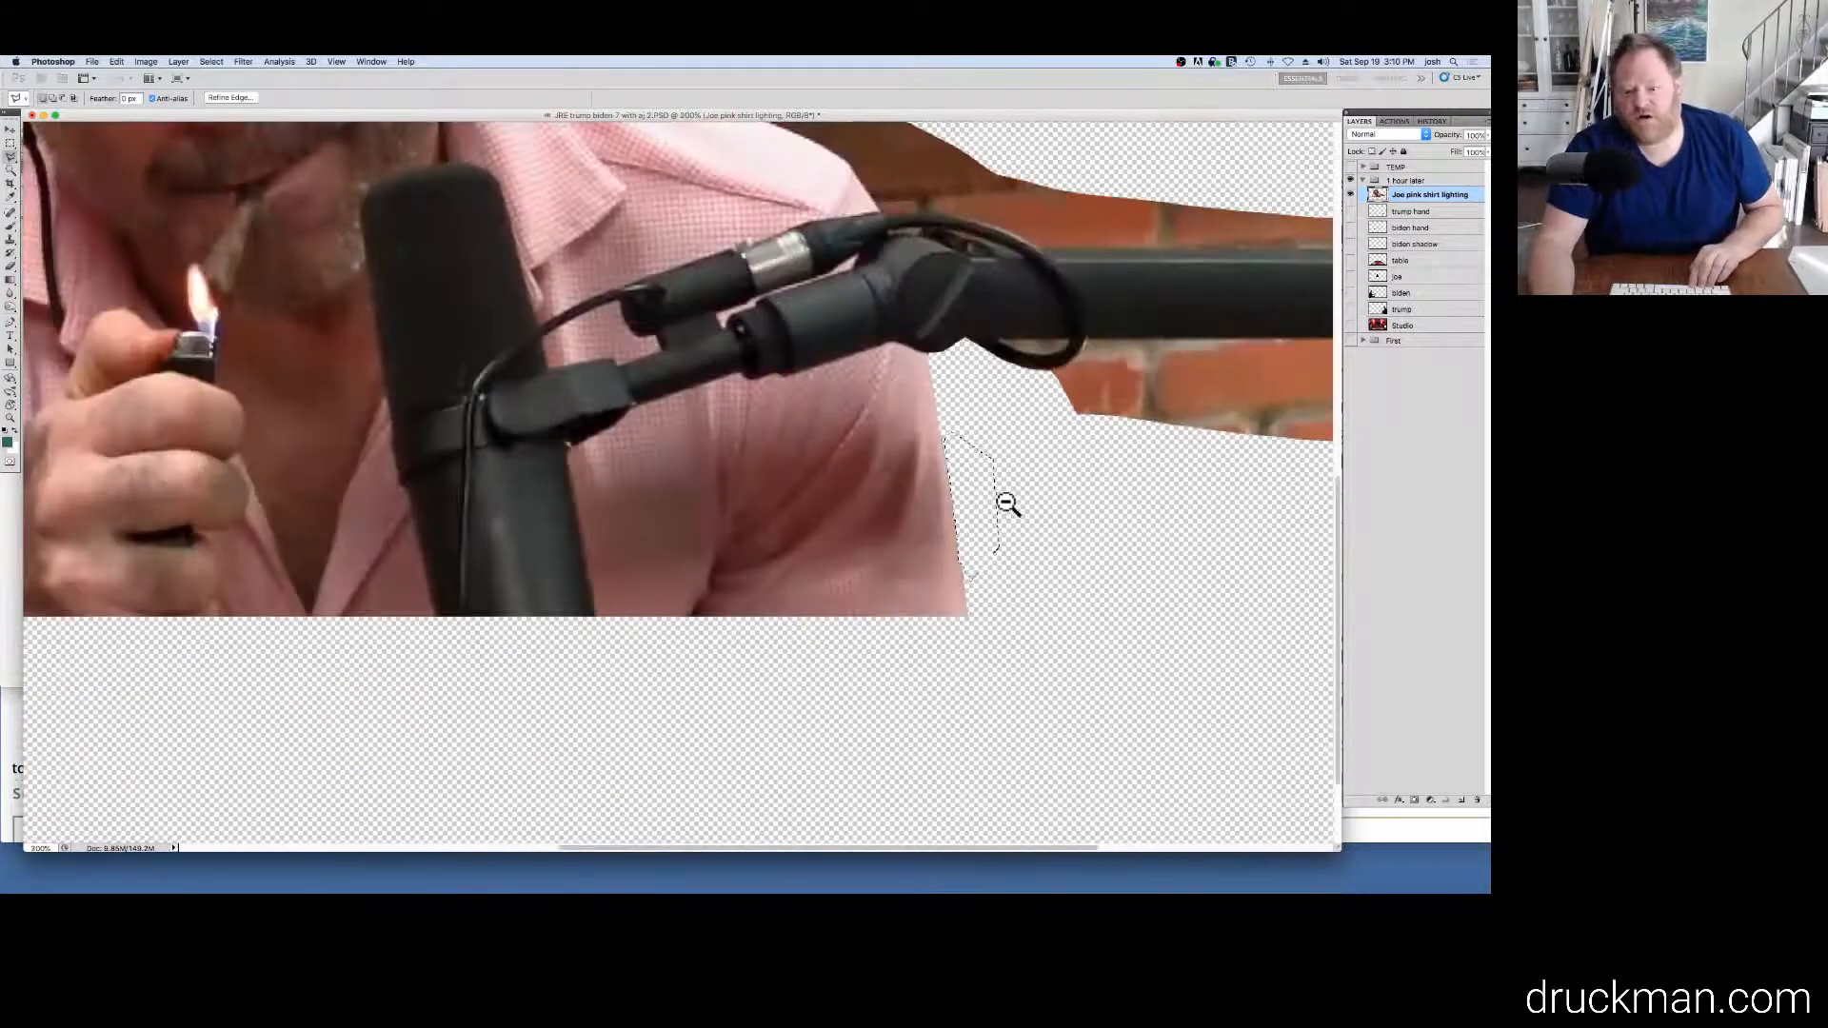
{"action": "left_click", "coordinate": [1005, 501], "text": "alt+space"}
{"action": "left_click", "coordinate": [1005, 502], "text": "alt+space"}
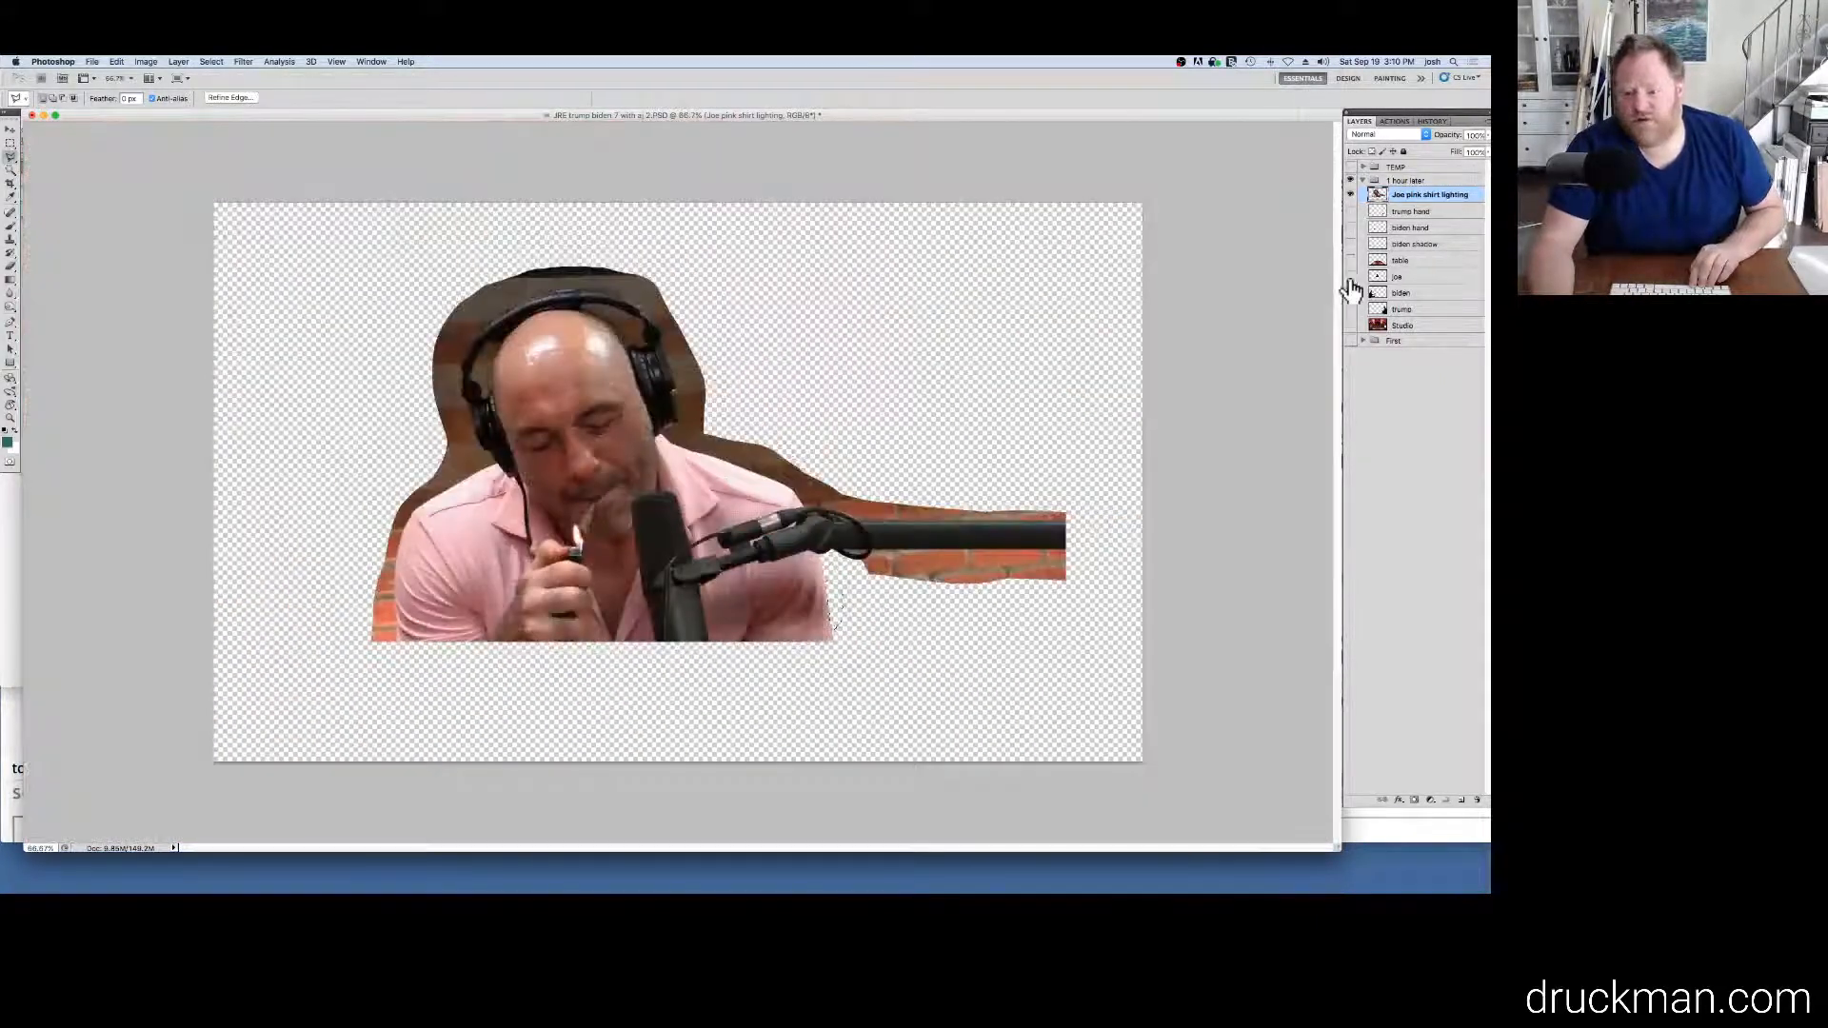
{"action": "left_click", "coordinate": [1351, 194]}
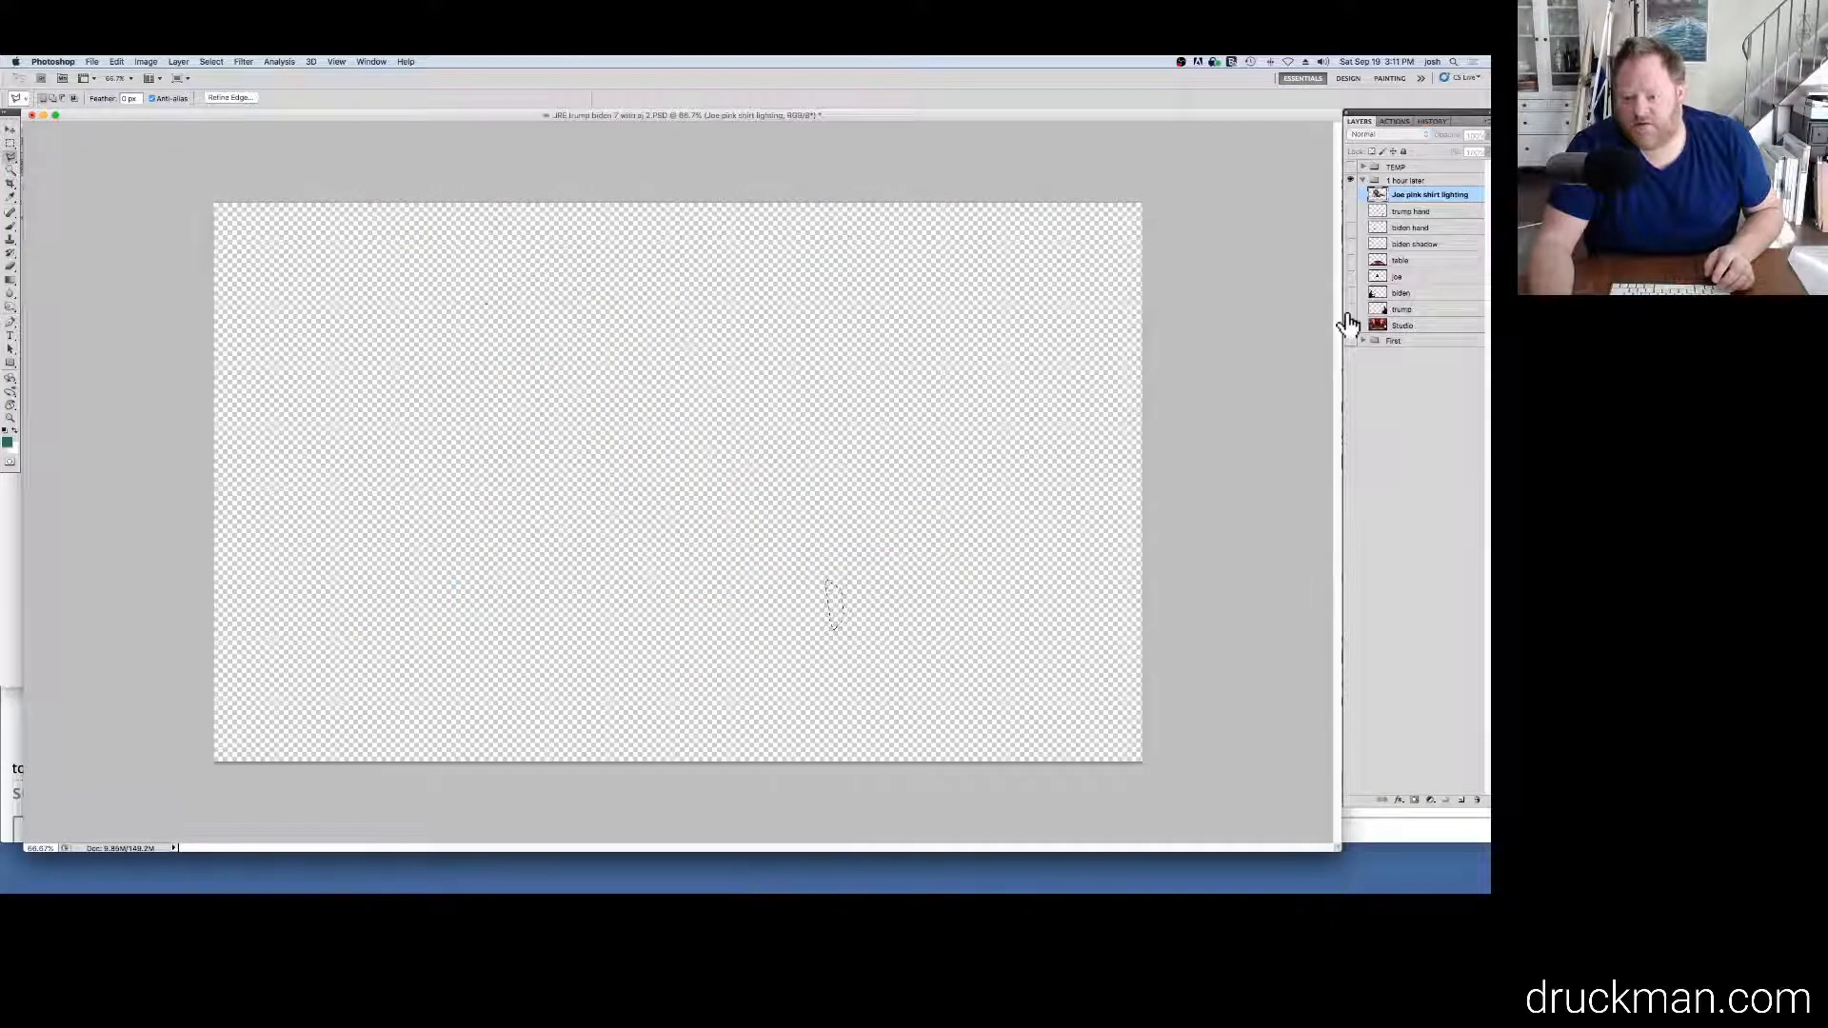
{"action": "left_click", "coordinate": [1350, 308]}
{"action": "left_click", "coordinate": [914, 598], "text": "ctrl+space"}
{"action": "left_click_drag", "start_coordinate": [914, 598], "coordinate": [1109, 477]}
{"action": "left_click", "coordinate": [1135, 398]}
{"action": "key", "text": "Escape"}
{"action": "left_click", "coordinate": [1403, 311]}
Trim the dark fringe over the top of Trump's middle fingertip with a Polygonal Lasso outline.
{"action": "left_click", "coordinate": [1156, 414]}
{"action": "left_click", "coordinate": [1052, 397]}
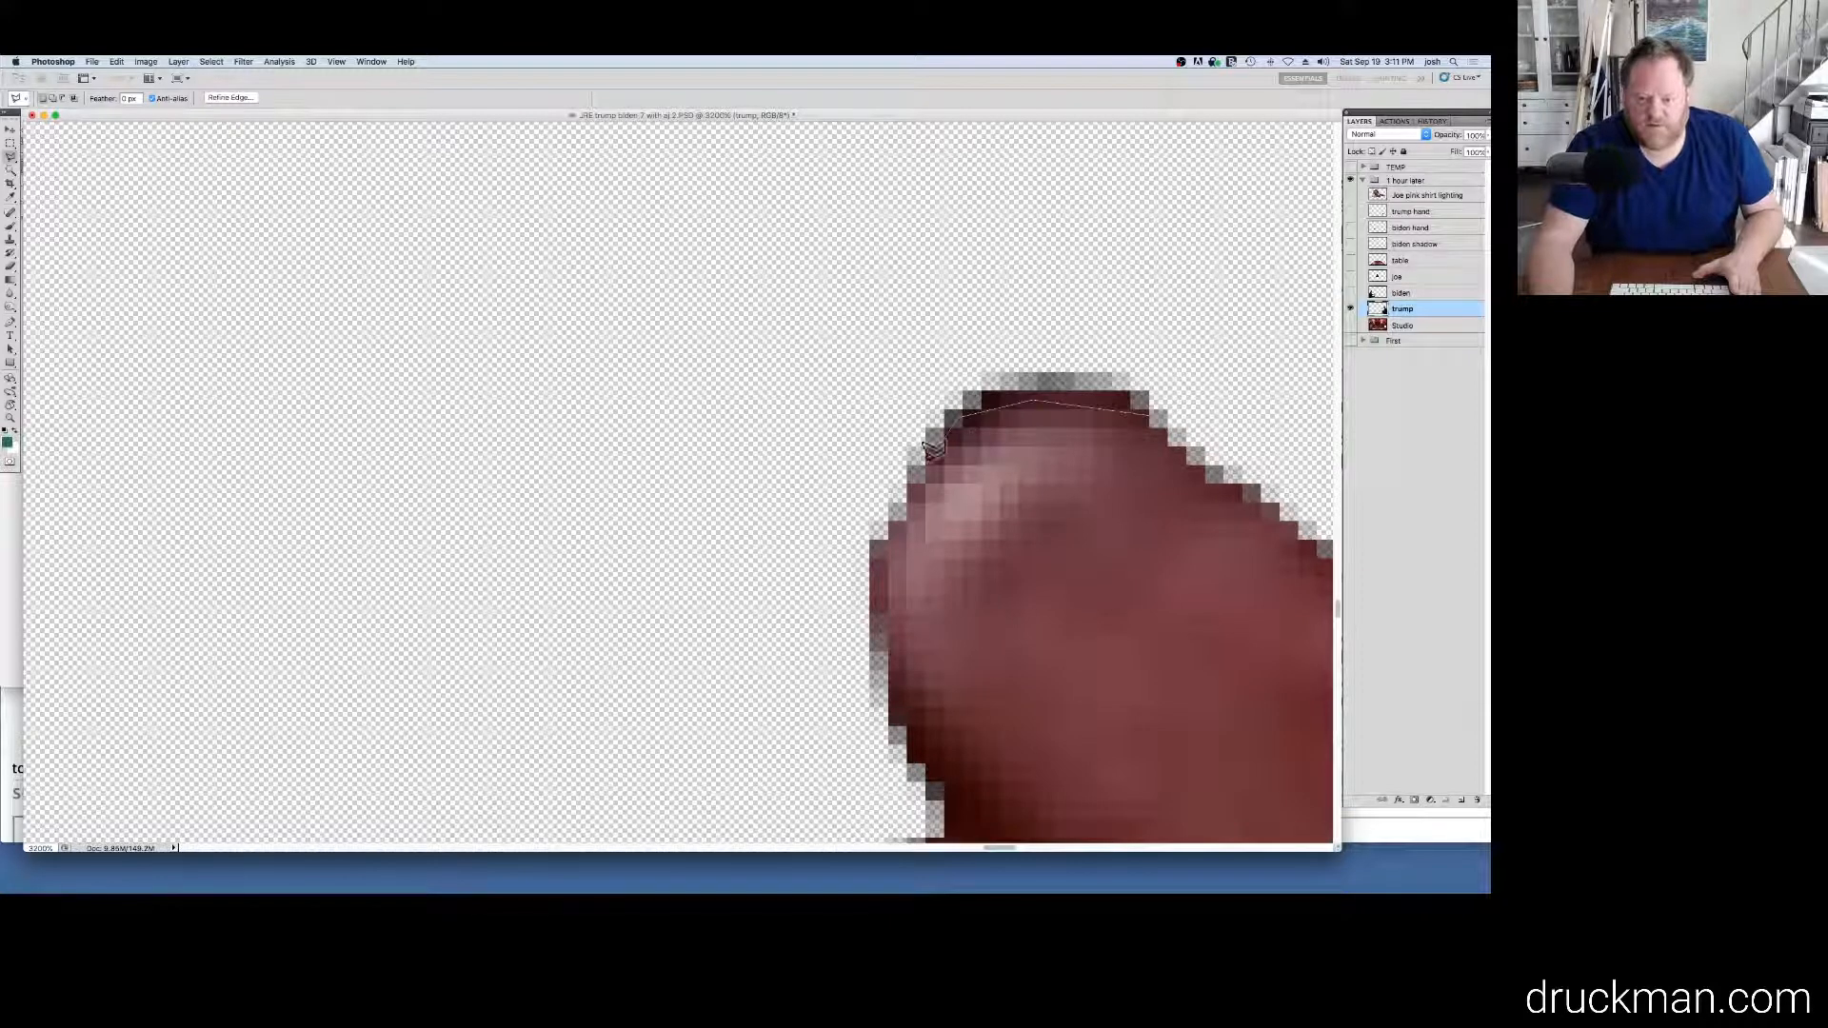
{"action": "left_click", "coordinate": [807, 530]}
{"action": "left_click", "coordinate": [872, 305]}
{"action": "left_click", "coordinate": [1109, 228]}
{"action": "left_click", "coordinate": [1307, 259]}
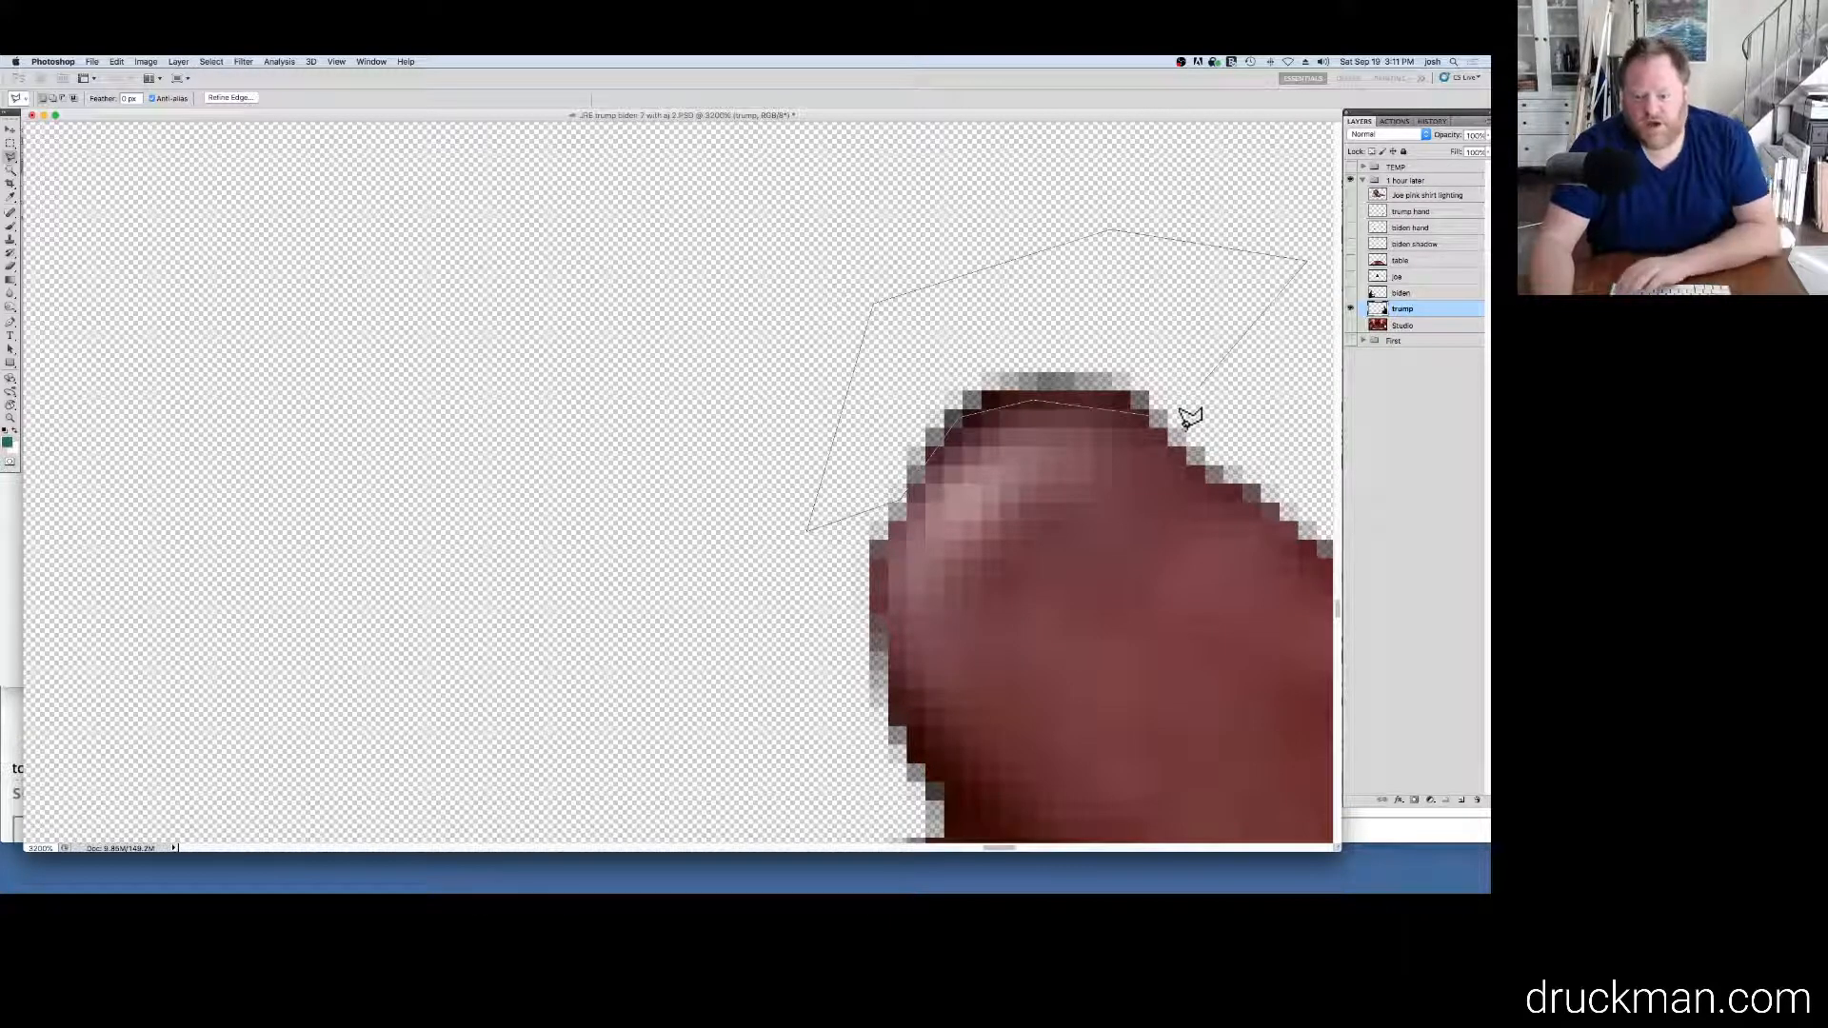
{"action": "left_click", "coordinate": [1186, 425]}
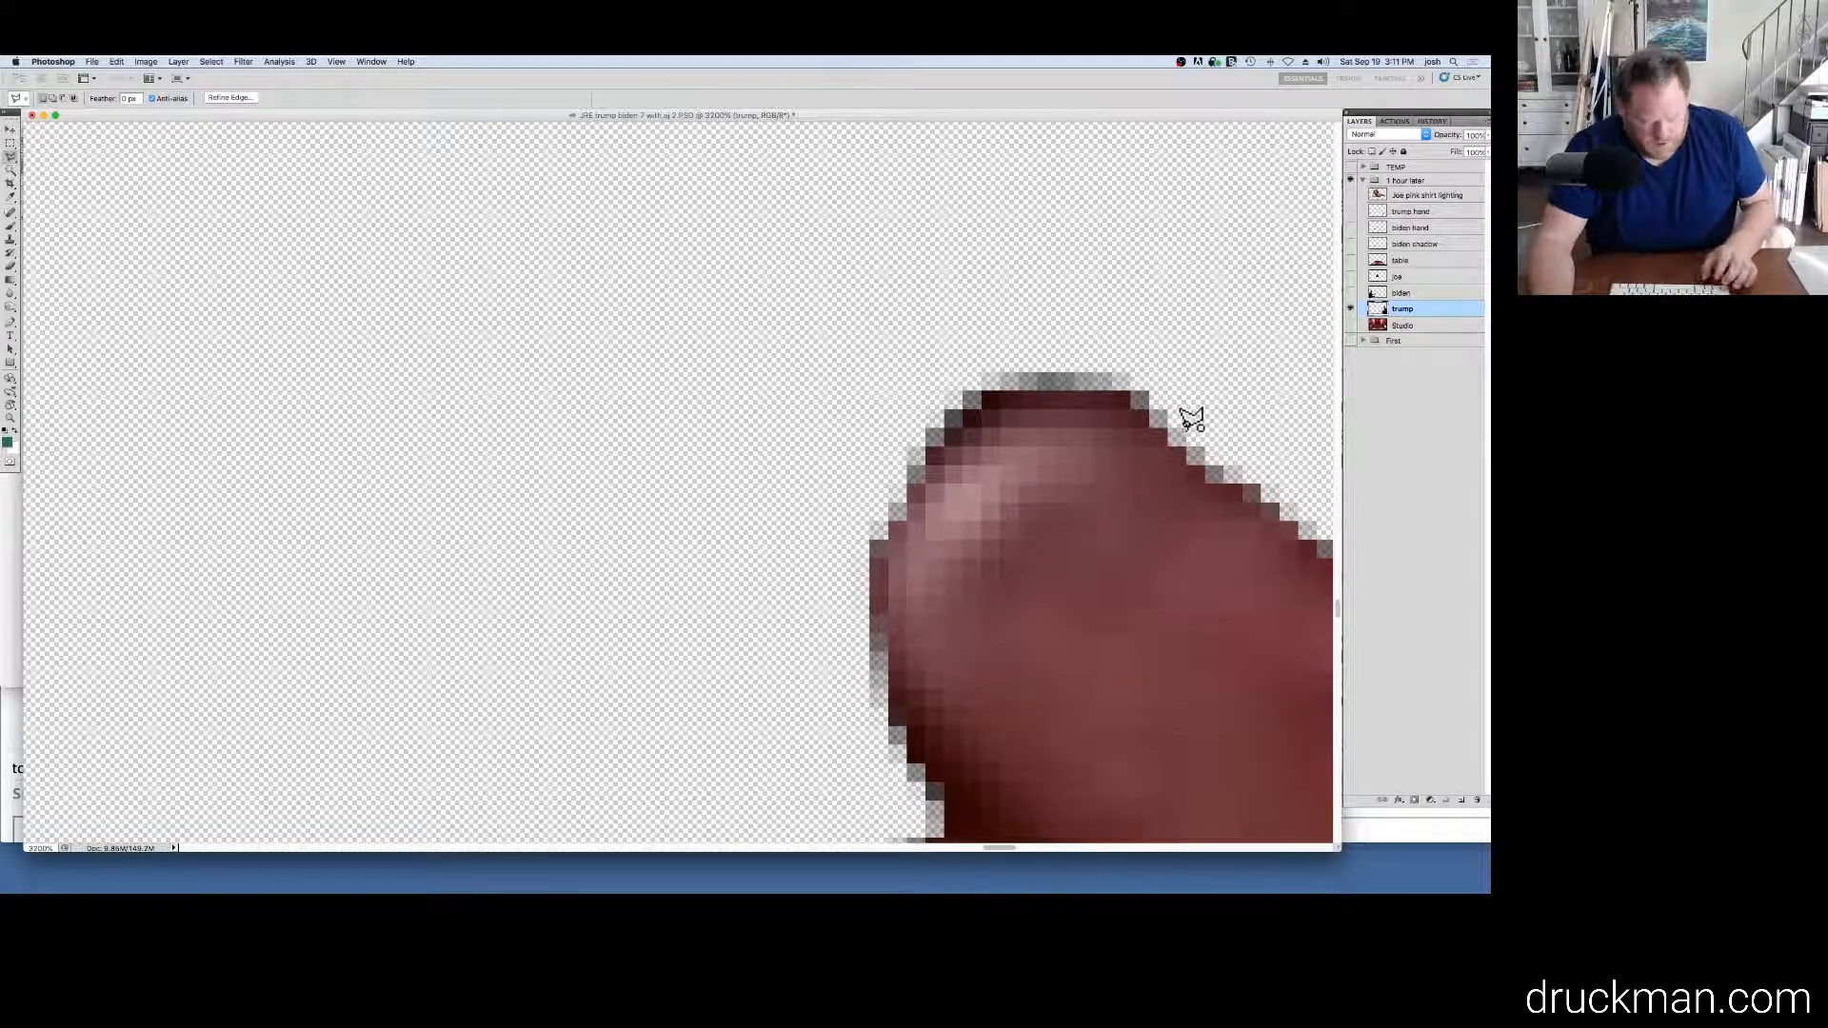
{"action": "left_click", "coordinate": [1200, 402]}
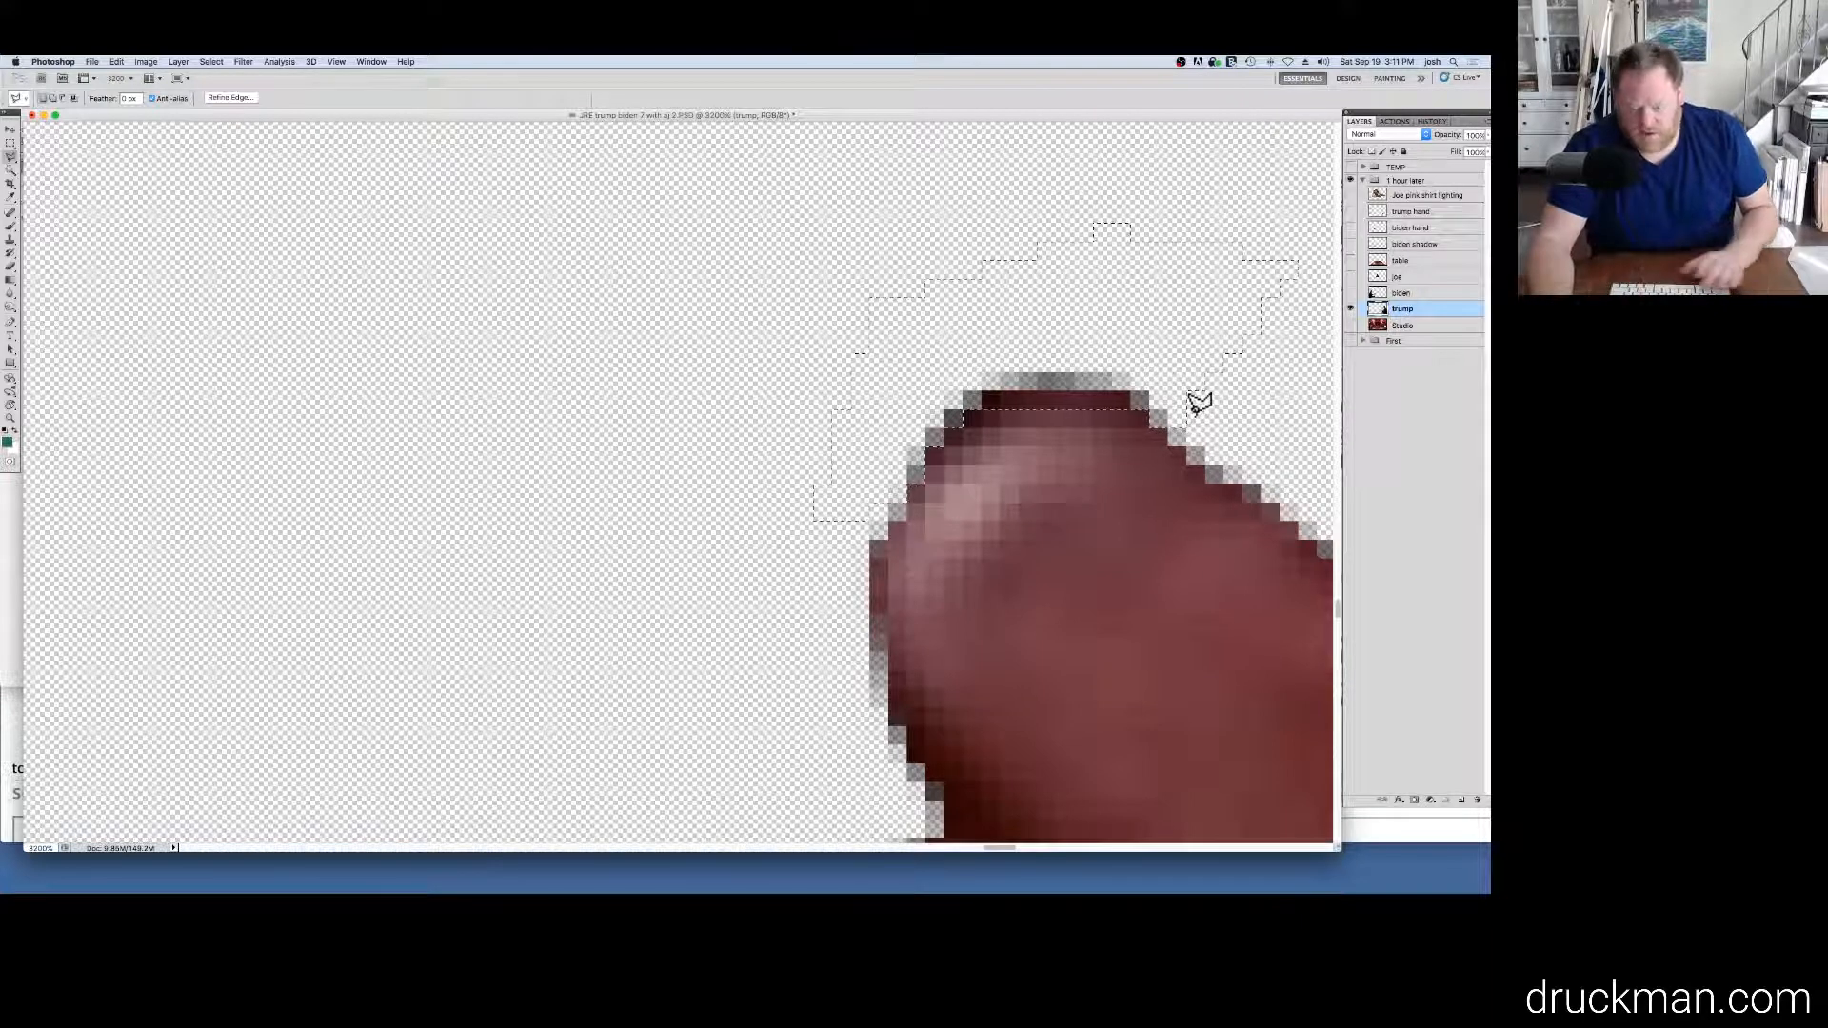
Trim the edge pixels around the notch between Trump's middle and ring fingertips with the Polygonal Lasso, and deselect.
{"action": "scroll", "coordinate": [617, 314], "scroll_direction": "down", "scroll_amount": 10}
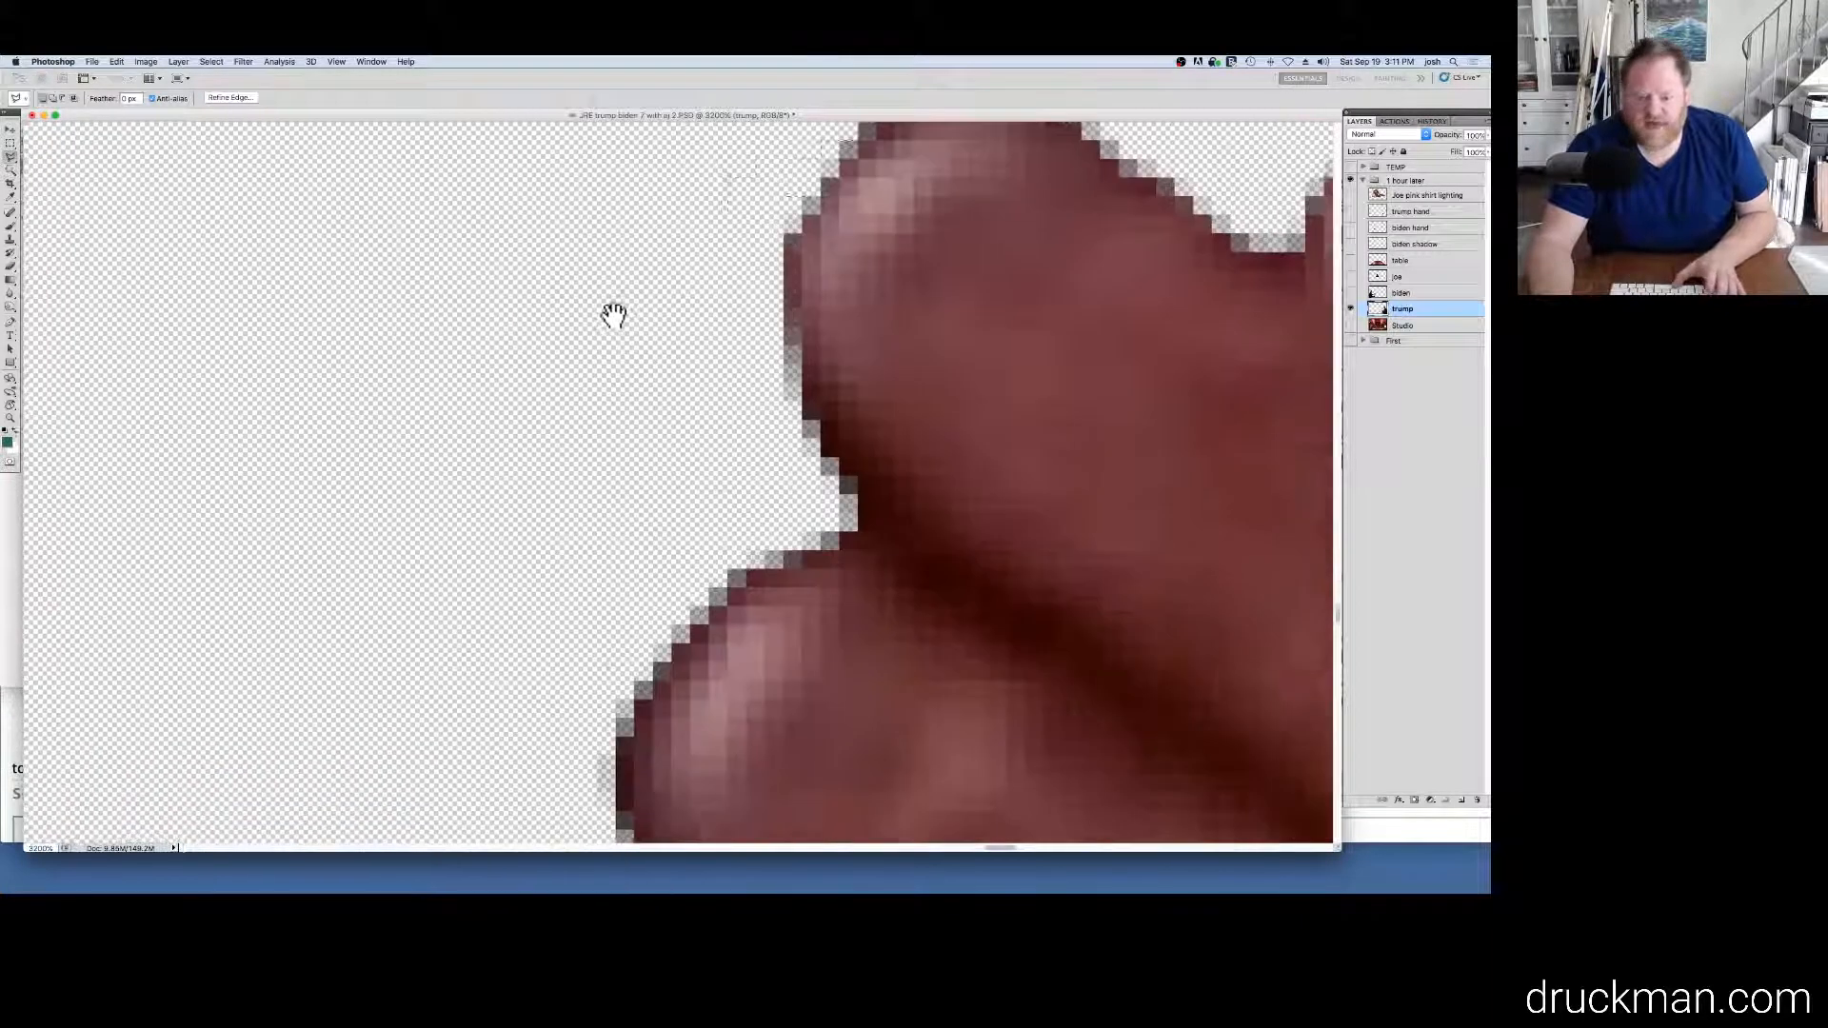
{"action": "scroll", "coordinate": [695, 365], "scroll_direction": "right", "scroll_amount": 4}
{"action": "left_click", "coordinate": [736, 324]}
{"action": "left_click", "coordinate": [757, 376]}
{"action": "left_click", "coordinate": [800, 455]}
{"action": "left_click", "coordinate": [802, 471]}
{"action": "left_click", "coordinate": [667, 522]}
{"action": "left_click", "coordinate": [610, 601]}
{"action": "left_click", "coordinate": [570, 657]}
{"action": "left_click", "coordinate": [499, 589]}
{"action": "left_click", "coordinate": [734, 298]}
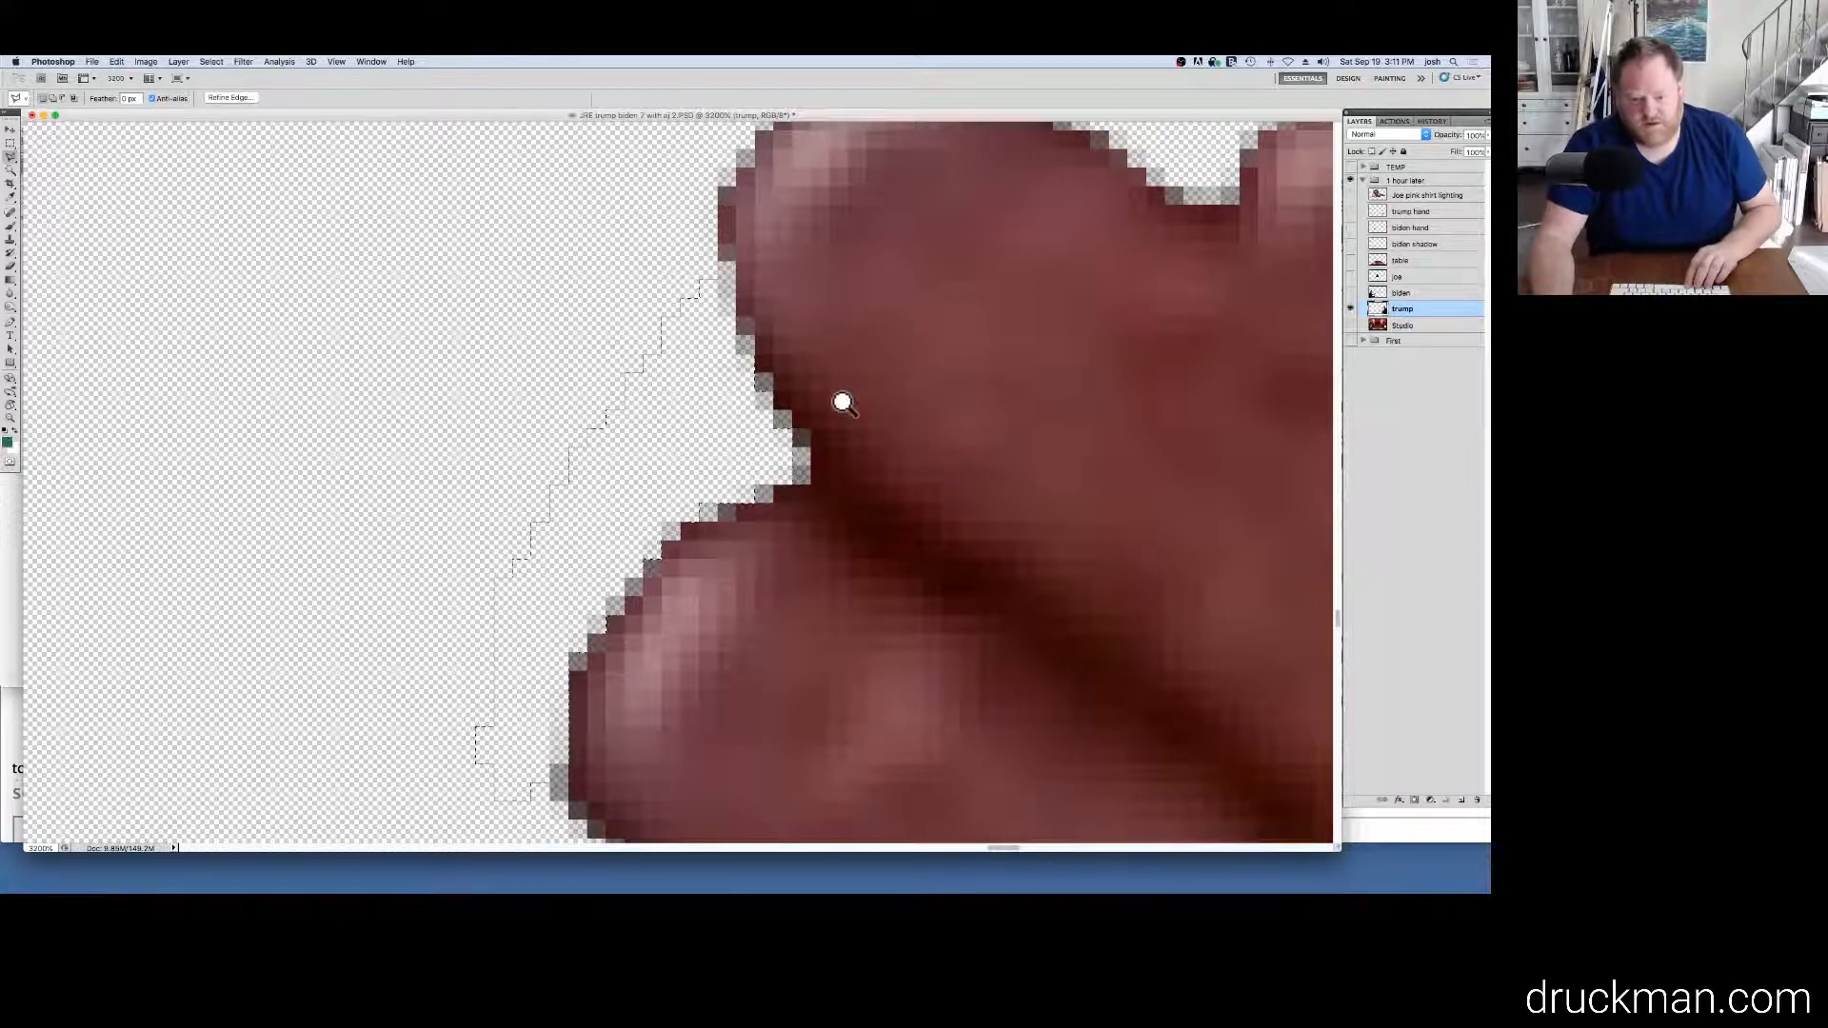
{"action": "scroll", "coordinate": [840, 405], "scroll_direction": "down", "scroll_amount": 4}
{"action": "scroll", "coordinate": [779, 516], "scroll_direction": "up", "scroll_amount": 4}
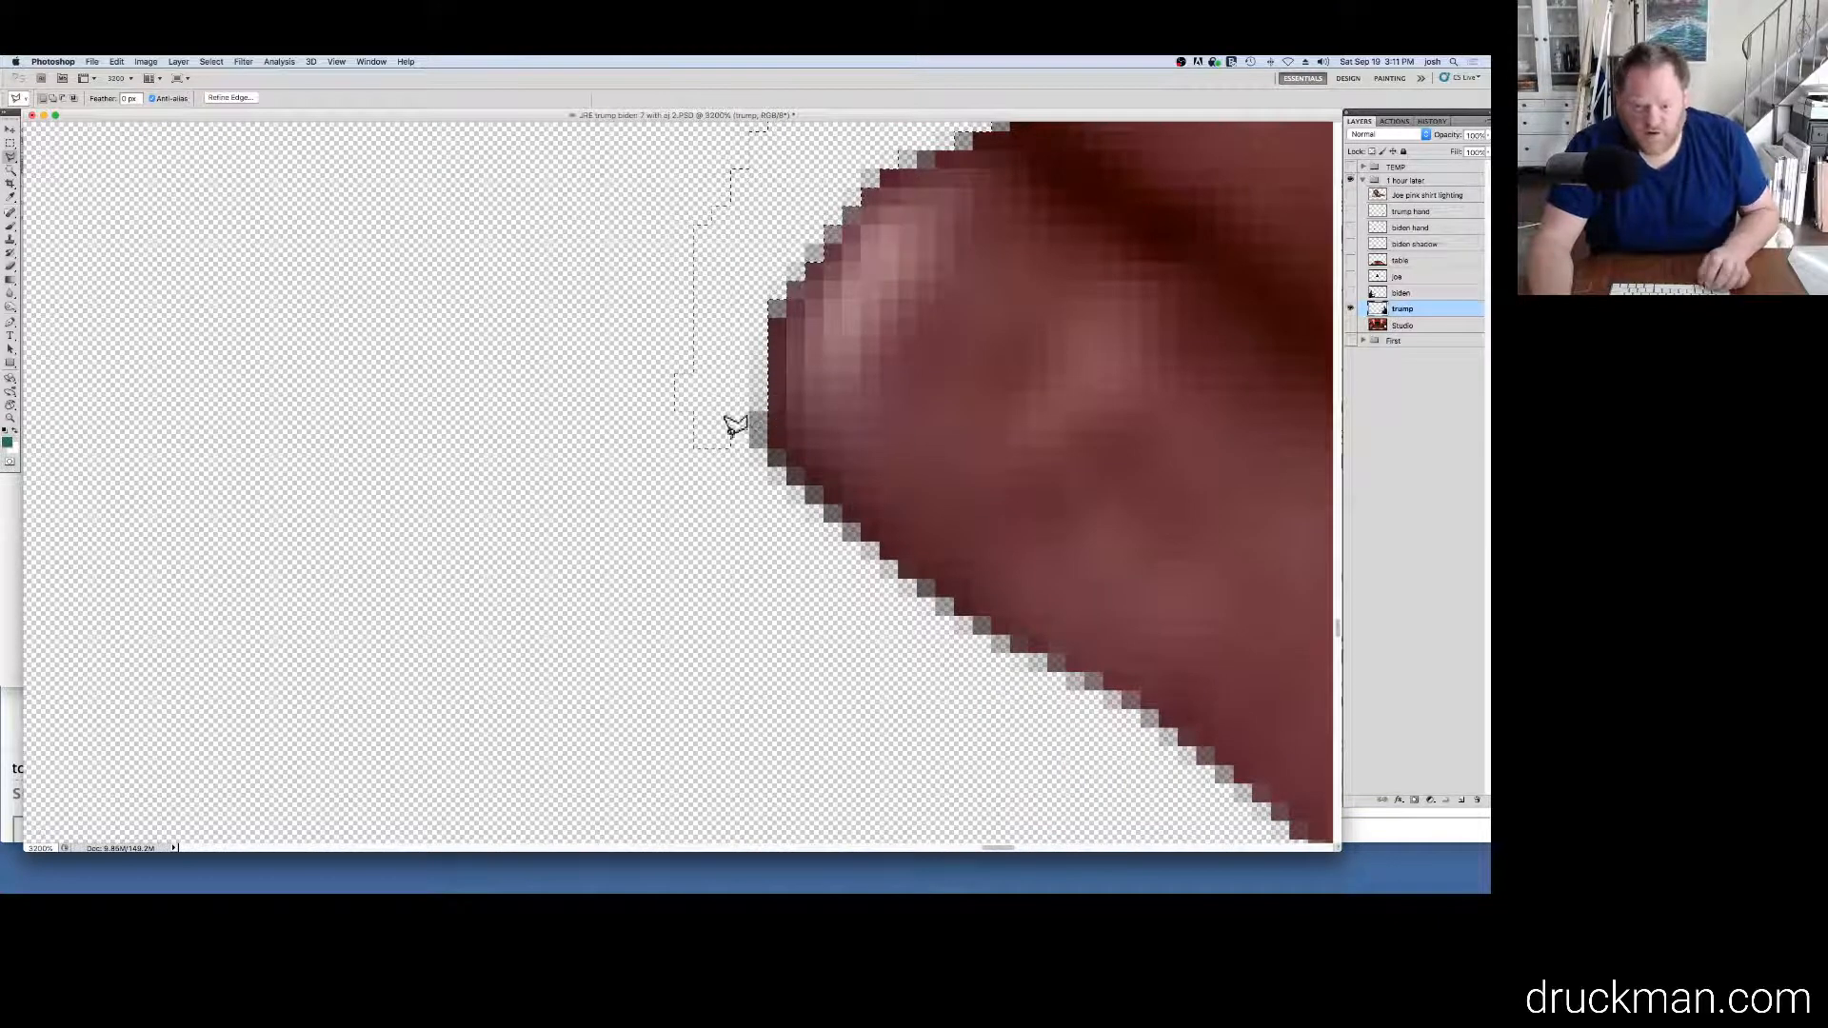
{"action": "key", "text": "super+d"}
Trim the fringe along the front and underside of Trump's ring fingertip with a Polygonal Lasso outline.
{"action": "left_click", "coordinate": [743, 383]}
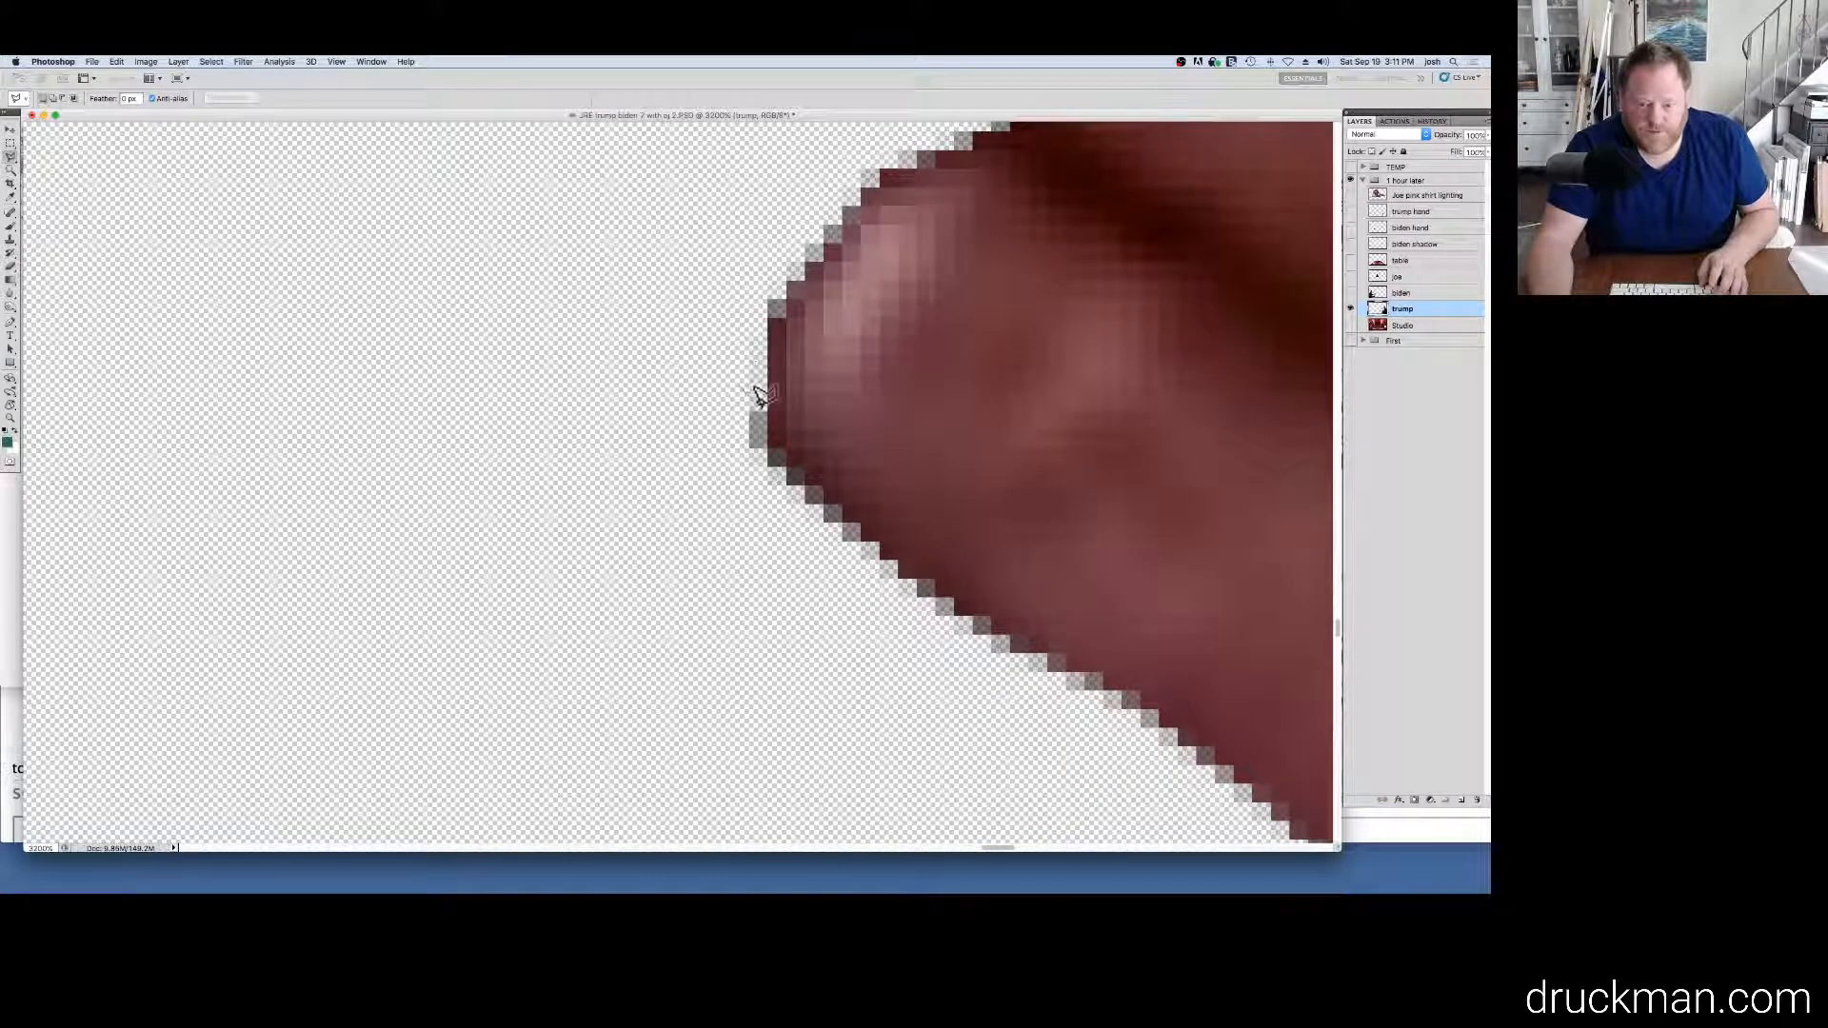
{"action": "left_click", "coordinate": [881, 560]}
{"action": "left_click", "coordinate": [876, 597]}
{"action": "left_click", "coordinate": [638, 597]}
{"action": "left_click", "coordinate": [640, 486]}
{"action": "left_click", "coordinate": [674, 448]}
{"action": "left_click", "coordinate": [674, 414]}
{"action": "left_click", "coordinate": [709, 392]}
{"action": "left_click", "coordinate": [742, 392]}
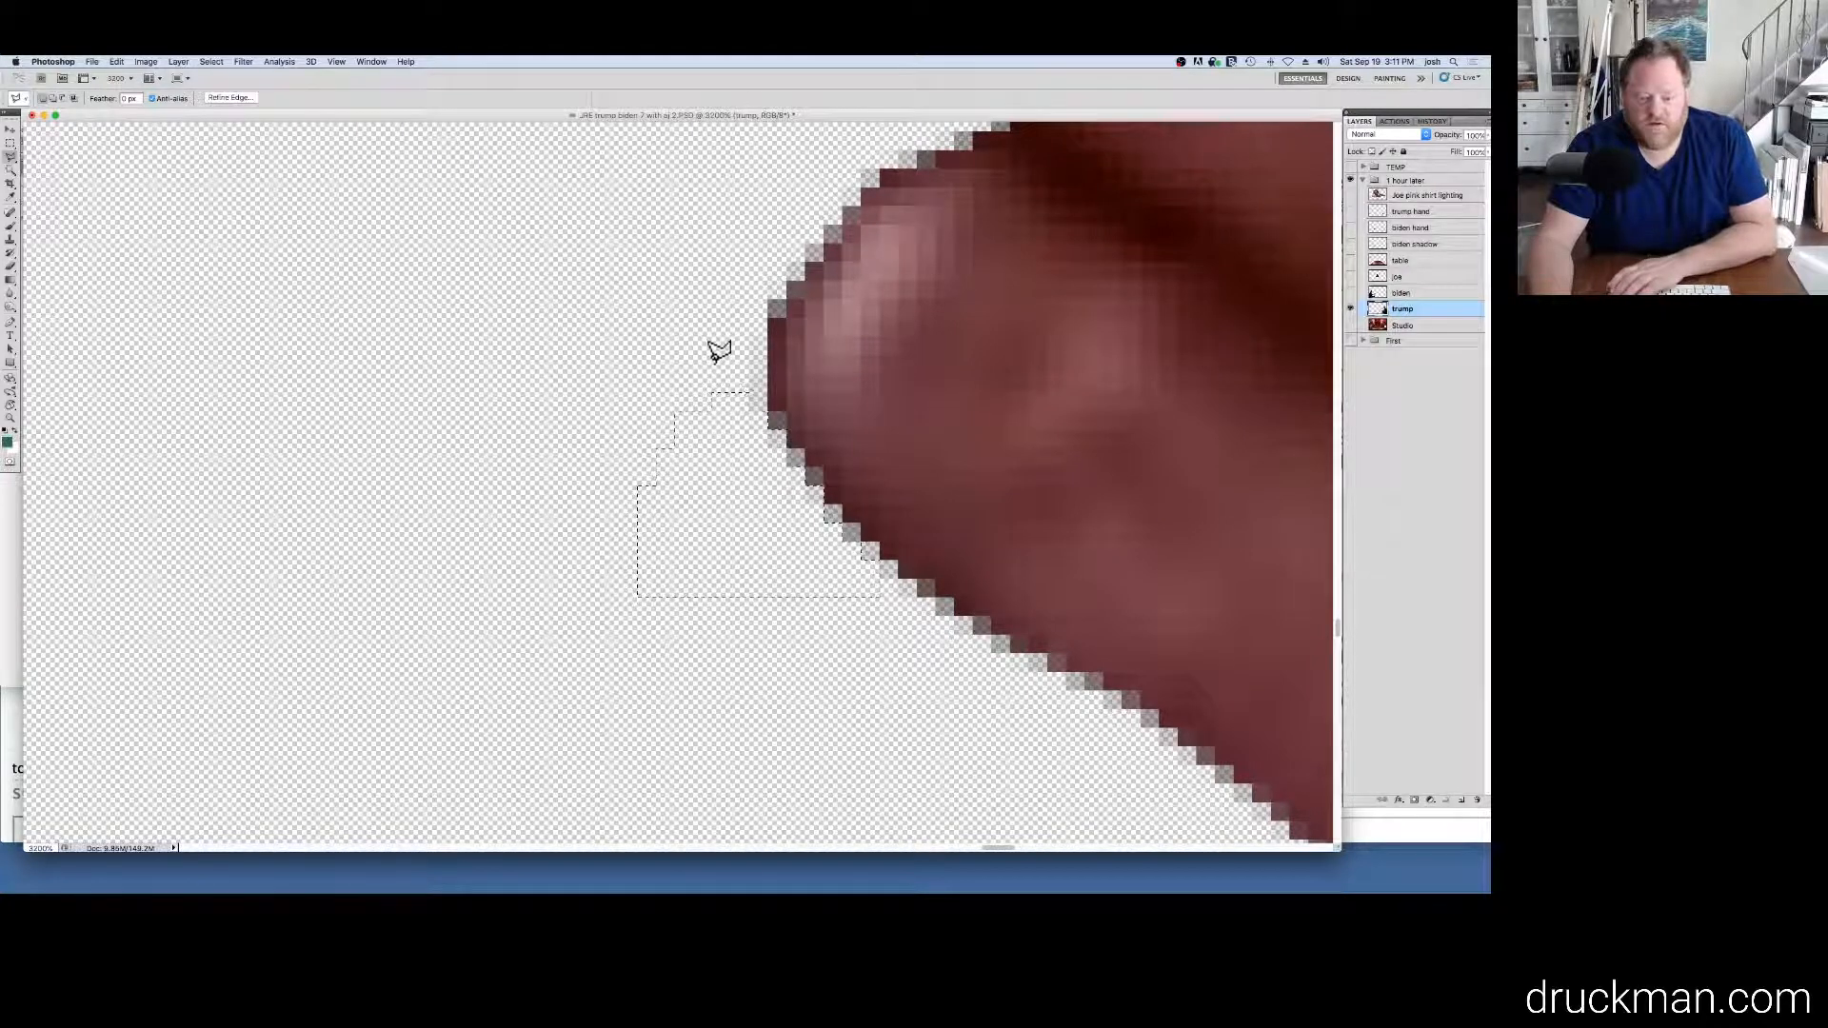
Round off the squared corner of Trump's lowest fingertip by deleting a Polygonal Lasso selection, and deselect.
{"action": "left_click", "coordinate": [849, 419], "text": "alt+super"}
{"action": "left_click", "coordinate": [848, 419], "text": "alt"}
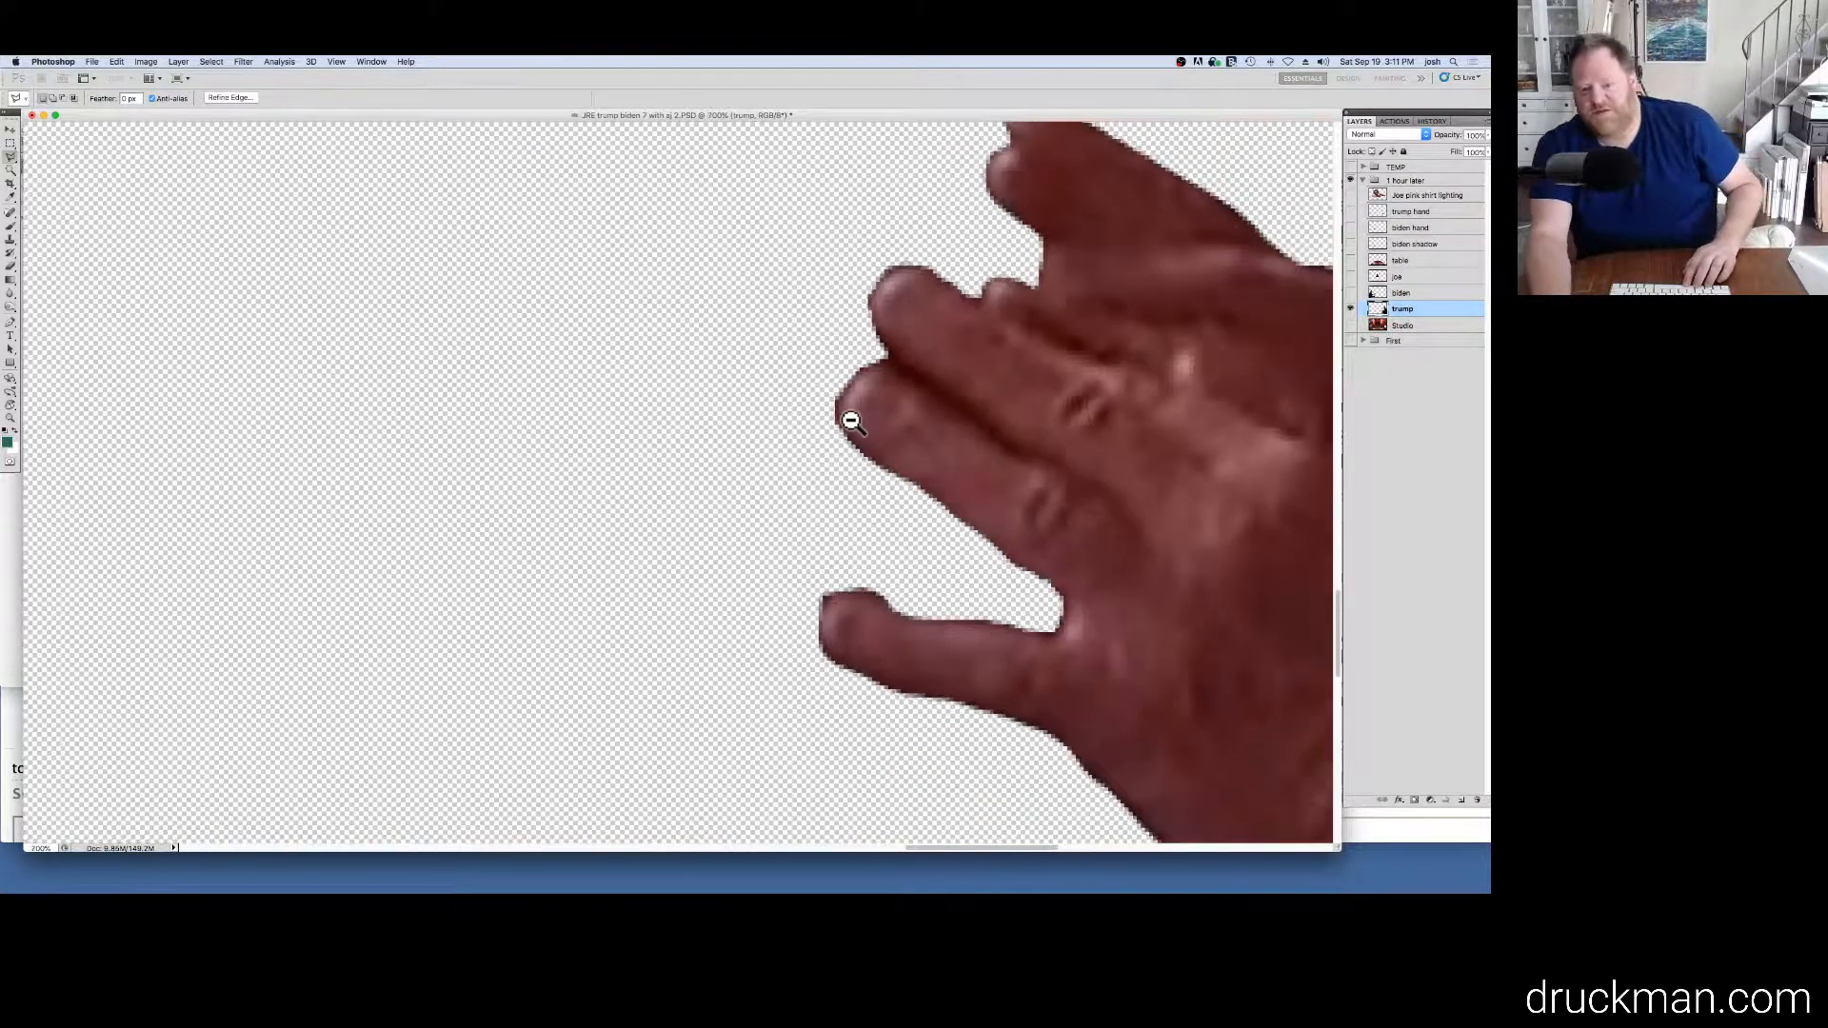
{"action": "left_click", "coordinate": [848, 419], "text": "alt"}
{"action": "left_click", "coordinate": [849, 419], "text": "alt"}
{"action": "left_click", "coordinate": [849, 419], "text": "alt"}
{"action": "left_click", "coordinate": [869, 546]}
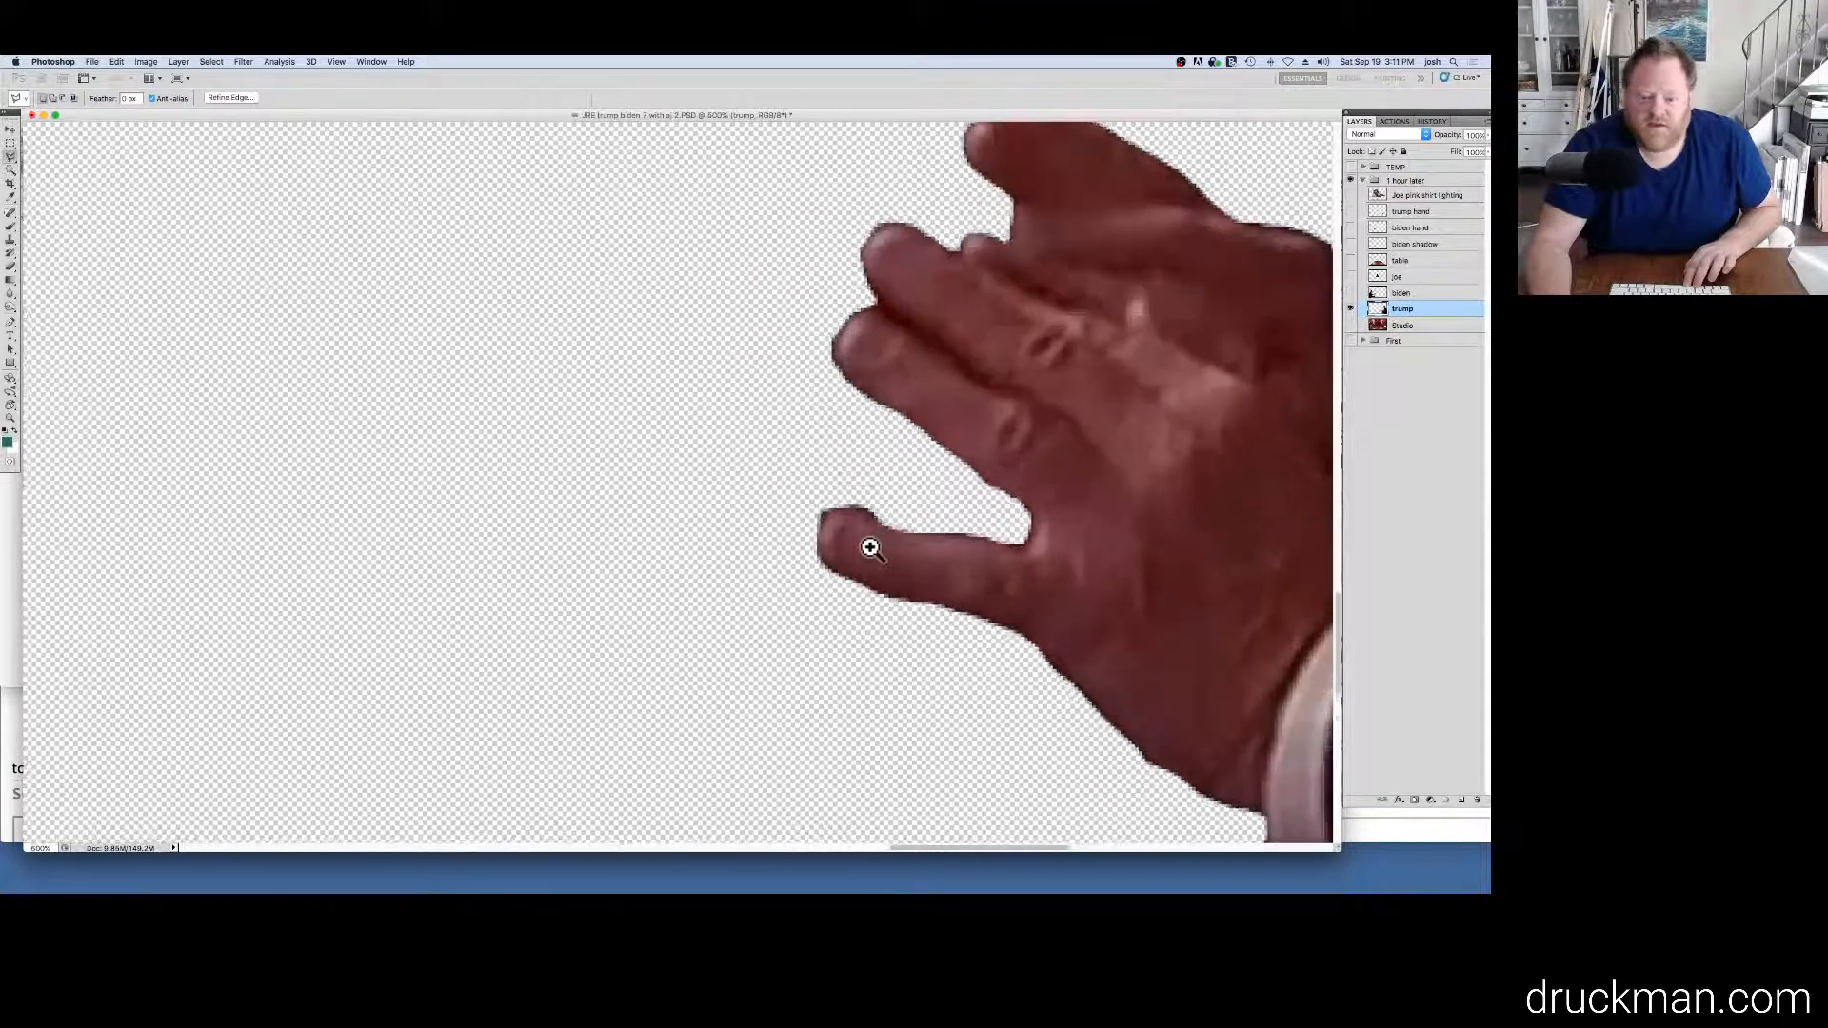
{"action": "left_click", "coordinate": [869, 544]}
{"action": "left_click", "coordinate": [870, 543]}
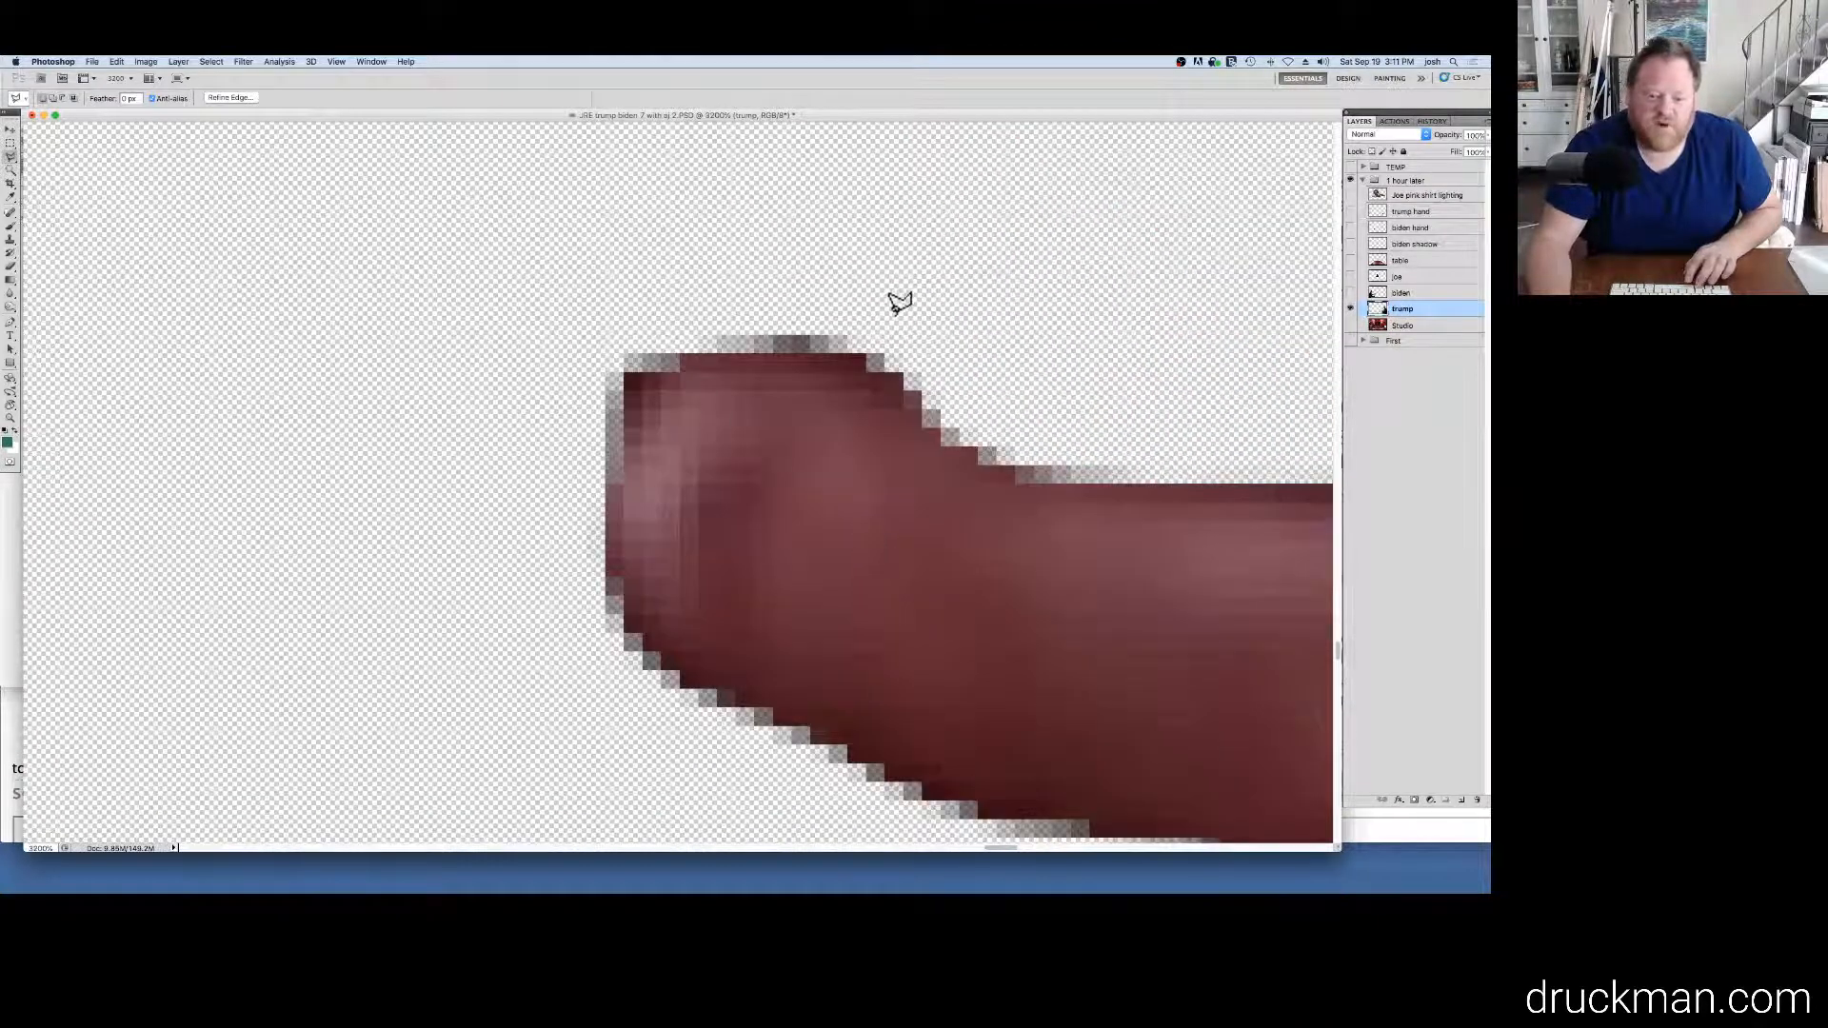
{"action": "left_click", "coordinate": [640, 374]}
{"action": "left_click", "coordinate": [591, 481]}
{"action": "left_click", "coordinate": [545, 502]}
{"action": "left_click", "coordinate": [545, 339]}
{"action": "left_click", "coordinate": [650, 269]}
{"action": "left_click", "coordinate": [687, 285]}
{"action": "double_click", "coordinate": [661, 344]}
{"action": "key", "text": "Delete"}
{"action": "key", "text": "super+d"}
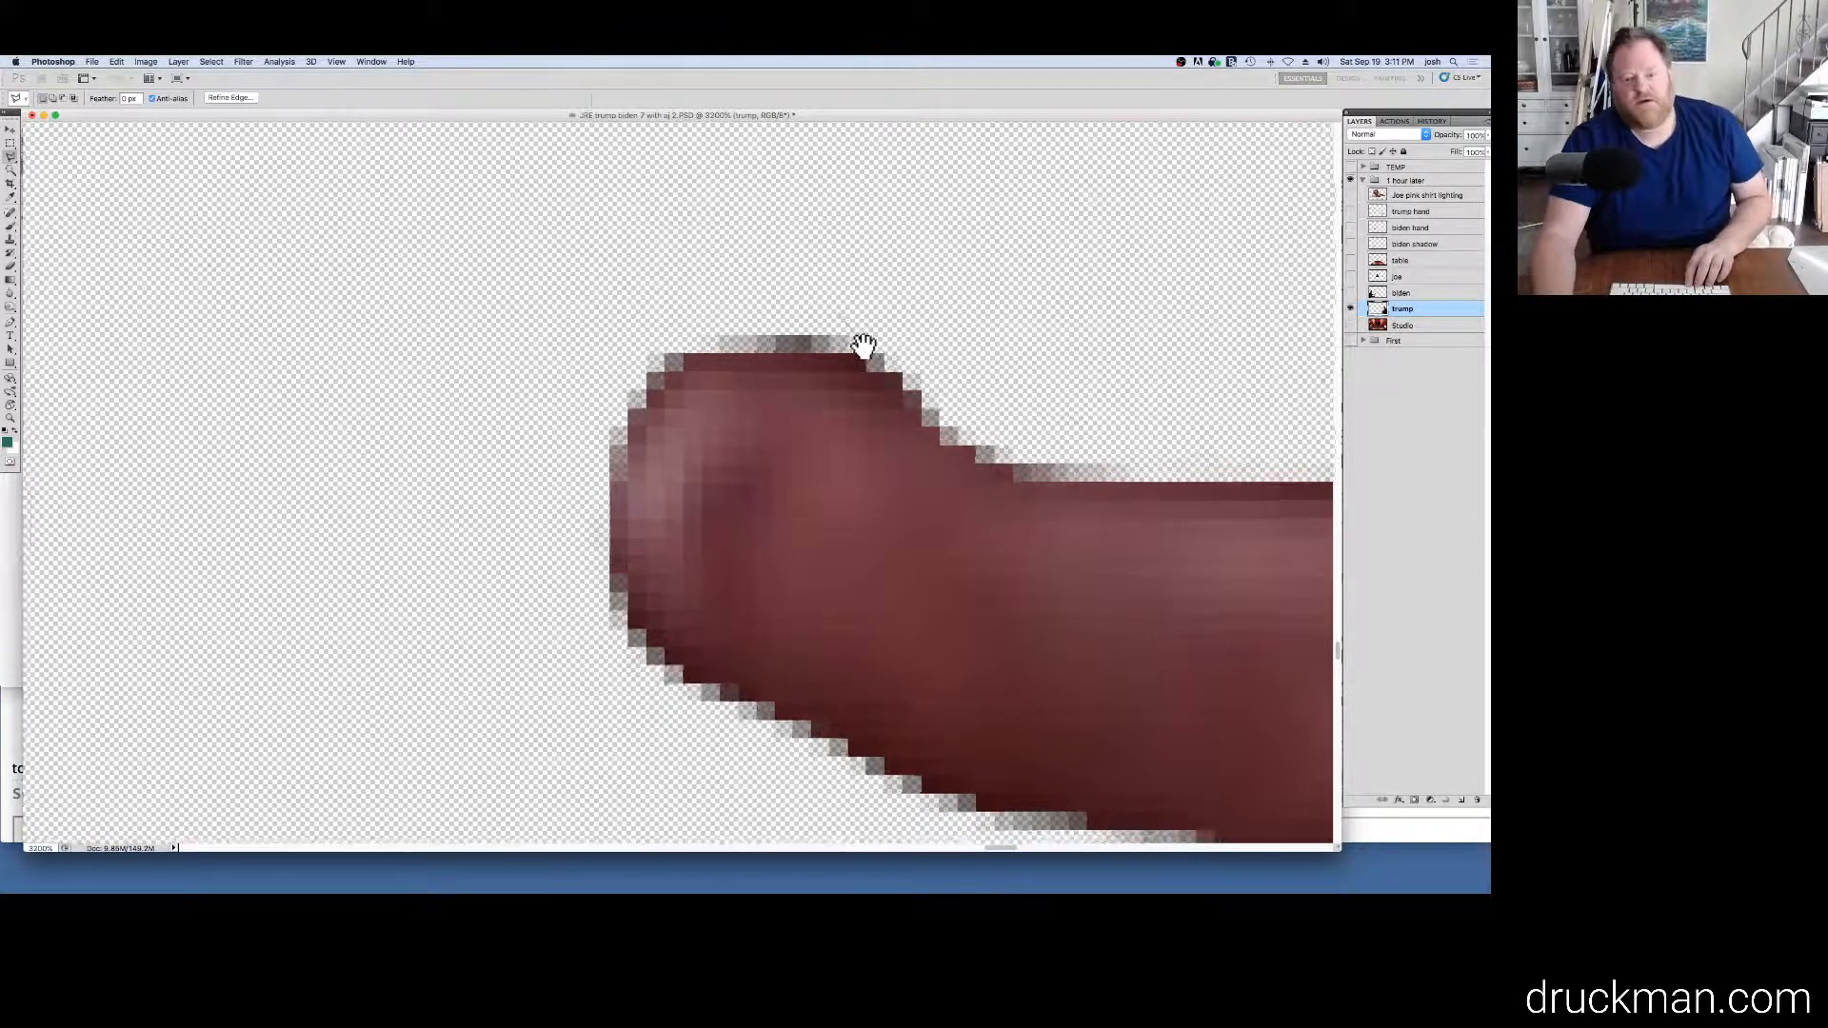
Trim the dark fringe along the back of Trump's hand down toward the wrist with the Polygonal Lasso.
{"action": "scroll", "coordinate": [862, 345], "scroll_direction": "down", "scroll_amount": 10}
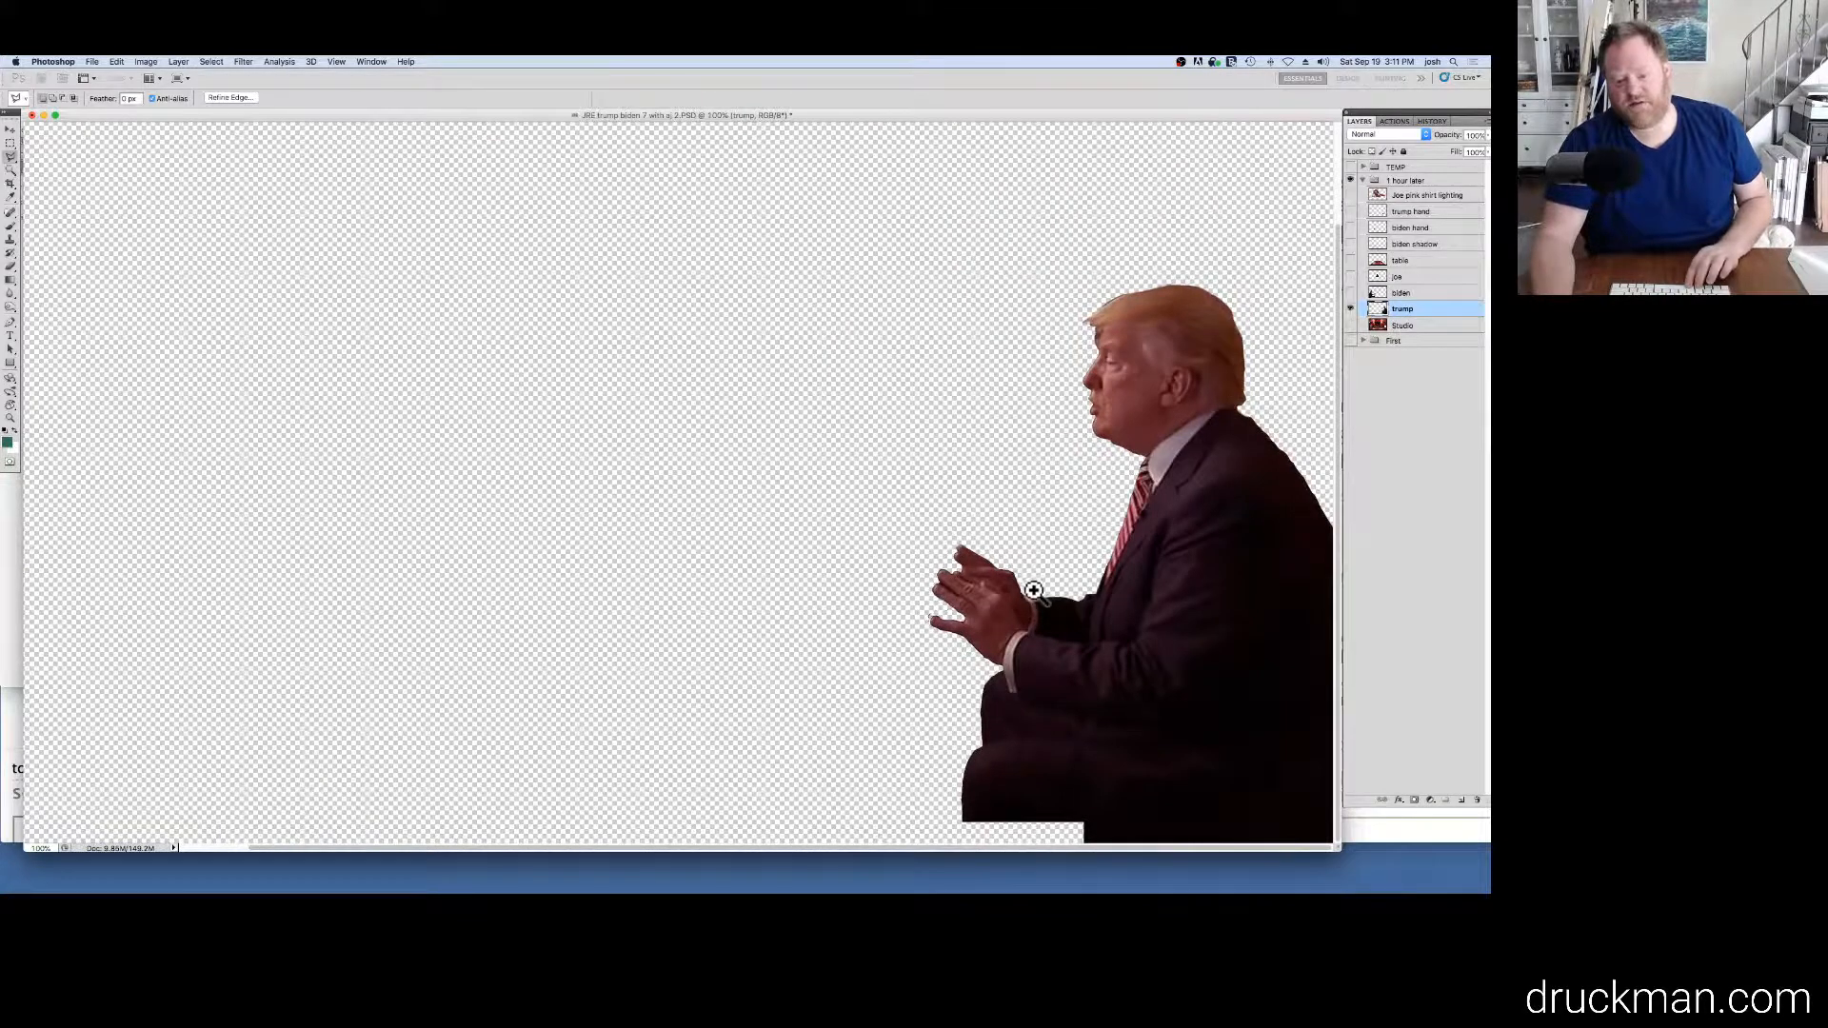
{"action": "scroll", "coordinate": [1036, 592], "scroll_direction": "up", "scroll_amount": 8}
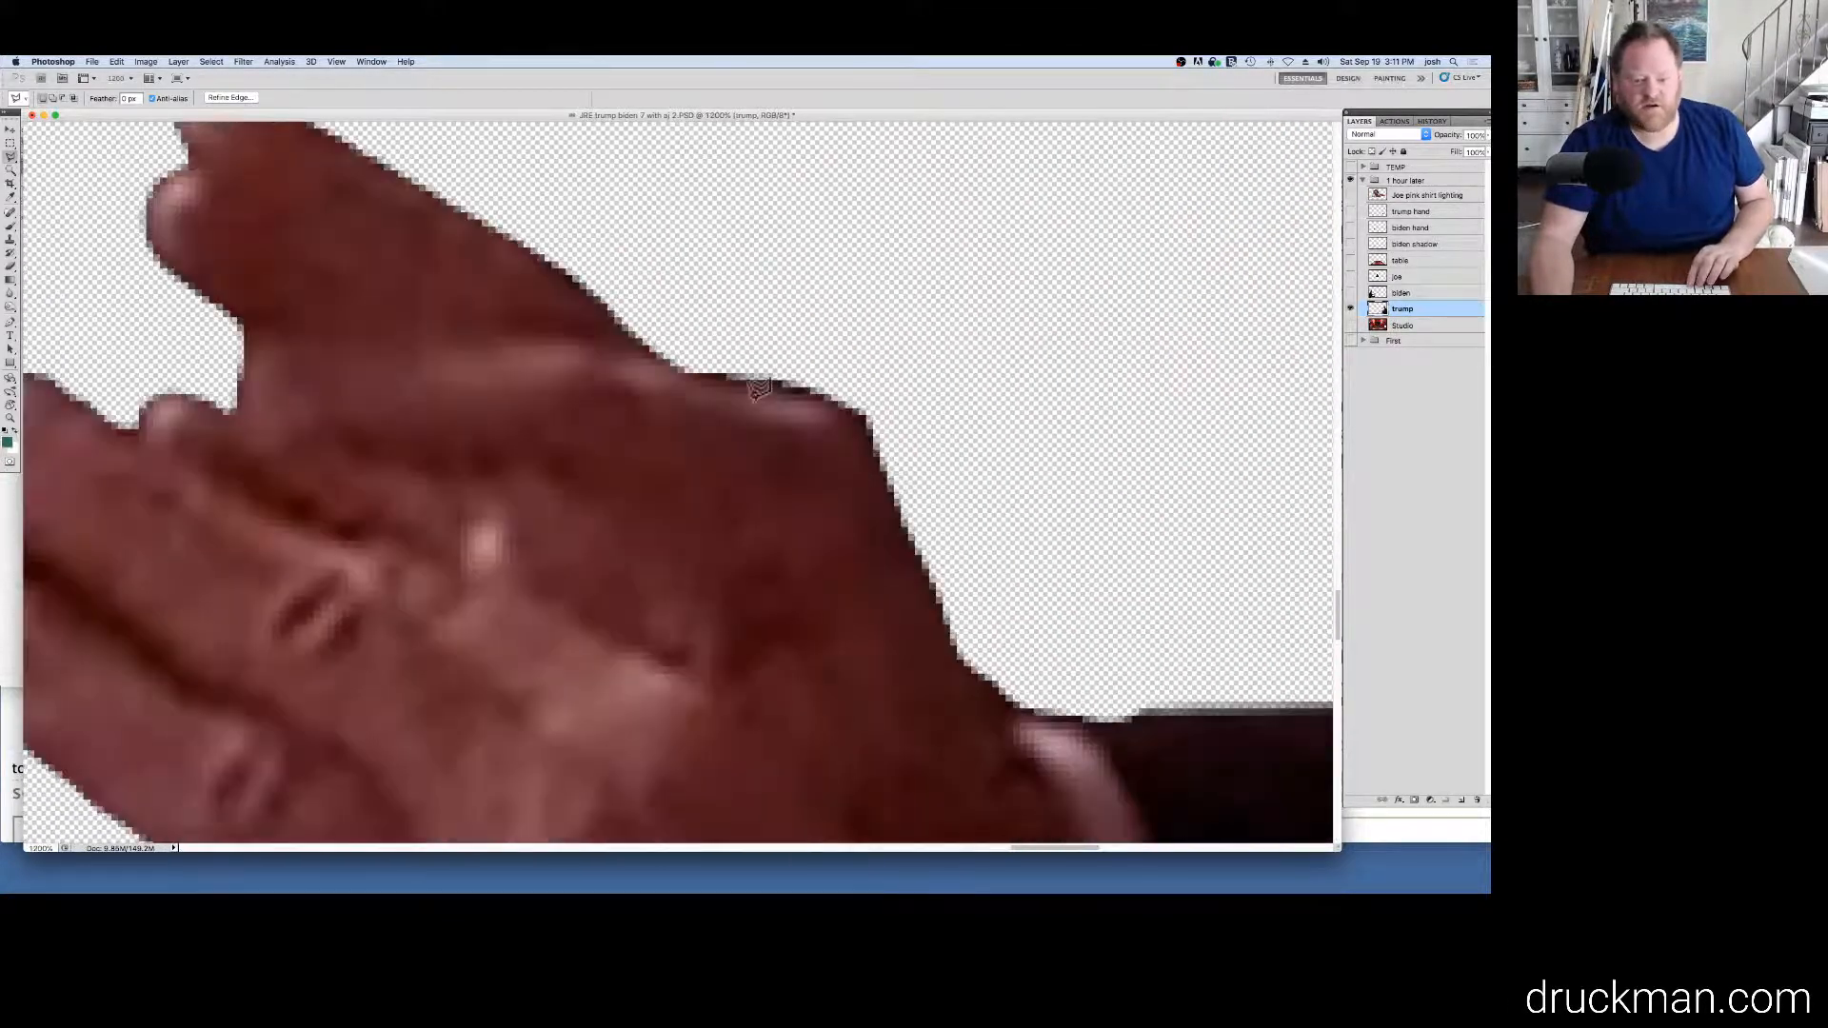
{"action": "left_click", "coordinate": [684, 365]}
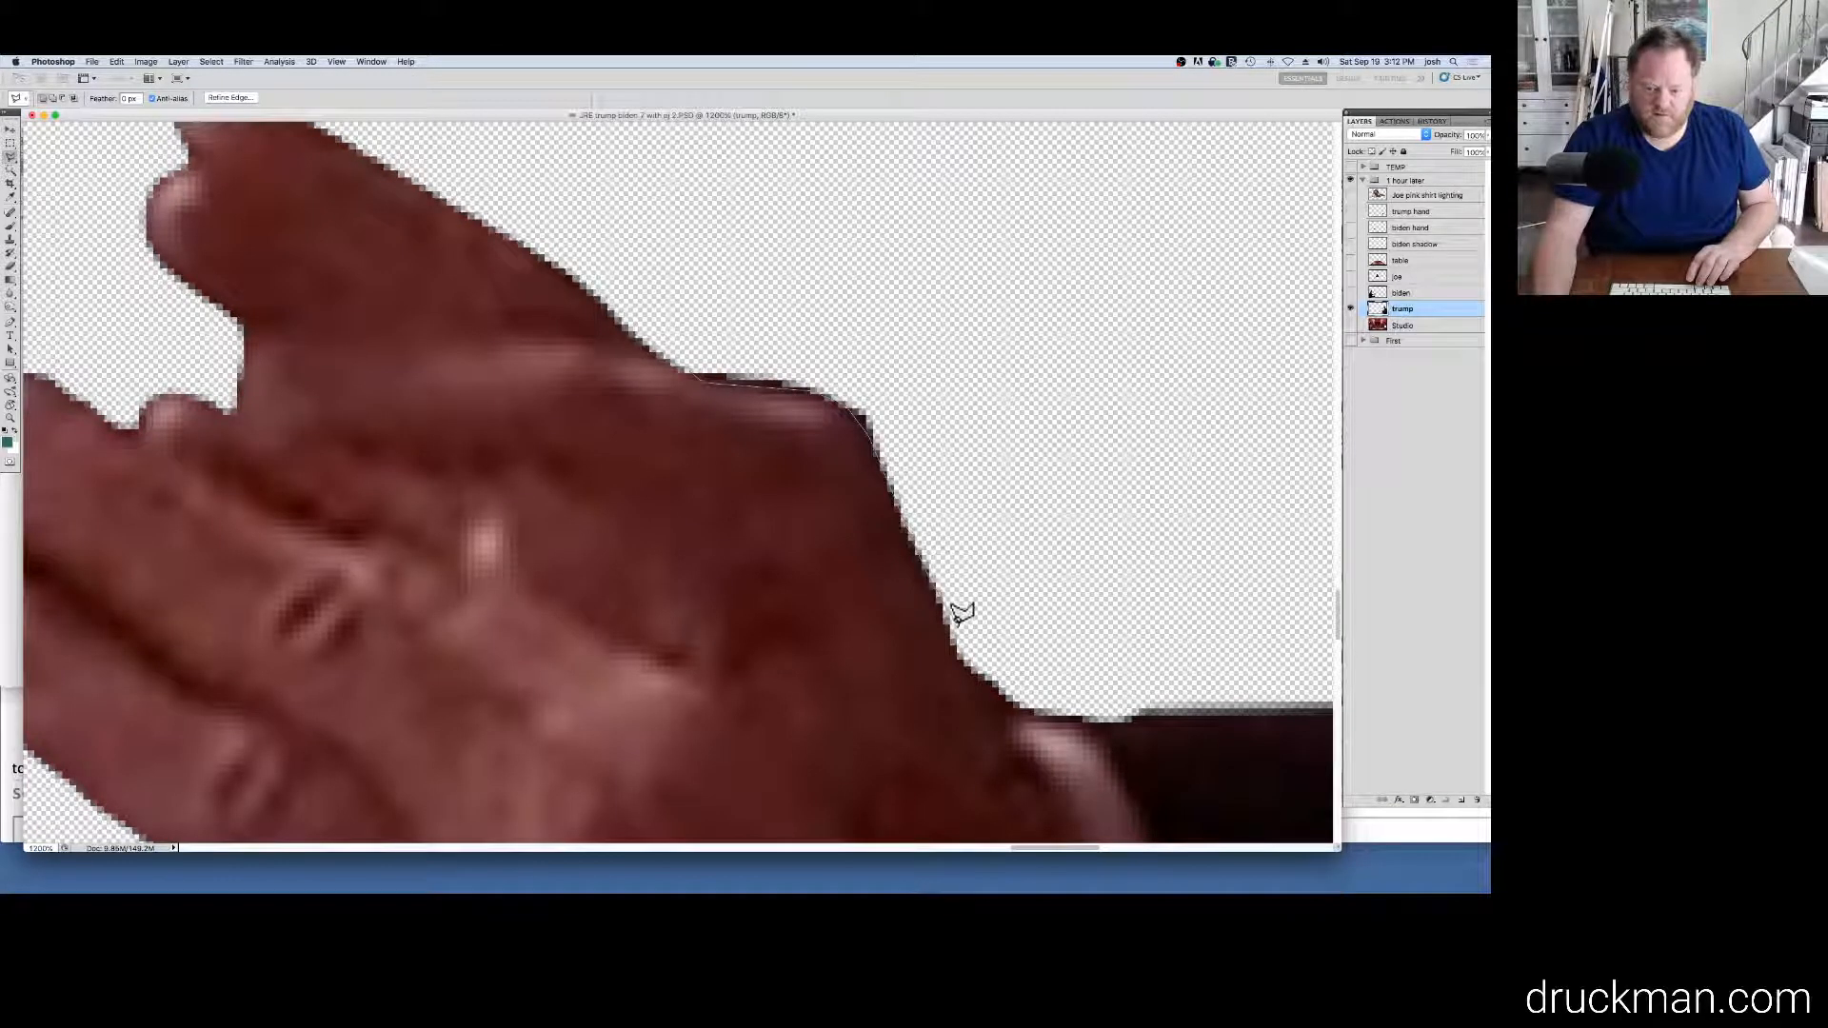
{"action": "left_click", "coordinate": [1102, 576]}
{"action": "left_click", "coordinate": [1055, 385]}
{"action": "left_click", "coordinate": [738, 249]}
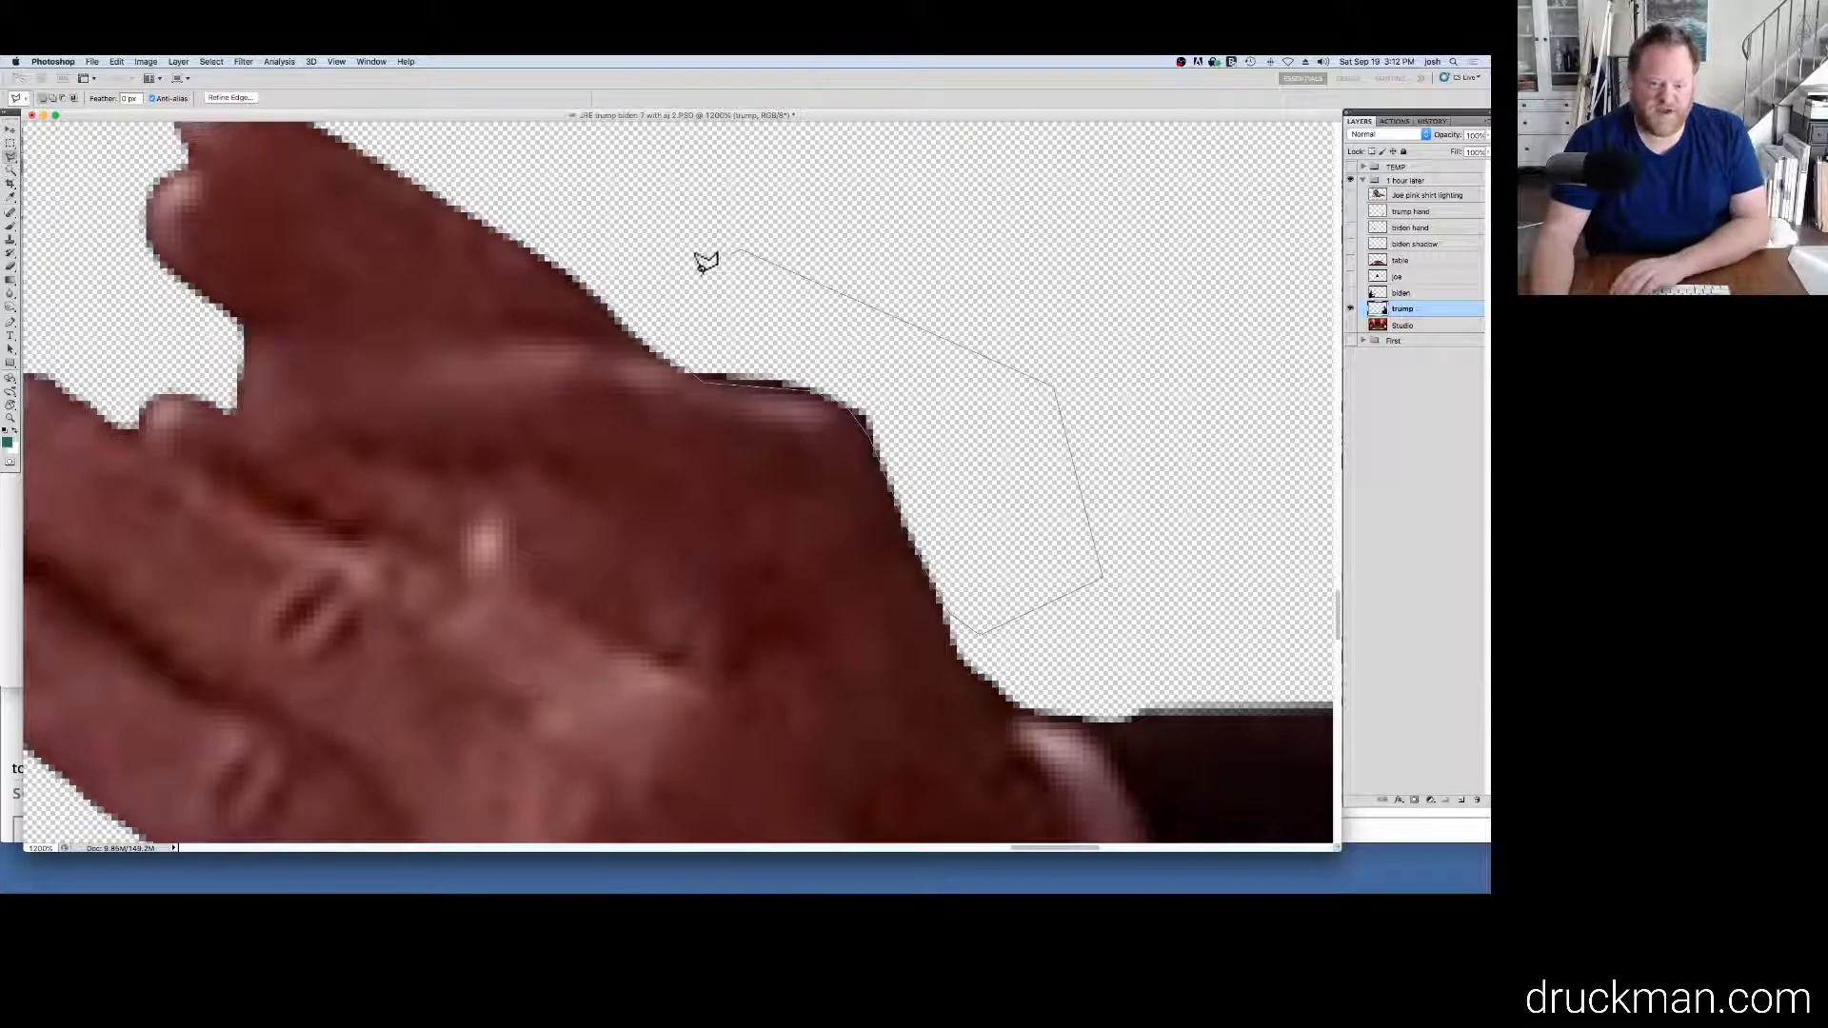
{"action": "left_click", "coordinate": [694, 362]}
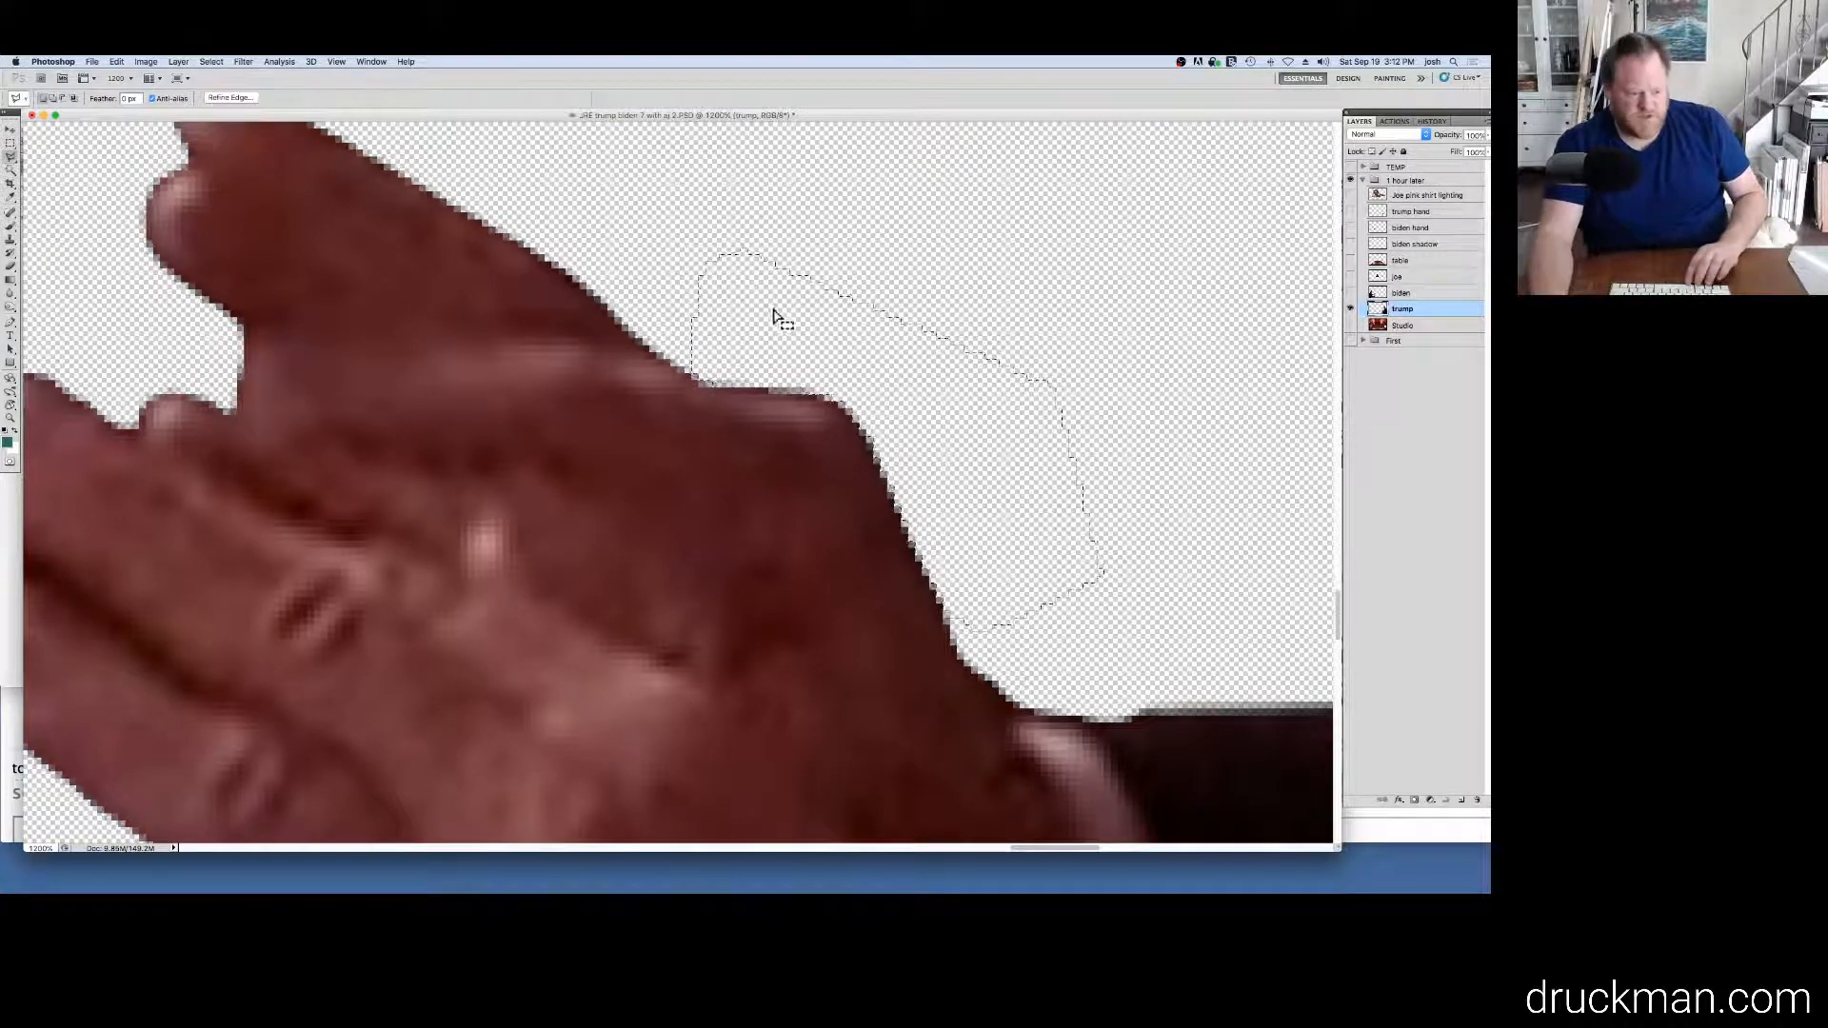
Smooth the whole outer contour of Trump's ring fingertip by cutting away its dark edge with a Polygonal Lasso outline.
{"action": "left_click", "coordinate": [773, 315], "text": "alt+super"}
{"action": "left_click", "coordinate": [772, 314], "text": "alt+super"}
{"action": "left_click", "coordinate": [772, 313], "text": "alt+super"}
{"action": "left_click", "coordinate": [772, 313], "text": "alt+super"}
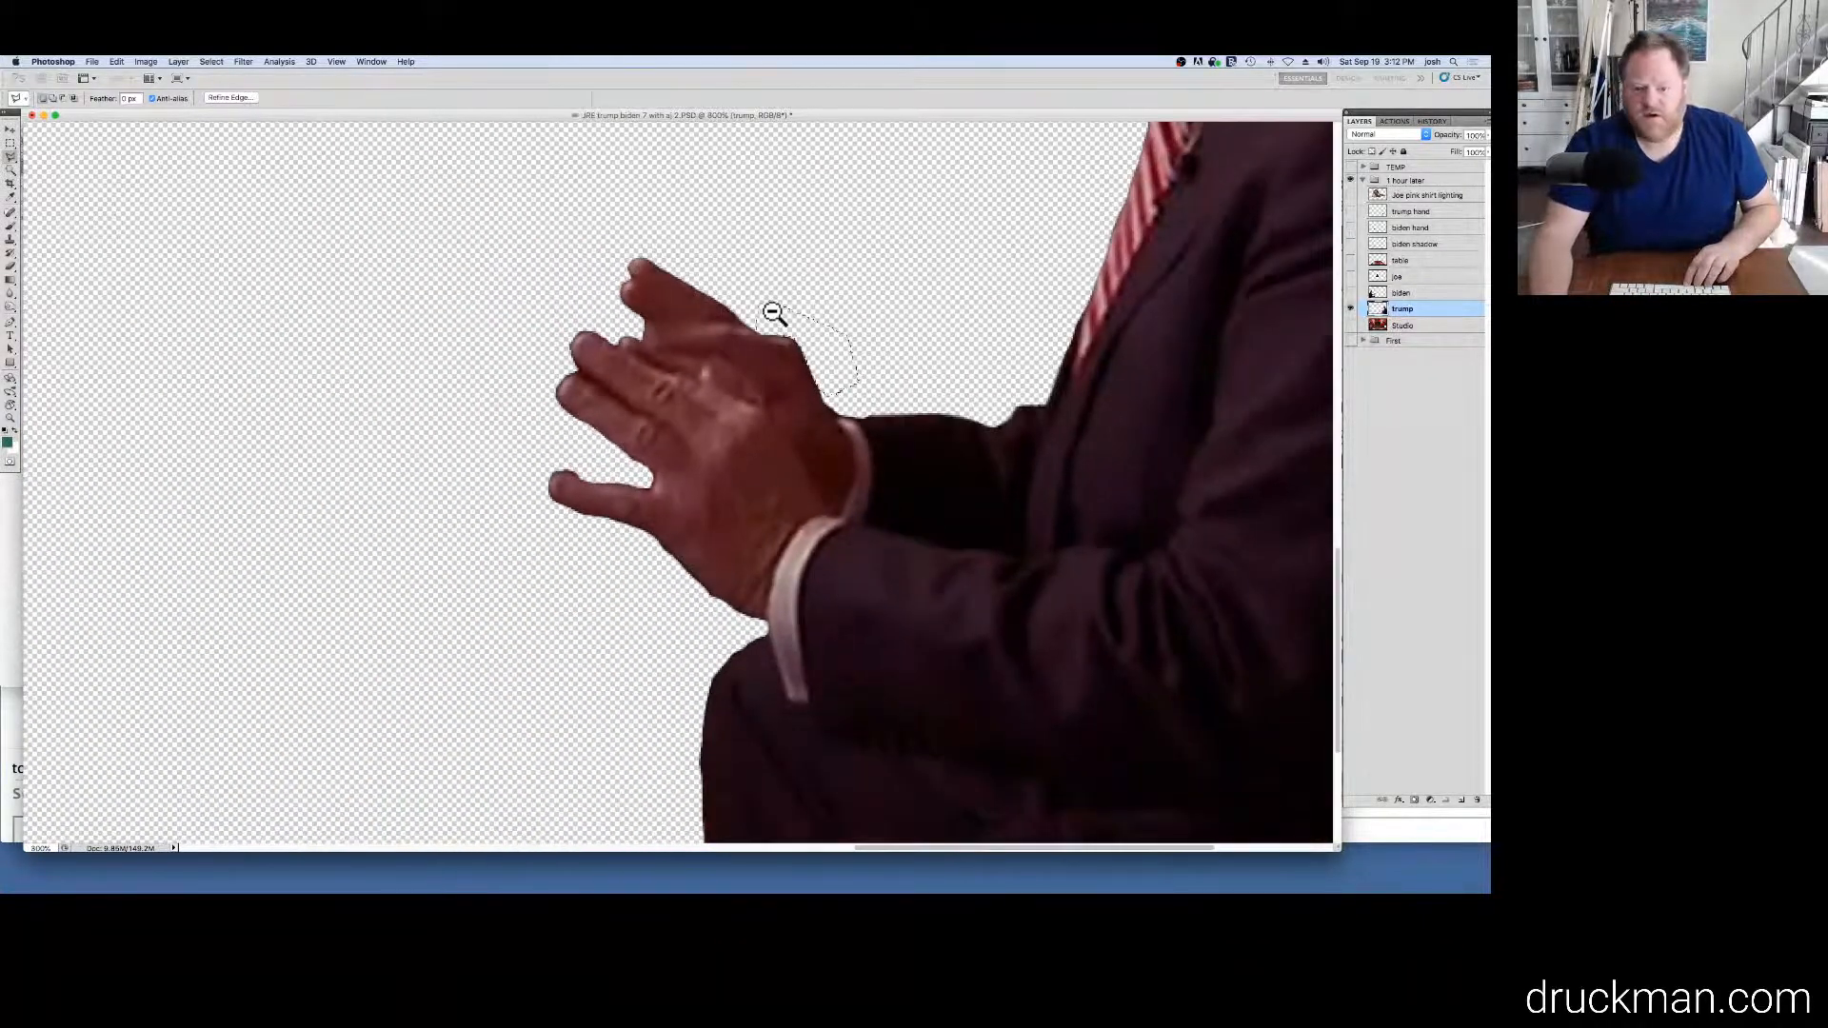
{"action": "left_click", "coordinate": [773, 312], "text": "alt+super"}
{"action": "left_click", "coordinate": [771, 307], "text": "alt+super"}
{"action": "left_click", "coordinate": [955, 591], "text": "super"}
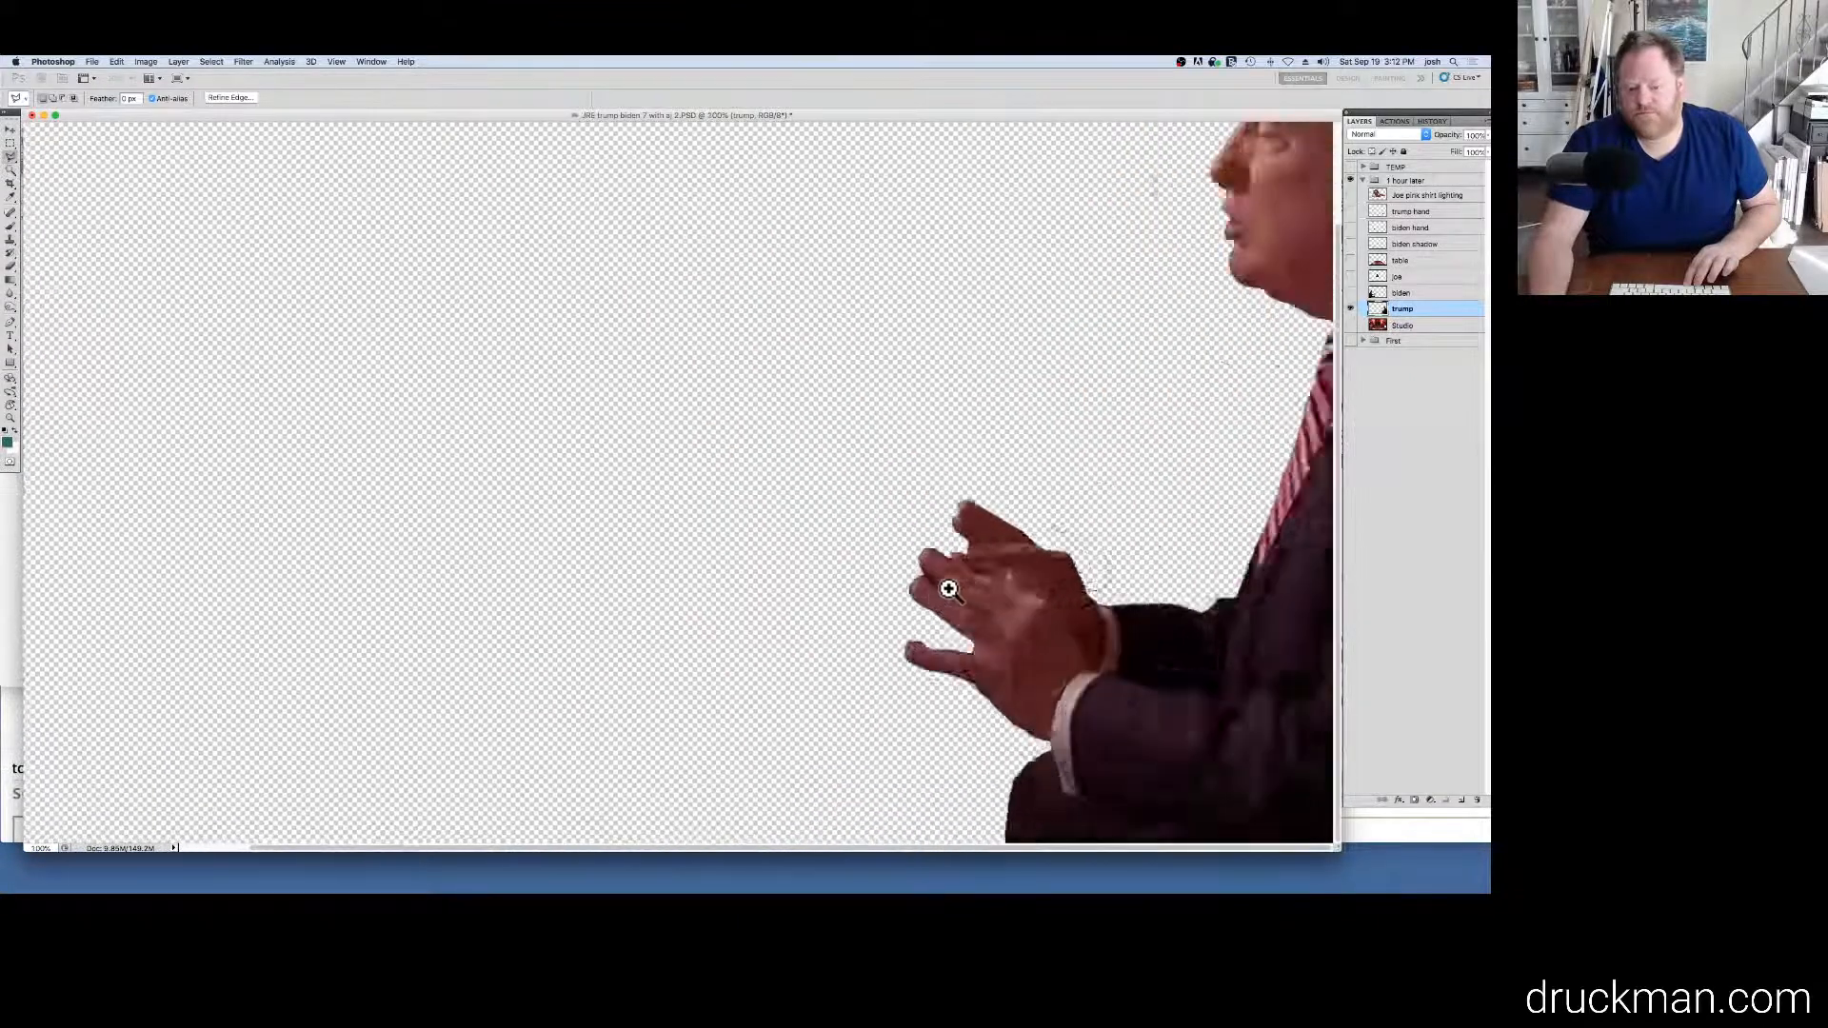
{"action": "left_click", "coordinate": [902, 596], "text": "super"}
{"action": "left_click", "coordinate": [877, 580], "text": "super"}
{"action": "left_click", "coordinate": [885, 575], "text": "super"}
{"action": "left_click", "coordinate": [907, 575], "text": "super"}
{"action": "left_click", "coordinate": [907, 575], "text": "super"}
{"action": "left_click", "coordinate": [849, 407]}
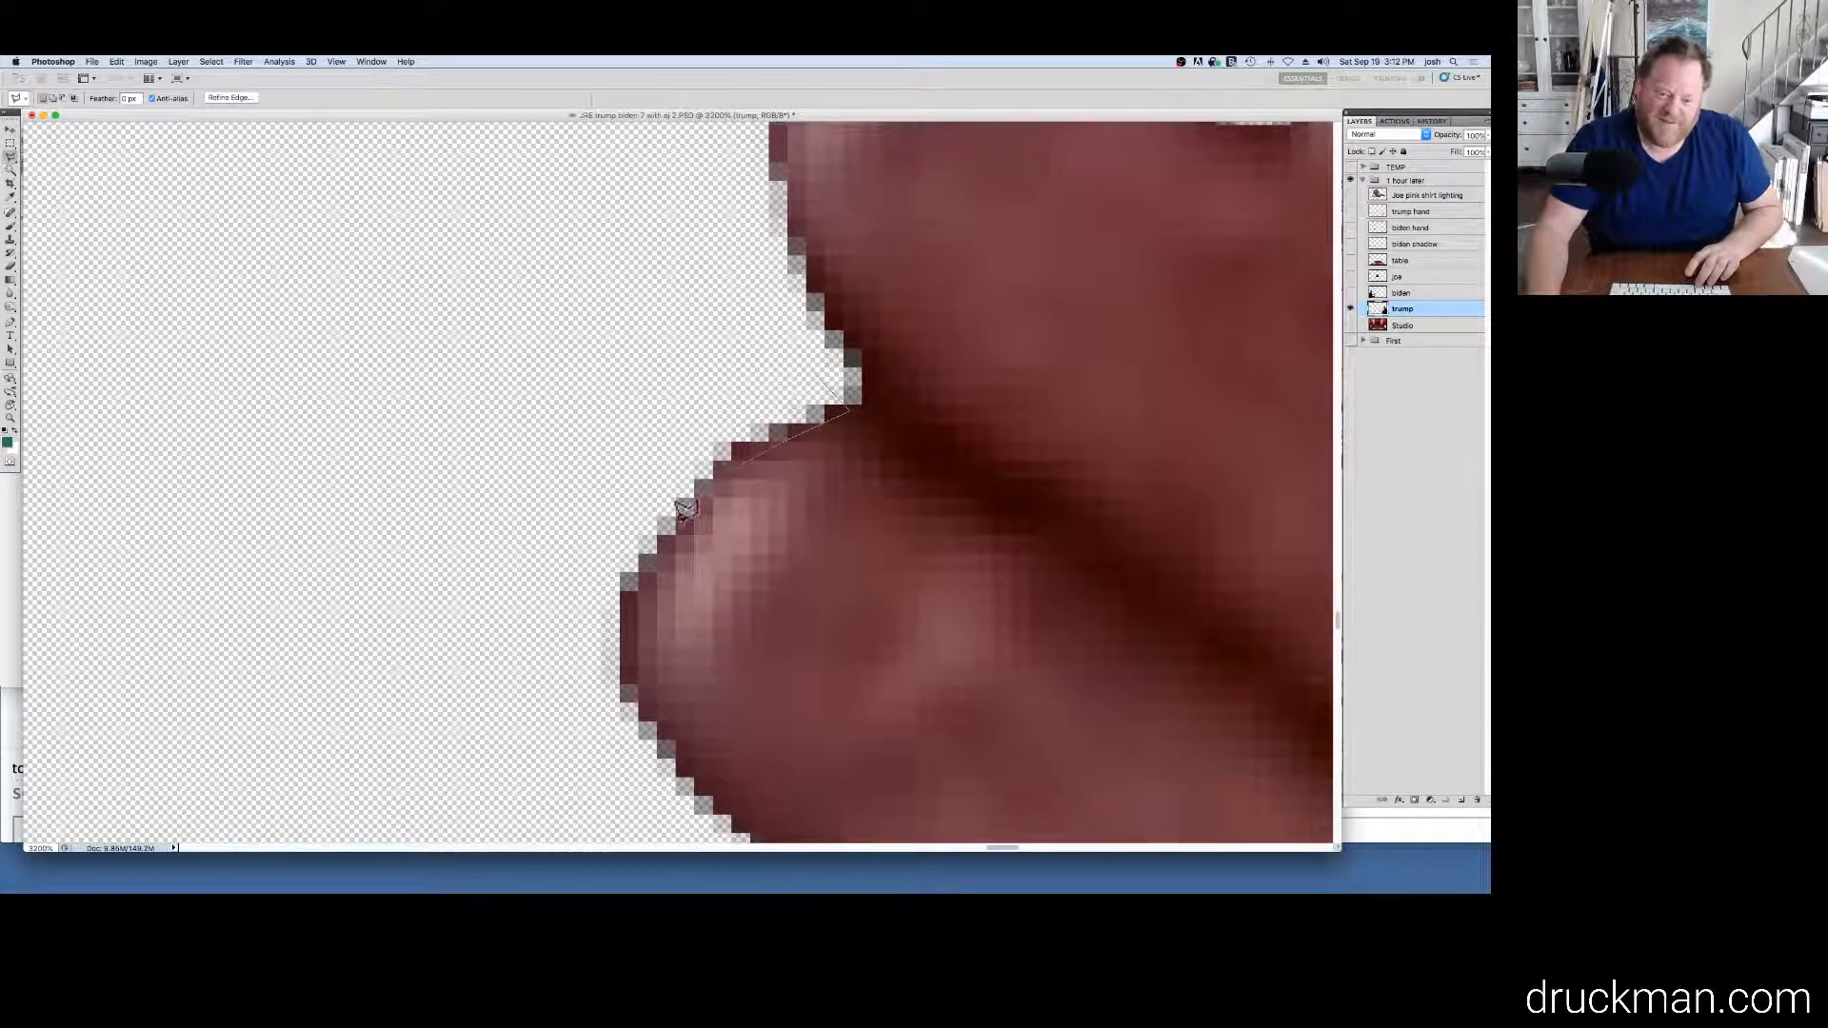
{"action": "left_click", "coordinate": [629, 659]}
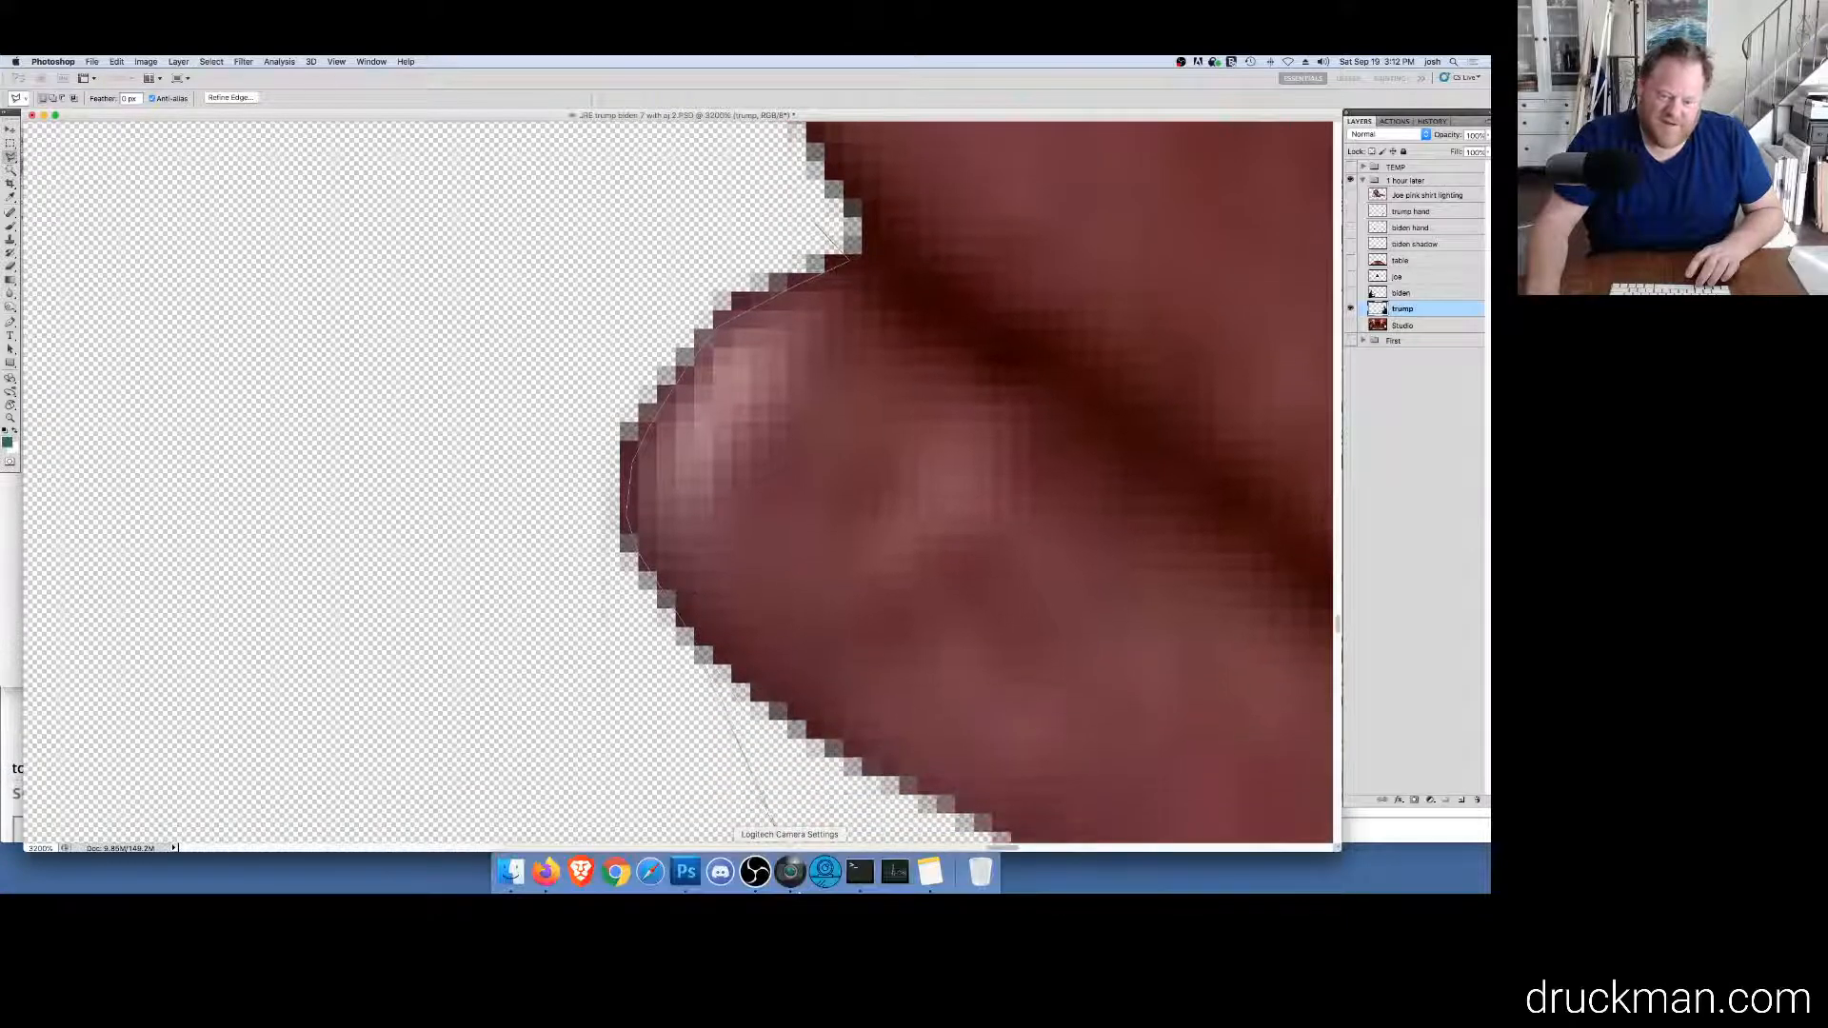
{"action": "left_click", "coordinate": [896, 746]}
{"action": "left_click", "coordinate": [662, 746]}
{"action": "left_click", "coordinate": [381, 570]}
{"action": "left_click", "coordinate": [448, 361]}
{"action": "left_click", "coordinate": [610, 233]}
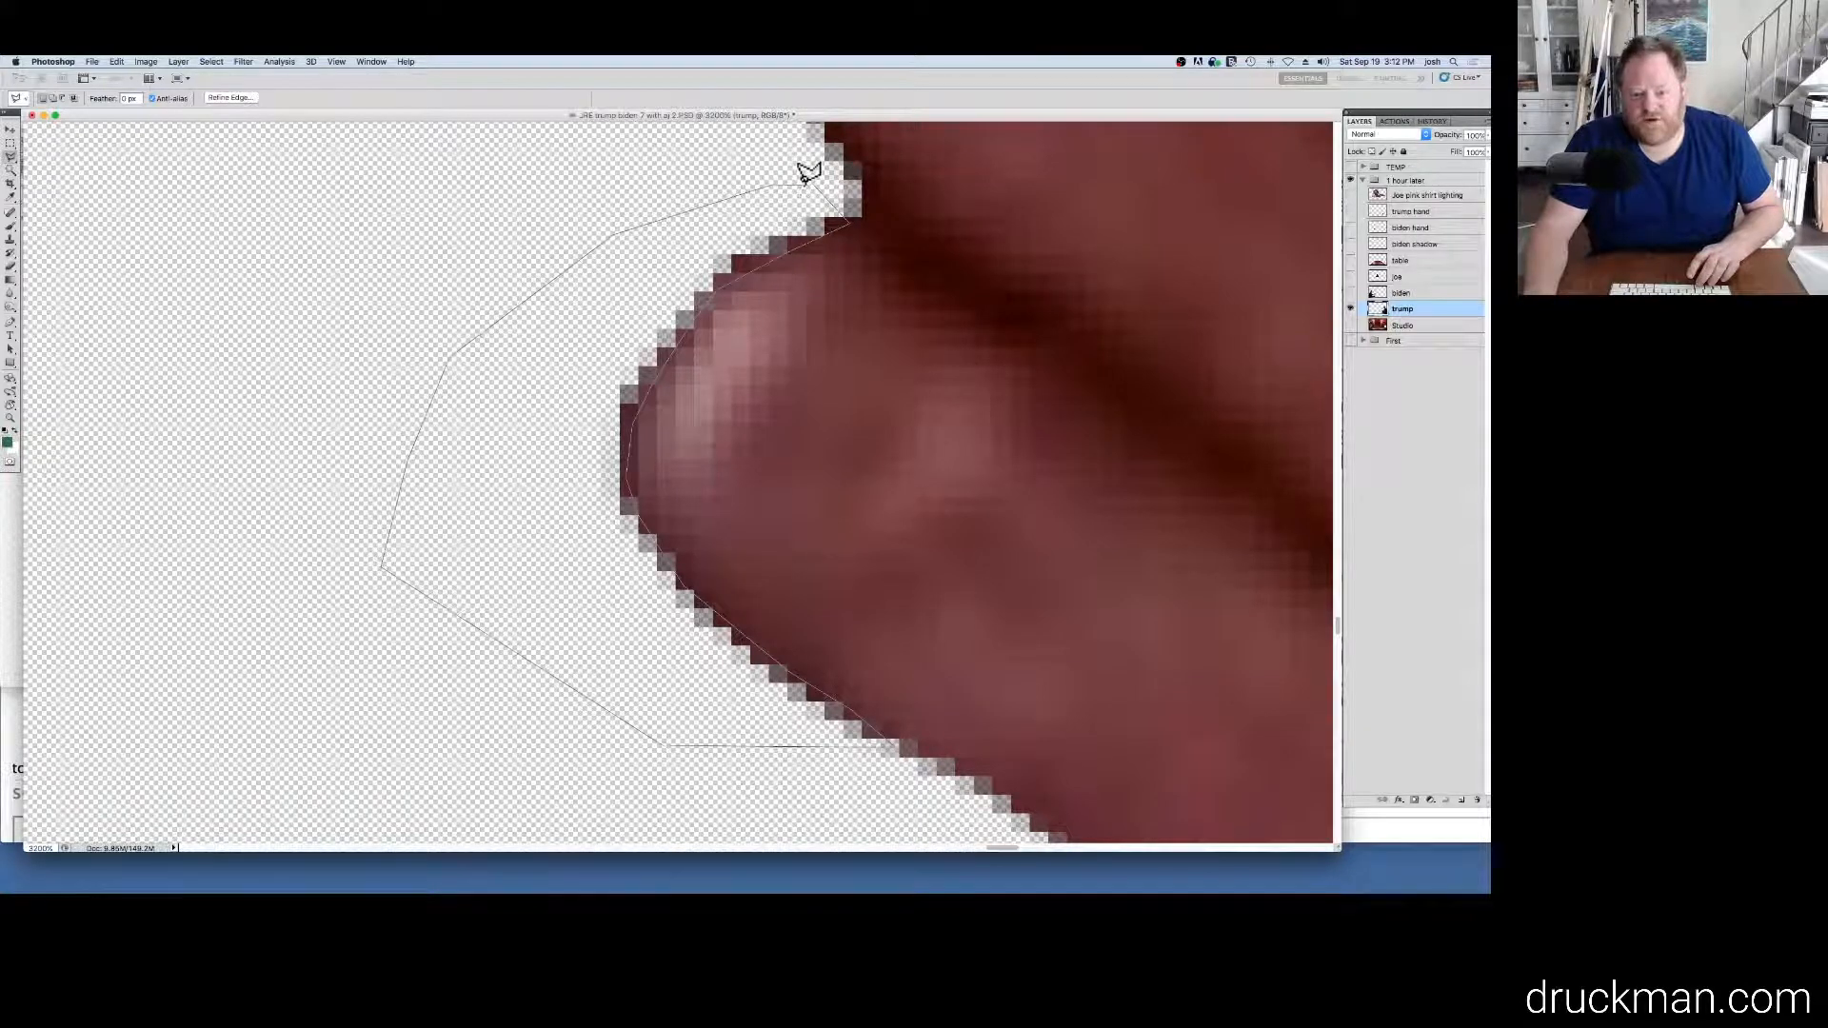
{"action": "left_click", "coordinate": [804, 176]}
Examine the trimmed hand within the whole Trump cutout, and clear the selection.
{"action": "left_click", "coordinate": [1061, 634], "text": "alt"}
{"action": "left_click", "coordinate": [1061, 633], "text": "alt"}
{"action": "left_click", "coordinate": [1061, 631], "text": "alt"}
{"action": "left_click", "coordinate": [1061, 627], "text": "alt"}
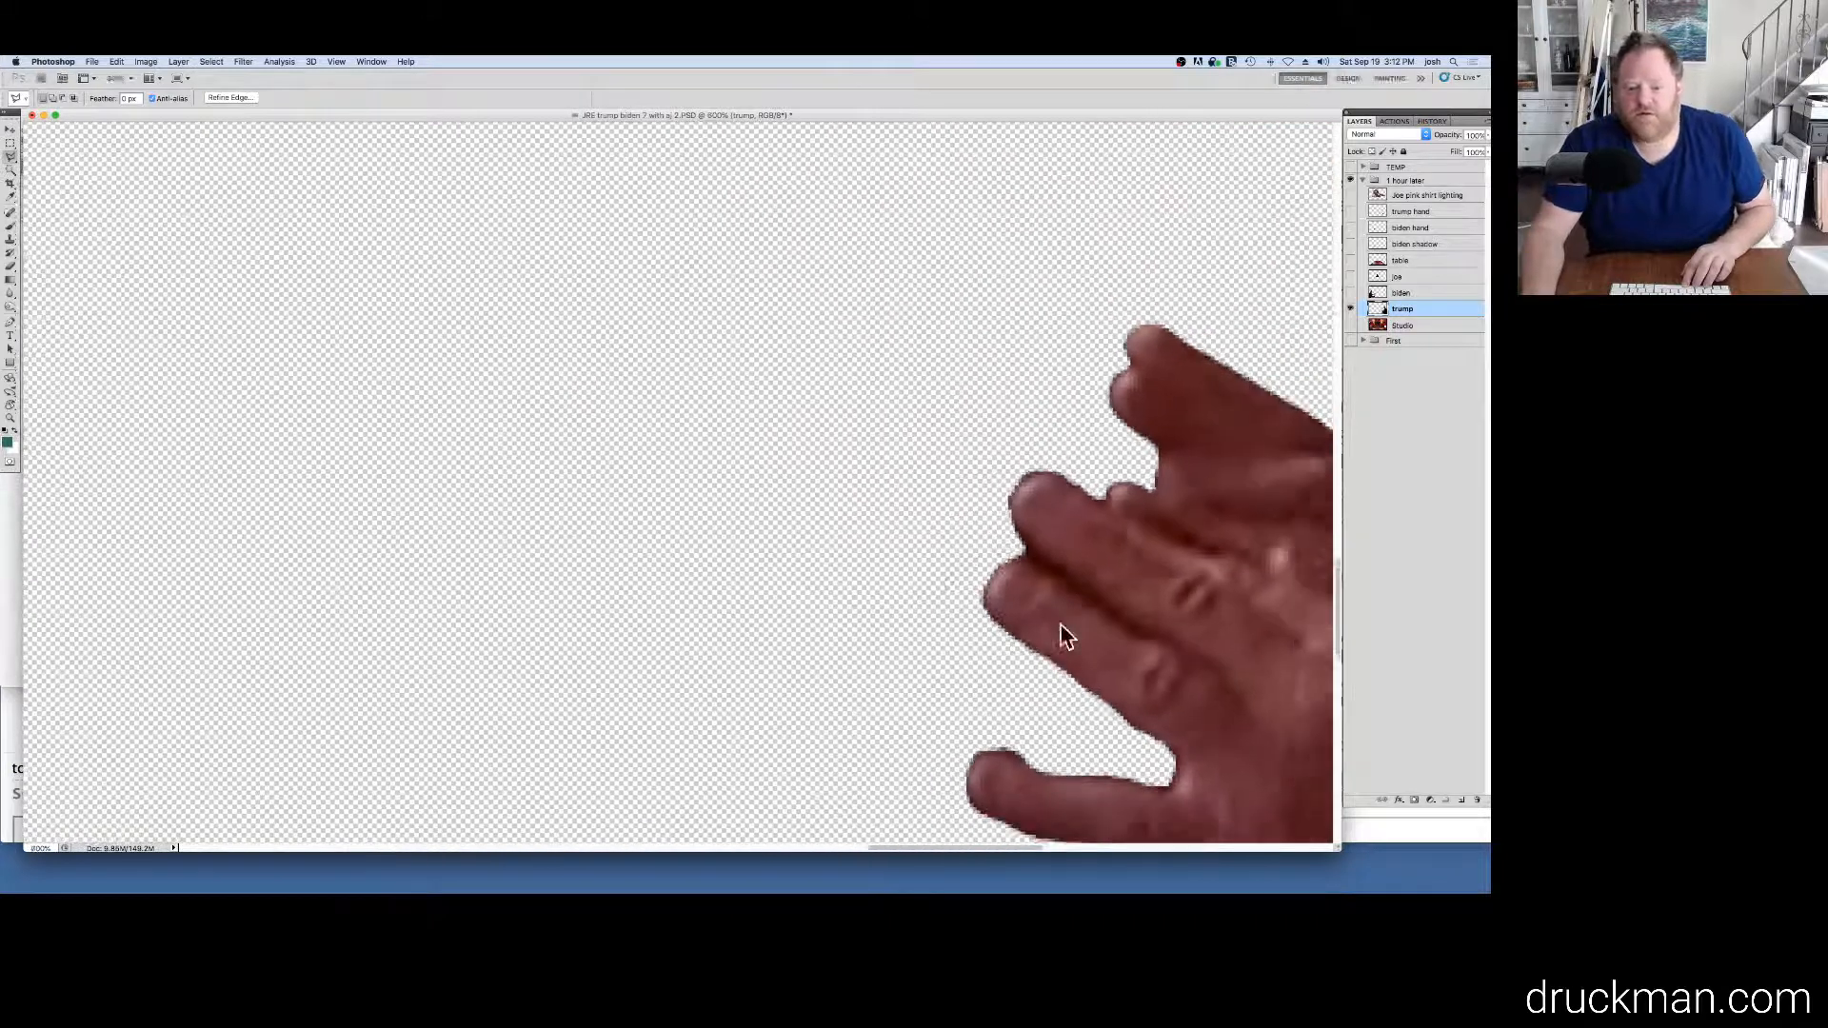
{"action": "left_click", "coordinate": [1061, 627], "text": "alt"}
{"action": "left_click", "coordinate": [1060, 627], "text": "alt"}
{"action": "left_click", "coordinate": [1061, 626], "text": "alt"}
{"action": "left_click", "coordinate": [1060, 627], "text": "alt"}
{"action": "left_click", "coordinate": [1061, 627], "text": "alt"}
{"action": "left_click", "coordinate": [1065, 633]}
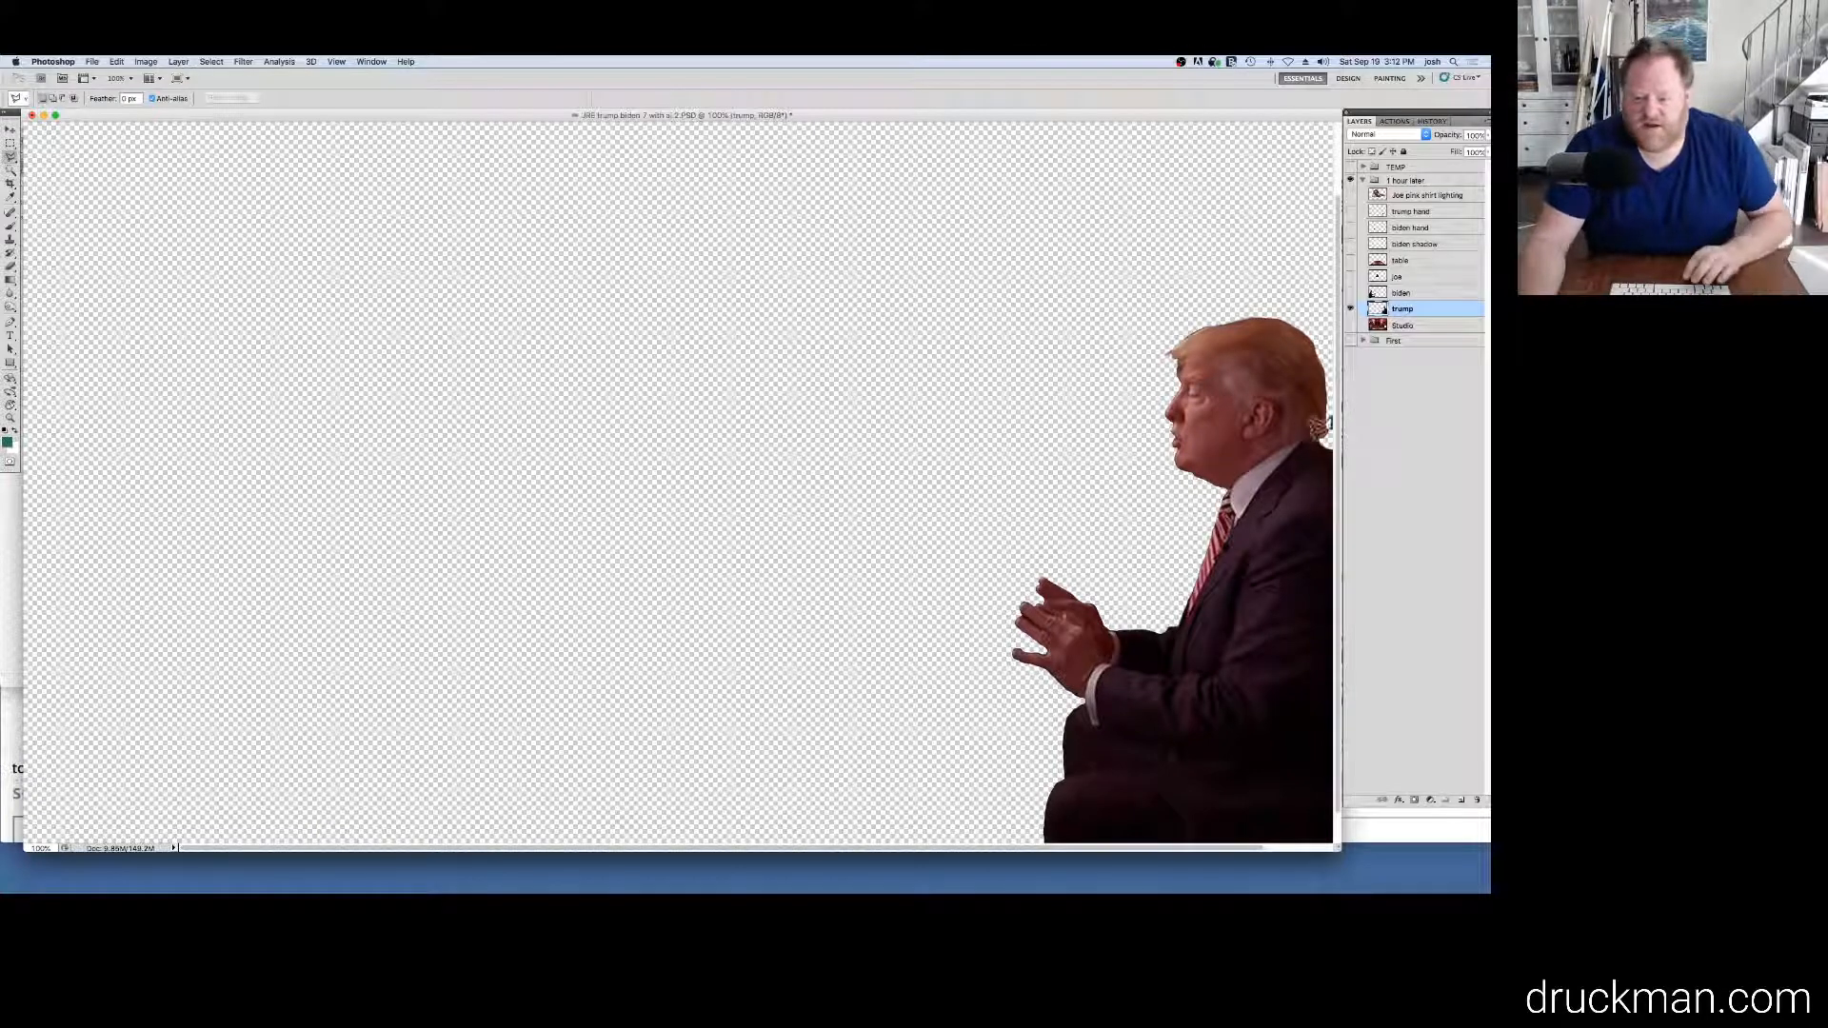
Trim the dark fringe along the front of Trump's chin below the lower lip with a Polygonal Lasso selection.
{"action": "left_click", "coordinate": [1208, 453], "text": "super"}
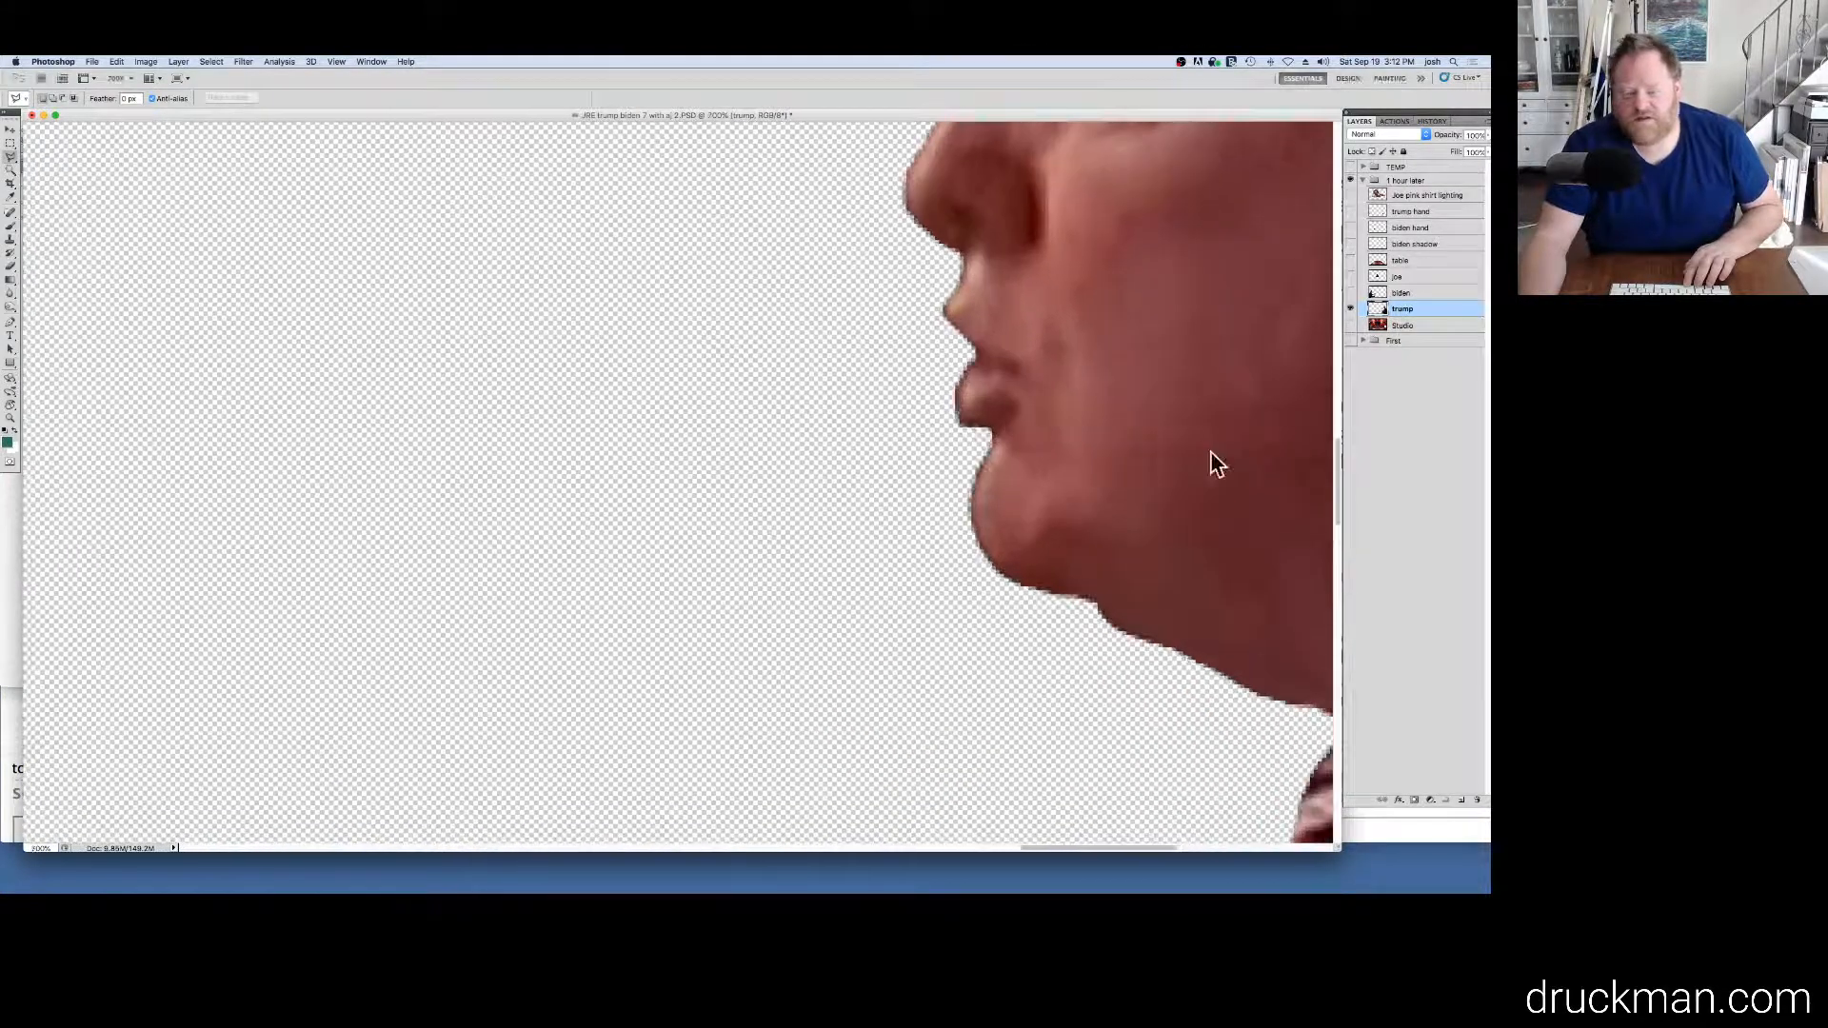
{"action": "left_click", "coordinate": [1204, 451], "text": "super"}
{"action": "left_click", "coordinate": [812, 518], "text": "super"}
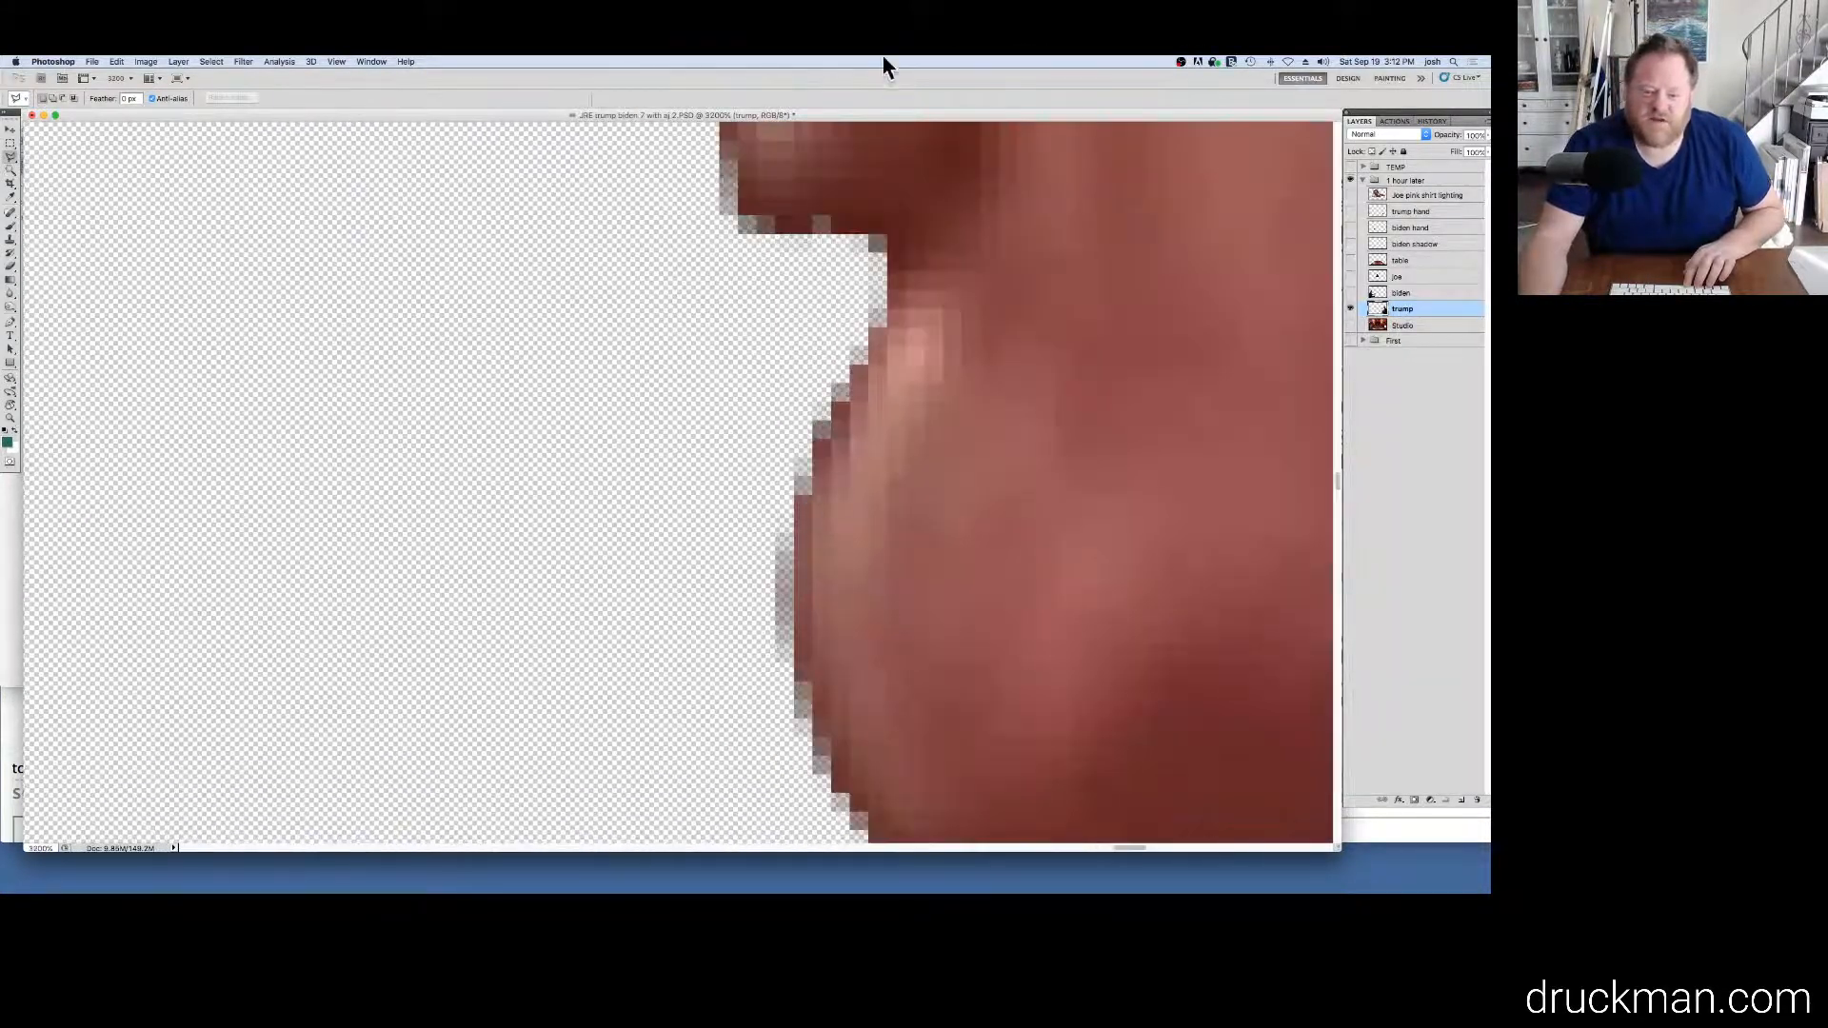
{"action": "left_click", "coordinate": [870, 293]}
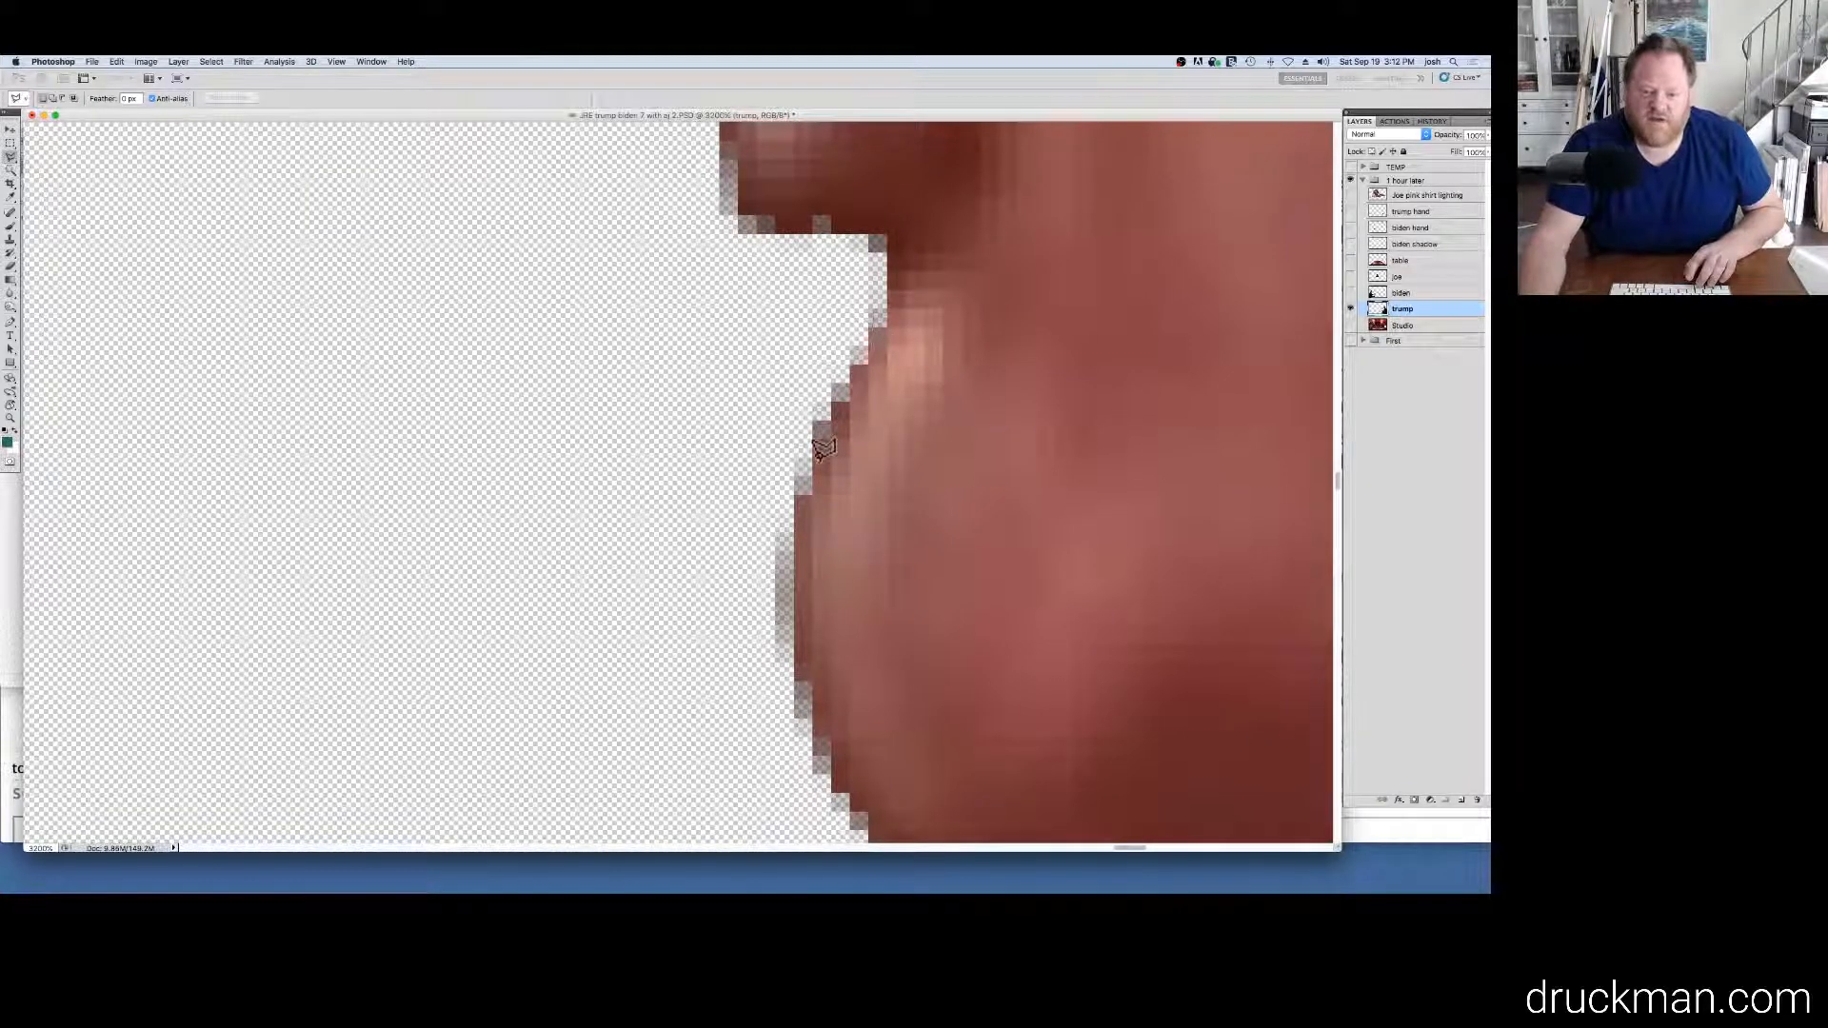
{"action": "left_click", "coordinate": [810, 664]}
{"action": "left_click", "coordinate": [636, 684]}
{"action": "left_click", "coordinate": [701, 282]}
{"action": "left_click", "coordinate": [836, 191]}
{"action": "left_click", "coordinate": [878, 215]}
{"action": "left_click", "coordinate": [921, 416], "text": "alt"}
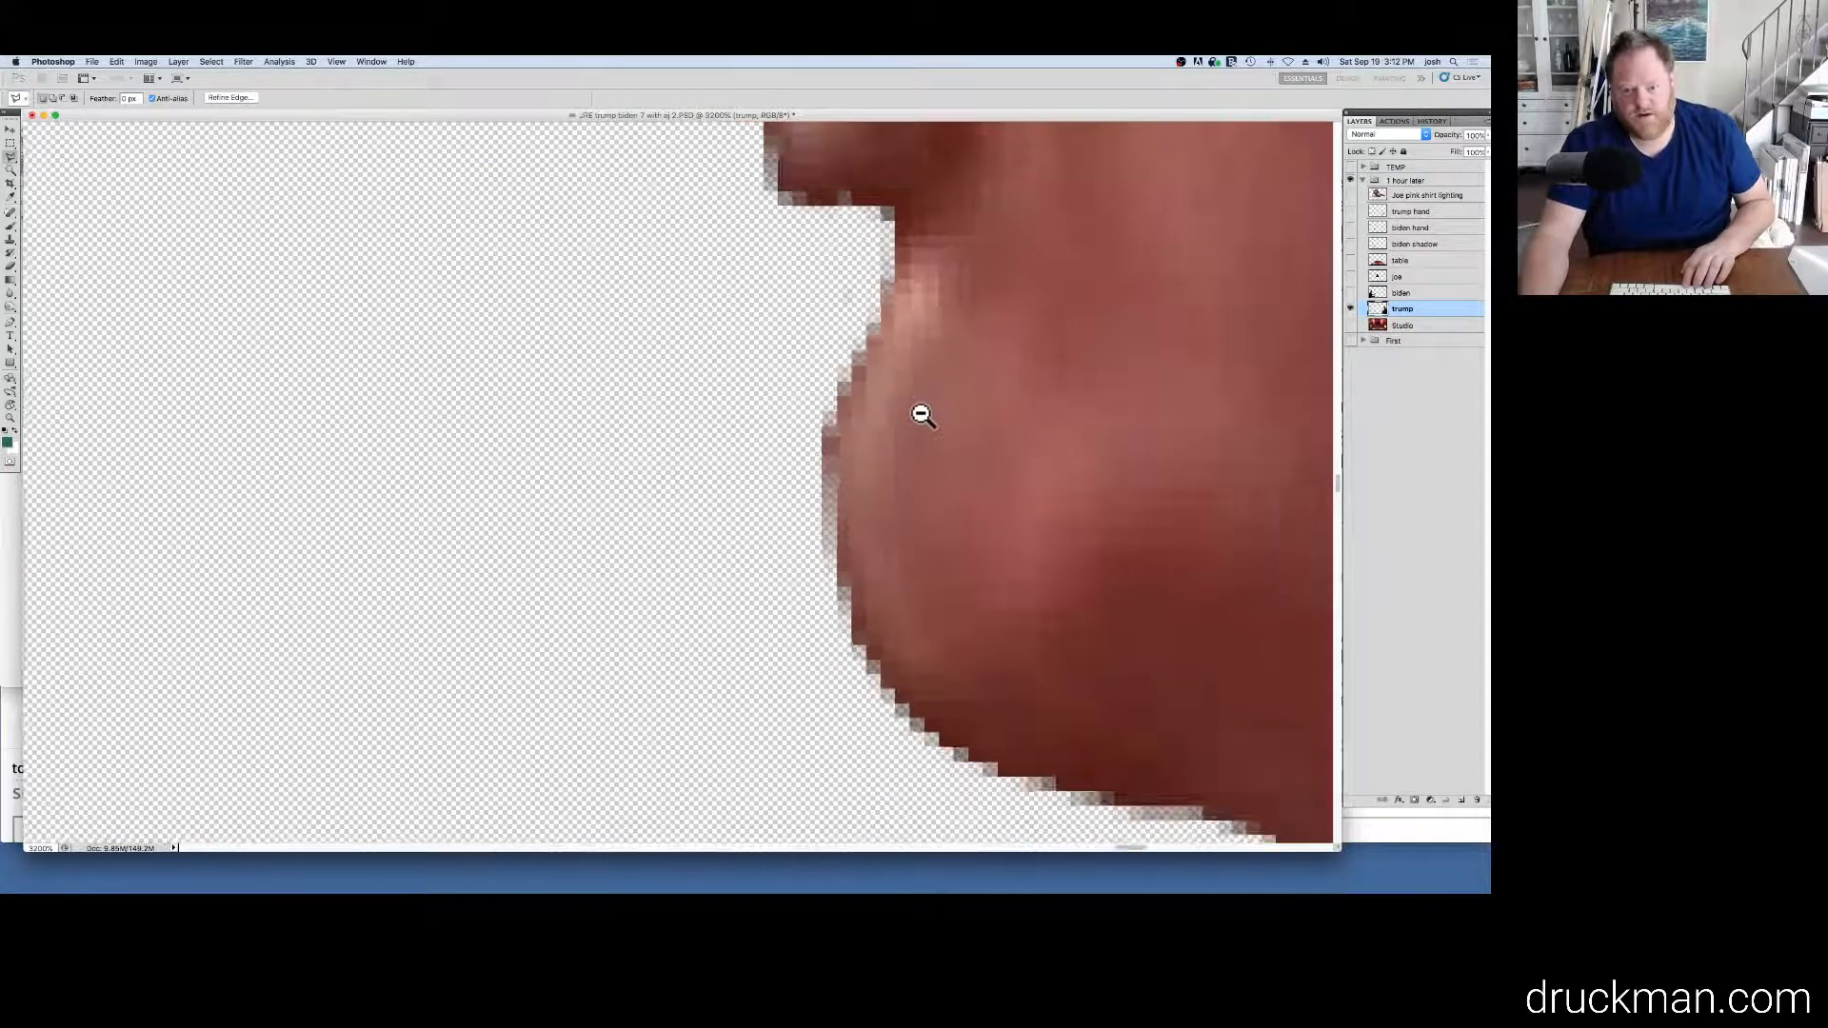
{"action": "left_click", "coordinate": [922, 416], "text": "alt"}
{"action": "left_click", "coordinate": [923, 413], "text": "alt"}
{"action": "left_click", "coordinate": [926, 408], "text": "alt"}
{"action": "left_click", "coordinate": [926, 409], "text": "alt"}
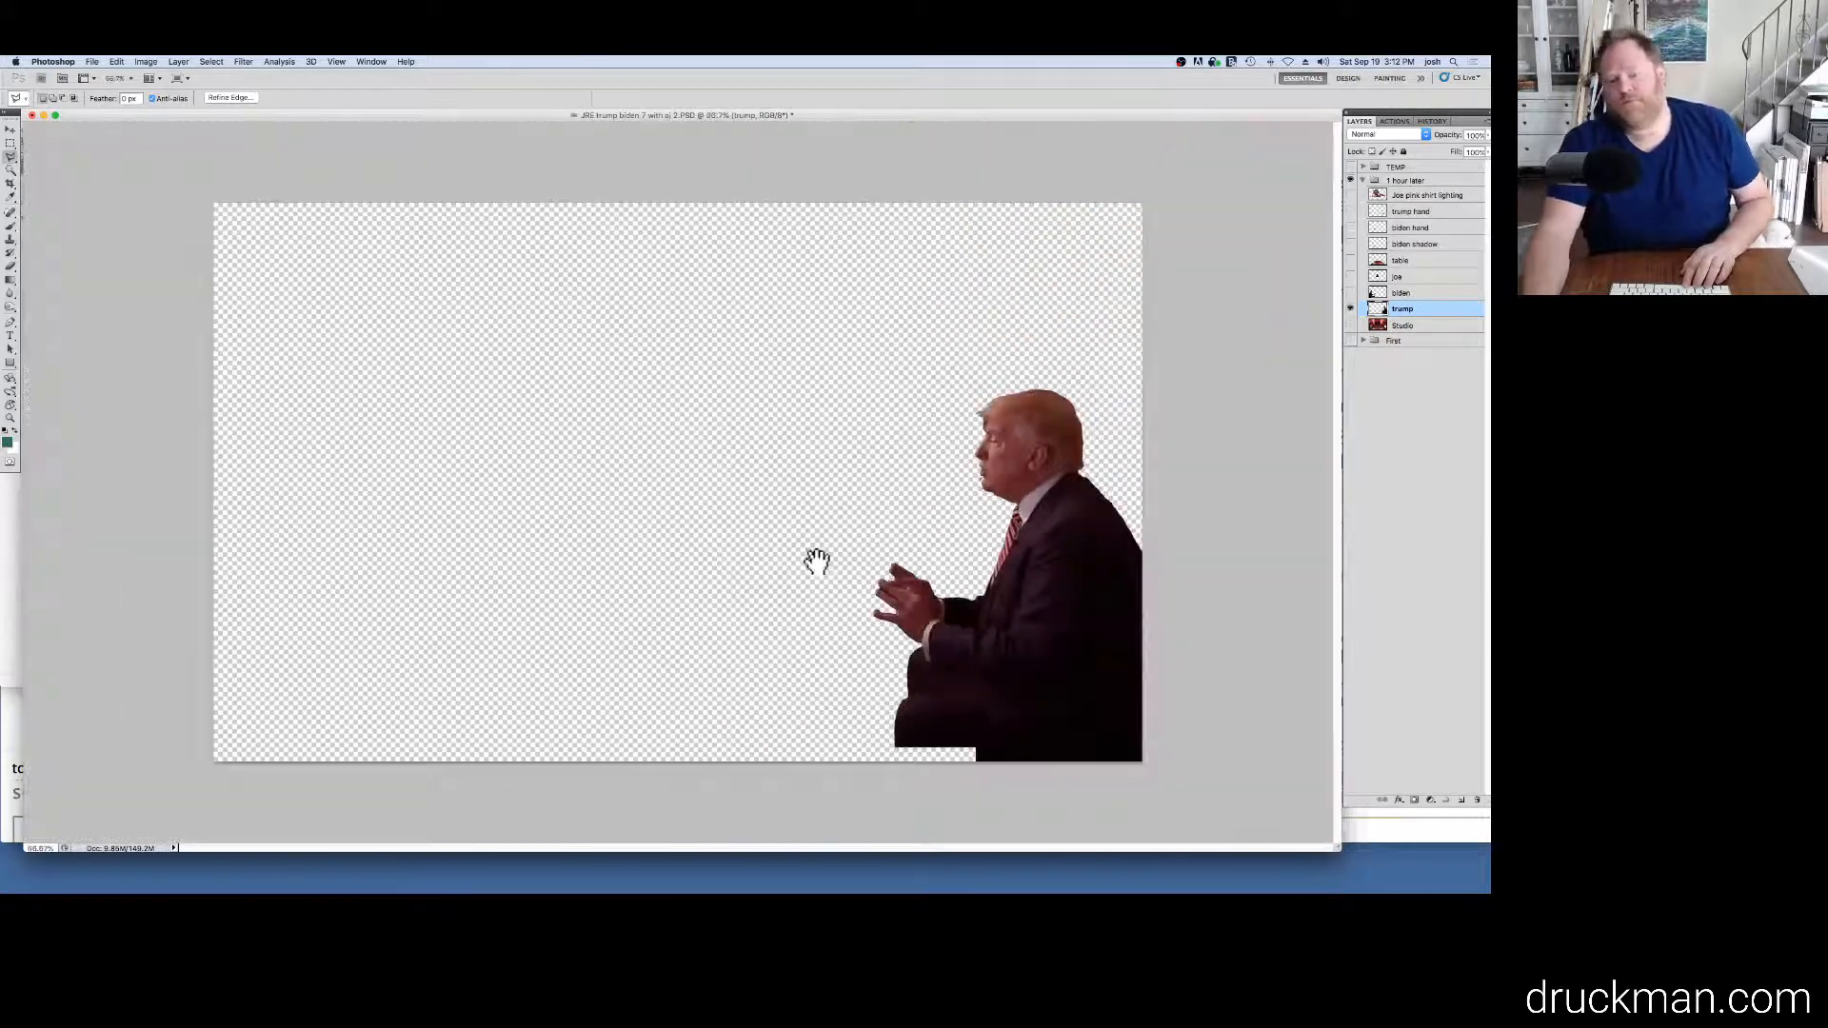
Hide the trump layer and show the "Joe pink shirt lighting" layer.
{"action": "left_click", "coordinate": [973, 484]}
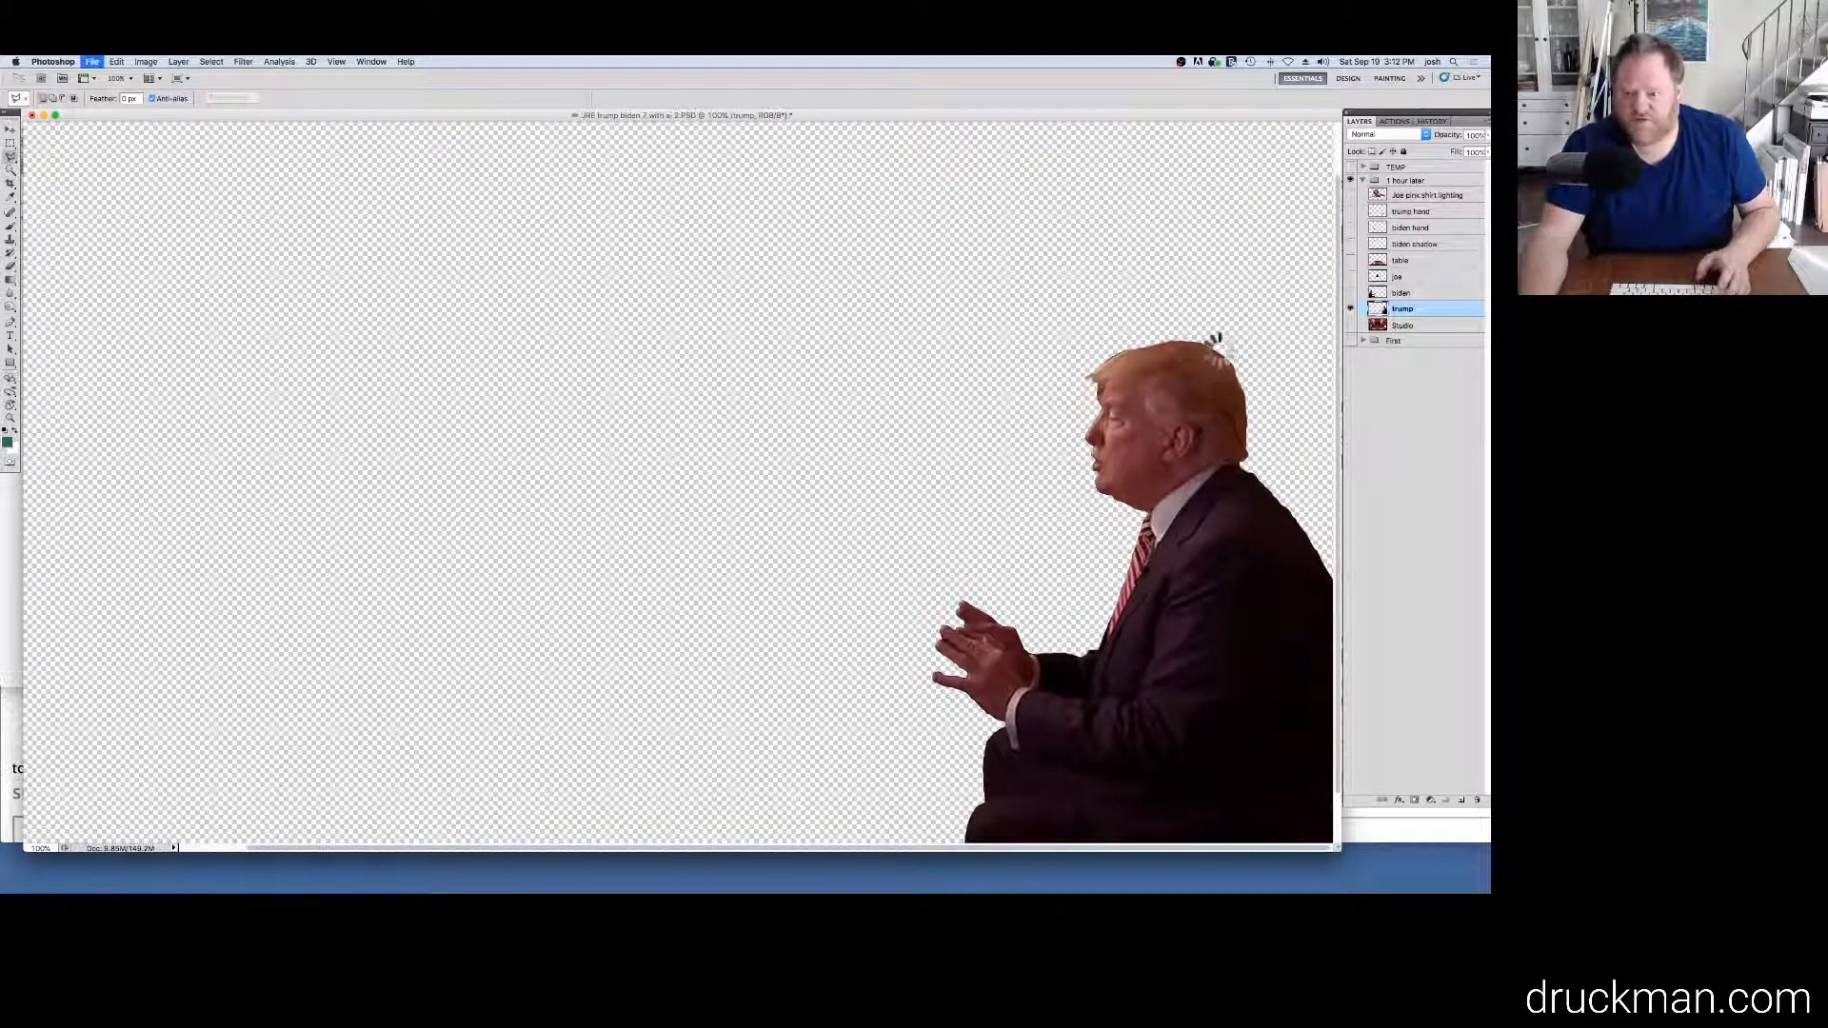
{"action": "left_click", "coordinate": [1350, 309]}
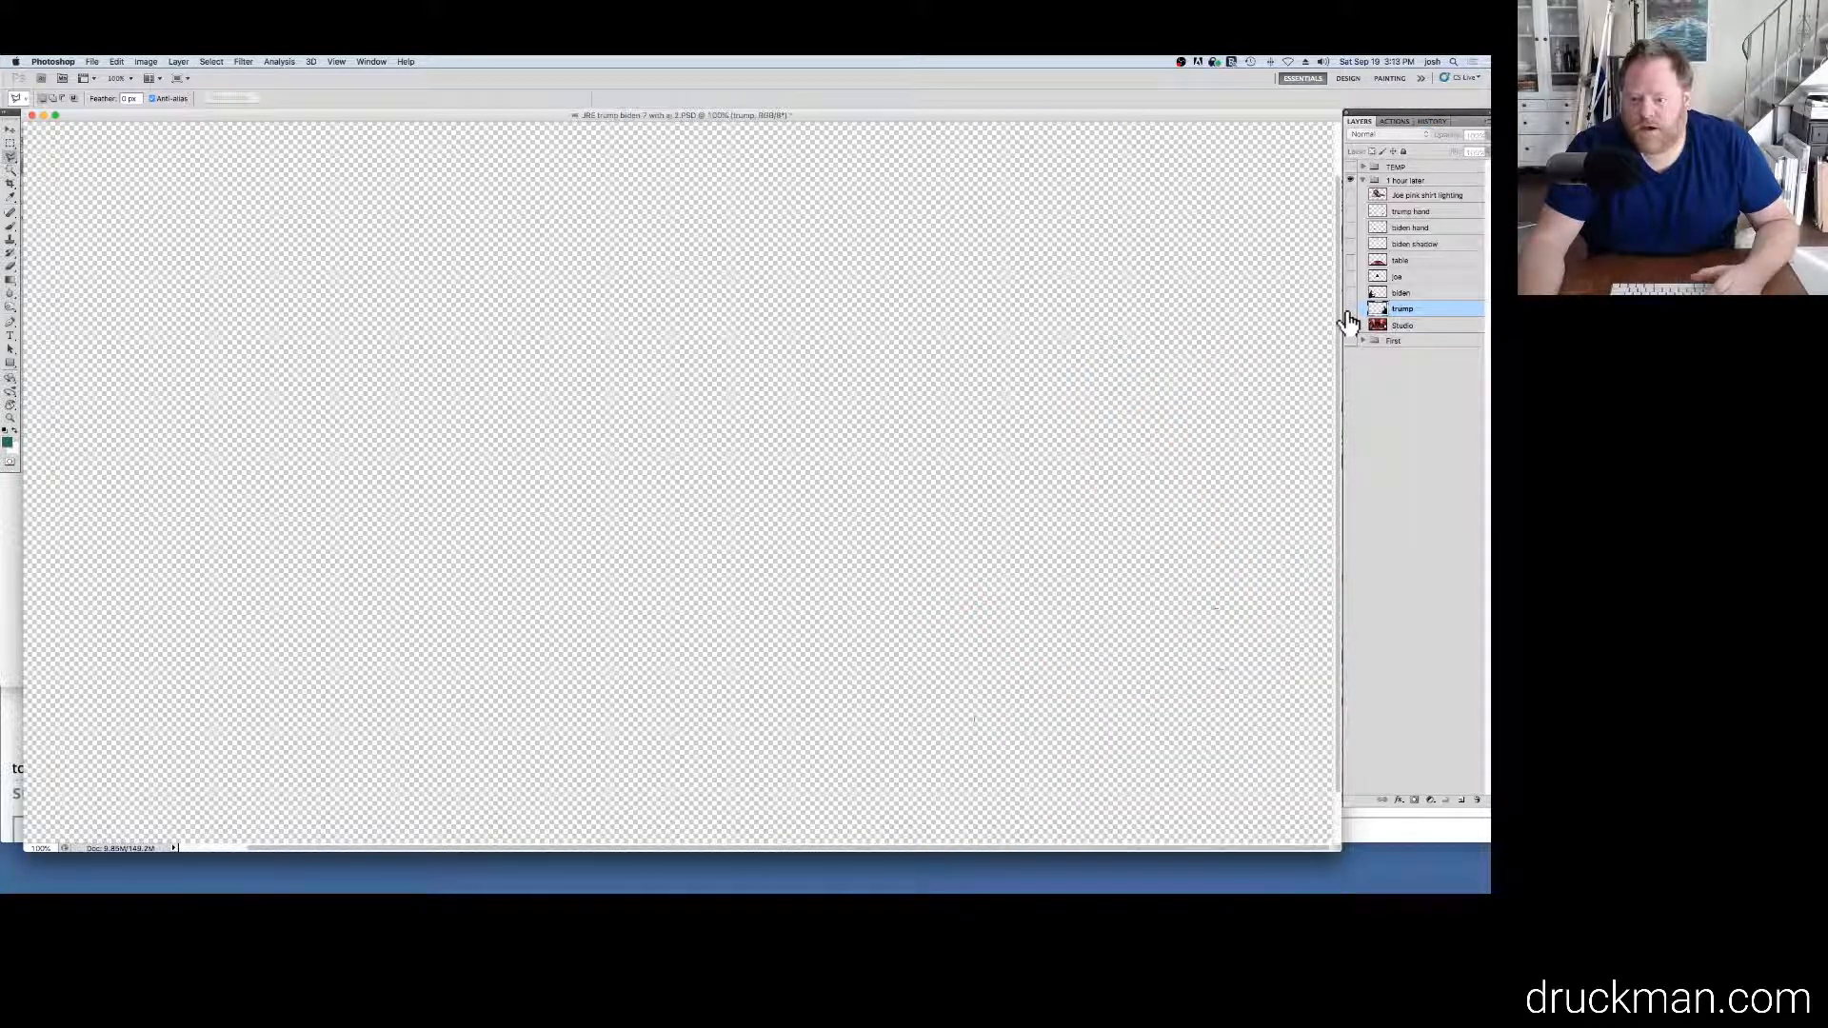
{"action": "left_click", "coordinate": [1349, 197]}
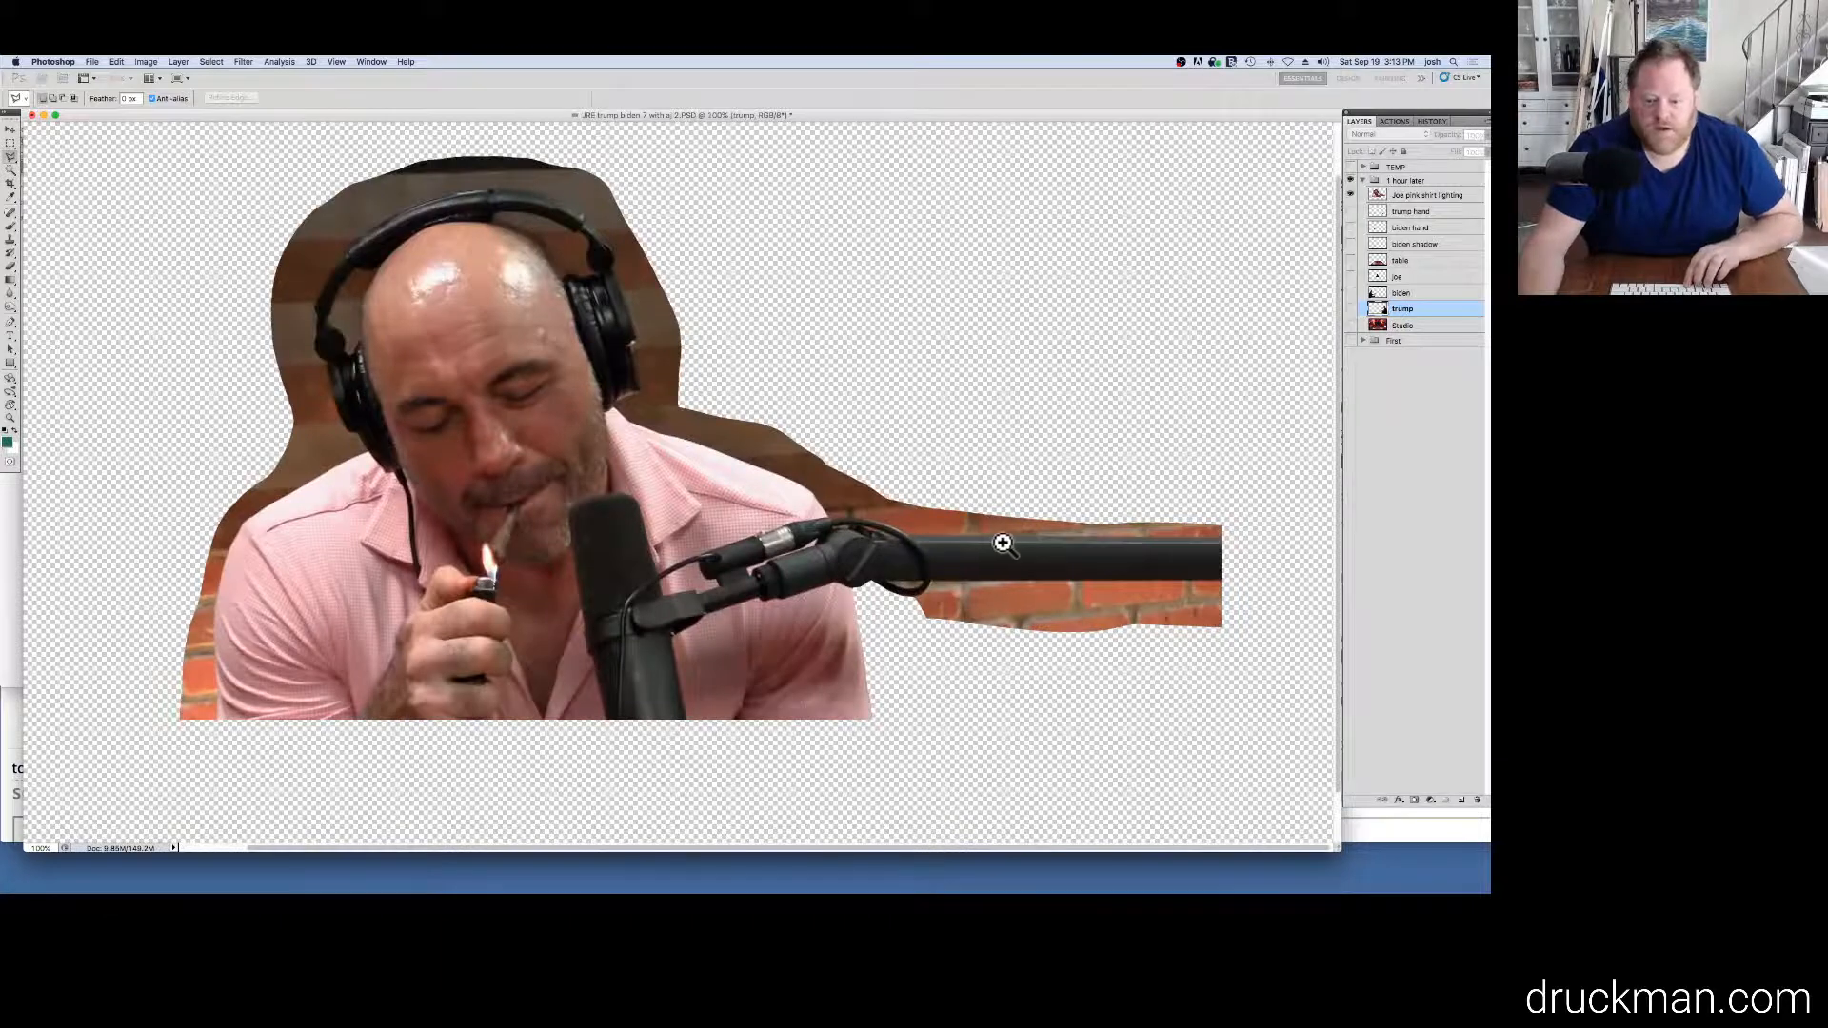
Cut away the brick background beneath the microphone boom arm on the "Joe pink shirt lighting" layer with a Polygonal Lasso outline, and deselect.
{"action": "scroll", "coordinate": [1000, 534], "scroll_direction": "up", "scroll_amount": 3}
{"action": "mouse_move", "coordinate": [1003, 539]}
{"action": "left_mouse_down"}
{"action": "mouse_move", "coordinate": [829, 572]}
{"action": "mouse_move", "coordinate": [667, 467]}
{"action": "left_mouse_up"}
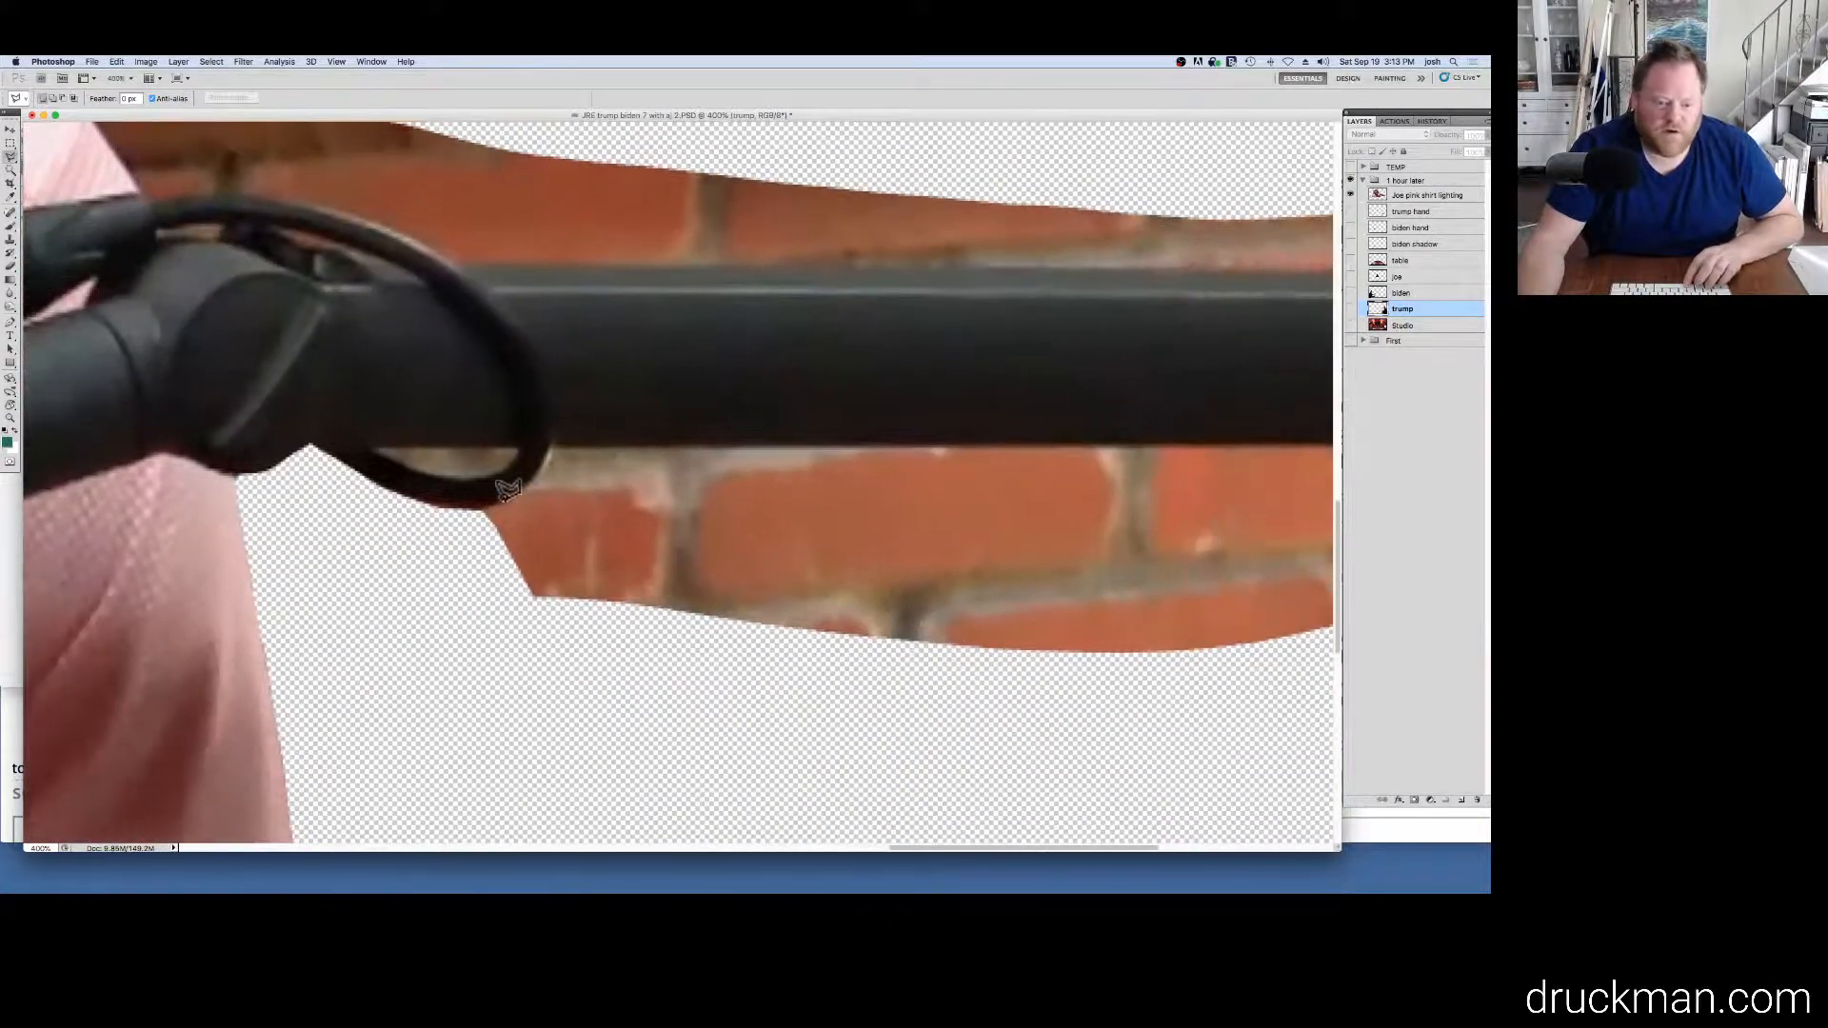
{"action": "left_click", "coordinate": [505, 489]}
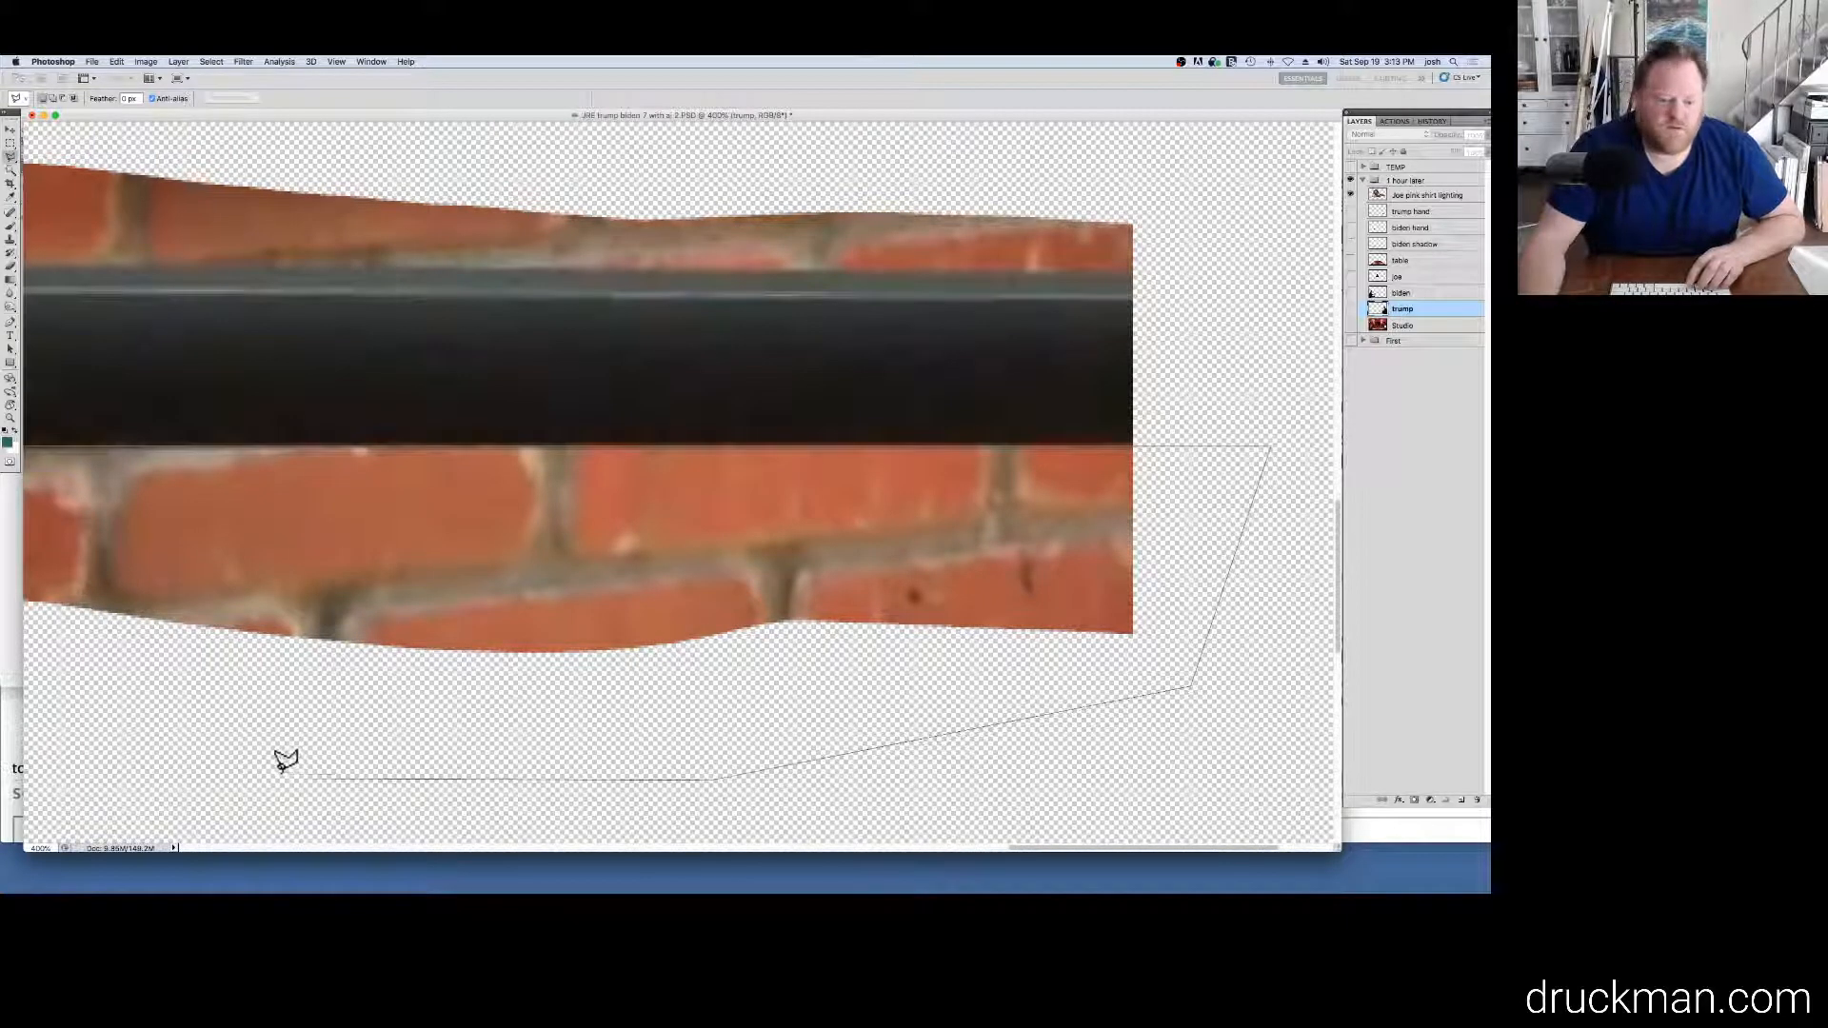
{"action": "left_click", "coordinate": [108, 538]}
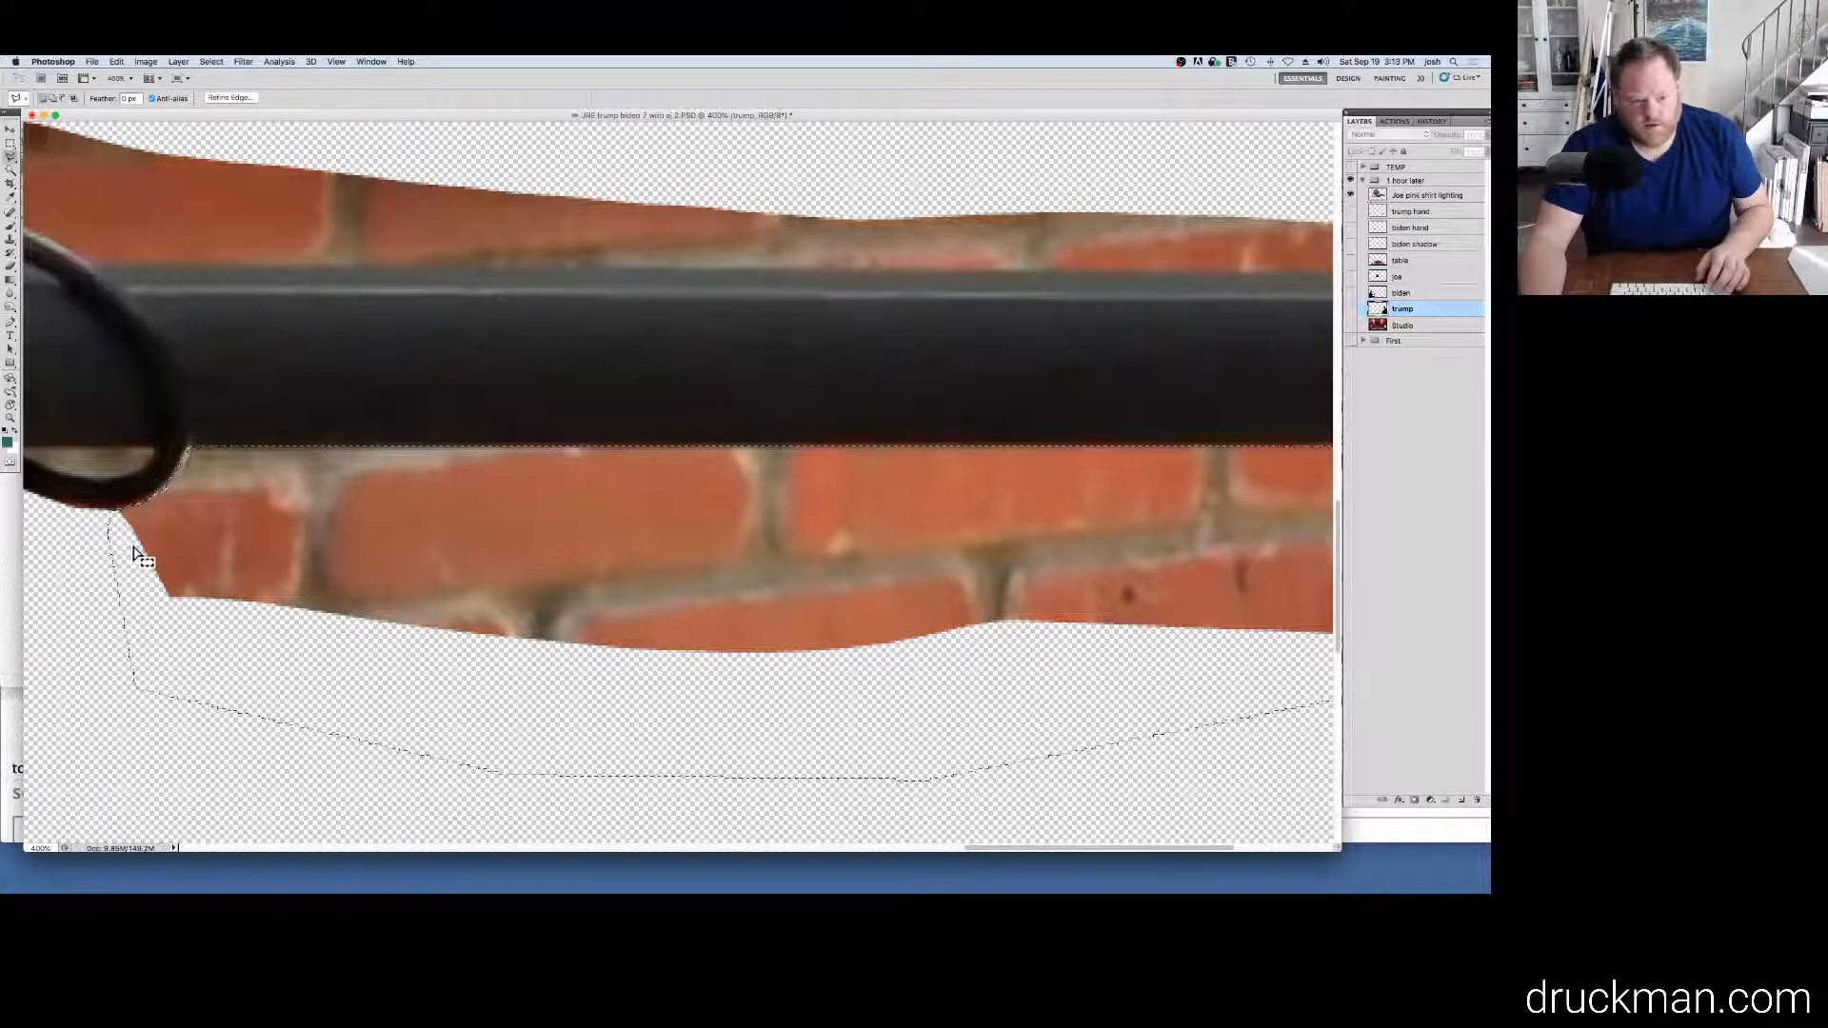
{"action": "key", "text": "super+d"}
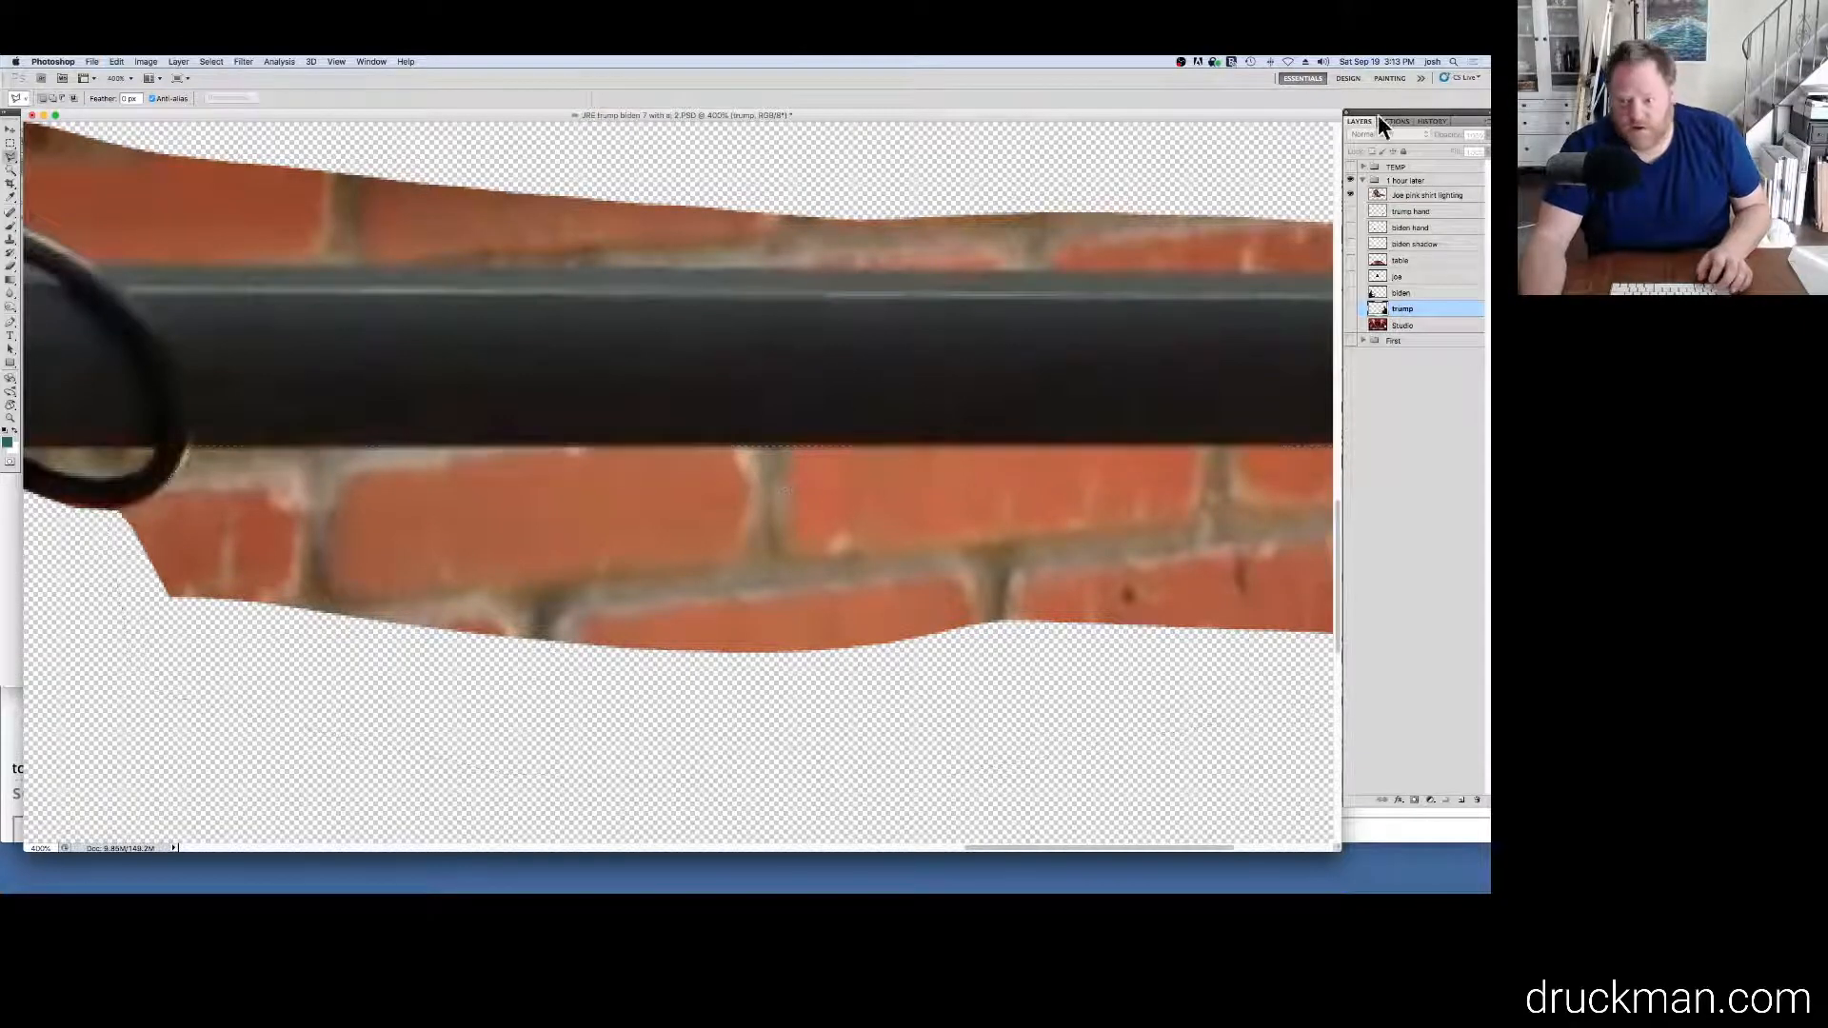
{"action": "left_click", "coordinate": [1421, 196]}
{"action": "key", "text": "super+z"}
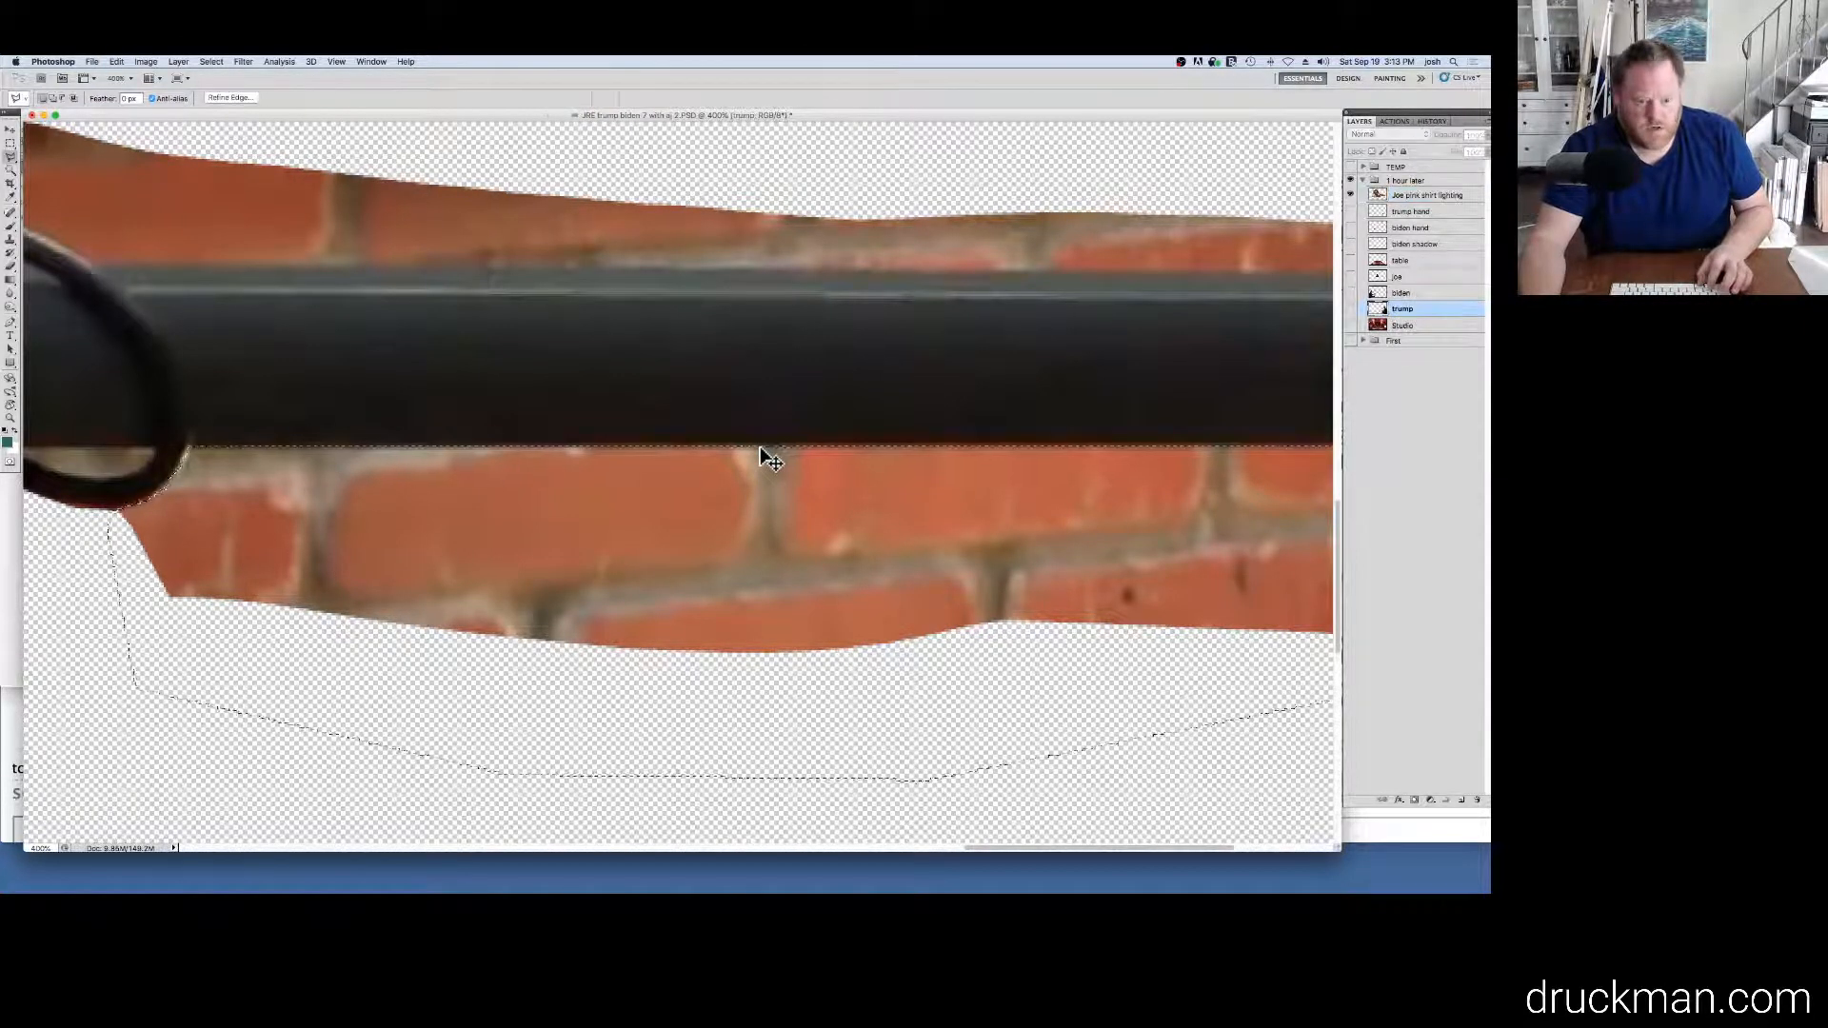
{"action": "key", "text": "super+d"}
{"action": "left_click", "coordinate": [1446, 198]}
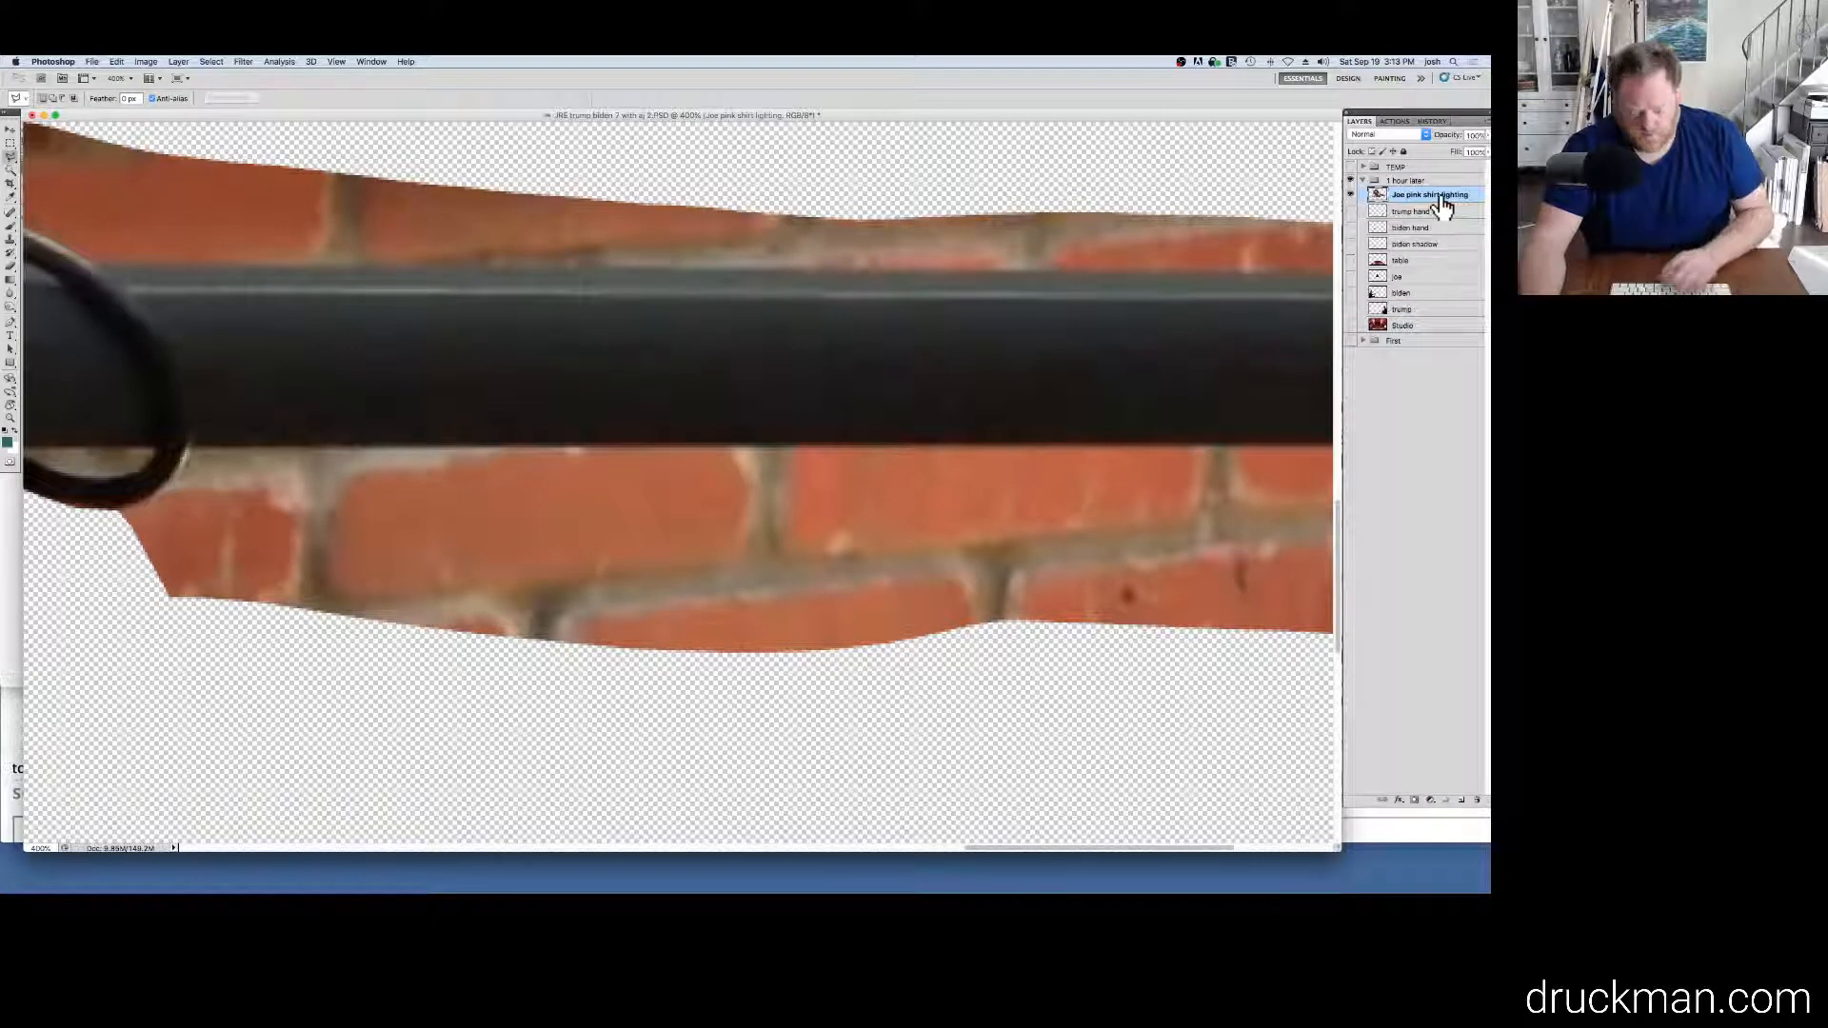
{"action": "key", "text": "super+shift+d"}
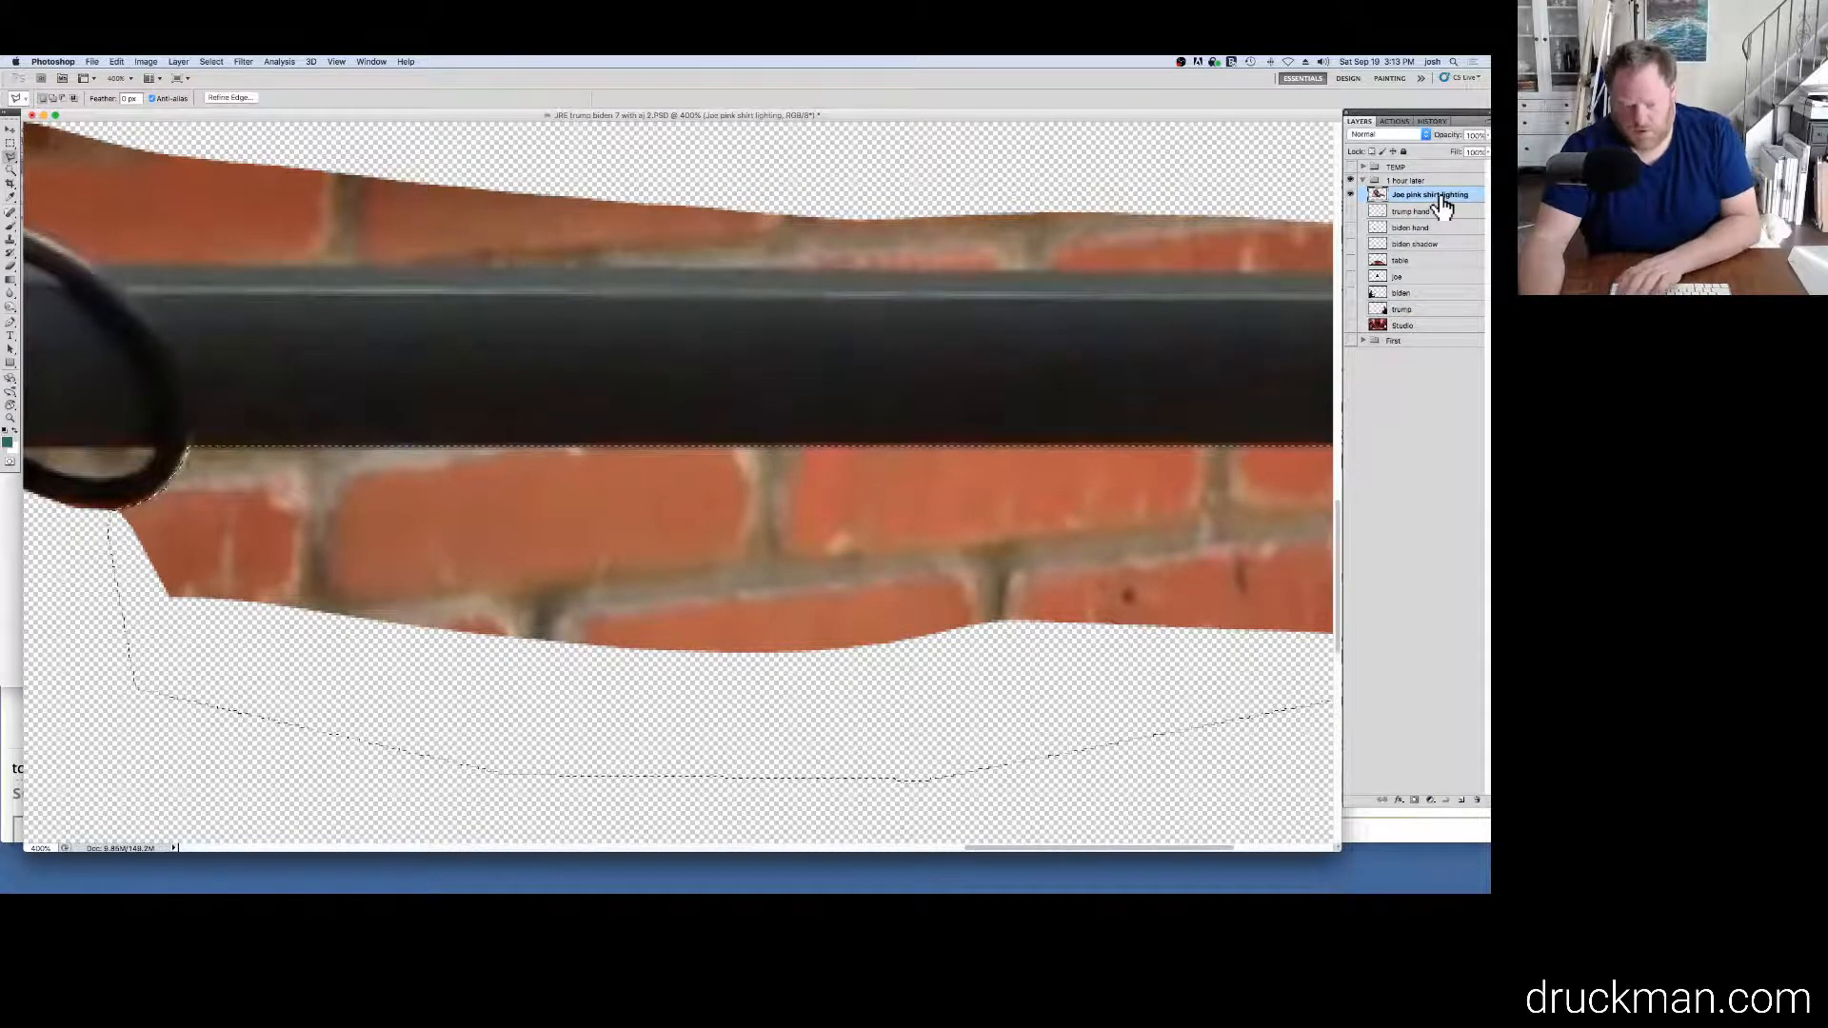
{"action": "key", "text": "Delete"}
{"action": "left_click_drag", "start_coordinate": [726, 428], "coordinate": [590, 538]}
{"action": "left_click_drag", "start_coordinate": [254, 571], "coordinate": [671, 584]}
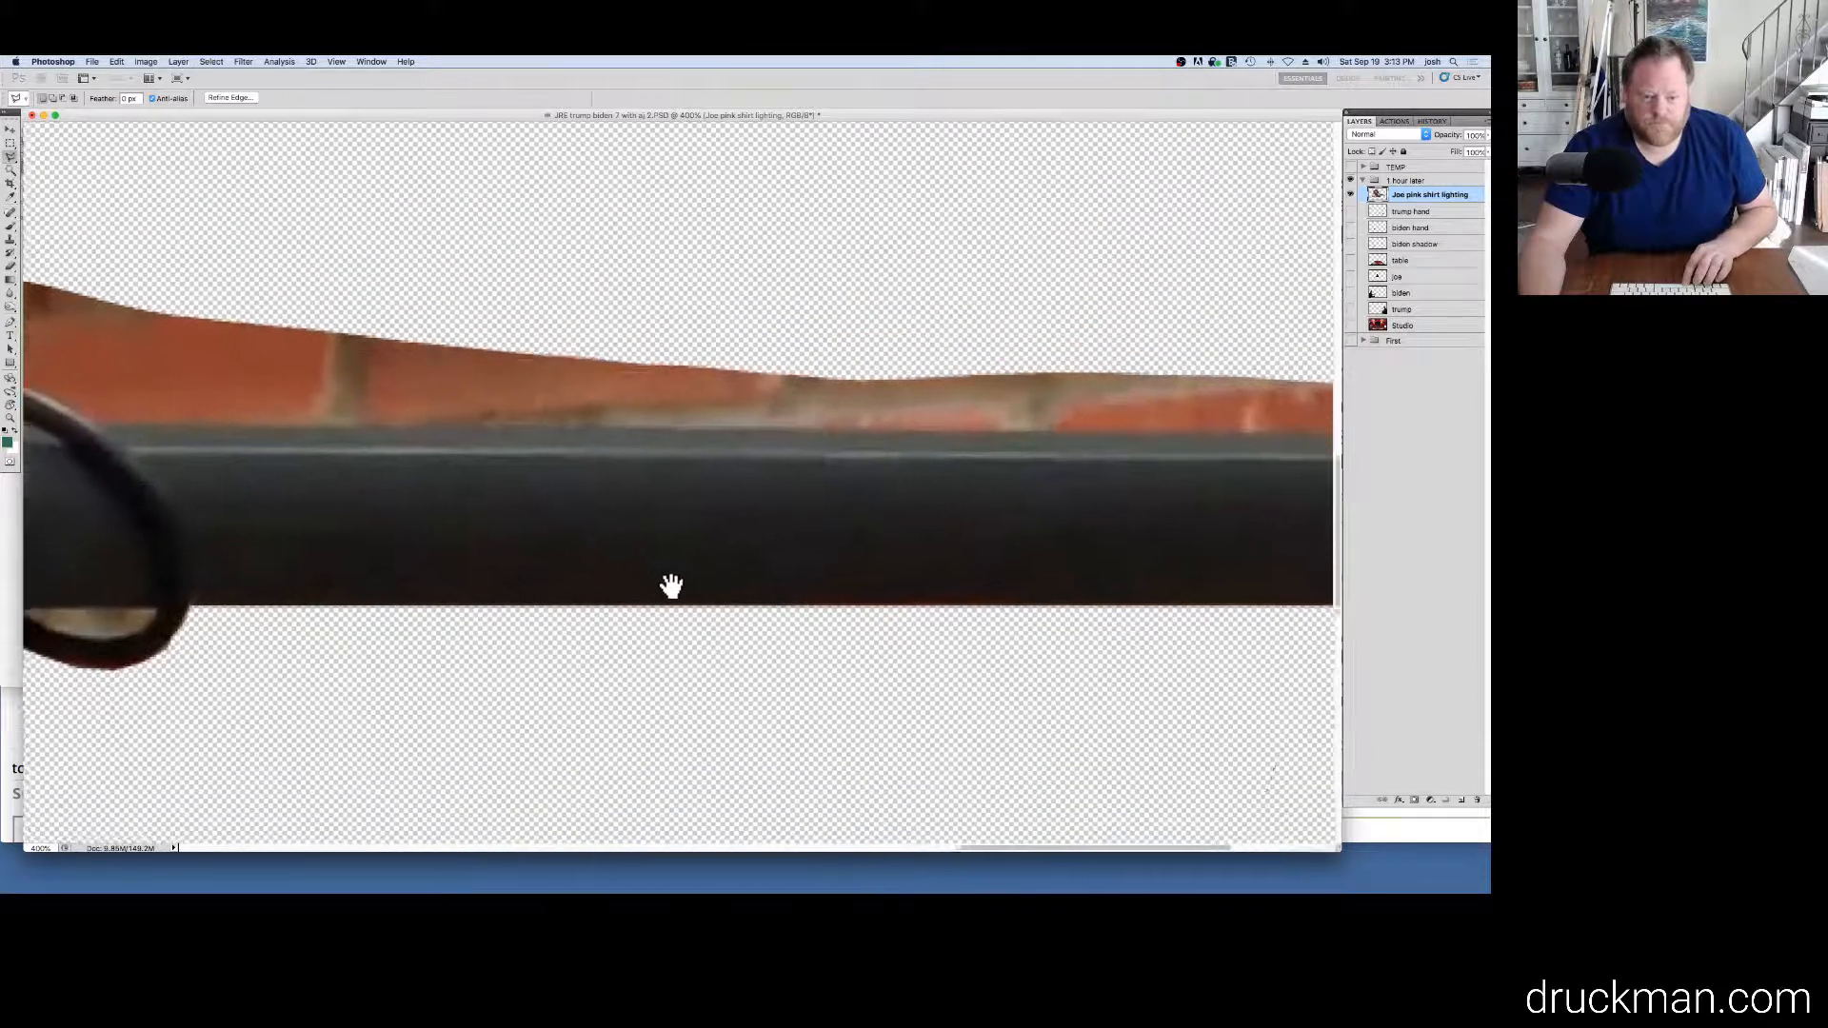
{"action": "left_click", "coordinate": [671, 585], "text": "alt"}
{"action": "key", "text": "super+d"}
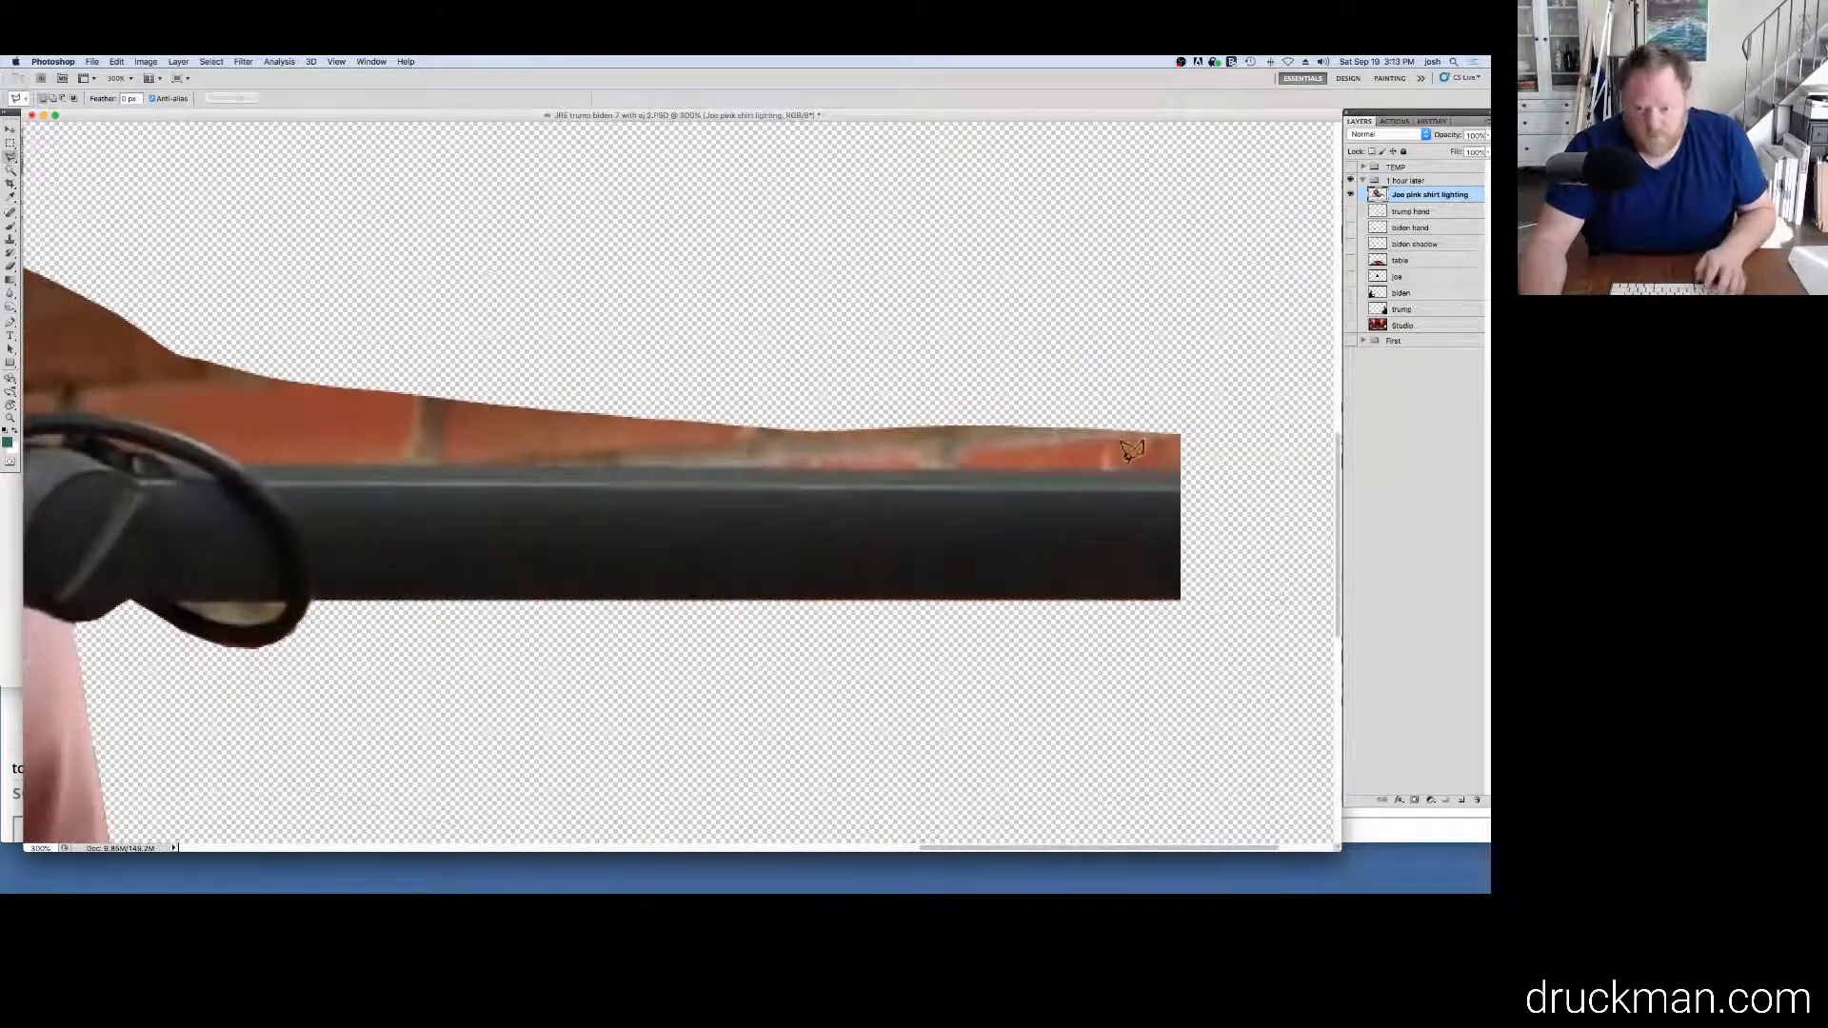
Remove the brick strip above the boom arm and its looped cable with a Polygonal Lasso outline, and clear the selection.
{"action": "left_click", "coordinate": [1195, 461]}
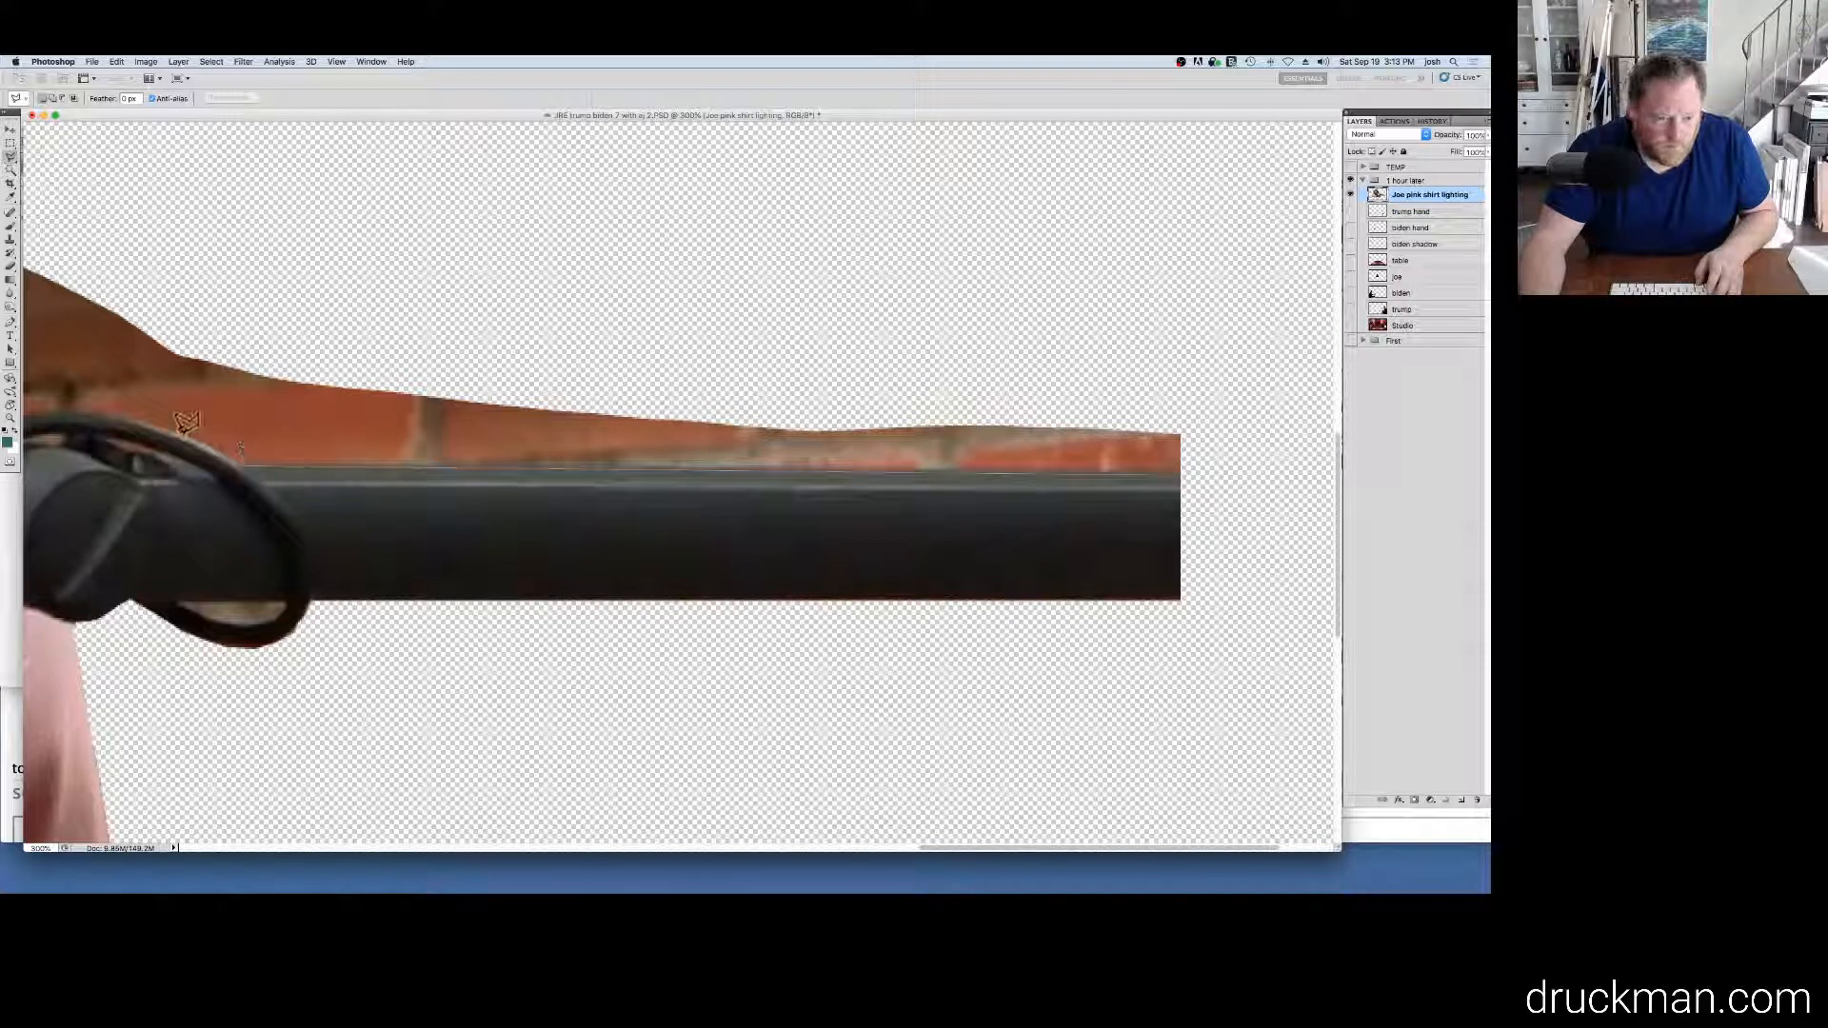
{"action": "left_click_drag", "start_coordinate": [106, 402], "coordinate": [370, 400]}
{"action": "double_click", "coordinate": [370, 400]}
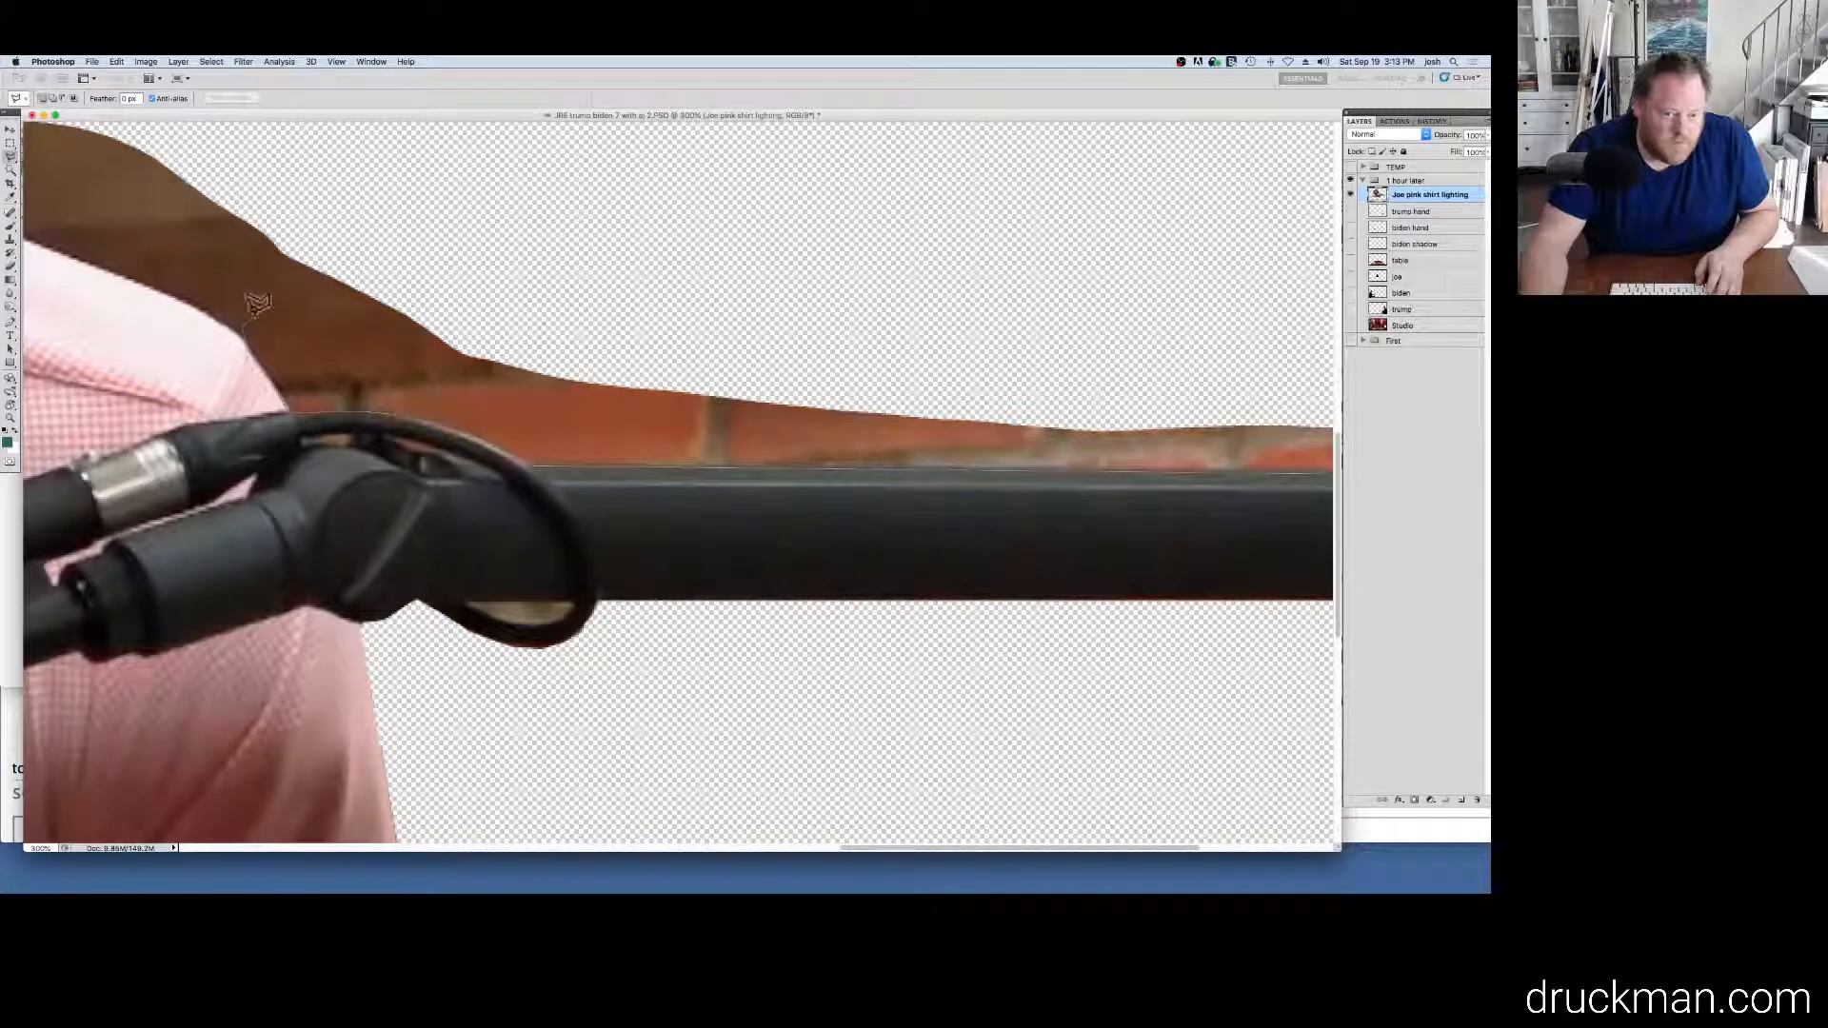
{"action": "left_click", "coordinate": [342, 235]}
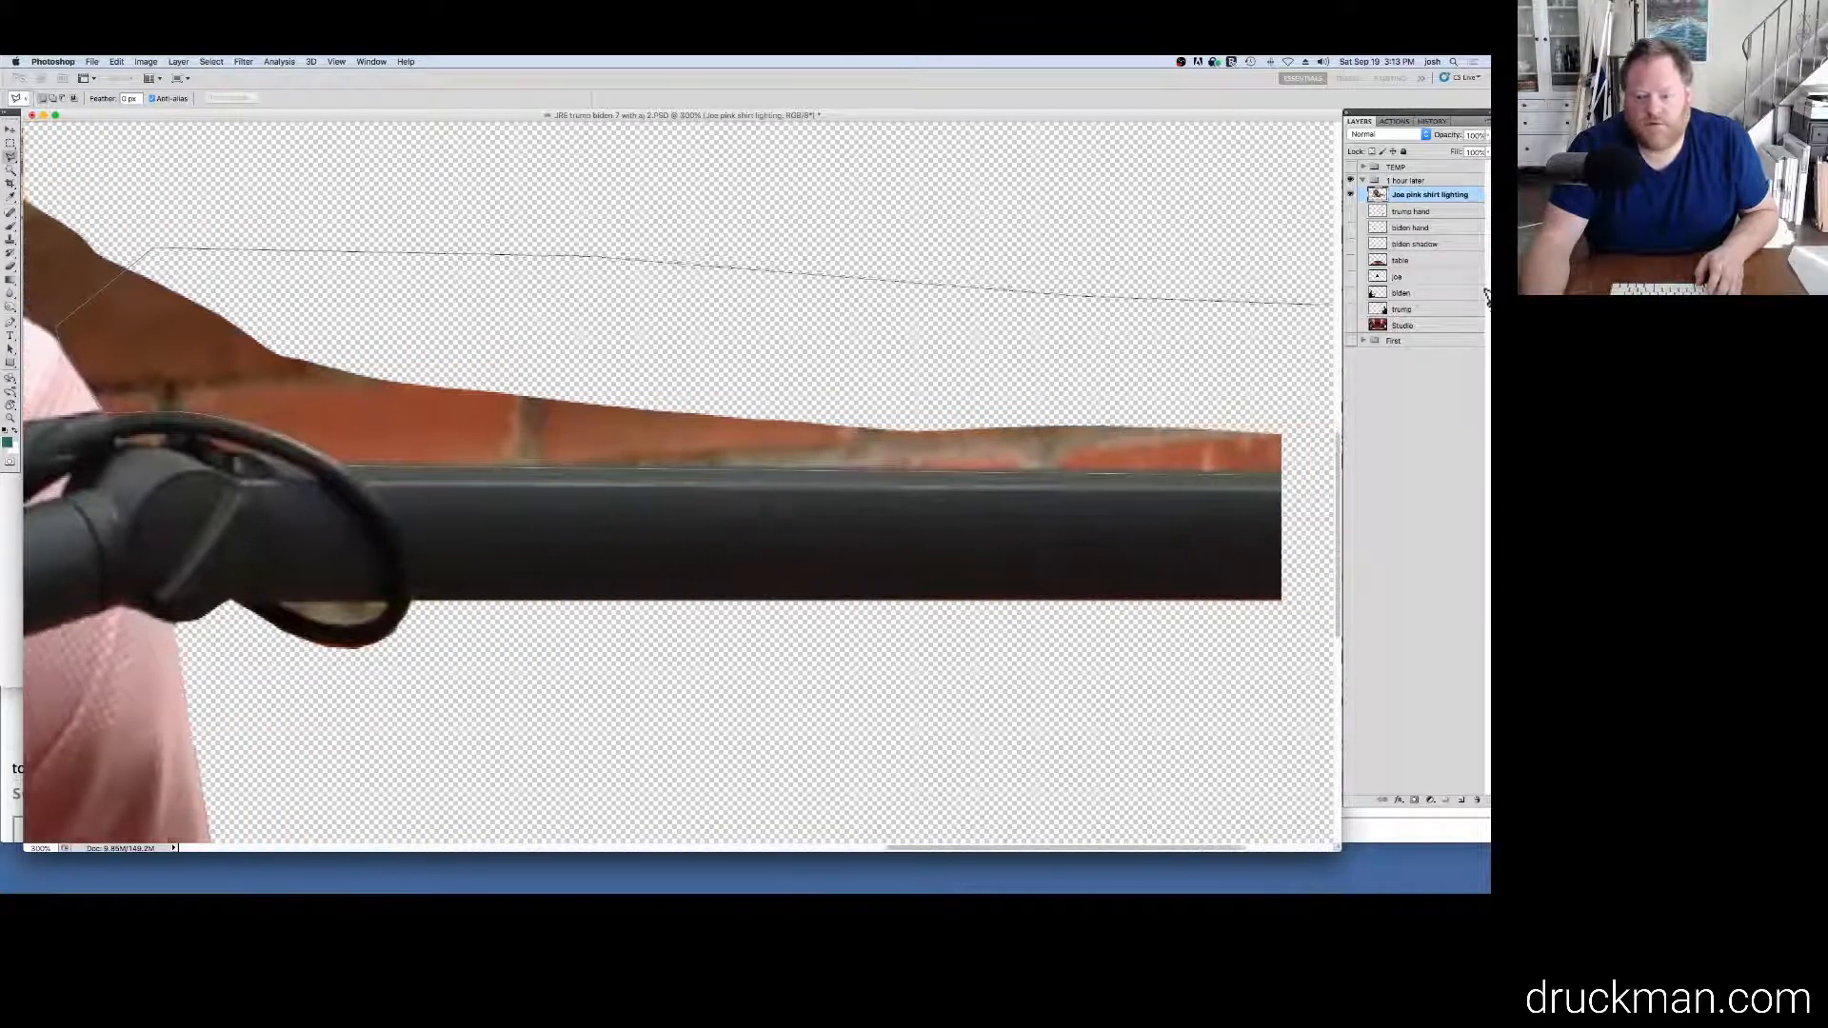
{"action": "left_click", "coordinate": [1276, 319]}
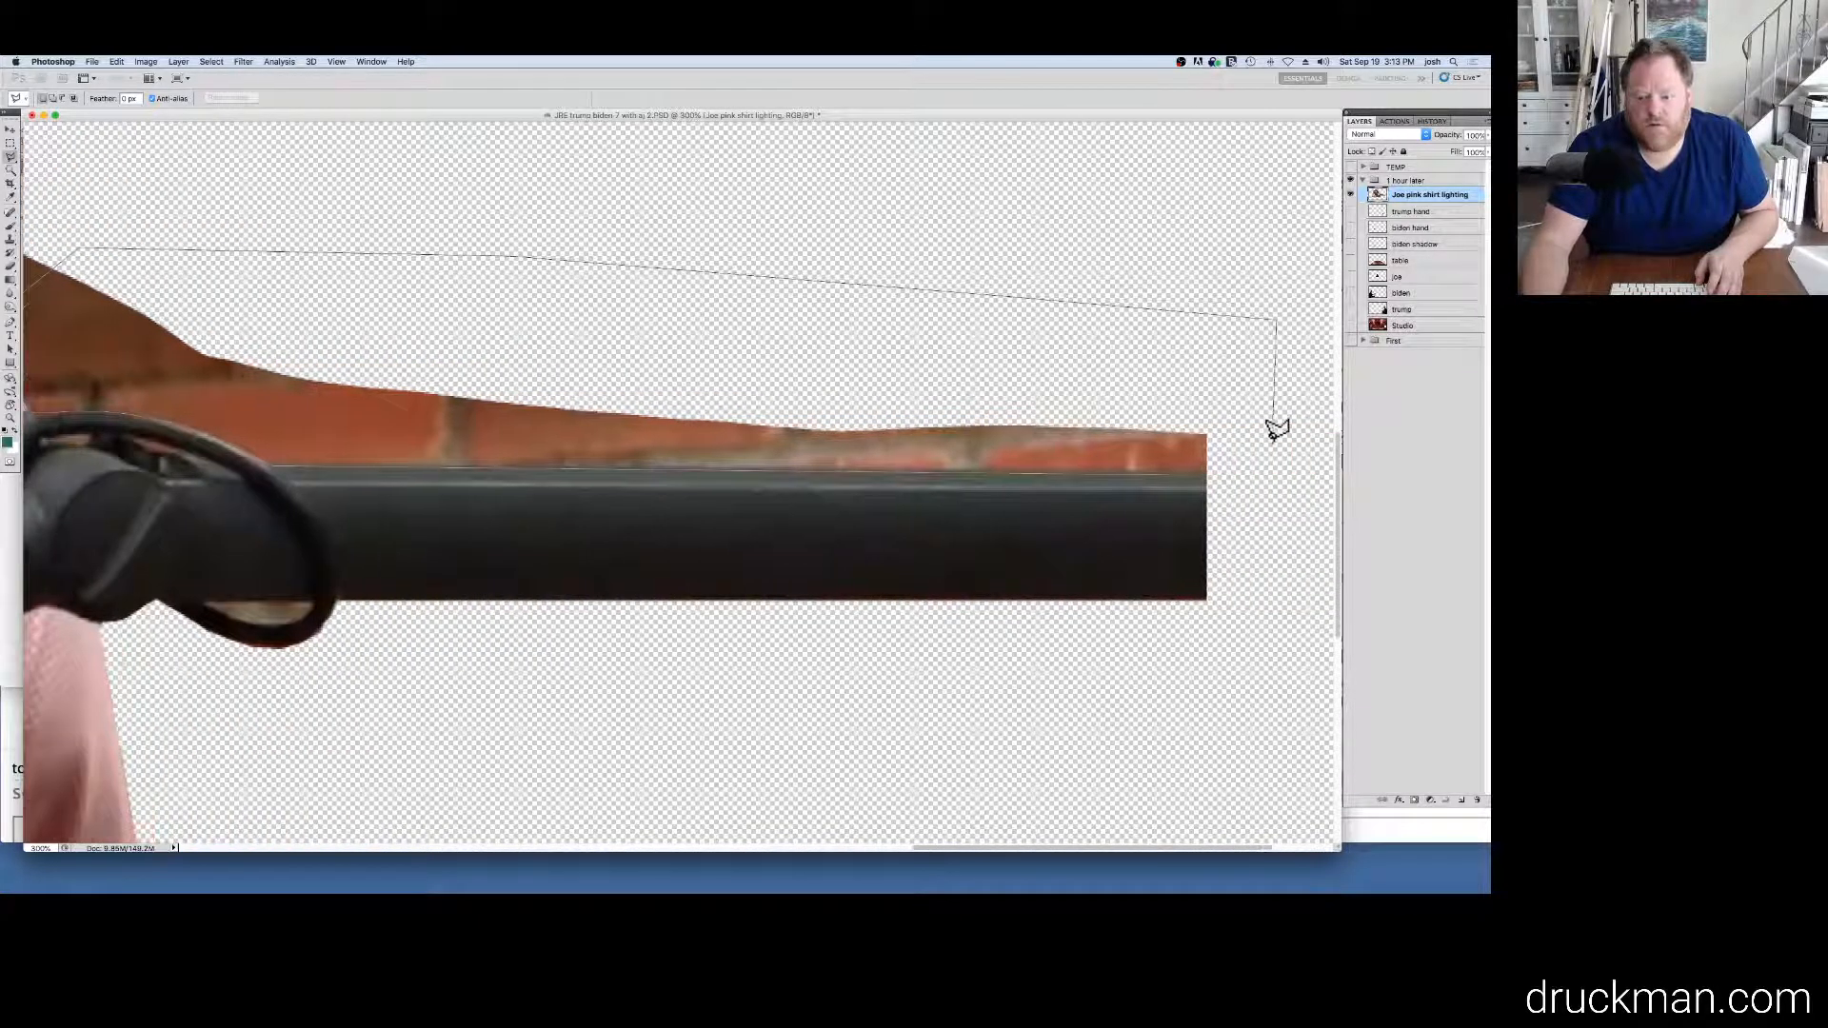
{"action": "double_click", "coordinate": [1266, 487]}
{"action": "key", "text": "Delete"}
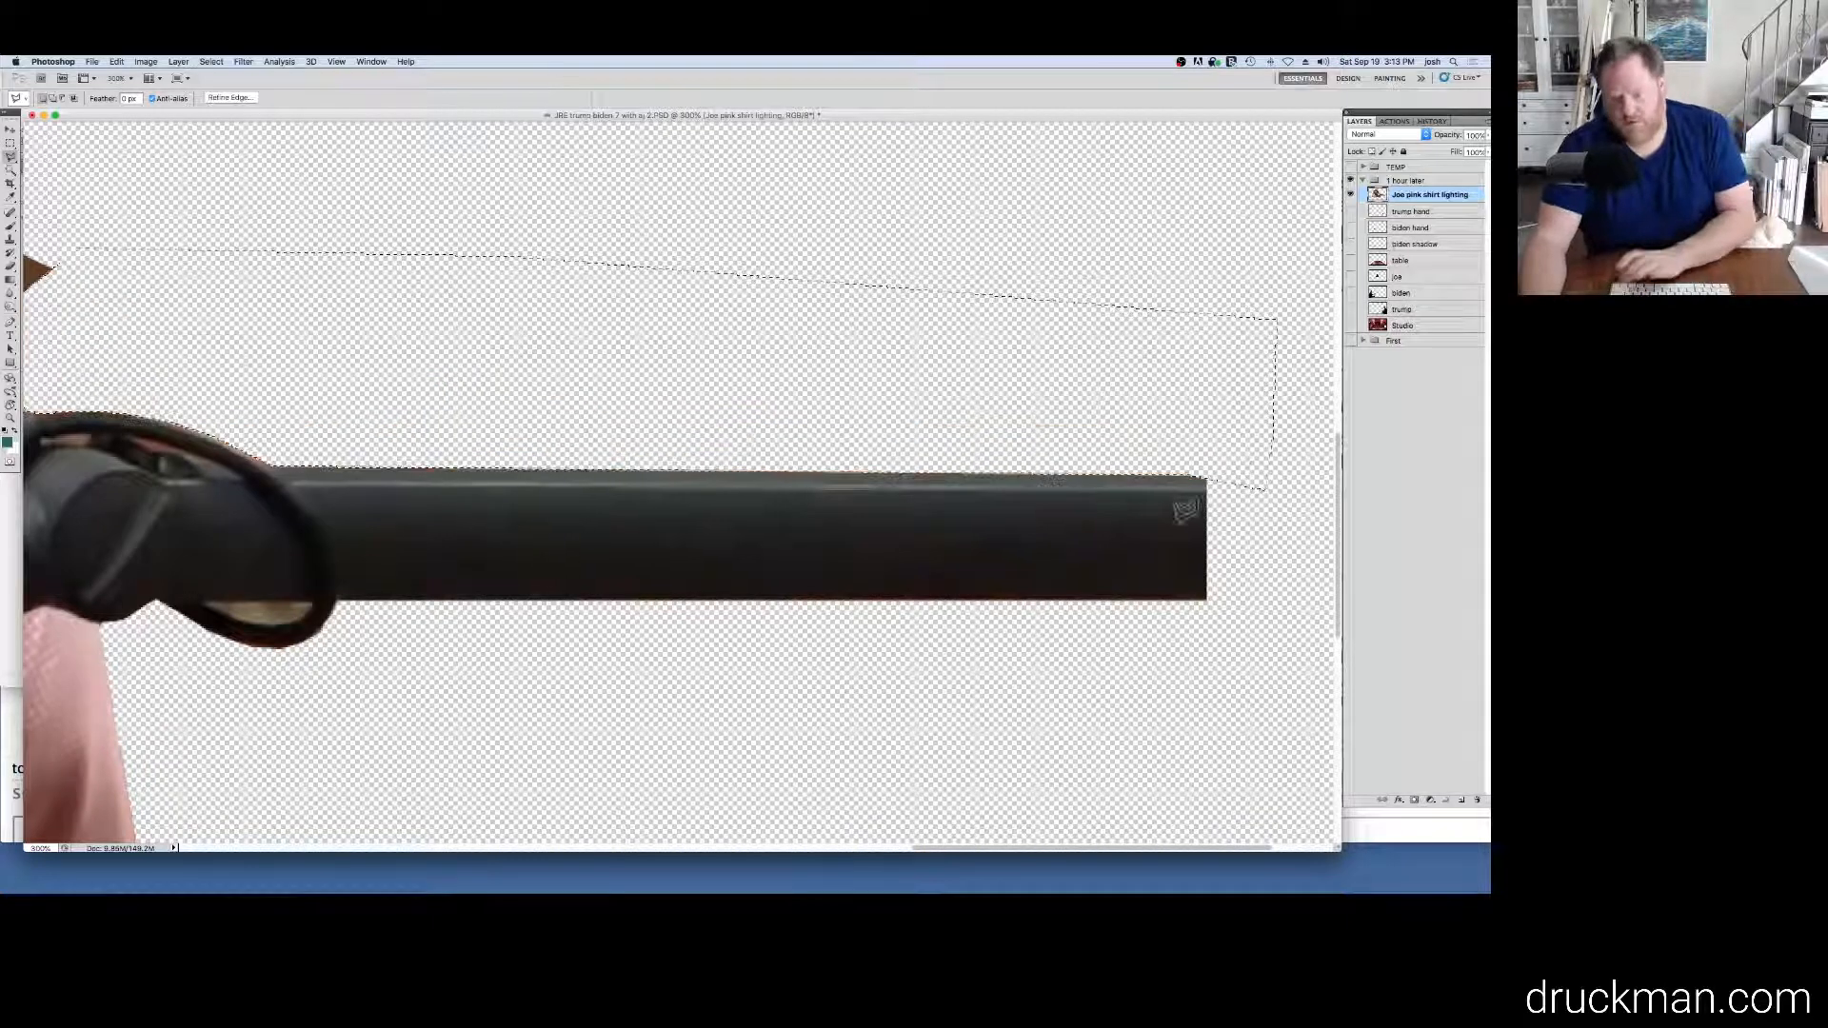
{"action": "key", "text": "super+minus"}
{"action": "key", "text": "super+minus"}
{"action": "key", "text": "super+minus"}
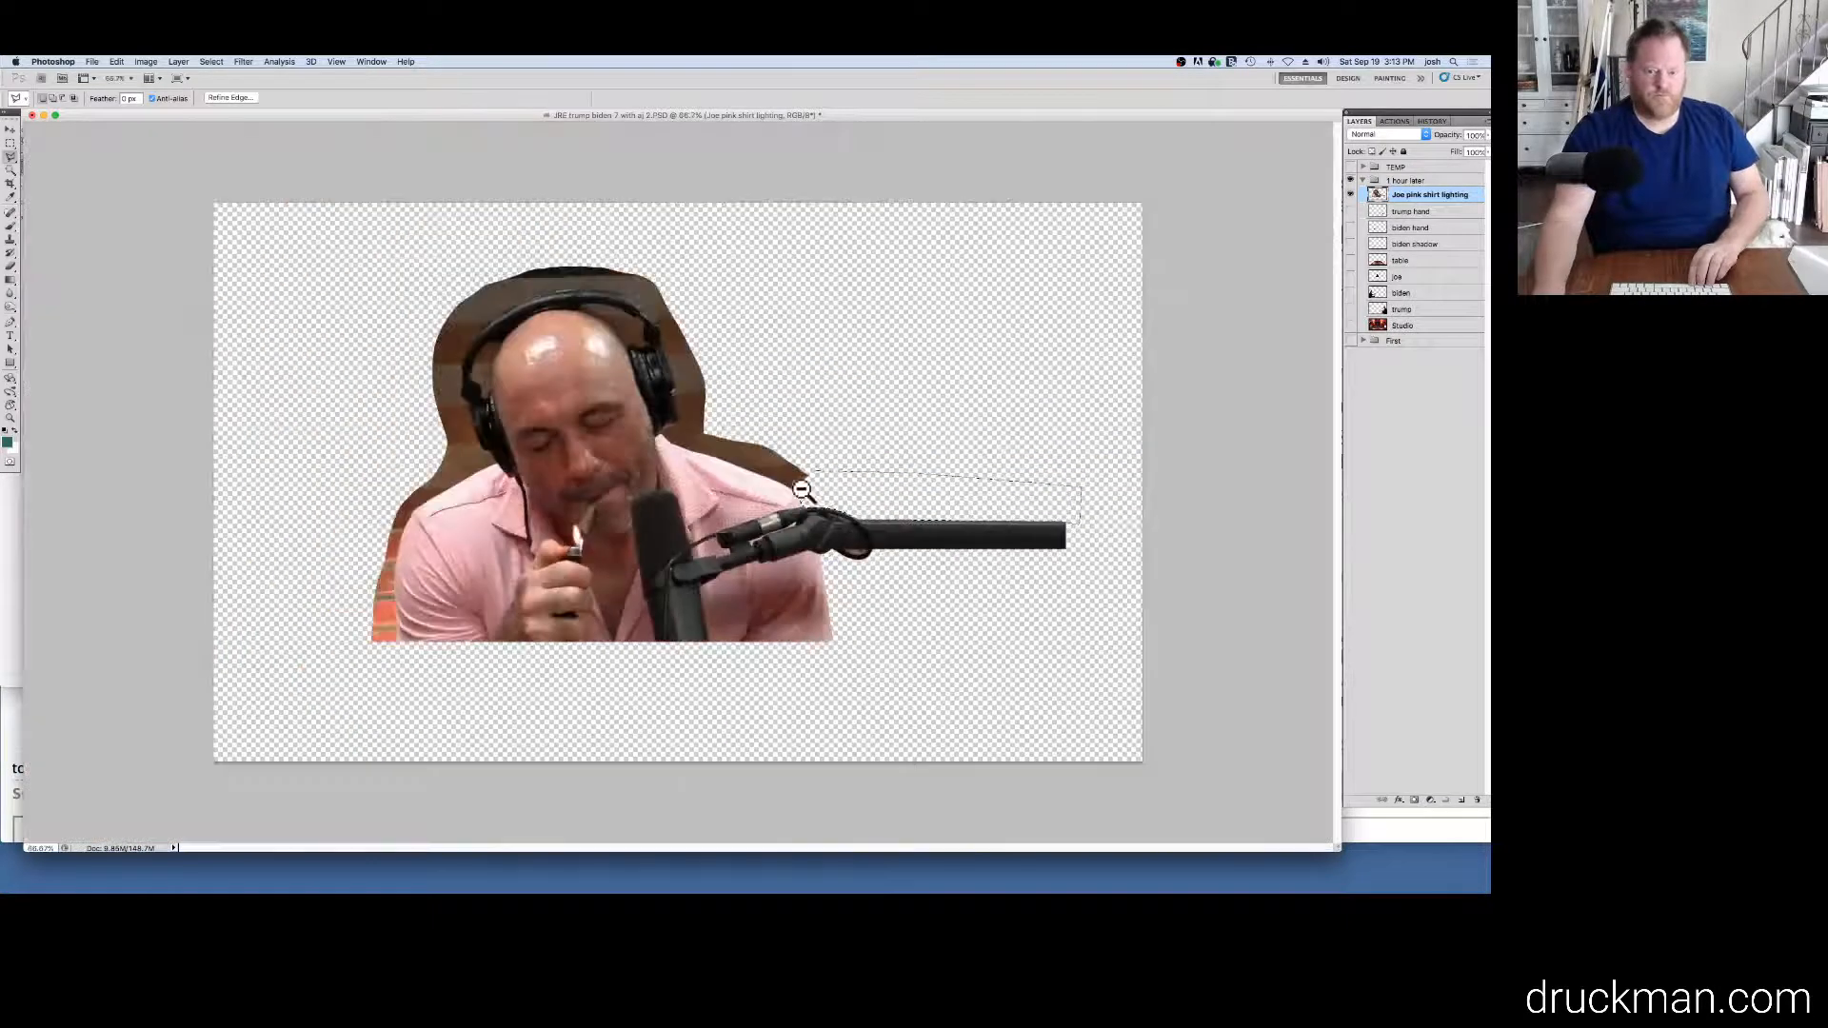
{"action": "key", "text": "super+d"}
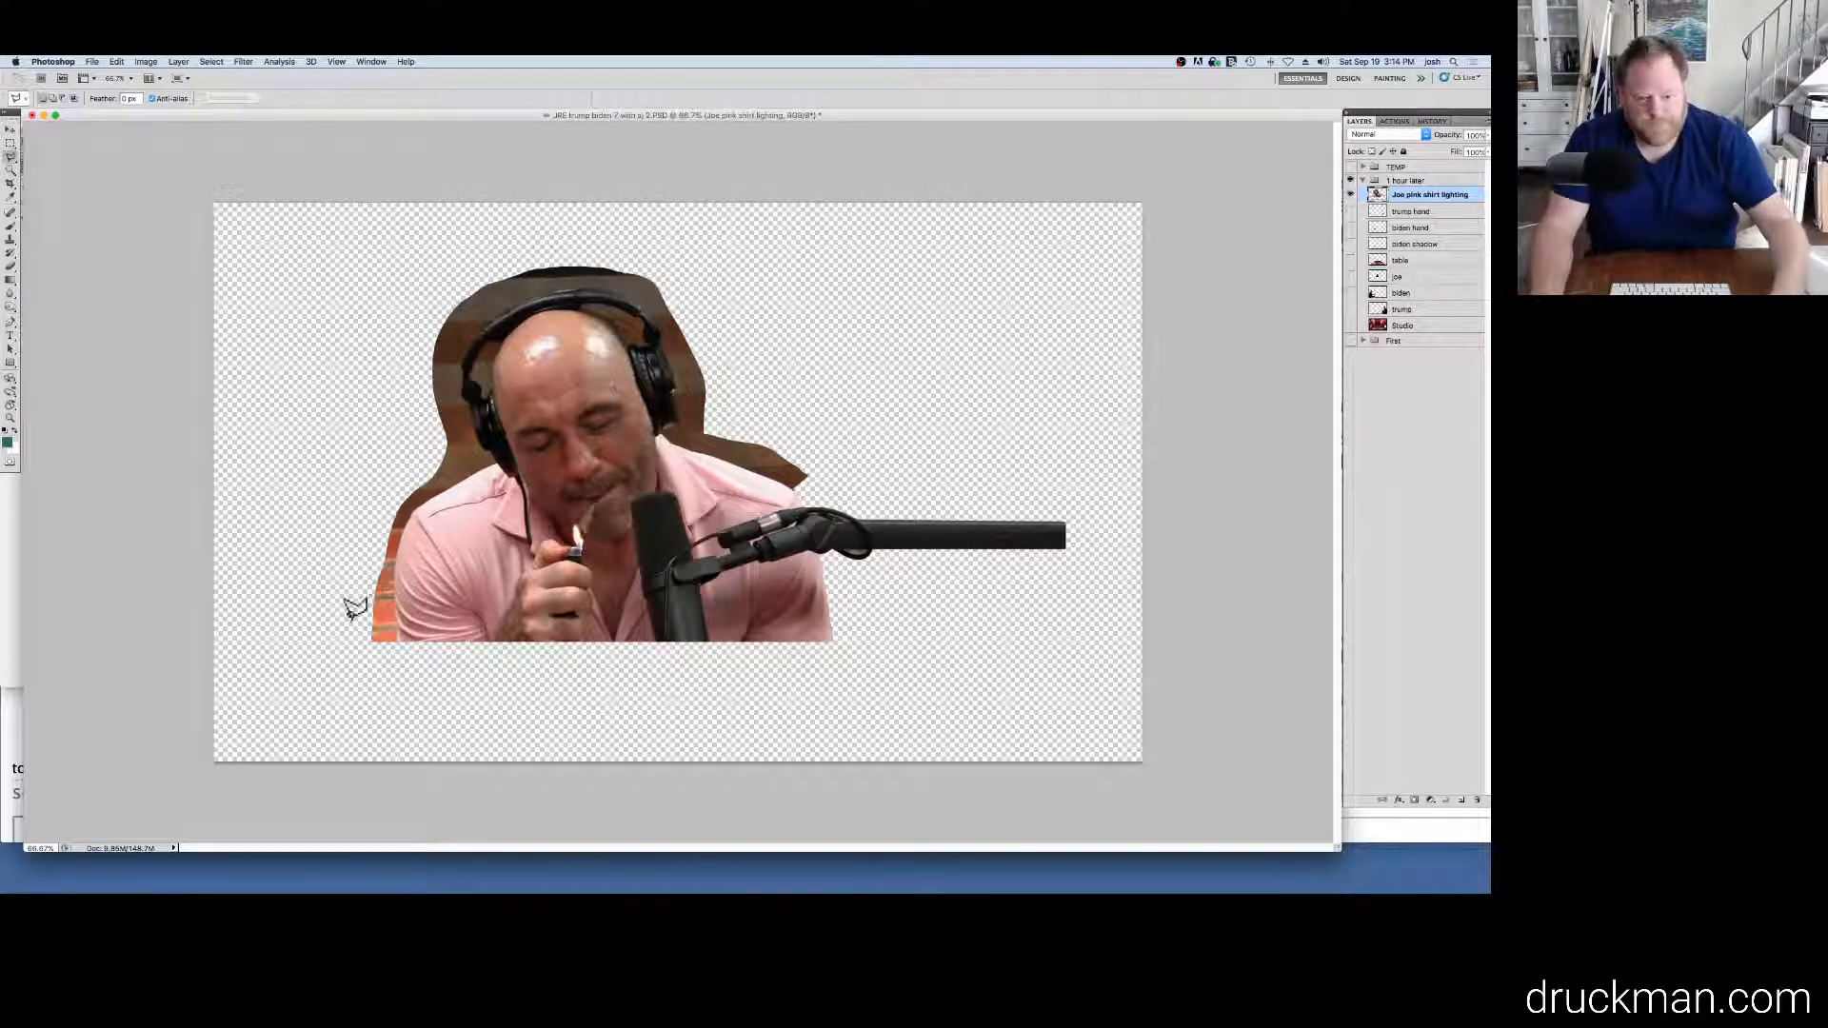
Delete the brown background between Joe's headphone and the shoulder of his pink shirt with a Polygonal Lasso outline, and deselect.
{"action": "key", "text": "v"}
{"action": "key", "text": "b"}
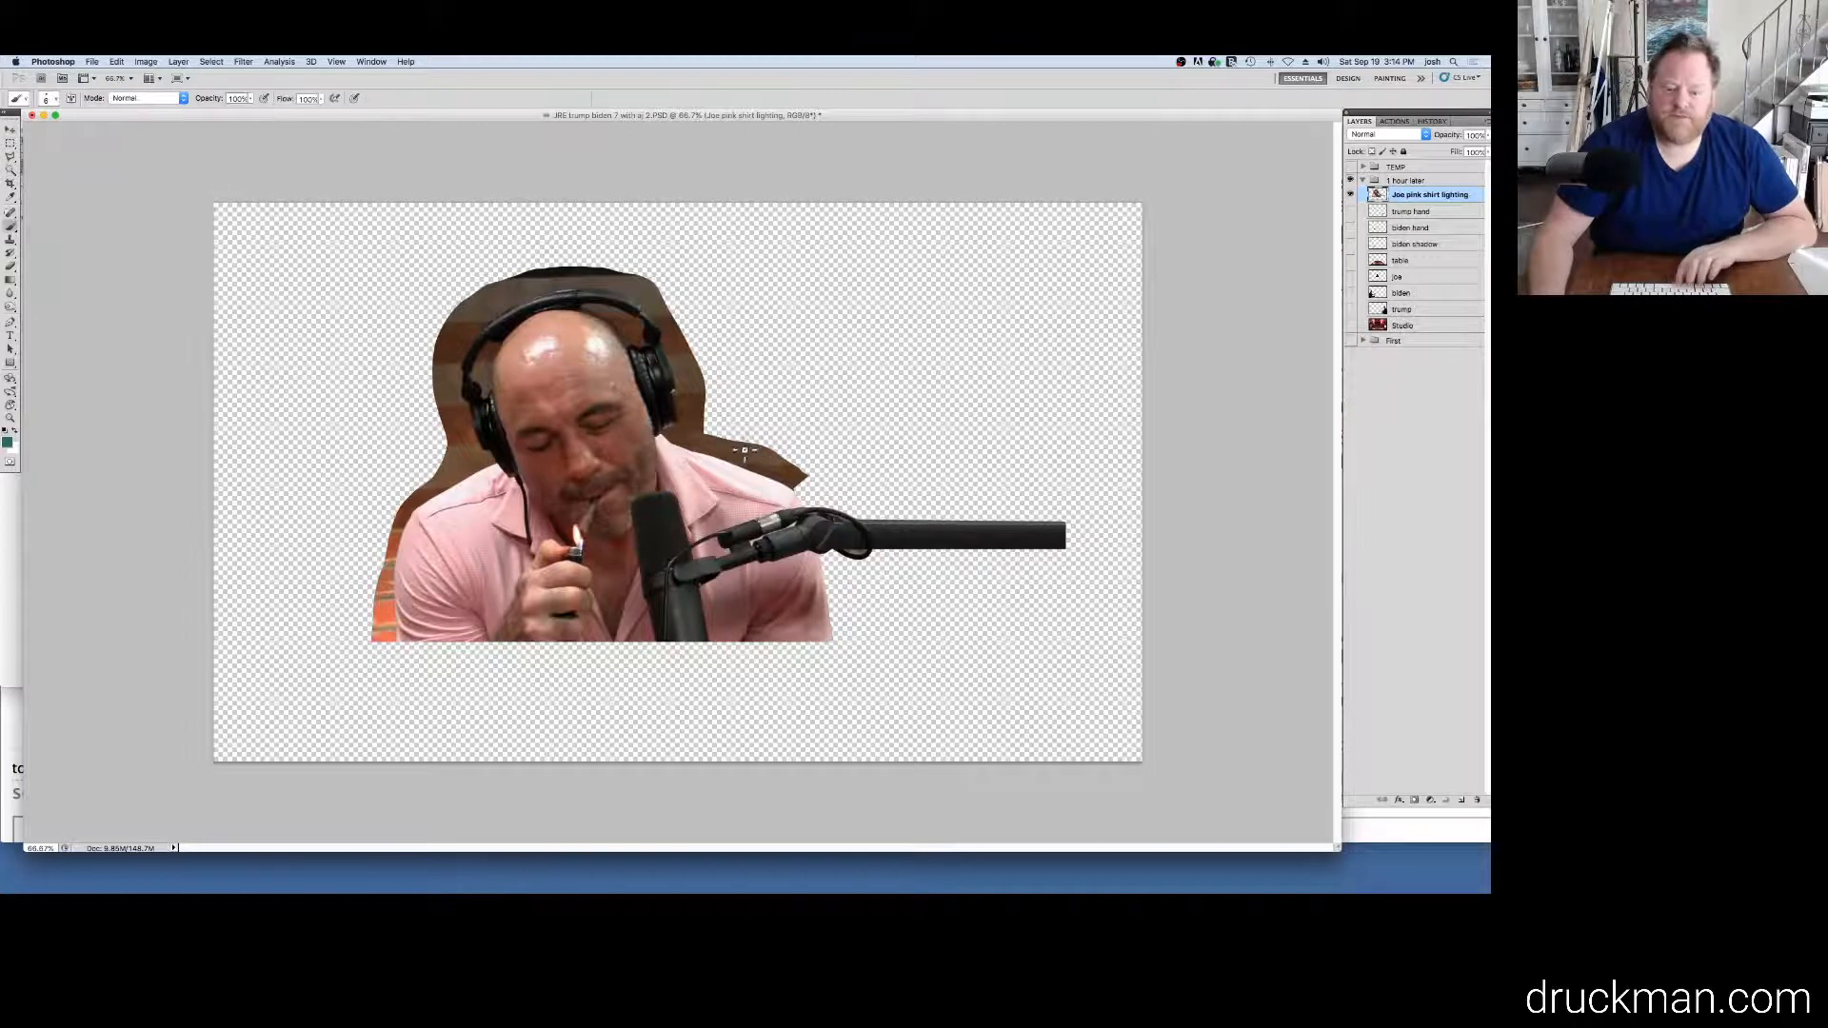
{"action": "left_click", "coordinate": [756, 453]}
{"action": "left_click", "coordinate": [767, 485]}
{"action": "left_click_drag", "start_coordinate": [775, 518], "coordinate": [751, 367]}
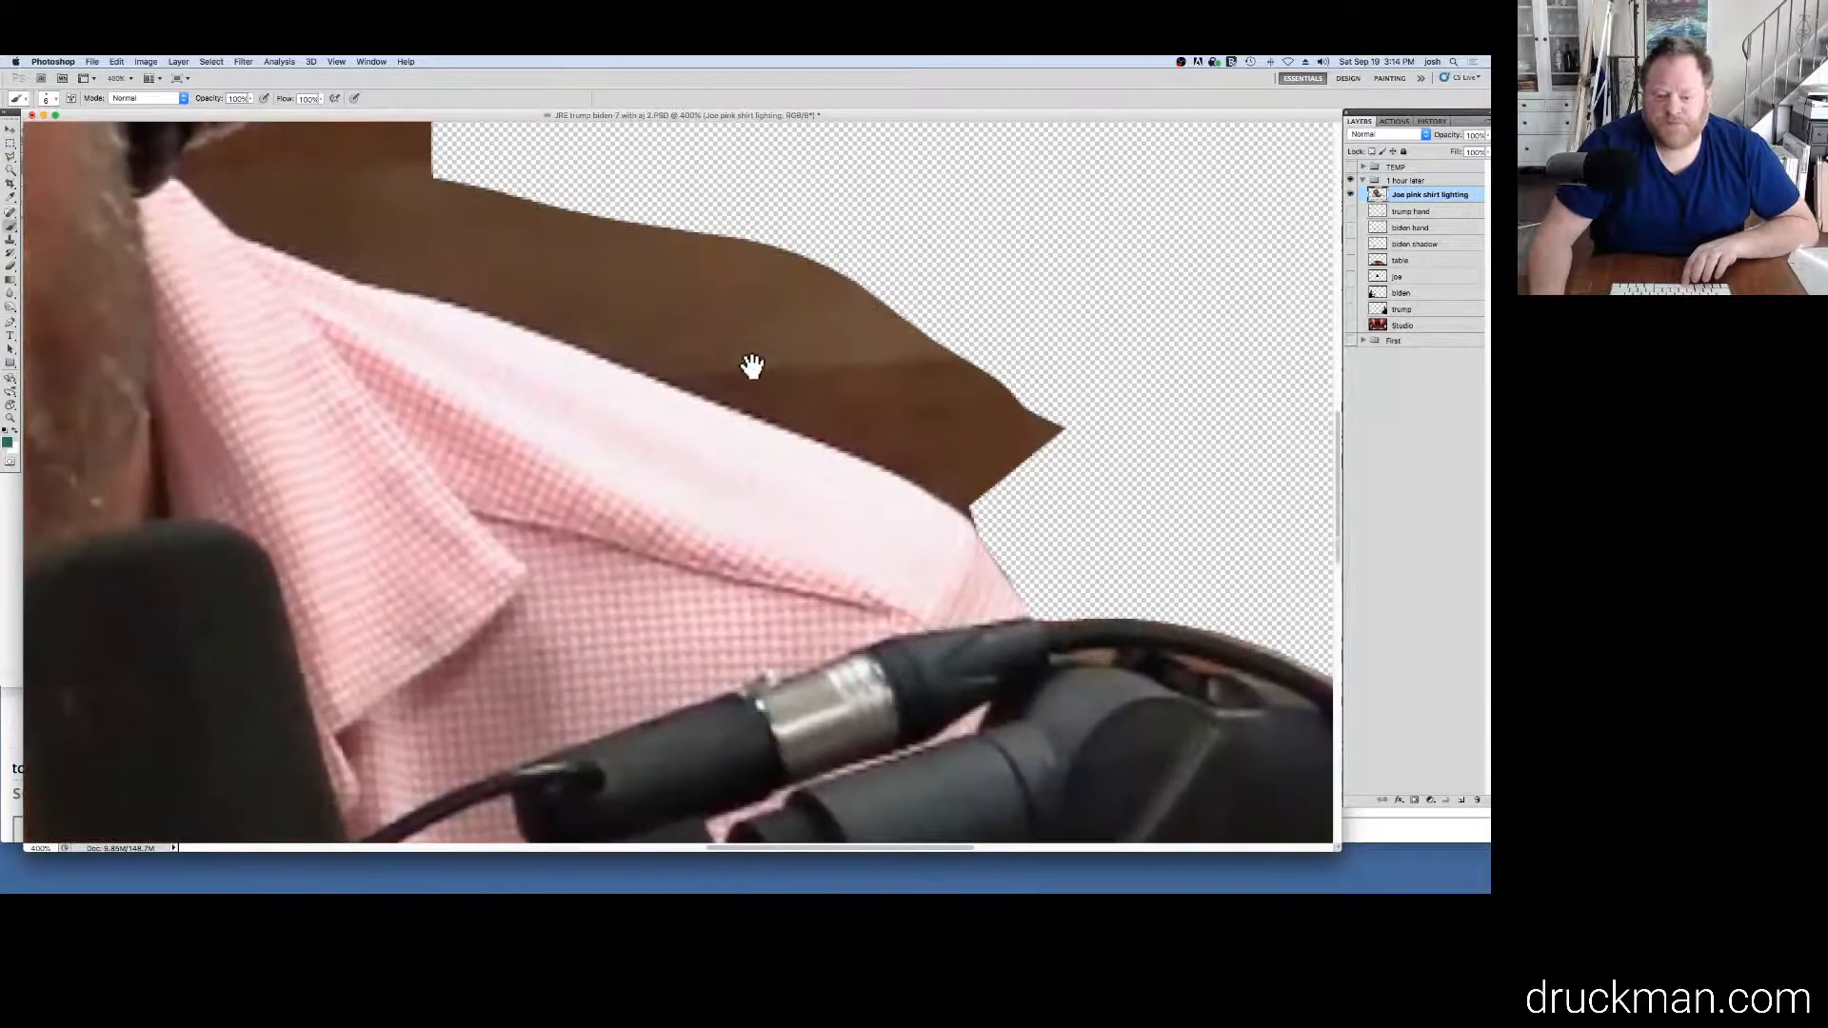
{"action": "key", "text": "l"}
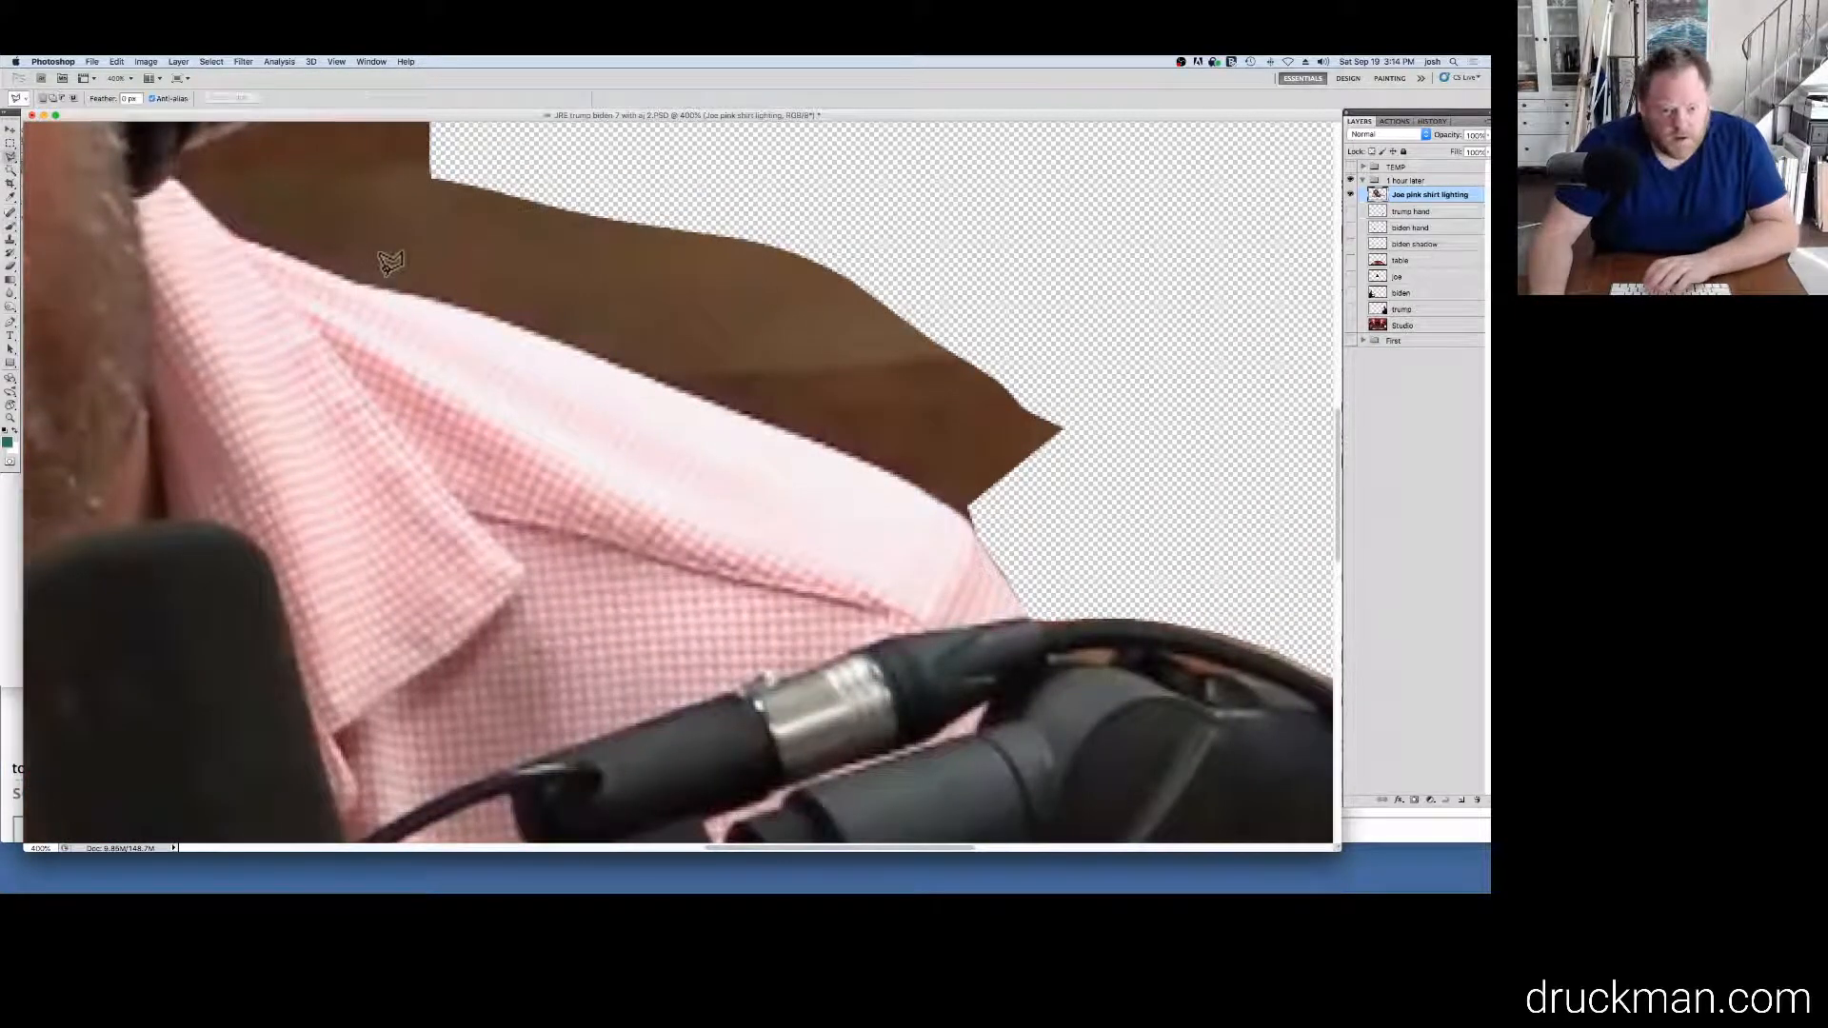
{"action": "mouse_move", "coordinate": [384, 279]}
{"action": "left_mouse_down"}
{"action": "mouse_move", "coordinate": [809, 410]}
{"action": "mouse_move", "coordinate": [888, 455]}
{"action": "left_mouse_up"}
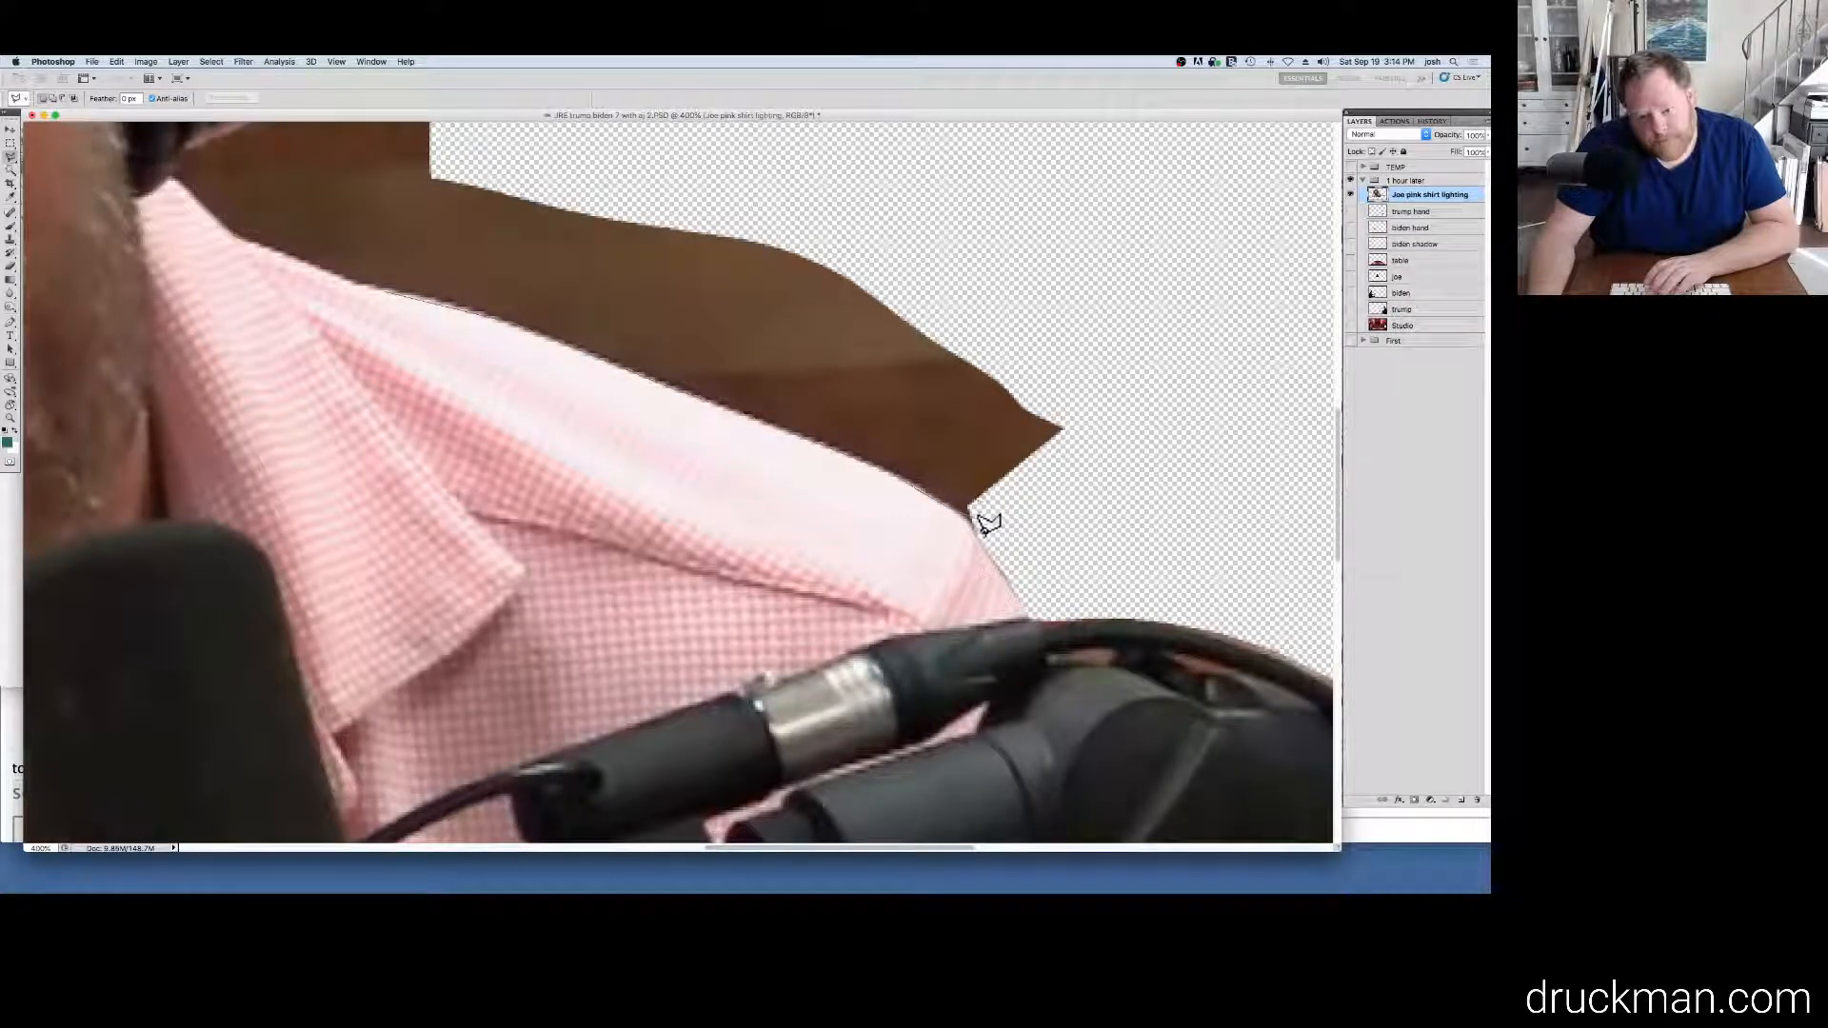
{"action": "mouse_move", "coordinate": [1128, 511]}
{"action": "left_mouse_down"}
{"action": "mouse_move", "coordinate": [1070, 239]}
{"action": "mouse_move", "coordinate": [698, 62]}
{"action": "mouse_move", "coordinate": [622, 220]}
{"action": "mouse_move", "coordinate": [243, 198]}
{"action": "mouse_move", "coordinate": [281, 206]}
{"action": "mouse_move", "coordinate": [265, 208]}
{"action": "mouse_move", "coordinate": [281, 287]}
{"action": "mouse_move", "coordinate": [192, 309]}
{"action": "mouse_move", "coordinate": [173, 341]}
{"action": "mouse_move", "coordinate": [240, 413]}
{"action": "mouse_move", "coordinate": [350, 453]}
{"action": "left_mouse_up"}
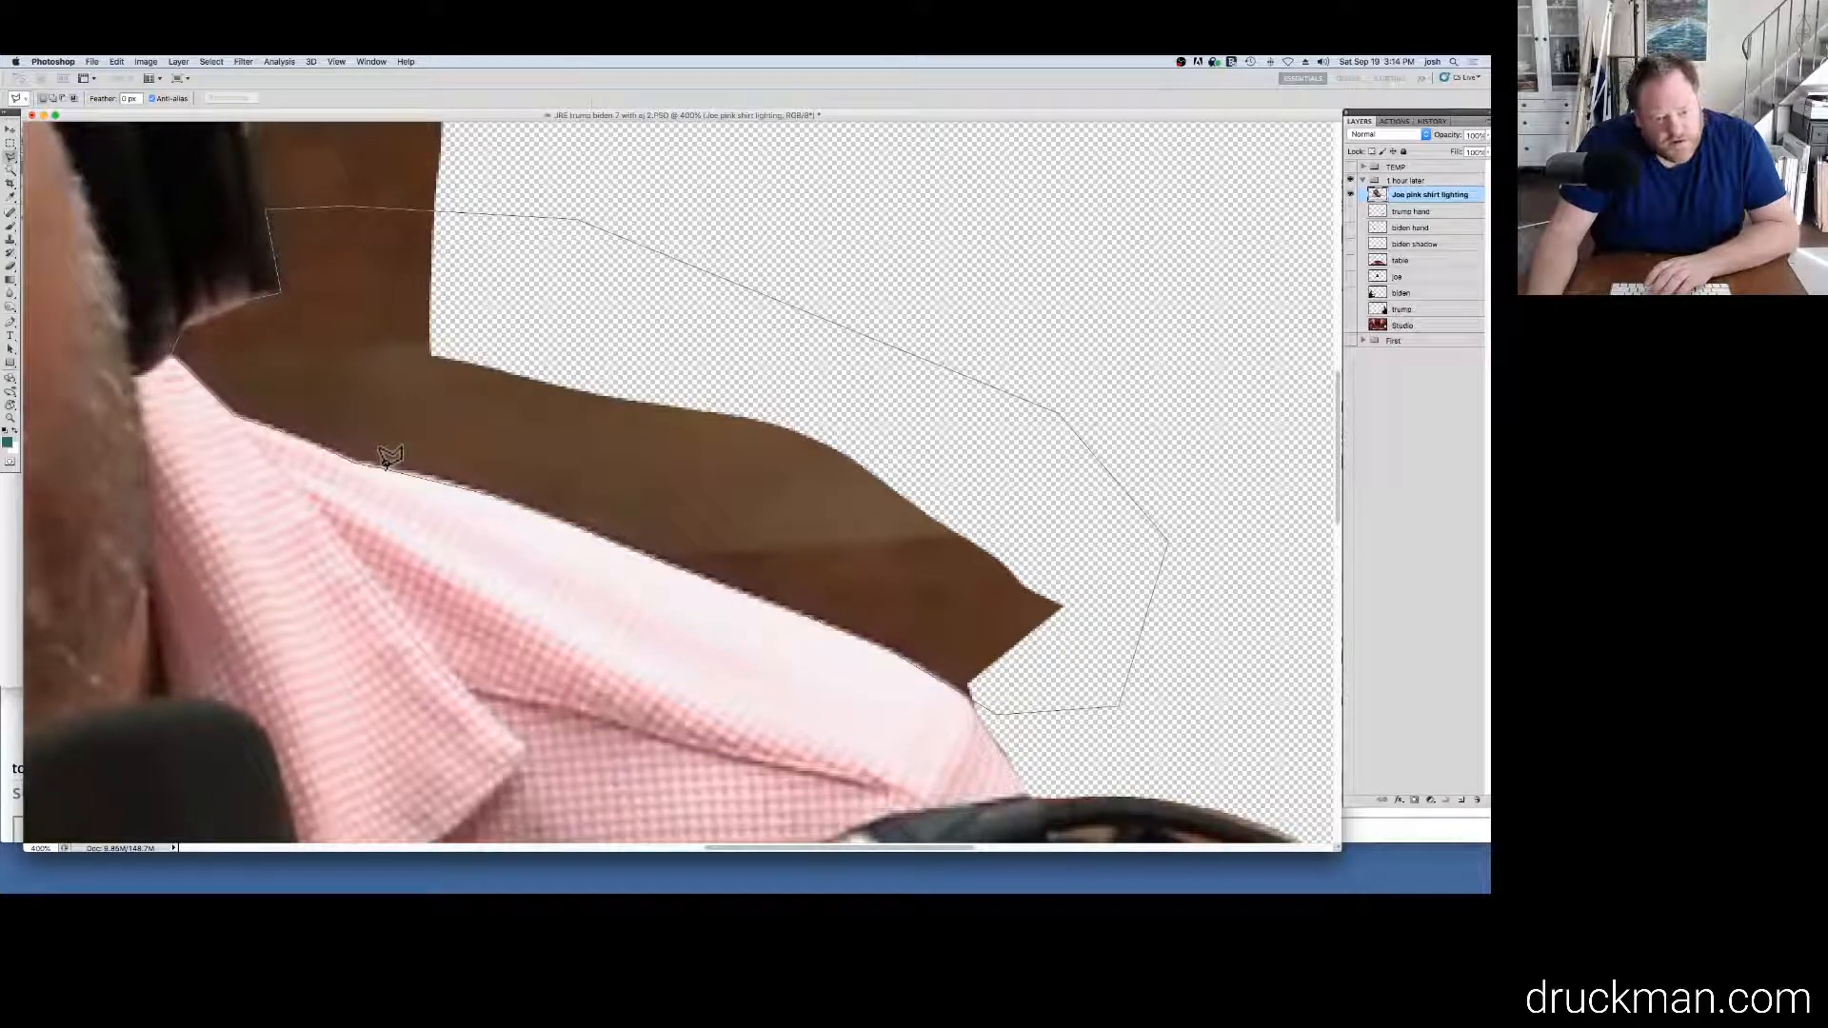
{"action": "left_click_drag", "start_coordinate": [391, 457], "coordinate": [391, 470]}
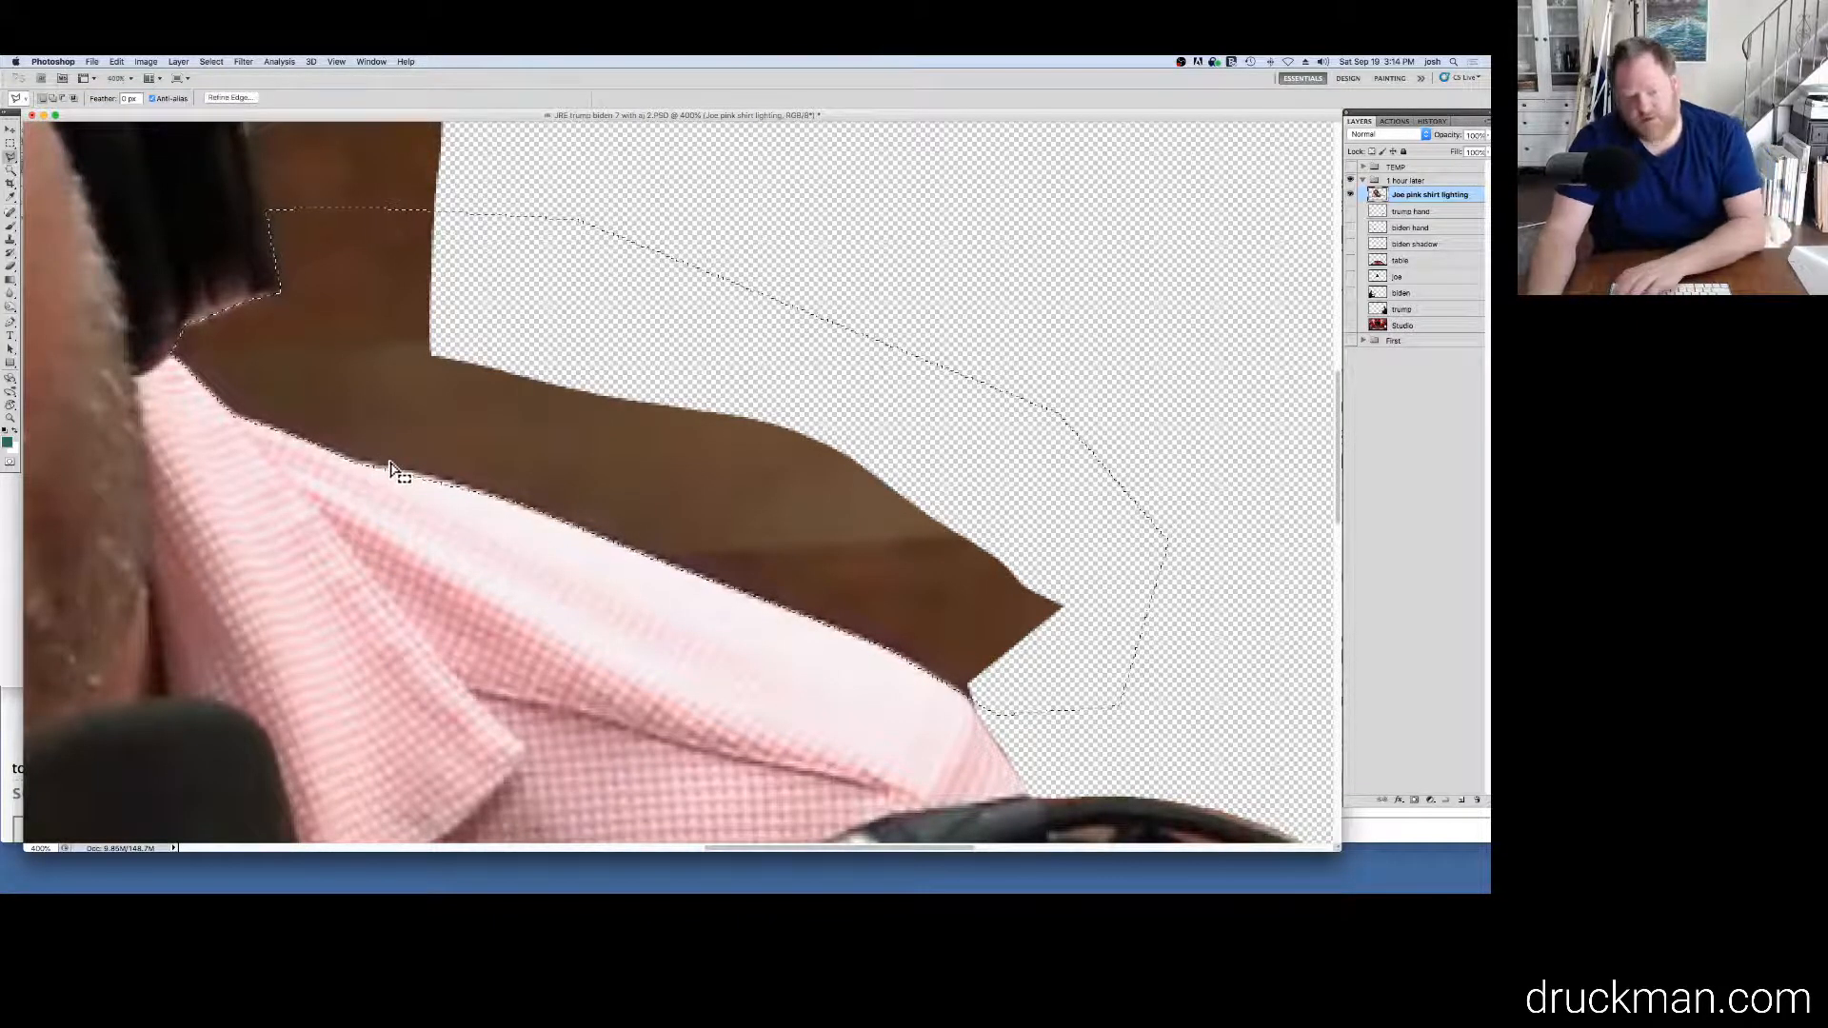
{"action": "key", "text": "Delete"}
{"action": "key", "text": "super+d"}
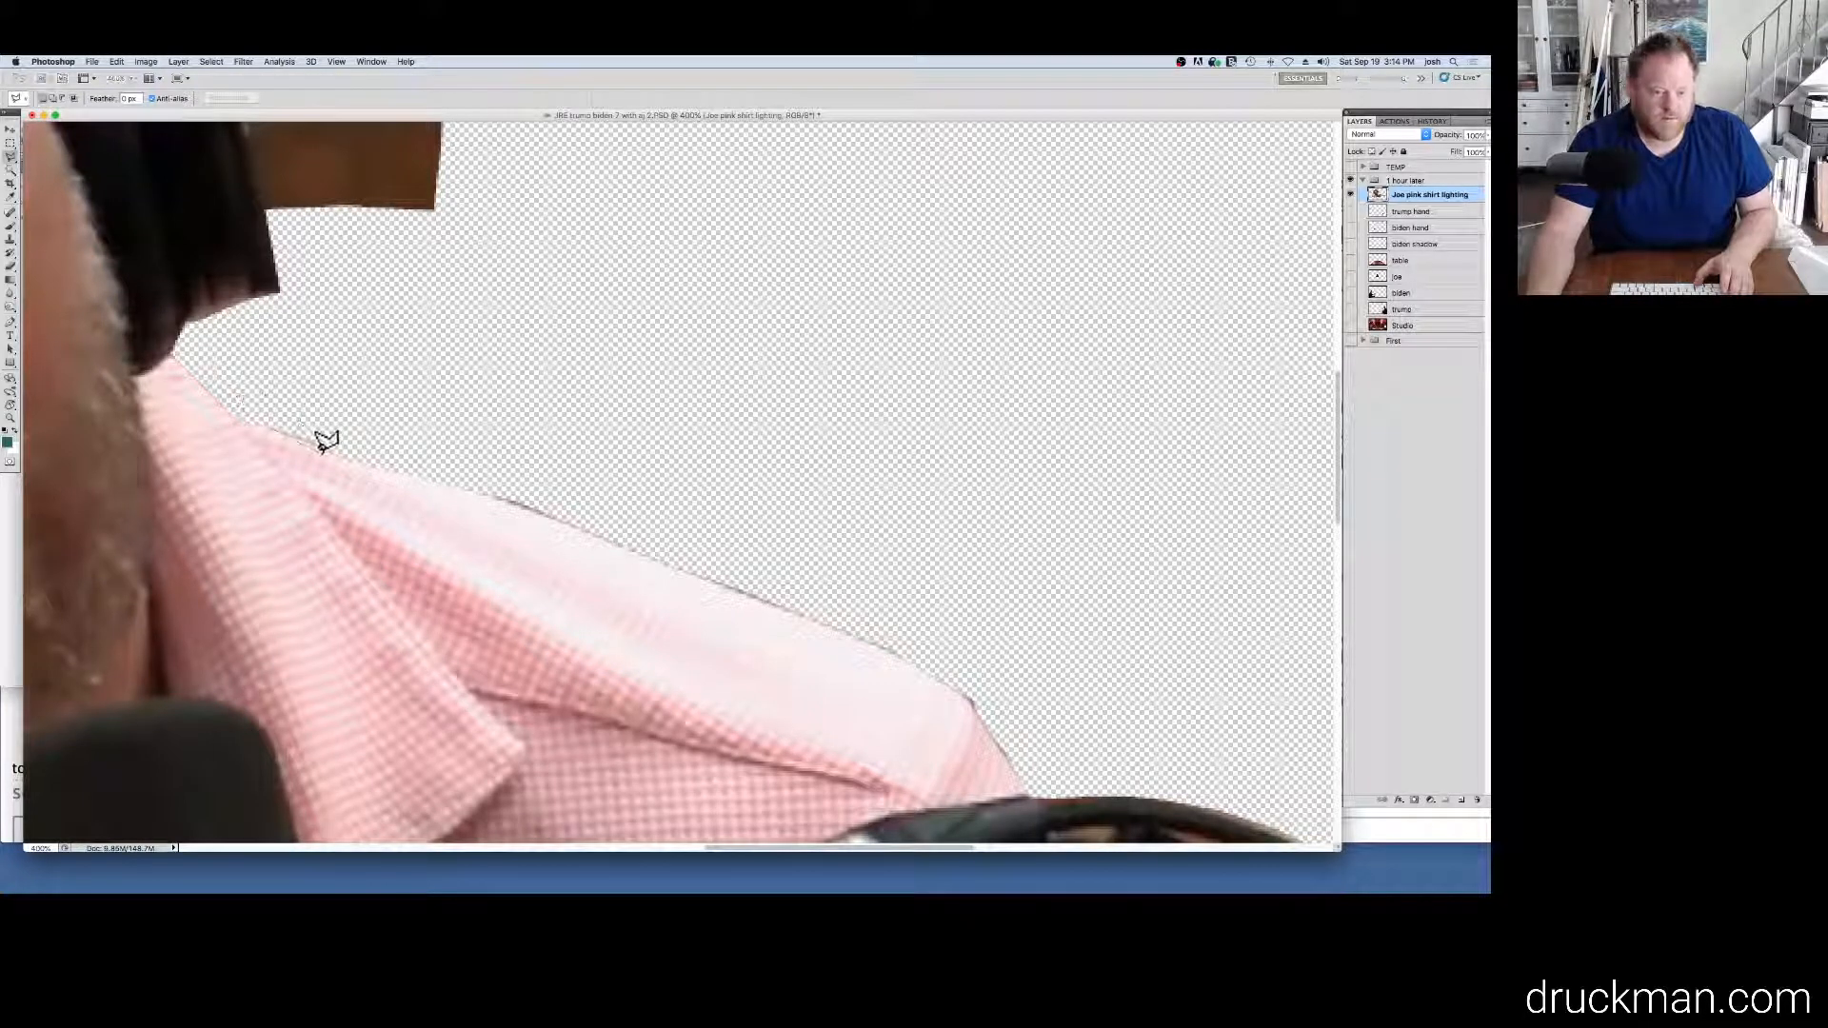
Trim the dark fringe along the upper slope of the pink shirt's shoulder with a Polygonal Lasso outline, and deselect.
{"action": "mouse_move", "coordinate": [345, 449]}
{"action": "left_mouse_down"}
{"action": "mouse_move", "coordinate": [803, 584]}
{"action": "mouse_move", "coordinate": [785, 608]}
{"action": "mouse_move", "coordinate": [876, 642]}
{"action": "mouse_move", "coordinate": [900, 554]}
{"action": "mouse_move", "coordinate": [490, 354]}
{"action": "mouse_move", "coordinate": [305, 372]}
{"action": "left_mouse_up"}
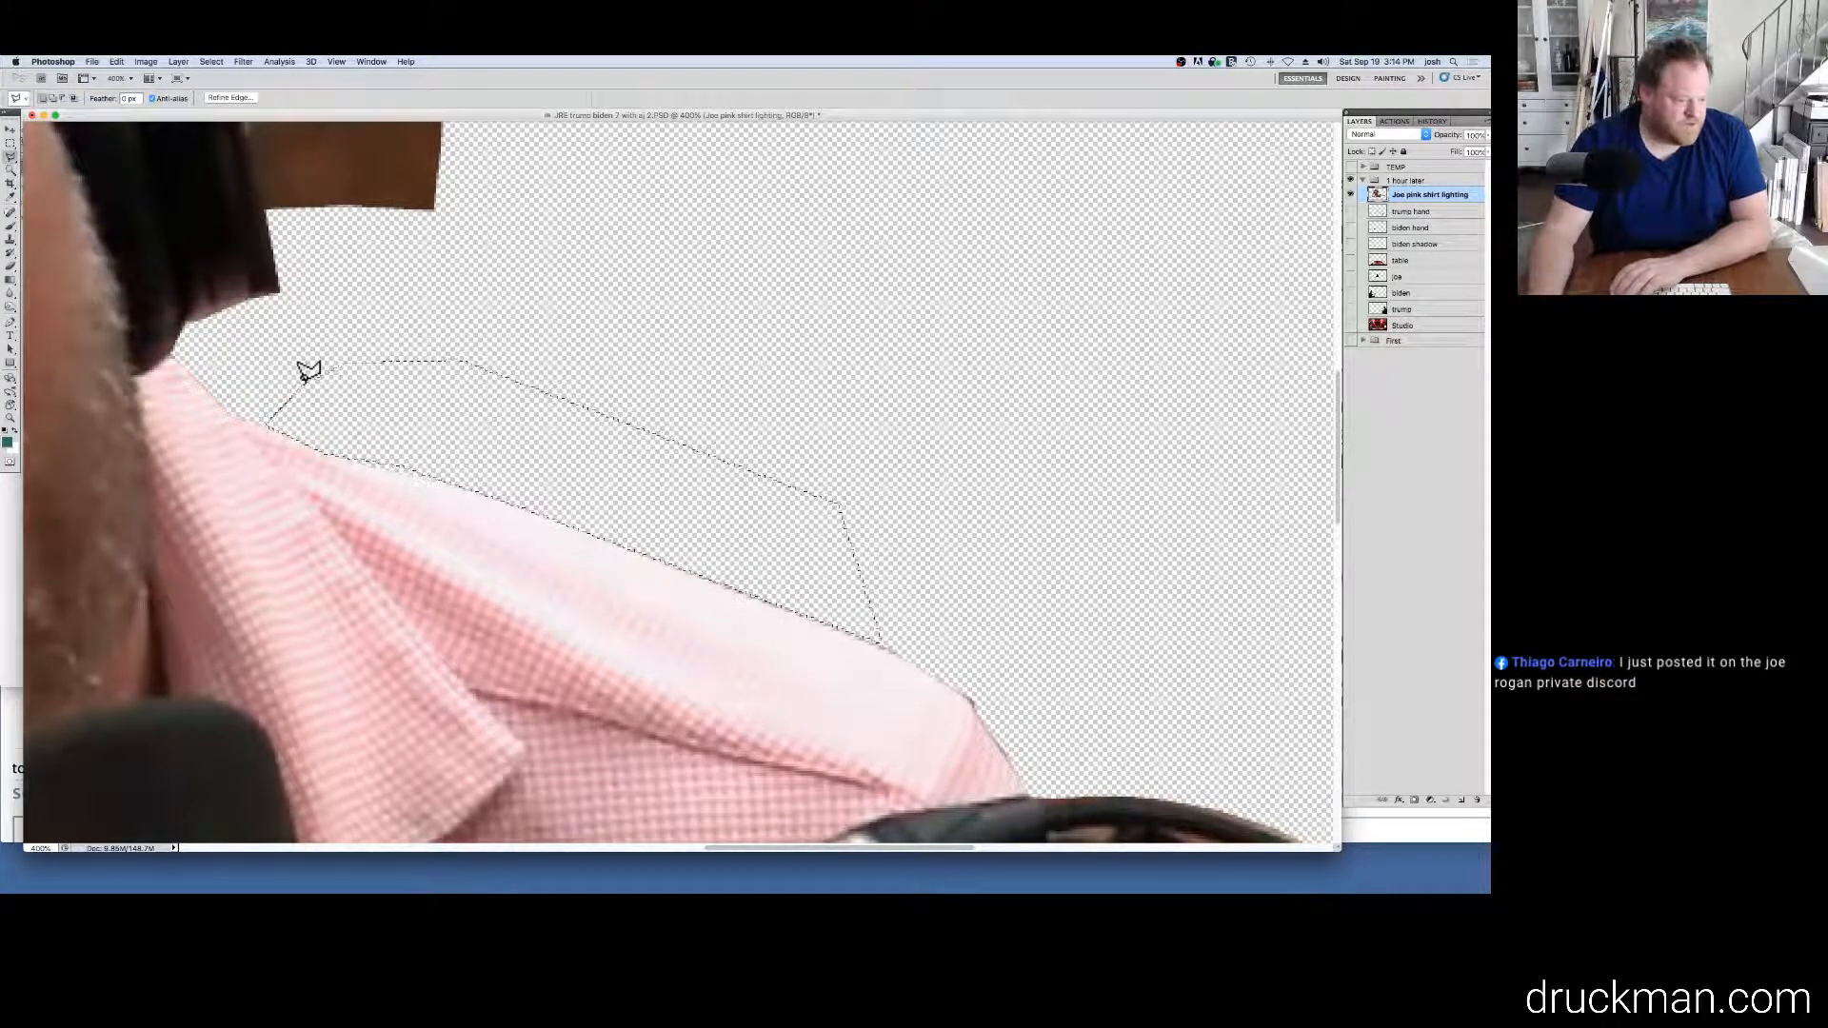
{"action": "key", "text": "super+d"}
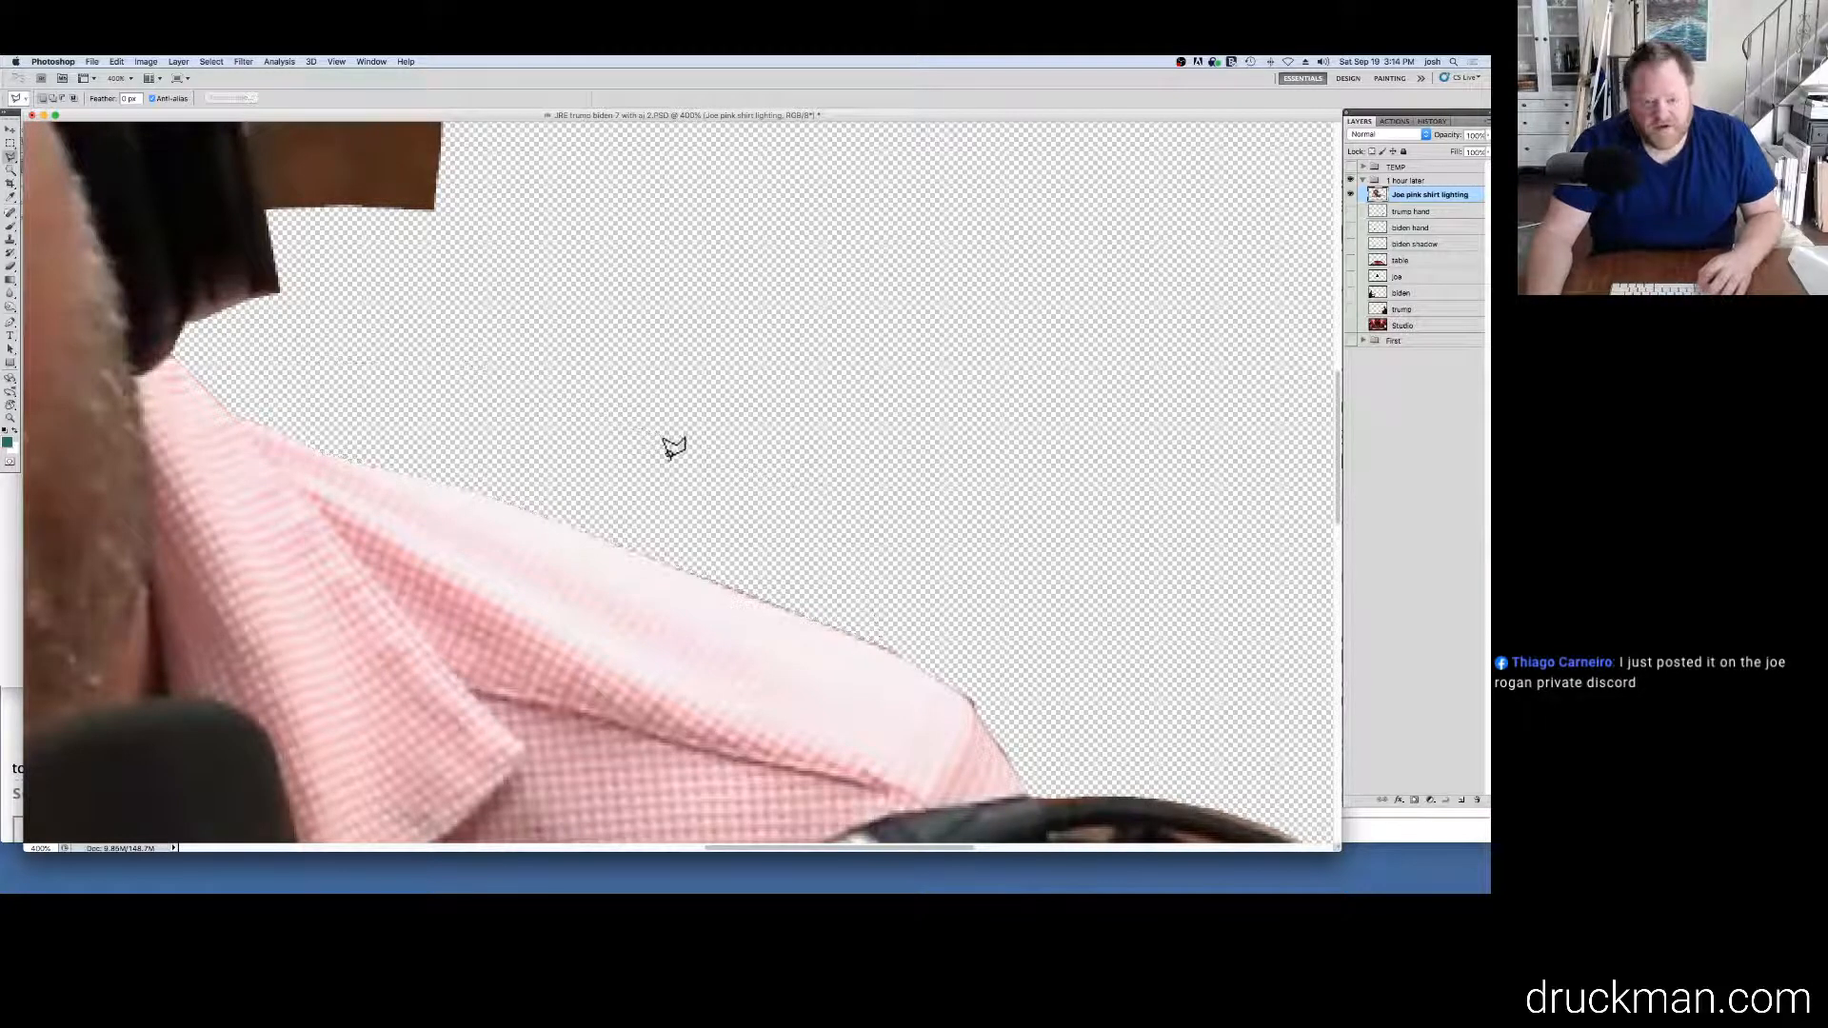
Clean the dark edge around the shoulder's outer corner, down to just above the microphone cable, with a Polygonal Lasso outline, and deselect.
{"action": "left_click", "coordinate": [977, 720]}
{"action": "left_click_drag", "start_coordinate": [701, 470], "coordinate": [621, 401]}
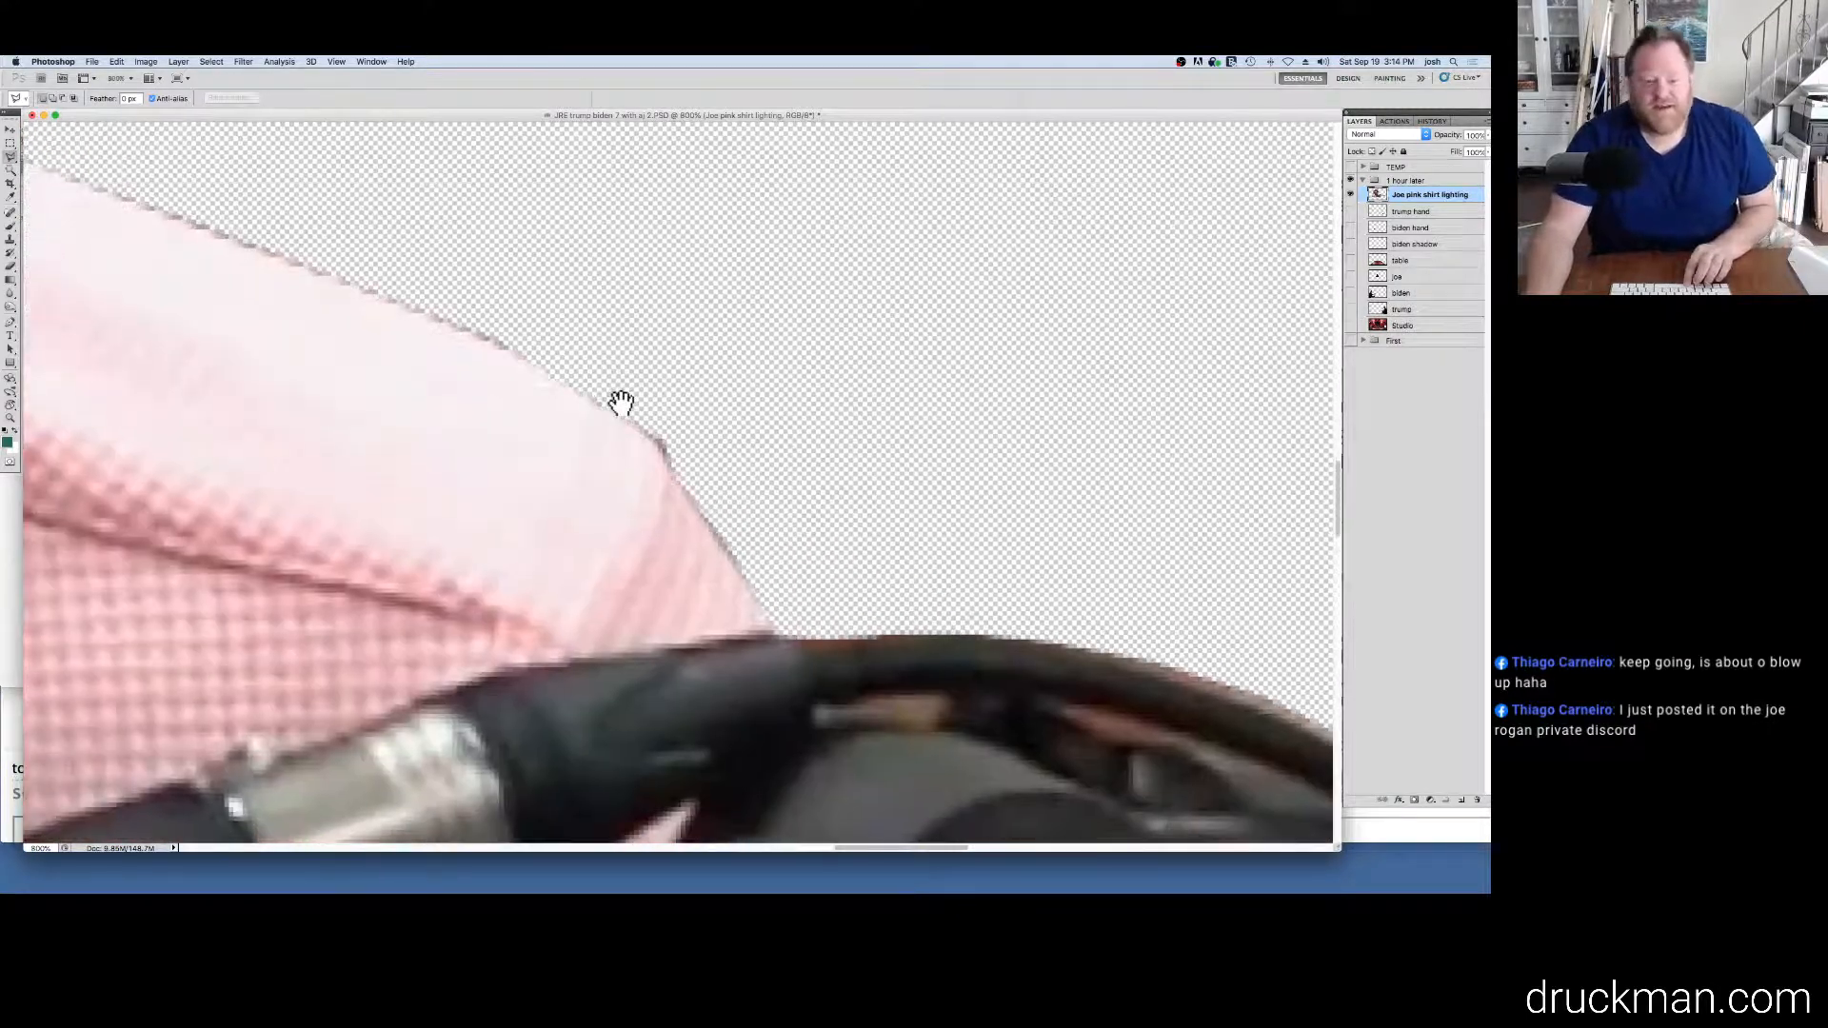
{"action": "left_click", "coordinate": [611, 404]}
{"action": "left_click", "coordinate": [665, 447]}
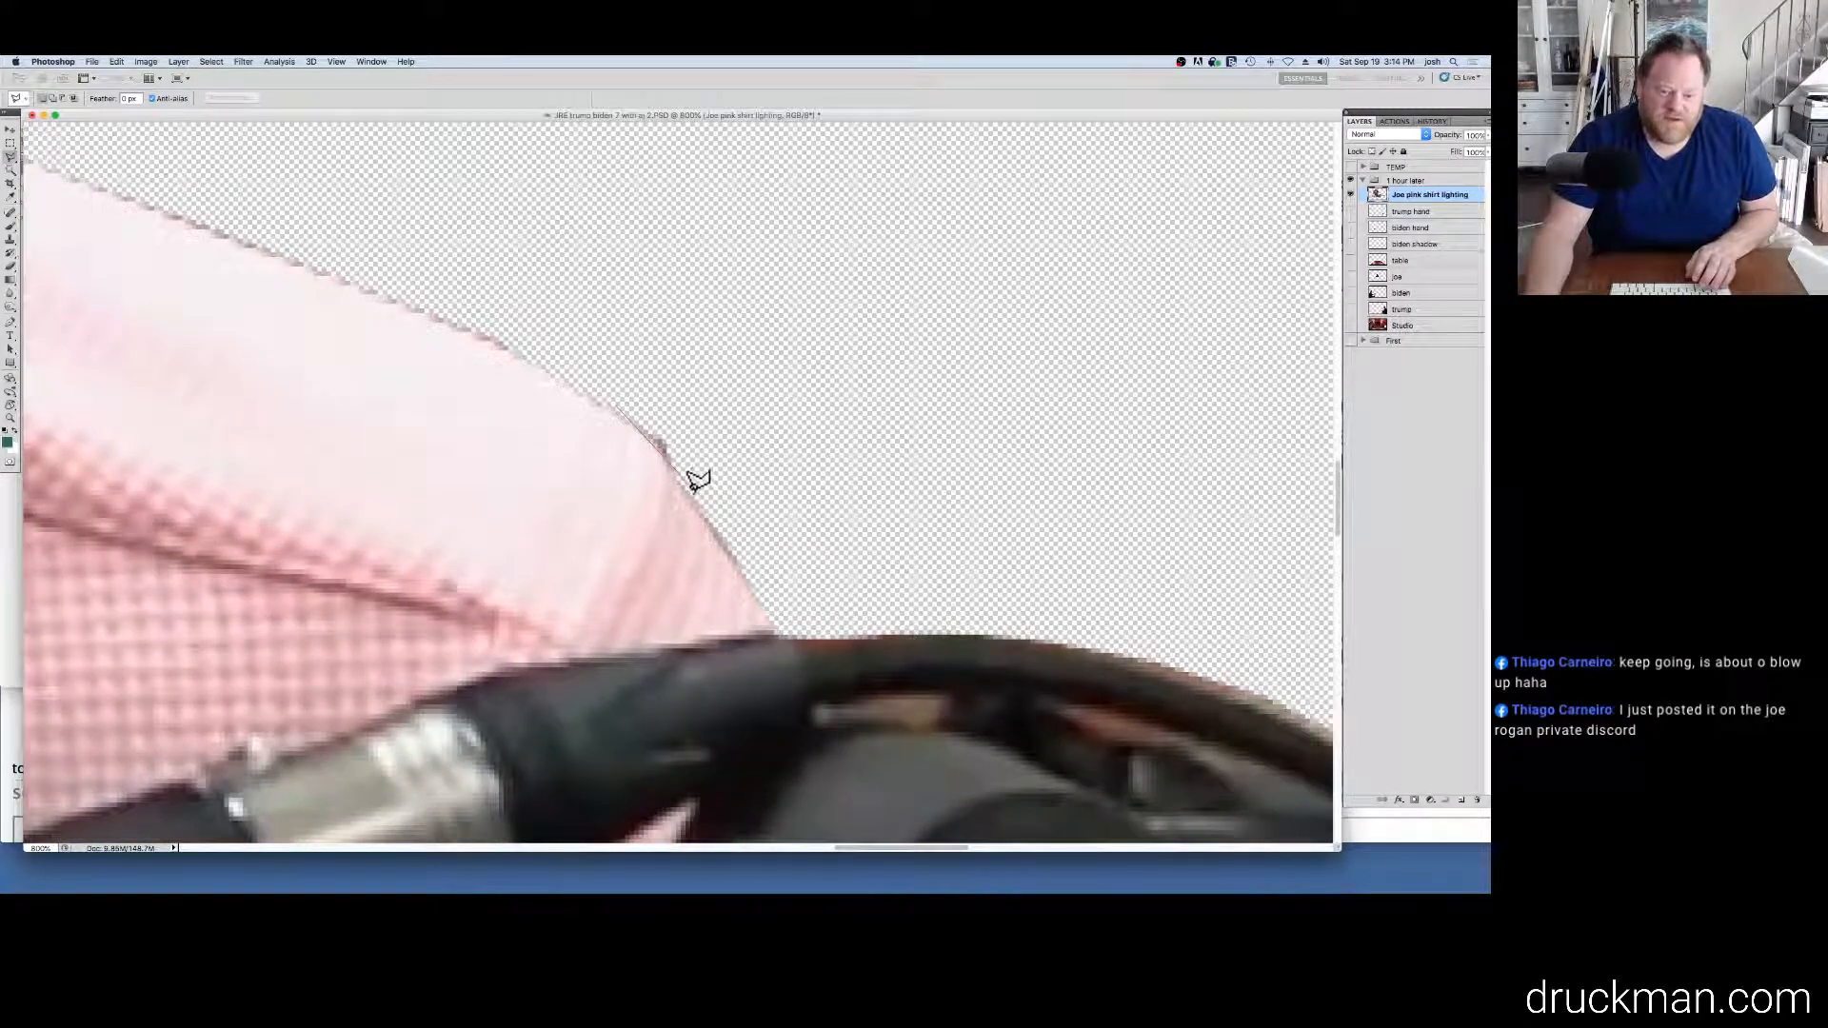
{"action": "left_click", "coordinate": [758, 587]}
{"action": "left_click", "coordinate": [809, 517]}
{"action": "left_click", "coordinate": [660, 338]}
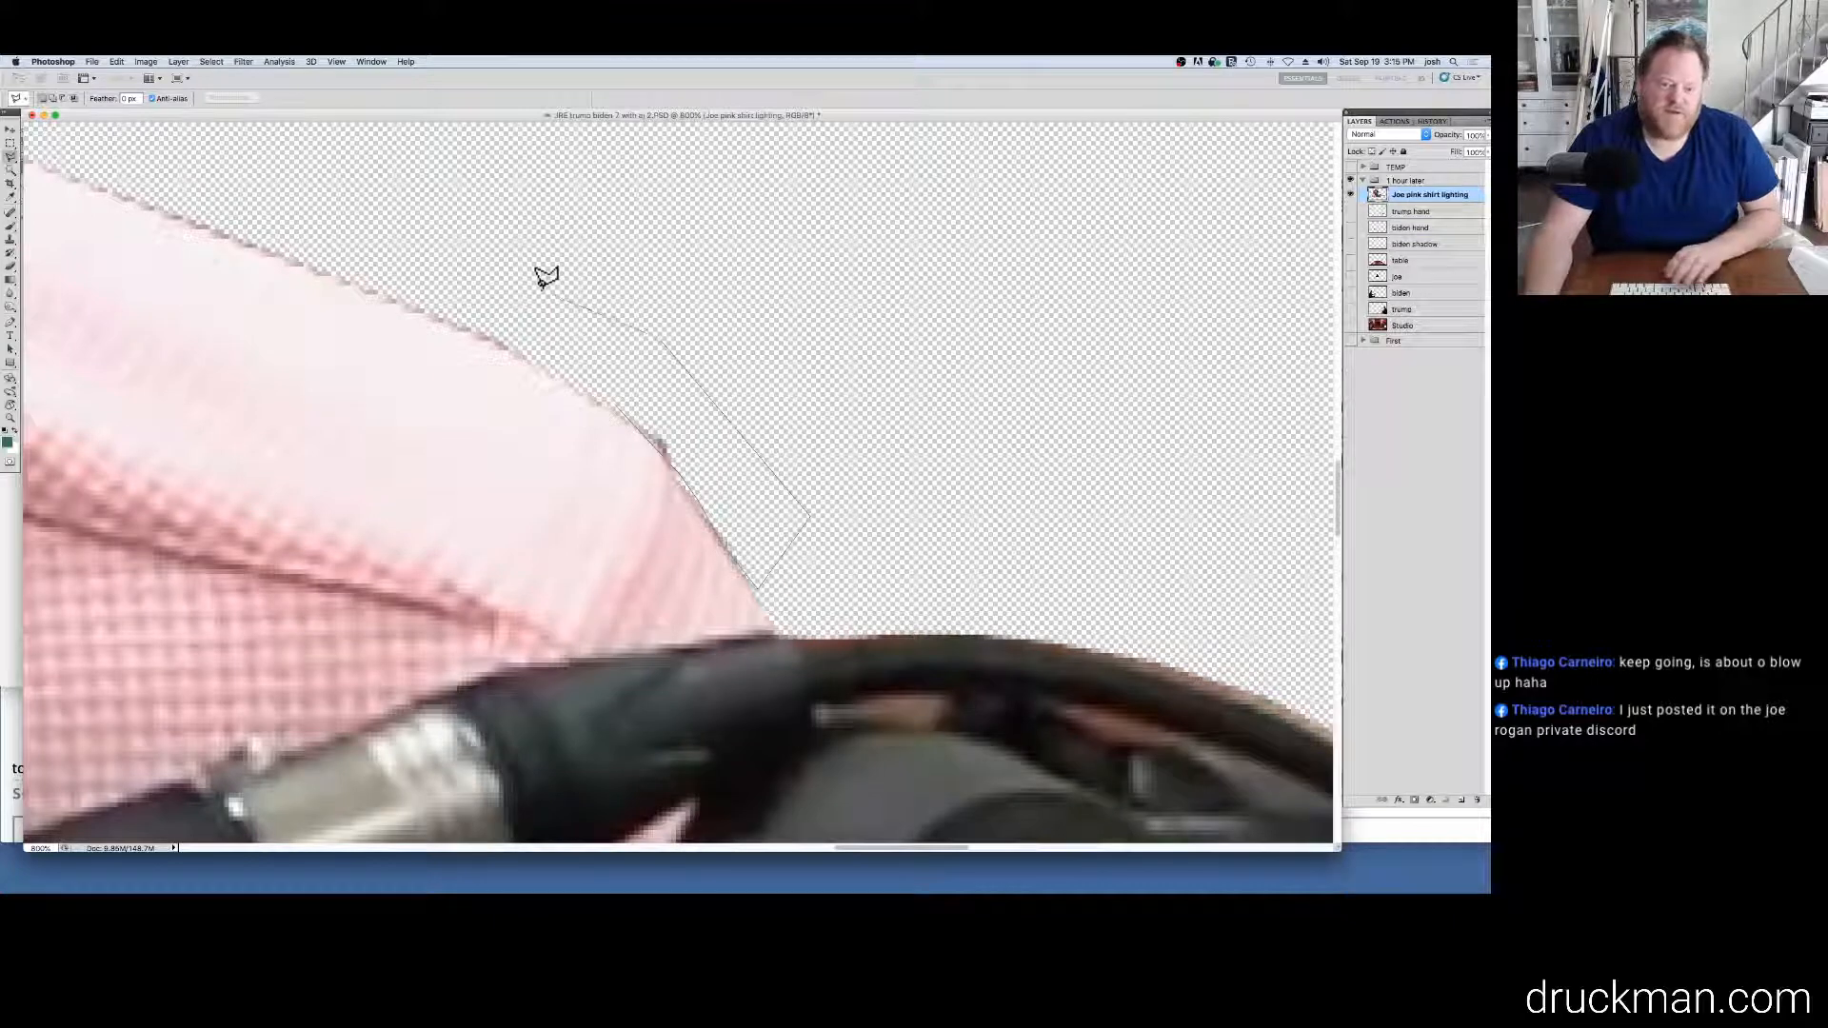
{"action": "left_click", "coordinate": [519, 284]}
{"action": "left_click", "coordinate": [471, 282]}
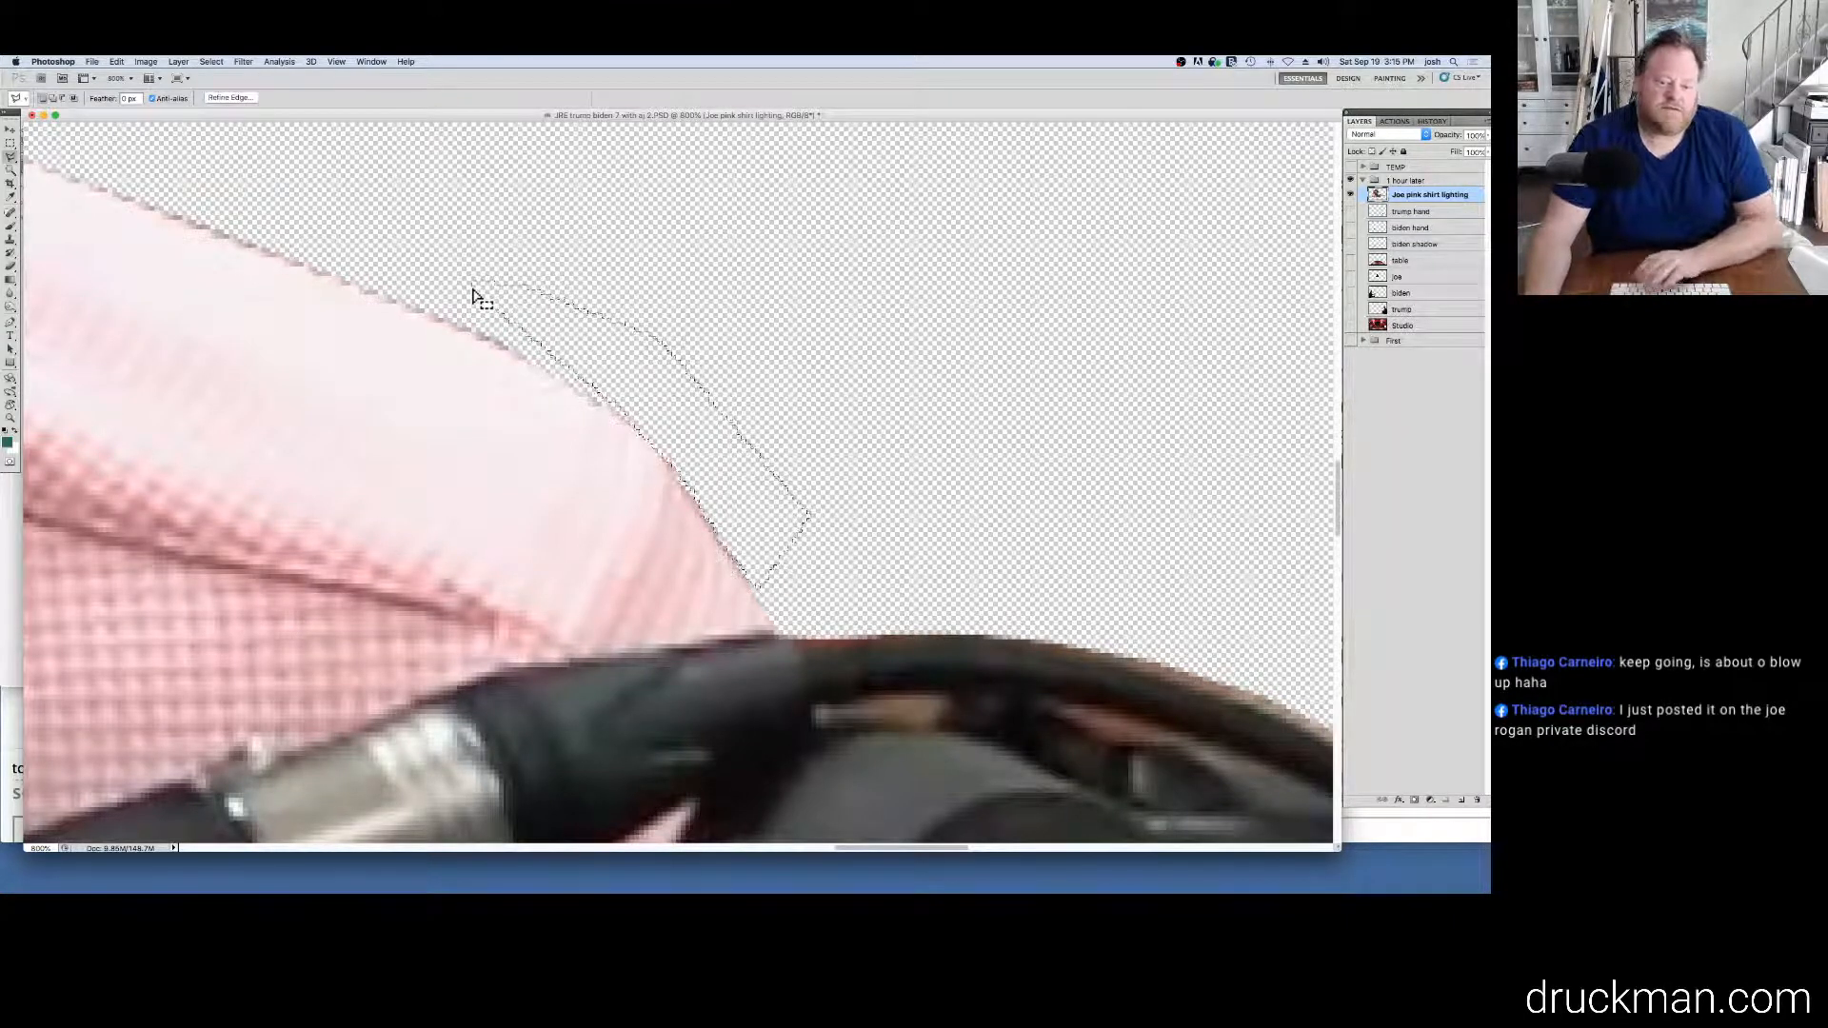
{"action": "left_click", "coordinate": [525, 295], "text": "alt"}
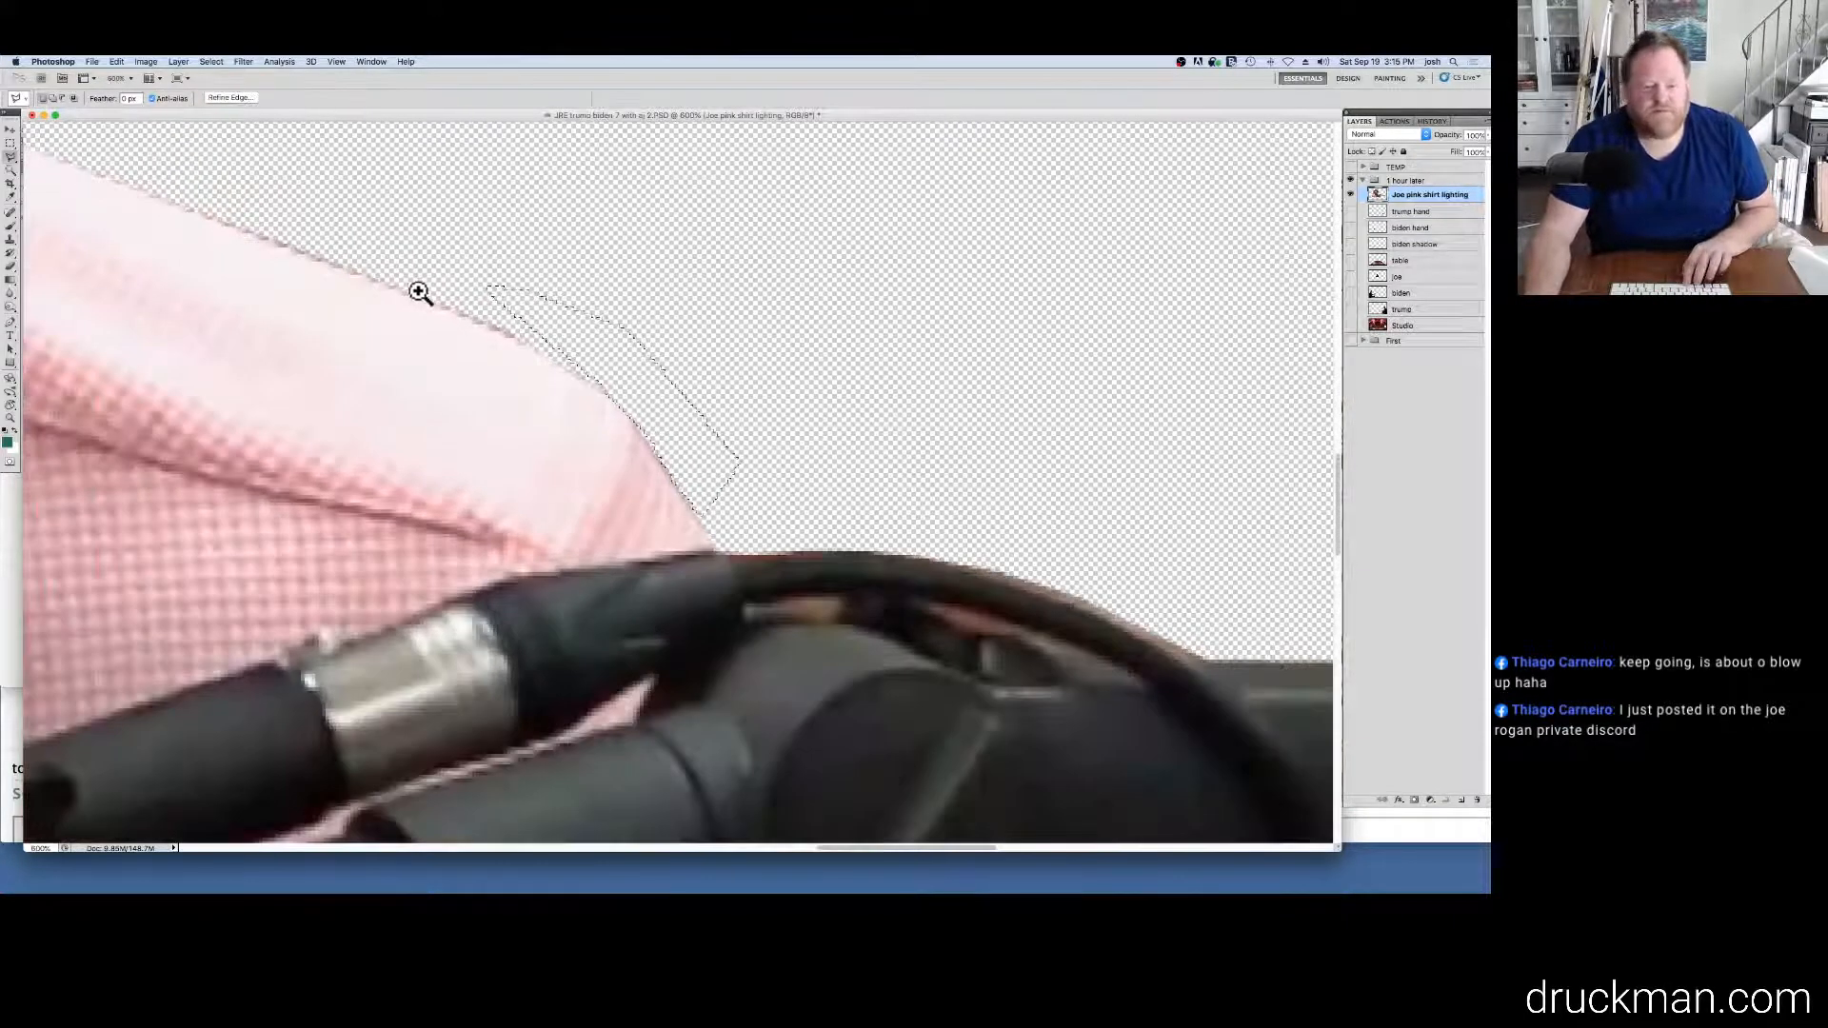
{"action": "left_click", "coordinate": [359, 286]}
{"action": "left_click", "coordinate": [357, 284], "text": "alt"}
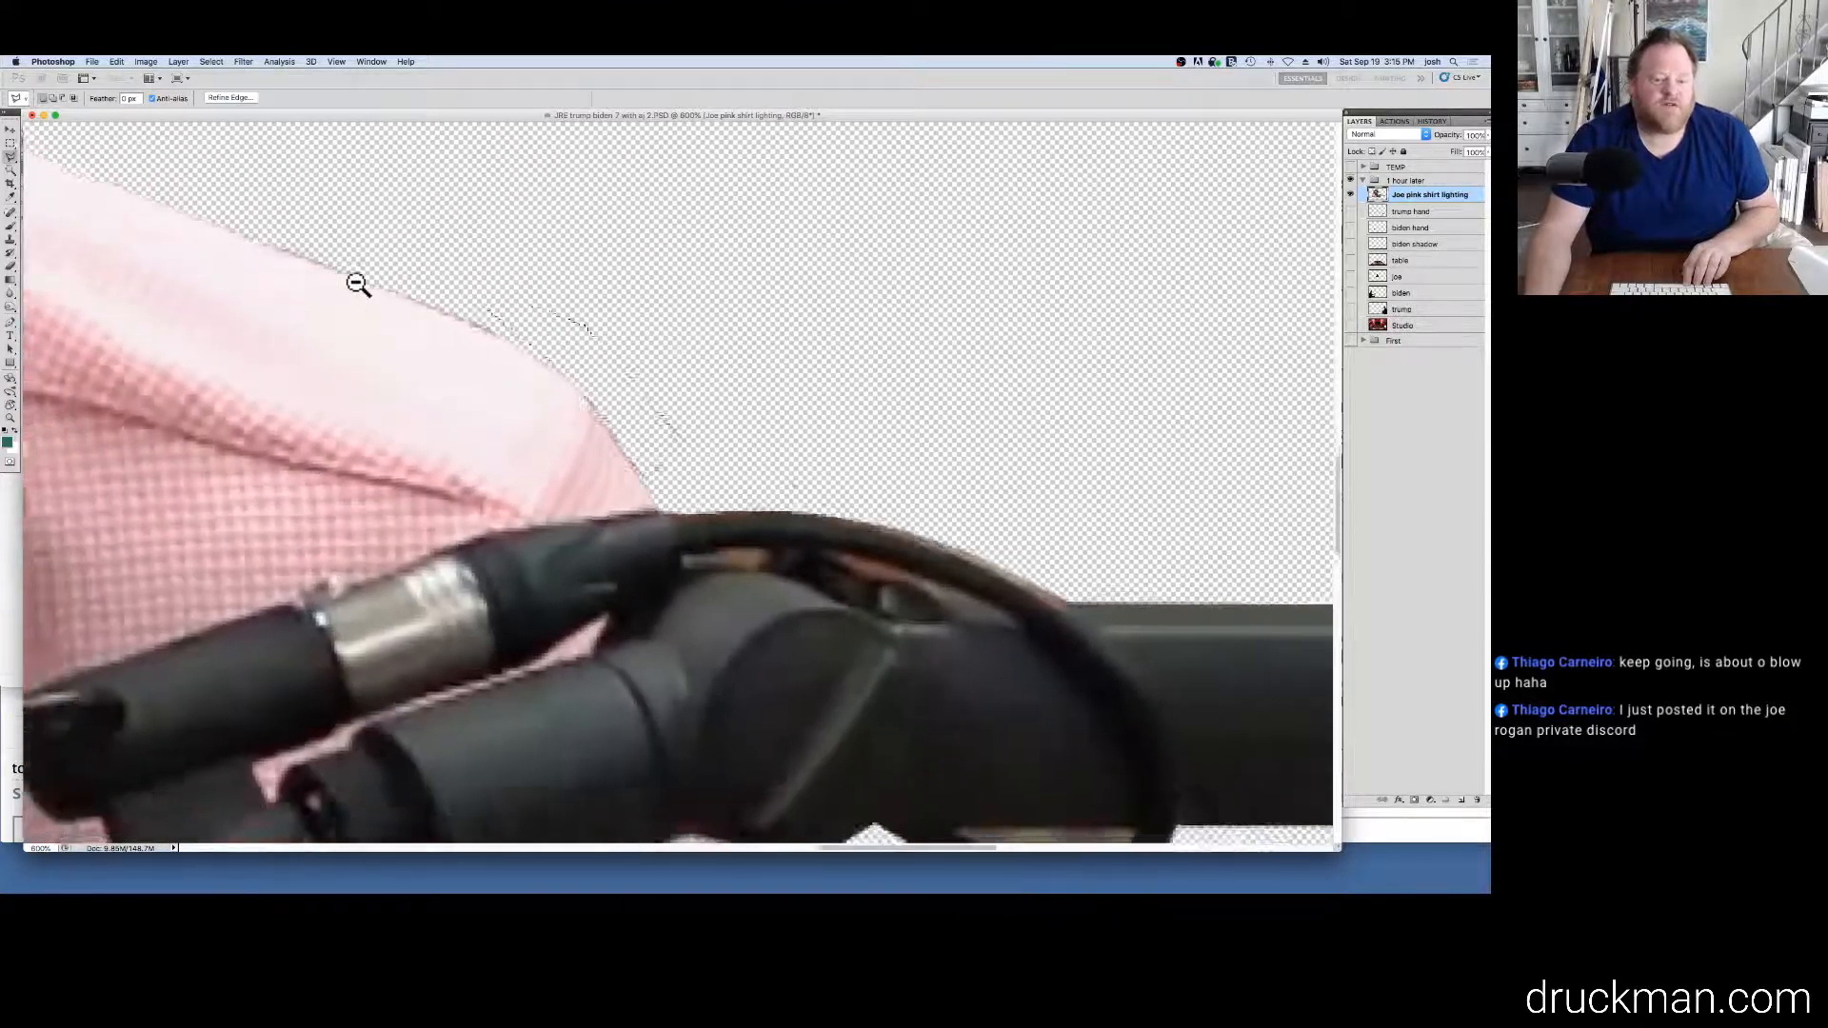
{"action": "key", "text": "super+minus"}
{"action": "key", "text": "super+minus"}
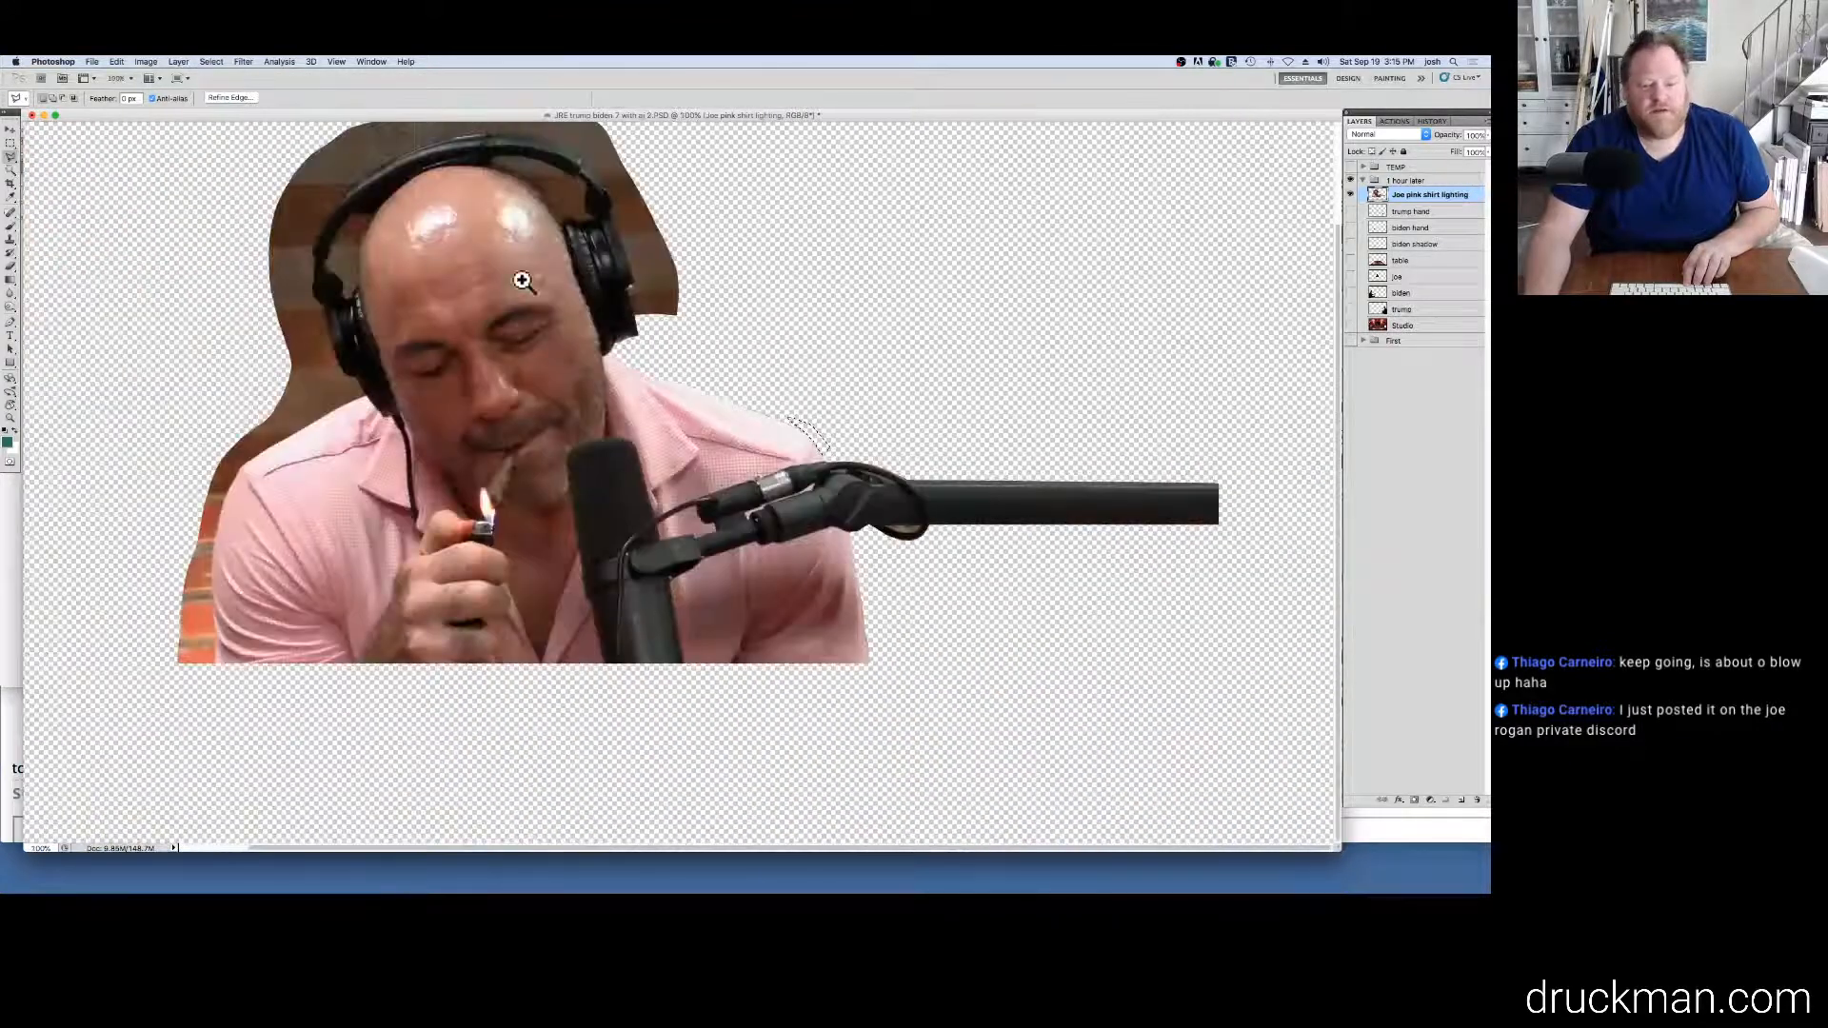
{"action": "key", "text": "super+d"}
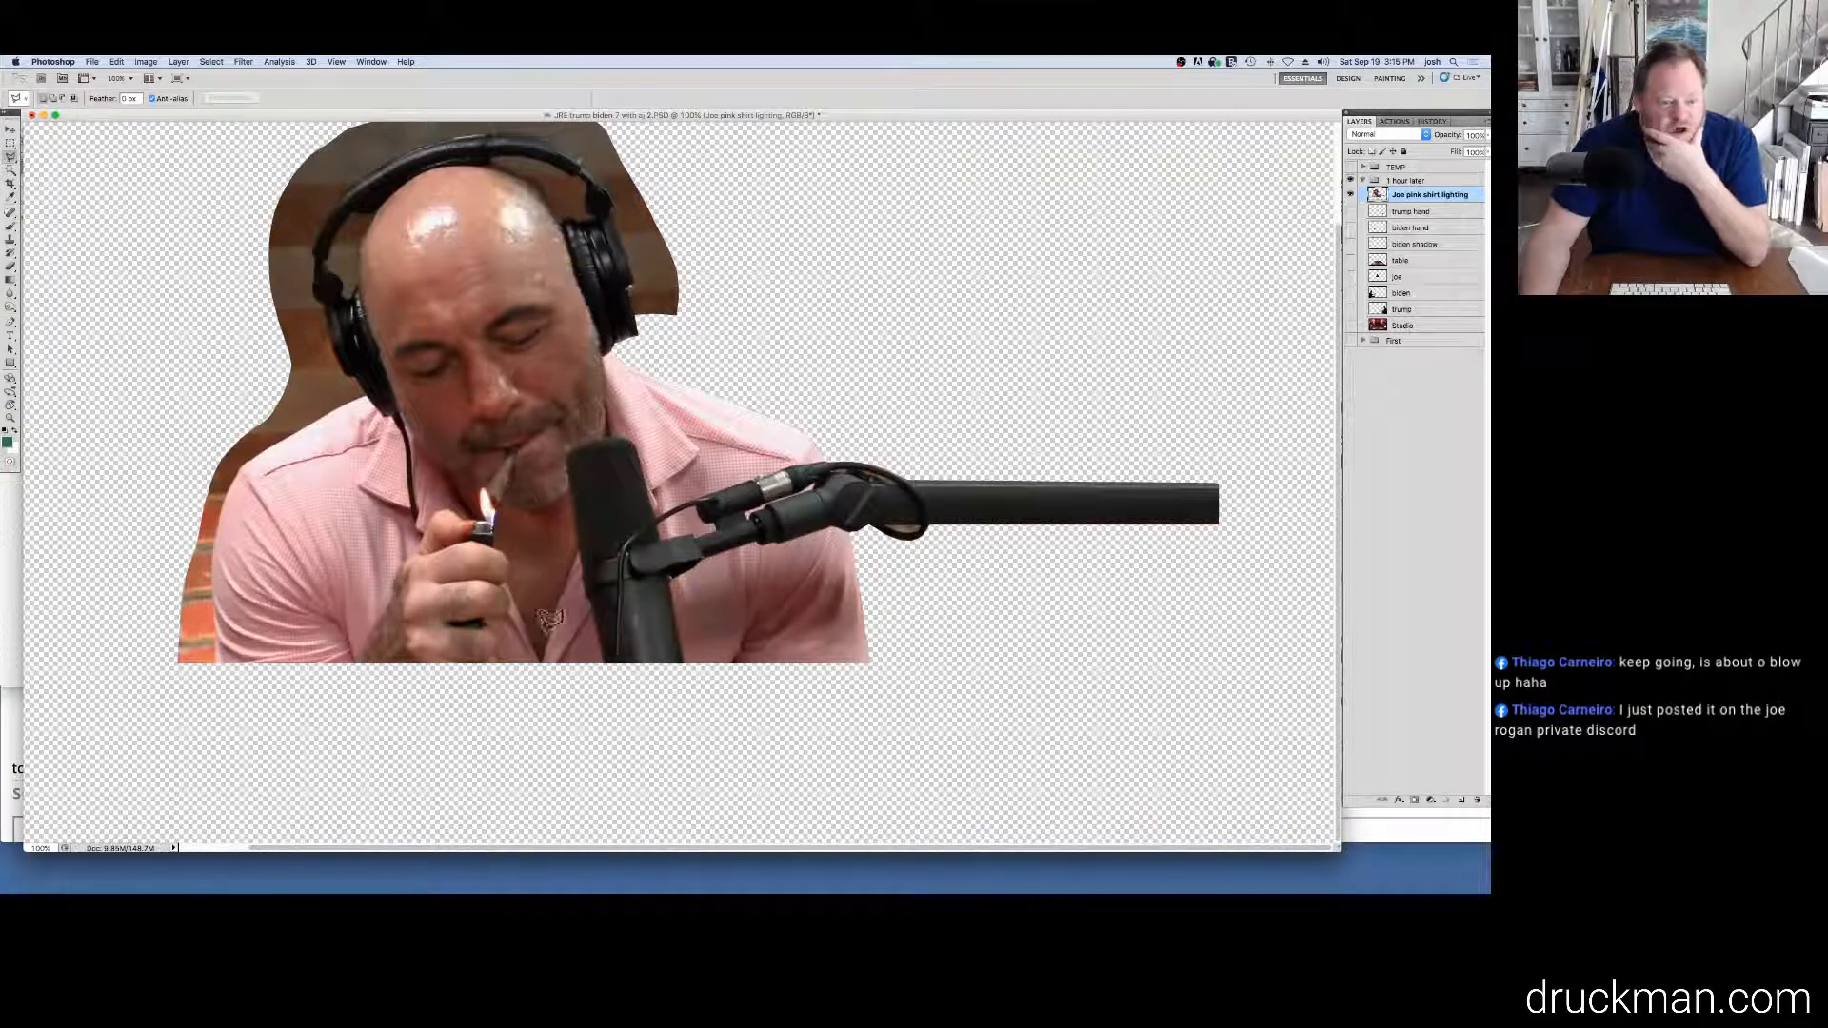
Check the DLive channel page and the YouTube live stream in Firefox, and return to Photoshop.
{"action": "left_click", "coordinate": [547, 874]}
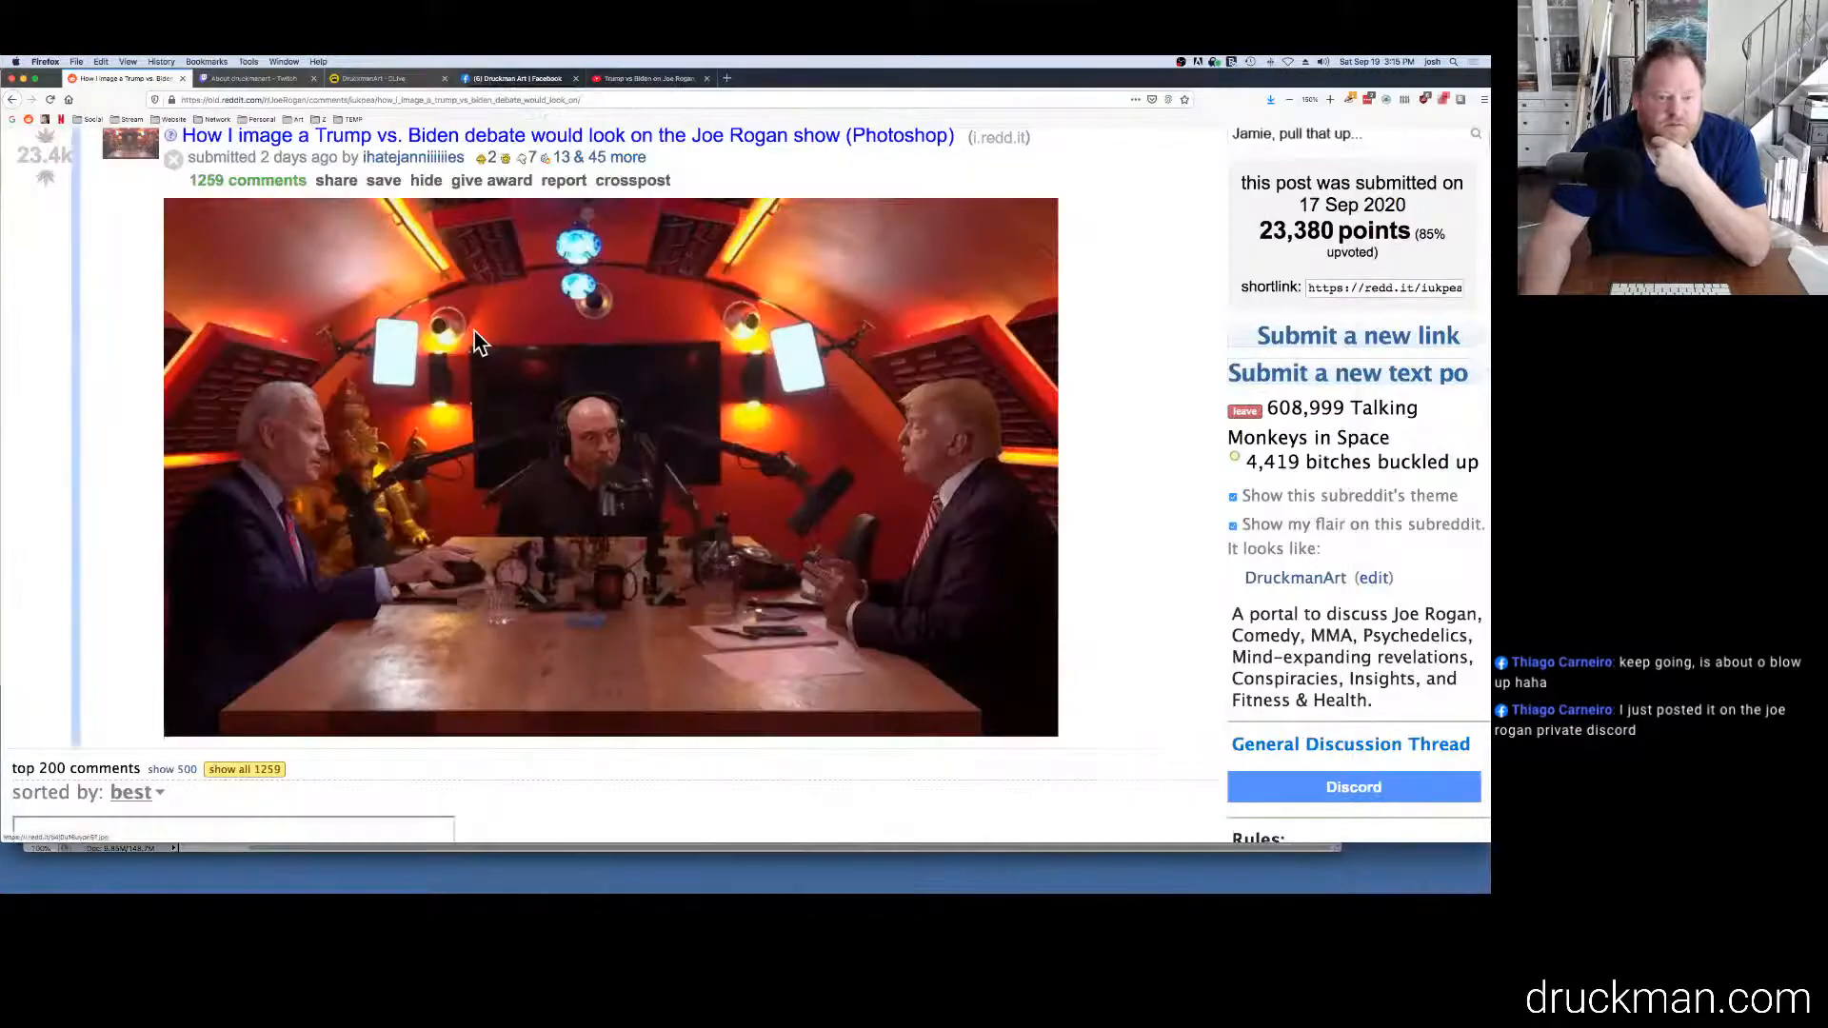
{"action": "left_click", "coordinate": [379, 78]}
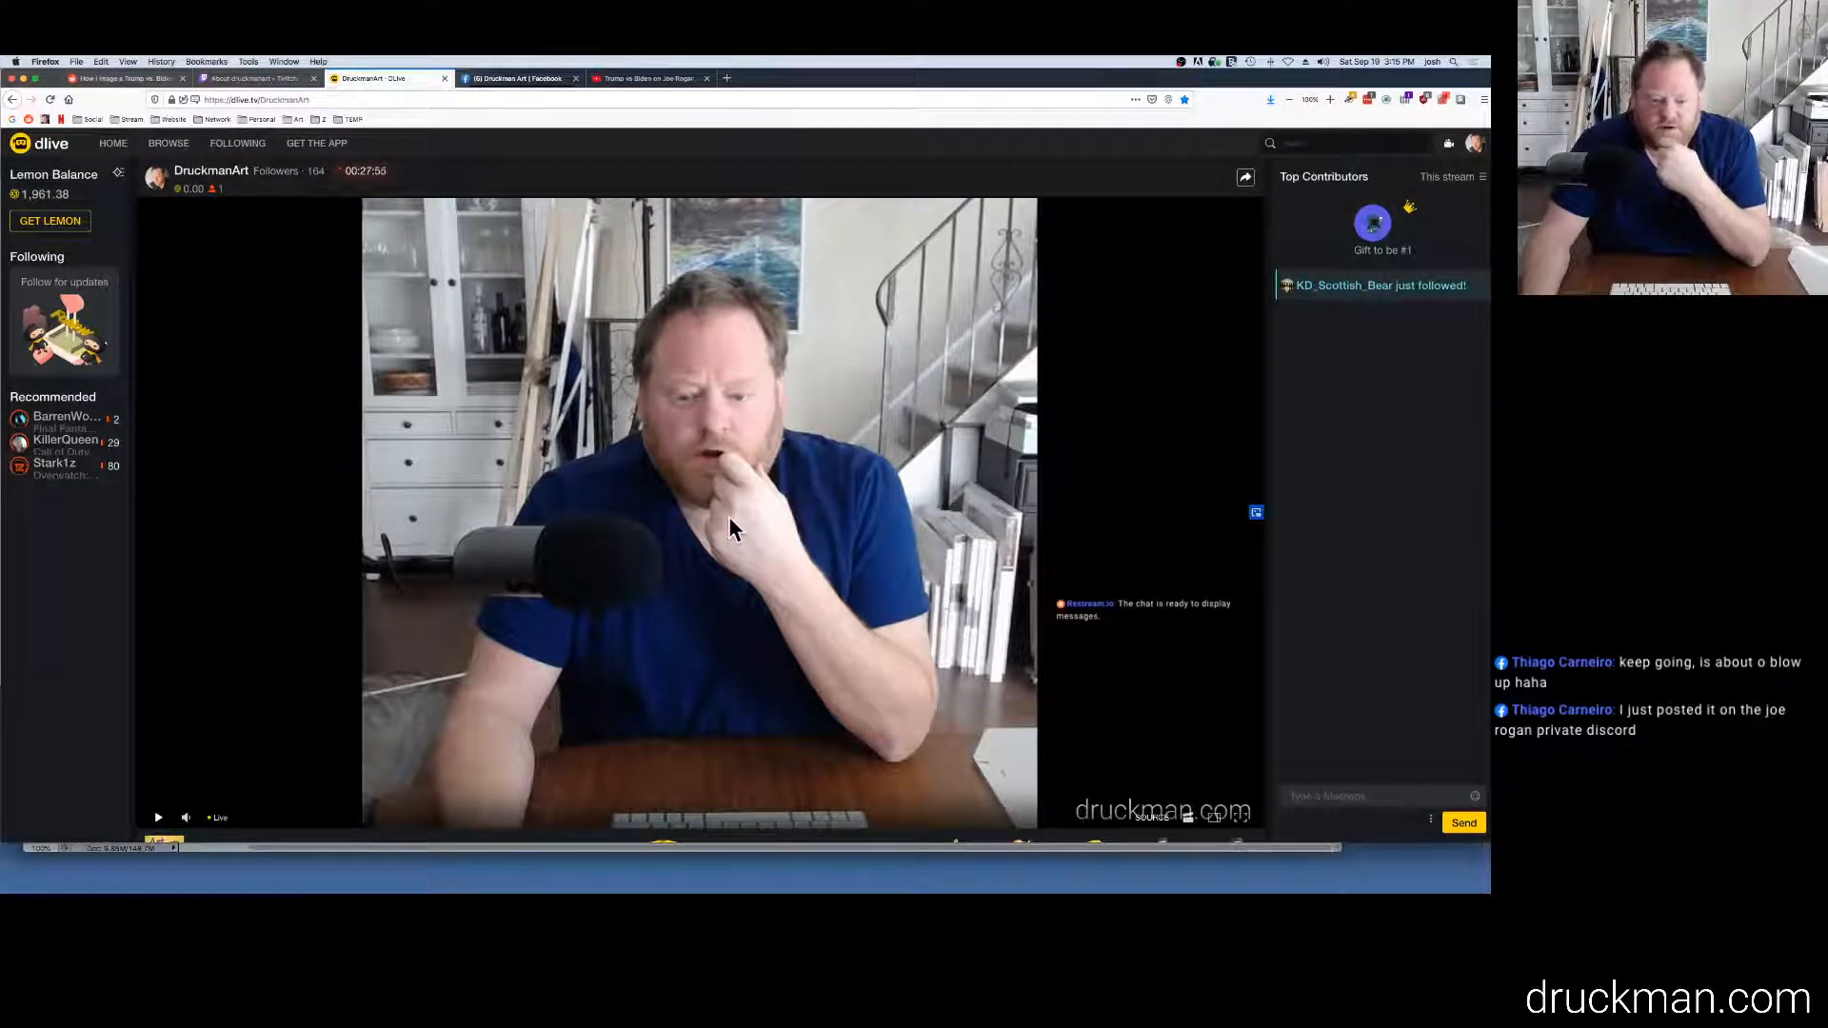
{"action": "scroll", "coordinate": [728, 519], "scroll_direction": "down", "scroll_amount": 5}
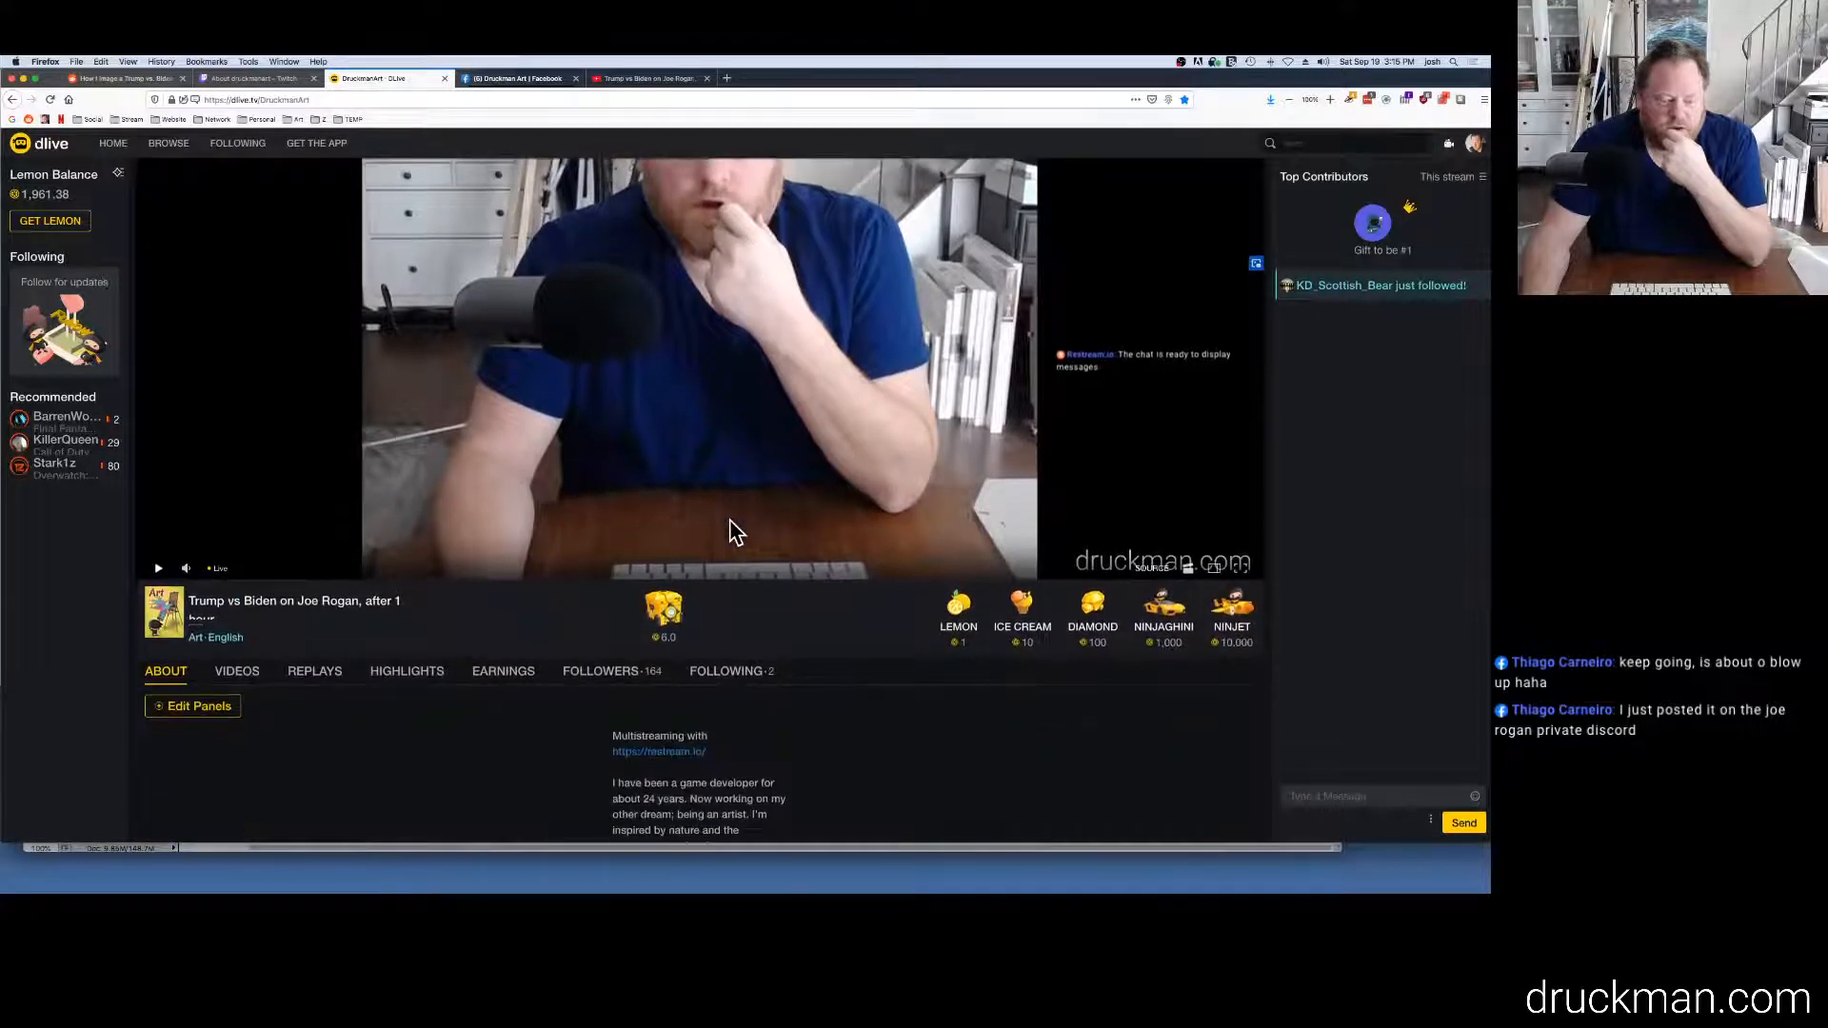
{"action": "scroll", "coordinate": [730, 522], "scroll_direction": "up", "scroll_amount": 5}
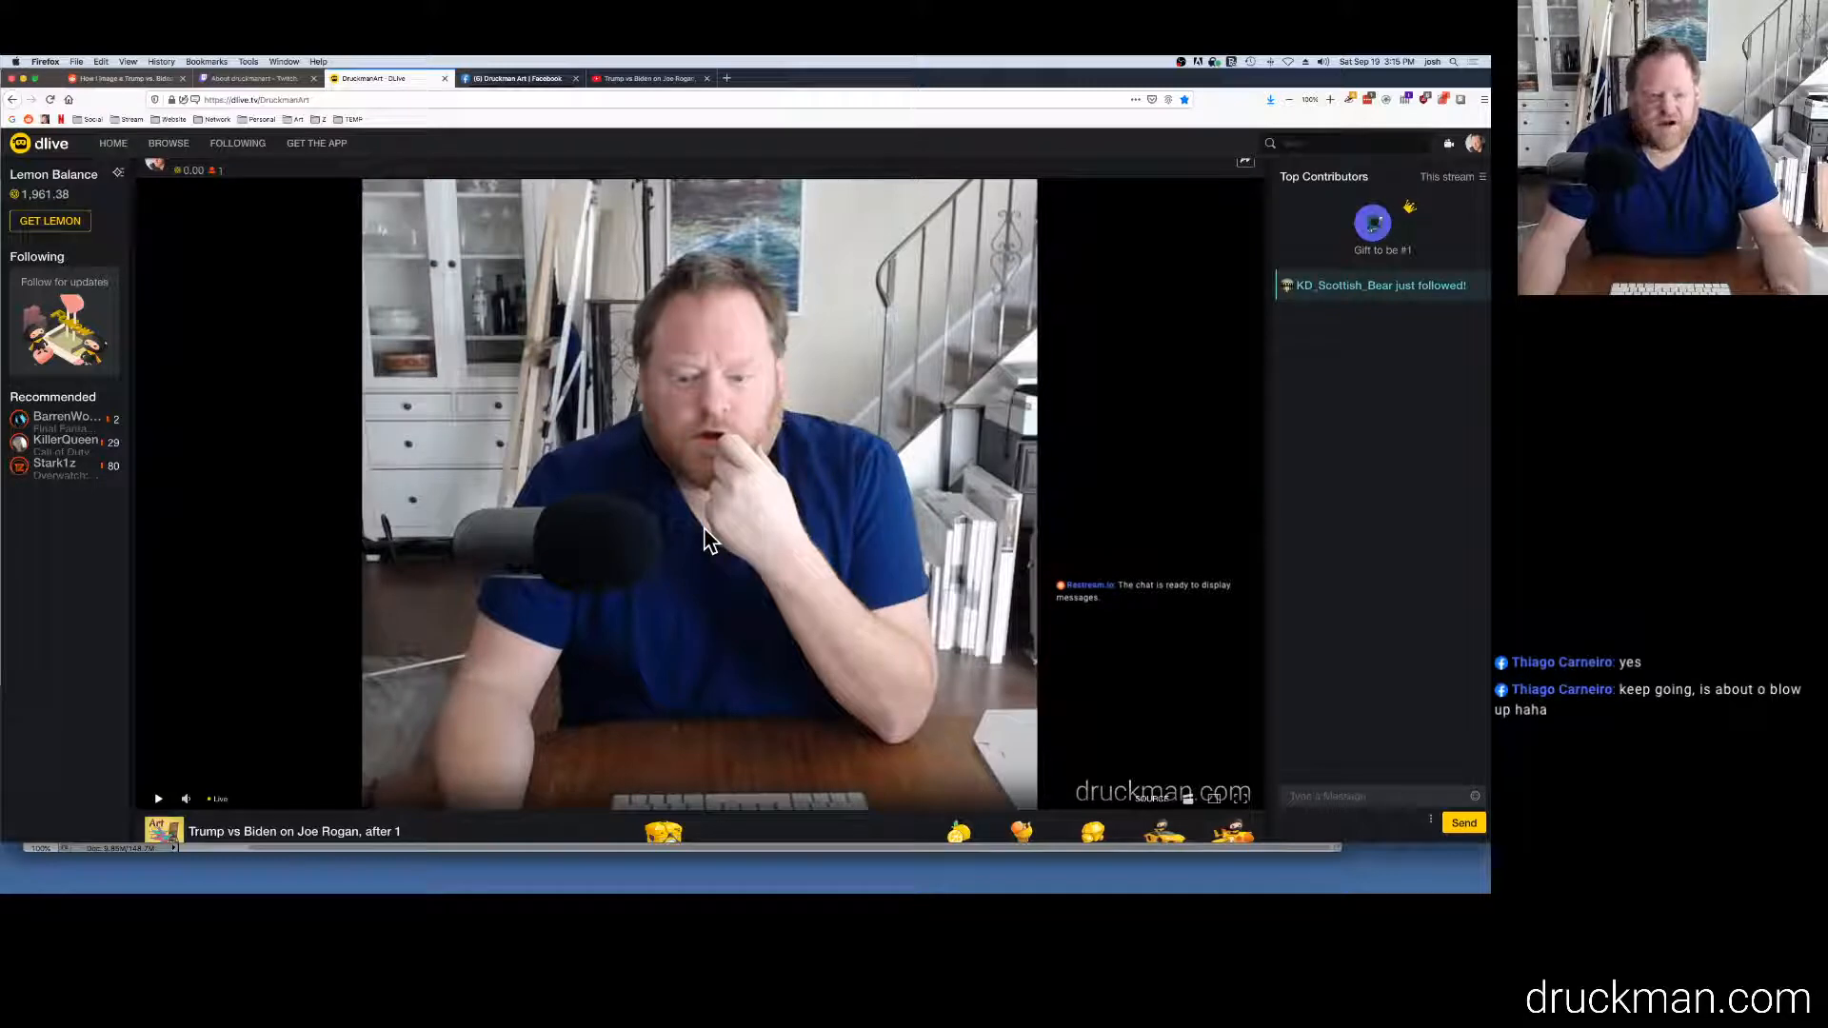
{"action": "left_click", "coordinate": [629, 82]}
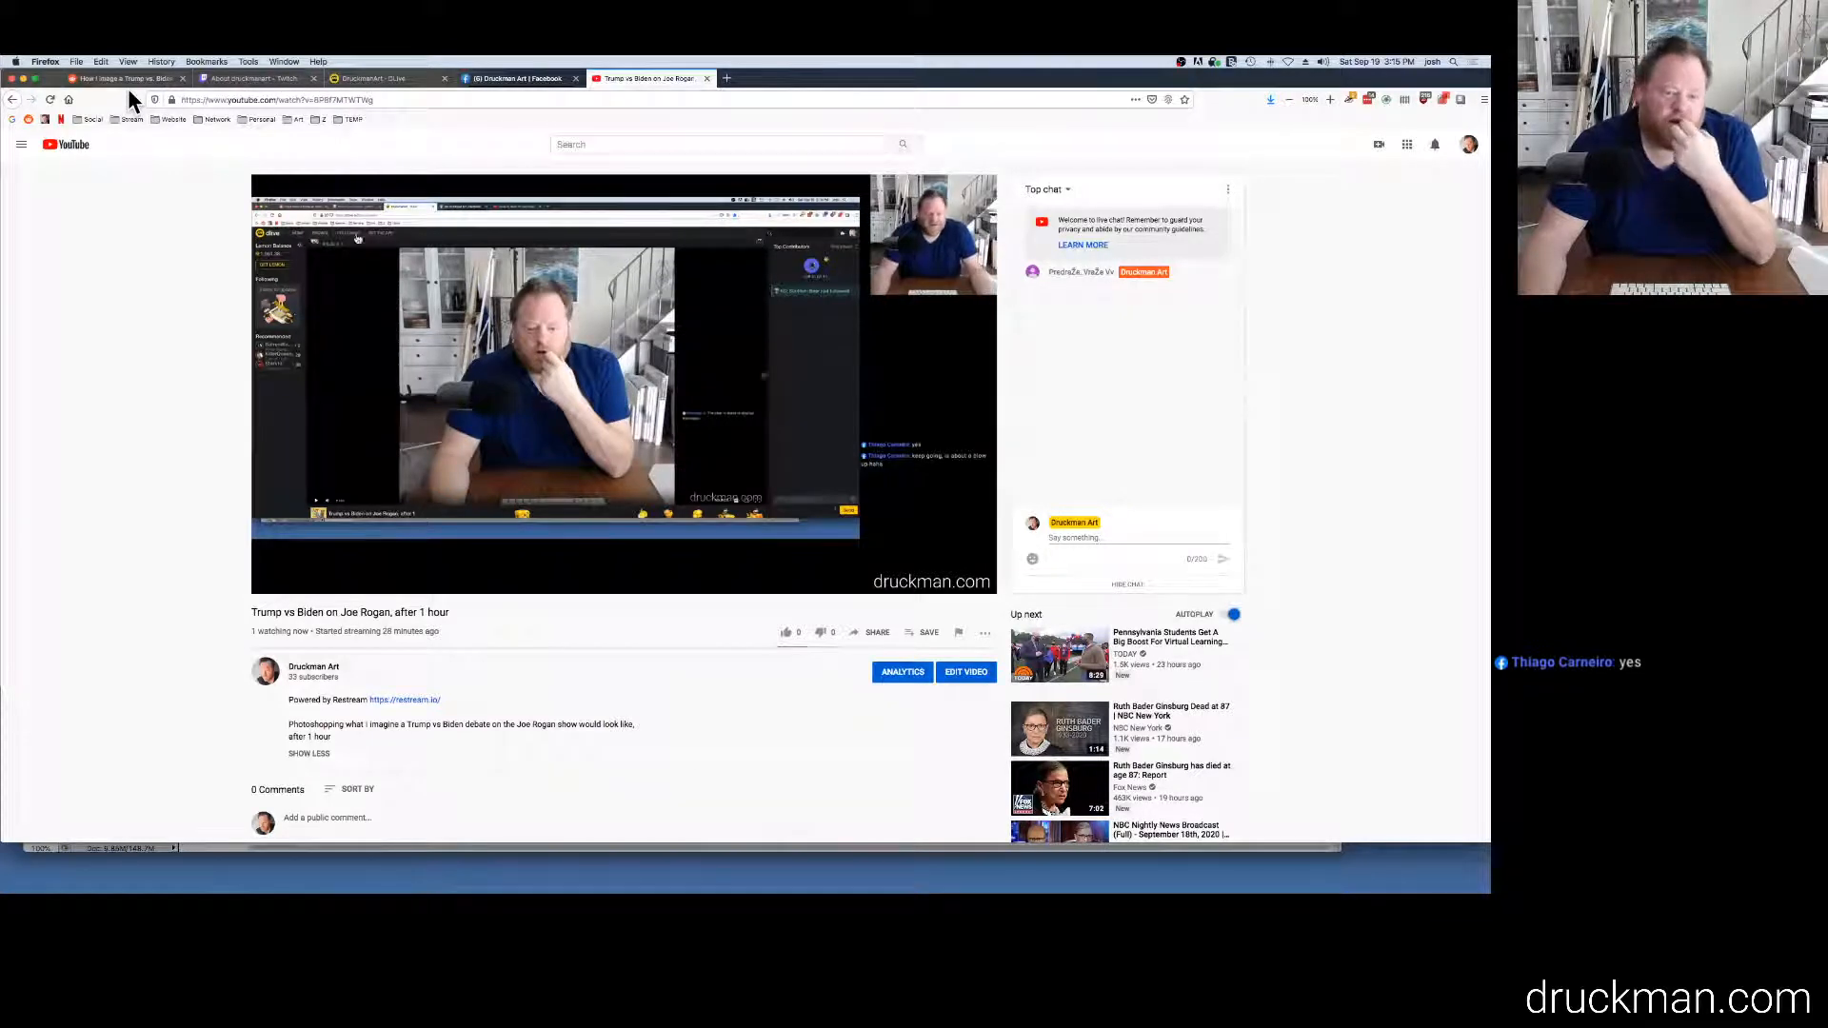
{"action": "mouse_move", "coordinate": [571, 886]}
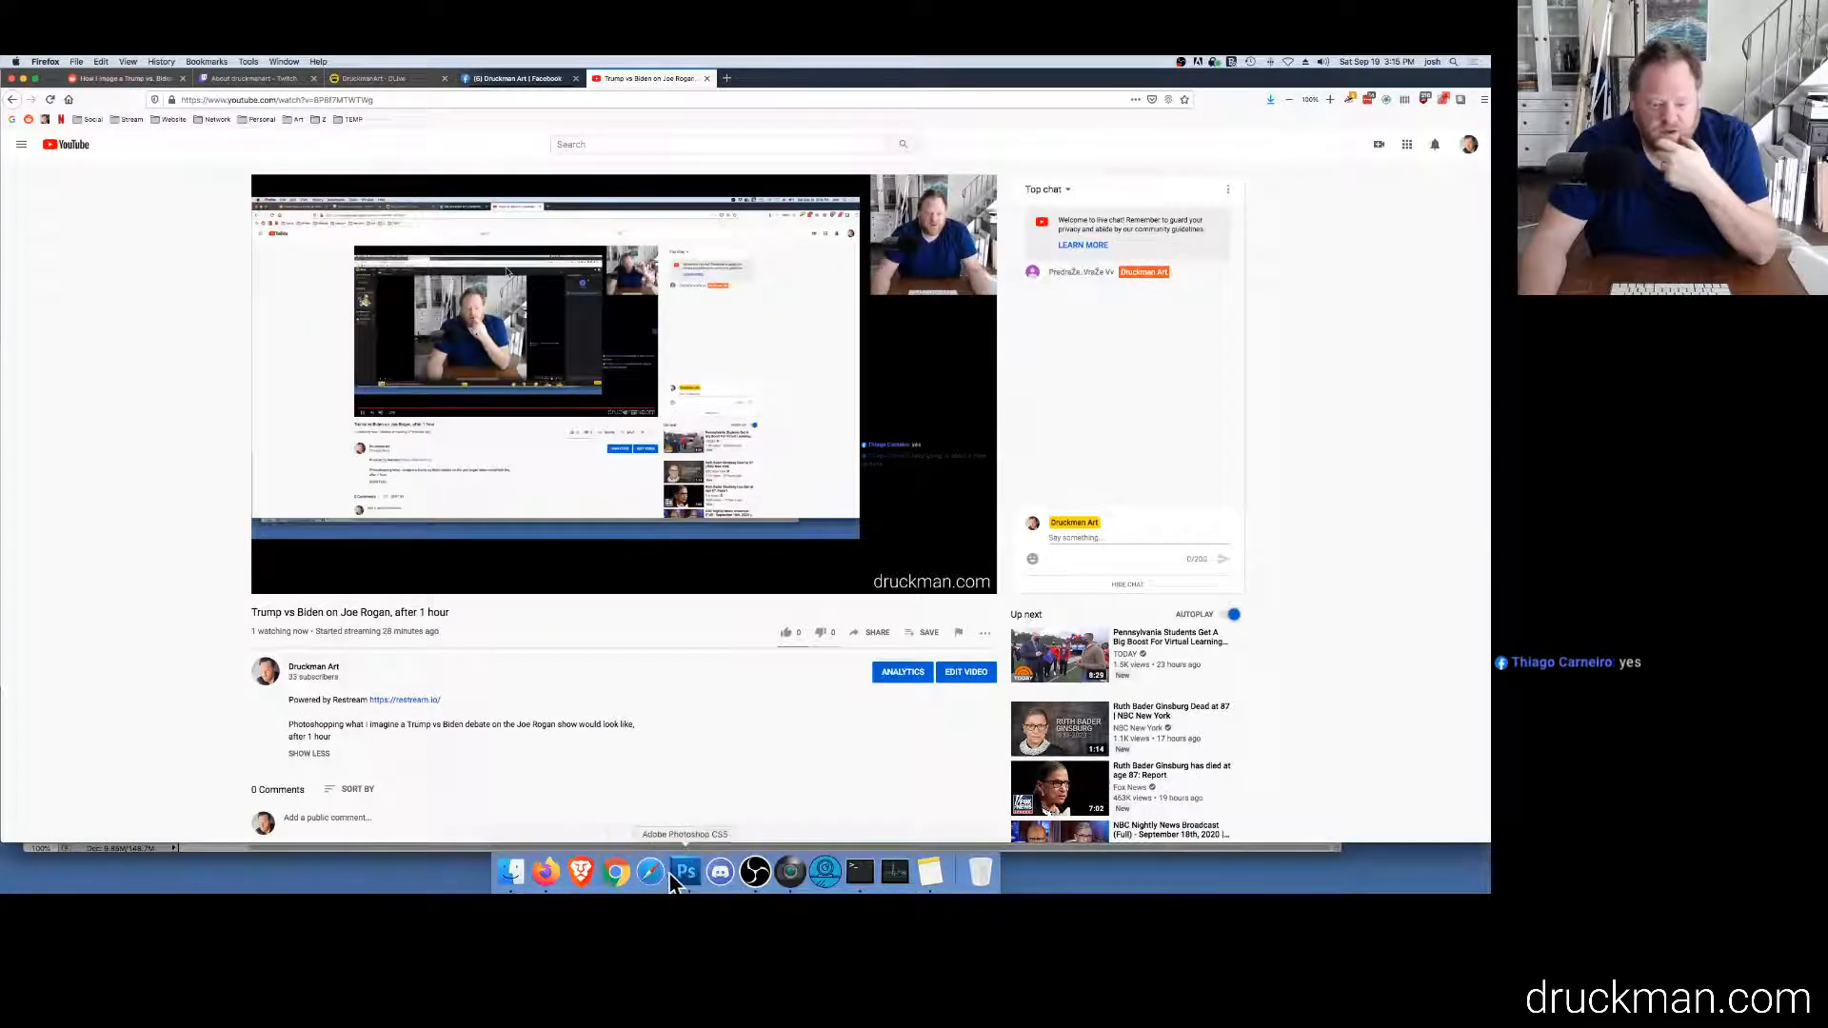
{"action": "left_click", "coordinate": [686, 872]}
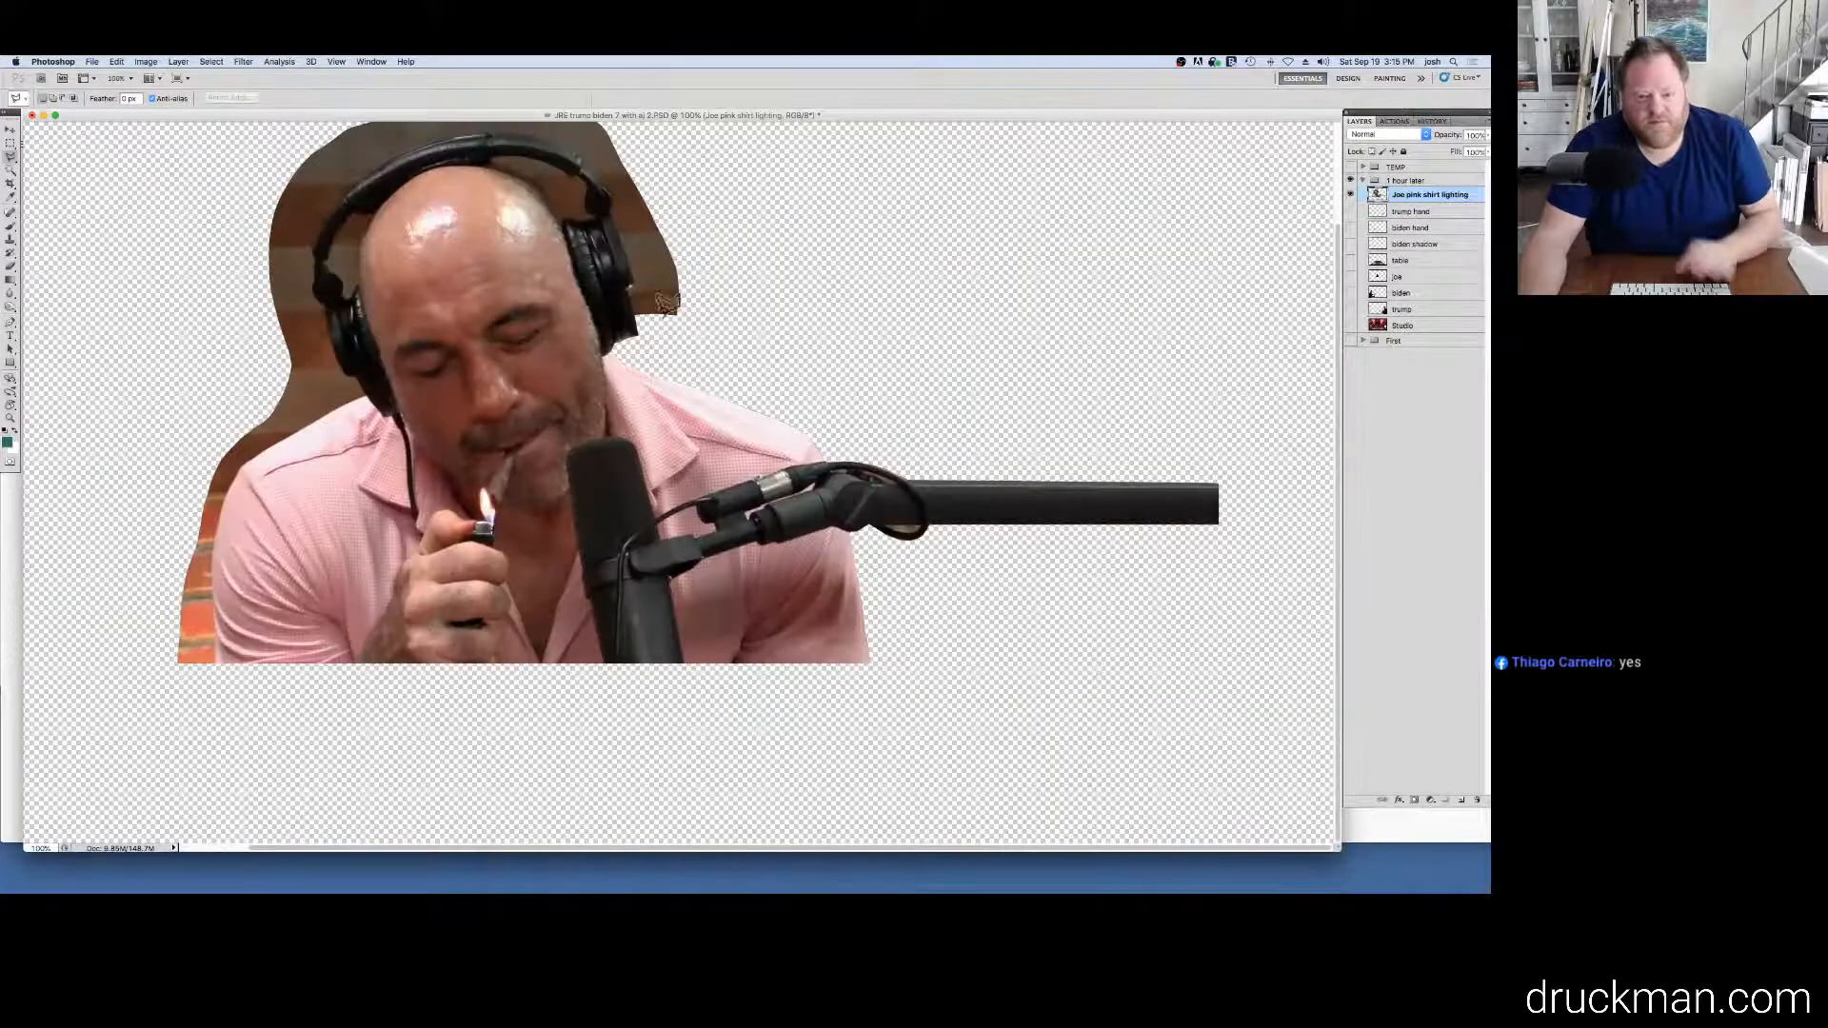
Delete the brown background beside the lower part of the right-hand headphone ear cup with a Polygonal Lasso outline.
{"action": "left_click", "coordinate": [628, 225]}
{"action": "left_click", "coordinate": [628, 224]}
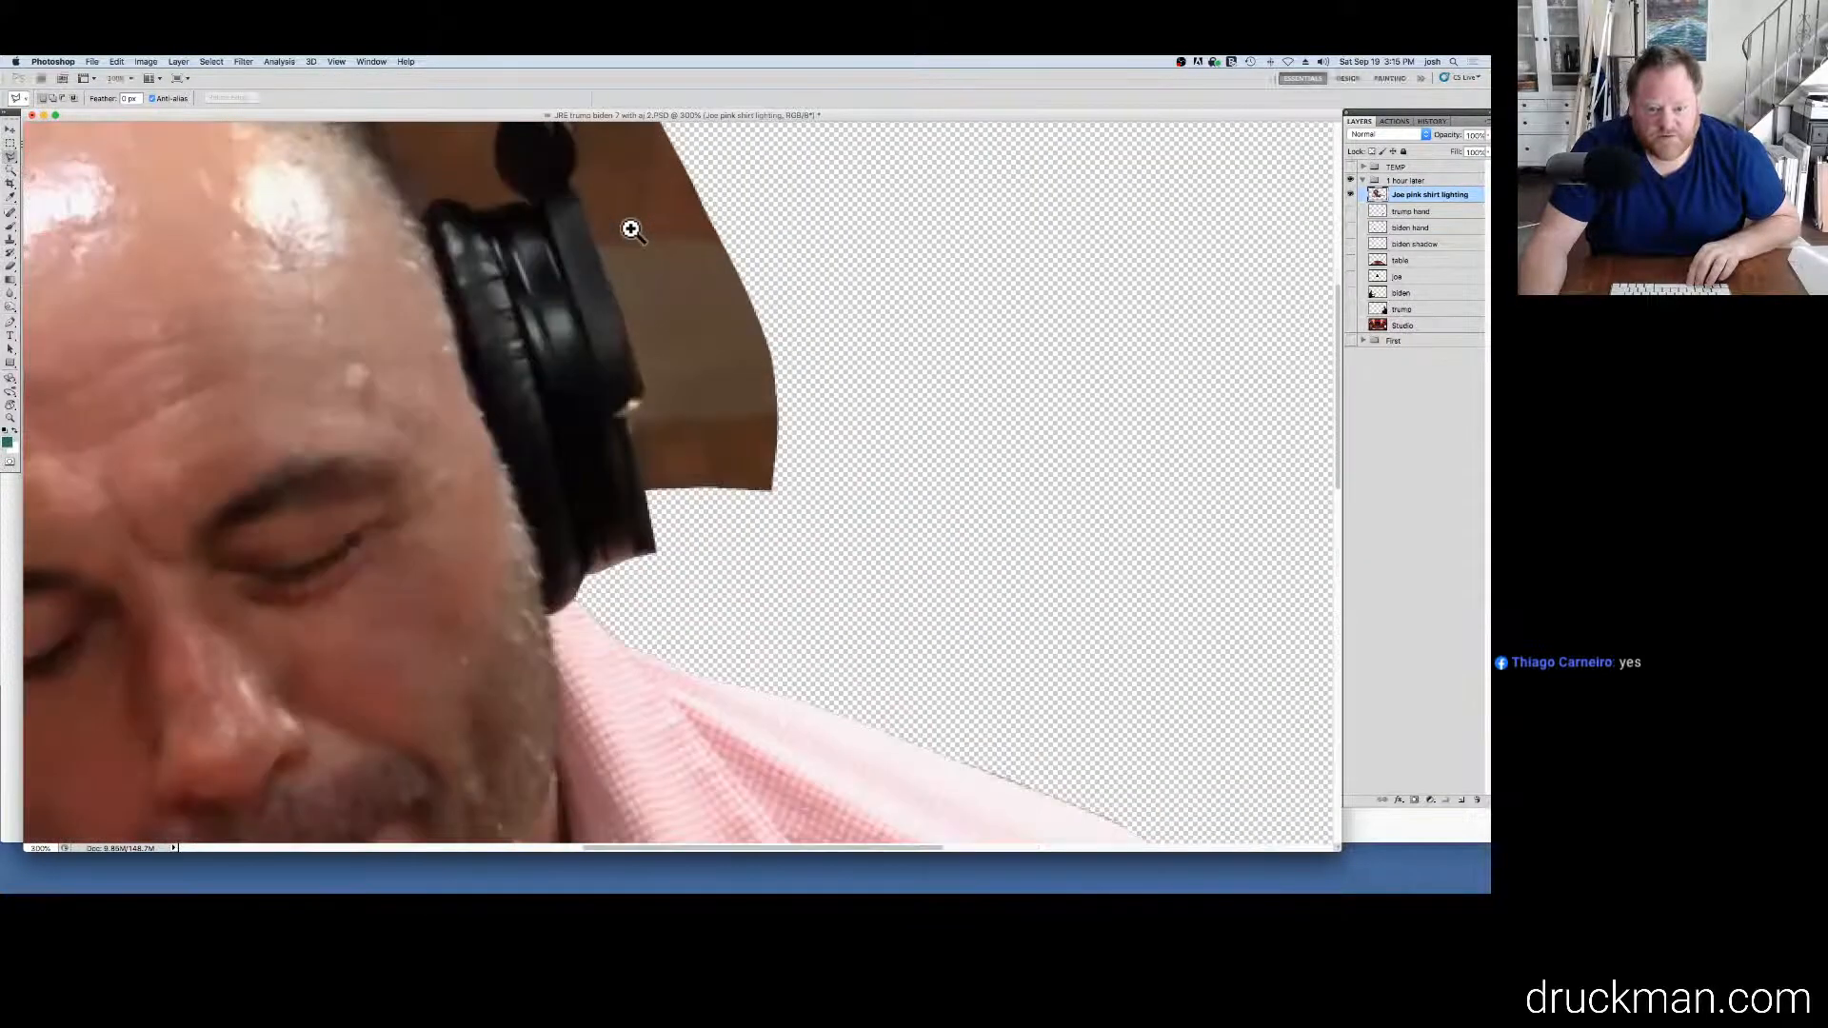
{"action": "left_click", "coordinate": [629, 225]}
{"action": "left_click", "coordinate": [631, 472]}
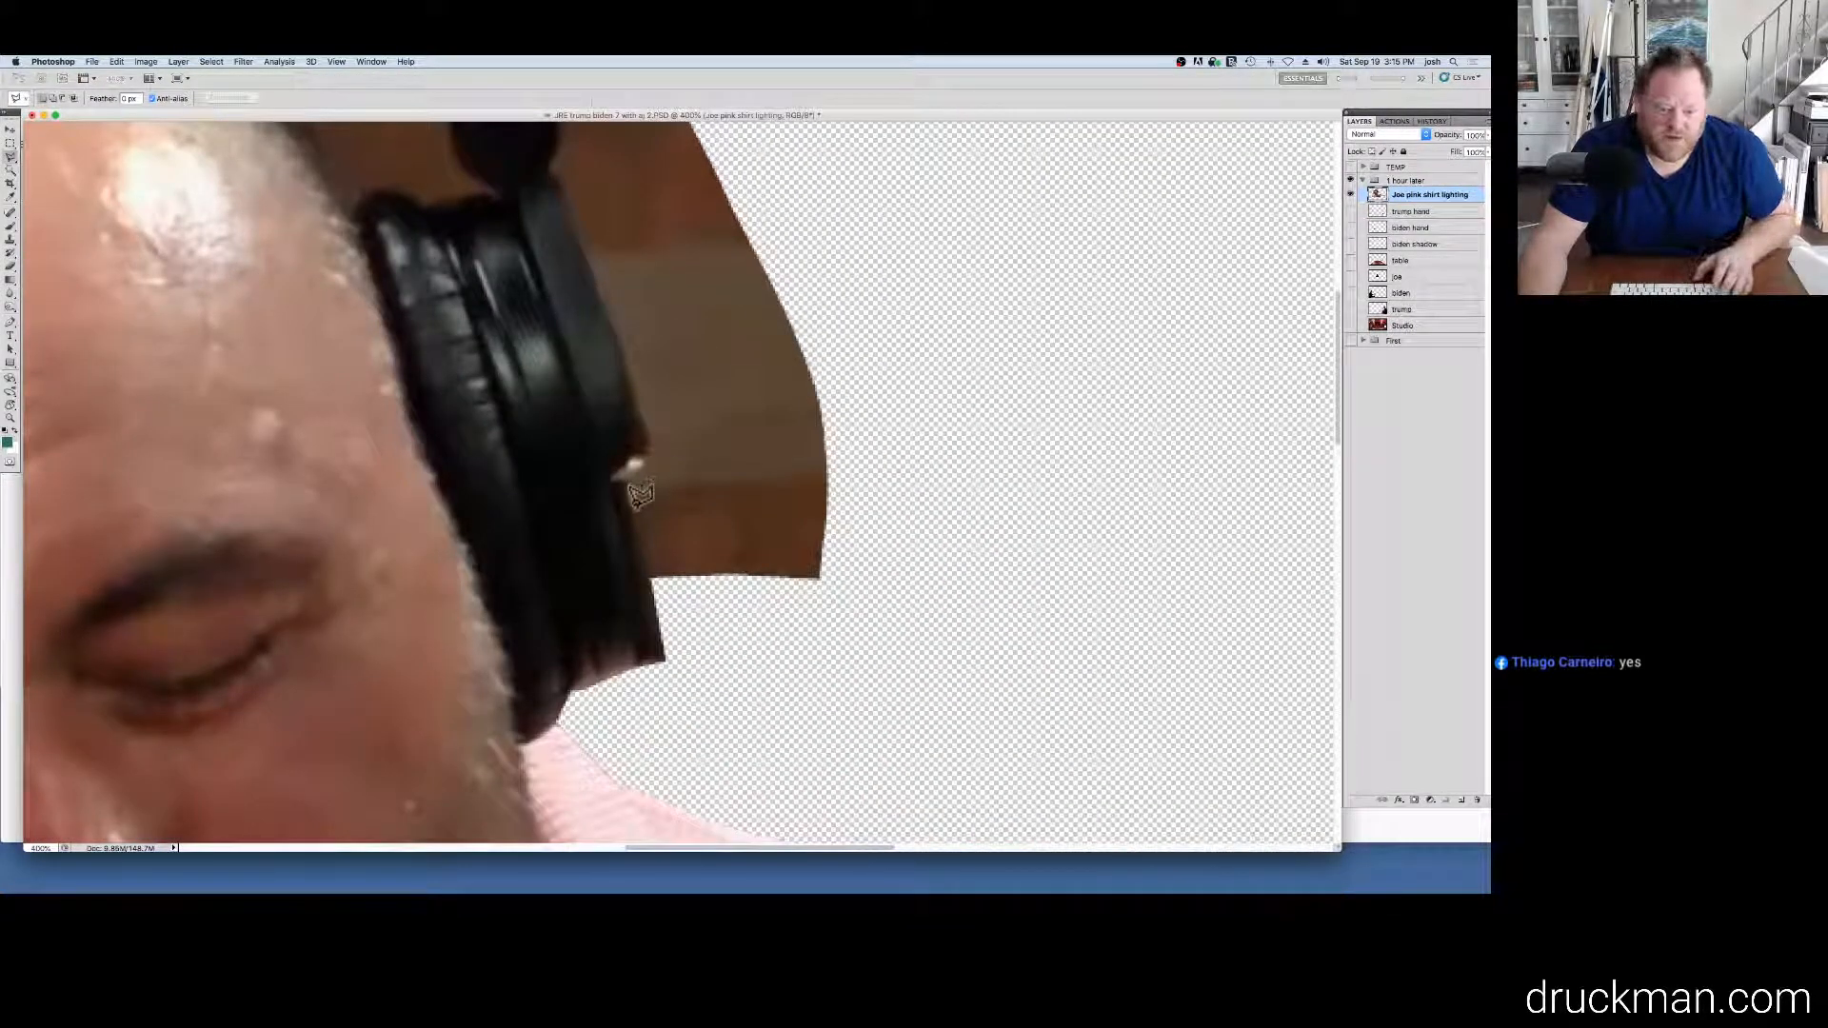
{"action": "left_click", "coordinate": [671, 617]}
{"action": "left_click", "coordinate": [893, 596]}
{"action": "left_click", "coordinate": [892, 491]}
{"action": "left_click", "coordinate": [687, 440]}
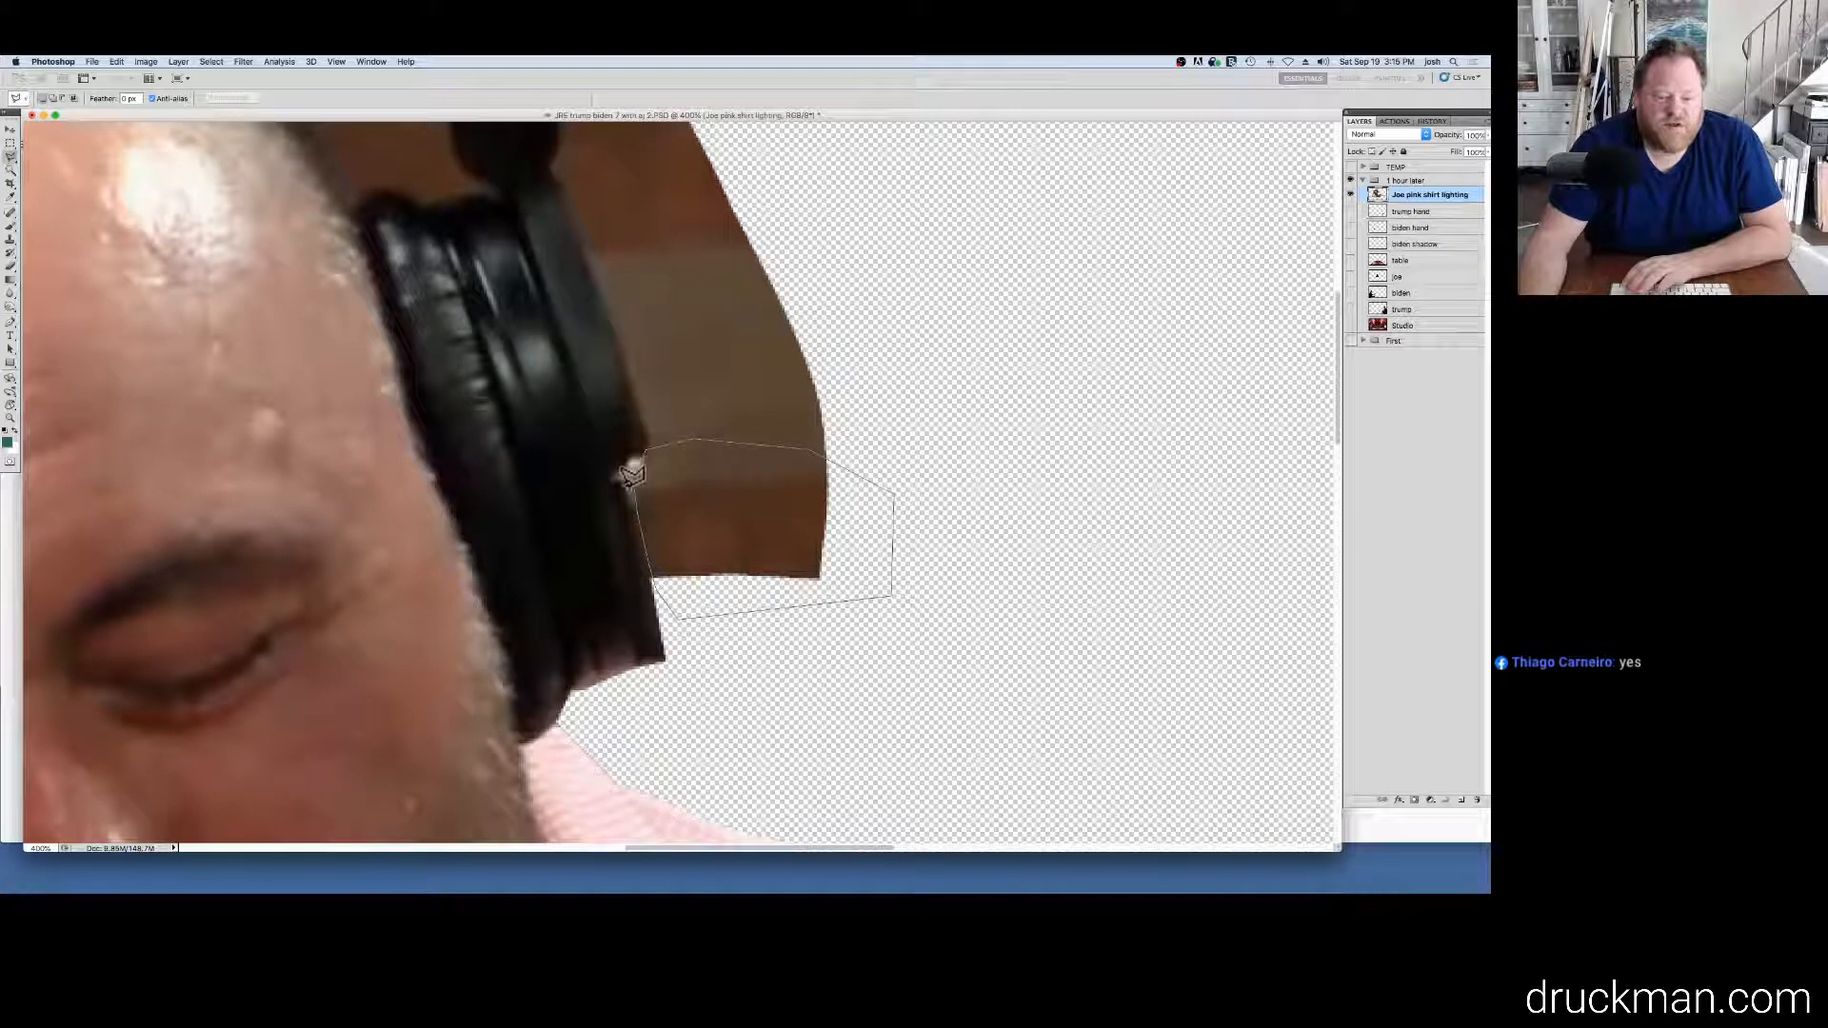
{"action": "double_click", "coordinate": [657, 572]}
{"action": "key", "text": "Delete"}
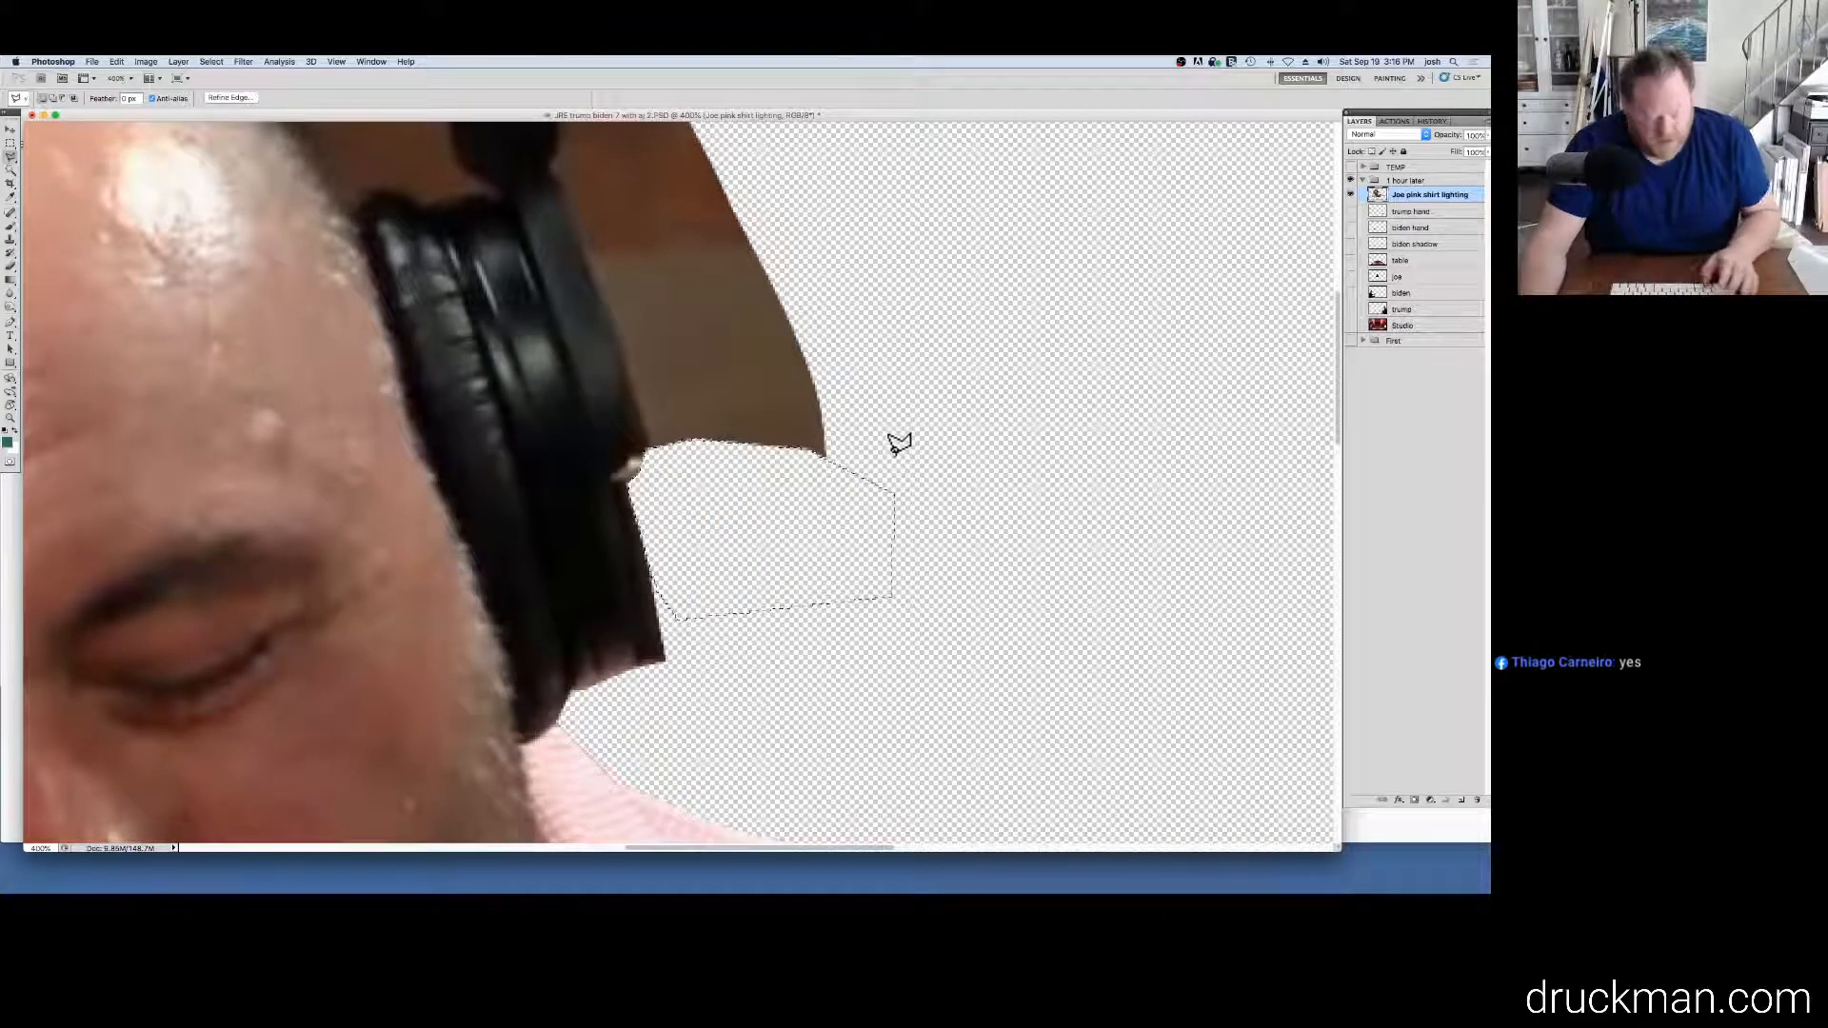
Remove the brown background beside the upper part of that ear cup and its round hinge with a Polygonal Lasso outline, and deselect.
{"action": "left_click_drag", "start_coordinate": [673, 359], "coordinate": [734, 604]}
{"action": "left_click", "coordinate": [752, 223]}
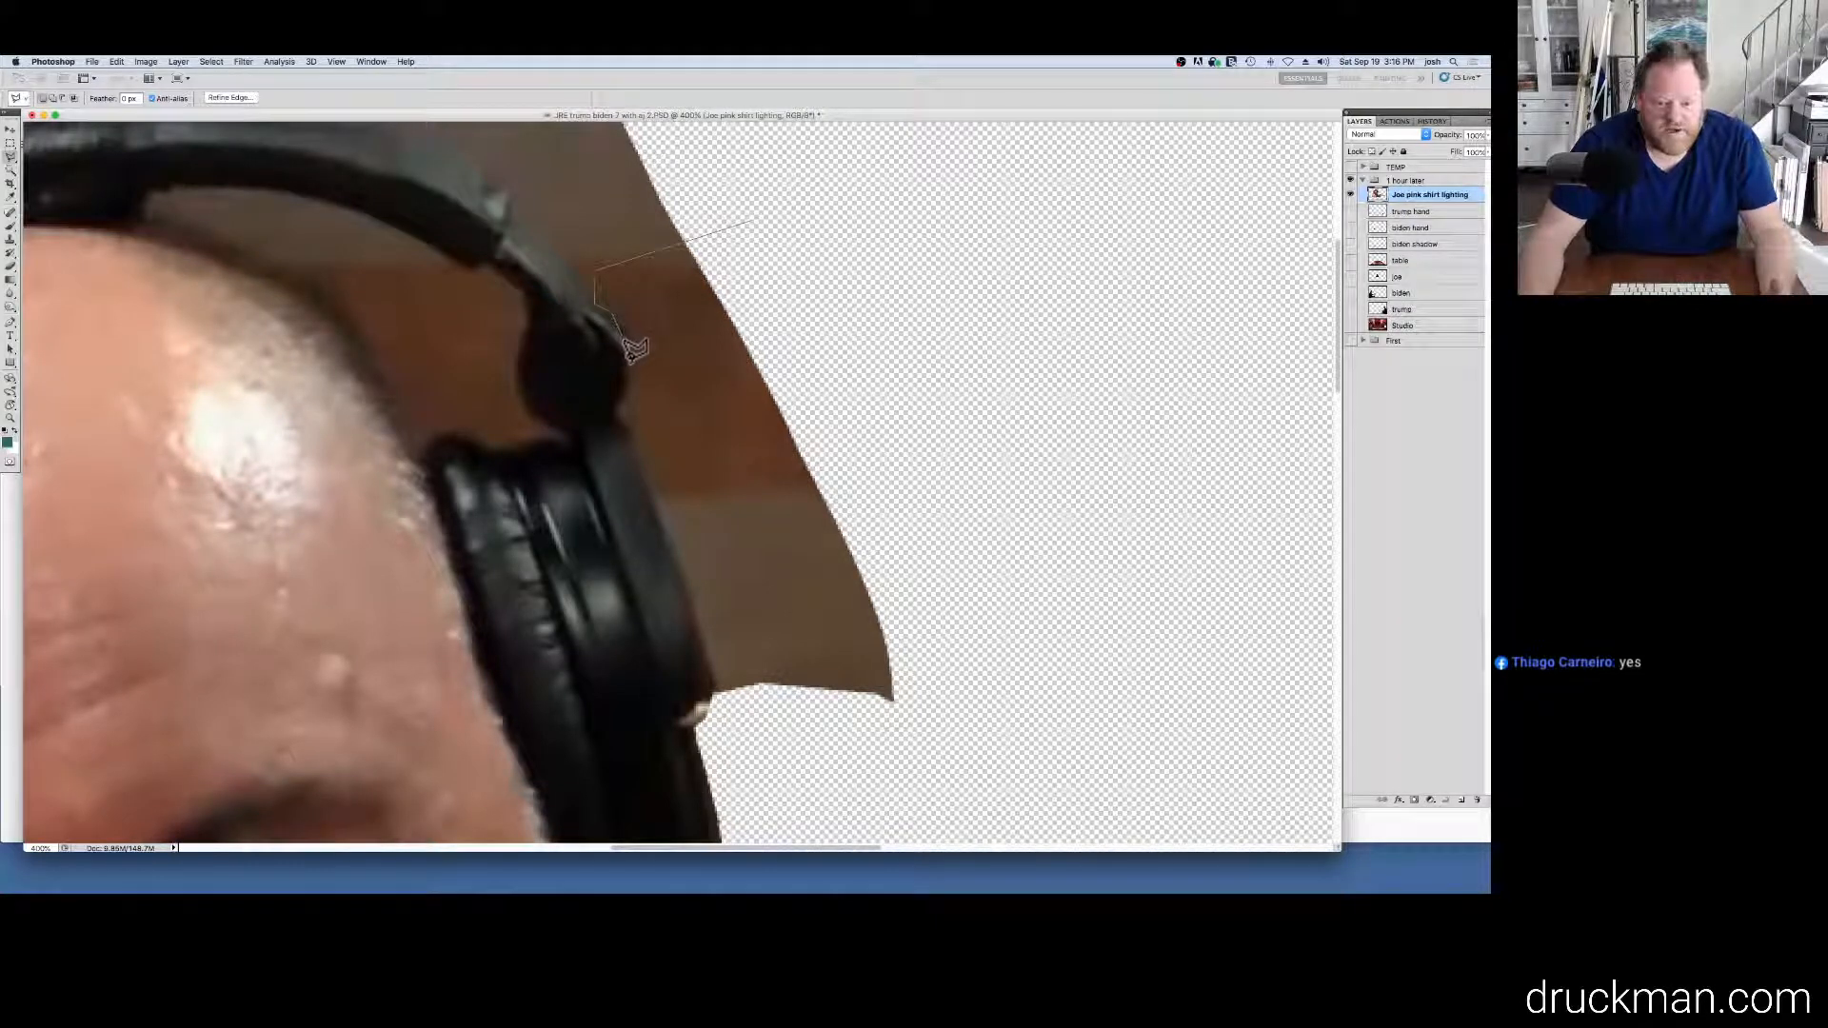
{"action": "left_click", "coordinate": [619, 411]}
{"action": "left_click", "coordinate": [656, 423]}
{"action": "left_click", "coordinate": [642, 456]}
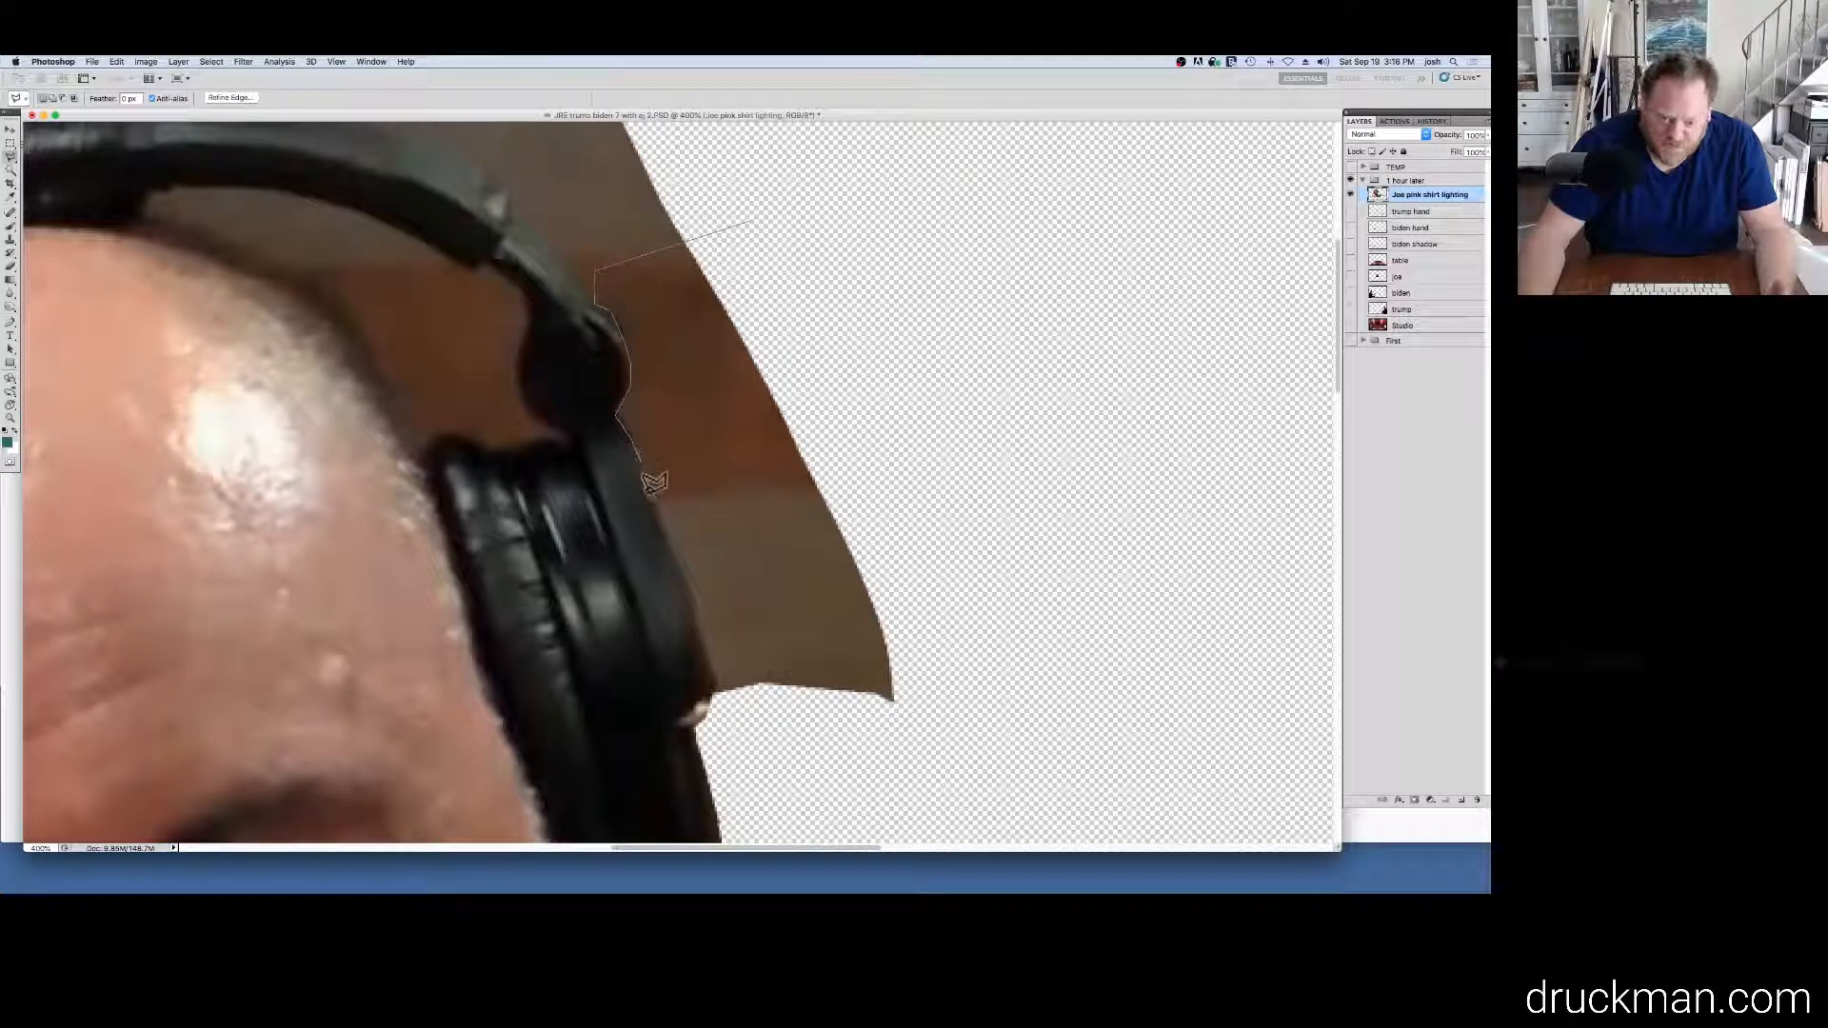
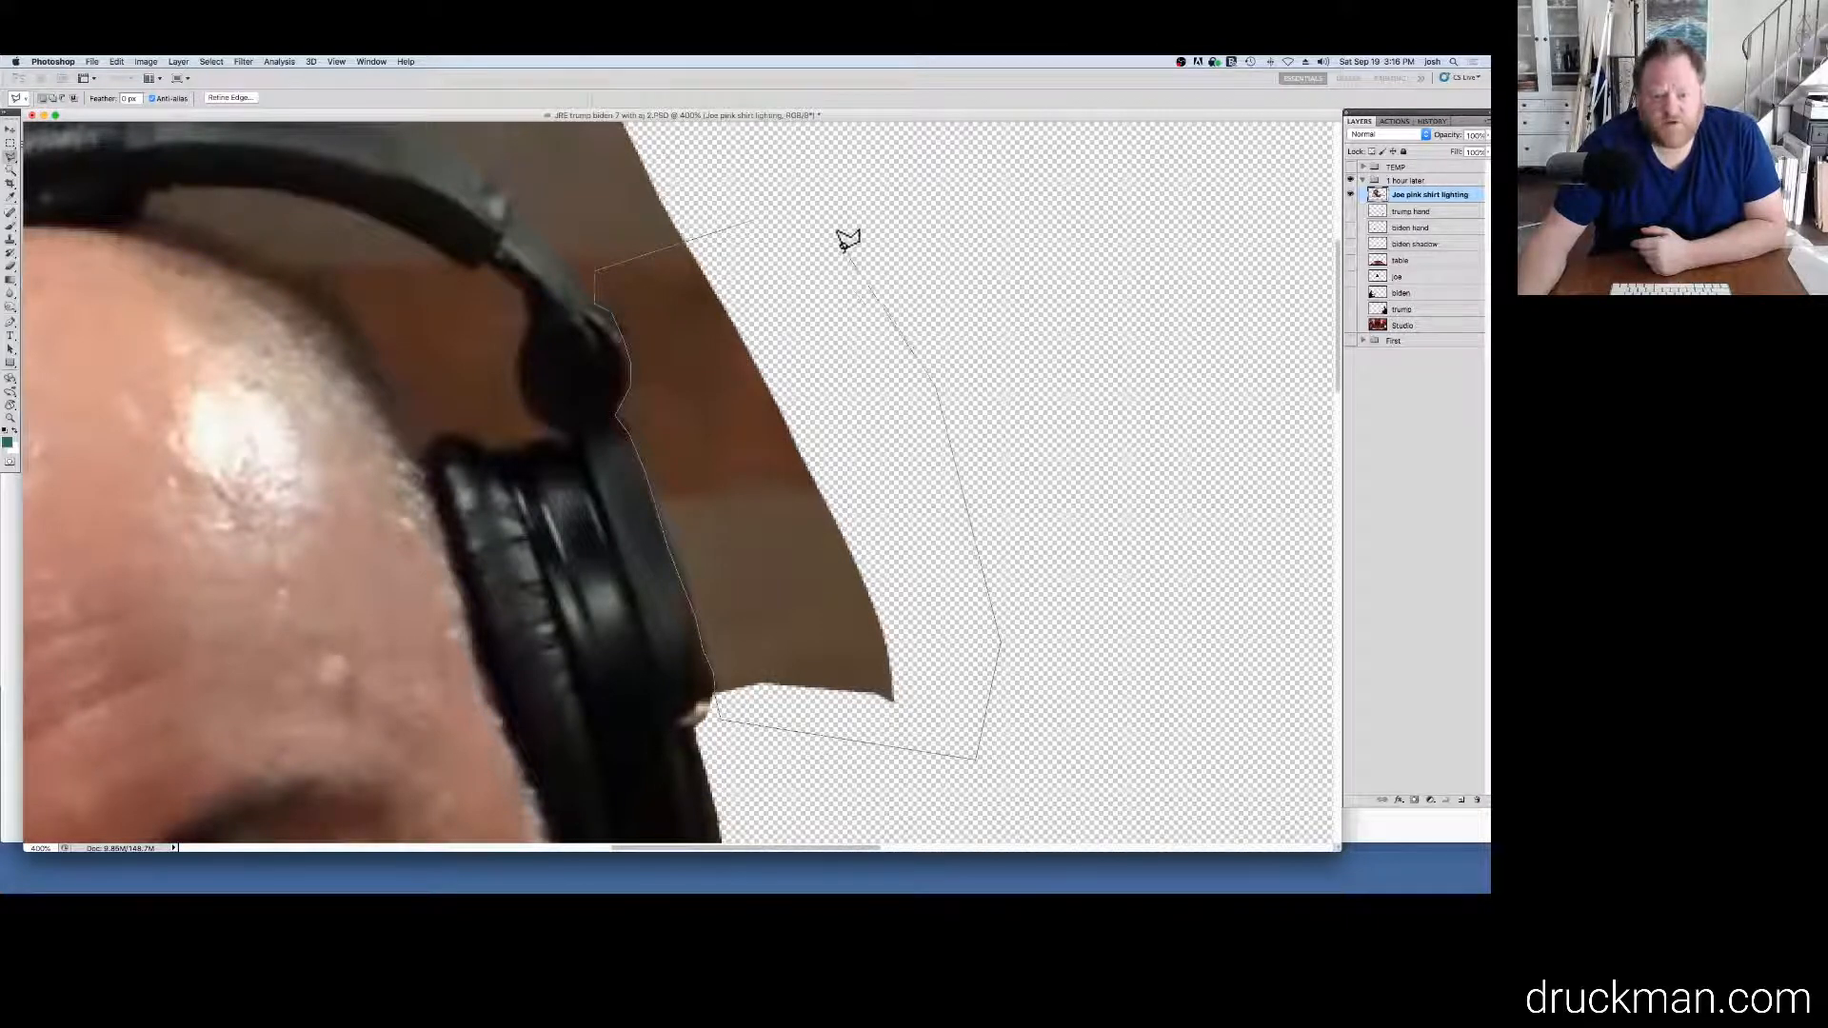
{"action": "left_click", "coordinate": [748, 229]}
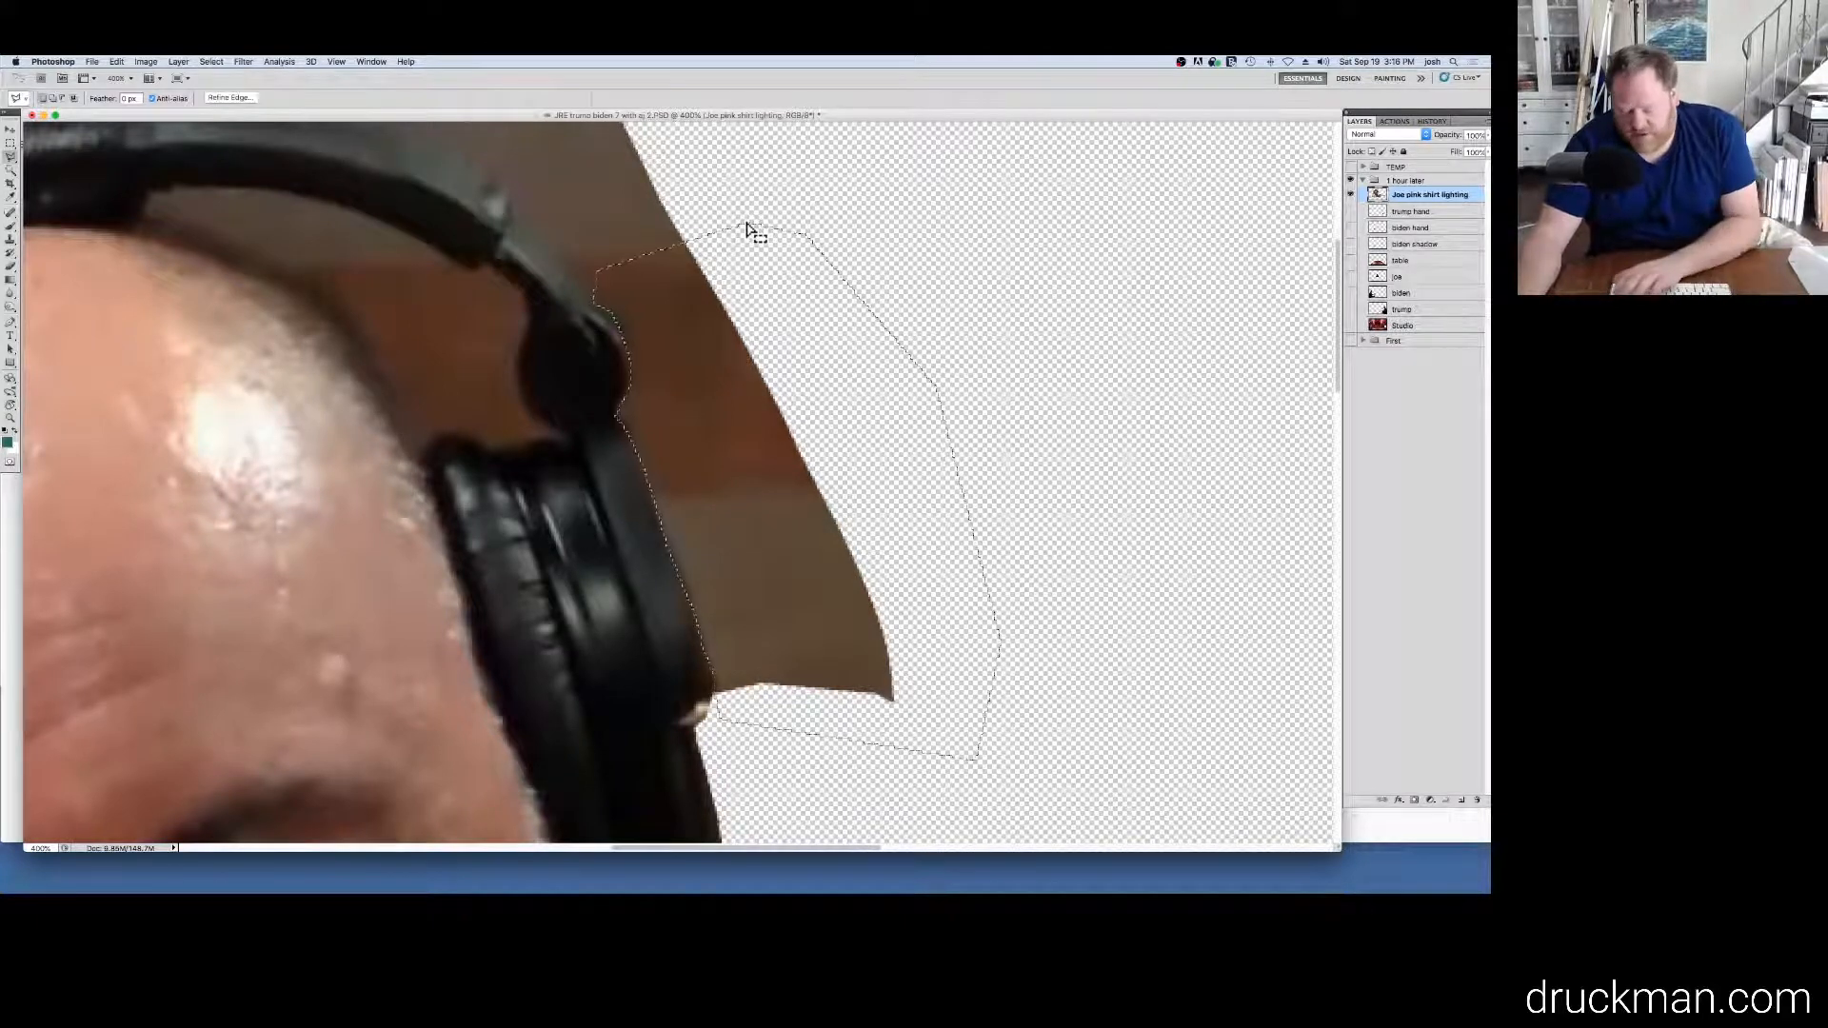
{"action": "key", "text": "Delete"}
{"action": "left_click_drag", "start_coordinate": [746, 224], "coordinate": [884, 492]}
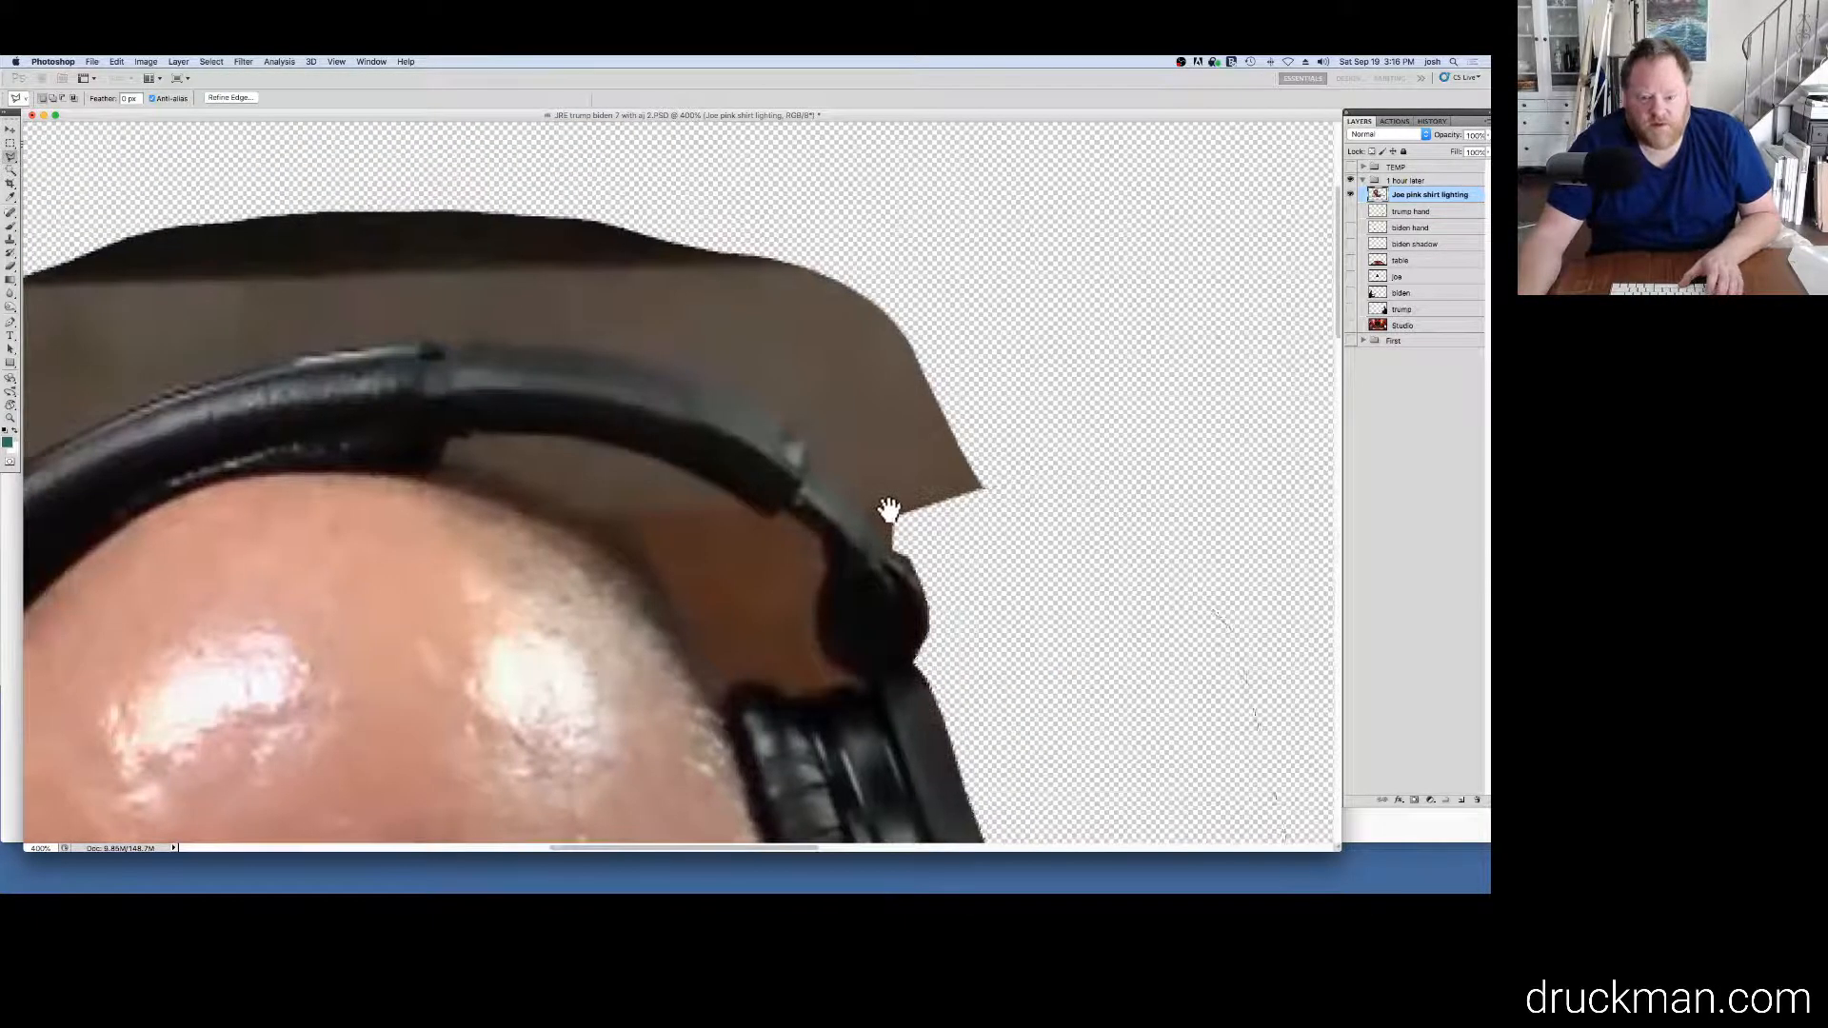
{"action": "key", "text": "super+d"}
Cut away the dark background above the right half of the headphone headband with a Polygonal Lasso outline, and deselect.
{"action": "left_click", "coordinate": [909, 536]}
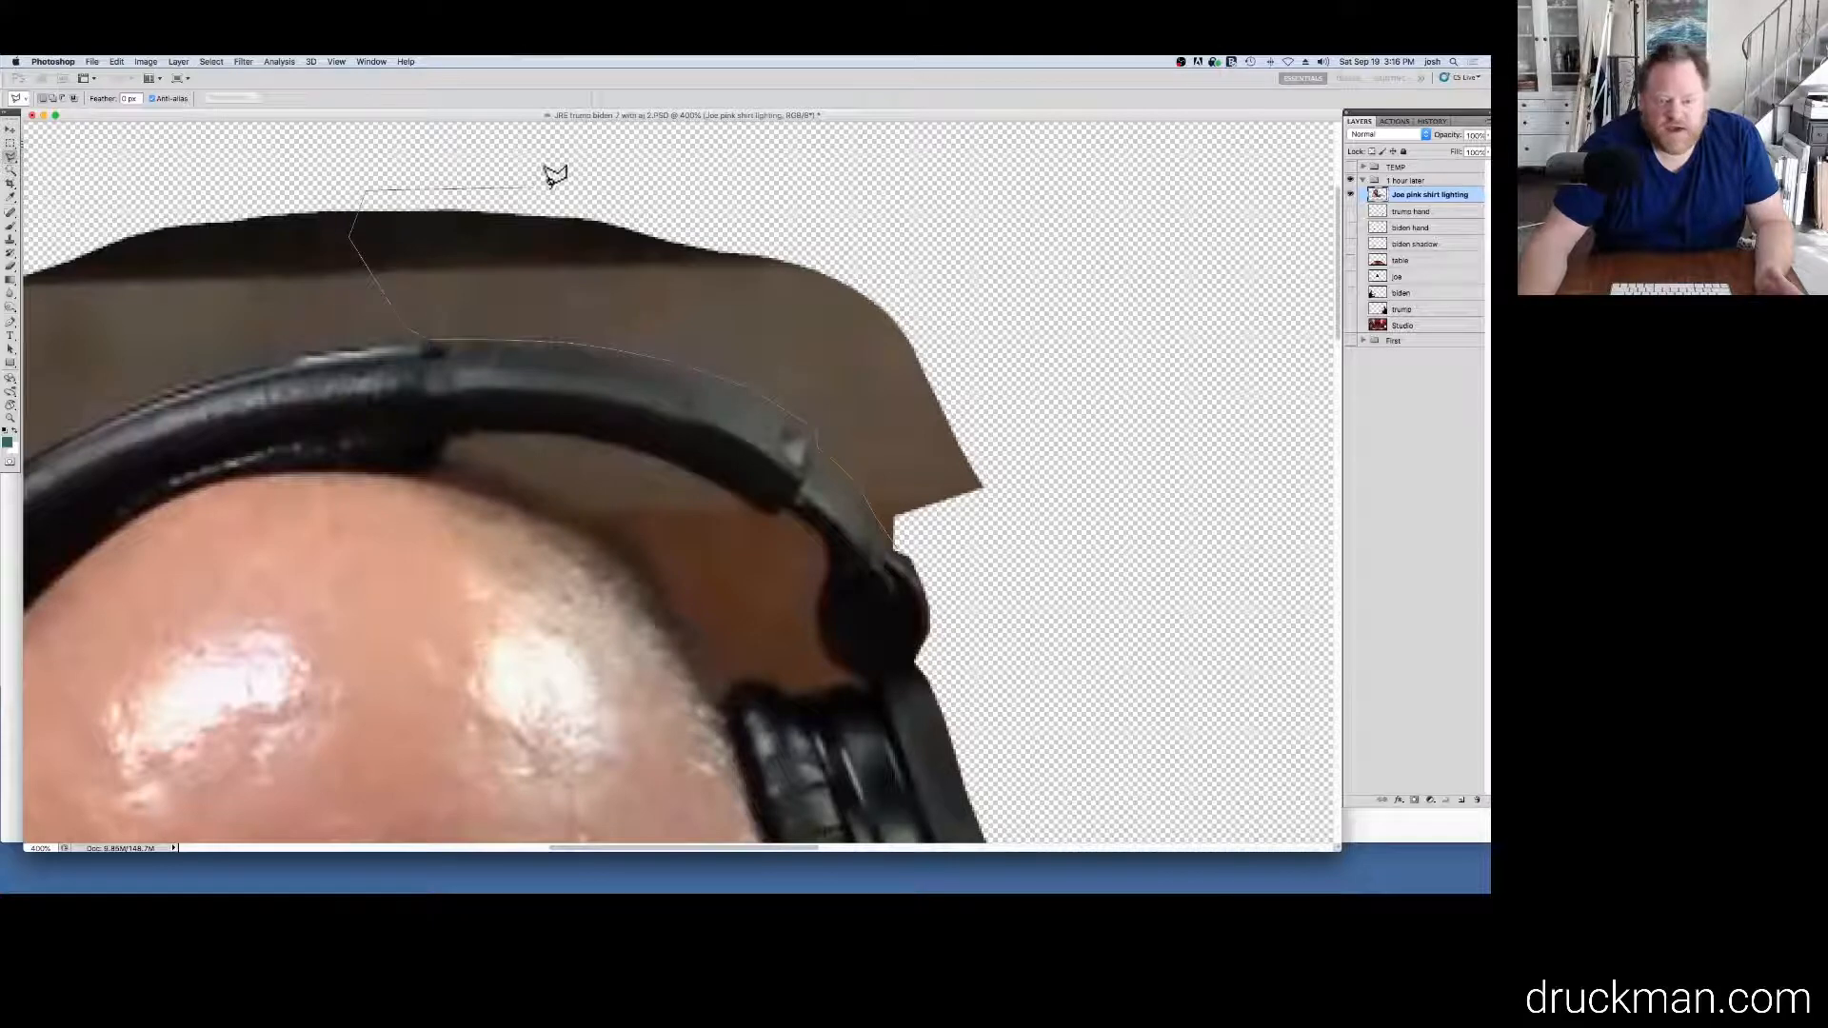
{"action": "left_click", "coordinate": [1100, 324]}
{"action": "left_click", "coordinate": [1124, 562]}
{"action": "double_click", "coordinate": [967, 563]}
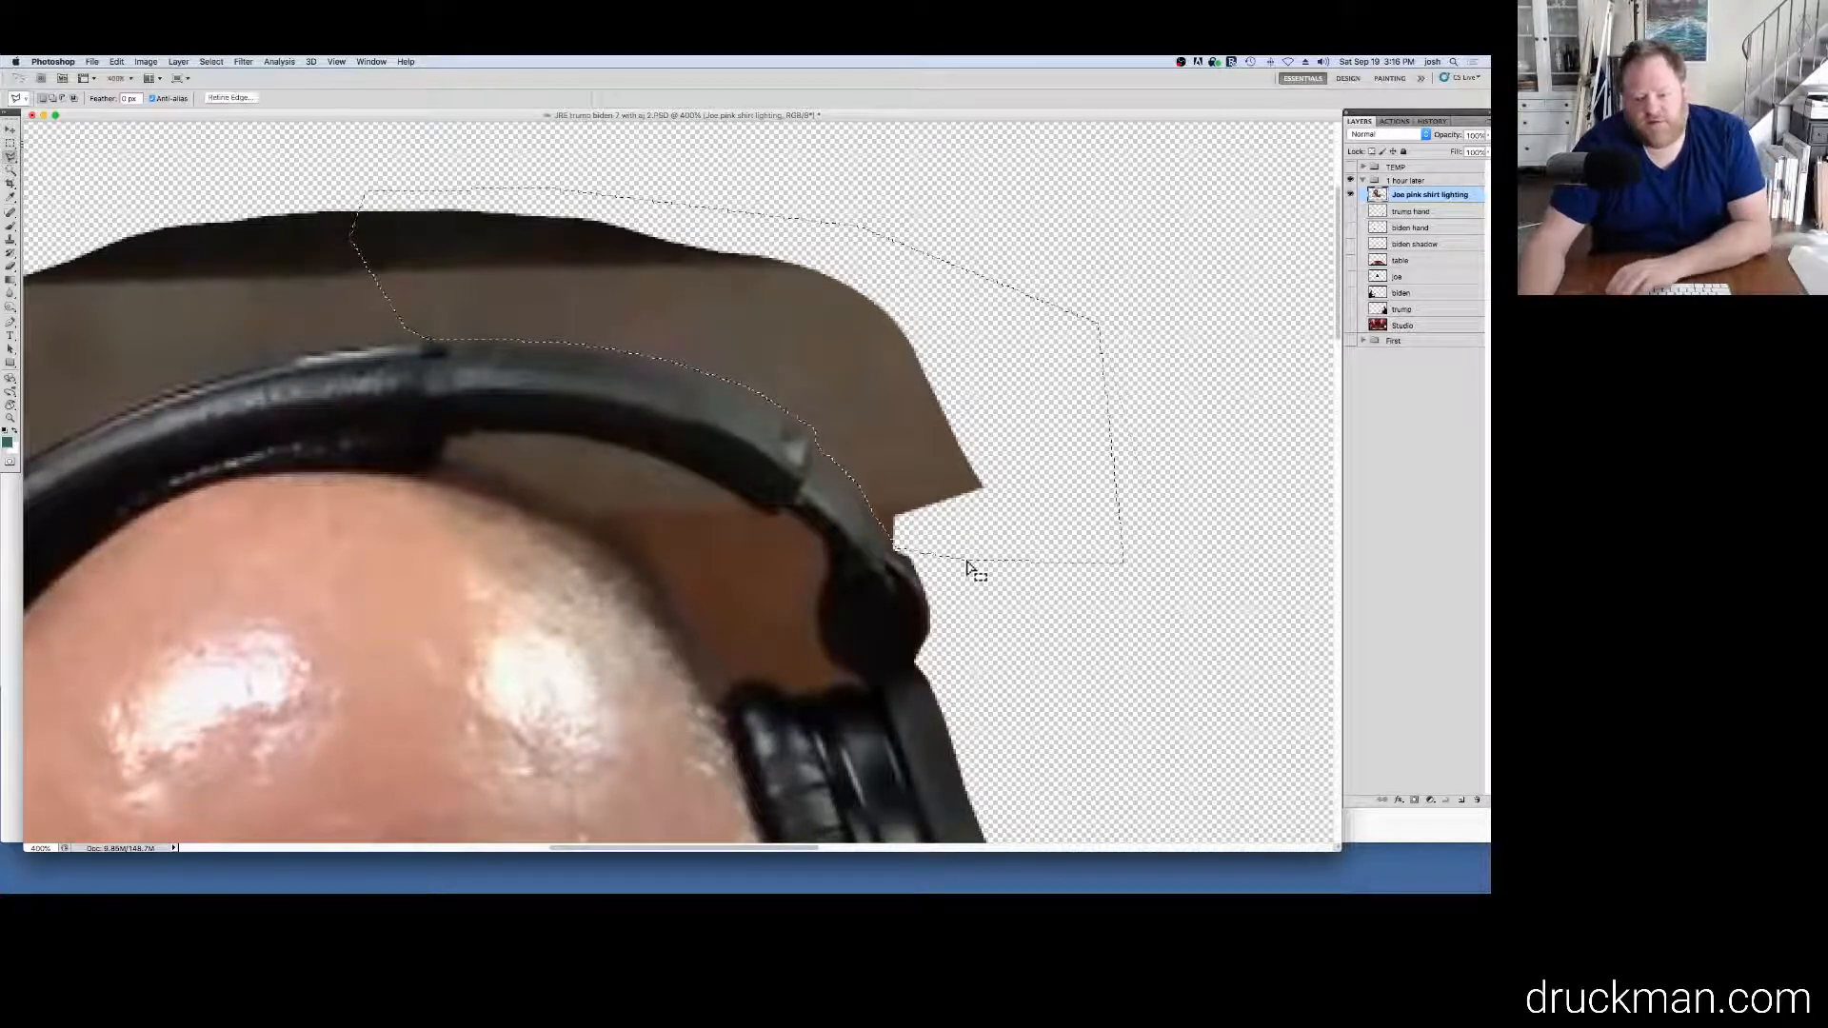
{"action": "key", "text": "Delete"}
{"action": "left_click_drag", "start_coordinate": [441, 518], "coordinate": [814, 517]}
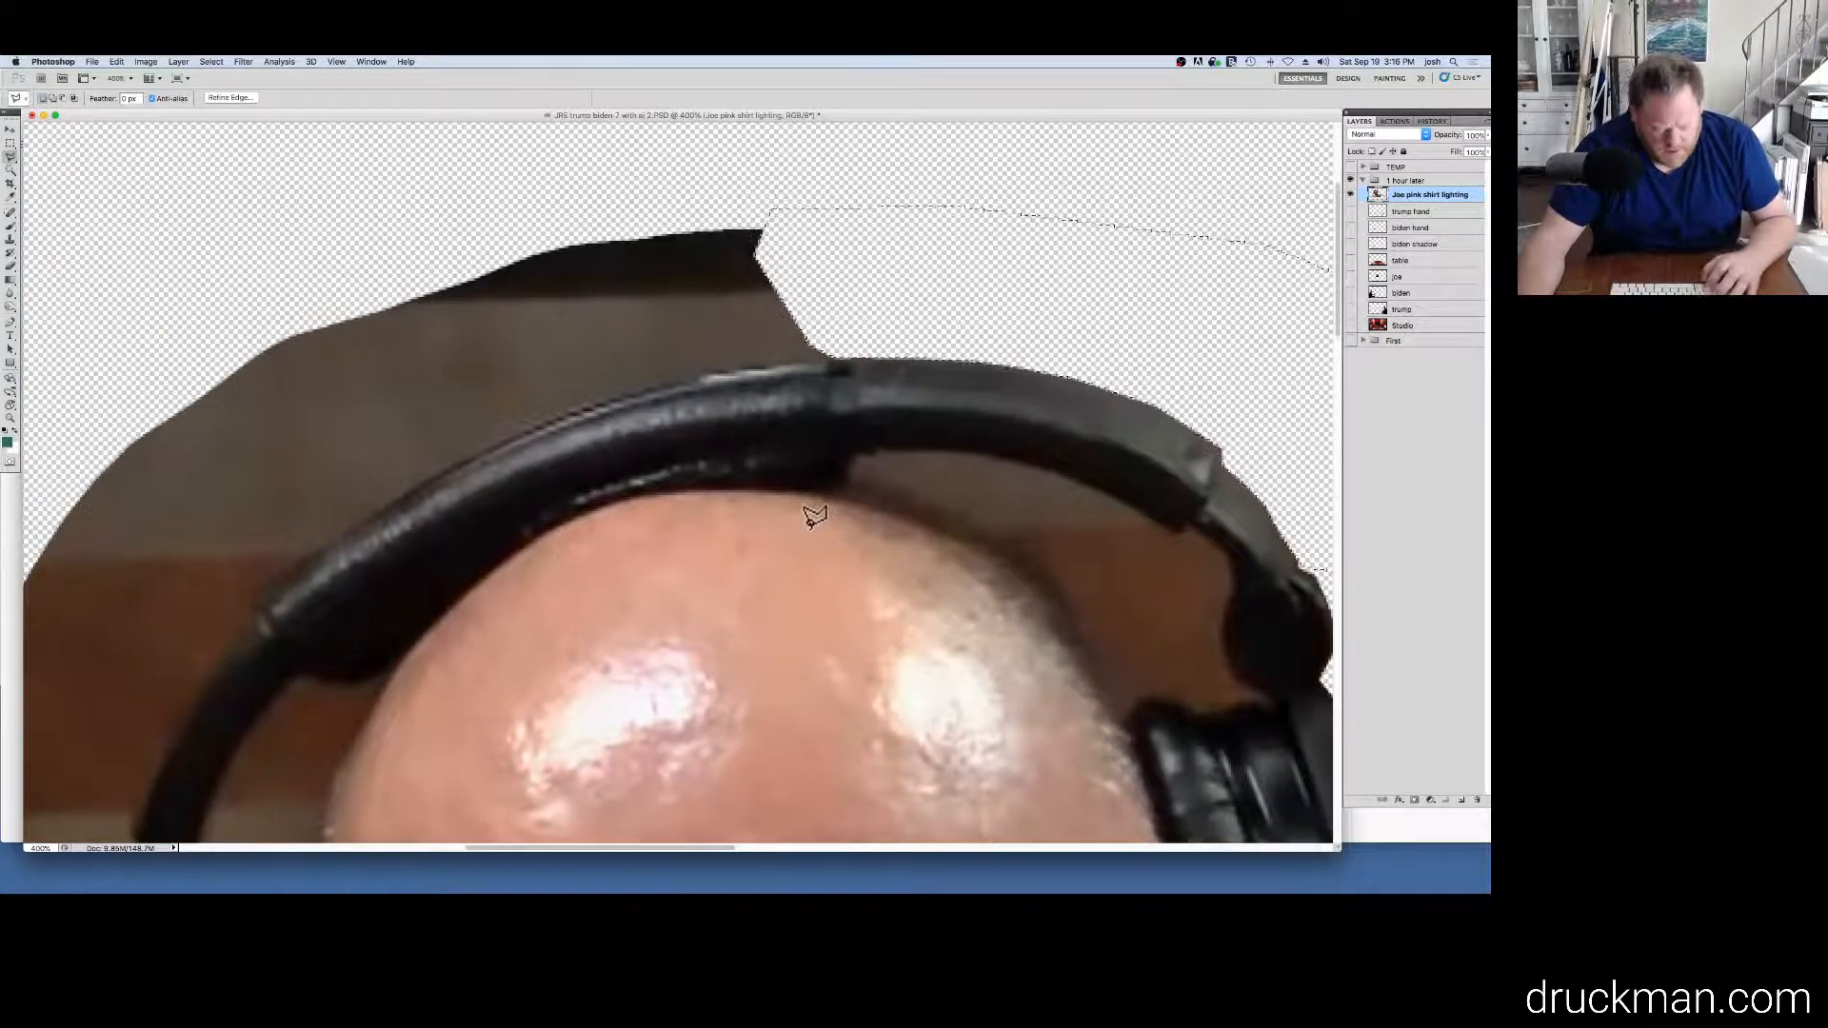
{"action": "key", "text": "super+d"}
Delete the background above the padded left half of the headband with a Polygonal Lasso outline.
{"action": "left_click", "coordinate": [862, 350]}
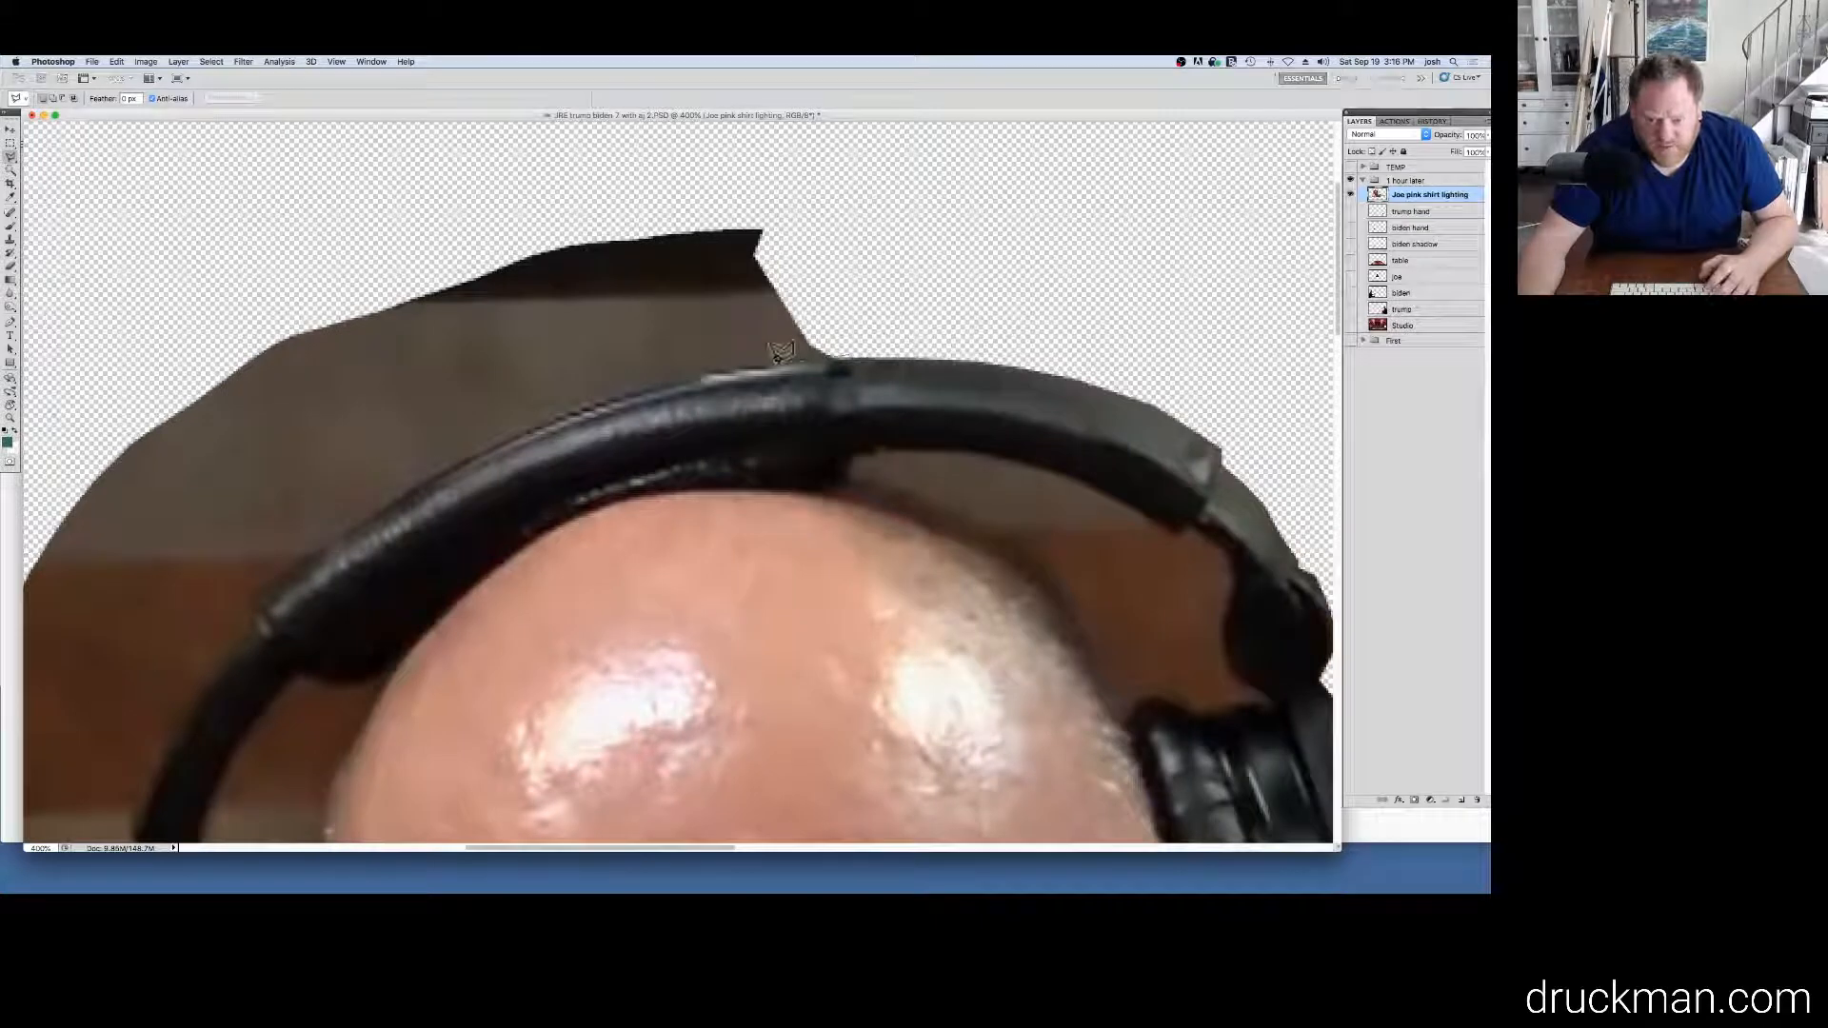
{"action": "left_click", "coordinate": [694, 369]}
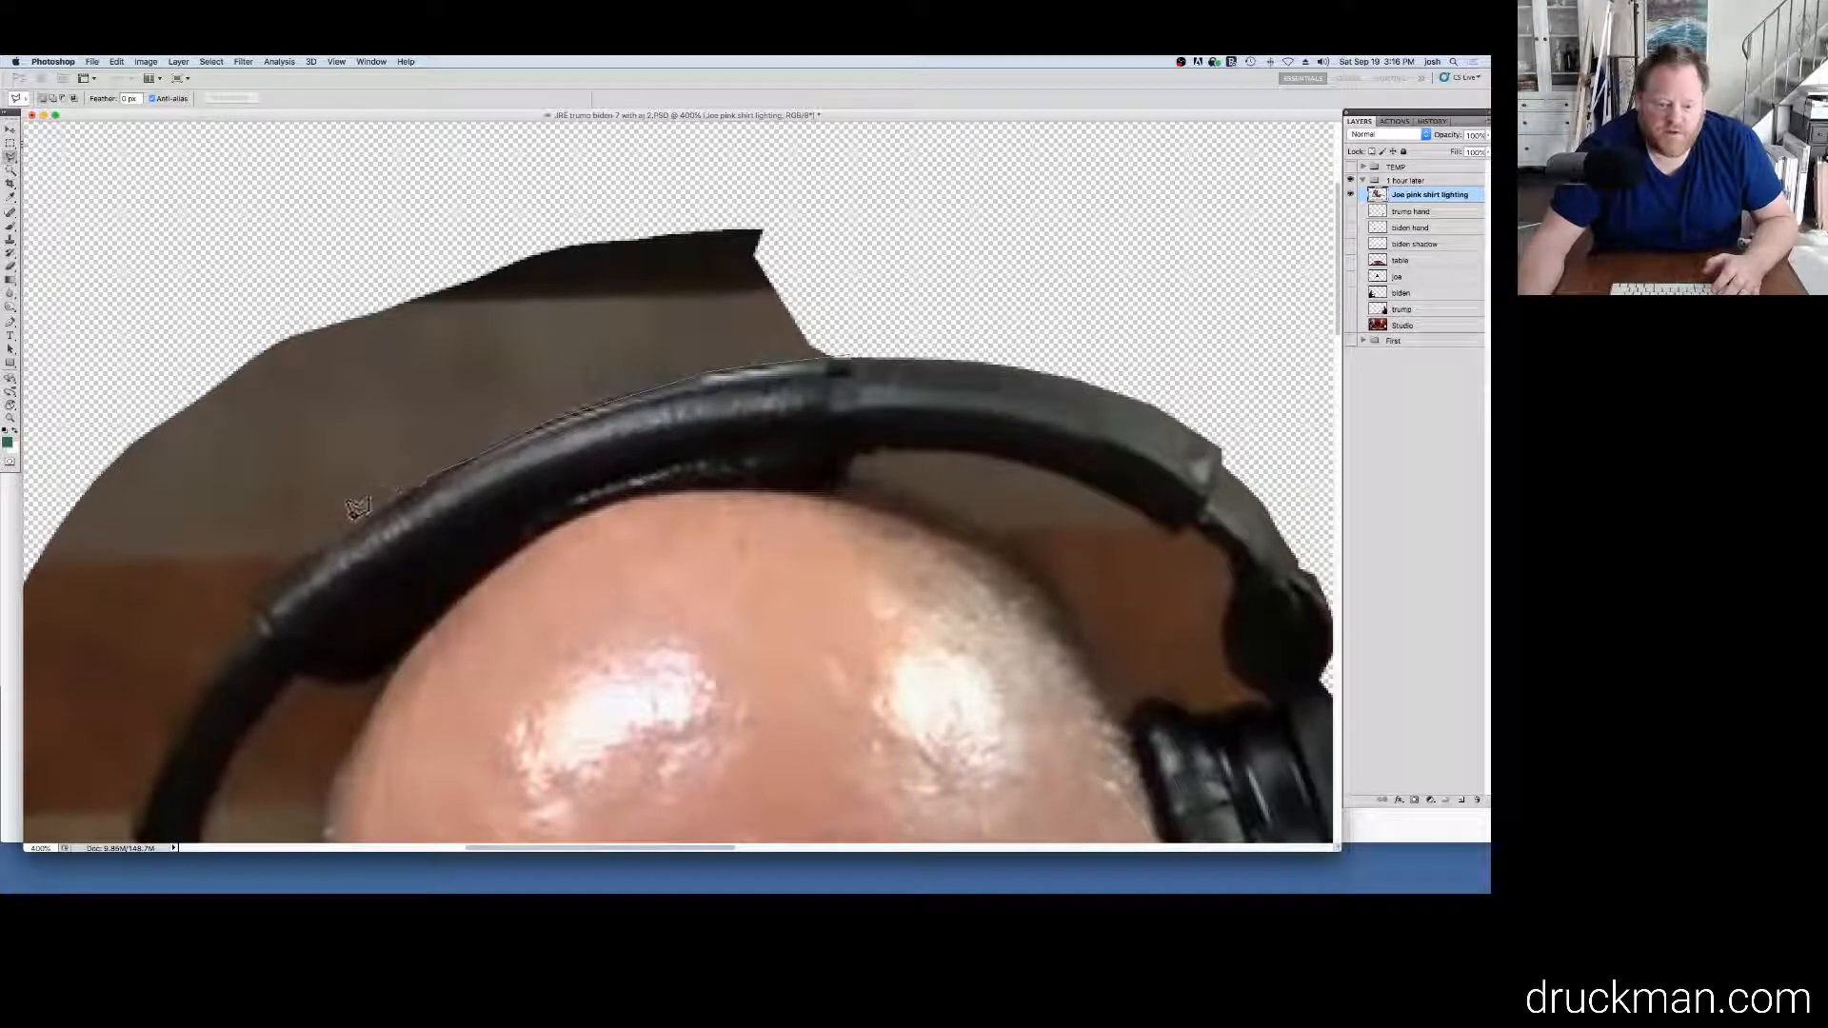
{"action": "left_click", "coordinate": [206, 549]}
{"action": "left_click", "coordinate": [74, 404]}
{"action": "left_click", "coordinate": [129, 339]}
{"action": "left_click", "coordinate": [564, 209]}
{"action": "left_click", "coordinate": [709, 195]}
{"action": "left_click", "coordinate": [872, 203]}
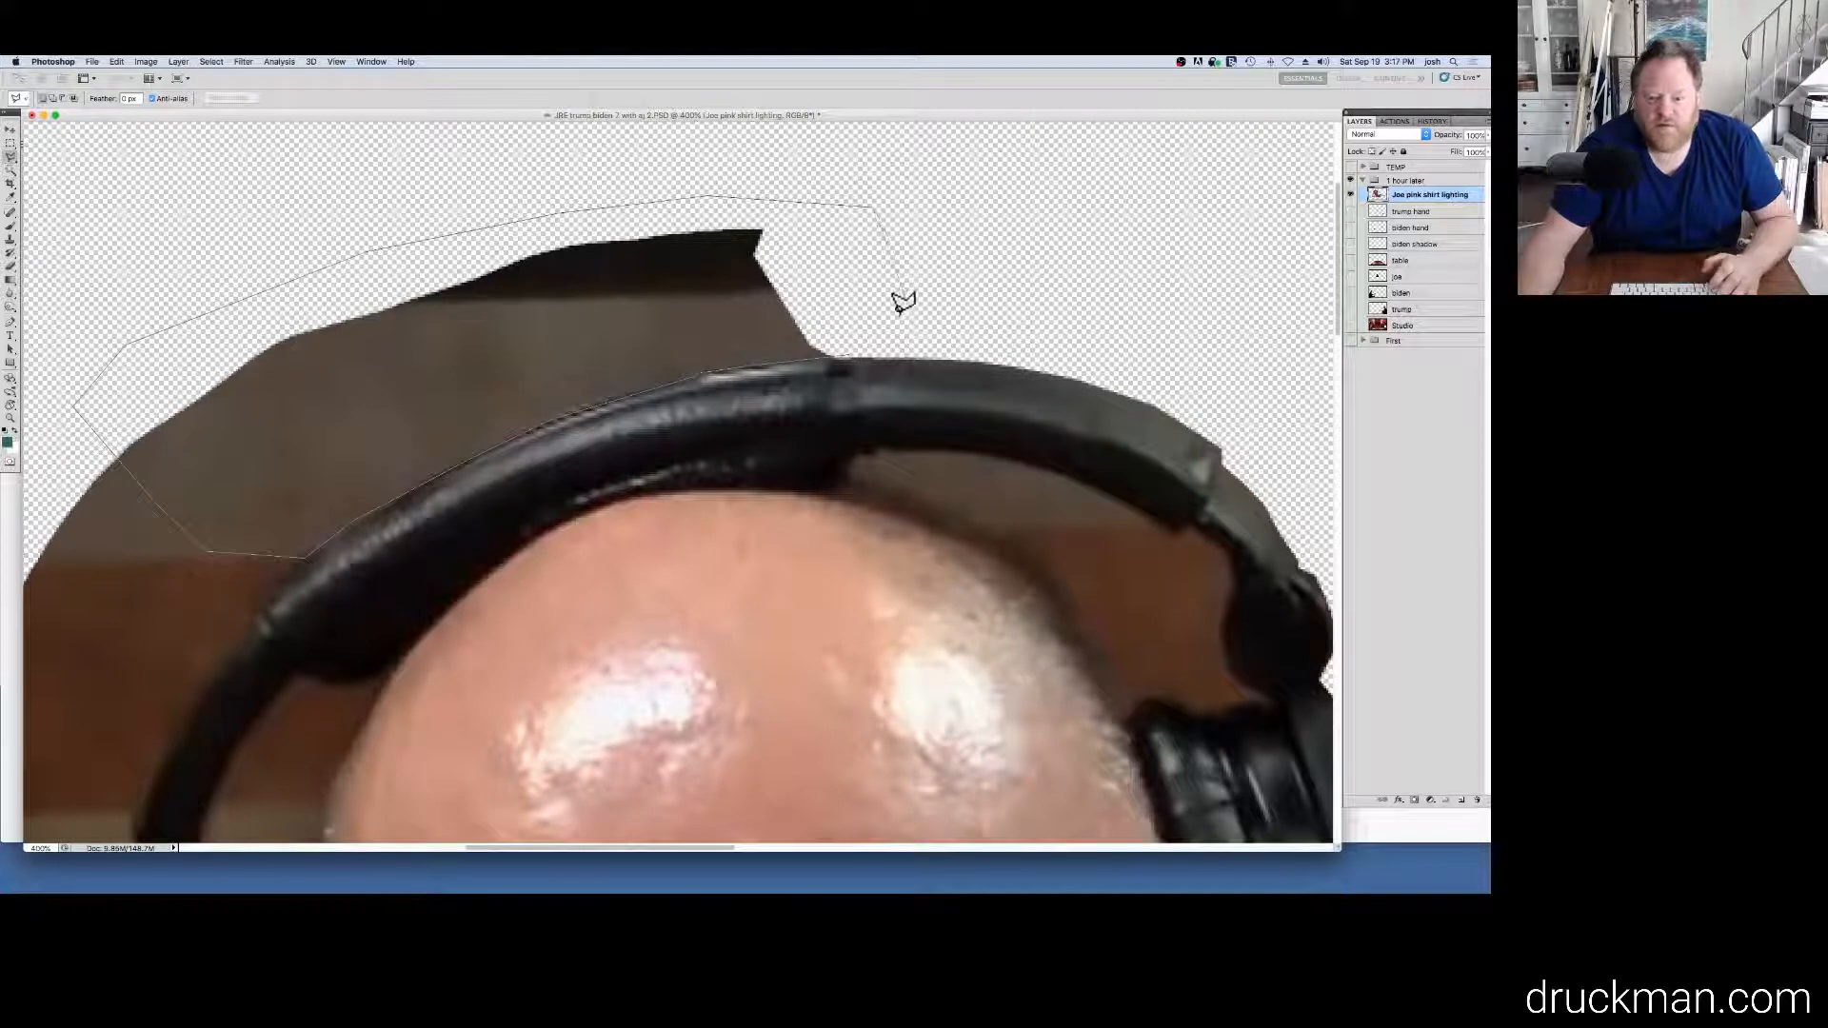
{"action": "double_click", "coordinate": [893, 303]}
{"action": "key", "text": "Delete"}
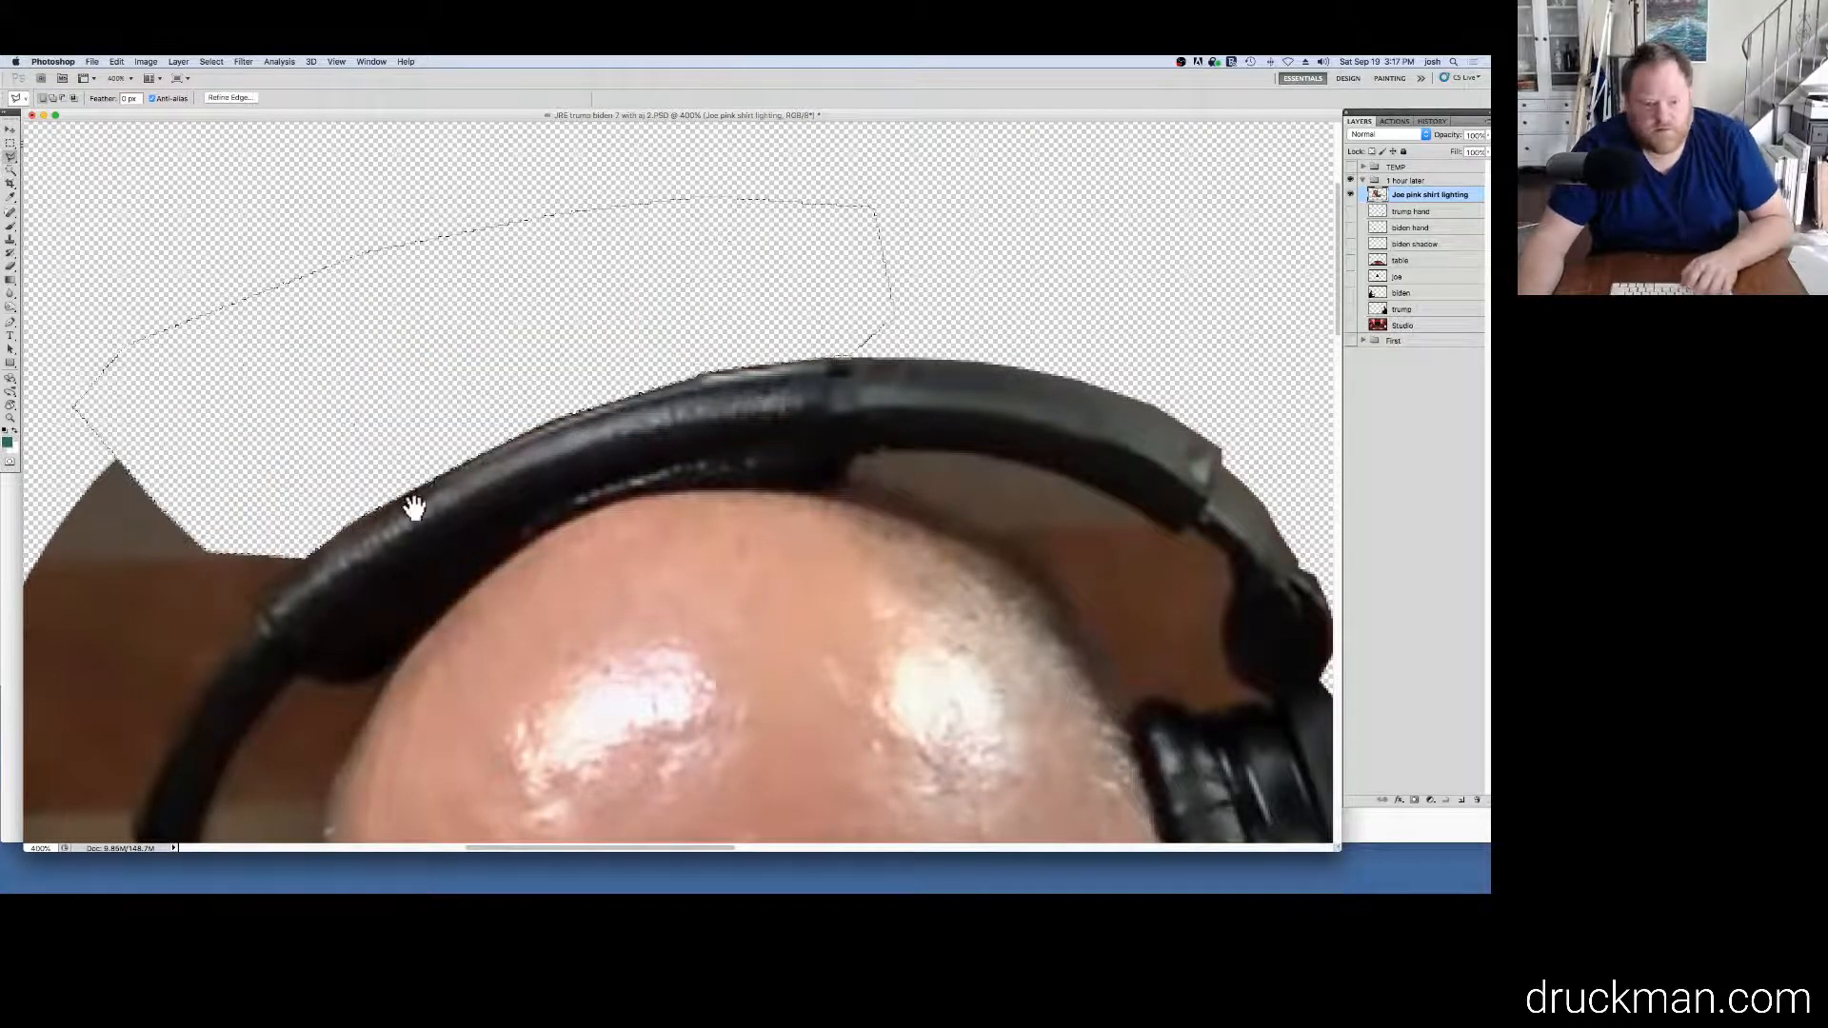
Delete the brown background outside the left side of the headband, down to the round hinge, with a Polygonal Lasso outline.
{"action": "scroll", "coordinate": [338, 186], "scroll_direction": "down", "scroll_amount": 3}
{"action": "scroll", "coordinate": [338, 186], "scroll_direction": "left", "scroll_amount": 3}
{"action": "left_click", "coordinate": [334, 196]}
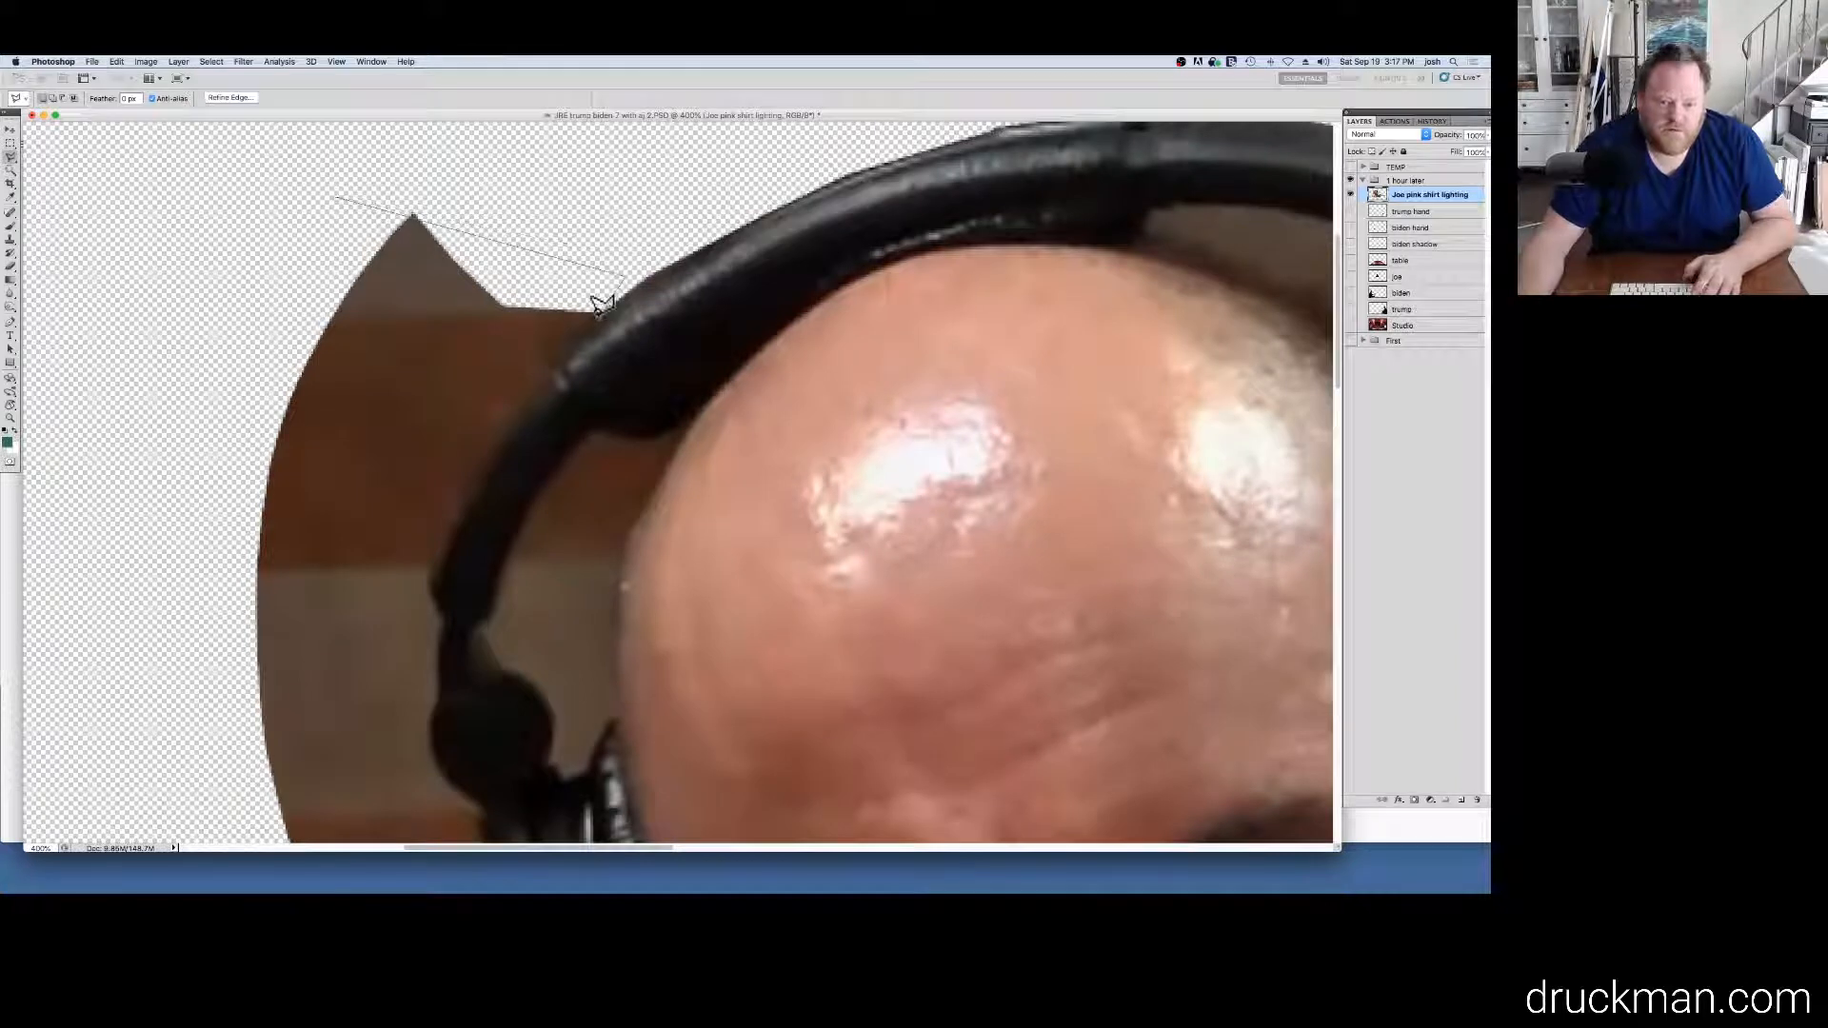
{"action": "left_click", "coordinate": [551, 359]}
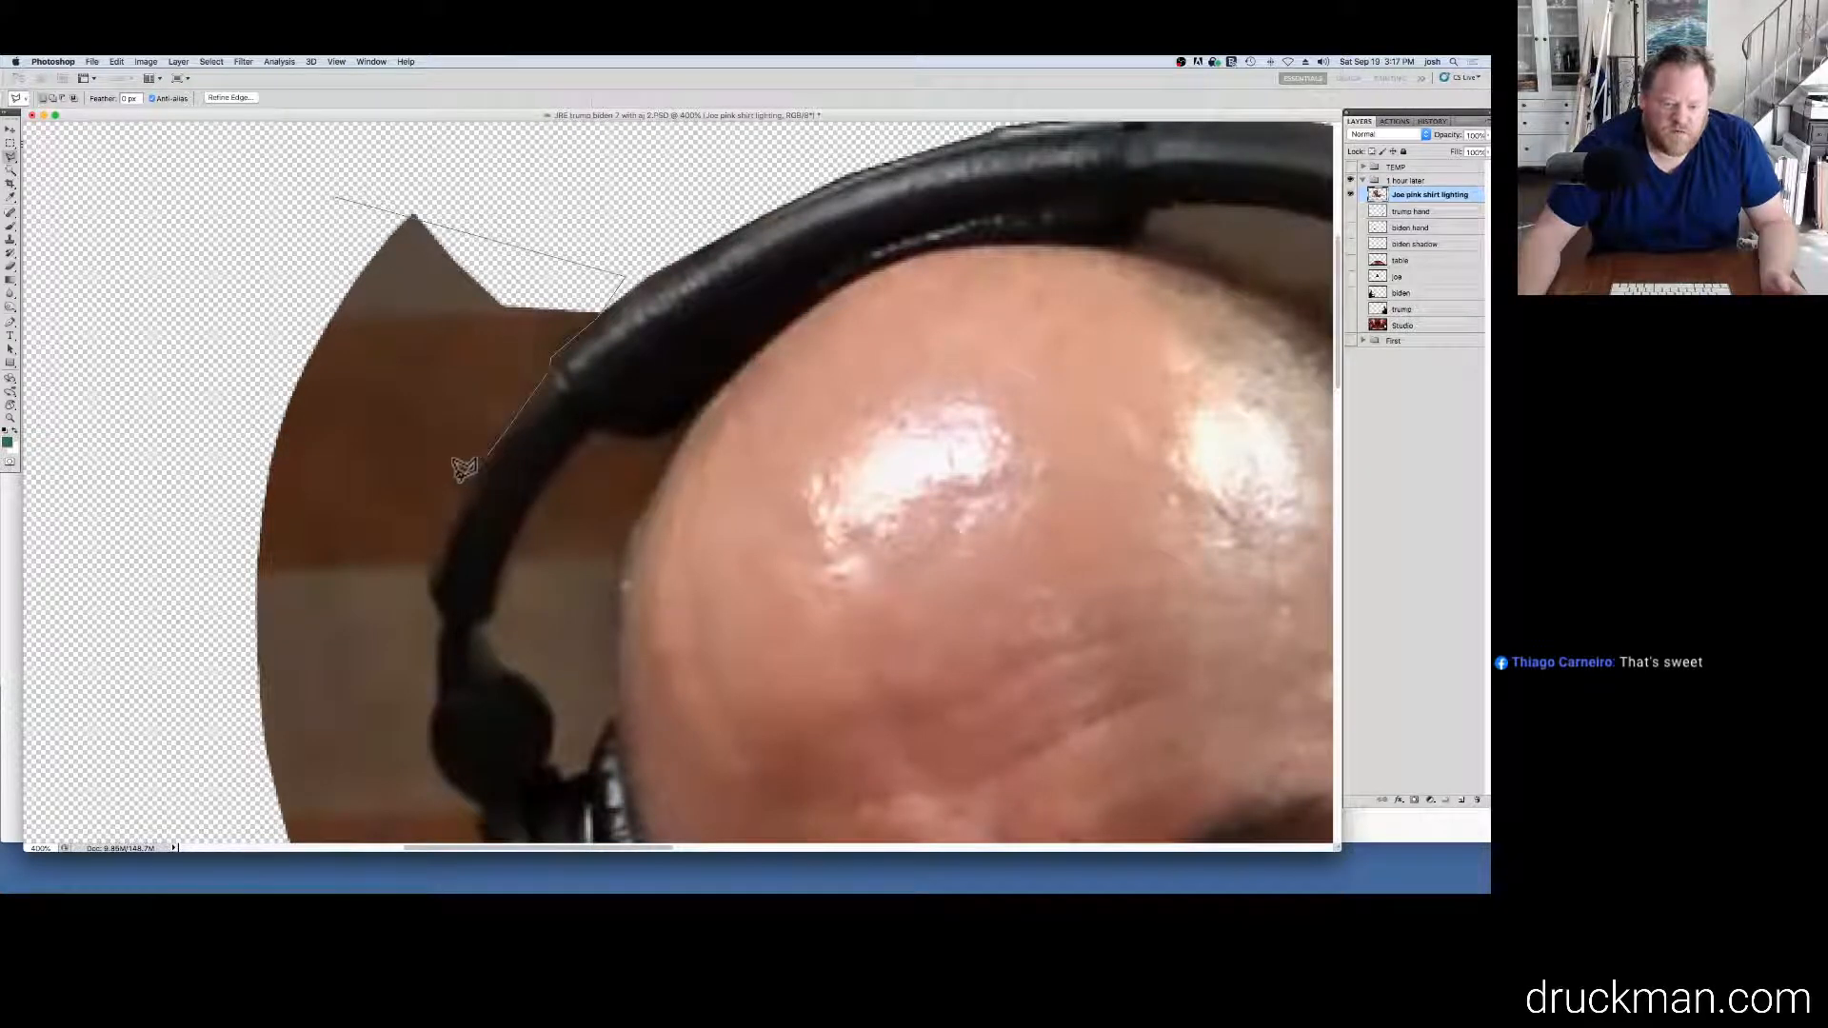
{"action": "left_click", "coordinate": [455, 504]}
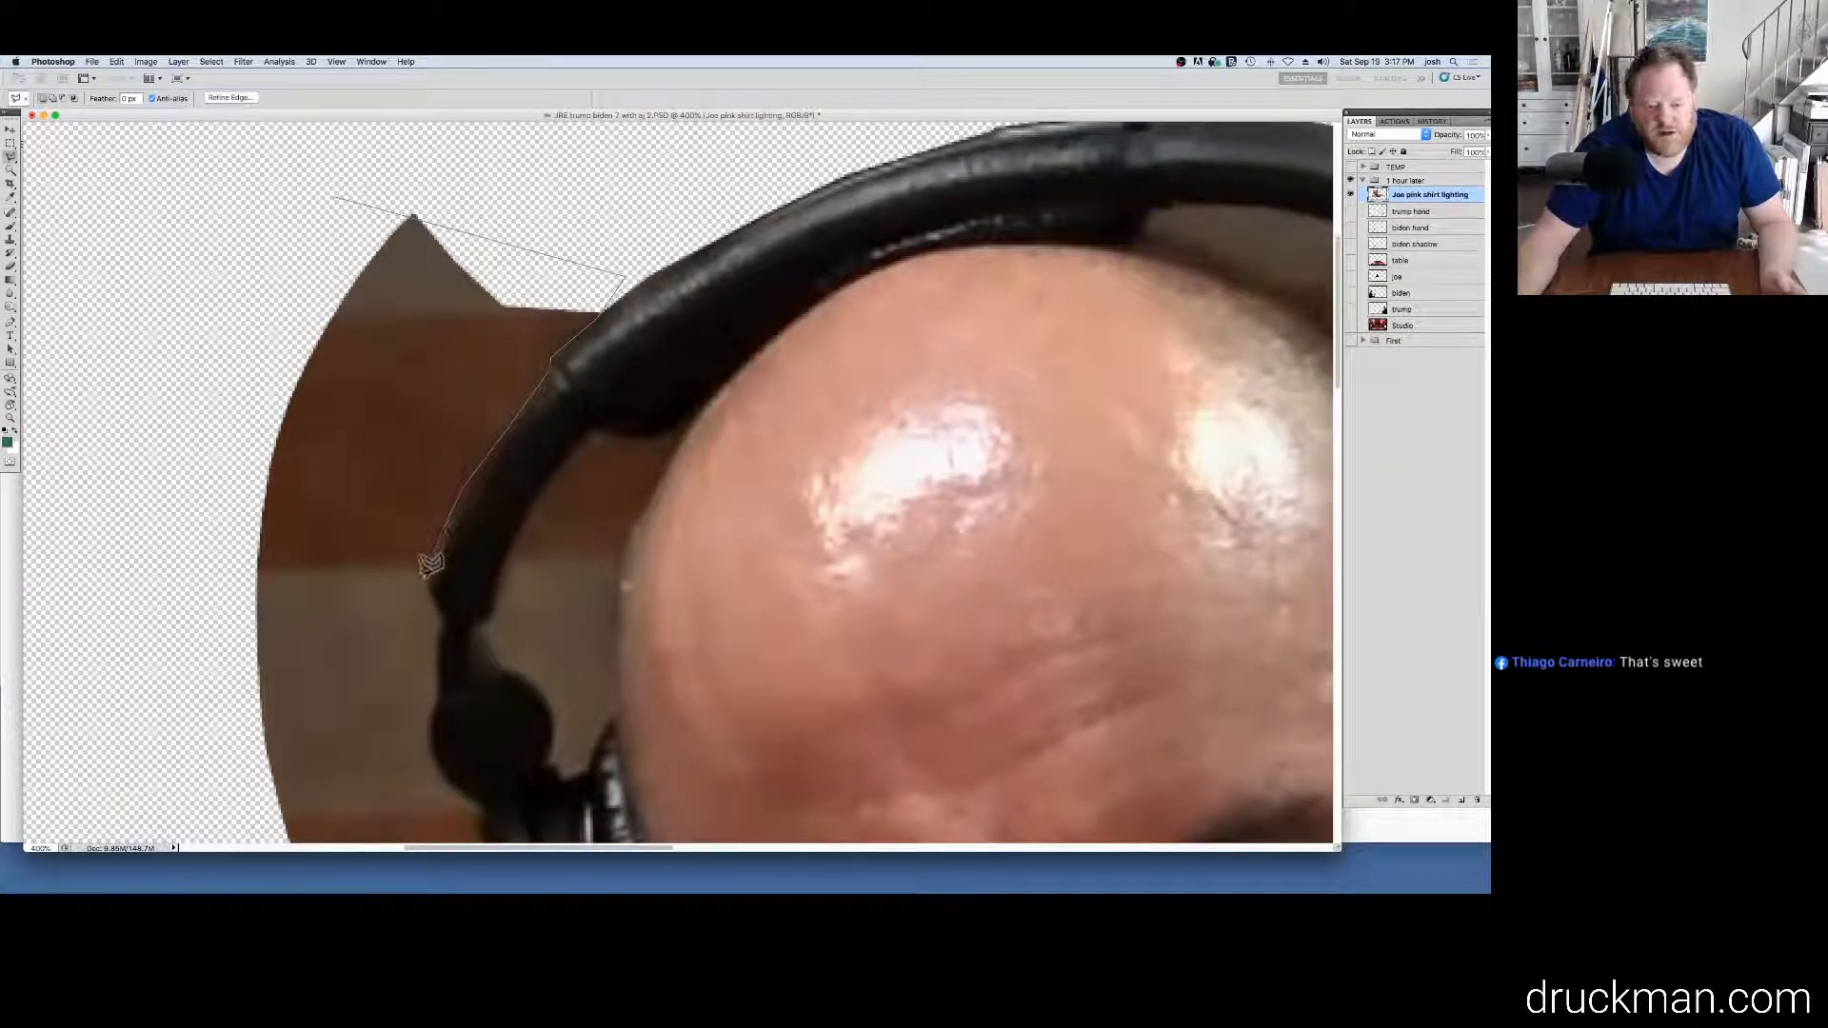
{"action": "left_click", "coordinate": [438, 625]}
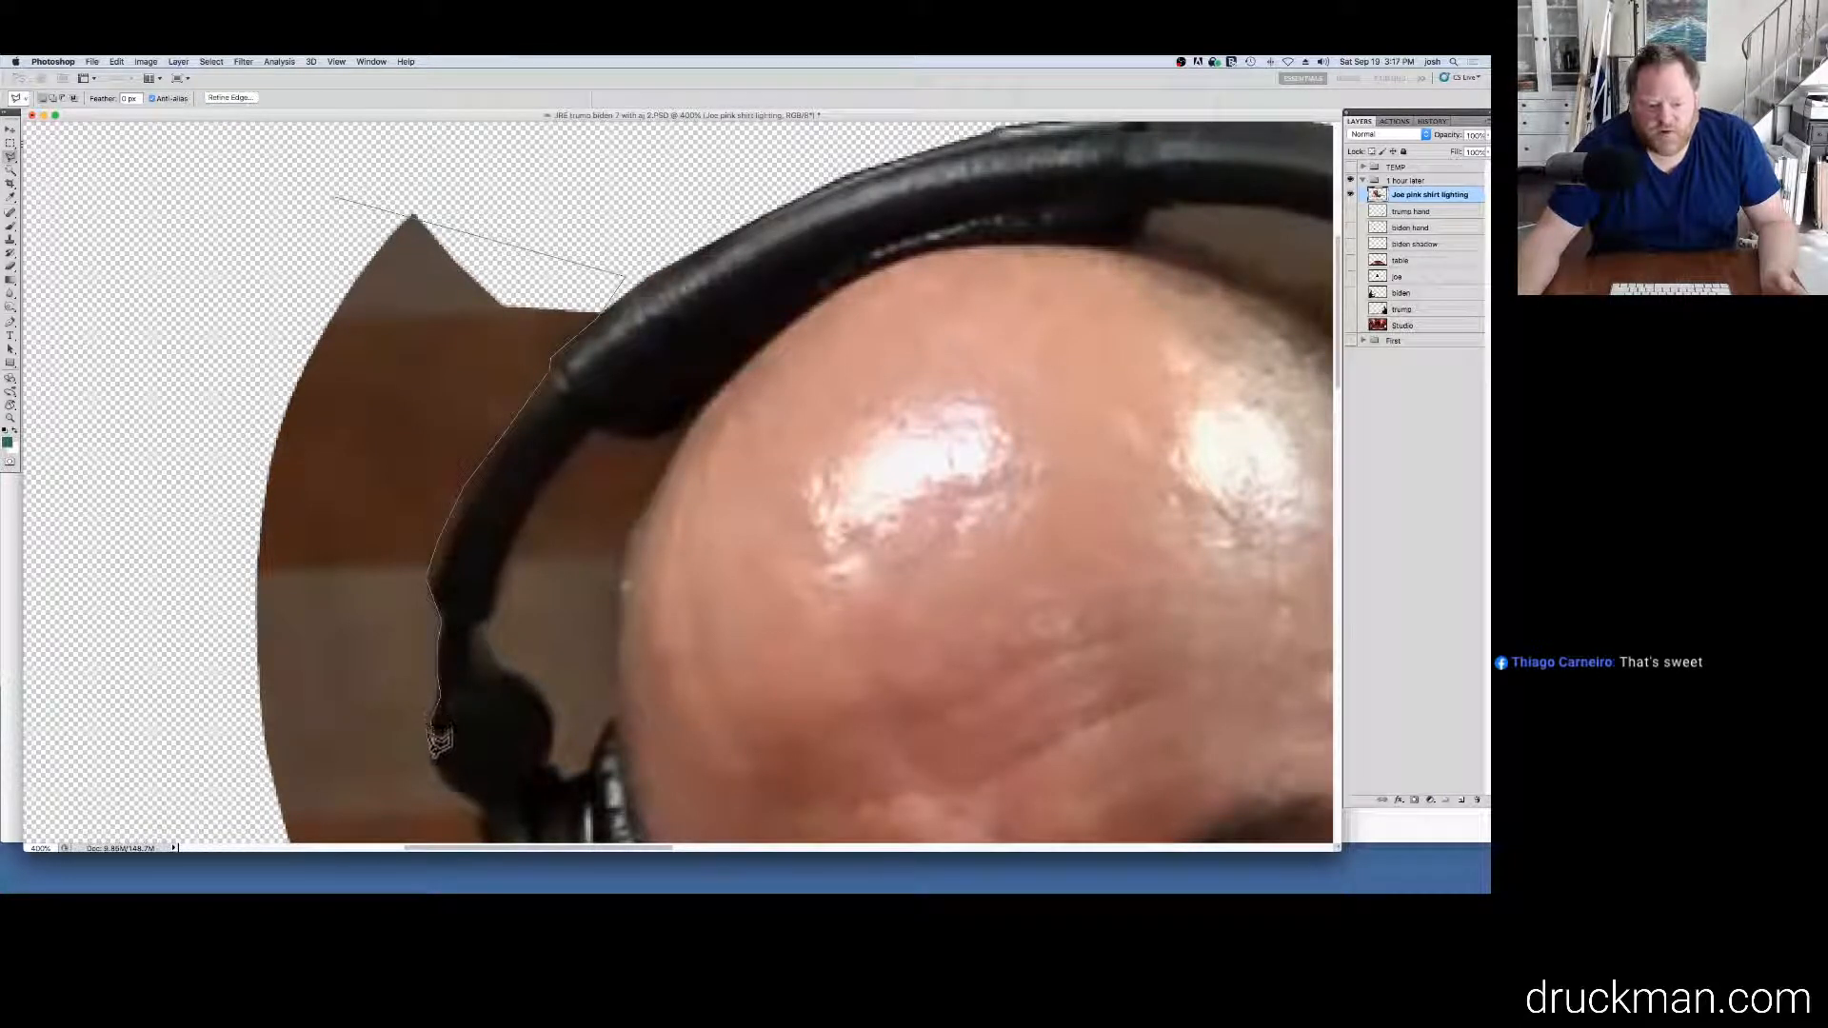
{"action": "left_click", "coordinate": [437, 735]}
{"action": "left_click", "coordinate": [474, 789]}
{"action": "left_click", "coordinate": [481, 819]}
{"action": "left_click", "coordinate": [276, 805]}
{"action": "left_click", "coordinate": [200, 733]}
{"action": "left_click", "coordinate": [169, 562]}
{"action": "left_click", "coordinate": [210, 381]}
{"action": "left_click", "coordinate": [330, 217]}
{"action": "left_click", "coordinate": [411, 195]}
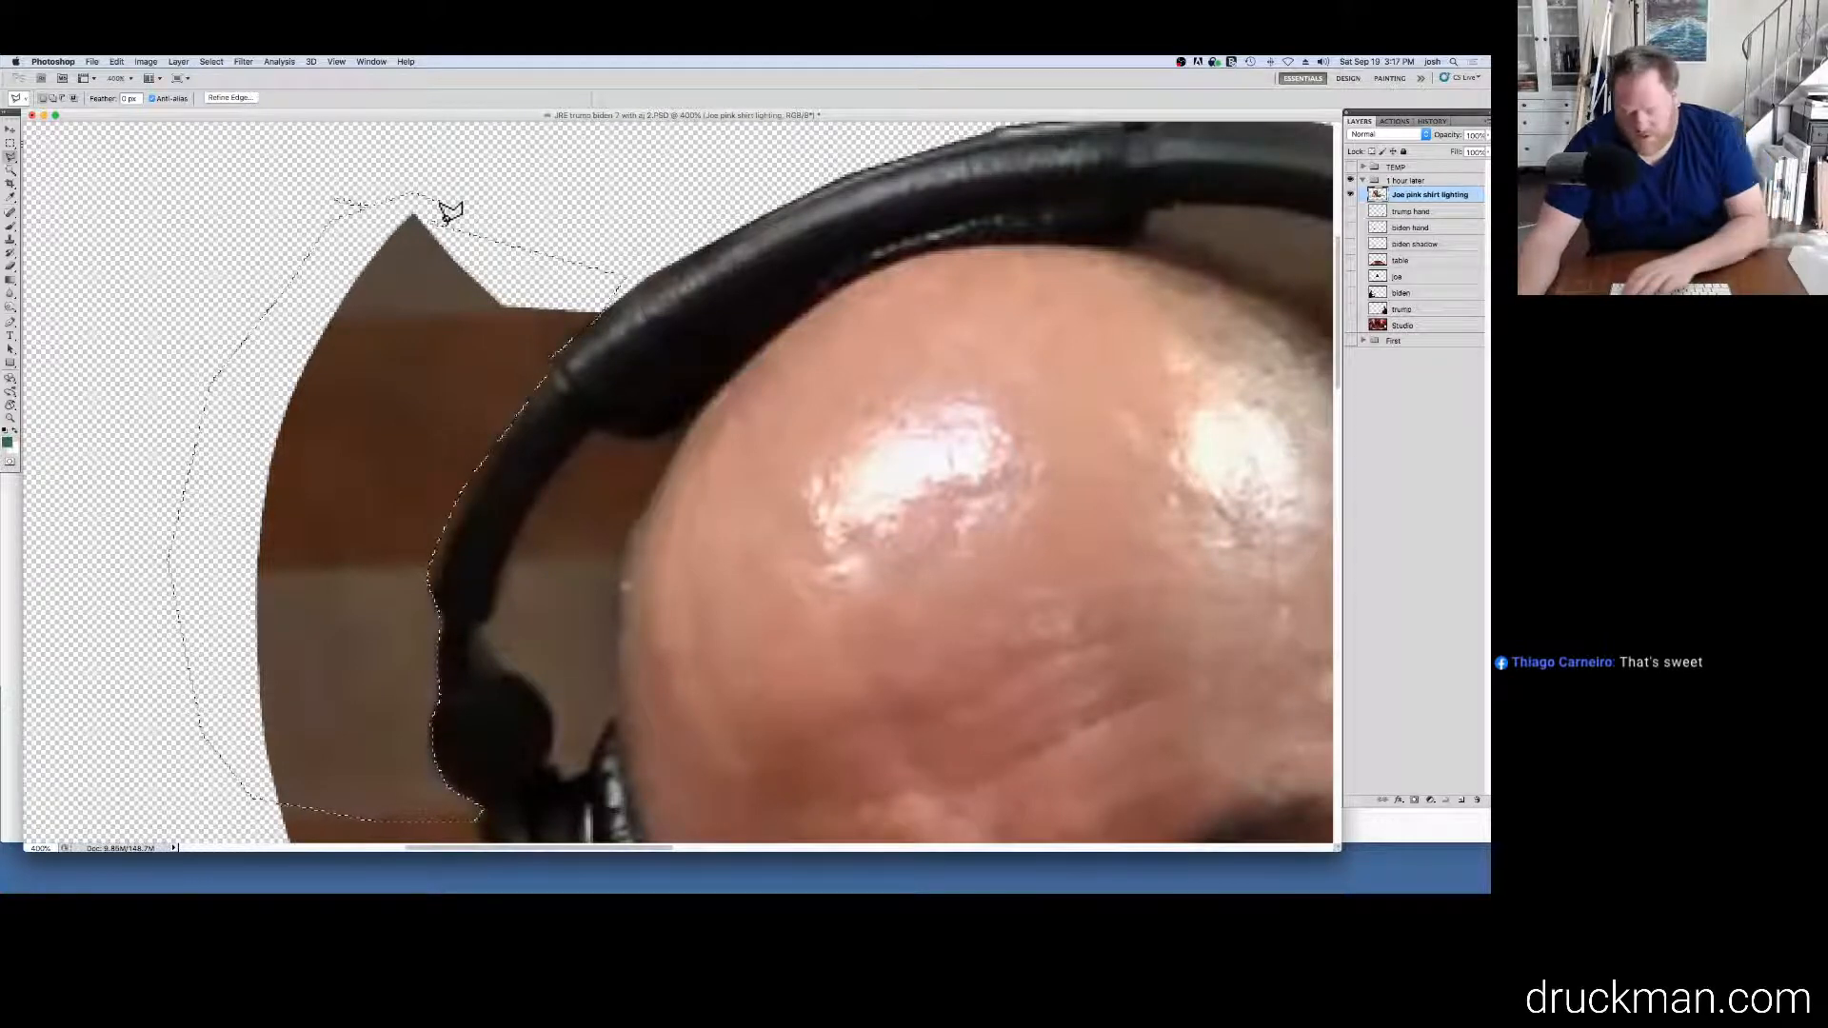
{"action": "double_click", "coordinate": [446, 216]}
{"action": "key", "text": "BackSpace"}
Outline the brown background beside the left-hand headphone ear cup and along the pink shirt's shoulder with the Polygonal Lasso.
{"action": "left_click_drag", "start_coordinate": [630, 405], "coordinate": [624, 257]}
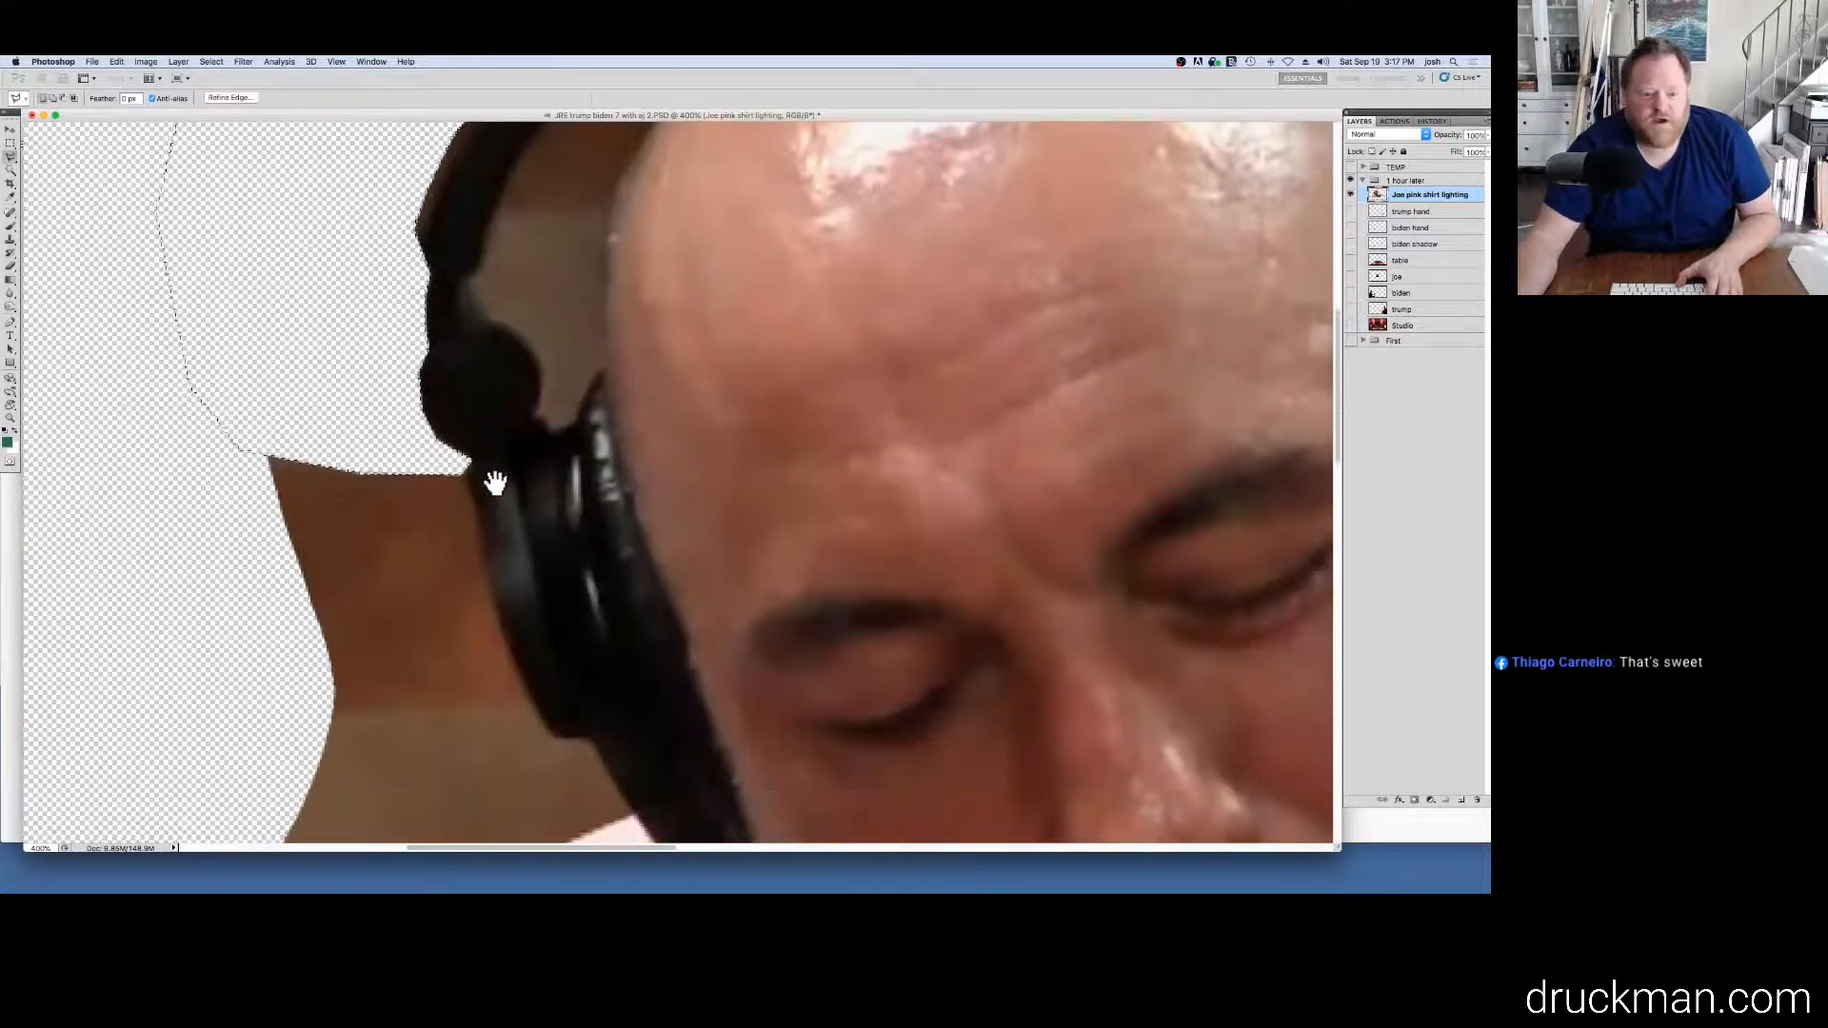
{"action": "left_click_drag", "start_coordinate": [494, 494], "coordinate": [469, 359]}
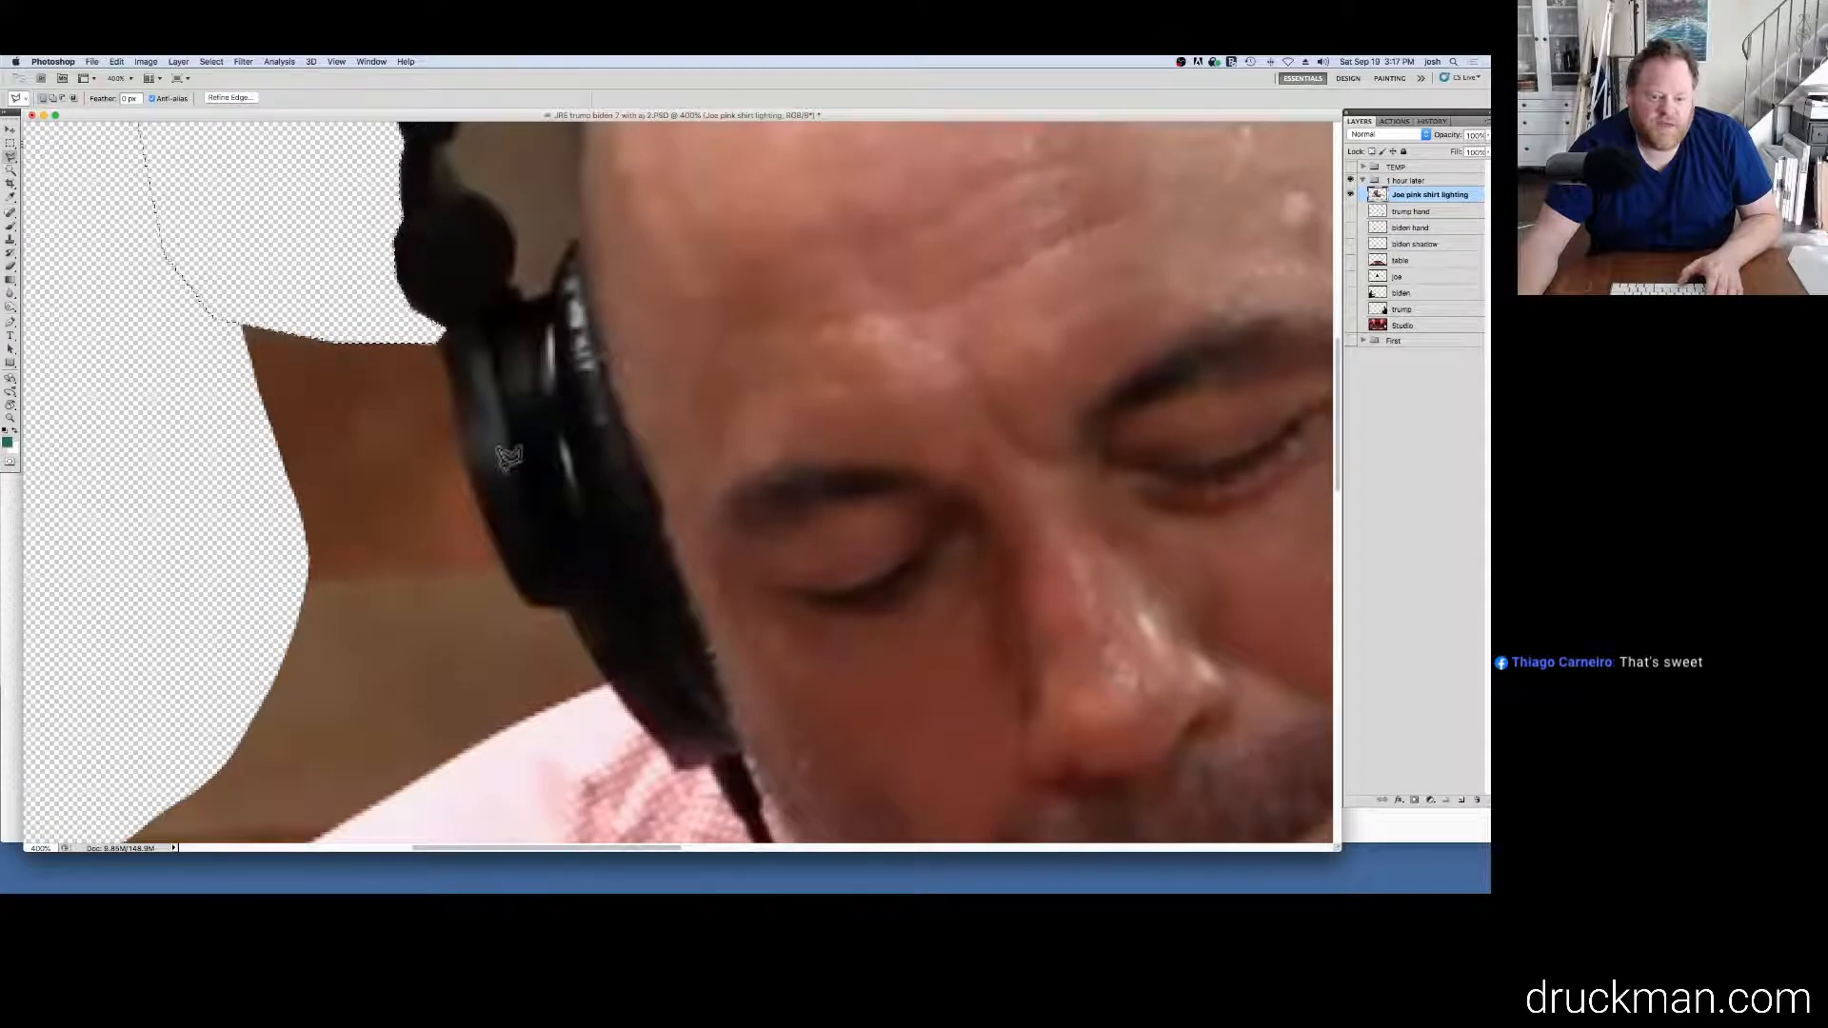
{"action": "left_click", "coordinate": [198, 325]}
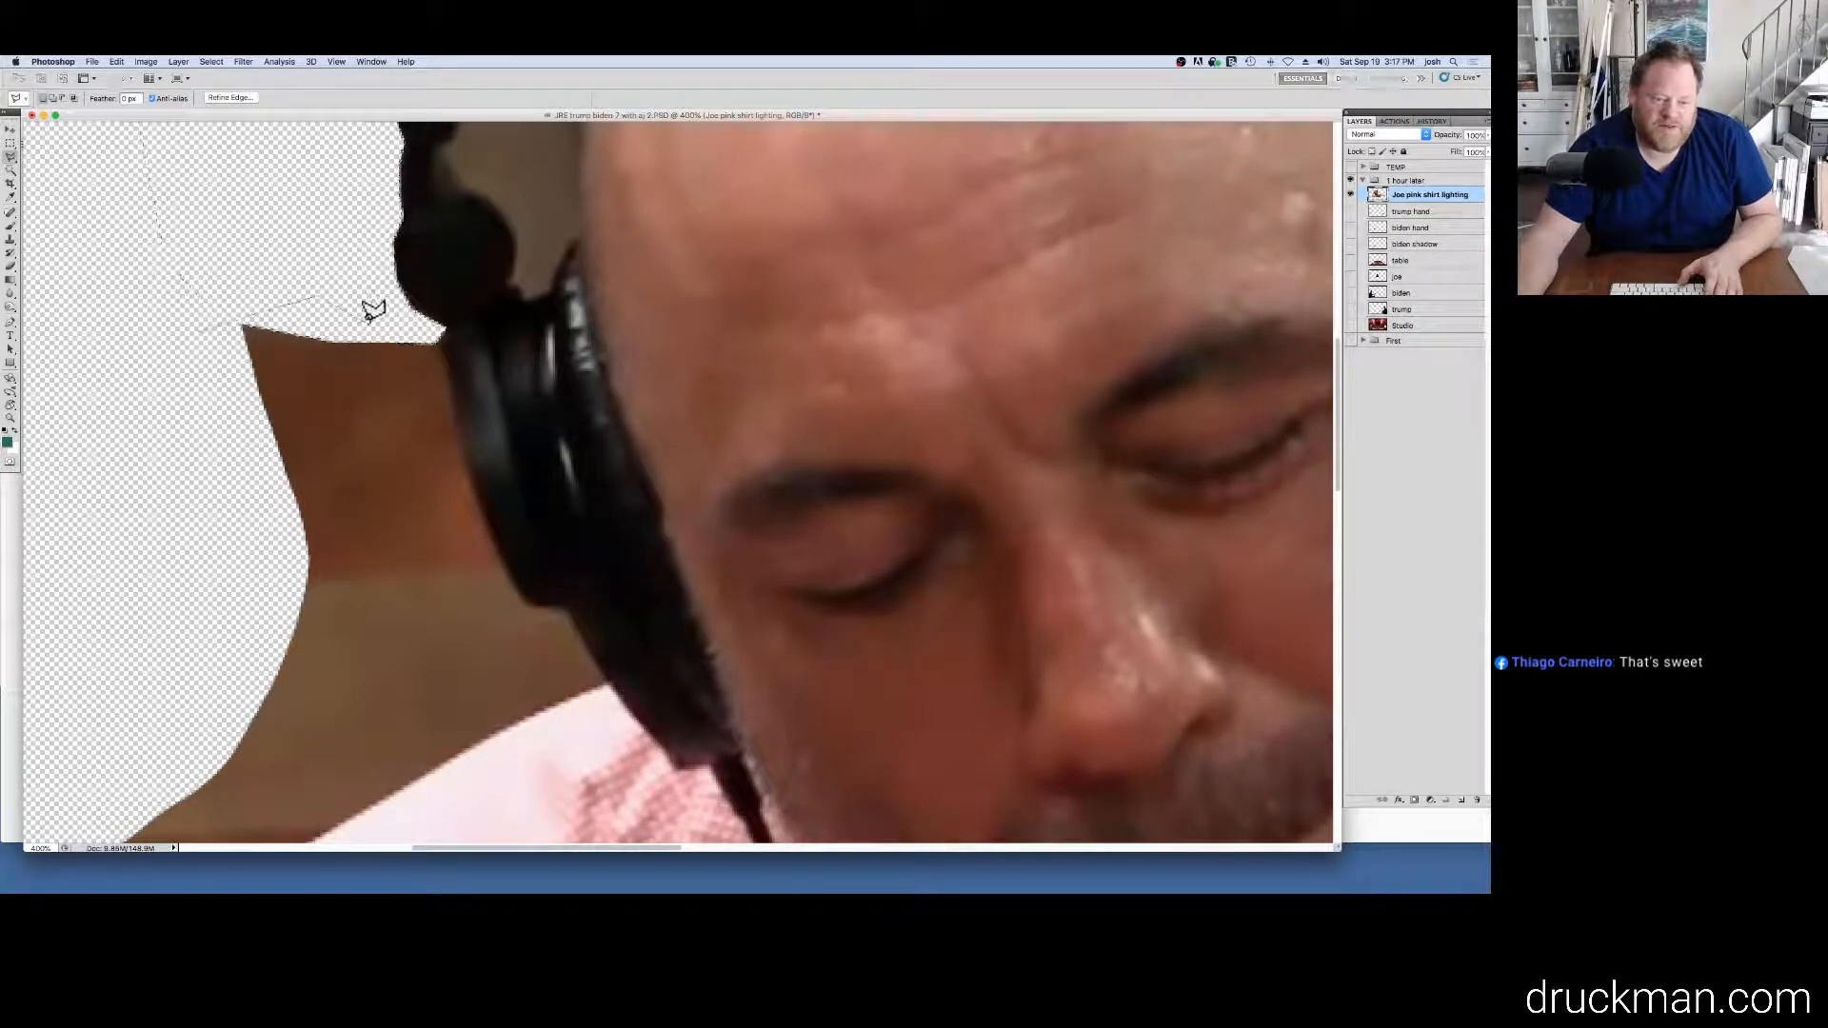
{"action": "left_click", "coordinate": [441, 340]}
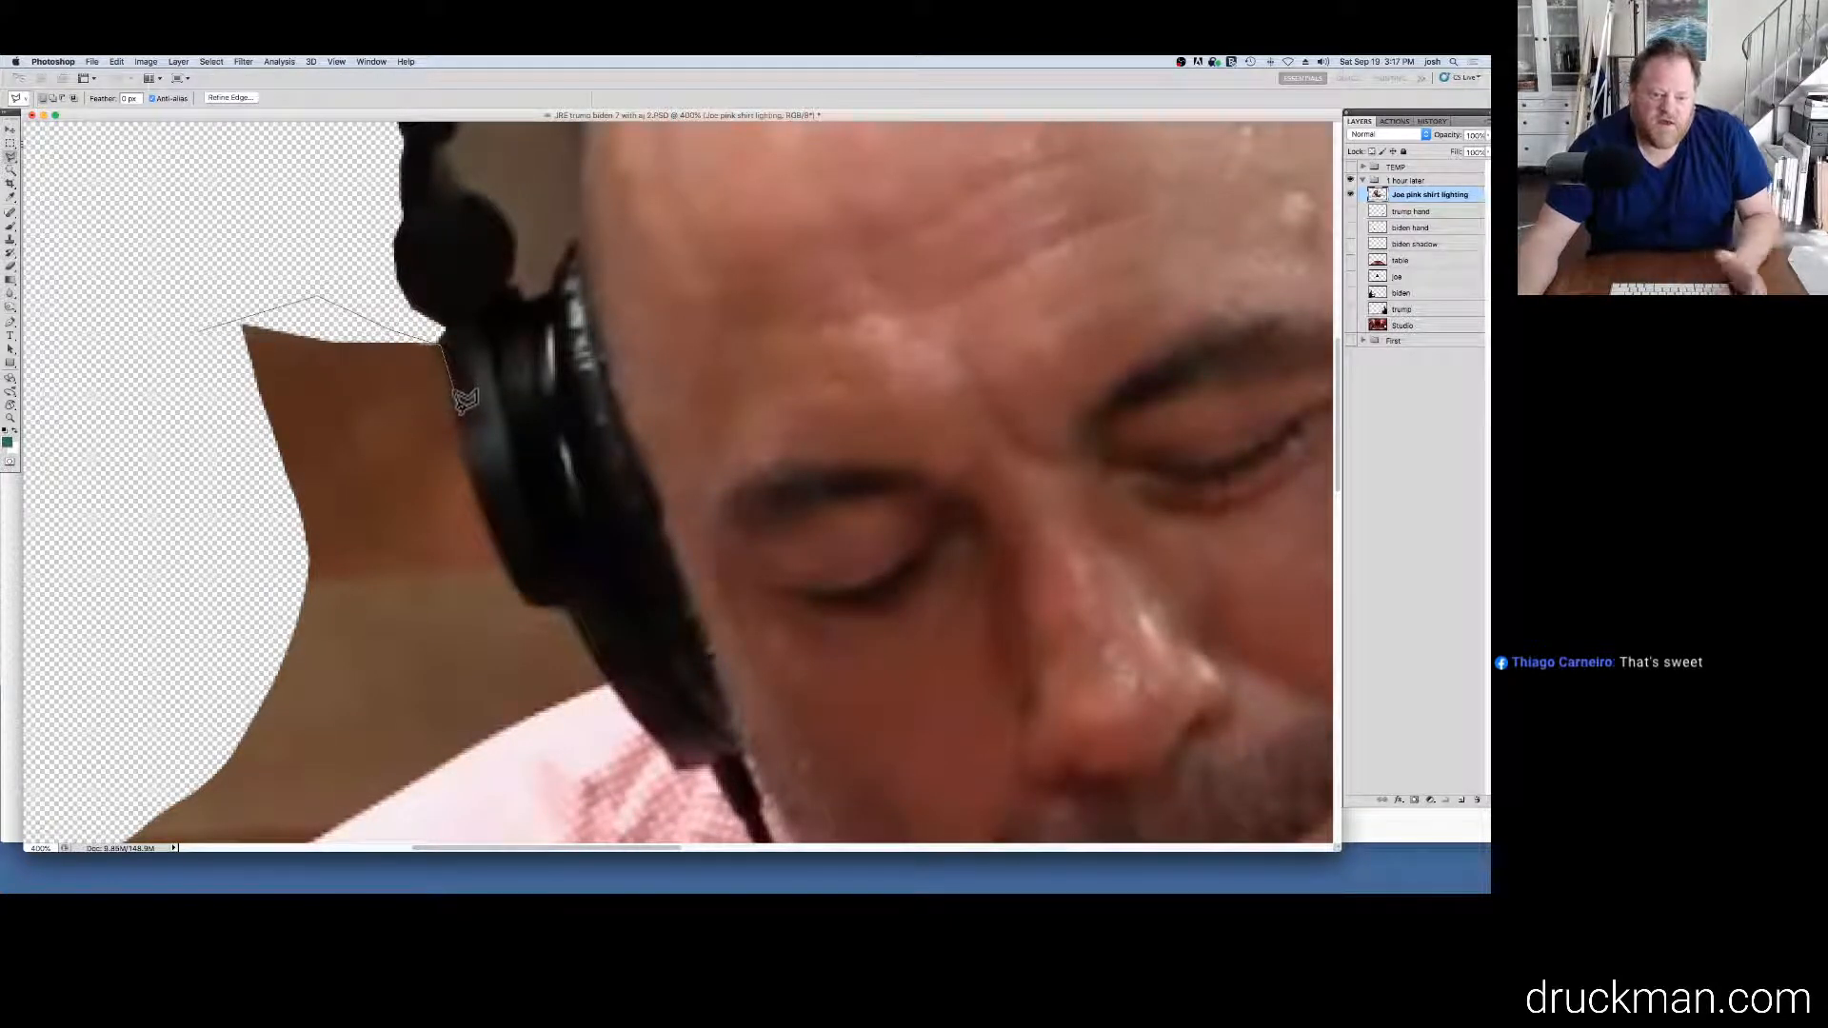
{"action": "left_click", "coordinate": [480, 514]}
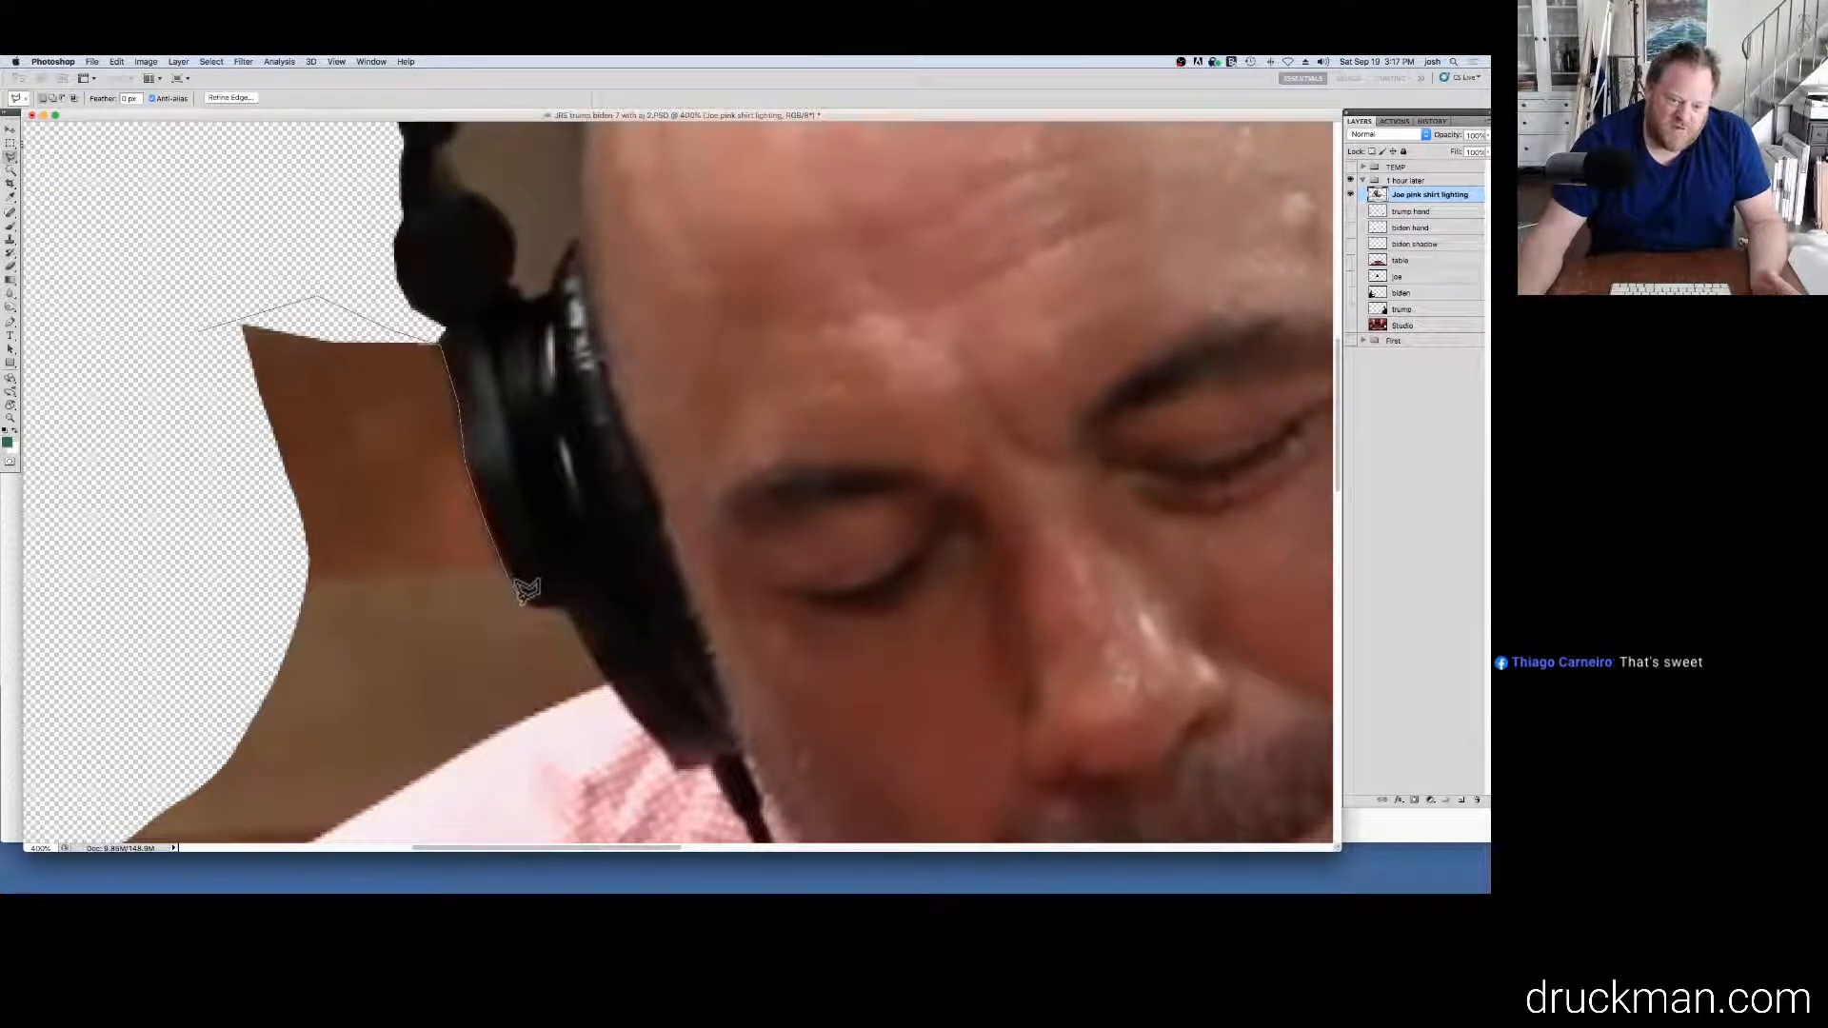
{"action": "left_click", "coordinate": [570, 612]}
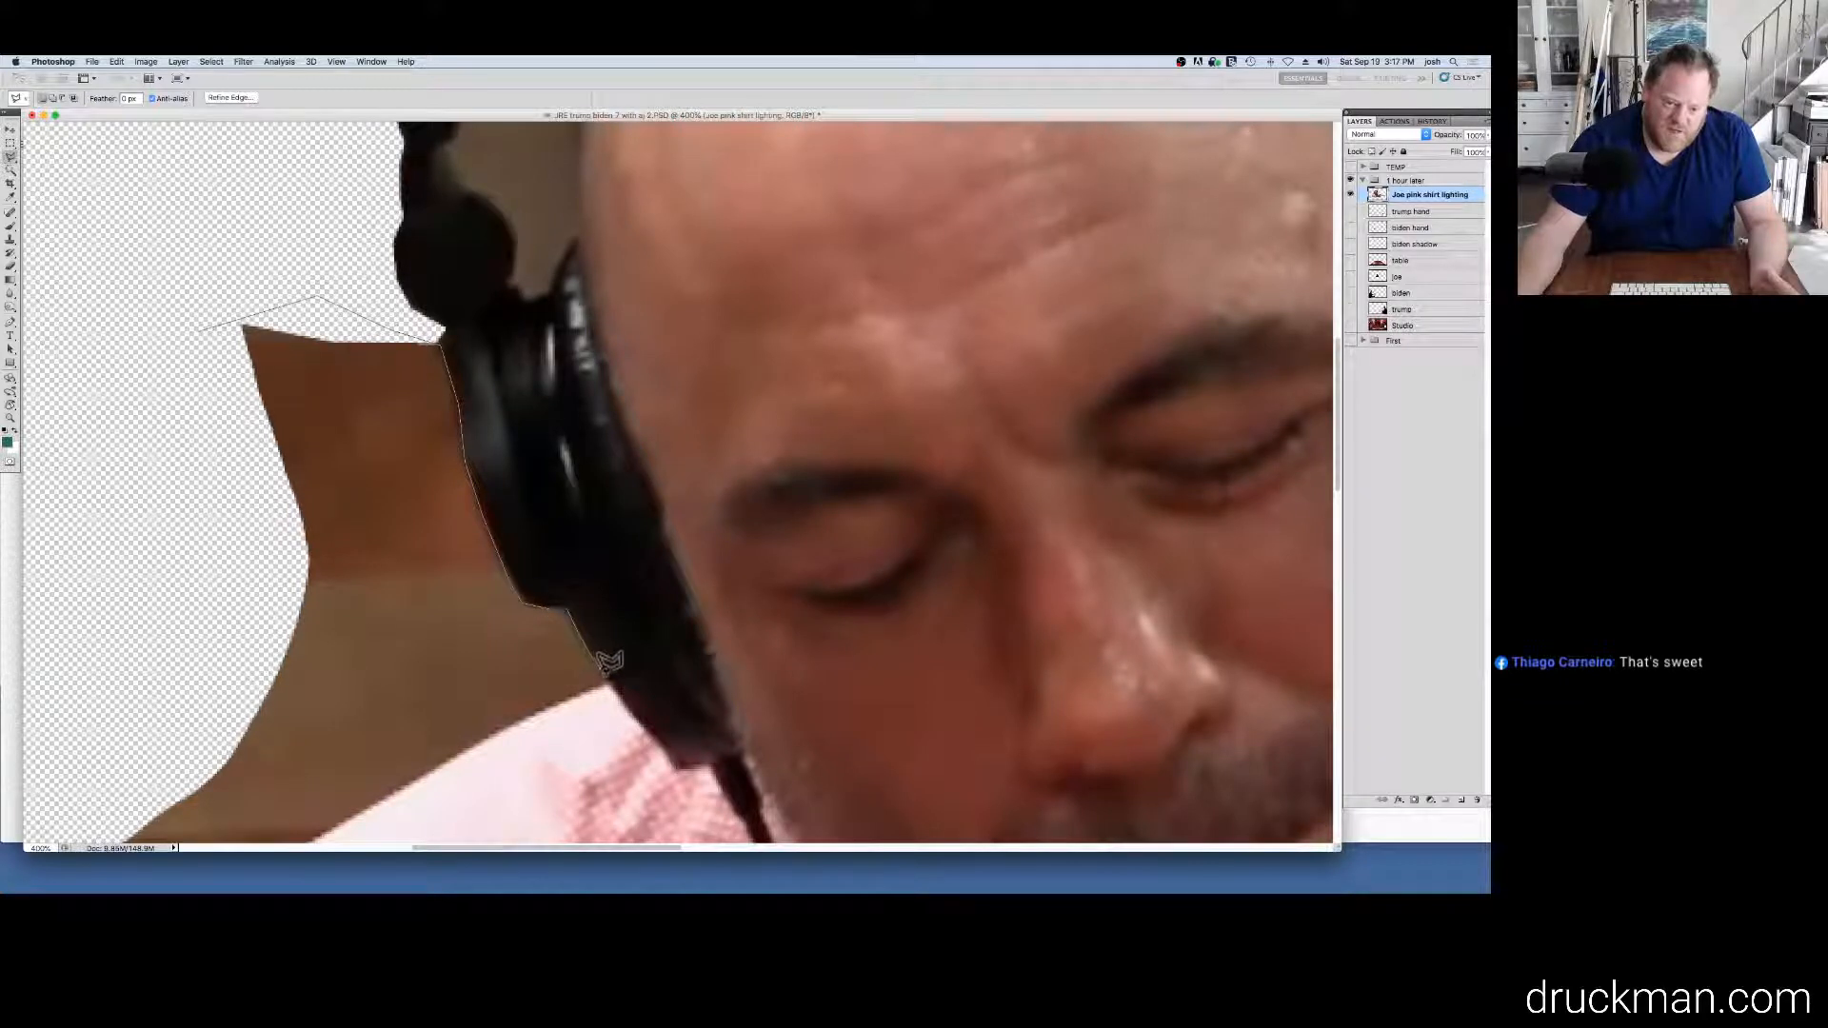
{"action": "left_click", "coordinate": [603, 678]}
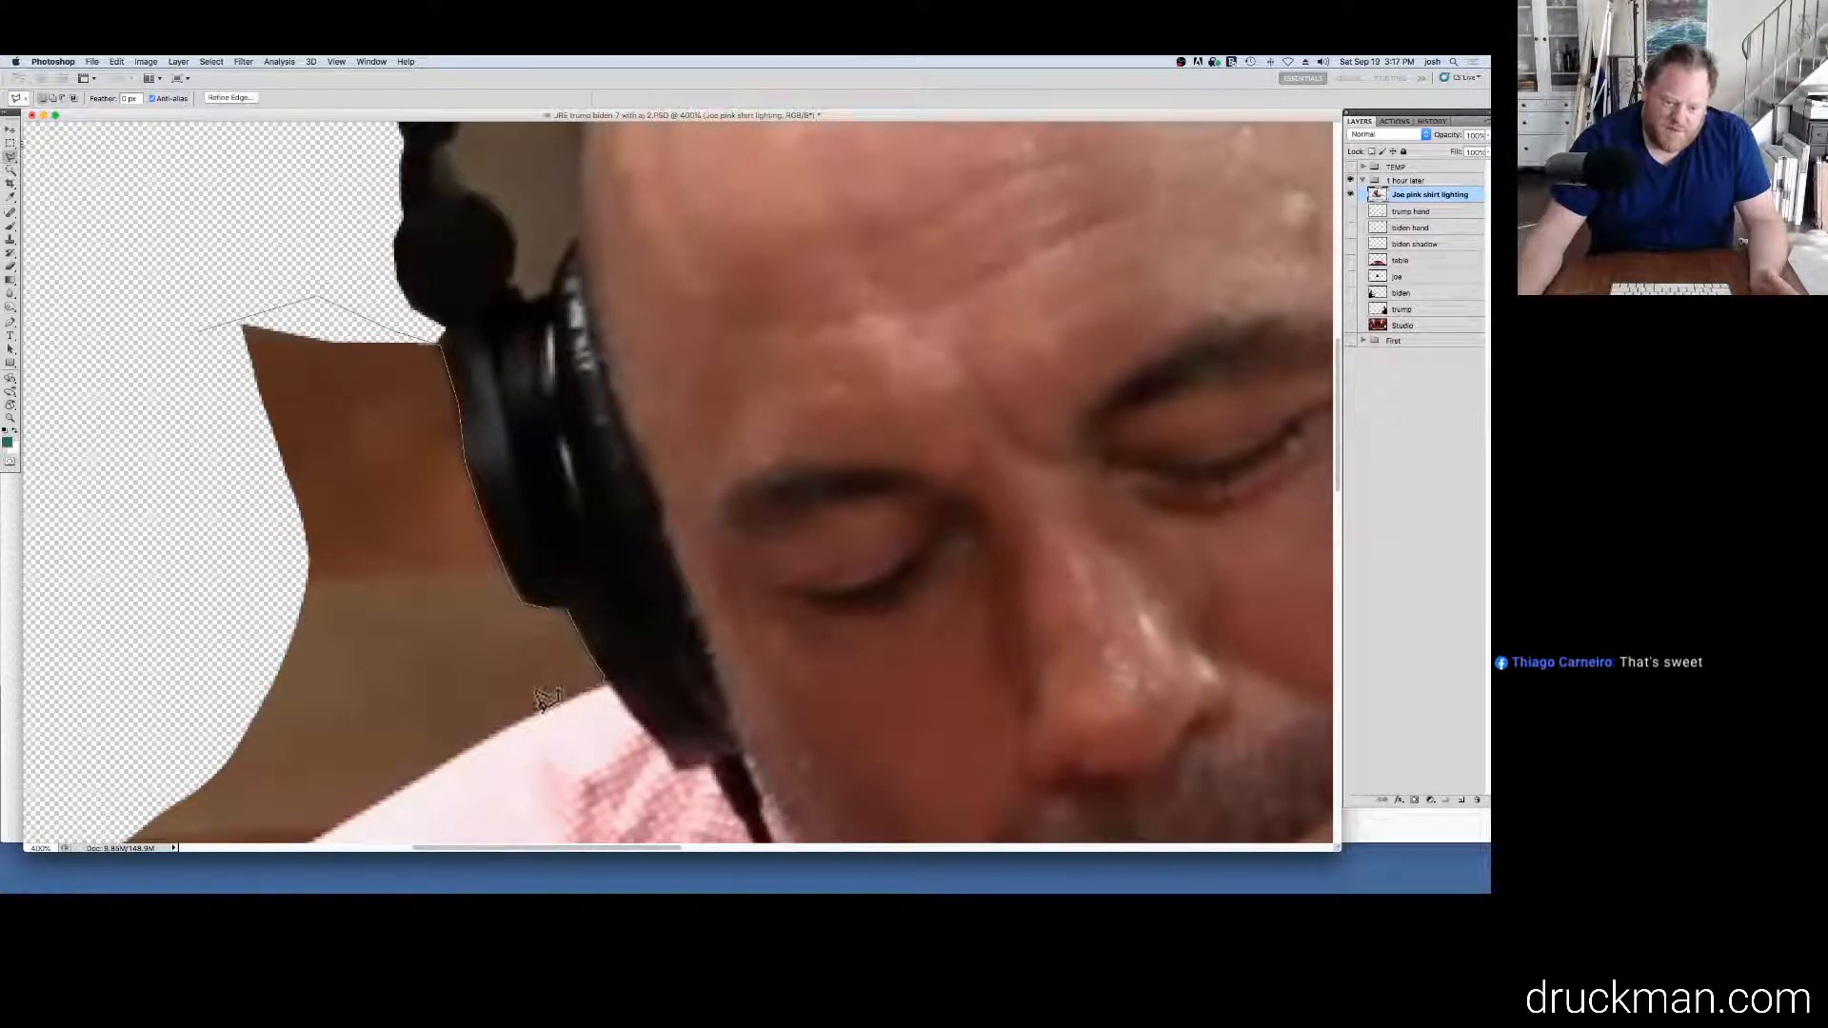
{"action": "scroll", "coordinate": [286, 833], "scroll_direction": "down", "scroll_amount": 3}
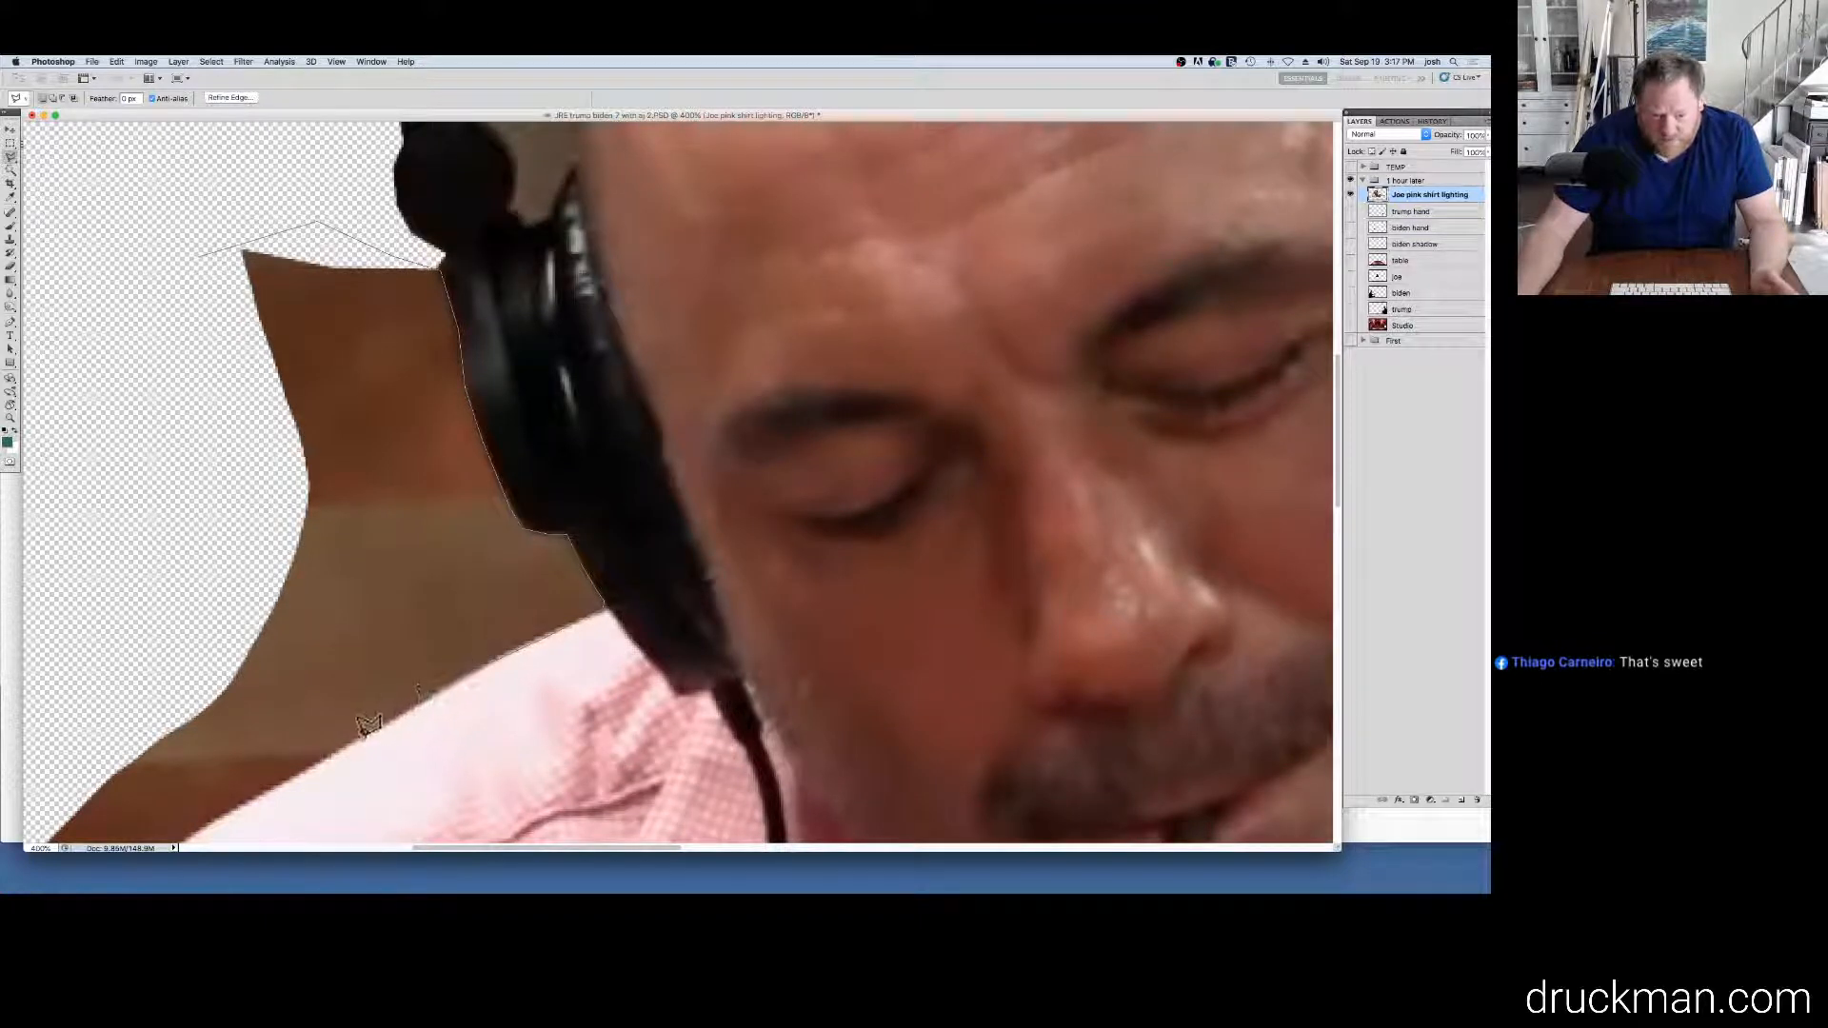
Finish the lasso outline around the background between the ear cup and the shoulder, delete that area and deselect.
{"action": "left_click", "coordinate": [196, 676]}
{"action": "left_click", "coordinate": [170, 476]}
{"action": "left_click", "coordinate": [187, 306]}
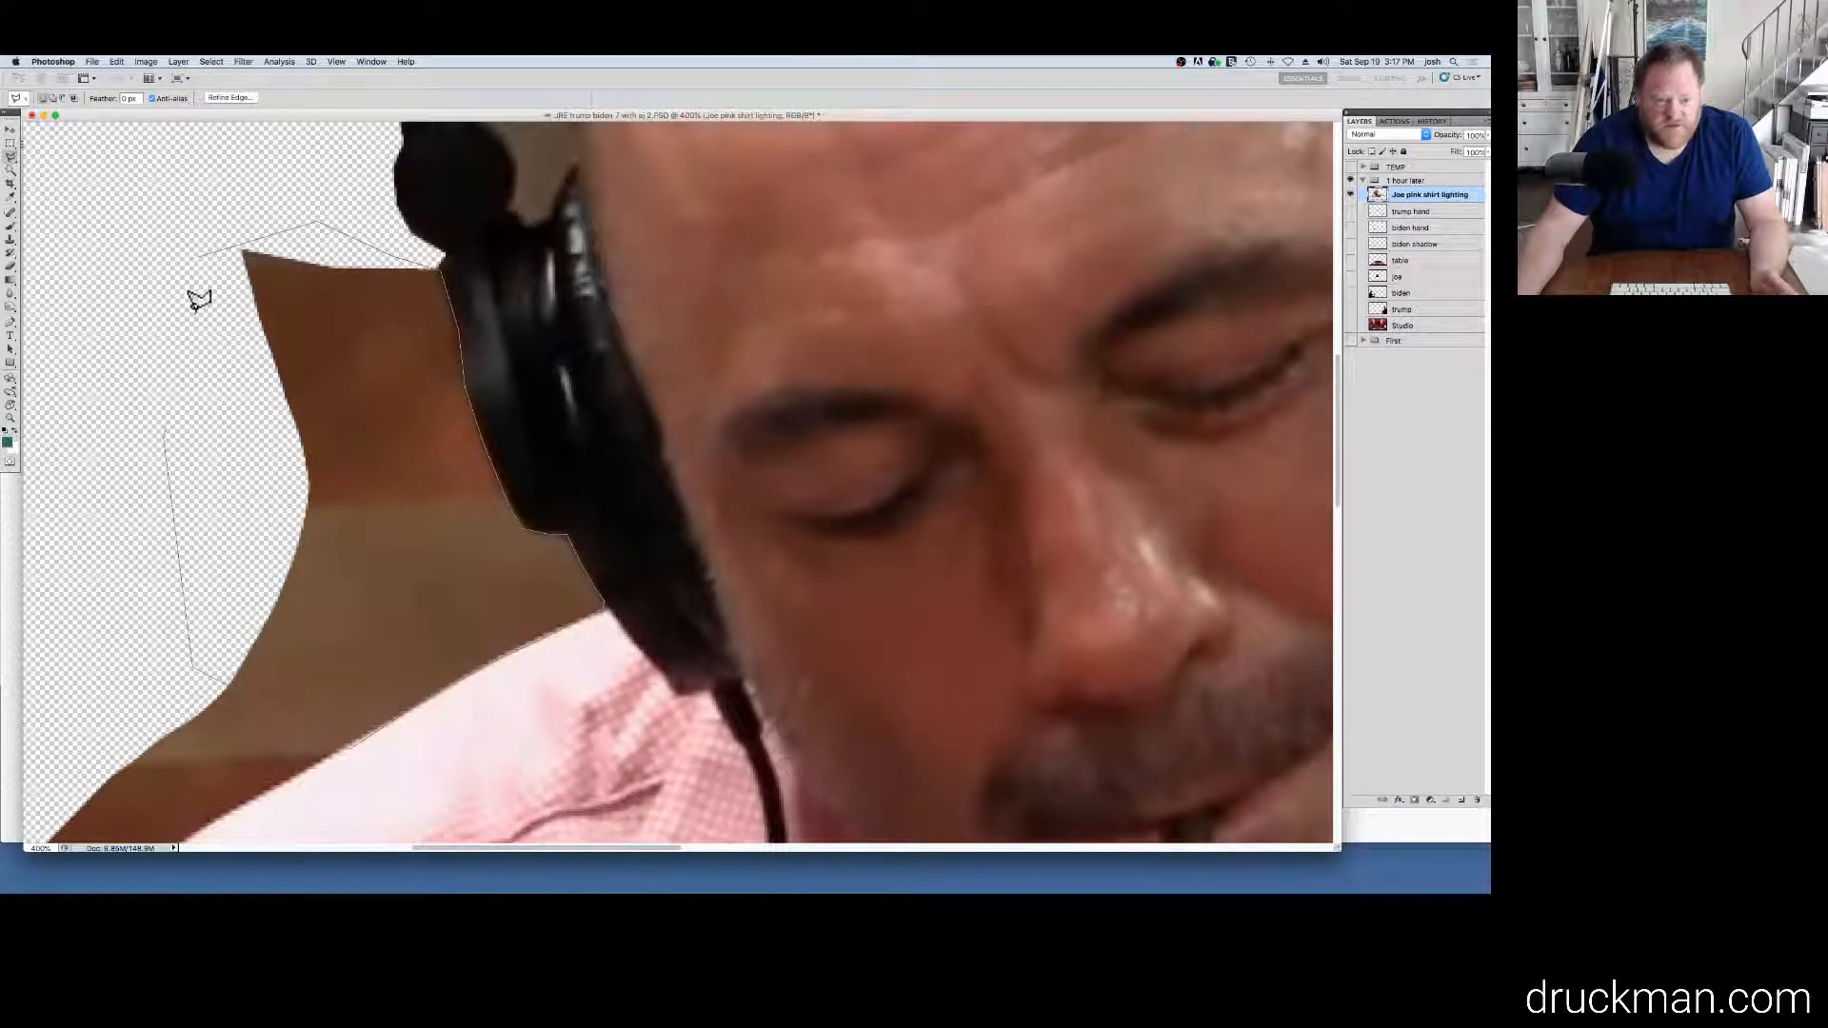
{"action": "left_click", "coordinate": [203, 249]}
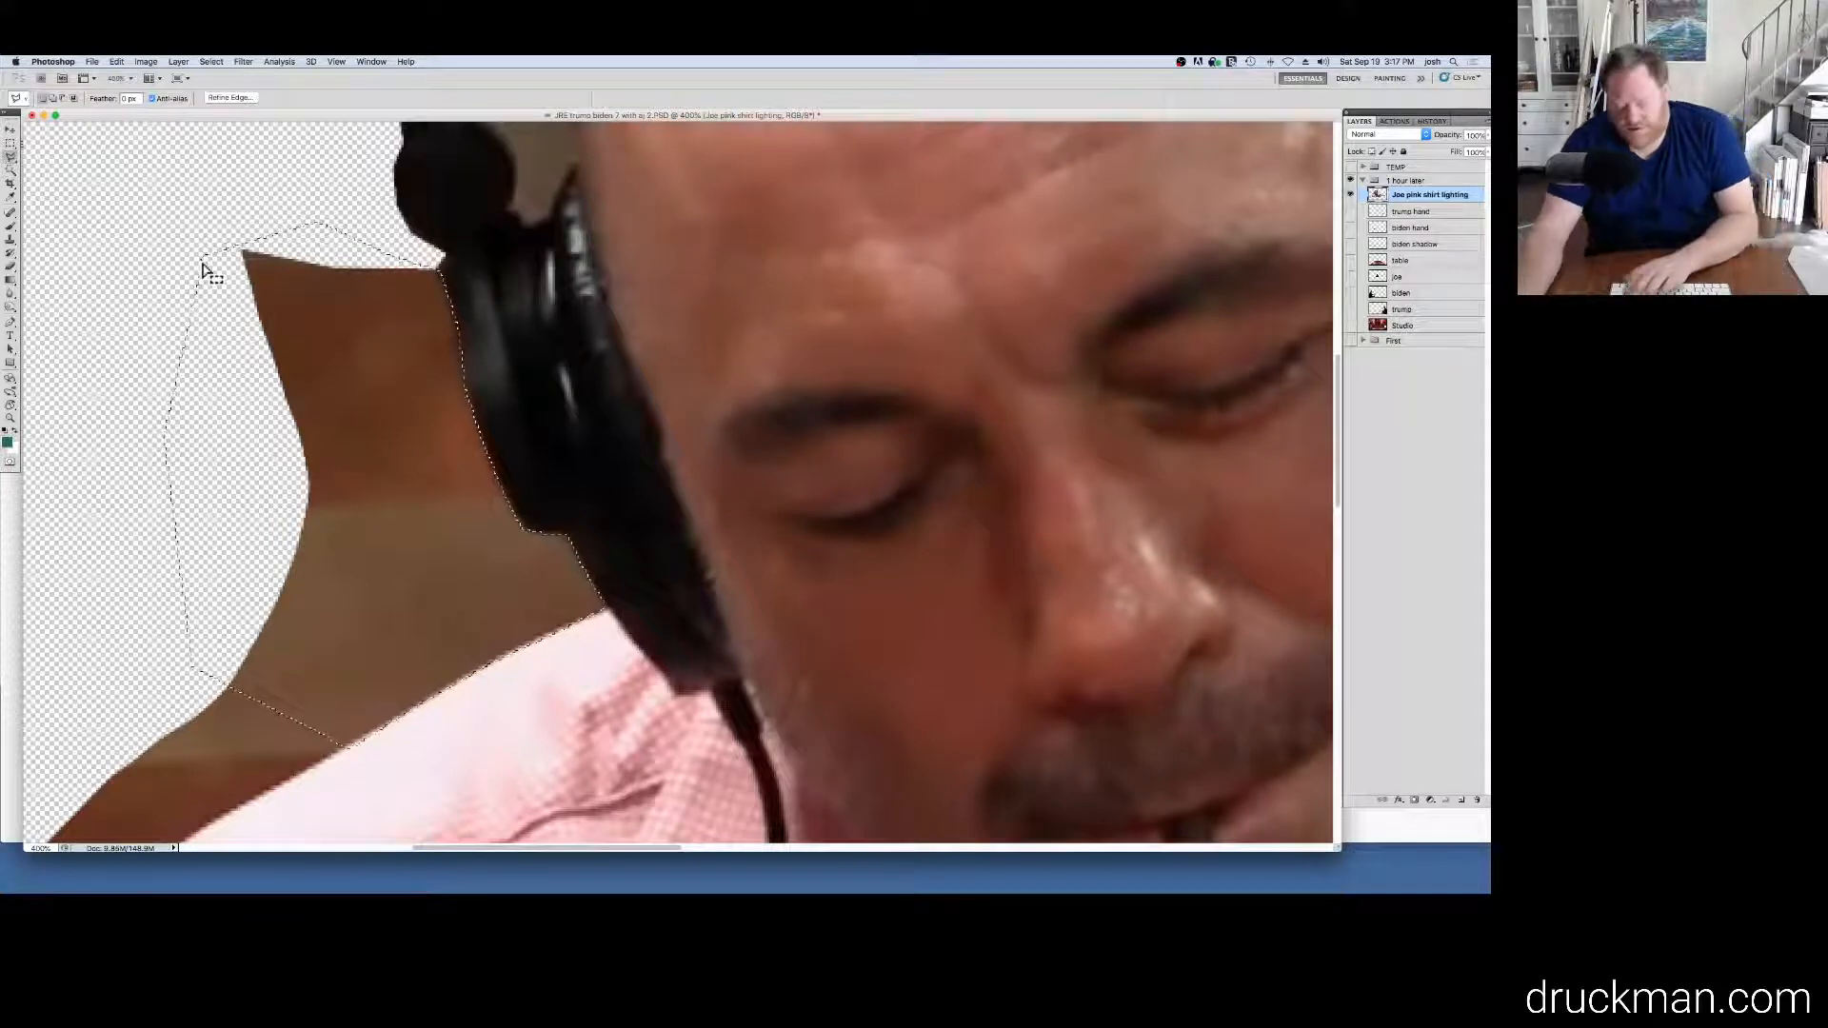
{"action": "key", "text": "Delete"}
{"action": "left_click_drag", "start_coordinate": [289, 412], "coordinate": [541, 67]}
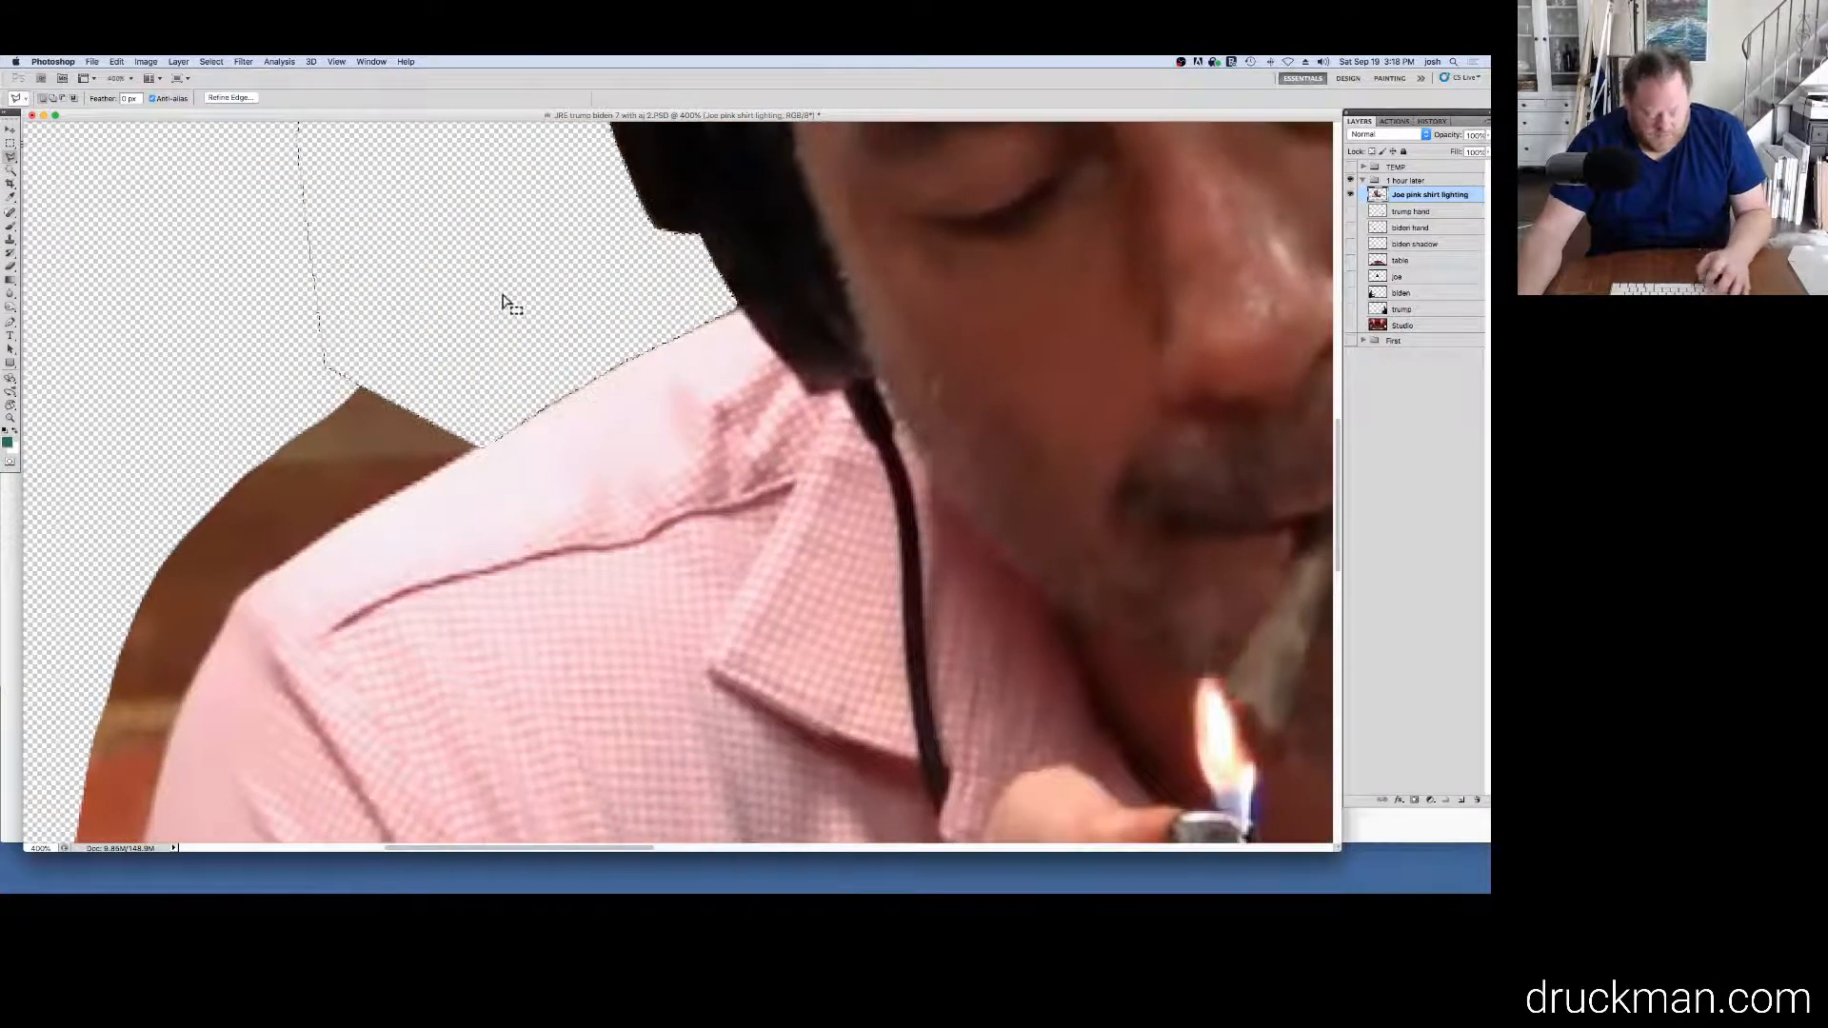
{"action": "key", "text": "super+d"}
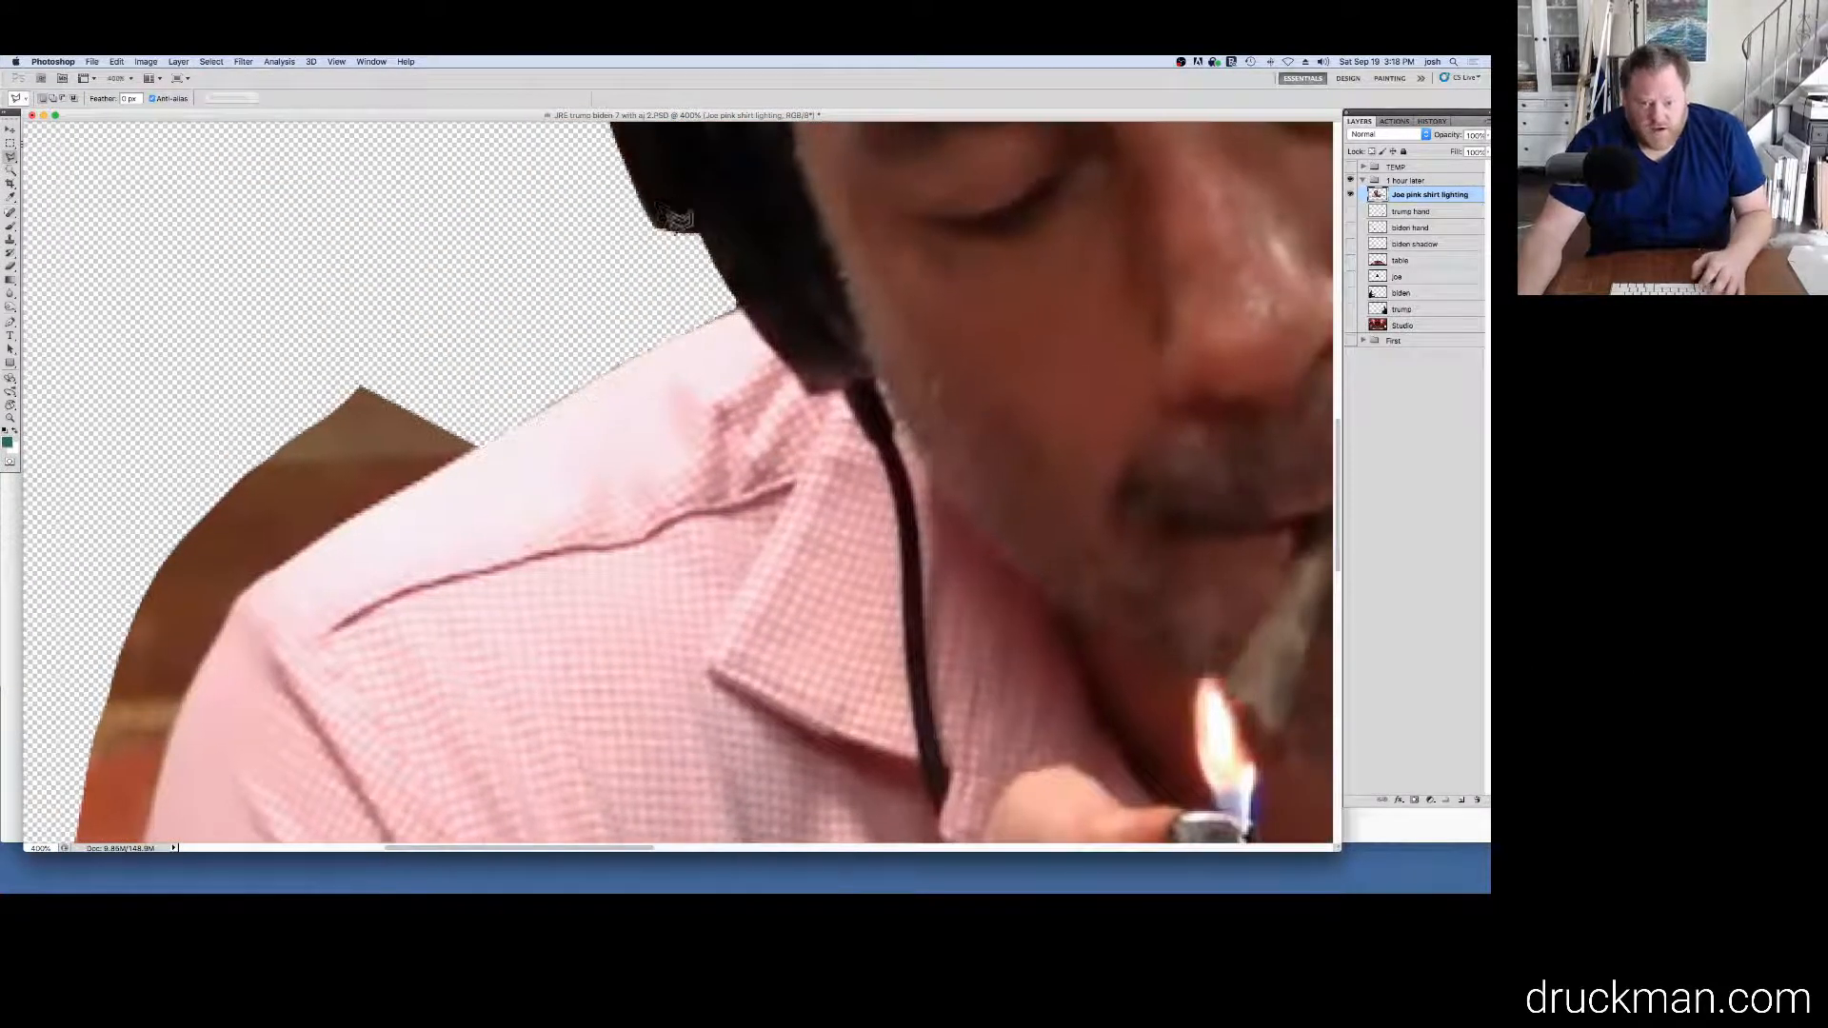
Outline and delete the leftover background along the top of the shoulder, from beside the ear cup down to the upper sleeve.
{"action": "left_click", "coordinate": [720, 272]}
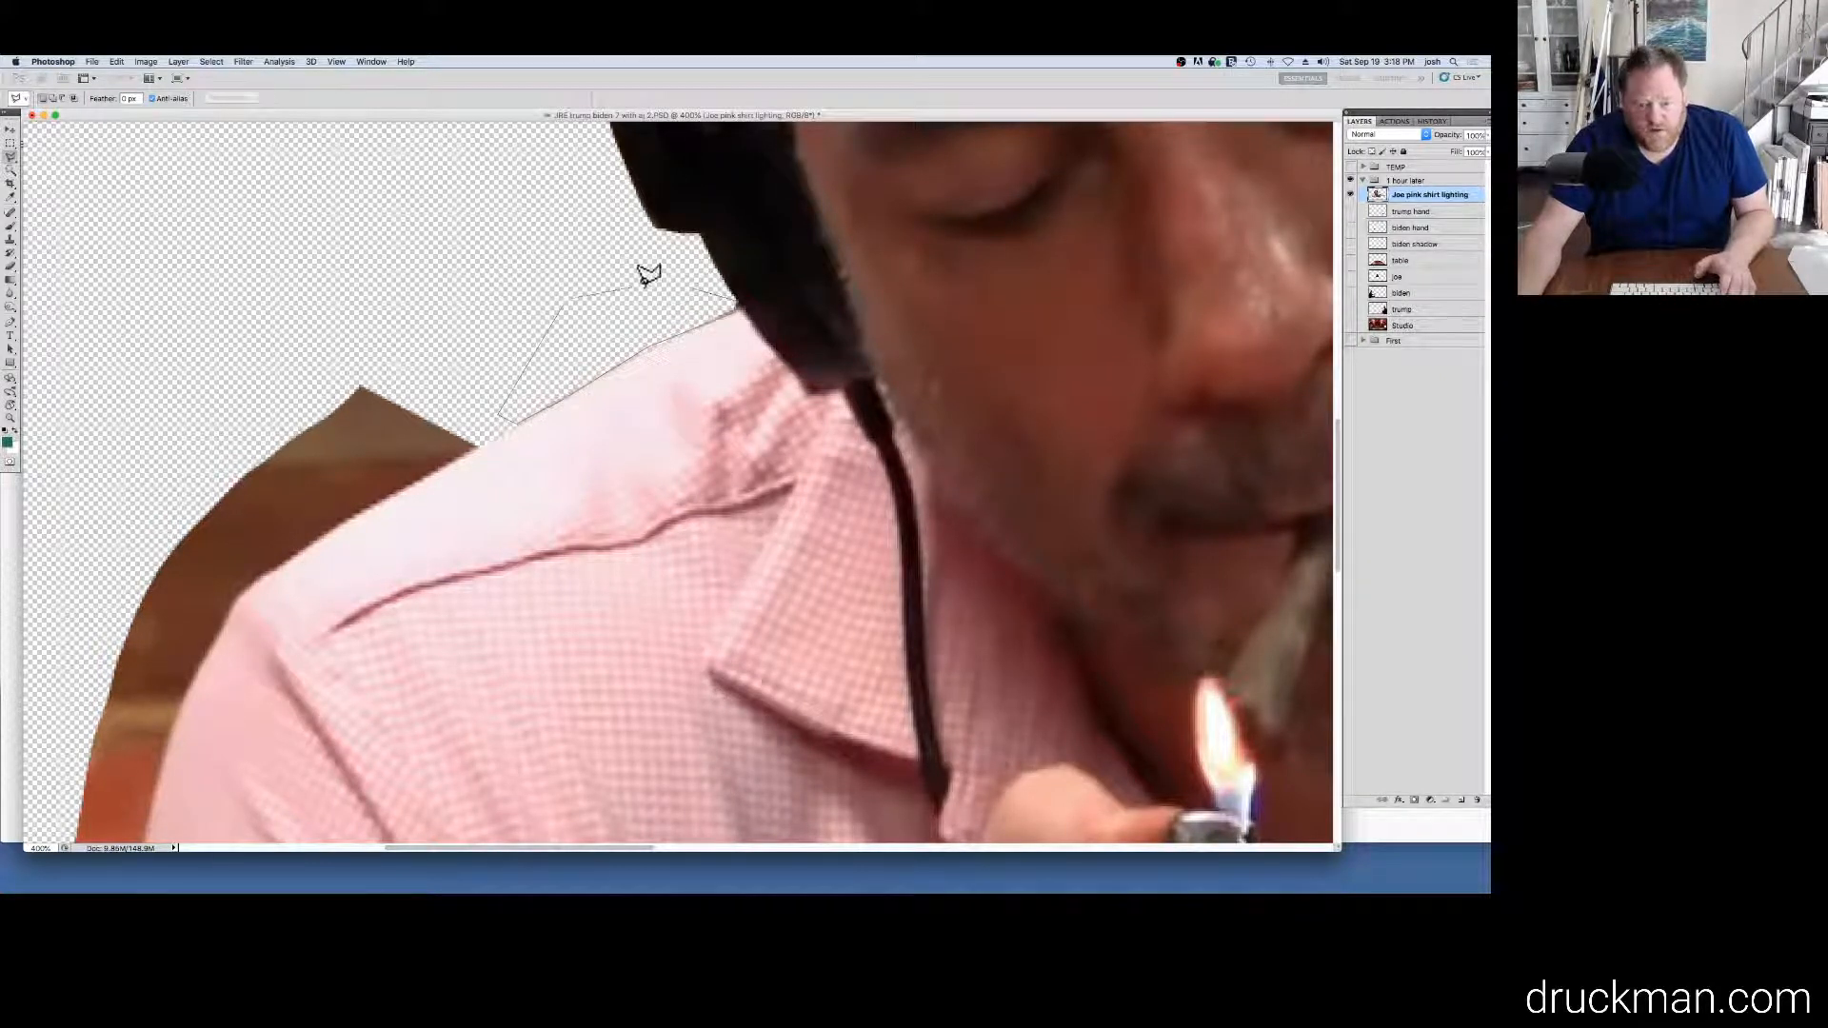
{"action": "left_click", "coordinate": [702, 277]}
{"action": "left_click_drag", "start_coordinate": [424, 368], "coordinate": [425, 232]}
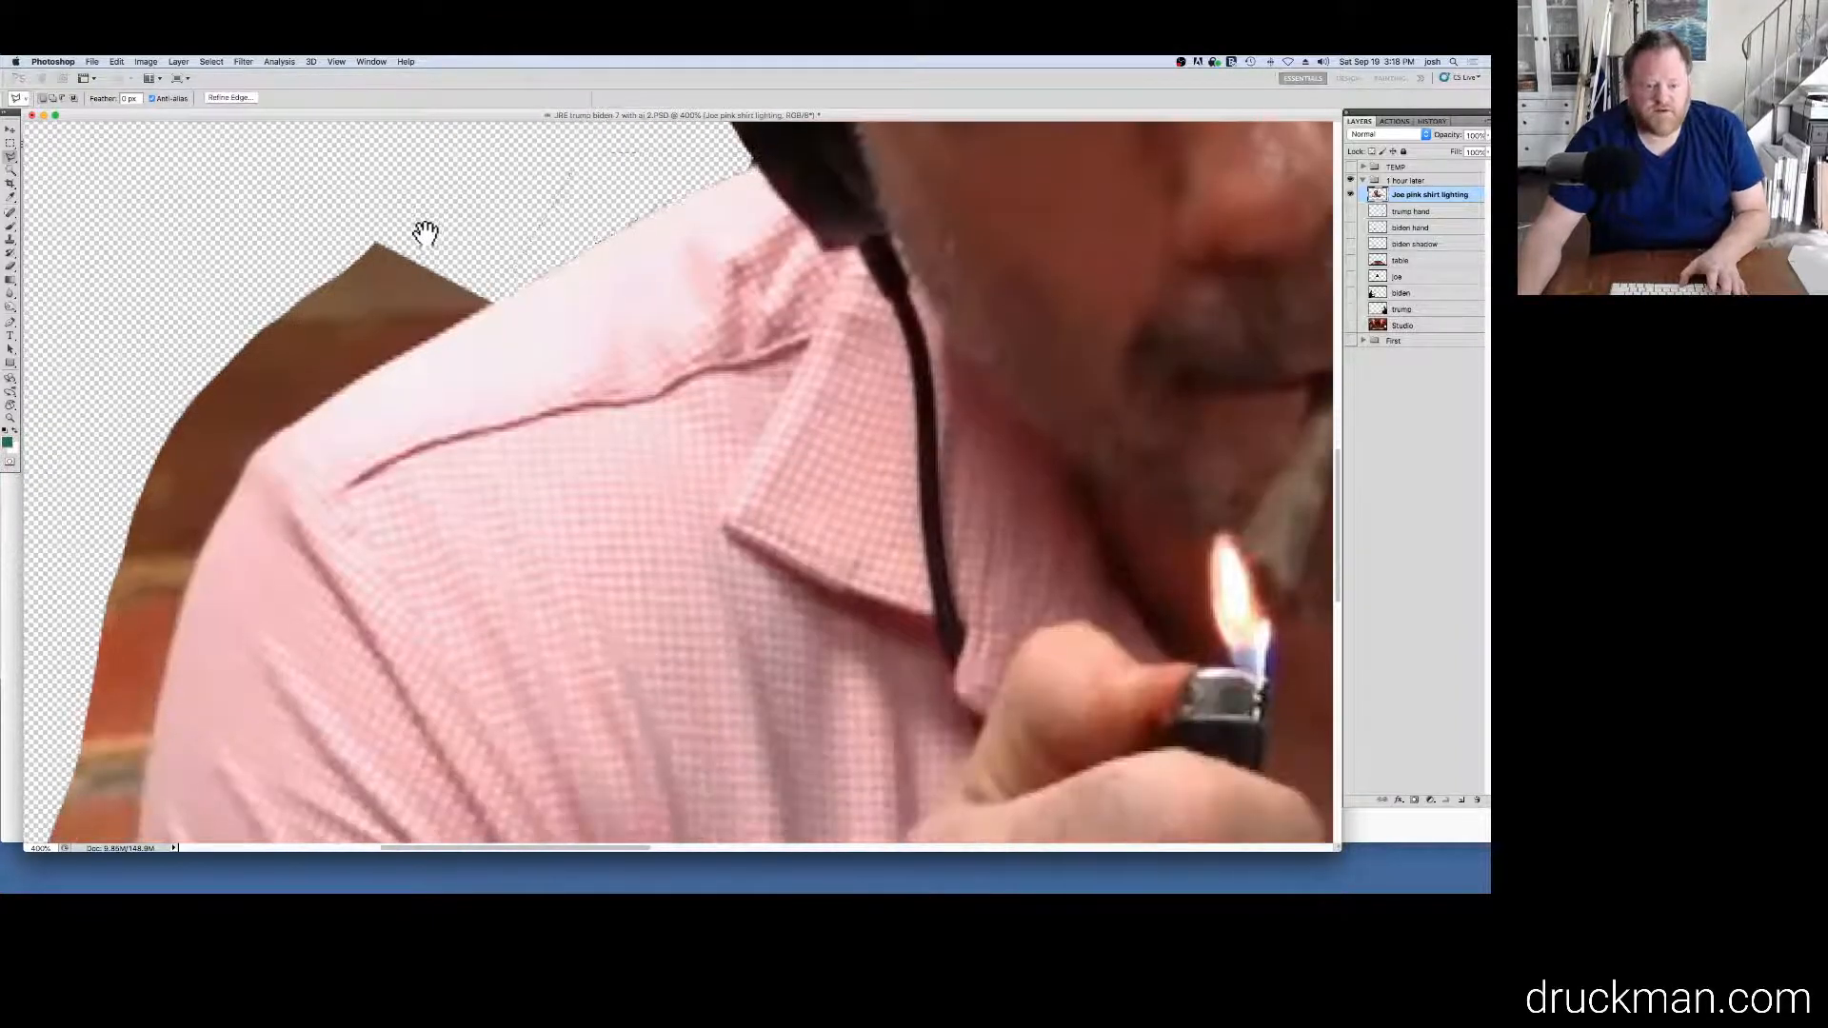
{"action": "left_click", "coordinate": [436, 225]}
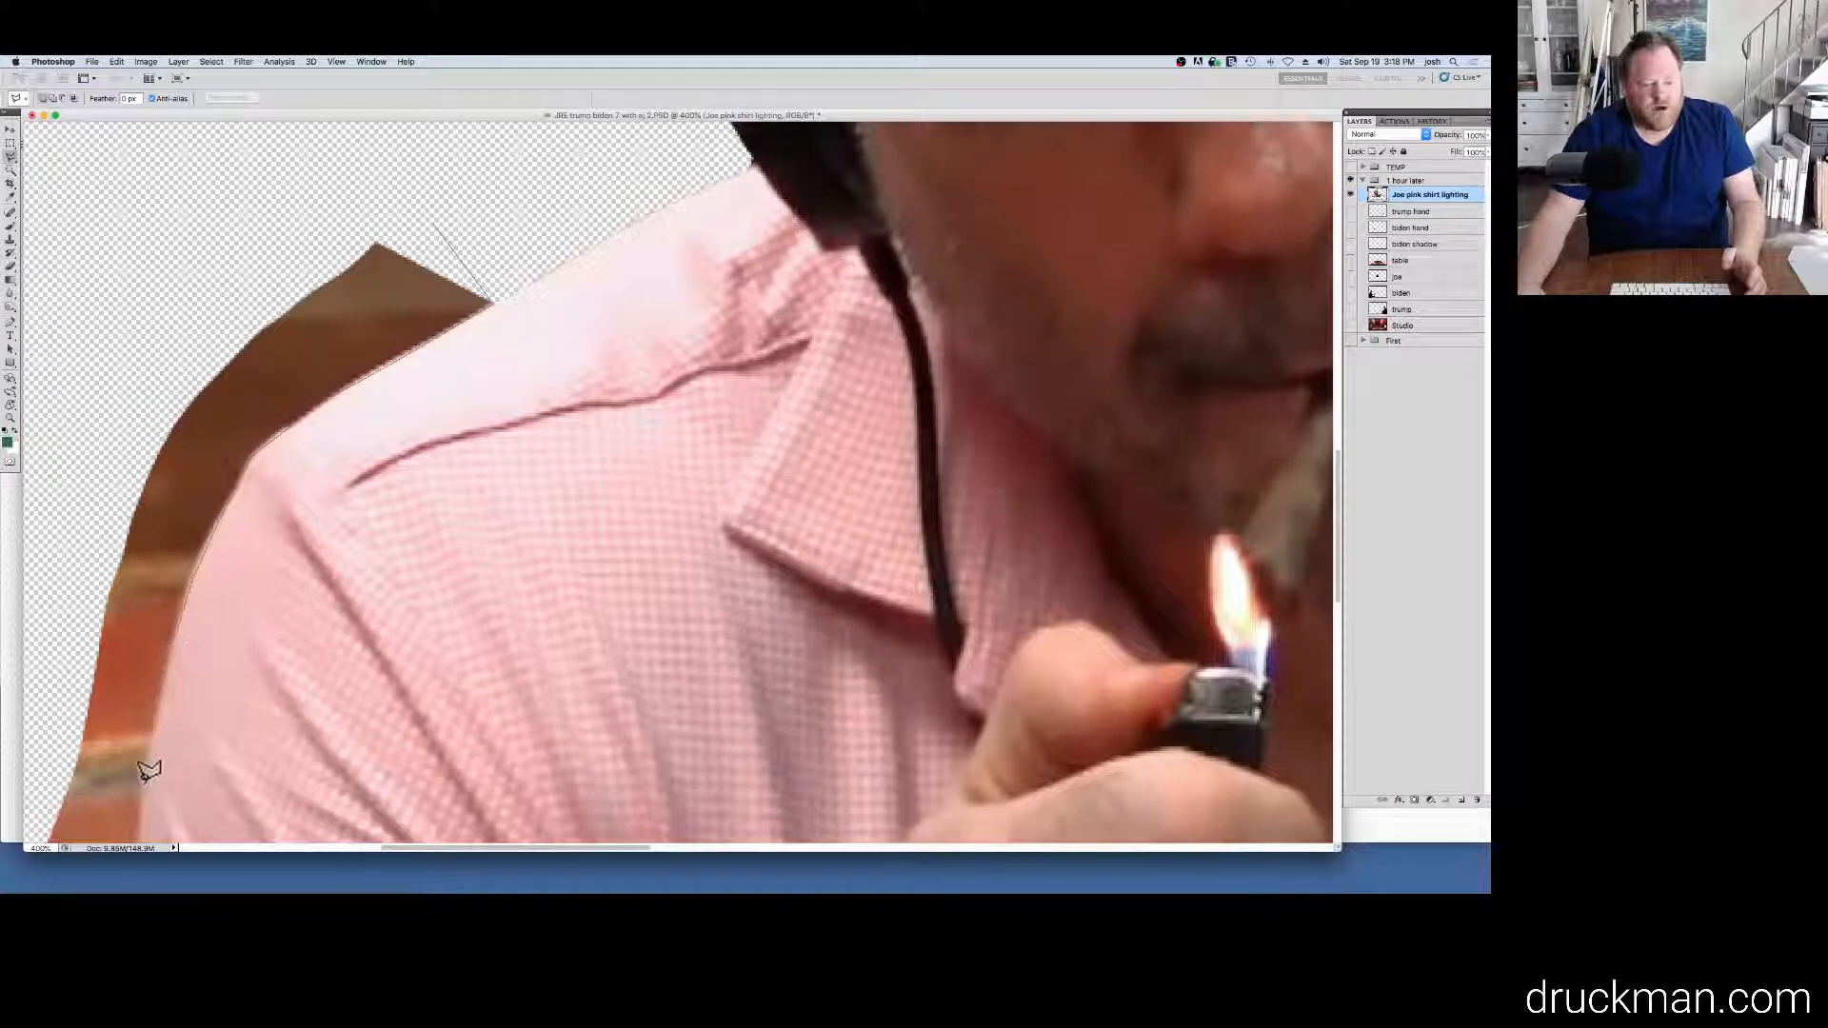
{"action": "mouse_move", "coordinate": [67, 681]}
{"action": "left_mouse_down"}
{"action": "mouse_move", "coordinate": [128, 381]}
{"action": "mouse_move", "coordinate": [162, 331]}
{"action": "mouse_move", "coordinate": [410, 213]}
{"action": "left_mouse_up"}
{"action": "double_click", "coordinate": [436, 207]}
{"action": "key", "text": "Delete"}
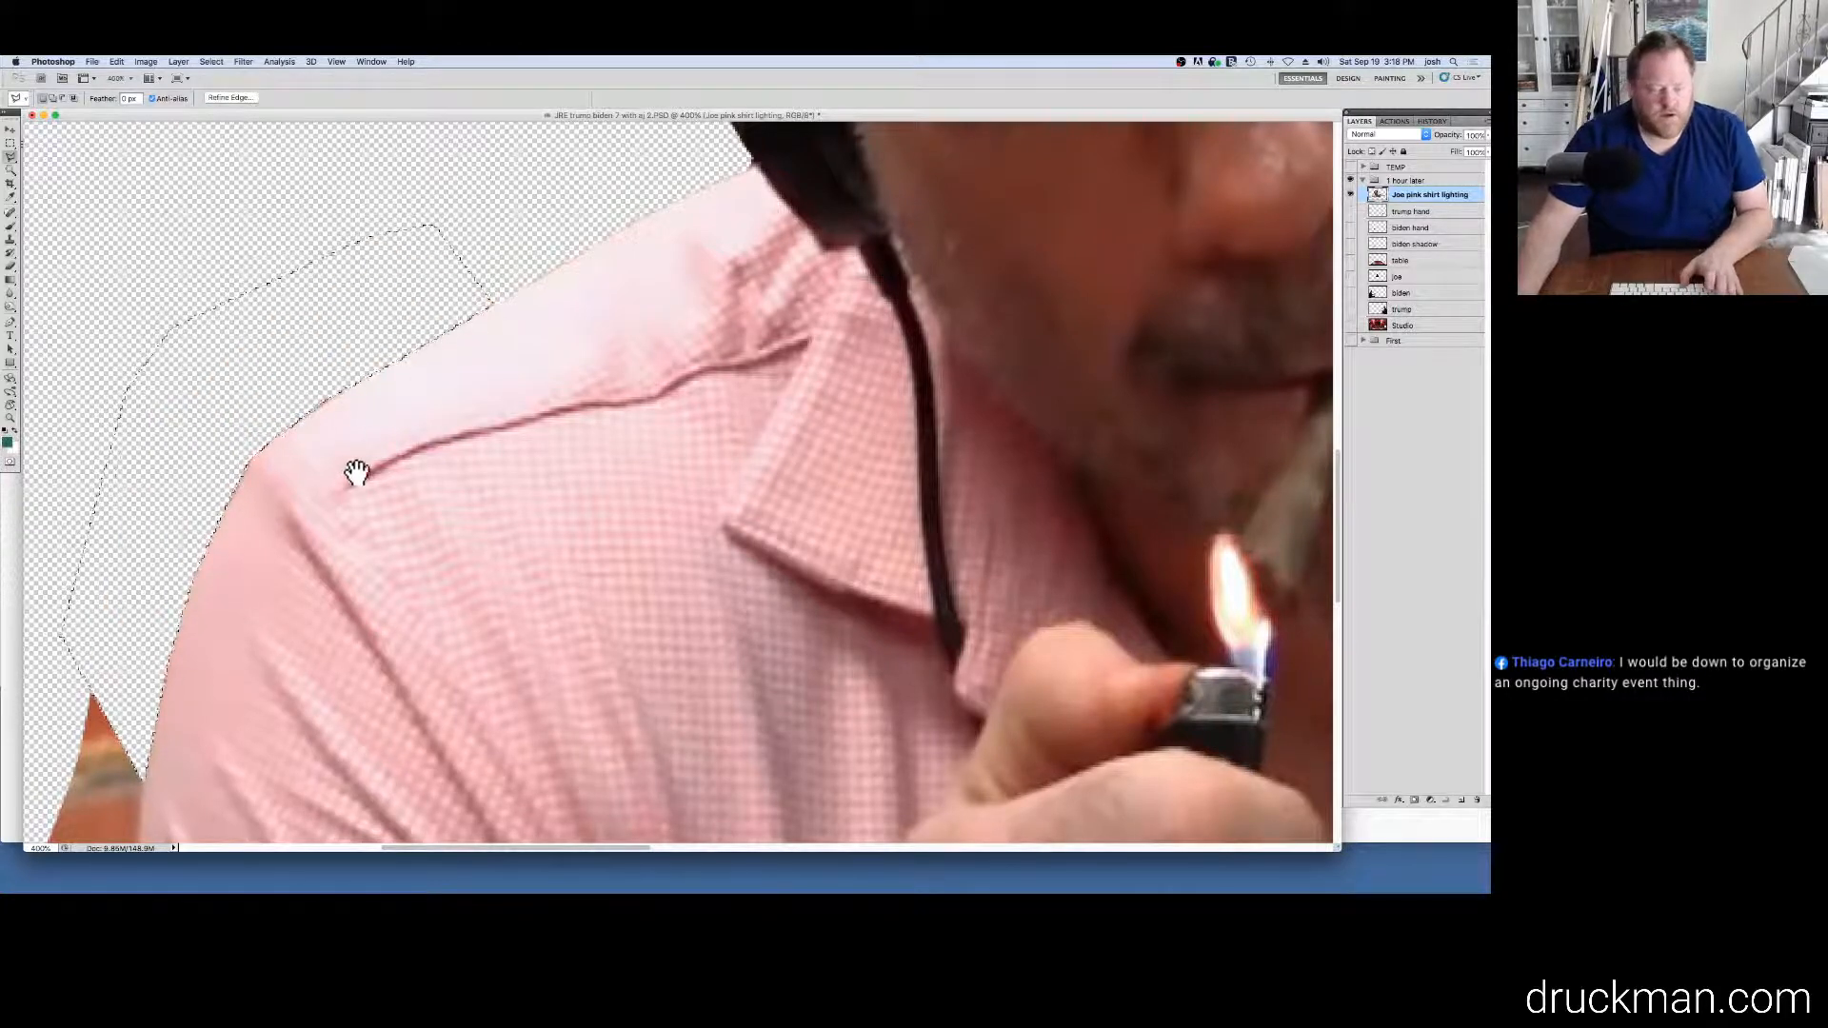
Lasso the remaining brick background beside the pink sleeve down to the photo's lower edge and delete it.
{"action": "left_click_drag", "start_coordinate": [353, 478], "coordinate": [441, 315]}
{"action": "left_click_drag", "start_coordinate": [444, 480], "coordinate": [448, 318]}
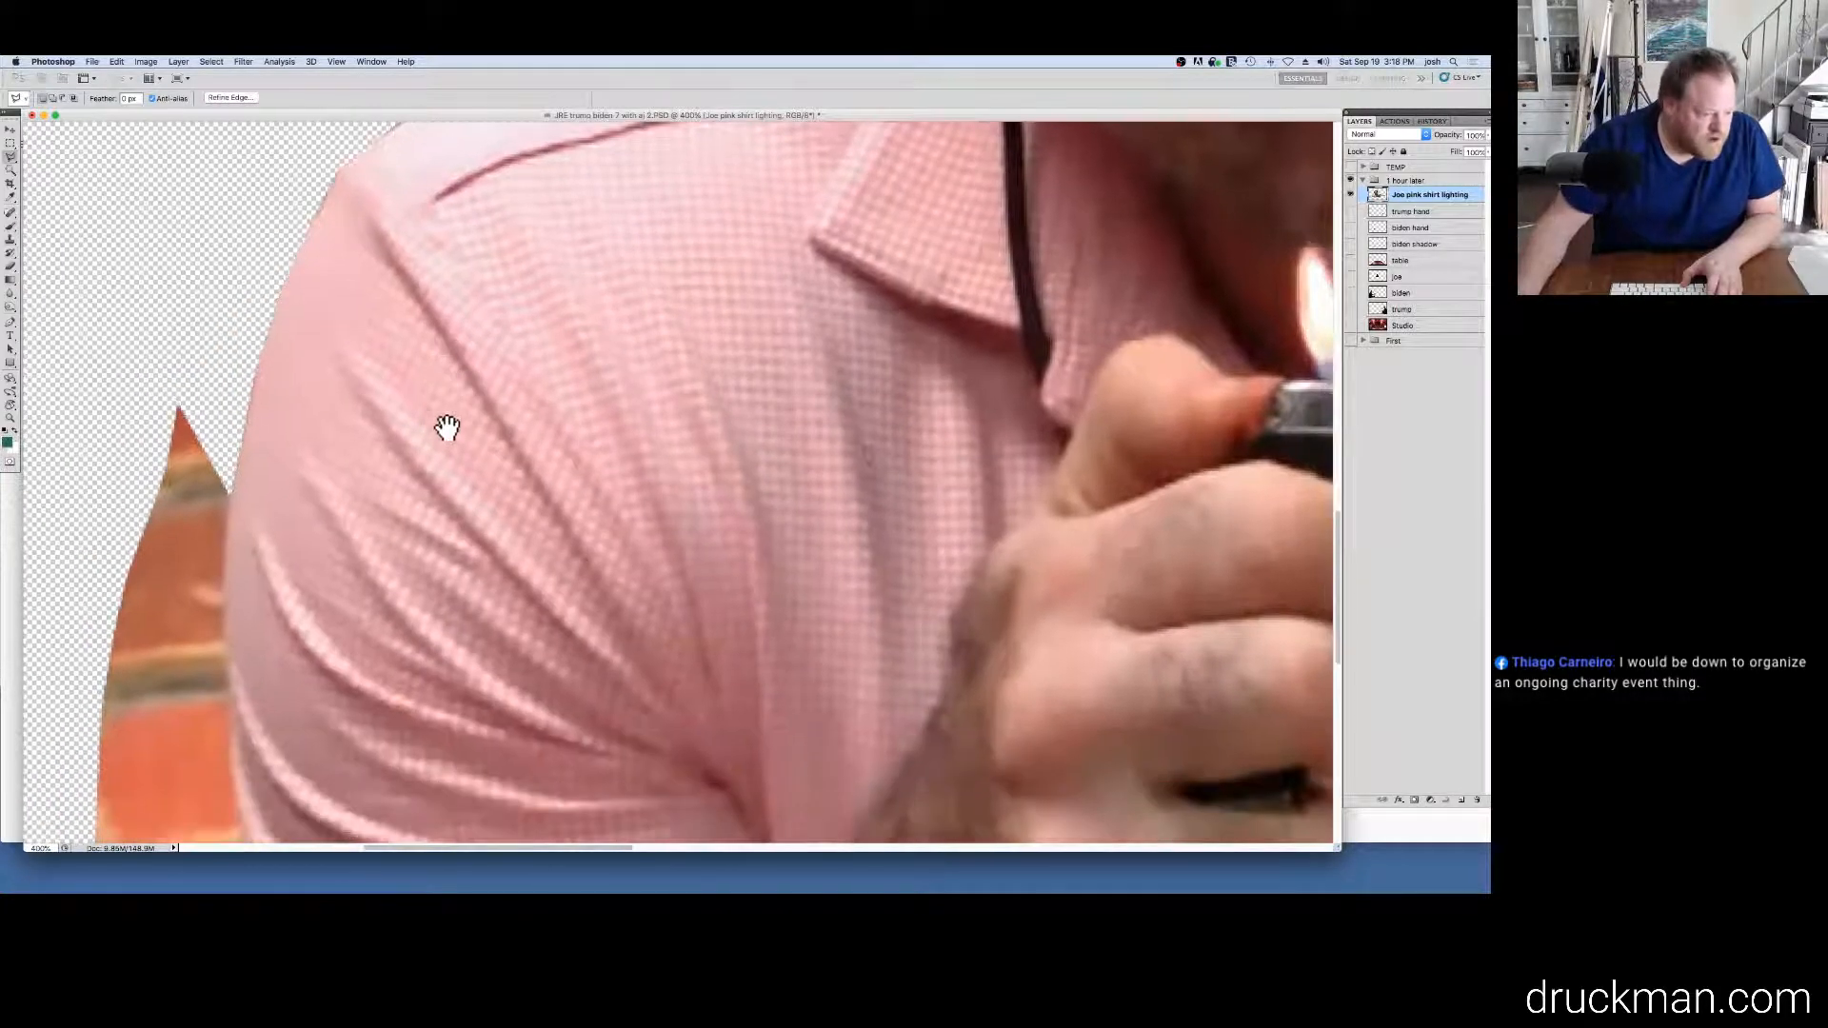
{"action": "mouse_move", "coordinate": [448, 428]}
{"action": "left_mouse_down"}
{"action": "mouse_move", "coordinate": [448, 408]}
{"action": "mouse_move", "coordinate": [235, 473]}
{"action": "left_mouse_up"}
{"action": "left_click", "coordinate": [236, 473], "text": "alt+super"}
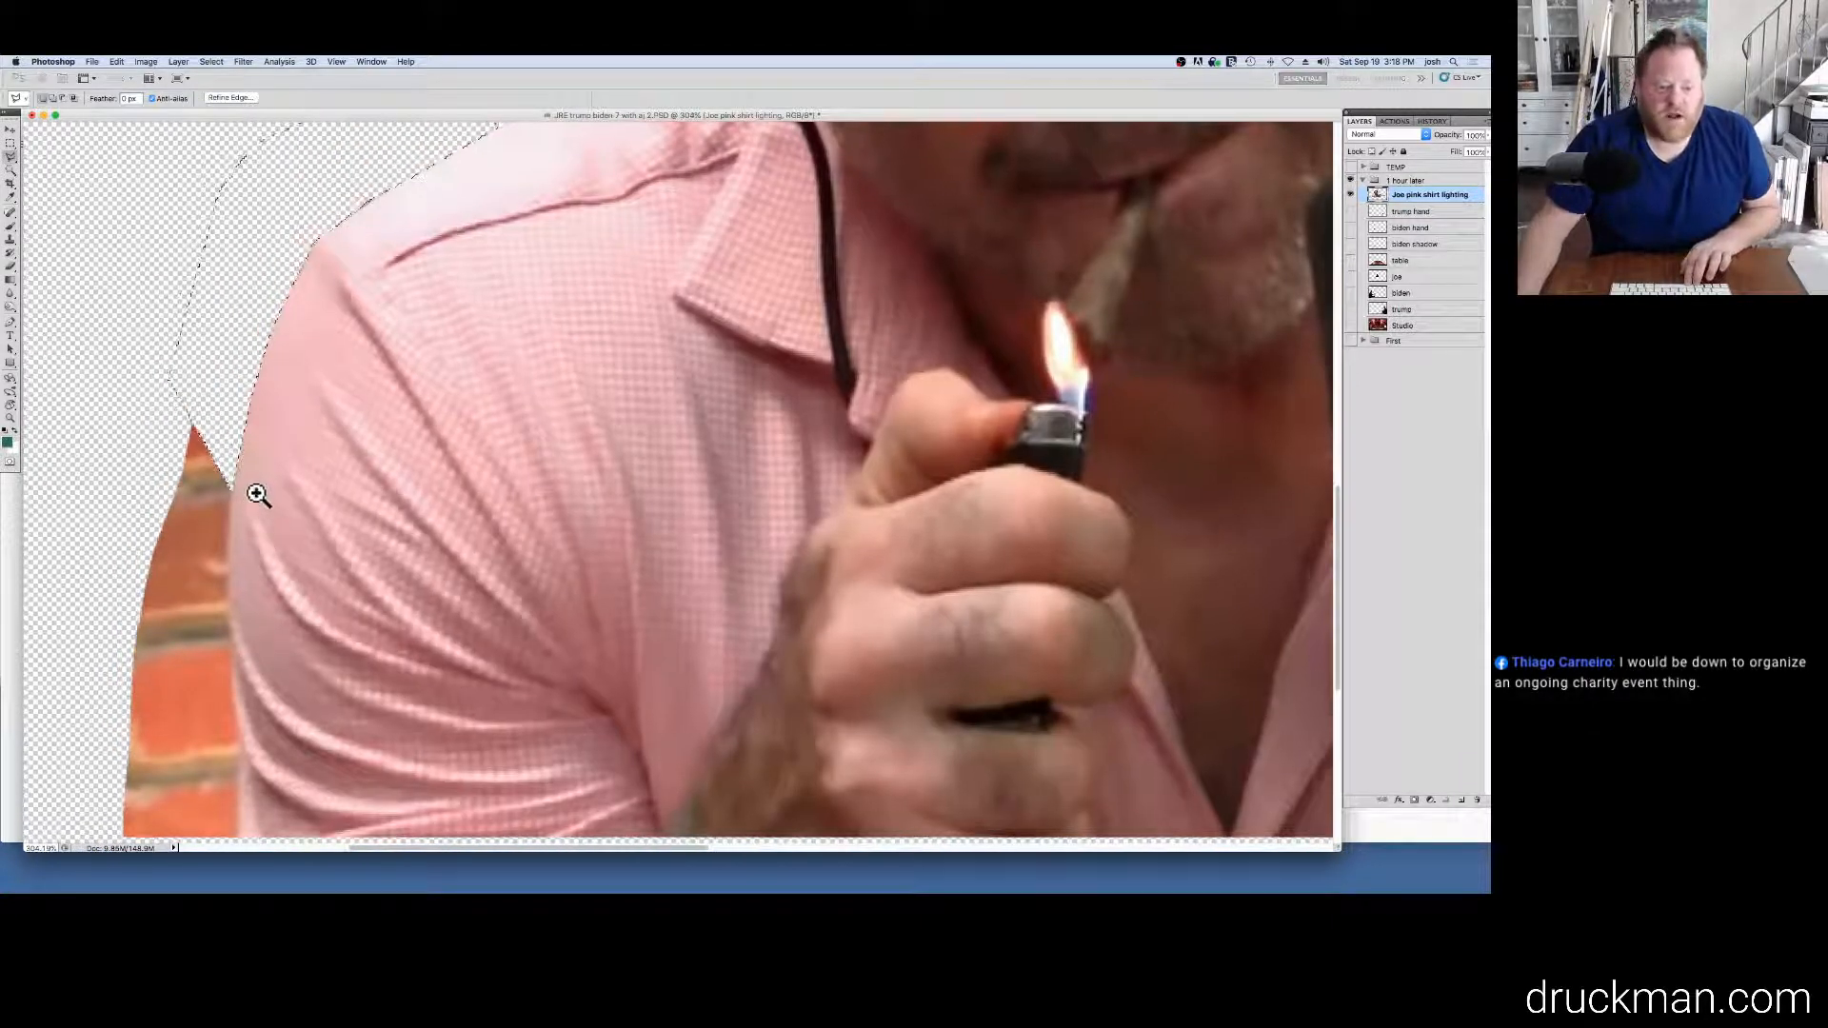
{"action": "left_click", "coordinate": [217, 557], "text": "alt+super"}
{"action": "left_click_drag", "start_coordinate": [245, 592], "coordinate": [315, 523]}
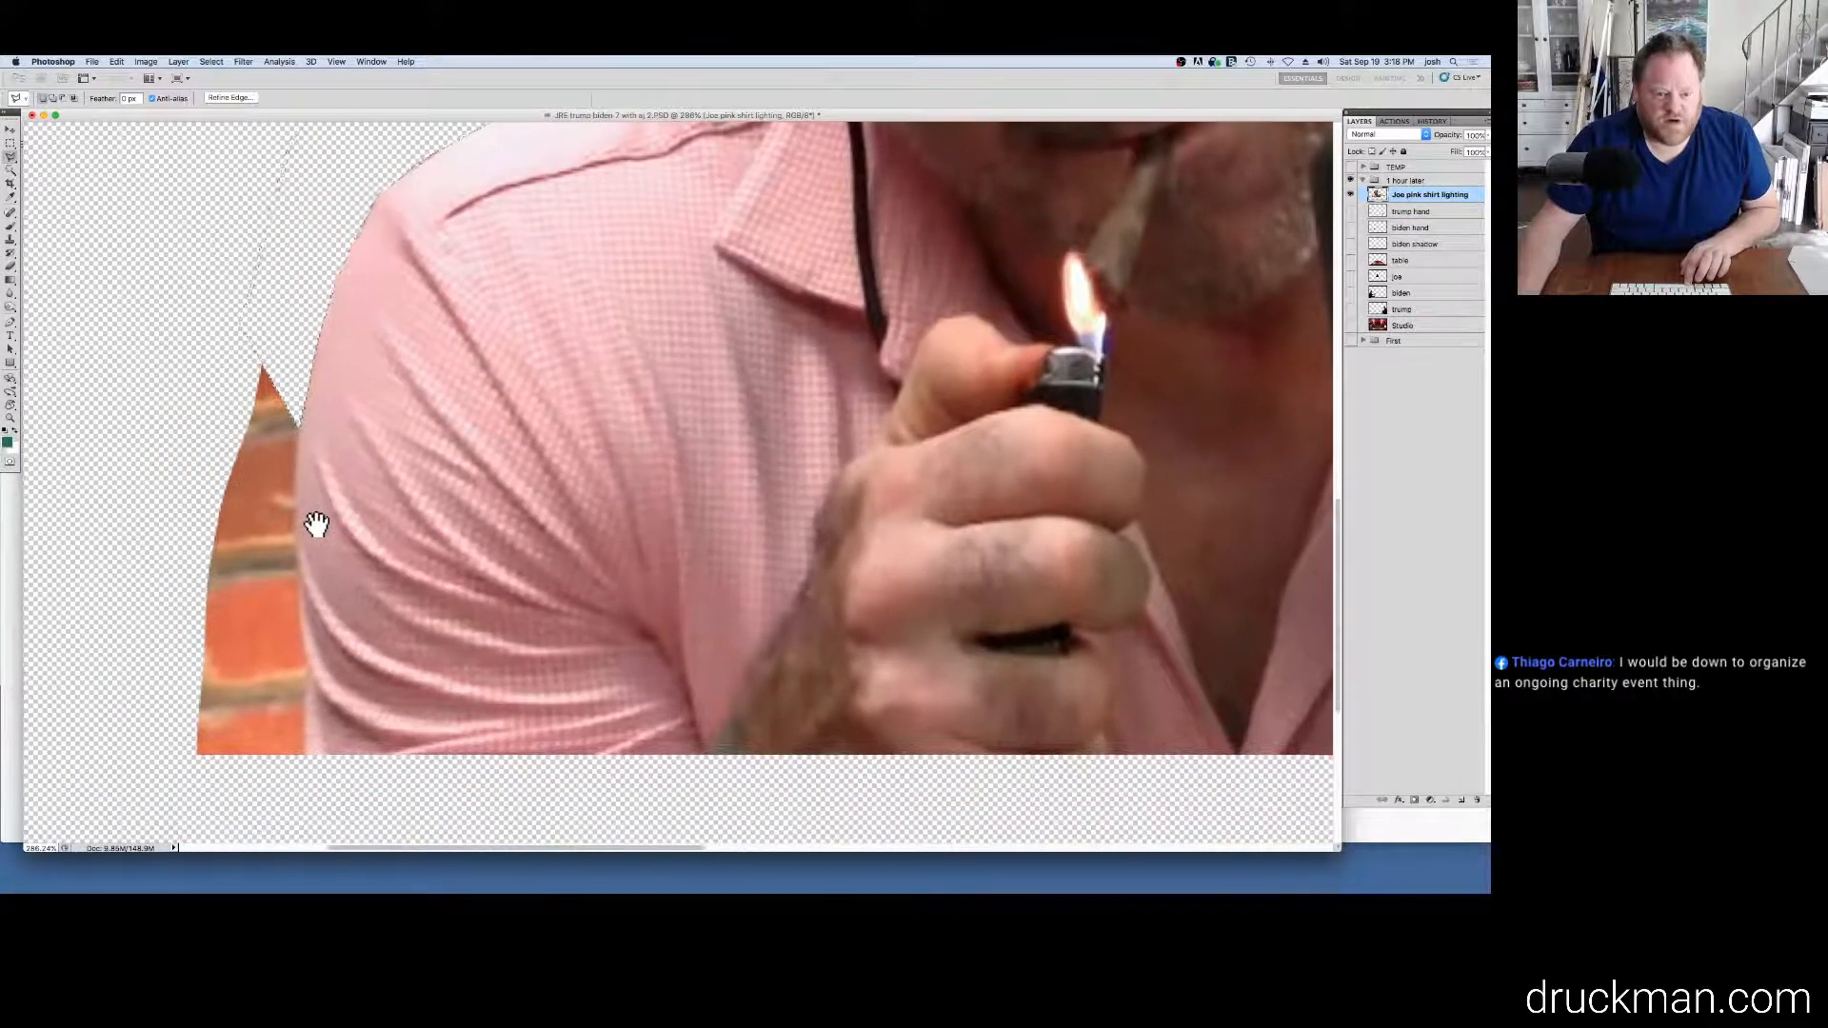
{"action": "left_click_drag", "start_coordinate": [215, 339], "coordinate": [268, 342]}
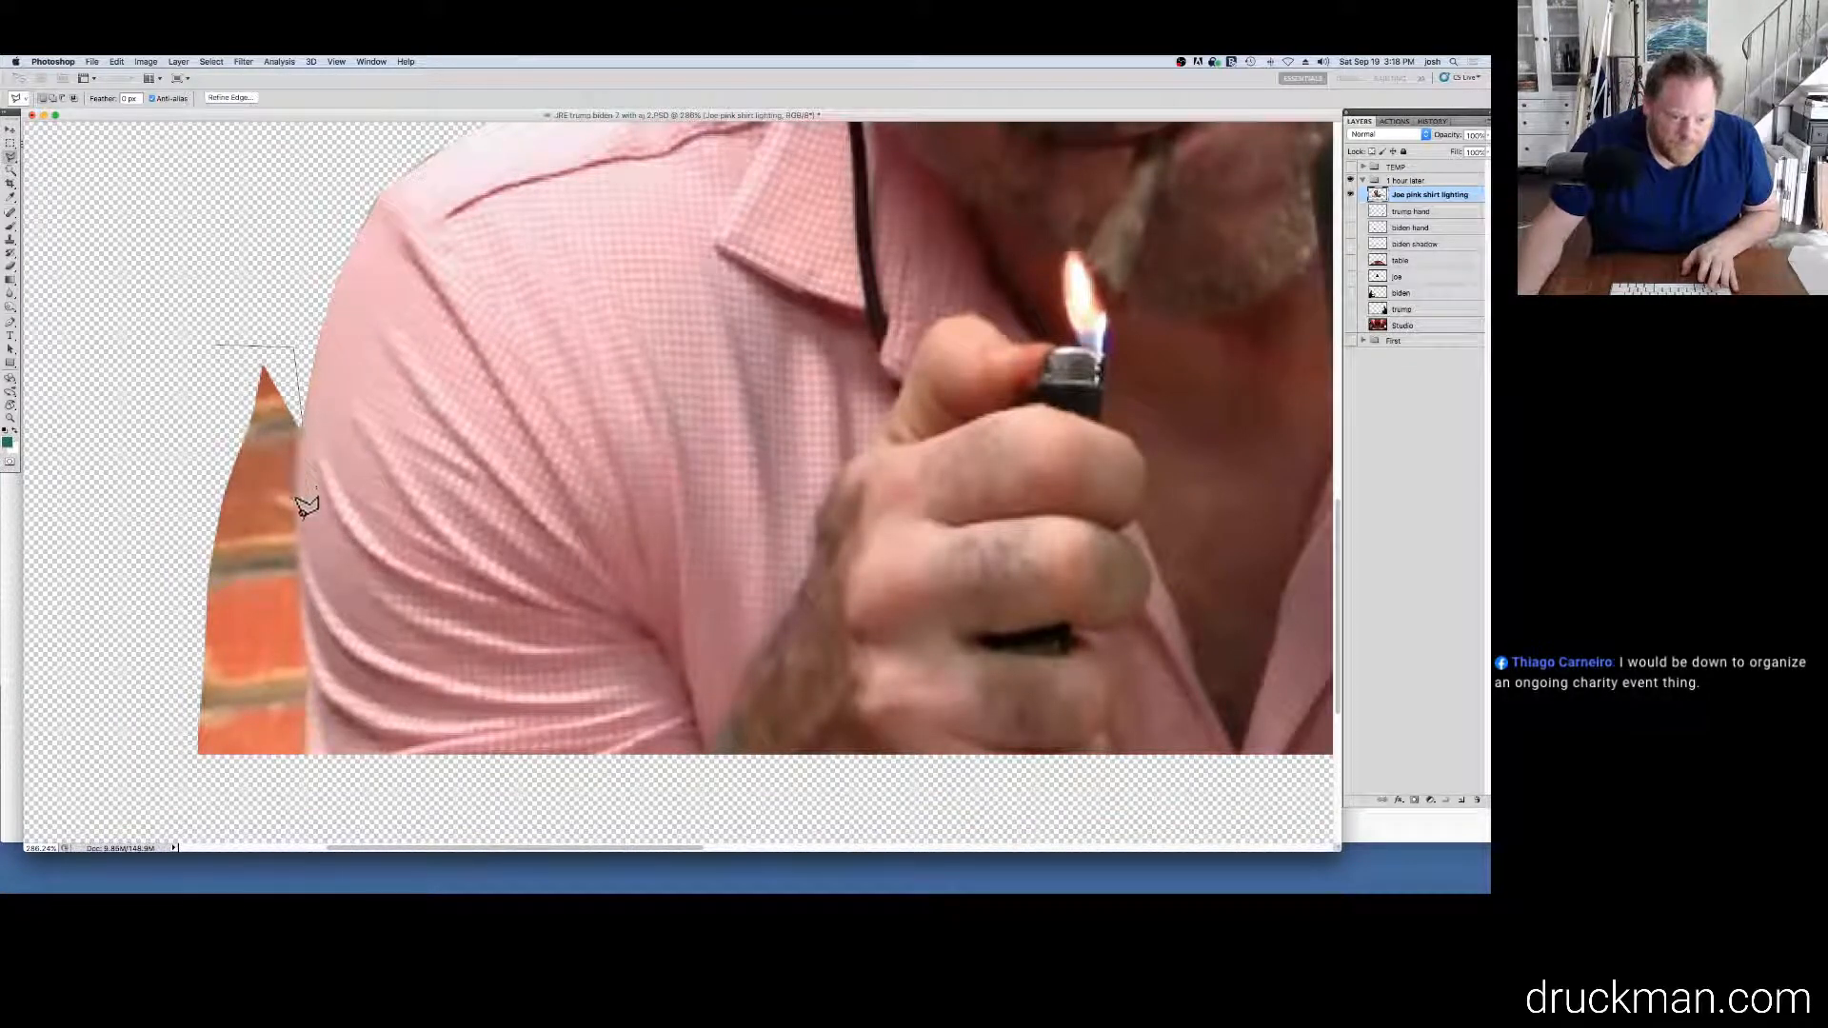
{"action": "left_click_drag", "start_coordinate": [297, 538], "coordinate": [300, 569]}
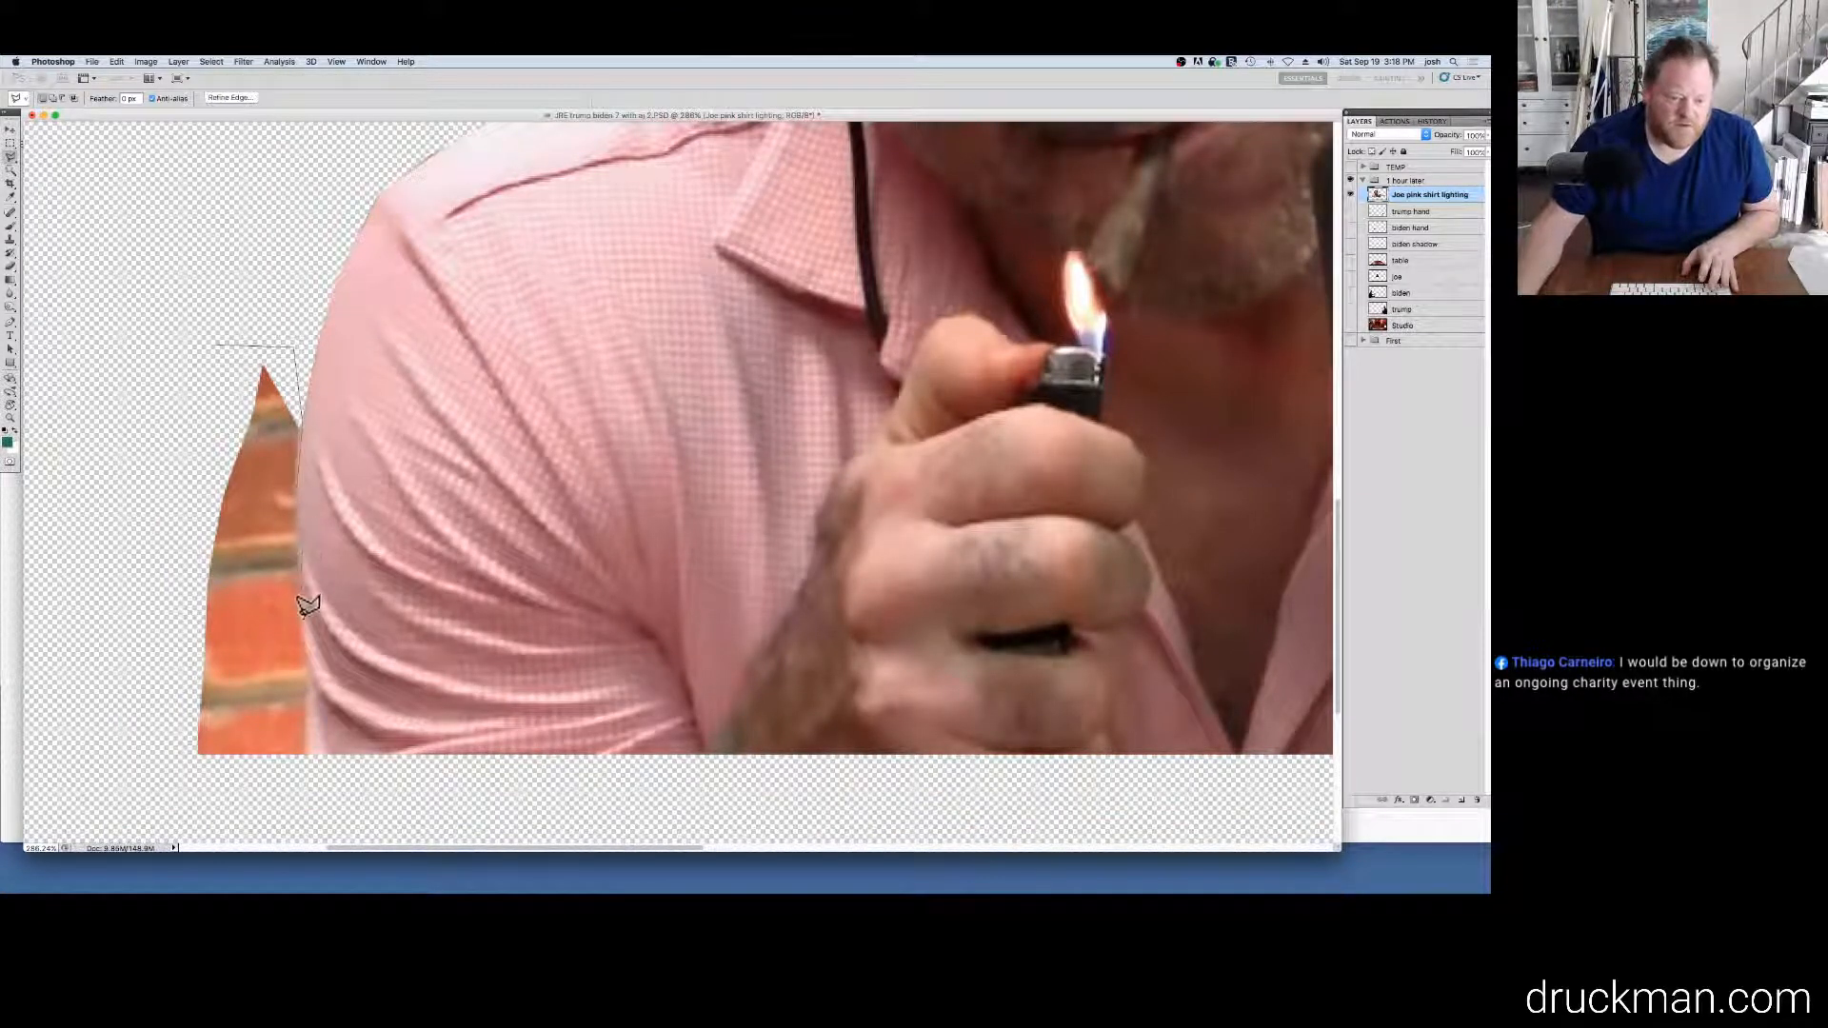
{"action": "left_click_drag", "start_coordinate": [311, 659], "coordinate": [299, 691]}
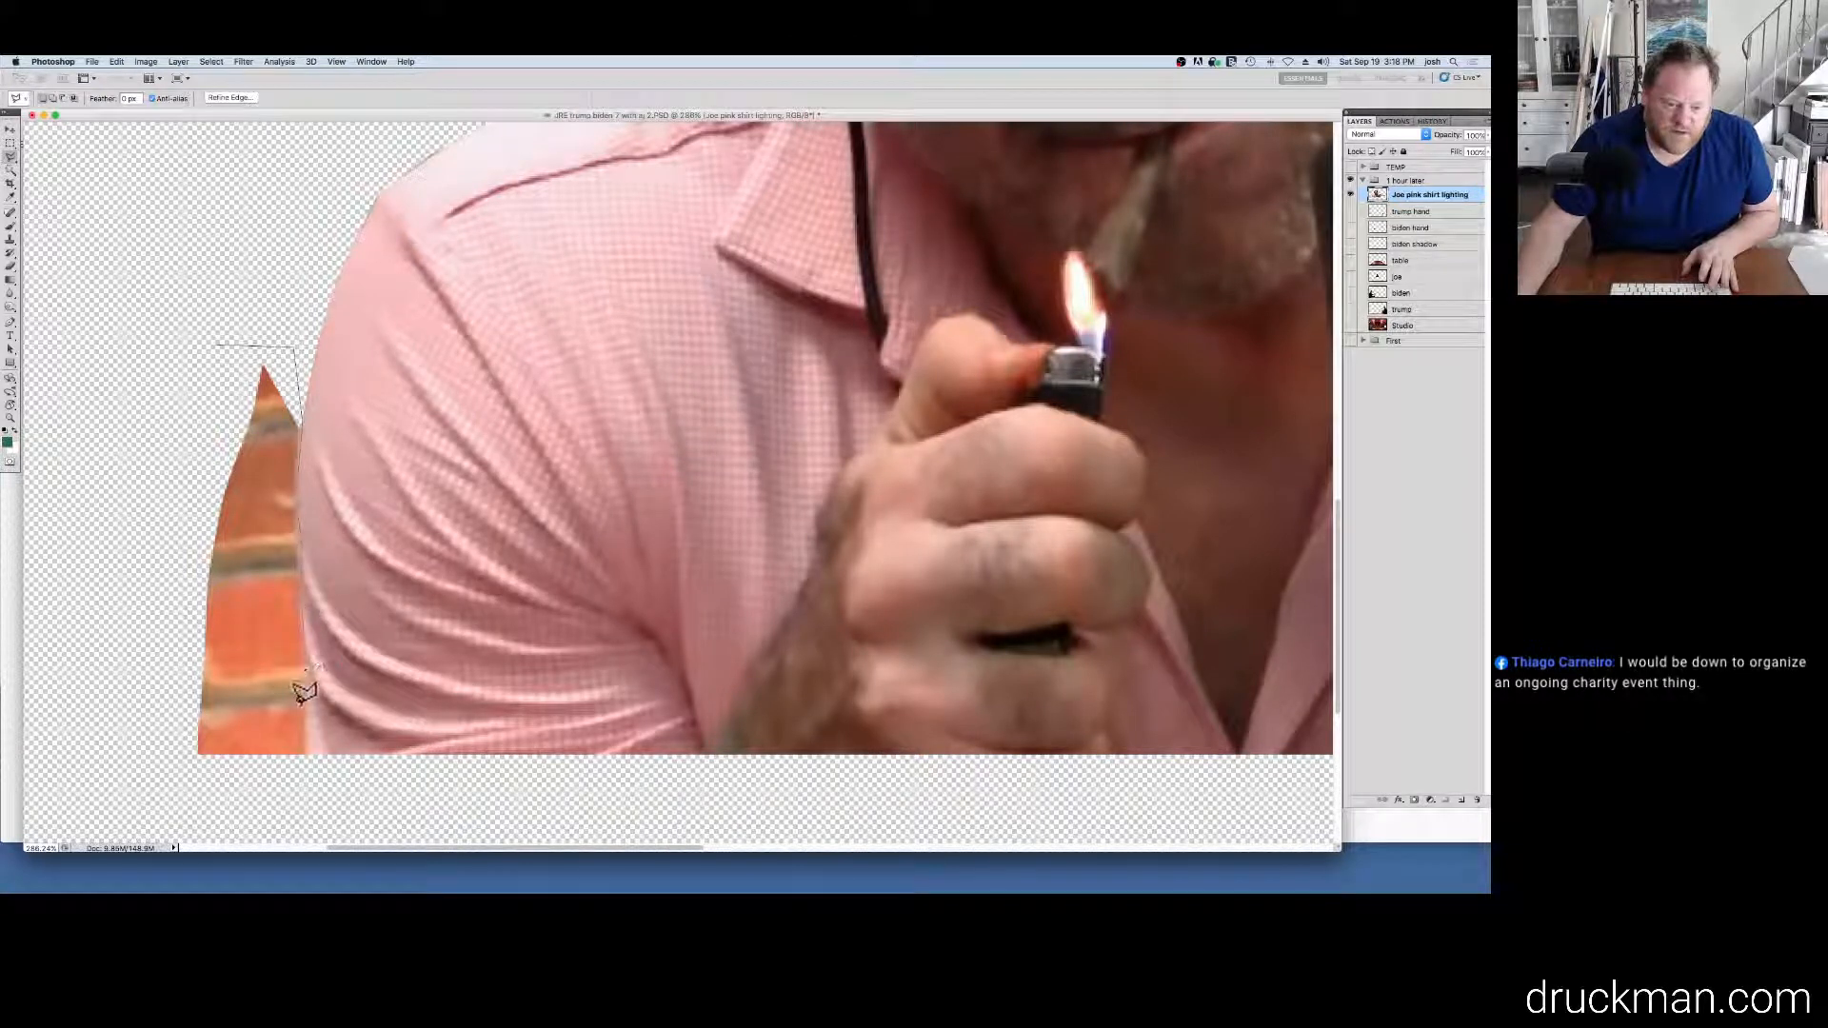
{"action": "mouse_move", "coordinate": [309, 757]}
{"action": "left_mouse_down"}
{"action": "mouse_move", "coordinate": [133, 787]}
{"action": "mouse_move", "coordinate": [119, 581]}
{"action": "mouse_move", "coordinate": [208, 344]}
{"action": "left_mouse_up"}
{"action": "key", "text": "Delete"}
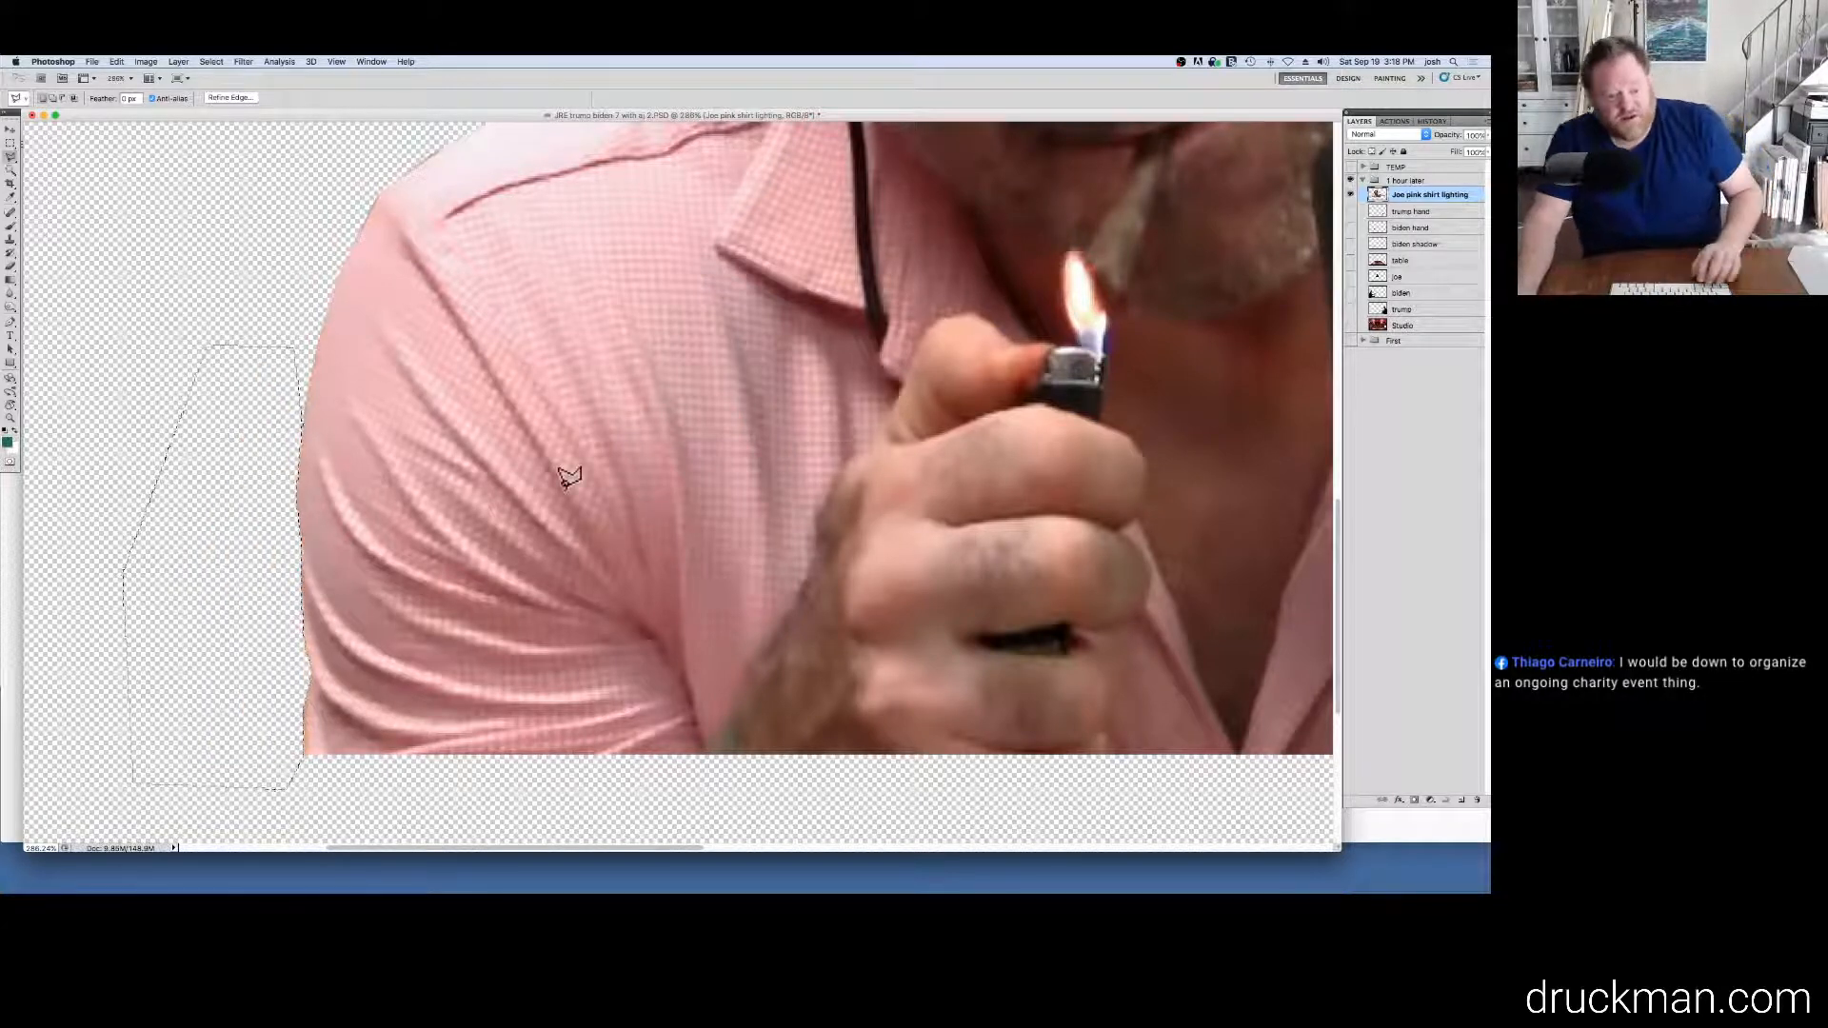
Lasso the brown background enclosed between the head and the headband on the microphone-arm side and delete it.
{"action": "left_click", "coordinate": [563, 490], "text": "alt"}
{"action": "left_click", "coordinate": [564, 489], "text": "alt"}
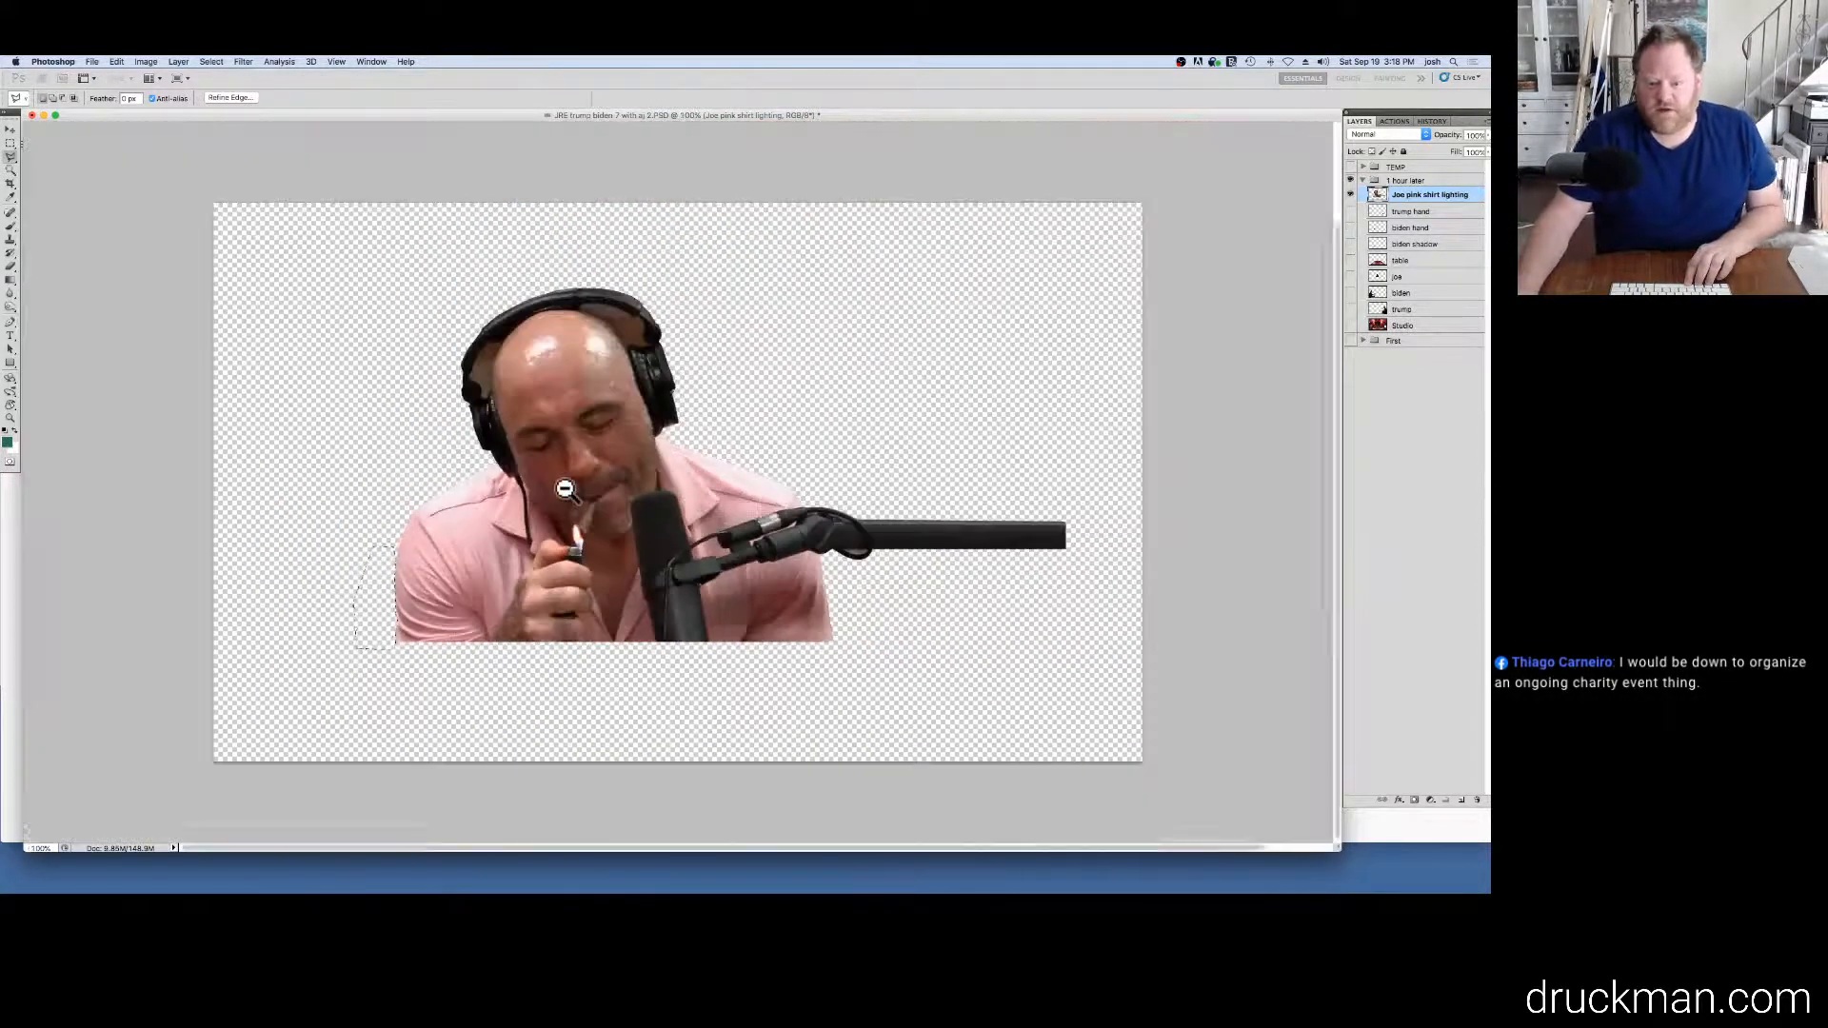
{"action": "left_click", "coordinate": [669, 278]}
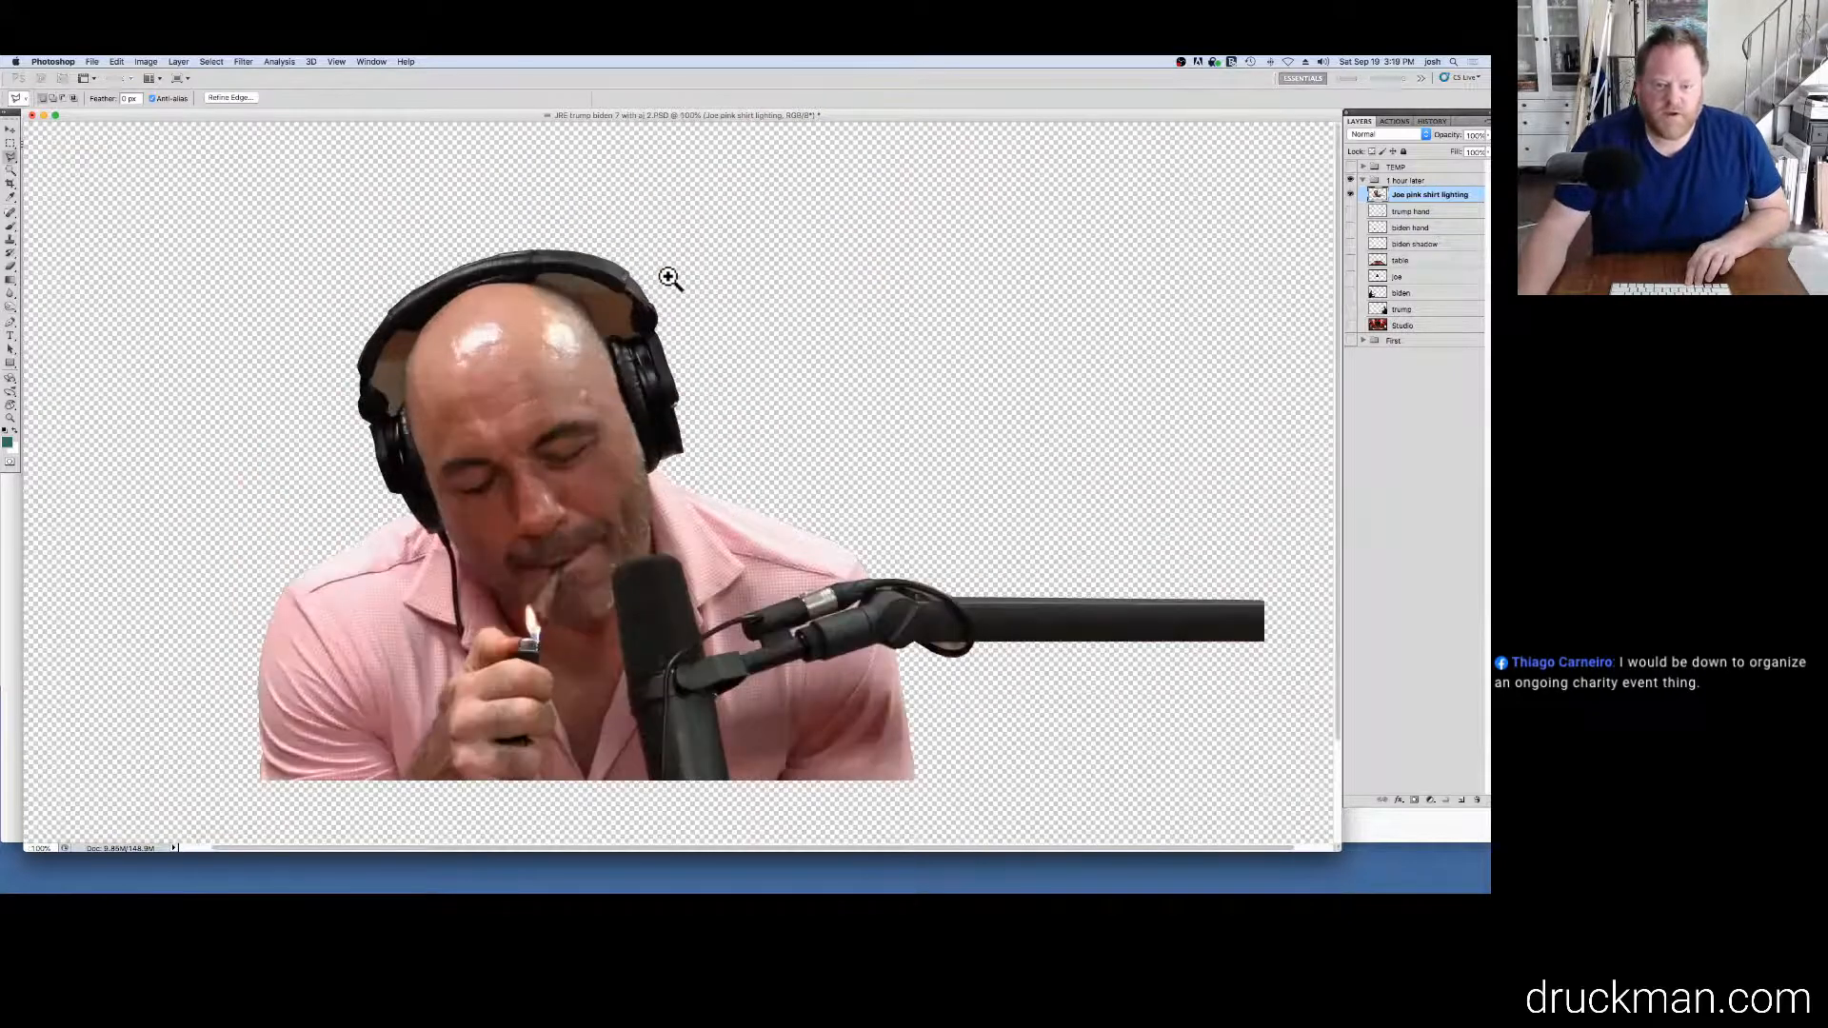
{"action": "left_click", "coordinate": [669, 277]}
{"action": "left_click", "coordinate": [510, 314]}
{"action": "left_click", "coordinate": [420, 396]}
{"action": "left_click_drag", "start_coordinate": [432, 470], "coordinate": [750, 376]}
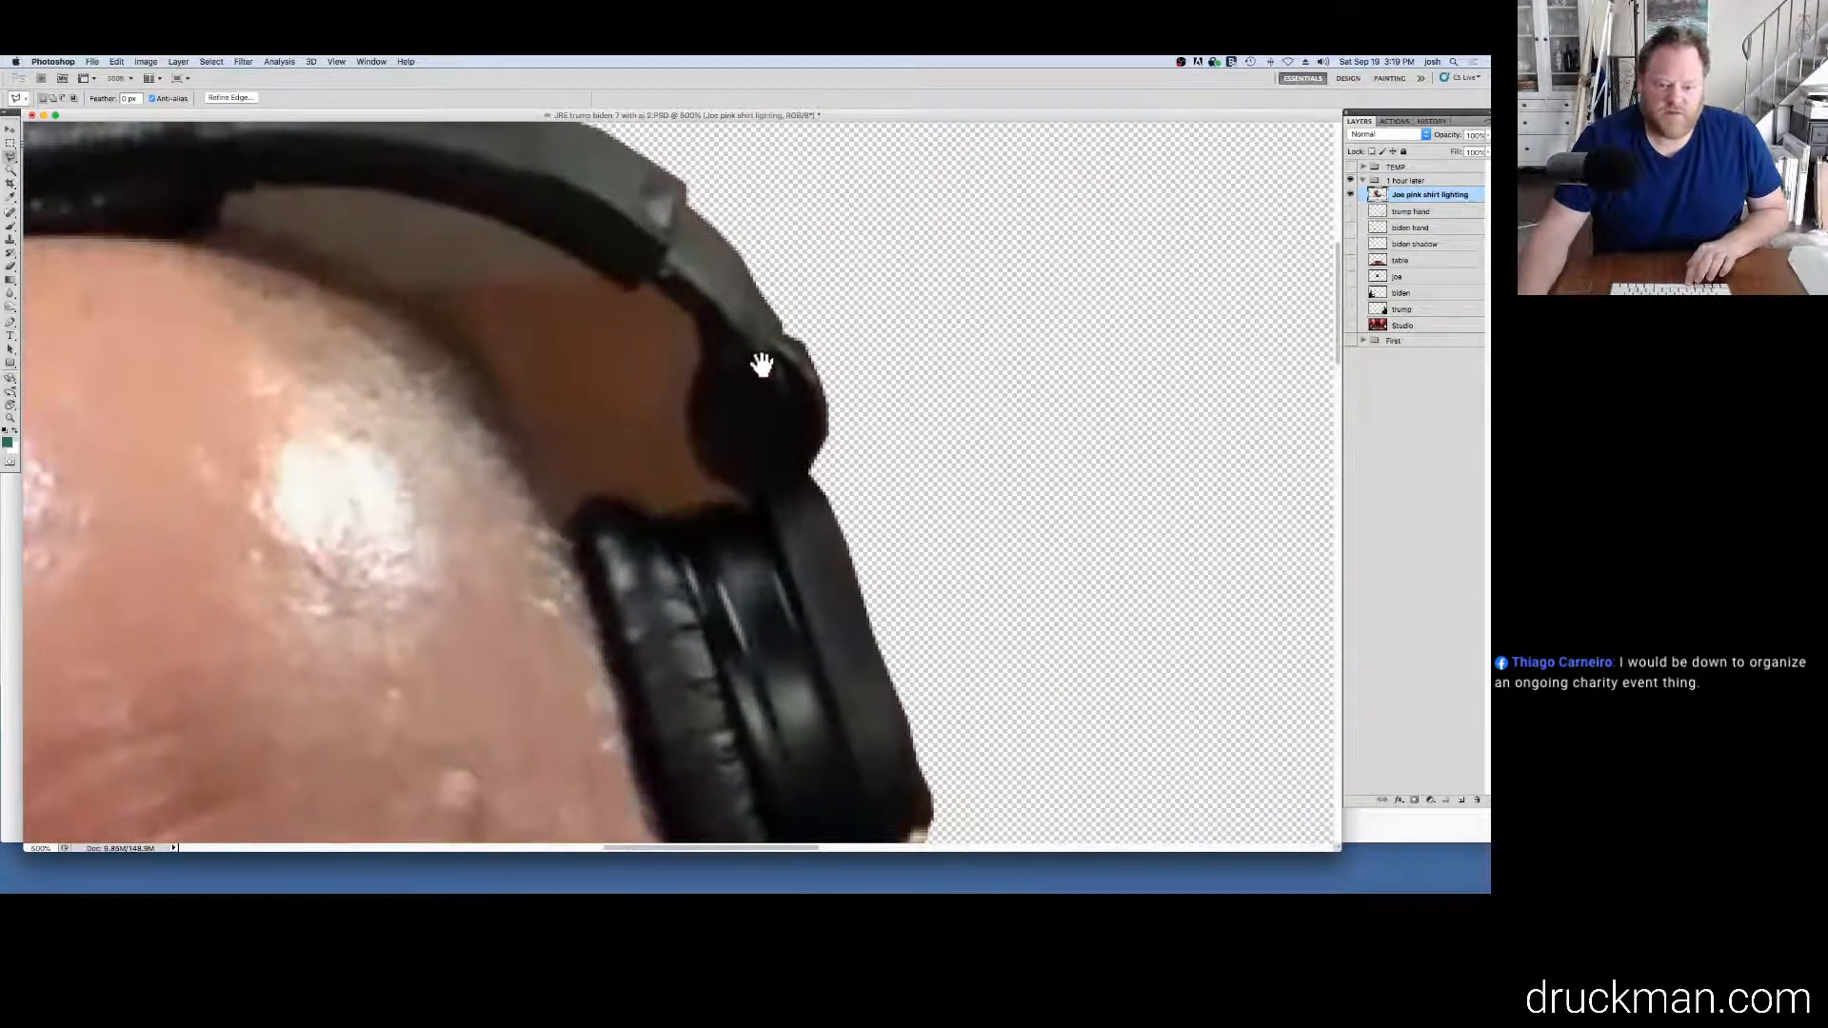
{"action": "left_click", "coordinate": [698, 365]}
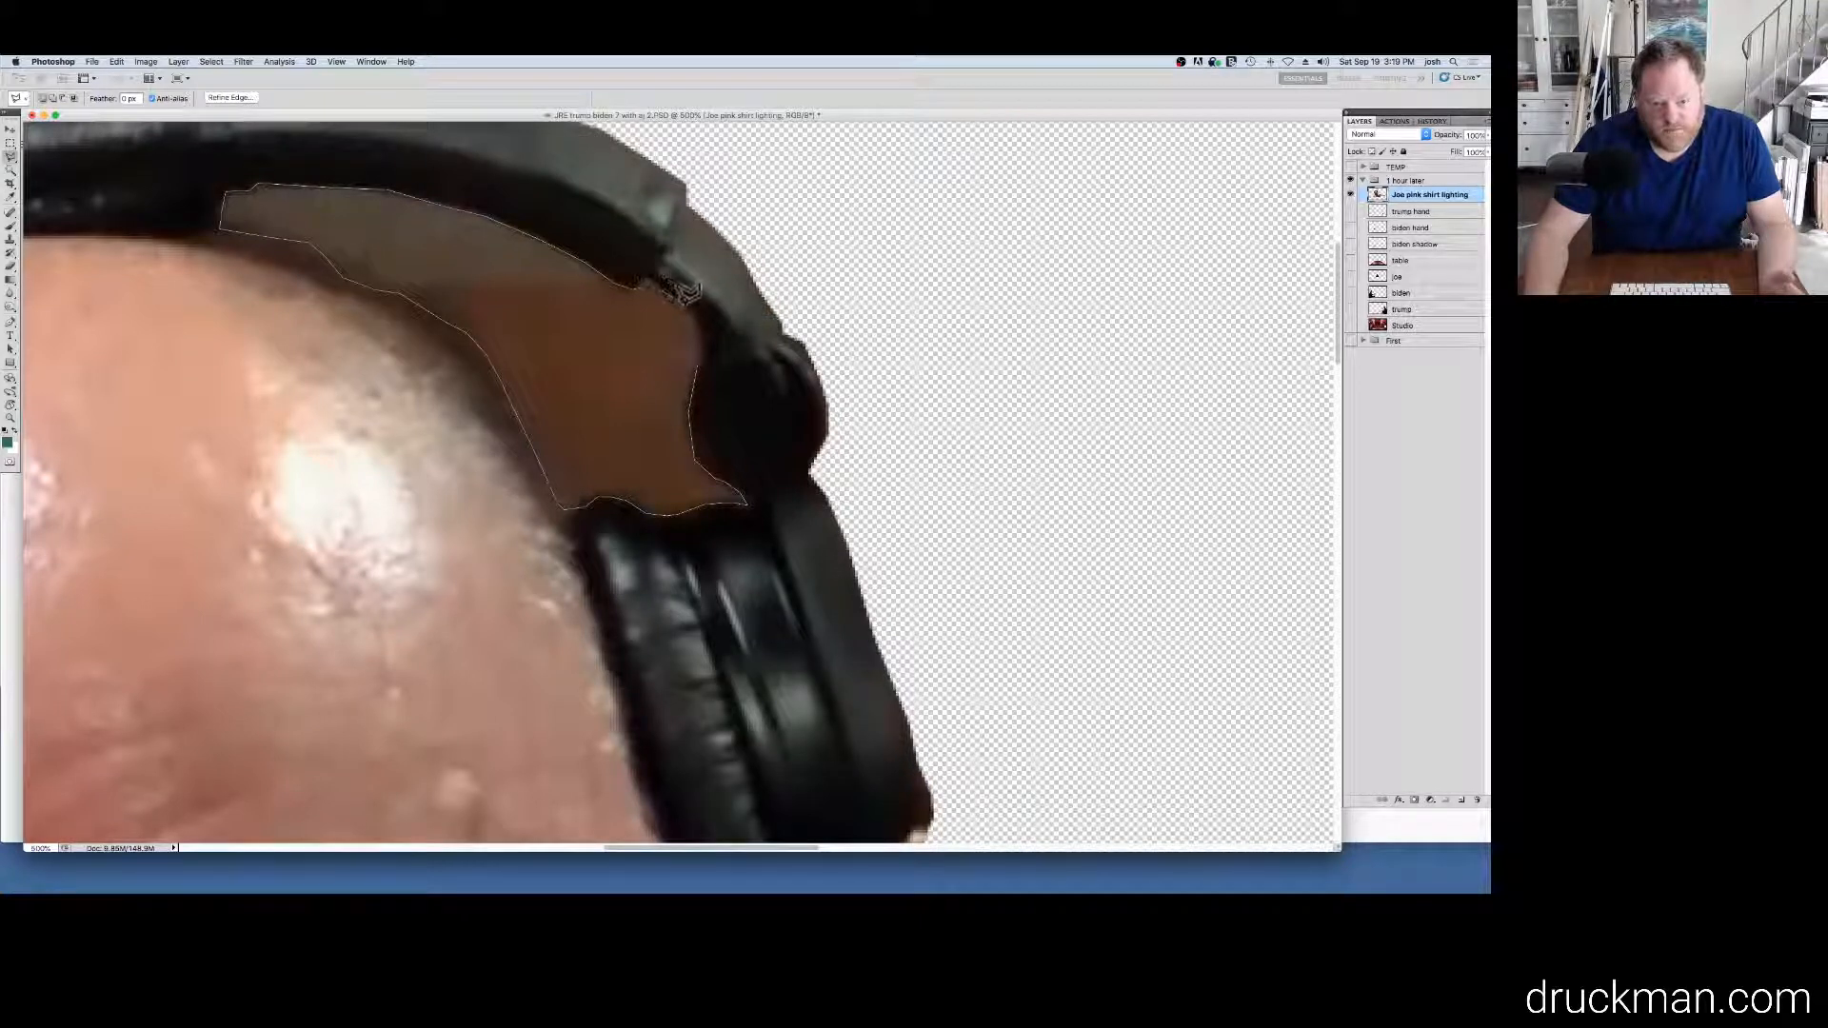
{"action": "double_click", "coordinate": [702, 352]}
{"action": "key", "text": "Delete"}
Lasso the background gap between the forehead and the headband on the opposite side of the head and delete it.
{"action": "left_click_drag", "start_coordinate": [448, 511], "coordinate": [870, 498]}
{"action": "left_click_drag", "start_coordinate": [408, 441], "coordinate": [530, 388]}
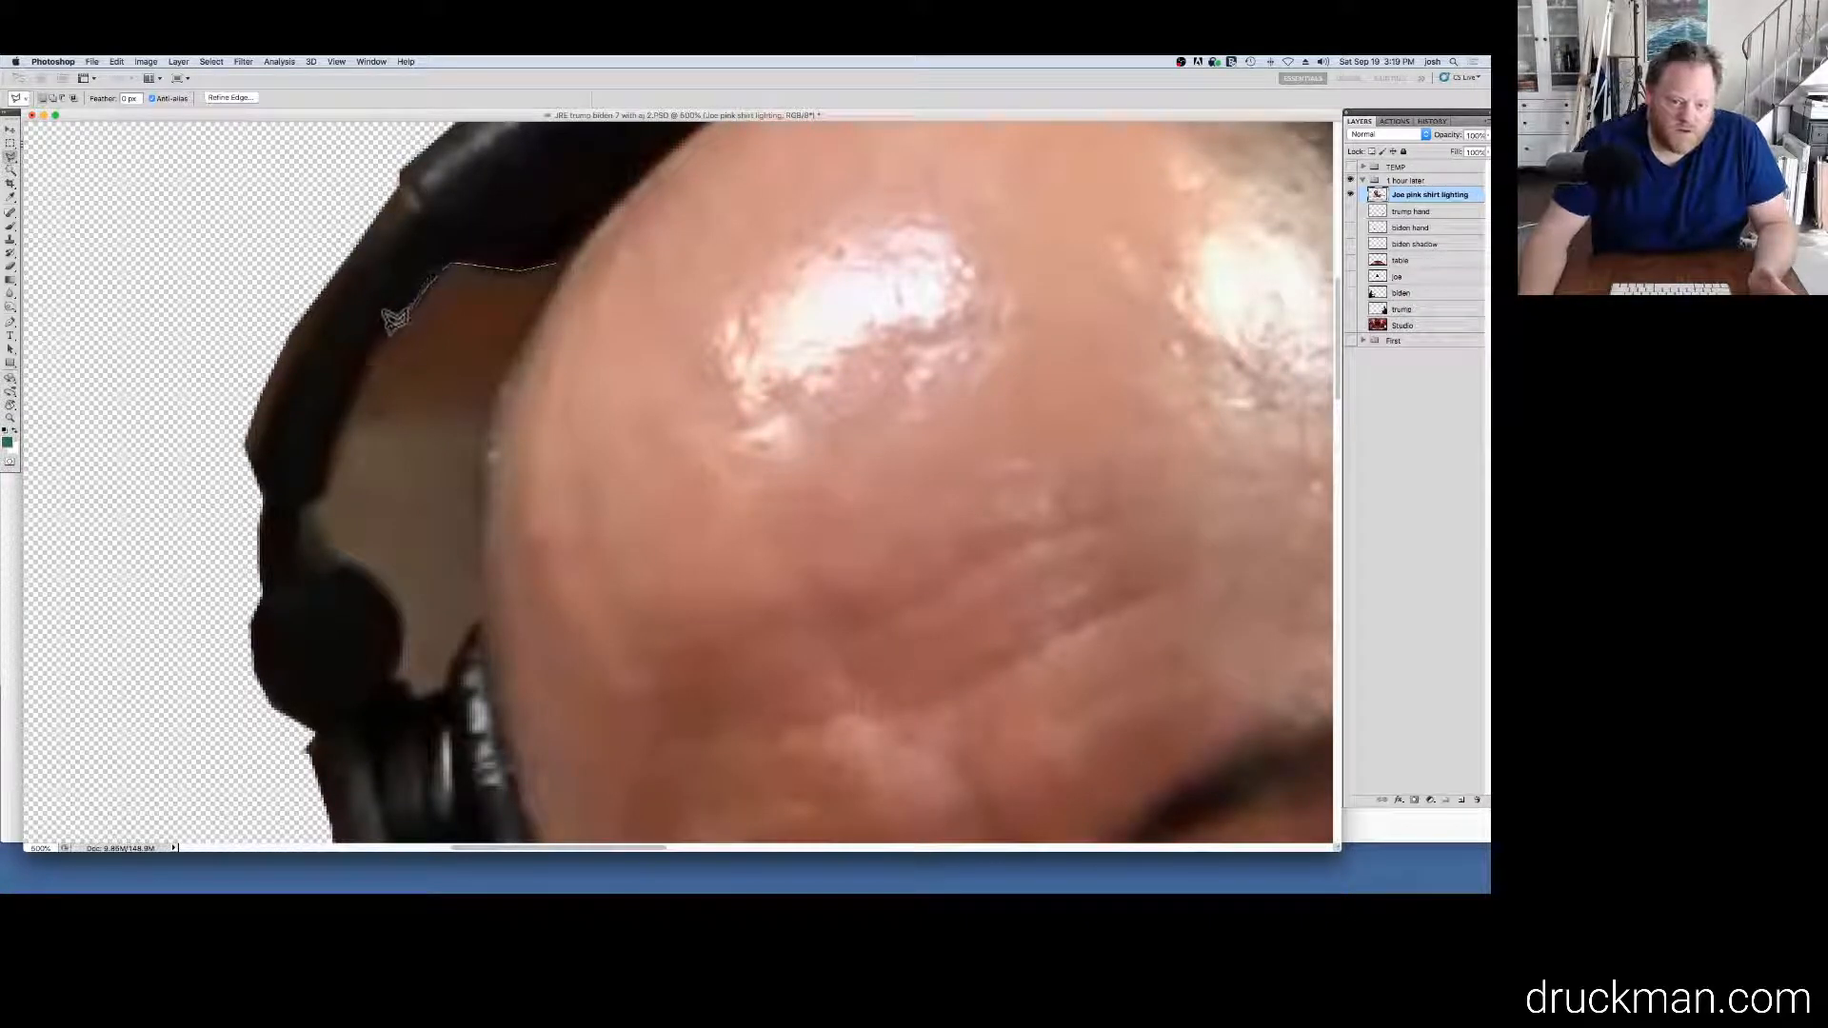
{"action": "mouse_move", "coordinate": [370, 350]}
{"action": "left_mouse_down"}
{"action": "mouse_move", "coordinate": [305, 525]}
{"action": "mouse_move", "coordinate": [375, 572]}
{"action": "mouse_move", "coordinate": [398, 606]}
{"action": "mouse_move", "coordinate": [389, 665]}
{"action": "mouse_move", "coordinate": [422, 691]}
{"action": "mouse_move", "coordinate": [484, 617]}
{"action": "mouse_move", "coordinate": [489, 402]}
{"action": "mouse_move", "coordinate": [558, 262]}
{"action": "left_mouse_up"}
{"action": "key", "text": "Delete"}
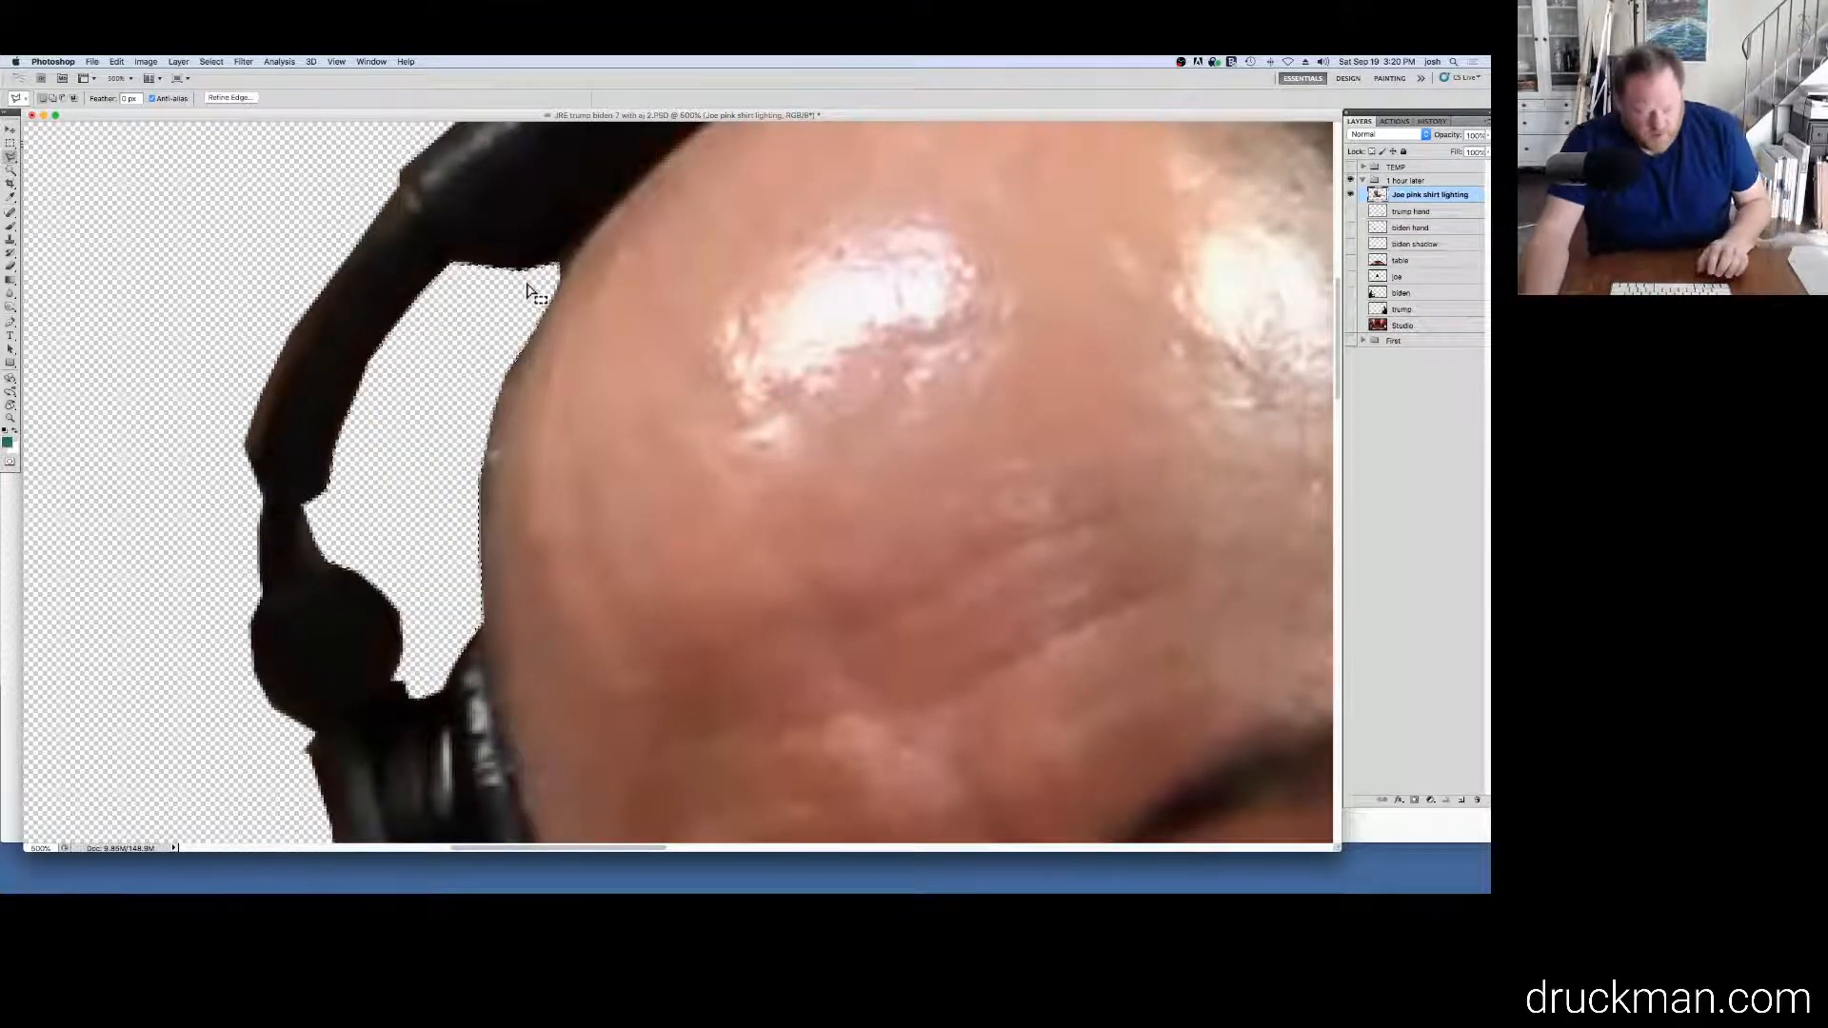
View the whole cutout at 100% and save the document.
{"action": "left_click", "coordinate": [751, 329], "text": "alt"}
{"action": "left_click", "coordinate": [750, 329], "text": "alt"}
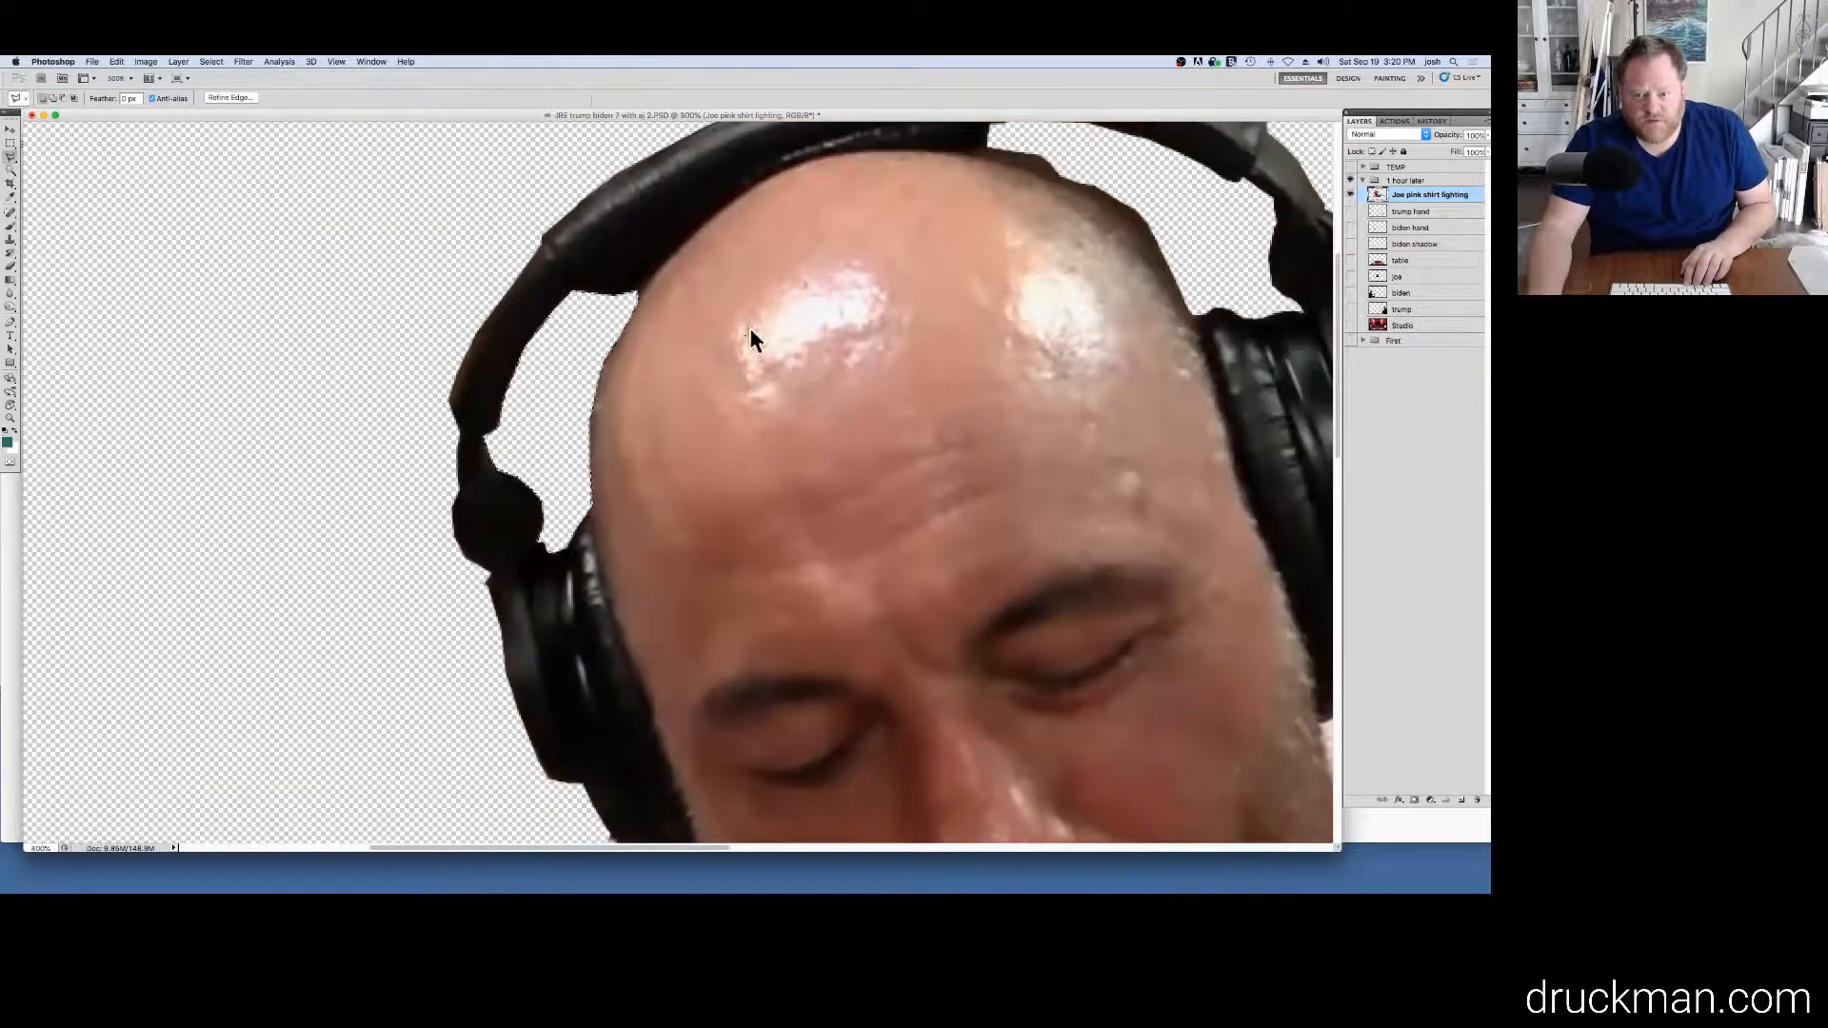
{"action": "left_click", "coordinate": [750, 329], "text": "alt"}
{"action": "left_click", "coordinate": [751, 328], "text": "alt"}
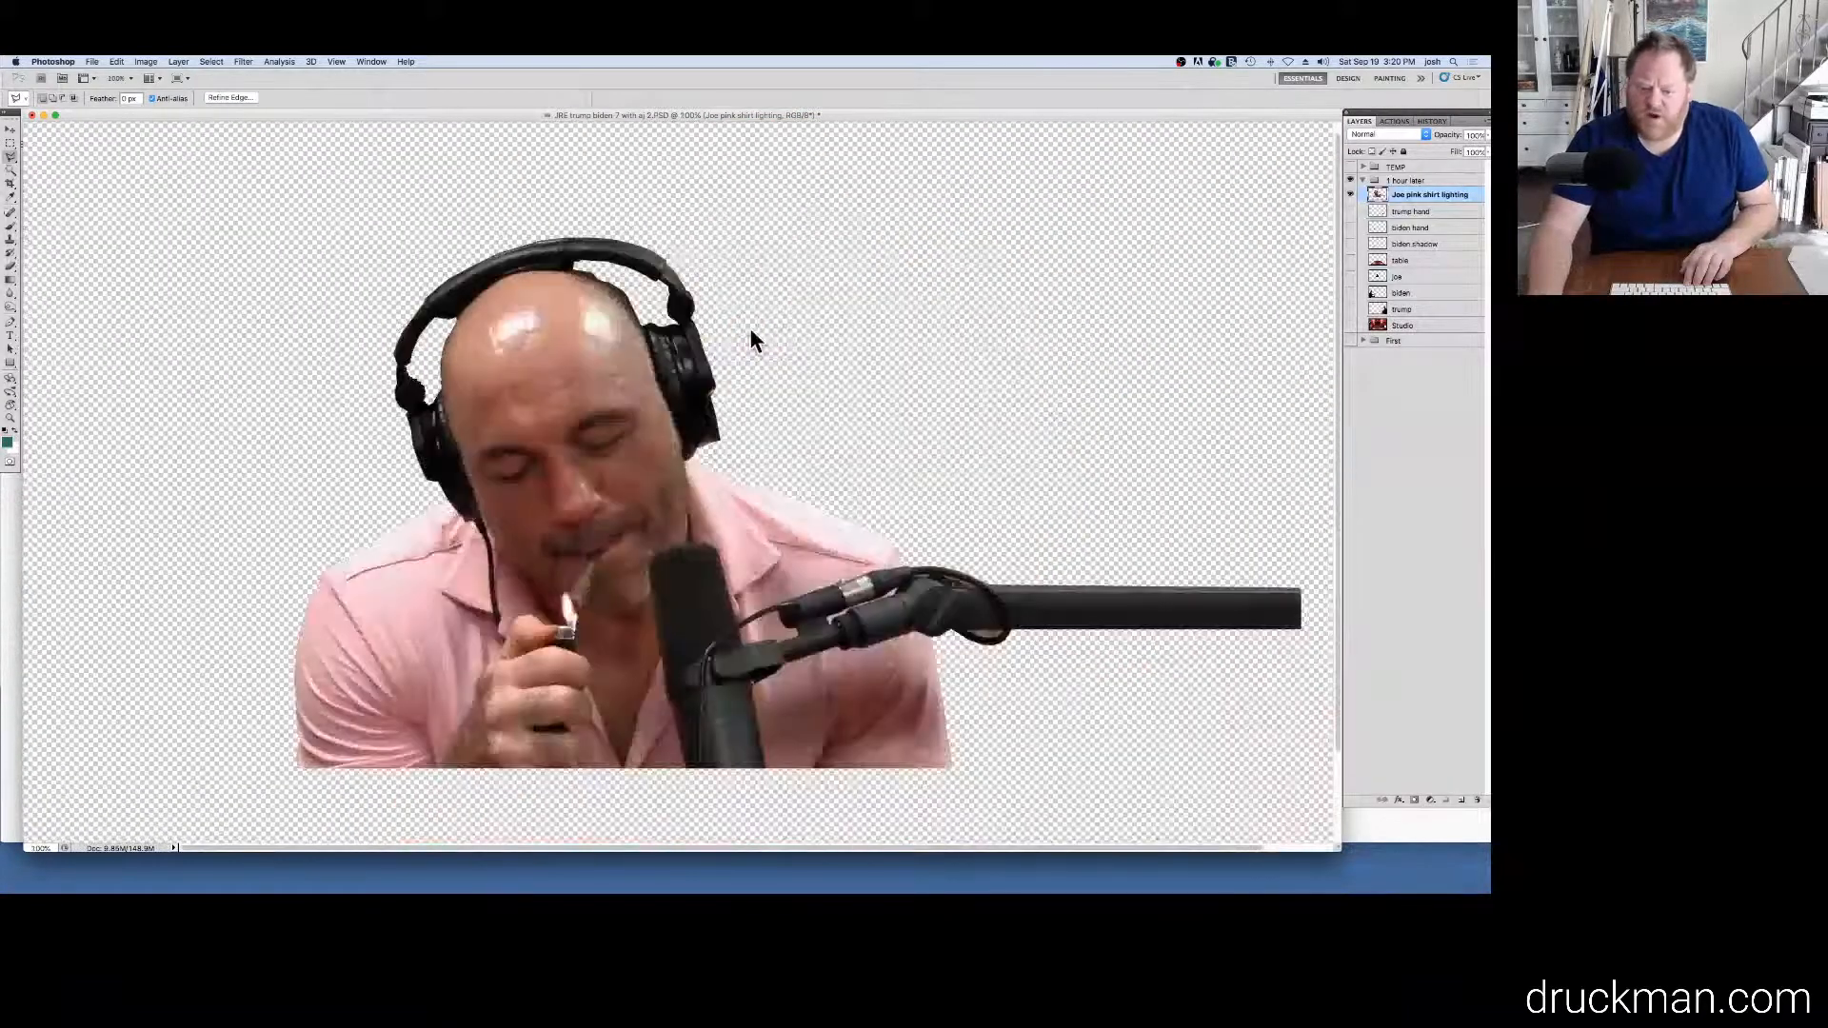
{"action": "key", "text": "super+s"}
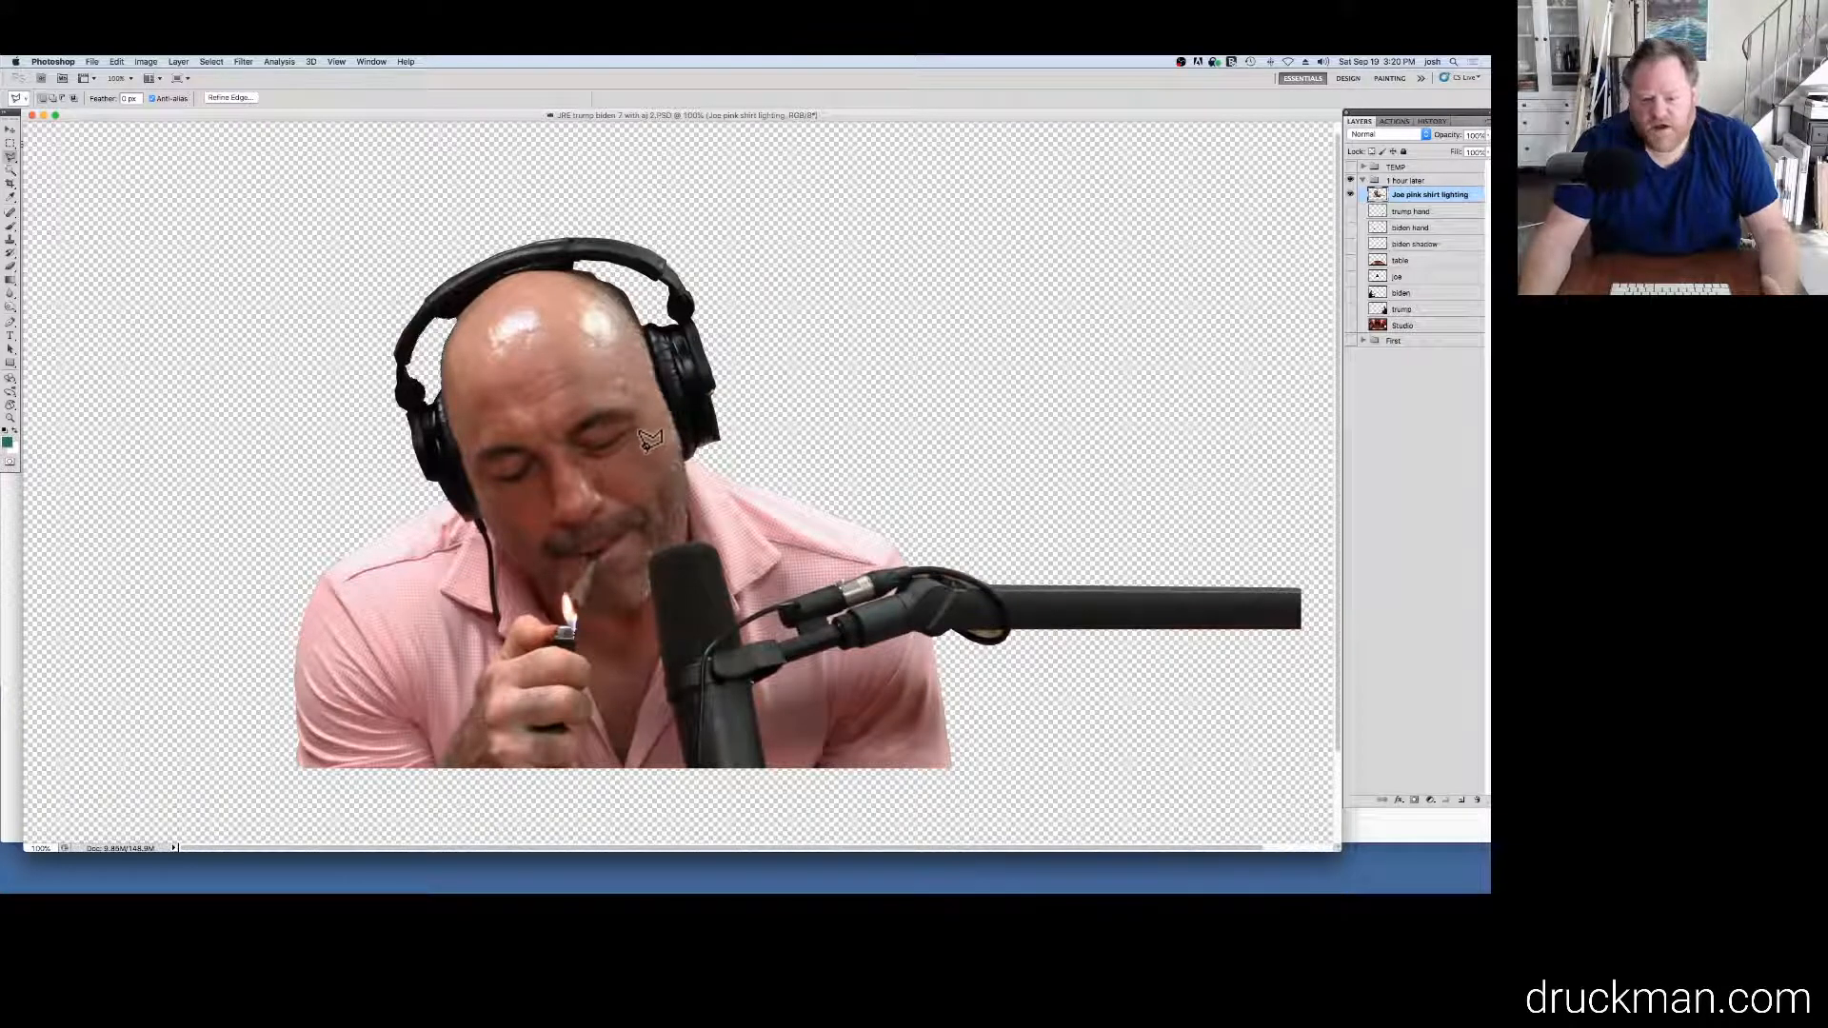
Try to drop the Joe pink shirt lighting layer onto the canvas.
{"action": "left_click", "coordinate": [695, 448], "text": "alt+super"}
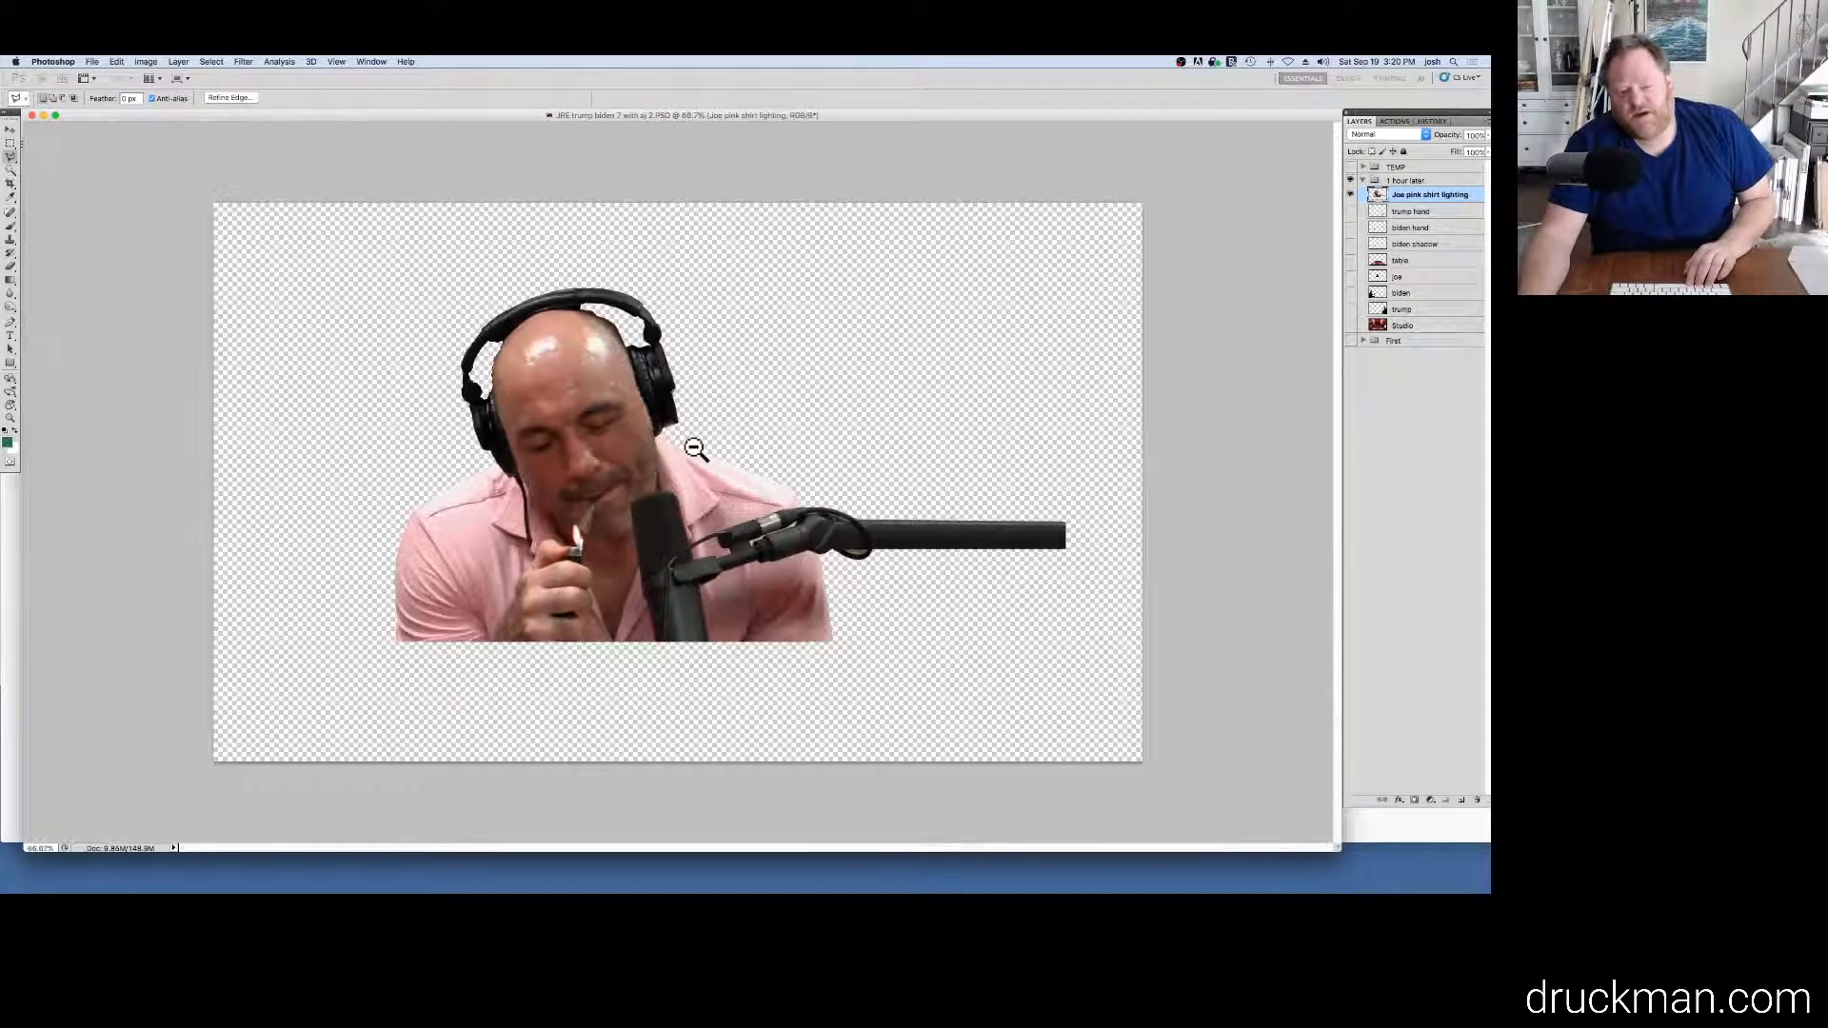
{"action": "left_click", "coordinate": [695, 448], "text": "alt+super"}
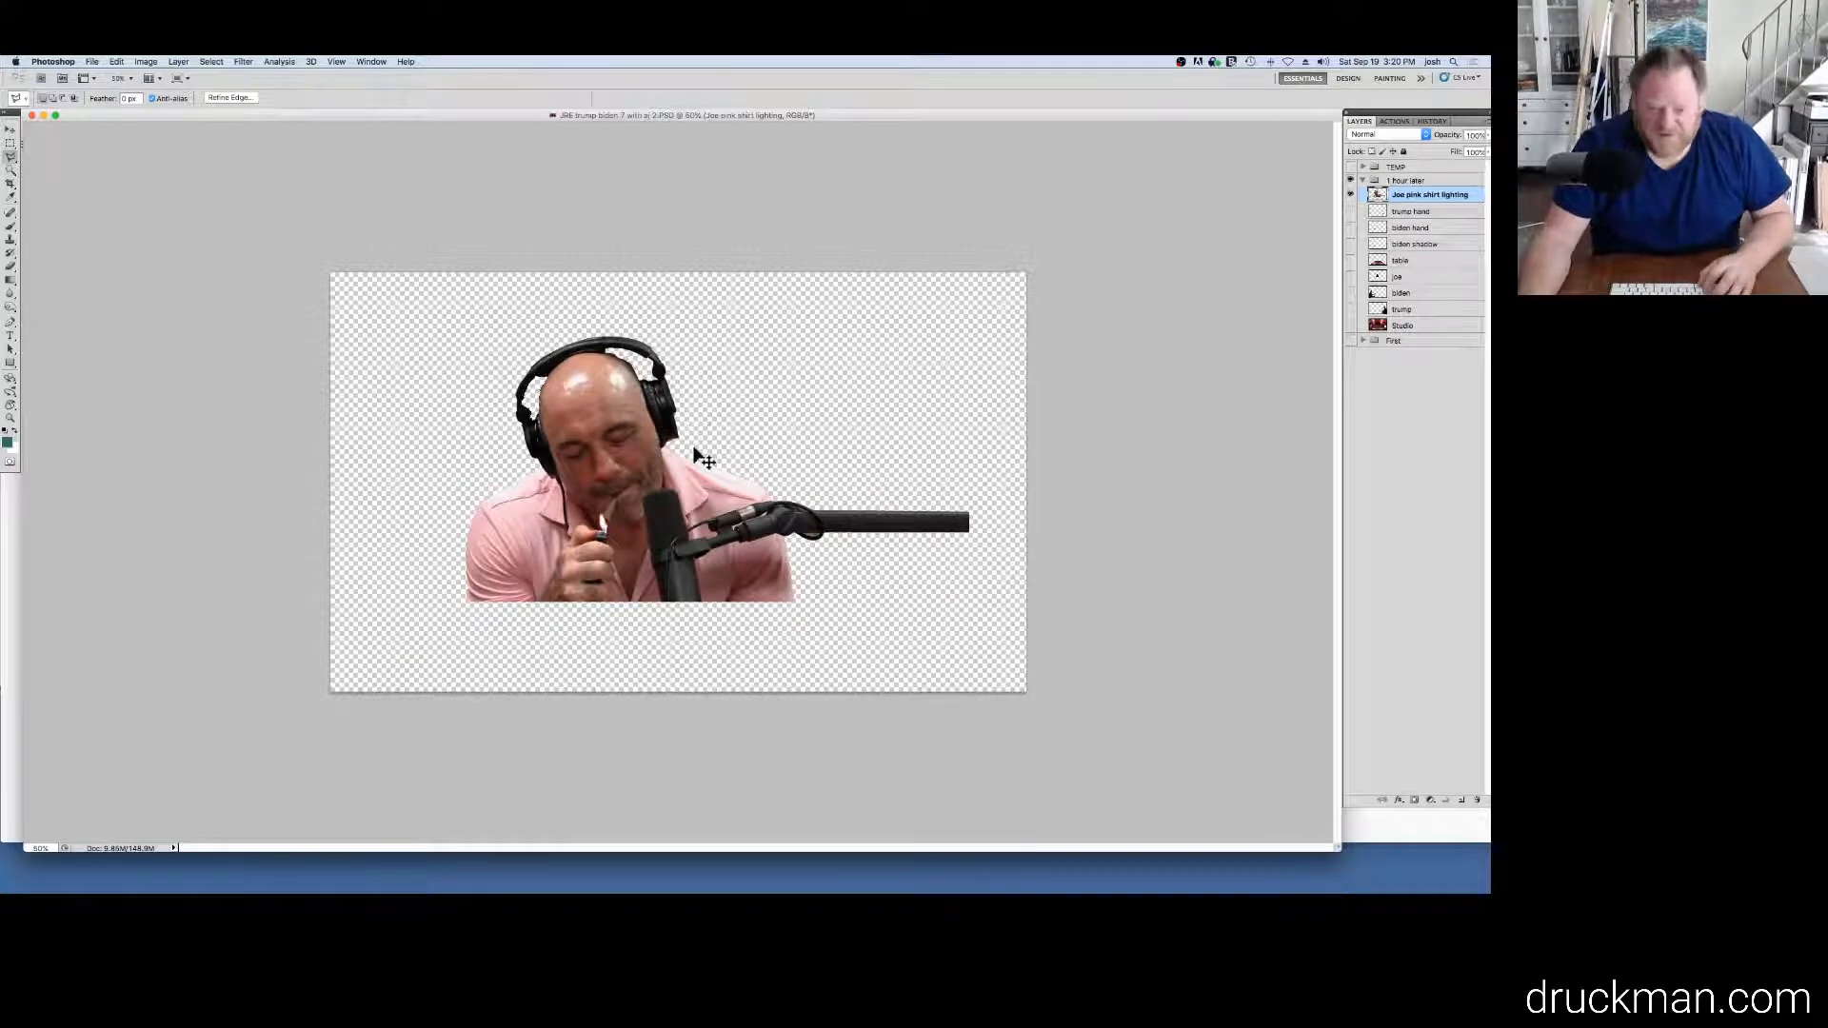
{"action": "key", "text": "m"}
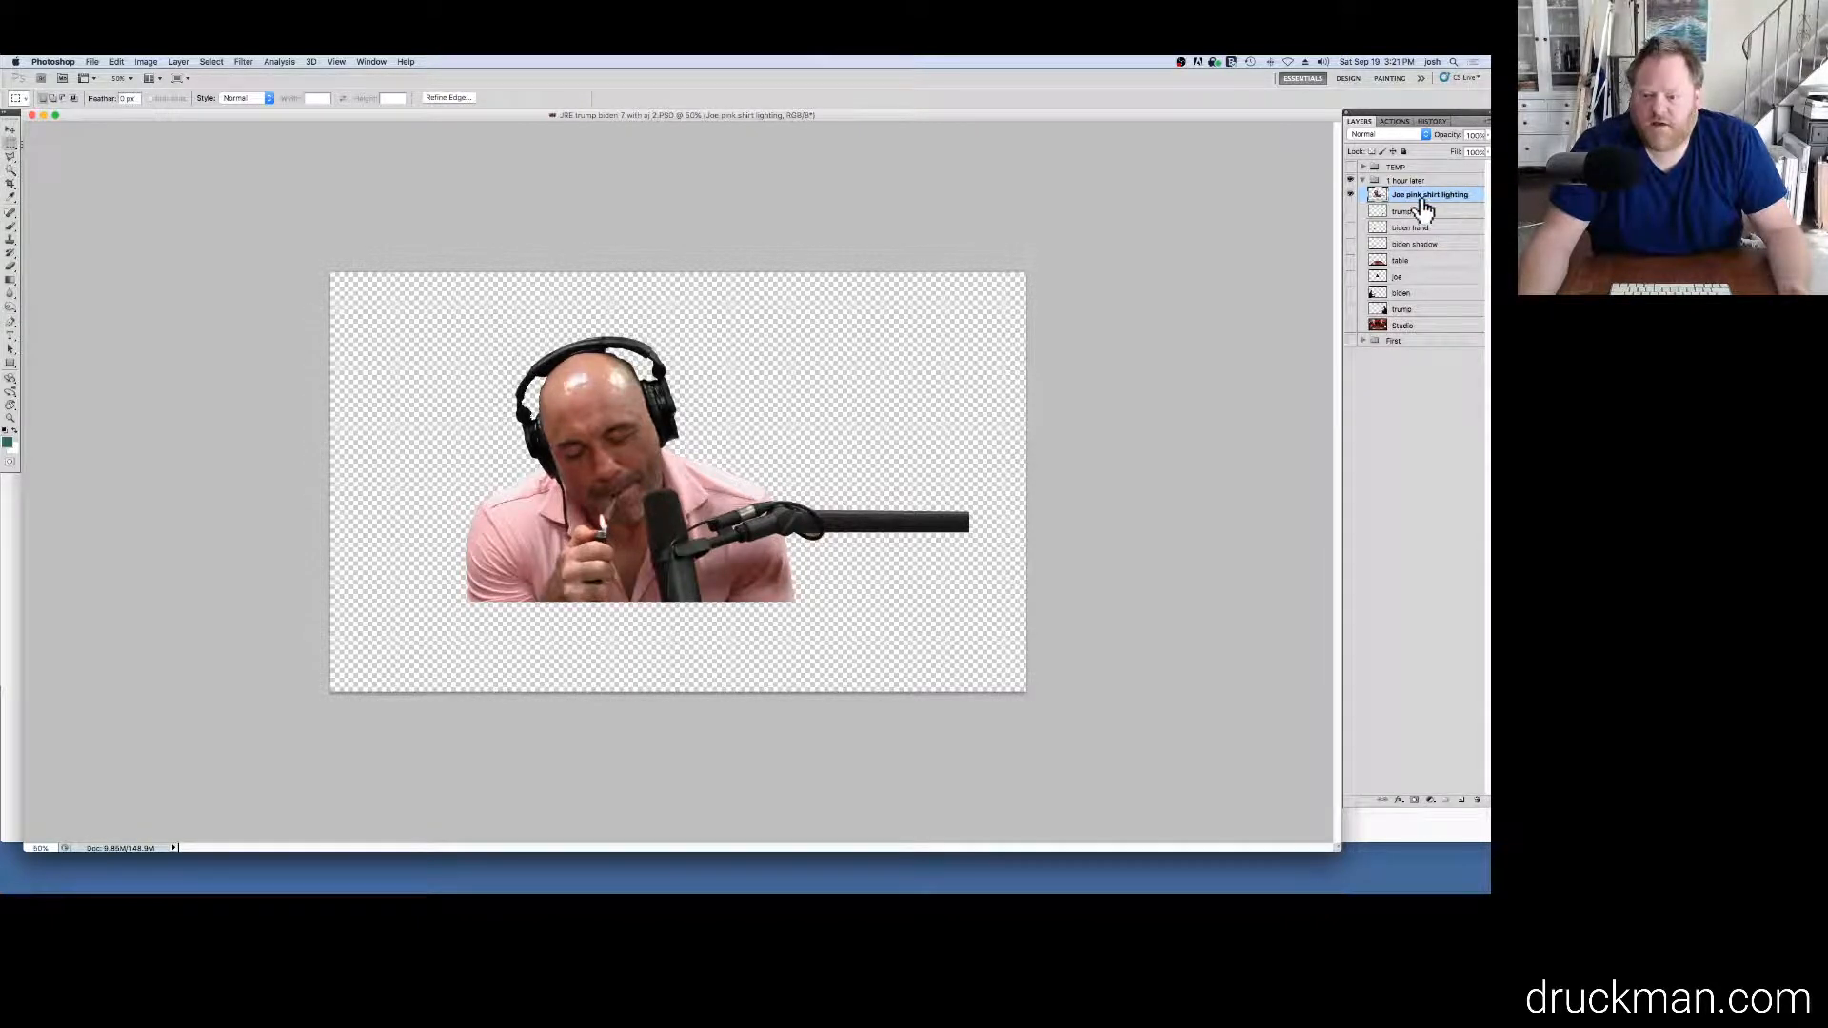
{"action": "left_click_drag", "start_coordinate": [1424, 197], "coordinate": [621, 350]}
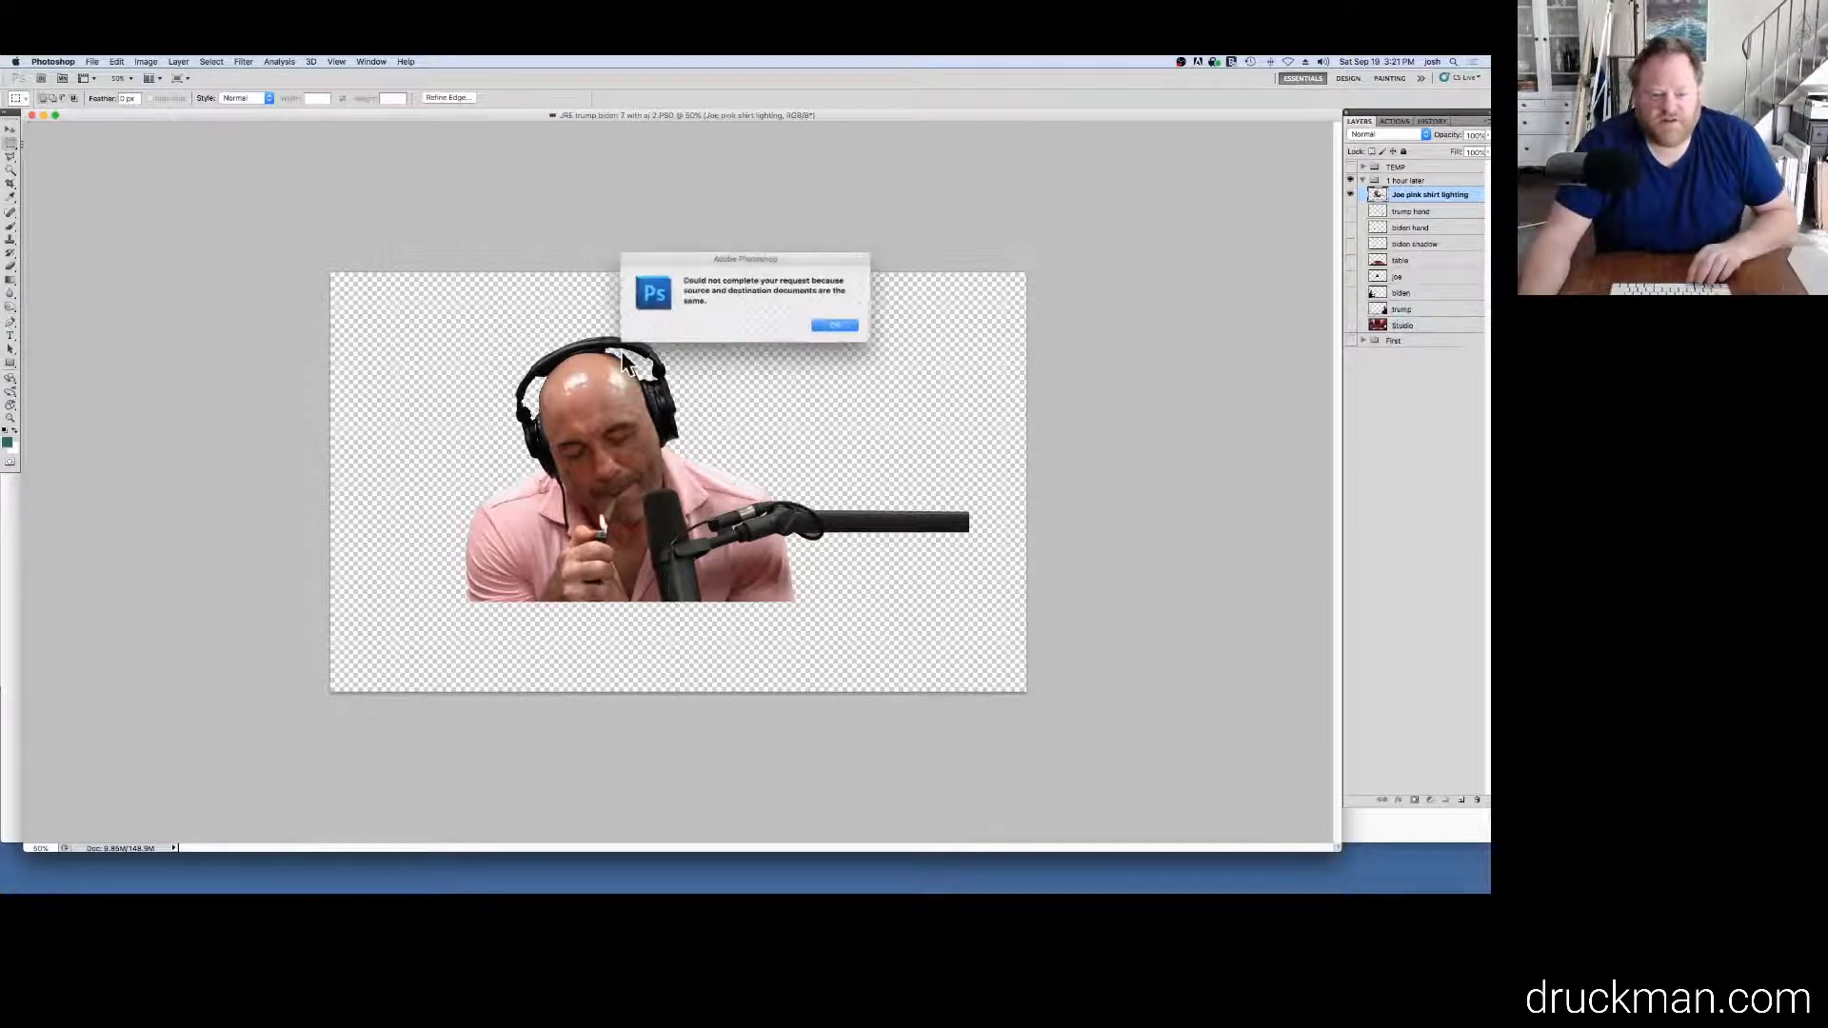
{"action": "left_click", "coordinate": [833, 325]}
Lasso the dark fringe along the scalp between the headband and the ear cup and delete it.
{"action": "left_click_drag", "start_coordinate": [661, 448], "coordinate": [536, 225]}
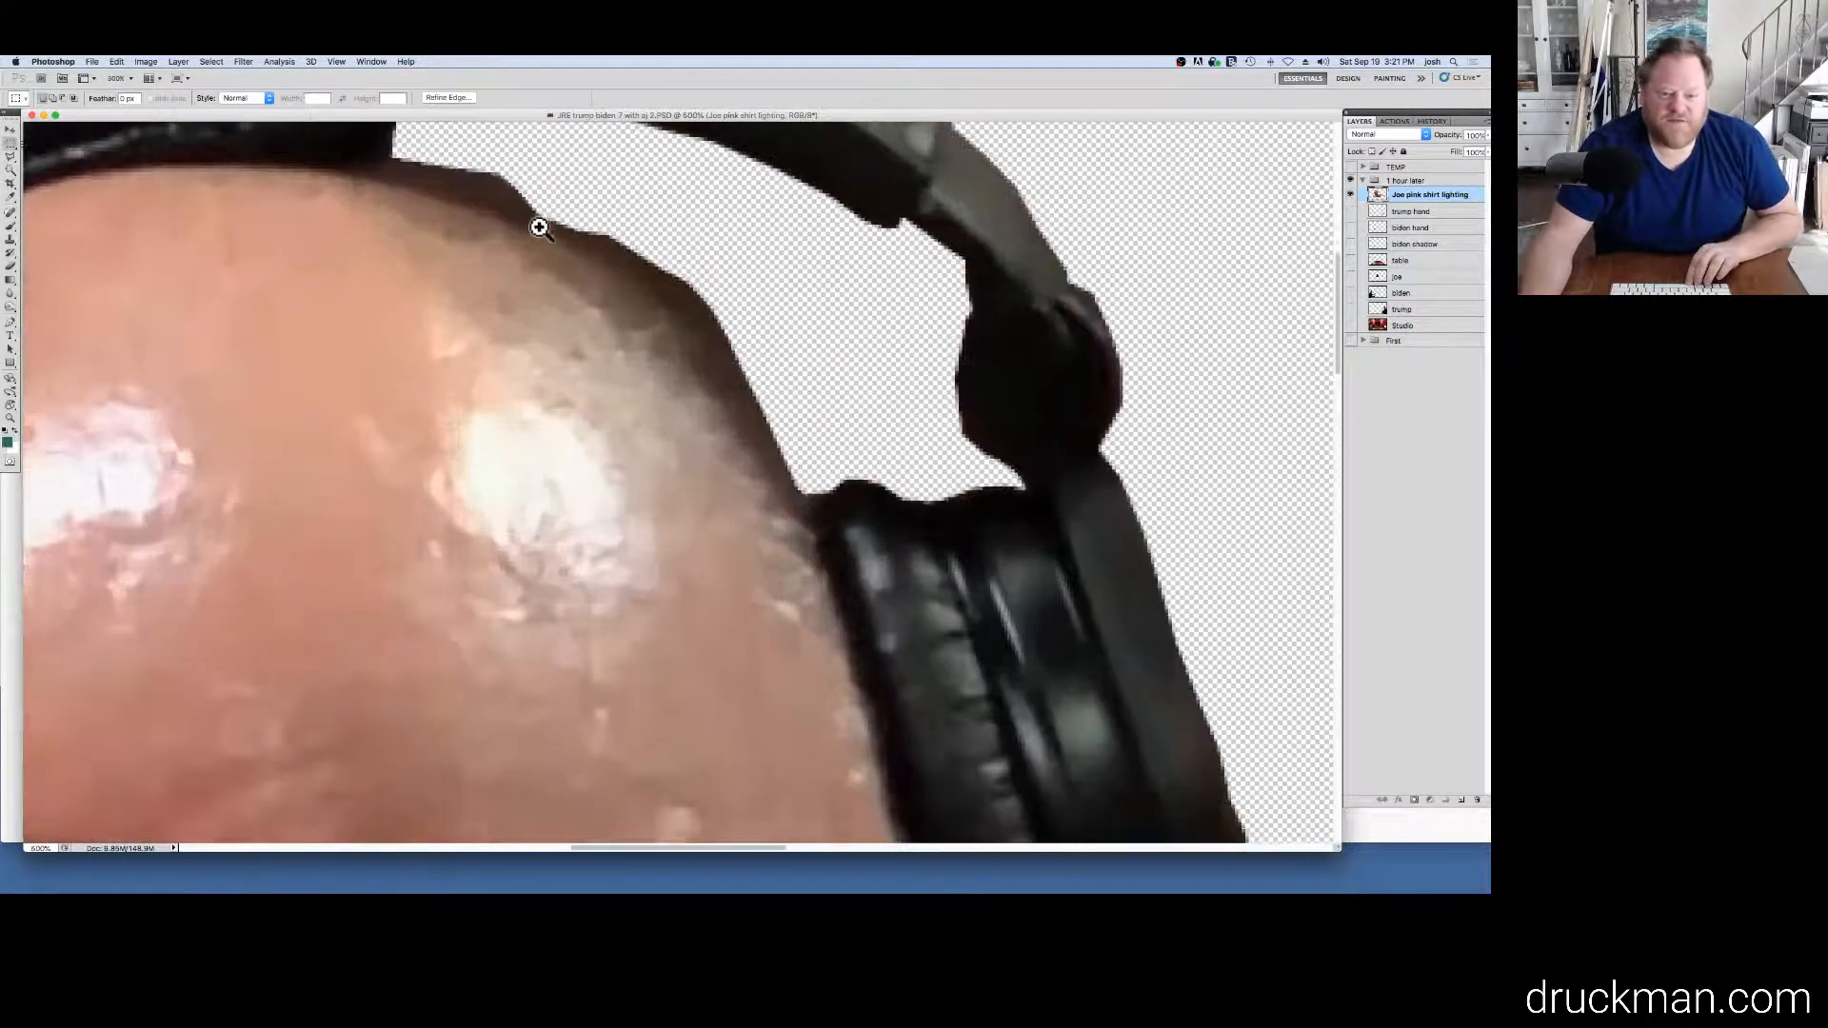
{"action": "key", "text": "l"}
{"action": "mouse_move", "coordinate": [809, 505]}
{"action": "left_mouse_down"}
{"action": "mouse_move", "coordinate": [687, 306]}
{"action": "mouse_move", "coordinate": [526, 213]}
{"action": "mouse_move", "coordinate": [384, 169]}
{"action": "mouse_move", "coordinate": [399, 135]}
{"action": "mouse_move", "coordinate": [649, 192]}
{"action": "mouse_move", "coordinate": [748, 239]}
{"action": "mouse_move", "coordinate": [892, 447]}
{"action": "mouse_move", "coordinate": [820, 453]}
{"action": "left_mouse_up"}
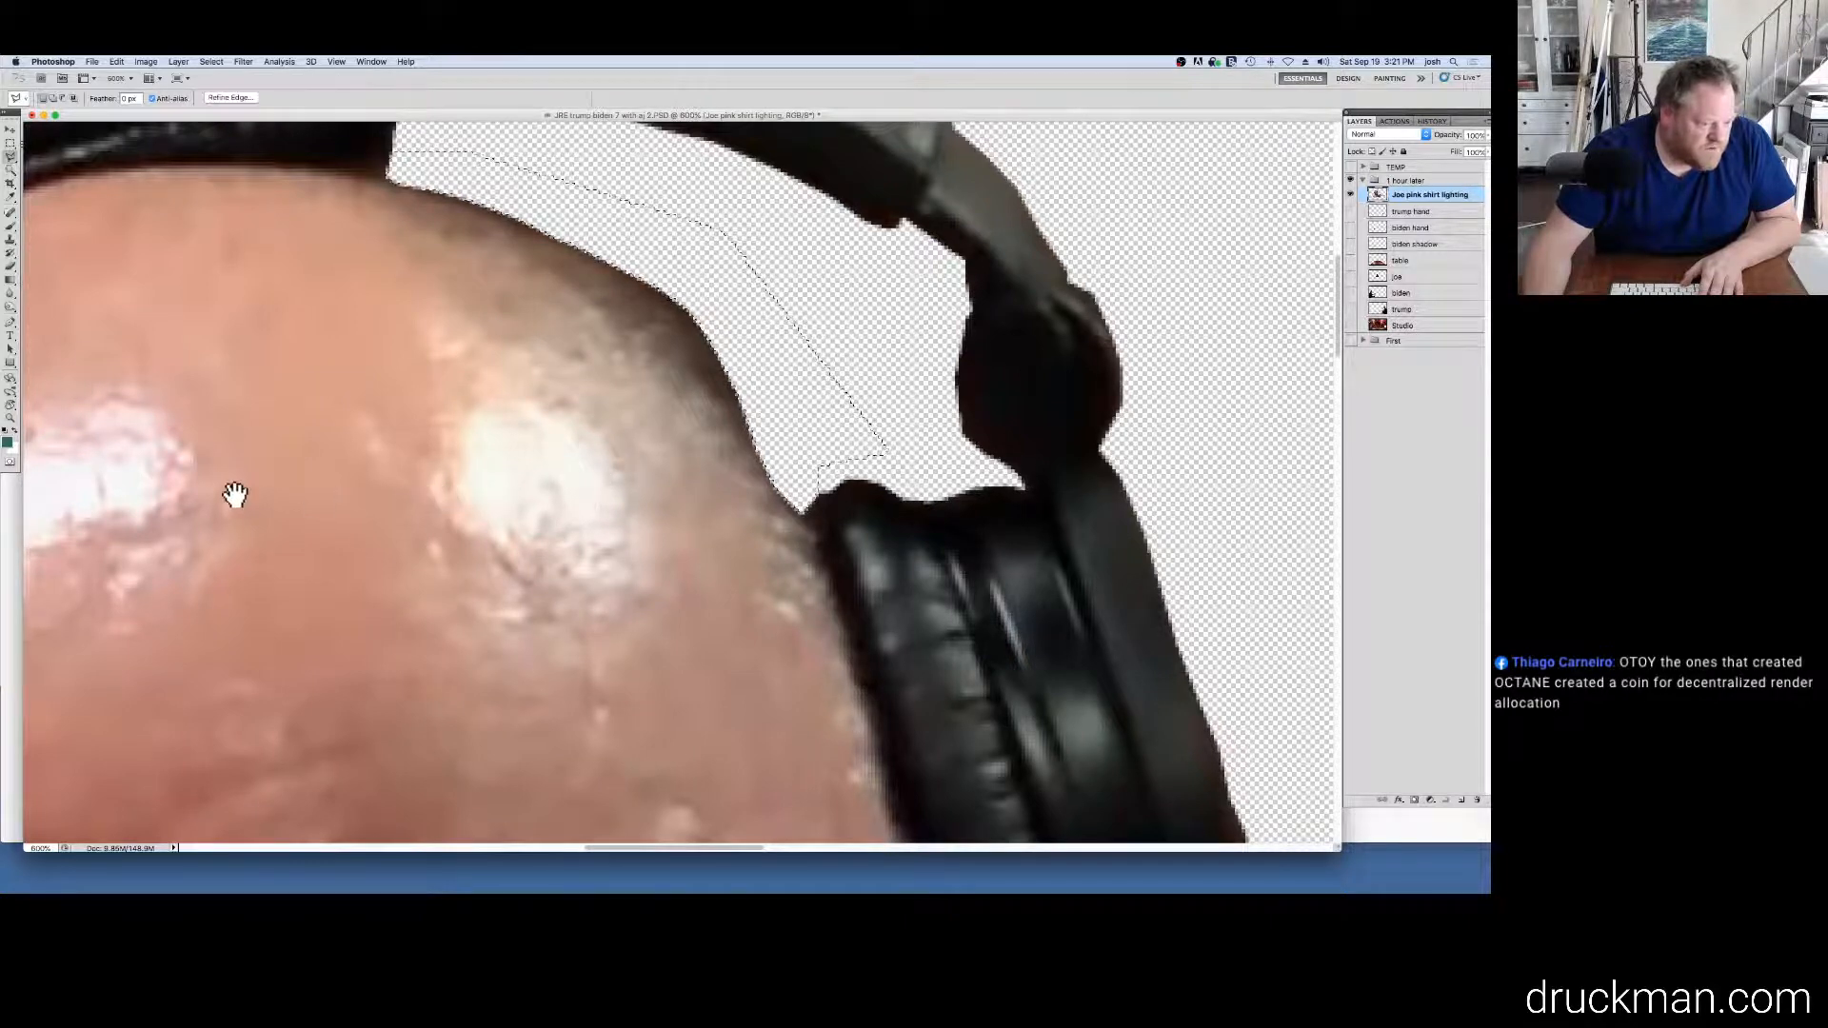
Save the document and duplicate the Joe pink shirt lighting layer.
{"action": "mouse_move", "coordinate": [171, 502]}
{"action": "left_mouse_down"}
{"action": "mouse_move", "coordinate": [828, 396]}
{"action": "mouse_move", "coordinate": [804, 396]}
{"action": "left_mouse_up"}
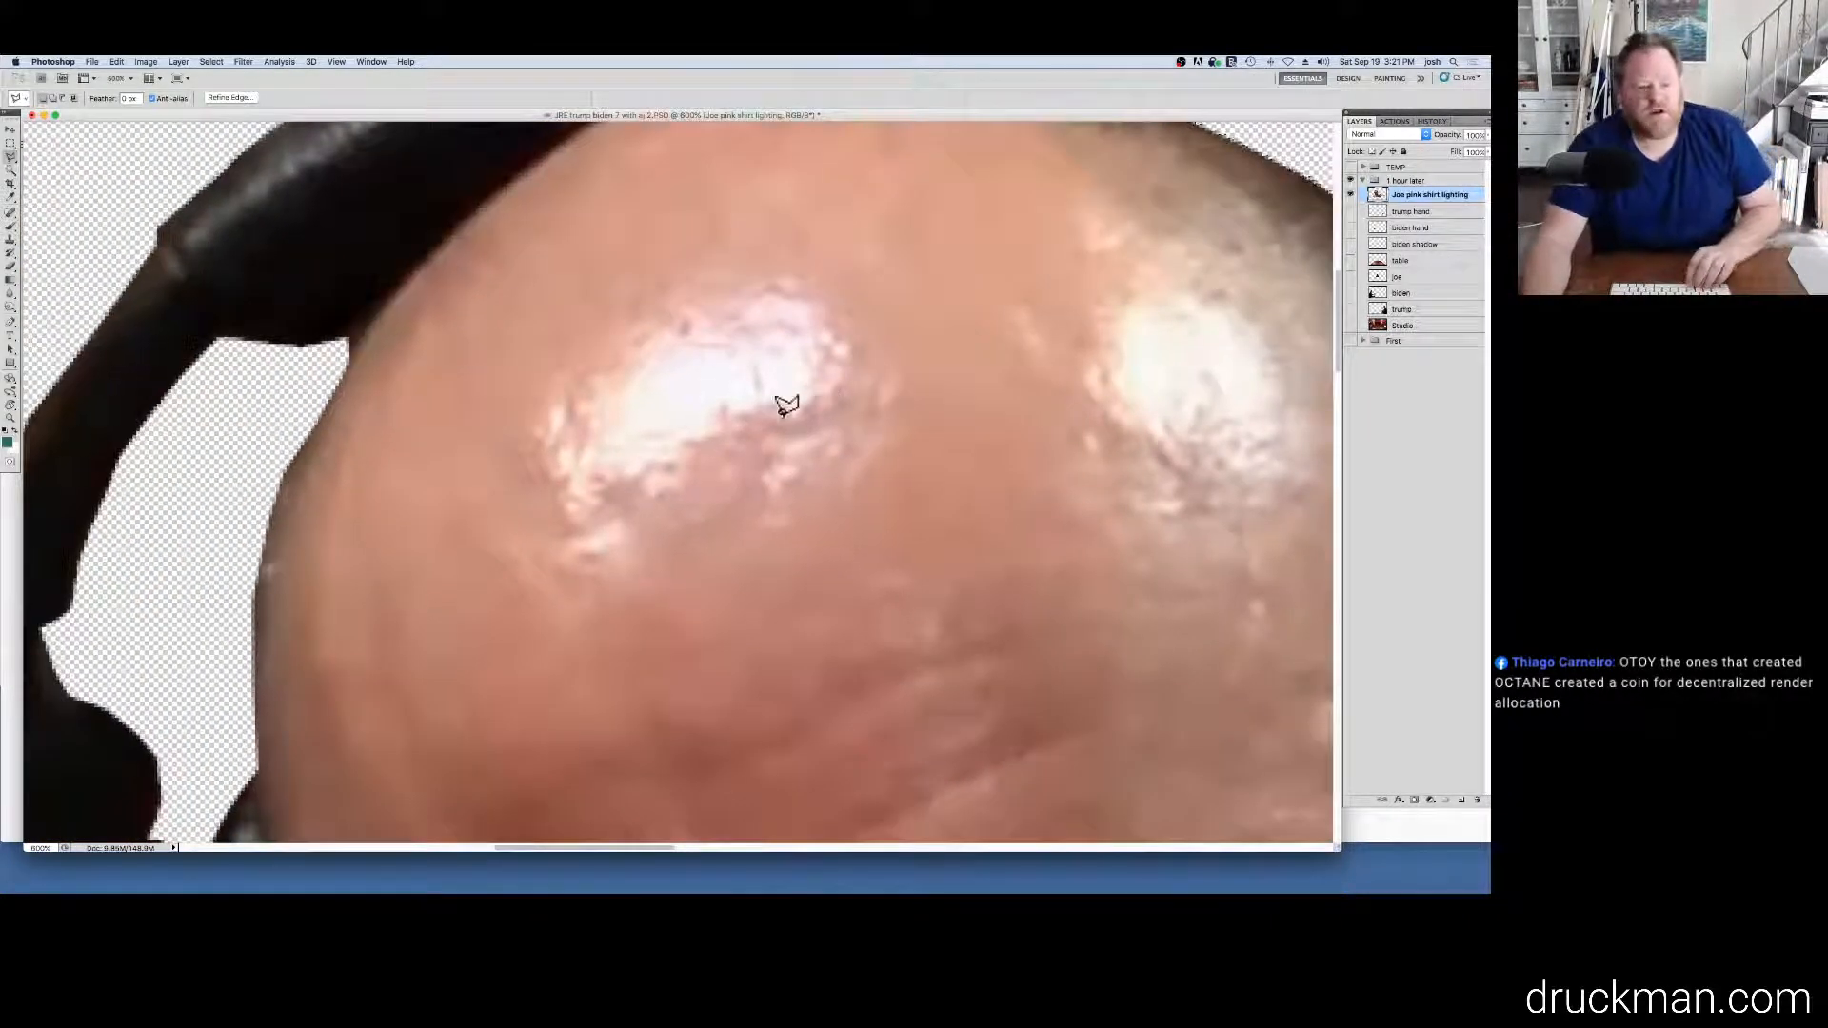
{"action": "left_click", "coordinate": [584, 447], "text": "alt"}
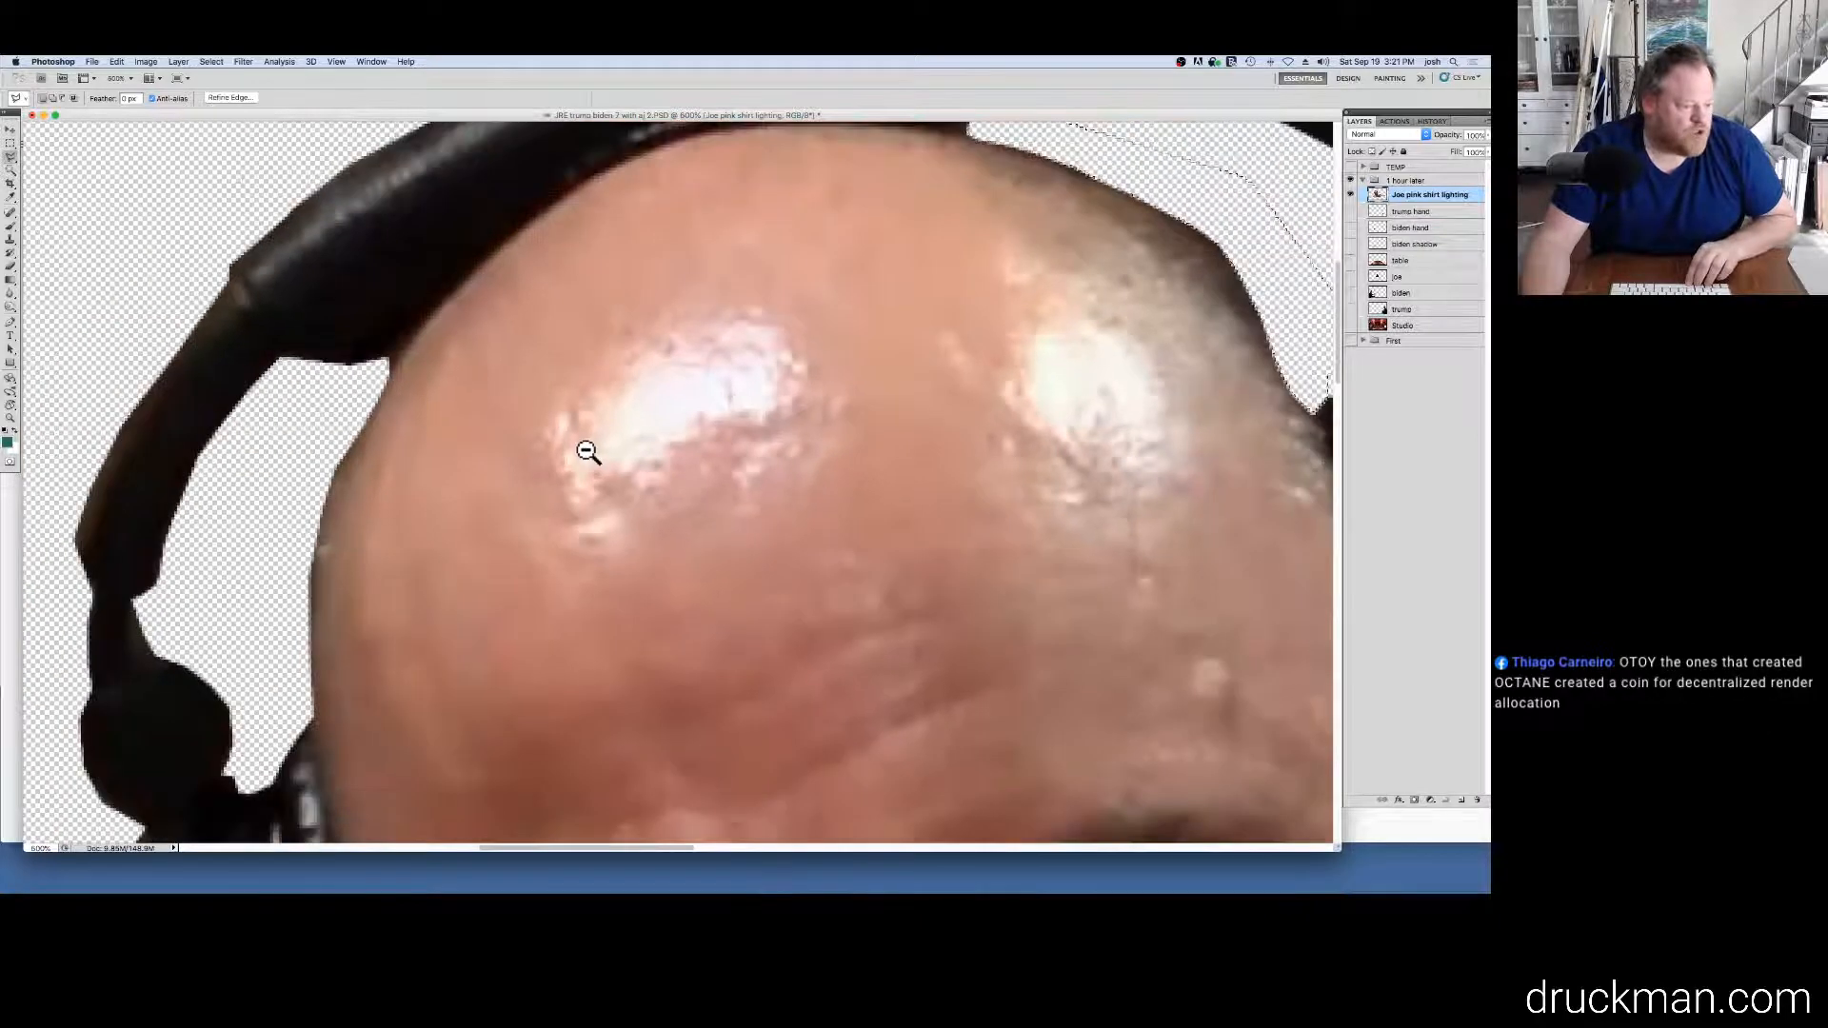
{"action": "left_click", "coordinate": [587, 452], "text": "alt"}
{"action": "left_click", "coordinate": [934, 349], "text": "alt"}
{"action": "left_click", "coordinate": [916, 471], "text": "alt"}
{"action": "left_click", "coordinate": [918, 488], "text": "alt"}
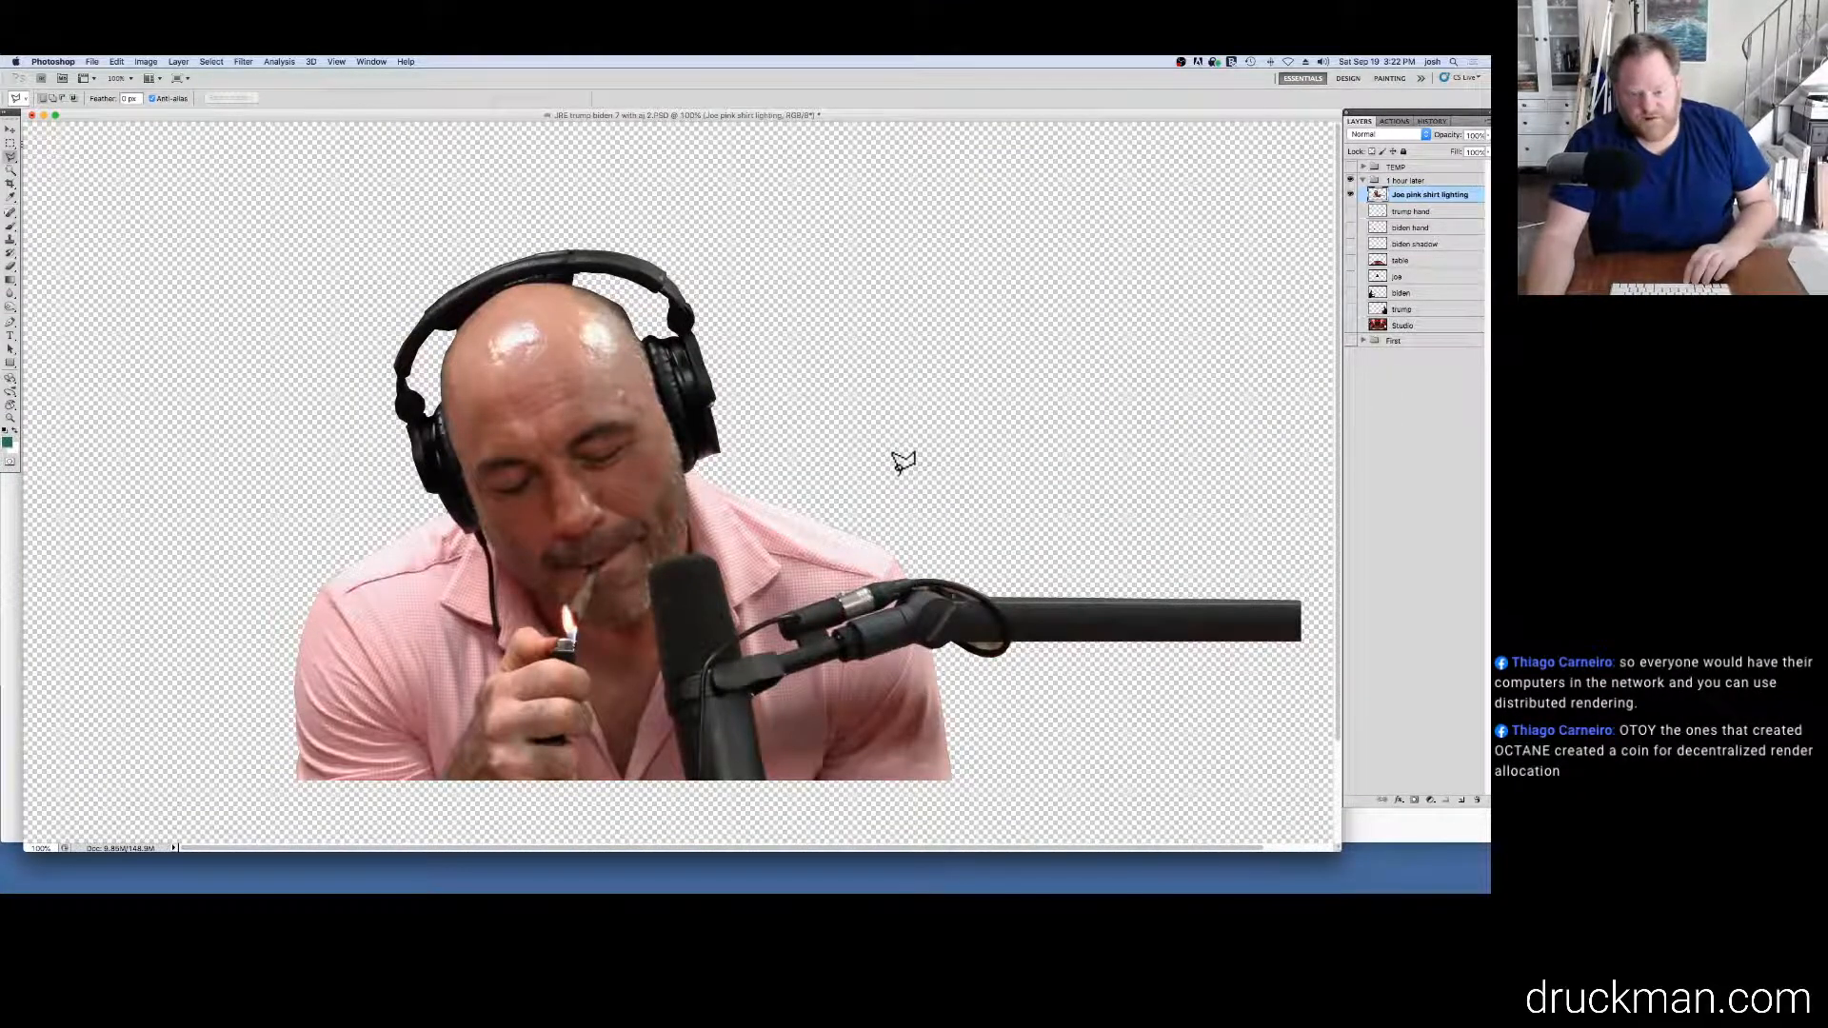
{"action": "left_click", "coordinate": [860, 451], "text": "alt"}
{"action": "key", "text": "super+s"}
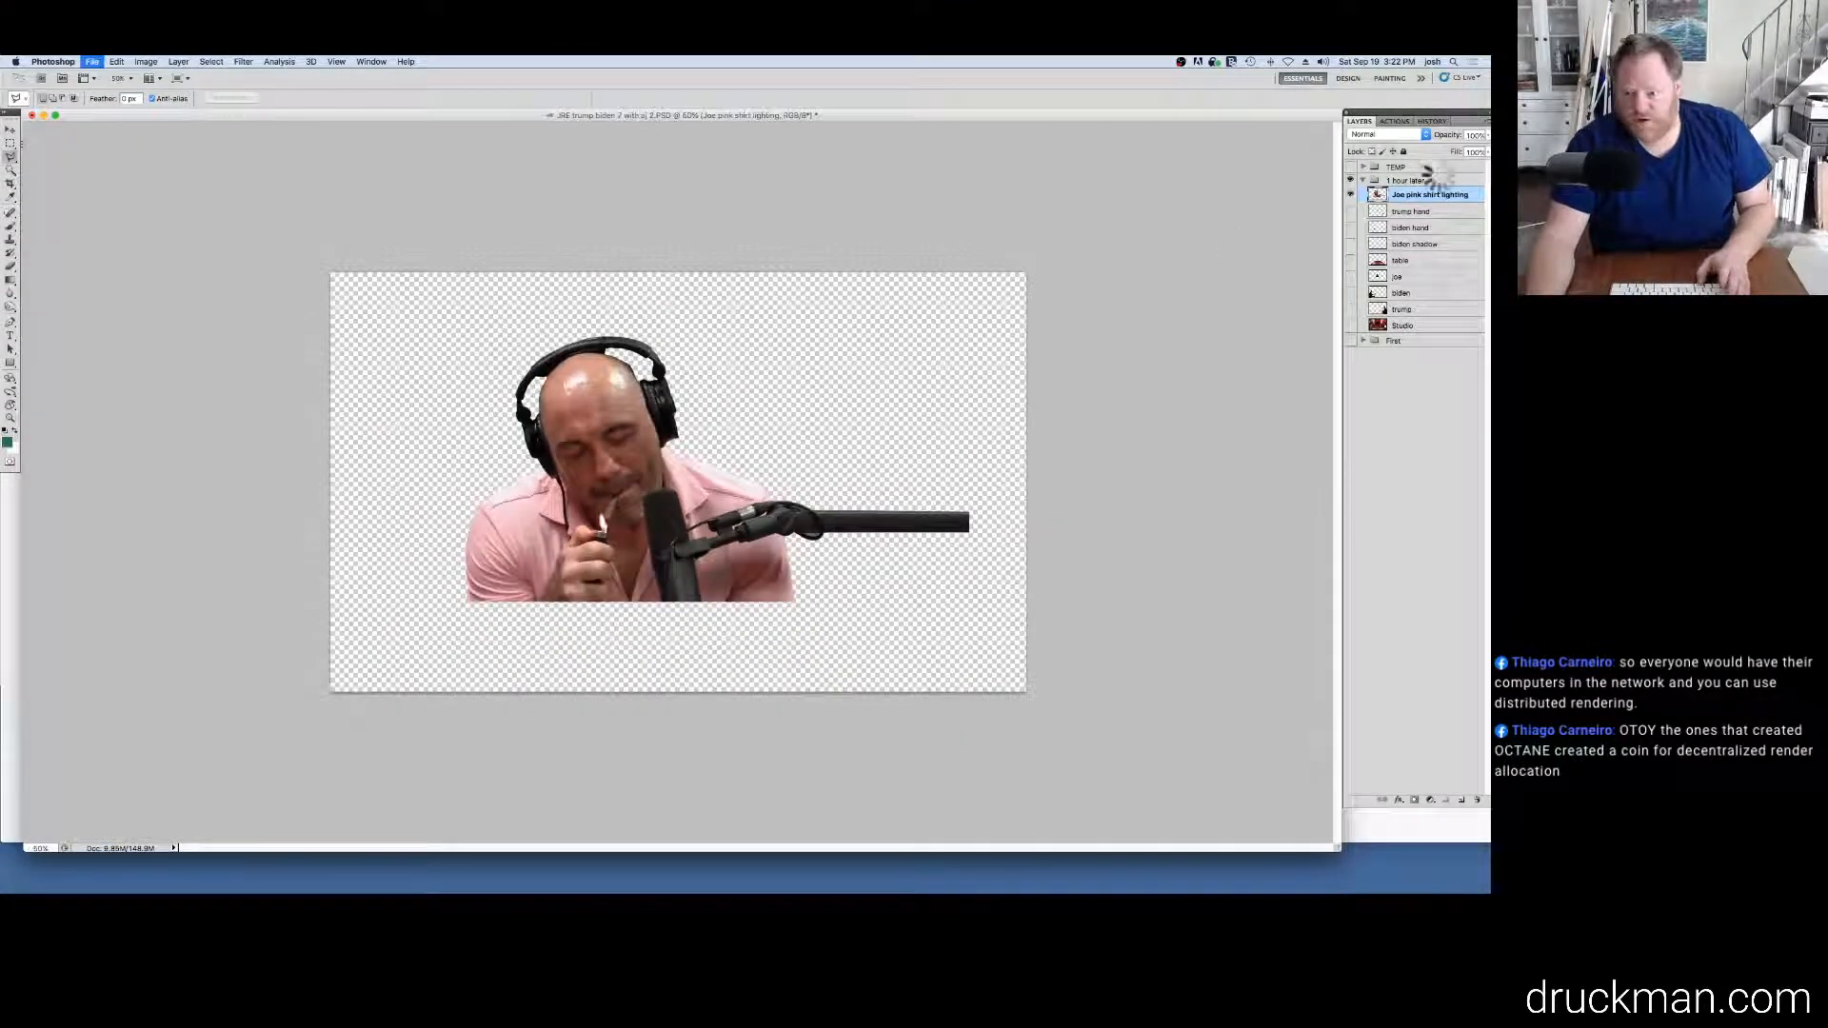
{"action": "left_click_drag", "start_coordinate": [1426, 200], "coordinate": [1460, 797]}
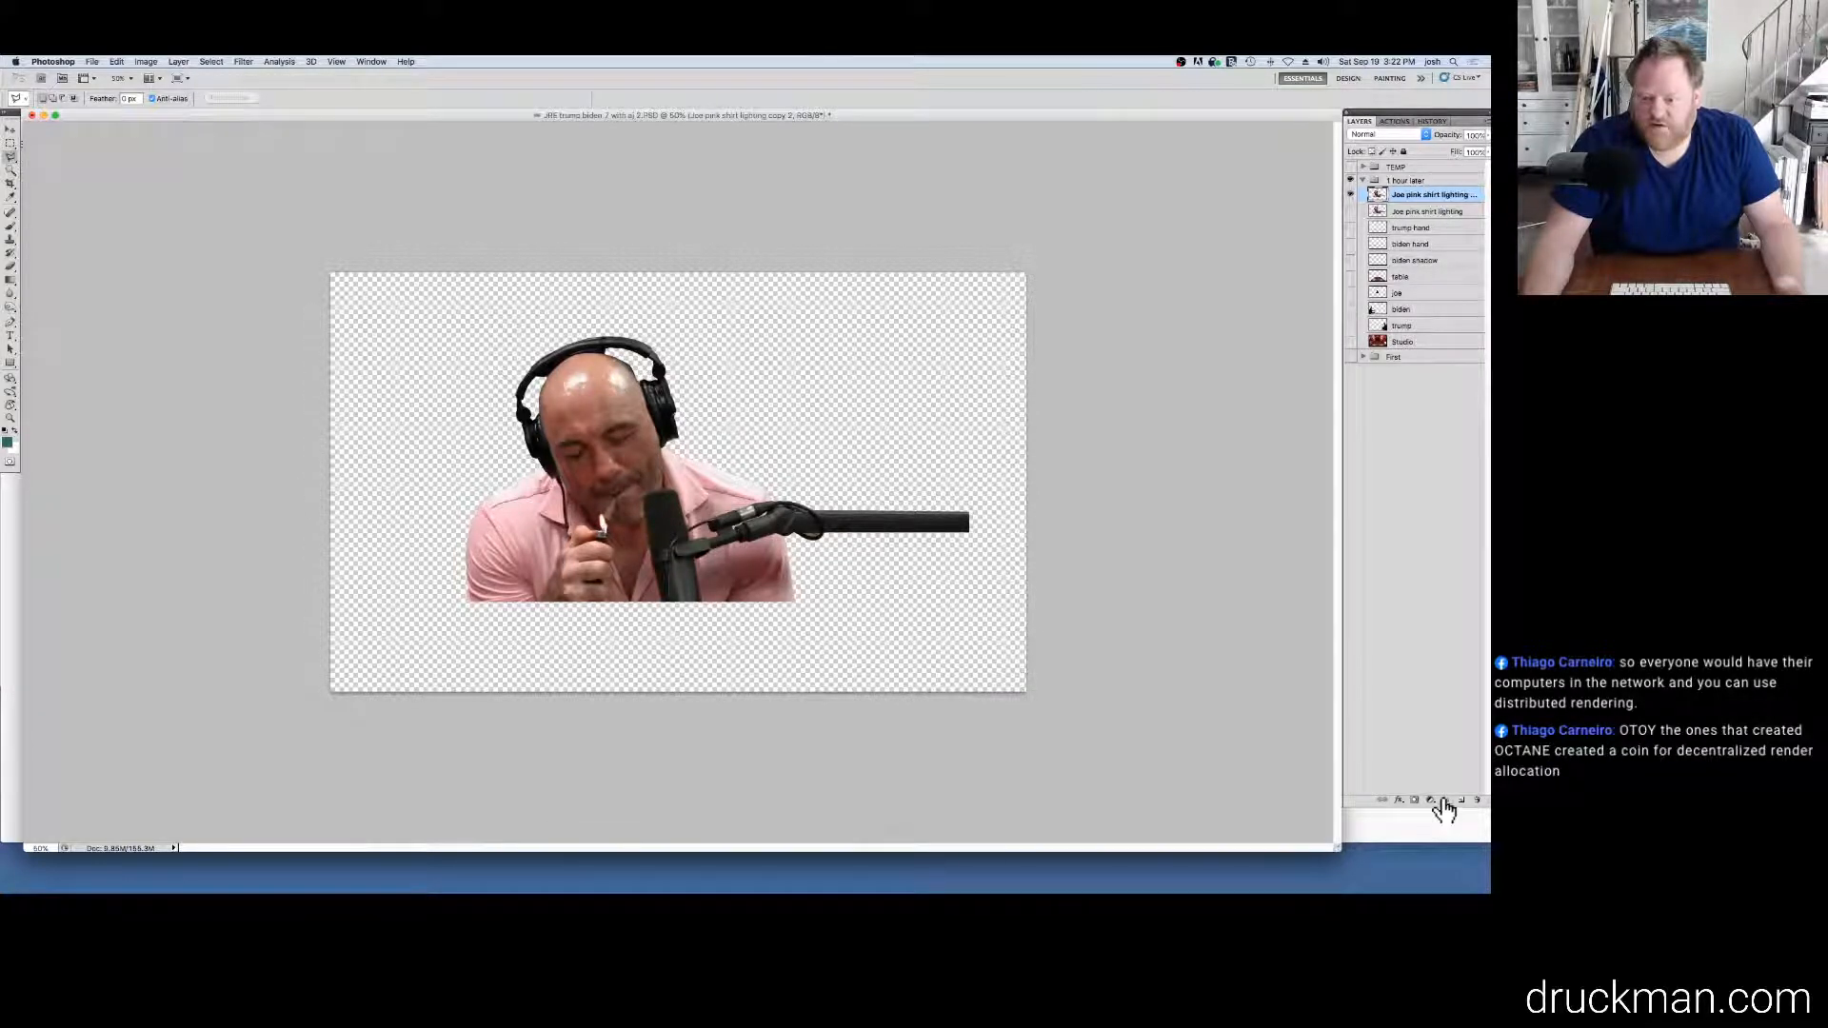
Move the duplicated pink-shirt layer below Studio and show the Studio, original Joe pink shirt lighting and table layers.
{"action": "left_click_drag", "start_coordinate": [1411, 196], "coordinate": [1421, 357]}
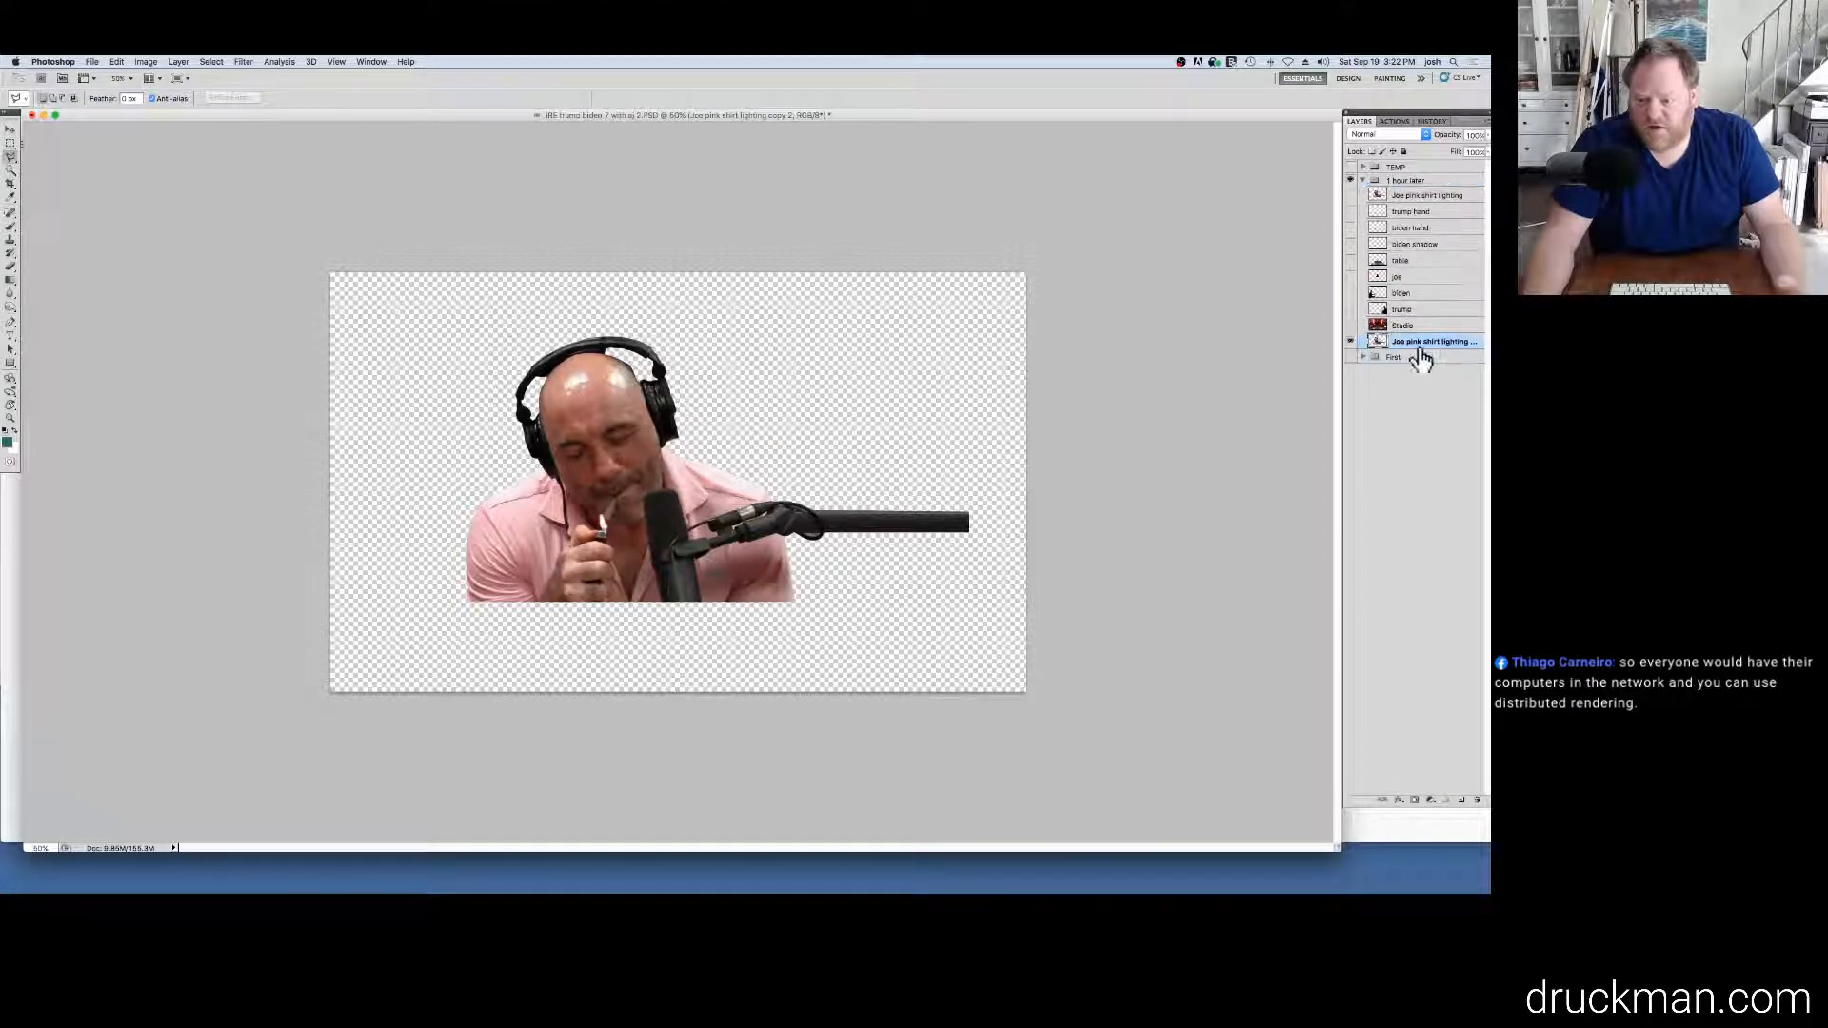
{"action": "left_click", "coordinate": [1352, 327]}
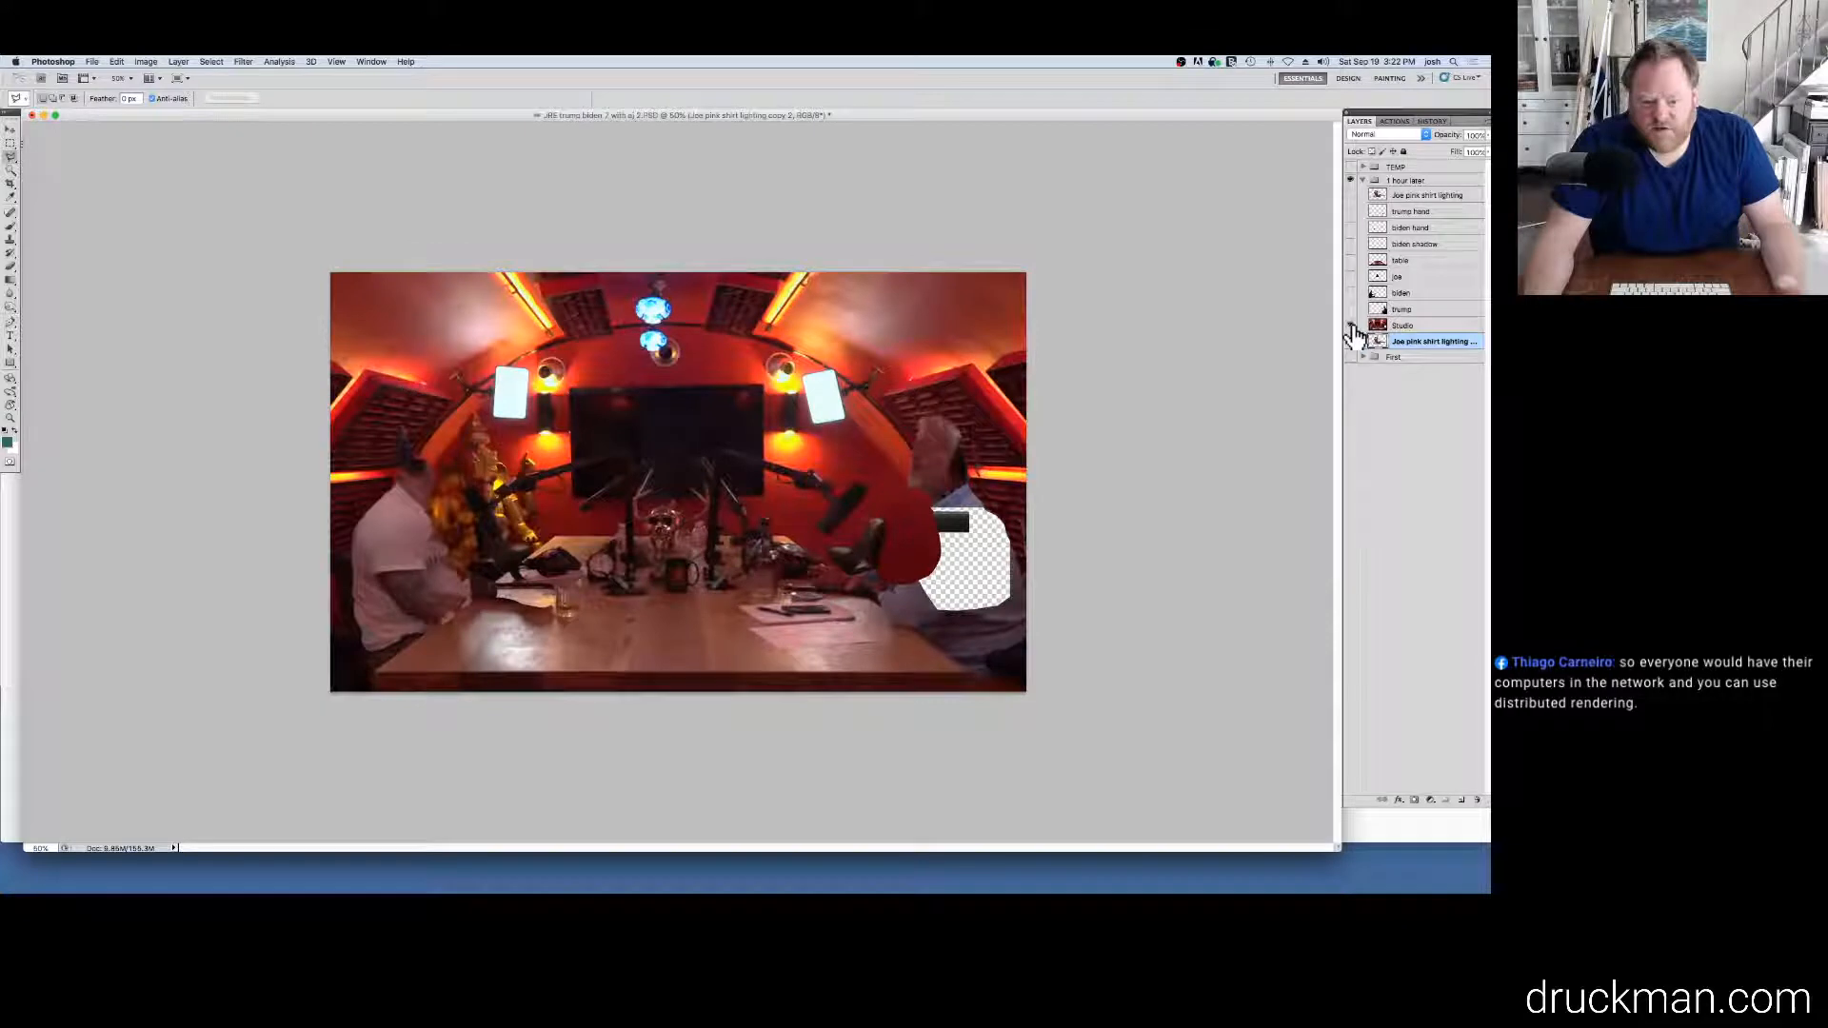
{"action": "left_click", "coordinate": [1352, 197]}
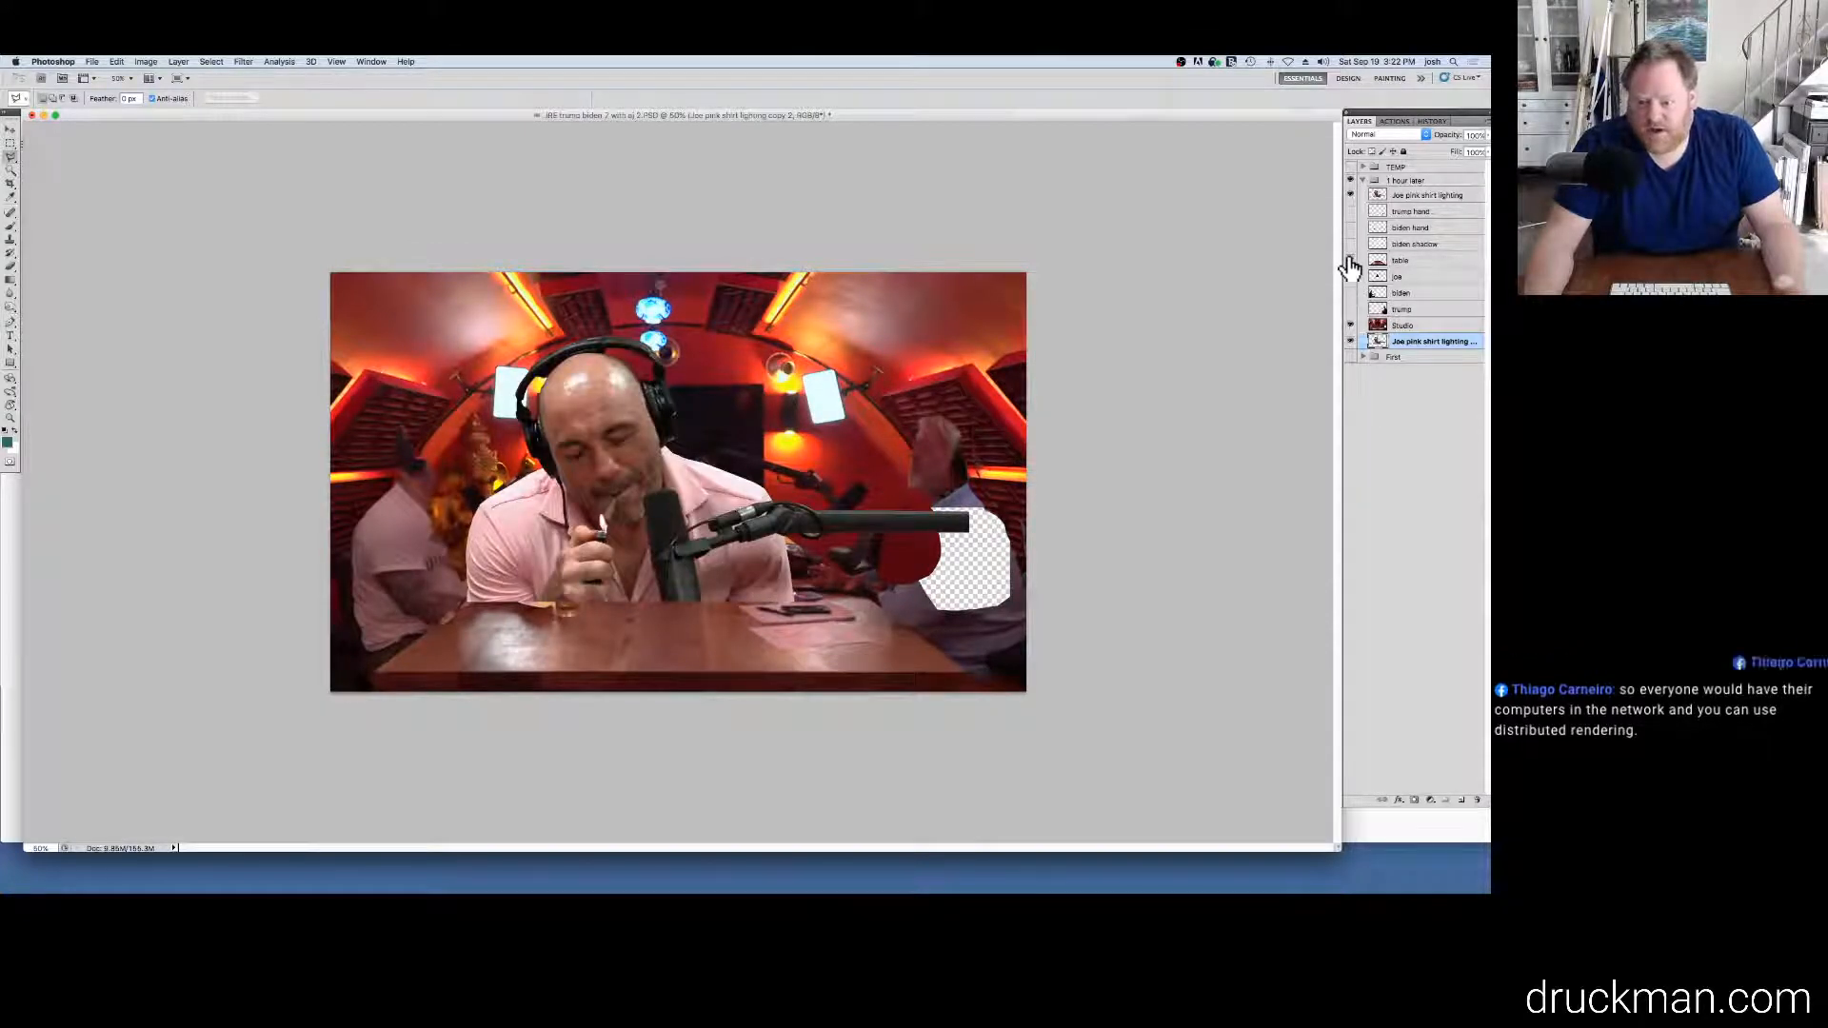
{"action": "left_click", "coordinate": [1351, 263]}
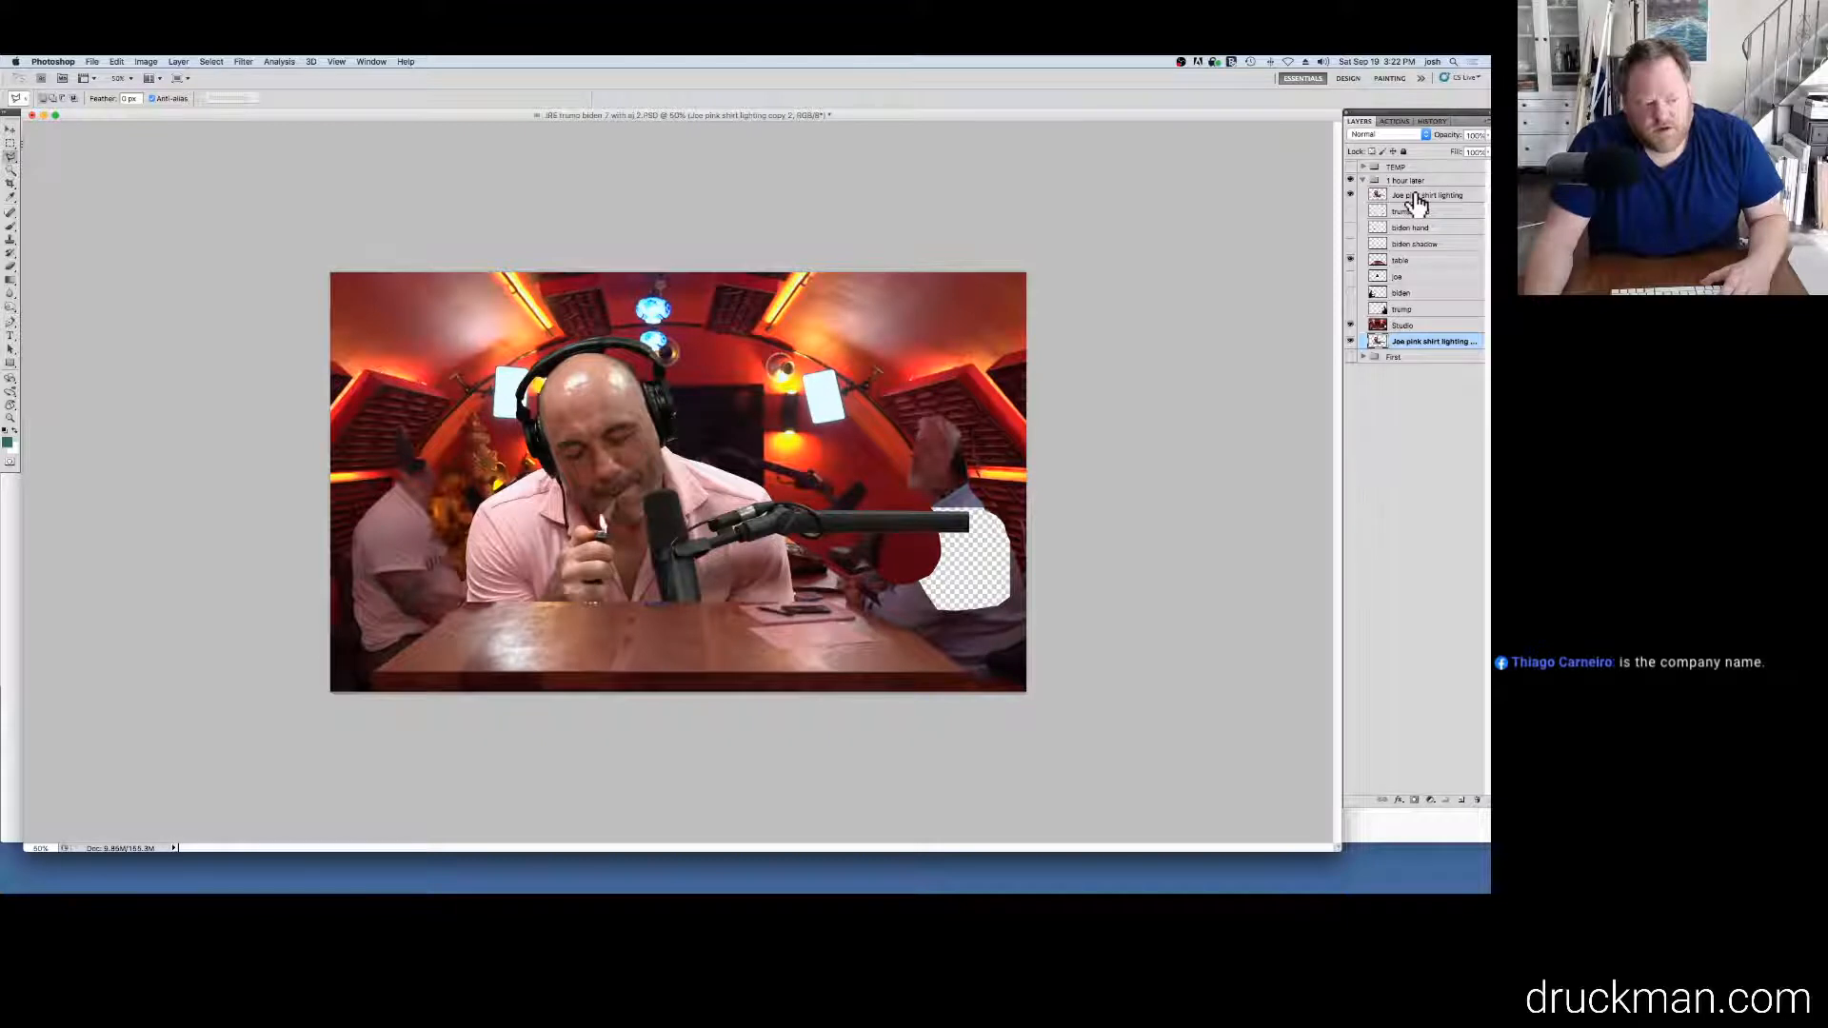
Move the original Joe pink shirt lighting layer directly below the table layer in the stack.
{"action": "left_click", "coordinate": [1416, 195]}
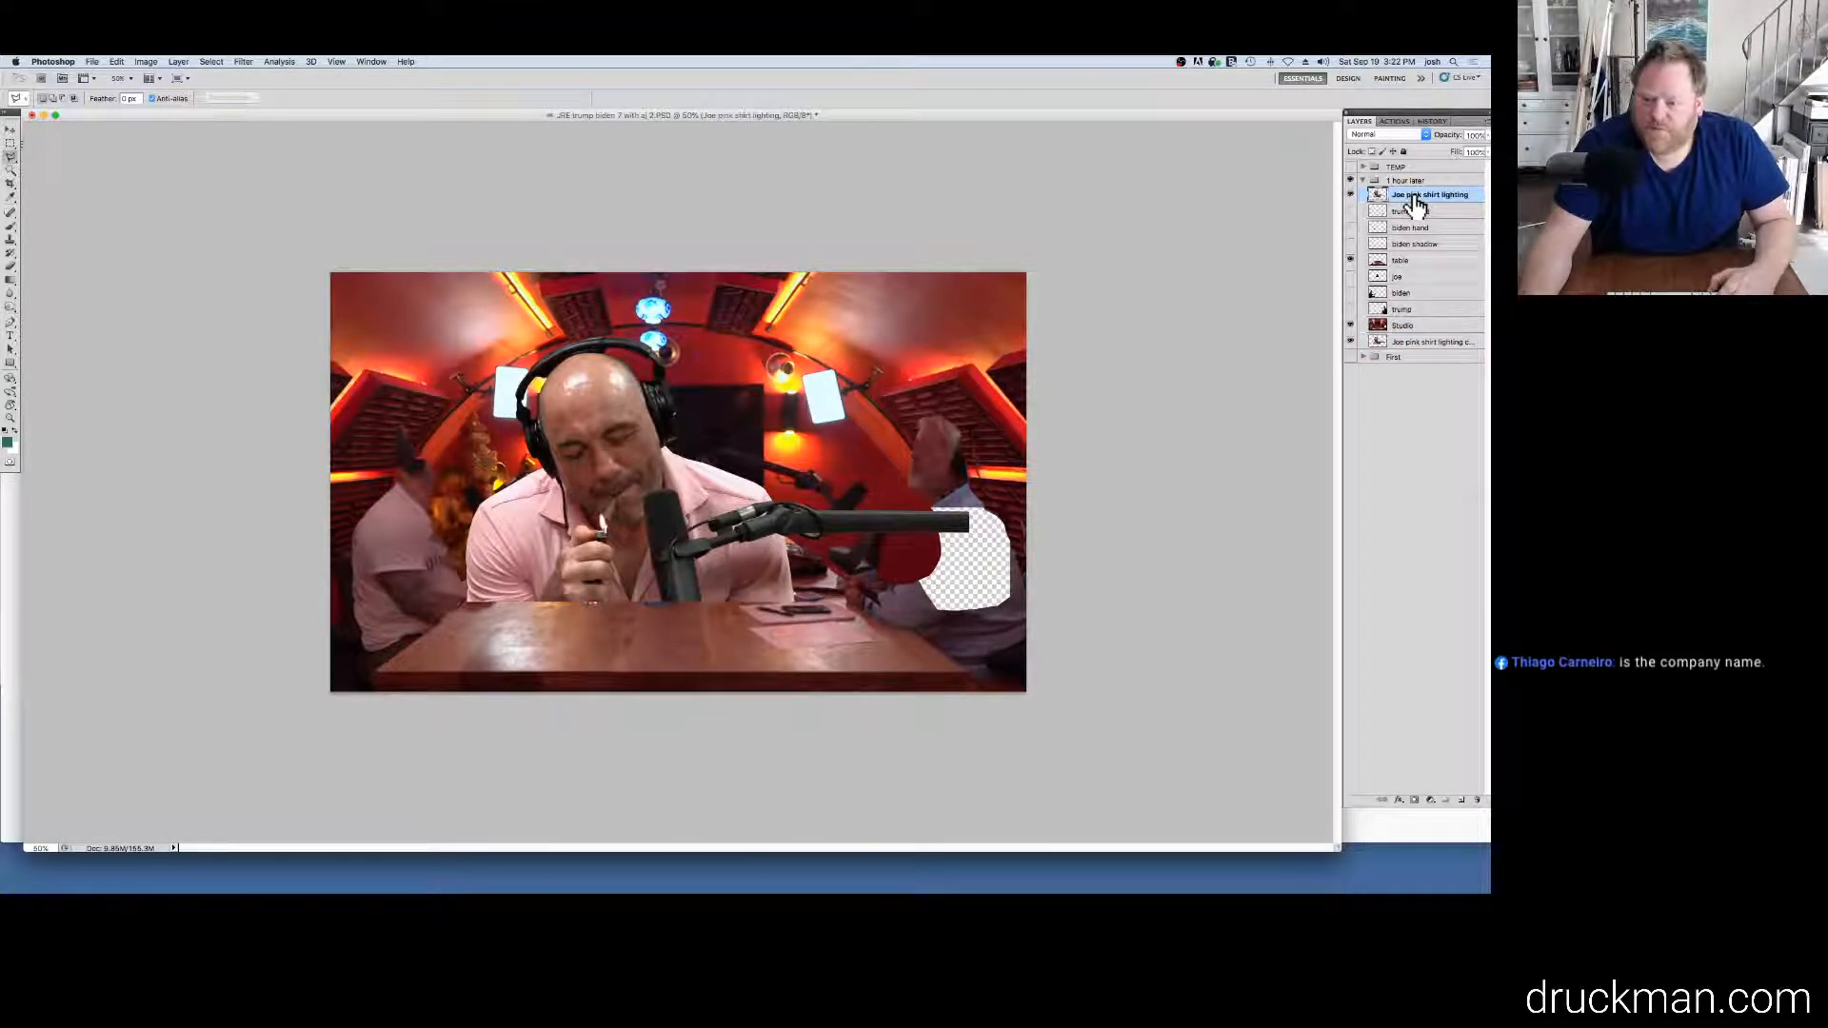
{"action": "left_click_drag", "start_coordinate": [1418, 202], "coordinate": [1424, 278]}
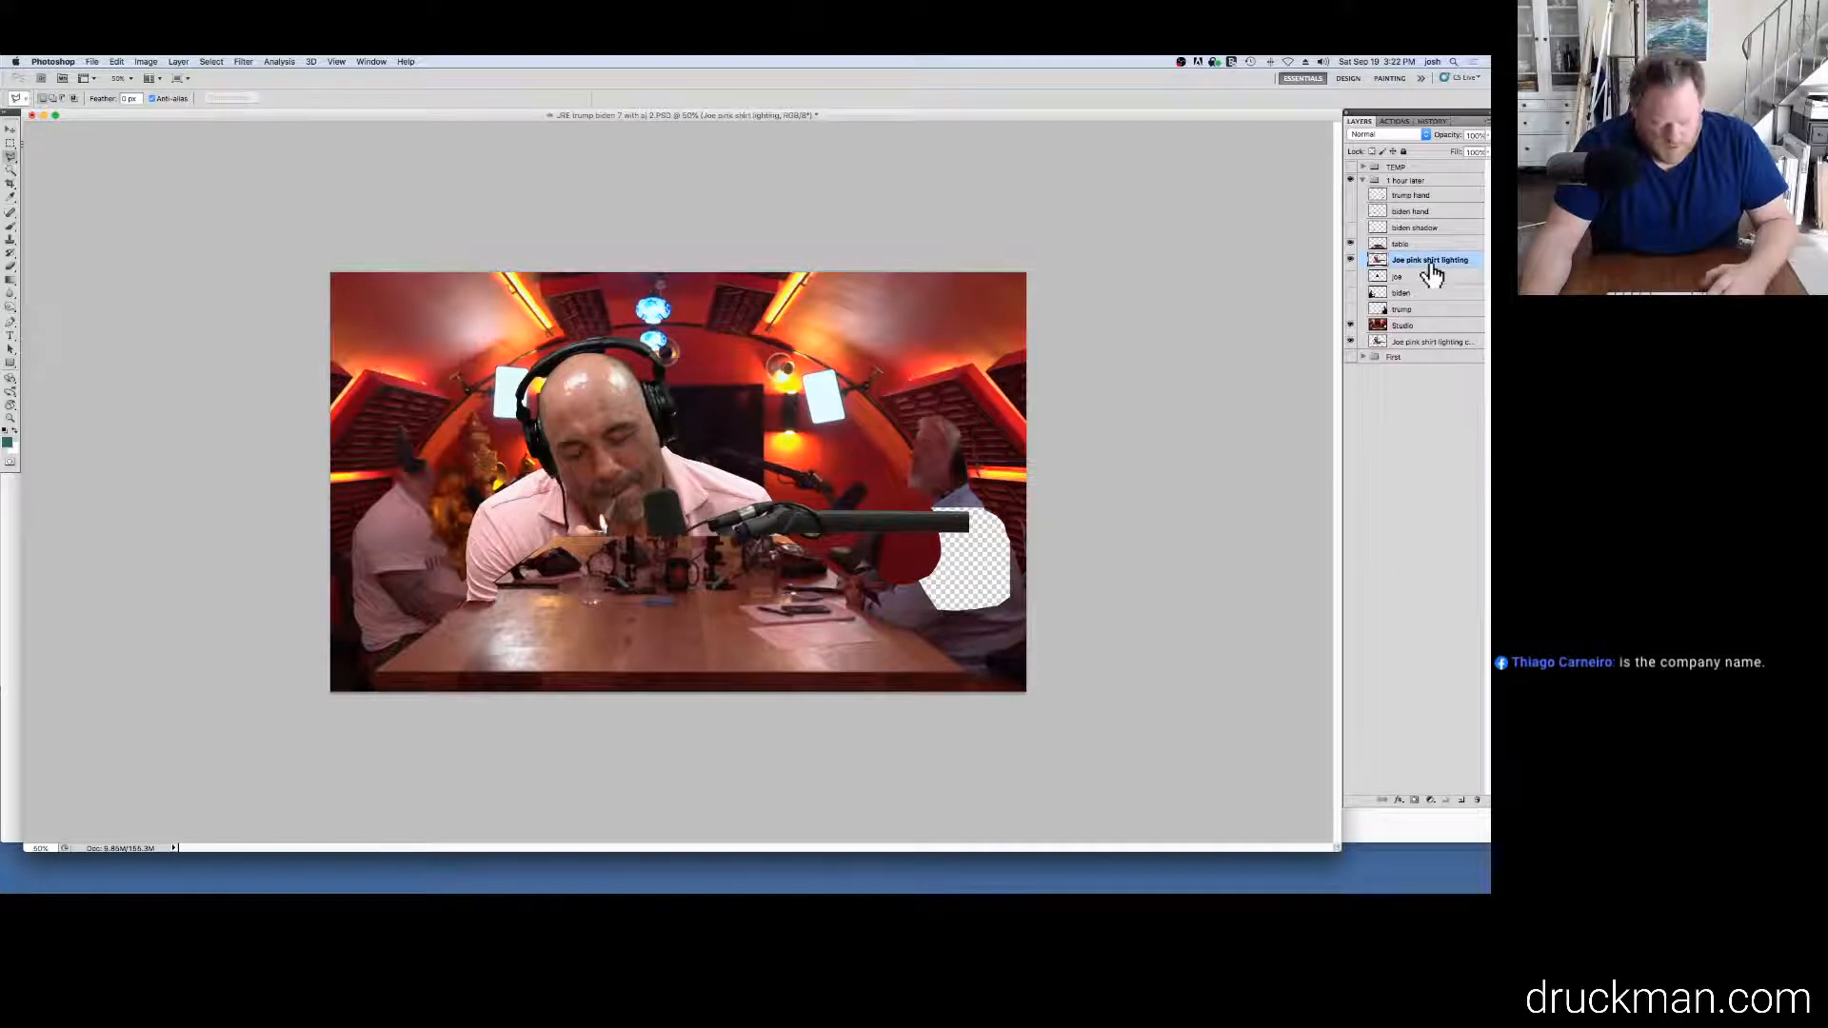
{"action": "key", "text": "super+t"}
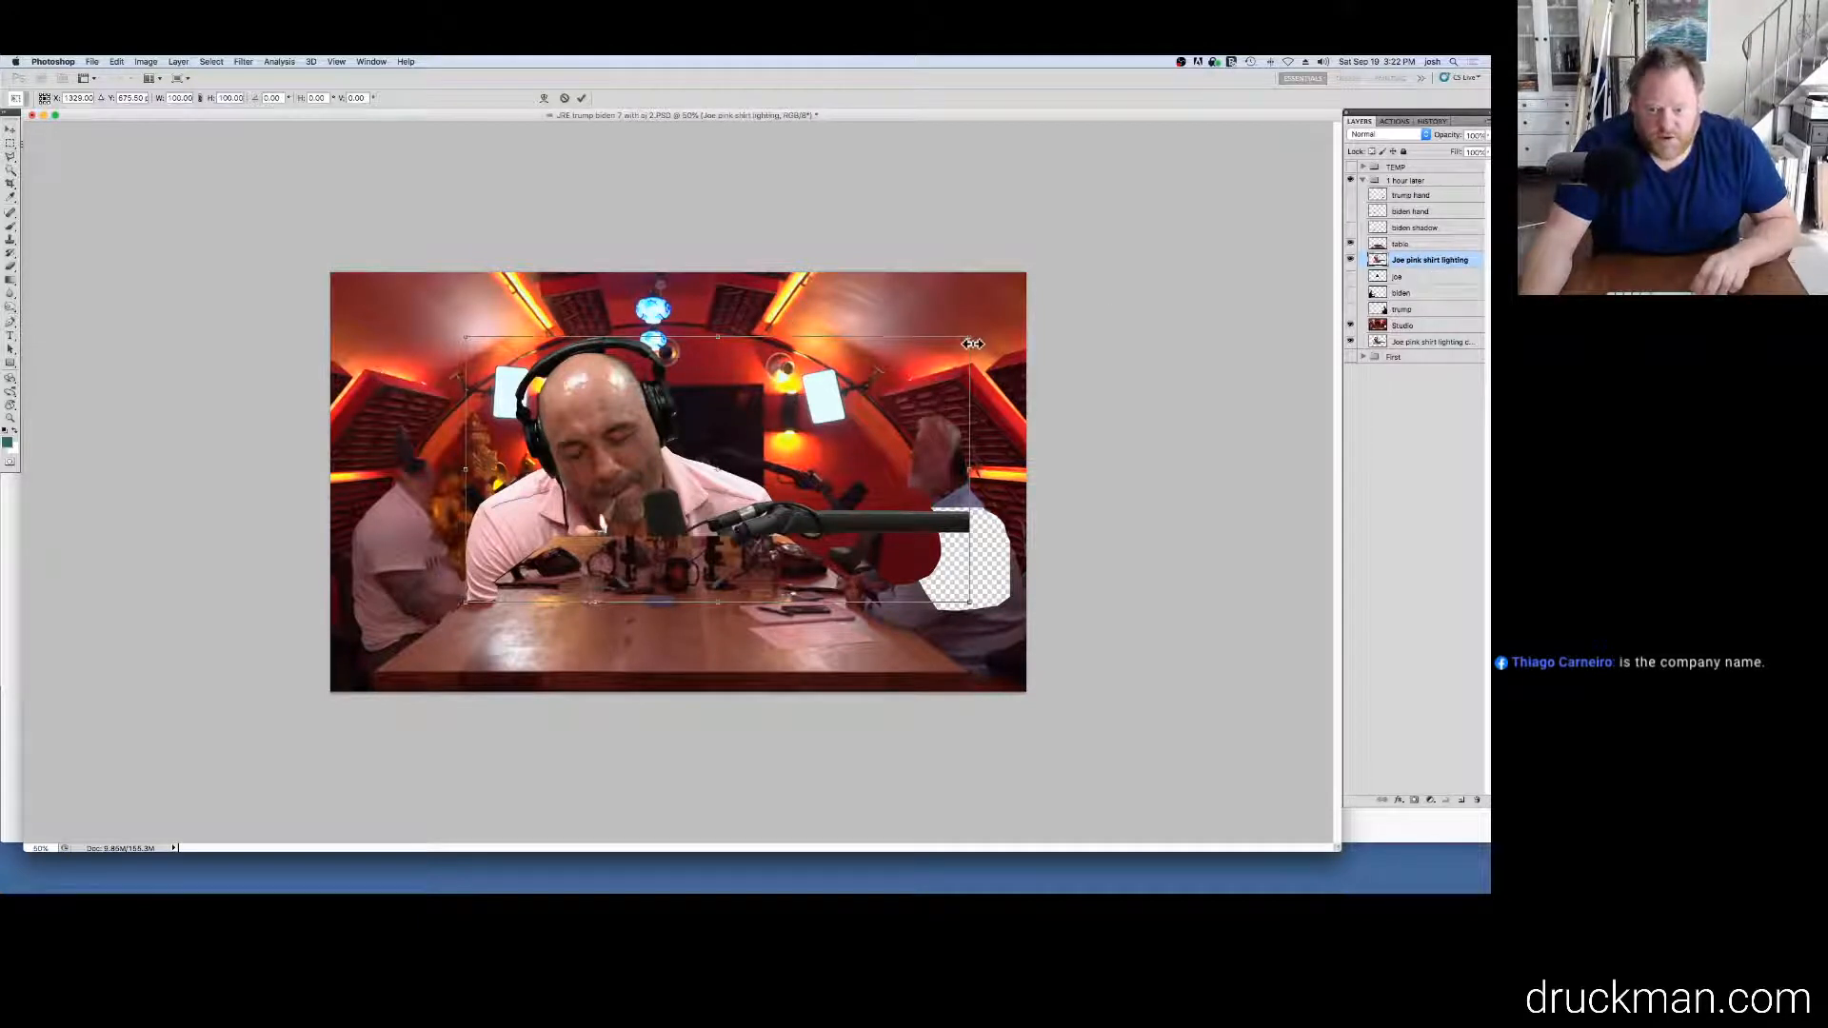
{"action": "left_click_drag", "start_coordinate": [970, 338], "coordinate": [774, 428]}
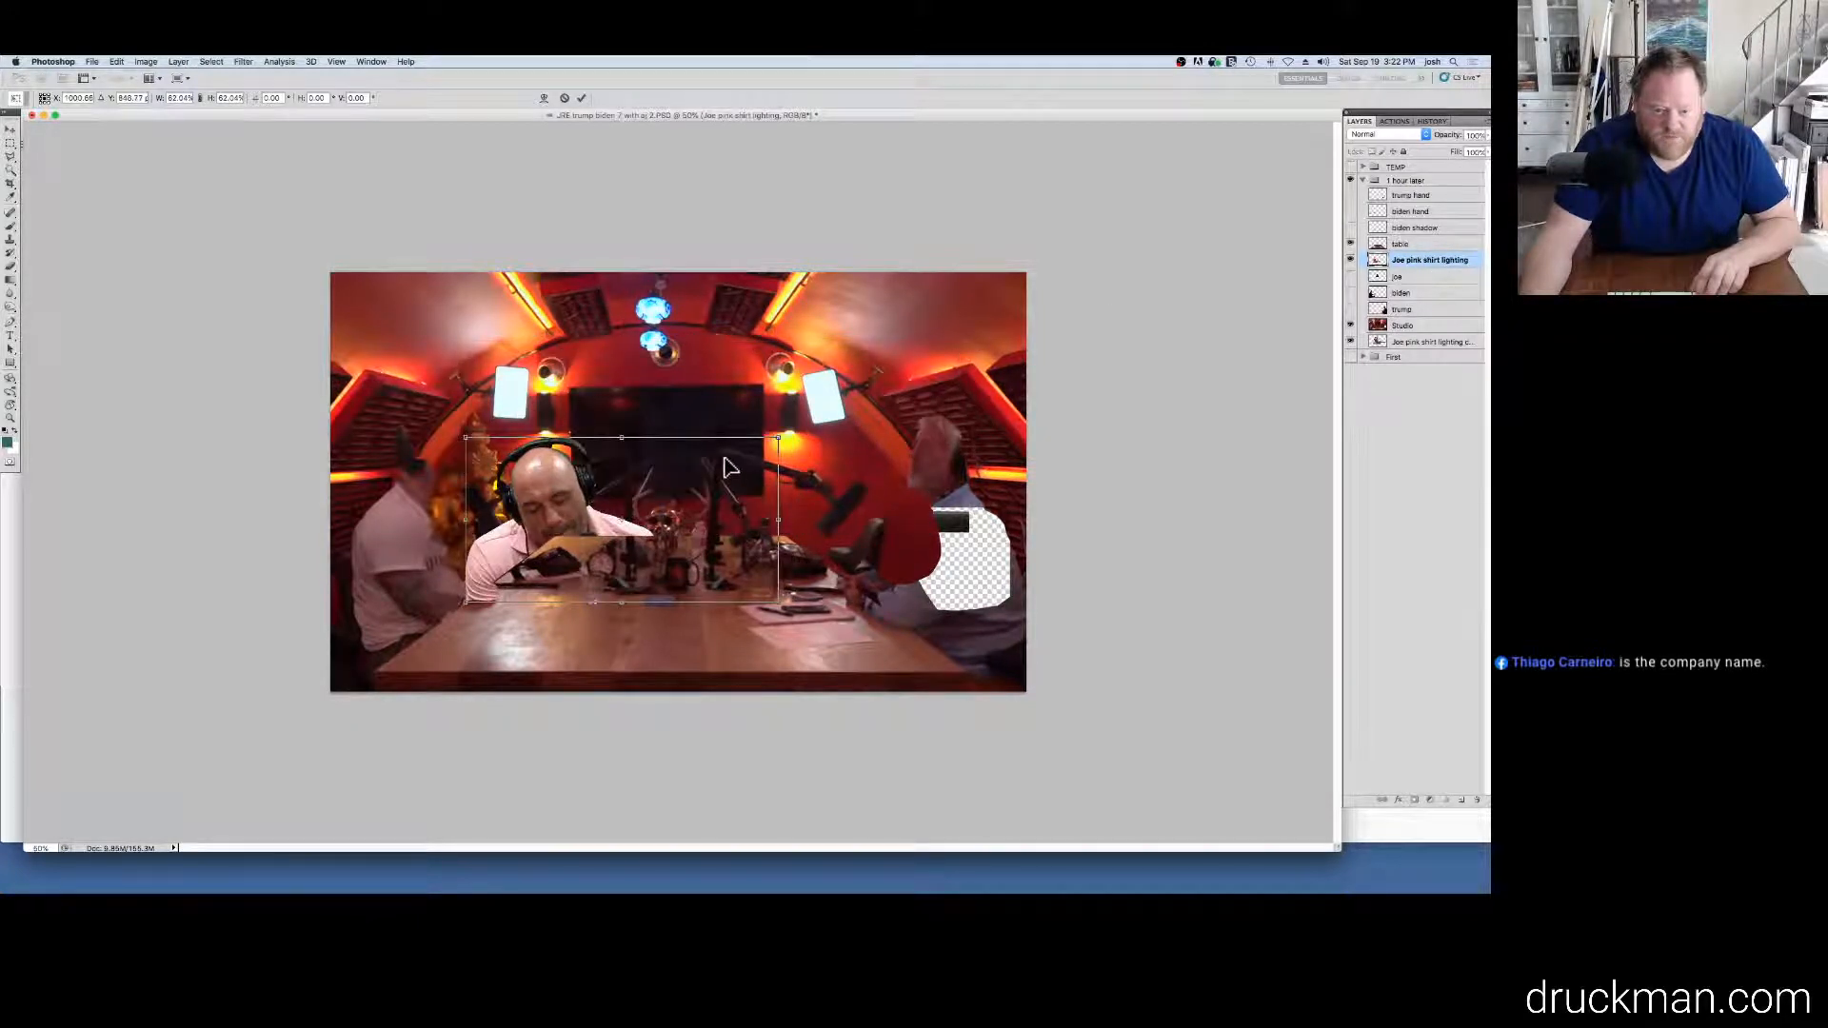
{"action": "key", "text": "Escape"}
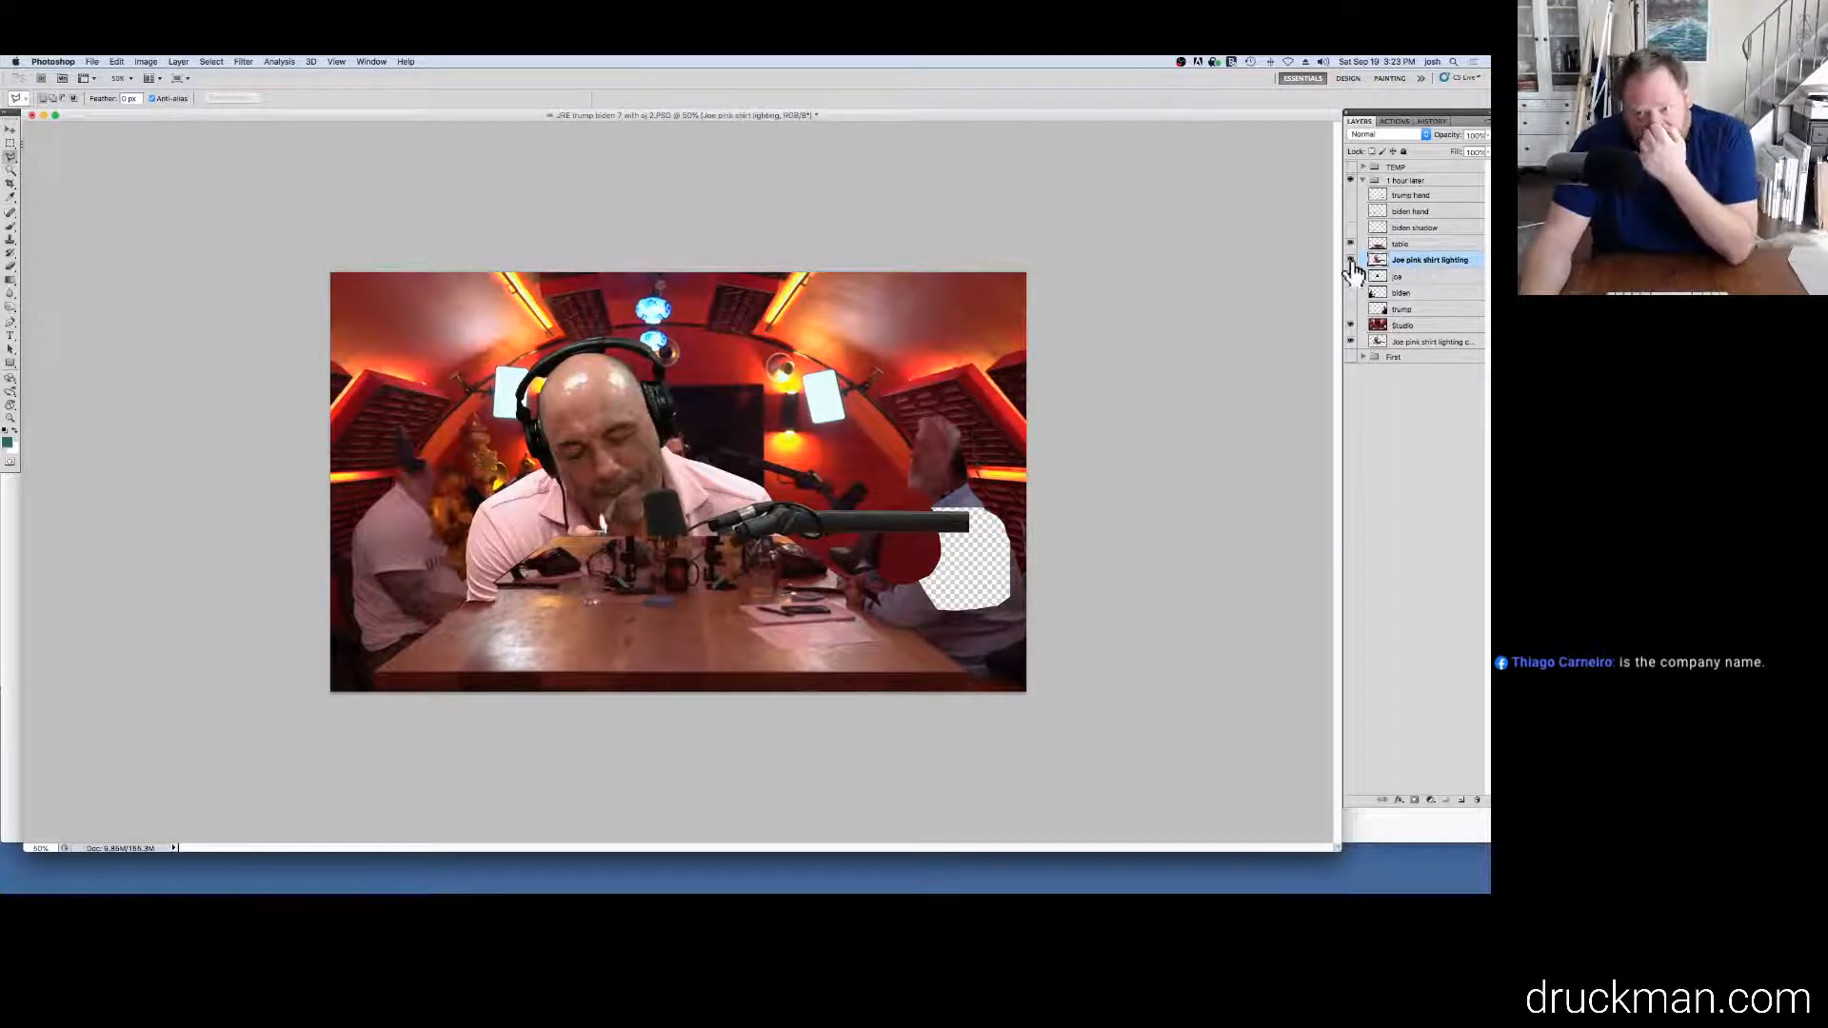
Show the joe, biden and trump layers together with the Joe pink shirt lighting layer.
{"action": "left_click", "coordinate": [1350, 260]}
{"action": "left_click", "coordinate": [1349, 292]}
{"action": "left_click", "coordinate": [1350, 294]}
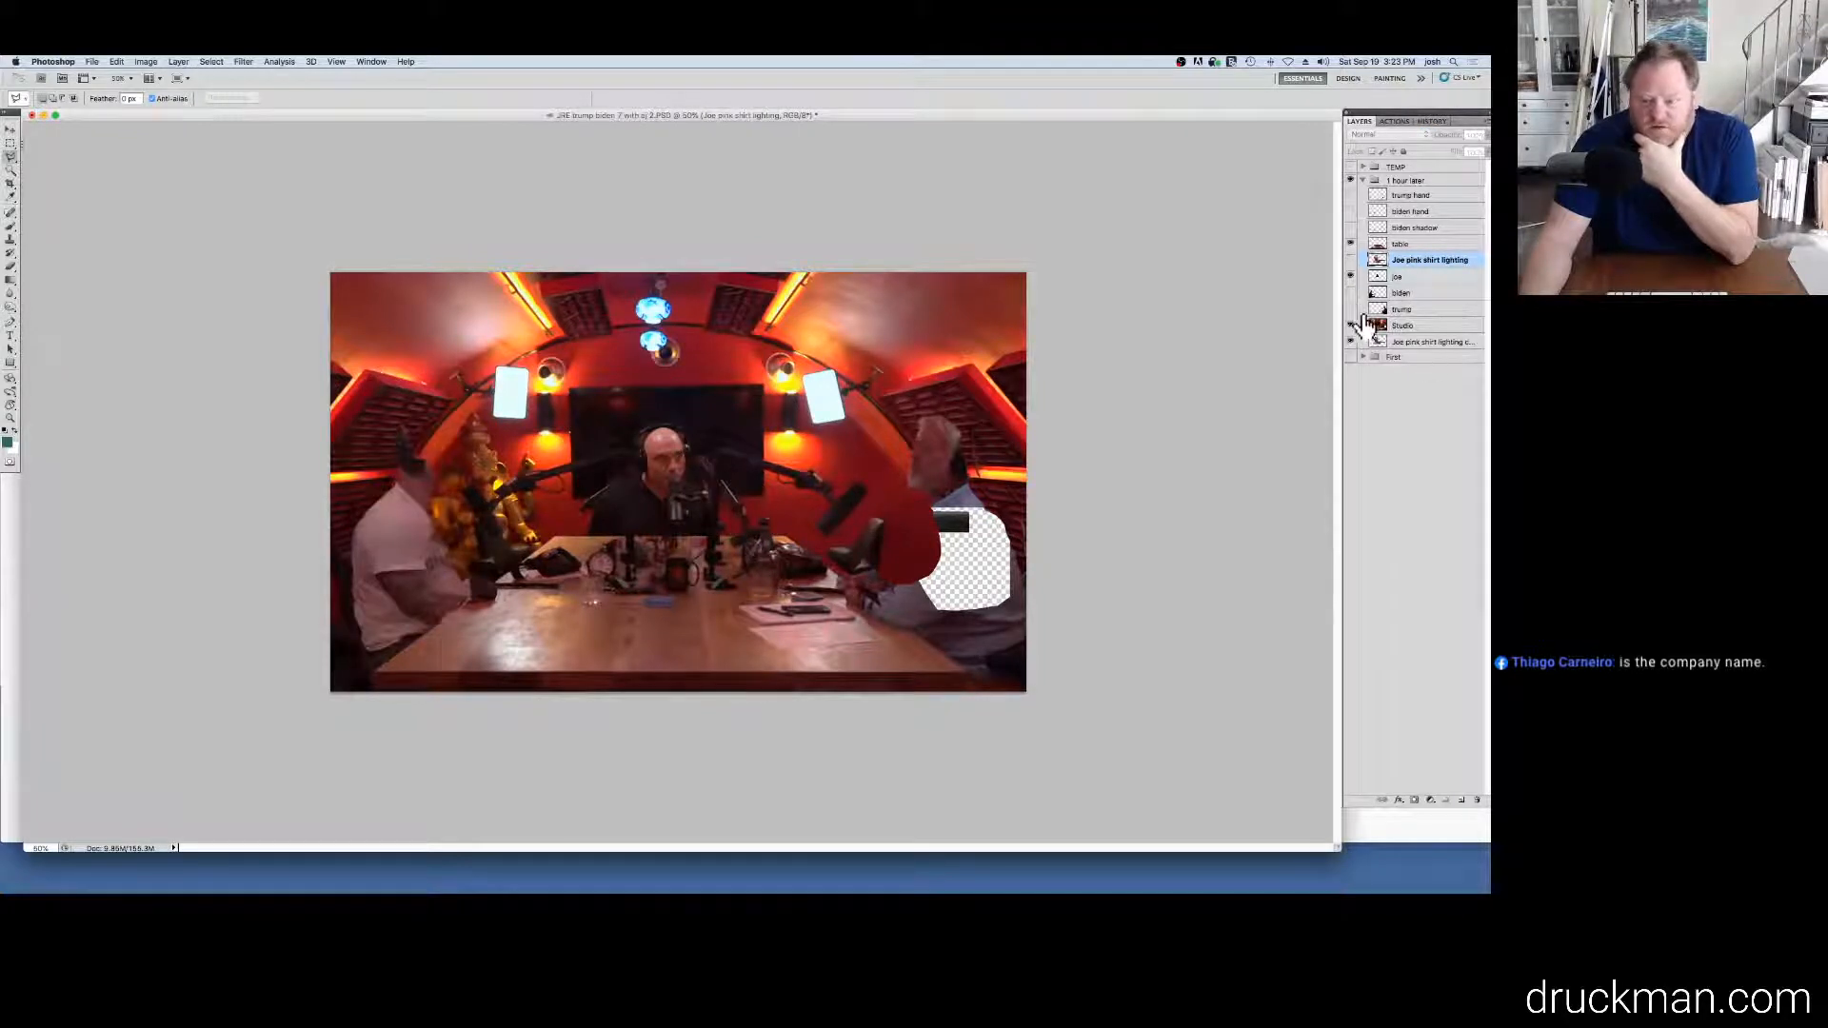
{"action": "left_click", "coordinate": [1350, 309]}
{"action": "left_click", "coordinate": [1350, 326]}
{"action": "left_click", "coordinate": [1350, 292]}
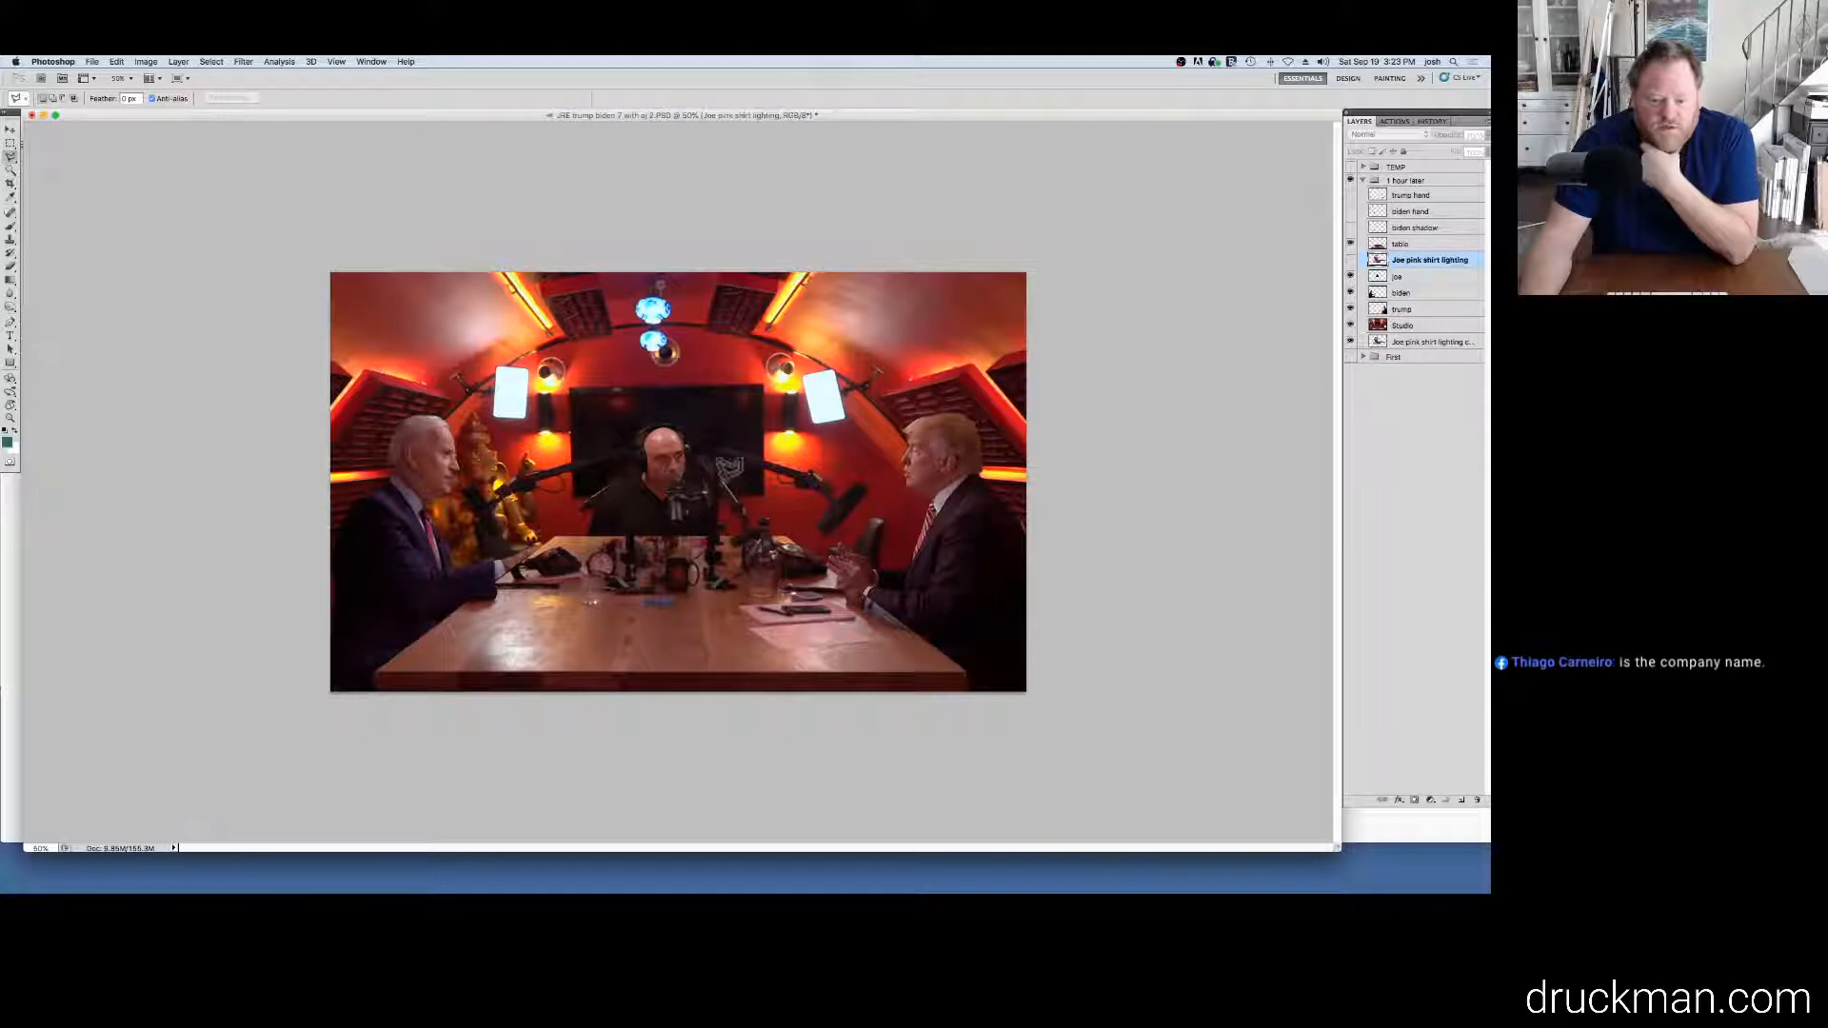
{"action": "left_click", "coordinate": [1350, 275]}
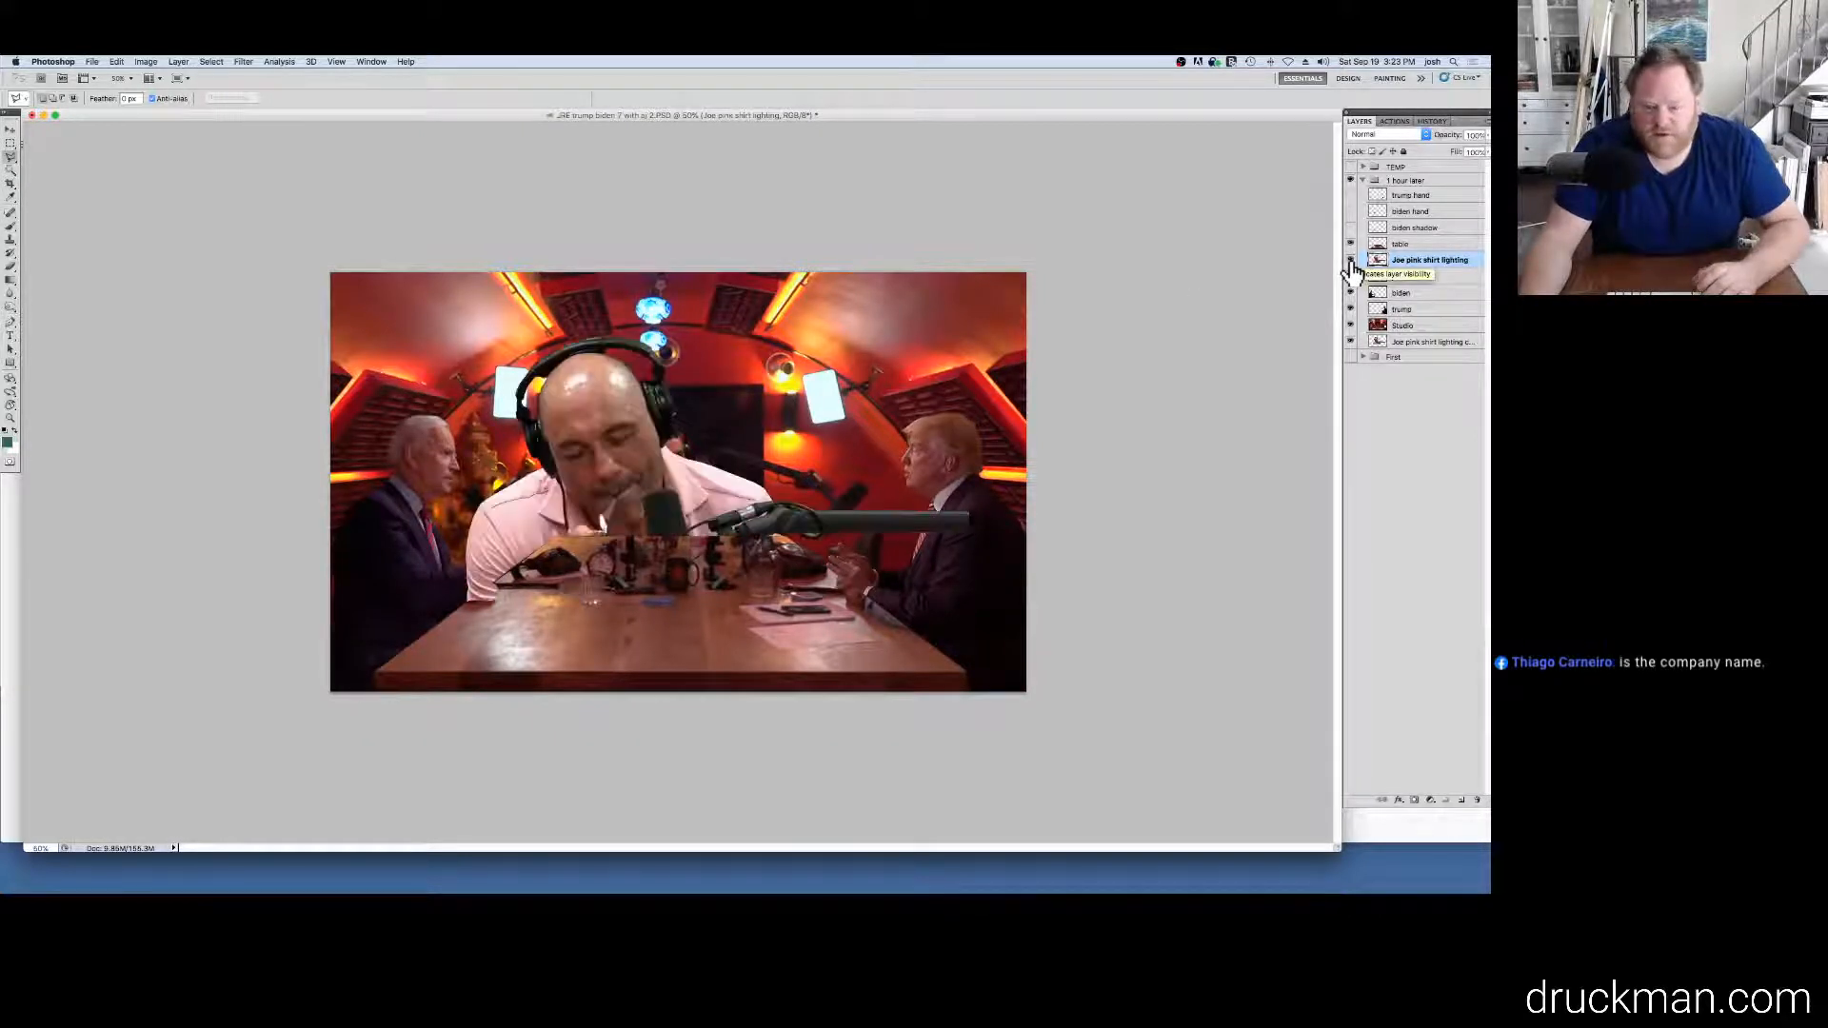
Scale the Joe pink shirt lighting layer down proportionally to about 36%, placing it beside the seated joe figure for size comparison.
{"action": "key", "text": "super+t"}
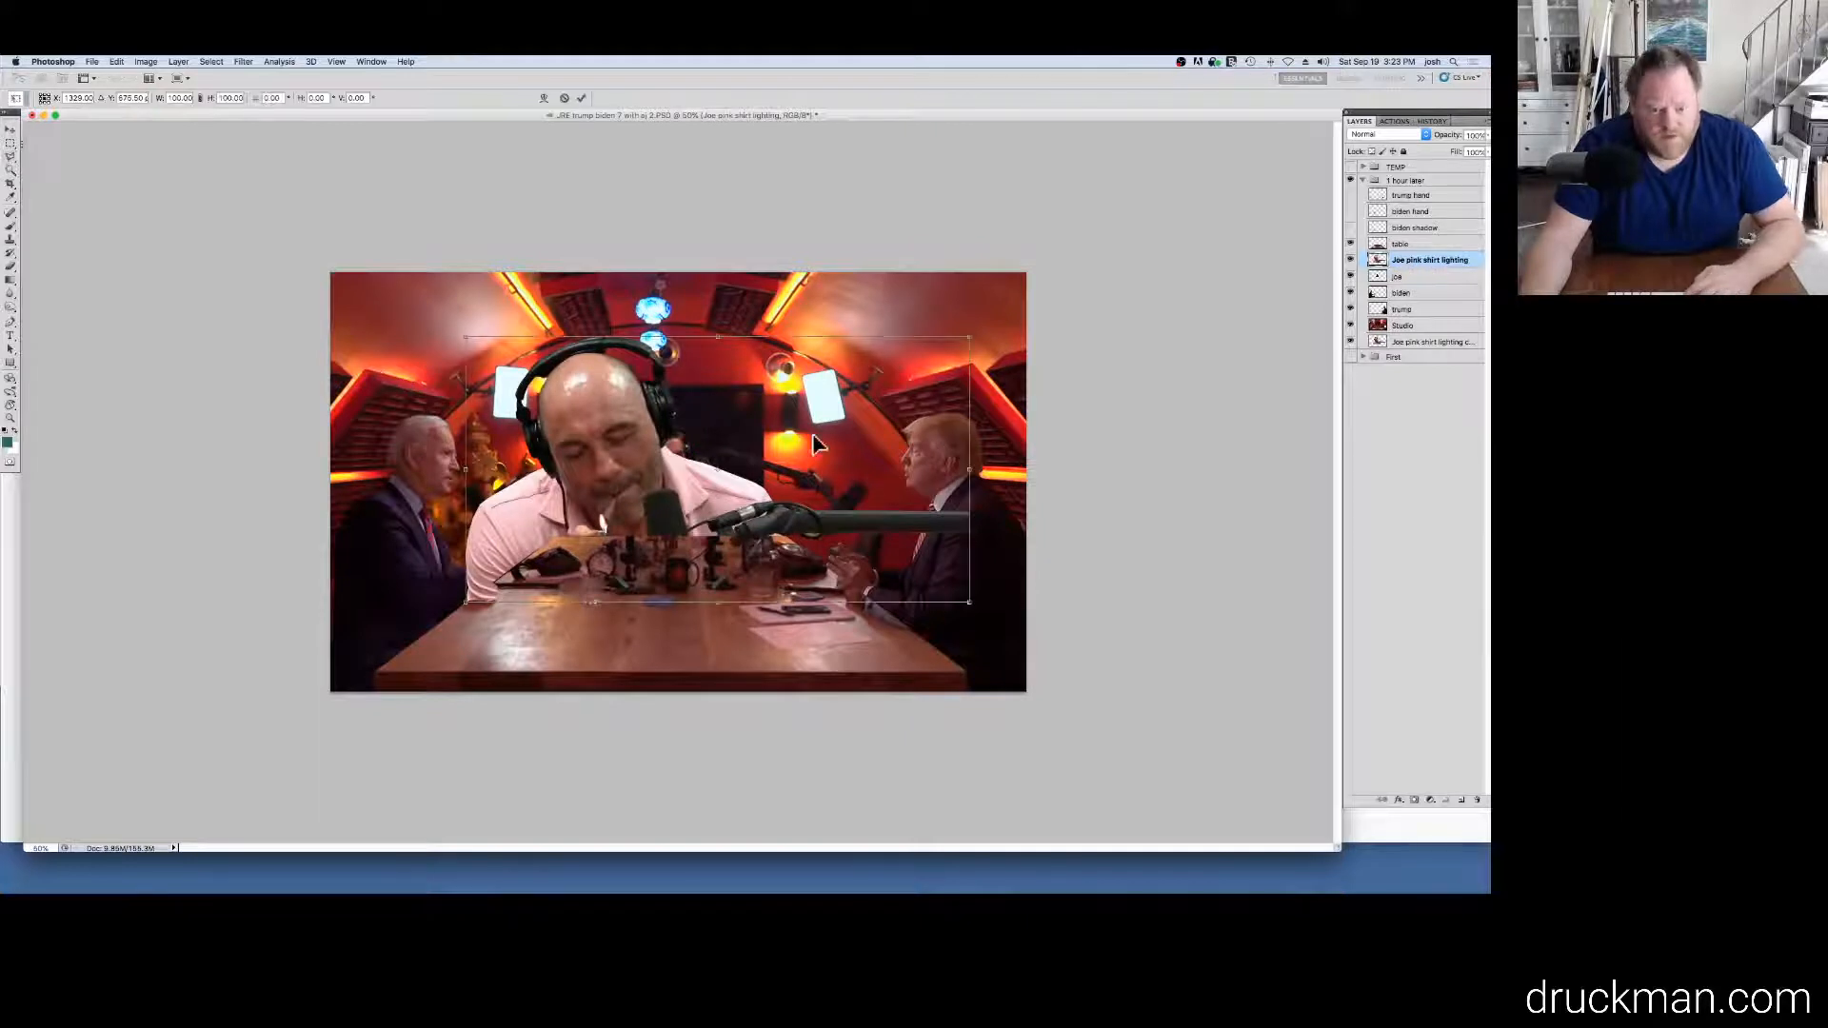
{"action": "left_click_drag", "start_coordinate": [967, 338], "coordinate": [750, 443]}
{"action": "left_click_drag", "start_coordinate": [576, 514], "coordinate": [820, 462]}
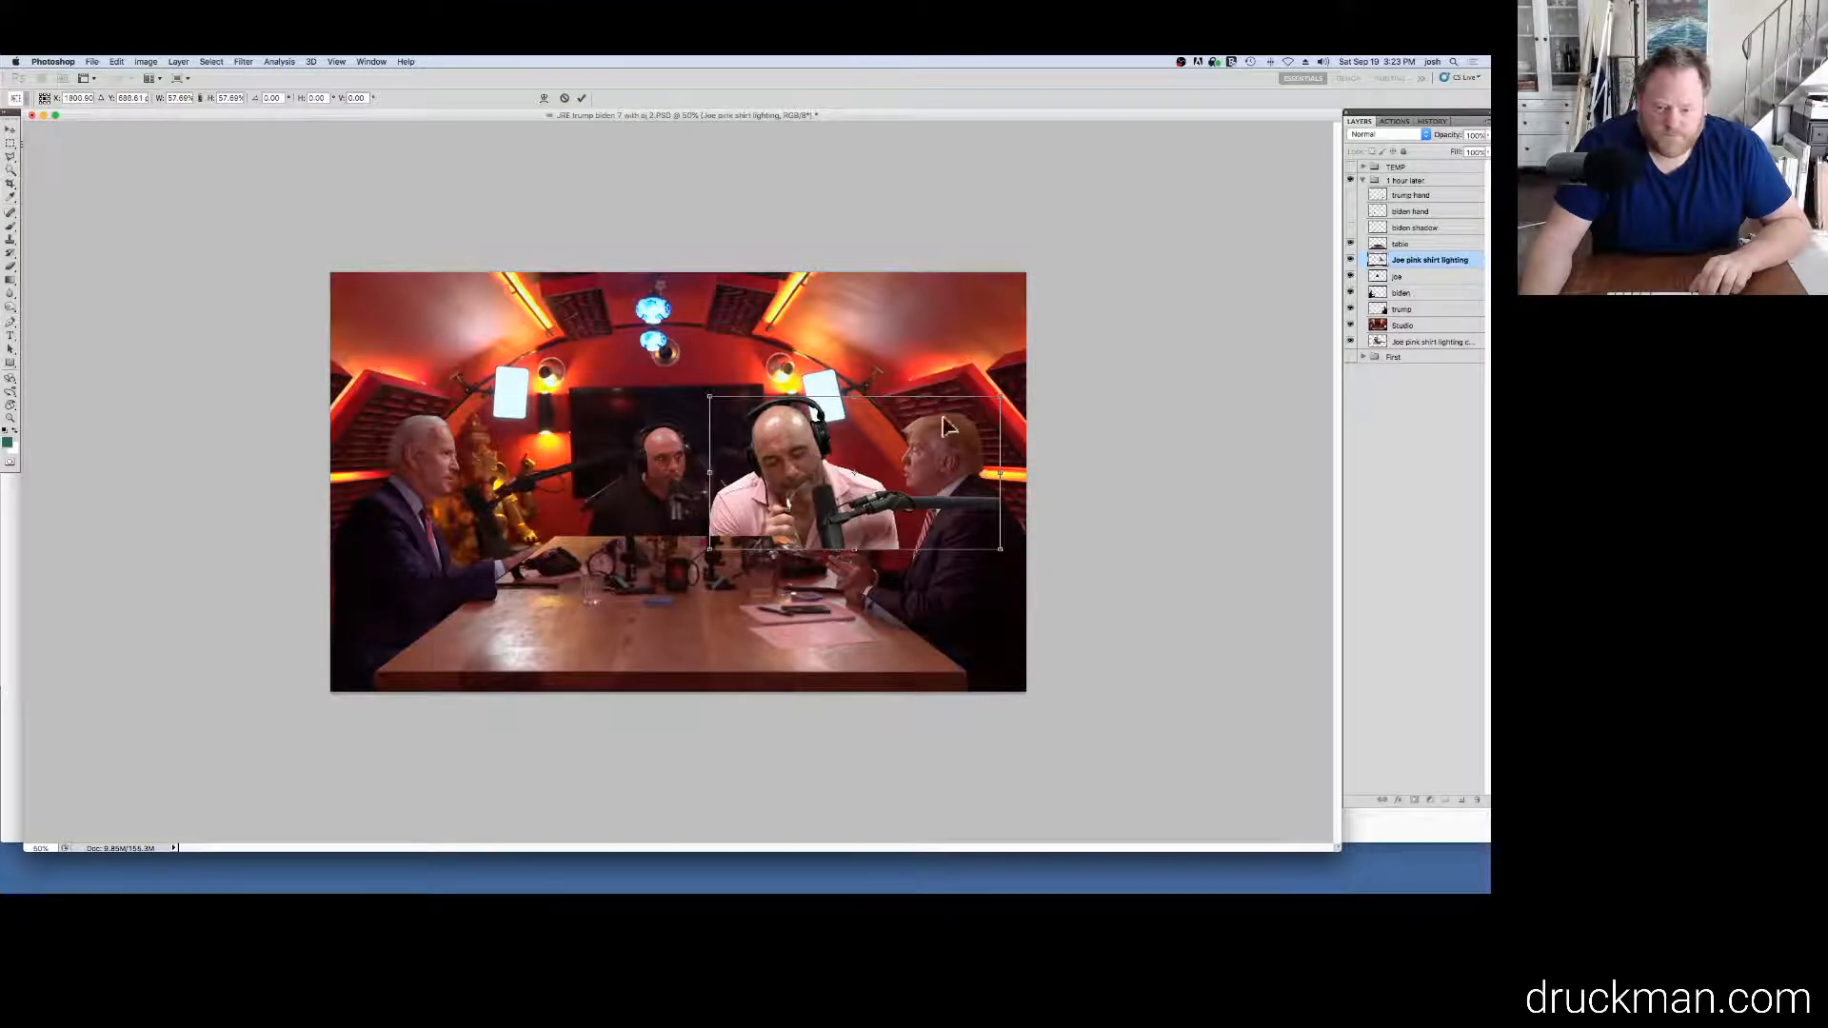
{"action": "left_click_drag", "start_coordinate": [1000, 394], "coordinate": [869, 448]}
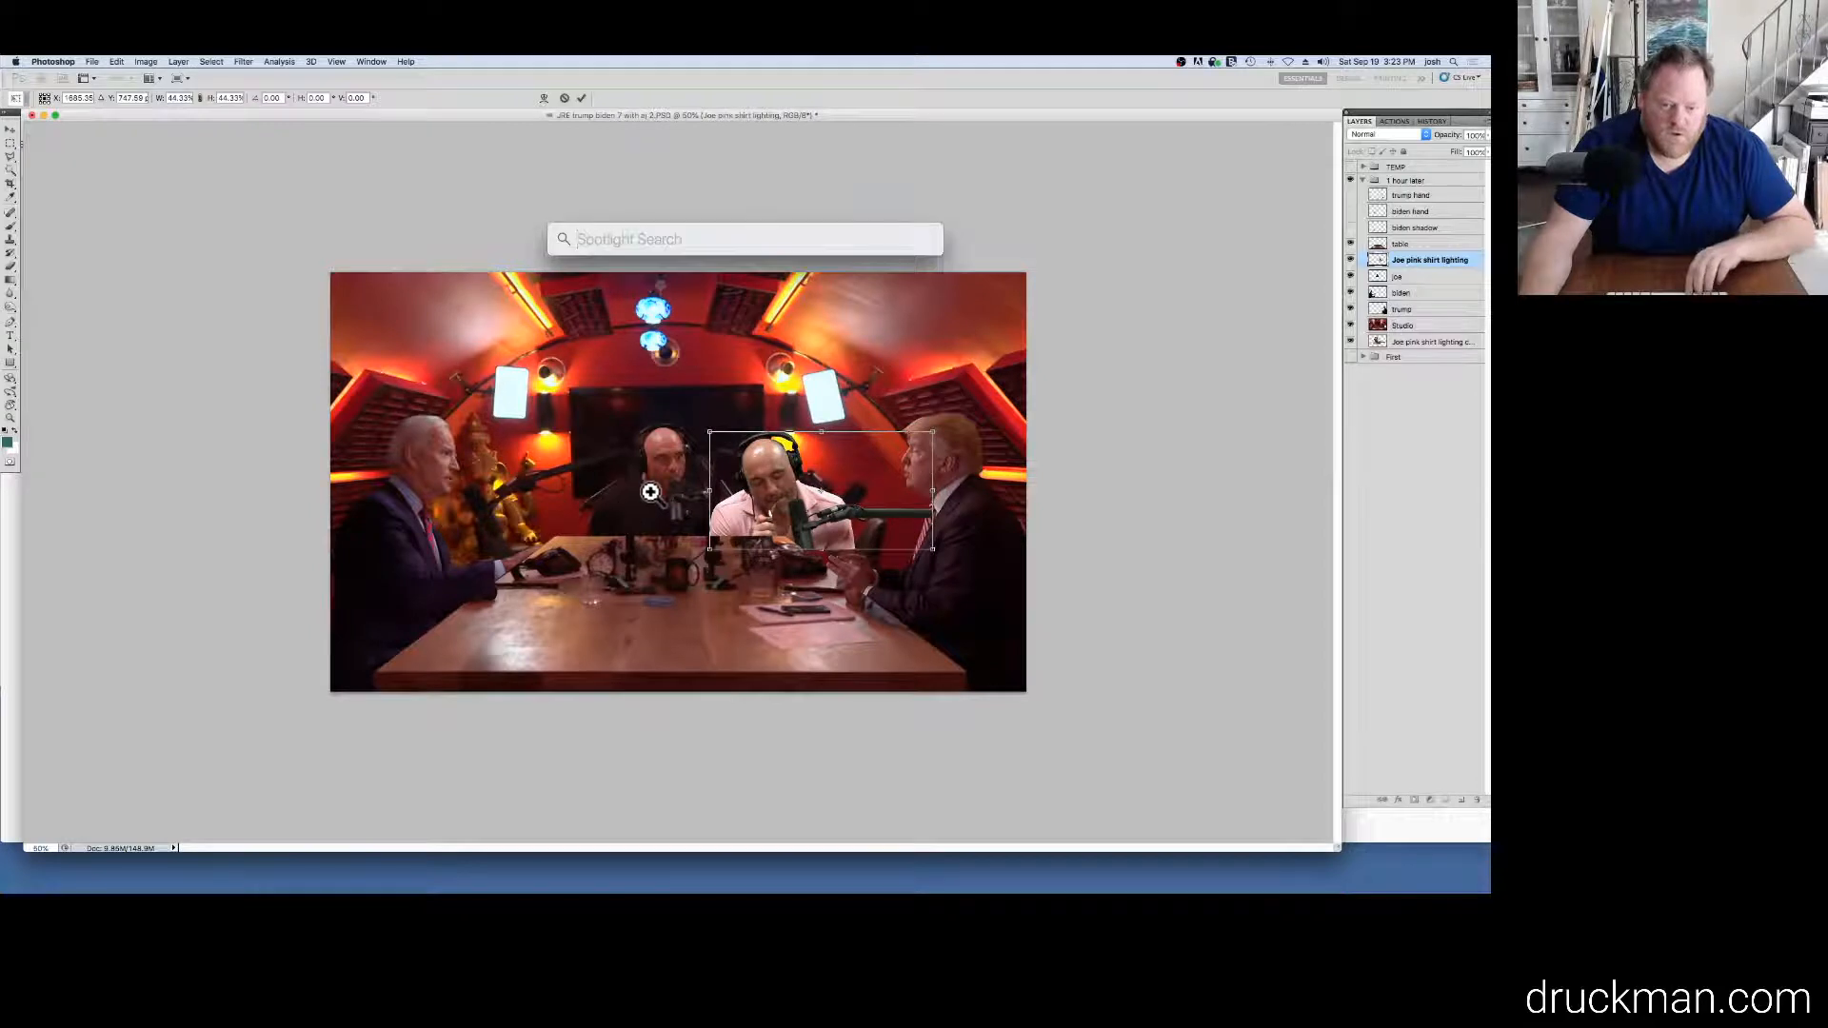
{"action": "left_click", "coordinate": [650, 491], "text": "super"}
{"action": "left_click_drag", "start_coordinate": [951, 489], "coordinate": [940, 453]}
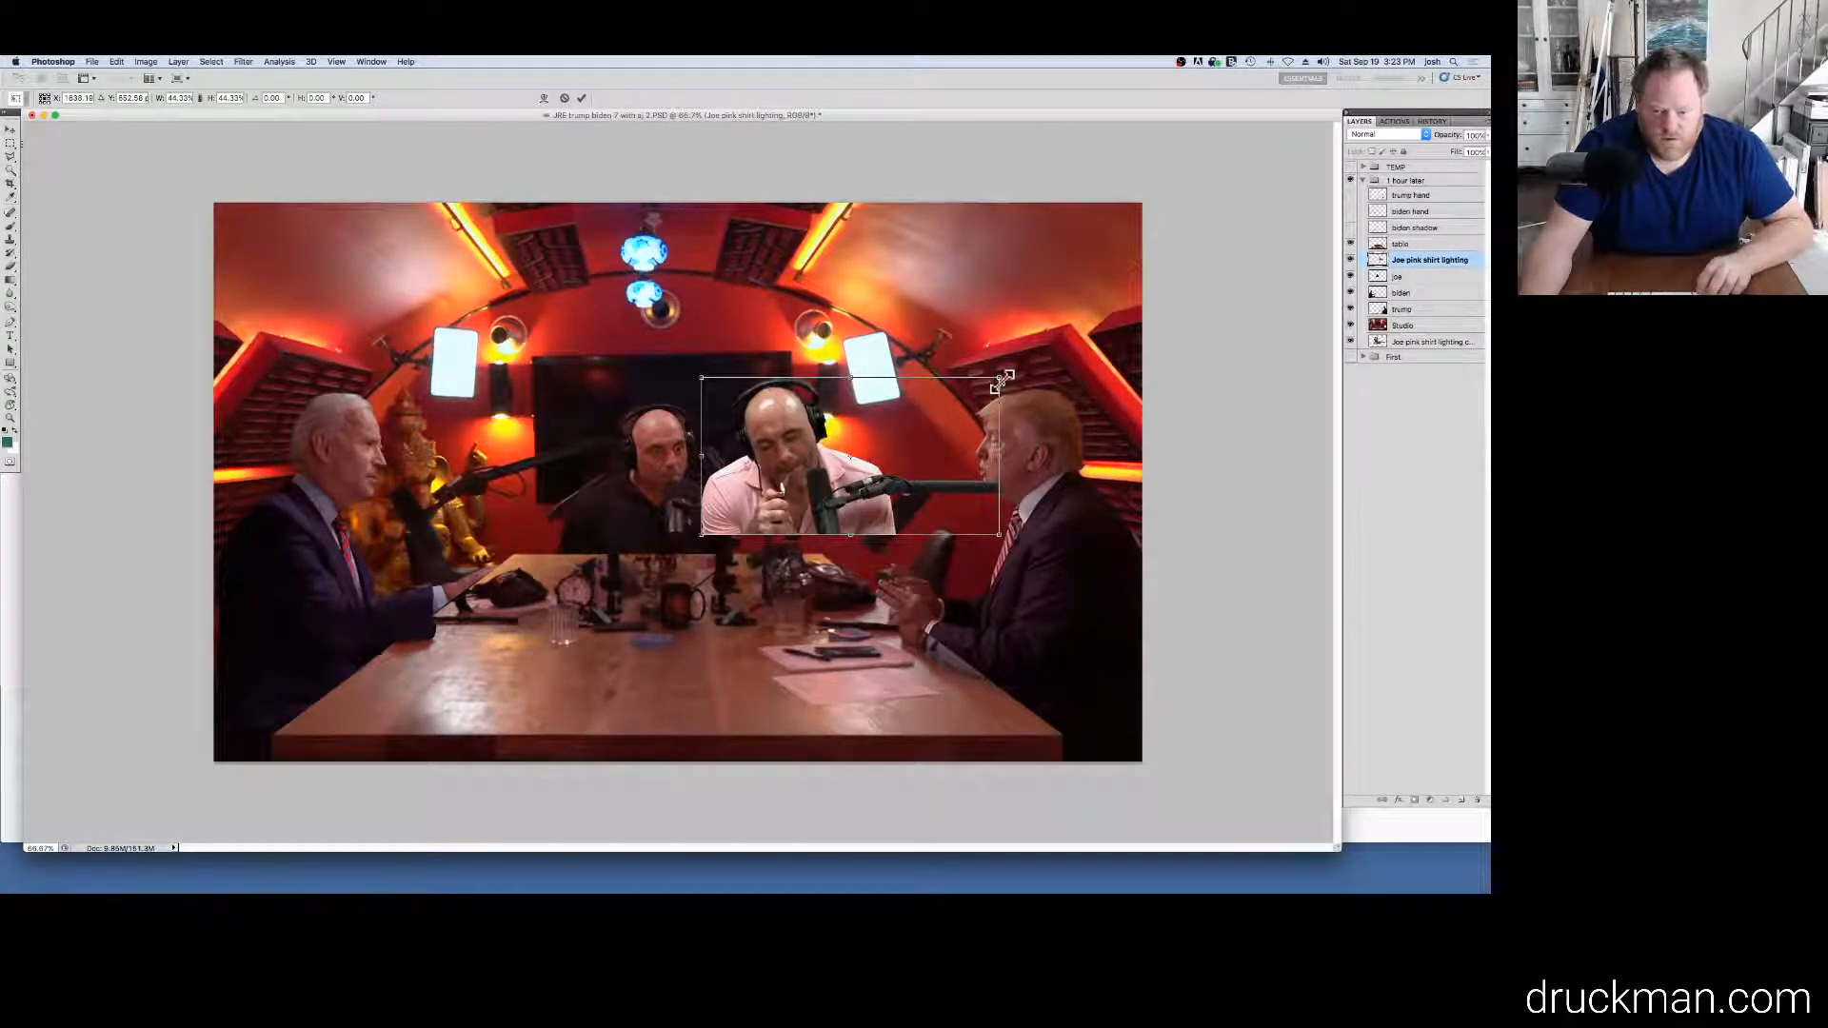
{"action": "left_click_drag", "start_coordinate": [997, 381], "coordinate": [943, 407]}
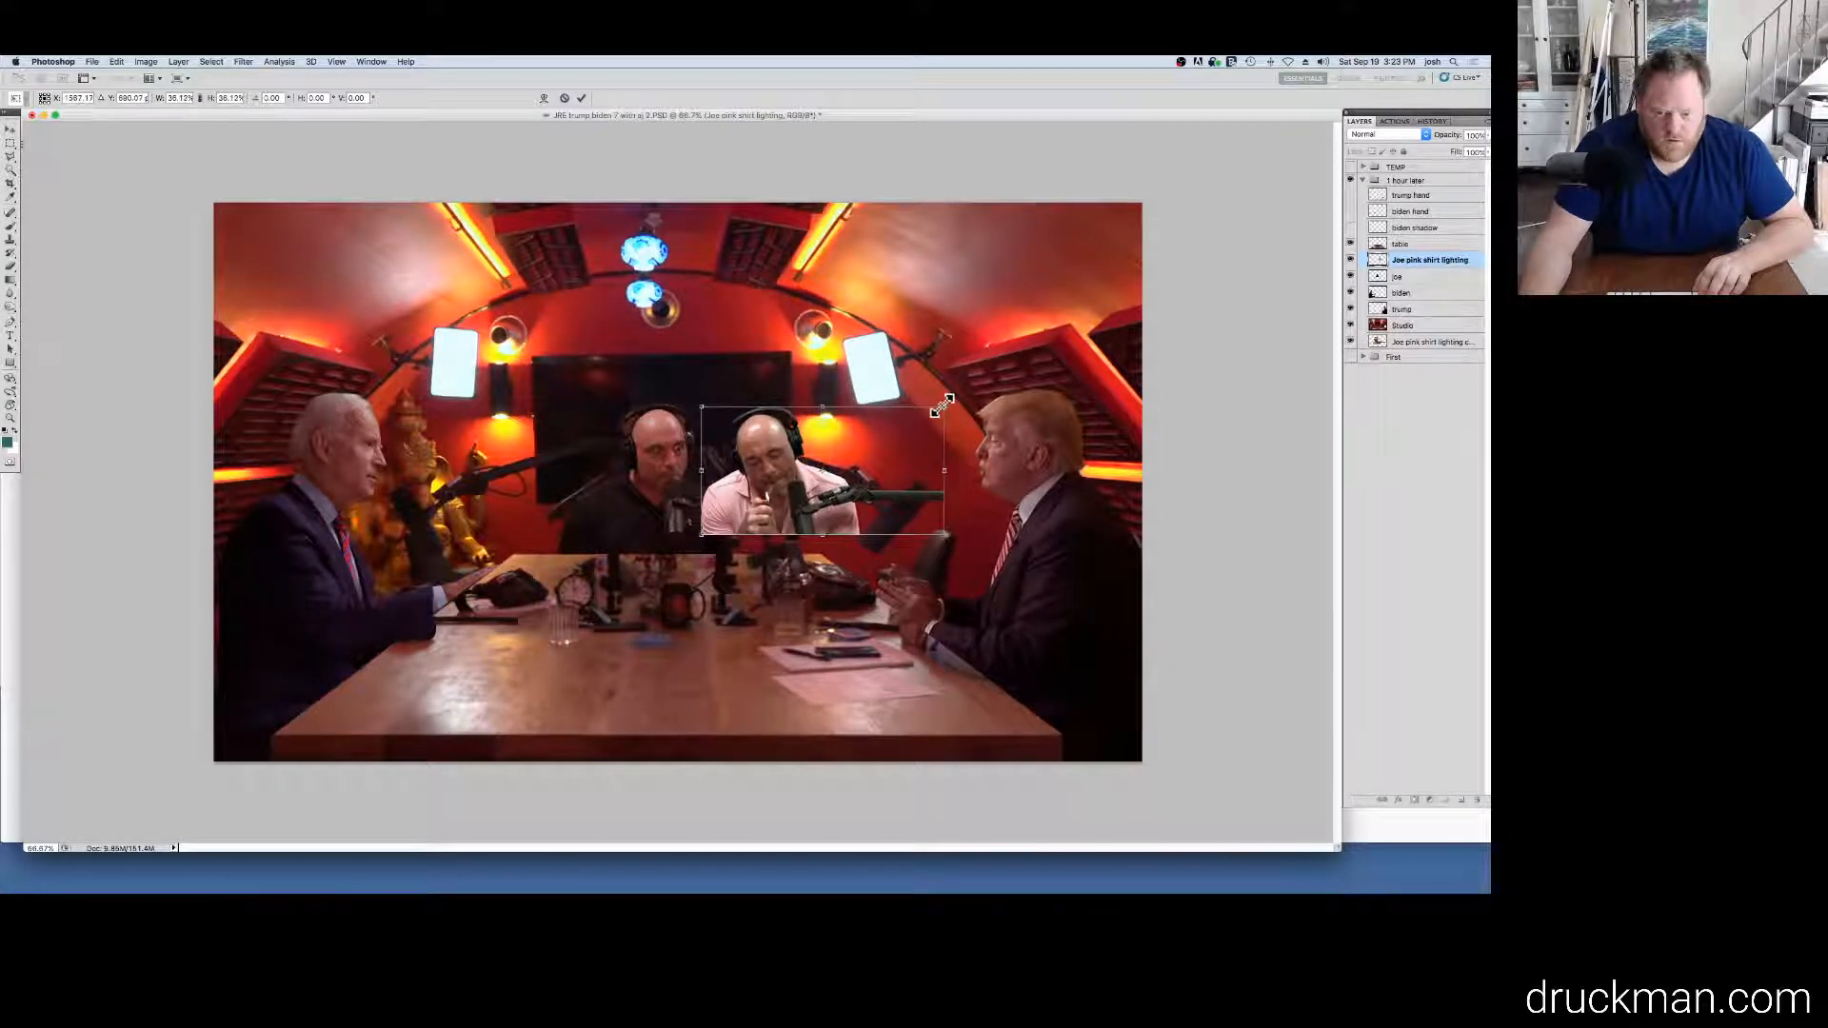
{"action": "key", "text": "Return"}
Position the pink-shirt man behind the table's centre, over the seated joe figure, and hide the joe layer.
{"action": "key", "text": "l"}
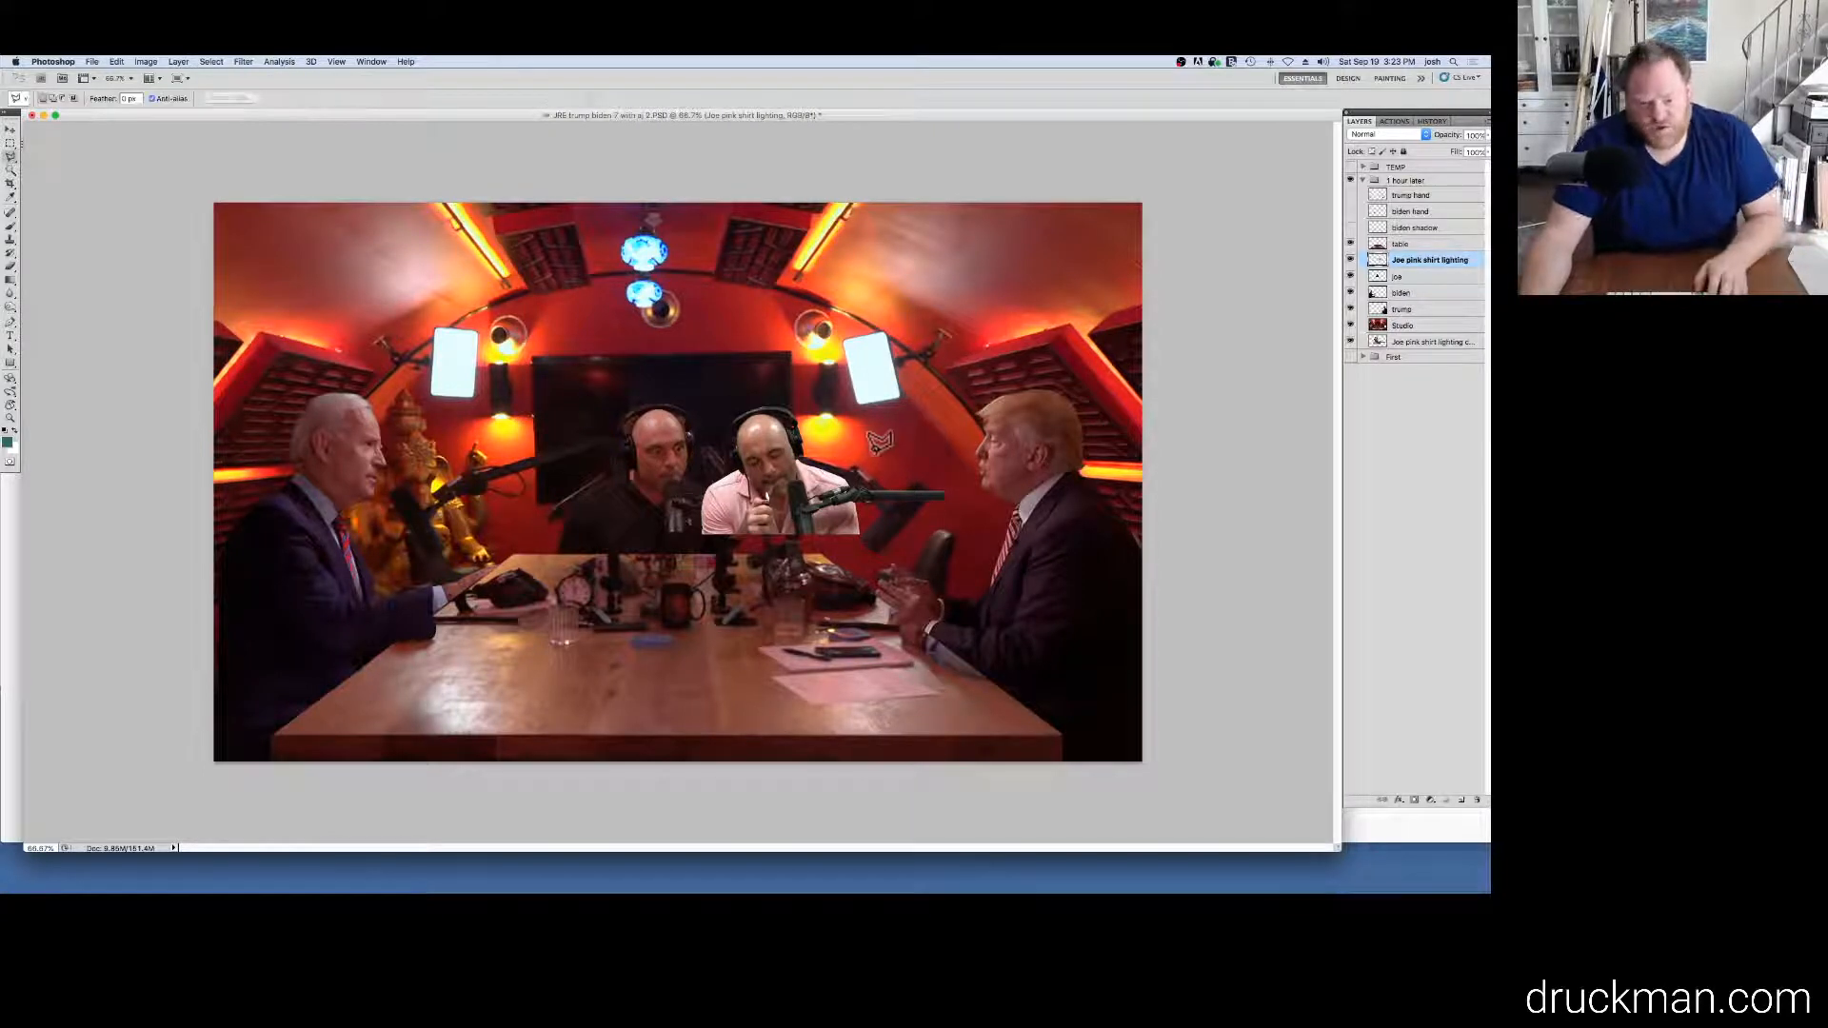
{"action": "left_click_drag", "start_coordinate": [802, 468], "coordinate": [687, 479]}
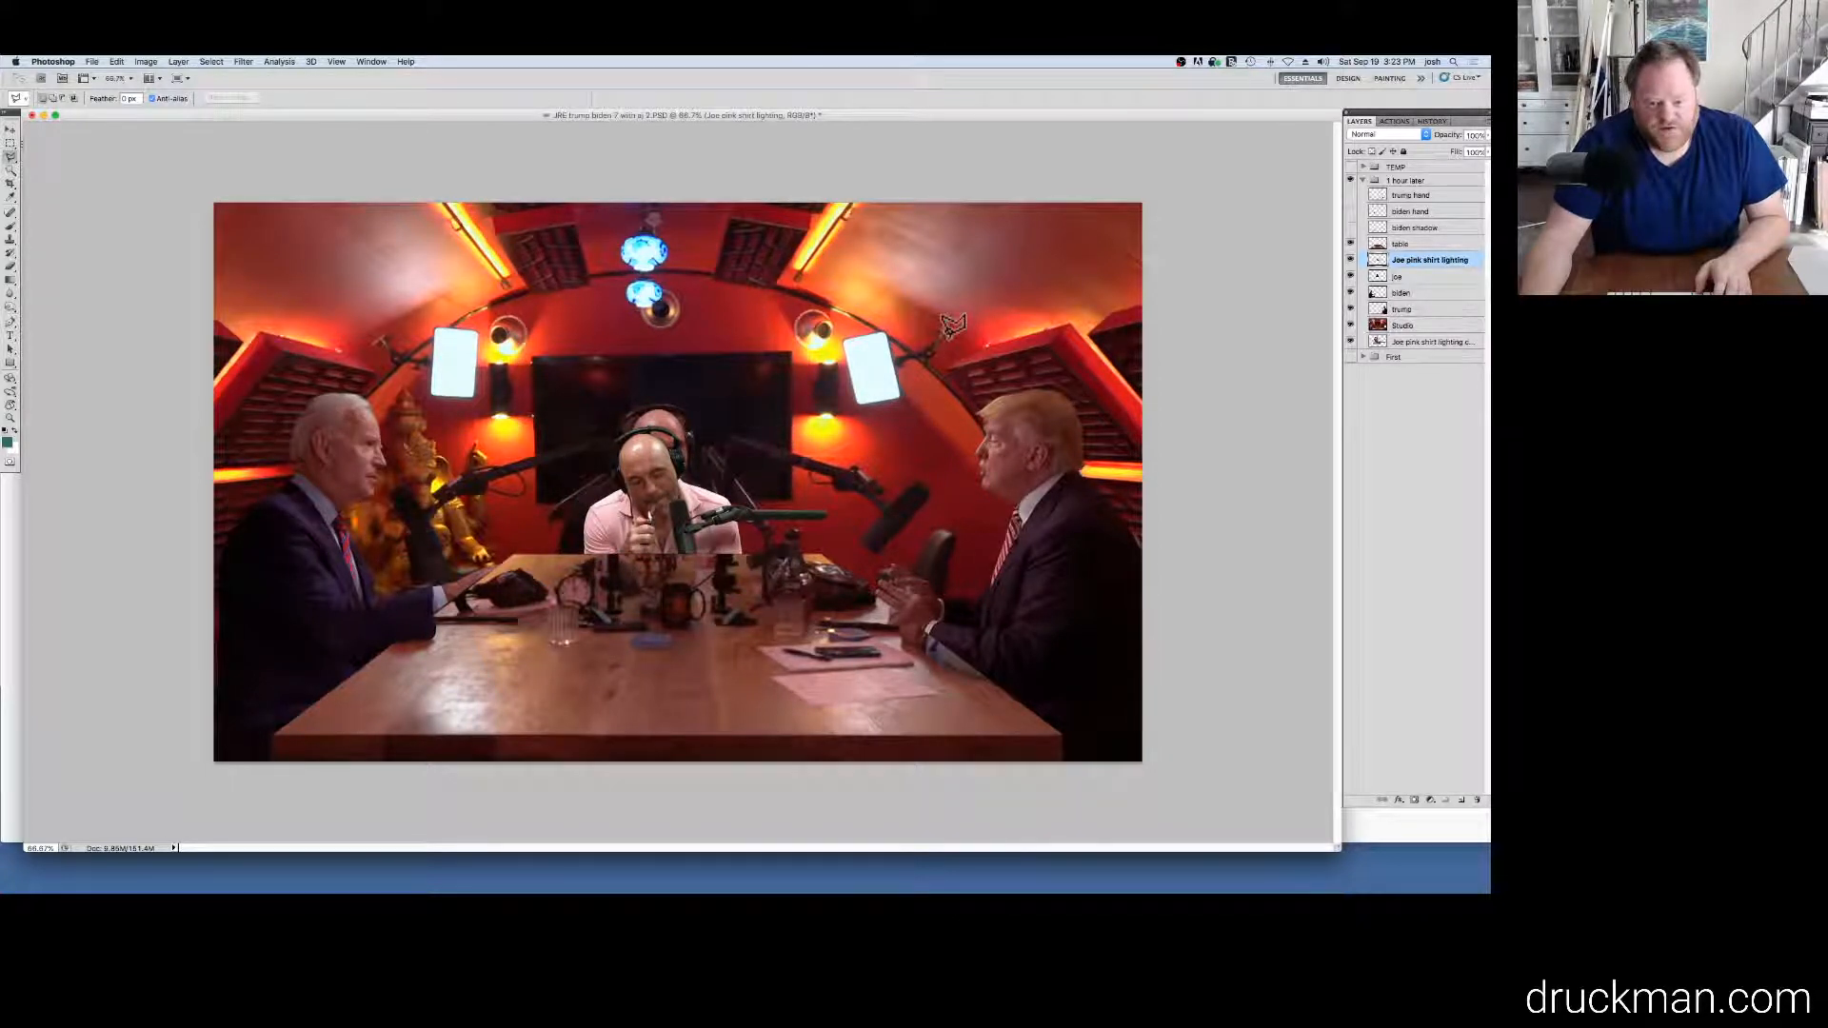
{"action": "left_click", "coordinate": [1350, 277]}
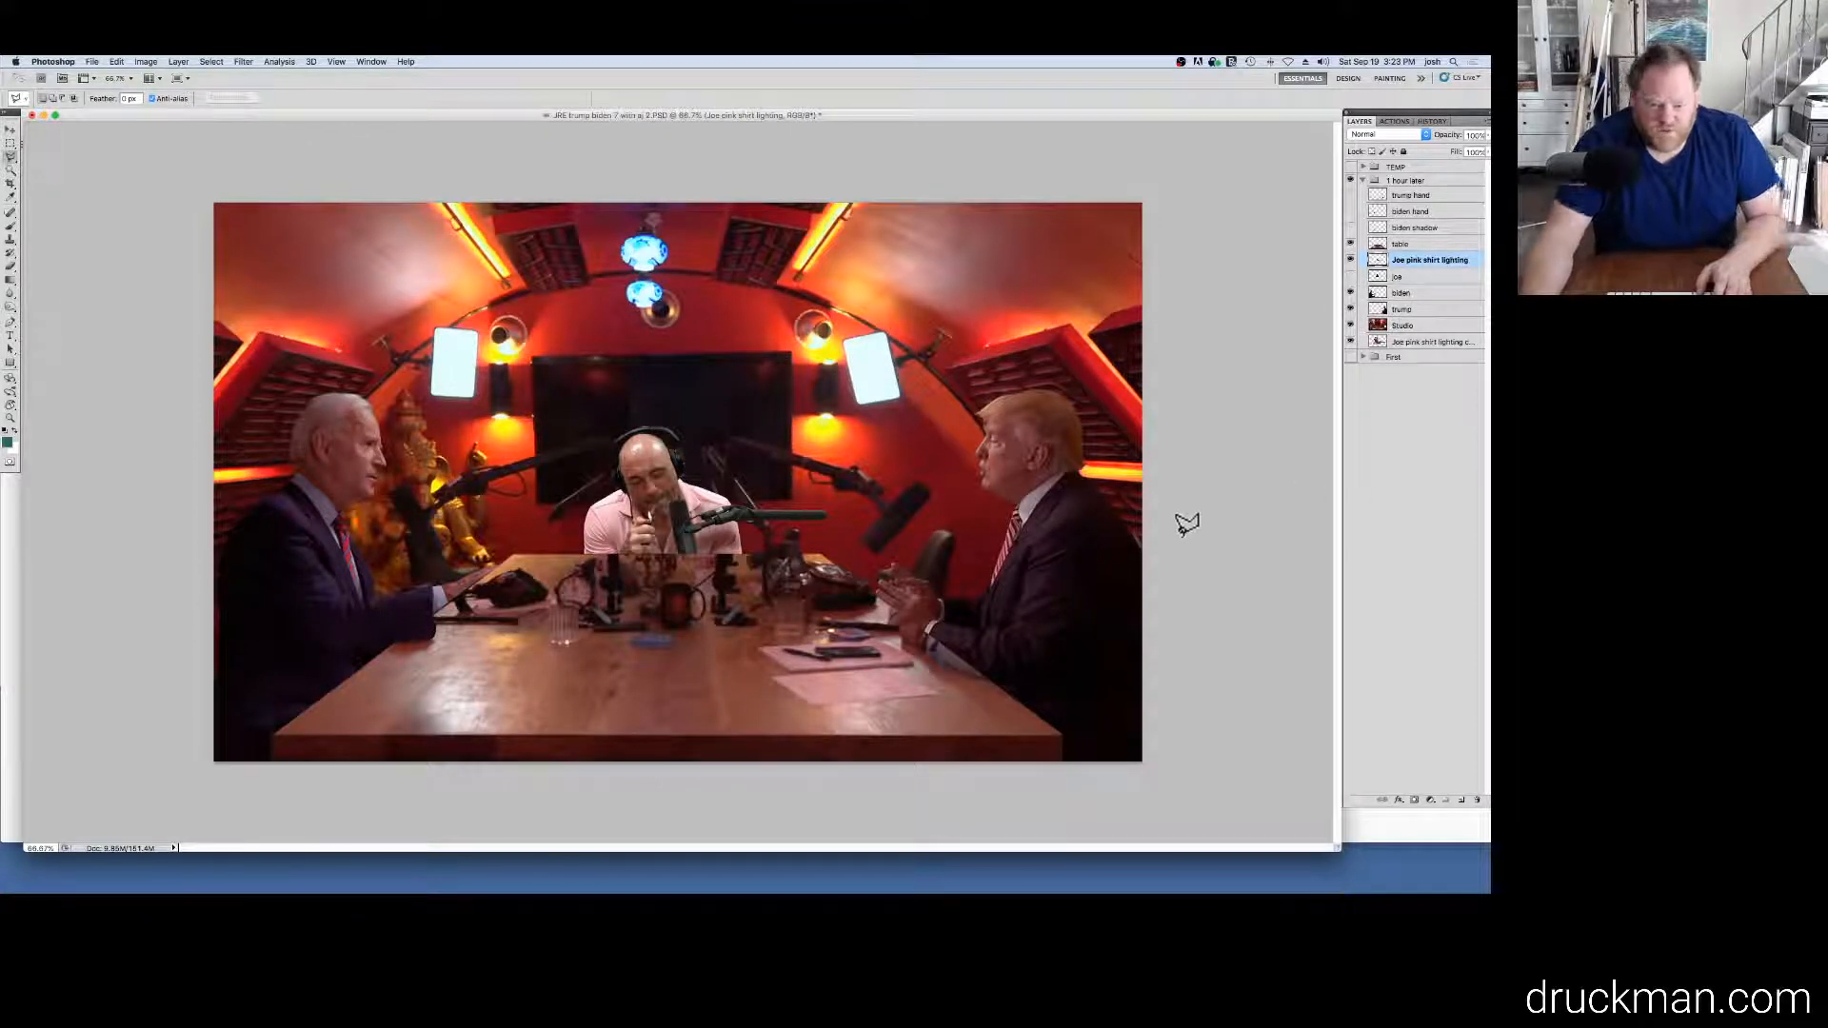
{"action": "left_click_drag", "start_coordinate": [846, 544], "coordinate": [829, 540]}
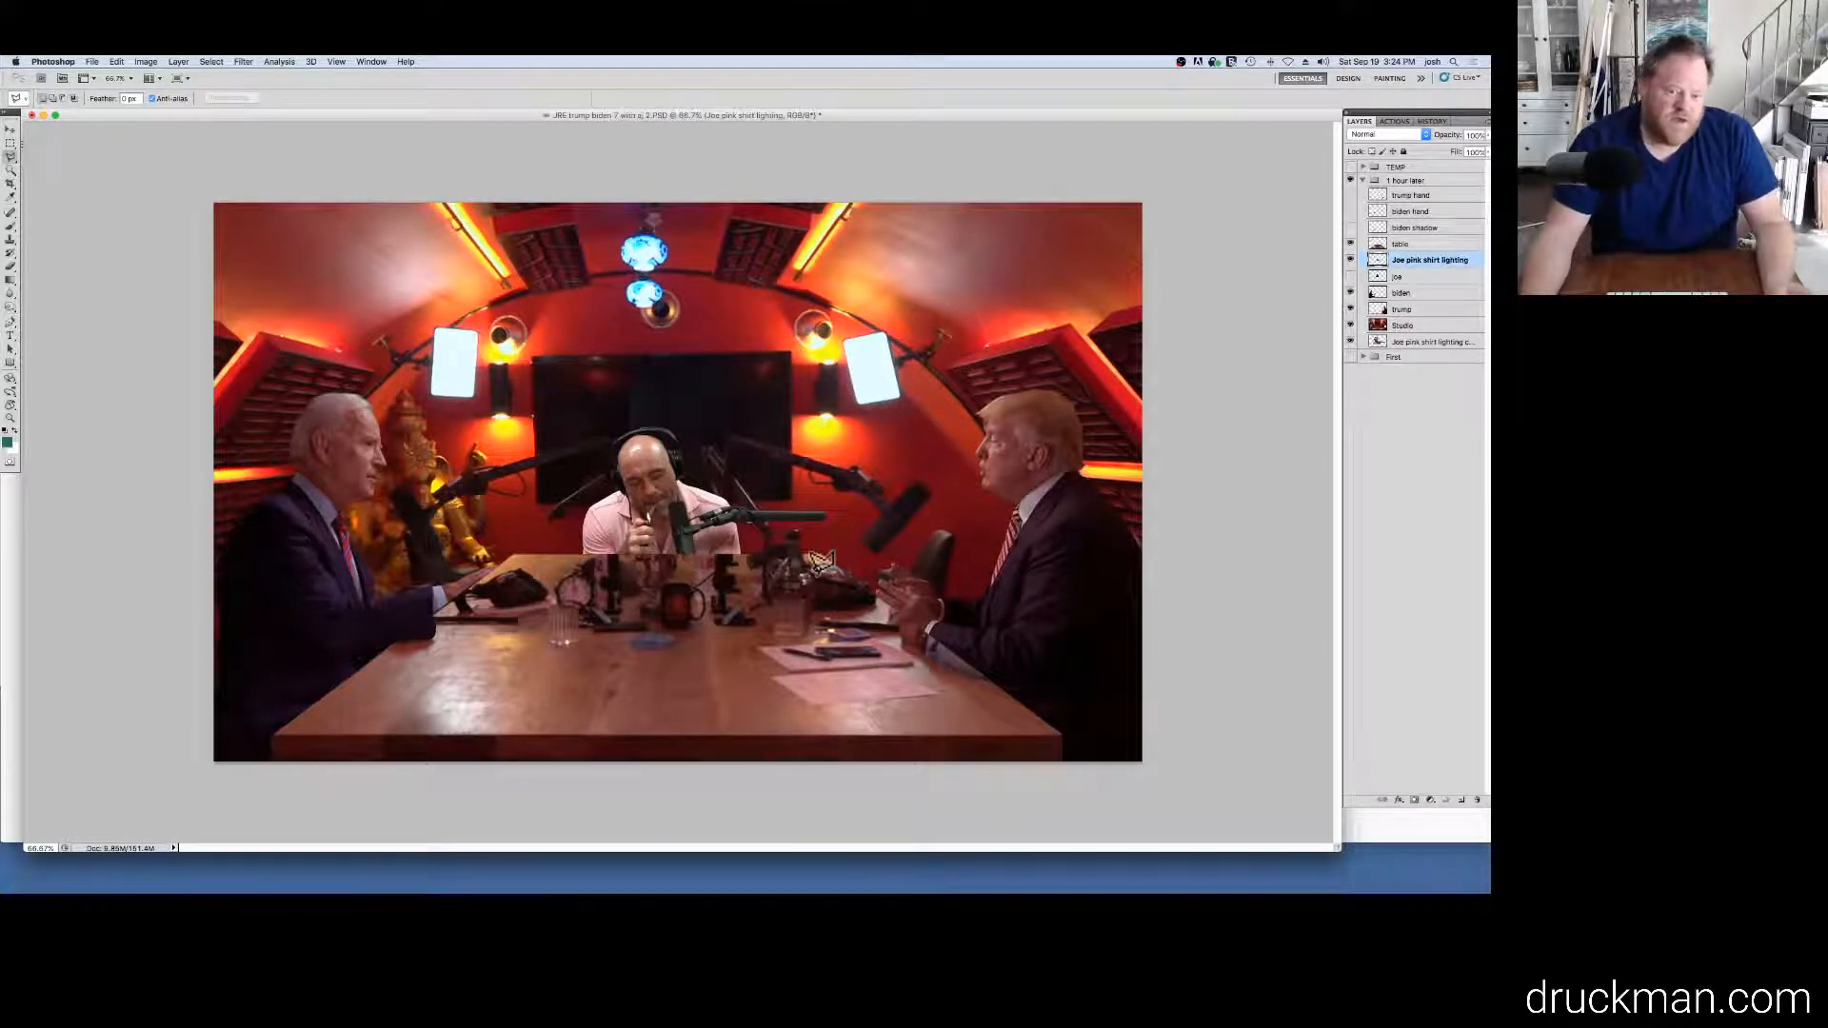
Save the document and show the trump hand and biden hand layers.
{"action": "key", "text": "super+s"}
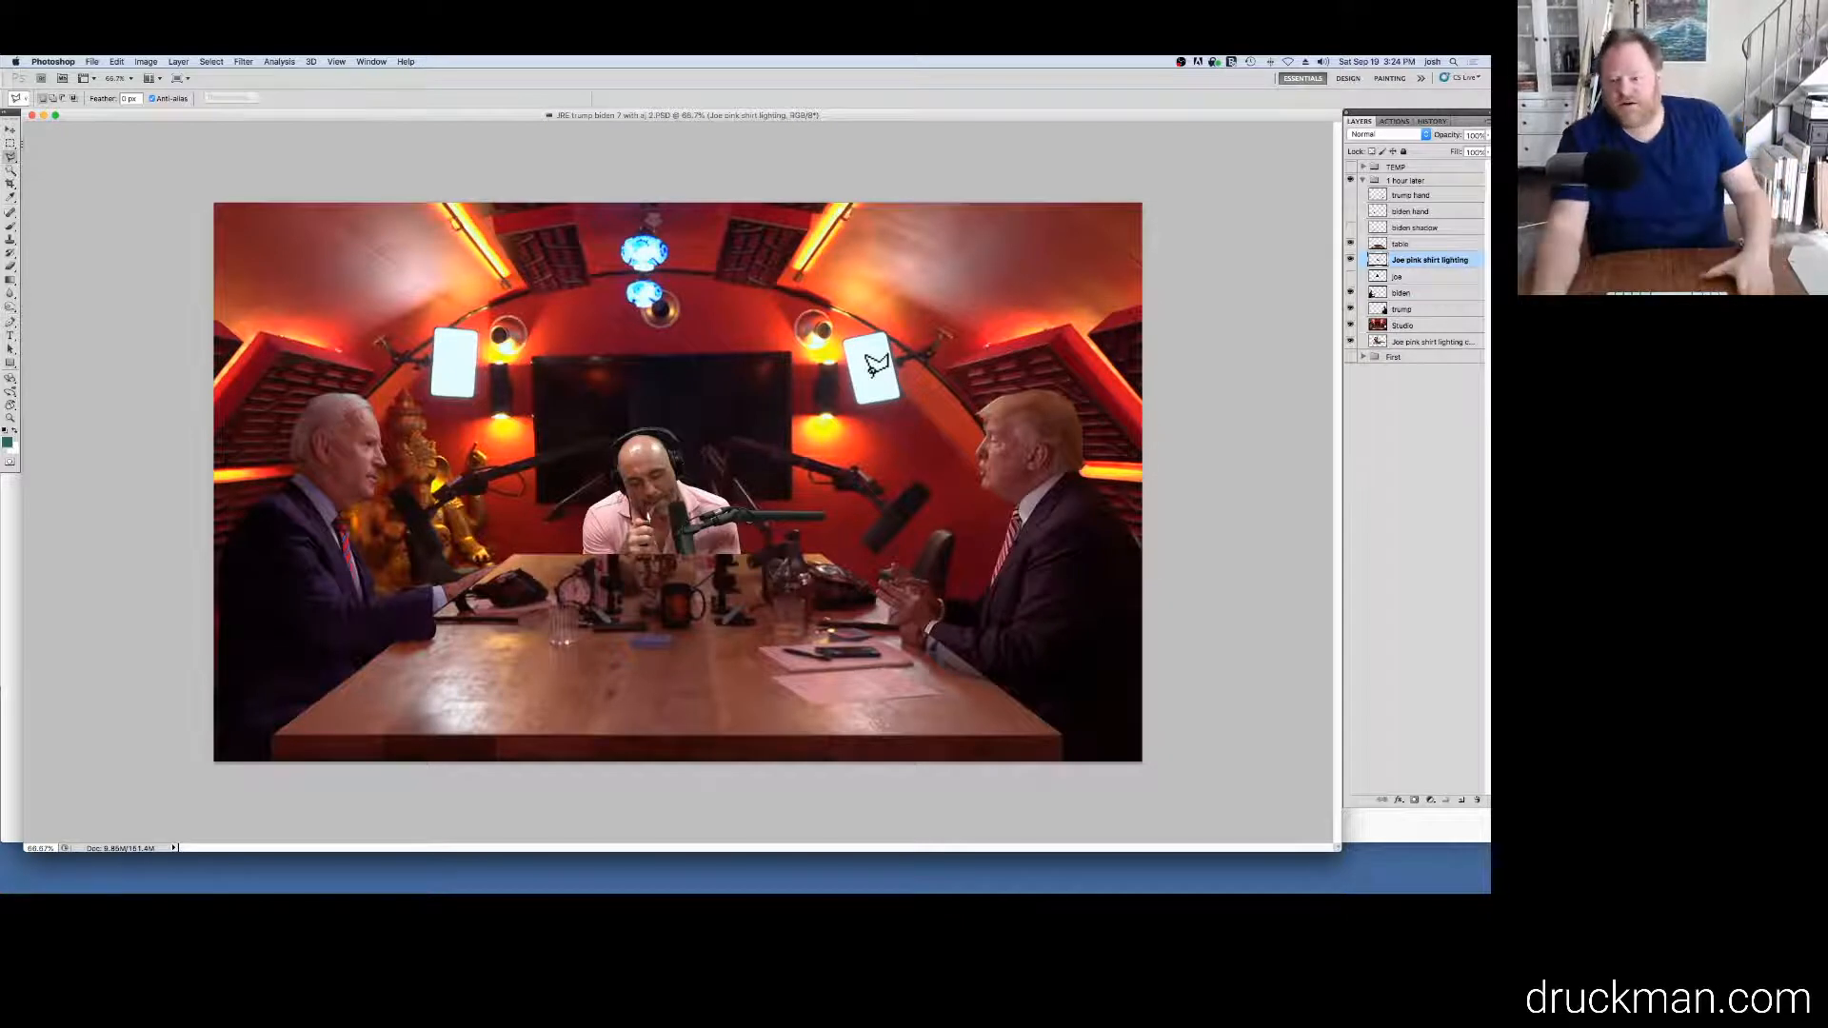
{"action": "left_click", "coordinate": [1350, 244]}
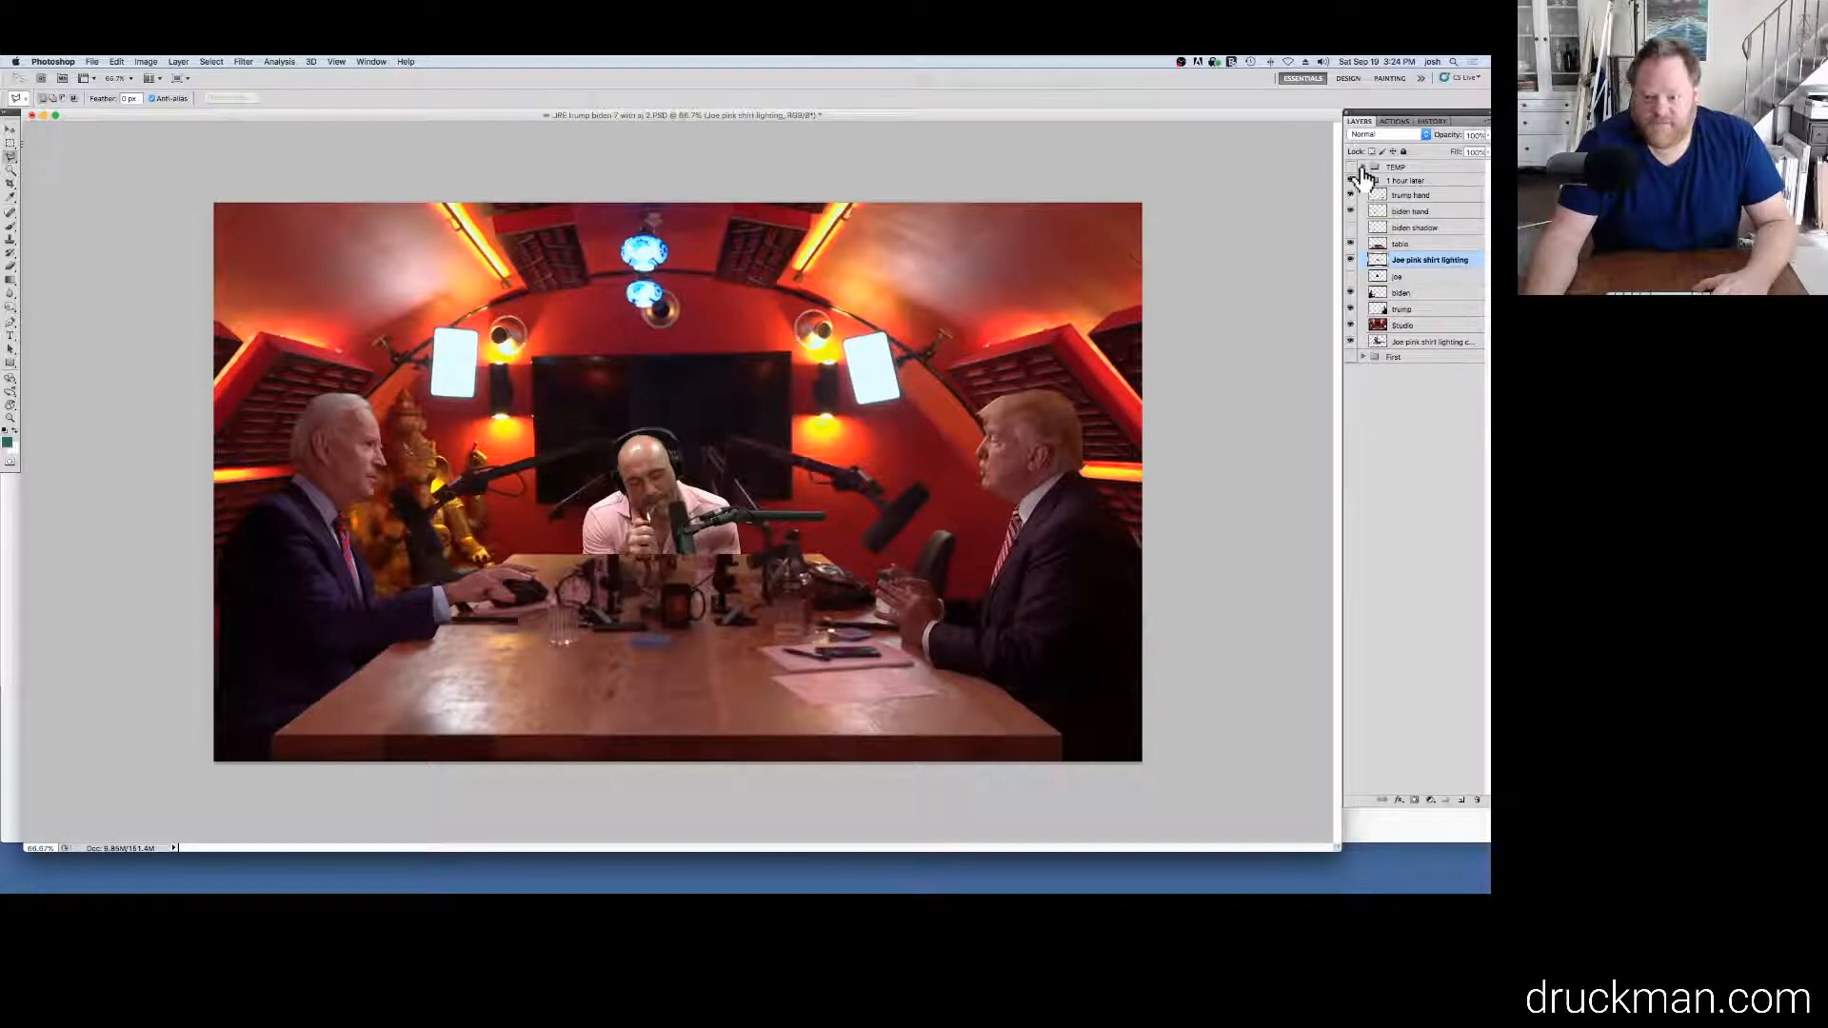
Expand the TEMP group and preview the biden yelling layer in the composite.
{"action": "left_click", "coordinate": [1363, 168]}
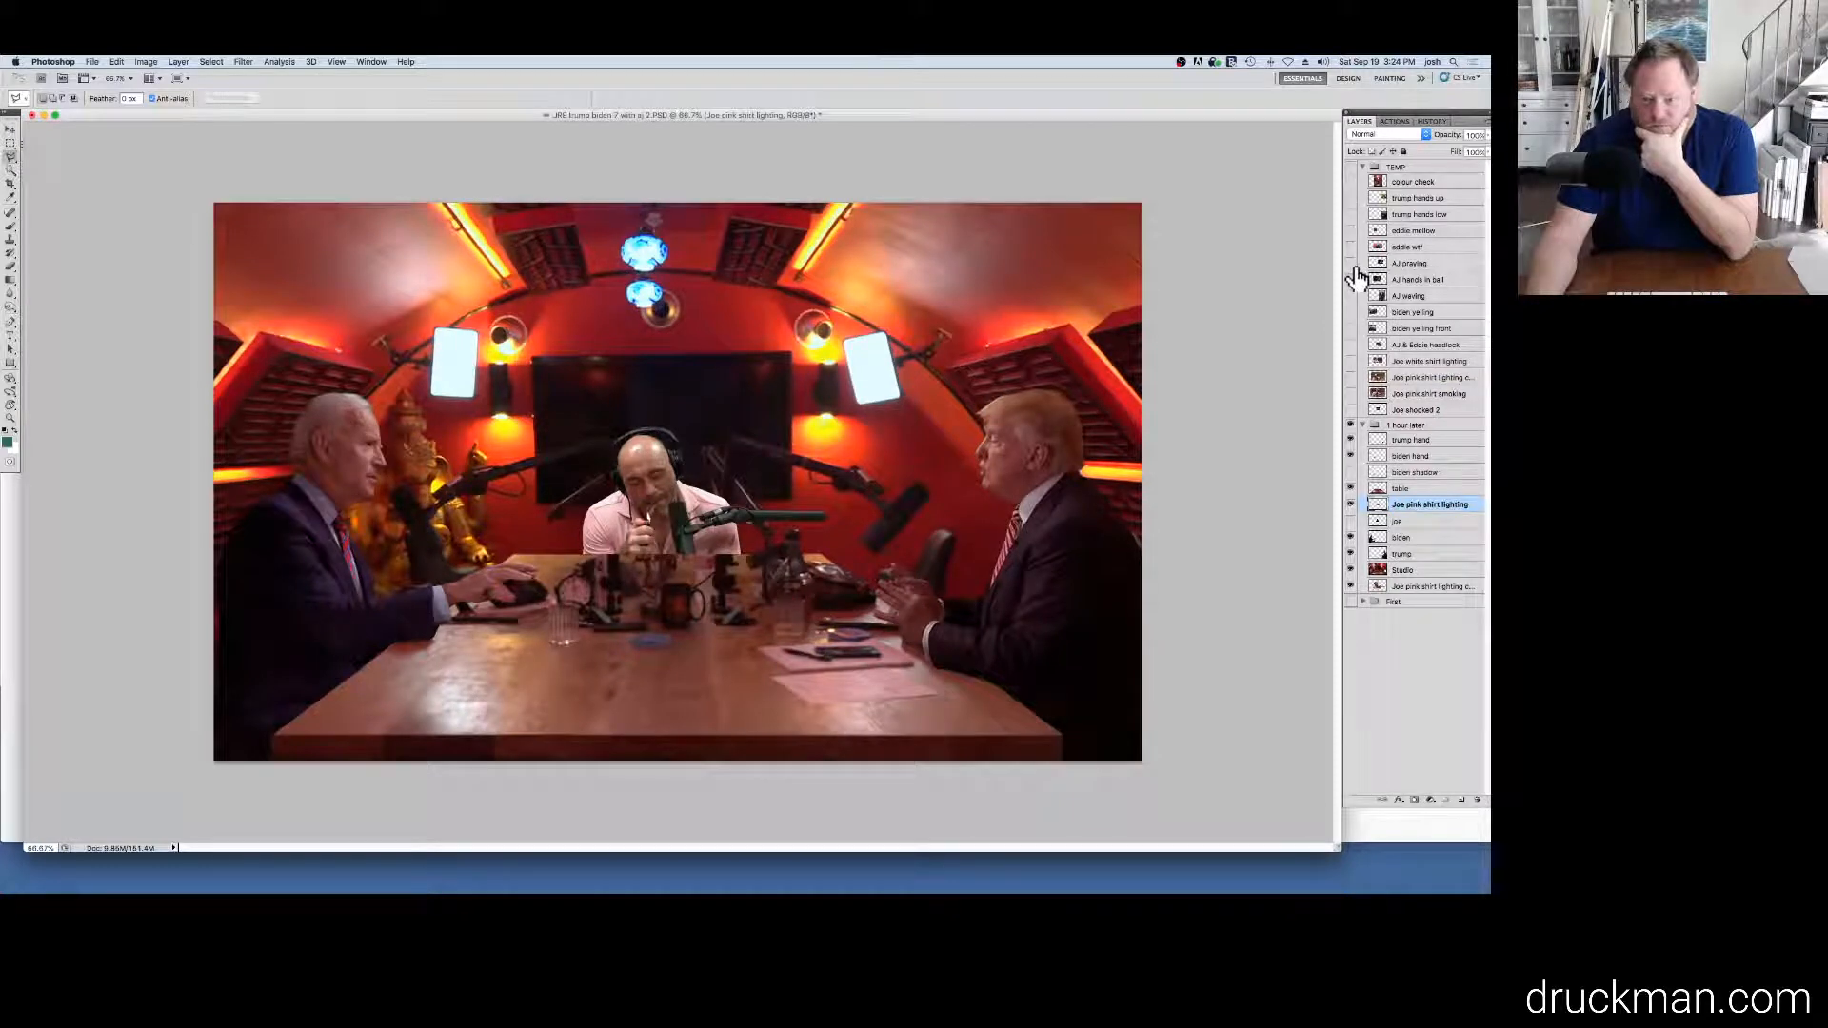
{"action": "left_click", "coordinate": [1351, 313]}
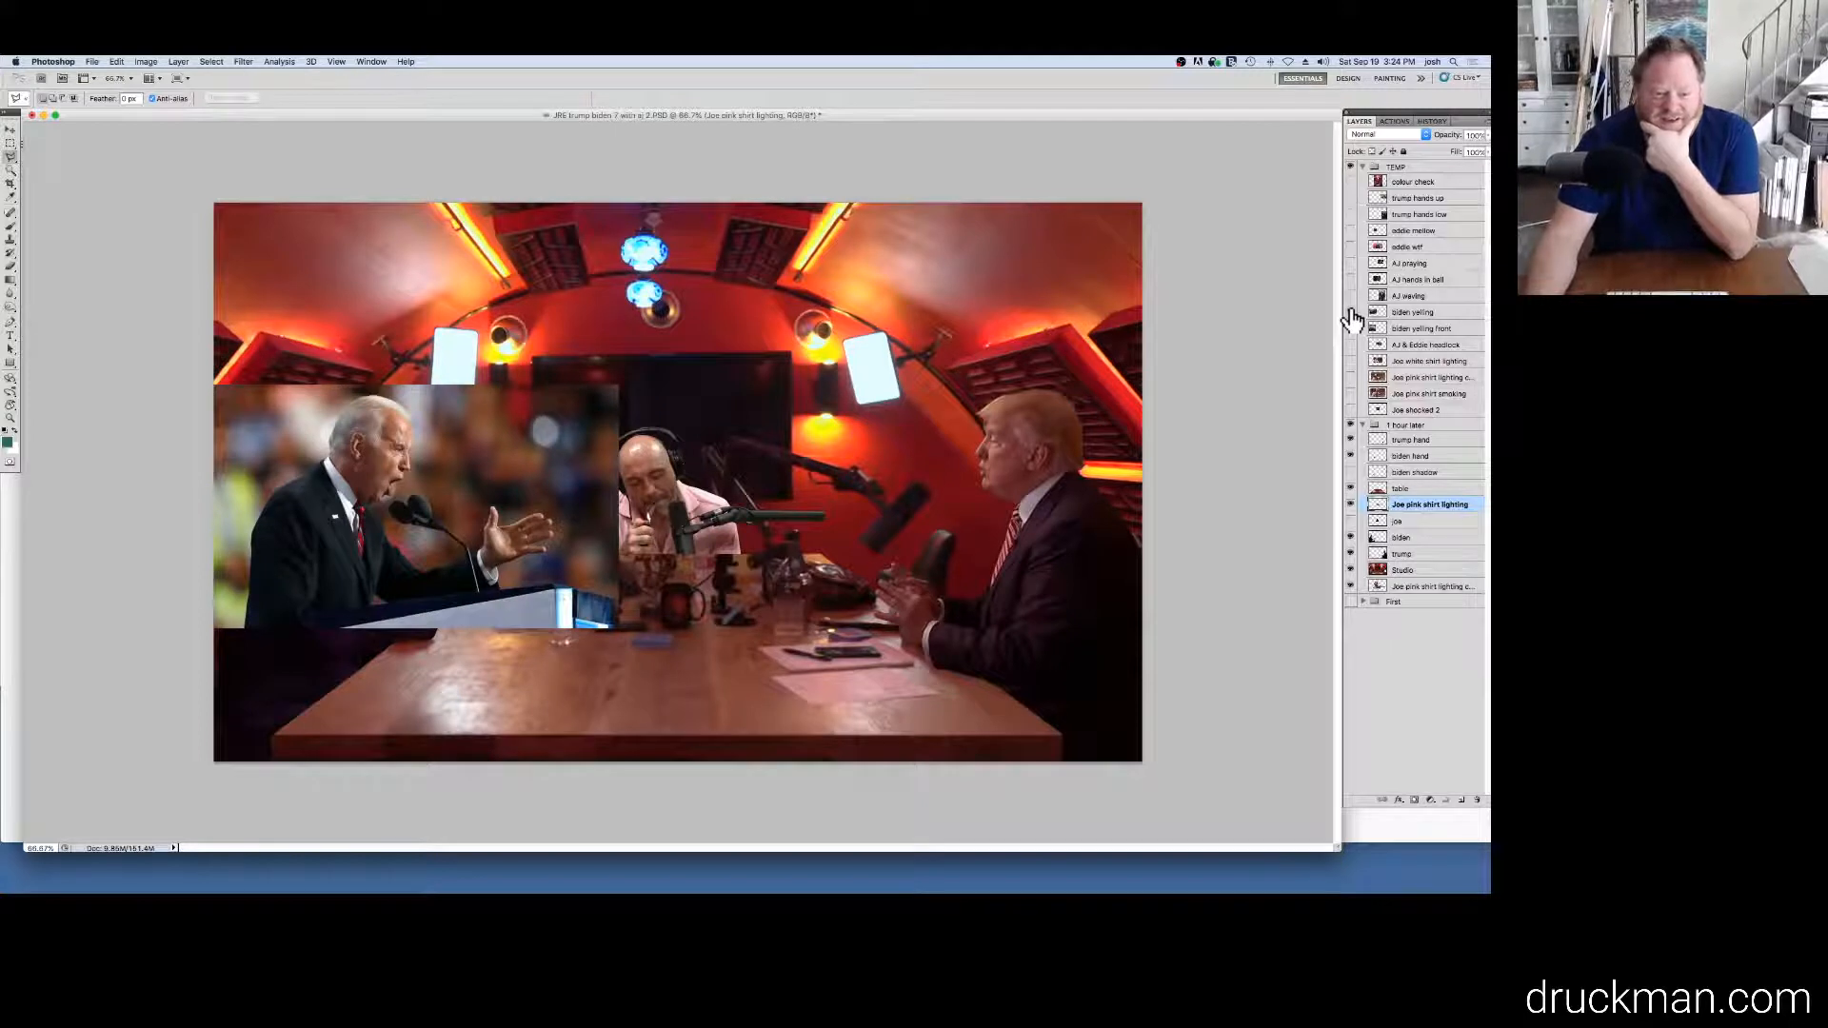
{"action": "left_click", "coordinate": [1352, 313]}
Show the biden yelling front layer and shift its photo slightly left and down over the seated Biden.
{"action": "left_click", "coordinate": [1351, 329]}
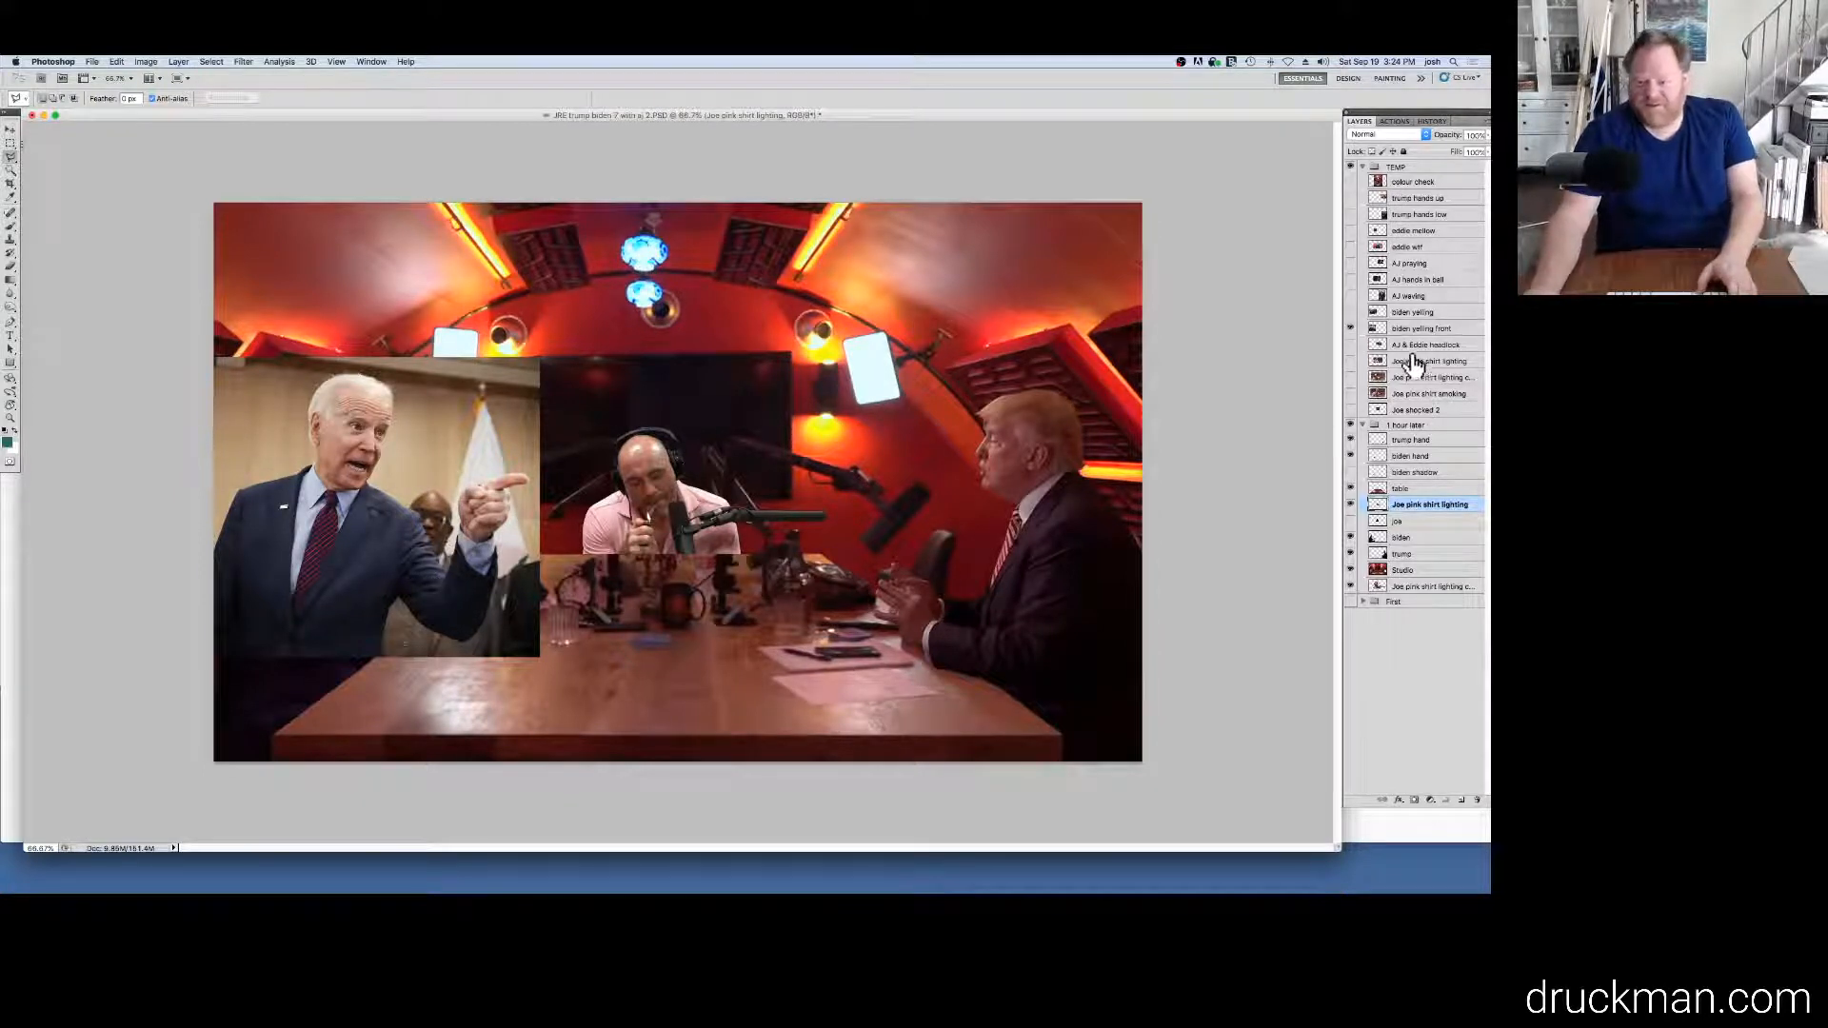
{"action": "left_click", "coordinate": [1428, 329]}
{"action": "left_click_drag", "start_coordinate": [429, 564], "coordinate": [393, 570]}
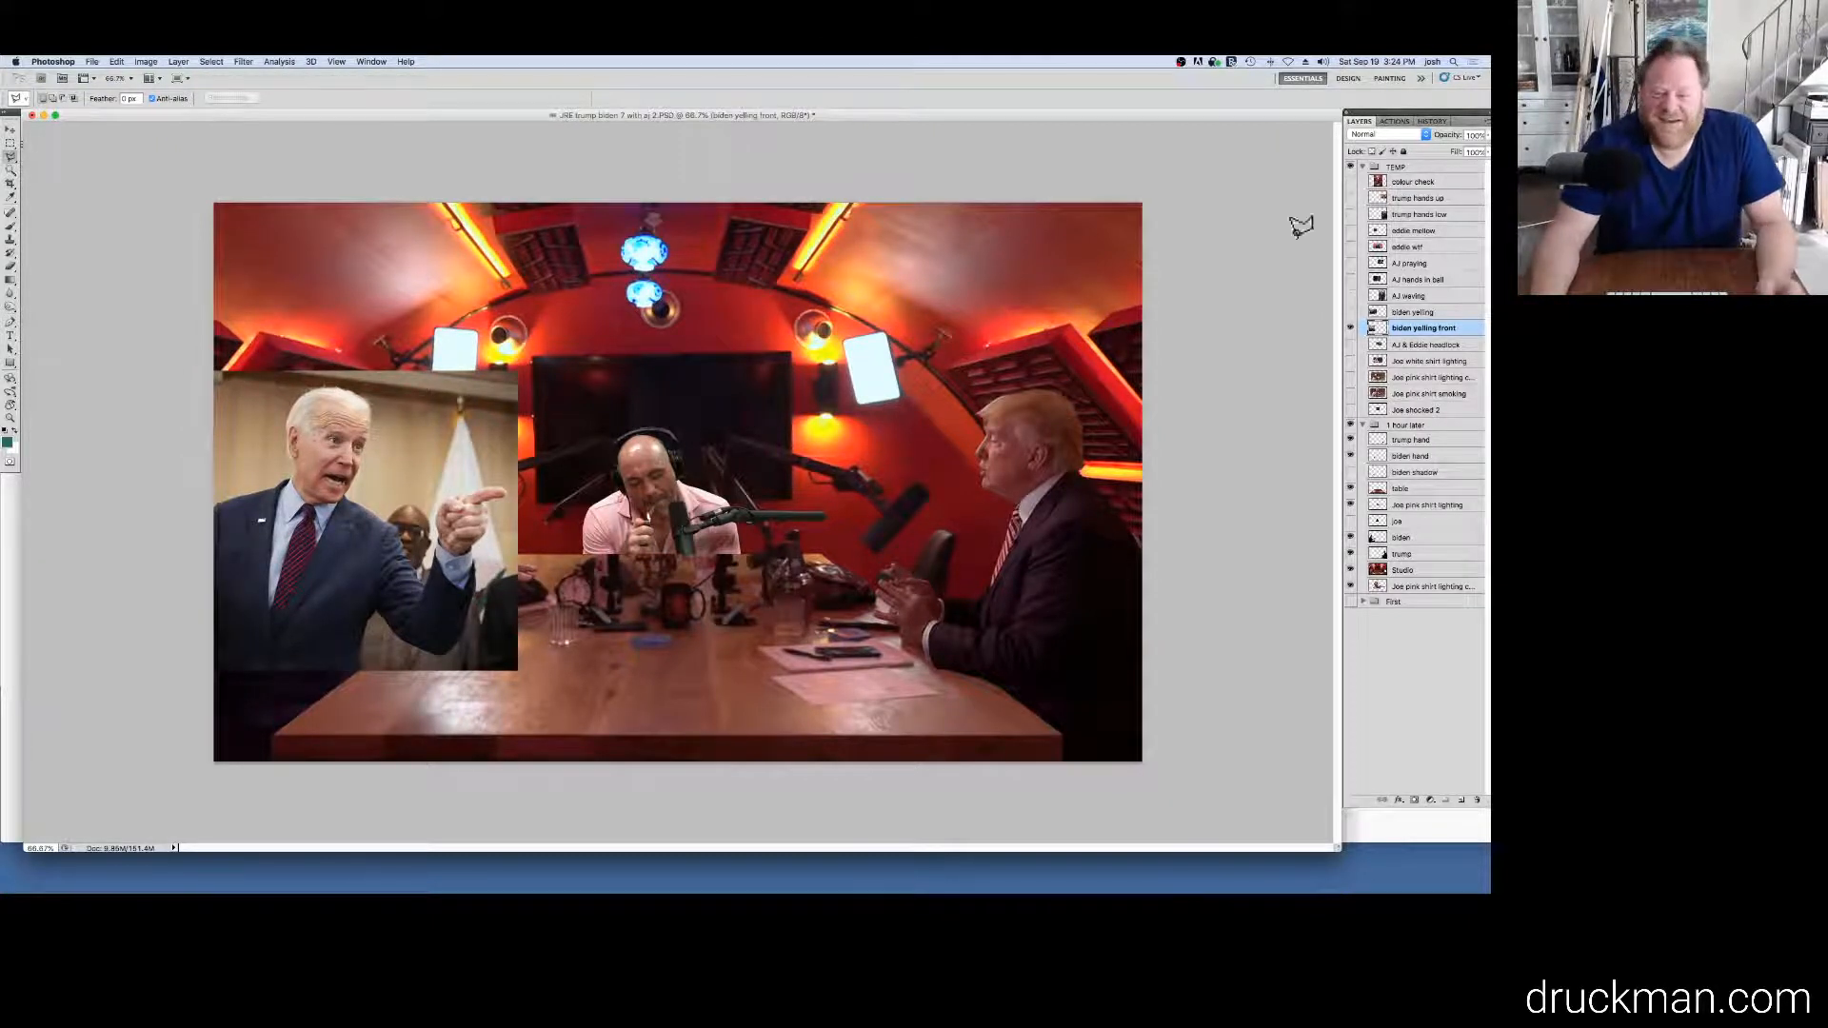
Compare the biden yelling photo with the biden yelling front photo by toggling their visibility.
{"action": "left_click", "coordinate": [1351, 328]}
{"action": "left_click", "coordinate": [1350, 312]}
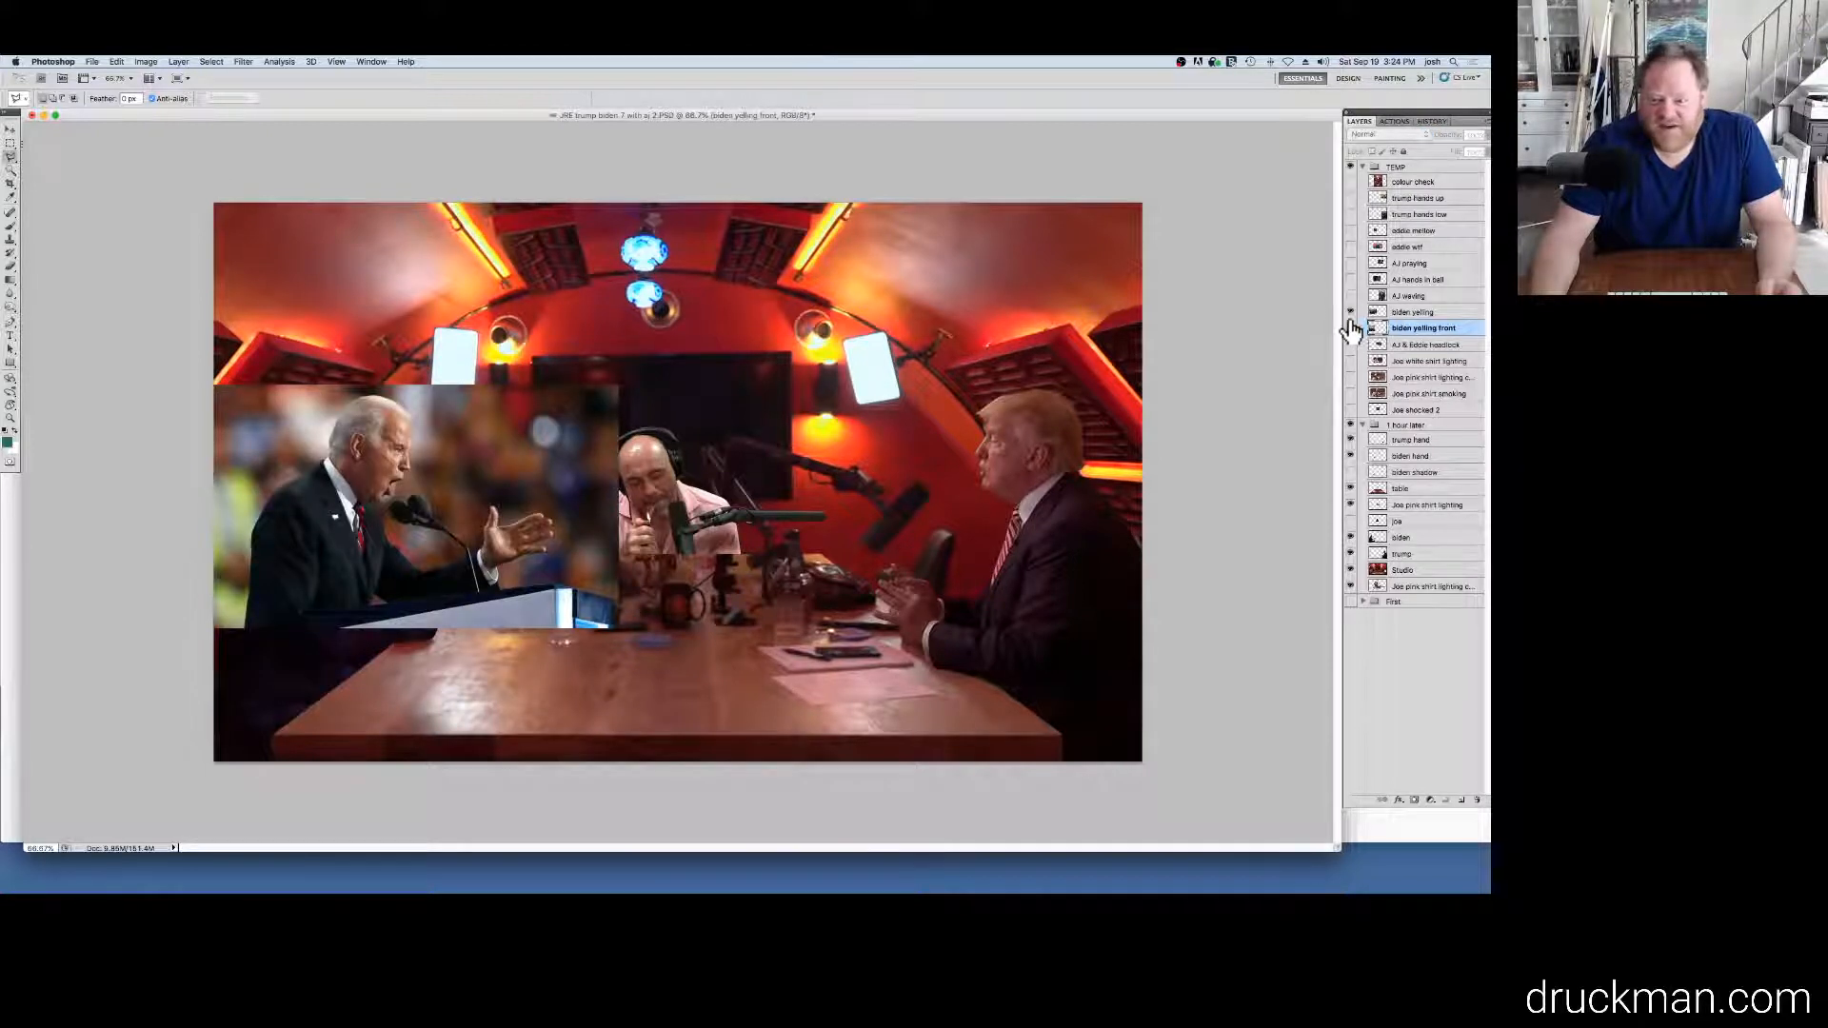
{"action": "left_click", "coordinate": [1350, 330]}
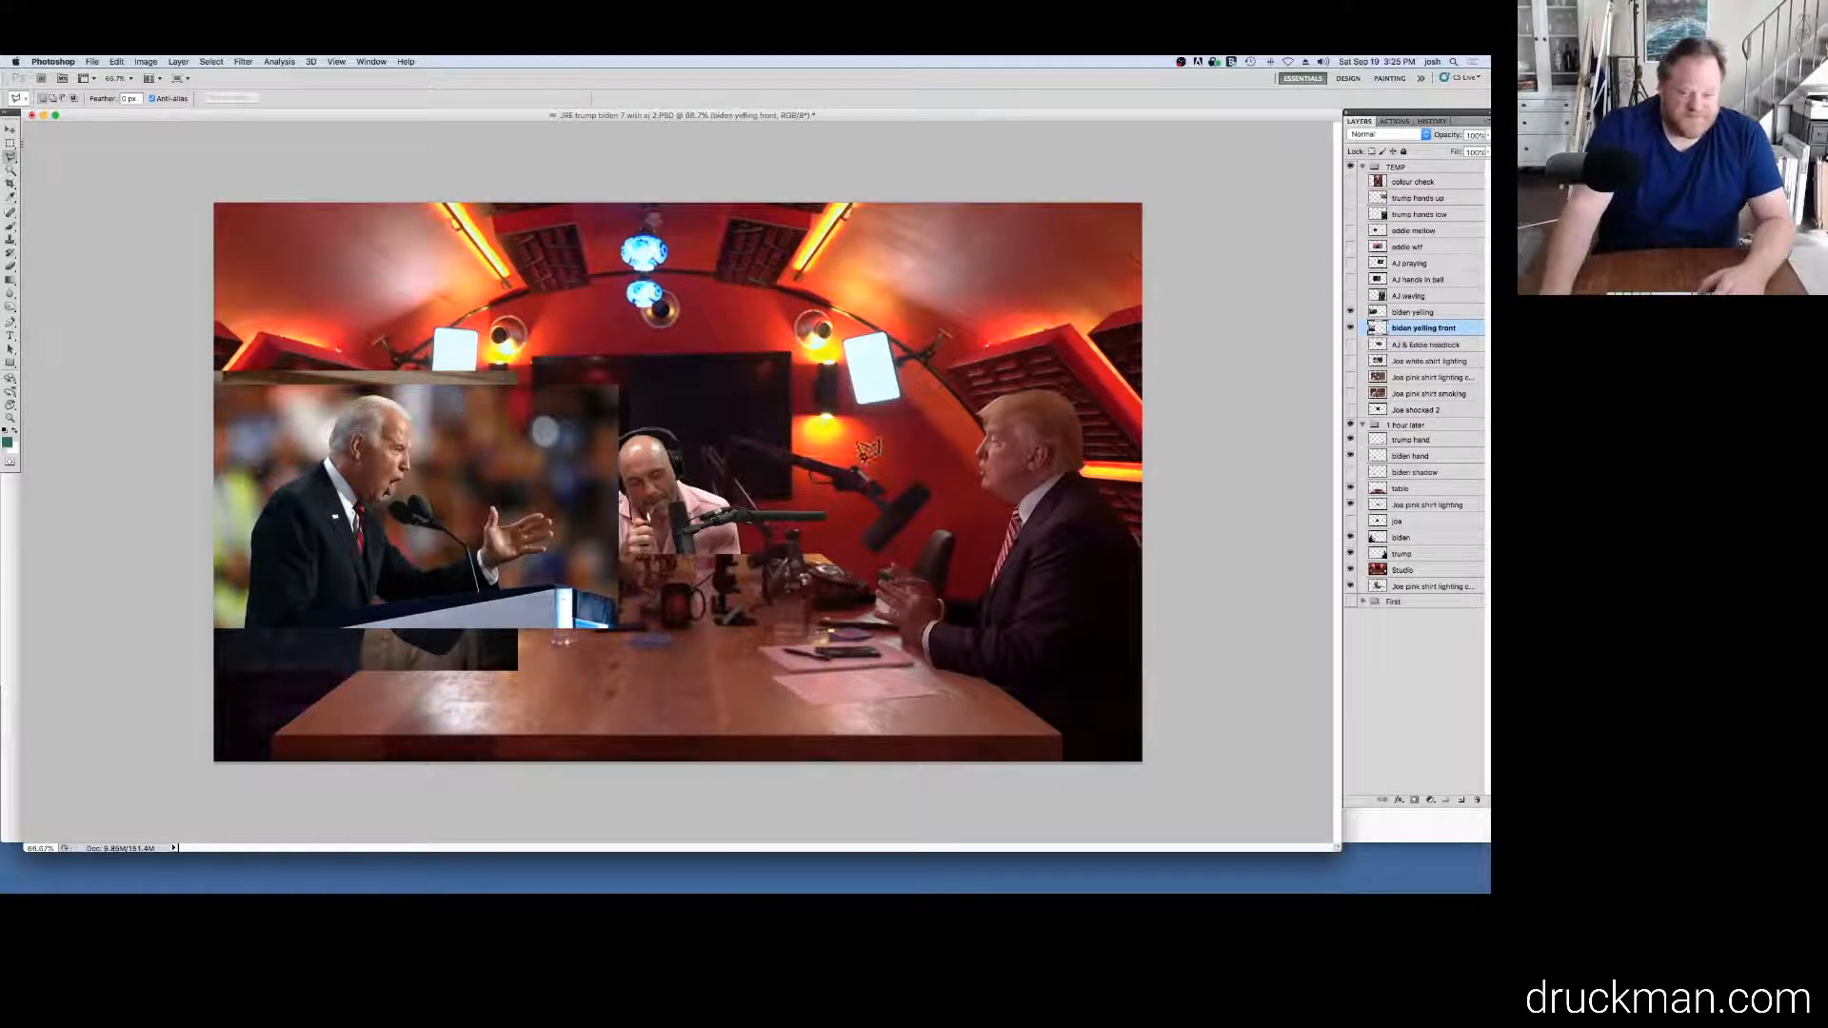
{"action": "left_click", "coordinate": [1426, 312]}
{"action": "key", "text": "ctrl+t"}
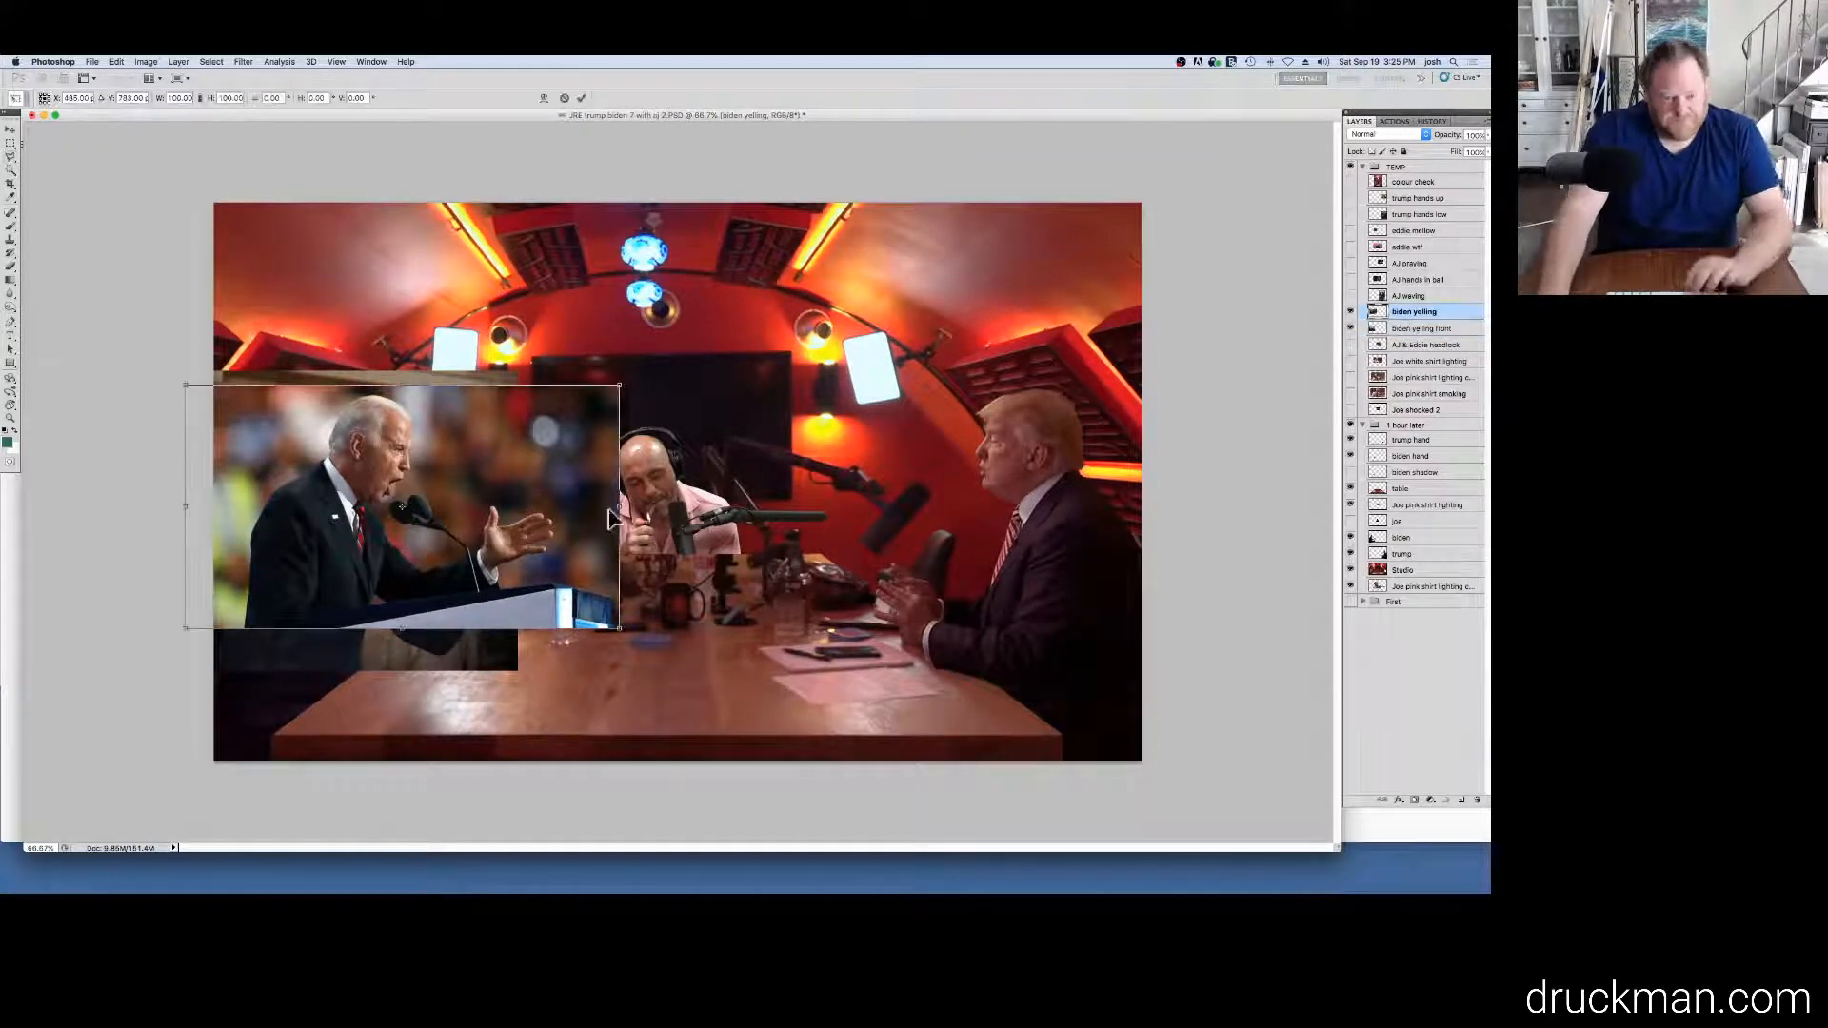
{"action": "left_click_drag", "start_coordinate": [621, 386], "coordinate": [665, 345]}
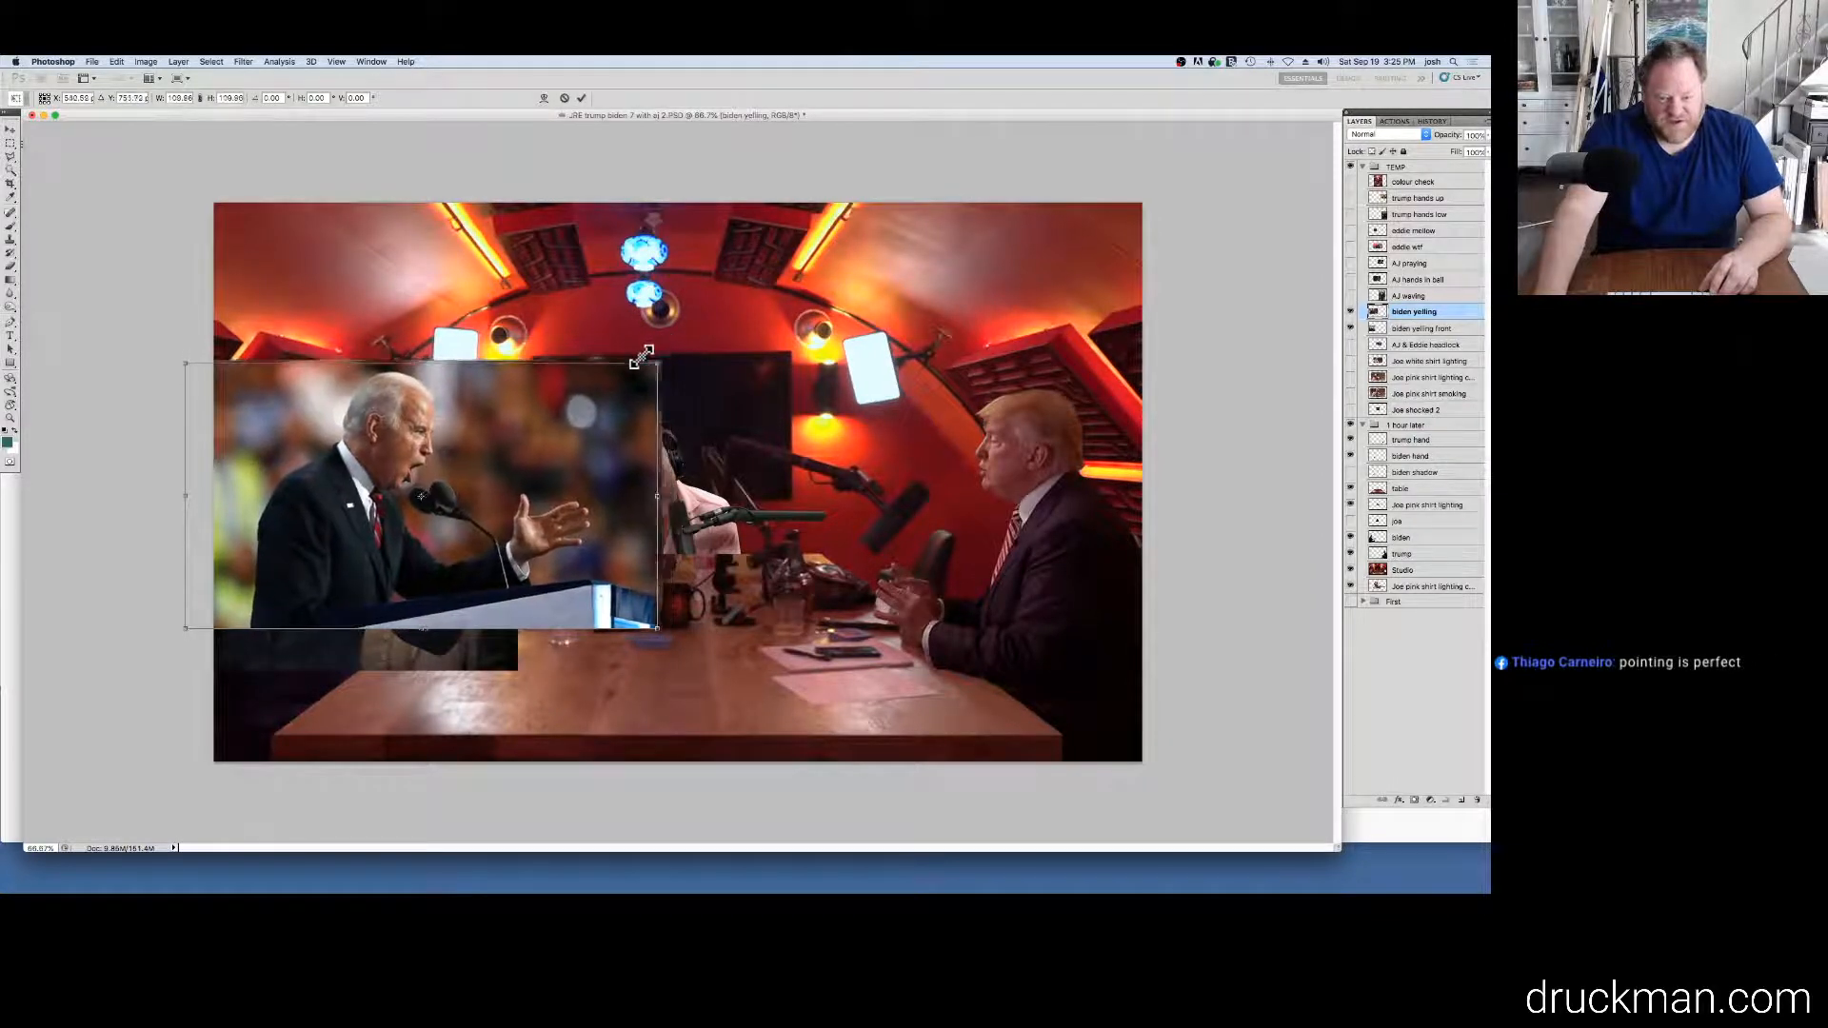
{"action": "key", "text": "Escape"}
{"action": "key", "text": "l"}
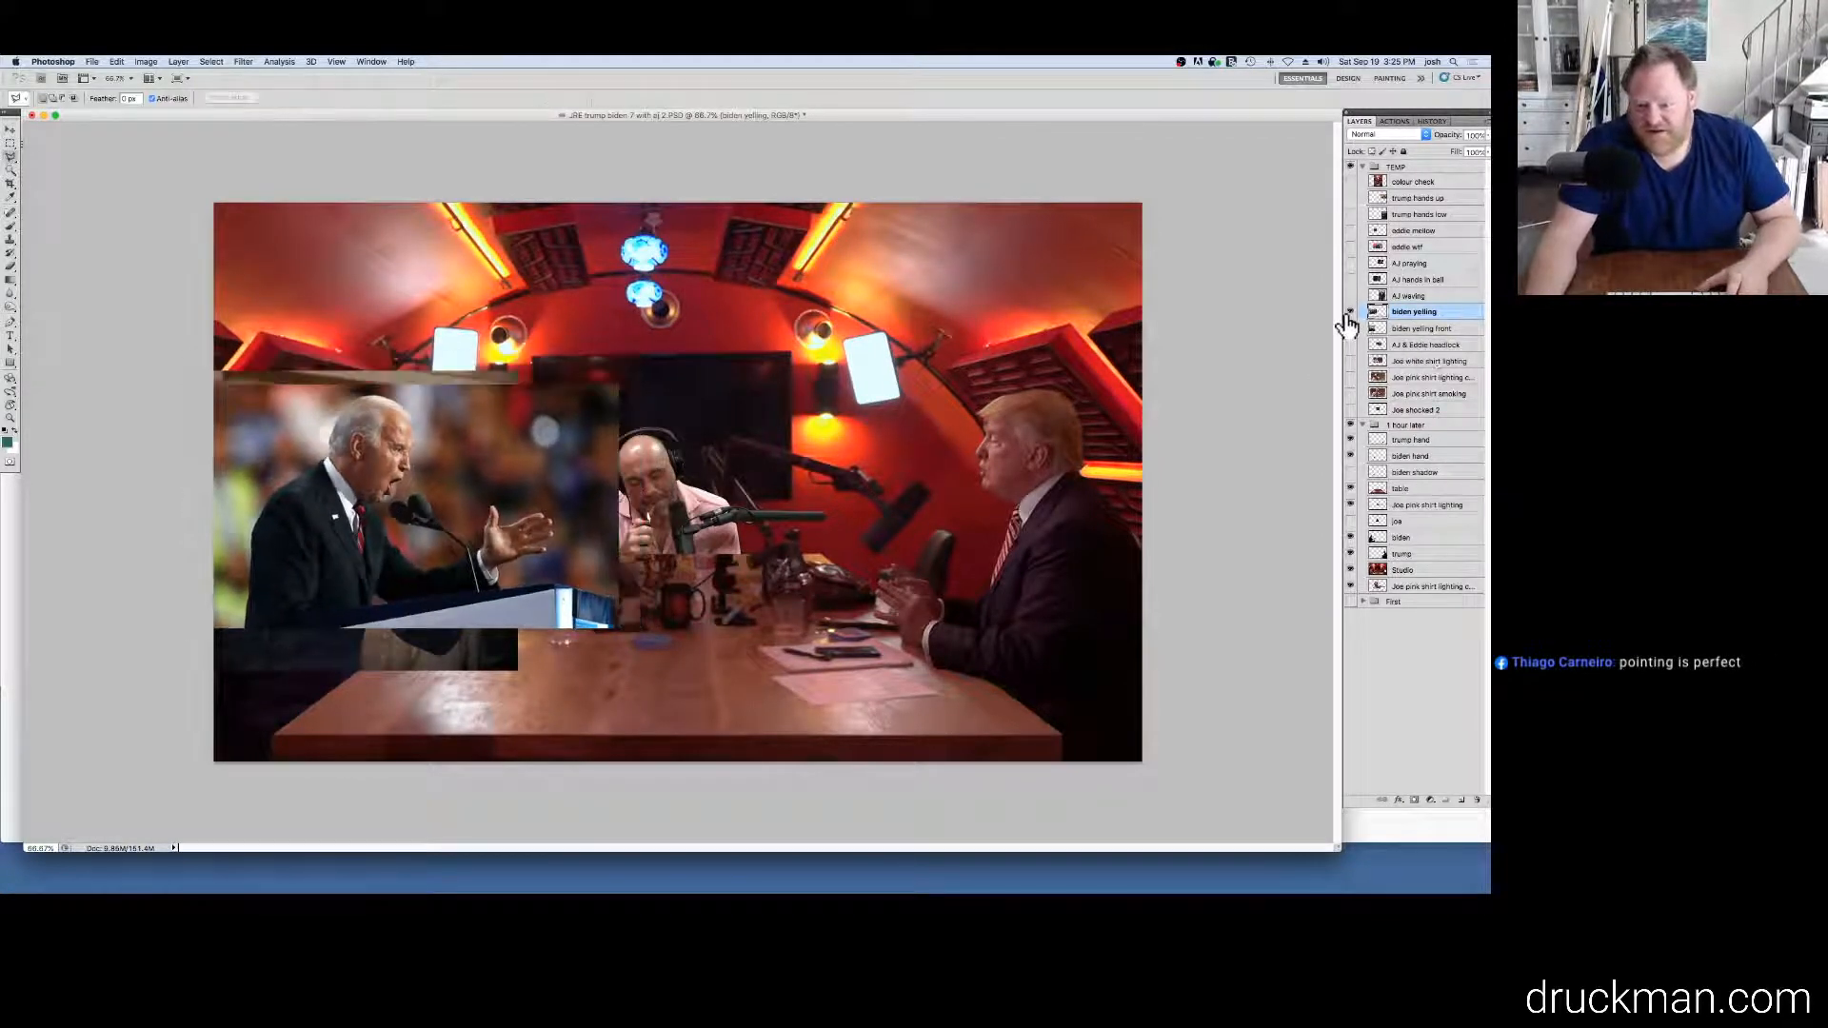
Hide the biden yelling layer and duplicate the biden yelling front layer.
{"action": "left_click", "coordinate": [1350, 311]}
{"action": "left_click", "coordinate": [1423, 328]}
{"action": "left_click_drag", "start_coordinate": [1424, 341], "coordinate": [1460, 798]}
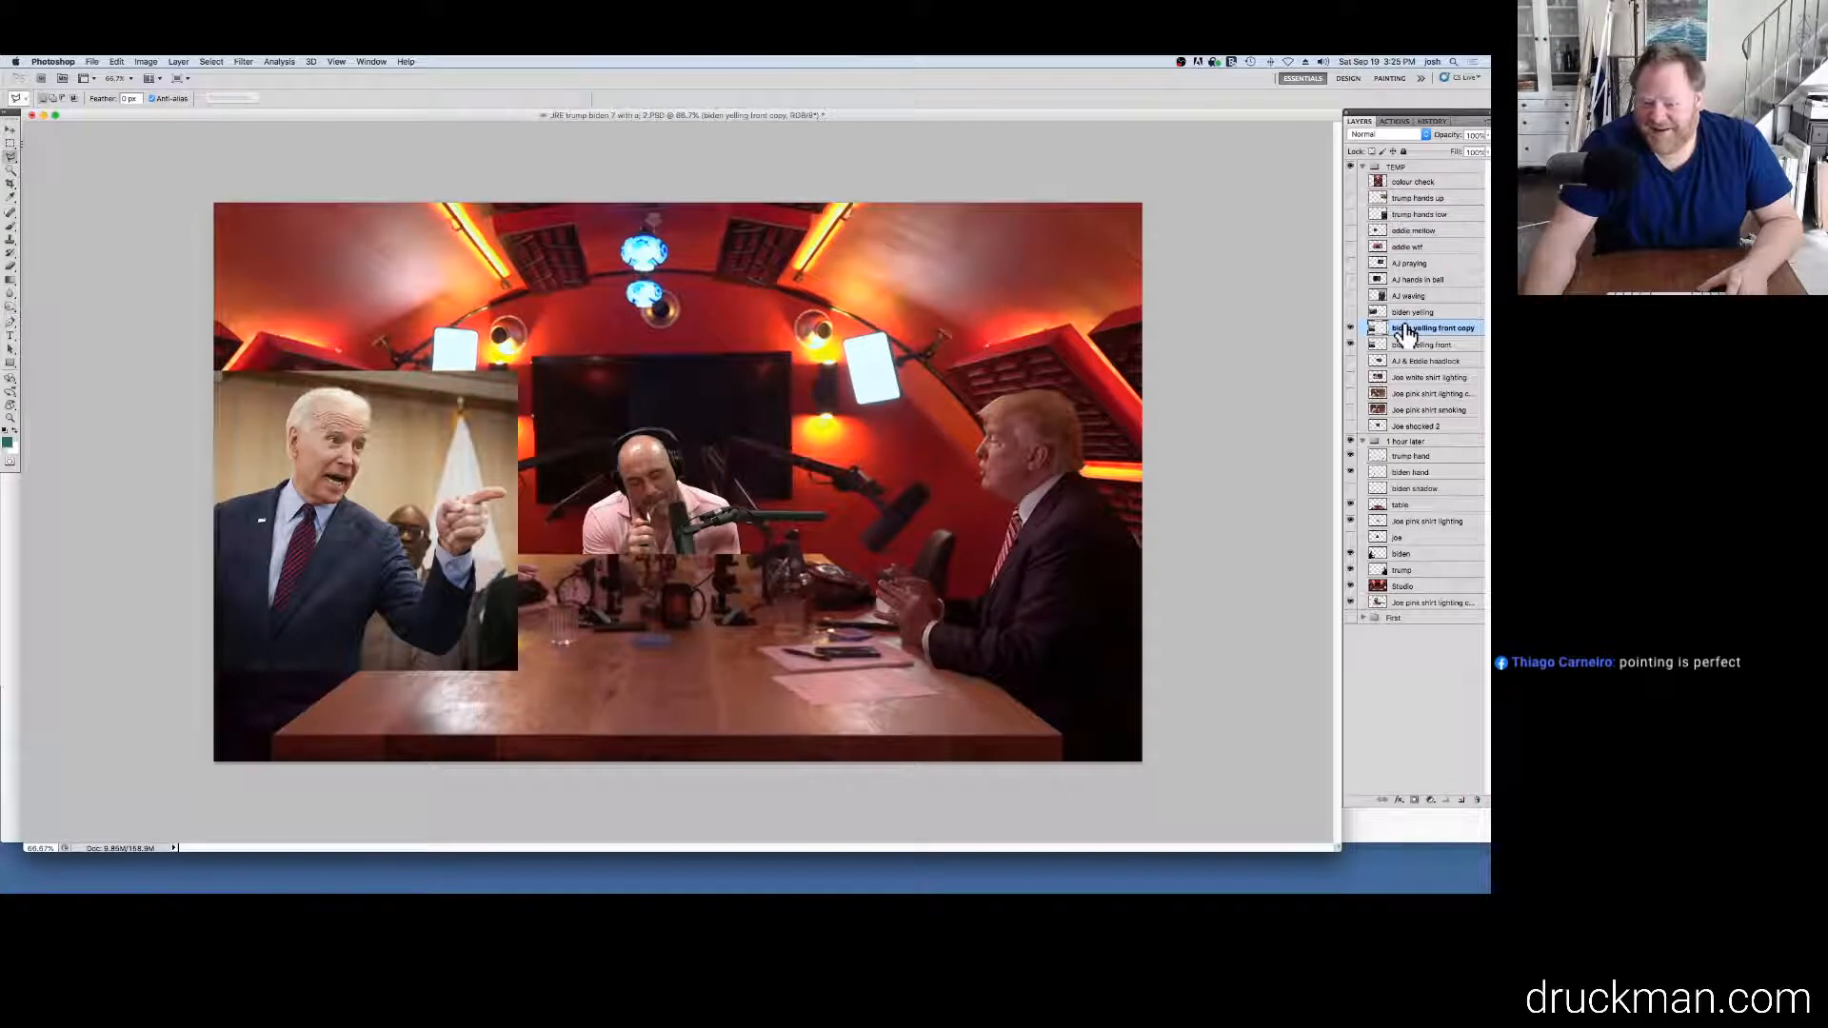
Move the biden yelling front copy between joe and biden in the 1 hour later group and hide the original.
{"action": "left_click_drag", "start_coordinate": [1407, 333], "coordinate": [1412, 549]}
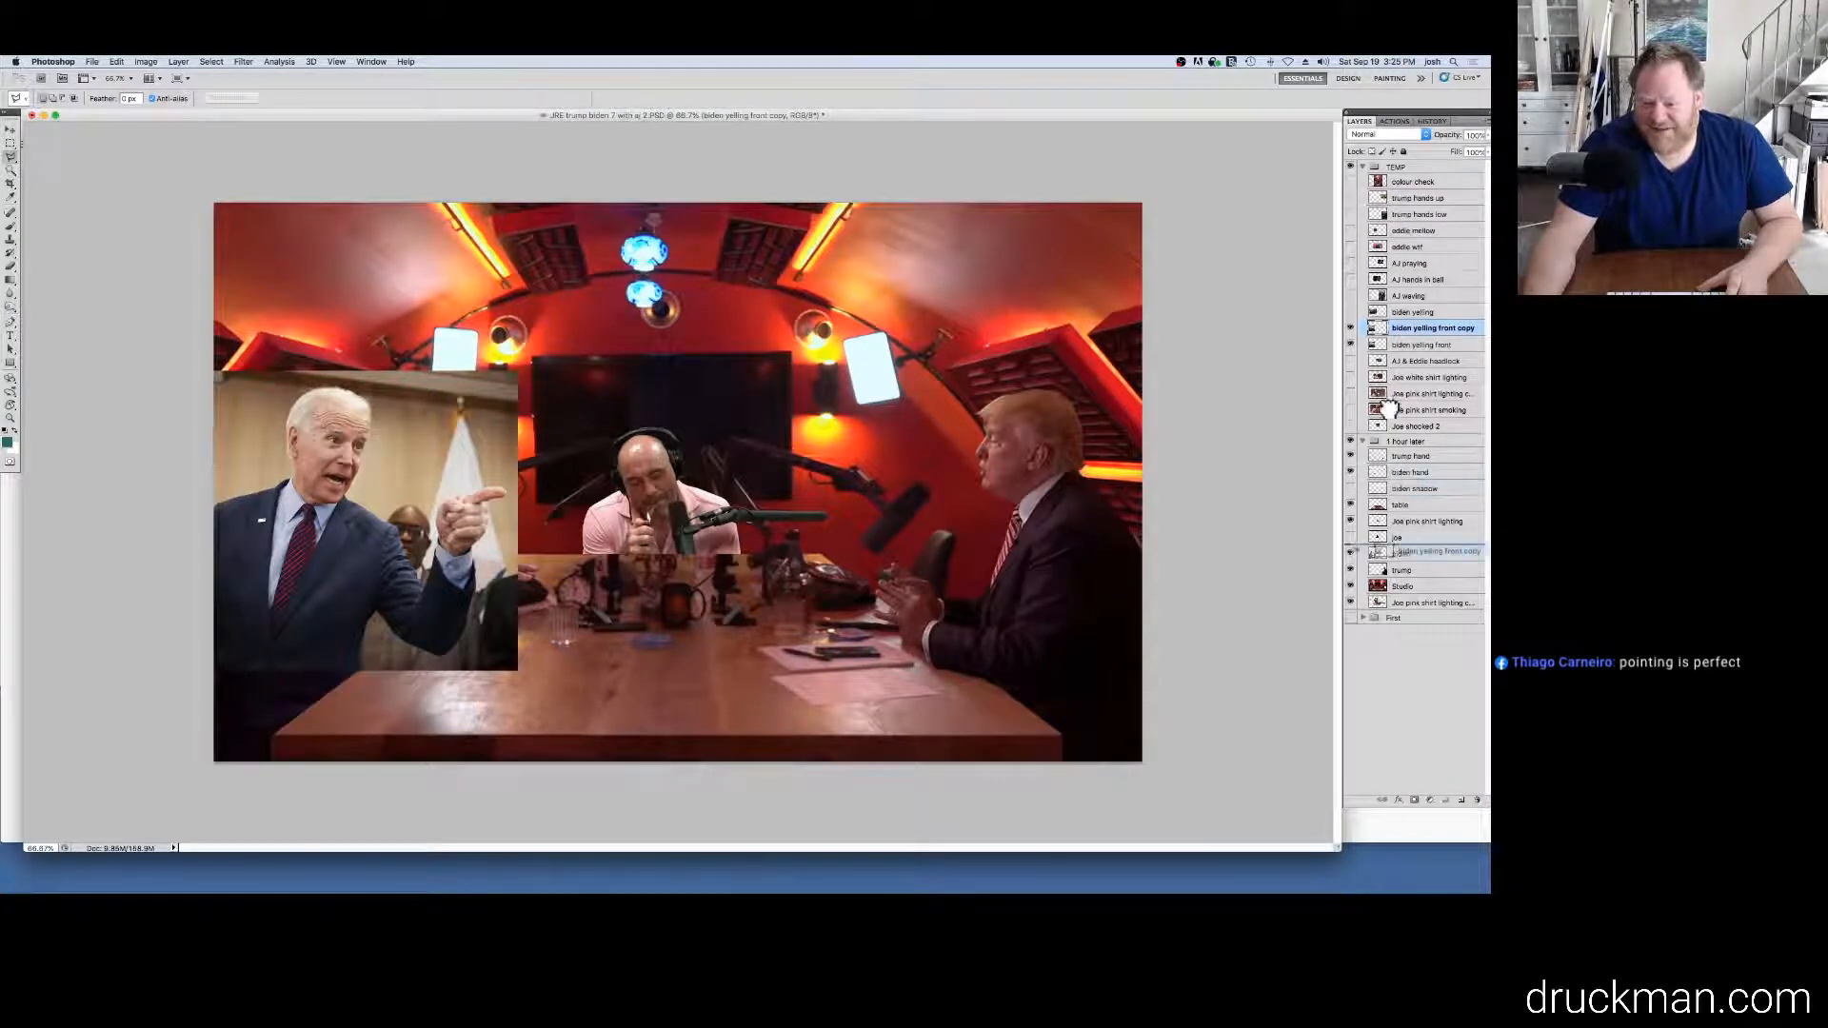
{"action": "left_click_drag", "start_coordinate": [1406, 441], "coordinate": [1410, 550]}
{"action": "left_click", "coordinate": [1350, 329]}
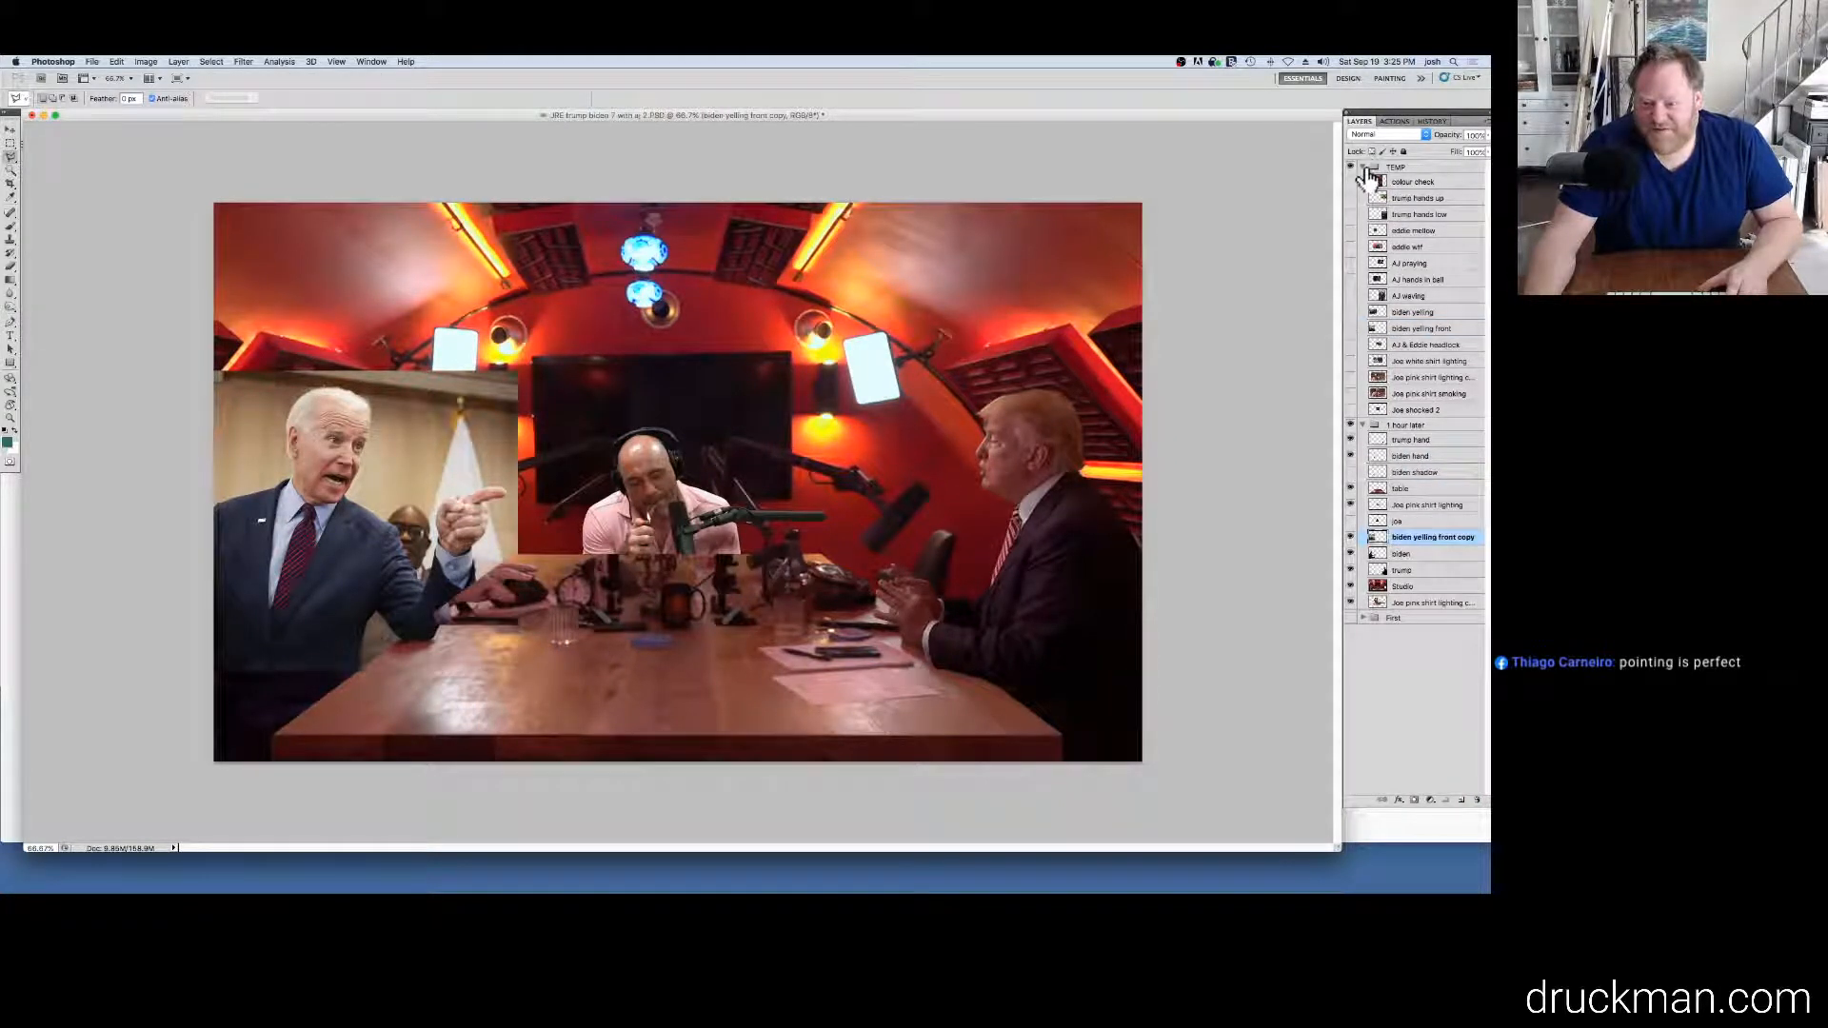
Isolate the biden yelling front copy by shifting its photo up and right, placing it atop the 1 hour later group, and hiding the group's other layers.
{"action": "left_click", "coordinate": [1363, 166]}
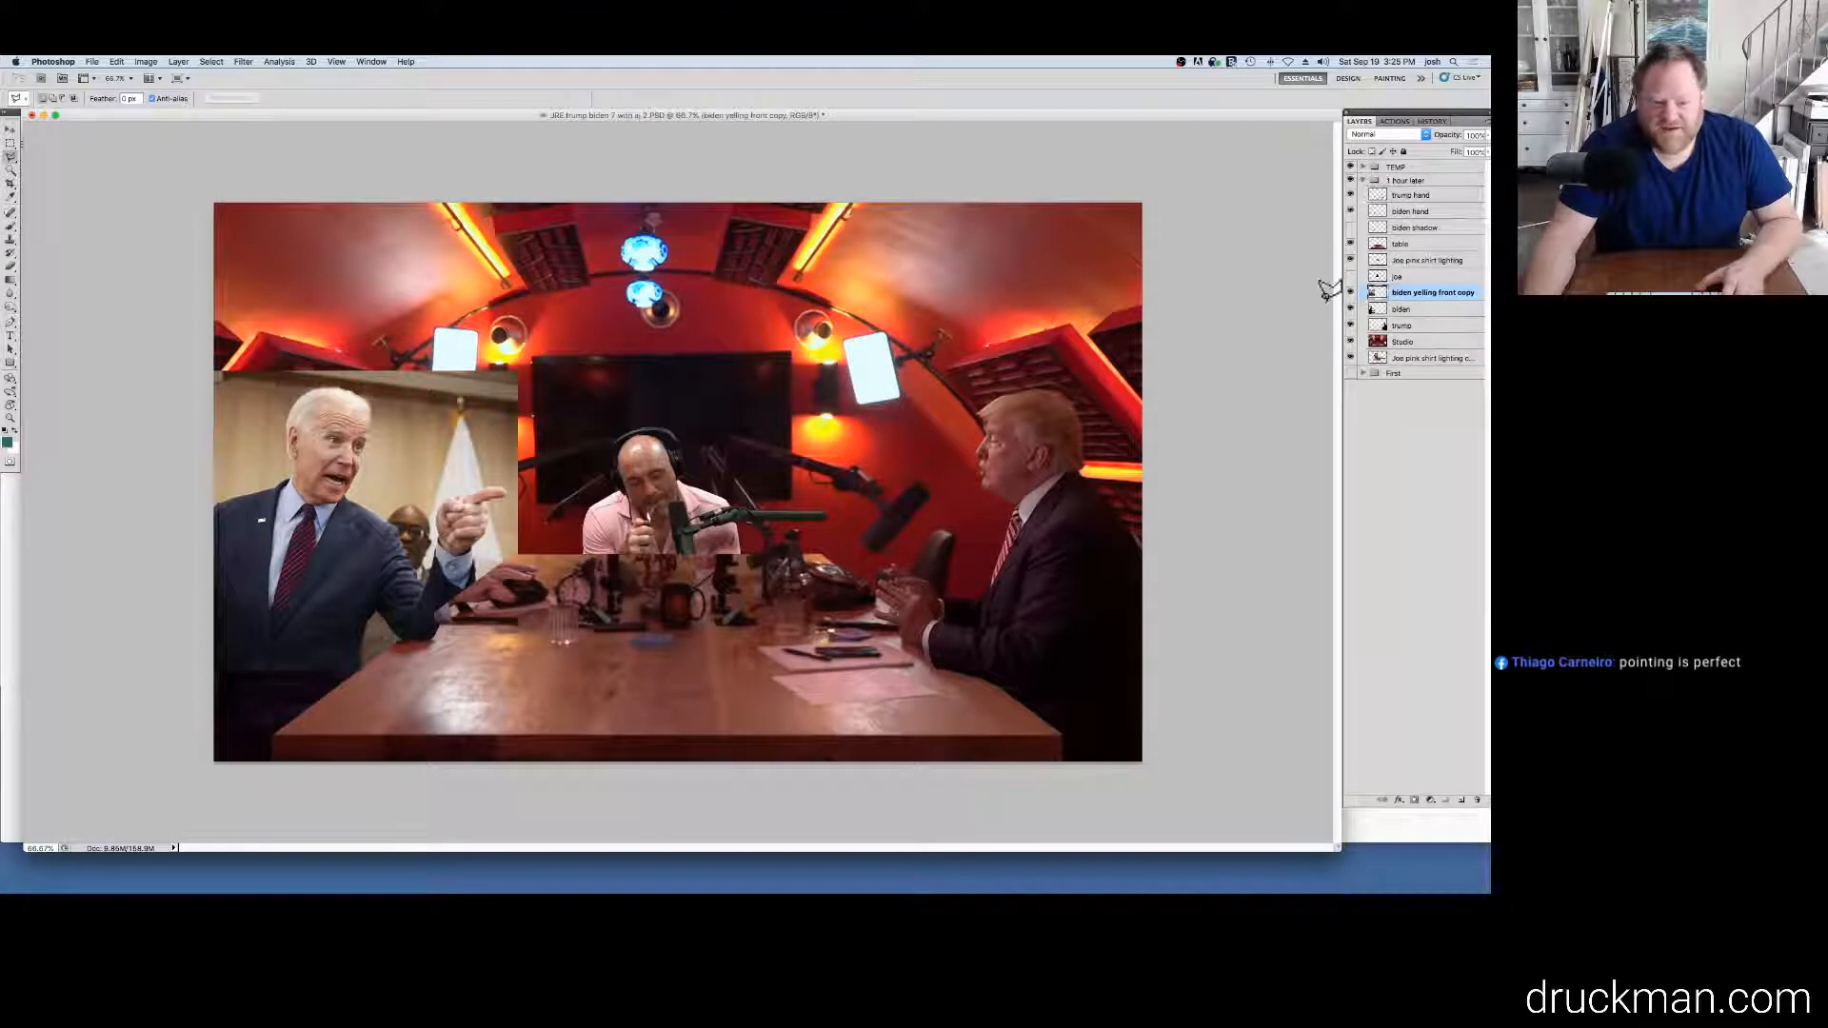
{"action": "left_click_drag", "start_coordinate": [416, 524], "coordinate": [471, 423]}
{"action": "left_click_drag", "start_coordinate": [1433, 295], "coordinate": [1424, 191]}
{"action": "left_click_drag", "start_coordinate": [1350, 260], "coordinate": [1352, 372]}
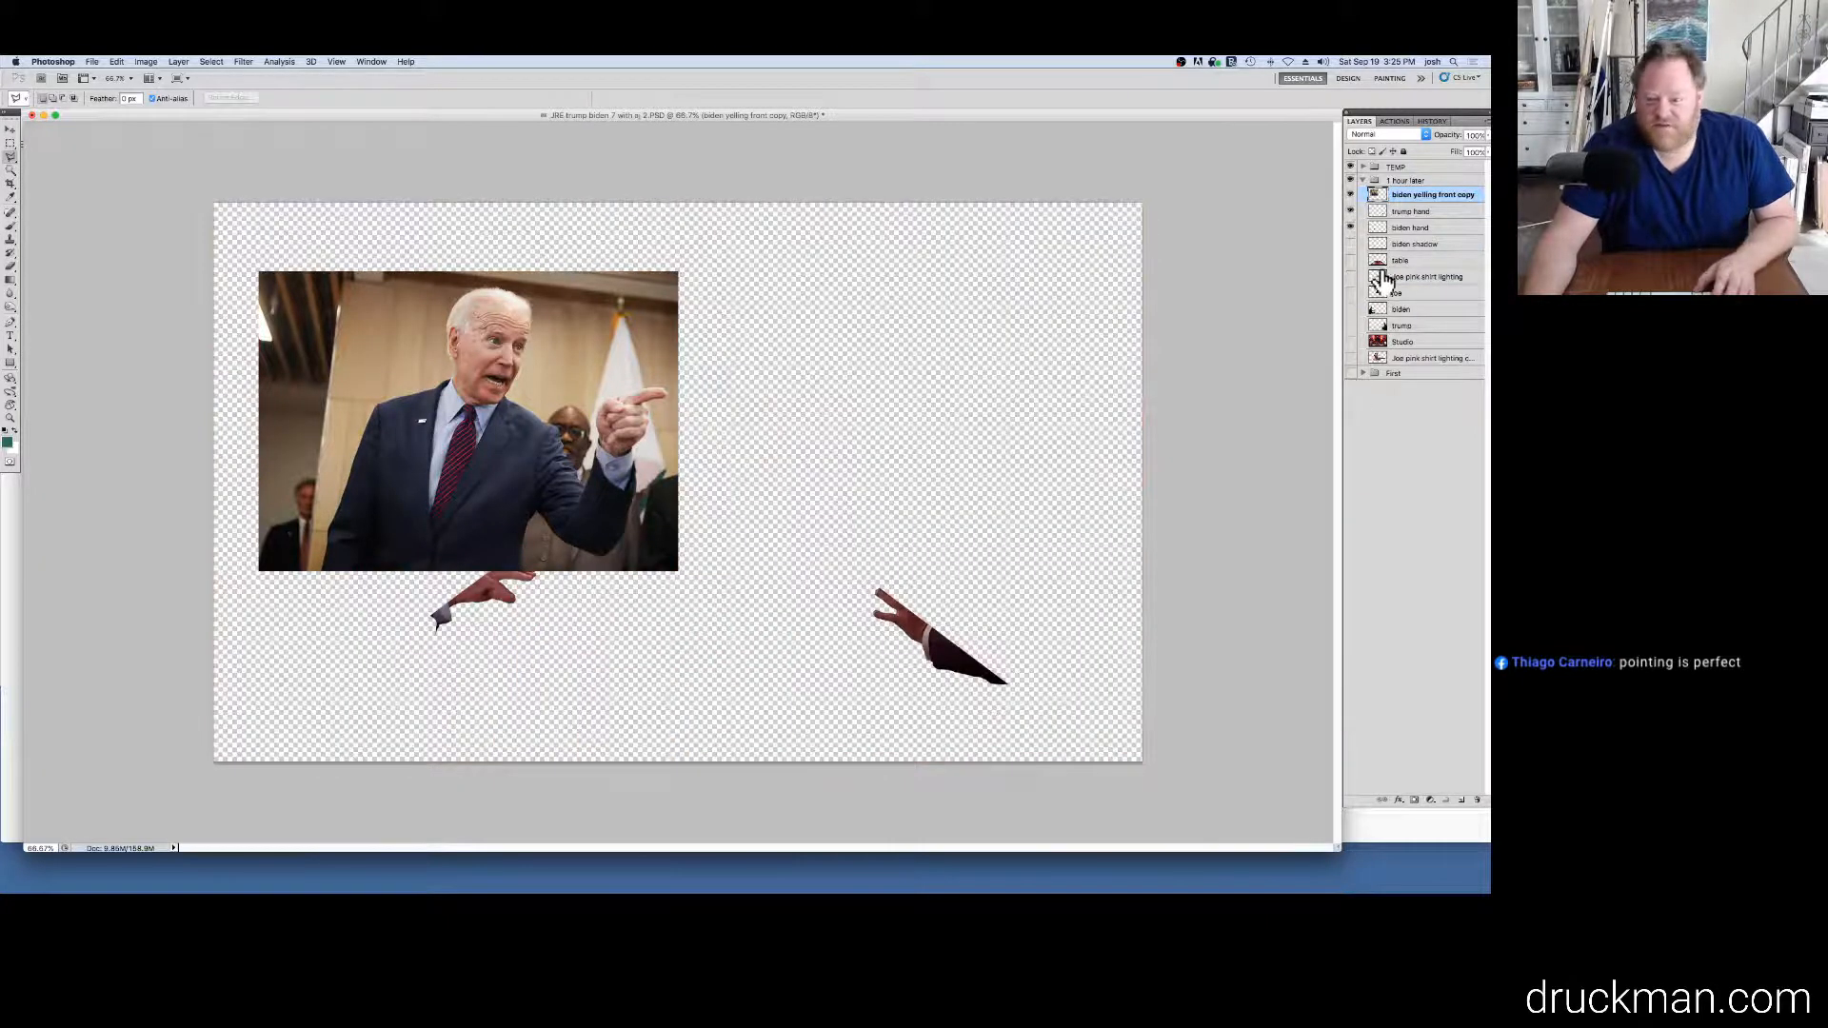
{"action": "left_click_drag", "start_coordinate": [1351, 229], "coordinate": [1350, 210]}
Outline the background around Biden's pointing finger and the outer side of his fist with the freehand Lasso and delete it.
{"action": "left_click_drag", "start_coordinate": [607, 398], "coordinate": [835, 436]}
{"action": "left_click", "coordinate": [835, 436]}
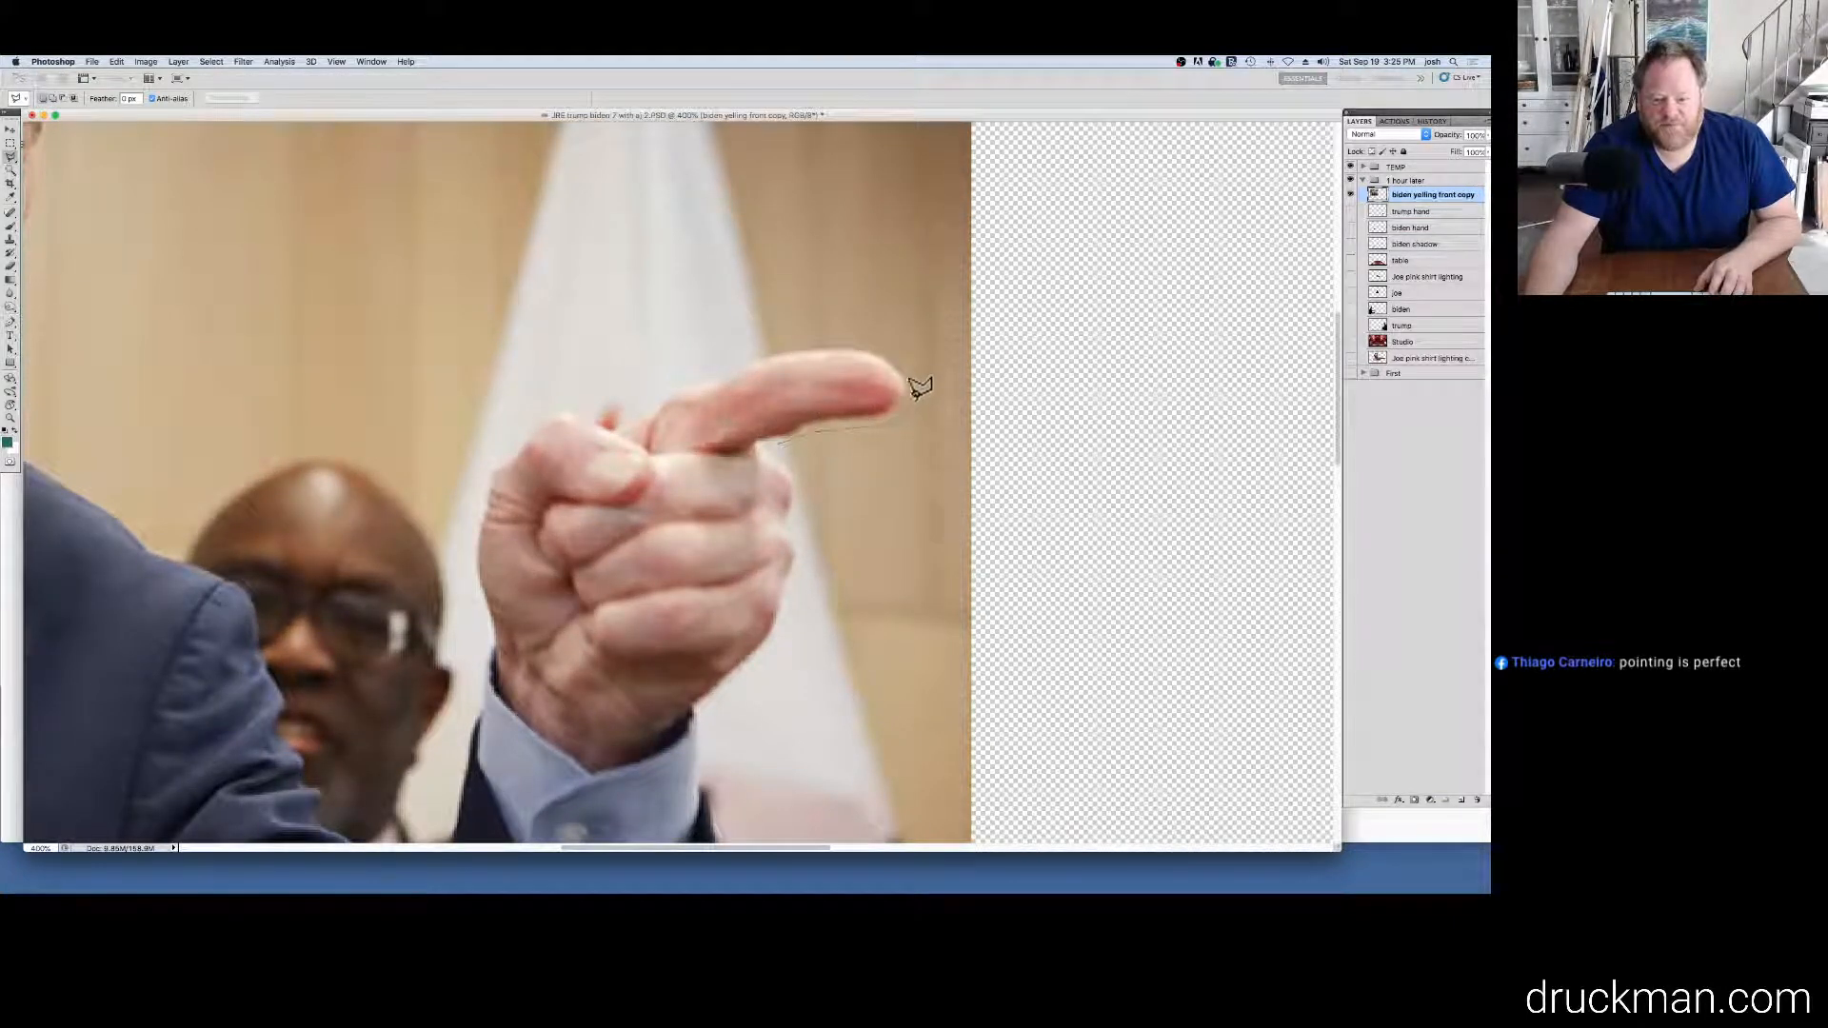
{"action": "left_click", "coordinate": [14, 162]}
{"action": "left_click", "coordinate": [61, 157]}
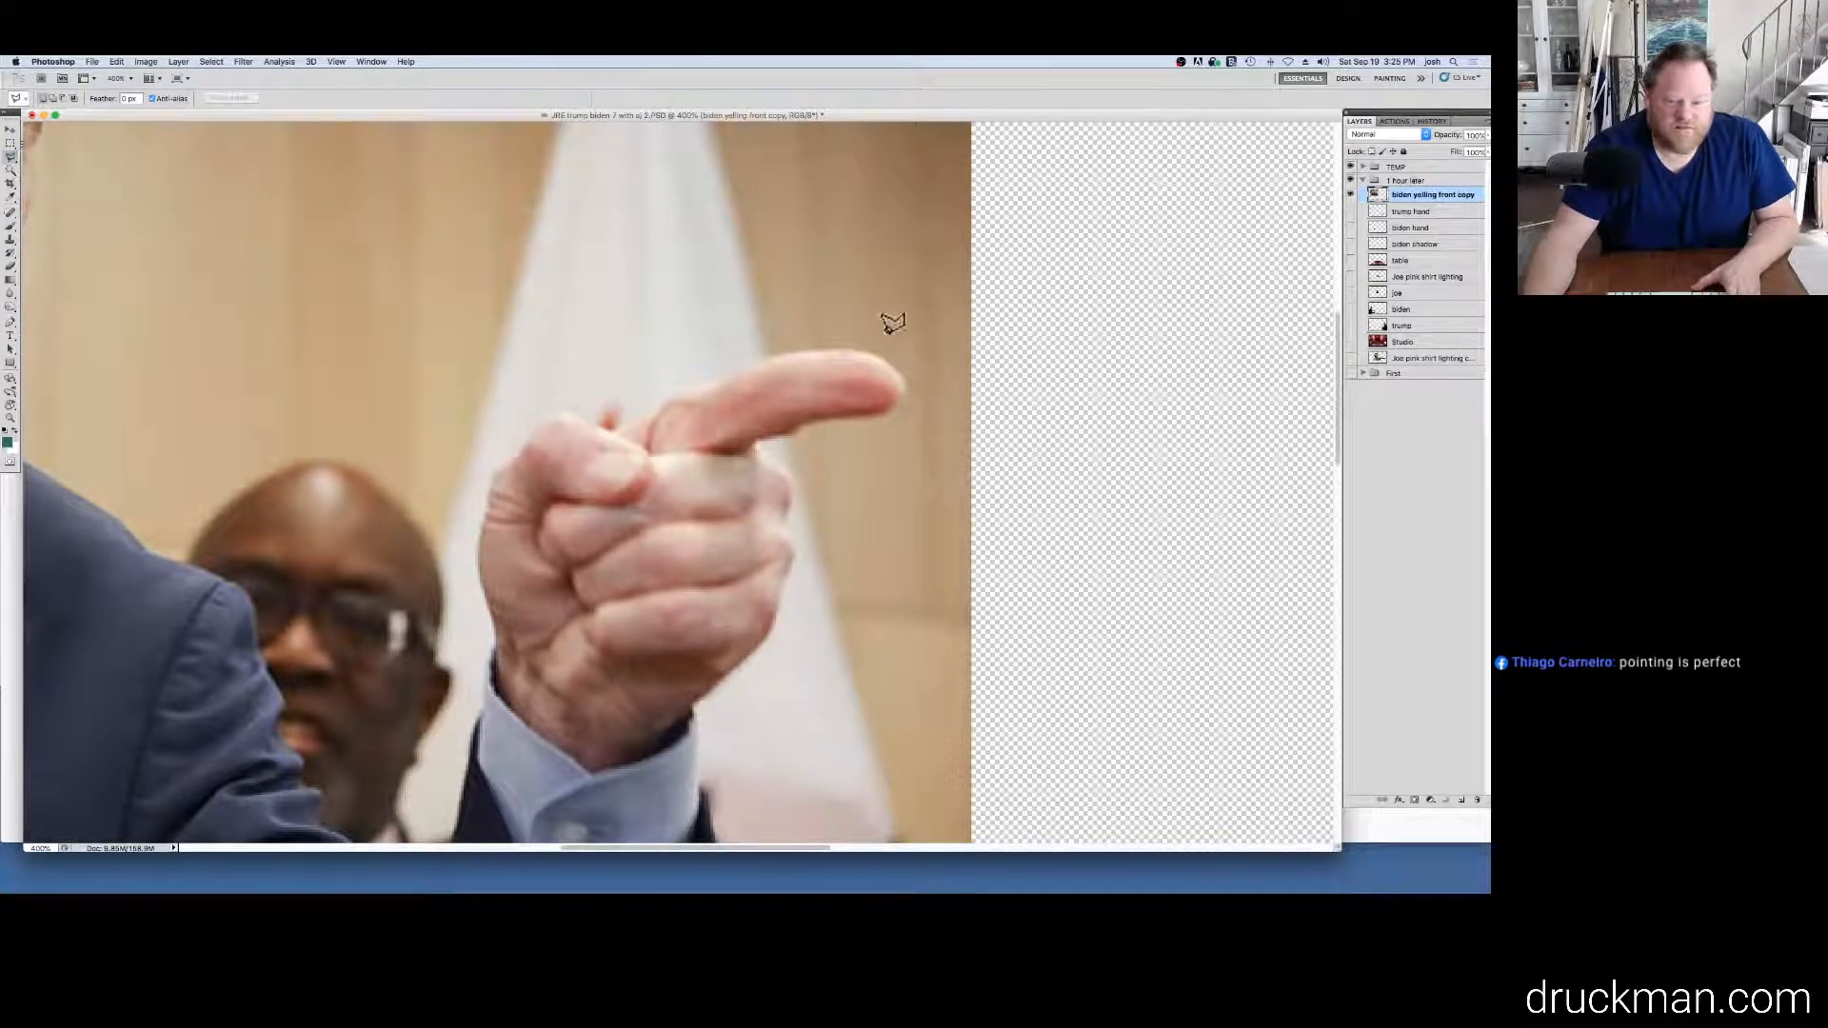
{"action": "left_click", "coordinate": [14, 161]}
{"action": "left_click", "coordinate": [67, 157]}
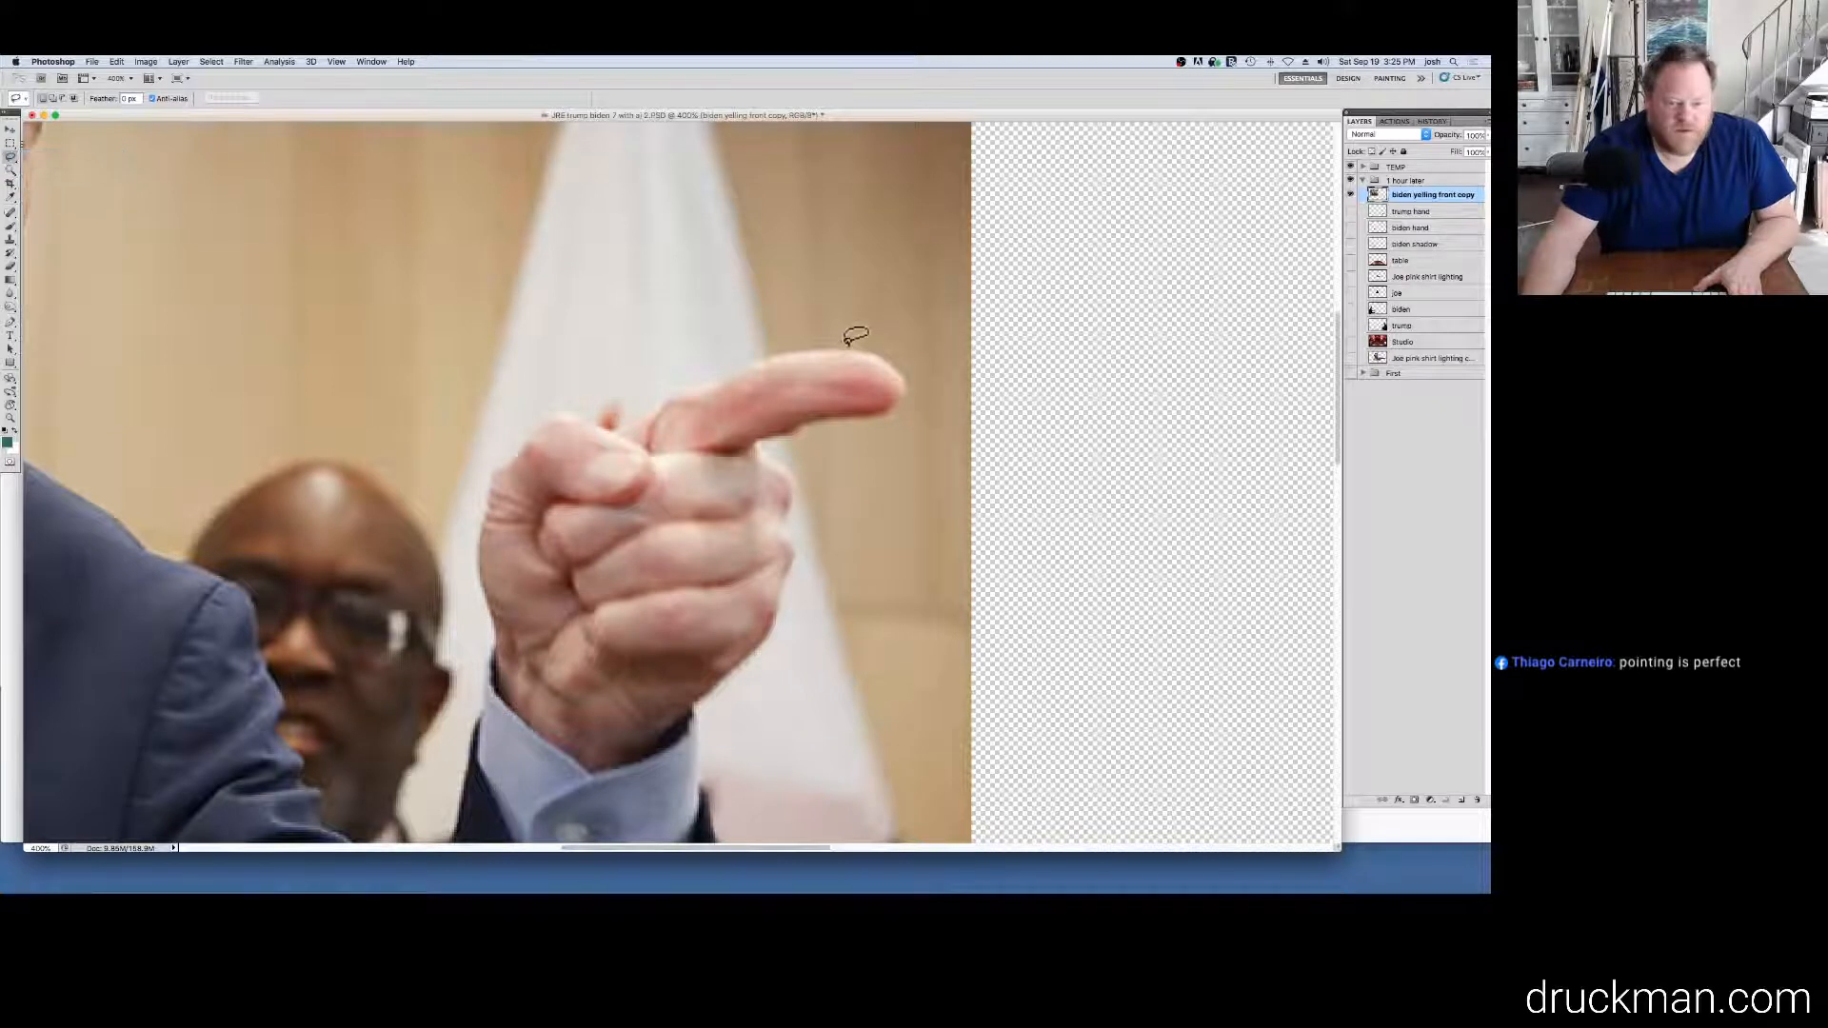
{"action": "left_click_drag", "start_coordinate": [925, 379], "coordinate": [901, 421]}
{"action": "mouse_move", "coordinate": [820, 486]}
{"action": "left_mouse_down"}
{"action": "mouse_move", "coordinate": [787, 645]}
{"action": "mouse_move", "coordinate": [751, 695]}
{"action": "mouse_move", "coordinate": [764, 892]}
{"action": "left_mouse_up"}
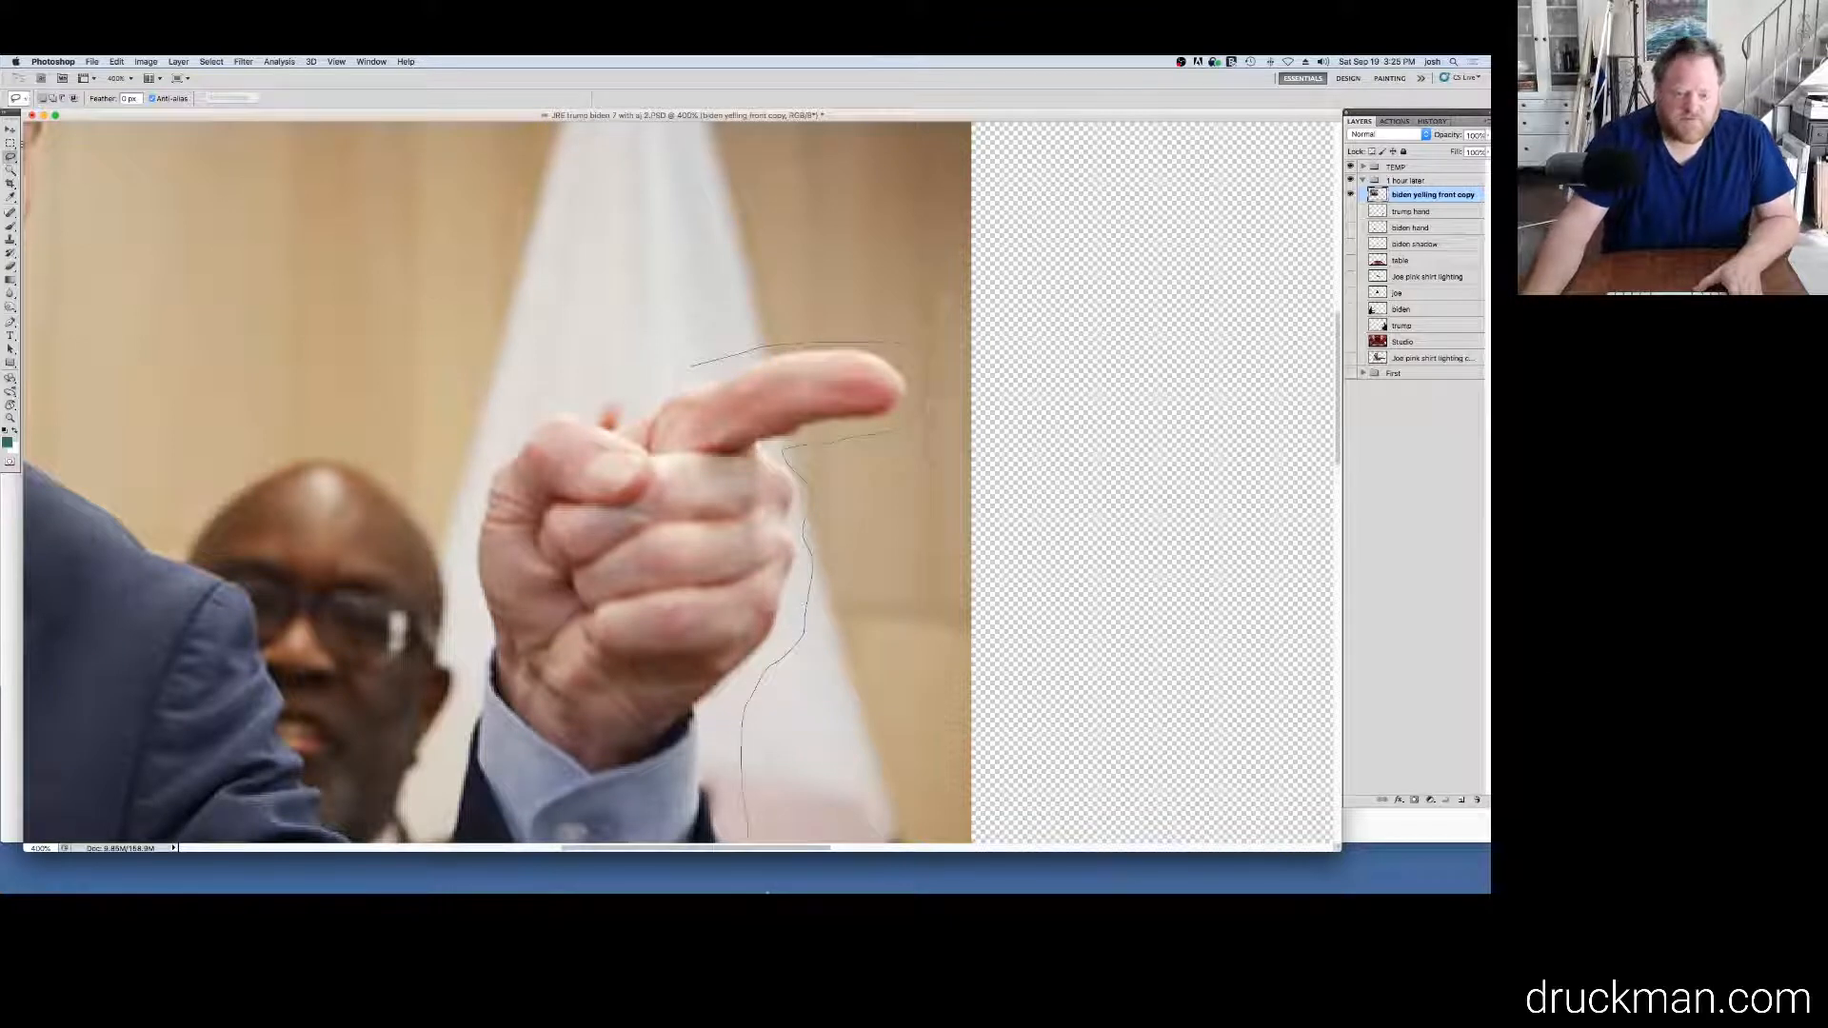
{"action": "mouse_move", "coordinate": [976, 762]}
{"action": "left_mouse_down"}
{"action": "mouse_move", "coordinate": [1104, 529]}
{"action": "mouse_move", "coordinate": [953, 288]}
{"action": "mouse_move", "coordinate": [811, 275]}
{"action": "mouse_move", "coordinate": [709, 326]}
{"action": "left_mouse_up"}
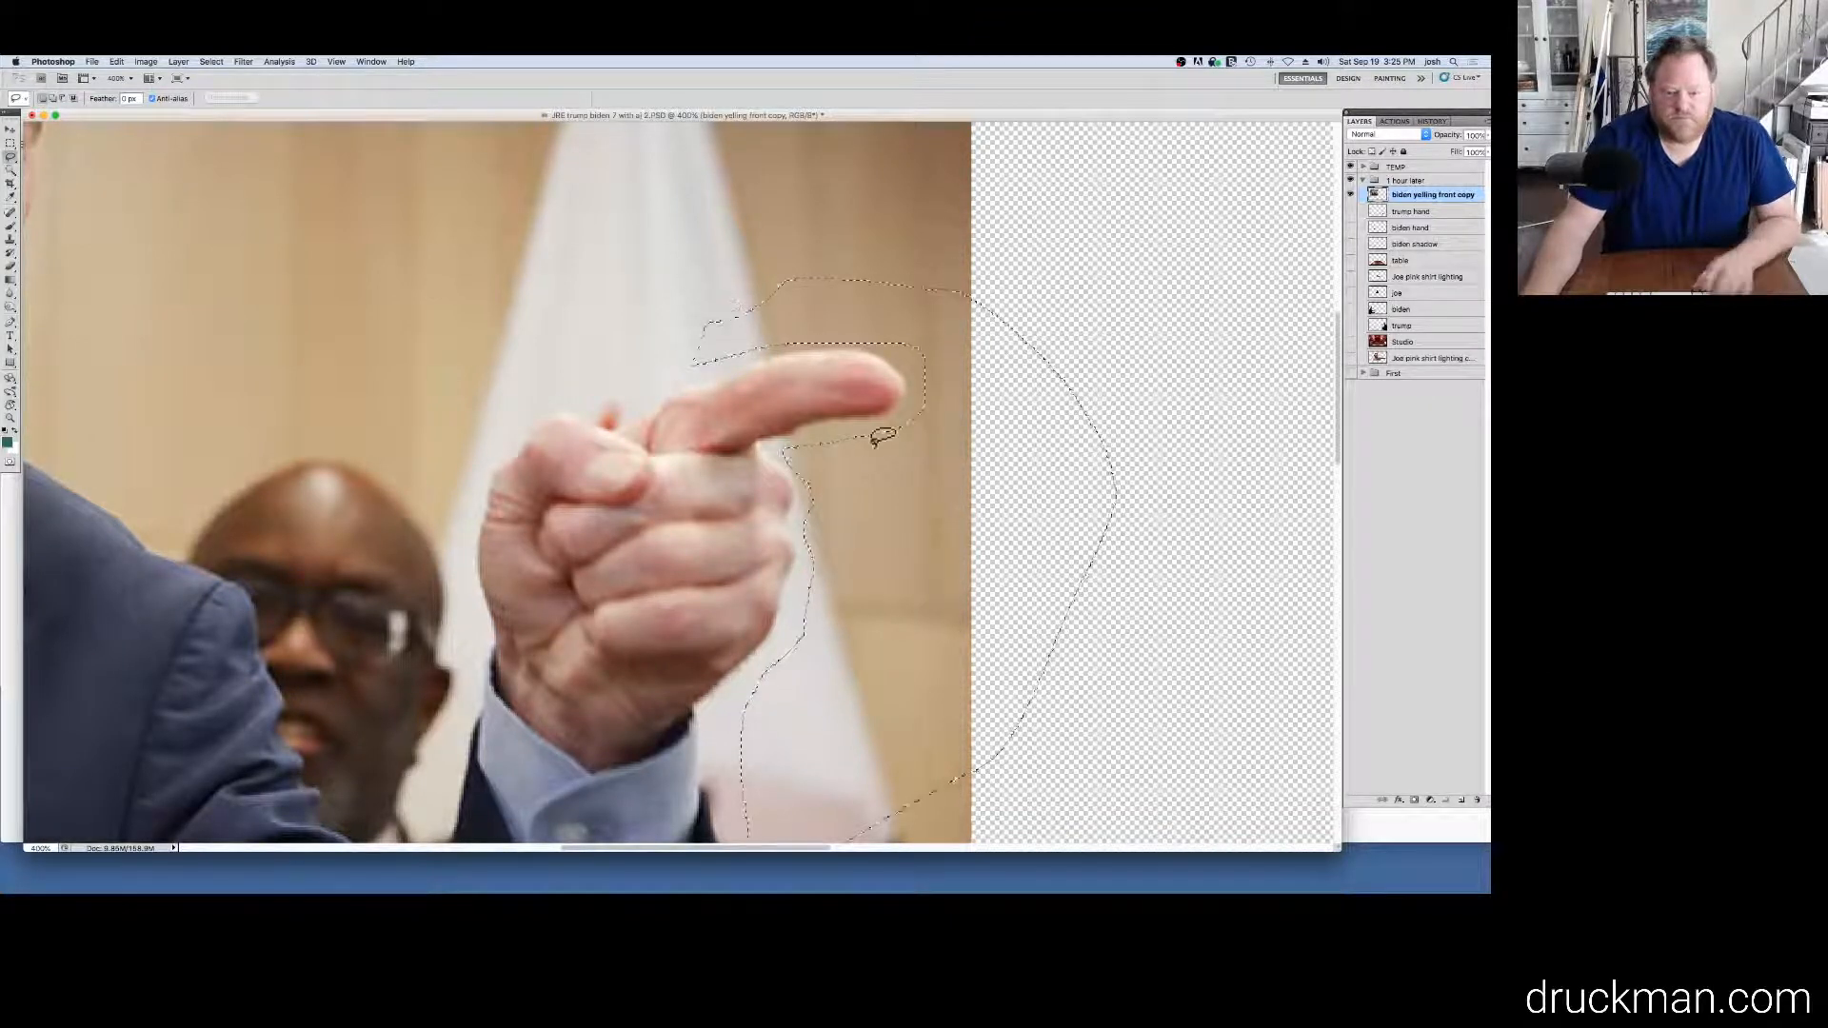
{"action": "left_click", "coordinate": [873, 503], "text": "alt"}
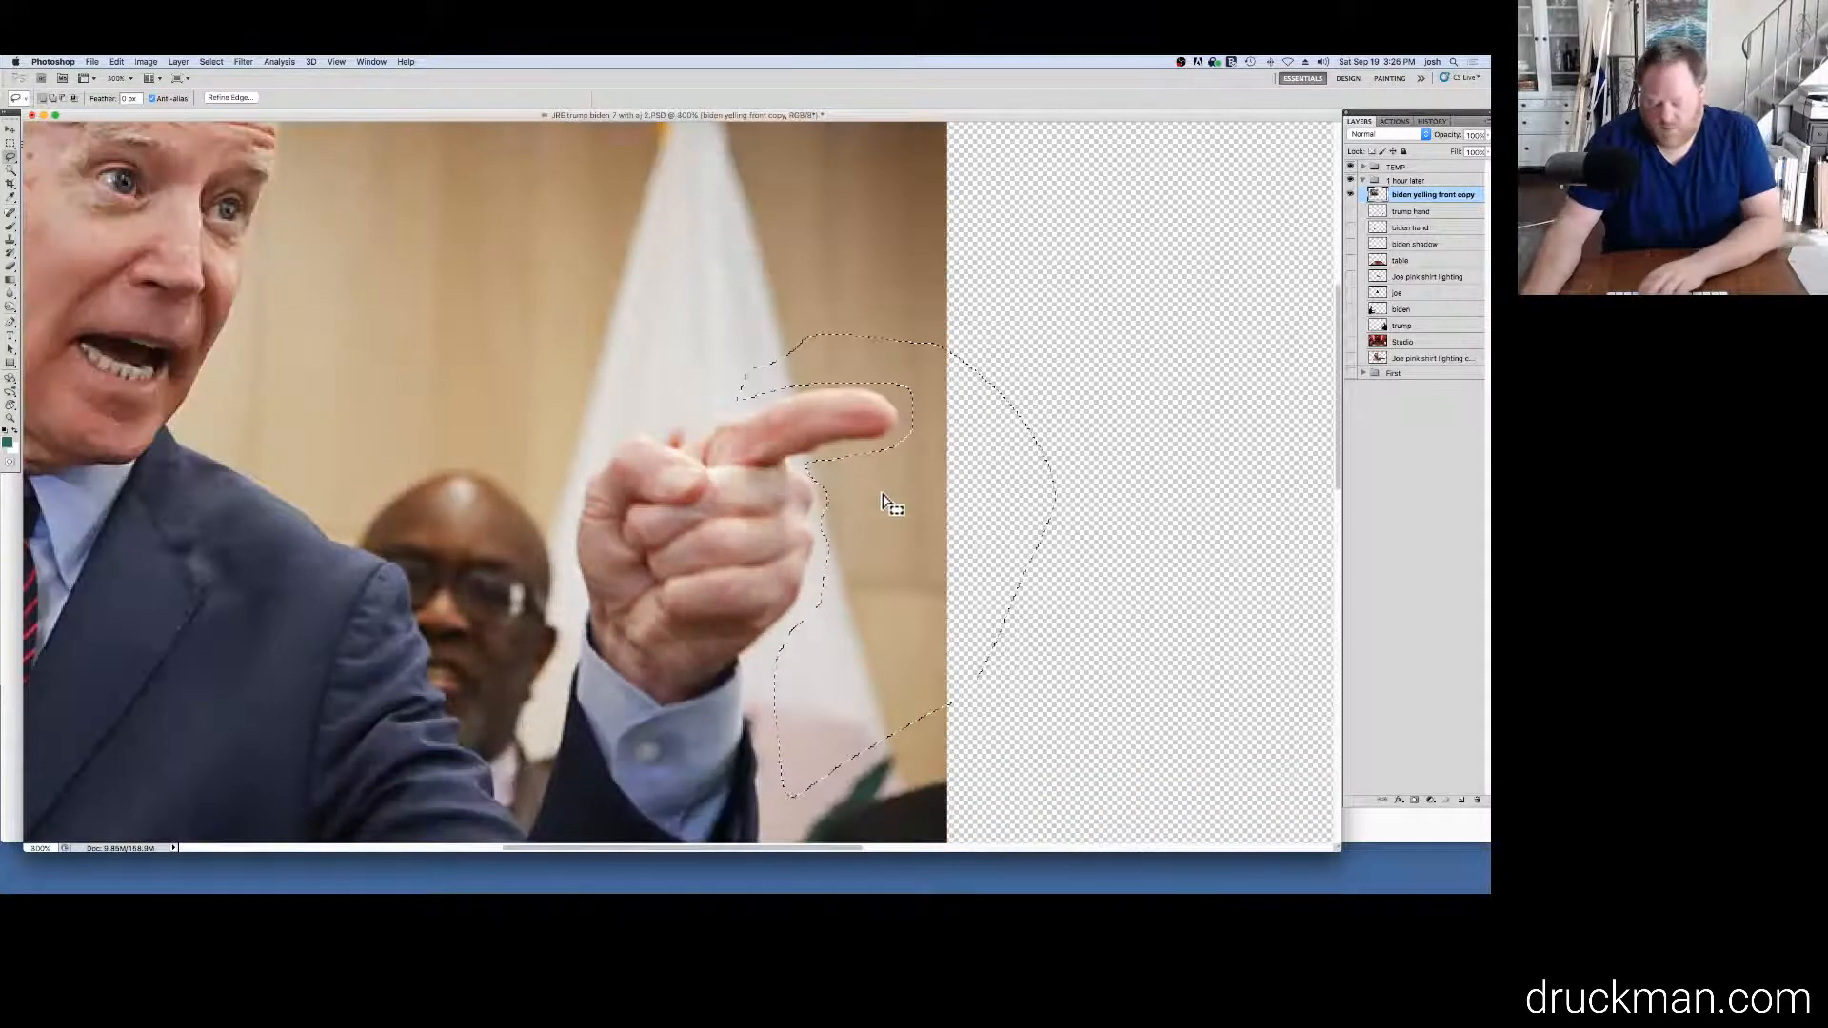
{"action": "key", "text": "Delete"}
Select a freehand area of background above Biden's pointing hand, delete it, and clear the selection.
{"action": "mouse_move", "coordinate": [831, 364]}
{"action": "left_mouse_down"}
{"action": "mouse_move", "coordinate": [783, 380]}
{"action": "mouse_move", "coordinate": [520, 370]}
{"action": "mouse_move", "coordinate": [1198, 202]}
{"action": "mouse_move", "coordinate": [1045, 341]}
{"action": "left_mouse_up"}
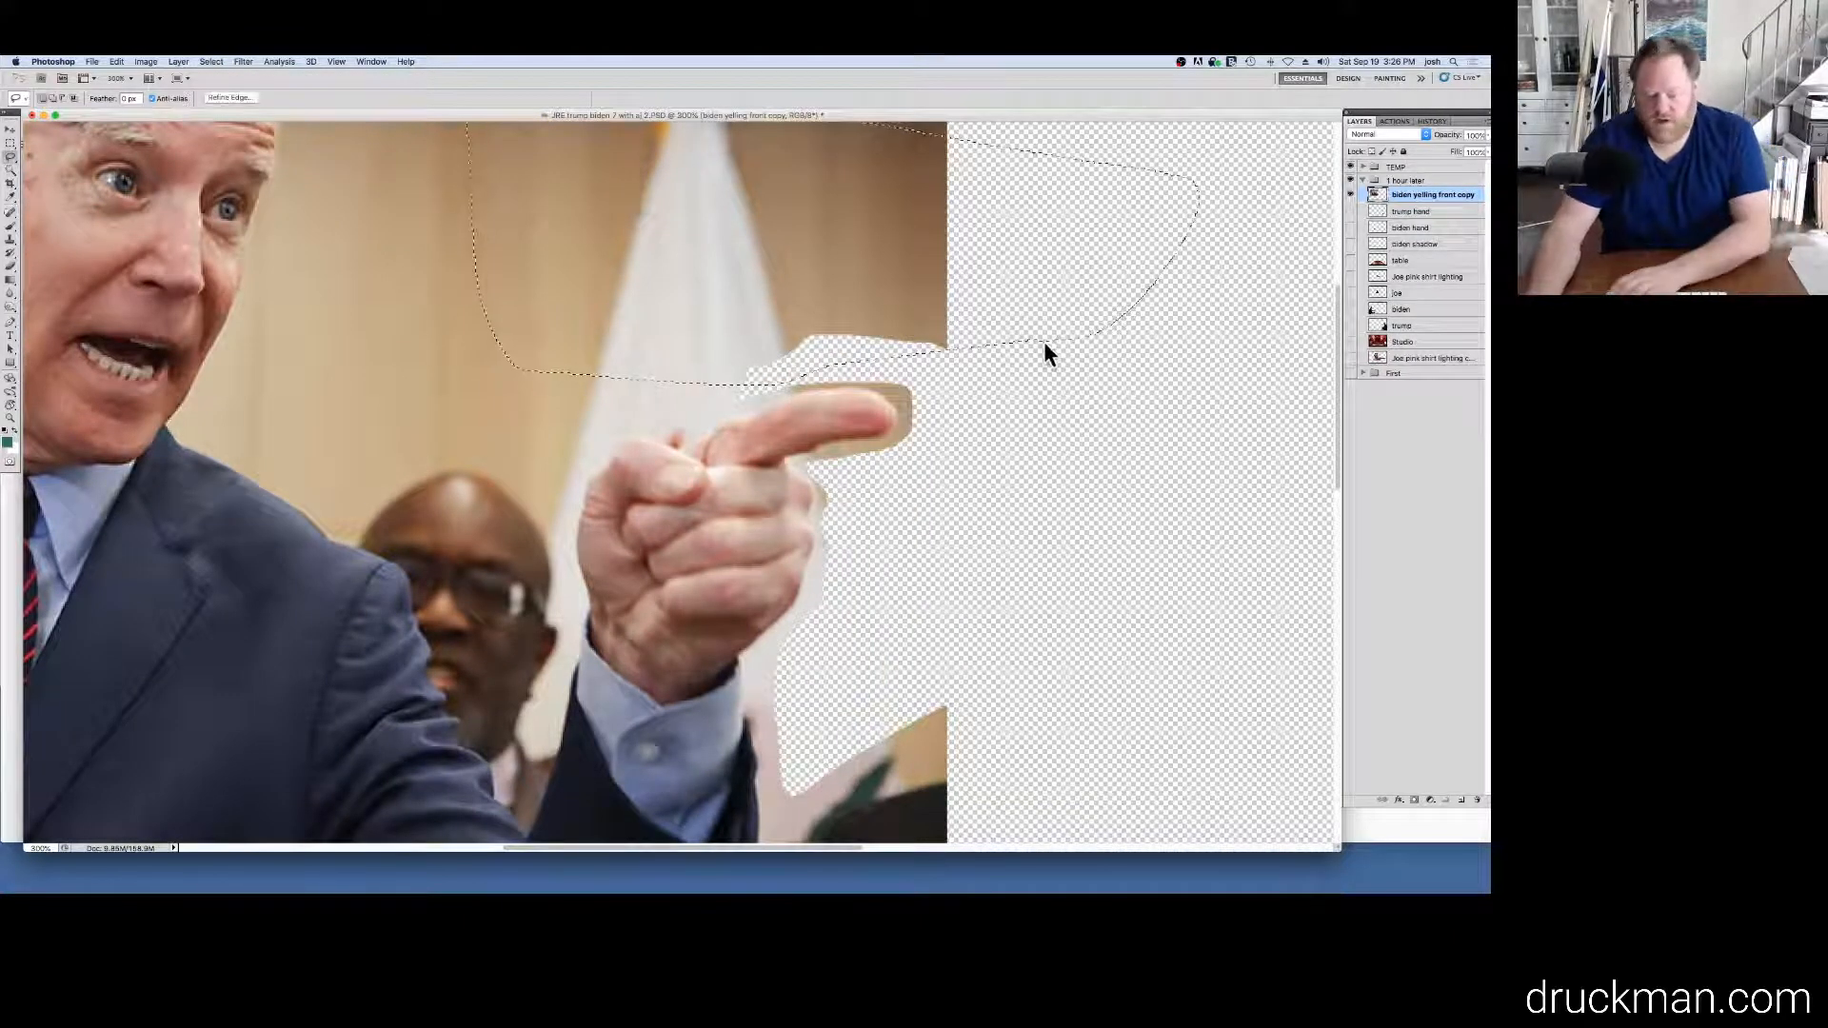
{"action": "key", "text": "Delete"}
{"action": "key", "text": "super+d"}
{"action": "key", "text": "super+1"}
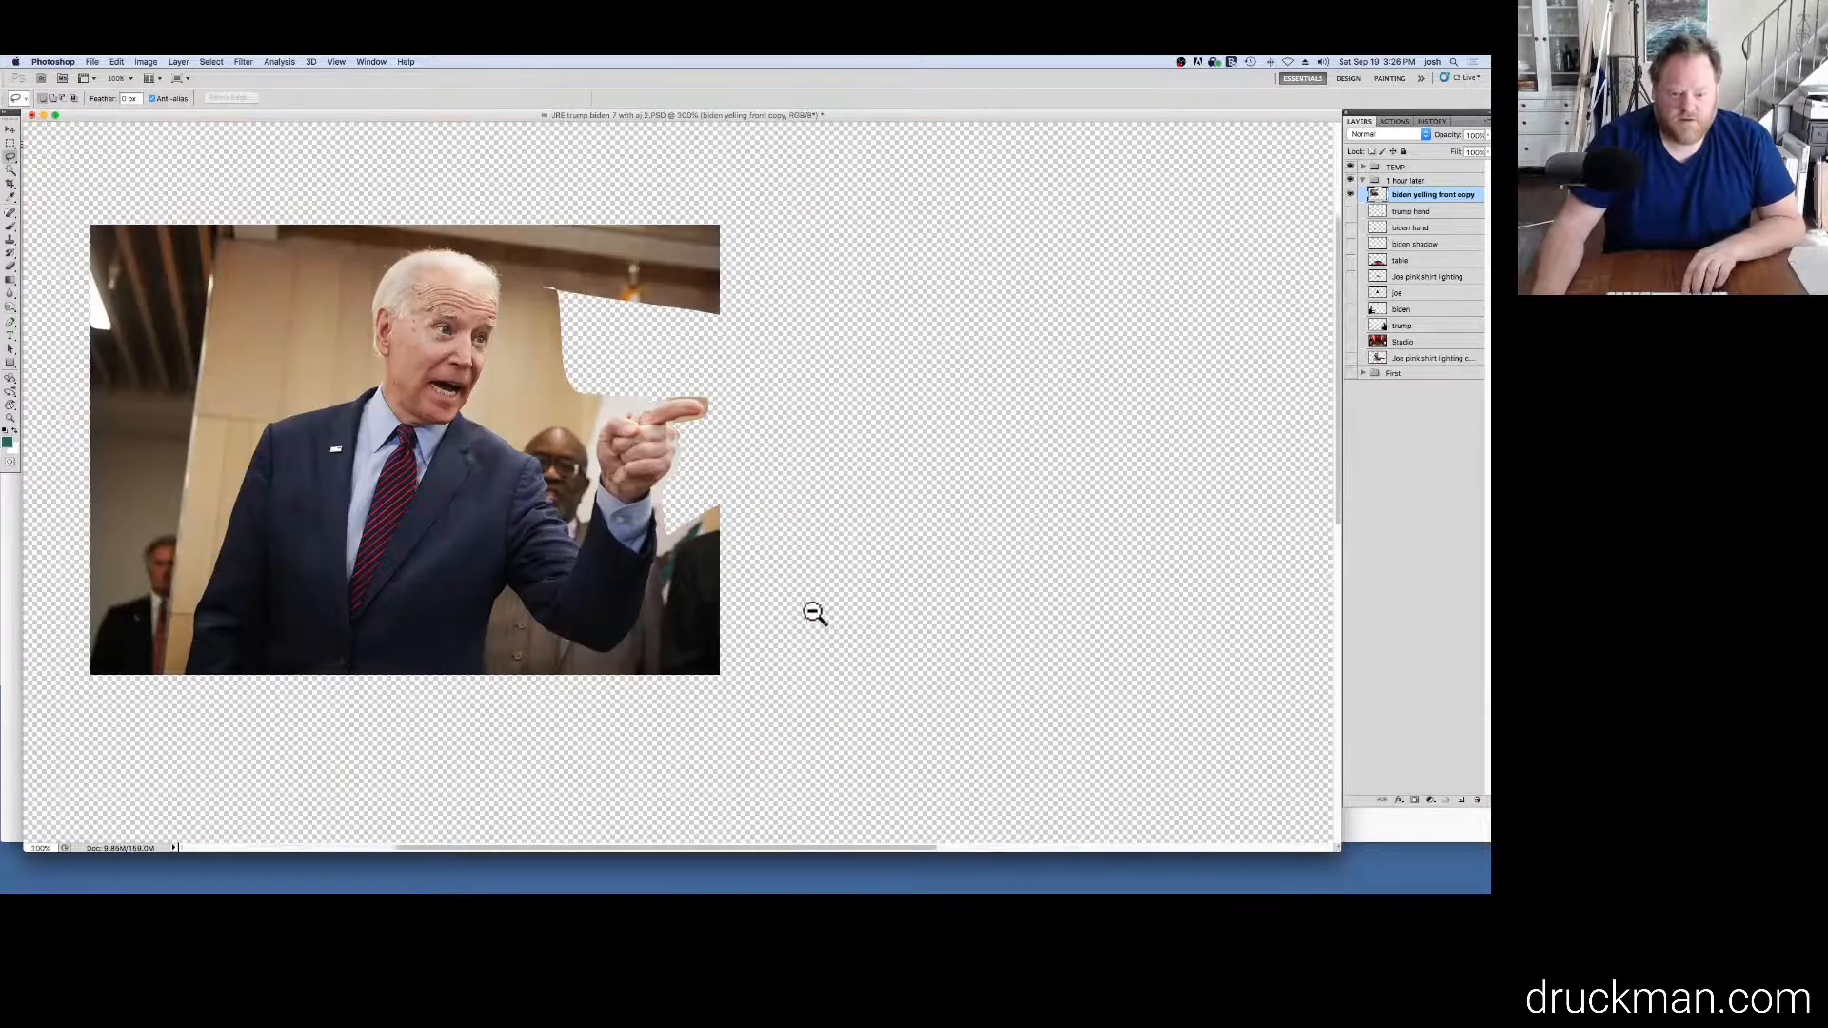
Trace the background between Biden's torso and raised arm with the Polygonal Lasso, delete it, and clear the selection.
{"action": "left_click", "coordinate": [543, 673], "text": "super"}
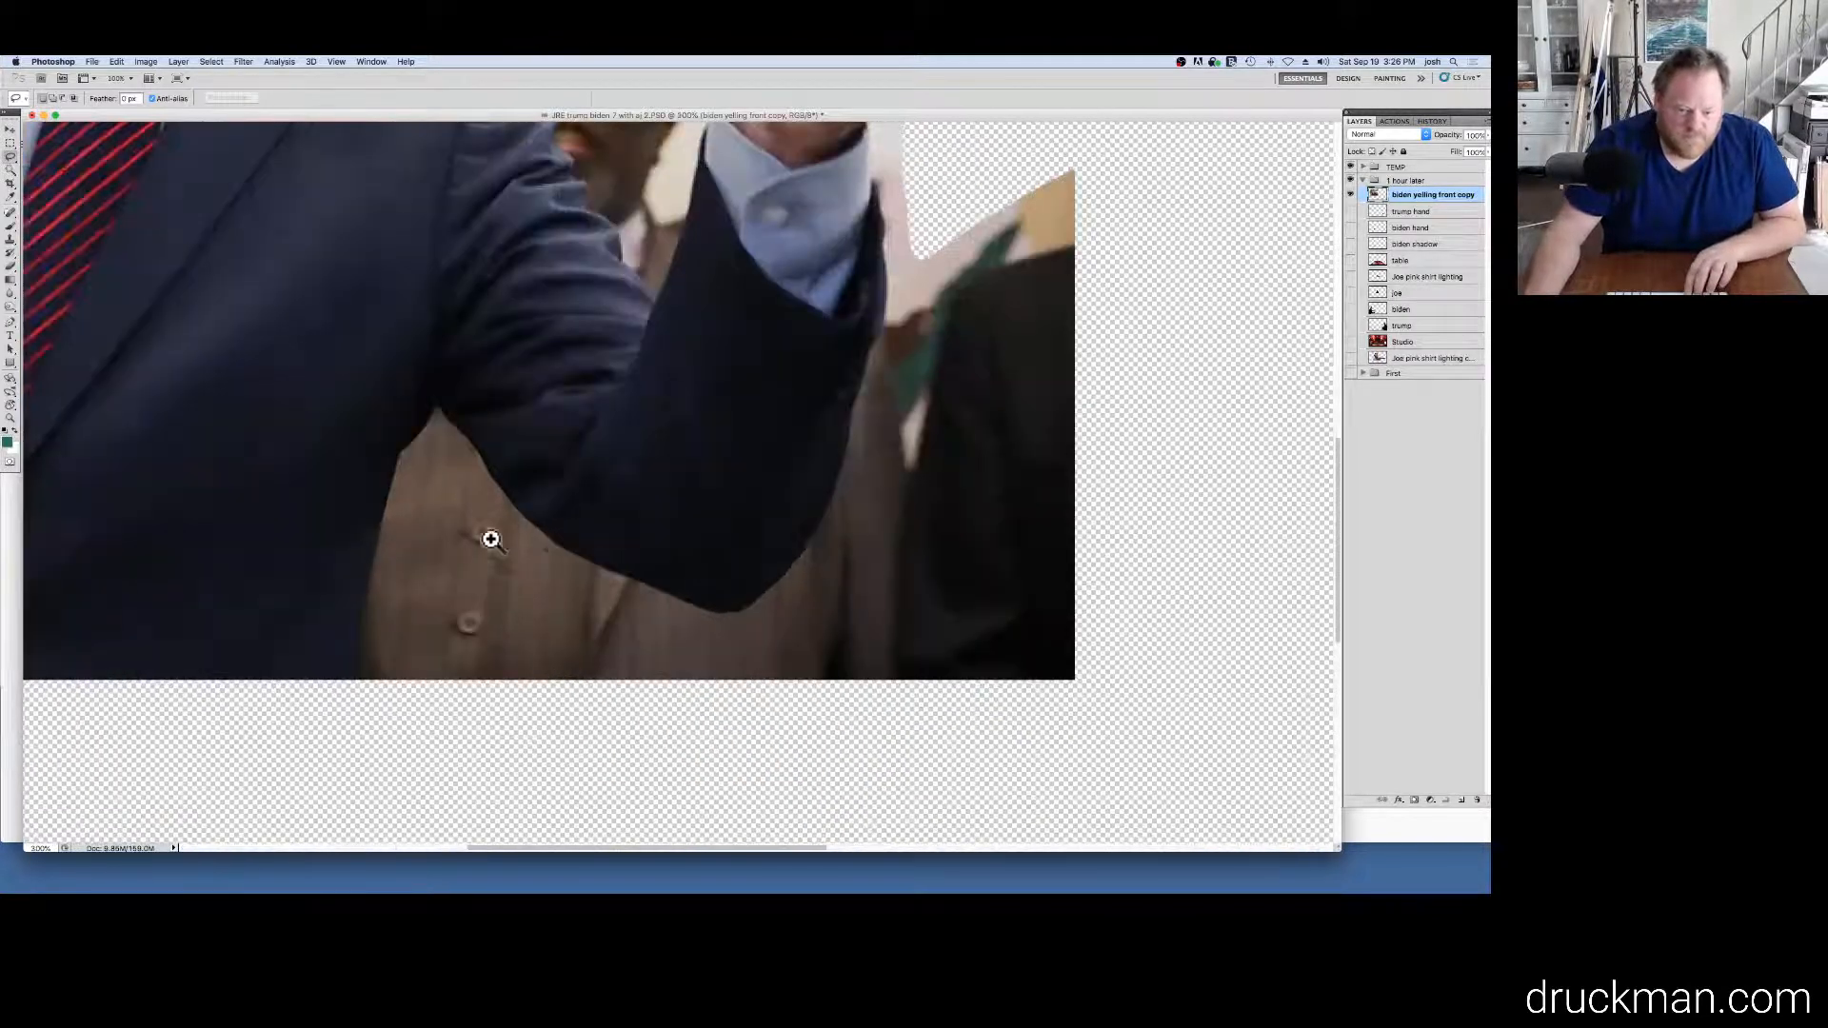
{"action": "left_click", "coordinate": [400, 375], "text": "super"}
{"action": "left_click", "coordinate": [416, 404], "text": "super"}
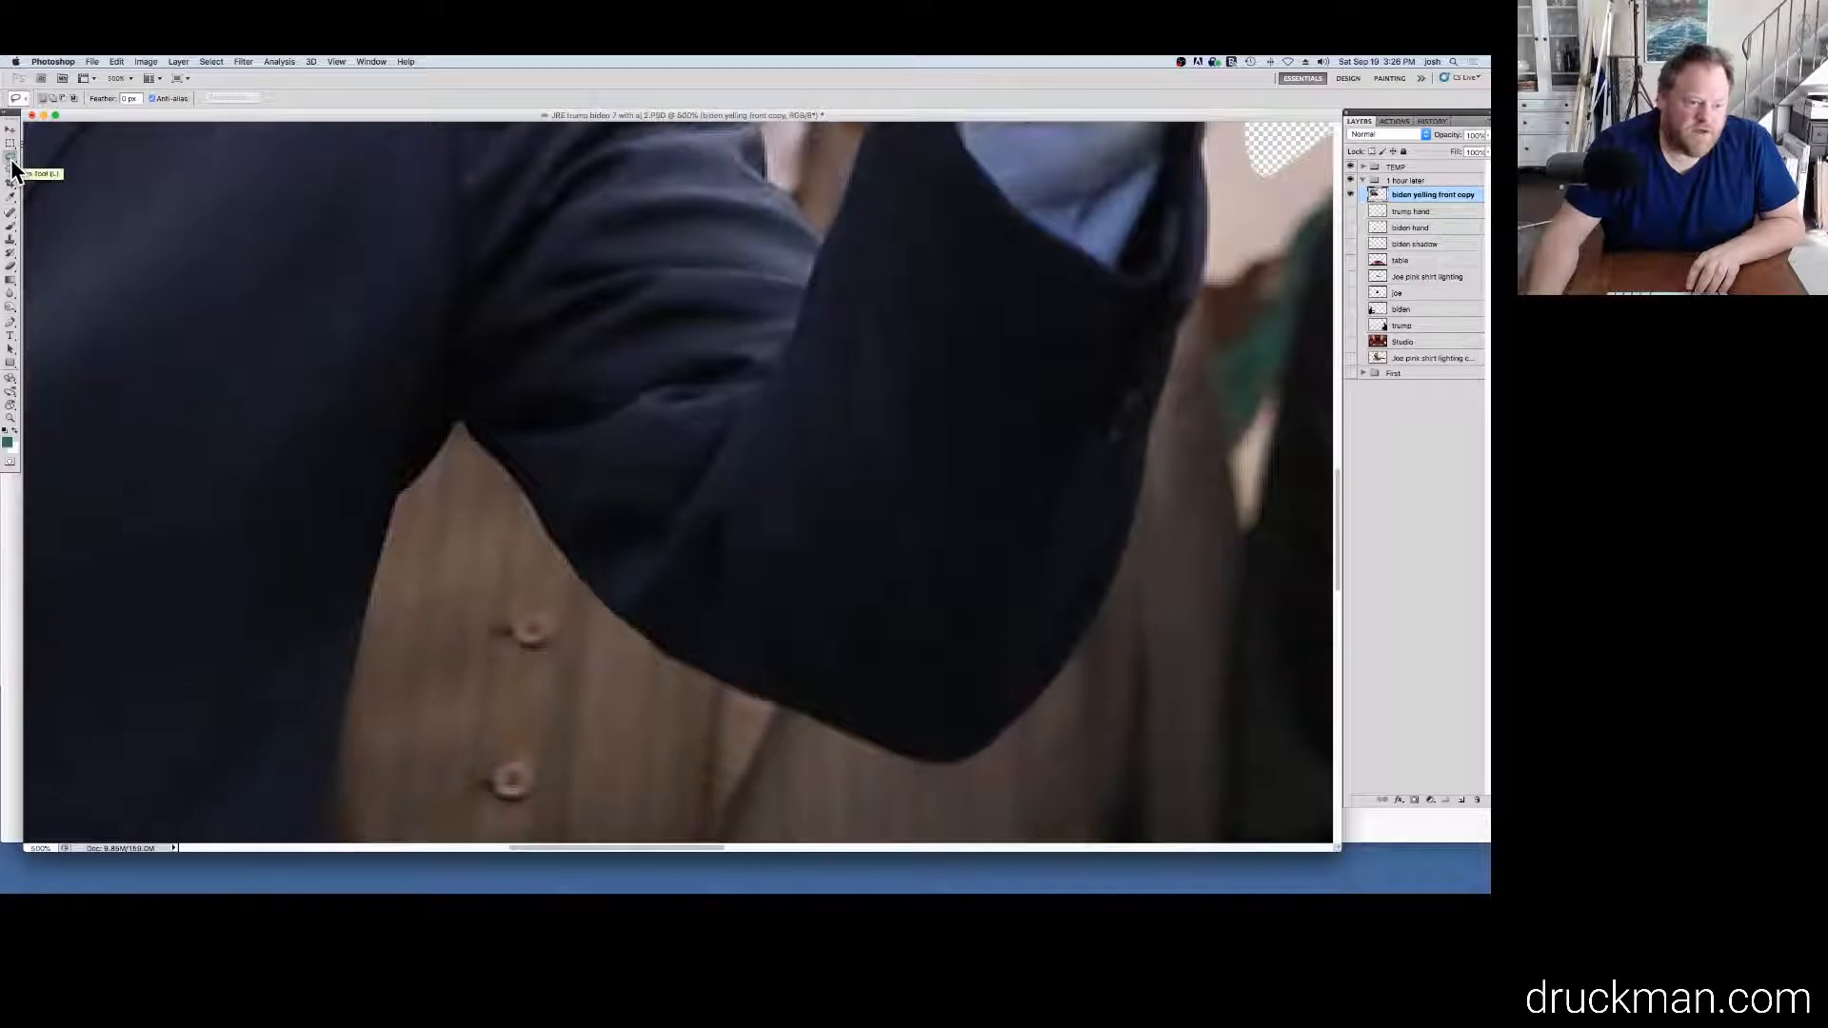
{"action": "left_click_drag", "start_coordinate": [14, 162], "coordinate": [59, 173]}
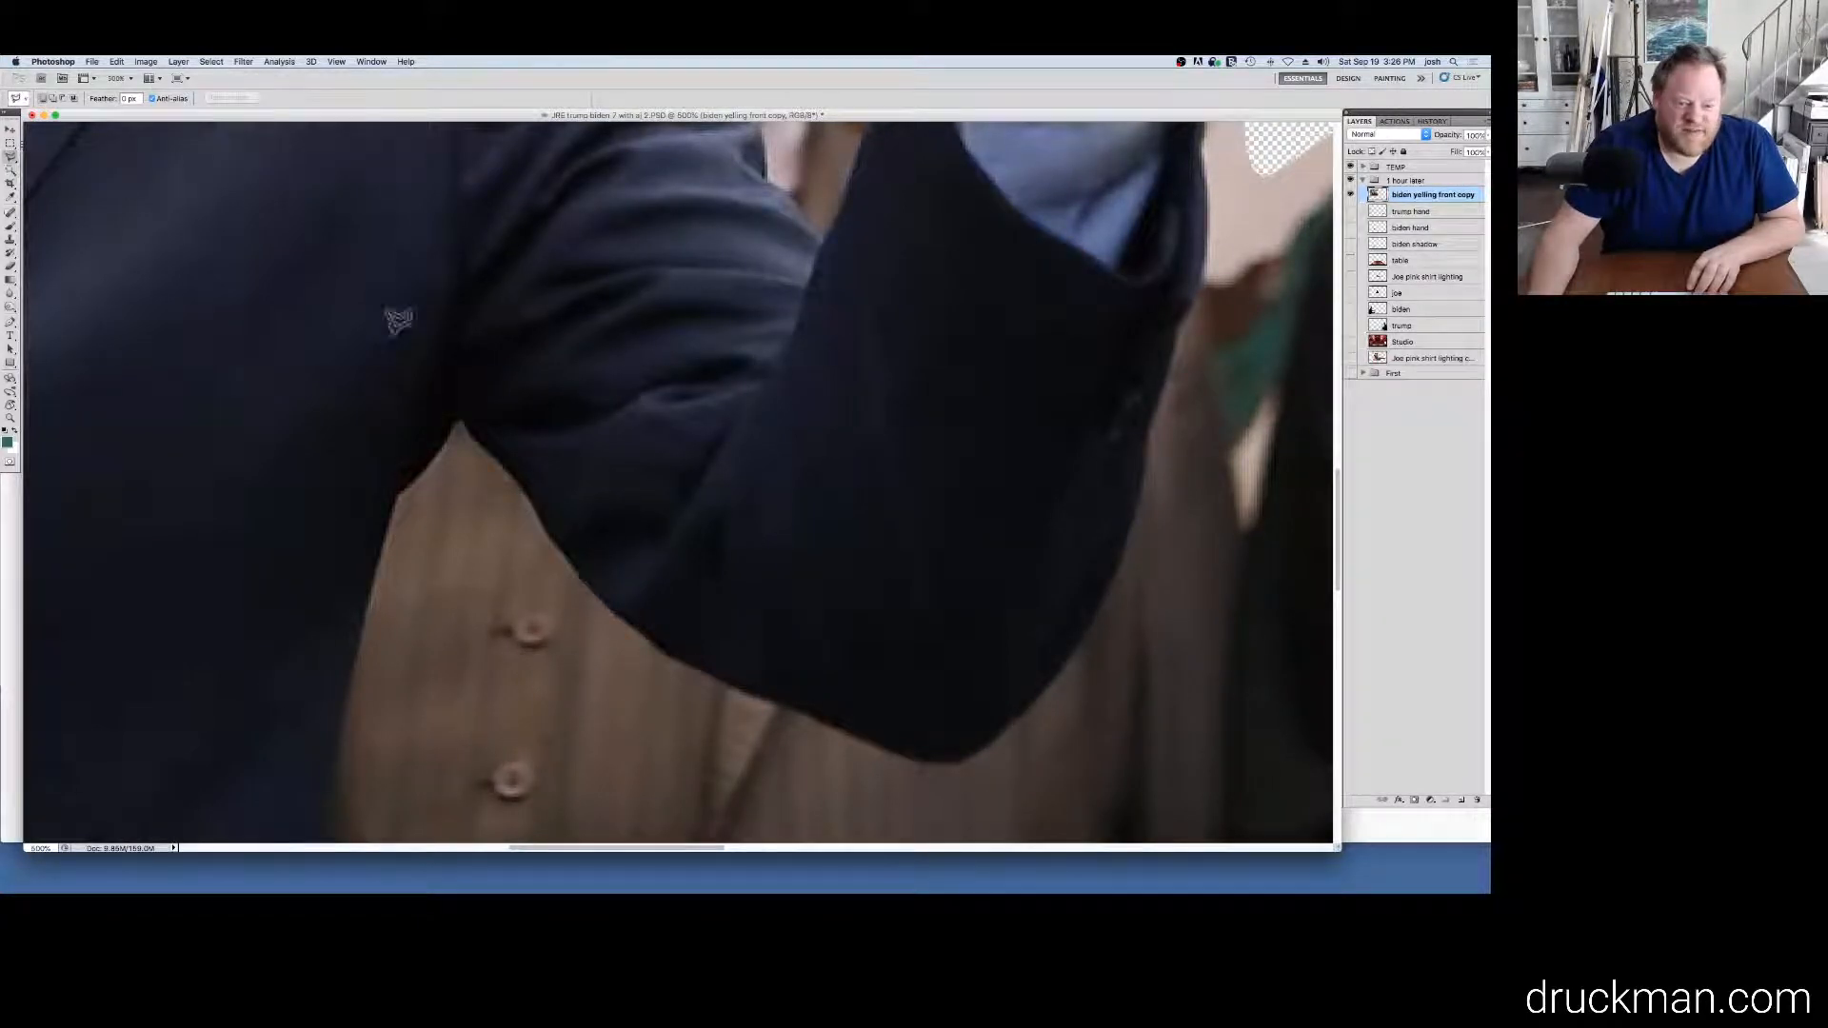
{"action": "left_click", "coordinate": [450, 435]}
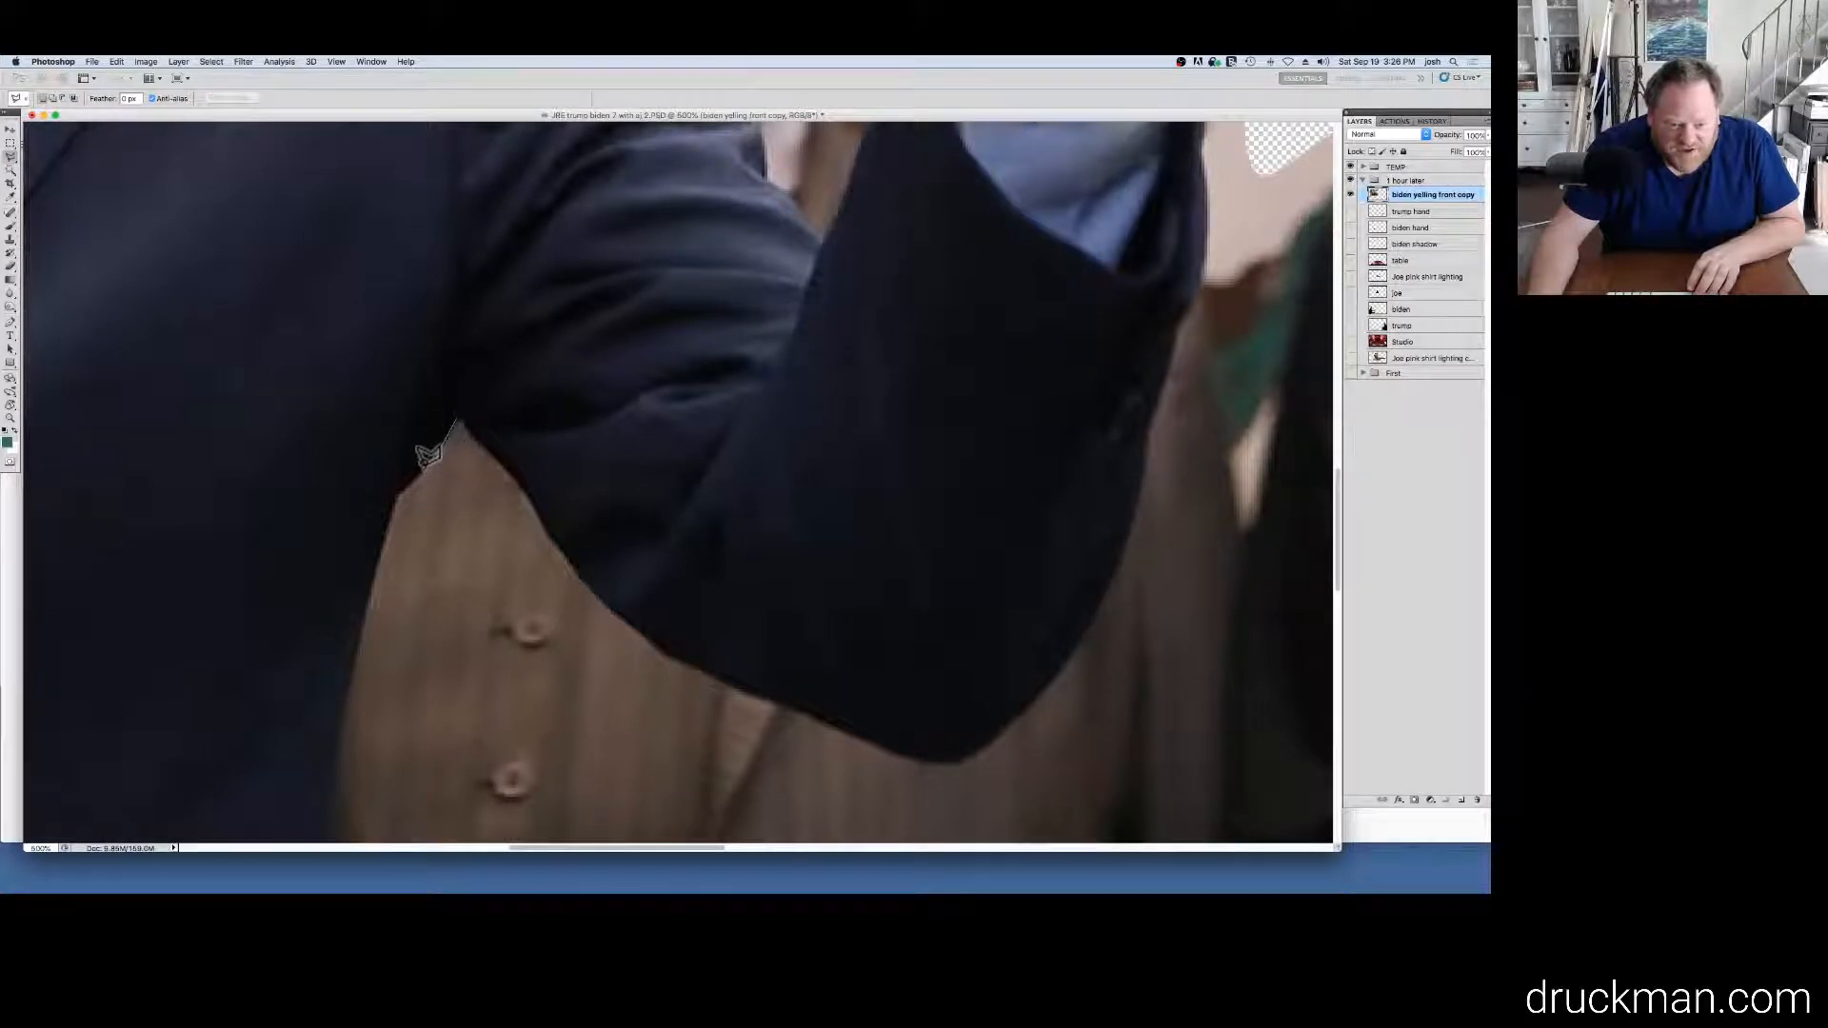
{"action": "left_click", "coordinate": [400, 485]}
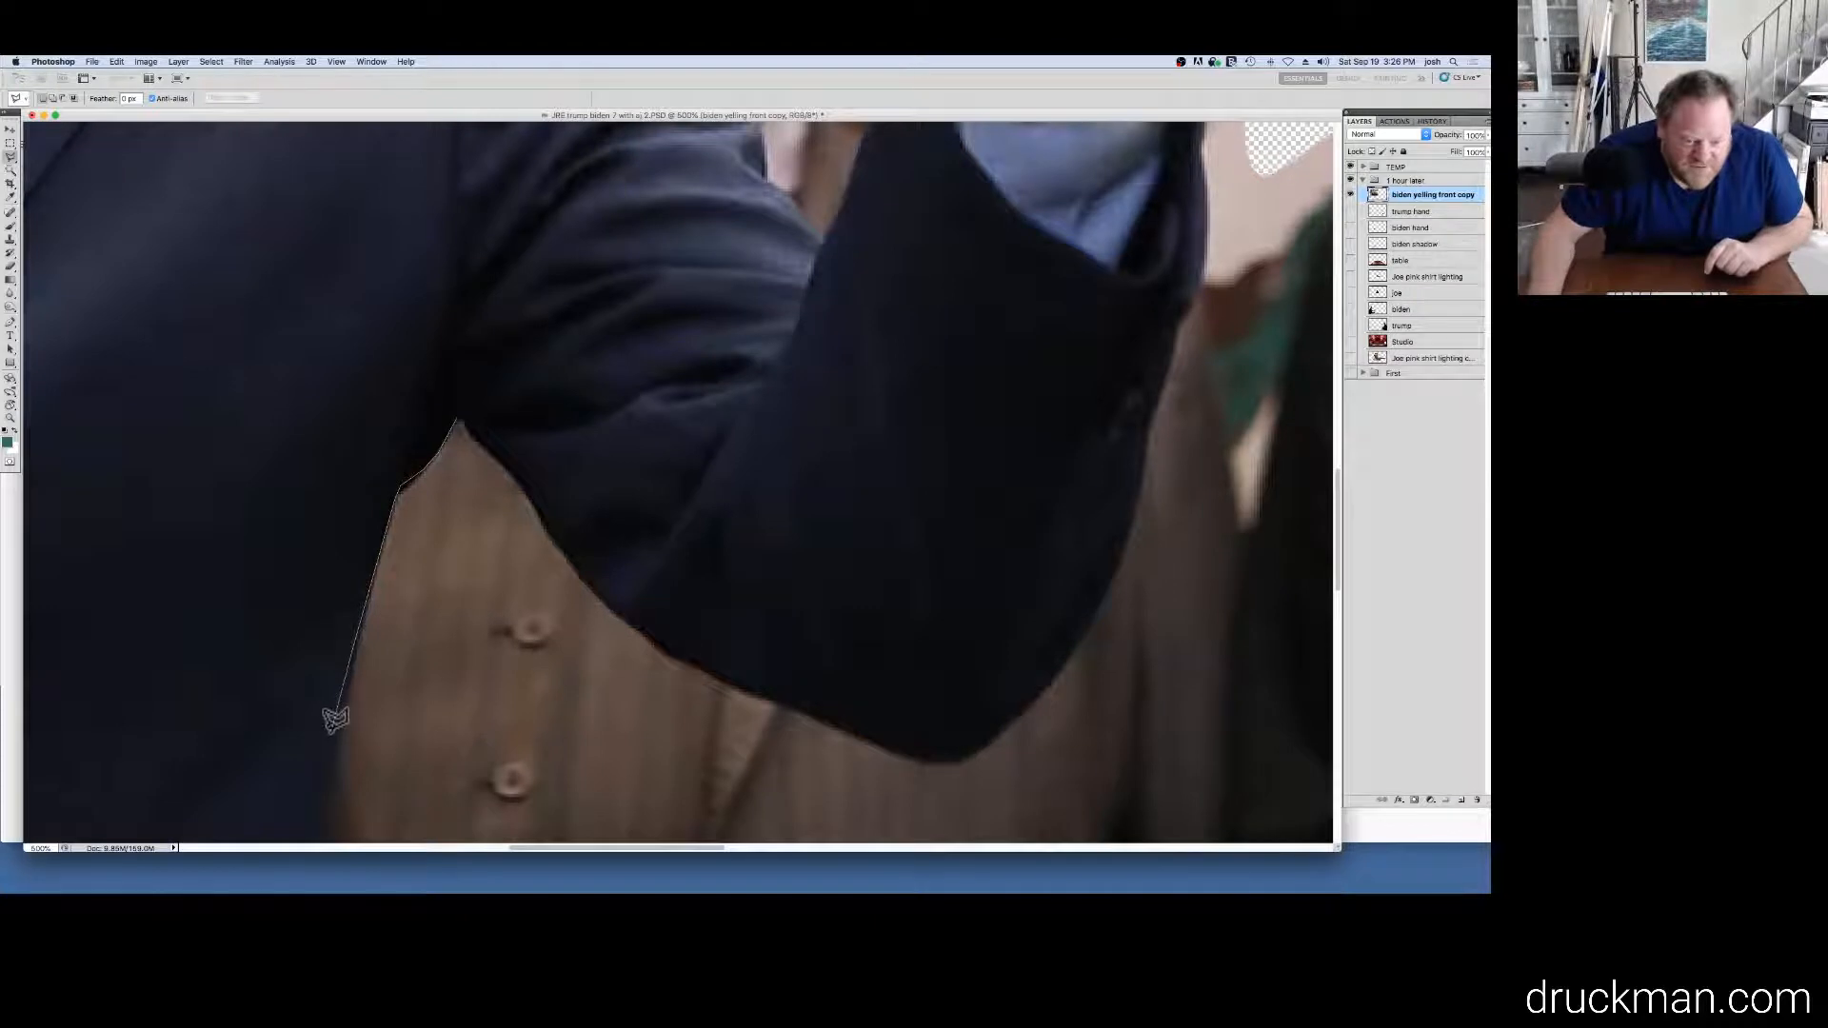
{"action": "left_click", "coordinate": [331, 621]}
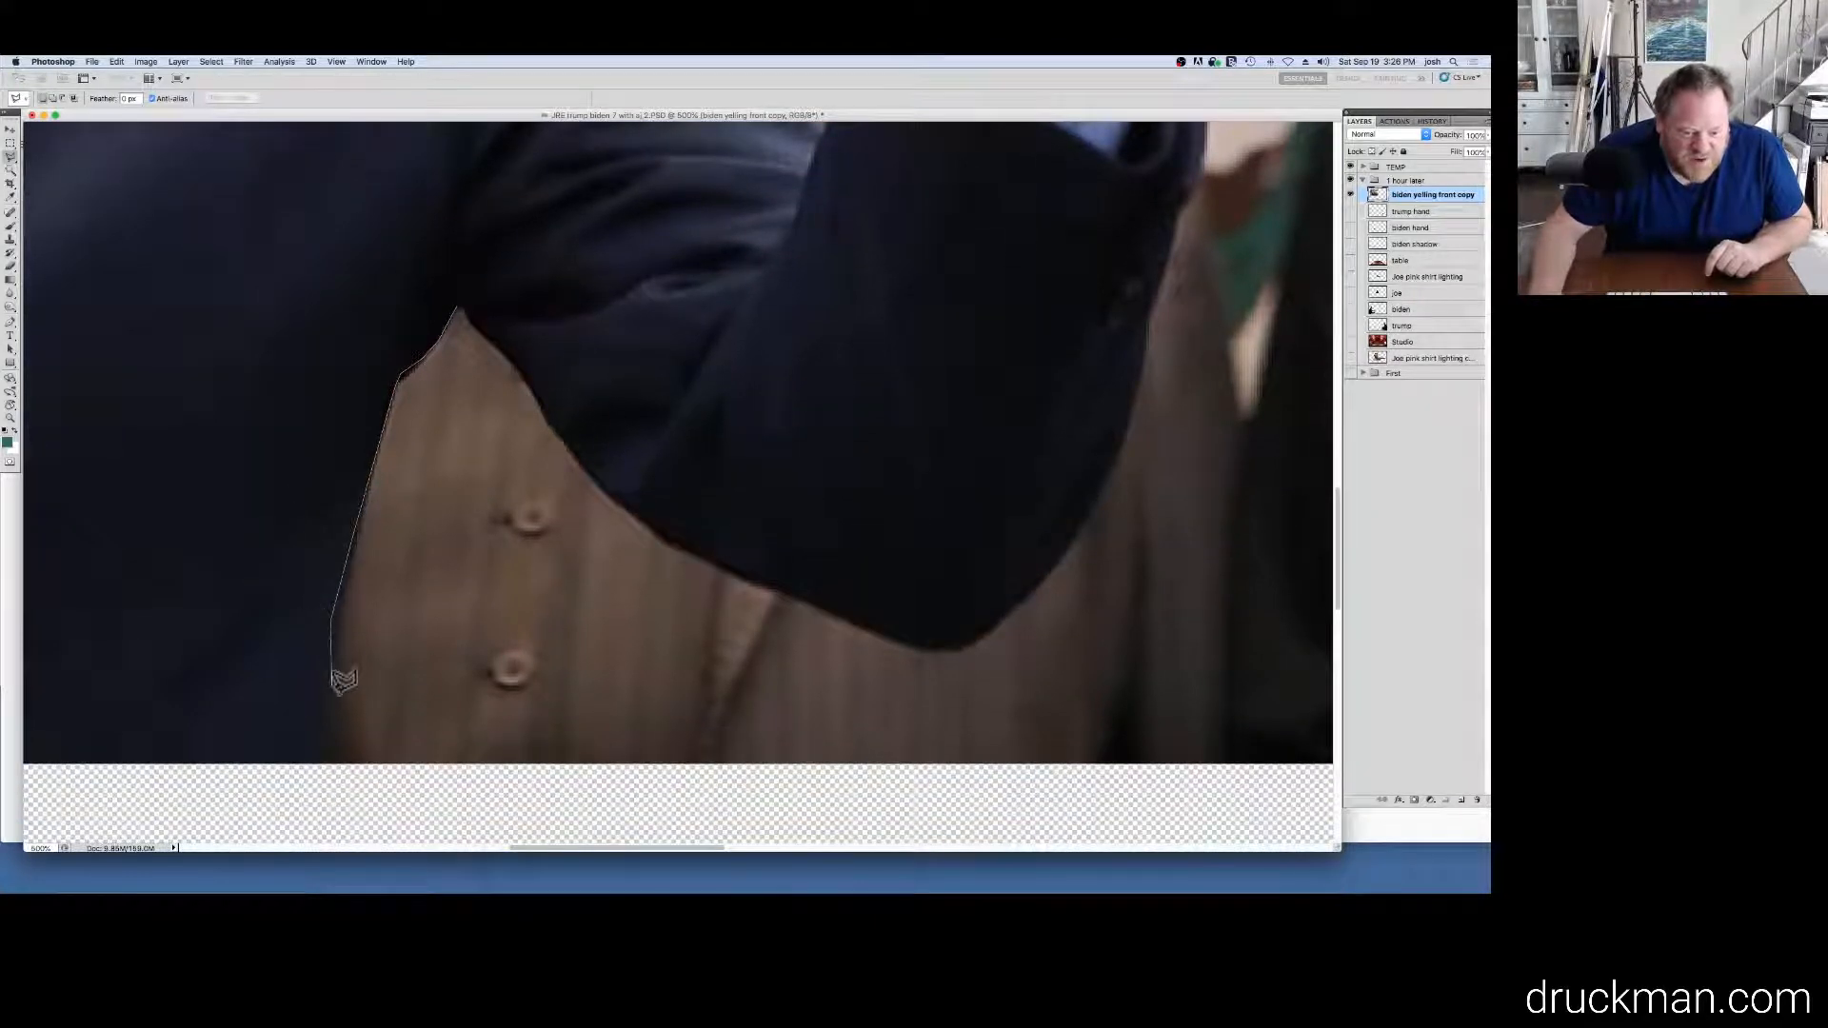
{"action": "left_click", "coordinate": [332, 767]}
{"action": "left_click", "coordinate": [424, 795]}
{"action": "left_click", "coordinate": [557, 737]}
{"action": "left_click", "coordinate": [598, 487]}
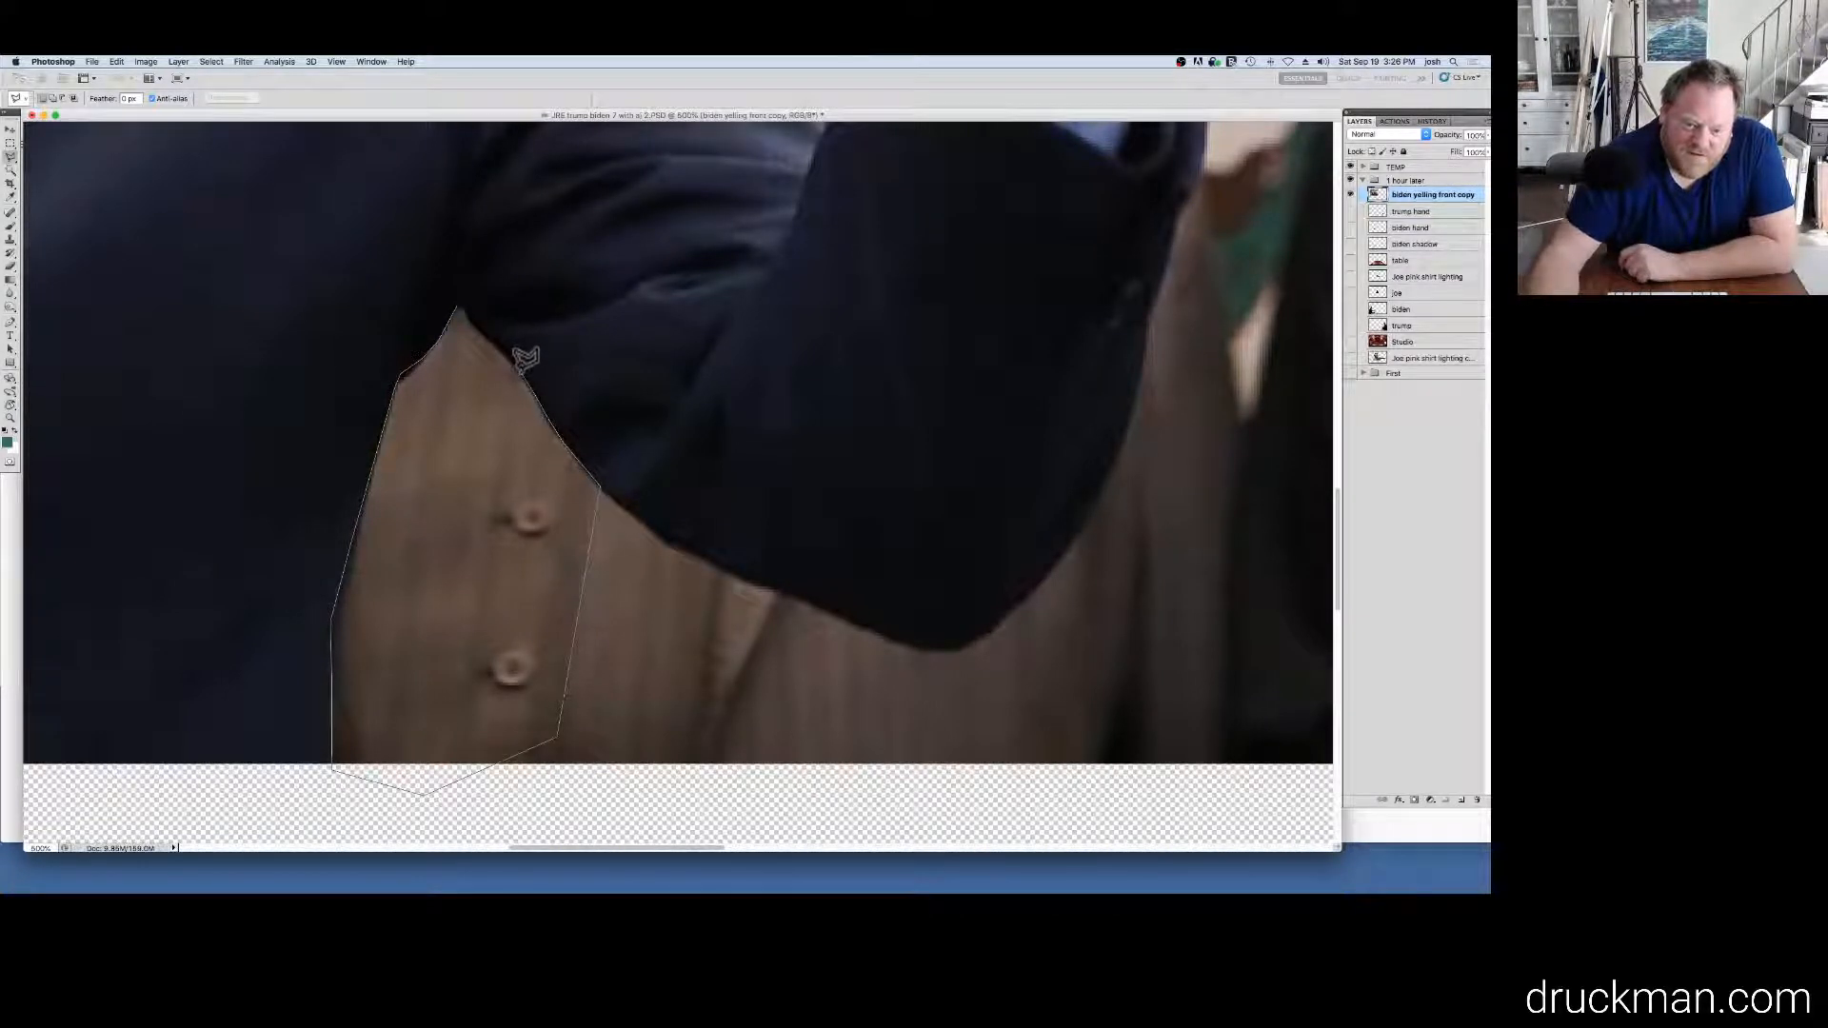
{"action": "left_click", "coordinate": [464, 294]}
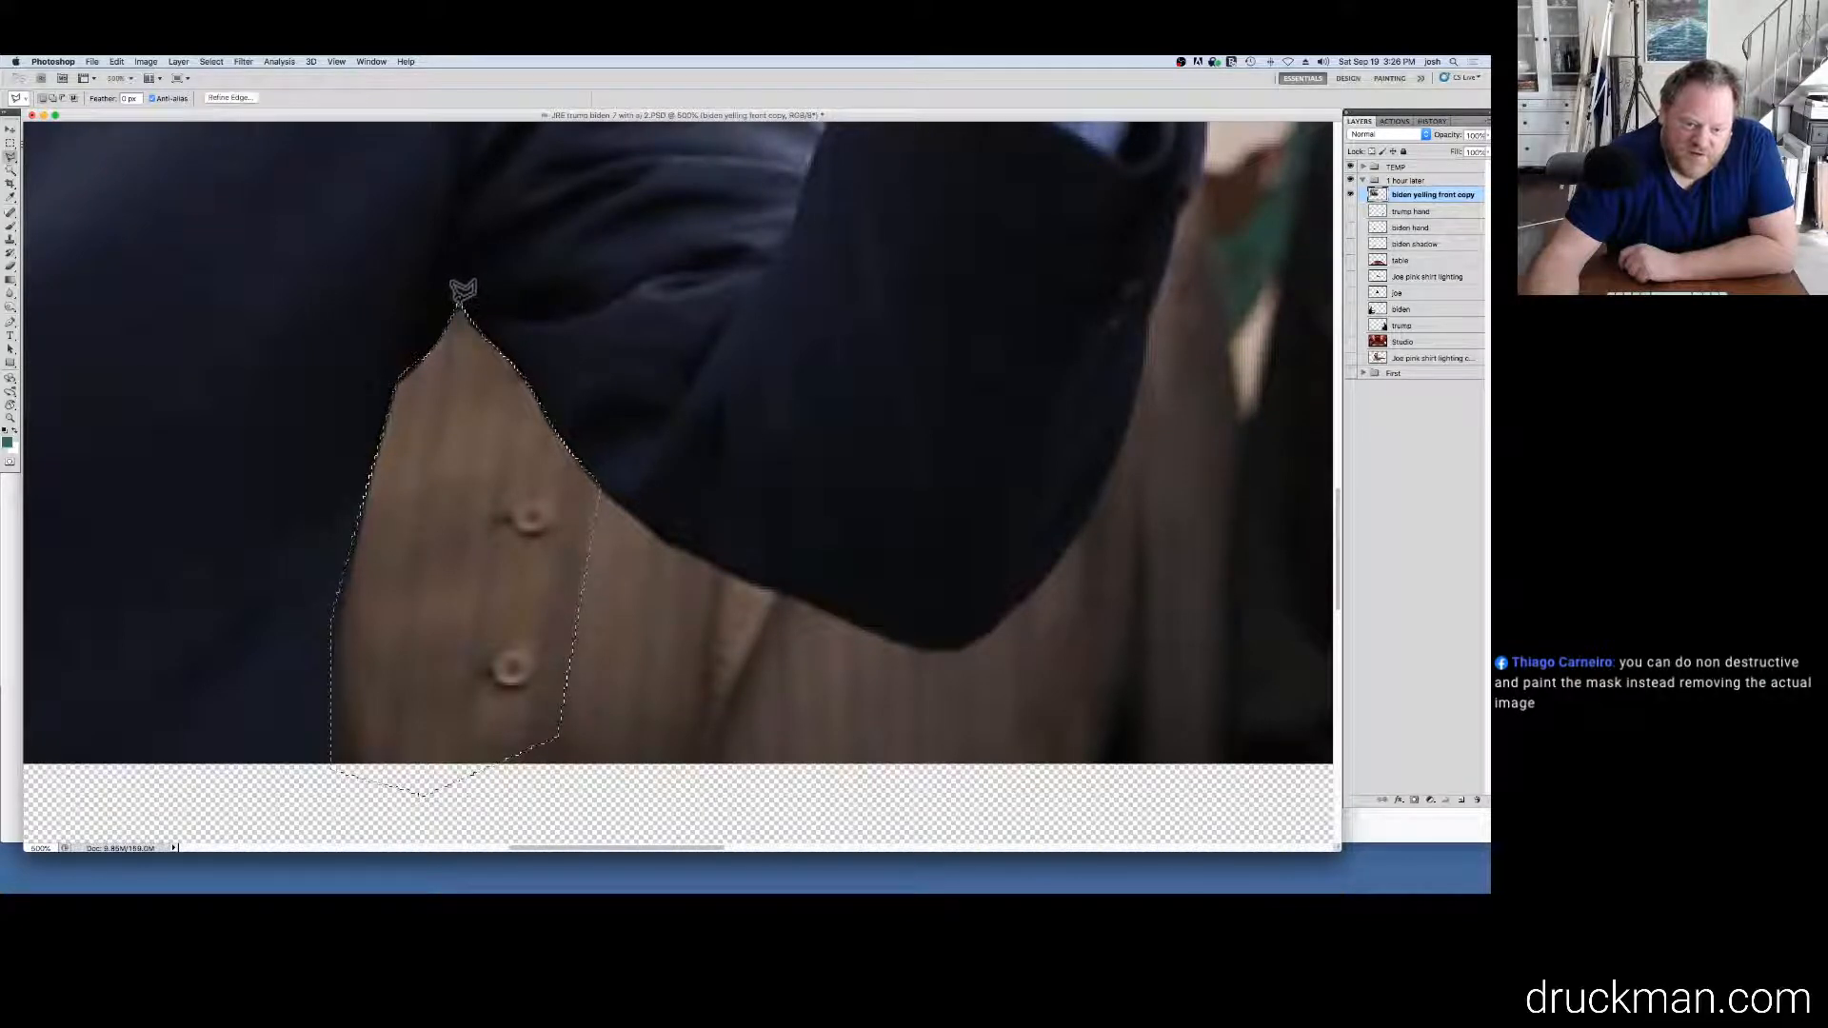
{"action": "key", "text": "Delete"}
{"action": "key", "text": "ctrl+d"}
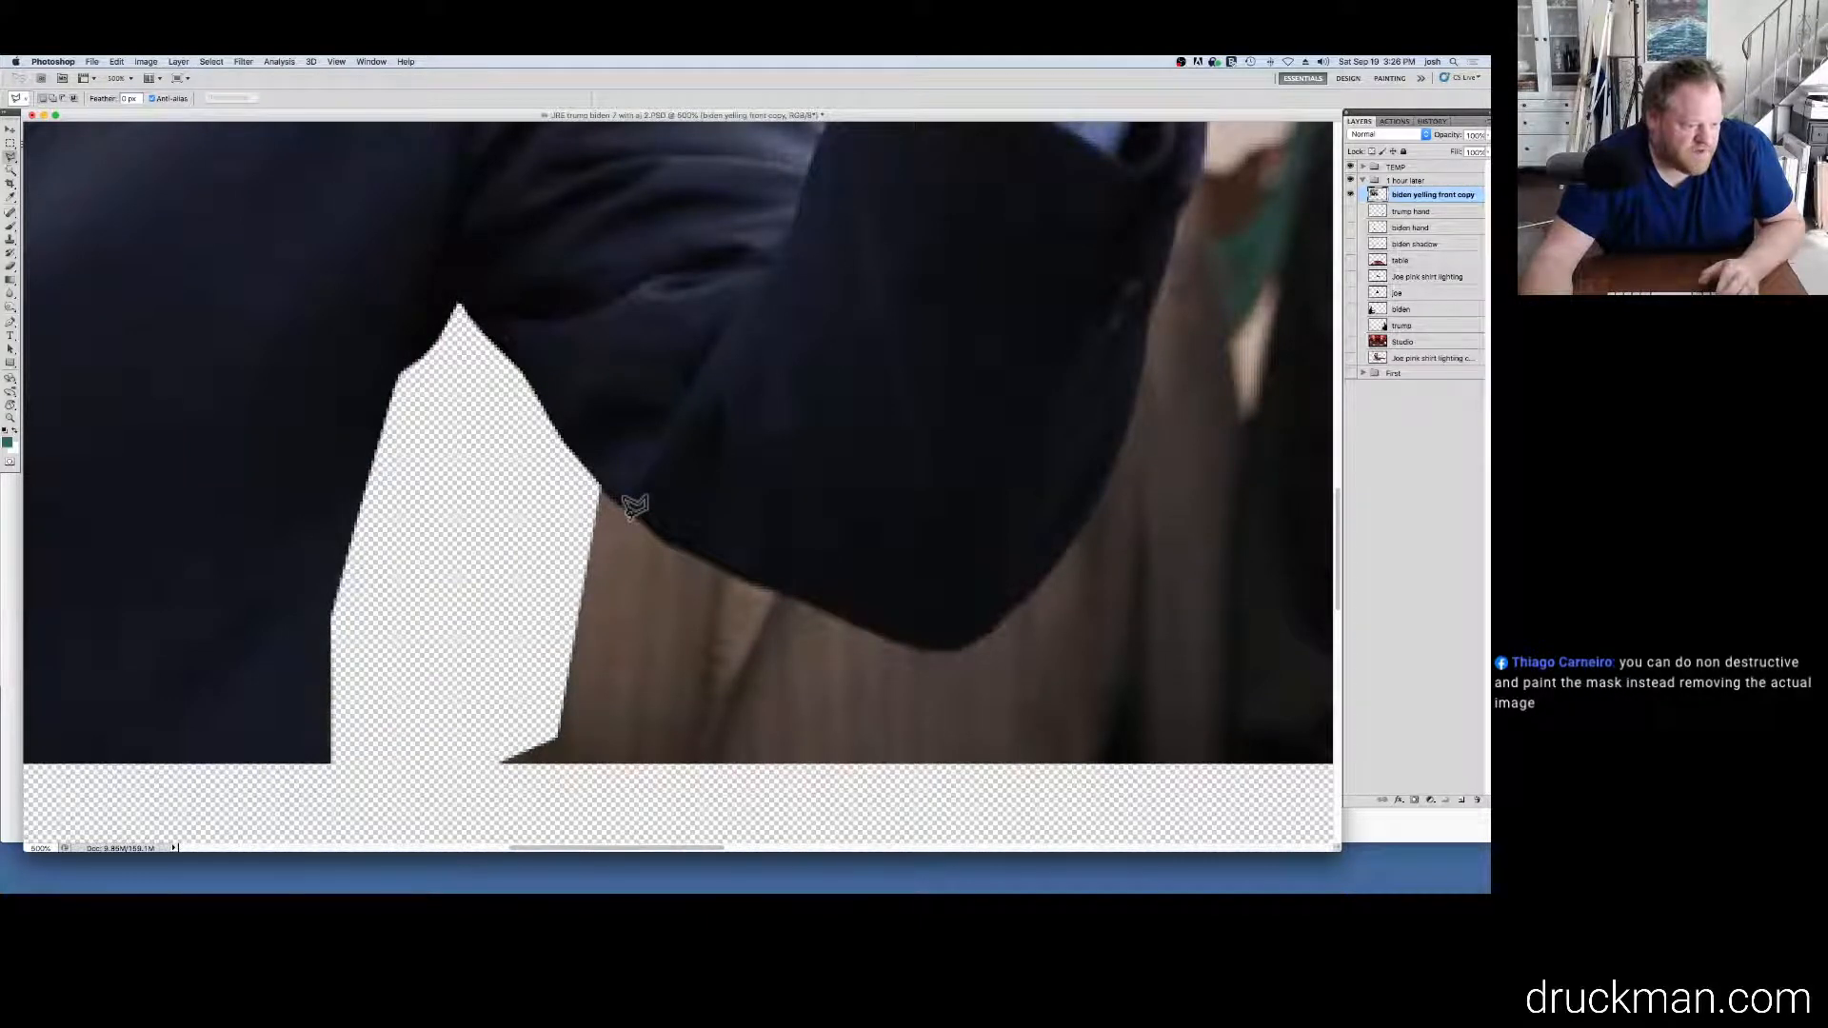
Trace along the underside of Biden's sleeve and elbow with the Polygonal Lasso, delete the background below, and clear the selection.
{"action": "left_click", "coordinate": [599, 488]}
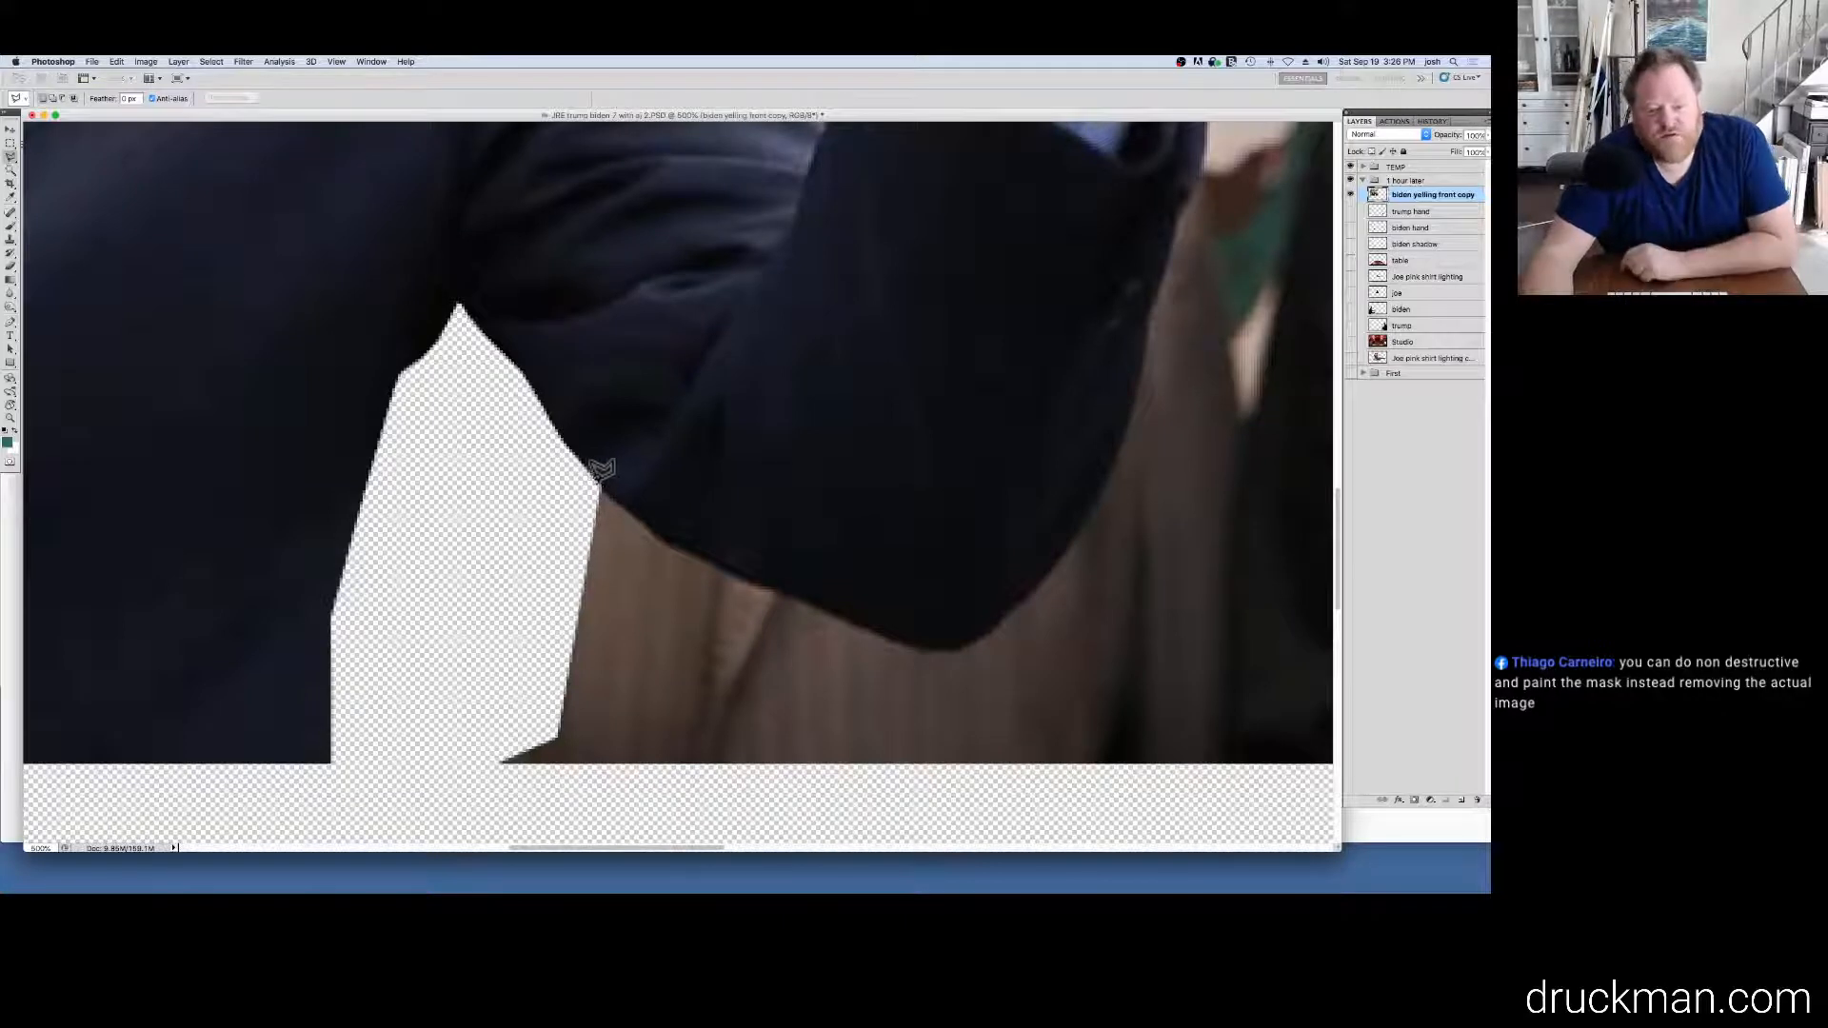
{"action": "left_click", "coordinate": [657, 535]}
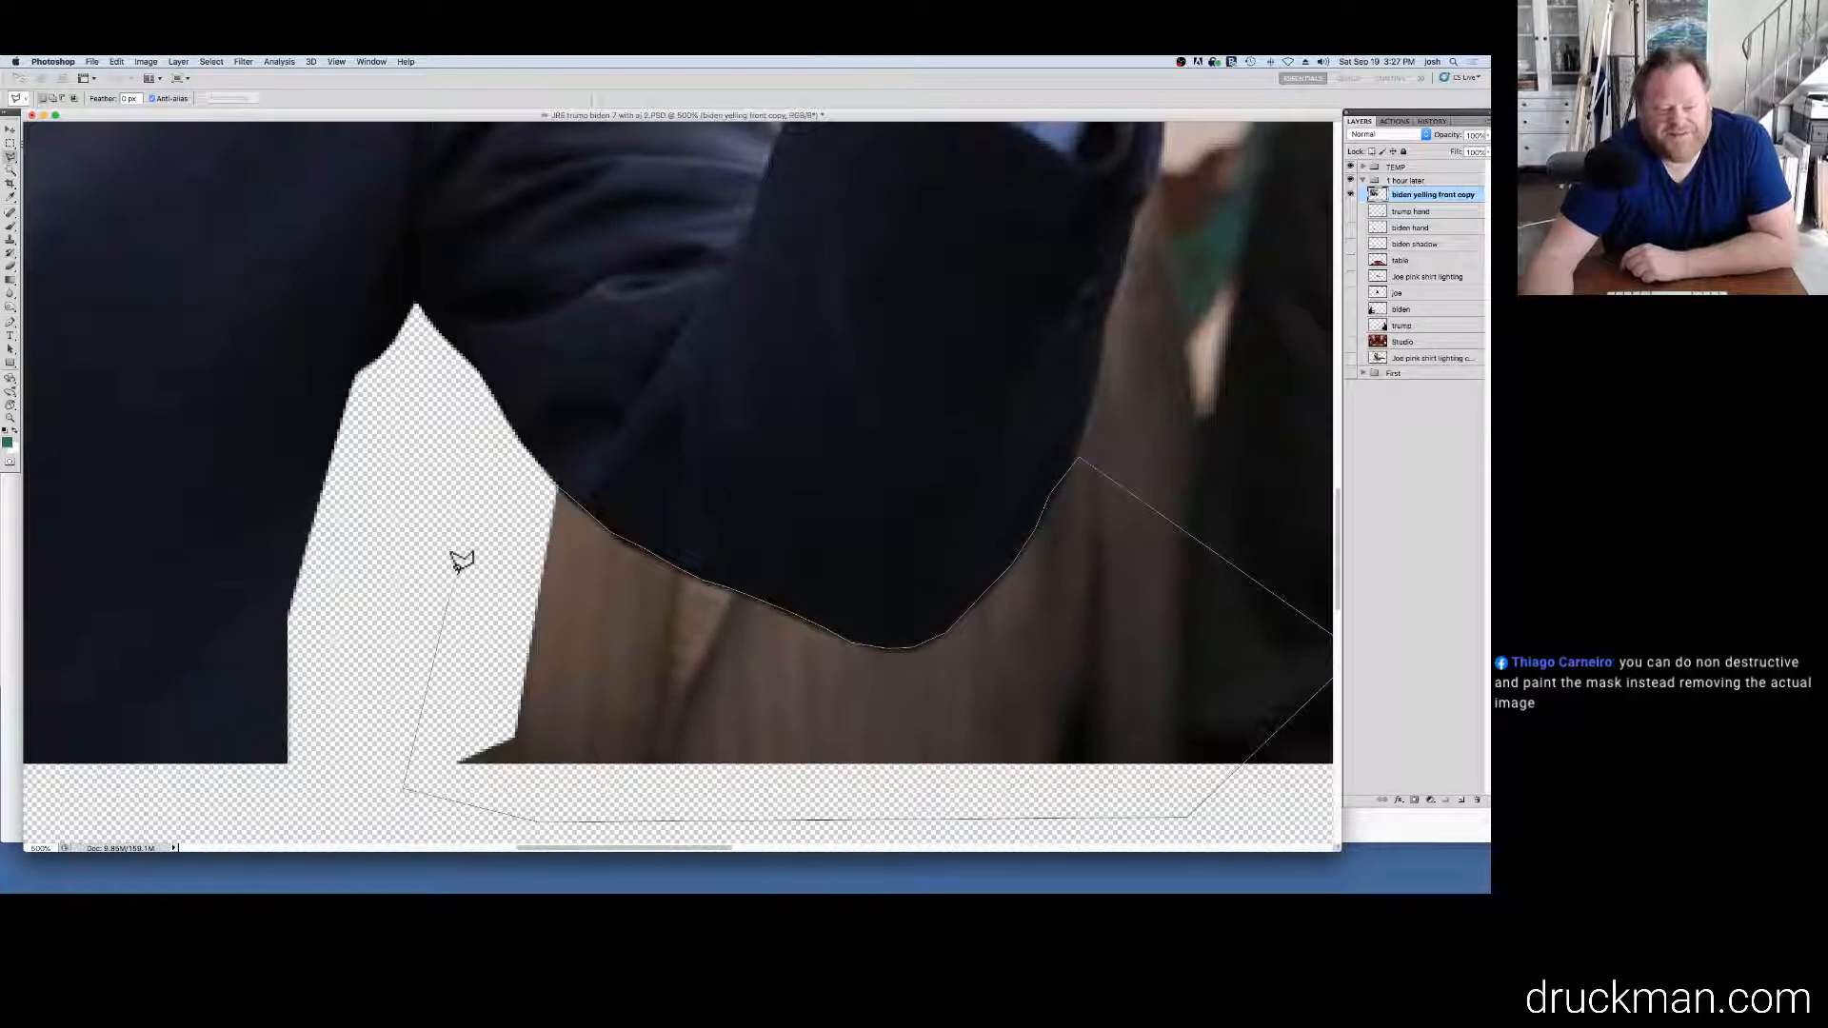
{"action": "left_click", "coordinate": [529, 497]}
{"action": "key", "text": "Delete"}
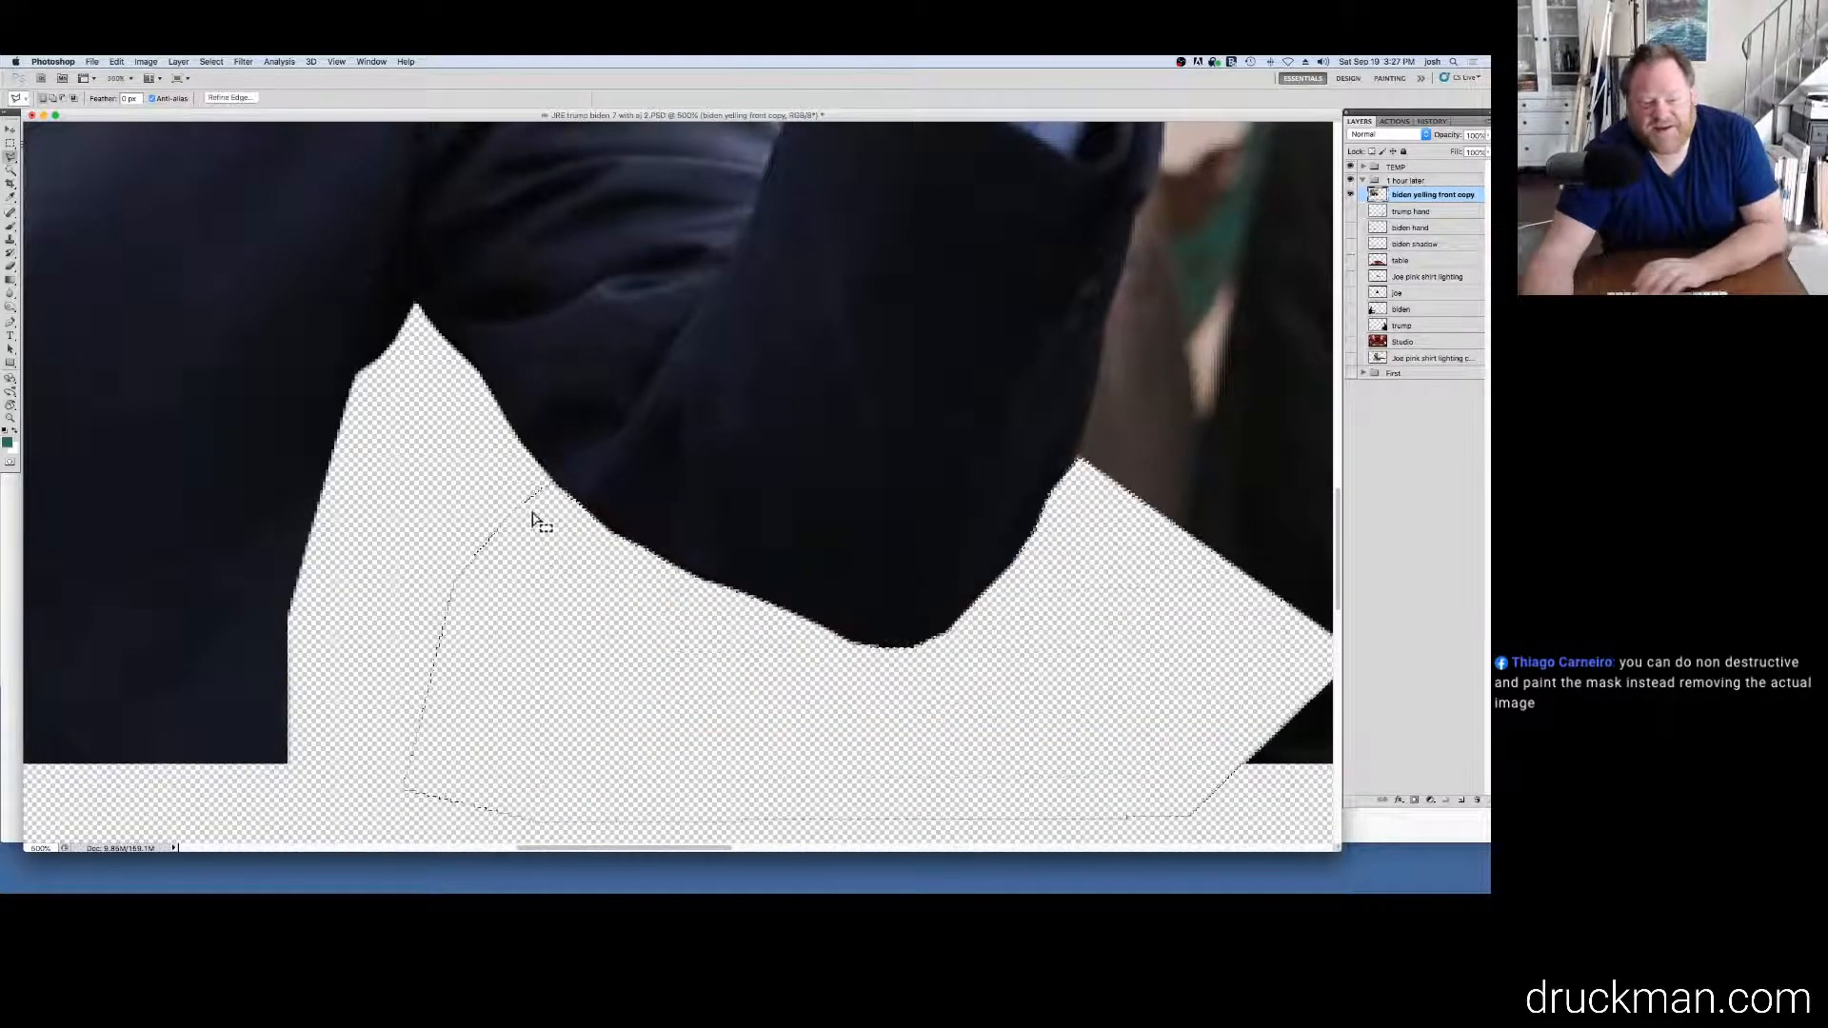
{"action": "key", "text": "super+d"}
{"action": "right_click", "coordinate": [1440, 197]}
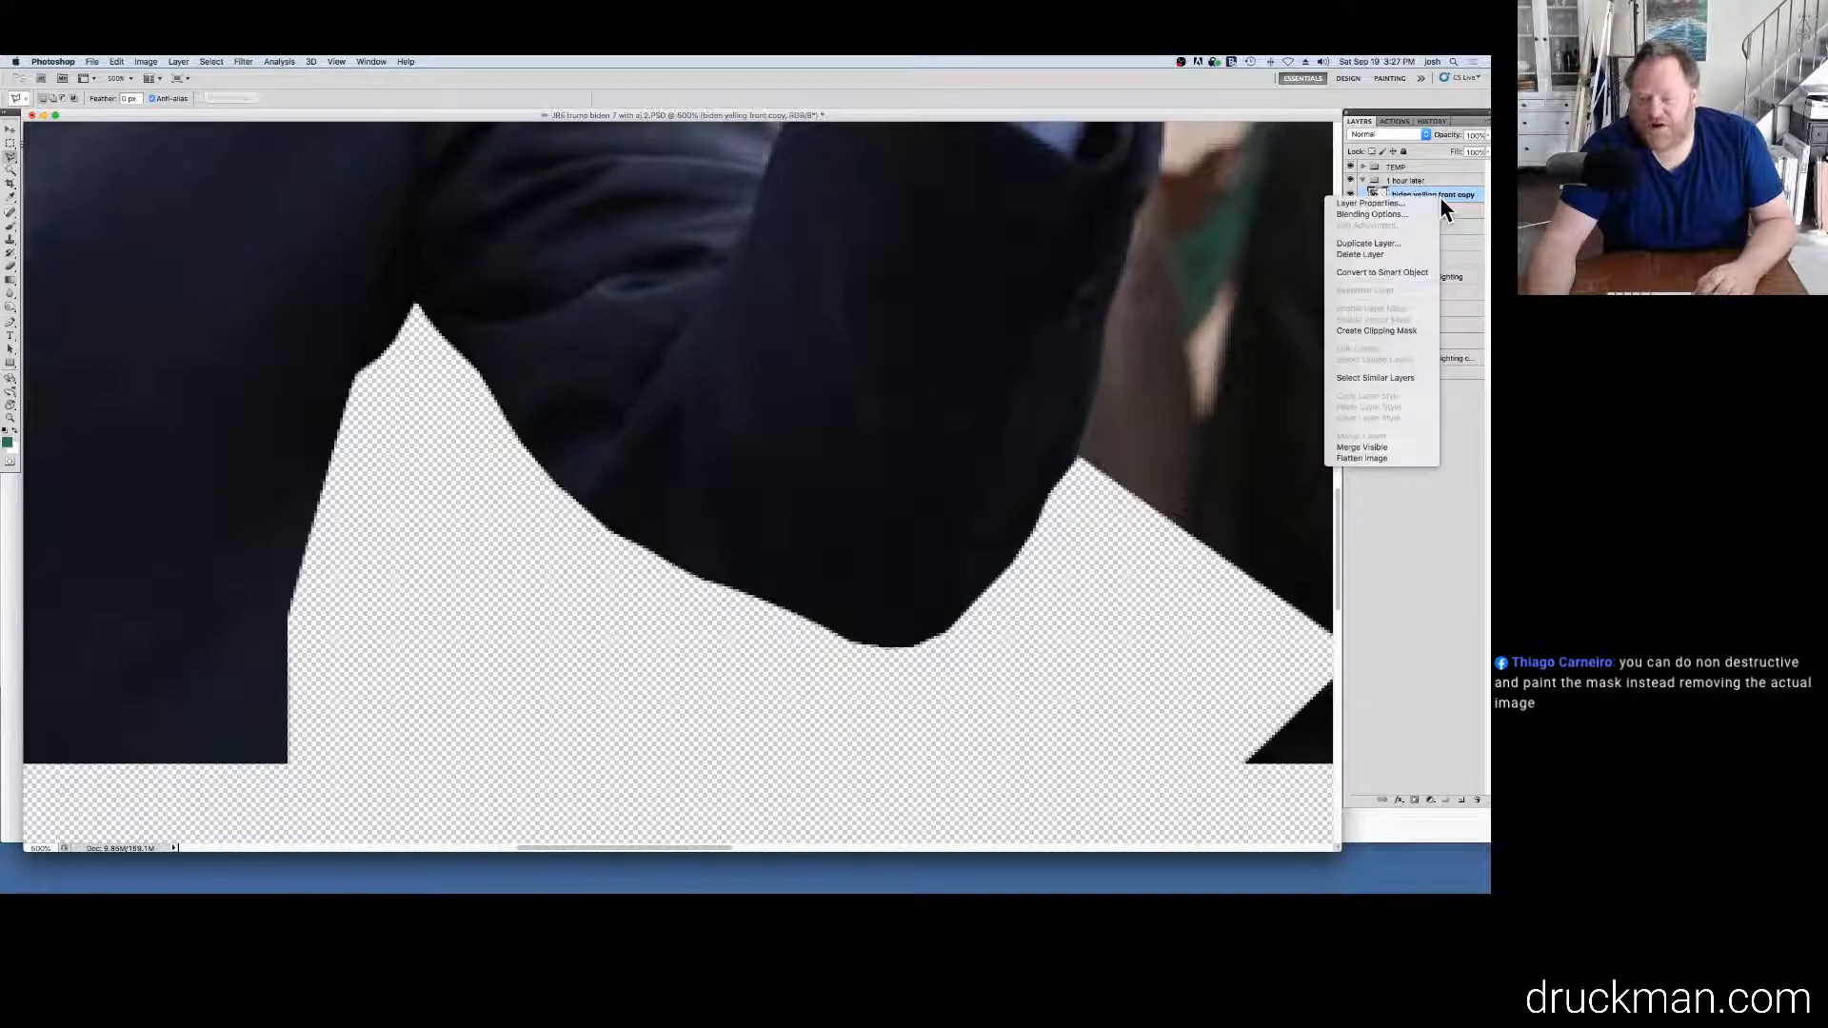
{"action": "left_click", "coordinate": [1434, 518]}
Select the background along the outer edge of Biden's forearm sleeve up to near the cuff, delete it, and clear the selection.
{"action": "left_click_drag", "start_coordinate": [1012, 466], "coordinate": [707, 522]}
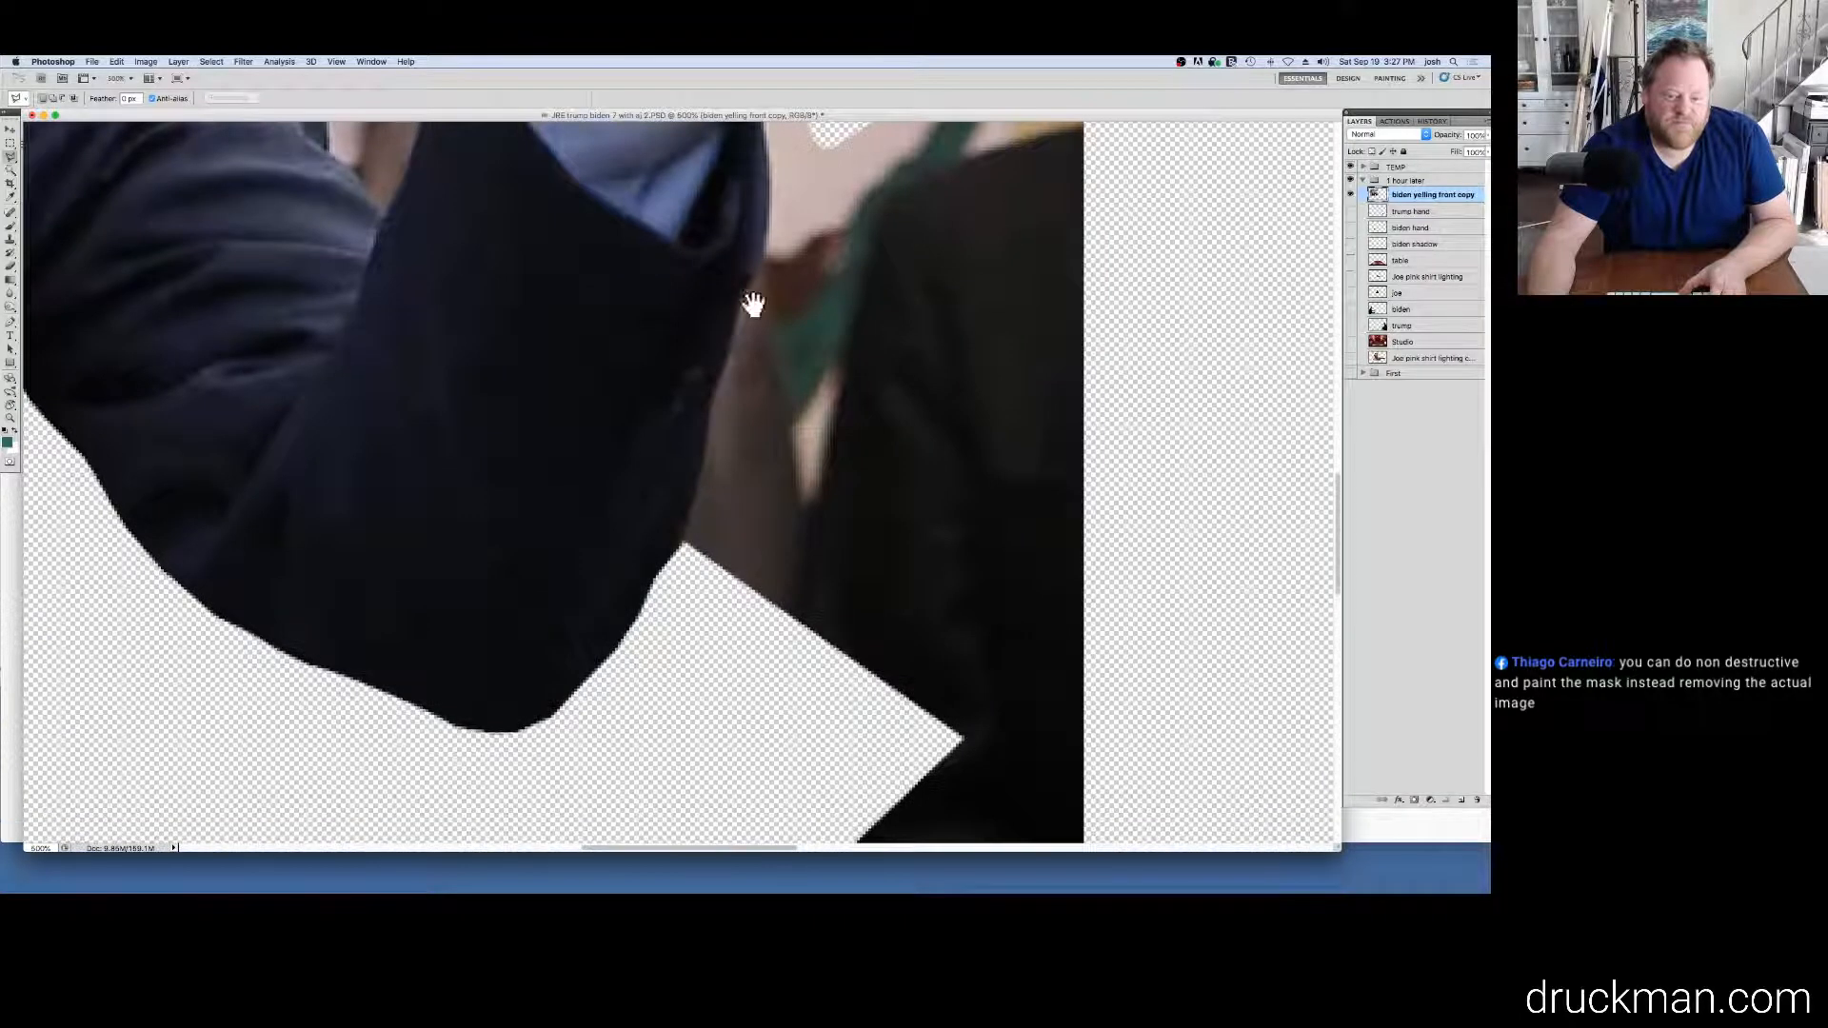
{"action": "mouse_move", "coordinate": [739, 307]}
{"action": "left_mouse_down"}
{"action": "mouse_move", "coordinate": [670, 659]}
{"action": "mouse_move", "coordinate": [716, 773]}
{"action": "mouse_move", "coordinate": [751, 739]}
{"action": "mouse_move", "coordinate": [800, 791]}
{"action": "mouse_move", "coordinate": [1188, 791]}
{"action": "mouse_move", "coordinate": [1173, 440]}
{"action": "mouse_move", "coordinate": [1132, 236]}
{"action": "mouse_move", "coordinate": [1139, 155]}
{"action": "mouse_move", "coordinate": [1177, 133]}
{"action": "mouse_move", "coordinate": [1205, 332]}
{"action": "mouse_move", "coordinate": [1173, 288]}
{"action": "mouse_move", "coordinate": [847, 215]}
{"action": "mouse_move", "coordinate": [759, 217]}
{"action": "mouse_move", "coordinate": [753, 303]}
{"action": "left_mouse_up"}
{"action": "key", "text": "Delete"}
{"action": "left_click_drag", "start_coordinate": [819, 238], "coordinate": [775, 457]}
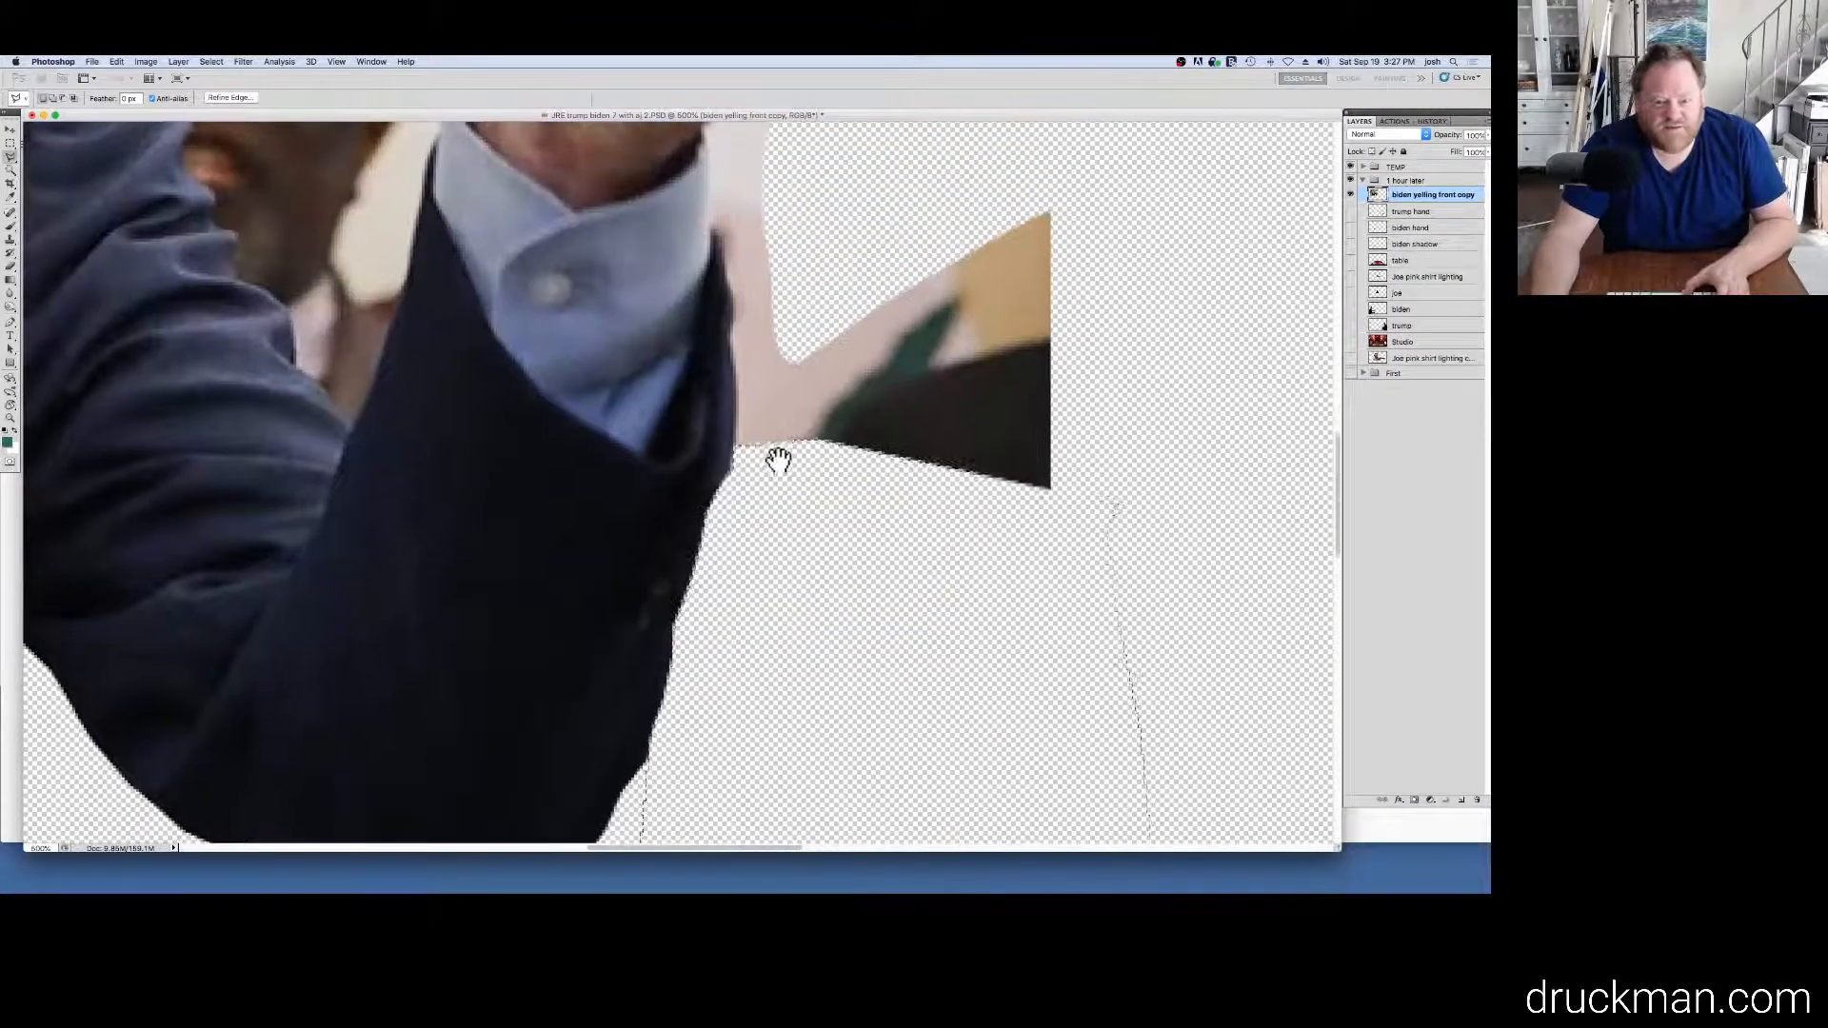
{"action": "key", "text": "super+d"}
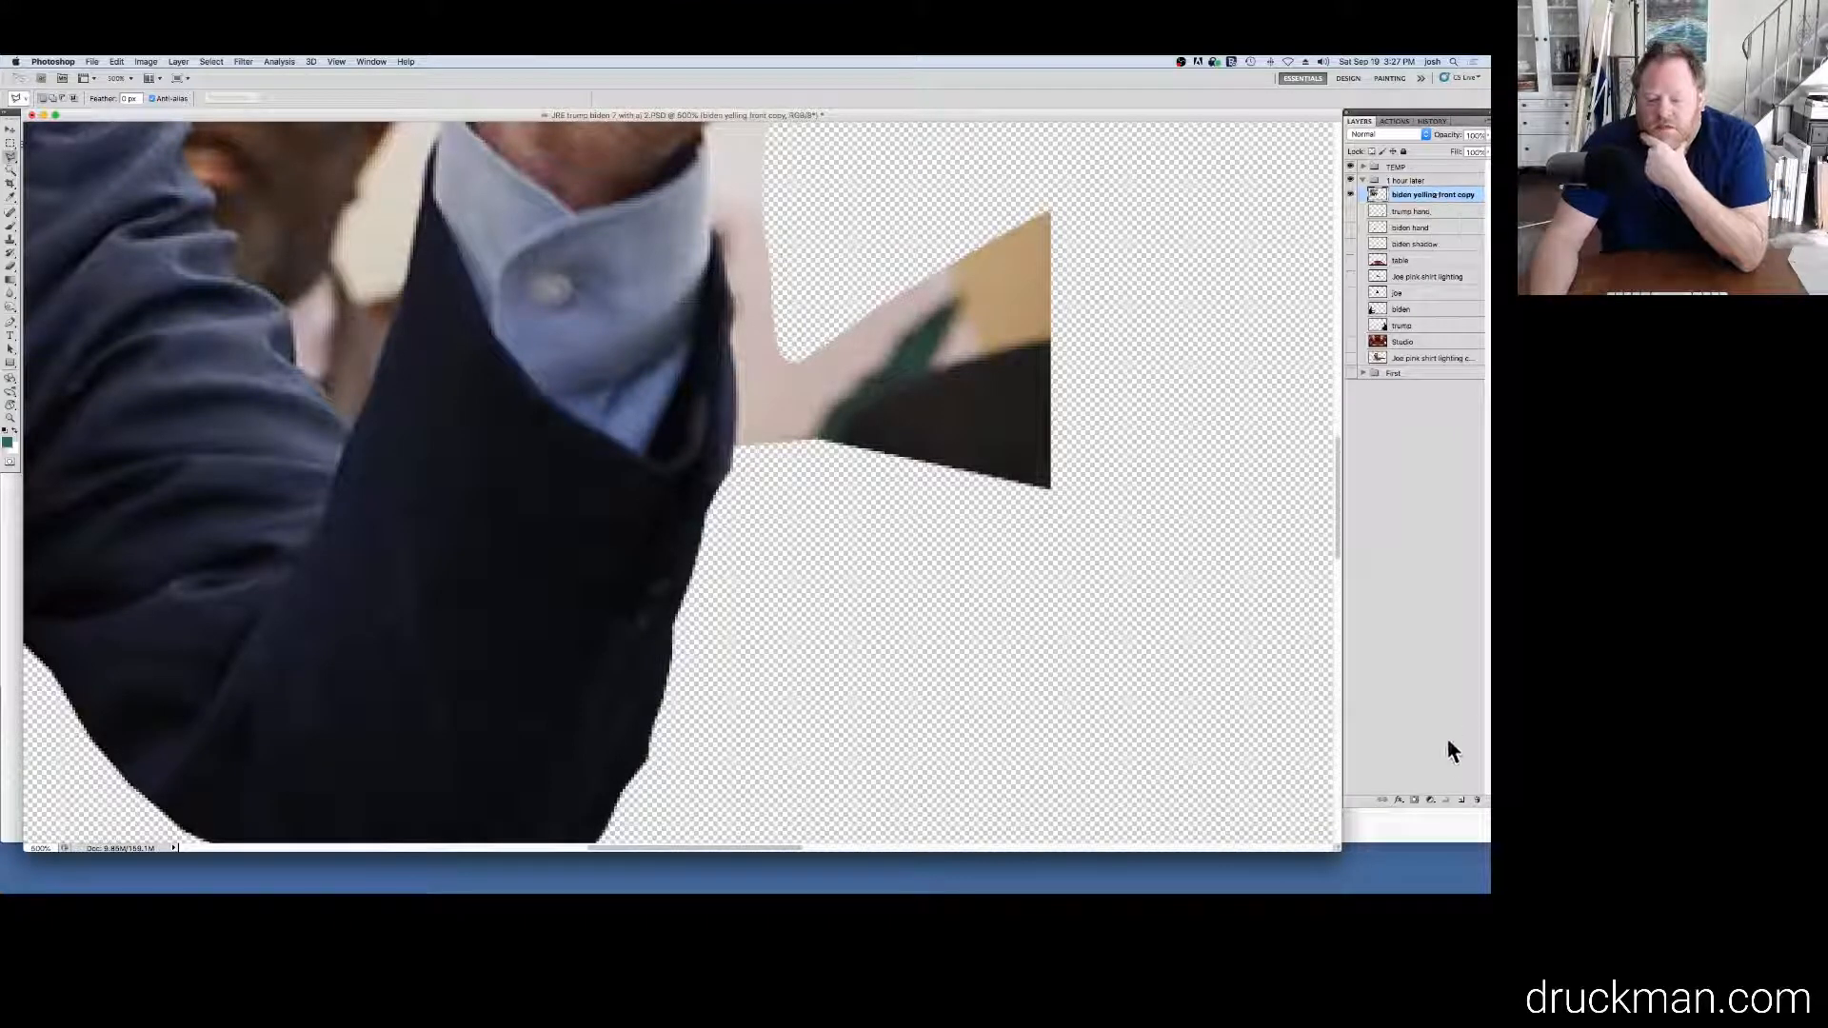
{"action": "left_click", "coordinate": [1419, 781]}
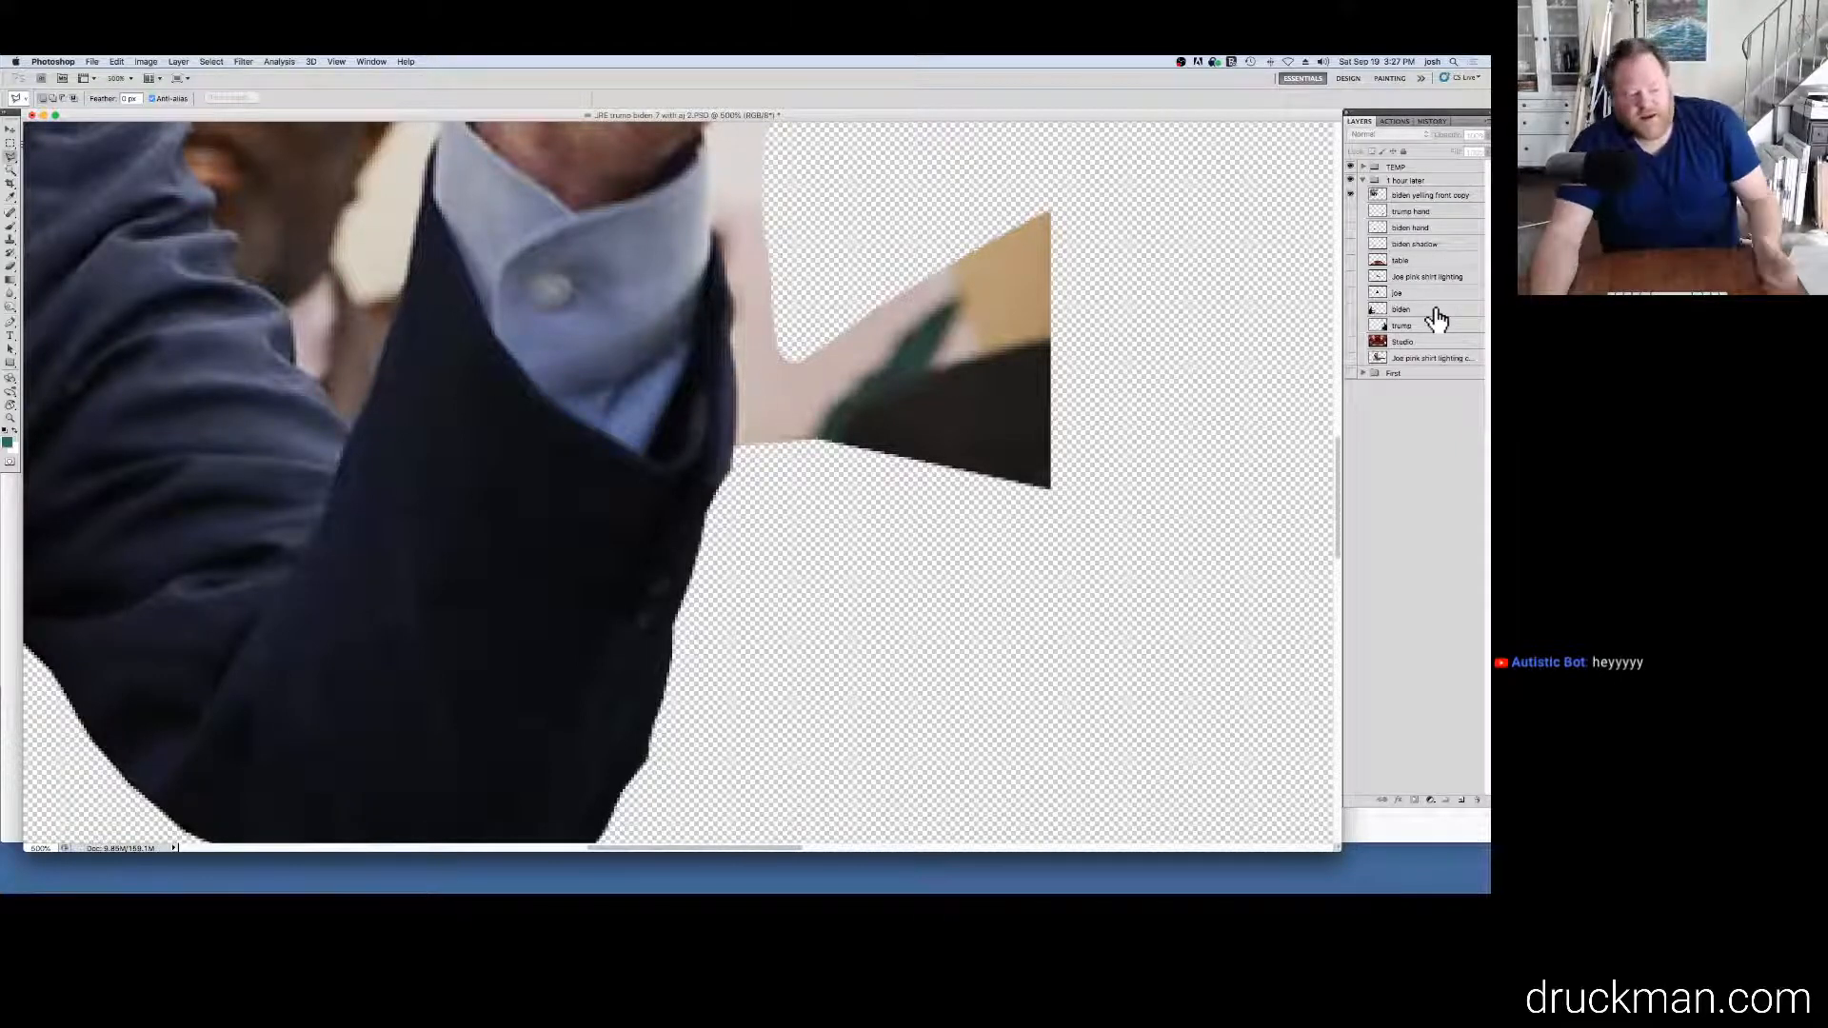
{"action": "left_click", "coordinate": [1445, 198]}
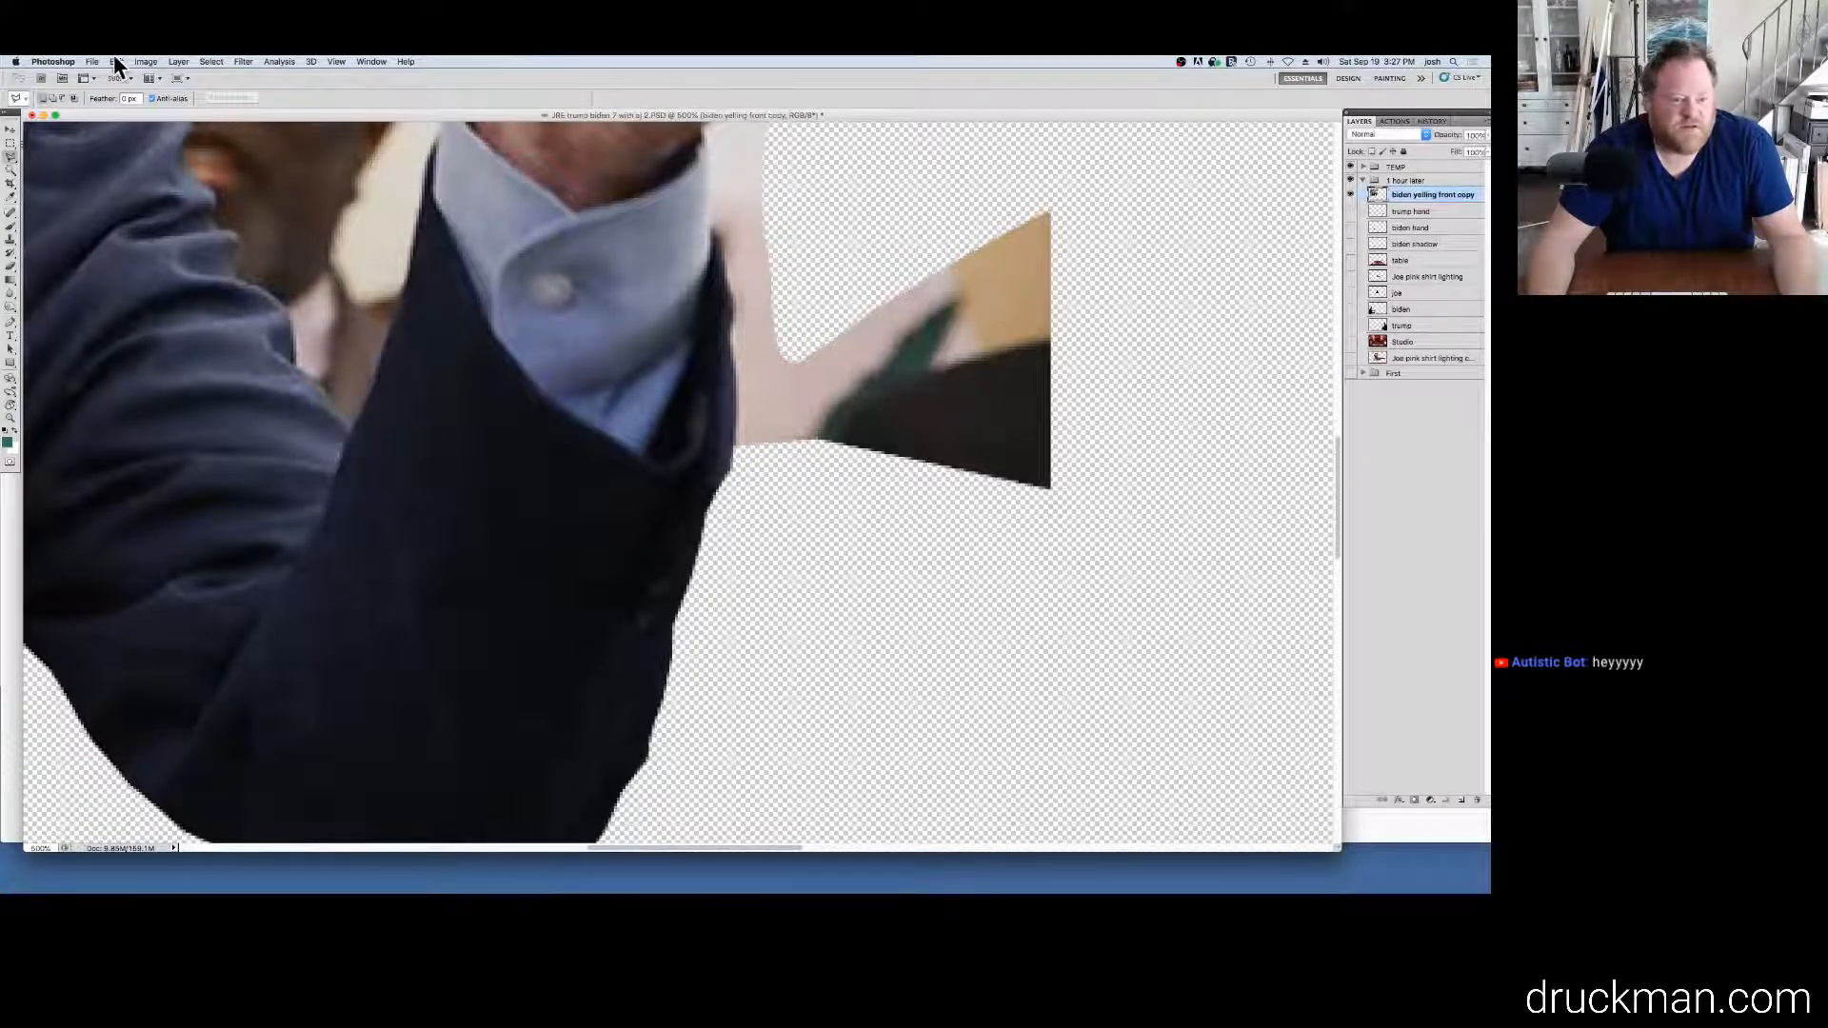
{"action": "left_click", "coordinate": [152, 61]}
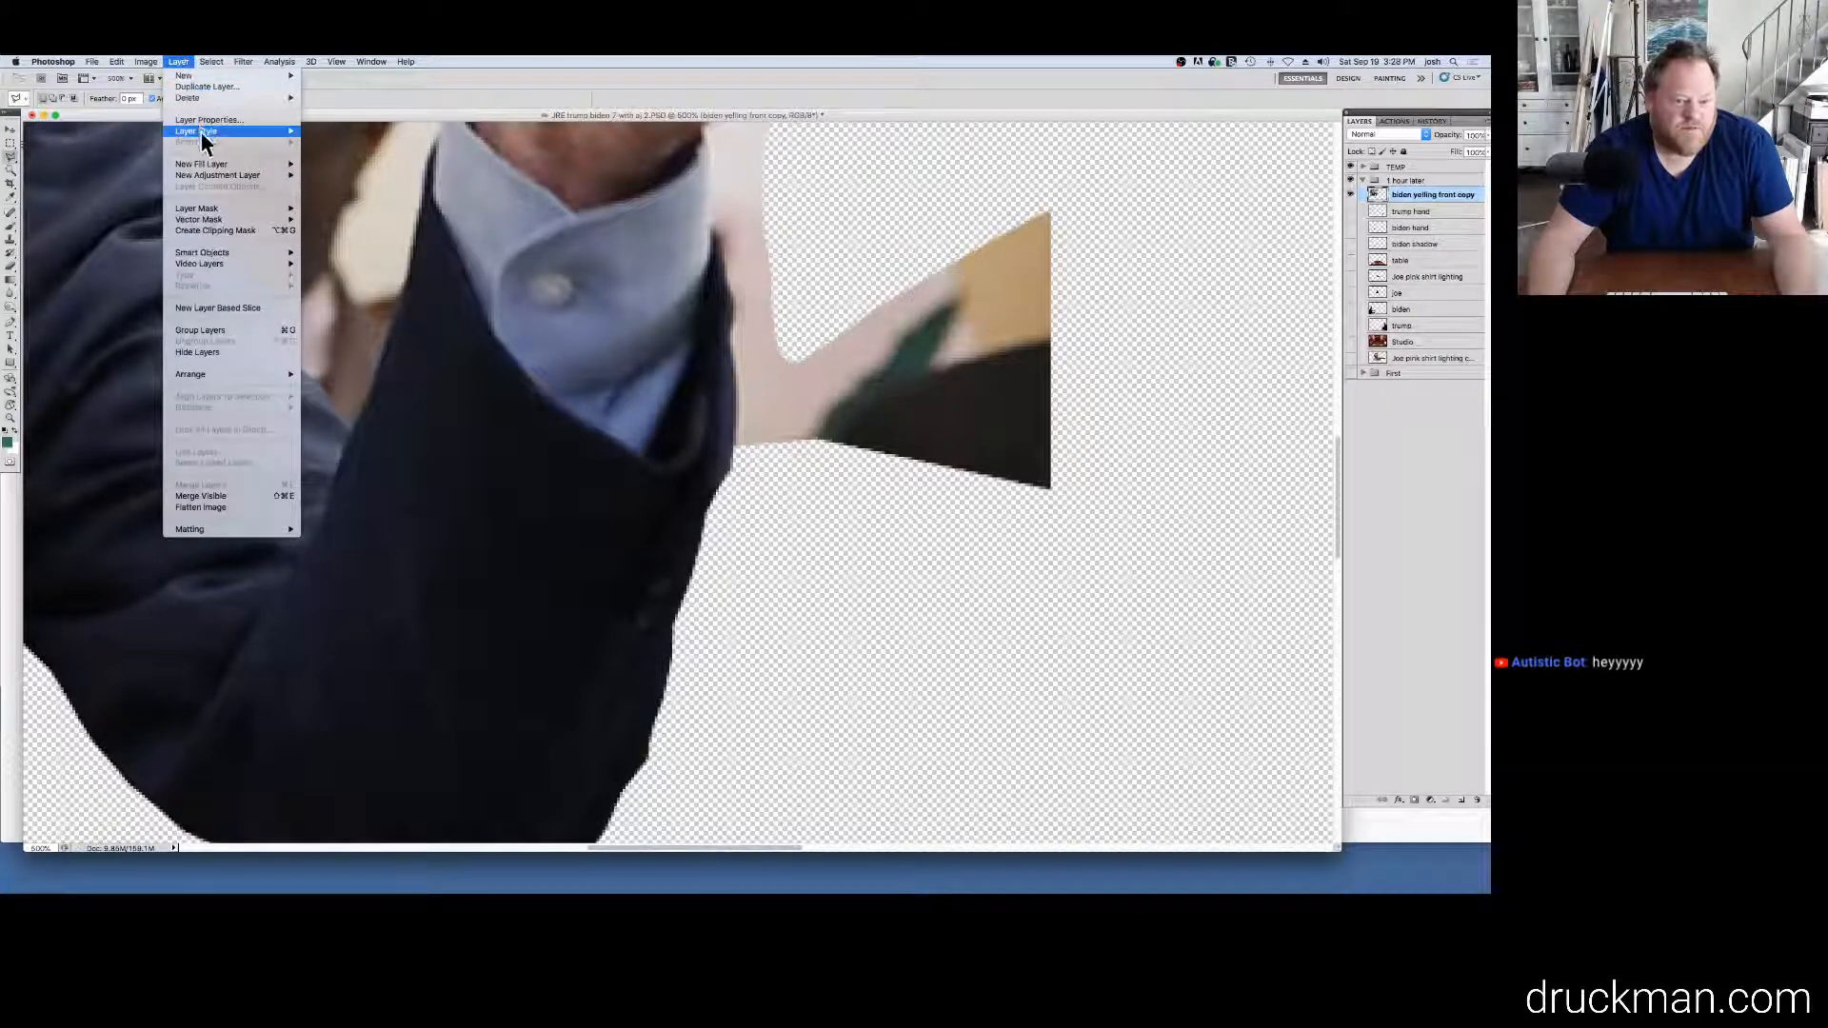
{"action": "mouse_move", "coordinate": [207, 206]}
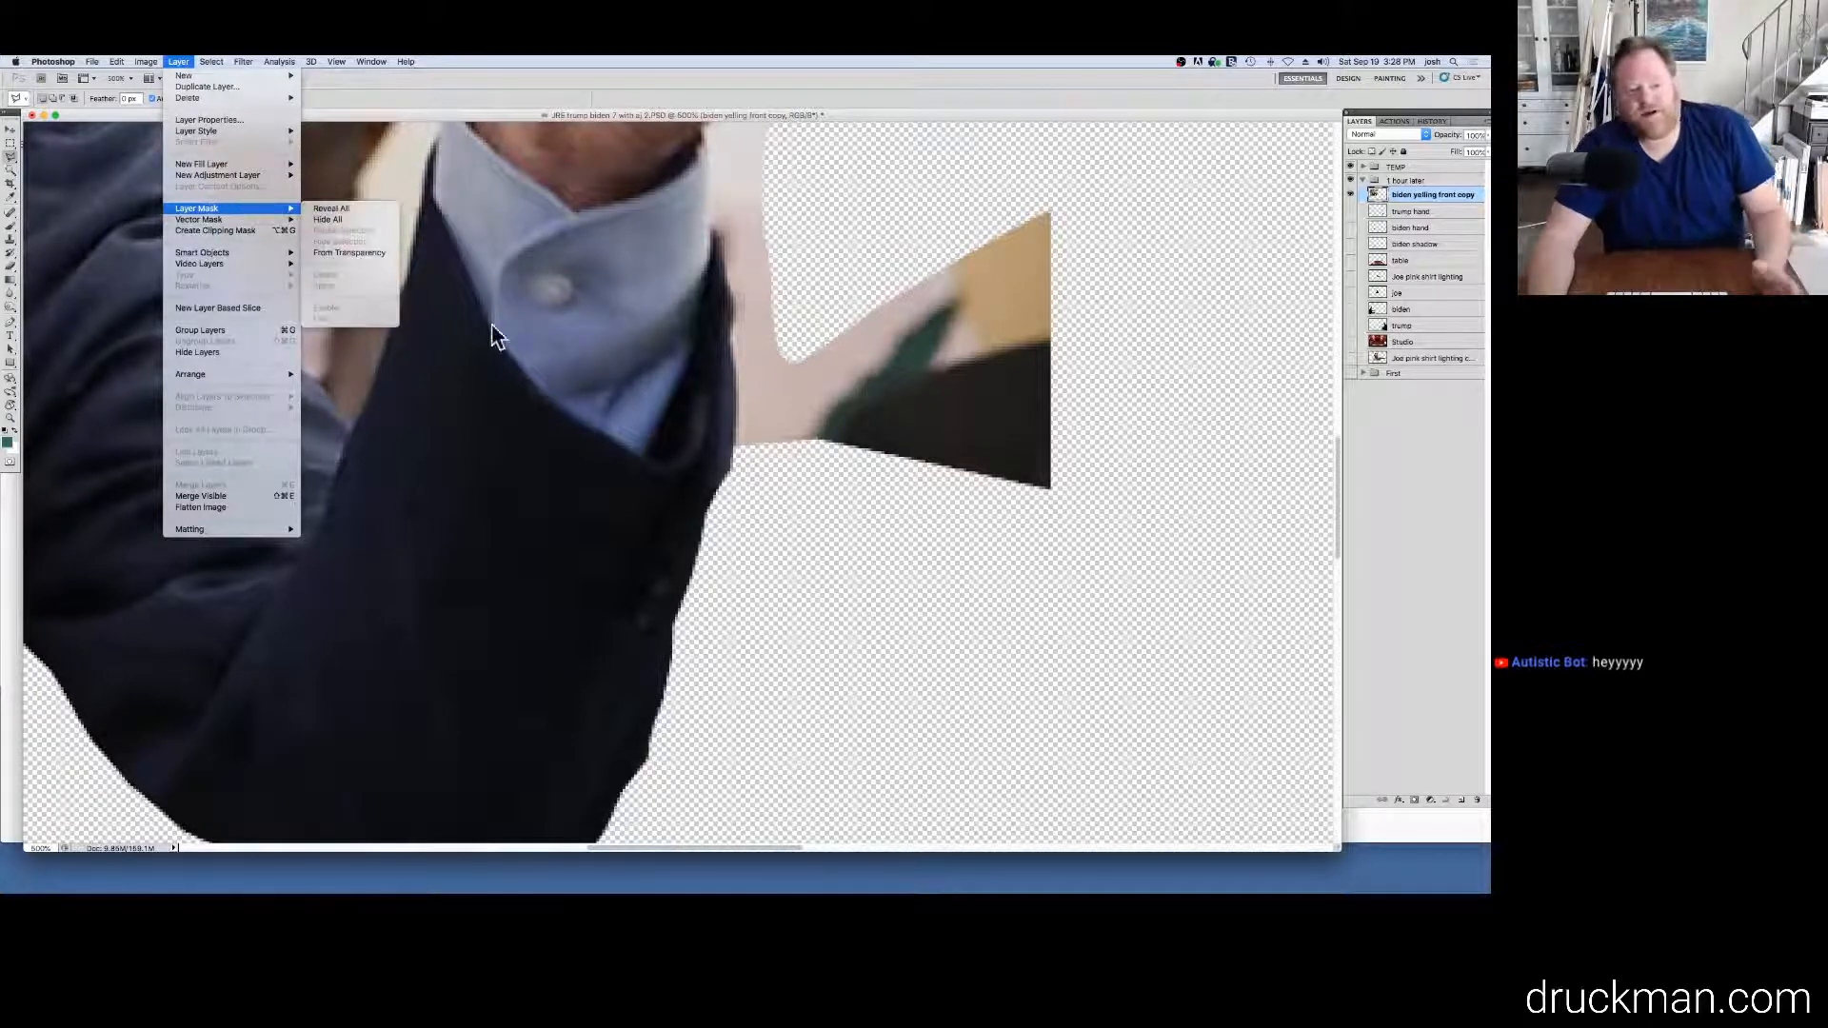
{"action": "left_click", "coordinate": [840, 497]}
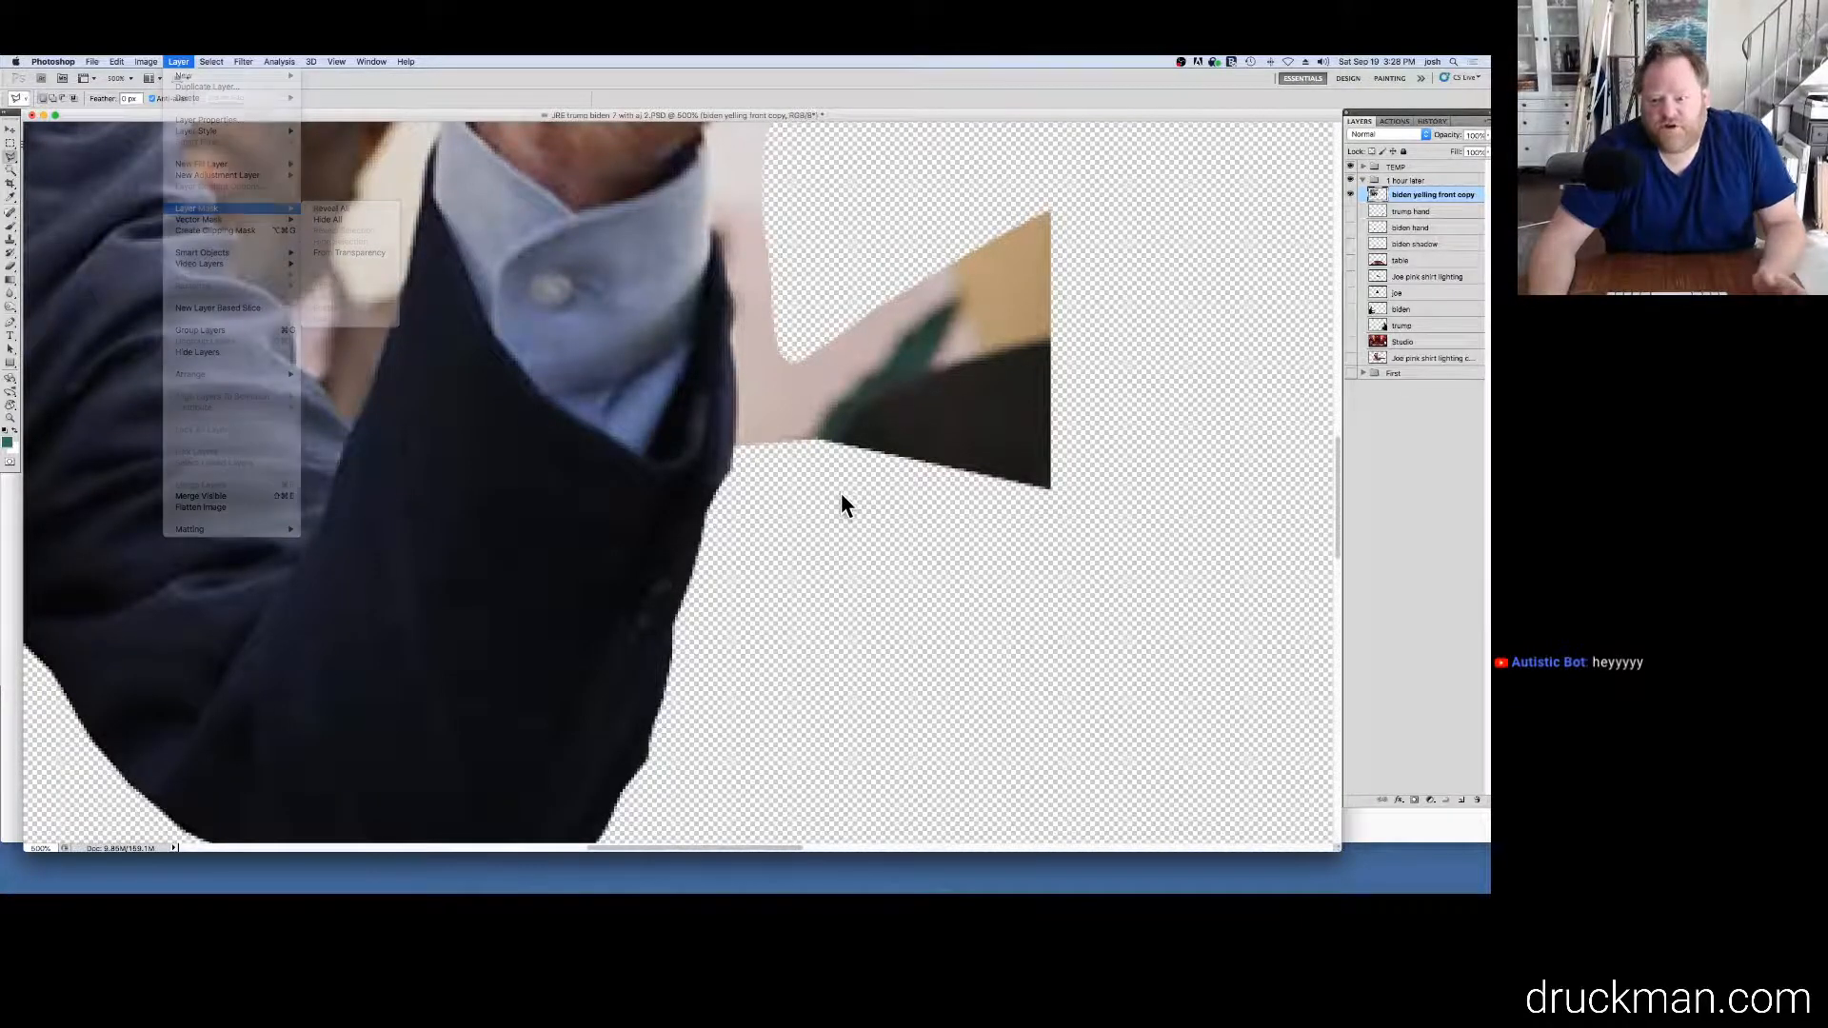
{"action": "left_click", "coordinate": [739, 445]}
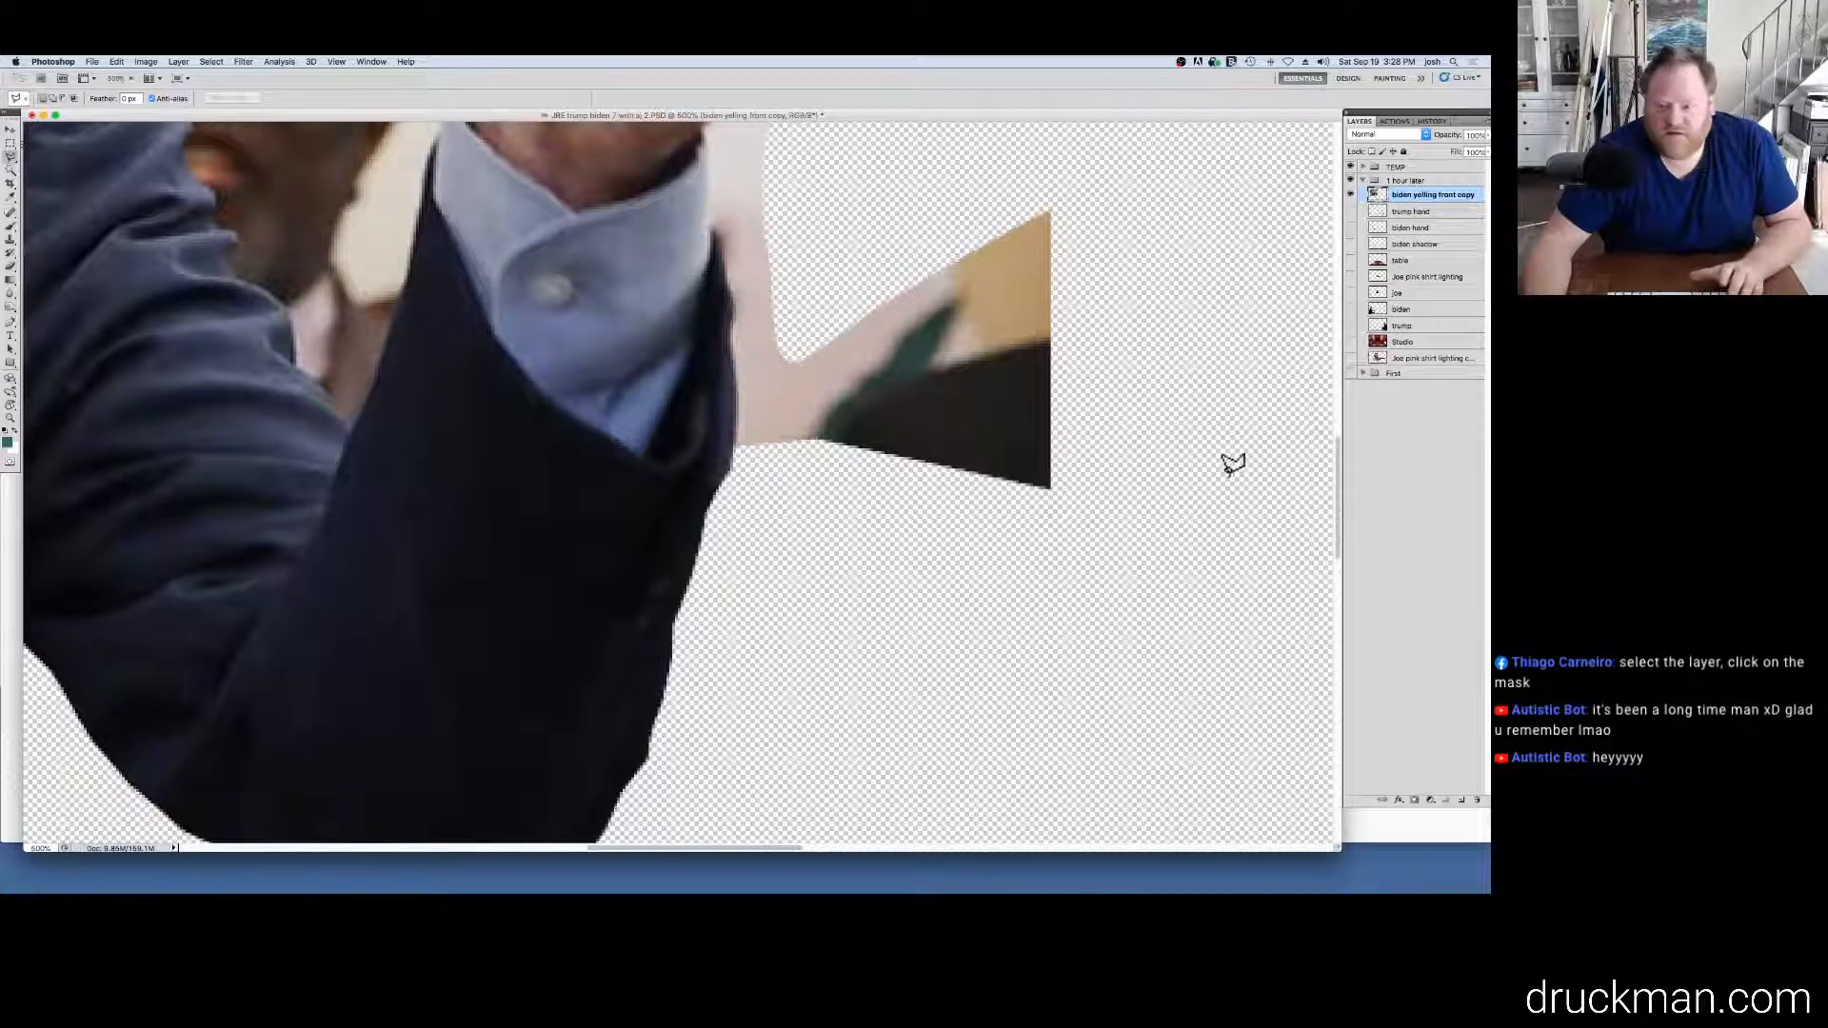
Duplicate the biden yelling front copy layer and add a layer mask to the duplicate.
{"action": "double_click", "coordinate": [1419, 196]}
{"action": "key", "text": "Return"}
{"action": "key", "text": "super+j"}
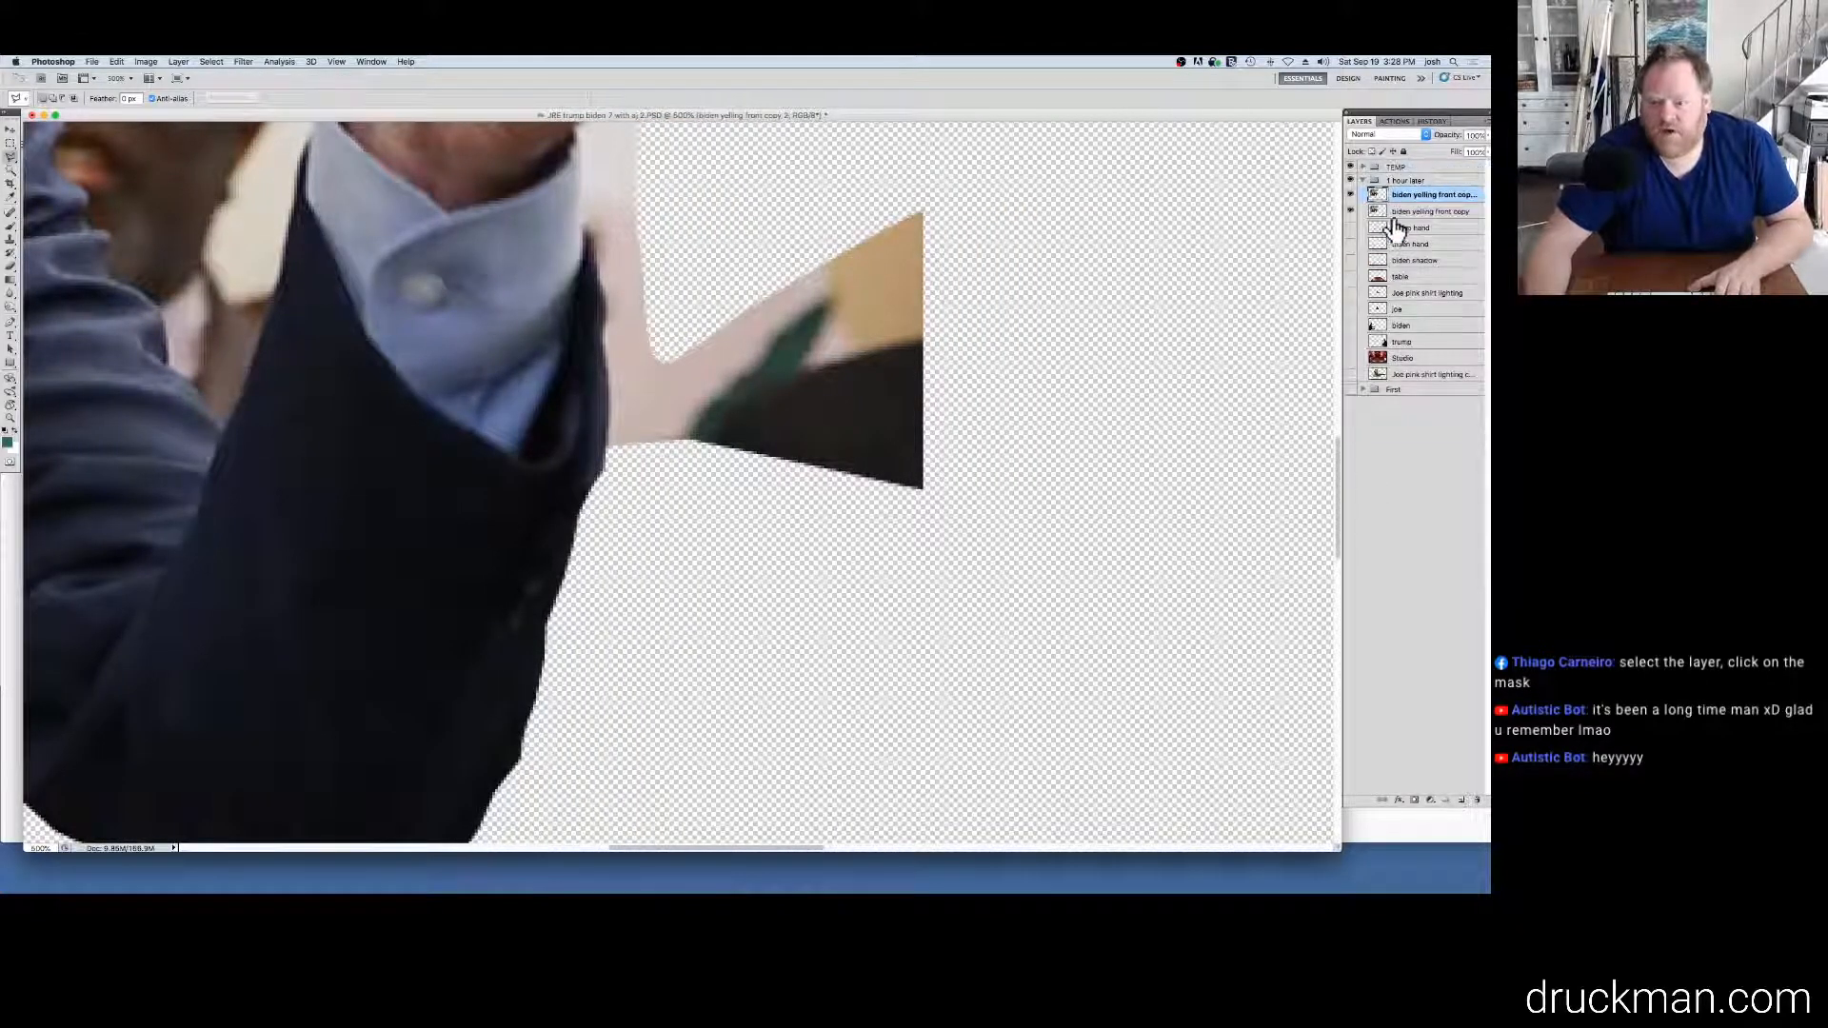
{"action": "left_click", "coordinate": [1415, 803]}
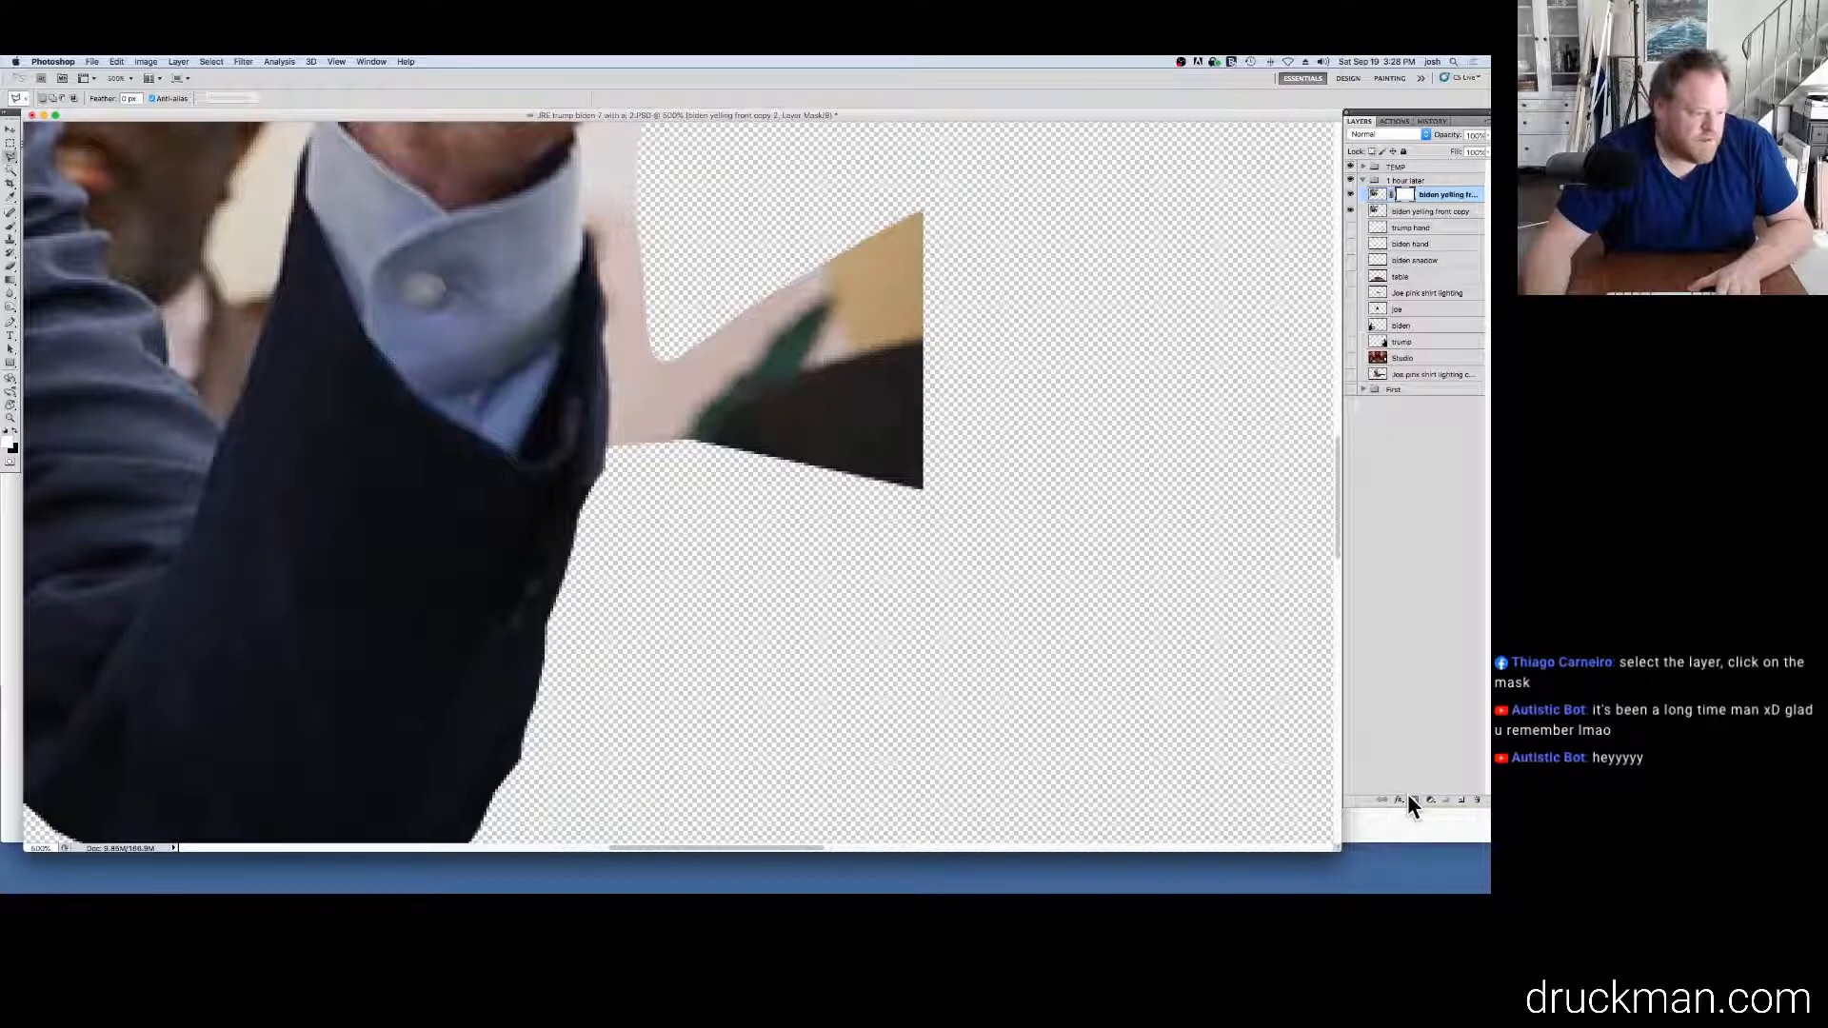
{"action": "key", "text": "super+2"}
{"action": "left_click", "coordinate": [648, 443]}
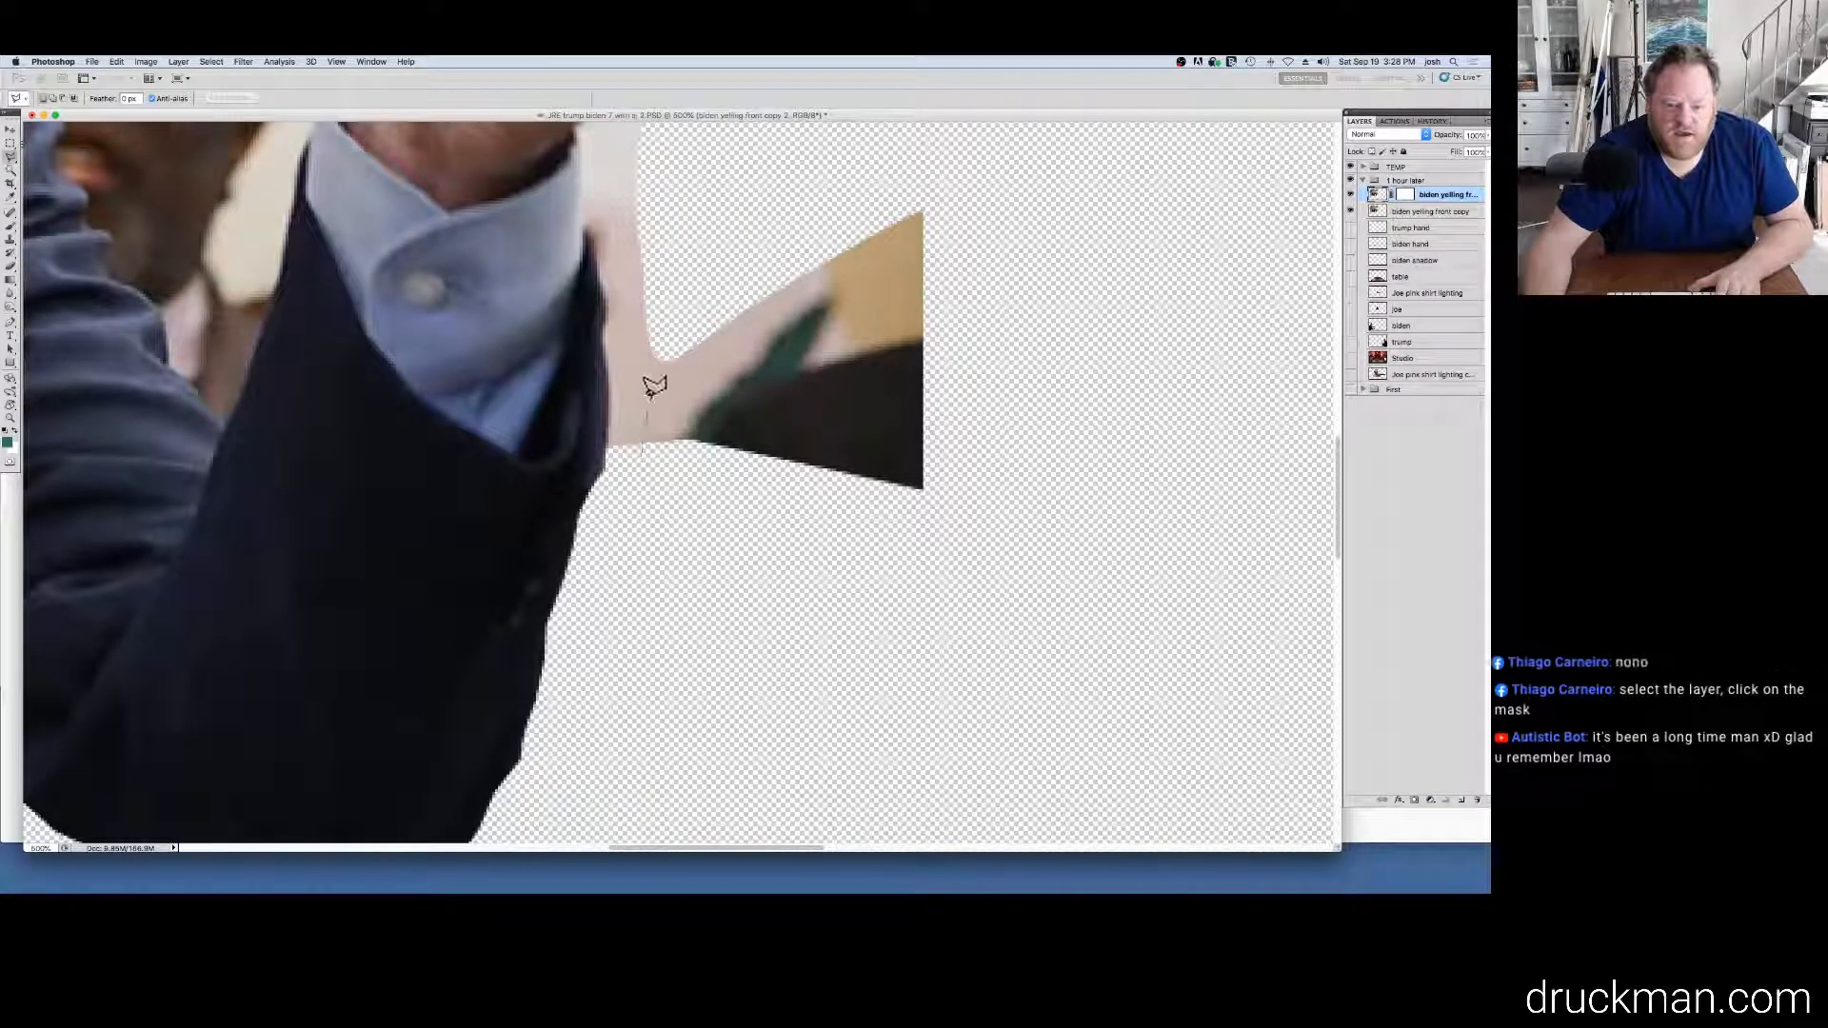
{"action": "left_click", "coordinate": [688, 316]}
{"action": "left_click", "coordinate": [964, 141]}
{"action": "left_click", "coordinate": [1072, 369]}
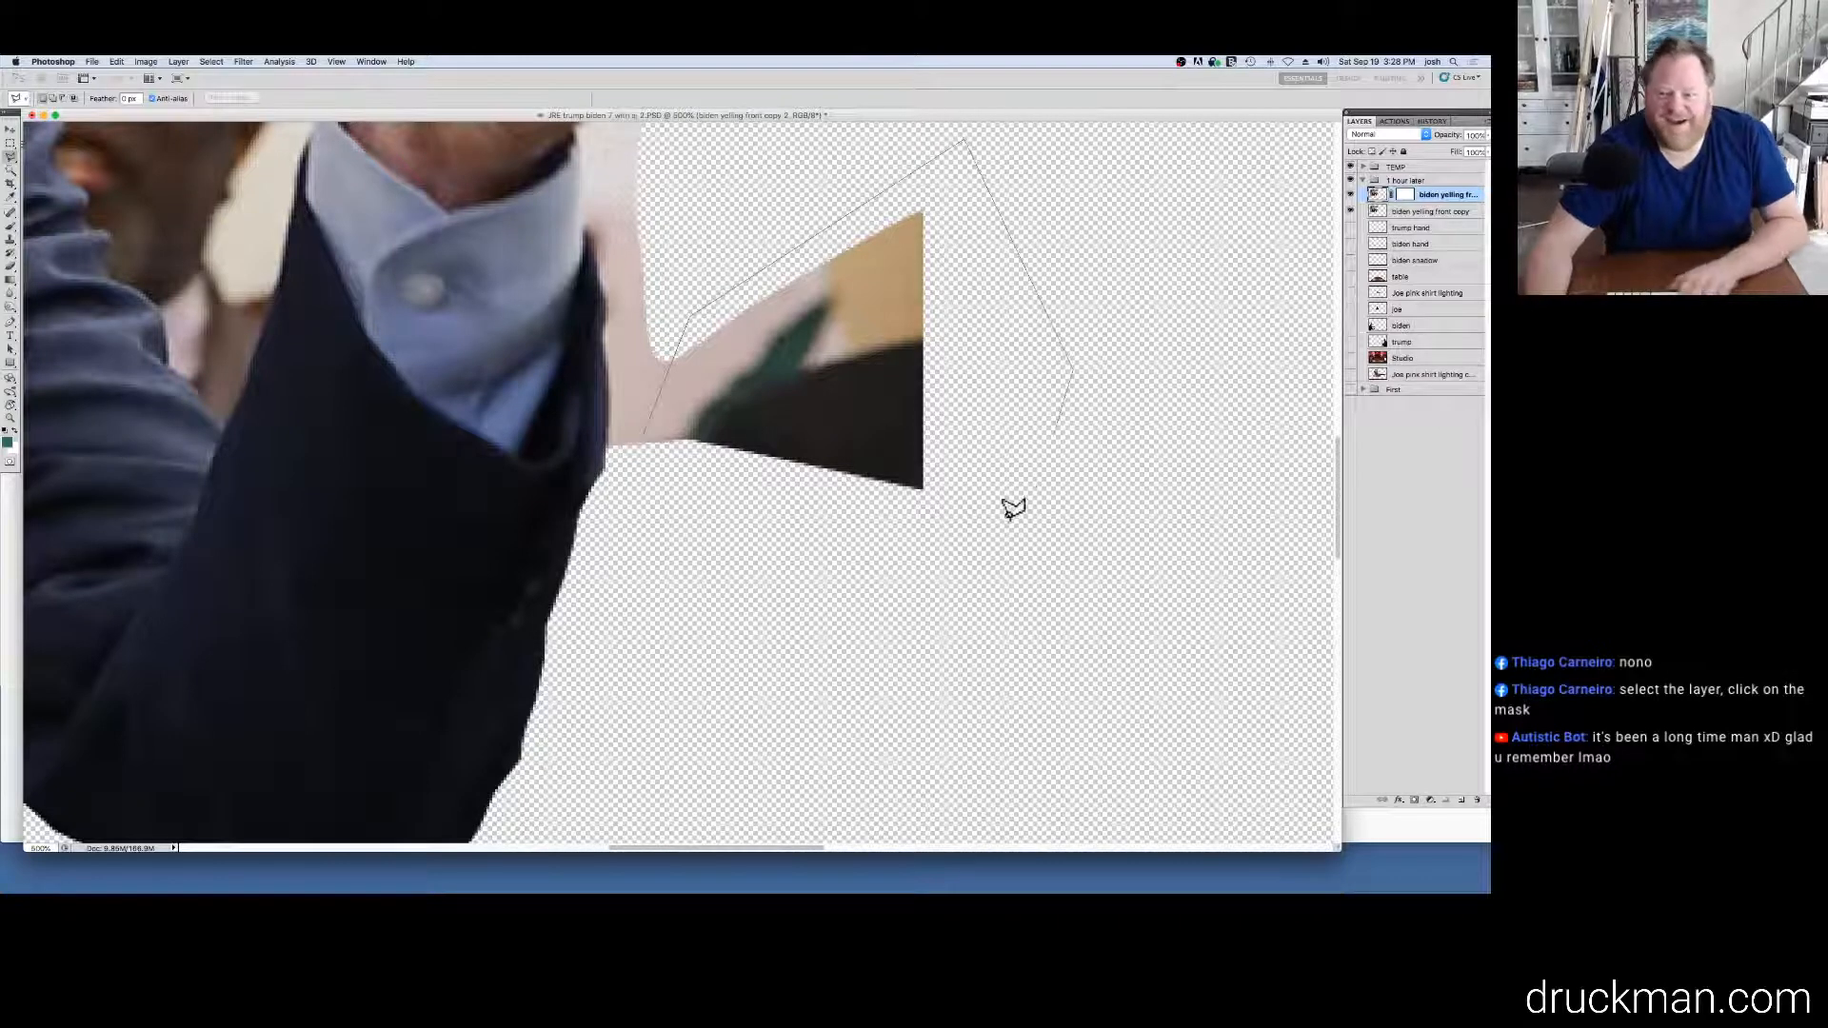
{"action": "left_click", "coordinate": [926, 566]}
{"action": "left_click", "coordinate": [716, 529]}
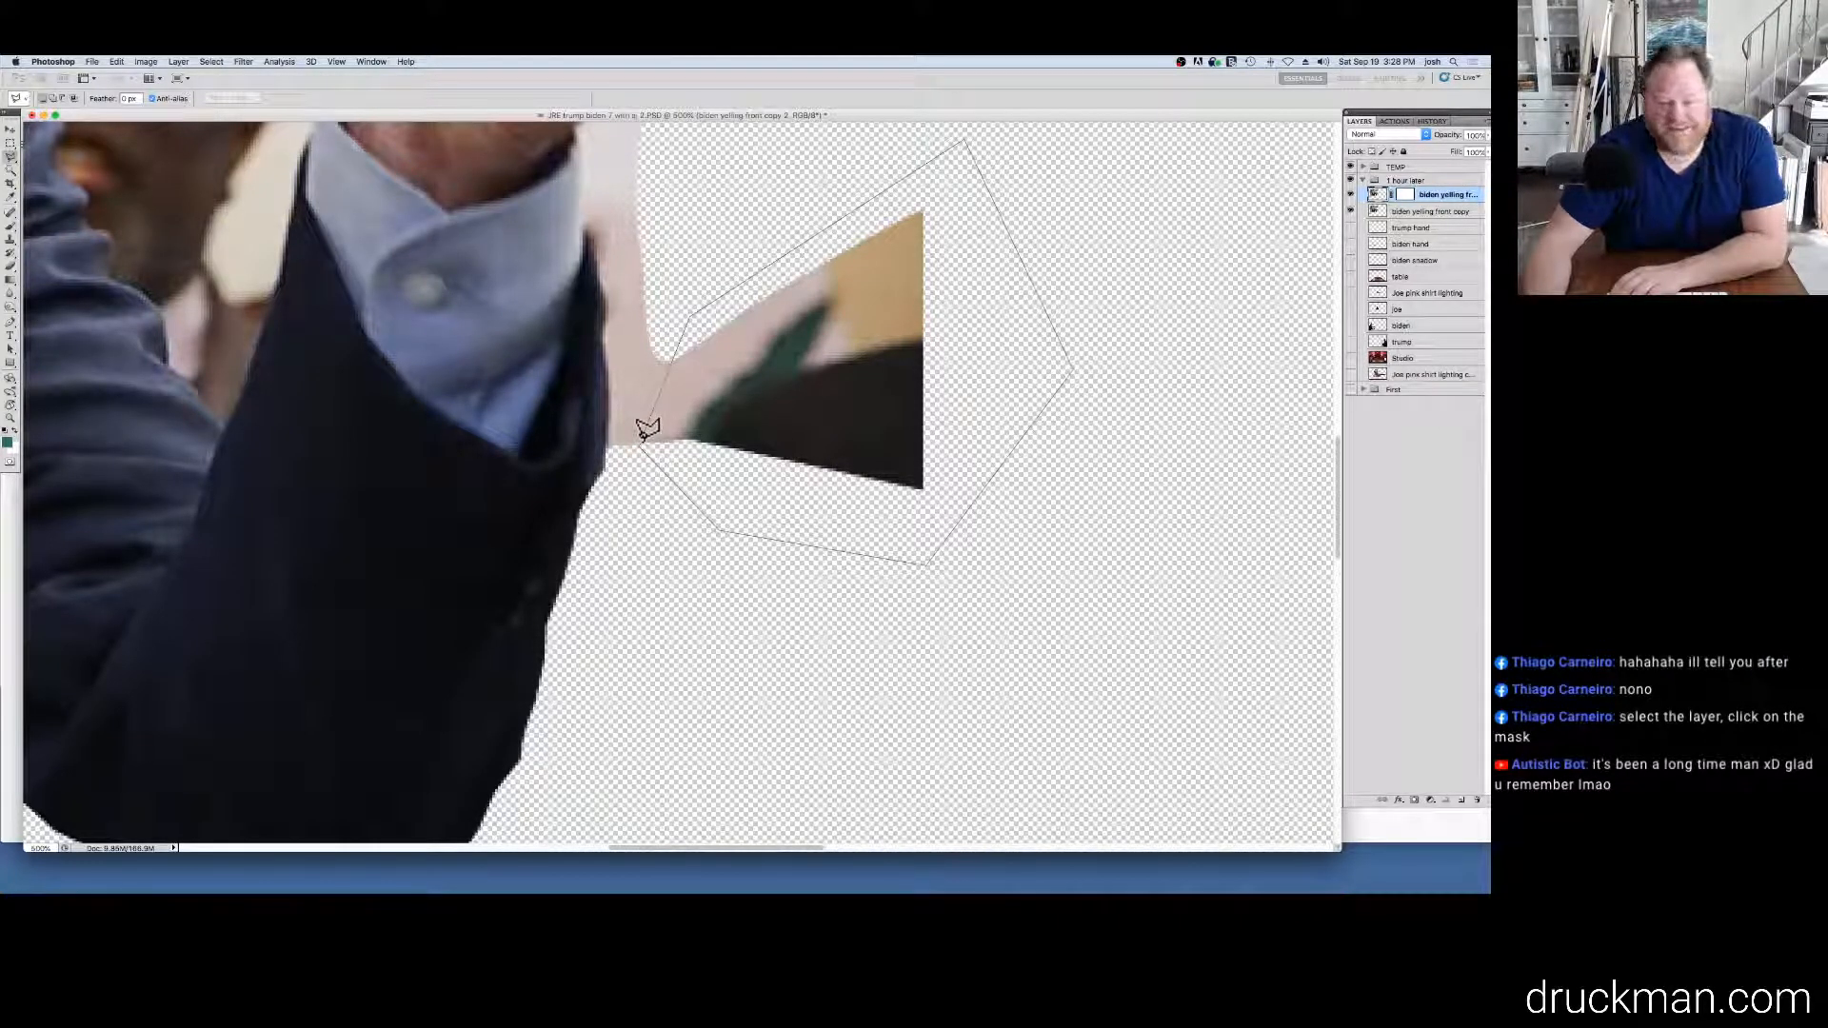
{"action": "key", "text": "Escape"}
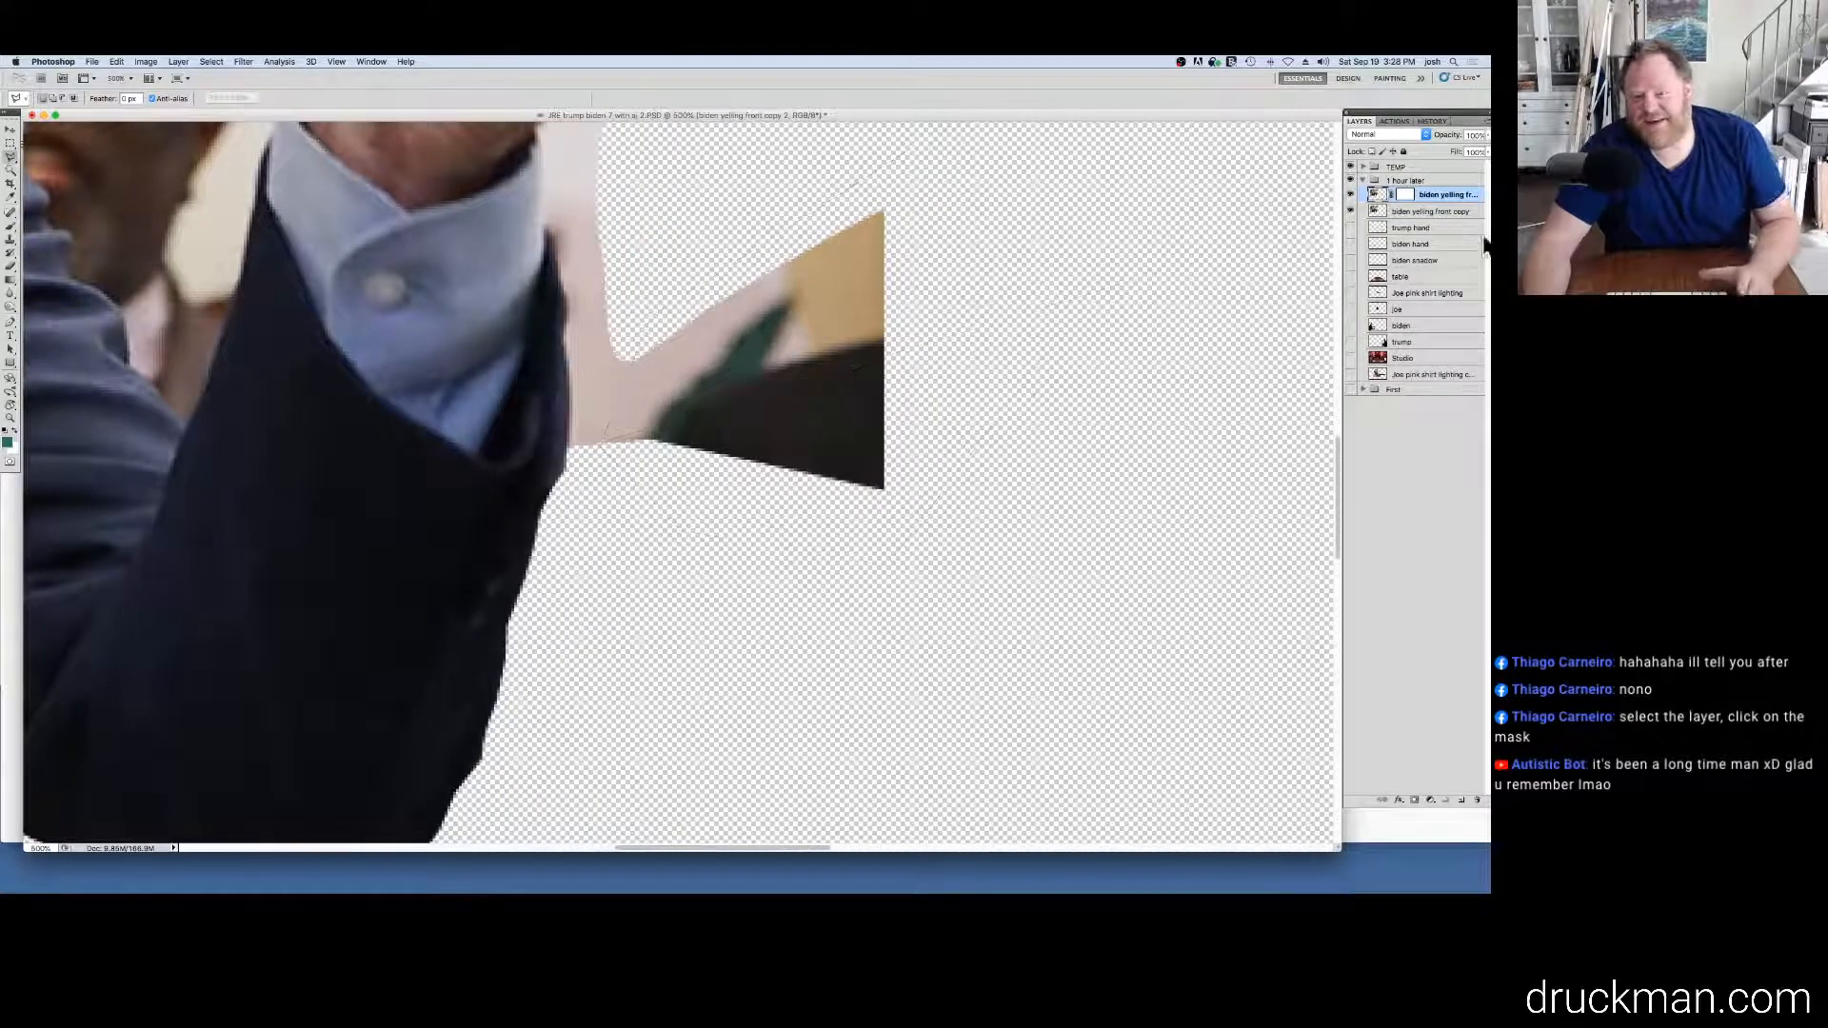
Delete the masked duplicate layer and make a fresh duplicate of the biden yelling front copy layer.
{"action": "left_click_drag", "start_coordinate": [1409, 198], "coordinate": [1477, 799]}
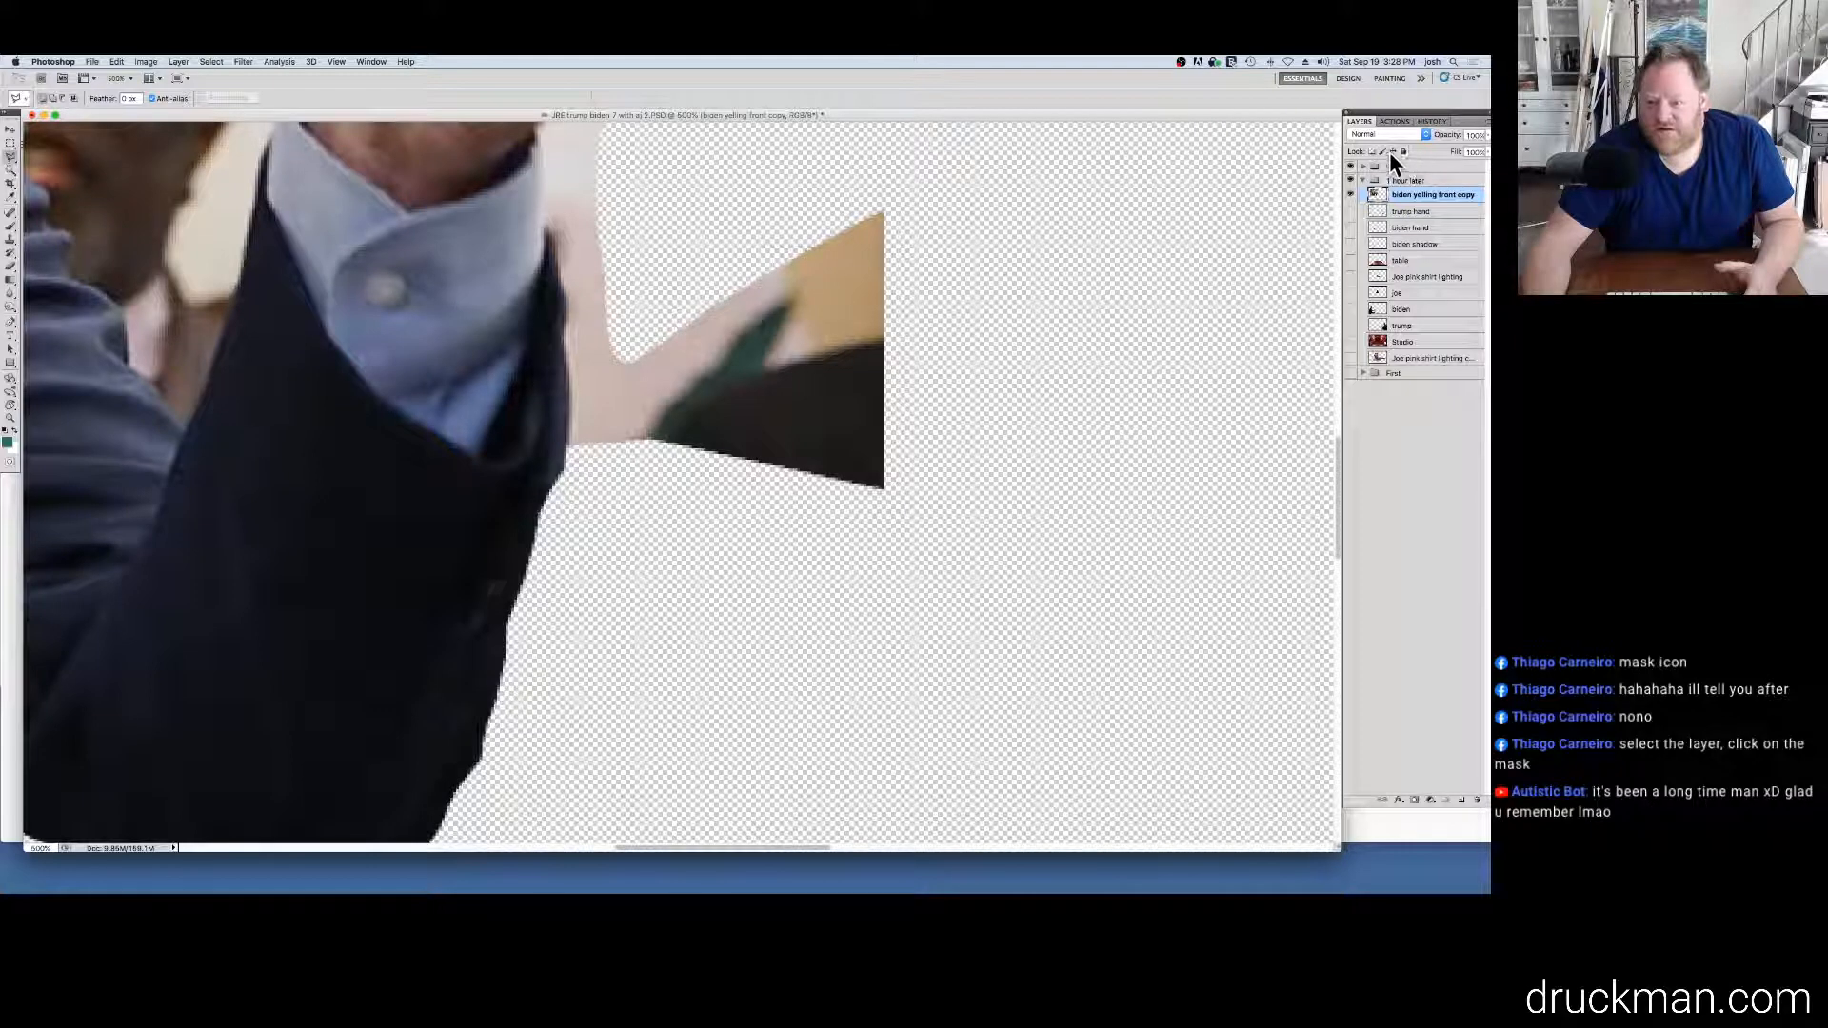
{"action": "left_click_drag", "start_coordinate": [1433, 194], "coordinate": [1461, 800]}
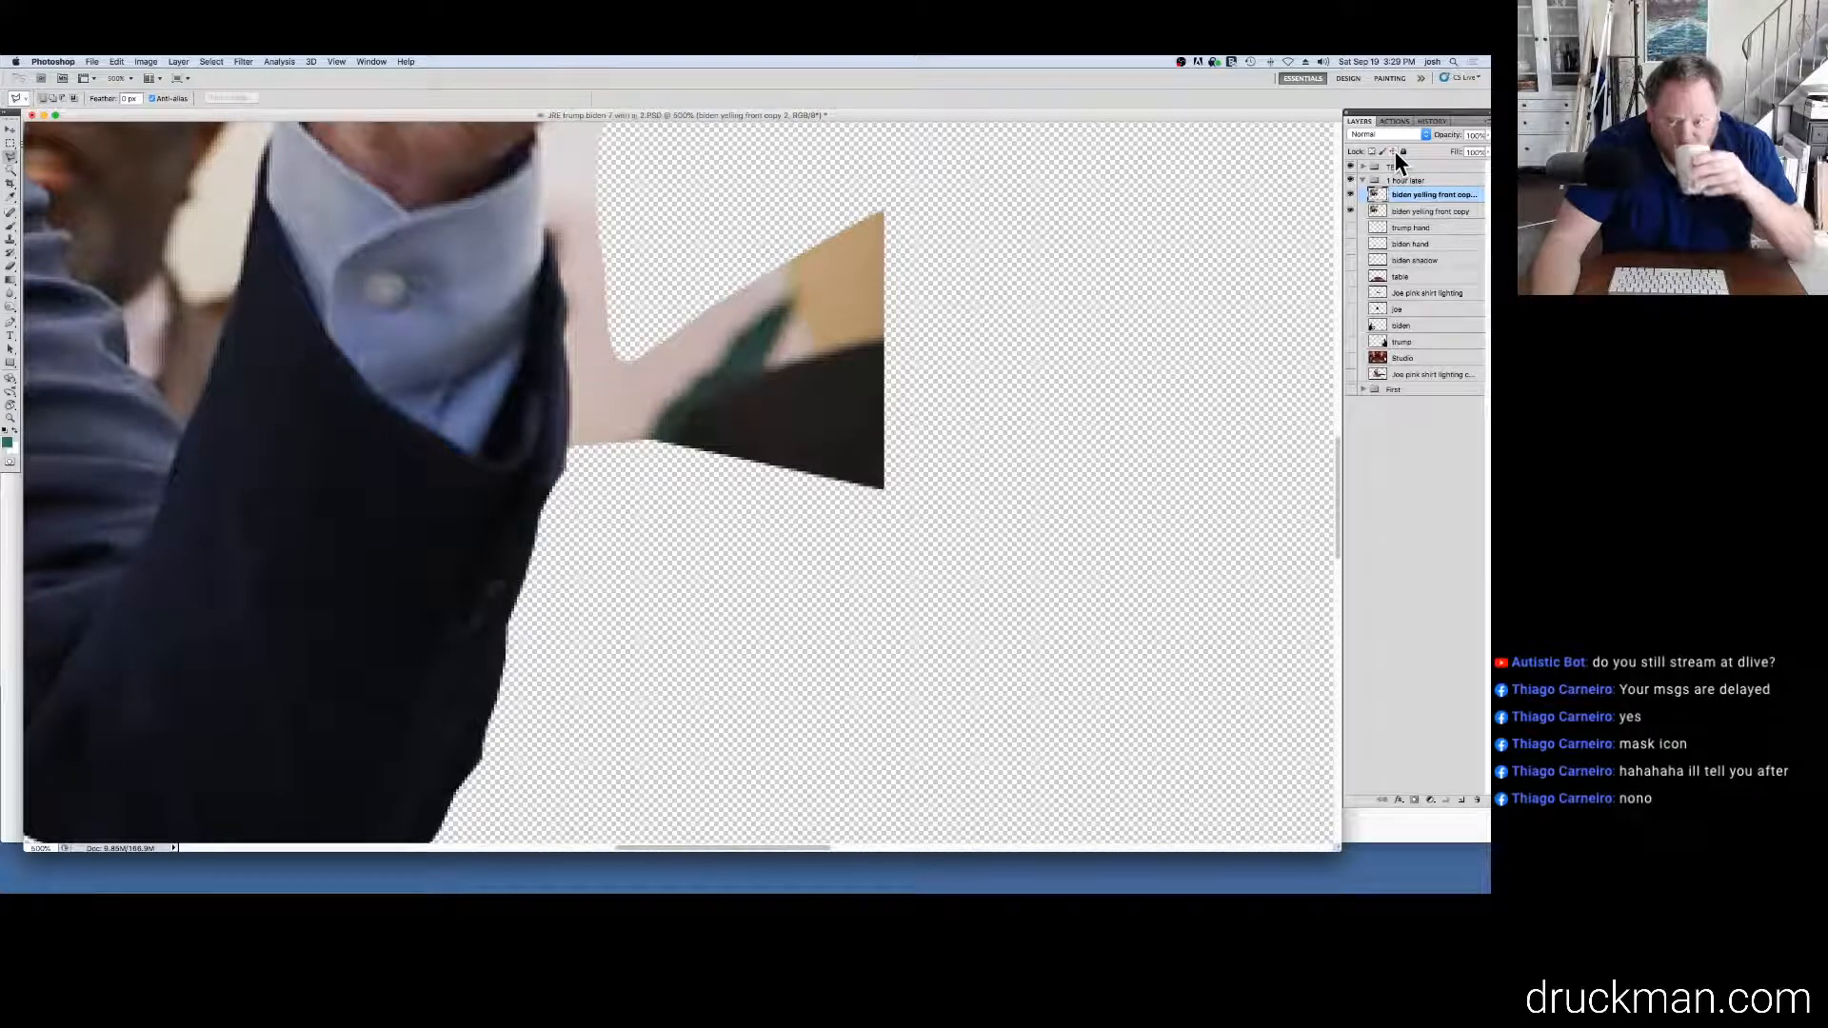
Switch to Firefox to check the DLive stream page, and return to Photoshop.
{"action": "mouse_move", "coordinate": [790, 891]}
{"action": "left_click", "coordinate": [546, 872]}
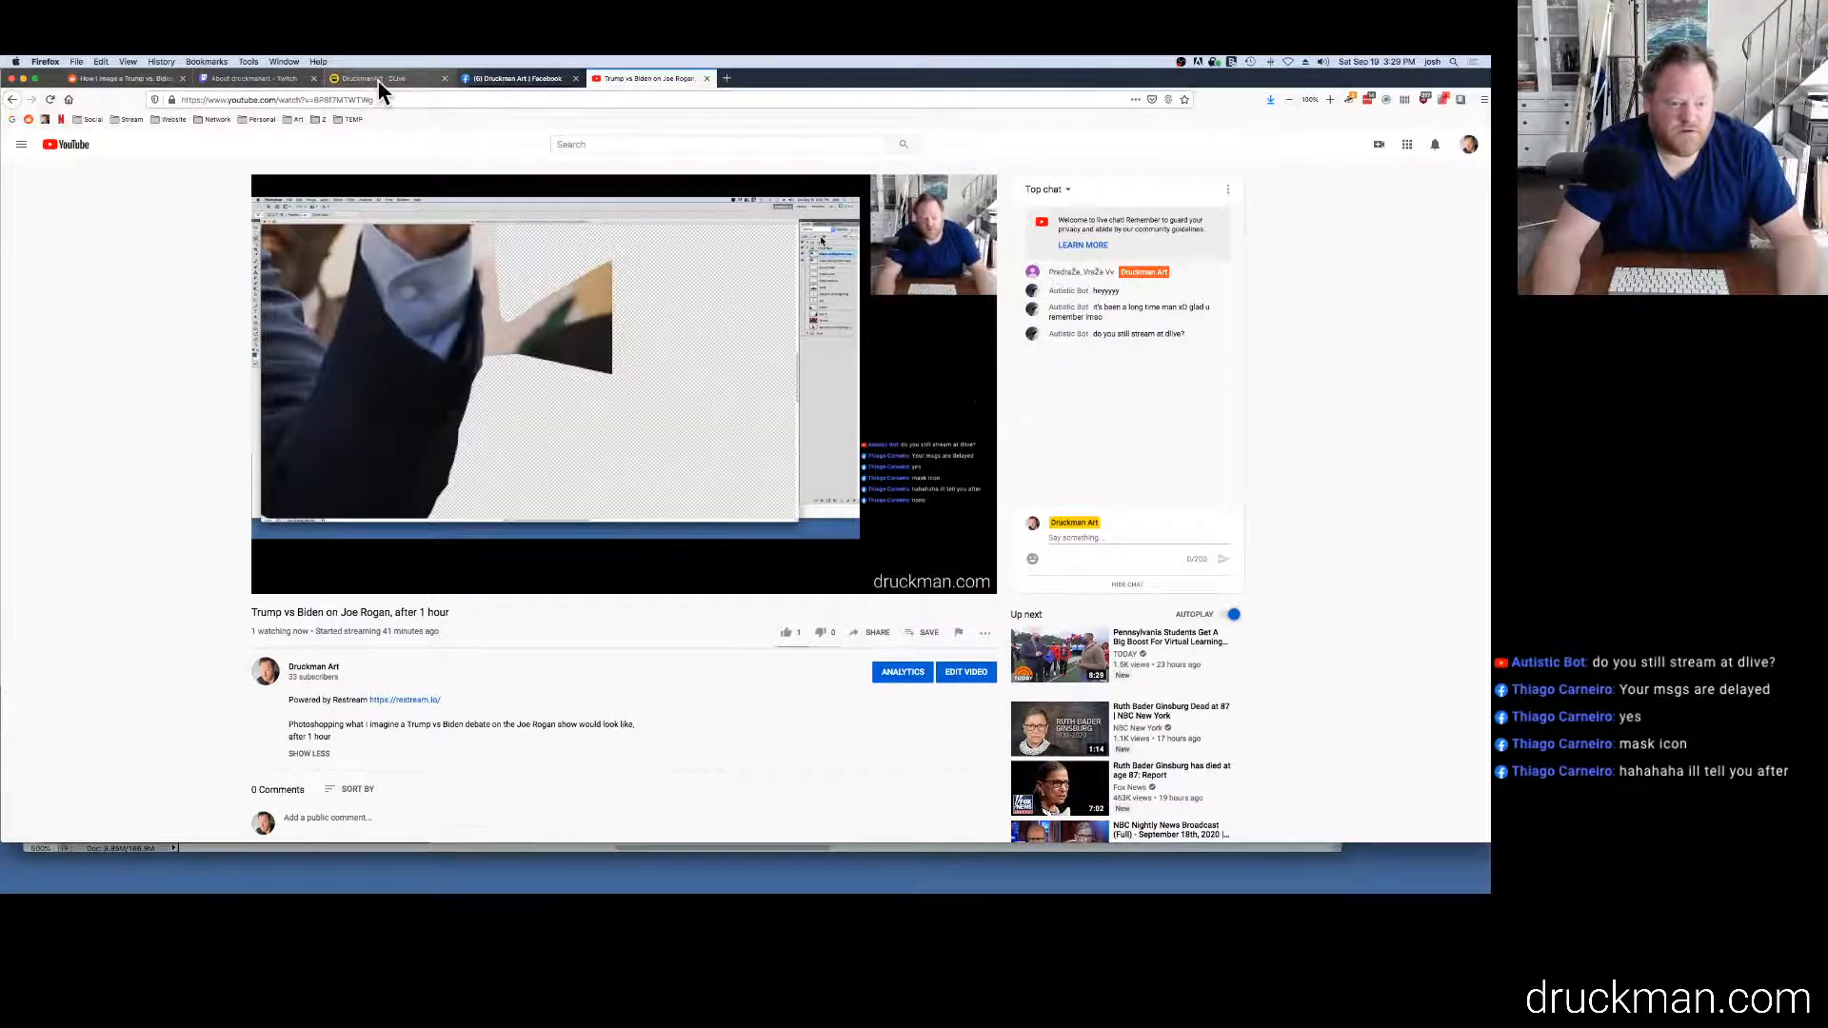
{"action": "left_click", "coordinate": [377, 79]}
{"action": "scroll", "coordinate": [722, 352], "scroll_direction": "down", "scroll_amount": 5}
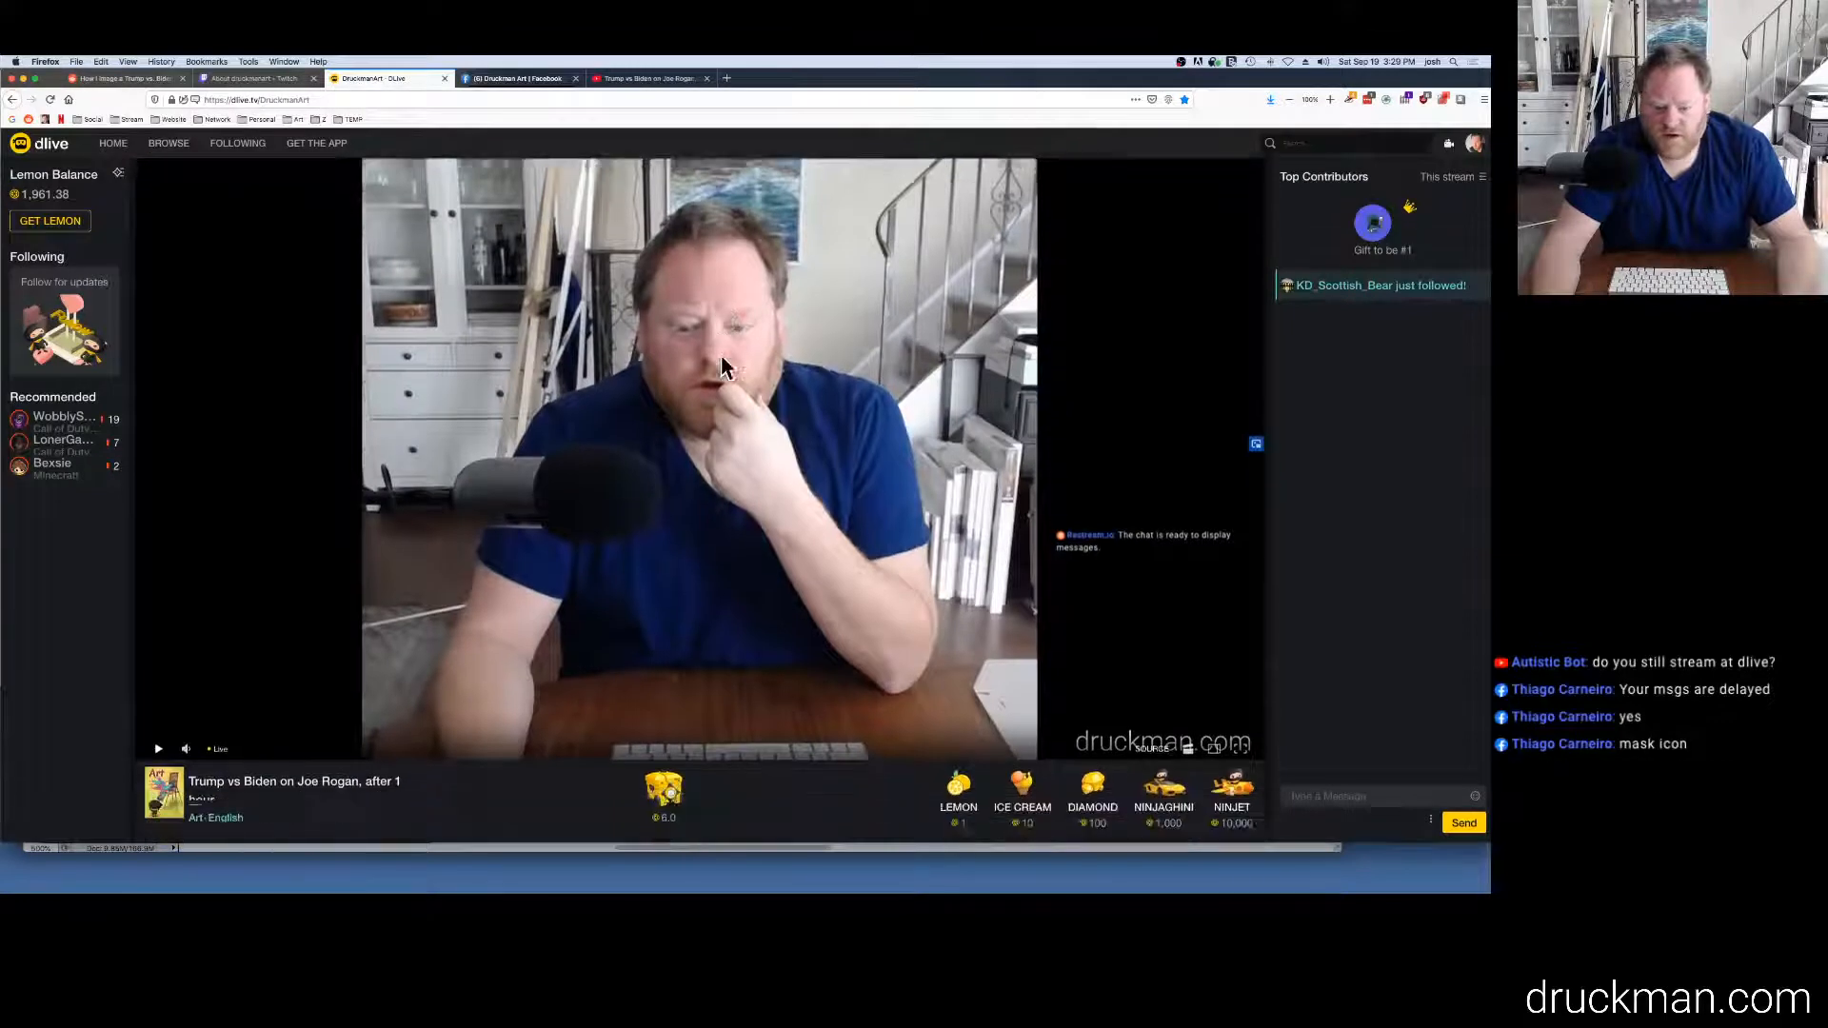
{"action": "scroll", "coordinate": [722, 354], "scroll_direction": "up", "scroll_amount": 3}
{"action": "scroll", "coordinate": [722, 358], "scroll_direction": "up", "scroll_amount": 1}
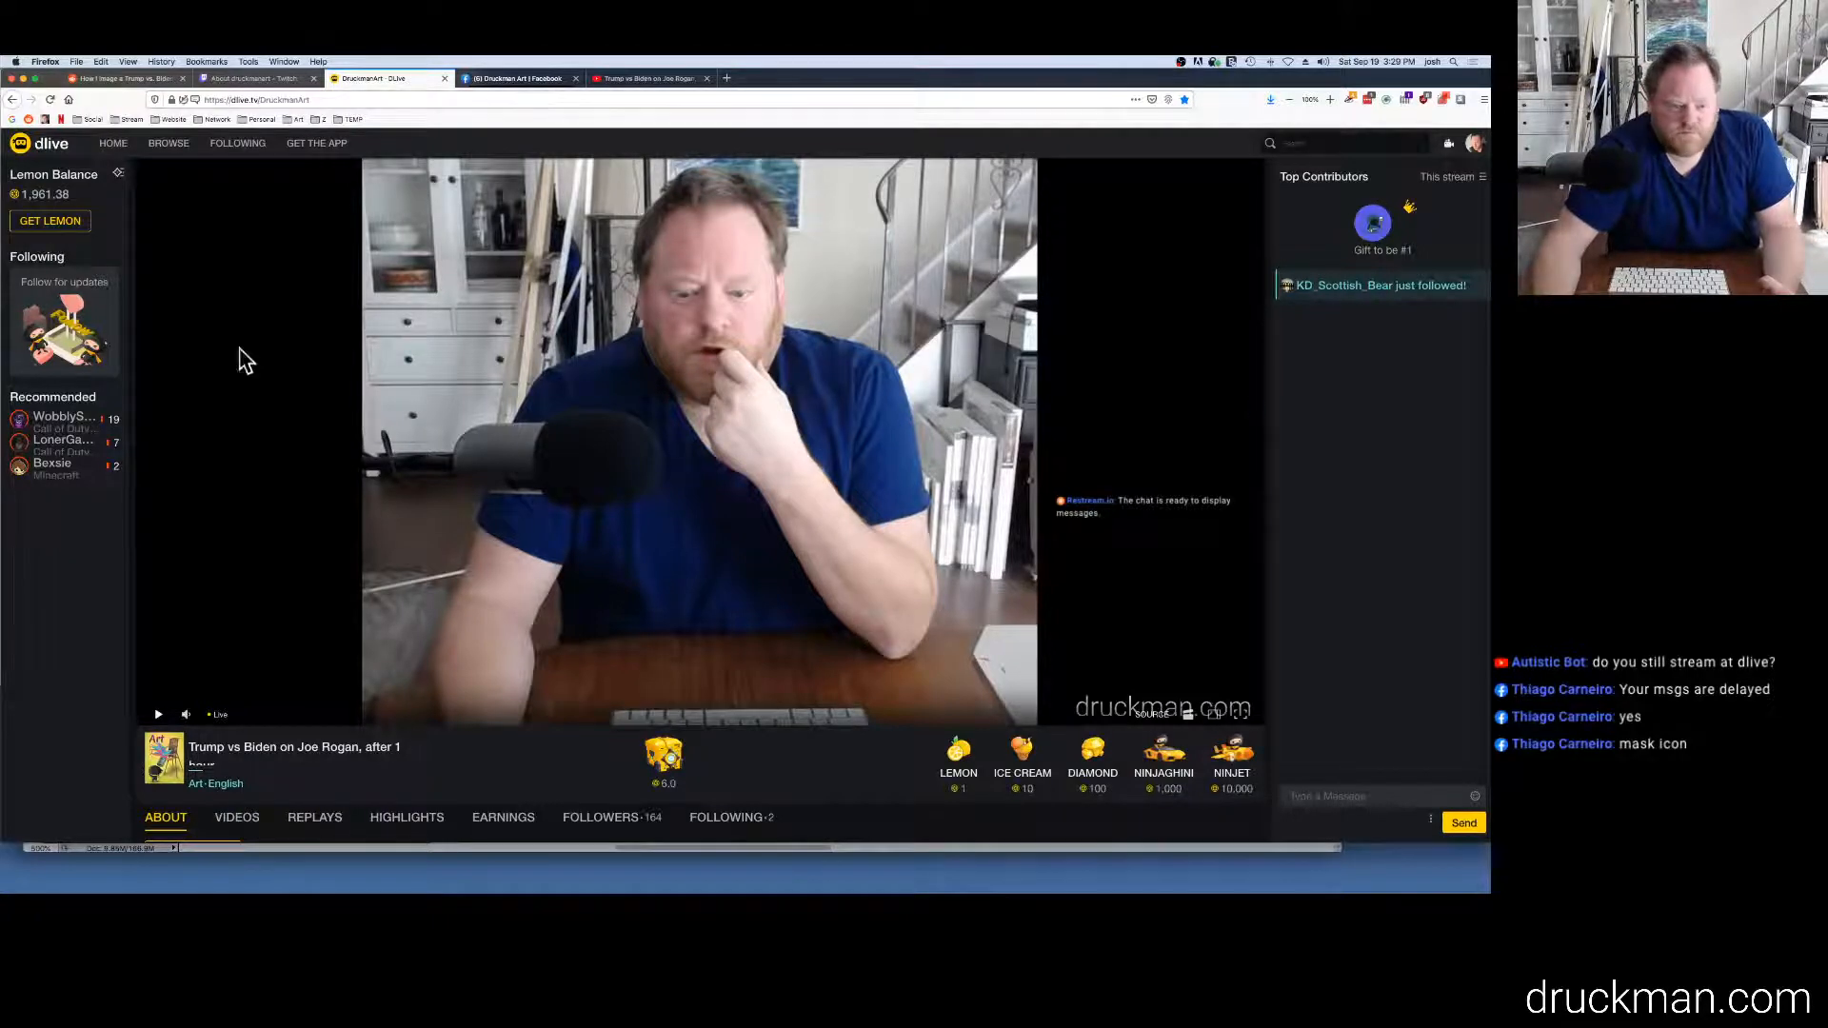
{"action": "mouse_move", "coordinate": [284, 887]}
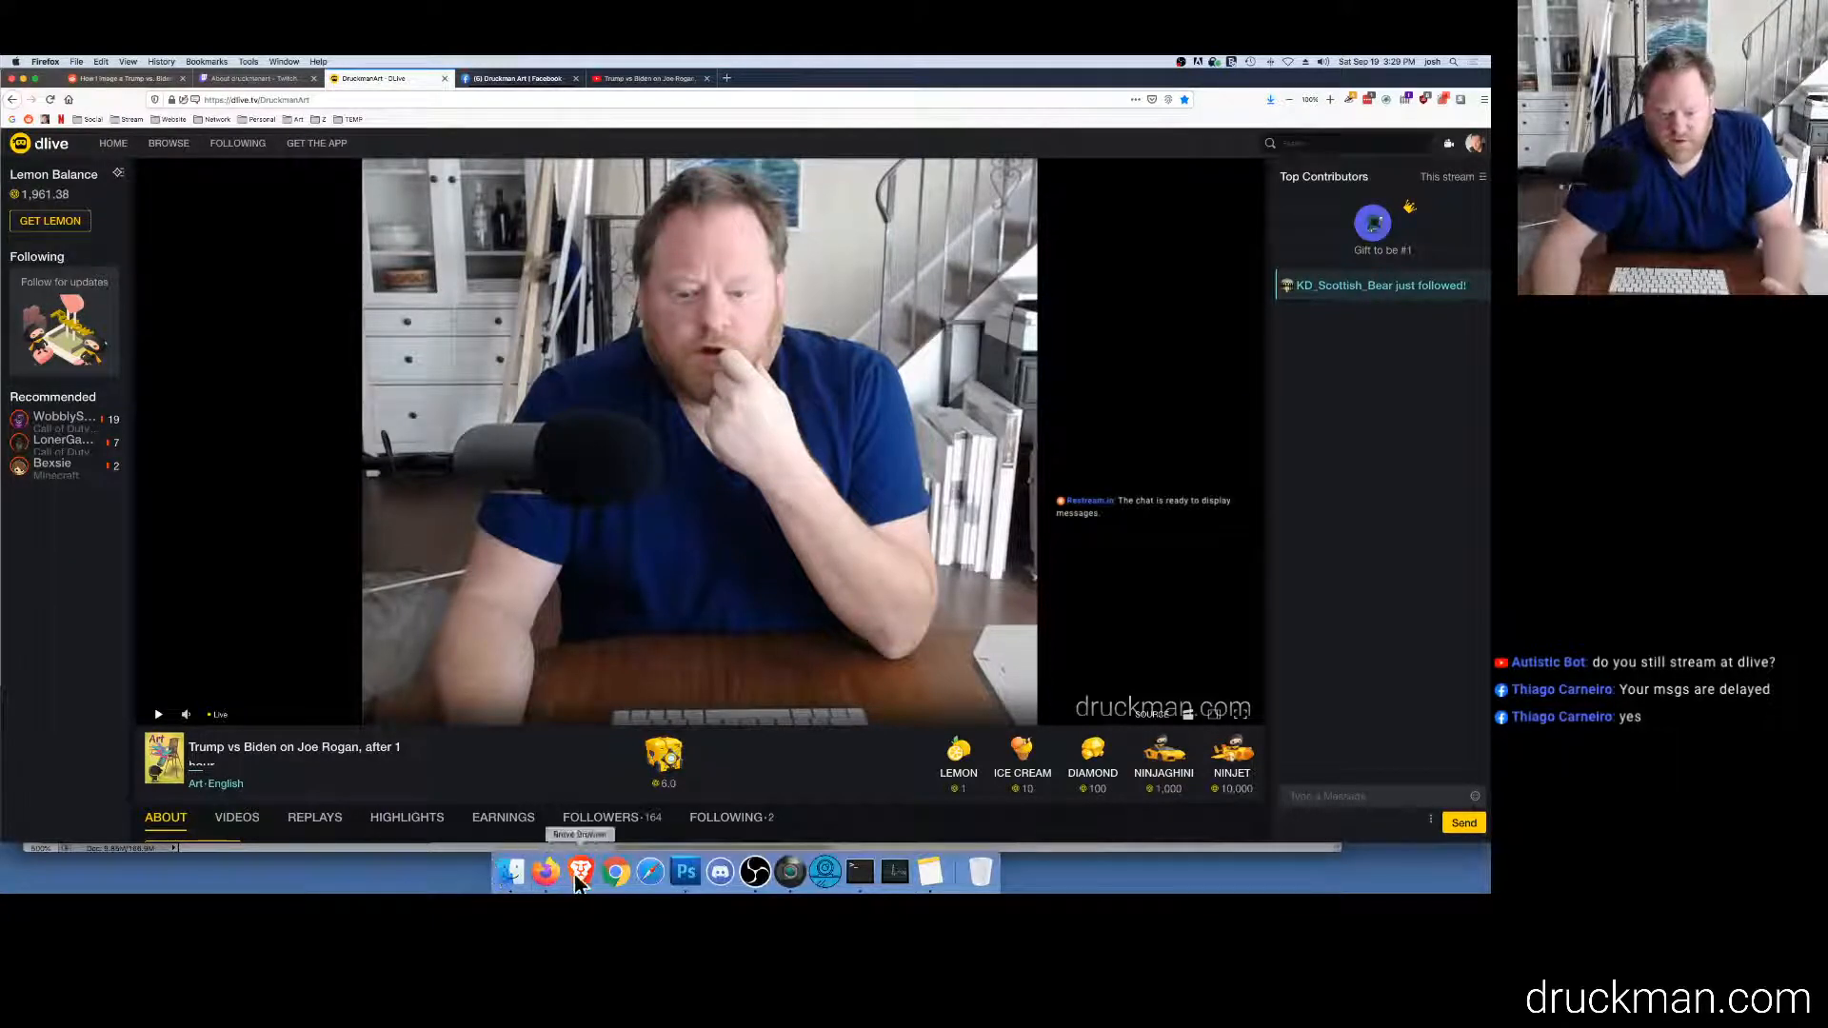
{"action": "left_click", "coordinate": [686, 873]}
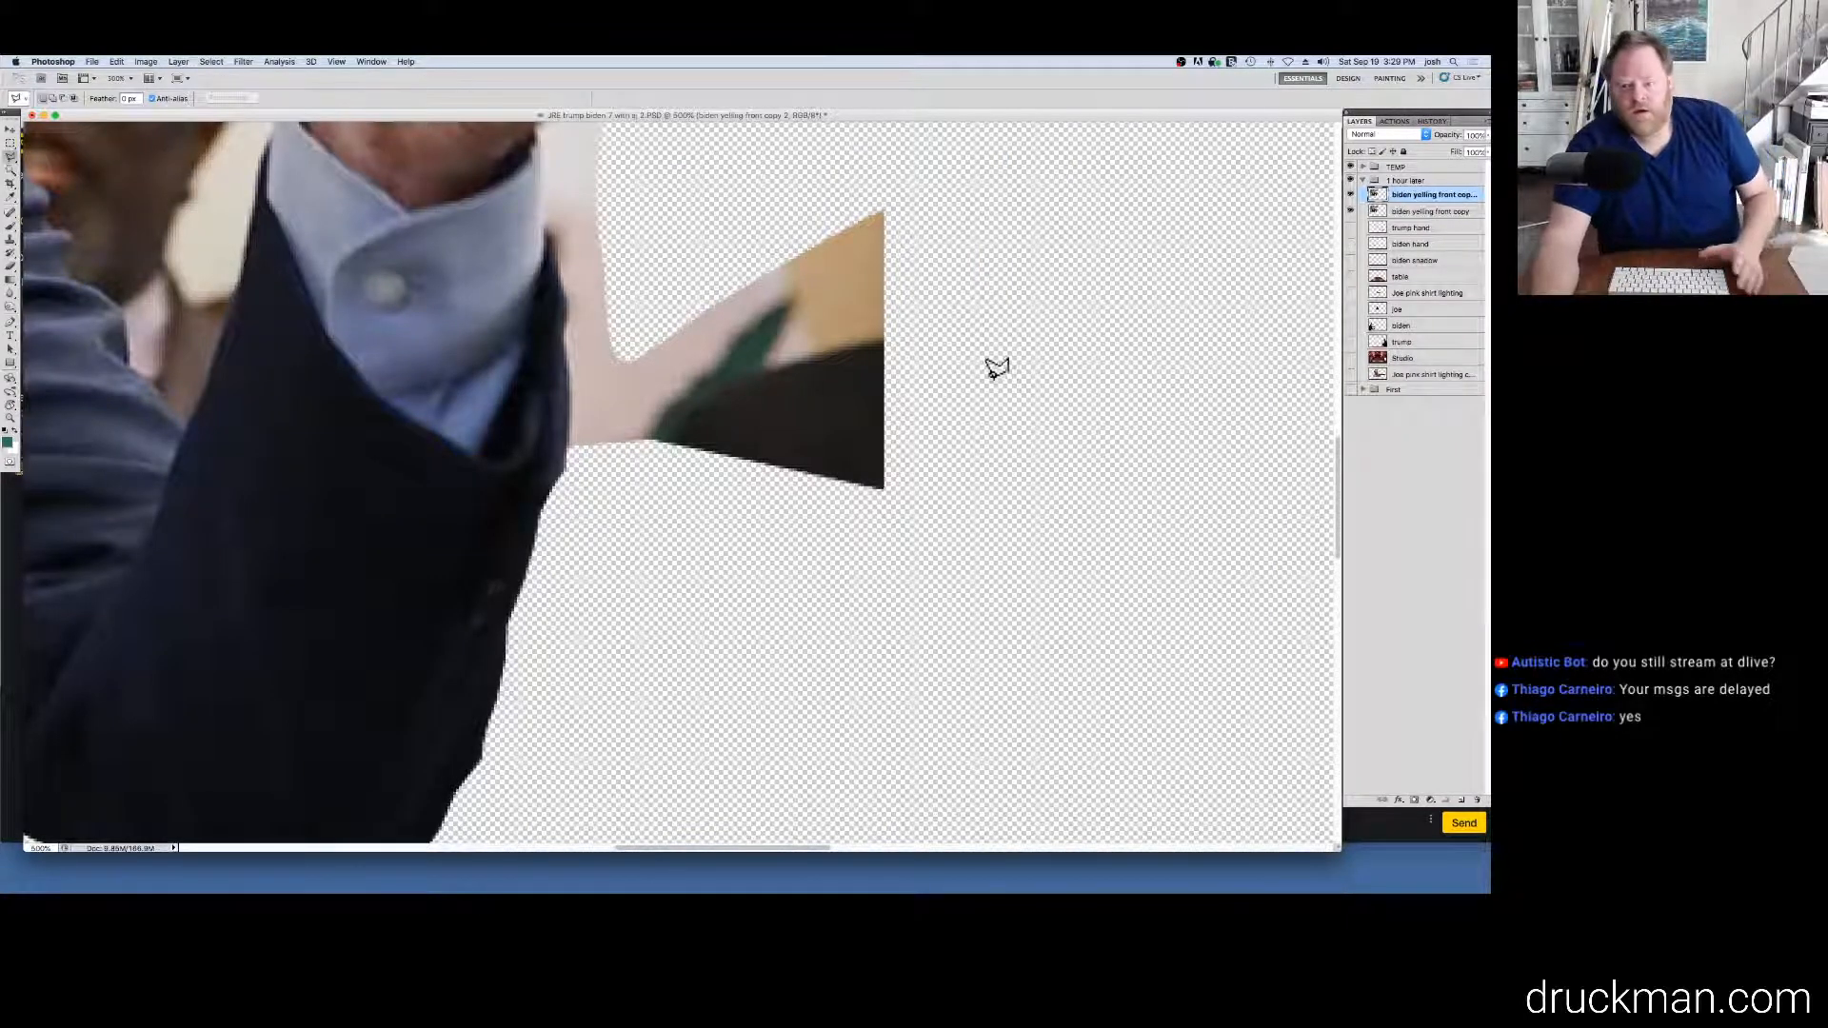
Hide the original biden yelling front copy layer, lasso the background beside Biden's cuff, wrist and lower fist on the duplicate, delete it, and deselect.
{"action": "left_click", "coordinate": [1350, 210]}
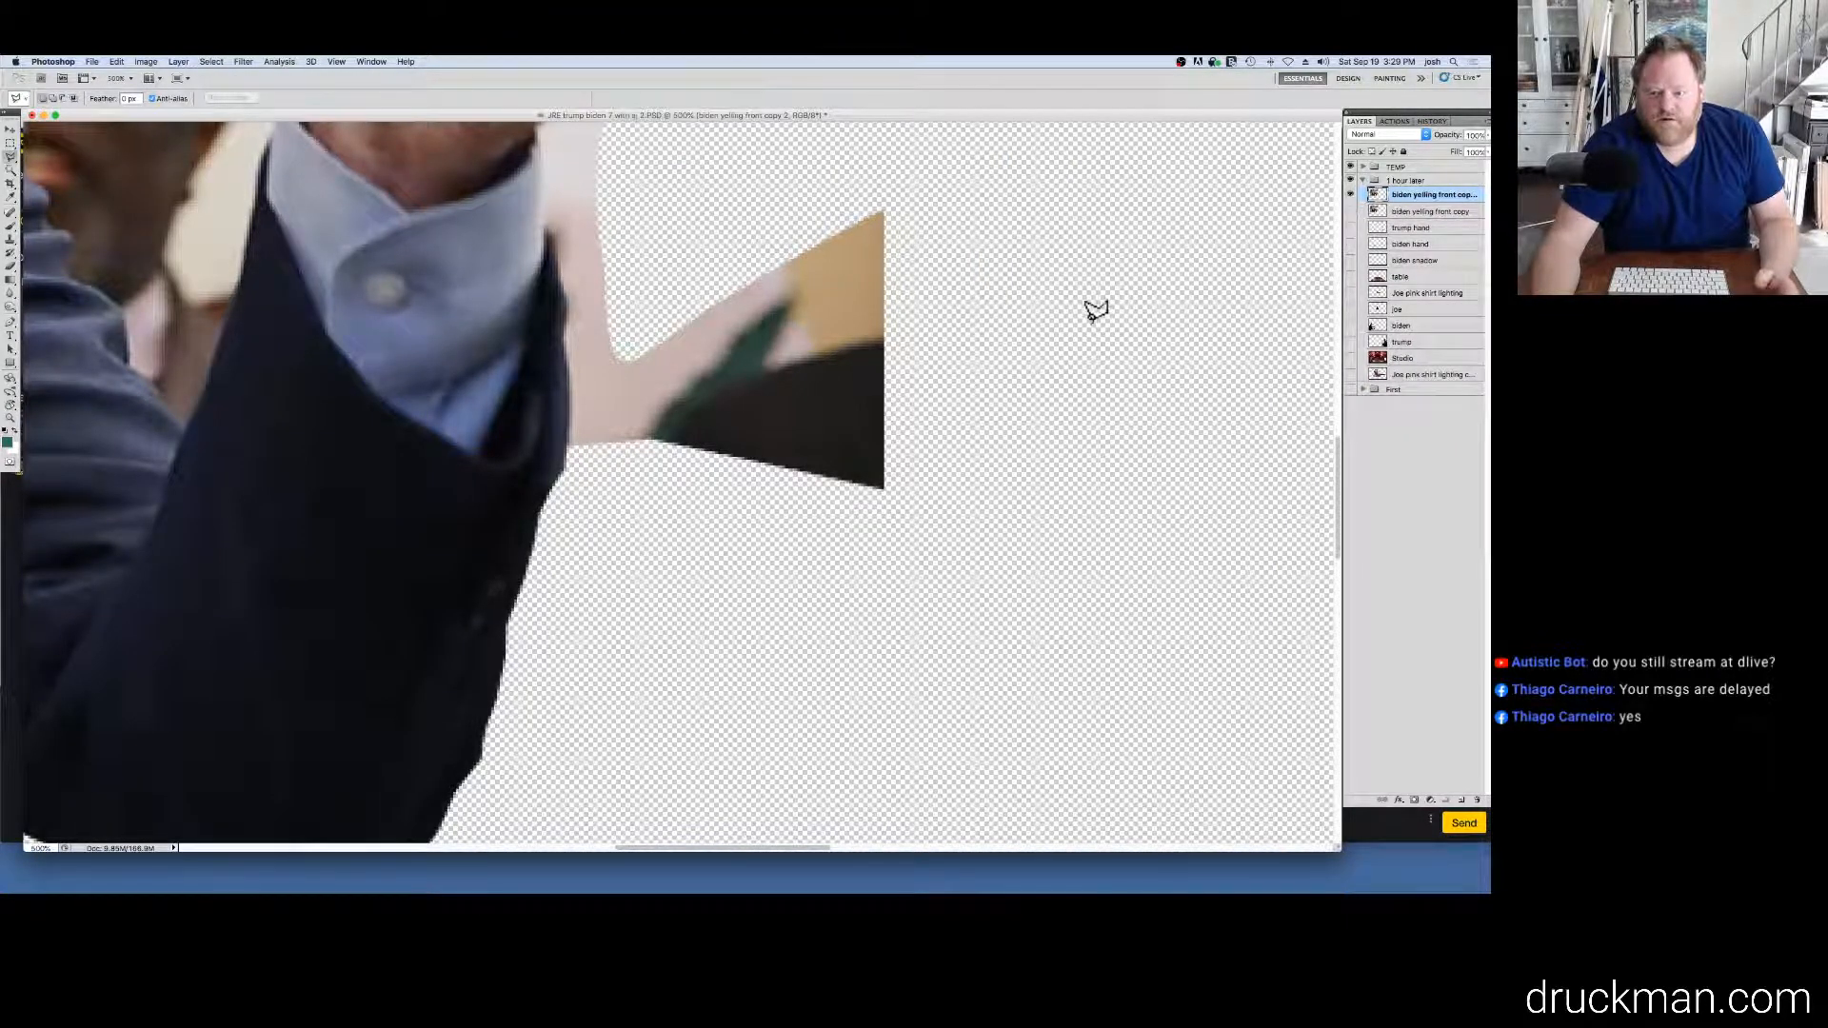
{"action": "left_click", "coordinate": [569, 443]}
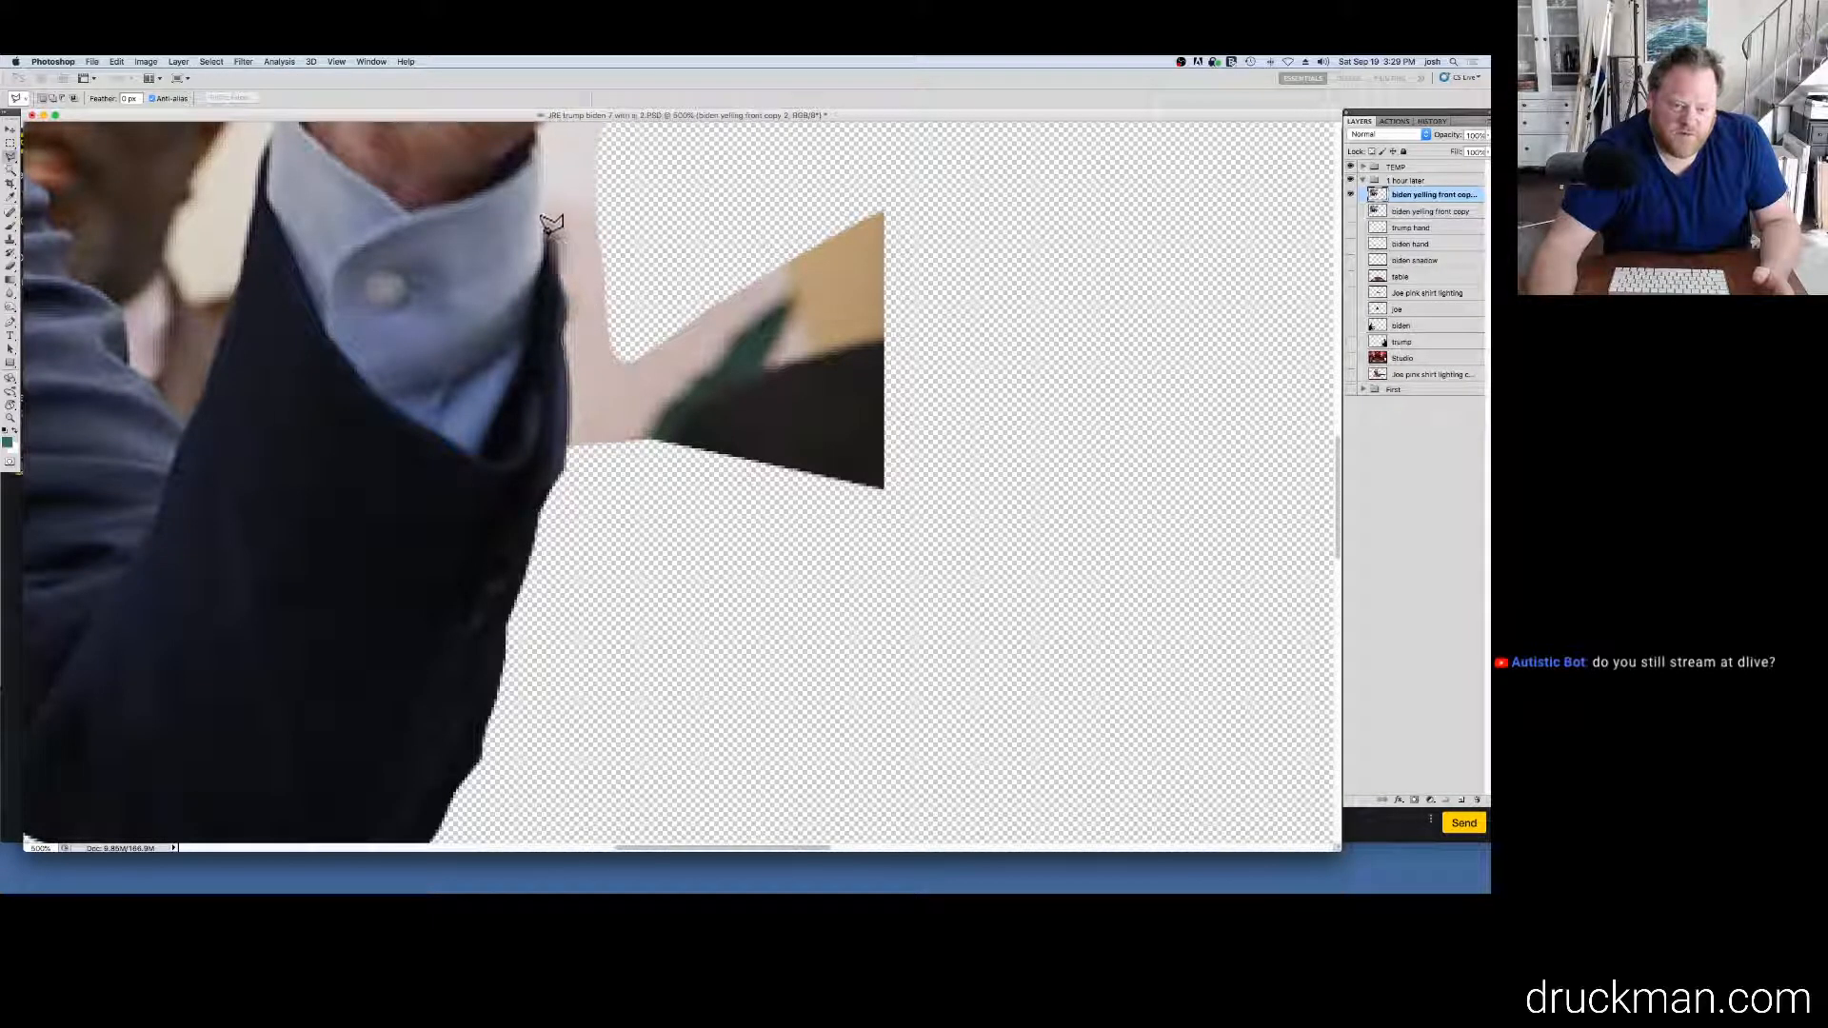
{"action": "scroll", "coordinate": [545, 285], "scroll_direction": "up", "scroll_amount": 3}
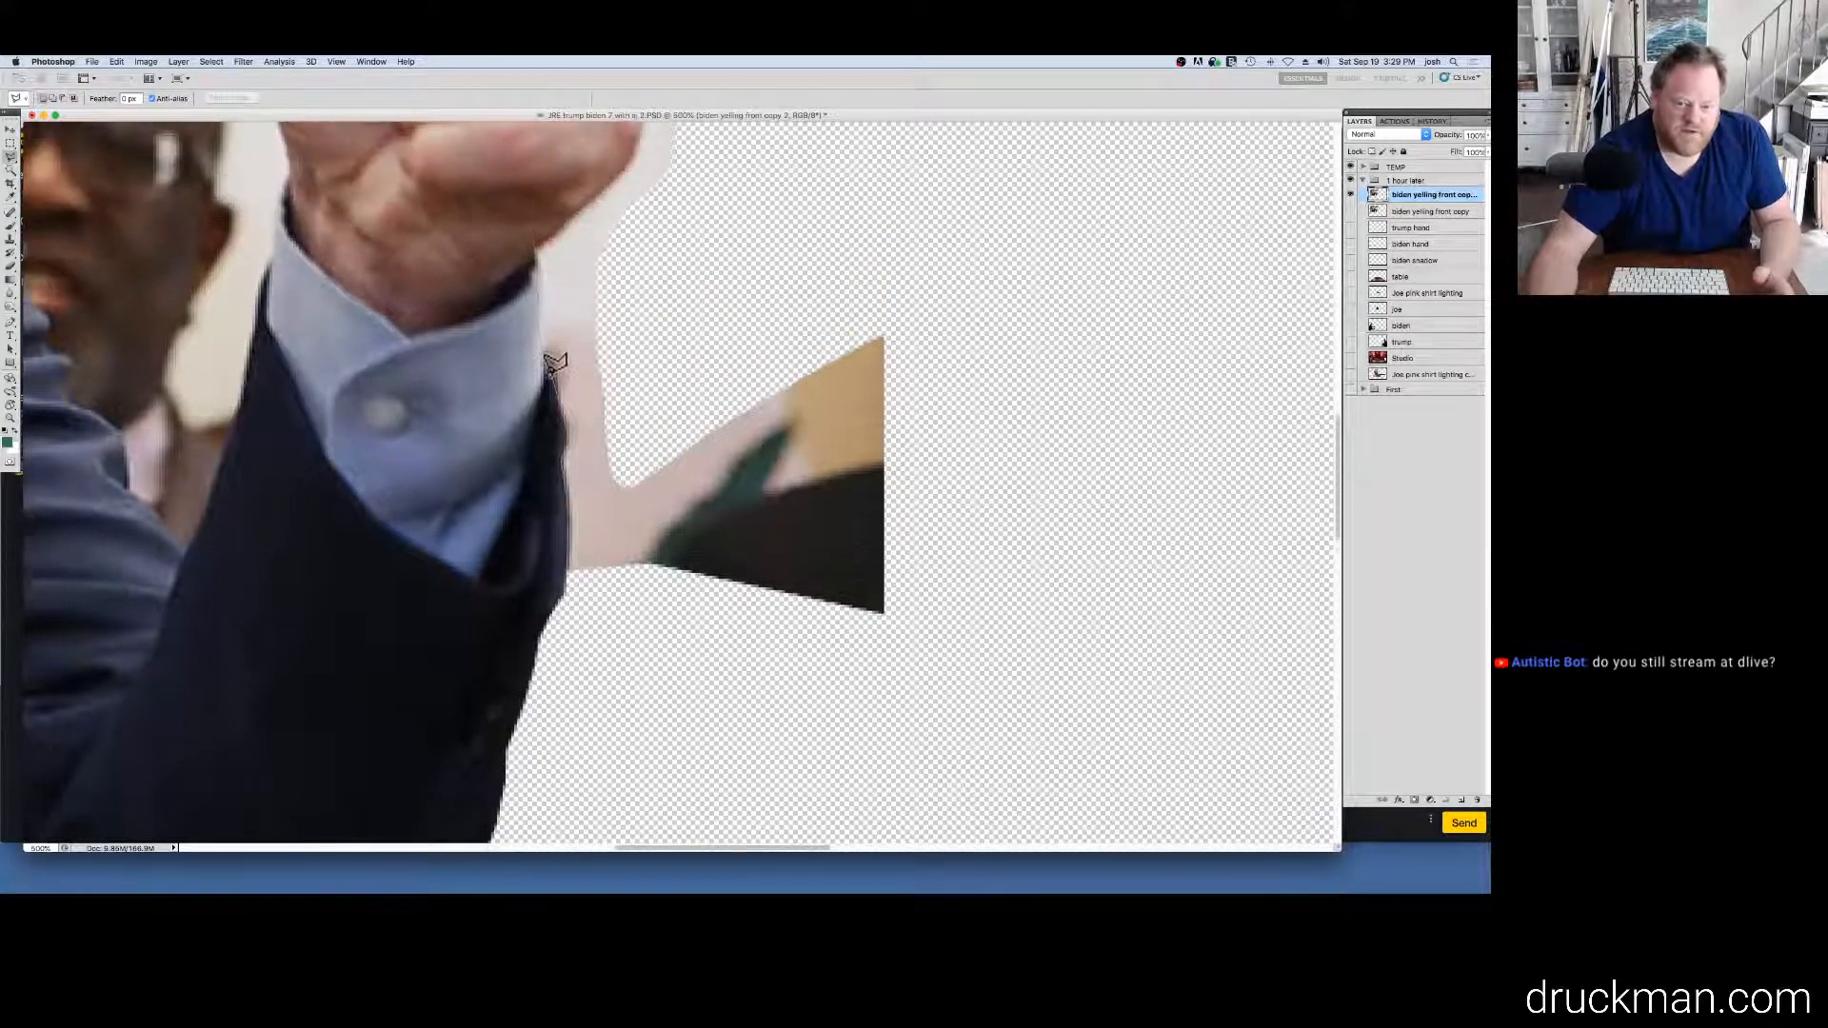
{"action": "left_click", "coordinate": [541, 348]}
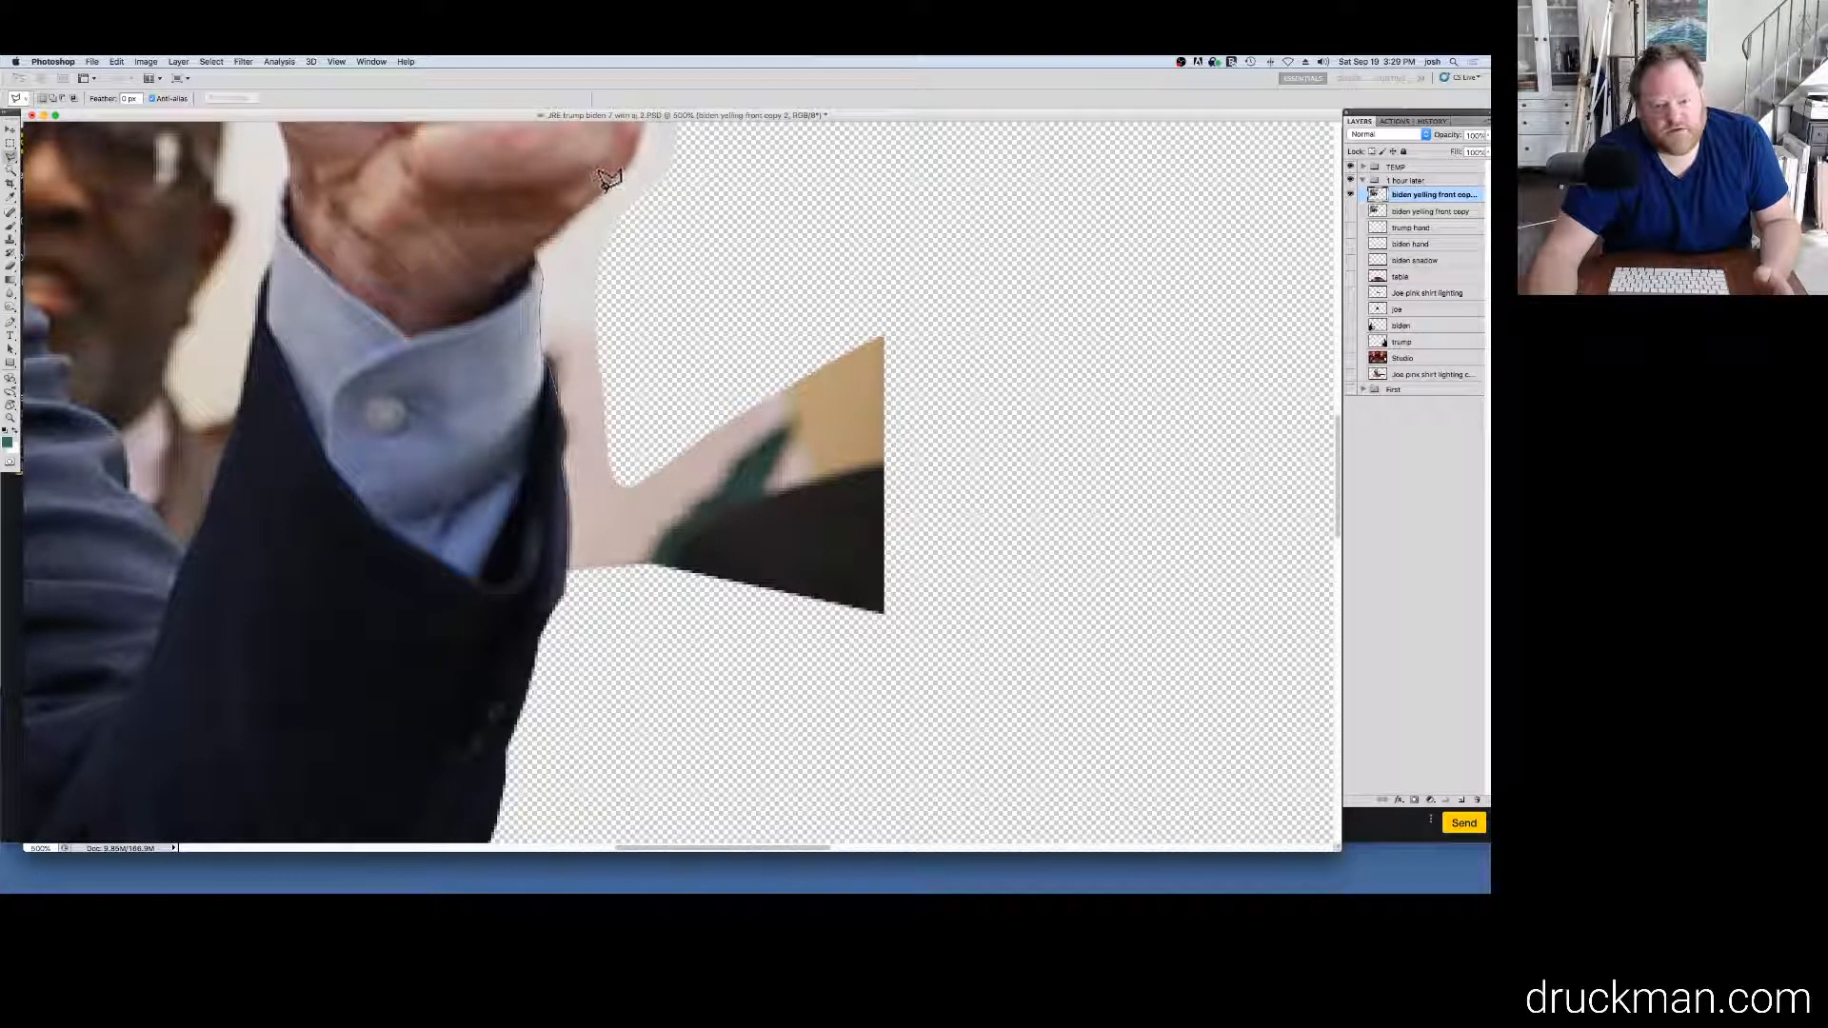
{"action": "scroll", "coordinate": [592, 190], "scroll_direction": "up", "scroll_amount": 2}
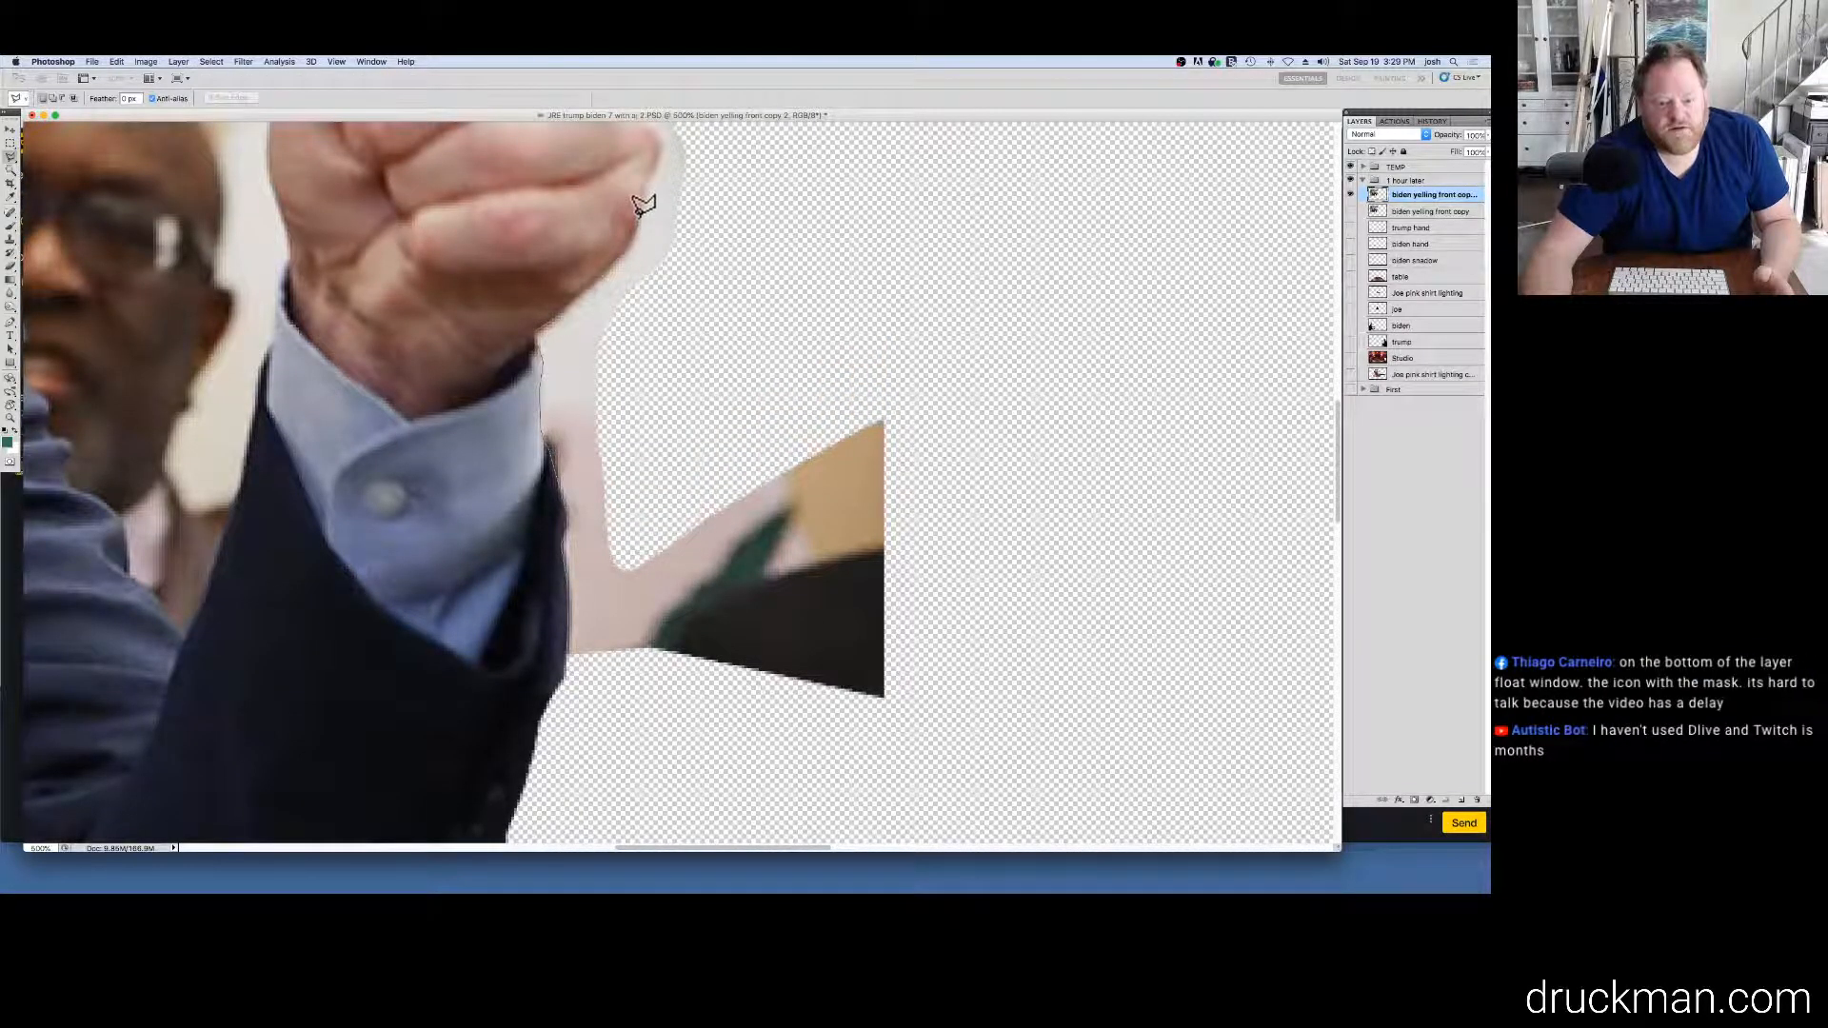
{"action": "left_click", "coordinate": [660, 159]}
{"action": "left_click", "coordinate": [957, 200]}
{"action": "left_click", "coordinate": [1106, 383]}
{"action": "left_click", "coordinate": [1076, 581]}
{"action": "left_click", "coordinate": [971, 773]}
{"action": "left_click", "coordinate": [738, 759]}
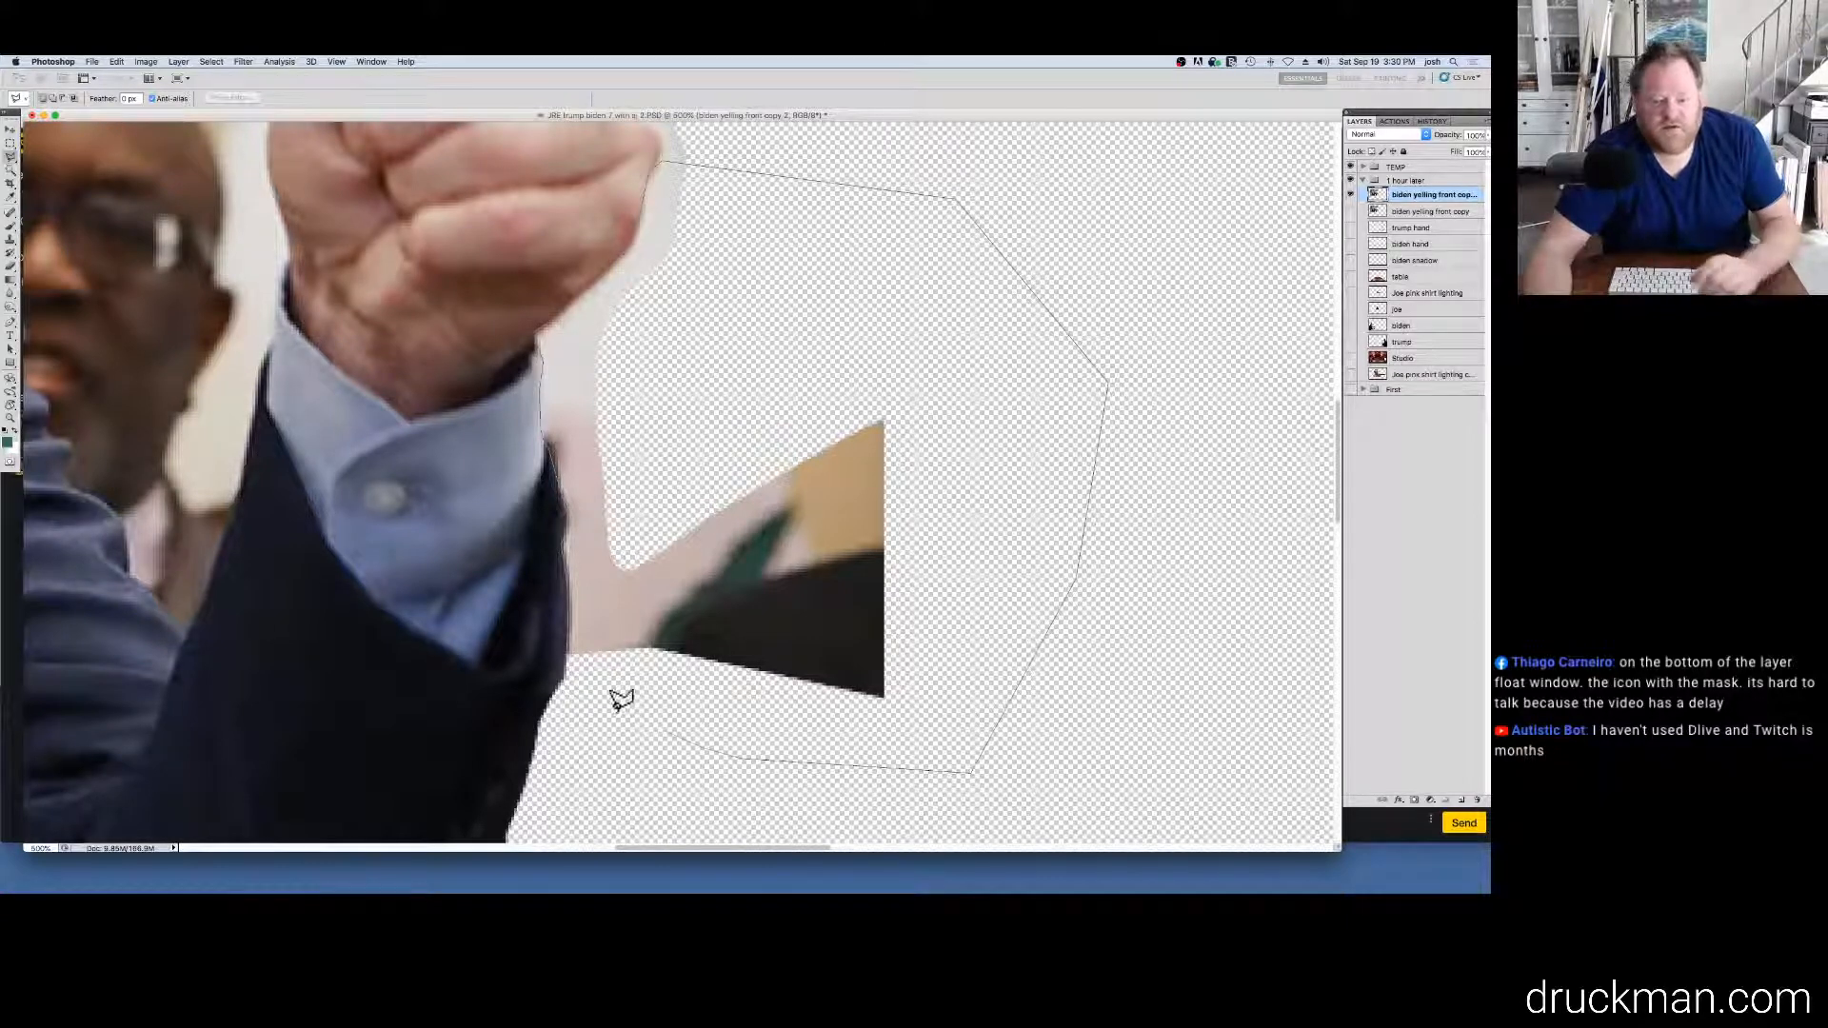
{"action": "double_click", "coordinate": [589, 687]}
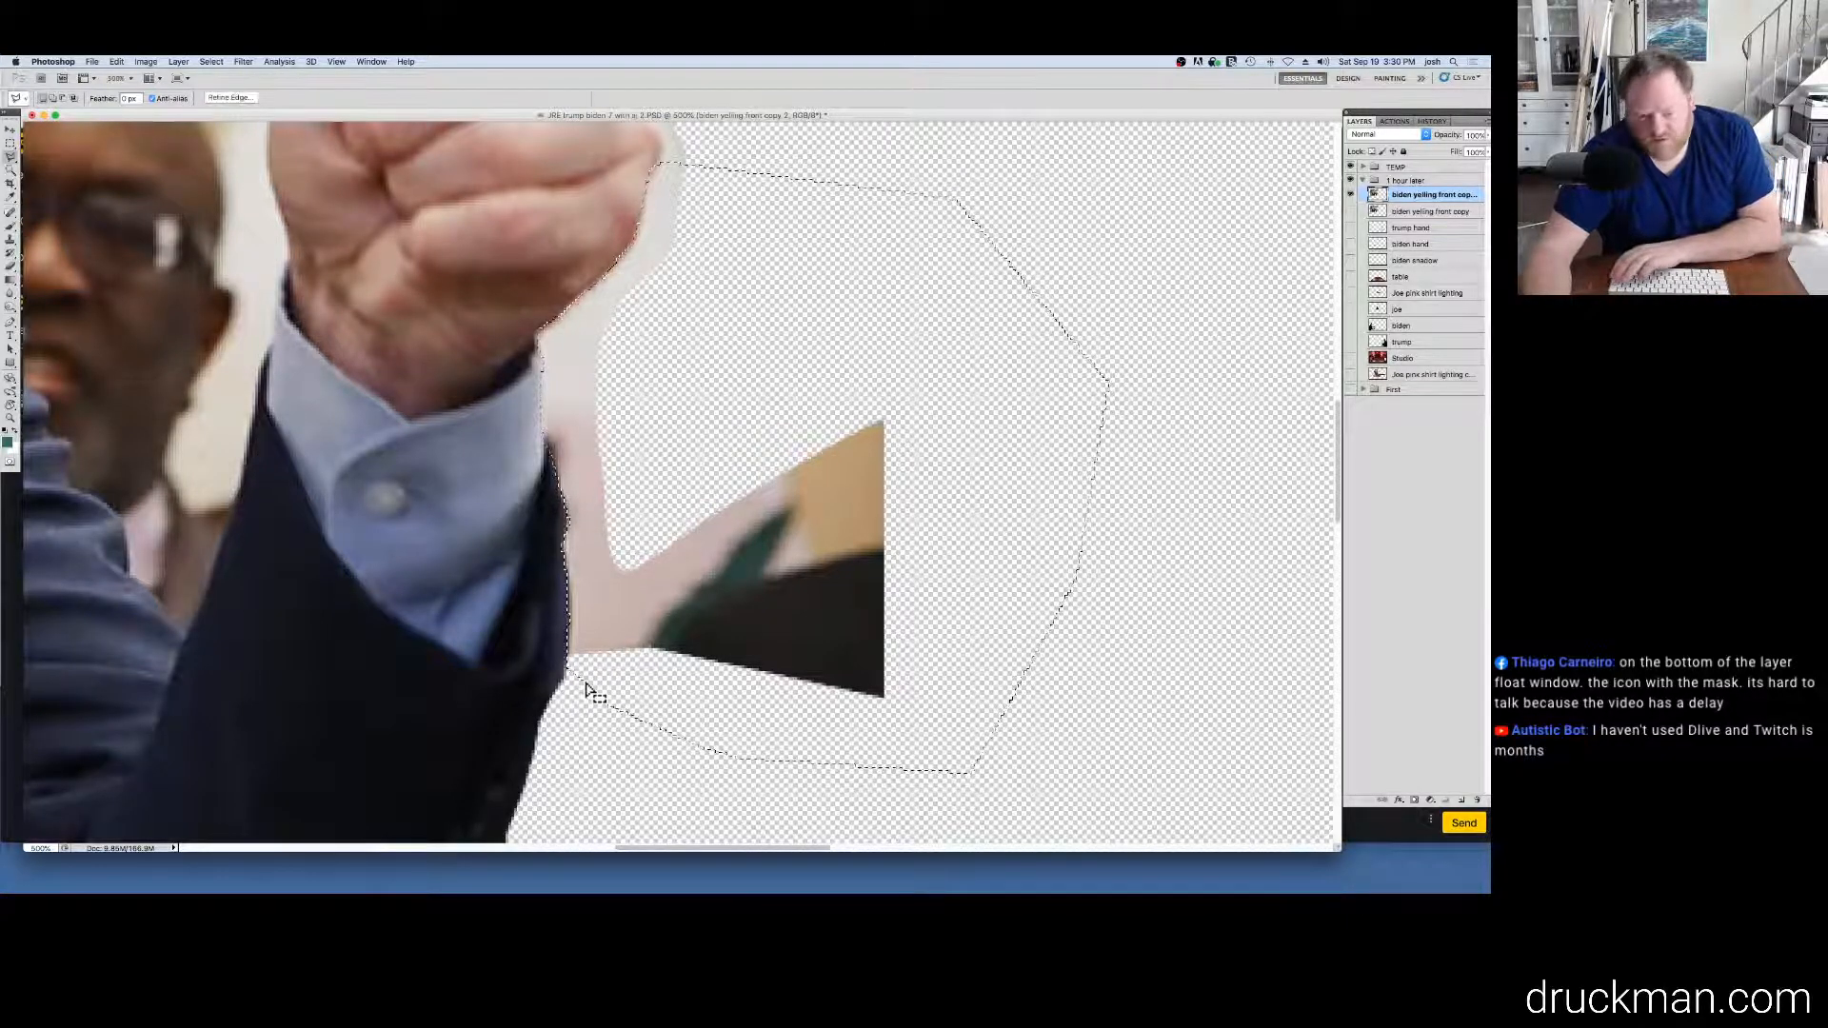
{"action": "key", "text": "Delete"}
{"action": "key", "text": "ctrl+d"}
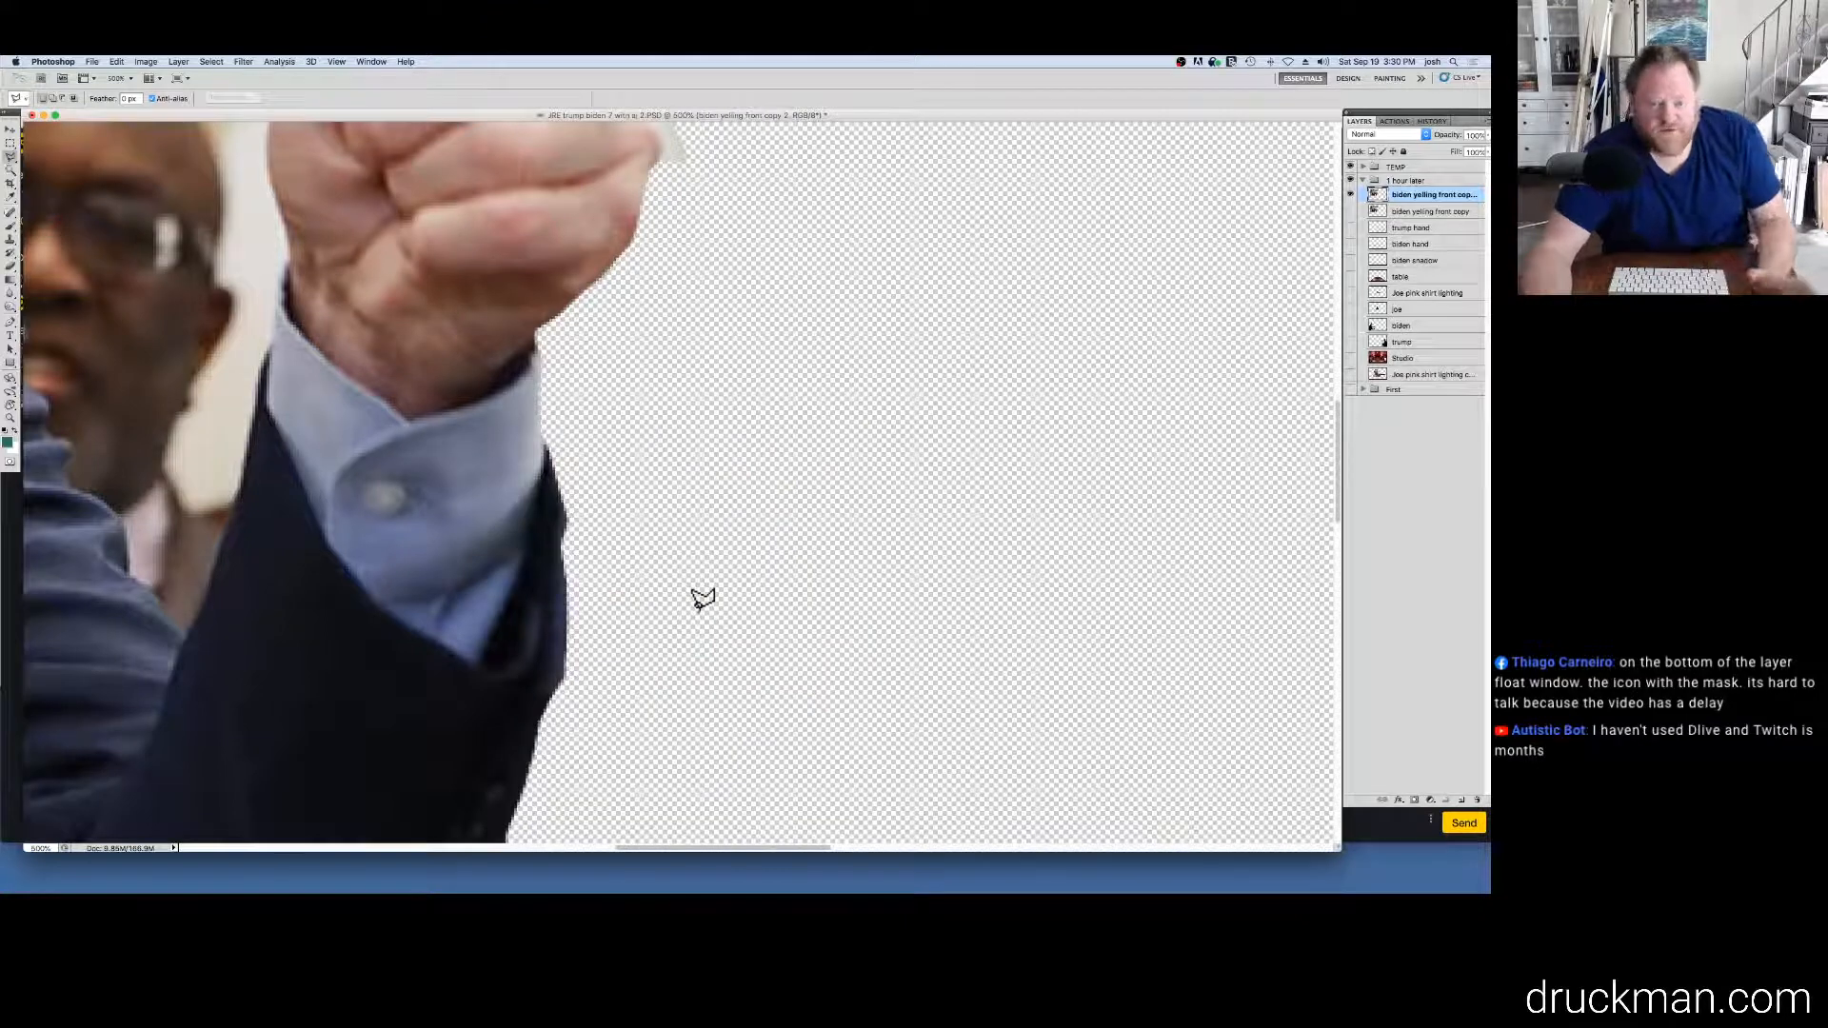
Add a layer mask to the duplicate and mask out a small lassoed patch of background above Biden's fingertip.
{"action": "left_click_drag", "start_coordinate": [654, 338], "coordinate": [726, 604]}
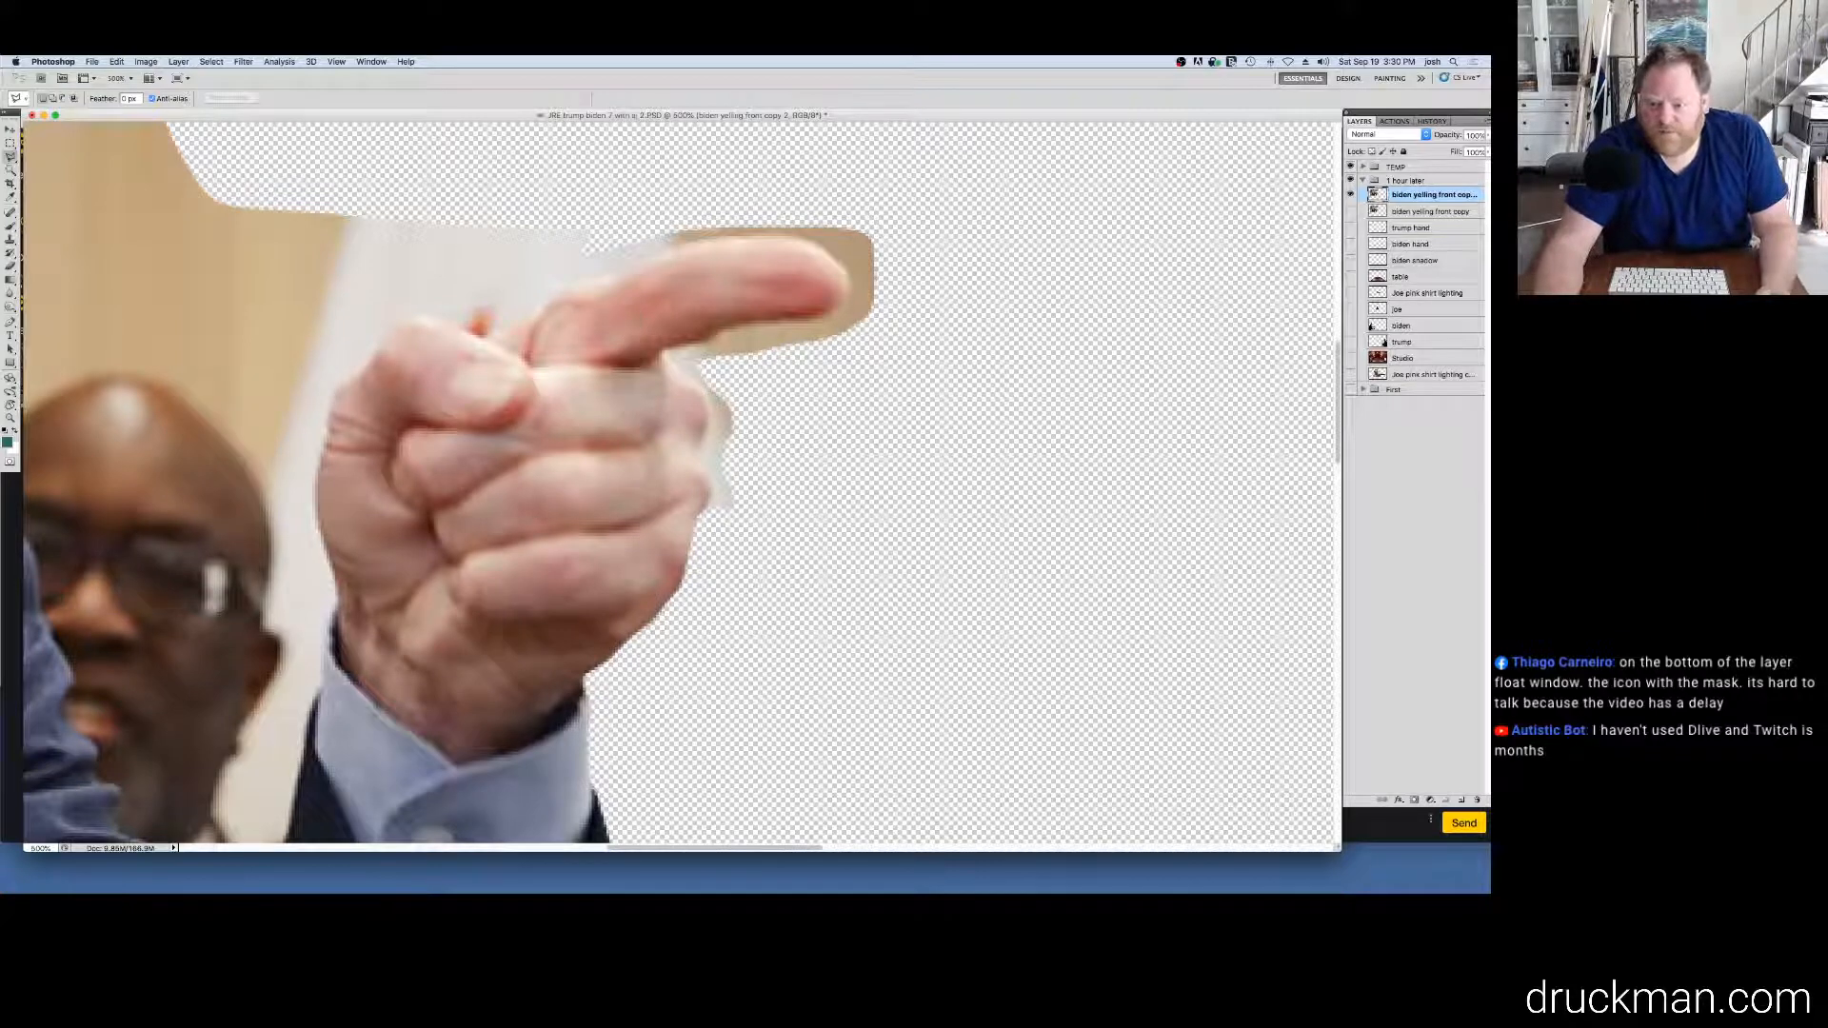
{"action": "left_click", "coordinate": [1414, 801]}
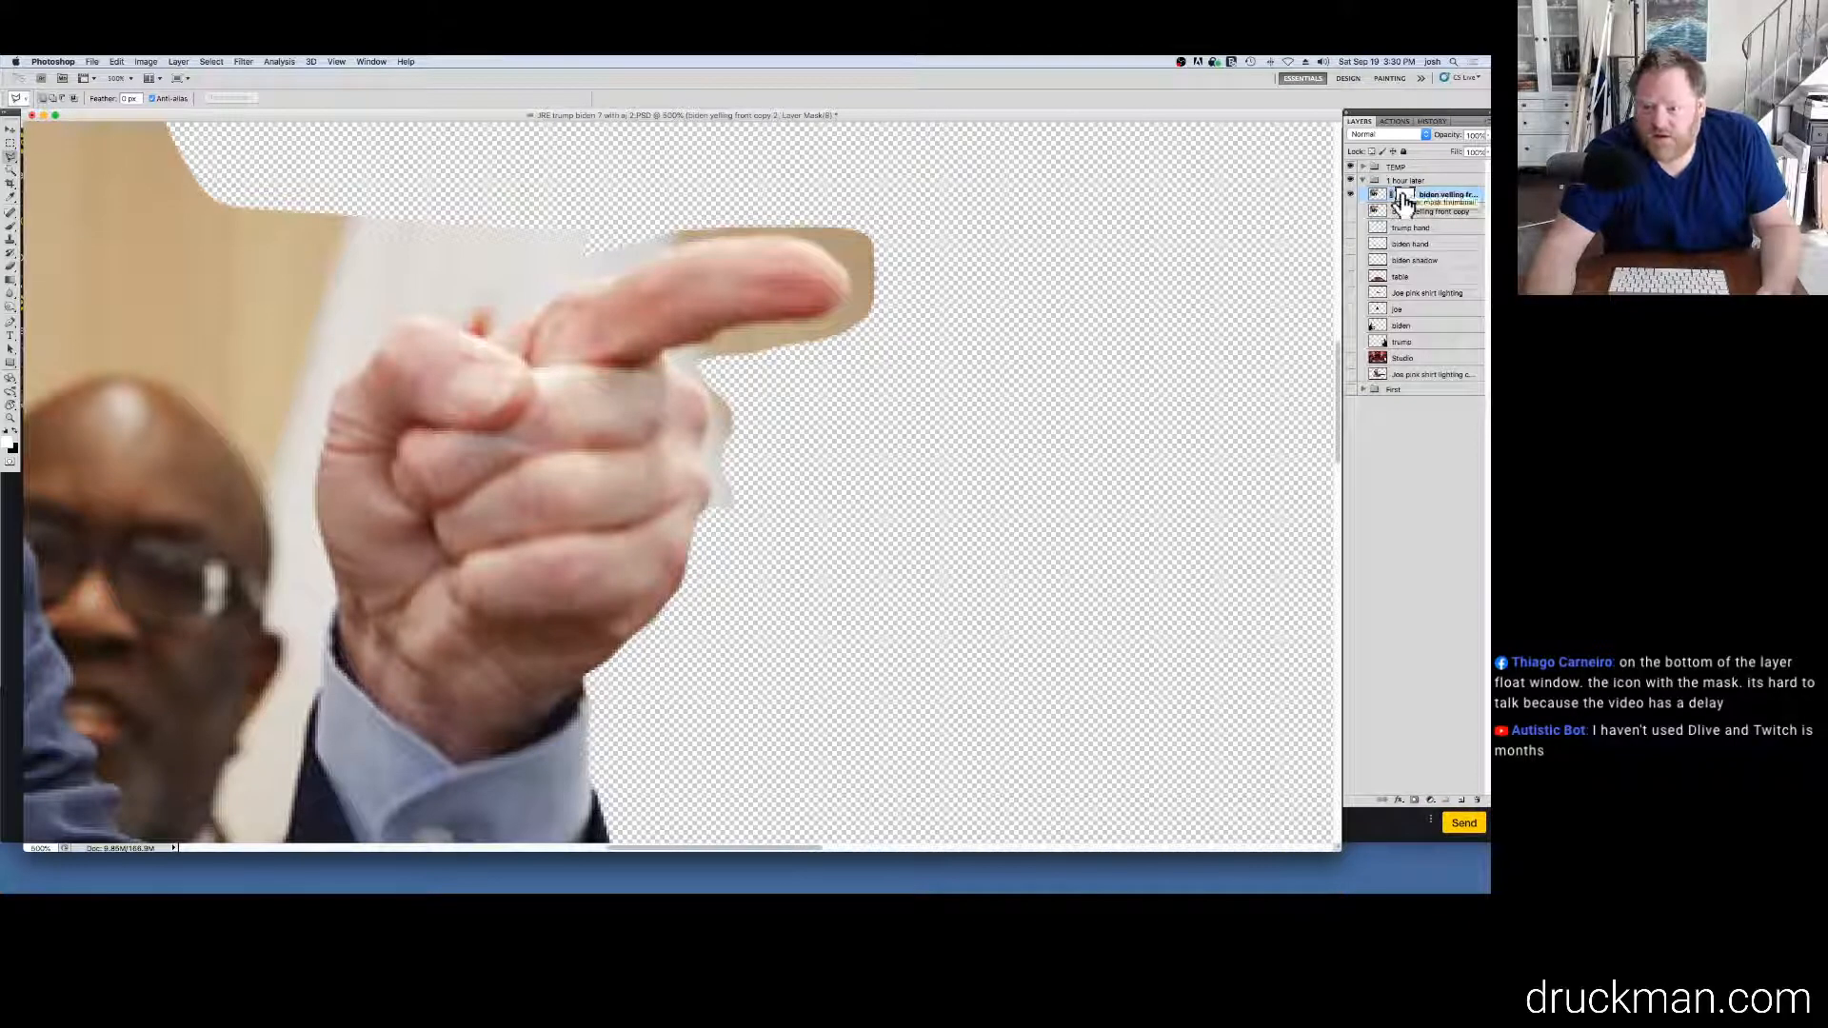
{"action": "mouse_move", "coordinate": [842, 213]}
{"action": "left_mouse_down"}
{"action": "mouse_move", "coordinate": [837, 251]}
{"action": "mouse_move", "coordinate": [927, 204]}
{"action": "mouse_move", "coordinate": [857, 184]}
{"action": "mouse_move", "coordinate": [848, 228]}
{"action": "left_mouse_up"}
{"action": "key", "text": "Delete"}
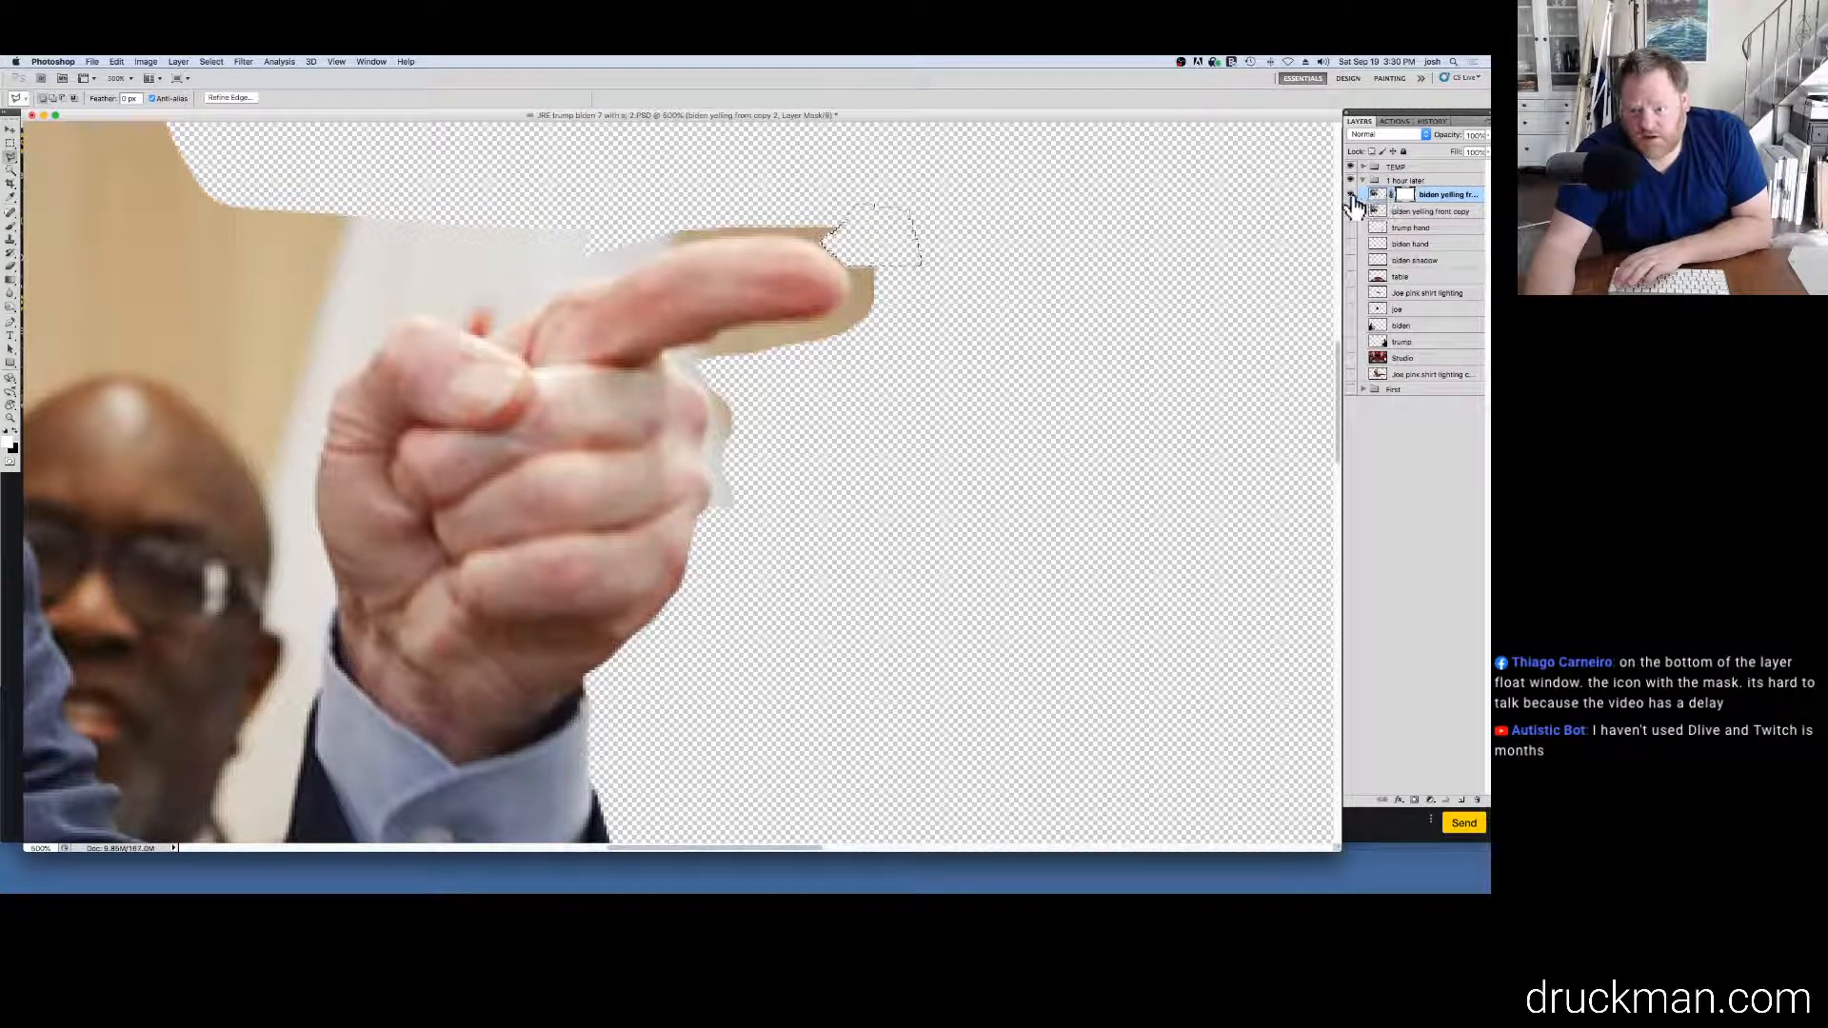
{"action": "double_click", "coordinate": [1406, 197]}
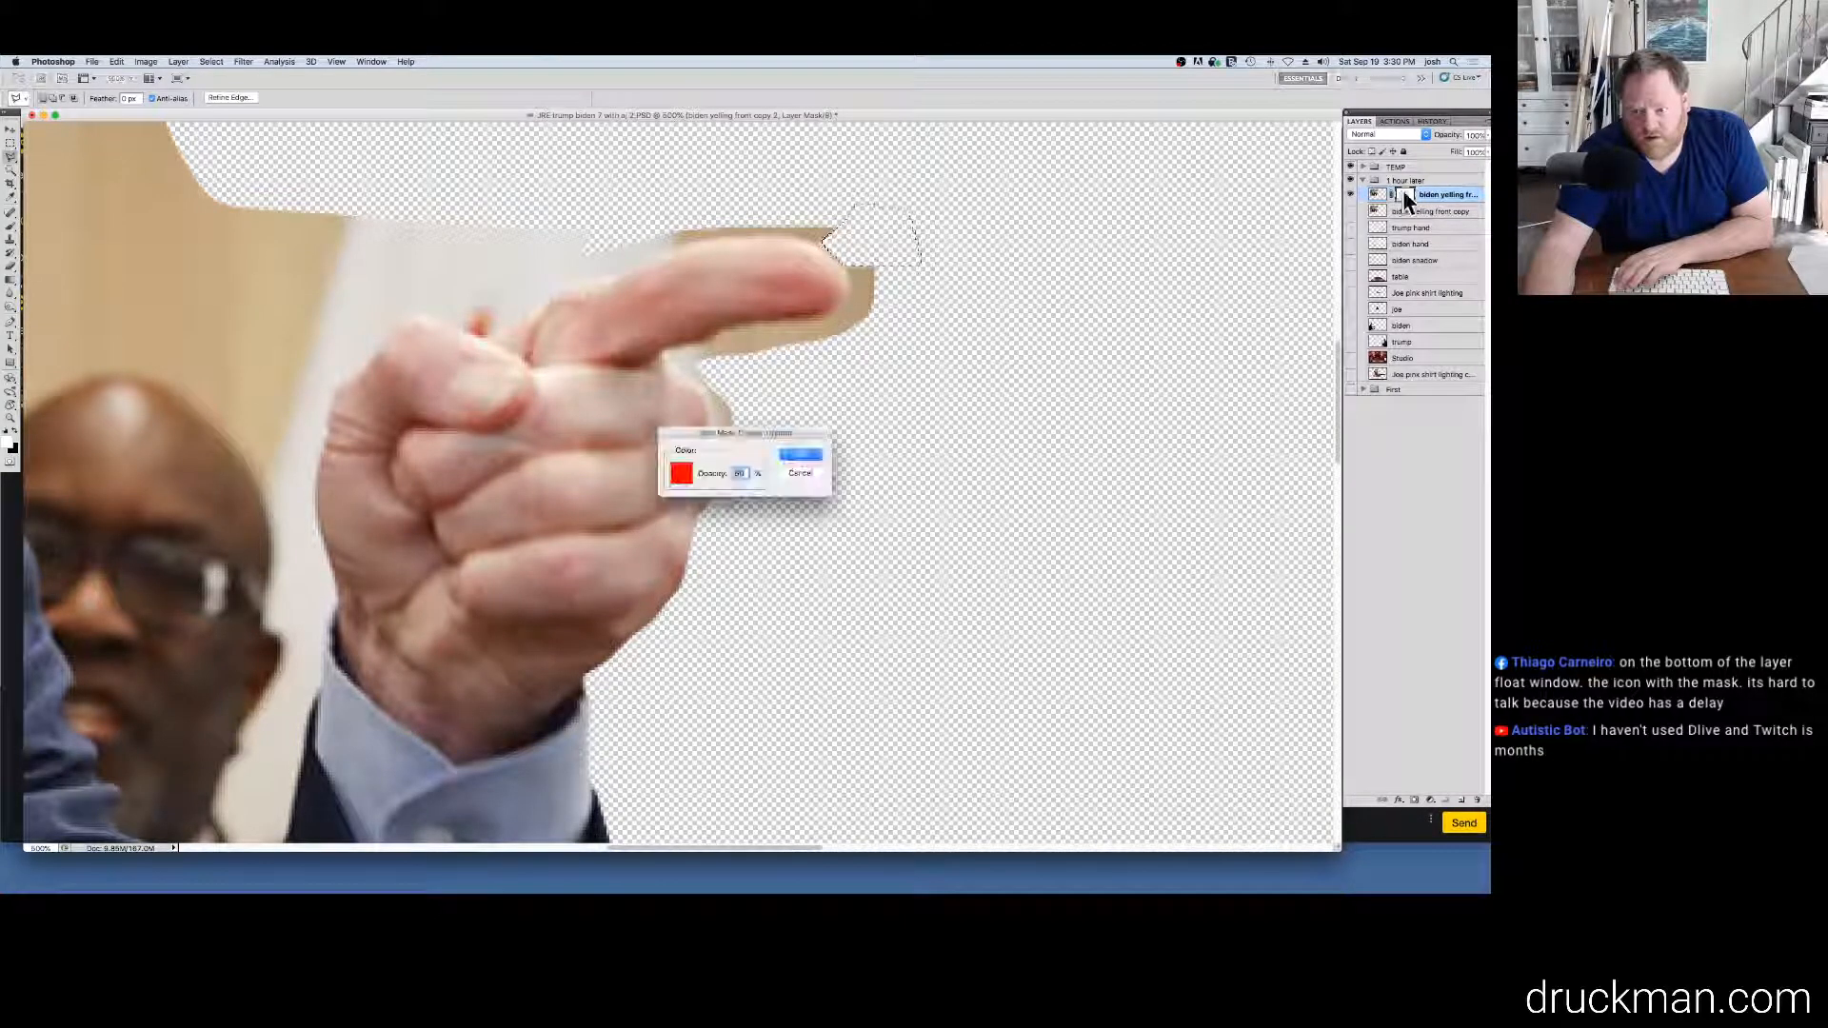
{"action": "left_click", "coordinate": [801, 473]}
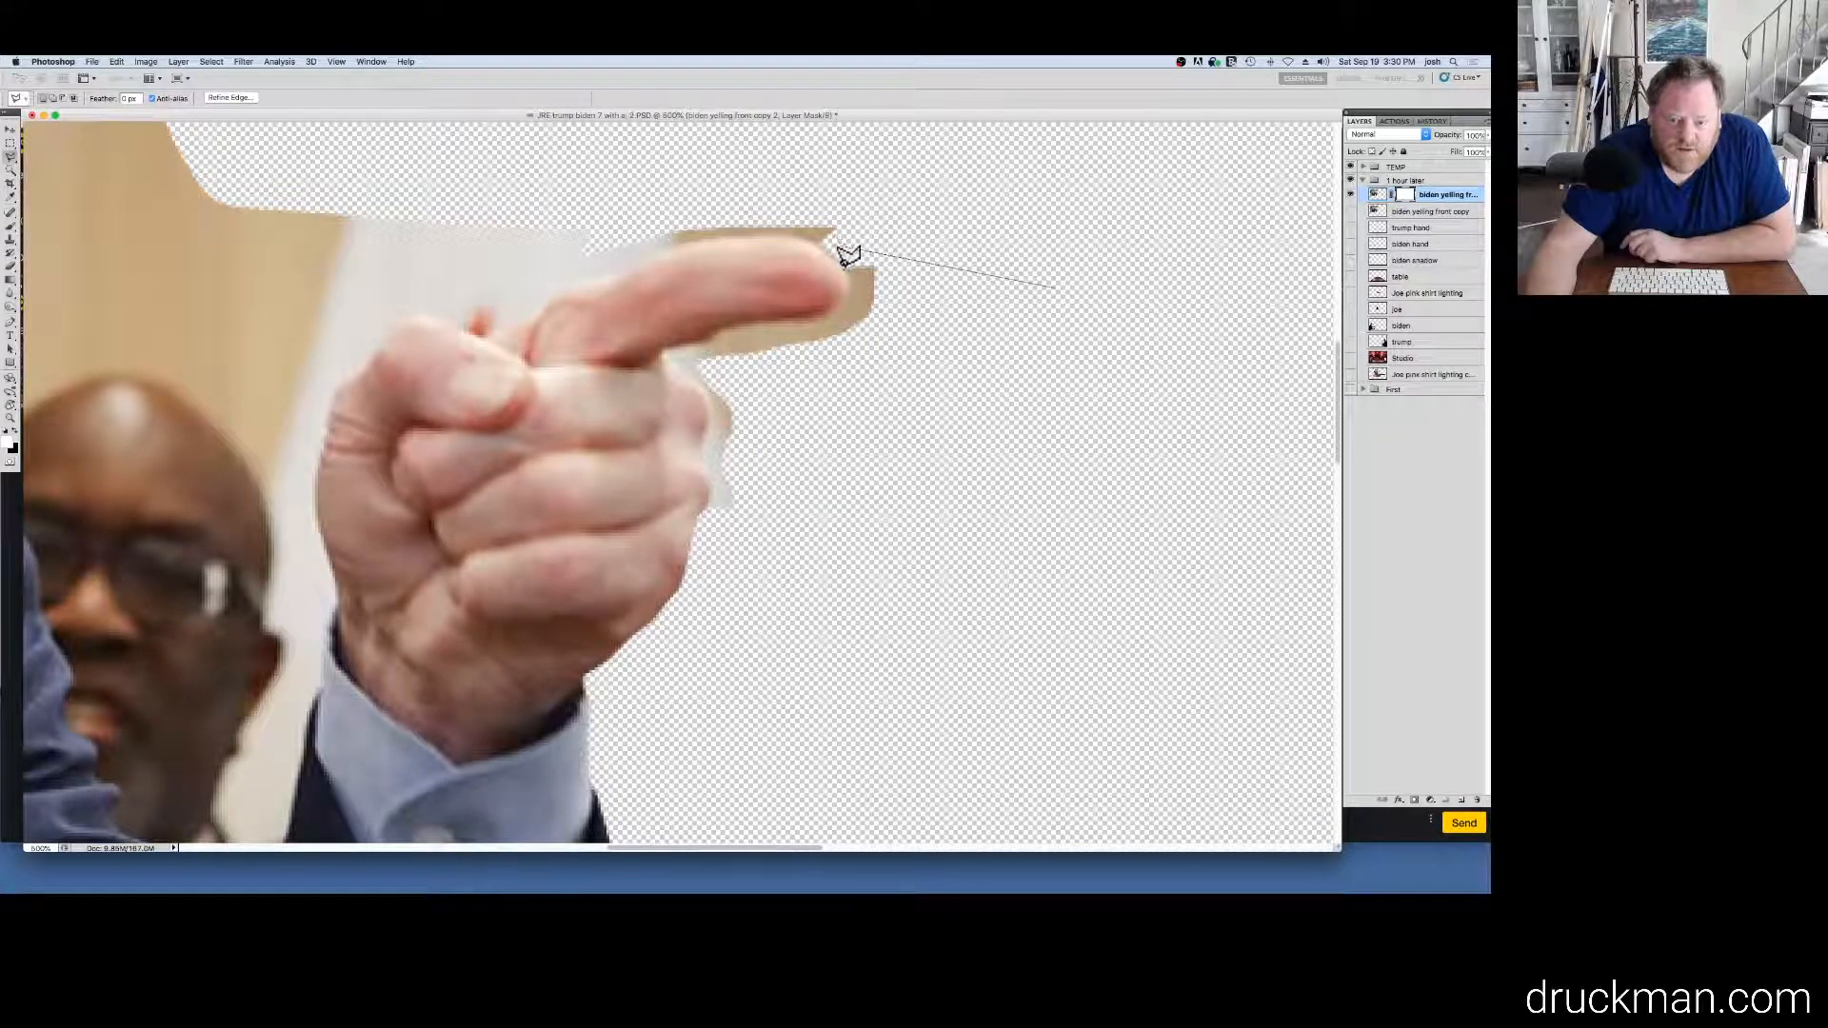
{"action": "left_click", "coordinate": [785, 400]}
{"action": "left_click", "coordinate": [862, 398]}
{"action": "left_click", "coordinate": [928, 328]}
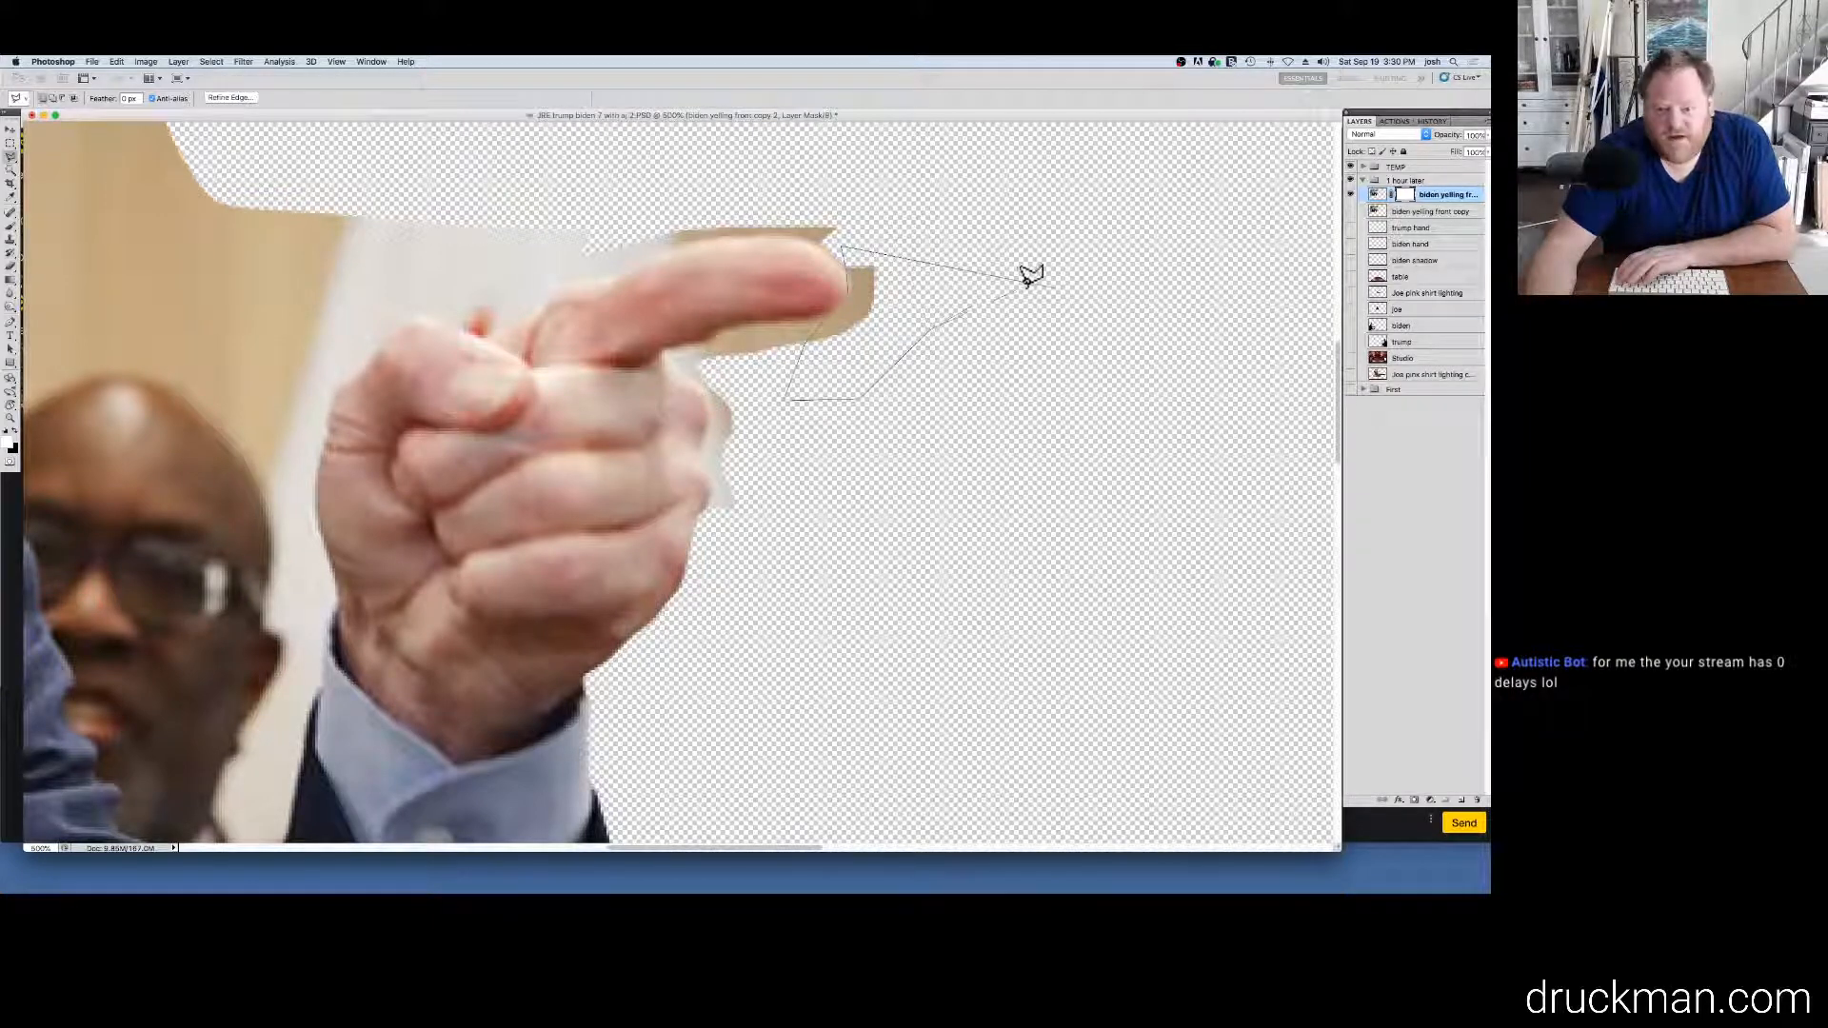
{"action": "left_click", "coordinate": [1057, 279]}
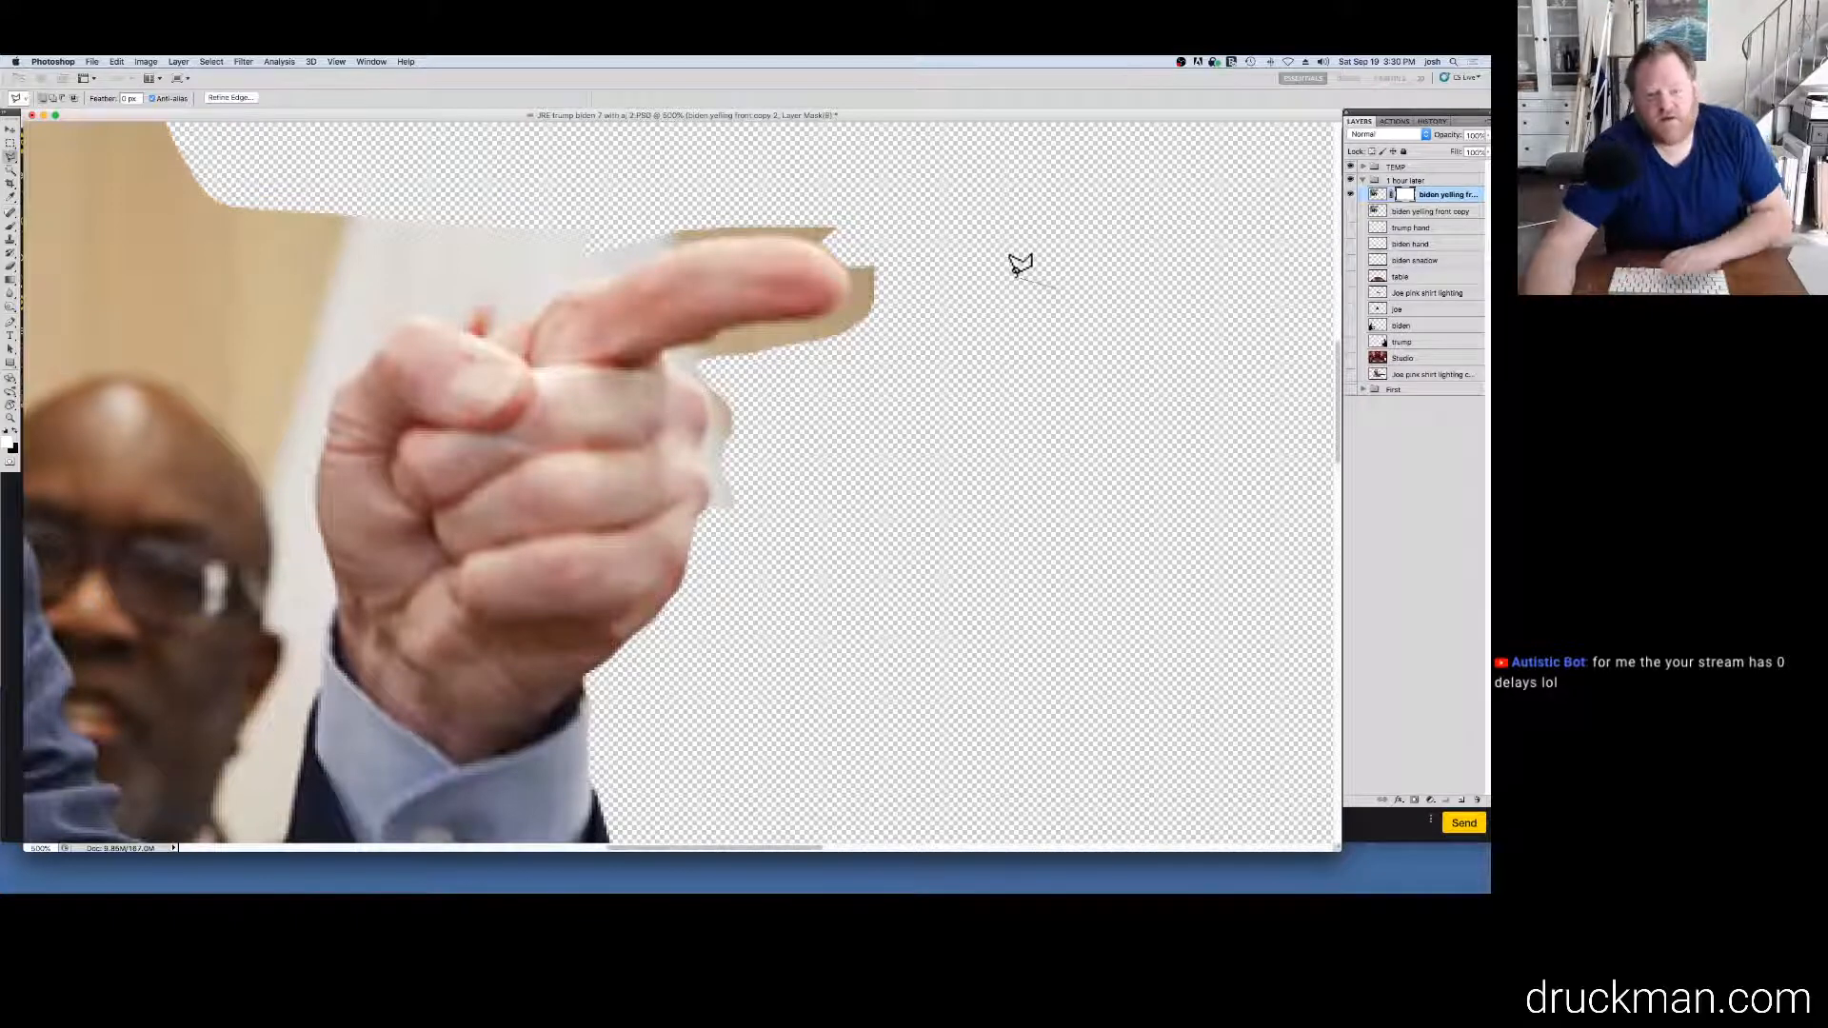
{"action": "key", "text": "v"}
{"action": "left_click_drag", "start_coordinate": [323, 300], "coordinate": [528, 281]}
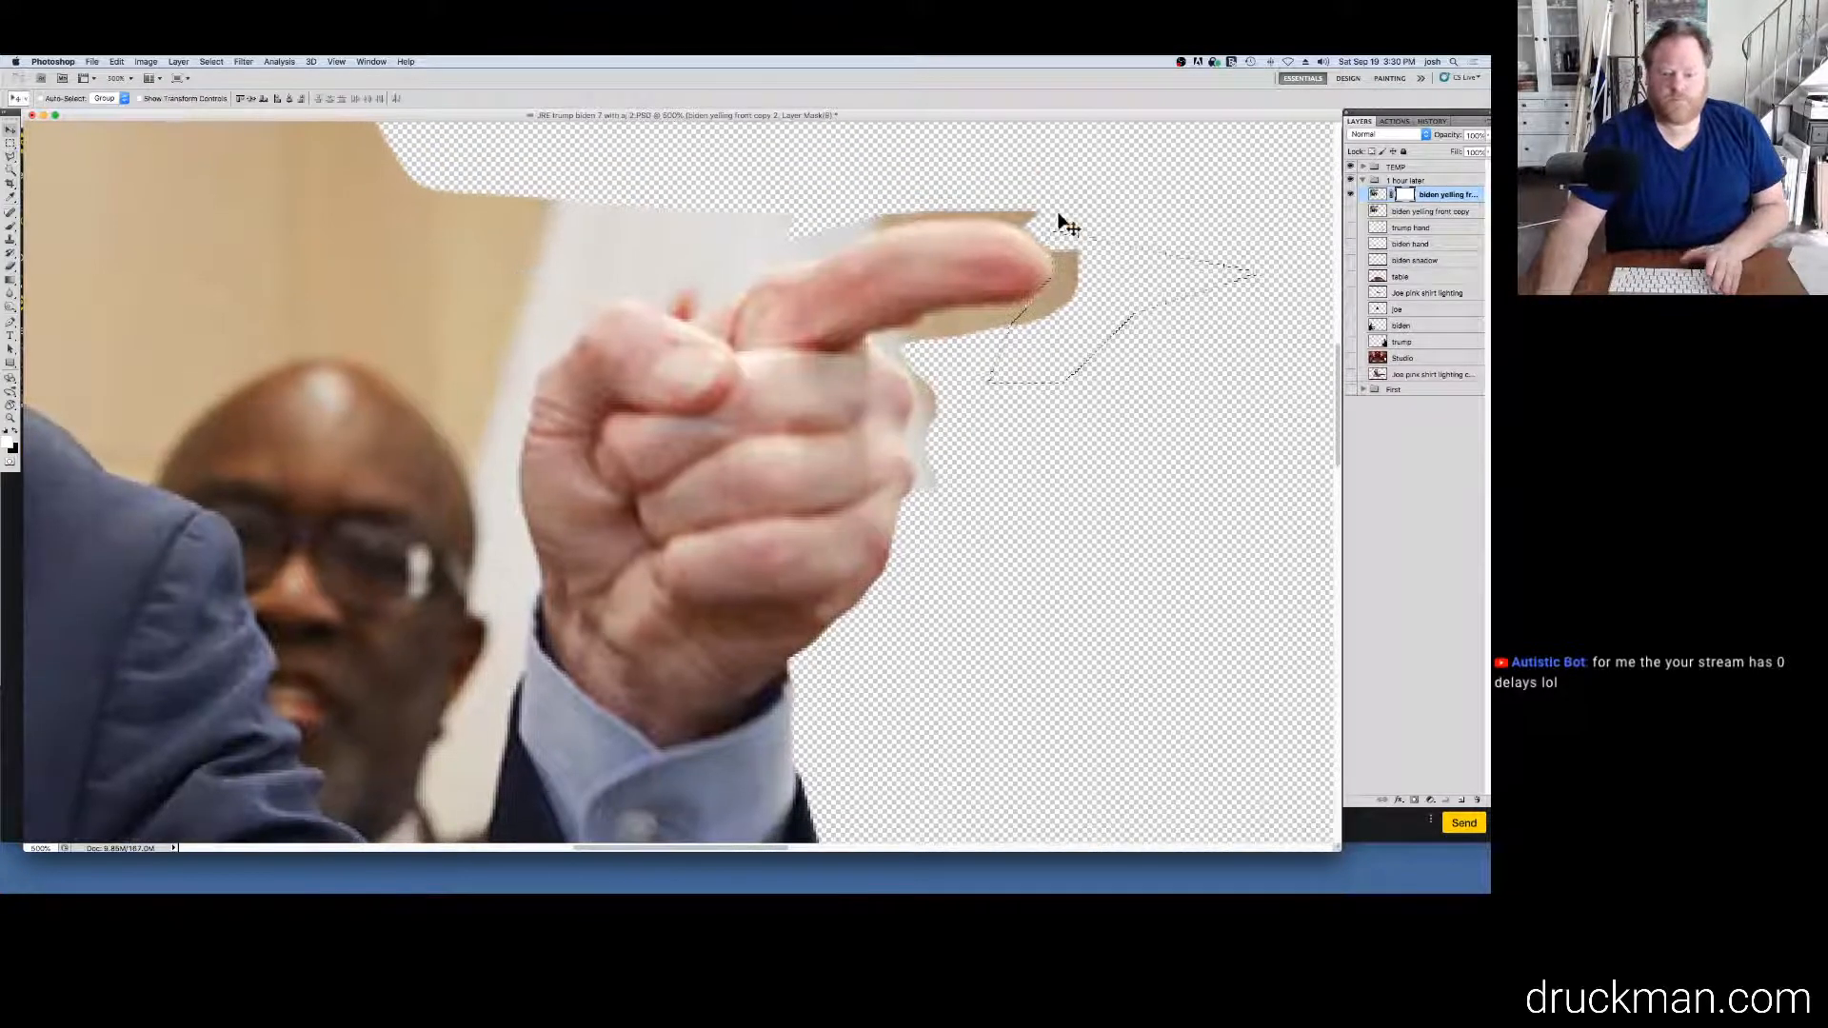
{"action": "key", "text": "super+d"}
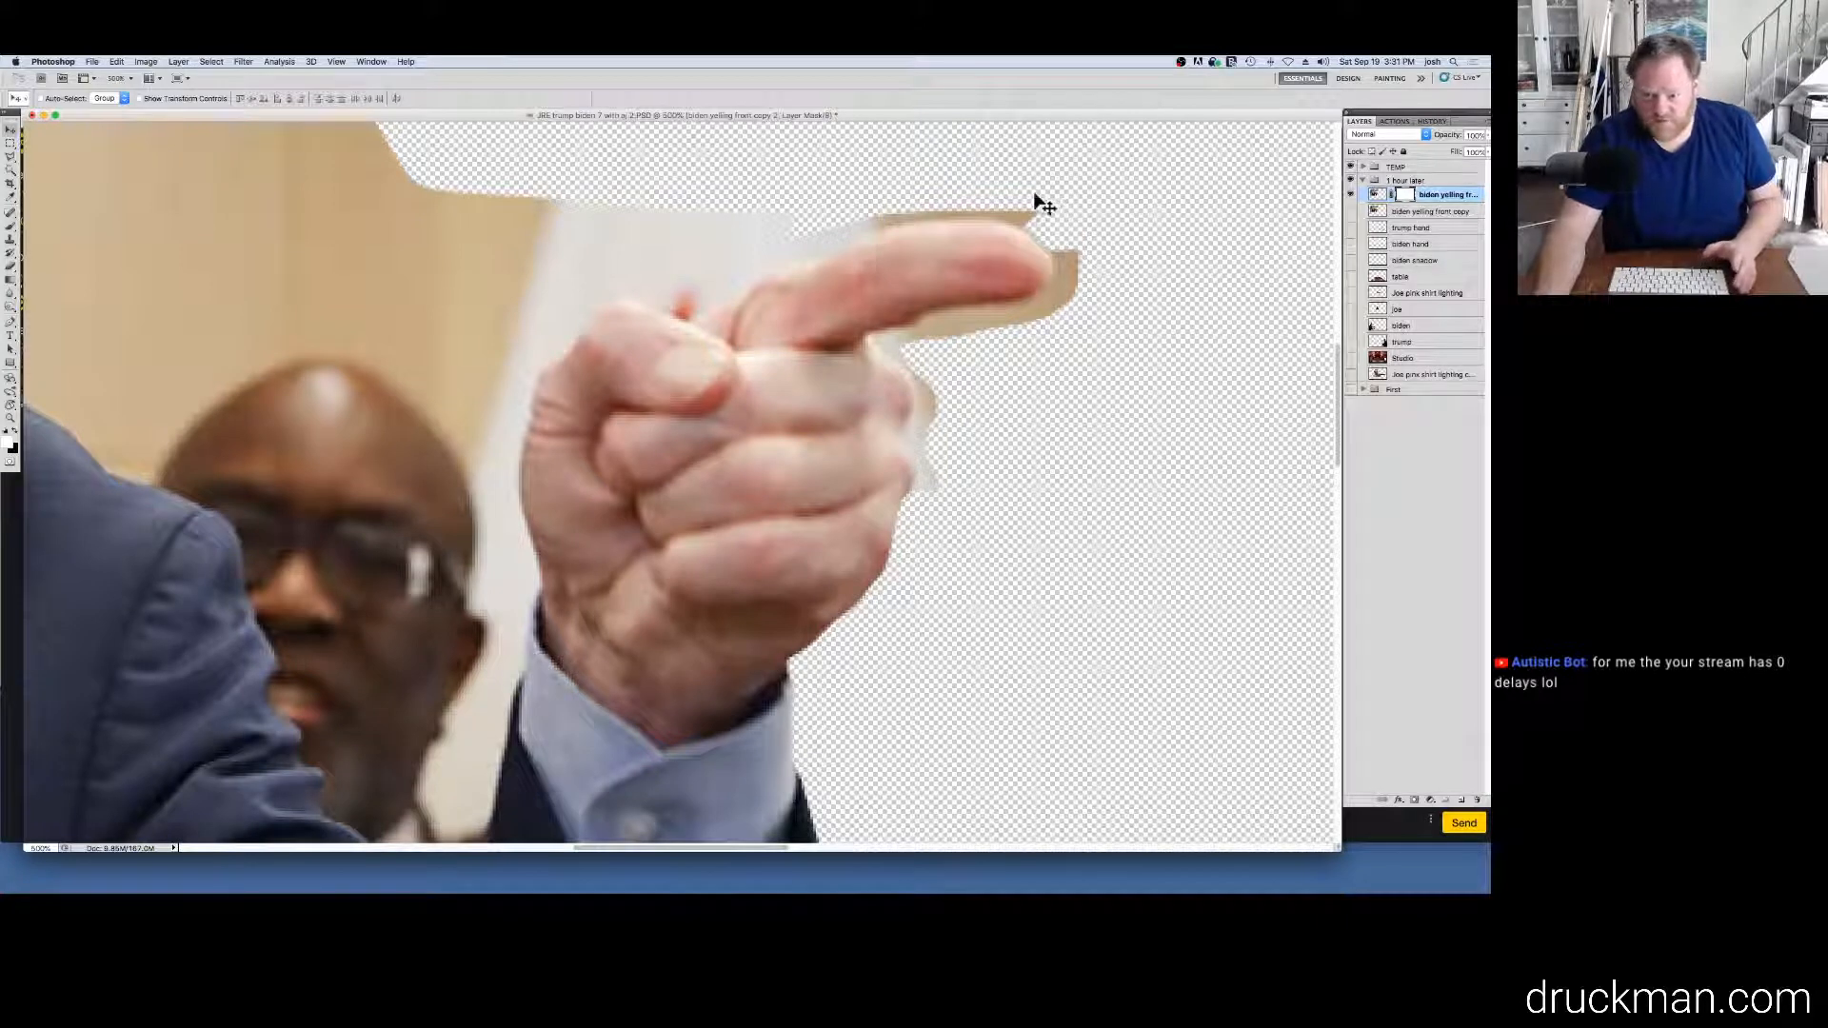
On the duplicate's layer mask, begin a polygonal lasso along Biden's pointing finger, fist, wrist and cuff down toward the sleeve.
{"action": "key", "text": "l"}
{"action": "left_click", "coordinate": [1040, 221]}
{"action": "left_click", "coordinate": [886, 218]}
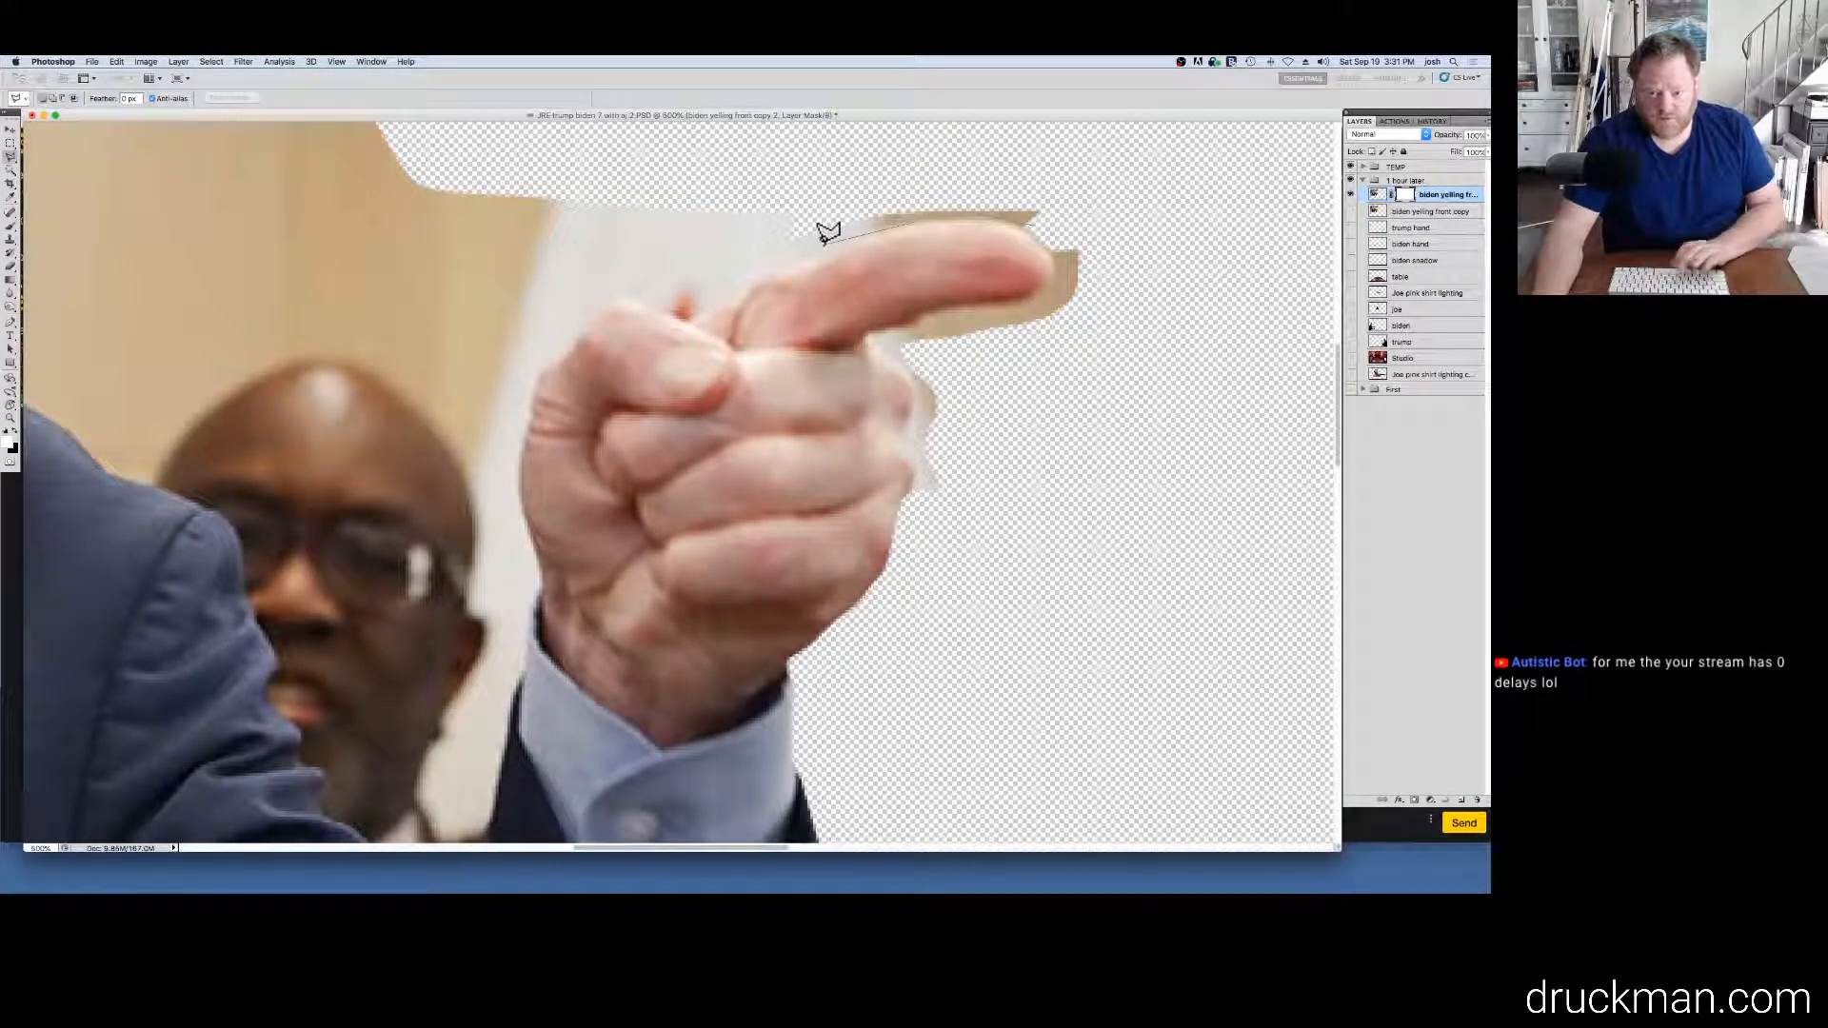
{"action": "left_click", "coordinate": [680, 306]}
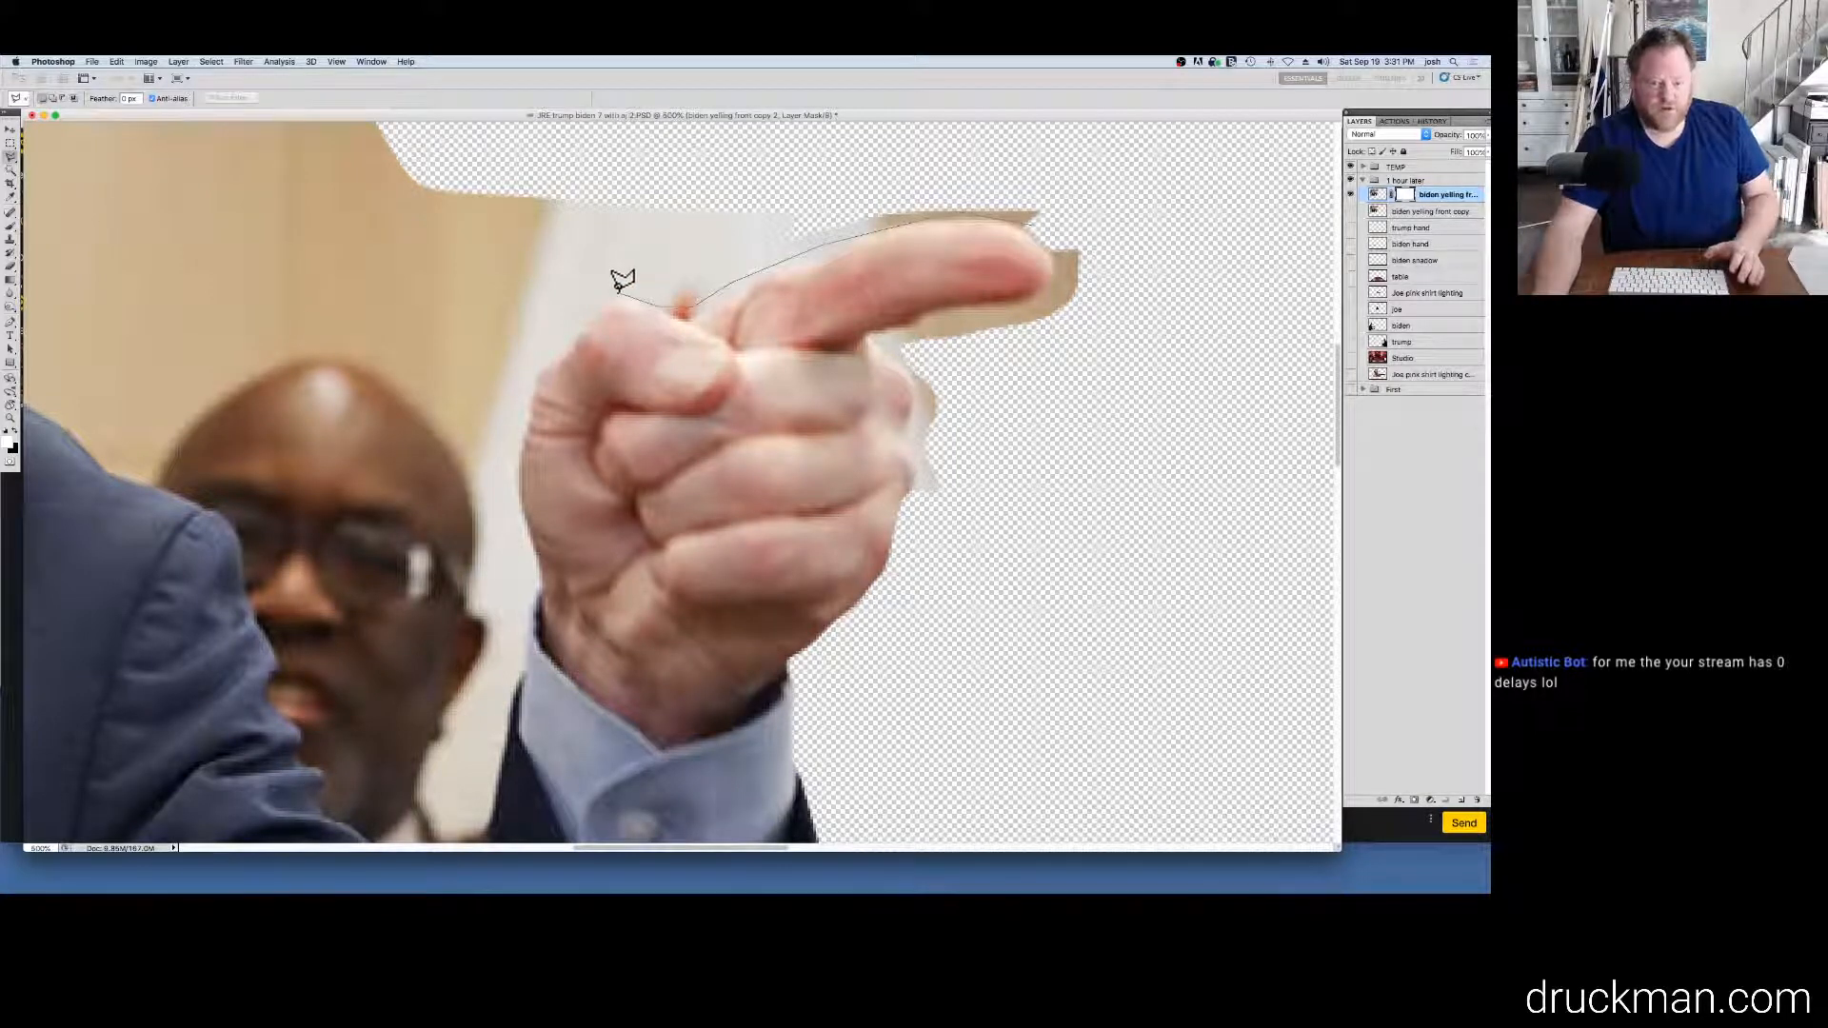
{"action": "left_click", "coordinate": [515, 379]}
{"action": "left_click", "coordinate": [491, 487]}
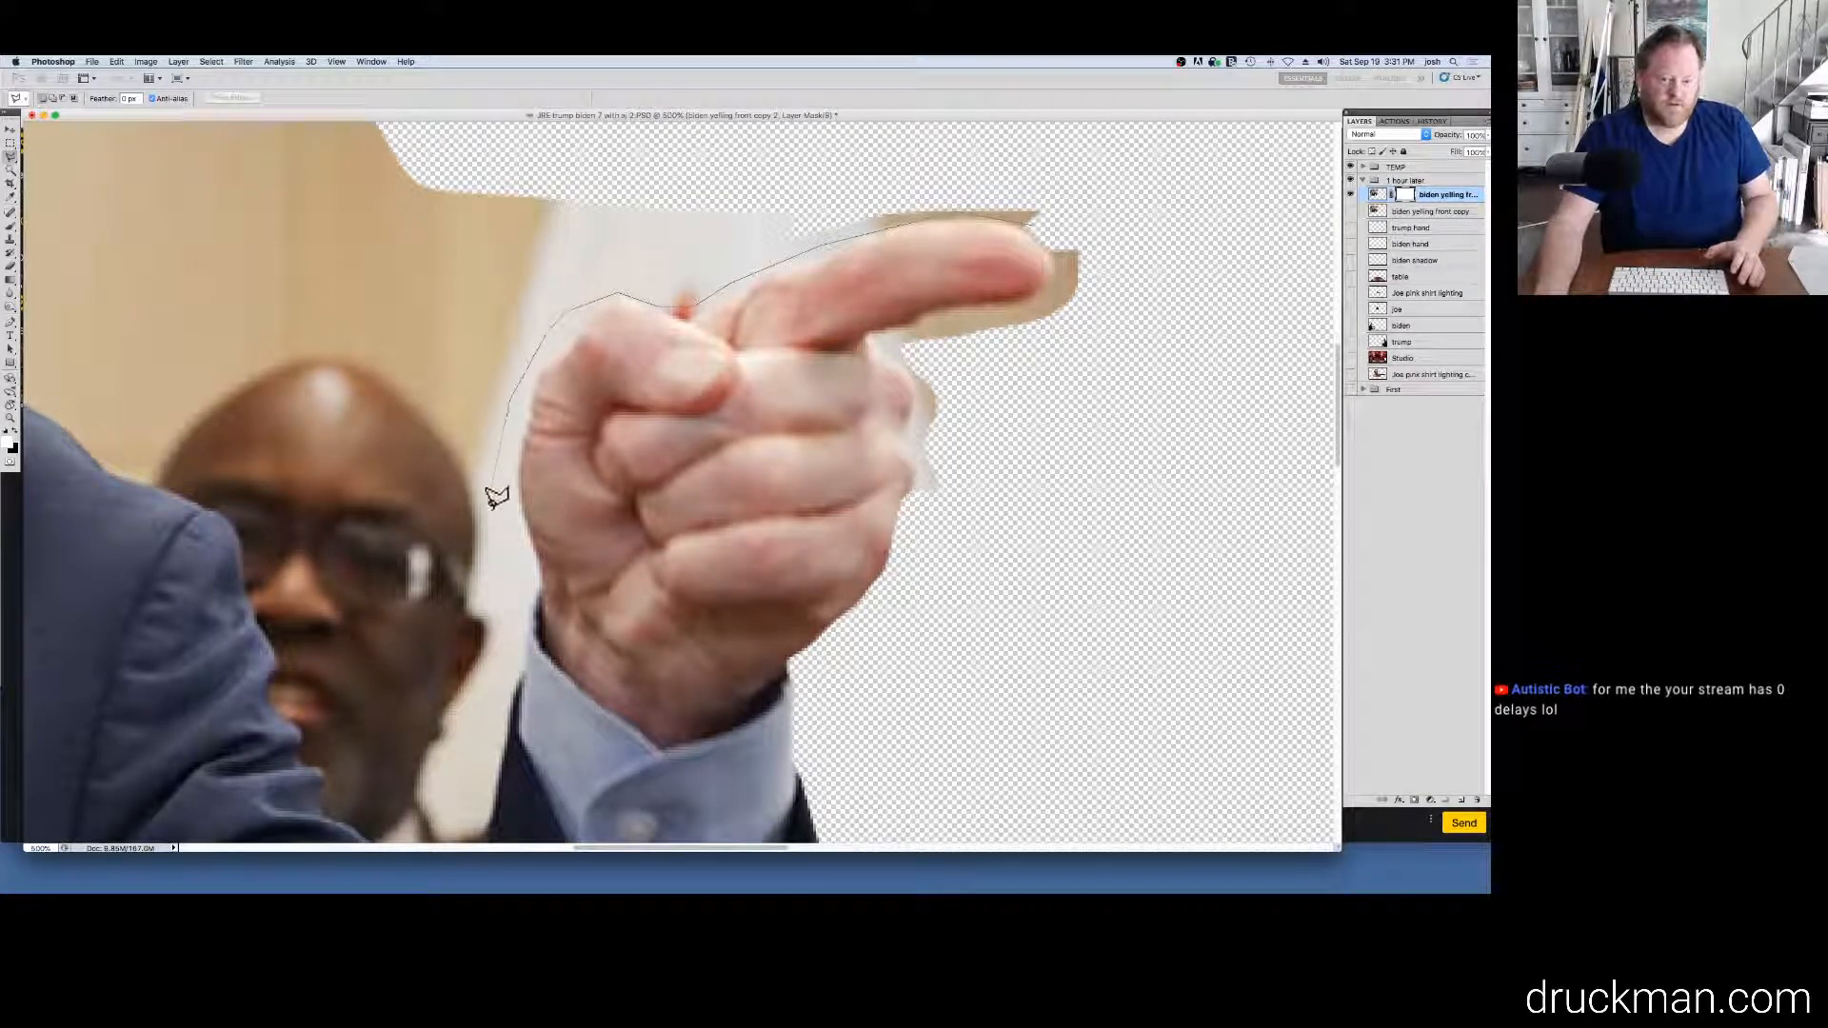
{"action": "left_click", "coordinate": [516, 635]}
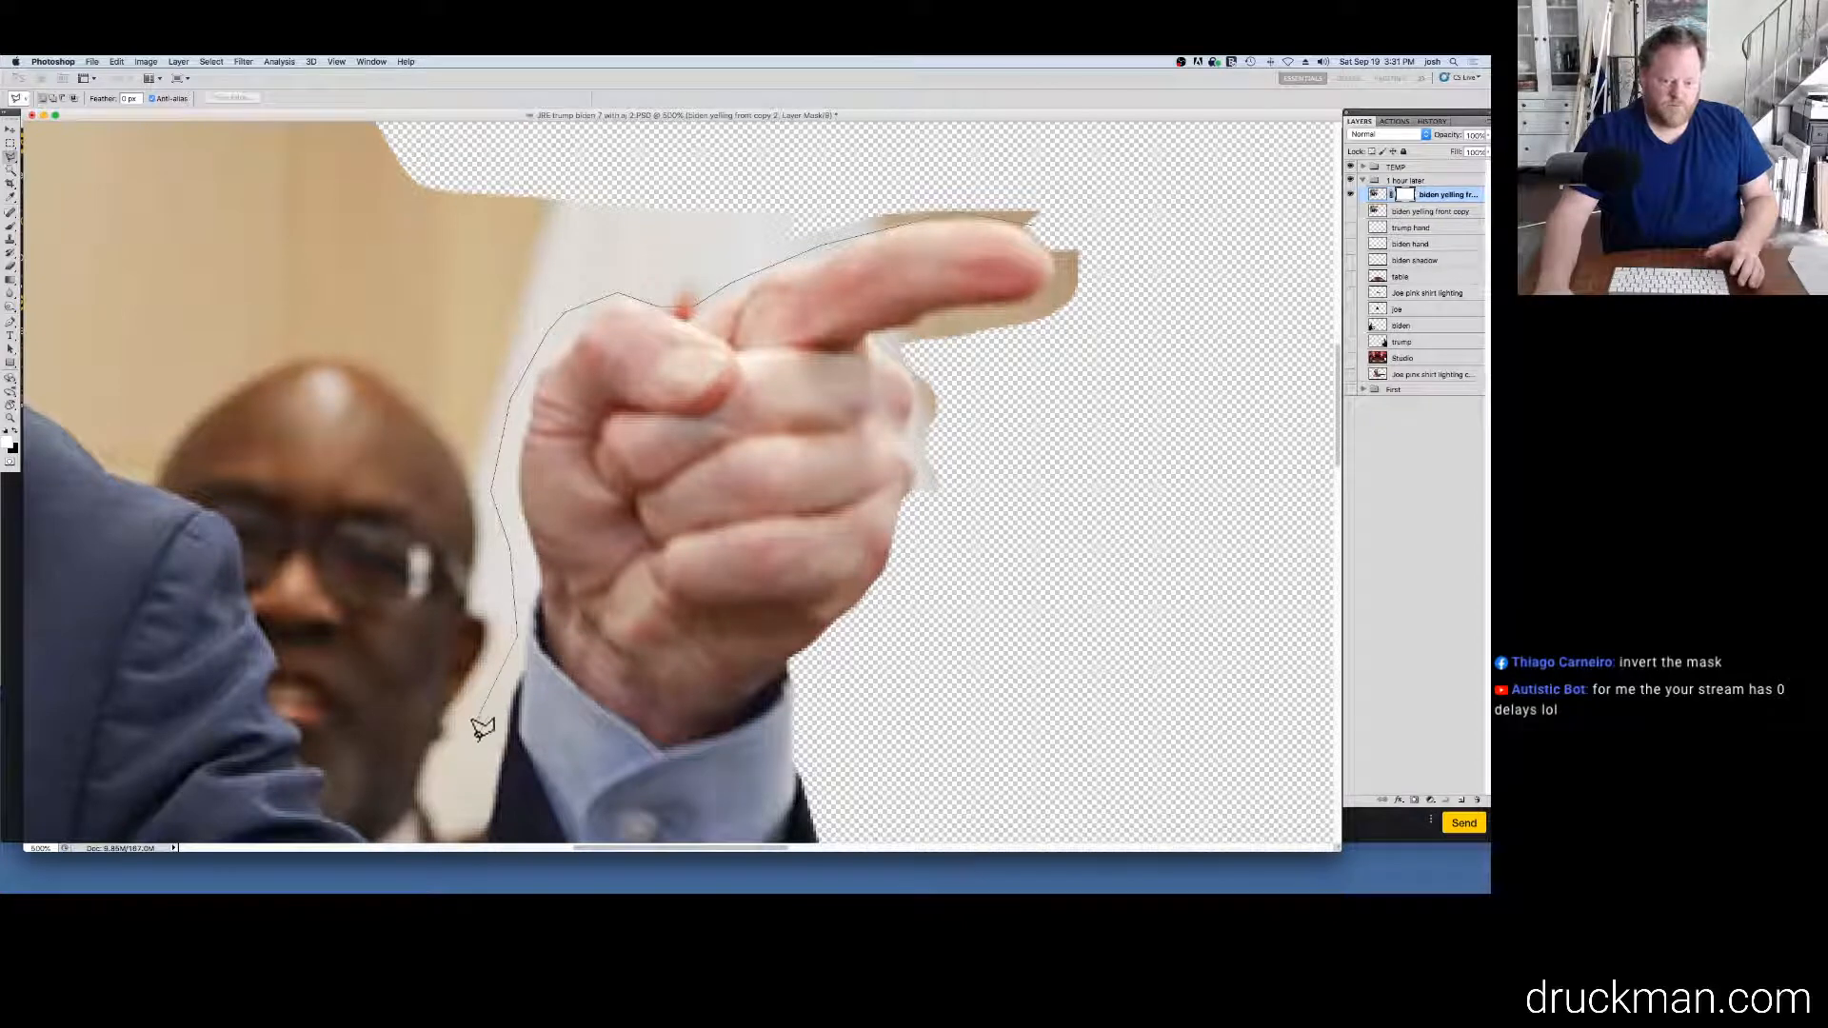
{"action": "left_click", "coordinate": [485, 752]}
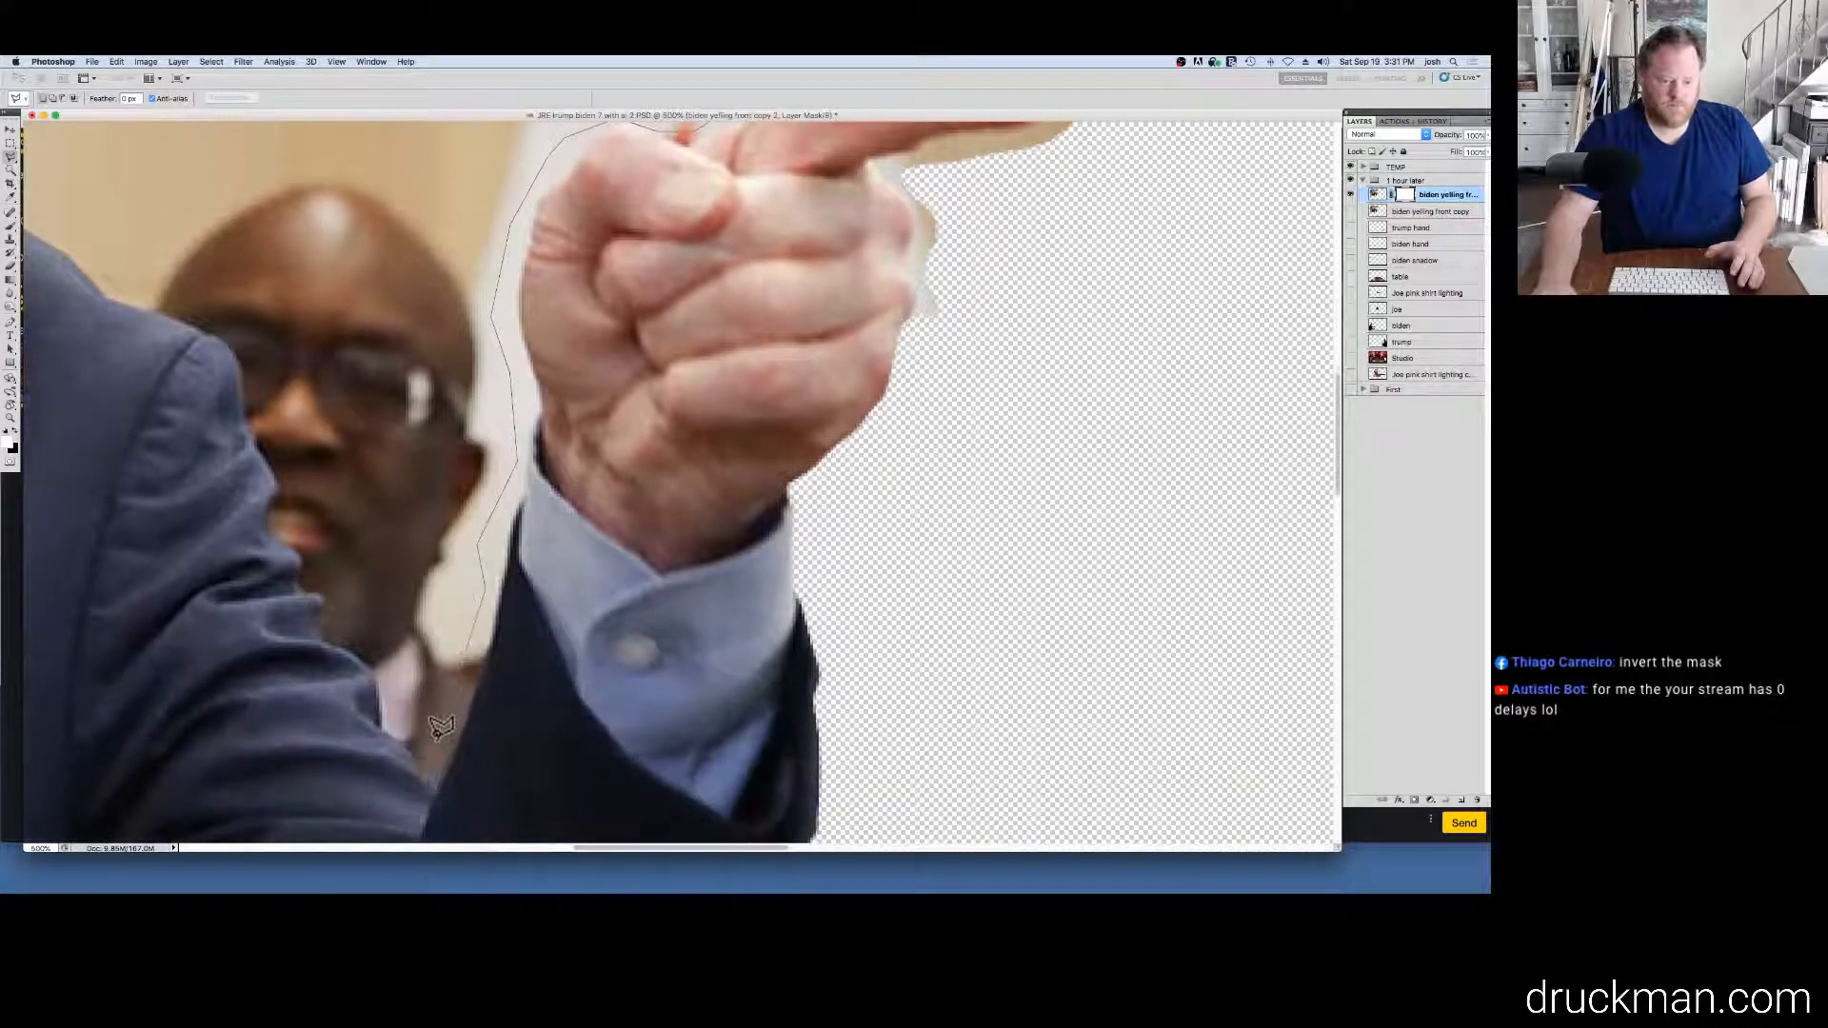
Continue the lasso outline along Biden's raised upper arm and shoulder, then up the side of his face and past his hair.
{"action": "left_click", "coordinate": [384, 673]}
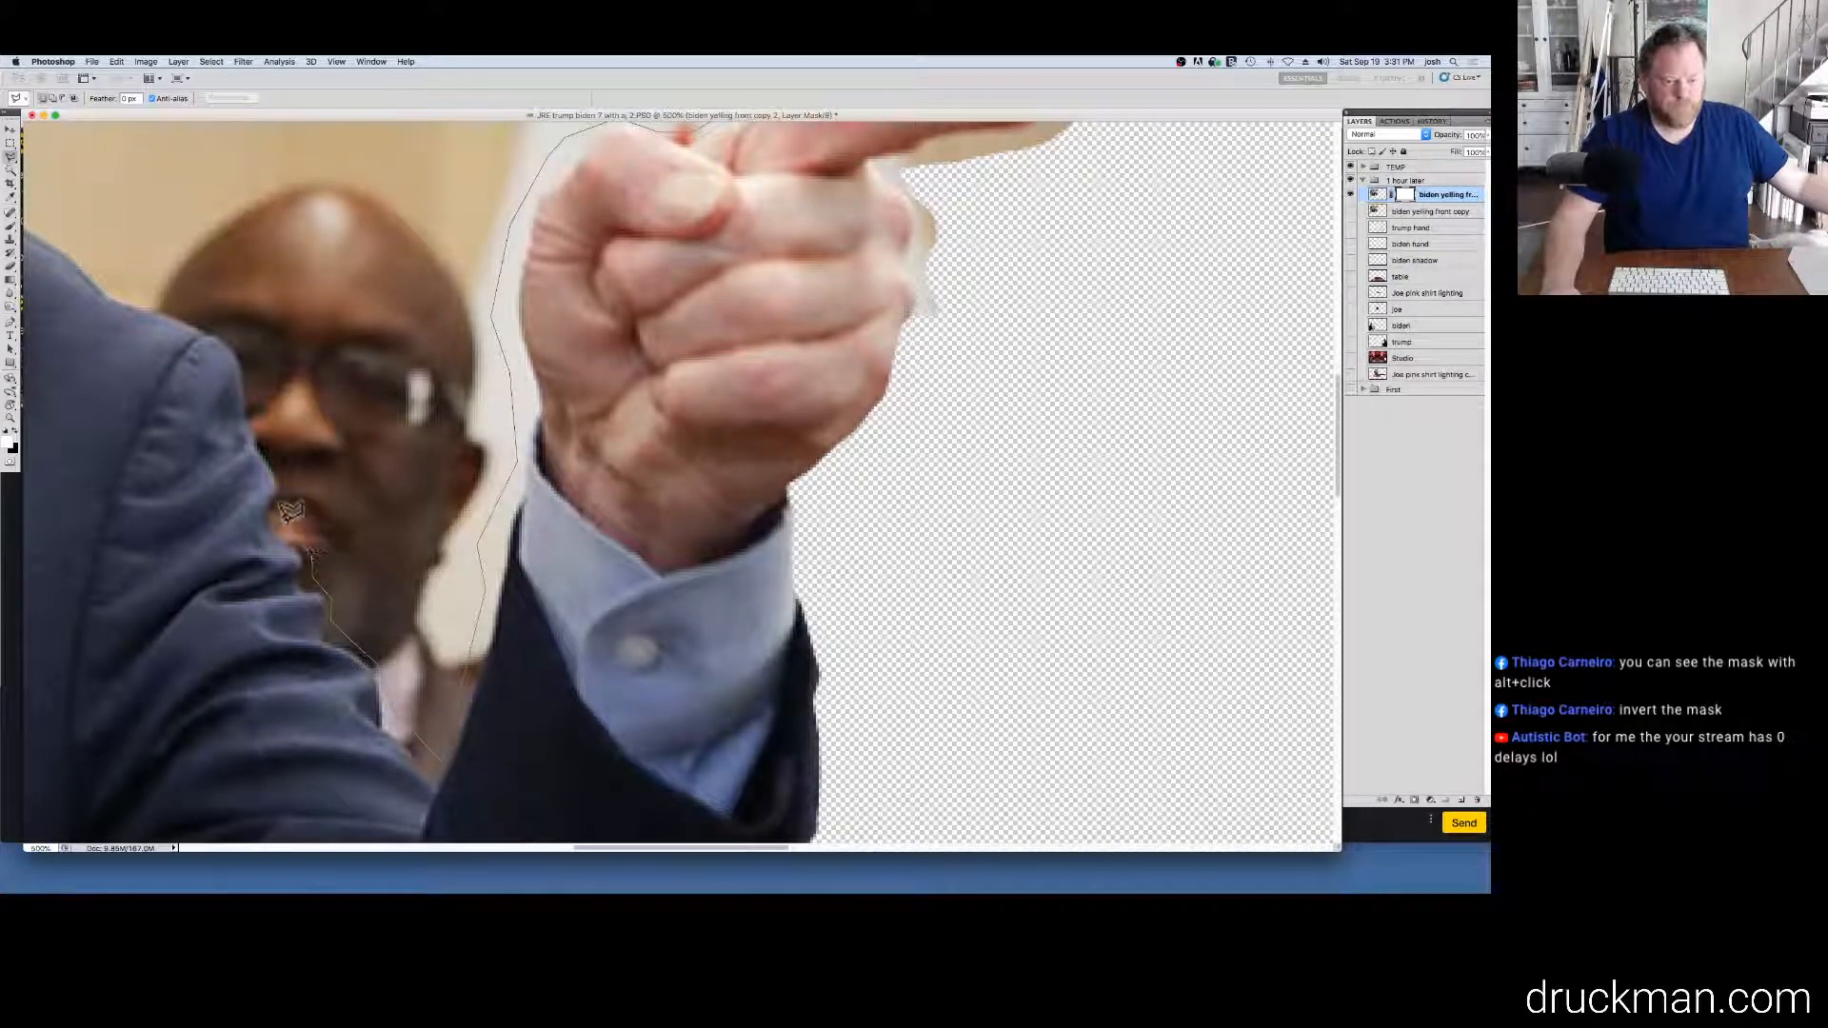
{"action": "left_click", "coordinate": [283, 476]}
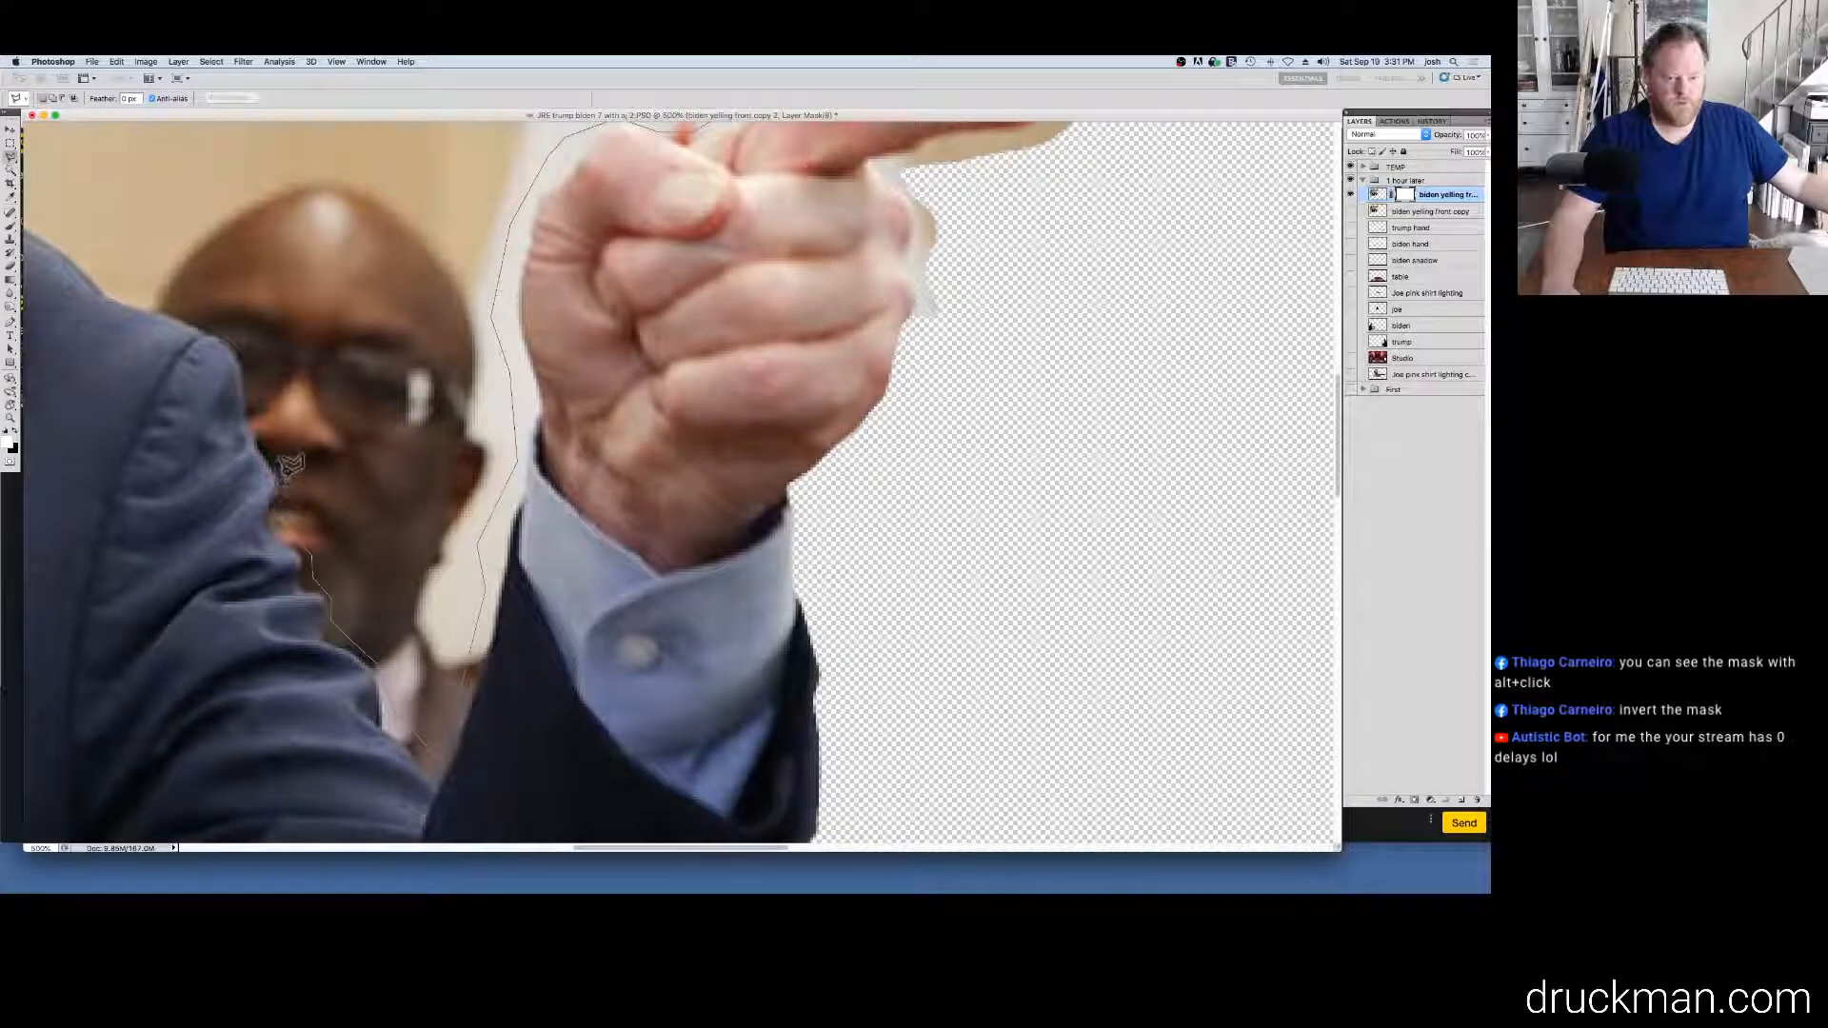
{"action": "left_click", "coordinate": [257, 369]}
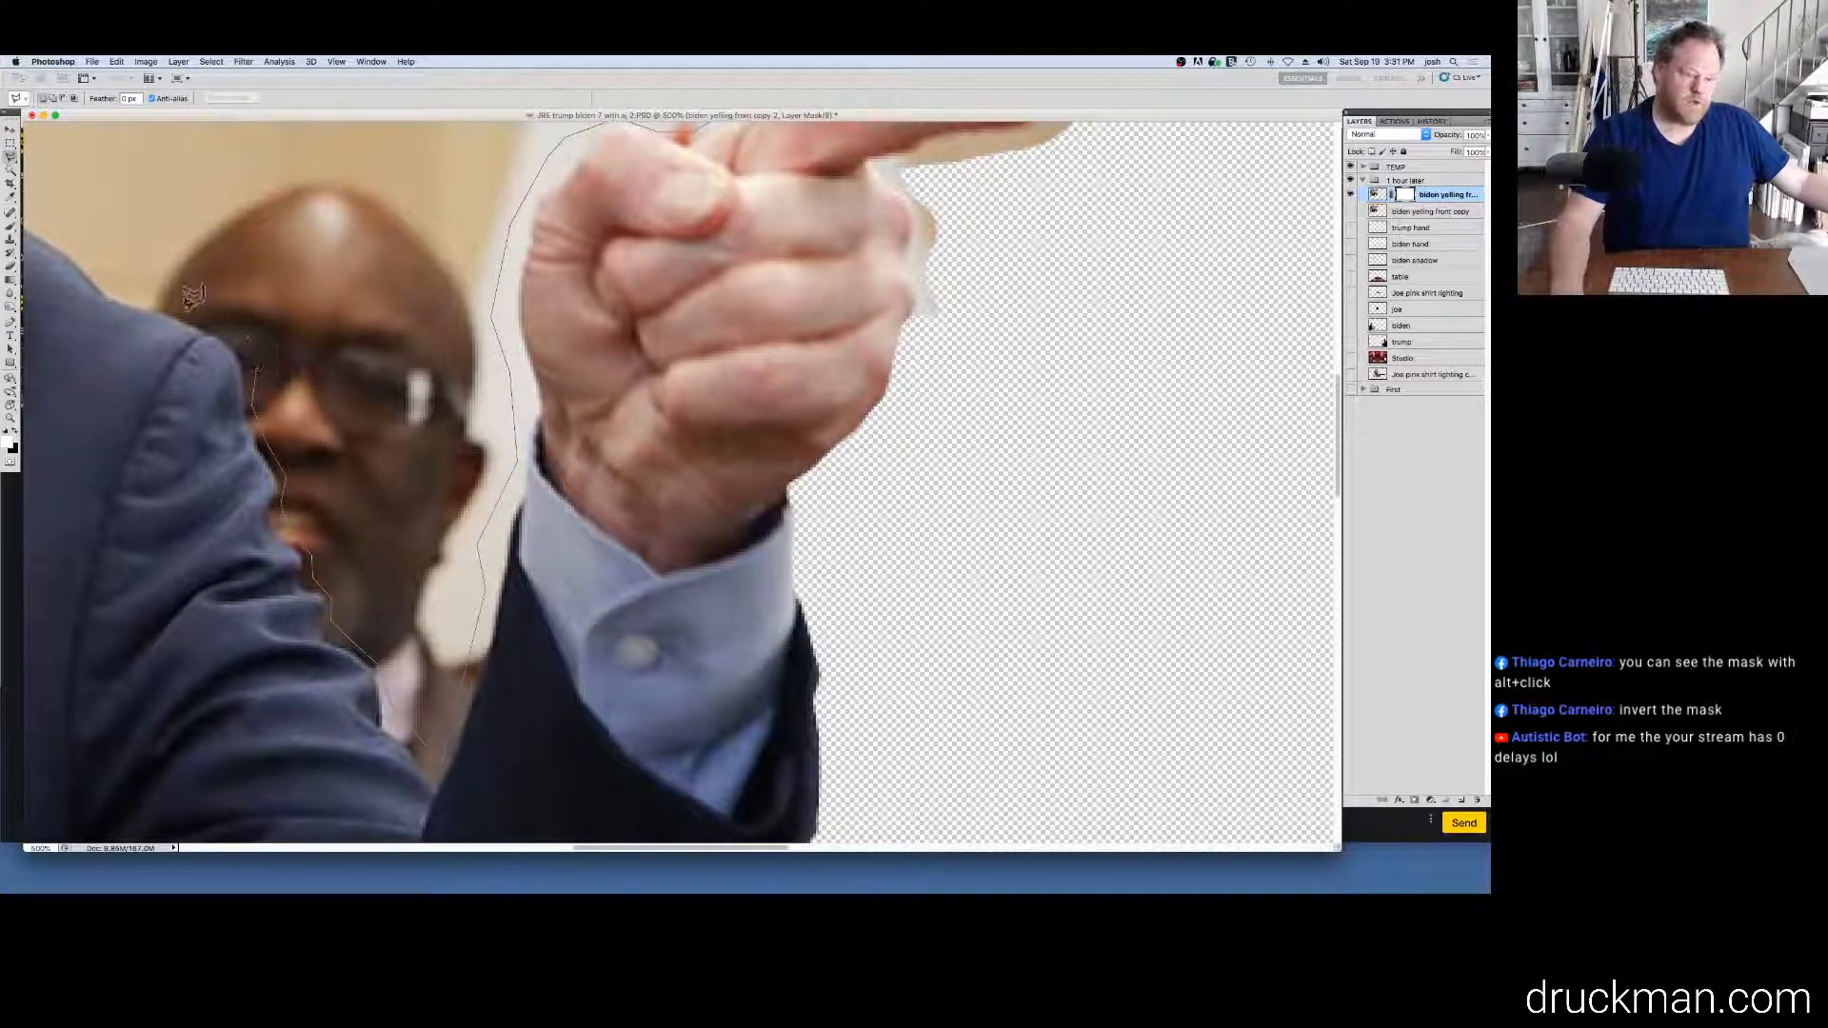
{"action": "scroll", "coordinate": [116, 271], "scroll_direction": "up", "scroll_amount": 5}
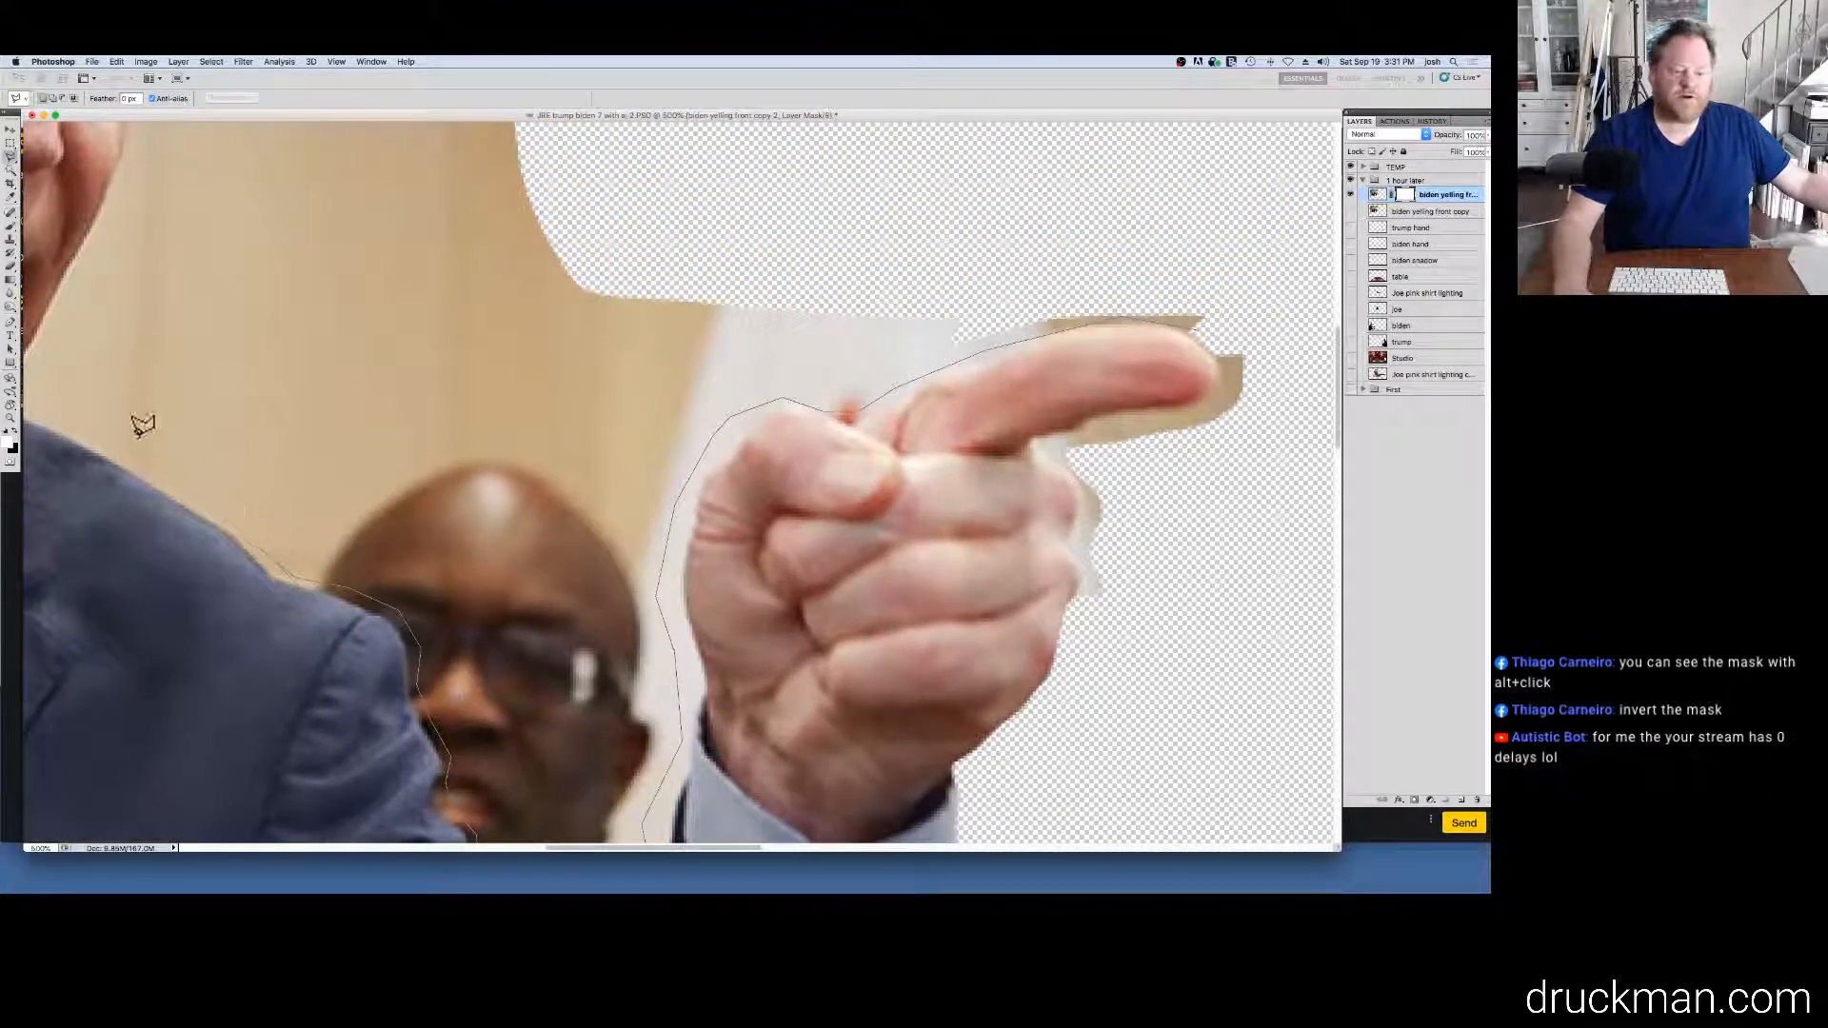
{"action": "scroll", "coordinate": [33, 407], "scroll_direction": "left", "scroll_amount": 3}
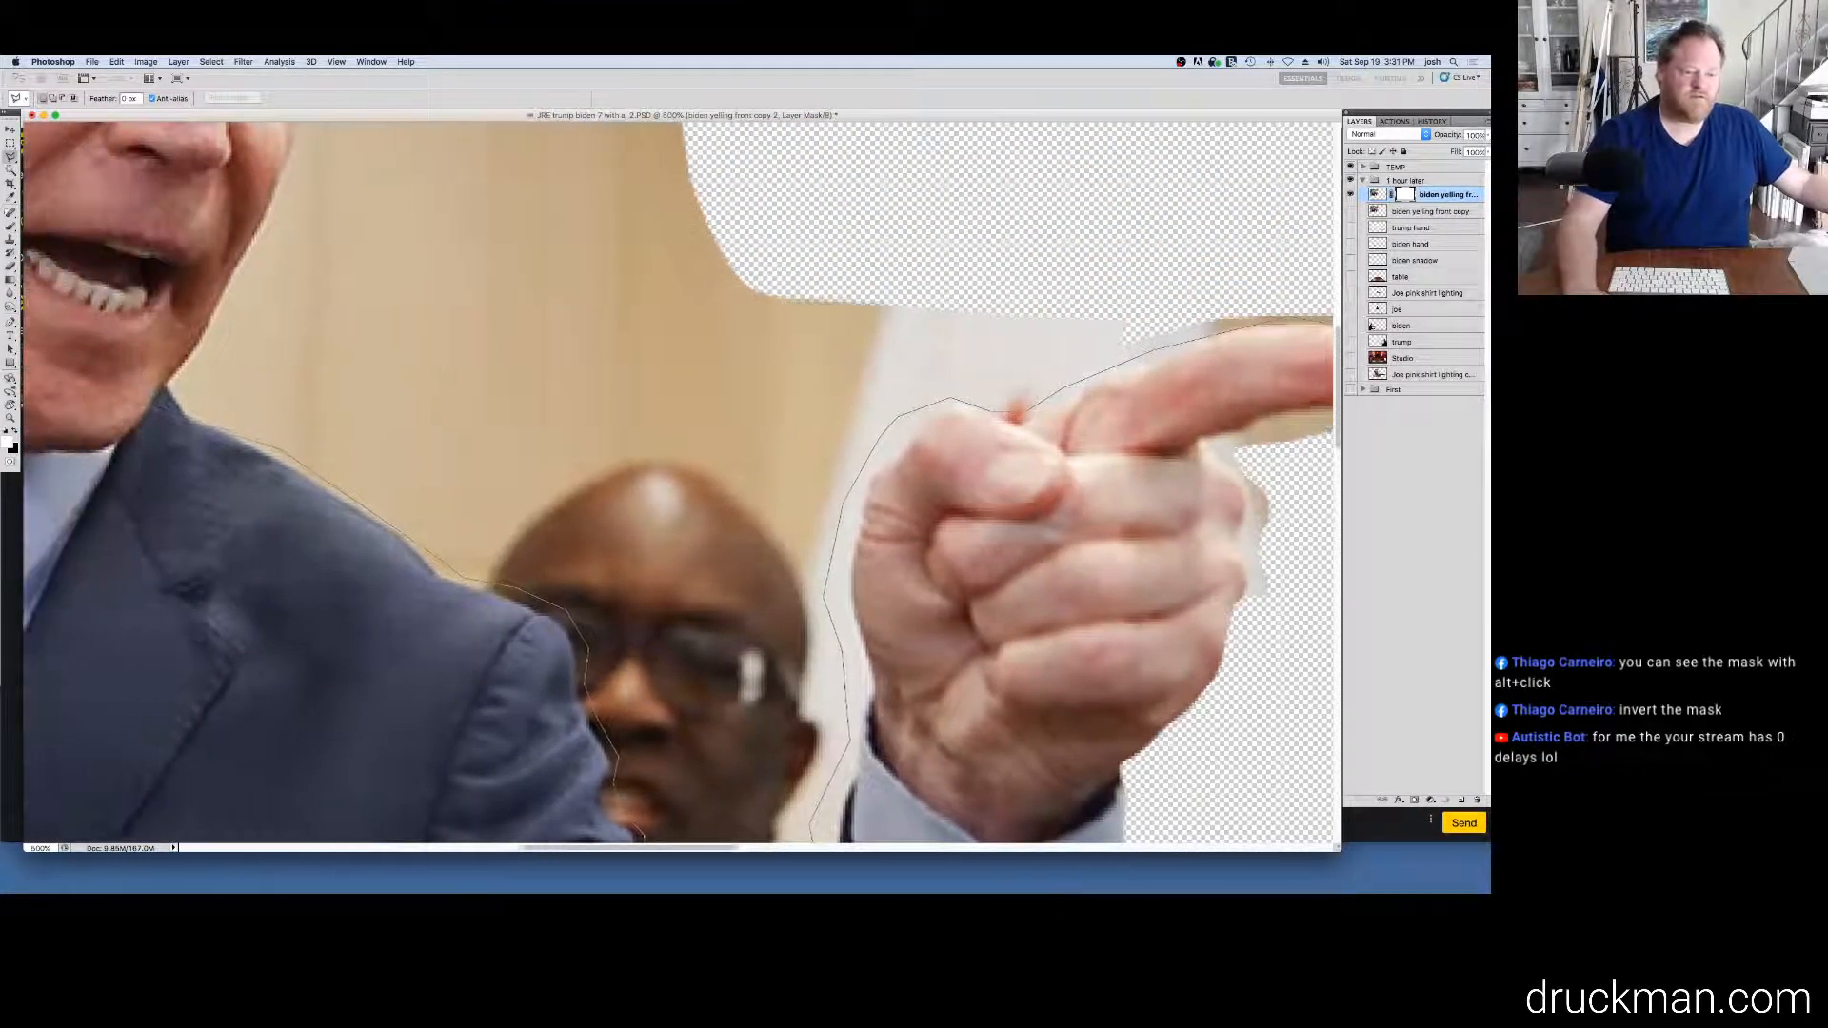
{"action": "scroll", "coordinate": [32, 408], "scroll_direction": "left", "scroll_amount": 1}
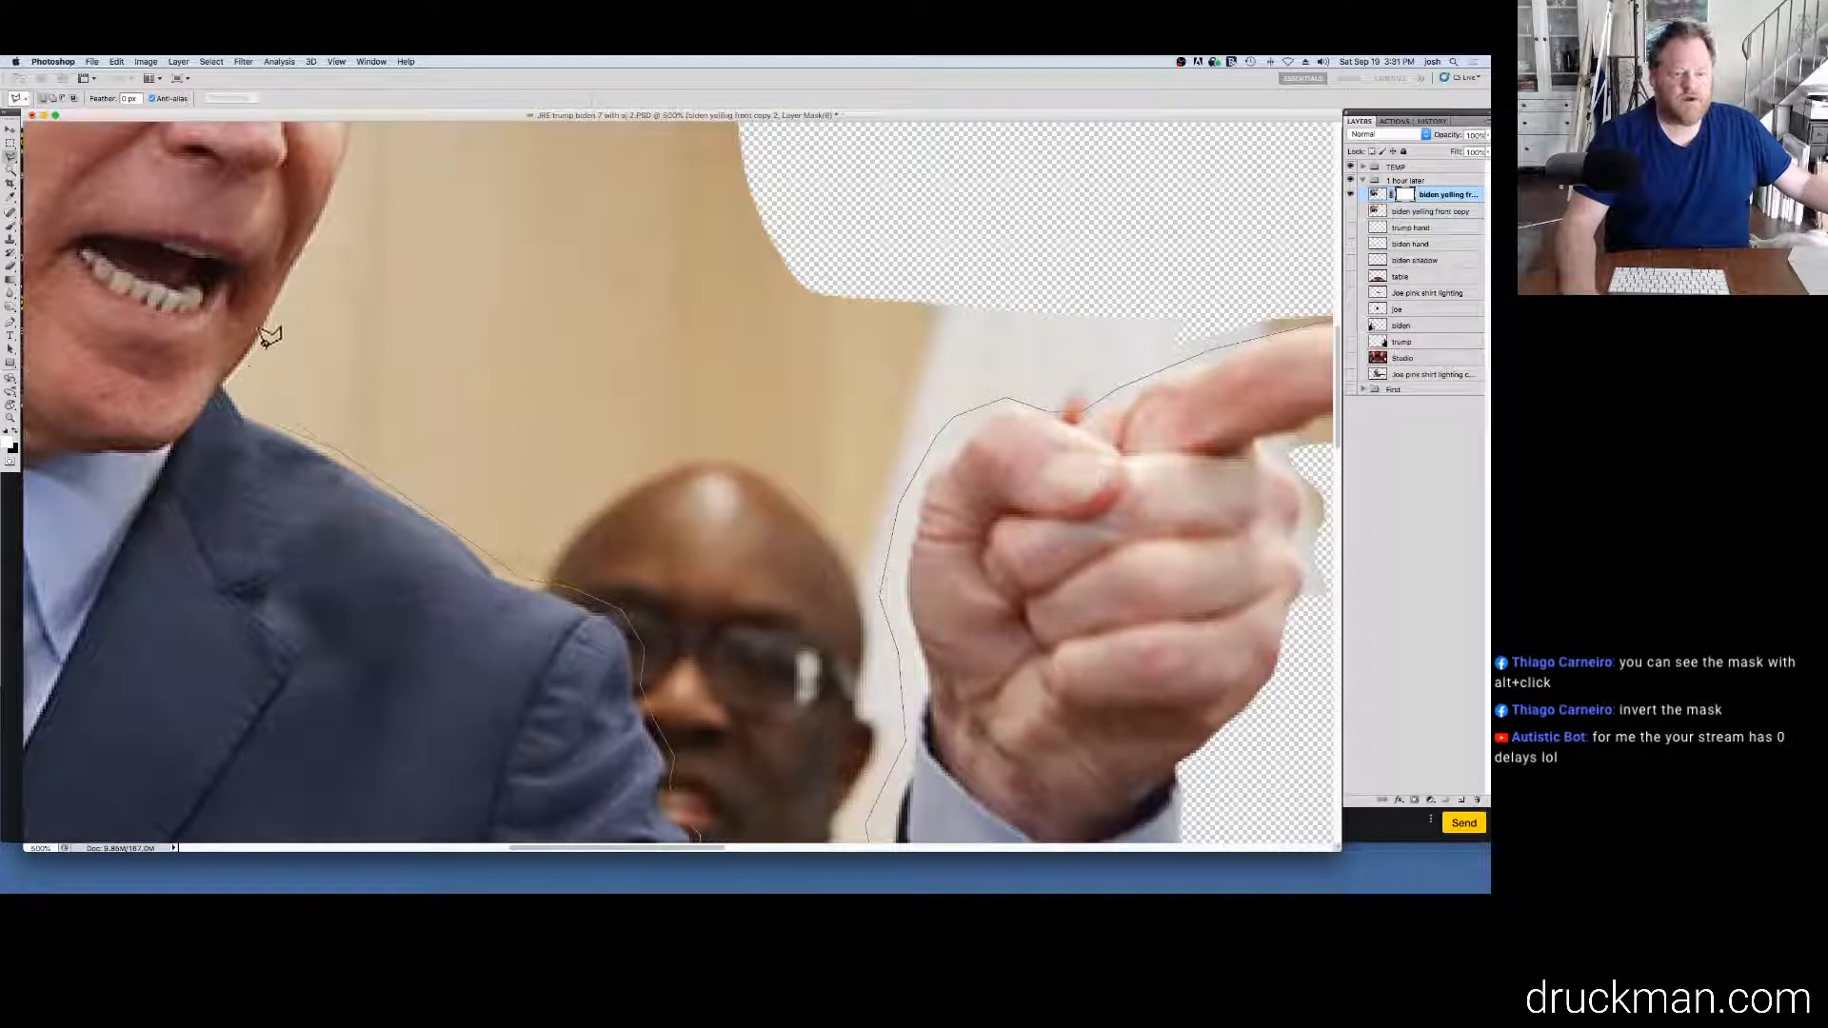
{"action": "scroll", "coordinate": [318, 253], "scroll_direction": "up", "scroll_amount": 3}
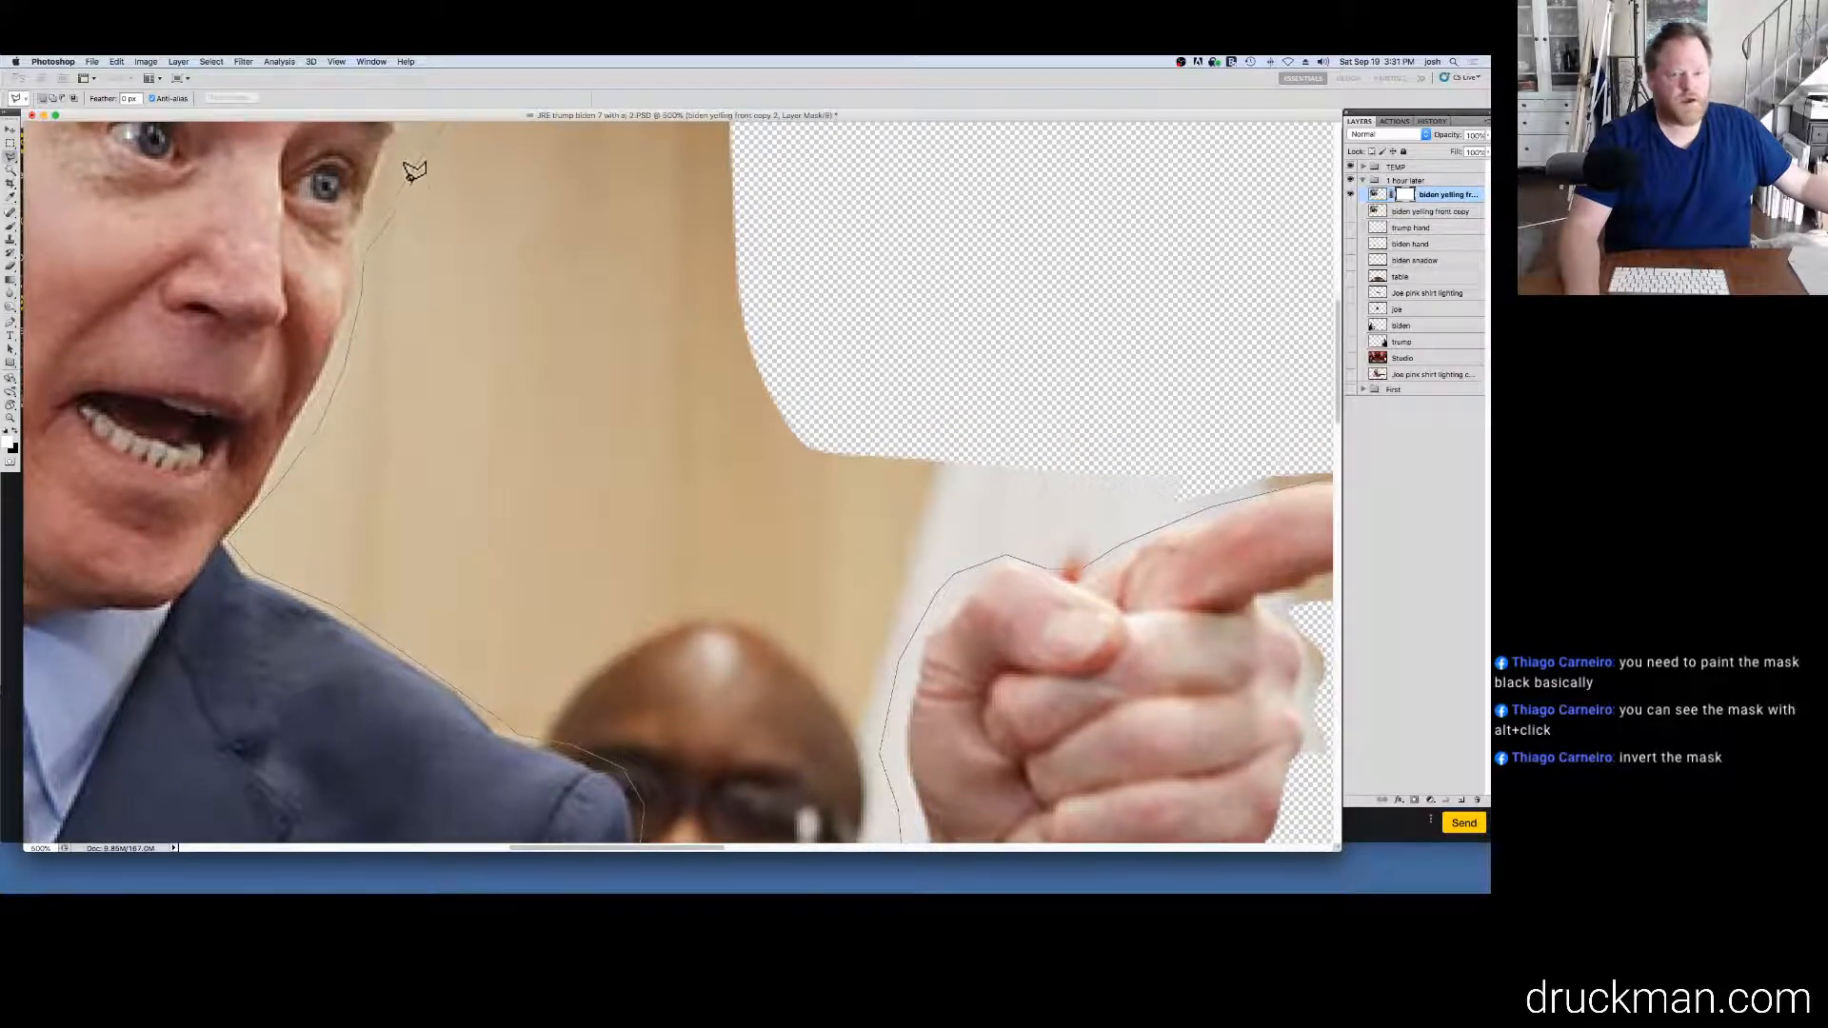
{"action": "scroll", "coordinate": [415, 182], "scroll_direction": "up", "scroll_amount": 3}
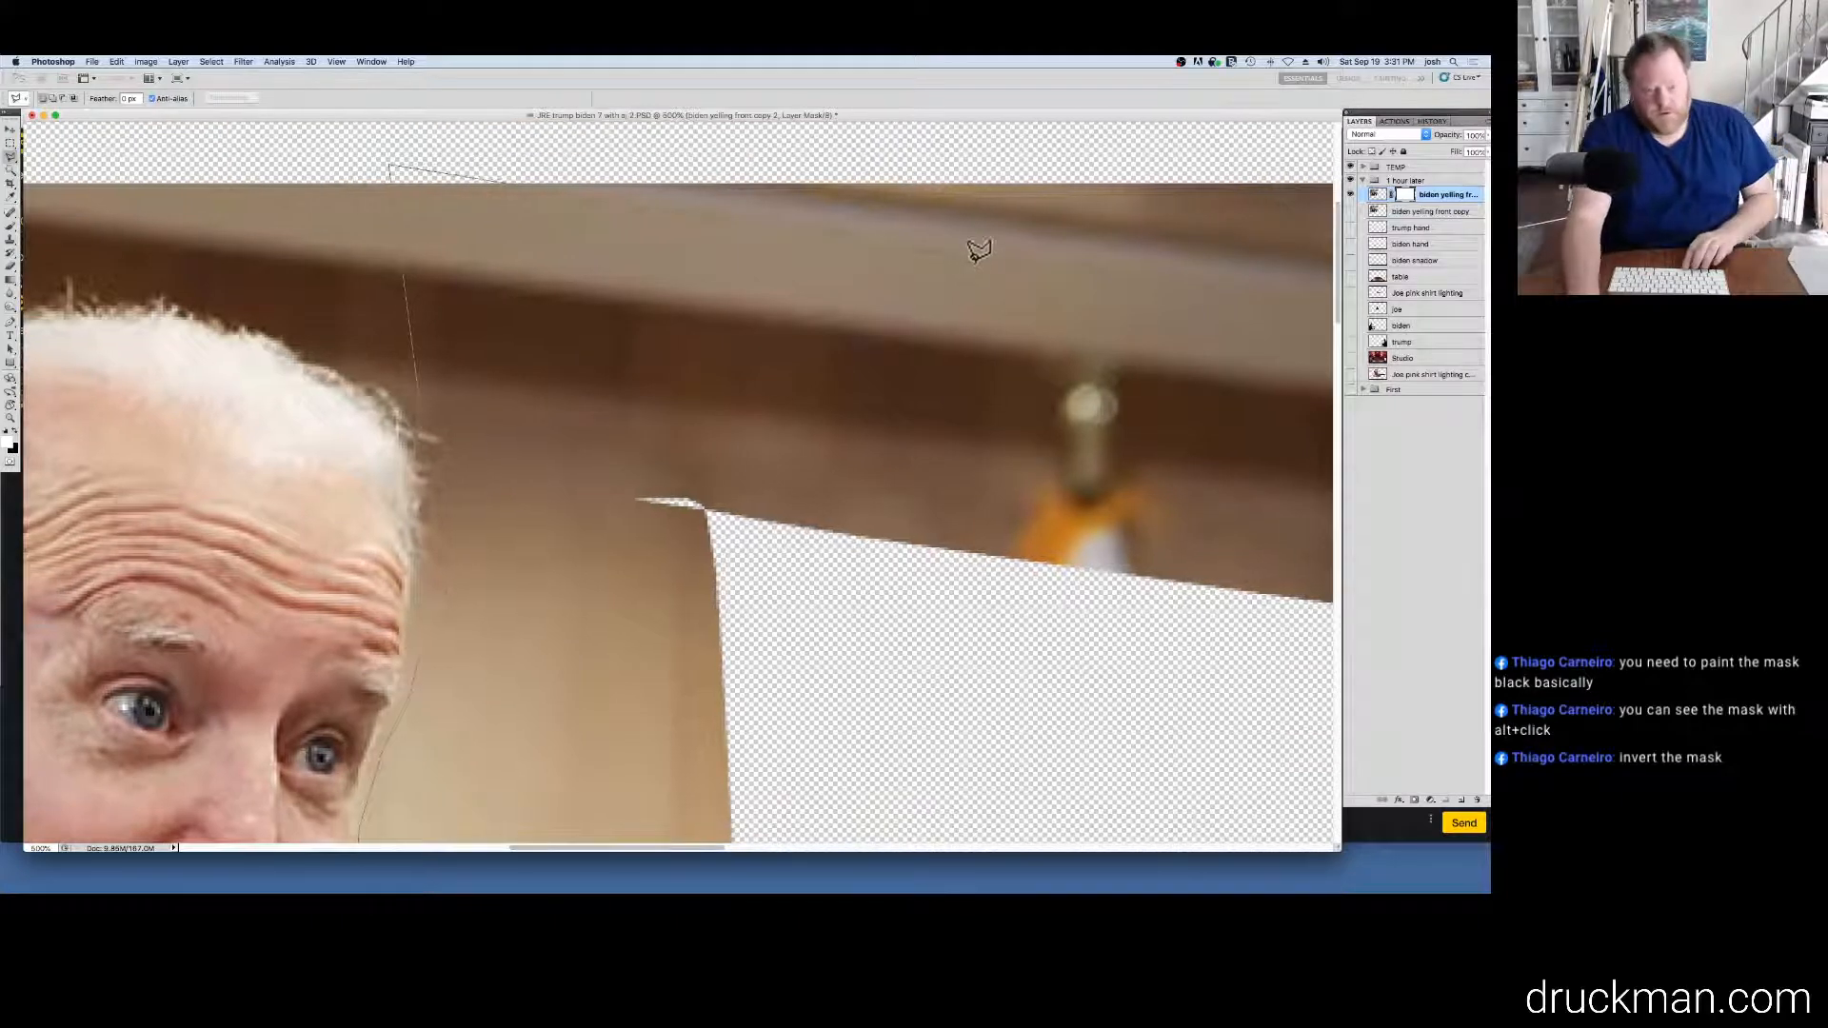
Close the lasso around the background between Biden's head and pointing hand, mask that area out, and deselect.
{"action": "key", "text": "super+minus"}
{"action": "key", "text": "super+minus"}
{"action": "key", "text": "super+minus"}
{"action": "key", "text": "super+minus"}
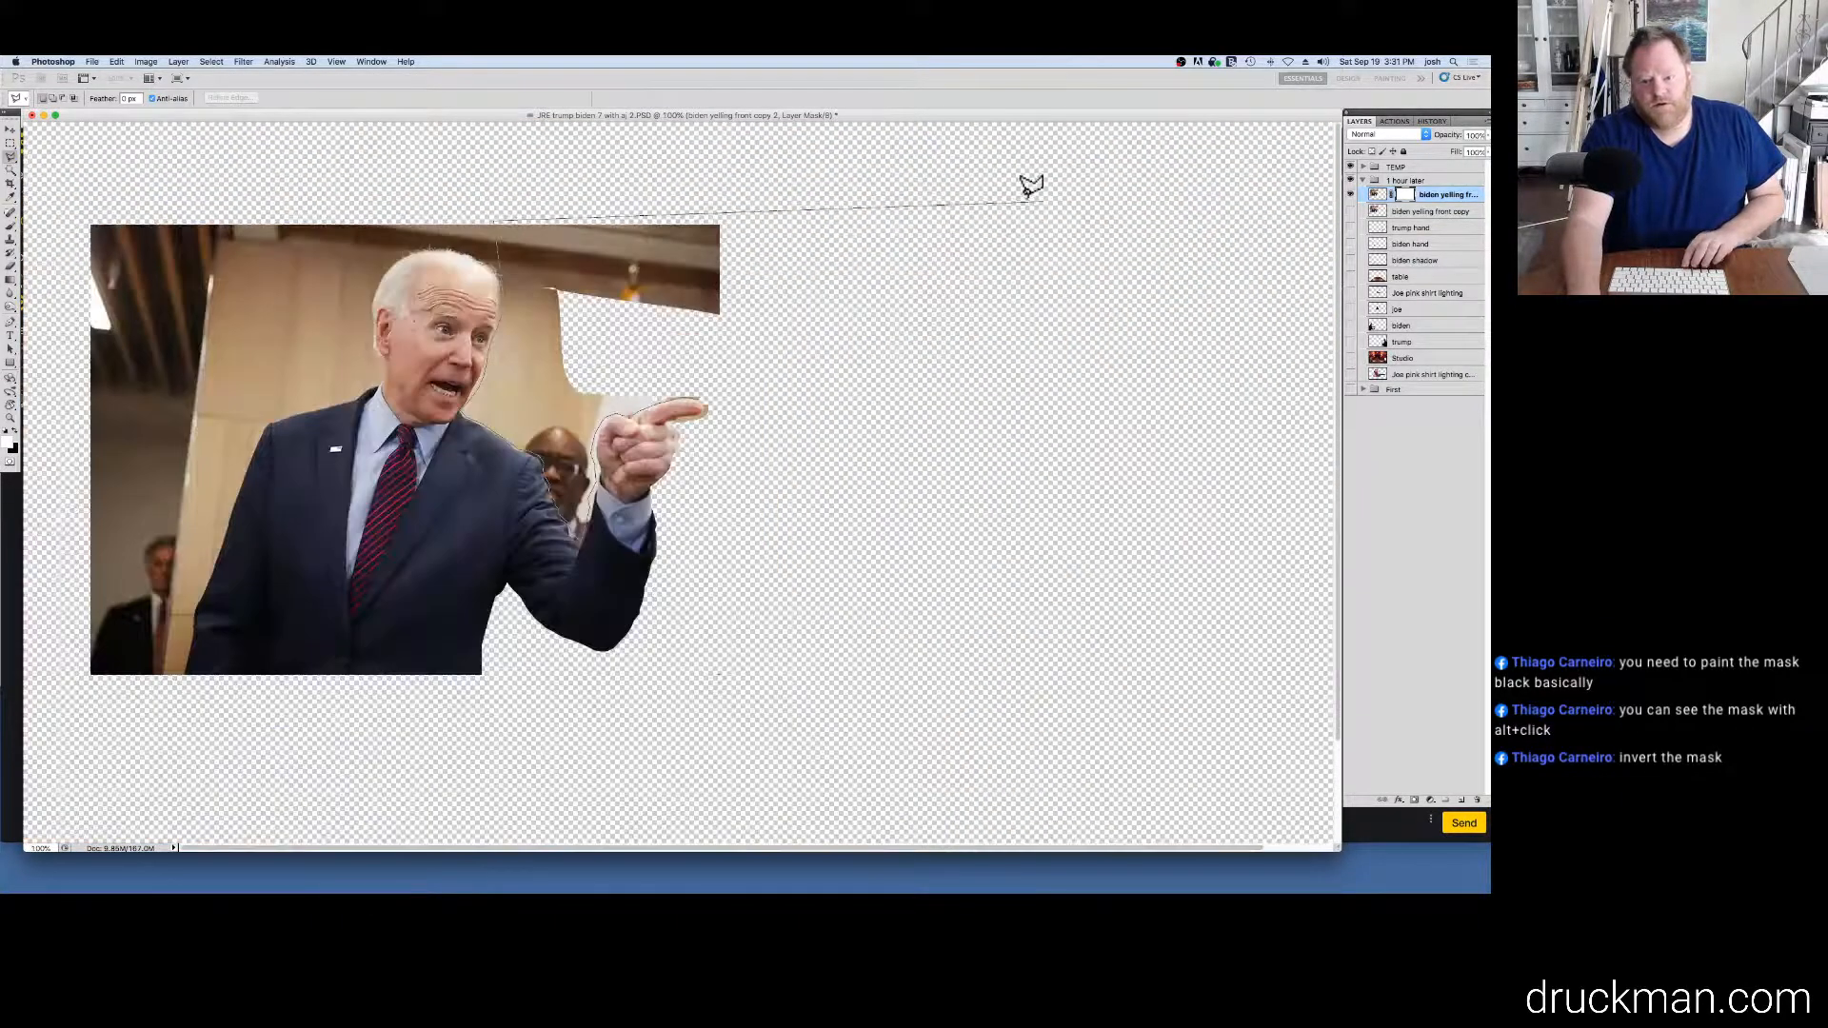
{"action": "double_click", "coordinate": [722, 385]}
{"action": "key", "text": "Delete"}
{"action": "key", "text": "super+d"}
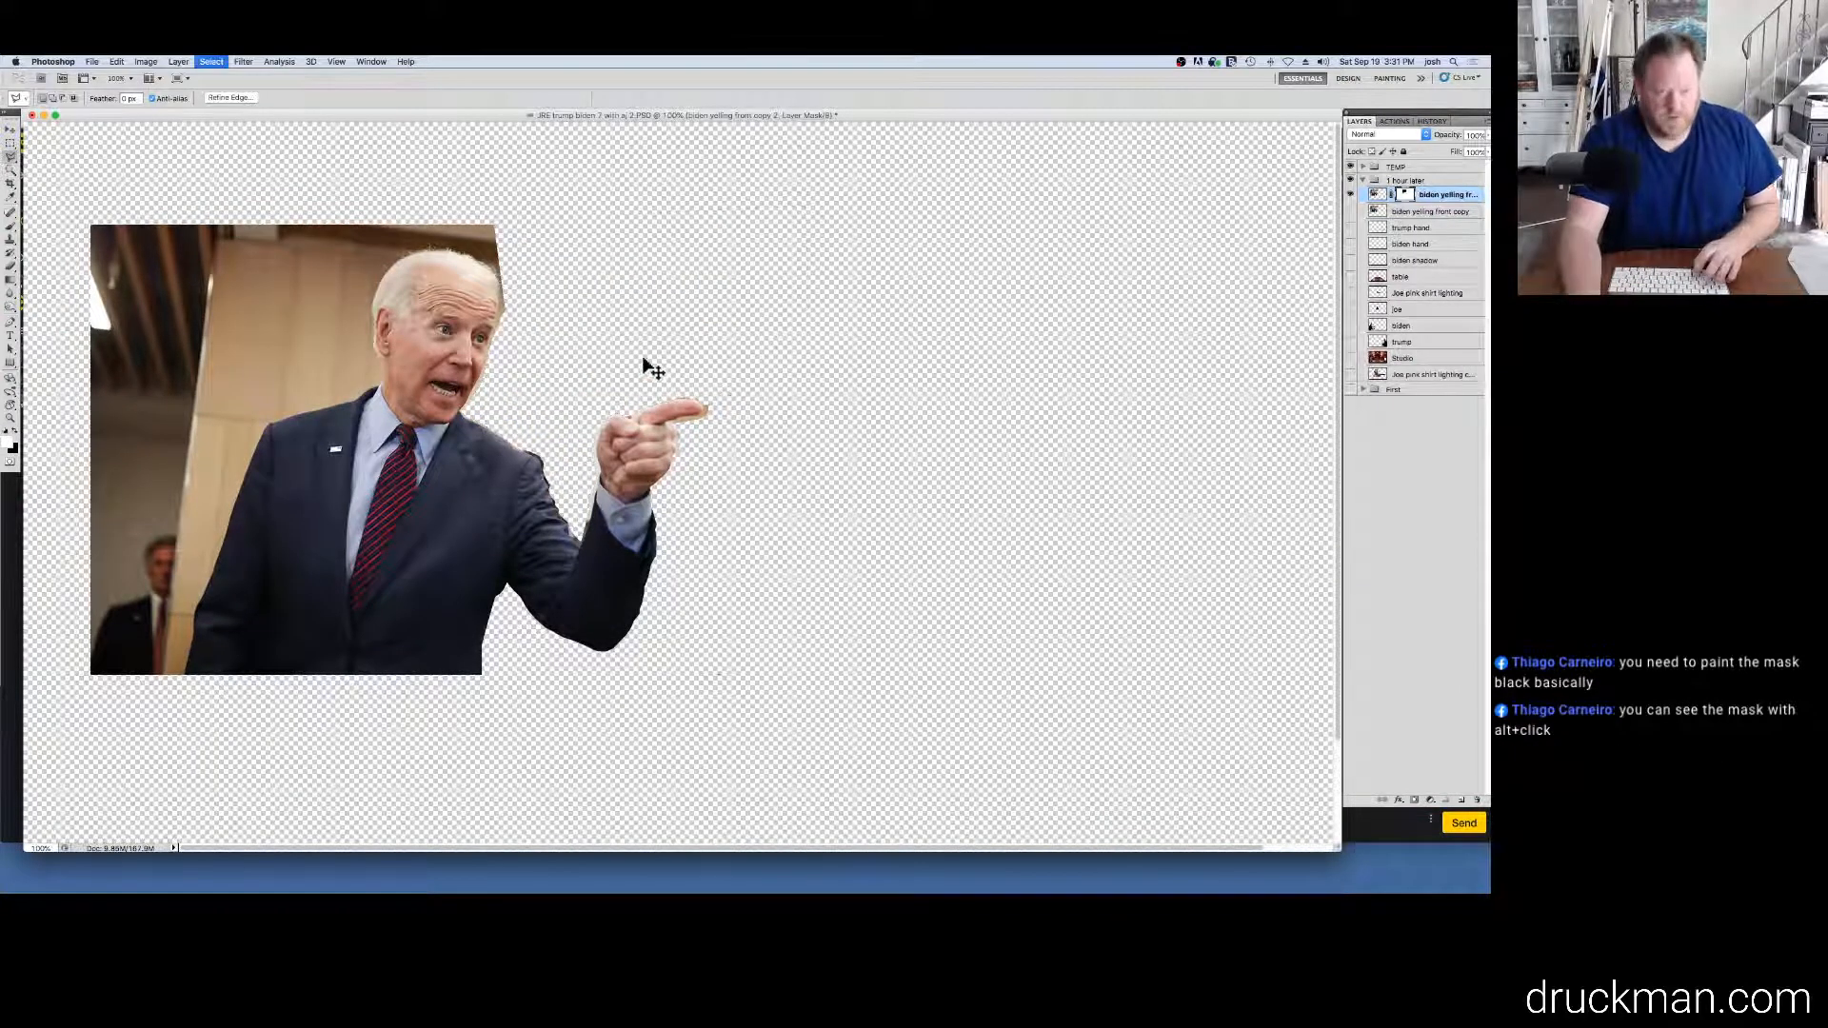
Lasso along the background edge of Biden's head, neck, lowered shoulder and sleeve to below the photo's bottom edge.
{"action": "left_click", "coordinate": [410, 243], "text": "super"}
{"action": "left_click", "coordinate": [409, 345], "text": "super"}
{"action": "left_click", "coordinate": [743, 326]}
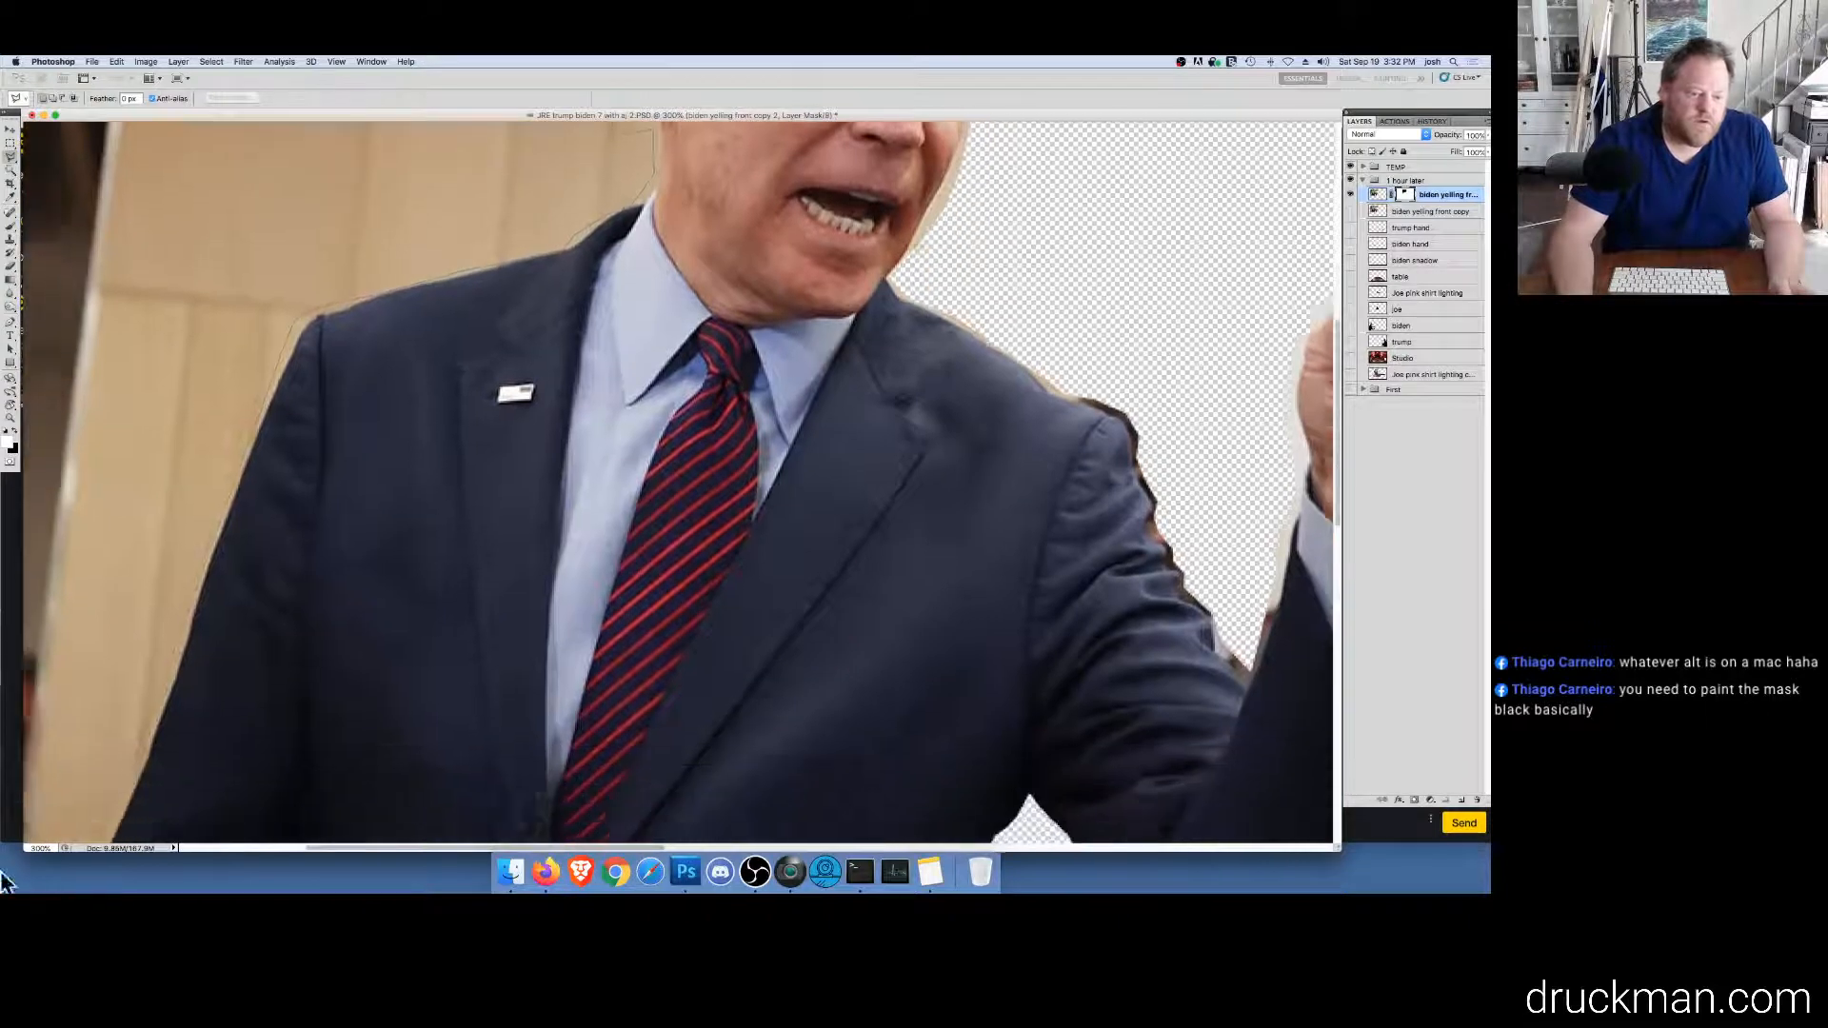
{"action": "key", "text": "Escape"}
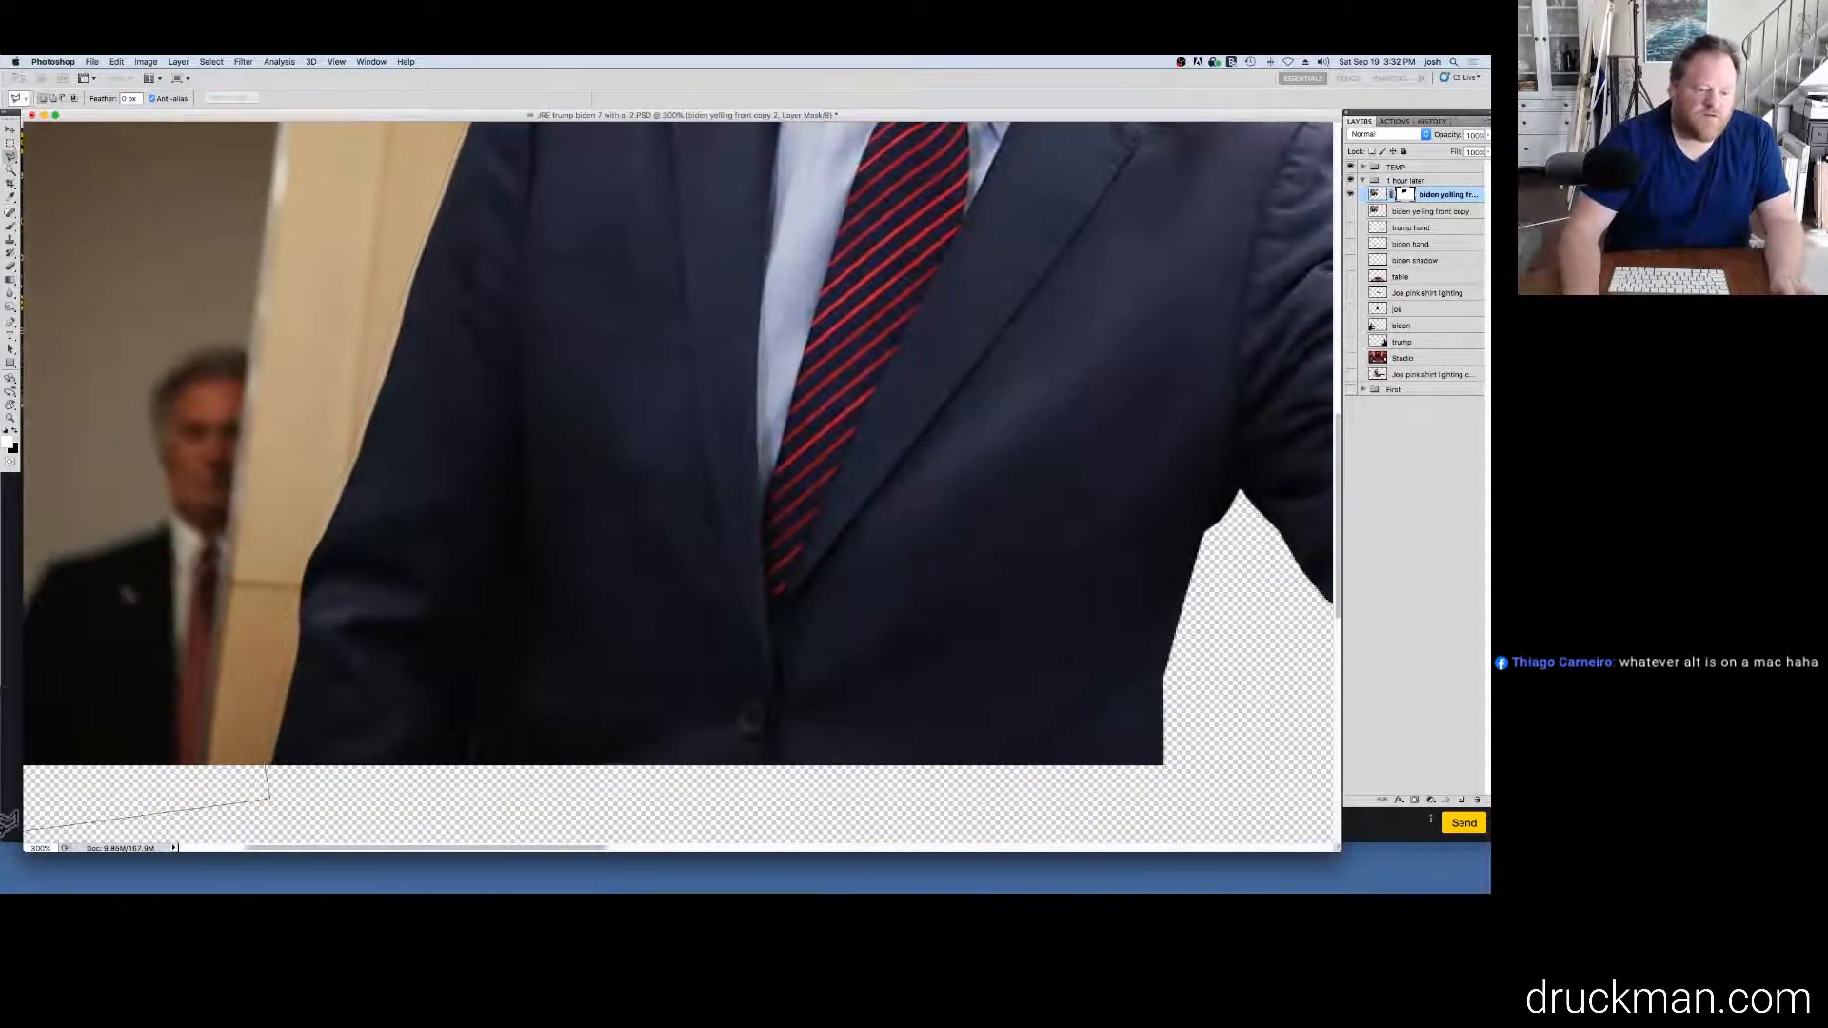
{"action": "key", "text": "super+minus"}
{"action": "key", "text": "super+minus"}
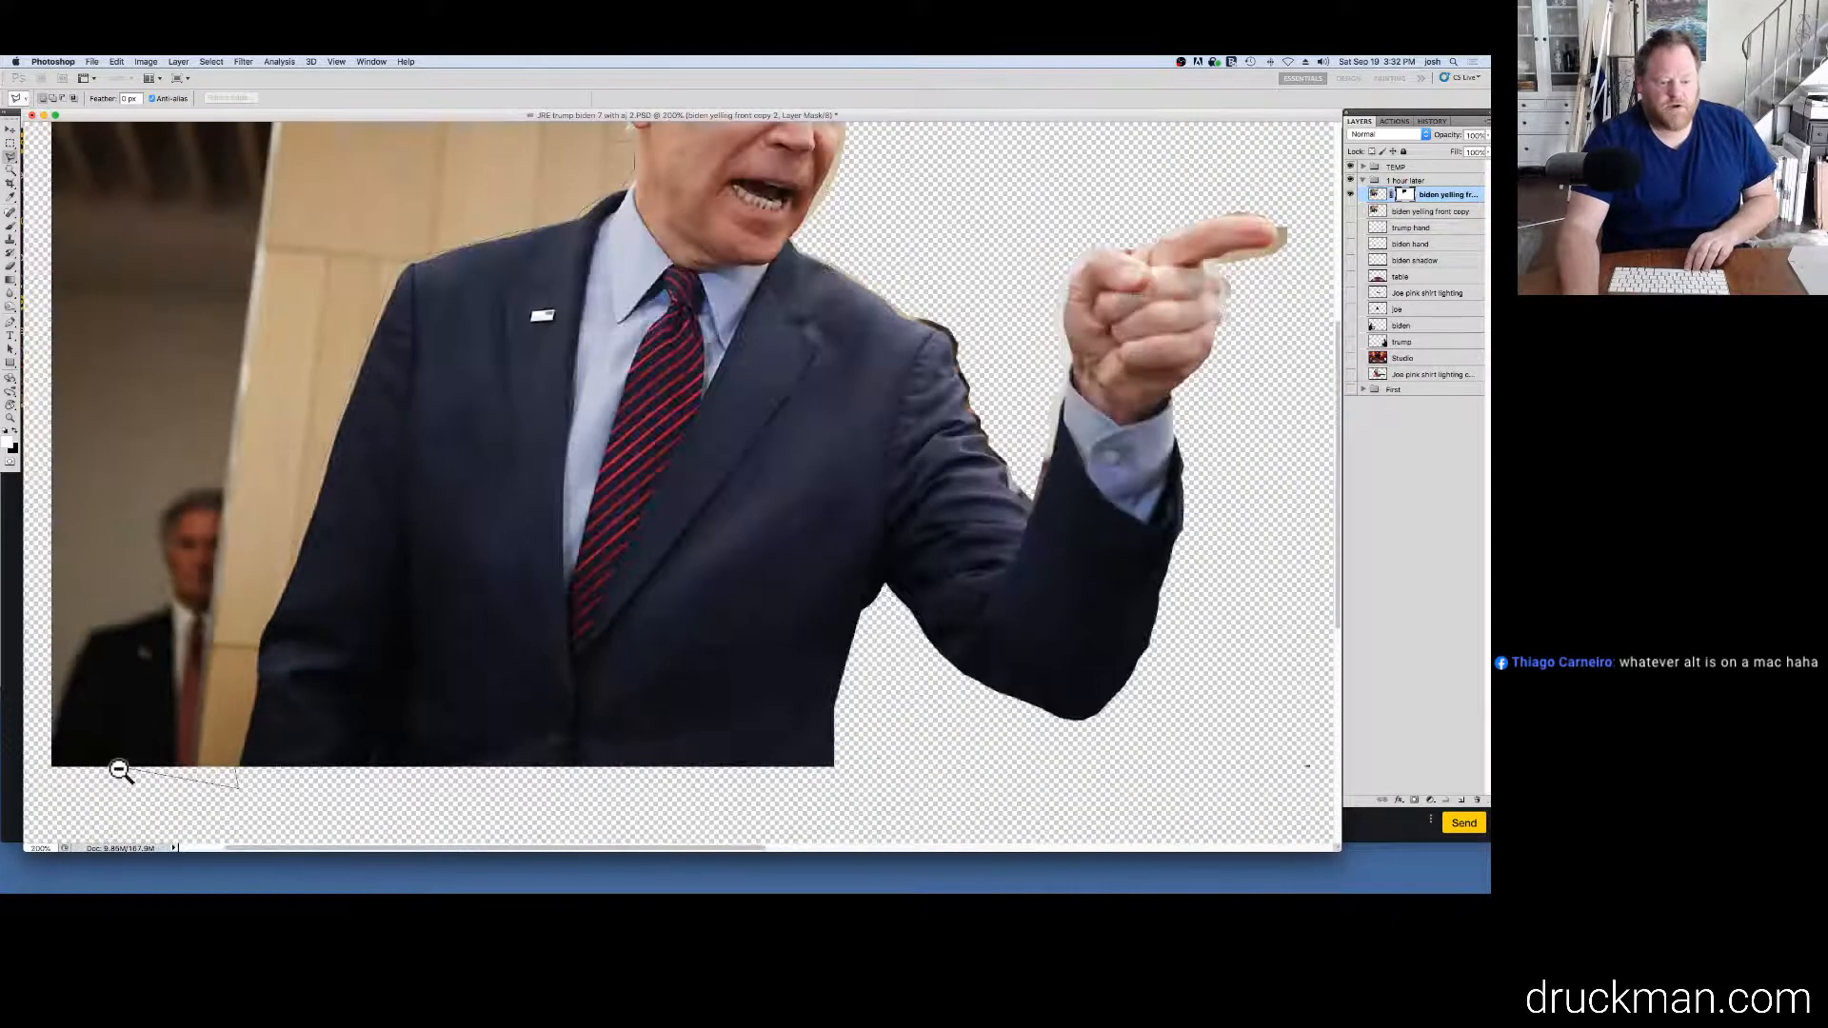
Extend the lasso around the remaining background behind and above Biden, mask it out, and deselect.
{"action": "left_click", "coordinate": [67, 734]}
{"action": "left_click", "coordinate": [51, 203]}
{"action": "left_click", "coordinate": [100, 181]}
{"action": "left_click", "coordinate": [410, 177]}
{"action": "left_click", "coordinate": [586, 190]}
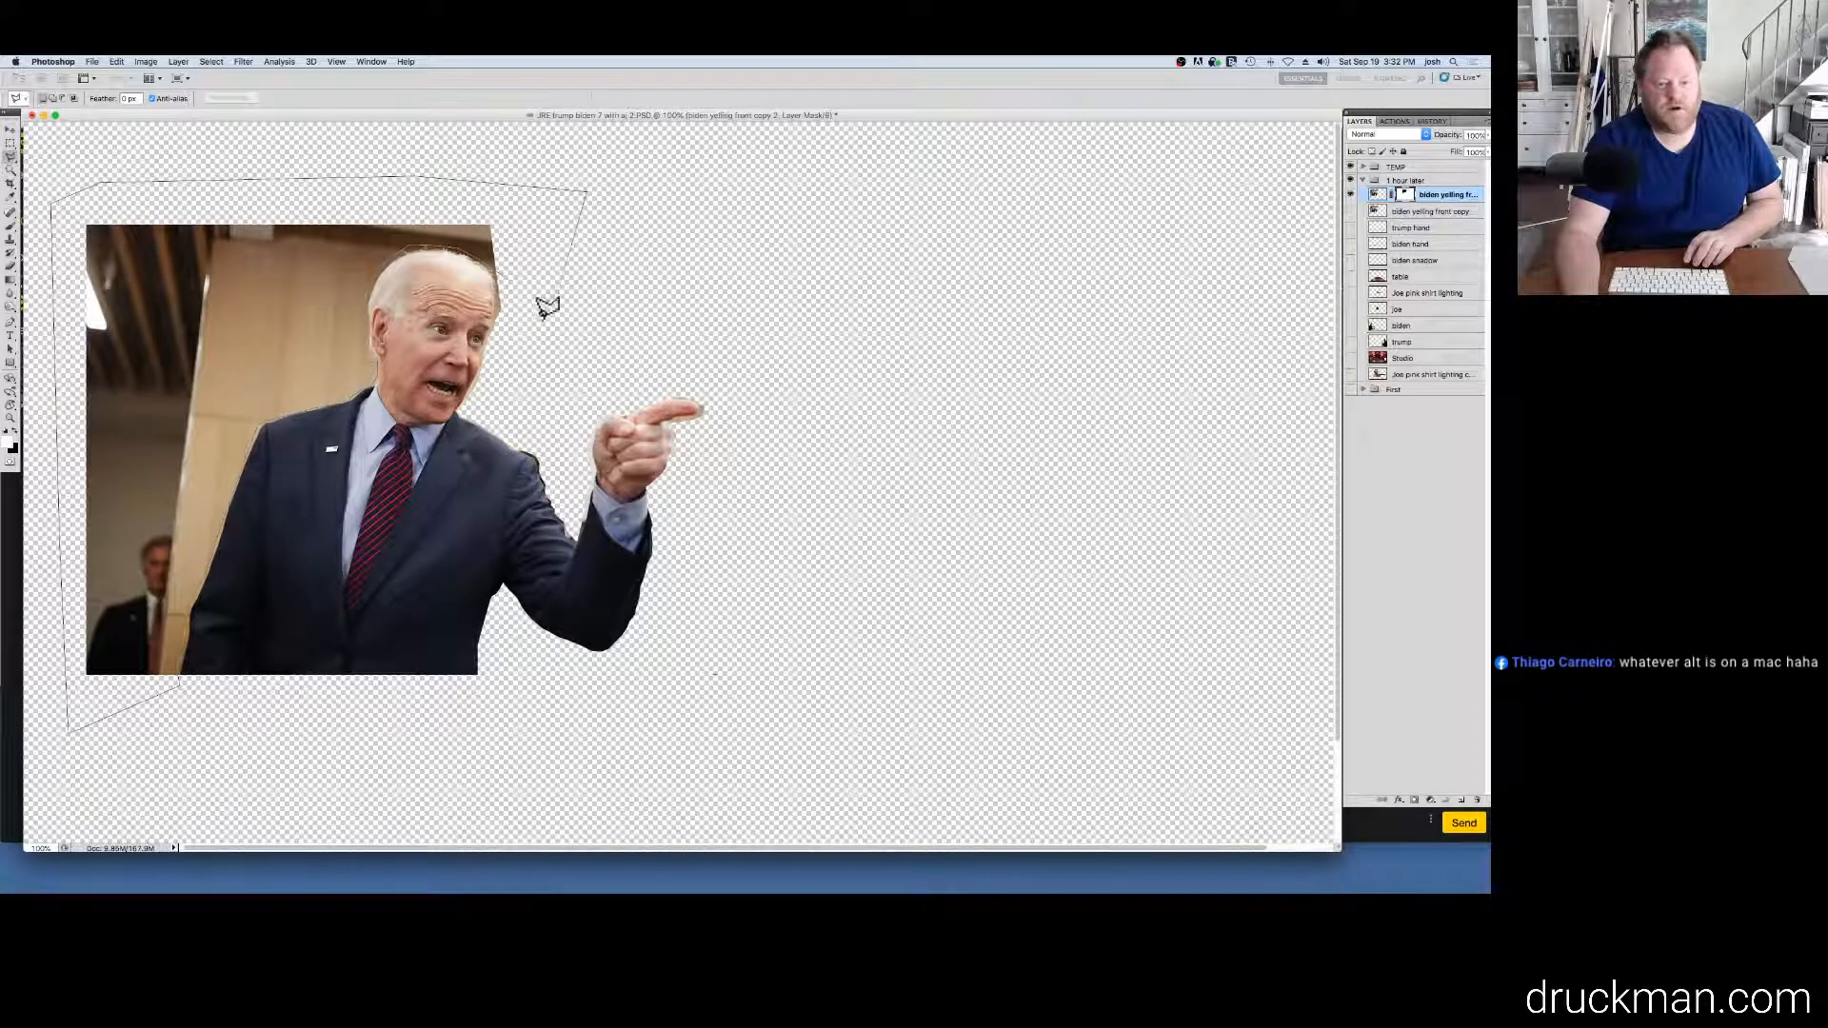
{"action": "left_click", "coordinate": [561, 278]}
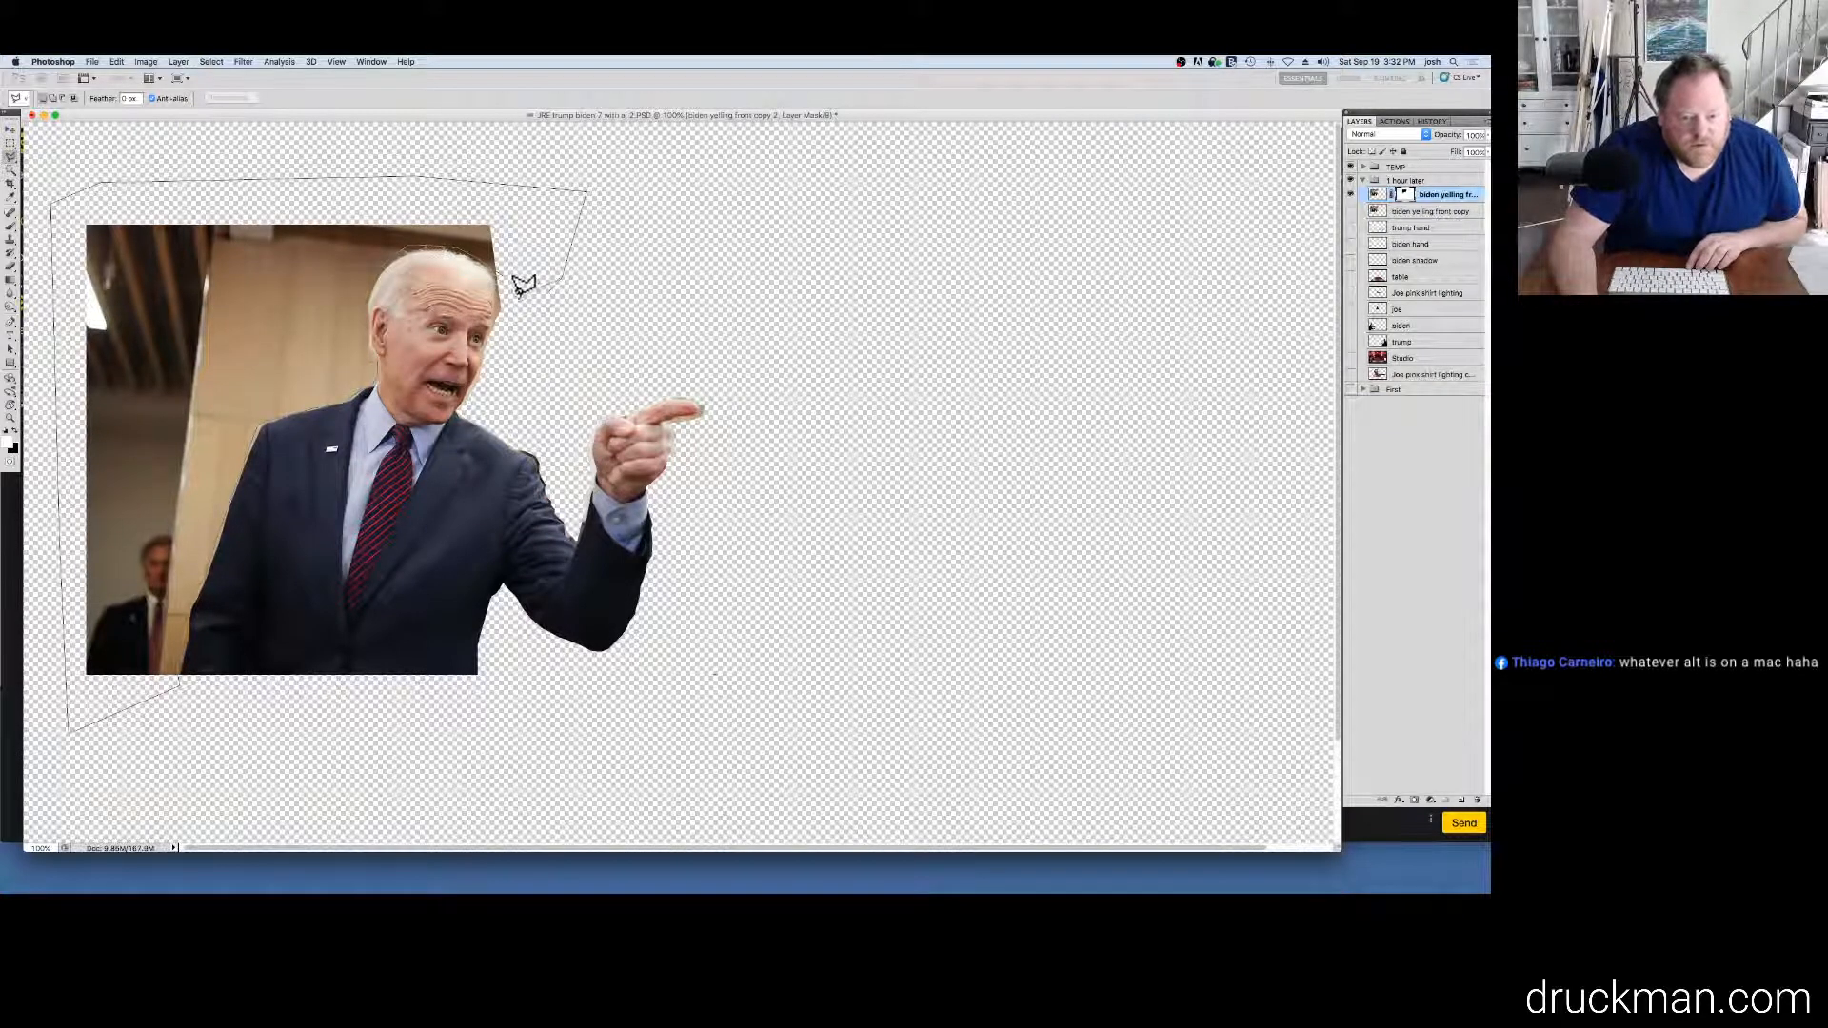
{"action": "double_click", "coordinate": [519, 290]}
{"action": "key", "text": "BackSpace"}
{"action": "key", "text": "super+d"}
{"action": "left_click", "coordinate": [685, 422], "text": "alt"}
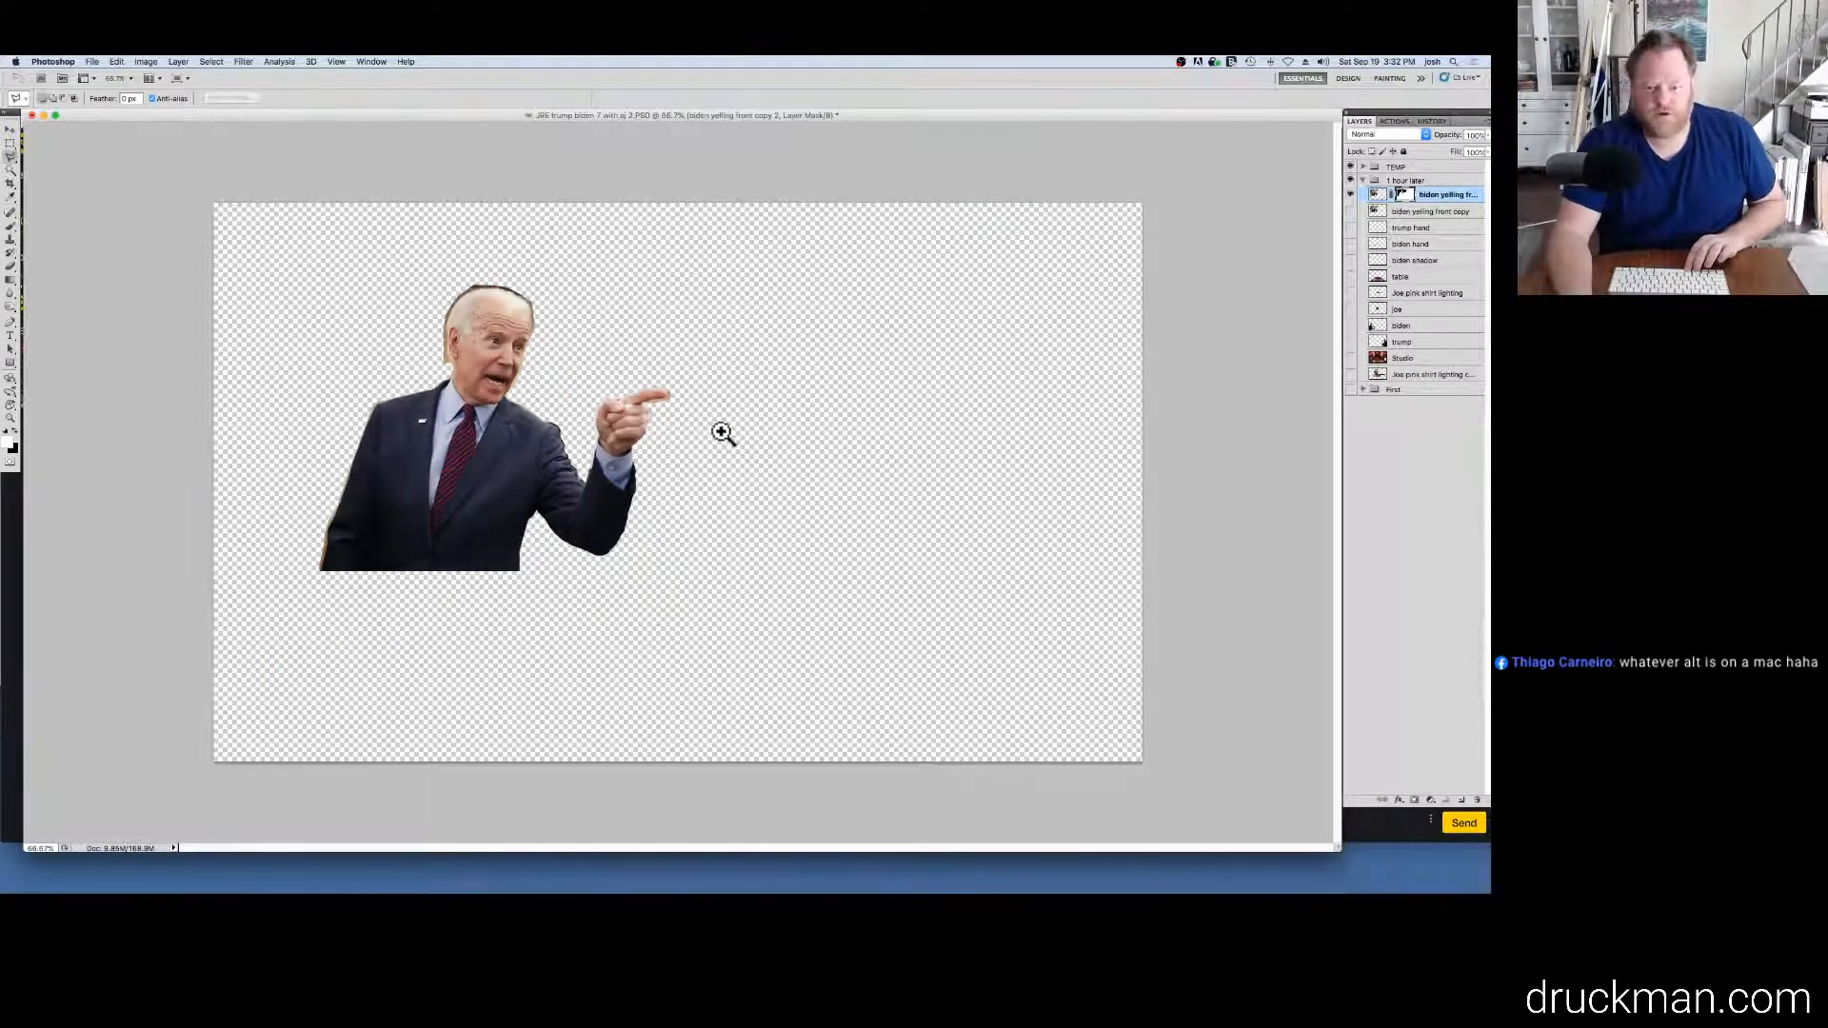
Show the Studio and table layers, and move the hidden biden yelling front copy layer below Studio.
{"action": "left_click", "coordinate": [1351, 359]}
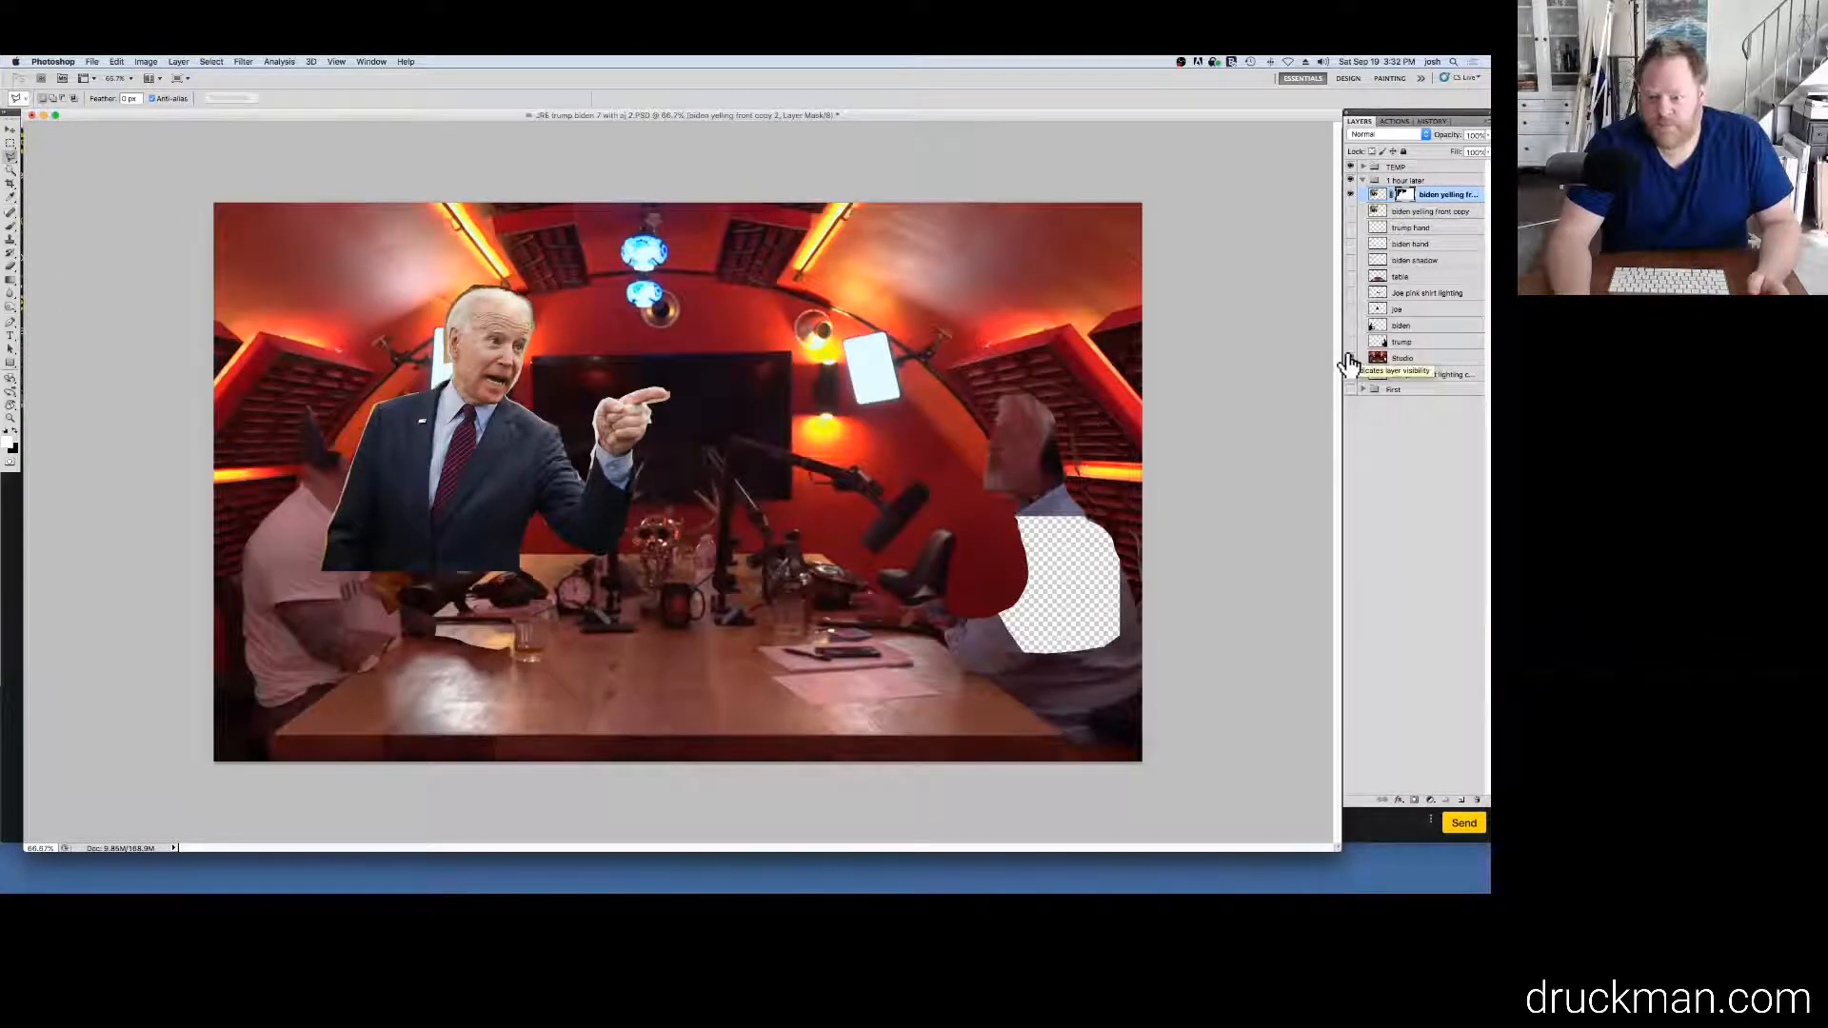
{"action": "left_click", "coordinate": [1352, 291]}
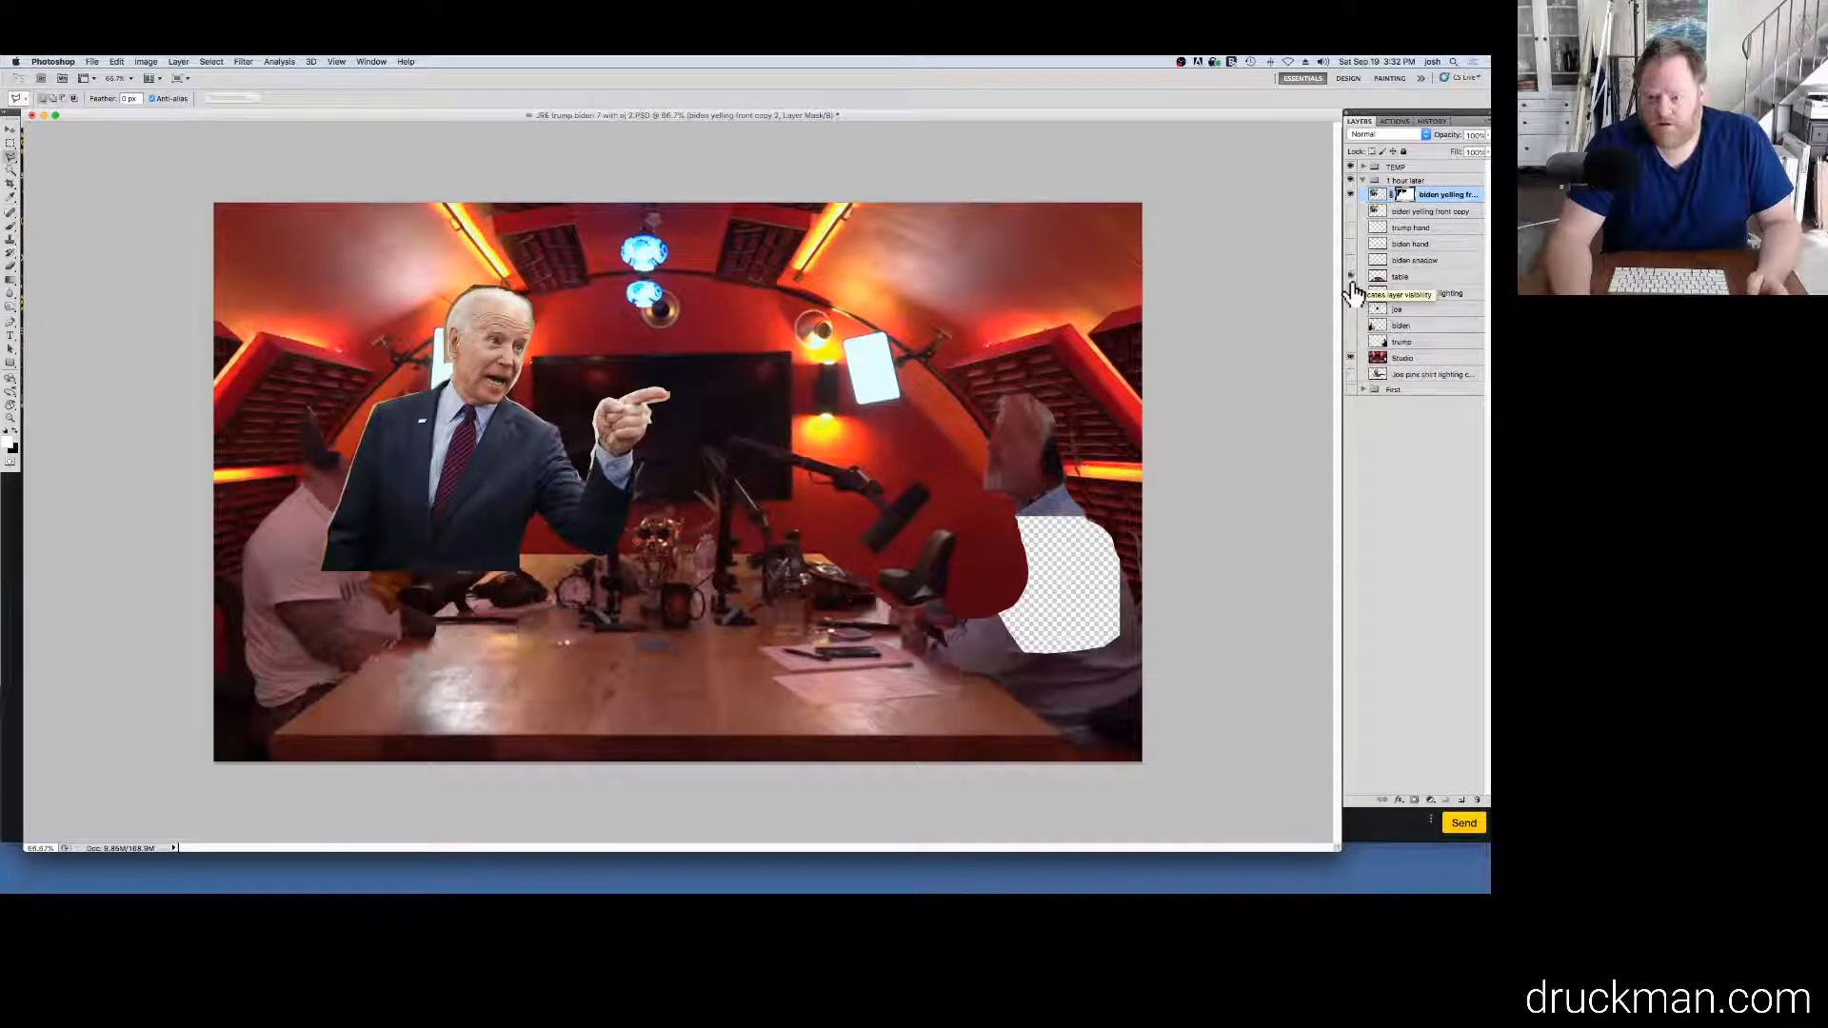
{"action": "left_click_drag", "start_coordinate": [1400, 214], "coordinate": [1409, 367]}
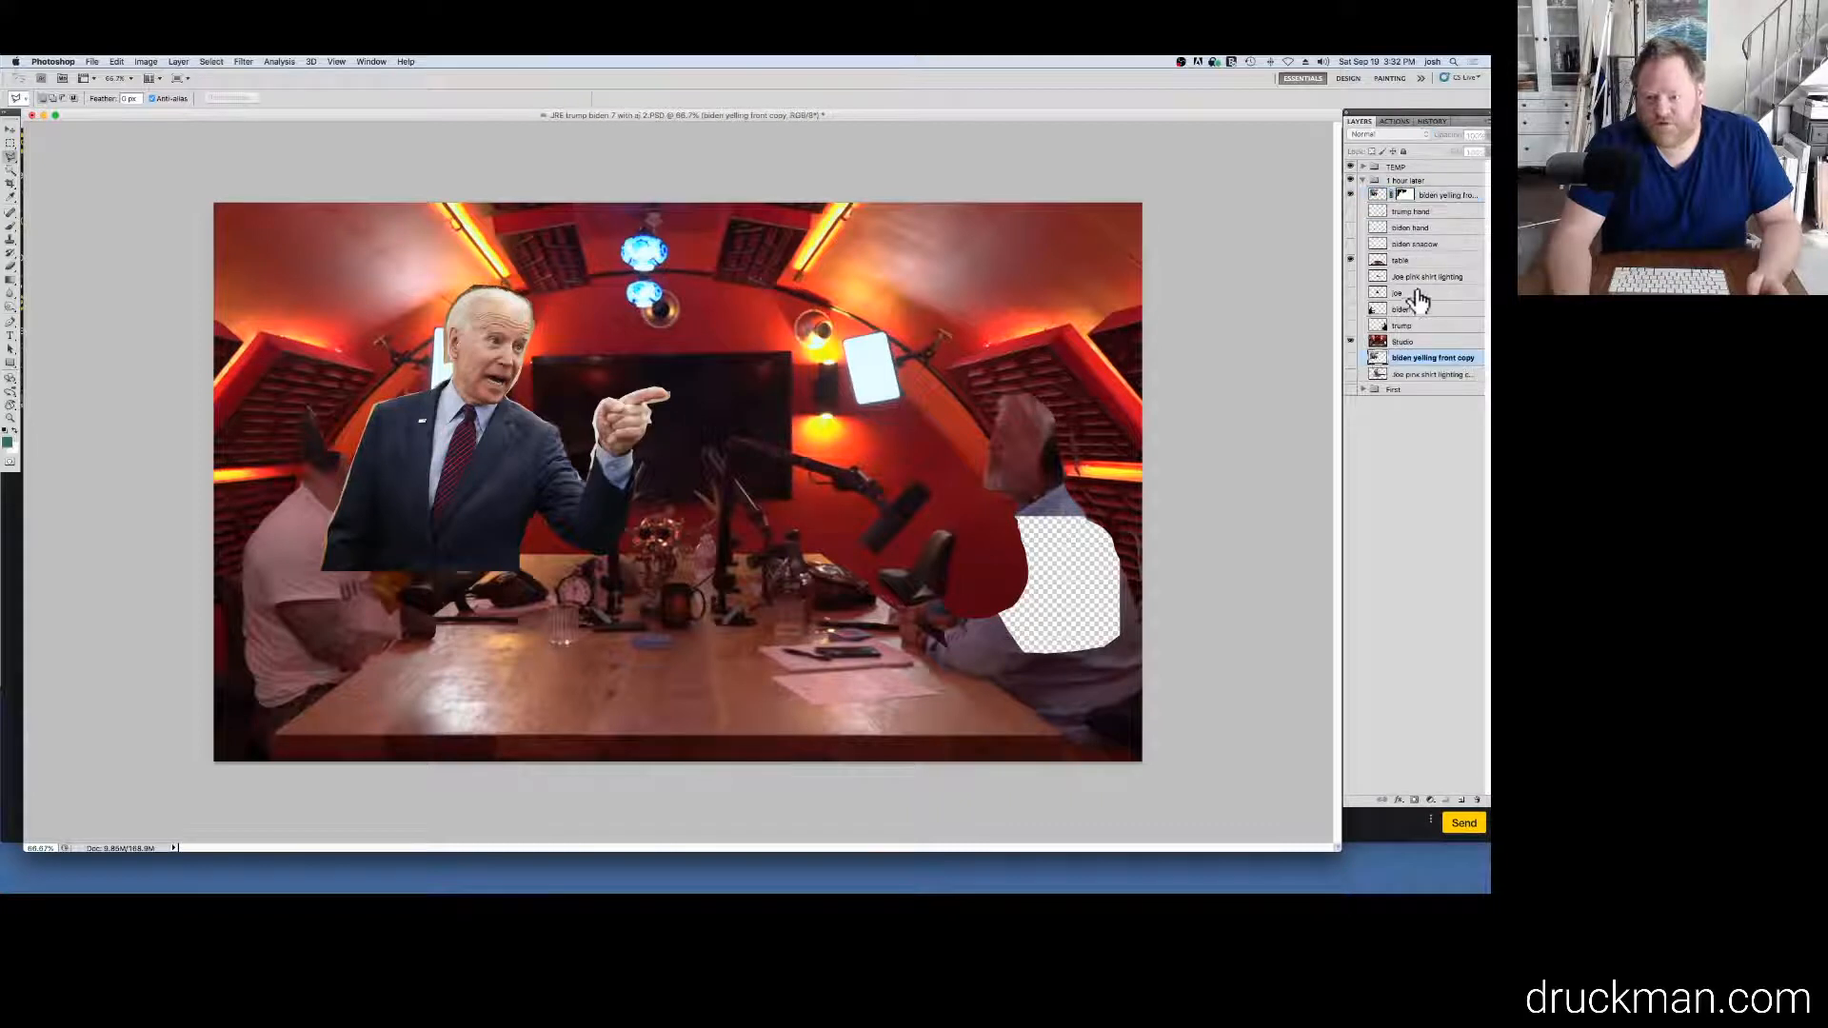
Duplicate the masked Biden cutout layer, hide the original masked cutout, and save the document.
{"action": "left_click_drag", "start_coordinate": [1433, 196], "coordinate": [1463, 797]}
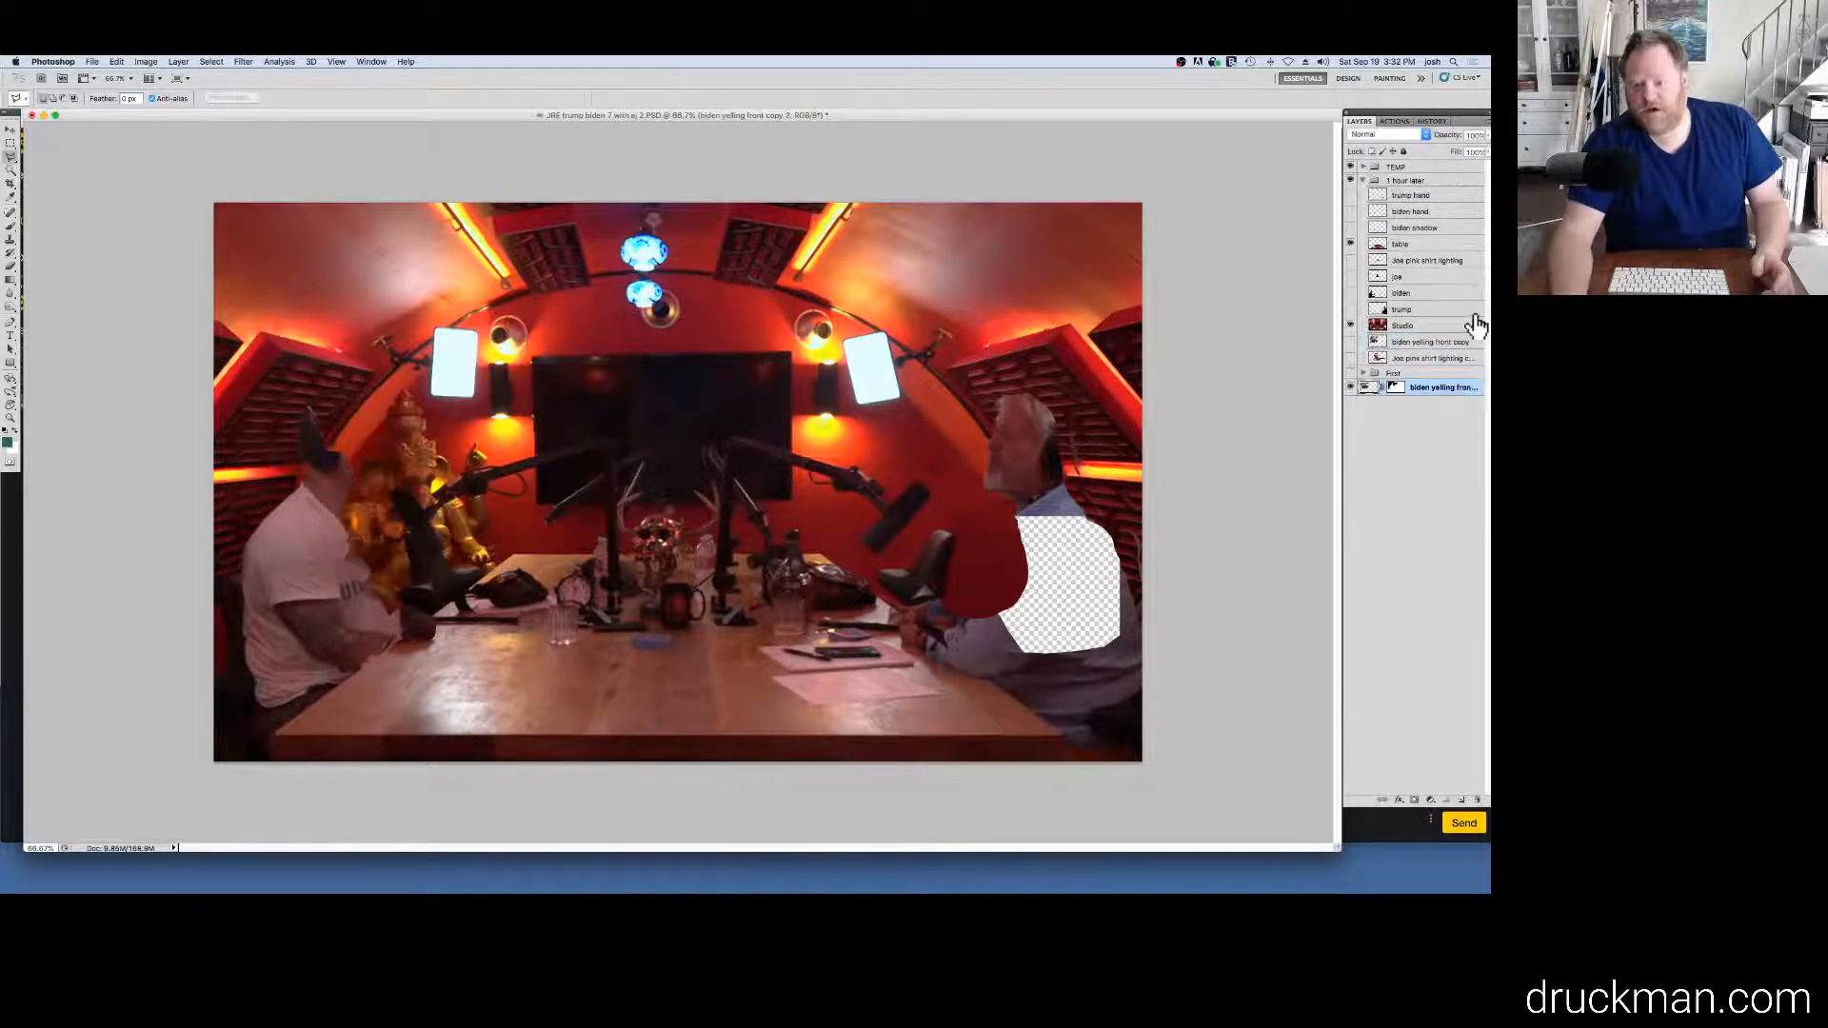
{"action": "key", "text": "super+z"}
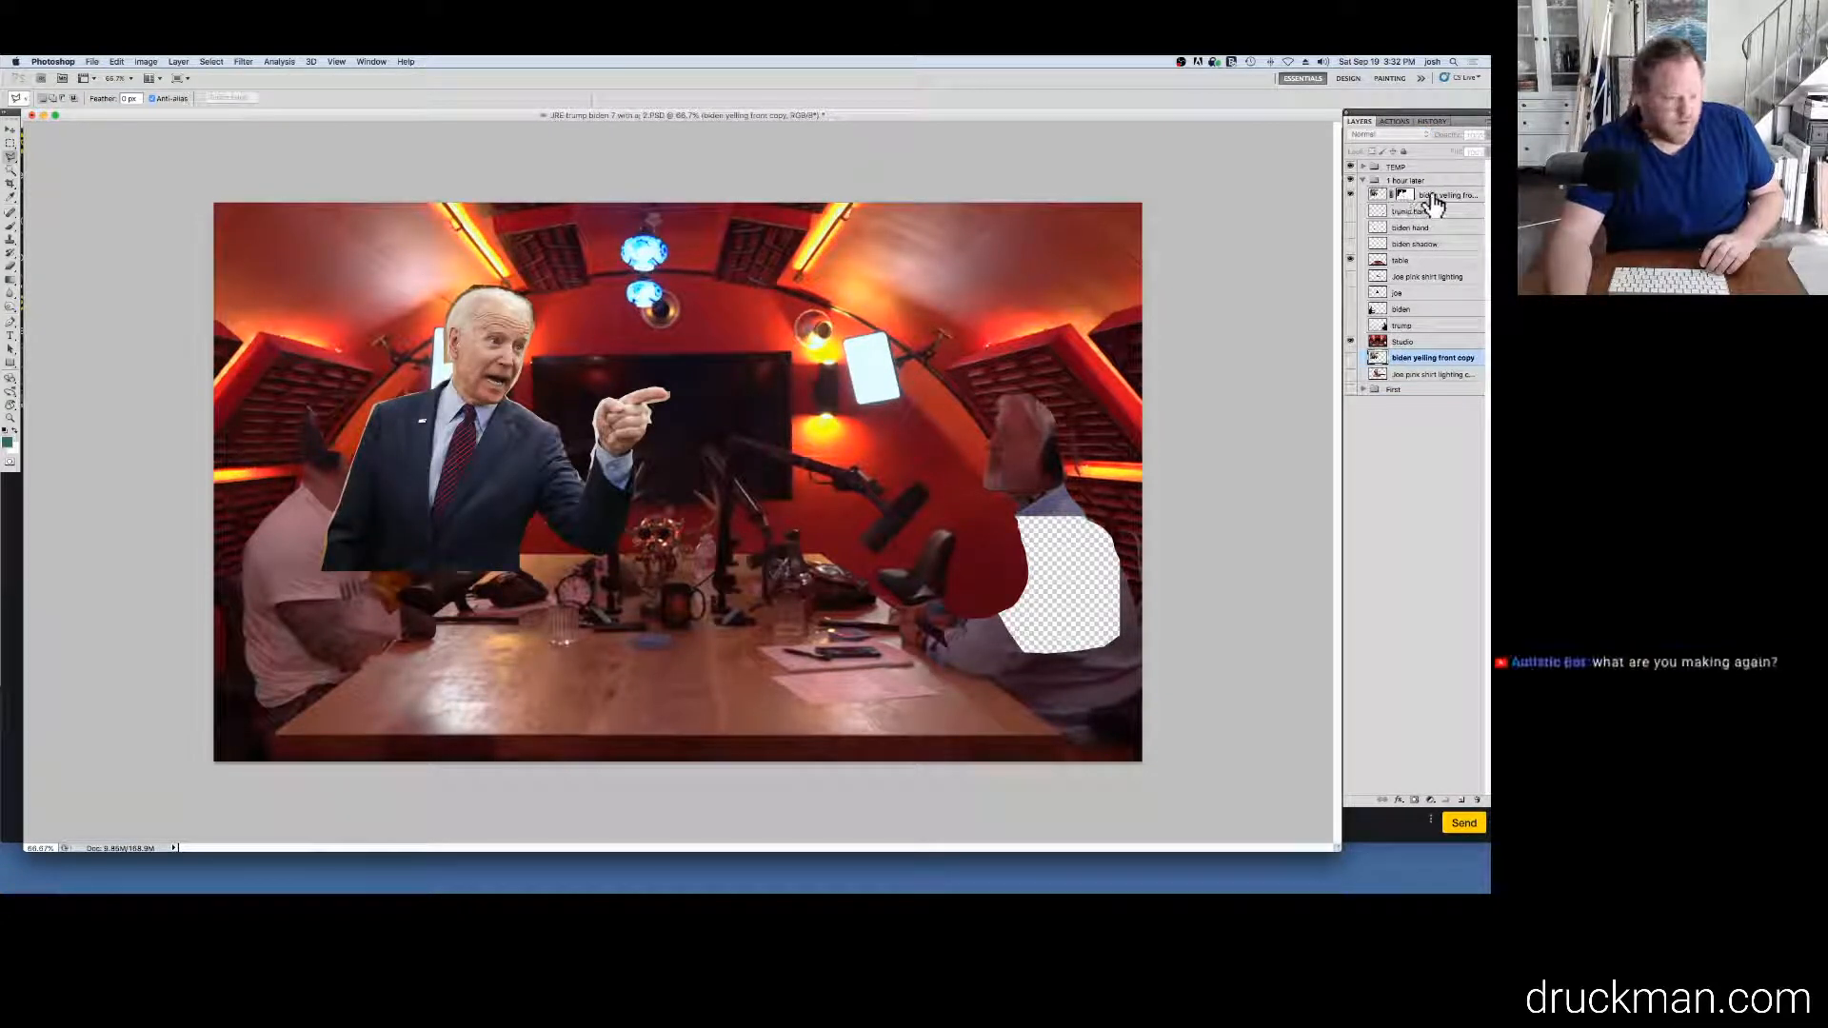
{"action": "left_click_drag", "start_coordinate": [1433, 203], "coordinate": [1461, 800]}
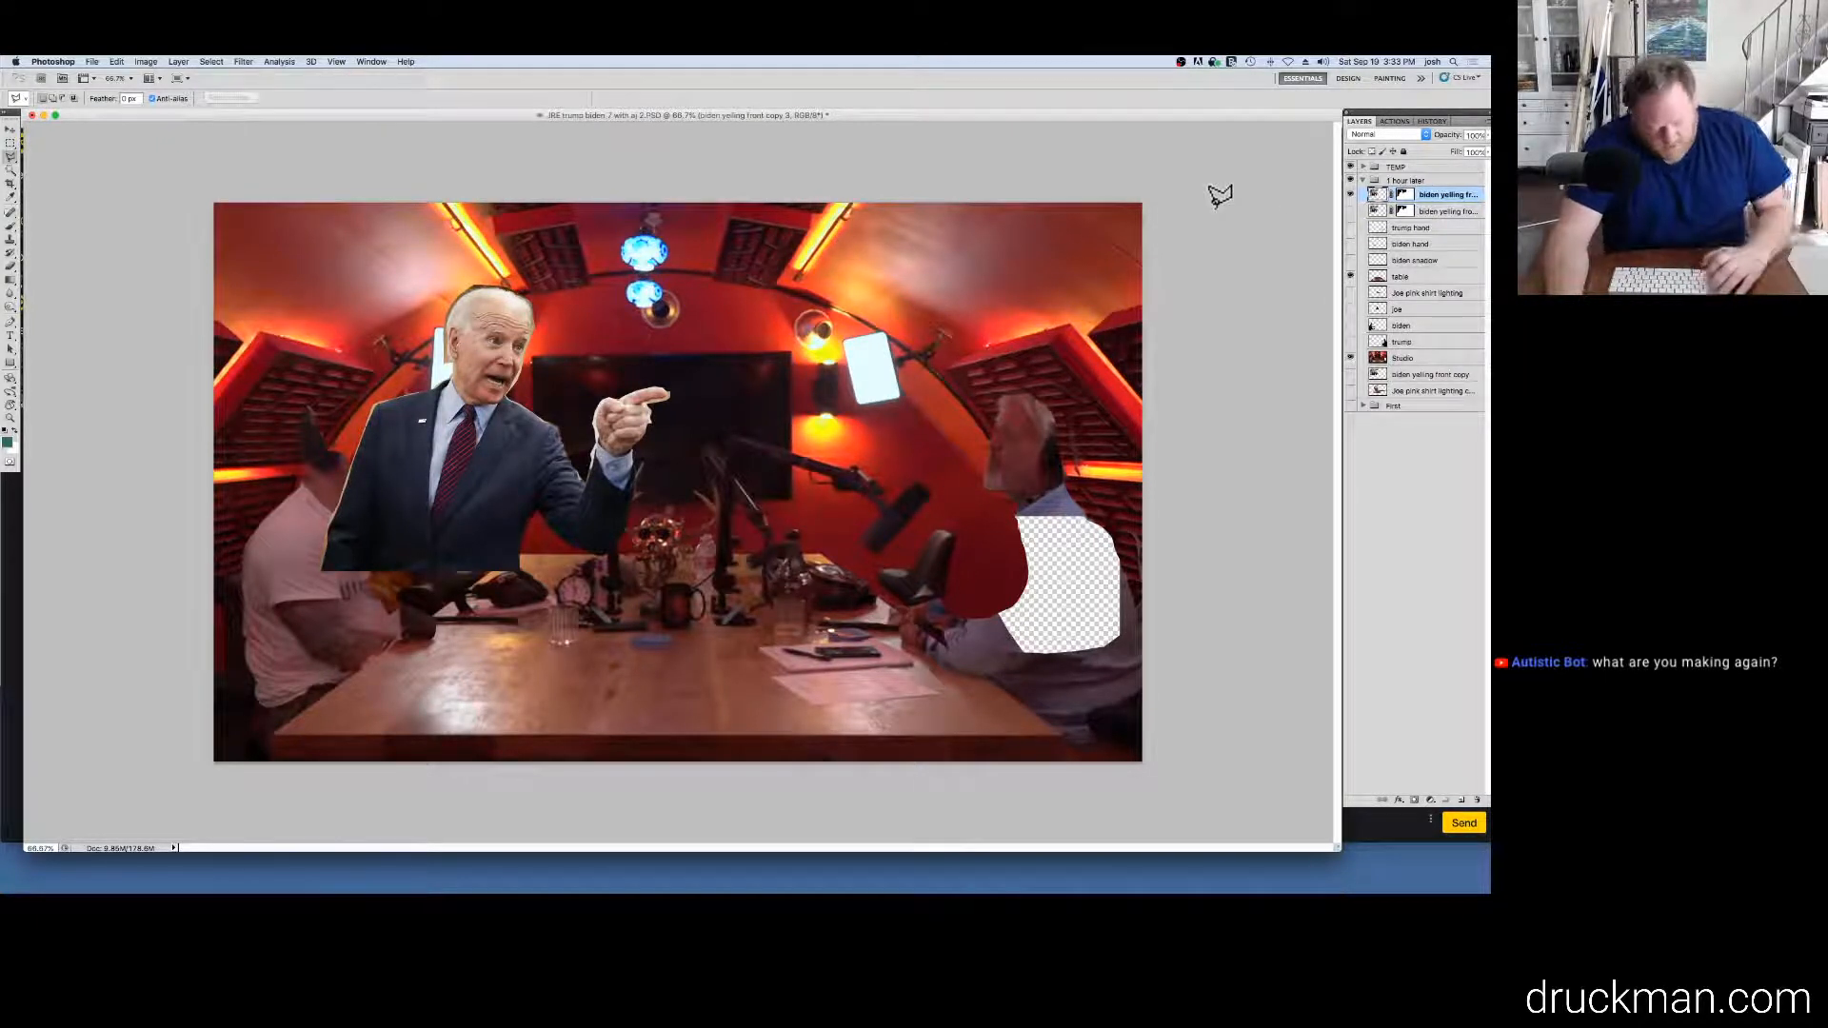
{"action": "key", "text": "super+s"}
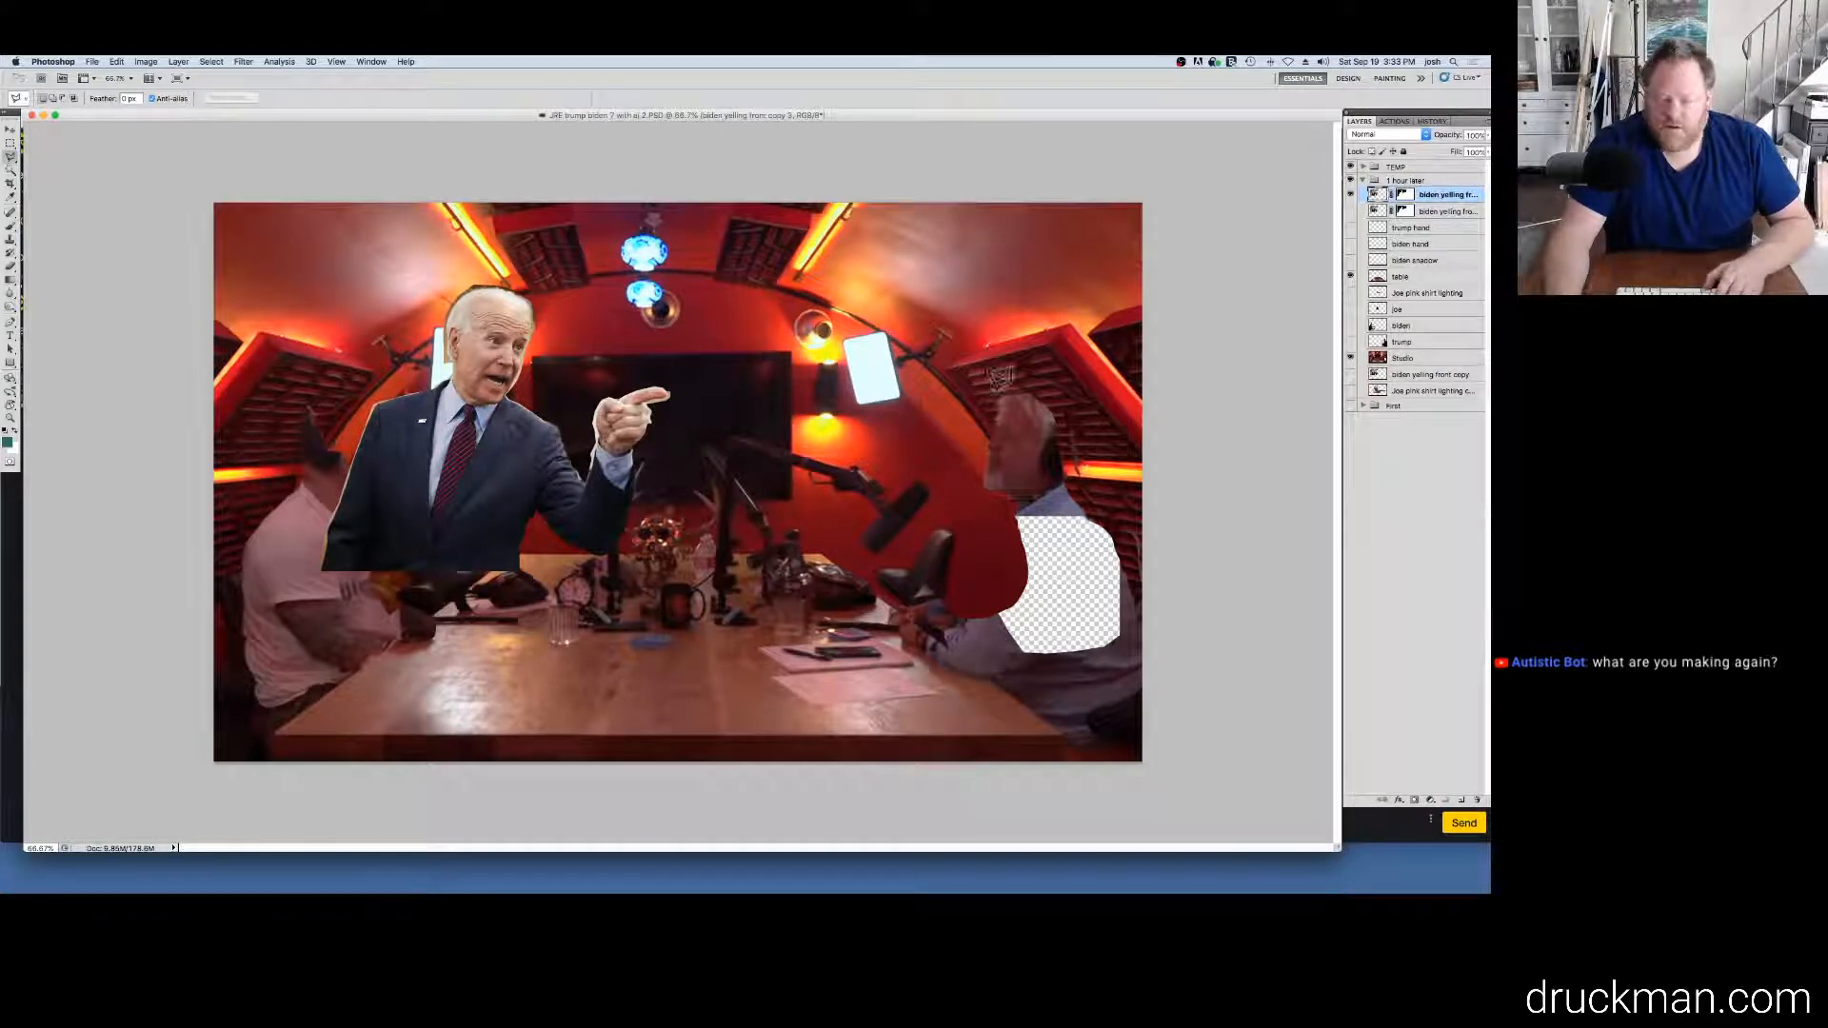
Show the seated biden layer and move the duplicated yelling cutout over him at the end of the table.
{"action": "left_click_drag", "start_coordinate": [448, 476], "coordinate": [474, 526]}
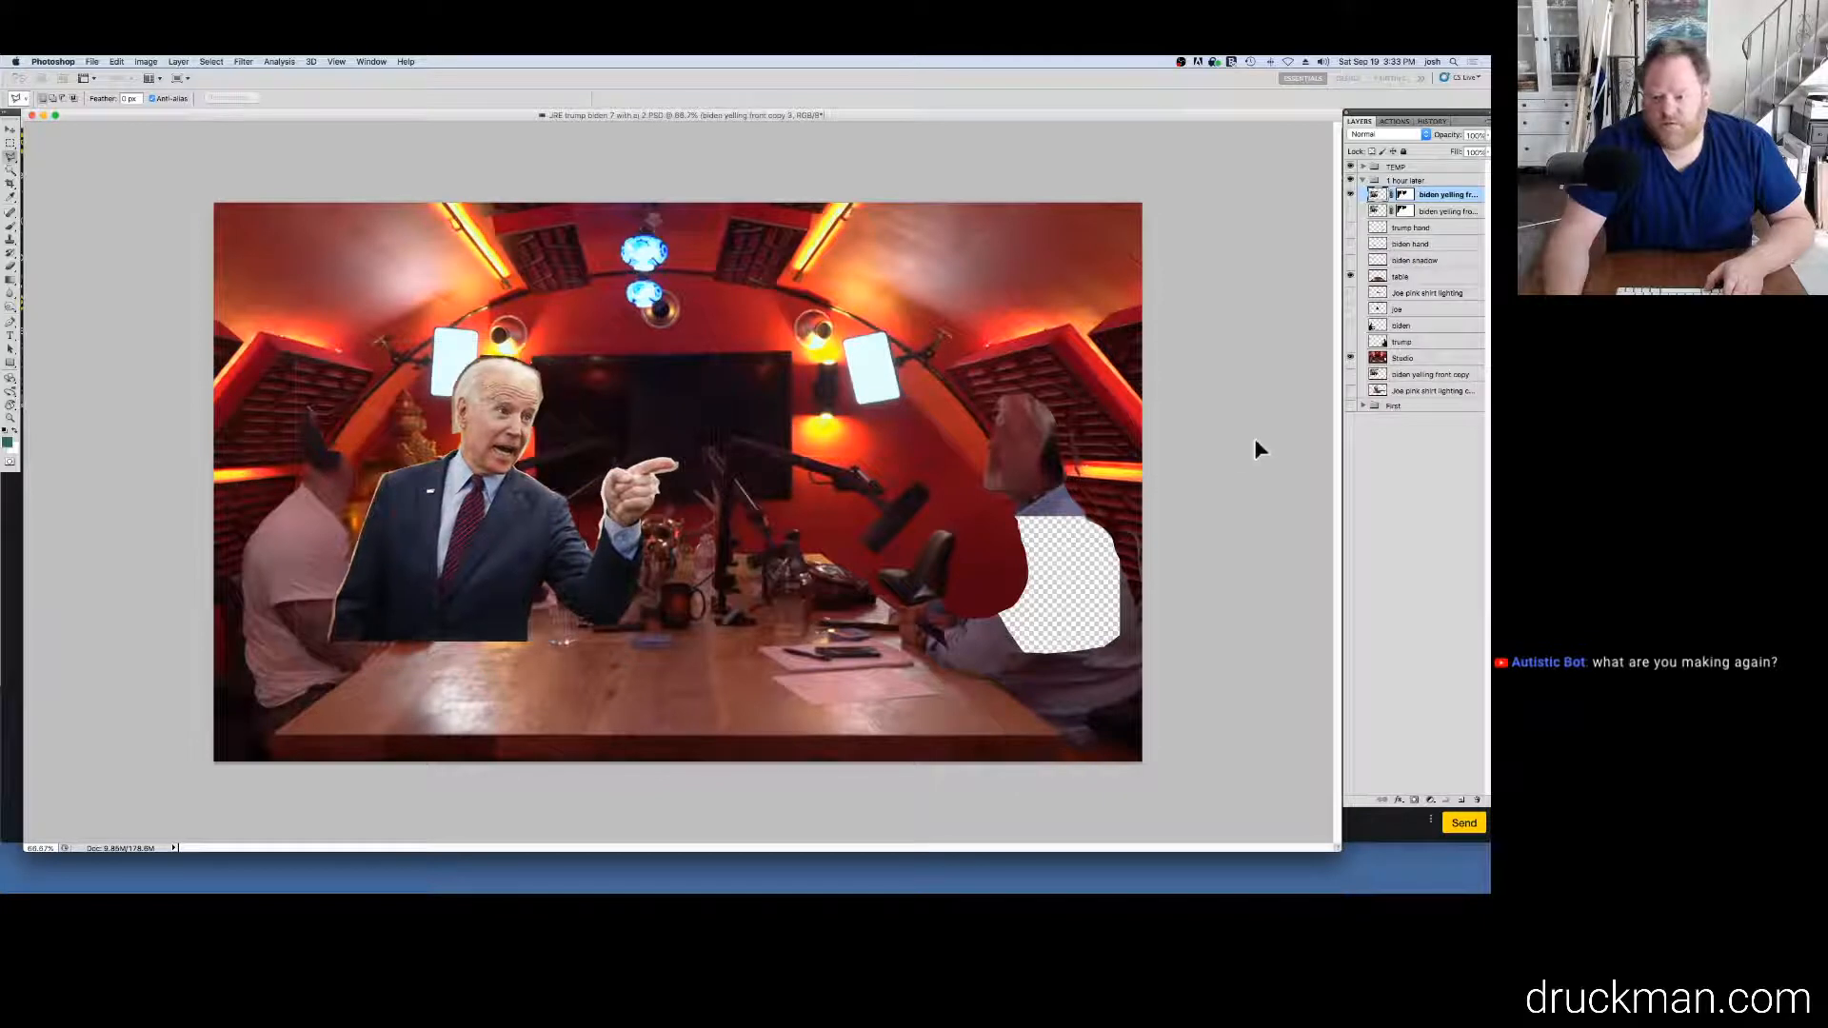
{"action": "left_click", "coordinate": [1350, 326]}
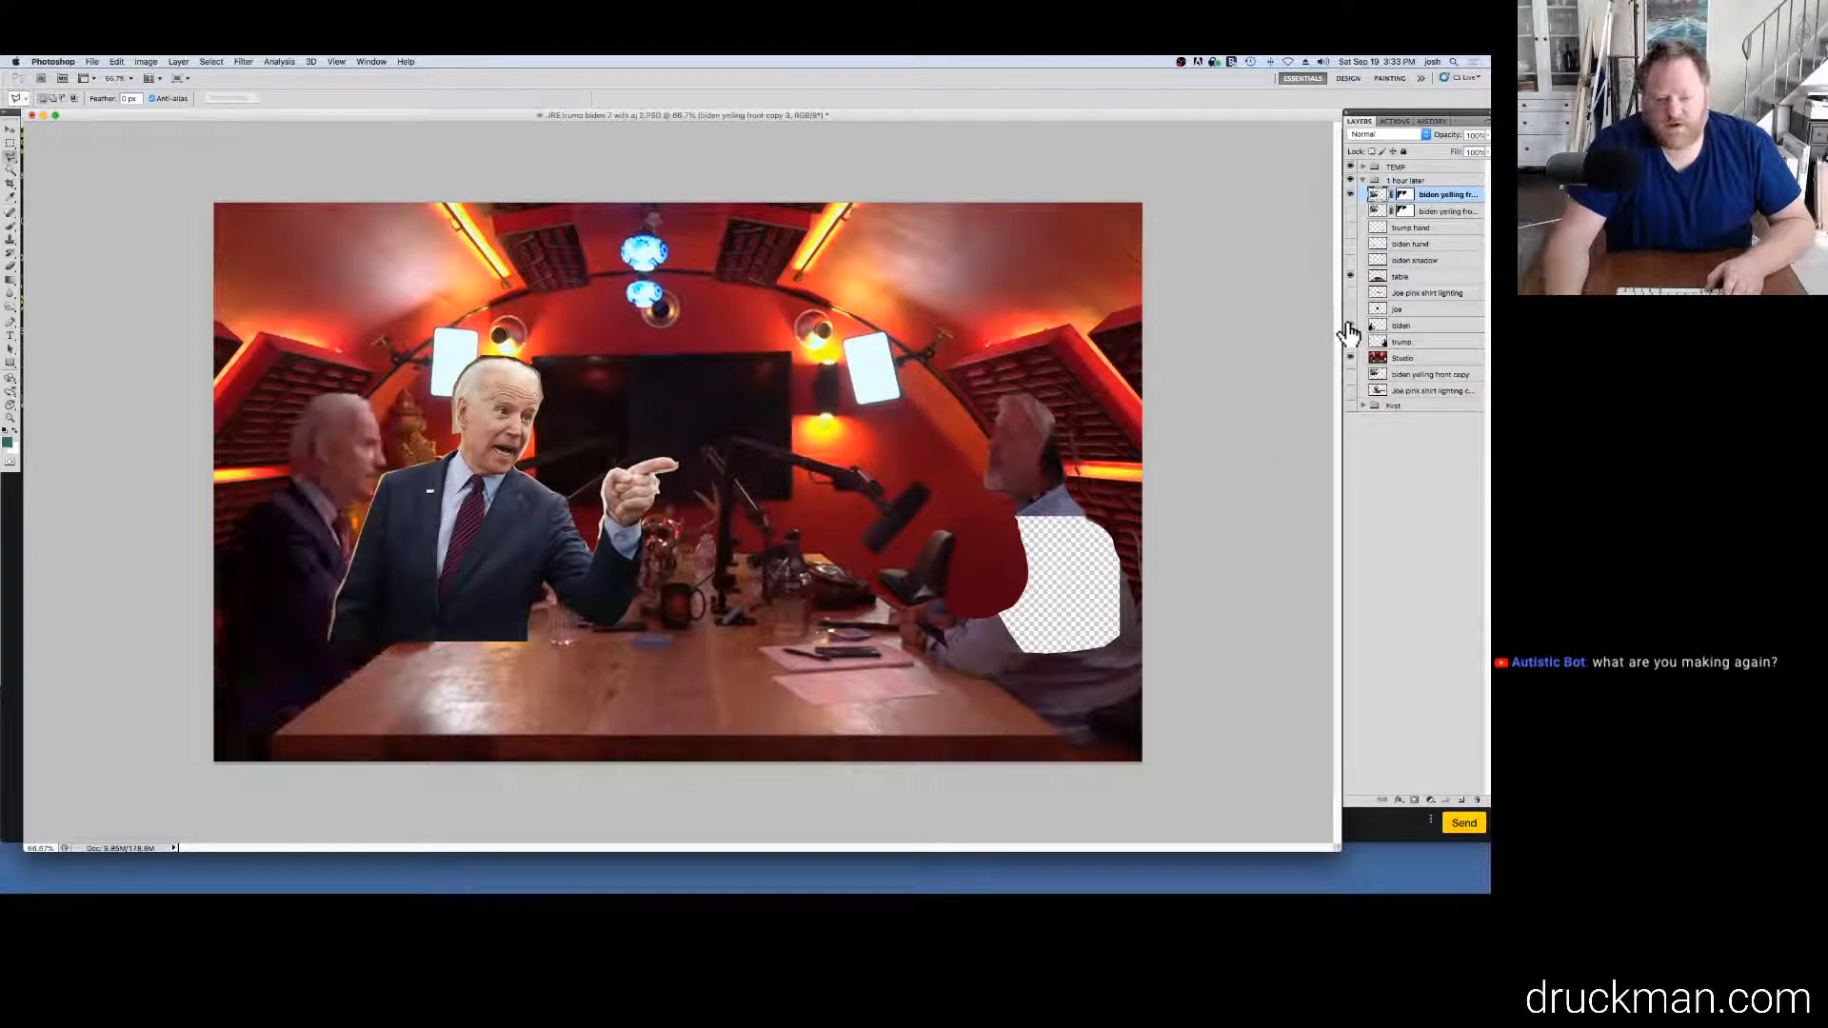
{"action": "left_click_drag", "start_coordinate": [488, 510], "coordinate": [341, 546]}
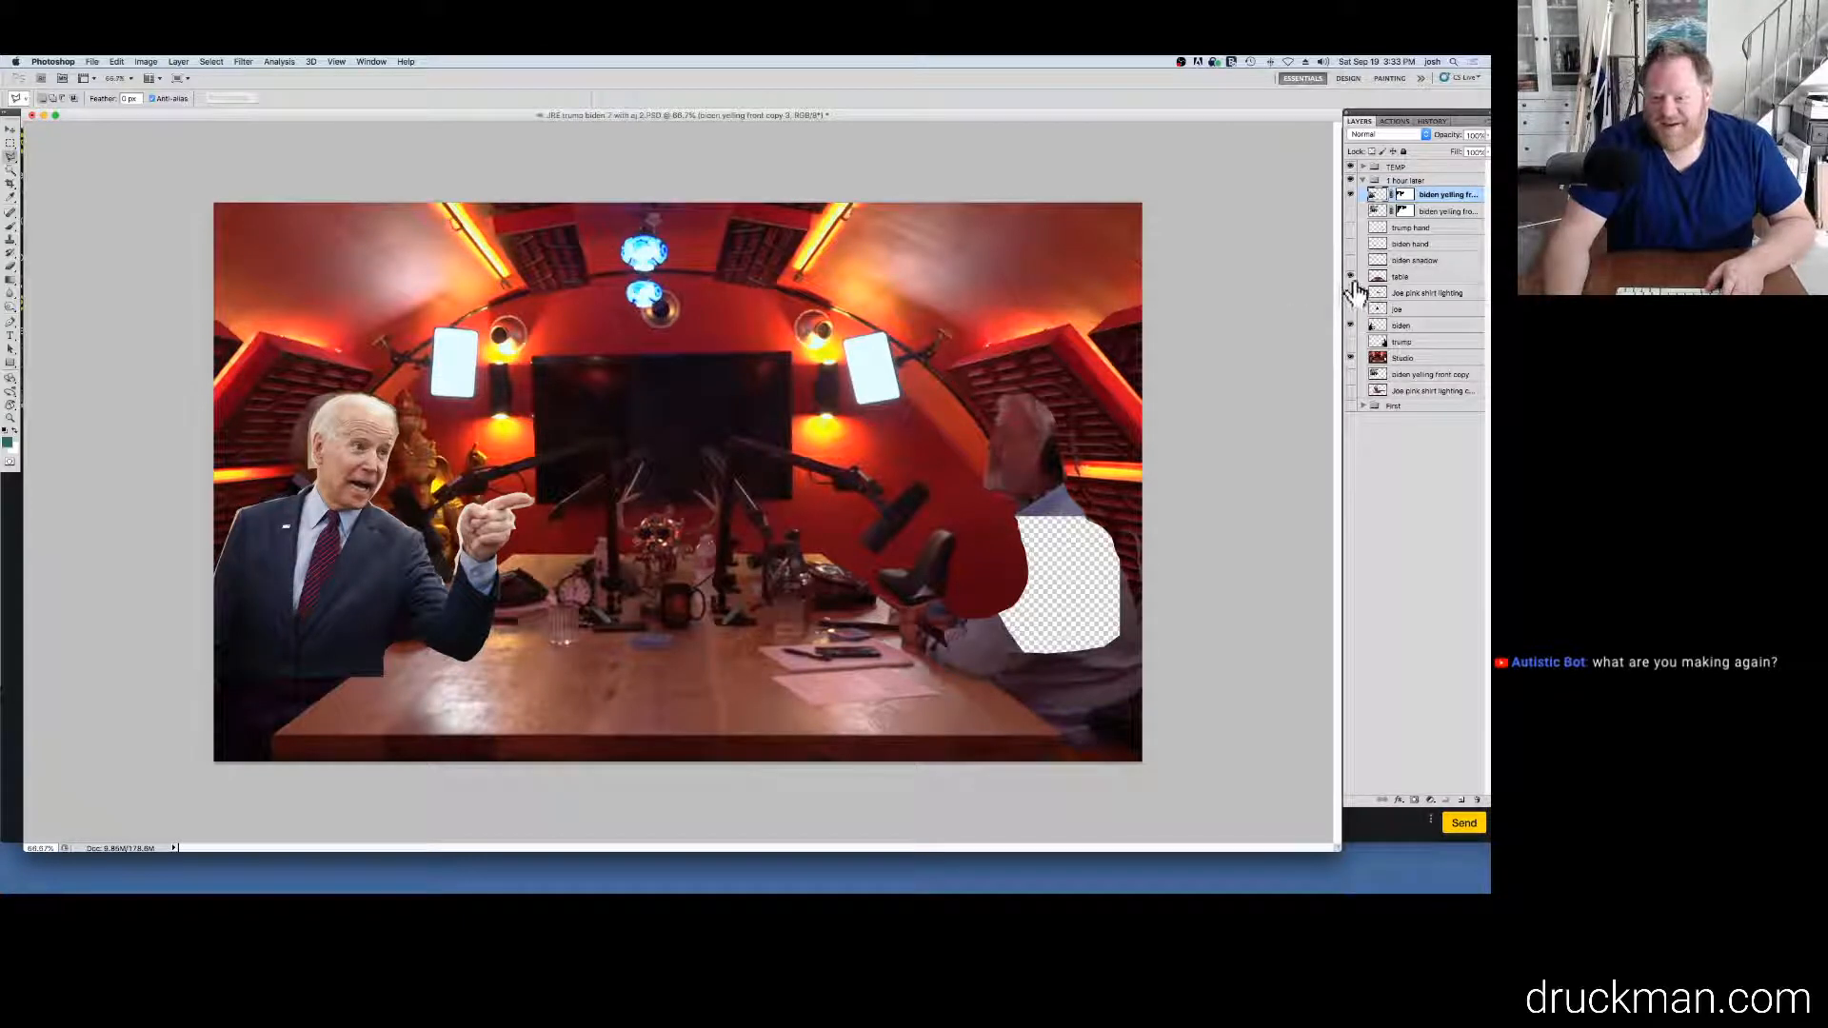
Check the table and trump hand layers by toggling their visibility, and expand the TEMP group to view its layers.
{"action": "left_click", "coordinate": [1351, 278]}
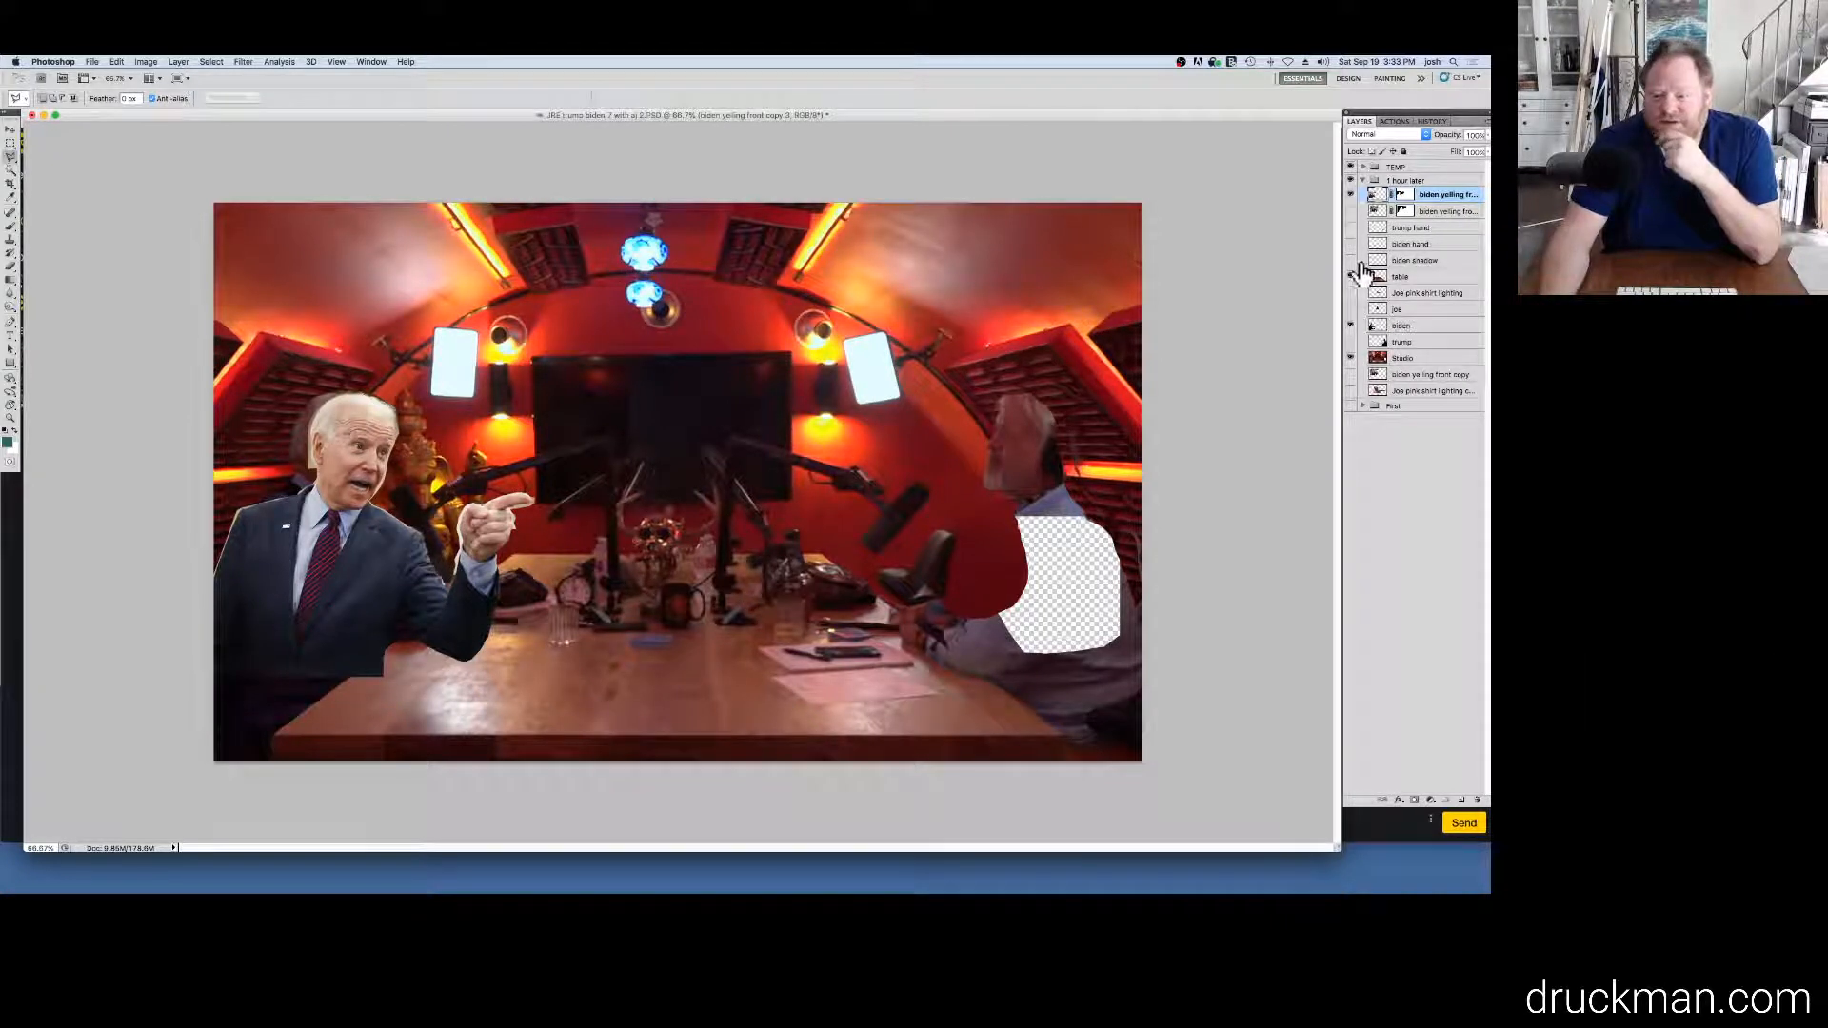
{"action": "left_click", "coordinate": [1350, 229]}
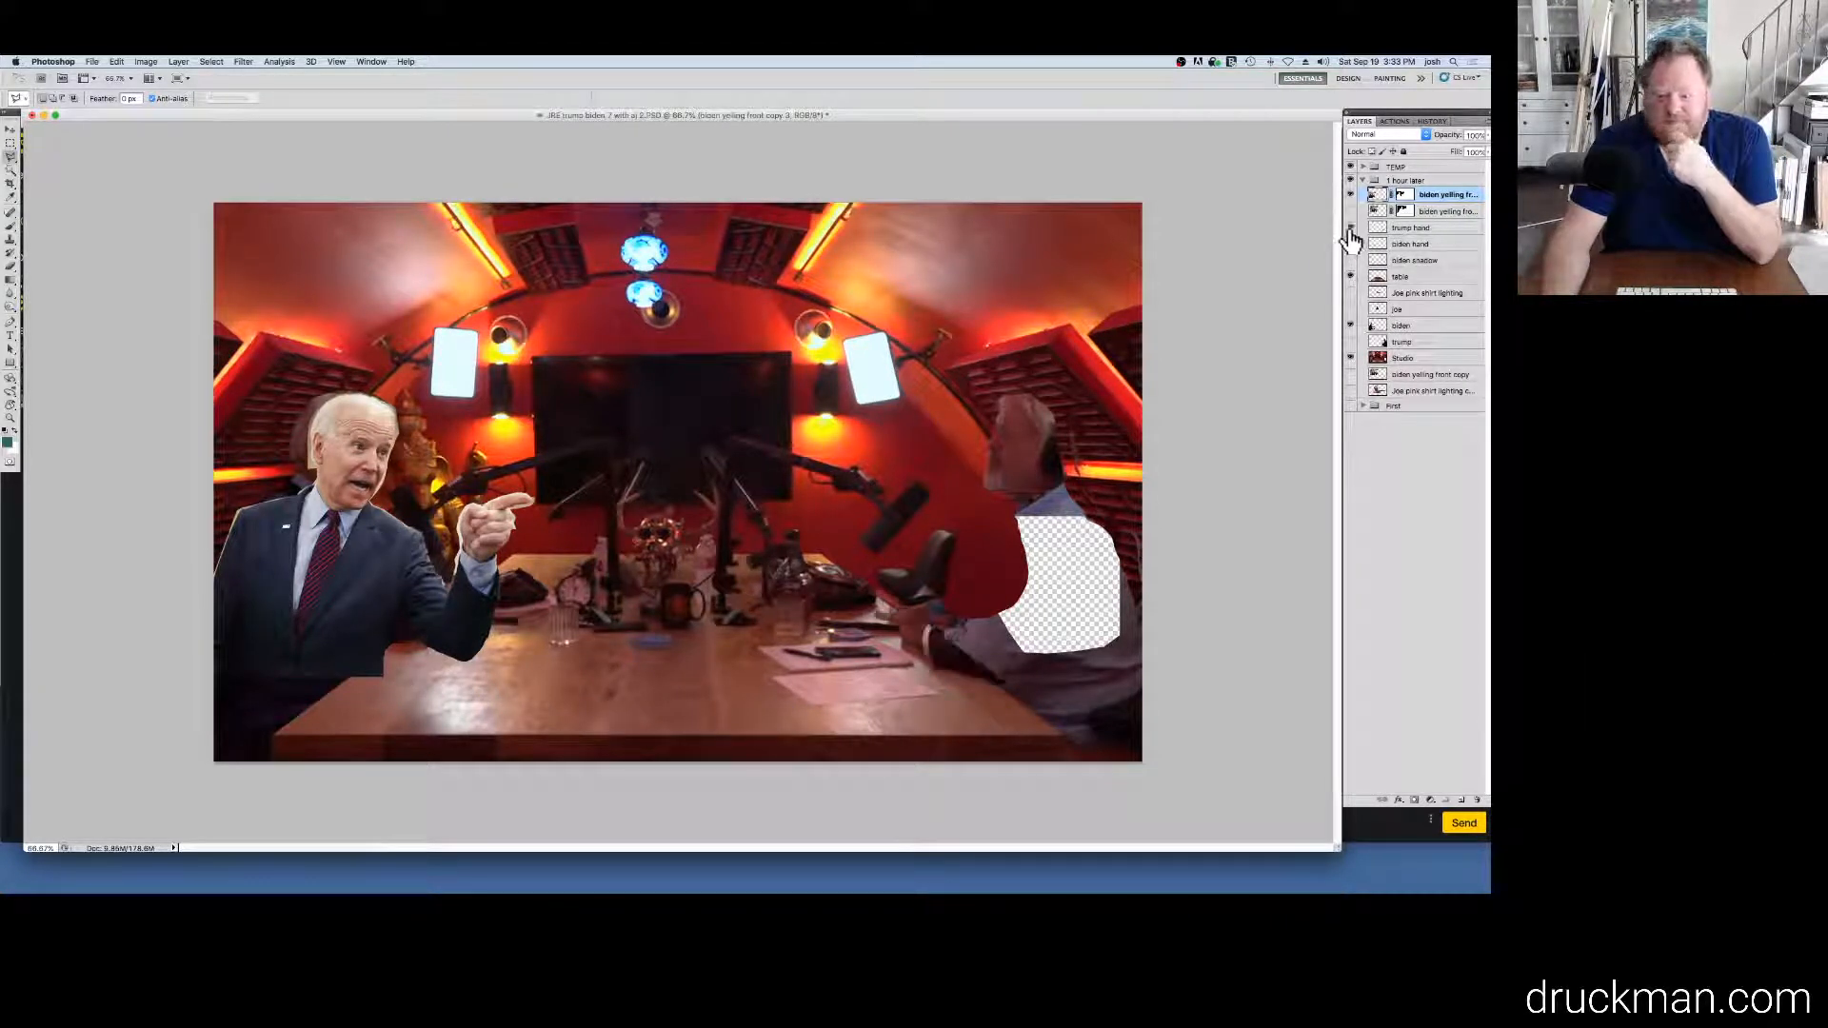
{"action": "left_click", "coordinate": [1350, 228]}
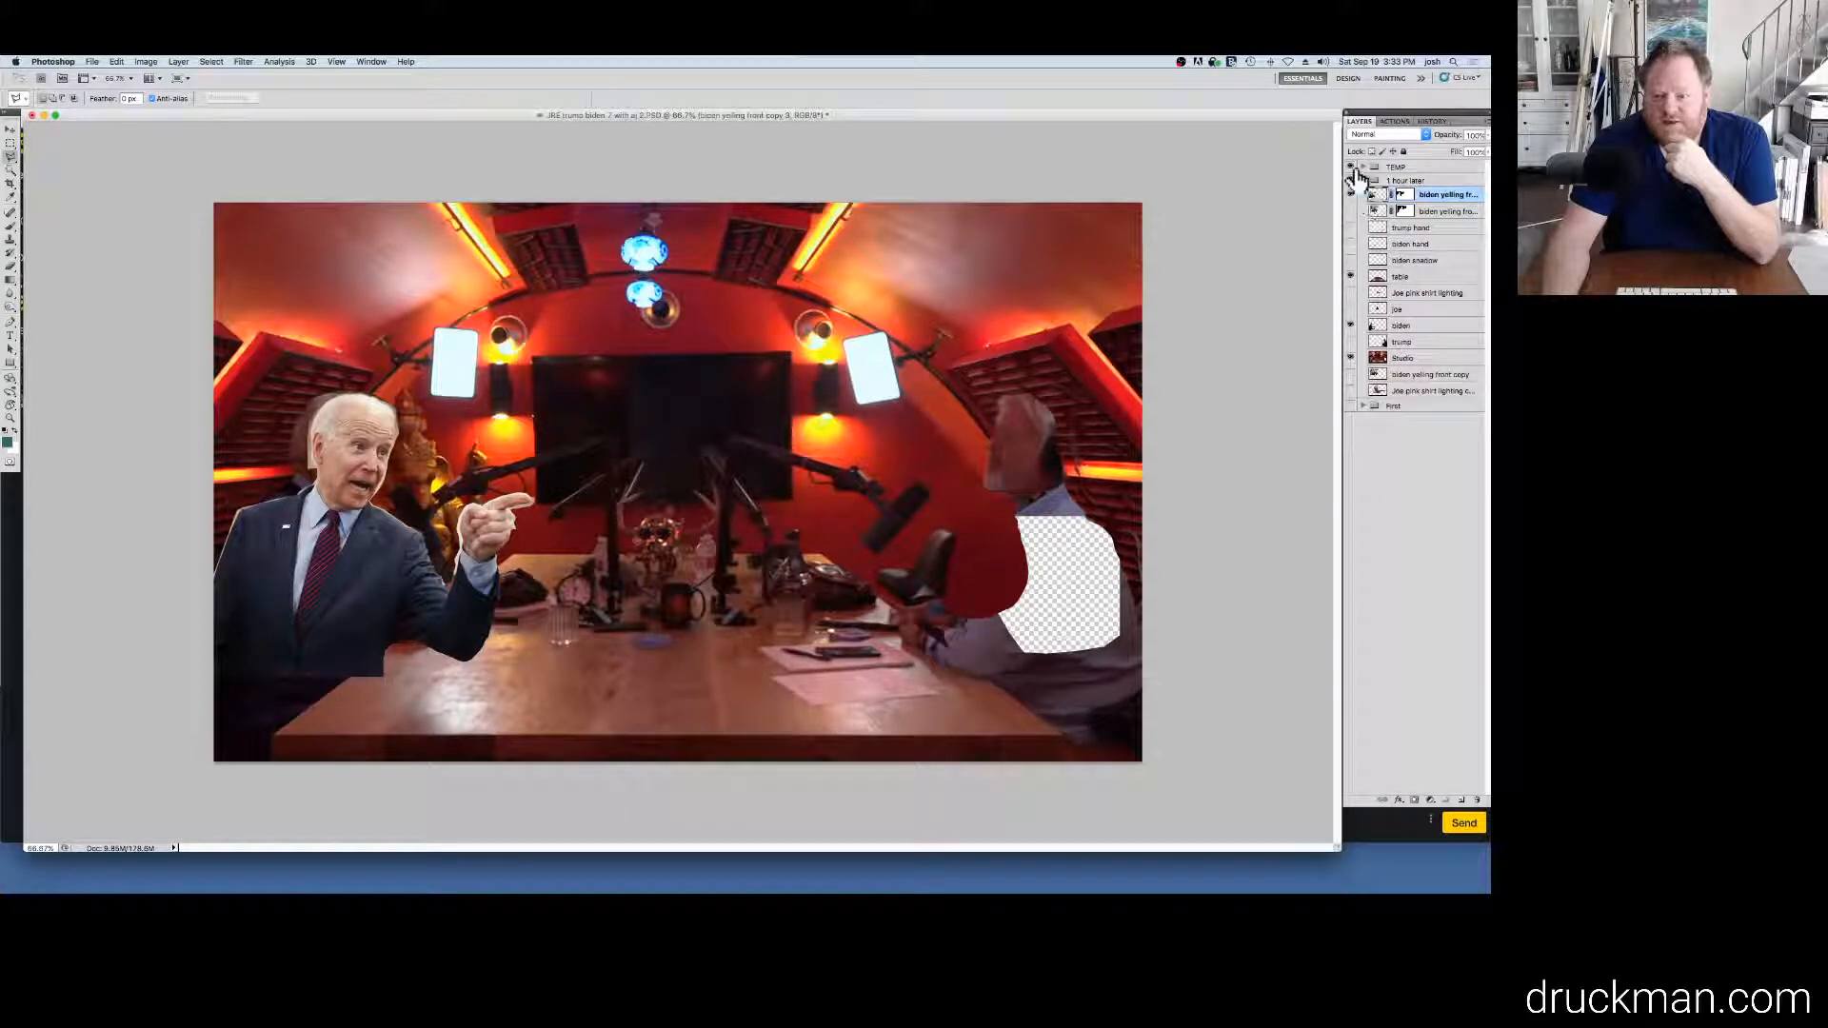
{"action": "left_click", "coordinate": [1359, 169]}
{"action": "left_click", "coordinate": [1363, 167]}
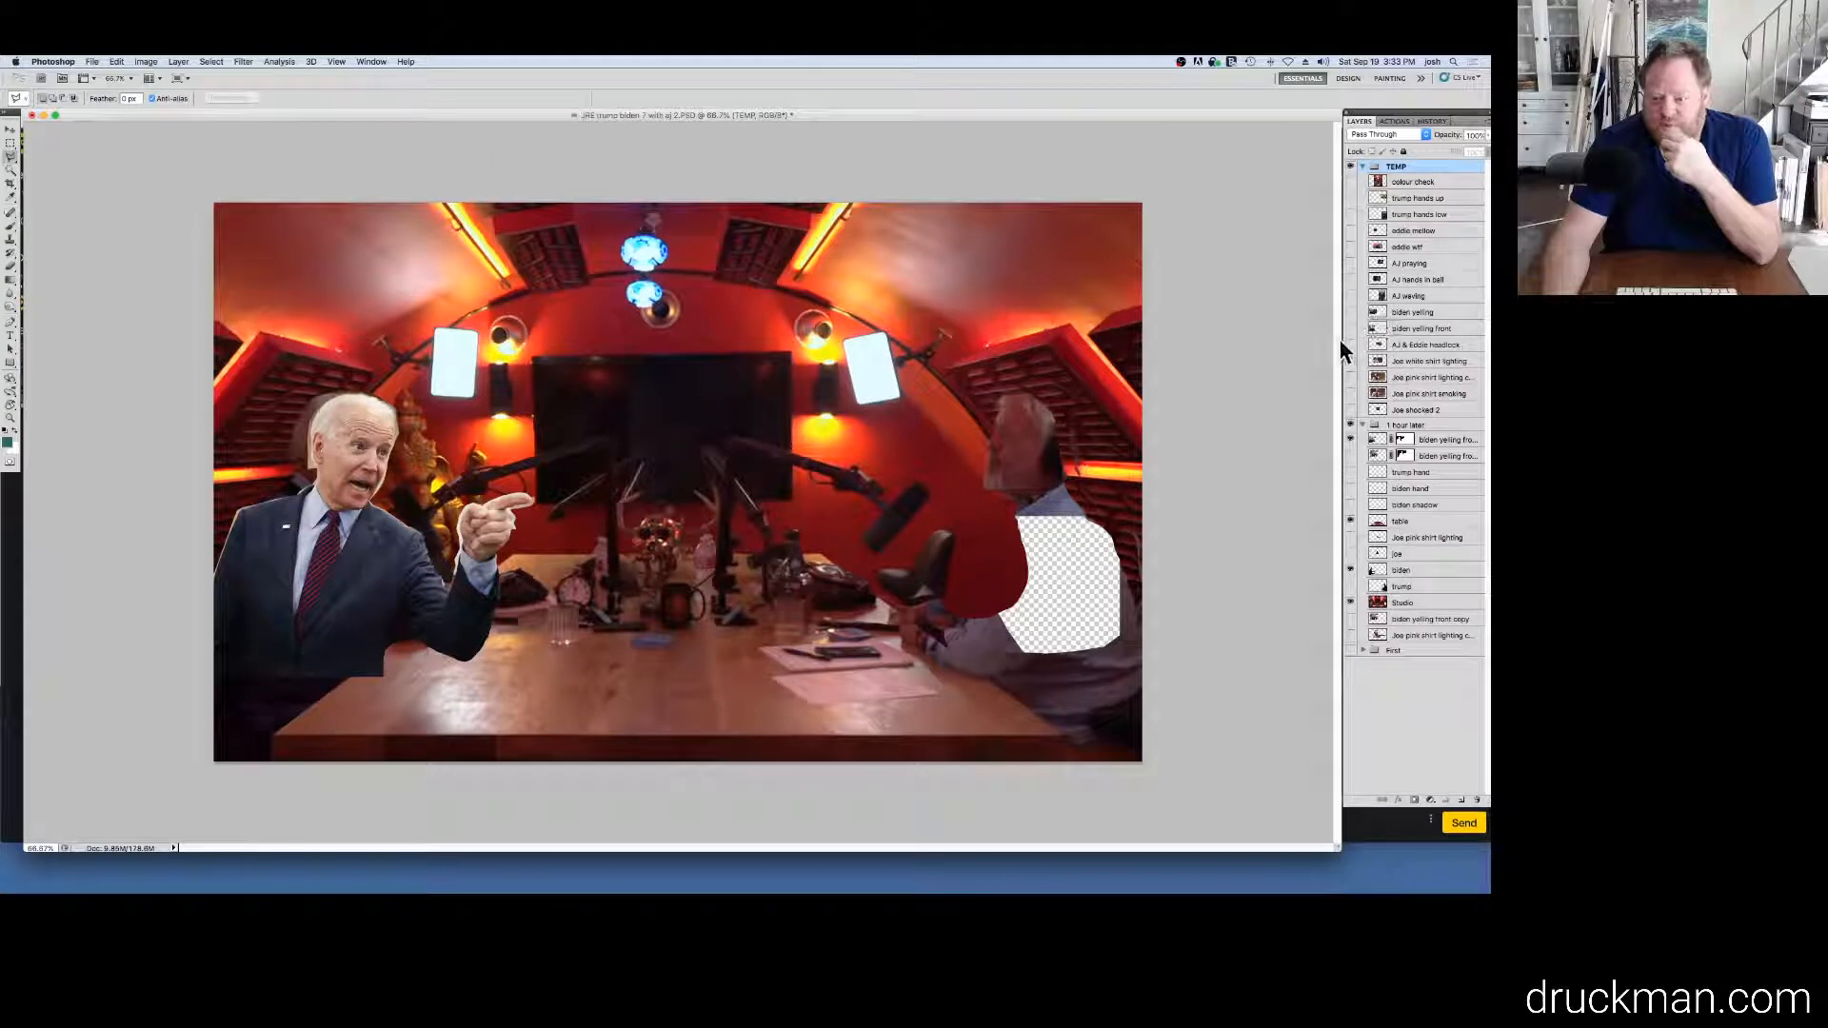
Compare the trump hands low and trump hands up layers by toggling them, leaving only trump hands up shown.
{"action": "left_click", "coordinate": [1350, 215]}
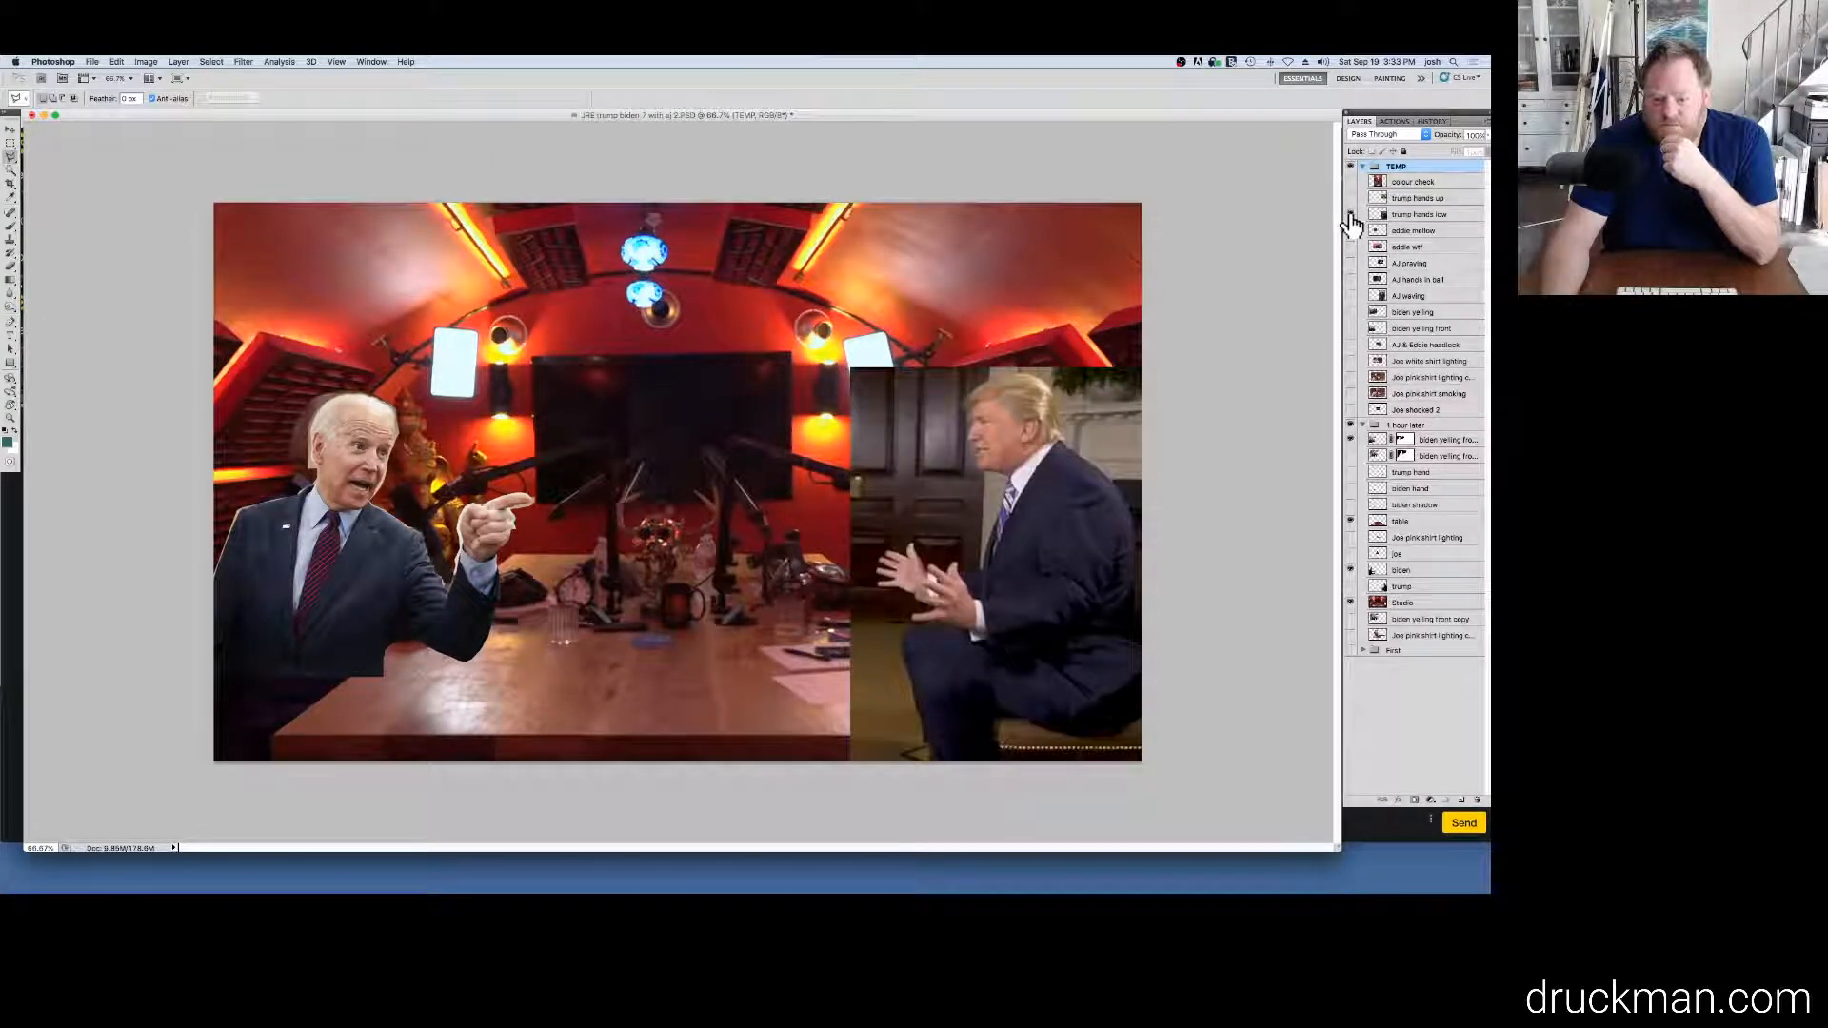
{"action": "left_click", "coordinate": [1350, 199]}
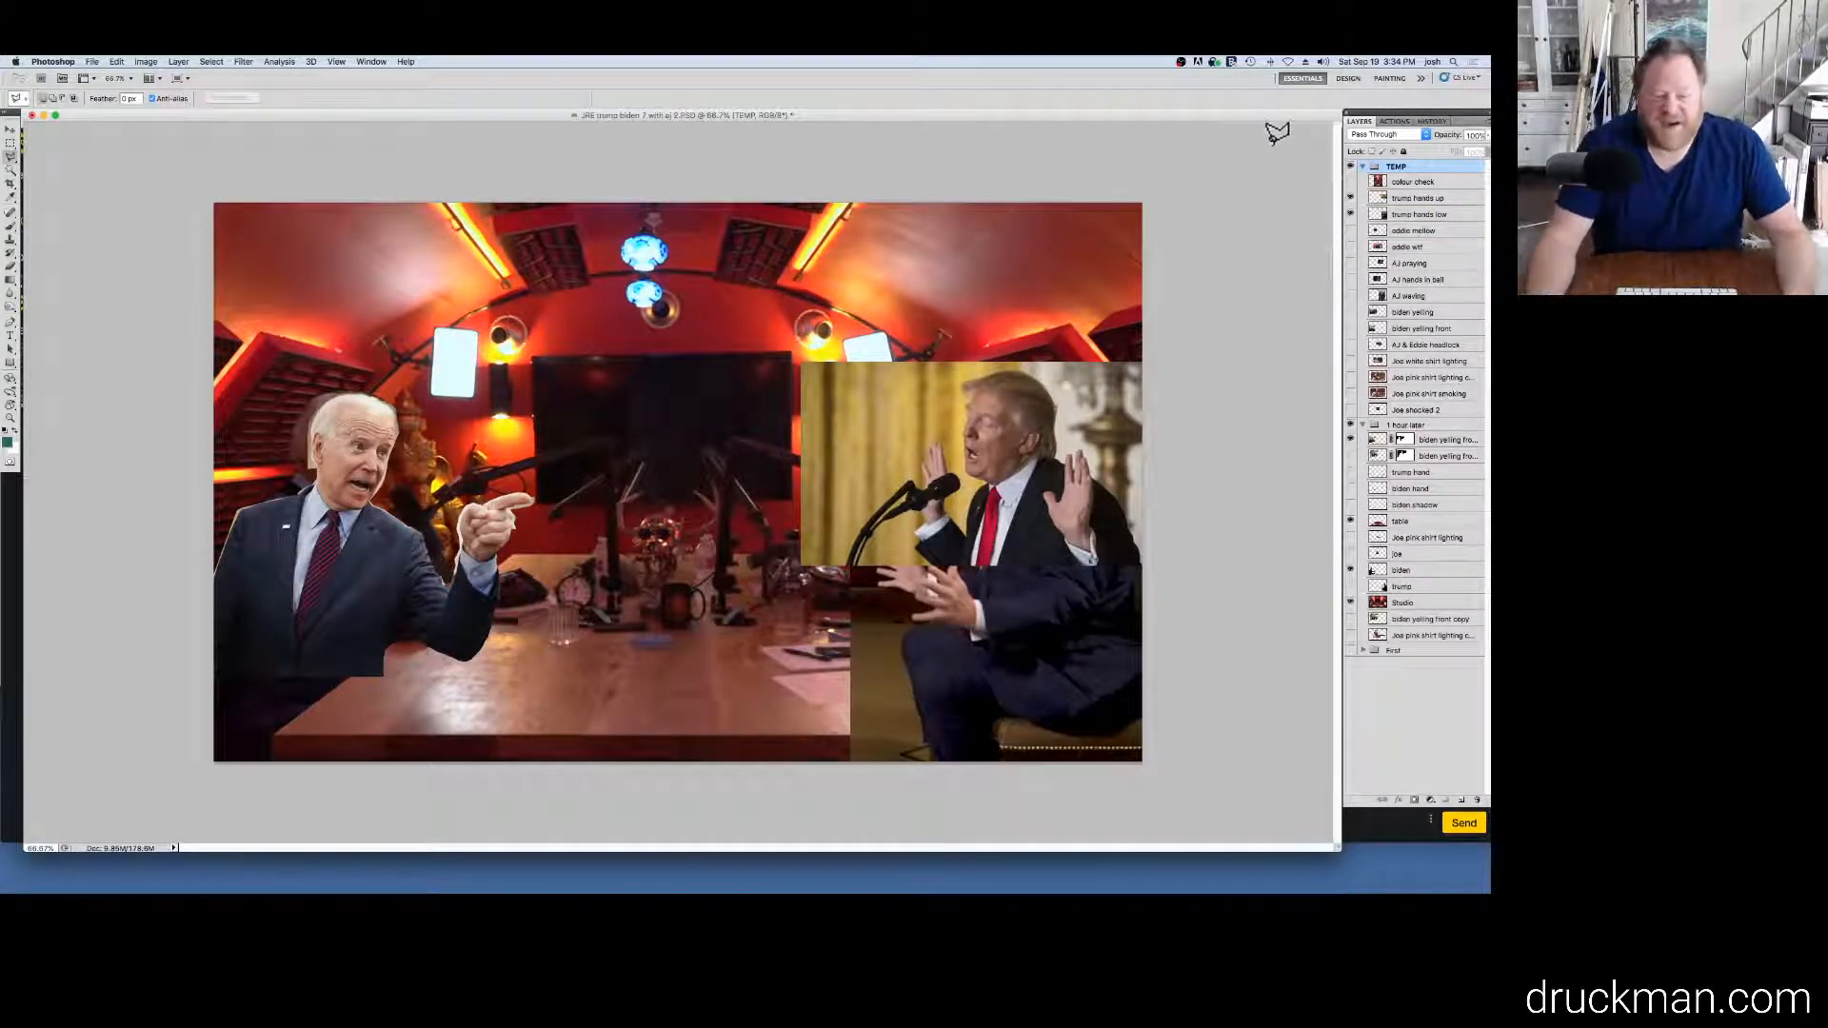
{"action": "left_click", "coordinate": [1350, 198]}
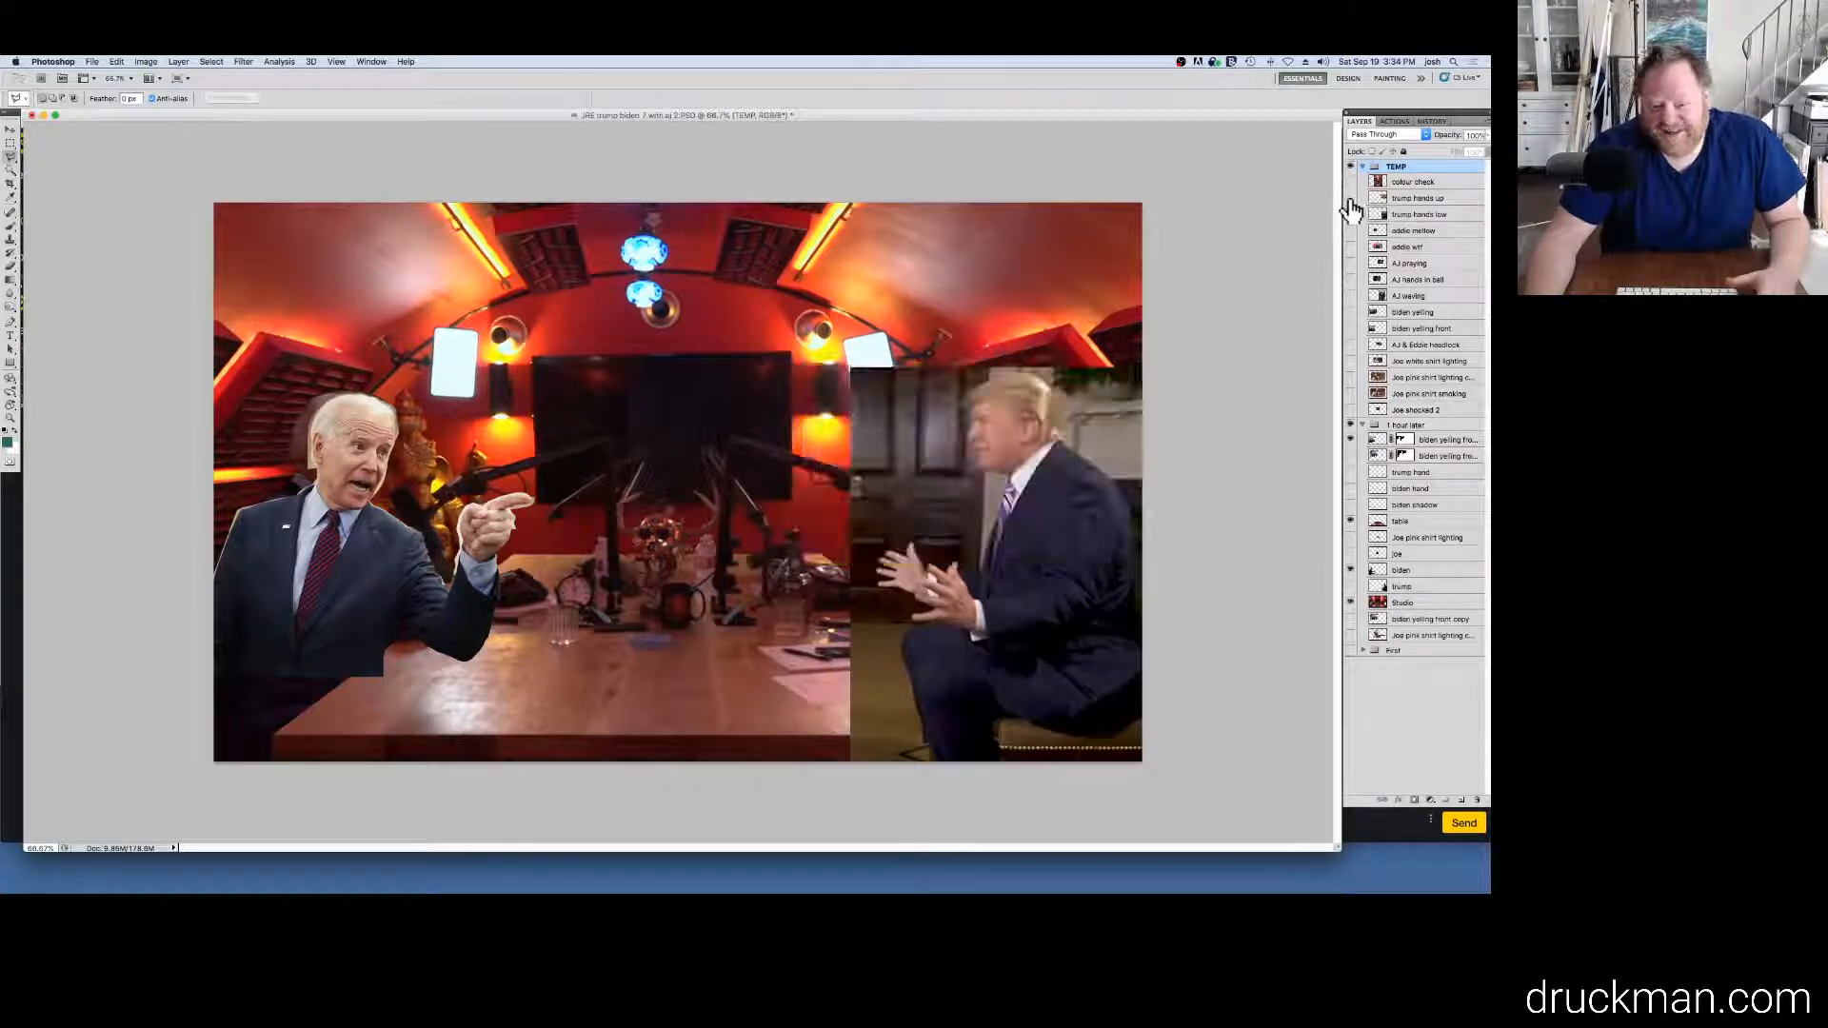
{"action": "left_click", "coordinate": [1351, 198]}
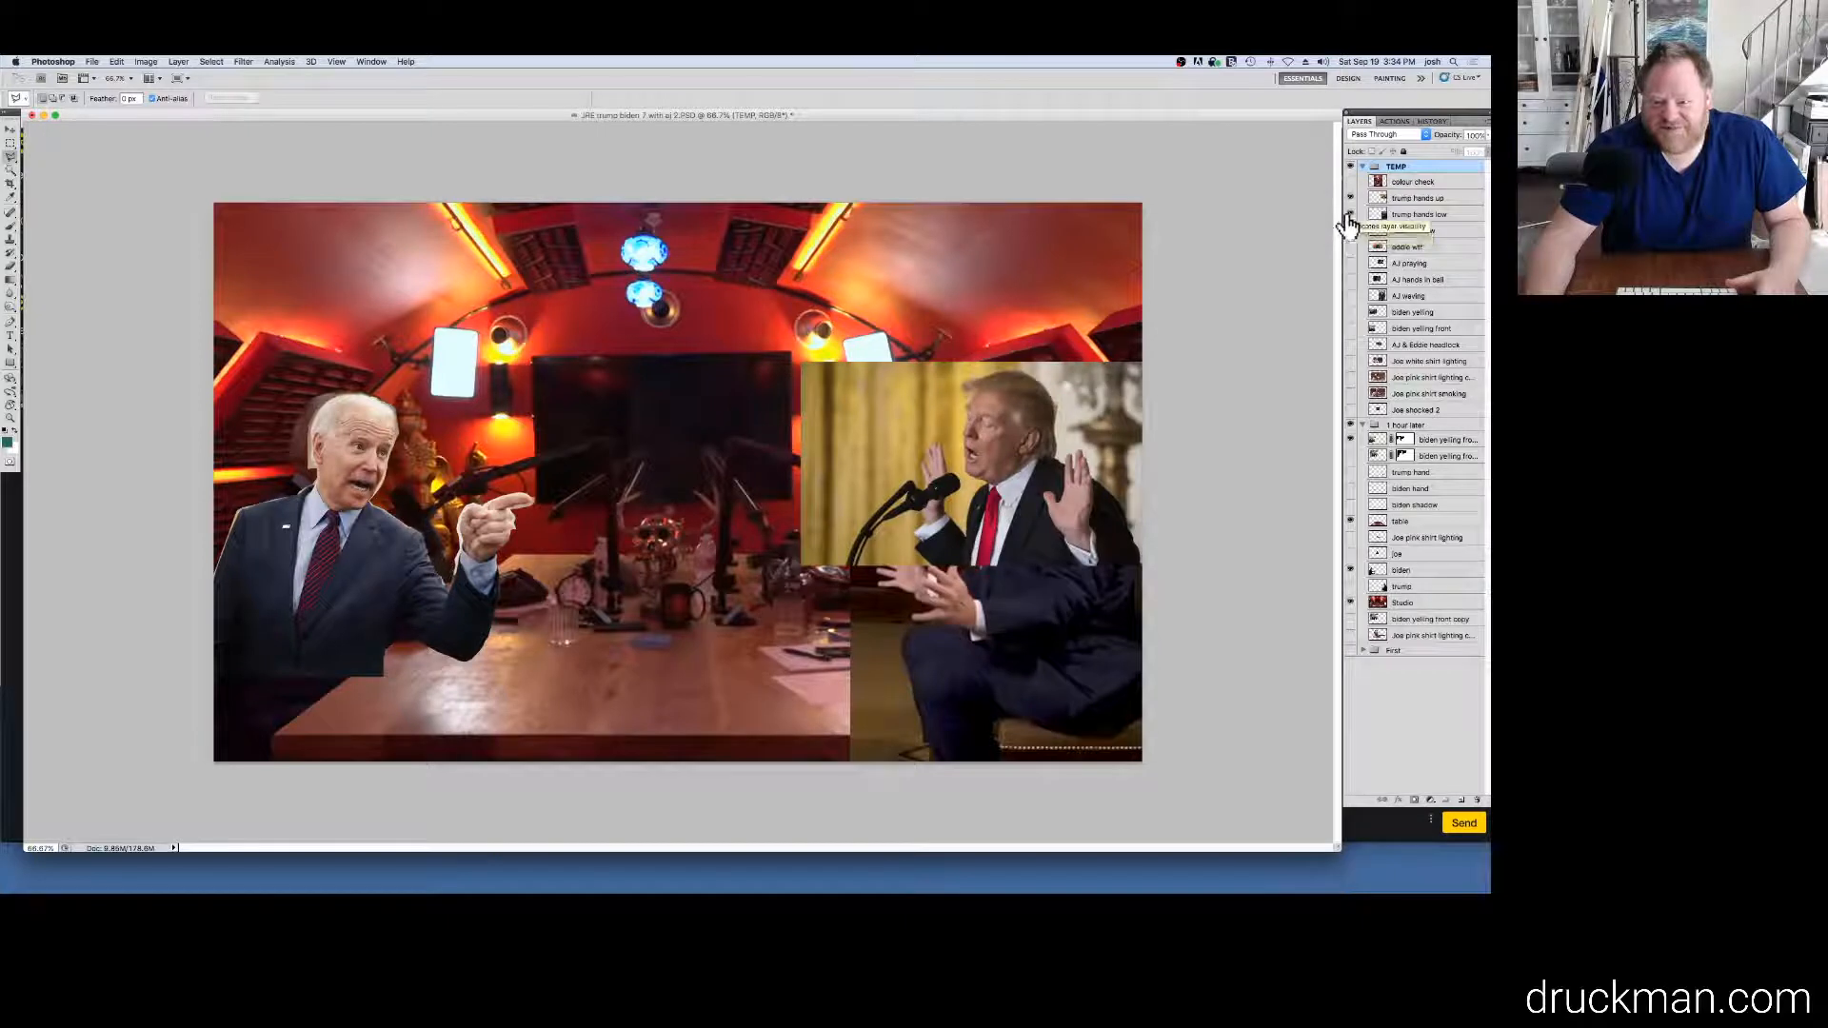
{"action": "left_click", "coordinate": [1350, 215]}
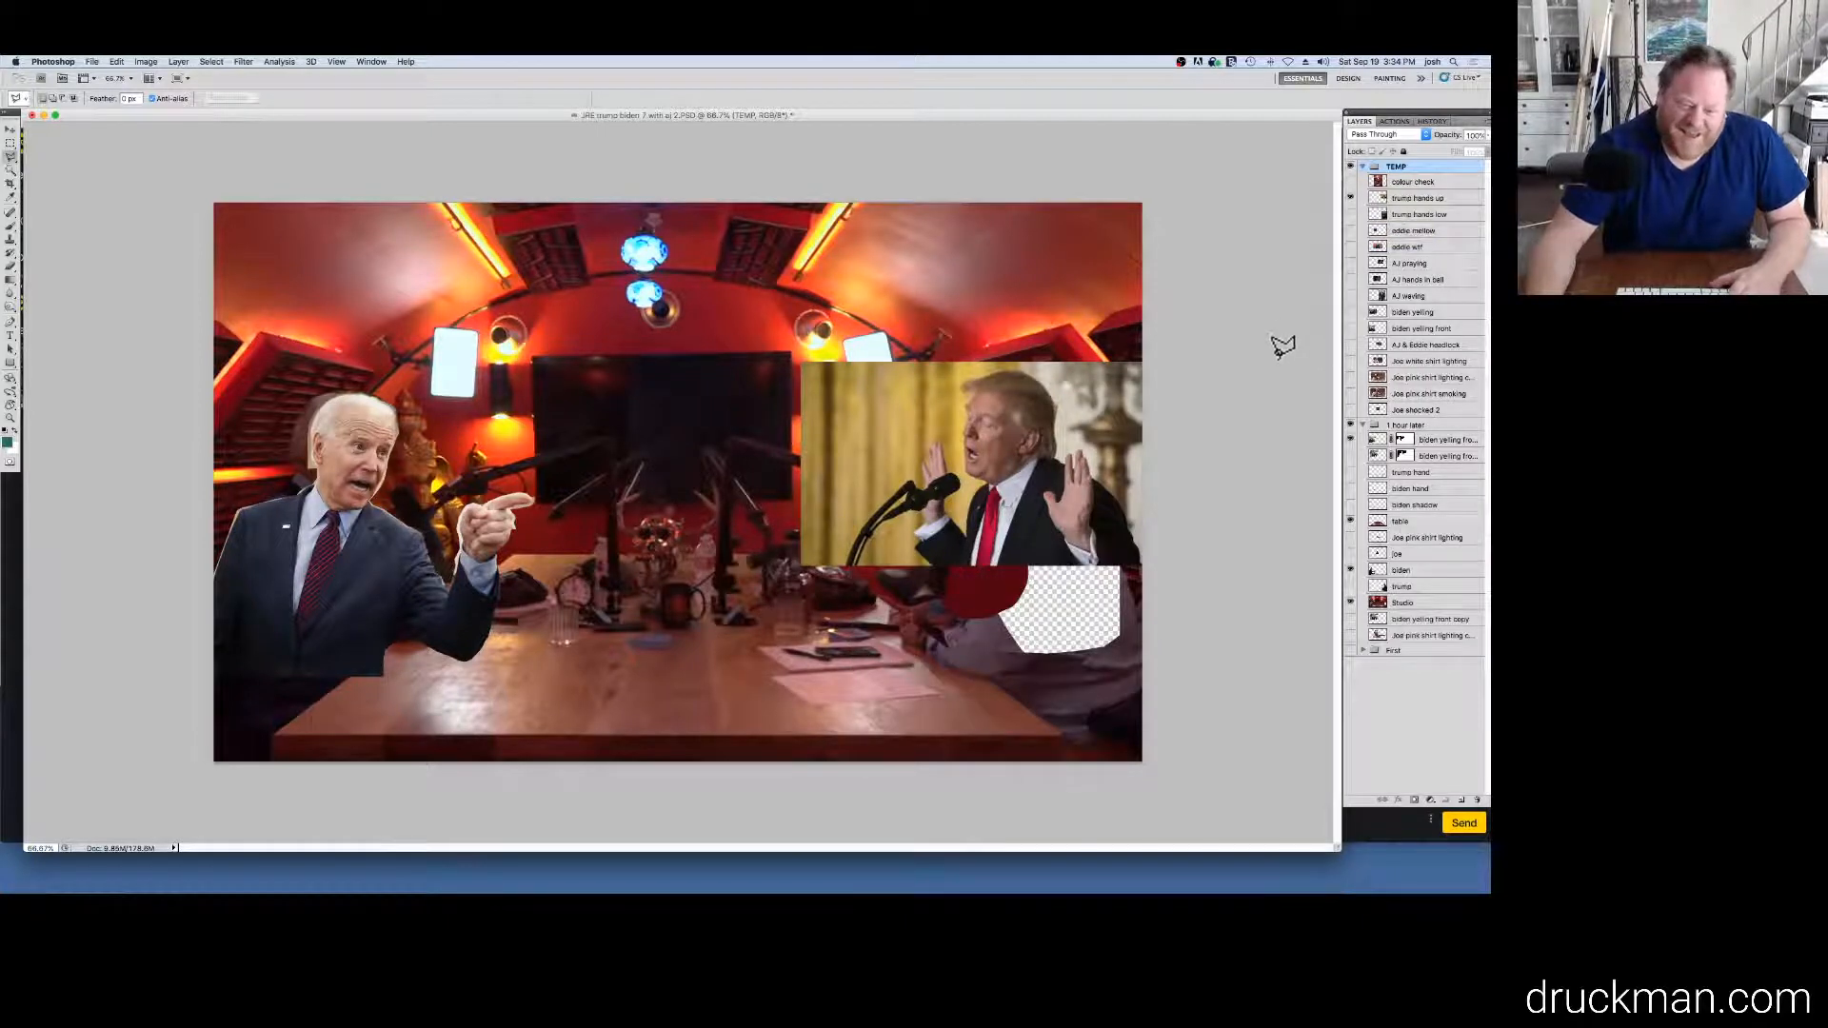
Duplicate the trump hands up layer, hide the original, and move the copy into the 1 hour later group above the yelling Biden layers.
{"action": "left_click", "coordinate": [1442, 199]}
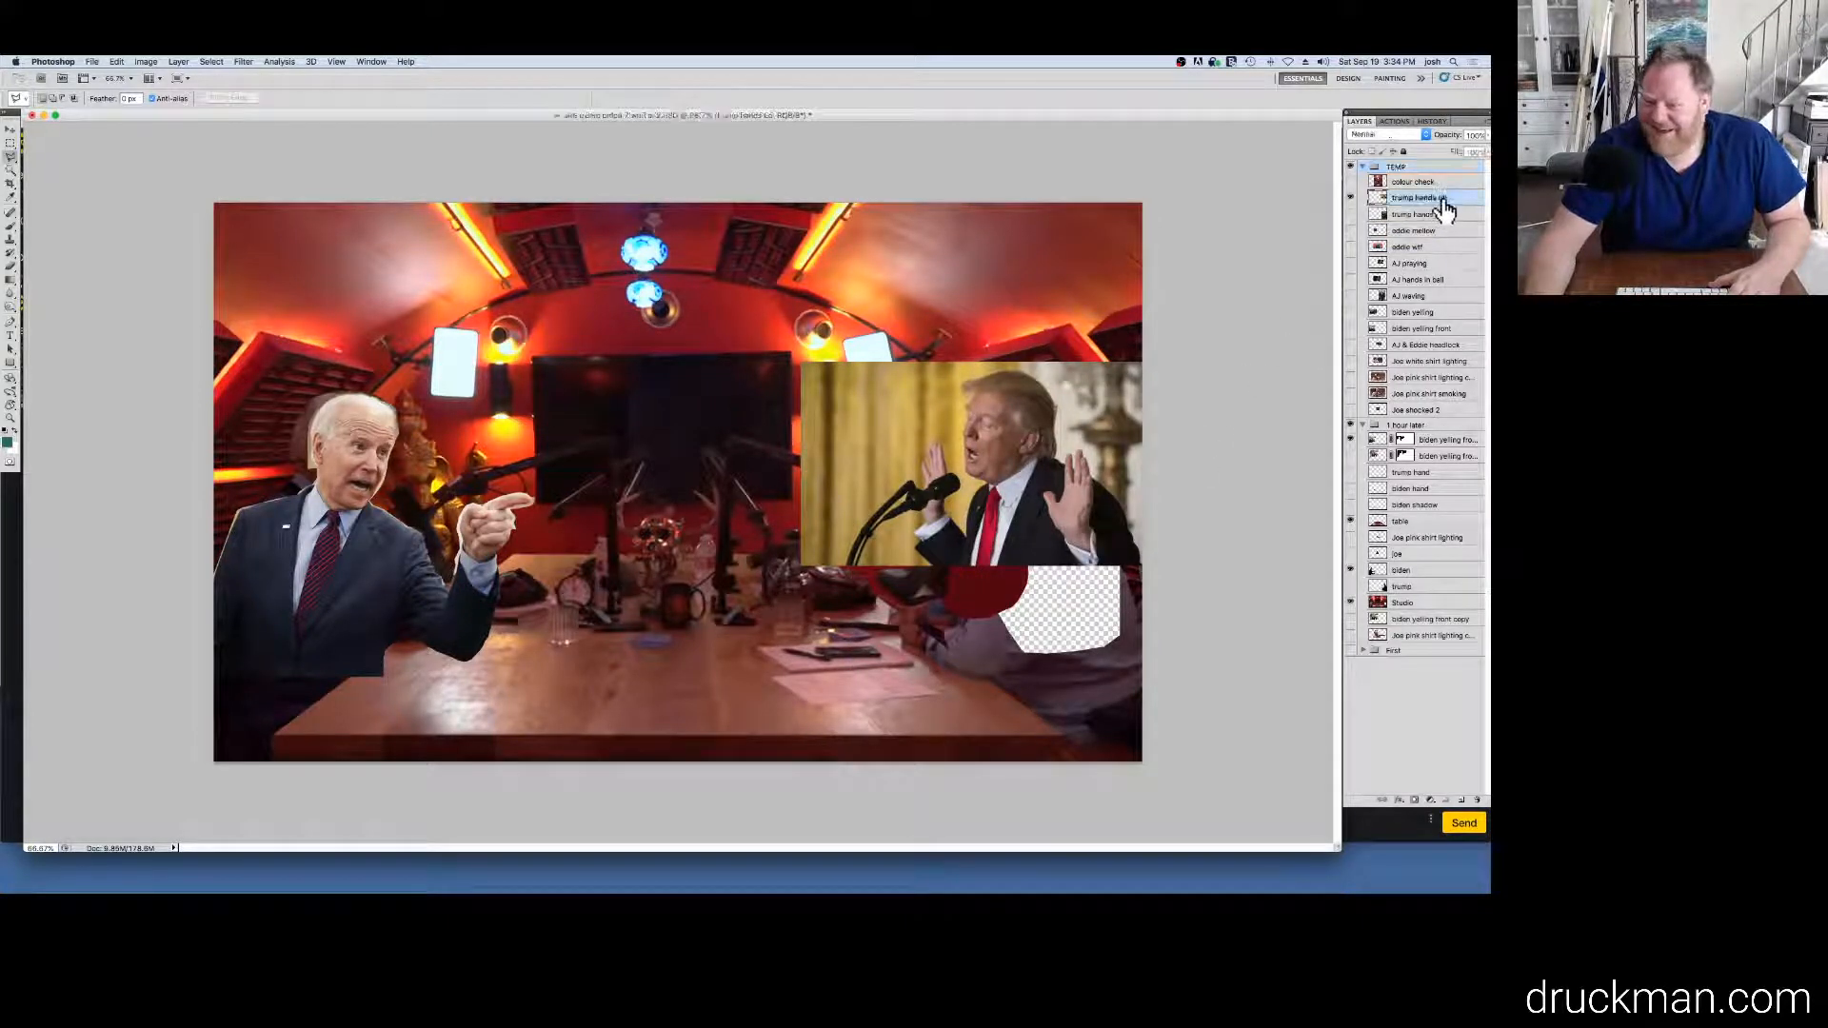
{"action": "left_click_drag", "start_coordinate": [1426, 204], "coordinate": [1462, 799]}
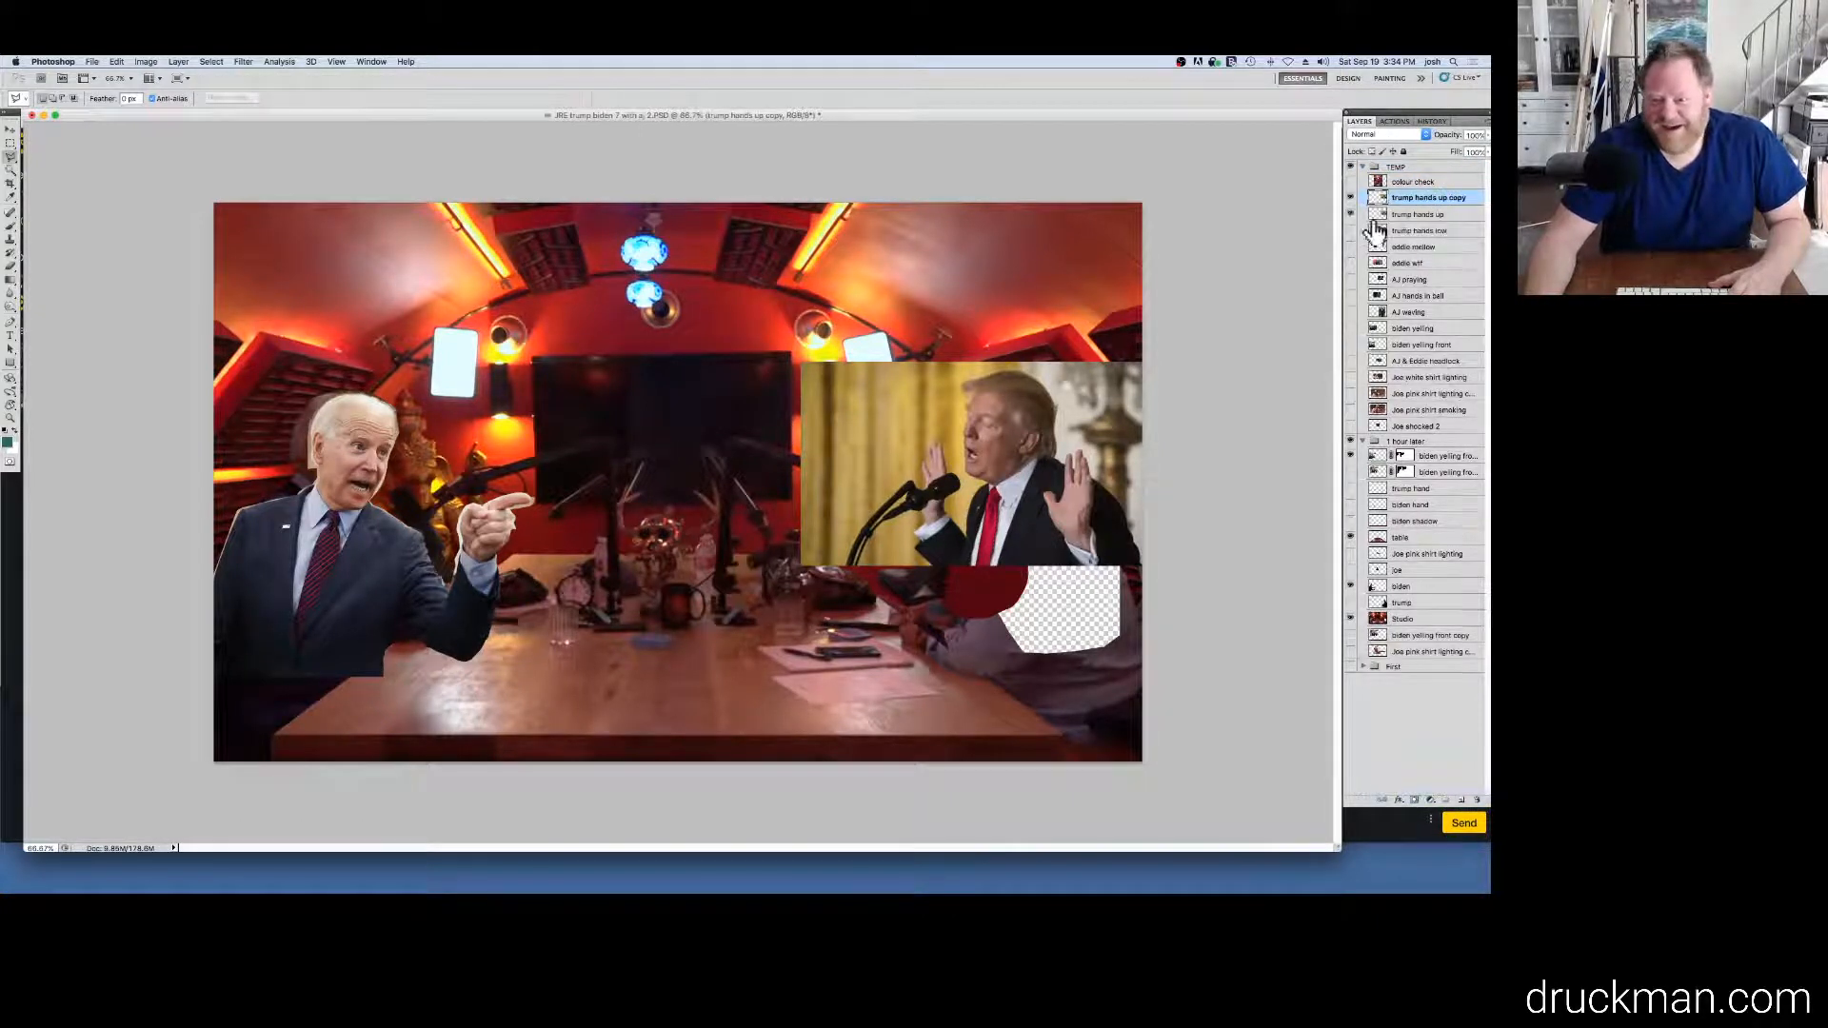
{"action": "left_click", "coordinate": [1350, 213]}
{"action": "left_click_drag", "start_coordinate": [1419, 199], "coordinate": [1421, 447]}
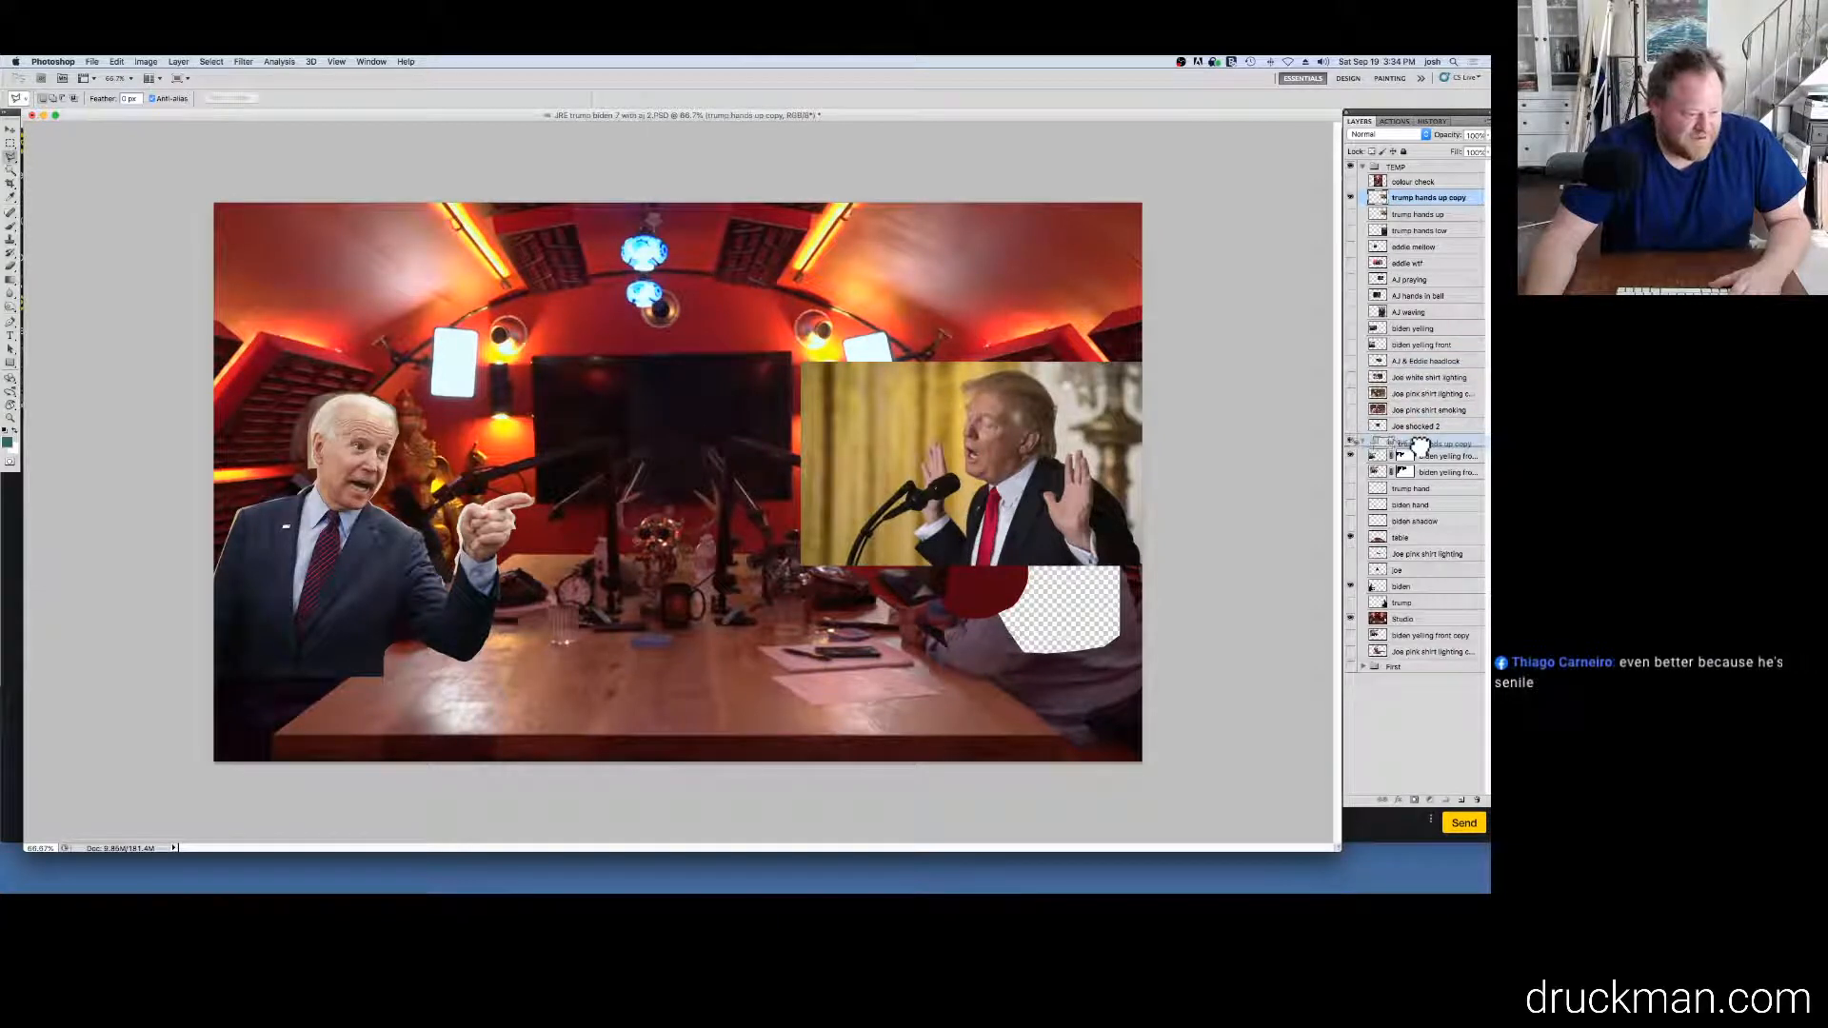
{"action": "left_click_drag", "start_coordinate": [1421, 446], "coordinate": [1419, 444]}
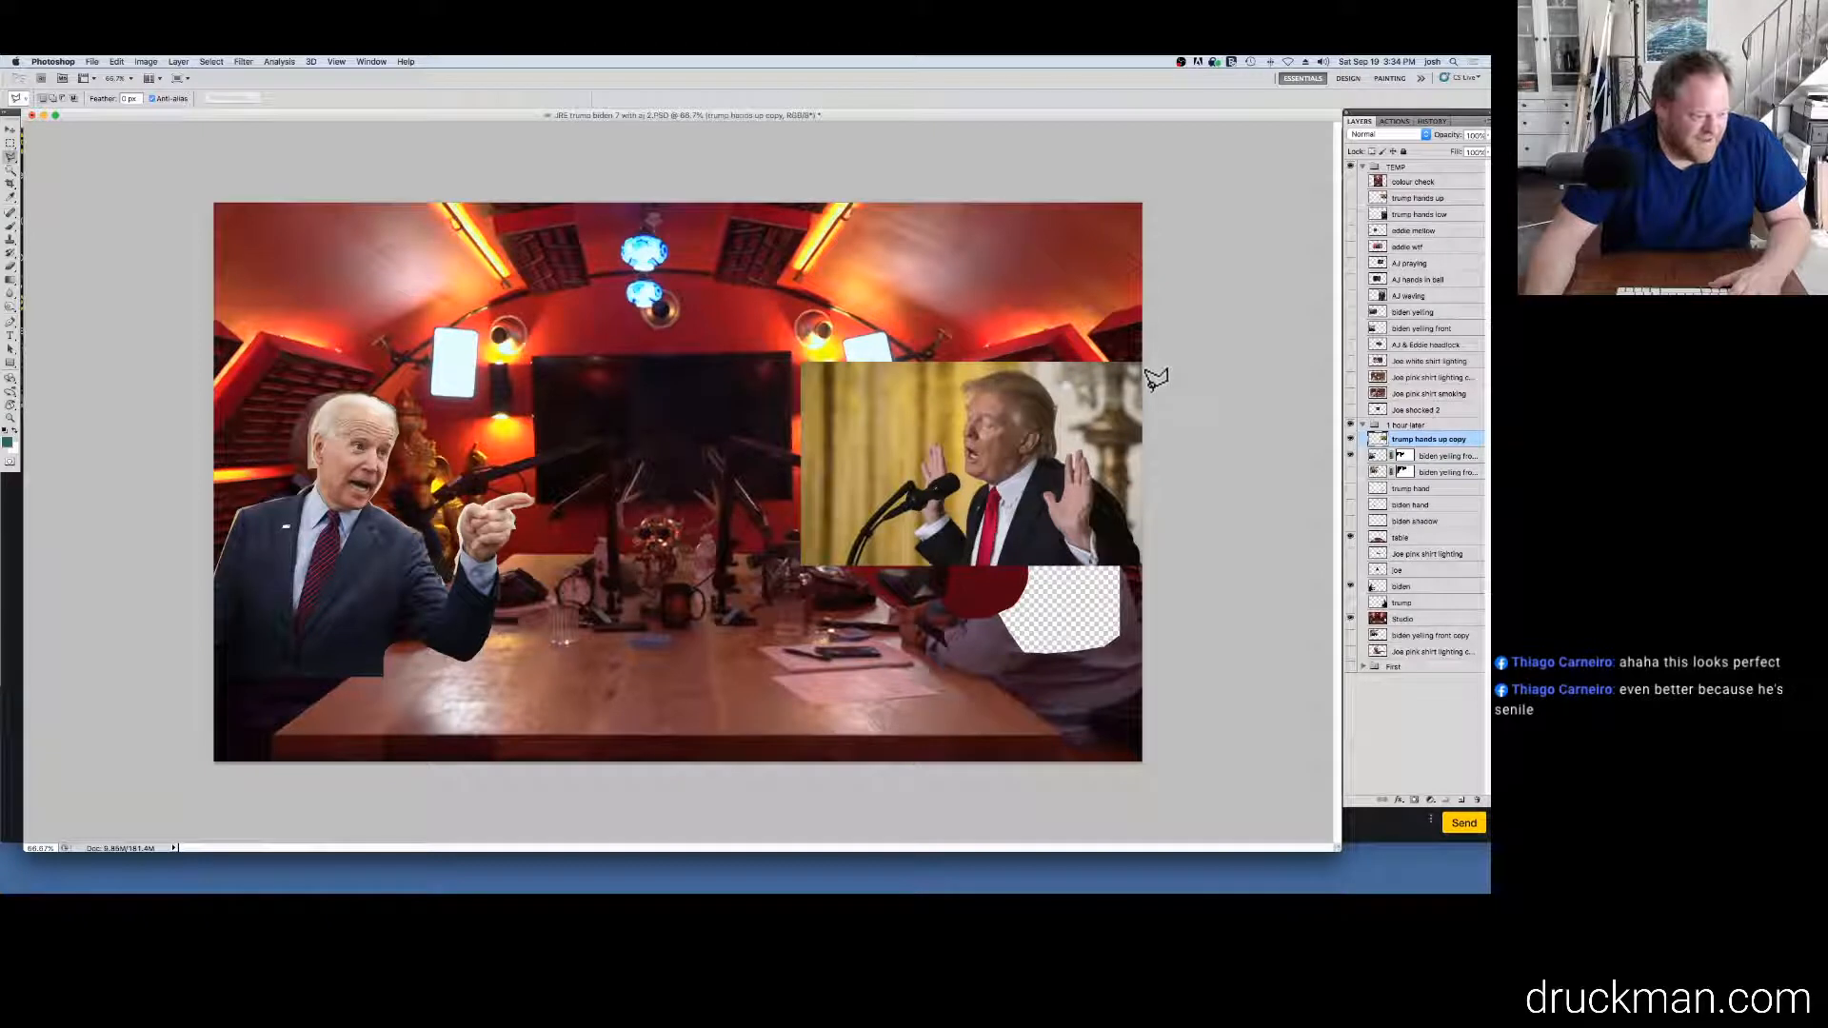
Roughly outline the backdrop around Trump on the trump hands up copy layer with the Polygonal Lasso, delete it and deselect.
{"action": "left_click", "coordinate": [1156, 550]}
{"action": "left_click", "coordinate": [1070, 428]}
{"action": "left_click", "coordinate": [1059, 410]}
{"action": "left_click", "coordinate": [1057, 386]}
{"action": "left_click", "coordinate": [1042, 369]}
{"action": "left_click", "coordinate": [999, 365]}
{"action": "left_click", "coordinate": [967, 381]}
{"action": "left_click", "coordinate": [916, 444]}
{"action": "left_click", "coordinate": [903, 483]}
{"action": "left_click", "coordinate": [874, 512]}
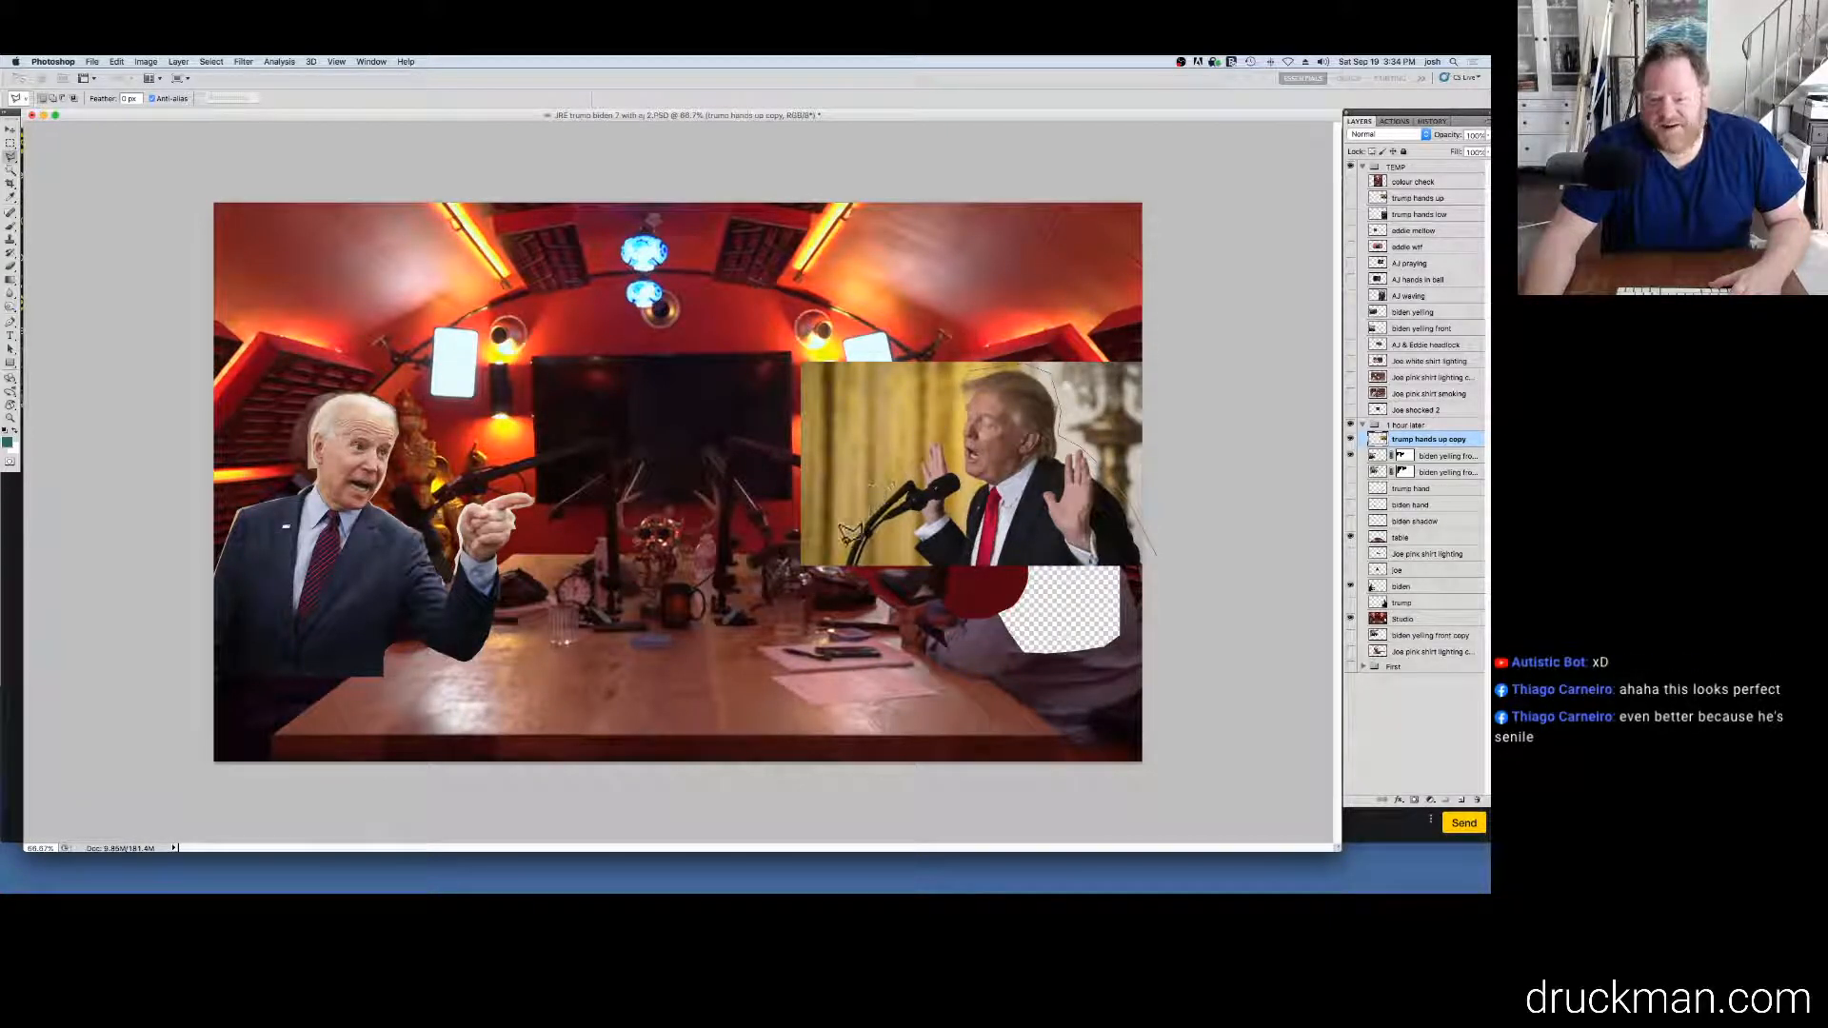
{"action": "left_click", "coordinate": [853, 569]}
{"action": "left_click", "coordinate": [769, 597]}
{"action": "left_click", "coordinate": [738, 556]}
{"action": "left_click", "coordinate": [723, 388]}
{"action": "left_click", "coordinate": [914, 285]}
{"action": "left_click", "coordinate": [1197, 295]}
{"action": "left_click", "coordinate": [1217, 560]}
{"action": "left_click", "coordinate": [1160, 558]}
{"action": "key", "text": "Delete"}
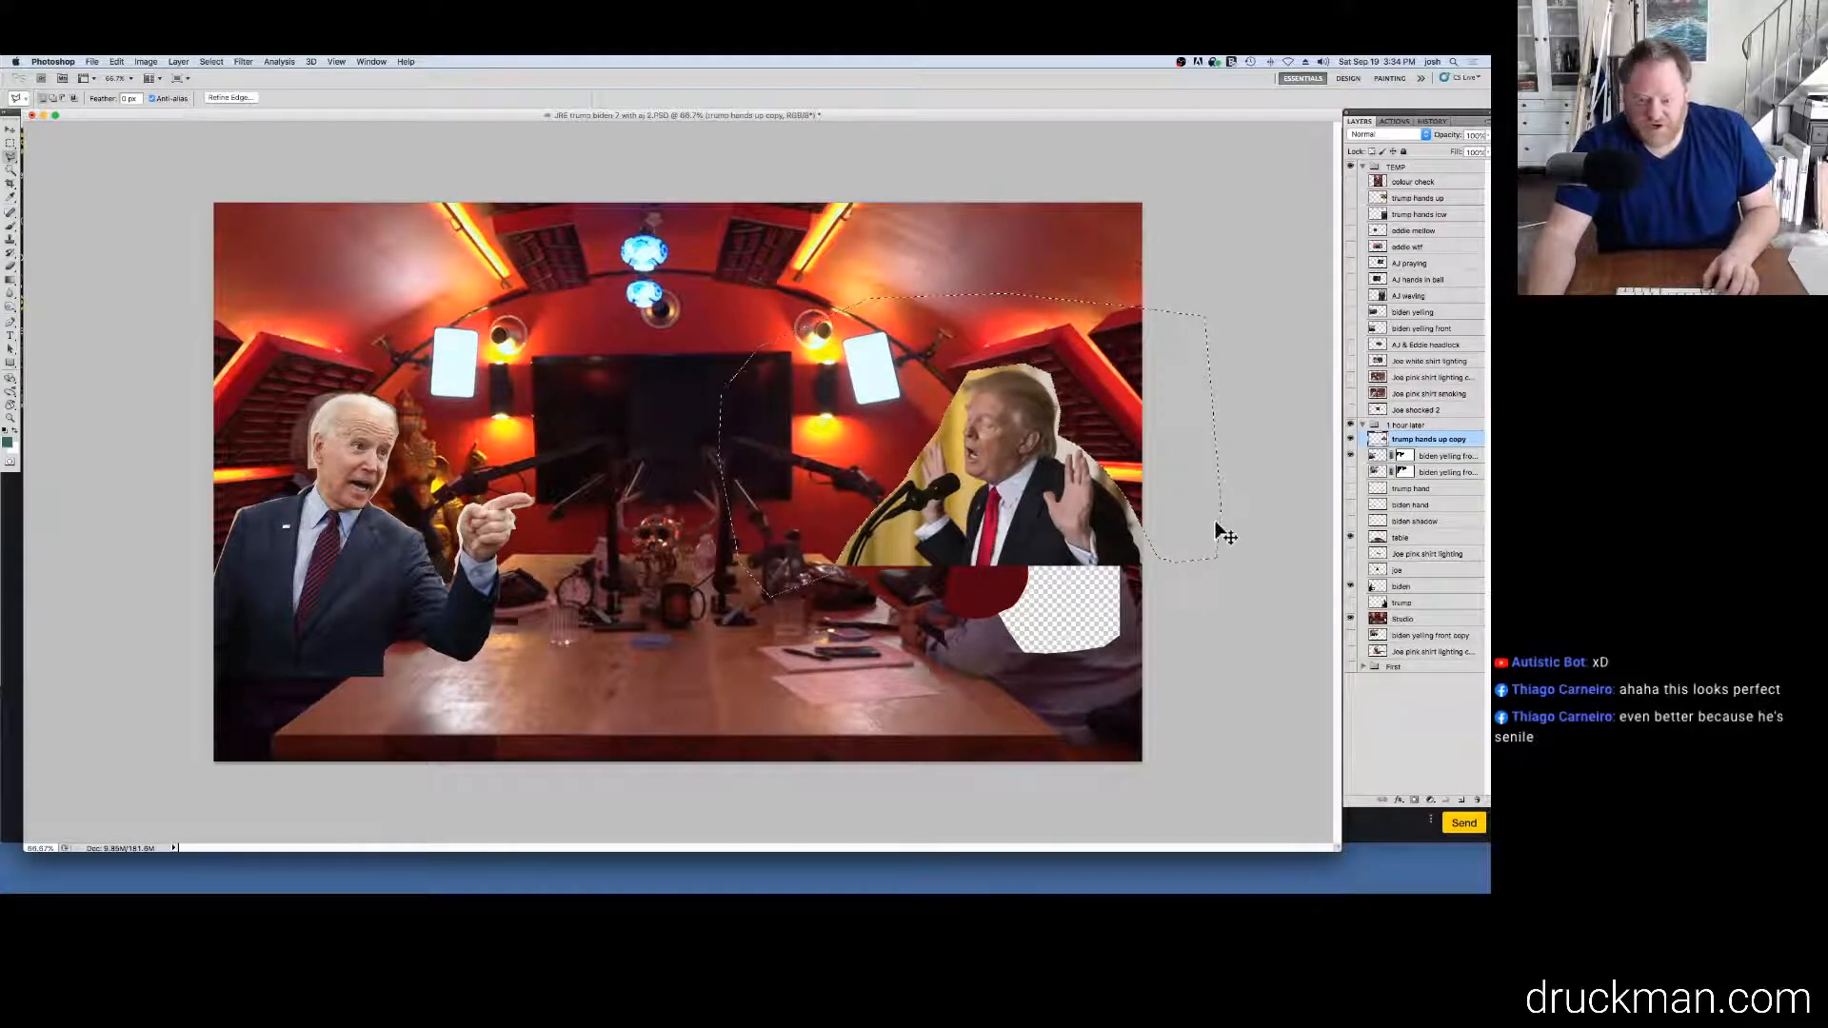
{"action": "key", "text": "ctrl+d"}
Show the seated trump layer, then slightly resize the hands-up Trump cutout and move it over his seated figure.
{"action": "mouse_move", "coordinate": [999, 443]}
{"action": "left_mouse_down"}
{"action": "mouse_move", "coordinate": [823, 592]}
{"action": "mouse_move", "coordinate": [1029, 458]}
{"action": "left_mouse_up"}
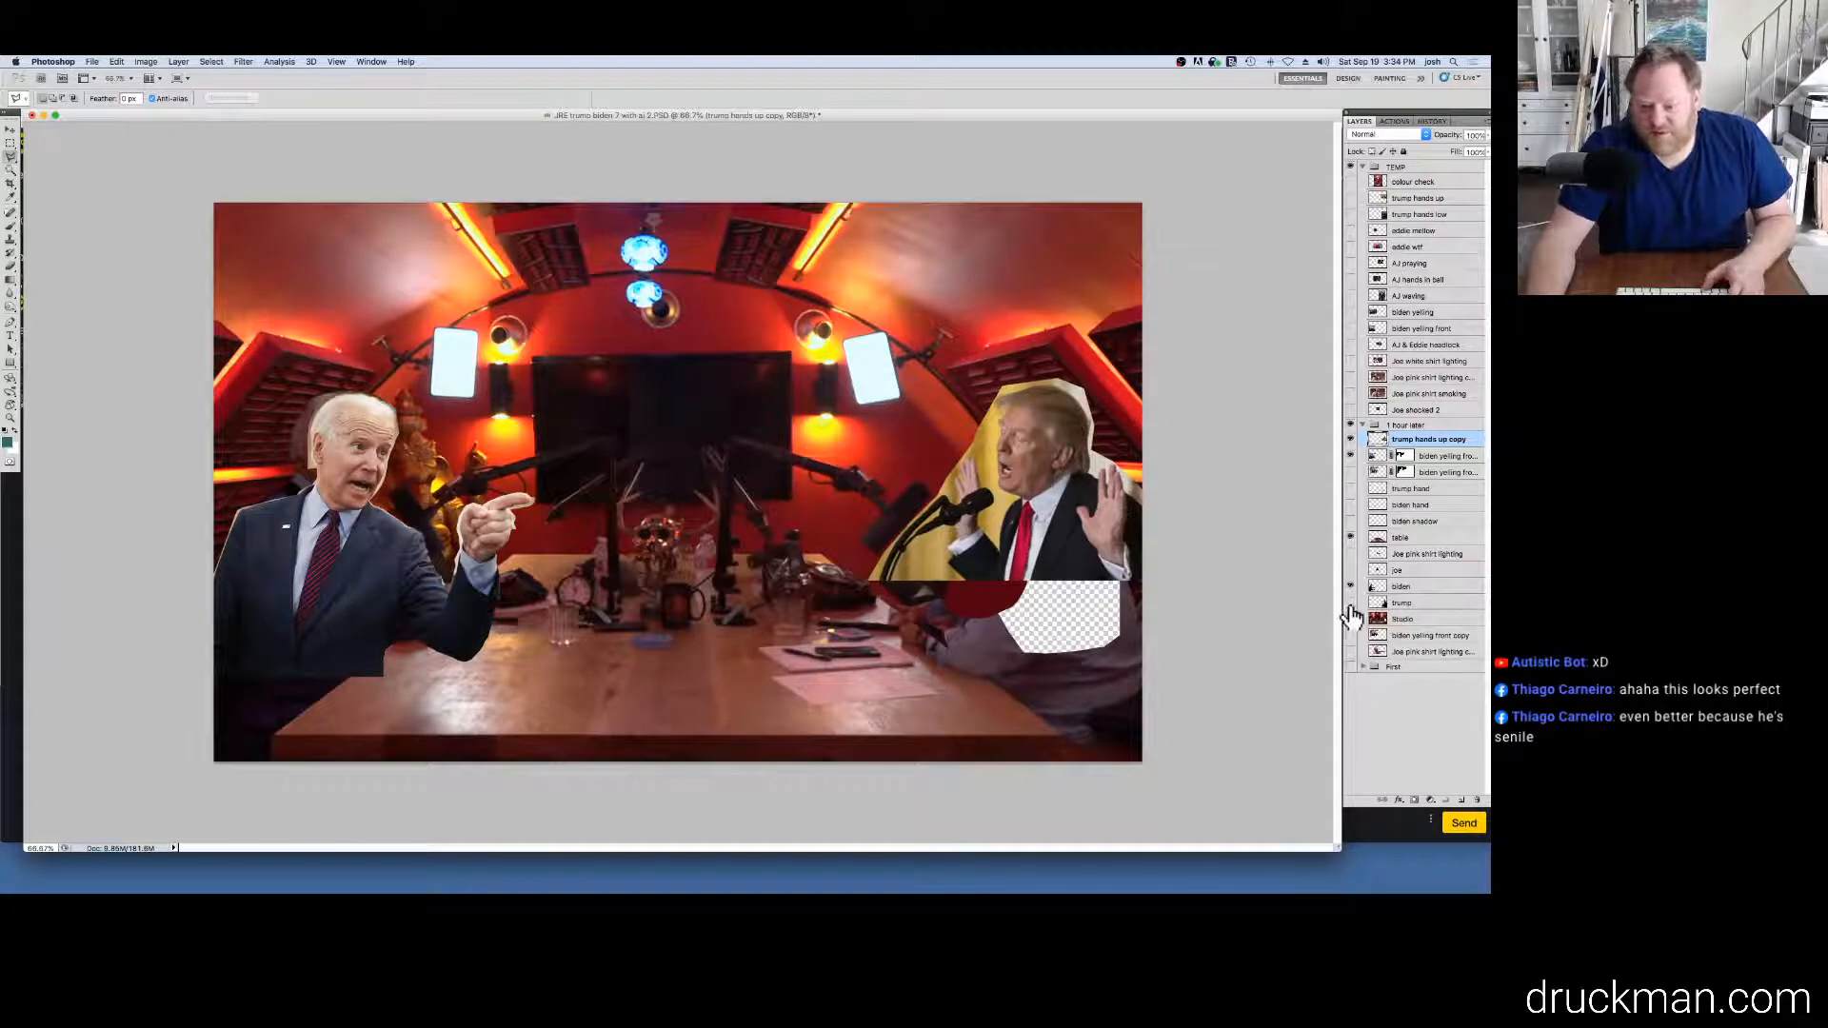
{"action": "left_click", "coordinate": [1351, 603]}
{"action": "left_click_drag", "start_coordinate": [1029, 560], "coordinate": [891, 569]}
{"action": "key", "text": "super+t"}
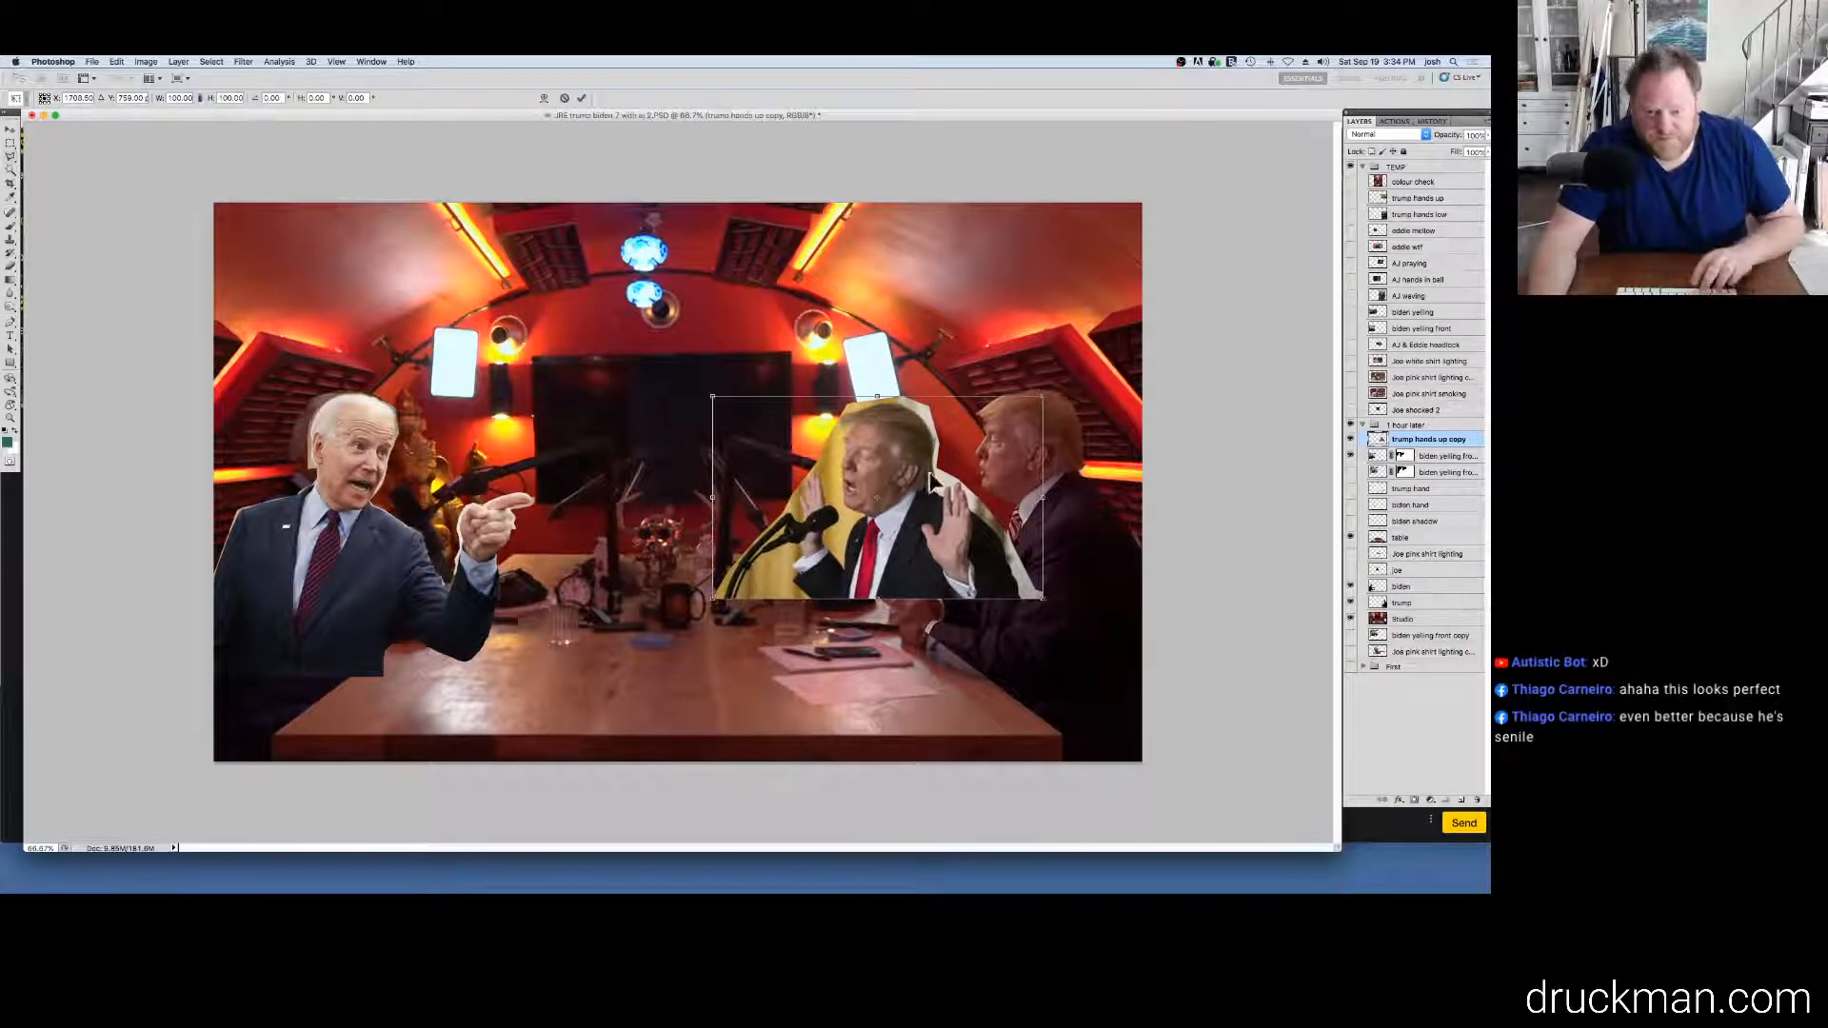
{"action": "left_click_drag", "start_coordinate": [1044, 399], "coordinate": [1054, 393]}
{"action": "key", "text": "Return"}
{"action": "left_click_drag", "start_coordinate": [938, 545], "coordinate": [1052, 533]}
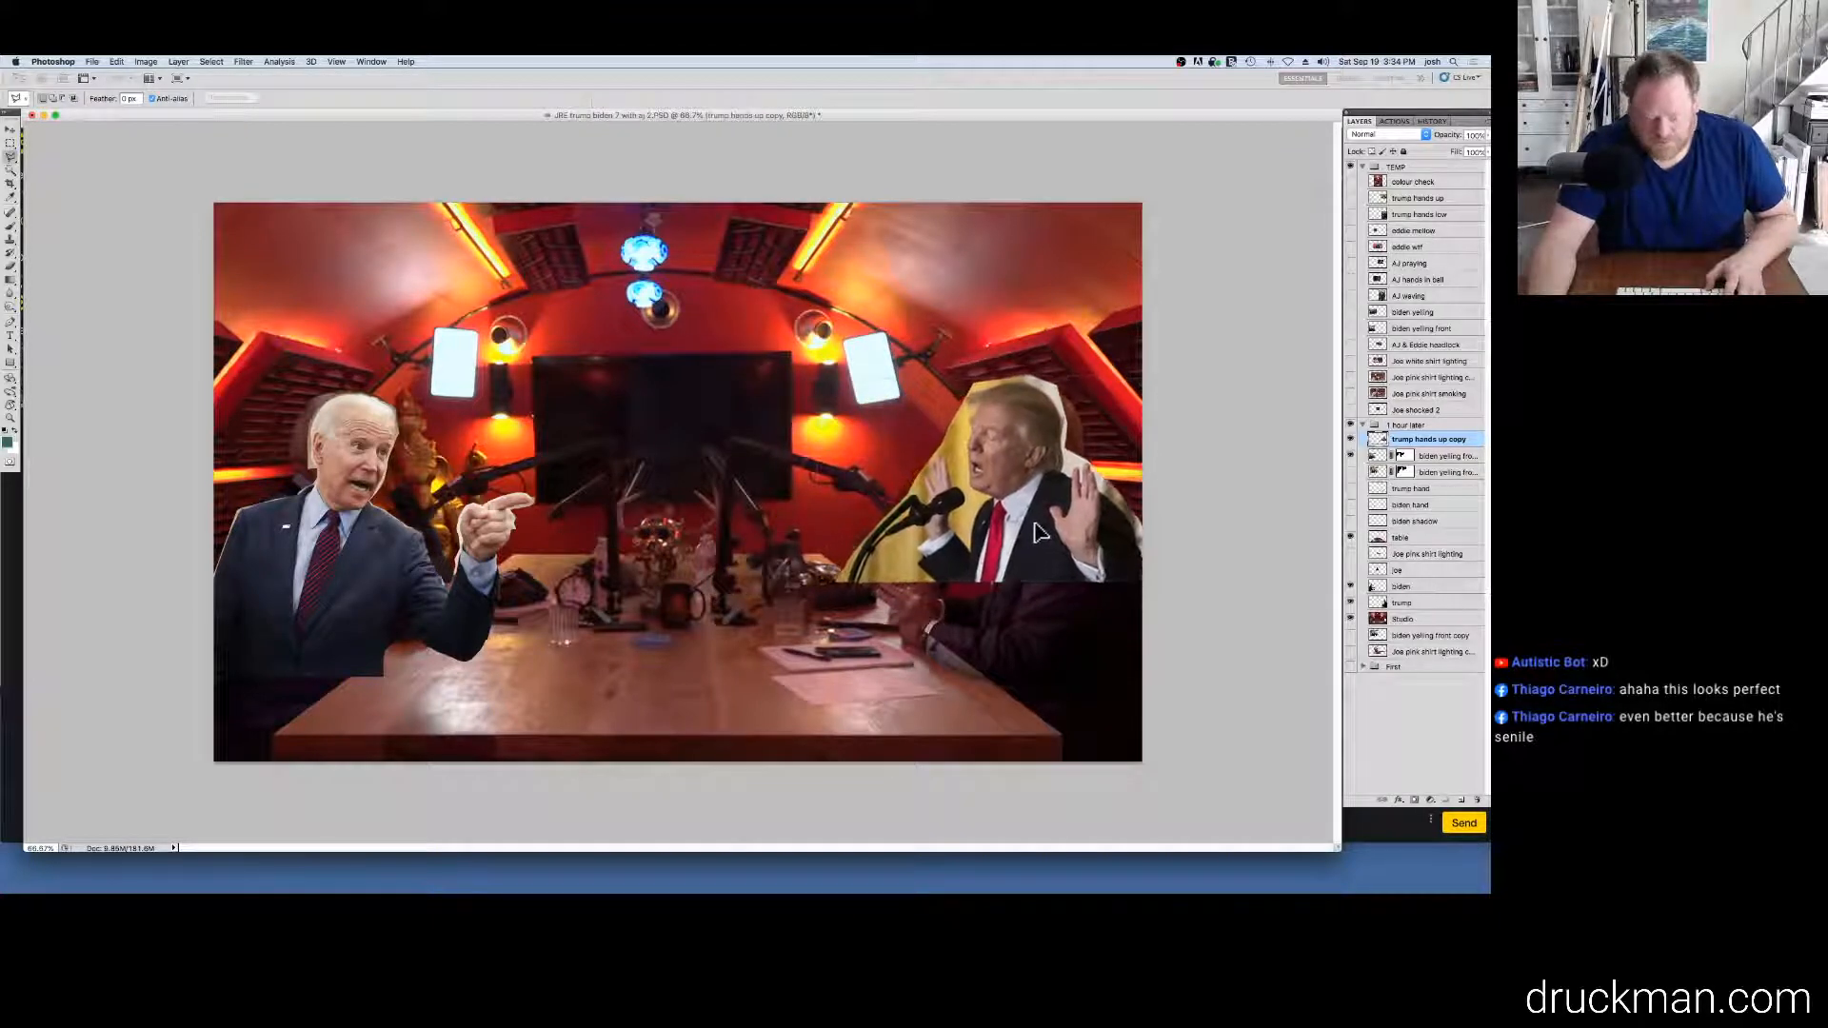
Set the cutout's opacity to 50%, align its head with seated Trump's head, and restore the opacity to 100%.
{"action": "key", "text": "5"}
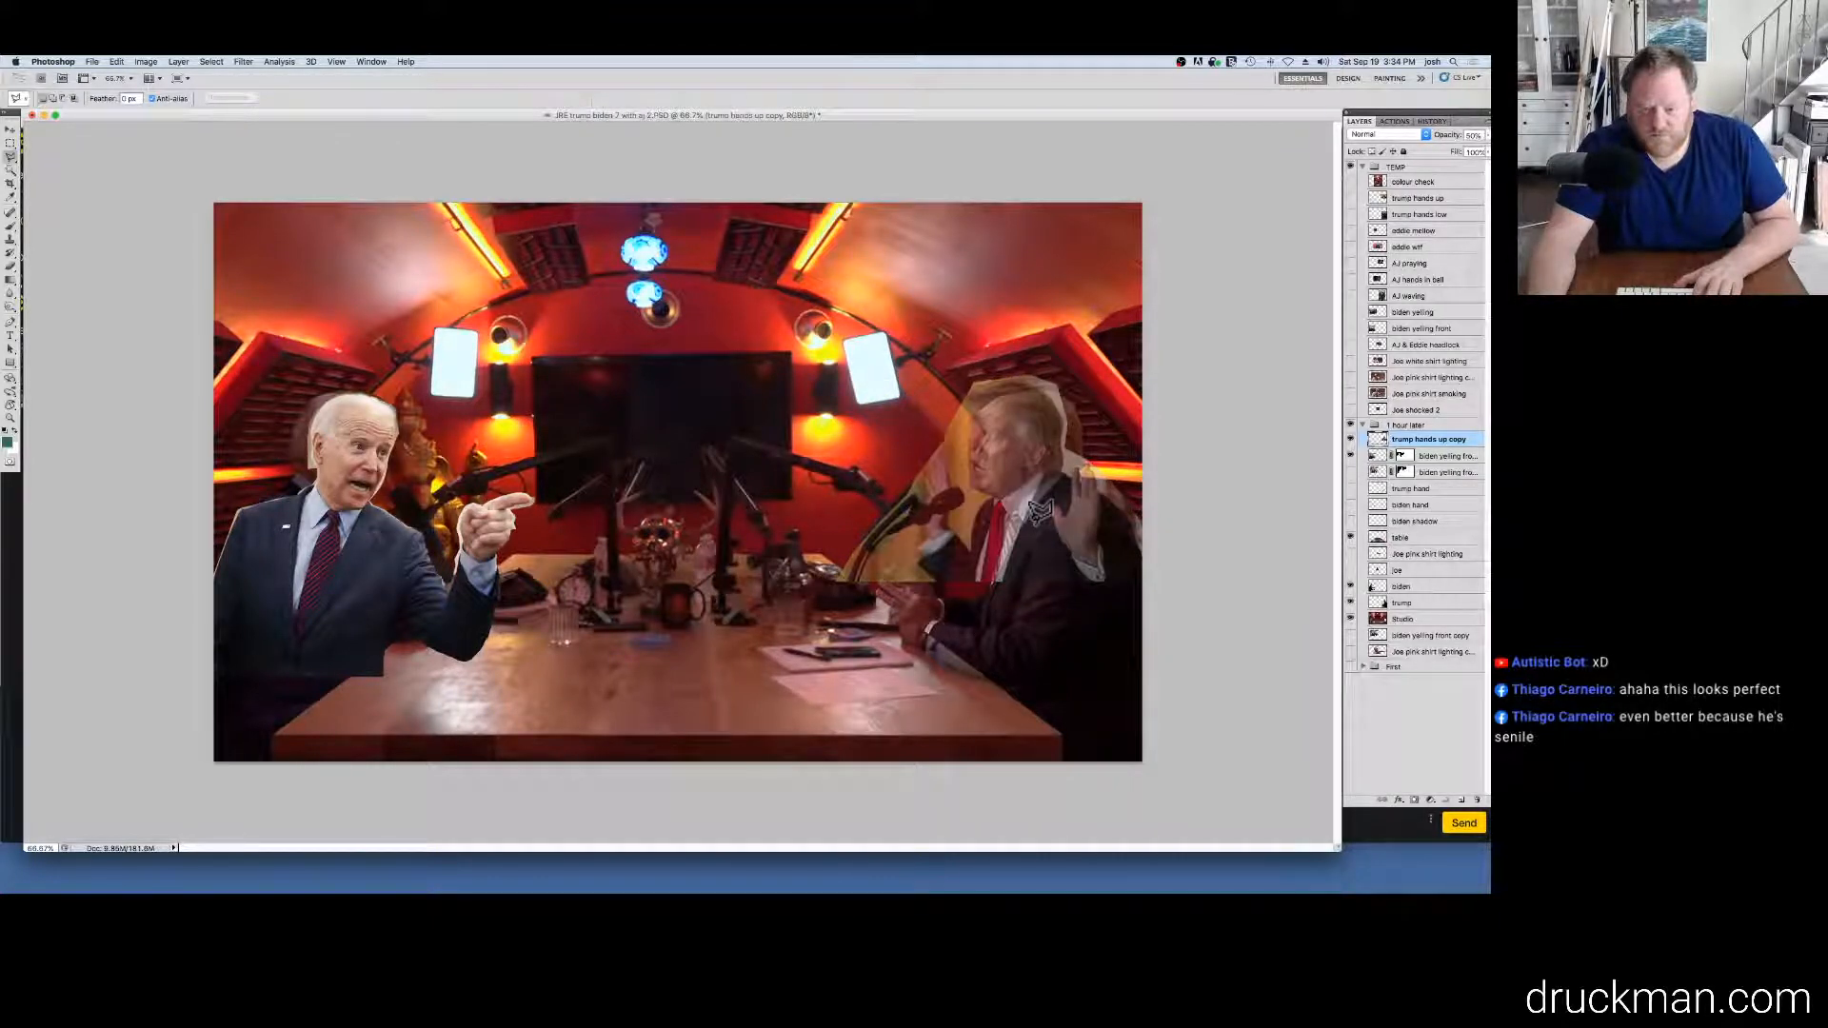
{"action": "mouse_move", "coordinate": [1045, 535]}
{"action": "left_mouse_down"}
{"action": "mouse_move", "coordinate": [909, 540]}
{"action": "mouse_move", "coordinate": [1045, 530]}
{"action": "mouse_move", "coordinate": [733, 695]}
{"action": "mouse_move", "coordinate": [1050, 539]}
{"action": "left_mouse_up"}
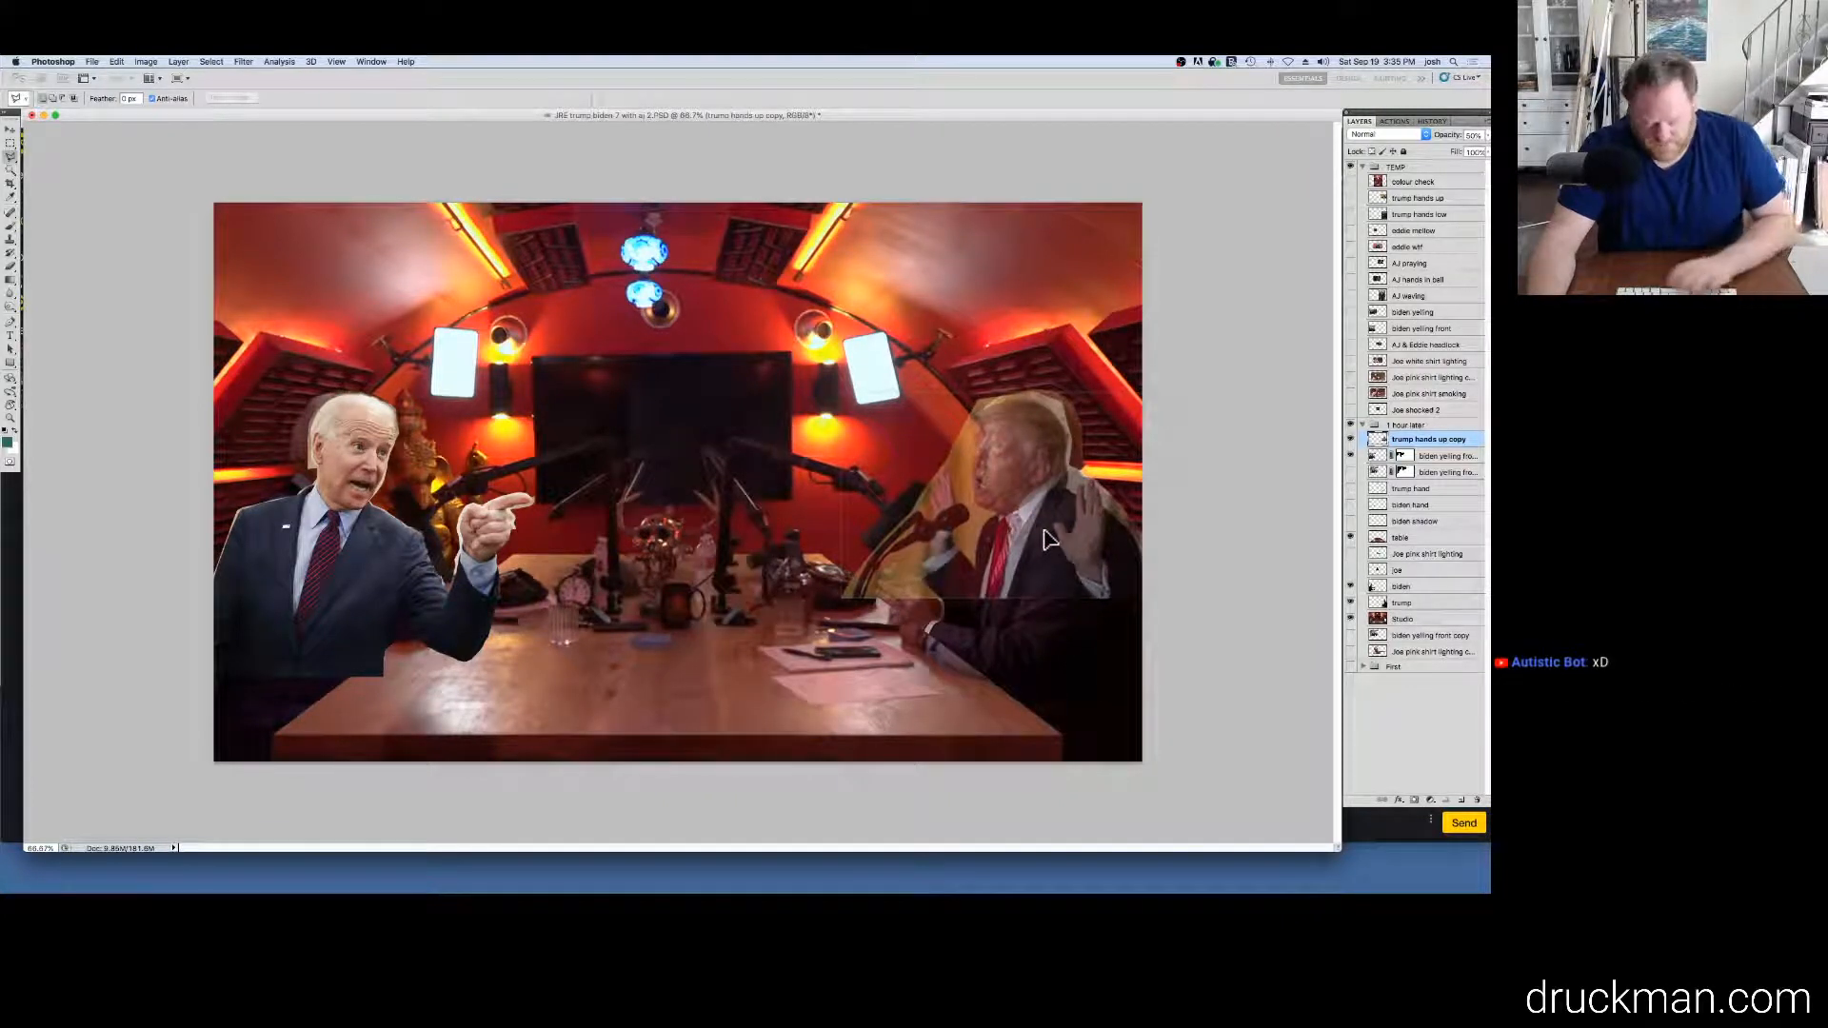
{"action": "key", "text": "0"}
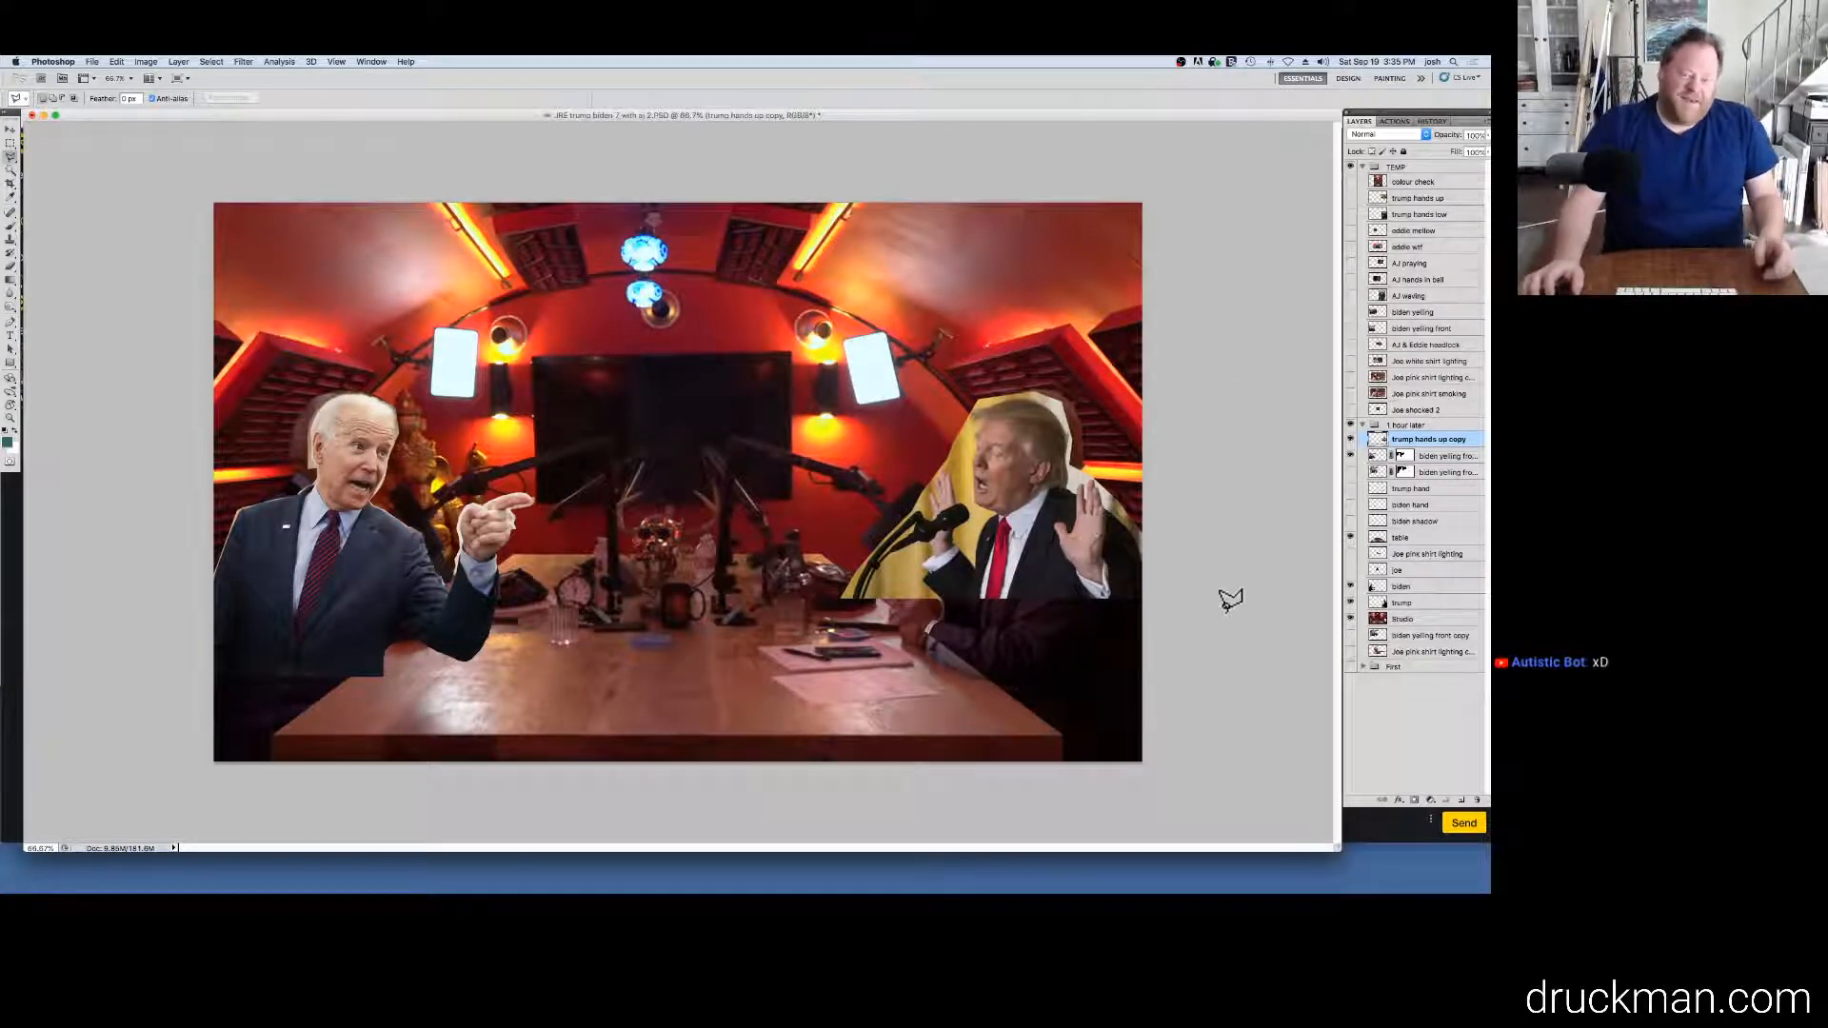
Compare the Joe pink shirt lighting, joe and Joe shocked 2 layers by toggling their visibility.
{"action": "left_click", "coordinate": [1350, 568]}
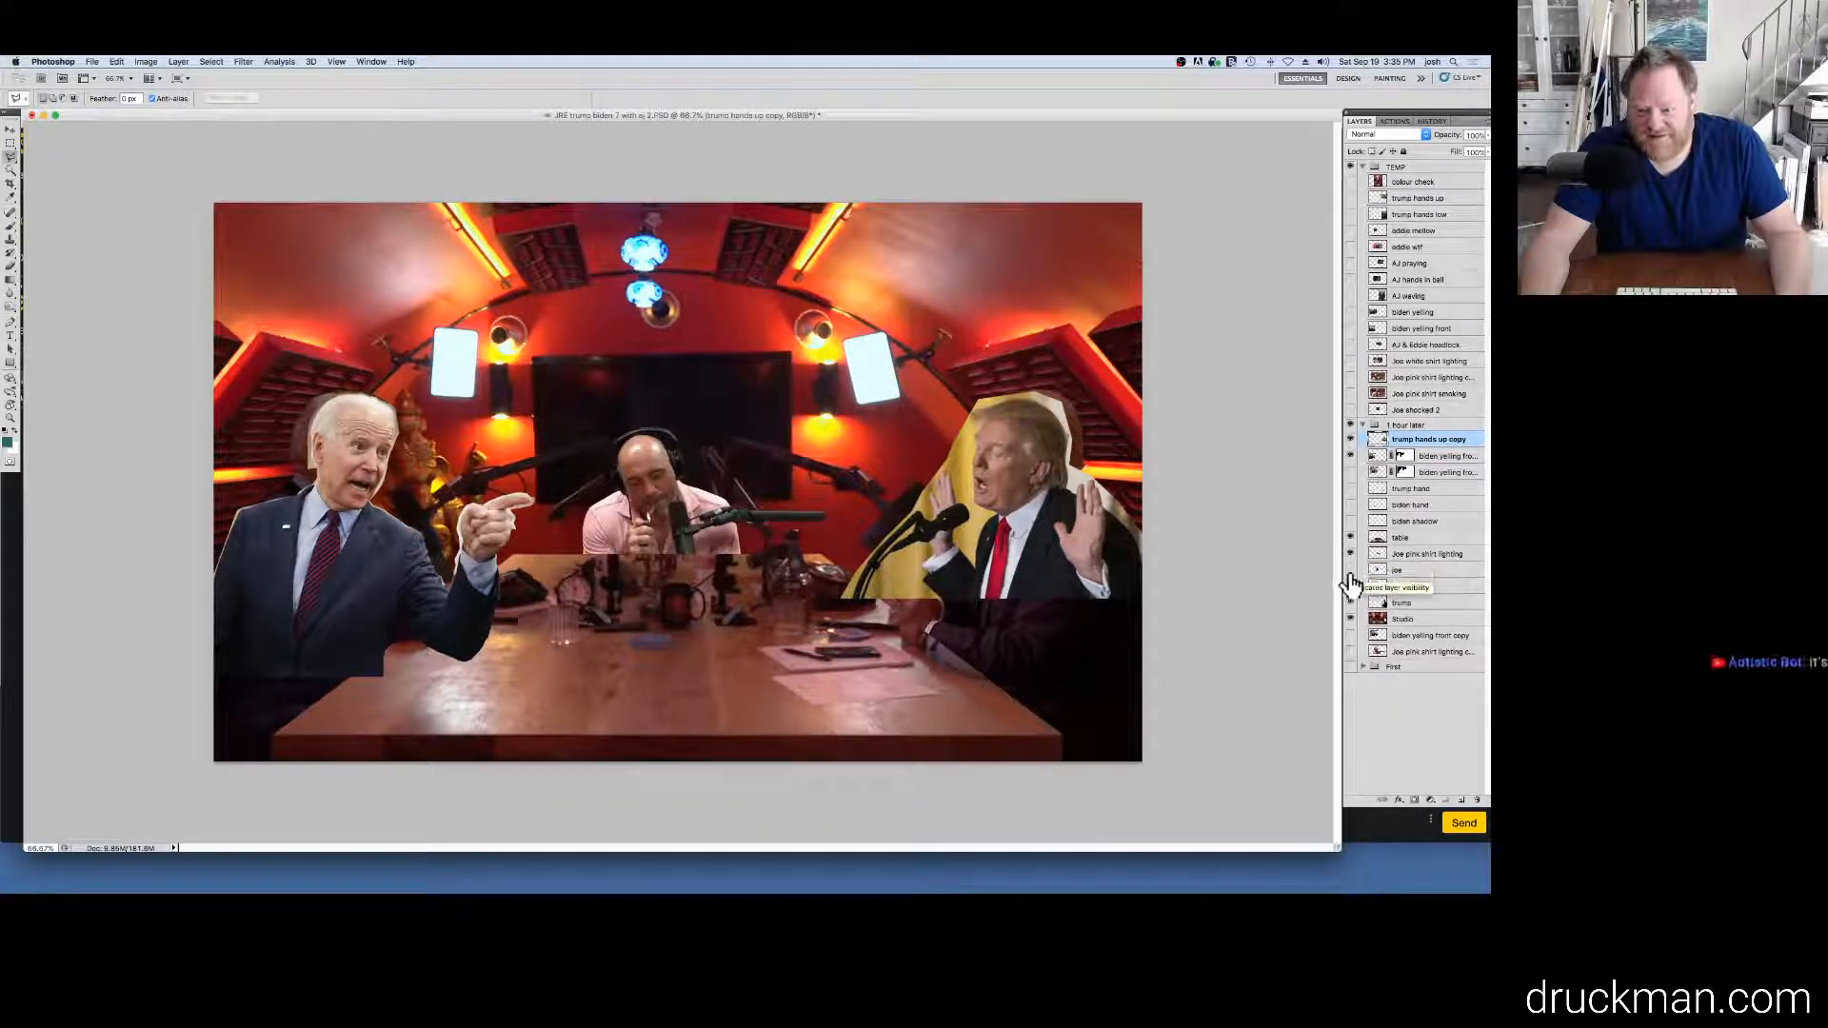
{"action": "left_click", "coordinate": [1350, 553]}
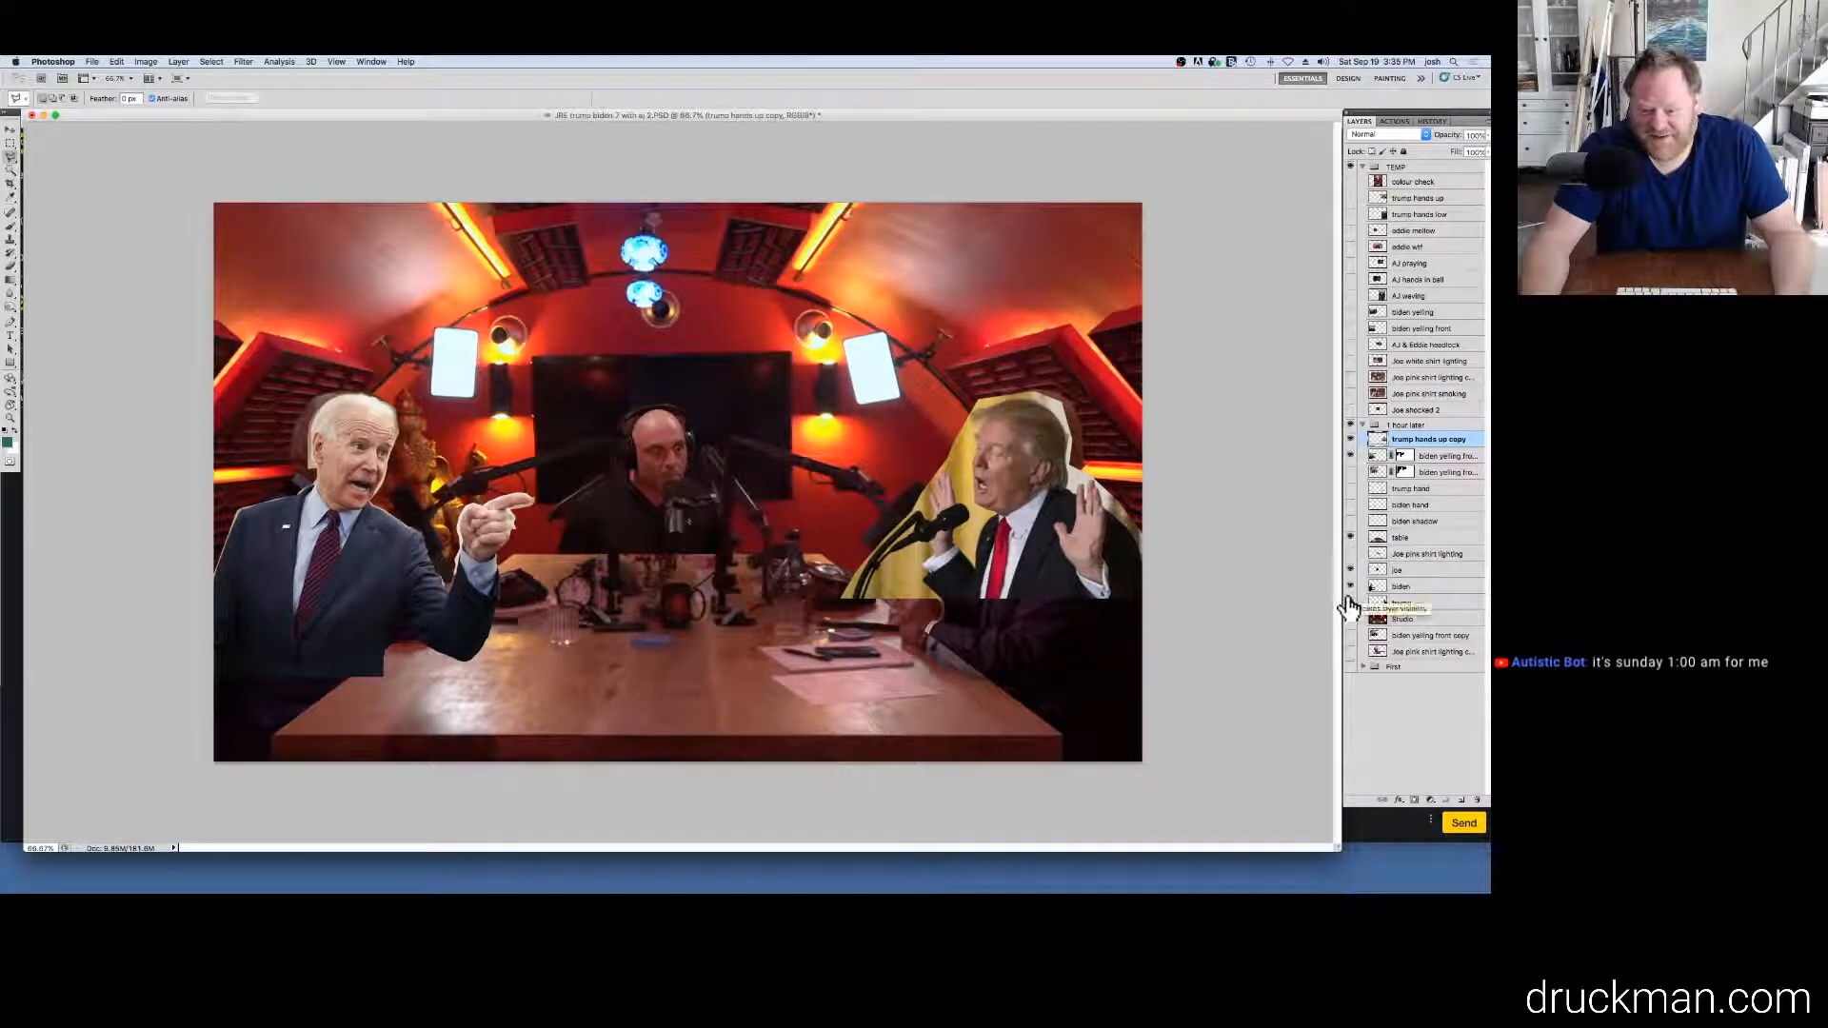
{"action": "left_click", "coordinate": [1364, 410]}
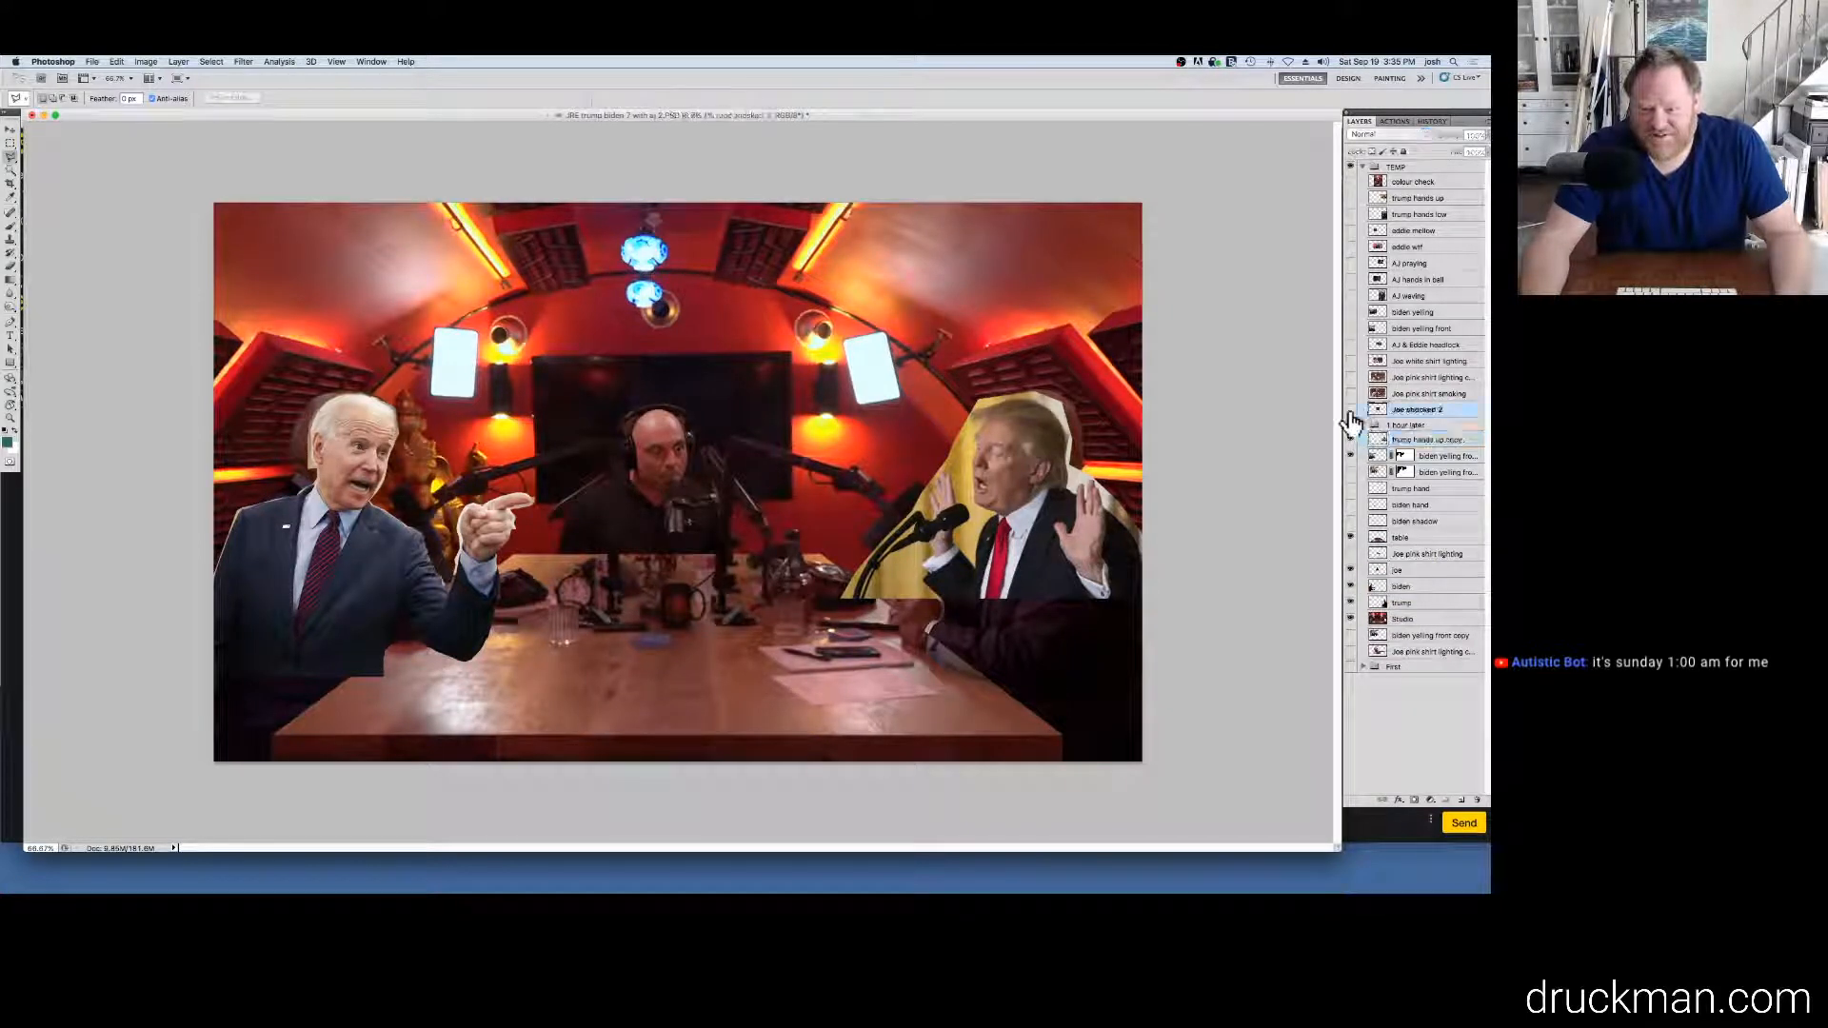
{"action": "left_click", "coordinate": [1350, 410]}
{"action": "left_click", "coordinate": [1351, 409]}
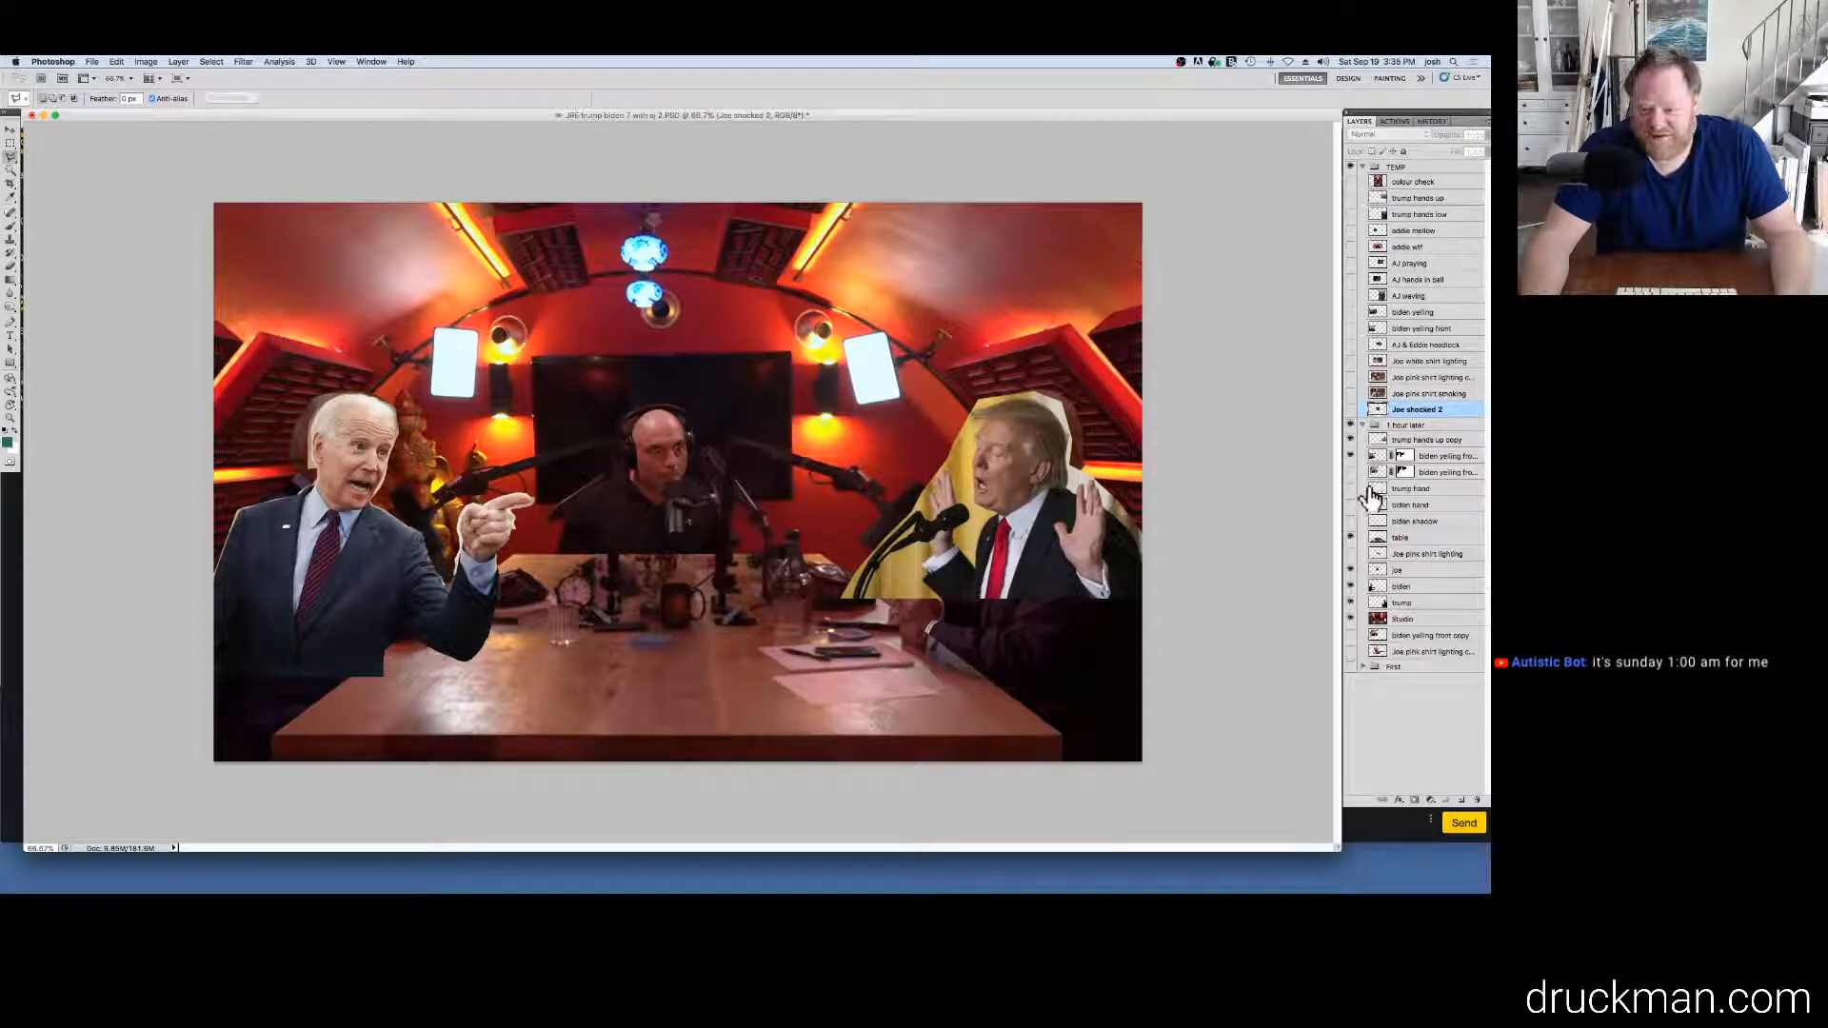
Show the Joe pink shirt lighting layer, move the joe layer below Studio and biden yelling front copy, and save the document.
{"action": "left_click", "coordinate": [1350, 554]}
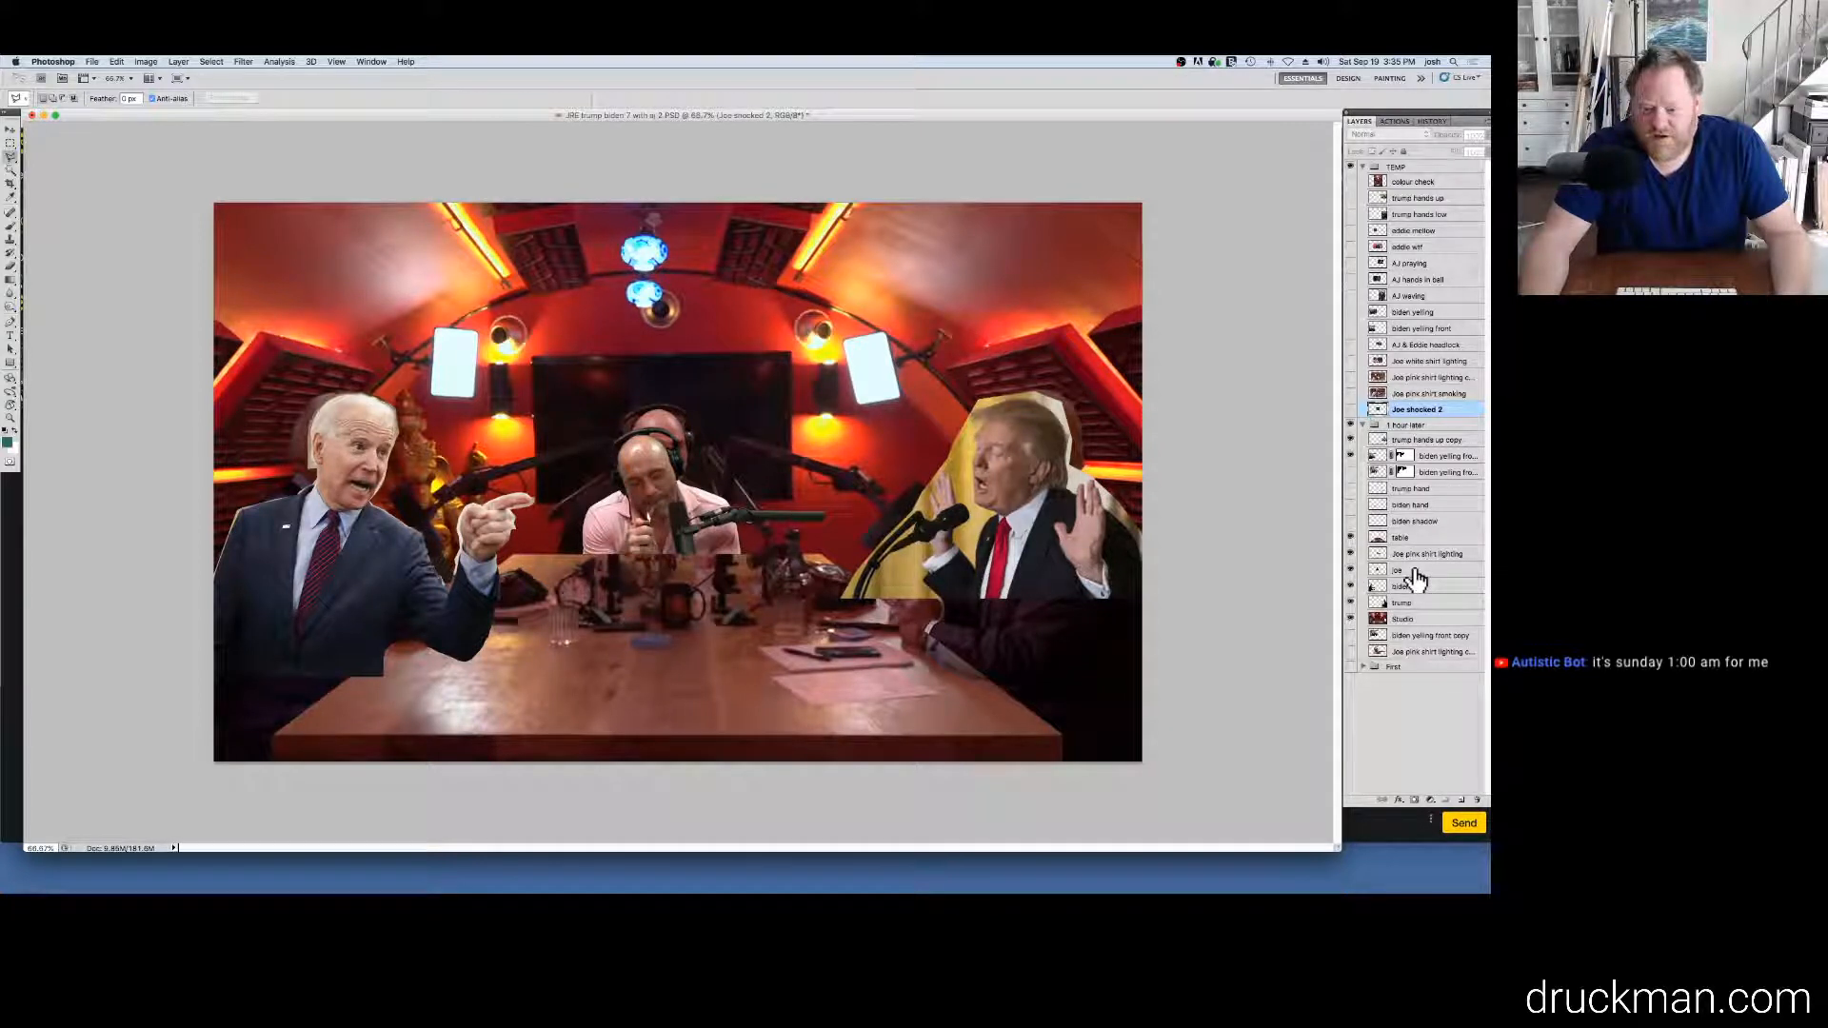
{"action": "left_click_drag", "start_coordinate": [1416, 581], "coordinate": [1415, 636]}
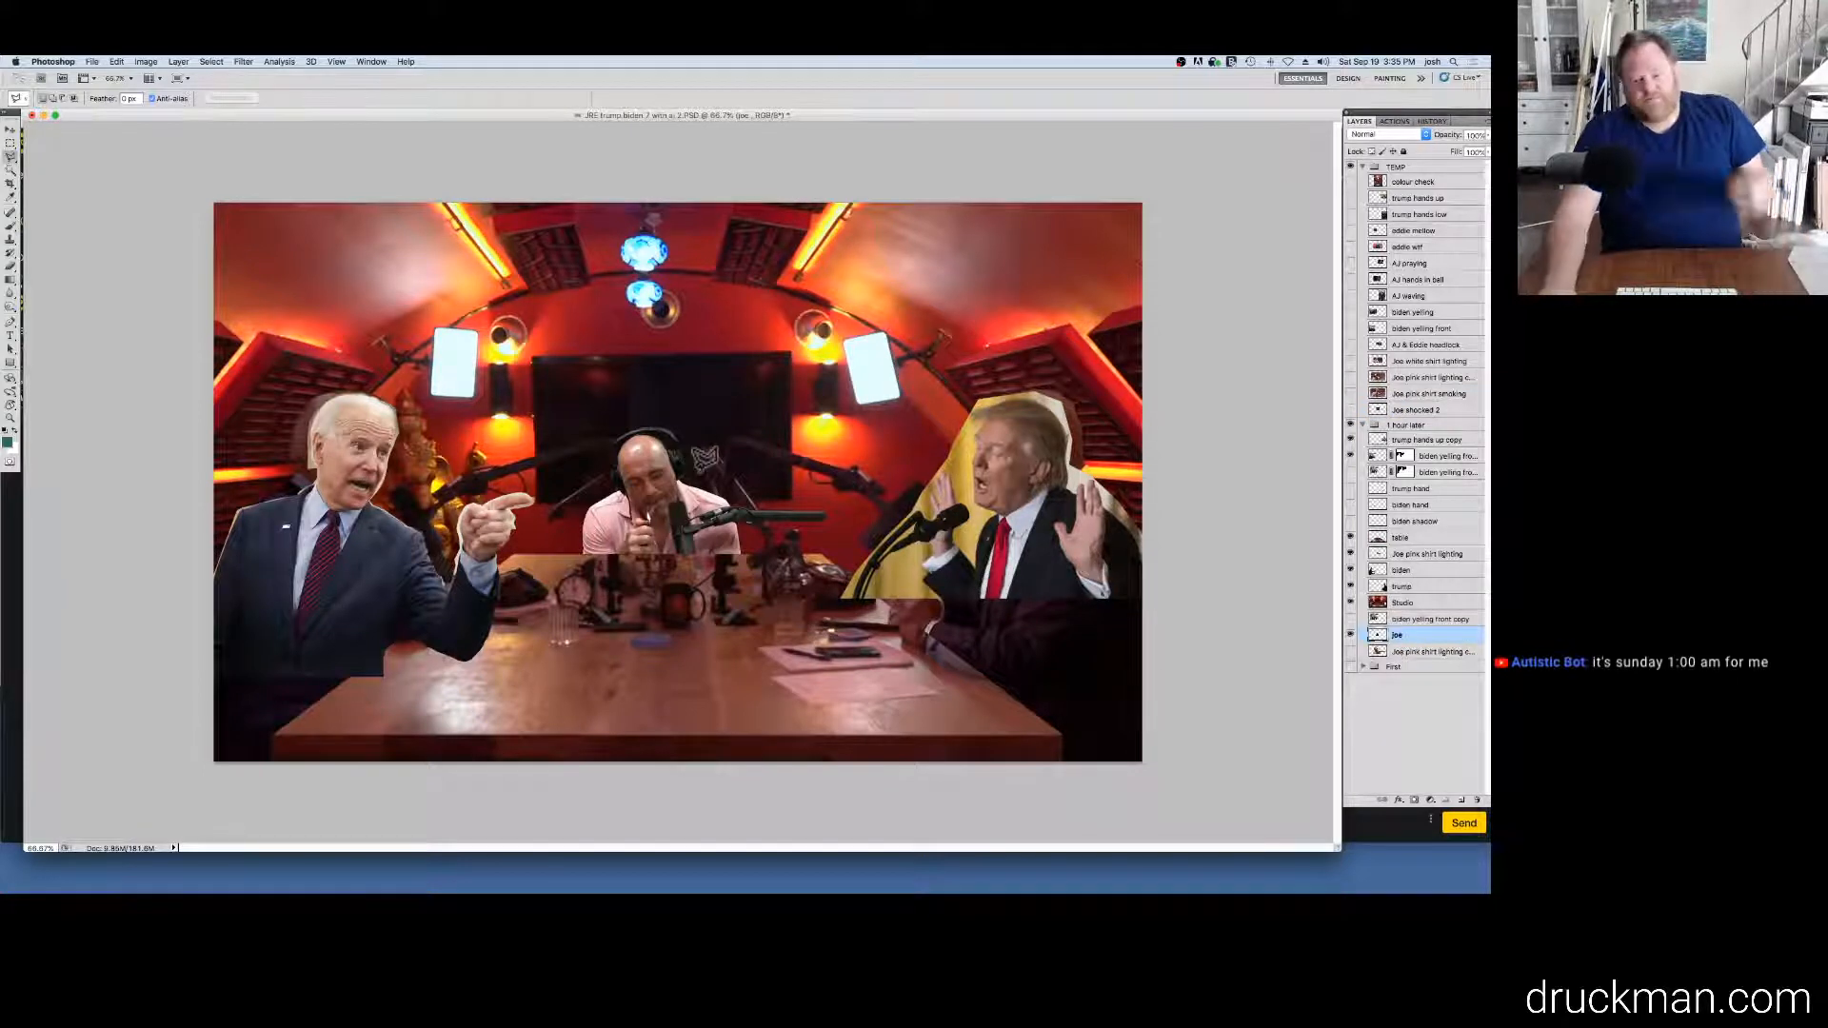
{"action": "key", "text": "super+s"}
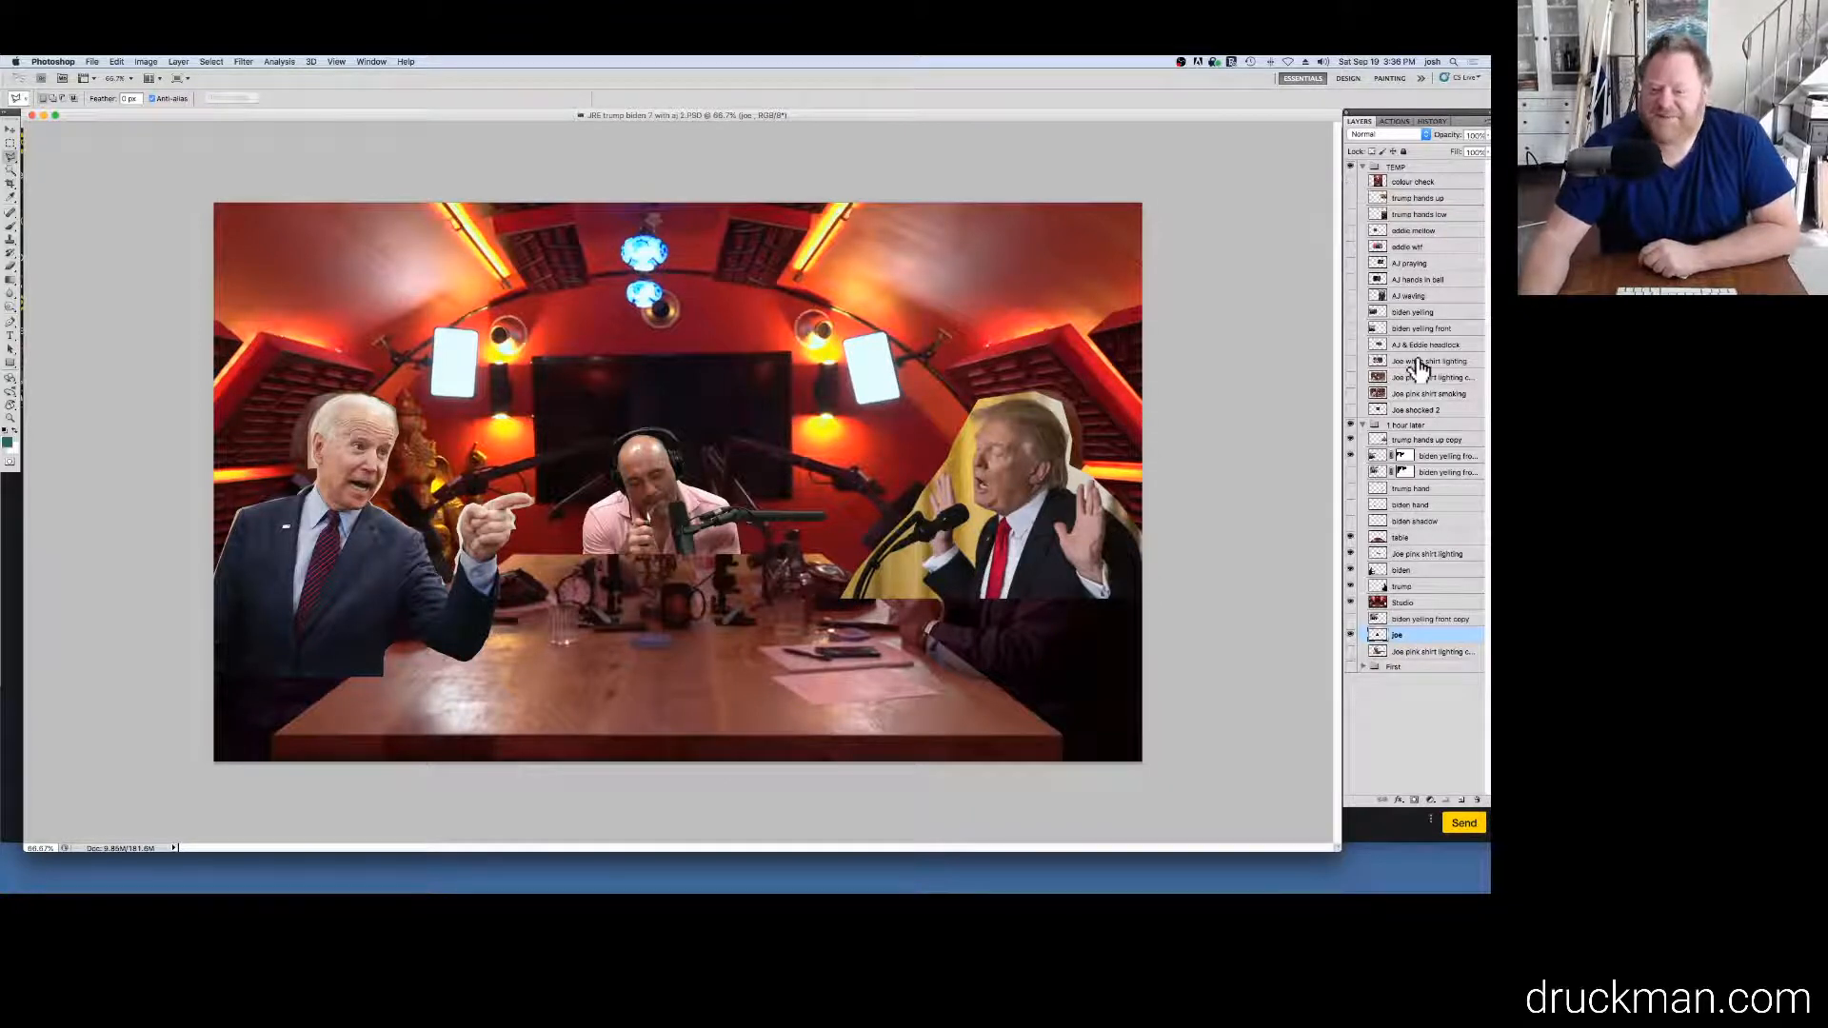
Check the AJ & Eddie headlock layer over the composite by toggling its visibility, leaving it shown.
{"action": "left_click", "coordinate": [1352, 347]}
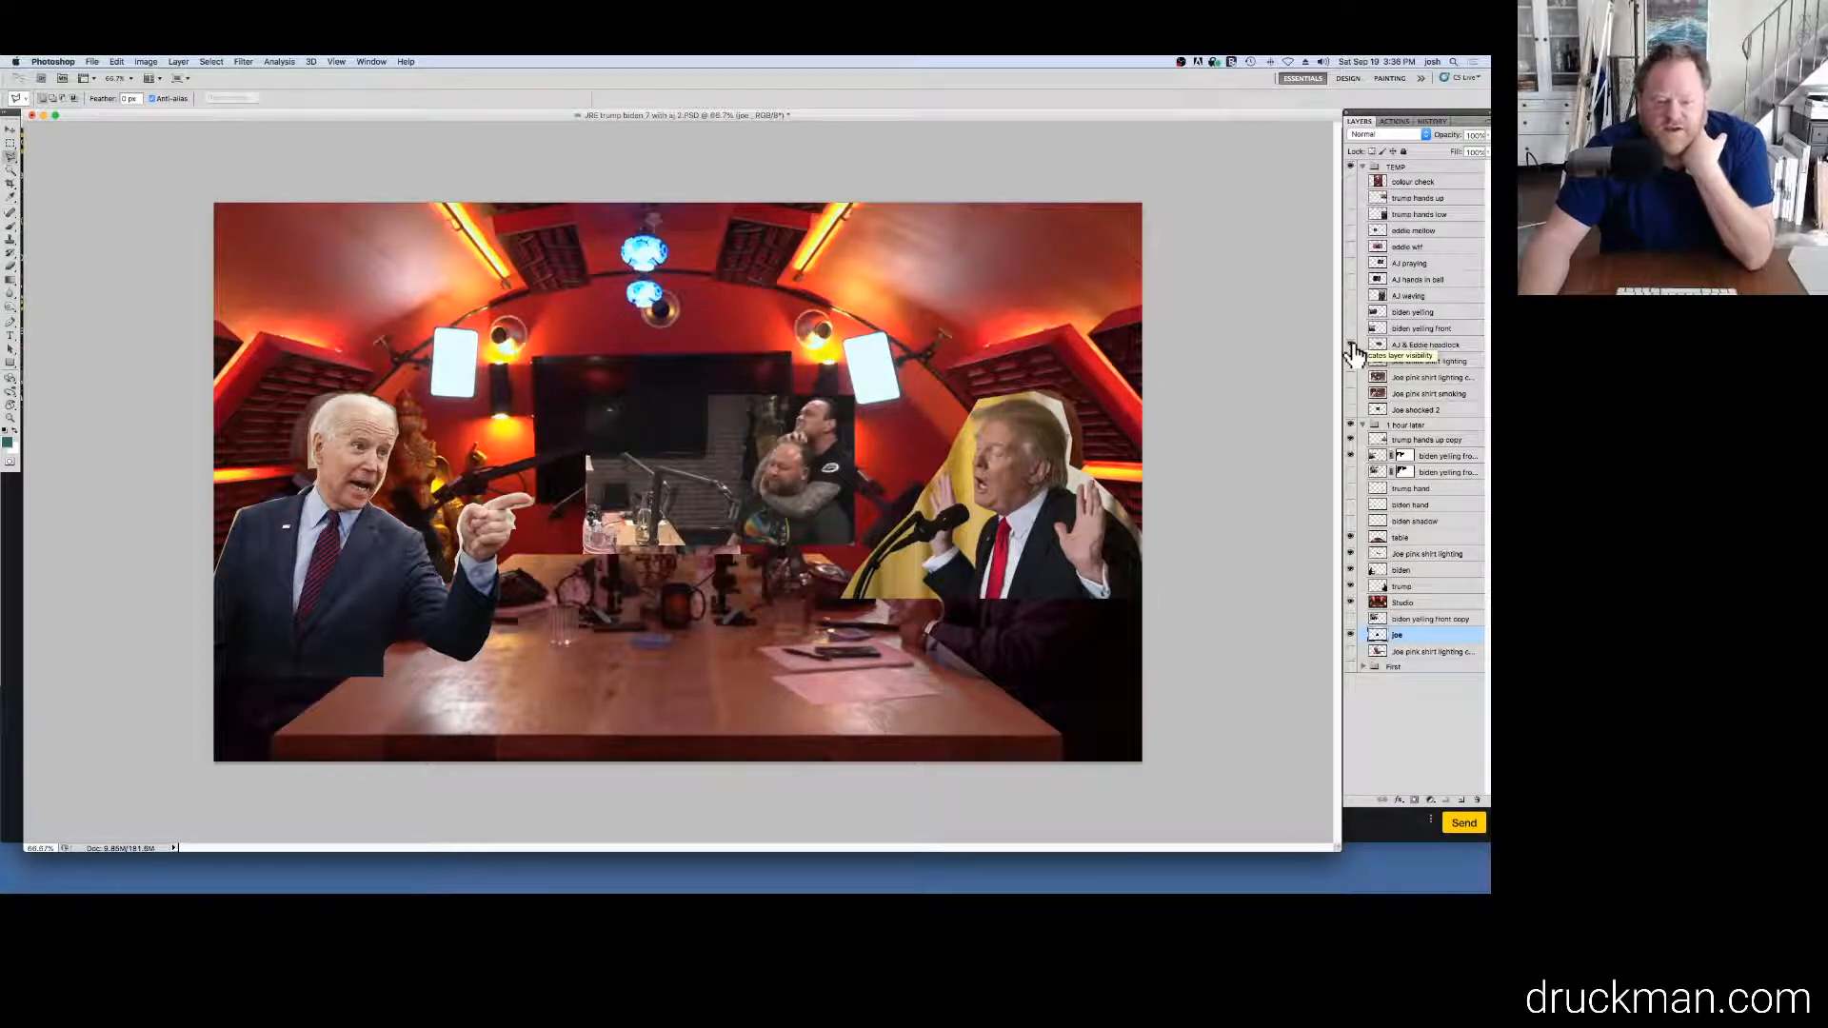
{"action": "left_click", "coordinate": [1353, 346]}
{"action": "left_click", "coordinate": [1352, 346]}
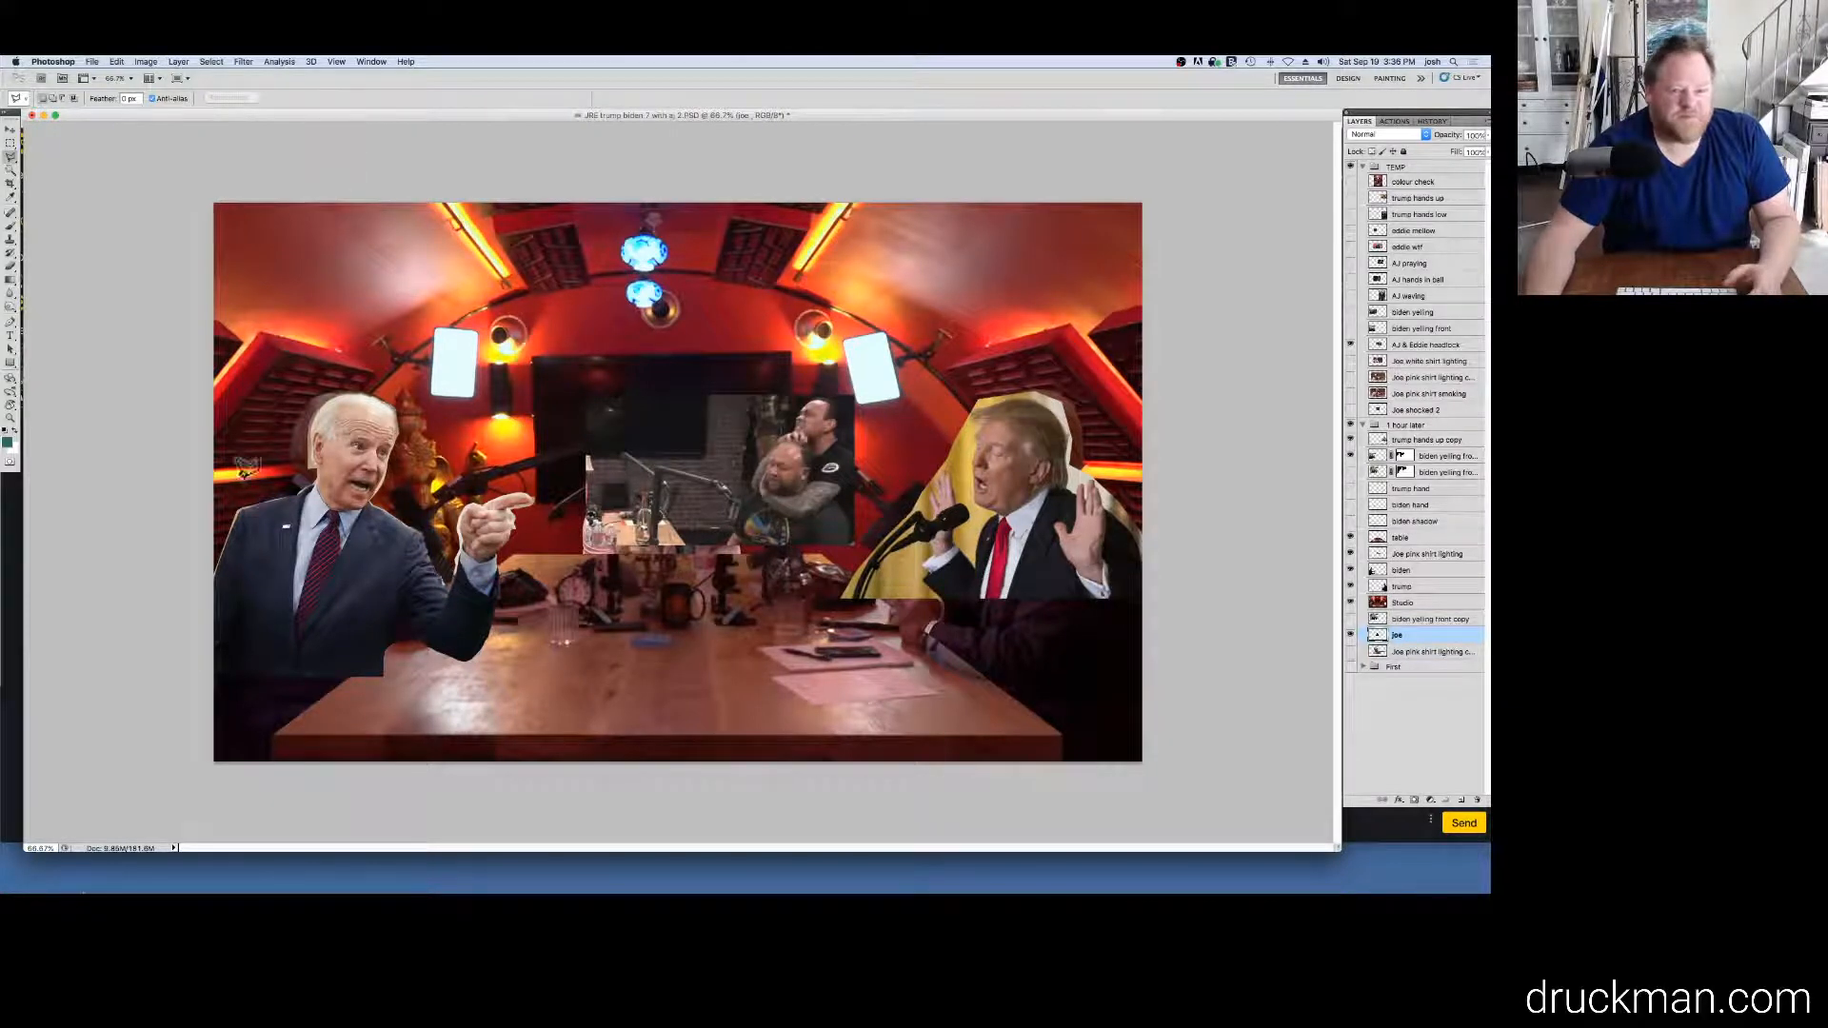
Switch to Firefox and search Google for "elon musk smoking" in a new tab.
{"action": "mouse_move", "coordinate": [83, 892]}
{"action": "left_click", "coordinate": [549, 872]}
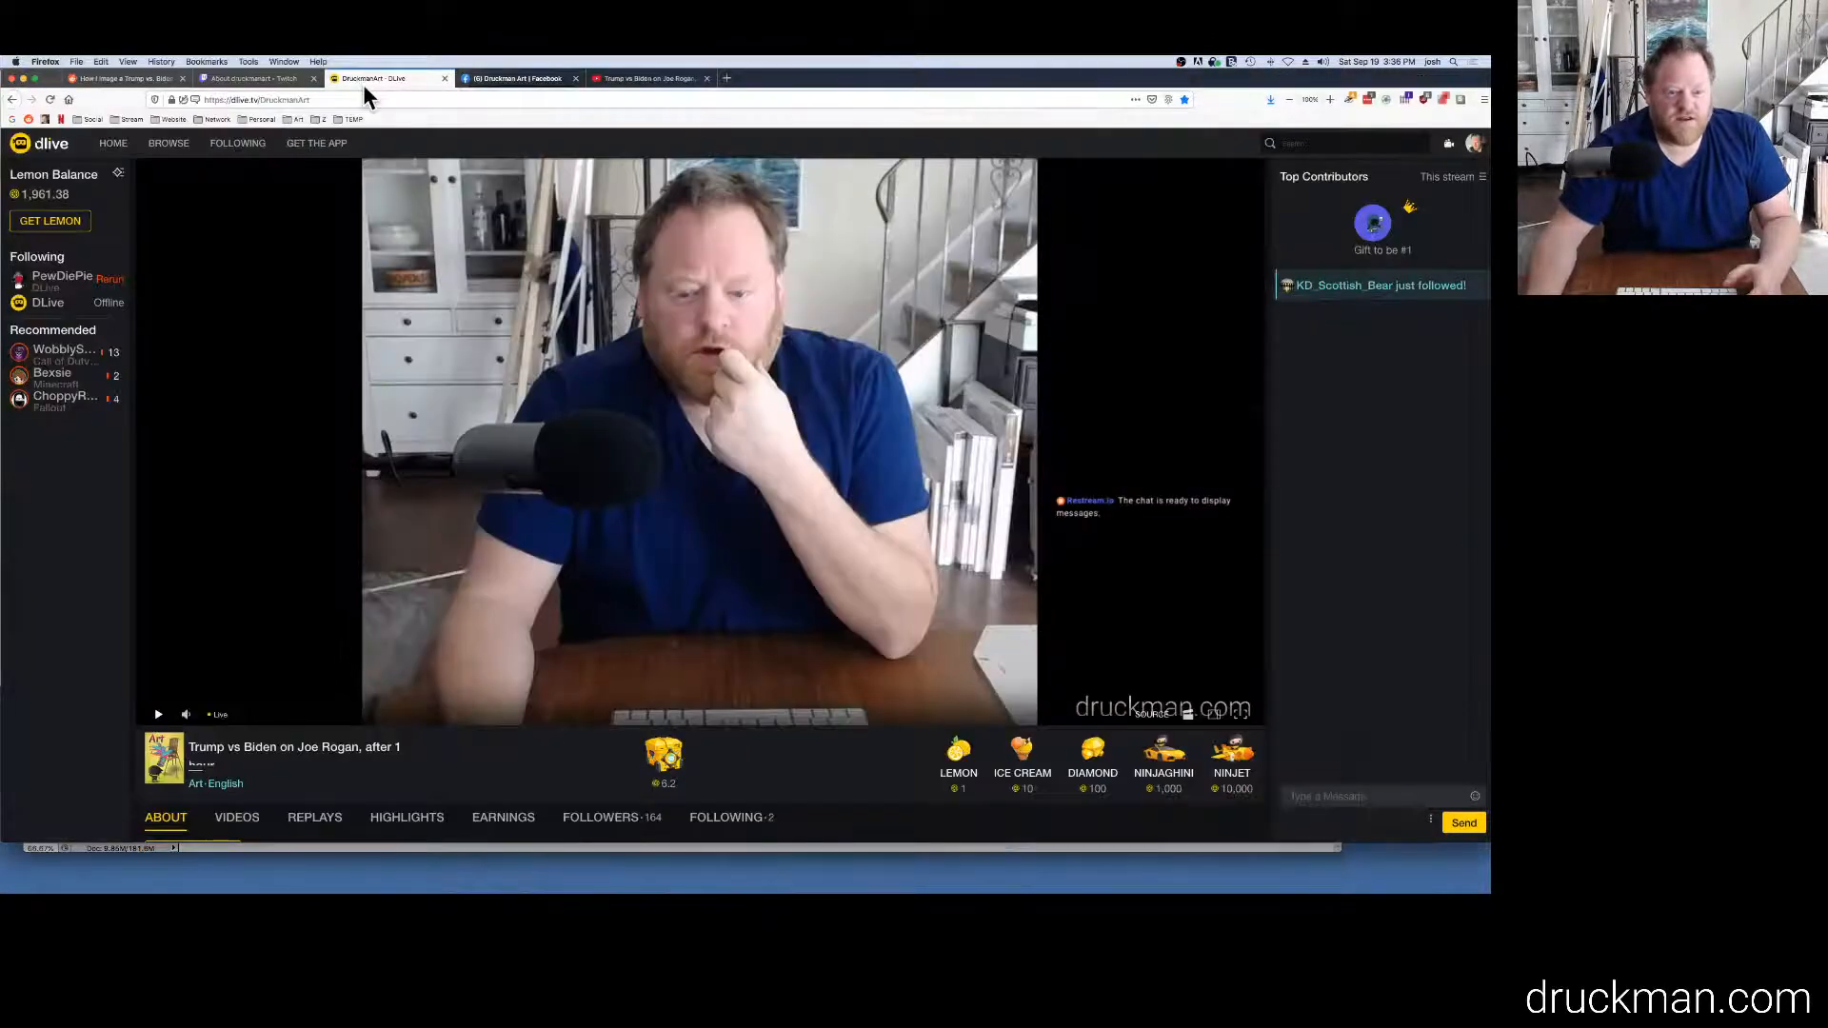
{"action": "left_click", "coordinate": [730, 79]}
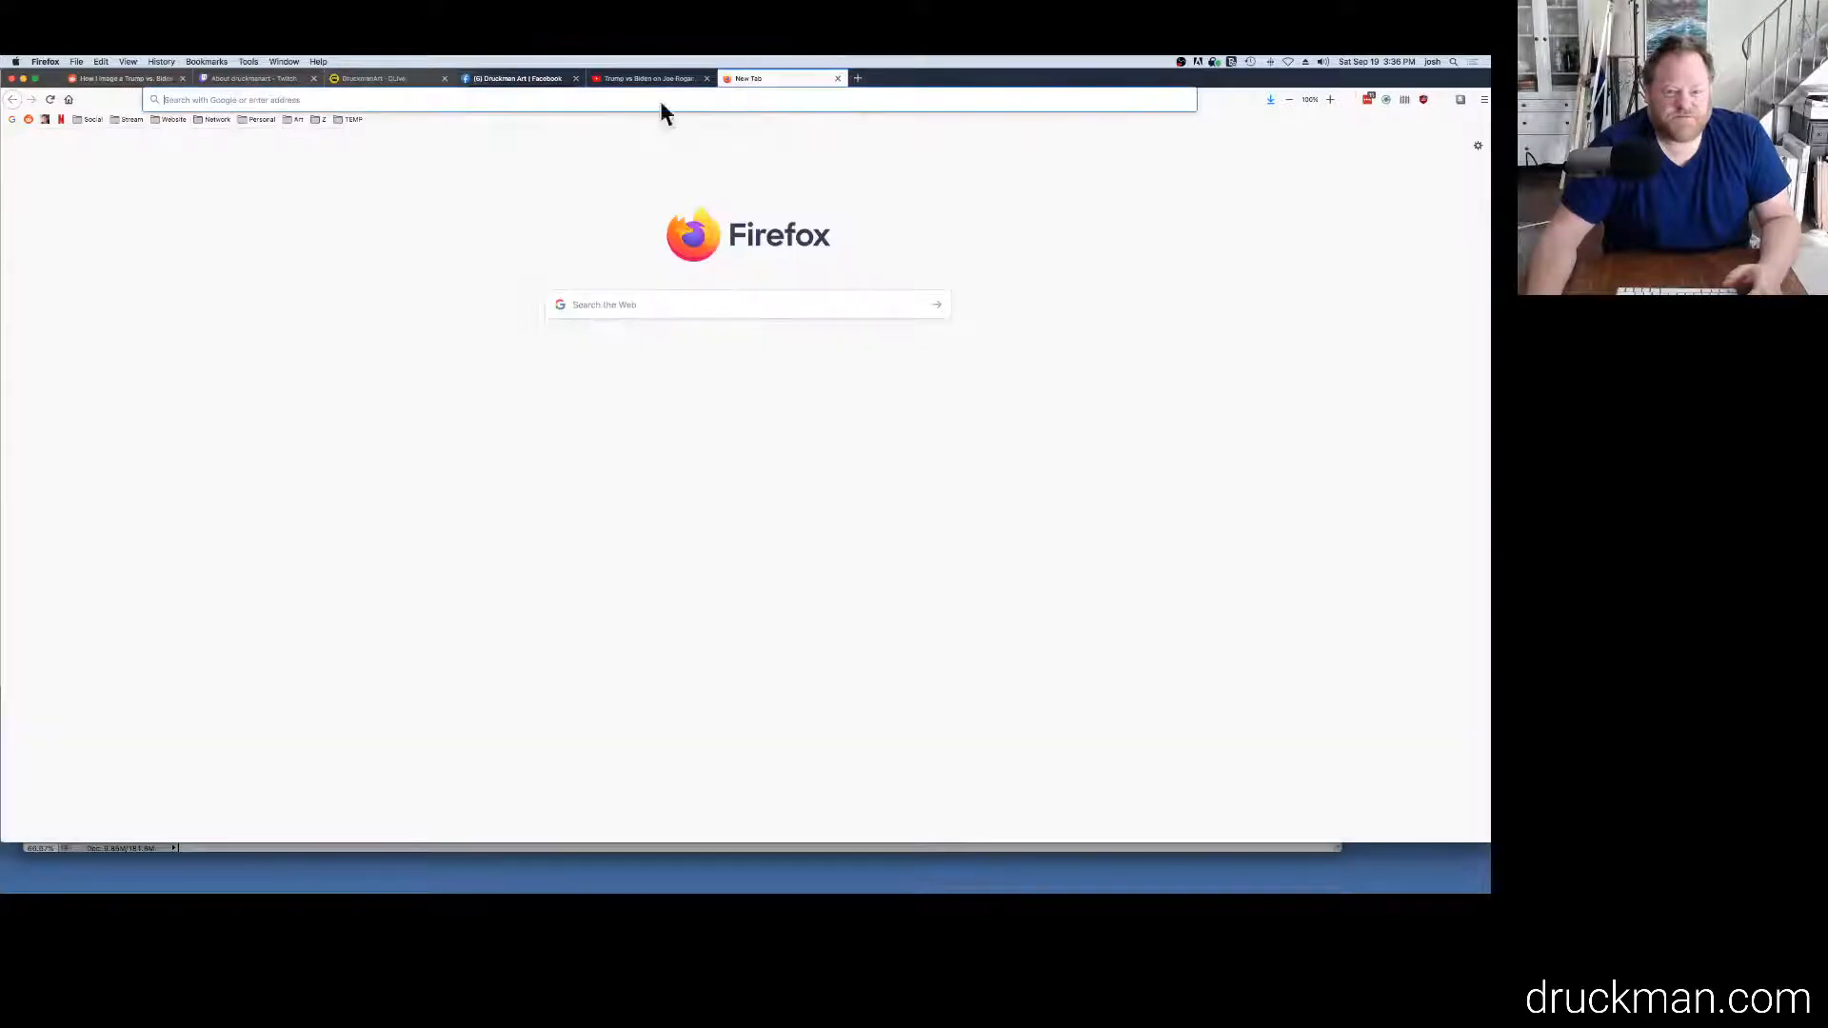
{"action": "type", "text": "elon"}
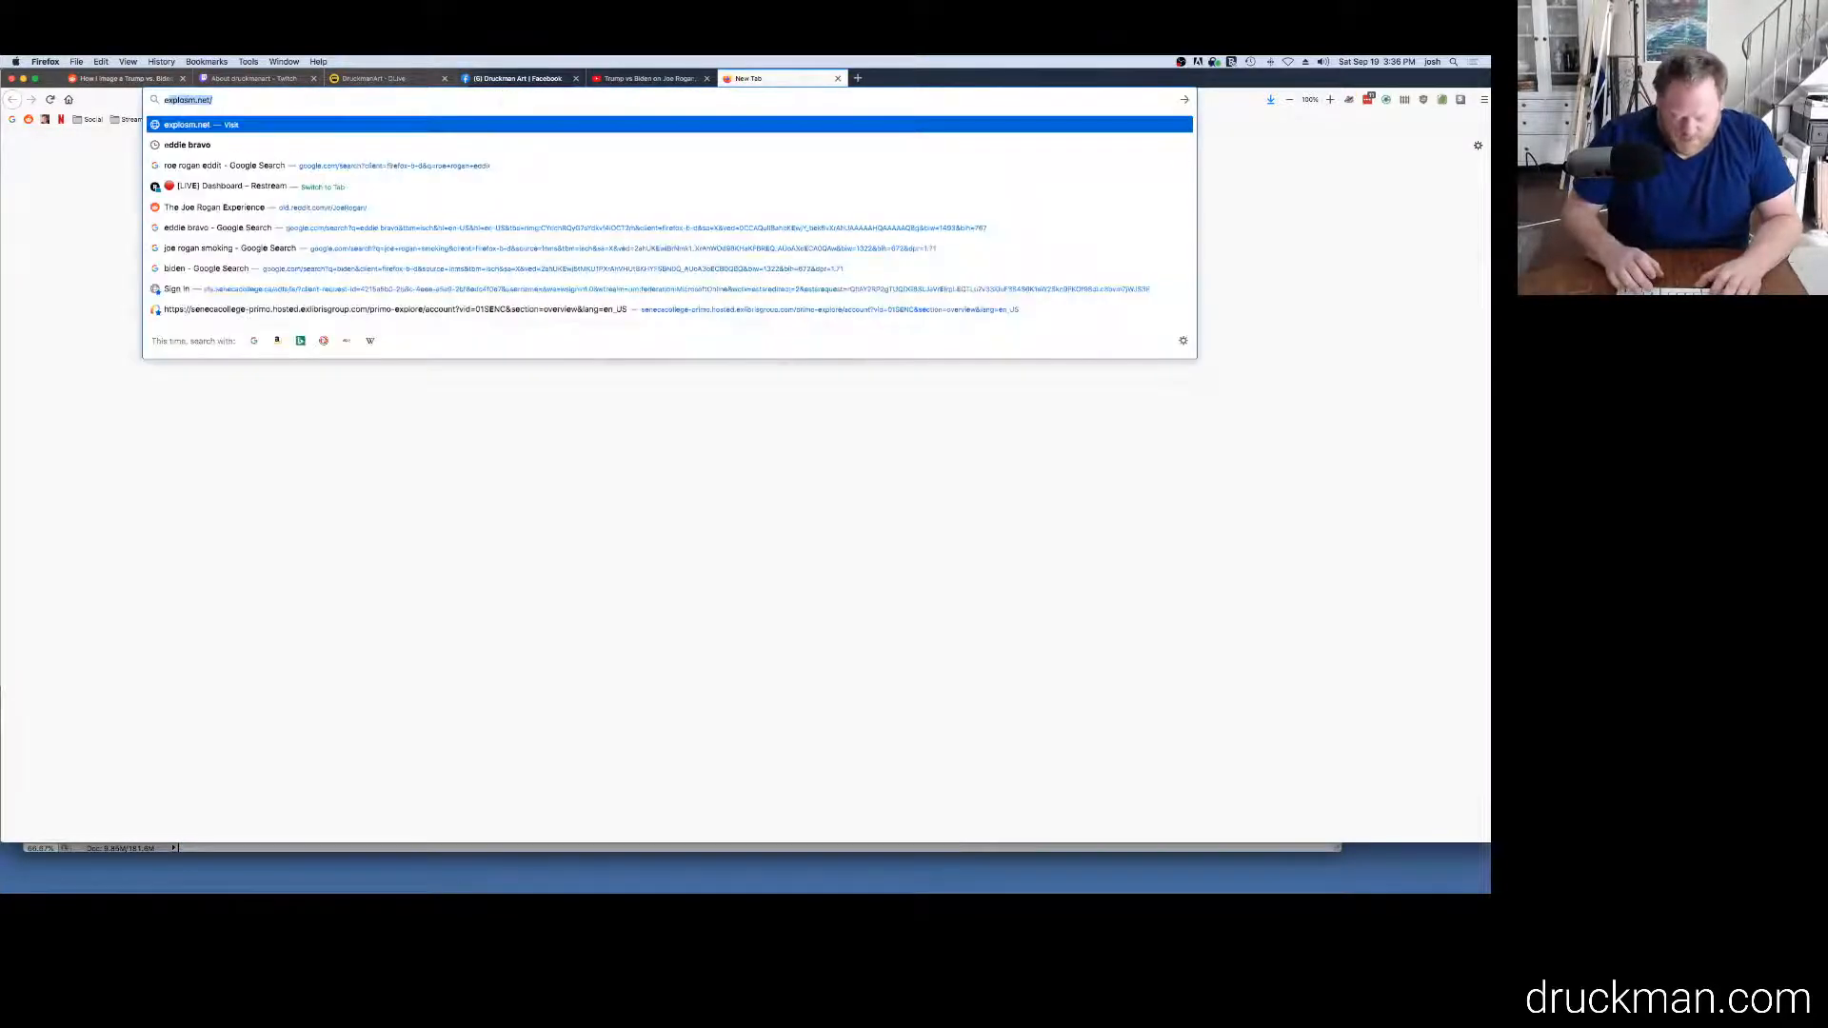
{"action": "type", "text": " musk"}
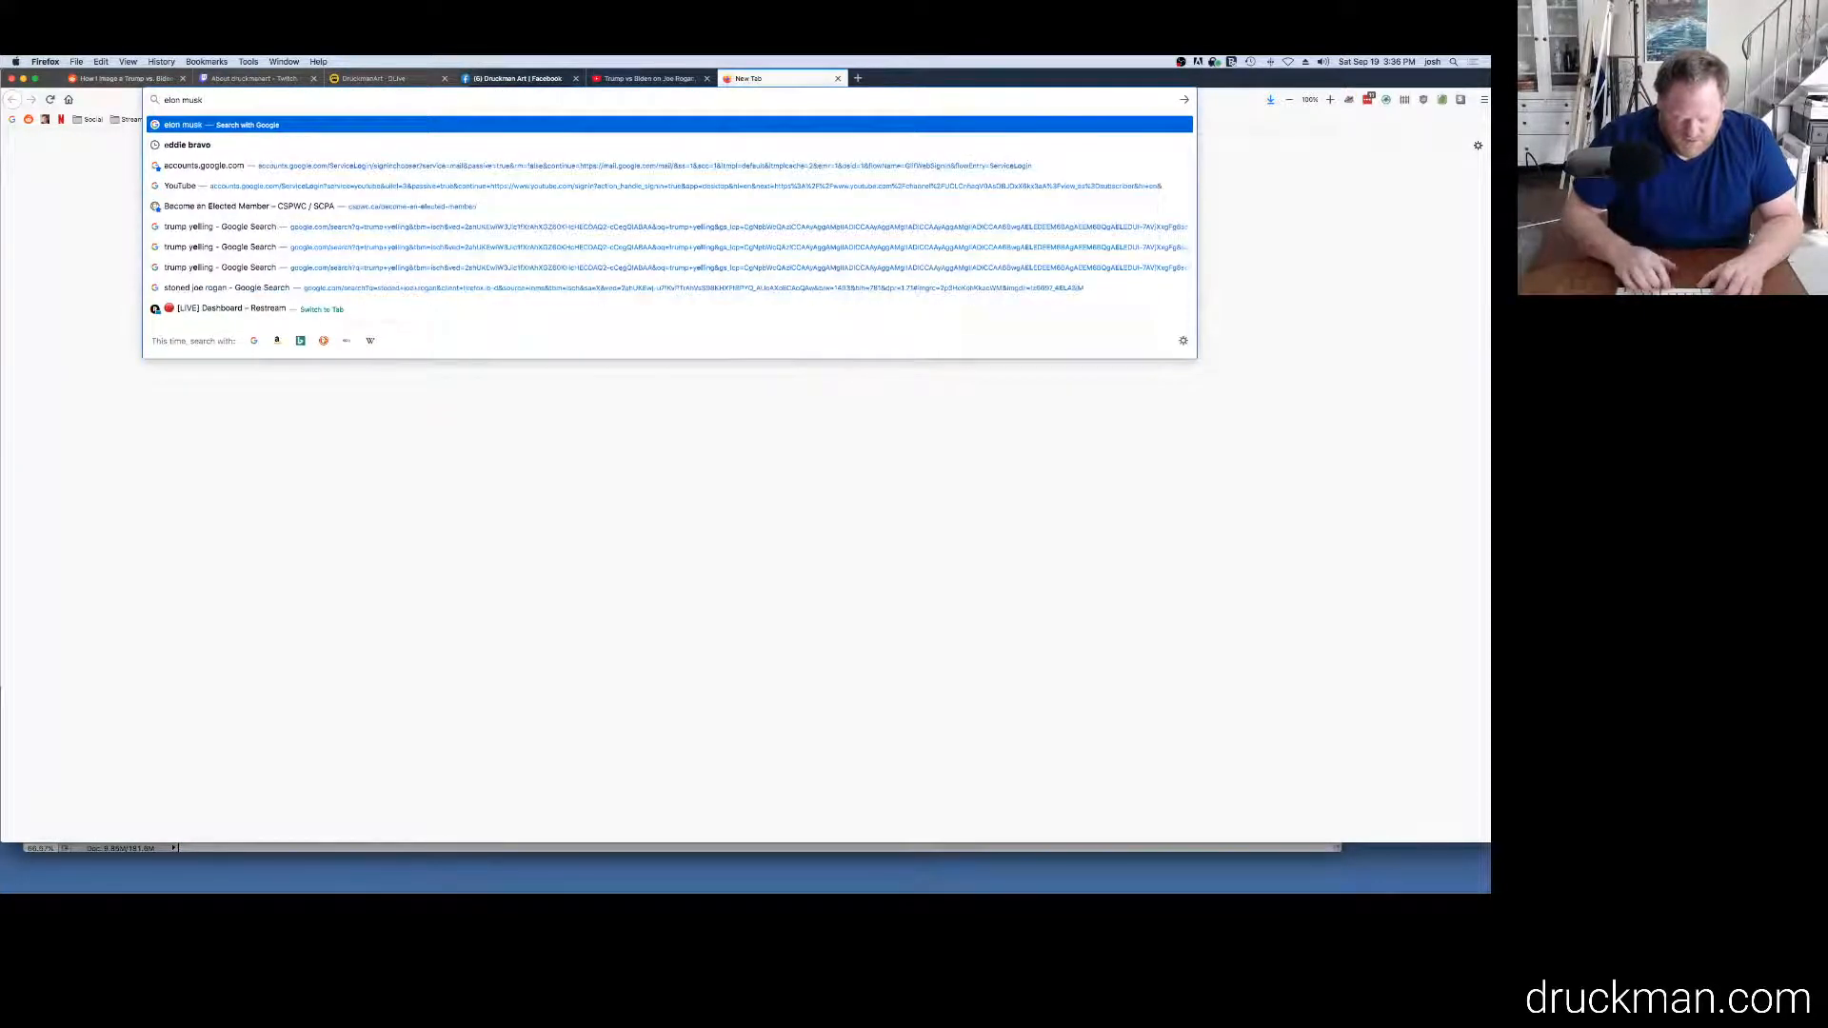
{"action": "type", "text": " smoking"}
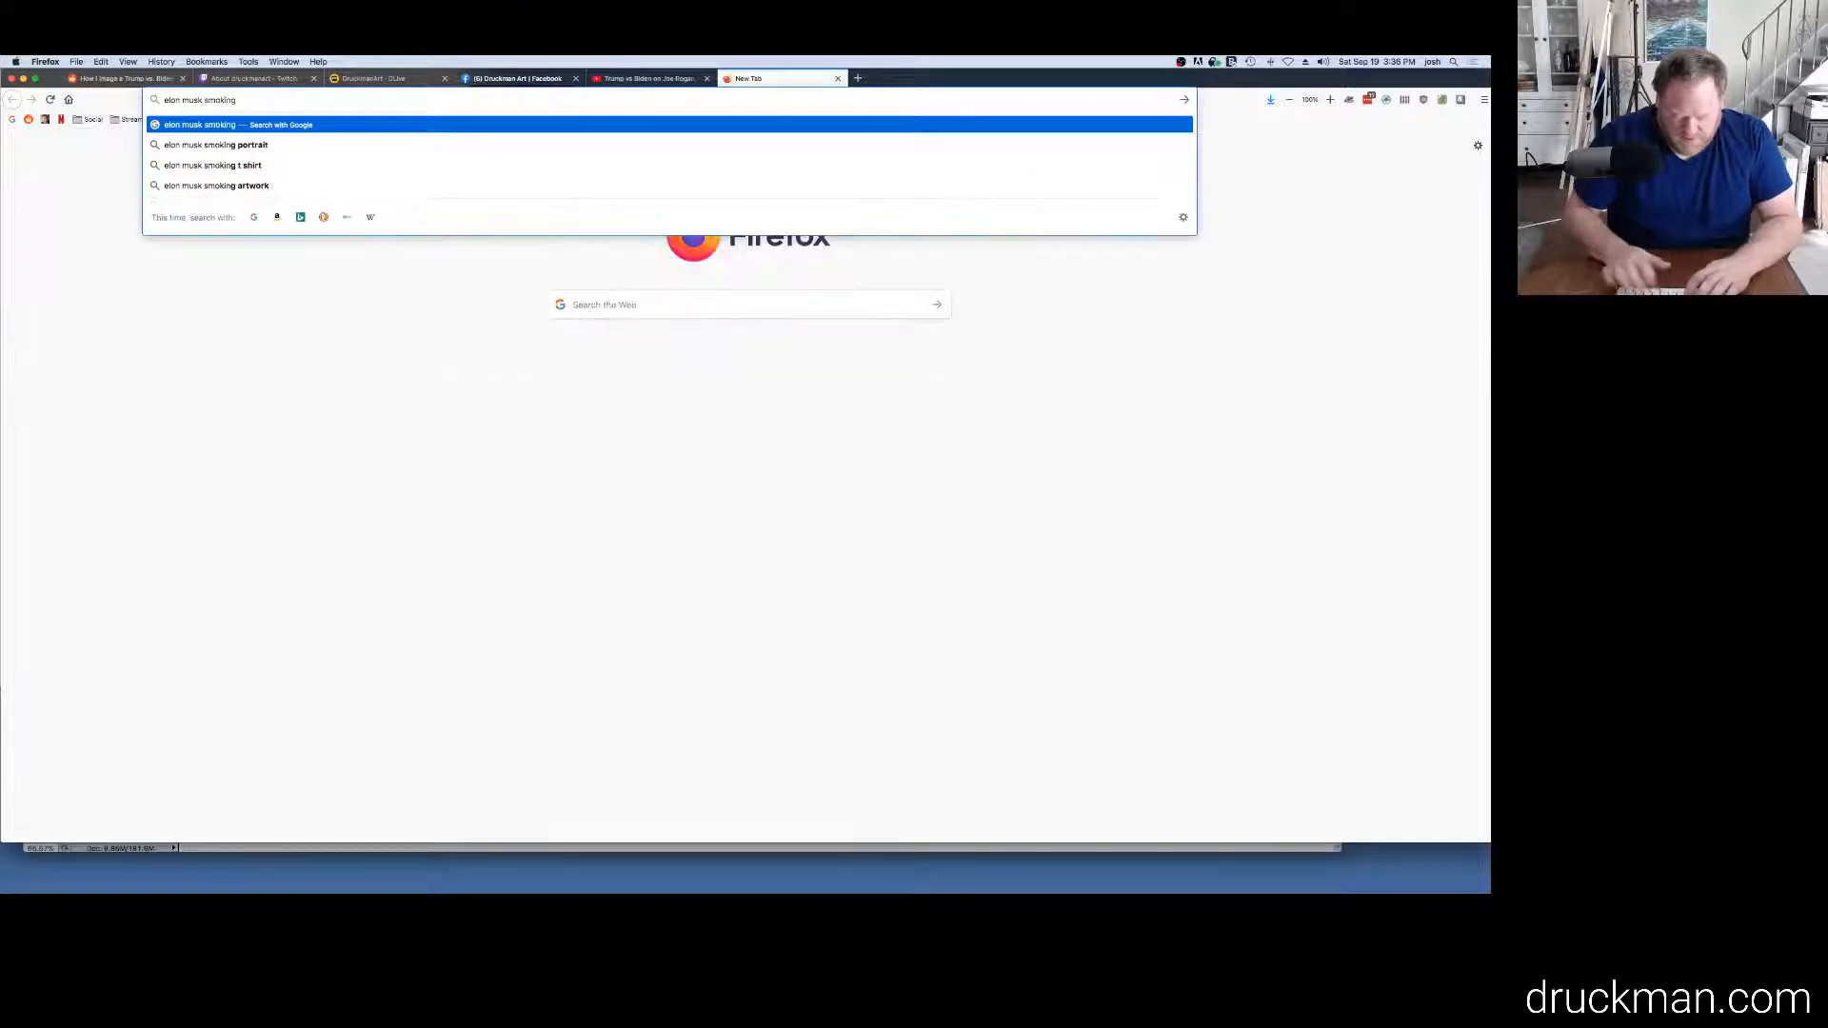
{"action": "key", "text": "Return"}
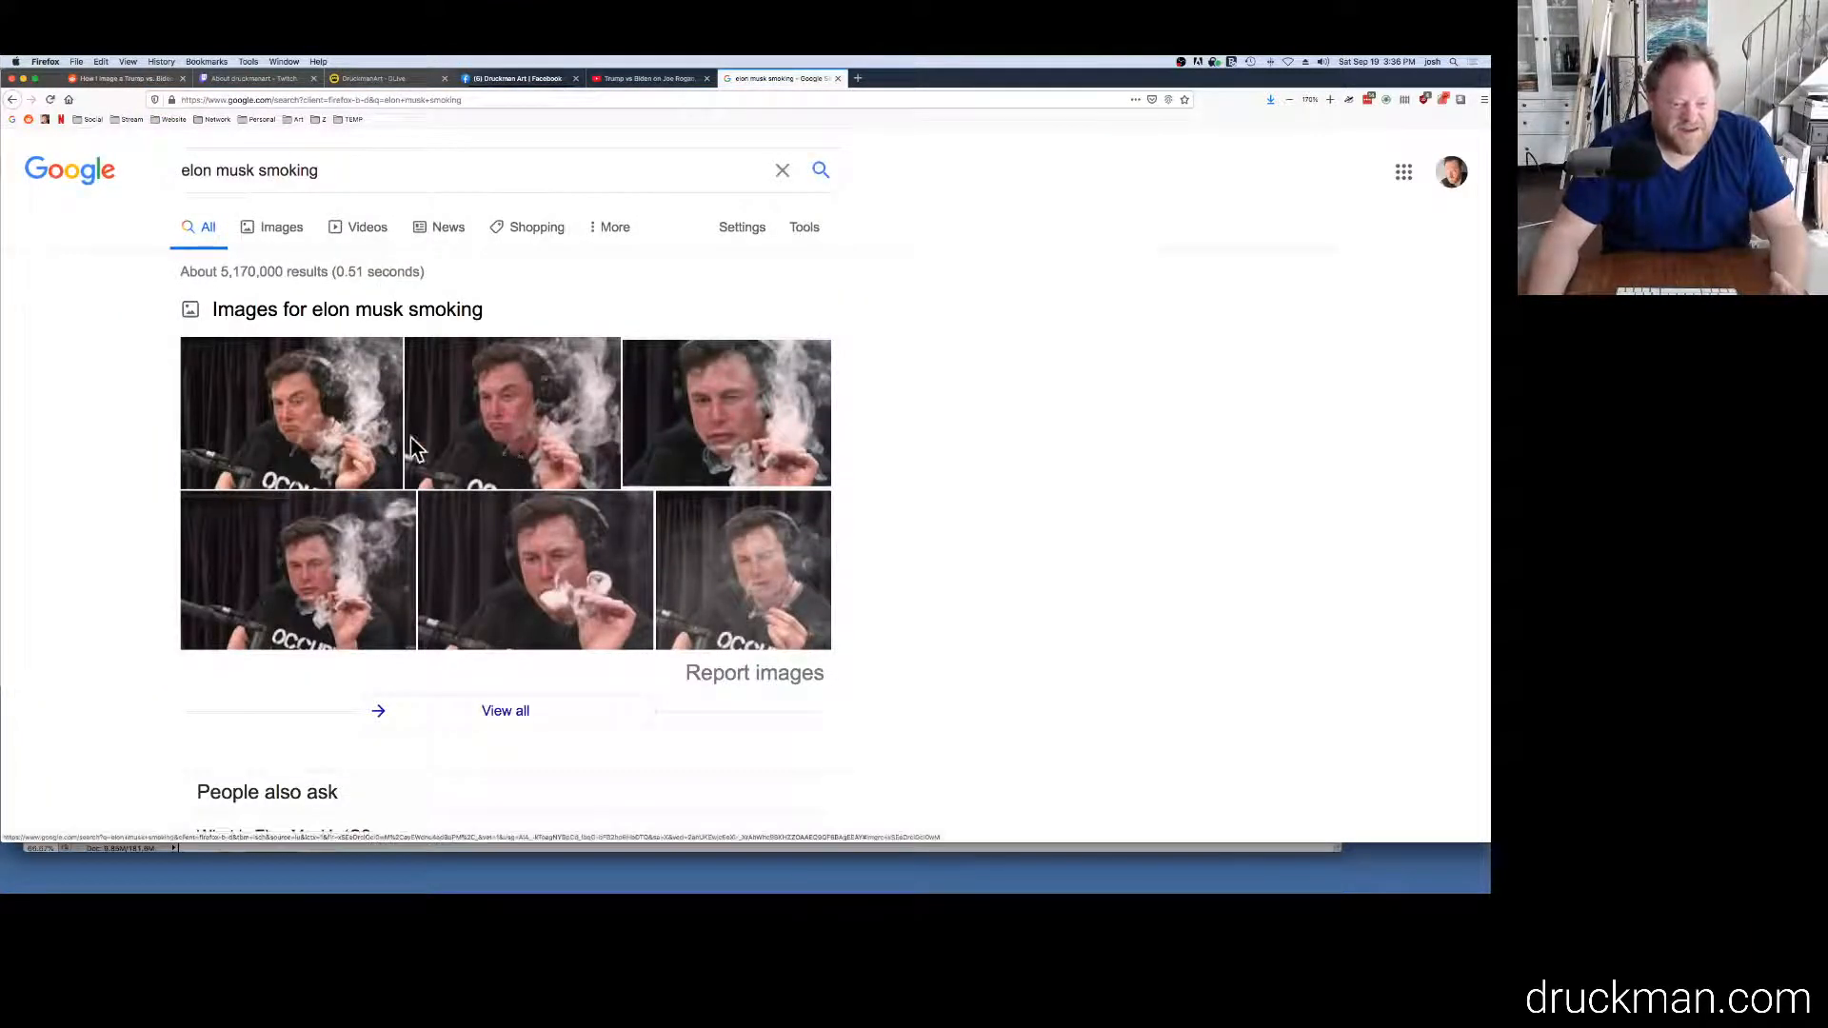
Preview the BBC photo of Elon Musk smoking in the image results, and close the CNN video article tab.
{"action": "left_click", "coordinate": [320, 429]}
{"action": "left_click", "coordinate": [320, 433]}
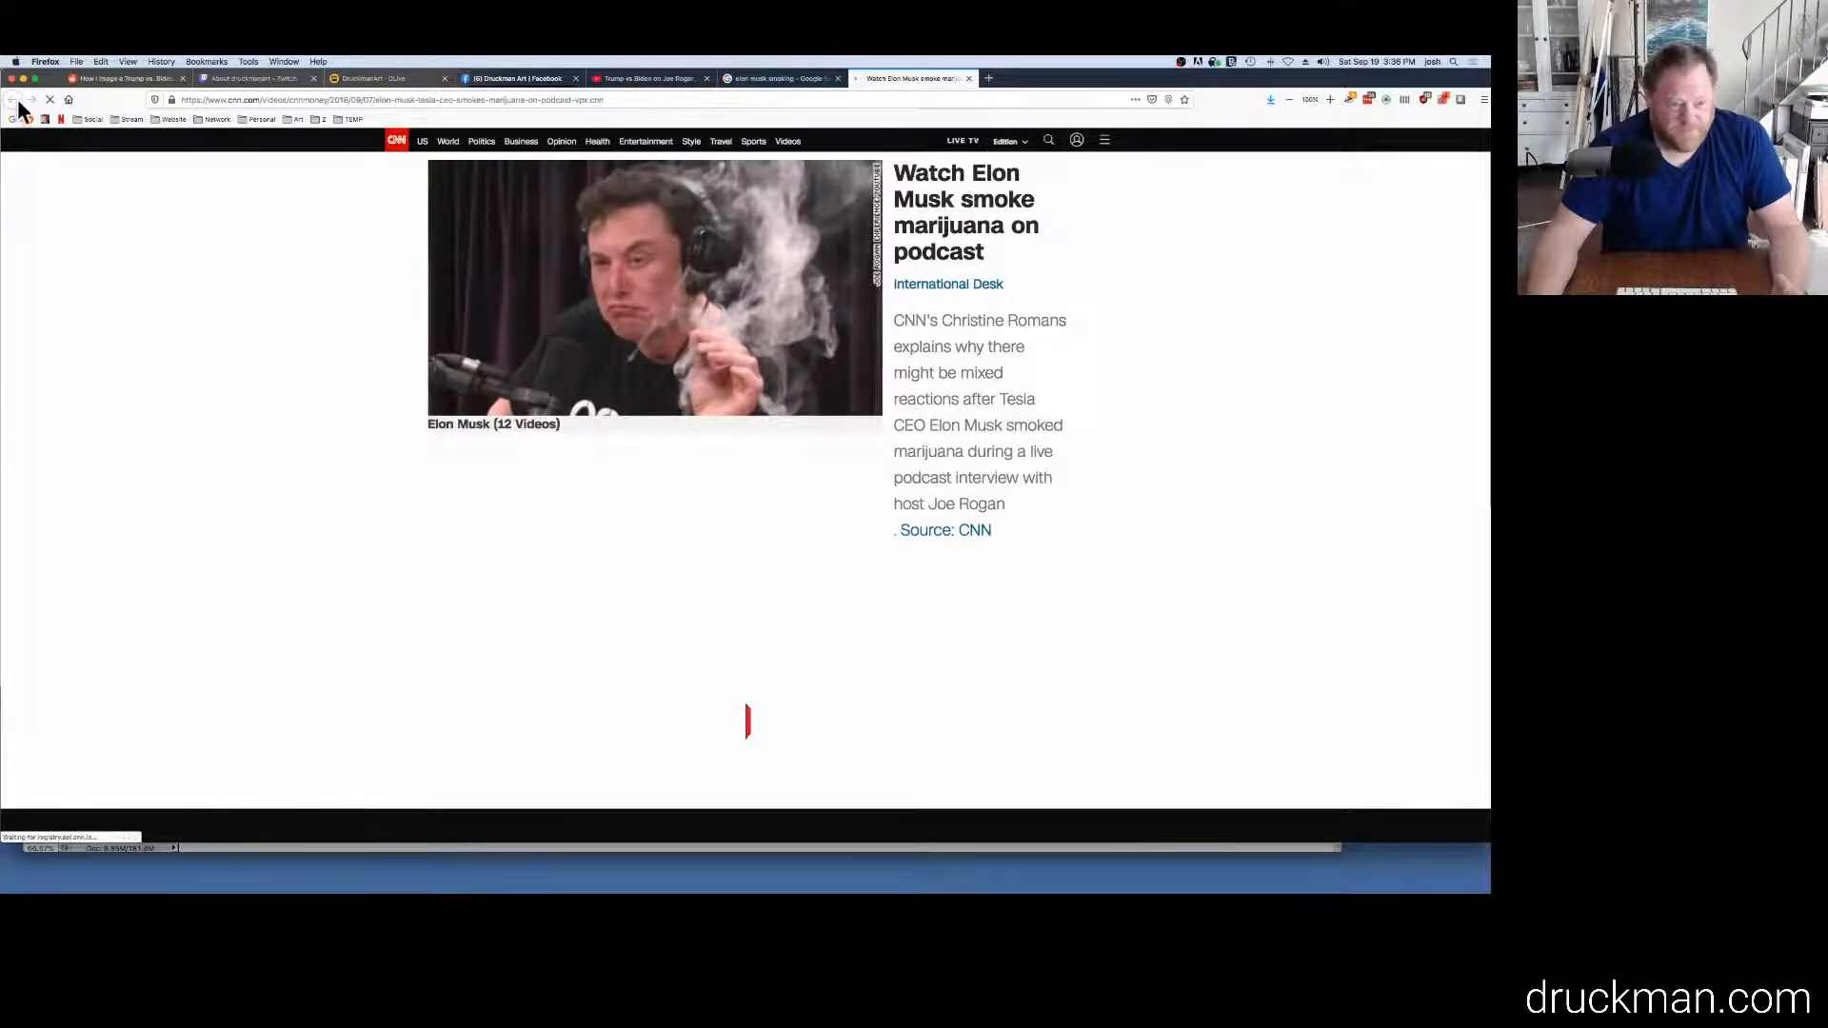
{"action": "left_click", "coordinate": [748, 76]}
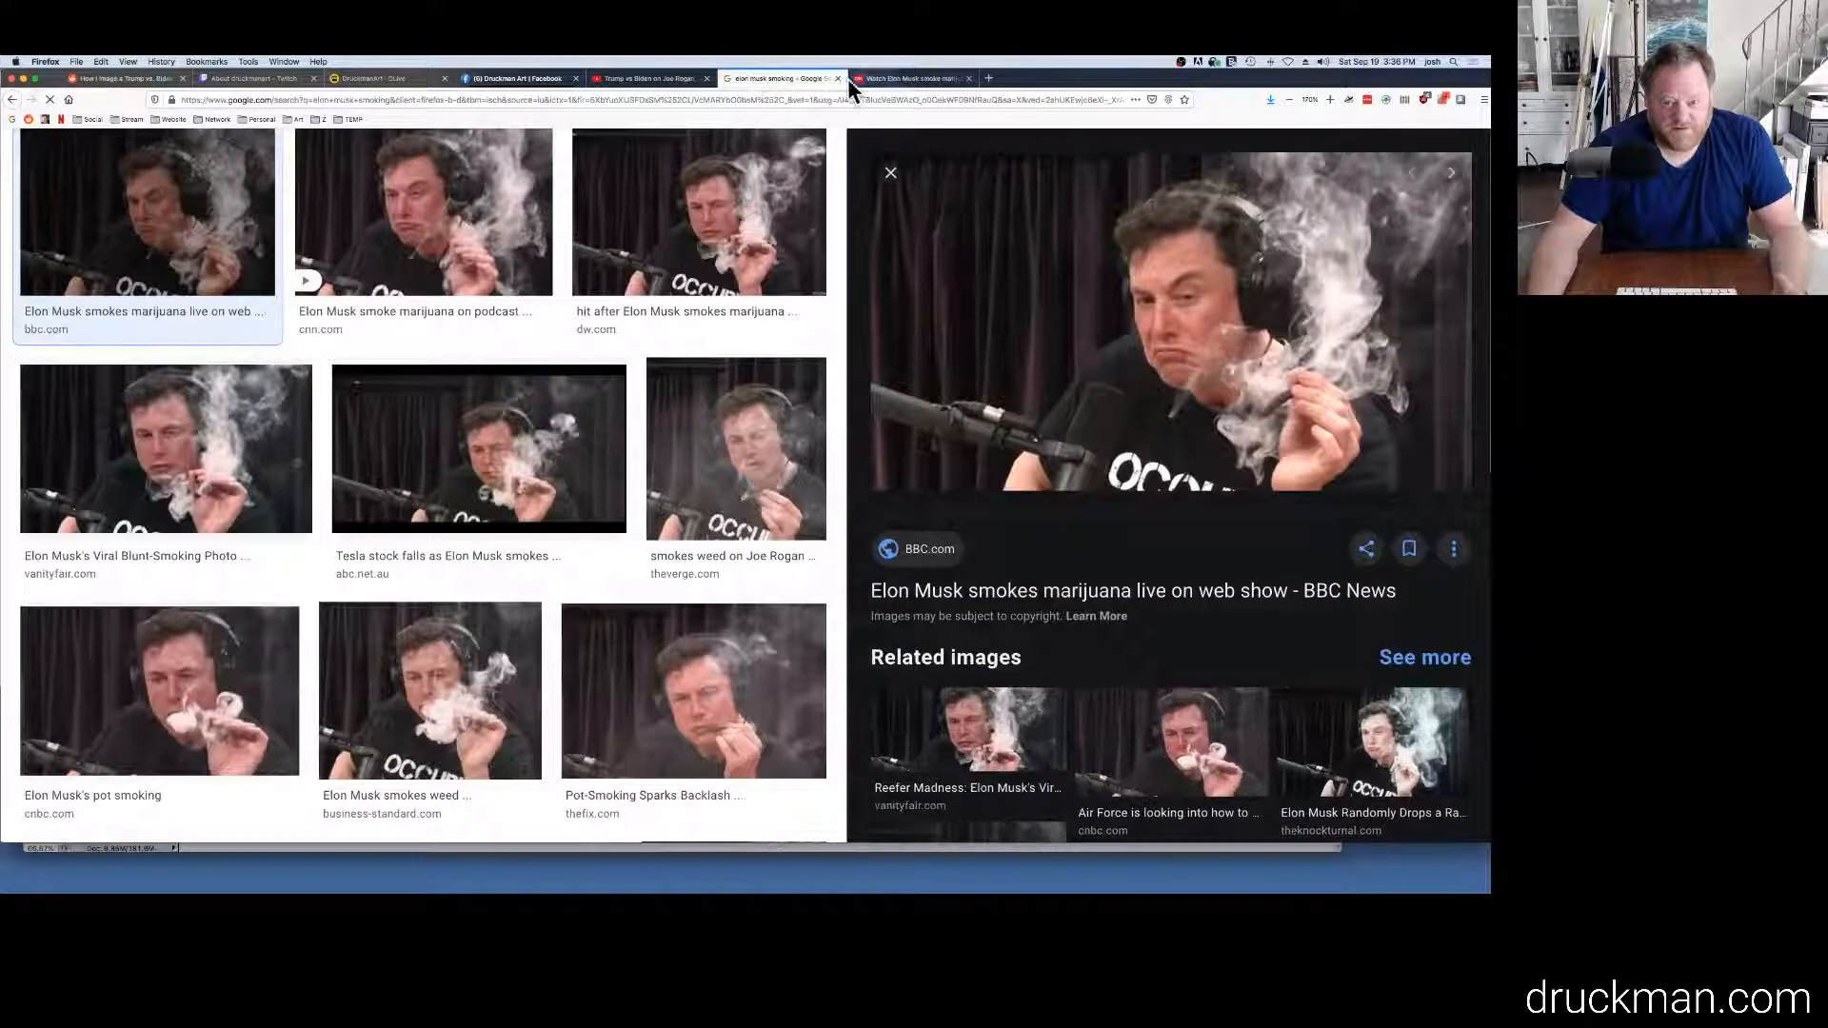
{"action": "left_click", "coordinate": [970, 78]}
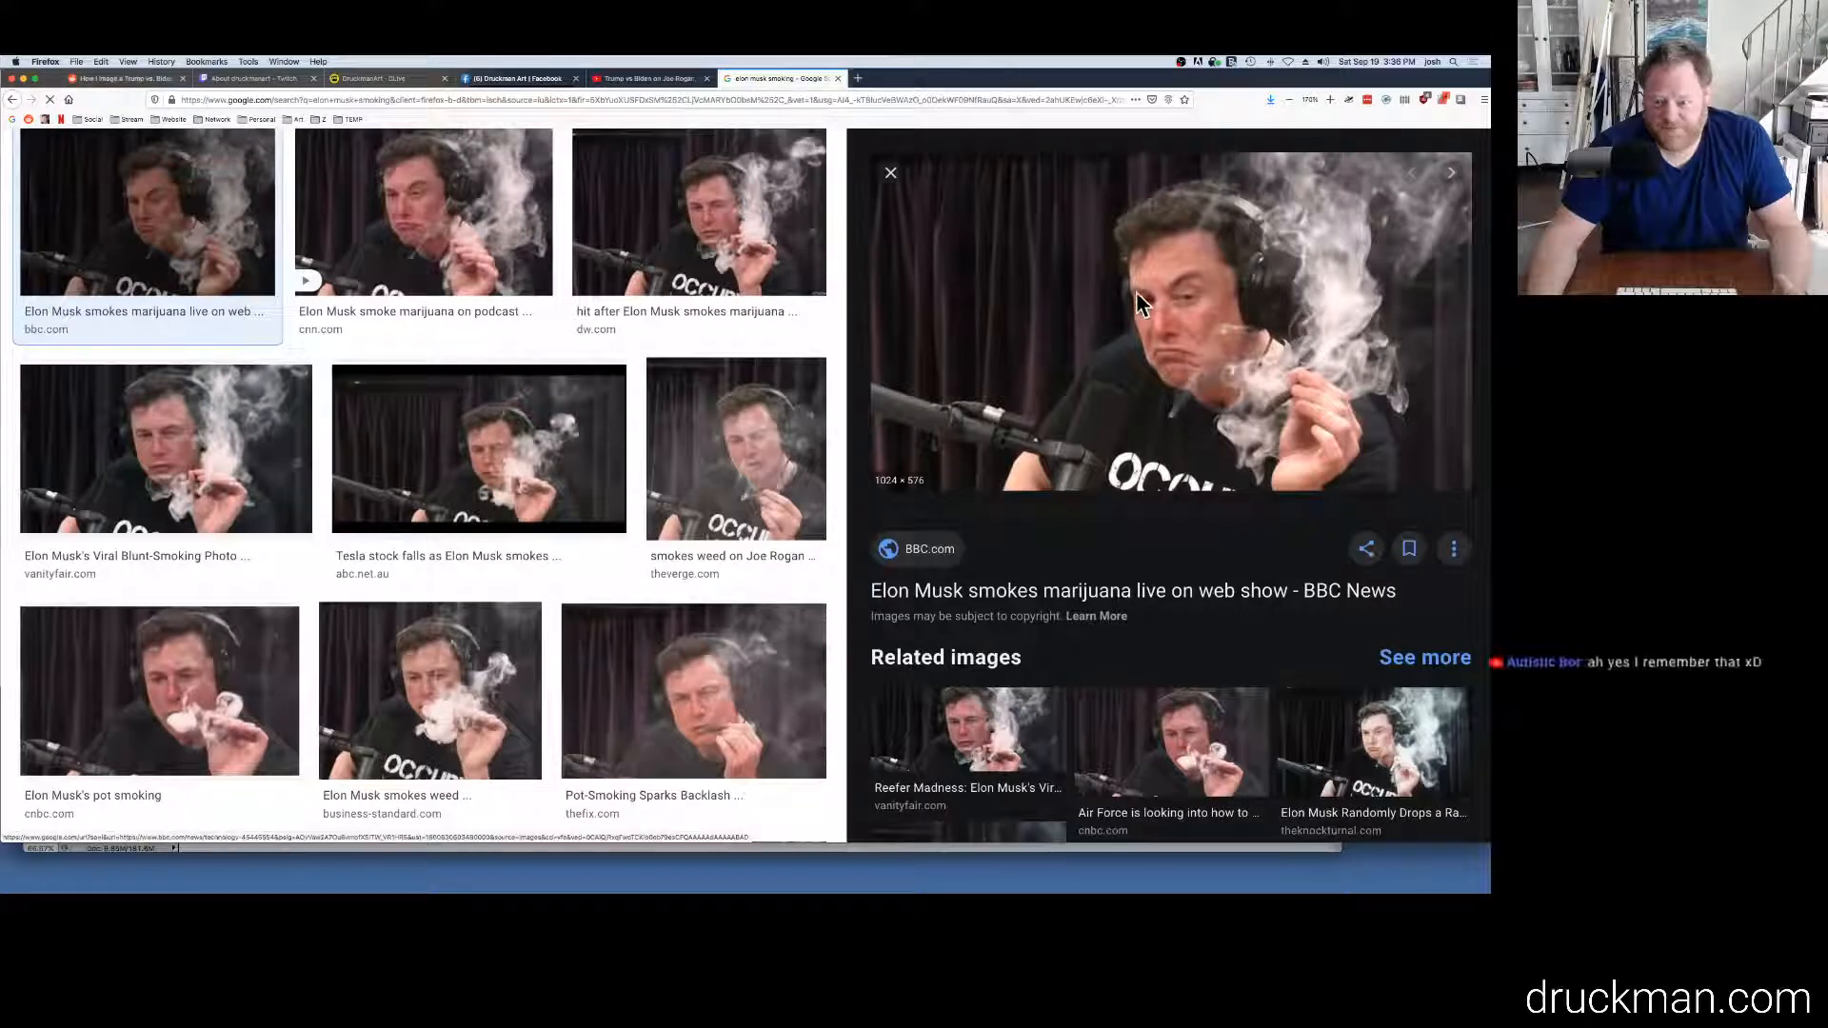
Save the BBC photo of Elon Musk smoking into the Musk folder inside Source, keeping the suggested file name.
{"action": "right_click", "coordinate": [1052, 339]}
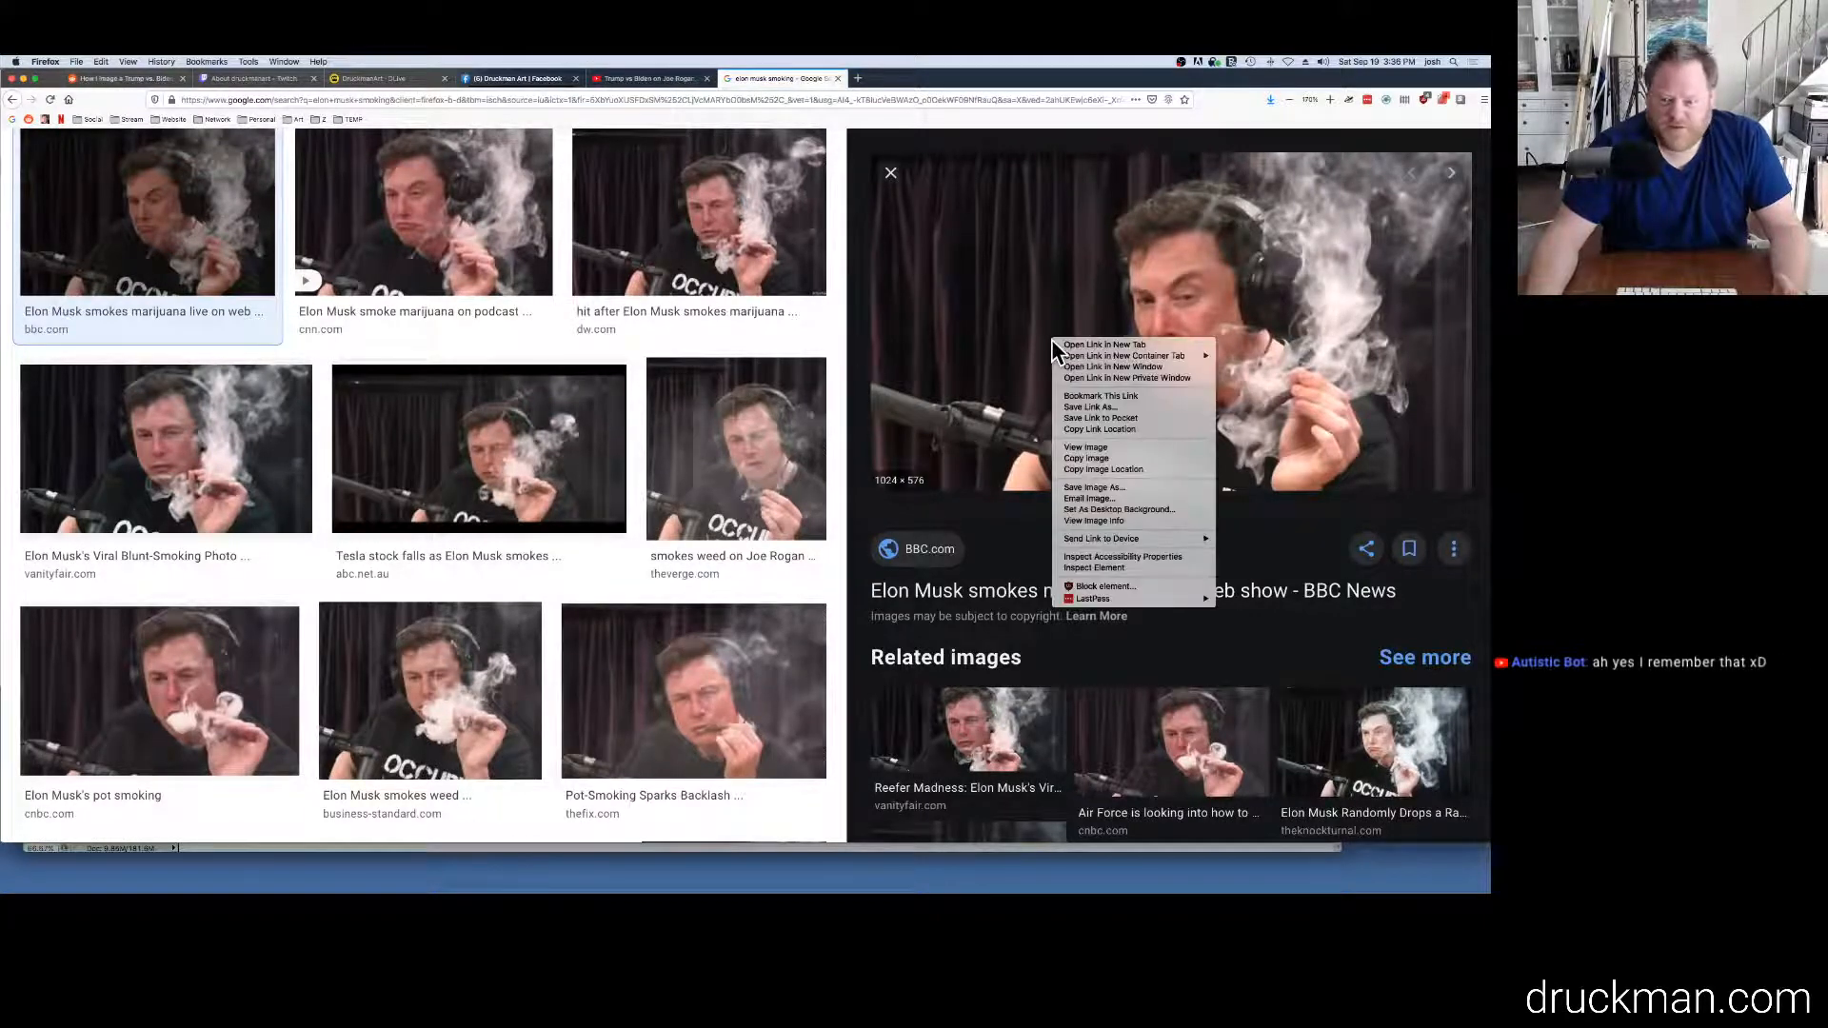
{"action": "left_click", "coordinate": [1147, 489]}
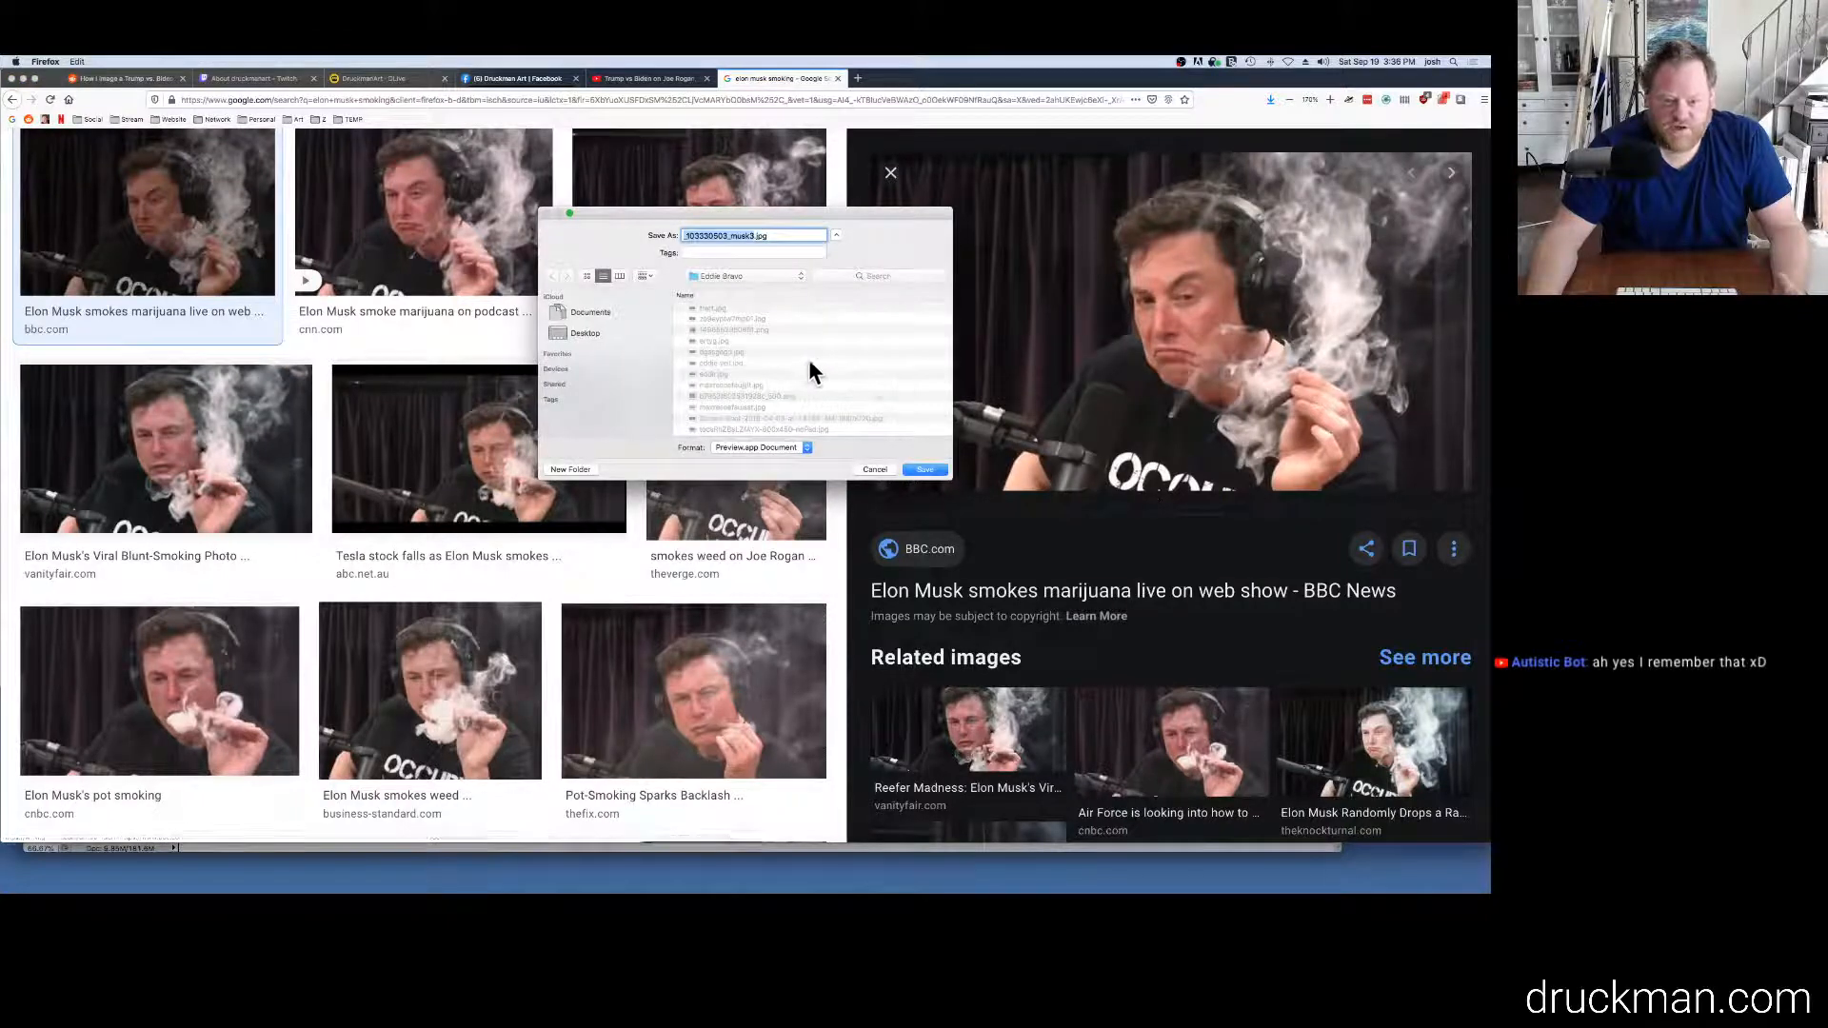
{"action": "left_click", "coordinate": [750, 277]}
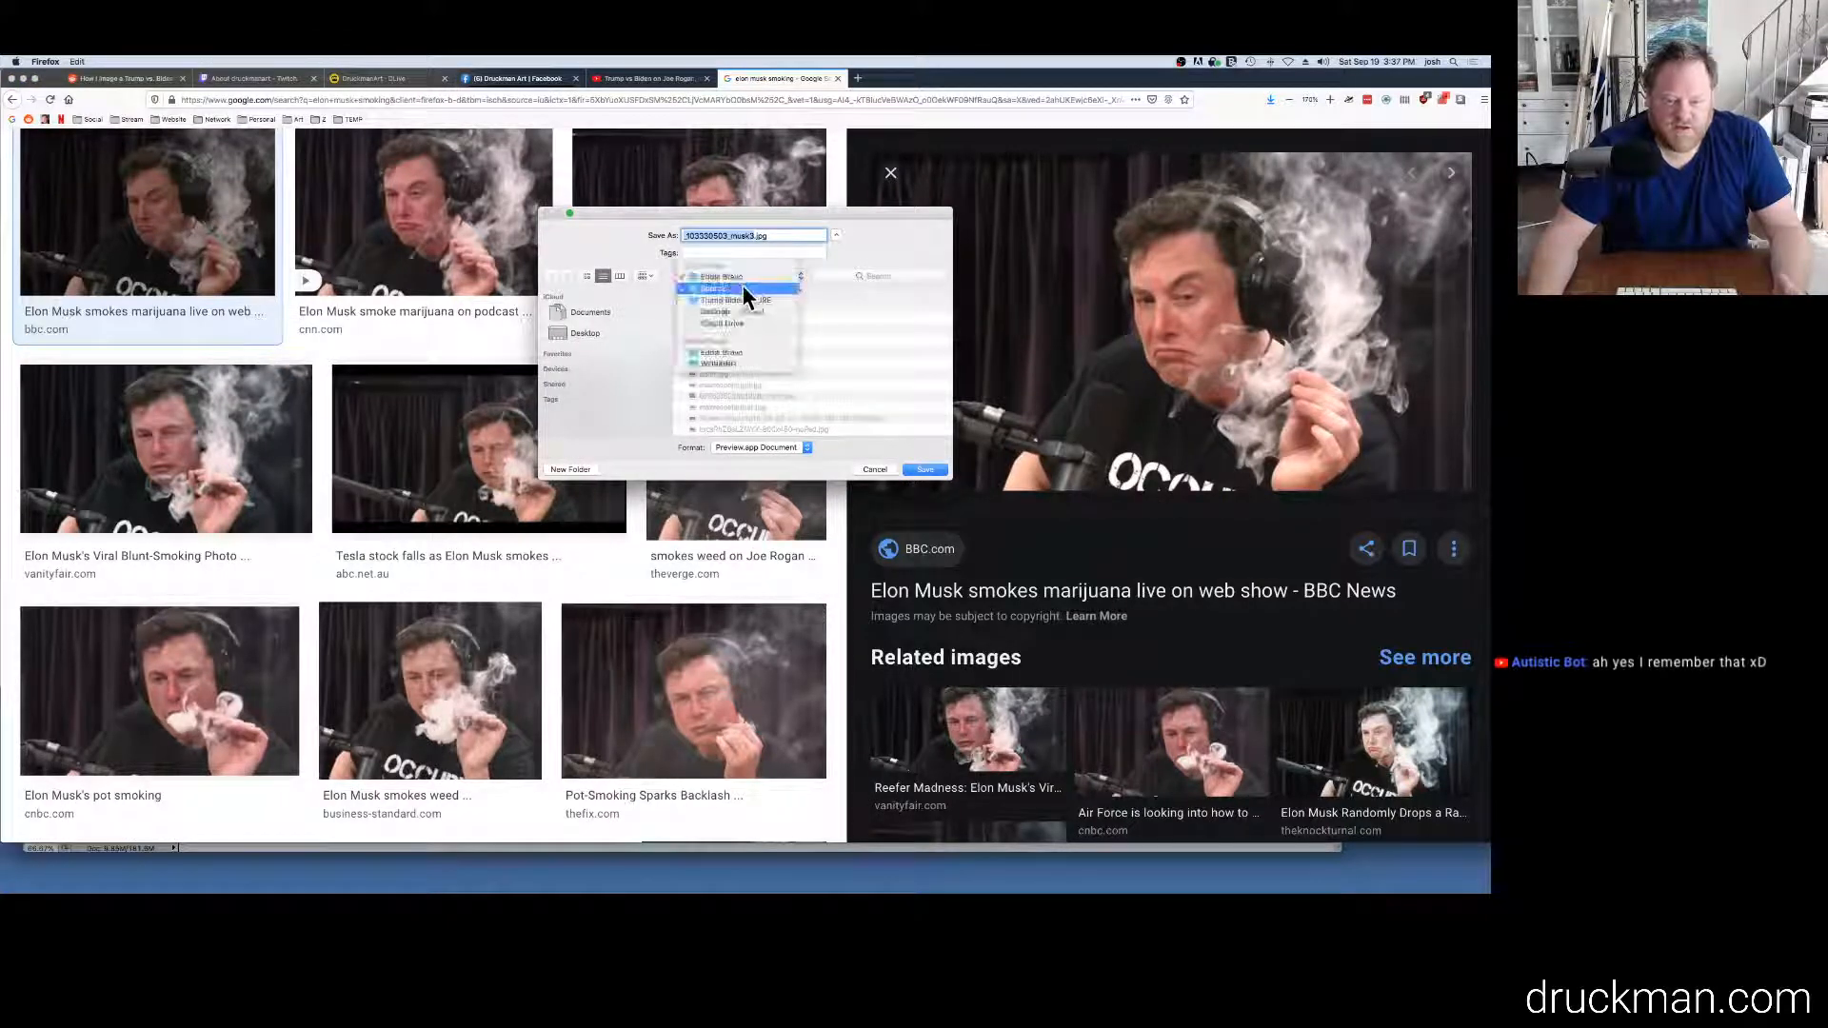
{"action": "left_click", "coordinate": [741, 284]}
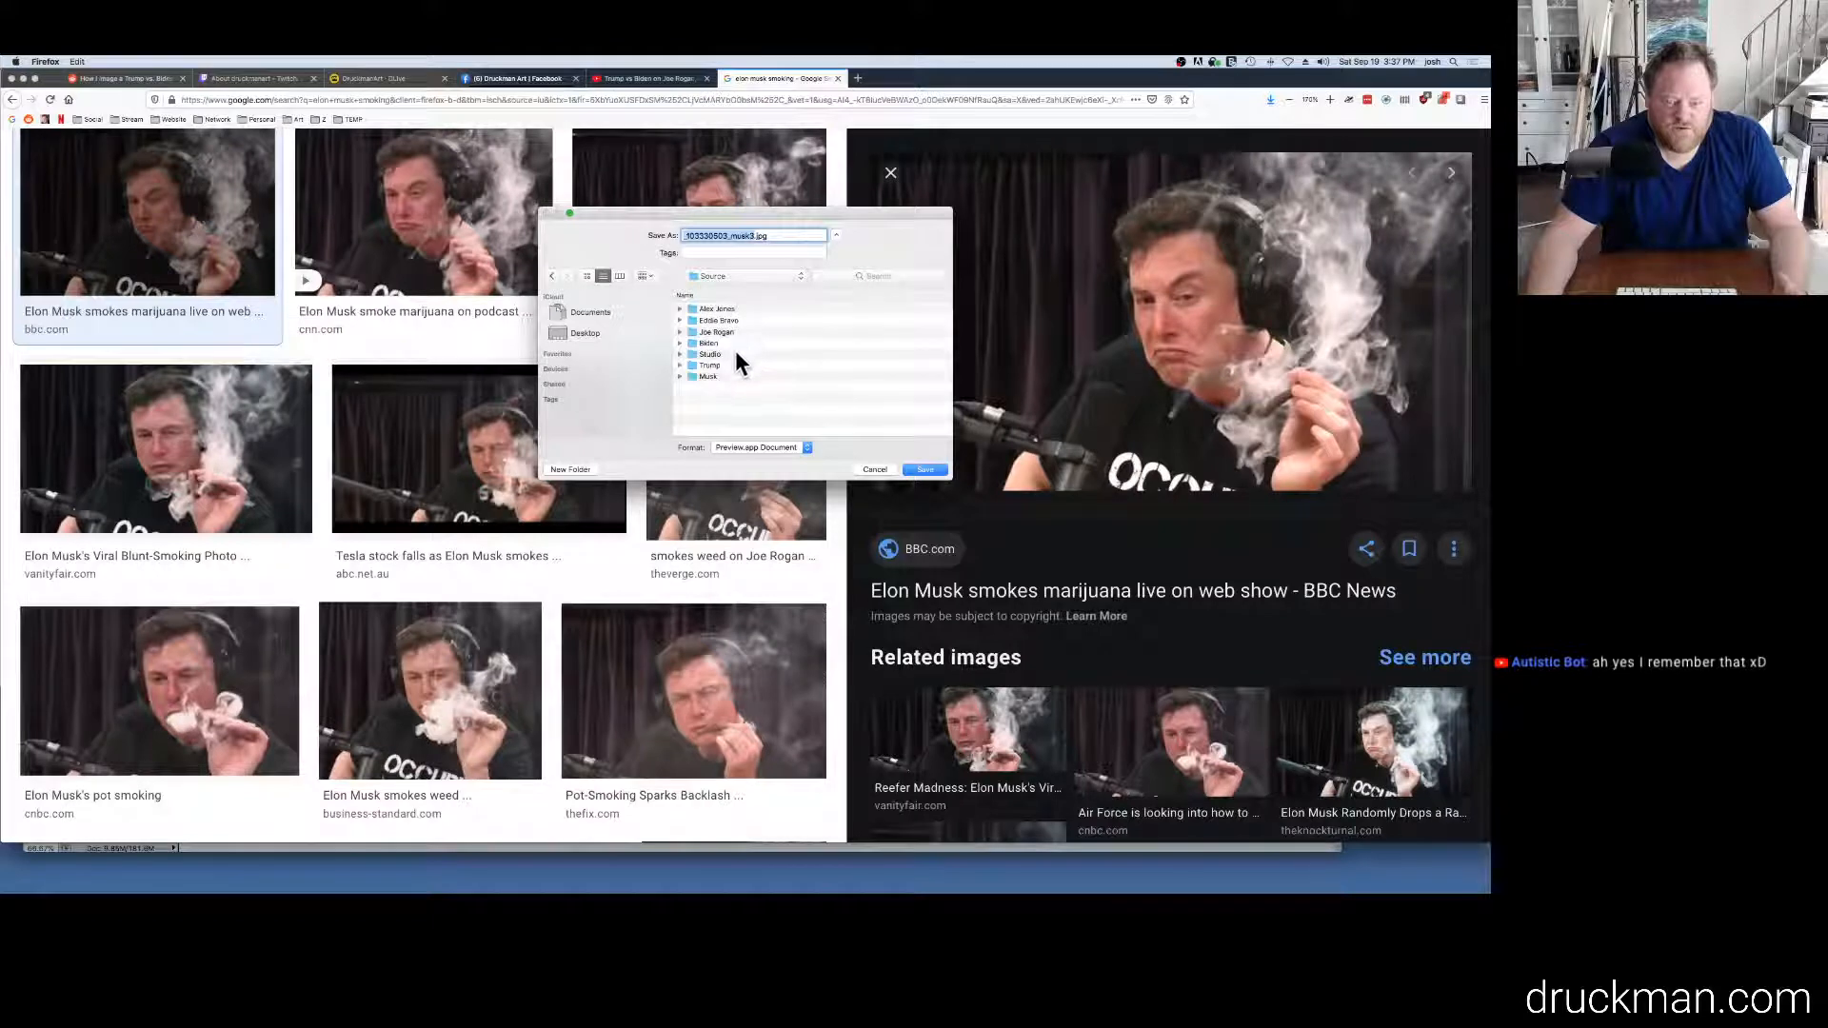
{"action": "double_click", "coordinate": [713, 377]}
{"action": "left_click", "coordinate": [924, 470]}
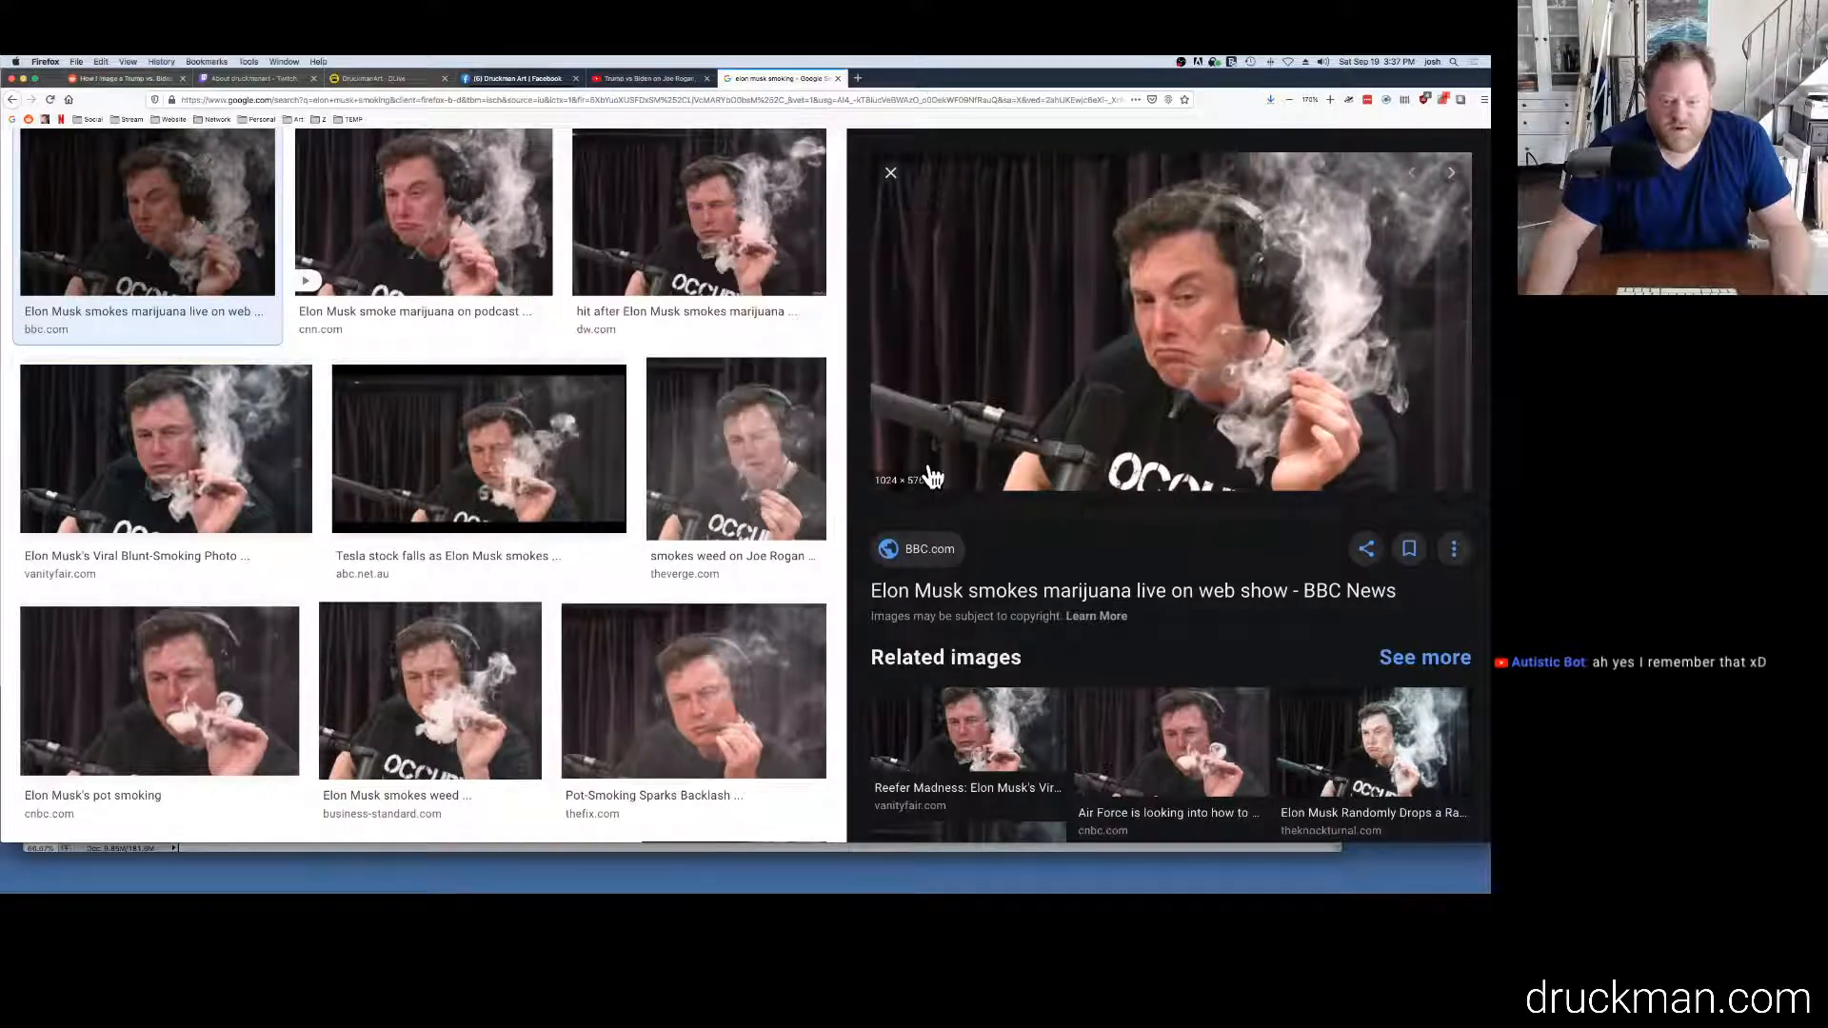
Browse the related Elon Musk smoking images, preview the MarketWatch version, and return to the BBC photo preview.
{"action": "scroll", "coordinate": [1264, 420], "scroll_direction": "down", "scroll_amount": 5}
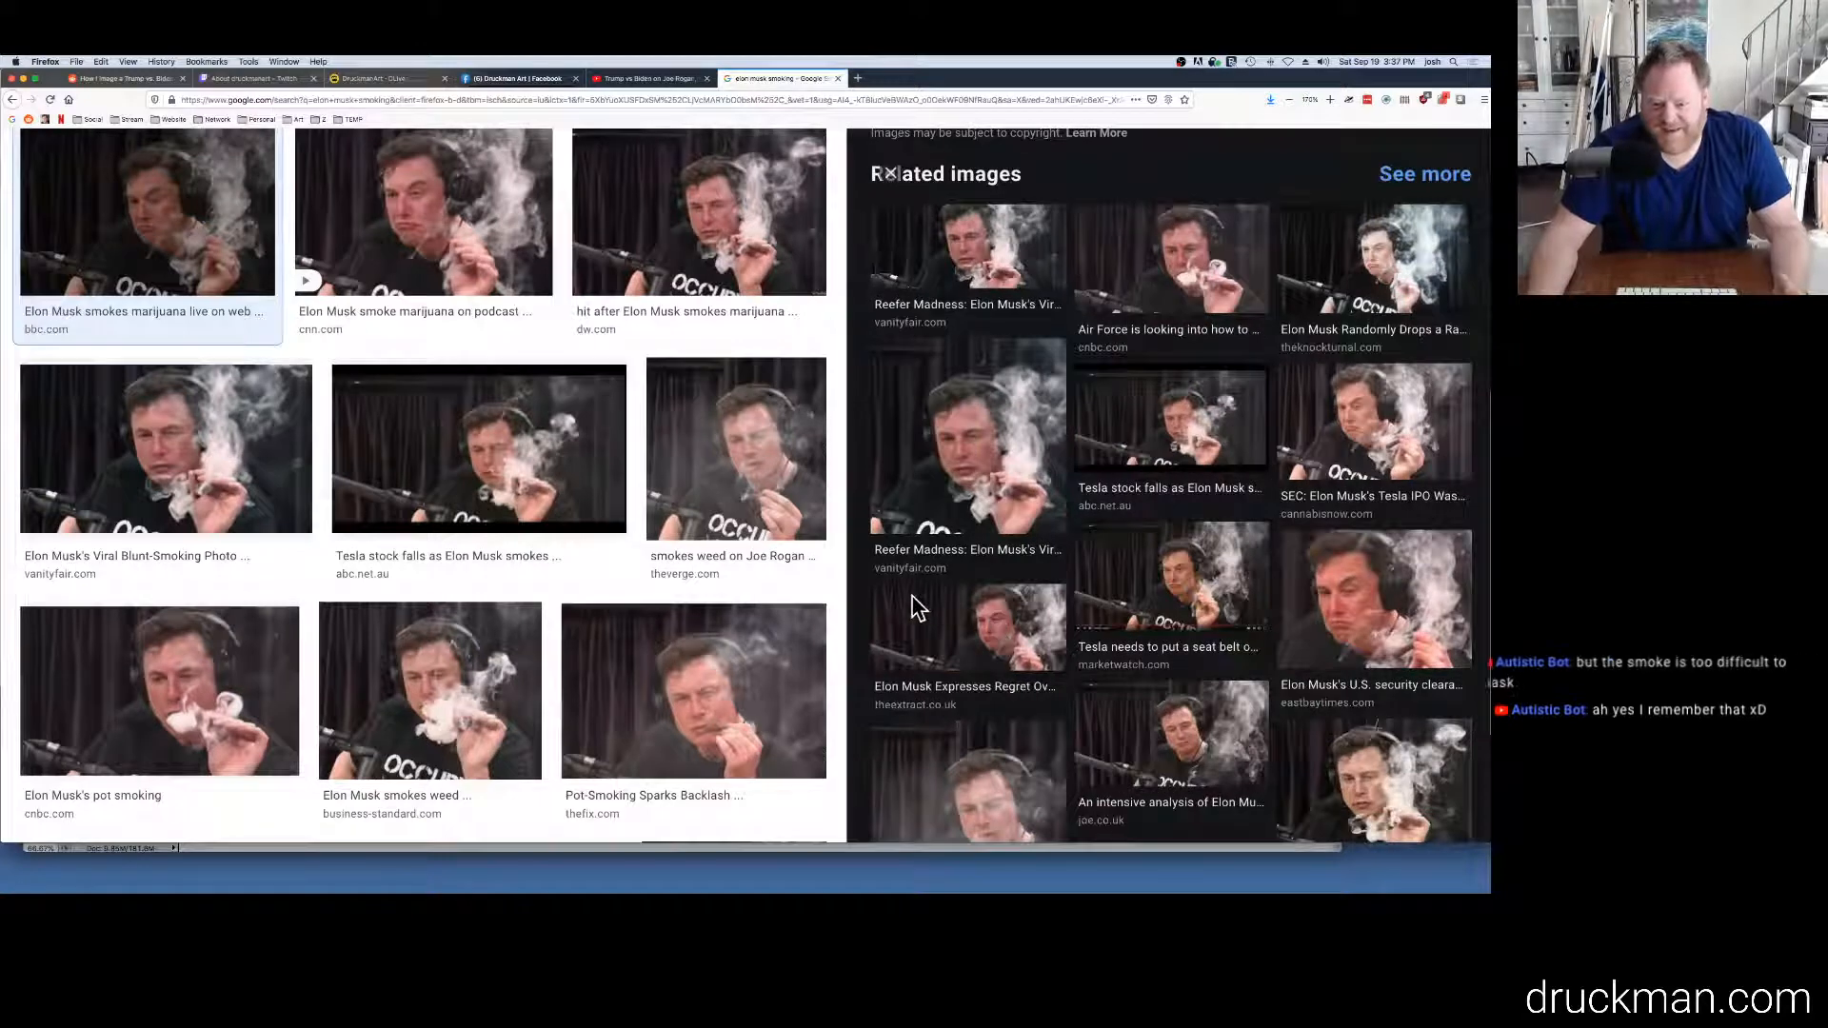
{"action": "scroll", "coordinate": [985, 599], "scroll_direction": "down", "scroll_amount": 1}
{"action": "scroll", "coordinate": [986, 600], "scroll_direction": "down", "scroll_amount": 1}
{"action": "left_click", "coordinate": [1160, 514]}
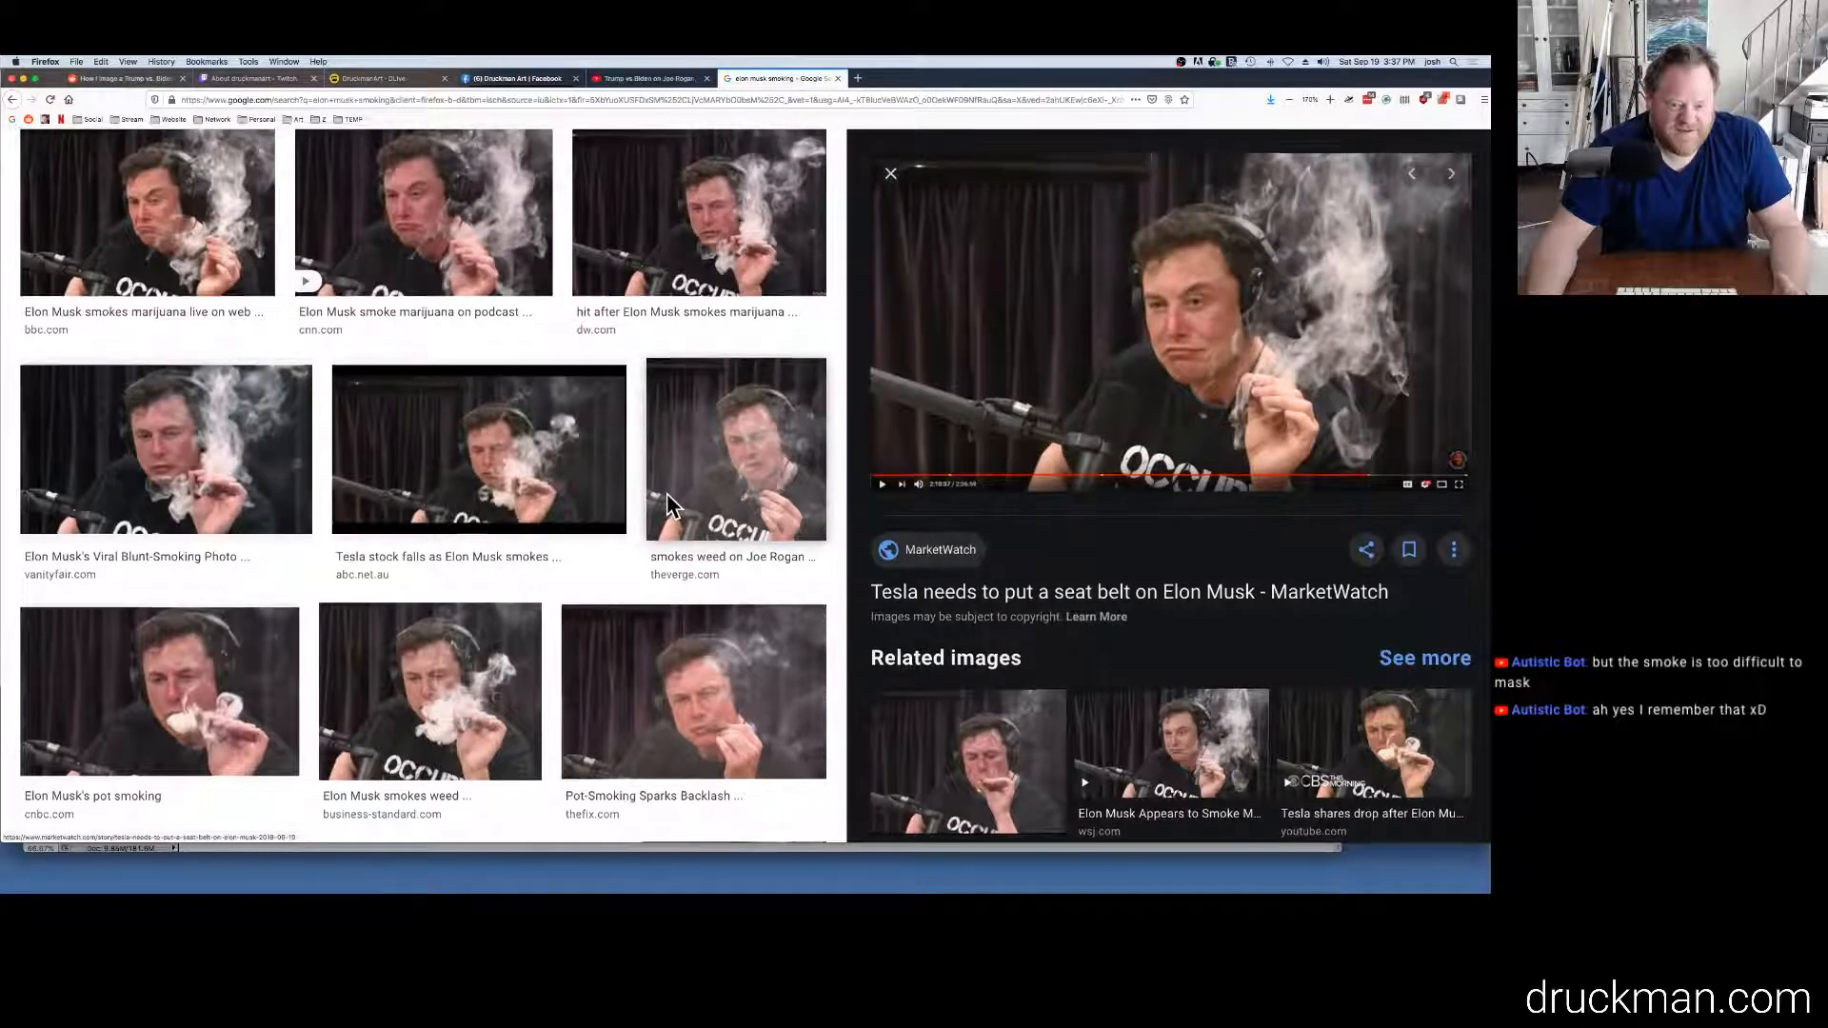
{"action": "scroll", "coordinate": [668, 494], "scroll_direction": "up", "scroll_amount": 3}
{"action": "left_click", "coordinate": [164, 367]}
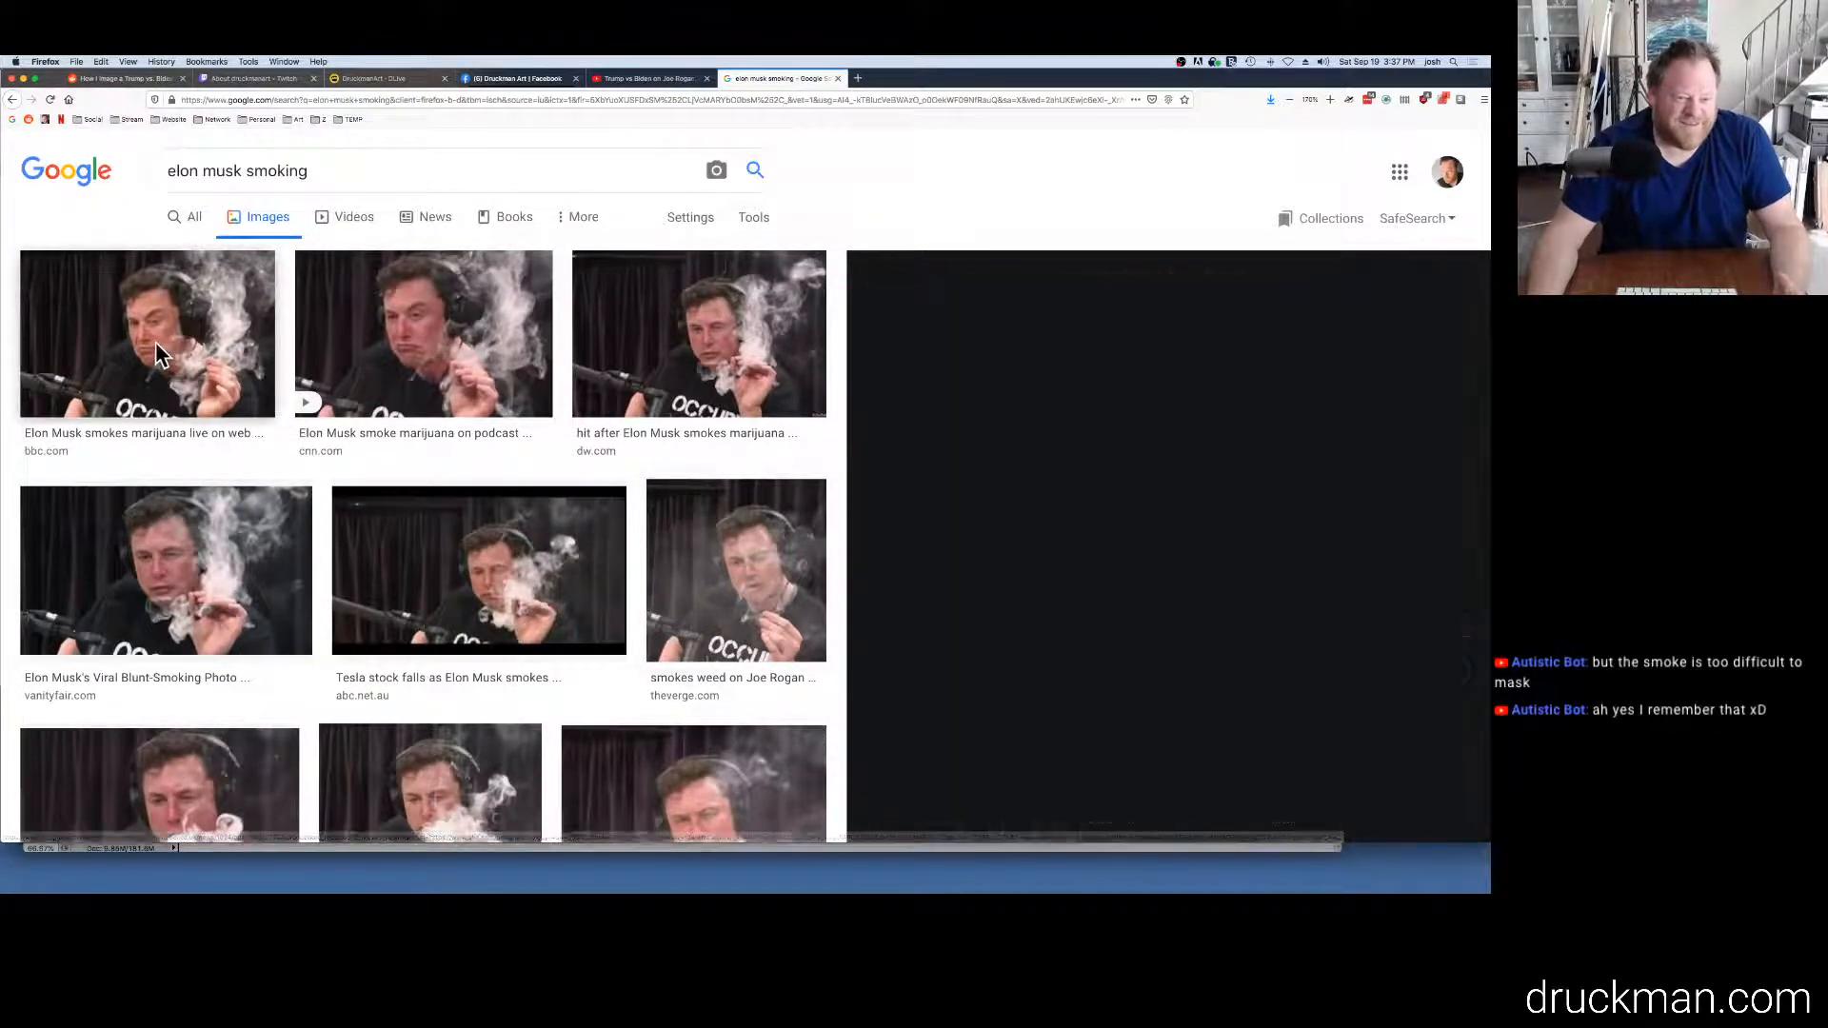
{"action": "left_click", "coordinate": [190, 252]}
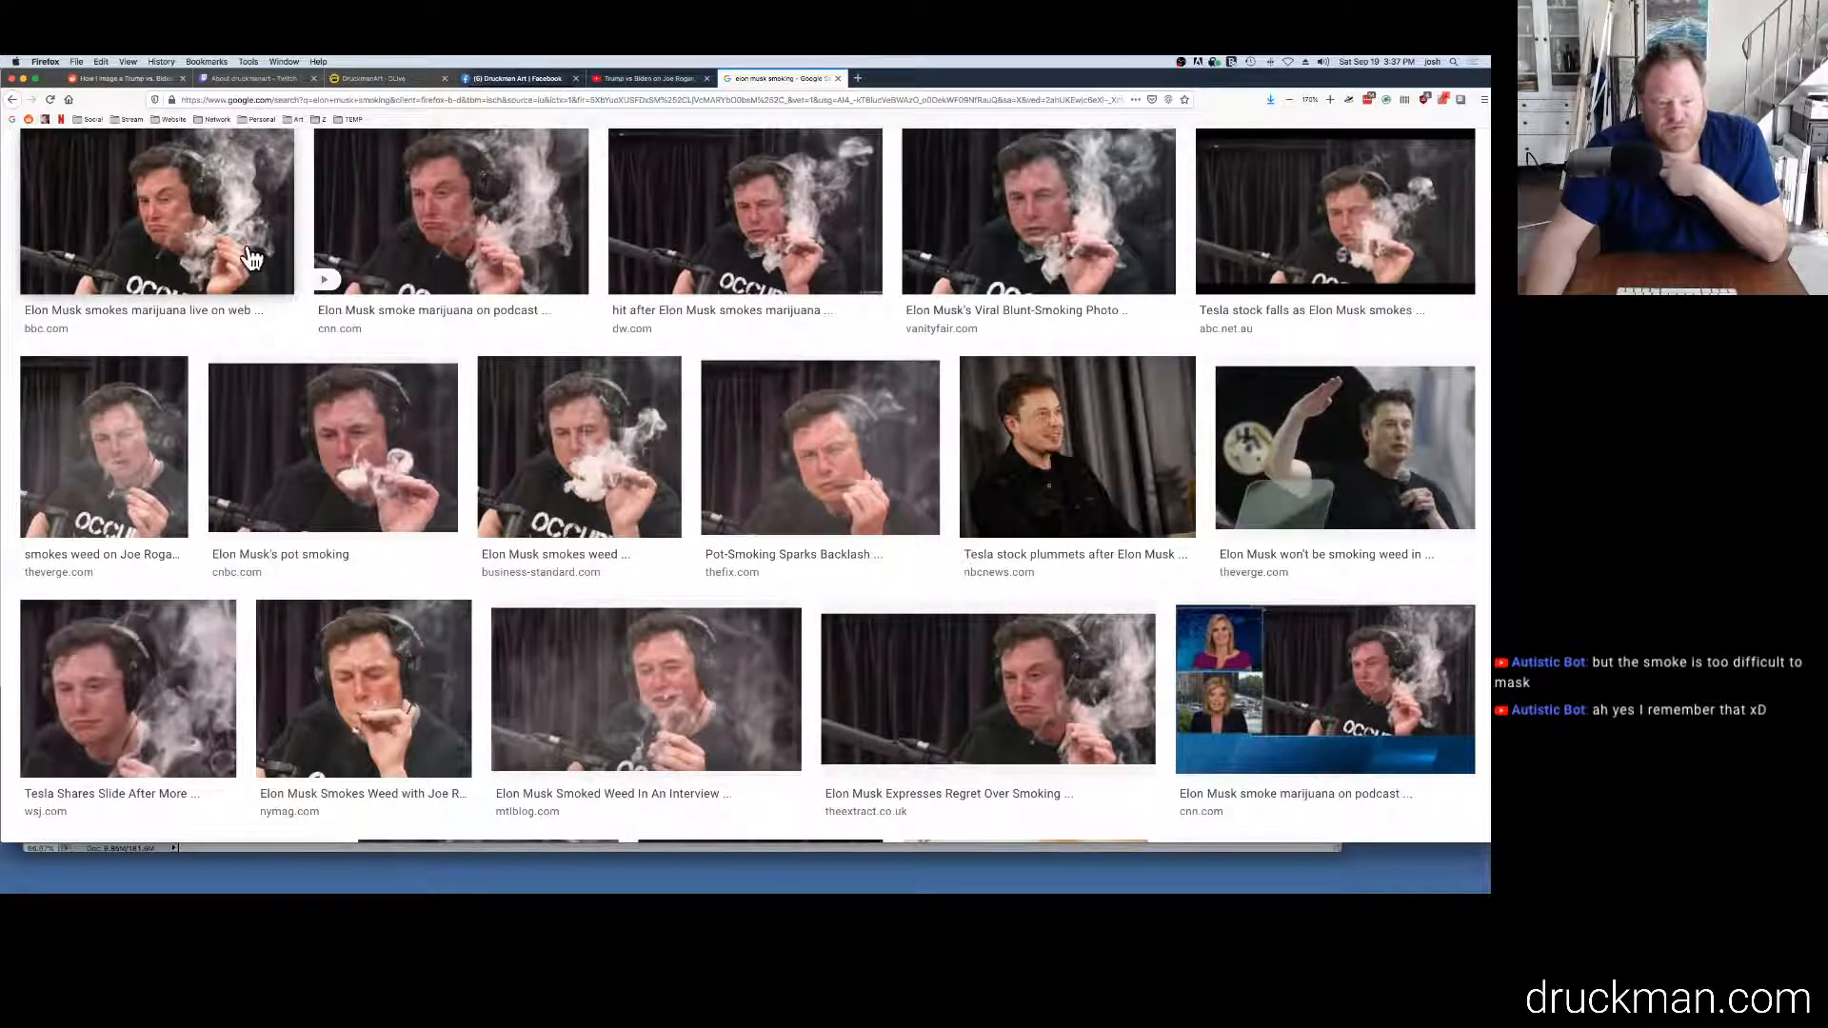
{"action": "left_click", "coordinate": [127, 222]}
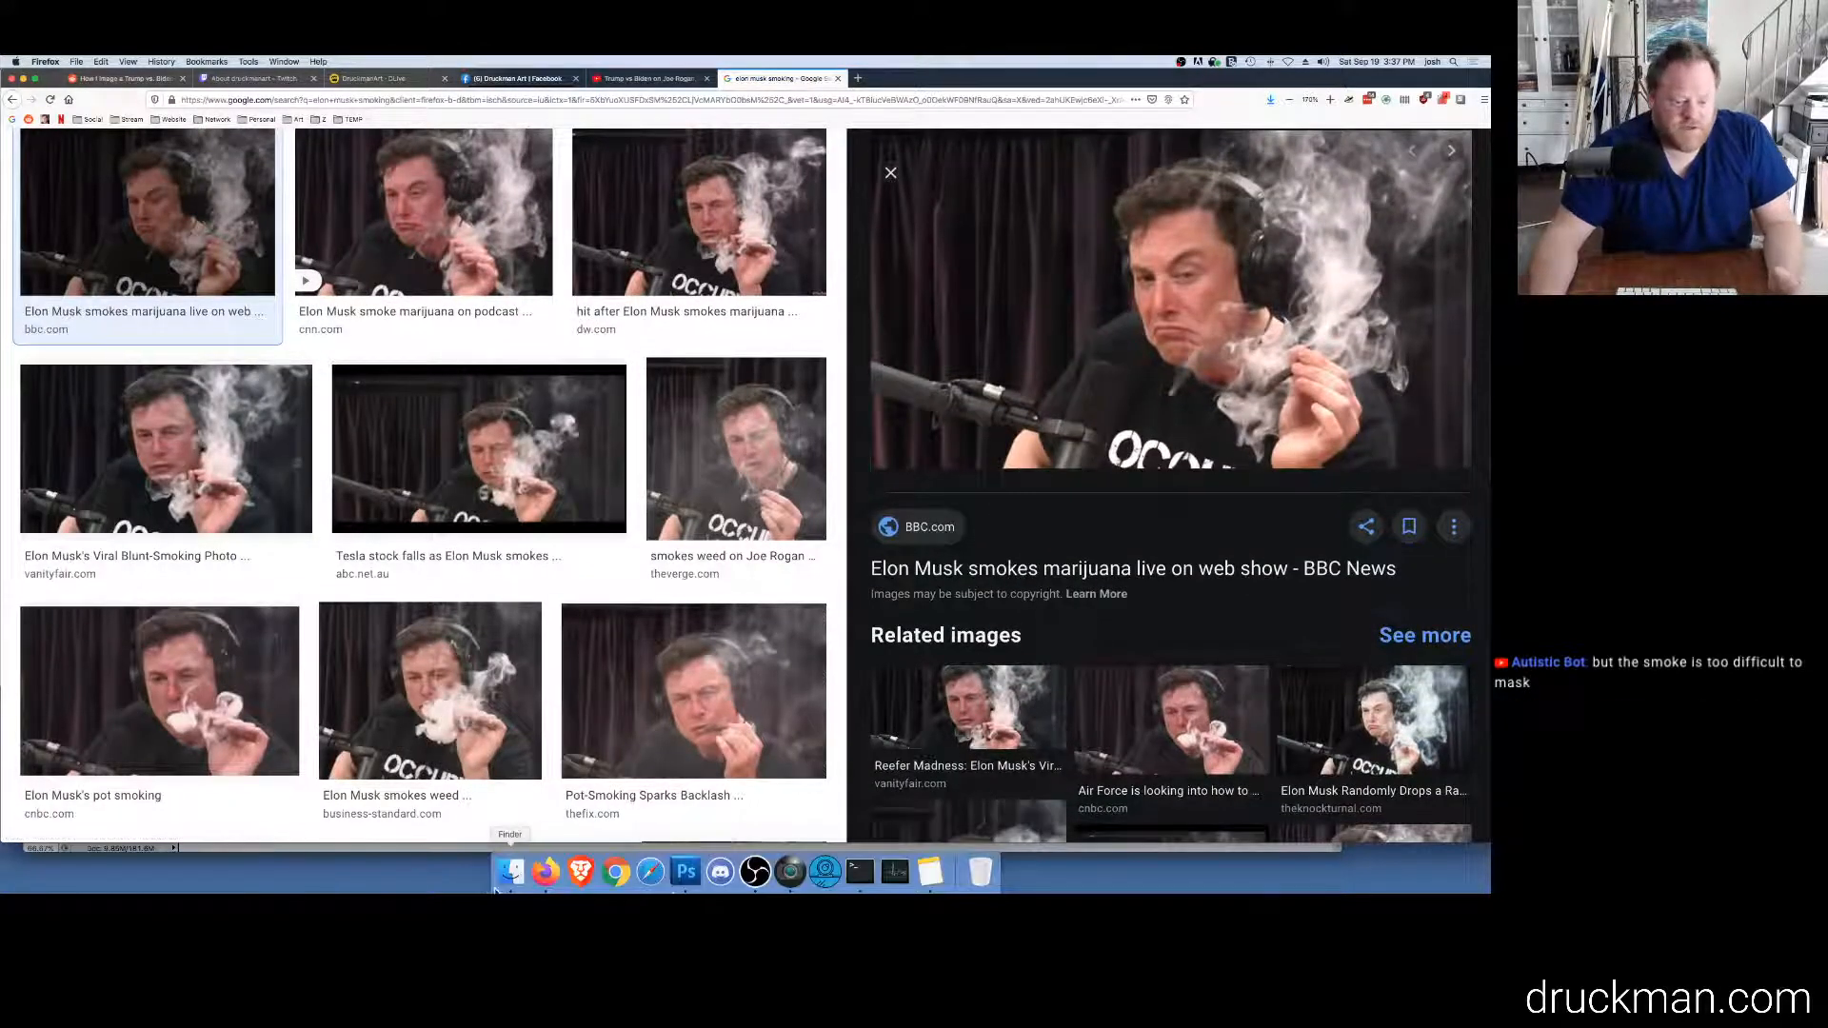
Switch to Finder, locate the saved Musk JPEG in the Source/Musk folder, and open it in Photoshop.
{"action": "left_click", "coordinate": [510, 871]}
{"action": "scroll", "coordinate": [186, 238], "scroll_direction": "up", "scroll_amount": 5}
{"action": "scroll", "coordinate": [187, 238], "scroll_direction": "down", "scroll_amount": 5}
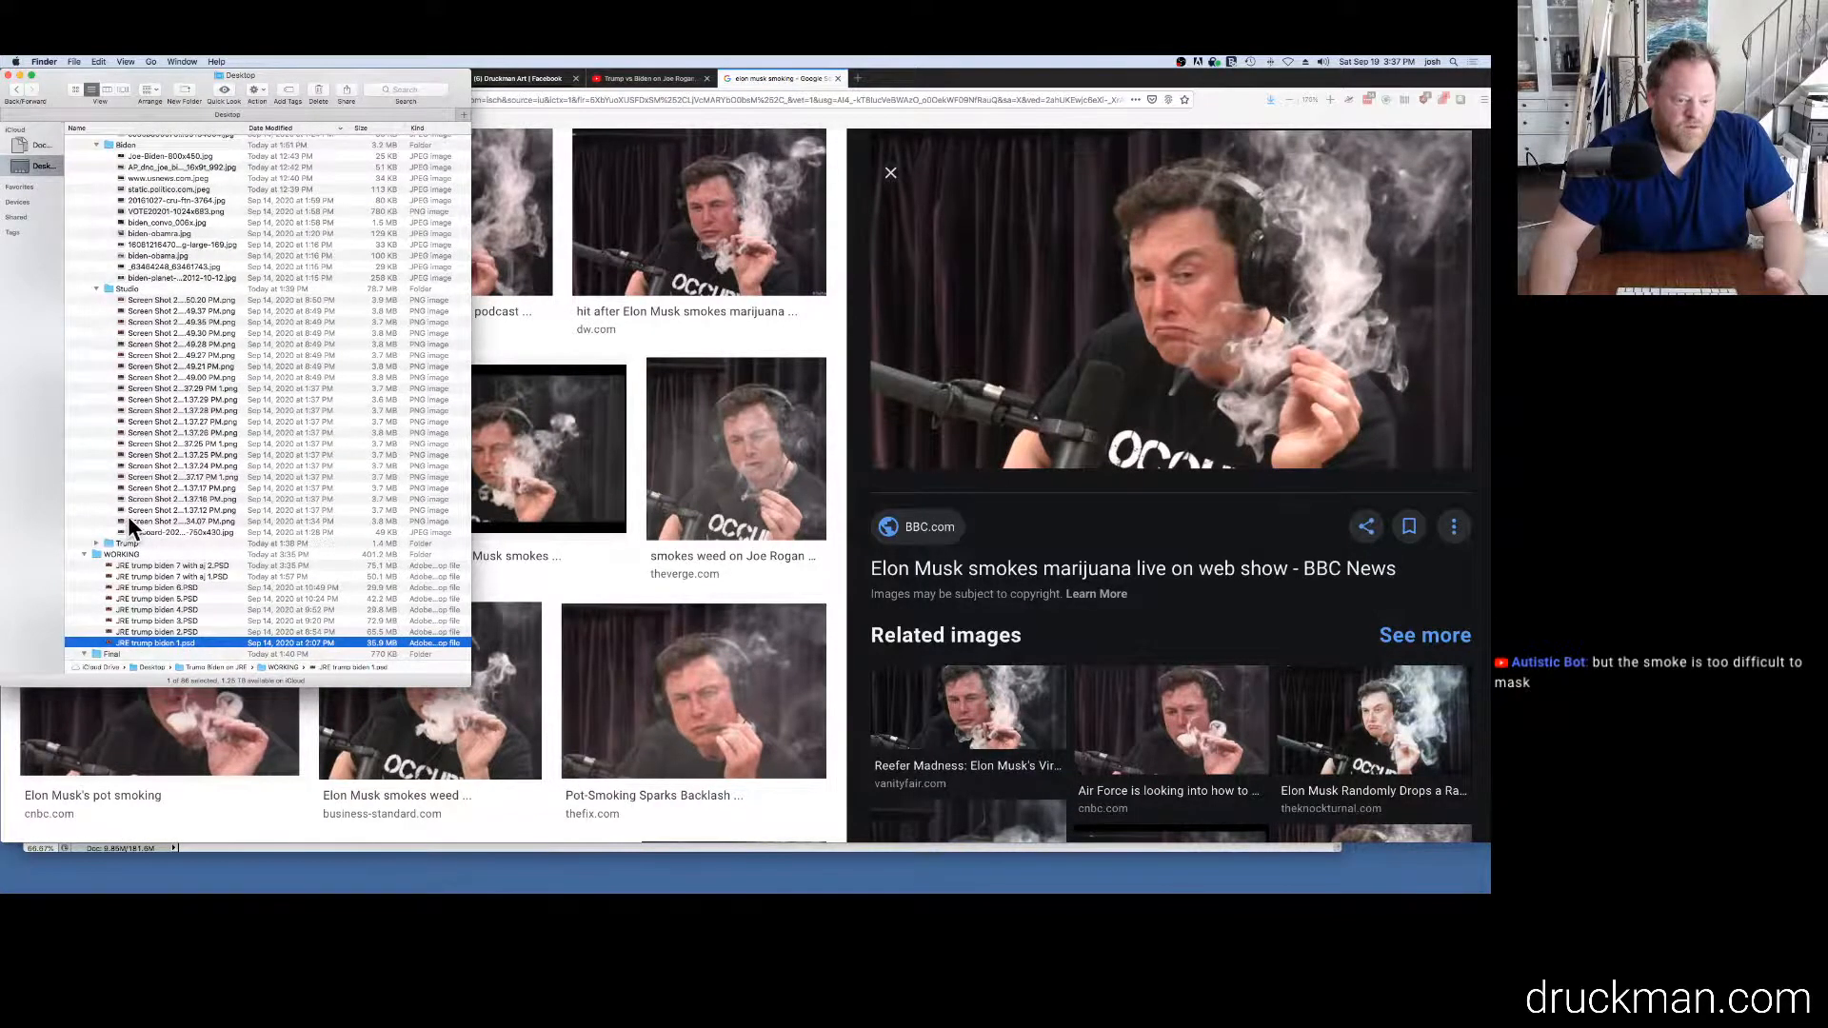
{"action": "scroll", "coordinate": [134, 511], "scroll_direction": "up", "scroll_amount": 10}
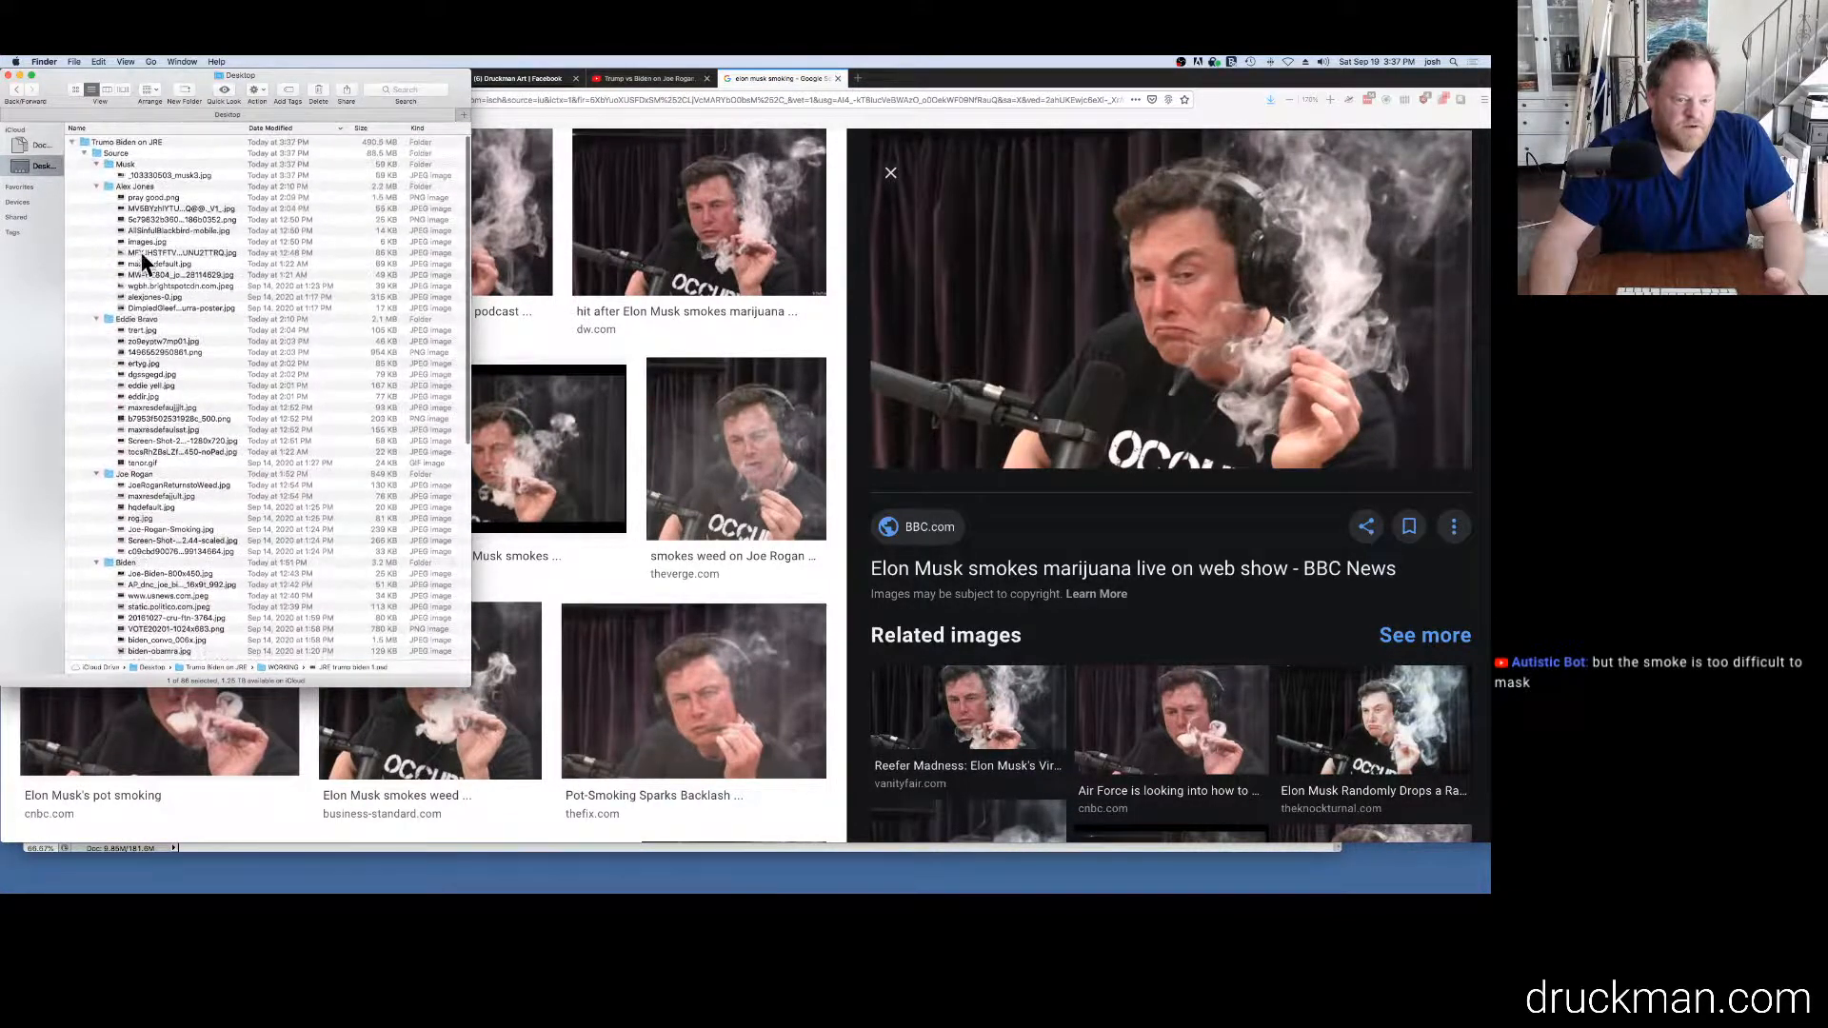
{"action": "left_click_drag", "start_coordinate": [145, 176], "coordinate": [676, 864]}
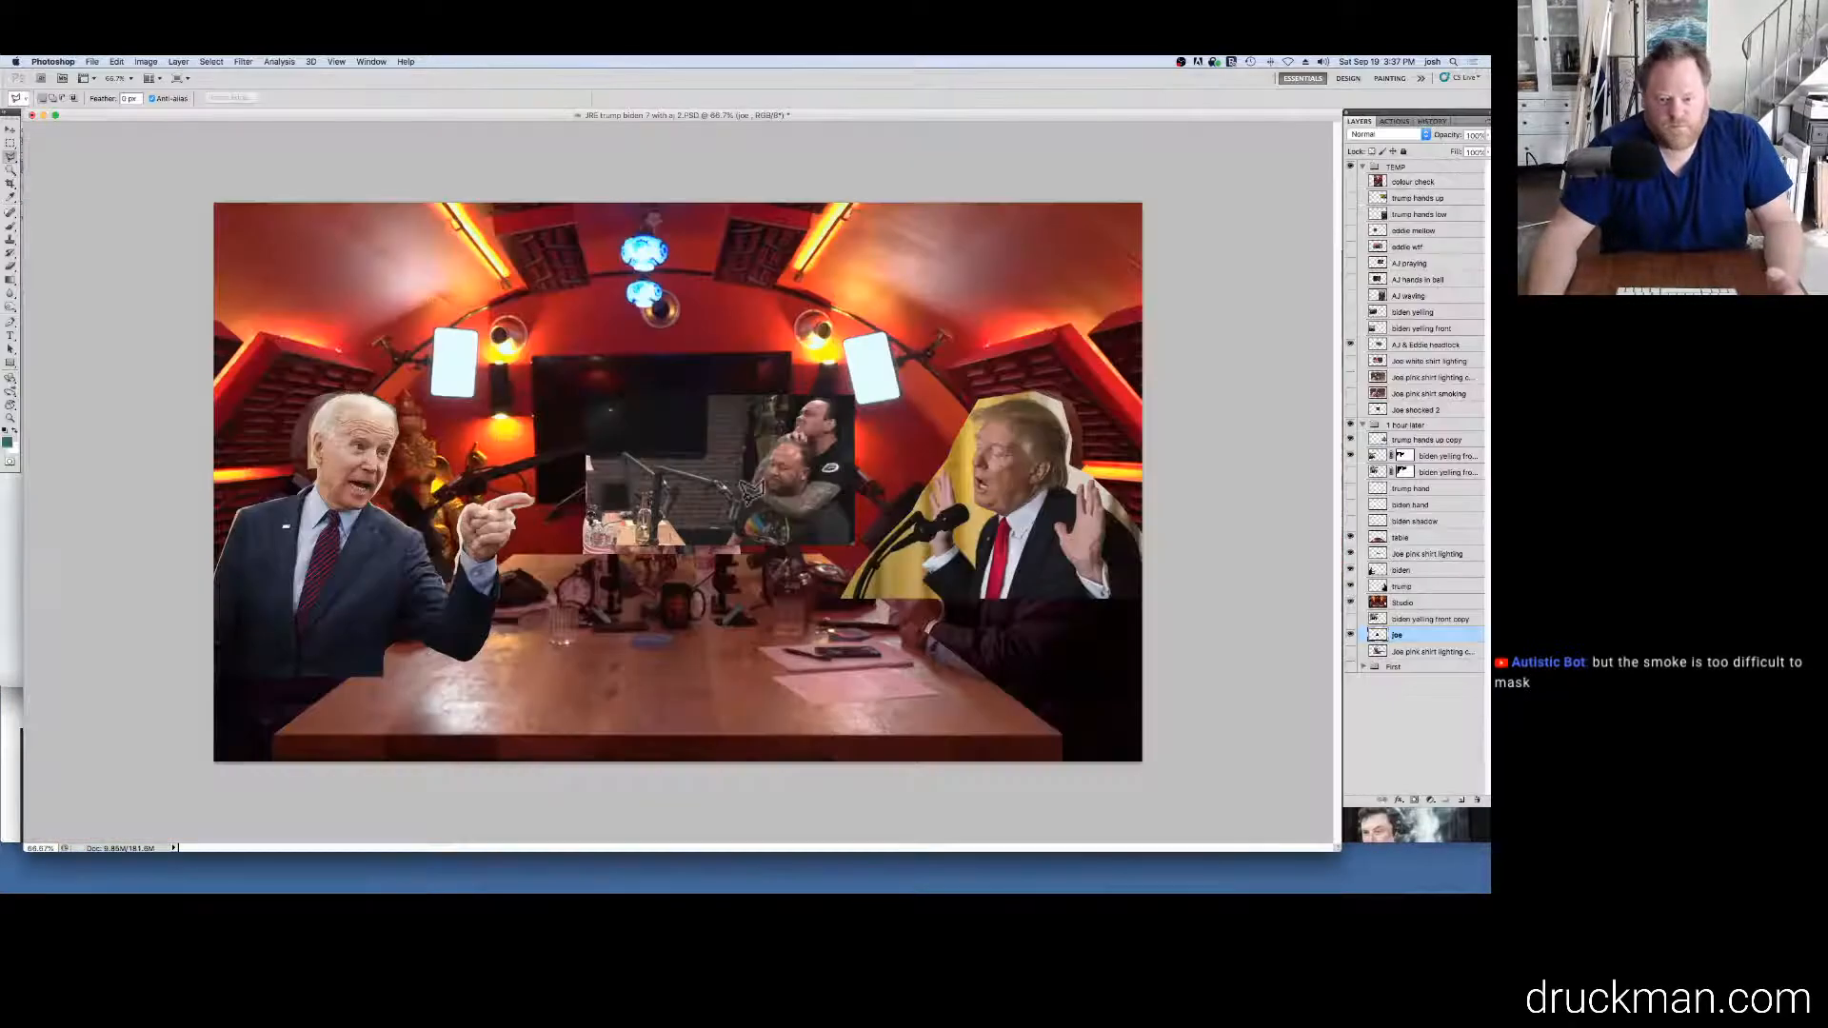
Position the Musk photo's window beside the composite and copy its Background layer into the composite document.
{"action": "key", "text": "m"}
{"action": "left_click_drag", "start_coordinate": [309, 123], "coordinate": [452, 236]}
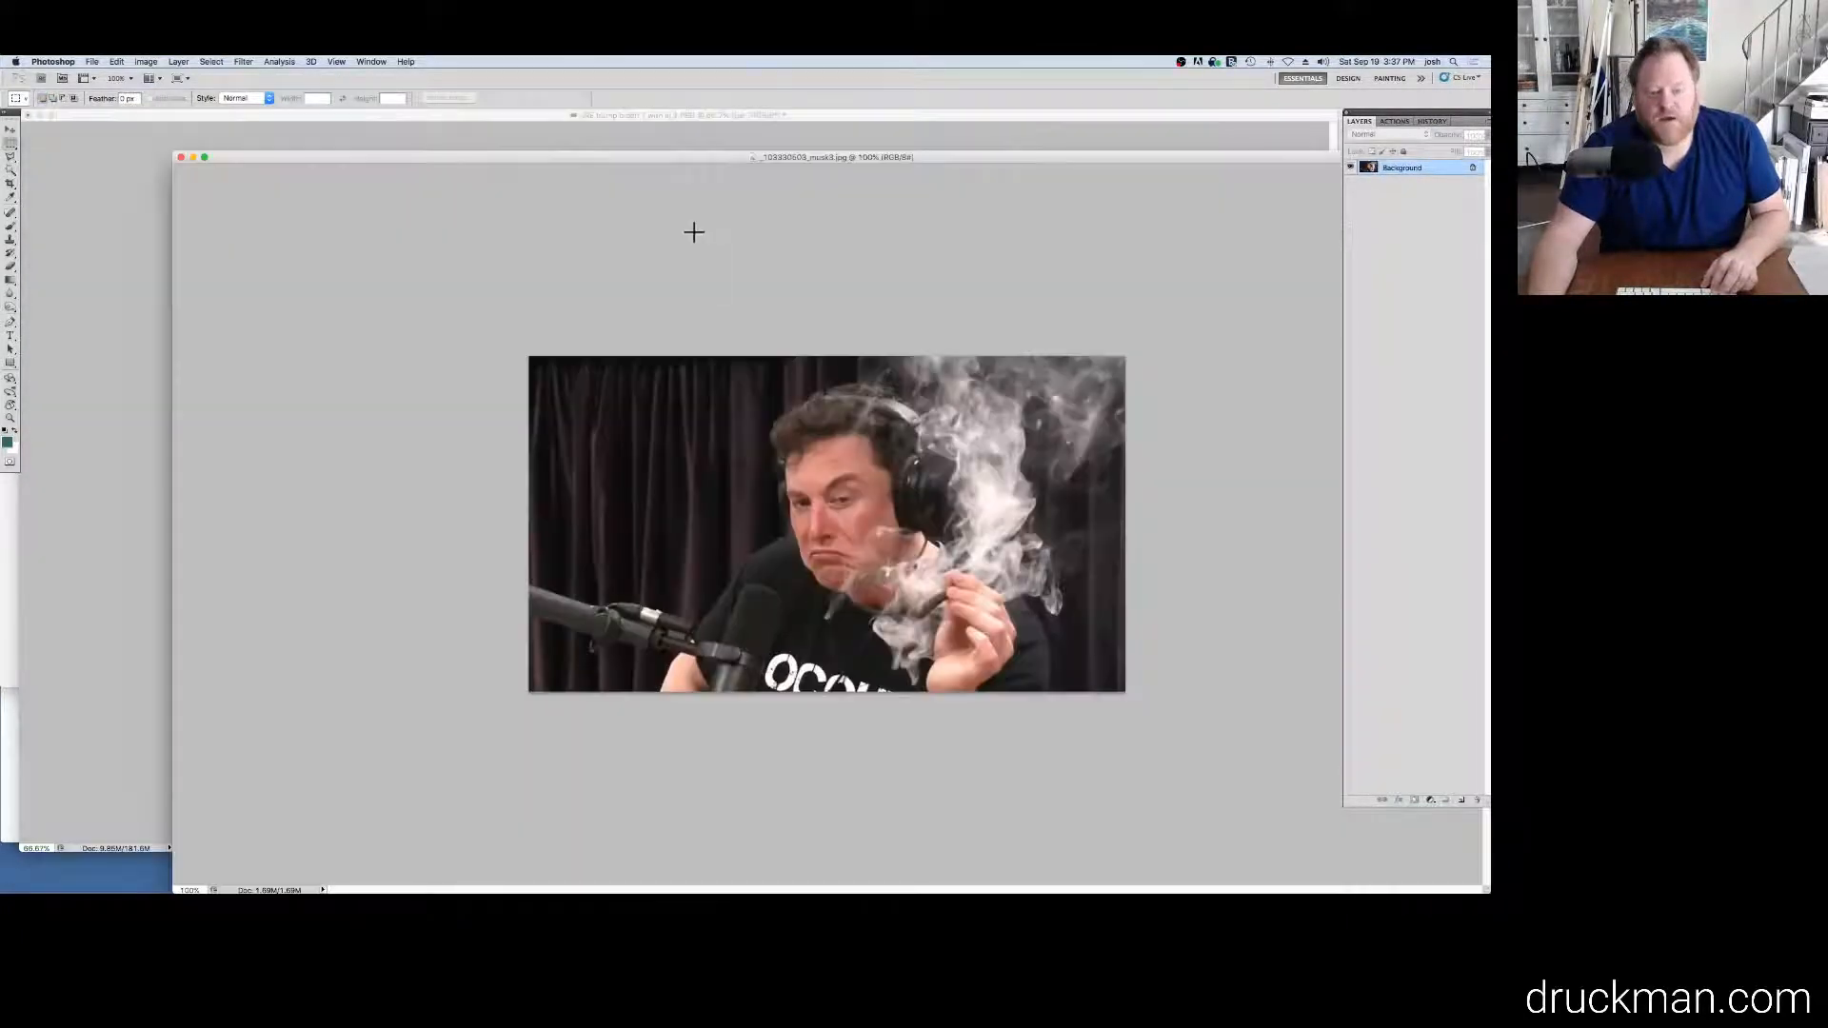
{"action": "left_click_drag", "start_coordinate": [939, 158], "coordinate": [1325, 254]}
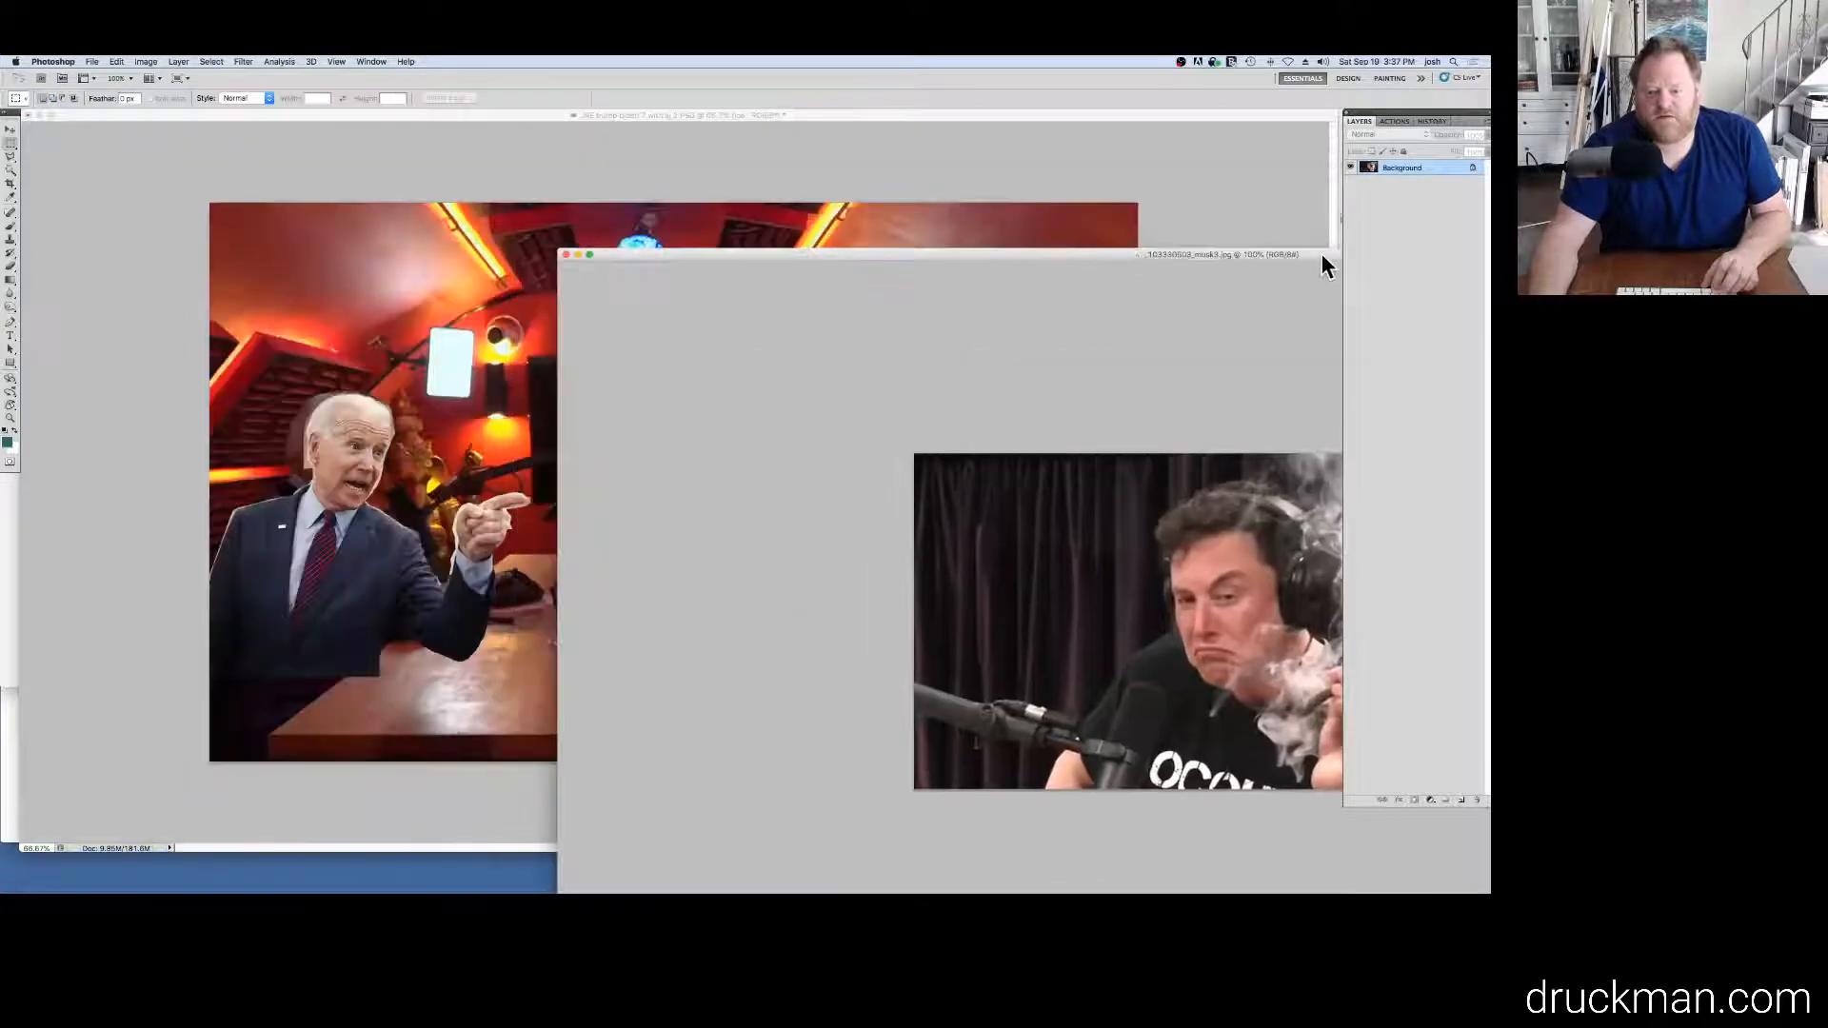
{"action": "left_click_drag", "start_coordinate": [1435, 169], "coordinate": [357, 374]}
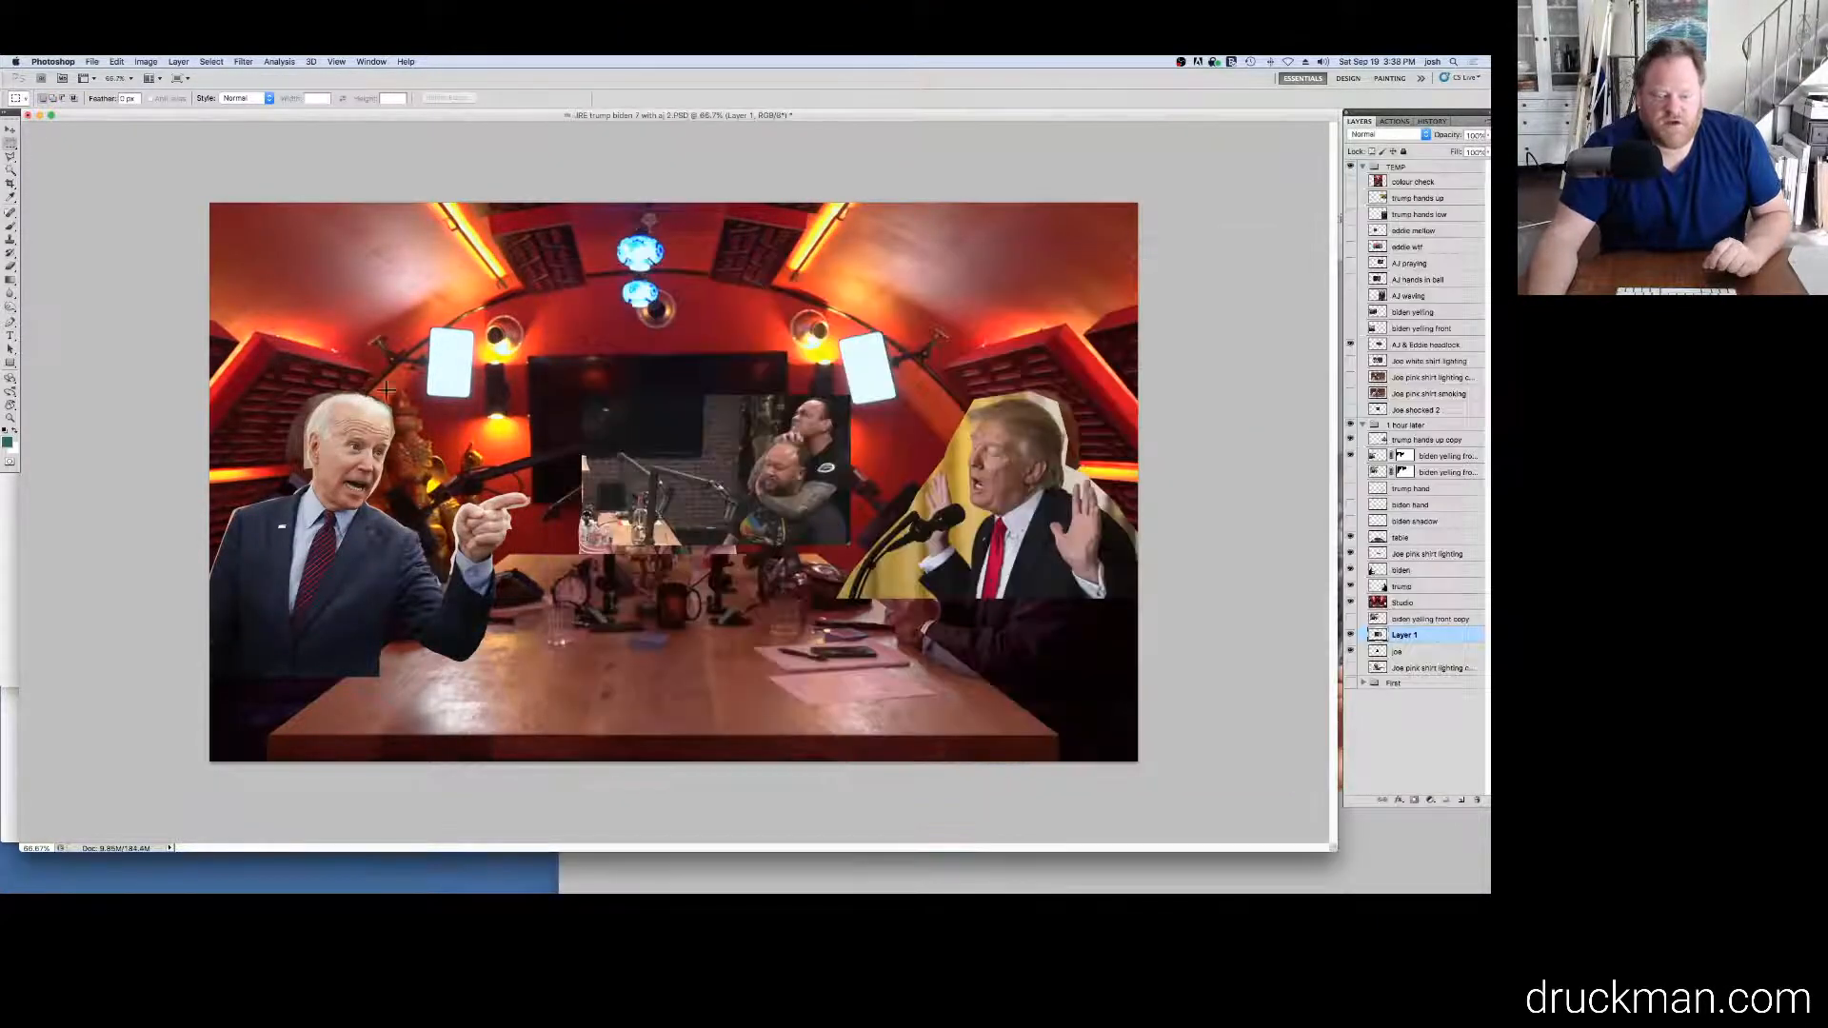
Move the new Musk photo layer directly above AJ & Eddie headlock in the TEMP group and rename it "musk".
{"action": "left_click_drag", "start_coordinate": [1418, 640], "coordinate": [1431, 441]}
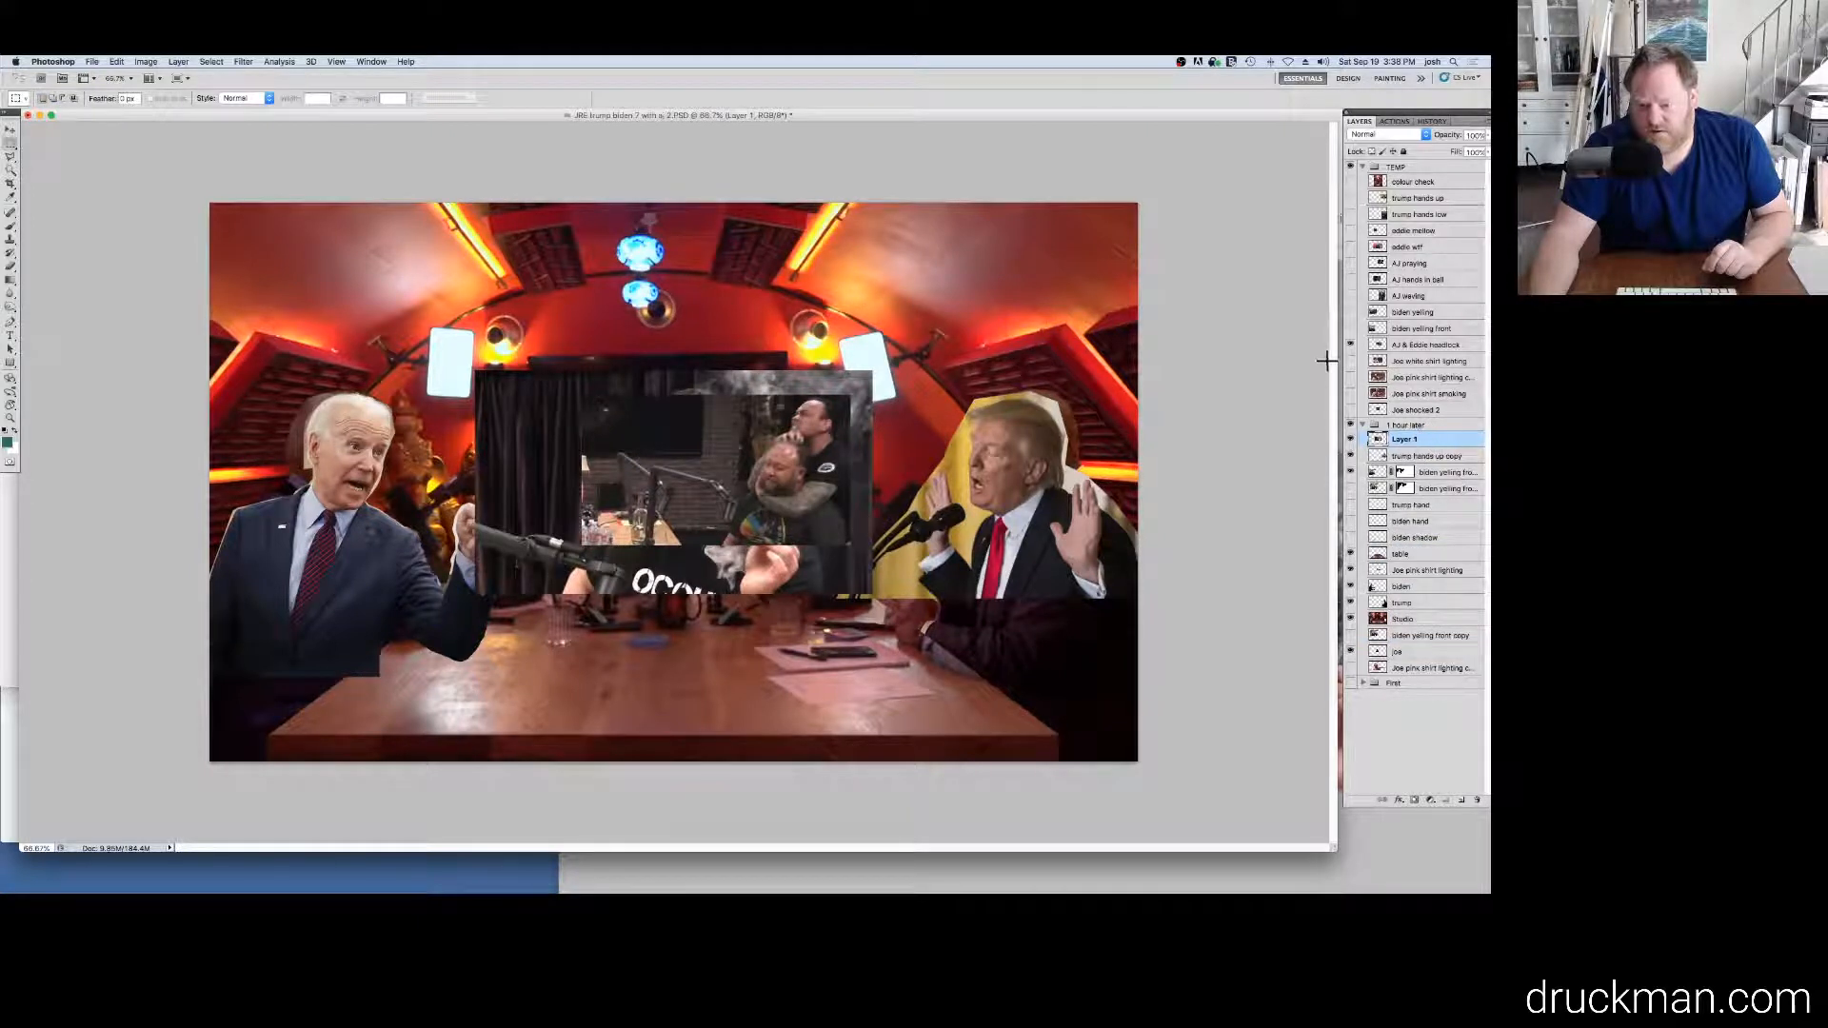
{"action": "left_click_drag", "start_coordinate": [1428, 440], "coordinate": [1430, 335]}
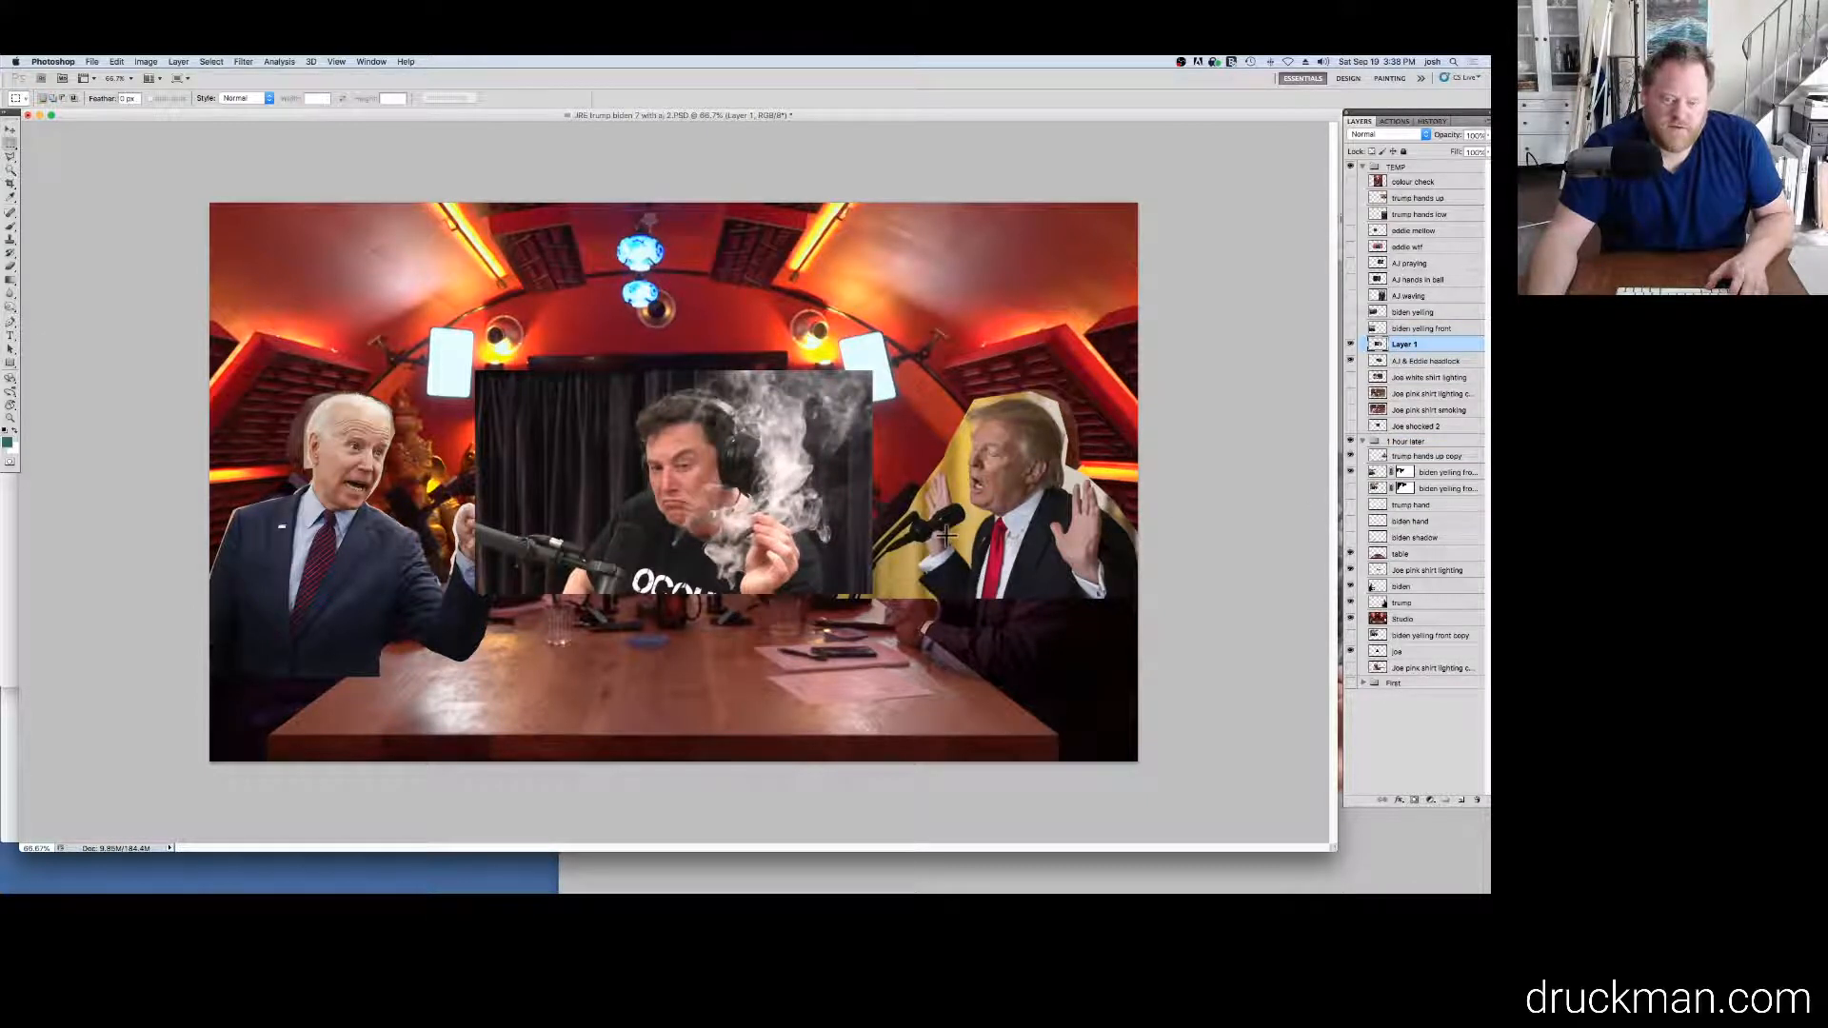
{"action": "double_click", "coordinate": [1408, 347]}
{"action": "type", "text": "musk"}
{"action": "key", "text": "Return"}
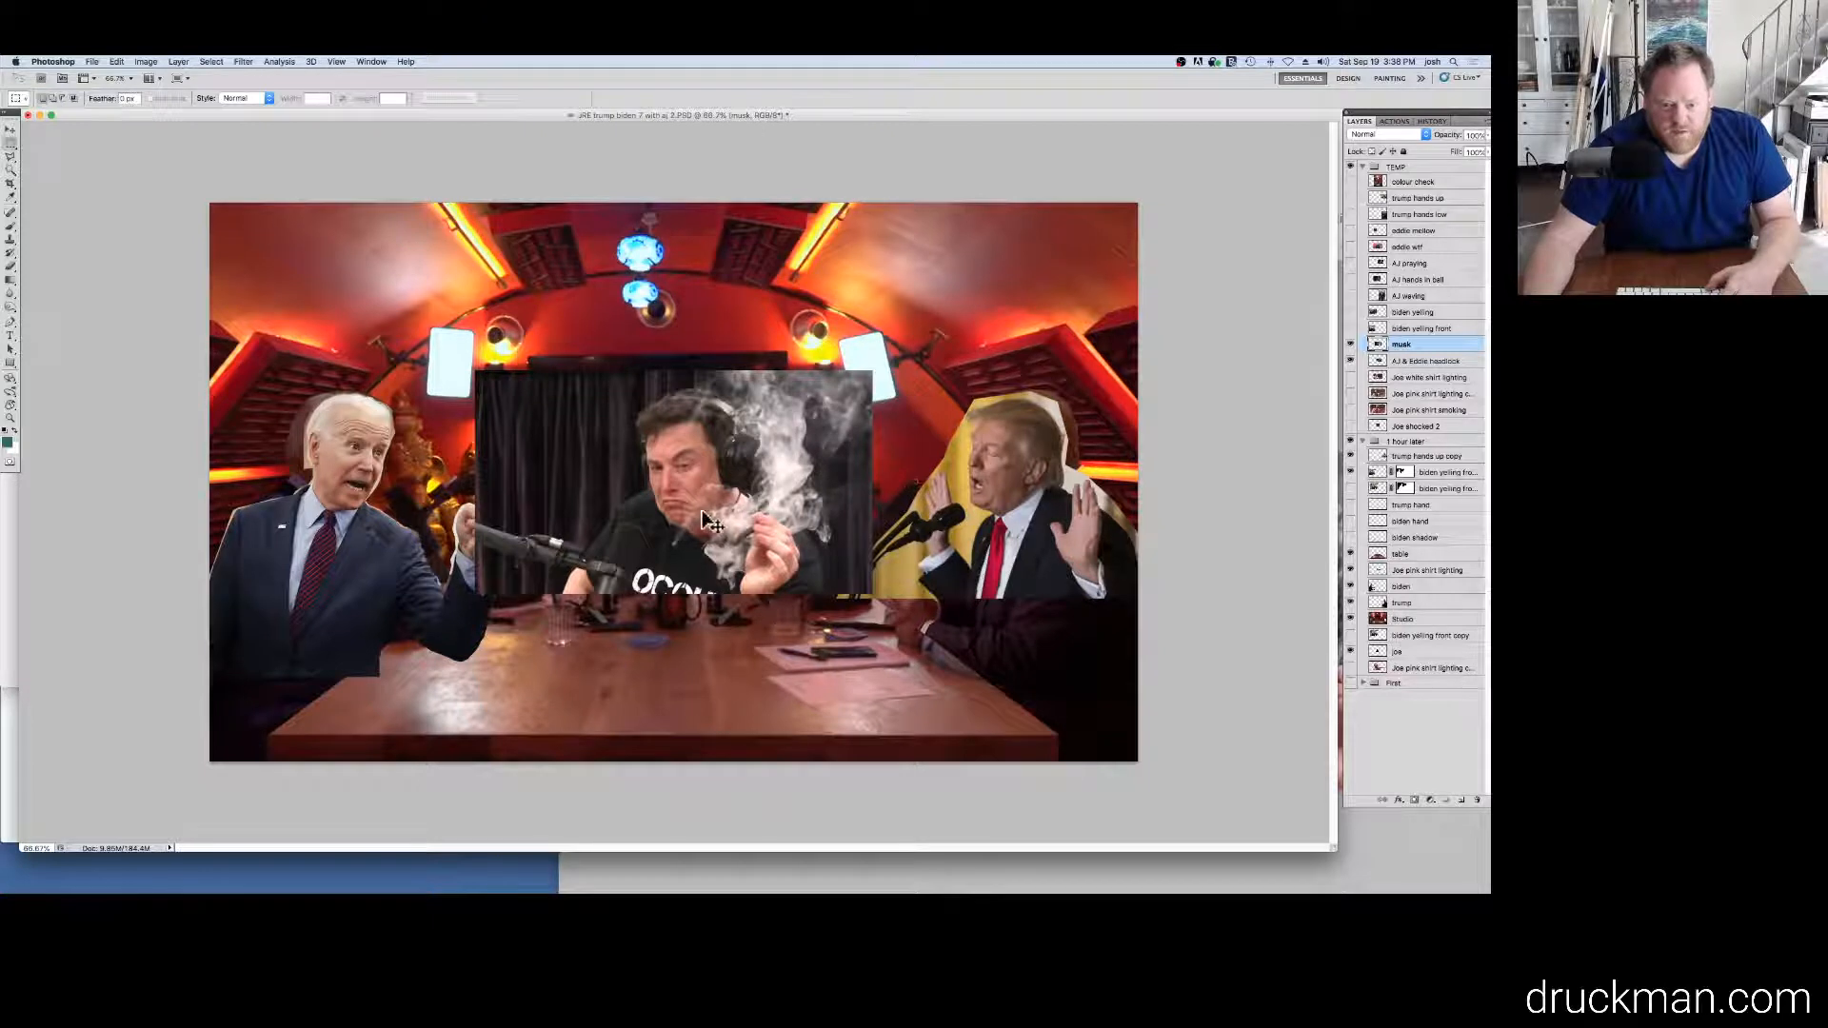
Flip the musk layer horizontally and place it over the studio's back wall, partly overlapping Biden.
{"action": "left_click_drag", "start_coordinate": [710, 493], "coordinate": [505, 660]}
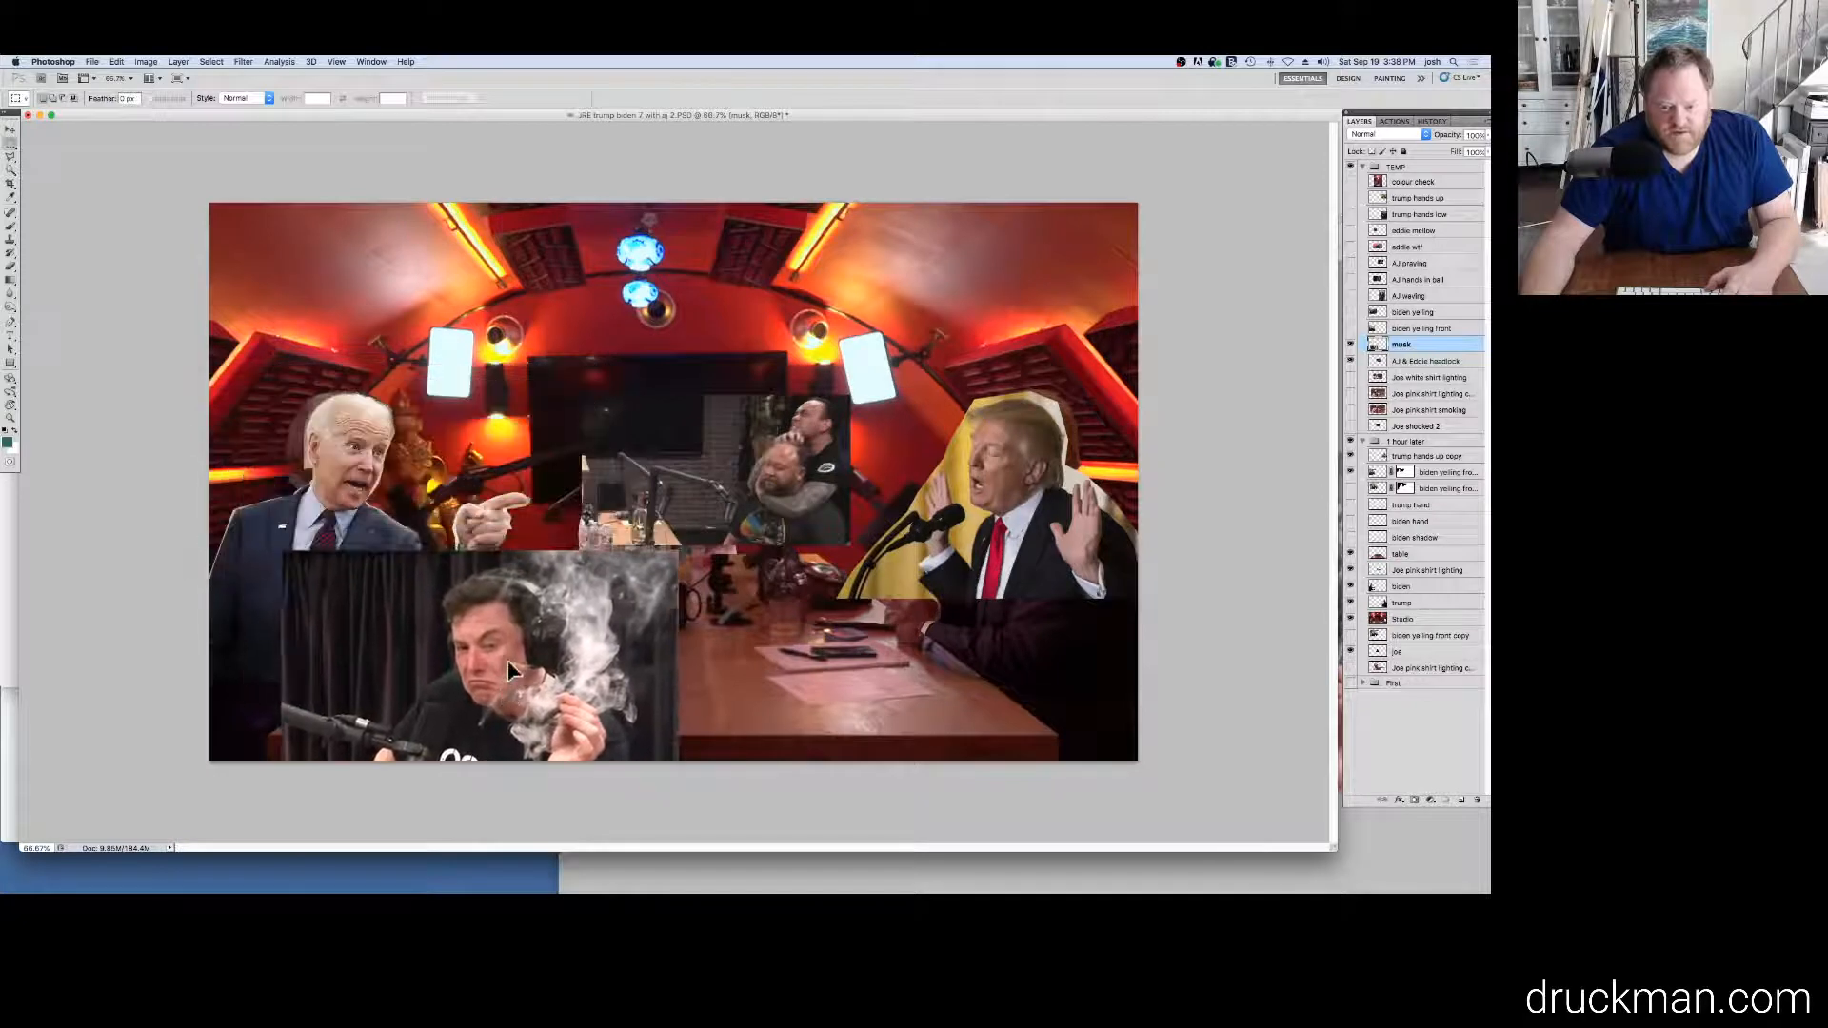
{"action": "key", "text": "shift+Right"}
{"action": "key", "text": "shift+Up"}
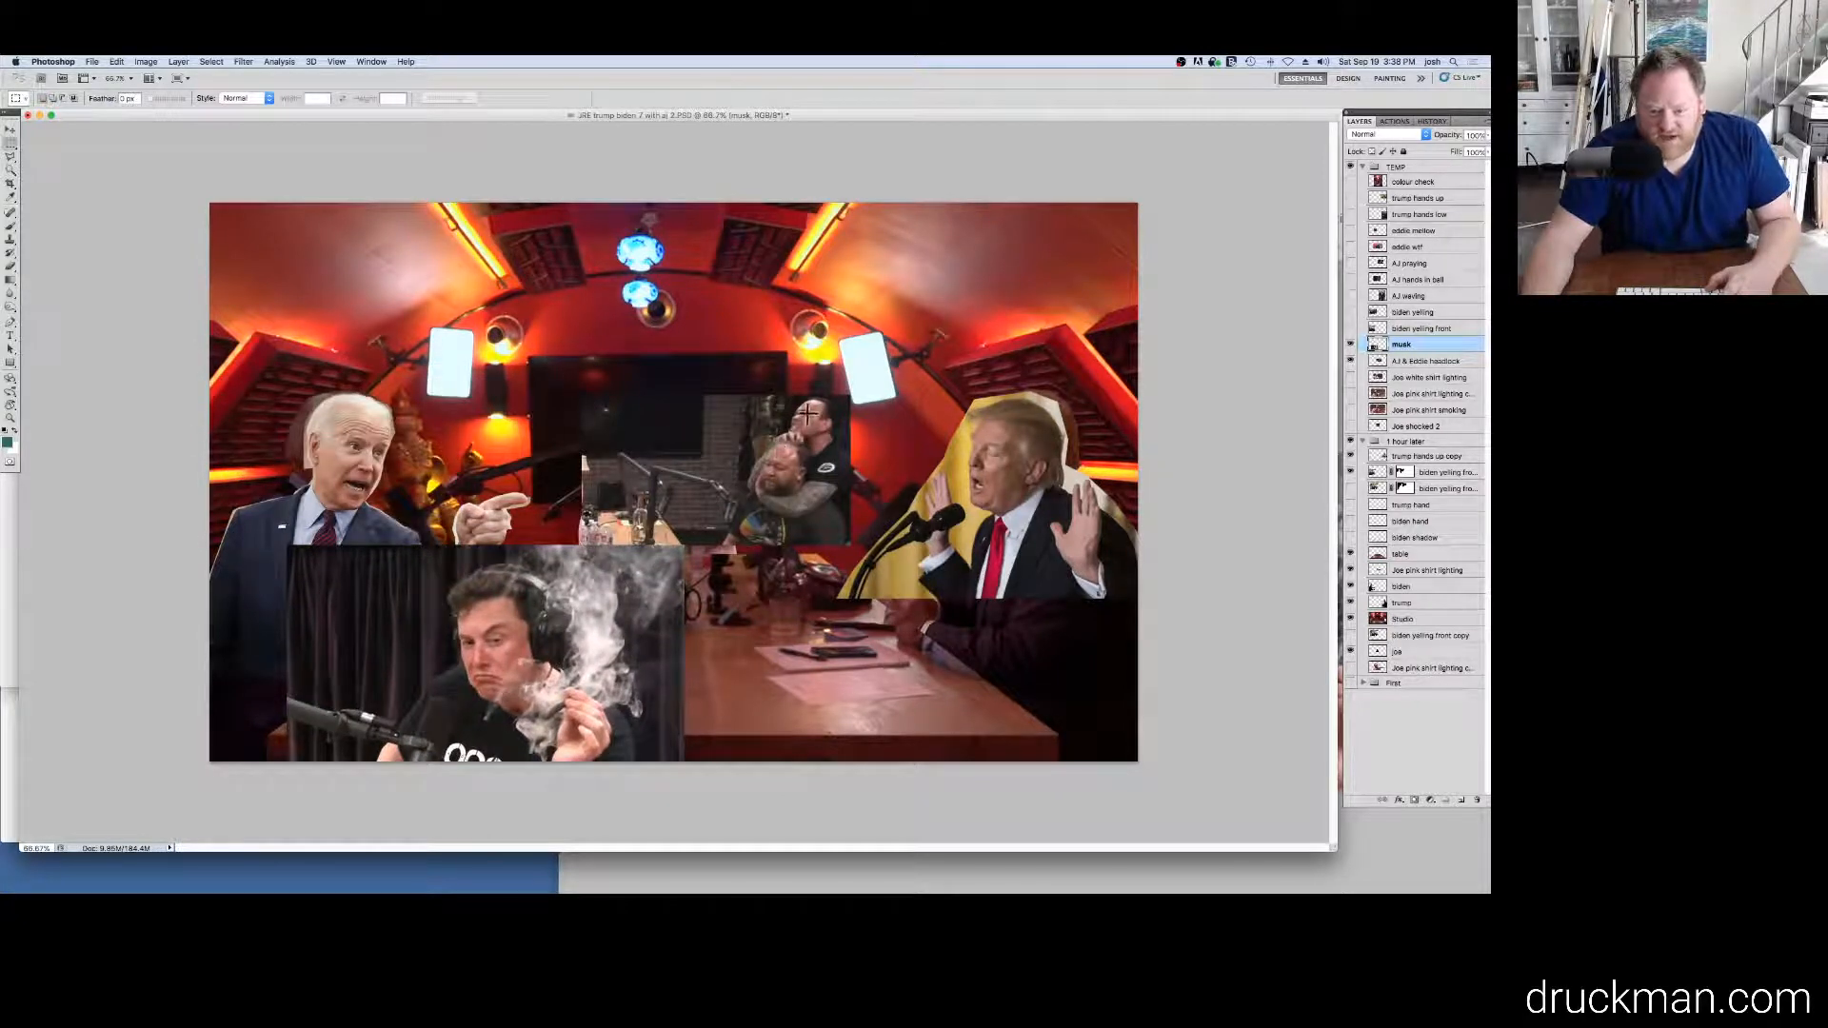
{"action": "left_click_drag", "start_coordinate": [473, 630], "coordinate": [568, 459]}
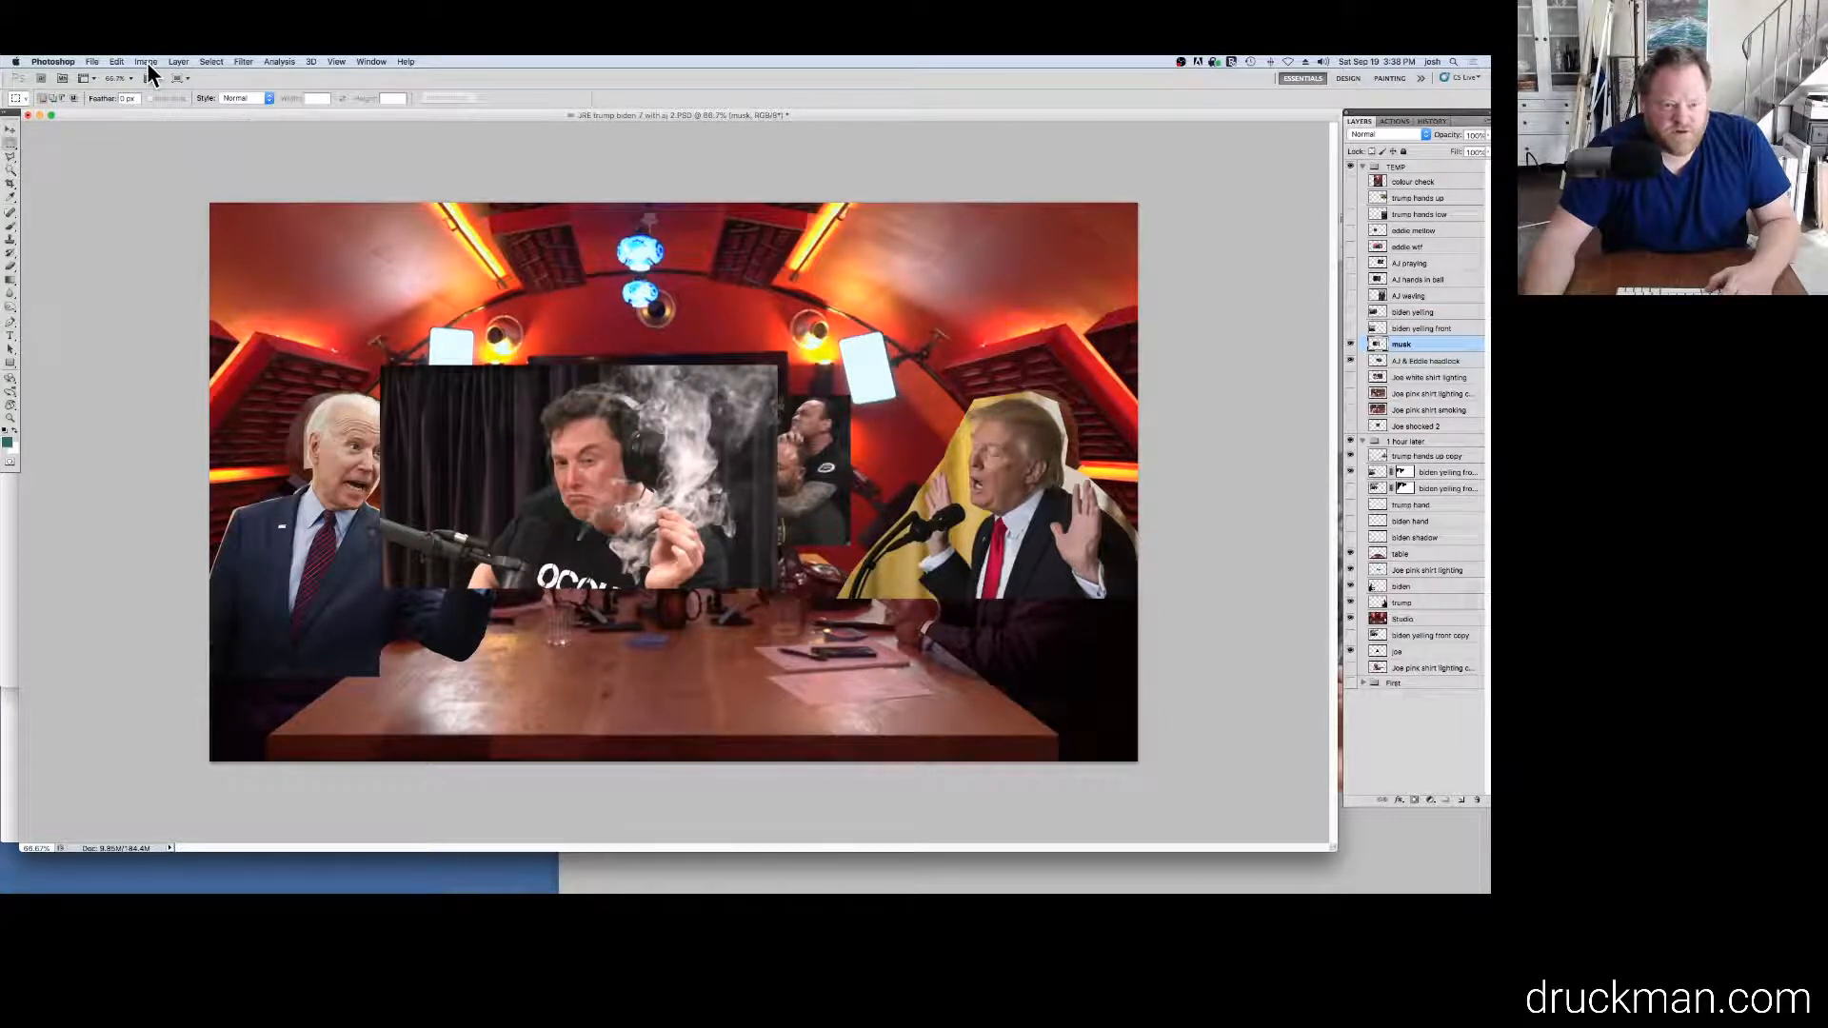
{"action": "left_click", "coordinate": [120, 61]}
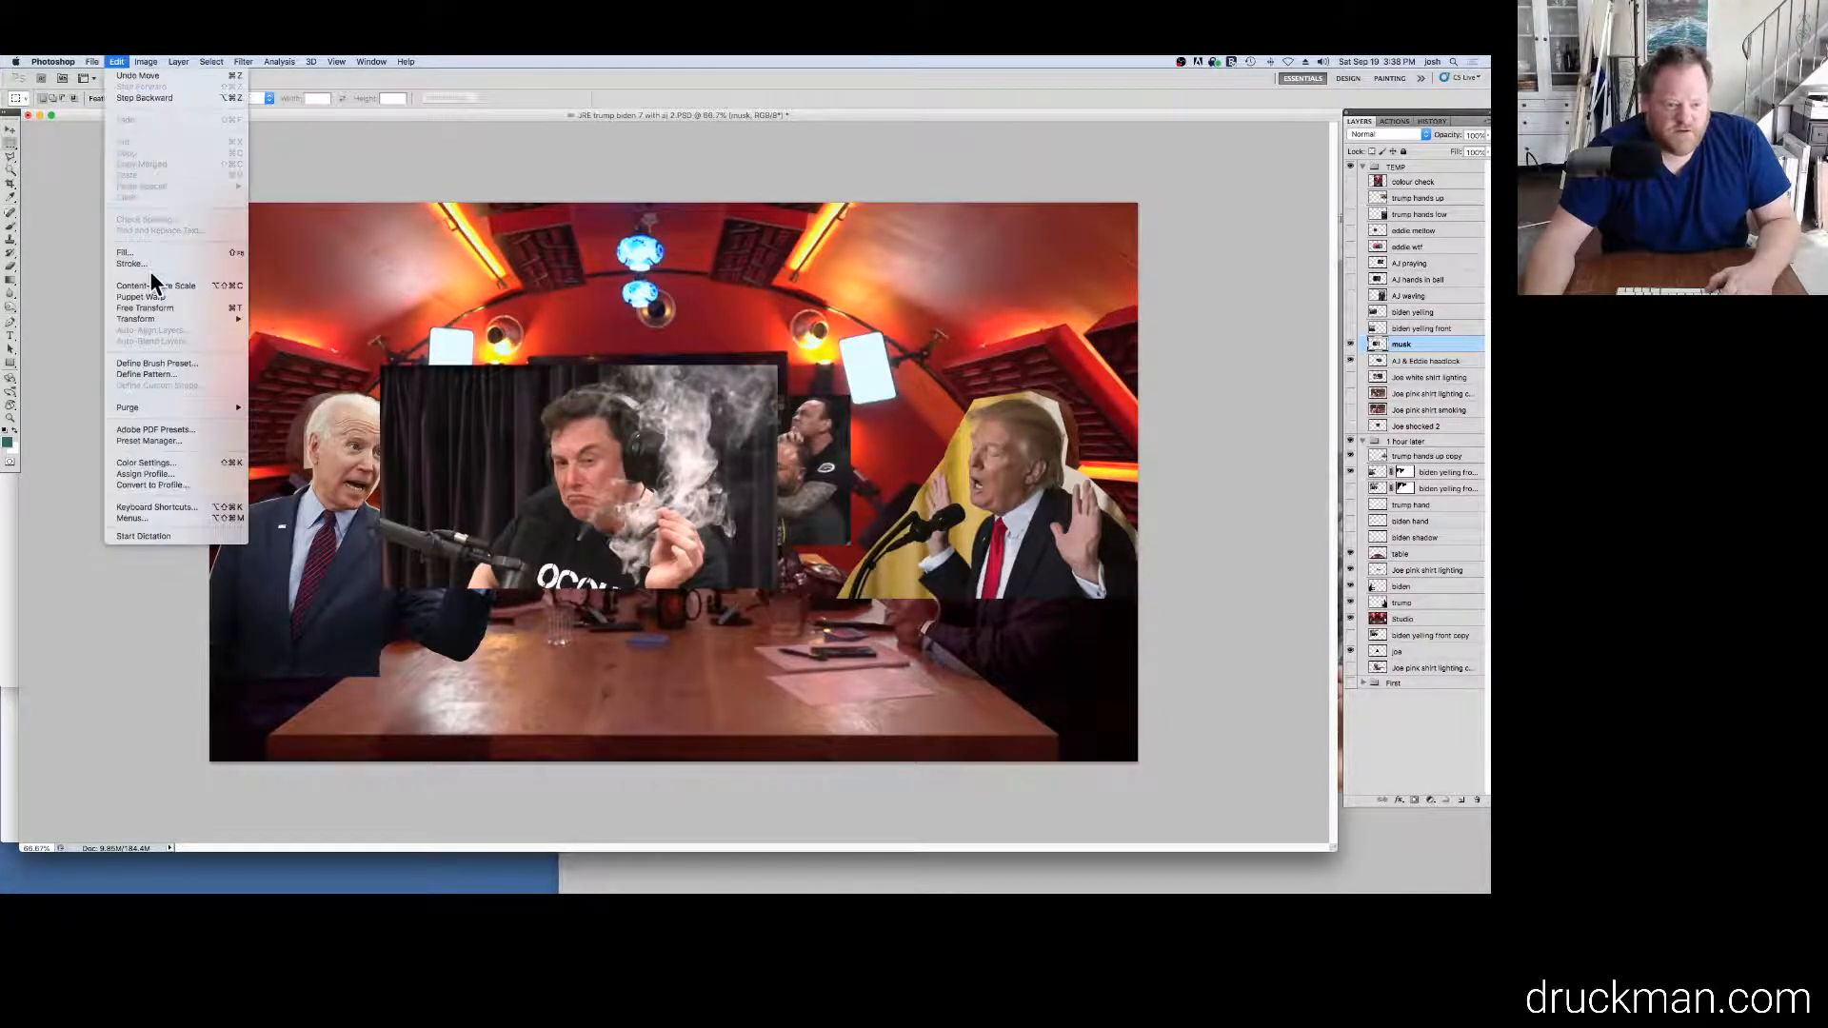
{"action": "mouse_move", "coordinate": [144, 318]}
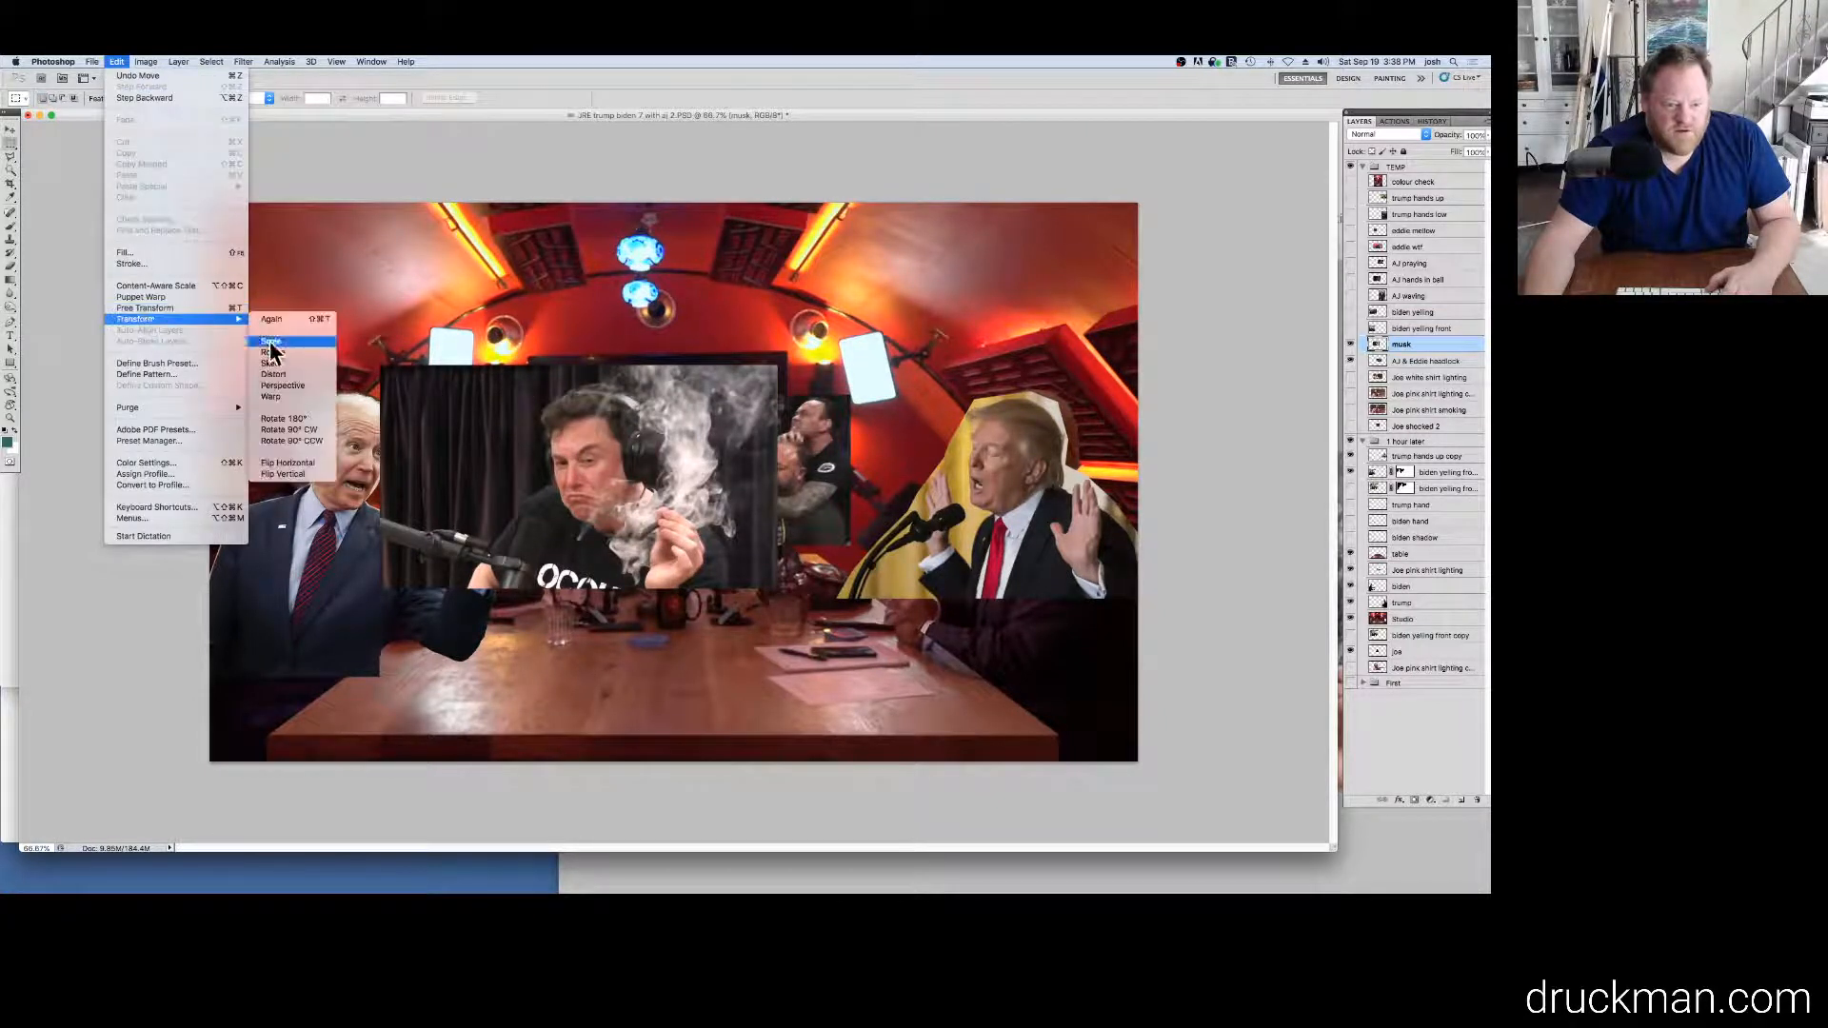
{"action": "left_click", "coordinate": [288, 463]}
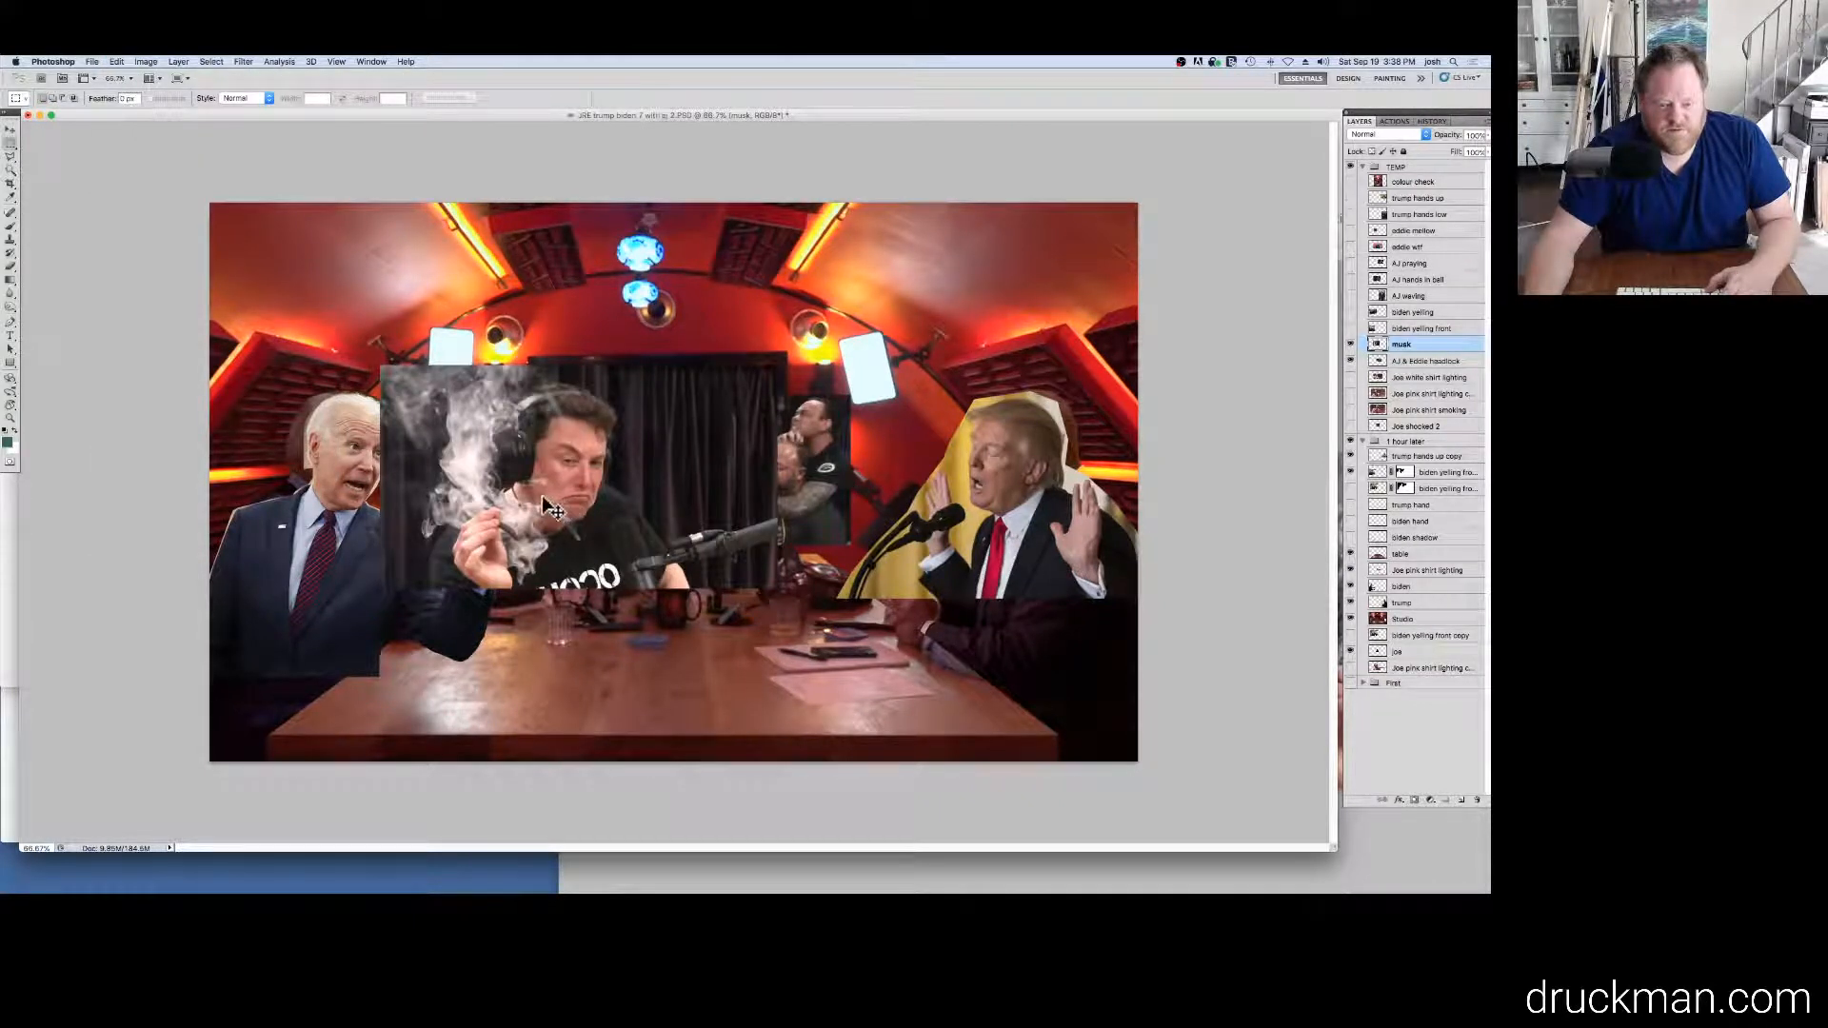
{"action": "left_click_drag", "start_coordinate": [592, 519], "coordinate": [545, 493]}
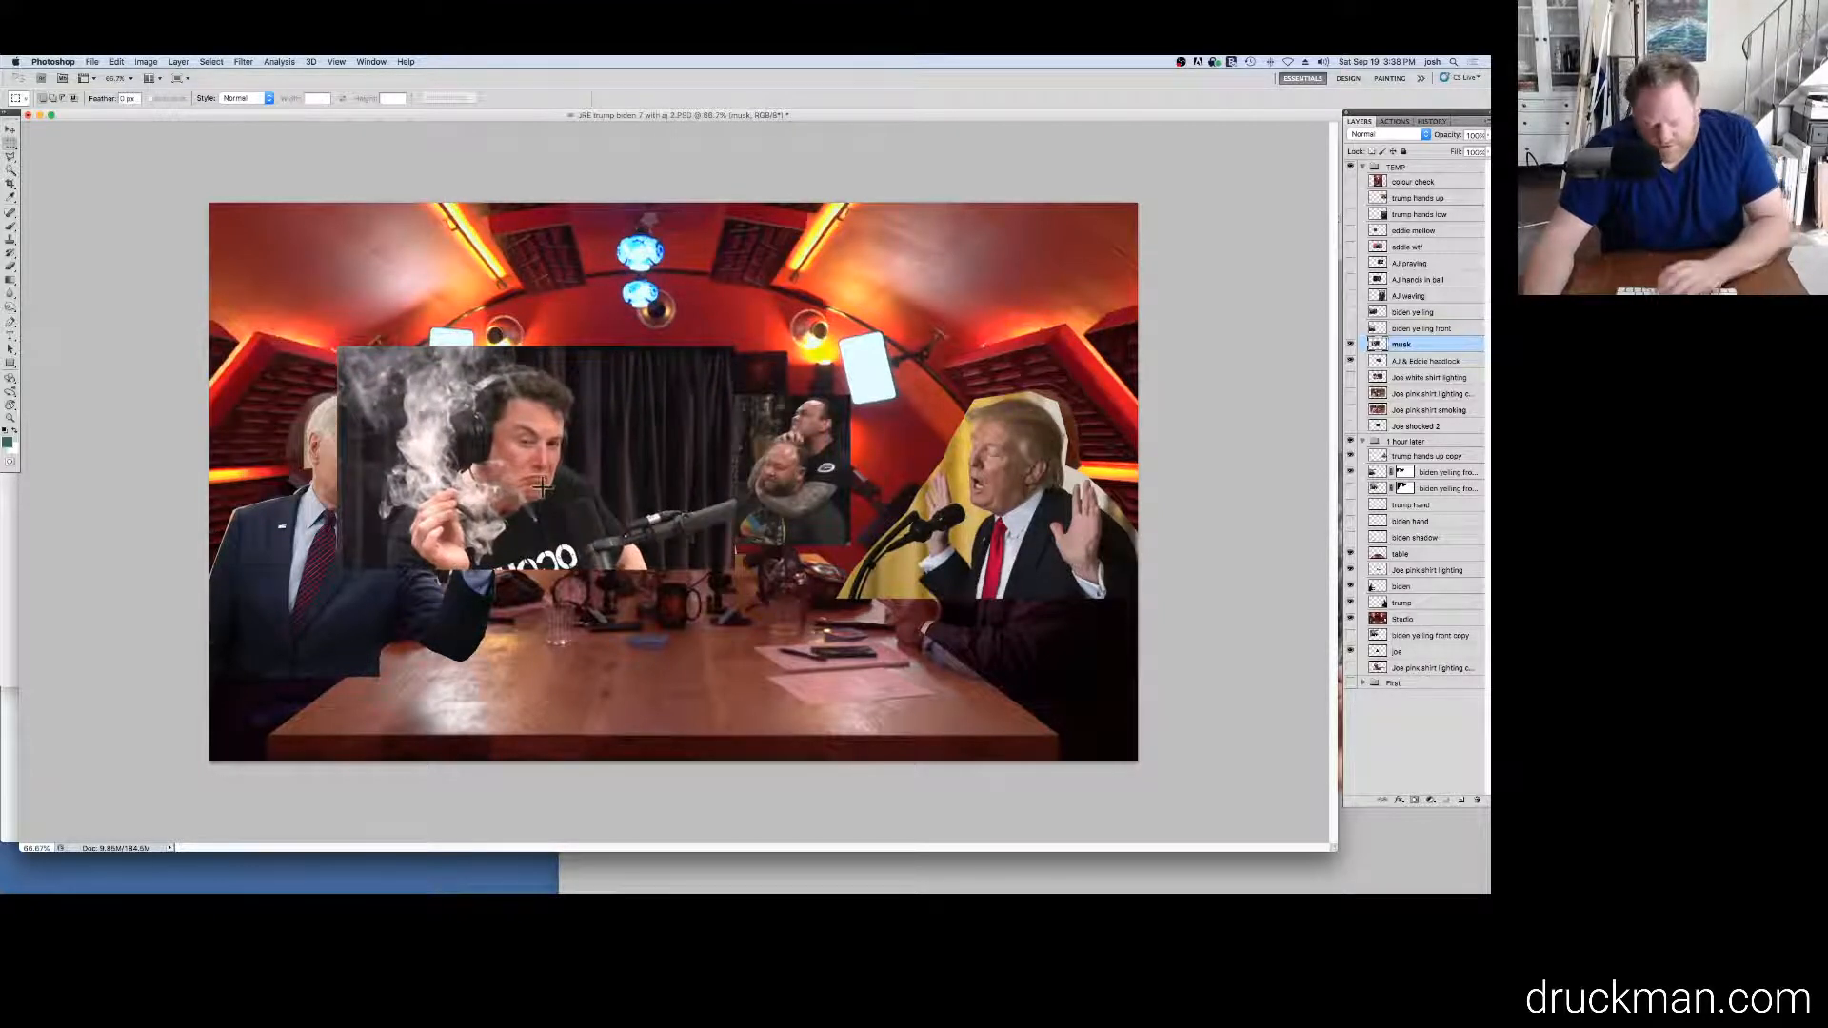
Lasso and delete the curtain background on the microphone side of Musk, deselect, and shift the layer slightly away from Biden.
{"action": "key", "text": "l"}
{"action": "mouse_move", "coordinate": [732, 493]}
{"action": "left_mouse_down"}
{"action": "mouse_move", "coordinate": [620, 504]}
{"action": "mouse_move", "coordinate": [585, 480]}
{"action": "mouse_move", "coordinate": [570, 374]}
{"action": "mouse_move", "coordinate": [506, 333]}
{"action": "mouse_move", "coordinate": [638, 297]}
{"action": "mouse_move", "coordinate": [786, 317]}
{"action": "mouse_move", "coordinate": [804, 363]}
{"action": "mouse_move", "coordinate": [779, 475]}
{"action": "left_mouse_up"}
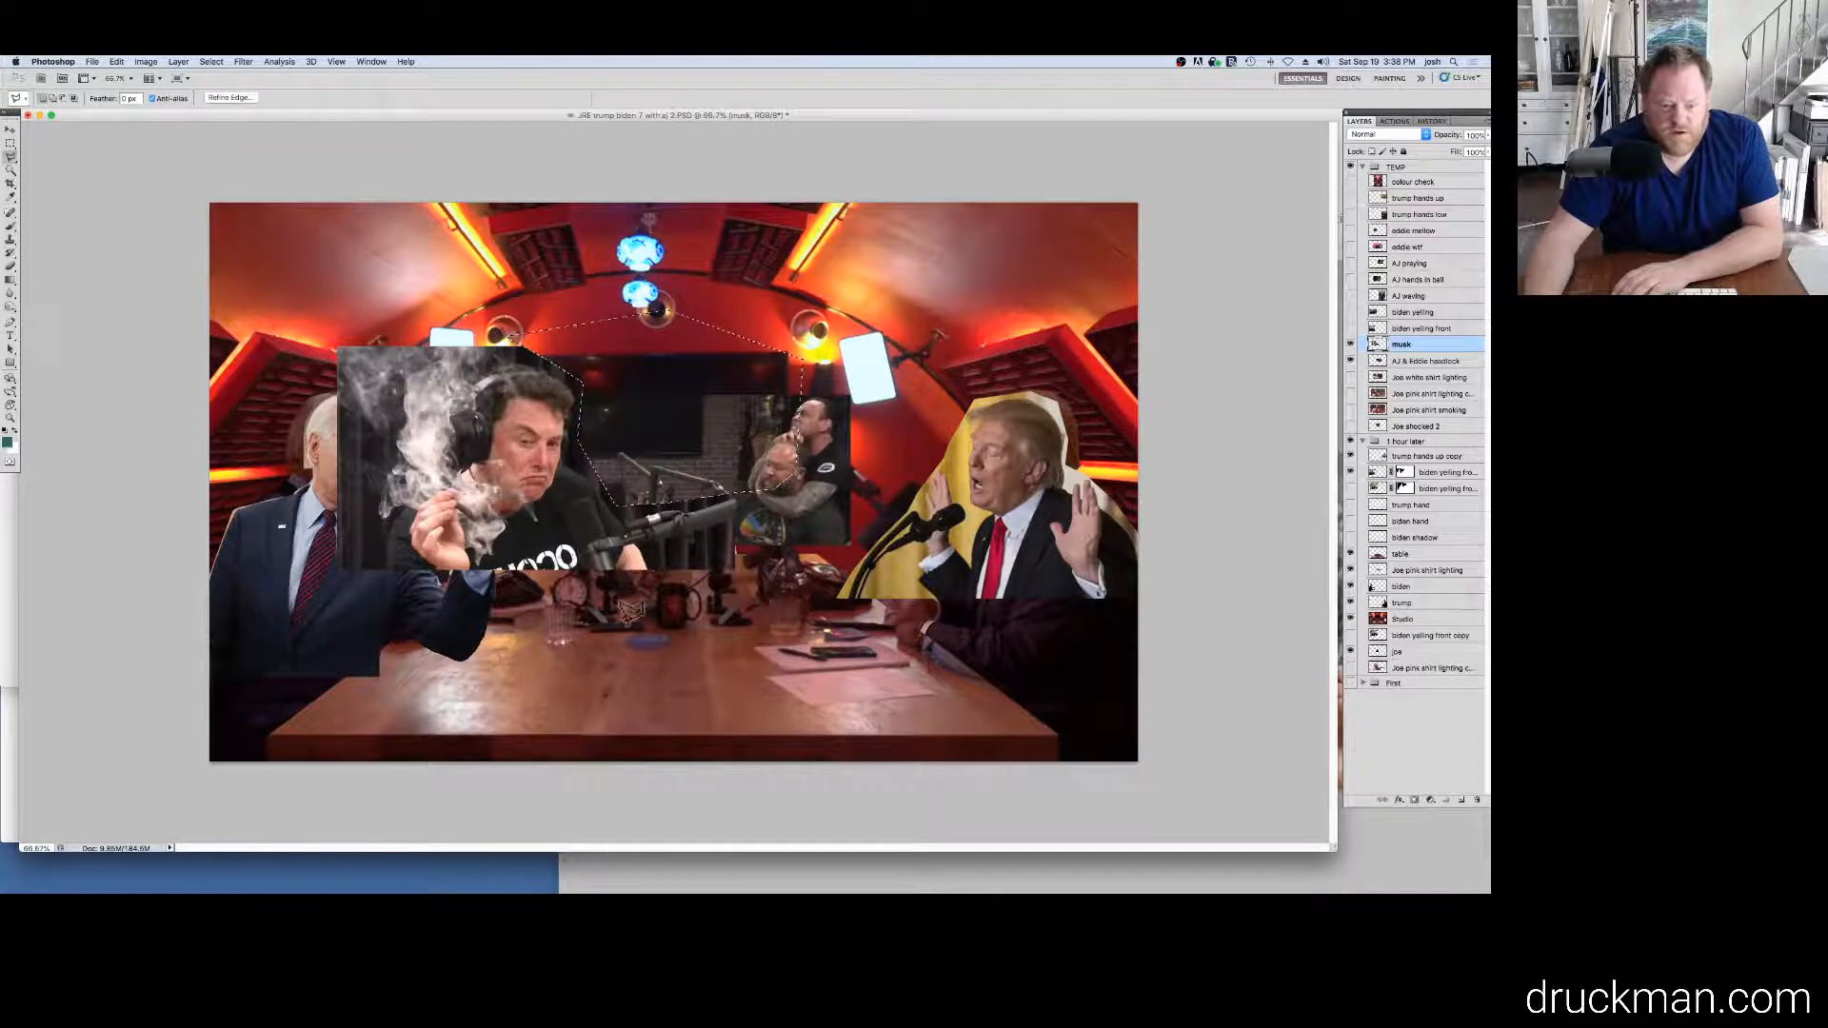
{"action": "mouse_move", "coordinate": [747, 505]}
{"action": "left_mouse_down"}
{"action": "mouse_move", "coordinate": [661, 545]}
{"action": "mouse_move", "coordinate": [650, 587]}
{"action": "mouse_move", "coordinate": [750, 619]}
{"action": "mouse_move", "coordinate": [772, 573]}
{"action": "mouse_move", "coordinate": [748, 509]}
{"action": "left_mouse_up"}
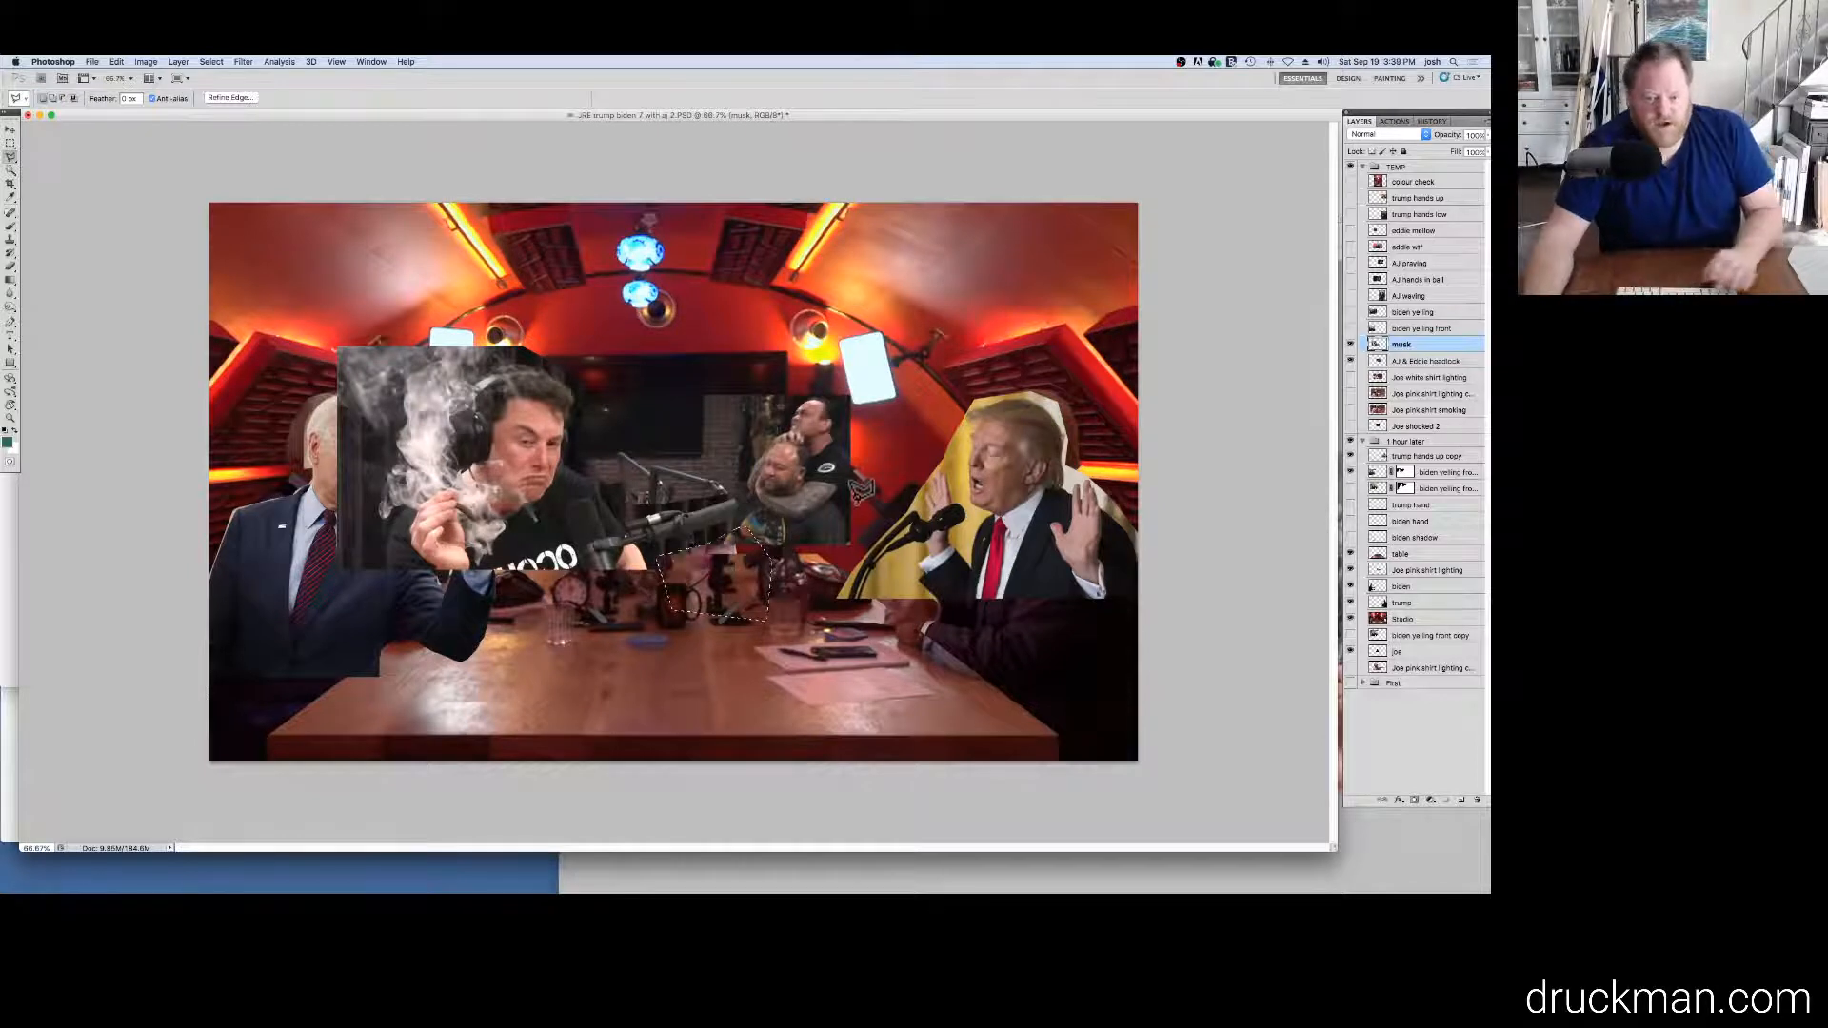
{"action": "key", "text": "super+d"}
{"action": "mouse_move", "coordinate": [653, 585]}
{"action": "left_mouse_down"}
{"action": "mouse_move", "coordinate": [528, 687]}
{"action": "mouse_move", "coordinate": [620, 597]}
{"action": "mouse_move", "coordinate": [658, 591]}
{"action": "left_mouse_up"}
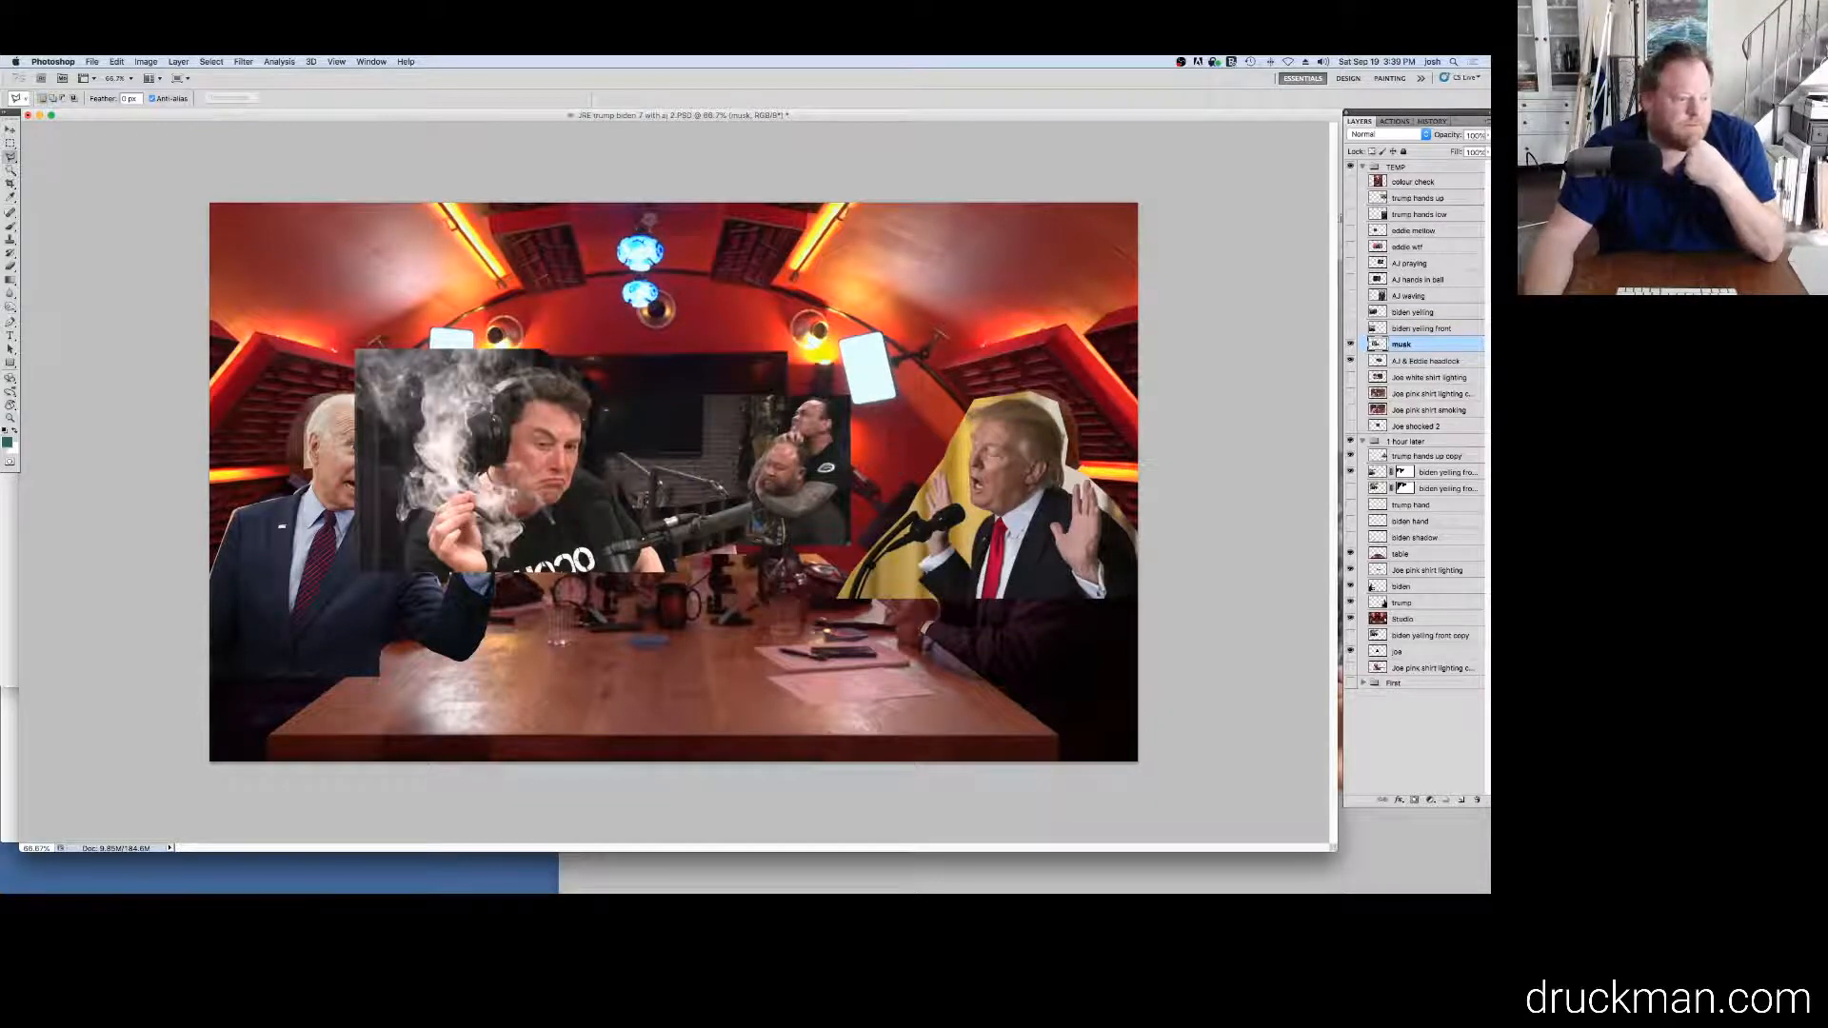
Move the musk and AJ & Eddie headlock layers between trump and Studio in the 1 hour later group, with musk above.
{"action": "key", "text": "super+Tab"}
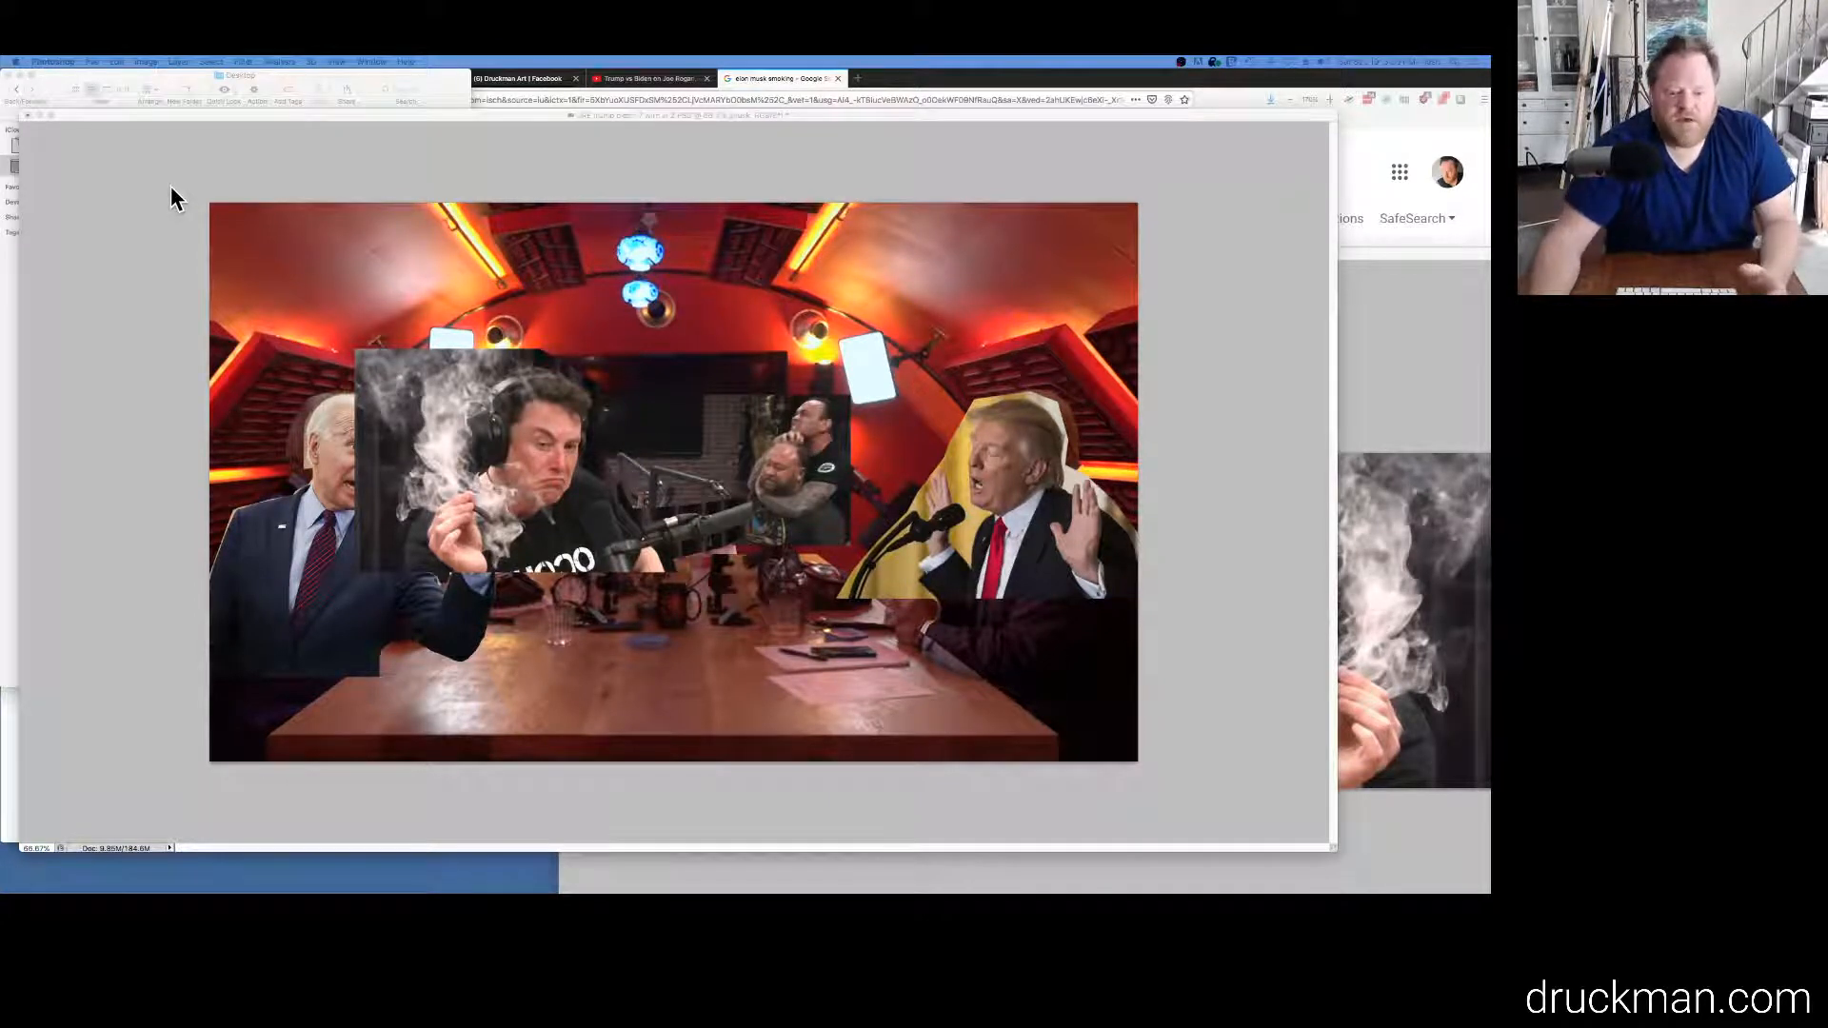
{"action": "key", "text": "super+Tab"}
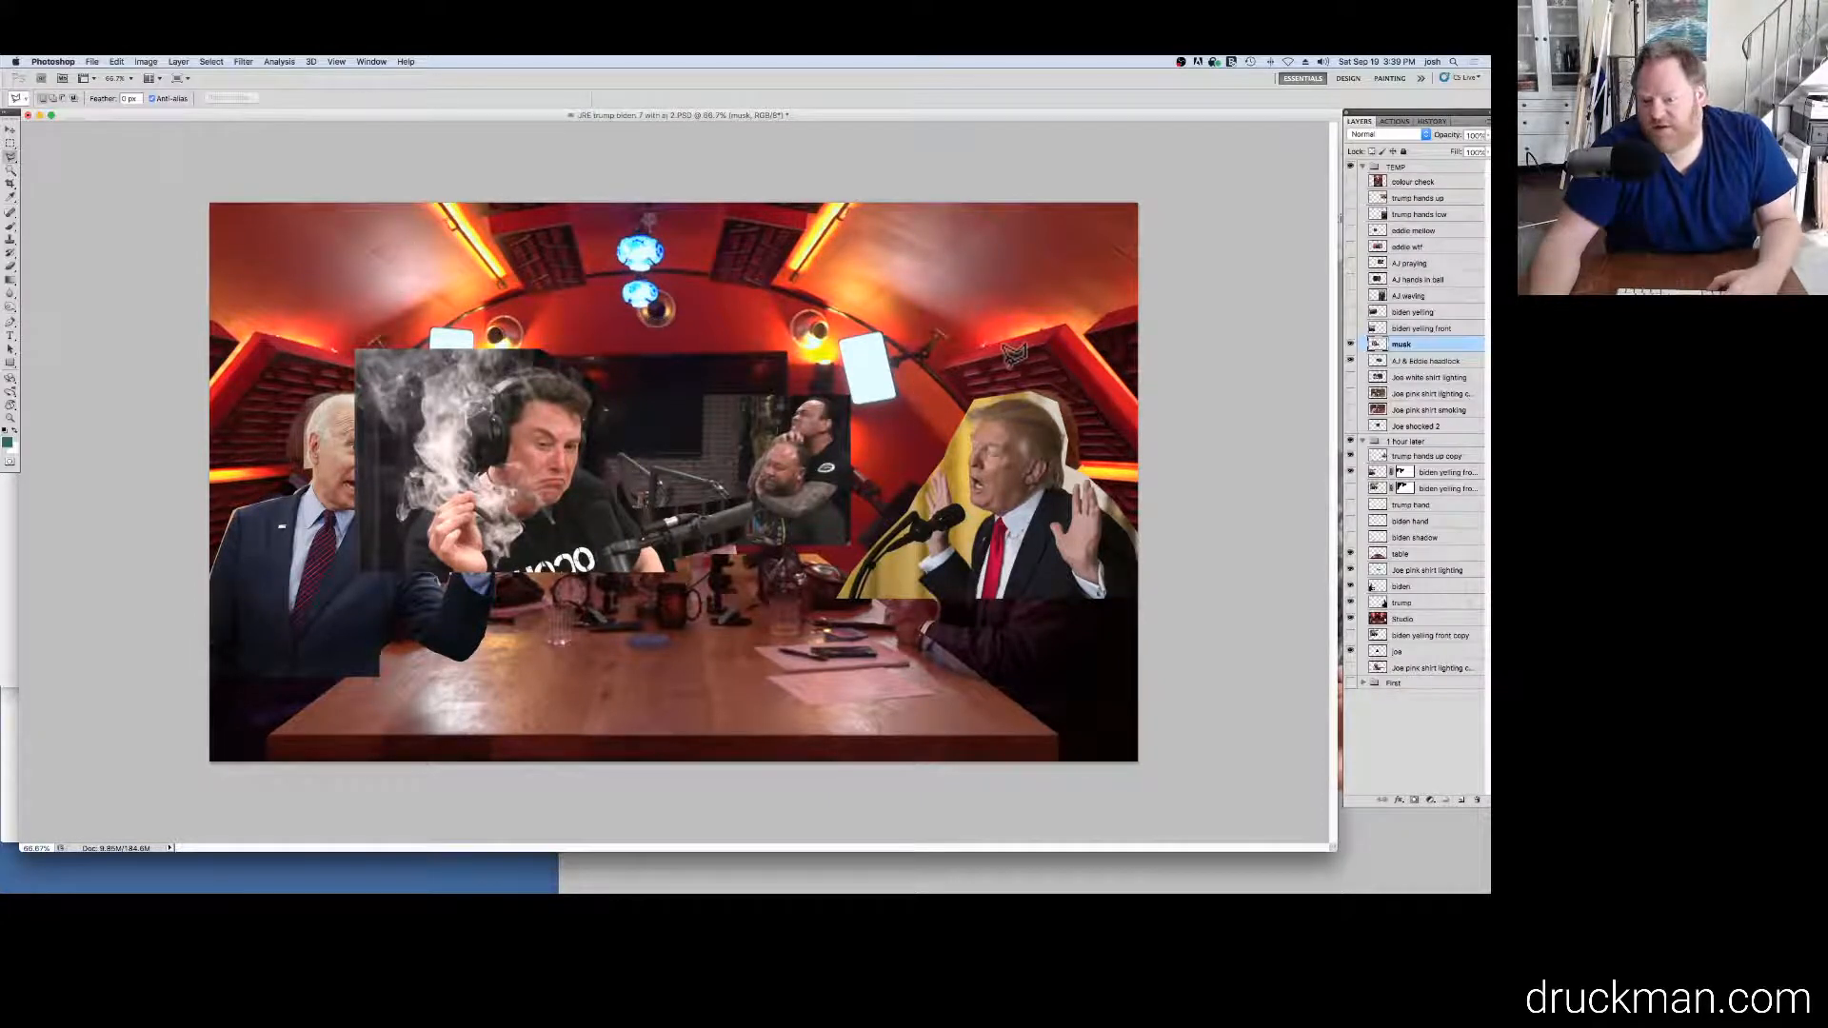
{"action": "left_click_drag", "start_coordinate": [1429, 354], "coordinate": [1435, 611]}
{"action": "left_click_drag", "start_coordinate": [1447, 504], "coordinate": [1445, 604]}
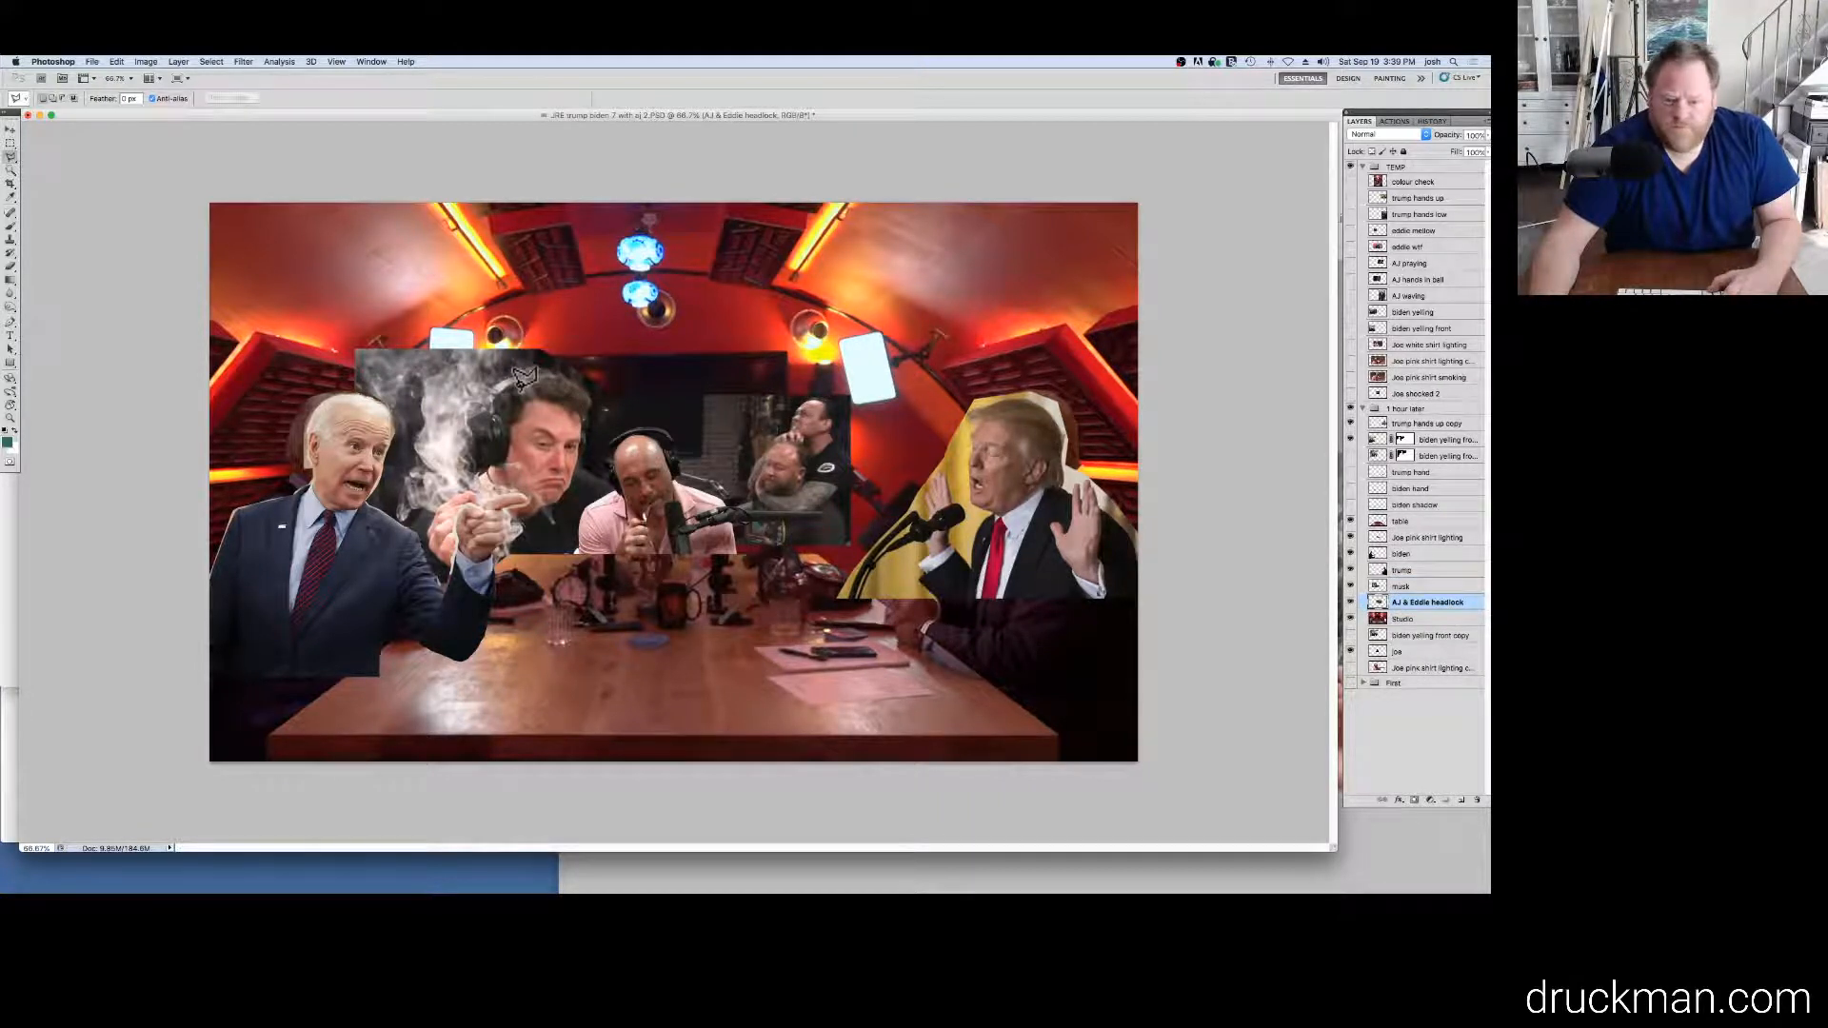
Duplicate the musk layer, hide the duplicate as a backup, and select the original musk layer.
{"action": "left_click", "coordinate": [1416, 588]}
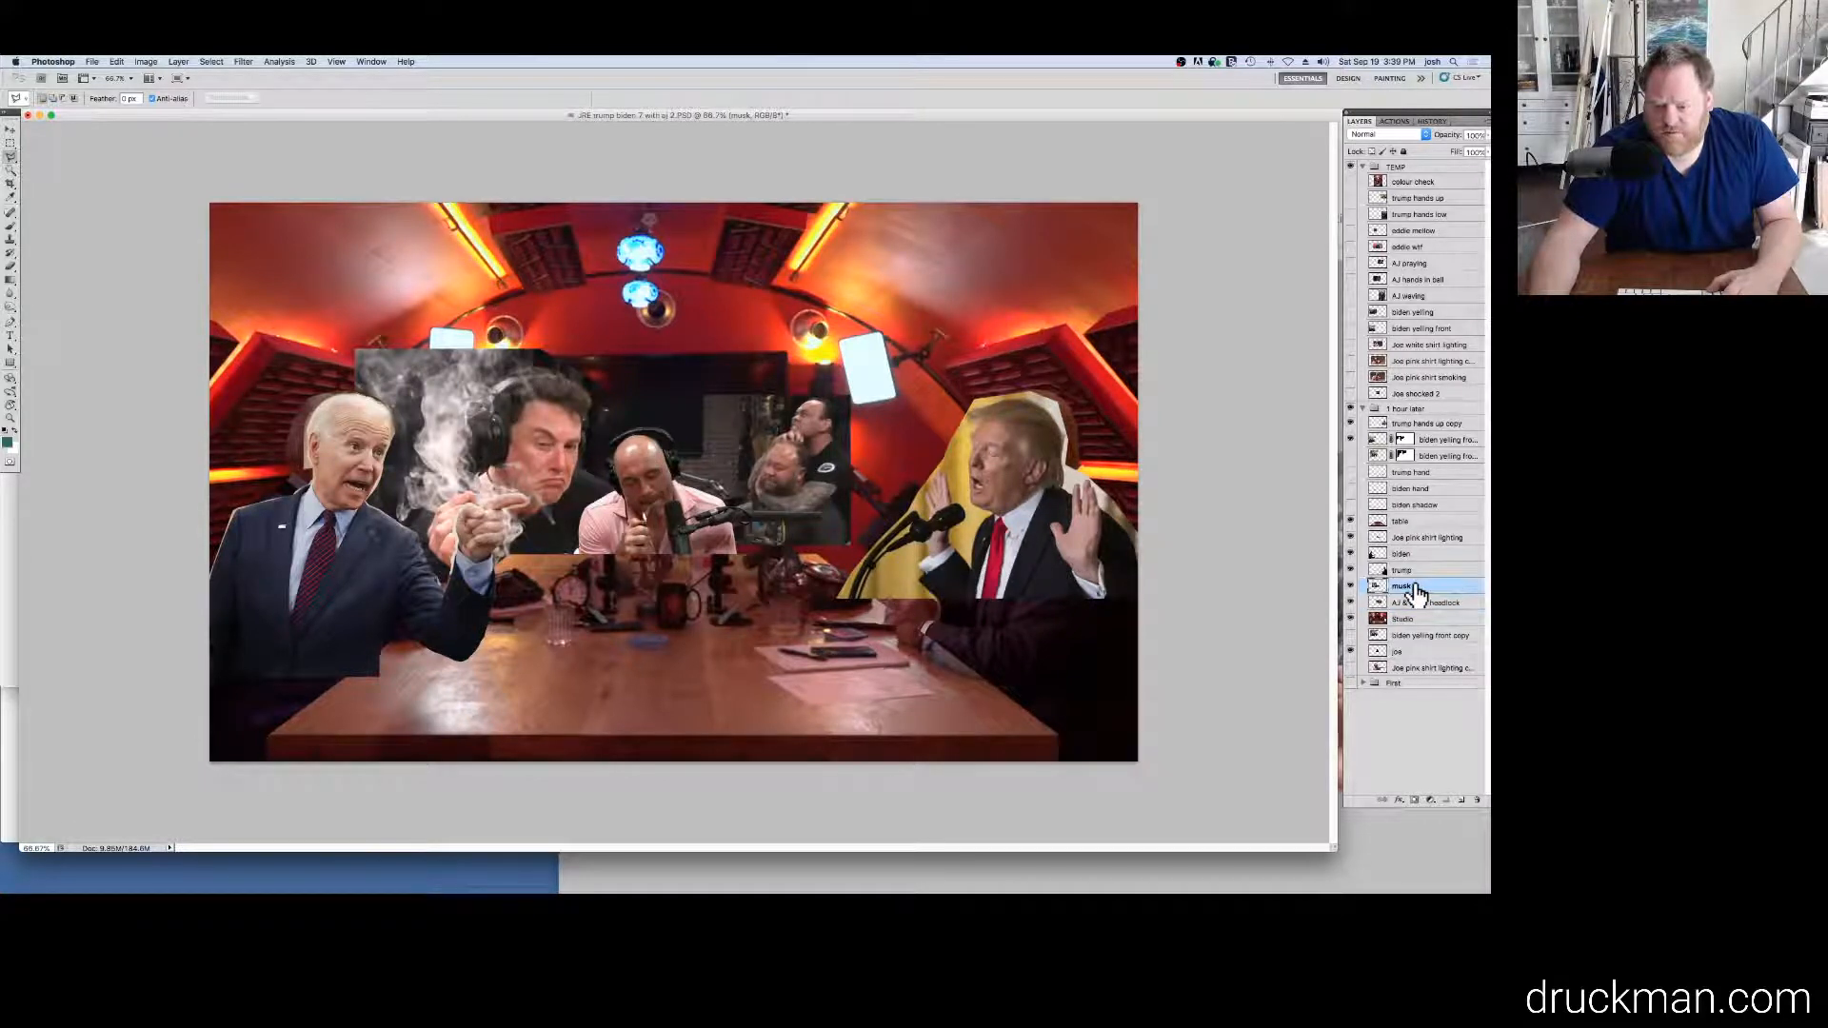
{"action": "key", "text": "super+j"}
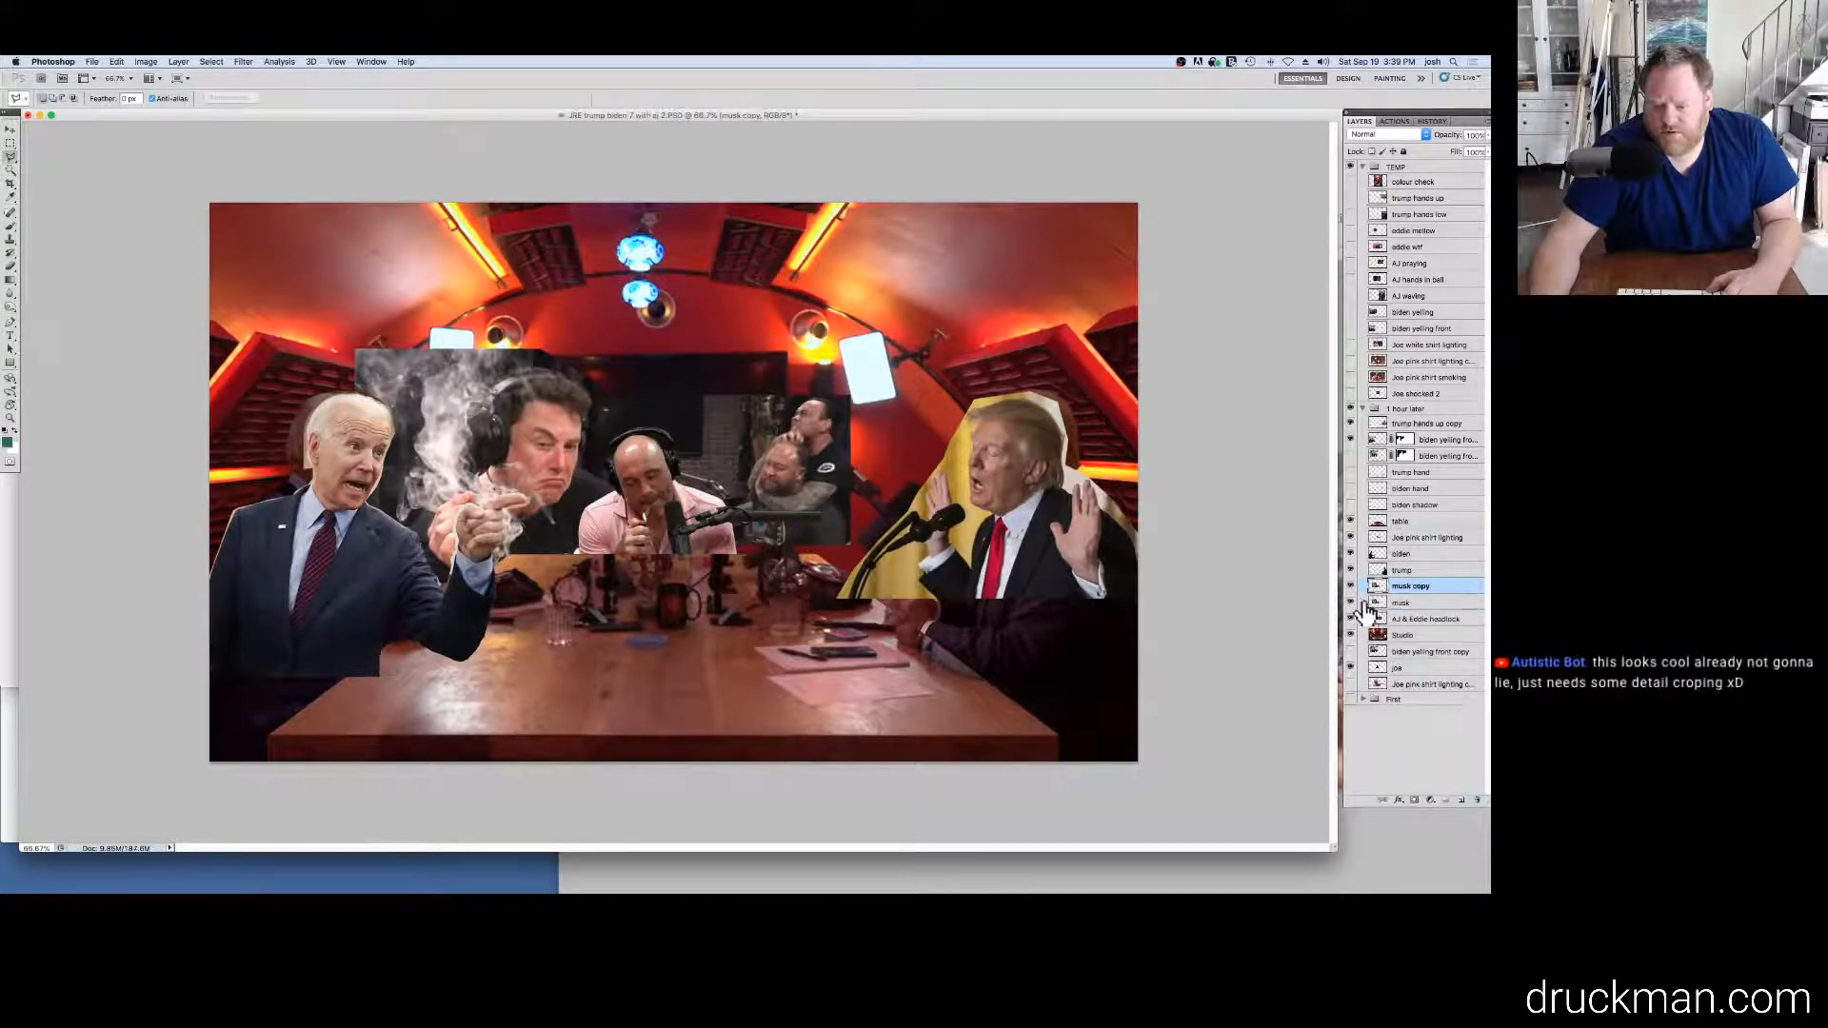
{"action": "left_click", "coordinate": [1350, 586]}
{"action": "left_click", "coordinate": [1418, 603]}
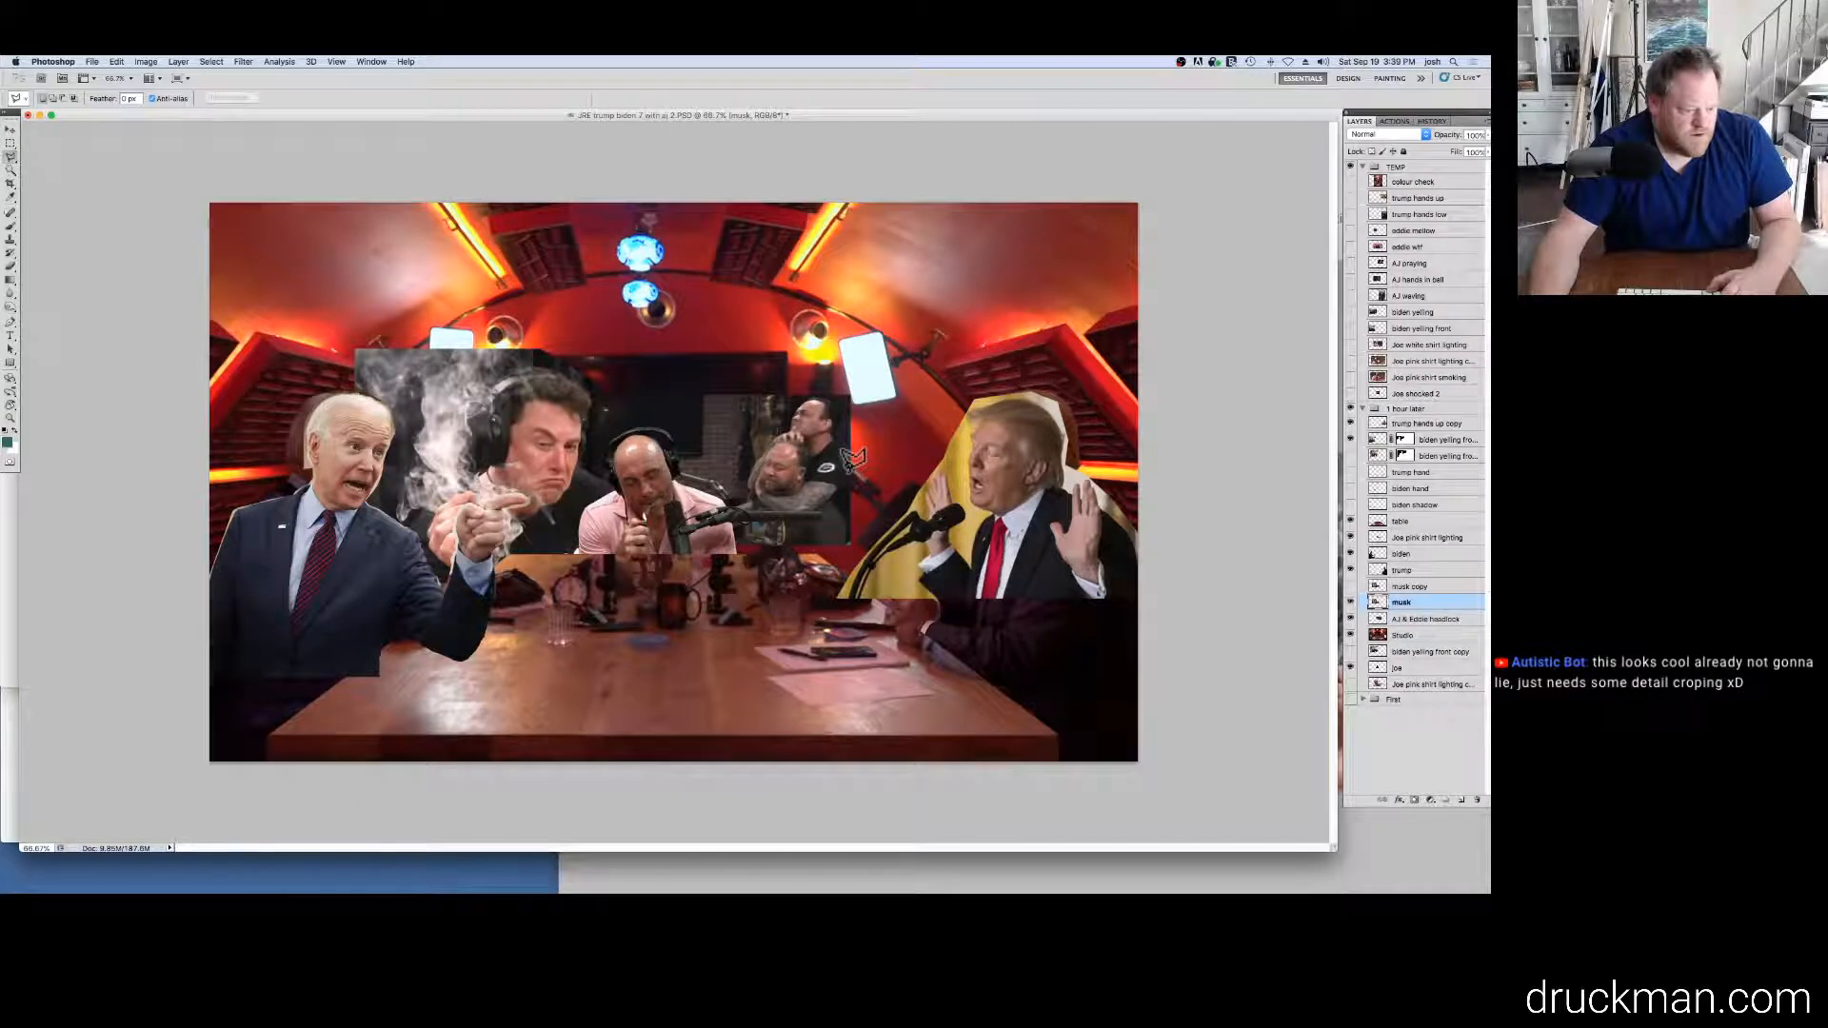
Scale the musk layer down proportionally to about 63 percent with Free Transform.
{"action": "key", "text": "super+t"}
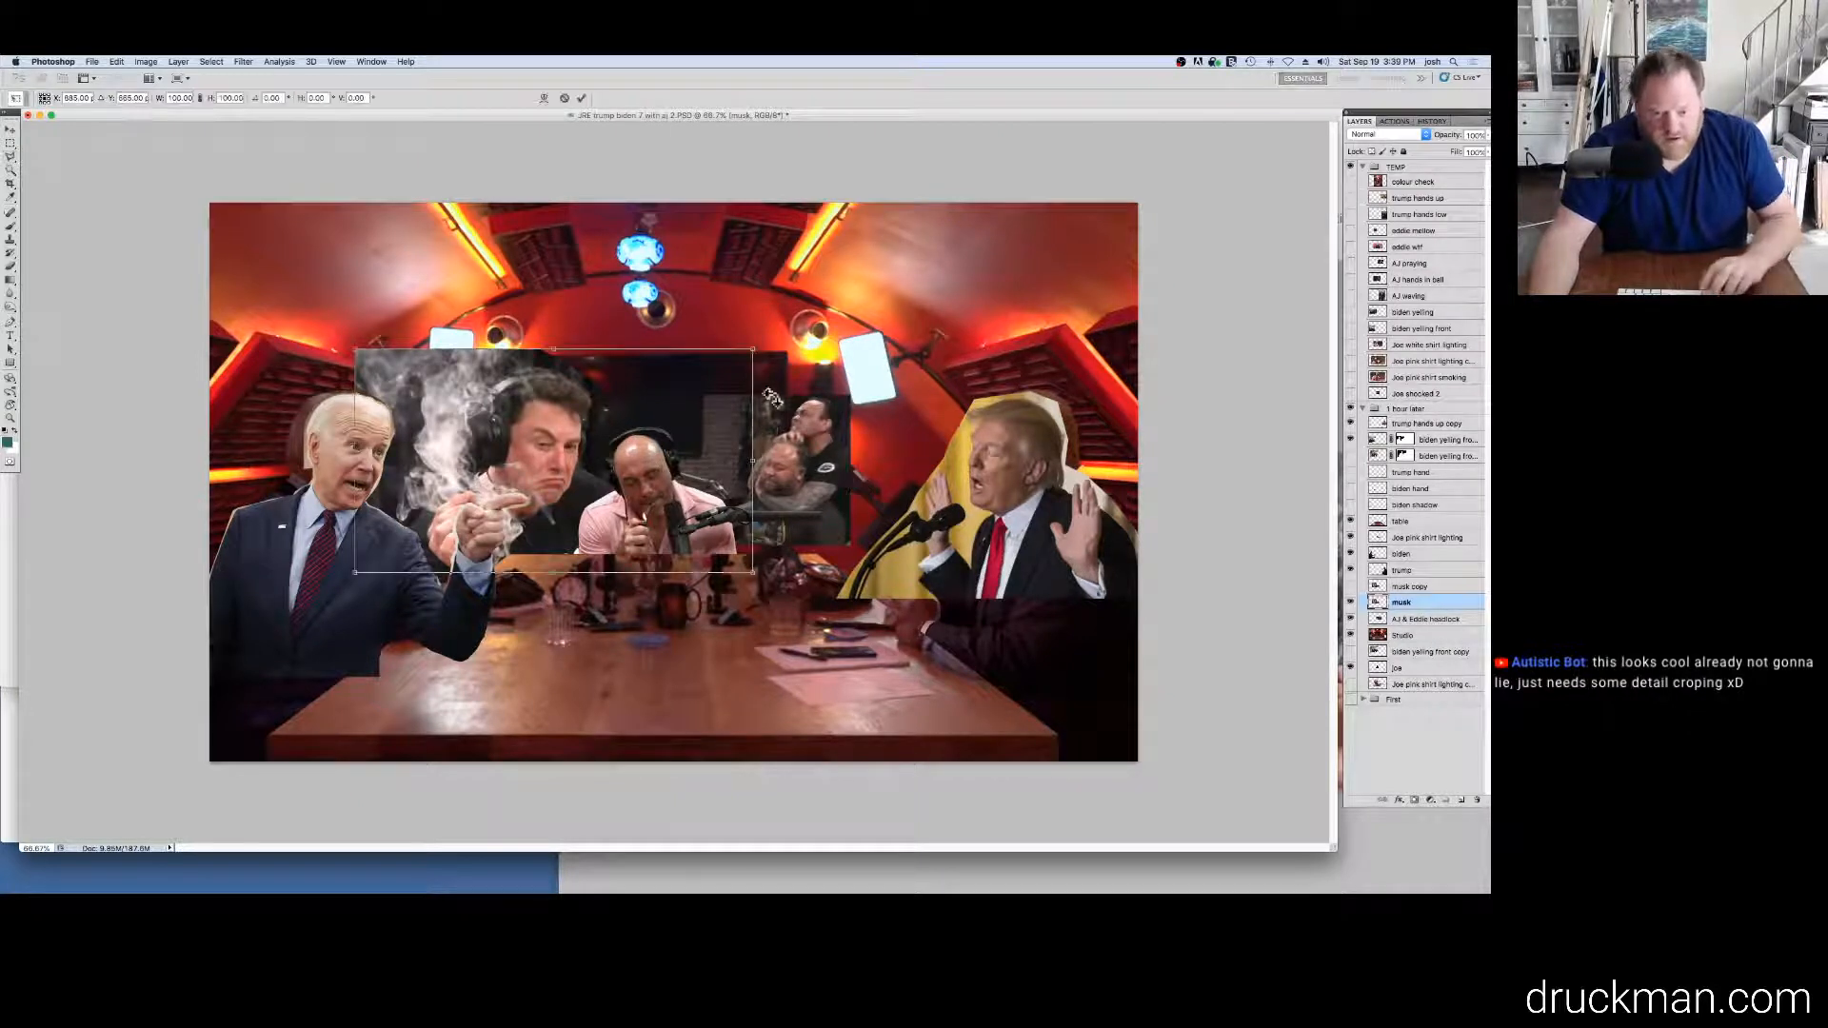
{"action": "left_click_drag", "start_coordinate": [755, 353], "coordinate": [704, 411]}
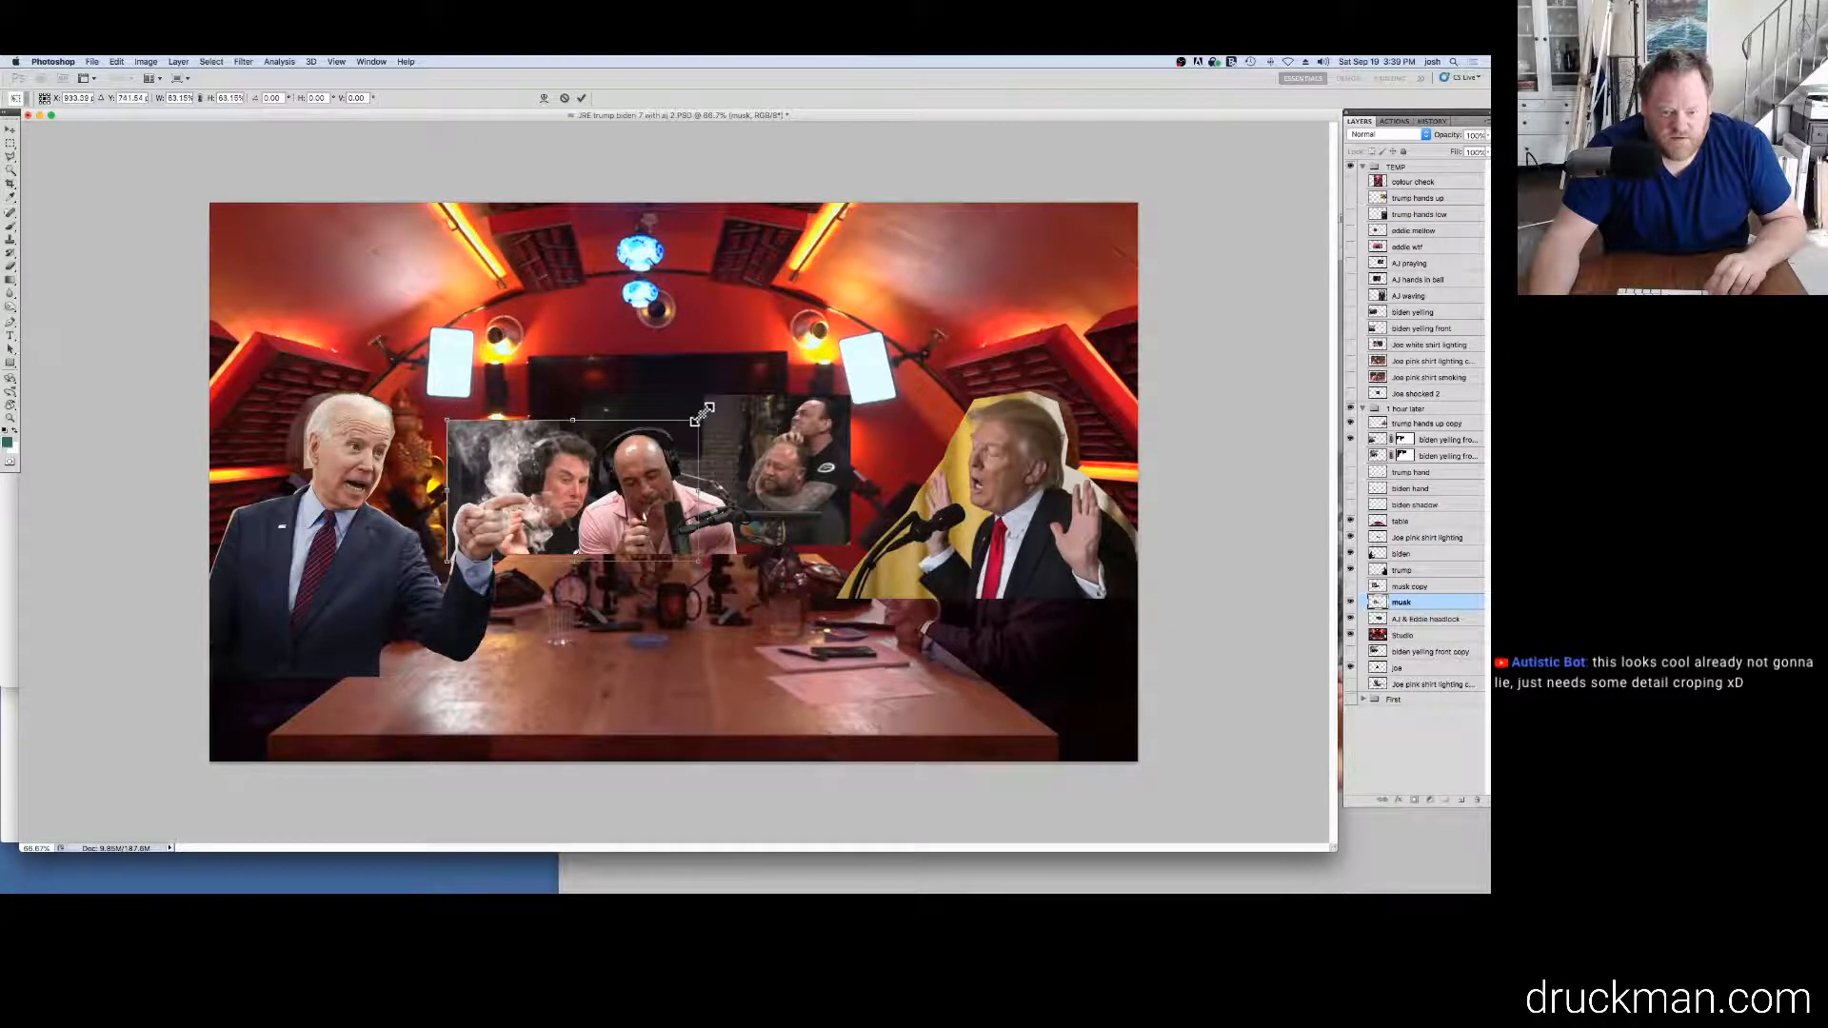
{"action": "key", "text": "Return"}
{"action": "key", "text": "l"}
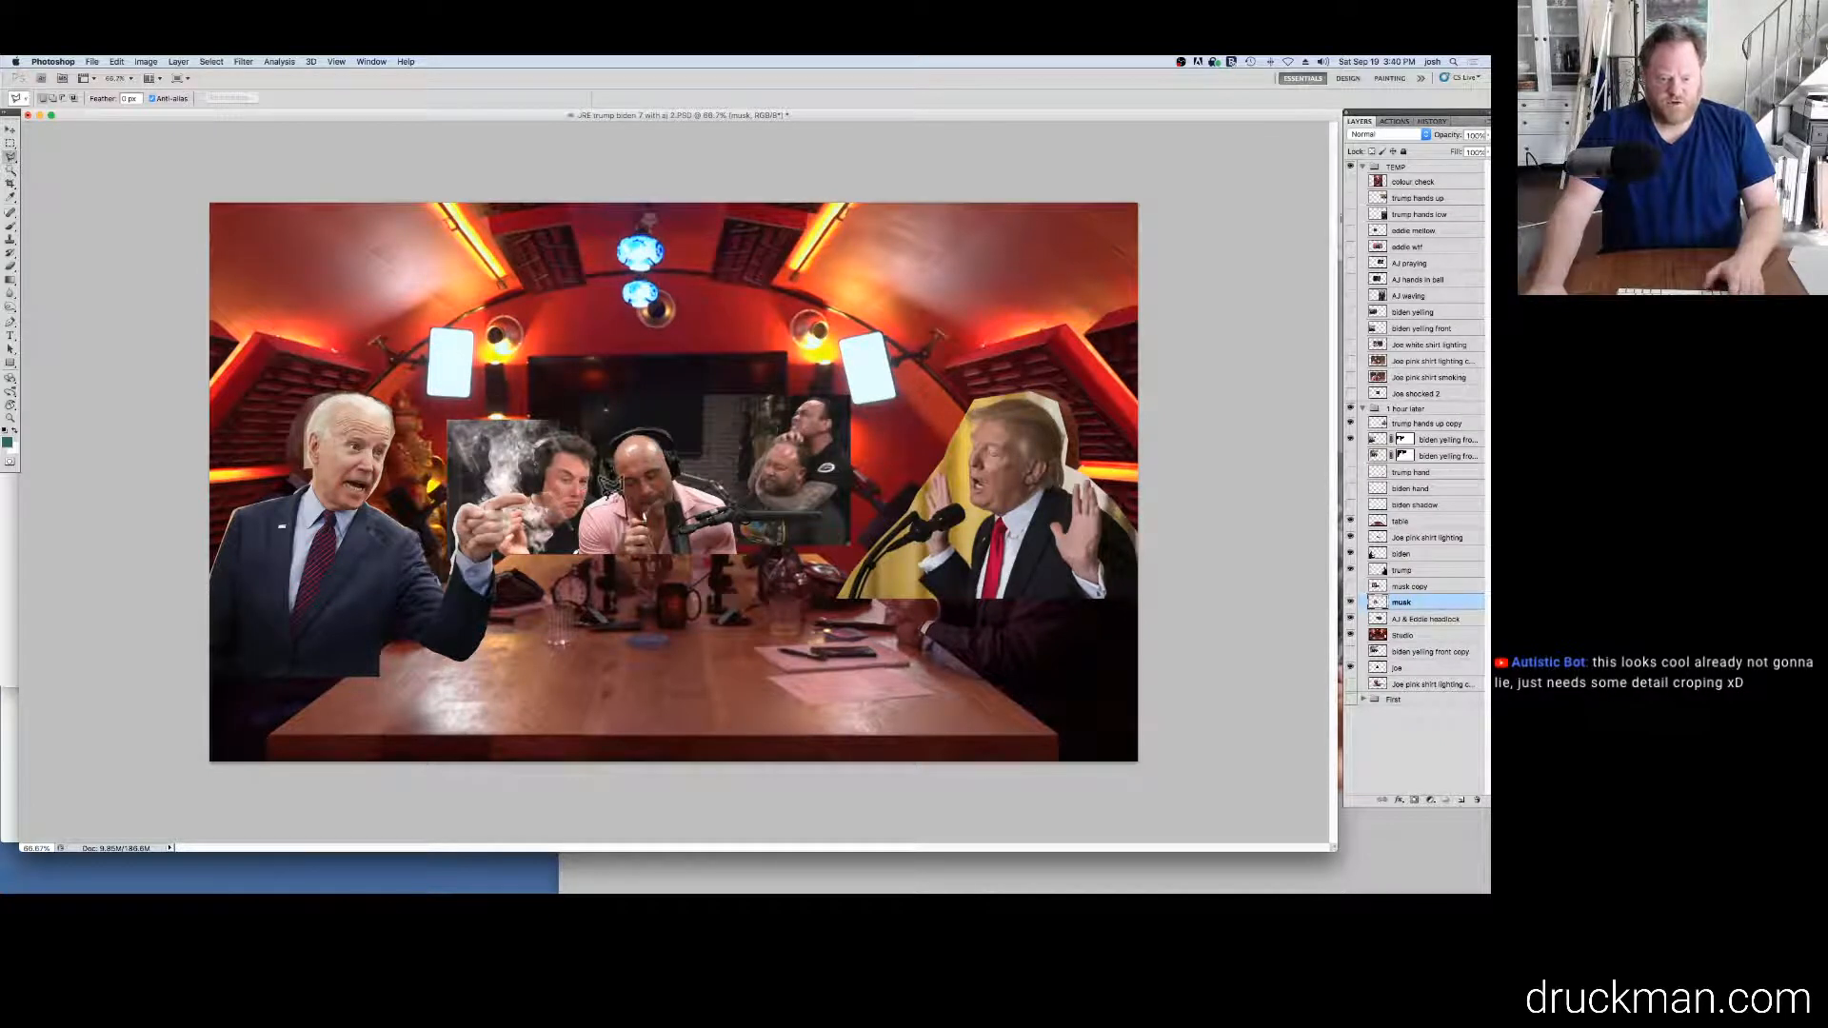
Move the musk layer to the other side of Joe, between Joe and Trump, with Musk's head slightly above Joe's.
{"action": "mouse_move", "coordinate": [584, 504]}
{"action": "left_mouse_down"}
{"action": "mouse_move", "coordinate": [545, 500]}
{"action": "mouse_move", "coordinate": [845, 502]}
{"action": "left_mouse_up"}
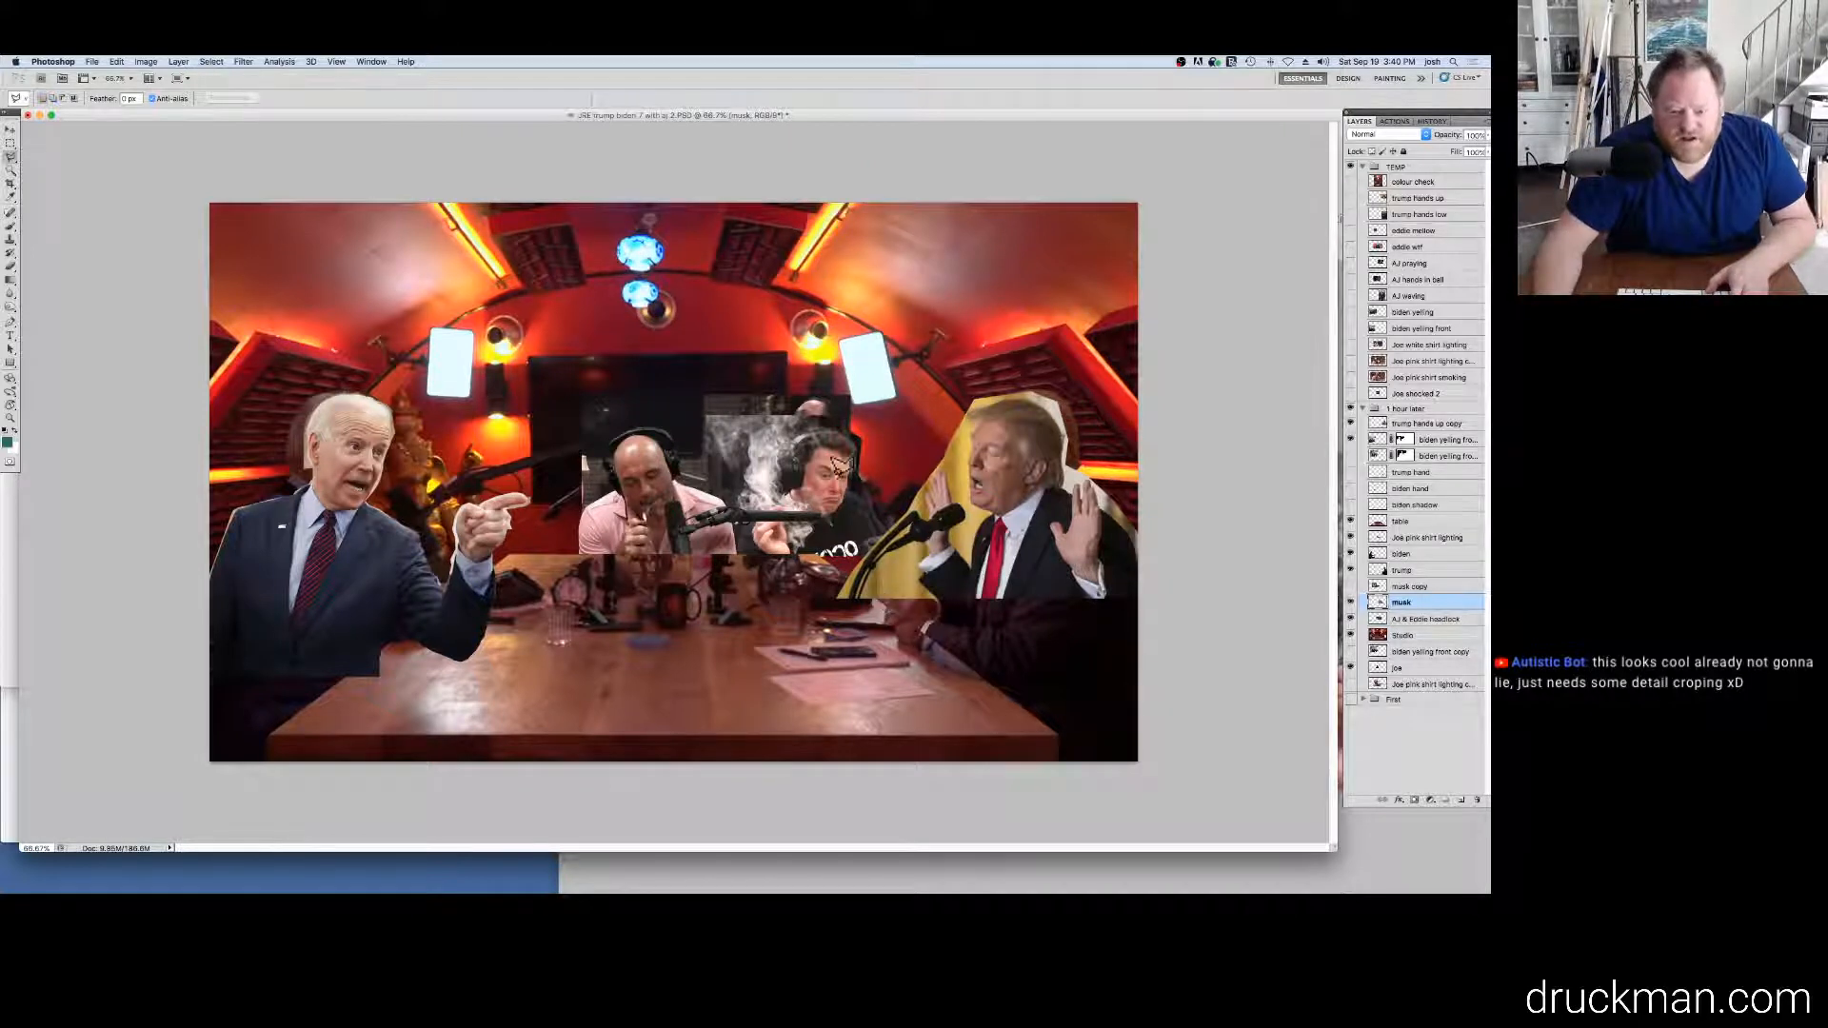
{"action": "mouse_move", "coordinate": [828, 511]}
{"action": "left_mouse_down"}
{"action": "mouse_move", "coordinate": [825, 464]}
{"action": "mouse_move", "coordinate": [831, 488]}
{"action": "left_mouse_up"}
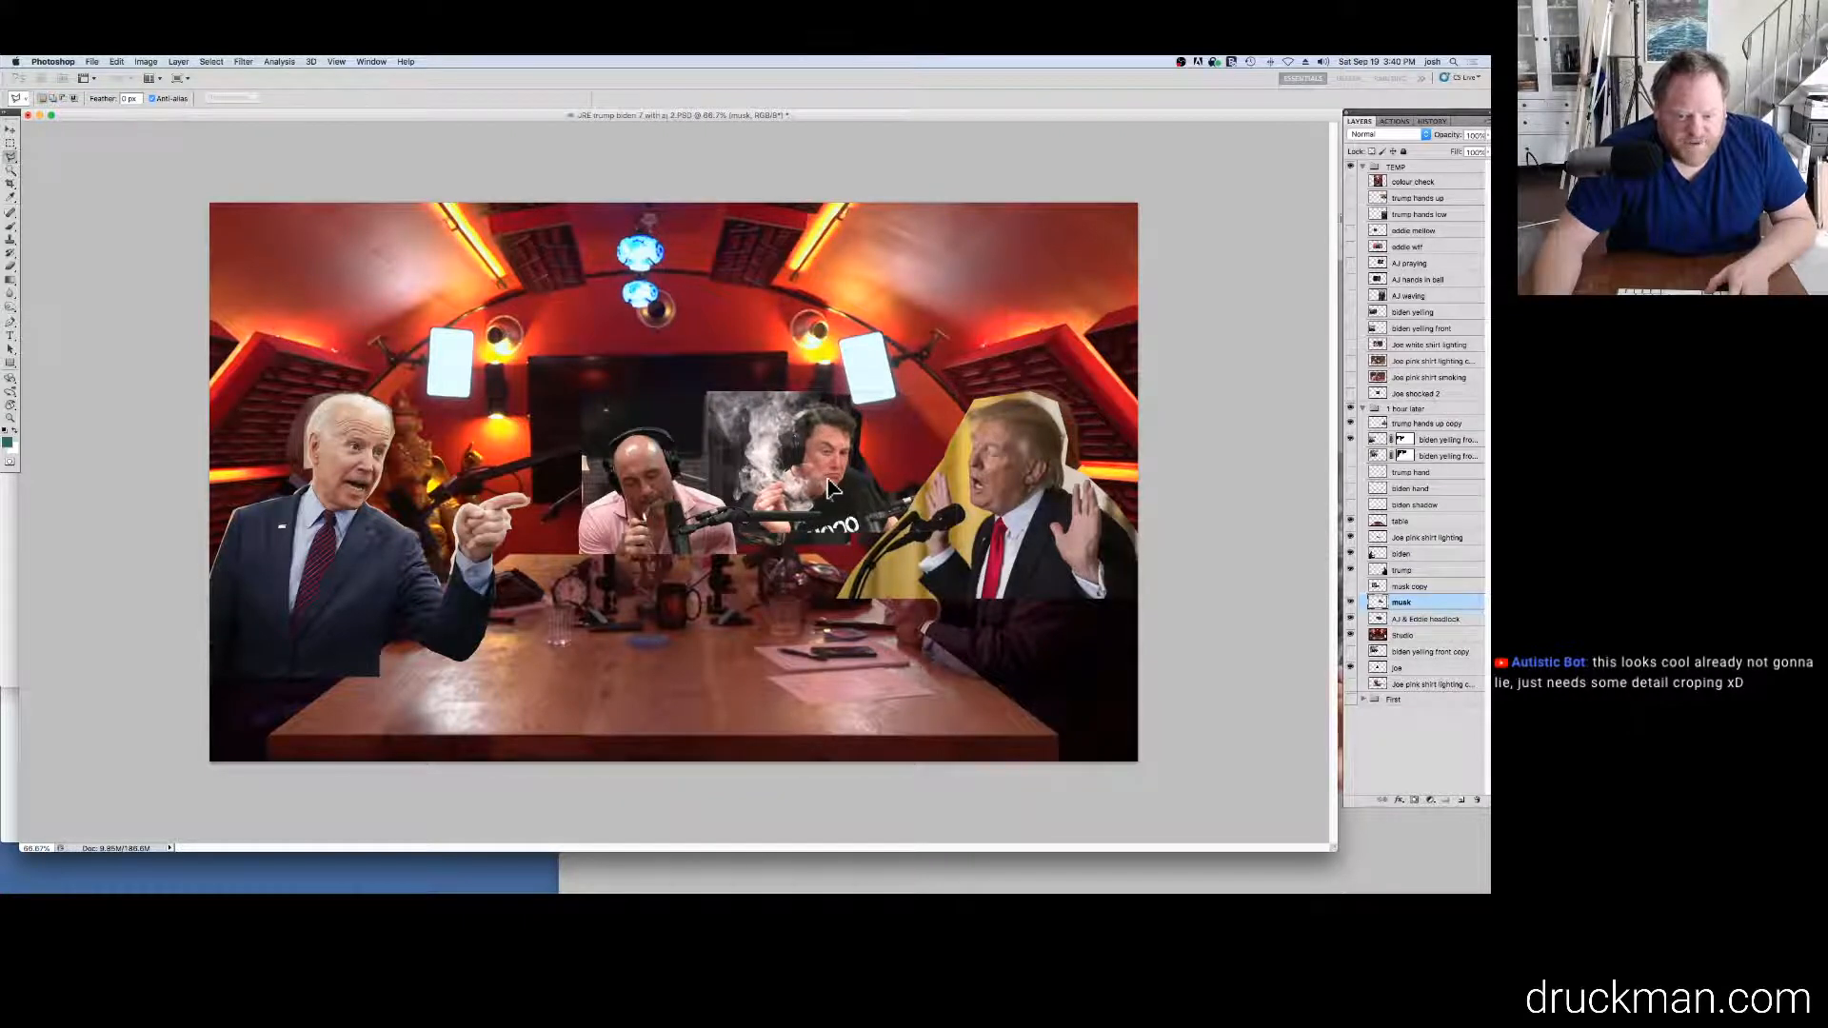
{"action": "left_click_drag", "start_coordinate": [831, 488], "coordinate": [790, 488]}
{"action": "left_click_drag", "start_coordinate": [1021, 490], "coordinate": [1021, 490]}
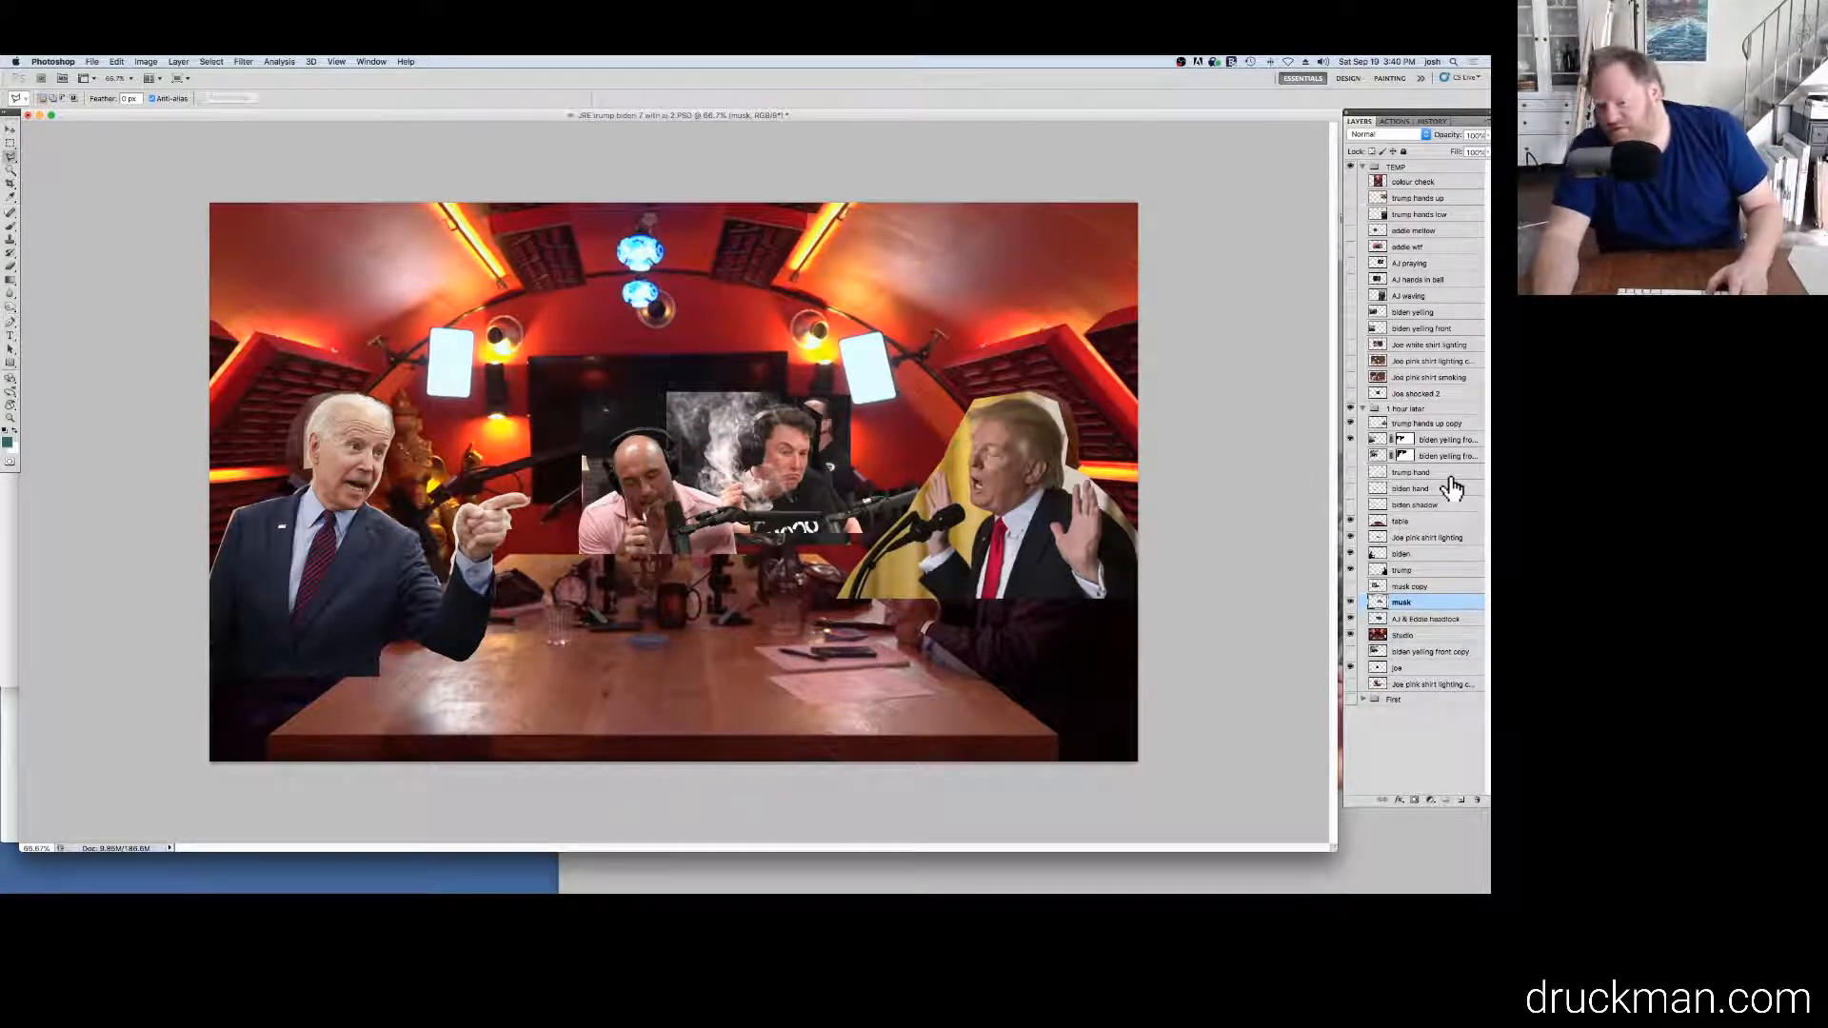
Flip the AJ & Eddie headlock layer horizontally and place it between Biden and Joe, behind Joe's shoulder.
{"action": "left_click", "coordinate": [1426, 620]}
{"action": "left_click_drag", "start_coordinate": [798, 479], "coordinate": [624, 394]}
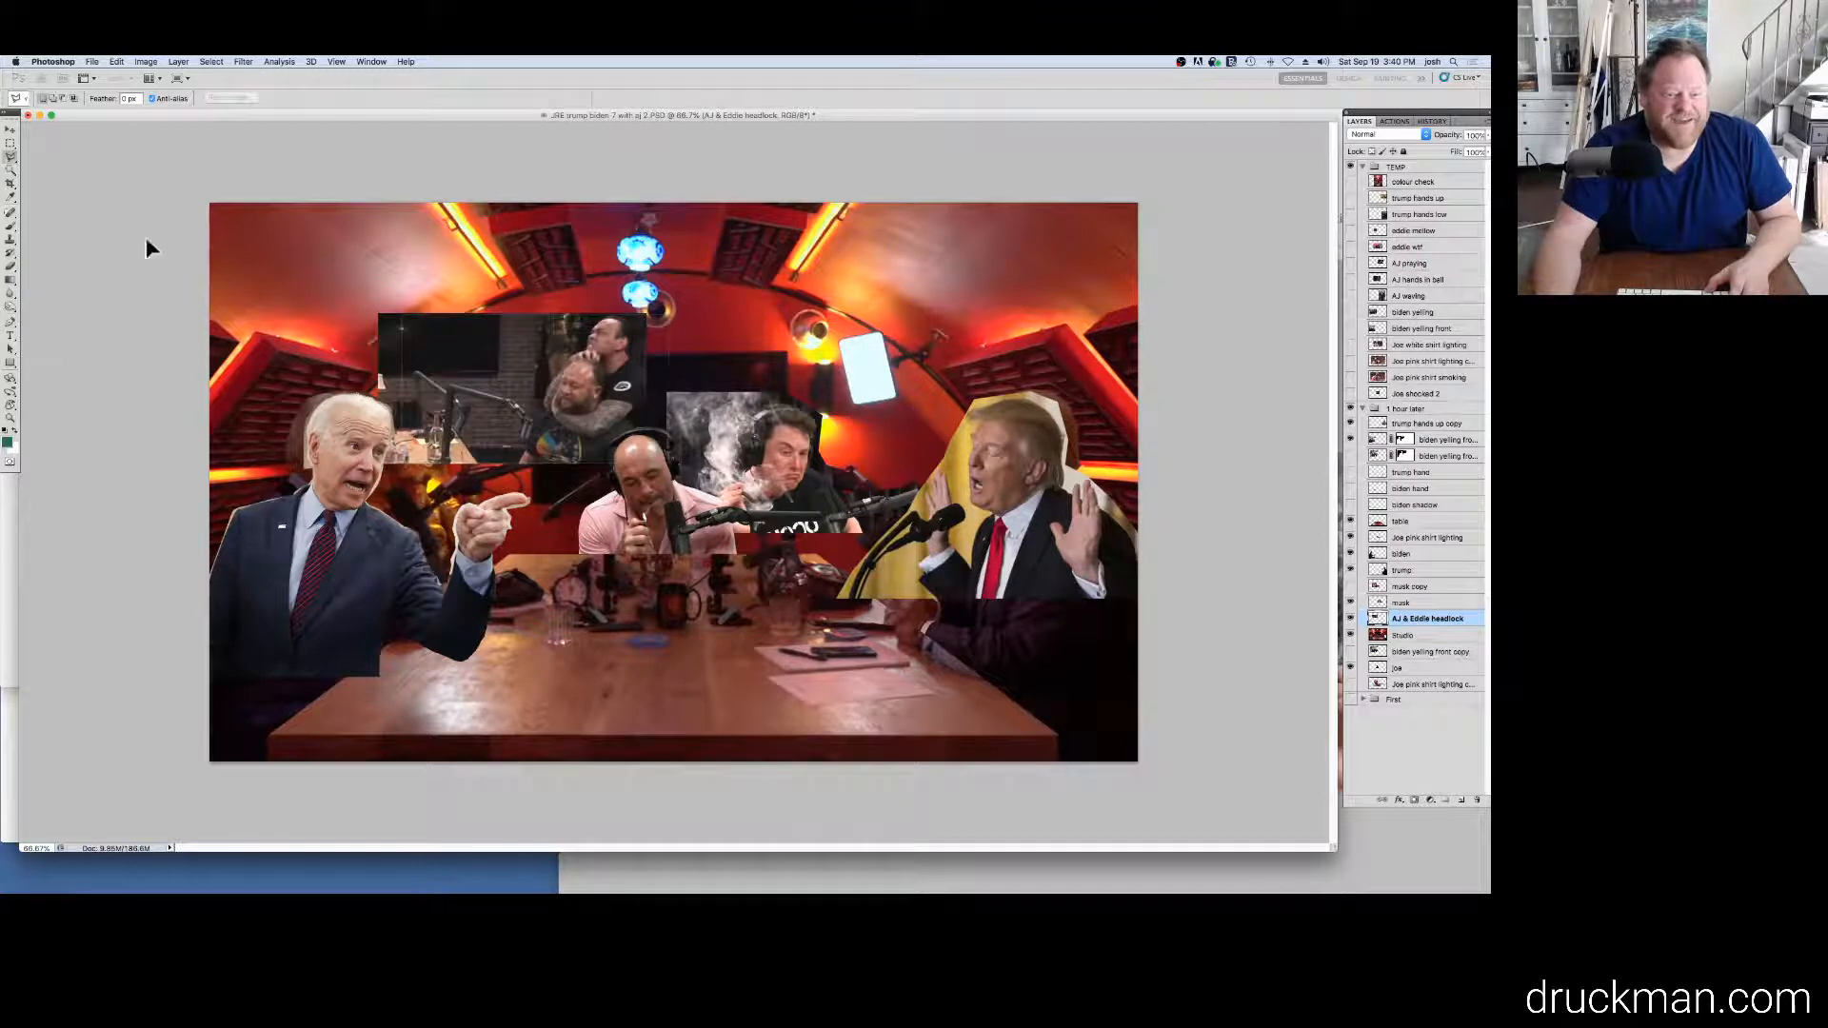
{"action": "left_click", "coordinate": [118, 61]}
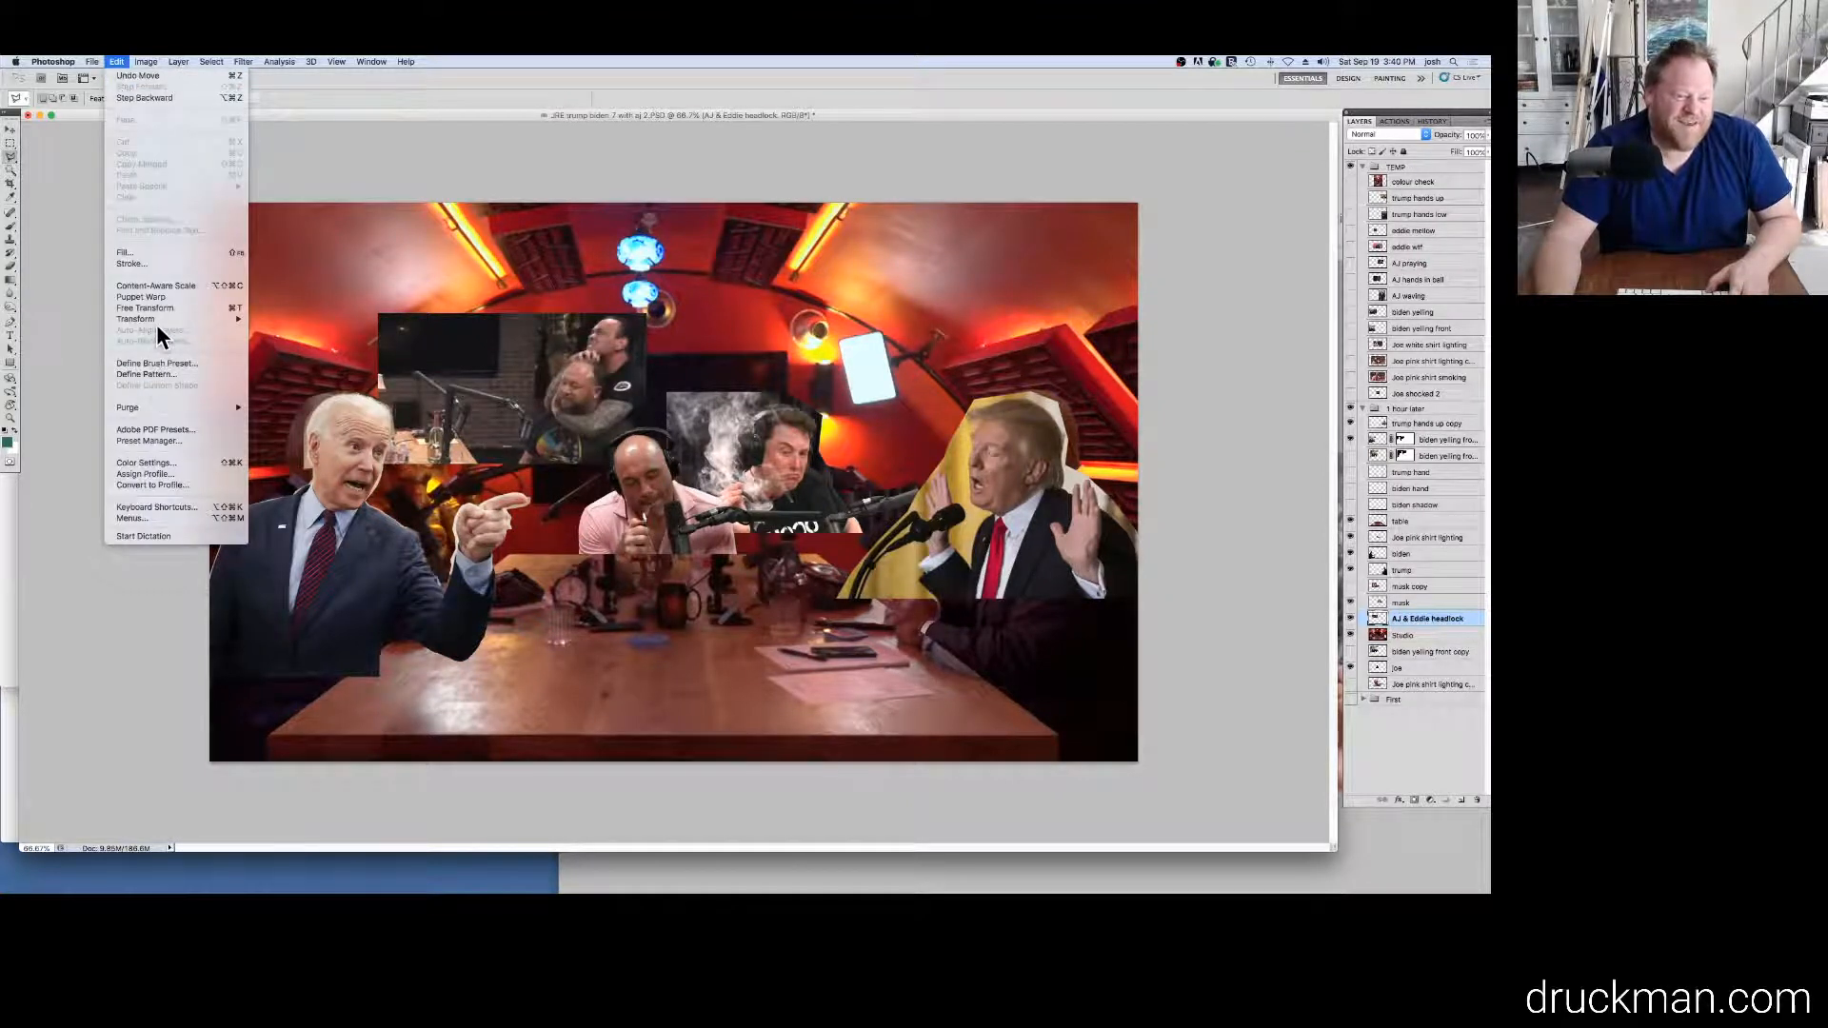
{"action": "mouse_move", "coordinate": [156, 320]}
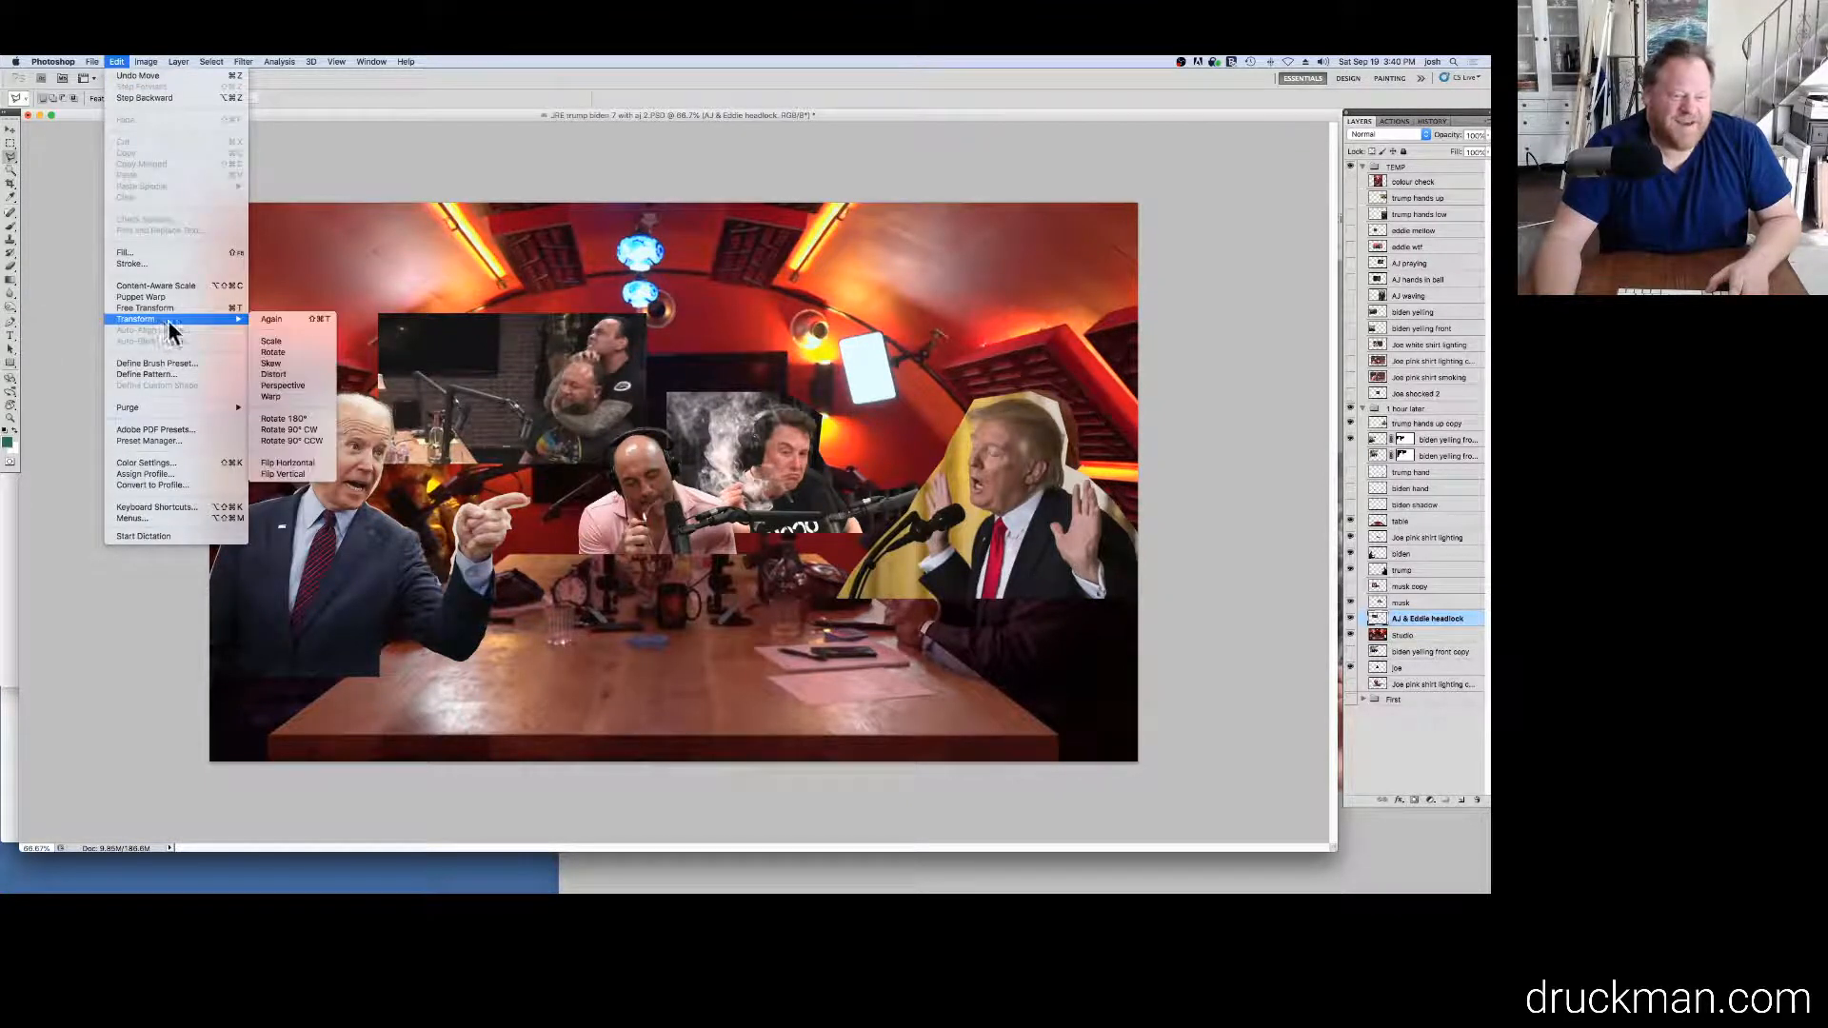
{"action": "left_click", "coordinate": [295, 461]}
{"action": "left_click_drag", "start_coordinate": [547, 402], "coordinate": [628, 481]}
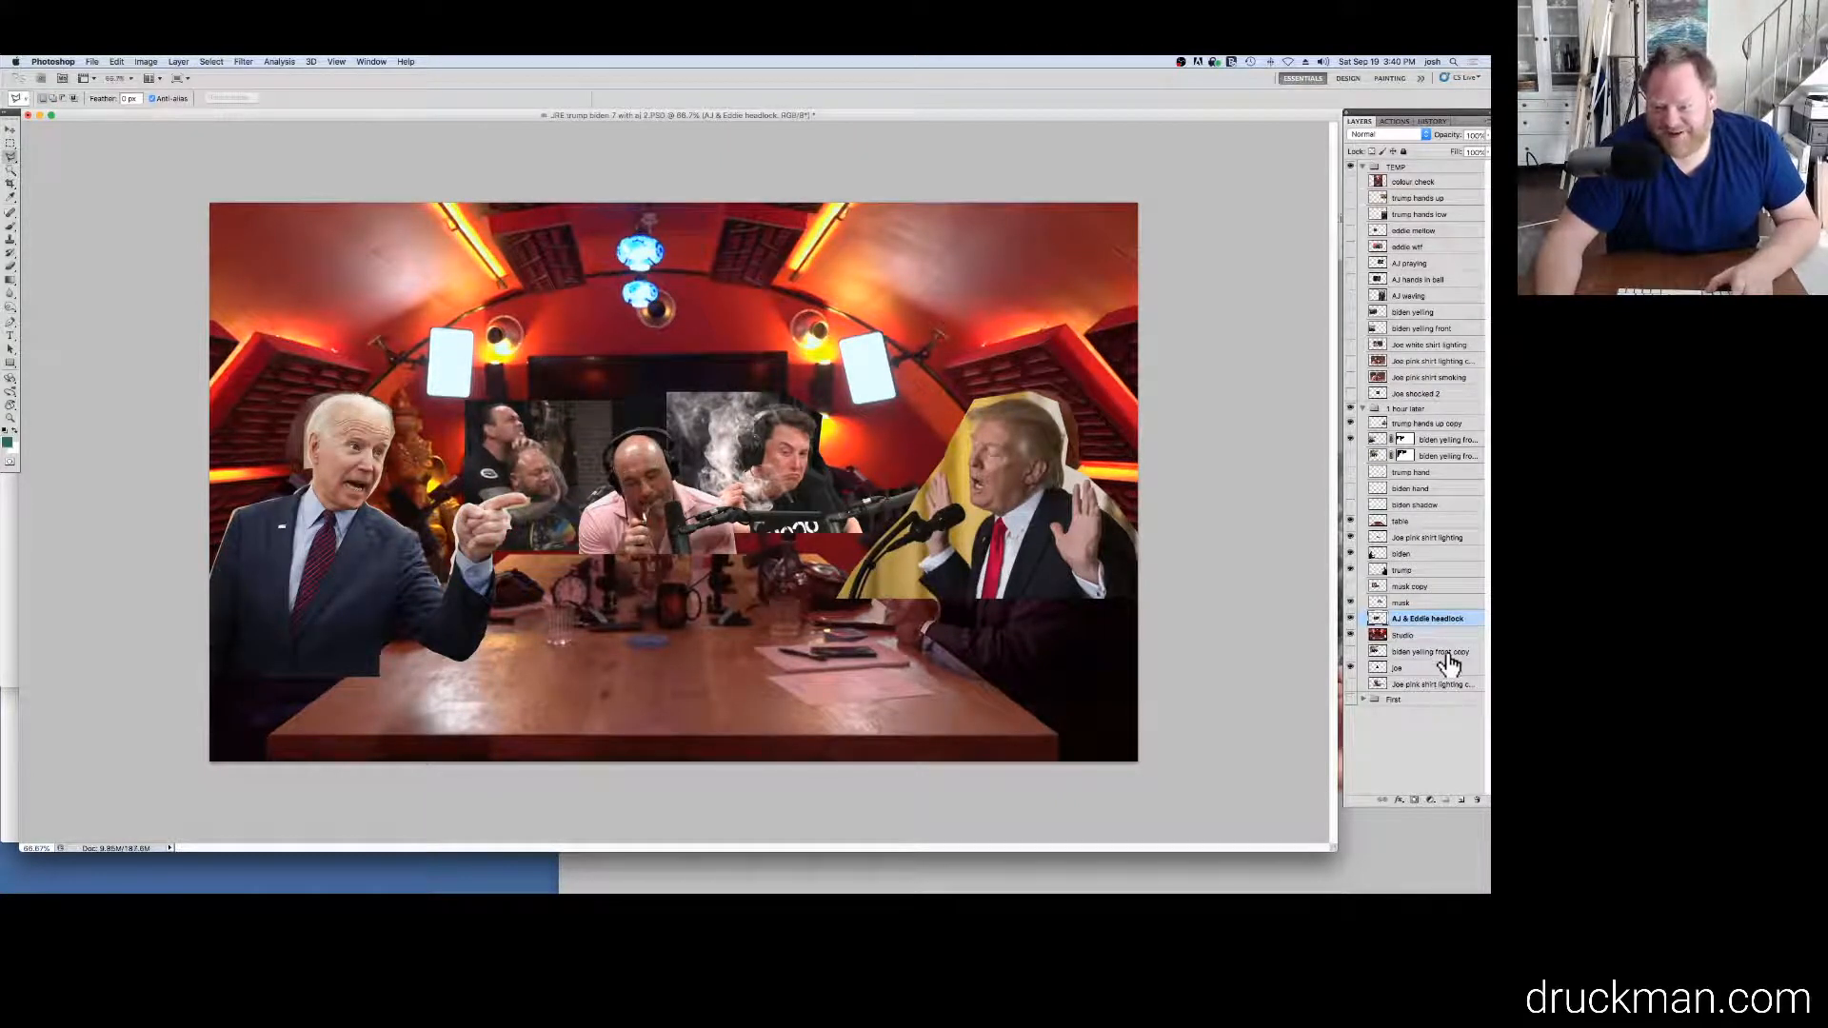
Toggle the visibility of the biden, trump and neighbouring layers and the 1 hour later group to examine what each contributes.
{"action": "left_click", "coordinate": [1440, 556]}
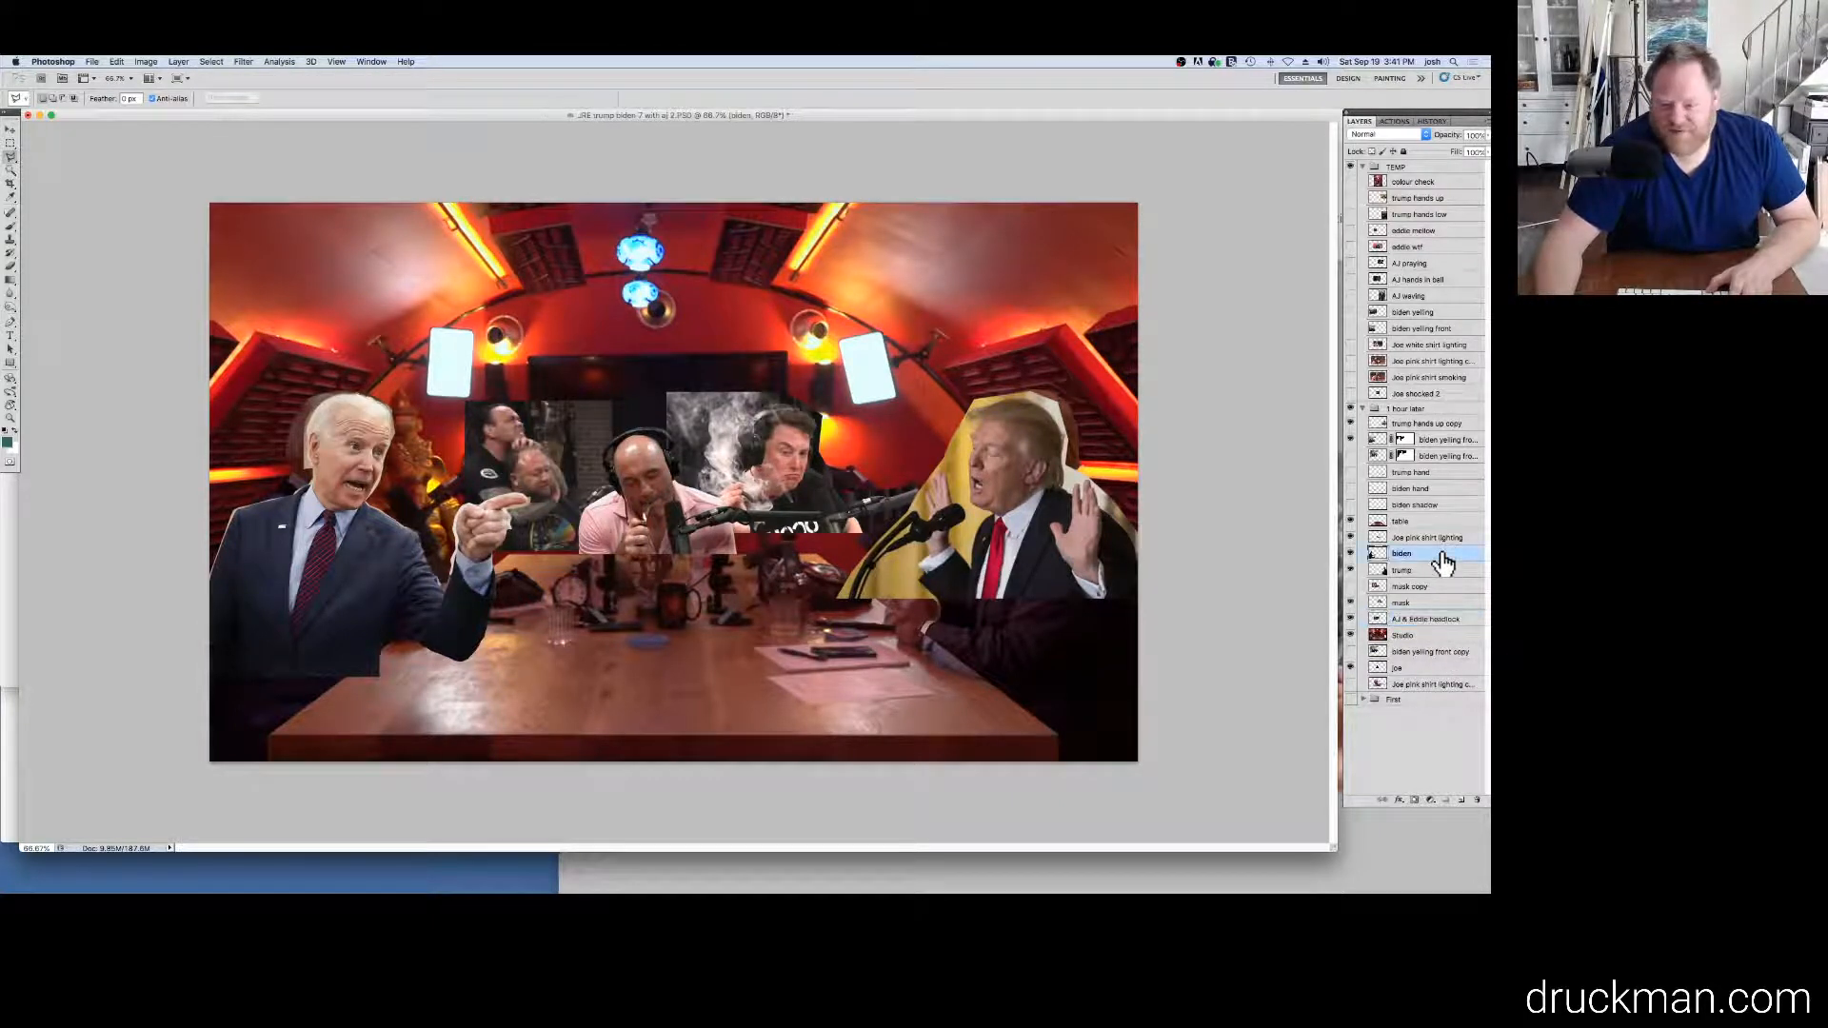
{"action": "left_click", "coordinate": [1351, 555]}
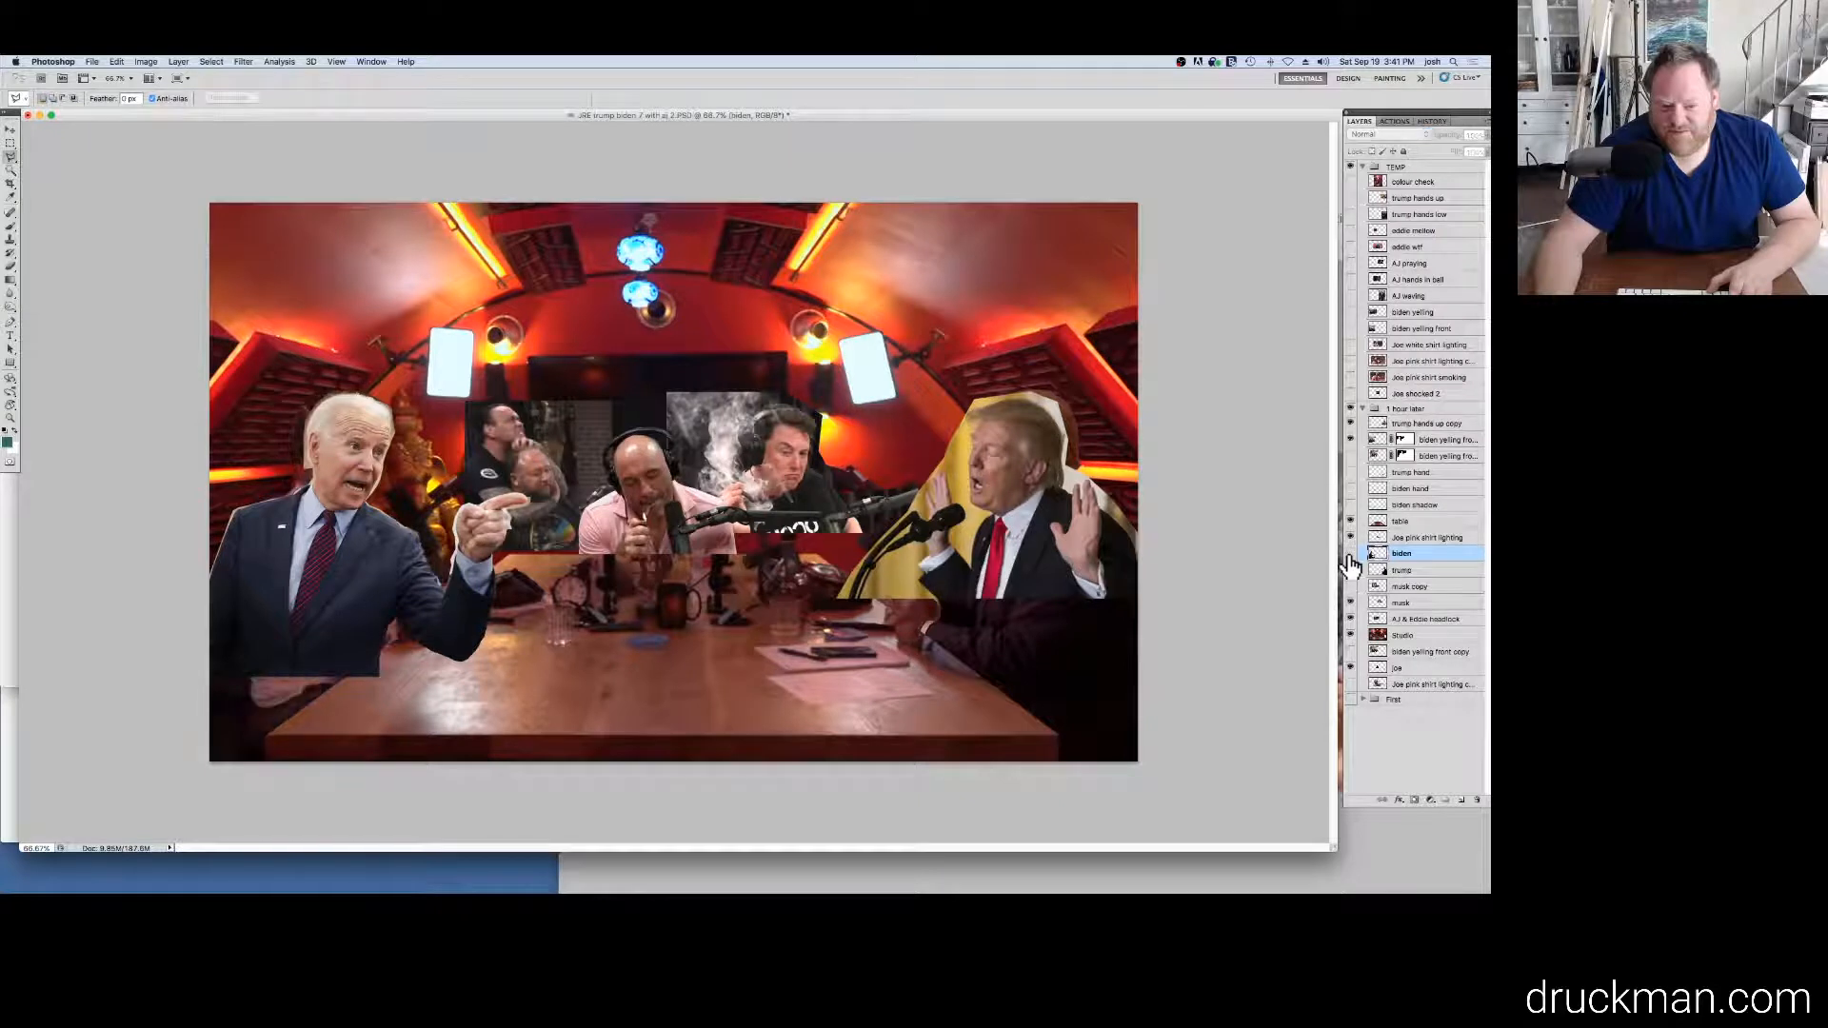
{"action": "left_click", "coordinate": [1352, 557]}
{"action": "left_click", "coordinate": [1351, 557]}
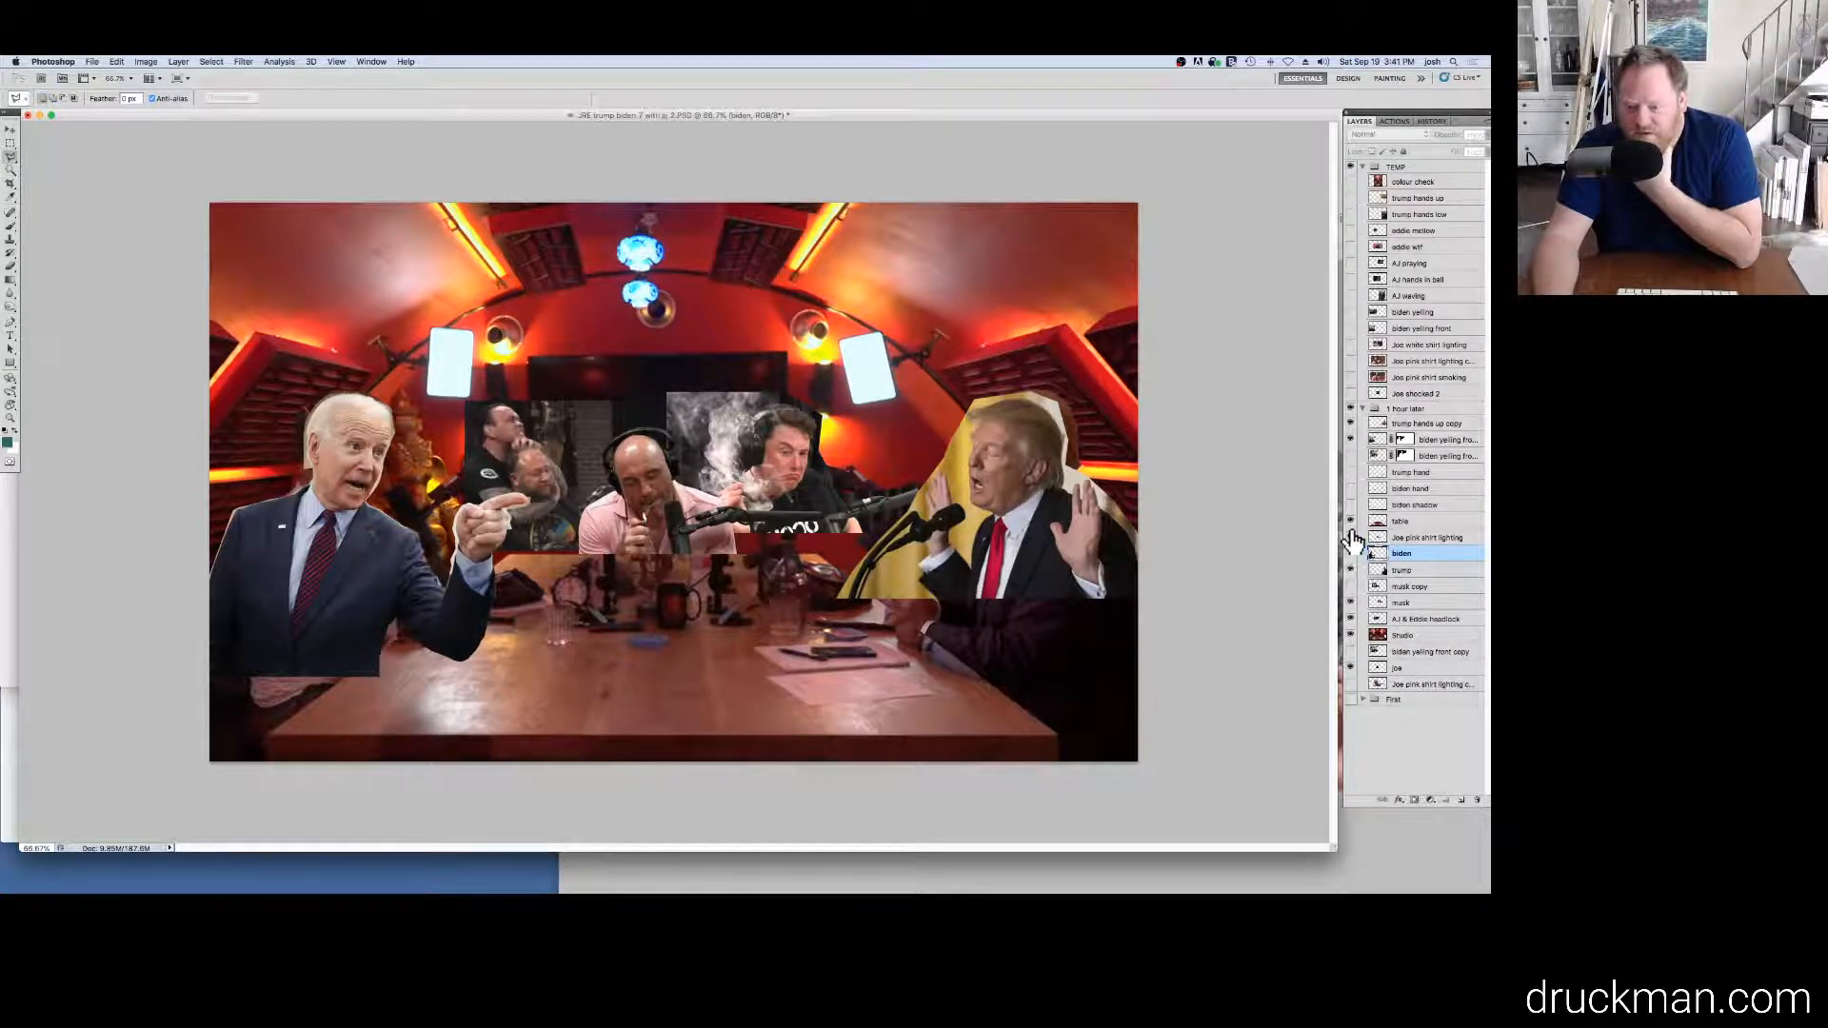
{"action": "left_click", "coordinate": [1350, 439]}
{"action": "left_click", "coordinate": [1350, 603]}
{"action": "left_click", "coordinate": [1351, 570]}
{"action": "left_click", "coordinate": [1350, 570]}
{"action": "key", "text": "m"}
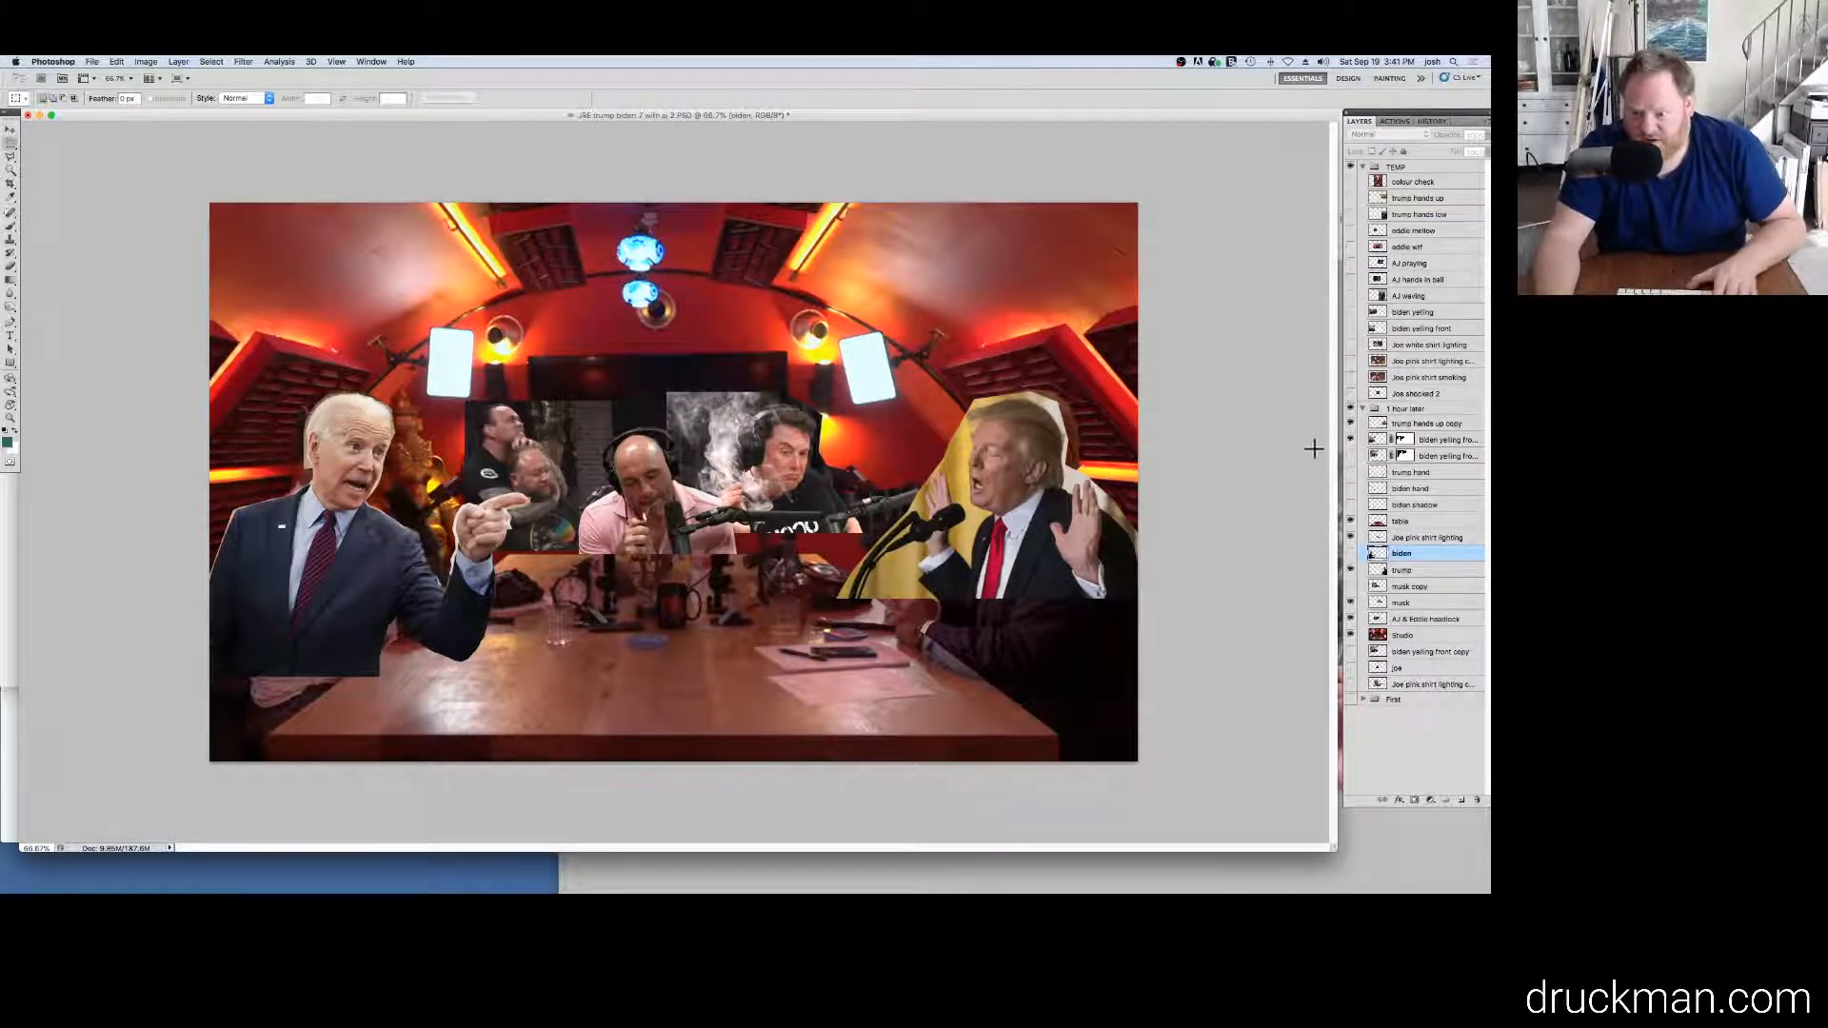
{"action": "left_click", "coordinate": [1350, 410]}
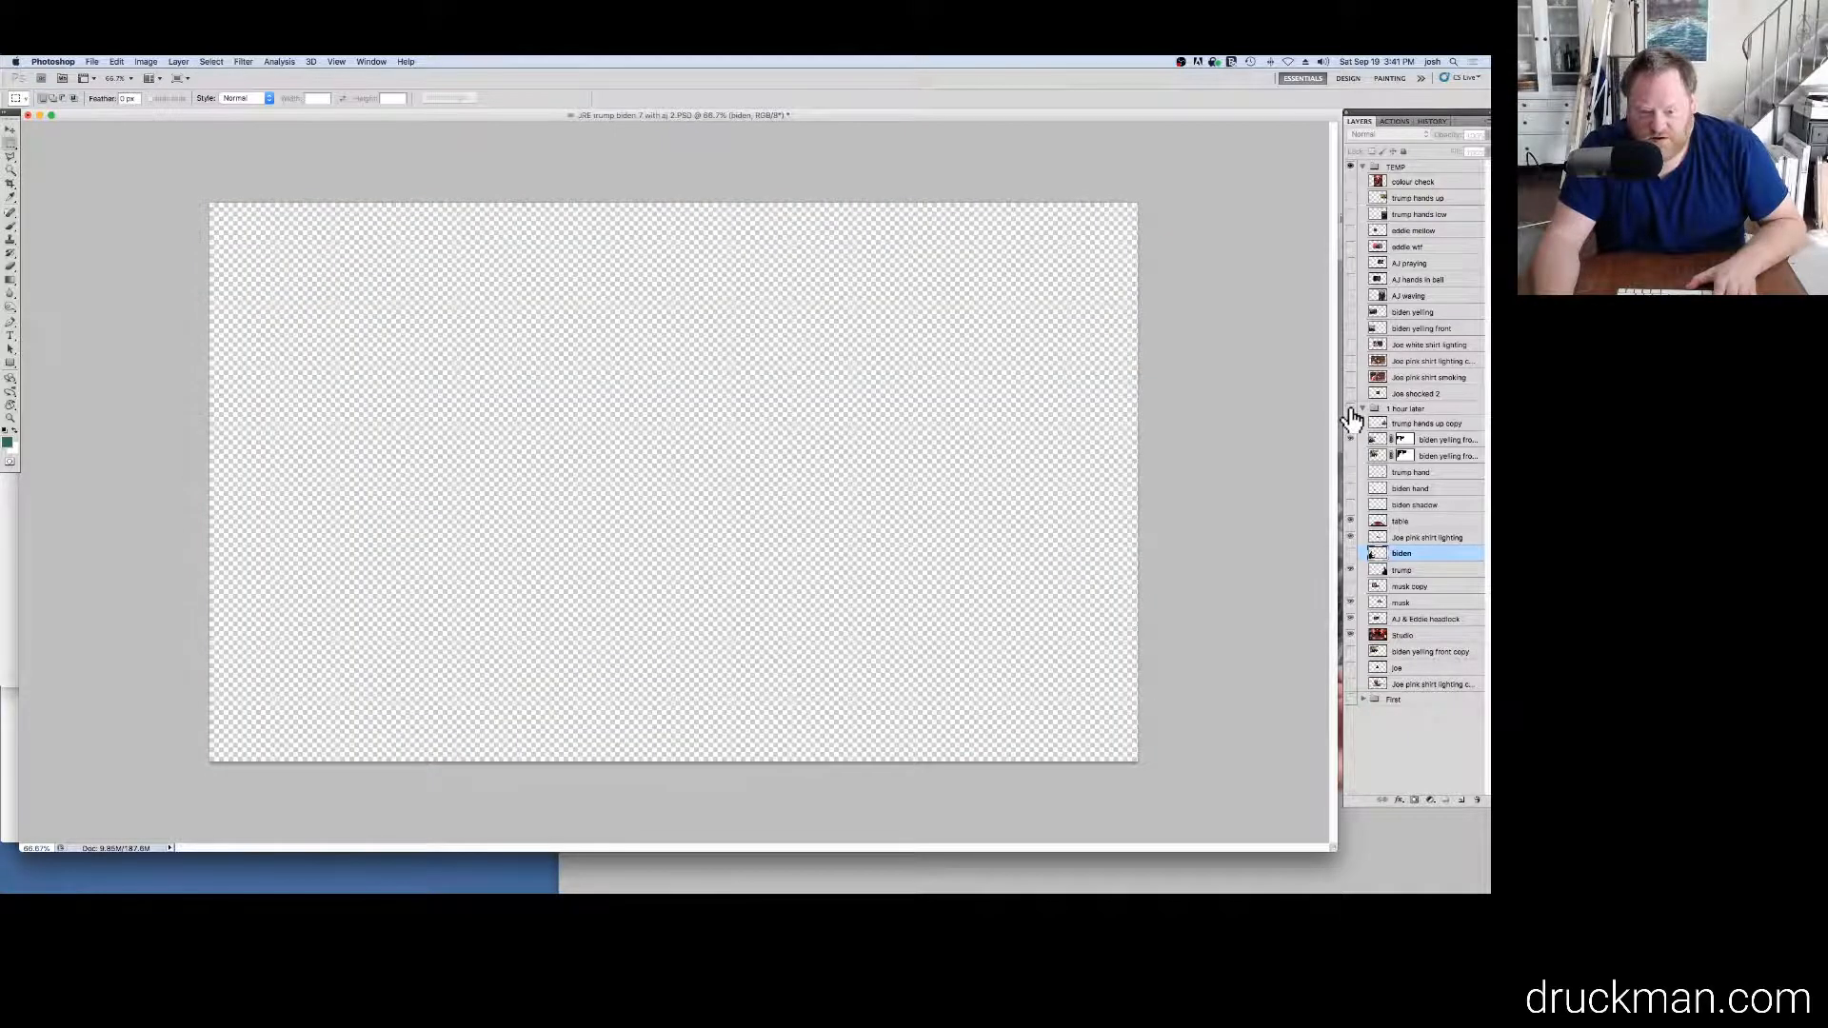
{"action": "left_click", "coordinate": [1350, 410]}
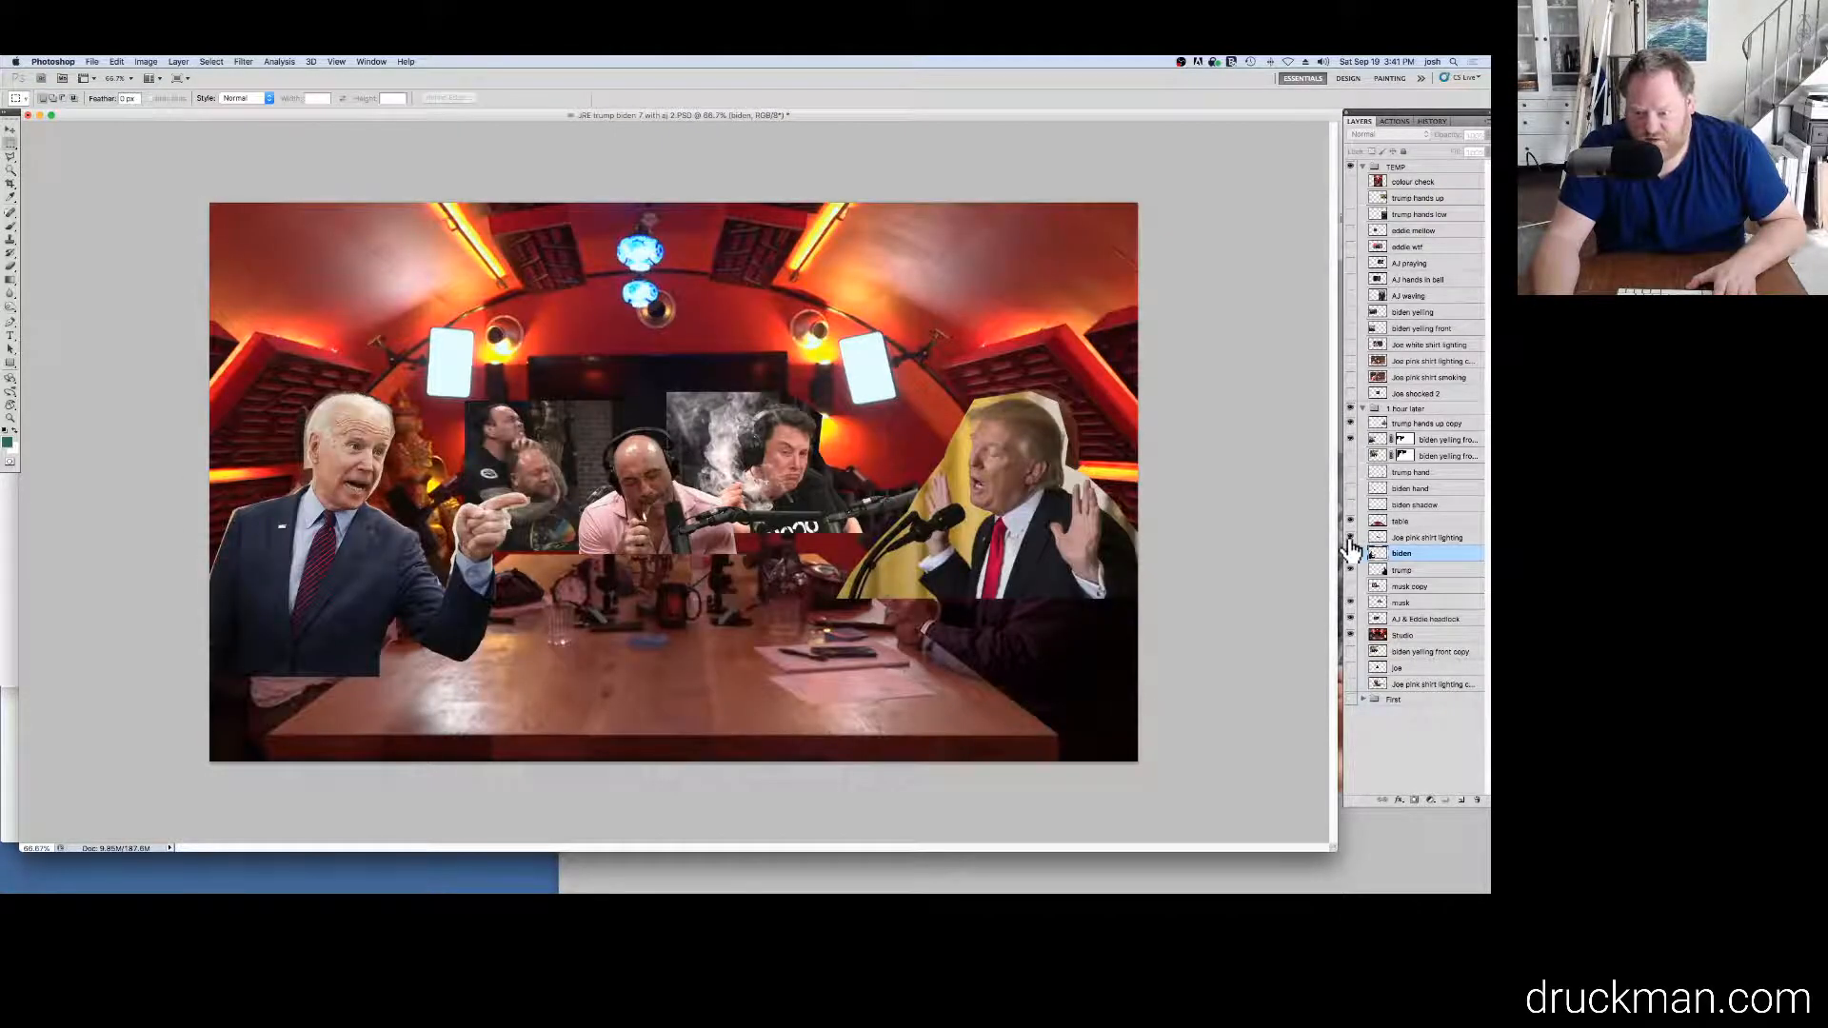
{"action": "left_click", "coordinate": [1350, 553]}
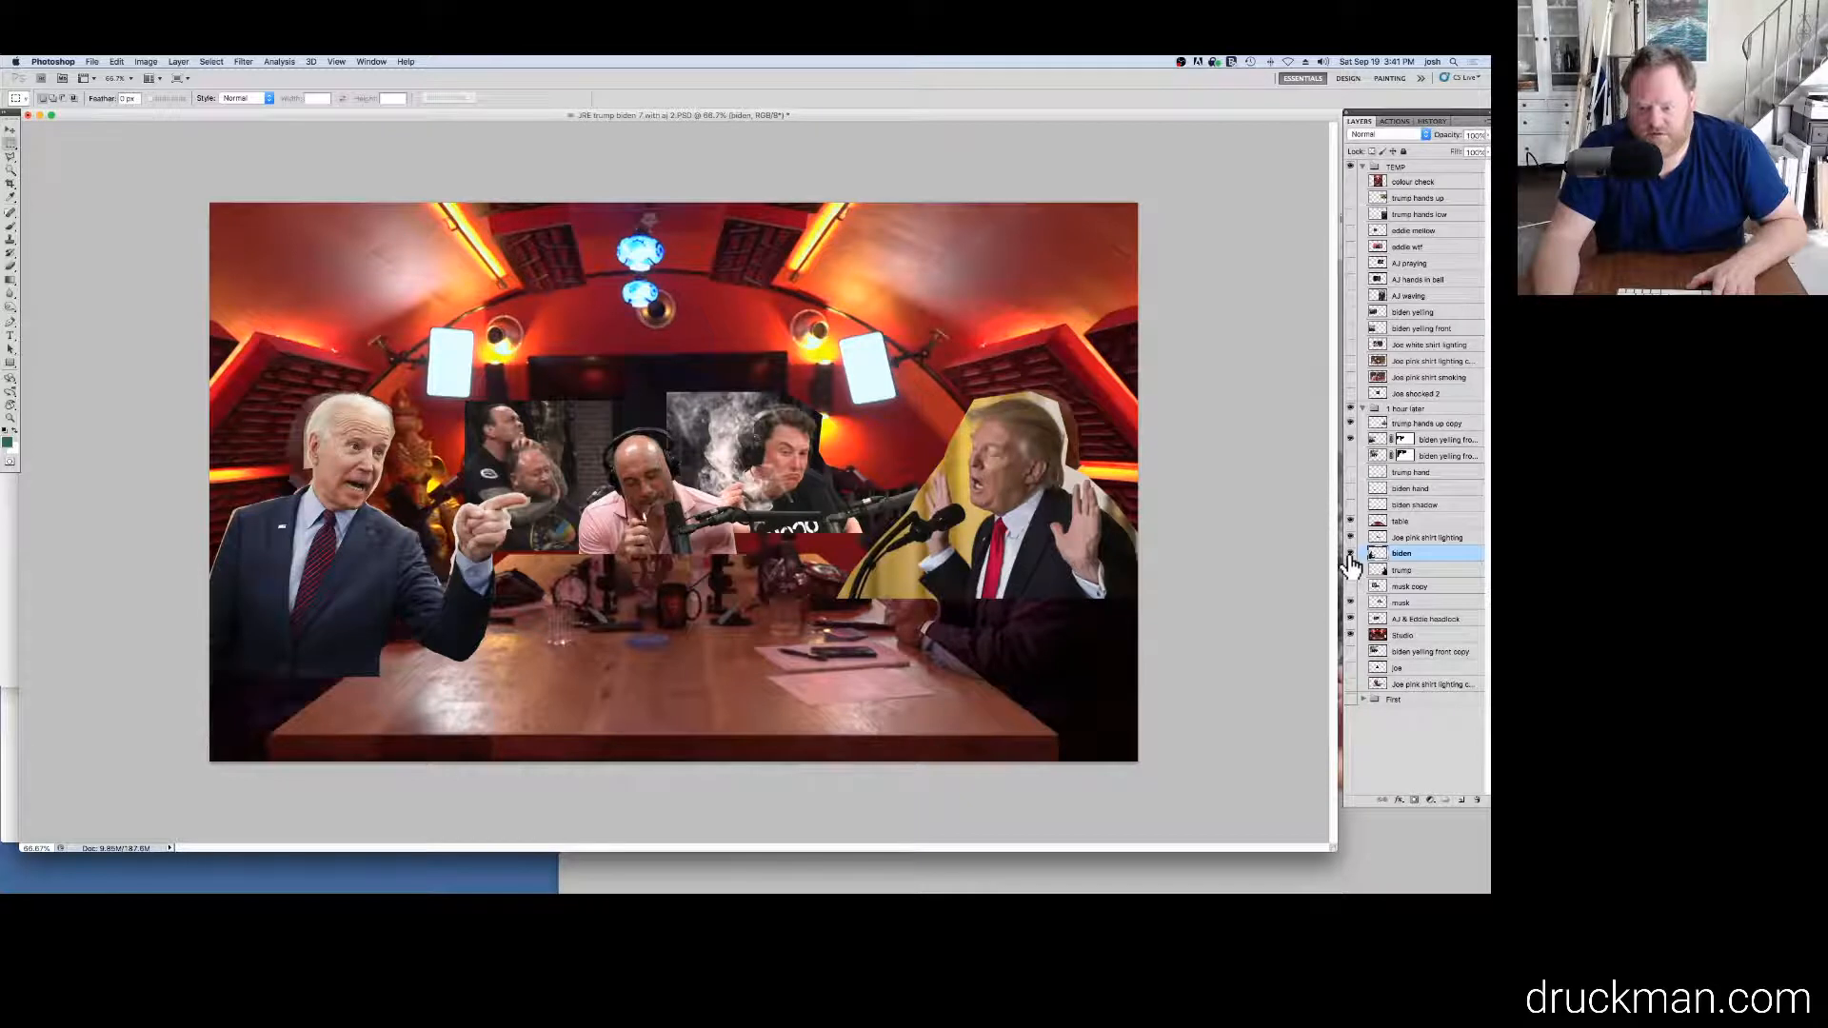
Hide all the individual layers inside the 1 hour later group and save the document.
{"action": "left_click", "coordinate": [1351, 553]}
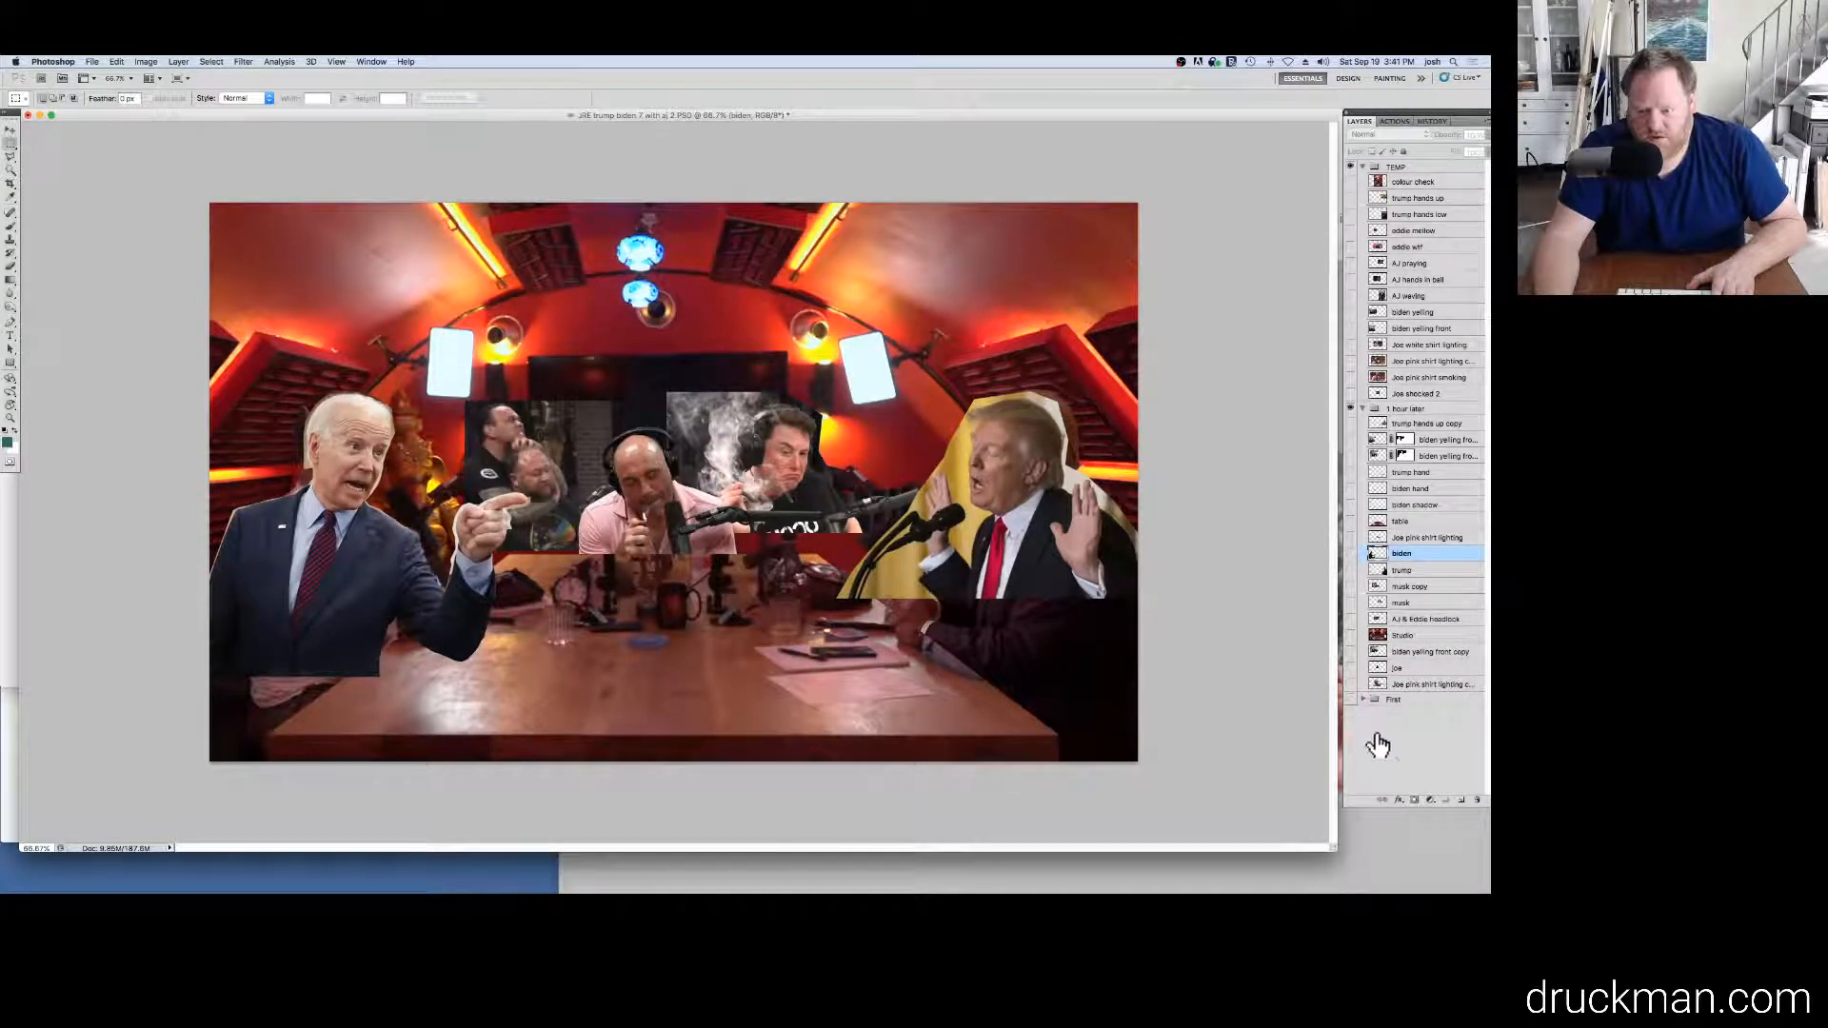
{"action": "left_click", "coordinate": [1352, 412]}
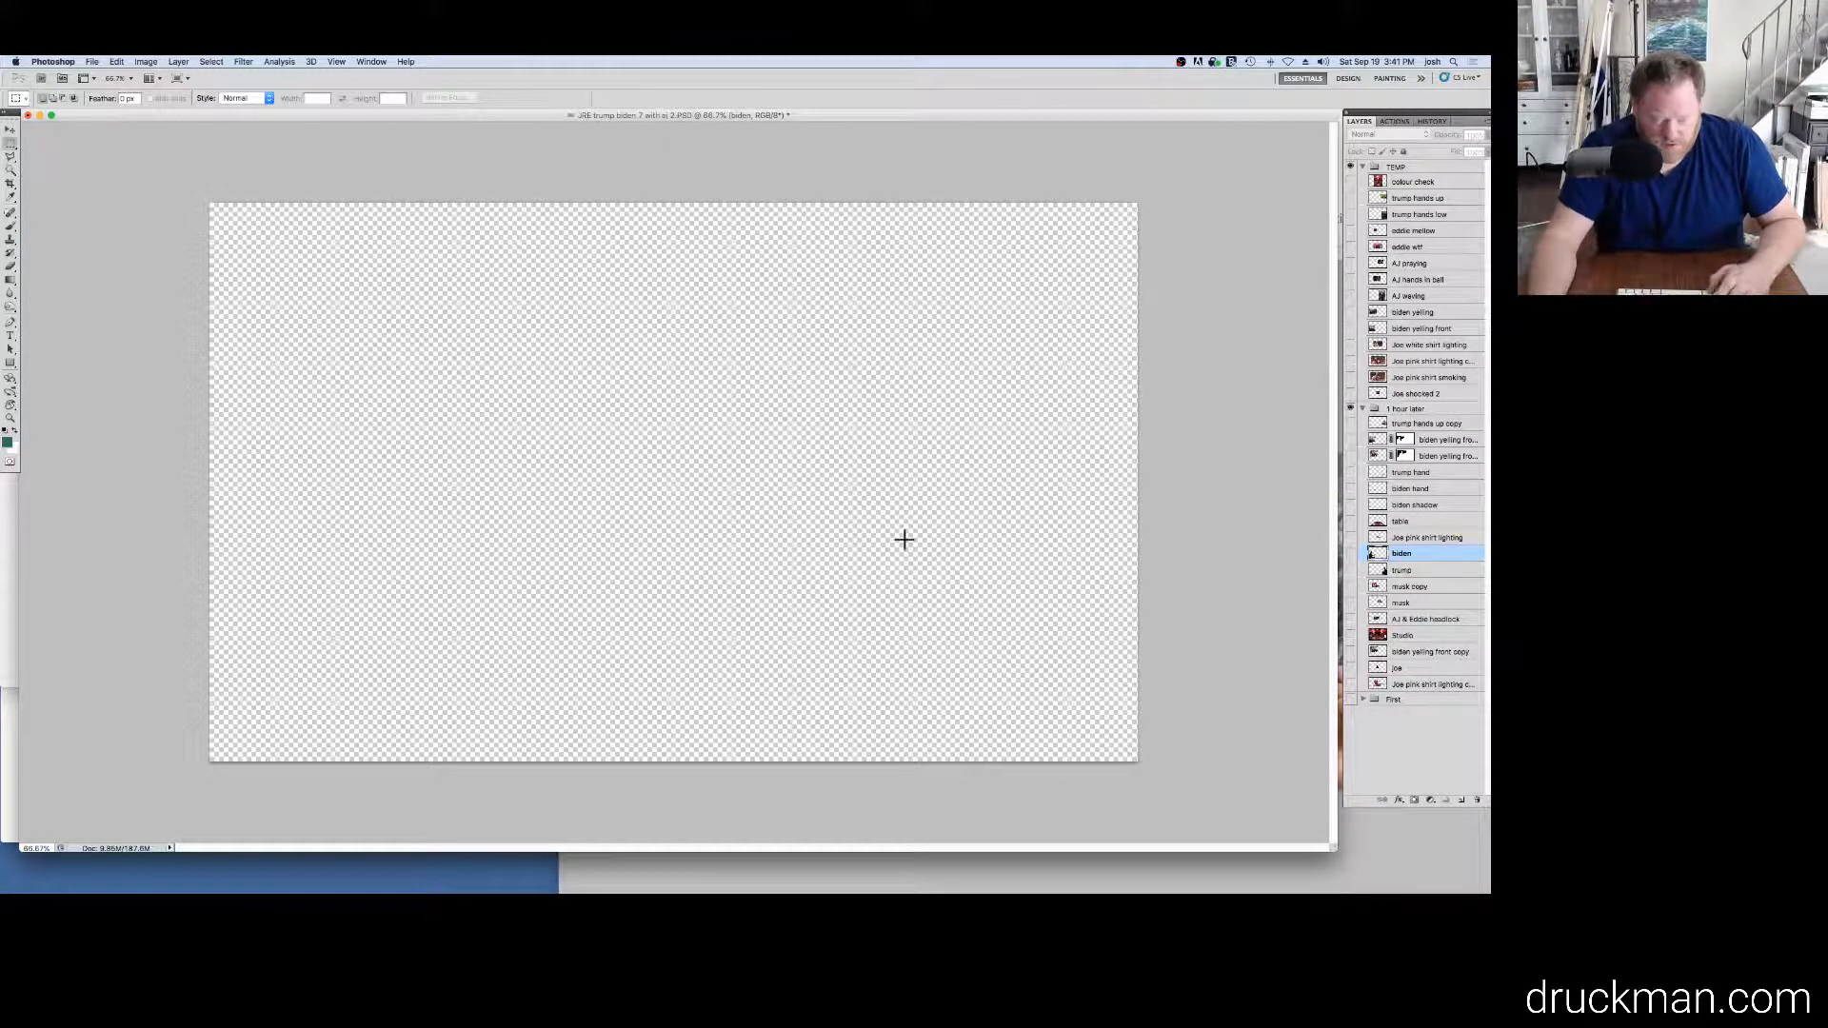
{"action": "key", "text": "super+s"}
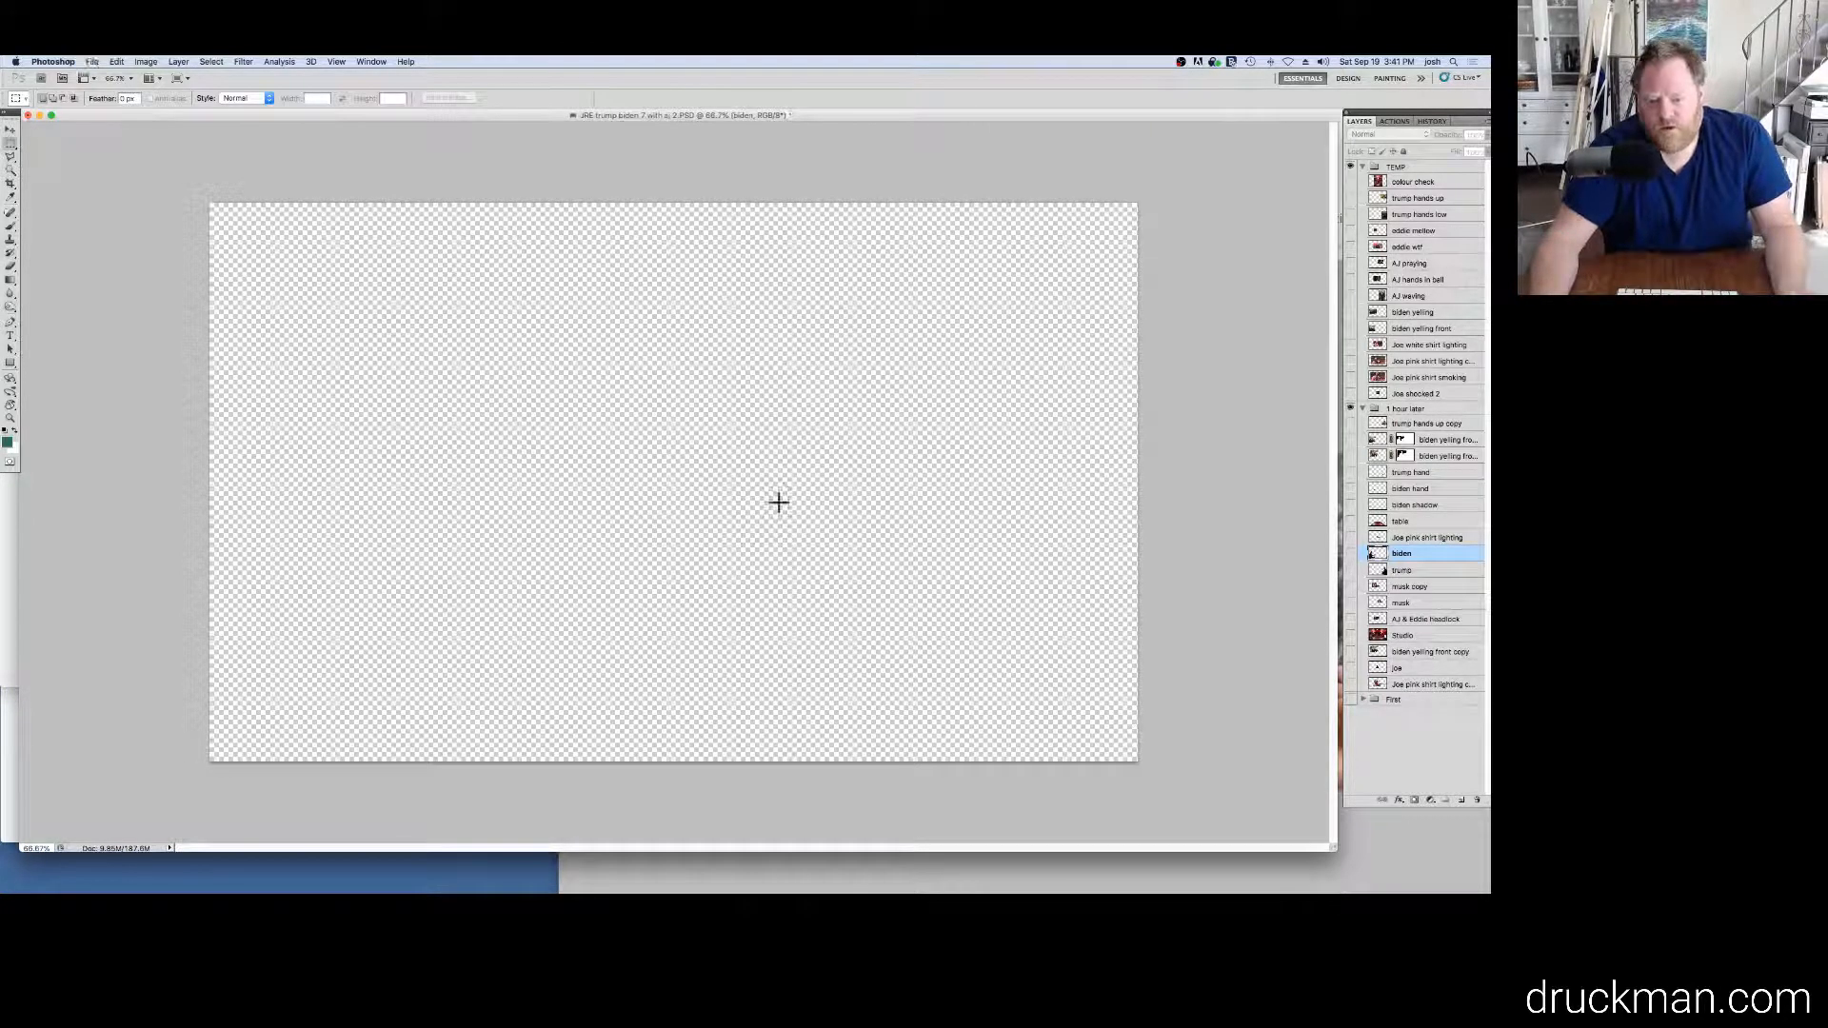
Show only the trump hands up copy, upper masked biden yelling, table, Joe pink shirt lighting, musk, AJ & Eddie headlock and Studio layers.
{"action": "left_click", "coordinate": [1350, 425]}
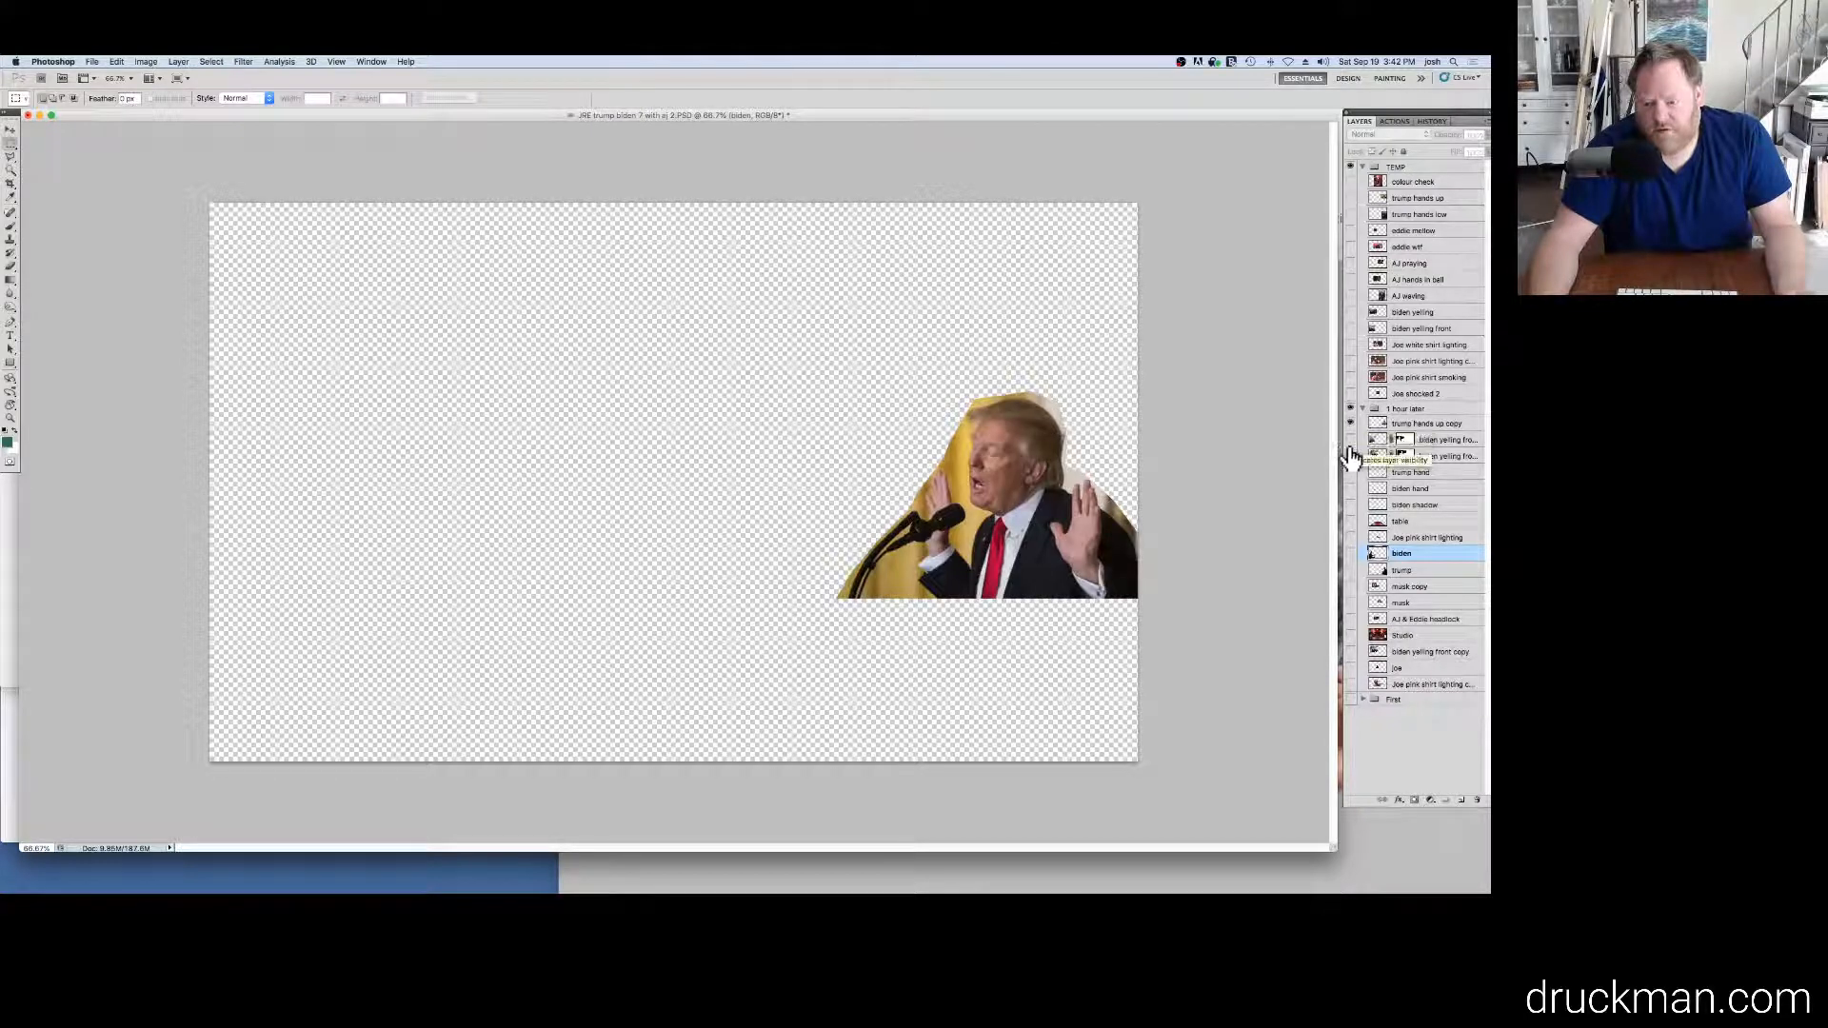
{"action": "left_click", "coordinate": [1351, 440]}
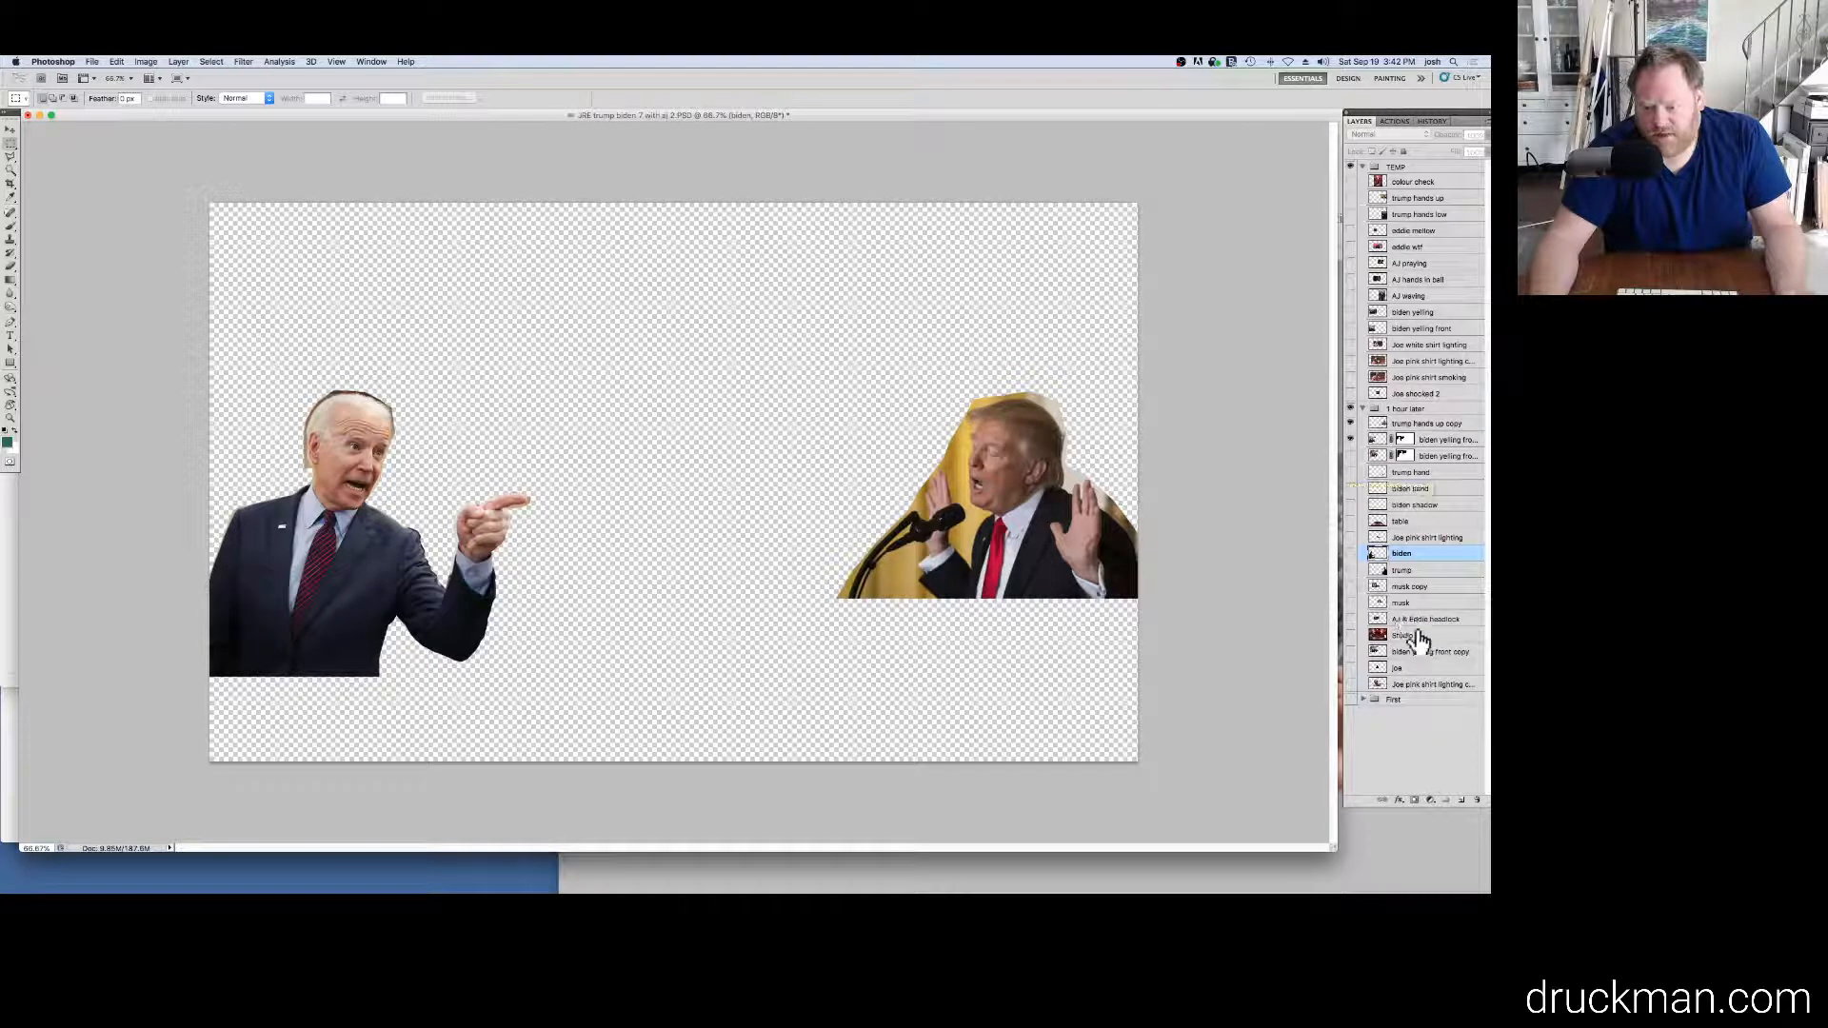
{"action": "left_click", "coordinate": [1350, 521]}
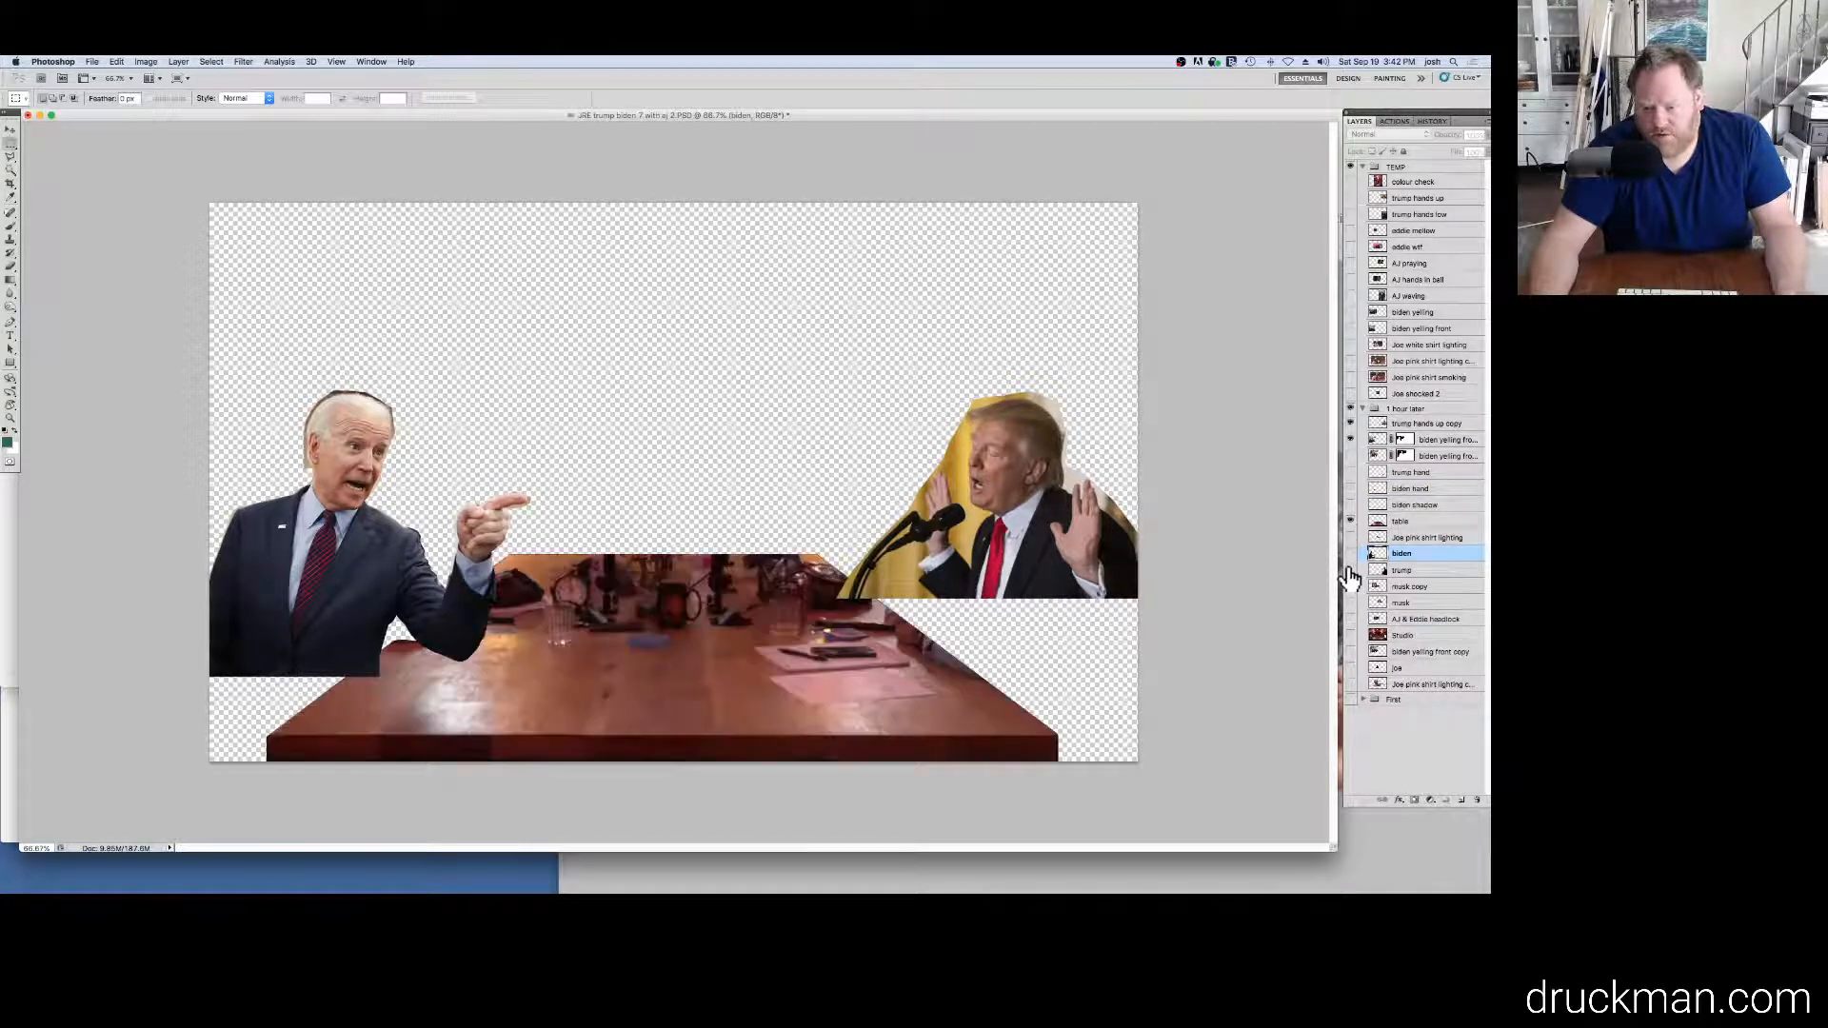
{"action": "left_click", "coordinate": [1350, 537]}
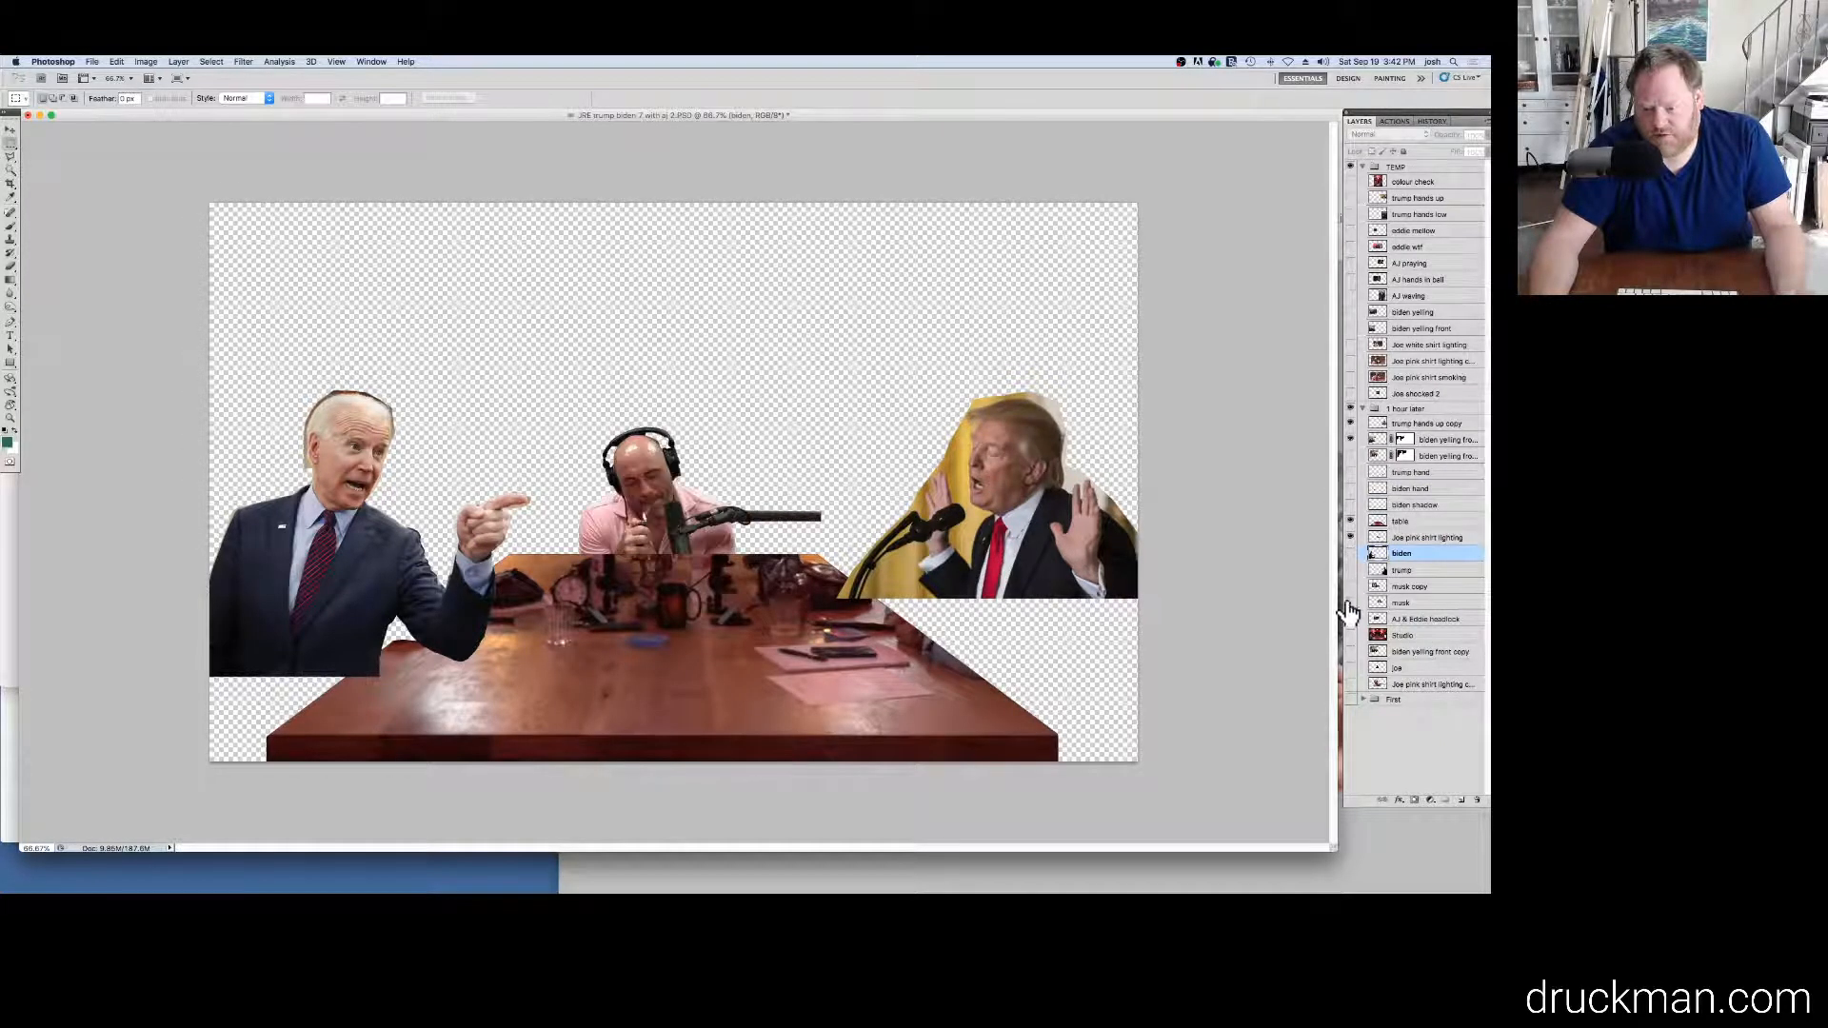
{"action": "left_click", "coordinate": [1350, 604]}
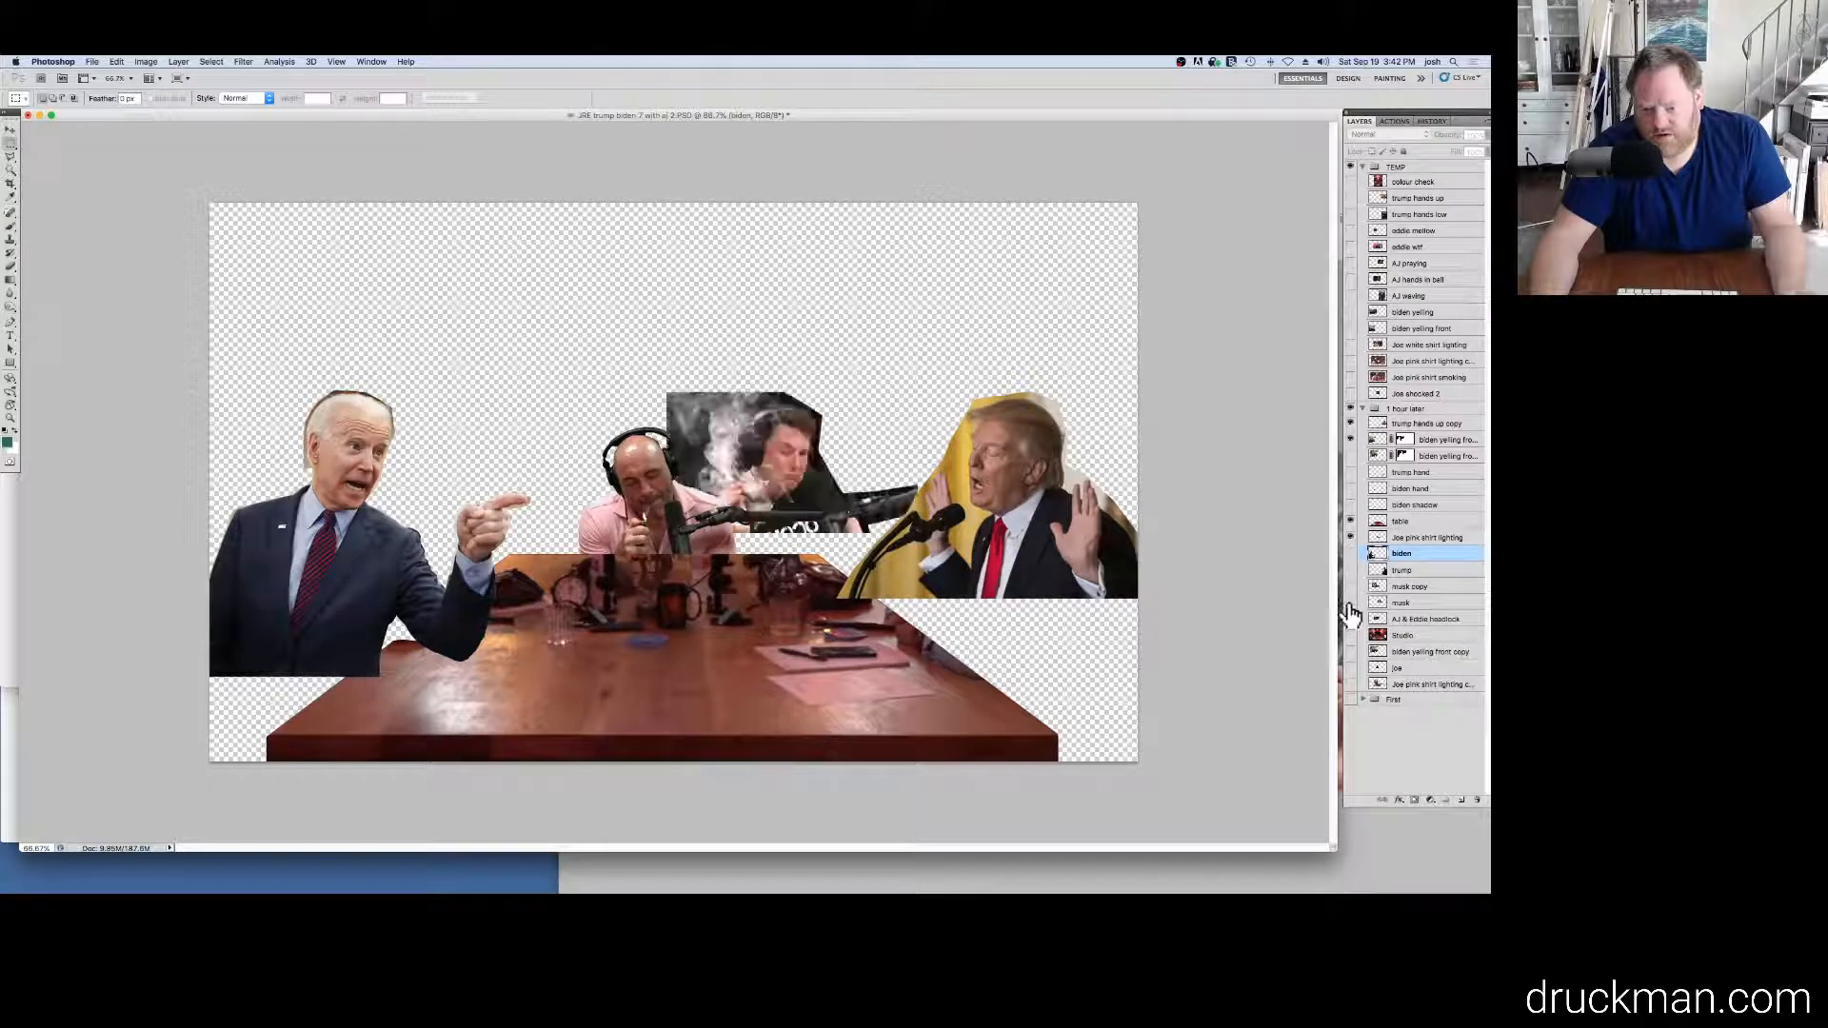
{"action": "left_click", "coordinate": [1350, 619]}
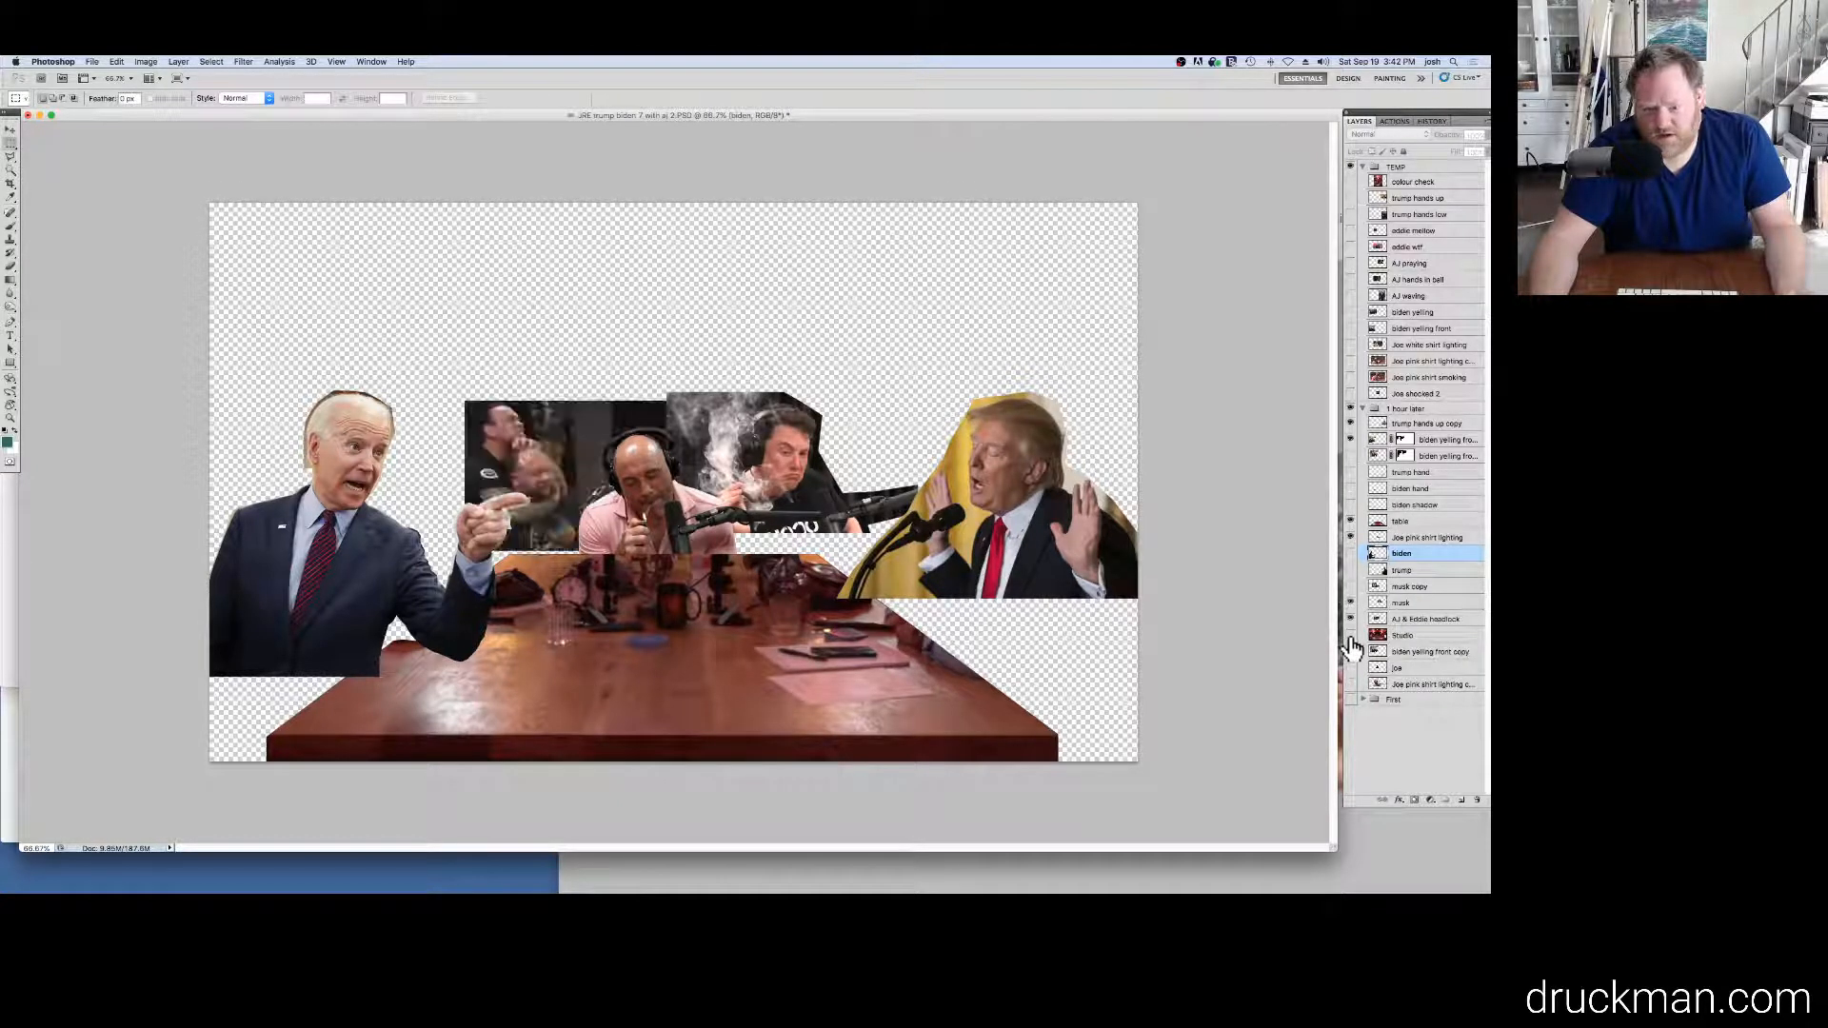
{"action": "left_click", "coordinate": [1351, 635]}
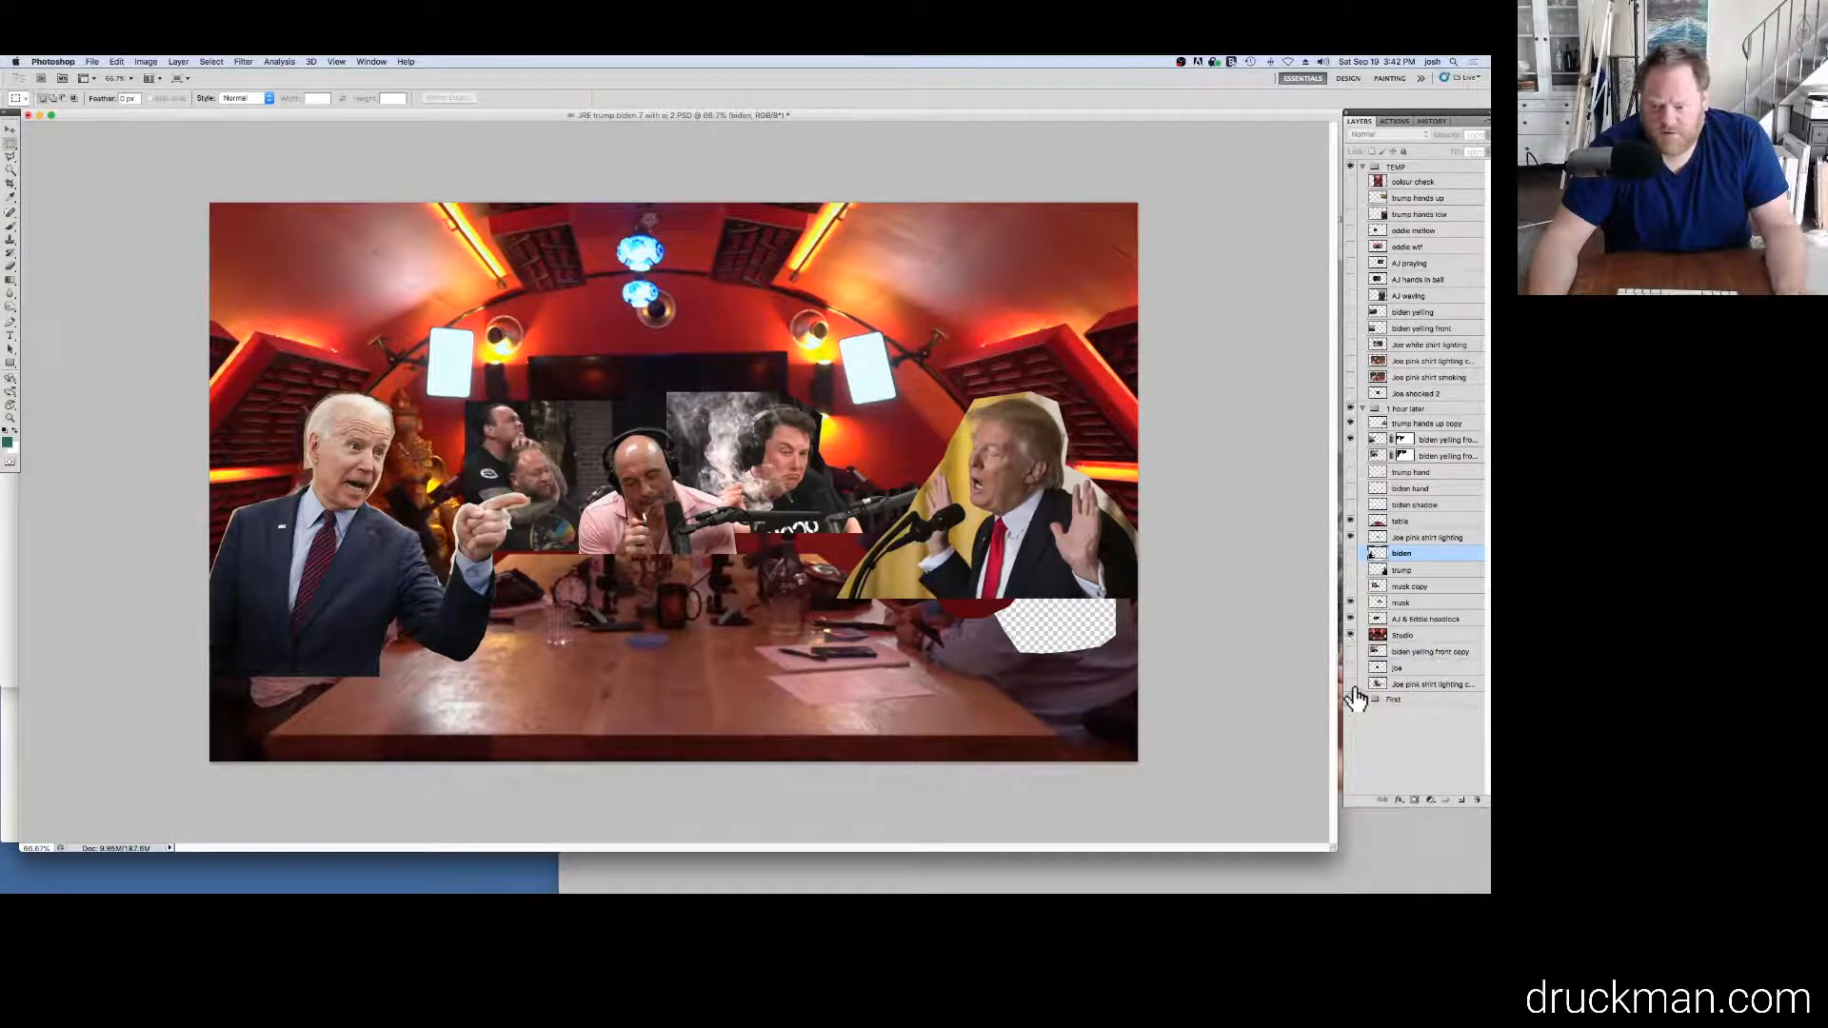
Move trump and biden directly above Studio, make both visible, and move the hidden masked biden yelling layer beneath biden yelling front copy.
{"action": "left_click_drag", "start_coordinate": [1419, 556], "coordinate": [1348, 630]}
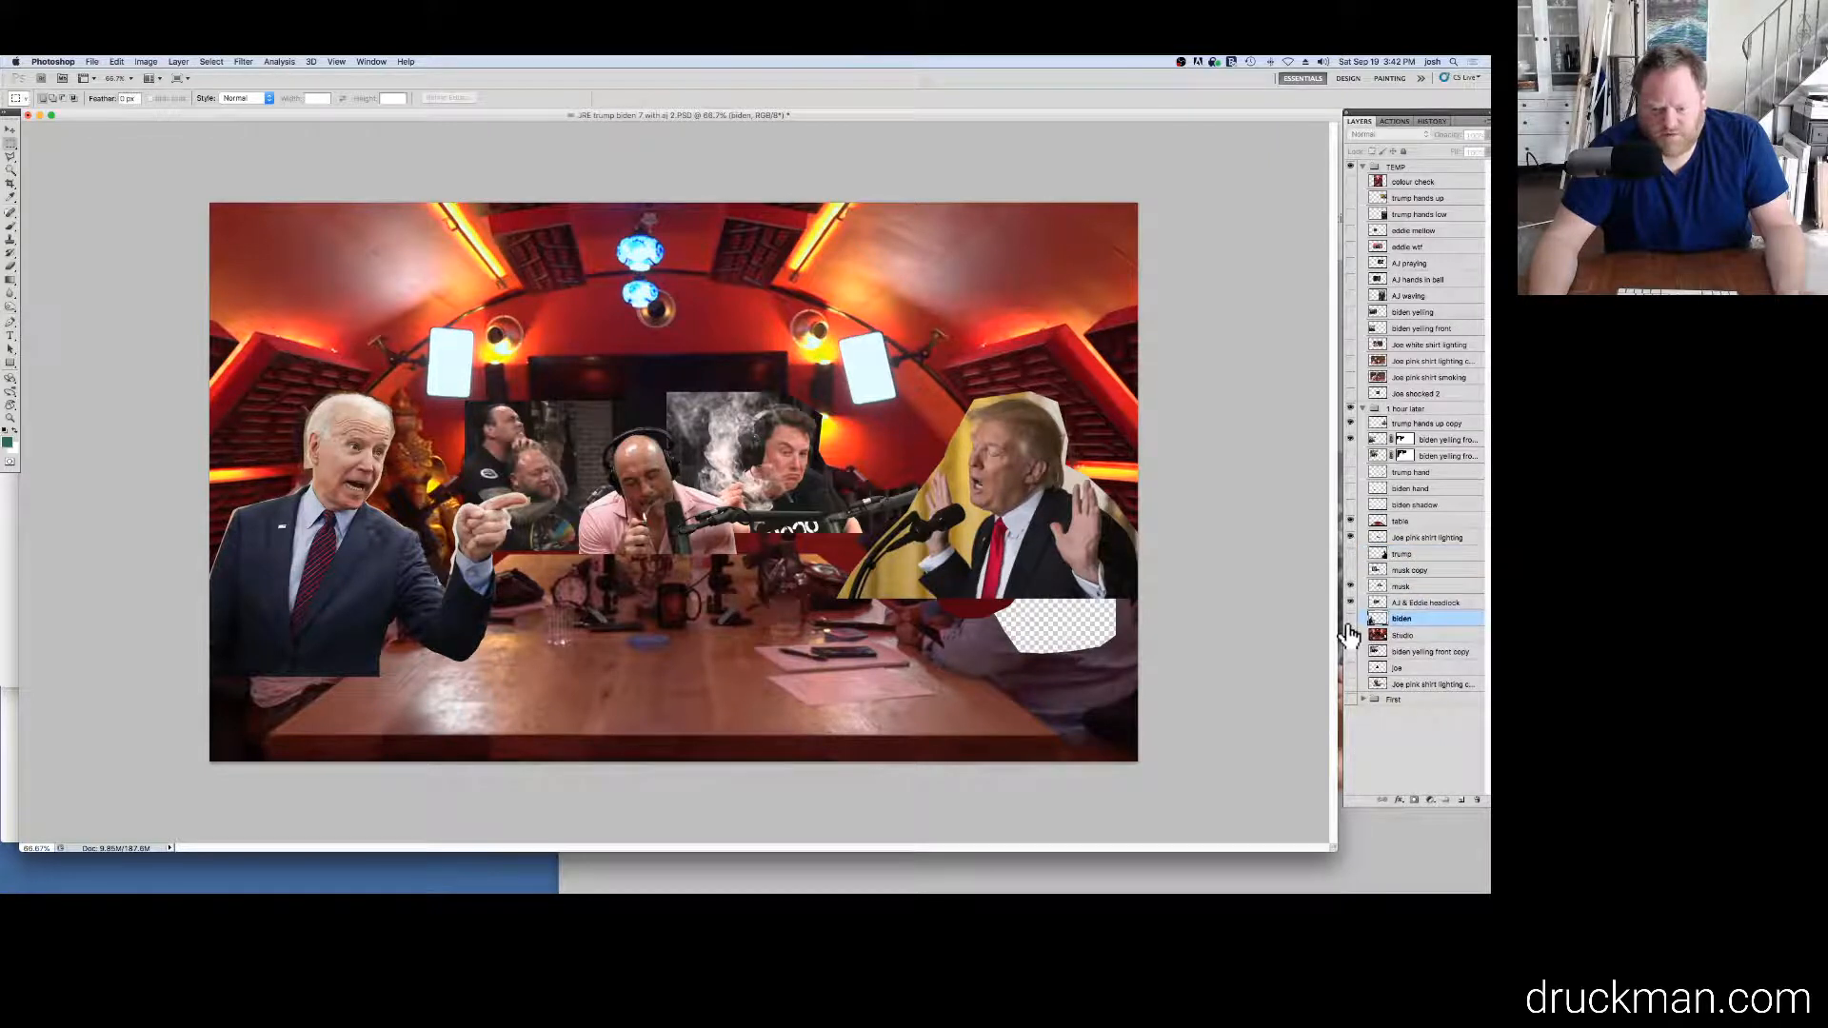
{"action": "left_click_drag", "start_coordinate": [1428, 562], "coordinate": [1368, 621]}
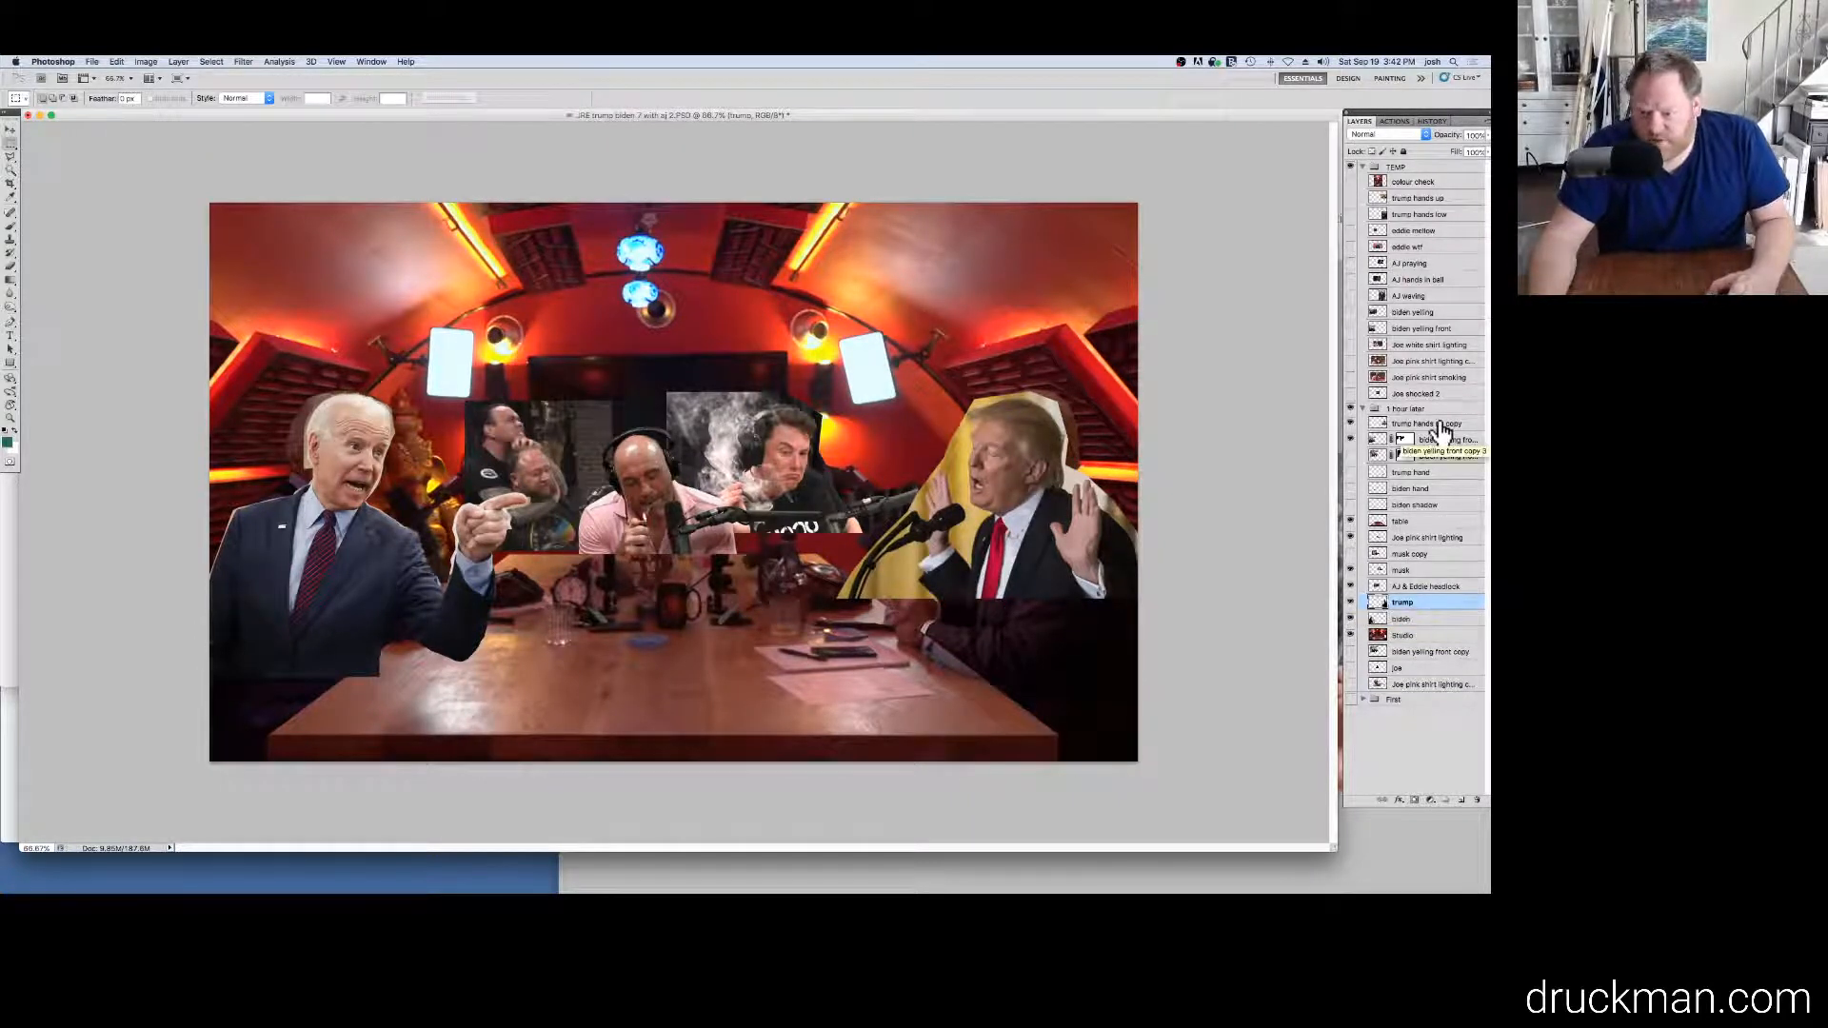
{"action": "left_click_drag", "start_coordinate": [1440, 441], "coordinate": [1429, 648]}
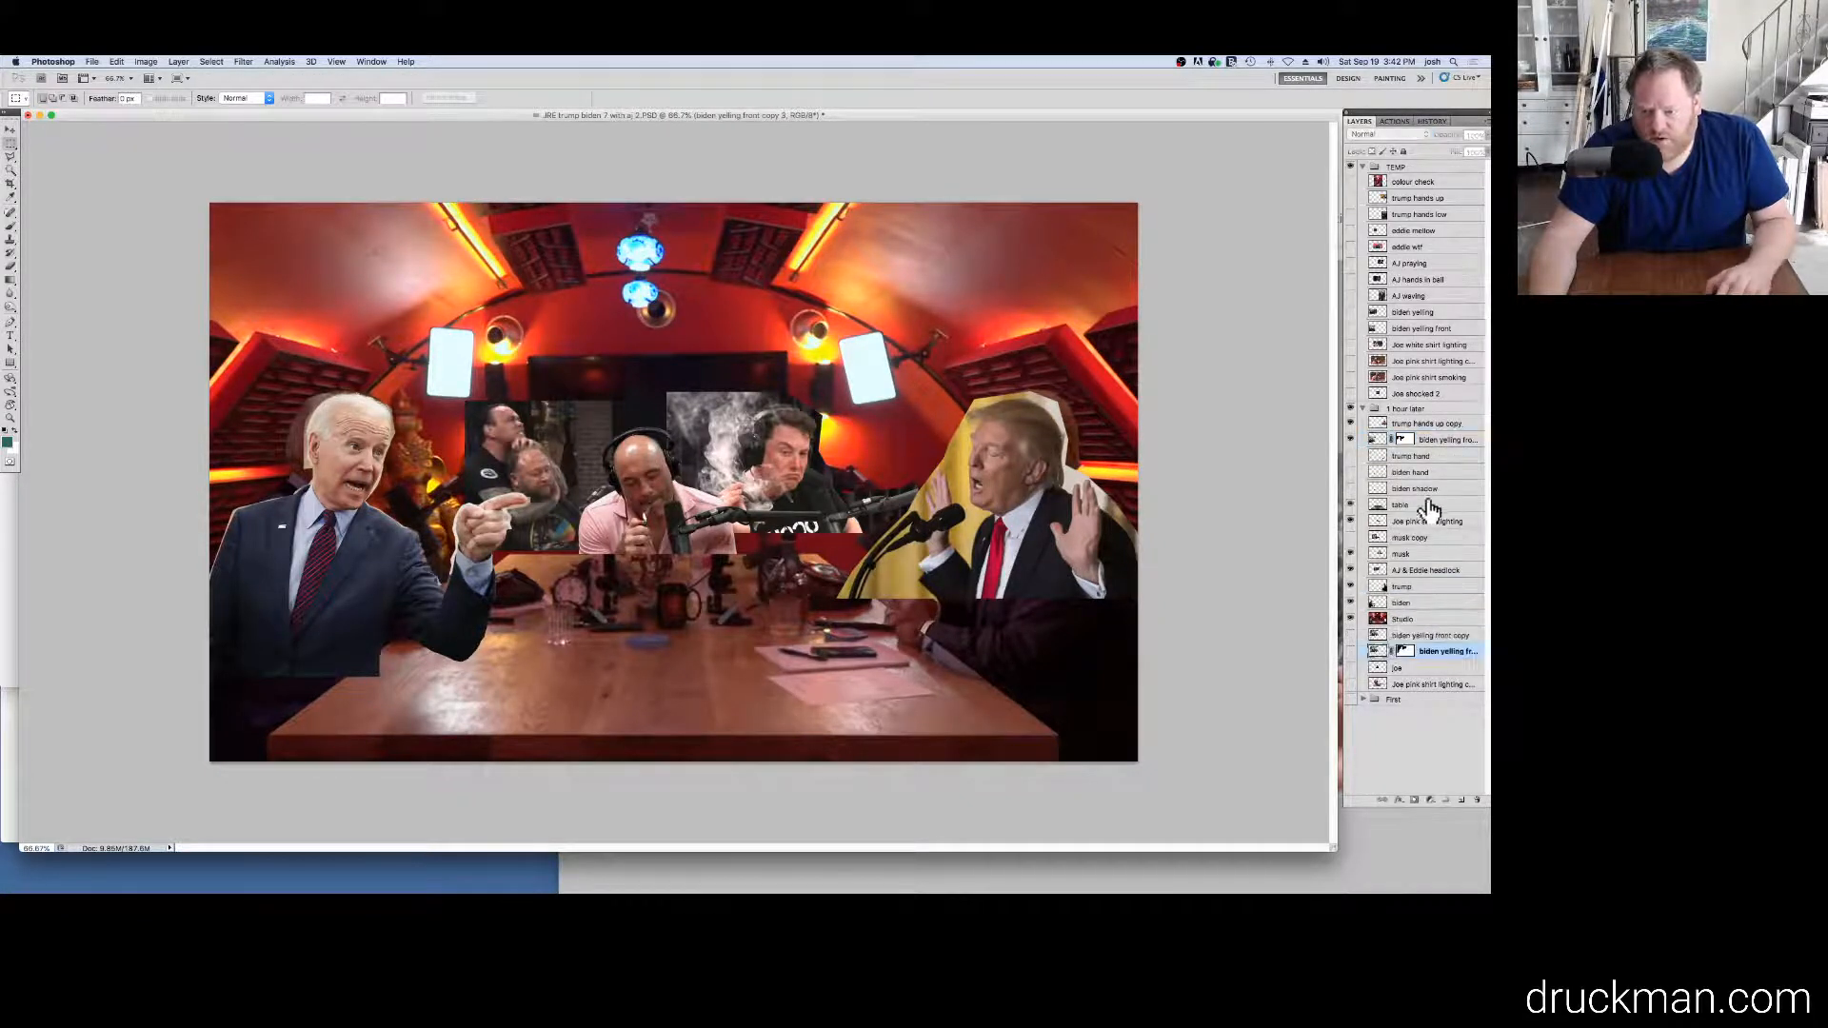
Shift the visible masked yelling Biden slightly down and away from AJ & Eddie, save the document, and switch to the browser.
{"action": "left_click", "coordinate": [1440, 440]}
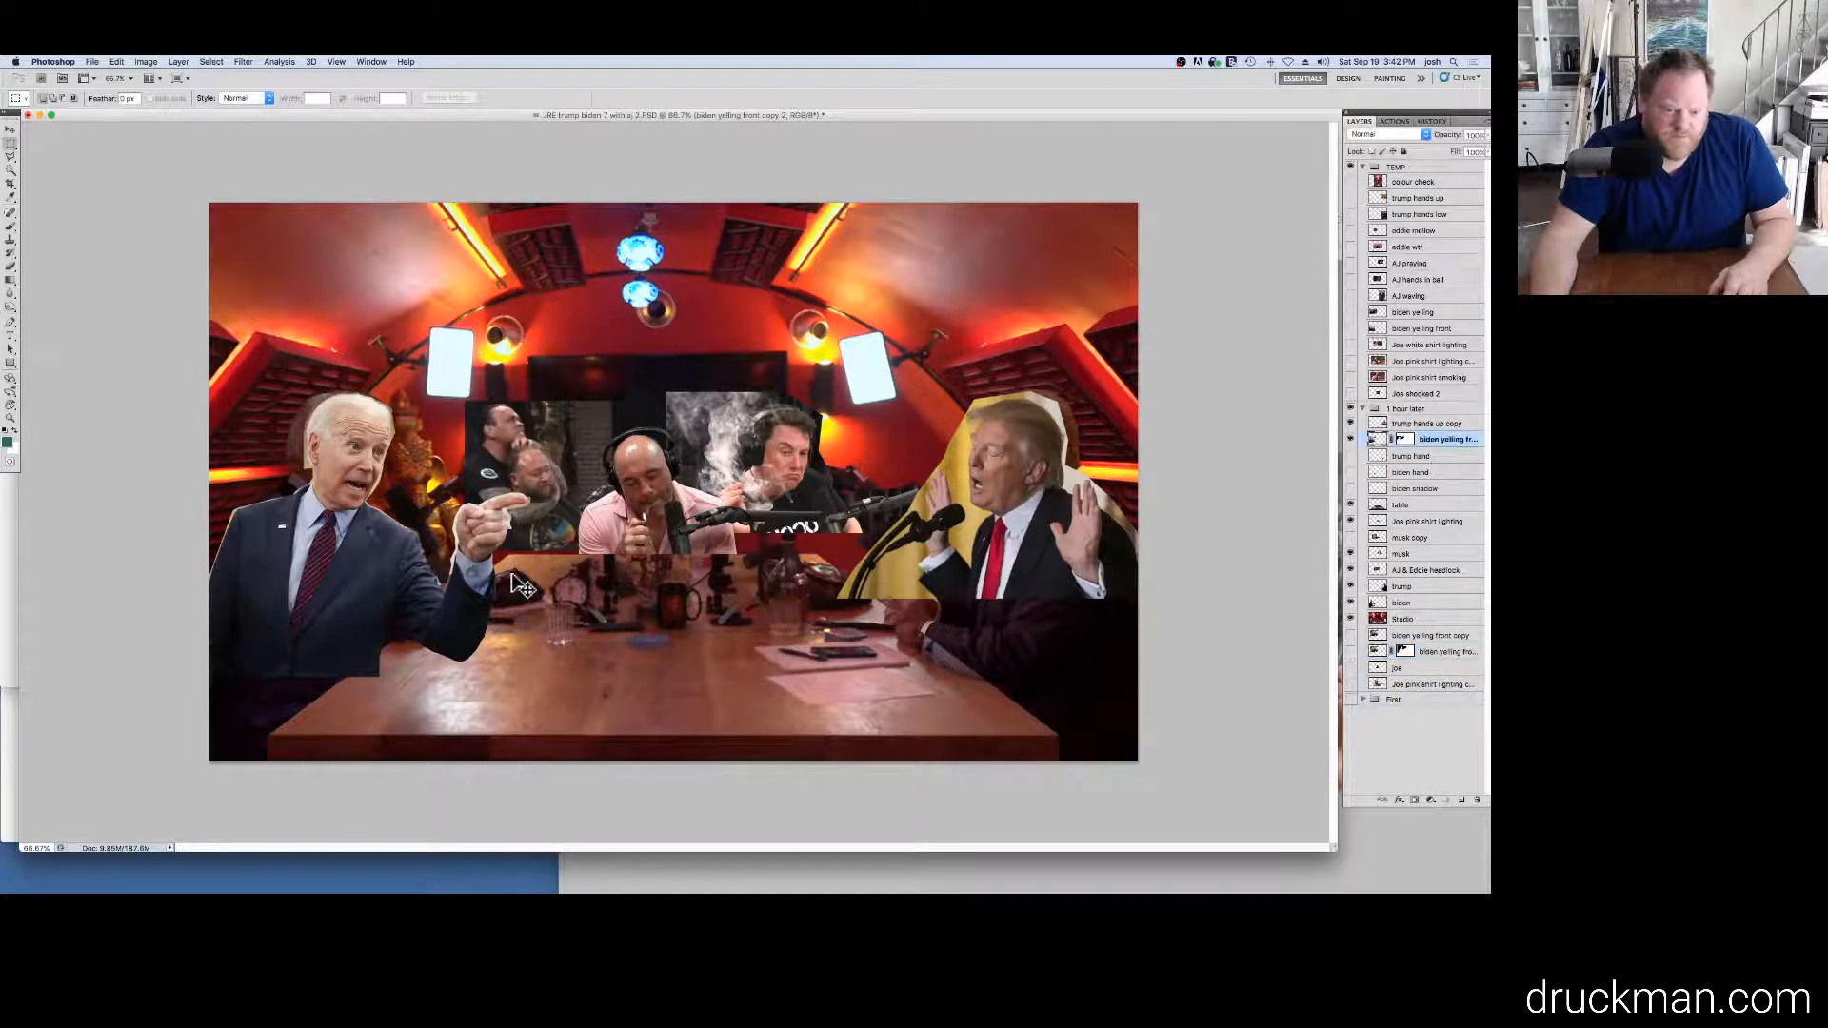
{"action": "left_click_drag", "start_coordinate": [448, 583], "coordinate": [434, 585]}
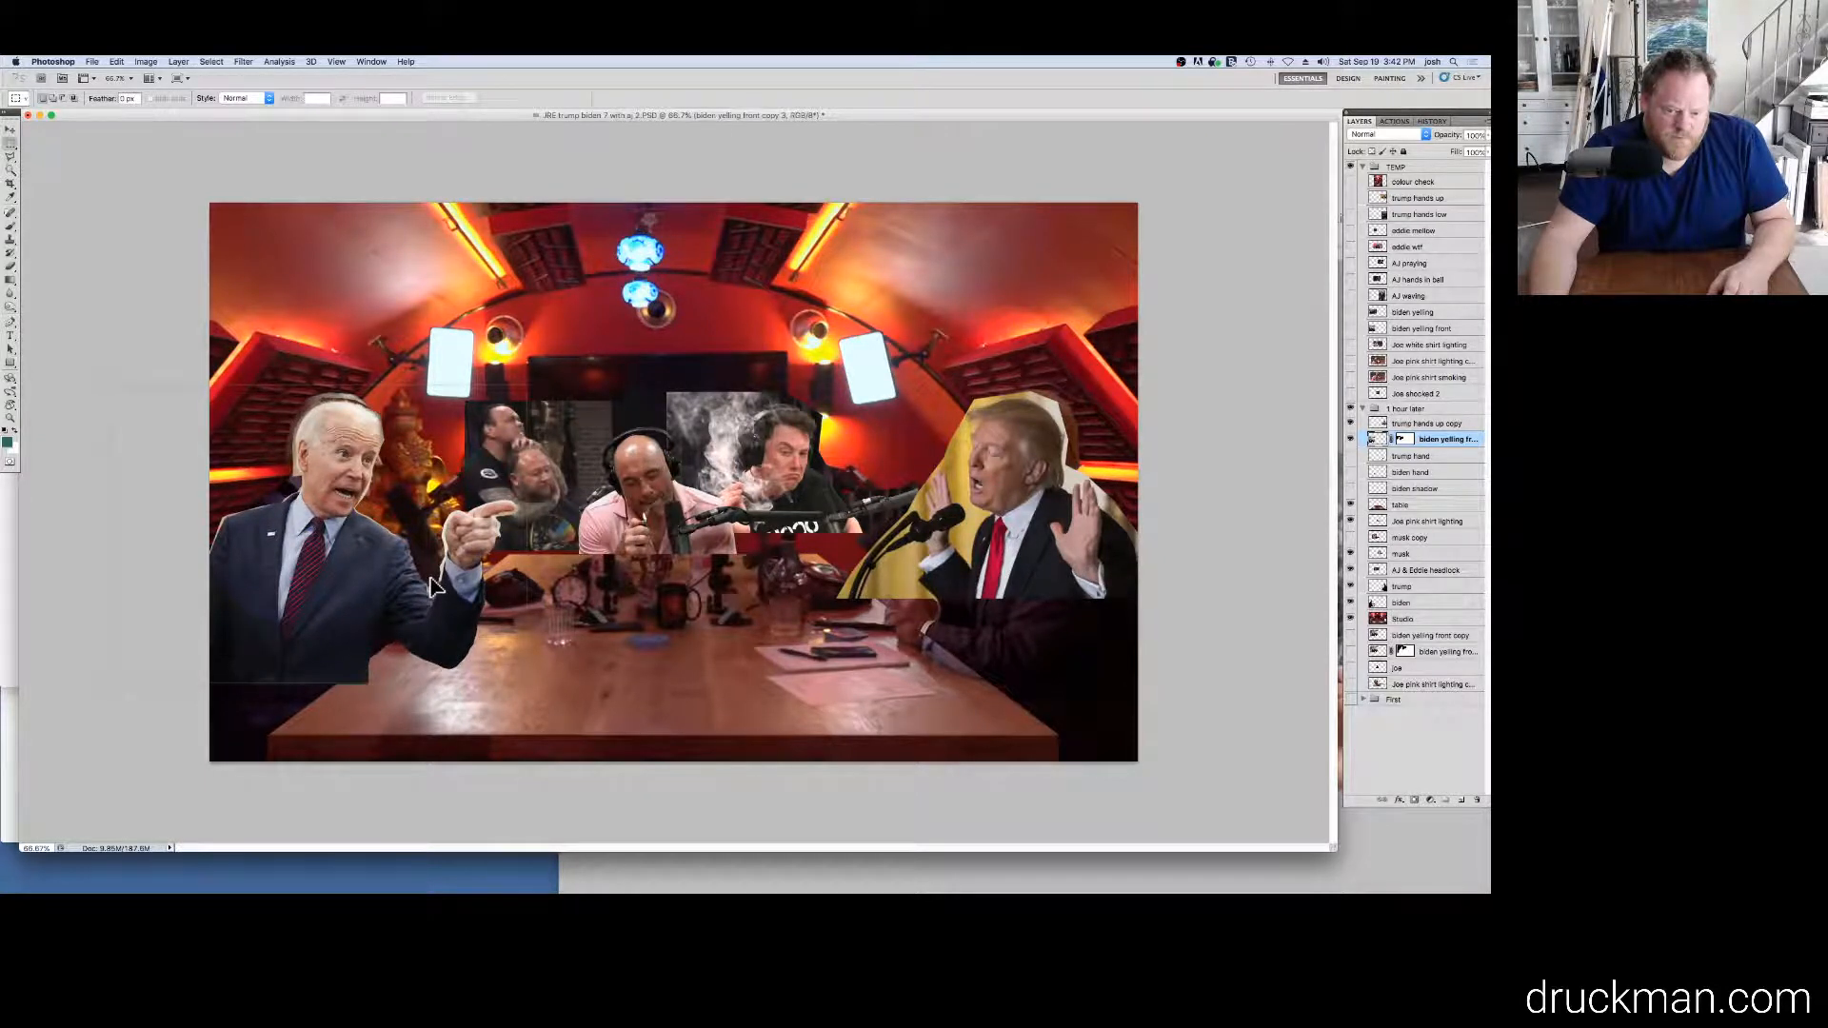
{"action": "left_click_drag", "start_coordinate": [434, 584], "coordinate": [435, 583]}
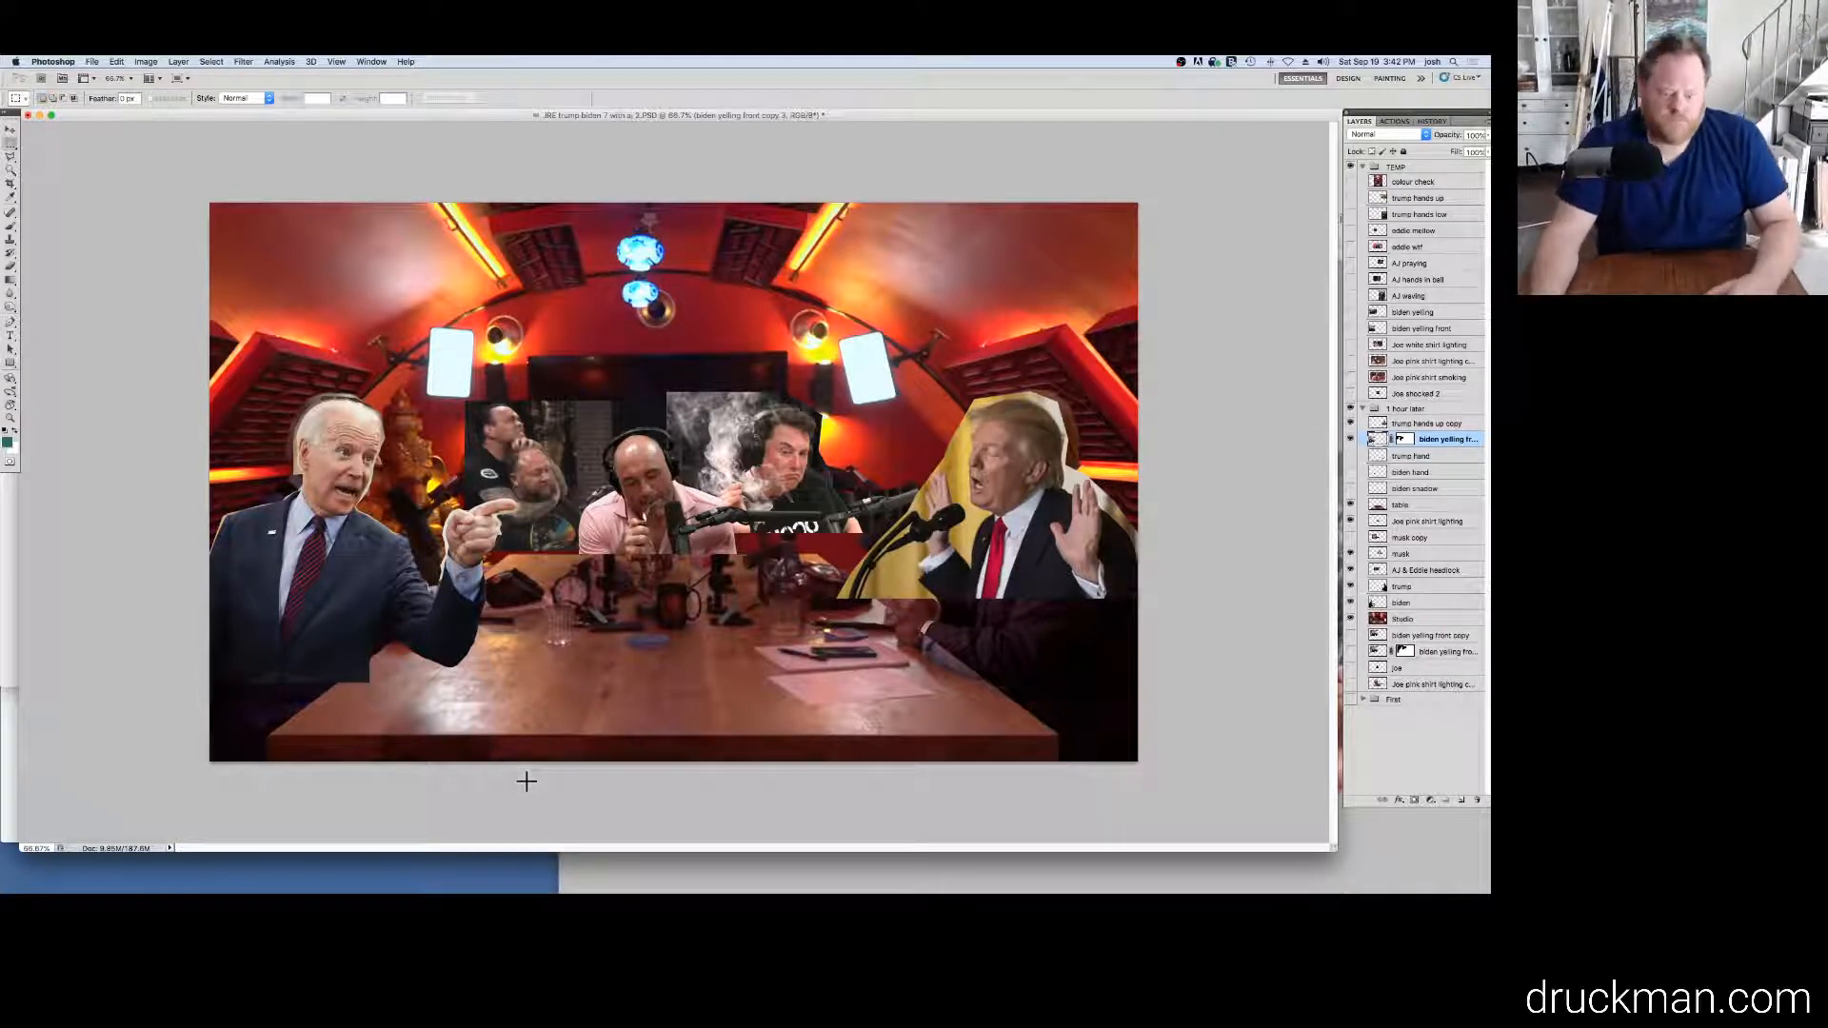
{"action": "key", "text": "super+s"}
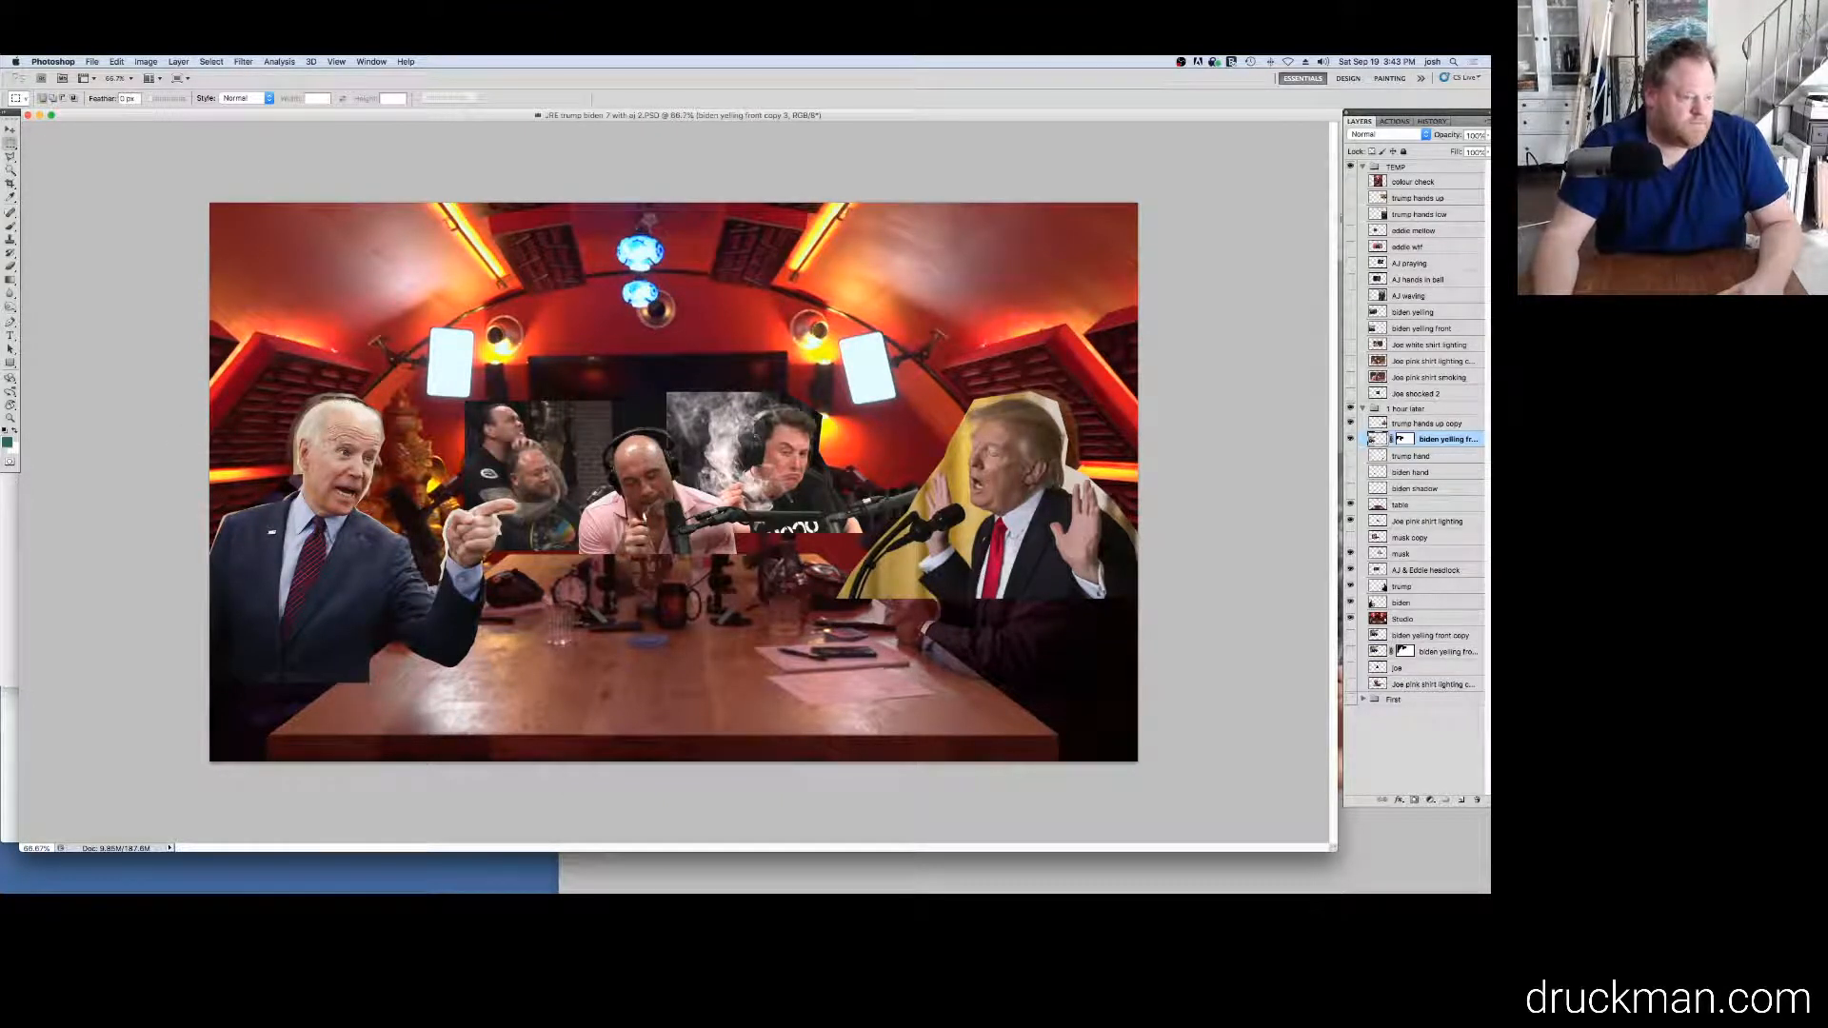
{"action": "key", "text": "super+Tab"}
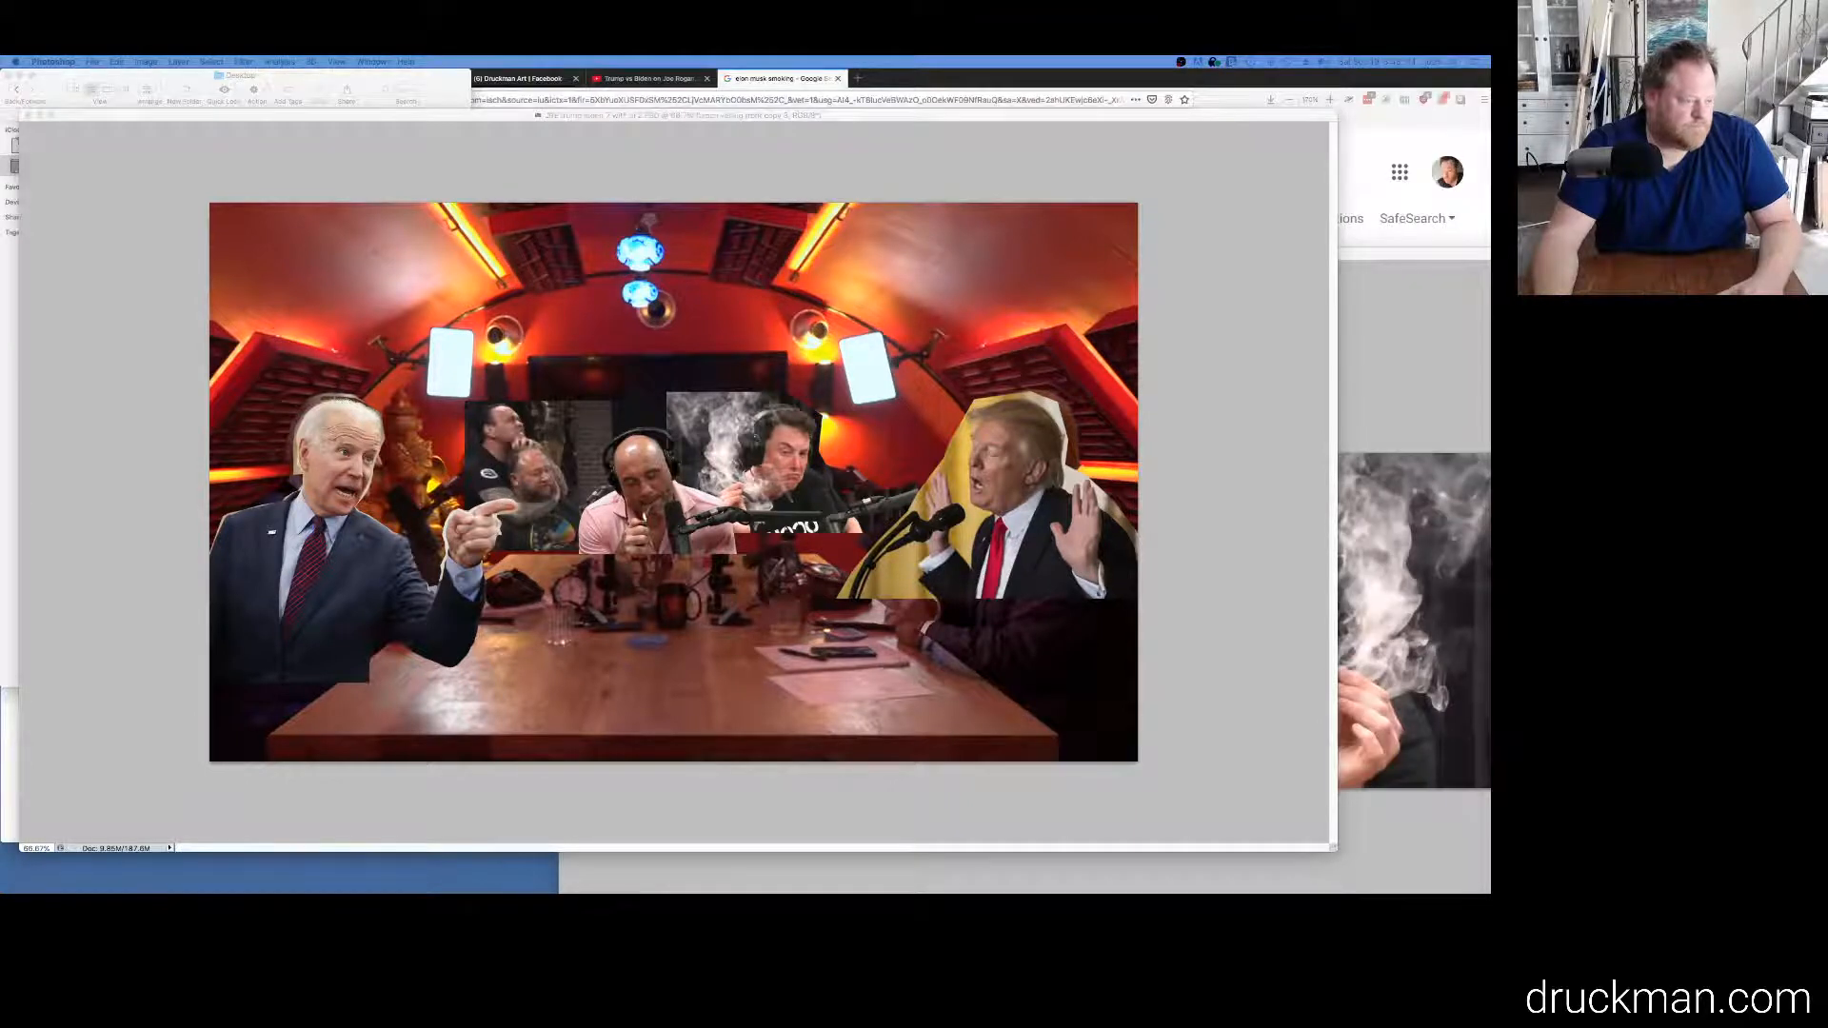
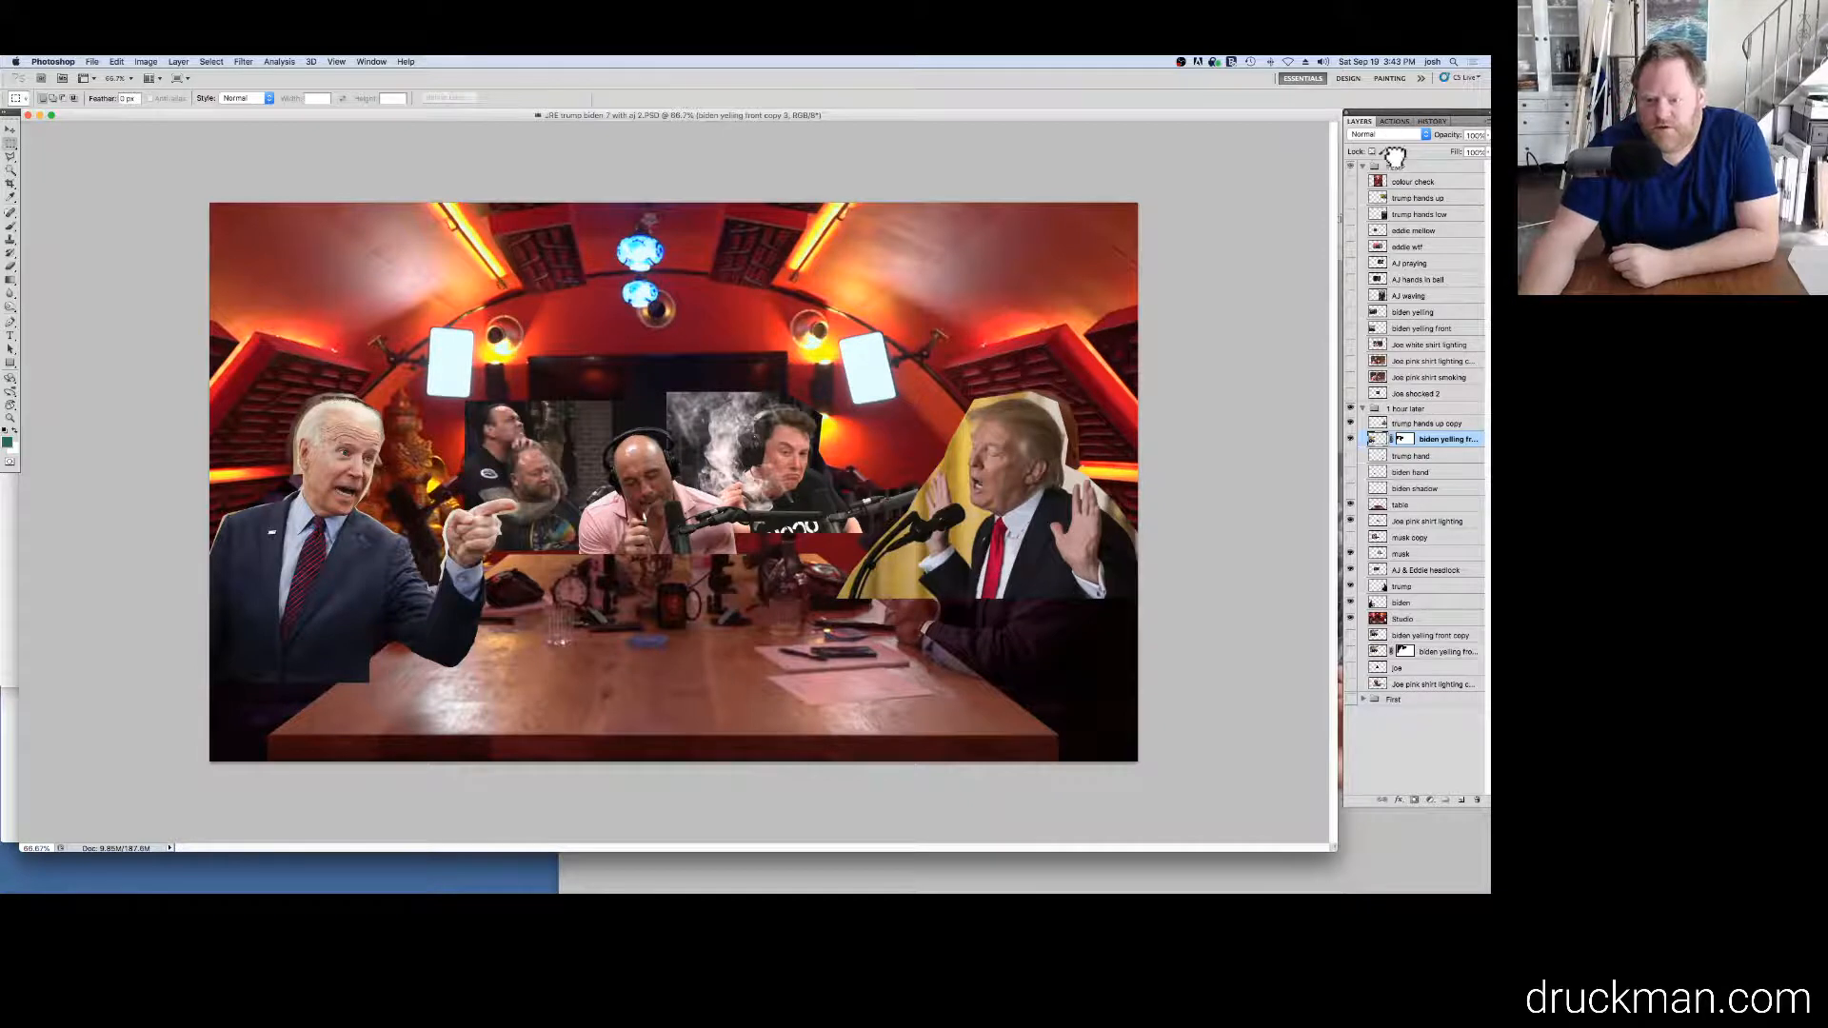
Move the First group to the very top of the layer stack, above TEMP, and collapse the TEMP group.
{"action": "left_click_drag", "start_coordinate": [1396, 165], "coordinate": [1395, 167]}
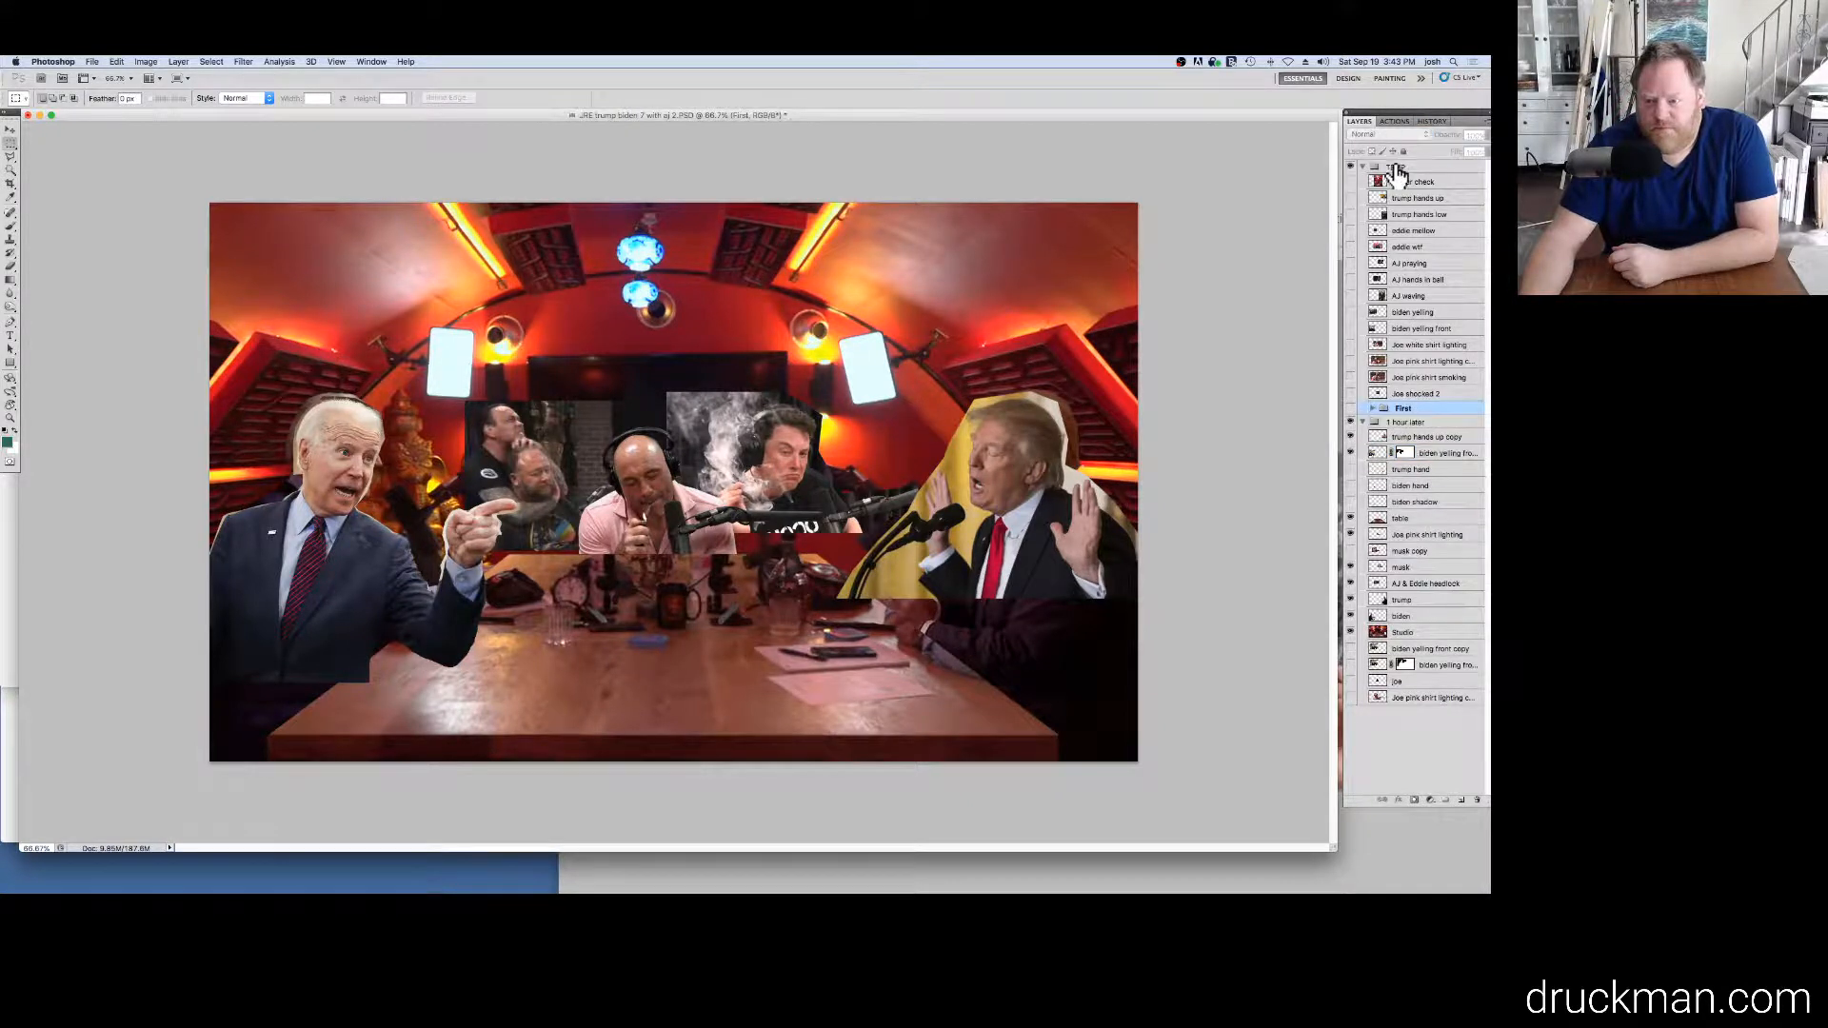
{"action": "left_click_drag", "start_coordinate": [1396, 410], "coordinate": [1389, 162]}
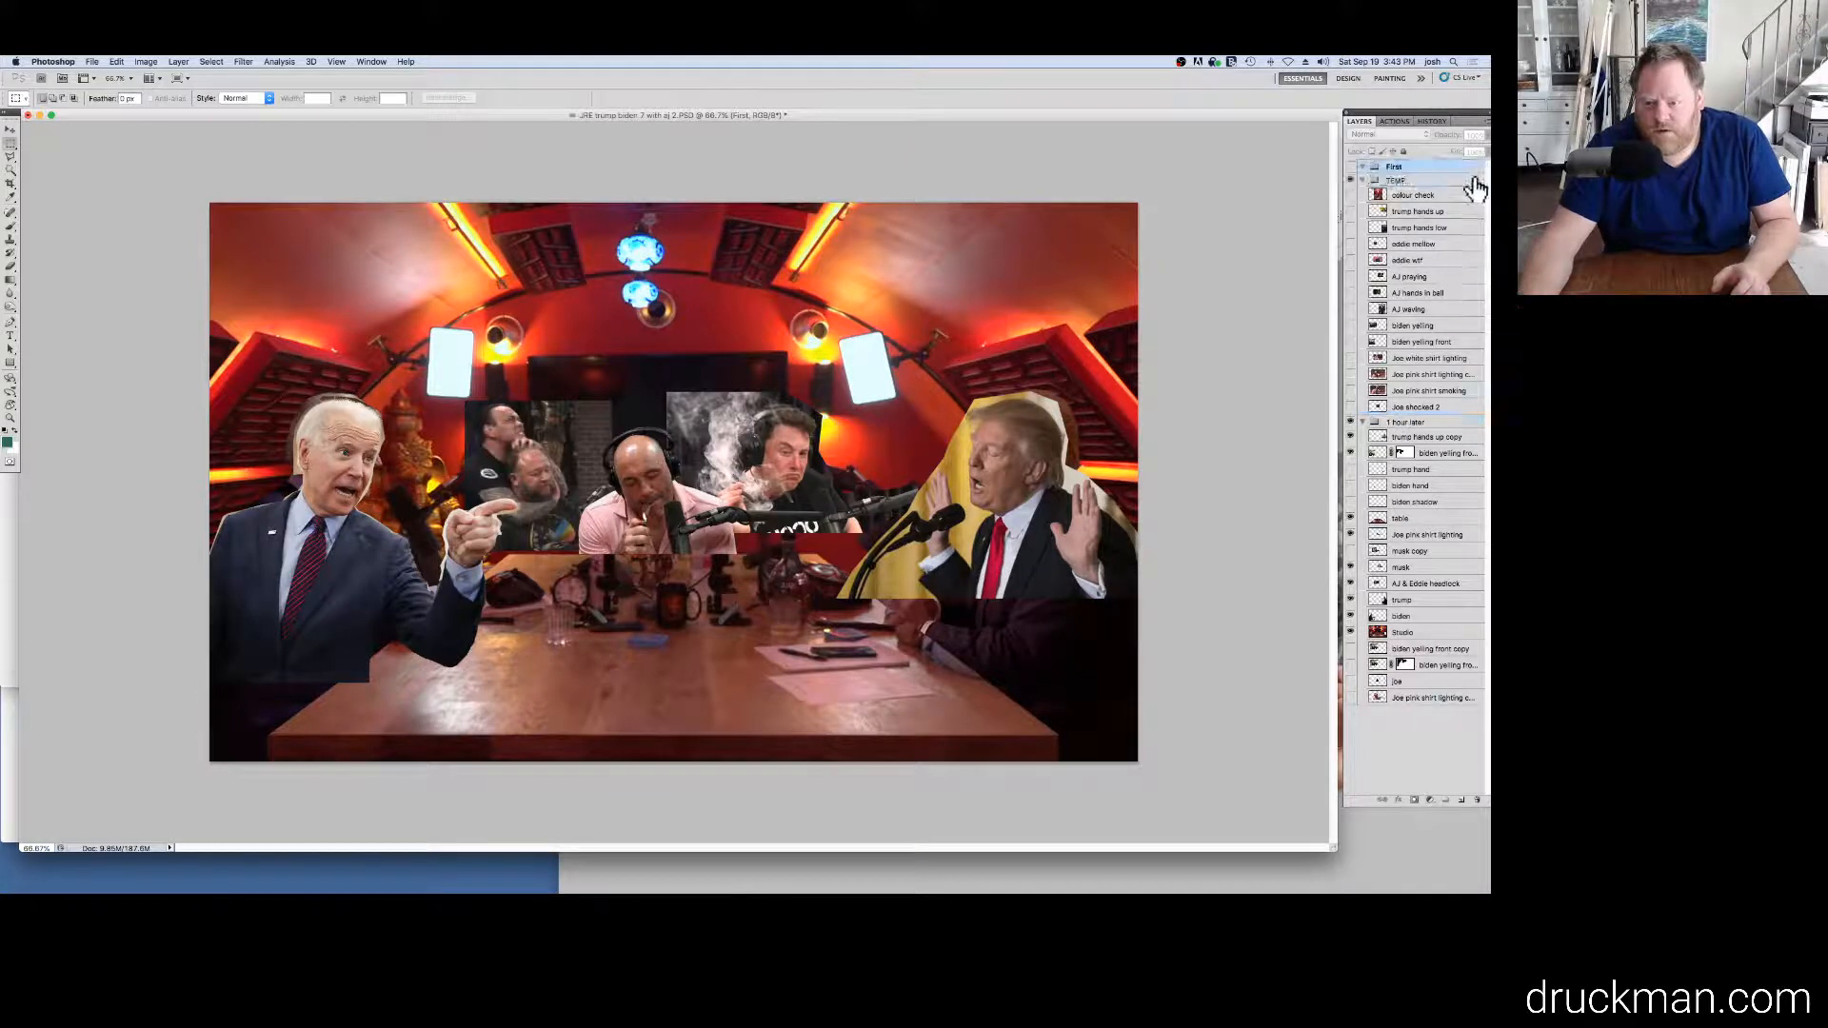
{"action": "left_click", "coordinate": [1359, 182]}
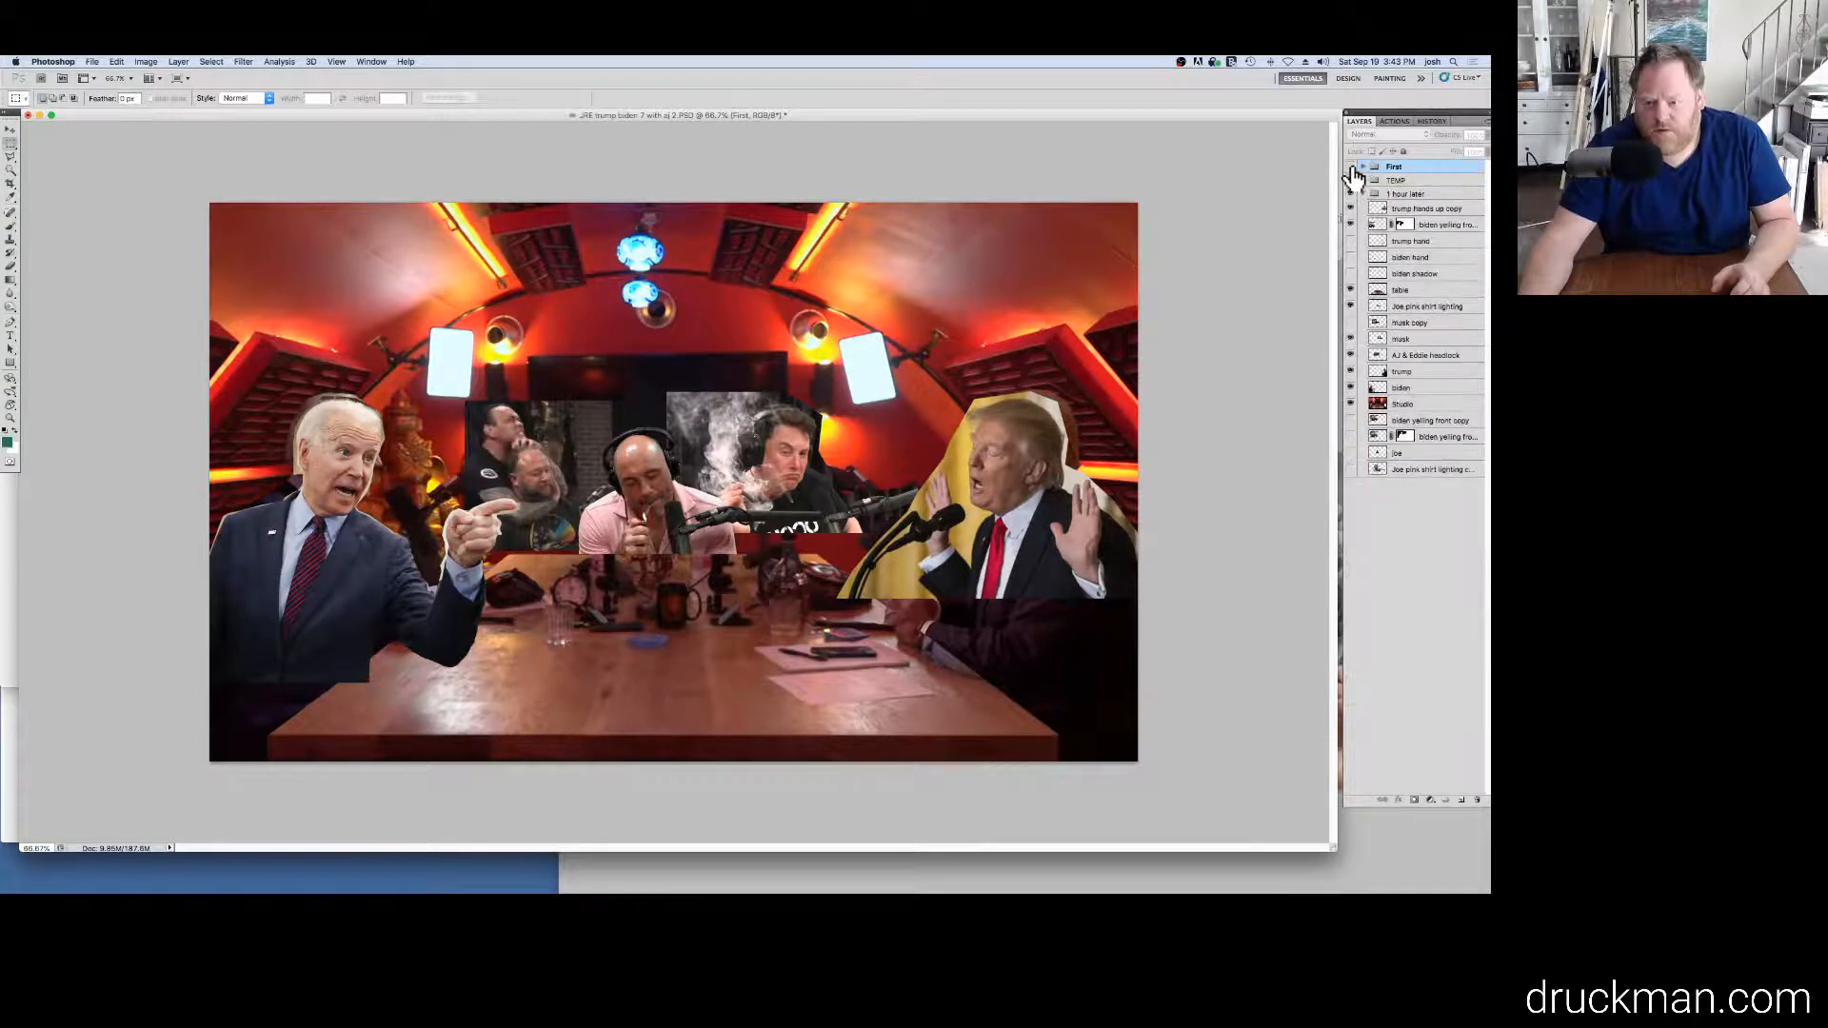
Toggle the First group's visibility to compare the calm original scene with the 1 hour later composite, leaving First hidden.
{"action": "left_click", "coordinate": [1351, 167]}
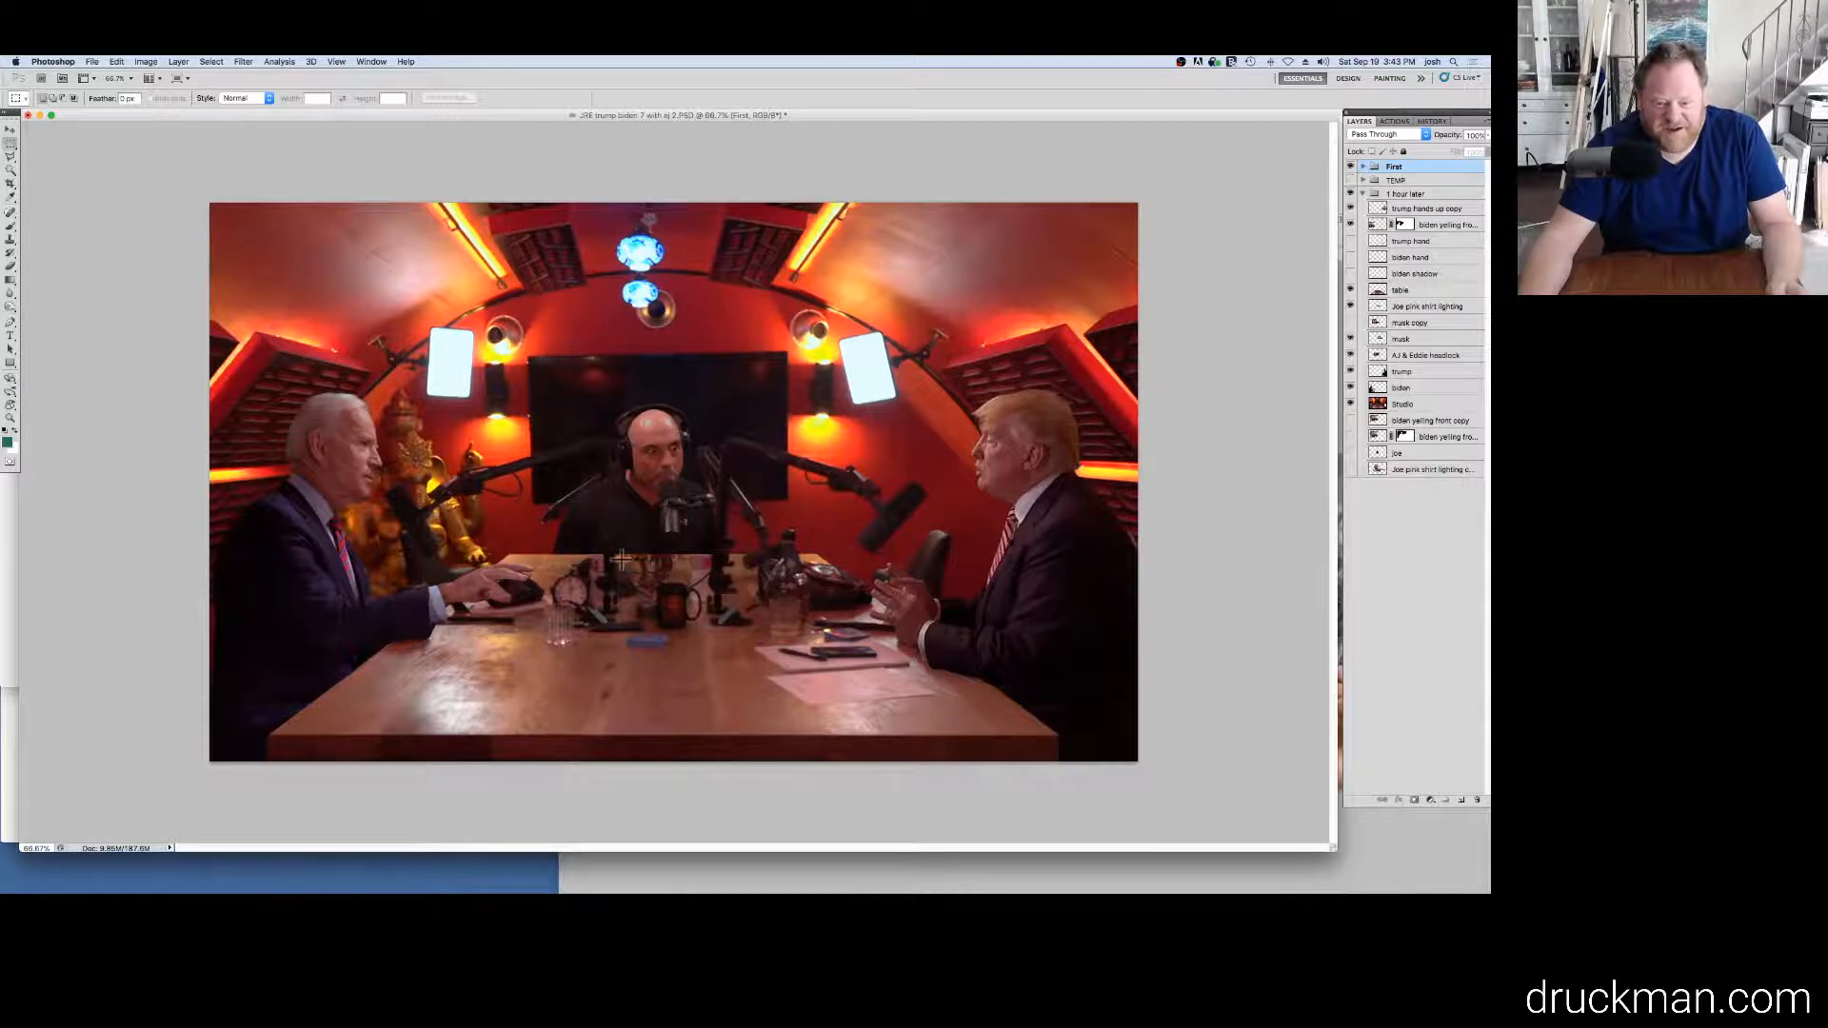
{"action": "left_click", "coordinate": [1349, 166]}
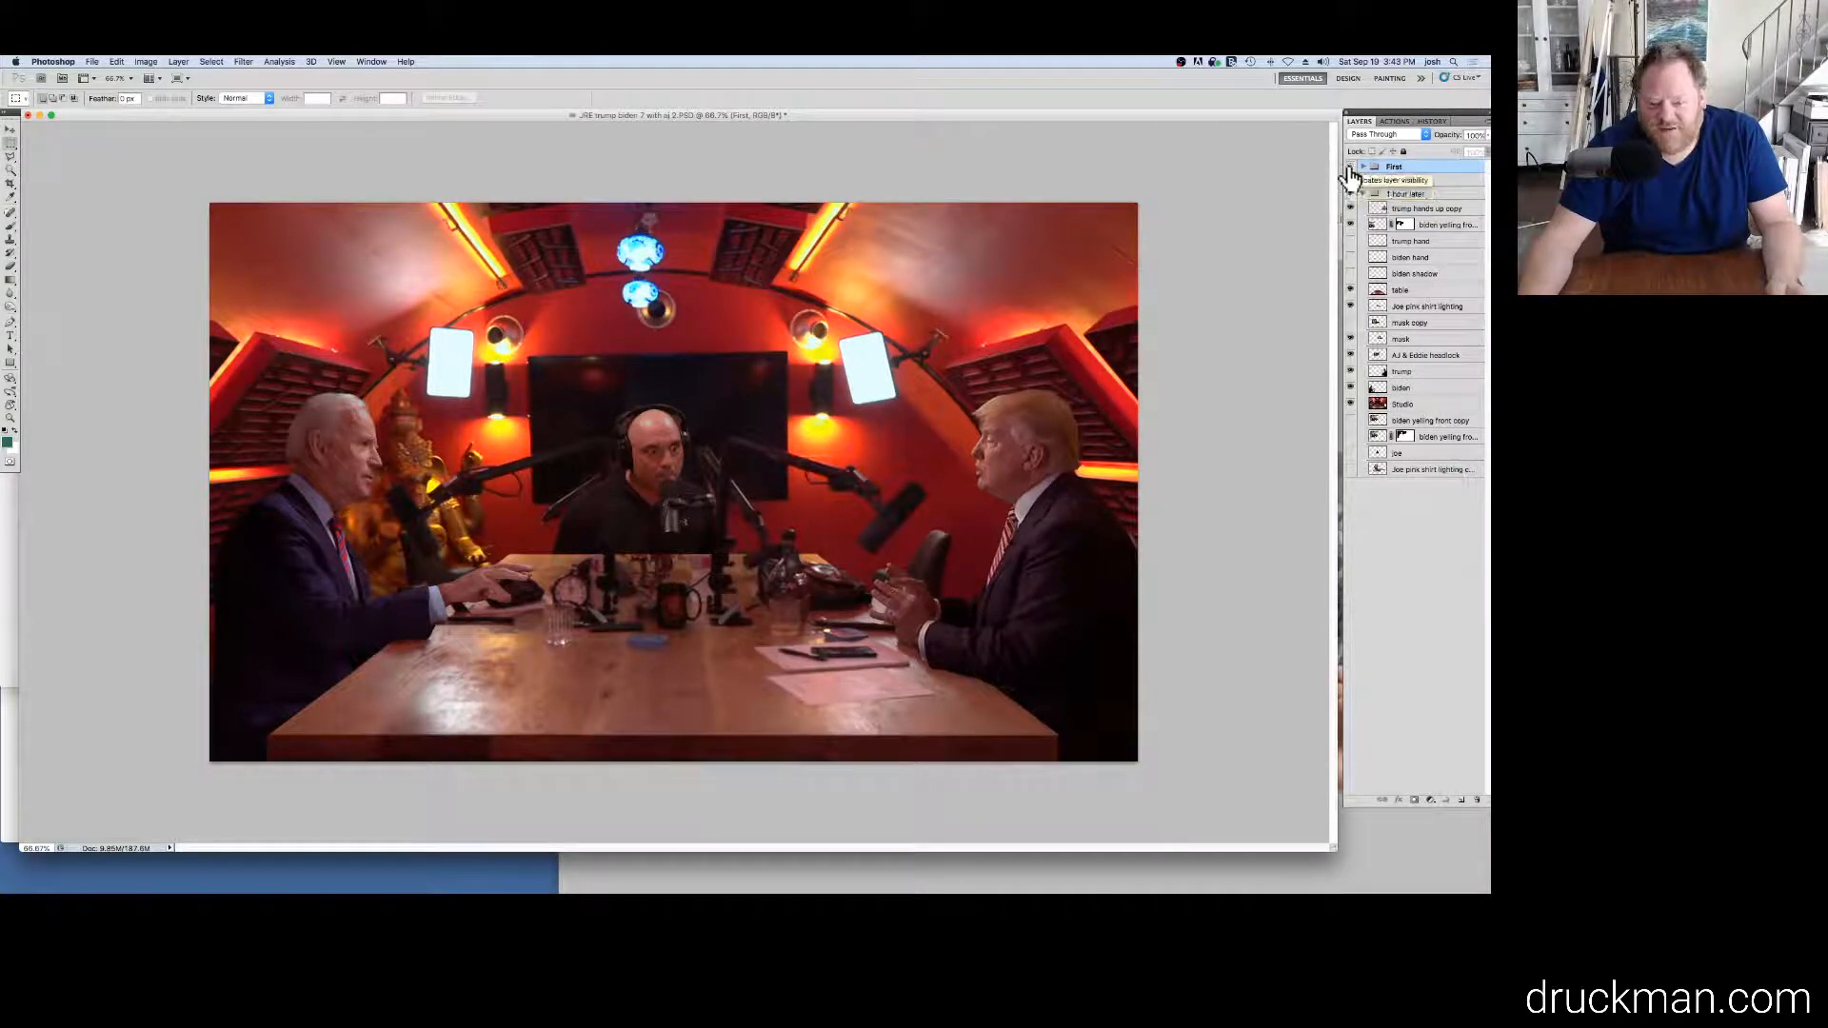
{"action": "left_click", "coordinate": [1350, 178]}
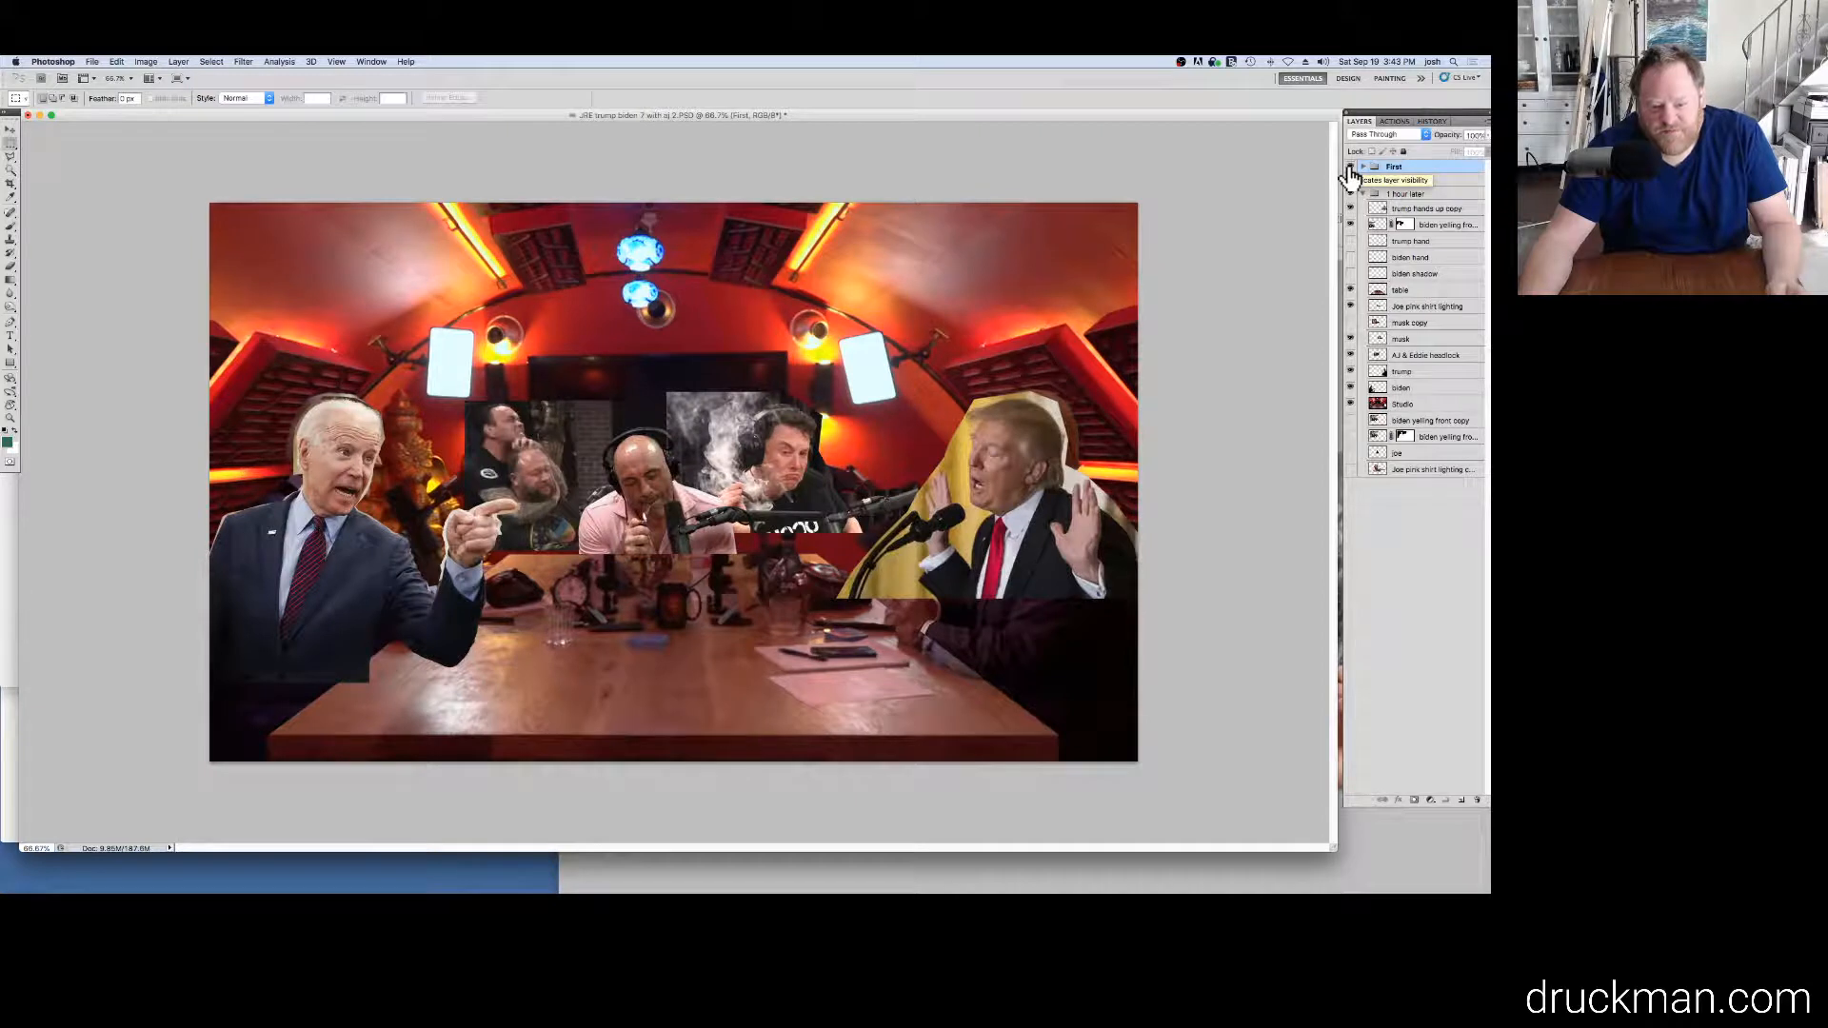
{"action": "left_click", "coordinate": [1350, 178]}
{"action": "left_click", "coordinate": [1349, 178]}
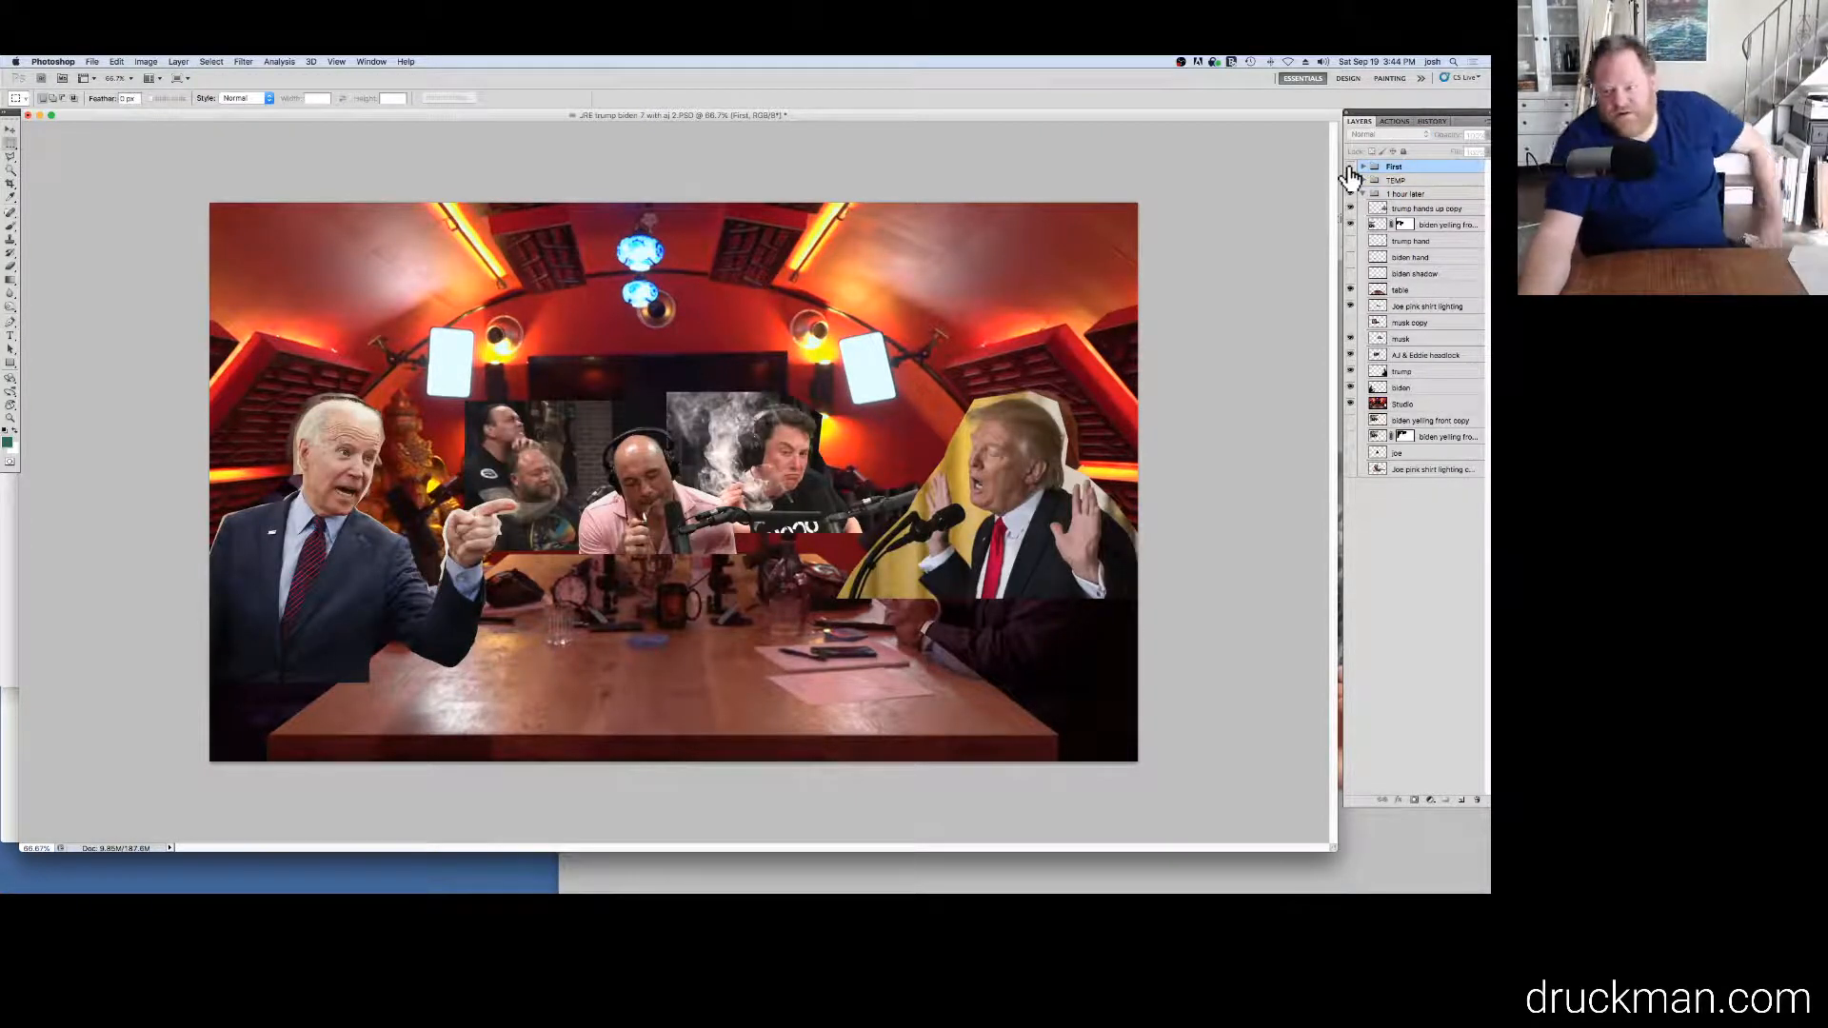
Hide the musk and AJ & Eddie headlock layers and show the larger musk copy layer instead.
{"action": "left_click", "coordinate": [1353, 338]}
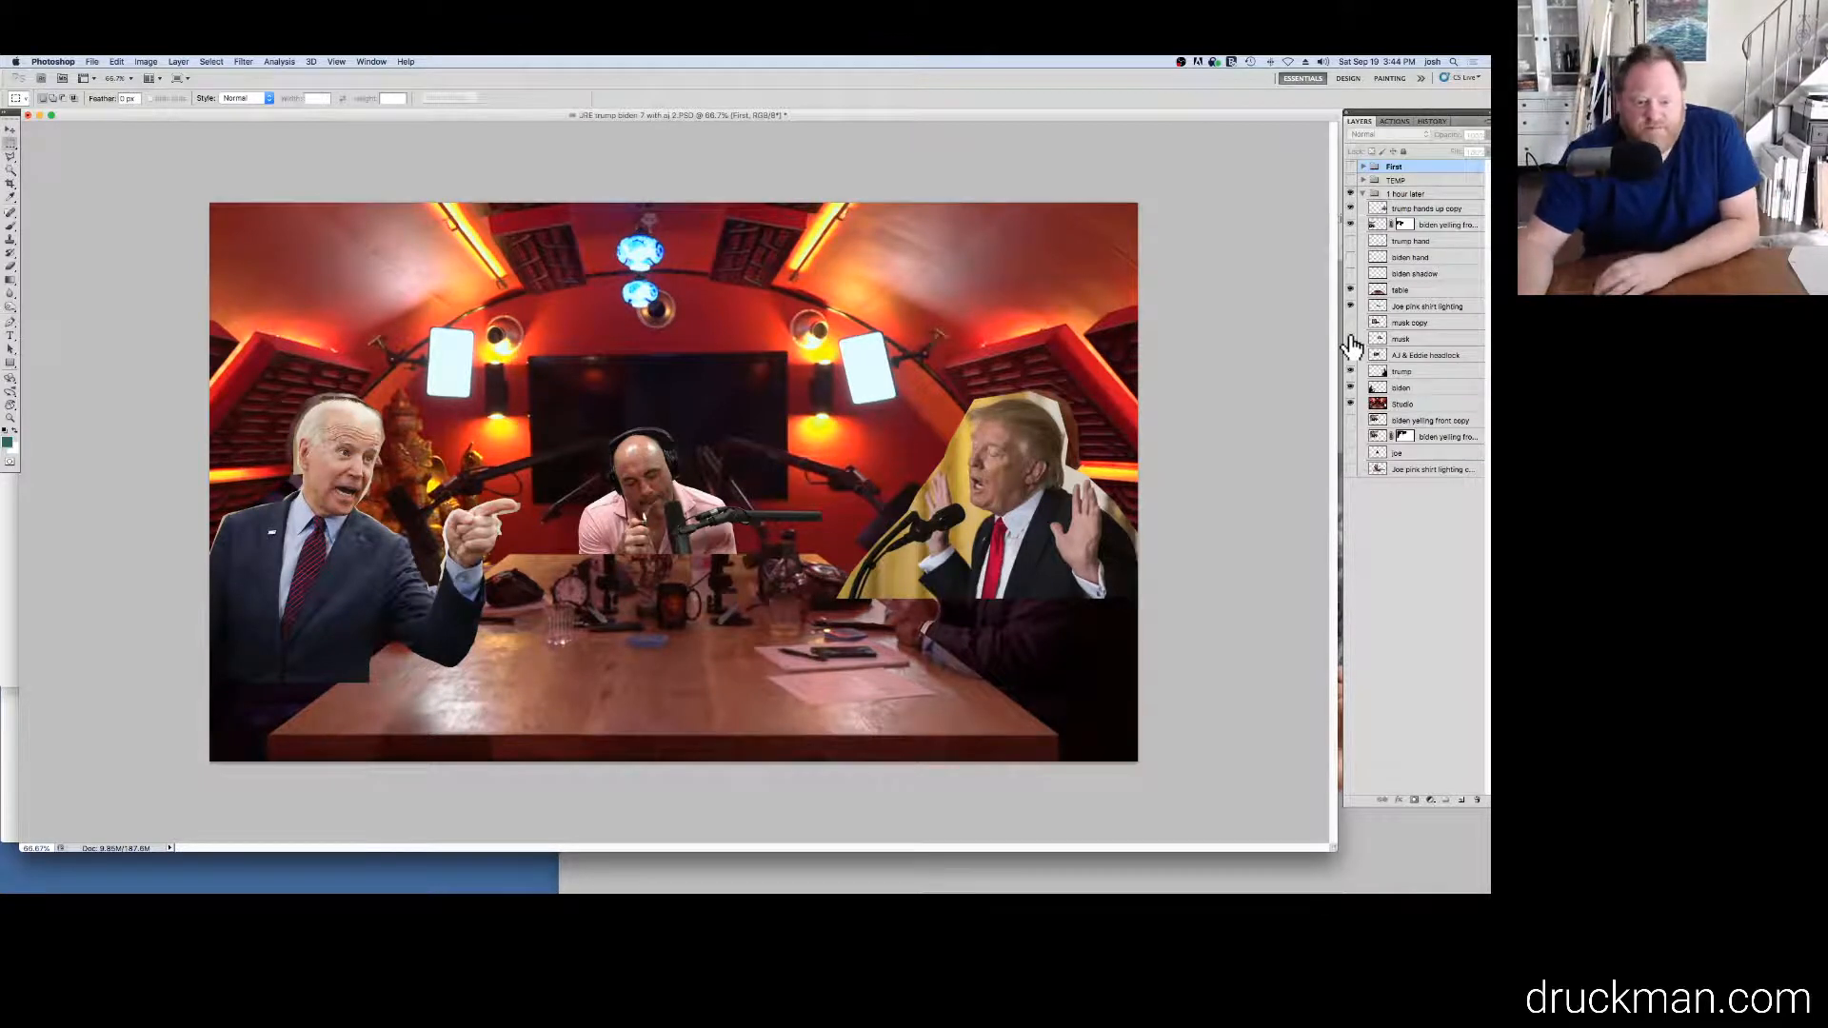
{"action": "left_click", "coordinate": [1351, 323]}
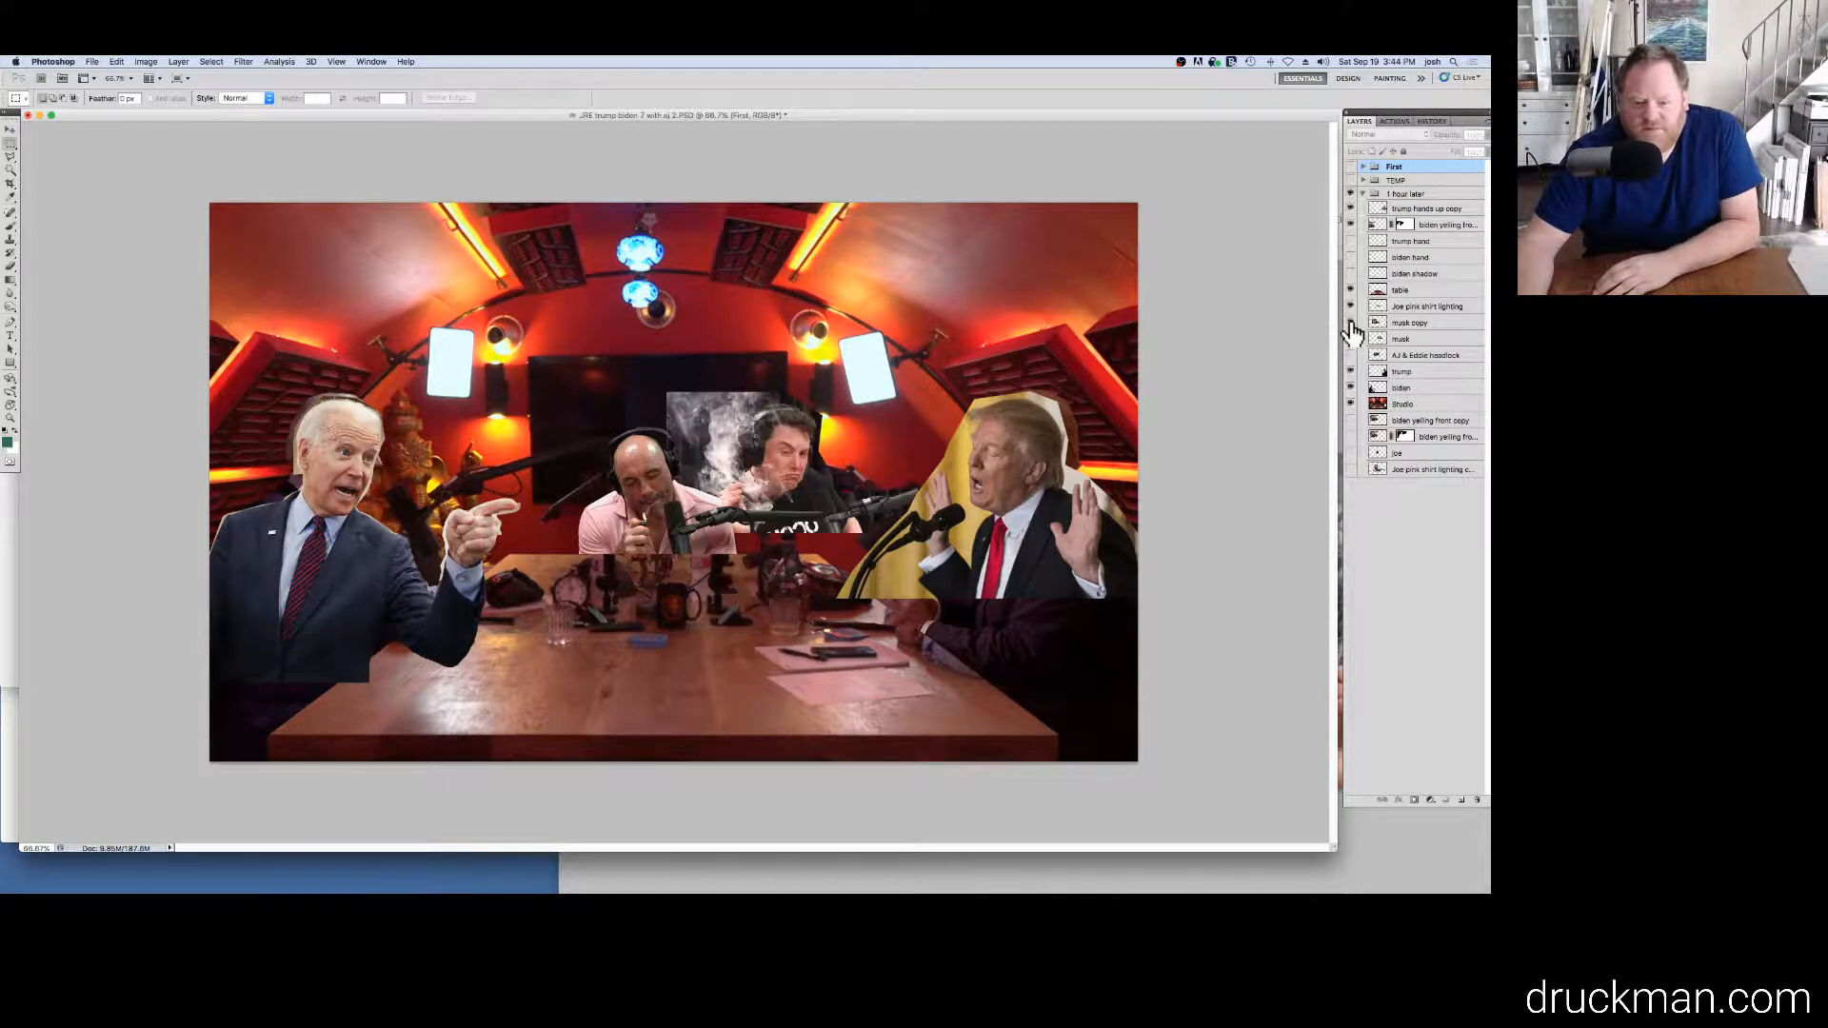
{"action": "left_click", "coordinate": [1351, 336]}
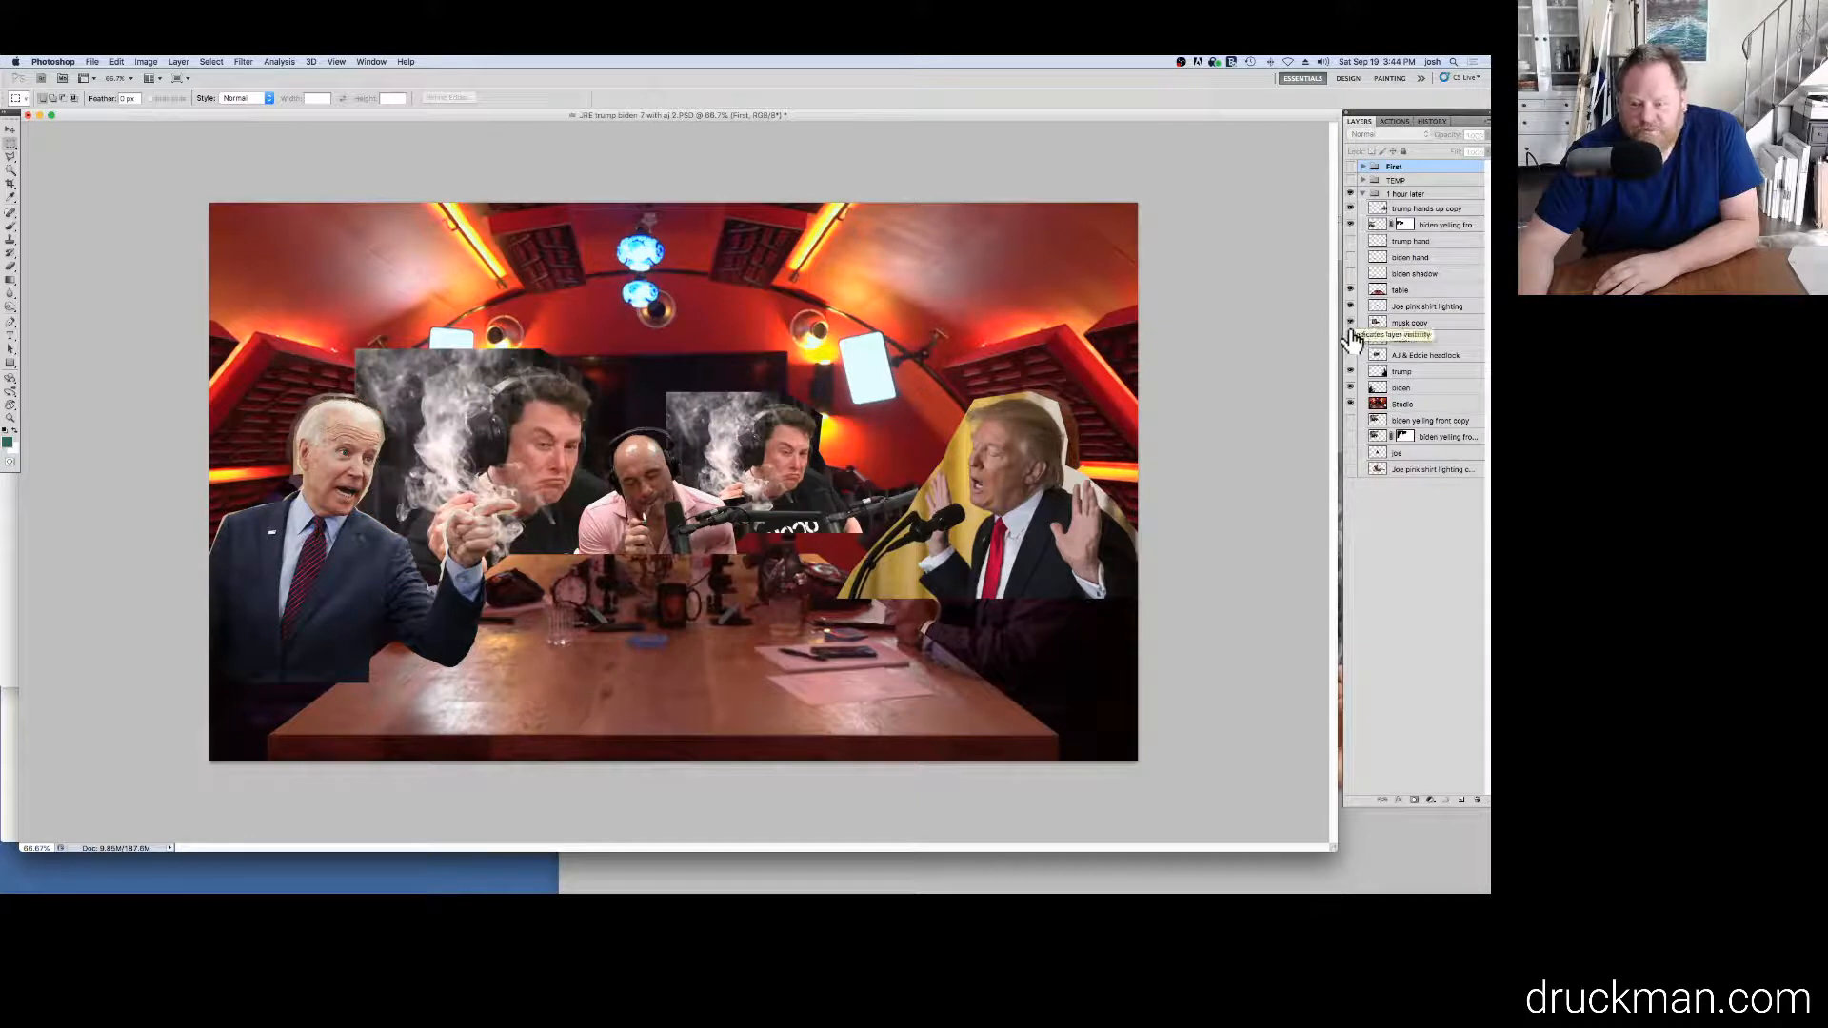
{"action": "left_click", "coordinate": [1351, 339]}
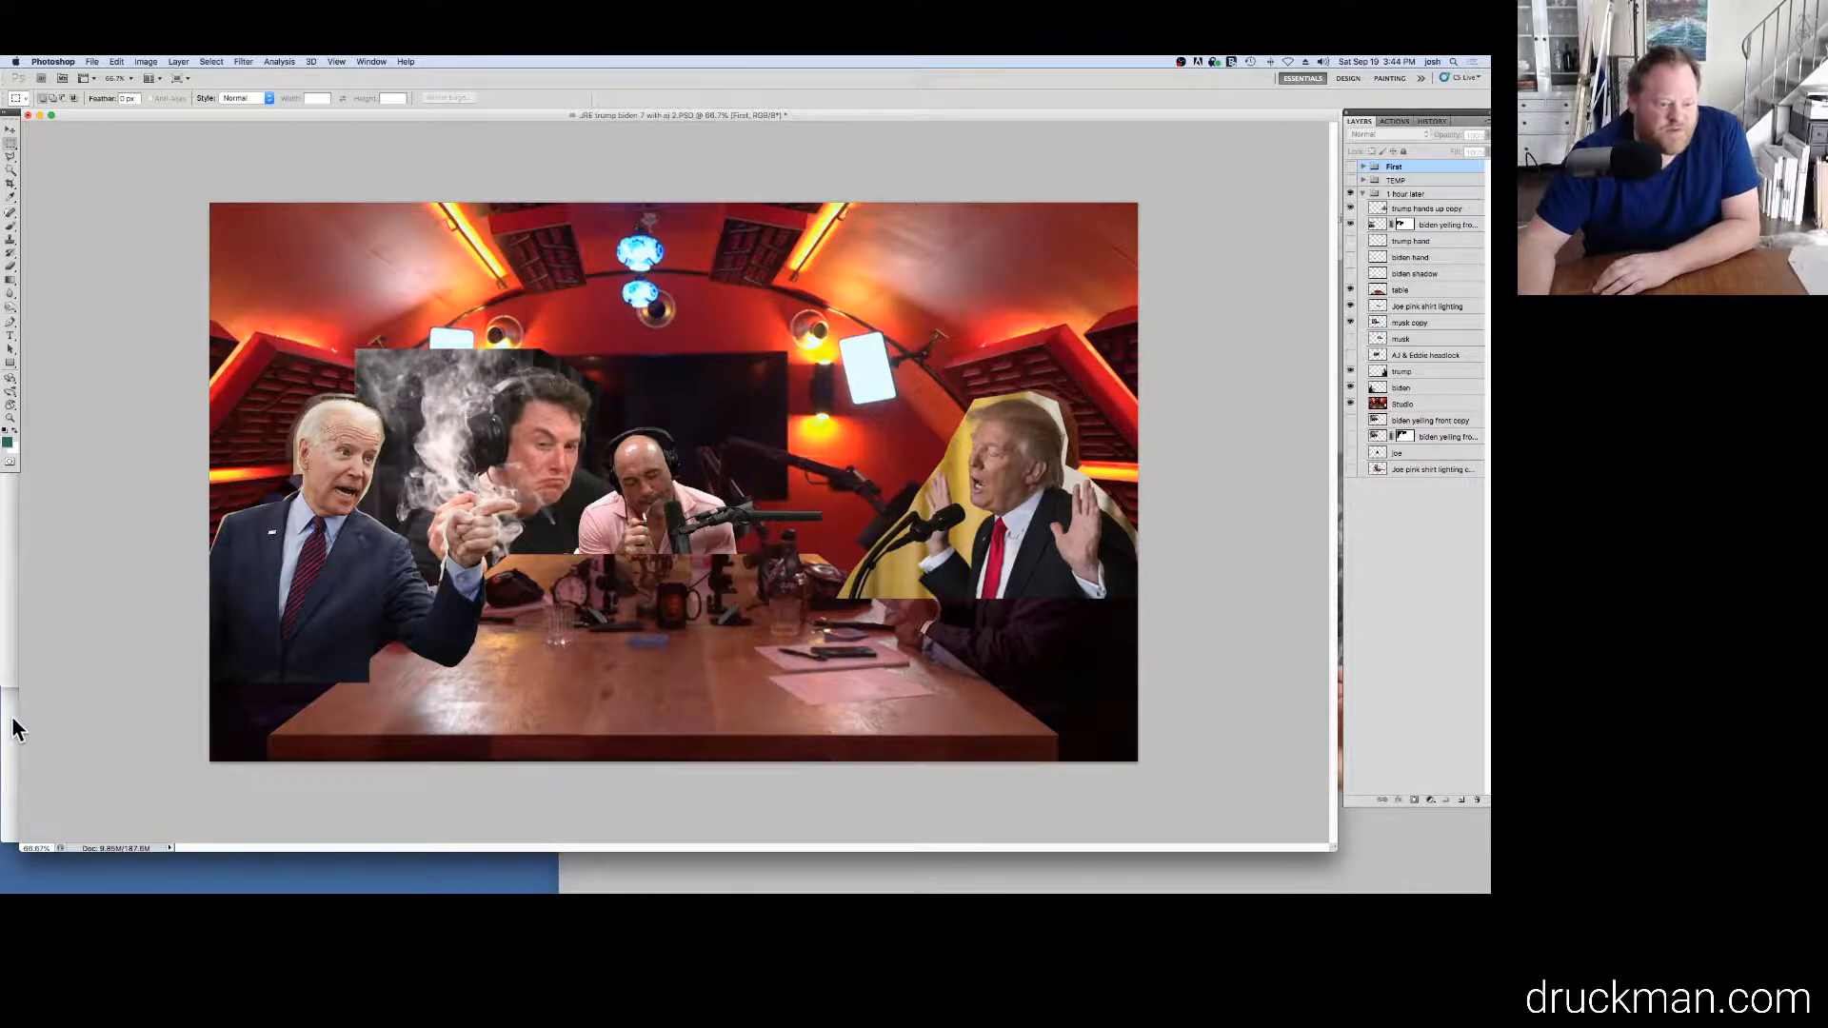
Switch to Finder and expand the Trump folder within the project's Source folder.
{"action": "key", "text": "super+Tab"}
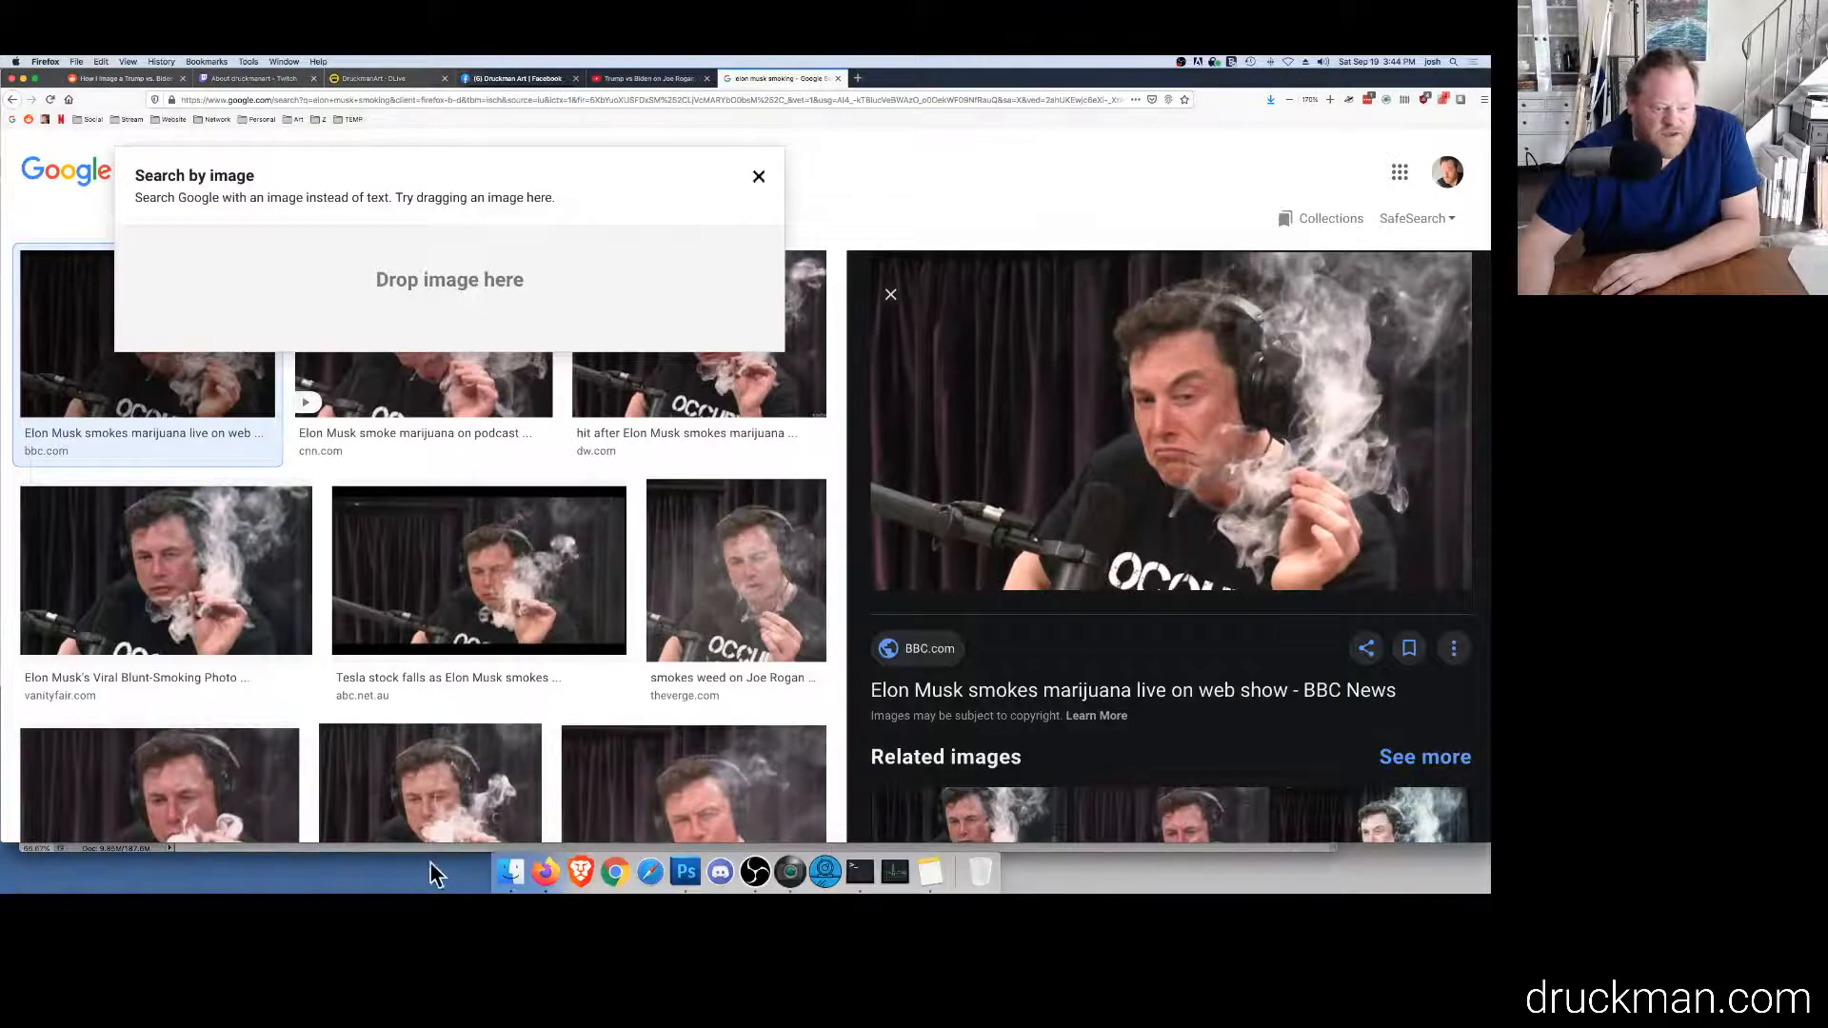
{"action": "left_click", "coordinate": [503, 868]}
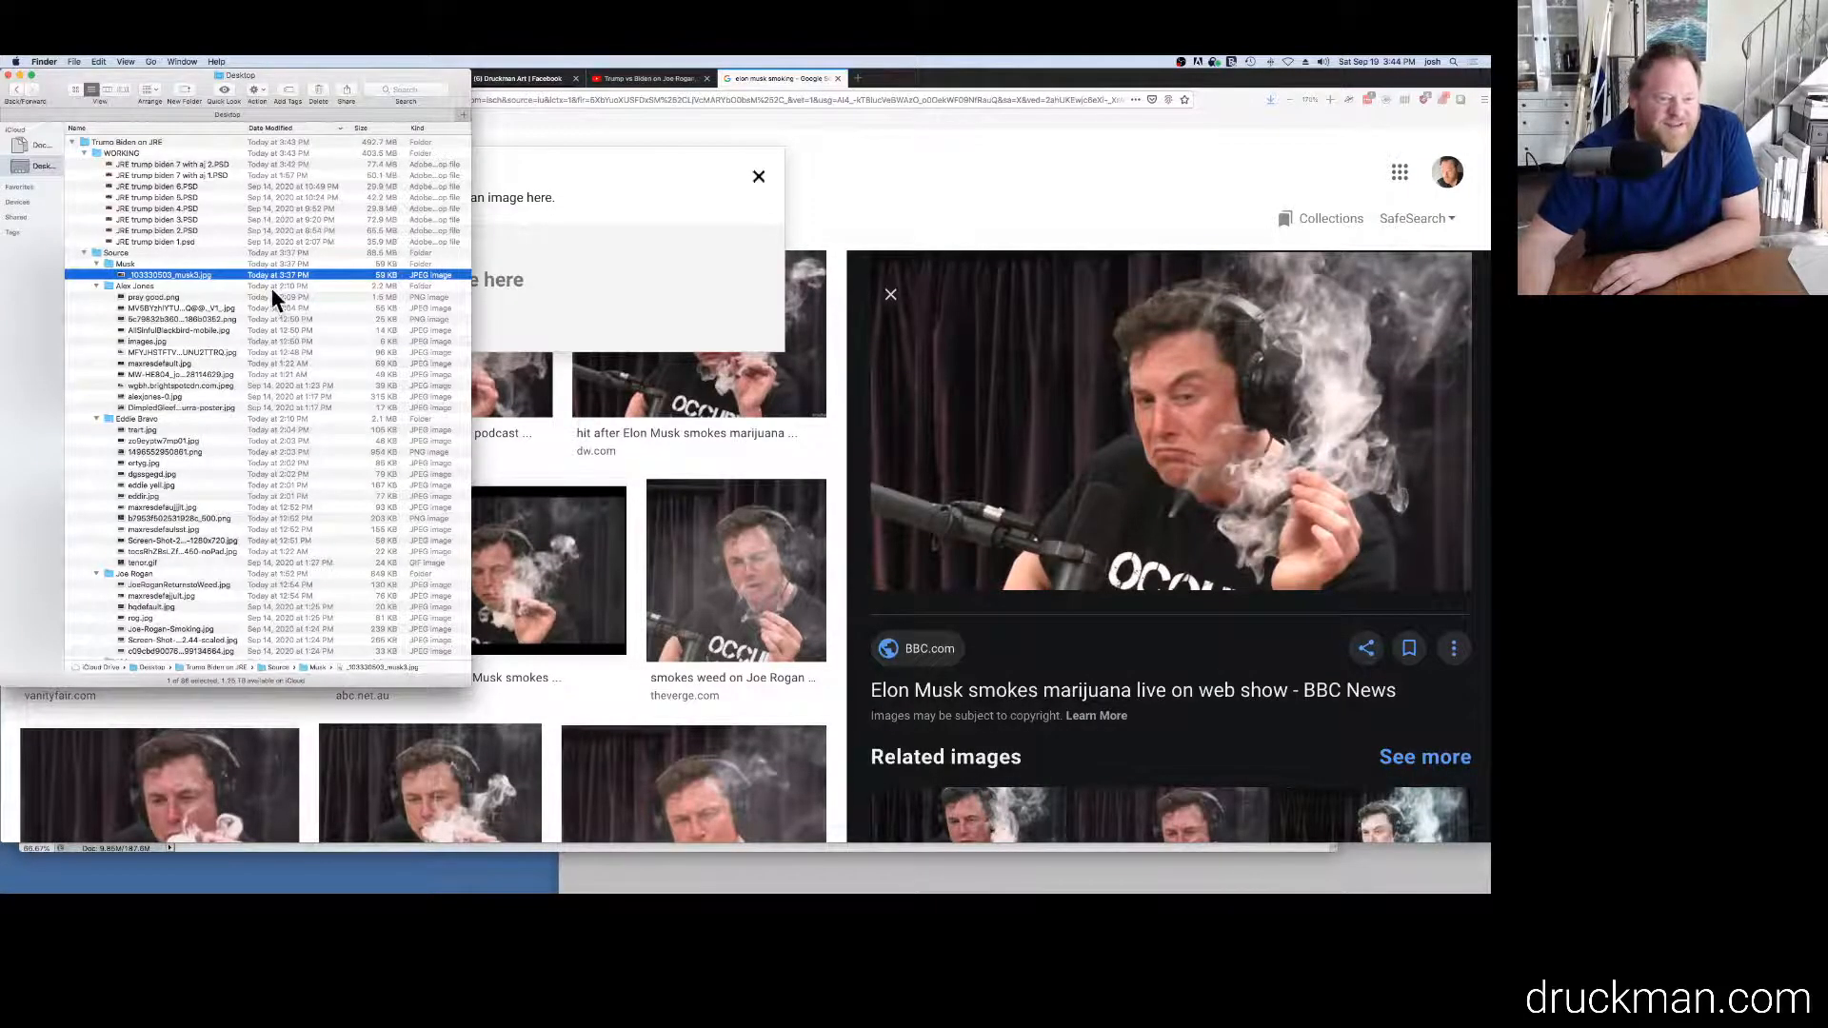
{"action": "scroll", "coordinate": [172, 322], "scroll_direction": "down", "scroll_amount": 10}
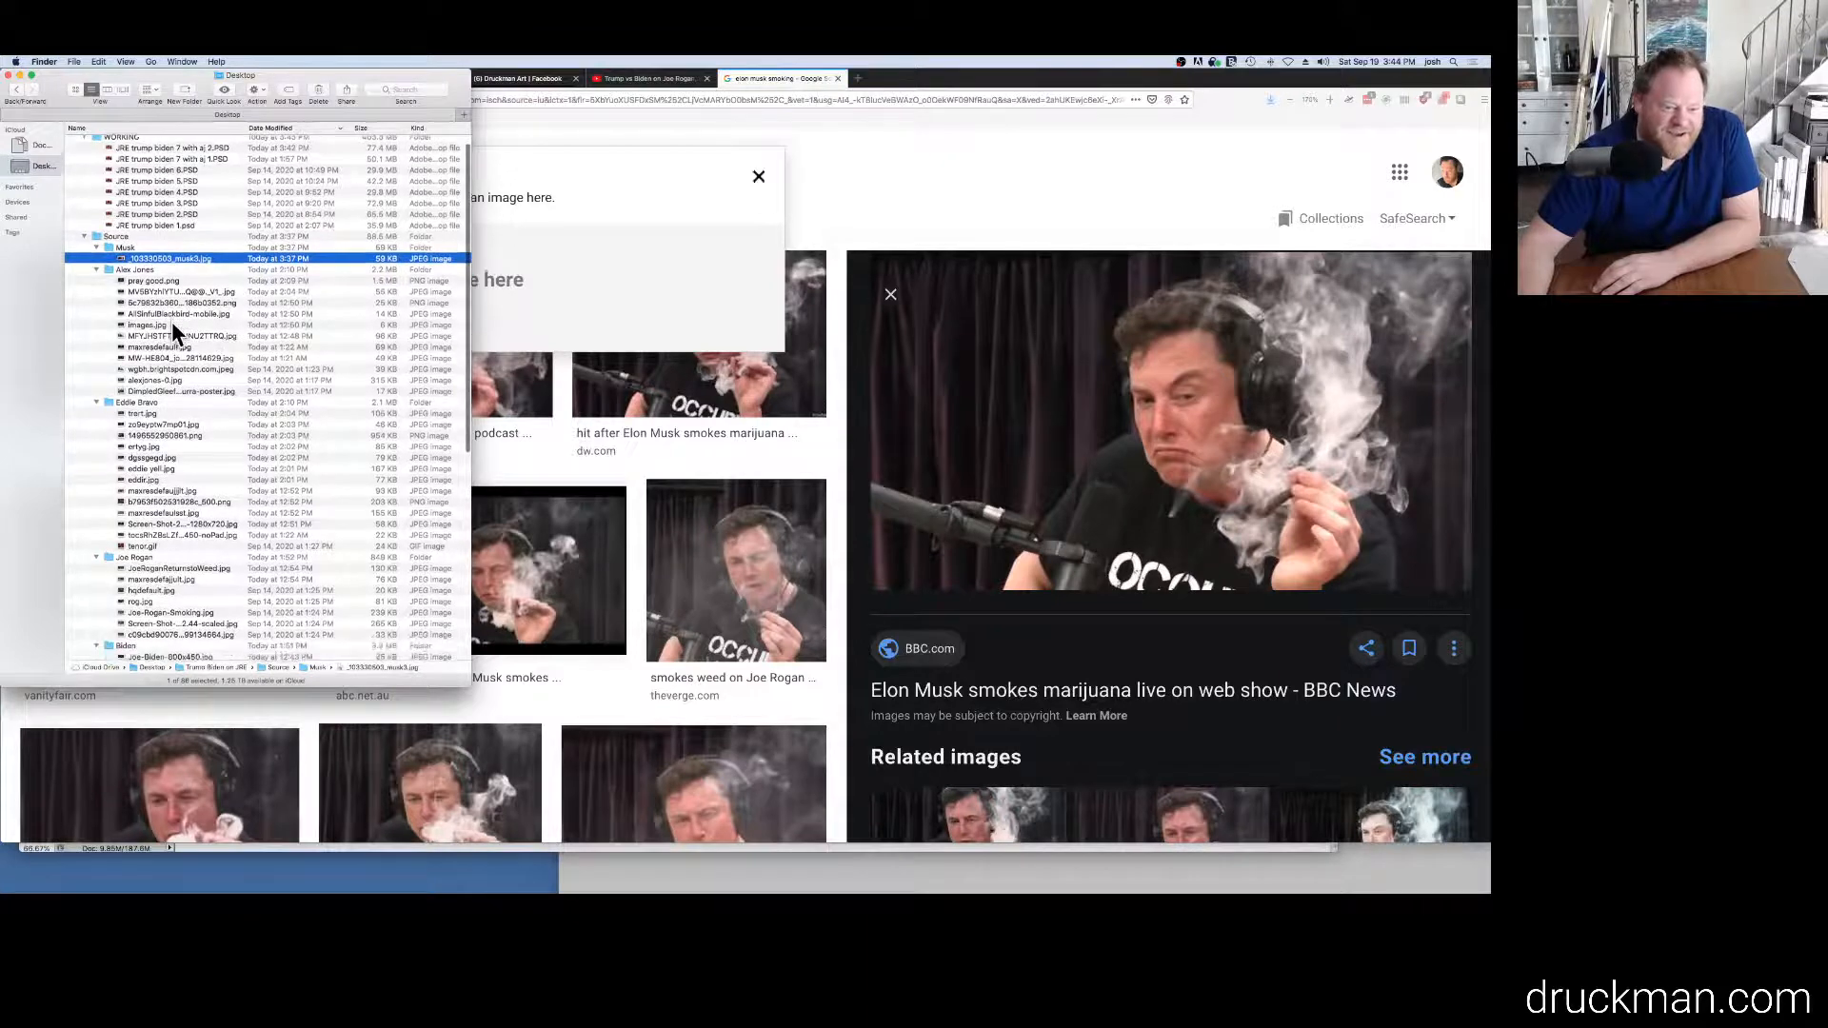
{"action": "scroll", "coordinate": [172, 322], "scroll_direction": "up", "scroll_amount": 10}
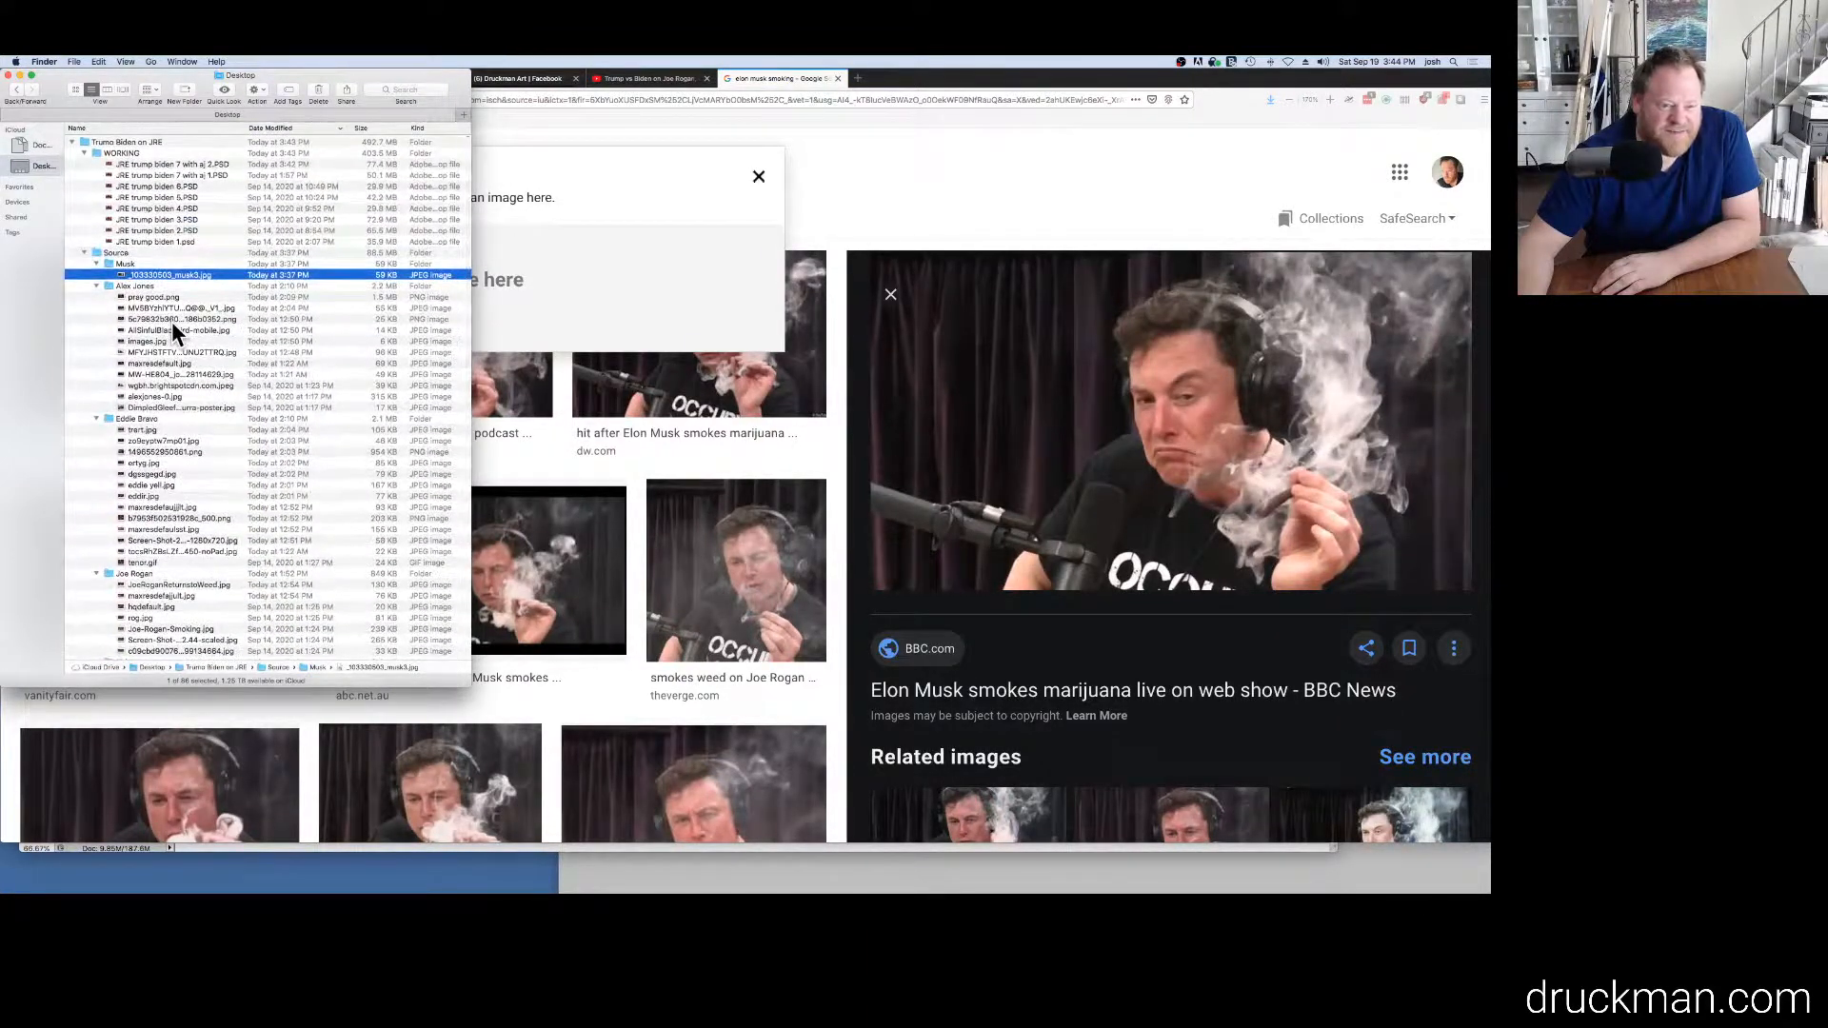
{"action": "scroll", "coordinate": [171, 322], "scroll_direction": "down", "scroll_amount": 5}
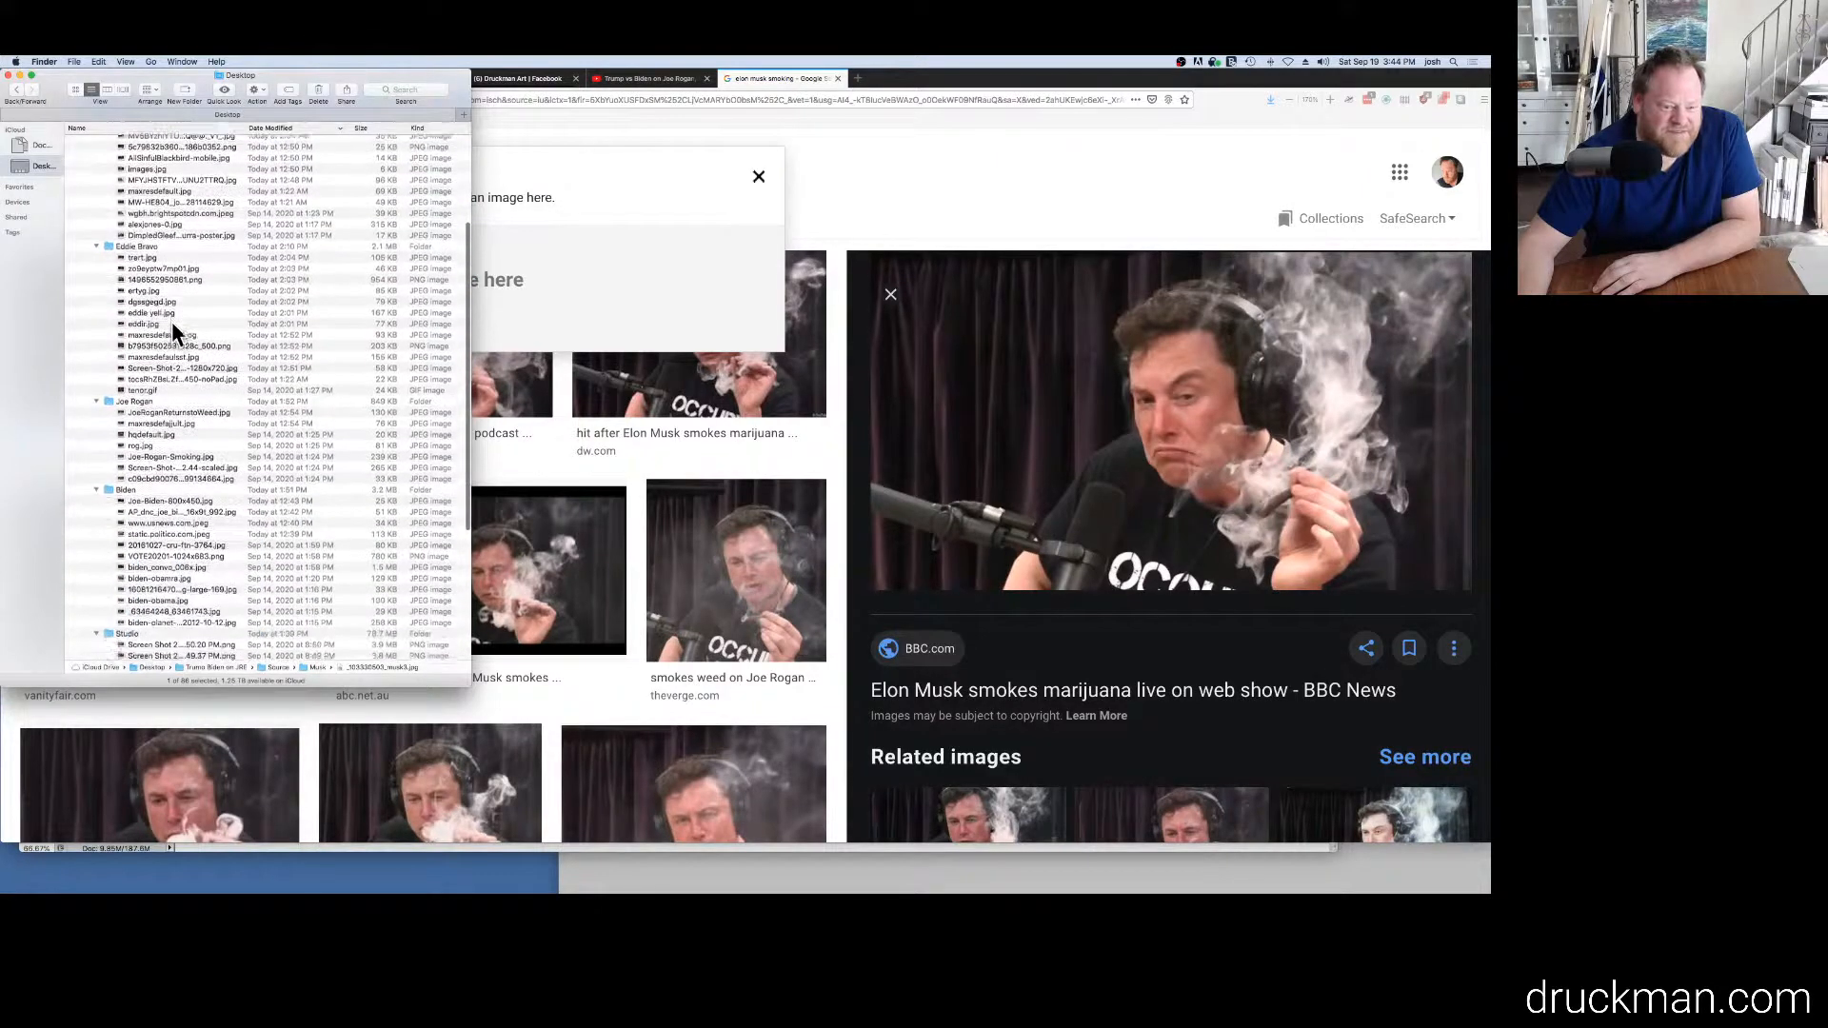
{"action": "scroll", "coordinate": [171, 322], "scroll_direction": "down", "scroll_amount": 7}
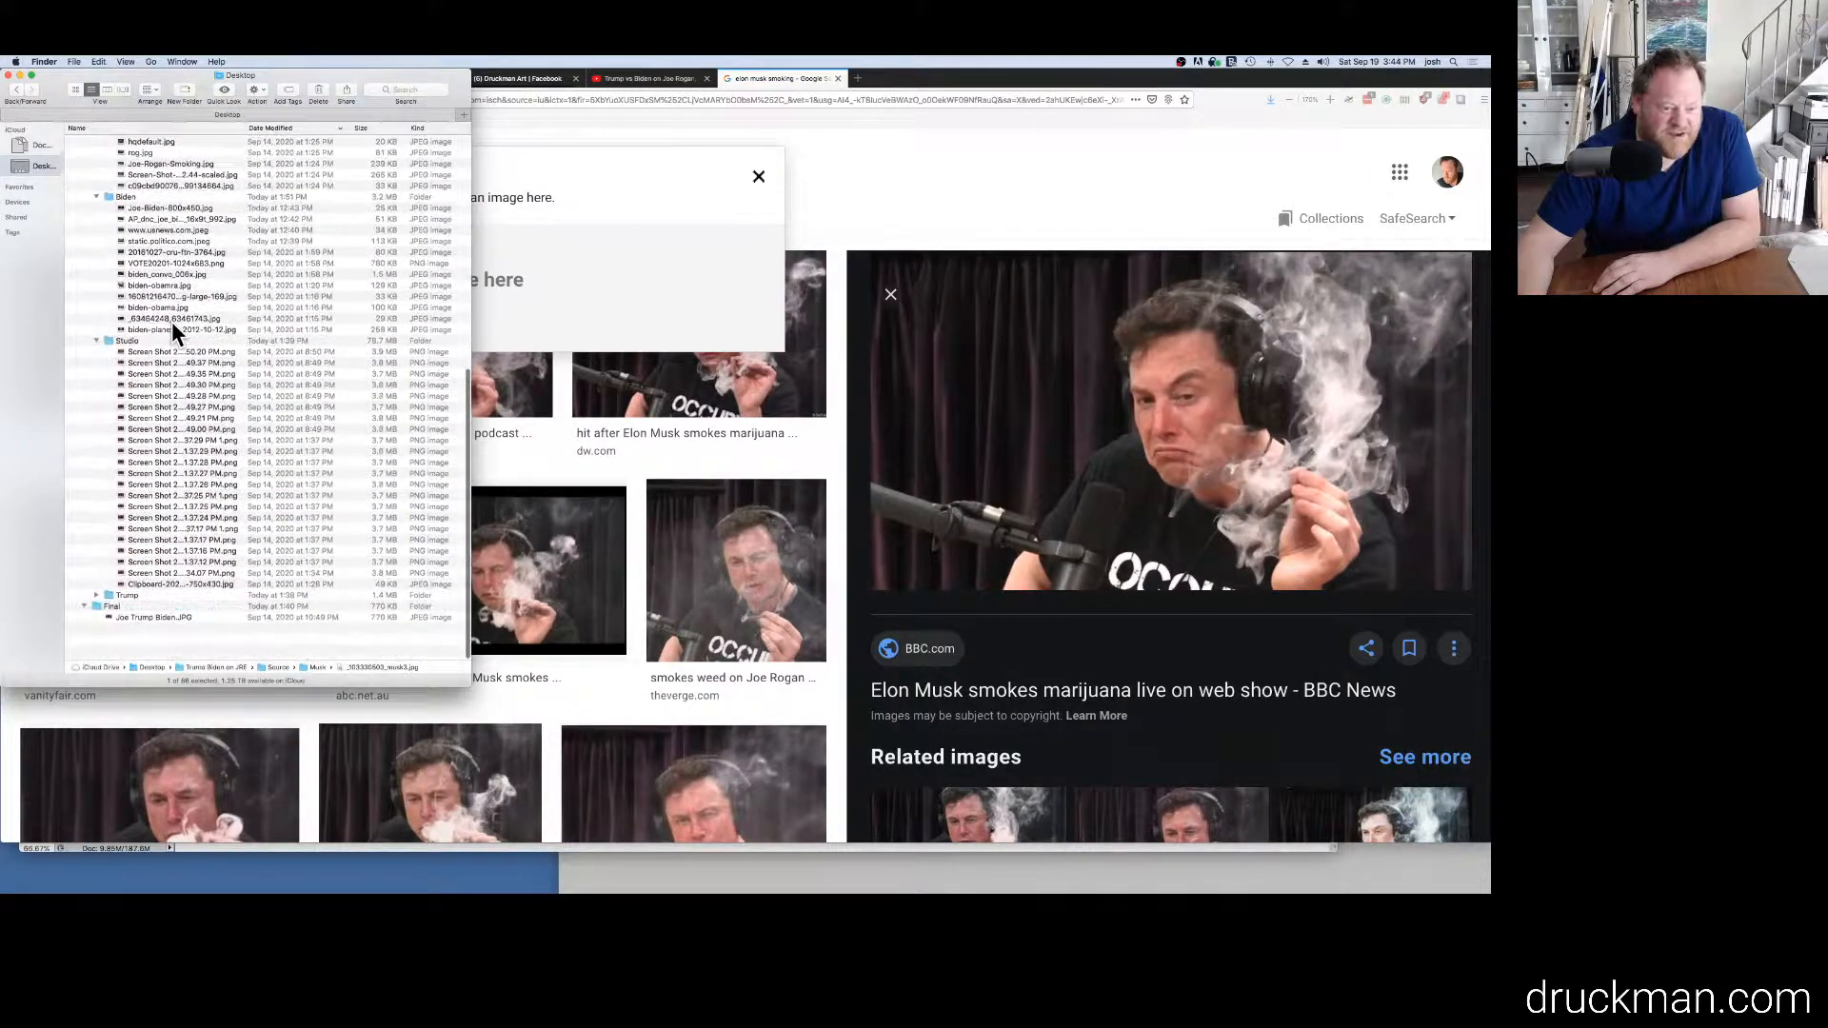
{"action": "left_click", "coordinate": [95, 633]}
{"action": "scroll", "coordinate": [229, 589], "scroll_direction": "down", "scroll_amount": 3}
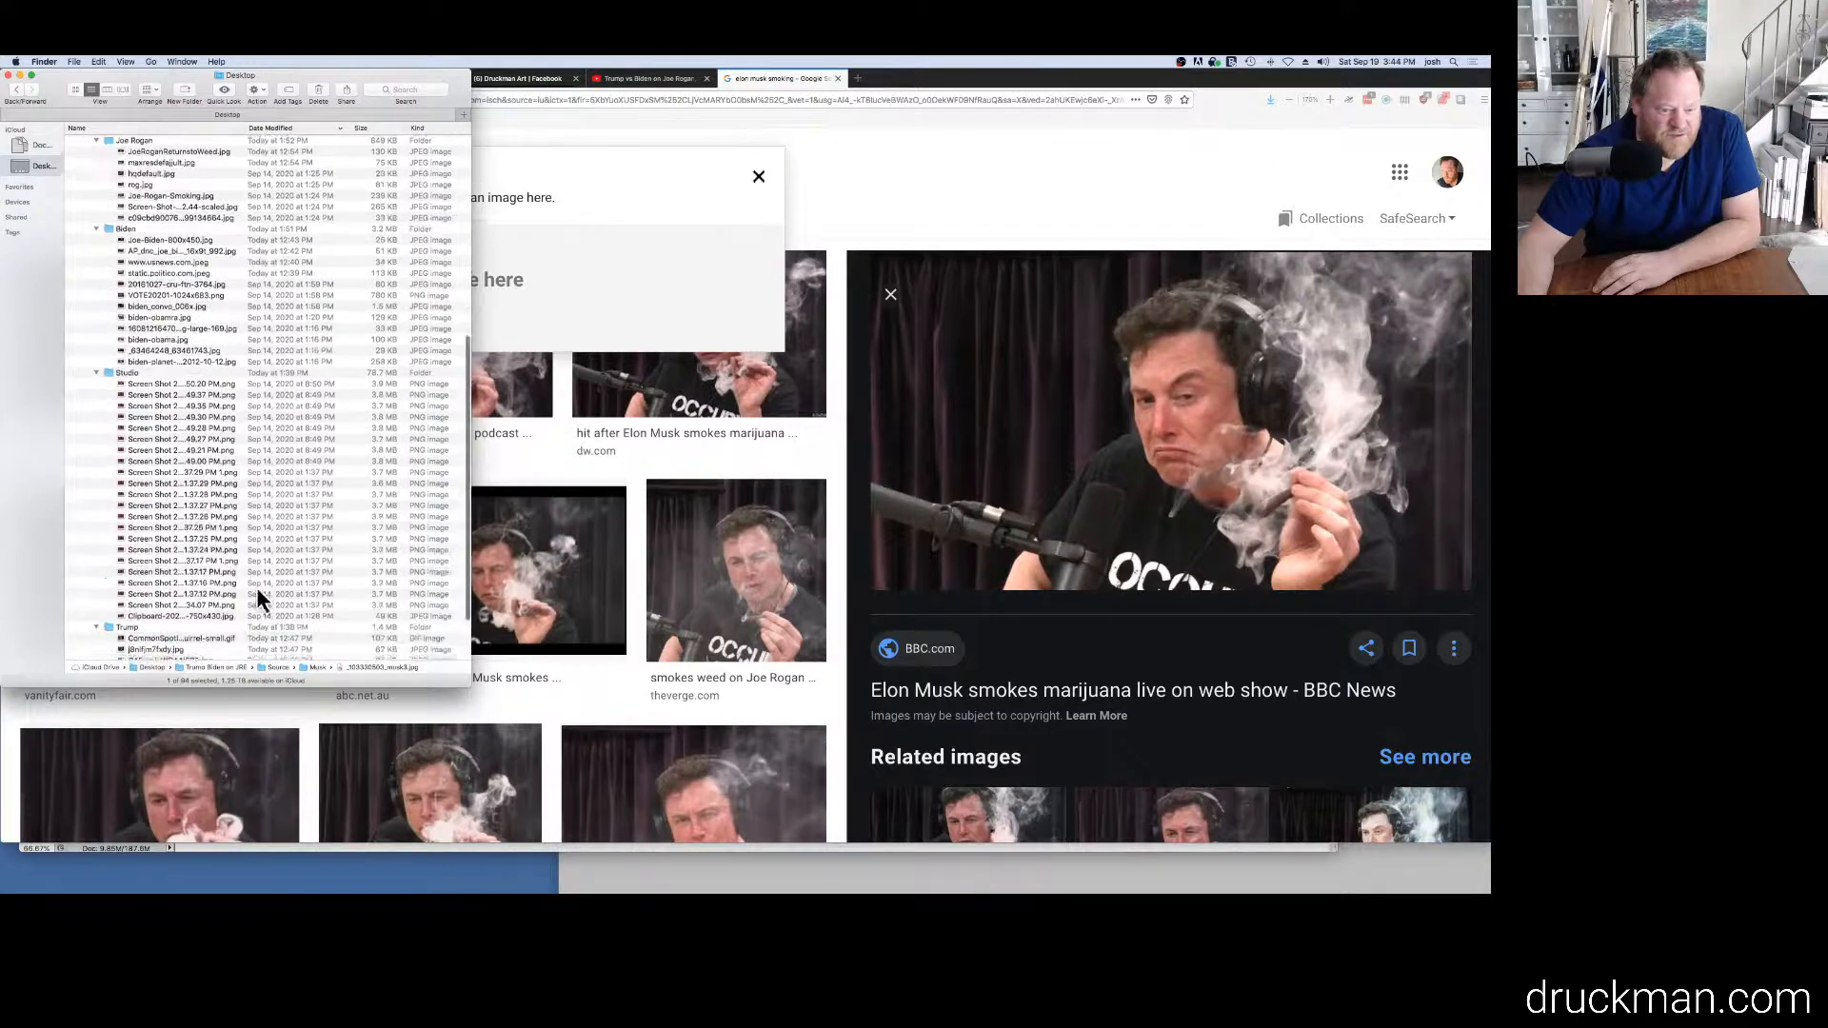
Preview the Trump source images one after another with Quick Look, from the first file in the folder through the last.
{"action": "left_click", "coordinate": [189, 556]}
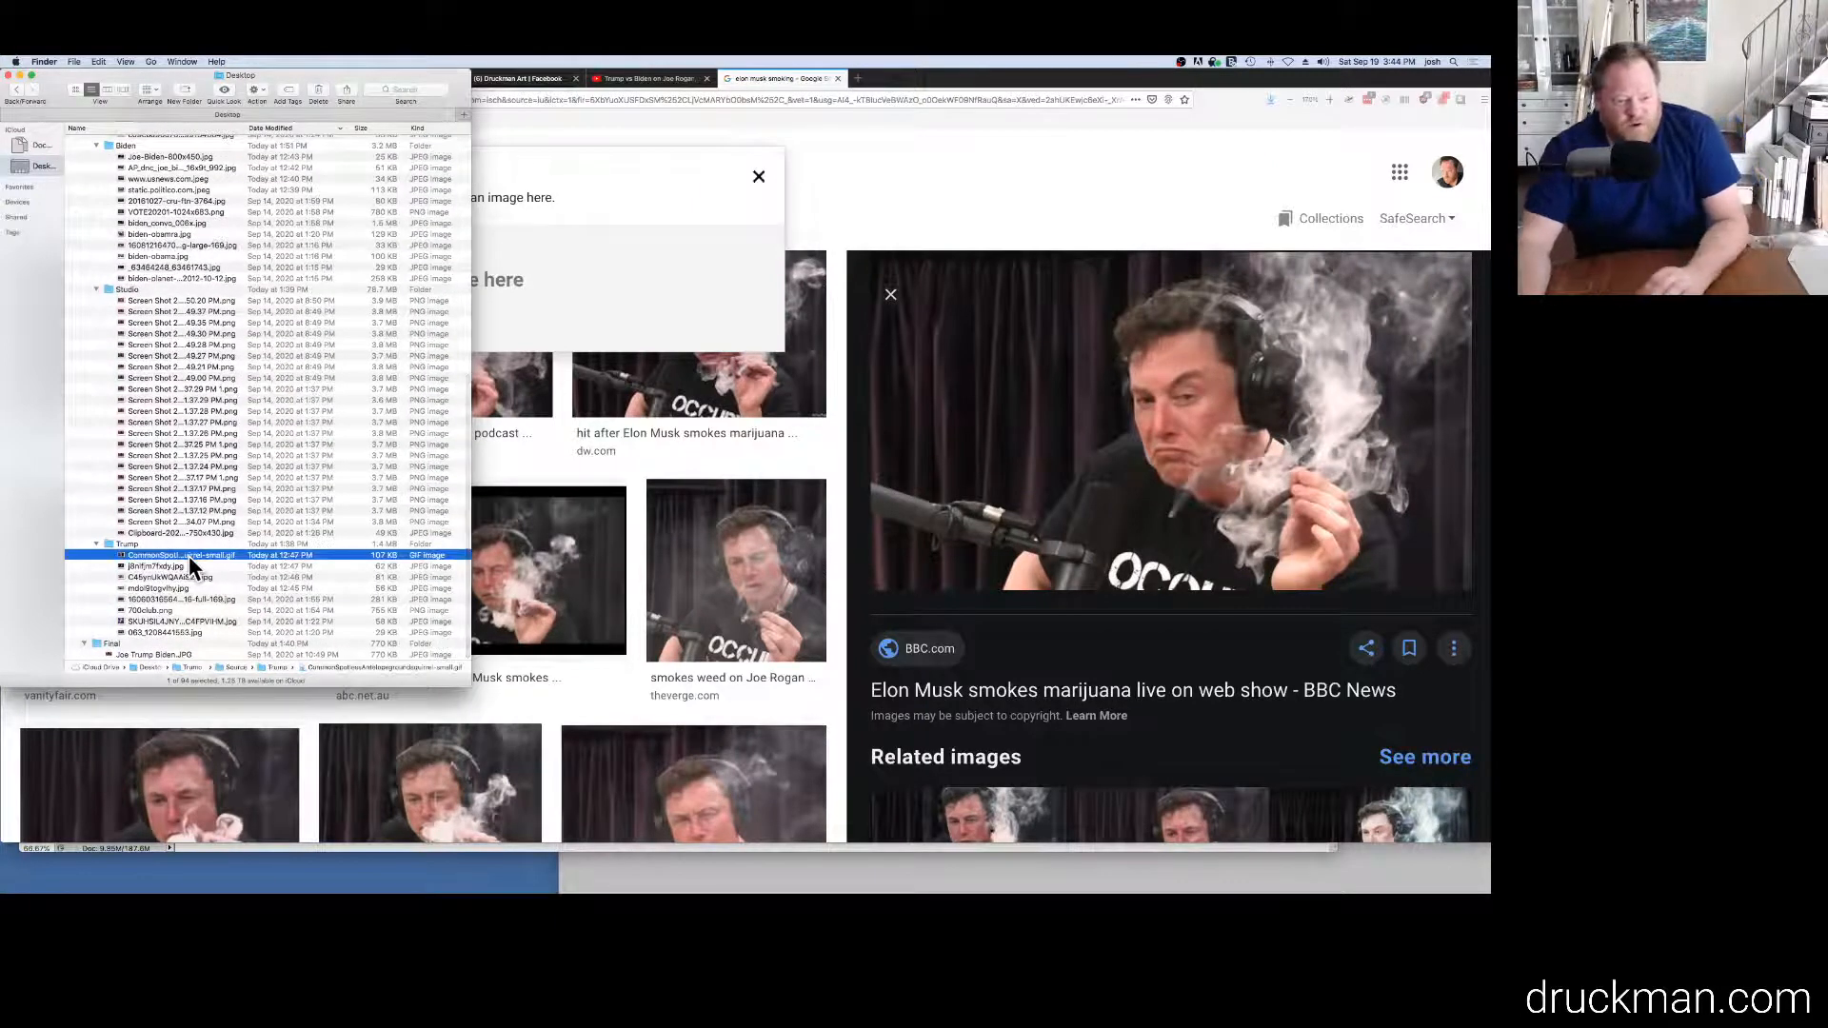
{"action": "left_click", "coordinate": [226, 91]}
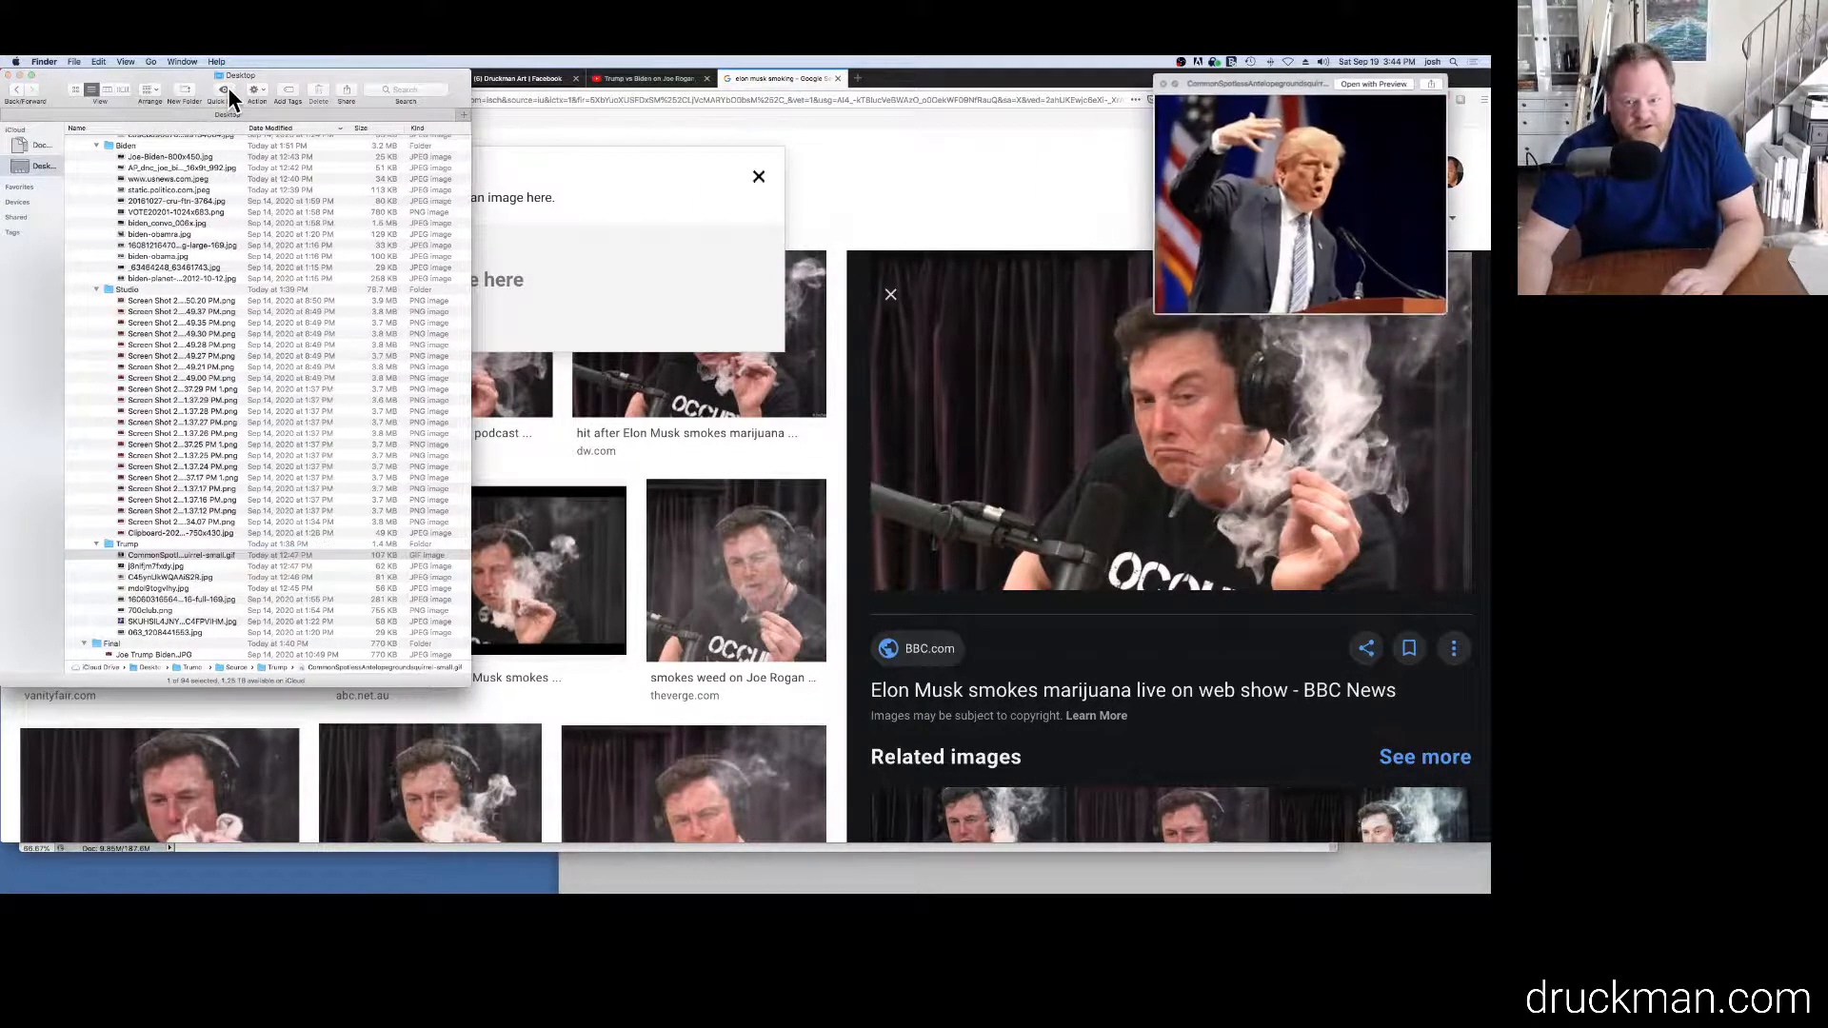
{"action": "key", "text": "Down"}
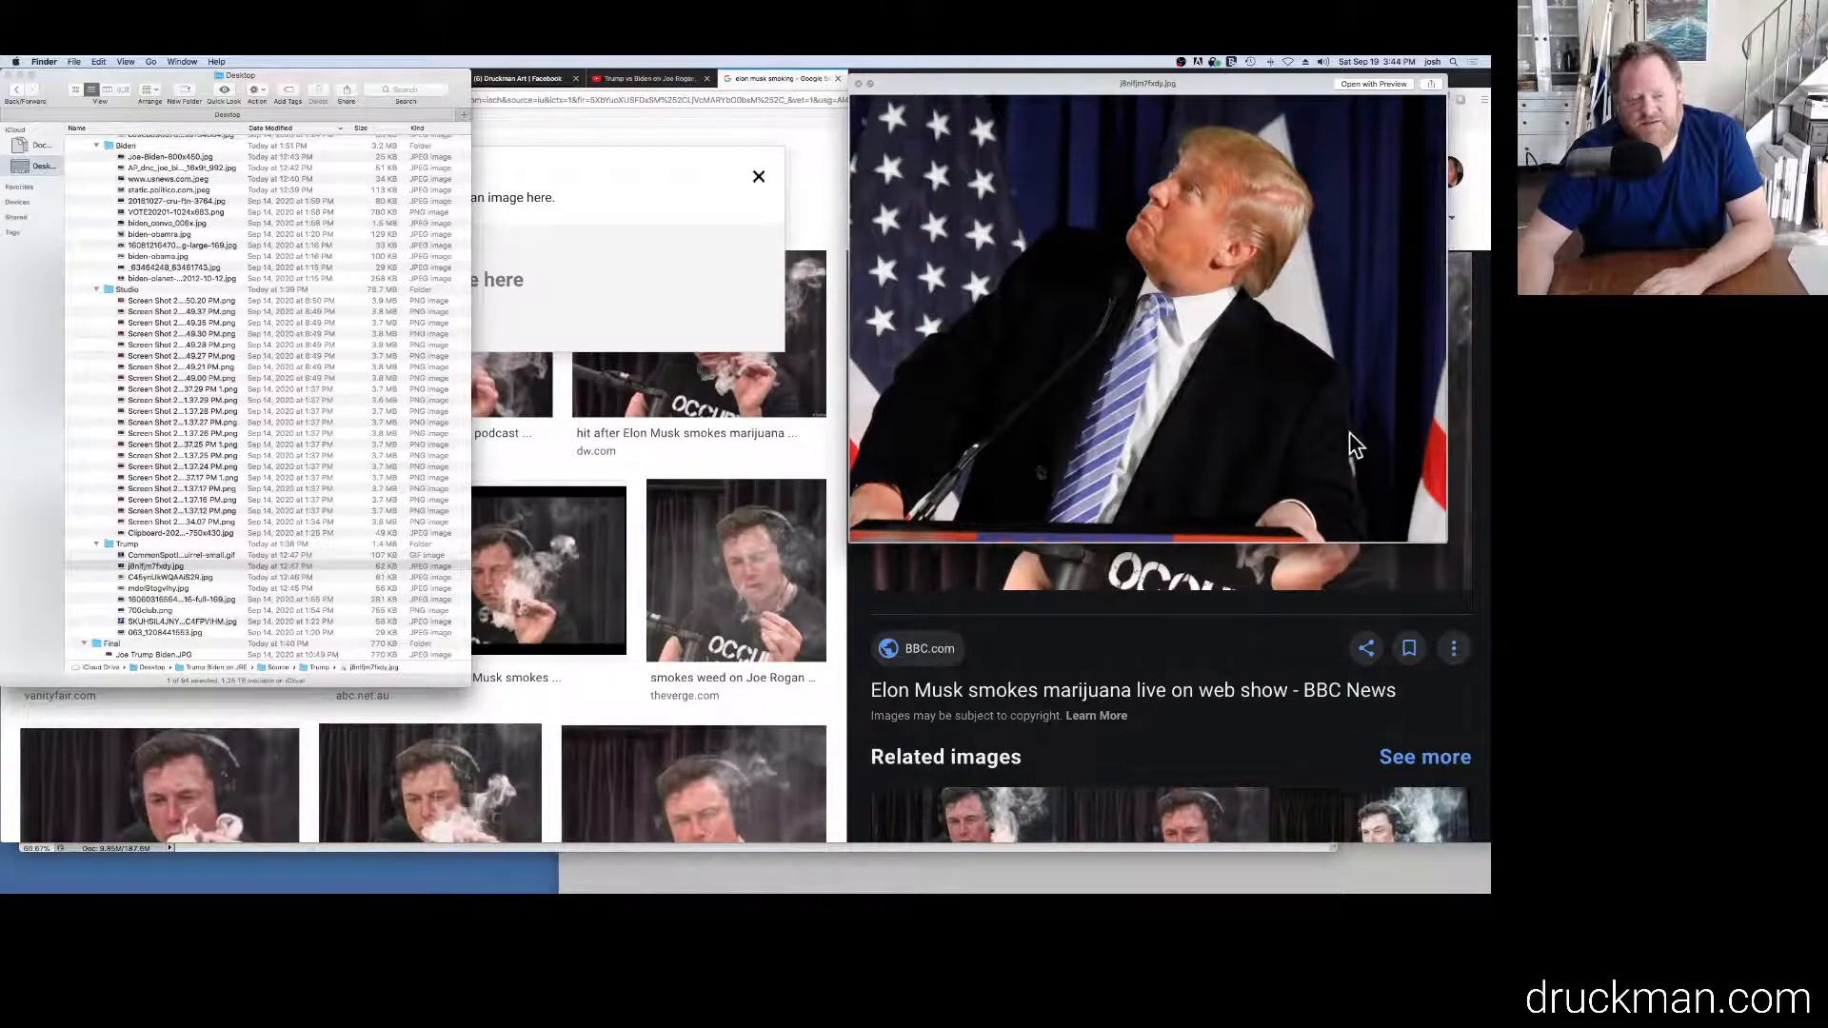
{"action": "key", "text": "Down"}
{"action": "key", "text": "Down"}
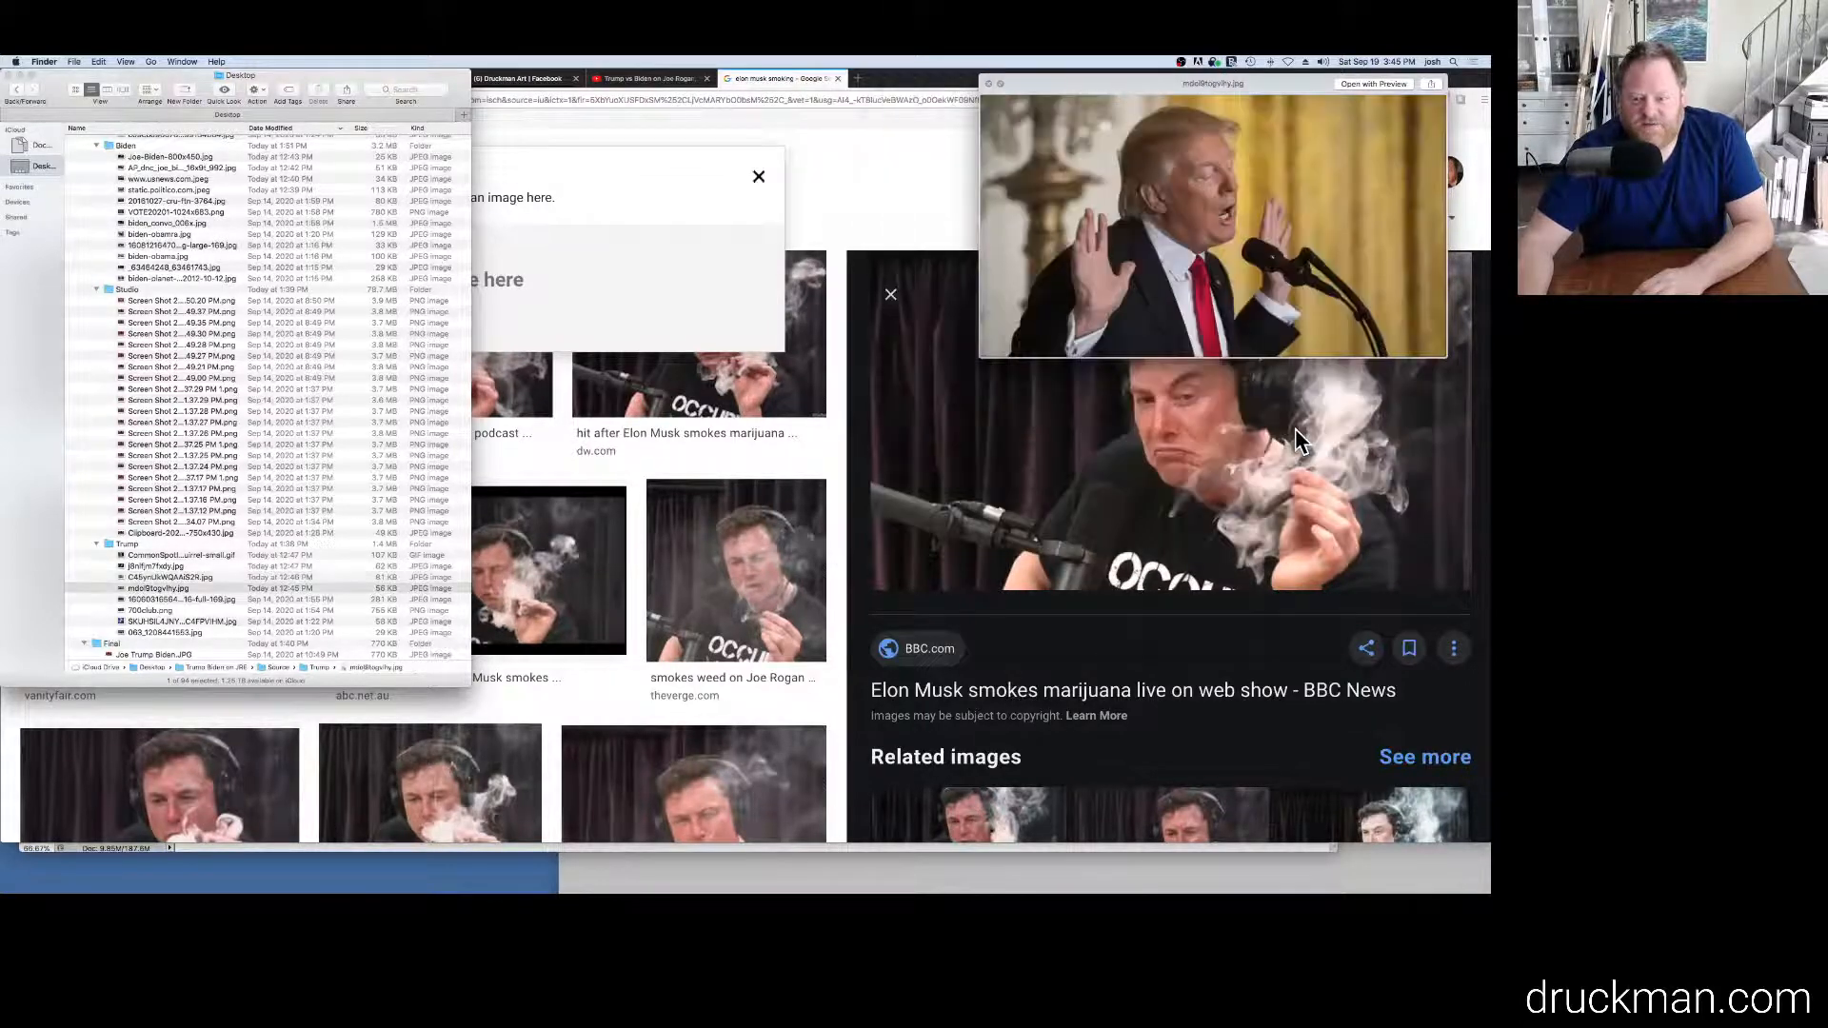
{"action": "key", "text": "Down"}
{"action": "key", "text": "Down"}
{"action": "key", "text": "Down"}
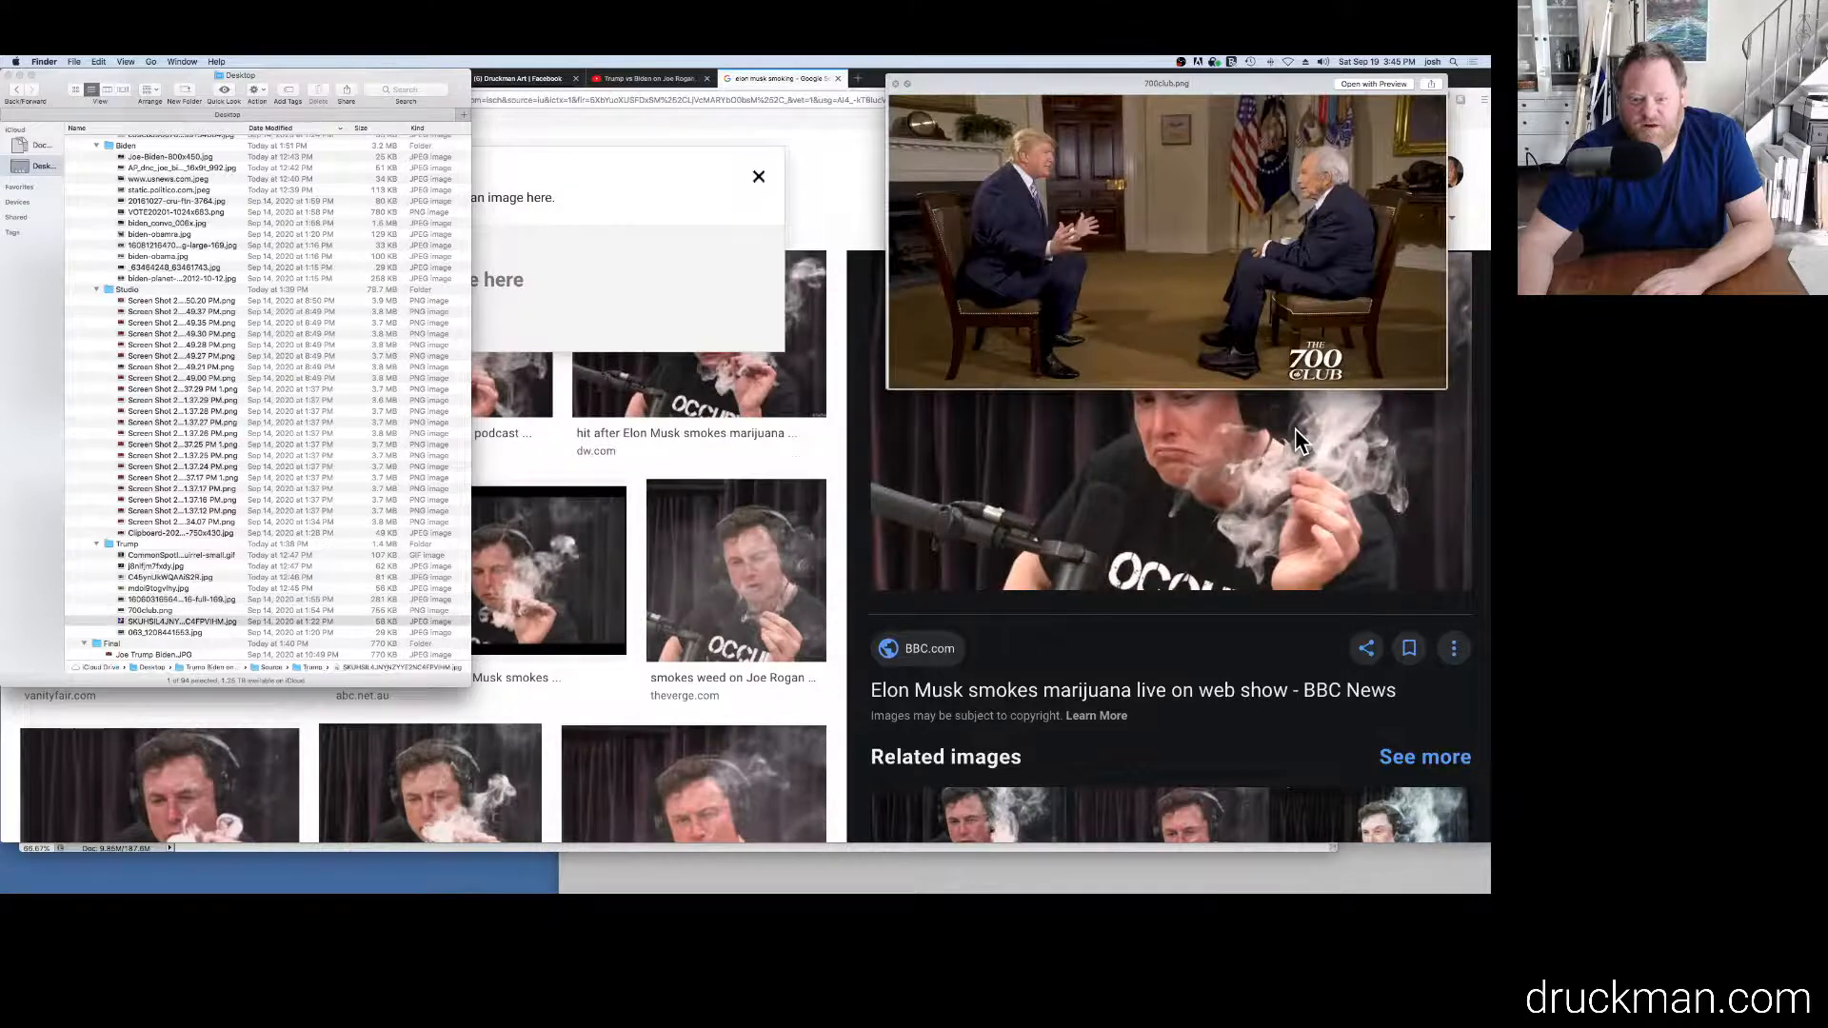
{"action": "key", "text": "Down"}
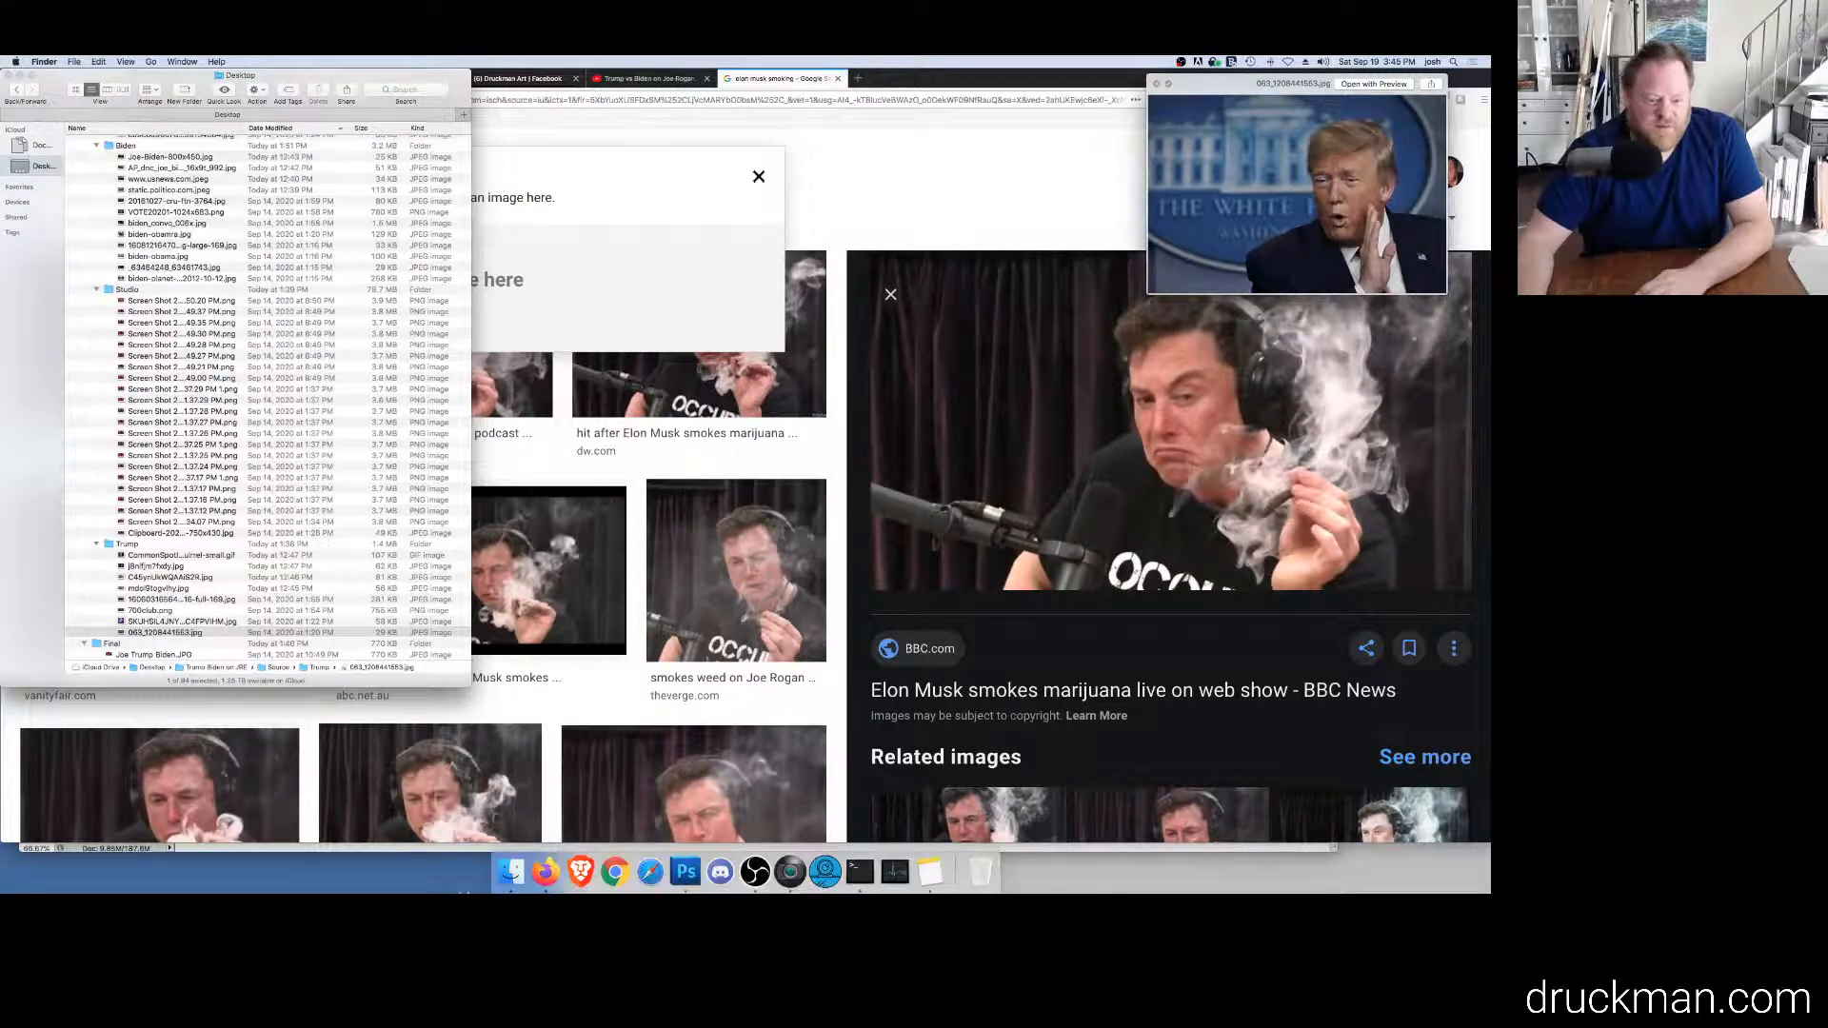
Return to Photoshop, hide the musk copy layer, and compare the simplified composite with the First group by toggling that group's visibility.
{"action": "left_click", "coordinate": [688, 872]}
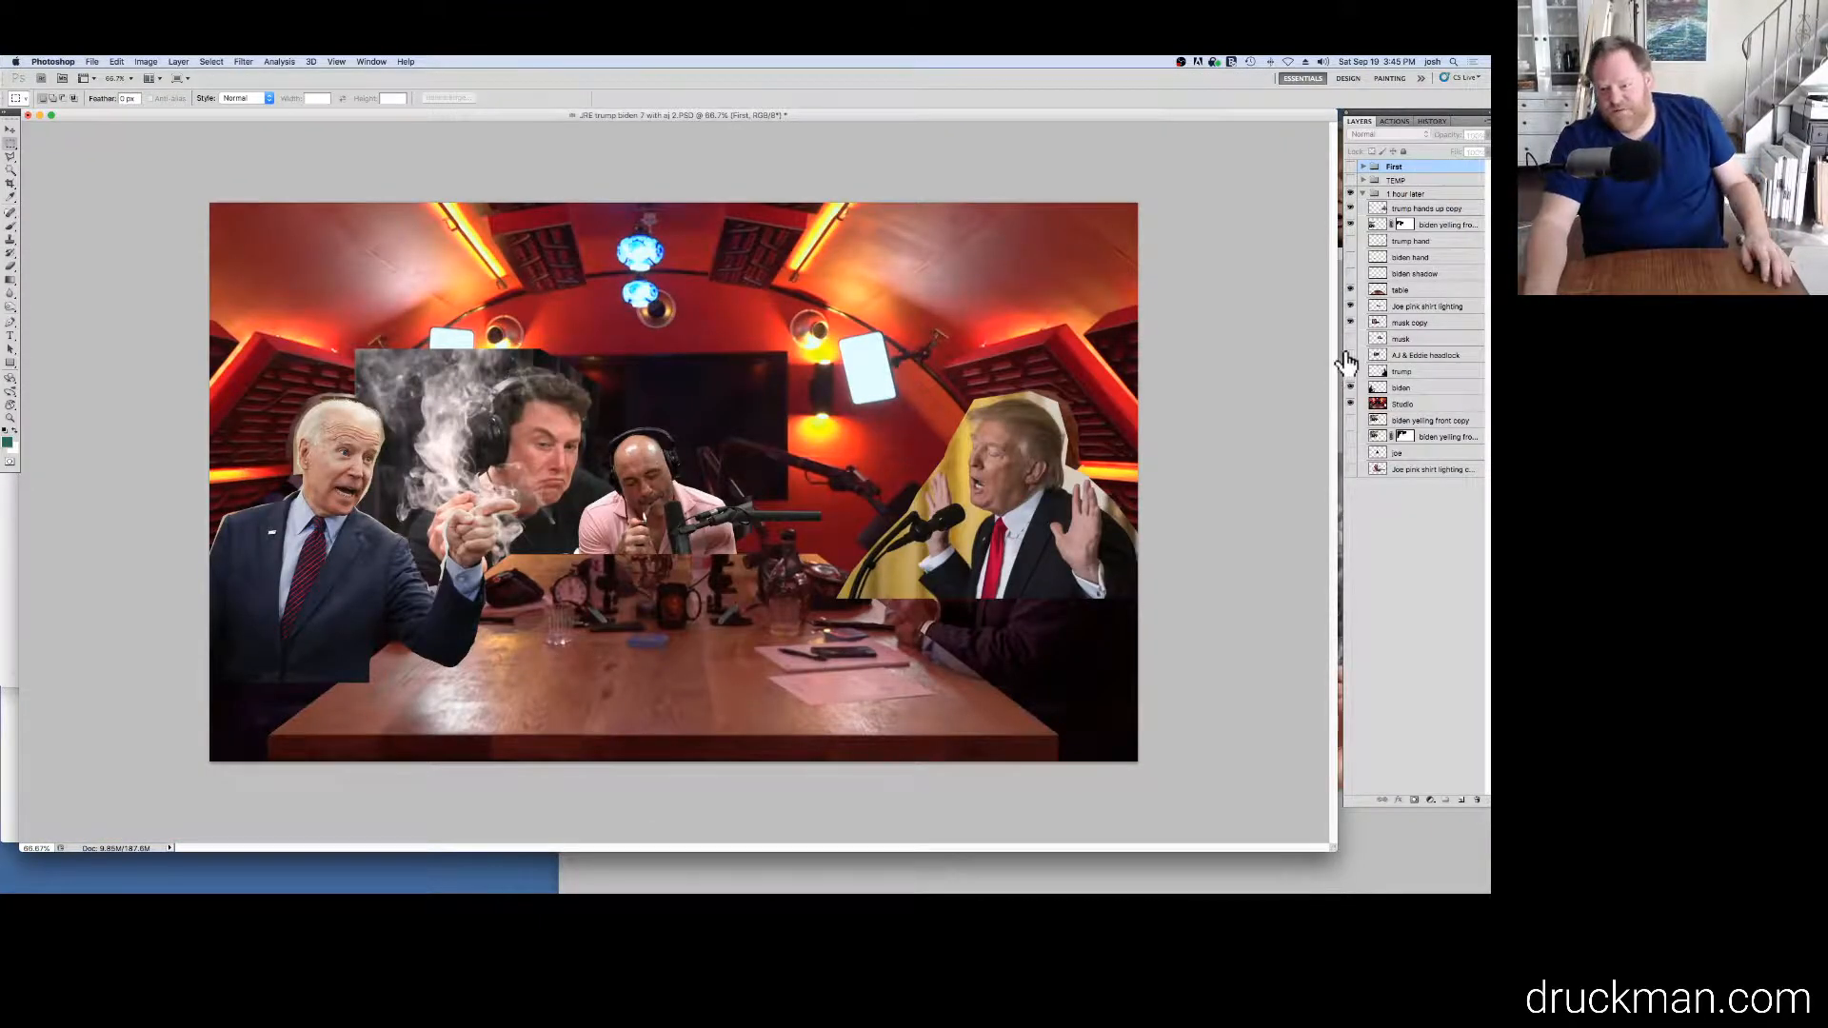
{"action": "left_click", "coordinate": [1349, 321]}
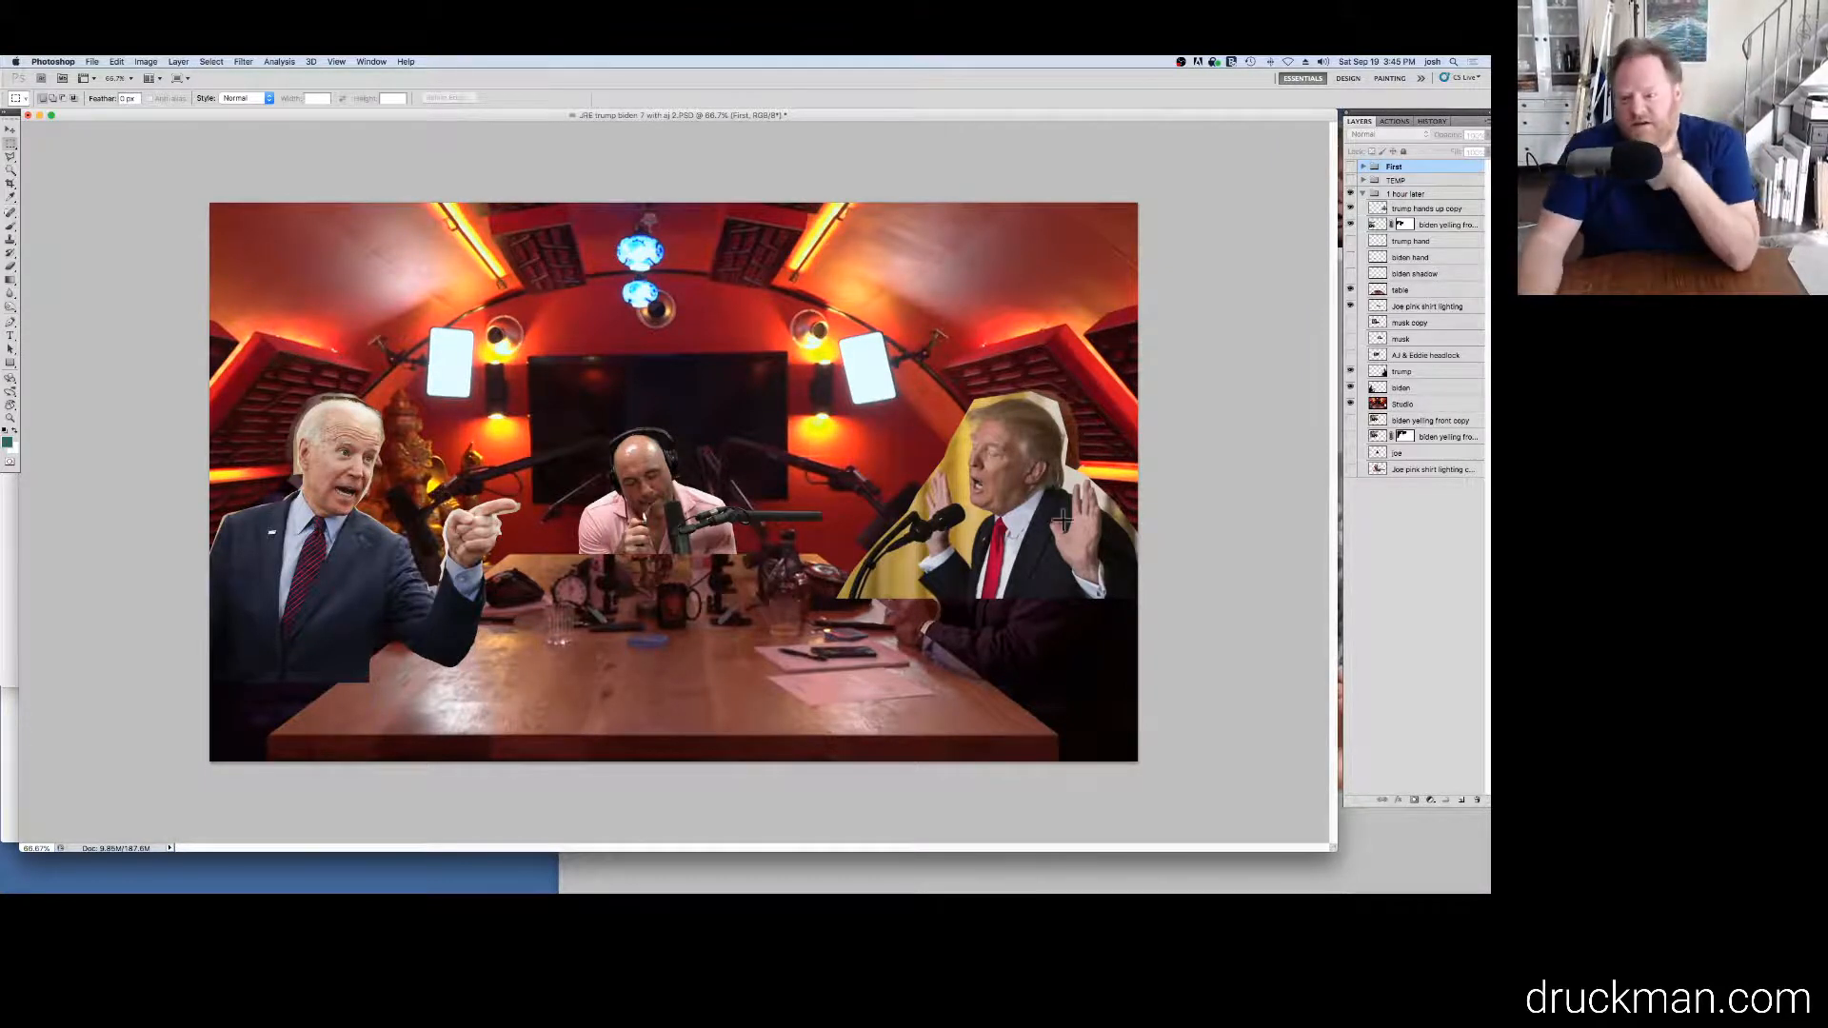
{"action": "left_click", "coordinate": [1350, 168]}
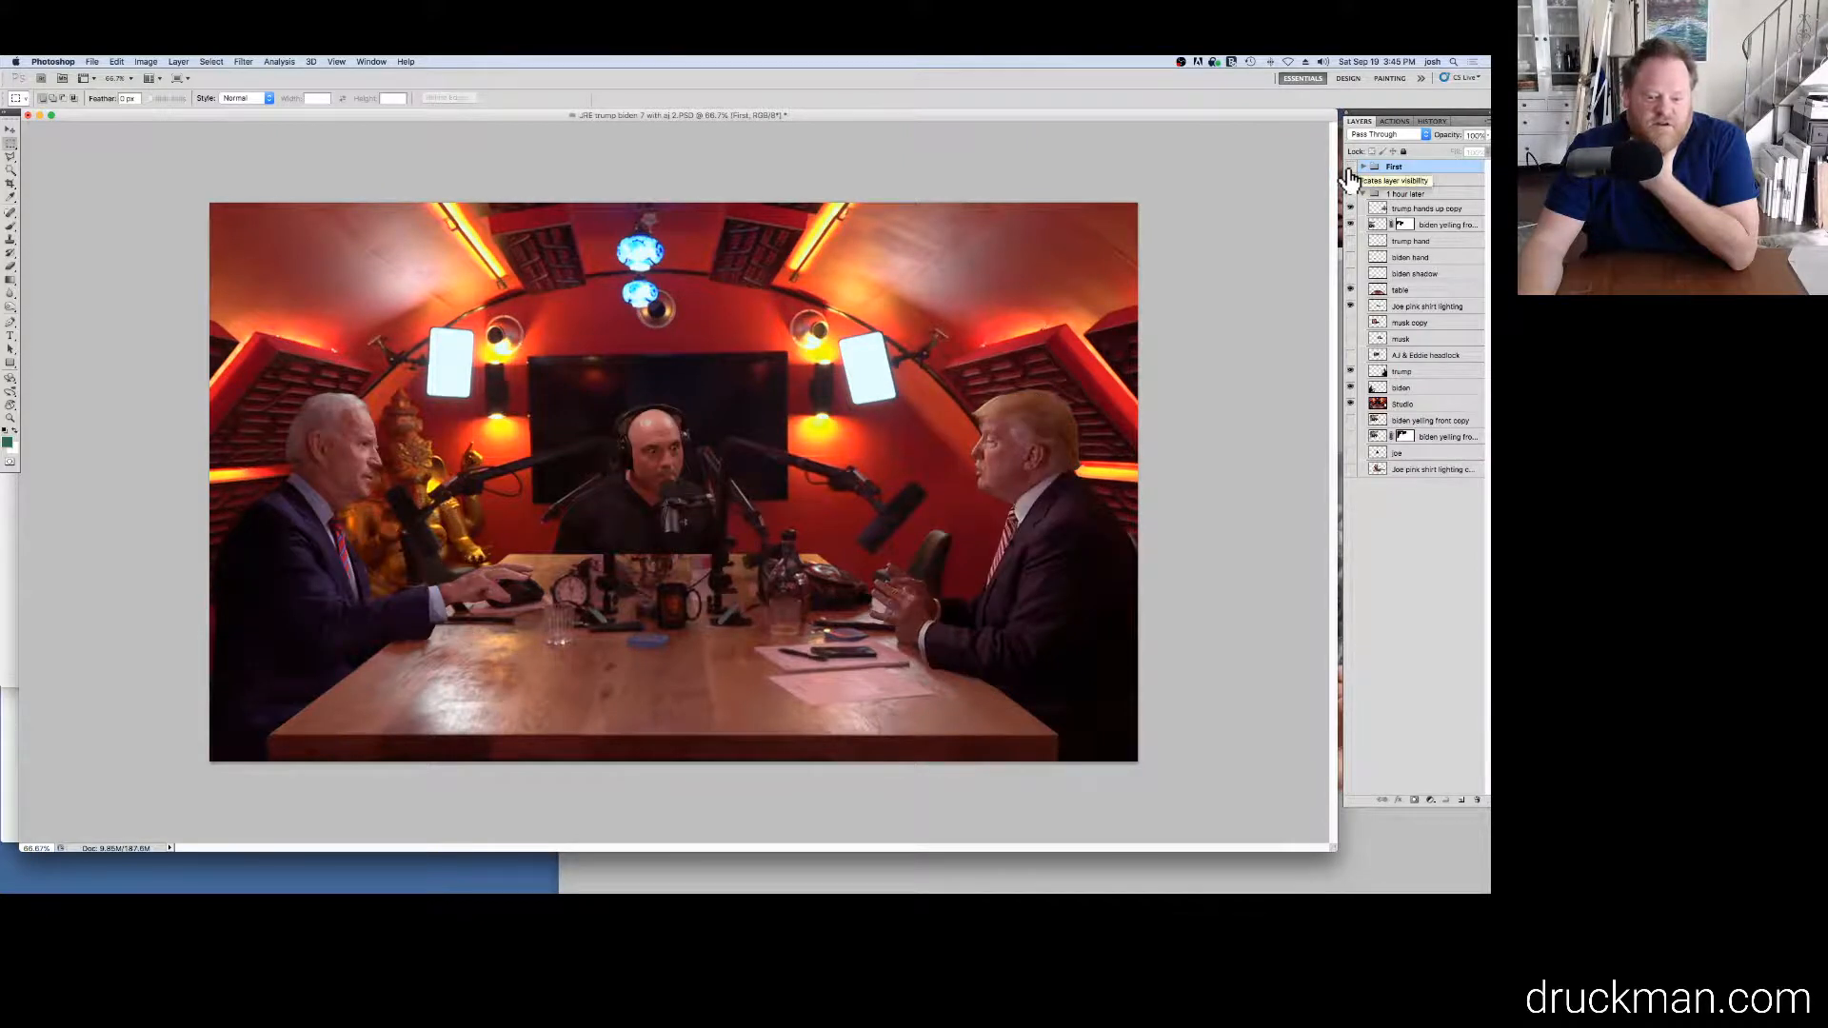
{"action": "left_click", "coordinate": [1350, 173]}
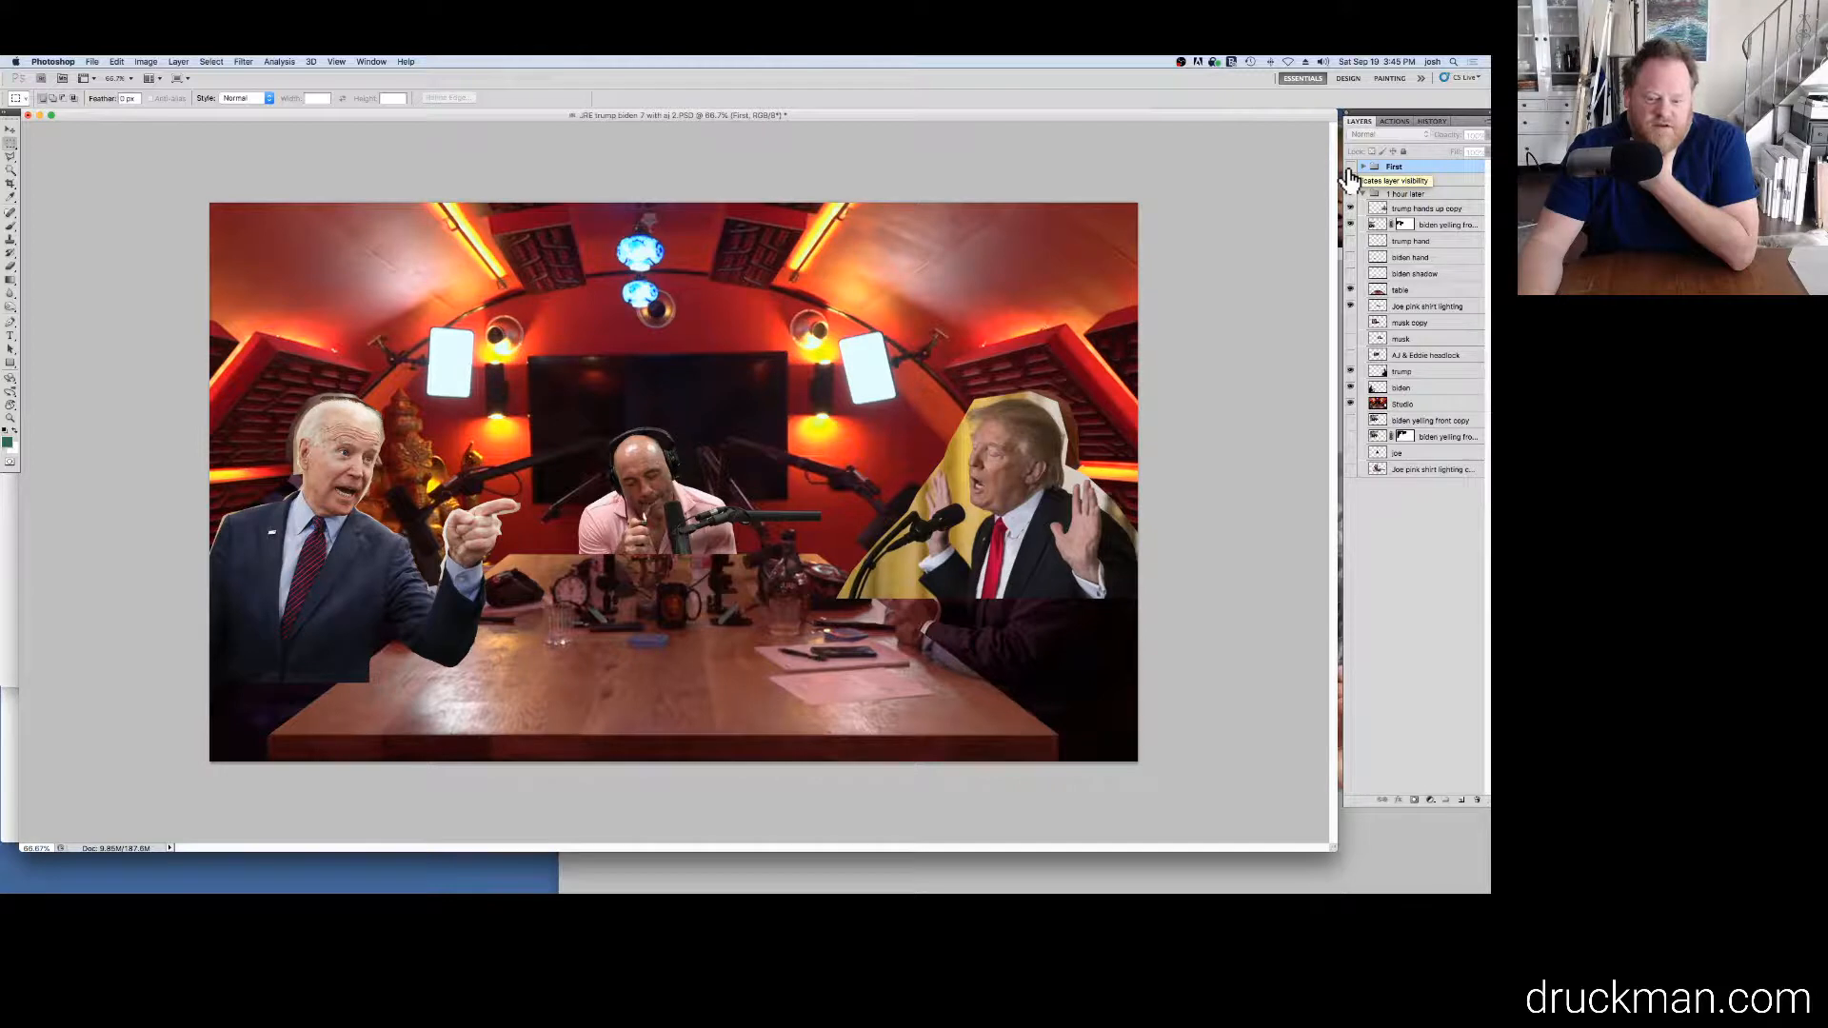
{"action": "left_click", "coordinate": [1350, 169]}
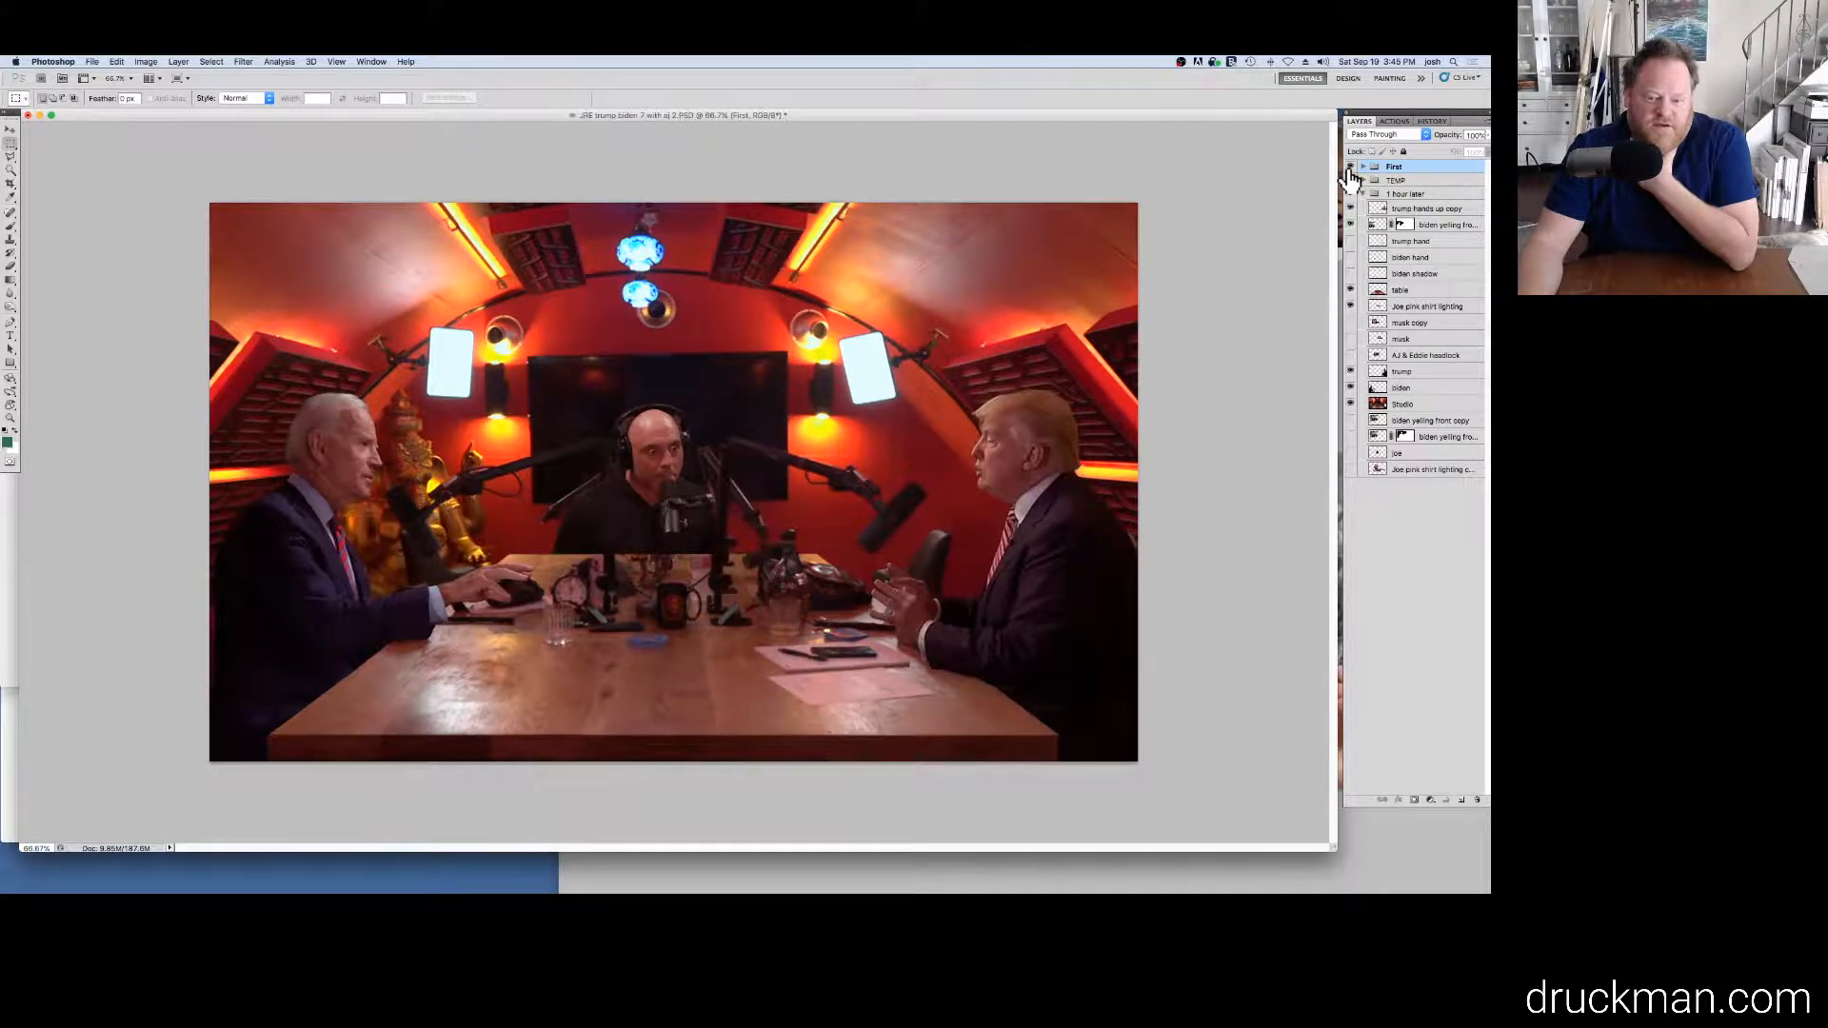
{"action": "left_click", "coordinate": [1351, 169]}
{"action": "left_click", "coordinate": [1350, 169]}
{"action": "left_click", "coordinate": [1349, 169]}
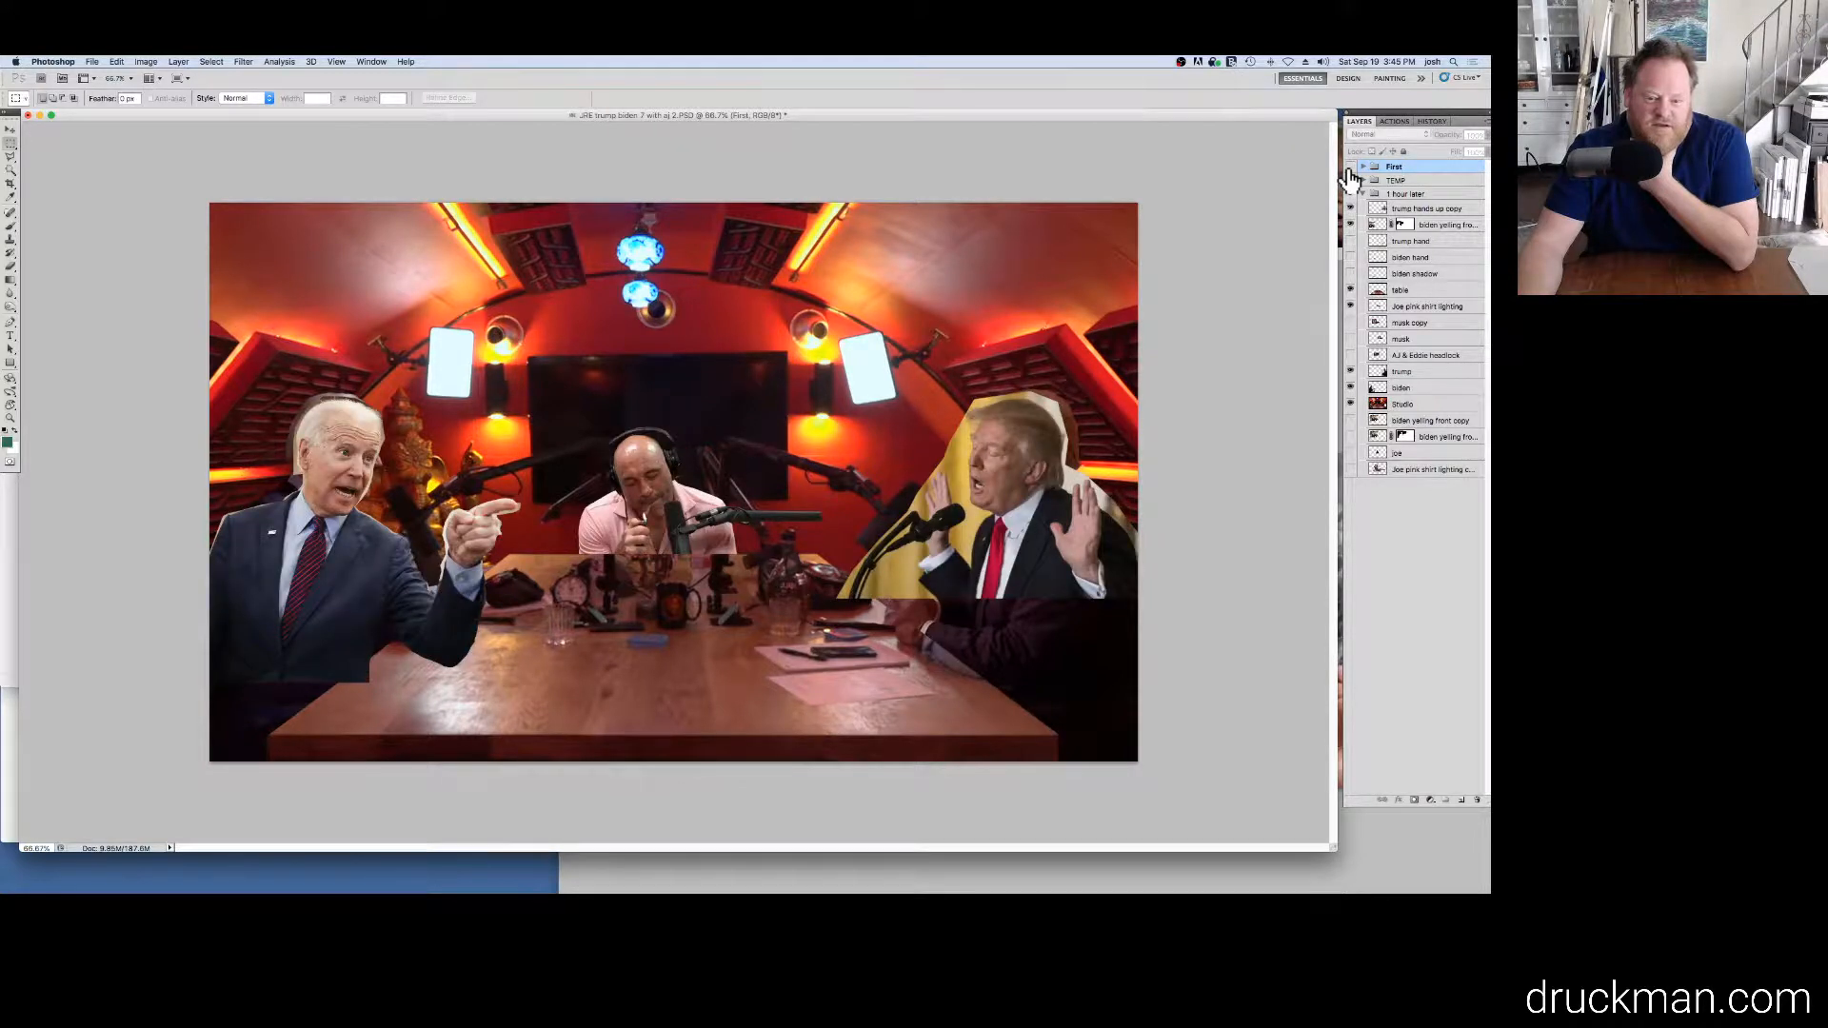
{"action": "left_click", "coordinate": [1350, 170]}
{"action": "left_click", "coordinate": [1350, 169]}
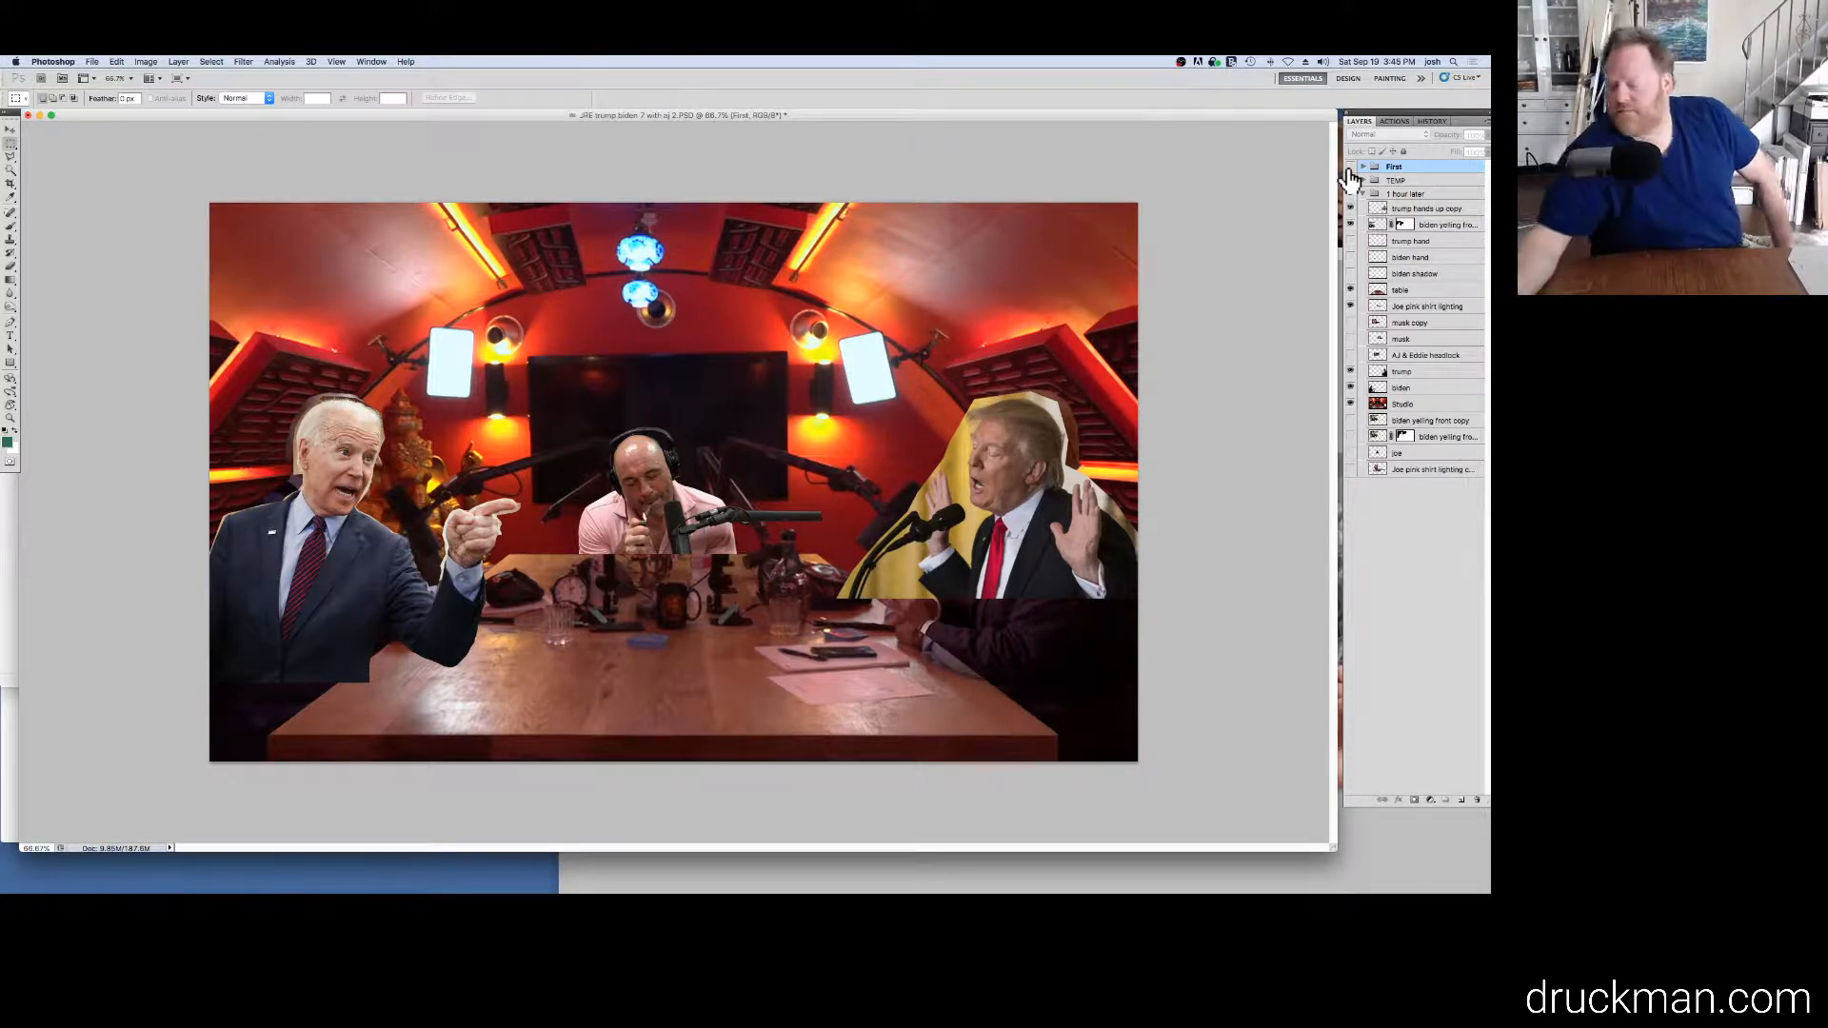
Toggle the AJ & Eddie headlock layer to judge the composition with and without the pair, leaving it hidden.
{"action": "left_click", "coordinate": [1352, 356]}
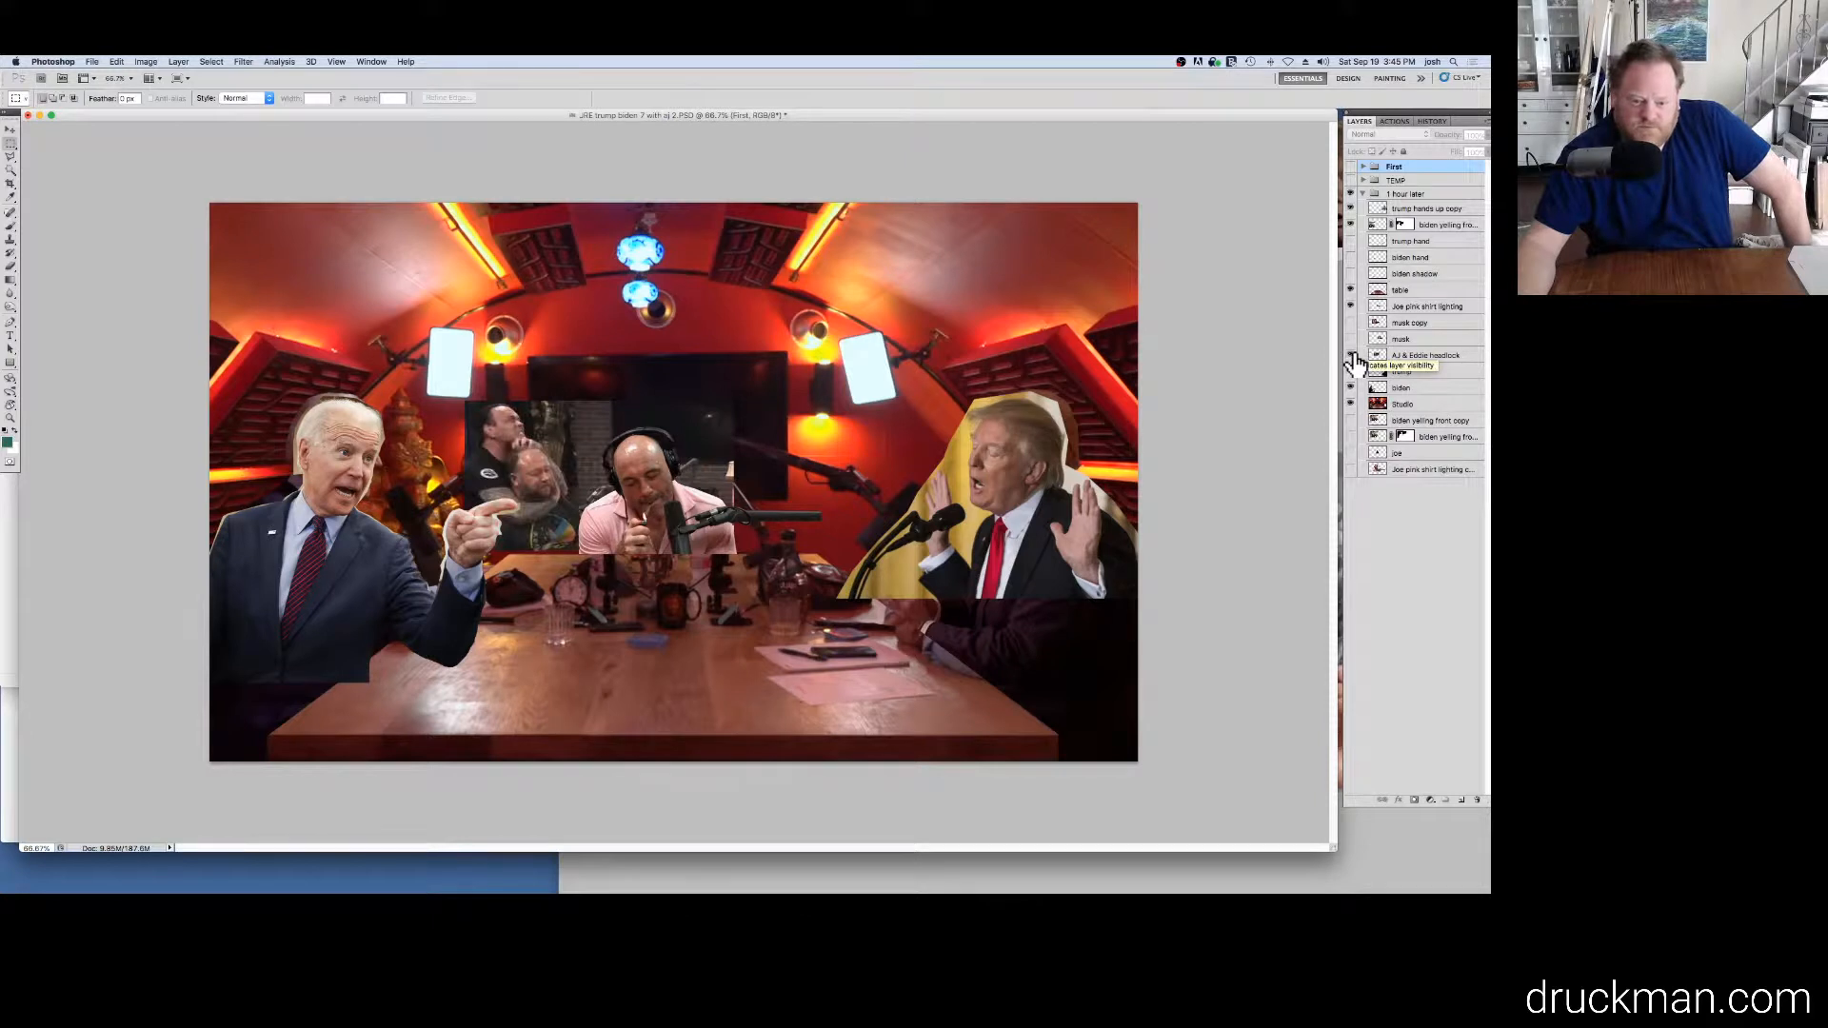
{"action": "left_click", "coordinate": [1351, 356]}
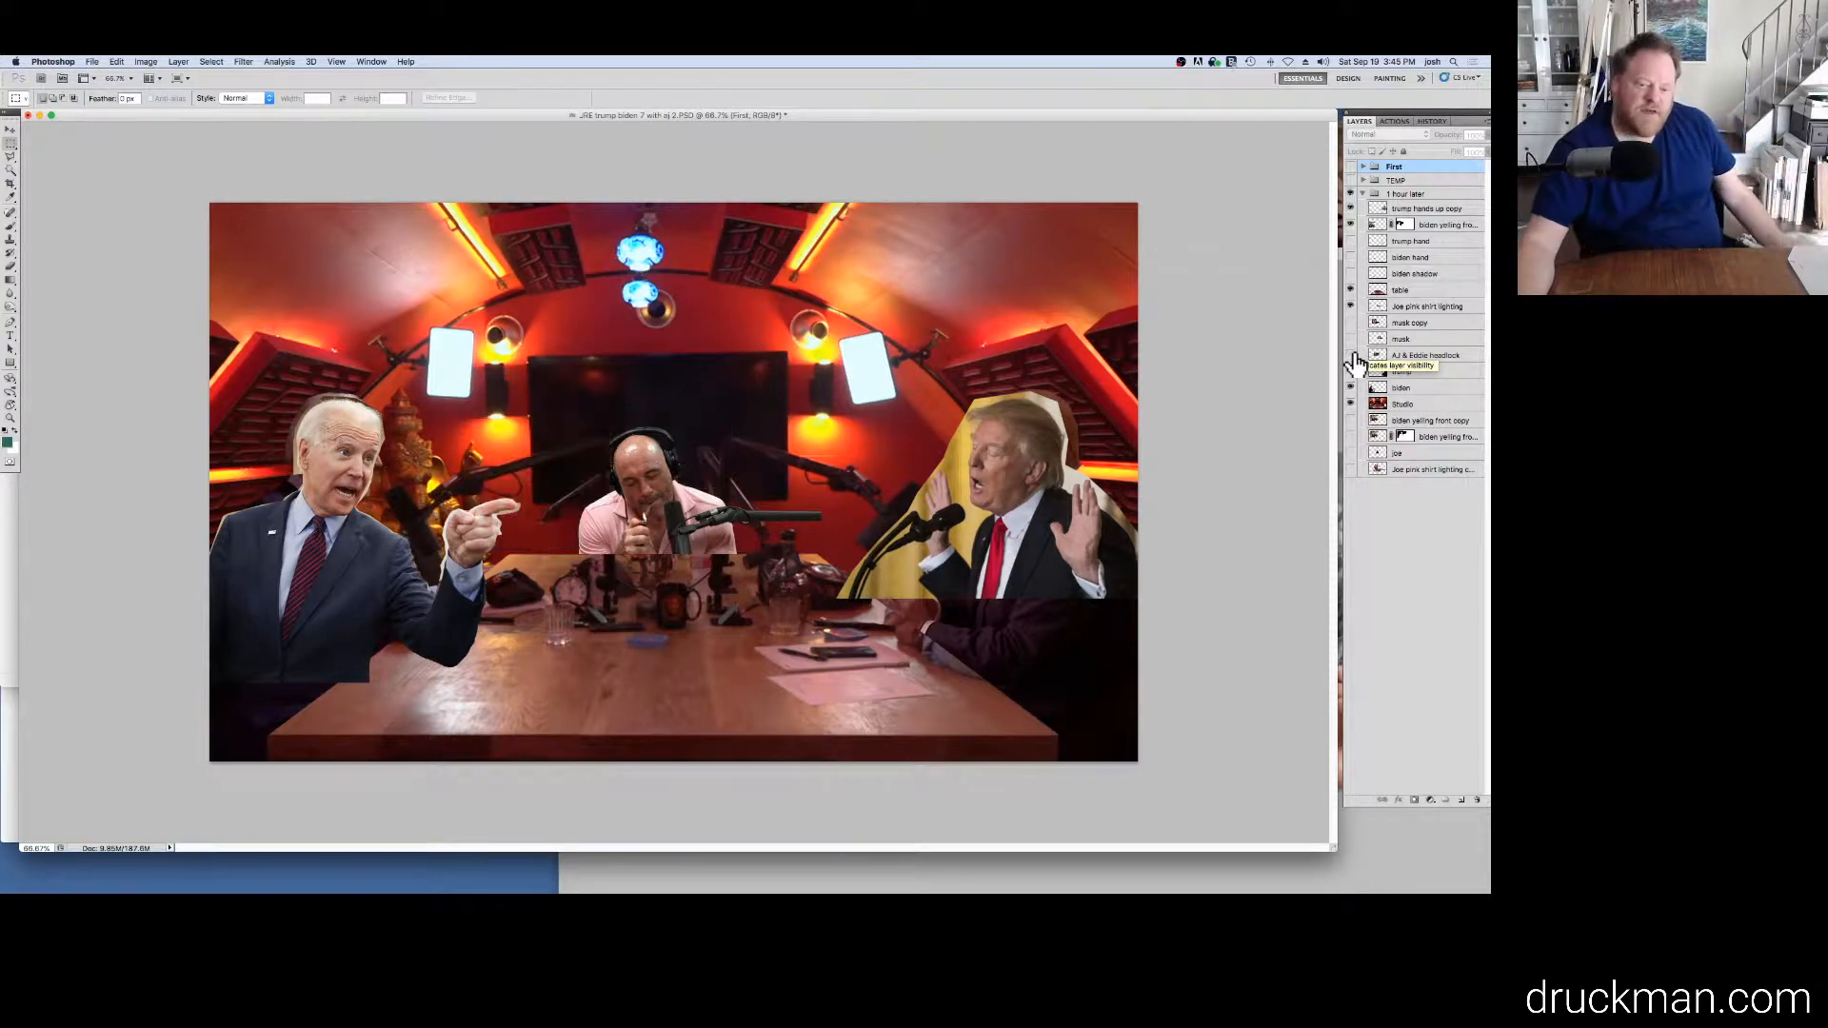
{"action": "left_click", "coordinate": [1351, 356]}
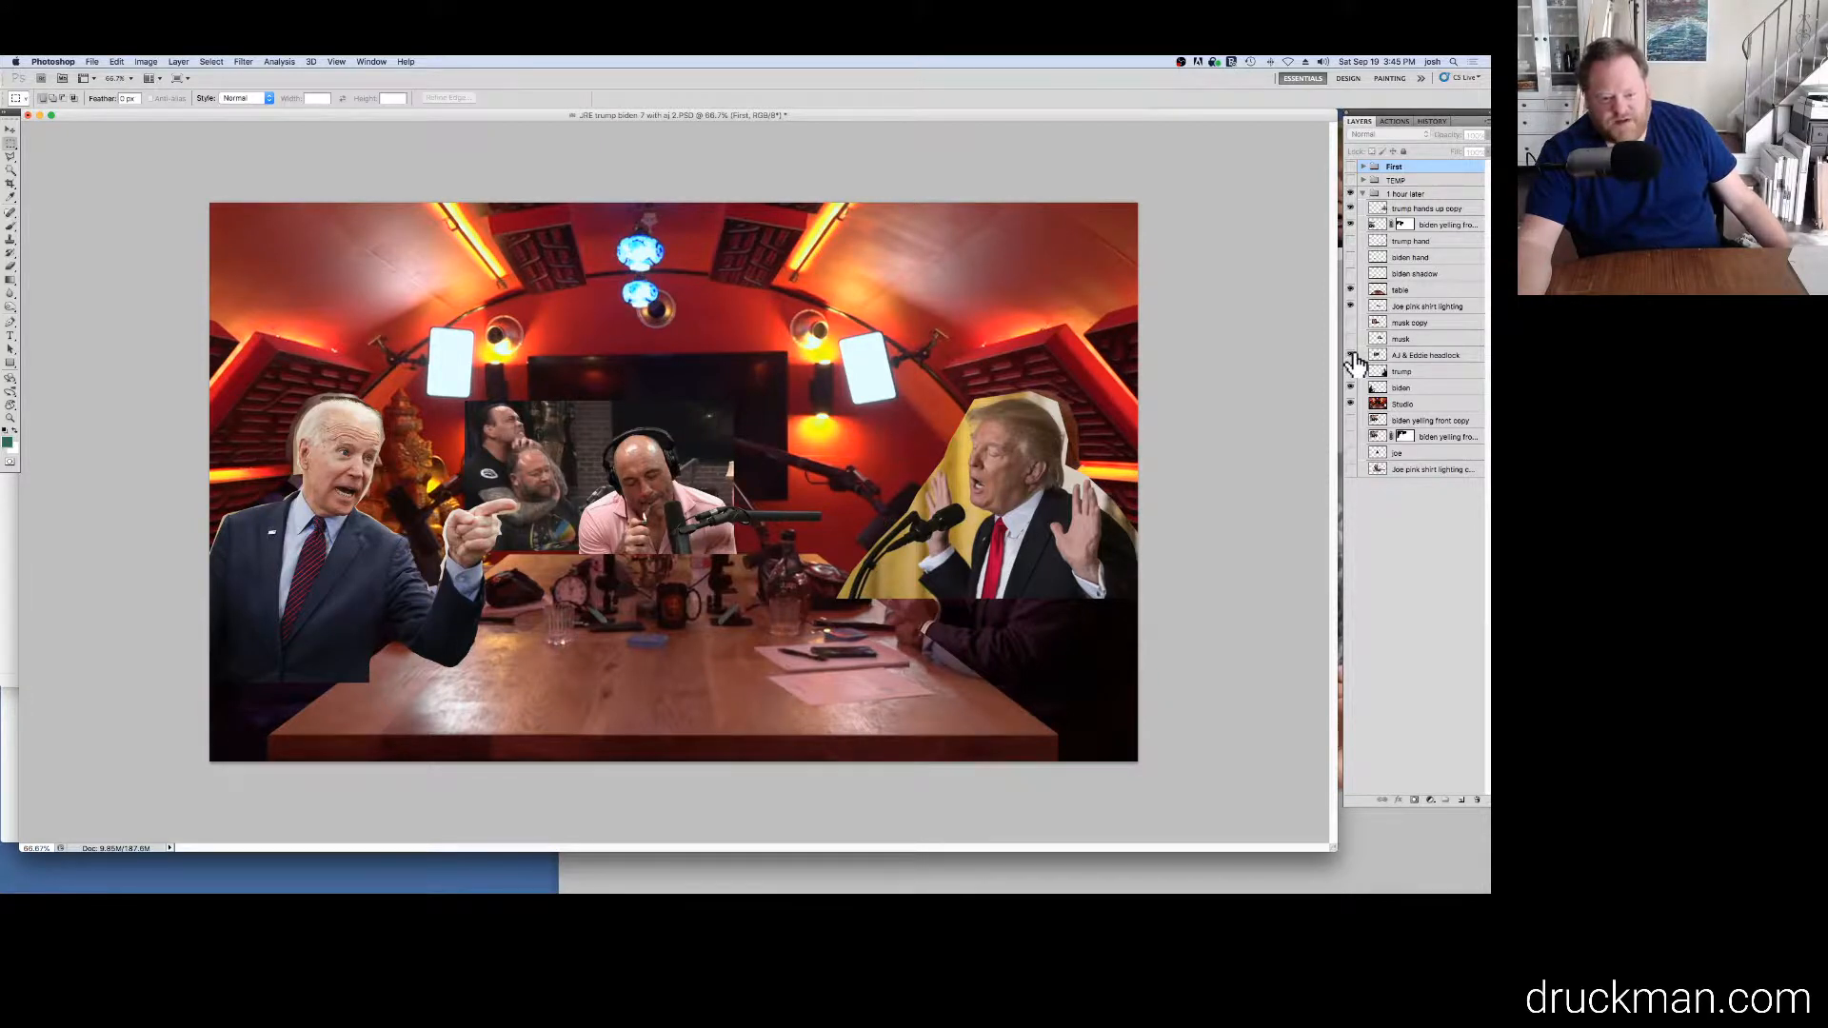
{"action": "left_click", "coordinate": [1351, 356]}
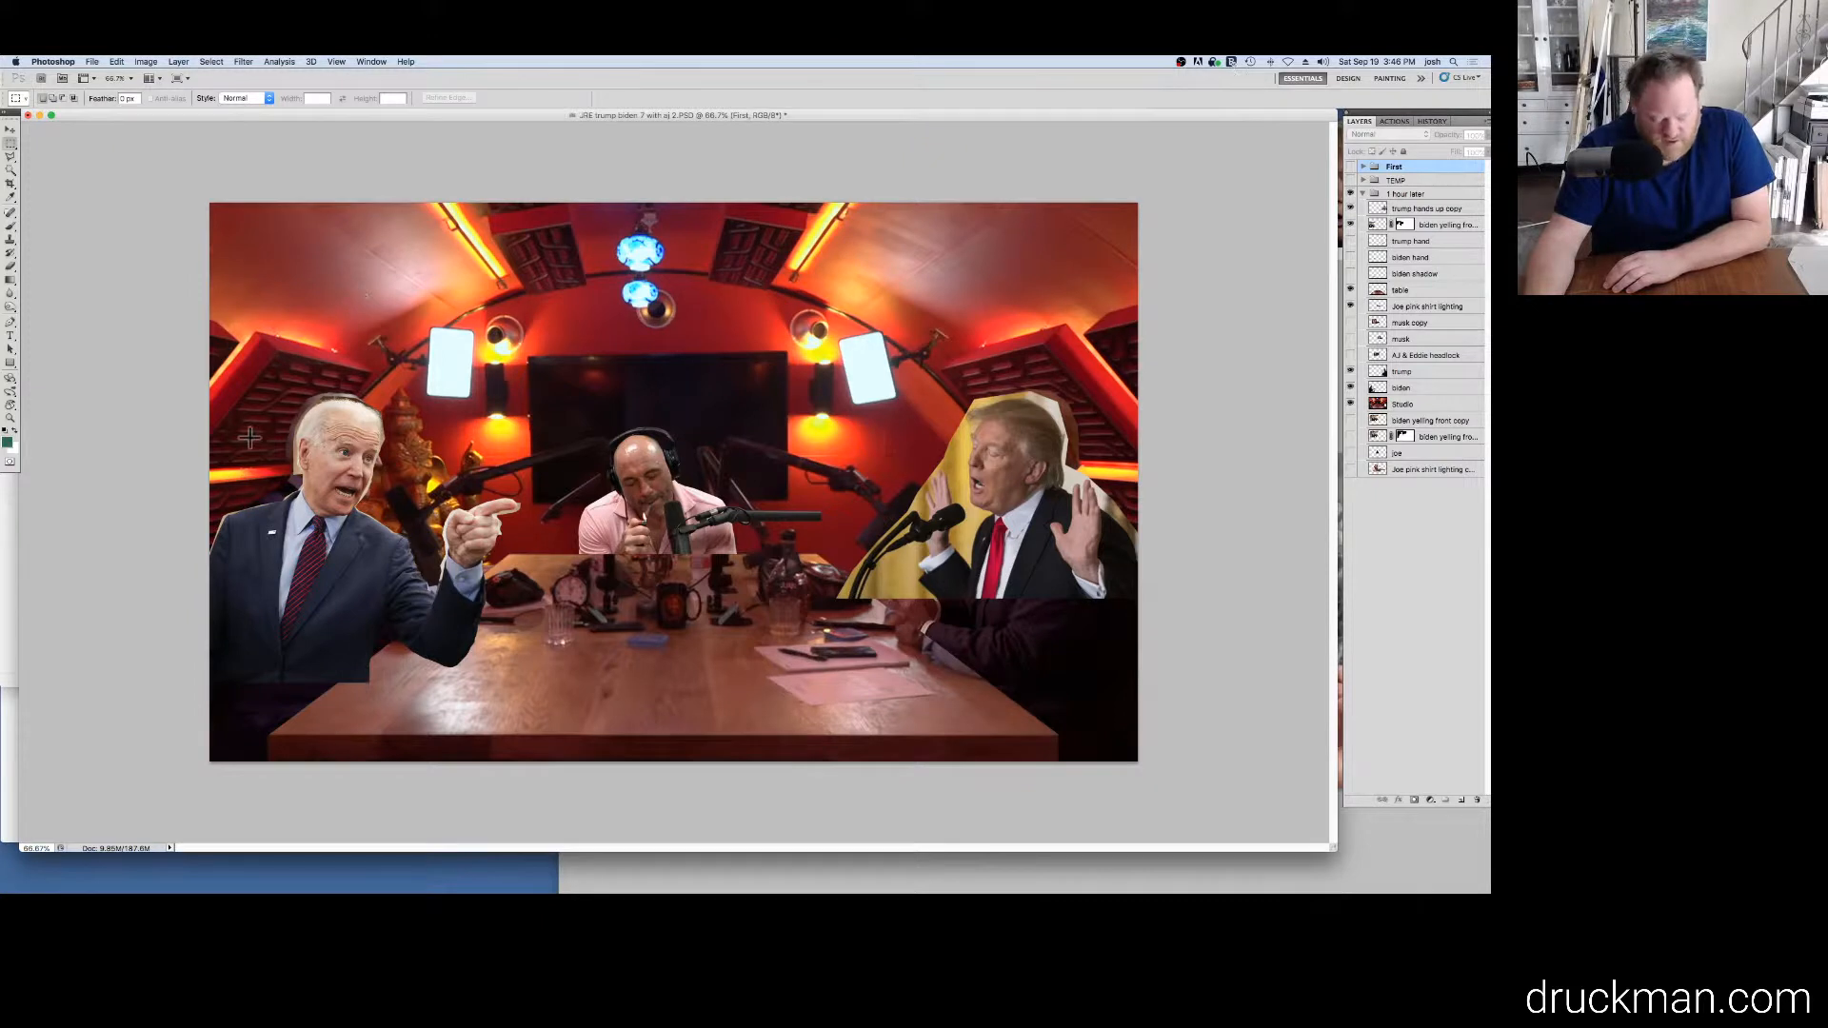
Save the document and switch to OBS.
{"action": "key", "text": "super+s"}
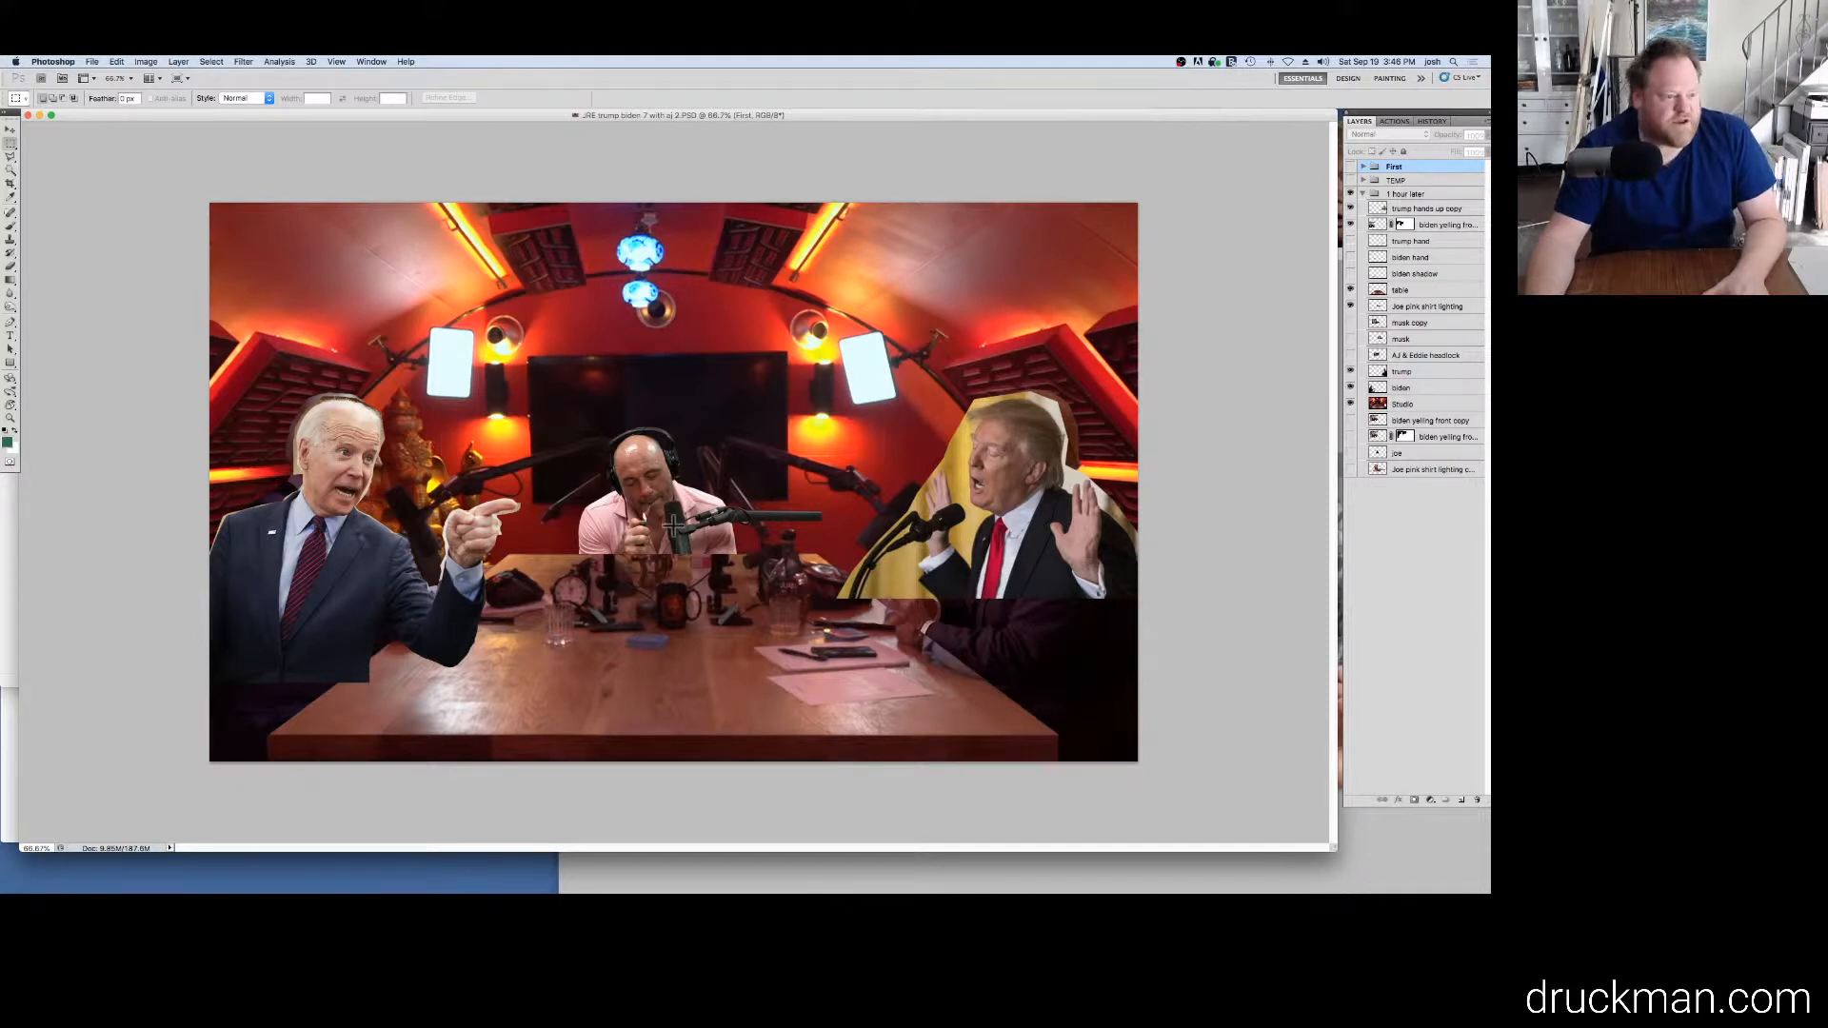
{"action": "mouse_move", "coordinate": [616, 881]}
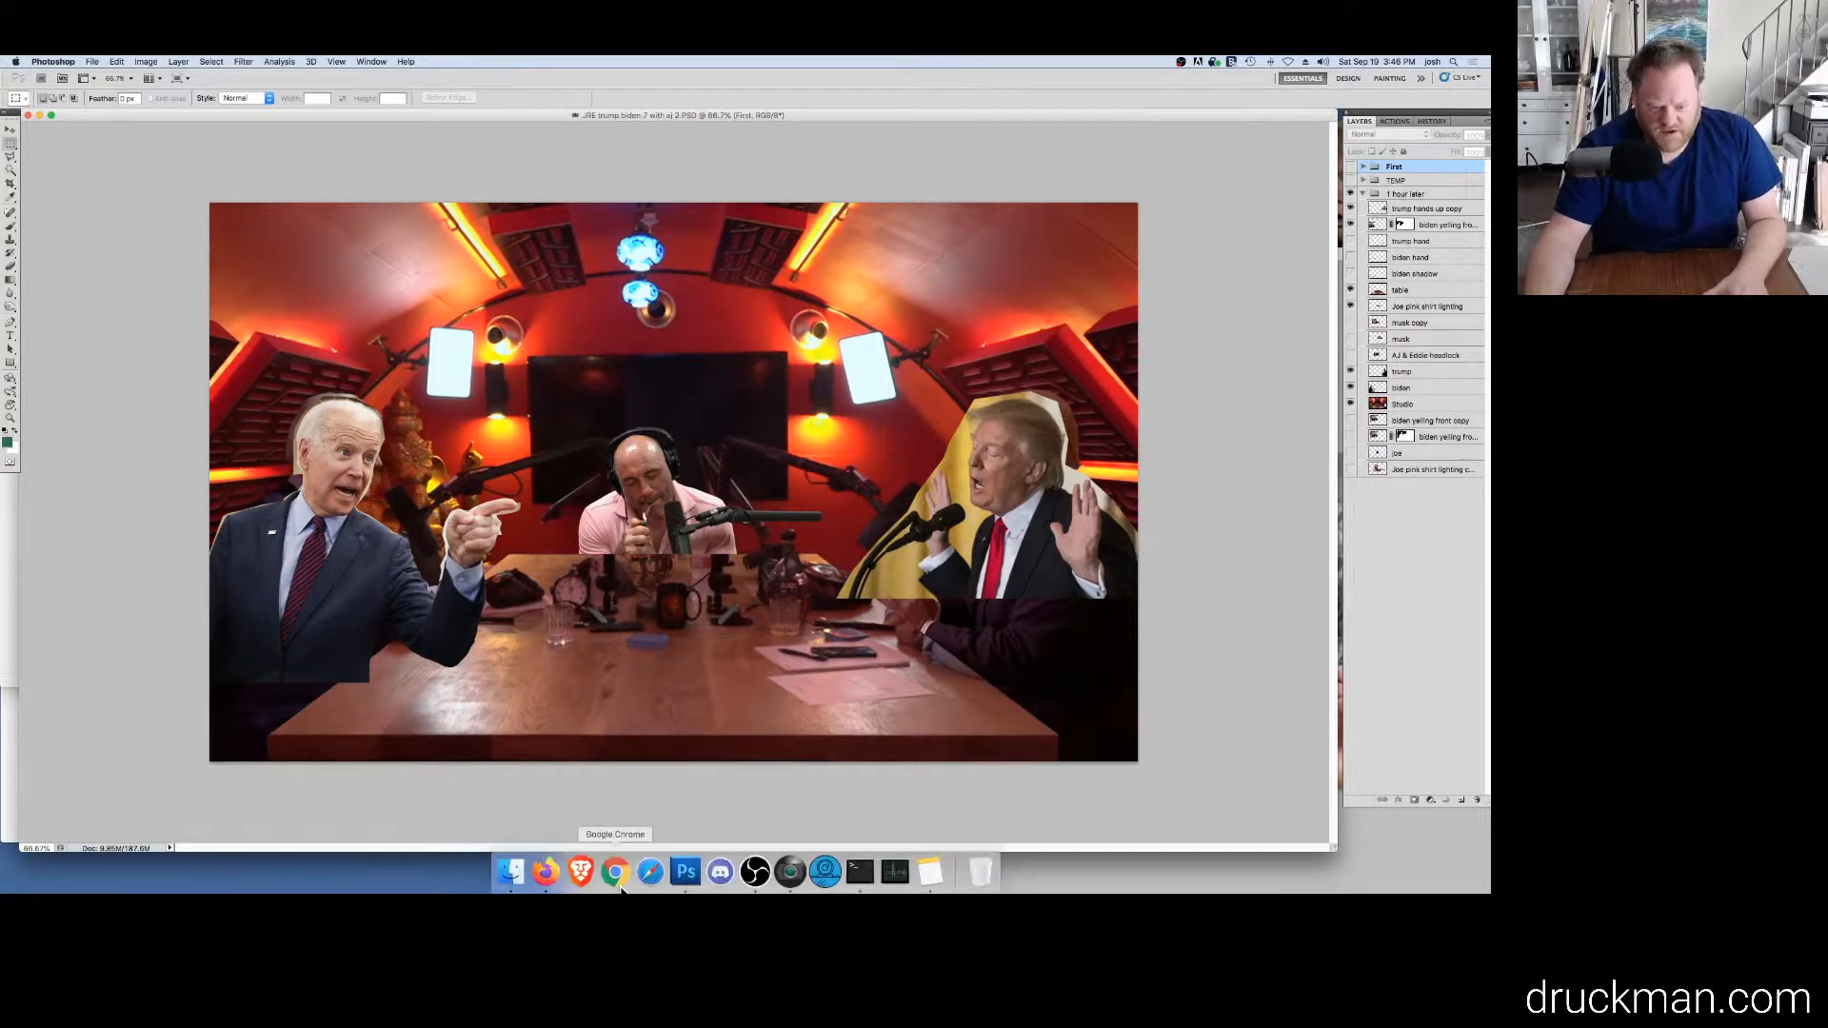
{"action": "left_click", "coordinate": [756, 873]}
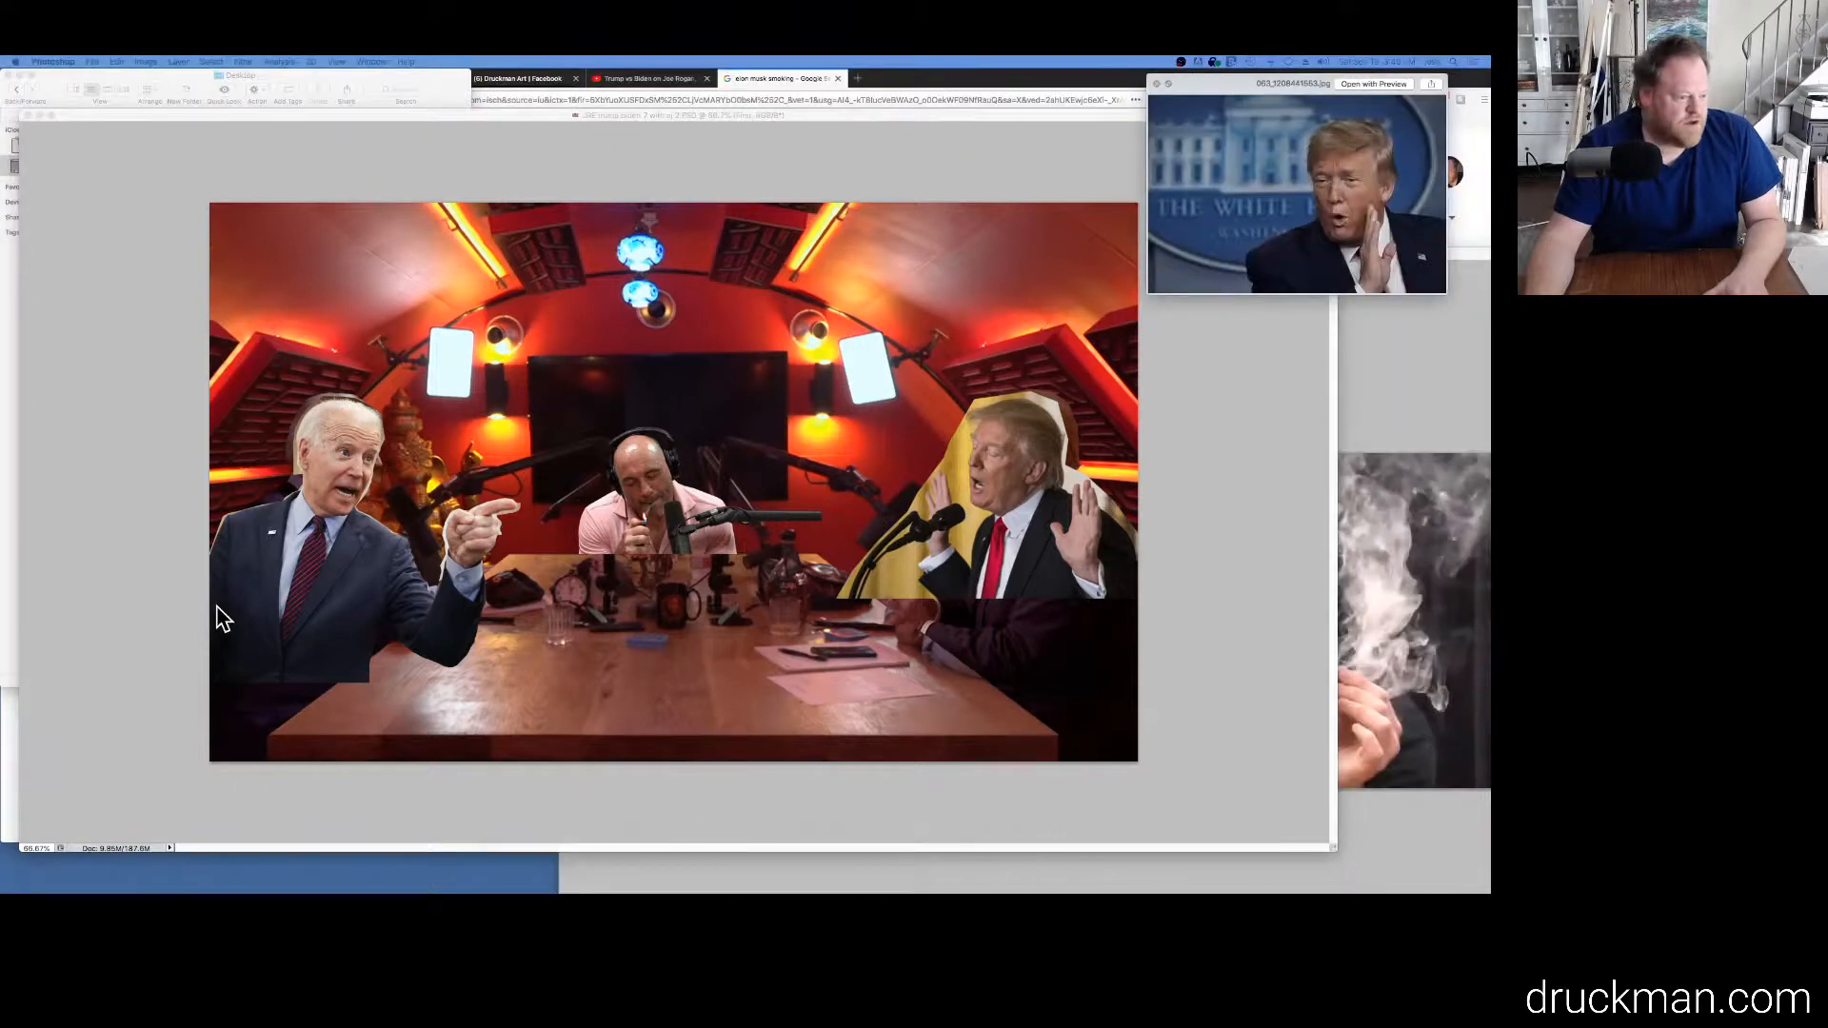